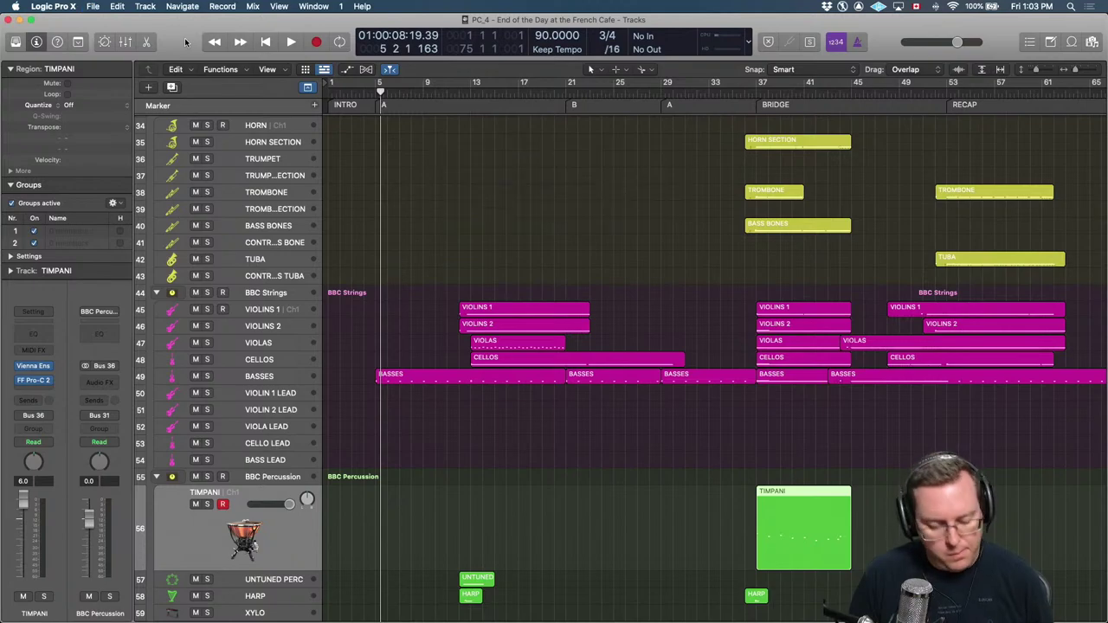
Return the playhead to the project start and look over the arrangement from the percussion and guitar tracks up to FAZIOLI.
{"action": "scroll", "coordinate": [459, 169], "scroll_direction": "down", "scroll_amount": 5}
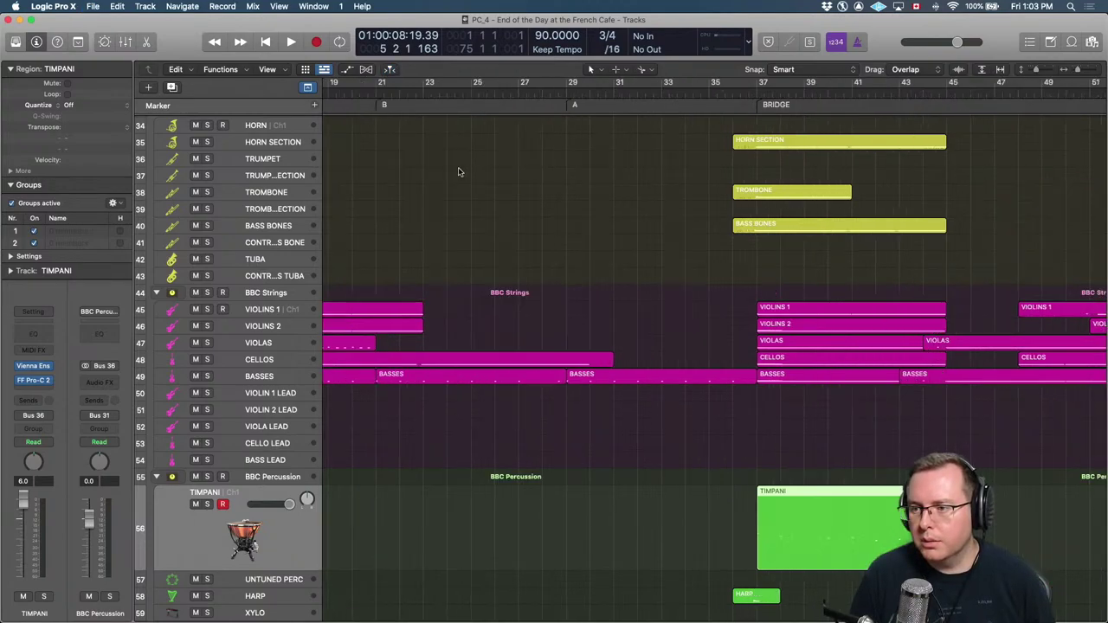
{"action": "scroll", "coordinate": [432, 167], "scroll_direction": "down", "scroll_amount": 6}
{"action": "scroll", "coordinate": [421, 166], "scroll_direction": "up", "scroll_amount": 10}
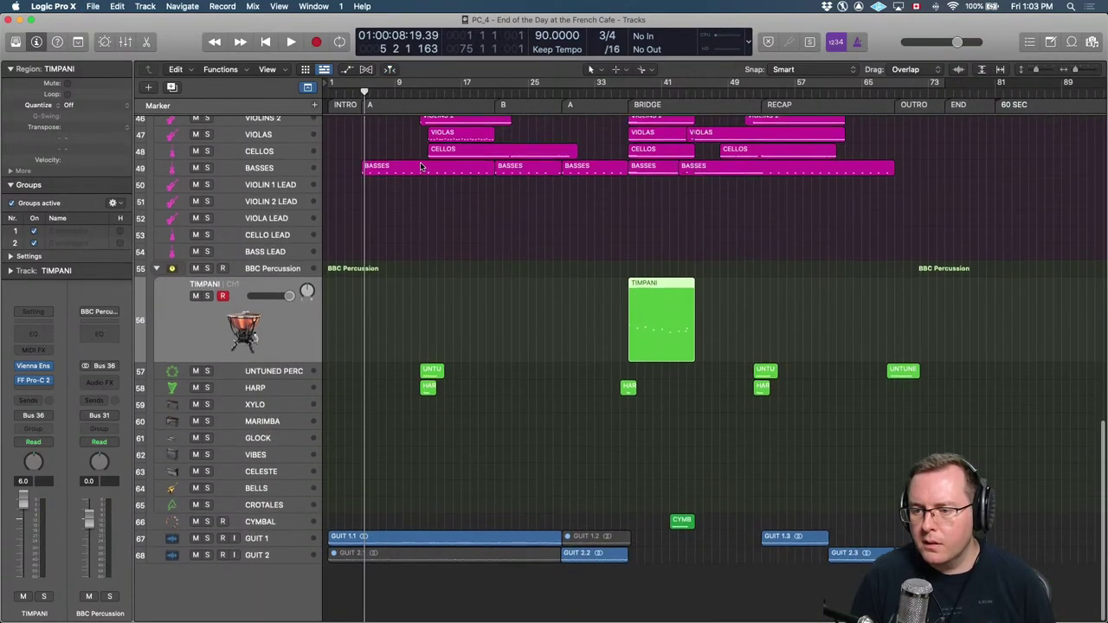
{"action": "scroll", "coordinate": [420, 166], "scroll_direction": "down", "scroll_amount": 10}
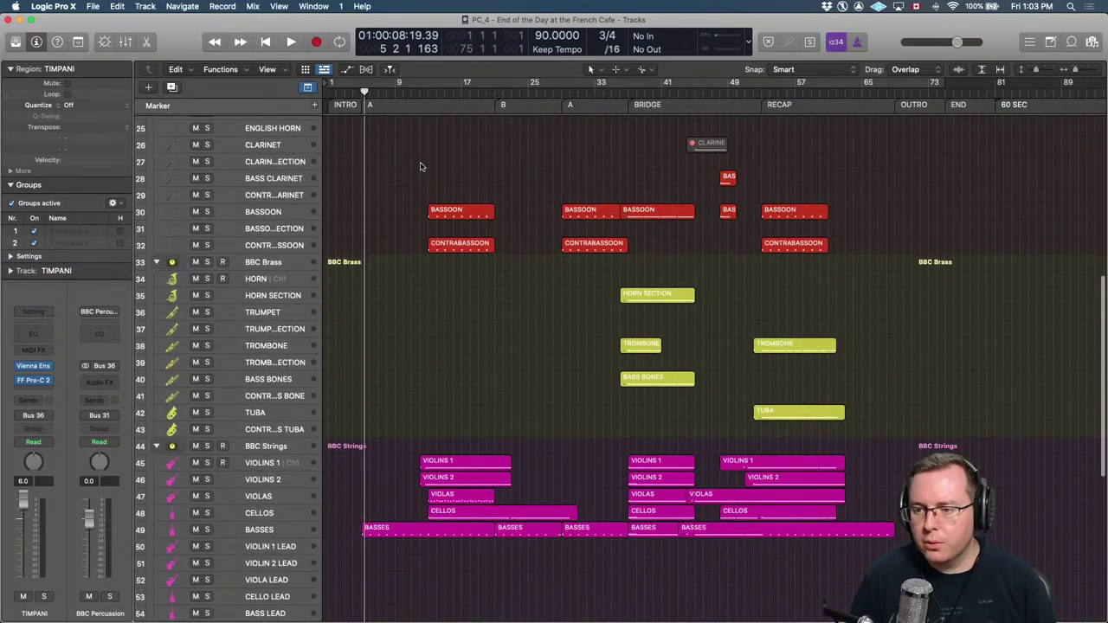
{"action": "scroll", "coordinate": [421, 166], "scroll_direction": "up", "scroll_amount": 1}
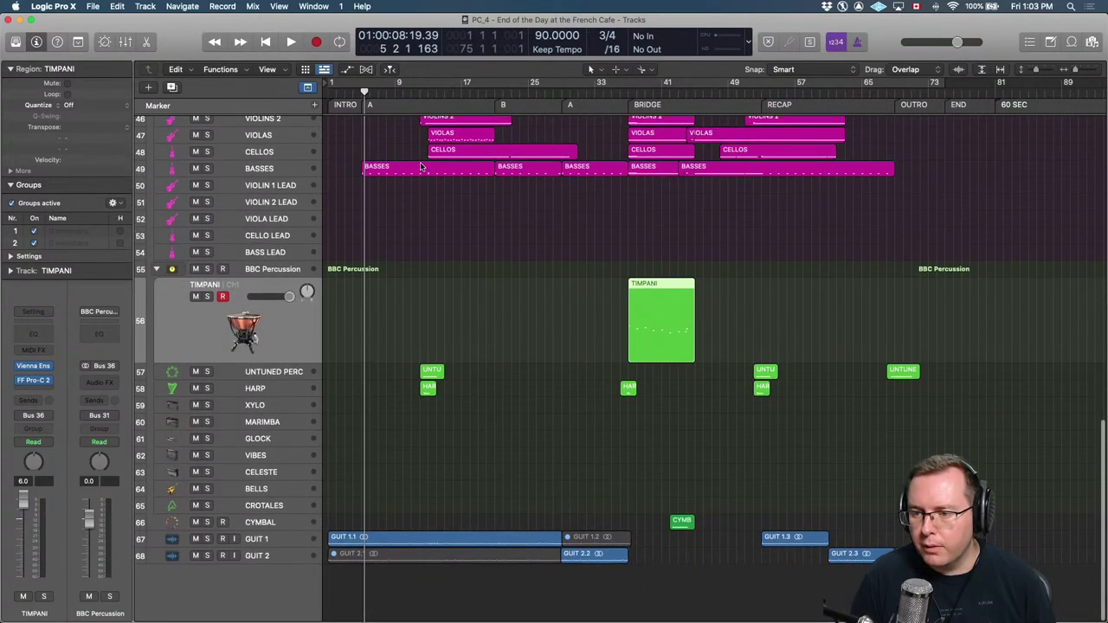
{"action": "key", "text": "Return"}
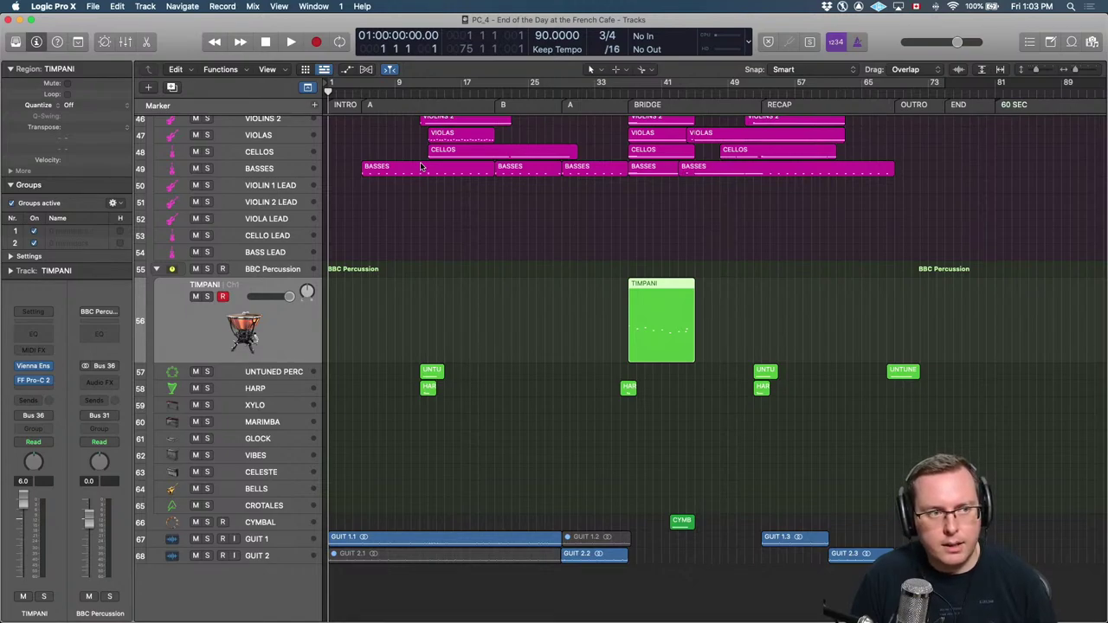
{"action": "key", "text": "super+Right"}
{"action": "key", "text": "super+Right"}
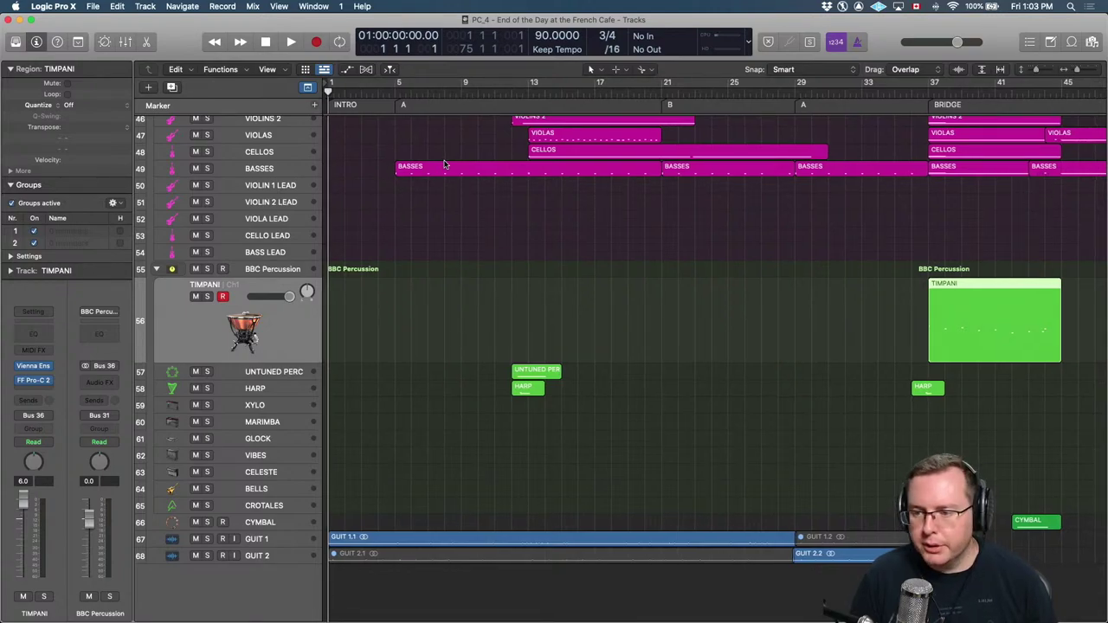
{"action": "left_click", "coordinate": [414, 254]}
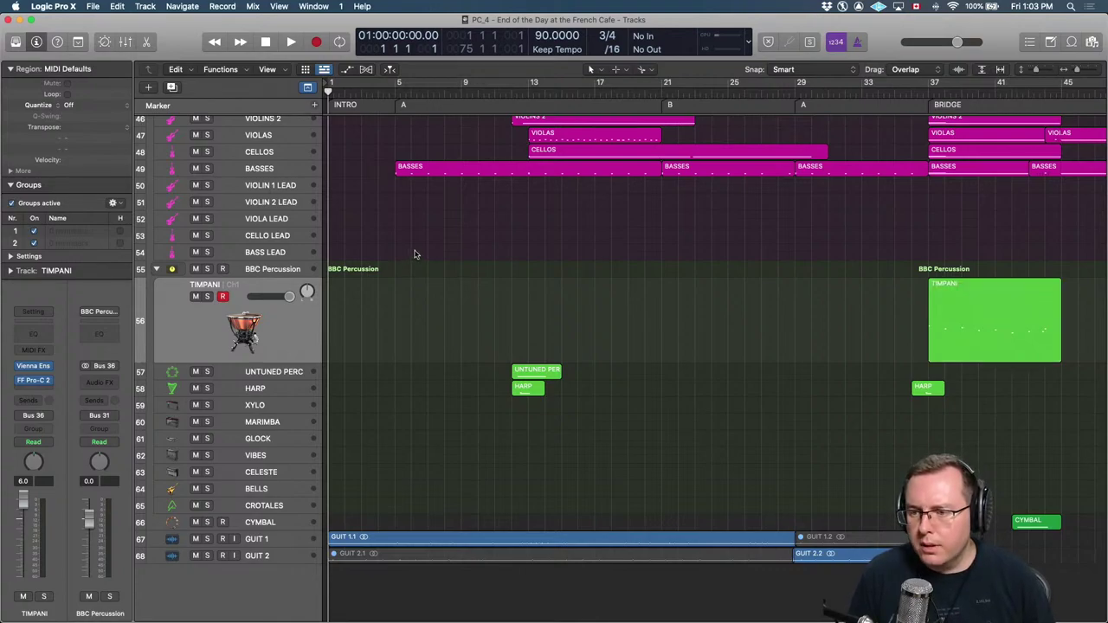
{"action": "scroll", "coordinate": [414, 254], "scroll_direction": "up", "scroll_amount": 15}
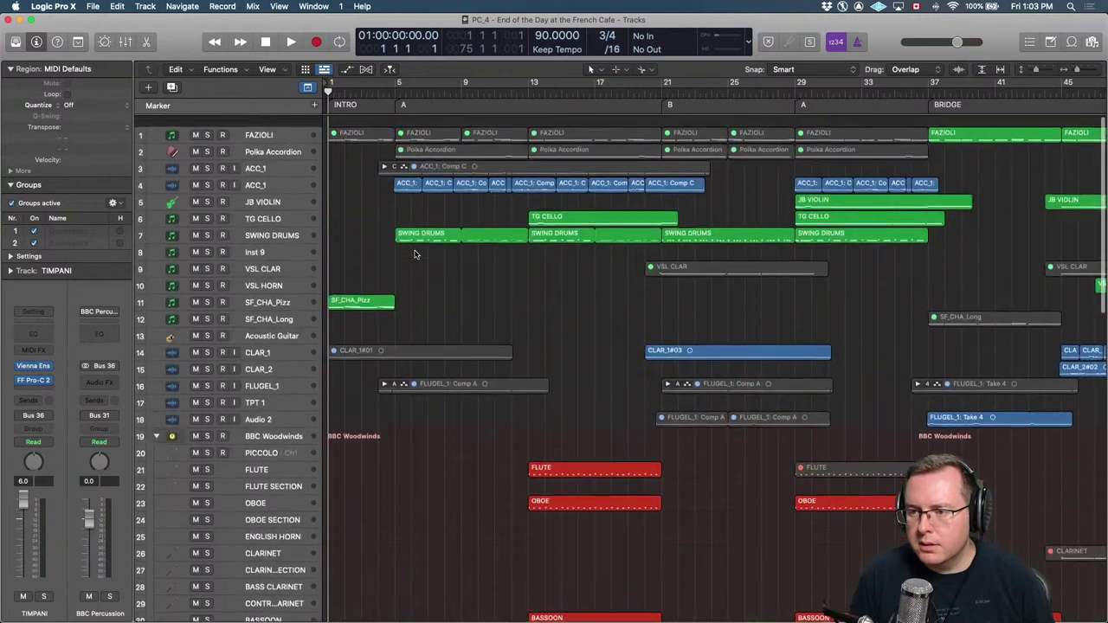
{"action": "key", "text": "super+Left"}
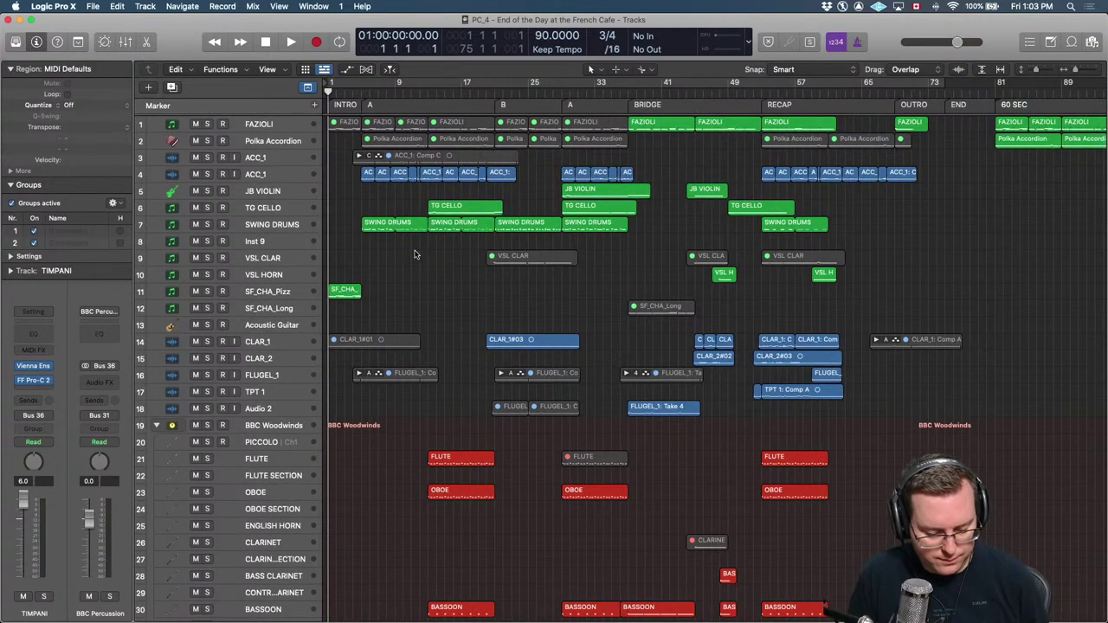
Check the brass and strings channels in the mixer and play the arrangement from the start to about bar 31.
{"action": "key", "text": "x"}
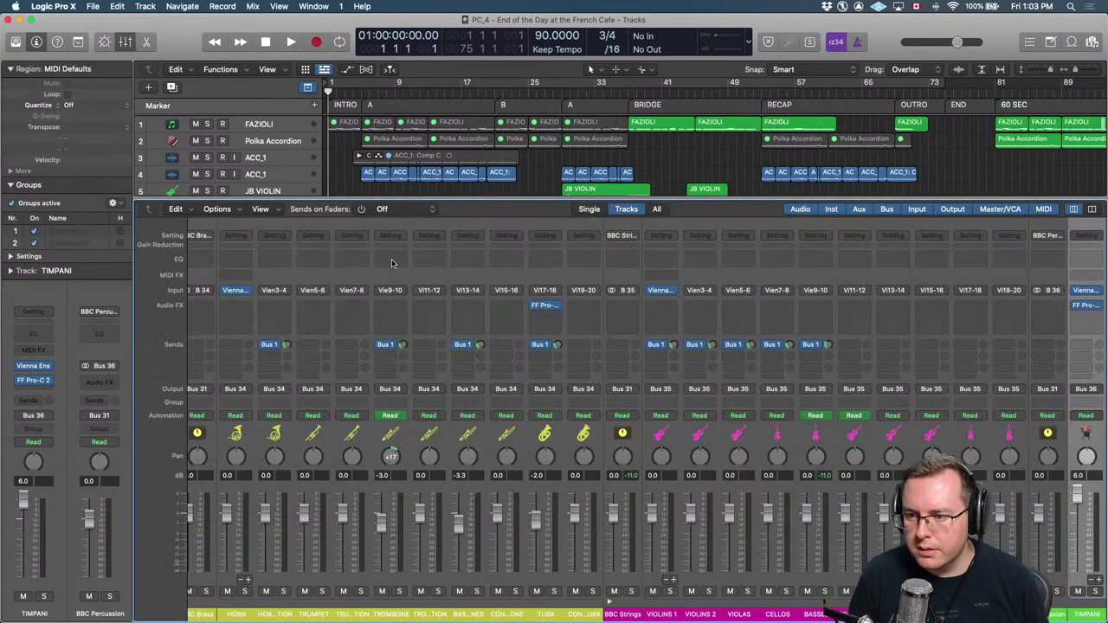
{"action": "key", "text": "x"}
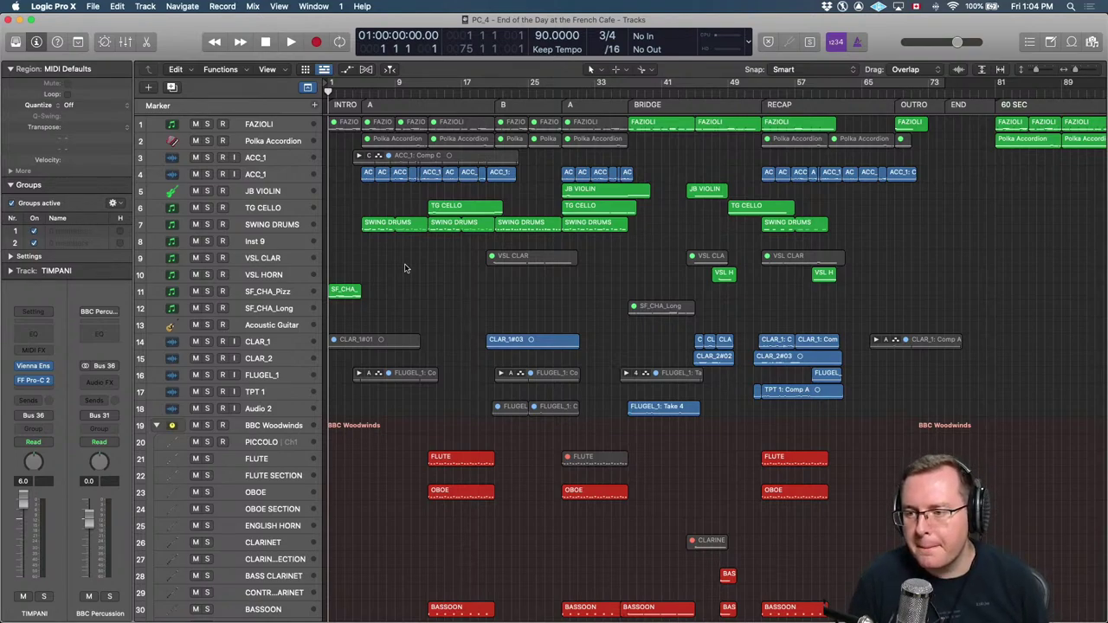
{"action": "key", "text": "space"}
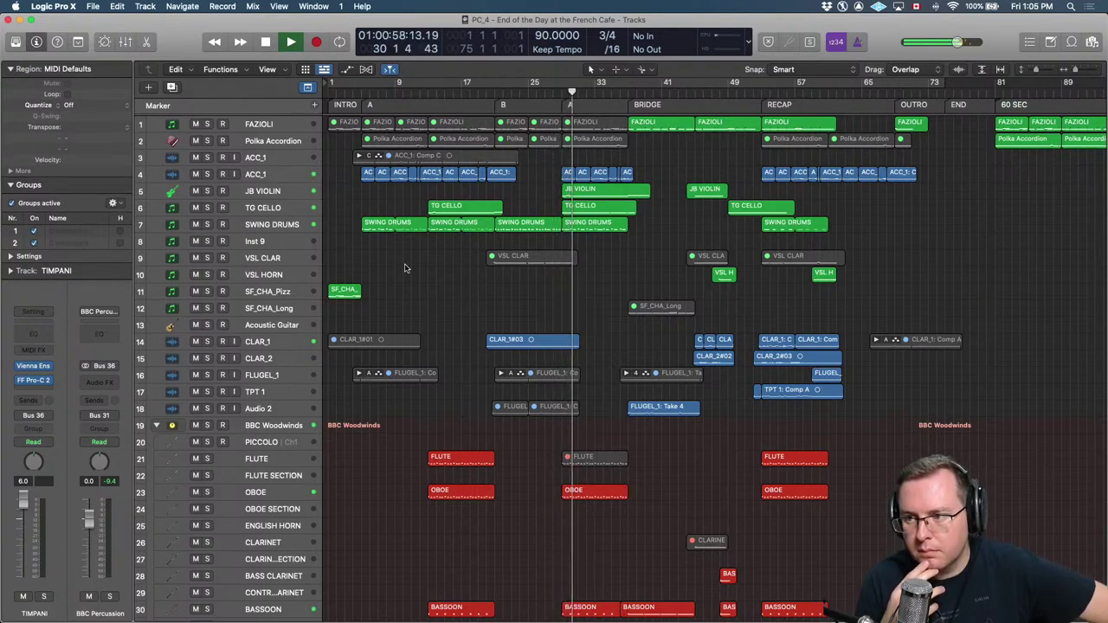
{"action": "key", "text": "space"}
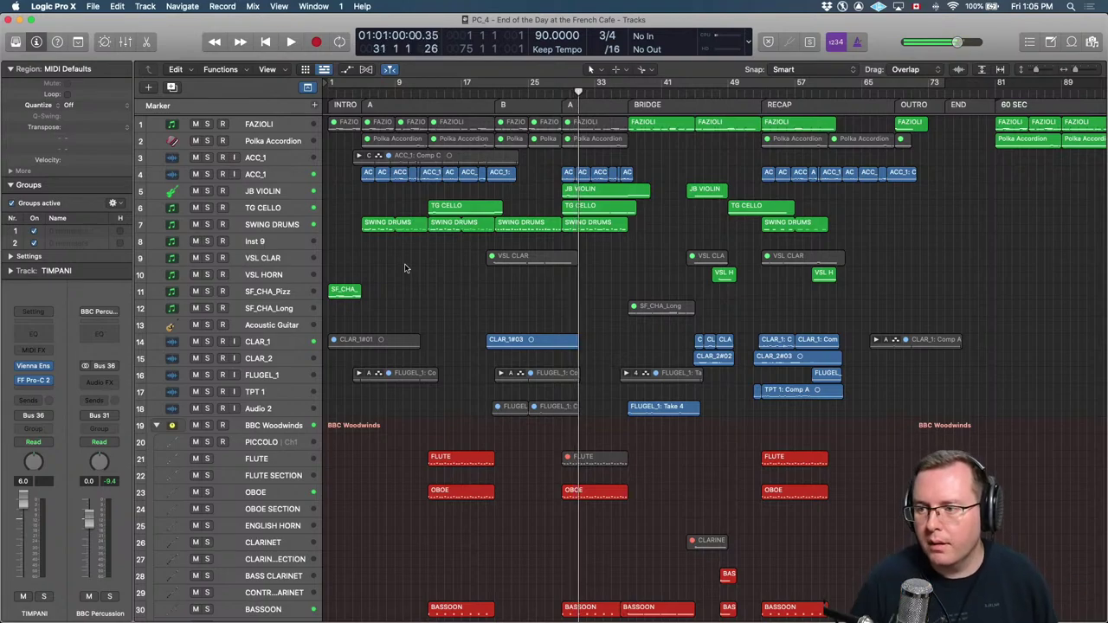
Move the playhead back to bar 28 and select the JB VIOLIN track.
{"action": "key", "text": "comma"}
{"action": "key", "text": "comma"}
{"action": "key", "text": "comma"}
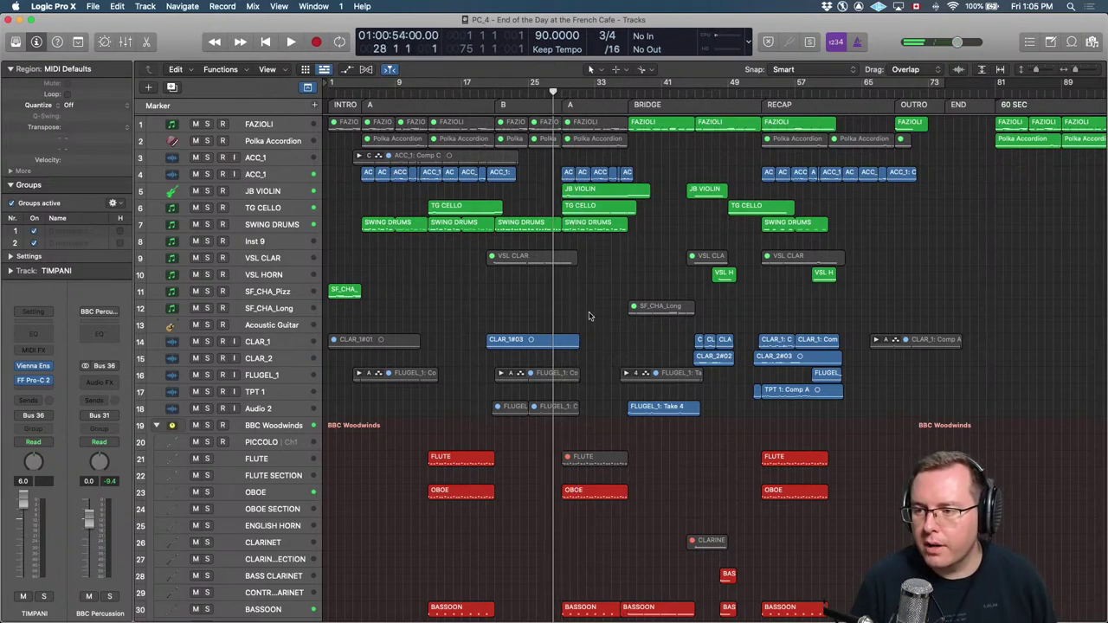
{"action": "key", "text": "super+Right"}
{"action": "key", "text": "super+Right"}
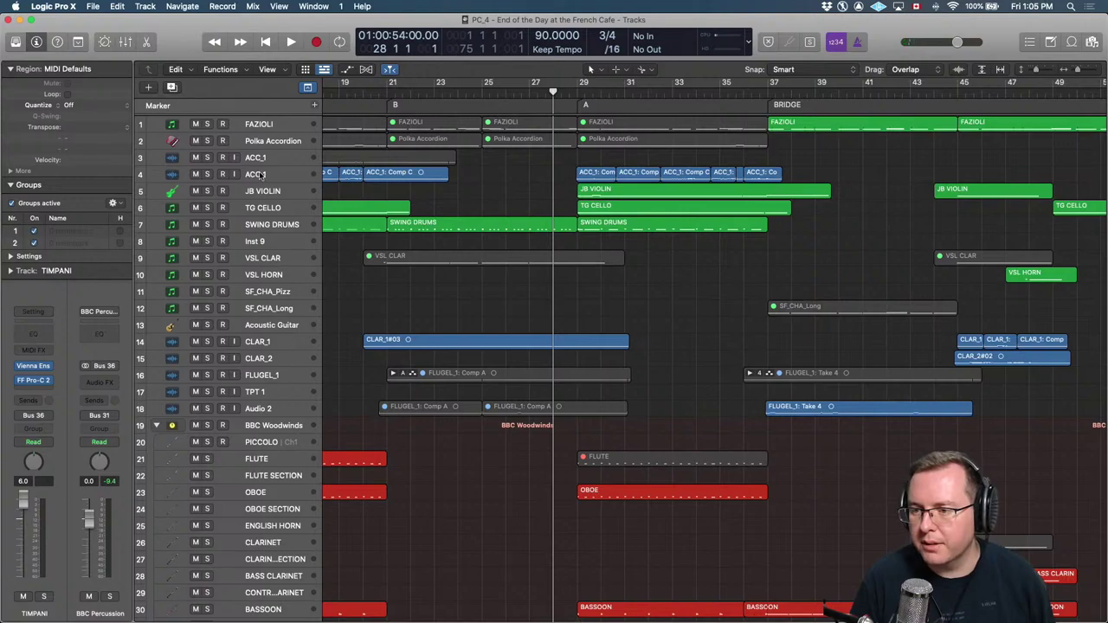
{"action": "left_click", "coordinate": [268, 195]}
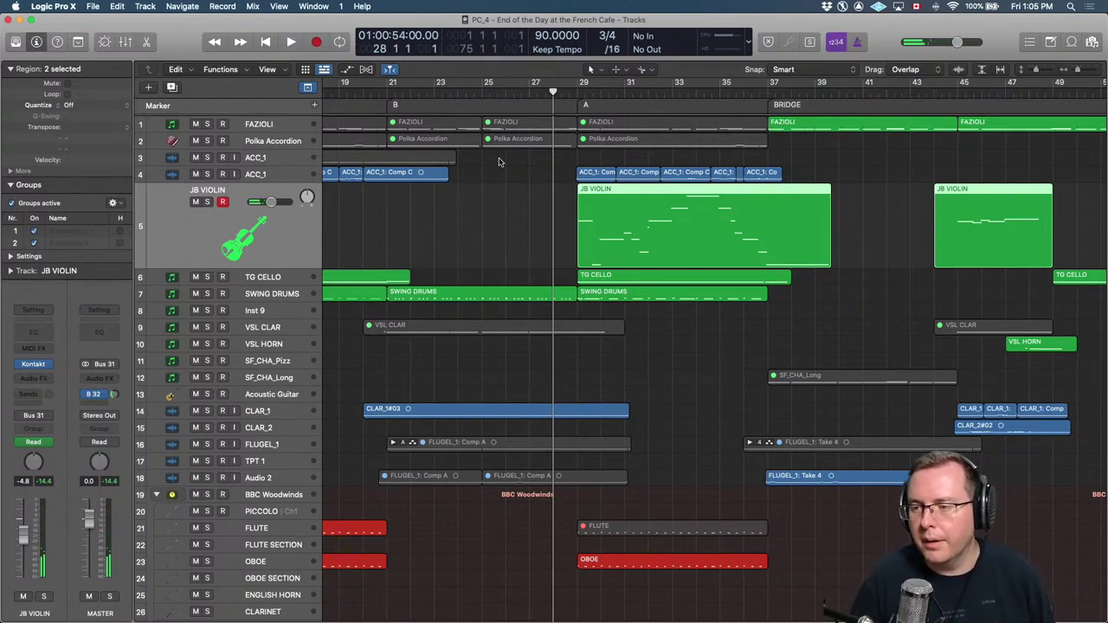
Play the piece from bar 28 through the outro and stop at about bar 74, with the whole arrangement in view.
{"action": "key", "text": "space"}
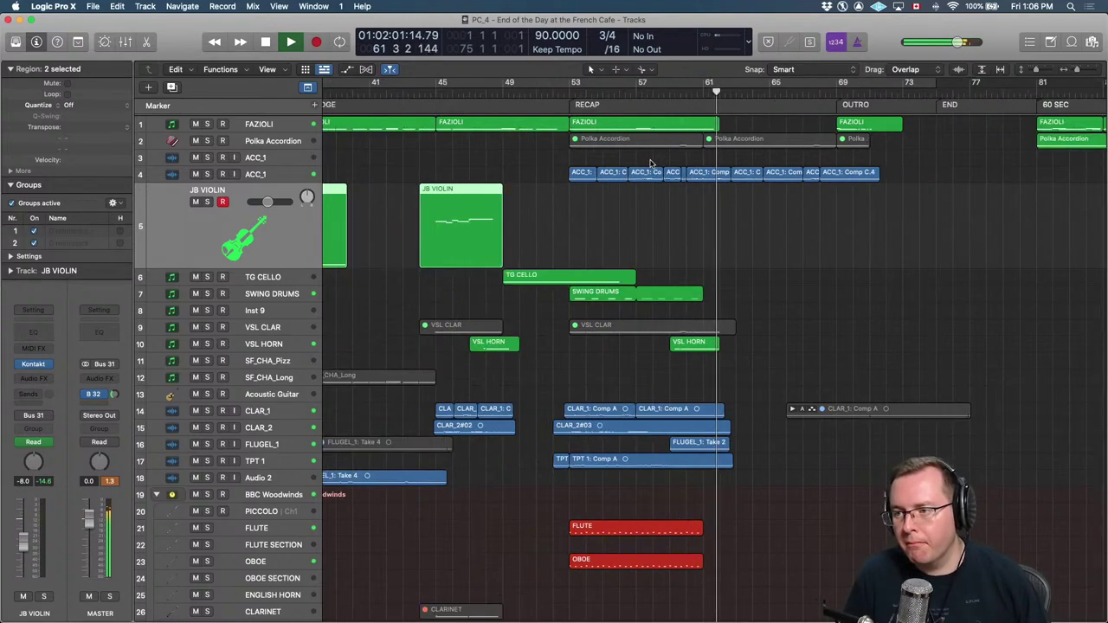
{"action": "key", "text": "super+Left"}
{"action": "key", "text": "super+Left"}
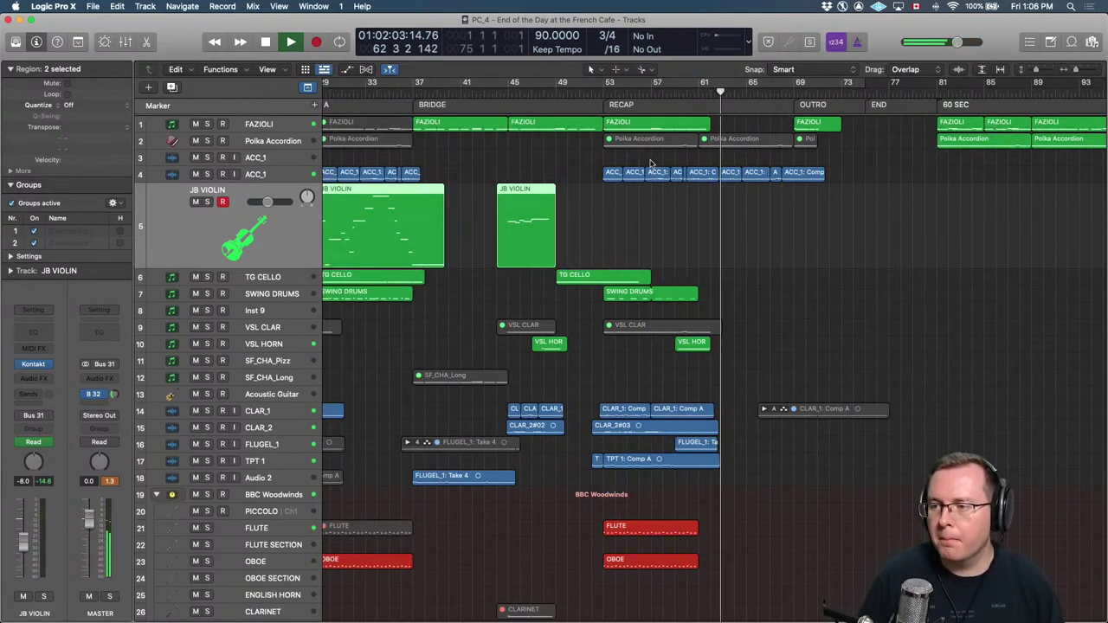
{"action": "scroll", "coordinate": [650, 164], "scroll_direction": "left", "scroll_amount": 5}
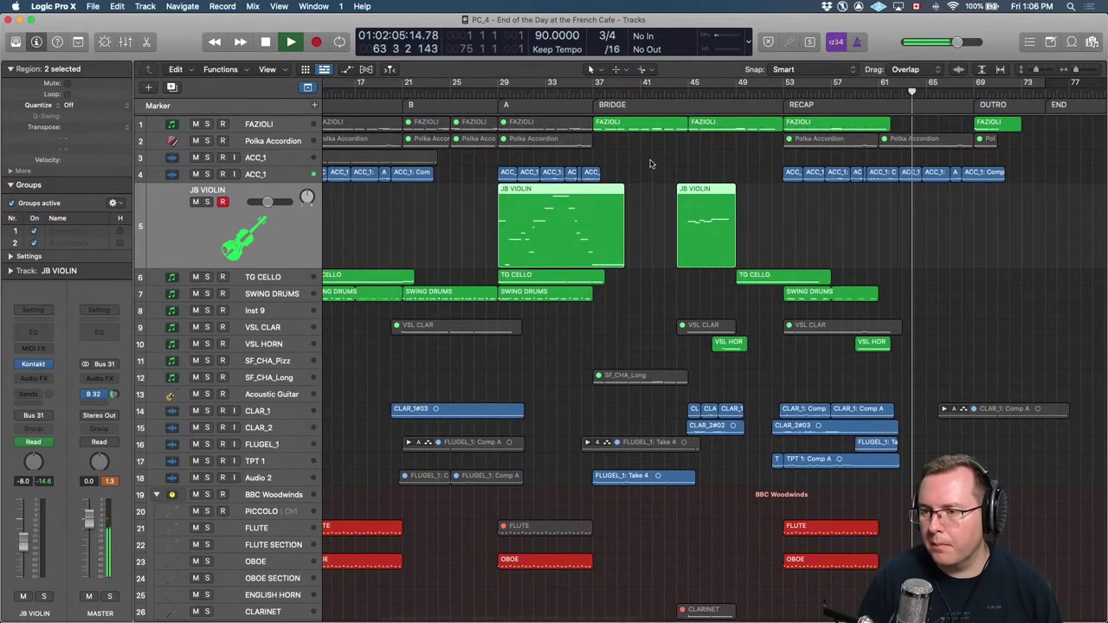
{"action": "key", "text": "super+Left"}
{"action": "scroll", "coordinate": [651, 163], "scroll_direction": "left", "scroll_amount": 3}
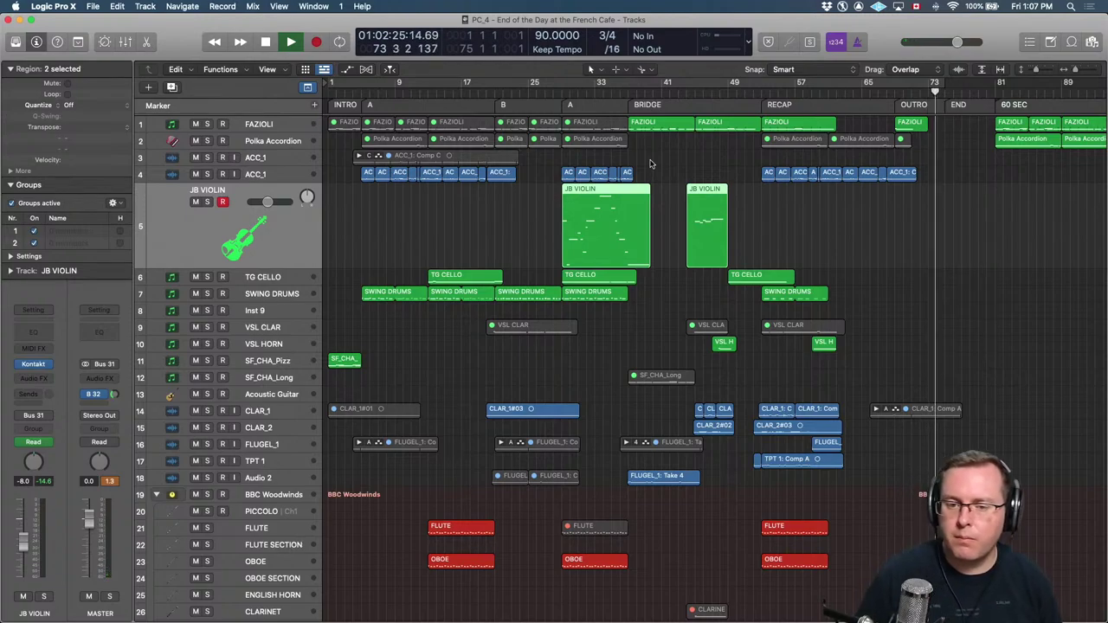
{"action": "key", "text": "space"}
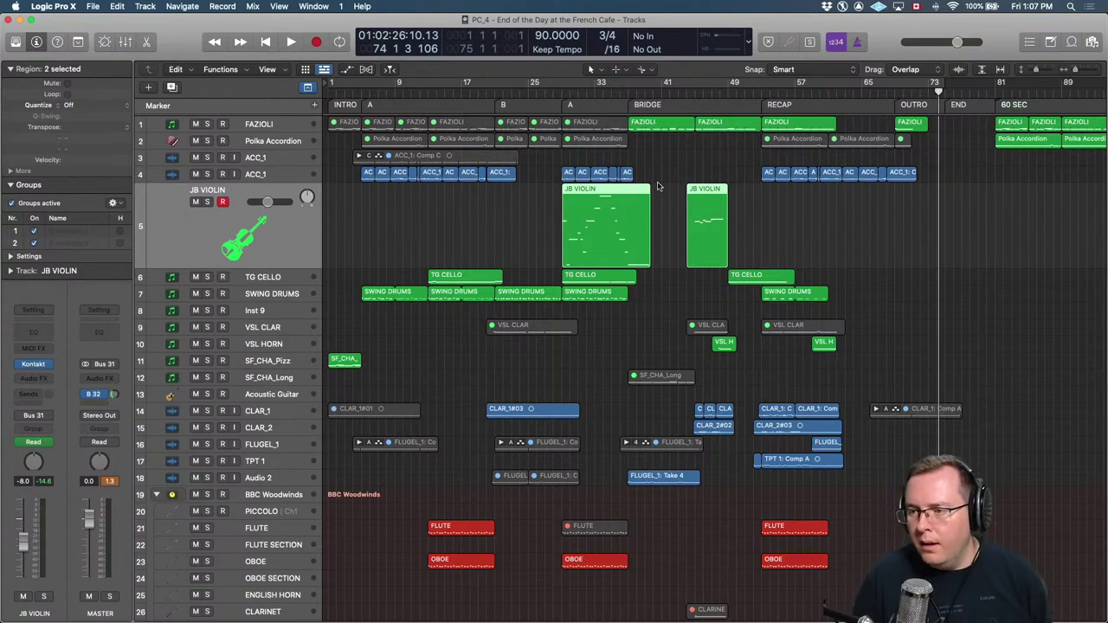
Save the project and switch to Finder, bringing up the Bounces folder.
{"action": "key", "text": "super+s"}
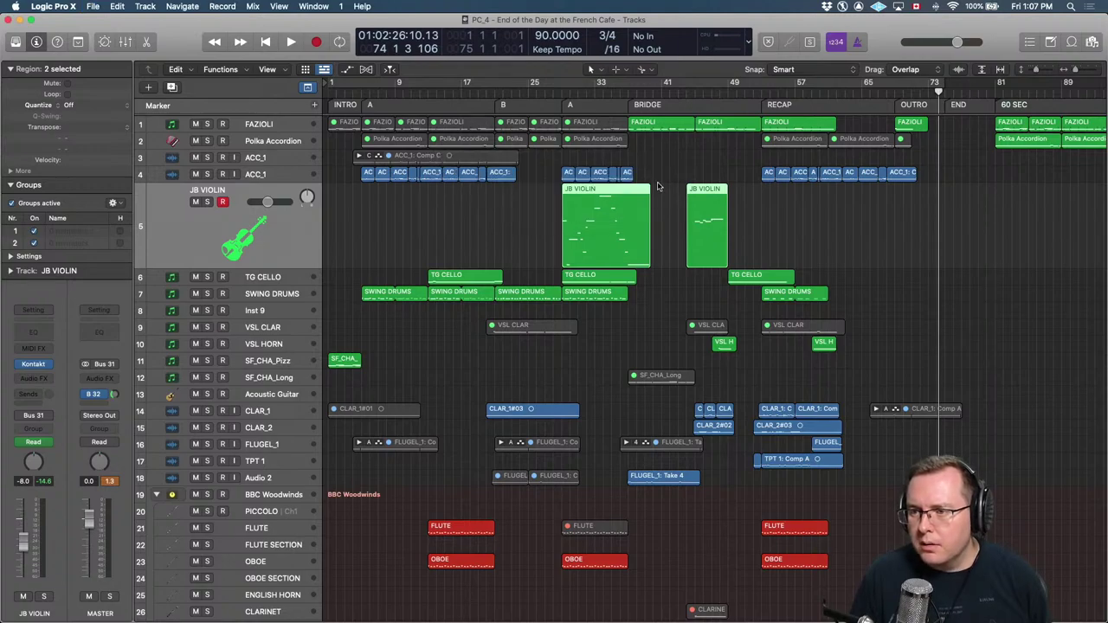
{"action": "key", "text": "super+Tab"}
{"action": "key", "text": "super+Tab"}
{"action": "key", "text": "super+Tab"}
{"action": "key", "text": "super+Tab"}
{"action": "key", "text": "super+Tab"}
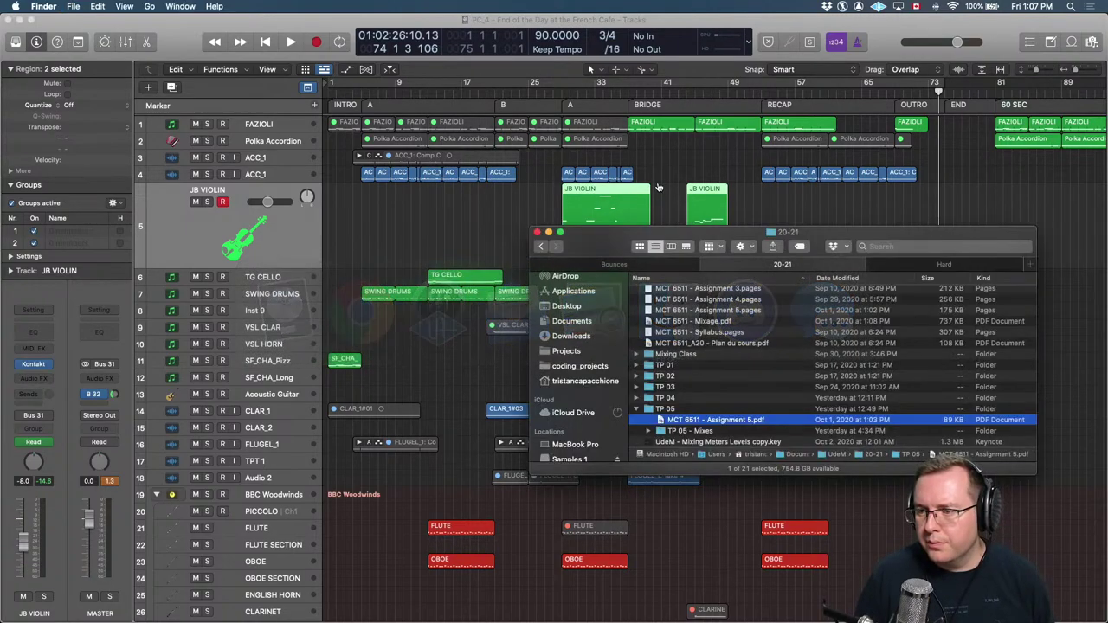
{"action": "left_click", "coordinate": [653, 267]}
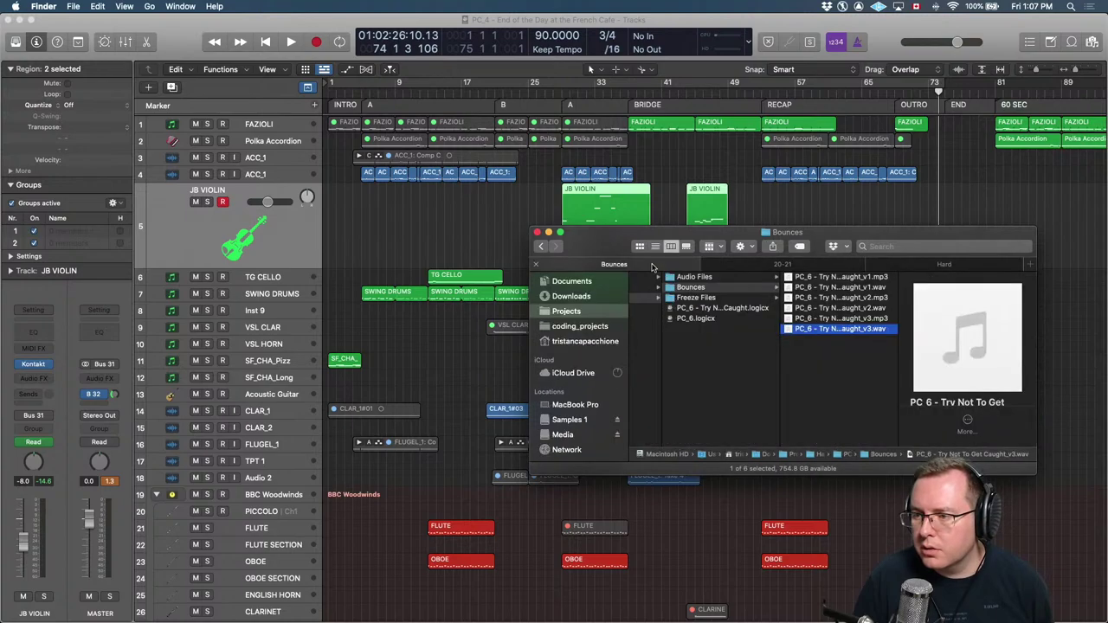
Go to the PC_4 folder and select the project file PC_4 - End of the Day at the French Cafe.logicx.
{"action": "key", "text": "Left"}
{"action": "key", "text": "Up"}
{"action": "key", "text": "Up"}
{"action": "key", "text": "Right"}
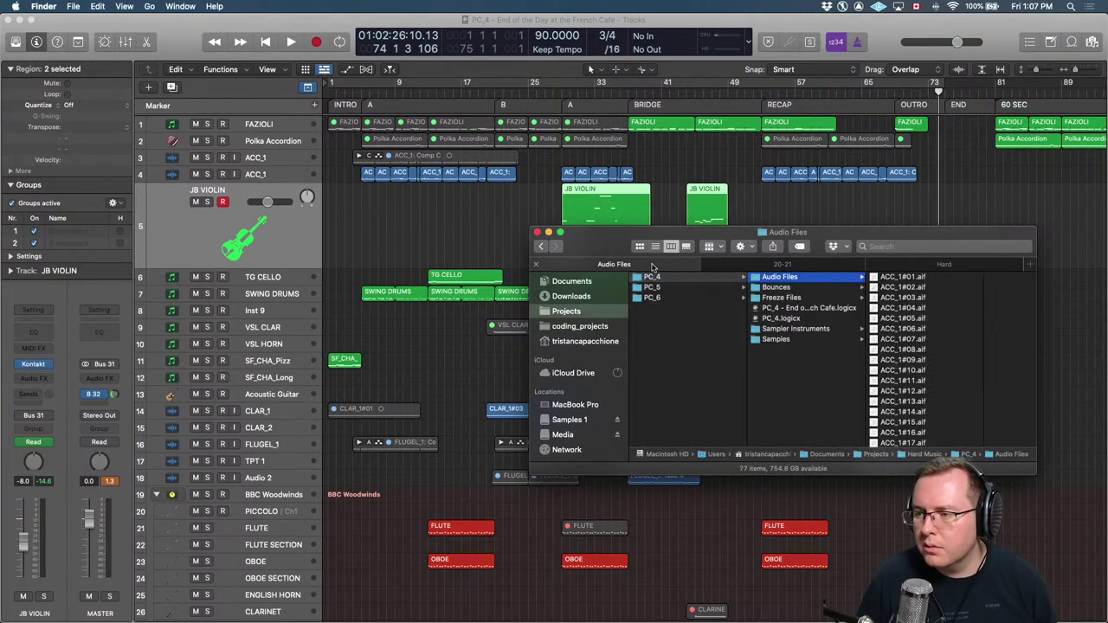
{"action": "key", "text": "Down"}
{"action": "key", "text": "Down"}
{"action": "key", "text": "Down"}
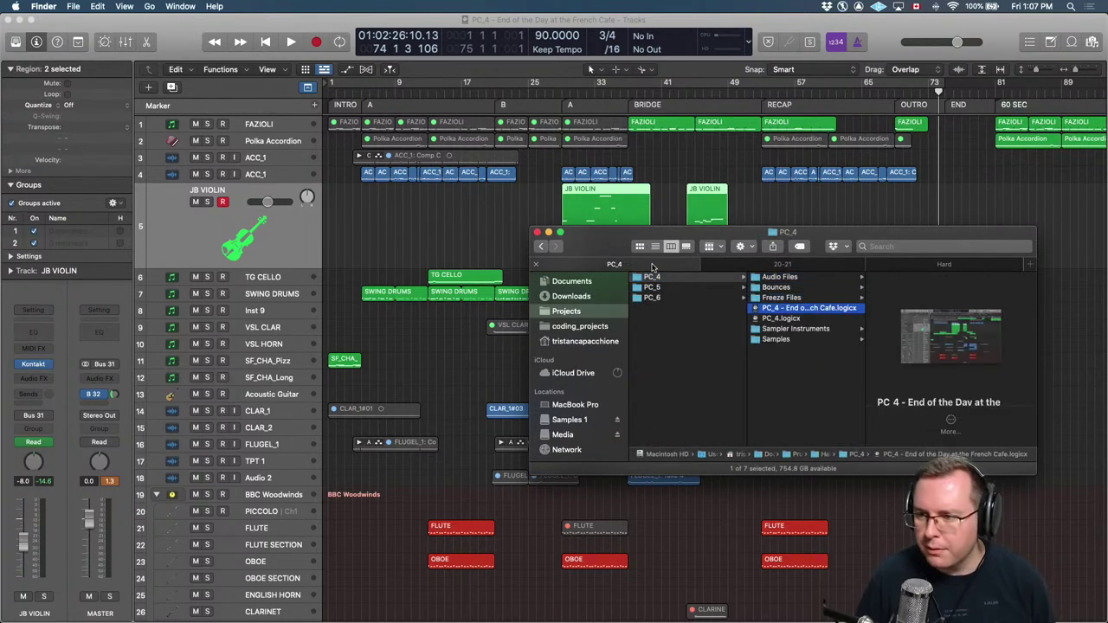
Try twice to duplicate the project file PC_4 - End of the Day at the French Cafe.logicx within the PC_4 folder.
{"action": "key", "text": "super+d"}
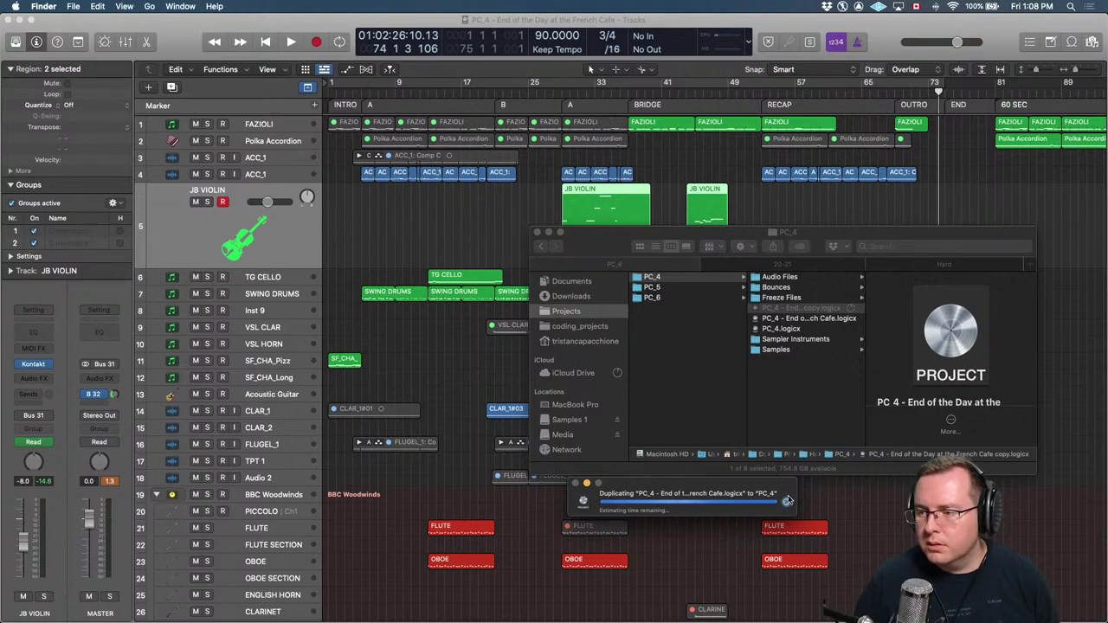
{"action": "left_click", "coordinate": [787, 504]}
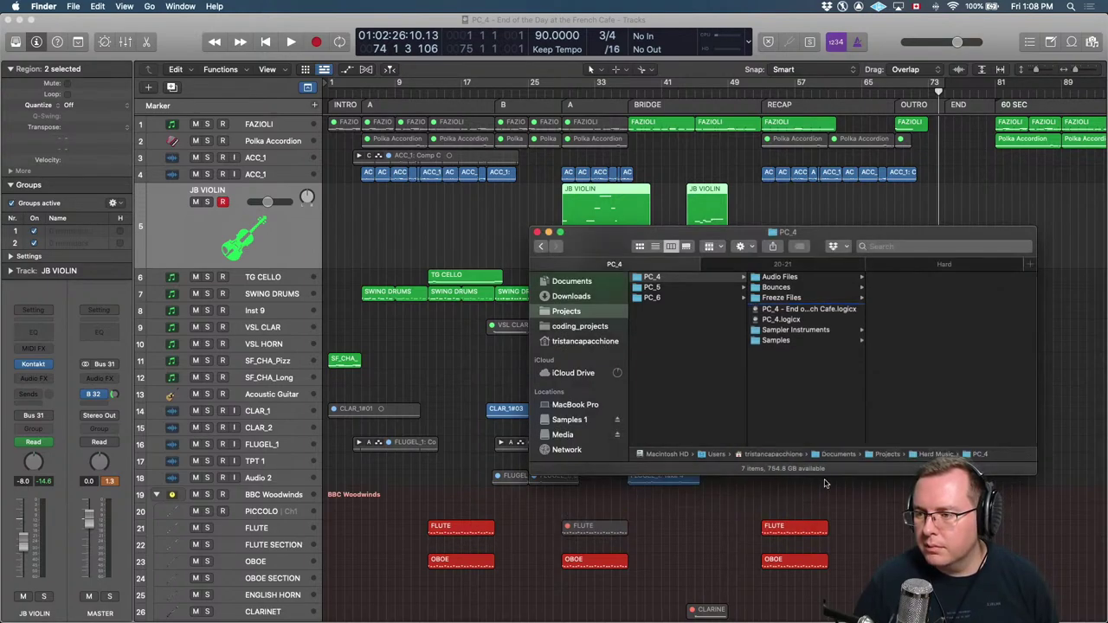
{"action": "left_click", "coordinate": [791, 312]}
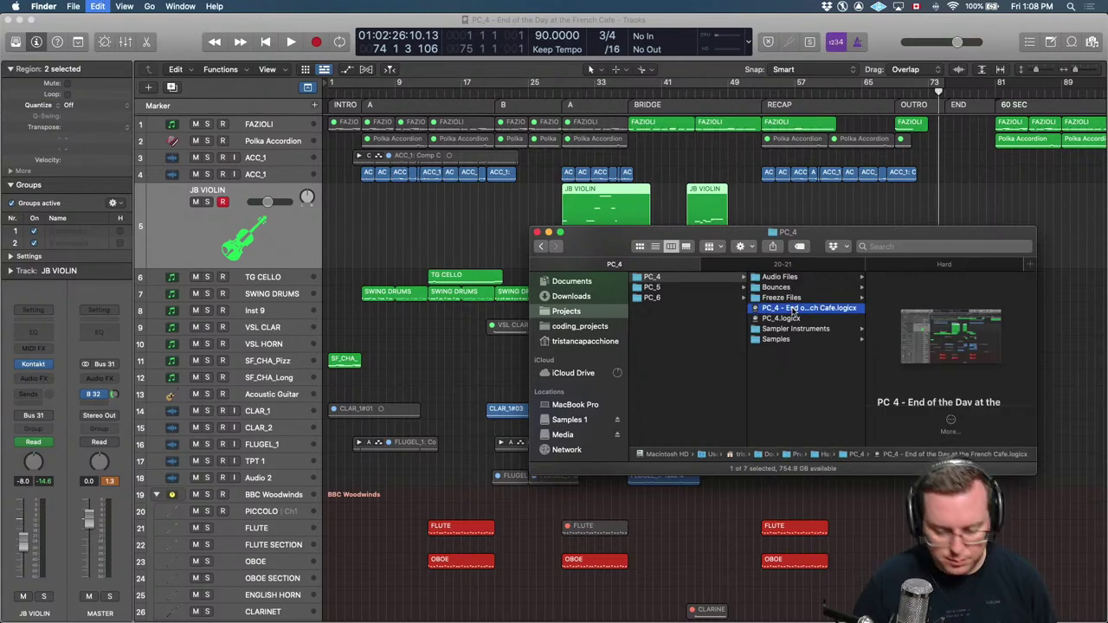
{"action": "key", "text": "super+d"}
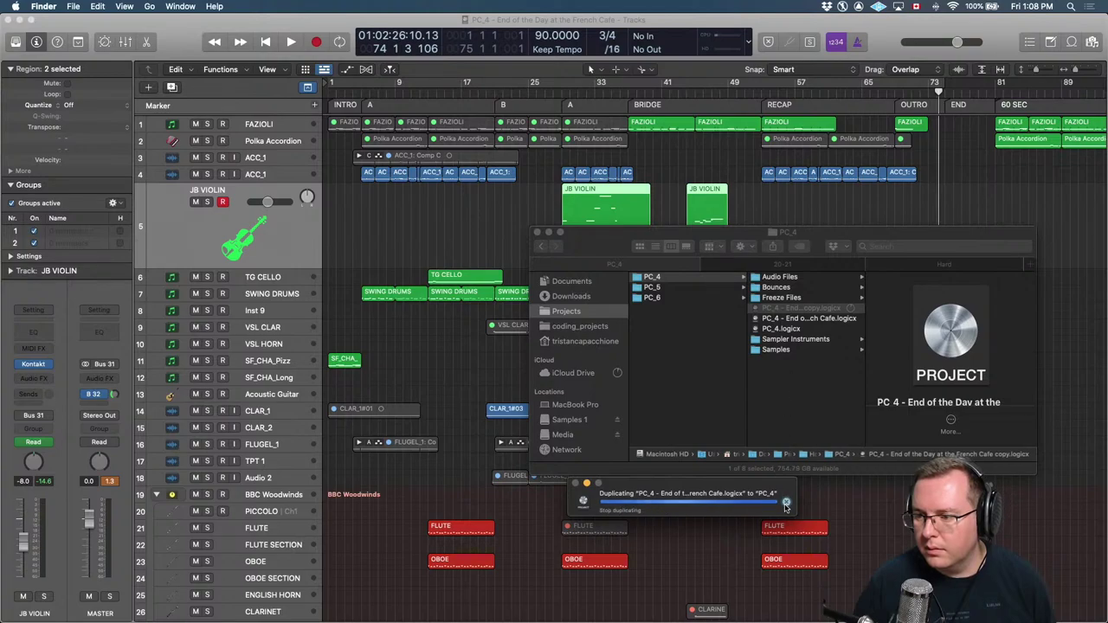
Relaunch Finder through Force Quit Applications and dismiss that window.
{"action": "key", "text": "super+alt+Escape"}
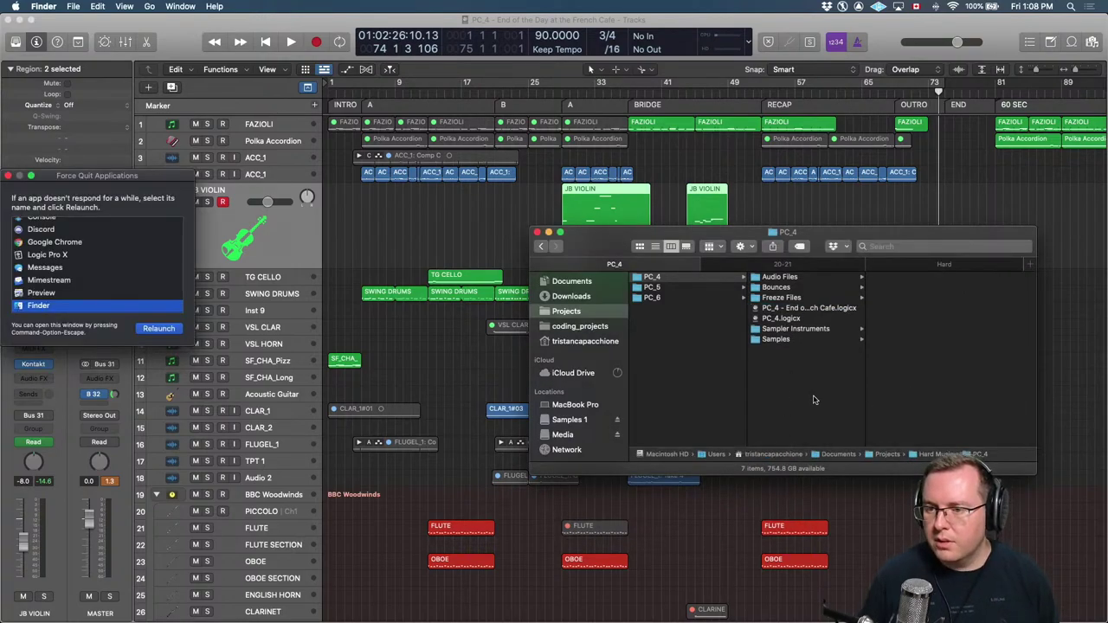
{"action": "key", "text": "Return"}
{"action": "key", "text": "Return"}
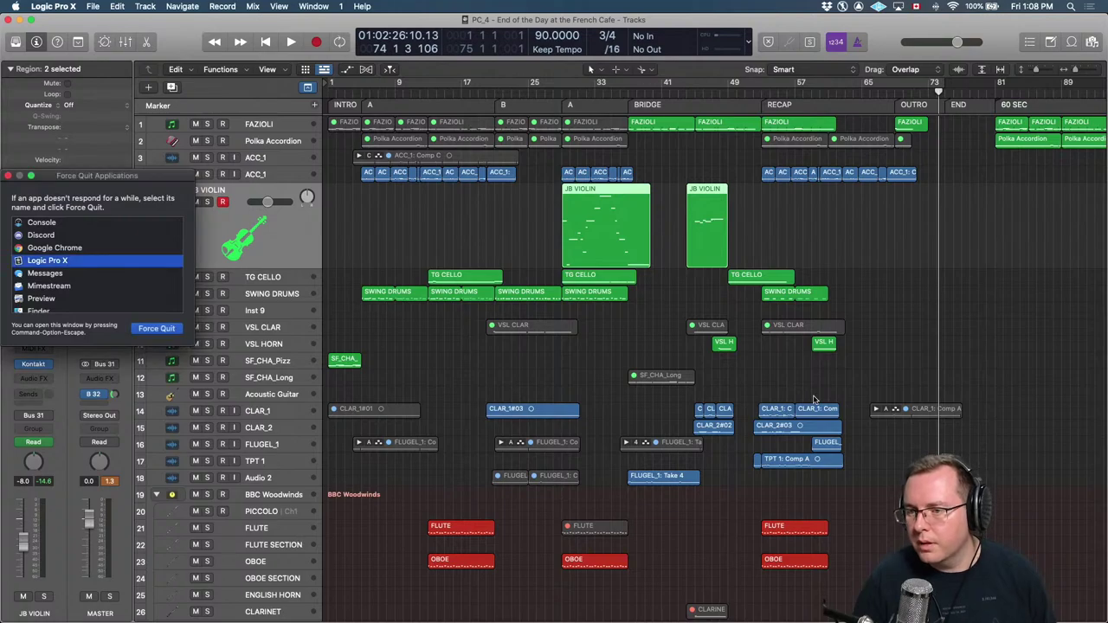
{"action": "key", "text": "Escape"}
Switch back to Finder and open the PC_4 folder inside Hard Music in the Projects folder.
{"action": "key", "text": "super+Tab"}
{"action": "key", "text": "shift+super+Tab"}
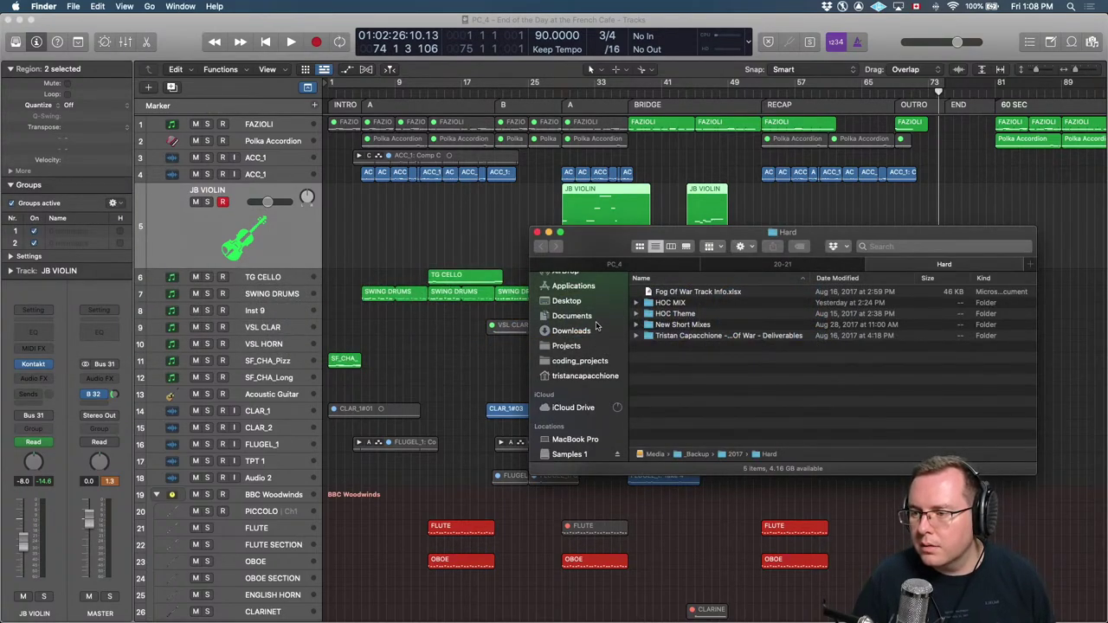
{"action": "left_click", "coordinate": [592, 343]}
{"action": "key", "text": "a"}
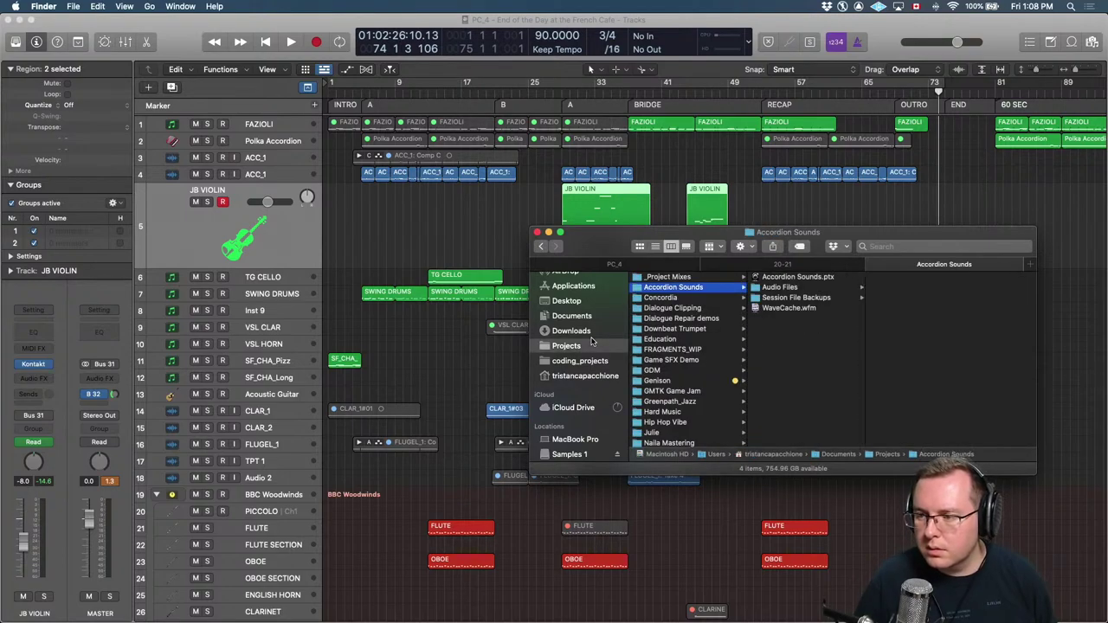
{"action": "key", "text": "h"}
{"action": "key", "text": "Right"}
{"action": "key", "text": "Right"}
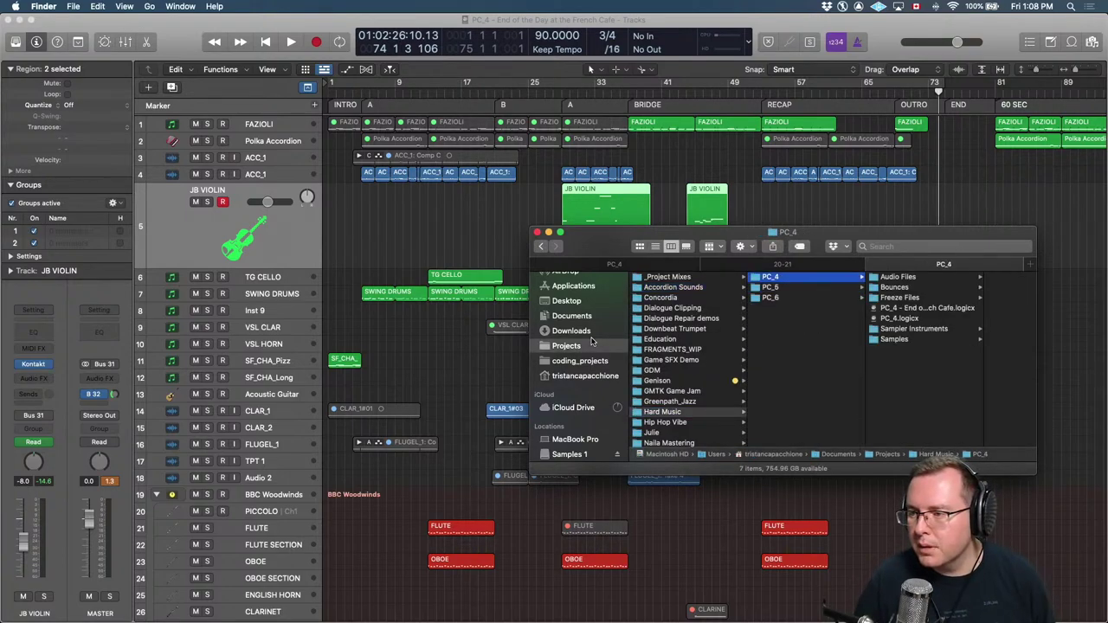
Try to duplicate the project file PC_4 - End of the Day at the French Cafe.logicx within PC_4, and cancel the copy operation.
{"action": "key", "text": "b"}
{"action": "key", "text": "f"}
{"action": "key", "text": "p"}
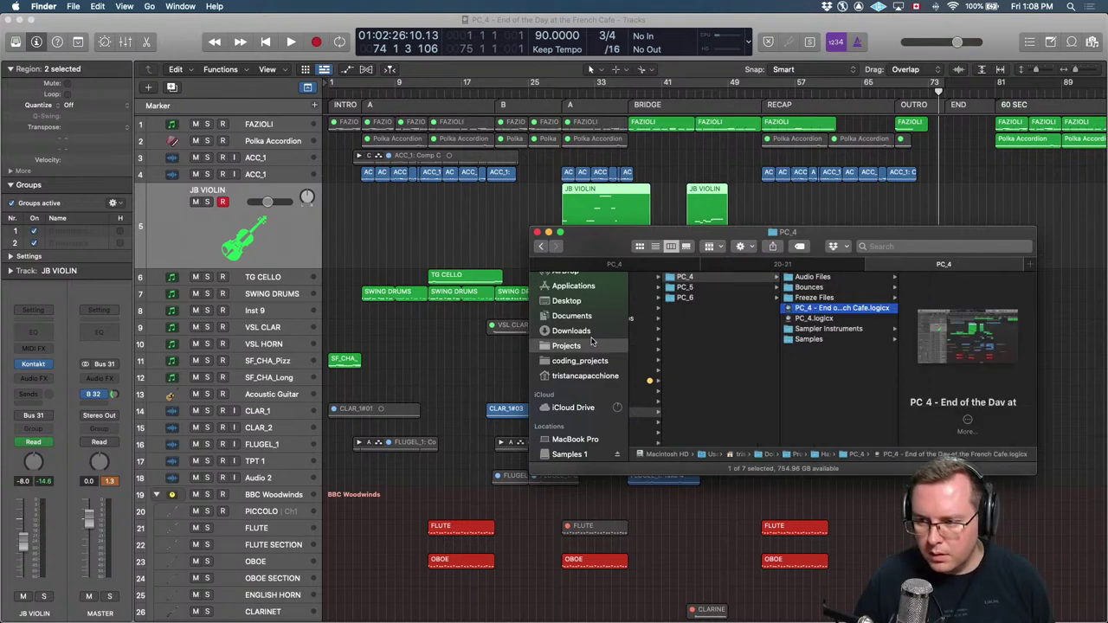
{"action": "key", "text": "super+d"}
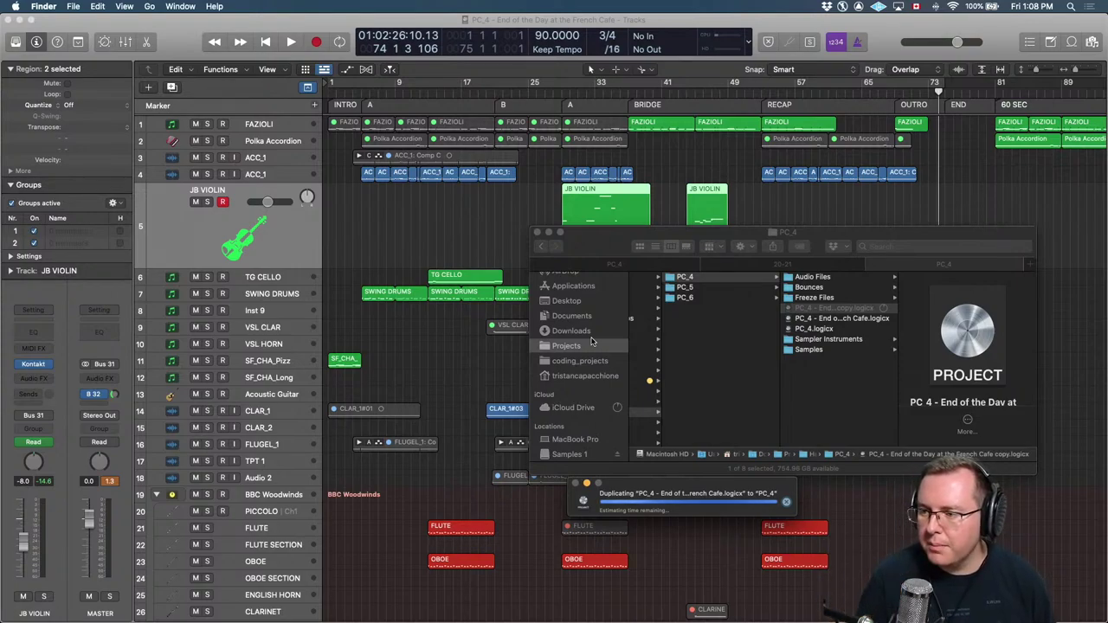
{"action": "left_click", "coordinate": [785, 502]}
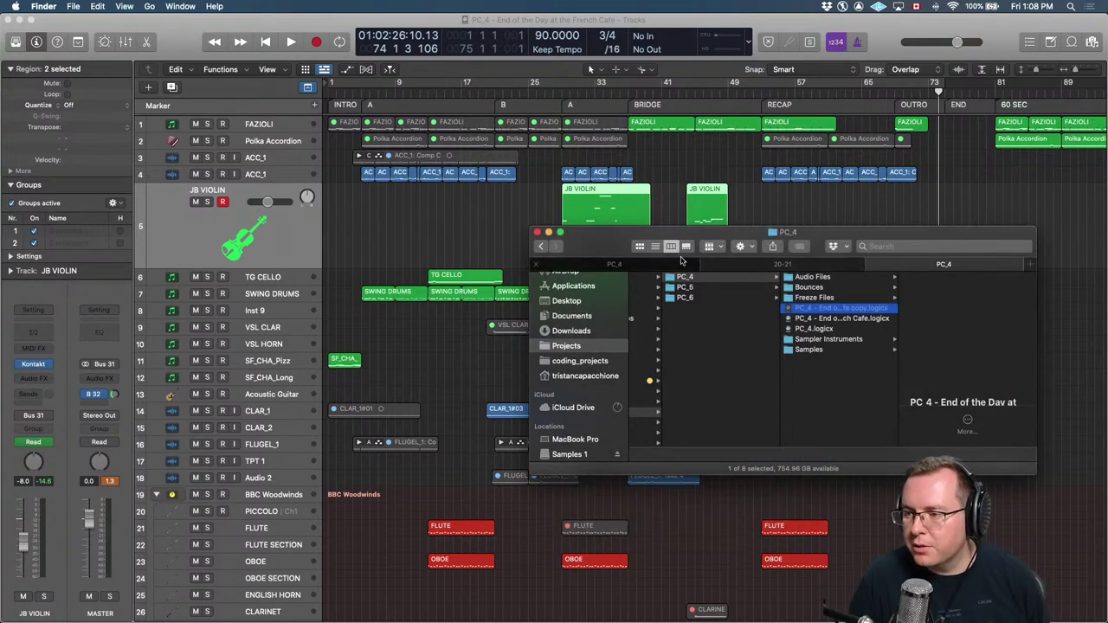
Switch back to Logic Pro X and save a new project alternative named PC_4 - End of the Day at the French Cafe_mix.
{"action": "left_click", "coordinate": [451, 220]}
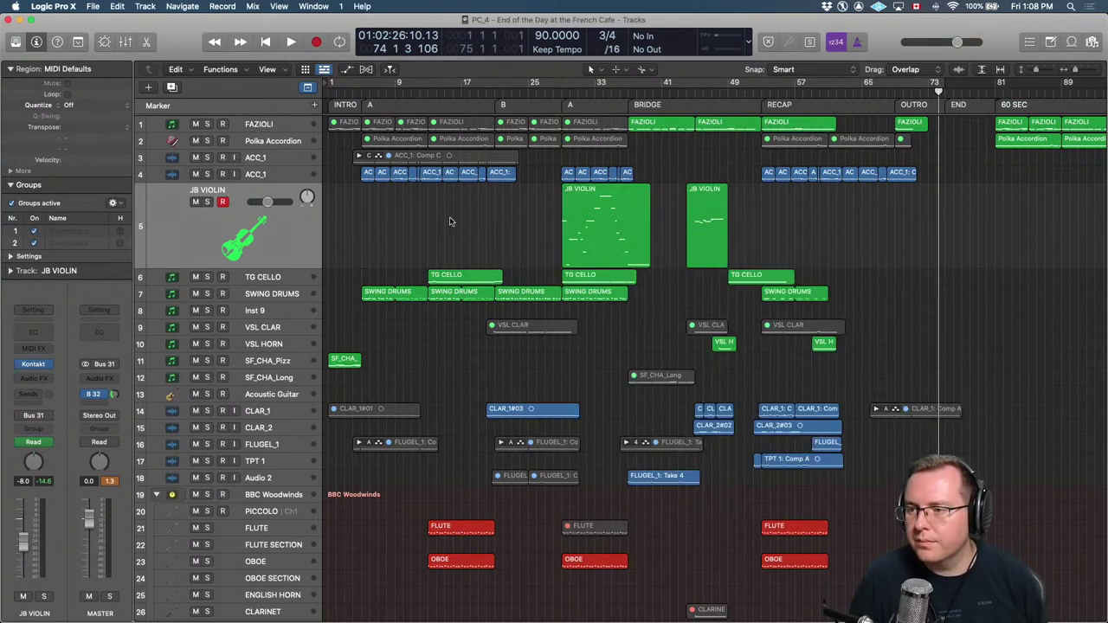
{"action": "left_click", "coordinate": [92, 6]}
{"action": "mouse_move", "coordinate": [151, 160]}
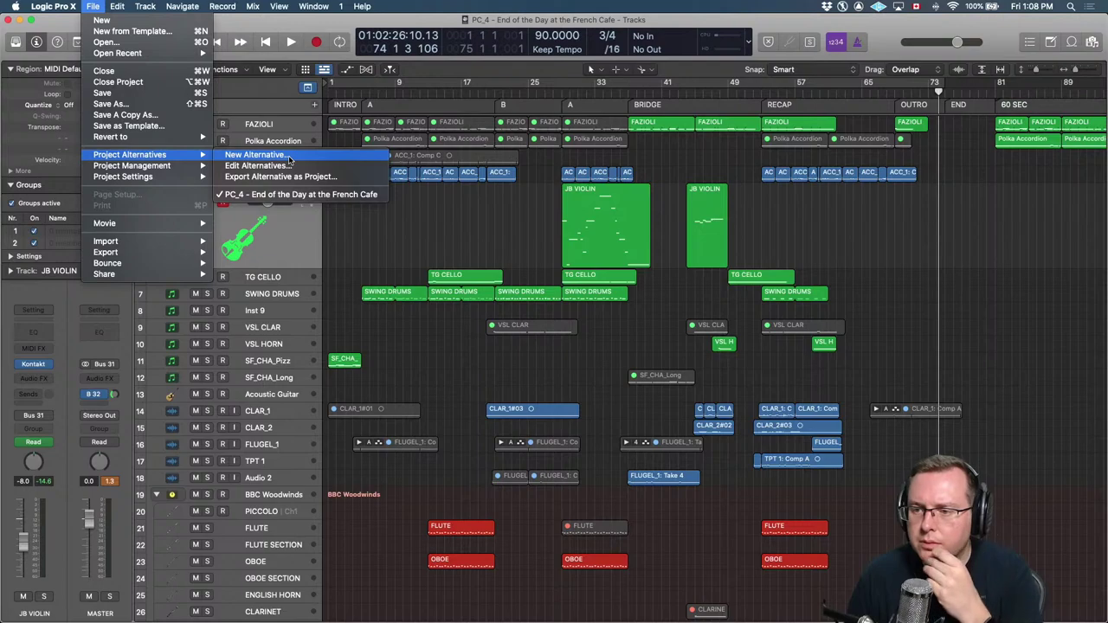
{"action": "left_click", "coordinate": [290, 159]}
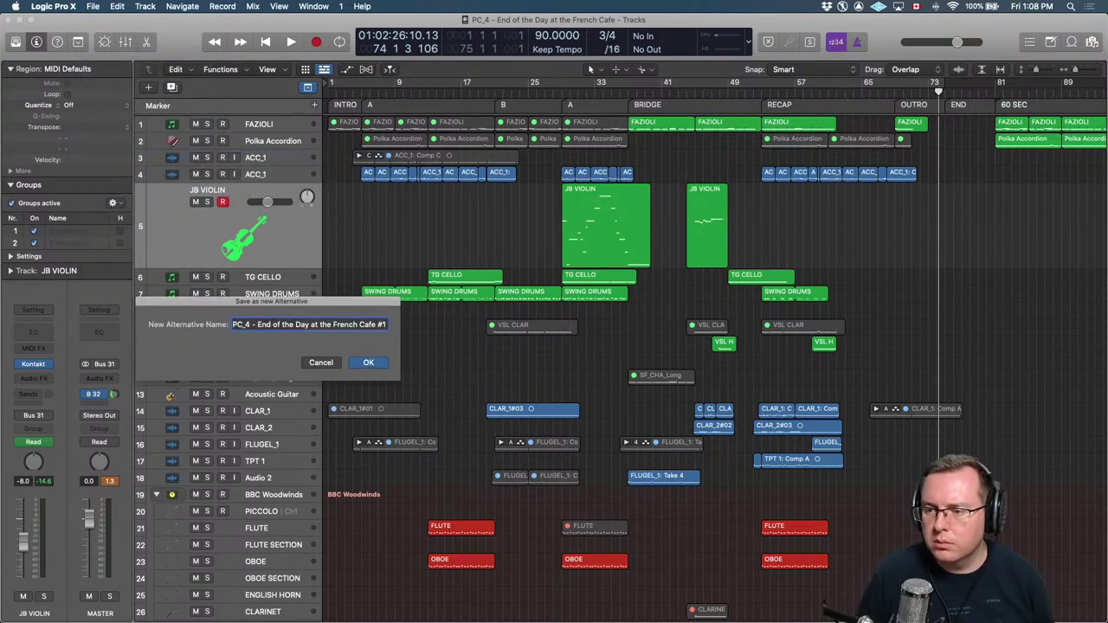
{"action": "key", "text": "BackSpace"}
{"action": "key", "text": "BackSpace"}
{"action": "type", "text": "mix"}
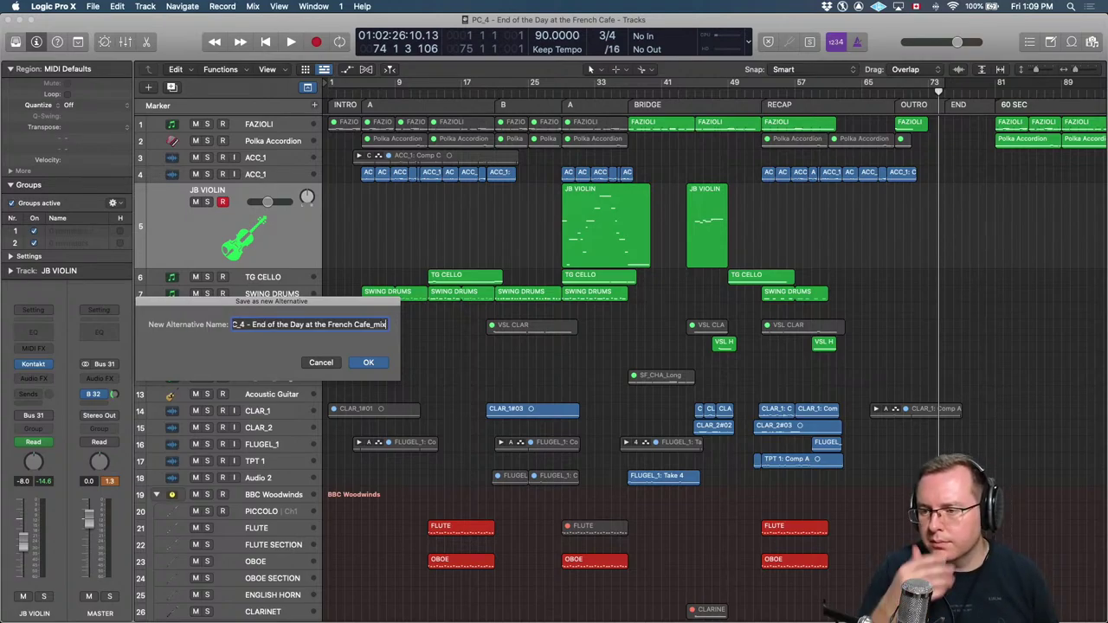
{"action": "key", "text": "Return"}
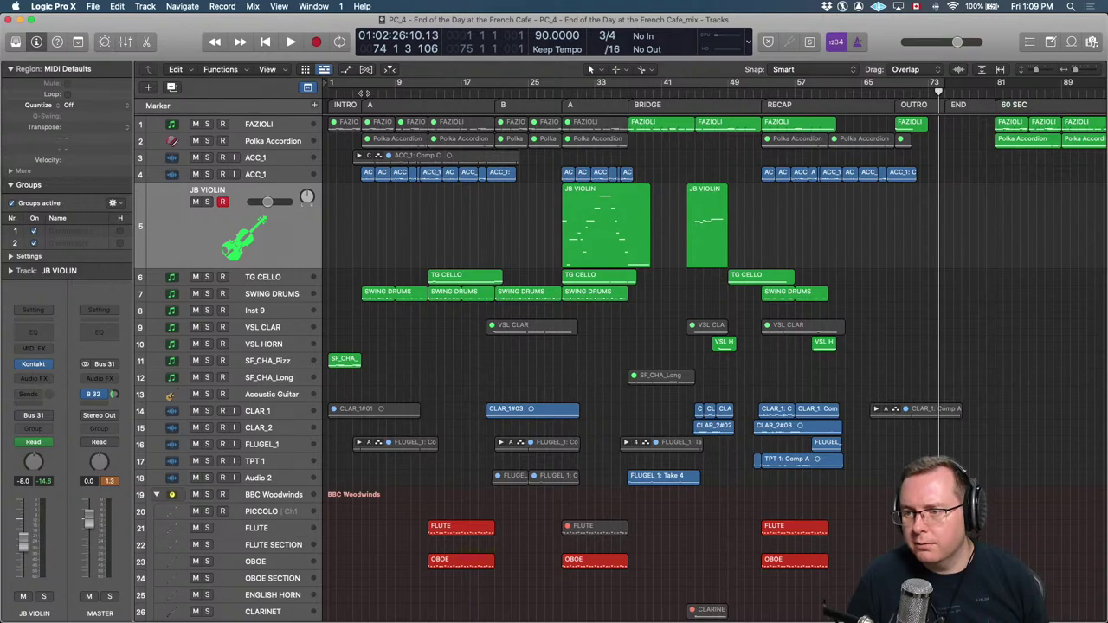
Place the playhead at bar 5, select the second ACC_1 track and examine its first comp regions up close.
{"action": "left_click", "coordinate": [364, 92]}
{"action": "scroll", "coordinate": [364, 91], "scroll_direction": "up", "scroll_amount": 5}
{"action": "scroll", "coordinate": [295, 168], "scroll_direction": "down", "scroll_amount": 2}
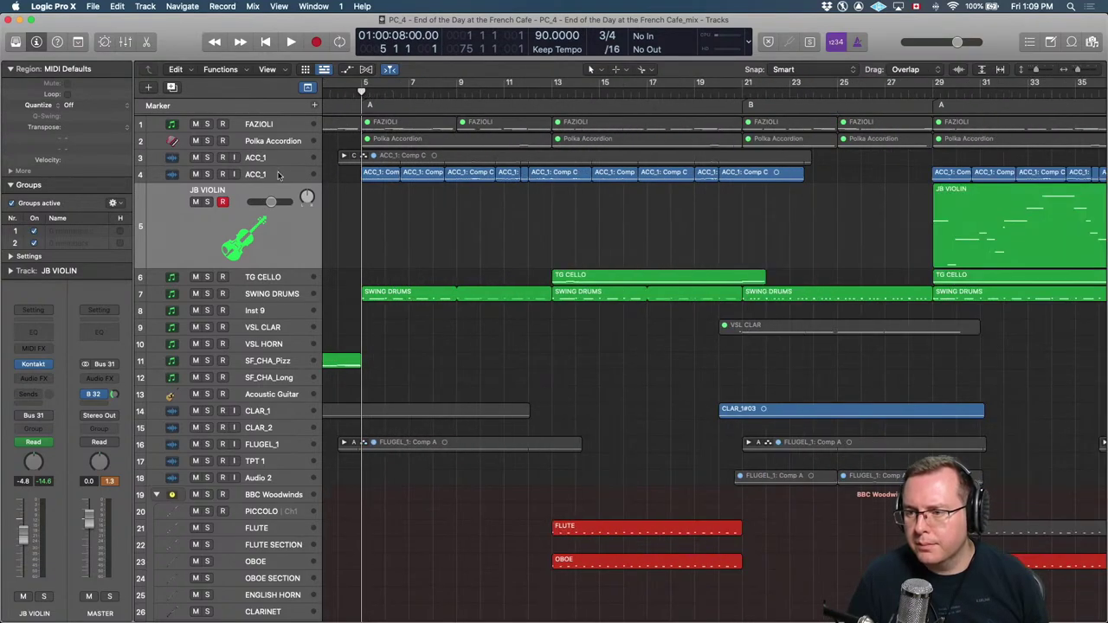
{"action": "left_click", "coordinate": [259, 179]}
{"action": "left_click", "coordinate": [338, 197]}
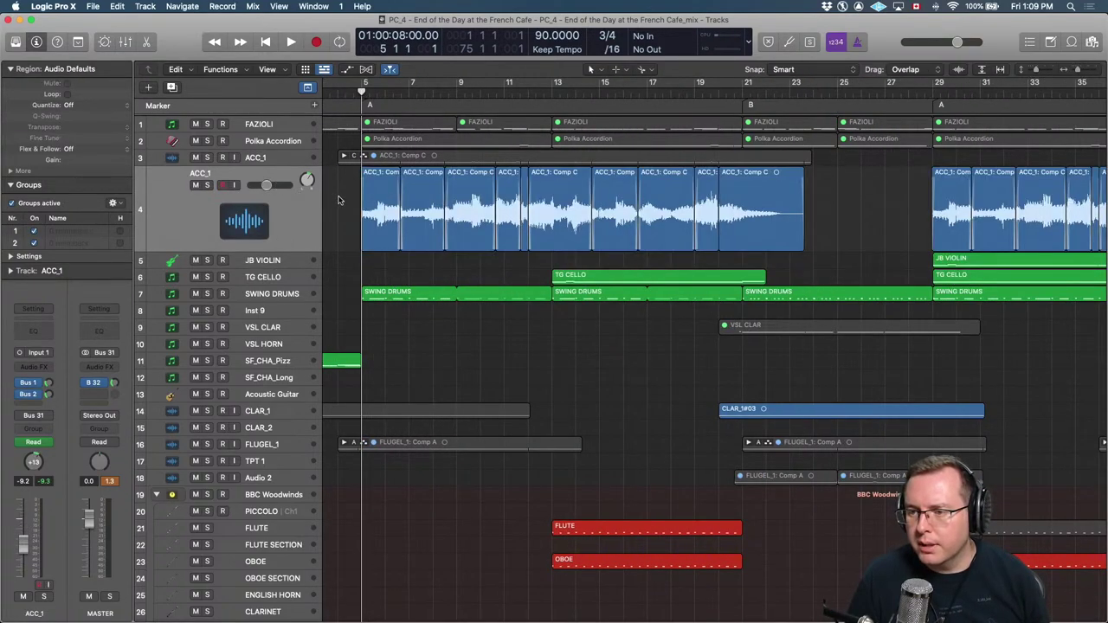
{"action": "scroll", "coordinate": [340, 195], "scroll_direction": "up", "scroll_amount": 5}
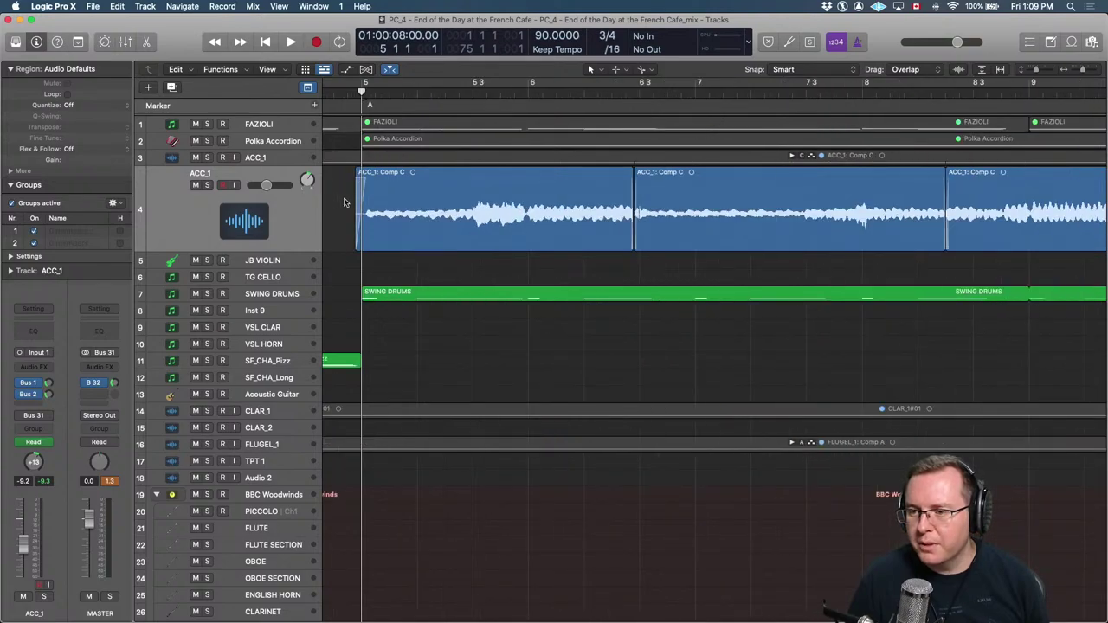
{"action": "scroll", "coordinate": [344, 202], "scroll_direction": "down", "scroll_amount": 4}
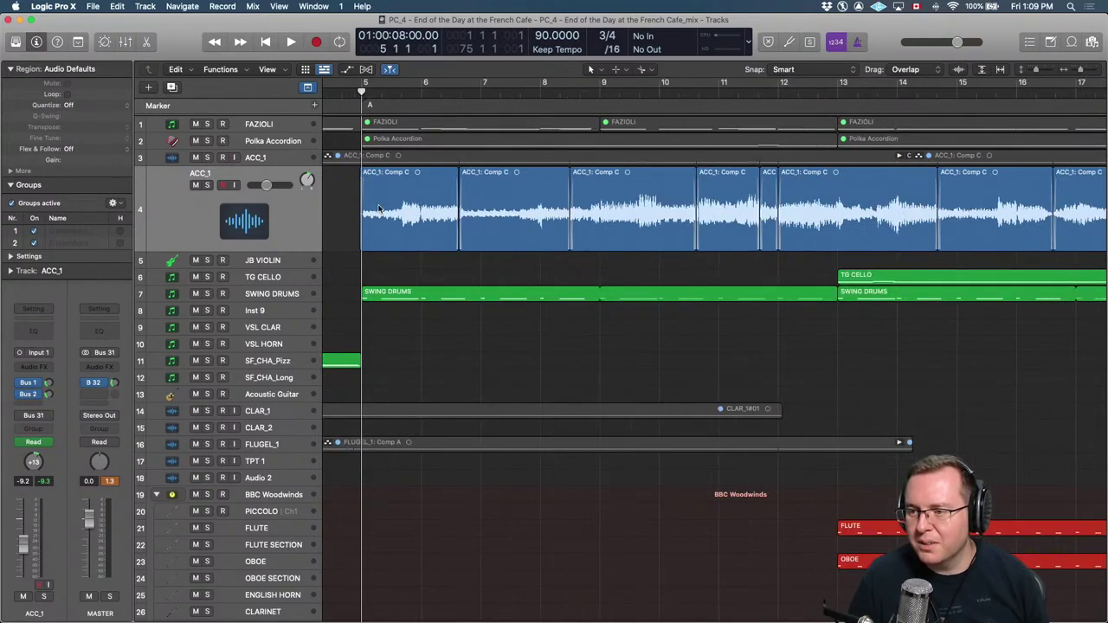
{"action": "scroll", "coordinate": [430, 255], "scroll_direction": "up", "scroll_amount": 4}
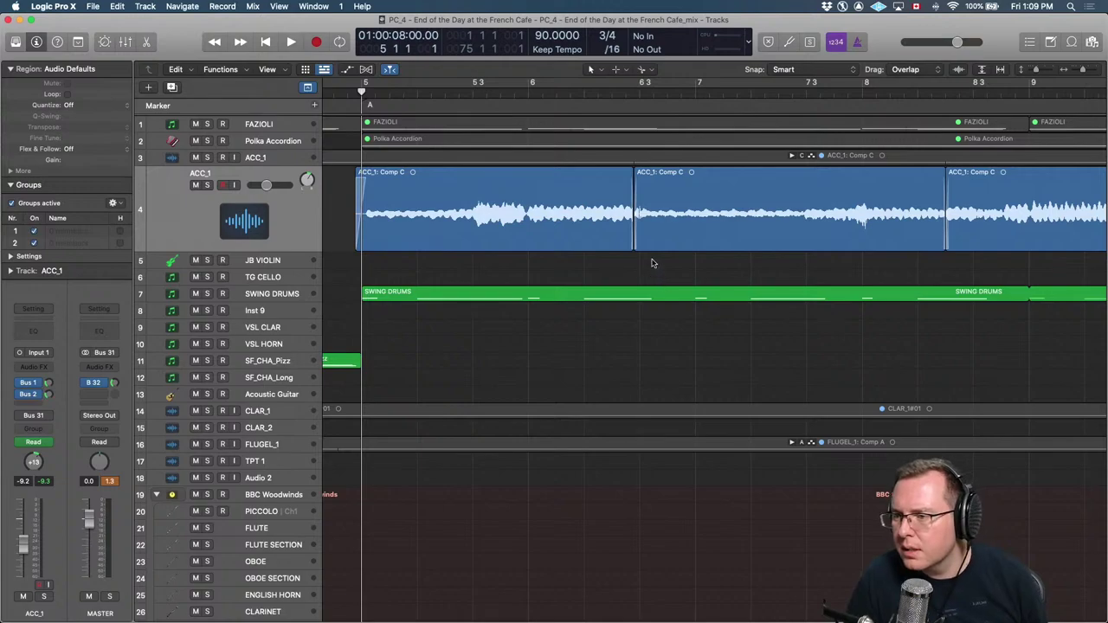
Extend the end of the first ACC_1: Comp C region on track 4 to meet the next region after beat 6 2 4.
{"action": "left_click", "coordinate": [623, 87]}
{"action": "scroll", "coordinate": [669, 224], "scroll_direction": "up", "scroll_amount": 5}
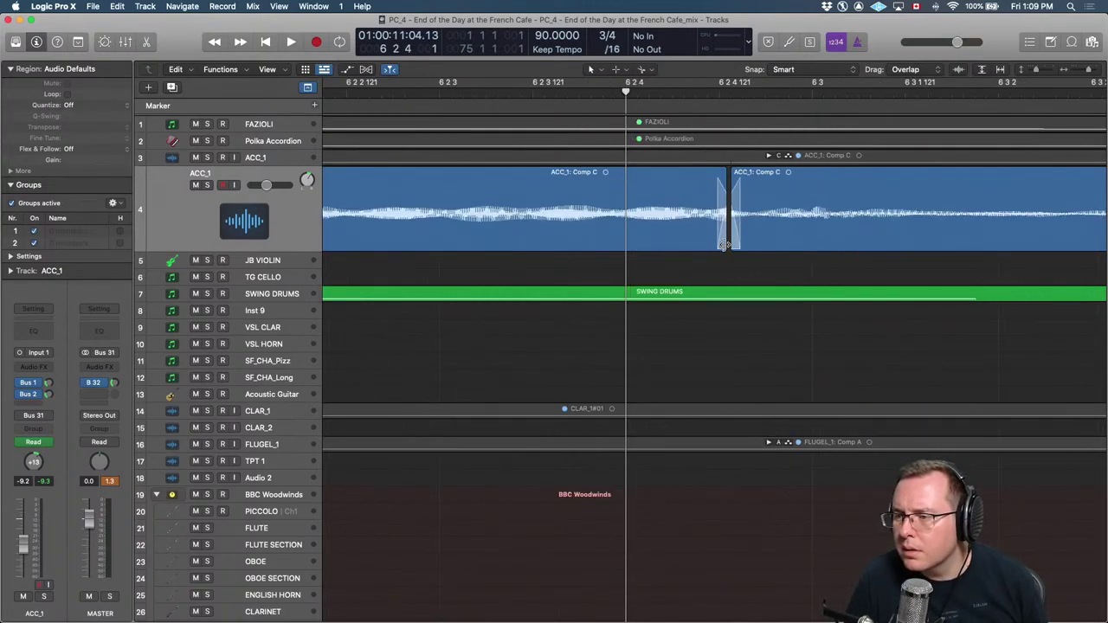
{"action": "left_click", "coordinate": [723, 244]}
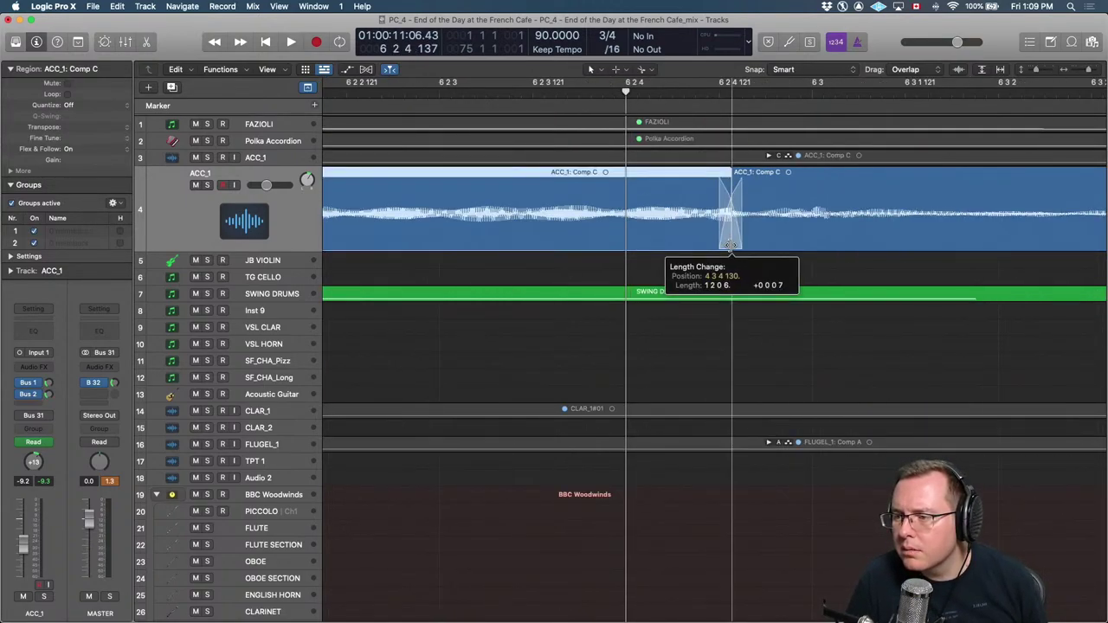
{"action": "scroll", "coordinate": [683, 311], "scroll_direction": "down", "scroll_amount": 3}
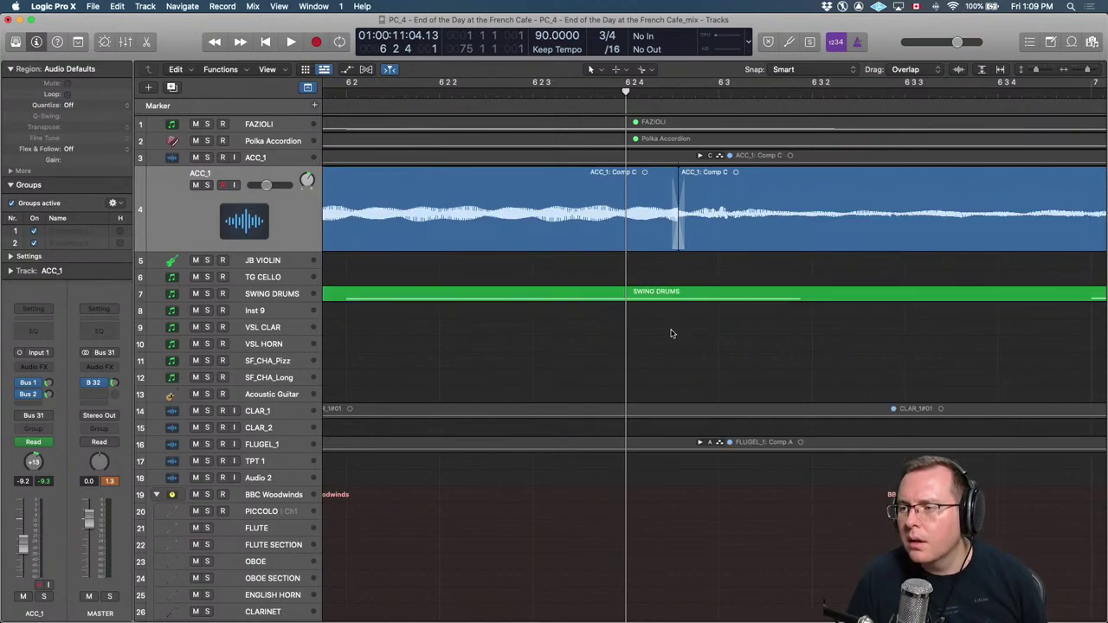
Place the playhead within bar 9 and examine the ACC_1 waveform and the neighbouring comp regions.
{"action": "scroll", "coordinate": [658, 321], "scroll_direction": "down", "scroll_amount": 10}
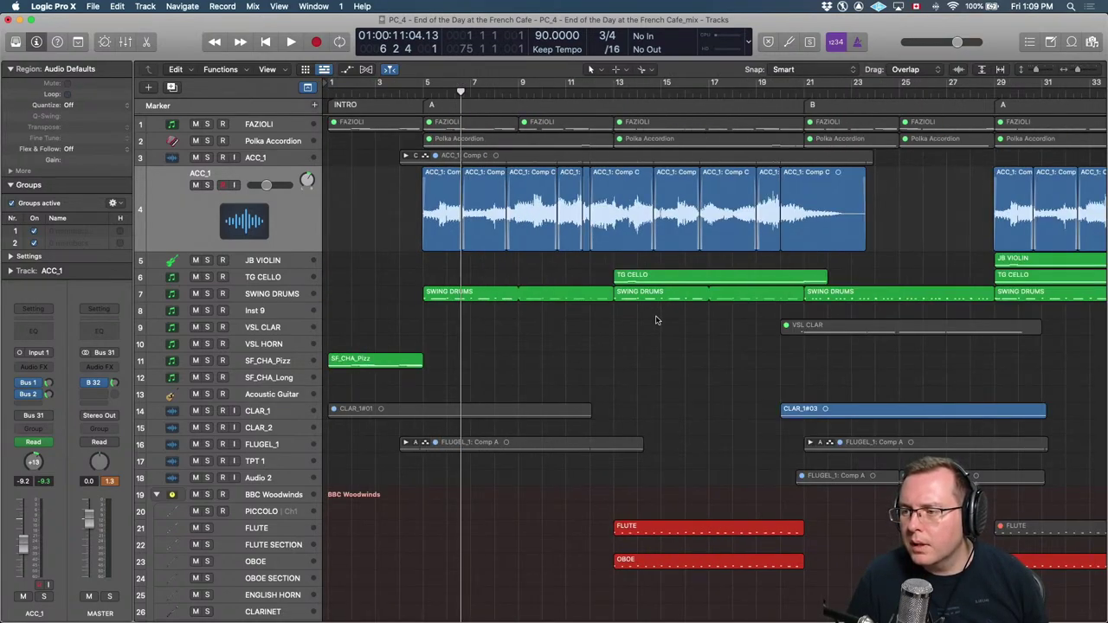
{"action": "left_click", "coordinate": [536, 88]}
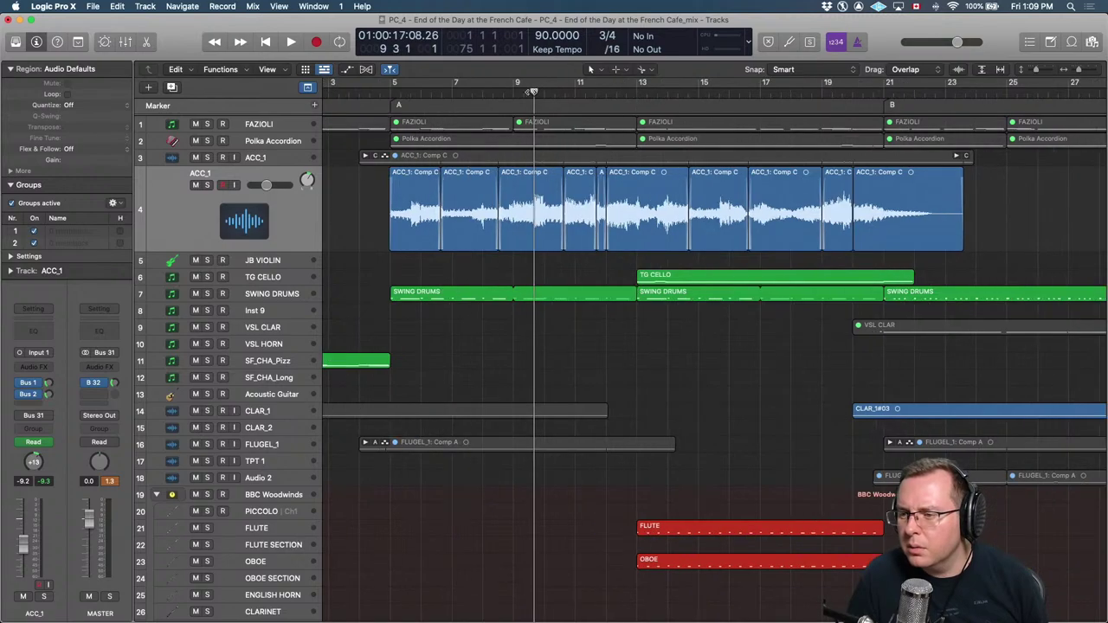
{"action": "scroll", "coordinate": [570, 159], "scroll_direction": "up", "scroll_amount": 8}
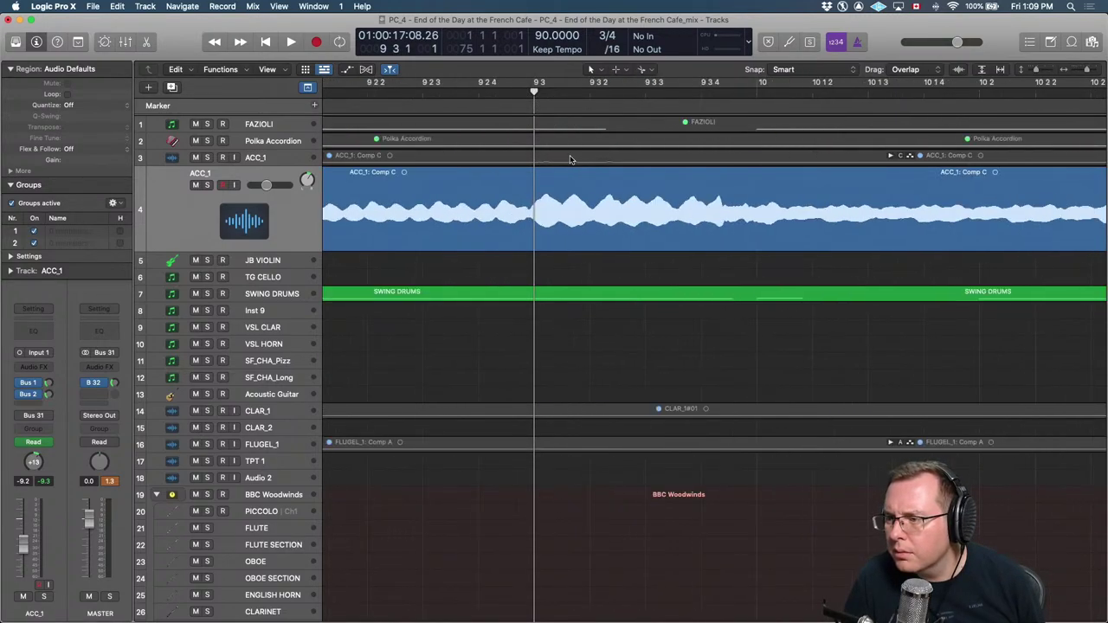
{"action": "scroll", "coordinate": [570, 159], "scroll_direction": "up", "scroll_amount": 2}
{"action": "scroll", "coordinate": [571, 159], "scroll_direction": "down", "scroll_amount": 8}
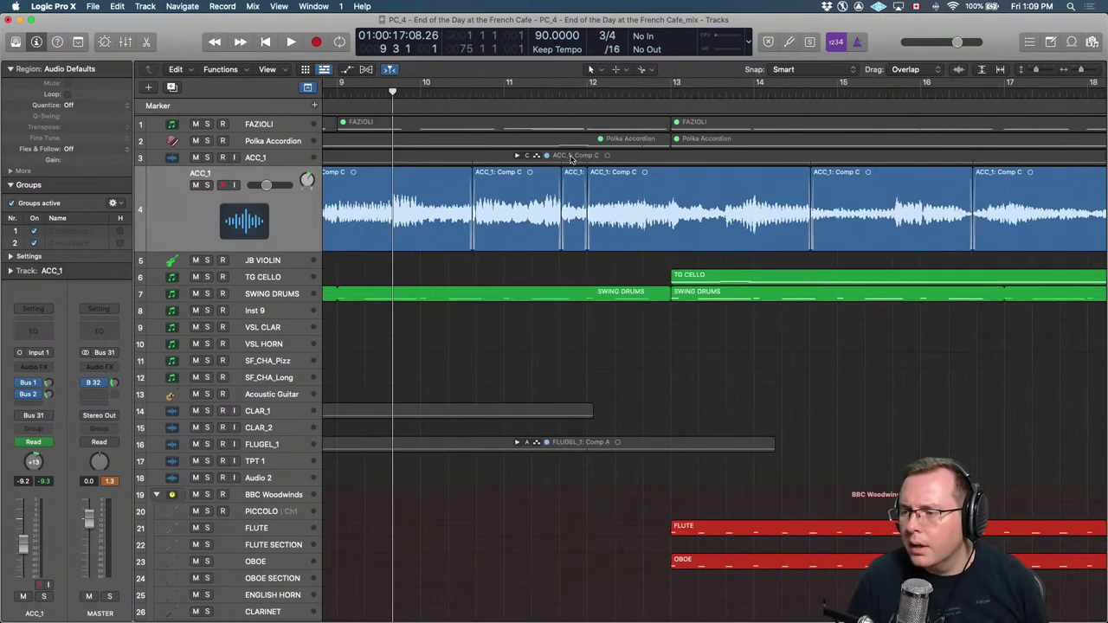
{"action": "scroll", "coordinate": [571, 160], "scroll_direction": "down", "scroll_amount": 2}
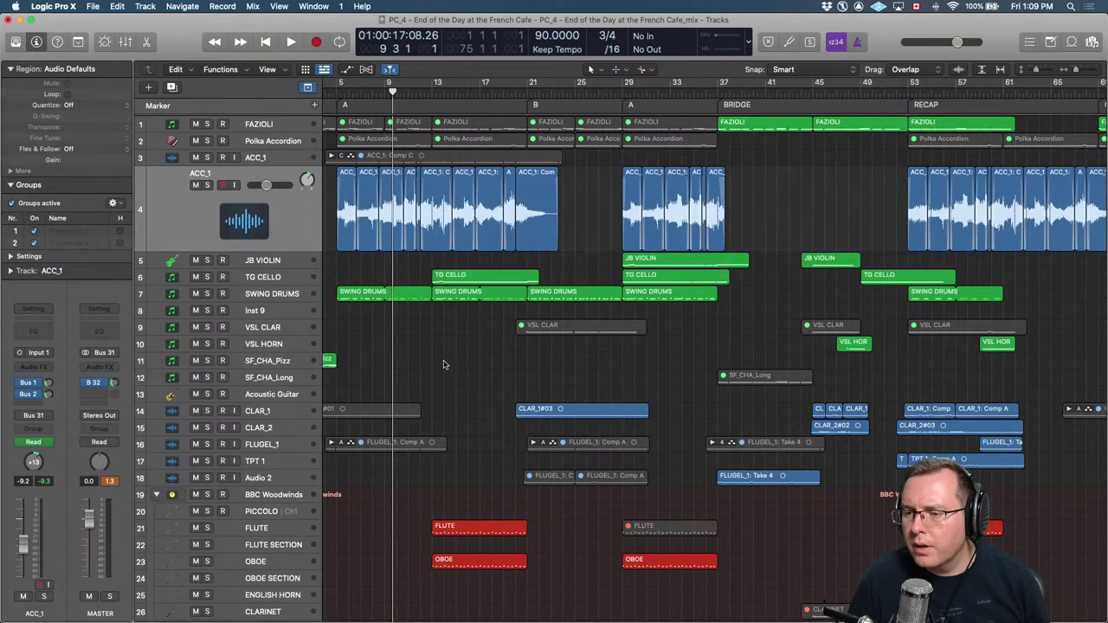
Select the CLAR_1 track, move the playhead to marker B, solo the CLAR_1#03 region and turn solo off again.
{"action": "left_click", "coordinate": [264, 418]}
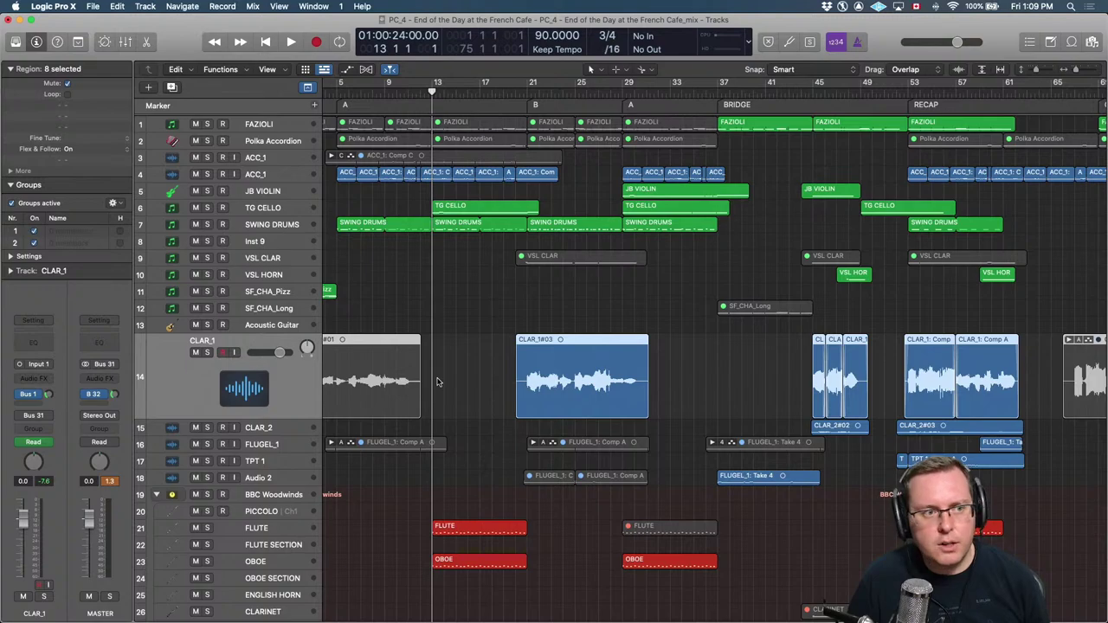
{"action": "key", "text": "alt+period"}
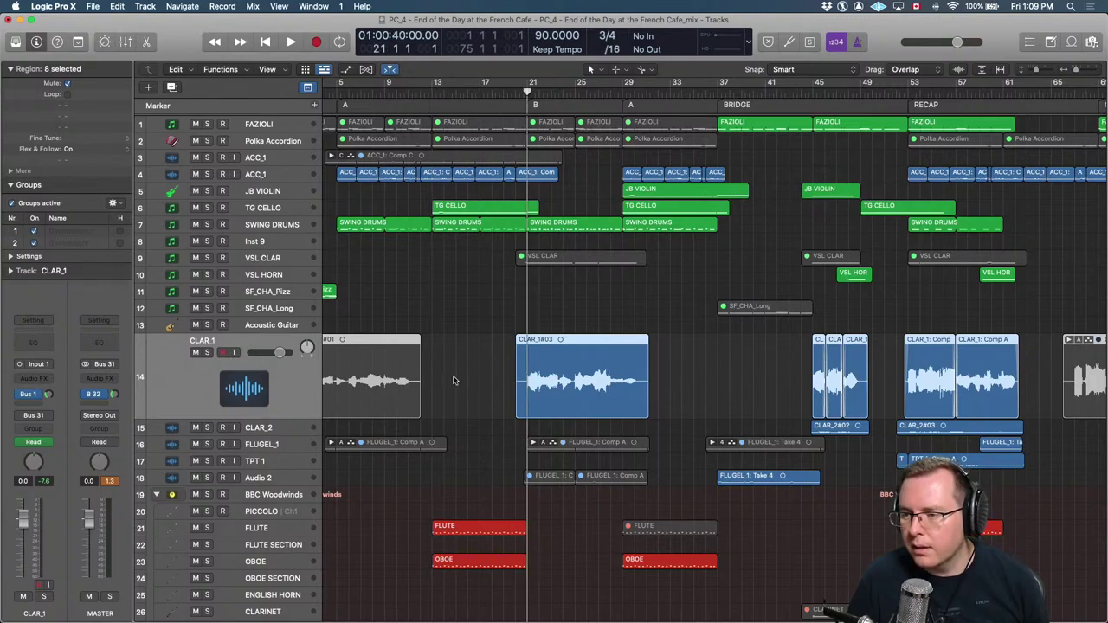
{"action": "left_click", "coordinate": [531, 379]}
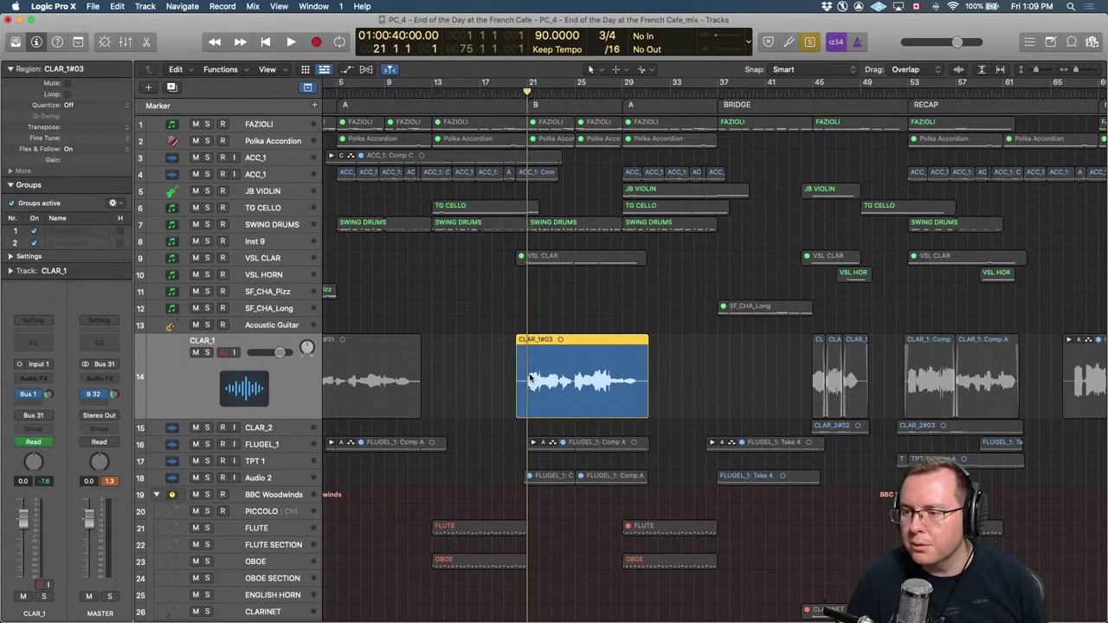
{"action": "key", "text": "ctrl+s"}
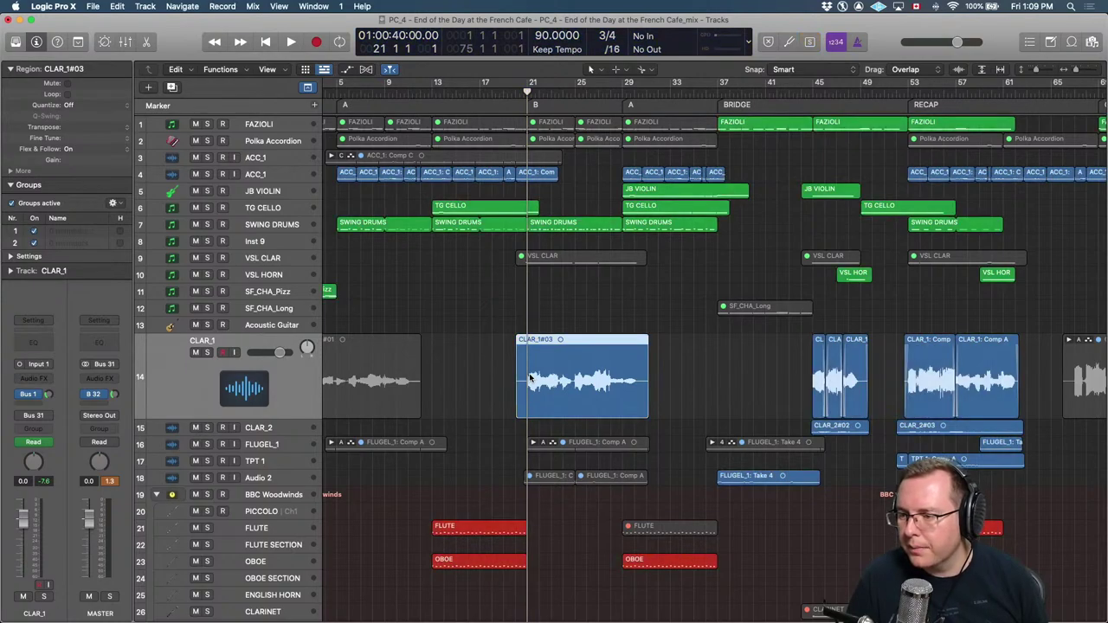
Solo the FLUGEL_1: Take 4 region on the Audio 2 track and play it from the BRIDGE marker.
{"action": "scroll", "coordinate": [530, 379], "scroll_direction": "right", "scroll_amount": 5}
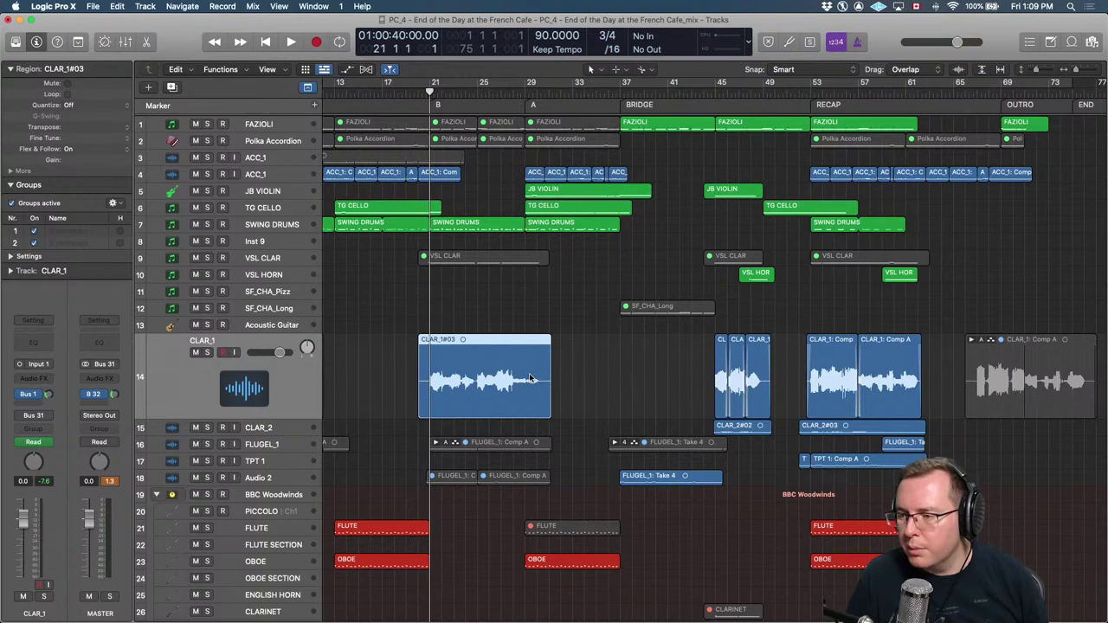
{"action": "left_click", "coordinate": [268, 476]}
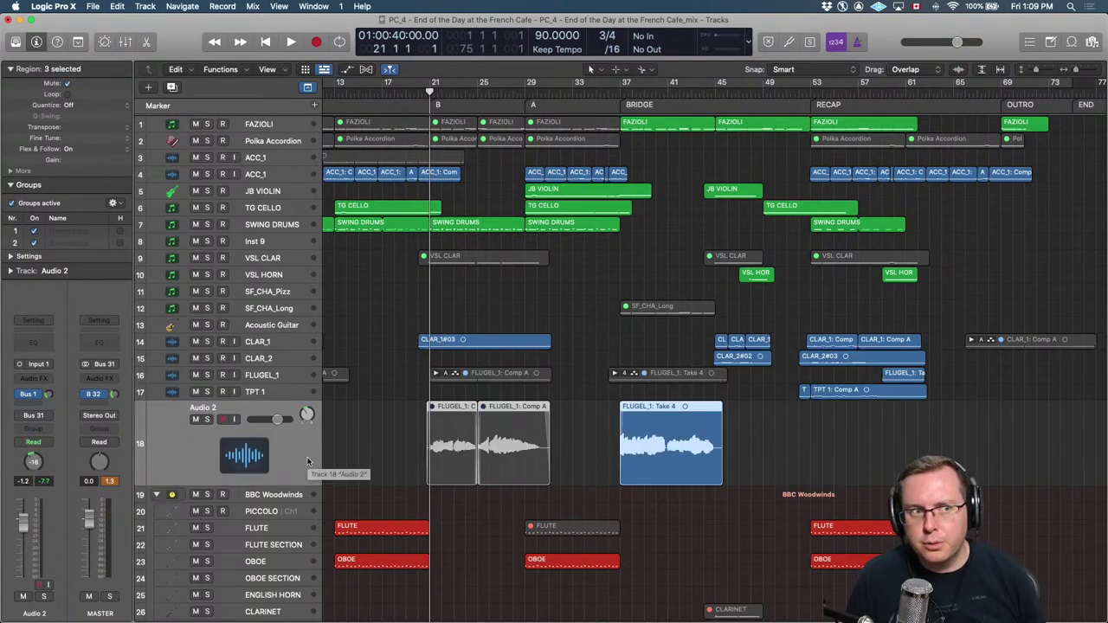
{"action": "key", "text": "alt+period"}
{"action": "key", "text": "alt+period"}
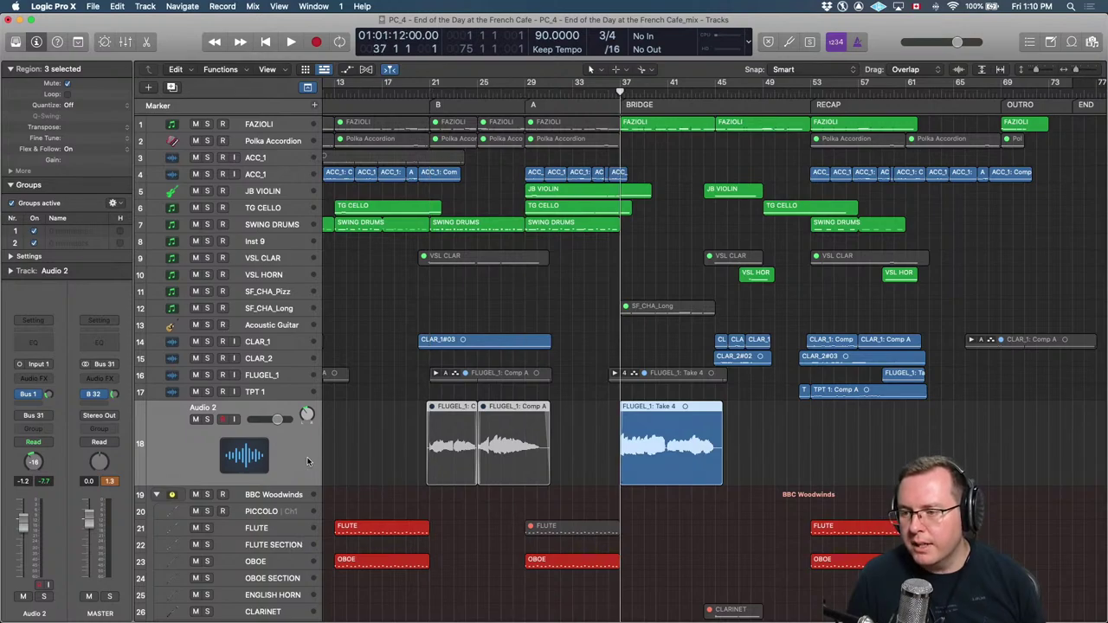
{"action": "left_click", "coordinate": [585, 418]}
{"action": "key", "text": "super+Right"}
{"action": "key", "text": "super+Right"}
{"action": "key", "text": "super+Right"}
{"action": "key", "text": "super+Right"}
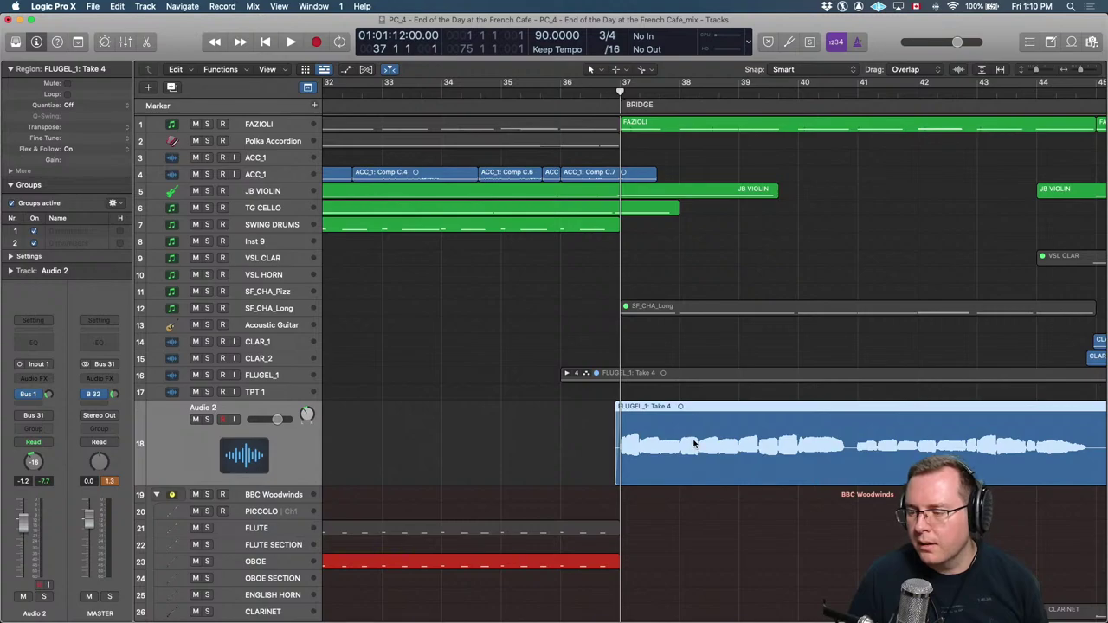
{"action": "scroll", "coordinate": [675, 429], "scroll_direction": "right", "scroll_amount": 5}
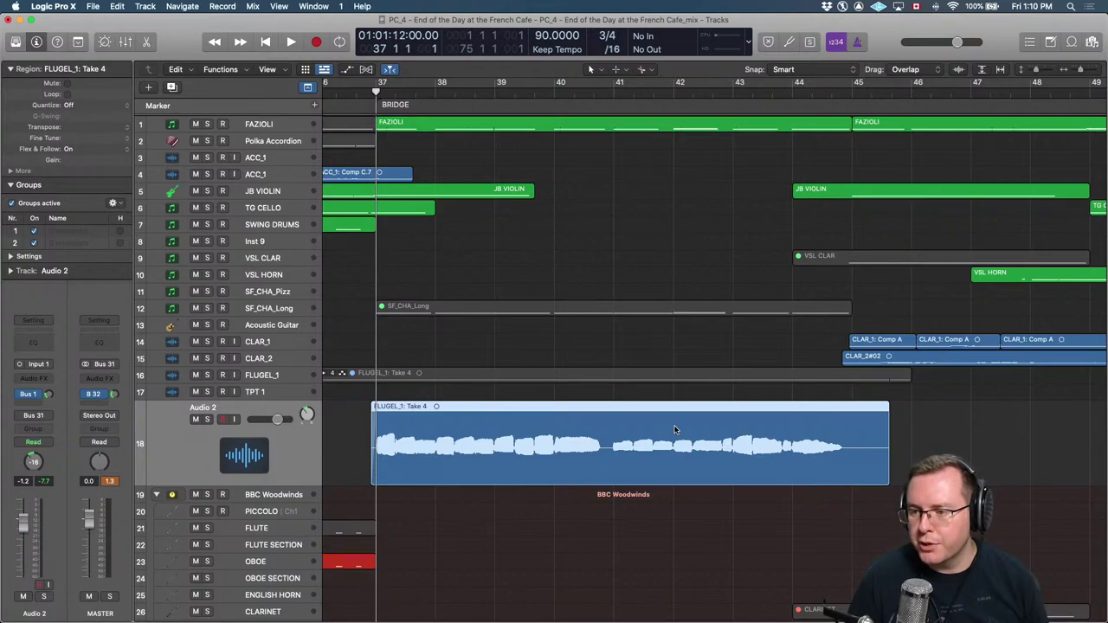
{"action": "key", "text": "ctrl+s"}
{"action": "key", "text": "space"}
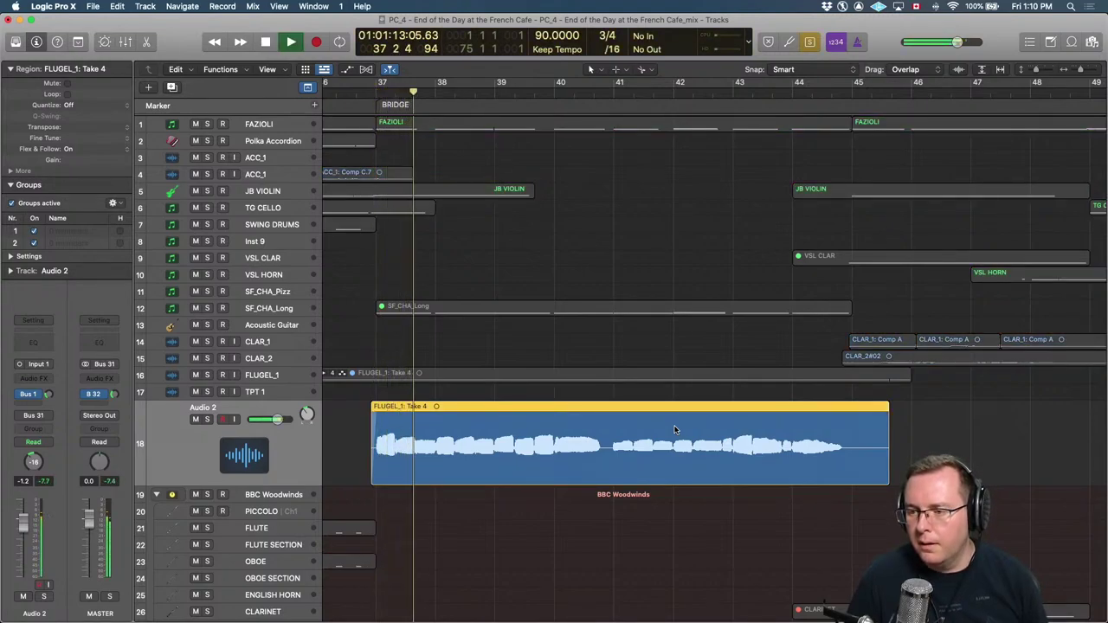
Add the BBC Brass HORN SECTION region to the soloed selection, play both regions in the bridge, stop playback and turn solo off.
{"action": "scroll", "coordinate": [673, 427], "scroll_direction": "down", "scroll_amount": 2}
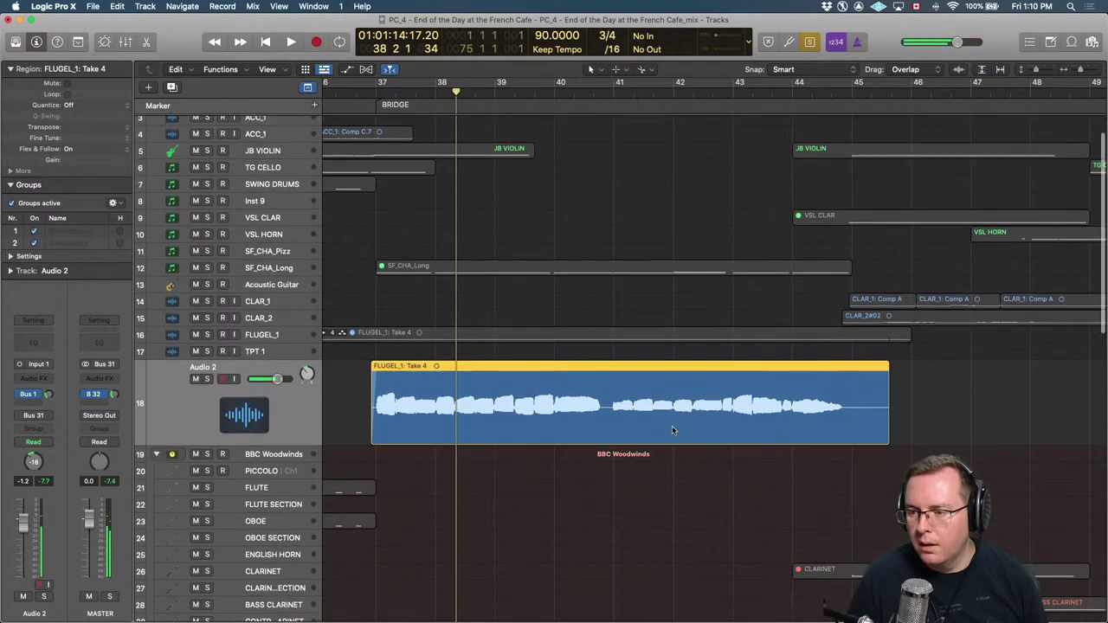
{"action": "scroll", "coordinate": [672, 428], "scroll_direction": "down", "scroll_amount": 12}
{"action": "left_click_drag", "start_coordinate": [629, 420], "coordinate": [611, 453]}
{"action": "key", "text": "space"}
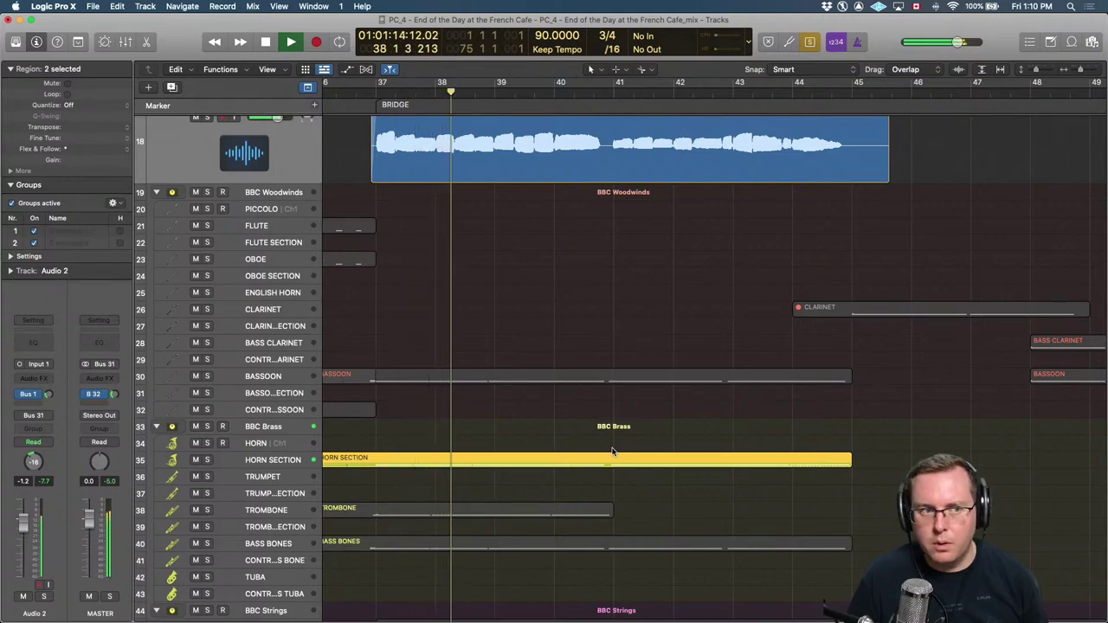
{"action": "key", "text": "space"}
{"action": "key", "text": "ctrl+s"}
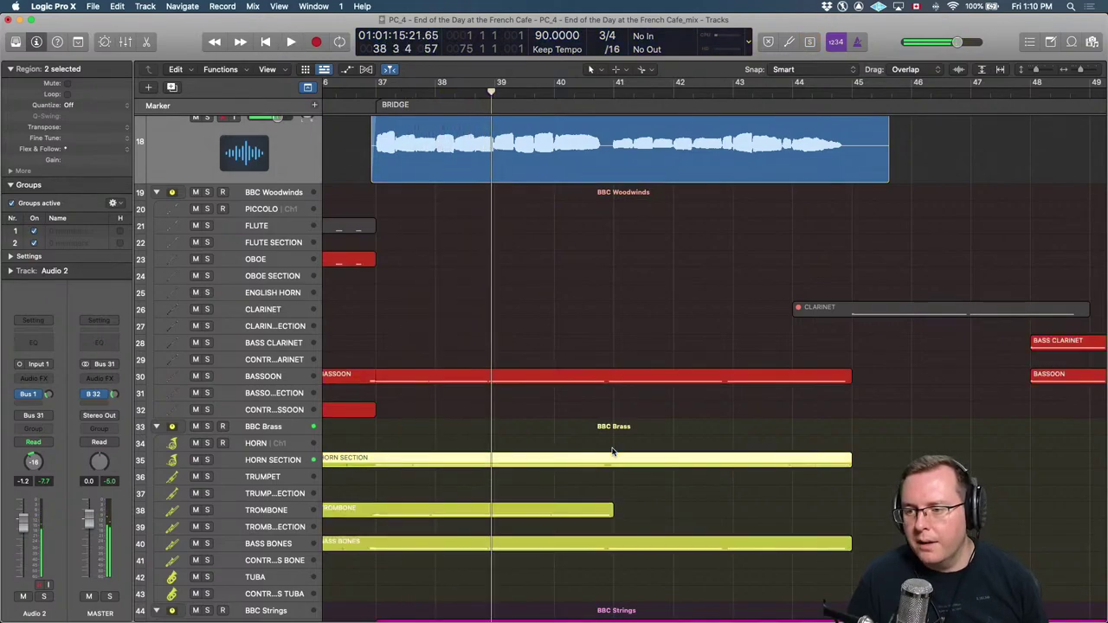
{"action": "key", "text": "z"}
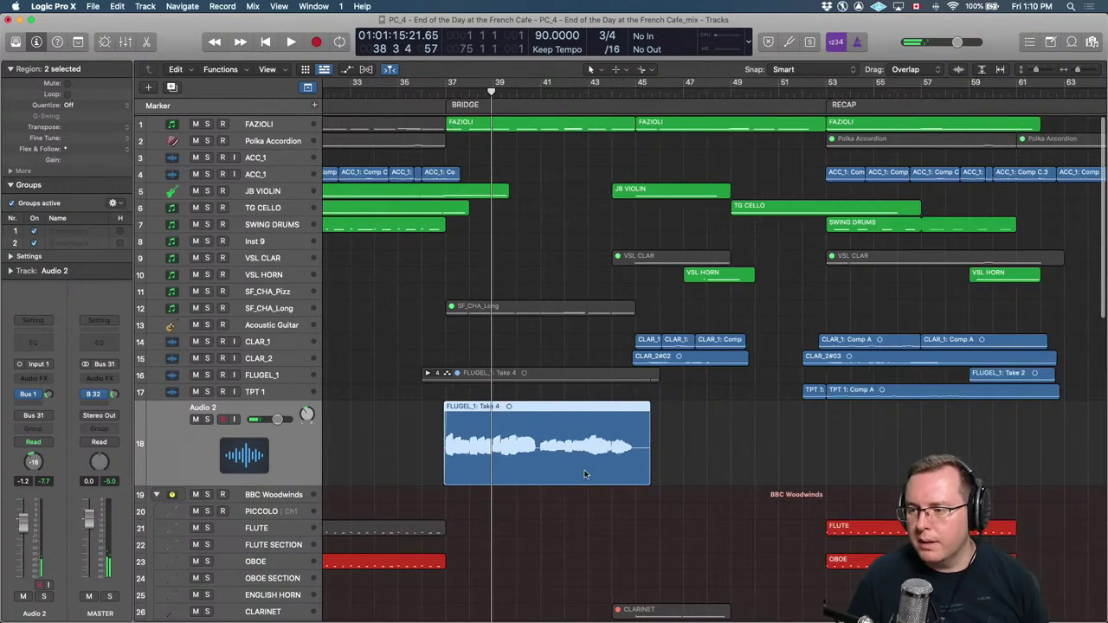
Solo the FLUGEL_1: Take 2 region in the recap with the playhead at bar 59, and check the other tracks for a matching part.
{"action": "key", "text": "super+Left"}
{"action": "key", "text": "super+Left"}
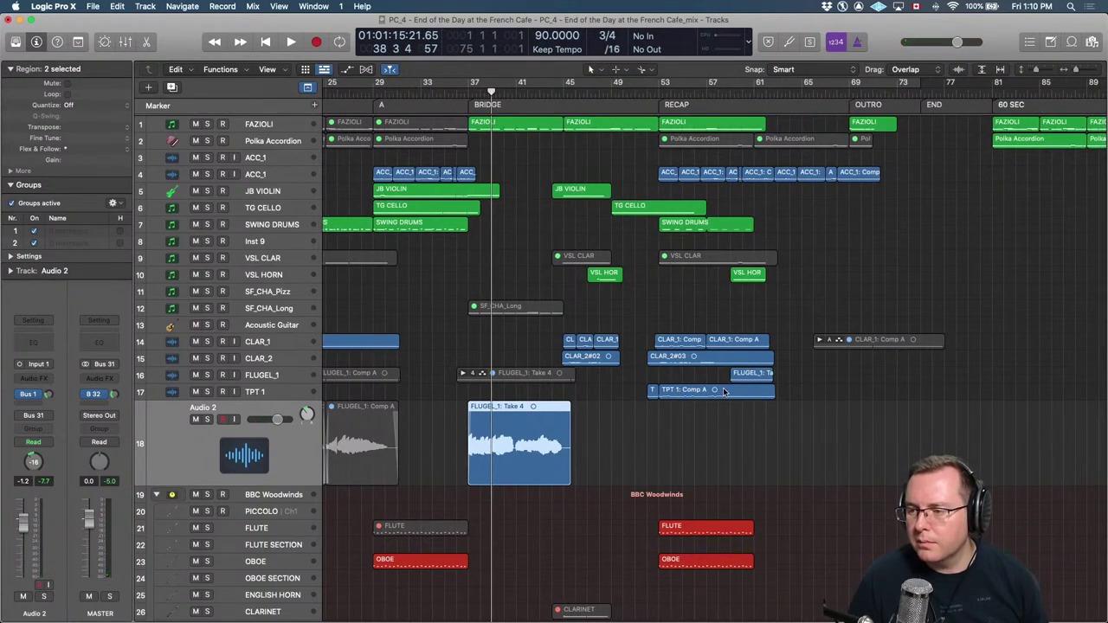
{"action": "left_click", "coordinate": [750, 374]}
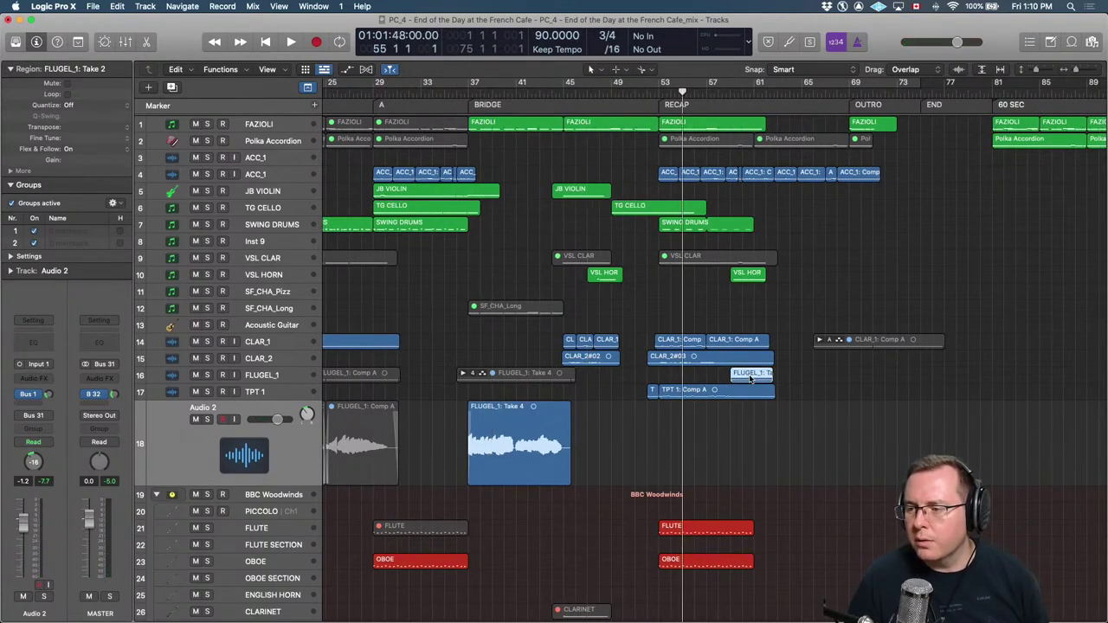
{"action": "key", "text": "ctrl+s"}
{"action": "scroll", "coordinate": [779, 389], "scroll_direction": "down", "scroll_amount": 5}
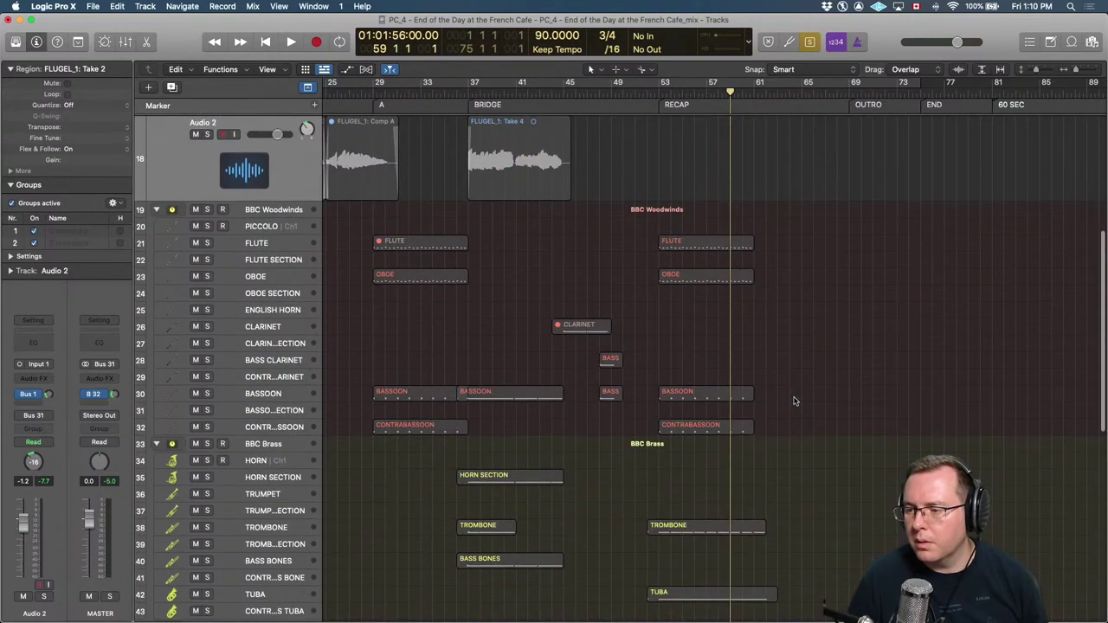
{"action": "scroll", "coordinate": [795, 401], "scroll_direction": "up", "scroll_amount": 8}
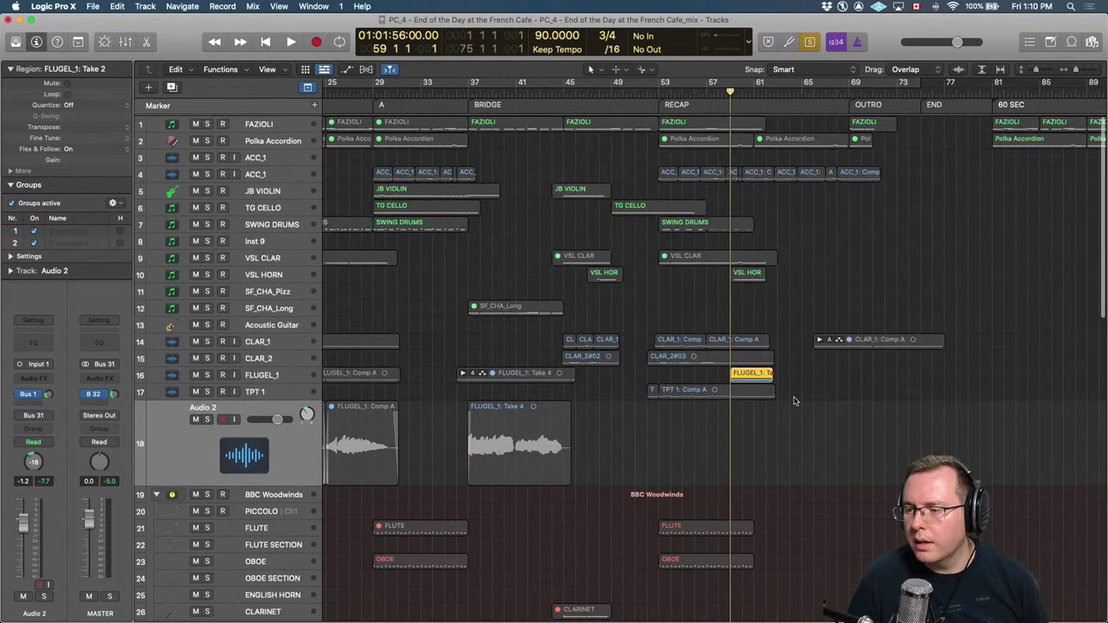
{"action": "scroll", "coordinate": [795, 401], "scroll_direction": "down", "scroll_amount": 5}
{"action": "scroll", "coordinate": [795, 401], "scroll_direction": "up", "scroll_amount": 3}
{"action": "scroll", "coordinate": [794, 401], "scroll_direction": "up", "scroll_amount": 3}
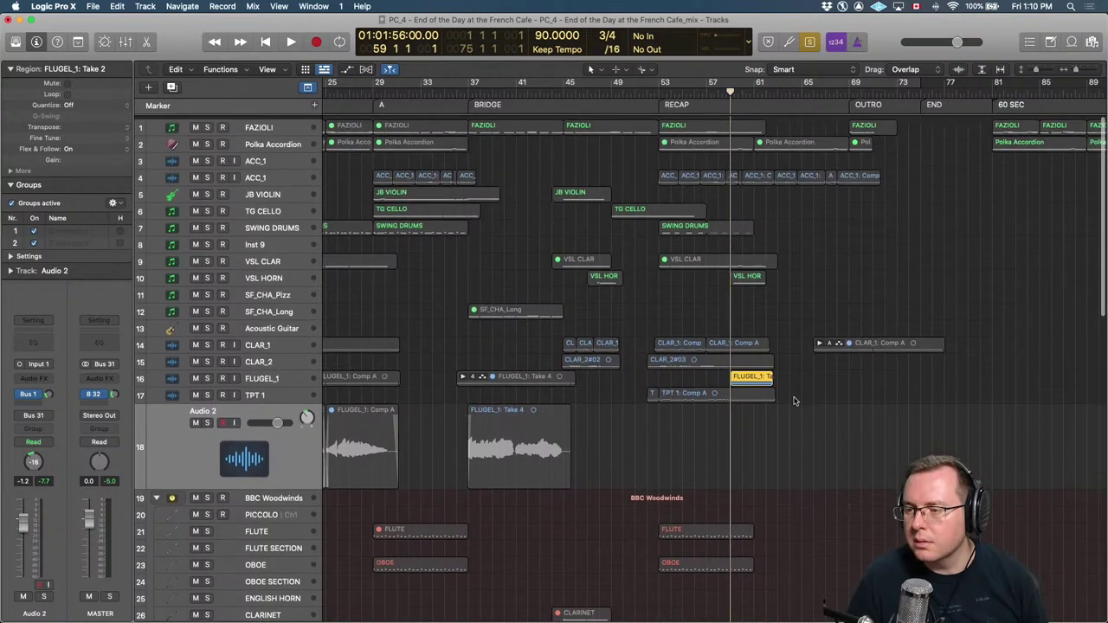
{"action": "key", "text": "ctrl+s"}
{"action": "key", "text": "ctrl+s"}
Add the recap's VSL HORN region to the soloed selection, play both regions together, stop playback and turn solo off.
{"action": "left_click", "coordinate": [758, 277], "text": "shift"}
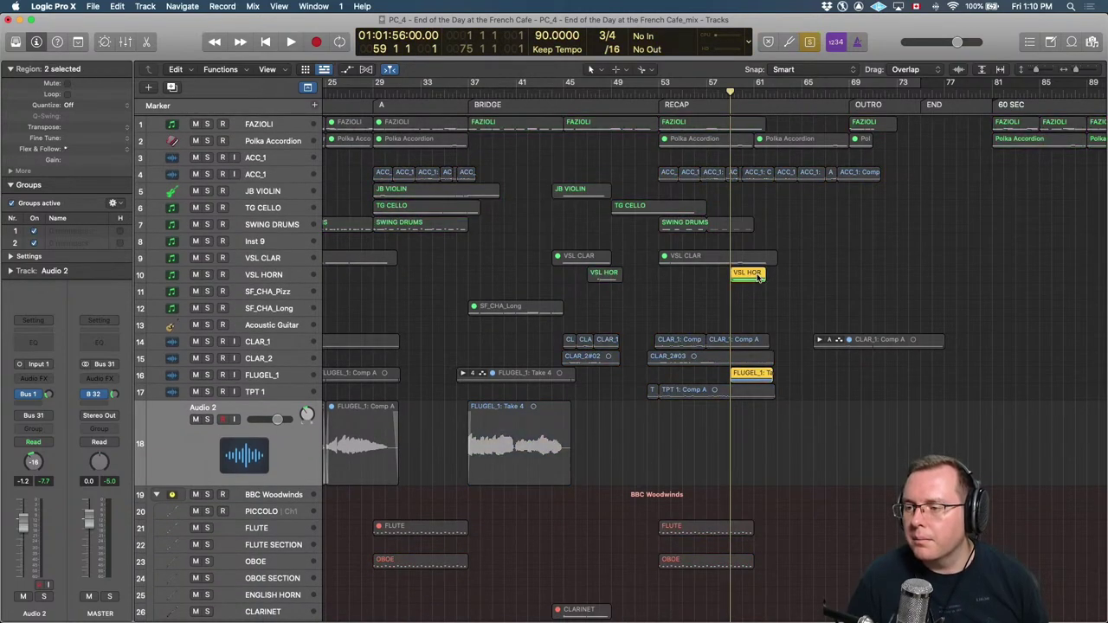
{"action": "key", "text": "space"}
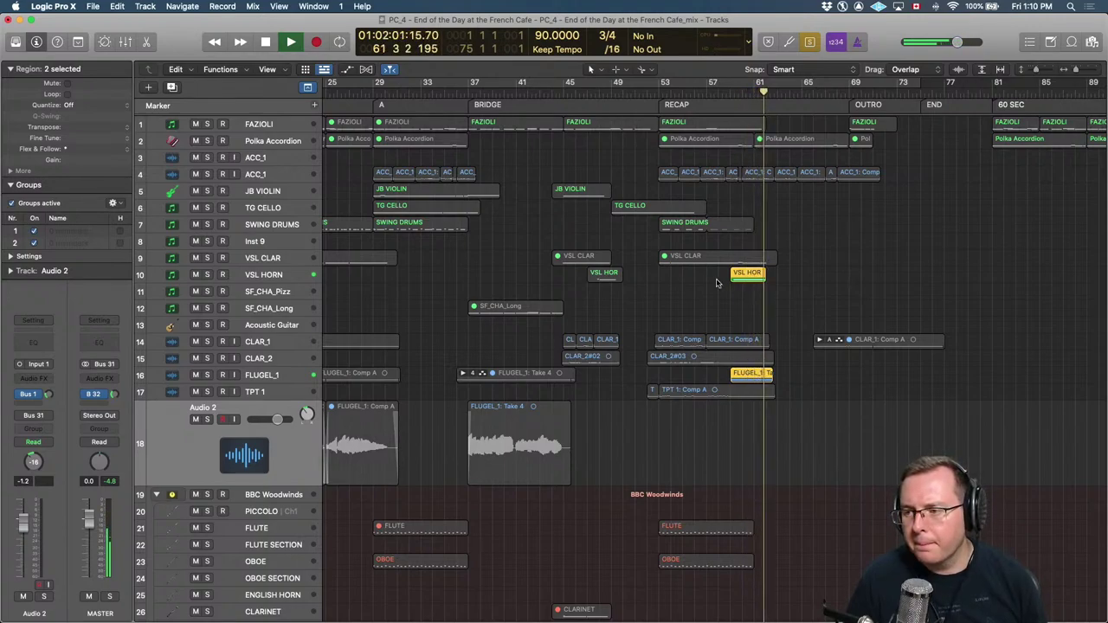
{"action": "key", "text": "space"}
{"action": "left_click", "coordinate": [700, 316]}
Look through all tracks from FAZIOLI down to GUIT 2 across the whole arrangement, and return the playhead to the project start.
{"action": "scroll", "coordinate": [699, 316], "scroll_direction": "left", "scroll_amount": 10}
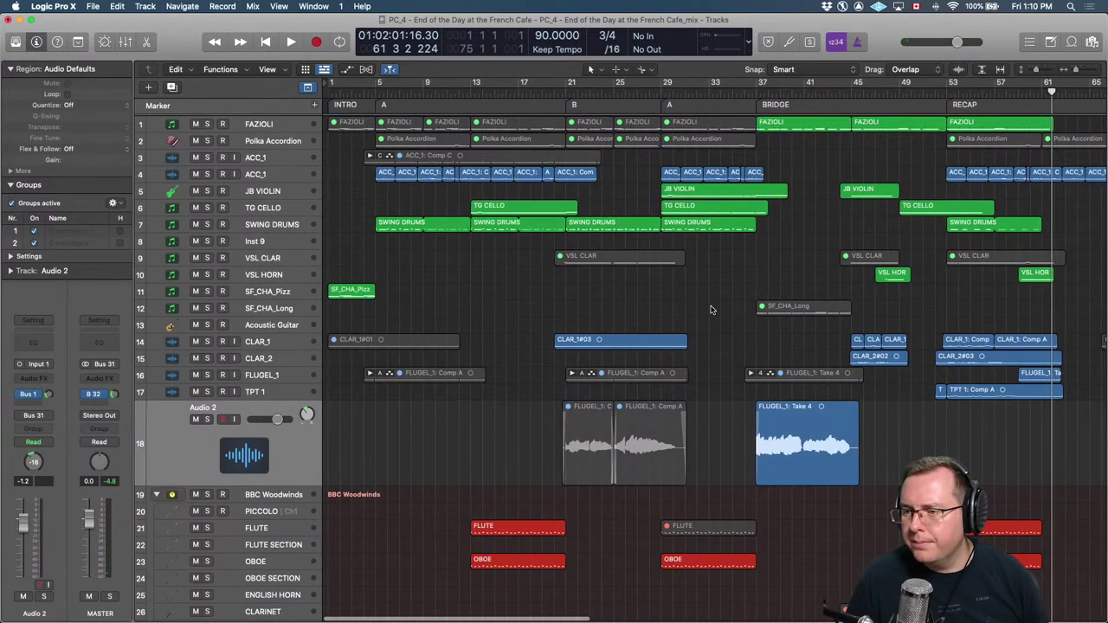
{"action": "scroll", "coordinate": [710, 309], "scroll_direction": "down", "scroll_amount": 3}
{"action": "scroll", "coordinate": [710, 309], "scroll_direction": "down", "scroll_amount": 1}
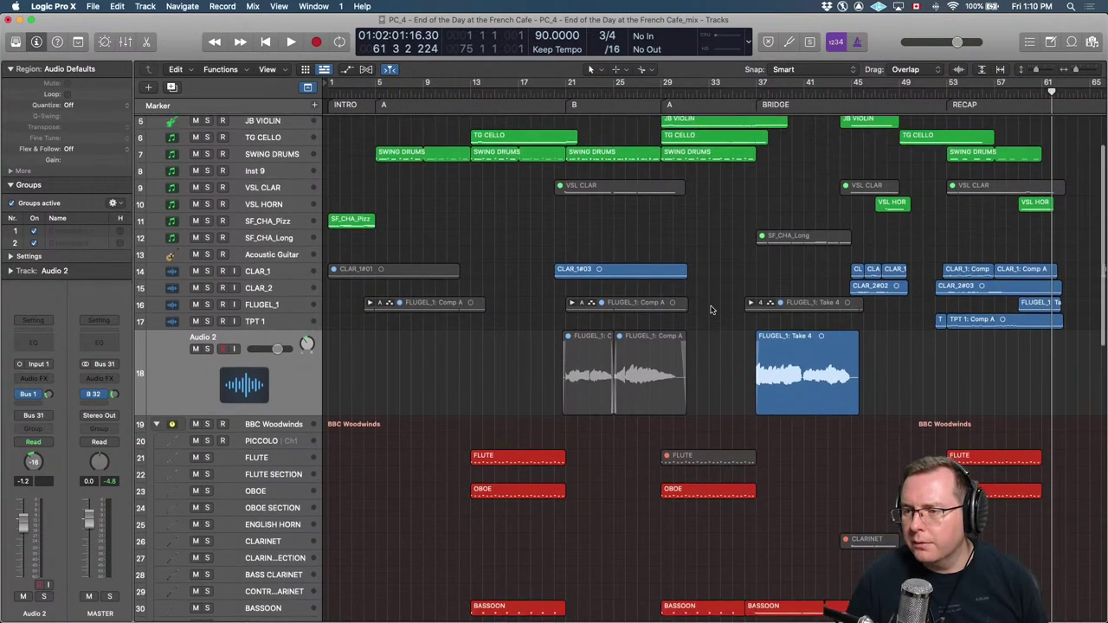
{"action": "scroll", "coordinate": [710, 309], "scroll_direction": "up", "scroll_amount": 3}
{"action": "scroll", "coordinate": [709, 309], "scroll_direction": "down", "scroll_amount": 2}
{"action": "scroll", "coordinate": [710, 309], "scroll_direction": "down", "scroll_amount": 15}
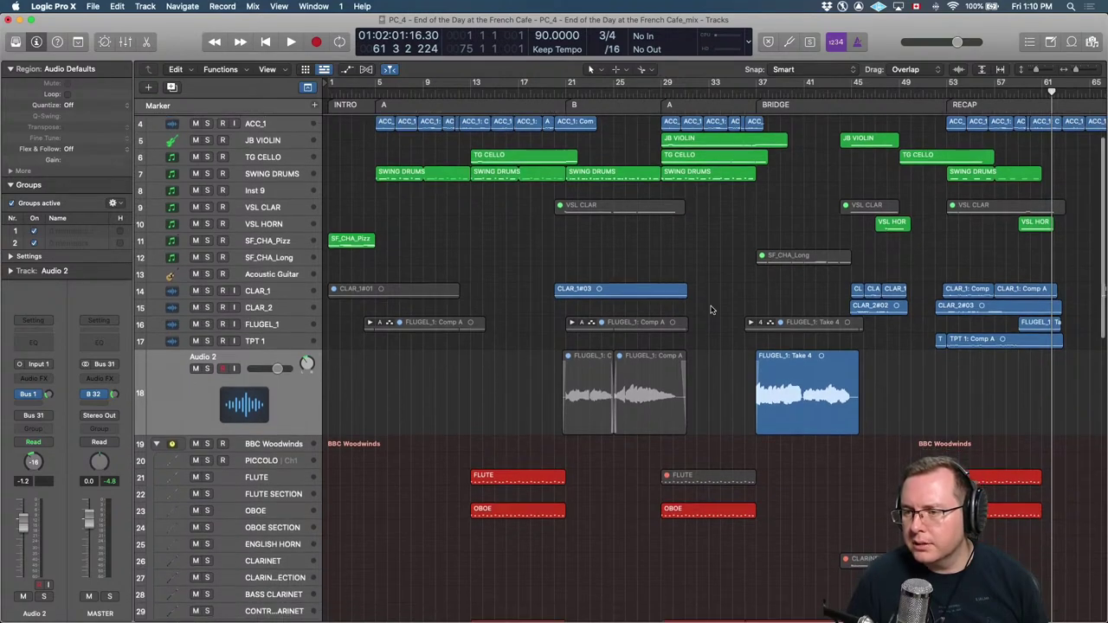
{"action": "scroll", "coordinate": [709, 309], "scroll_direction": "up", "scroll_amount": 2}
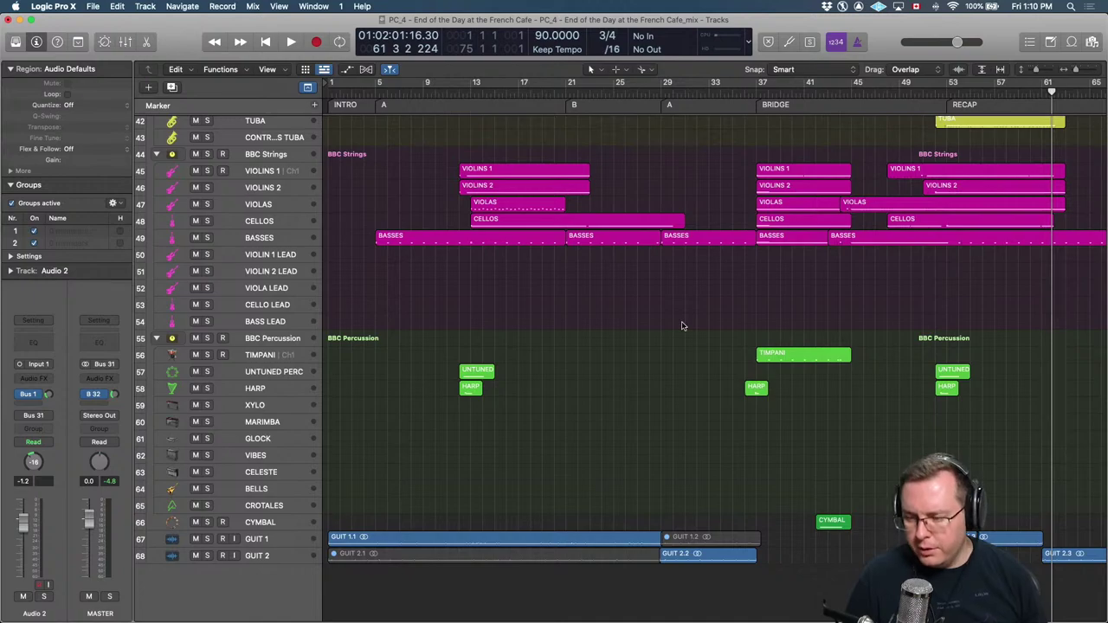
{"action": "key", "text": "Return"}
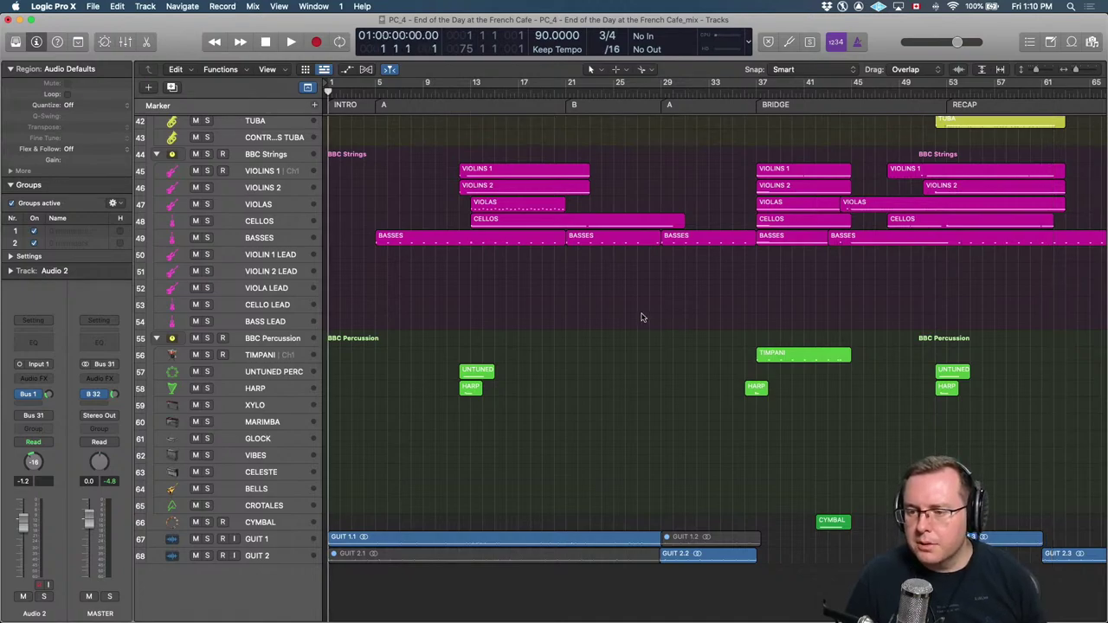
{"action": "scroll", "coordinate": [623, 316], "scroll_direction": "down", "scroll_amount": 5}
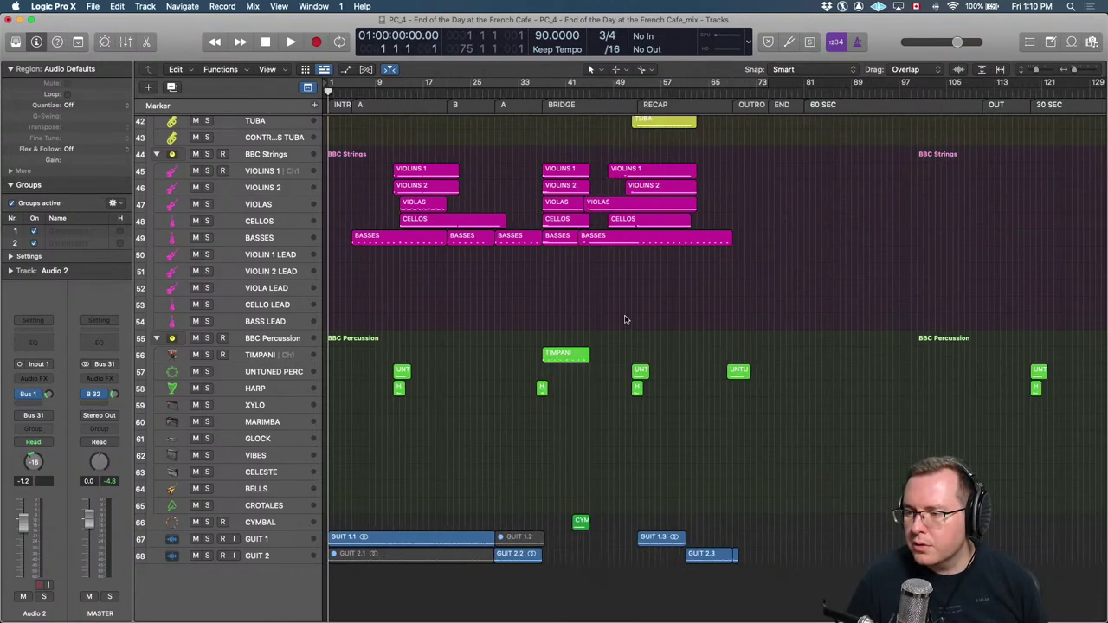
{"action": "scroll", "coordinate": [487, 307], "scroll_direction": "up", "scroll_amount": 15}
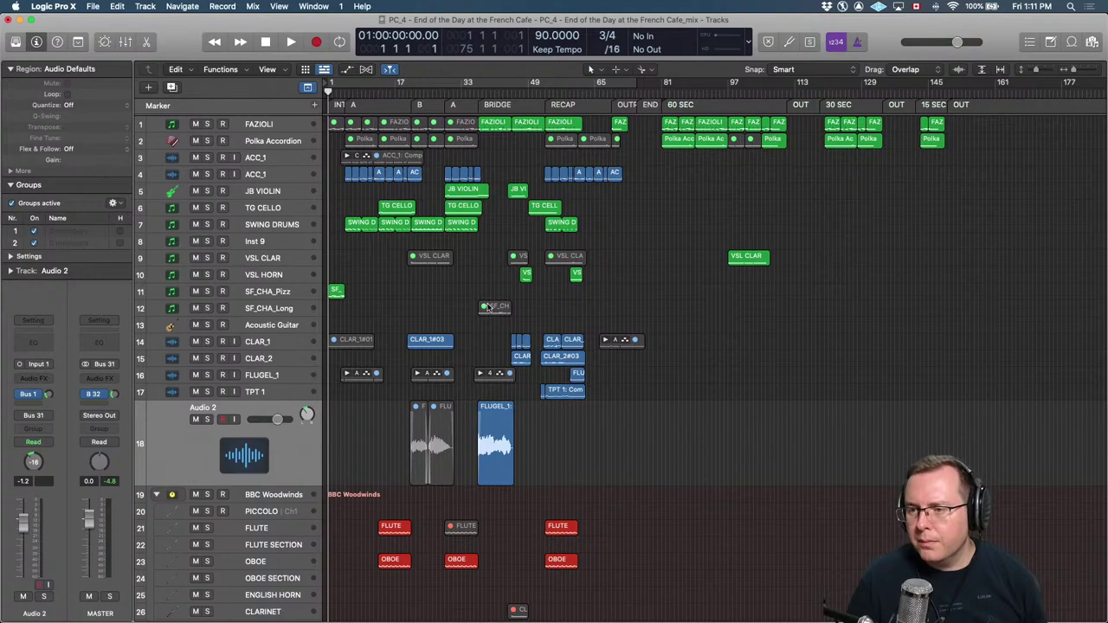
Save the project and delete the empty Inst 9 track.
{"action": "key", "text": "super+s"}
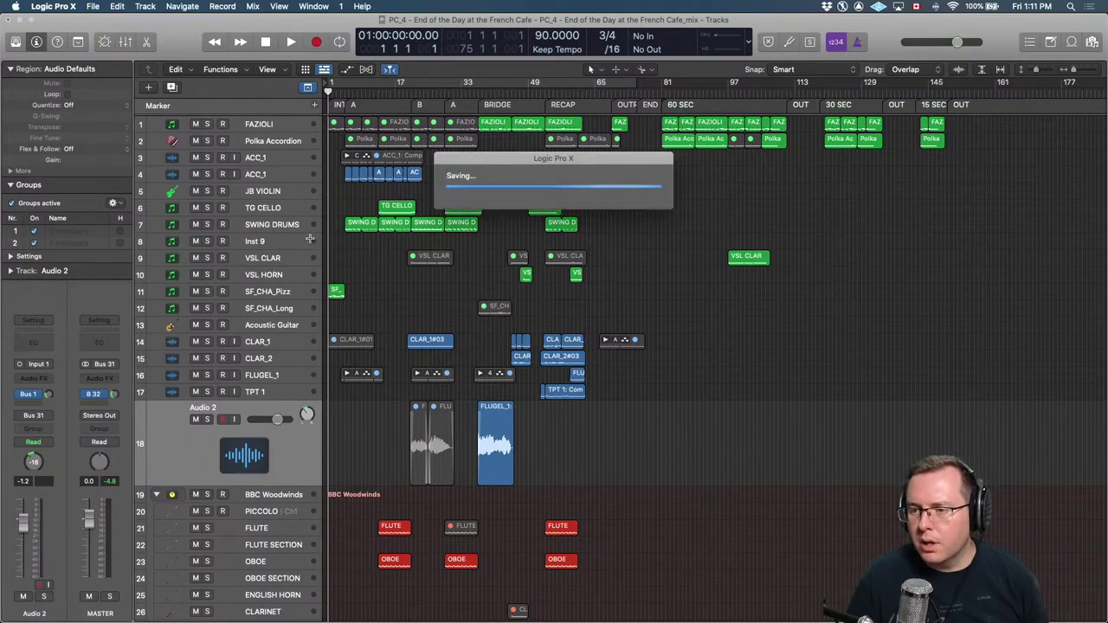
{"action": "left_click", "coordinate": [275, 248]}
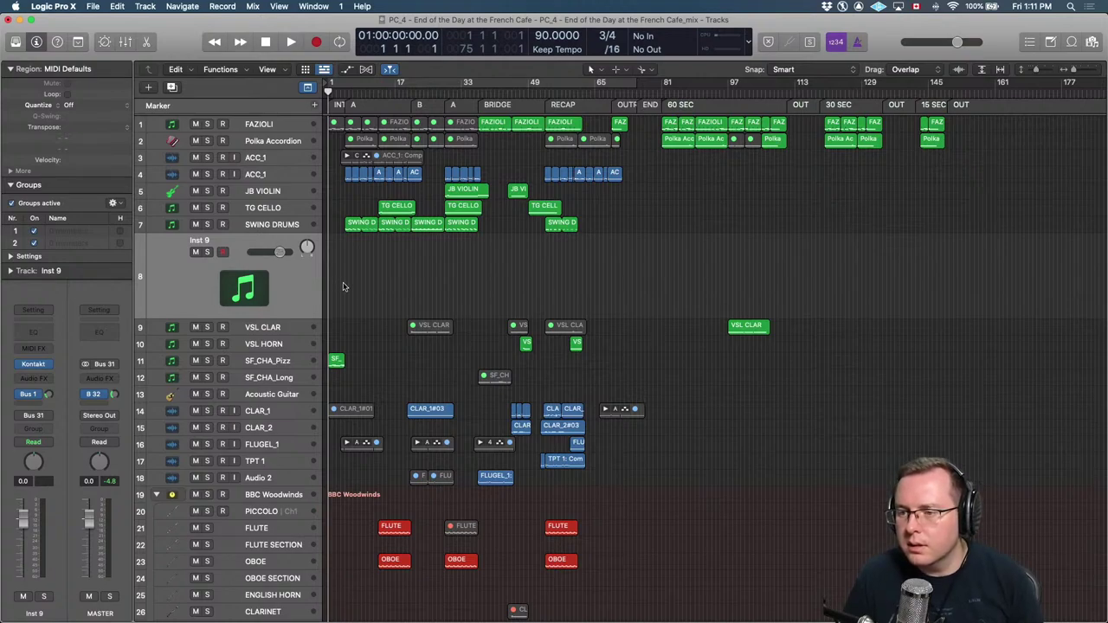
{"action": "key", "text": "super+Delete"}
Delete all regions on the VSL CLAR track, including the one in the 60 SEC section, and remove the track.
{"action": "left_click", "coordinate": [284, 327]}
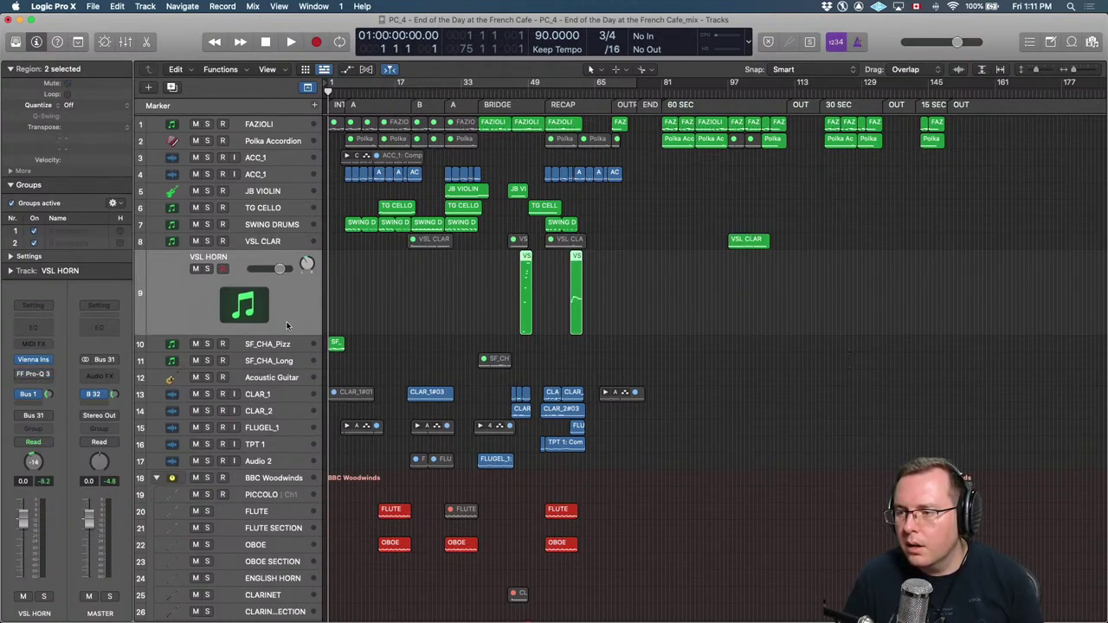
{"action": "left_click", "coordinate": [260, 240]}
{"action": "left_click", "coordinate": [657, 282]}
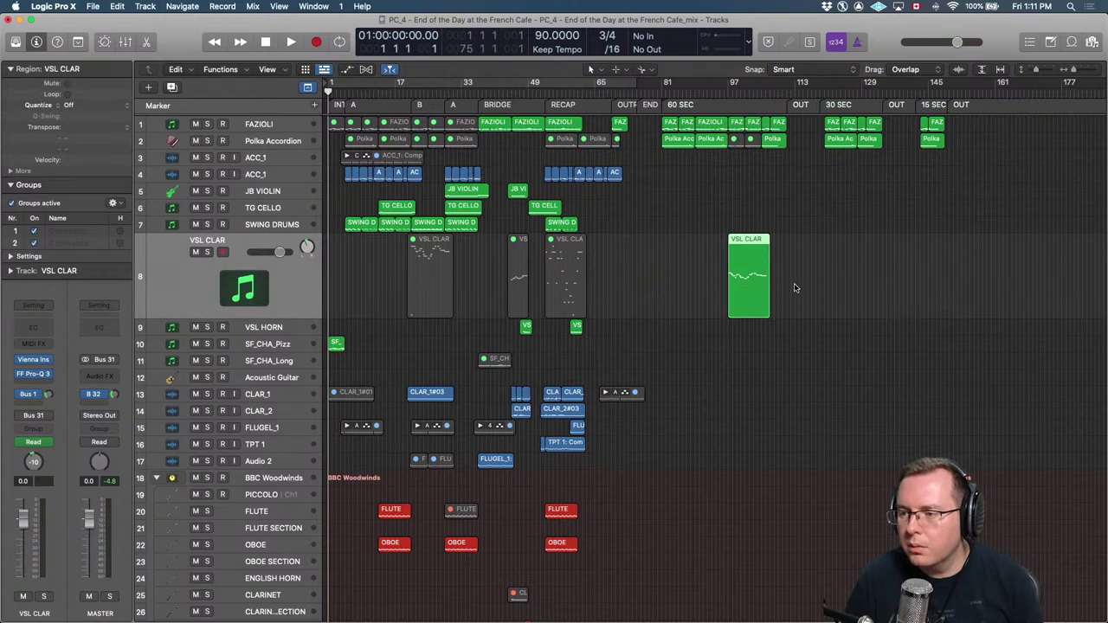
{"action": "key", "text": "Delete"}
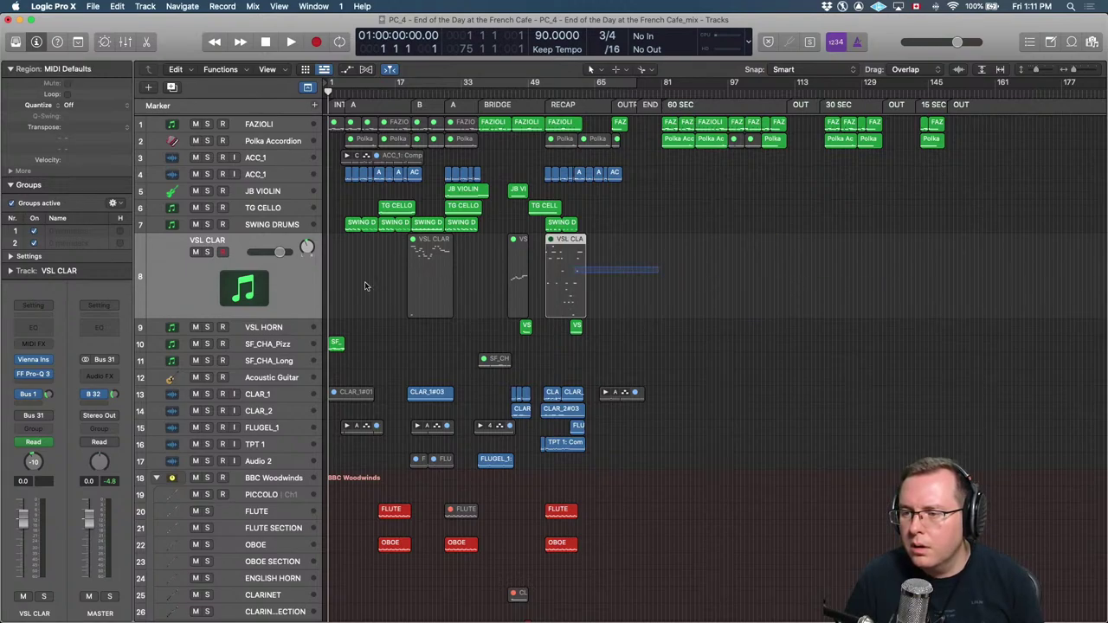
{"action": "left_click", "coordinate": [282, 276]}
{"action": "key", "text": "Delete"}
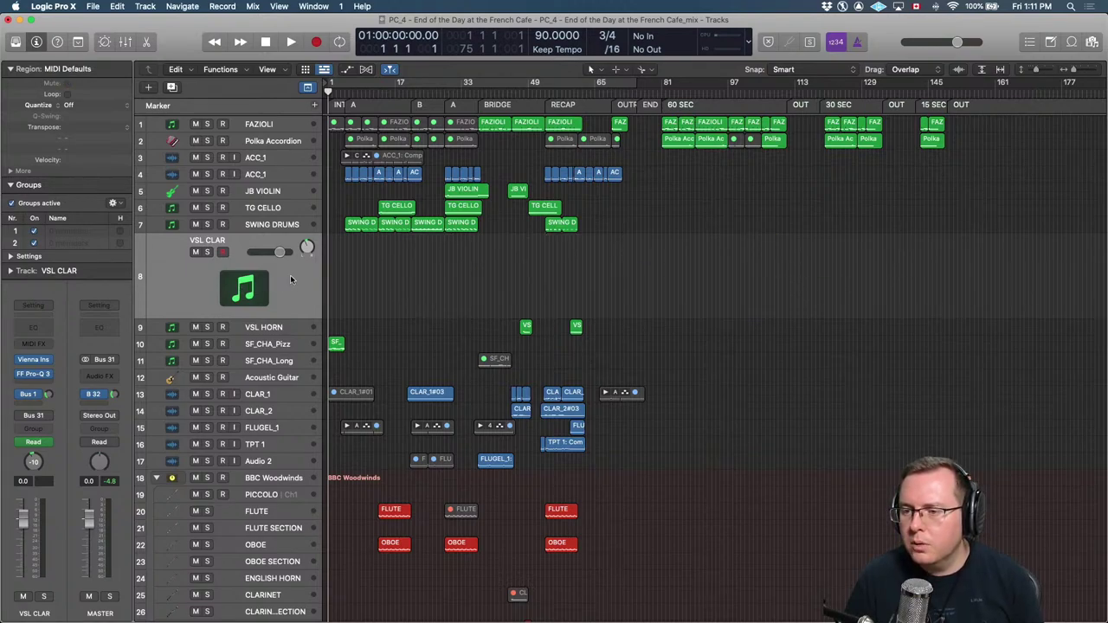
{"action": "key", "text": "super+BackSpace"}
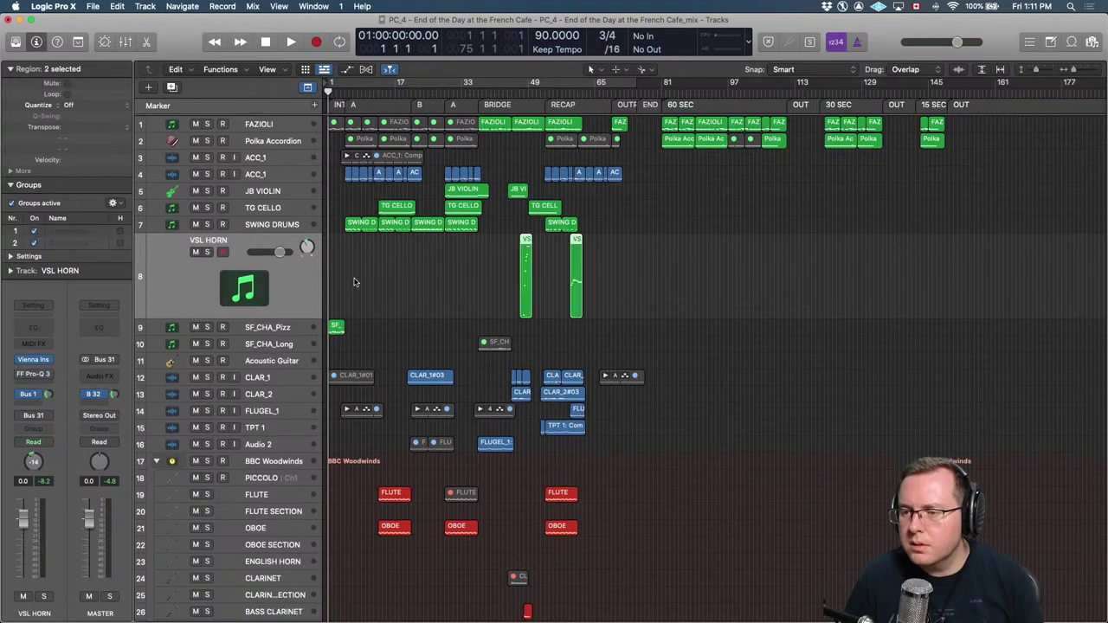
Delete the muted SF_CHA_Long region in the bridge and remove the SF_CHA_Long and Acoustic Guitar tracks.
{"action": "left_click", "coordinate": [297, 327]}
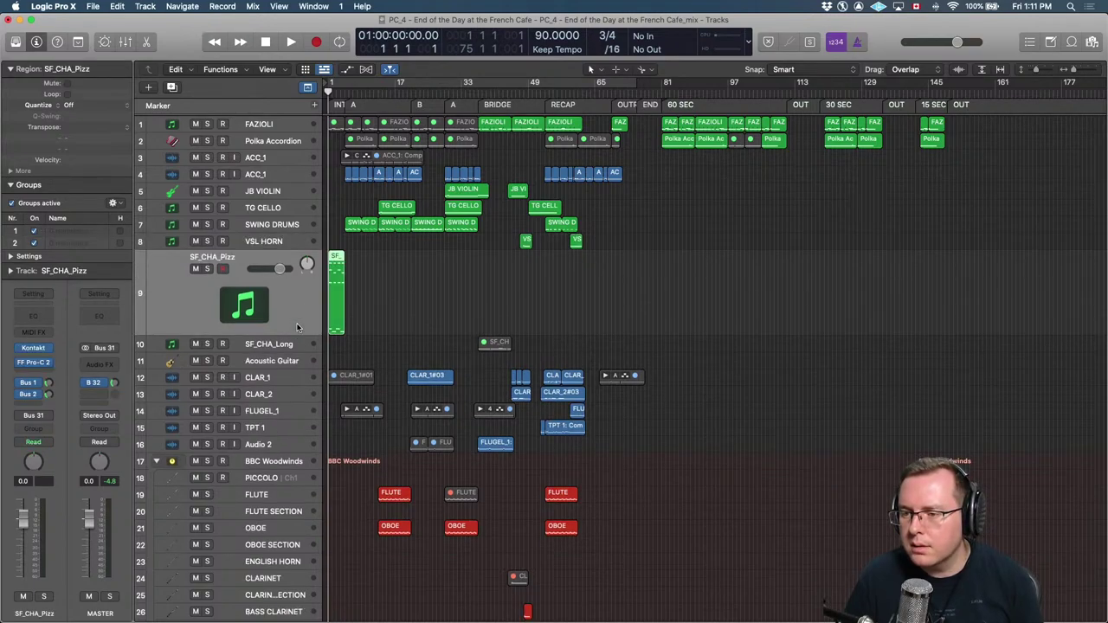
{"action": "scroll", "coordinate": [297, 327], "scroll_direction": "down", "scroll_amount": 1}
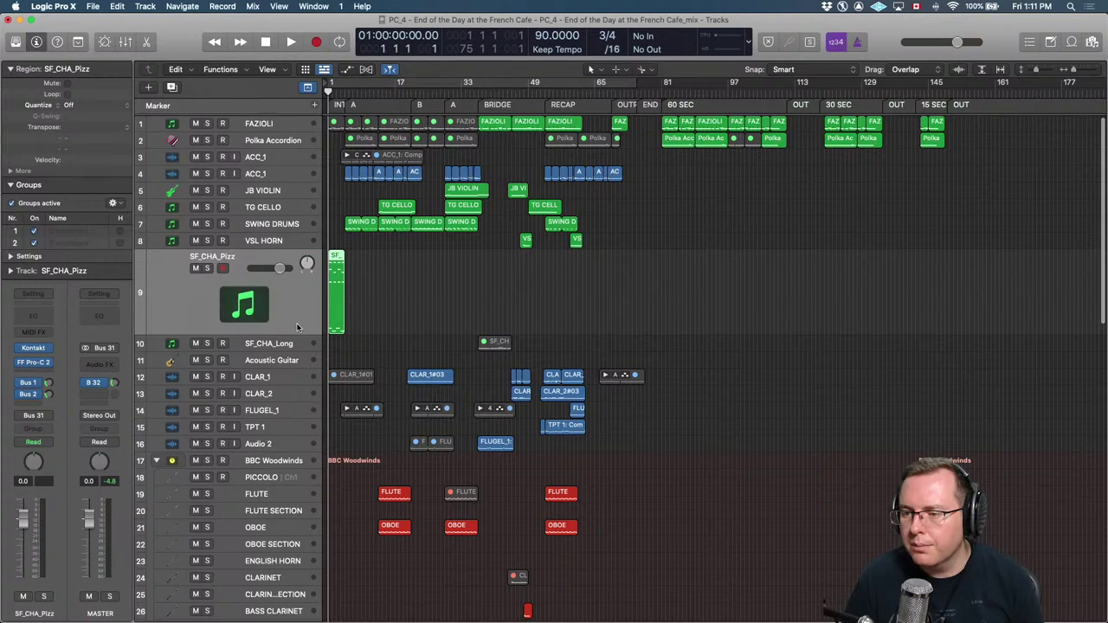
{"action": "key", "text": "Down"}
{"action": "left_click", "coordinate": [363, 310]}
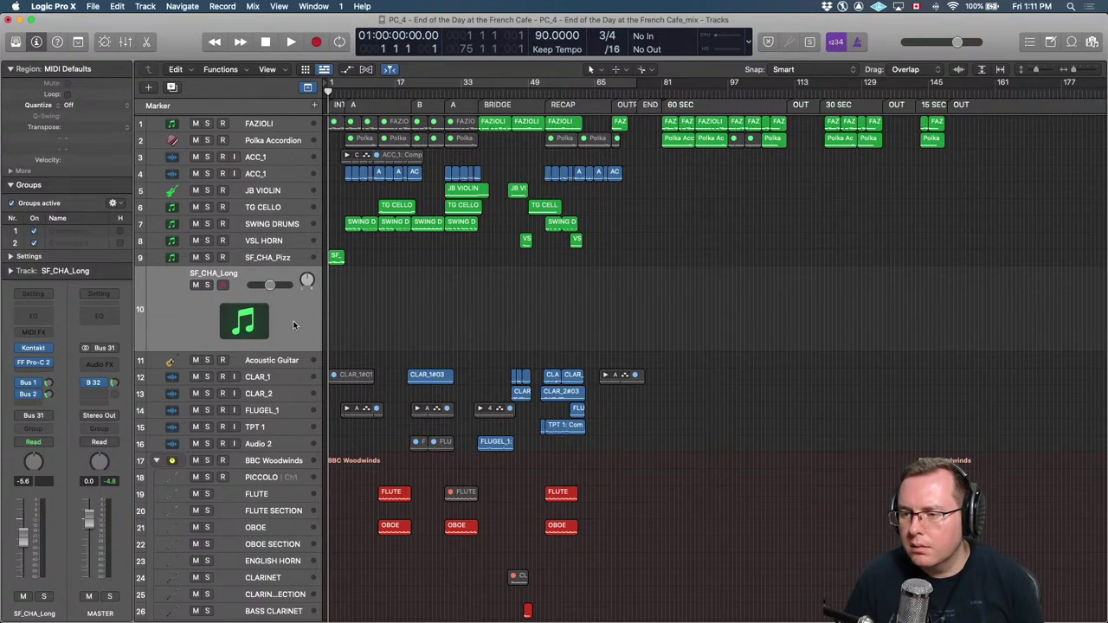
{"action": "key", "text": "super+BackSpace"}
{"action": "key", "text": "super+BackSpace"}
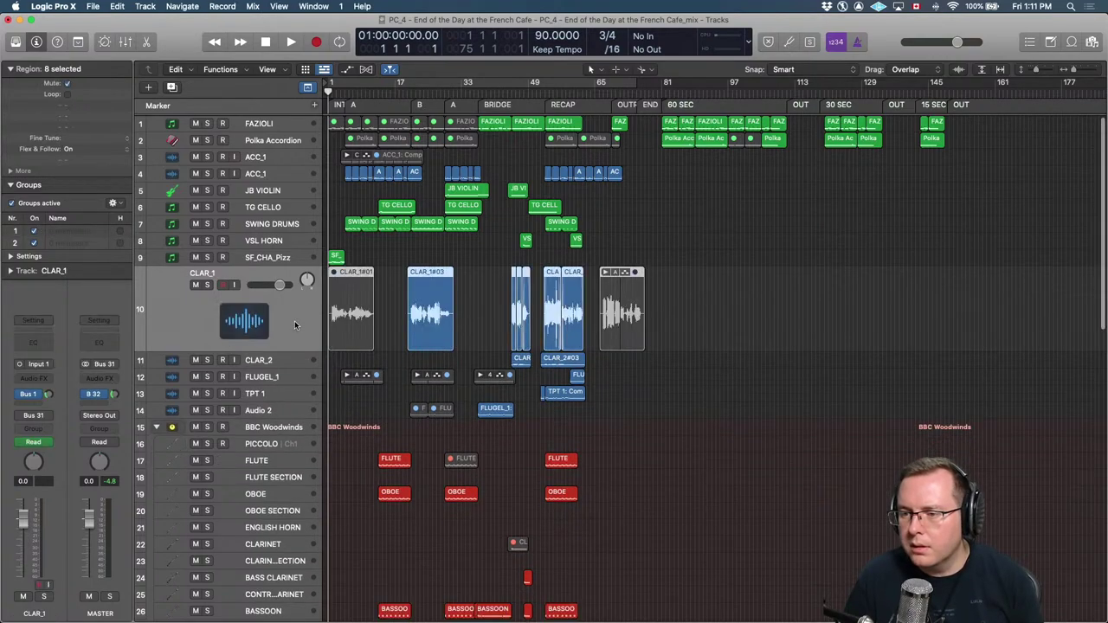
Go through the tracks from CLAR_1 down to BBC Woodwinds and back to TPT 1 to check which still contain used regions.
{"action": "key", "text": "Down"}
{"action": "key", "text": "Down"}
{"action": "key", "text": "Down"}
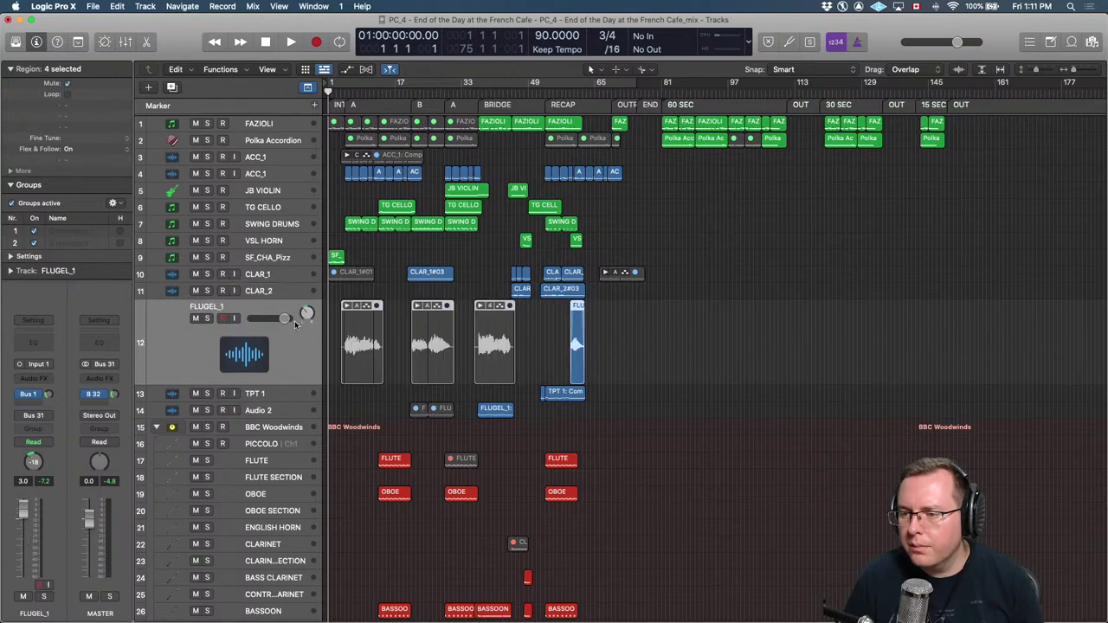
{"action": "key", "text": "Down"}
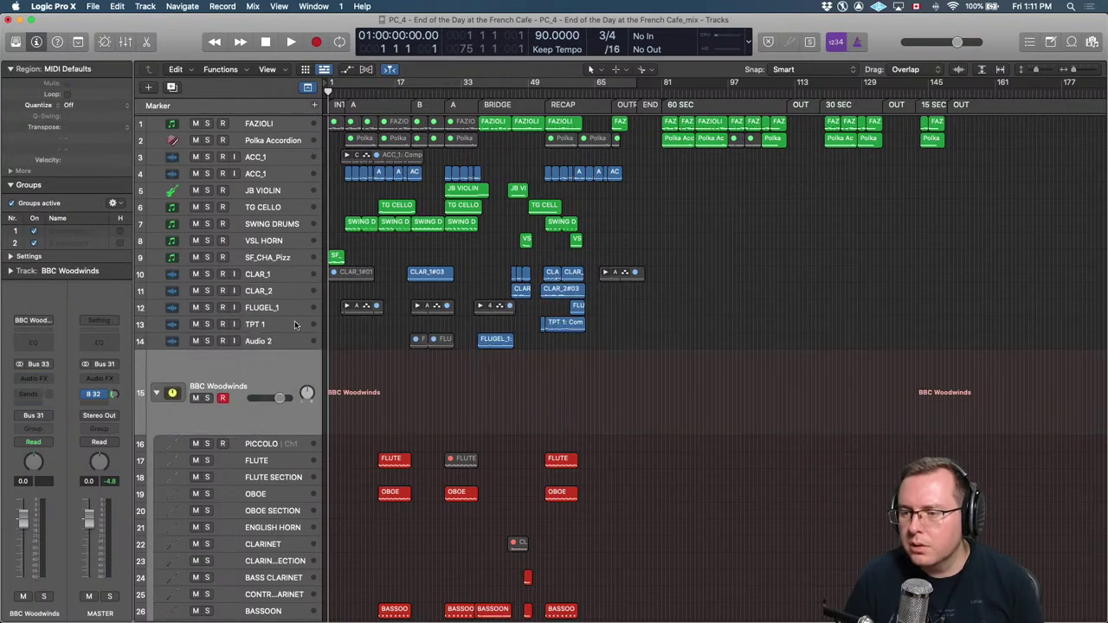
{"action": "key", "text": "Up"}
{"action": "key", "text": "Up"}
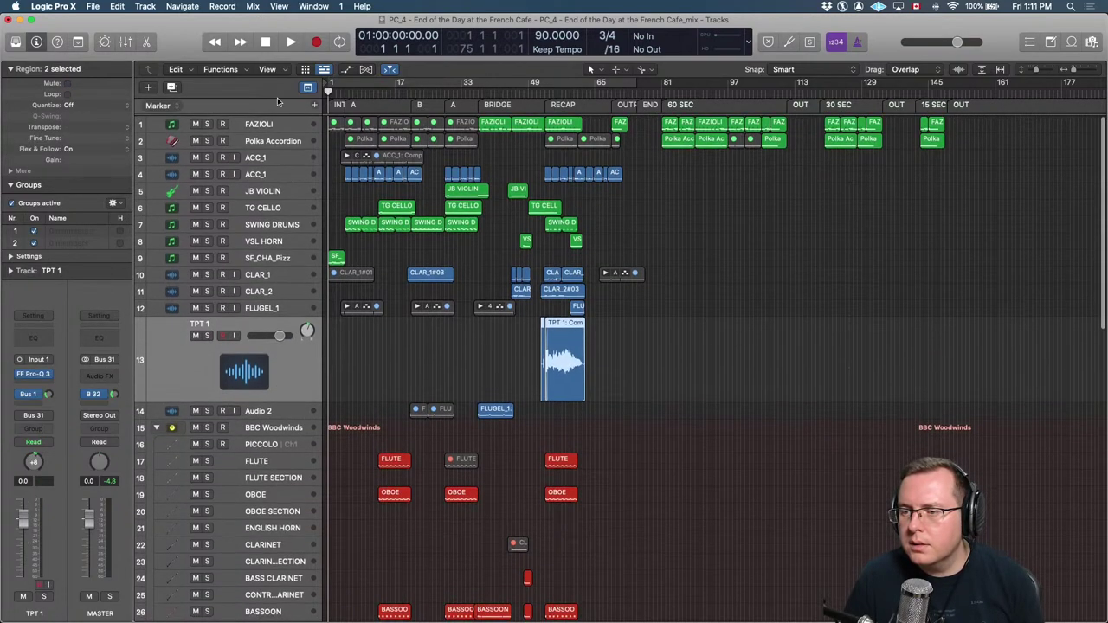
Hide the upper ACC_1 track that holds the muted comp.
{"action": "left_click", "coordinate": [285, 161]}
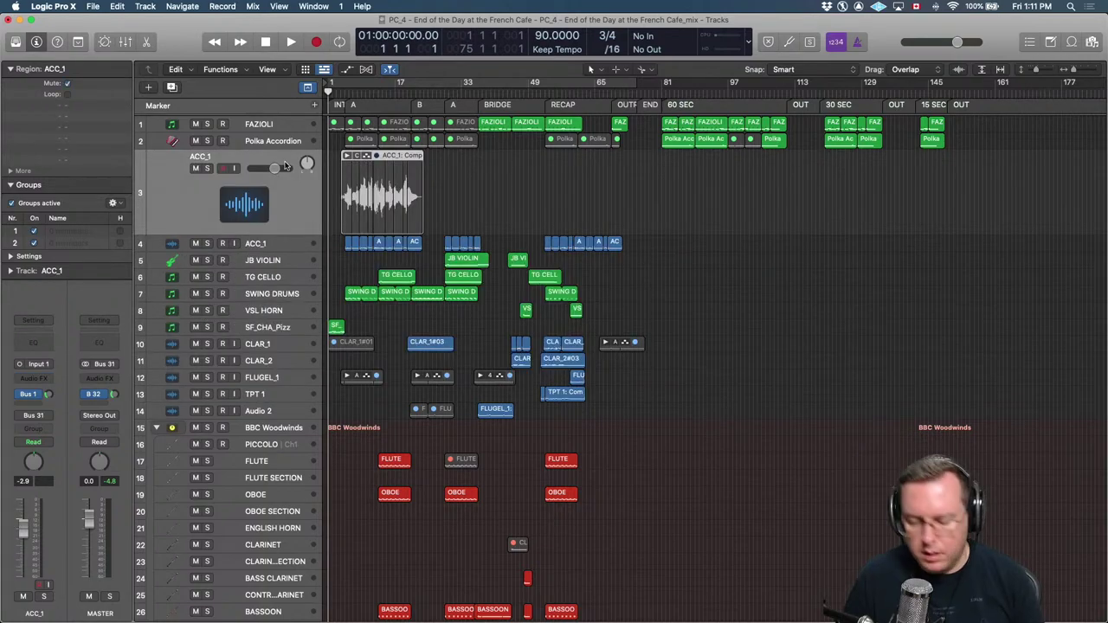
{"action": "key", "text": "h"}
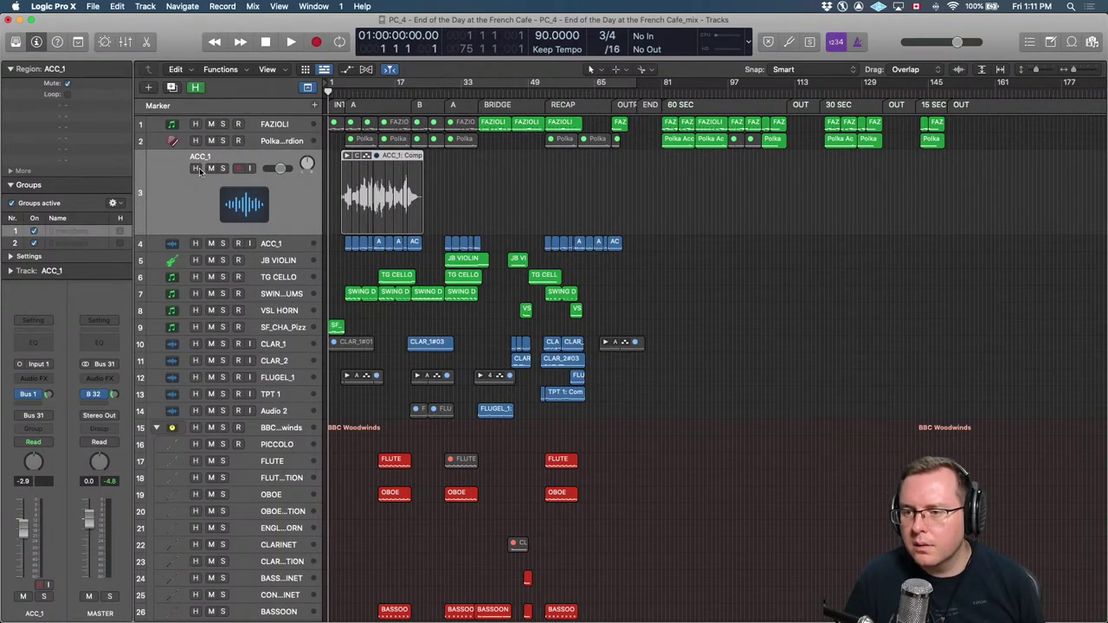
{"action": "left_click", "coordinate": [195, 169]}
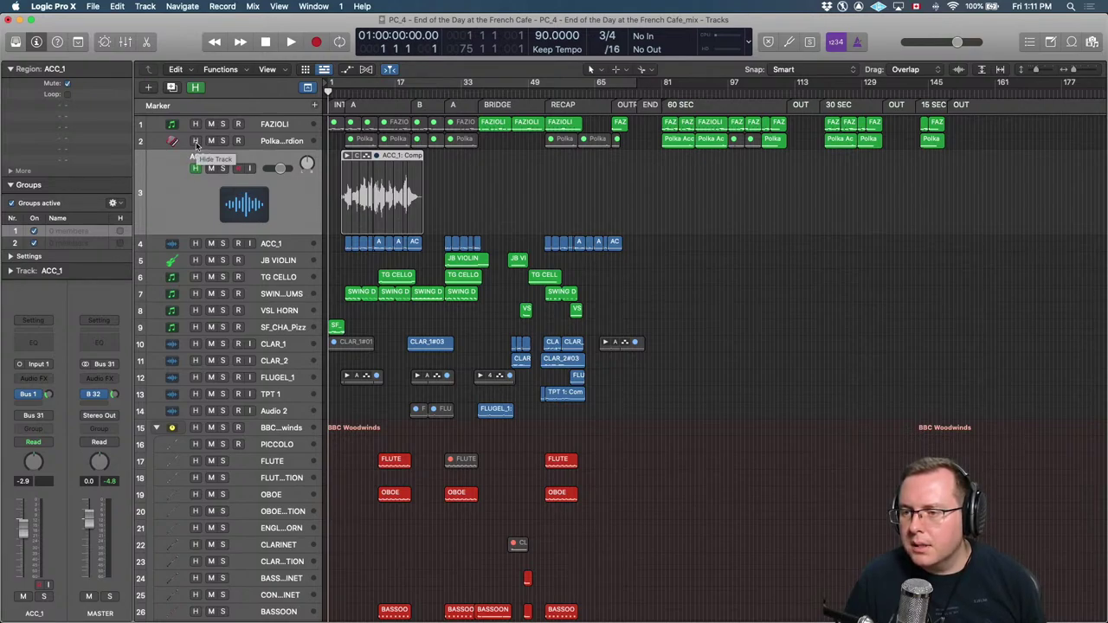
{"action": "key", "text": "h"}
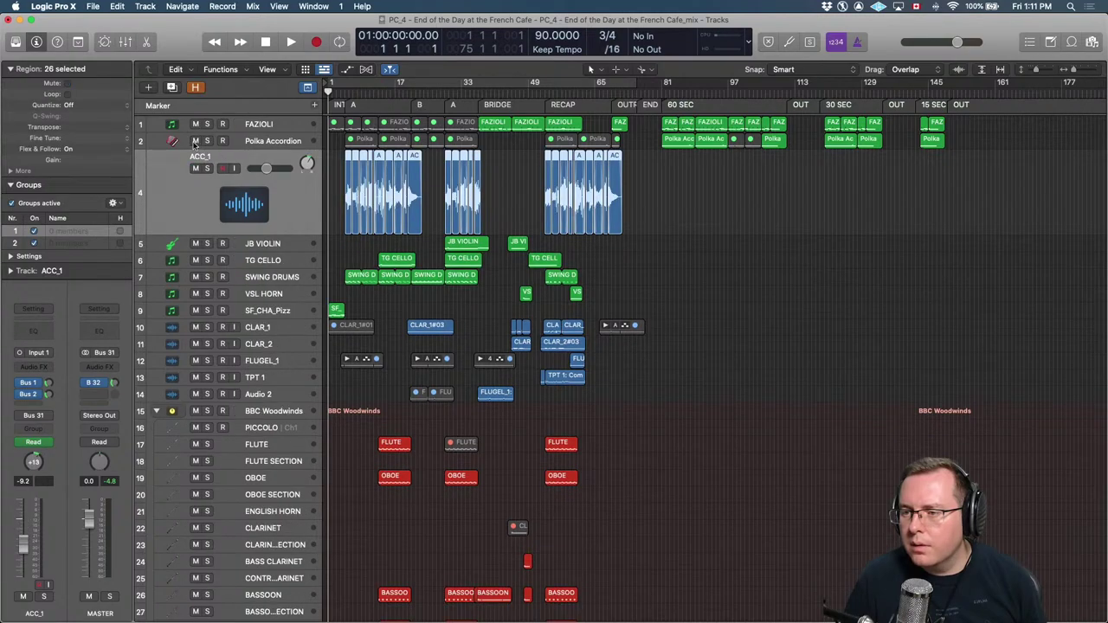
Mark the Polka Accordion track as hidden too, and switch the hidden tracks out of and back into view to check the arrangement.
{"action": "key", "text": "h"}
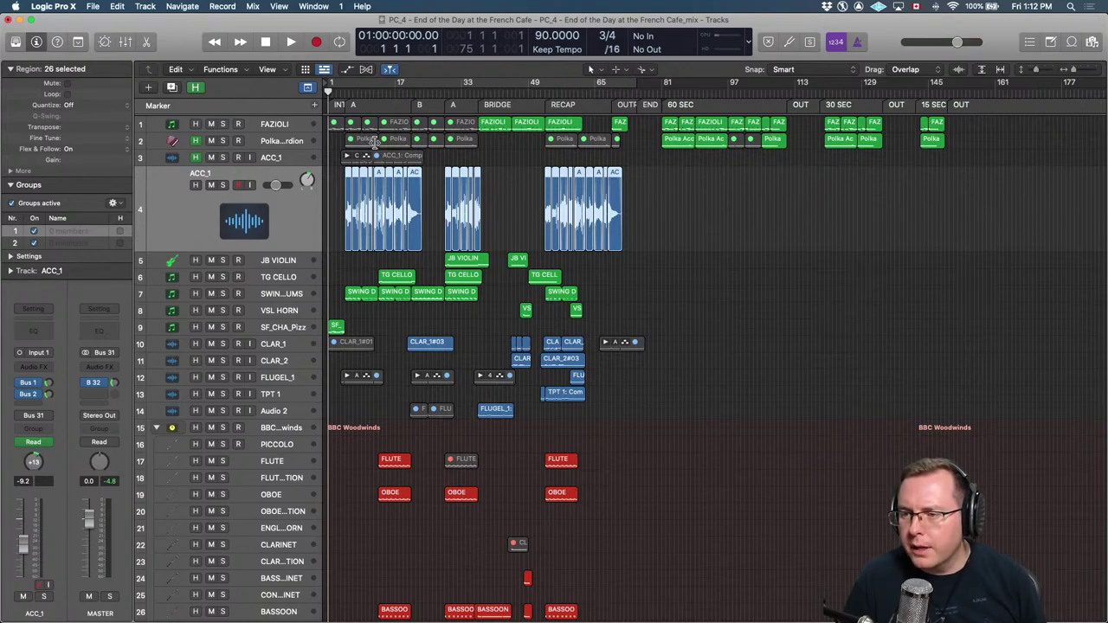
{"action": "scroll", "coordinate": [381, 217], "scroll_direction": "down", "scroll_amount": 3}
{"action": "key", "text": "h"}
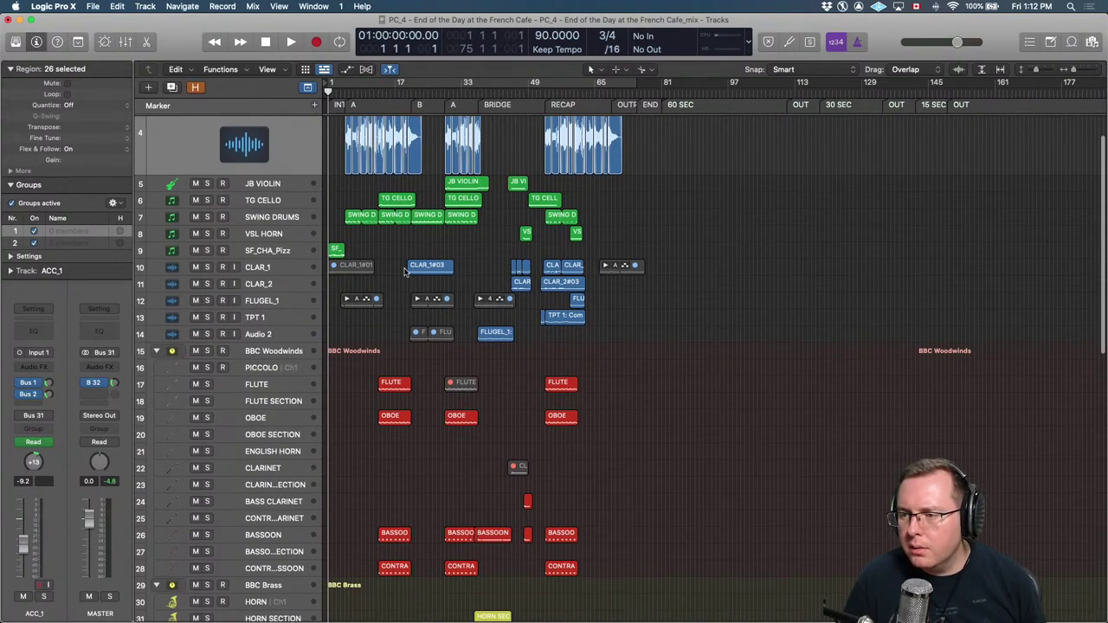
{"action": "key", "text": "h"}
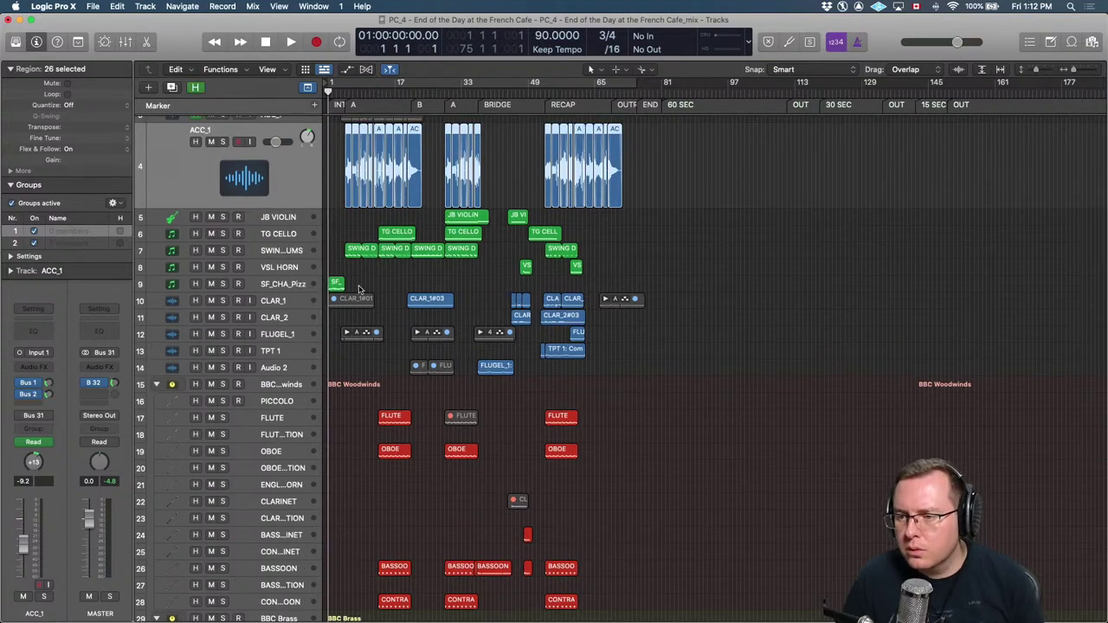
Go through the tracks from ACC_1 down to the BBC Woodwinds stack to check which are still in use.
{"action": "key", "text": "Down"}
{"action": "key", "text": "Down"}
{"action": "key", "text": "Down"}
{"action": "key", "text": "Down"}
{"action": "key", "text": "Down"}
{"action": "key", "text": "Down"}
{"action": "key", "text": "Down"}
{"action": "key", "text": "Down"}
{"action": "key", "text": "Down"}
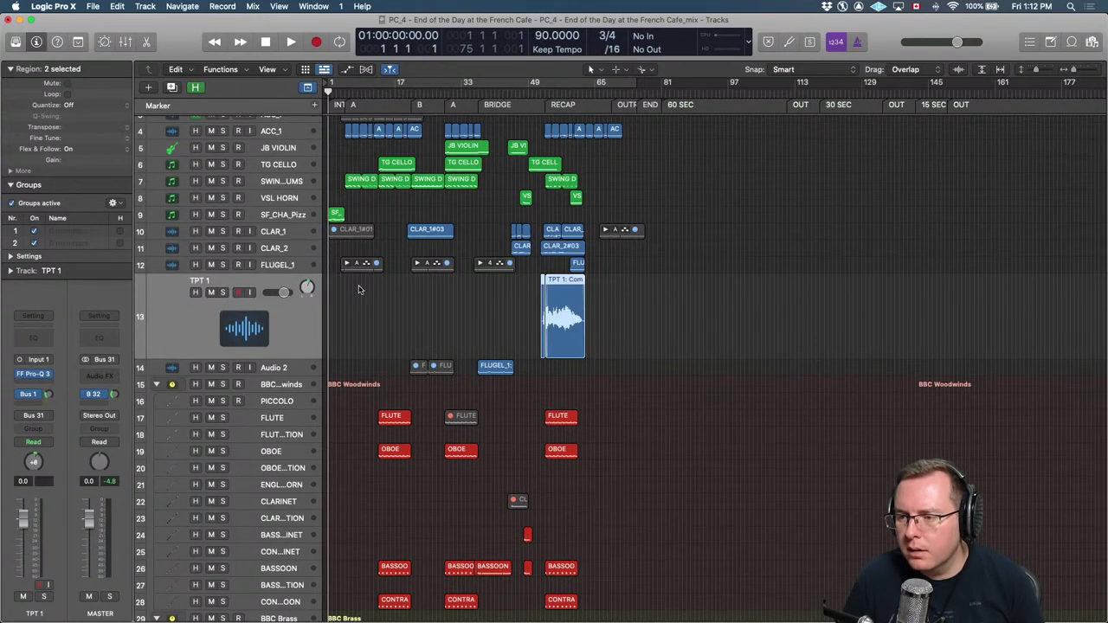
{"action": "key", "text": "Down"}
{"action": "key", "text": "Down"}
Mark the empty PICCOLO and flute section tracks in the BBC Woodwinds stack as hidden.
{"action": "key", "text": "Down"}
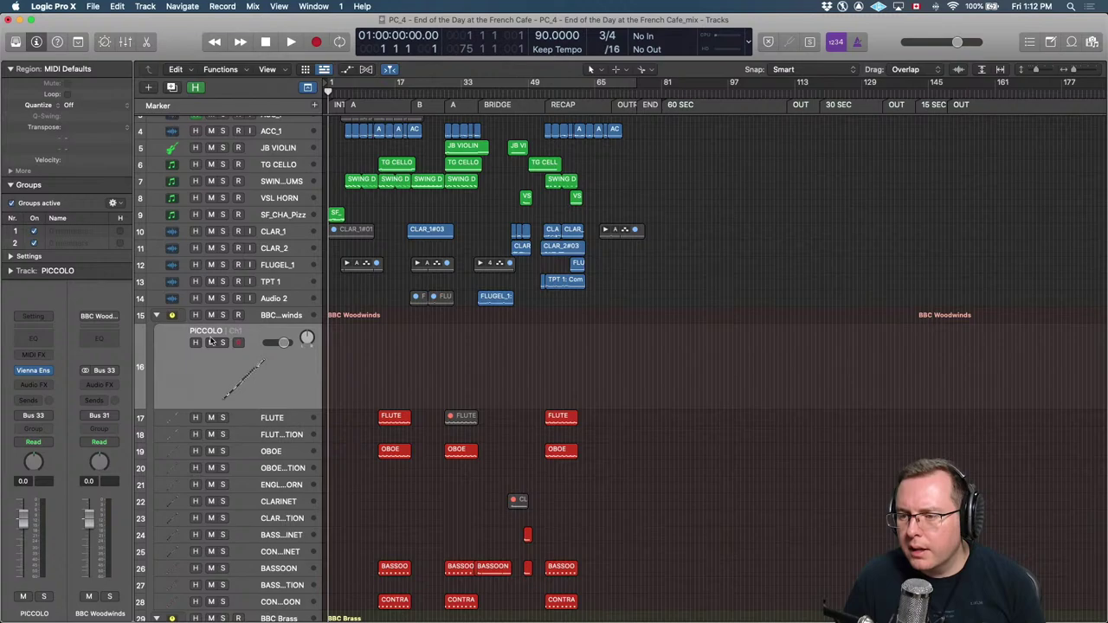
{"action": "left_click", "coordinate": [196, 343]}
{"action": "key", "text": "Down"}
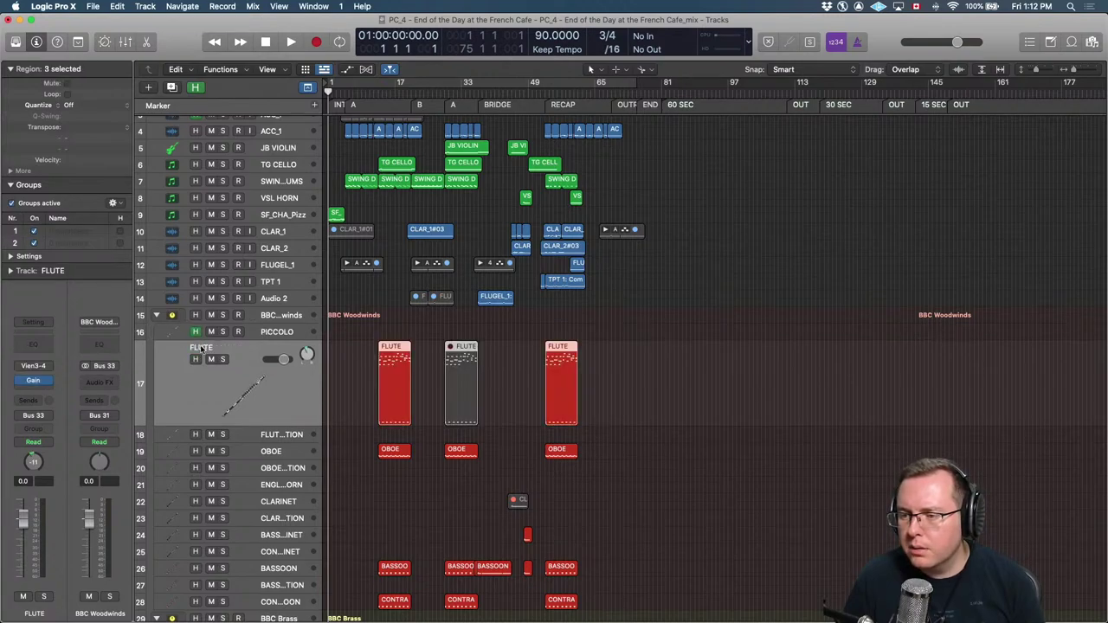
{"action": "key", "text": "Down"}
{"action": "left_click", "coordinate": [196, 376]}
Mark the empty OBOE SECTION and ENGLISH HORN tracks as hidden.
{"action": "key", "text": "Down"}
{"action": "key", "text": "Down"}
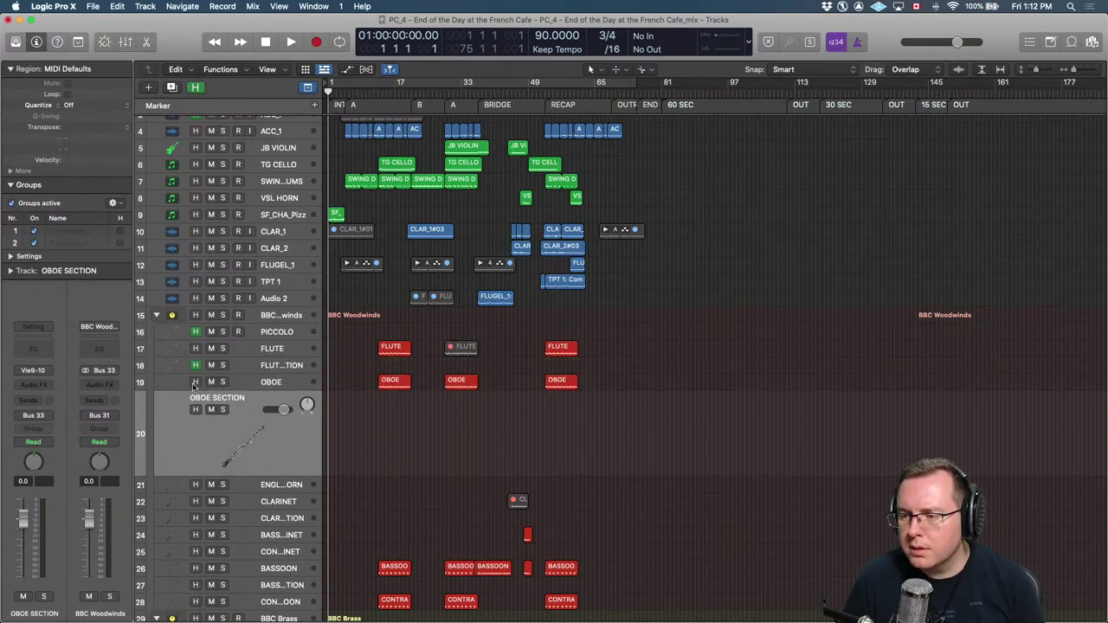
{"action": "left_click", "coordinate": [196, 410]}
{"action": "key", "text": "Down"}
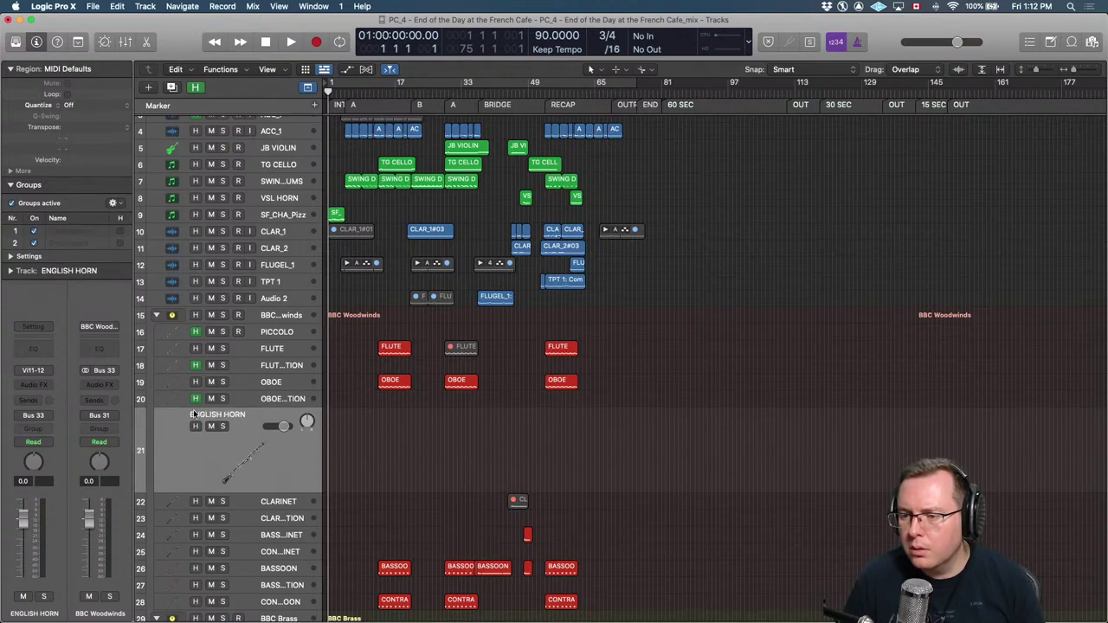
{"action": "left_click", "coordinate": [195, 427]}
Mark the CLARINET track with its muted region and the empty CLARINET SECTION track as hidden.
{"action": "key", "text": "Down"}
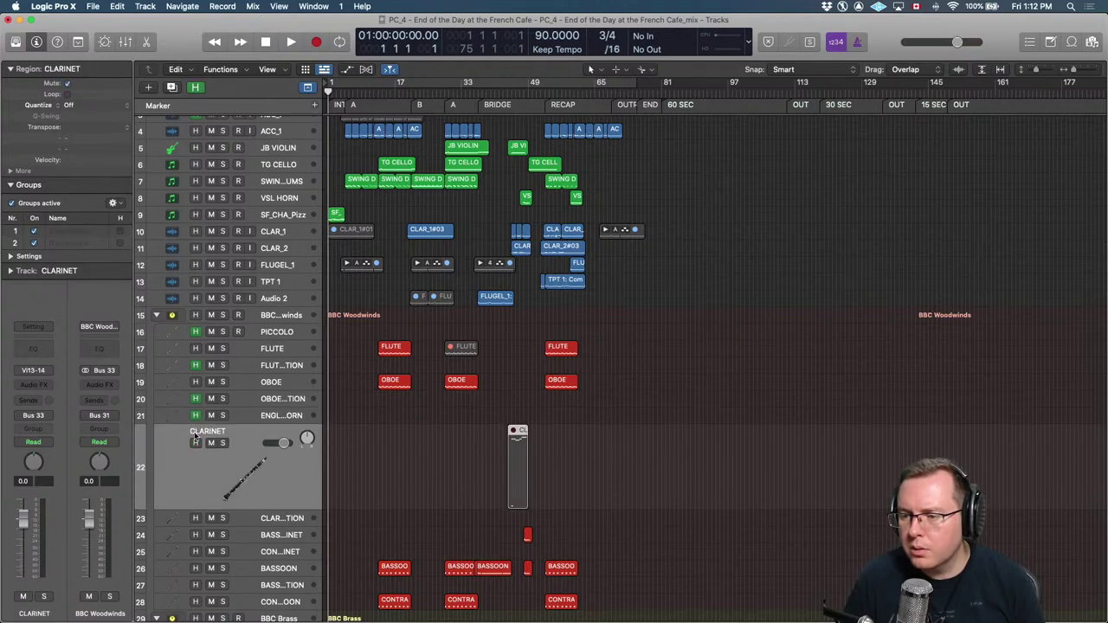
{"action": "left_click", "coordinate": [196, 443]}
{"action": "key", "text": "Down"}
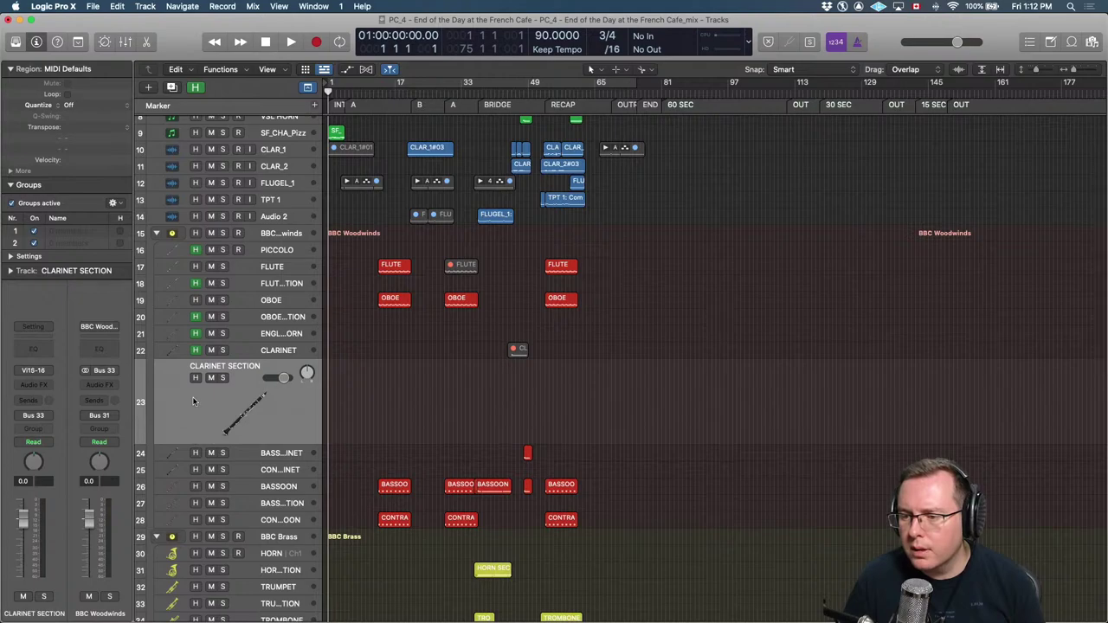
{"action": "left_click", "coordinate": [195, 378]}
Mark the empty CONTRABASS CLARINET and BASSOON SECTION tracks as hidden, leaving the bass clarinet, bassoon and contrabassoon tracks visible.
{"action": "key", "text": "Down"}
{"action": "key", "text": "Down"}
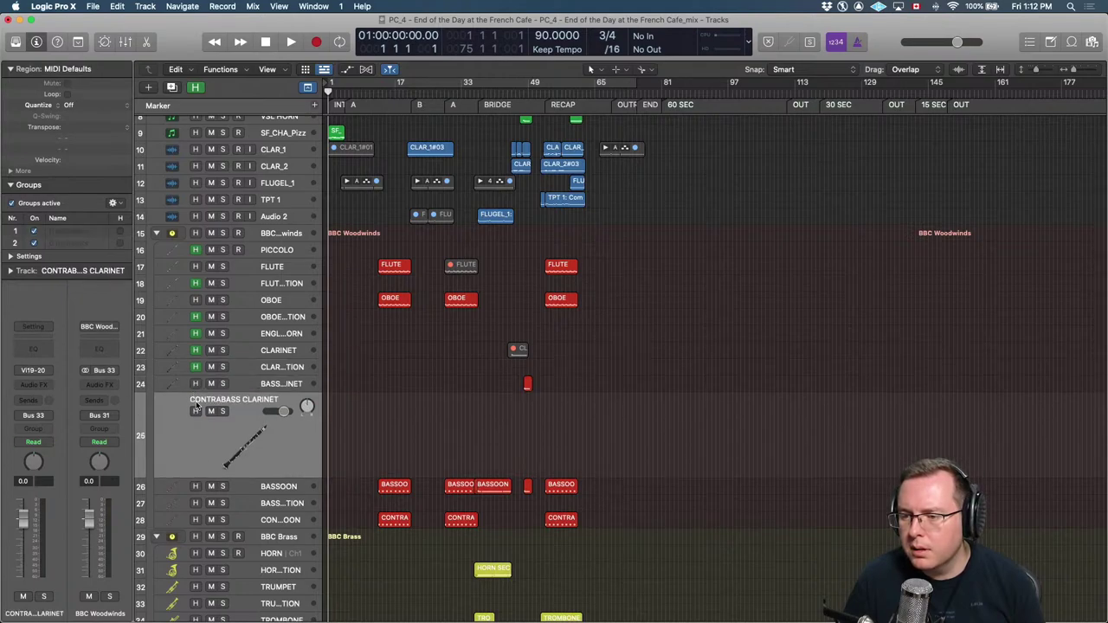
{"action": "key", "text": "Up"}
{"action": "key", "text": "Down"}
{"action": "left_click", "coordinate": [196, 411]}
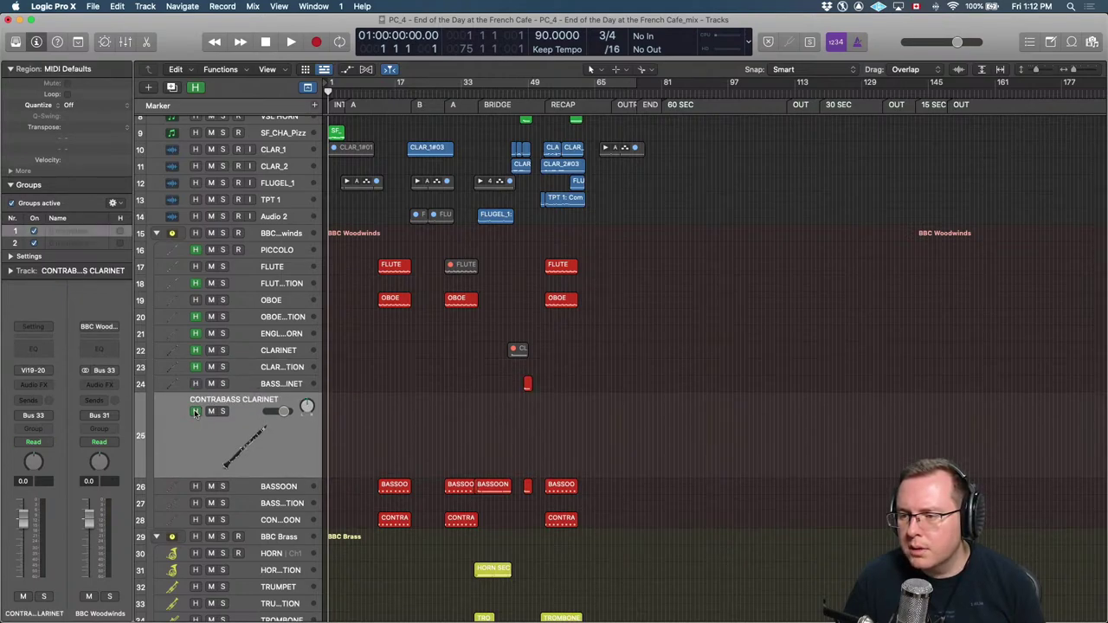
{"action": "key", "text": "Down"}
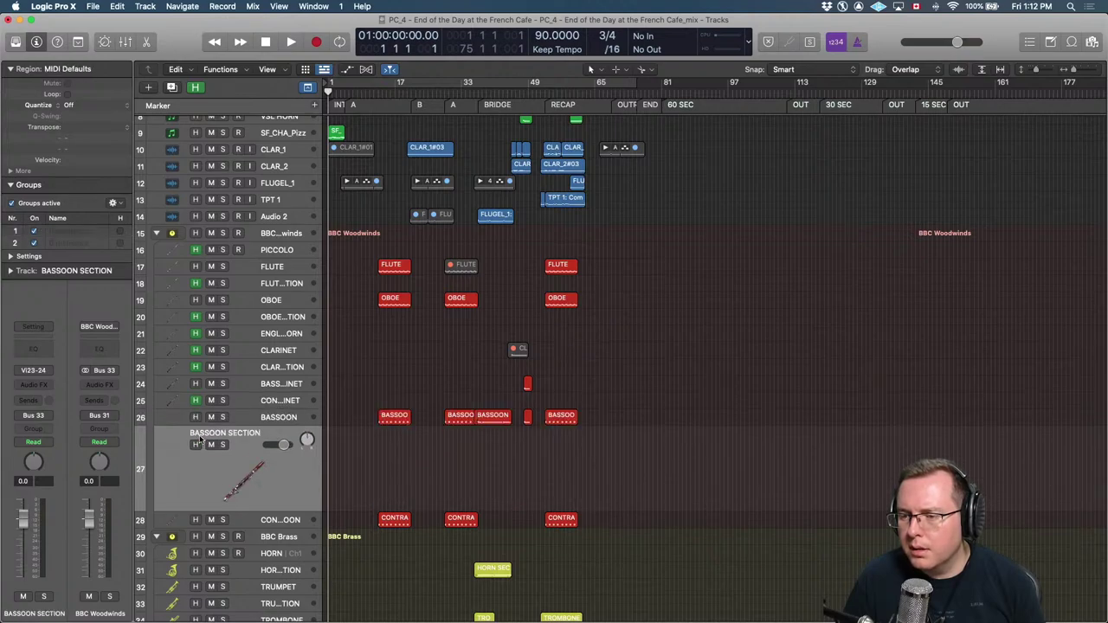
{"action": "left_click", "coordinate": [195, 444]}
{"action": "key", "text": "Down"}
{"action": "left_click", "coordinate": [195, 444]}
Mark the empty HORN and TRUMPET tracks in the BBC Brass stack as hidden.
{"action": "key", "text": "Down"}
{"action": "key", "text": "Down"}
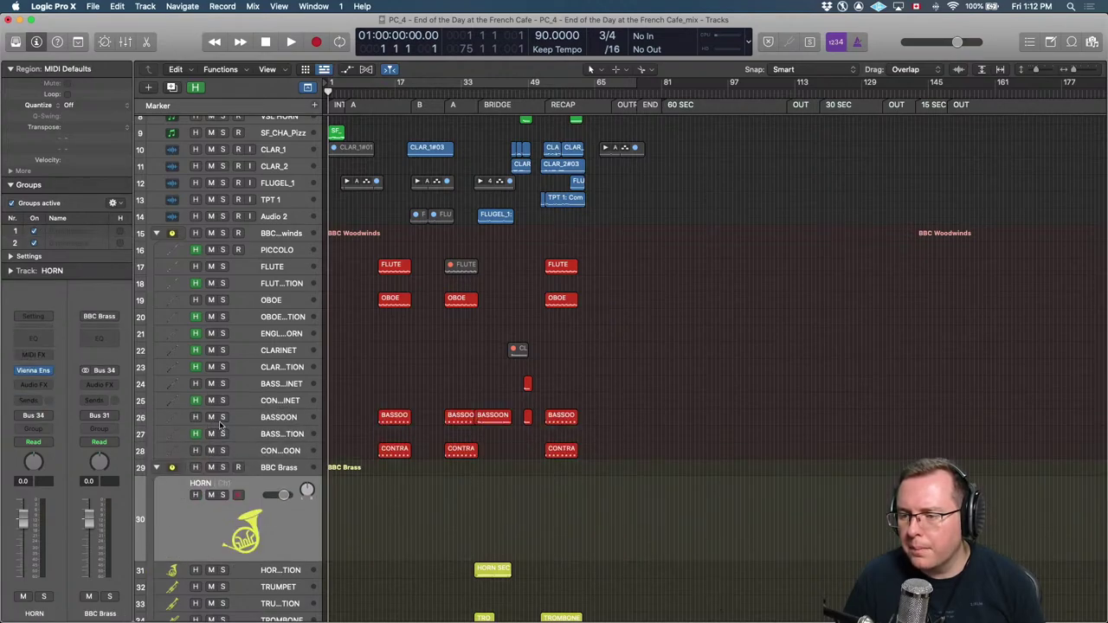
{"action": "scroll", "coordinate": [174, 441], "scroll_direction": "down", "scroll_amount": 2}
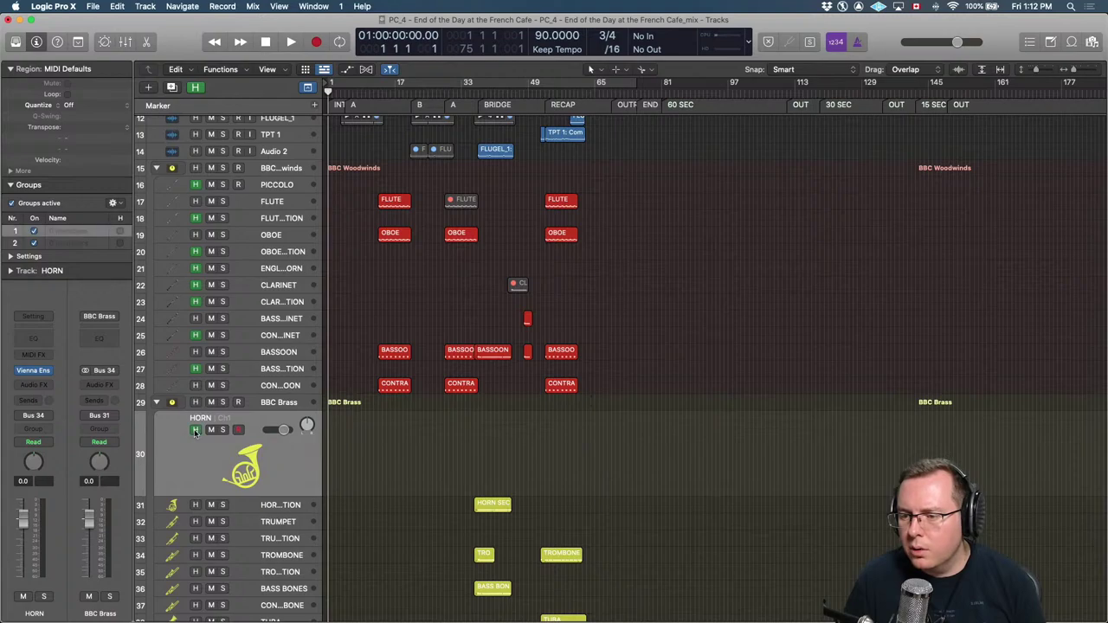
{"action": "key", "text": "Down"}
{"action": "key", "text": "Down"}
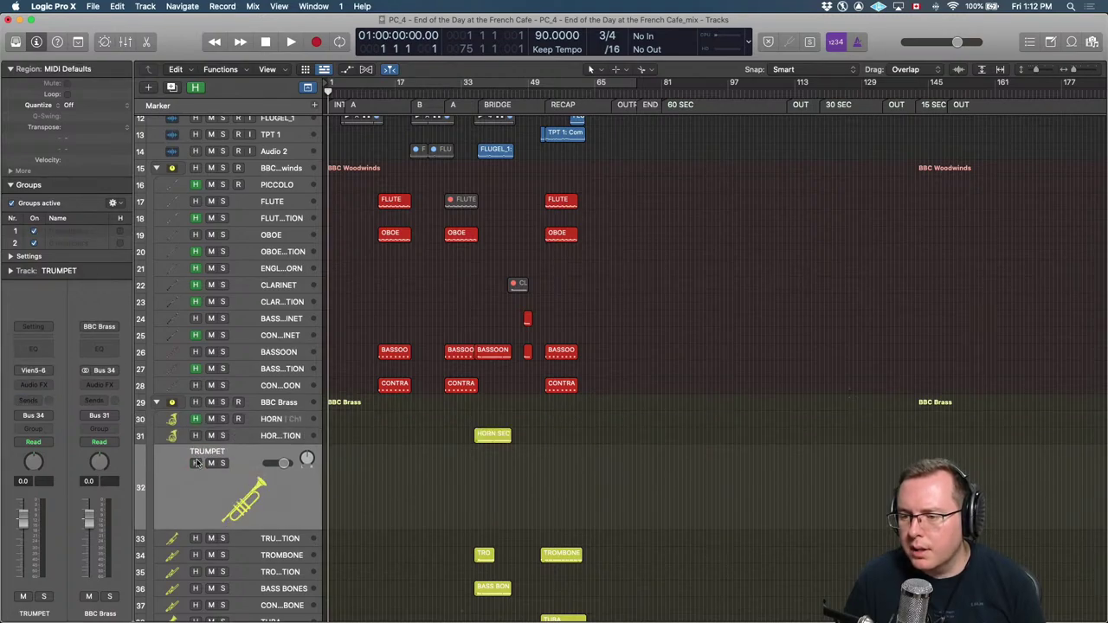
{"action": "left_click", "coordinate": [196, 462]}
Mark the empty TRUMPET SECTION and TROMBONE SECTION tracks as hidden, keeping the TROMBONE track.
{"action": "scroll", "coordinate": [197, 460], "scroll_direction": "down", "scroll_amount": 2}
{"action": "key", "text": "Down"}
{"action": "scroll", "coordinate": [197, 460], "scroll_direction": "down", "scroll_amount": 1}
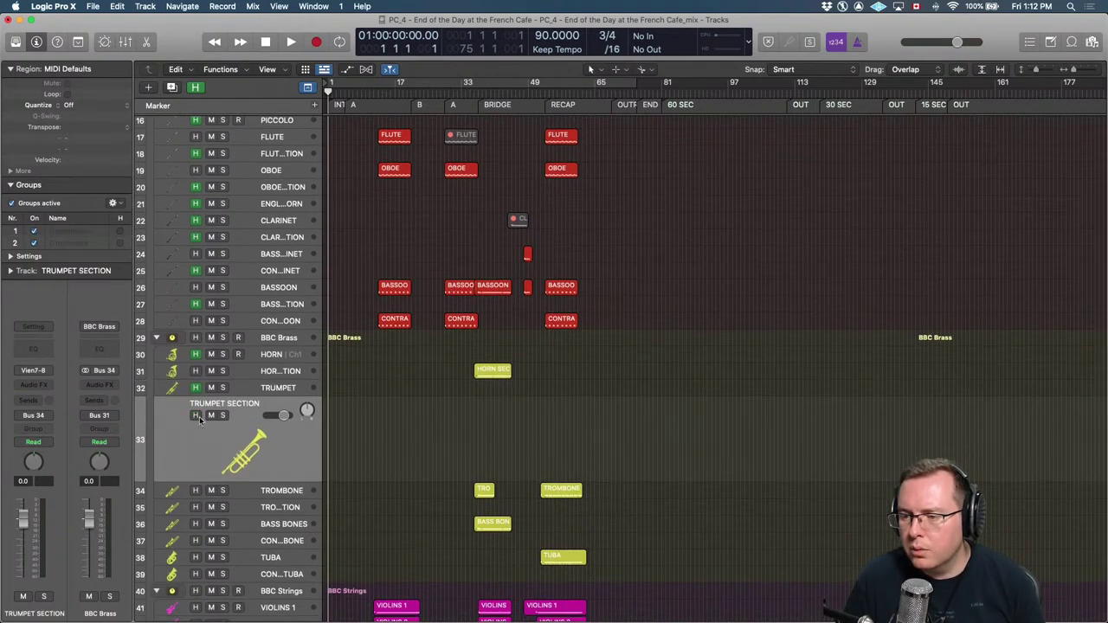
{"action": "left_click", "coordinate": [196, 415]}
{"action": "key", "text": "Down"}
{"action": "left_click", "coordinate": [196, 427]}
{"action": "key", "text": "Down"}
{"action": "left_click", "coordinate": [197, 449]}
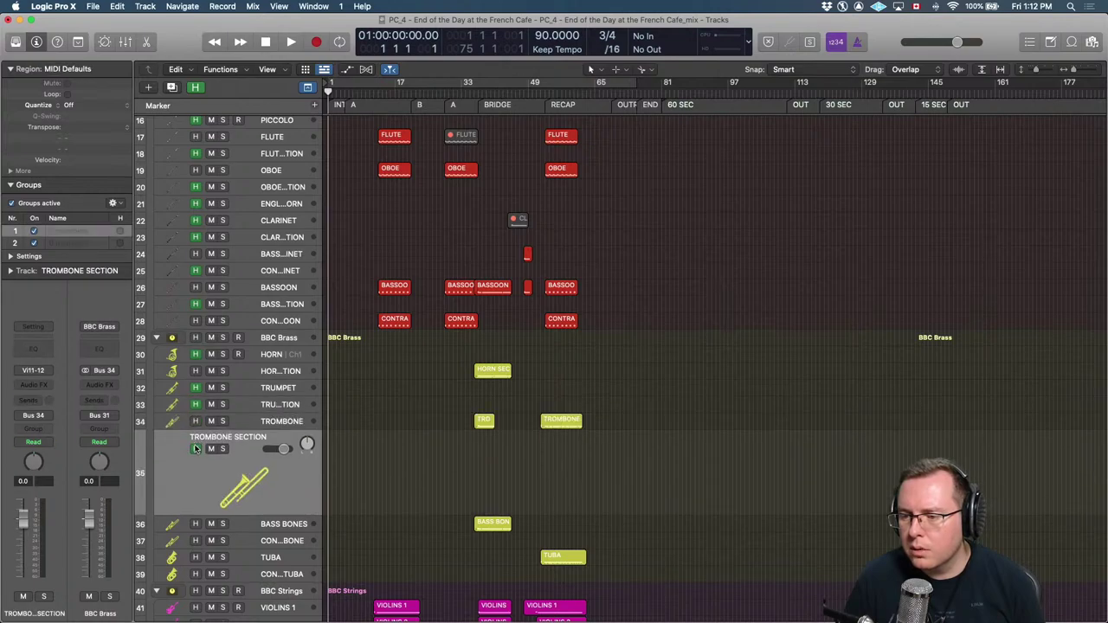
Mark the empty CONTRABASS BONE and CONTRABASS TUBA tracks as hidden.
{"action": "key", "text": "Down"}
{"action": "key", "text": "Down"}
{"action": "left_click", "coordinate": [196, 482]}
{"action": "key", "text": "Down"}
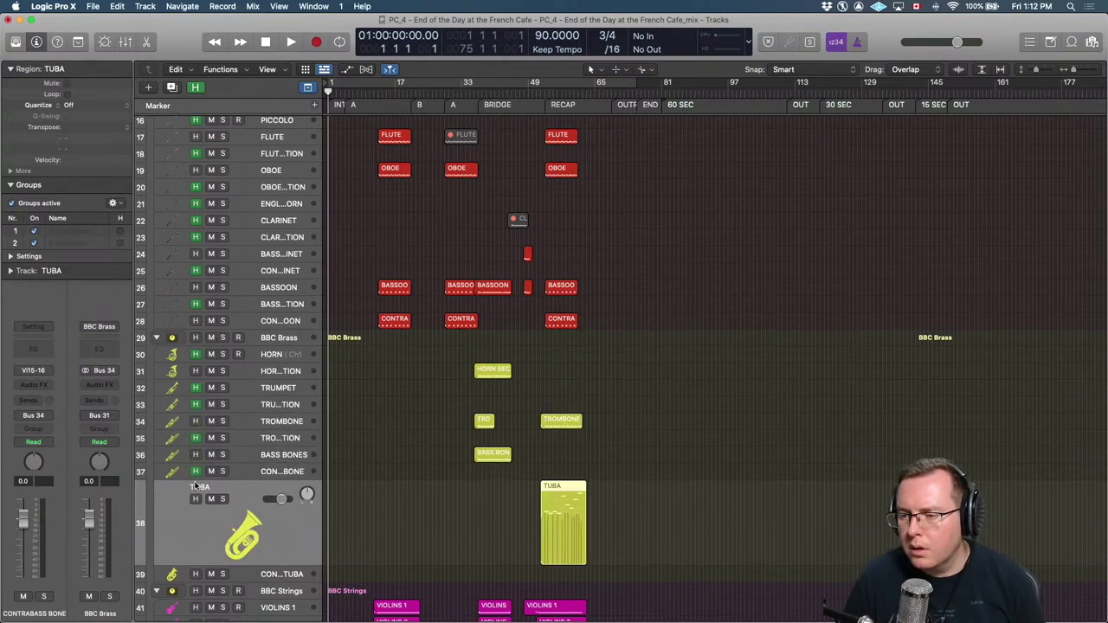
{"action": "key", "text": "Down"}
{"action": "left_click", "coordinate": [195, 515]}
Mark the five empty lead tracks in the BBC Strings stack, from the violin leads to BASS LEAD, as hidden.
{"action": "key", "text": "Down"}
{"action": "key", "text": "Down"}
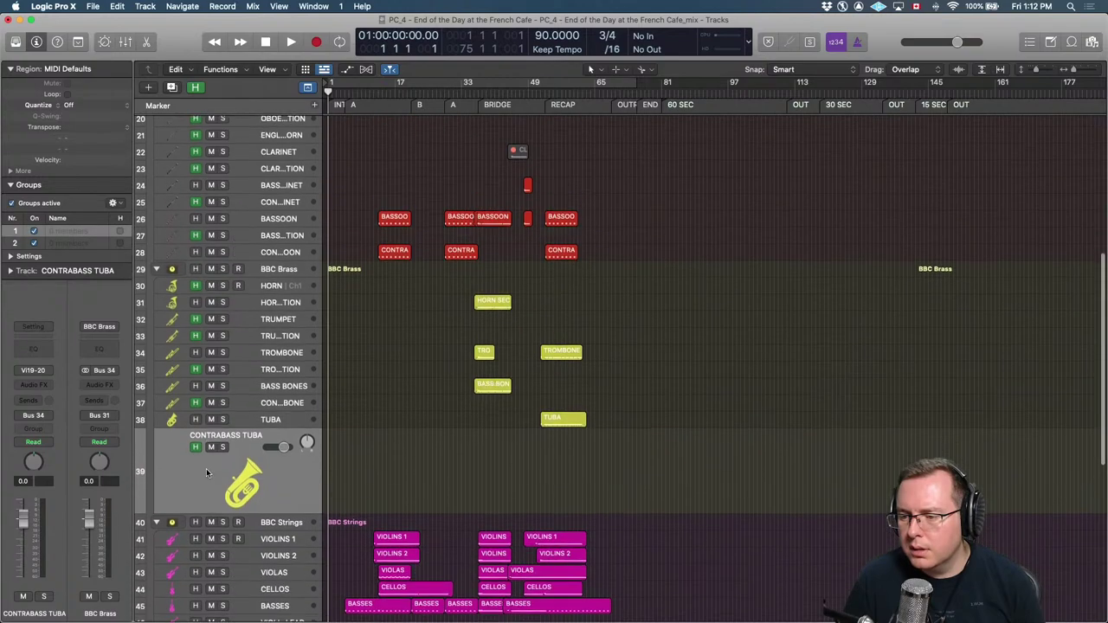
{"action": "key", "text": "Down"}
{"action": "key", "text": "Down"}
{"action": "key", "text": "Down"}
{"action": "key", "text": "Down"}
{"action": "key", "text": "Down"}
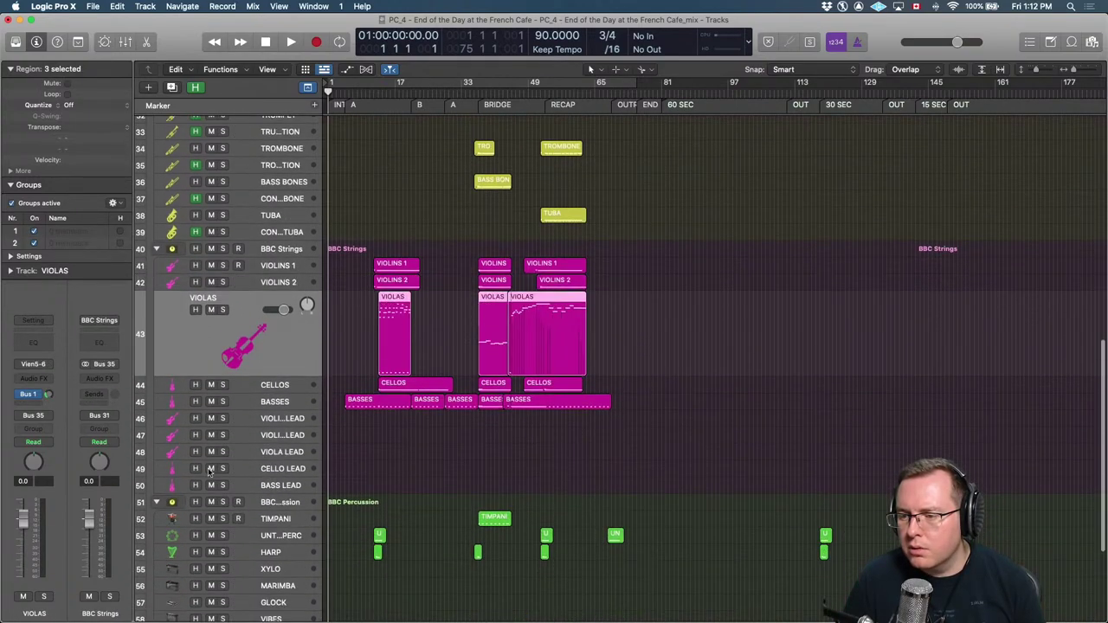
{"action": "left_click_drag", "start_coordinate": [196, 360], "coordinate": [198, 486]}
Mark the empty BBC Percussion tracks from XYLO through CROTALES as hidden.
{"action": "key", "text": "Down"}
{"action": "key", "text": "Down"}
{"action": "key", "text": "Down"}
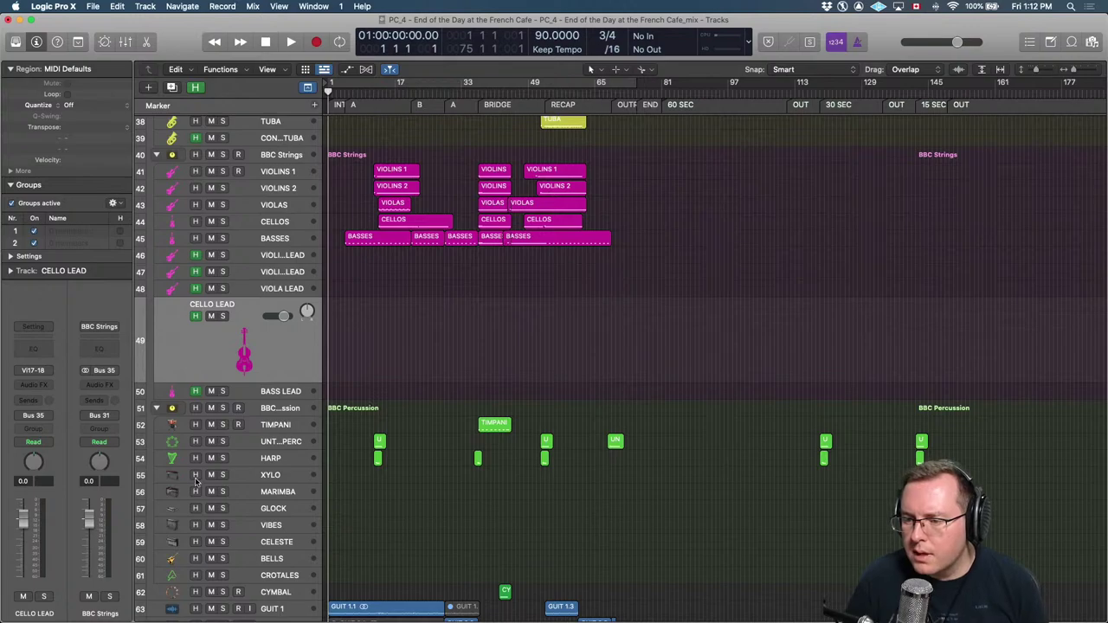
{"action": "left_click_drag", "start_coordinate": [196, 481], "coordinate": [196, 545]}
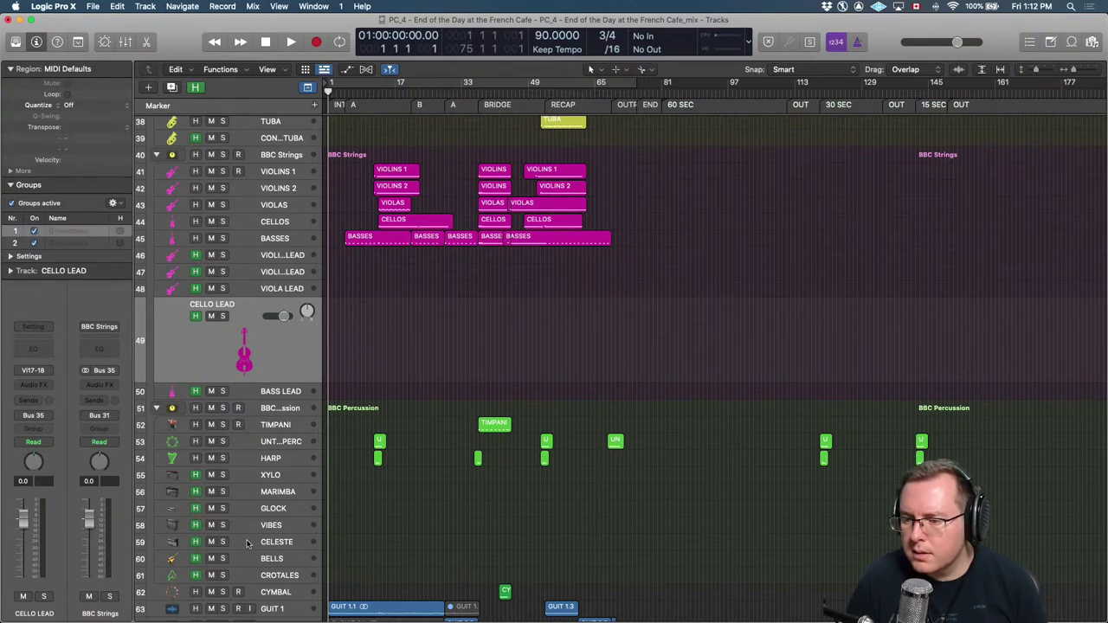
Take all tracks marked as hidden out of view and turn off the enlarged display of the selected track.
{"action": "scroll", "coordinate": [302, 540], "scroll_direction": "down", "scroll_amount": 4}
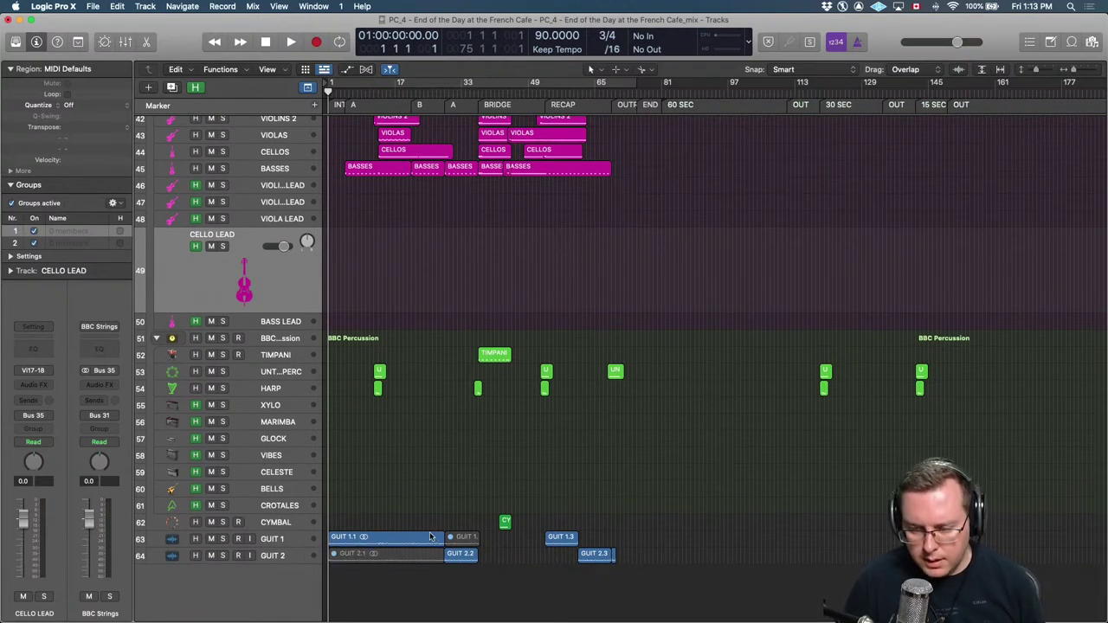
{"action": "key", "text": "h"}
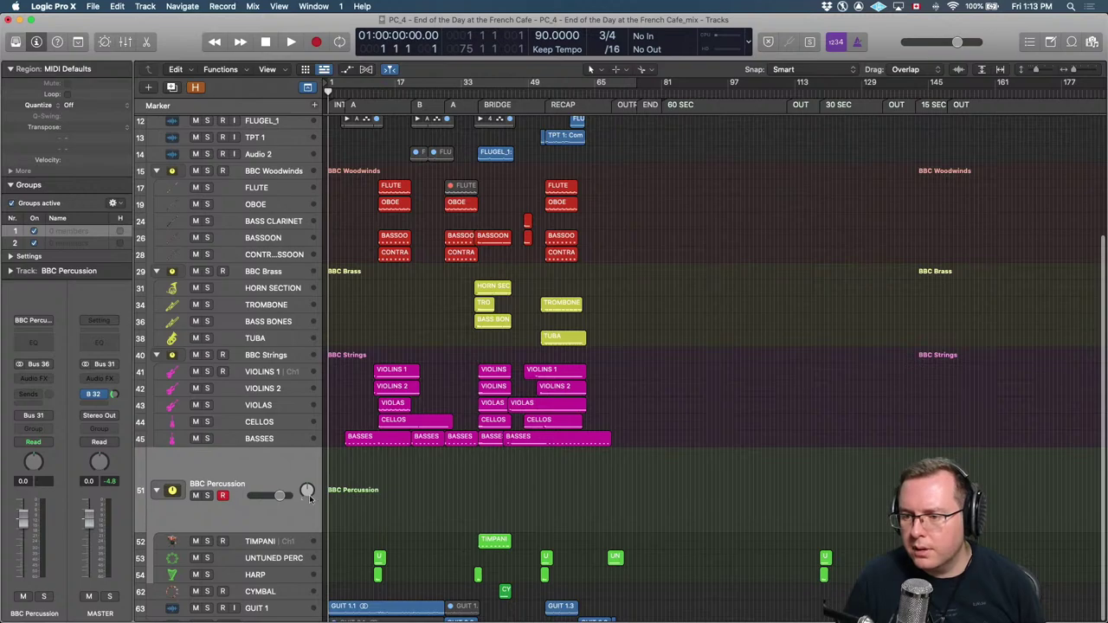
{"action": "key", "text": "ctrl+z"}
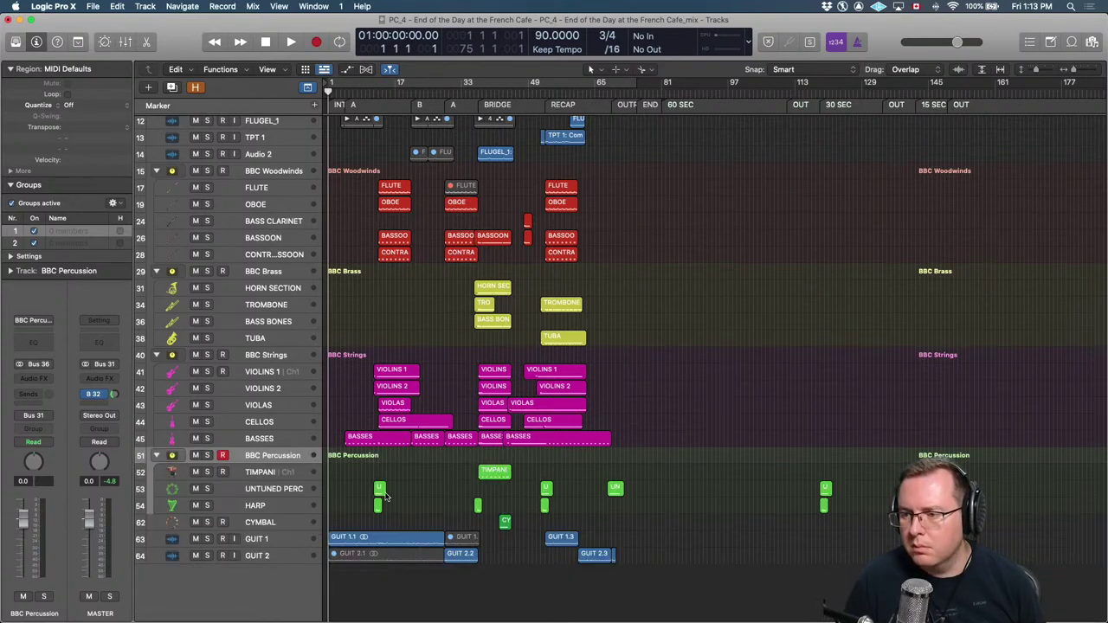
Copy the FLUGEL_1: Take 2 region at the end of the recap onto the Audio 2 track and mute the original.
{"action": "scroll", "coordinate": [397, 319], "scroll_direction": "up", "scroll_amount": 9}
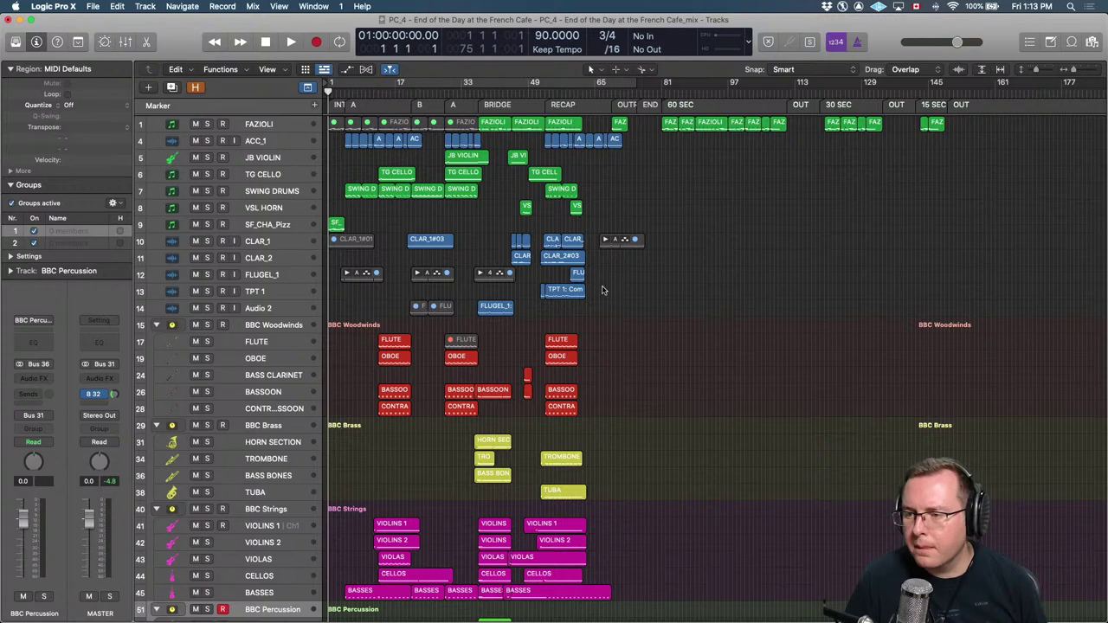
{"action": "scroll", "coordinate": [655, 268], "scroll_direction": "up", "scroll_amount": 3}
{"action": "left_click", "coordinate": [829, 275]}
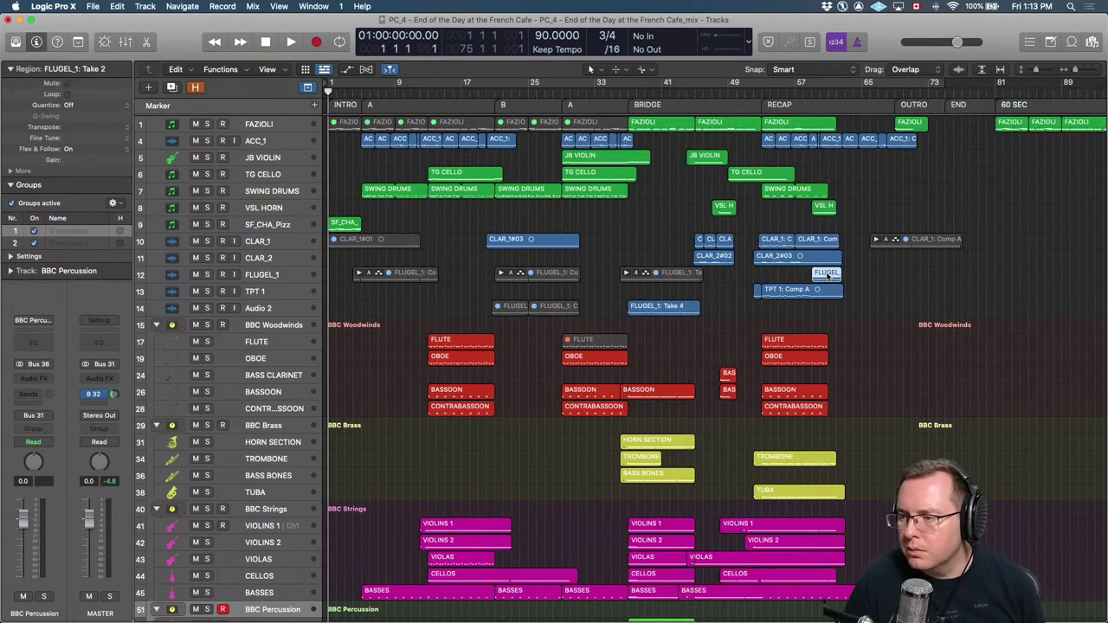
{"action": "mouse_move", "coordinate": [828, 285]}
{"action": "left_mouse_down"}
{"action": "mouse_move", "coordinate": [831, 323]}
{"action": "mouse_move", "coordinate": [829, 307]}
{"action": "left_mouse_up"}
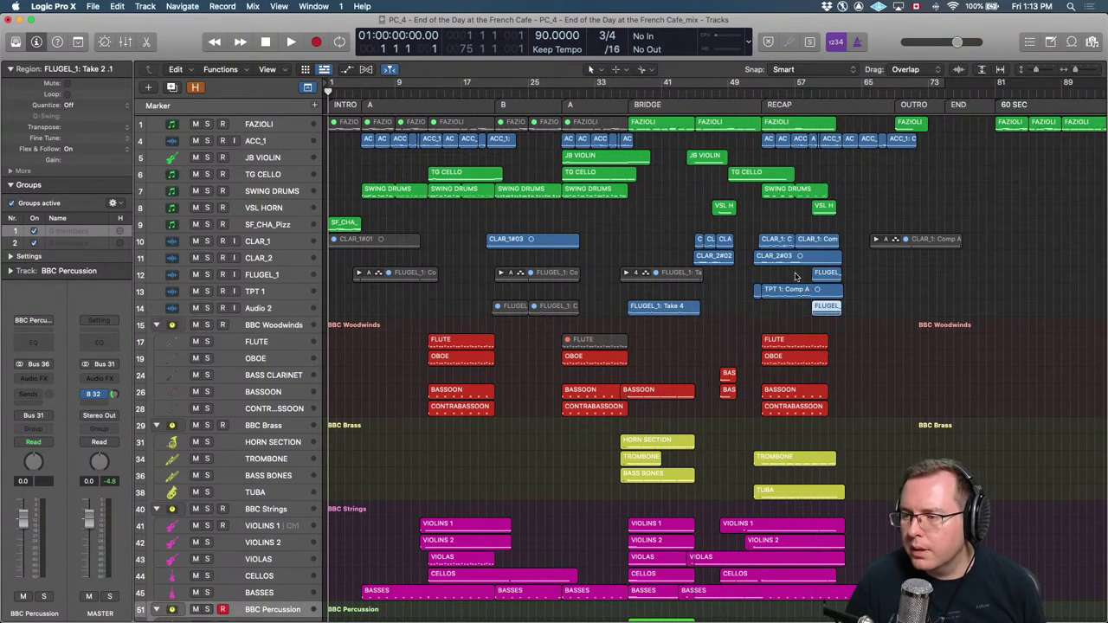
{"action": "key", "text": "ctrl+m"}
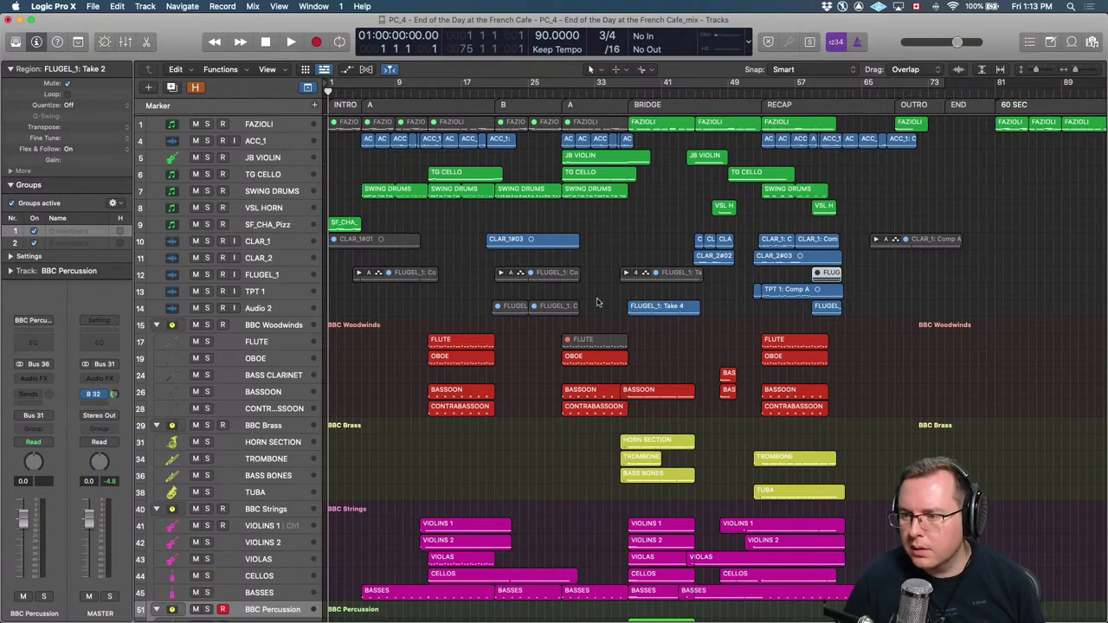
Mark the original FLUGEL_1 track as hidden and take the hidden tracks out of view again.
{"action": "left_click", "coordinate": [270, 277]}
{"action": "key", "text": "h"}
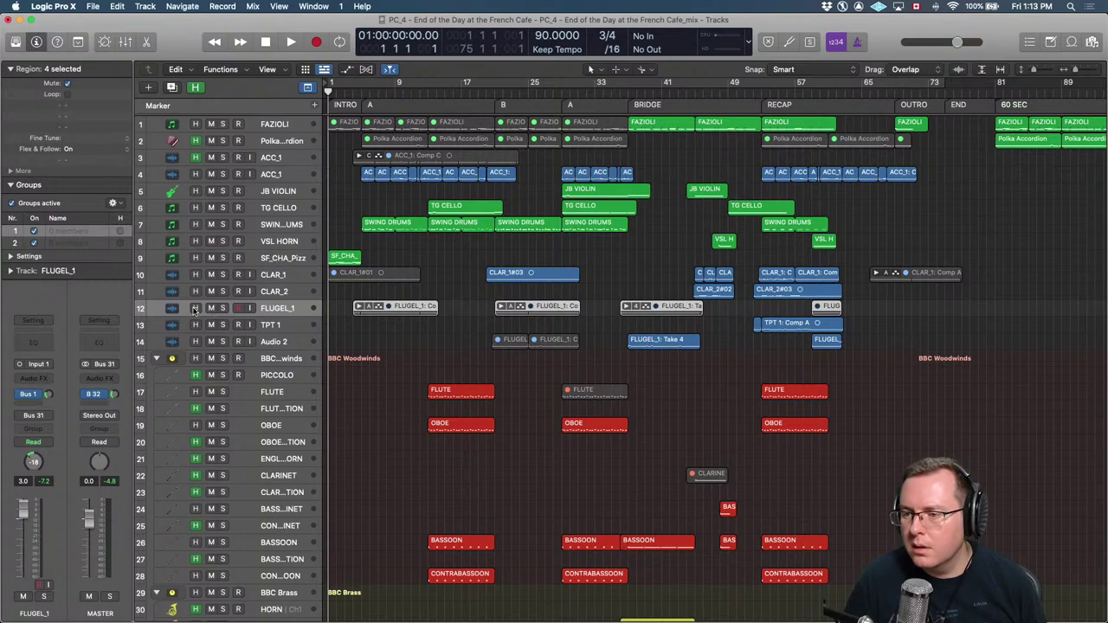
{"action": "key", "text": "ctrl+h"}
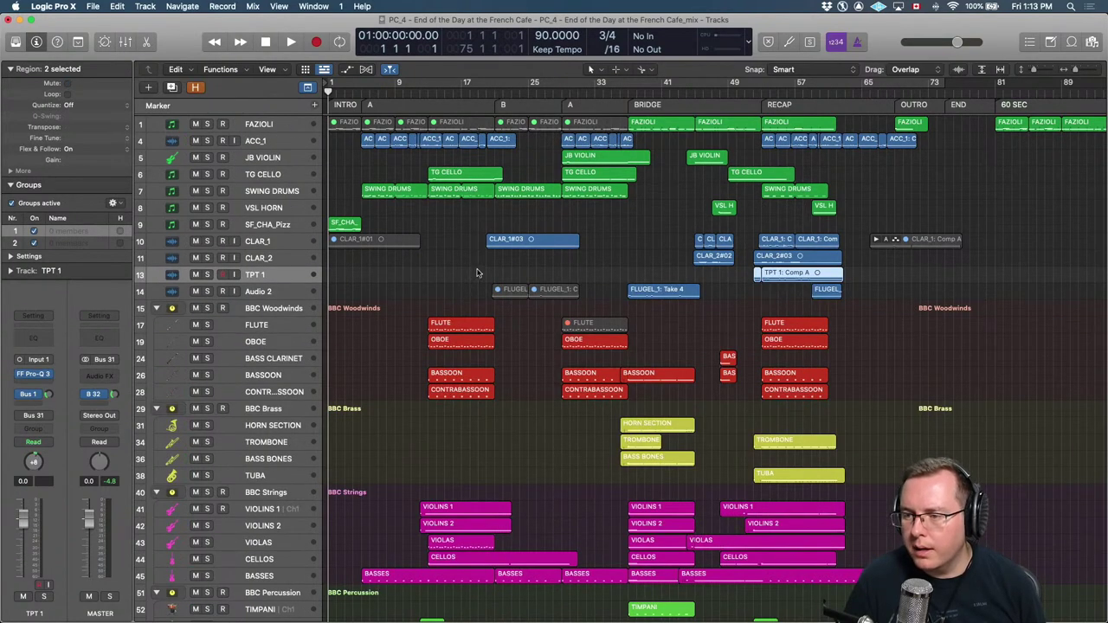
Rename the Audio 2 track as FLUGEL_1 and deselect its regions.
{"action": "double_click", "coordinate": [258, 292]}
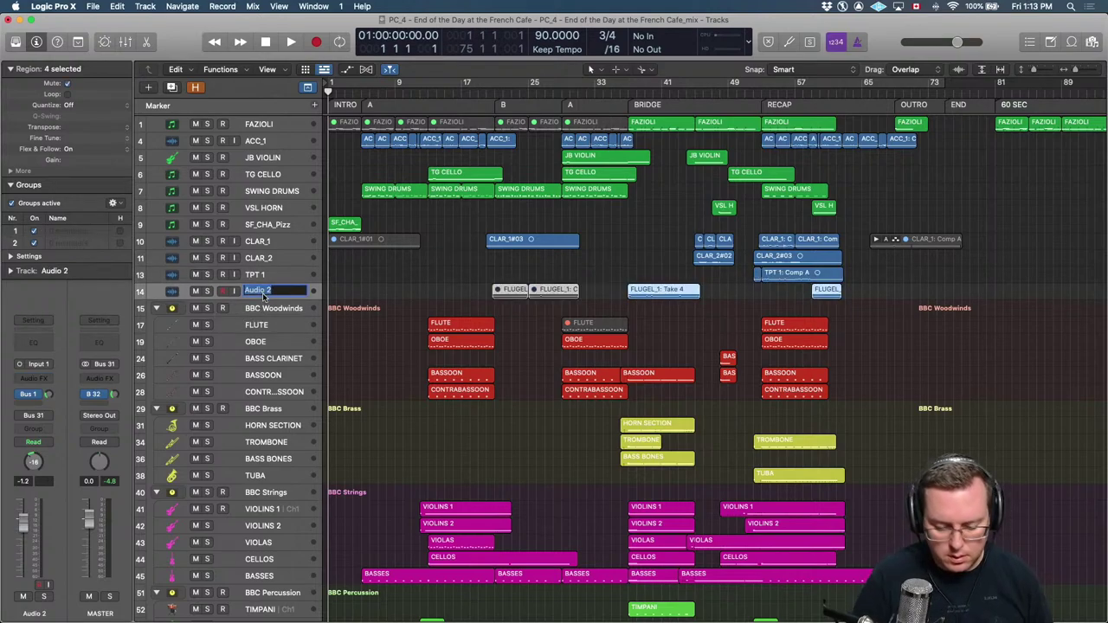
{"action": "type", "text": "FLUGER"}
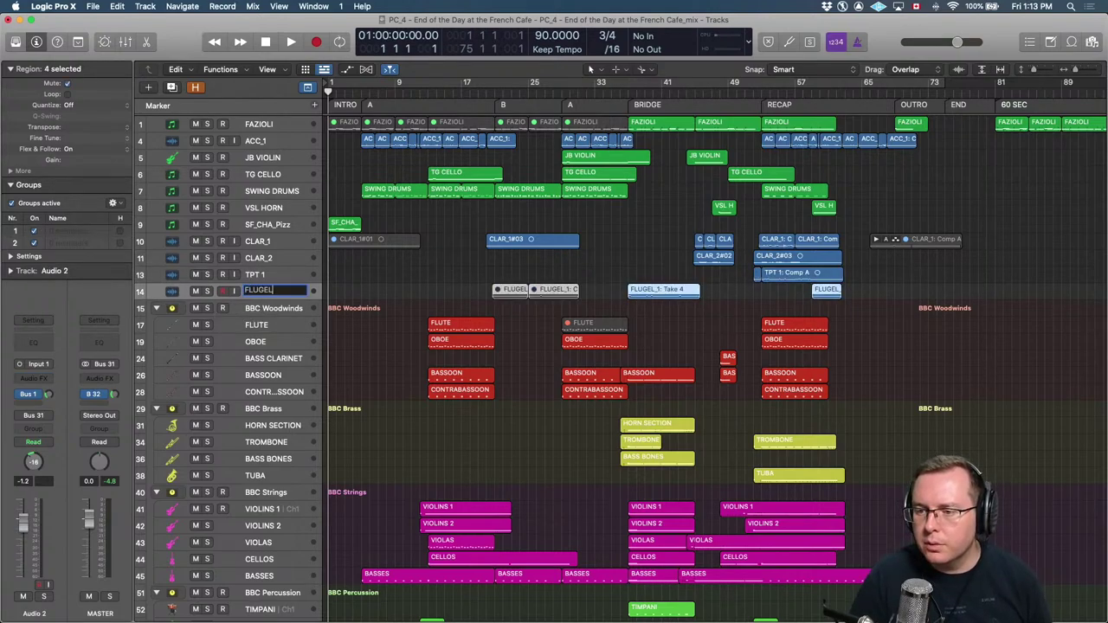
{"action": "type", "text": "_1"}
{"action": "key", "text": "Return"}
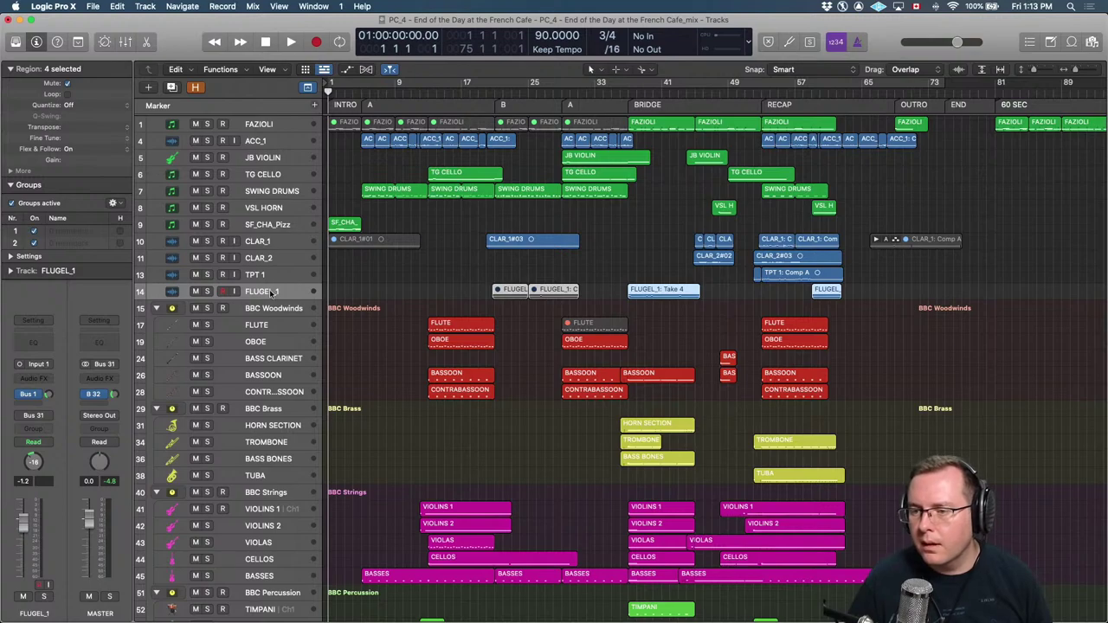
{"action": "left_click", "coordinate": [381, 290]}
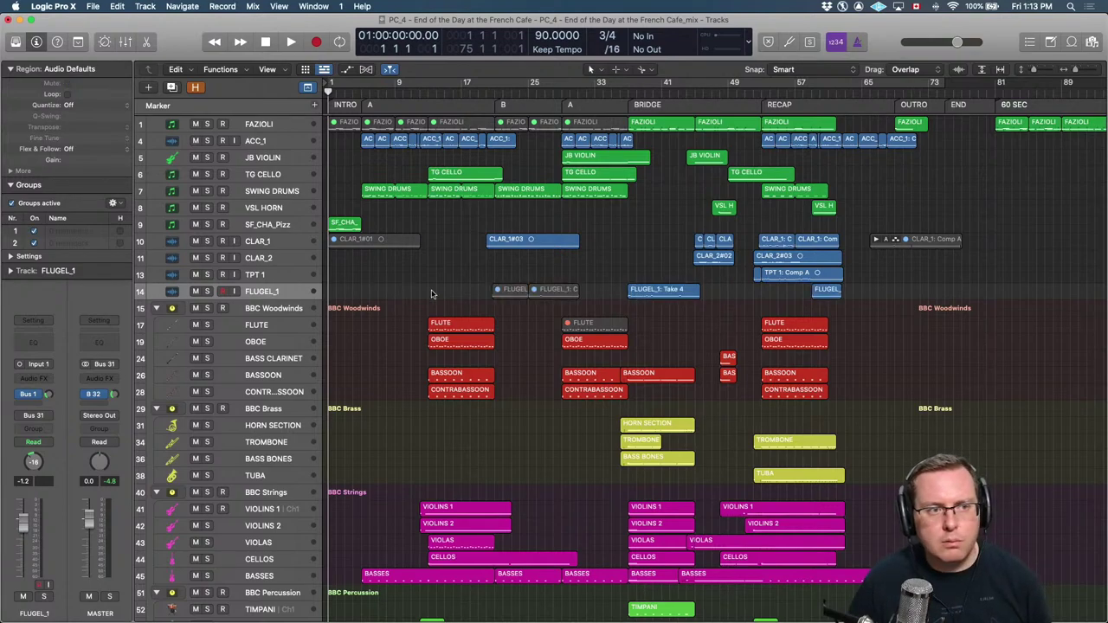
Show track automation across the remaining tracks in the arrangement.
{"action": "scroll", "coordinate": [433, 295], "scroll_direction": "down", "scroll_amount": 8}
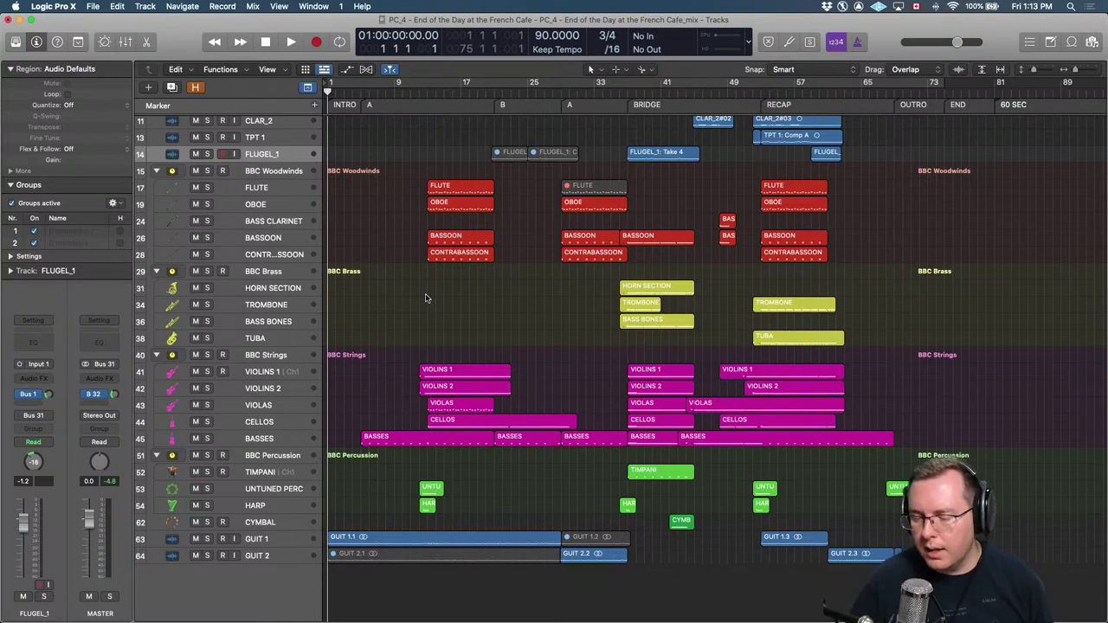
{"action": "key", "text": "x"}
{"action": "key", "text": "x"}
{"action": "key", "text": "a"}
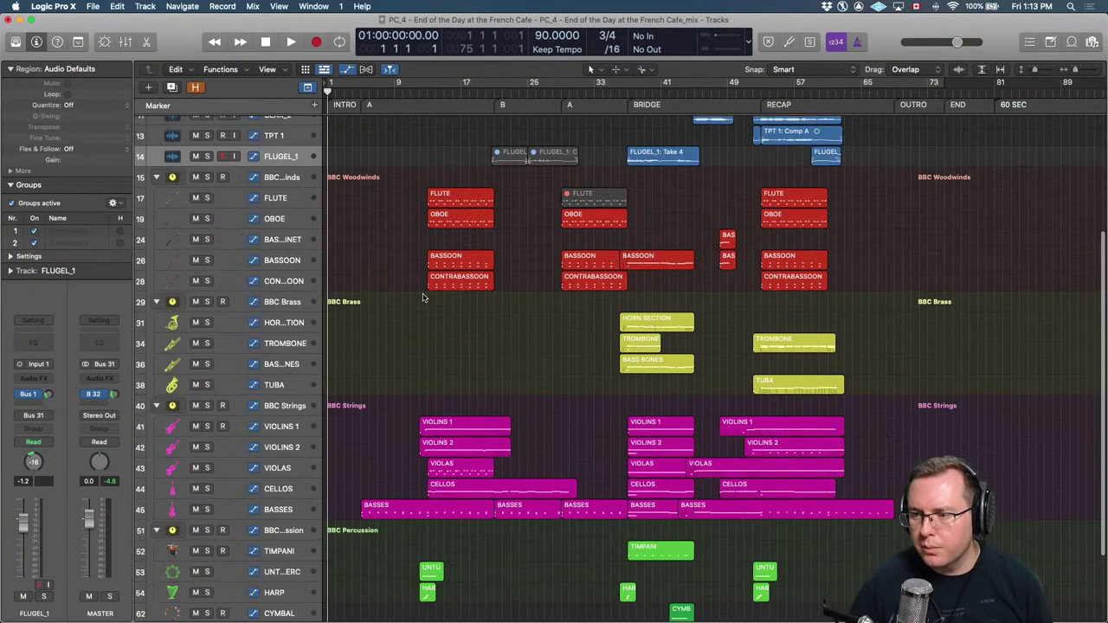
Lower all volume automation on the BASS CLARINET, BASSOON and CONTRABASSOON tracks to −∞ dB.
{"action": "key", "text": "super+Down"}
{"action": "key", "text": "super+Left"}
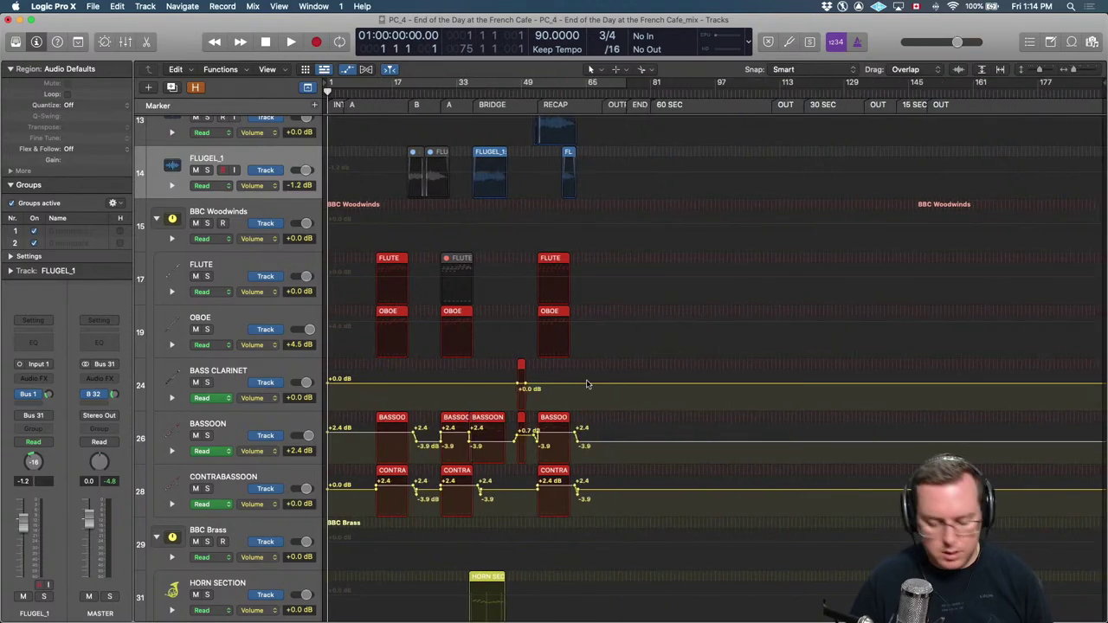
{"action": "key", "text": "t"}
{"action": "key", "text": "u"}
{"action": "left_click_drag", "start_coordinate": [585, 386], "coordinate": [316, 396]}
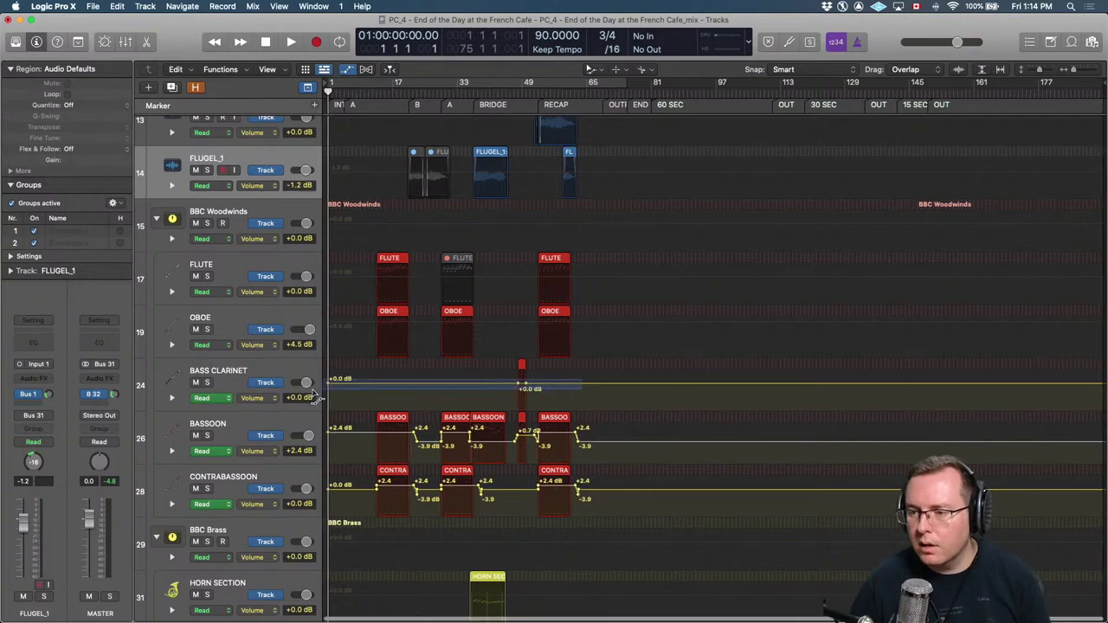
{"action": "left_click_drag", "start_coordinate": [421, 386], "coordinate": [422, 412]}
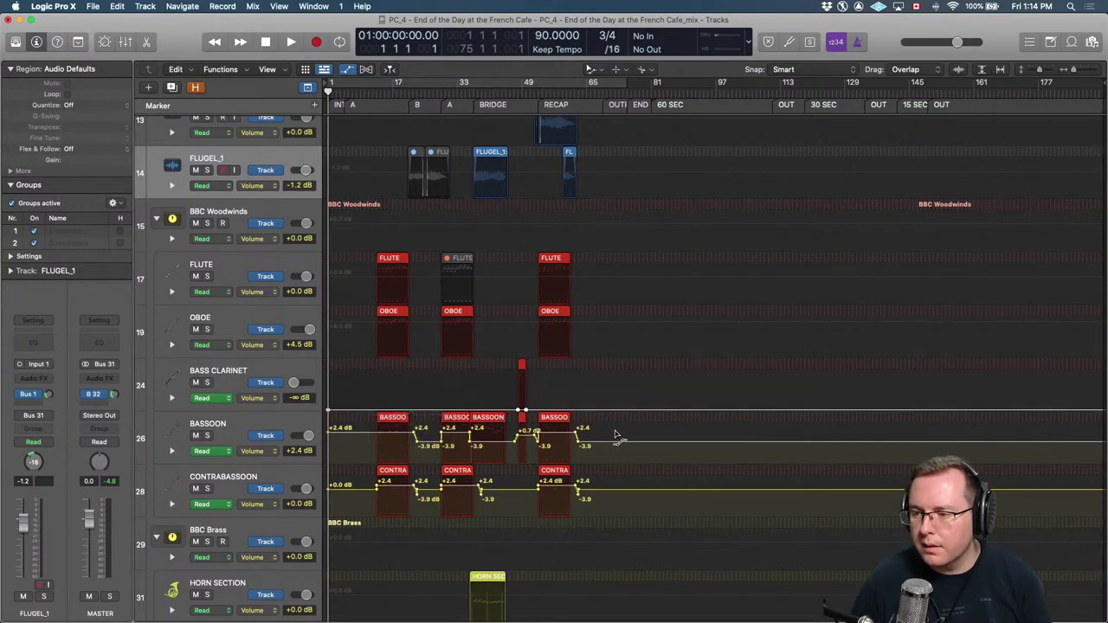
{"action": "left_click_drag", "start_coordinate": [613, 432], "coordinate": [381, 512]}
{"action": "left_click_drag", "start_coordinate": [611, 491], "coordinate": [372, 512]}
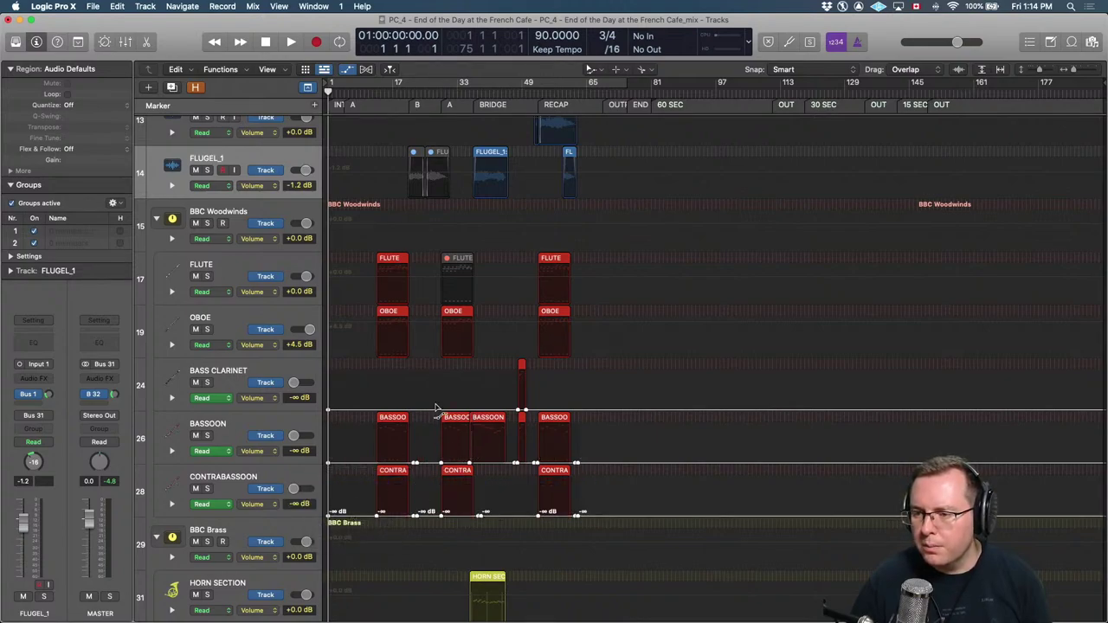
Lower all volume automation points on the CLAR_1 and TG CELLO tracks to the minimum level.
{"action": "scroll", "coordinate": [484, 245], "scroll_direction": "up", "scroll_amount": 8}
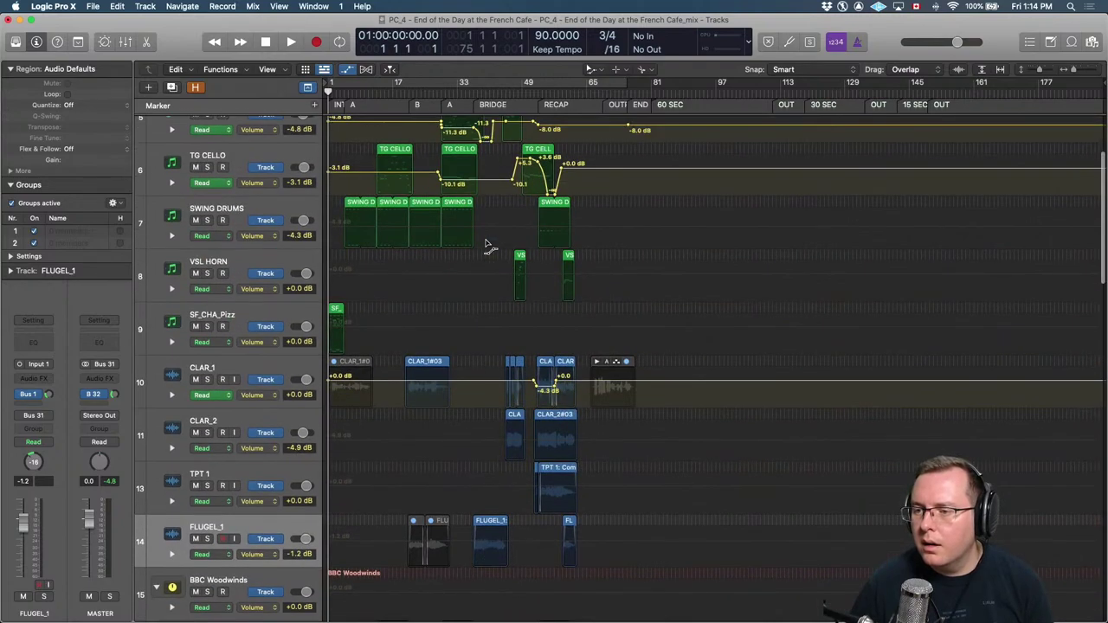
{"action": "left_click_drag", "start_coordinate": [368, 379], "coordinate": [369, 417]}
{"action": "left_click_drag", "start_coordinate": [597, 165], "coordinate": [333, 221]}
{"action": "left_click_drag", "start_coordinate": [467, 186], "coordinate": [450, 212]}
Lower every volume automation point on the JB VIOLIN track to the minimum level, including the last one after the outro.
{"action": "scroll", "coordinate": [546, 214], "scroll_direction": "up", "scroll_amount": 3}
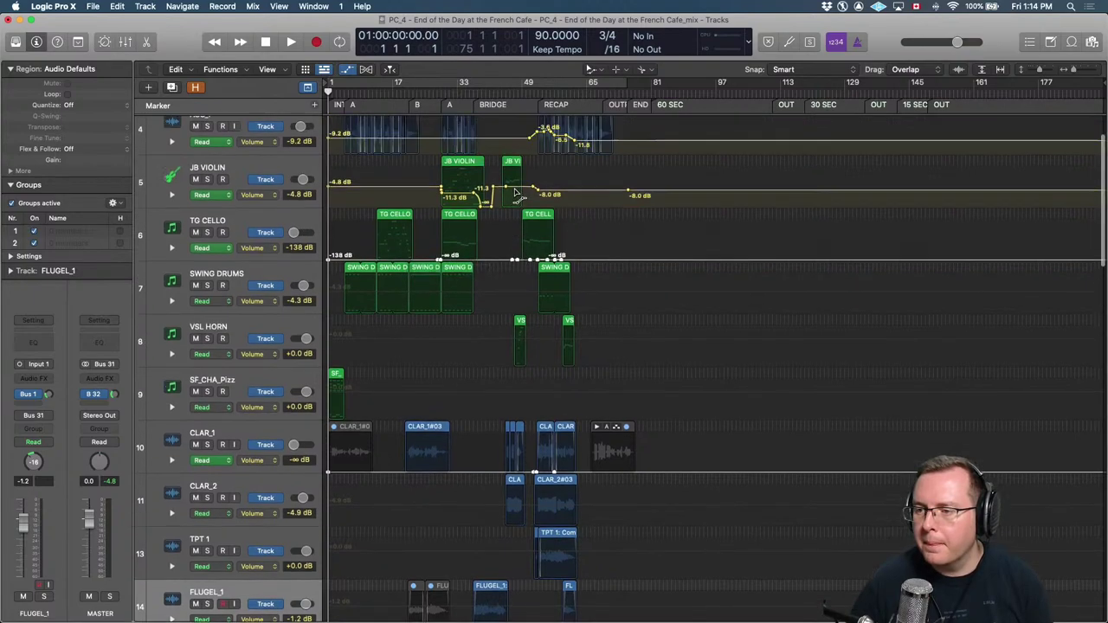
{"action": "left_click_drag", "start_coordinate": [564, 234], "coordinate": [329, 294]}
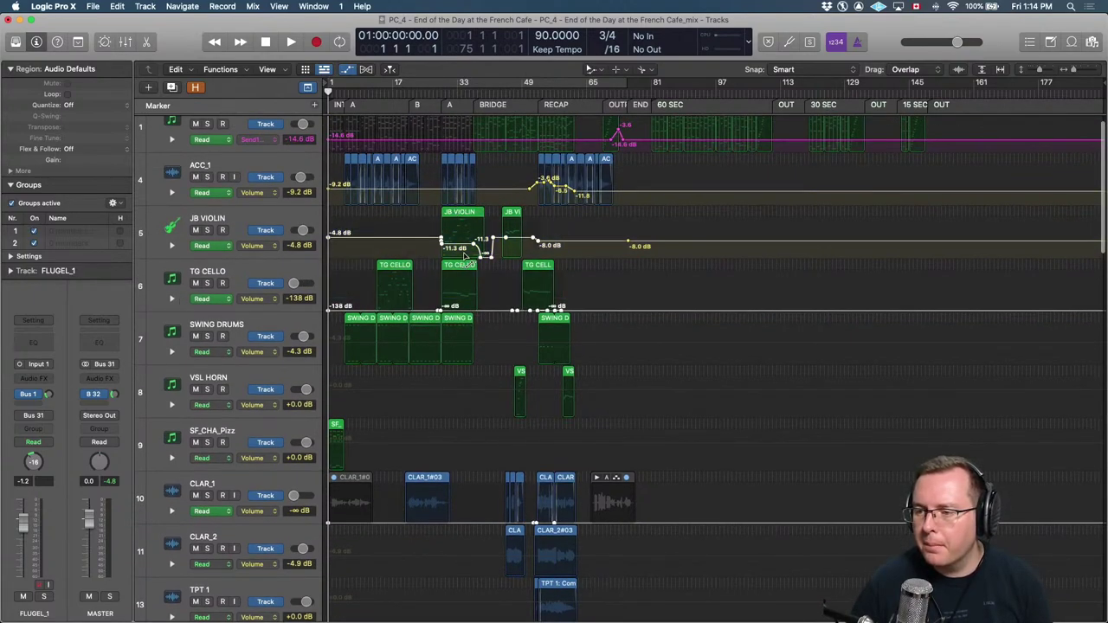
{"action": "left_click_drag", "start_coordinate": [517, 239], "coordinate": [509, 346]}
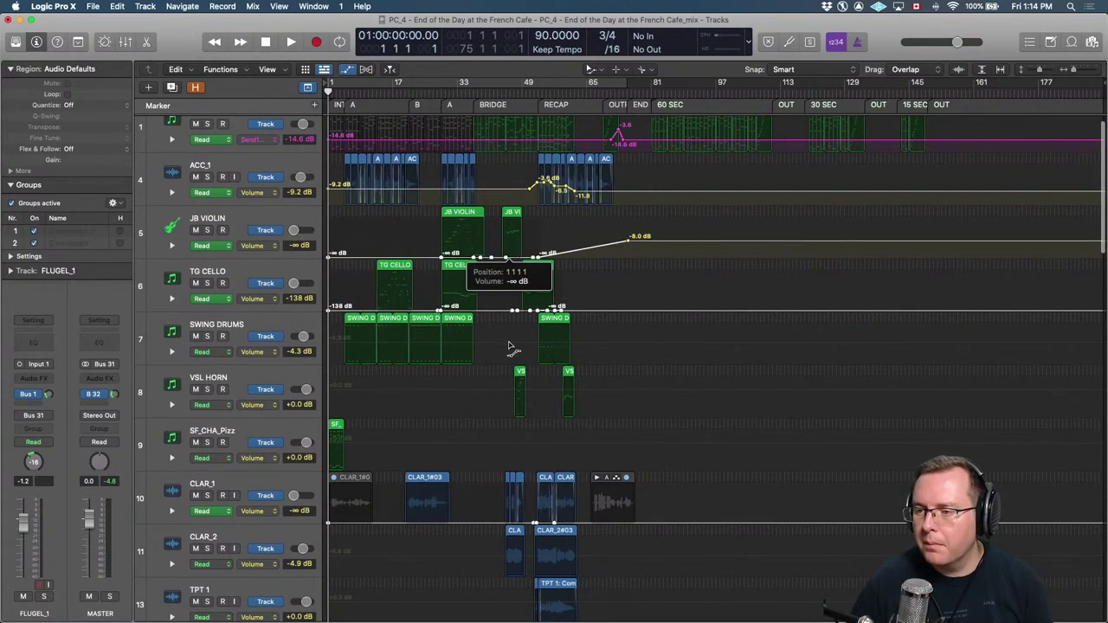
{"action": "key", "text": "super+z"}
{"action": "left_click", "coordinate": [628, 242]}
{"action": "left_click_drag", "start_coordinate": [627, 242], "coordinate": [602, 313]}
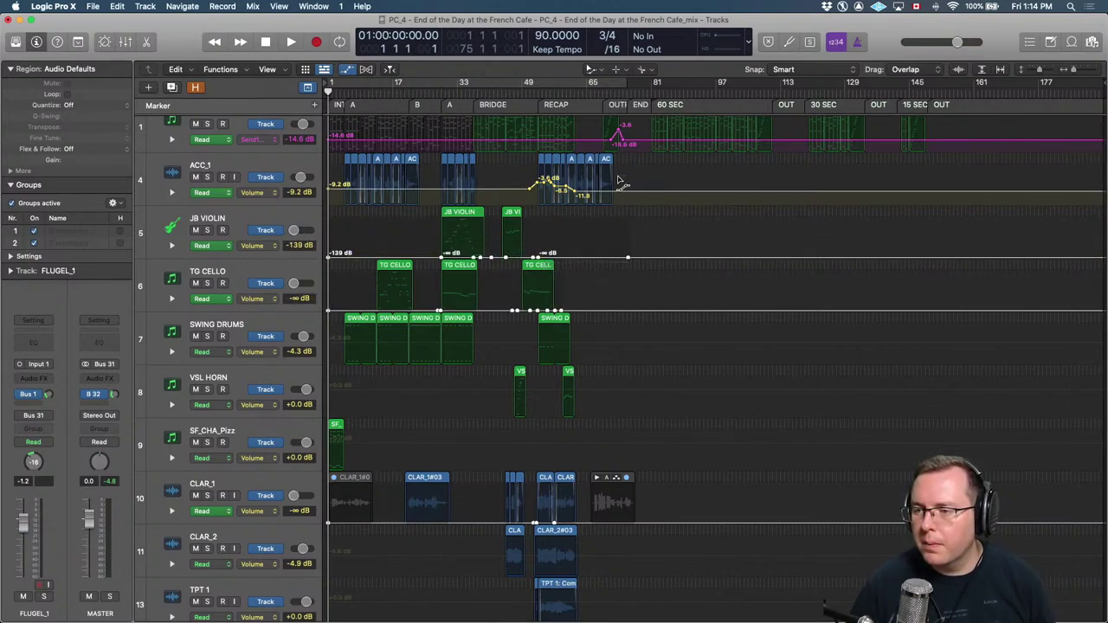
Lower all volume automation points on the ACC_1 track to −∞ dB.
{"action": "left_click", "coordinate": [541, 187]}
{"action": "left_click_drag", "start_coordinate": [603, 197], "coordinate": [596, 280]}
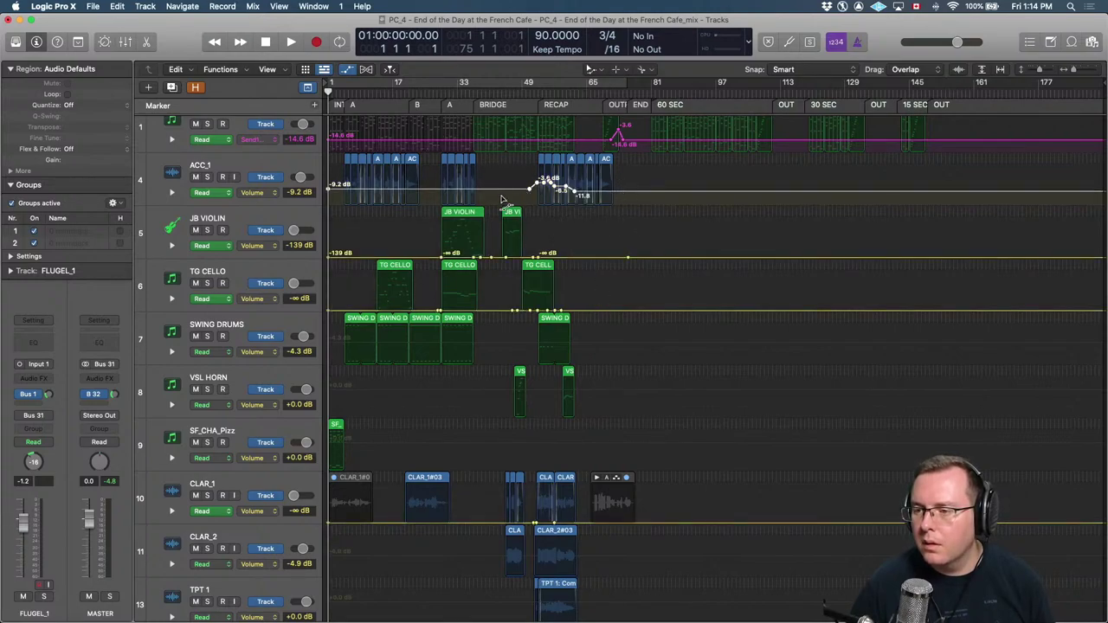
{"action": "left_click_drag", "start_coordinate": [506, 197], "coordinate": [519, 285]}
Check the FAZIOLI track's Volume automation and switch its automation display back to Send 1 → VERB.
{"action": "scroll", "coordinate": [597, 169], "scroll_direction": "up", "scroll_amount": 1}
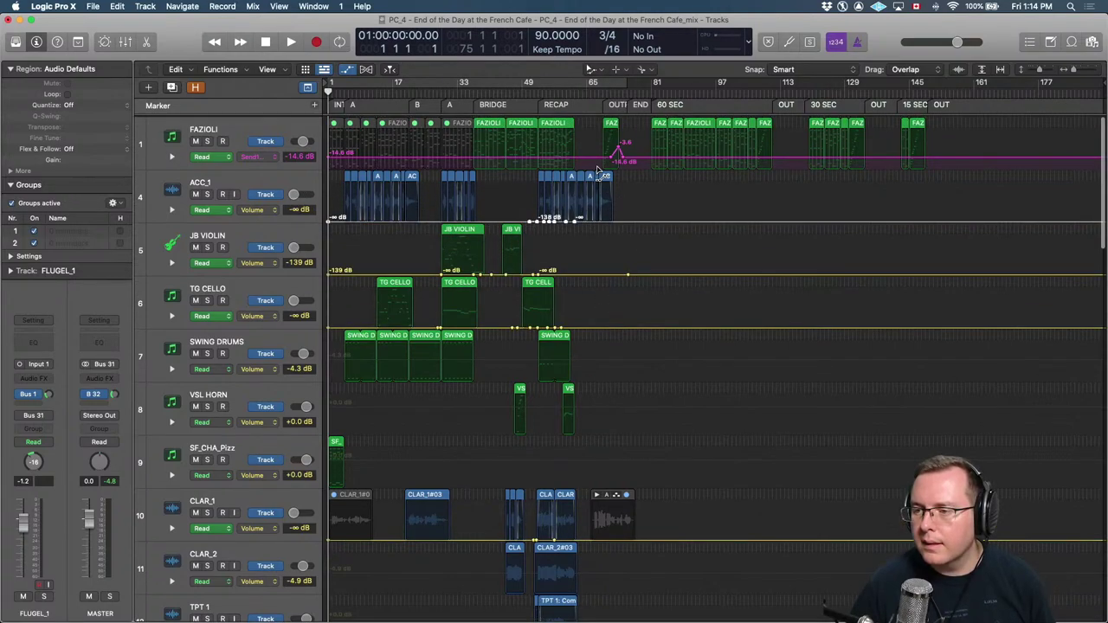
{"action": "left_click", "coordinate": [265, 157]}
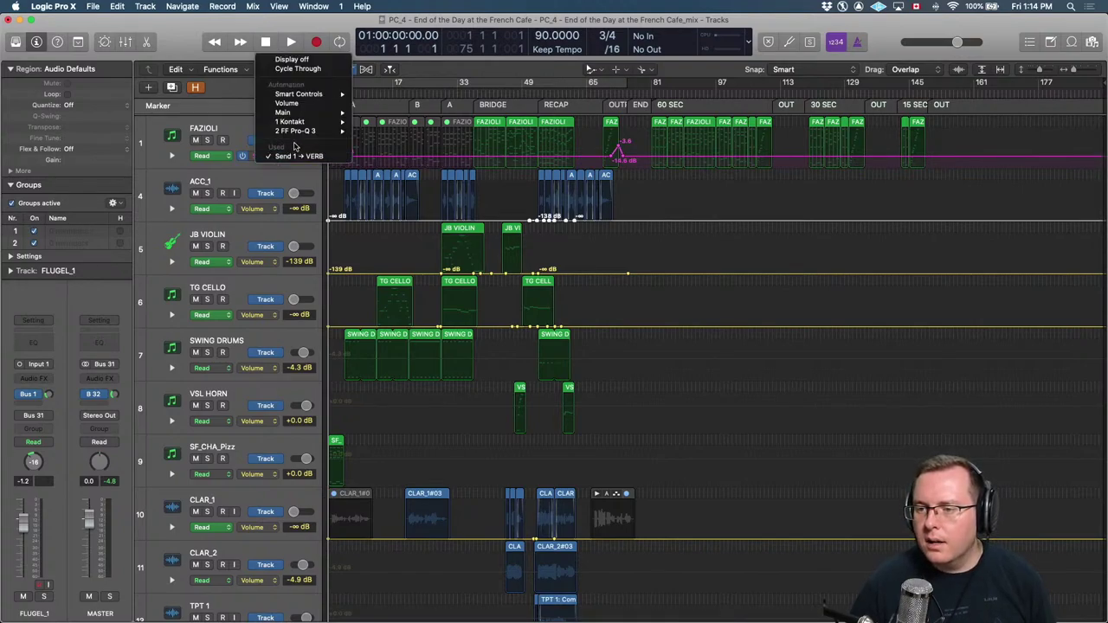
{"action": "mouse_move", "coordinate": [306, 123]}
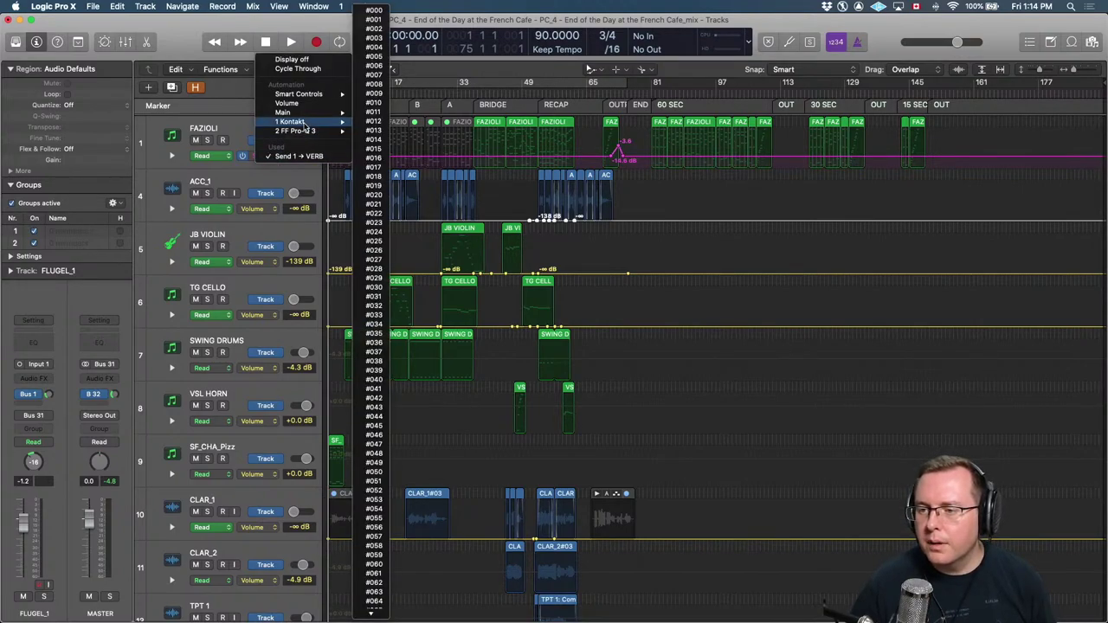
{"action": "left_click", "coordinate": [309, 104]}
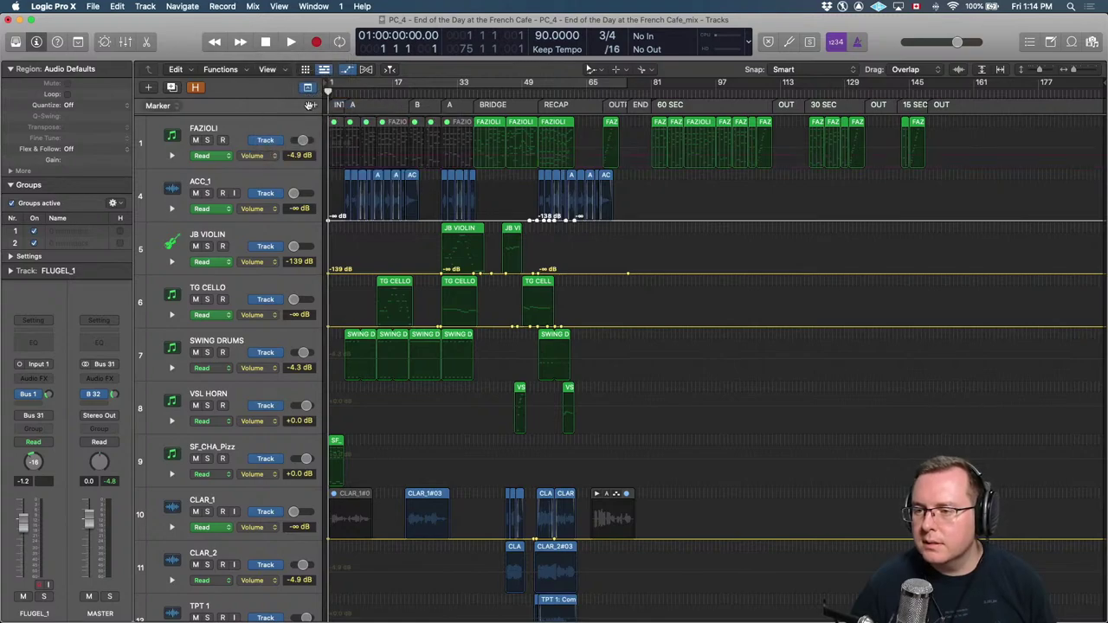
{"action": "left_click", "coordinate": [270, 156]}
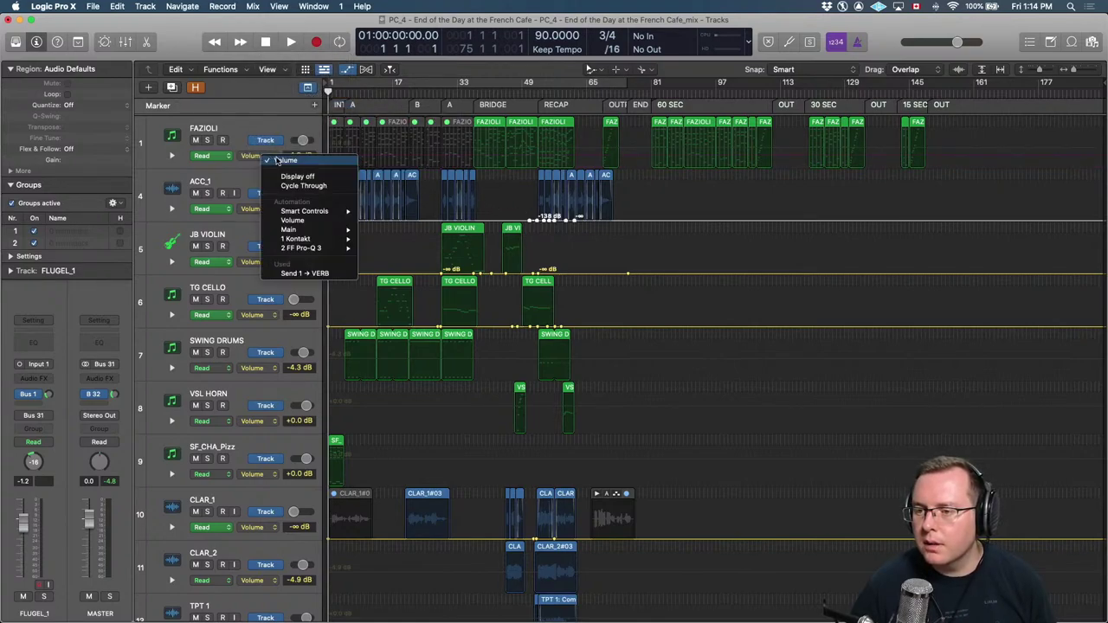
{"action": "left_click", "coordinate": [332, 274]}
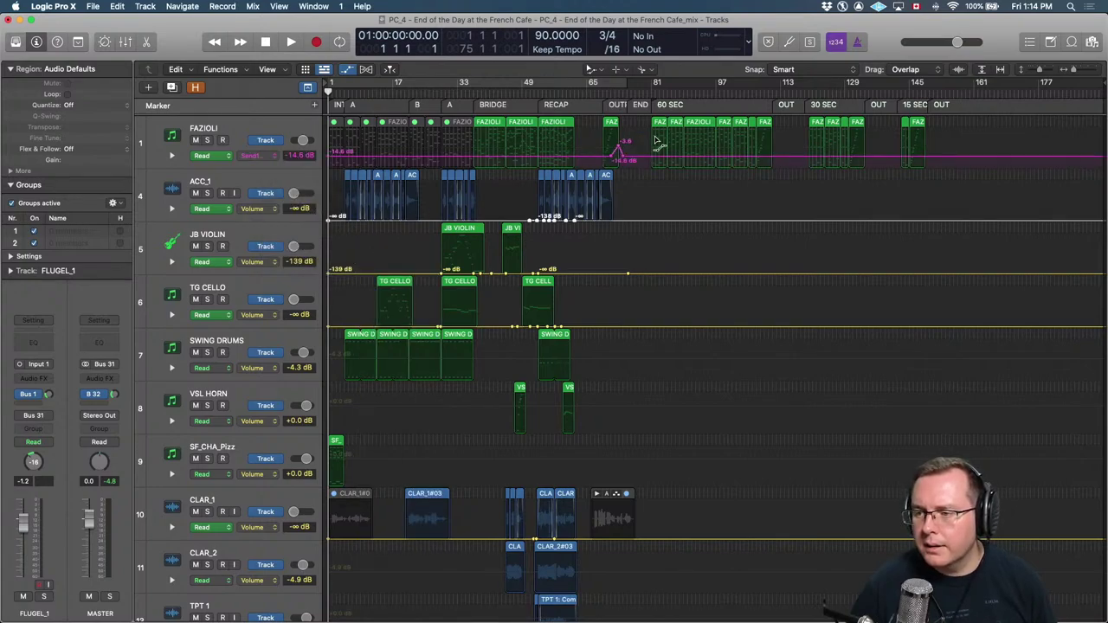
Try to select the Send 1 → VERB automation points around the outro on the FAZIOLI track.
{"action": "scroll", "coordinate": [388, 214], "scroll_direction": "down", "scroll_amount": 2}
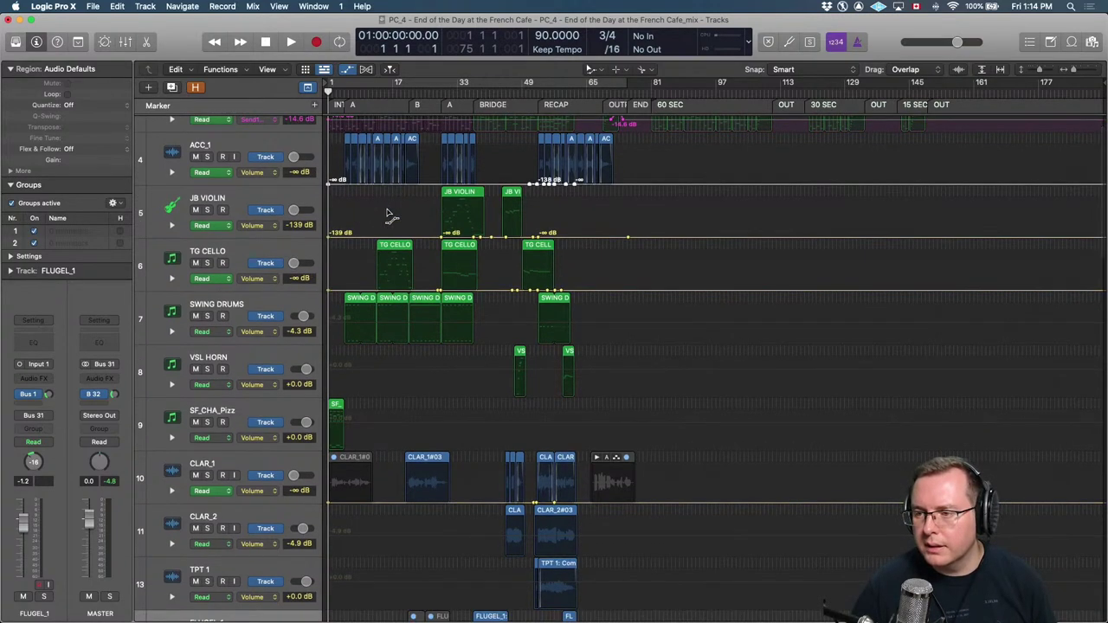
{"action": "scroll", "coordinate": [386, 216], "scroll_direction": "up", "scroll_amount": 2}
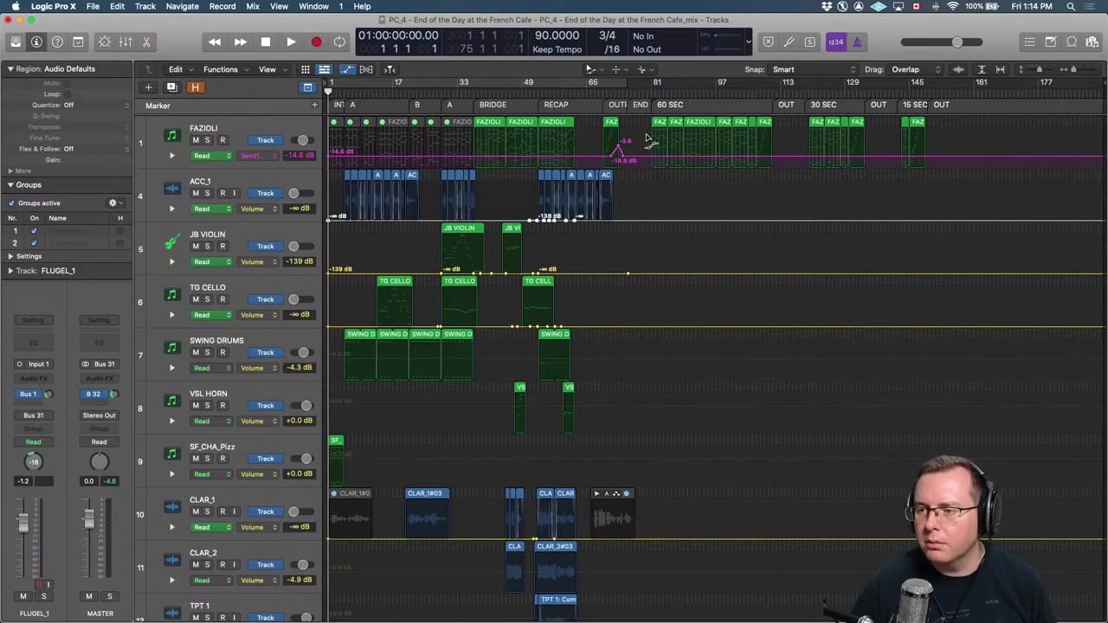
{"action": "left_click", "coordinate": [563, 156]}
{"action": "left_click", "coordinate": [606, 153]}
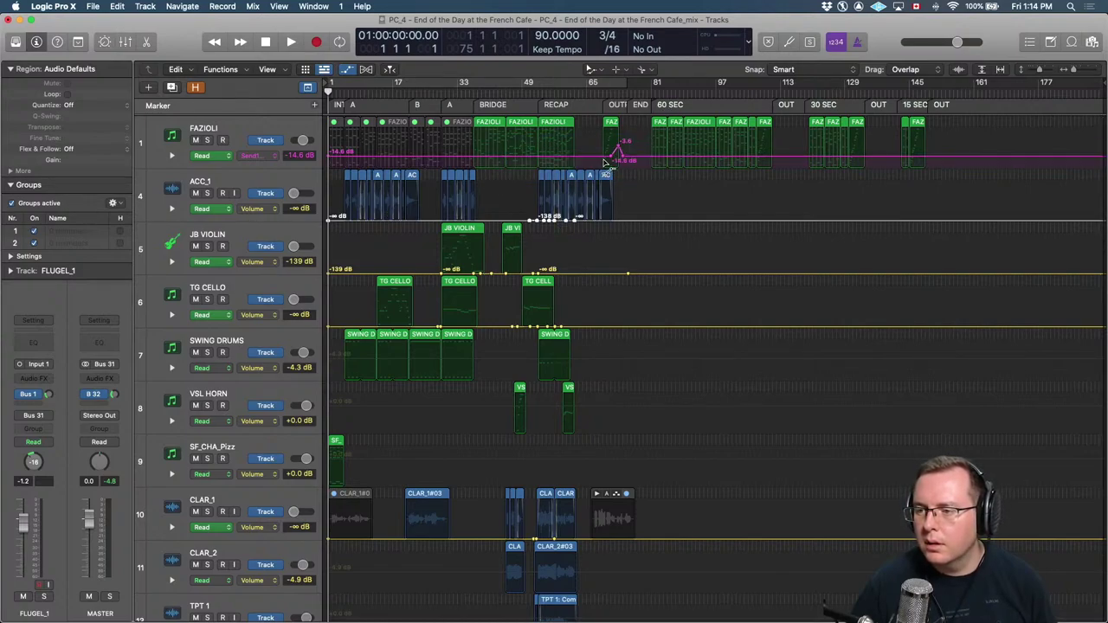
{"action": "left_click_drag", "start_coordinate": [646, 153], "coordinate": [531, 165]}
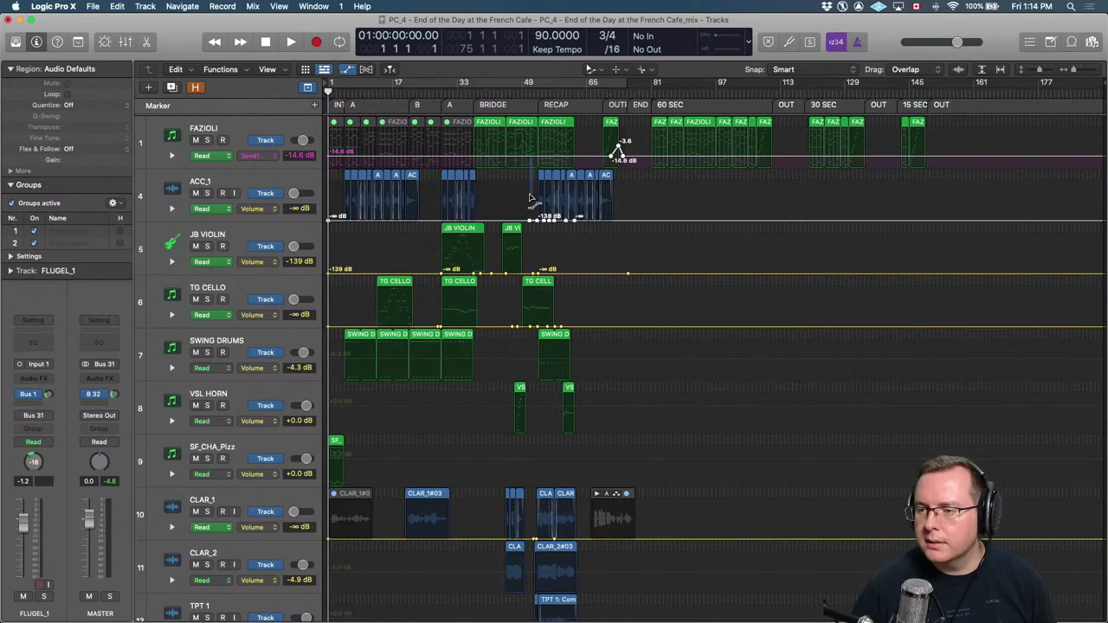
{"action": "left_click_drag", "start_coordinate": [641, 145], "coordinate": [579, 169]}
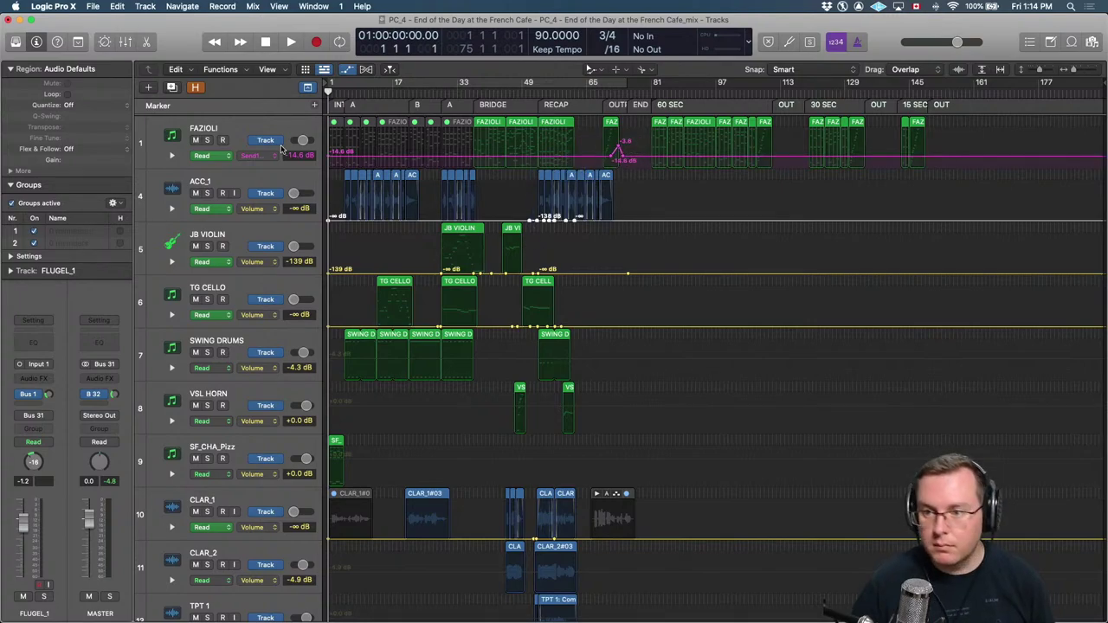
Delete the Send 1 → VERB automation on the enlarged FAZIOLI track and restore the track's normal height.
{"action": "left_click", "coordinate": [241, 133]}
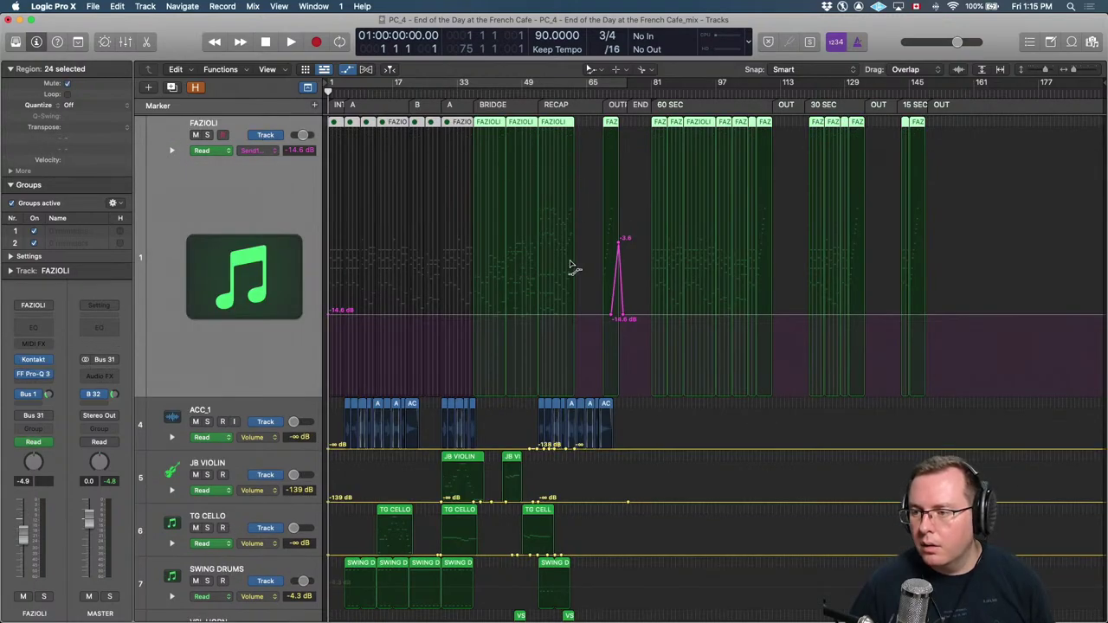
{"action": "left_click_drag", "start_coordinate": [743, 204], "coordinate": [499, 288]}
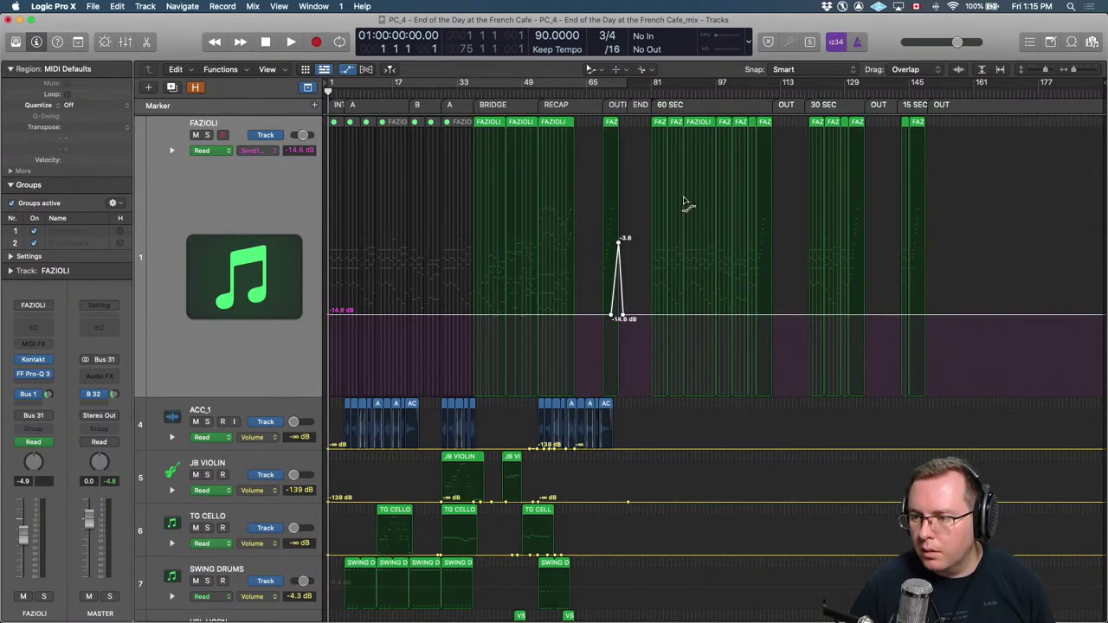
{"action": "left_click", "coordinate": [542, 317]}
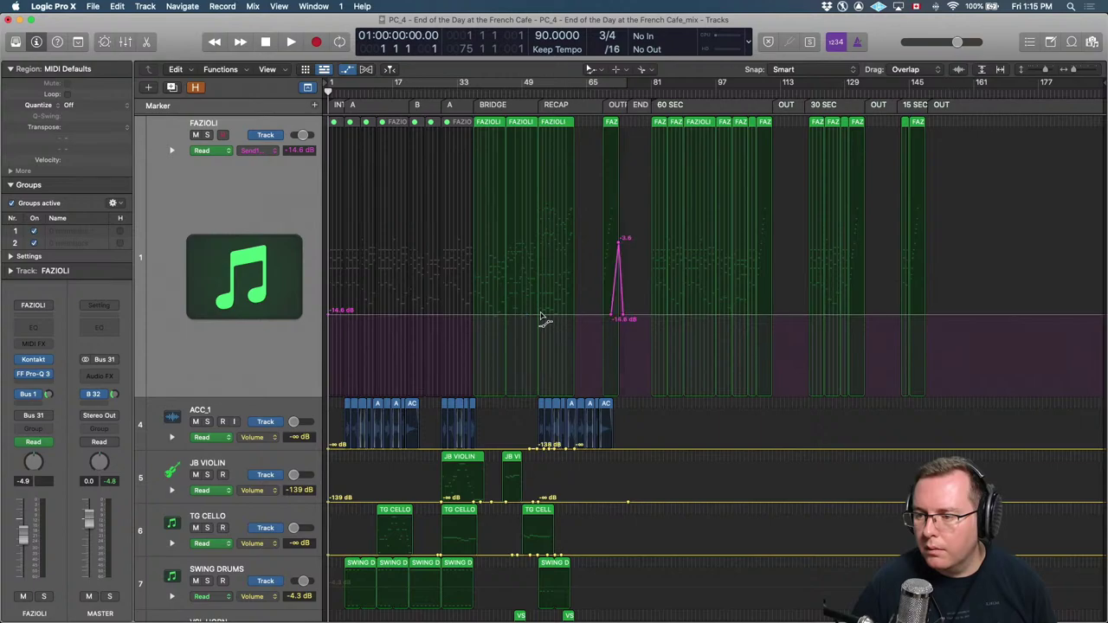
{"action": "left_click_drag", "start_coordinate": [709, 213], "coordinate": [631, 334]}
{"action": "left_click_drag", "start_coordinate": [680, 250], "coordinate": [399, 381]}
{"action": "key", "text": "Delete"}
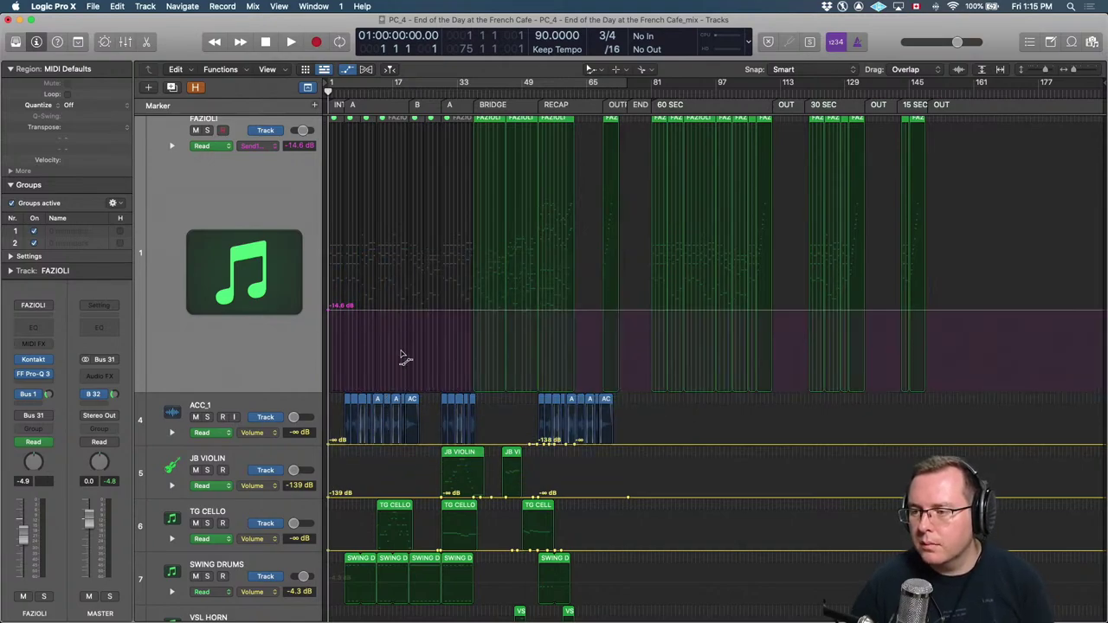
{"action": "left_click", "coordinate": [403, 285]}
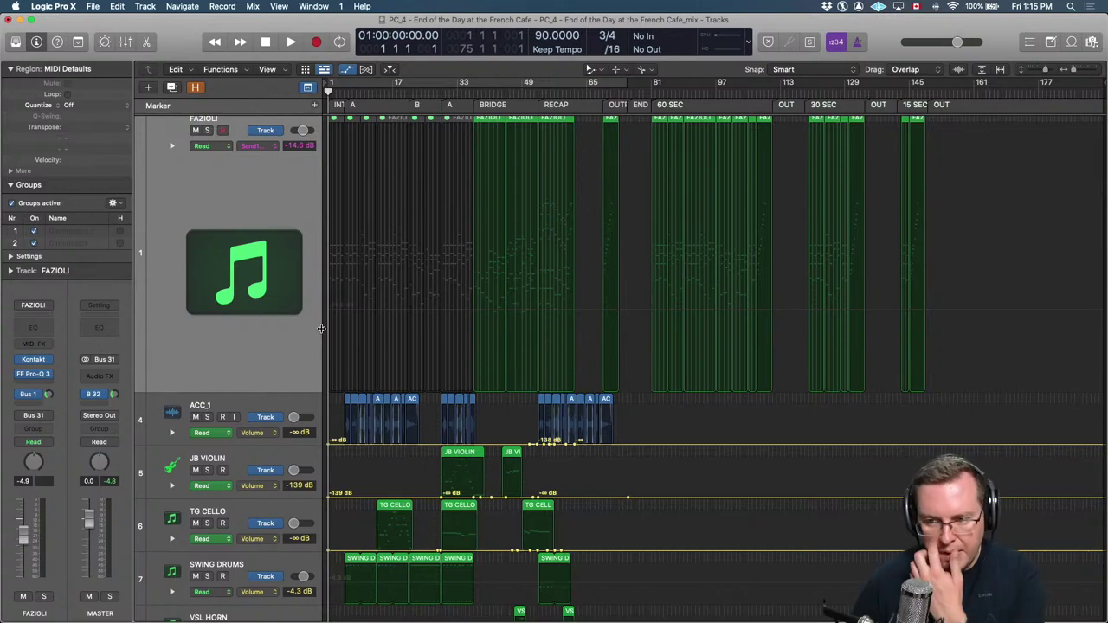
{"action": "key", "text": "ctrl+z"}
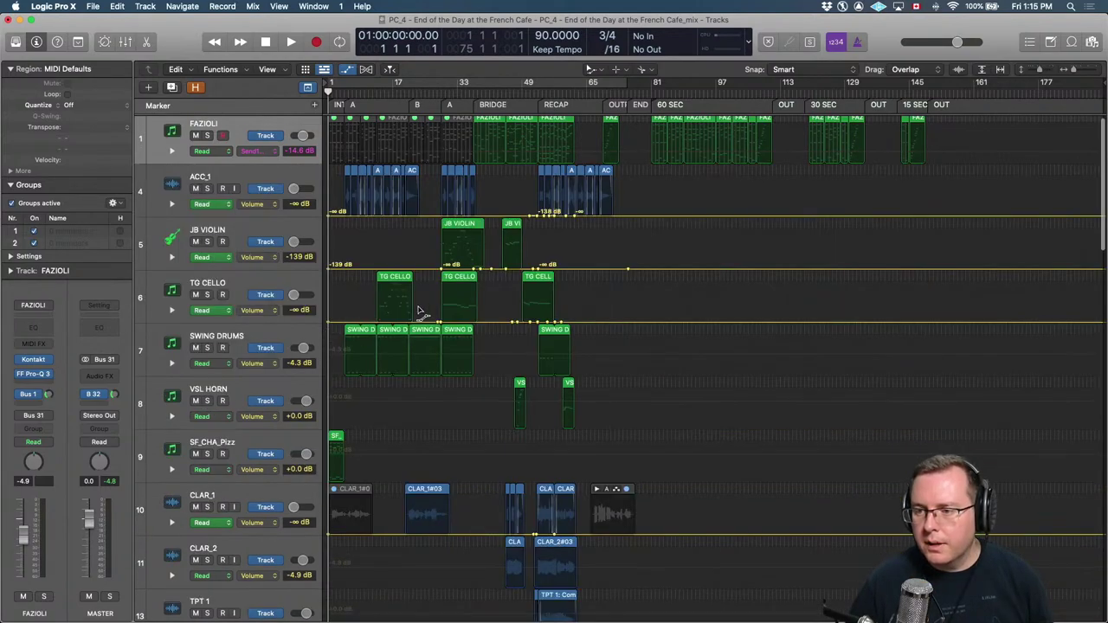
Lower the TROMBONE track's volume automation points around the recap to −∞ dB.
{"action": "scroll", "coordinate": [432, 305], "scroll_direction": "down", "scroll_amount": 15}
{"action": "scroll", "coordinate": [432, 304], "scroll_direction": "up", "scroll_amount": 2}
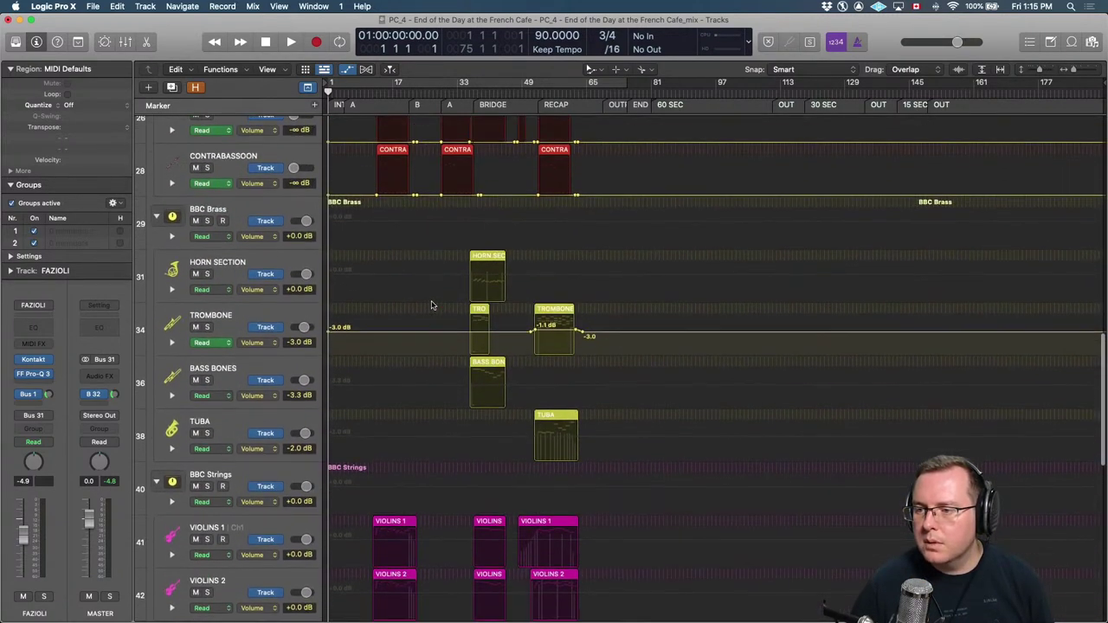
{"action": "left_click_drag", "start_coordinate": [608, 367], "coordinate": [372, 379]}
{"action": "left_click", "coordinate": [372, 378]}
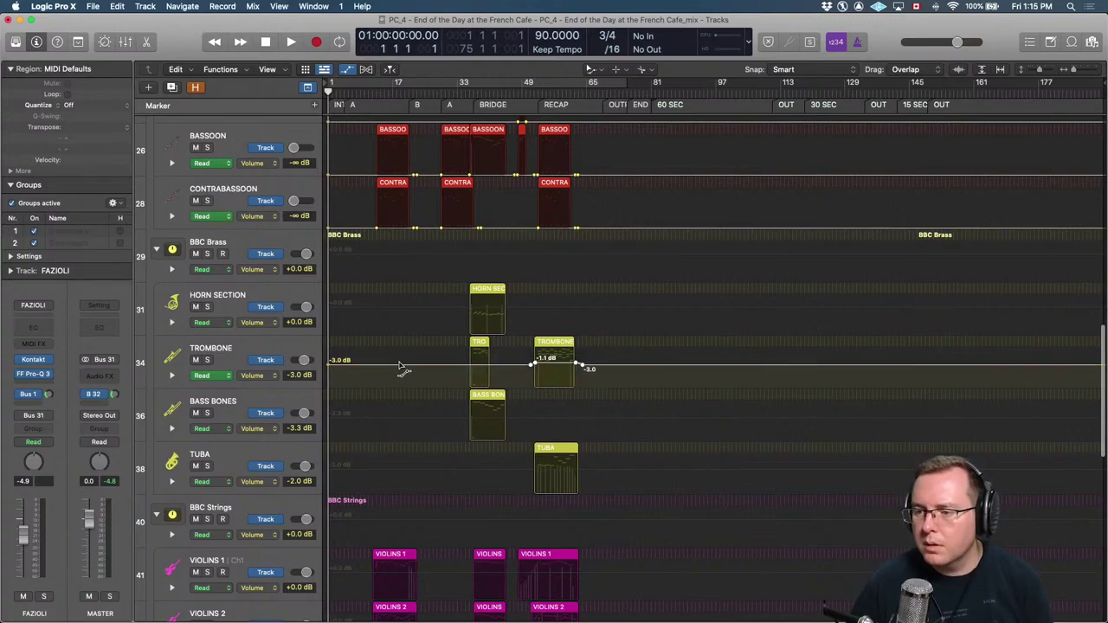
{"action": "left_click_drag", "start_coordinate": [606, 368], "coordinate": [454, 381]}
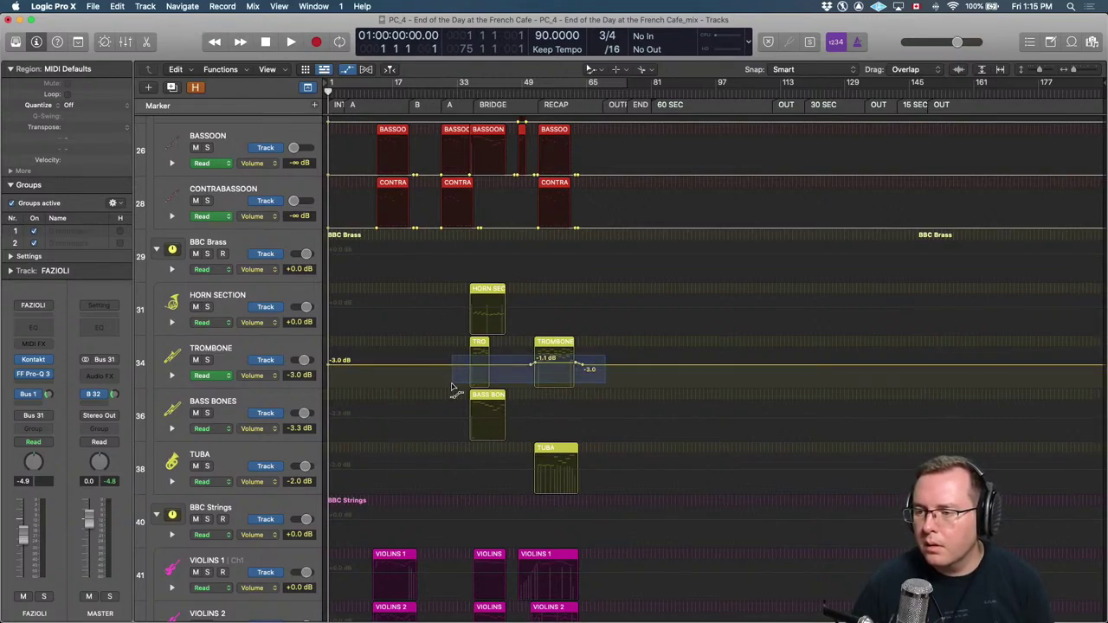
{"action": "left_click", "coordinate": [559, 370]}
{"action": "left_click_drag", "start_coordinate": [558, 369], "coordinate": [543, 389]}
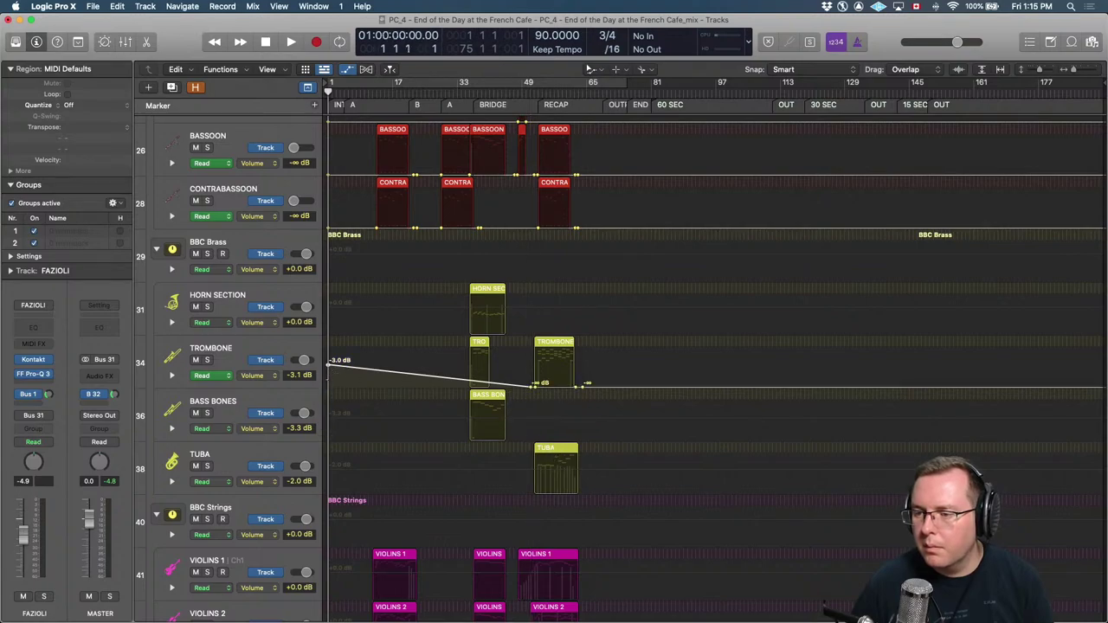
Lower all volume automation points on the BASSES track, including the starting point, to −∞ dB.
{"action": "scroll", "coordinate": [383, 421], "scroll_direction": "down", "scroll_amount": 10}
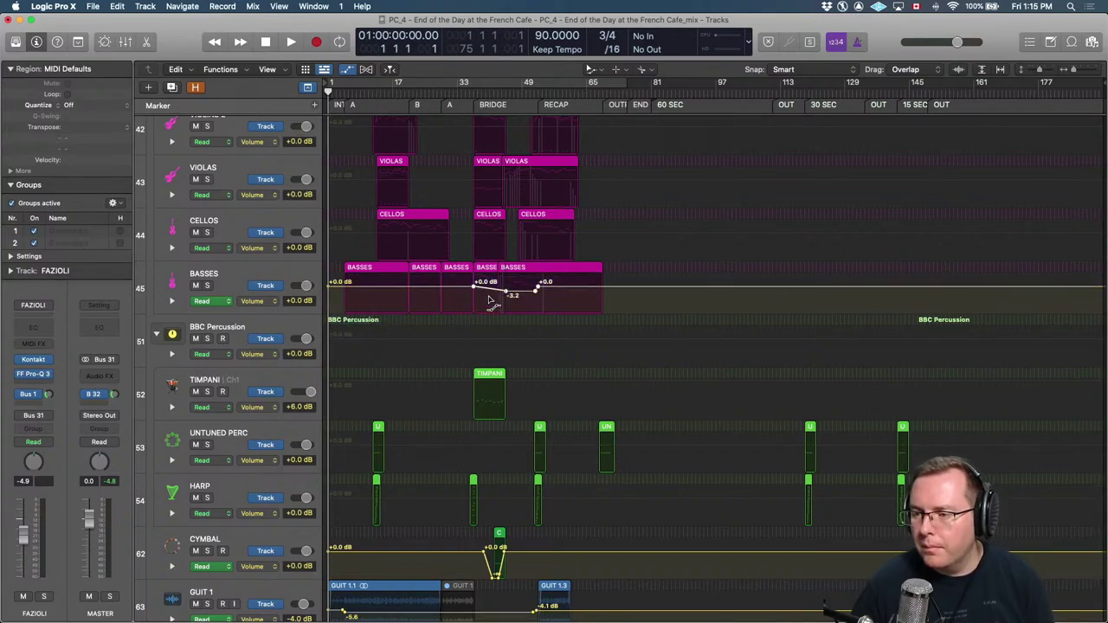
{"action": "left_click_drag", "start_coordinate": [516, 297], "coordinate": [517, 363]}
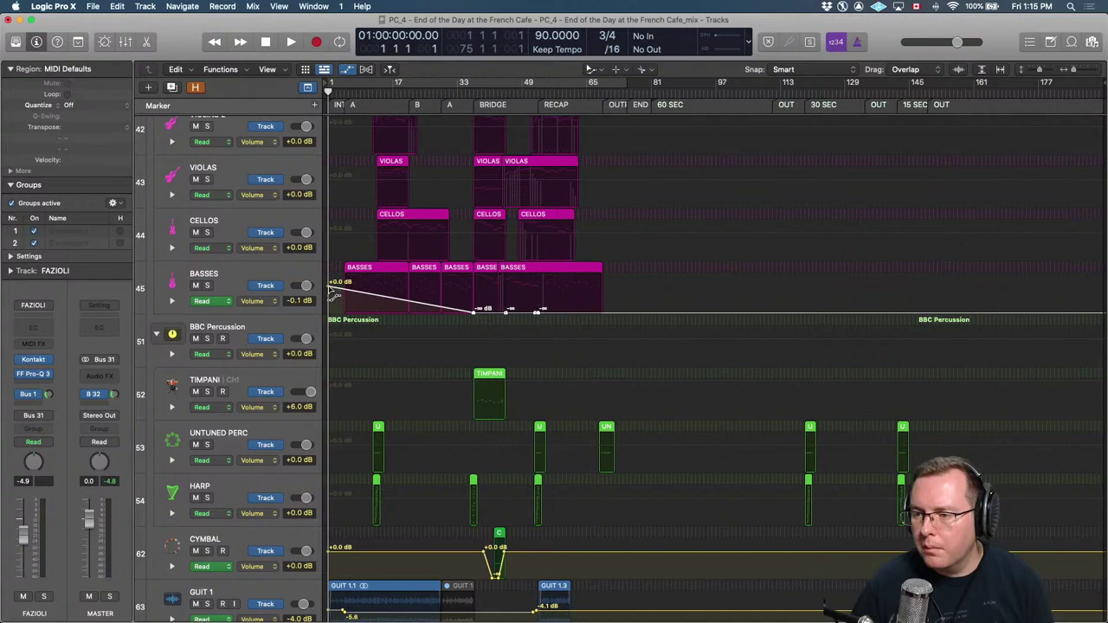
{"action": "left_click_drag", "start_coordinate": [331, 283], "coordinate": [344, 315]}
{"action": "scroll", "coordinate": [476, 367], "scroll_direction": "down", "scroll_amount": 3}
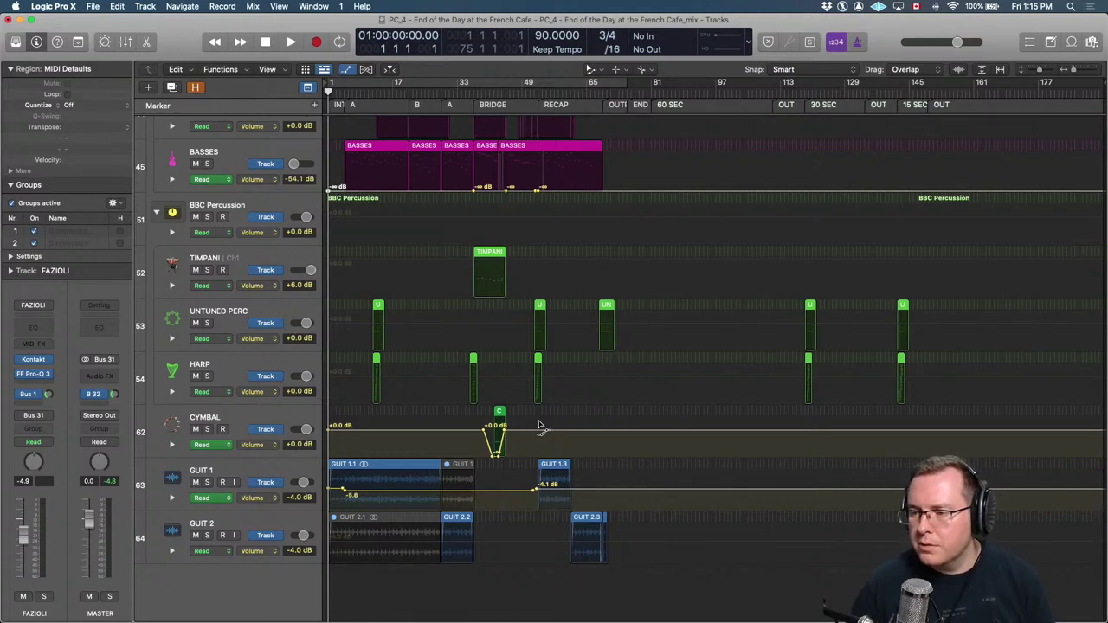
{"action": "left_click_drag", "start_coordinate": [540, 426], "coordinate": [350, 467]}
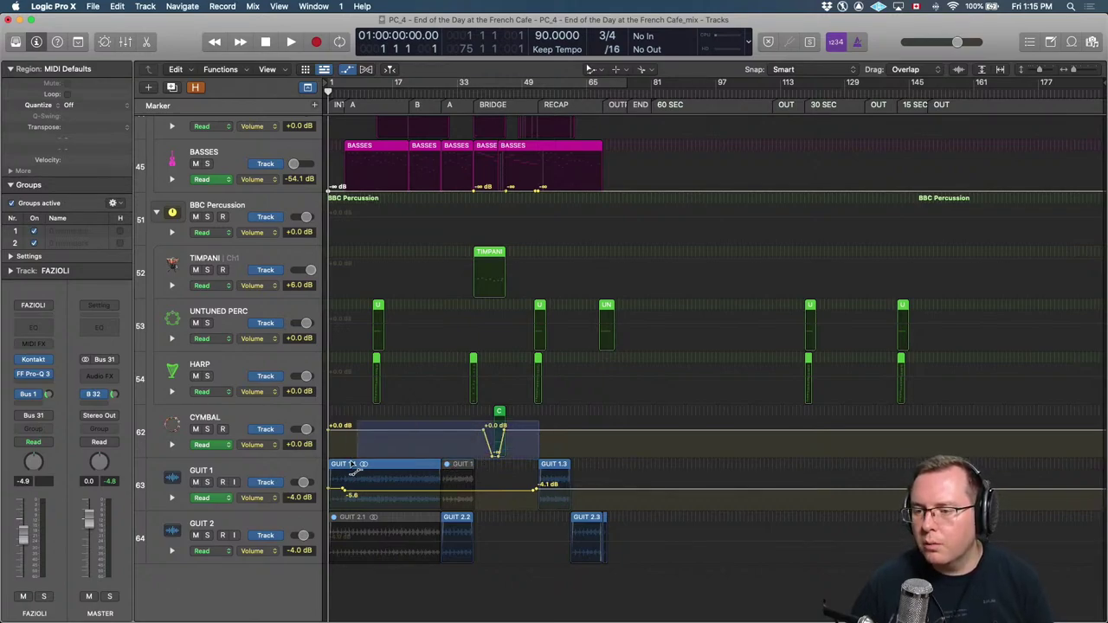
{"action": "left_click", "coordinate": [371, 446]}
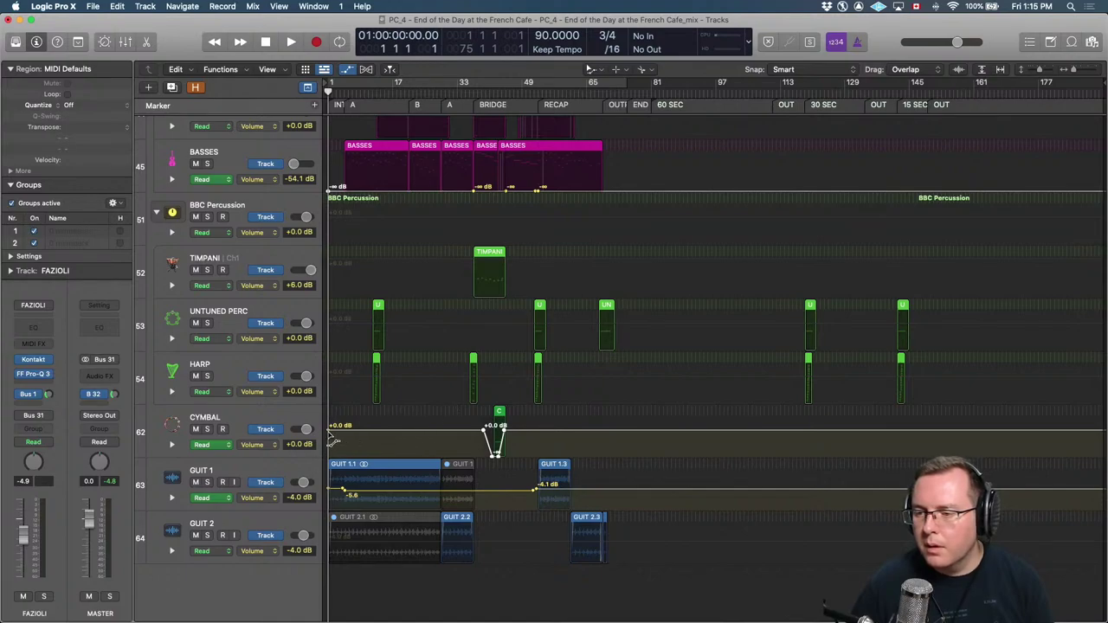
{"action": "key", "text": "Delete"}
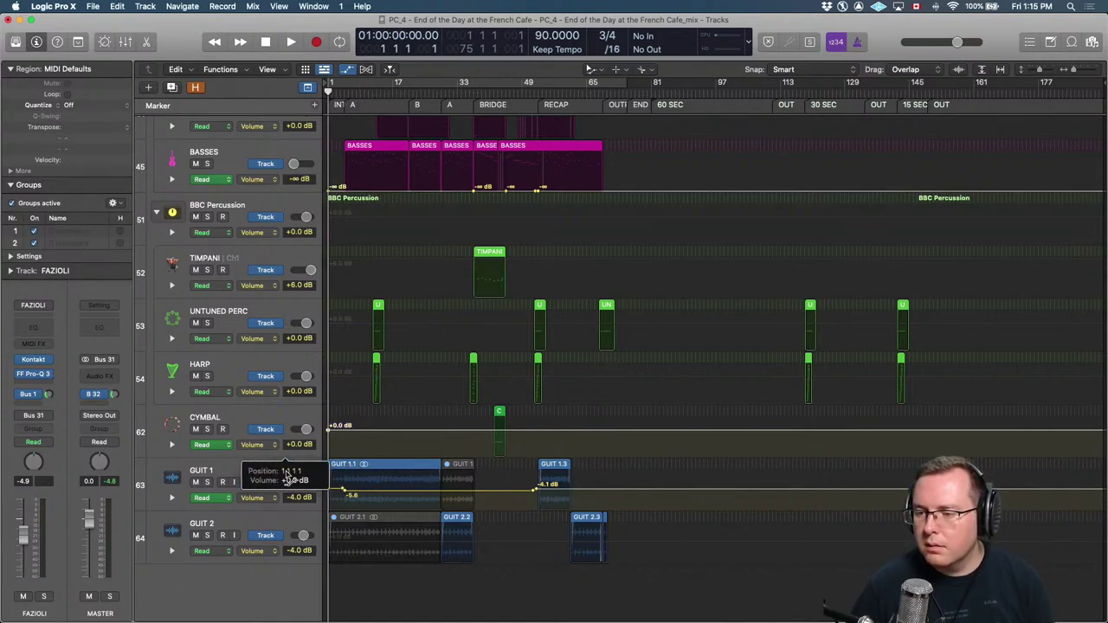
{"action": "key", "text": "ctrl+z"}
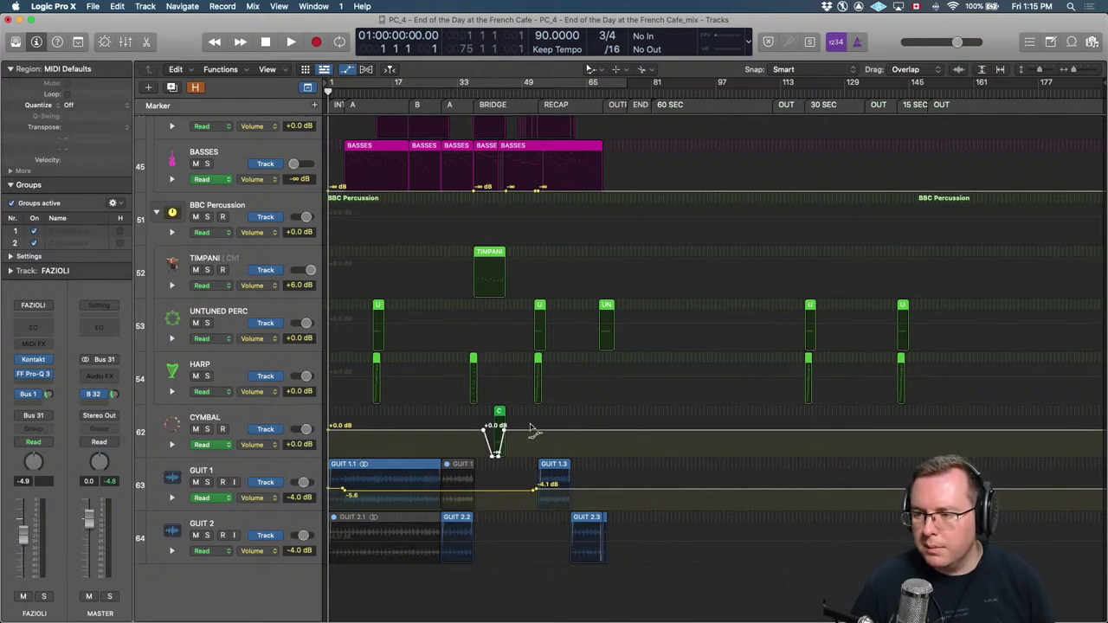
Lower all volume automation points on the CYMBAL and GUIT 1 tracks, including the starting points, to −∞ dB.
{"action": "left_click_drag", "start_coordinate": [530, 432], "coordinate": [418, 431]}
{"action": "key", "text": "ctrl+z"}
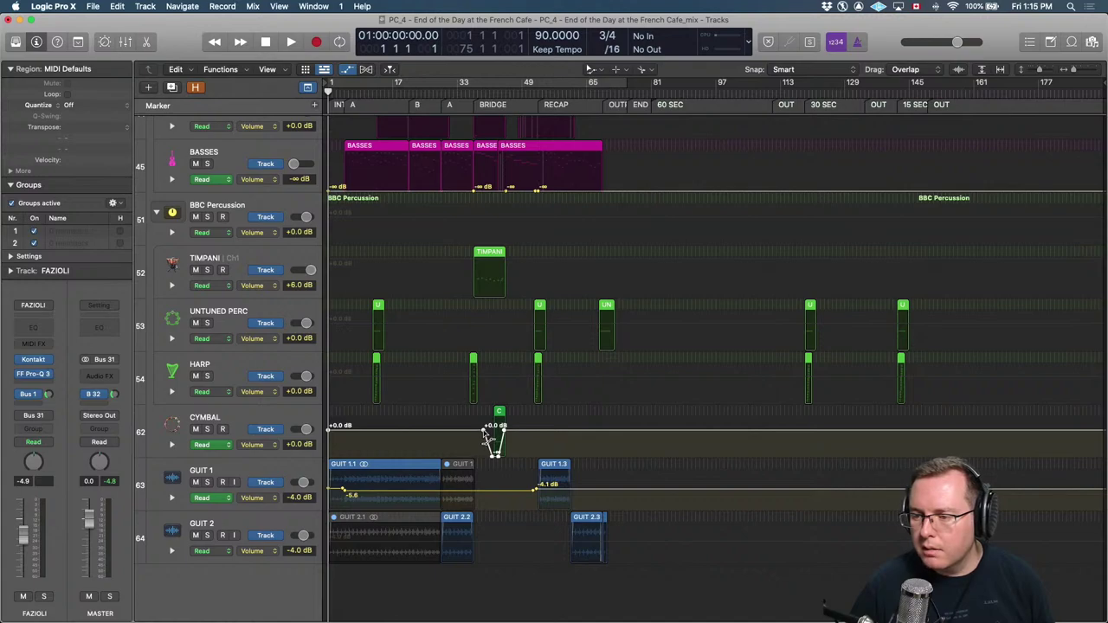
{"action": "left_click_drag", "start_coordinate": [485, 433], "coordinate": [466, 545]}
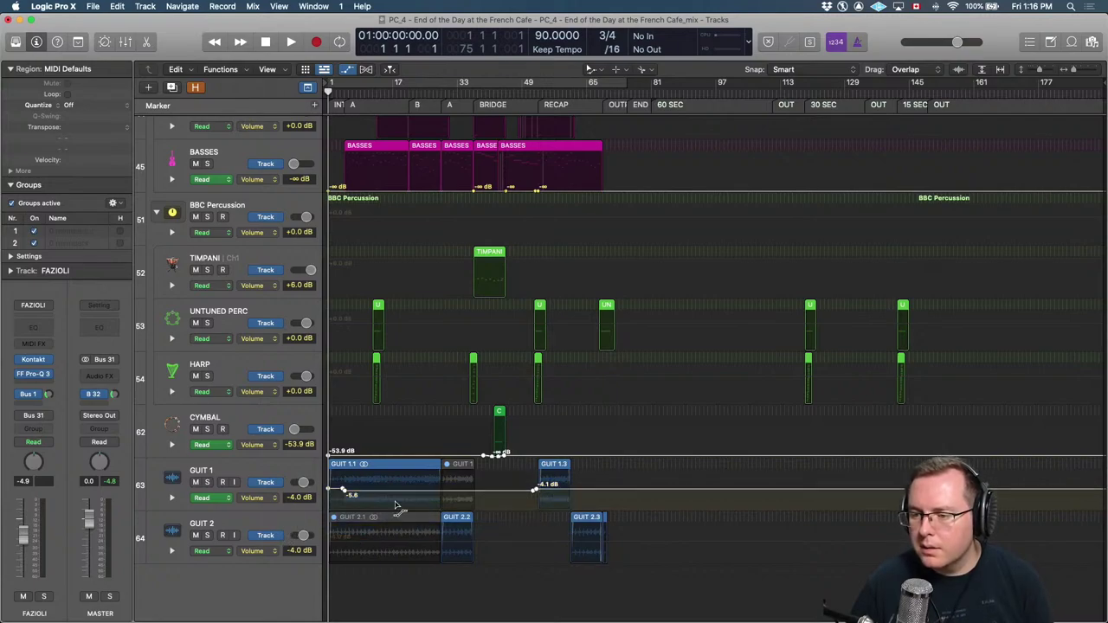
{"action": "left_click_drag", "start_coordinate": [395, 495], "coordinate": [386, 586]}
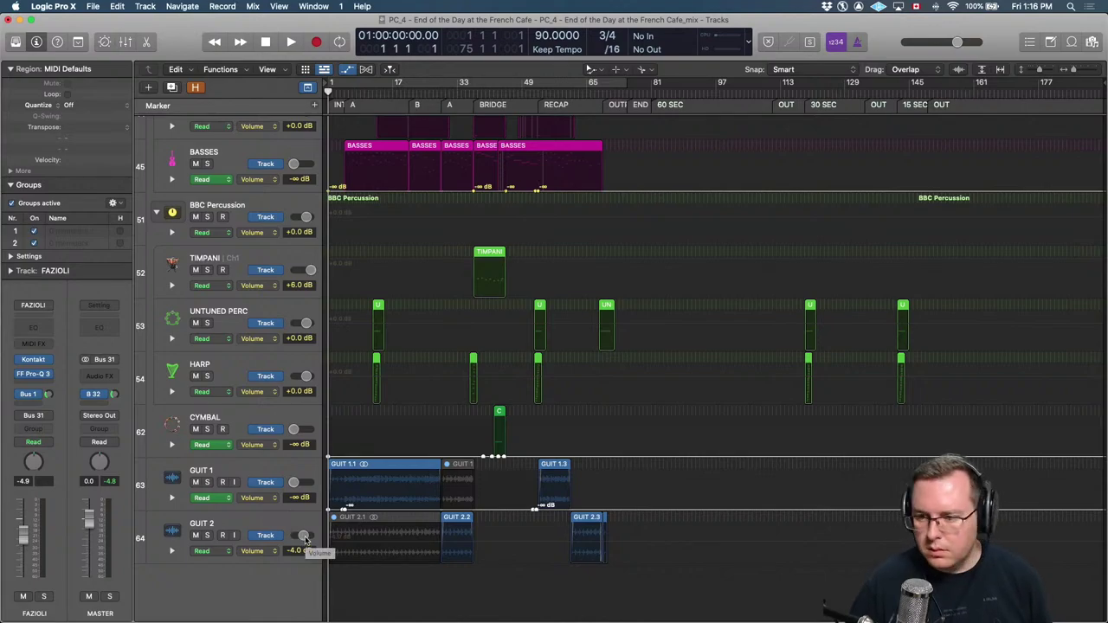
Hide automation and lower the Mixer faders of FAZIOLI, SWI…UMS, VSL HORN, SF_C…Pizz, CLAR_2, TPT 1 and FLUGEL_1 to −∞ dB.
{"action": "key", "text": "a"}
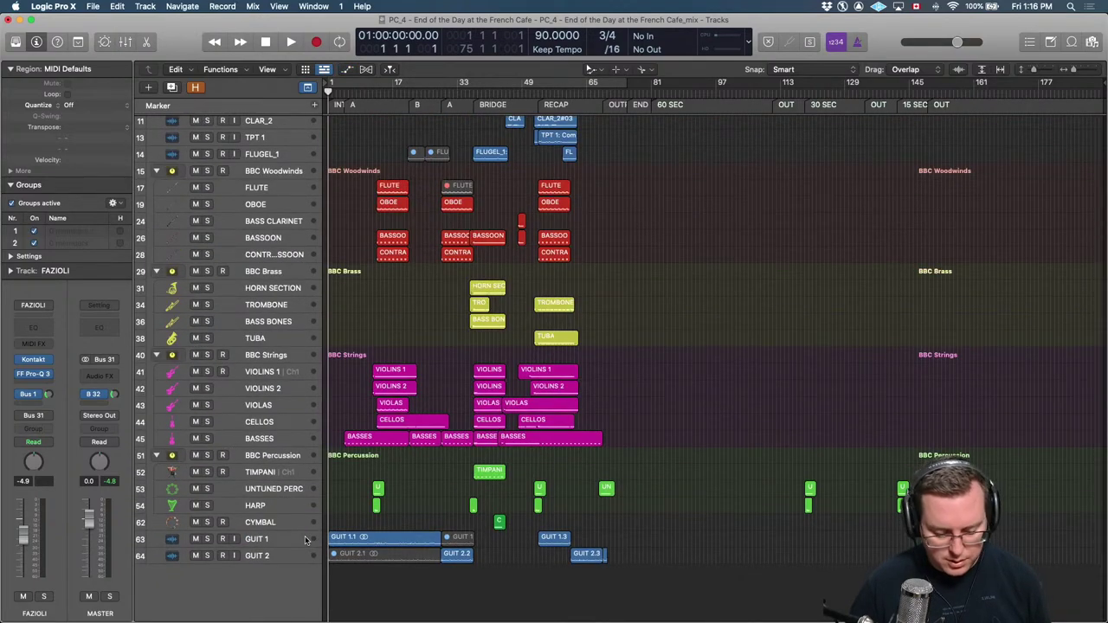
{"action": "key", "text": "x"}
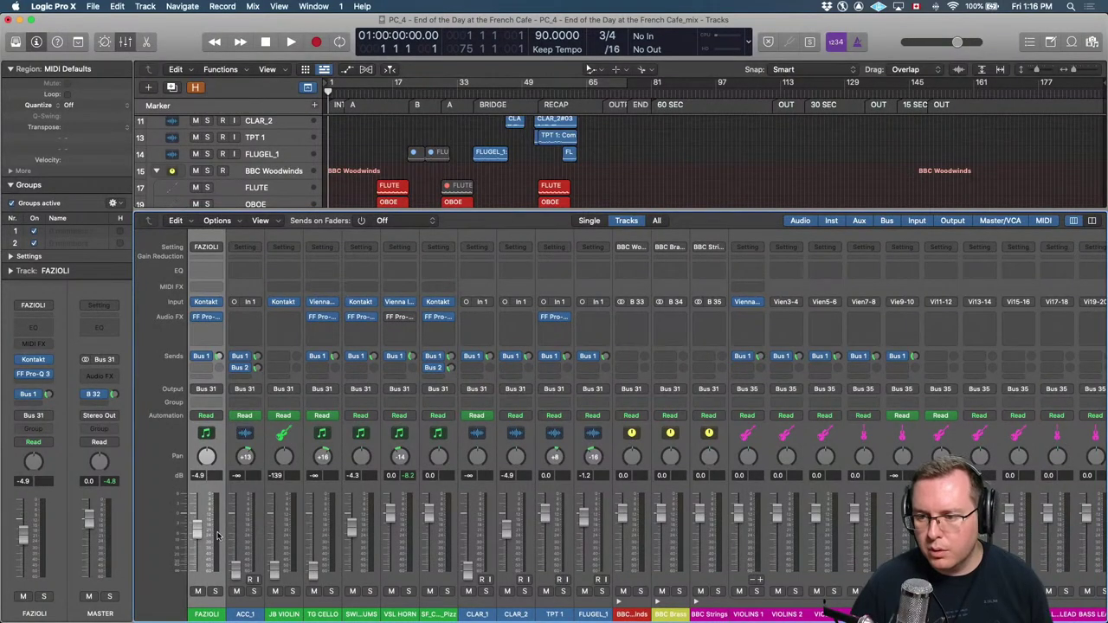
{"action": "left_click_drag", "start_coordinate": [197, 530], "coordinate": [198, 575]}
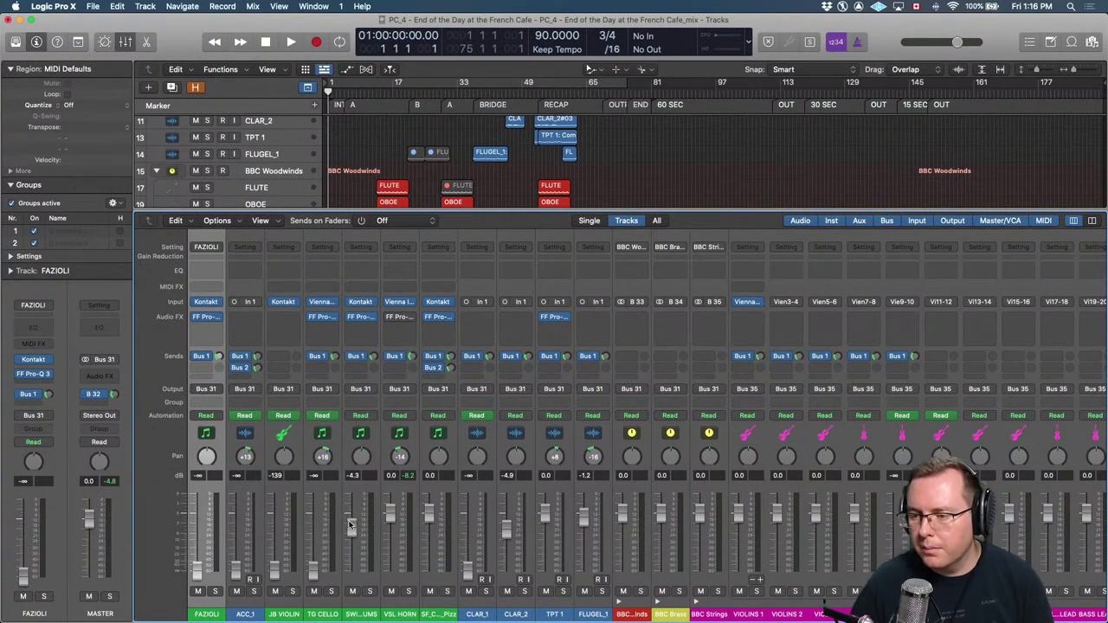
{"action": "left_click_drag", "start_coordinate": [352, 526], "coordinate": [351, 571]}
{"action": "left_click_drag", "start_coordinate": [391, 509], "coordinate": [392, 572]}
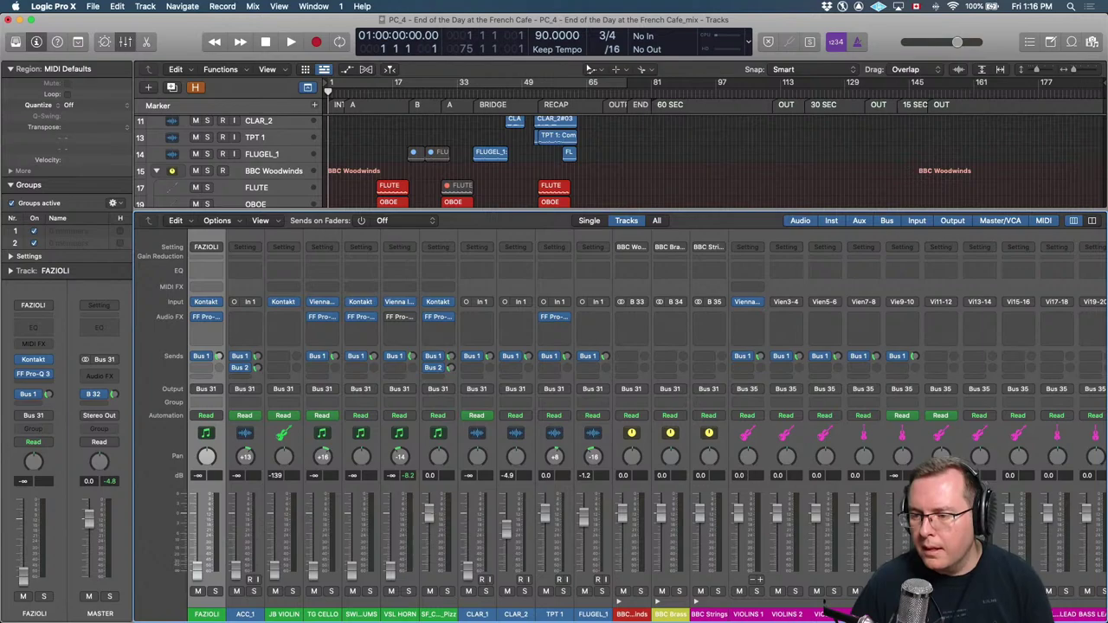
{"action": "left_click_drag", "start_coordinate": [429, 514], "coordinate": [429, 571]}
{"action": "left_click_drag", "start_coordinate": [507, 526], "coordinate": [508, 571]}
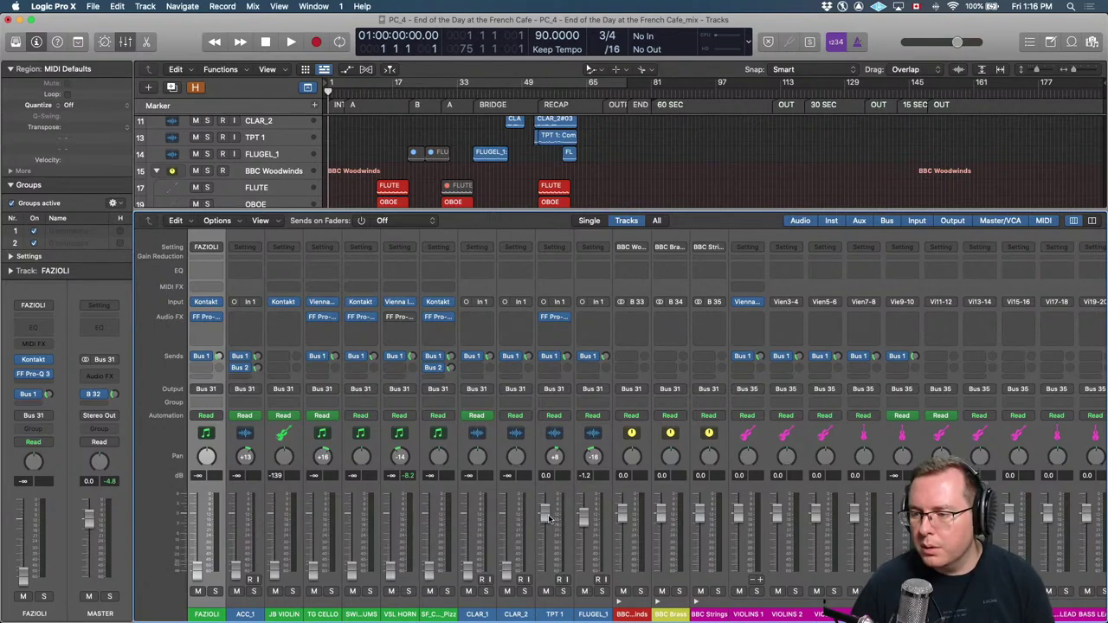
{"action": "left_click_drag", "start_coordinate": [547, 517], "coordinate": [547, 571]}
{"action": "left_click_drag", "start_coordinate": [586, 516], "coordinate": [592, 563]}
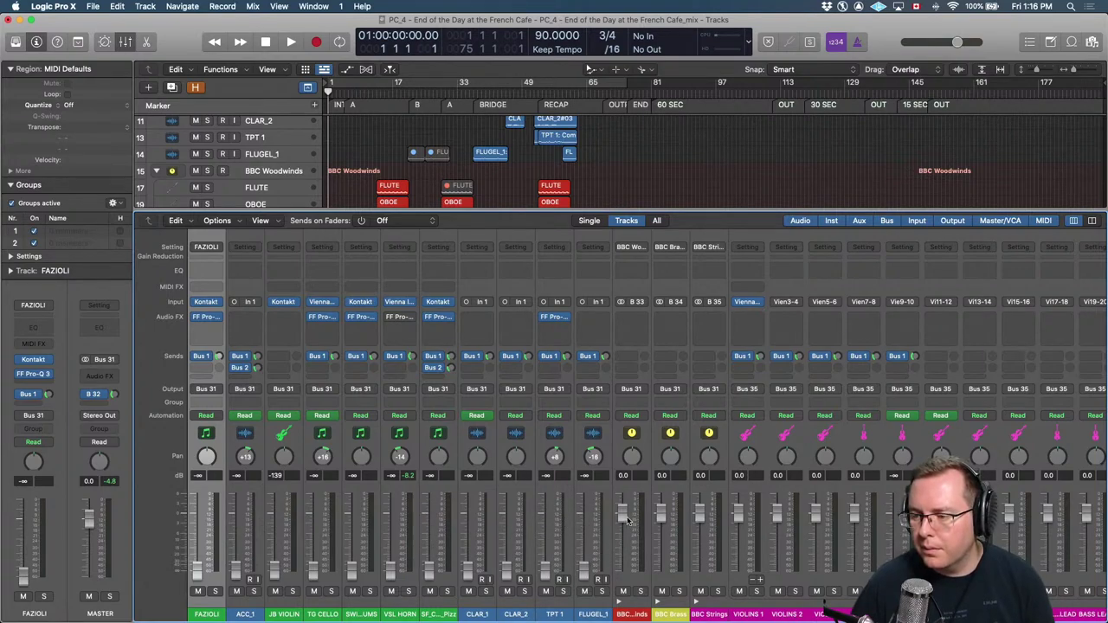
{"action": "left_click_drag", "start_coordinate": [624, 515], "coordinate": [623, 612]}
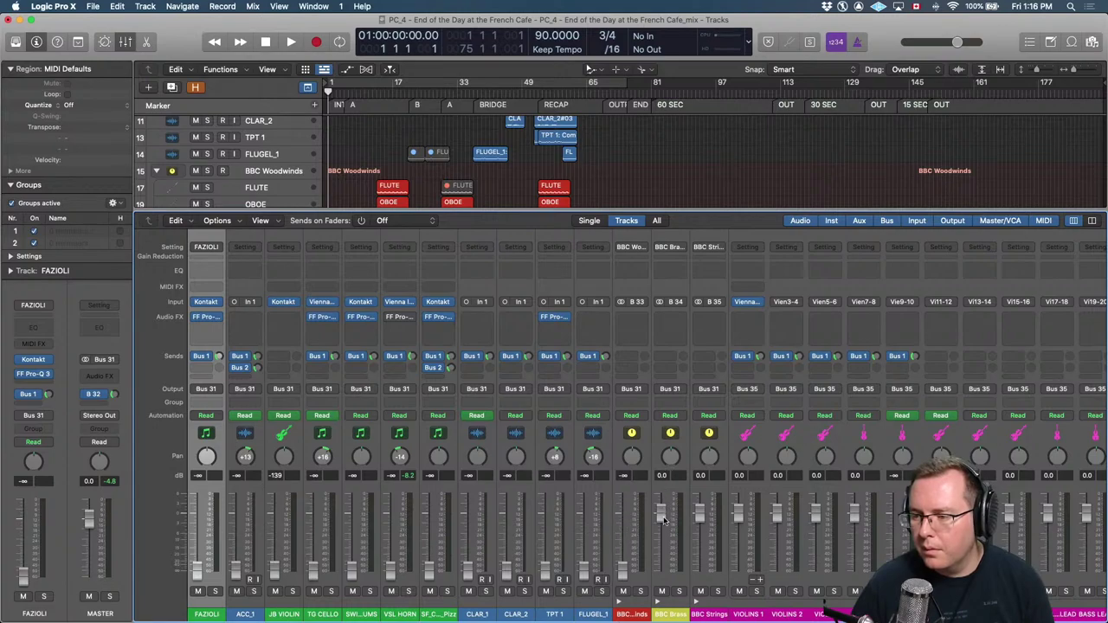
{"action": "left_click", "coordinate": [623, 575], "text": "alt"}
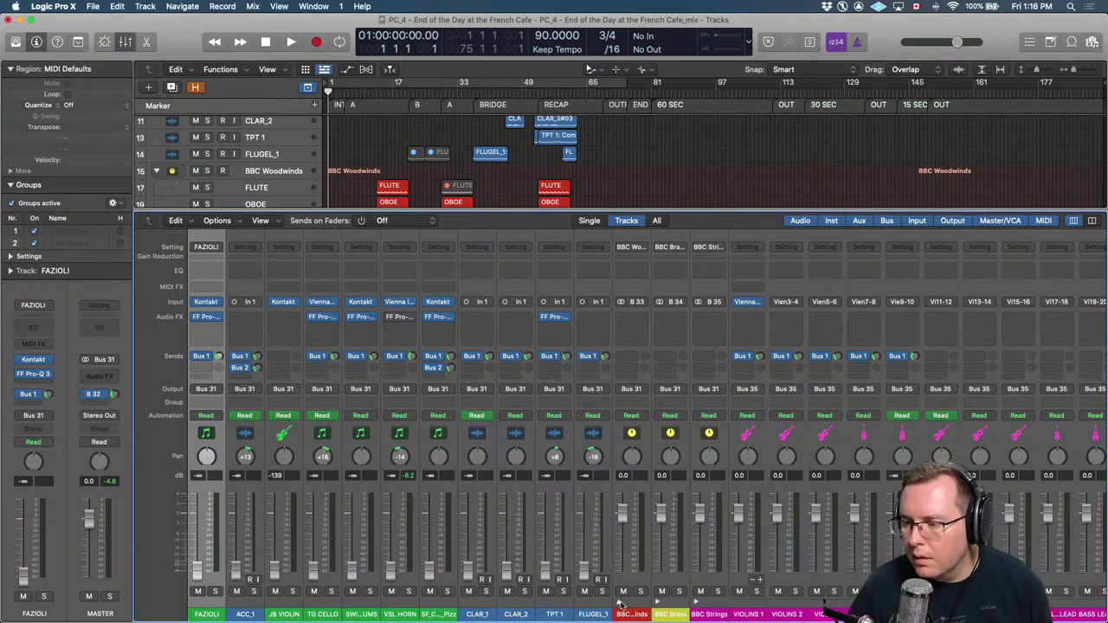
{"action": "left_click", "coordinate": [619, 603]}
{"action": "left_click", "coordinate": [620, 603]}
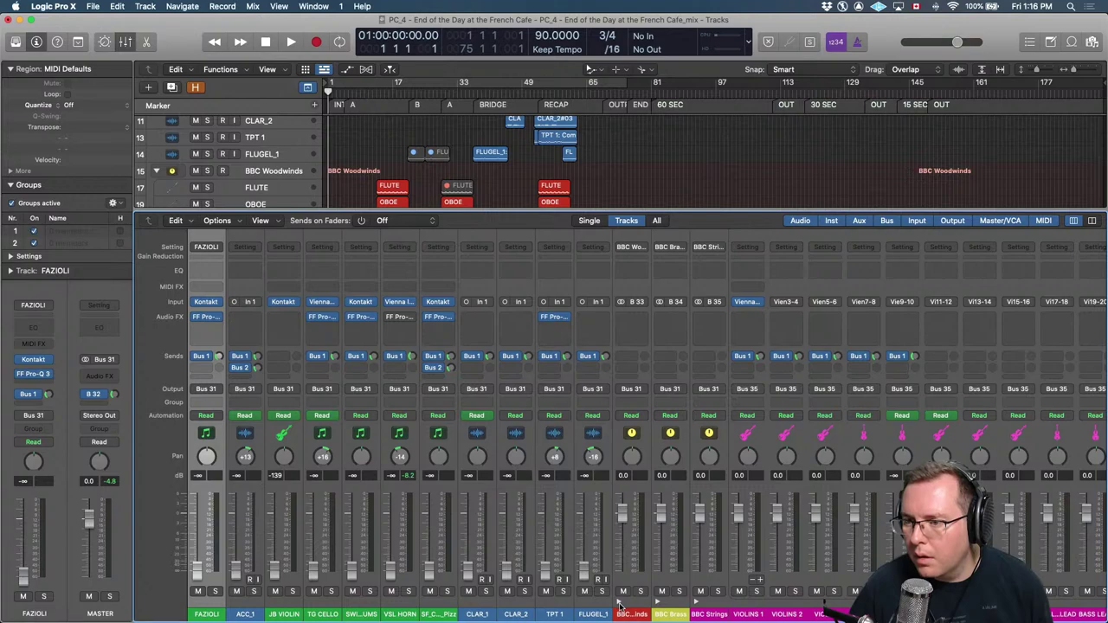
Select the VIOLINS 1, VIOLINS 2, VIOLAS and CELLOS channels and lower their faders together to −∞ dB.
{"action": "scroll", "coordinate": [641, 554], "scroll_direction": "right", "scroll_amount": 1}
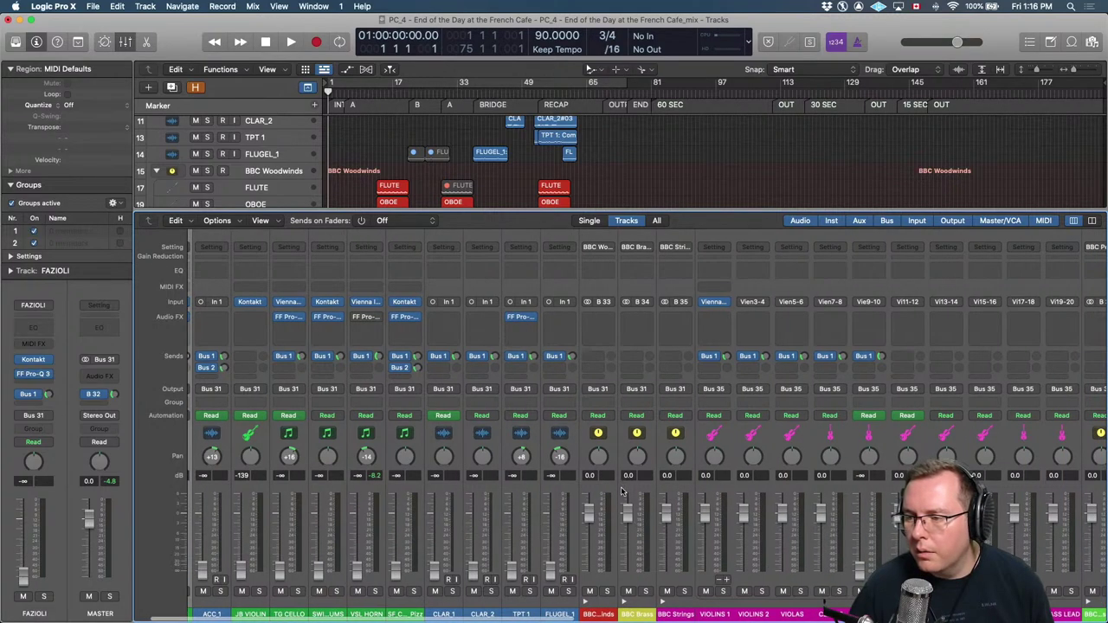
{"action": "scroll", "coordinate": [619, 493], "scroll_direction": "right", "scroll_amount": 1}
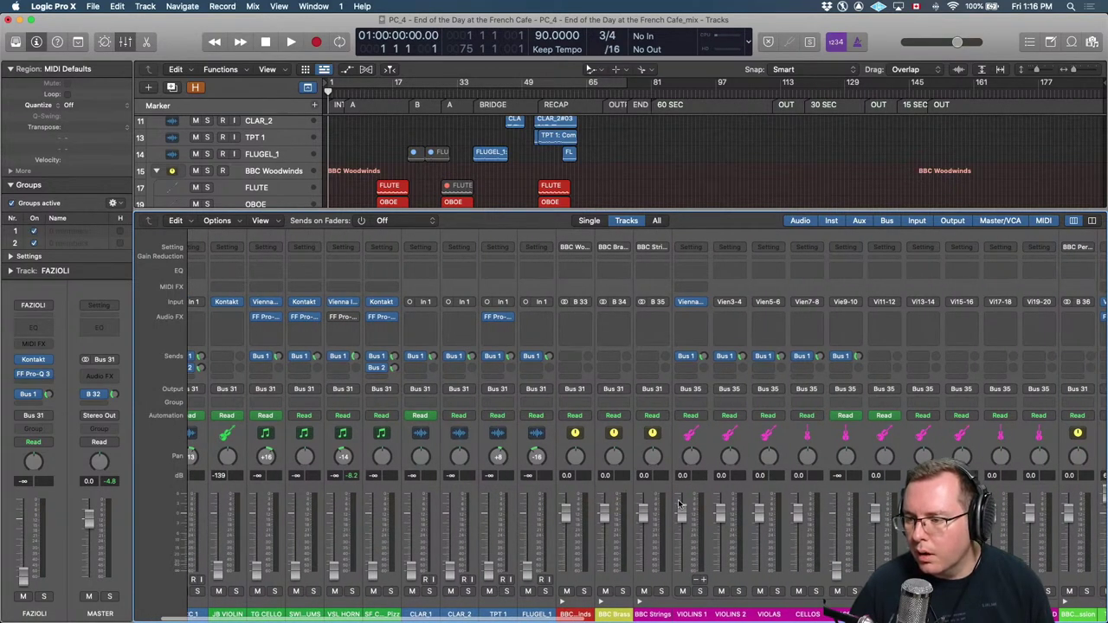
{"action": "scroll", "coordinate": [679, 505], "scroll_direction": "right", "scroll_amount": 1}
{"action": "scroll", "coordinate": [598, 517], "scroll_direction": "right", "scroll_amount": 1}
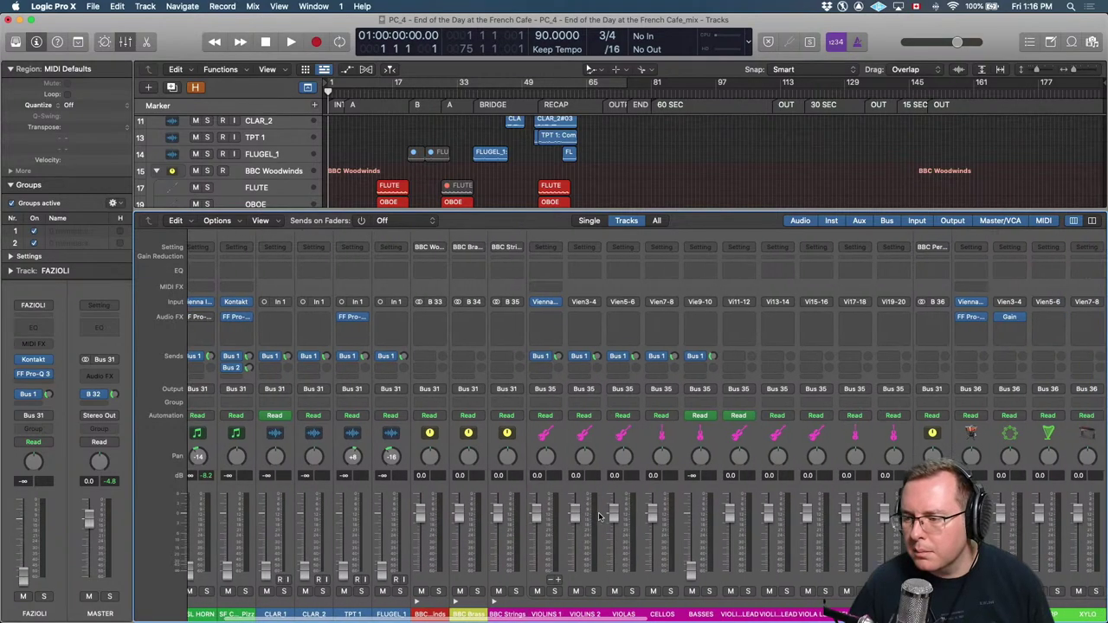
{"action": "left_click", "coordinate": [547, 612]}
{"action": "key", "text": "Up"}
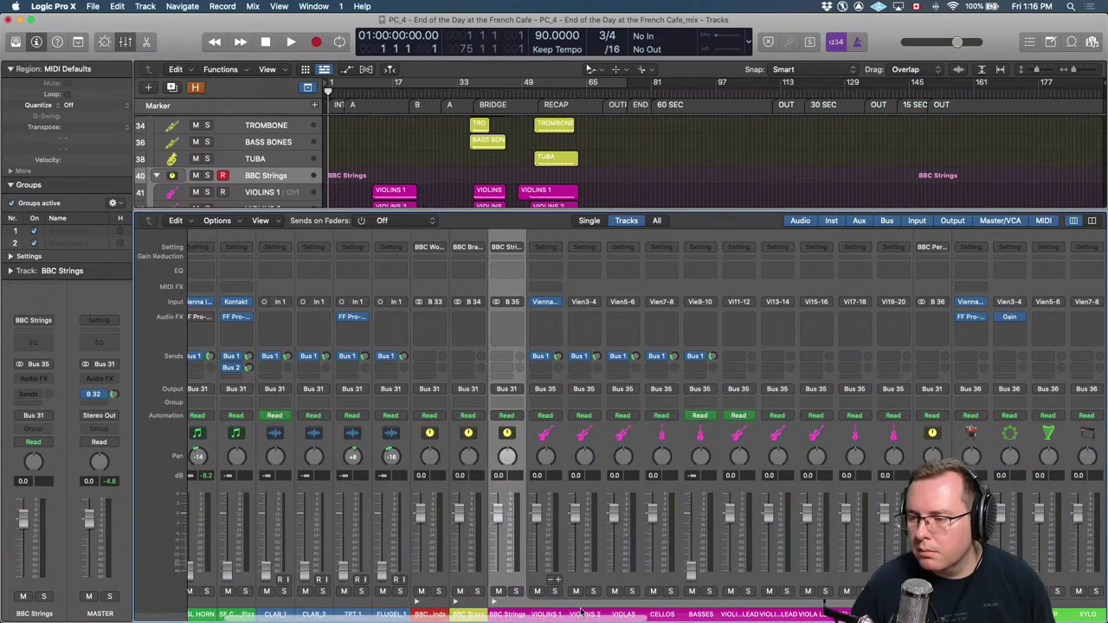
{"action": "left_click_drag", "start_coordinate": [540, 581], "coordinate": [668, 589]}
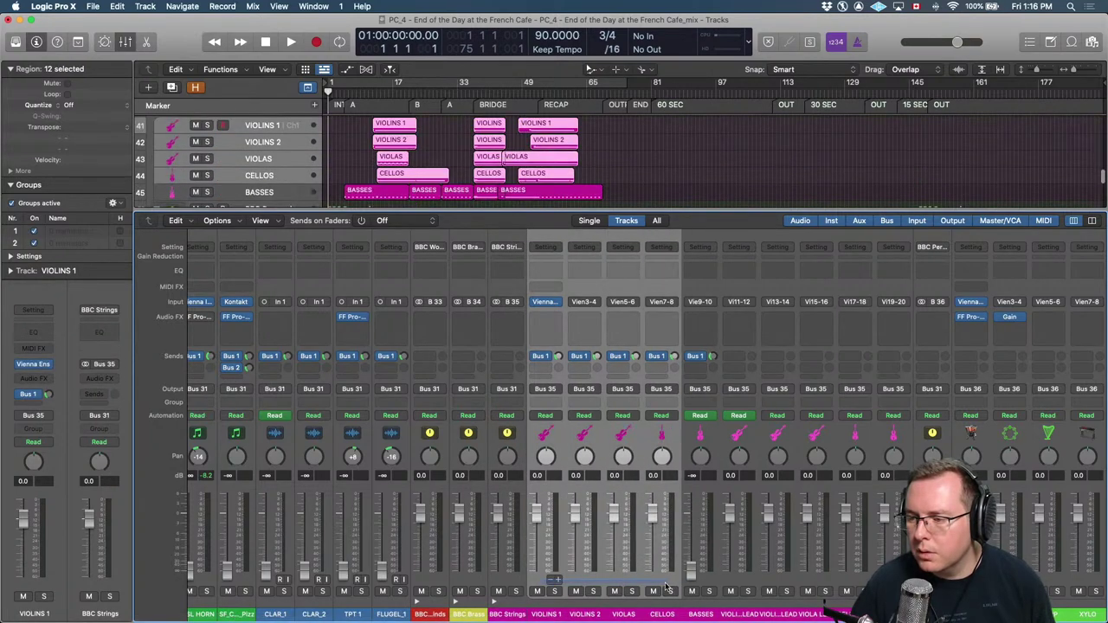
{"action": "left_click_drag", "start_coordinate": [652, 512], "coordinate": [720, 569]}
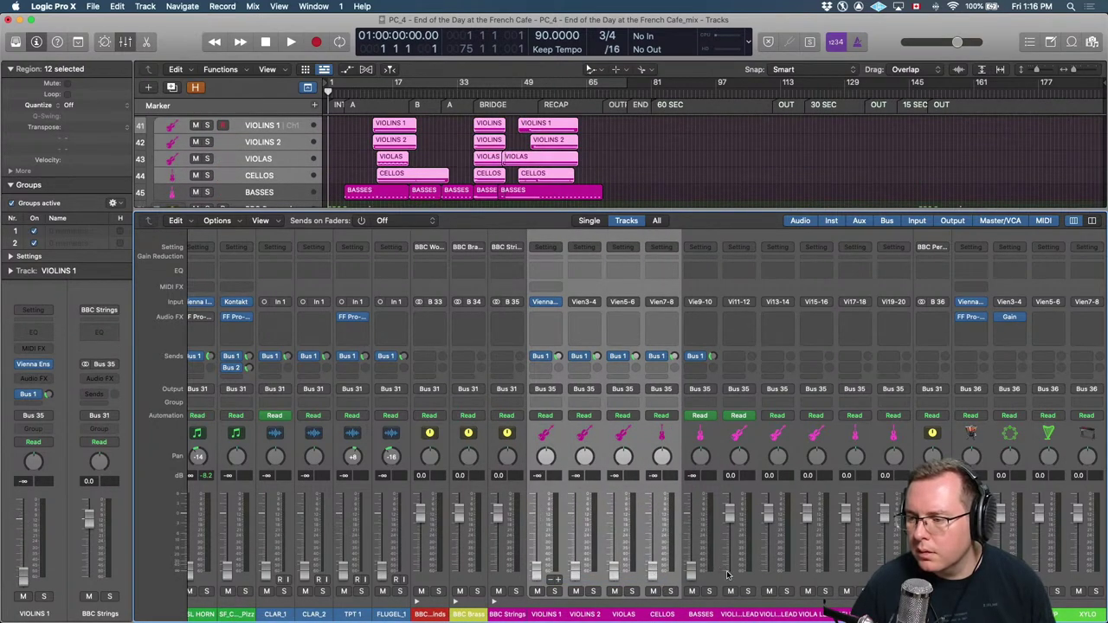
Select the percussion channels from TIMPANI through CROTALES and lower their faders together, to −40.0 dB on TIMPANI and −46.0 dB on the others.
{"action": "scroll", "coordinate": [719, 572], "scroll_direction": "right", "scroll_amount": 5}
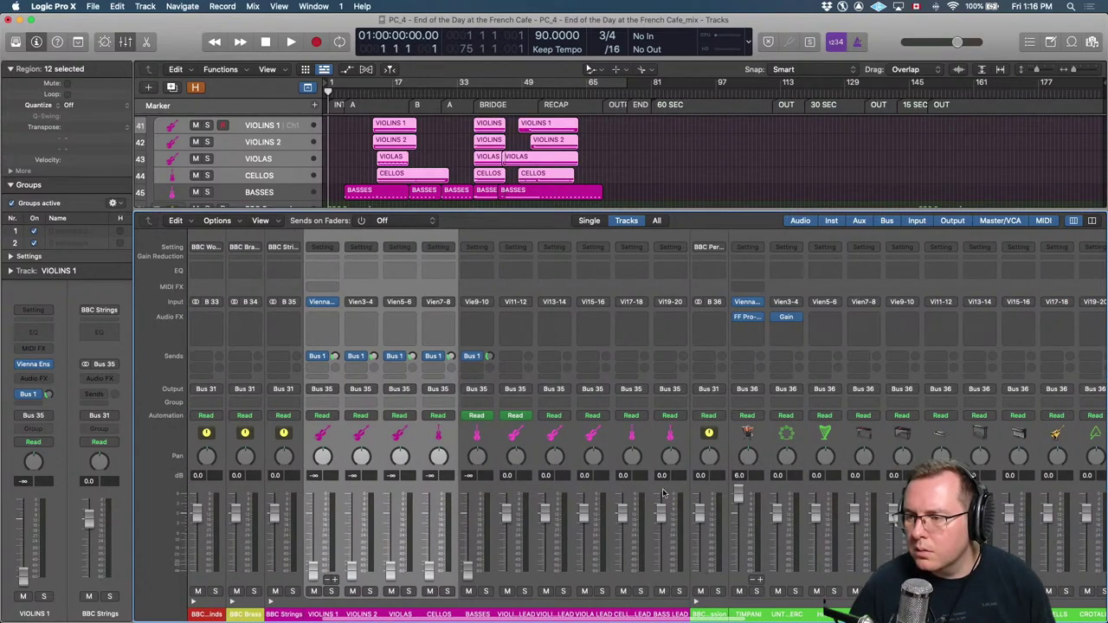
{"action": "scroll", "coordinate": [670, 535], "scroll_direction": "right", "scroll_amount": 1}
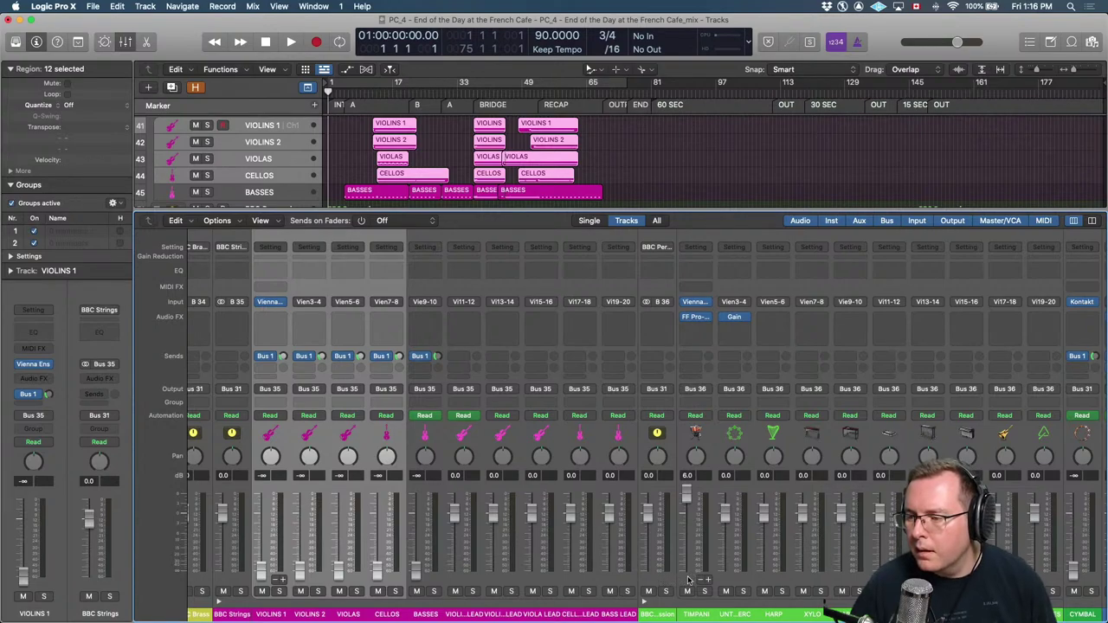
{"action": "left_click_drag", "start_coordinate": [689, 580], "coordinate": [1043, 519]}
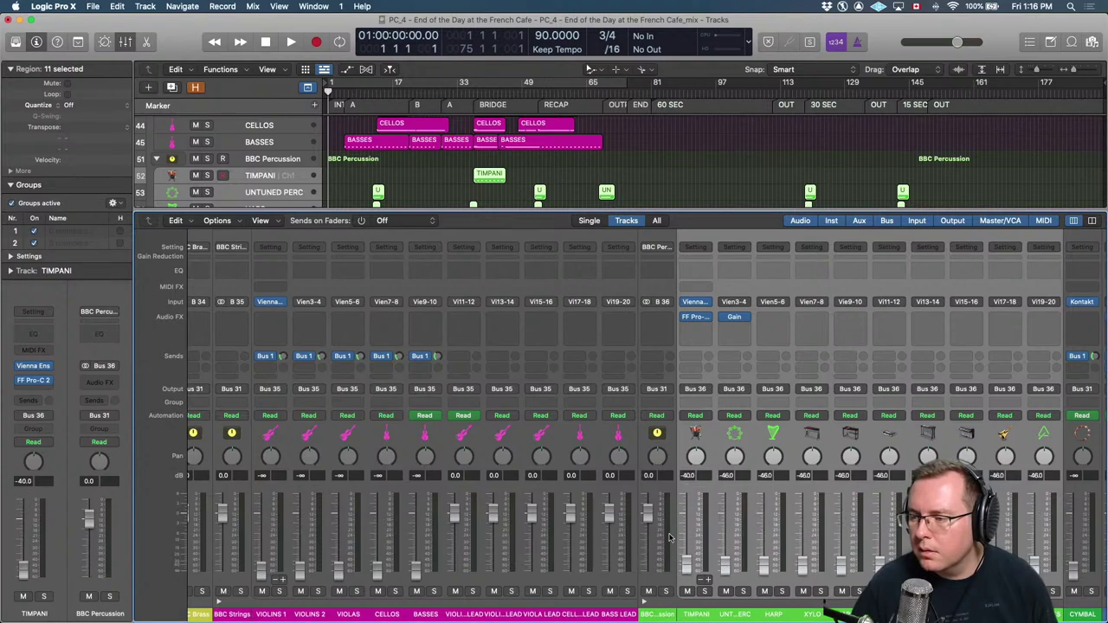
Lower the brass channel faders from HORN SECTION through TUBA and the FLUTE and OBOE faders all the way down.
{"action": "scroll", "coordinate": [666, 493], "scroll_direction": "left", "scroll_amount": 10}
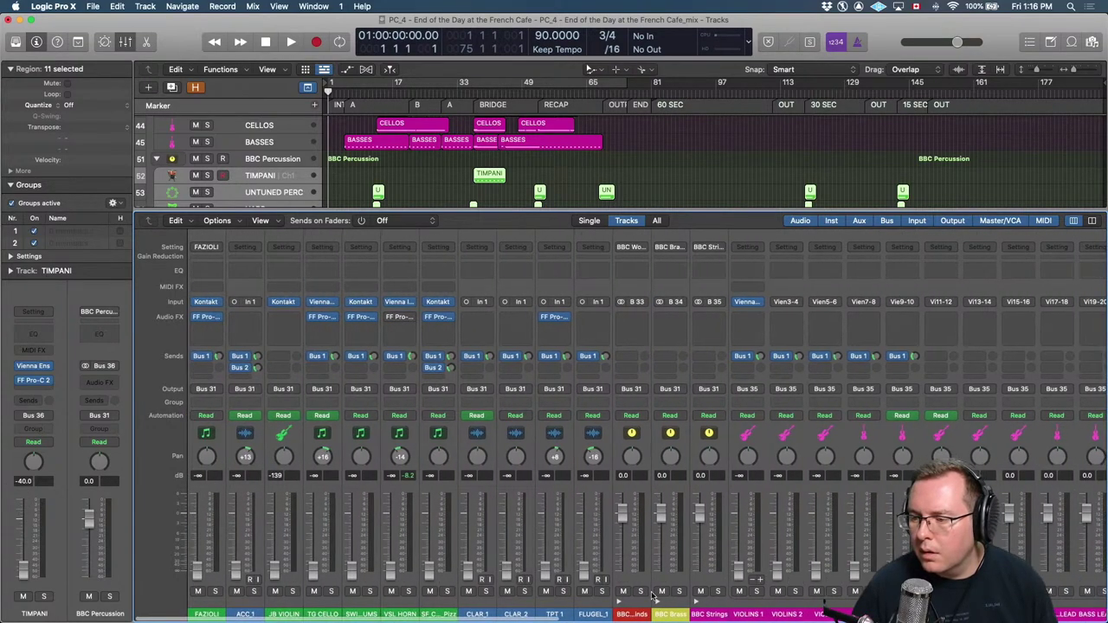
{"action": "scroll", "coordinate": [673, 605], "scroll_direction": "right", "scroll_amount": 15}
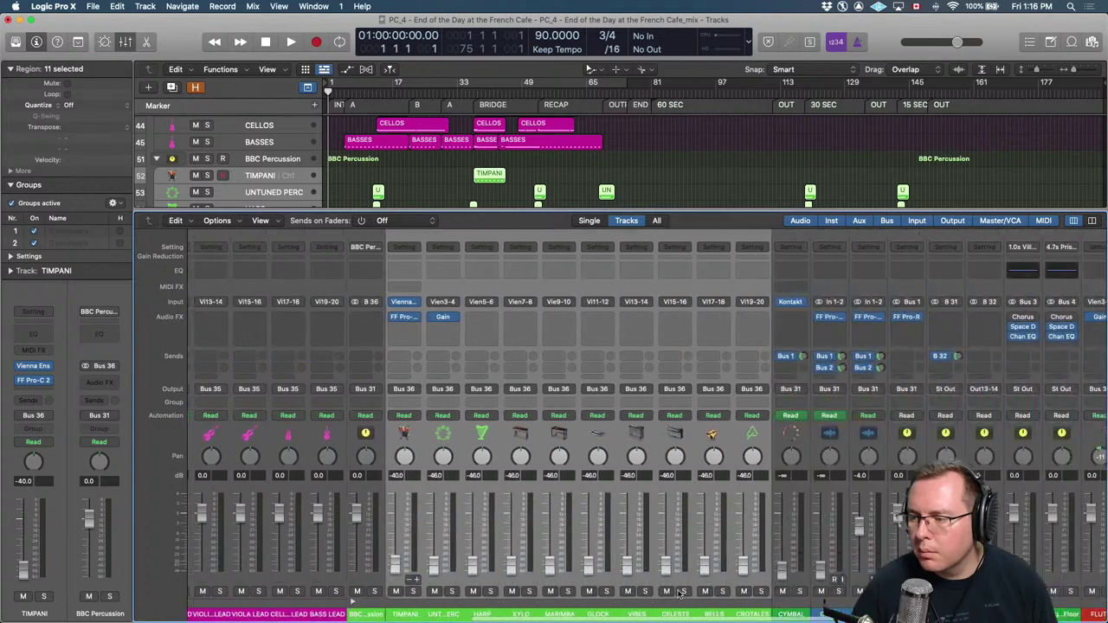
{"action": "scroll", "coordinate": [680, 593], "scroll_direction": "right", "scroll_amount": 2}
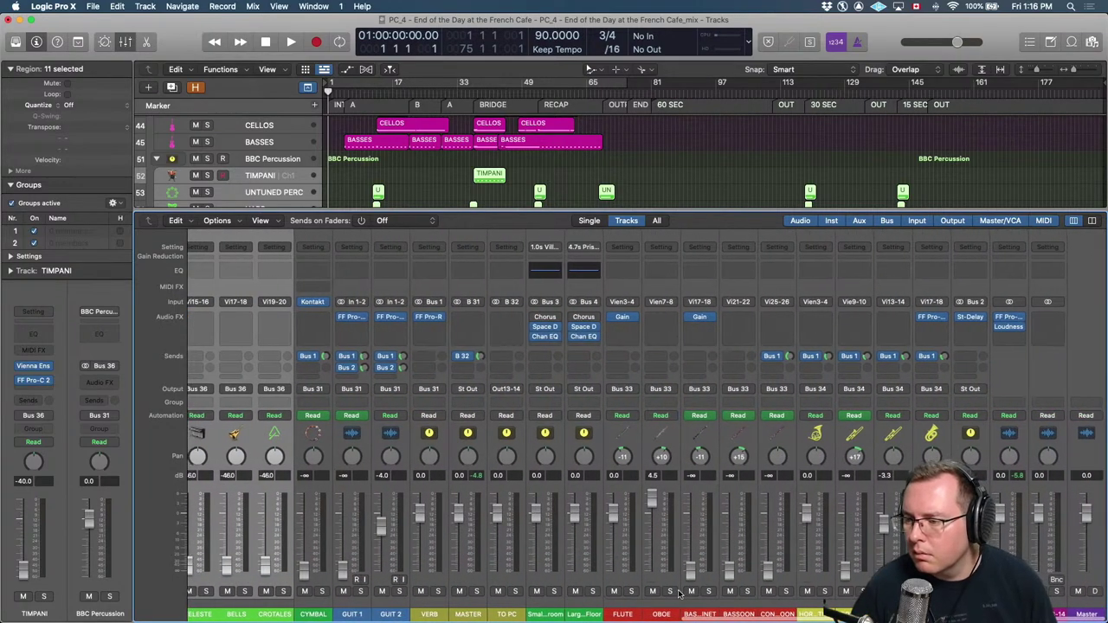
{"action": "left_click", "coordinate": [811, 581]}
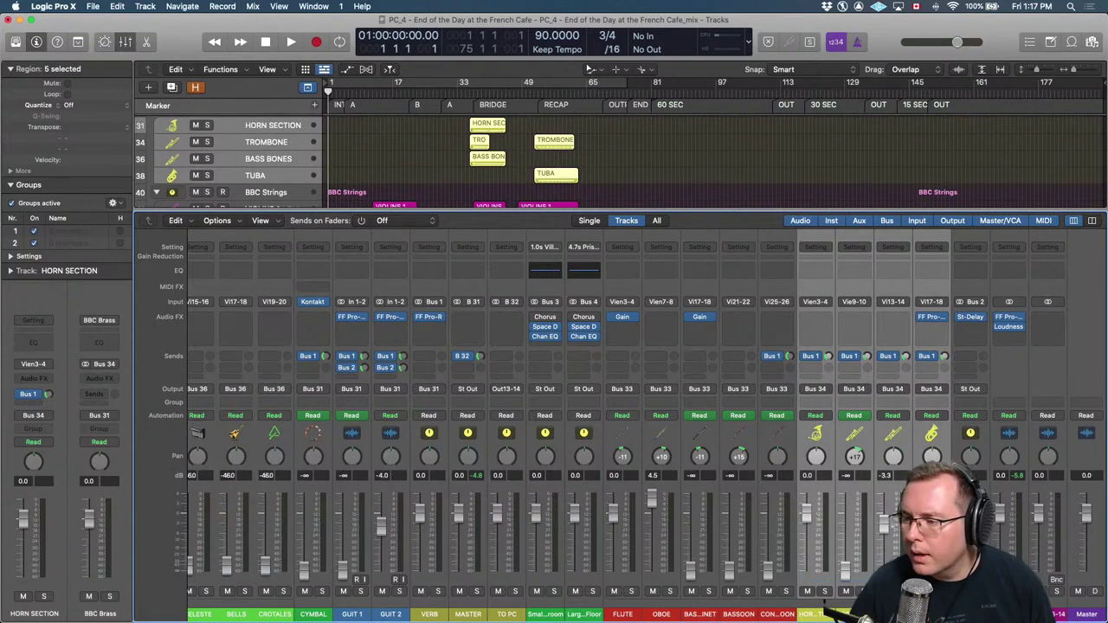
{"action": "left_click", "coordinate": [669, 573]}
{"action": "left_click_drag", "start_coordinate": [622, 507], "coordinate": [617, 592]}
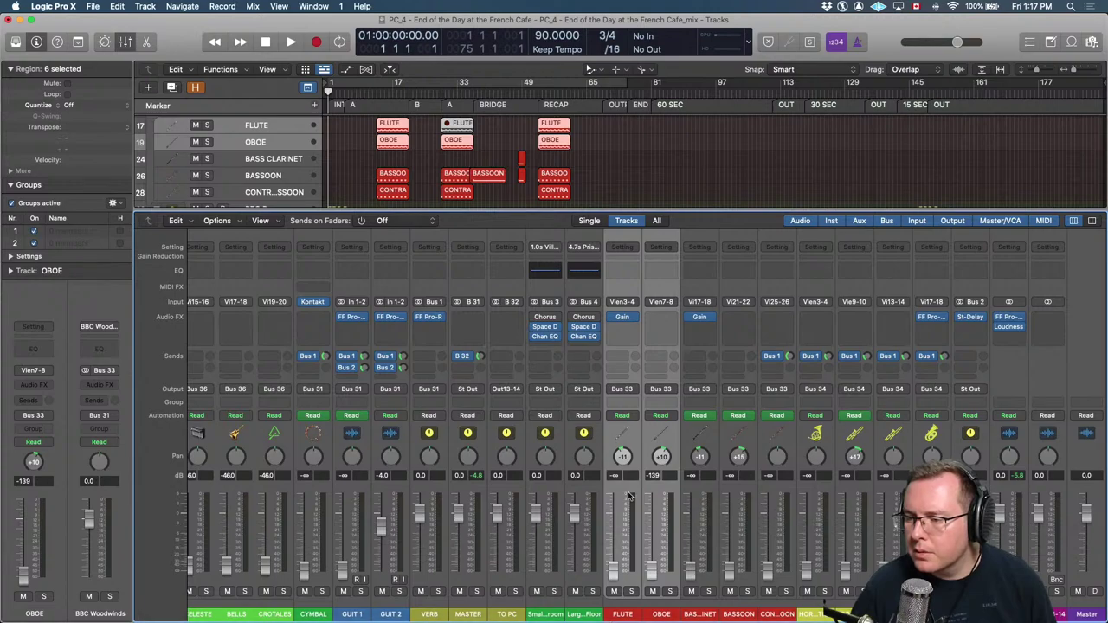
{"action": "left_click", "coordinate": [581, 580]}
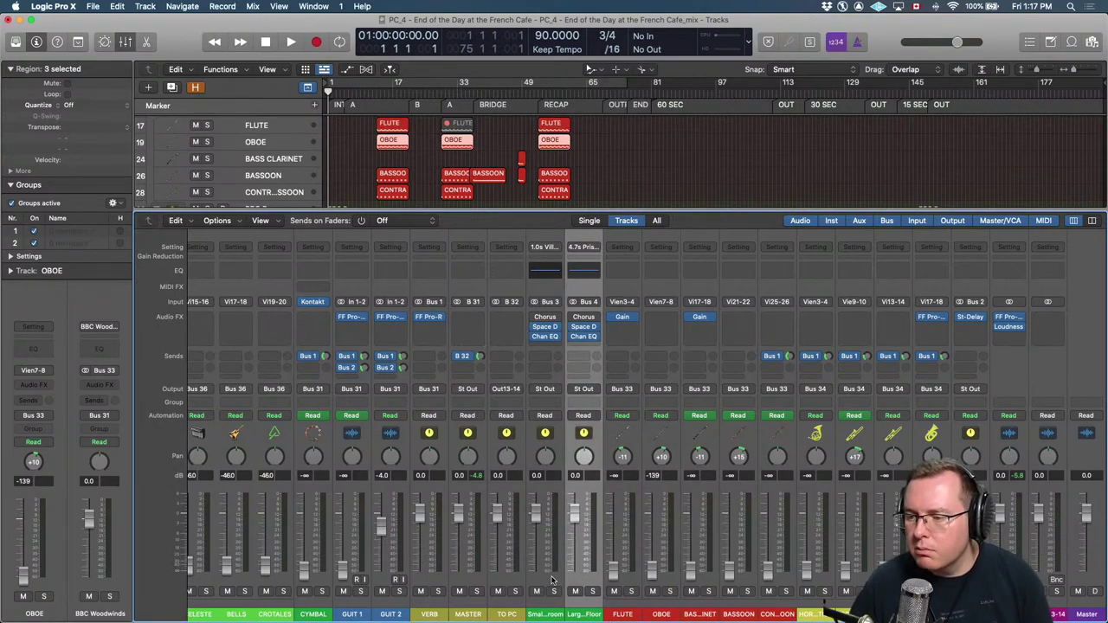
{"action": "key", "text": "Delete"}
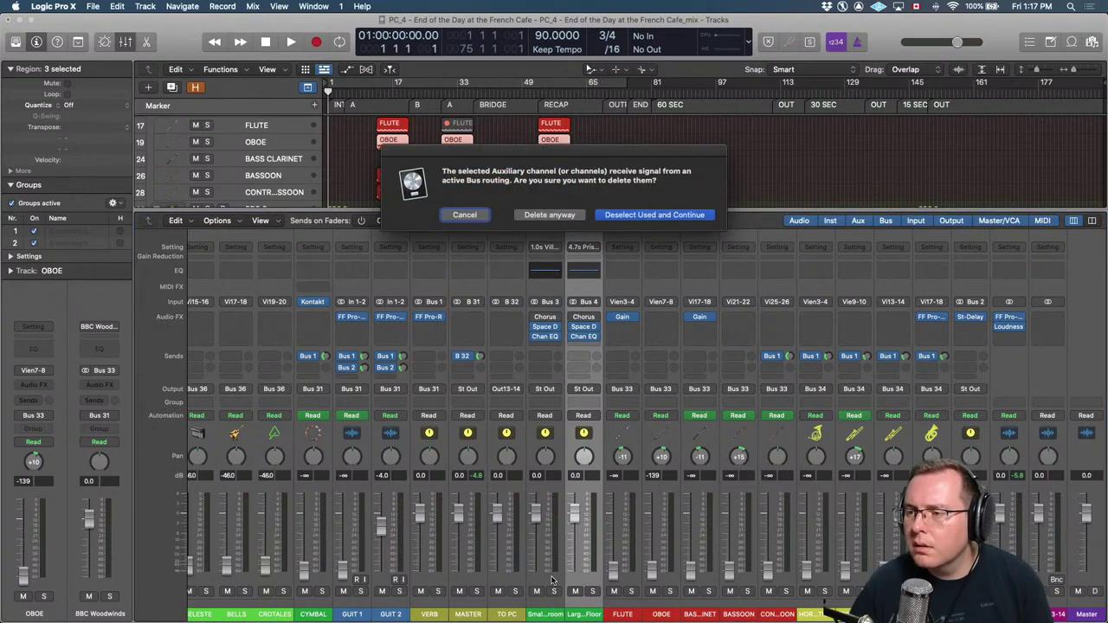
{"action": "left_click", "coordinate": [479, 221]}
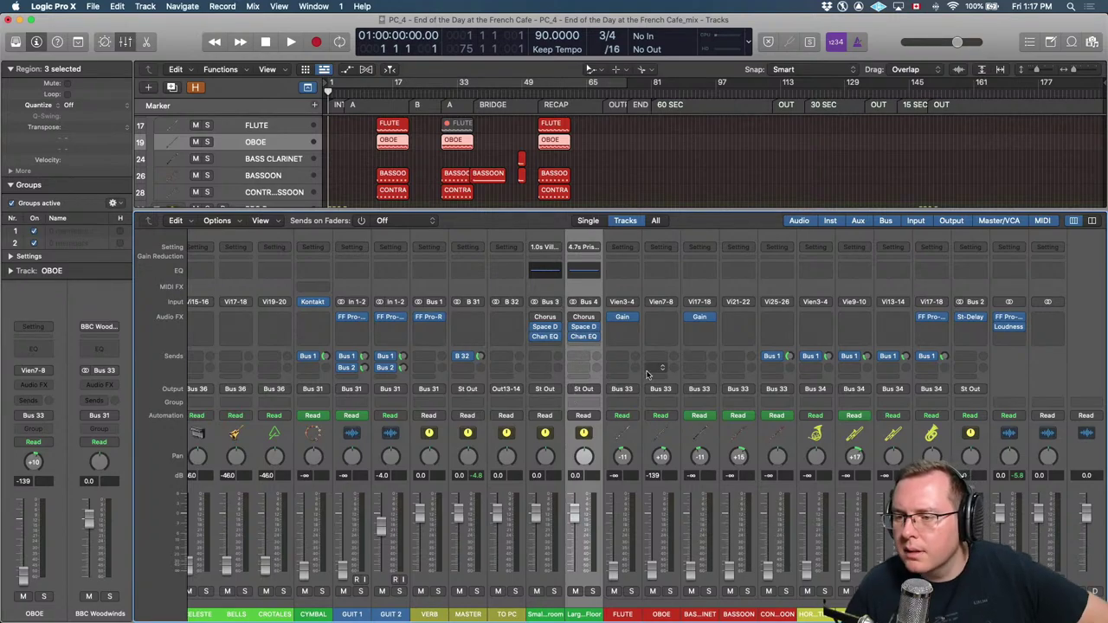
{"action": "scroll", "coordinate": [645, 374], "scroll_direction": "left", "scroll_amount": 1}
{"action": "scroll", "coordinate": [646, 374], "scroll_direction": "left", "scroll_amount": 10}
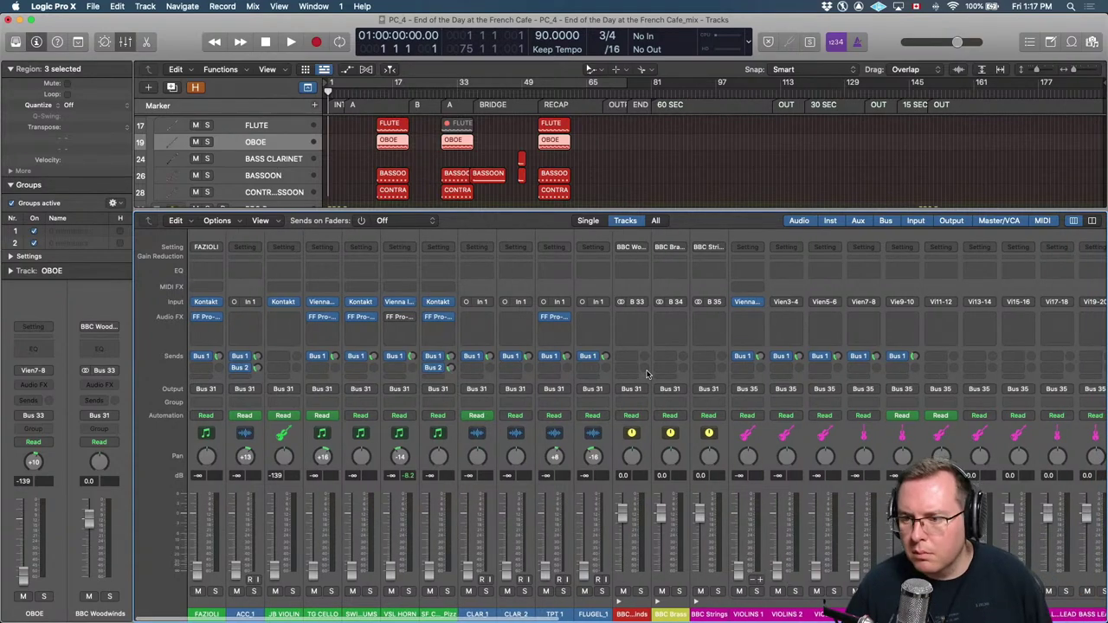
Show the hidden tracks and remove the Bus 4 and Bus 3 sends from the Polka Accordion channel.
{"action": "key", "text": "h"}
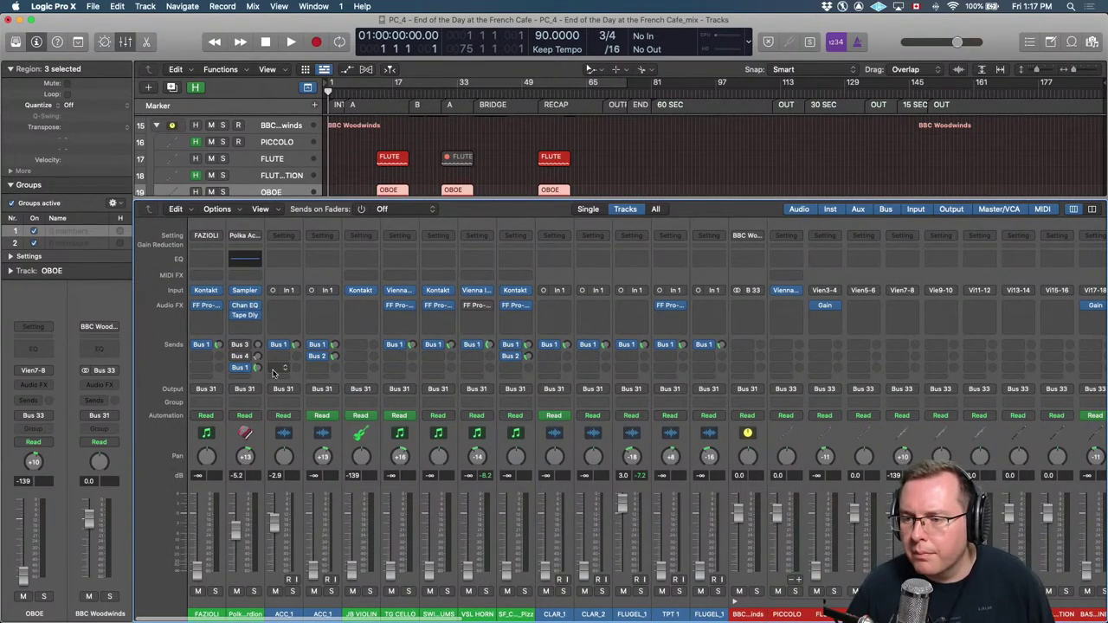
{"action": "left_click", "coordinate": [241, 356]}
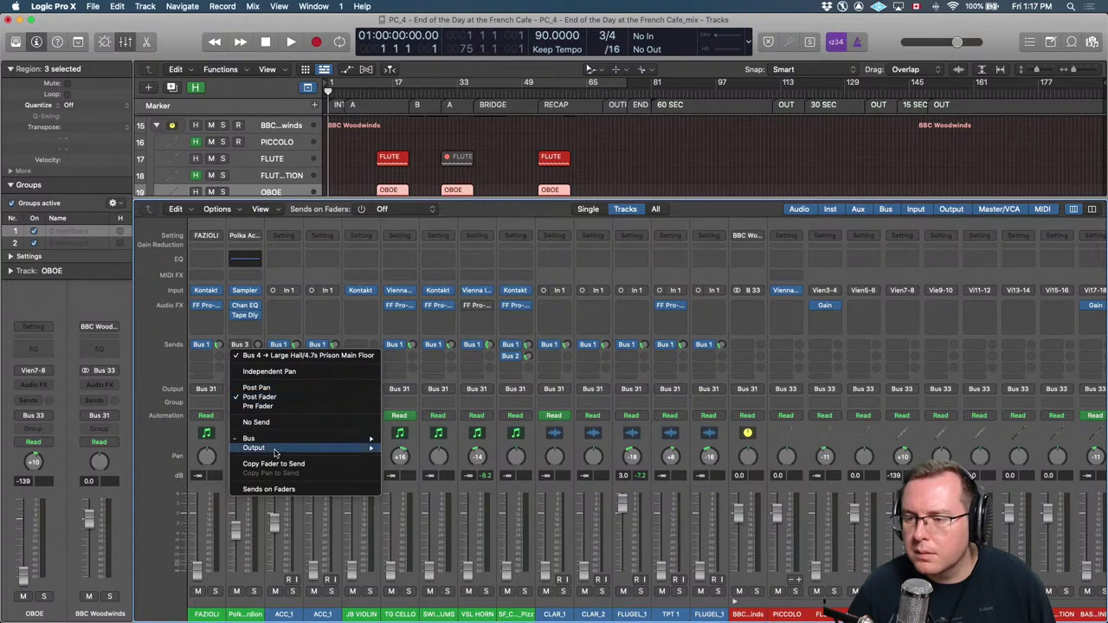
{"action": "left_click", "coordinate": [256, 422]}
{"action": "left_click", "coordinate": [252, 346]}
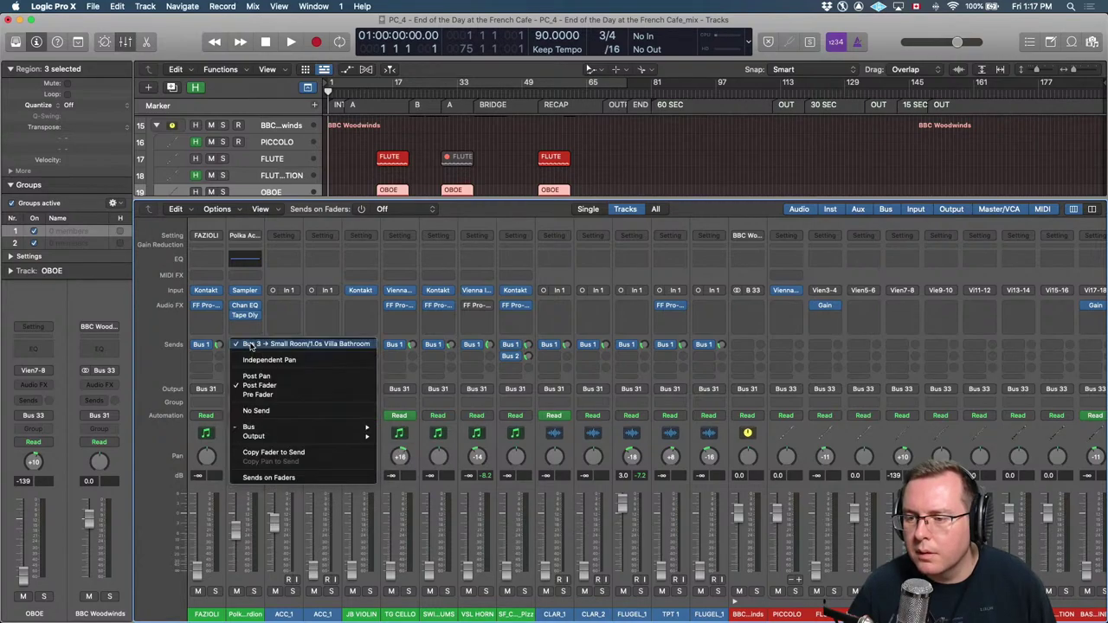
{"action": "left_click", "coordinate": [277, 412]}
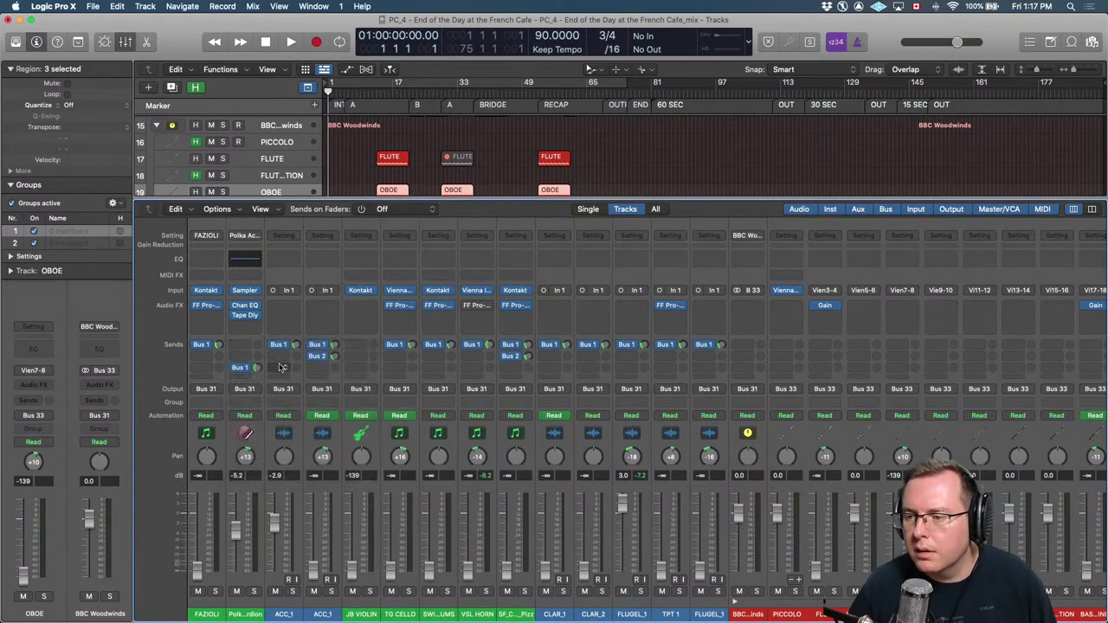
Conceal the hidden tracks again and delete the two small-room and large-floor reverb aux channels fed by Bus 3 and Bus 4.
{"action": "scroll", "coordinate": [287, 371], "scroll_direction": "right", "scroll_amount": 15}
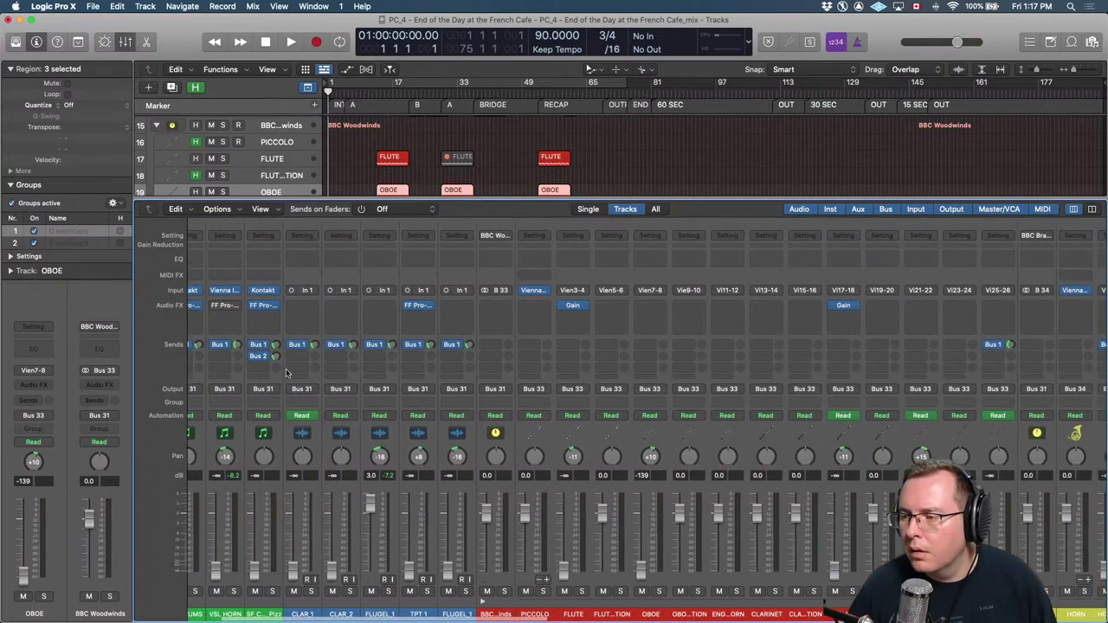
{"action": "scroll", "coordinate": [285, 369], "scroll_direction": "right", "scroll_amount": 10}
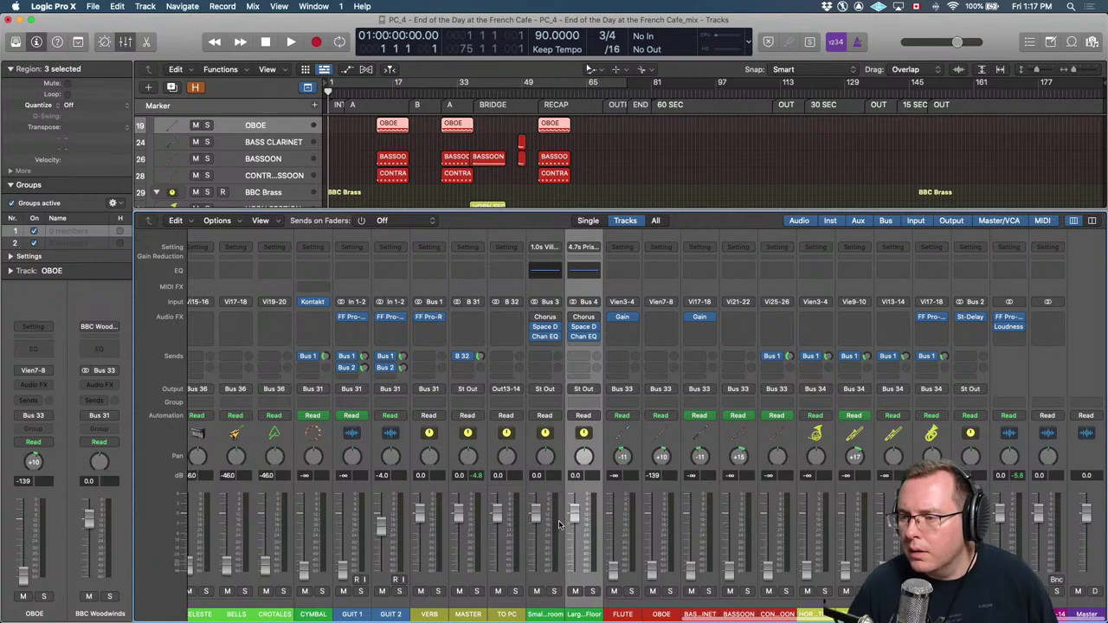
{"action": "left_click", "coordinate": [554, 609]}
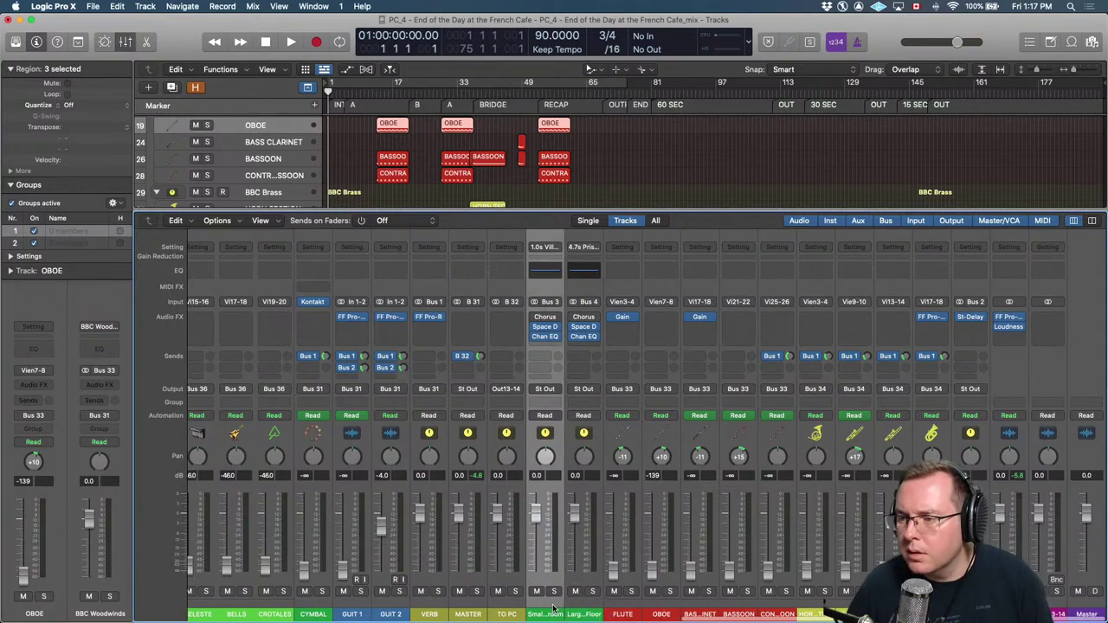
{"action": "key", "text": "Delete"}
{"action": "left_click", "coordinate": [576, 610]}
{"action": "key", "text": "Delete"}
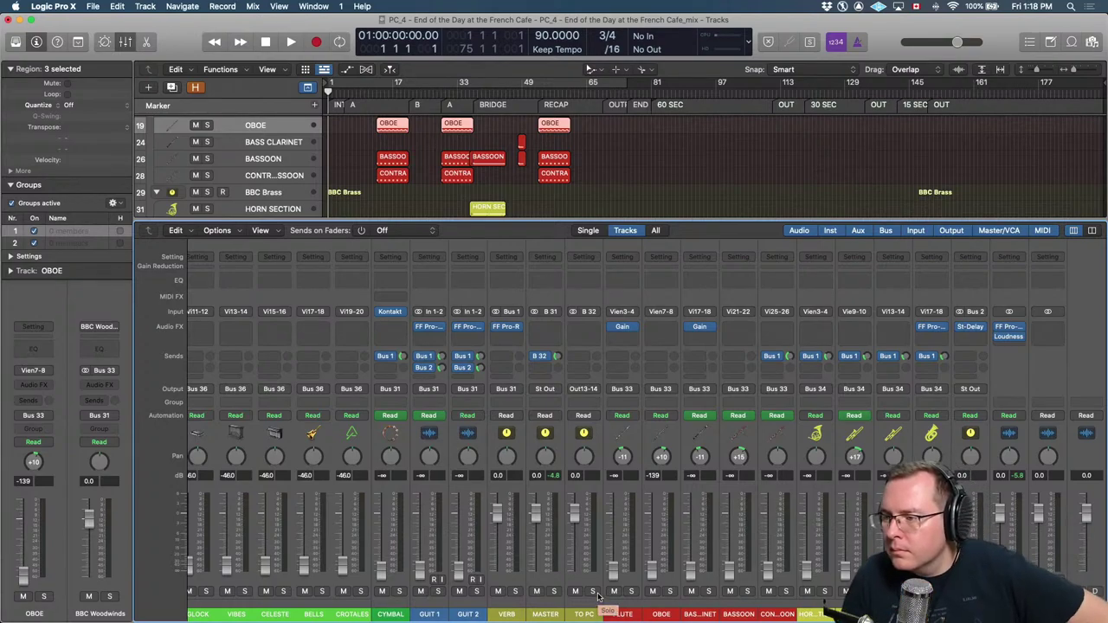
Remove the Loudness Meter and the FF Pro plug-in from the Stereo Out channel.
{"action": "left_click", "coordinate": [1022, 340]}
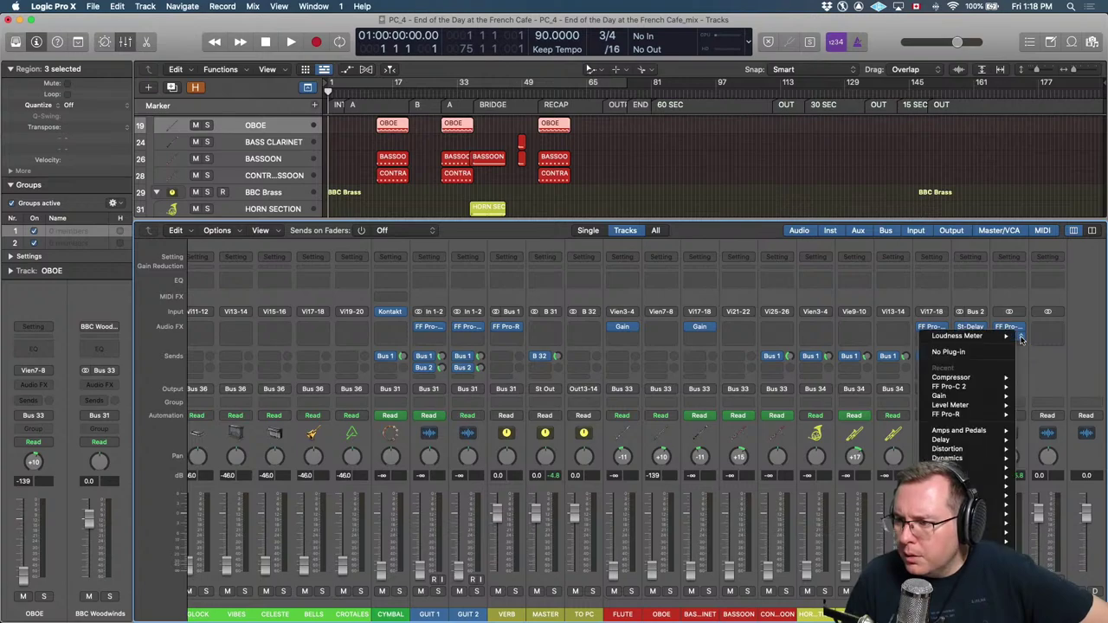
{"action": "left_click", "coordinate": [970, 353]}
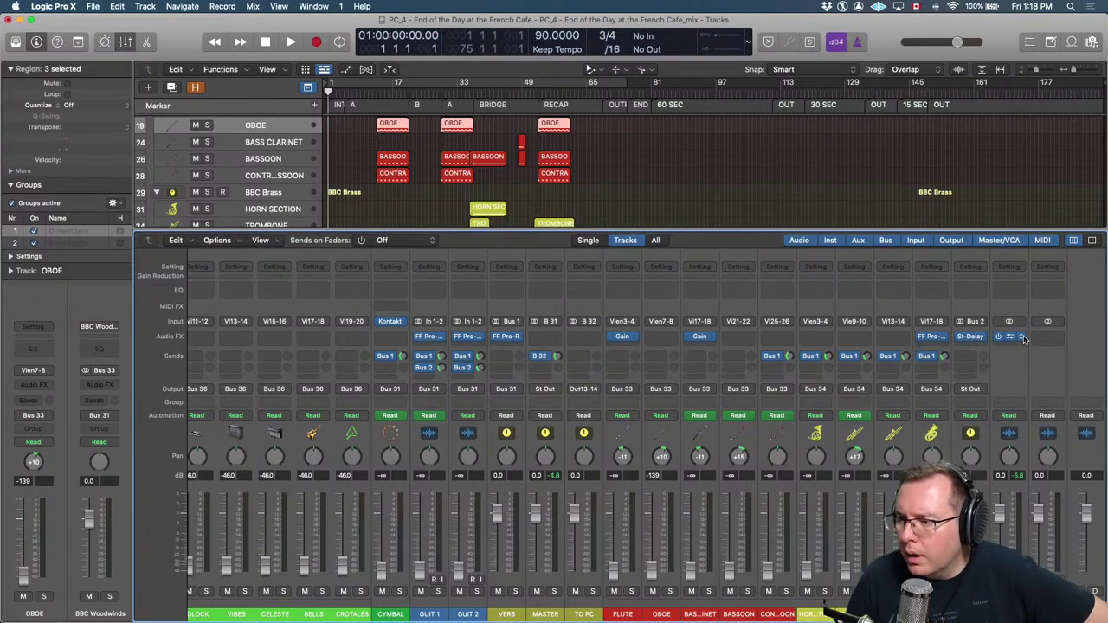
{"action": "left_click", "coordinate": [1021, 338]}
{"action": "left_click", "coordinate": [952, 351]}
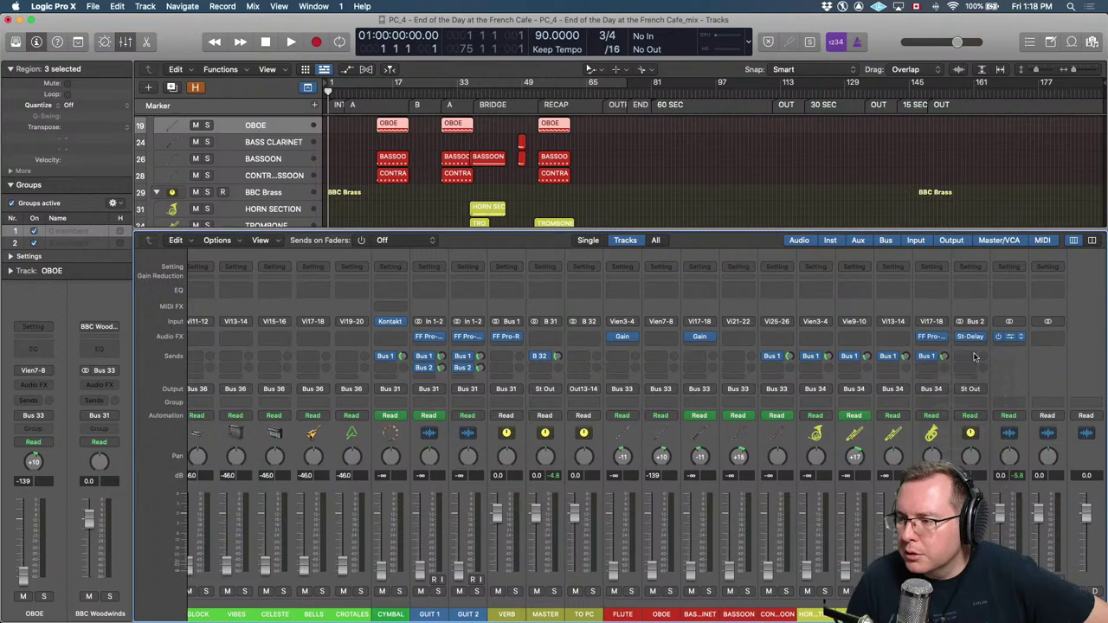
Insert the stereo Dorrough (s) meter on Stereo Out, using its horizontal layout with the Auto peak option enabled.
{"action": "left_click", "coordinate": [1019, 339]}
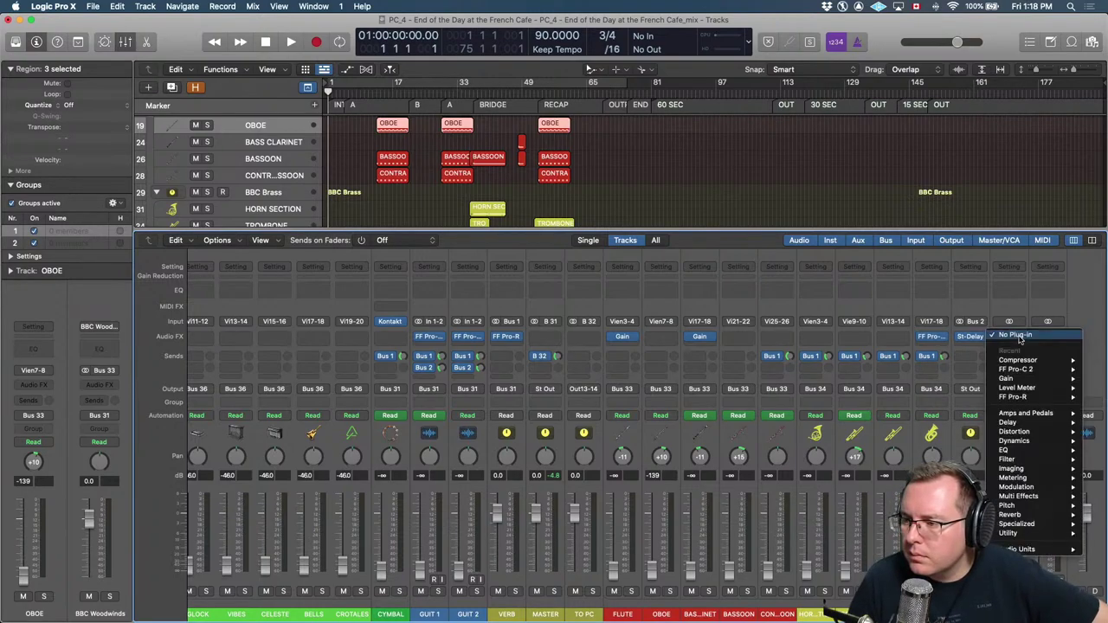
{"action": "mouse_move", "coordinate": [1030, 441]}
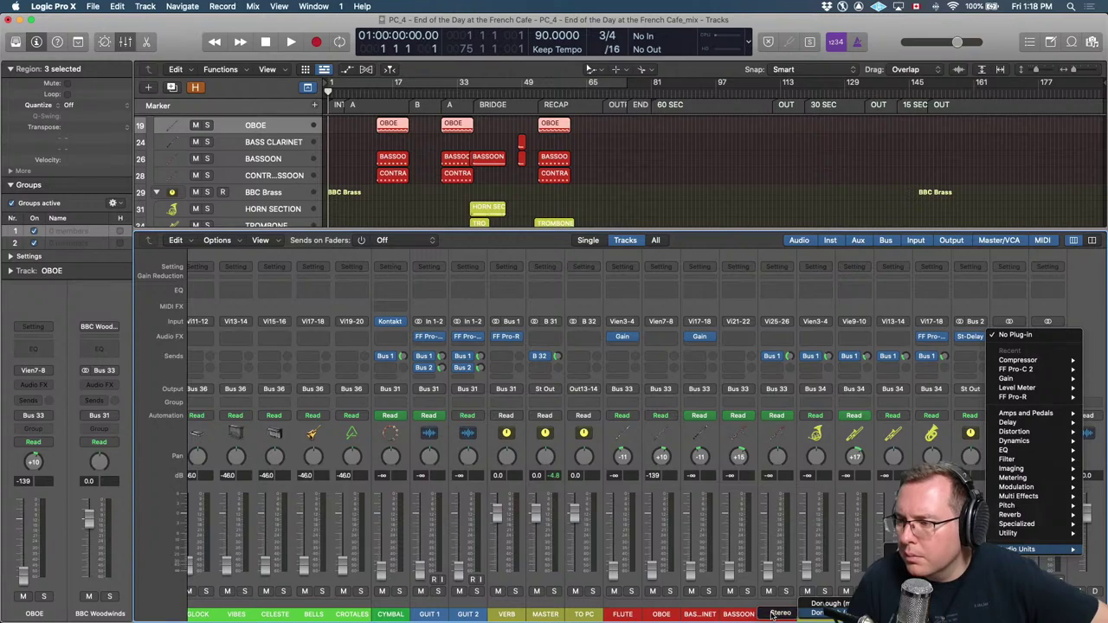
{"action": "left_click", "coordinate": [820, 613]}
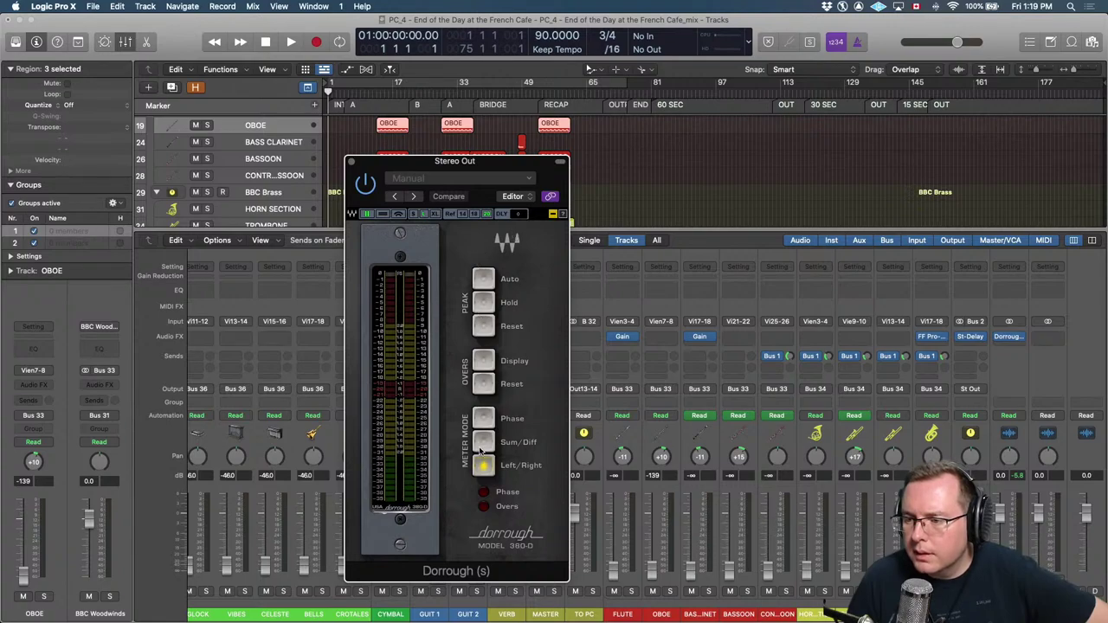
{"action": "left_click", "coordinate": [397, 214]}
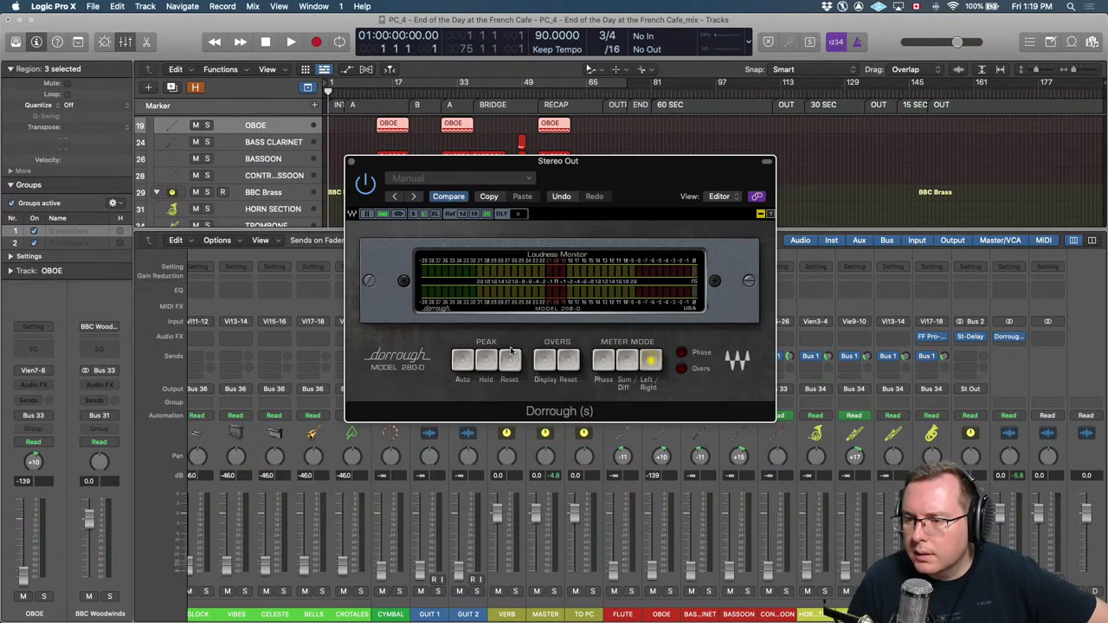
{"action": "left_click", "coordinate": [462, 362]}
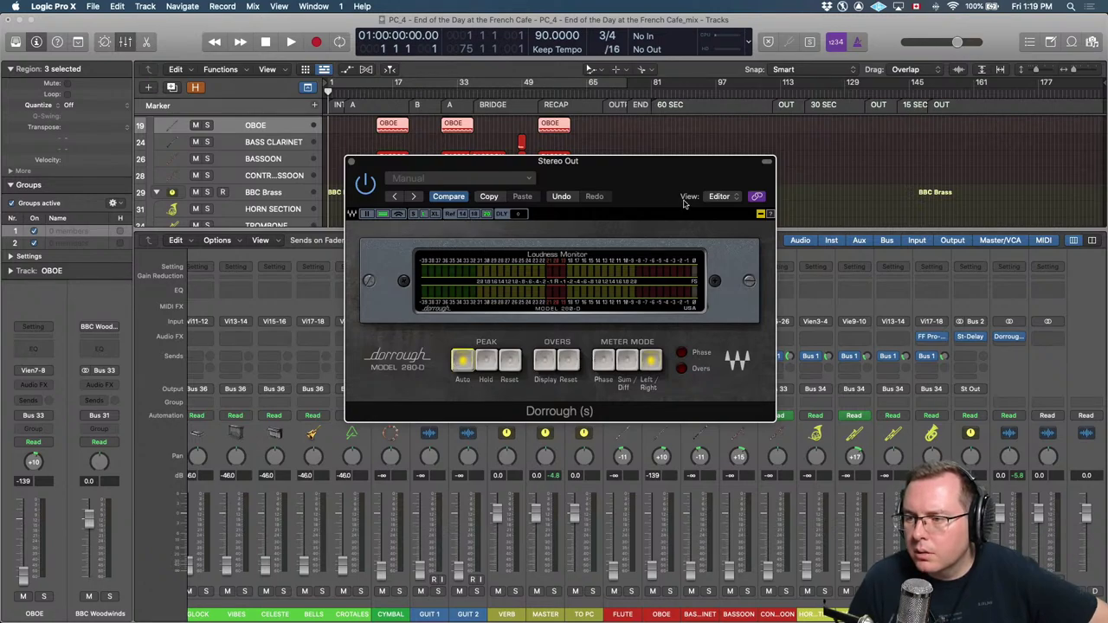
Unlink the Dorrough meter window, collapse it to the meter only, move it over the Mixer and close it.
{"action": "left_click", "coordinate": [757, 197]}
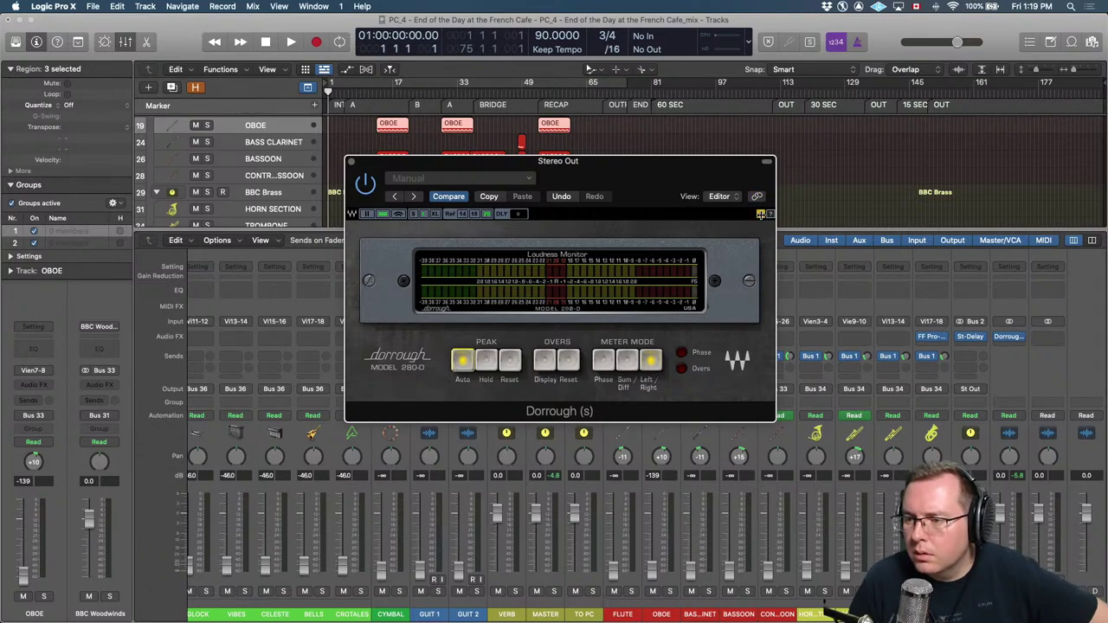
{"action": "left_click", "coordinate": [760, 214]}
{"action": "left_click", "coordinate": [766, 164]}
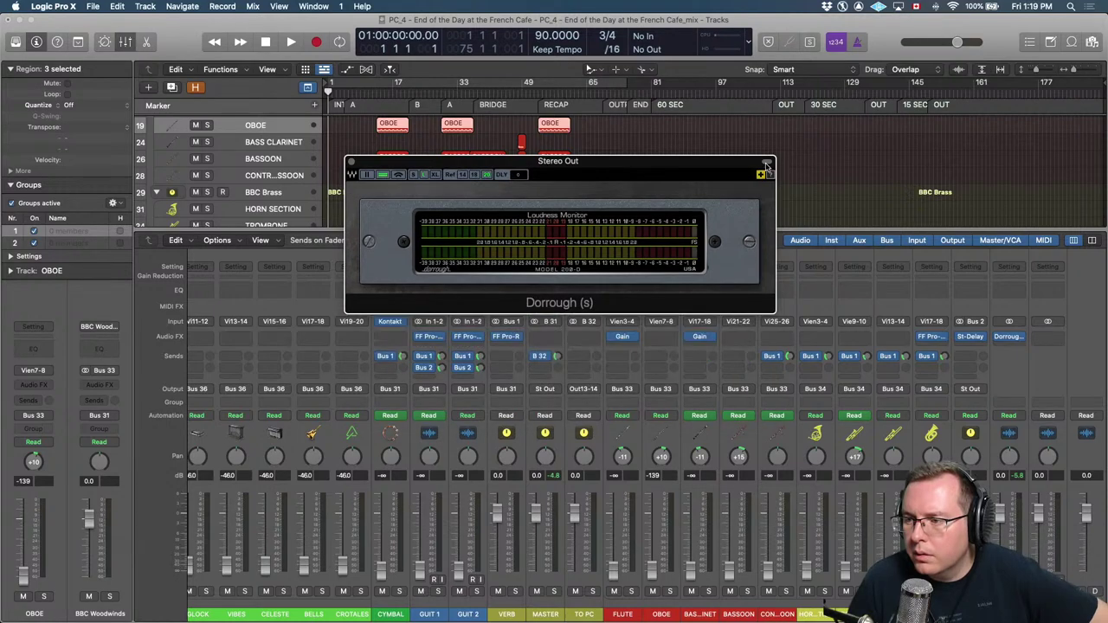
{"action": "left_click_drag", "start_coordinate": [641, 161], "coordinate": [977, 472]}
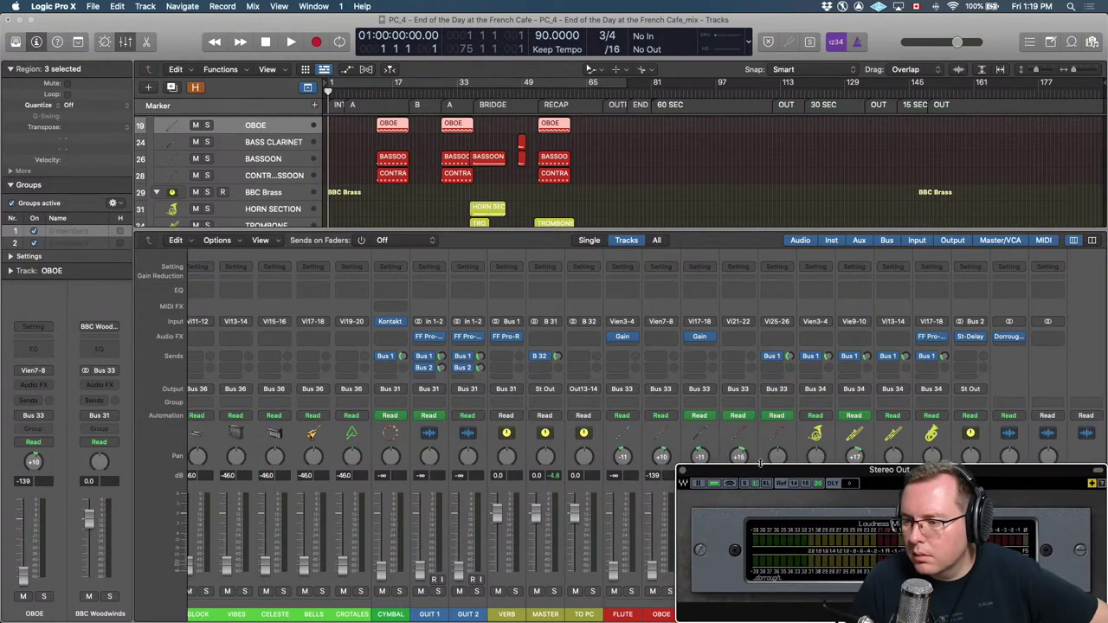
{"action": "left_click", "coordinate": [682, 471]}
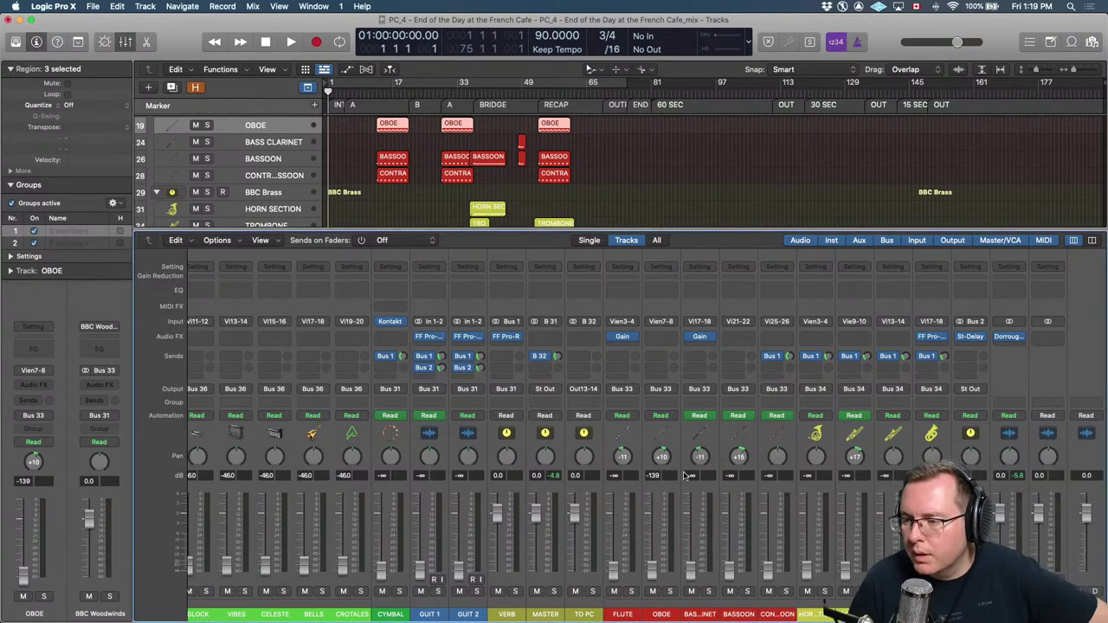
Deselect all regions and zoom the Tracks area in horizontally with the Mixer hidden, then bring the Mixer back.
{"action": "left_click", "coordinate": [939, 201]}
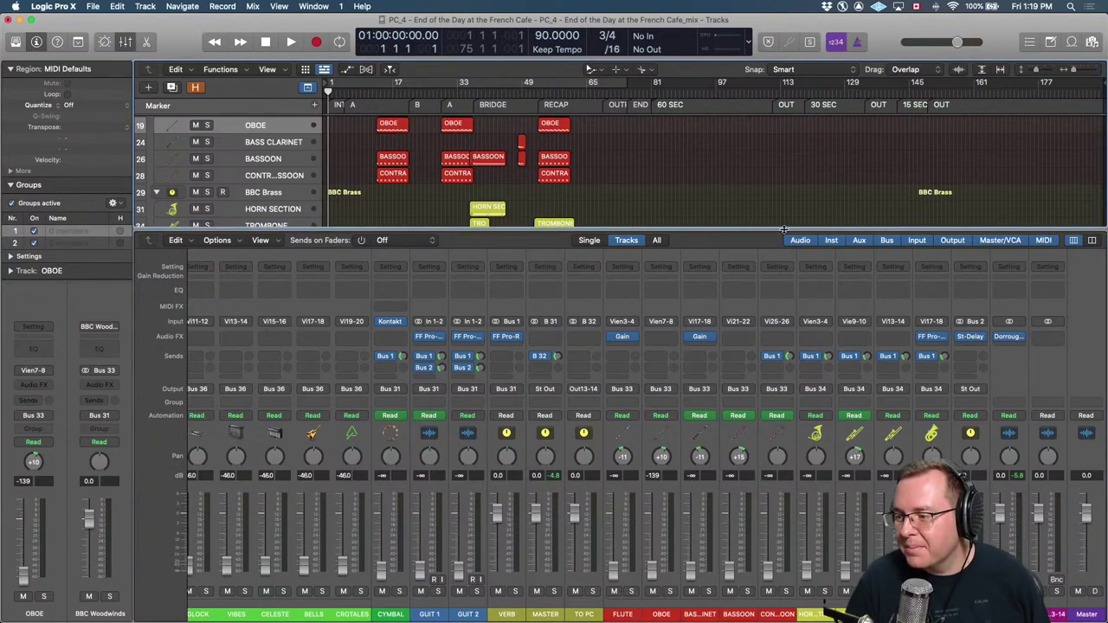
{"action": "key", "text": "x"}
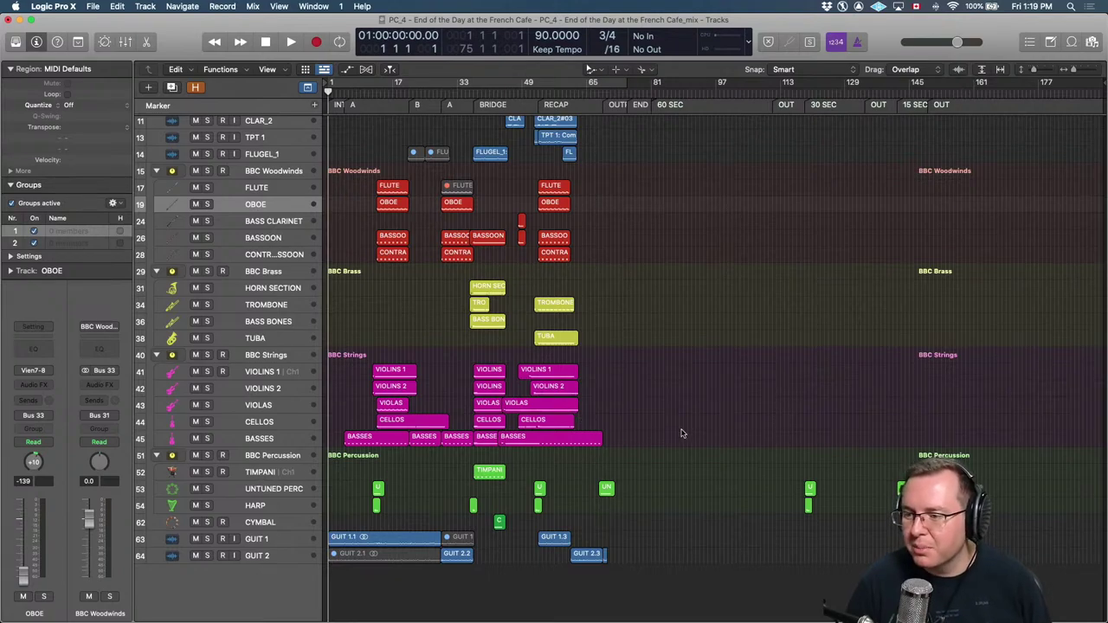
{"action": "key", "text": "super+Right"}
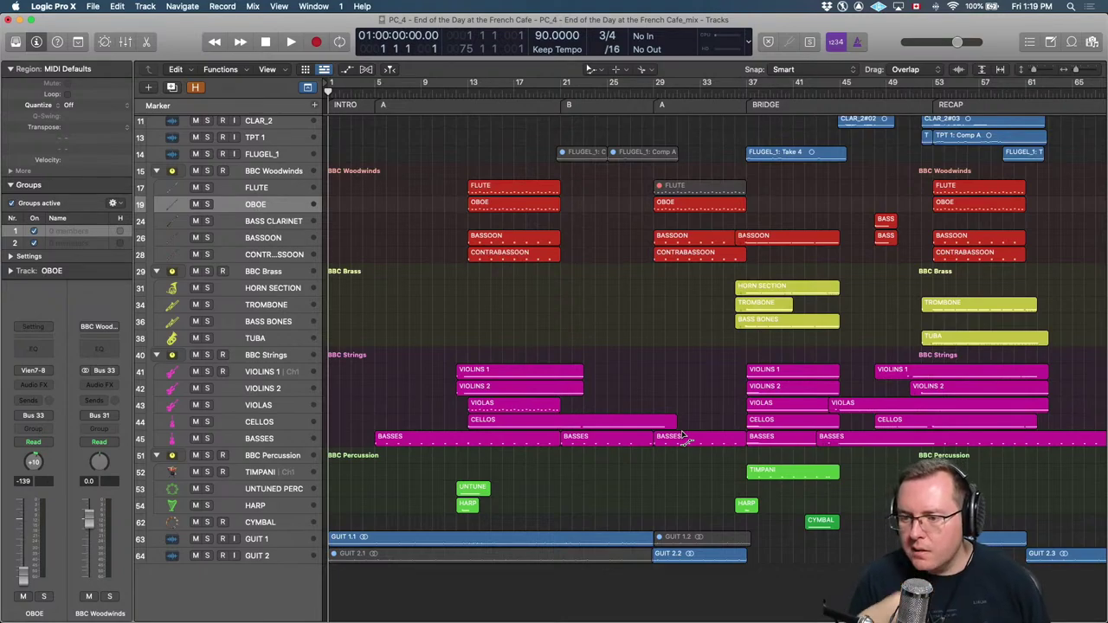
{"action": "key", "text": "x"}
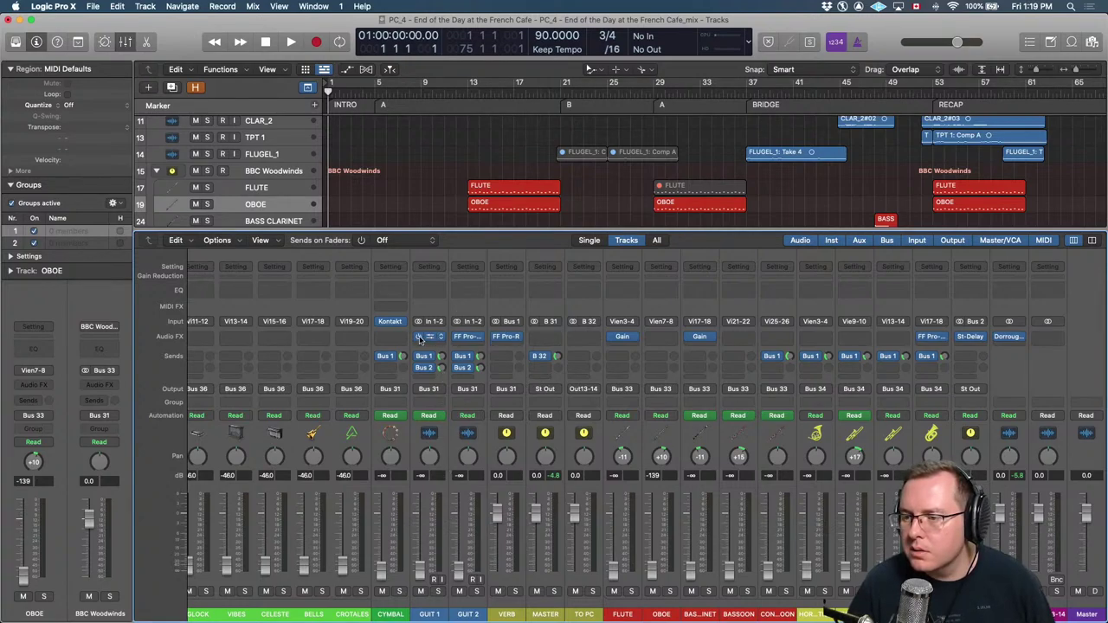
Bypass the FF Pro inserts on GUIT 1, GUIT 2 and VERB, duplicating VERB's FF Pro-R into the next slot as an active copy.
{"action": "left_click", "coordinate": [508, 338]}
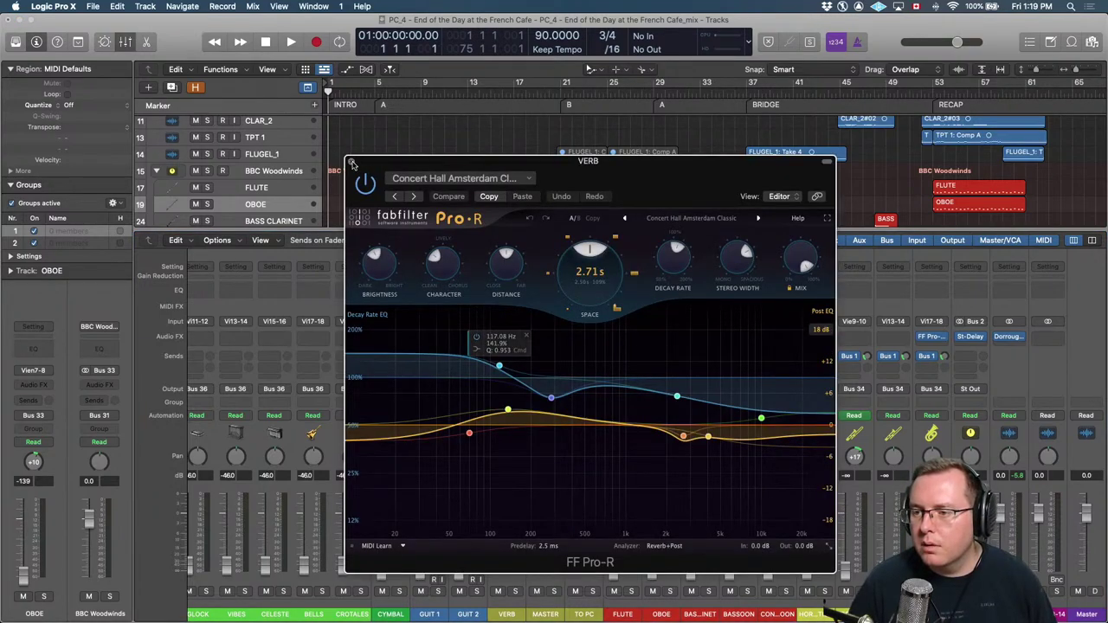
{"action": "left_click", "coordinate": [351, 162]}
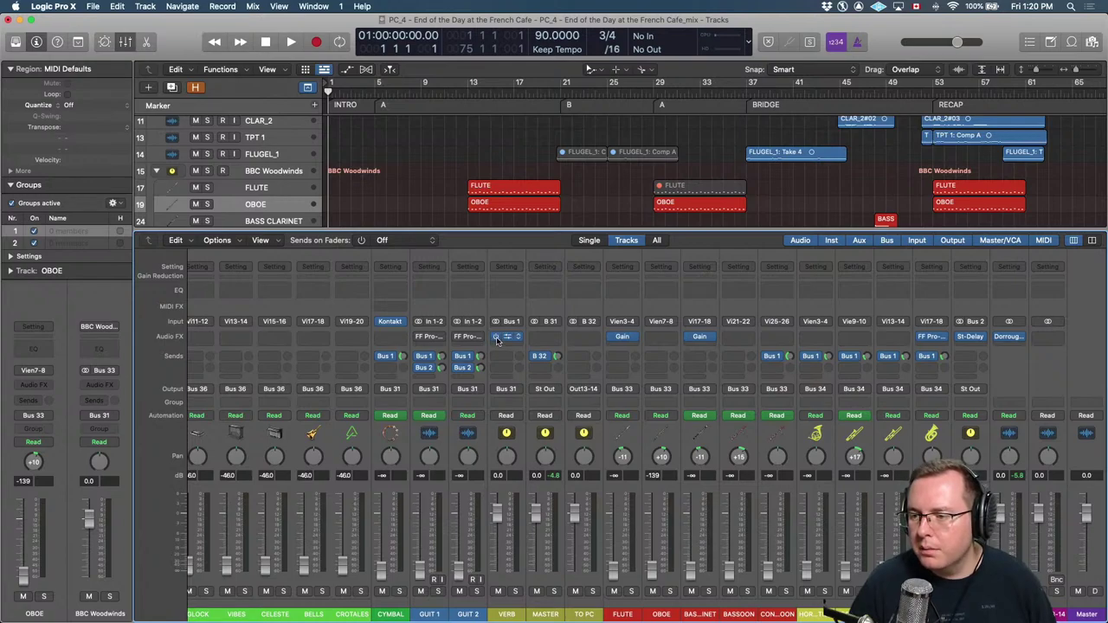
{"action": "left_click_drag", "start_coordinate": [506, 336], "coordinate": [507, 346]}
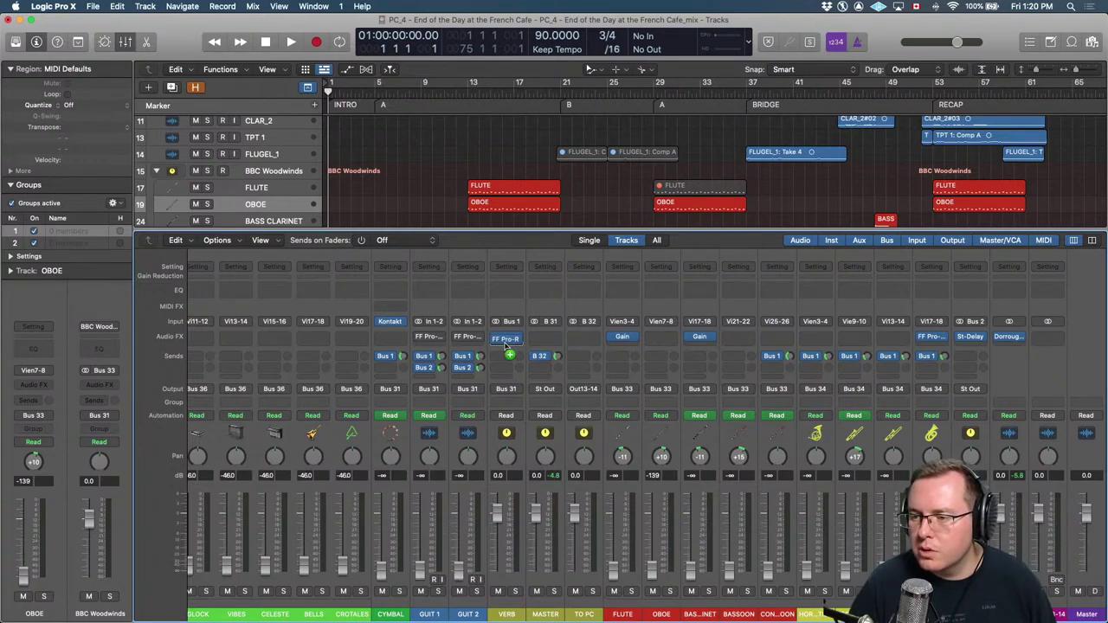
{"action": "left_click", "coordinate": [516, 326]}
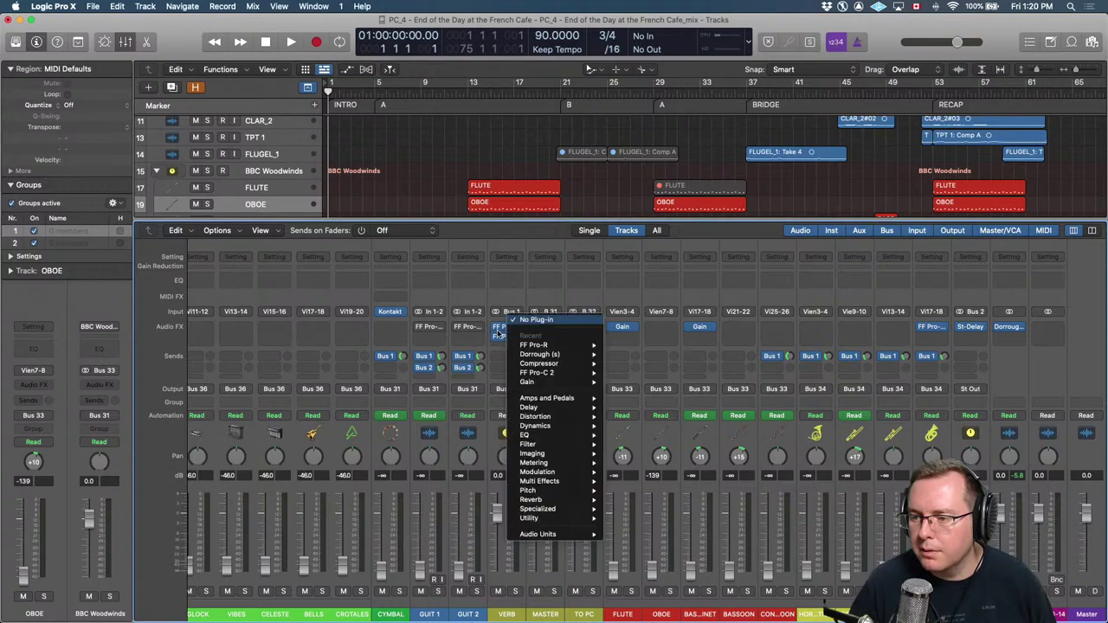
{"action": "left_click", "coordinate": [506, 335]}
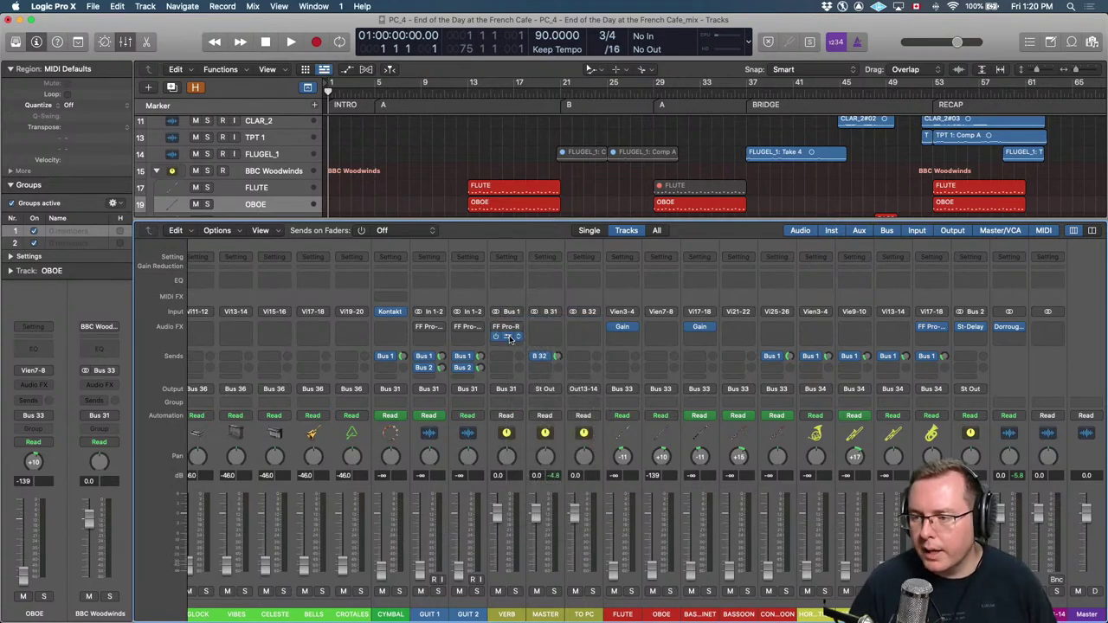
Open the duplicated FF Pro-R on the VERB channel and load its Default Setting preset.
{"action": "left_click", "coordinate": [503, 338]}
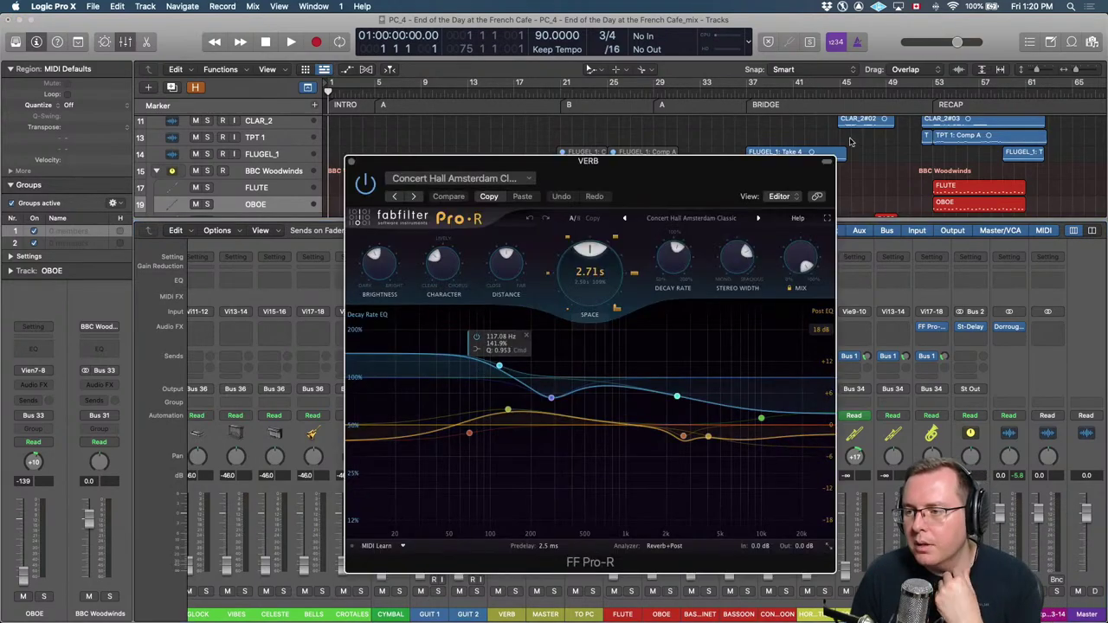
{"action": "left_click", "coordinate": [691, 218]}
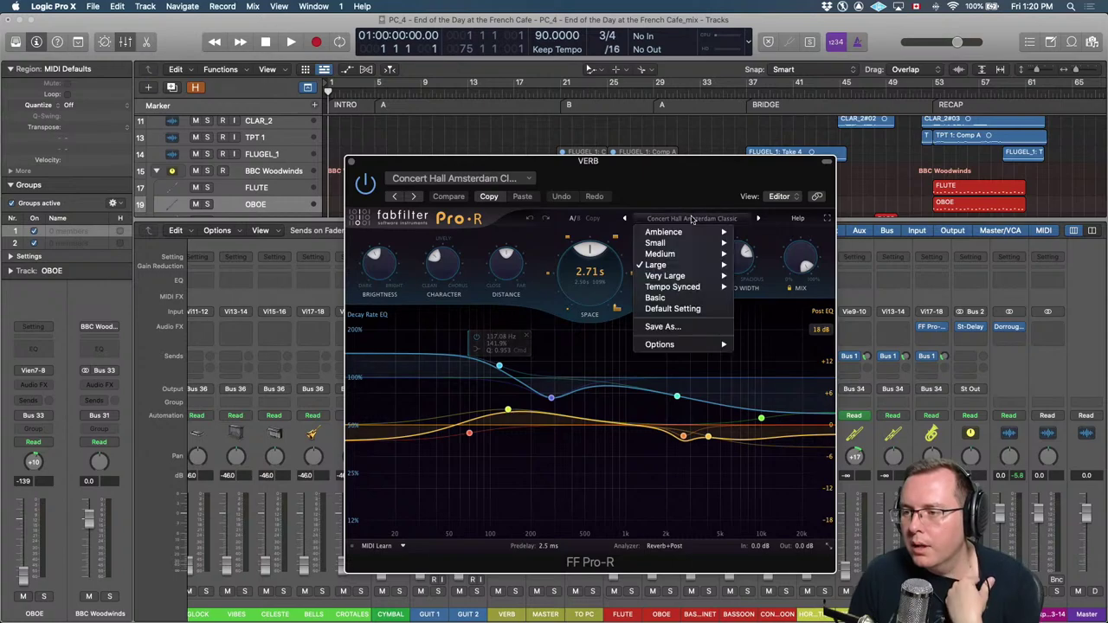
{"action": "left_click", "coordinate": [672, 309]}
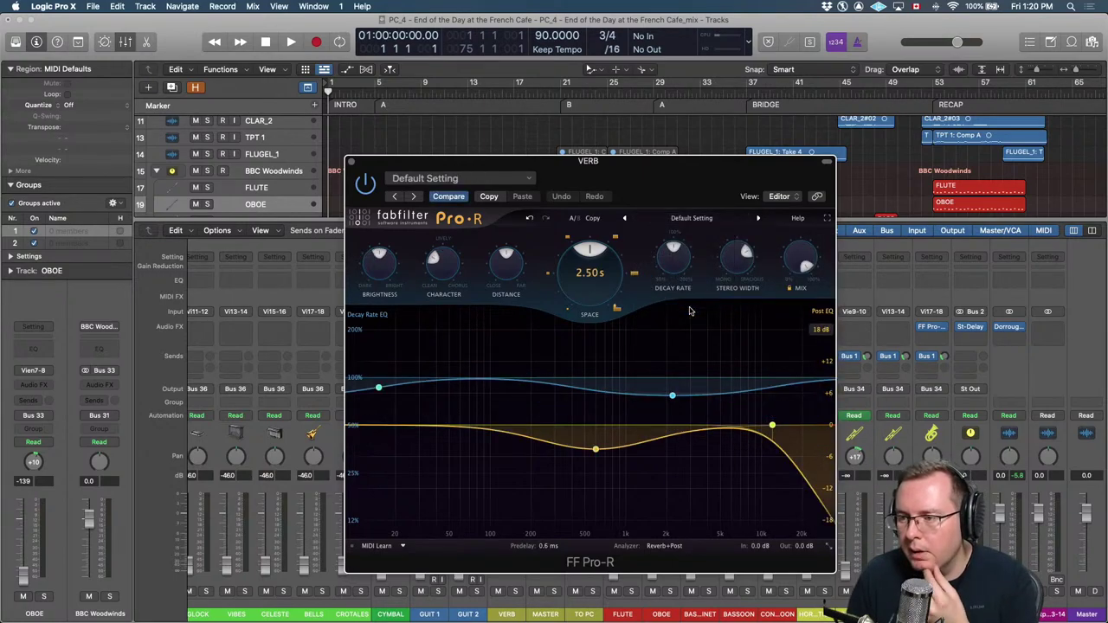
Remove both Post EQ bands and both Decay Rate EQ bands from VERB's new FF Pro-R, and close its window.
{"action": "mouse_move", "coordinate": [771, 426]}
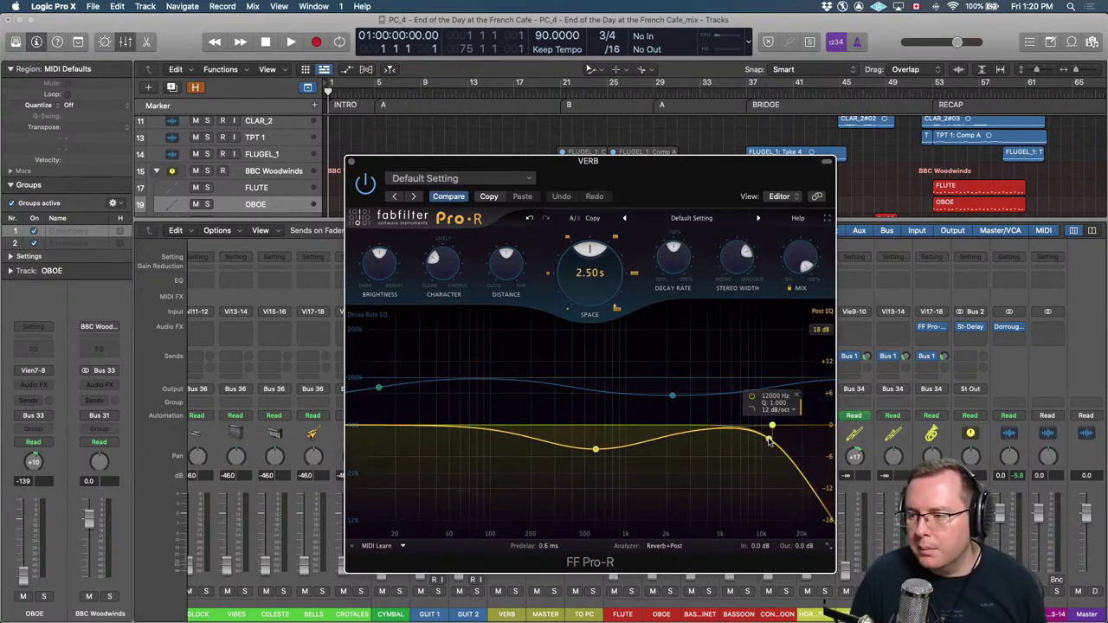
{"action": "left_click", "coordinate": [795, 395]}
{"action": "left_click", "coordinate": [621, 465]}
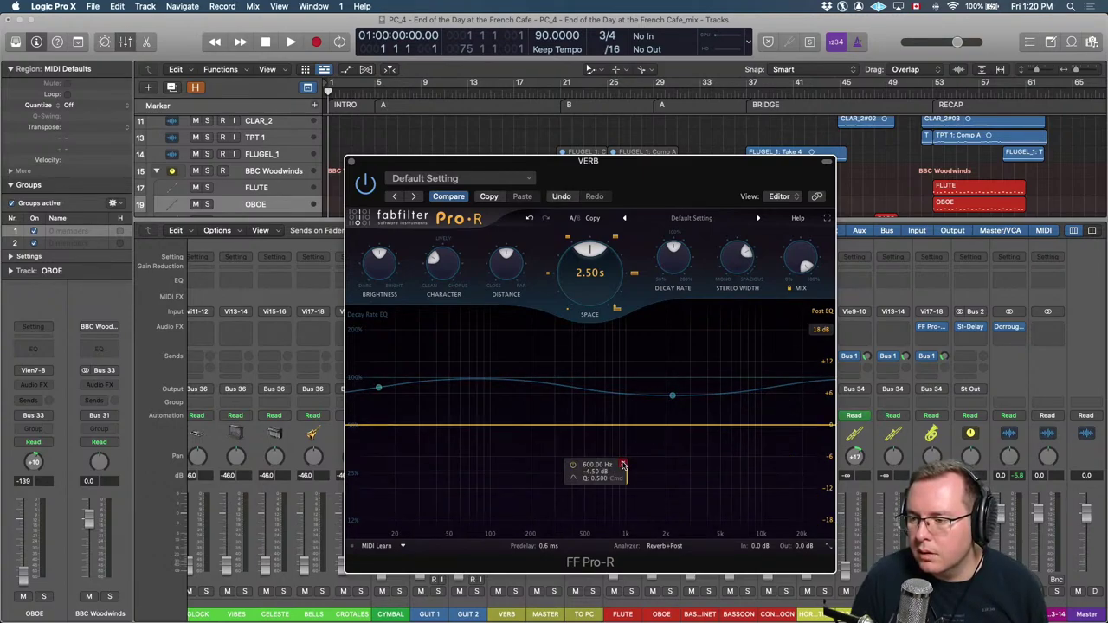
{"action": "mouse_move", "coordinate": [673, 396]}
{"action": "left_click", "coordinate": [698, 409]}
{"action": "mouse_move", "coordinate": [379, 387]}
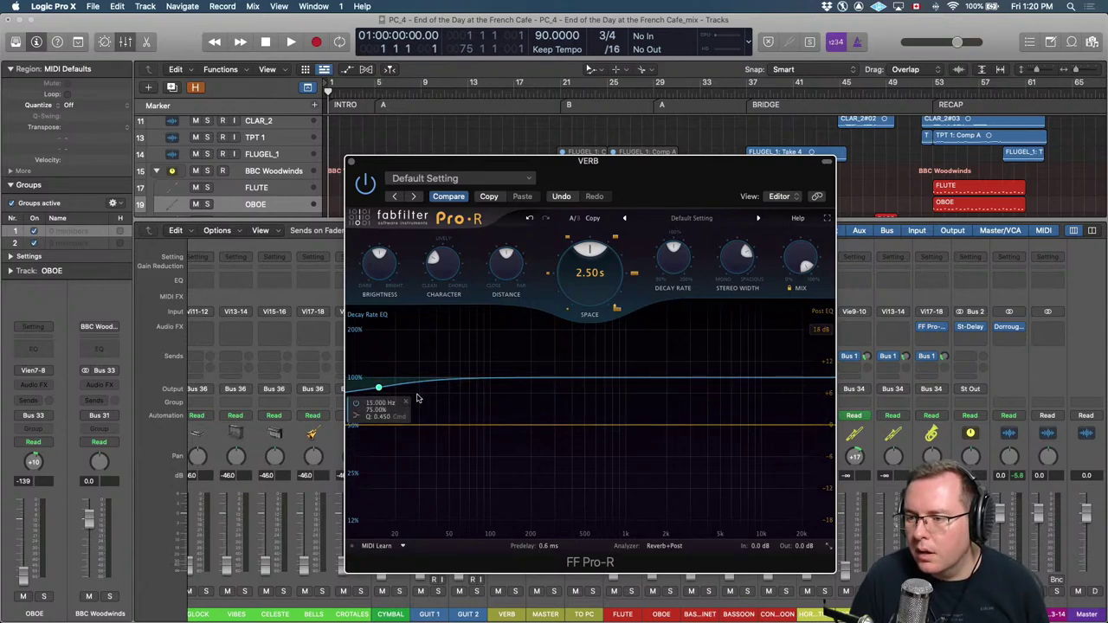
{"action": "left_click", "coordinate": [406, 407]}
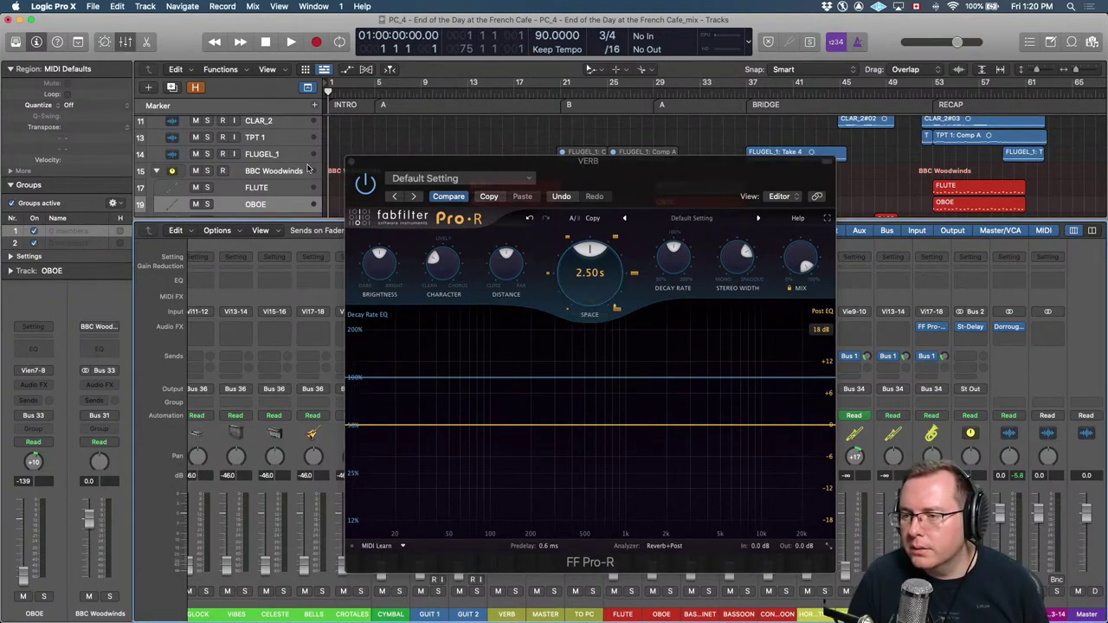
{"action": "left_click", "coordinate": [352, 163]}
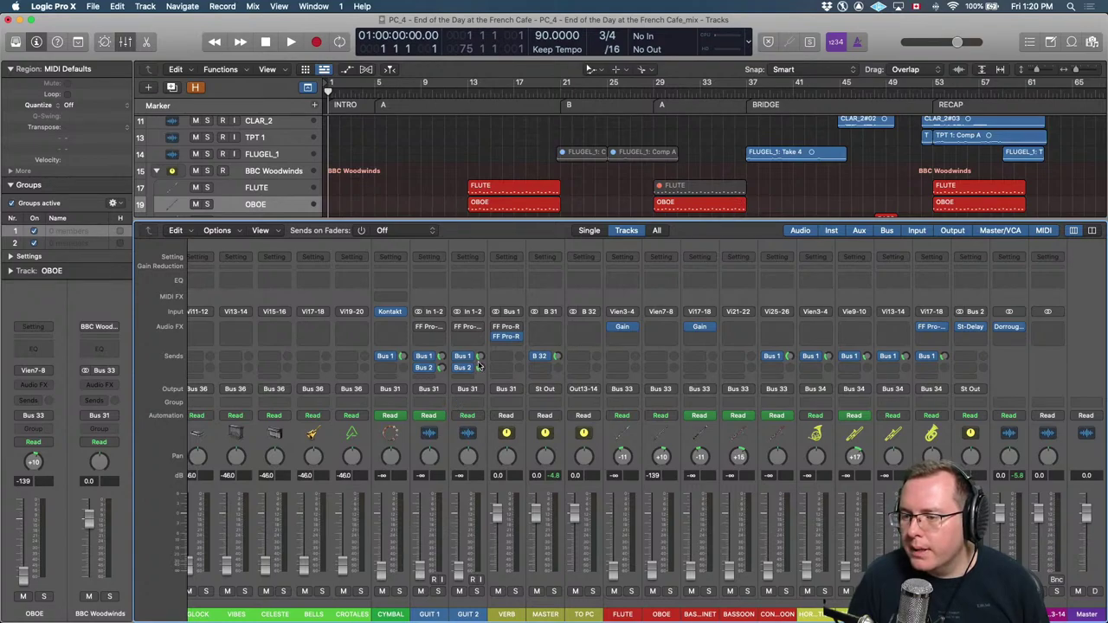
Close the Mixer and editor area to show the full Tracks area, and select the GUIT 1 track.
{"action": "key", "text": "e"}
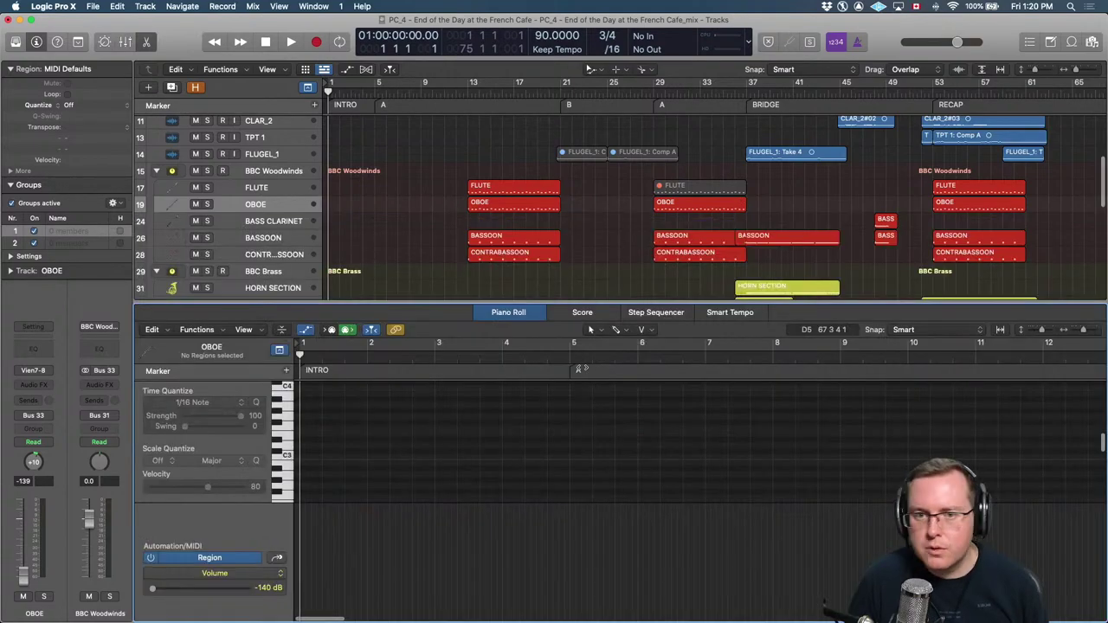
{"action": "key", "text": "e"}
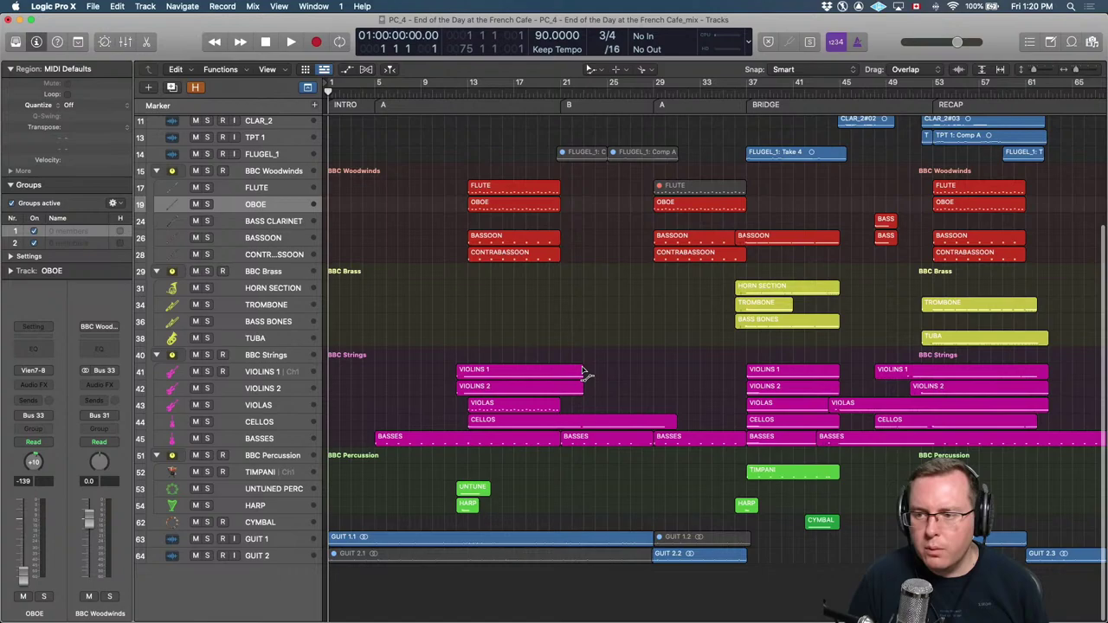
{"action": "left_click", "coordinate": [274, 542]}
Solo the SF_CHA_Pizz region in the intro and briefly play it.
{"action": "scroll", "coordinate": [402, 526], "scroll_direction": "up", "scroll_amount": 5}
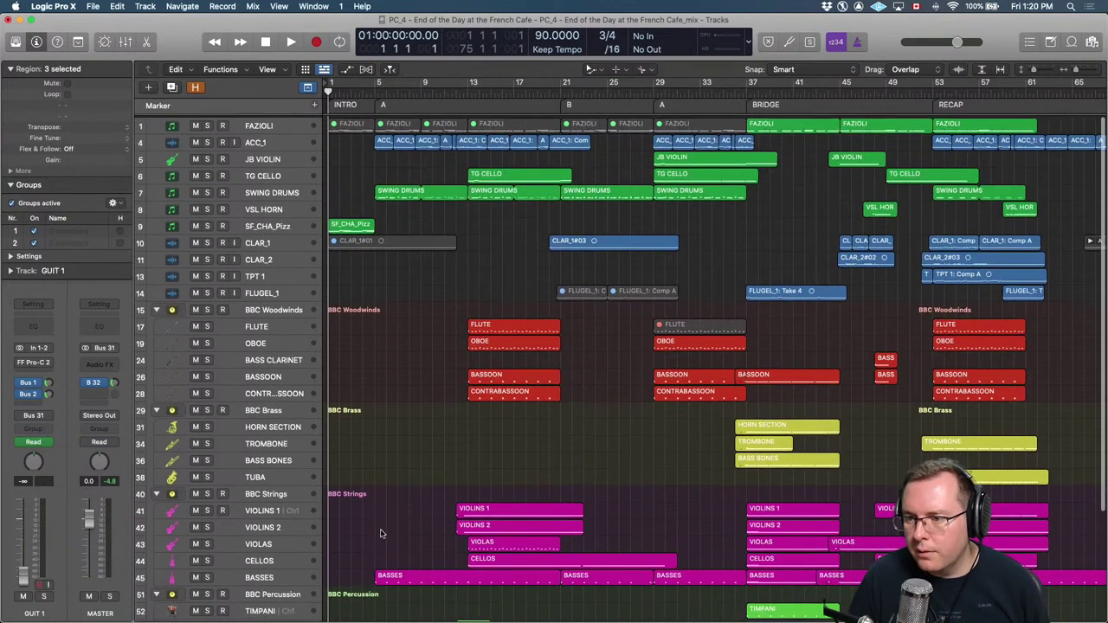
{"action": "left_click", "coordinate": [350, 223]}
{"action": "key", "text": "ctrl+s"}
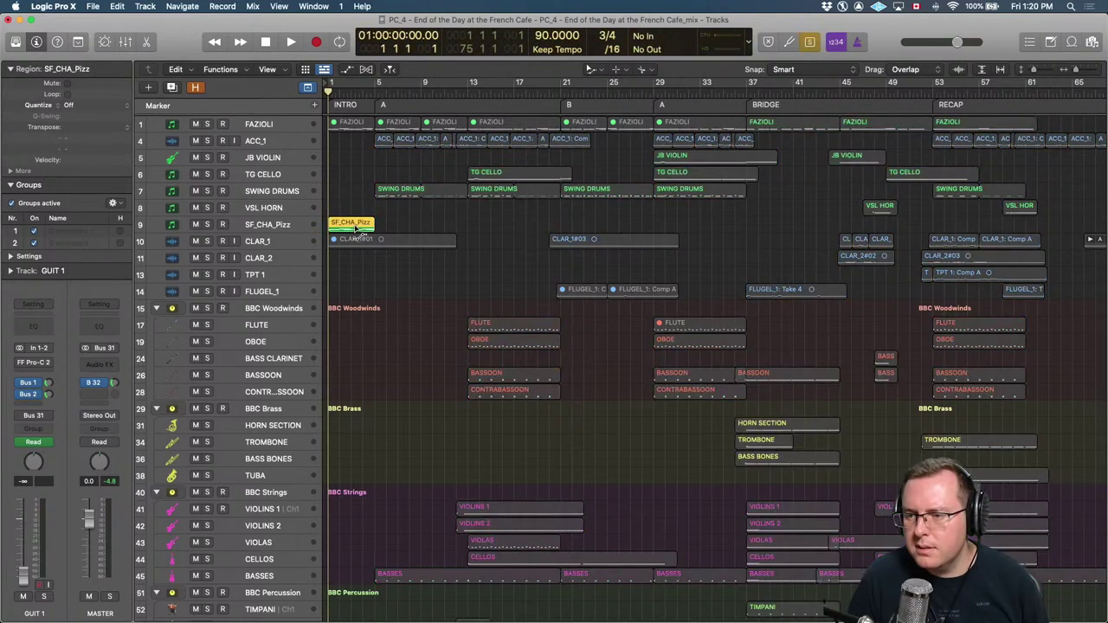
{"action": "key", "text": "t"}
{"action": "key", "text": "t"}
{"action": "key", "text": "space"}
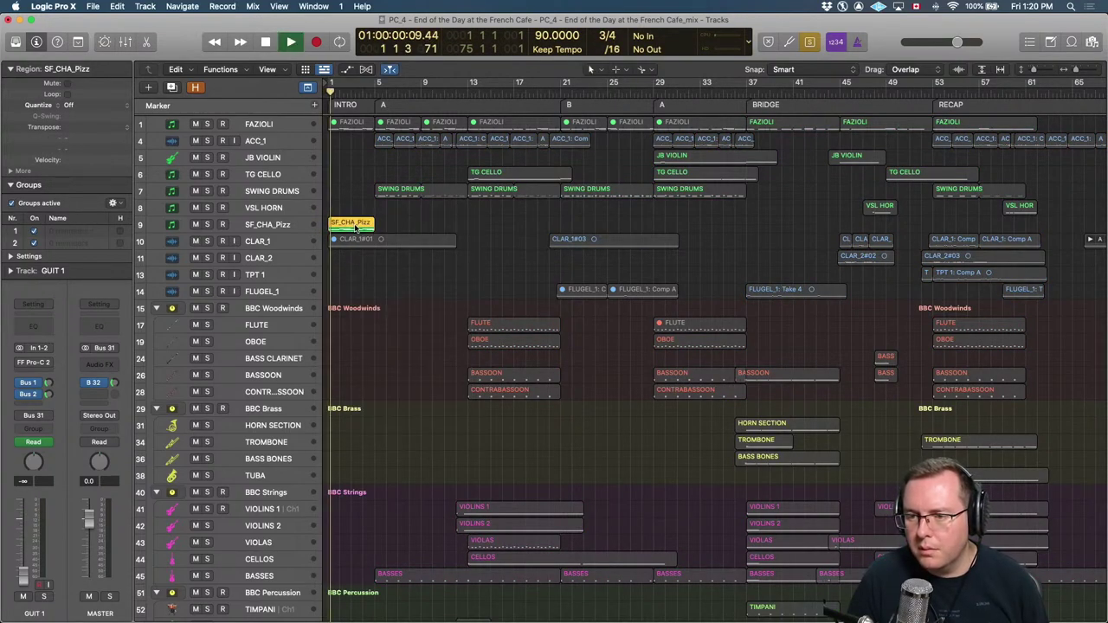
{"action": "key", "text": "space"}
Reset the SF_CHA_Pizz track's fader to 0.0 dB and briefly check the channel in the Mixer.
{"action": "left_click", "coordinate": [289, 228]}
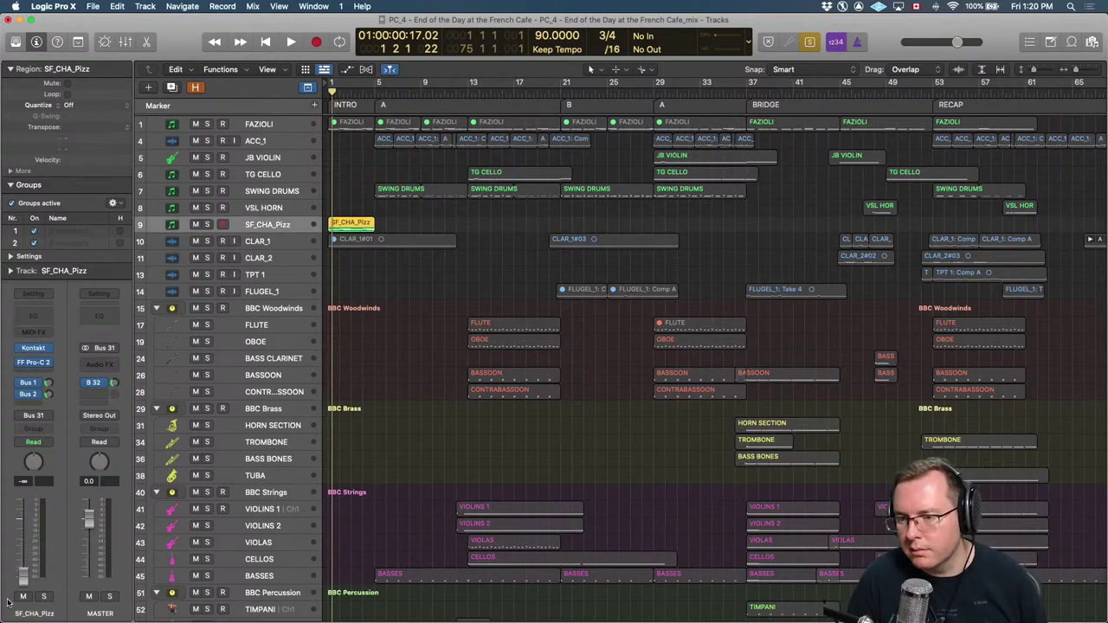
{"action": "left_click", "coordinate": [24, 578], "text": "alt"}
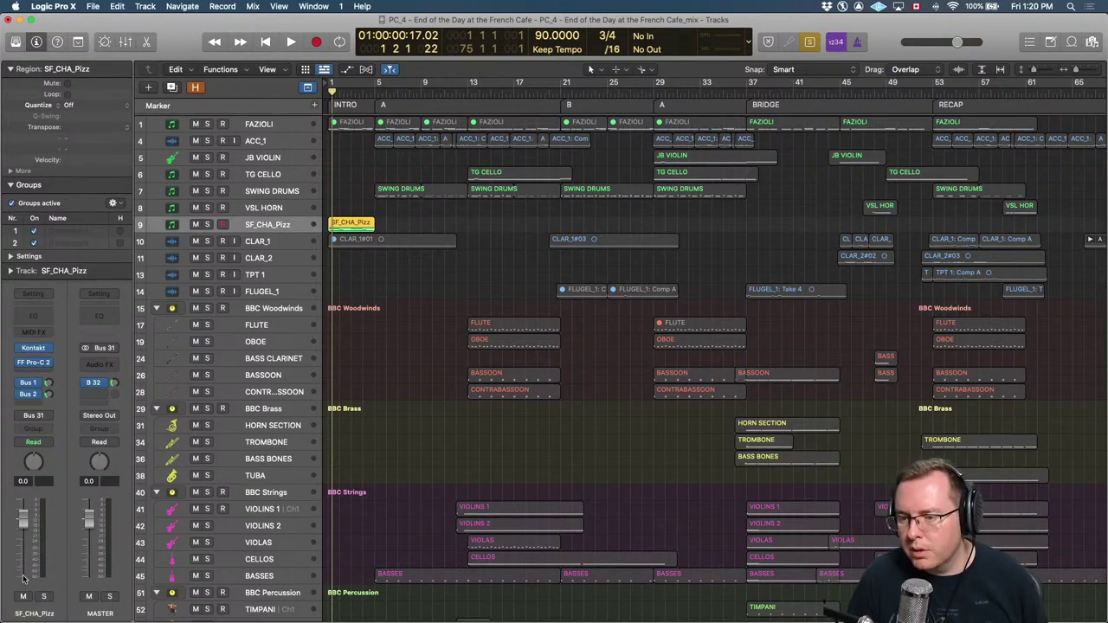
{"action": "key", "text": "x"}
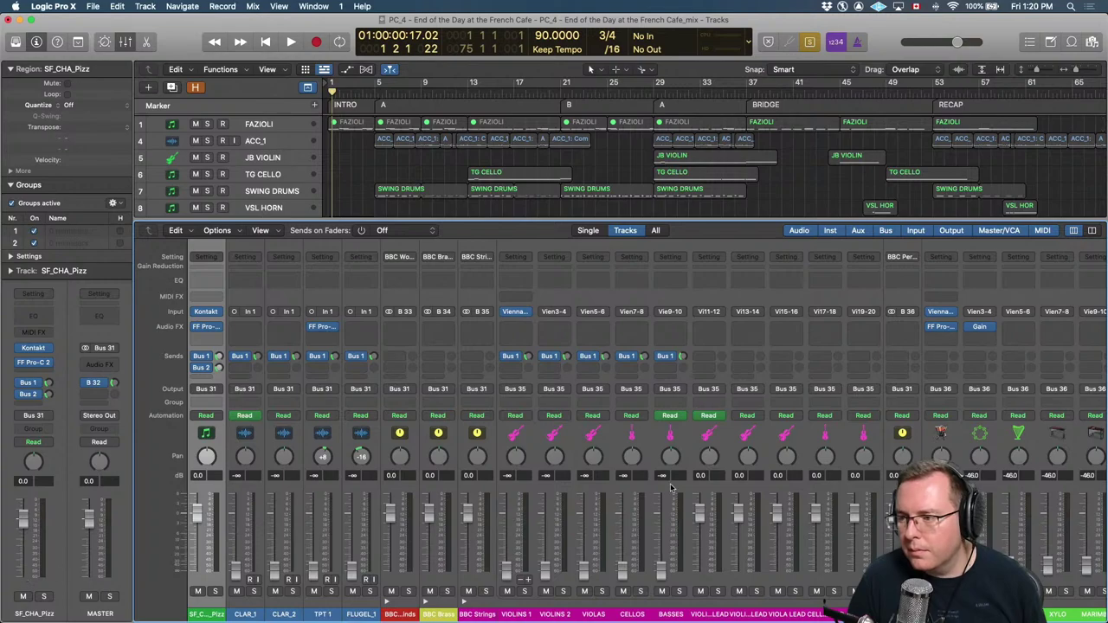
{"action": "scroll", "coordinate": [627, 502], "scroll_direction": "right", "scroll_amount": 1}
{"action": "key", "text": "x"}
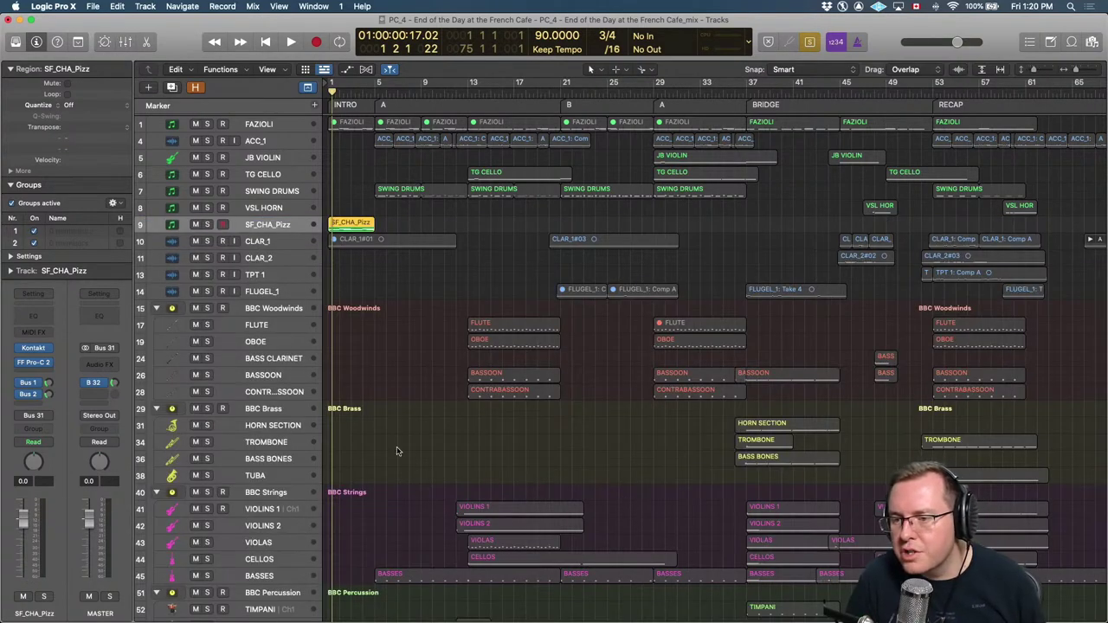
Check where the Bus 1 and Bus 2 sends of the SF_CHA_Pizz track are routed.
{"action": "left_click", "coordinate": [38, 387]}
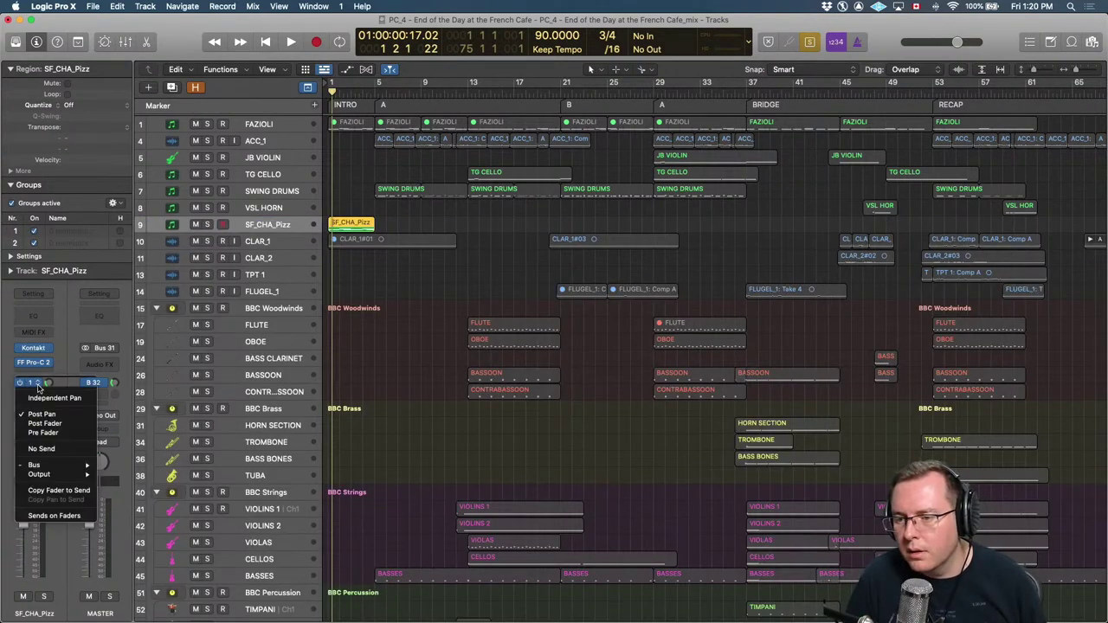
{"action": "left_click", "coordinate": [130, 403]}
{"action": "left_click", "coordinate": [35, 394]}
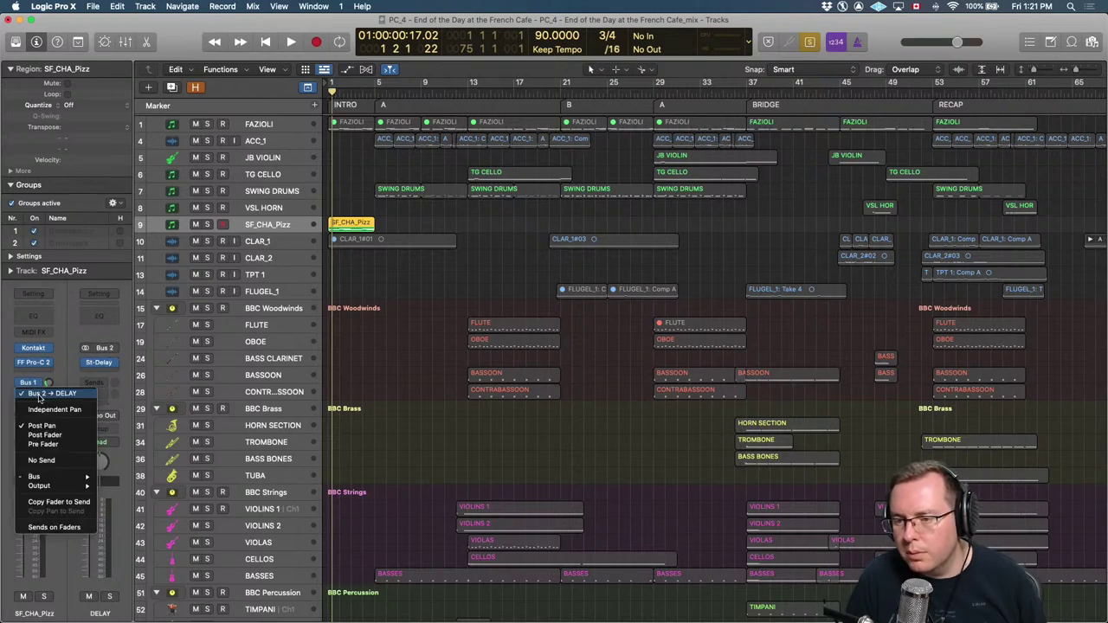
{"action": "left_click", "coordinate": [104, 366]}
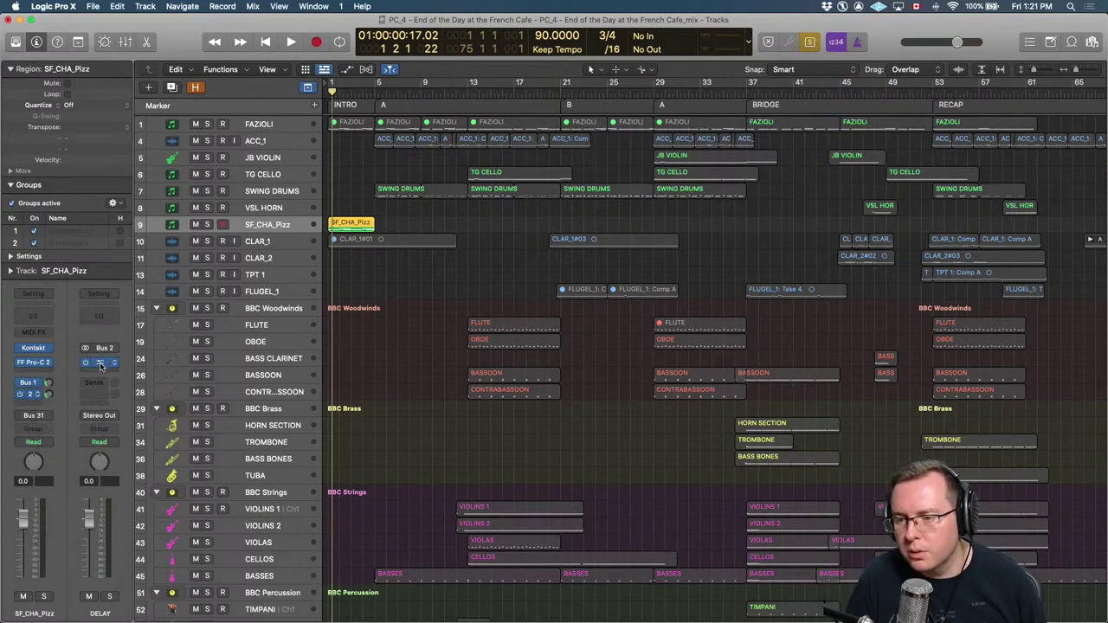
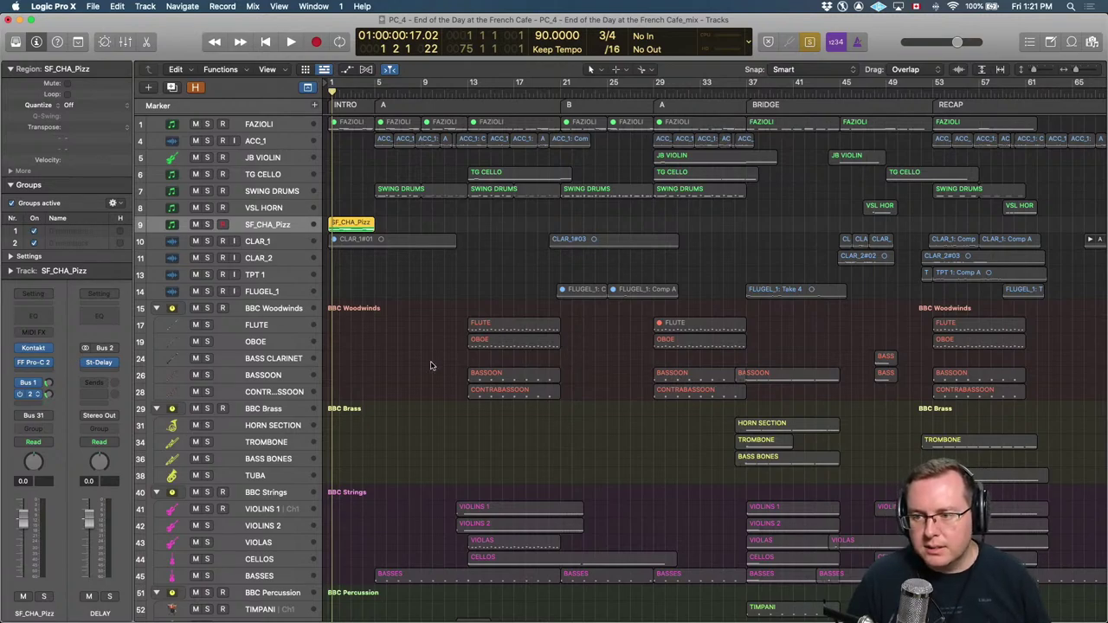
Set the Bus 1 and Bus 2 send levels of the SF_CHA_Pizz track to -∞.
{"action": "left_click", "coordinate": [340, 347]}
{"action": "key", "text": "super+Right"}
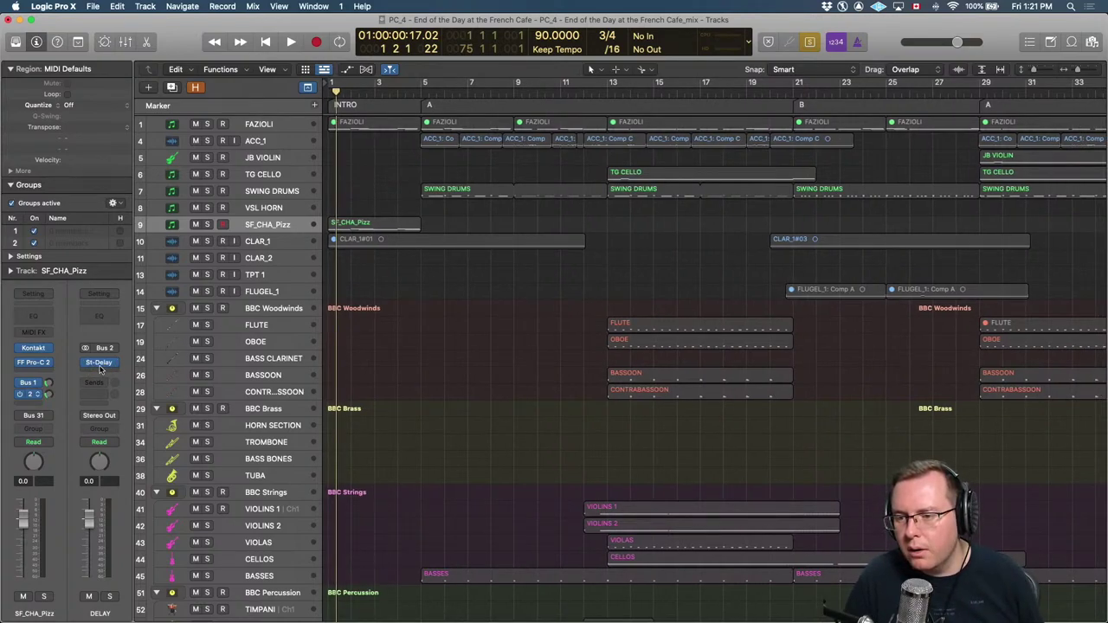
{"action": "left_click", "coordinate": [50, 383]}
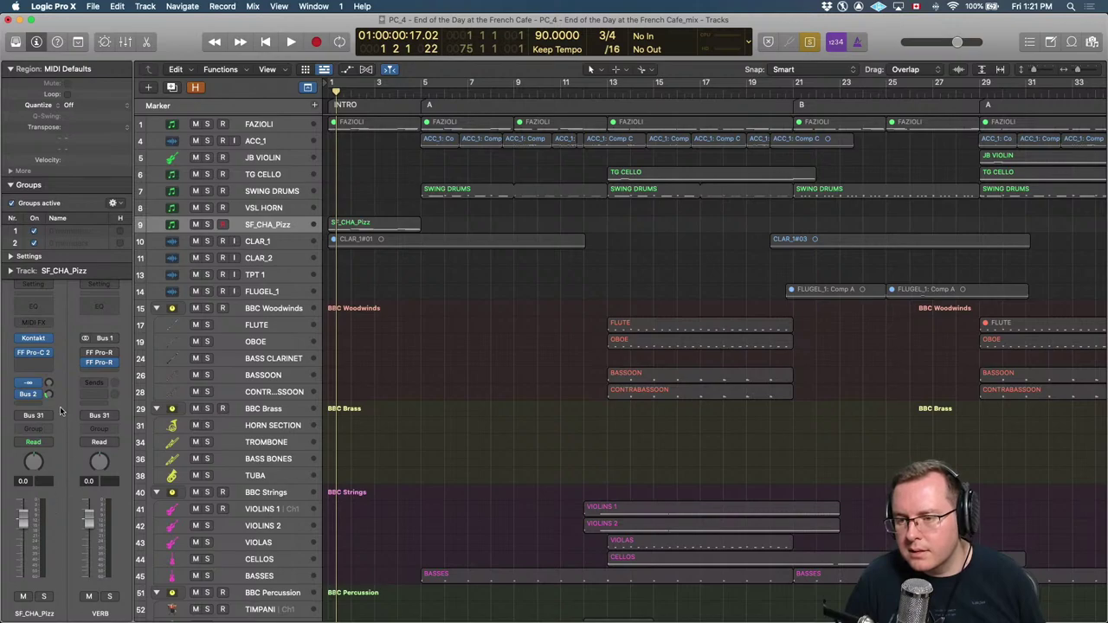
{"action": "left_click", "coordinate": [50, 395]}
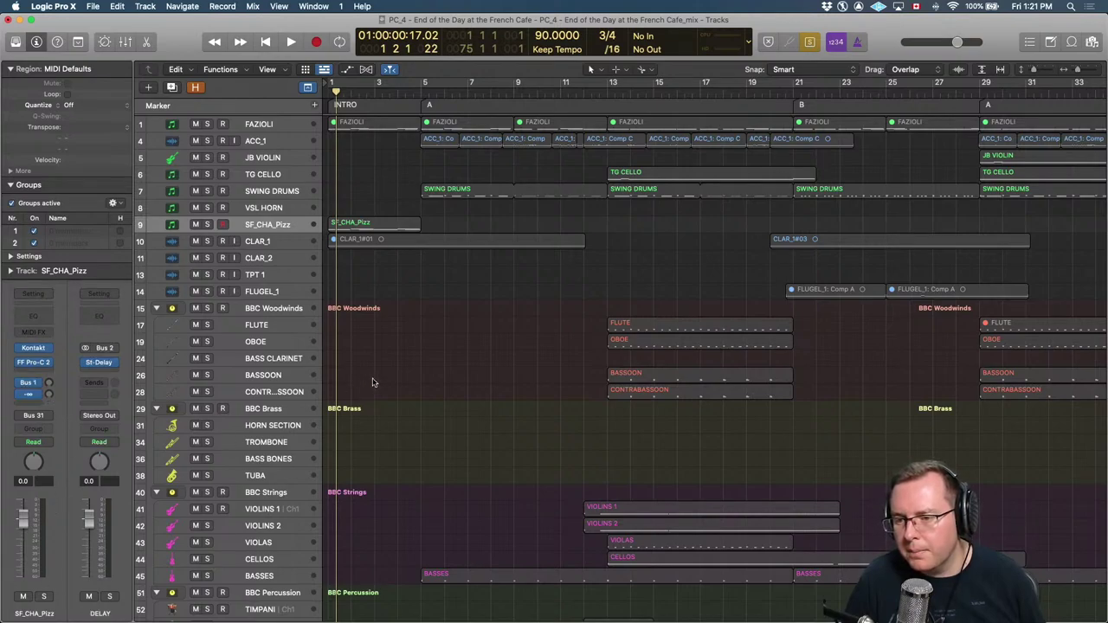
Select the GUIT 1 track, return the playhead to the project start and turn off region solo.
{"action": "scroll", "coordinate": [372, 382], "scroll_direction": "down", "scroll_amount": 5}
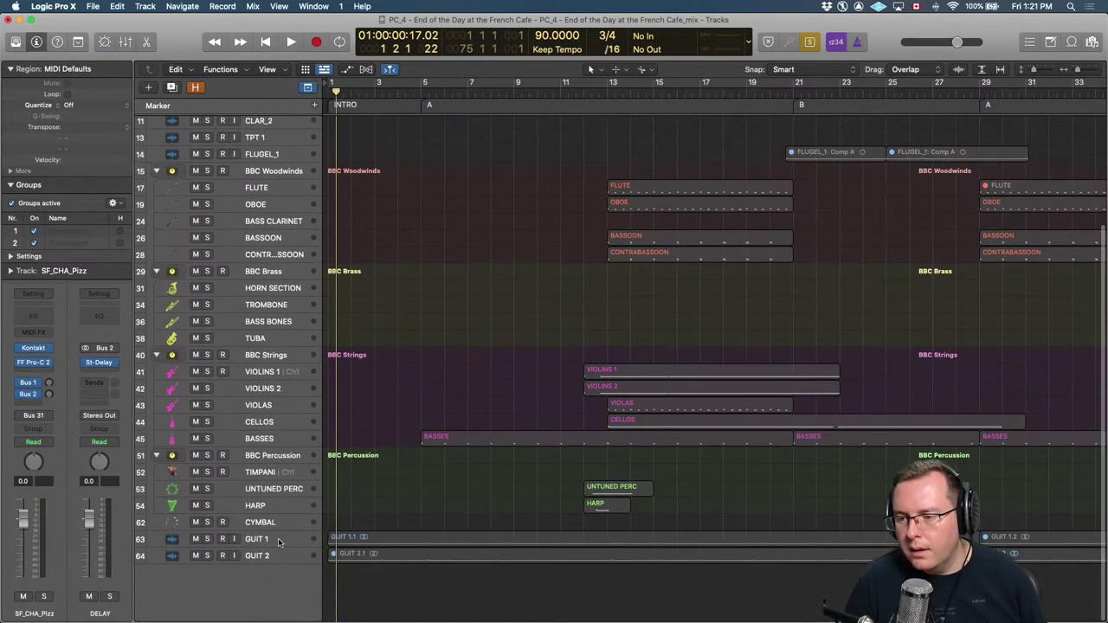
{"action": "left_click", "coordinate": [278, 541]}
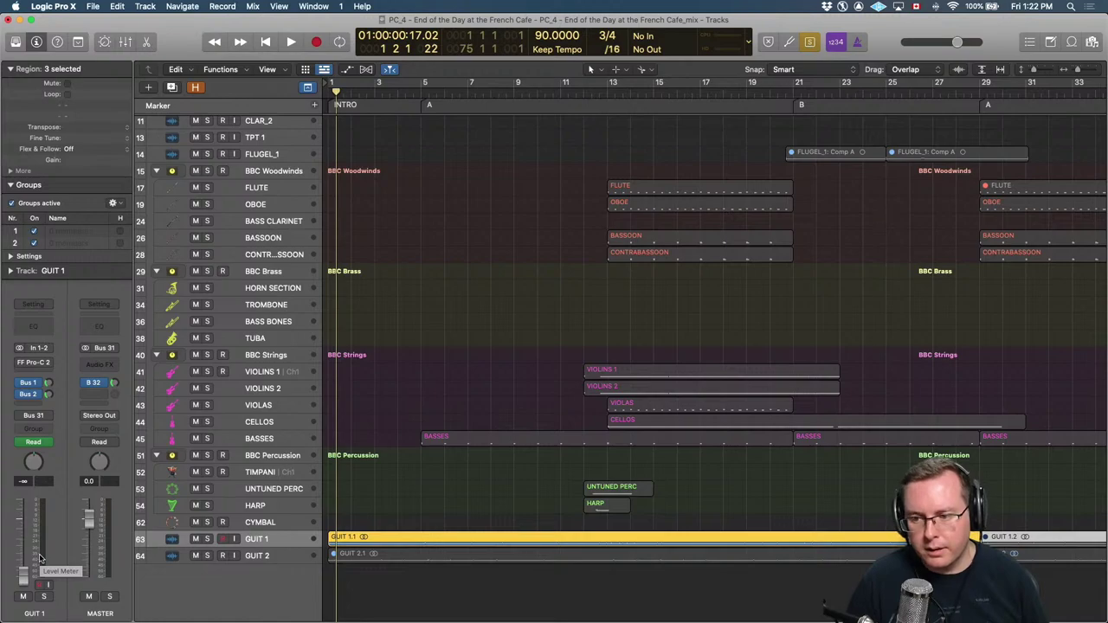
{"action": "key", "text": "space"}
{"action": "key", "text": "super+Right"}
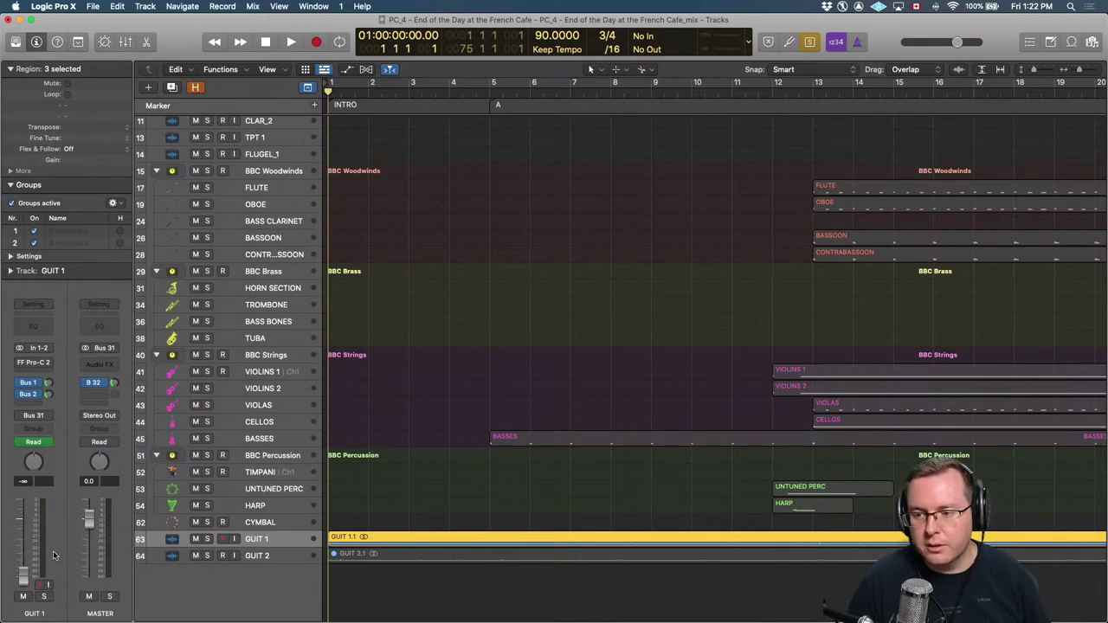
{"action": "left_click", "coordinate": [406, 509]}
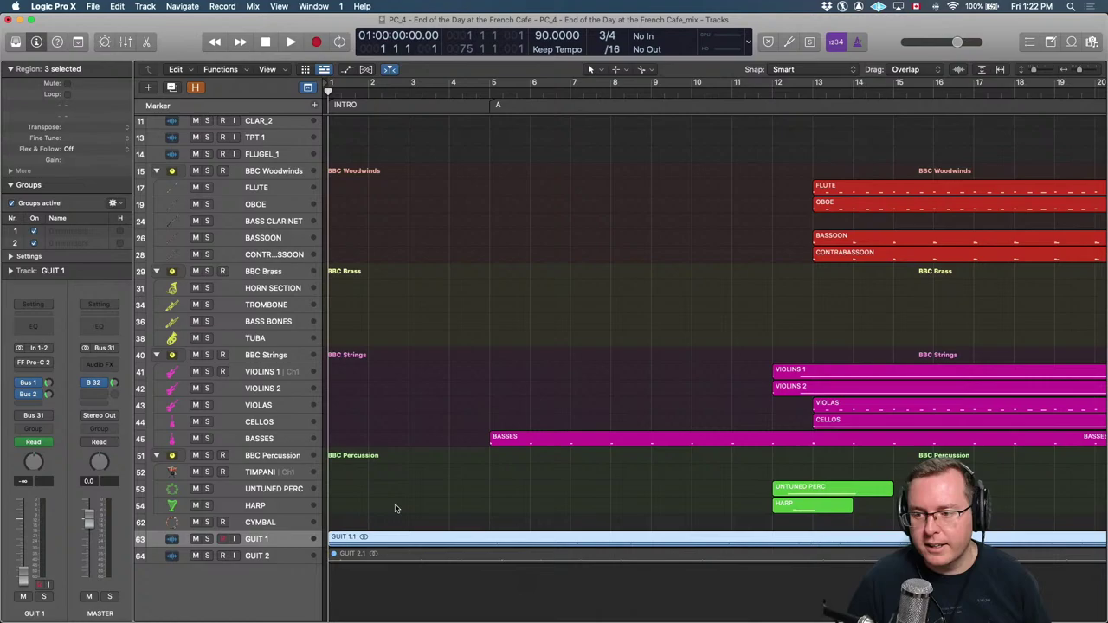
Unmute the GUIT 2.1 region temporarily and mute it again.
{"action": "left_click", "coordinate": [427, 570]}
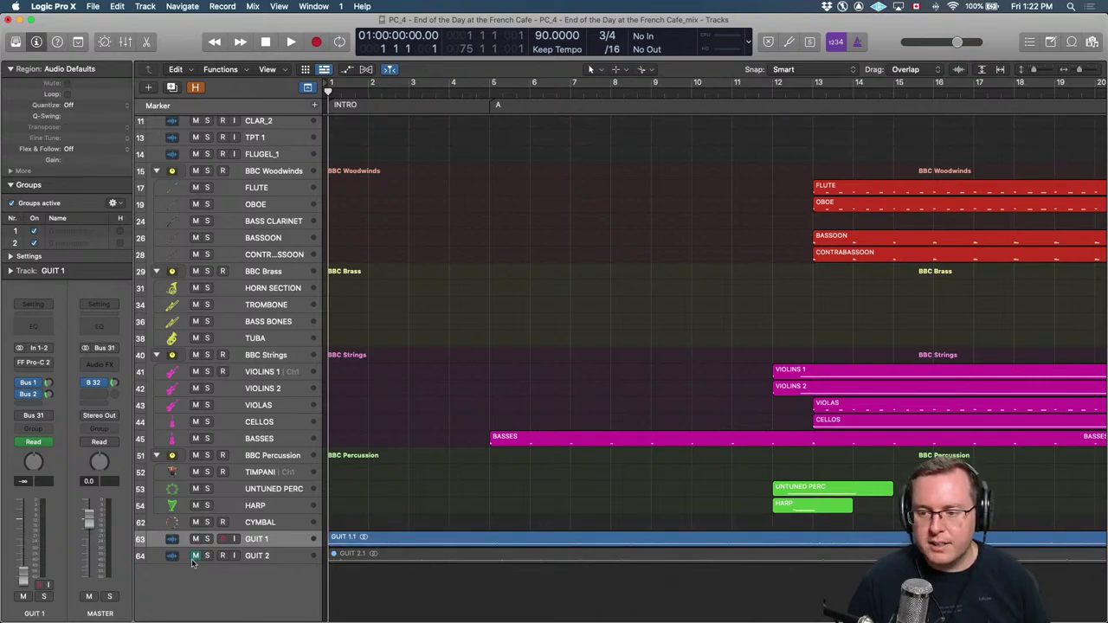
{"action": "left_click", "coordinate": [195, 556]}
{"action": "left_click", "coordinate": [419, 559]}
{"action": "mouse_move", "coordinate": [425, 619]}
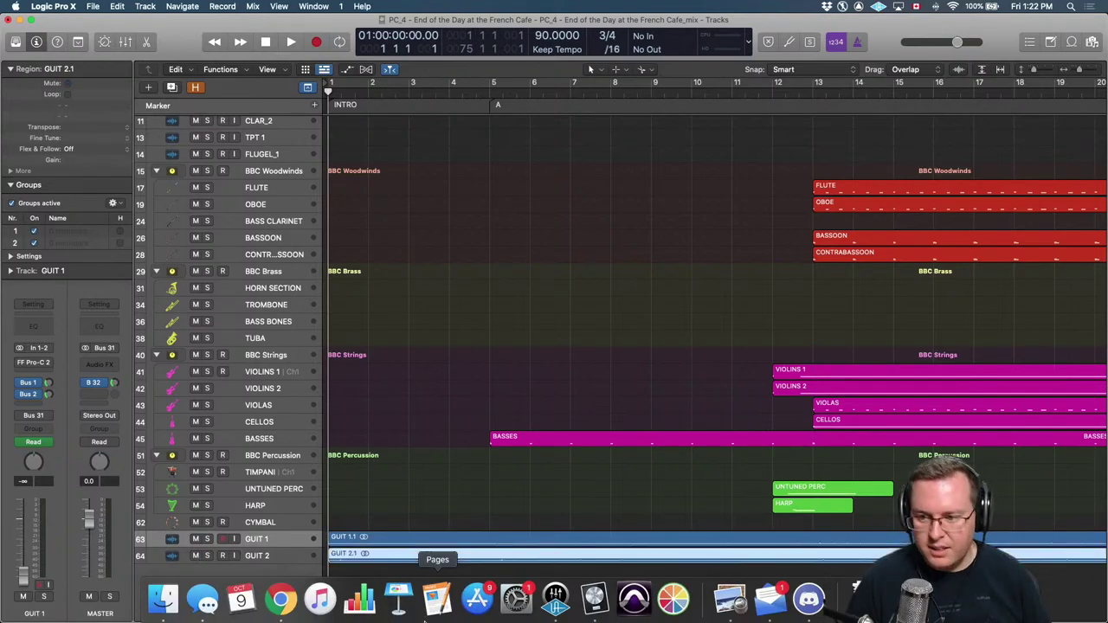
{"action": "key", "text": "m"}
{"action": "left_click", "coordinate": [367, 566]}
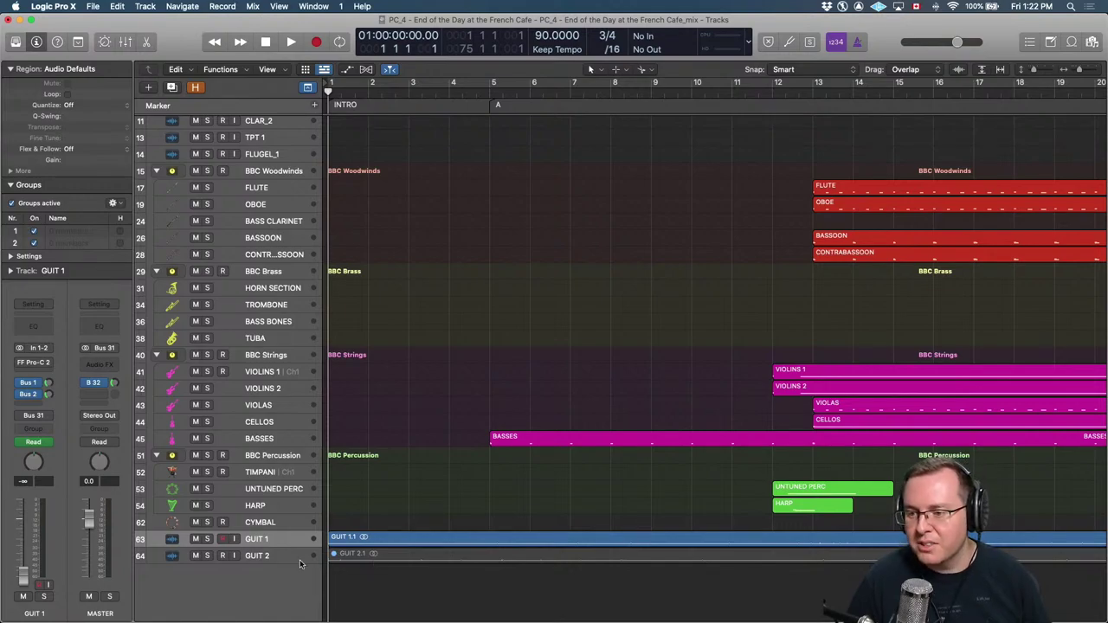
{"action": "key", "text": "super+Left"}
{"action": "key", "text": "super+Left"}
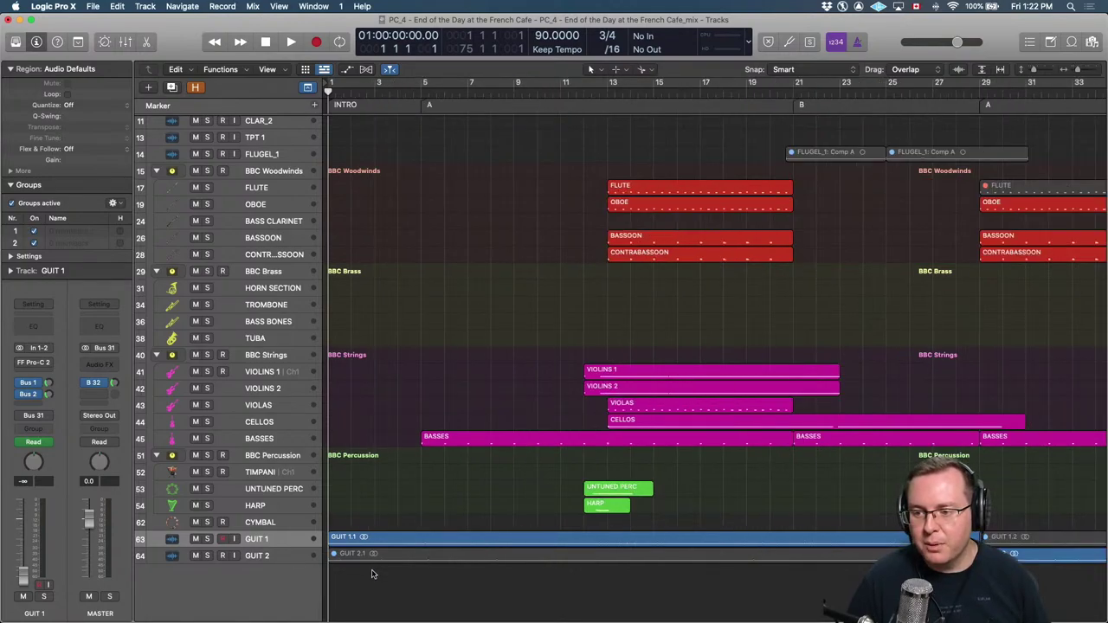
{"action": "key", "text": "super+Left"}
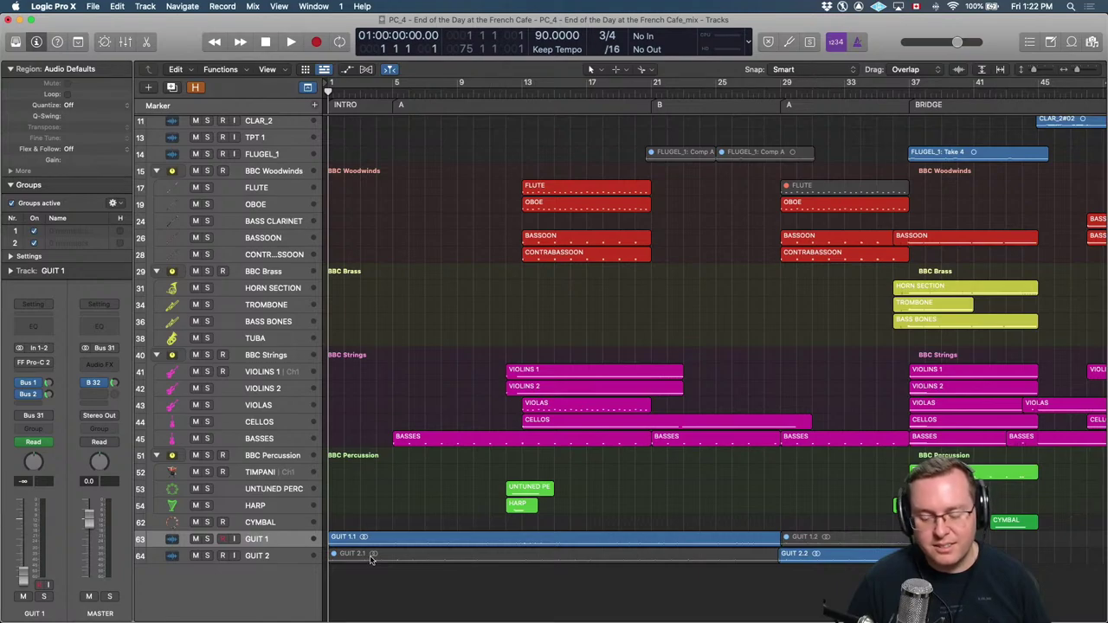
{"action": "left_click", "coordinate": [371, 556]}
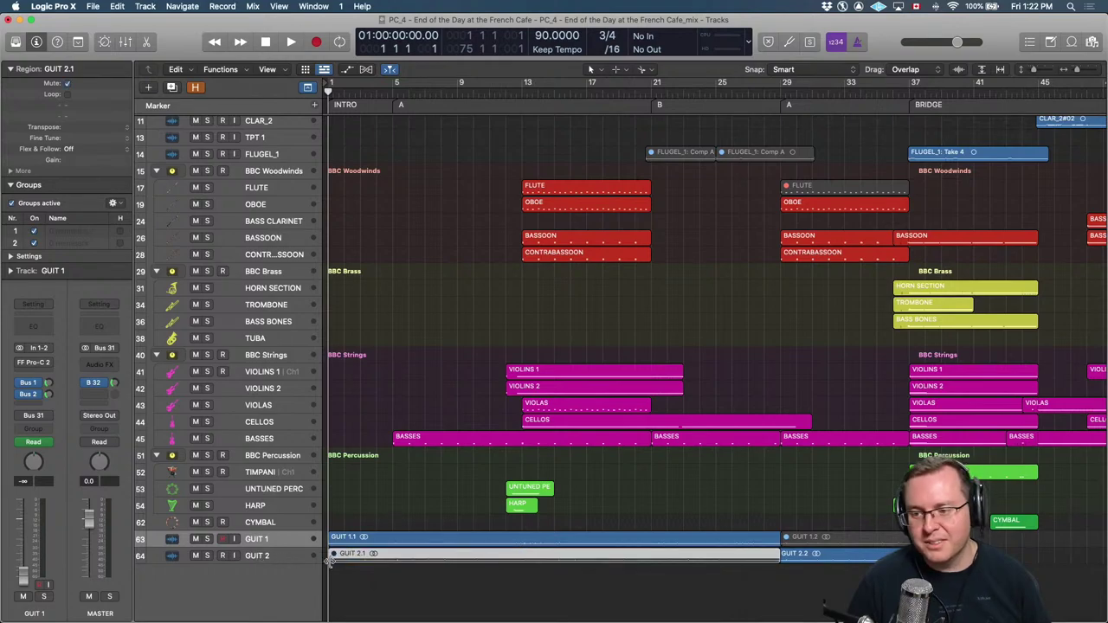
{"action": "left_click", "coordinate": [388, 576]}
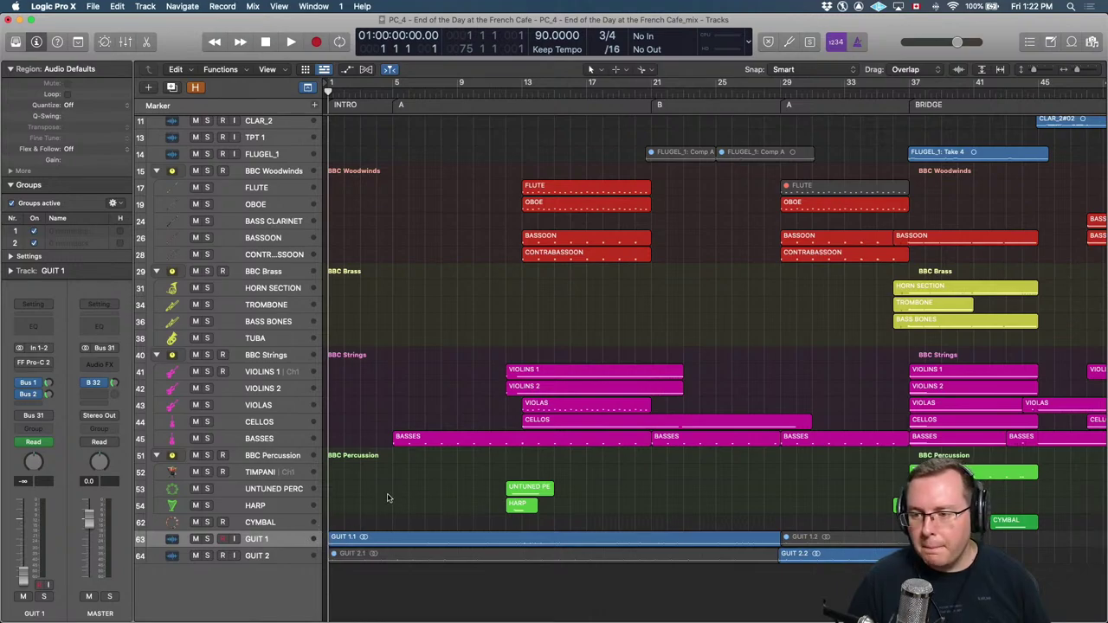
Solo the SF_CHA_Pizz region in the intro again.
{"action": "key", "text": "super+Right"}
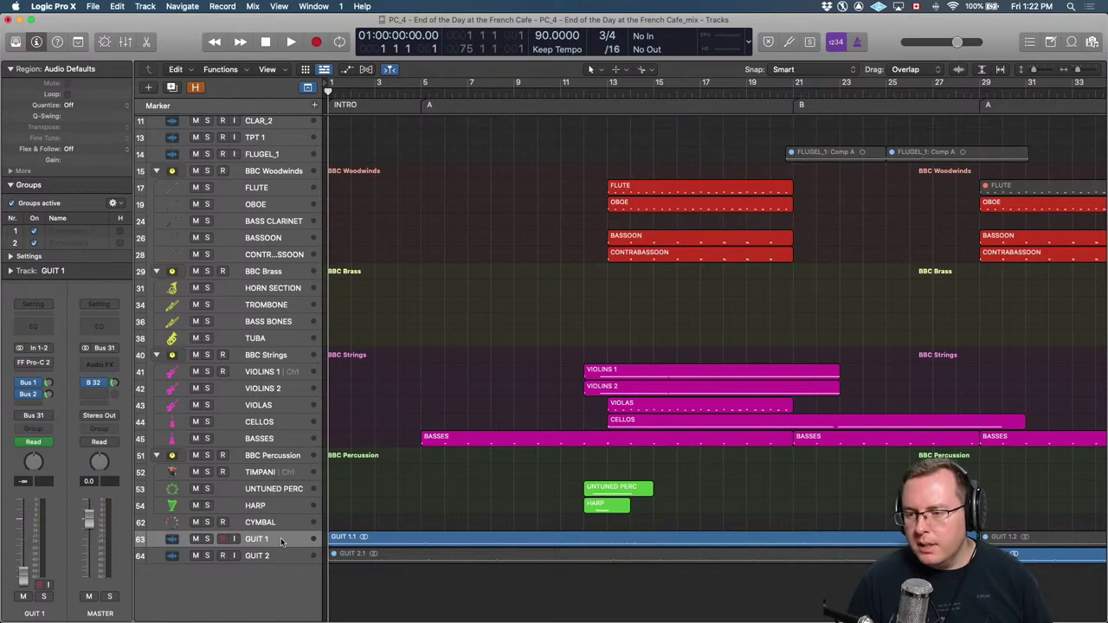
{"action": "scroll", "coordinate": [424, 490], "scroll_direction": "up", "scroll_amount": 5}
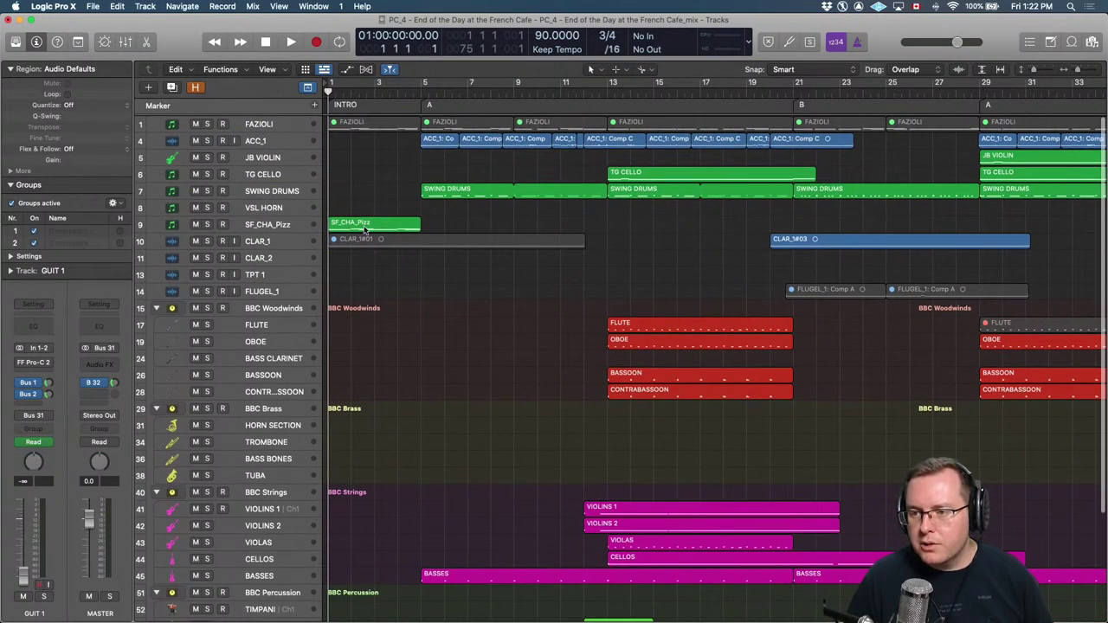
{"action": "left_click", "coordinate": [367, 225]}
{"action": "key", "text": "ctrl+s"}
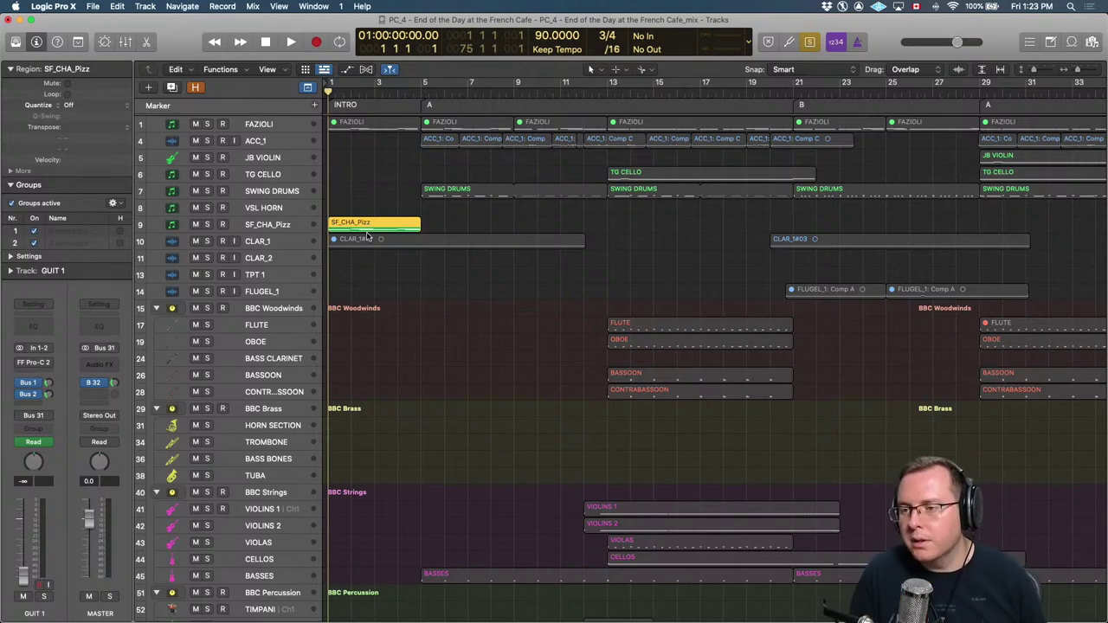
Select and enlarge the SF_CHA_Pizz track, and play its soloed intro region through to bar 5.
{"action": "left_click", "coordinate": [277, 225]}
{"action": "key", "text": "ctrl+z"}
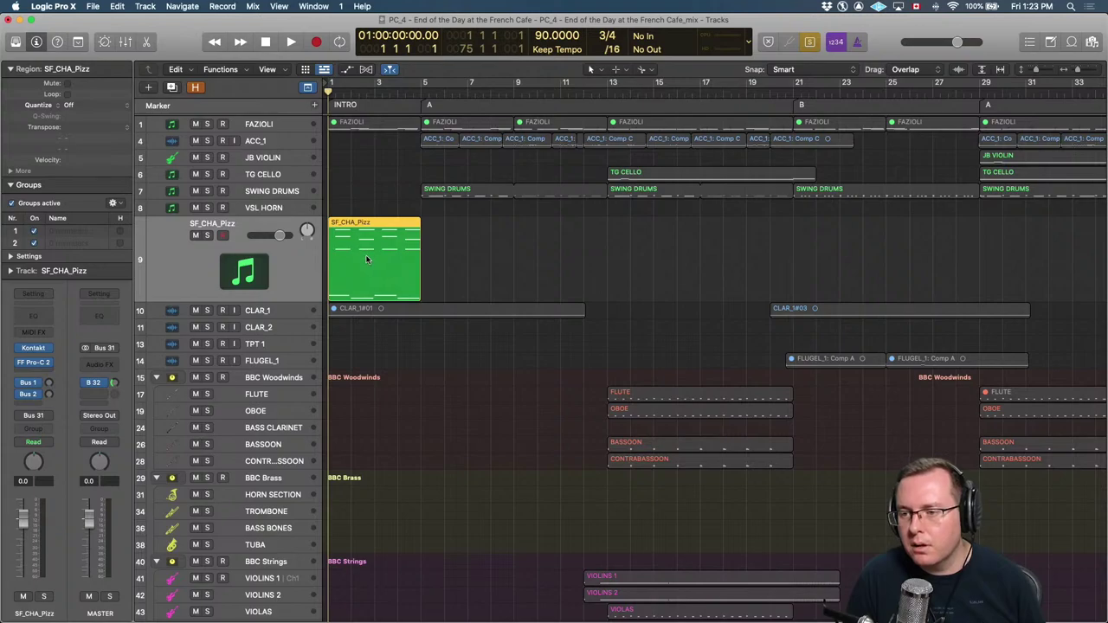
{"action": "key", "text": "space"}
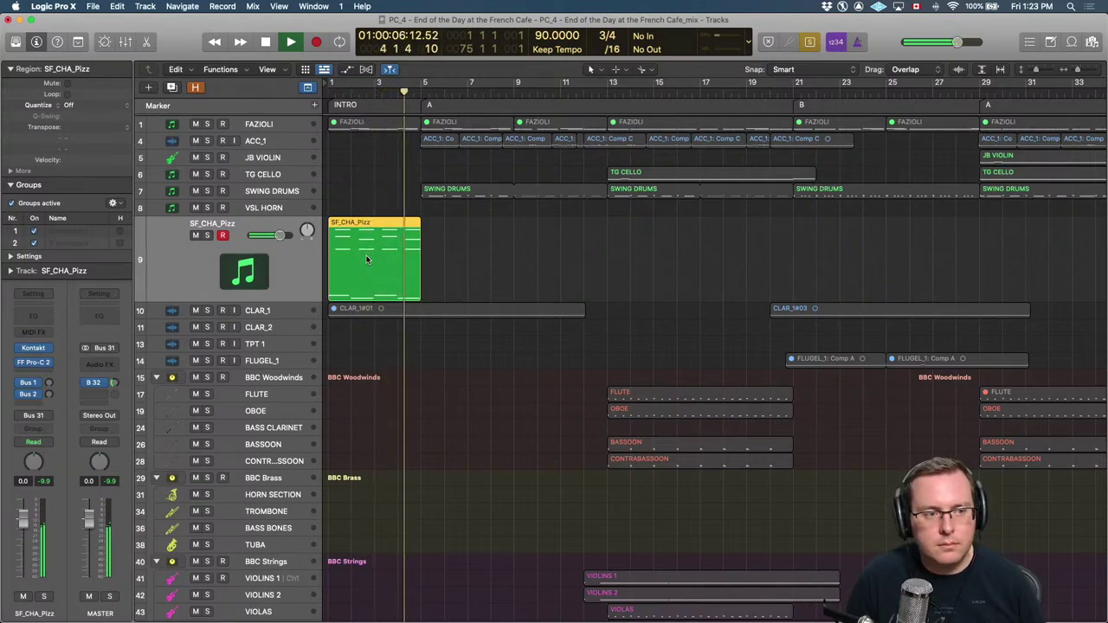
{"action": "key", "text": "space"}
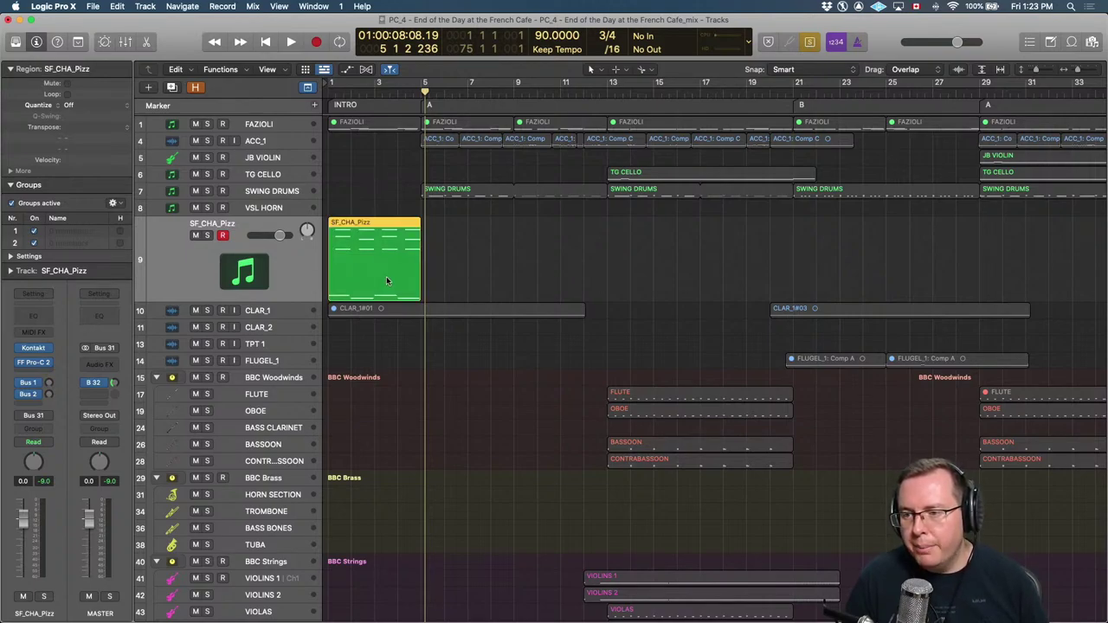
Return the playhead to the project start and bypass the FF Pro-C 2 compressor on the SF_CHA_Pizz track.
{"action": "key", "text": "Return"}
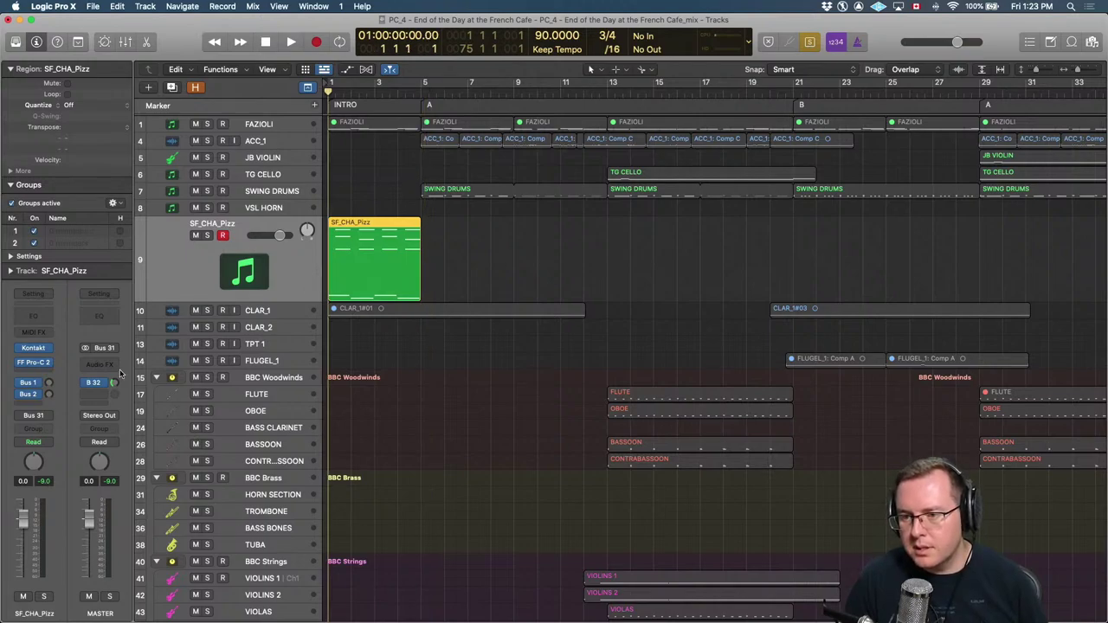
{"action": "mouse_move", "coordinate": [30, 362]}
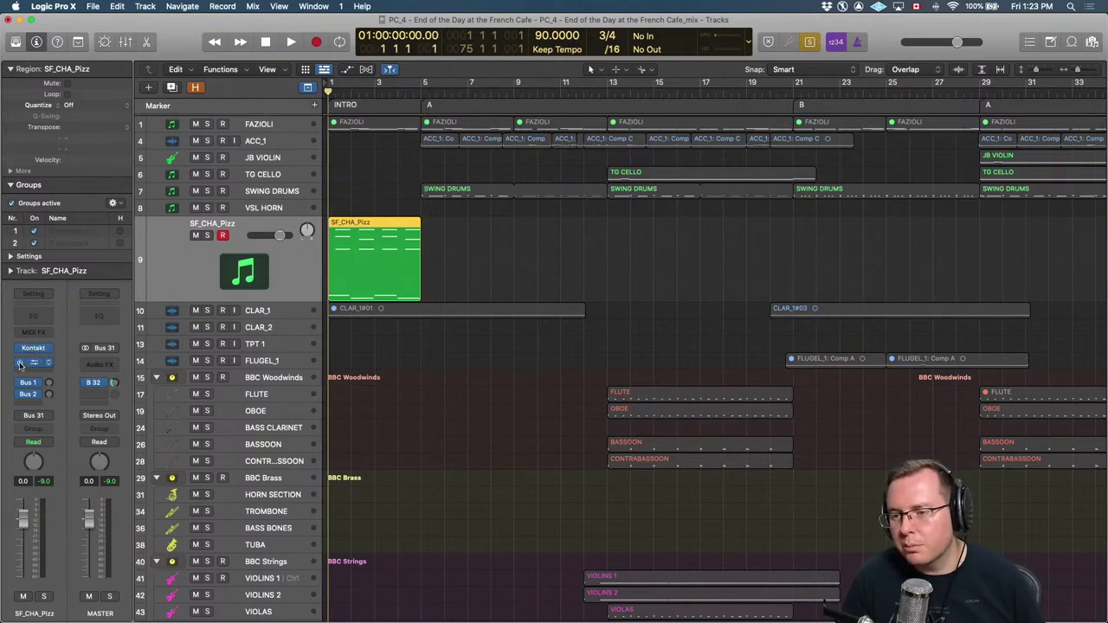
{"action": "left_click", "coordinate": [20, 364]}
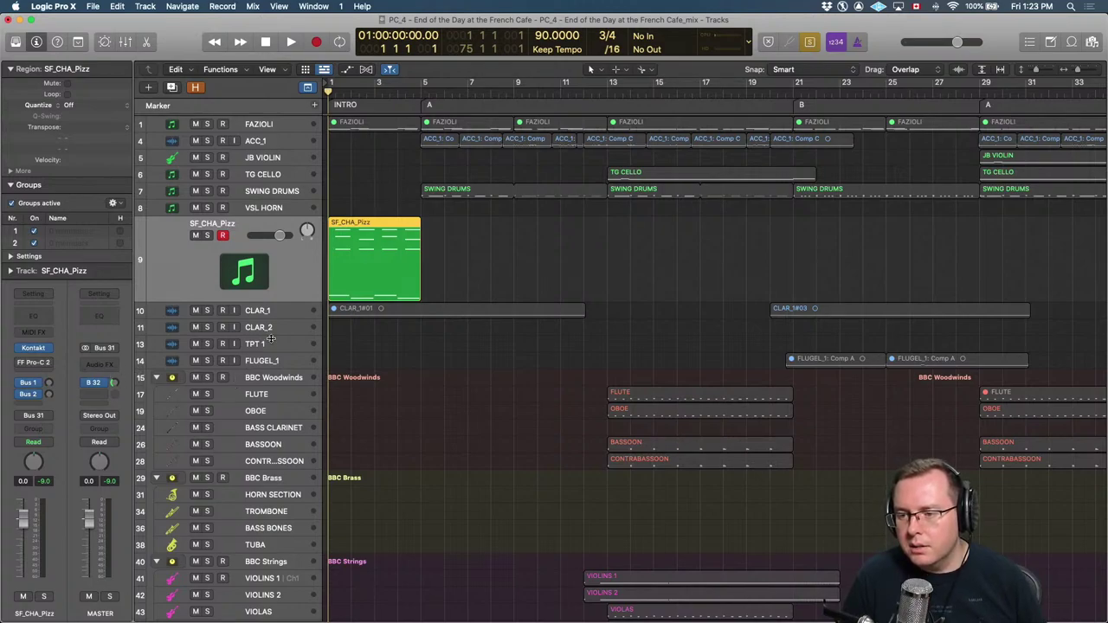
Open the Dorrough loudness meter on the Stereo Out channel and return to the arrangement without the mixer.
{"action": "scroll", "coordinate": [271, 339], "scroll_direction": "down", "scroll_amount": 5}
{"action": "scroll", "coordinate": [281, 435], "scroll_direction": "up", "scroll_amount": 1}
{"action": "key", "text": "x"}
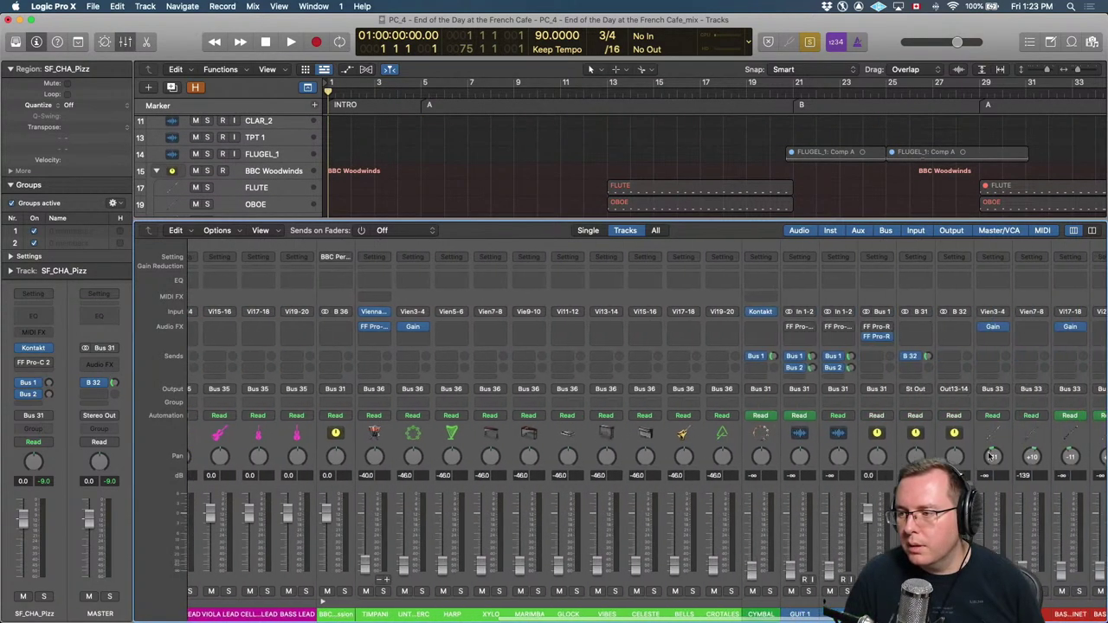
{"action": "scroll", "coordinate": [991, 433], "scroll_direction": "right", "scroll_amount": 10}
{"action": "left_click", "coordinate": [1008, 327]}
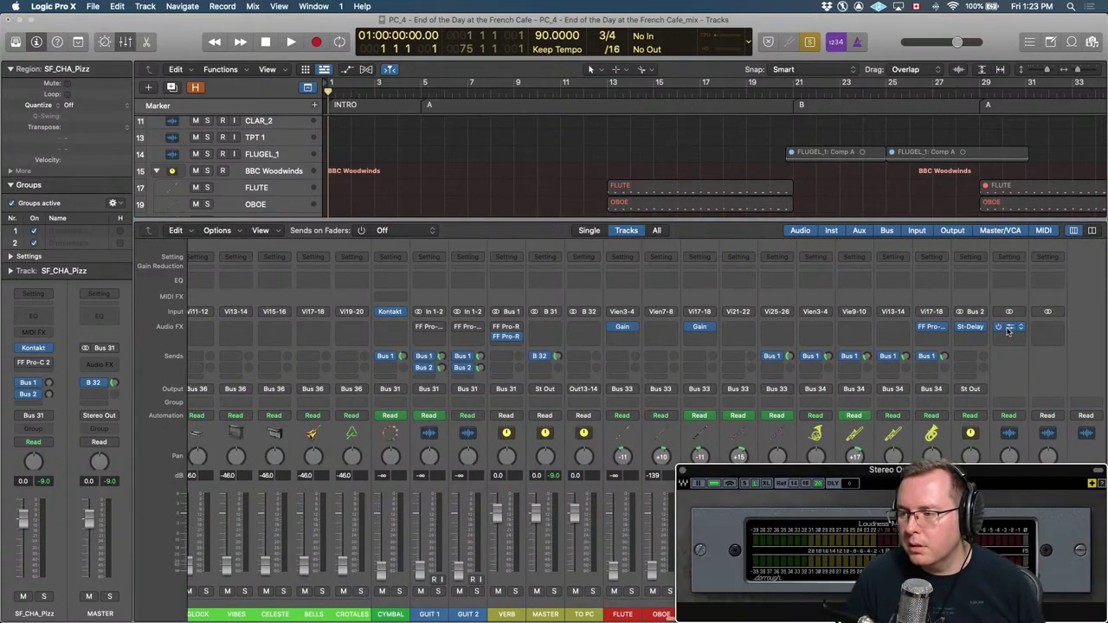
{"action": "key", "text": "x"}
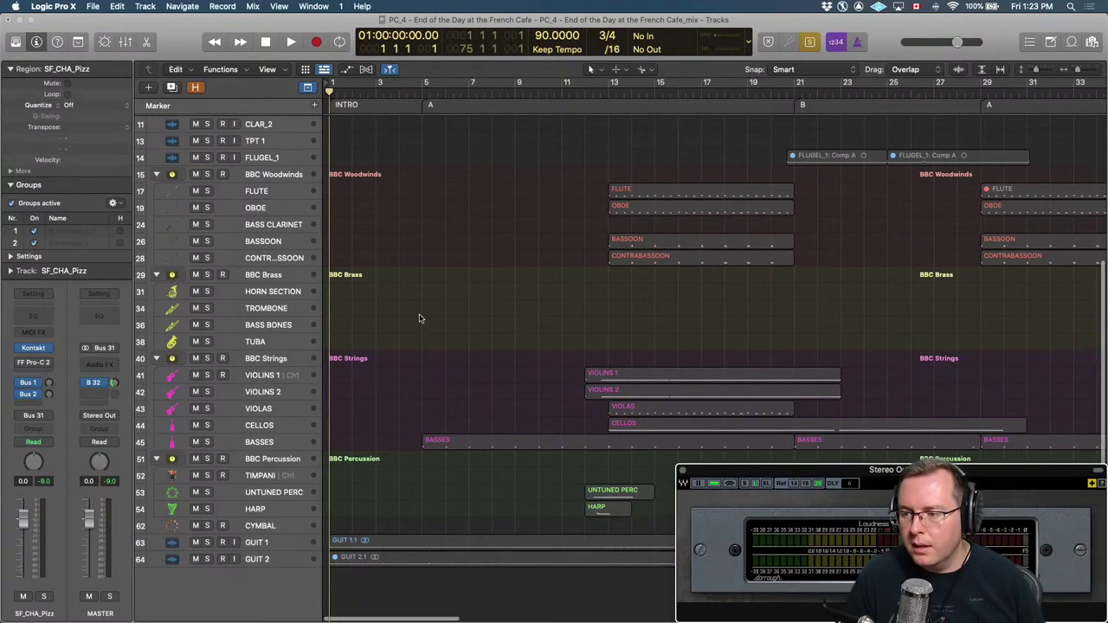
{"action": "scroll", "coordinate": [421, 315], "scroll_direction": "up", "scroll_amount": 10}
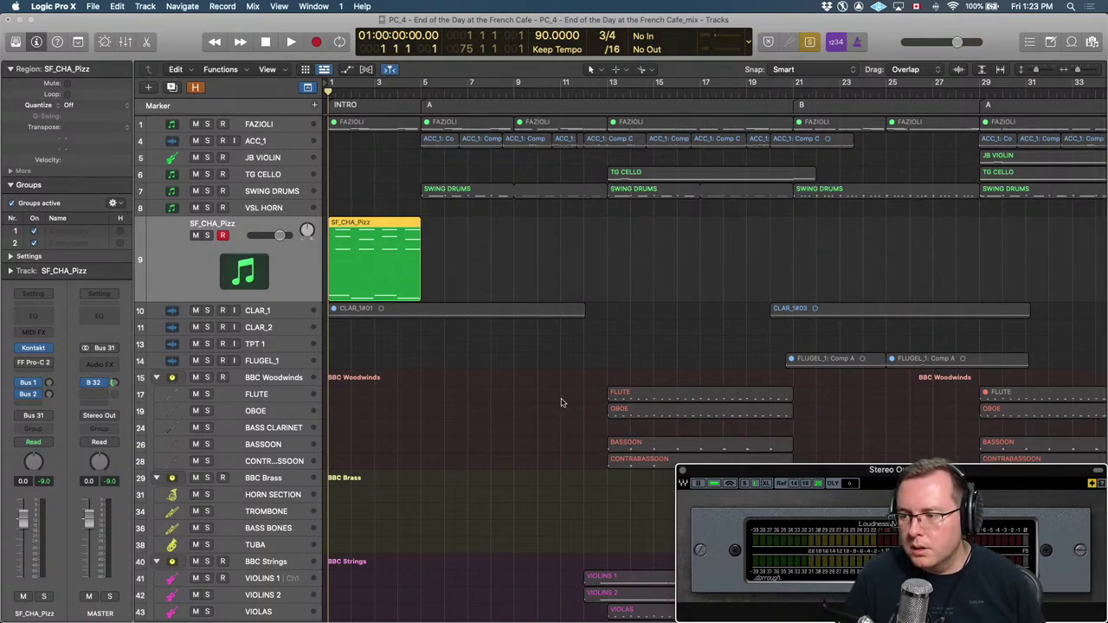
Switch to Preview, read the Master Preparation requirements in hard Composer Kit.pdf, and return to Logic Pro X.
{"action": "key", "text": "super+Tab"}
{"action": "key", "text": "super+Tab"}
{"action": "key", "text": "super+Tab"}
{"action": "key", "text": "super+Tab"}
{"action": "key", "text": "super+Tab"}
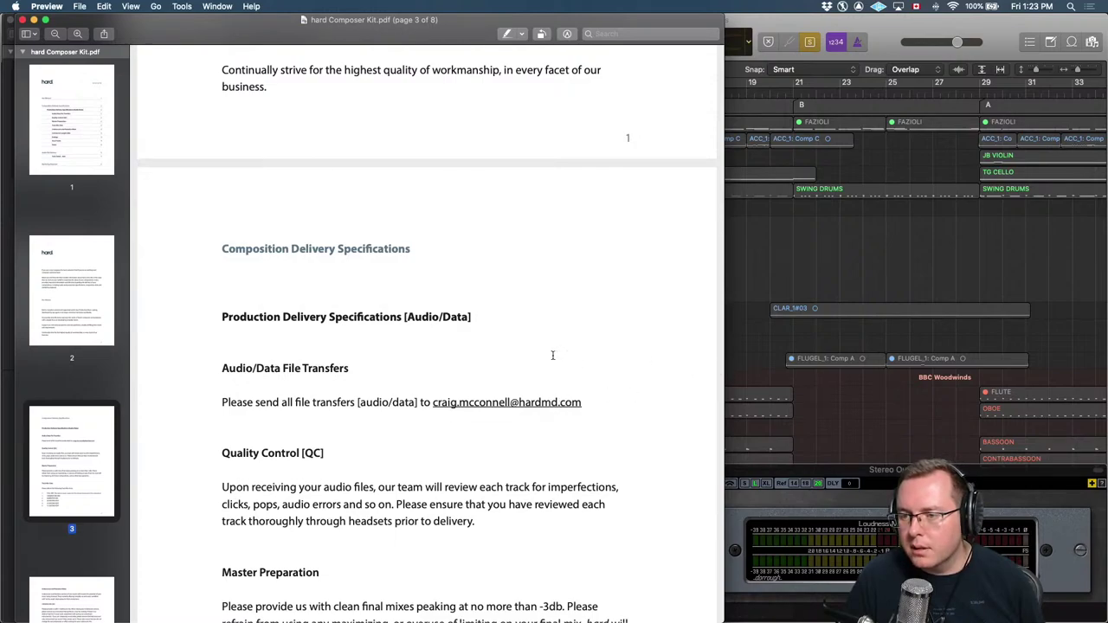
{"action": "scroll", "coordinate": [552, 355], "scroll_direction": "down", "scroll_amount": 6}
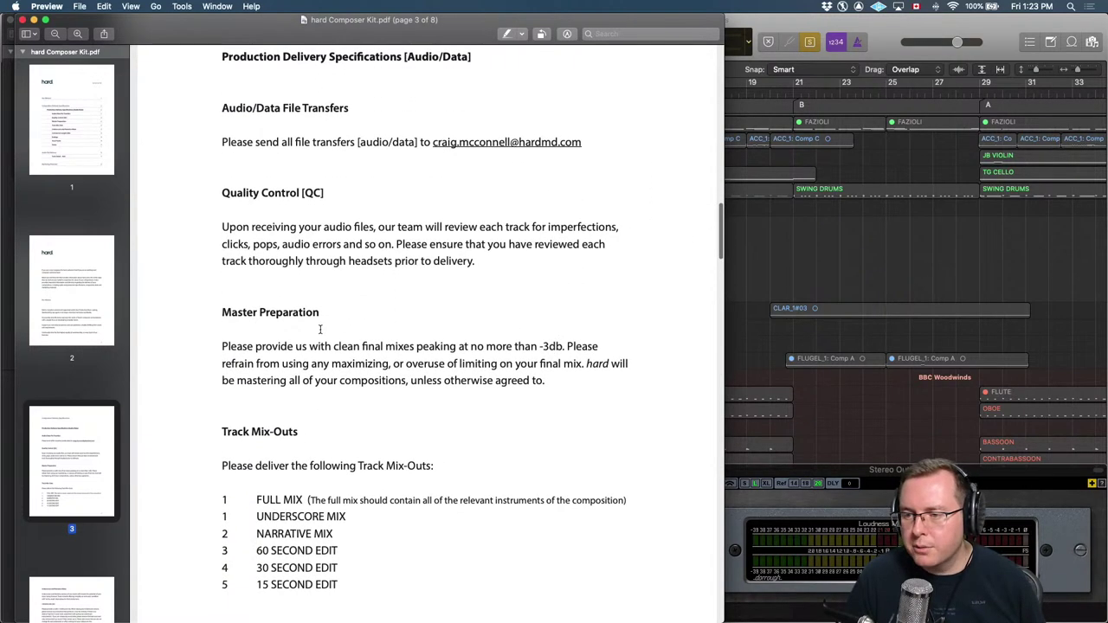
{"action": "left_click_drag", "start_coordinate": [222, 344], "coordinate": [367, 360]}
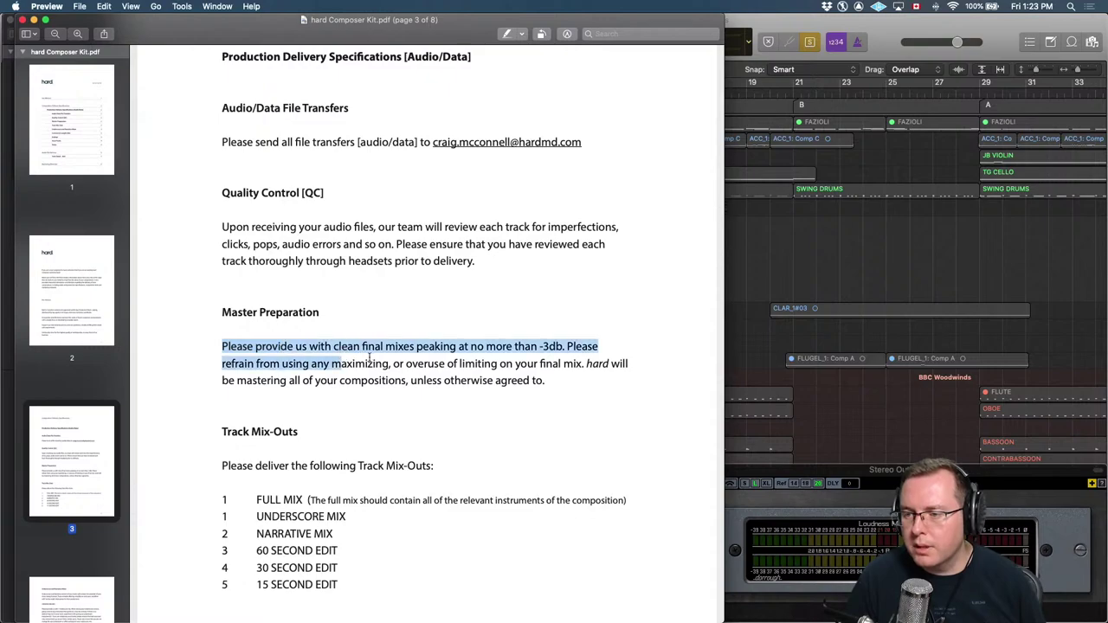
{"action": "left_click", "coordinate": [368, 359]}
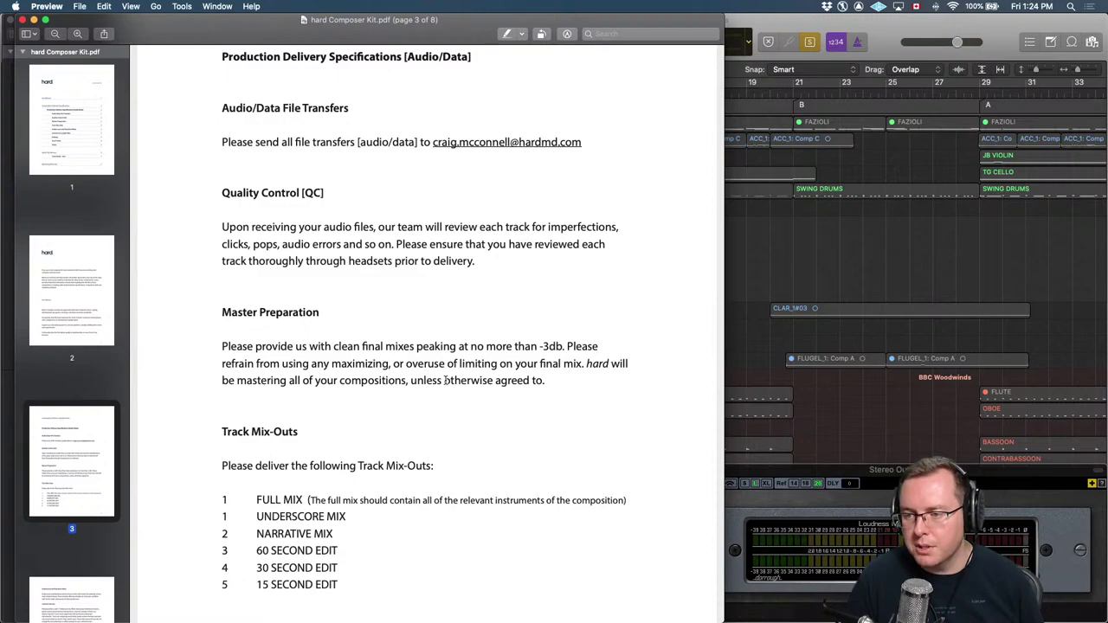
{"action": "key", "text": "super+Tab"}
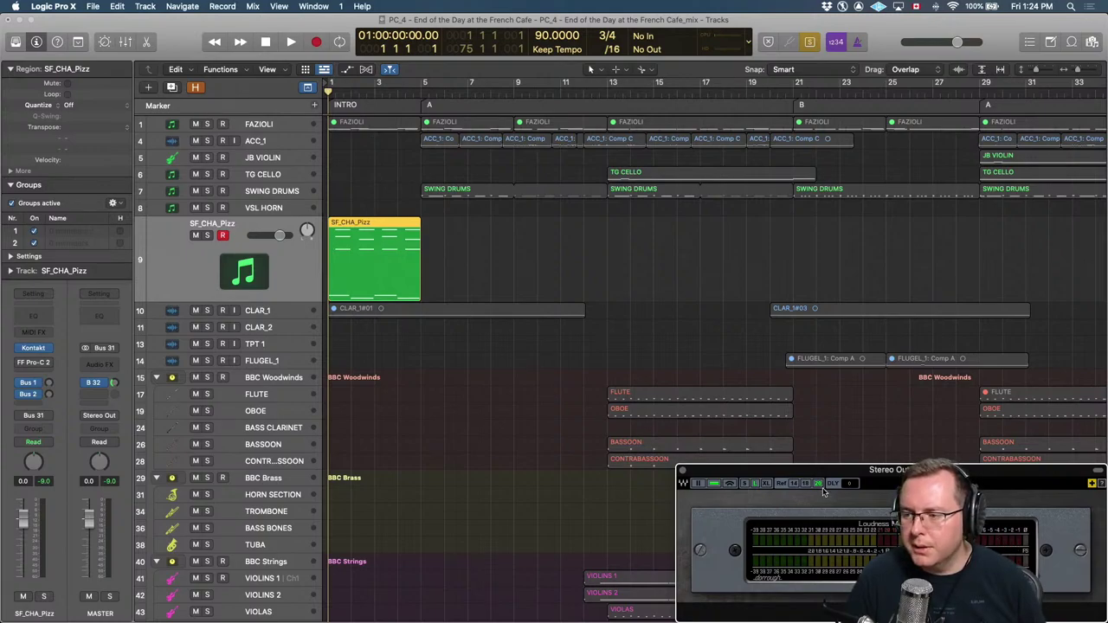
Move the Stereo Out loudness meter fully into view, play the soloed pizzicato intro against it, and return to the start.
{"action": "left_click_drag", "start_coordinate": [792, 476], "coordinate": [784, 397]}
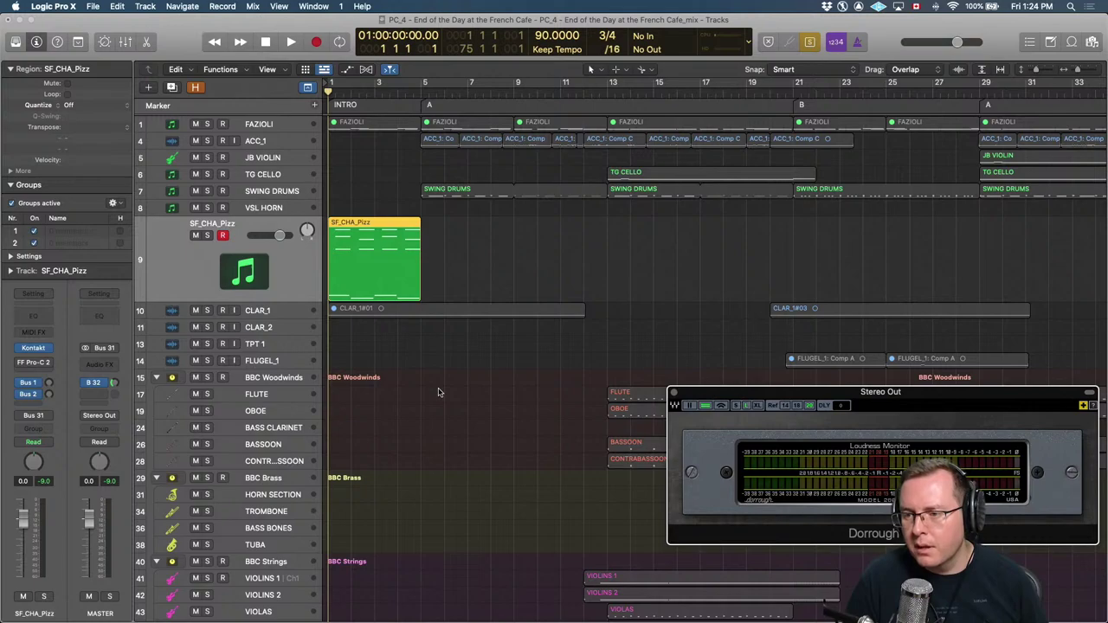
{"action": "key", "text": "space"}
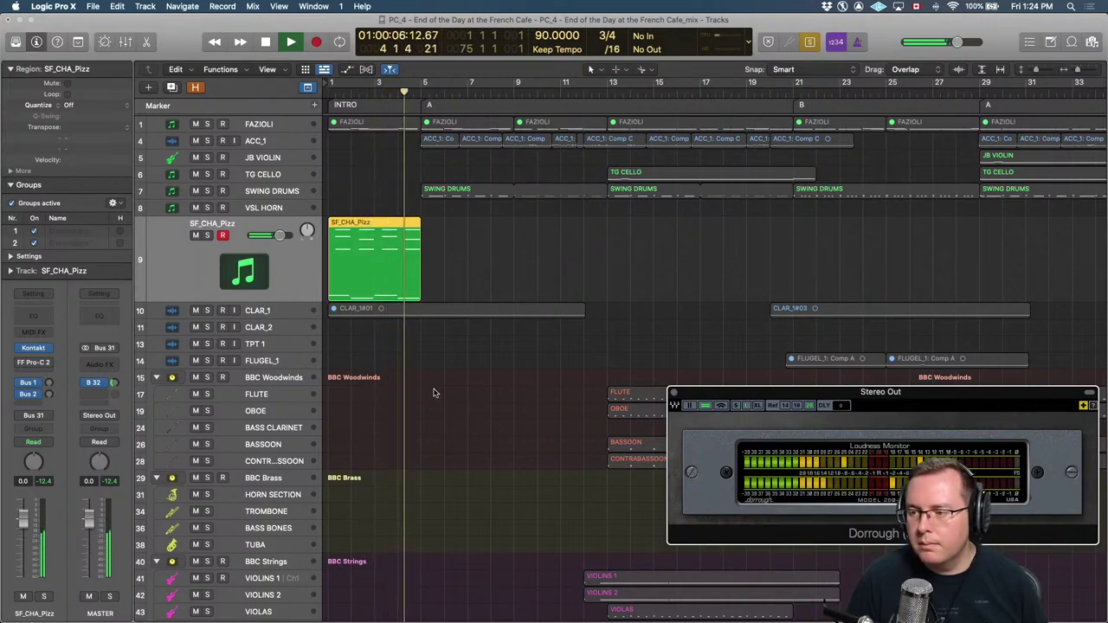
{"action": "key", "text": "space"}
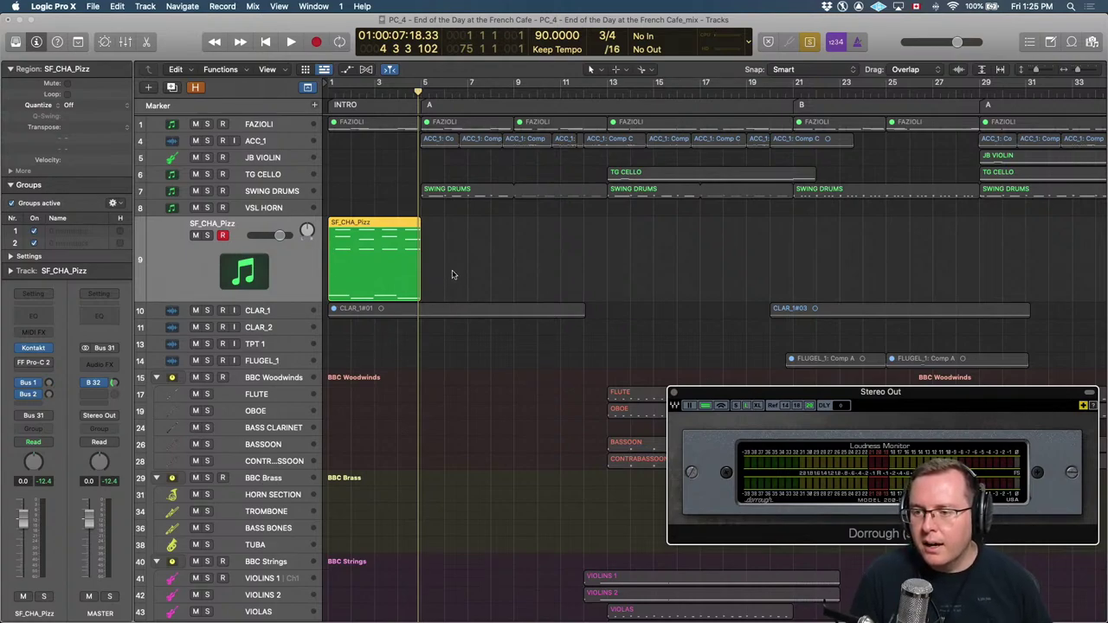
{"action": "key", "text": "comma"}
{"action": "key", "text": "comma"}
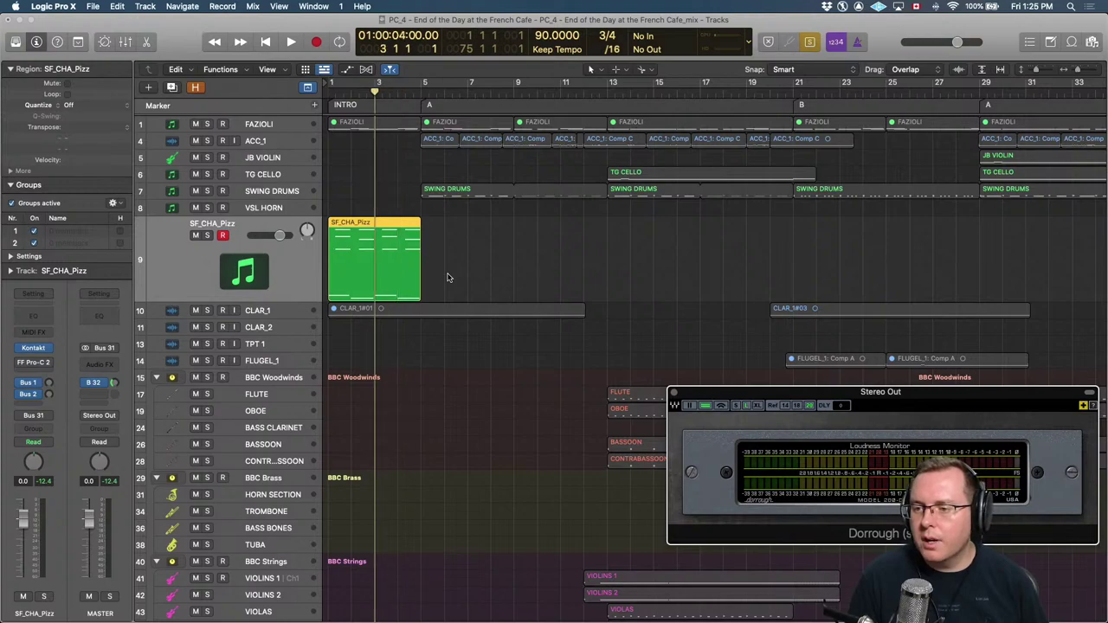
{"action": "key", "text": "Return"}
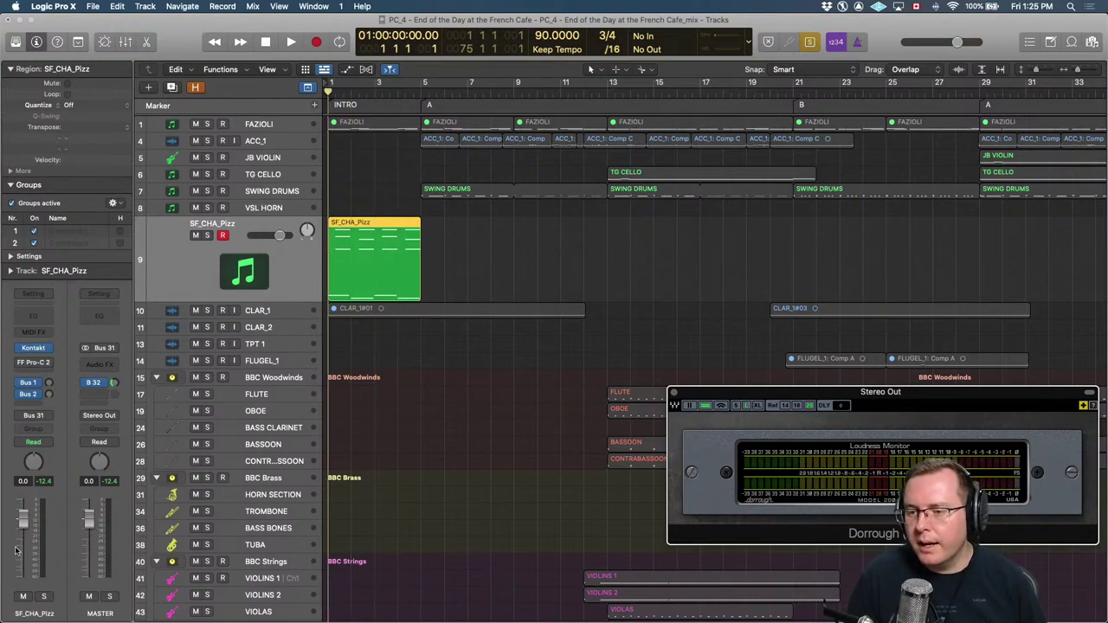
Raise the SF_CHA_Pizz track's Bus 1 send from -∞, audition the opening bar, and zoom the timeline in on the intro.
{"action": "left_click", "coordinate": [49, 385]}
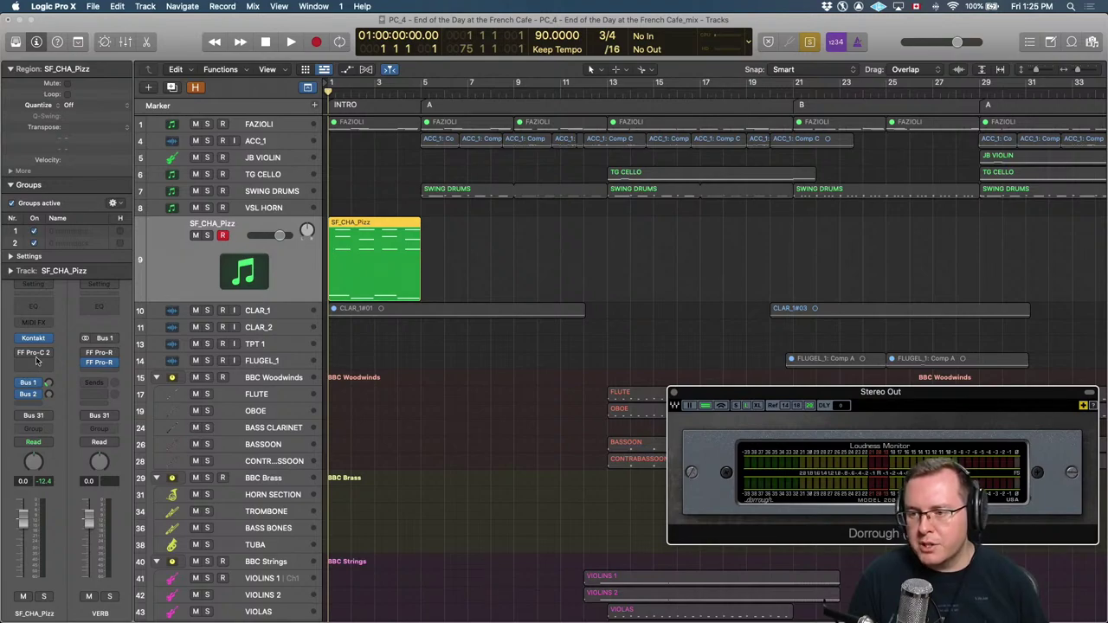
{"action": "key", "text": "space"}
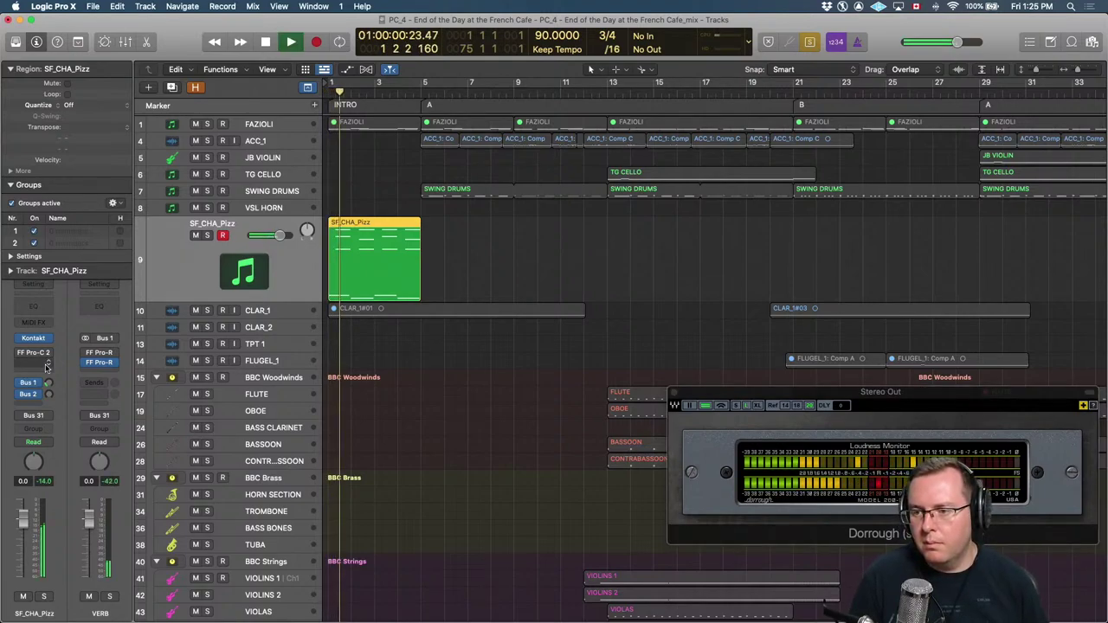
{"action": "key", "text": "space"}
{"action": "key", "text": "super+Right"}
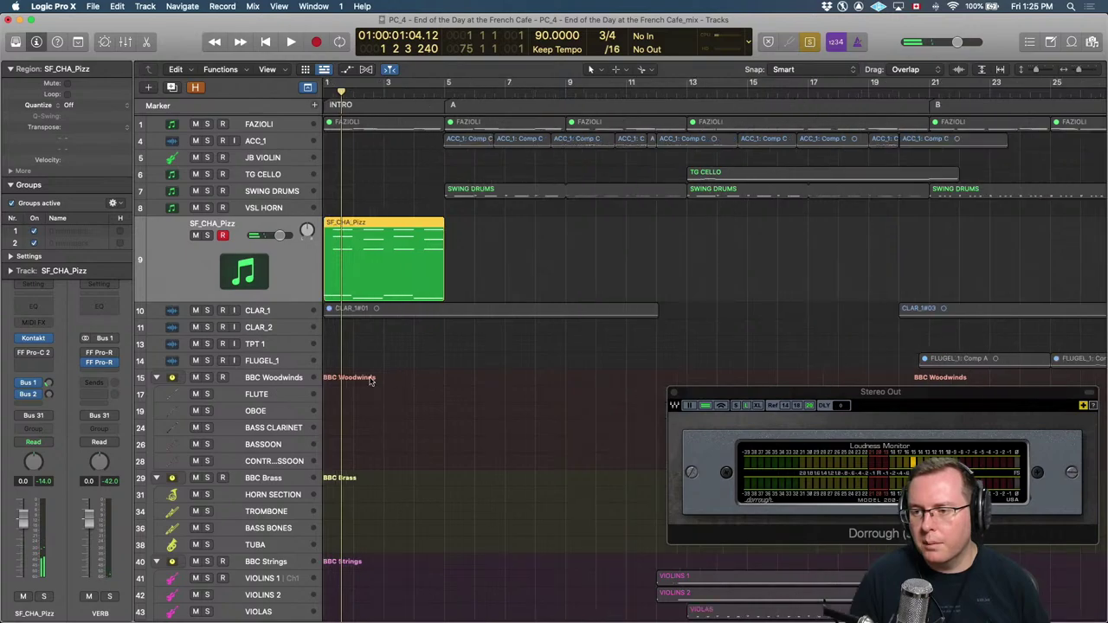
{"action": "key", "text": "super+Right"}
{"action": "key", "text": "Return"}
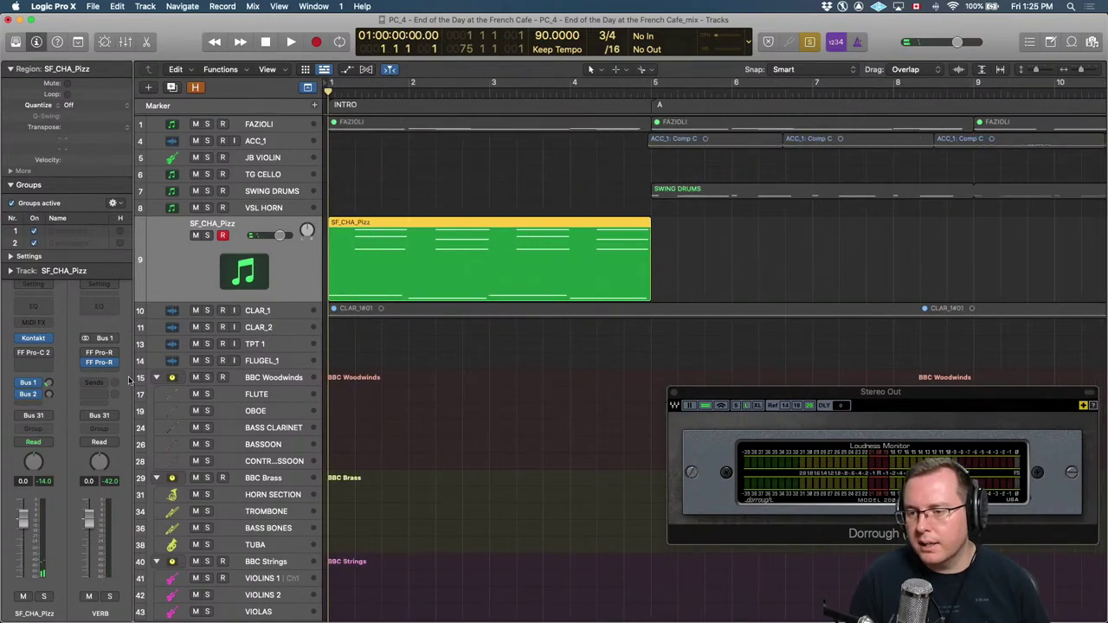
Raise the SF_CHA_Pizz track's Bus 1 send to -18.2 and then -14.6, auditioning the opening bar at each level.
{"action": "left_click", "coordinate": [48, 383]}
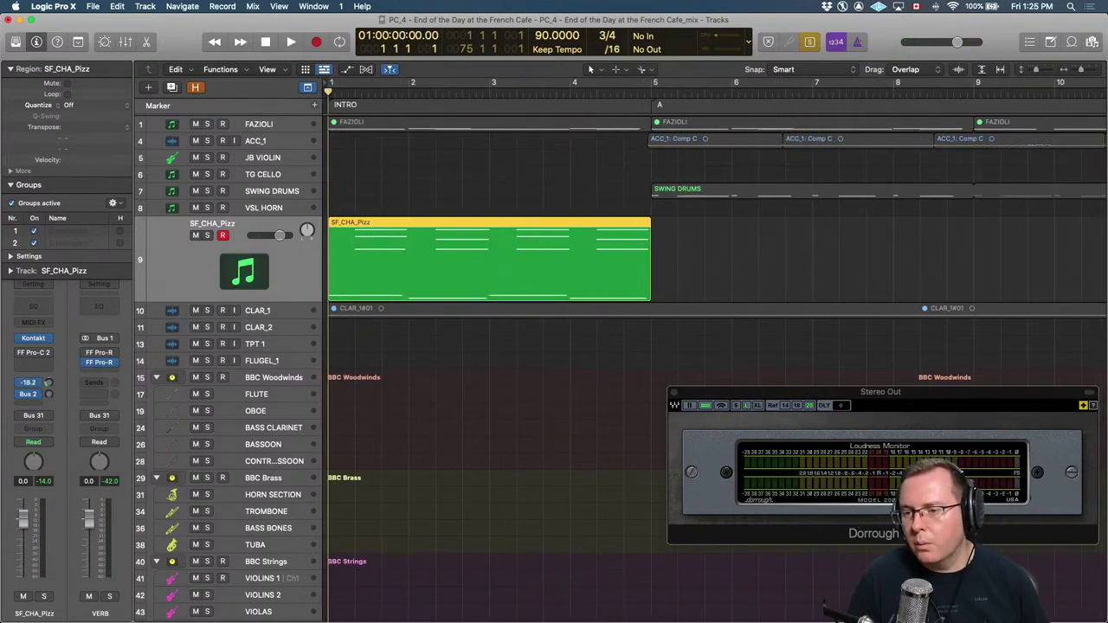
{"action": "key", "text": "space"}
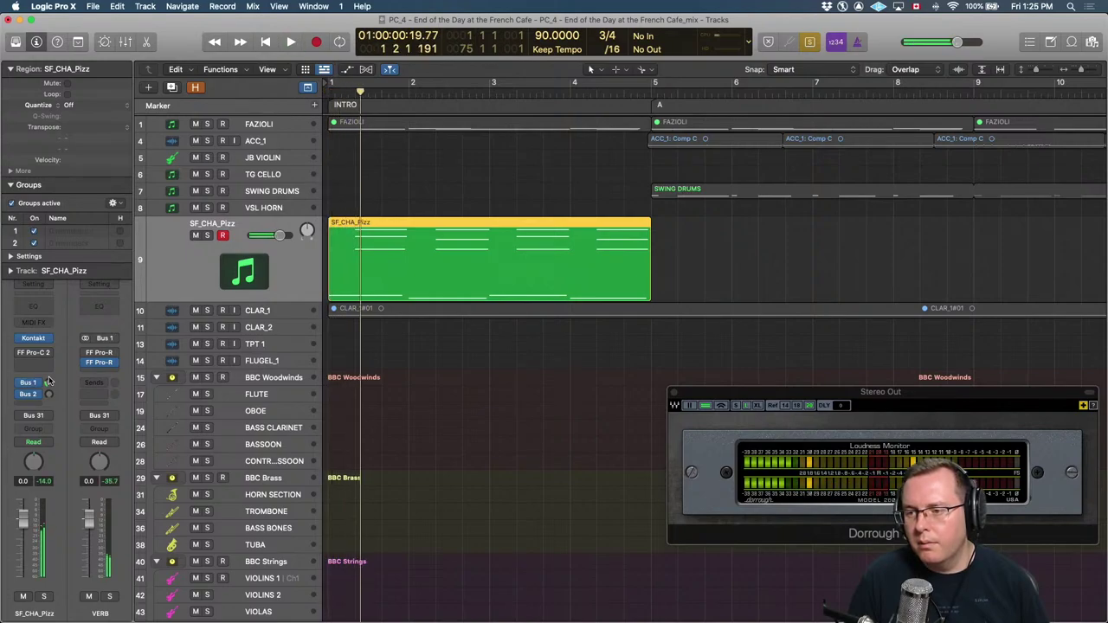
{"action": "key", "text": "space"}
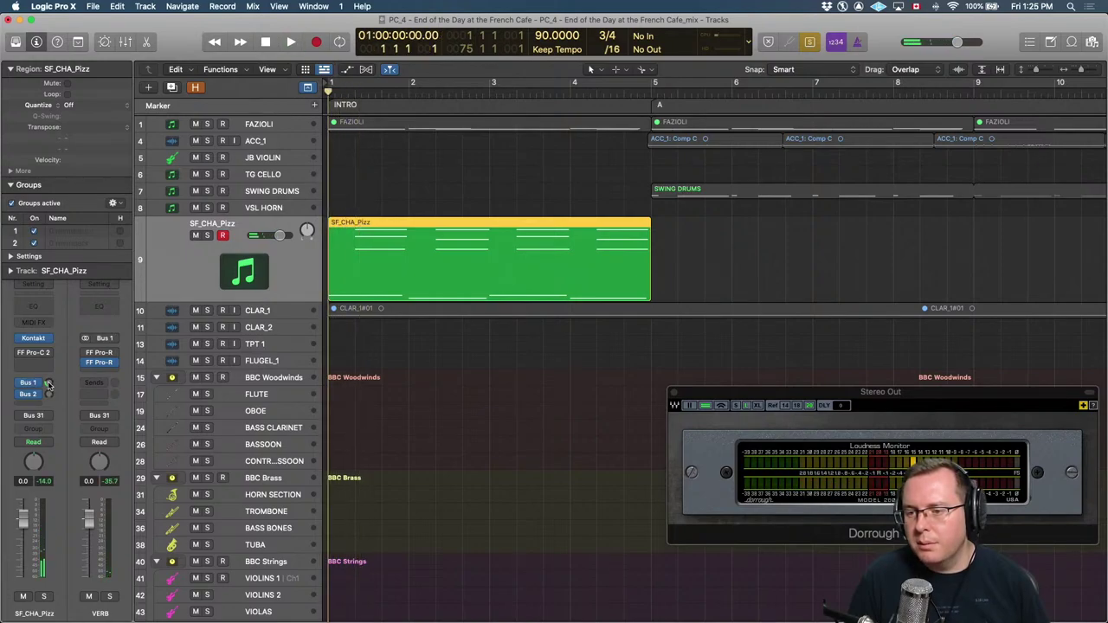
{"action": "left_click_drag", "start_coordinate": [48, 382], "coordinate": [49, 378]}
{"action": "key", "text": "space"}
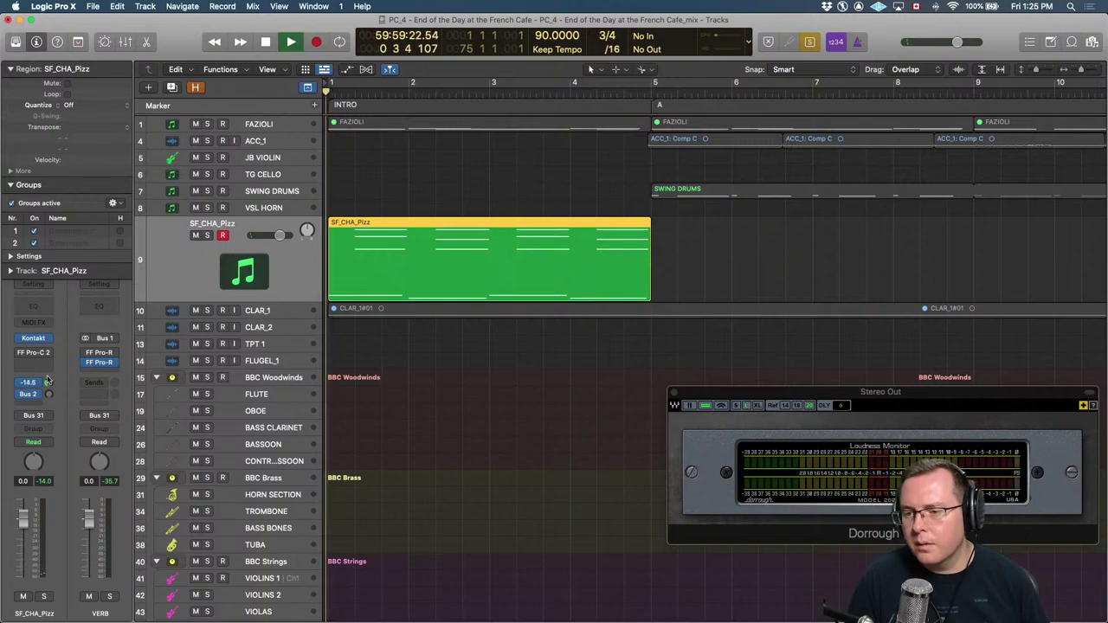
{"action": "key", "text": "space"}
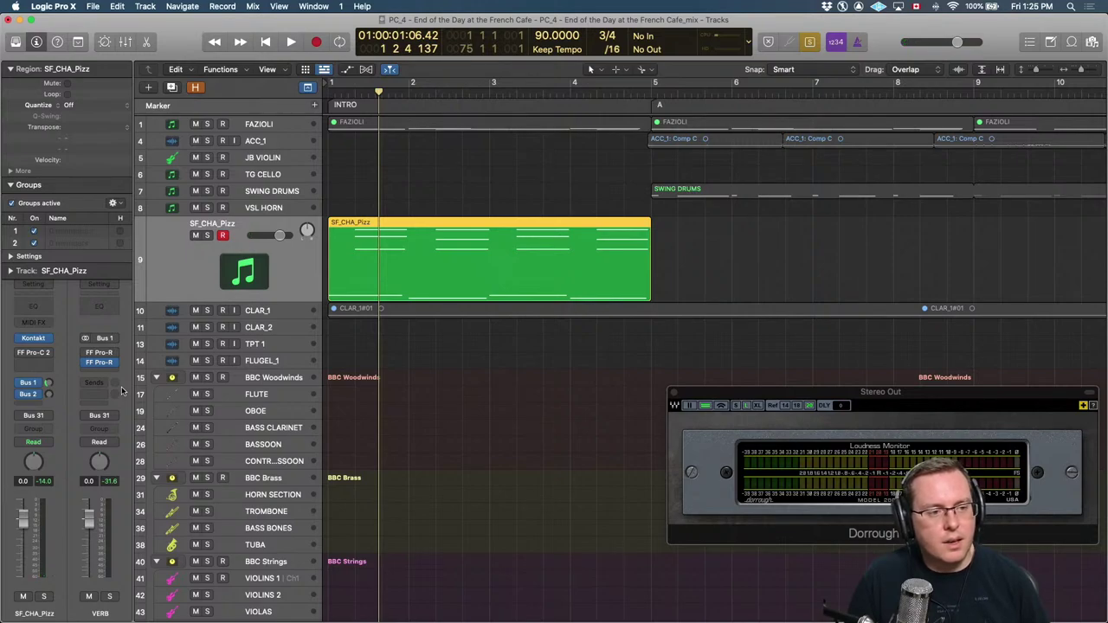
{"action": "key", "text": "Return"}
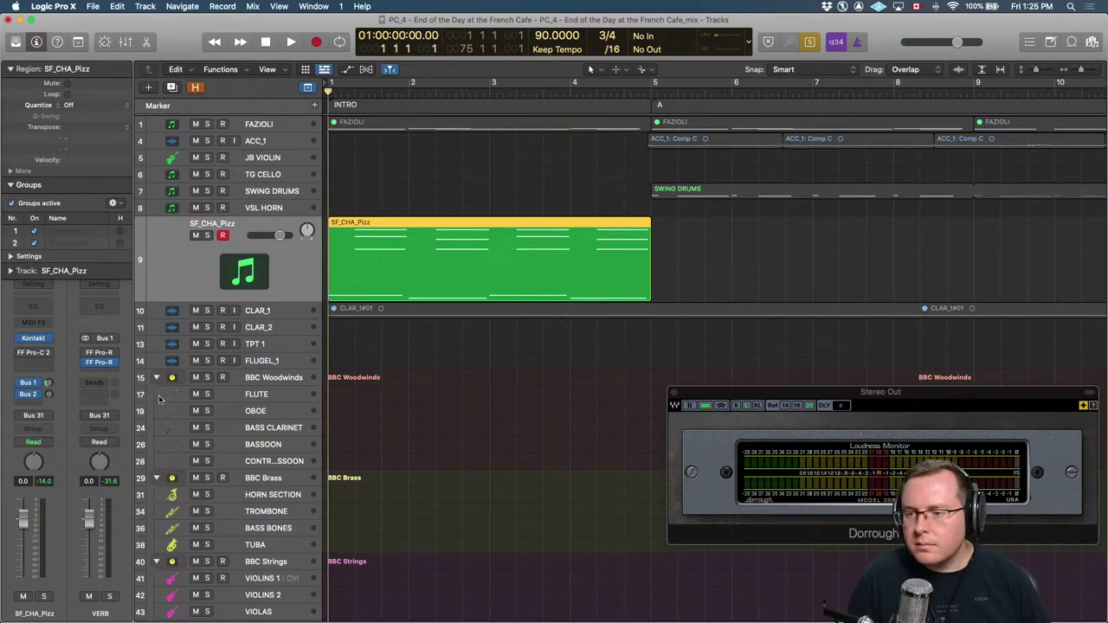
Open the active FF Pro-R reverb on the VERB channel and examine its Distance, Space and Character controls.
{"action": "mouse_move", "coordinate": [38, 344]}
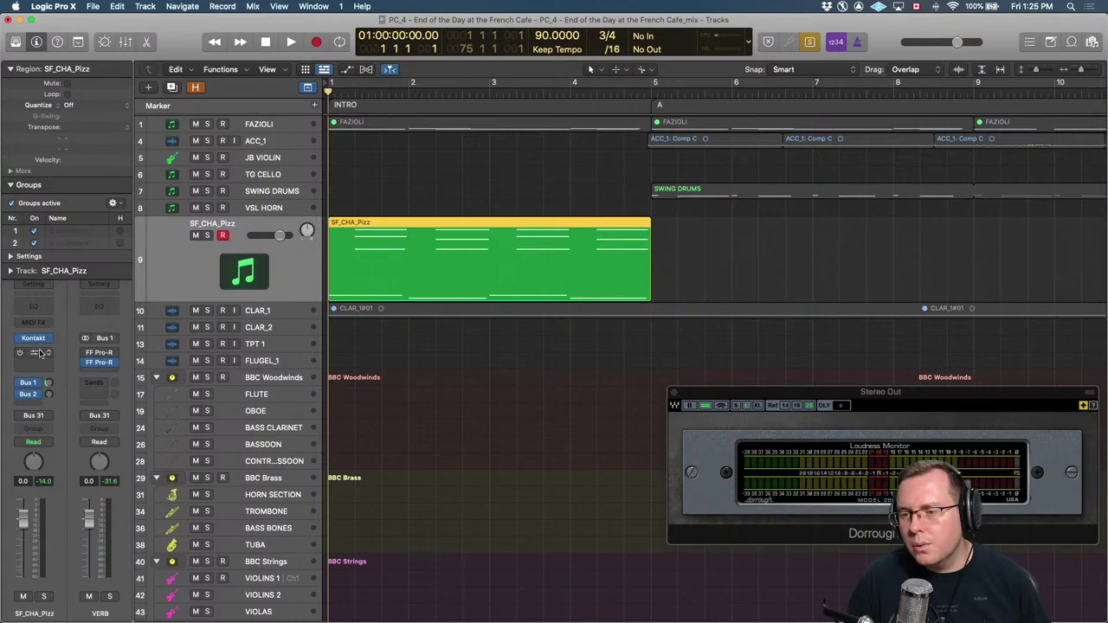
{"action": "left_click", "coordinate": [103, 365]}
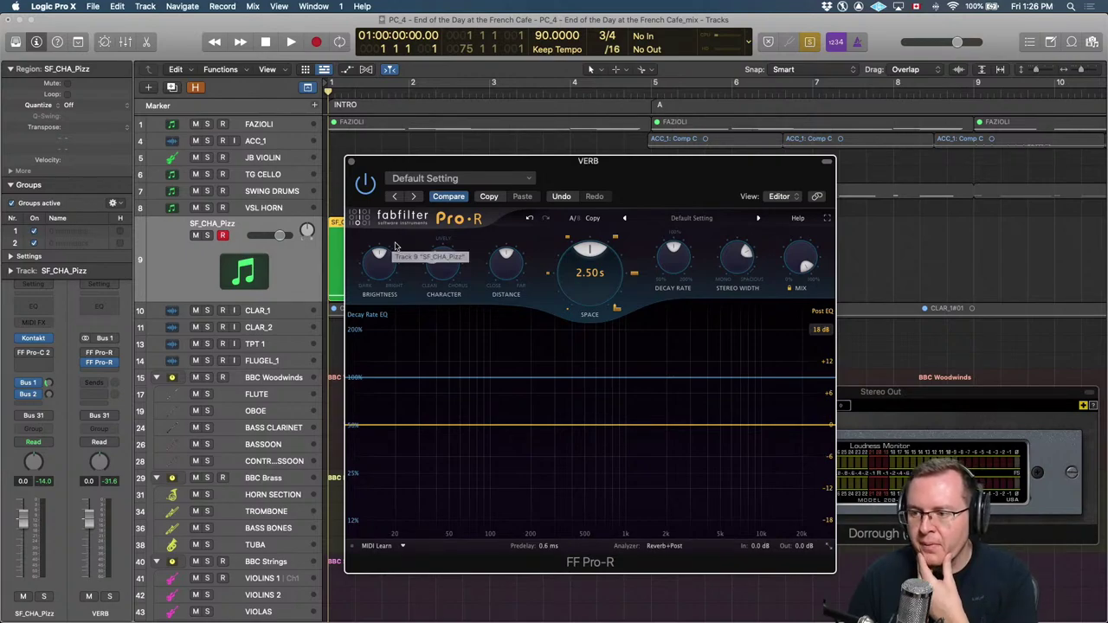
{"action": "mouse_move", "coordinate": [504, 272]}
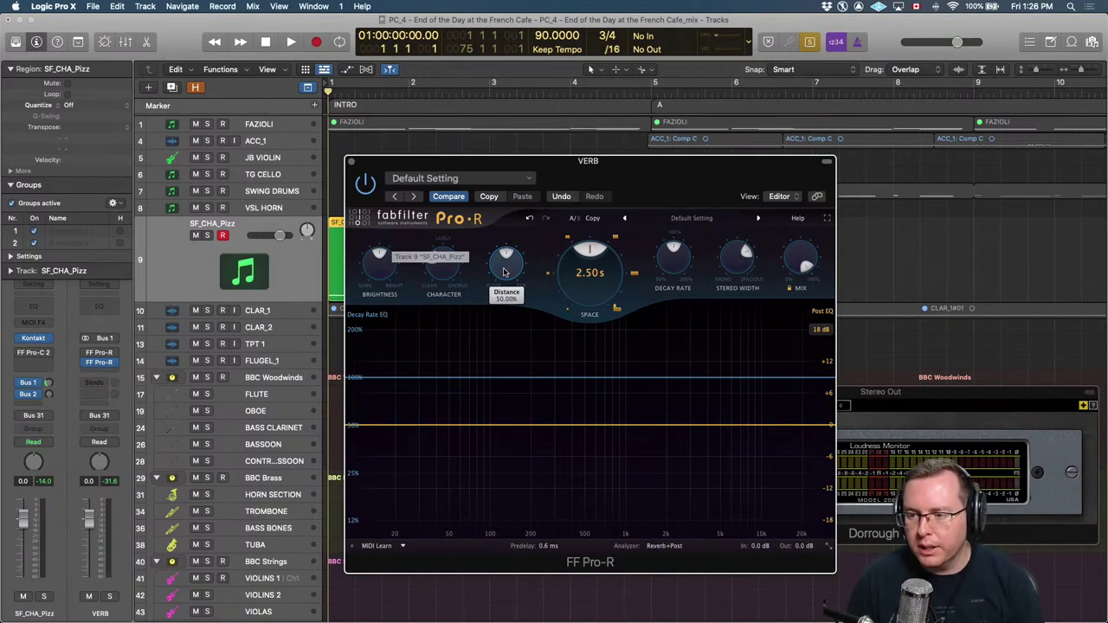
{"action": "mouse_move", "coordinate": [582, 283]}
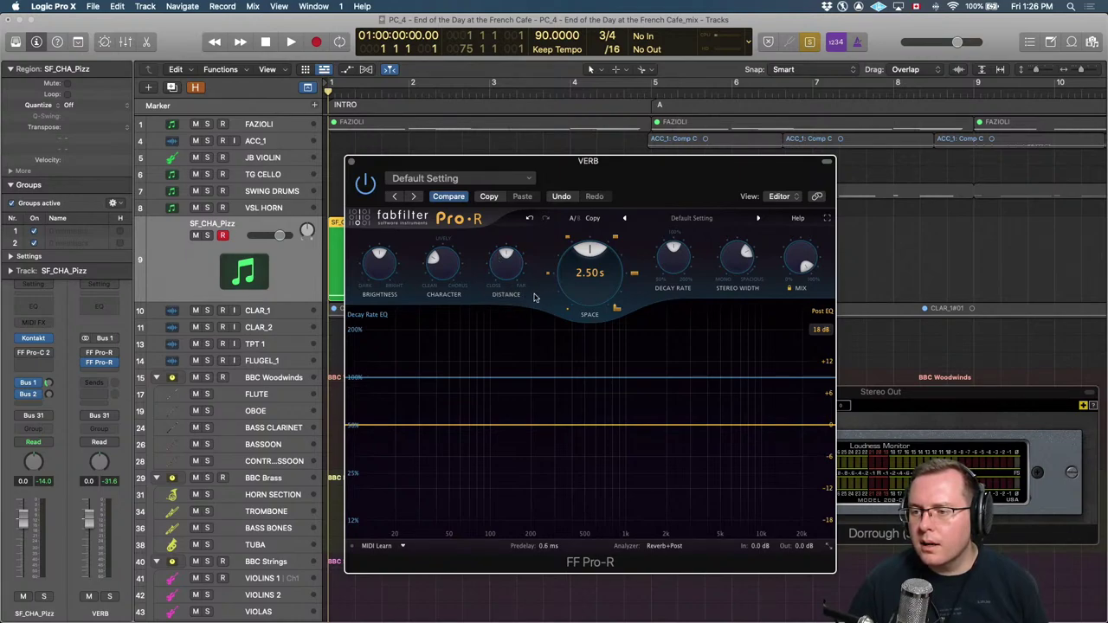
{"action": "mouse_move", "coordinate": [440, 261]}
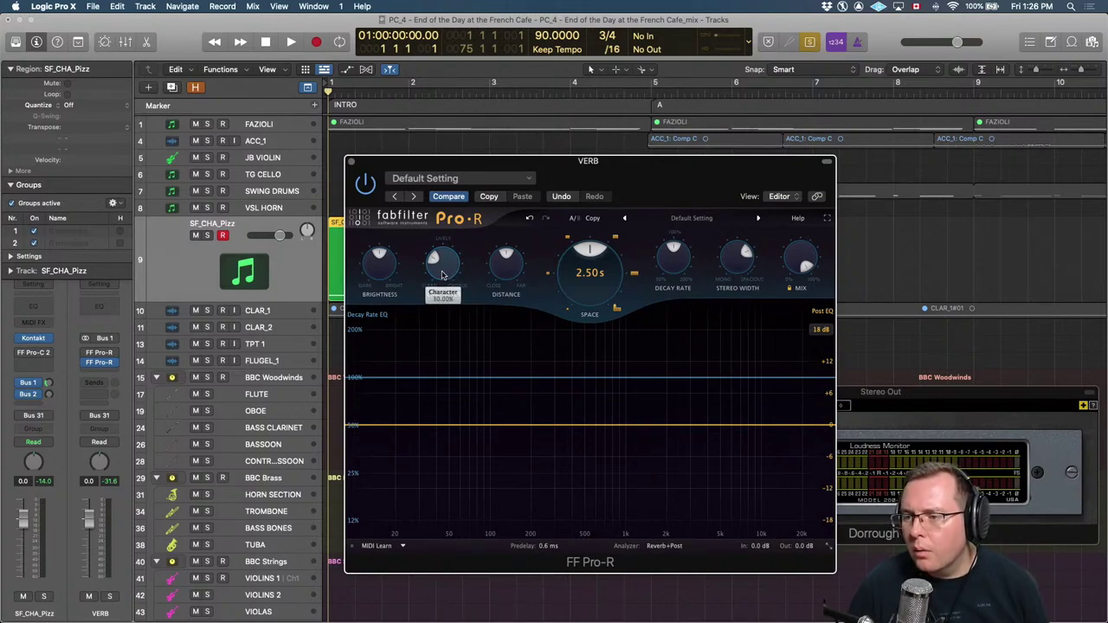
Raise the Pro-R reverb's Character to 35.63% and audition the pizzicato intro.
{"action": "left_click_drag", "start_coordinate": [441, 275], "coordinate": [440, 262]}
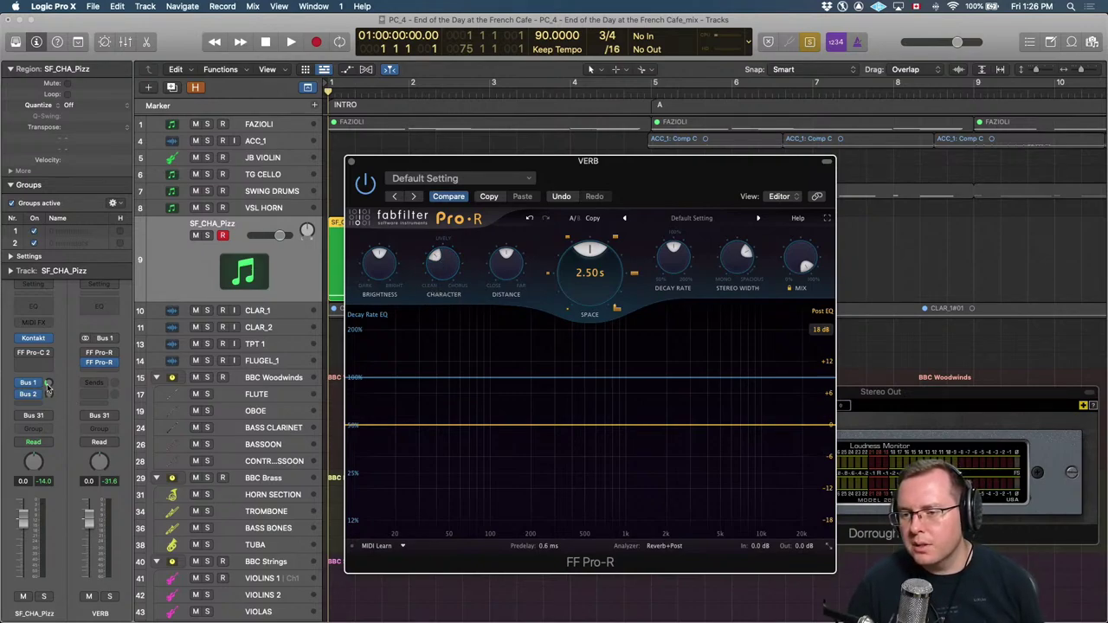
{"action": "mouse_move", "coordinate": [48, 387]}
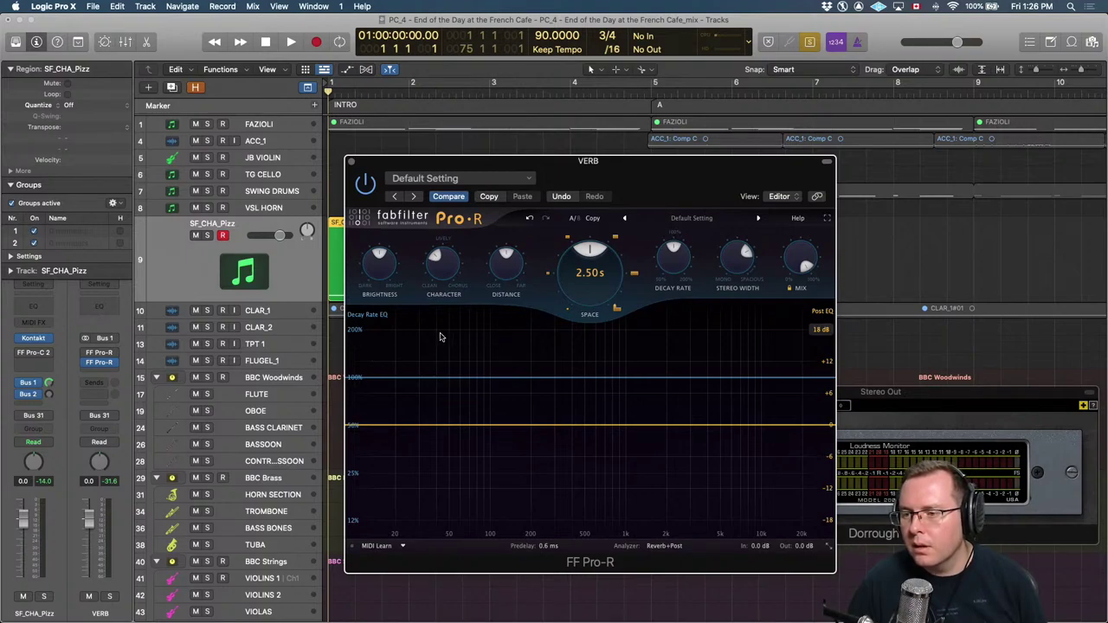
{"action": "key", "text": "space"}
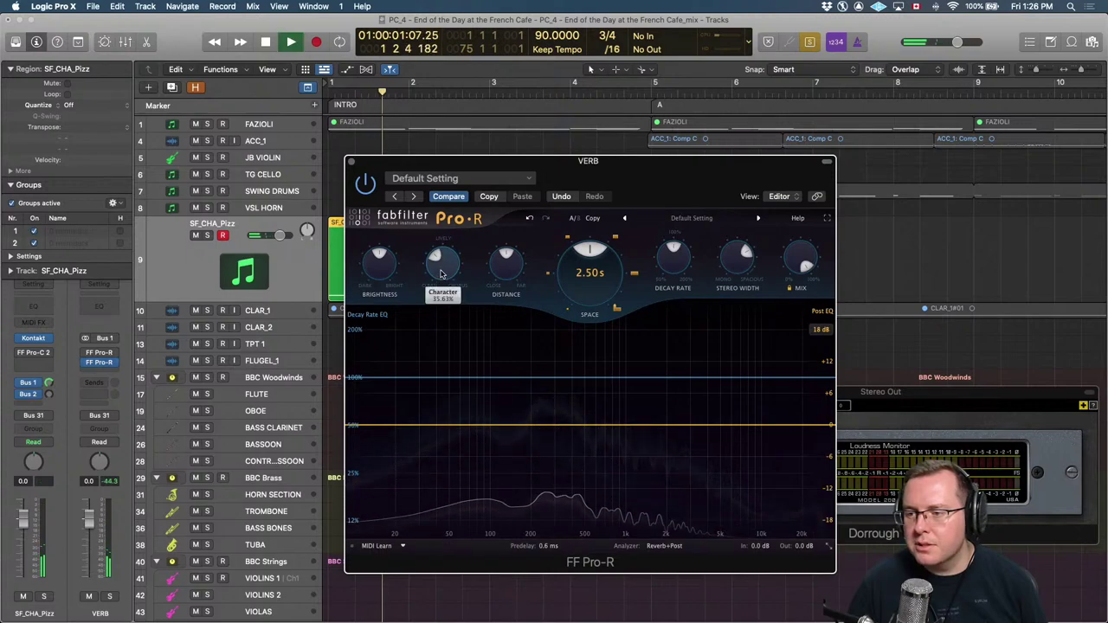
{"action": "key", "text": "space"}
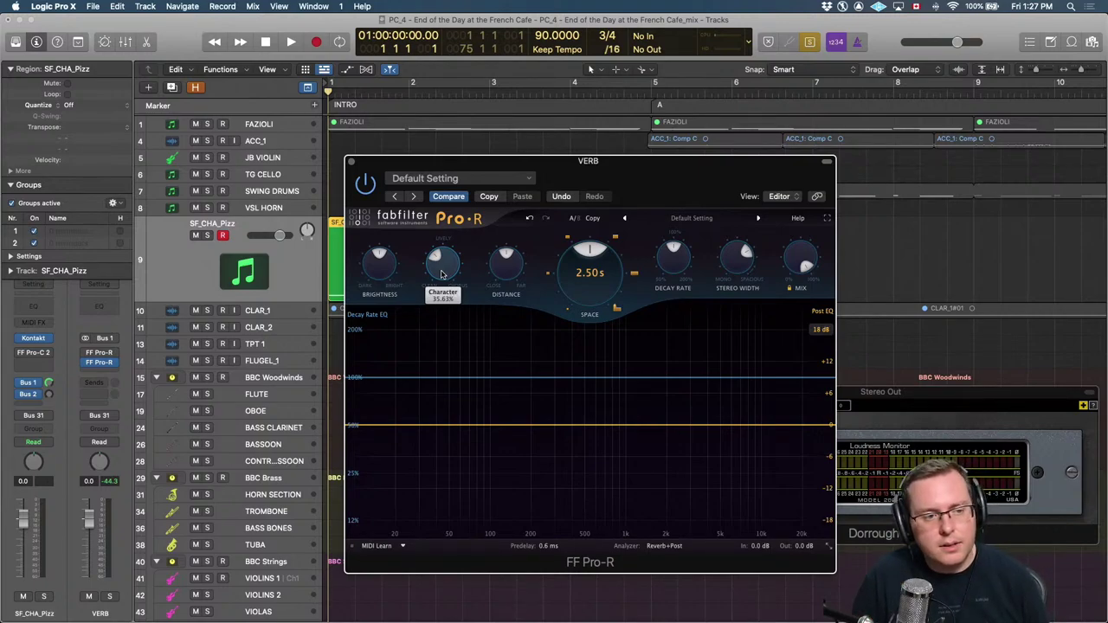
{"action": "left_click_drag", "start_coordinate": [441, 274], "coordinate": [427, 274]}
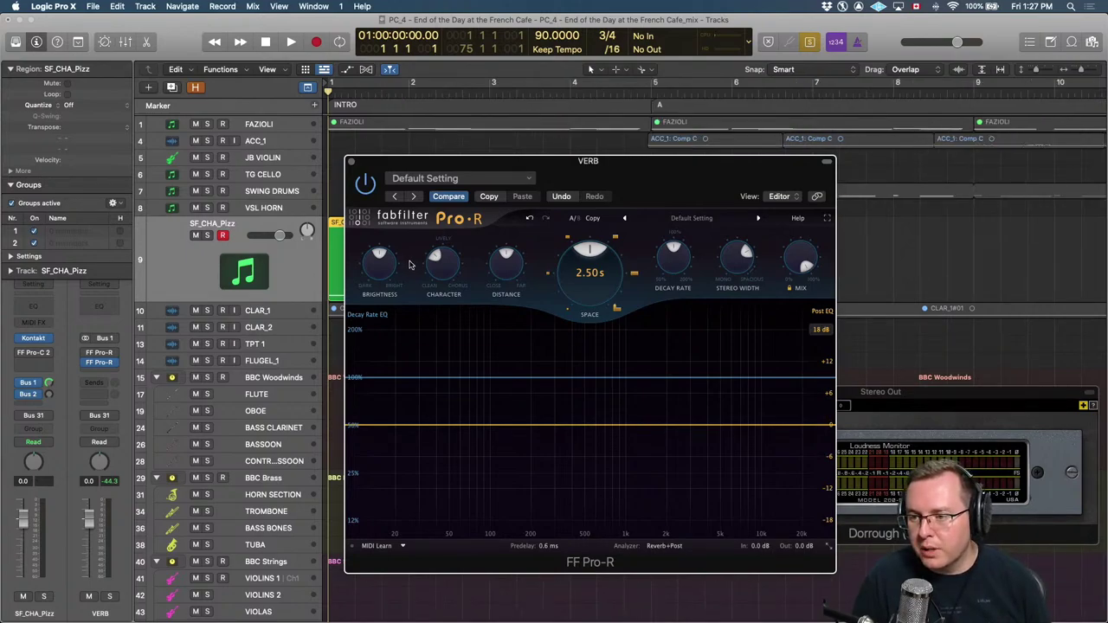
{"action": "mouse_move", "coordinate": [438, 258]}
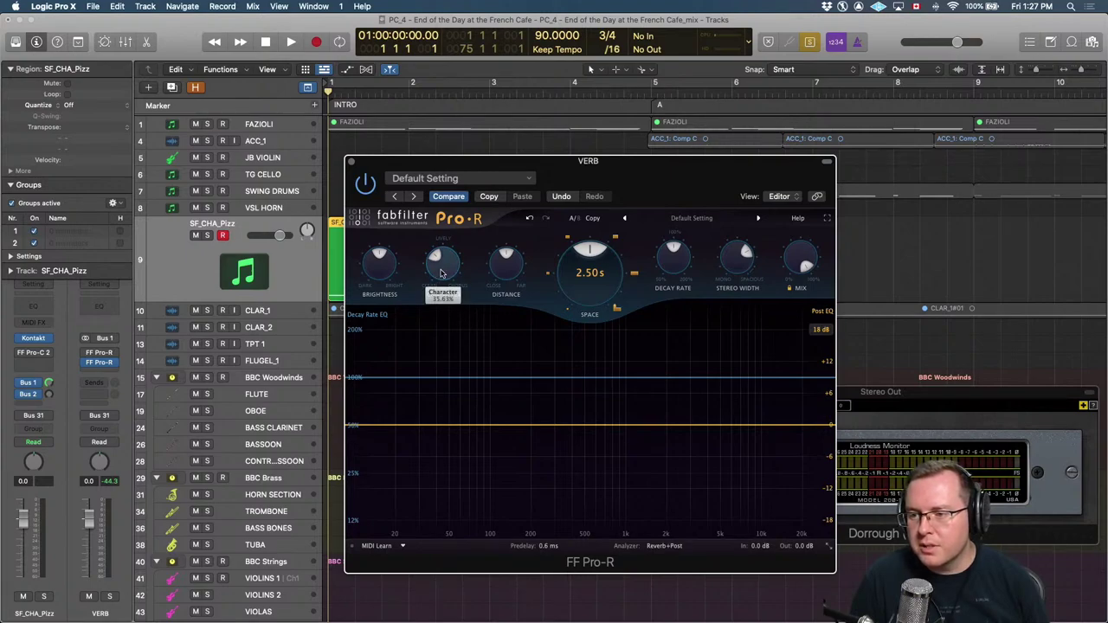
Audition the pizzicato intro with the reverb's Character at 0% and then at 100%.
{"action": "double_click", "coordinate": [438, 270]}
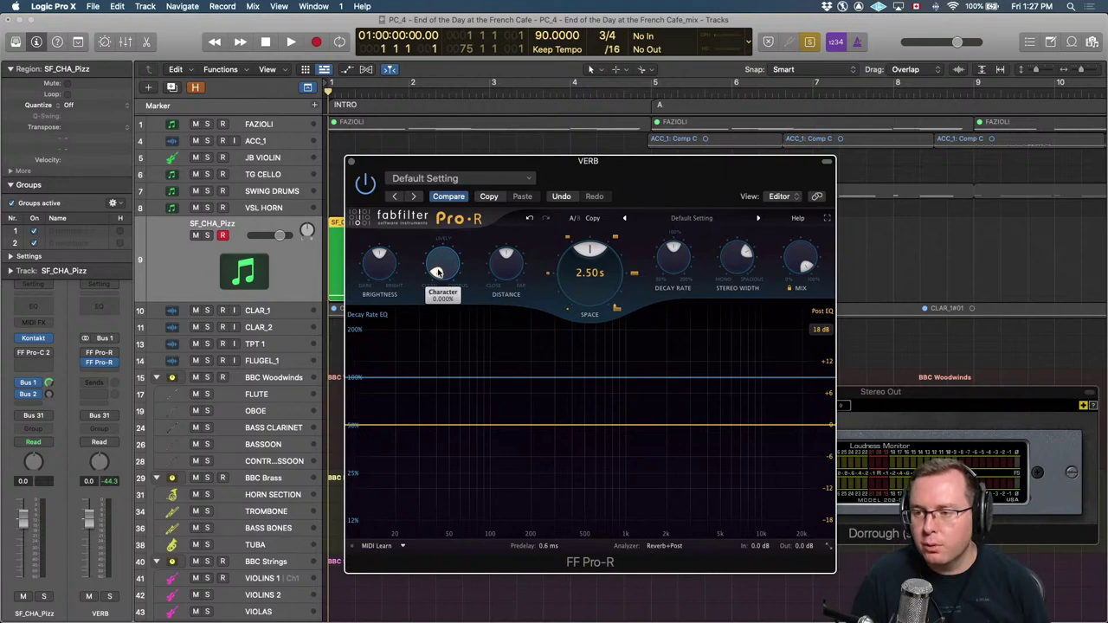
{"action": "key", "text": "space"}
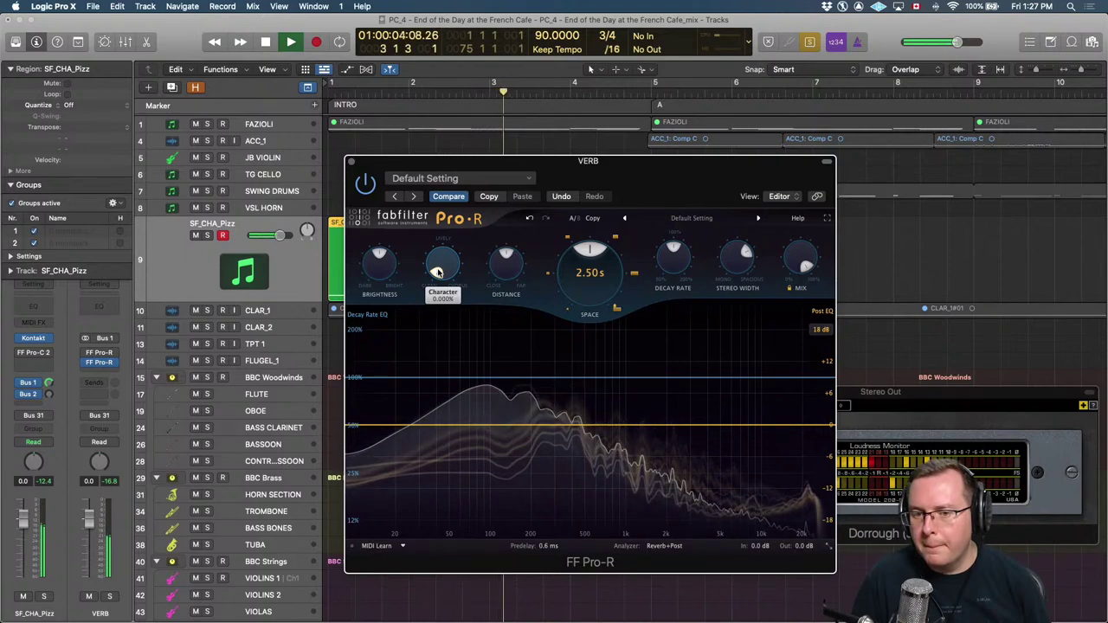
{"action": "key", "text": "space"}
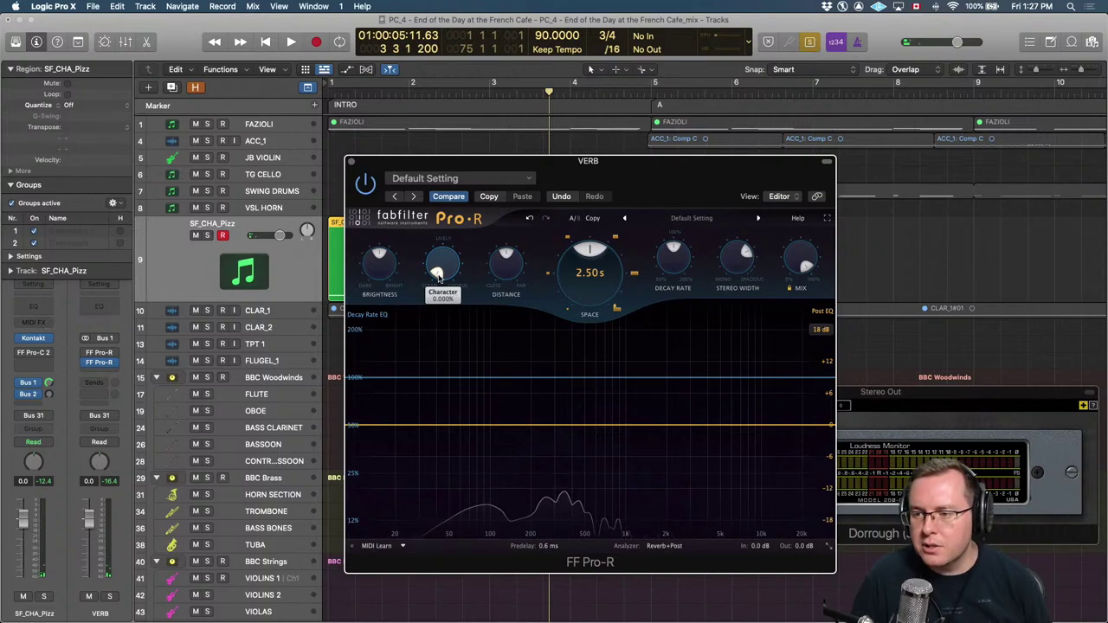
{"action": "left_click_drag", "start_coordinate": [438, 276], "coordinate": [445, 447]}
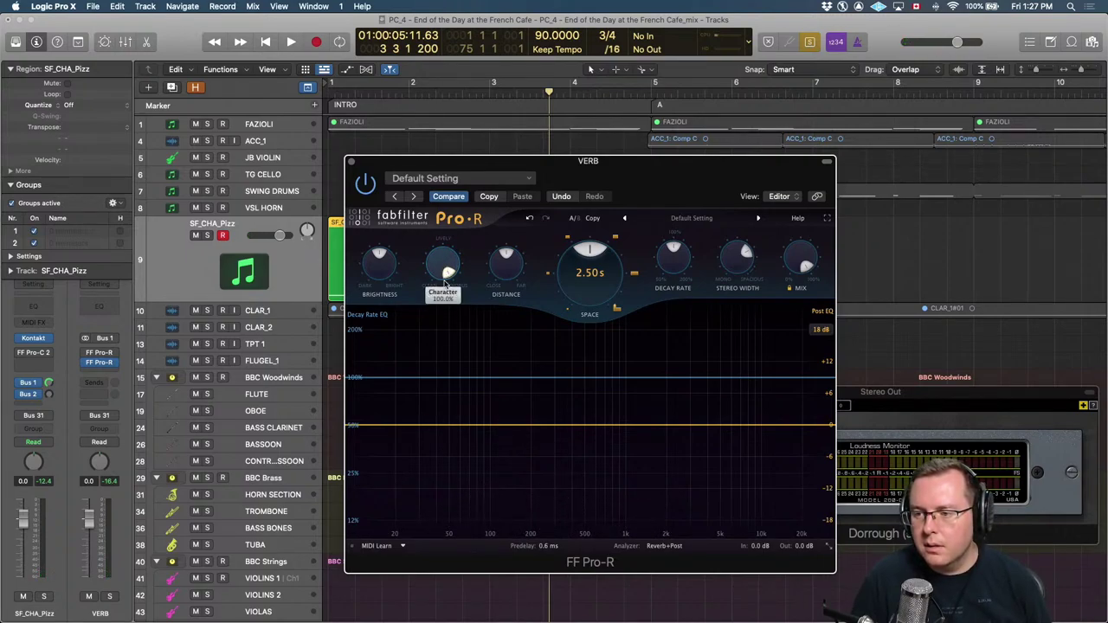
{"action": "key", "text": "space"}
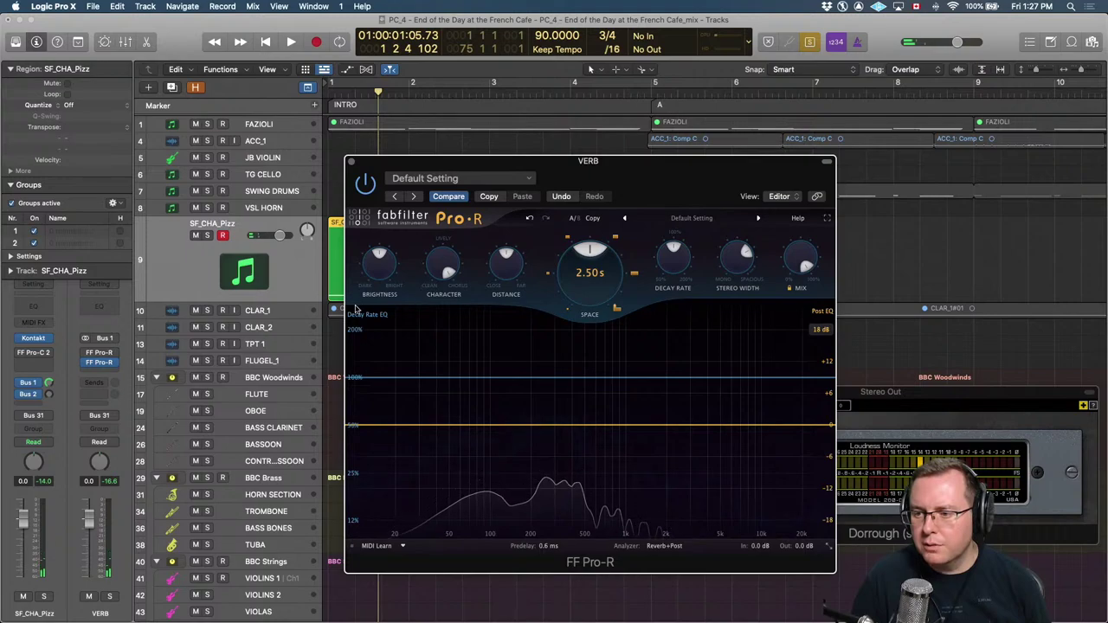
{"action": "mouse_move", "coordinate": [436, 273]}
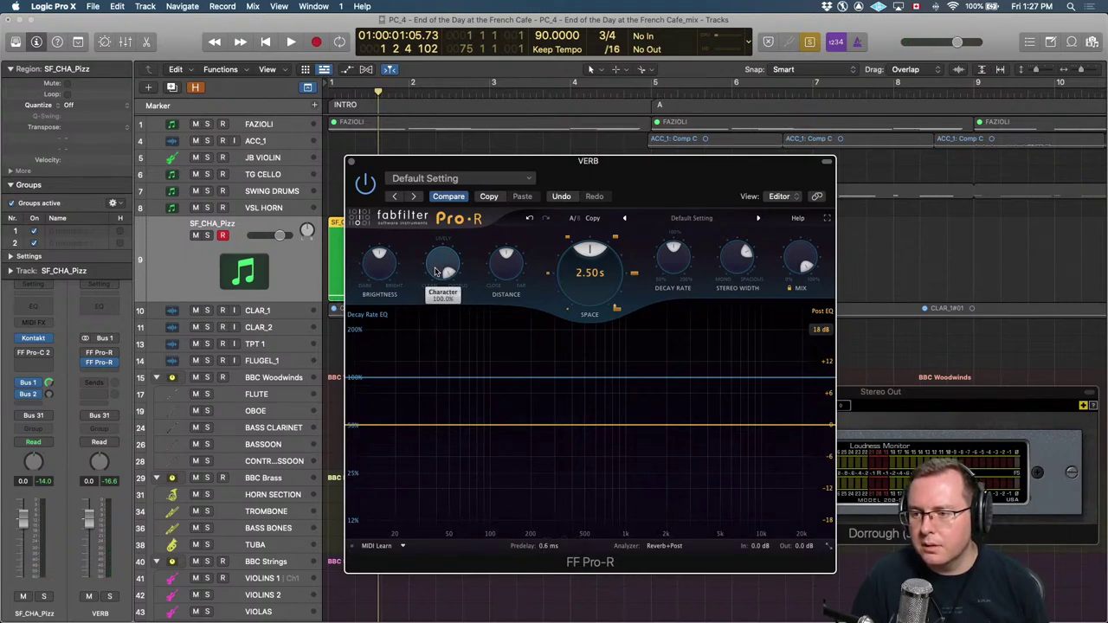
Reset the reverb's Character to its midpoint and return the playhead to the start of the song.
{"action": "mouse_move", "coordinate": [439, 274]}
{"action": "left_mouse_down"}
{"action": "mouse_move", "coordinate": [445, 389]}
{"action": "mouse_move", "coordinate": [433, 333]}
{"action": "mouse_move", "coordinate": [443, 265]}
{"action": "left_mouse_up"}
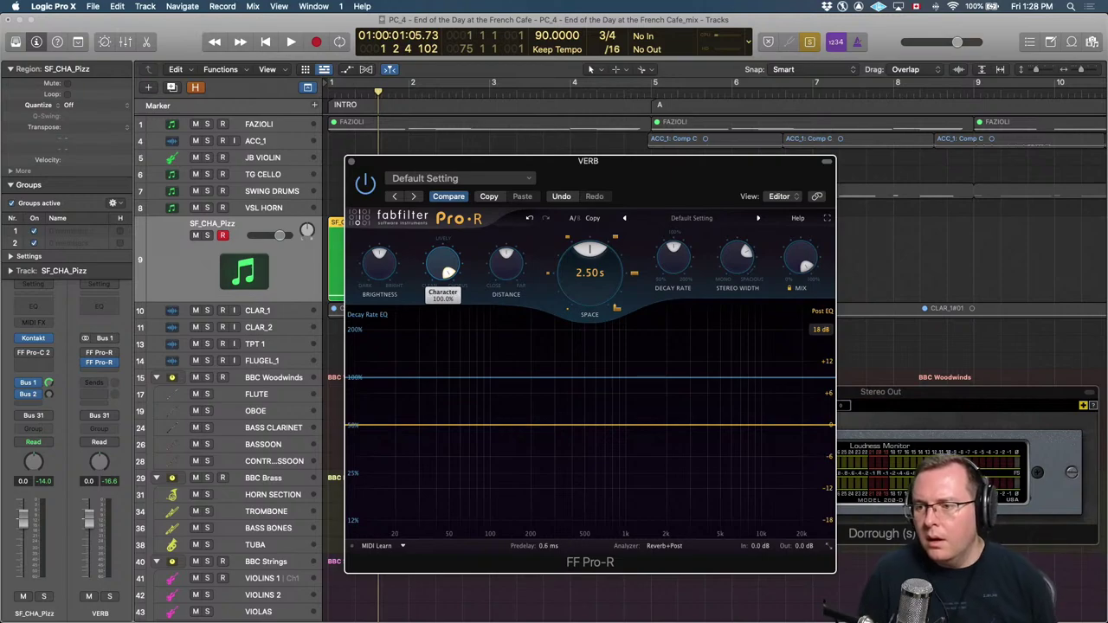
{"action": "double_click", "coordinate": [443, 264]}
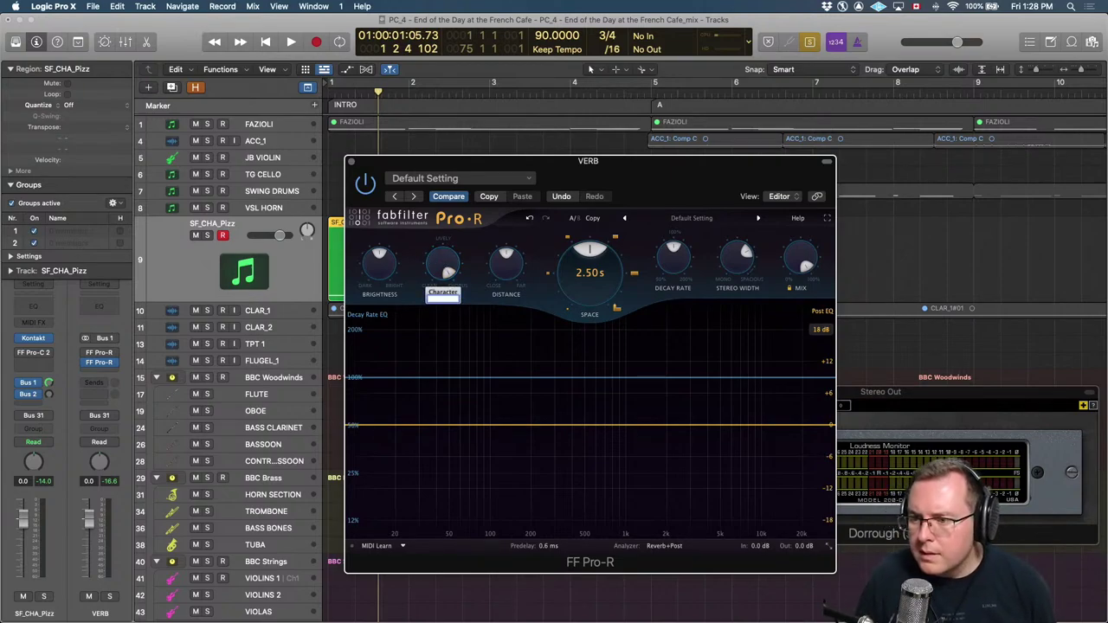
{"action": "double_click", "coordinate": [443, 264]}
{"action": "key", "text": "Return"}
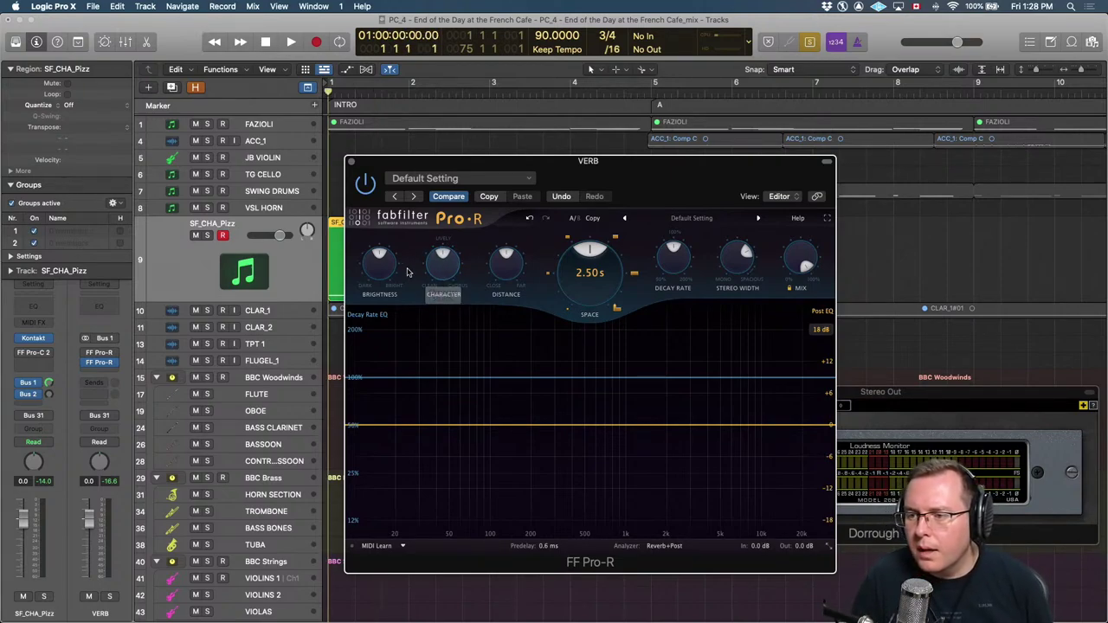
Audition the intro with the reverb's Brightness at 0% and then at 100%.
{"action": "mouse_move", "coordinate": [364, 264]}
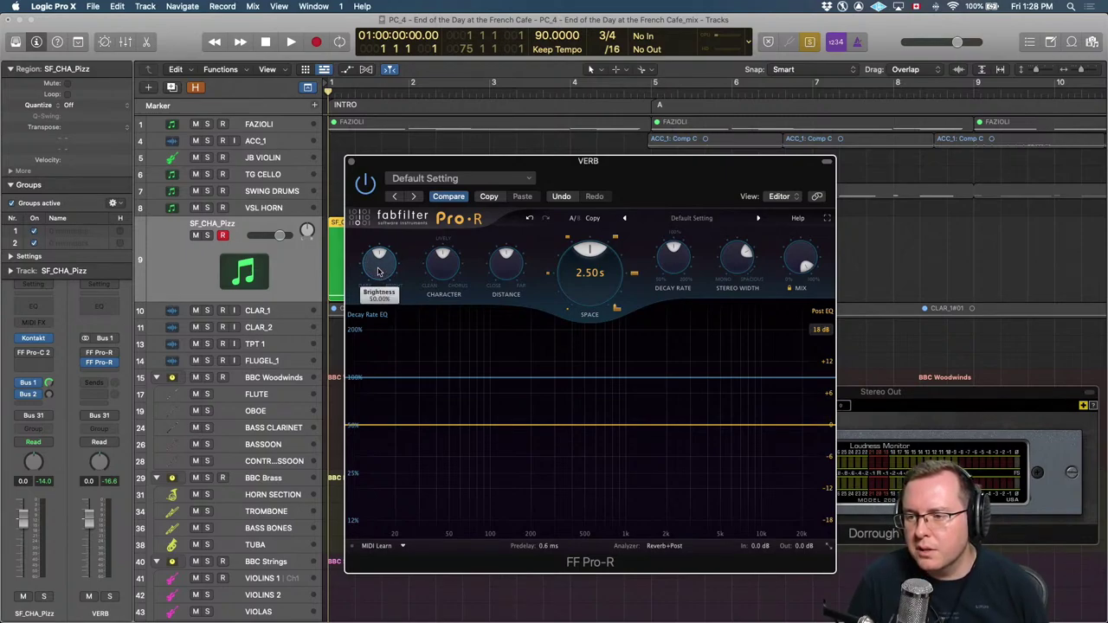
{"action": "key", "text": "space"}
{"action": "left_click_drag", "start_coordinate": [377, 271], "coordinate": [377, 329]}
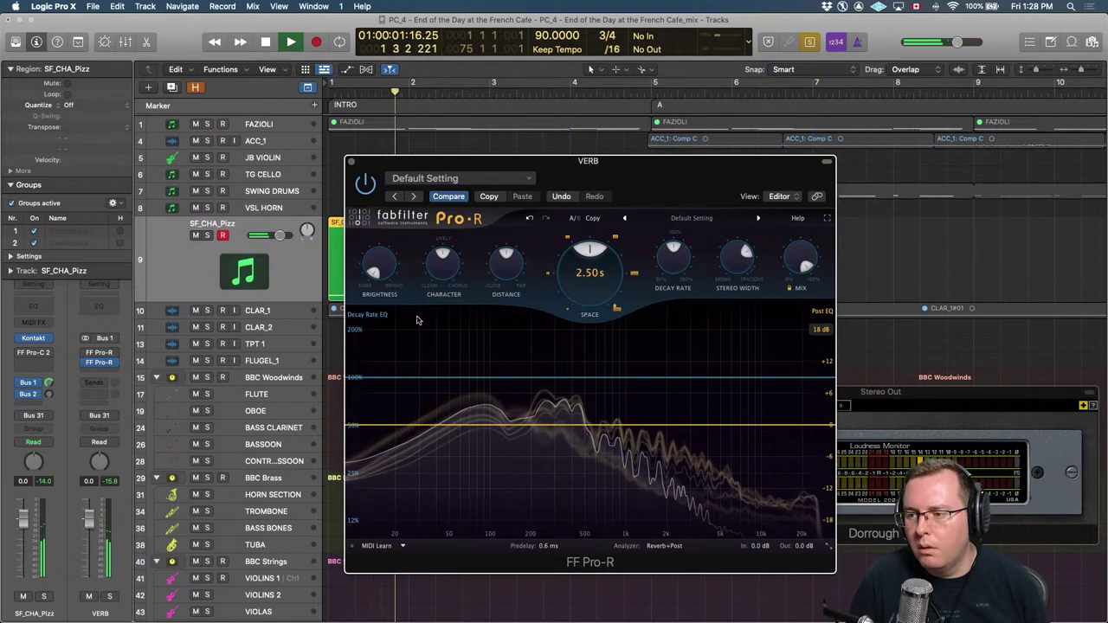
{"action": "key", "text": "Return"}
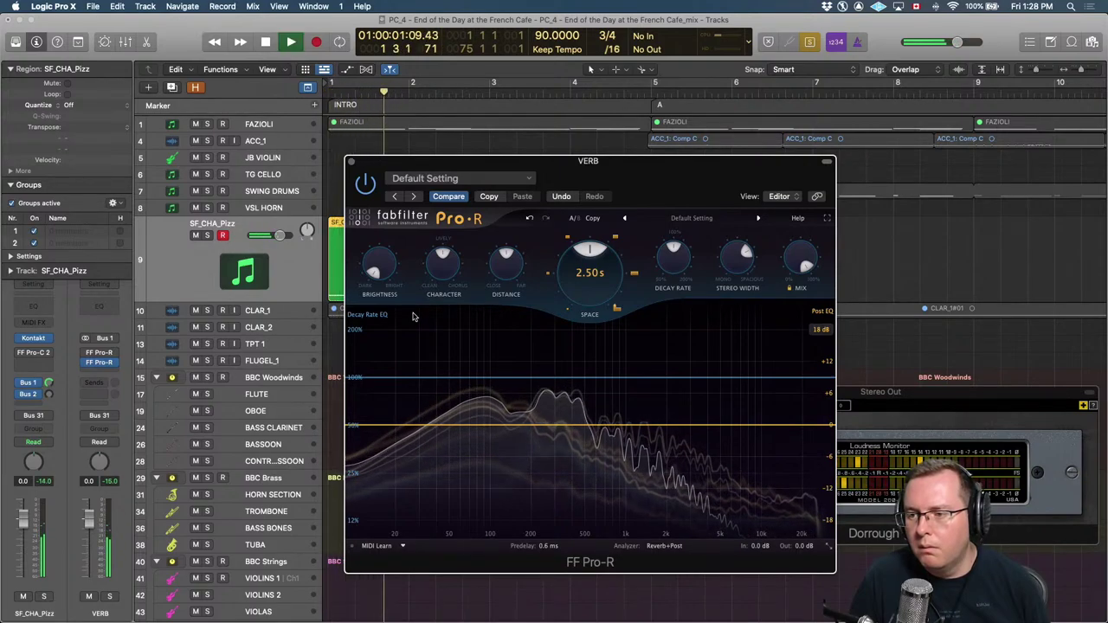
{"action": "mouse_move", "coordinate": [374, 272]}
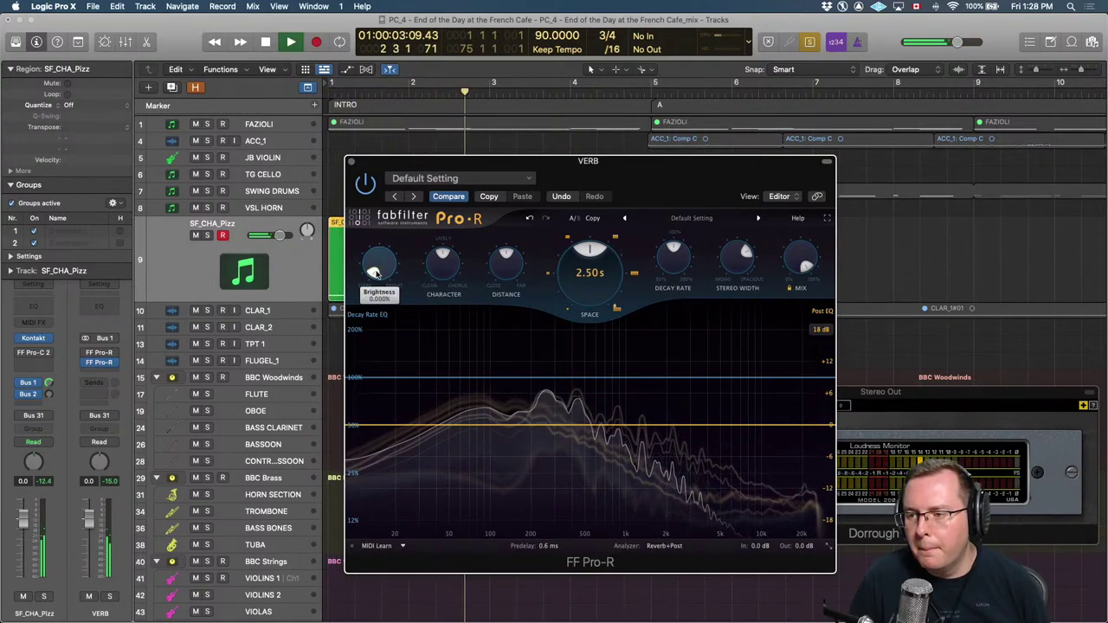
{"action": "key", "text": "space"}
{"action": "left_click_drag", "start_coordinate": [374, 272], "coordinate": [374, 152]}
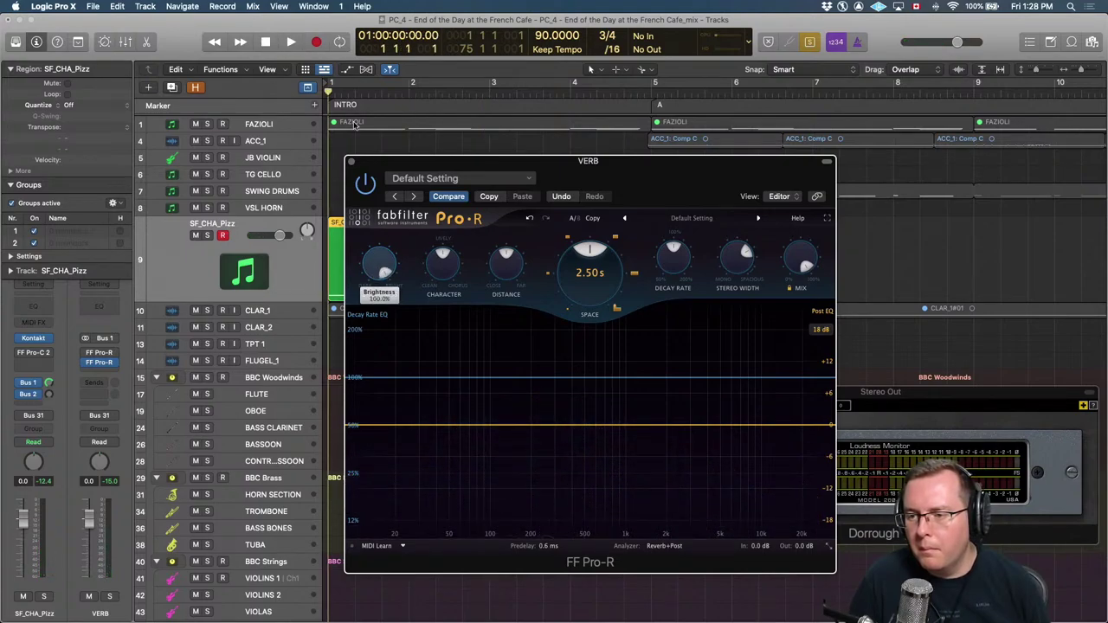
{"action": "key", "text": "space"}
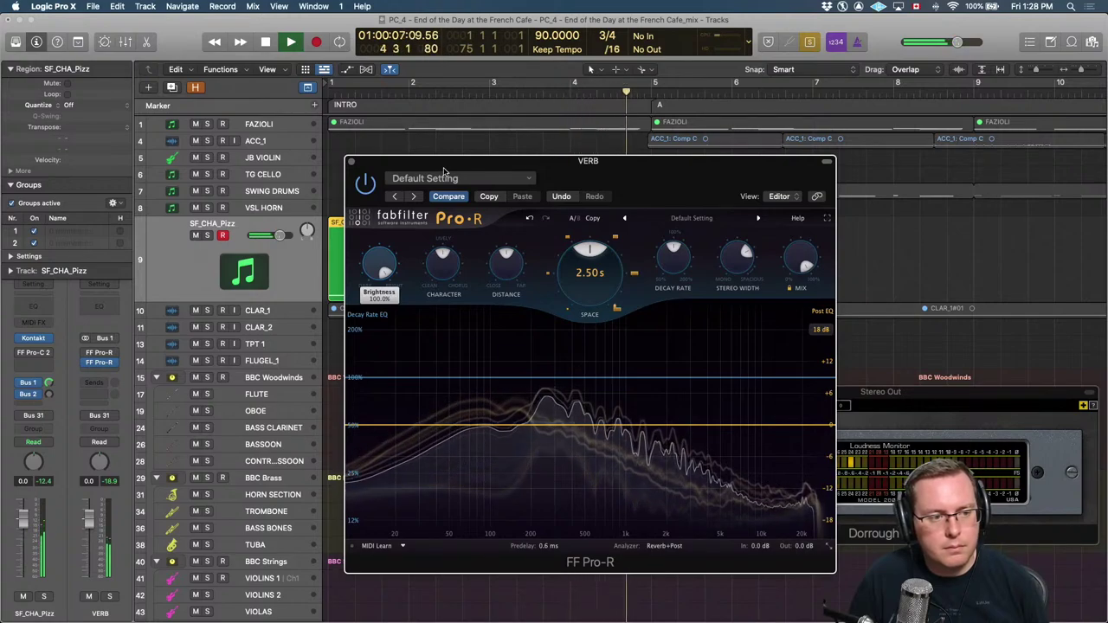
{"action": "key", "text": "space"}
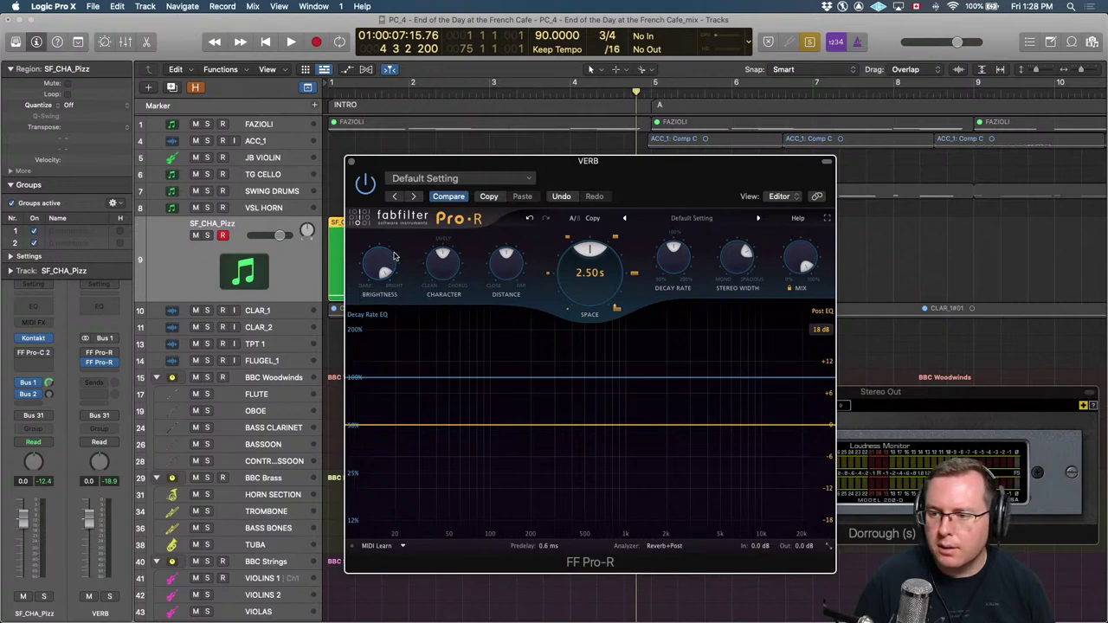
Return to the start, zoom the timeline in on the intro, and audition it with Brightness lowered to 0.339%.
{"action": "key", "text": "comma"}
{"action": "key", "text": "comma"}
{"action": "key", "text": "comma"}
{"action": "key", "text": "comma"}
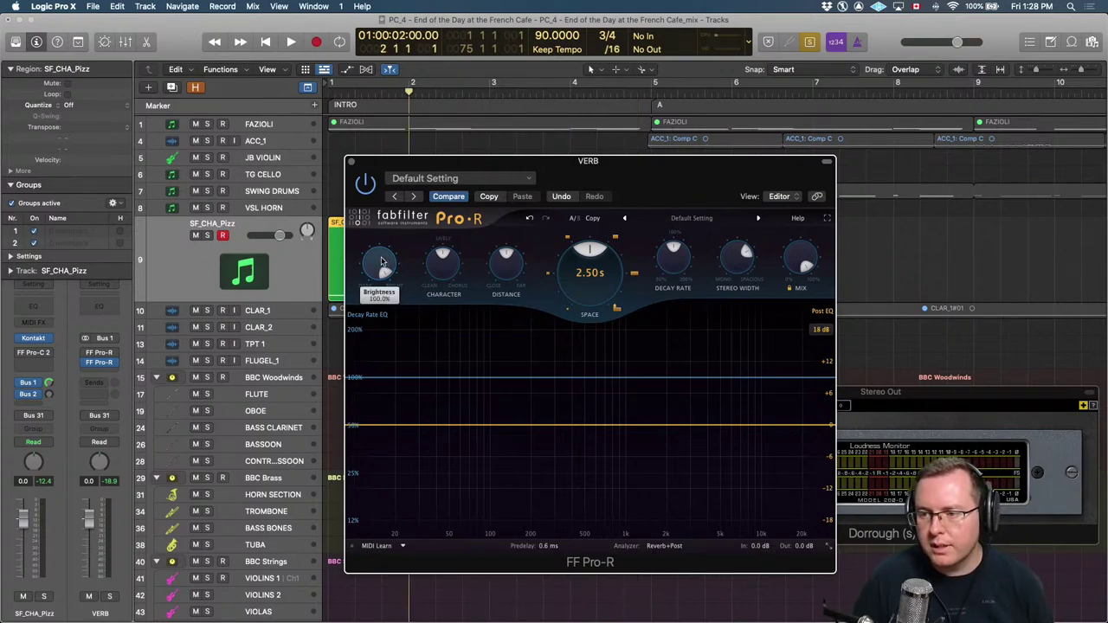
{"action": "key", "text": "super+Right"}
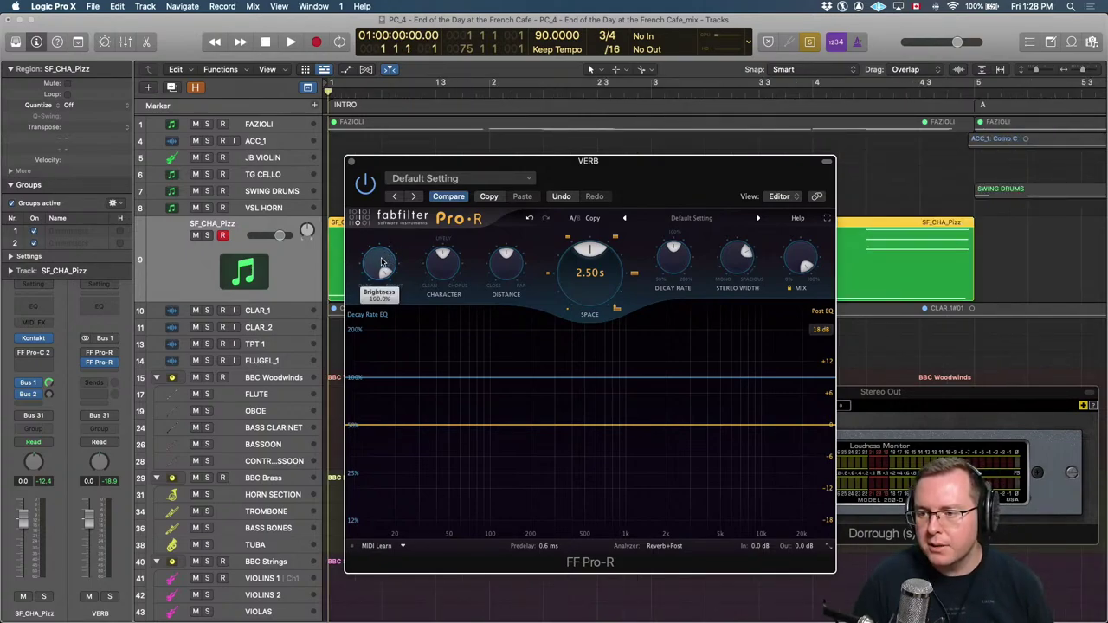
{"action": "left_click_drag", "start_coordinate": [378, 262], "coordinate": [379, 269]}
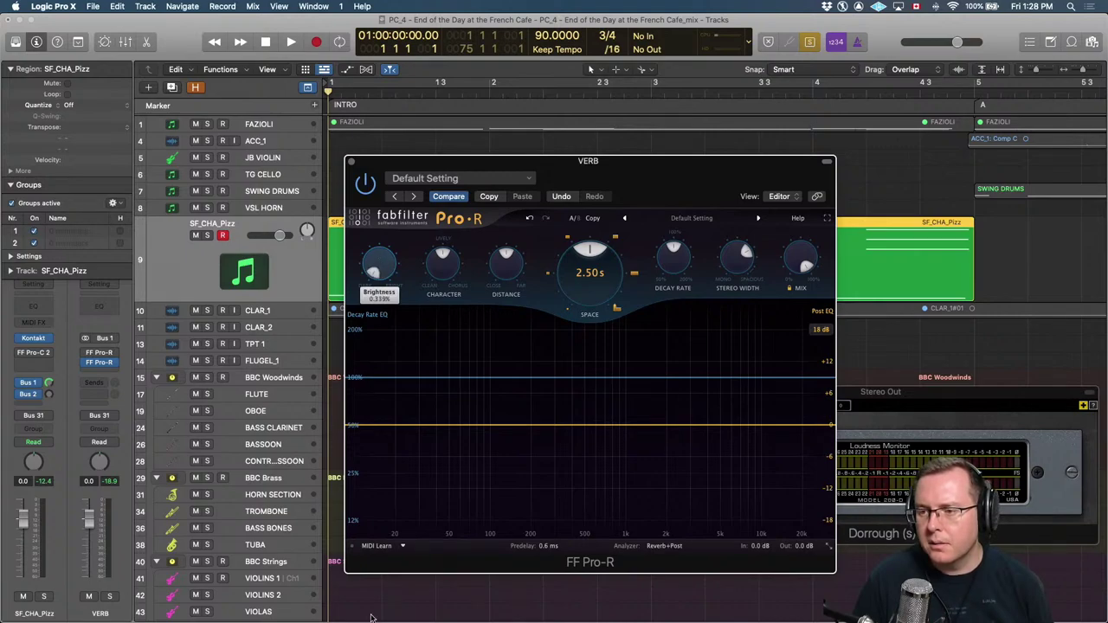
{"action": "key", "text": "space"}
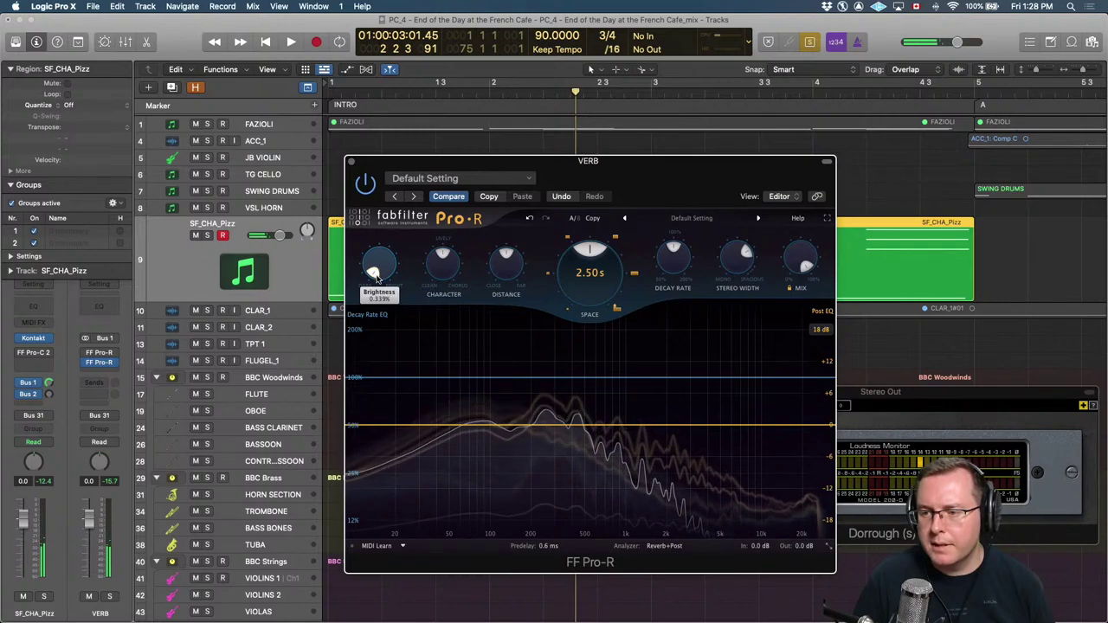
Raise the reverb's Brightness to 100% and audition the first bars of the intro again.
{"action": "double_click", "coordinate": [377, 273]}
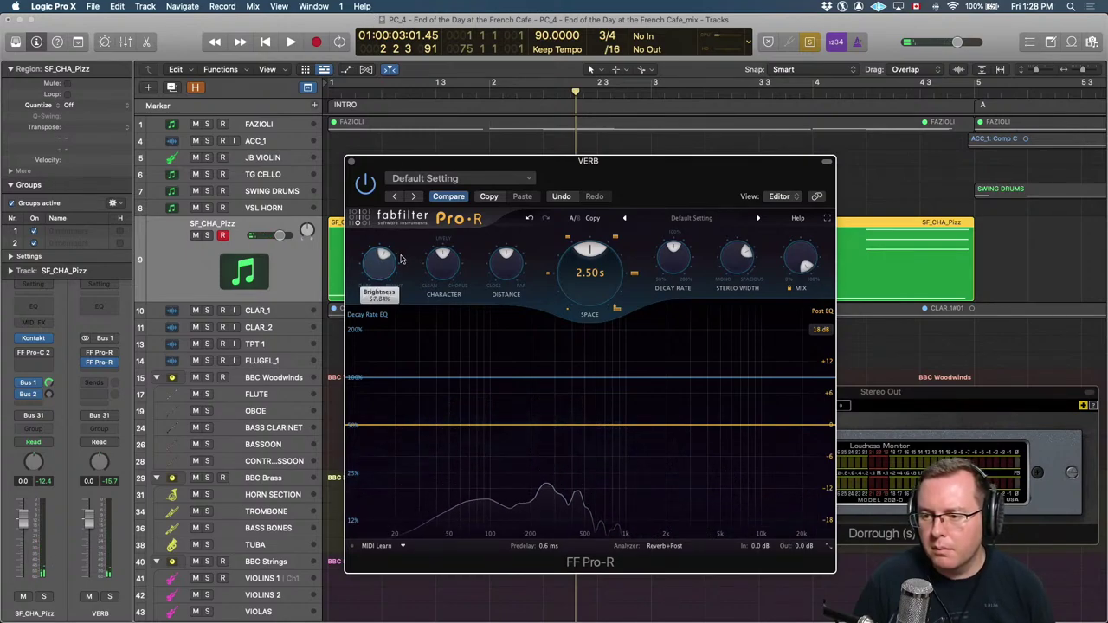
{"action": "key", "text": "space"}
{"action": "key", "text": "space"}
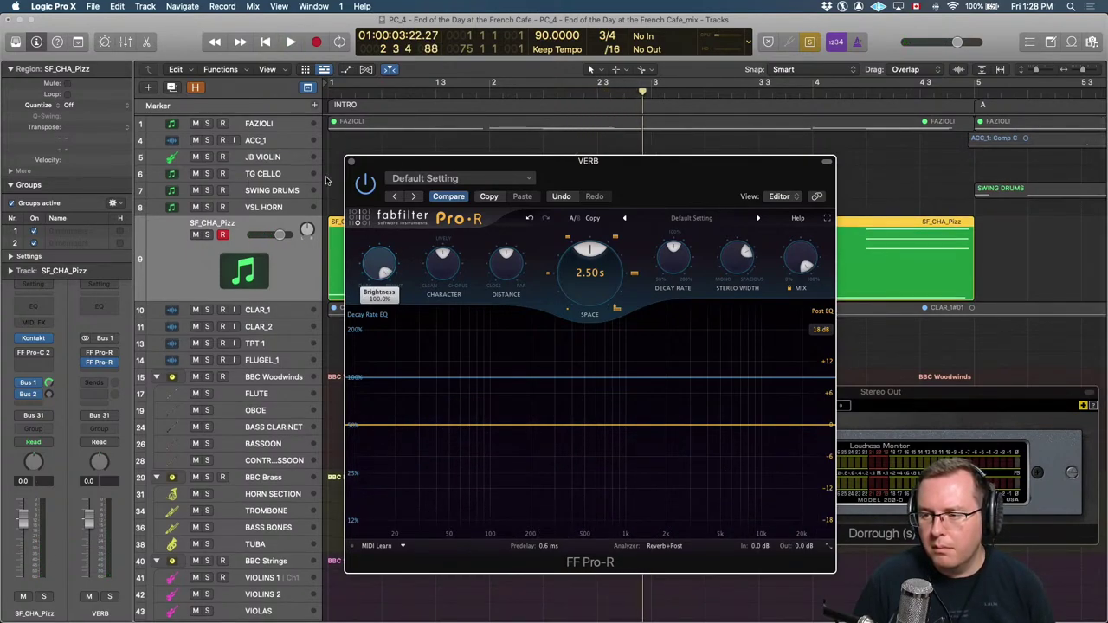
{"action": "key", "text": "space"}
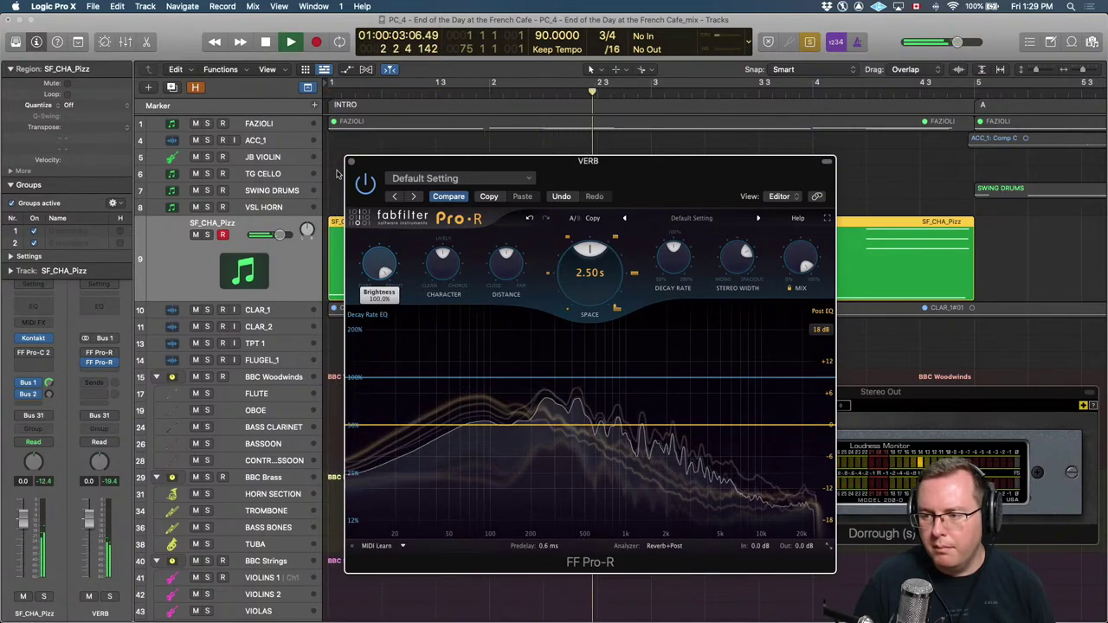
{"action": "key", "text": "space"}
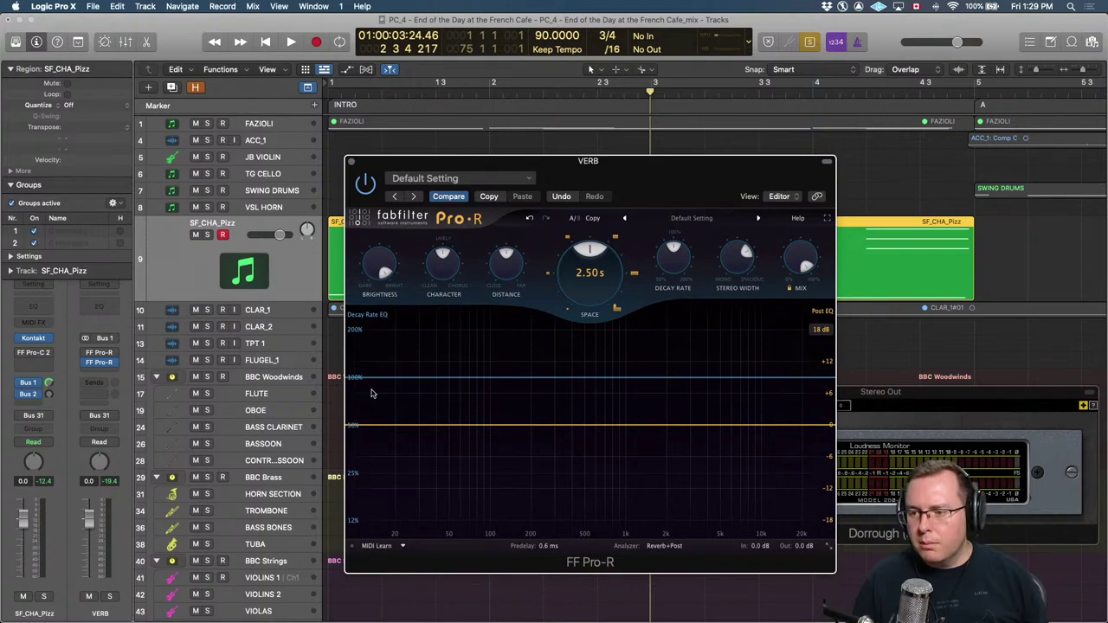
Add a low shelf to the Decay Rate EQ that shortens the low-frequency decay, with its point near 100 Hz.
{"action": "left_click_drag", "start_coordinate": [371, 394], "coordinate": [364, 419]}
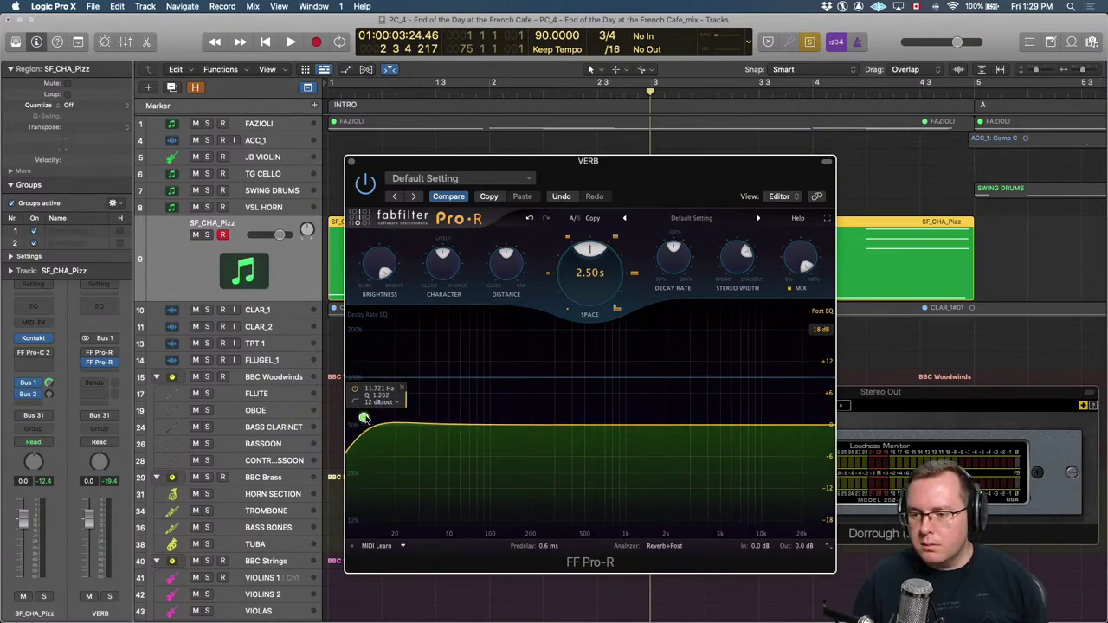
{"action": "key", "text": "Delete"}
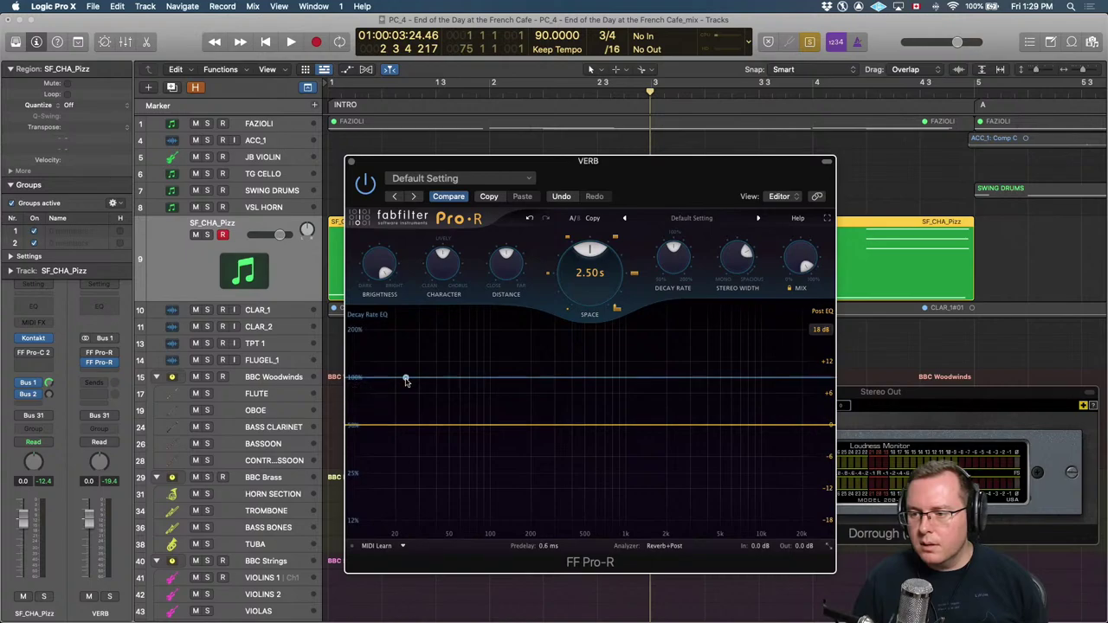
{"action": "left_click", "coordinate": [406, 379]}
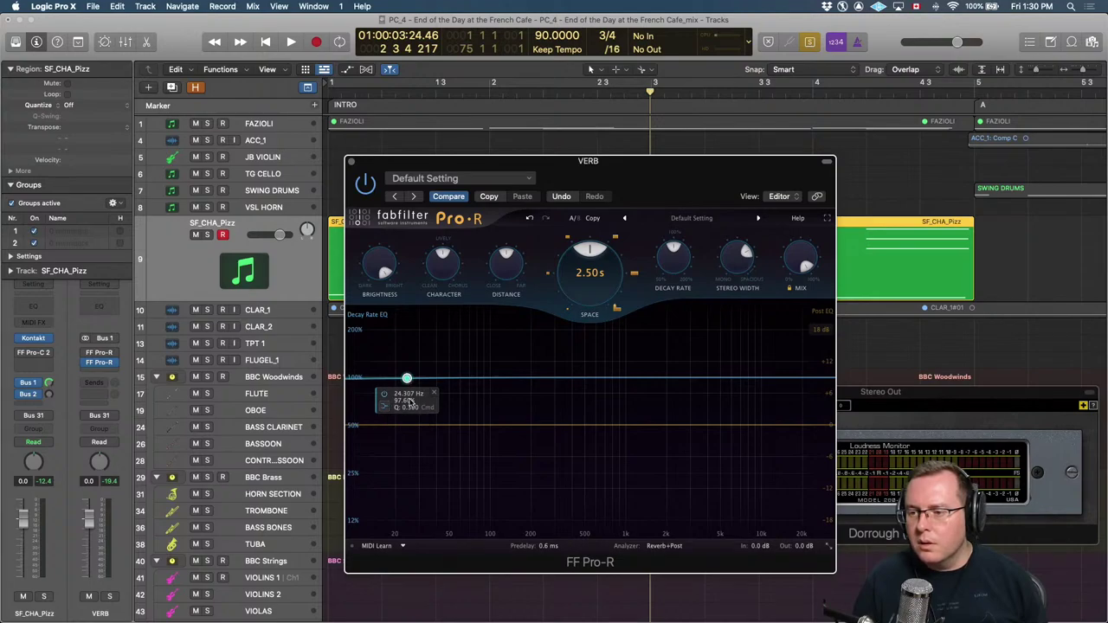
{"action": "left_click_drag", "start_coordinate": [407, 379], "coordinate": [416, 394]}
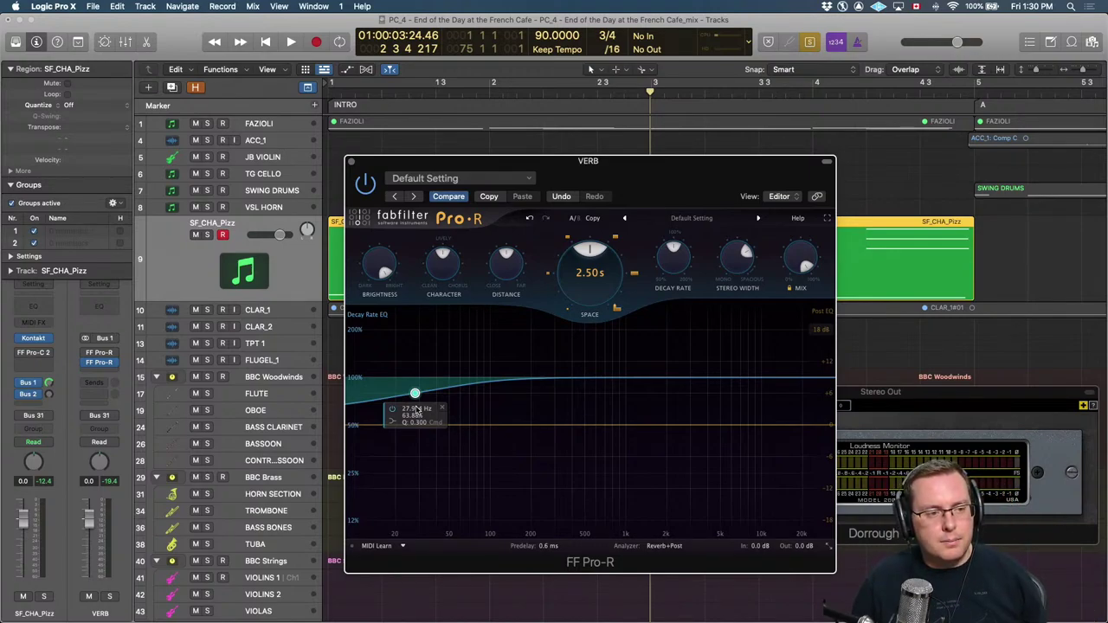
{"action": "left_click_drag", "start_coordinate": [417, 409], "coordinate": [485, 407]}
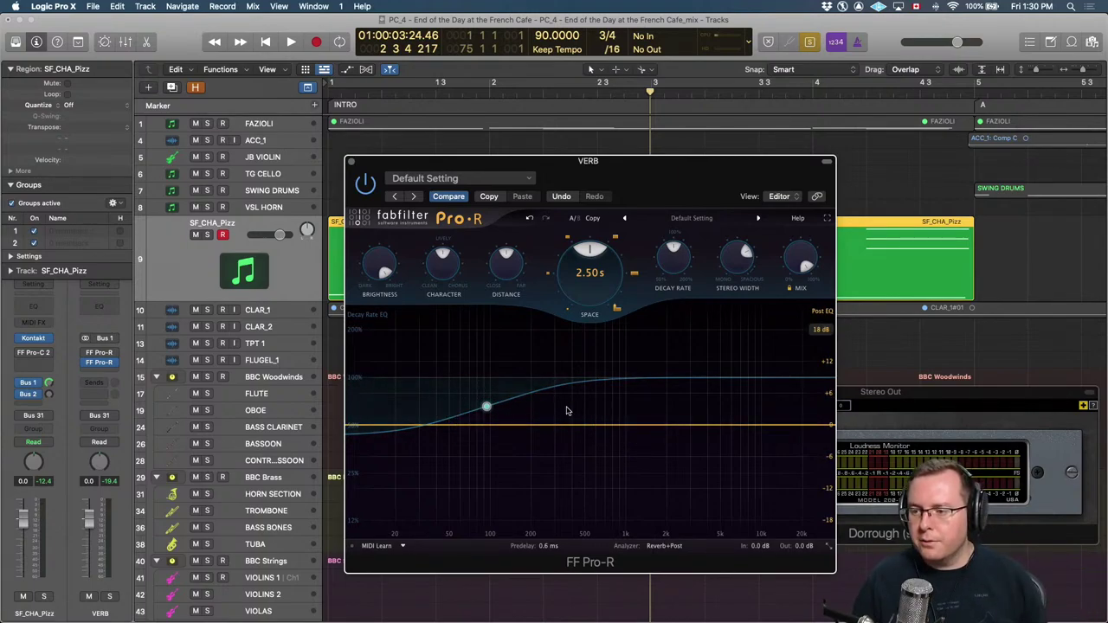
Move the low shelf point of the Decay Rate EQ to 101.66 Hz at 42.18%.
{"action": "scroll", "coordinate": [487, 407], "scroll_direction": "up", "scroll_amount": 3}
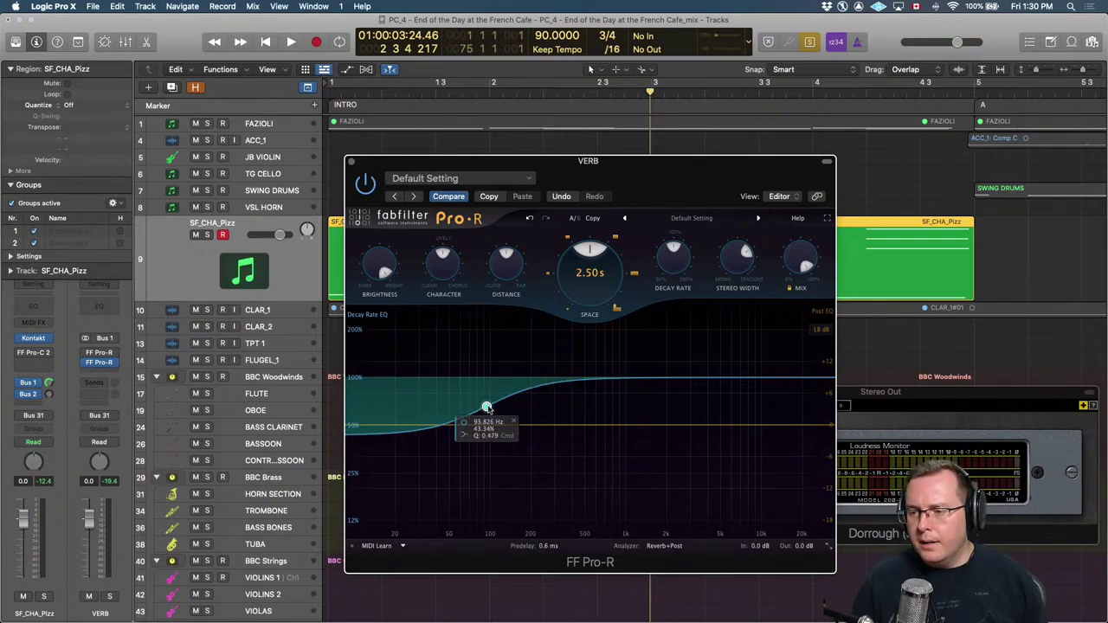
{"action": "mouse_move", "coordinate": [487, 406]}
{"action": "left_mouse_down"}
{"action": "mouse_move", "coordinate": [487, 437]}
{"action": "mouse_move", "coordinate": [531, 422]}
{"action": "mouse_move", "coordinate": [490, 432]}
{"action": "mouse_move", "coordinate": [492, 410]}
{"action": "left_mouse_up"}
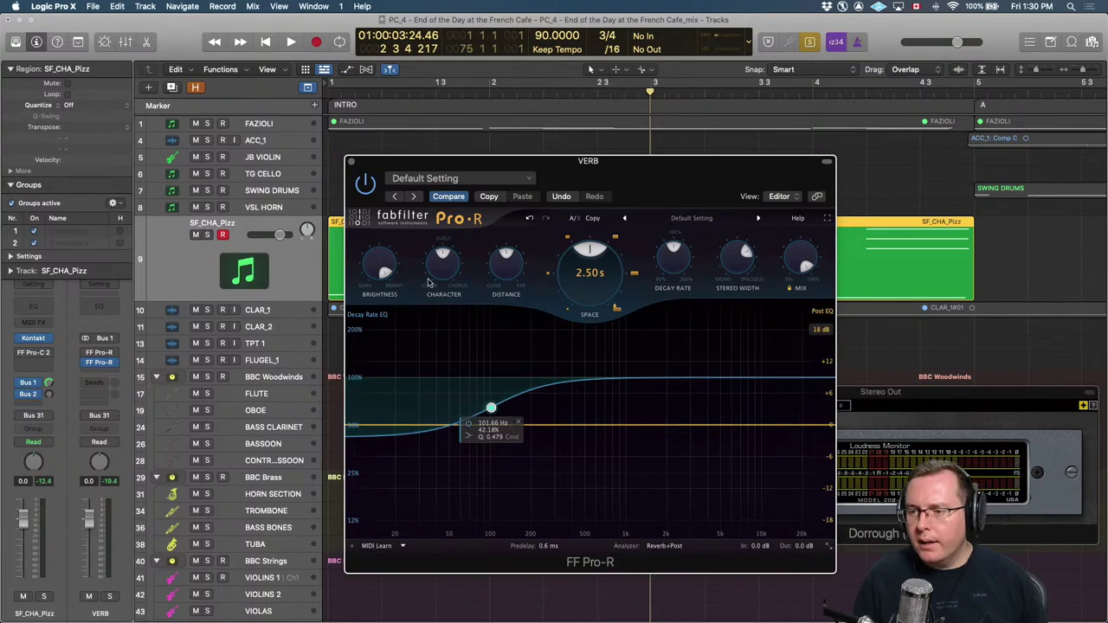
{"action": "mouse_move", "coordinate": [394, 271]}
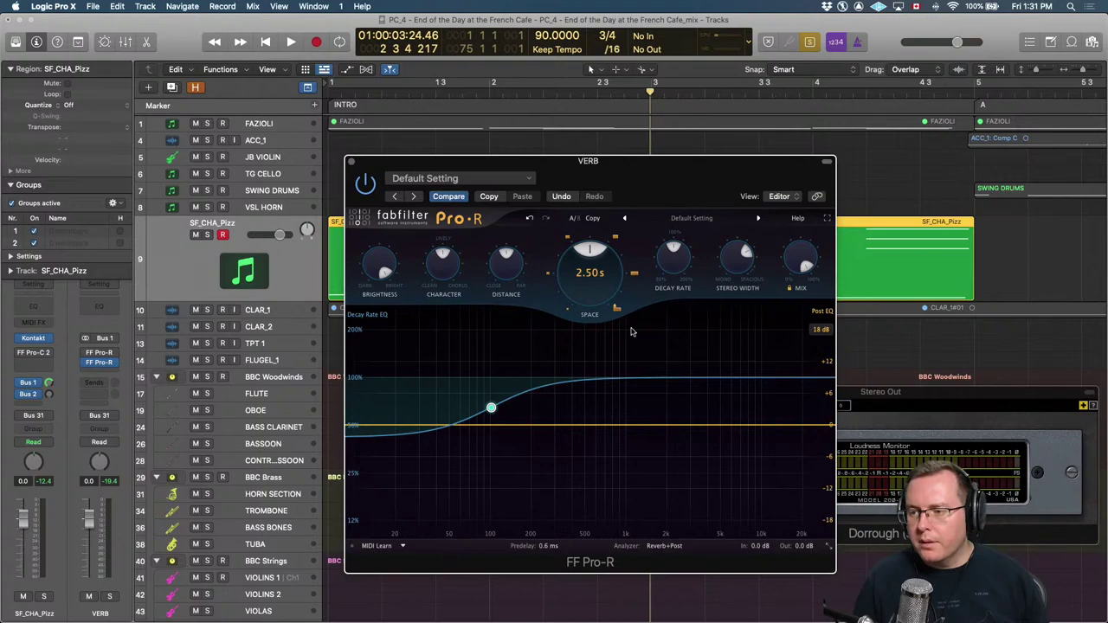
Audition the pizzicato intro from the start with the adjusted reverb decay, and close the Pro-R window.
{"action": "key", "text": "Return"}
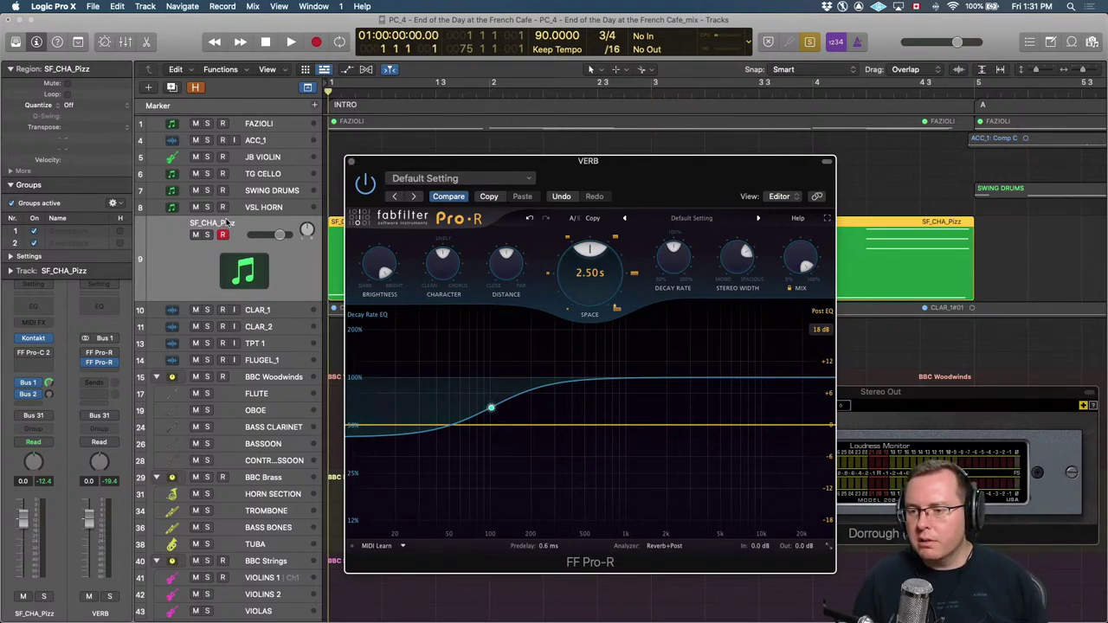
{"action": "key", "text": "space"}
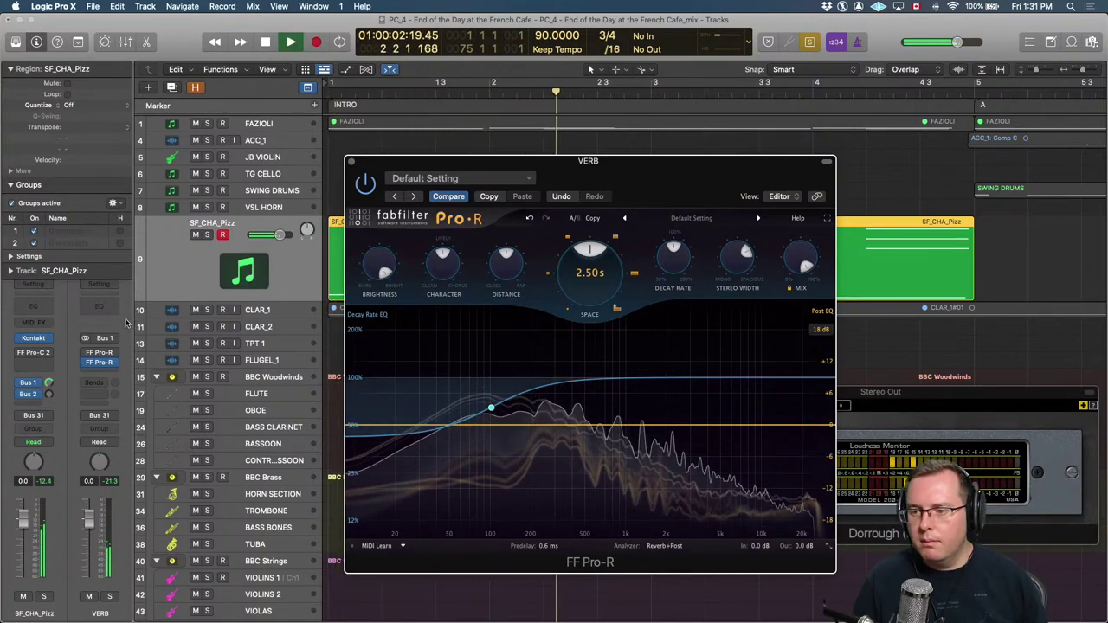
{"action": "key", "text": "space"}
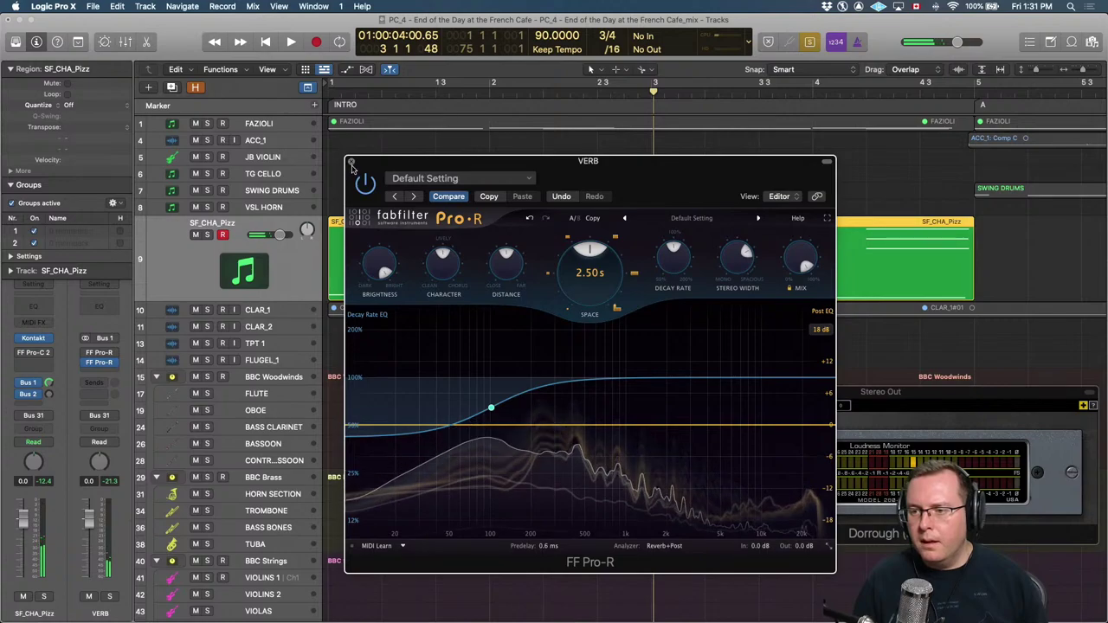
{"action": "left_click", "coordinate": [350, 161]}
Select only the GUIT 1.1 region on the GUIT 1 track and show the track volume automation.
{"action": "scroll", "coordinate": [409, 299], "scroll_direction": "down", "scroll_amount": 10}
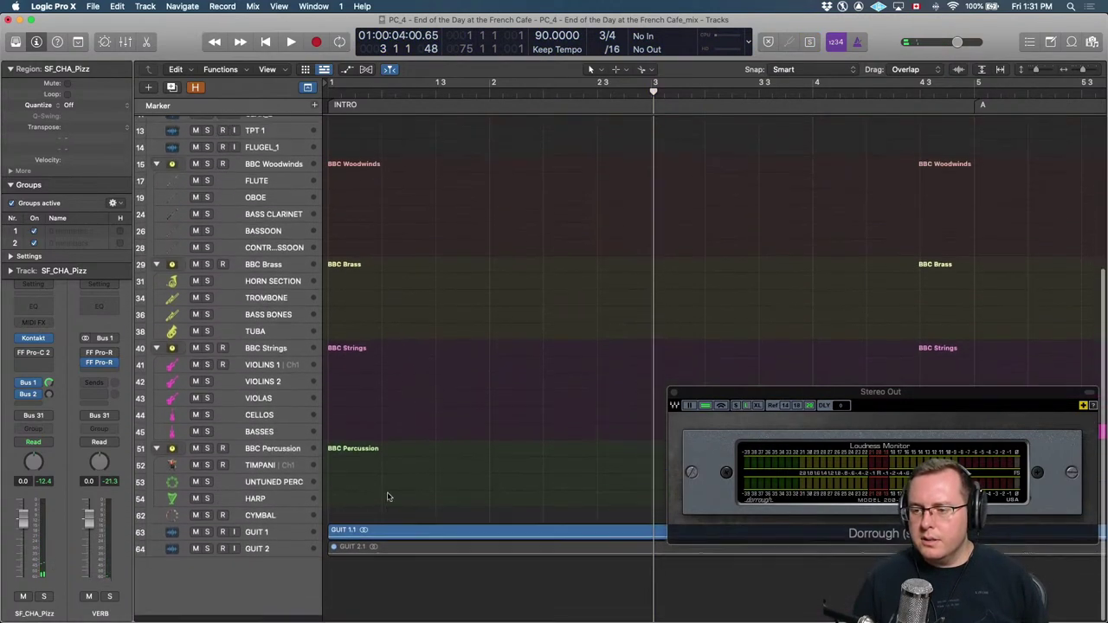
{"action": "left_click", "coordinate": [278, 540]}
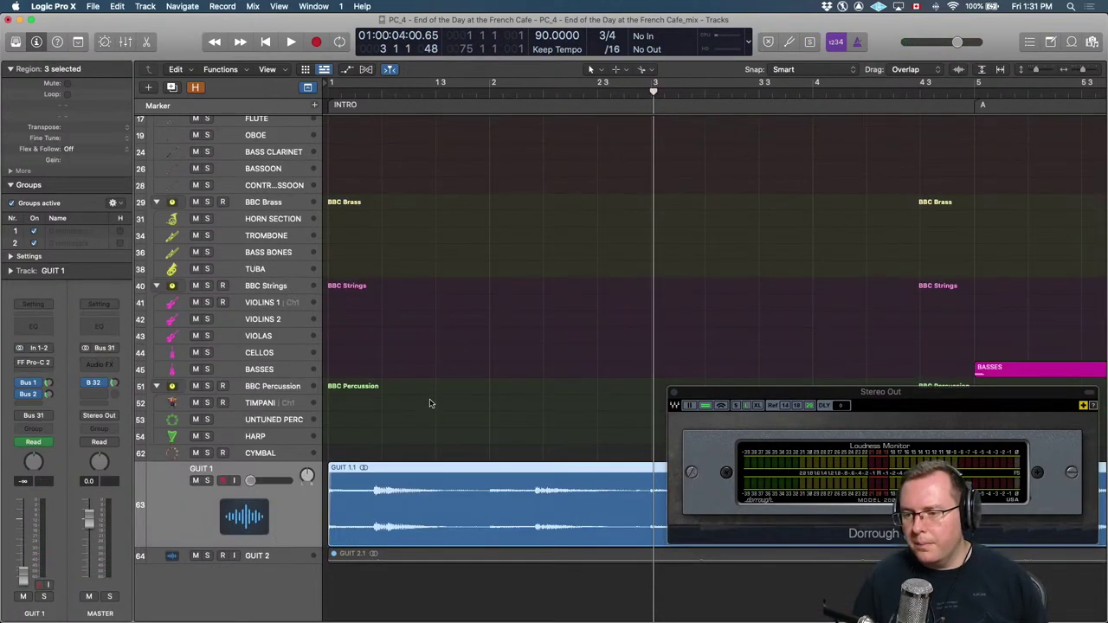
{"action": "left_click", "coordinate": [372, 474]}
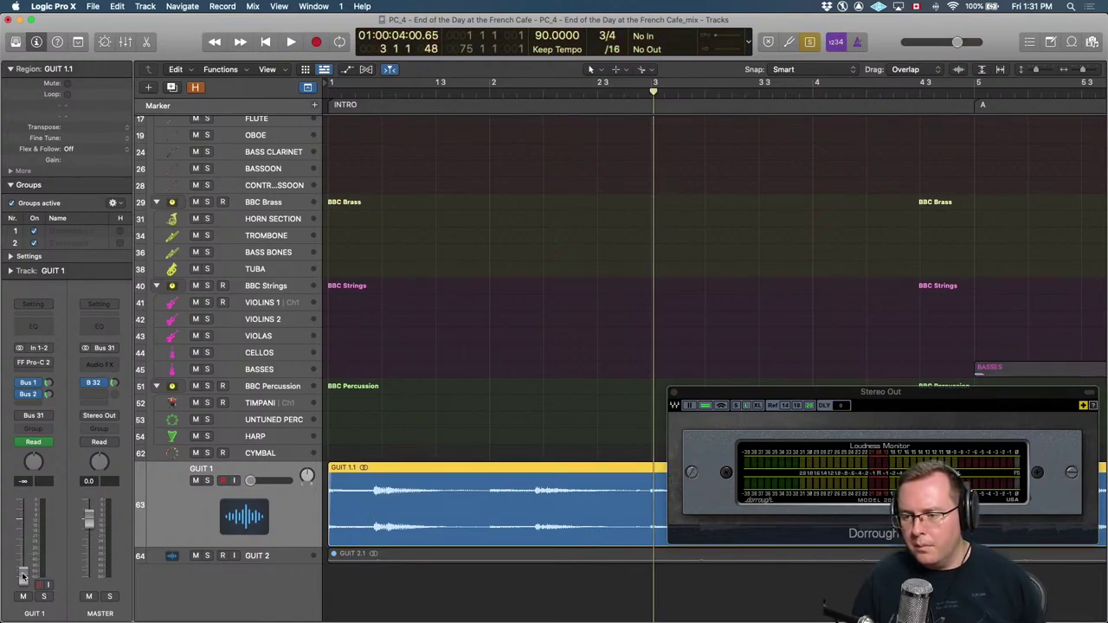
{"action": "key", "text": "a"}
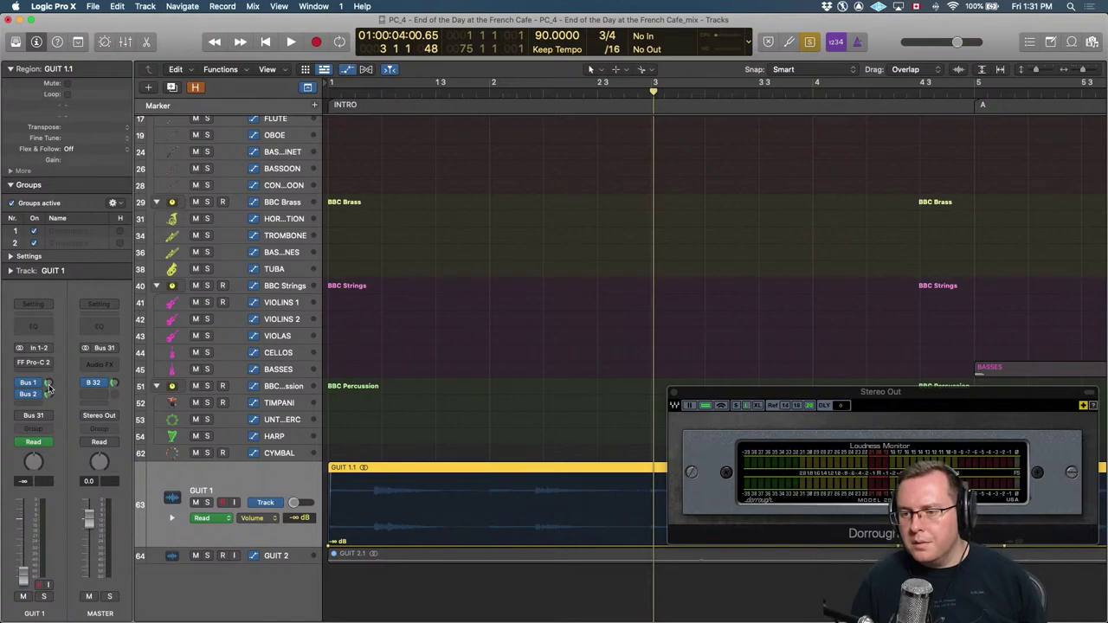
{"action": "mouse_move", "coordinate": [44, 395]}
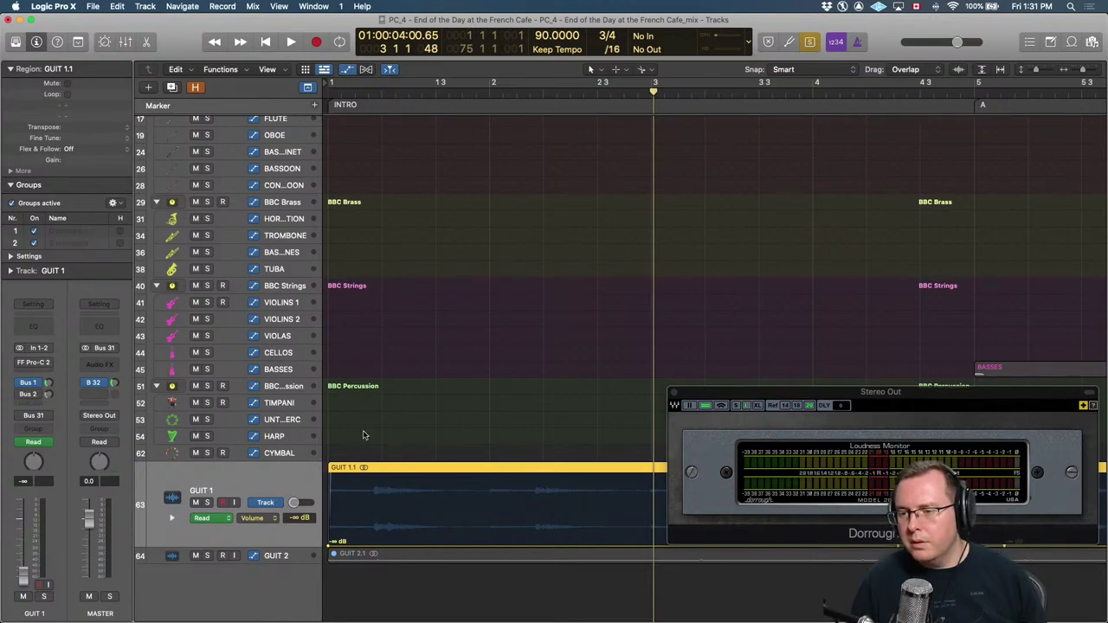
Set the cycle range over the INTRO section, from bar 1 to bar 5.
{"action": "key", "text": "super+Left"}
{"action": "key", "text": "super+Left"}
{"action": "key", "text": "super+Left"}
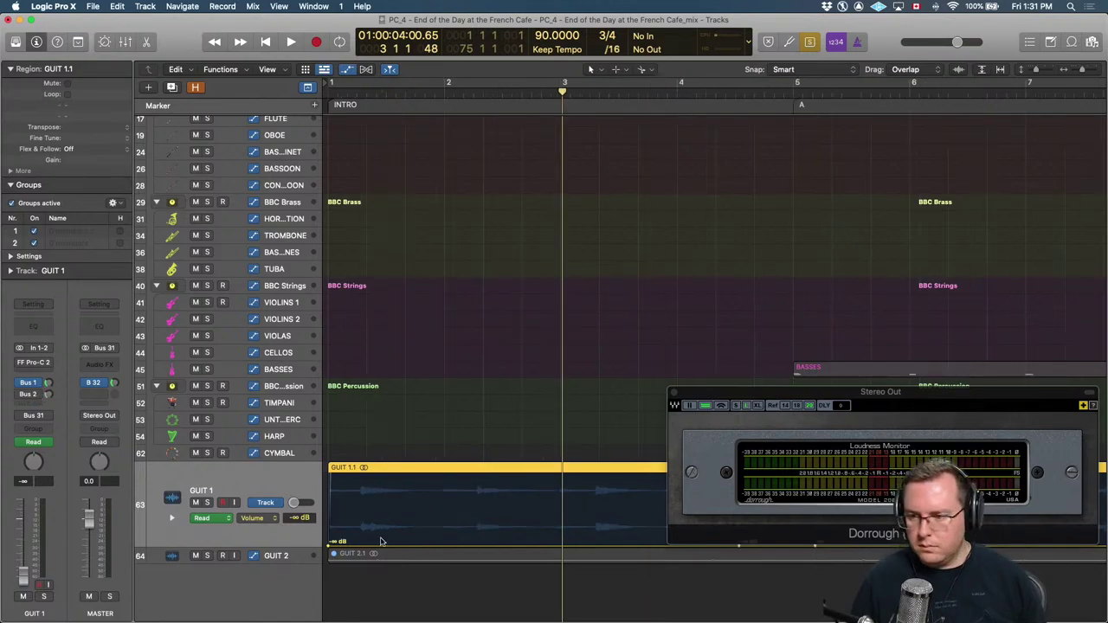
{"action": "key", "text": "super+Right"}
{"action": "key", "text": "super+Right"}
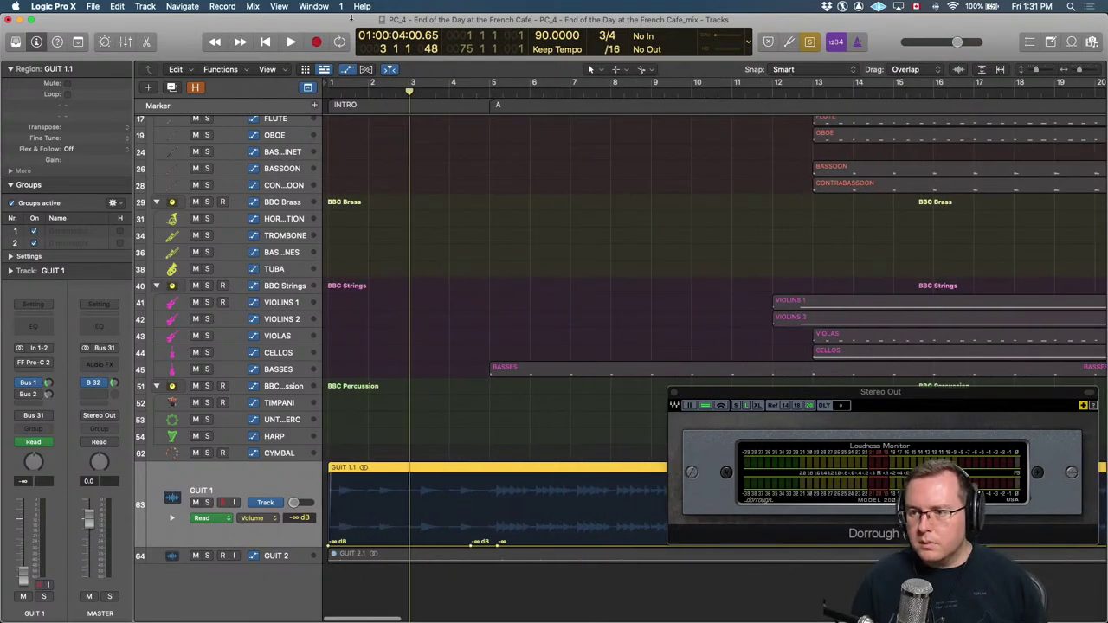
{"action": "left_click_drag", "start_coordinate": [334, 83], "coordinate": [483, 110]}
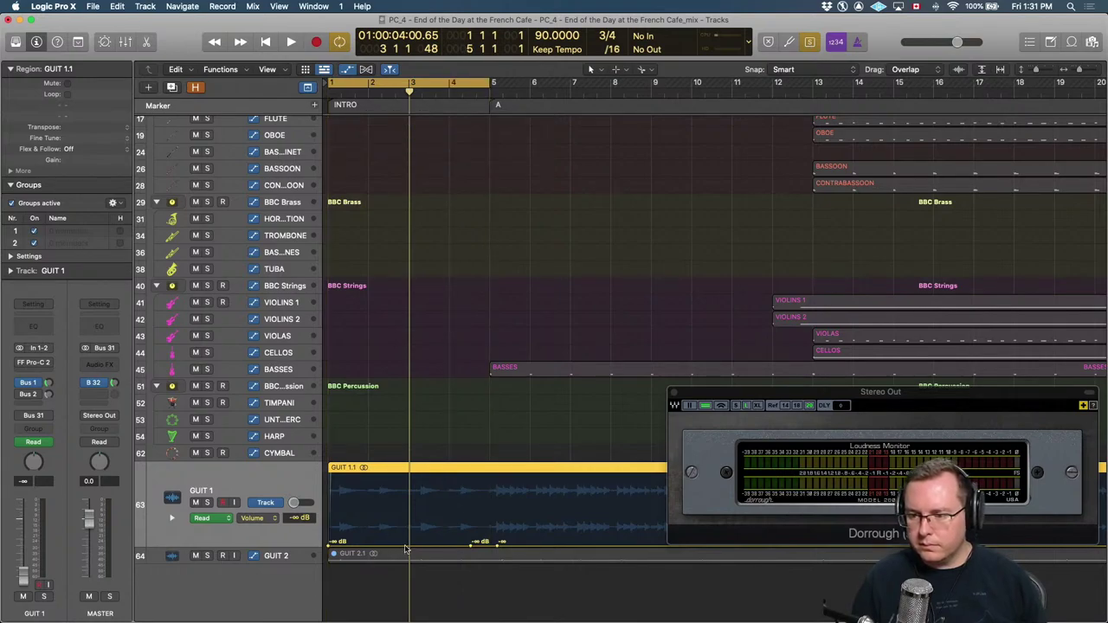
Raise the GUIT 1 volume automation across the intro to -0.1 dB and audition the change.
{"action": "key", "text": "space"}
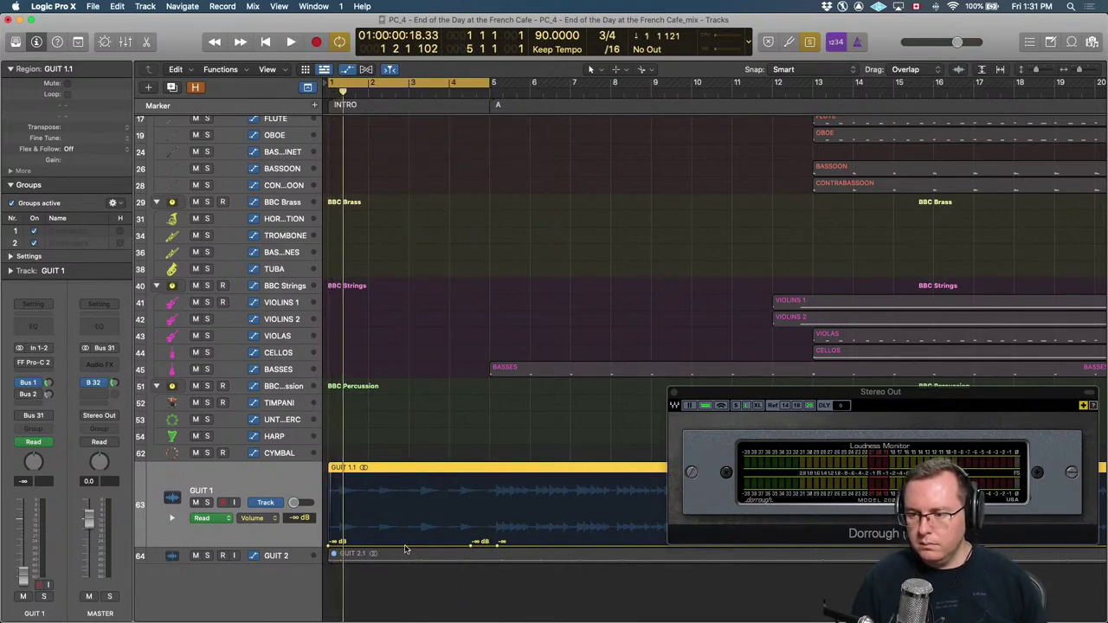
{"action": "key", "text": "space"}
{"action": "left_click_drag", "start_coordinate": [380, 543], "coordinate": [378, 495]}
{"action": "key", "text": "space"}
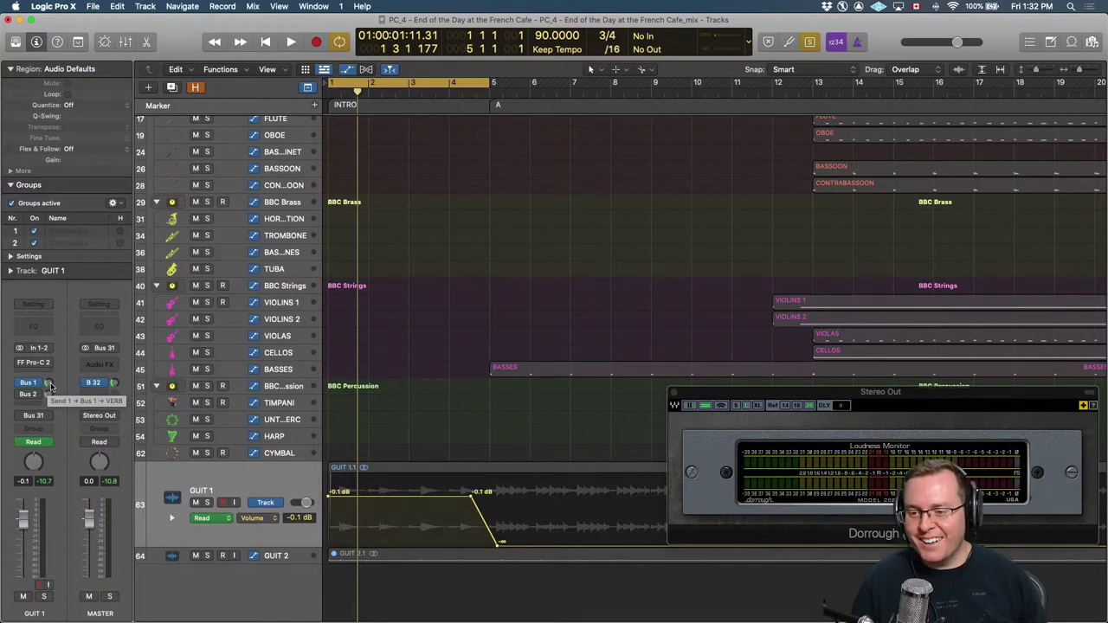
Solo the GUIT 1 region and listen to the intro from the start of the song.
{"action": "key", "text": "Return"}
{"action": "key", "text": "super+Right"}
{"action": "key", "text": "super+Right"}
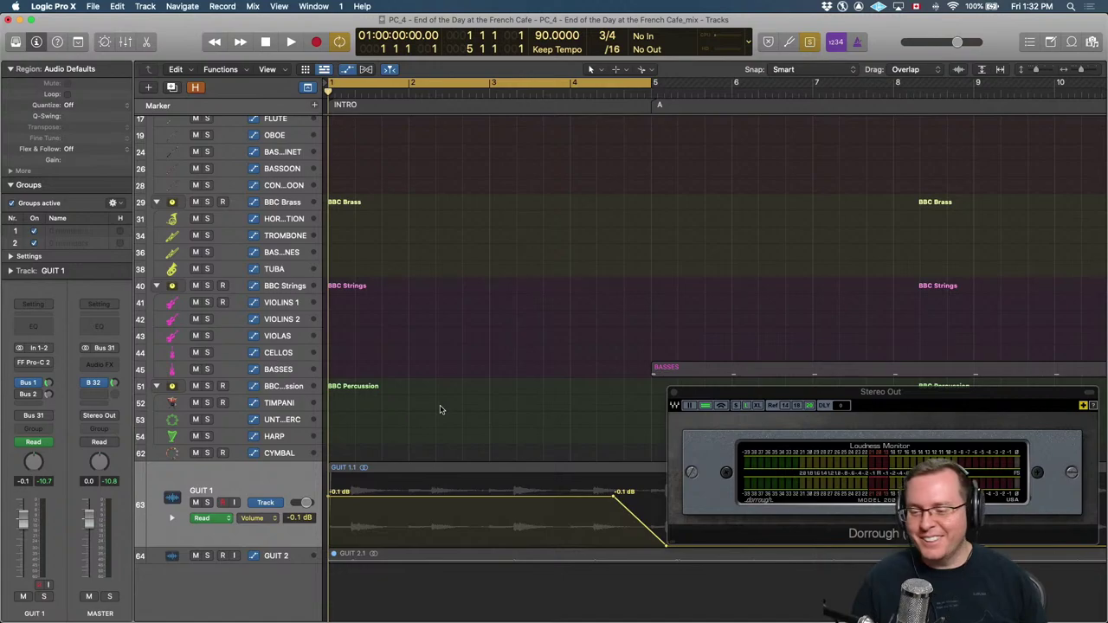
{"action": "left_click", "coordinate": [360, 478]}
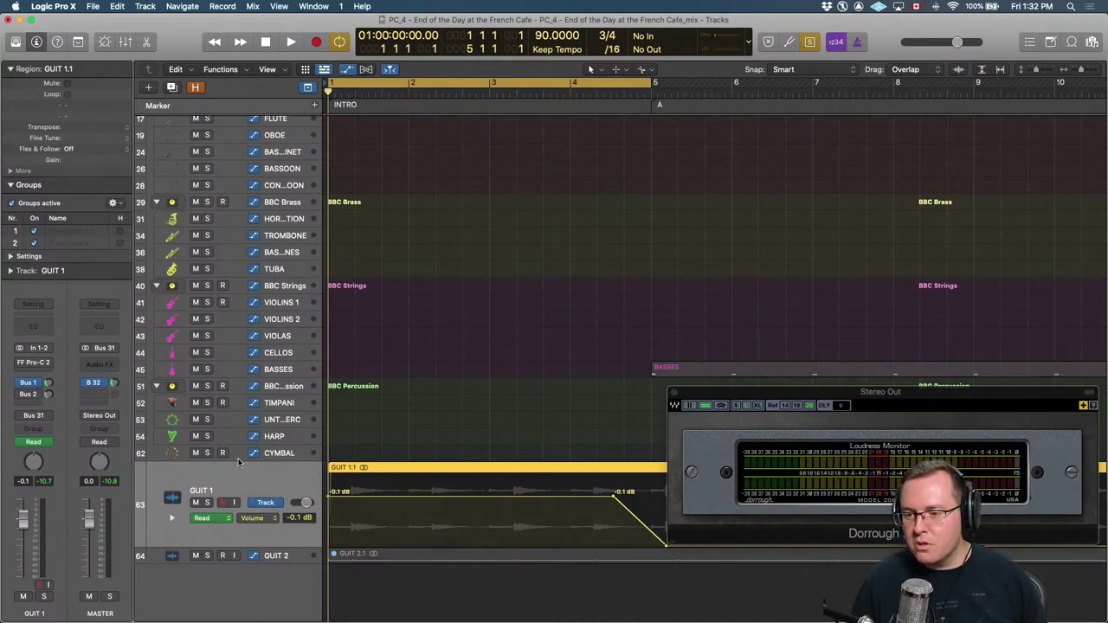
{"action": "key", "text": "super+Right"}
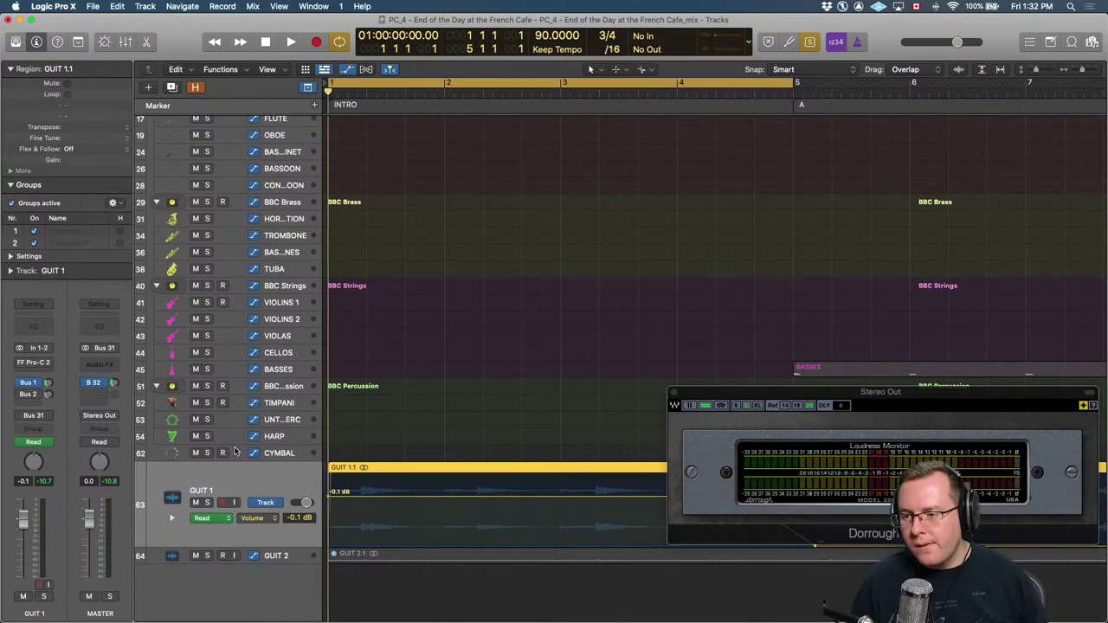
{"action": "key", "text": "space"}
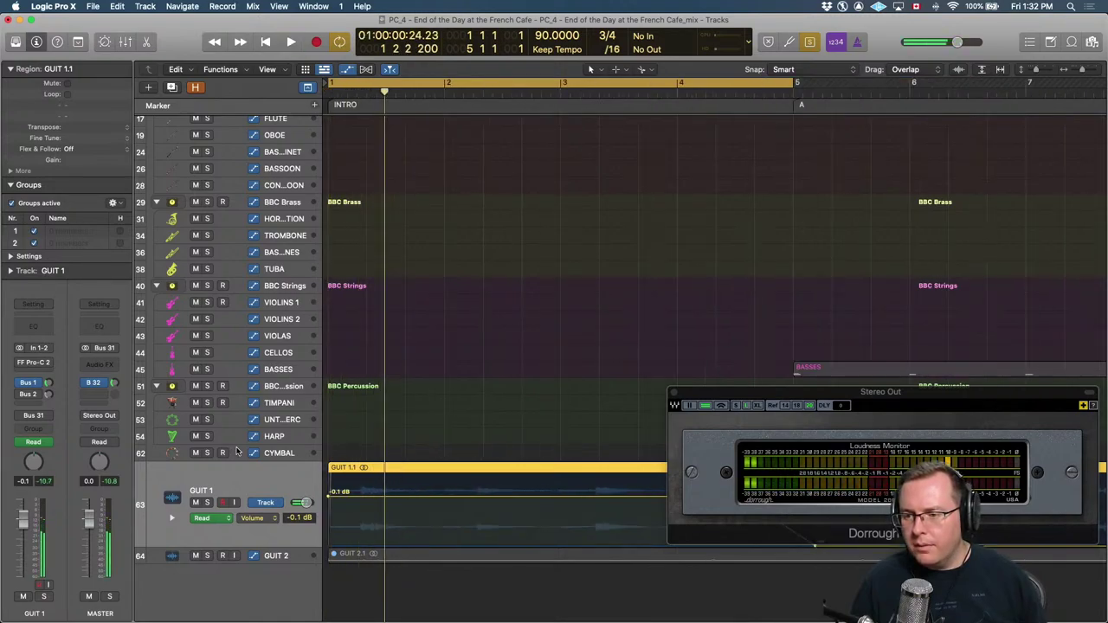
{"action": "key", "text": "space"}
{"action": "key", "text": "a"}
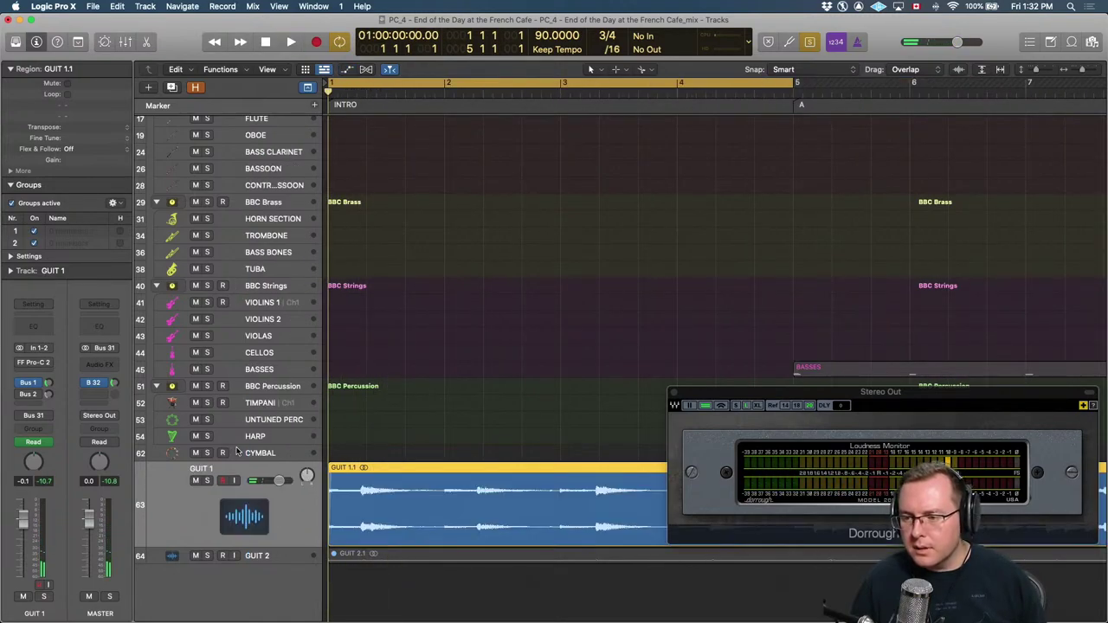
{"action": "key", "text": "a"}
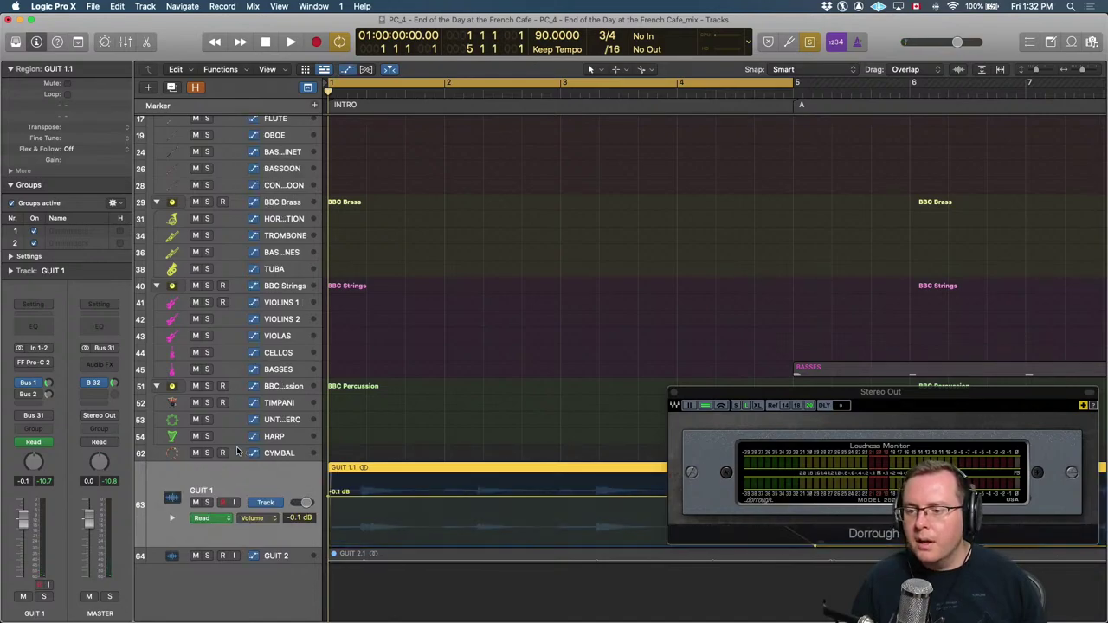
Raise the Bus 1 reverb send on GUIT 1 to -8.0 dB and replay the intro to check it.
{"action": "left_click", "coordinate": [48, 382]}
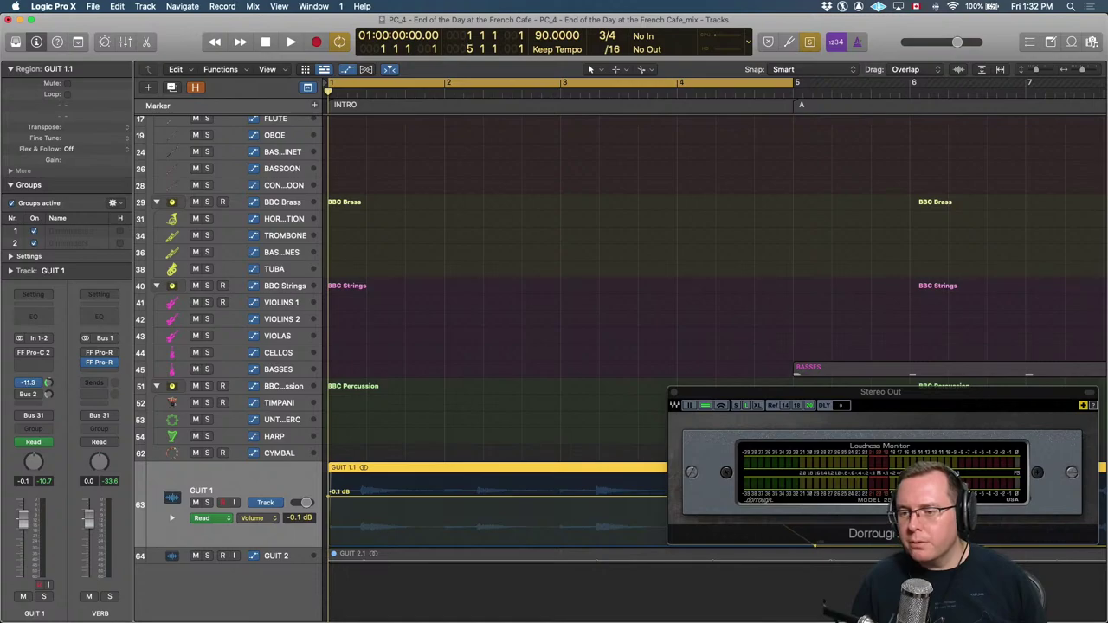
{"action": "key", "text": "space"}
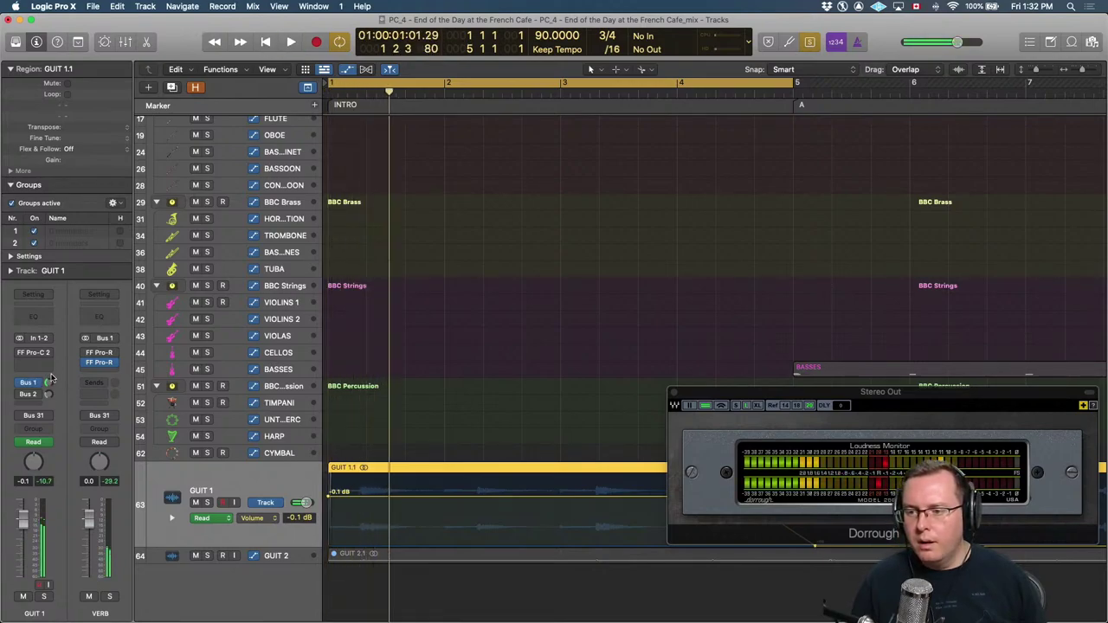
{"action": "left_click_drag", "start_coordinate": [48, 382], "coordinate": [48, 372]}
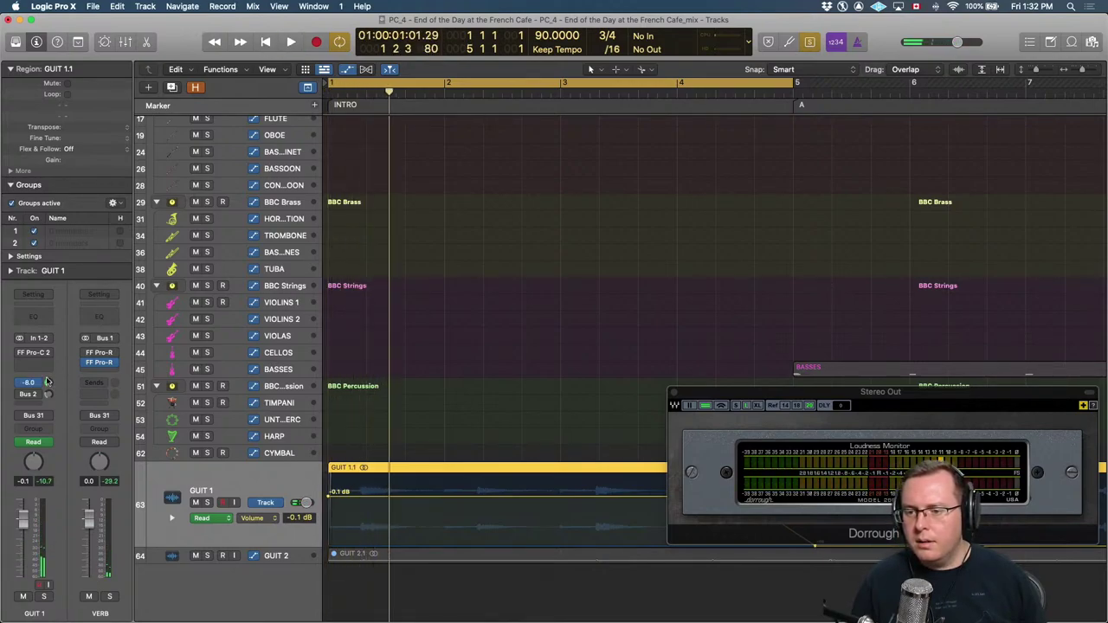
{"action": "key", "text": "Return"}
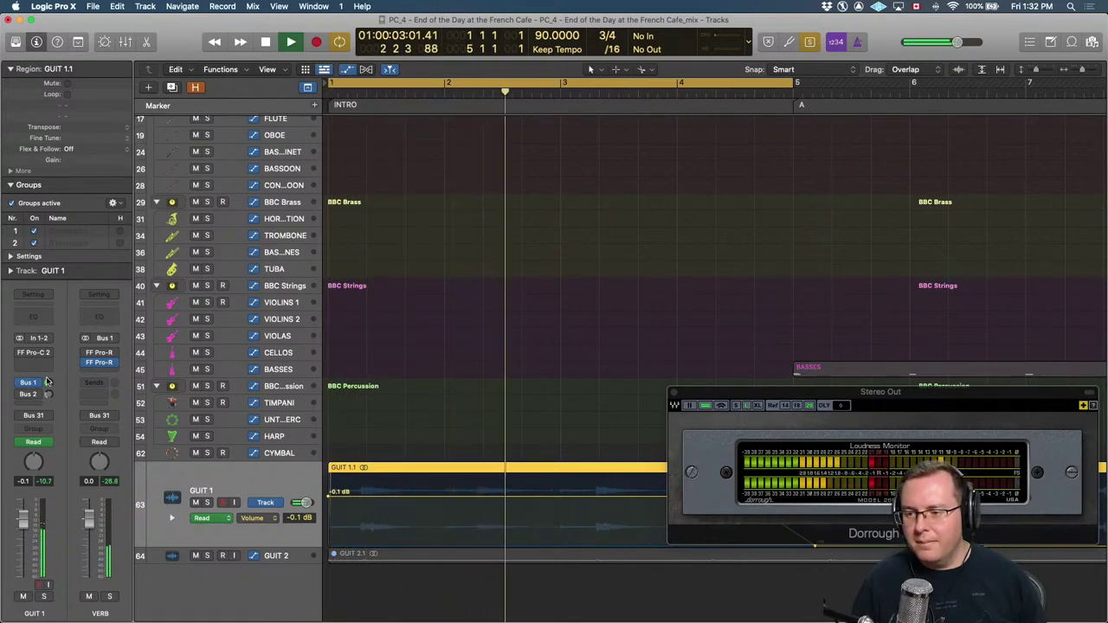
{"action": "key", "text": "space"}
{"action": "key", "text": "Return"}
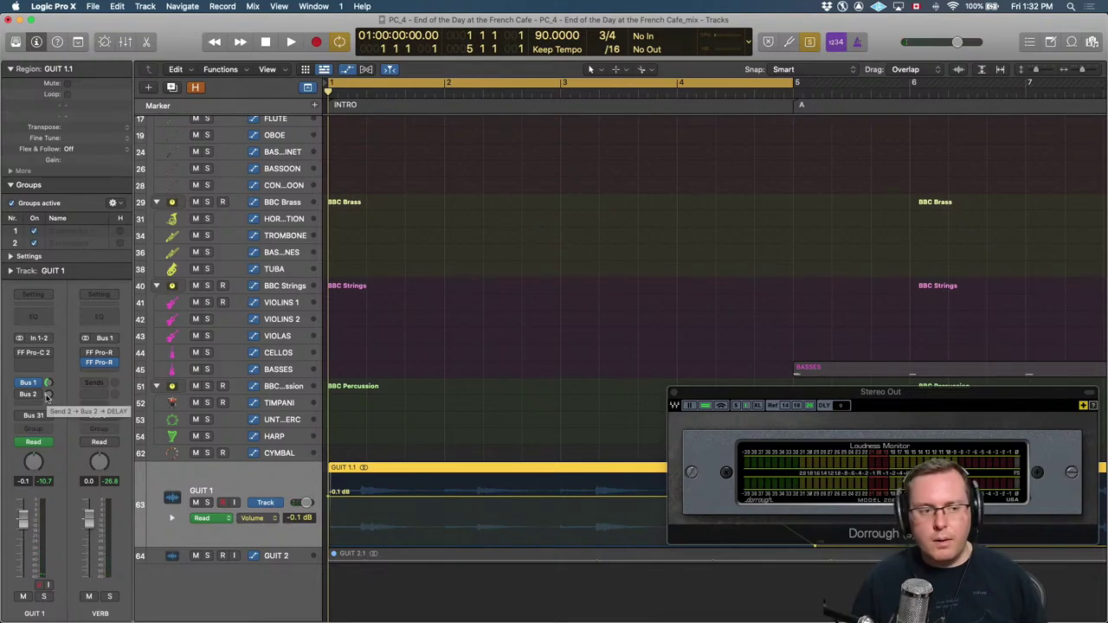
Turn off solo and hide the track automation in the arrangement.
{"action": "left_click", "coordinate": [384, 411]}
{"action": "key", "text": "a"}
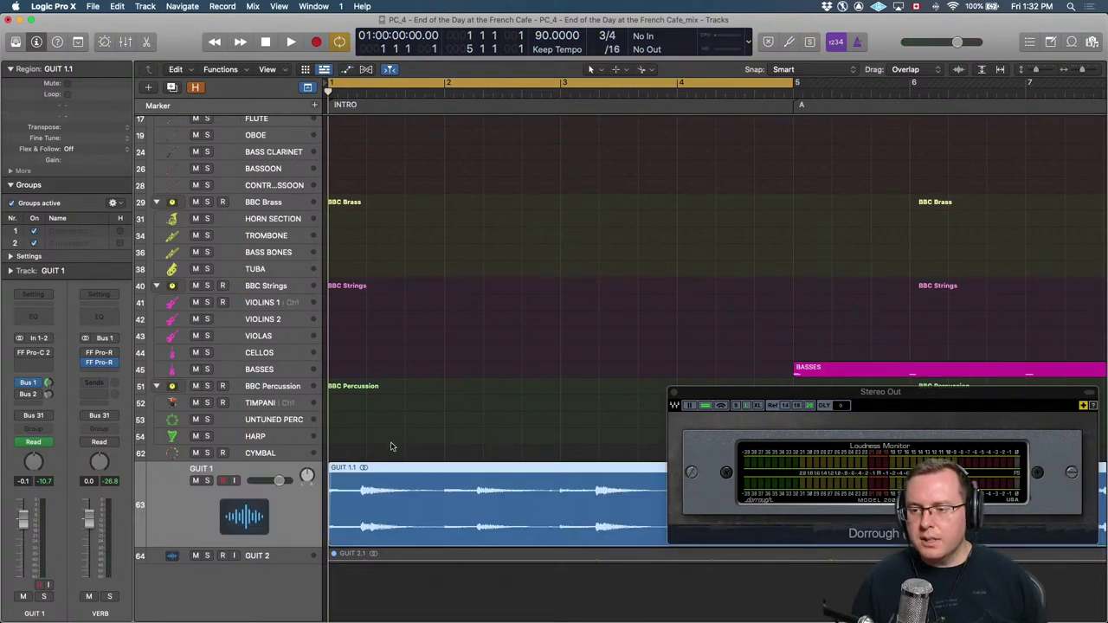
{"action": "key", "text": "z"}
{"action": "scroll", "coordinate": [369, 411], "scroll_direction": "up", "scroll_amount": 5}
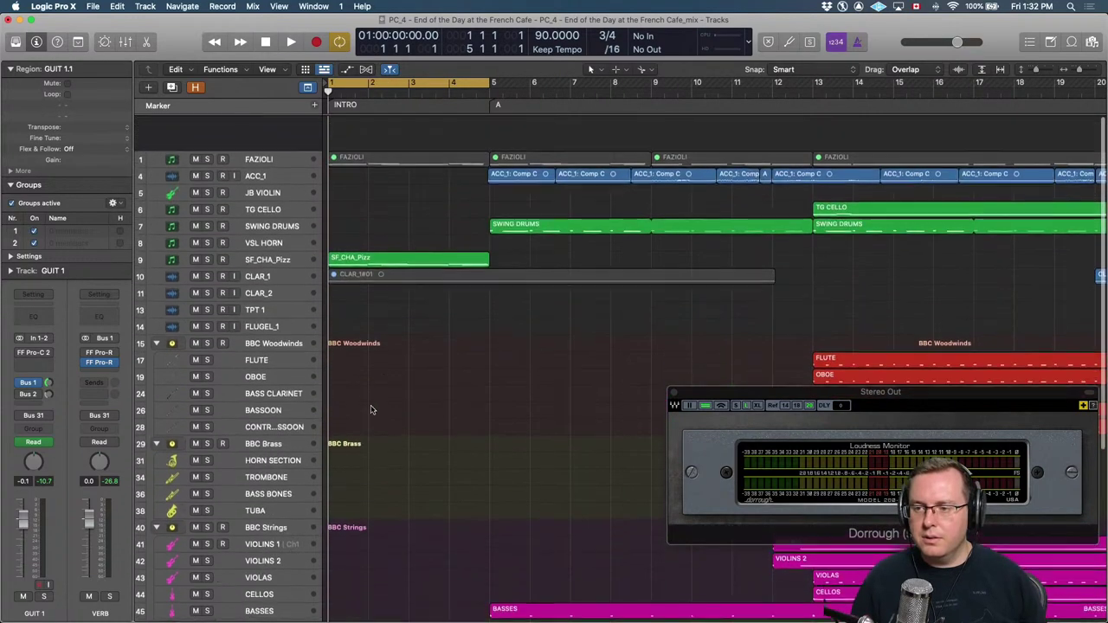
{"action": "scroll", "coordinate": [398, 337], "scroll_direction": "down", "scroll_amount": 4}
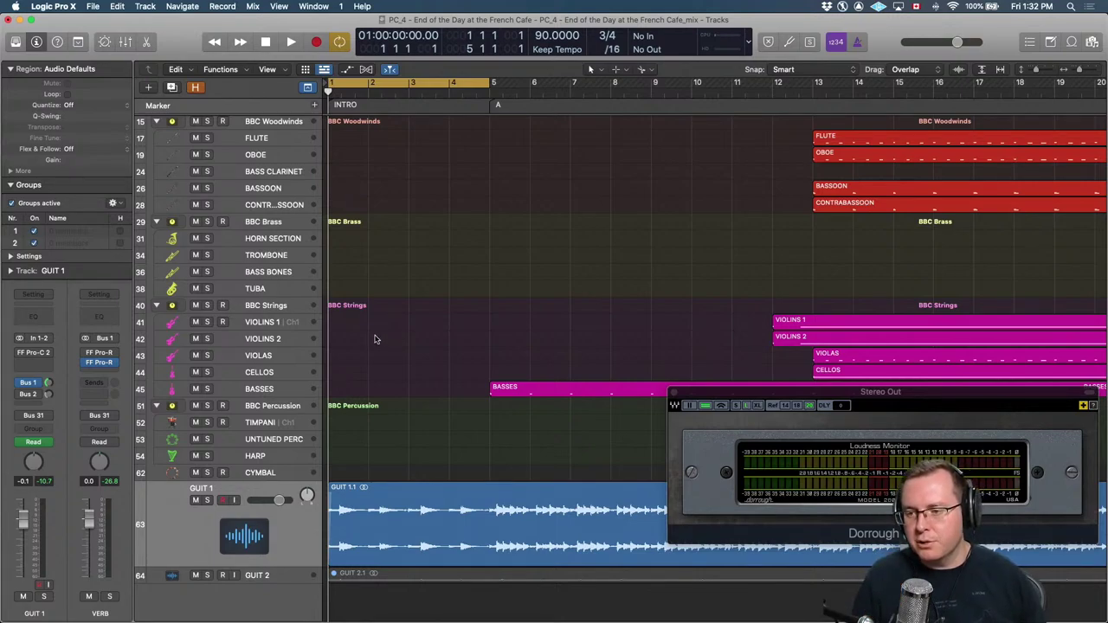
Activate the Bus 2 delay send on the GUIT 1 track.
{"action": "key", "text": "super+Right"}
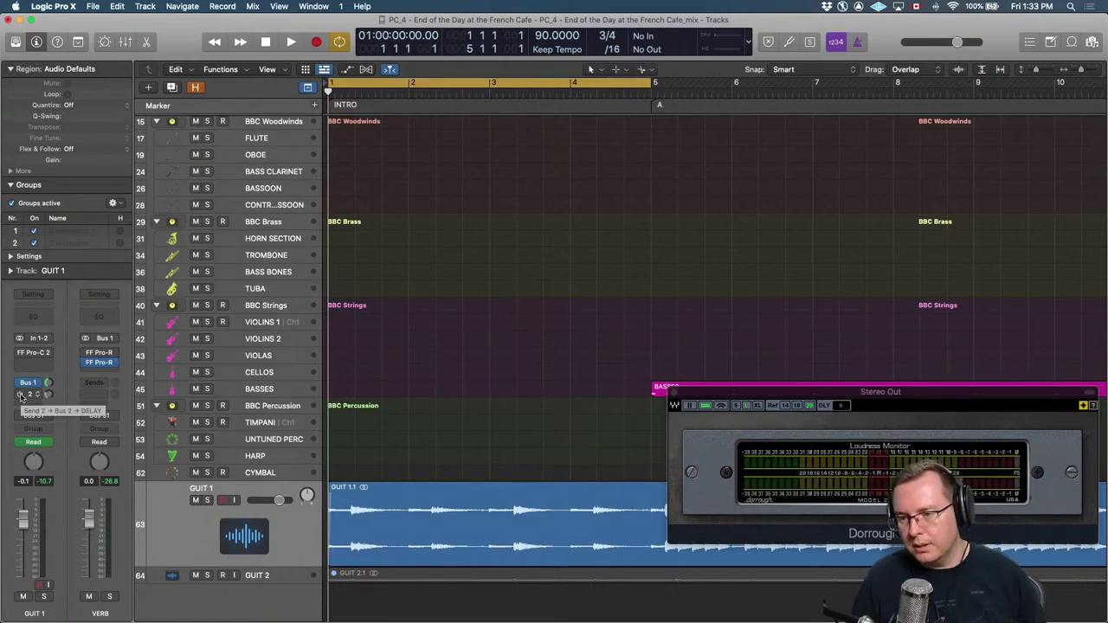
{"action": "scroll", "coordinate": [396, 392], "scroll_direction": "up", "scroll_amount": 5}
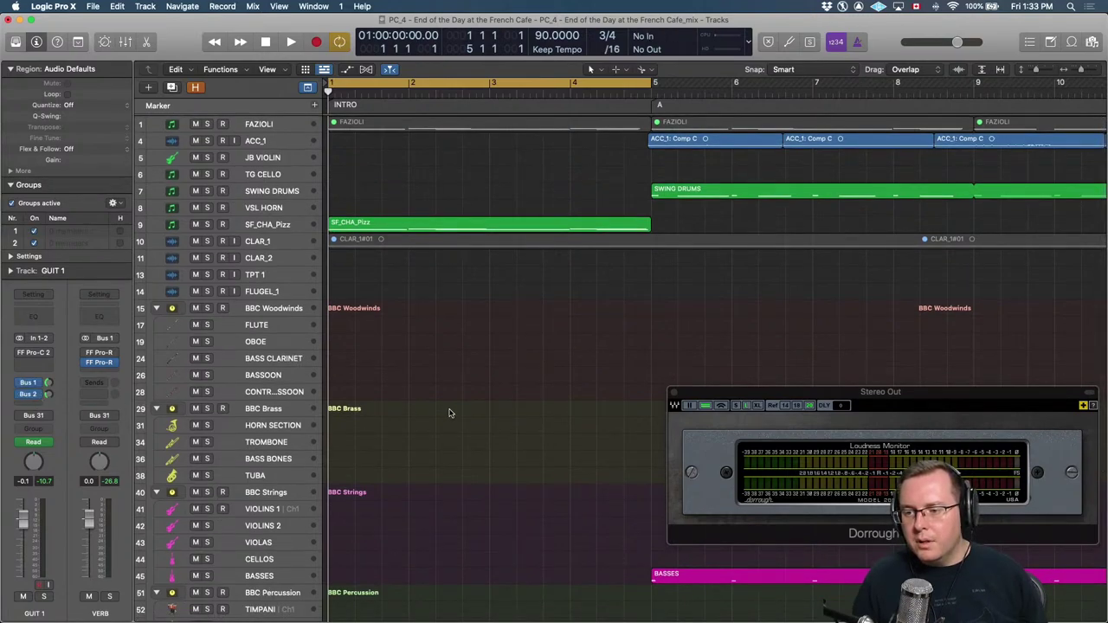
{"action": "scroll", "coordinate": [444, 411], "scroll_direction": "down", "scroll_amount": 6}
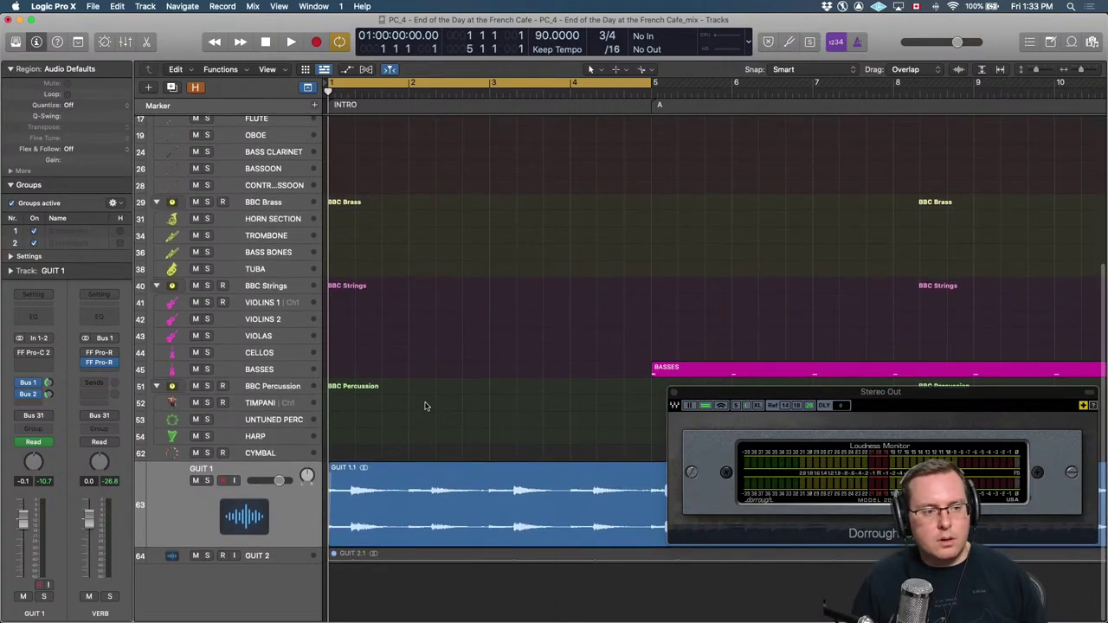
Solo the GUIT 1 region and play the intro to hear it with the delay send active.
{"action": "left_click", "coordinate": [397, 476]}
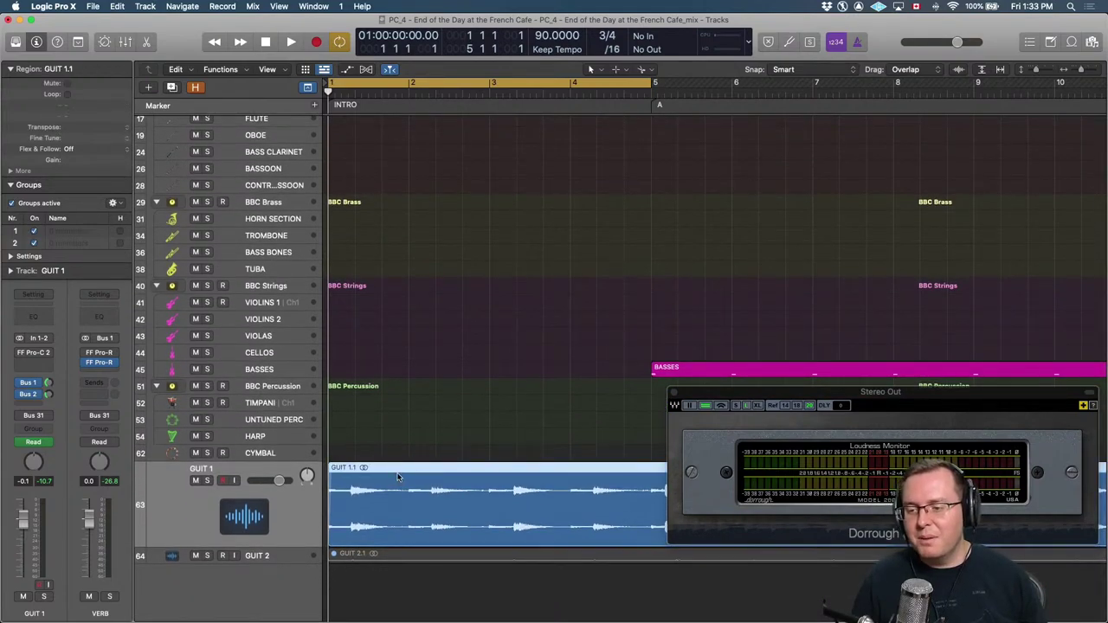
{"action": "scroll", "coordinate": [397, 474], "scroll_direction": "up", "scroll_amount": 1}
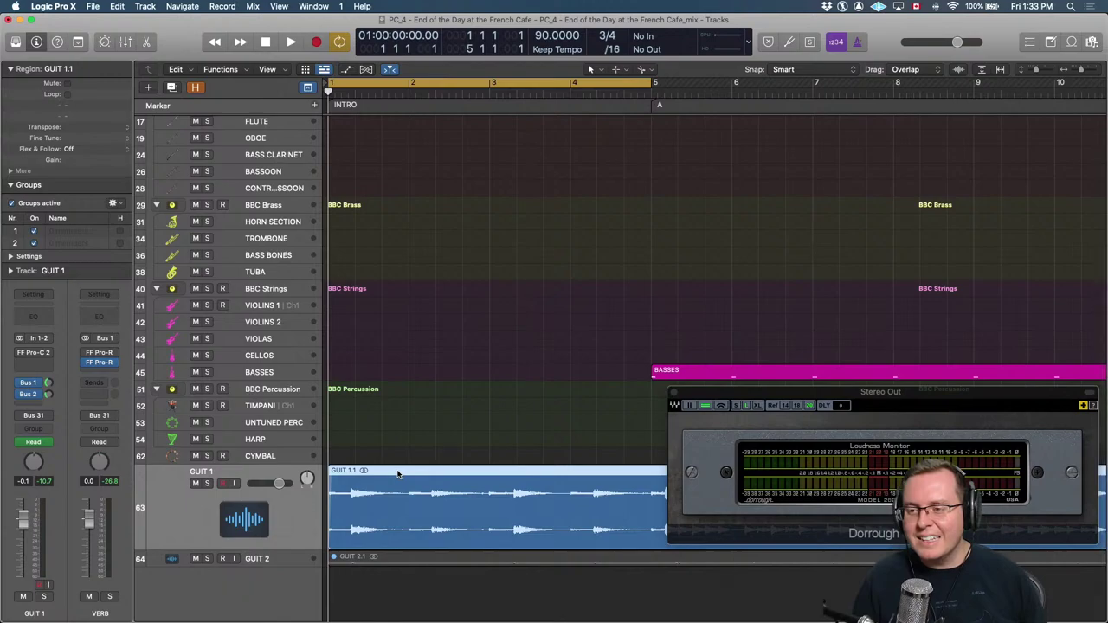
{"action": "left_click", "coordinate": [398, 474]}
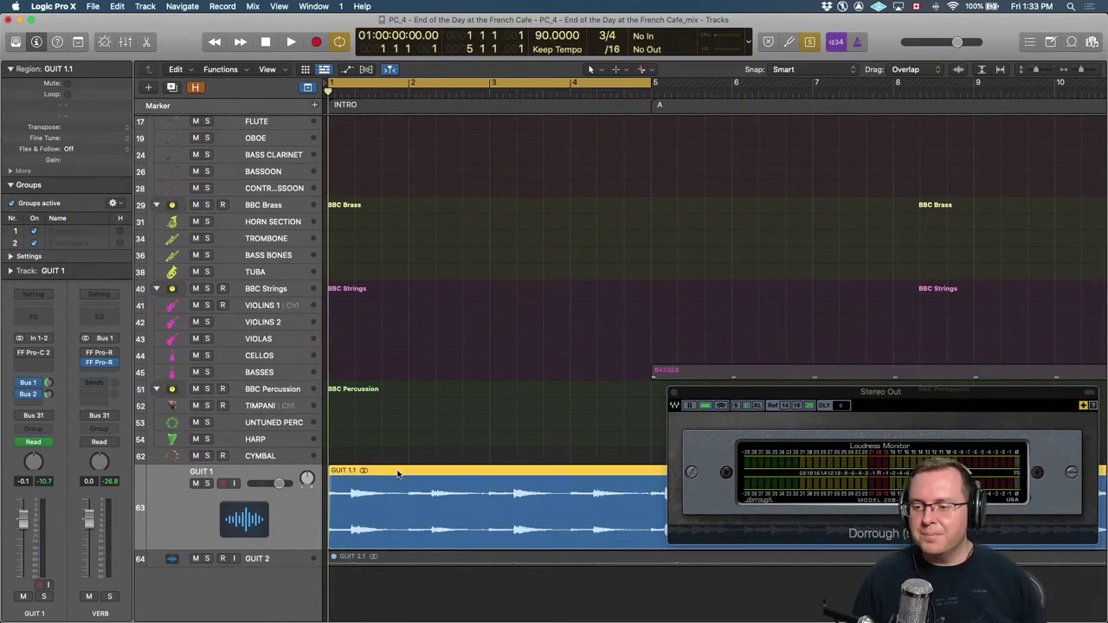
{"action": "key", "text": "space"}
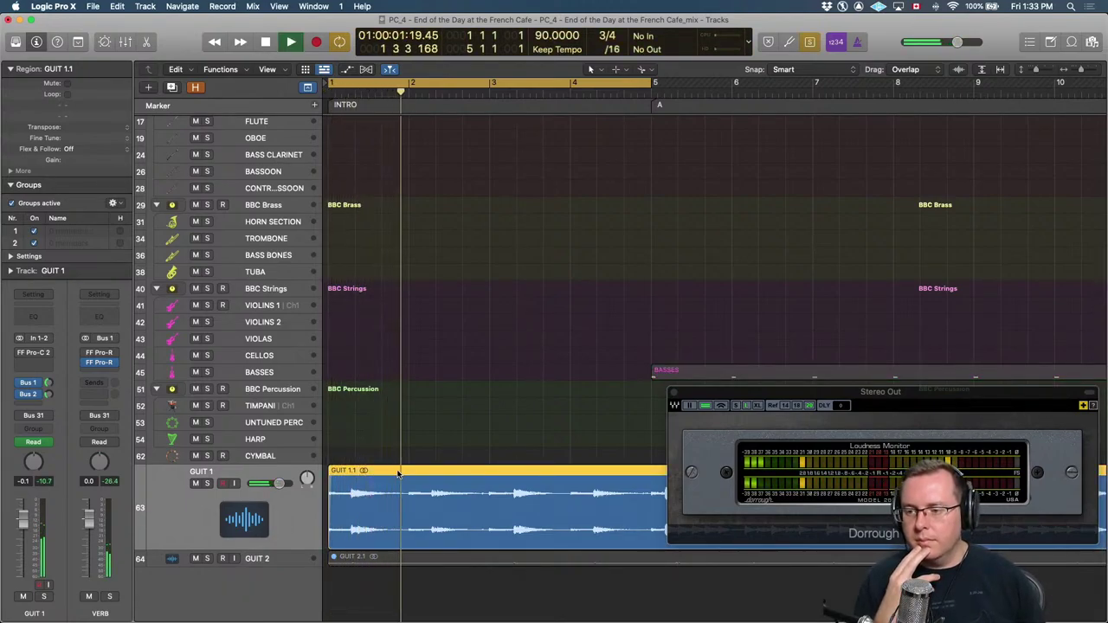
{"action": "key", "text": "space"}
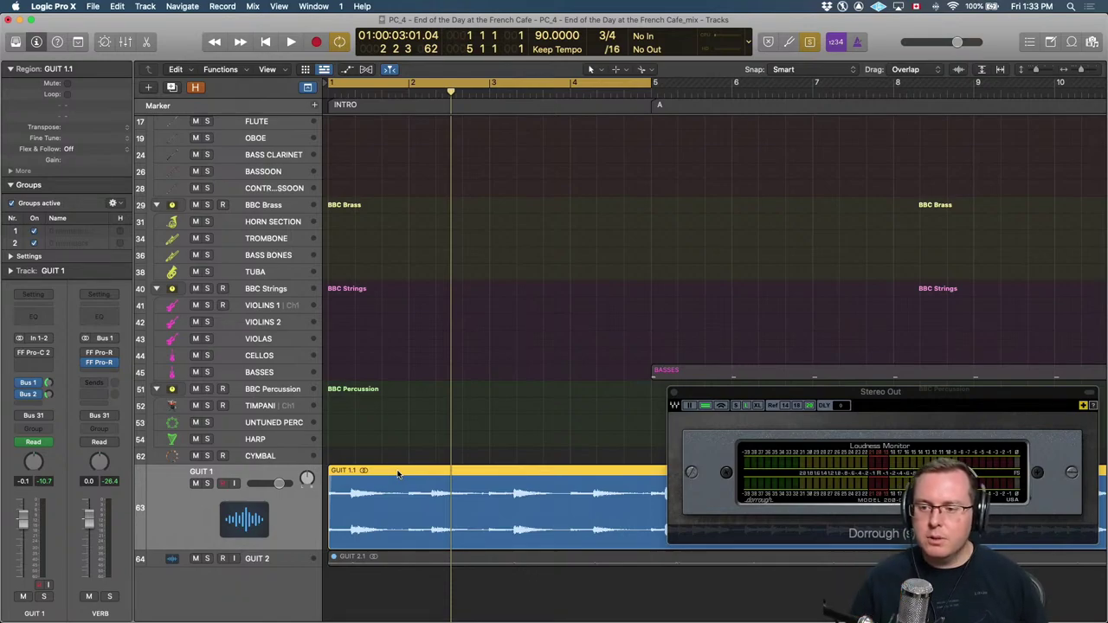
Try the Bus 2 delay send on GUIT 1 at 0.0 dB while playing the intro from the start.
{"action": "left_click", "coordinate": [49, 395]}
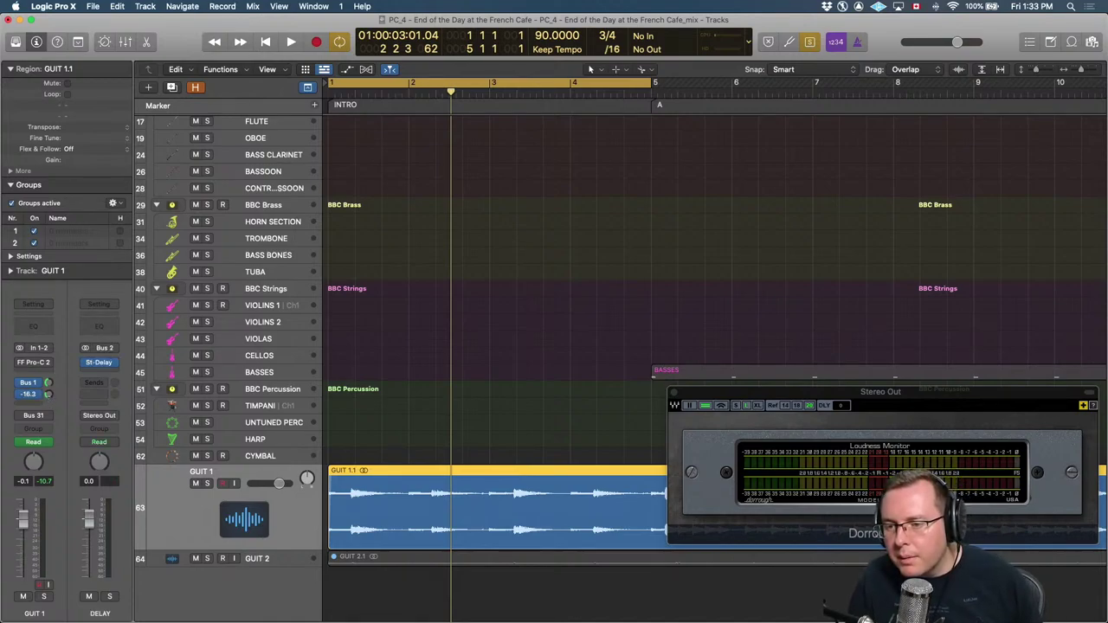
{"action": "left_click", "coordinate": [49, 395], "text": "alt"}
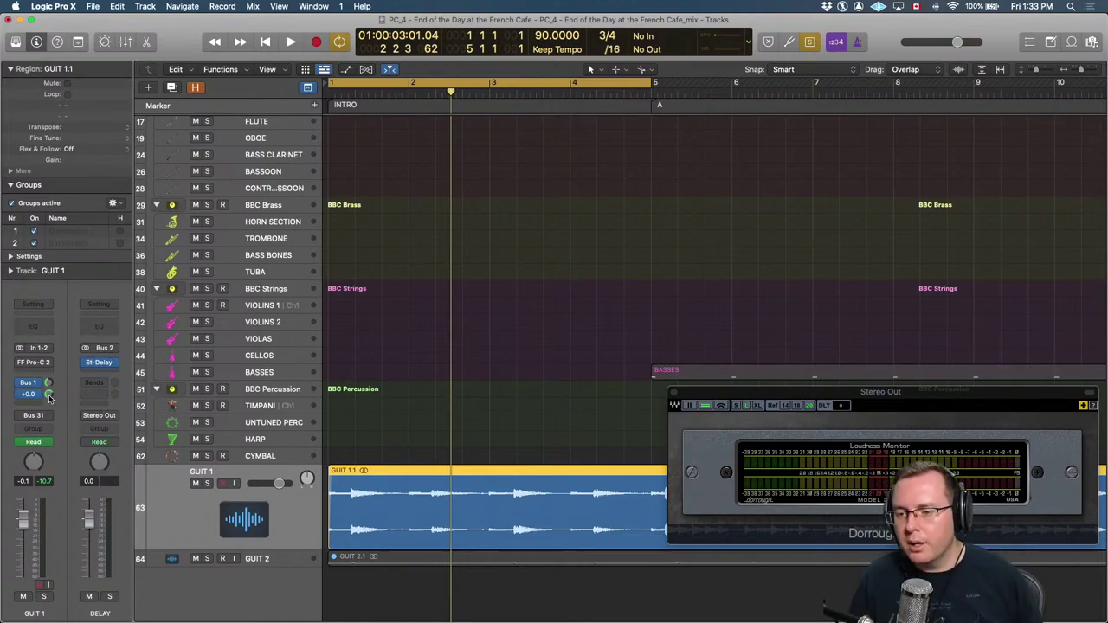
{"action": "key", "text": "Return"}
{"action": "key", "text": "space"}
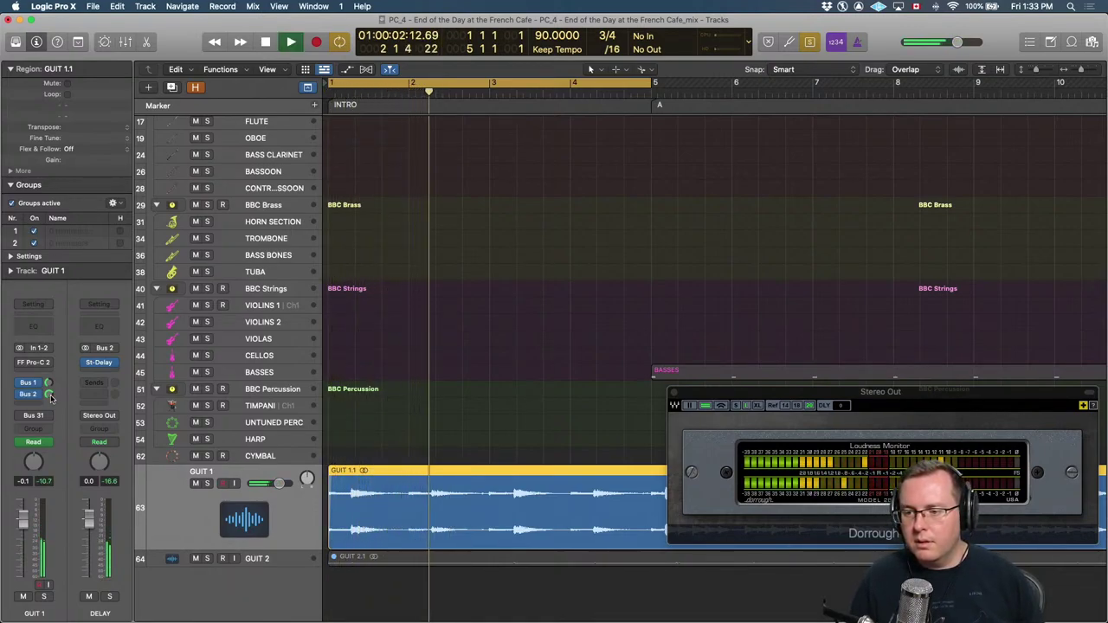
Lower the Bus 2 delay send on GUIT 1 to about -15.9 dB, replaying the intro to judge the level.
{"action": "key", "text": "space"}
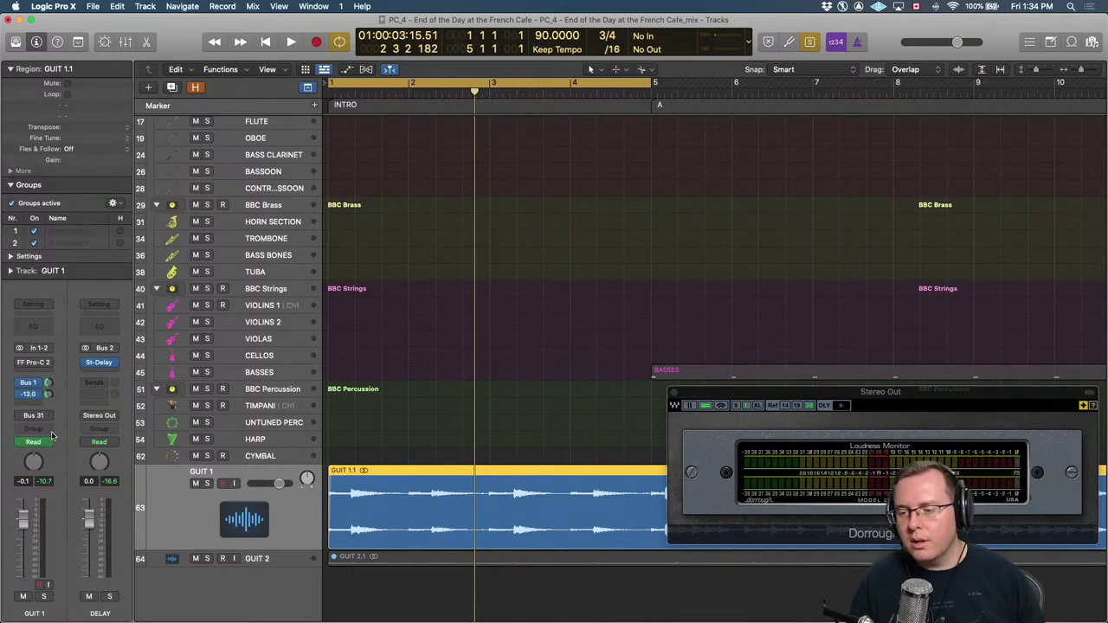
{"action": "key", "text": "Return"}
{"action": "key", "text": "space"}
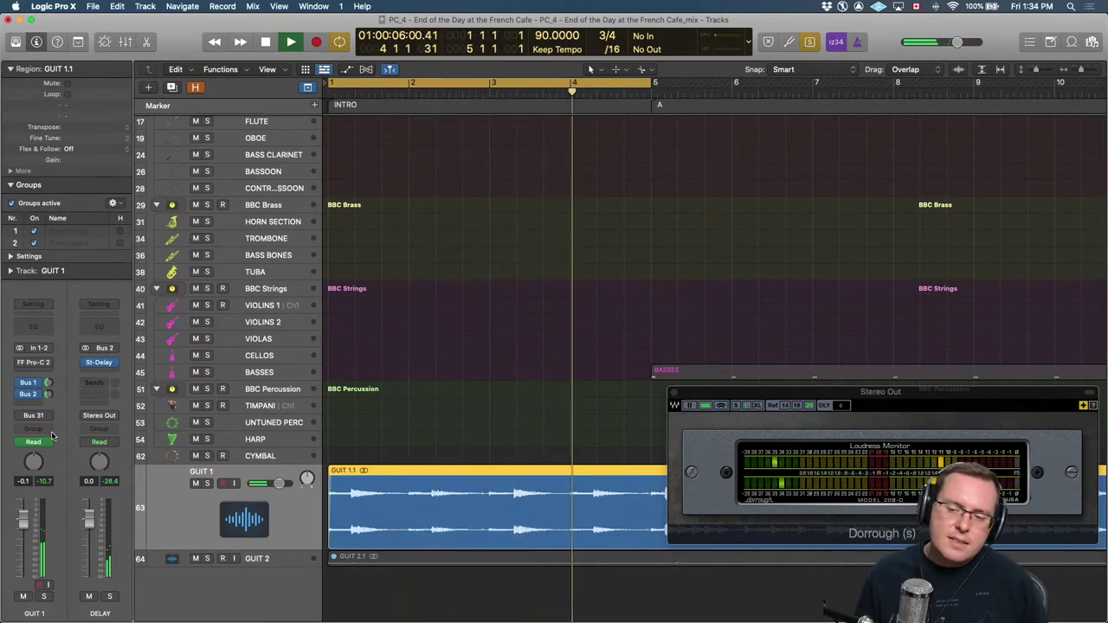
{"action": "key", "text": "space"}
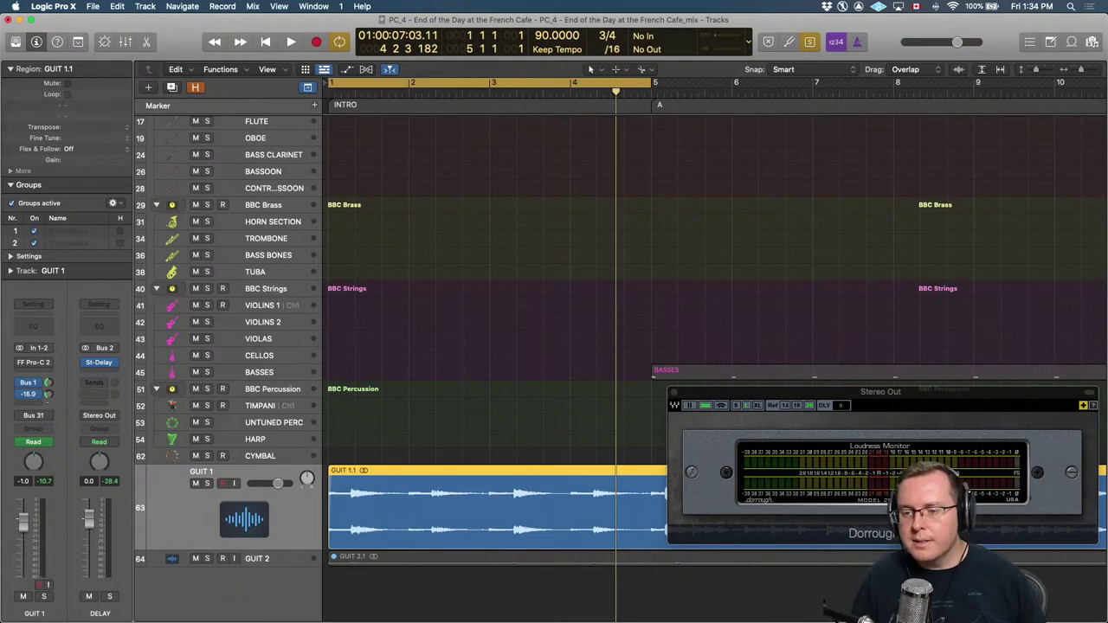
Turn off solo and play the intro from the start to hear GUIT 1 within the full mix.
{"action": "key", "text": "Up"}
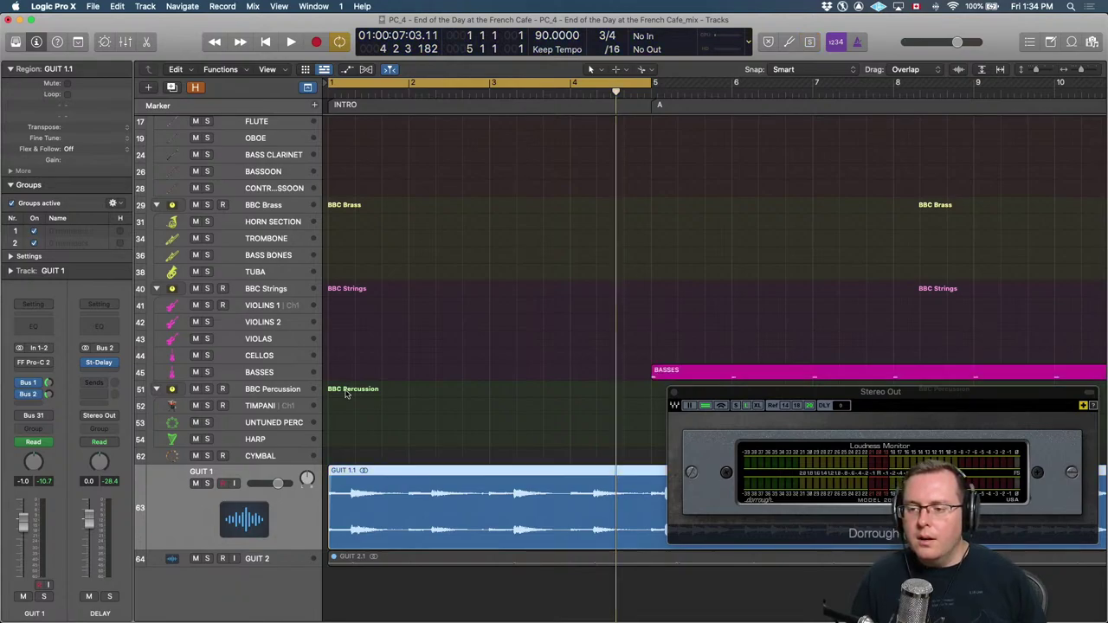
{"action": "key", "text": "Return"}
{"action": "key", "text": "space"}
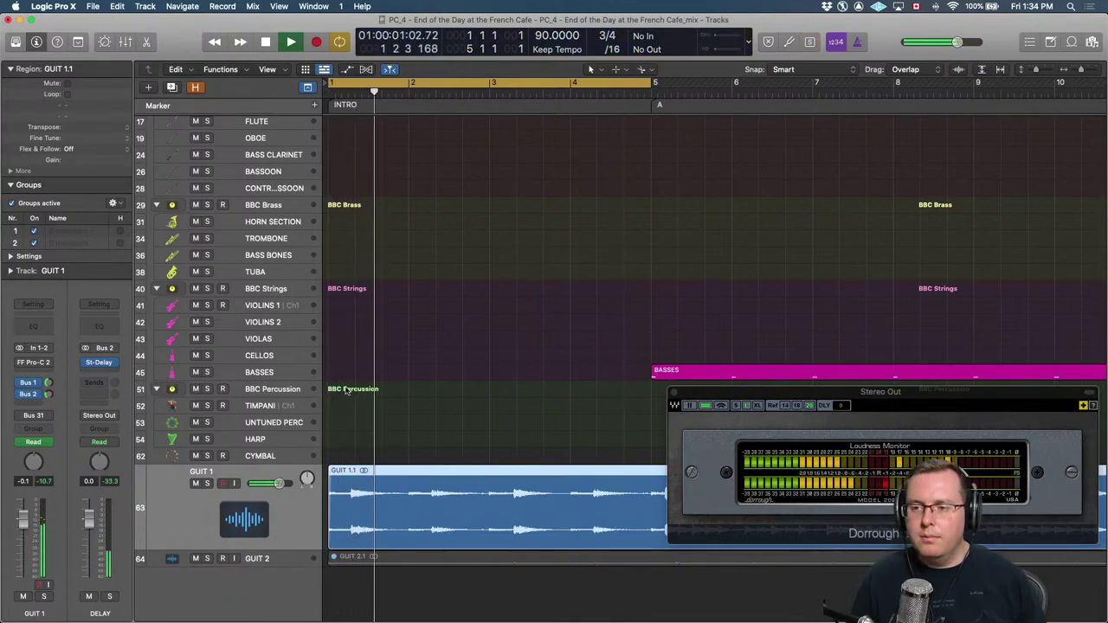
{"action": "scroll", "coordinate": [370, 384], "scroll_direction": "up", "scroll_amount": 8}
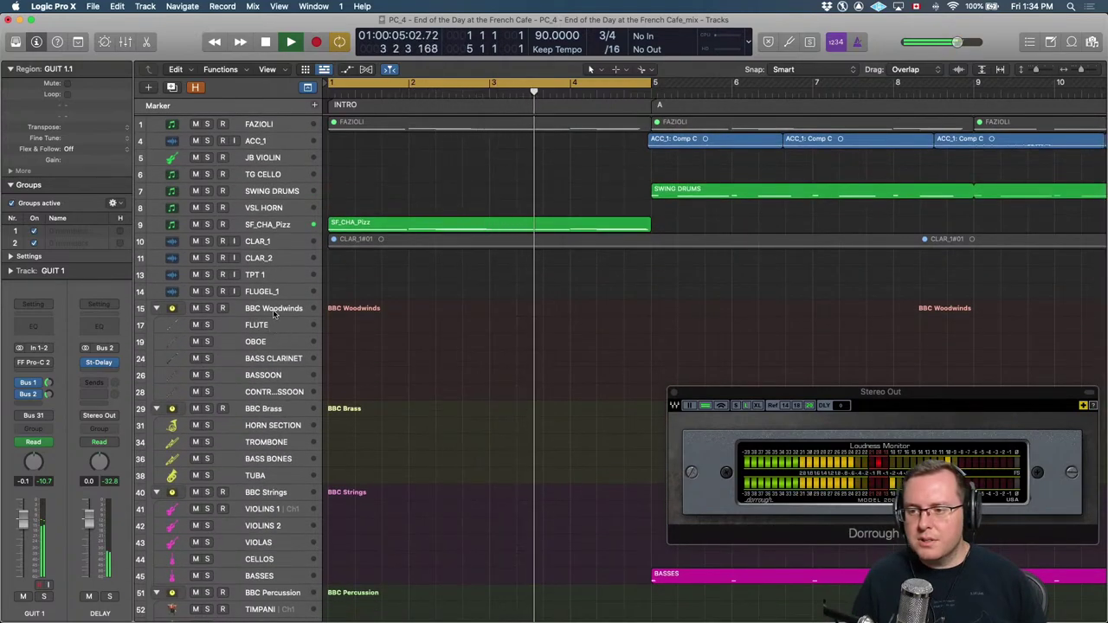
{"action": "key", "text": "space"}
Solo SF_CHA_Pizz, set its Bus 2 delay send to about -15.4 dB, and play the intro from the start.
{"action": "left_click", "coordinate": [256, 227]}
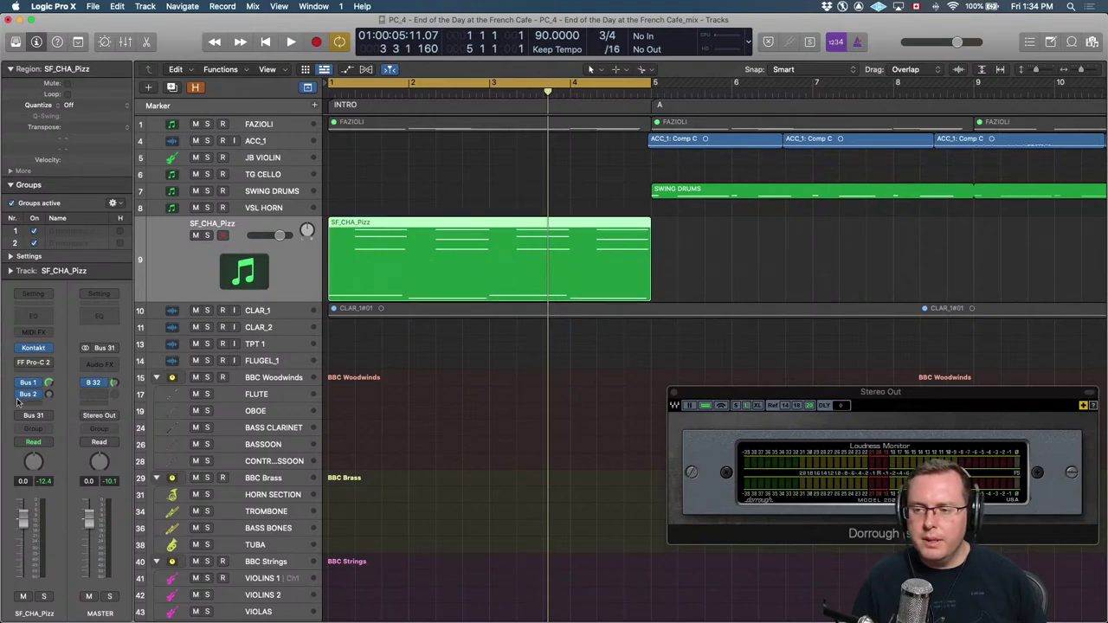
{"action": "key", "text": "ctrl+s"}
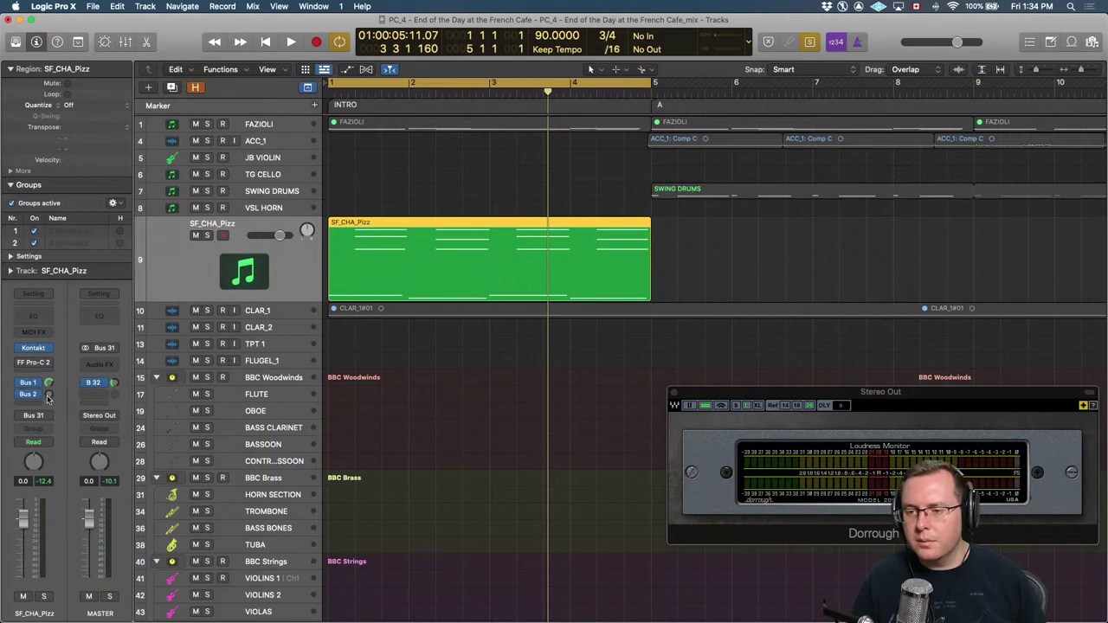
{"action": "left_click", "coordinate": [49, 395]}
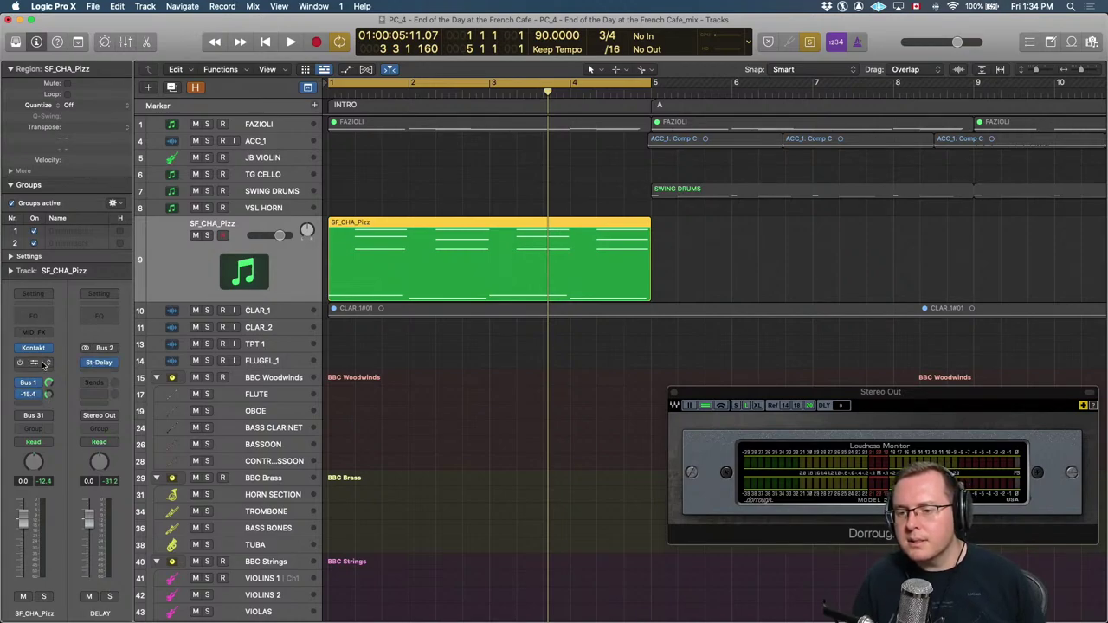
{"action": "key", "text": "Return"}
{"action": "key", "text": "space"}
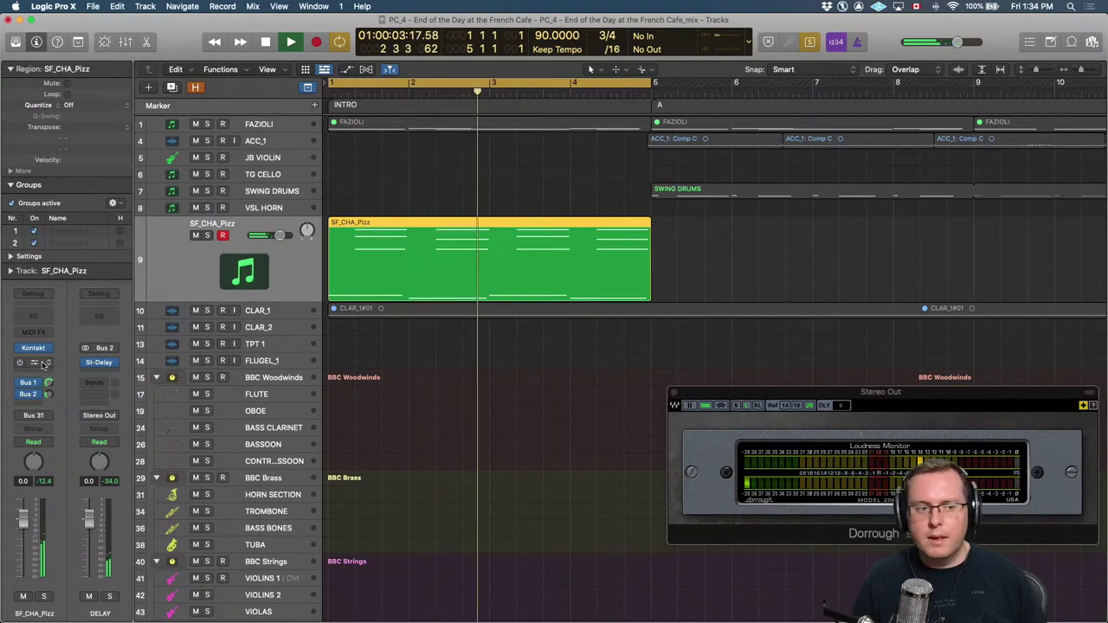
{"action": "key", "text": "space"}
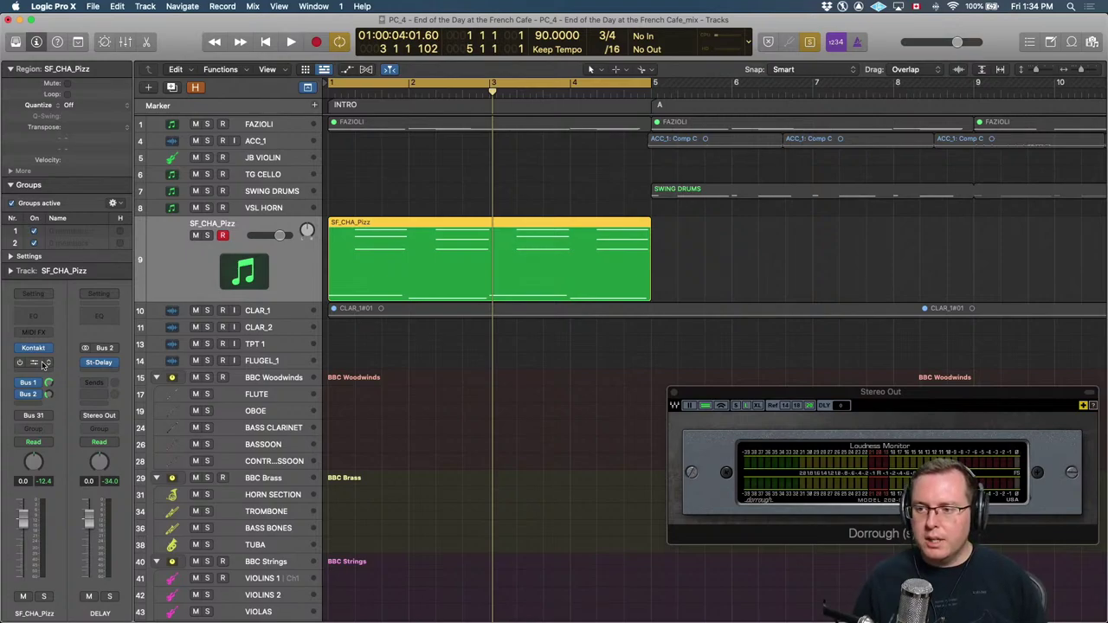
Turn off solo and play the intro from the start to judge the pizzicato delay within the full mix.
{"action": "key", "text": "shift+f"}
{"action": "key", "text": "Return"}
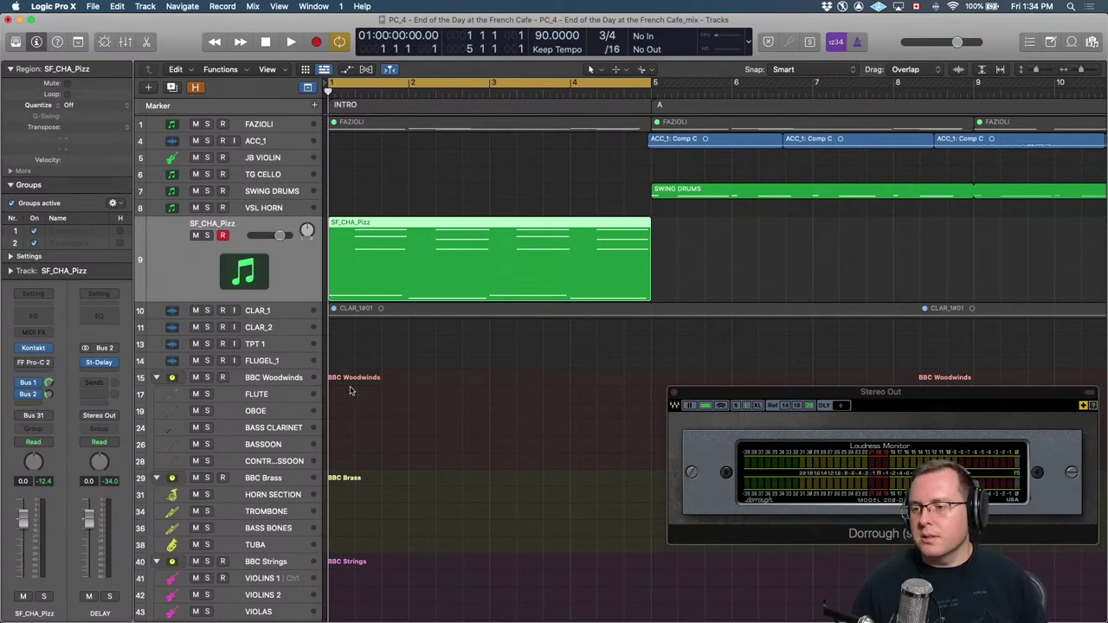
{"action": "scroll", "coordinate": [350, 391], "scroll_direction": "down", "scroll_amount": 8}
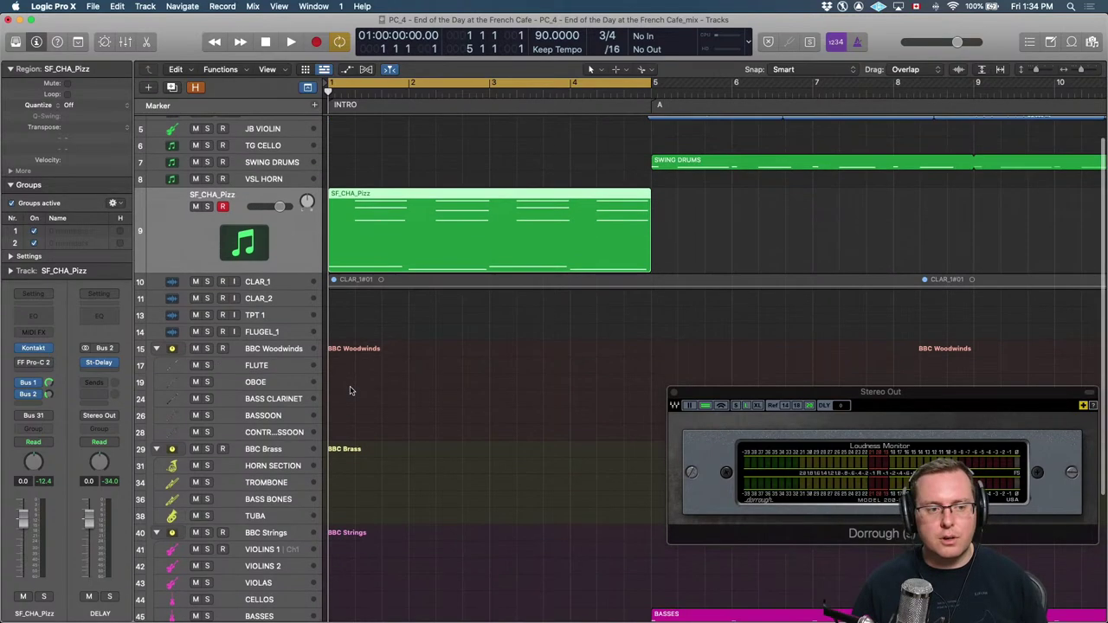
{"action": "key", "text": "space"}
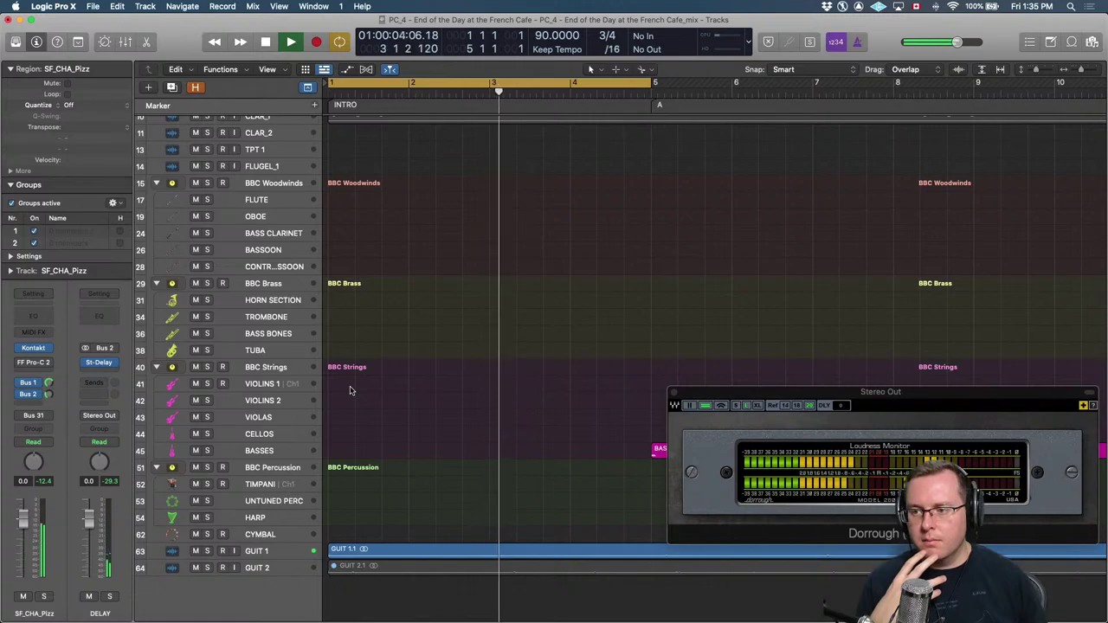
{"action": "key", "text": "space"}
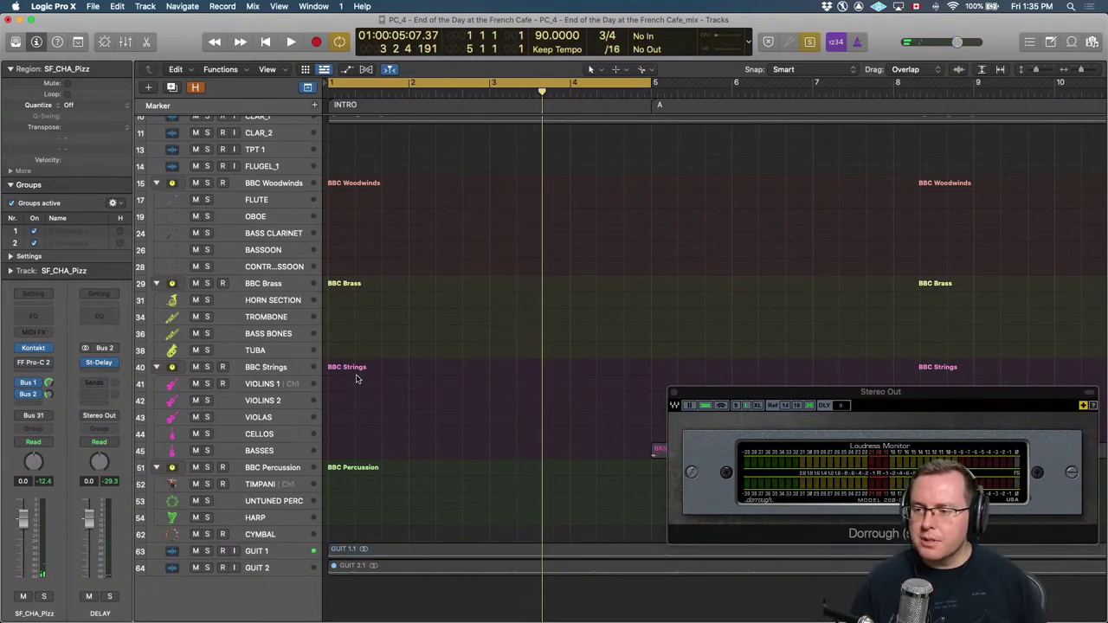
Raise the faded-out part of GUIT 1's volume automation after the intro to -0.1 dB and hide the automation.
{"action": "scroll", "coordinate": [353, 467], "scroll_direction": "up", "scroll_amount": 1}
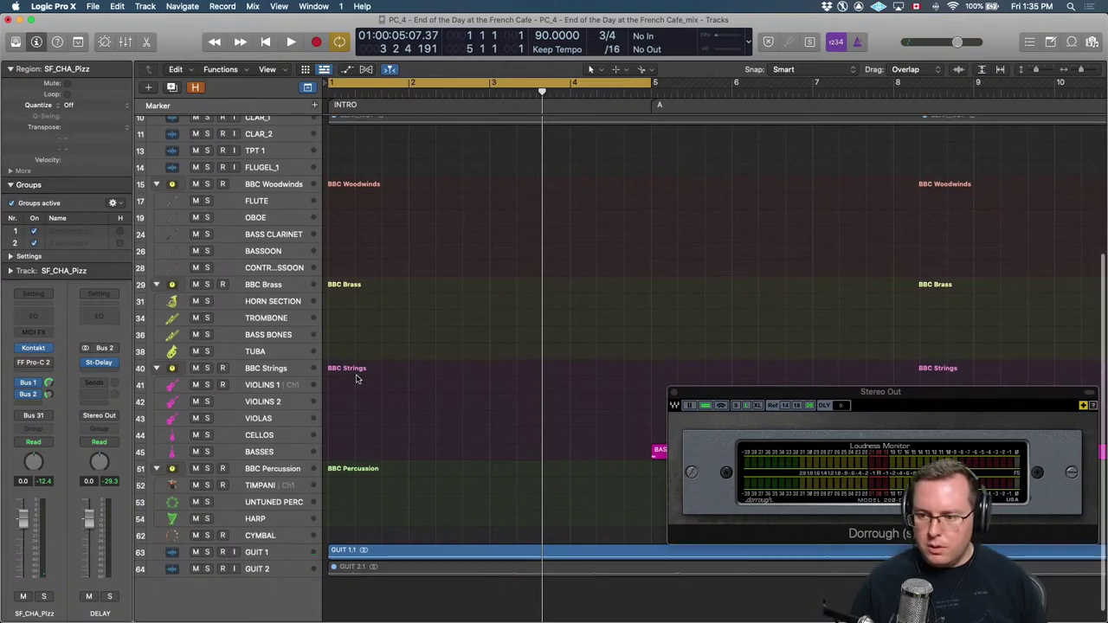
{"action": "left_click", "coordinate": [259, 554]}
{"action": "key", "text": "a"}
{"action": "key", "text": "super+Left"}
{"action": "key", "text": "super+Left"}
{"action": "key", "text": "super+Left"}
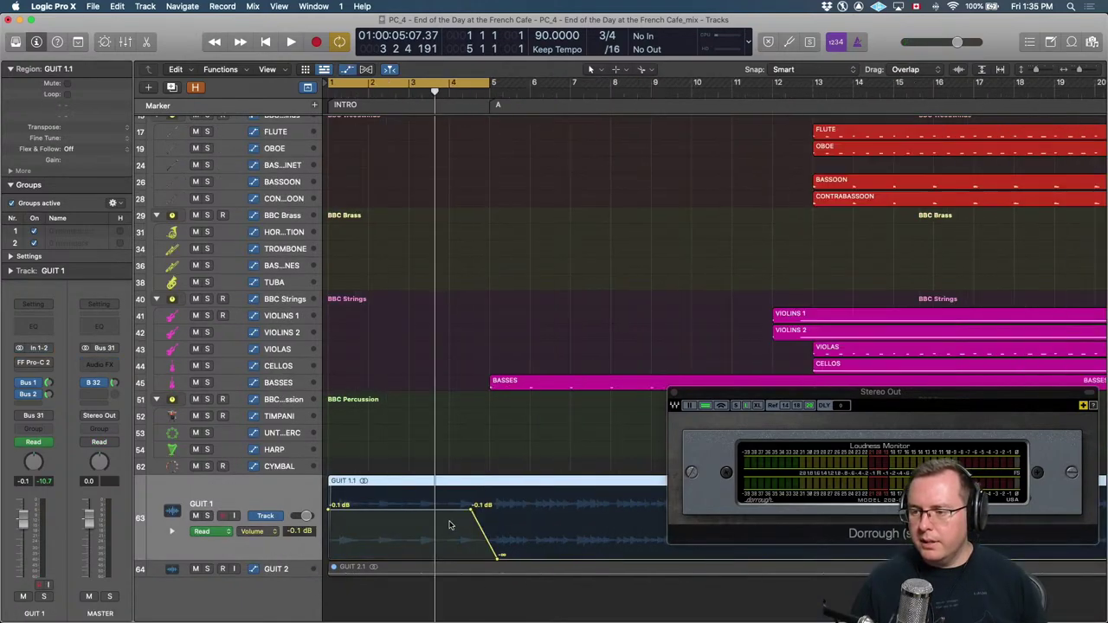
{"action": "scroll", "coordinate": [450, 525], "scroll_direction": "right", "scroll_amount": 3}
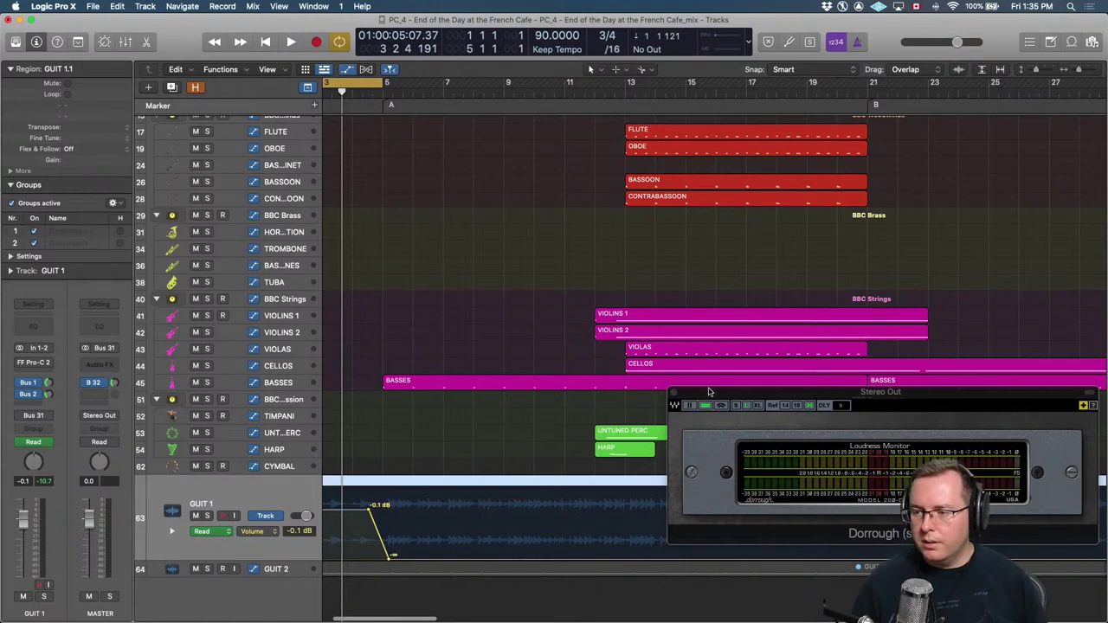
{"action": "left_click_drag", "start_coordinate": [708, 391], "coordinate": [654, 191]}
{"action": "key", "text": "super+Left"}
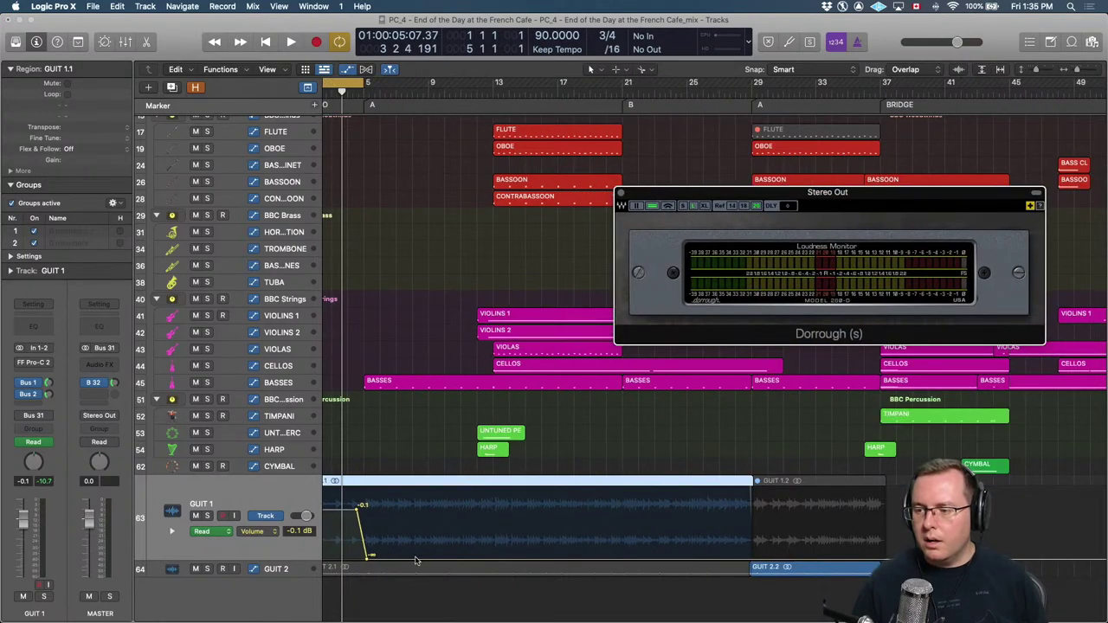
{"action": "left_click_drag", "start_coordinate": [416, 562], "coordinate": [415, 509]}
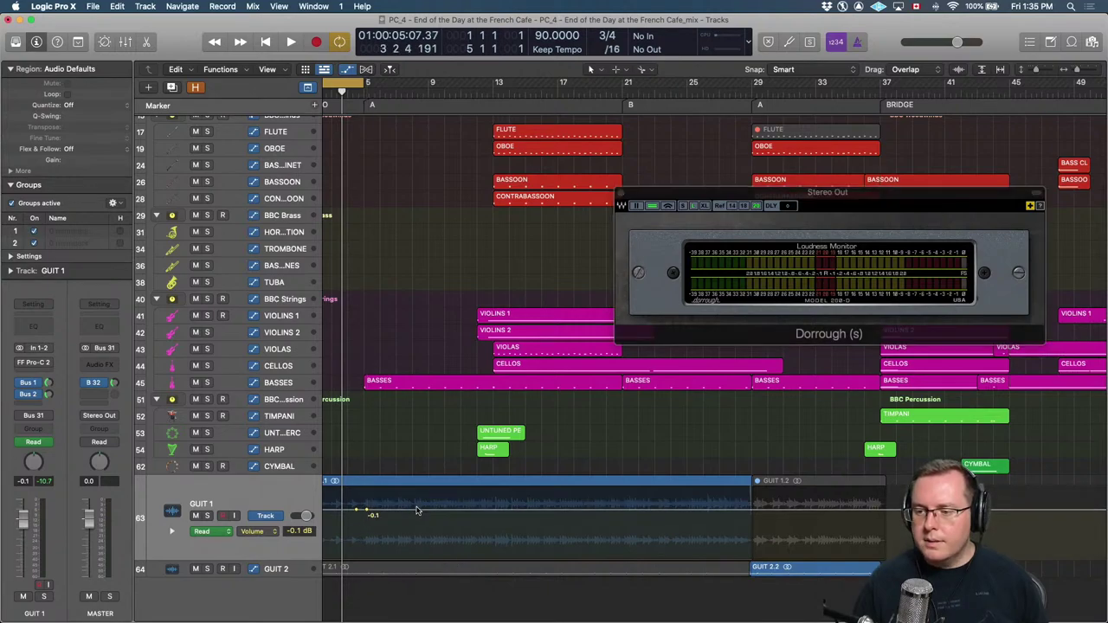
{"action": "key", "text": "a"}
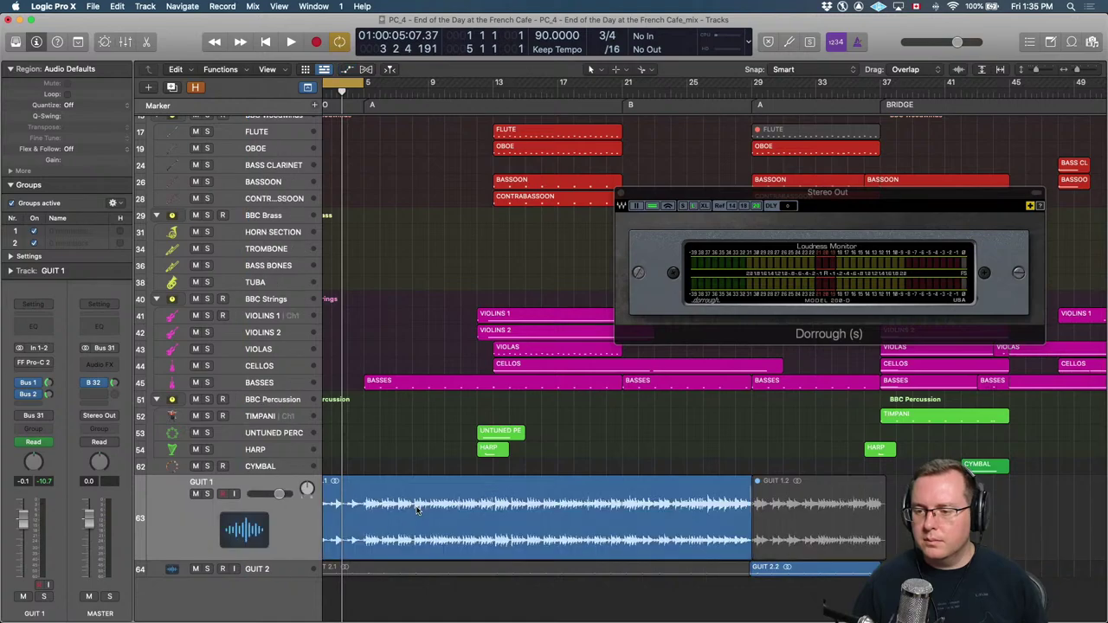
Play from the start with cycling off and turn ACC_1's Bus 1 and Bus 2 sends fully down.
{"action": "key", "text": "space"}
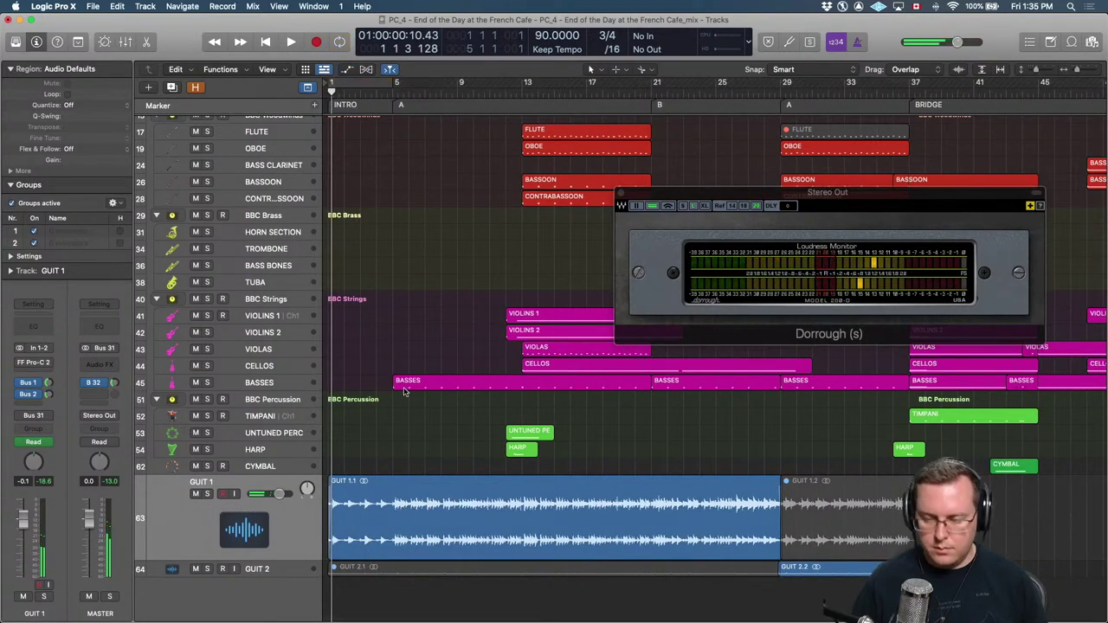
{"action": "scroll", "coordinate": [404, 388], "scroll_direction": "up", "scroll_amount": 5}
{"action": "key", "text": "space"}
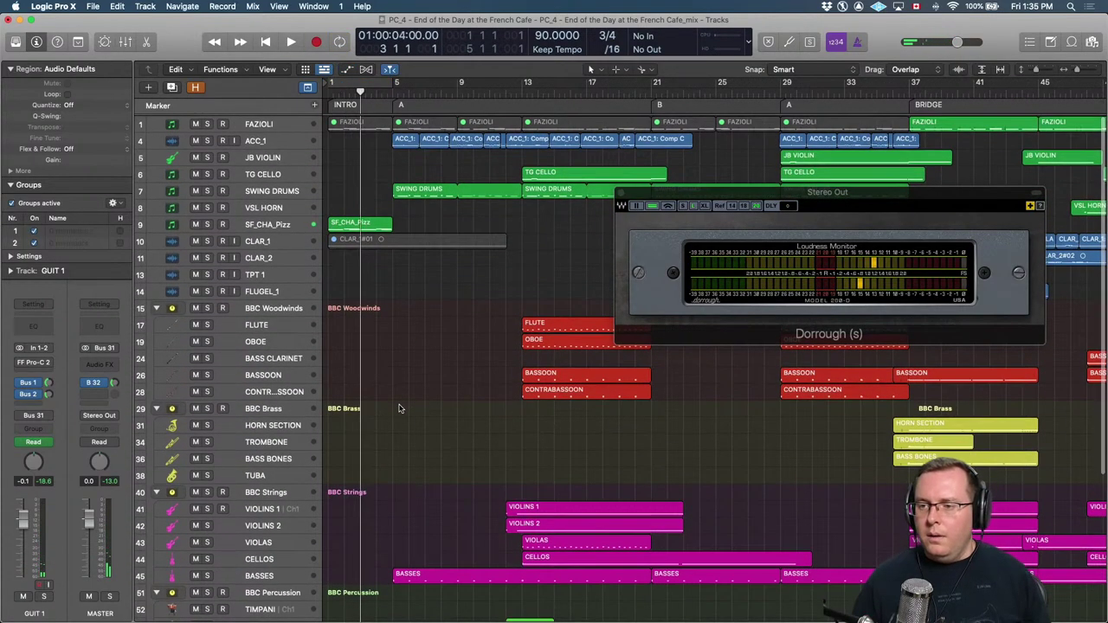
{"action": "left_click", "coordinate": [192, 140]}
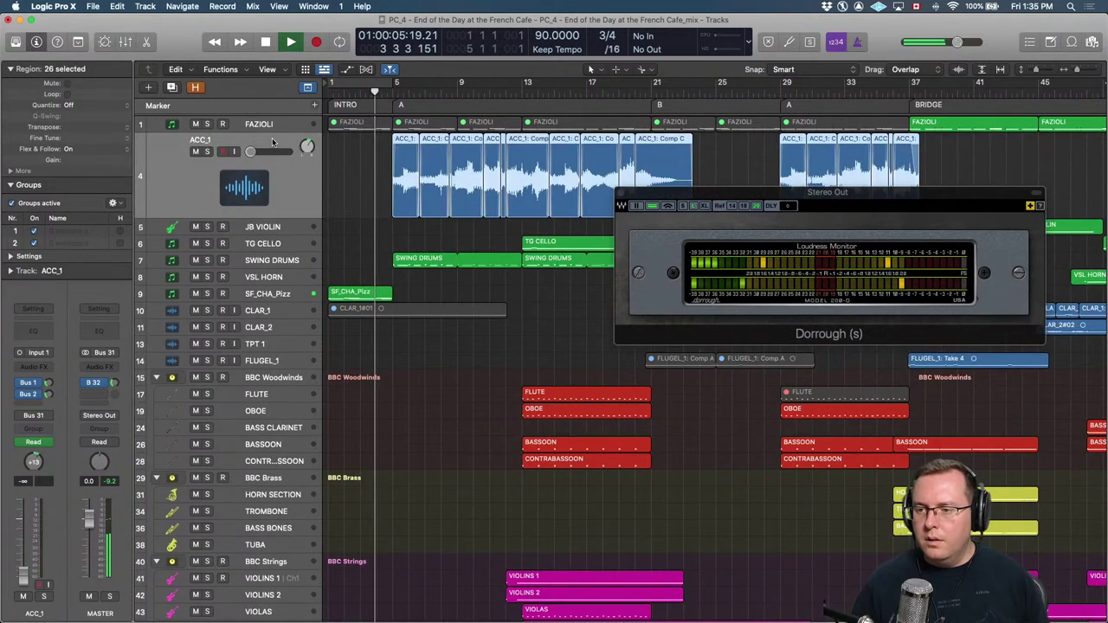
{"action": "left_click", "coordinate": [29, 382]}
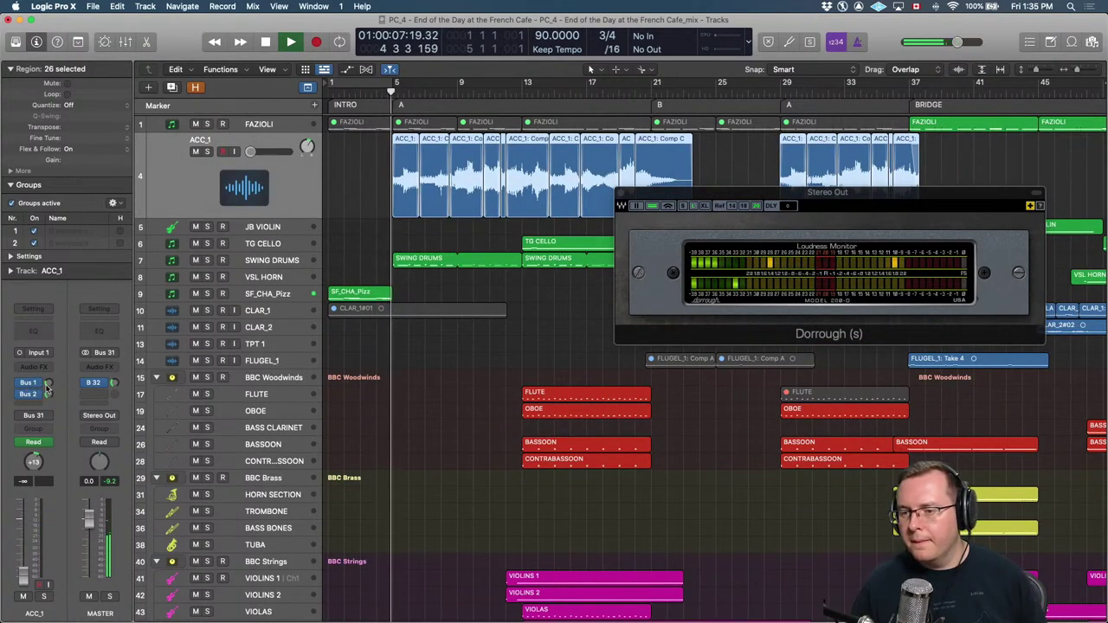
{"action": "left_click", "coordinate": [28, 393]}
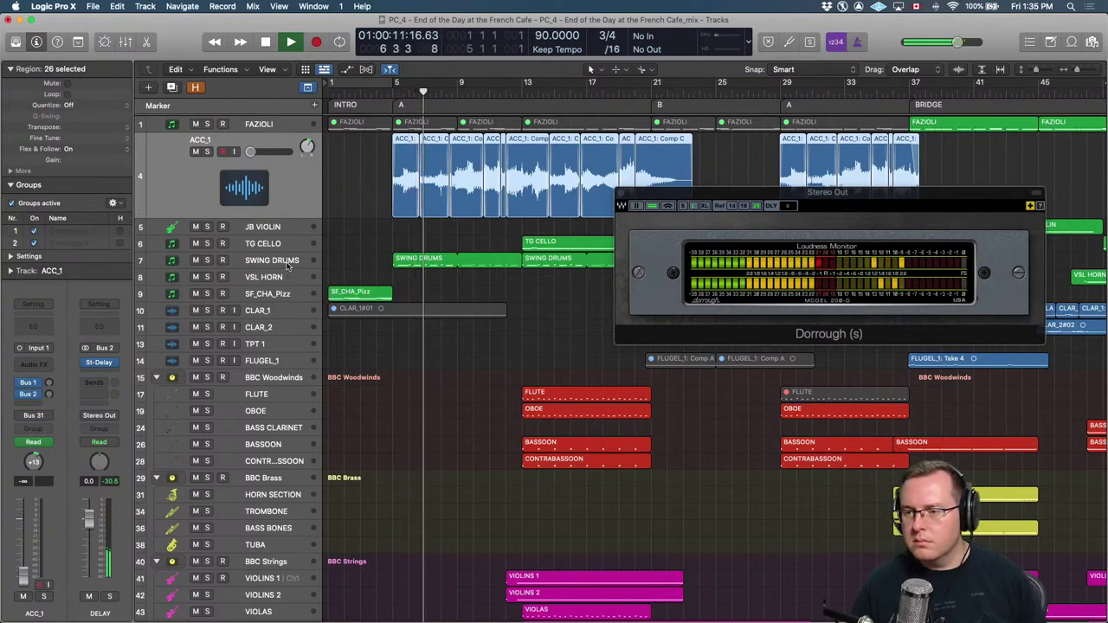
Turn the Bus 1 reverb send on SWING DRUMS fully down and remove its FF Pro-C 2 compressor.
{"action": "left_click", "coordinate": [287, 265]}
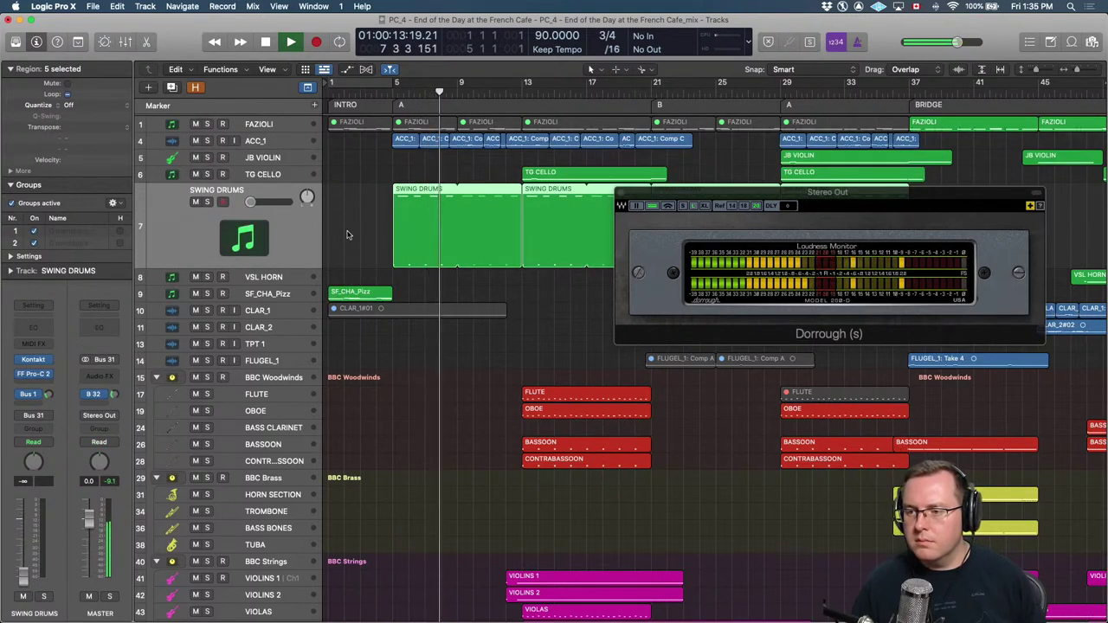
{"action": "left_click", "coordinate": [29, 394]}
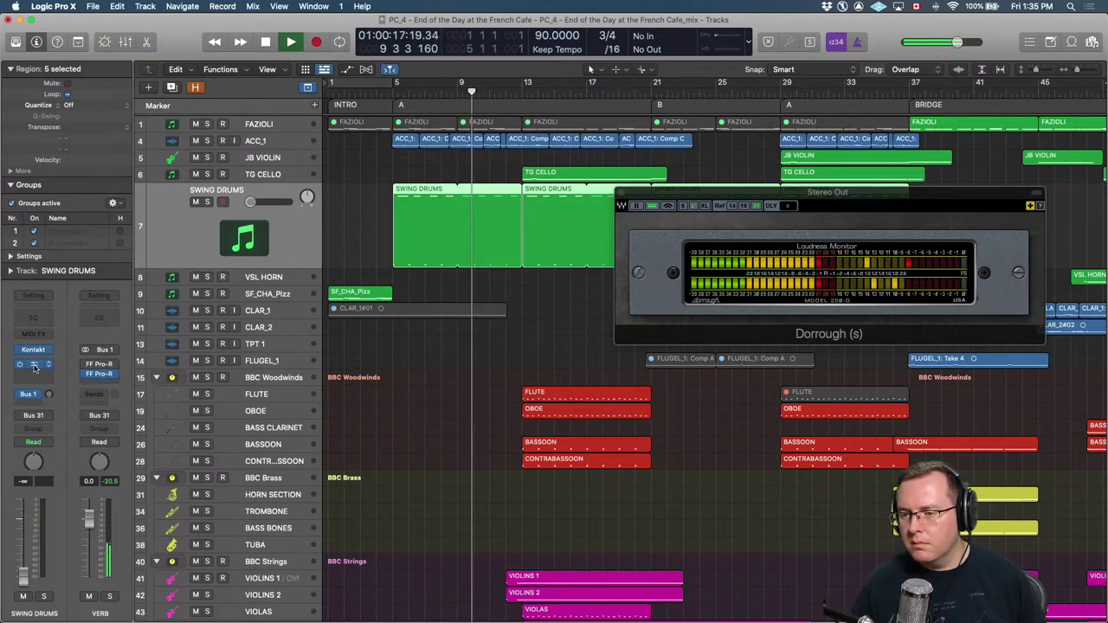
{"action": "left_click", "coordinate": [59, 367]}
{"action": "left_click", "coordinate": [60, 374]}
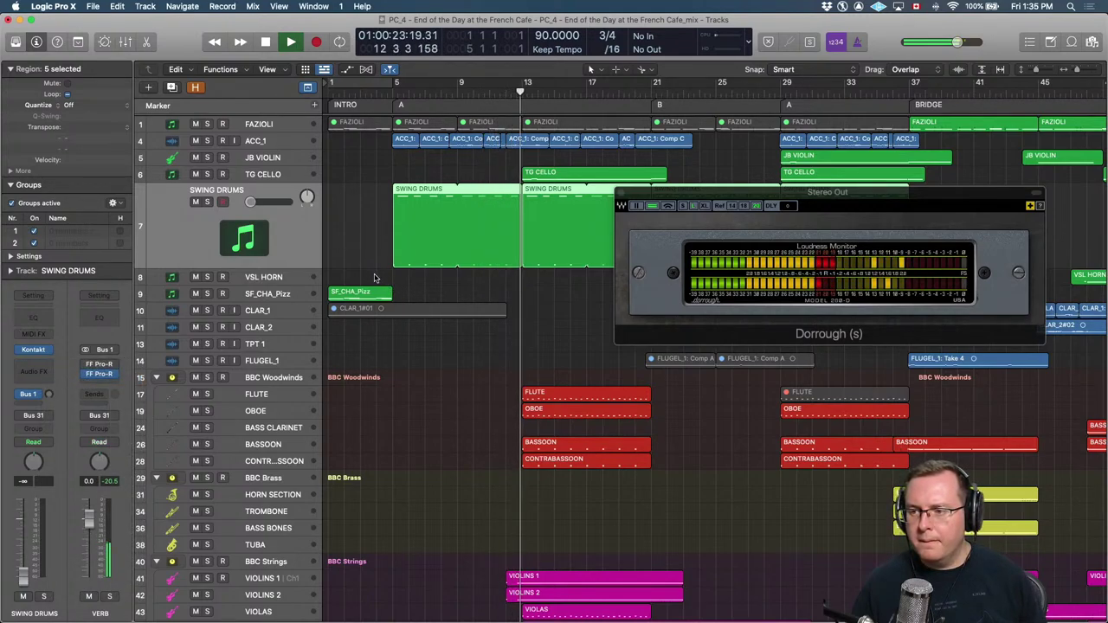
Stop playback and move the playhead back to the start of section A at bar 5, leaving solo off.
{"action": "key", "text": "space"}
{"action": "key", "text": "s"}
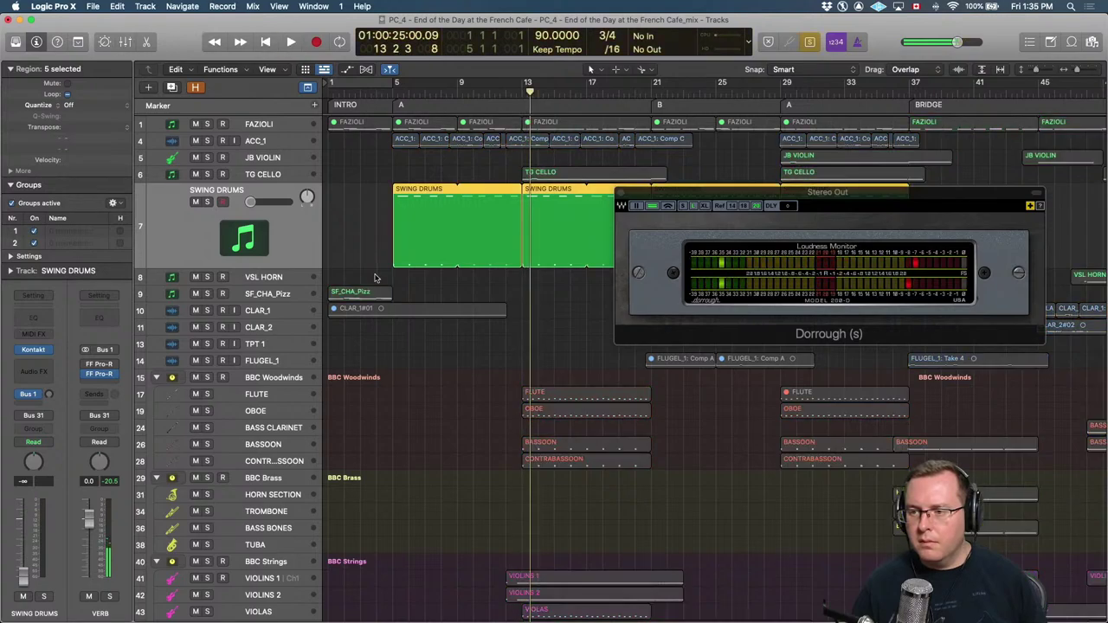
{"action": "key", "text": "s"}
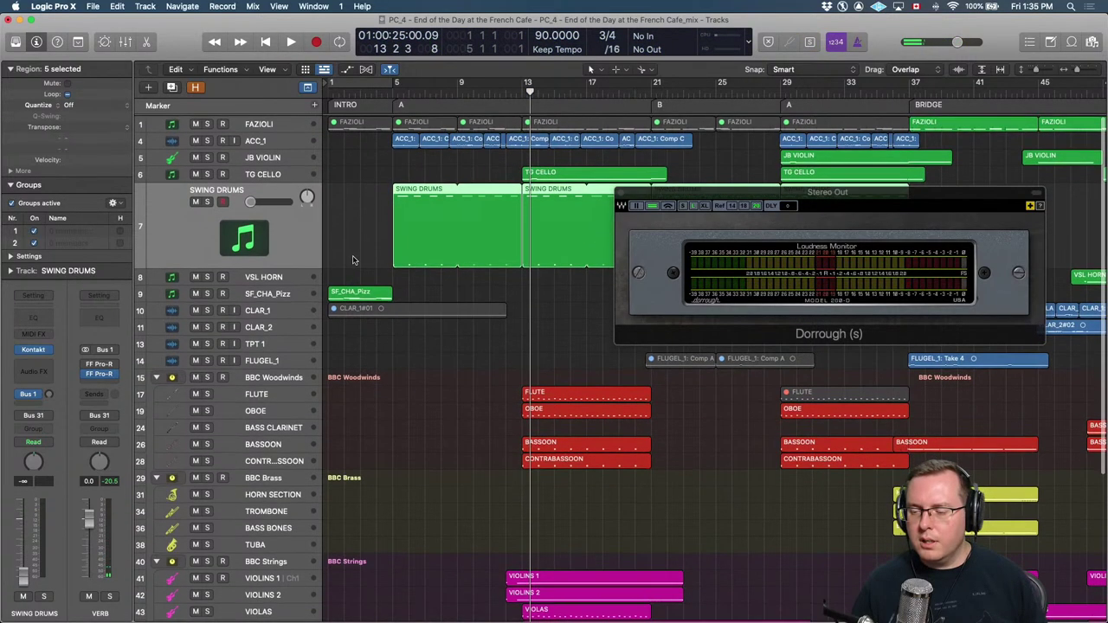
{"action": "key", "text": "comma"}
{"action": "key", "text": "comma"}
{"action": "key", "text": "comma"}
{"action": "key", "text": "comma"}
{"action": "key", "text": "comma"}
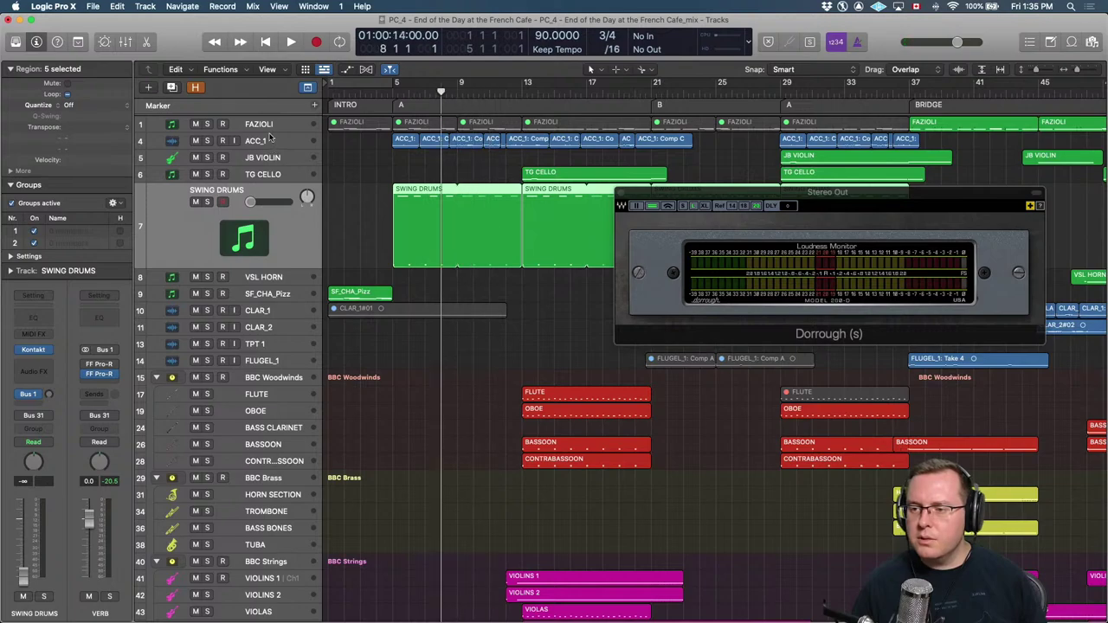
{"action": "key", "text": "comma"}
{"action": "key", "text": "comma"}
{"action": "key", "text": "comma"}
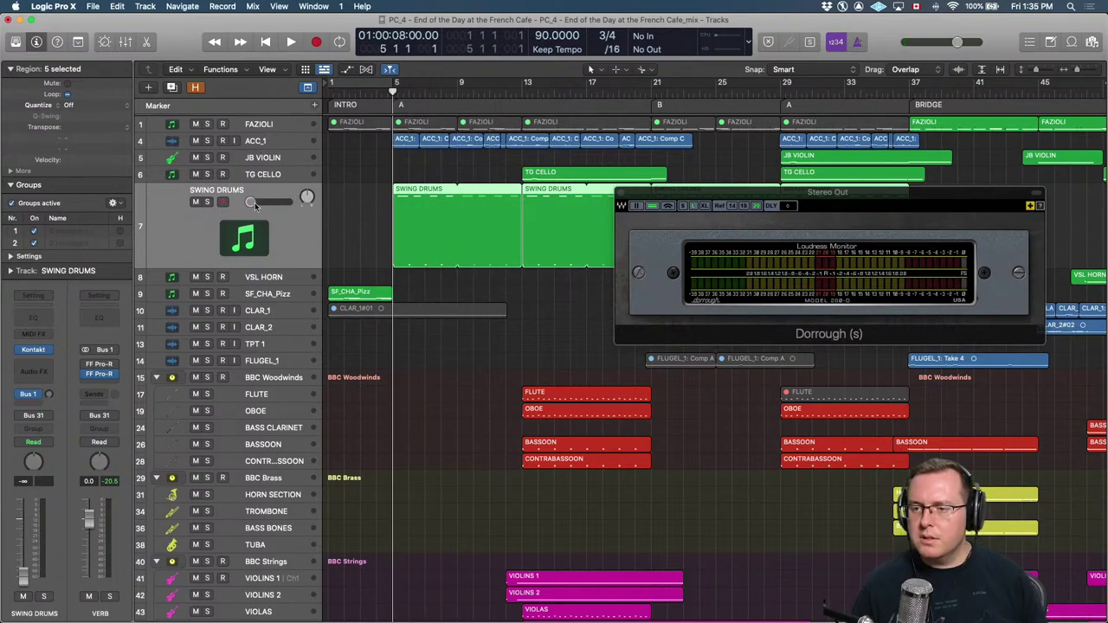
Set the SWING DRUMS track volume to 0.0 dB and play section A from bar 5.
{"action": "left_click_drag", "start_coordinate": [253, 203], "coordinate": [257, 203]}
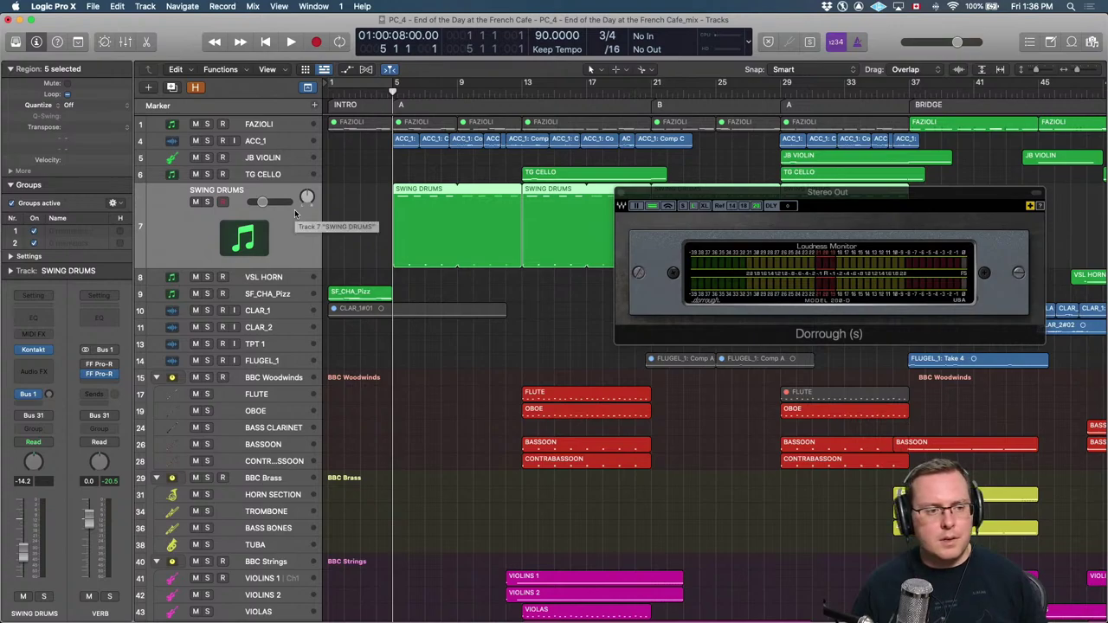
{"action": "left_click_drag", "start_coordinate": [262, 202], "coordinate": [278, 205]}
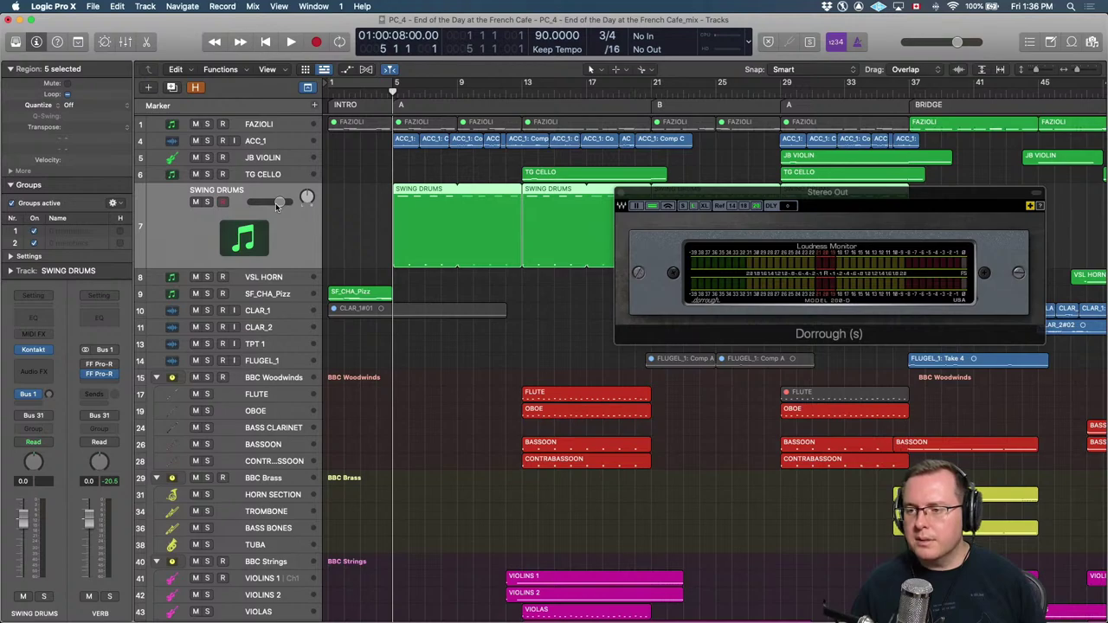
{"action": "key", "text": "space"}
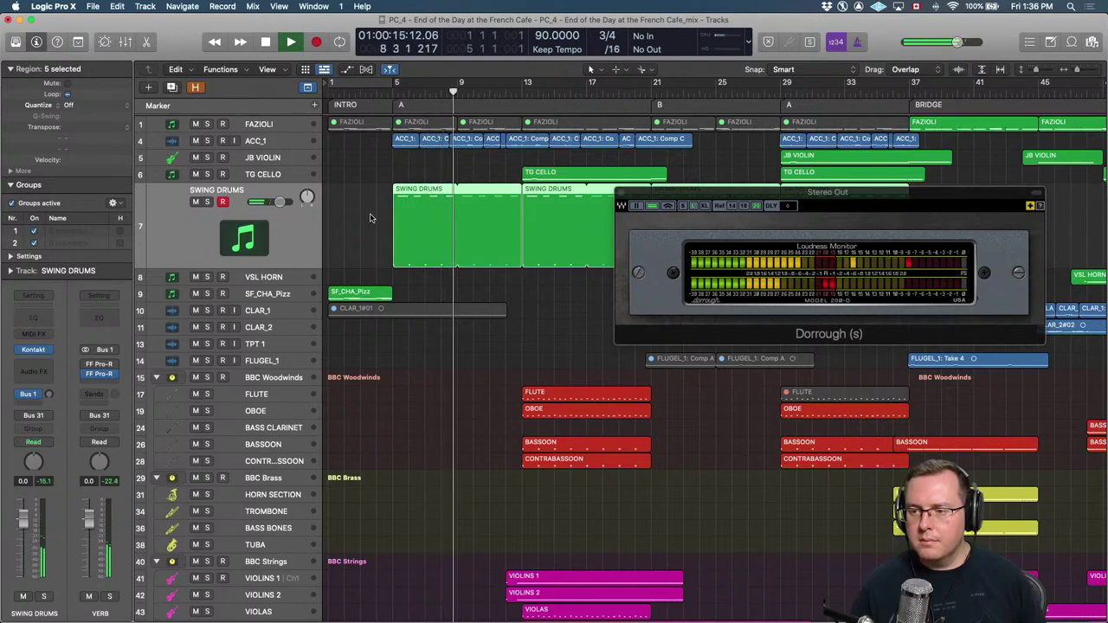
{"action": "key", "text": "space"}
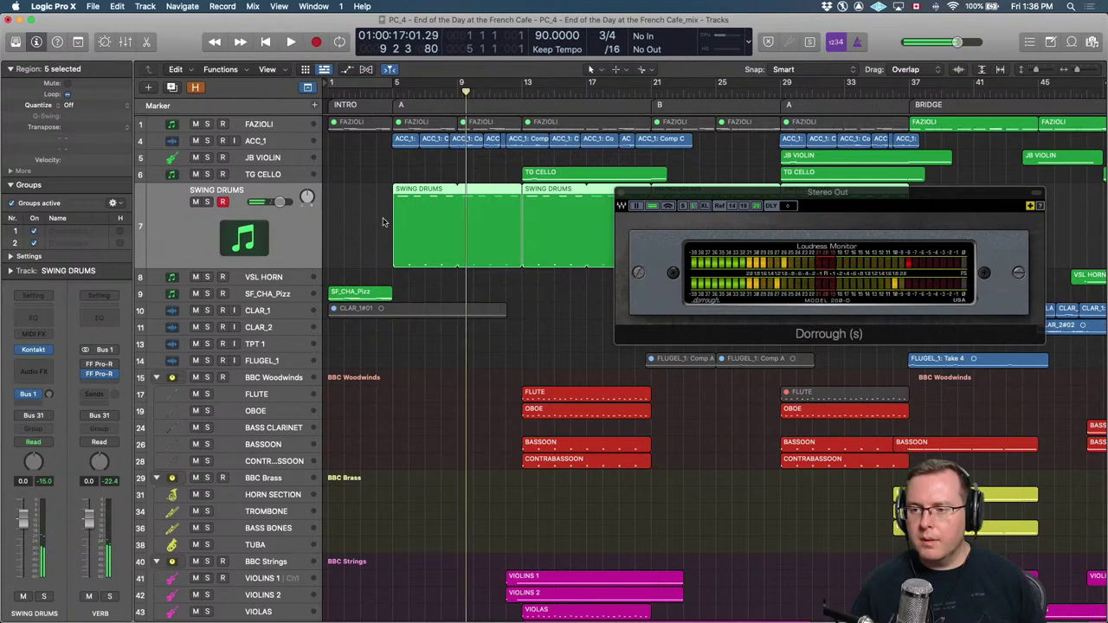
Solo the SWING DRUMS regions and return the playhead to bar 5.
{"action": "key", "text": "ctrl+s"}
{"action": "key", "text": "comma"}
{"action": "key", "text": "comma"}
{"action": "key", "text": "comma"}
{"action": "key", "text": "comma"}
{"action": "key", "text": "comma"}
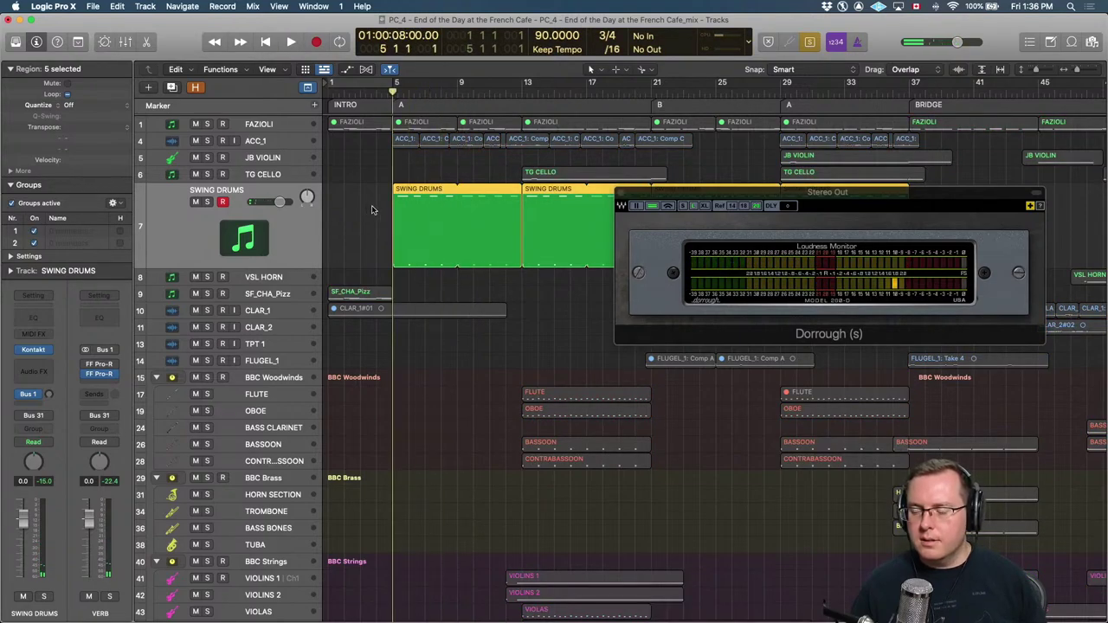
Open the first SWING DRUMS region at bar 5 in the Piano Roll.
{"action": "key", "text": "super+Right"}
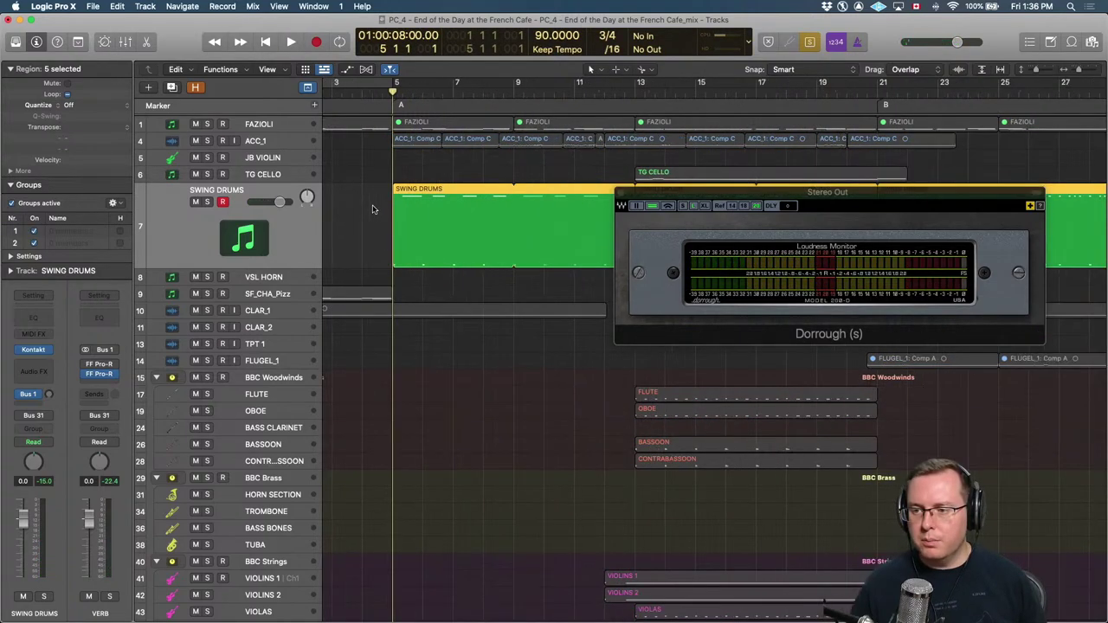
{"action": "left_click", "coordinate": [452, 244]}
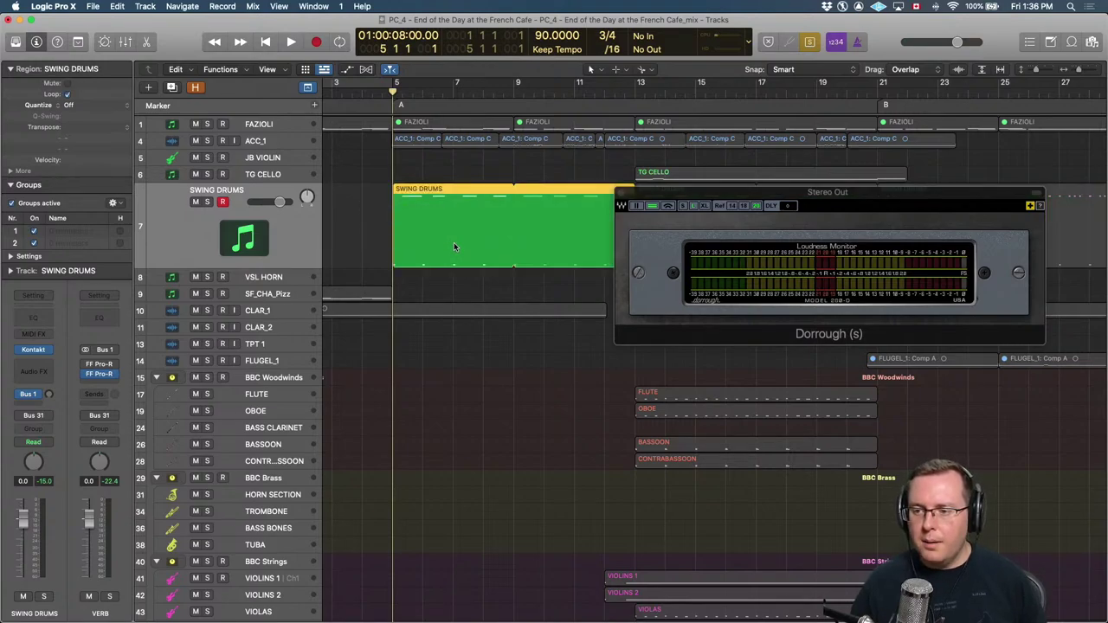
{"action": "double_click", "coordinate": [453, 243]}
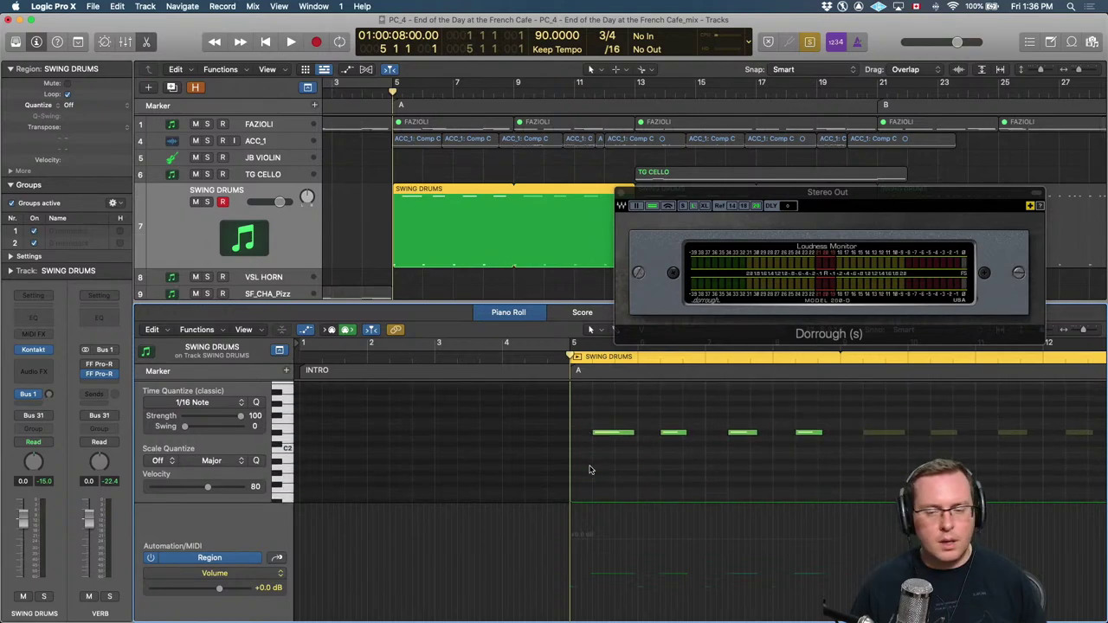
Check the Big Band Drum Kit settings in the SWING DRUMS track's Kontakt instrument and close its window.
{"action": "scroll", "coordinate": [589, 470], "scroll_direction": "down", "scroll_amount": 1}
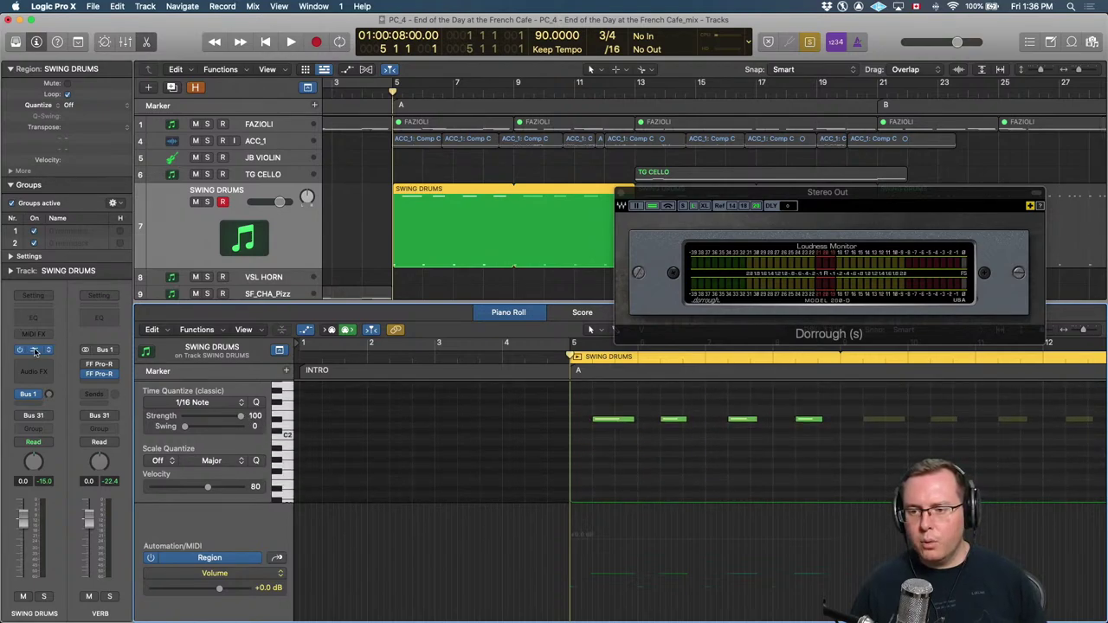
{"action": "key", "text": "v"}
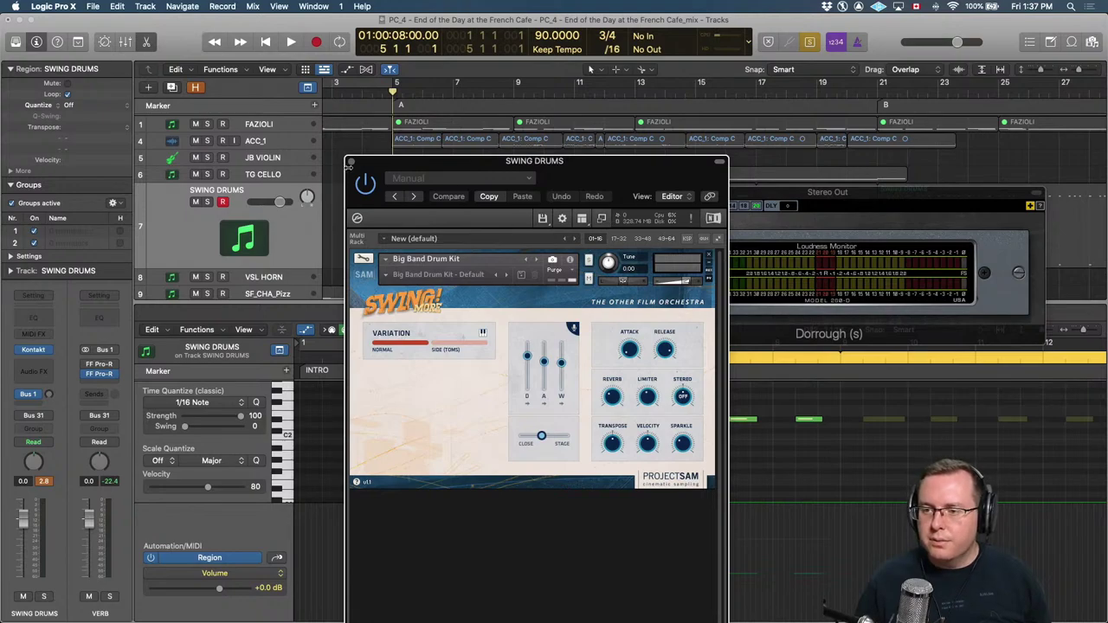
{"action": "left_click", "coordinate": [351, 163]}
{"action": "scroll", "coordinate": [502, 415], "scroll_direction": "right", "scroll_amount": 3}
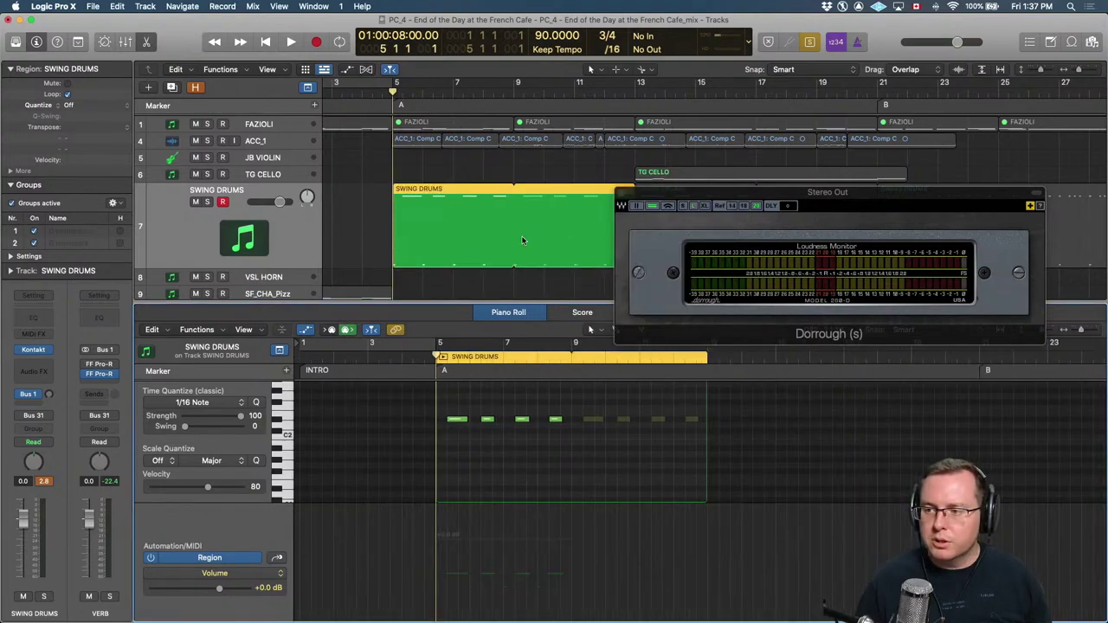
Duplicate the GUIT 2 track below it, bypass the copy's Bus 1 and Bus 2 sends, and set its volume to 0.0 dB.
{"action": "left_click", "coordinate": [475, 295]}
{"action": "scroll", "coordinate": [478, 289], "scroll_direction": "down", "scroll_amount": 5}
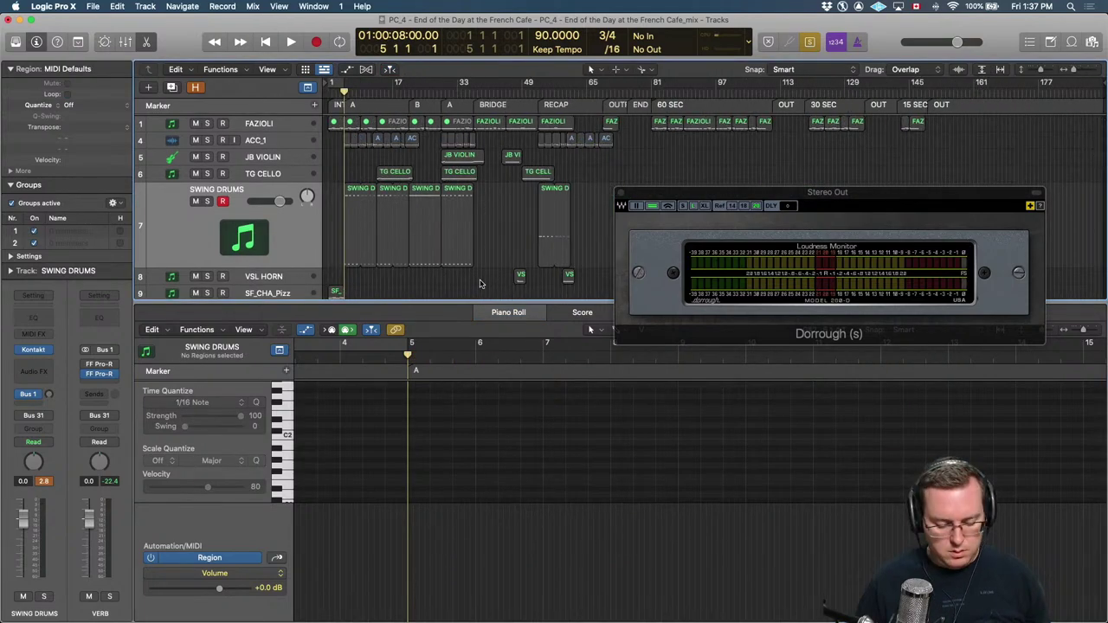
{"action": "key", "text": "e"}
{"action": "scroll", "coordinate": [481, 284], "scroll_direction": "down", "scroll_amount": 5}
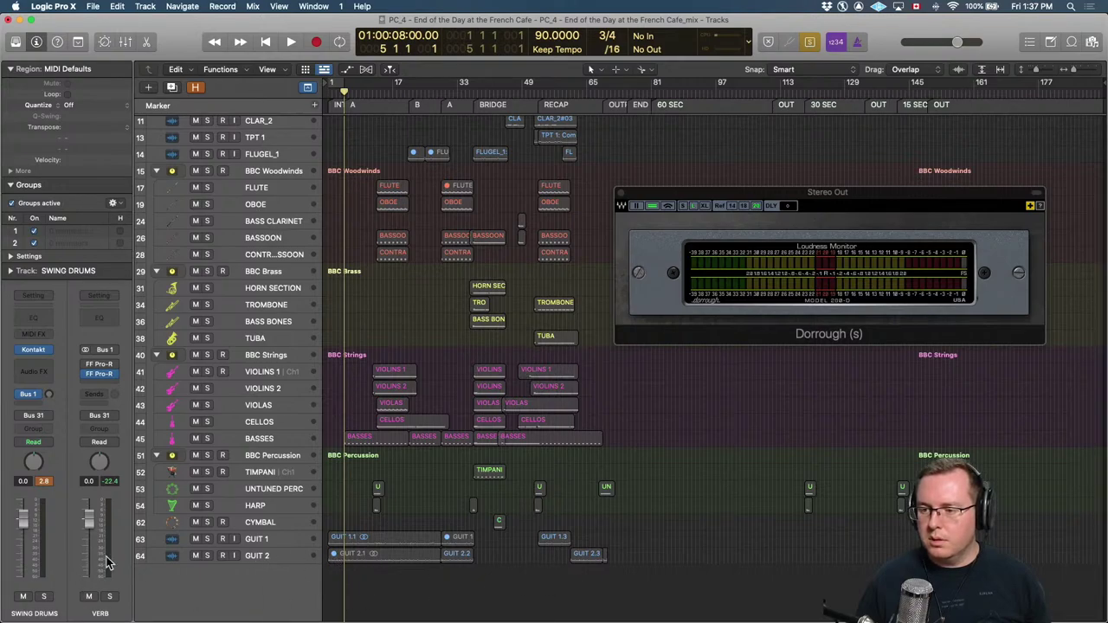
{"action": "left_click", "coordinate": [272, 558]}
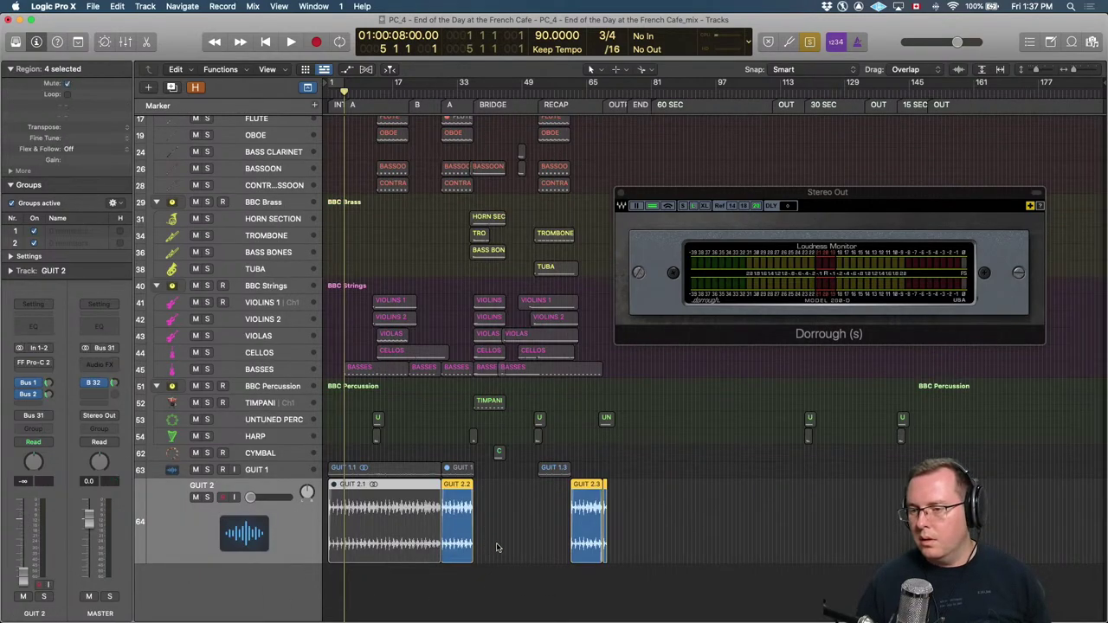
{"action": "left_click", "coordinate": [174, 88]}
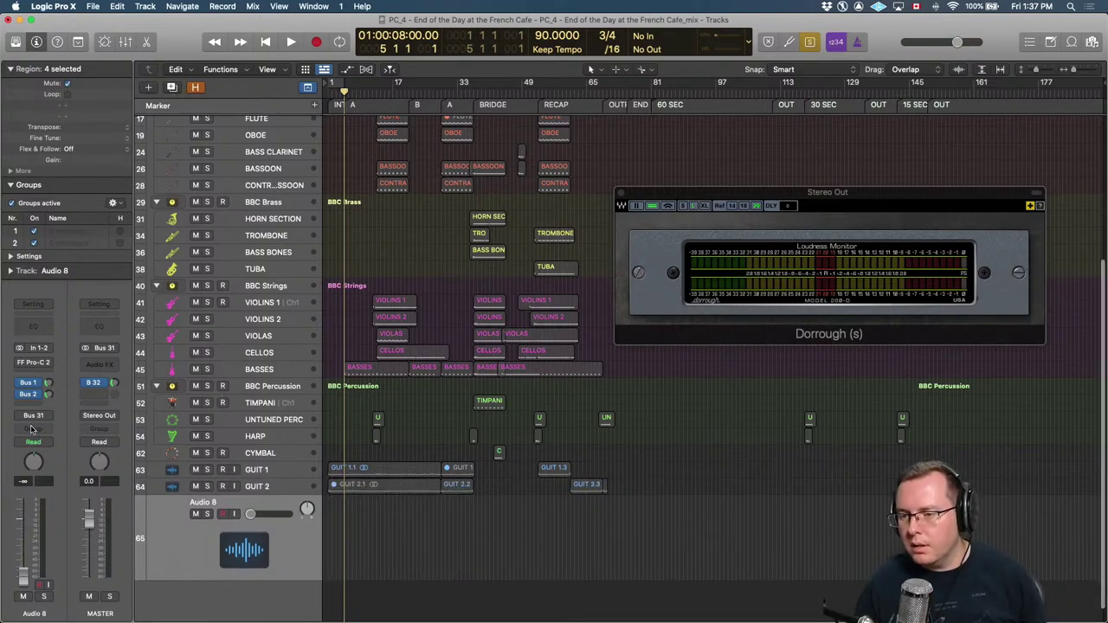
{"action": "left_click", "coordinate": [21, 384]}
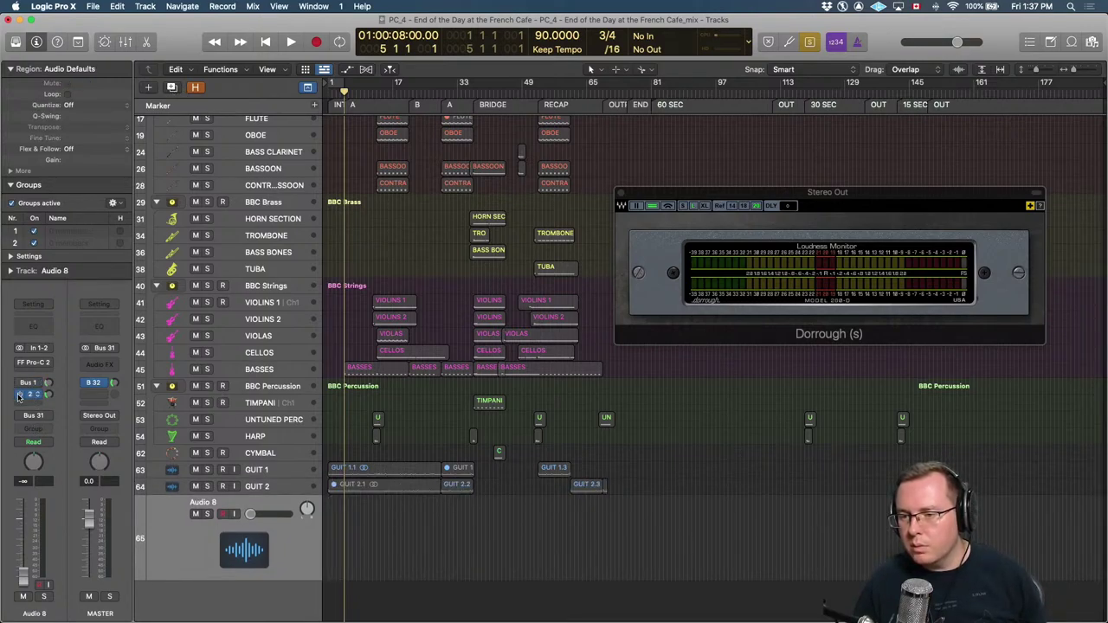
{"action": "left_click", "coordinate": [23, 578], "text": "alt"}
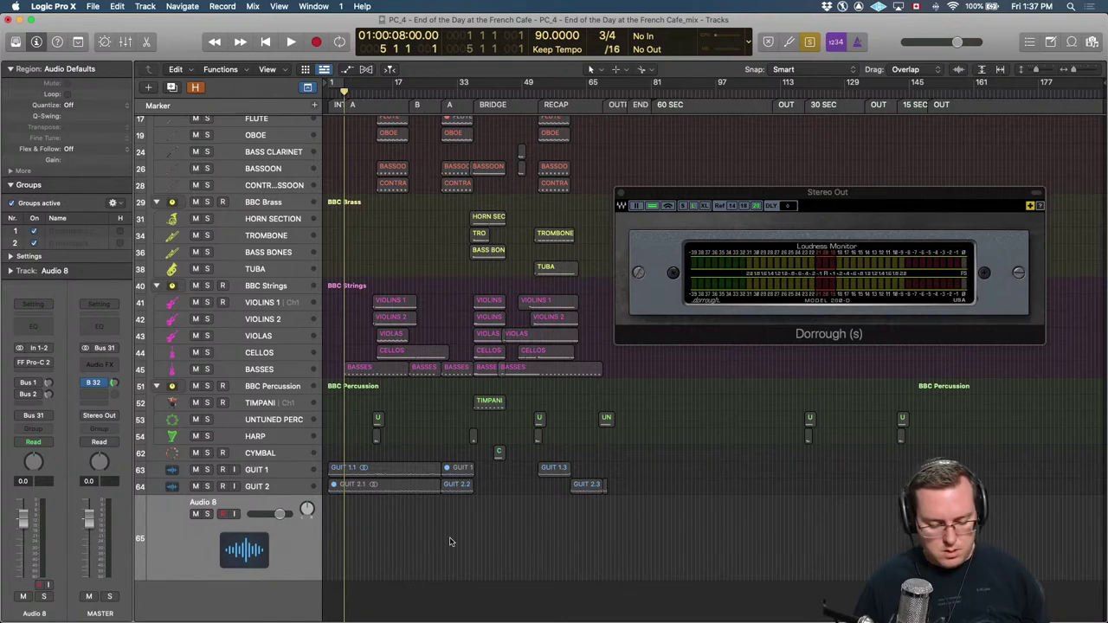
Start adding an audio file to the project and browse to the _Project Mixes folder inside Projects.
{"action": "key", "text": "f"}
{"action": "key", "text": "super+s"}
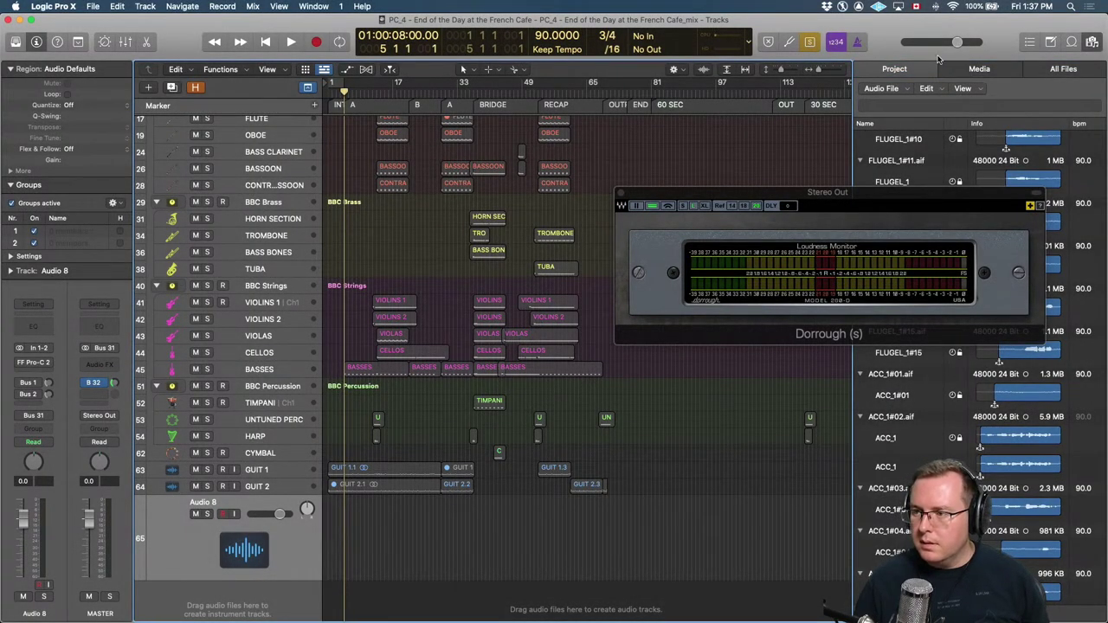
{"action": "left_click", "coordinate": [936, 62]}
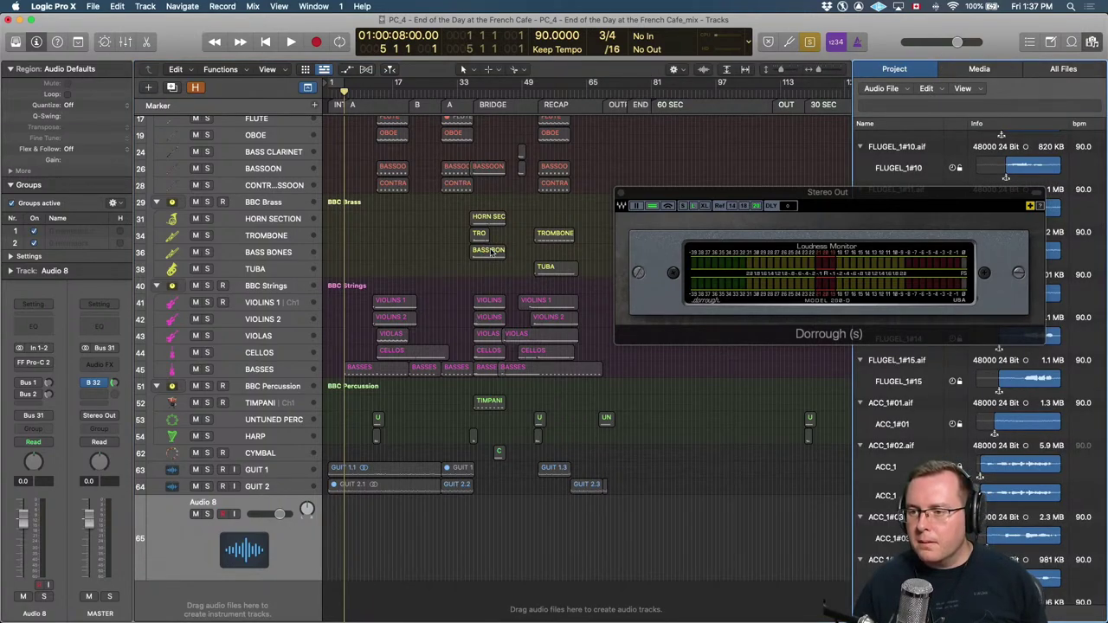
{"action": "key", "text": "ctrl+f"}
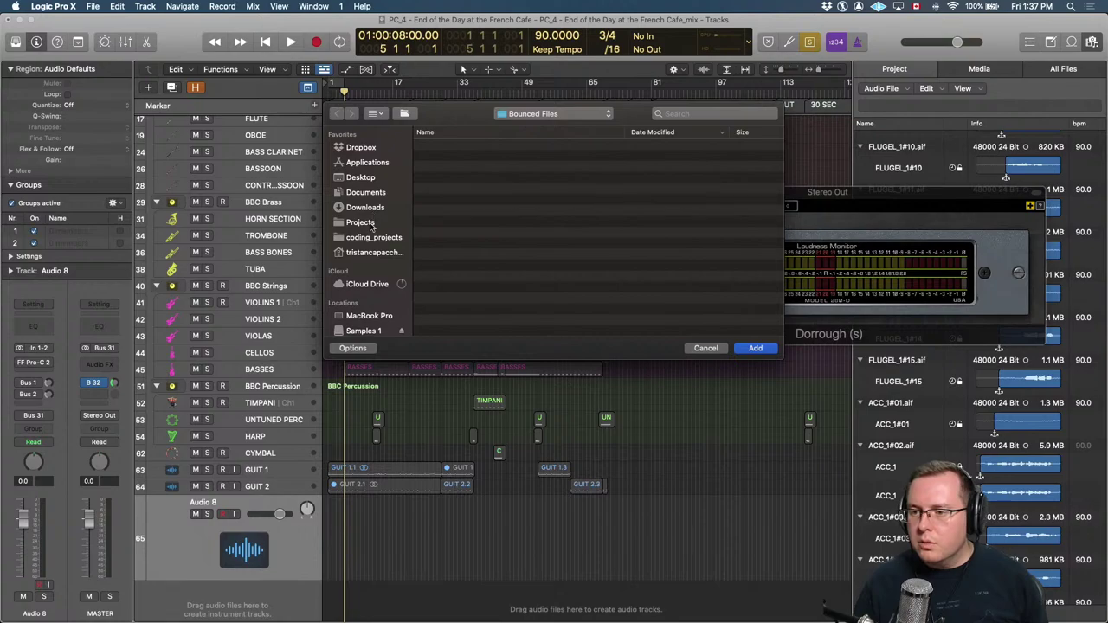
{"action": "left_click", "coordinate": [466, 147]}
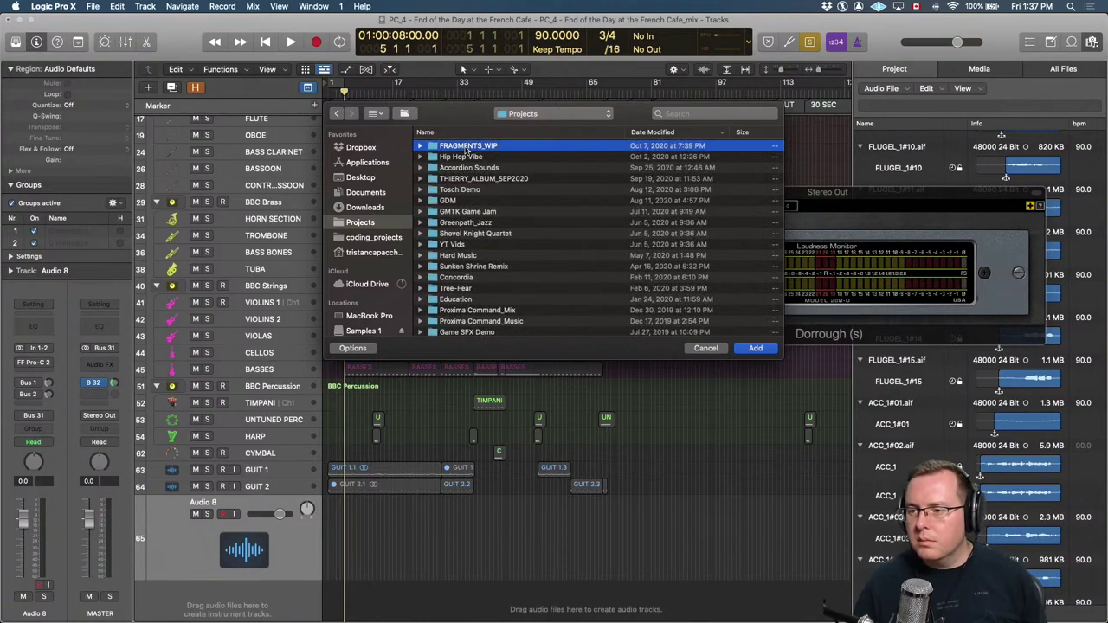
{"action": "left_click", "coordinate": [485, 132]}
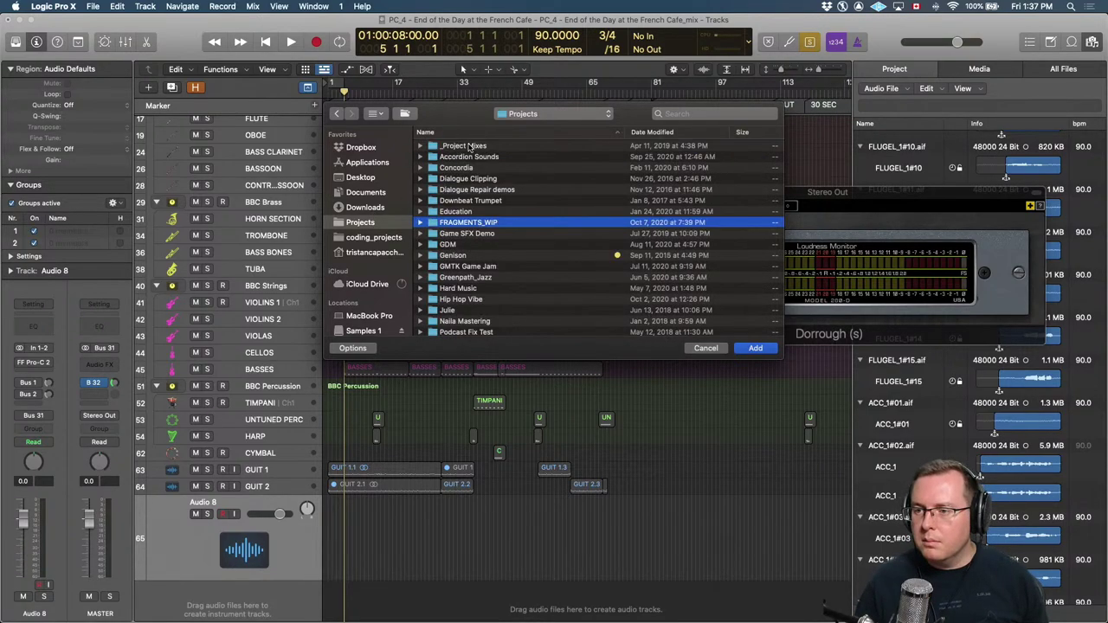
{"action": "double_click", "coordinate": [473, 149]}
Add Rowdy Rumble_Full.wav from the Hard, Primetime Cartoon, Rowdy Rumble folder to the project's audio files.
{"action": "type", "text": "h"}
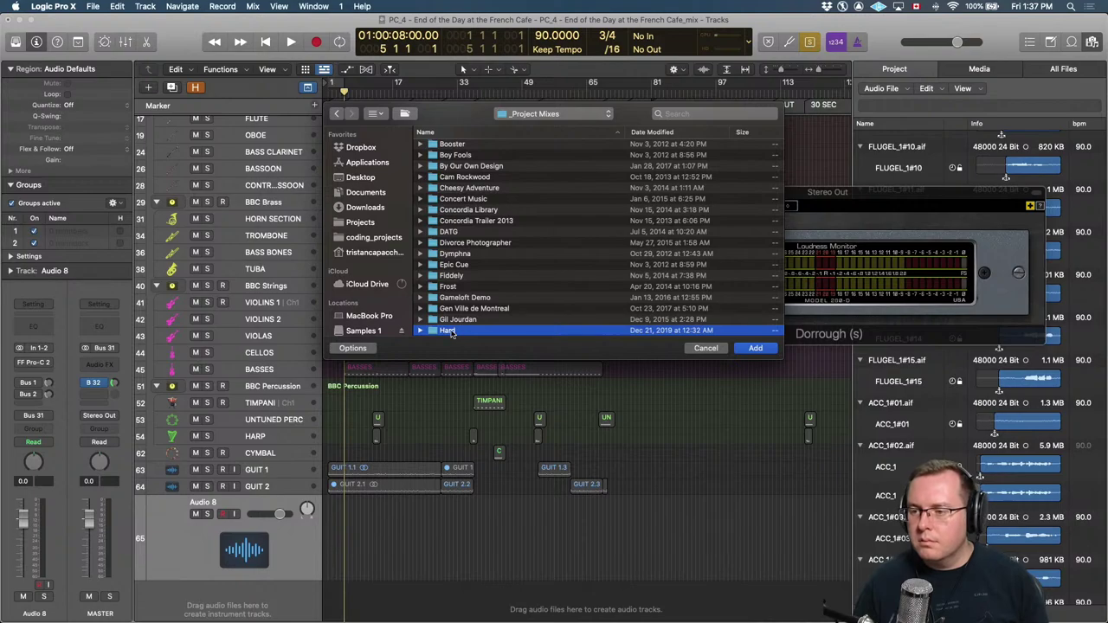
{"action": "double_click", "coordinate": [448, 331]}
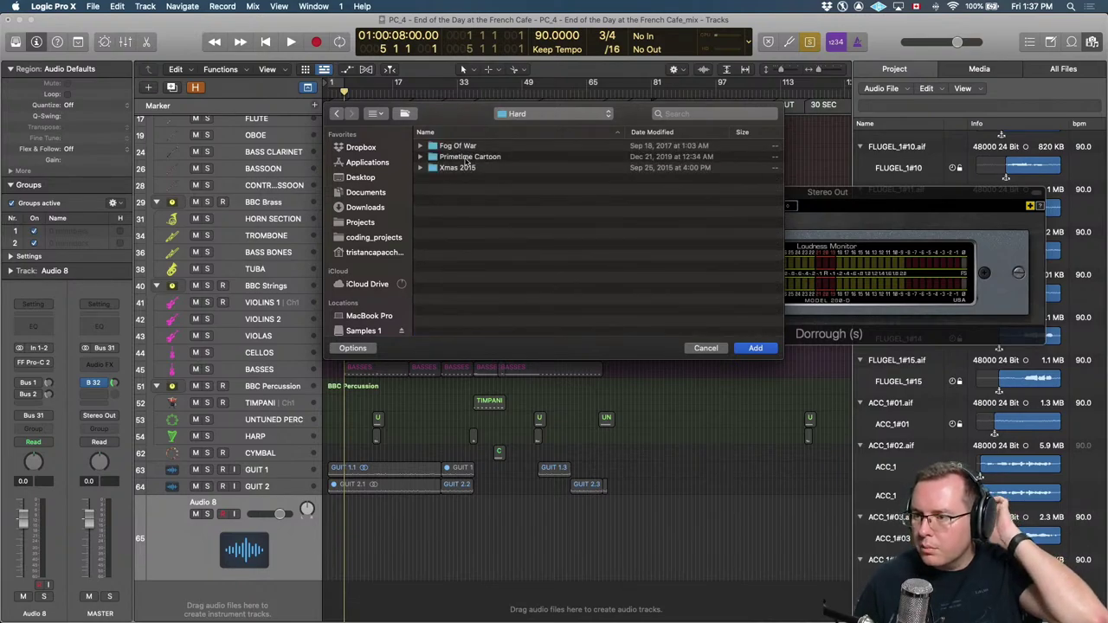
{"action": "double_click", "coordinate": [468, 159]}
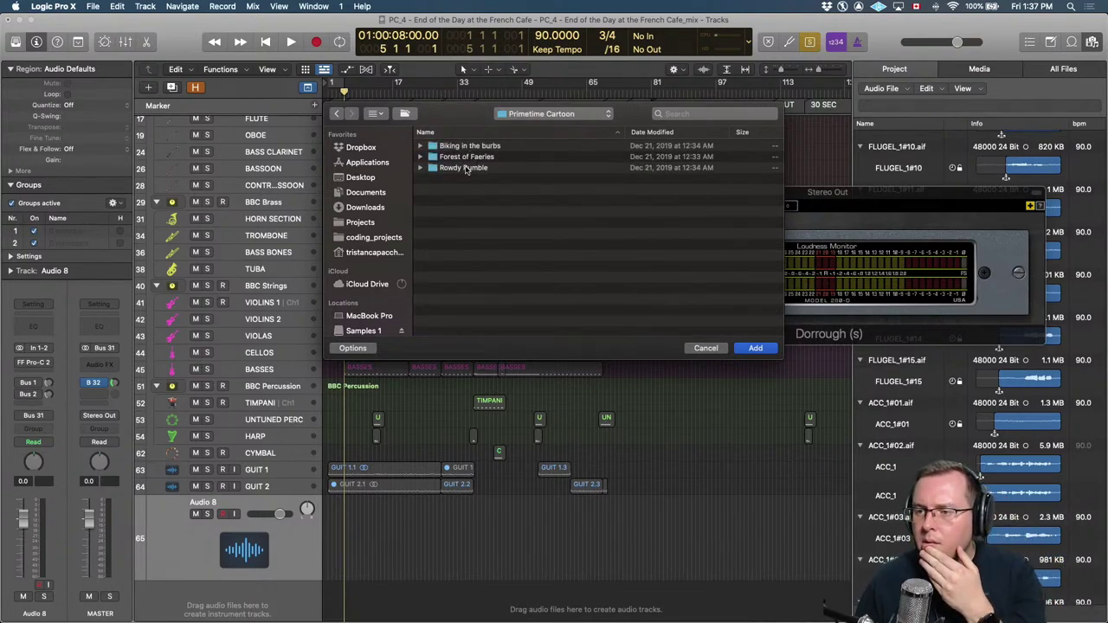
{"action": "double_click", "coordinate": [464, 167]}
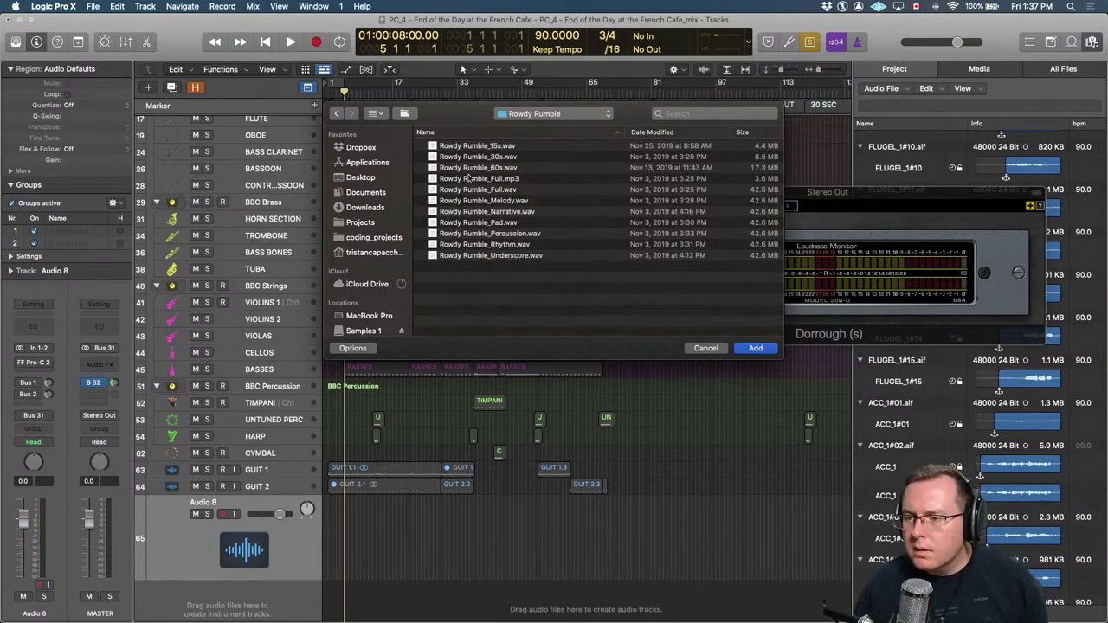
{"action": "left_click", "coordinate": [472, 191]}
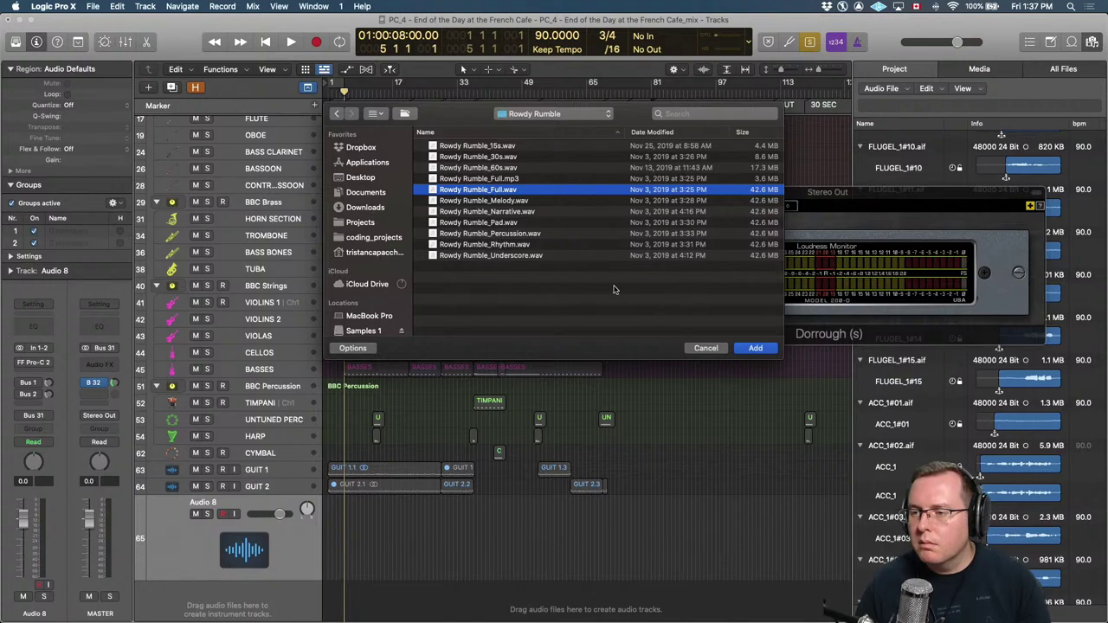
{"action": "left_click", "coordinate": [755, 347]}
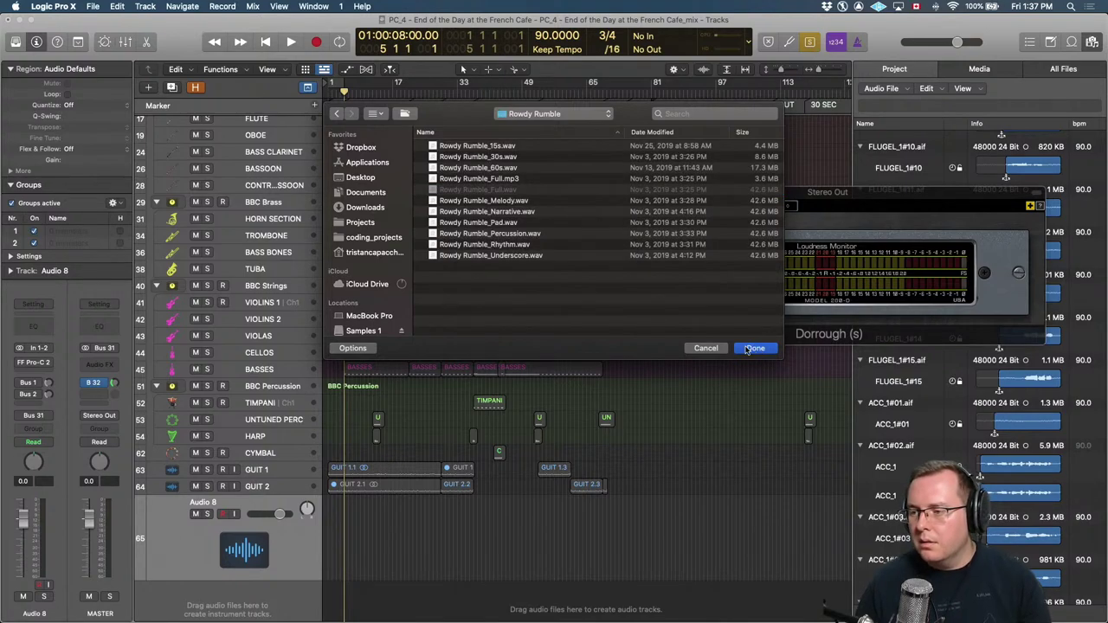
{"action": "left_click", "coordinate": [752, 348]}
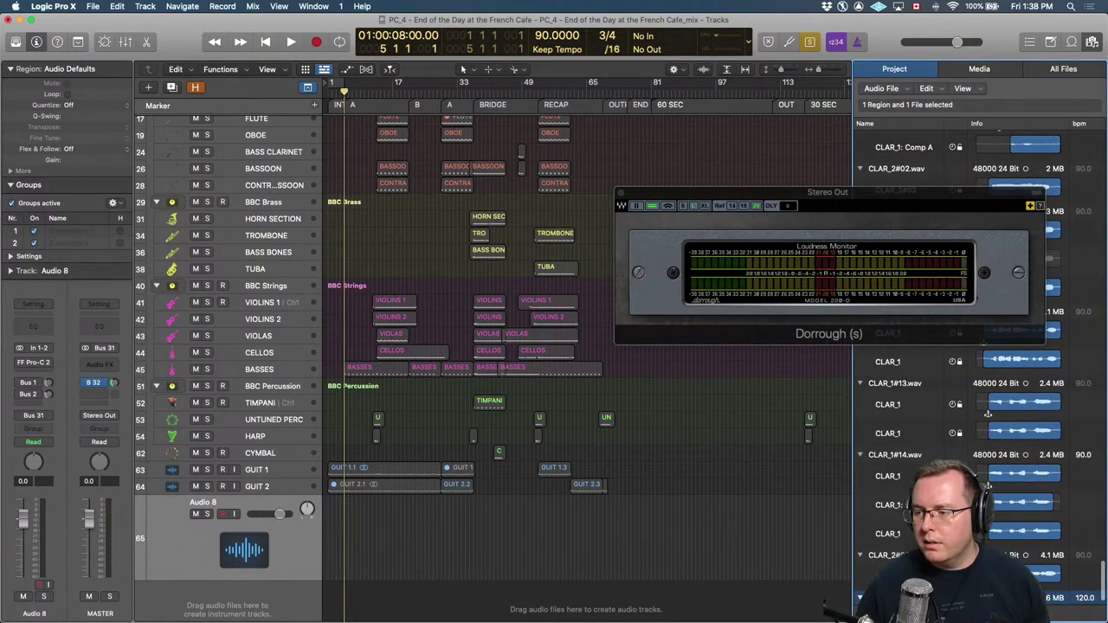
Place Rowdy Rumble_Full on the new audio track at bar 1 and play it from the start.
{"action": "left_click_drag", "start_coordinate": [777, 559], "coordinate": [442, 545]}
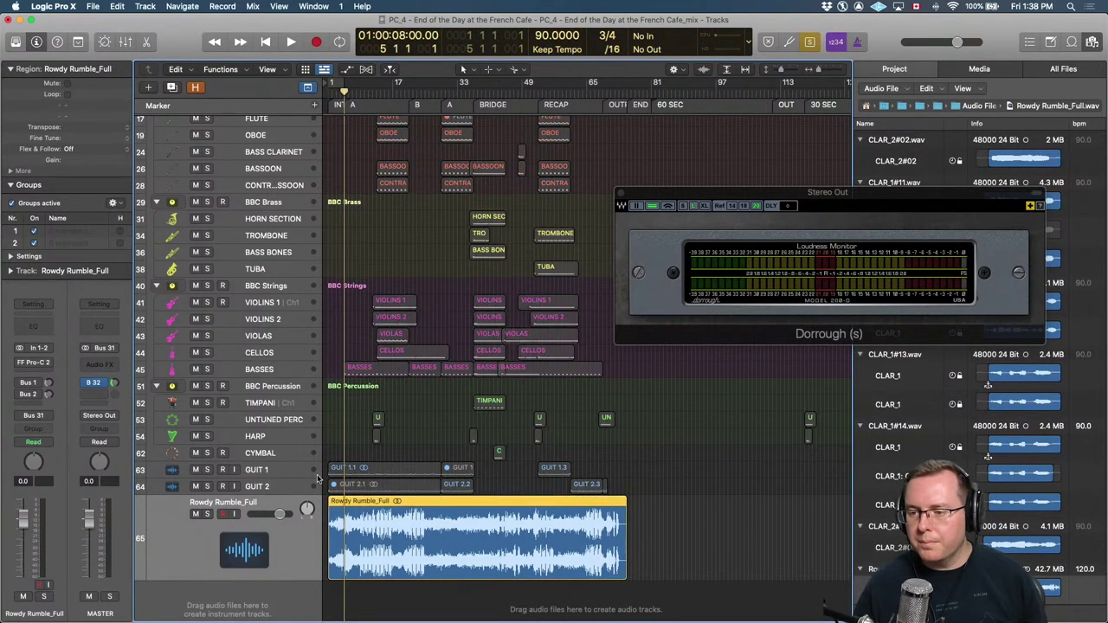
{"action": "key", "text": "Return"}
{"action": "key", "text": "super+Right"}
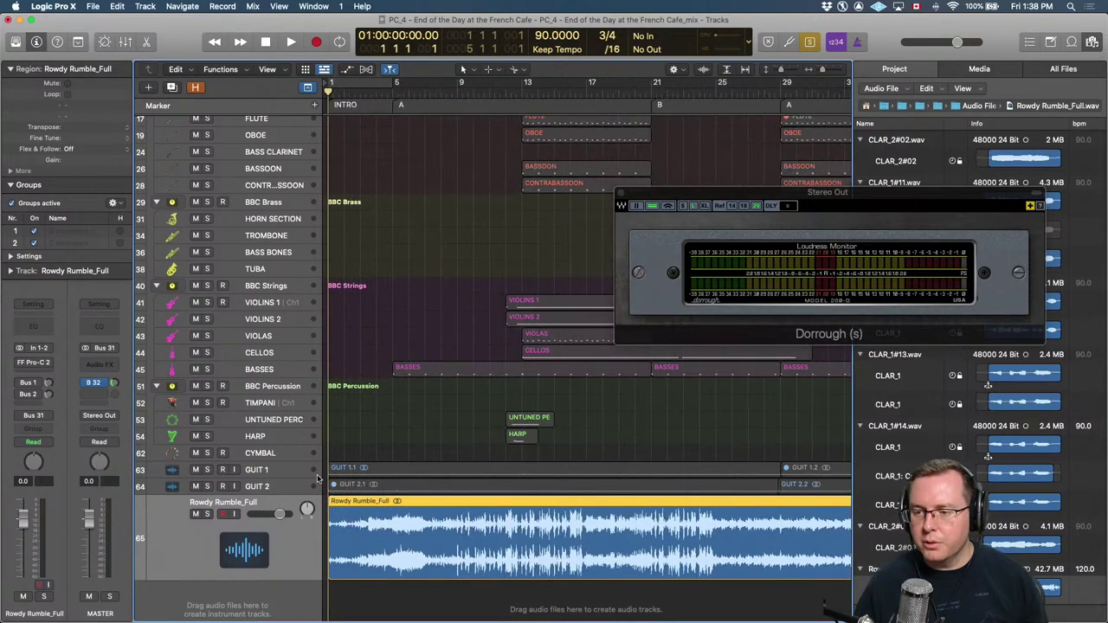
{"action": "key", "text": "space"}
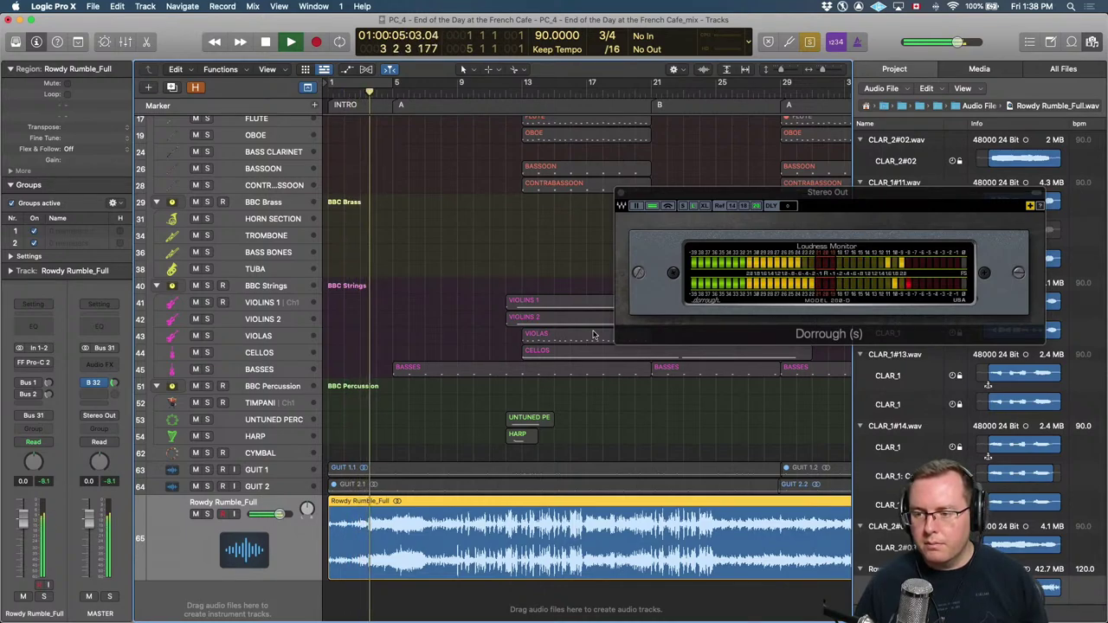
{"action": "key", "text": "space"}
Listen to the Rowdy Rumble_Full reference from bar 6 and again around bar 27.
{"action": "key", "text": "super+Left"}
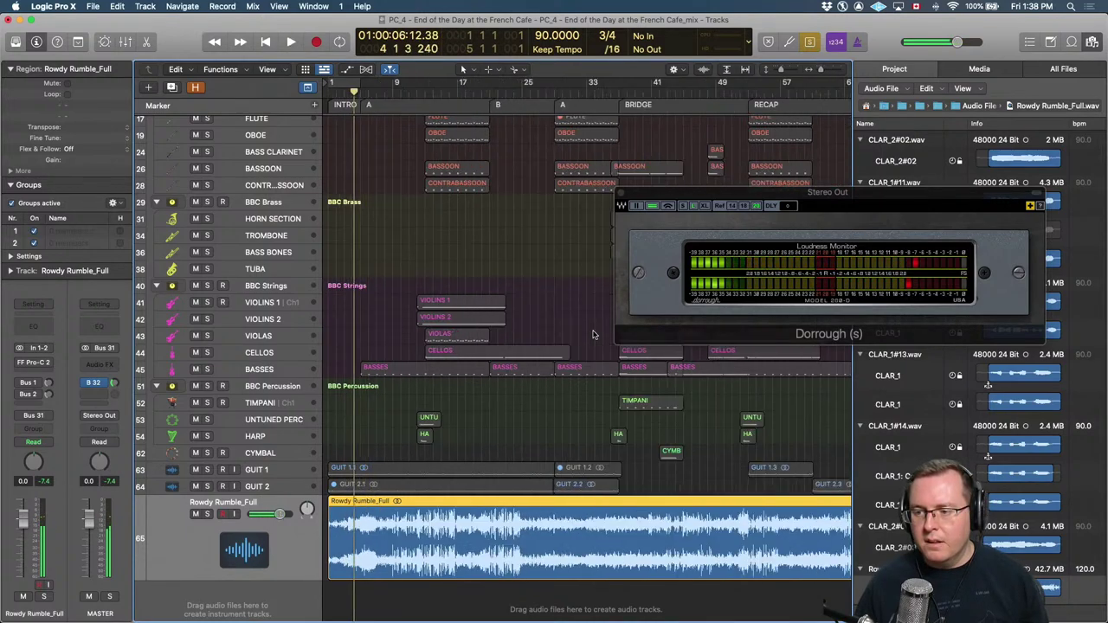
{"action": "key", "text": "alt+period"}
{"action": "key", "text": "alt+period"}
{"action": "key", "text": "comma"}
{"action": "key", "text": "comma"}
{"action": "key", "text": "comma"}
{"action": "key", "text": "comma"}
{"action": "key", "text": "comma"}
{"action": "key", "text": "comma"}
{"action": "key", "text": "comma"}
{"action": "key", "text": "comma"}
{"action": "key", "text": "comma"}
{"action": "key", "text": "comma"}
{"action": "key", "text": "comma"}
{"action": "key", "text": "comma"}
{"action": "key", "text": "comma"}
{"action": "key", "text": "comma"}
{"action": "key", "text": "comma"}
{"action": "key", "text": "comma"}
{"action": "key", "text": "period"}
{"action": "key", "text": "period"}
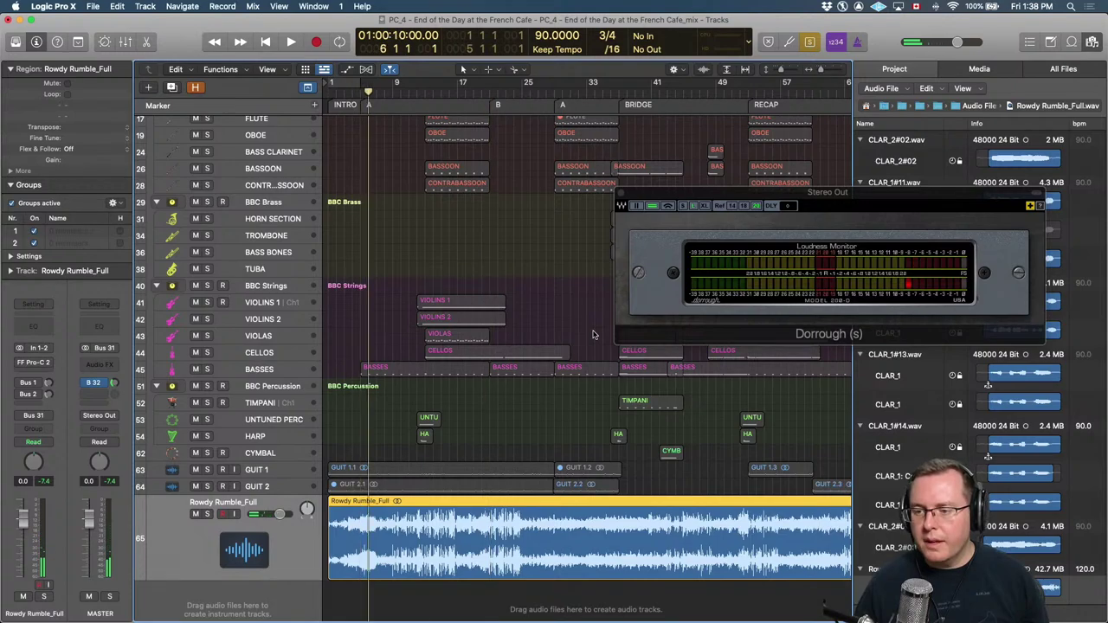
{"action": "key", "text": "space"}
{"action": "key", "text": "super+Right"}
{"action": "key", "text": "super+Right"}
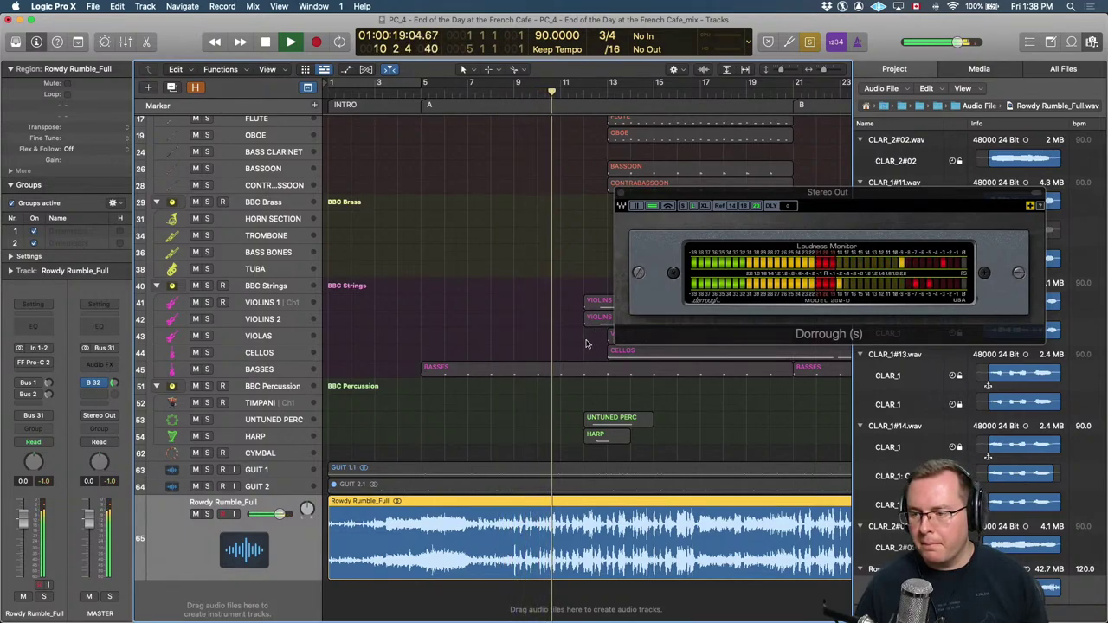
{"action": "key", "text": "space"}
{"action": "key", "text": "super+Left"}
{"action": "key", "text": "super+Left"}
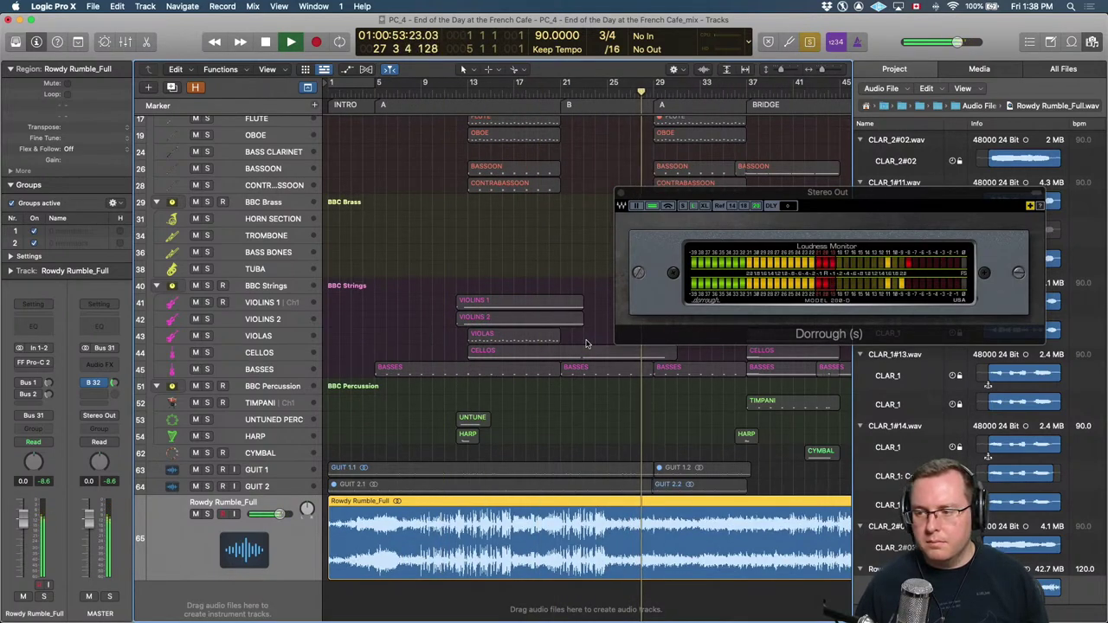
Stop playback, delete the Rowdy Rumble_Full region from its track, and turn solo off.
{"action": "key", "text": "space"}
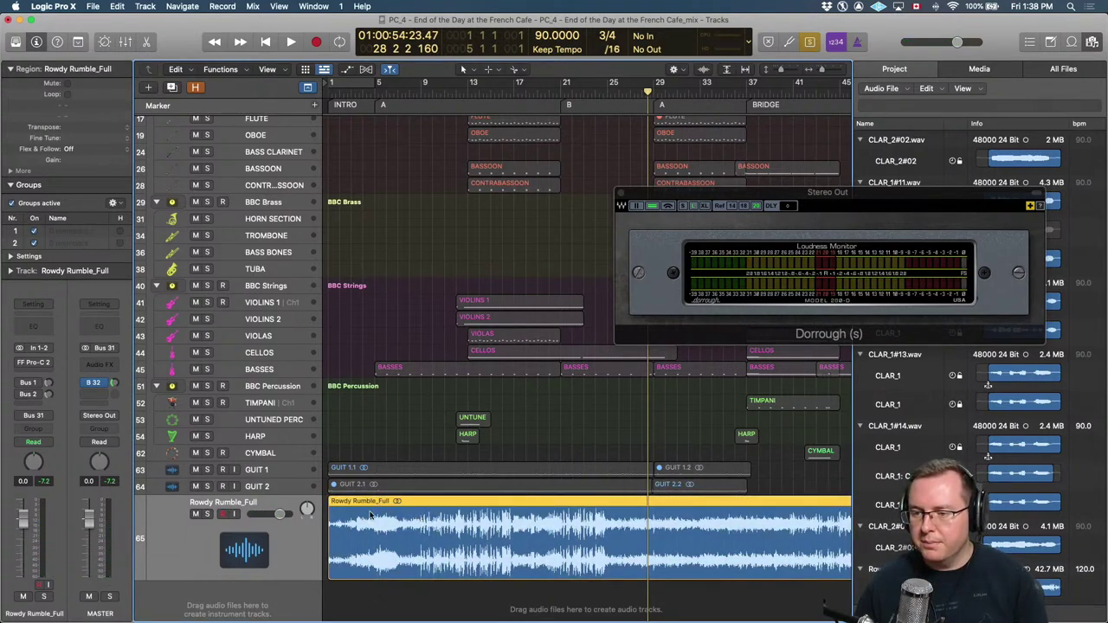
{"action": "key", "text": "Delete"}
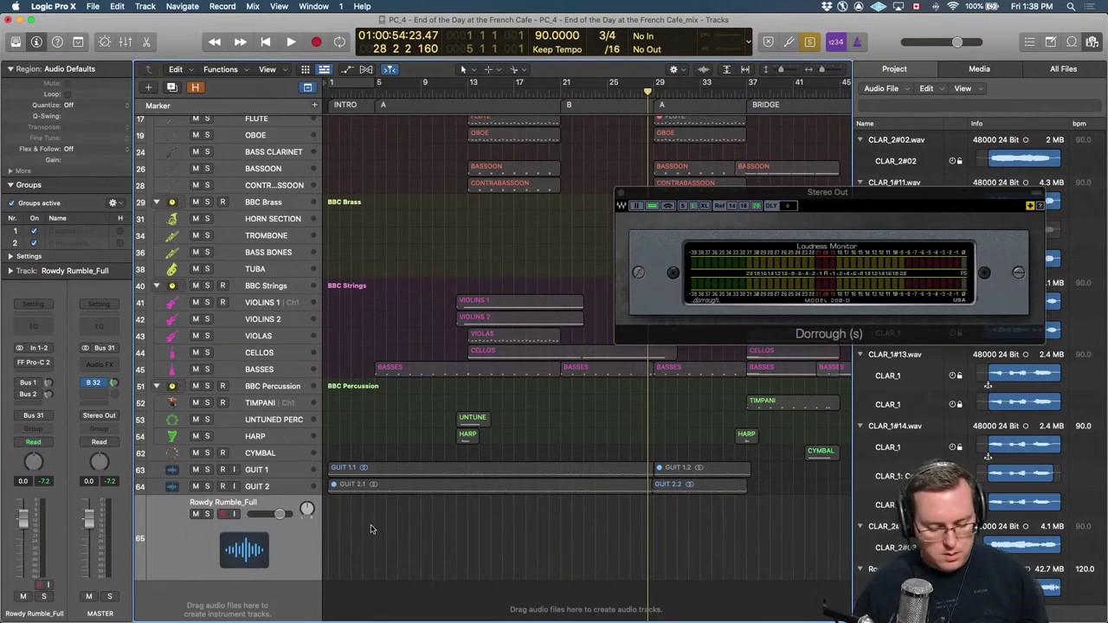
{"action": "left_click", "coordinate": [371, 529]}
Enlarge the SWING DRUMS track and show the notes of its bar 5 region in the Piano Roll.
{"action": "scroll", "coordinate": [428, 370], "scroll_direction": "up", "scroll_amount": 10}
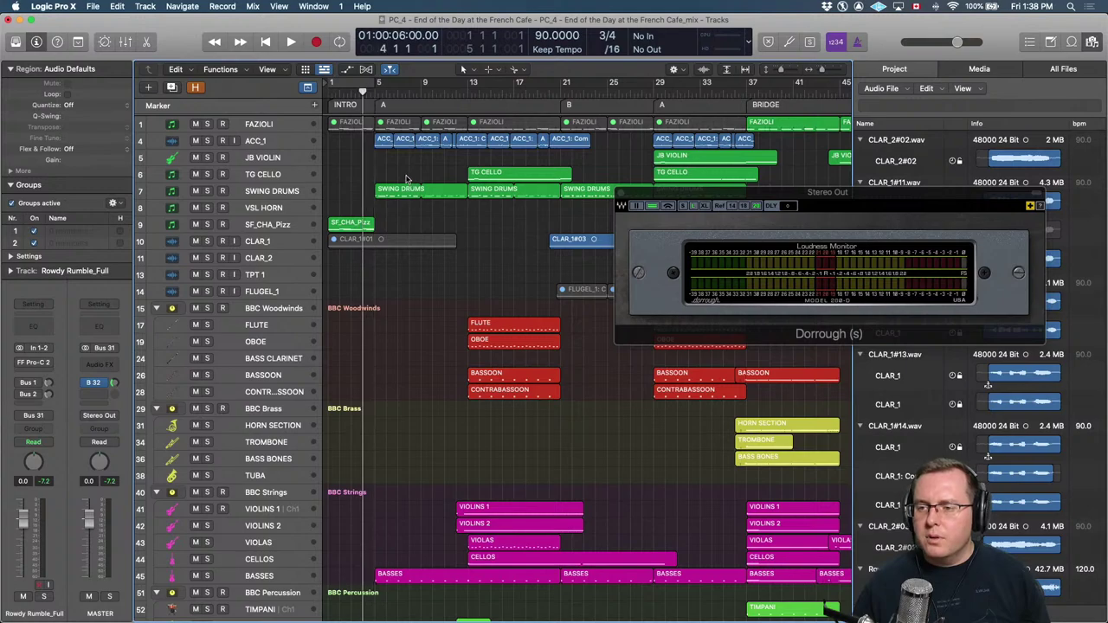
{"action": "left_click", "coordinate": [404, 190]}
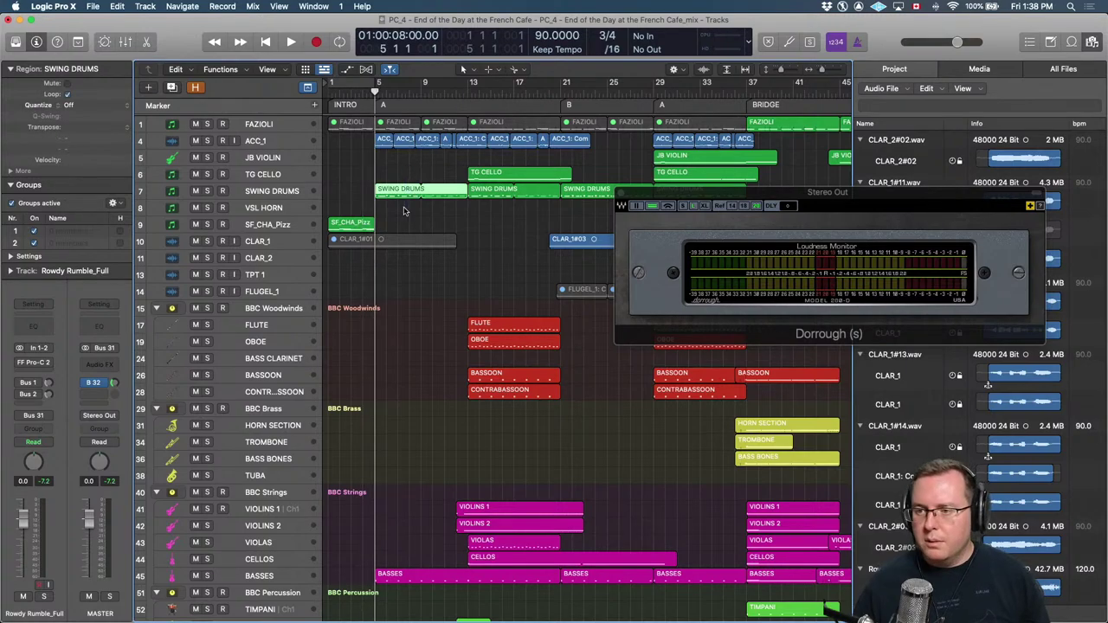
{"action": "left_click", "coordinate": [276, 194]}
{"action": "key", "text": "z"}
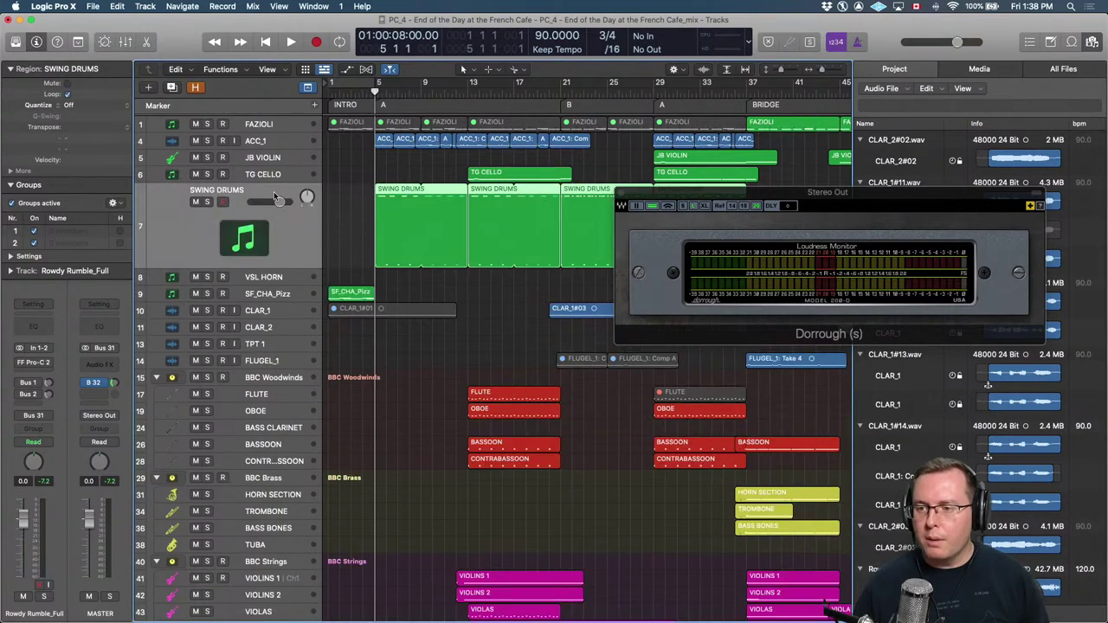
{"action": "left_click", "coordinate": [426, 230]}
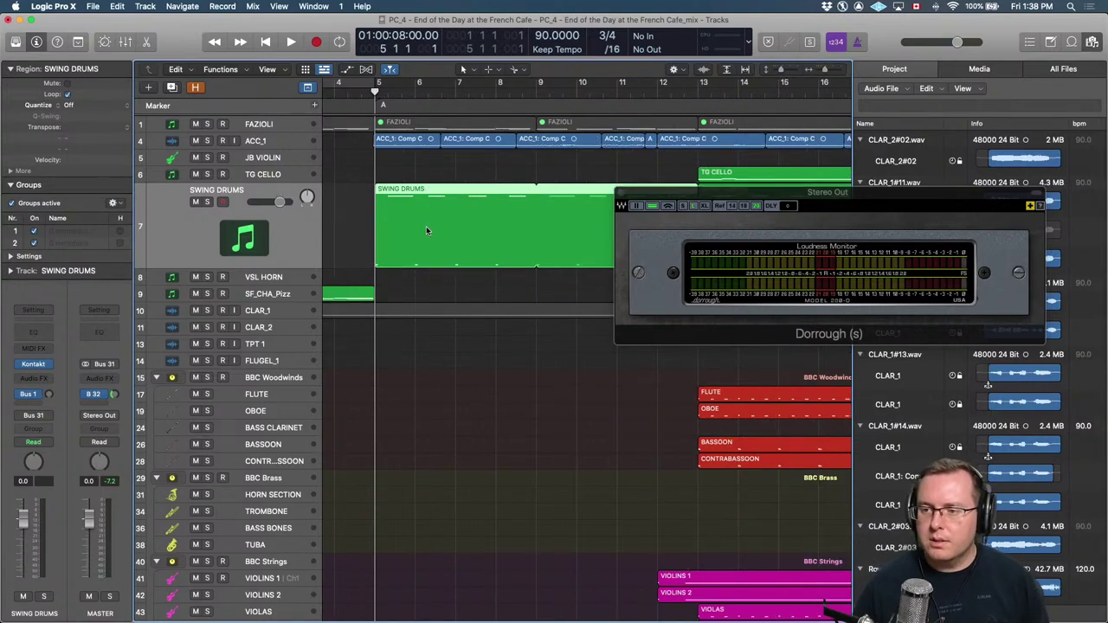
{"action": "double_click", "coordinate": [425, 228]}
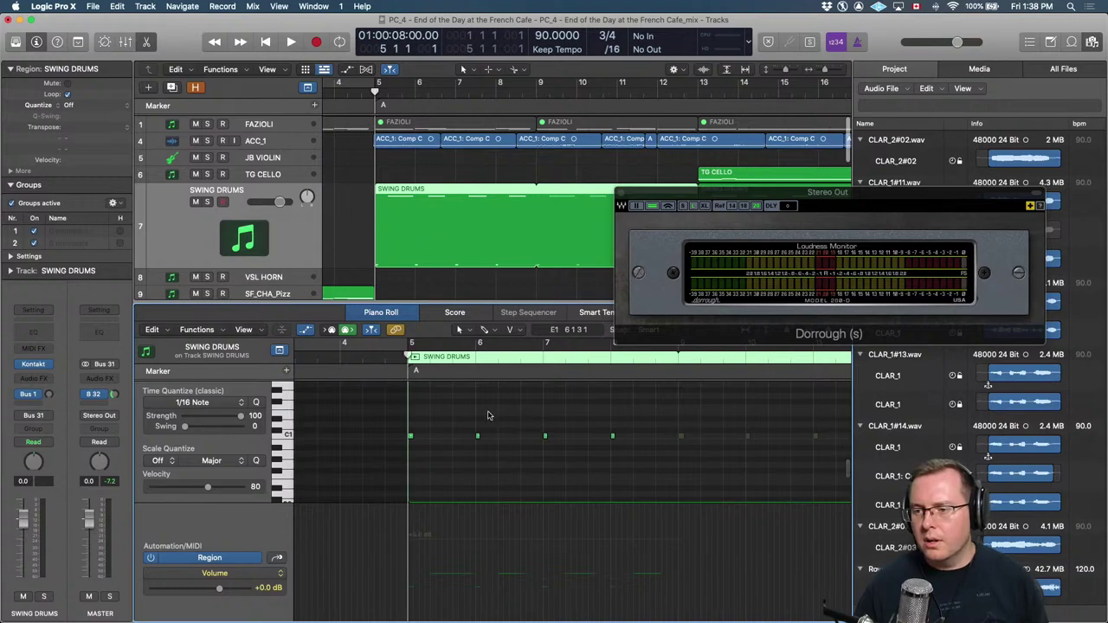
Try adjusting the velocity of the first C1 note in bar 5, undo the edit, and close the Piano Roll.
{"action": "left_click_drag", "start_coordinate": [433, 421], "coordinate": [377, 475]}
{"action": "key", "text": "z"}
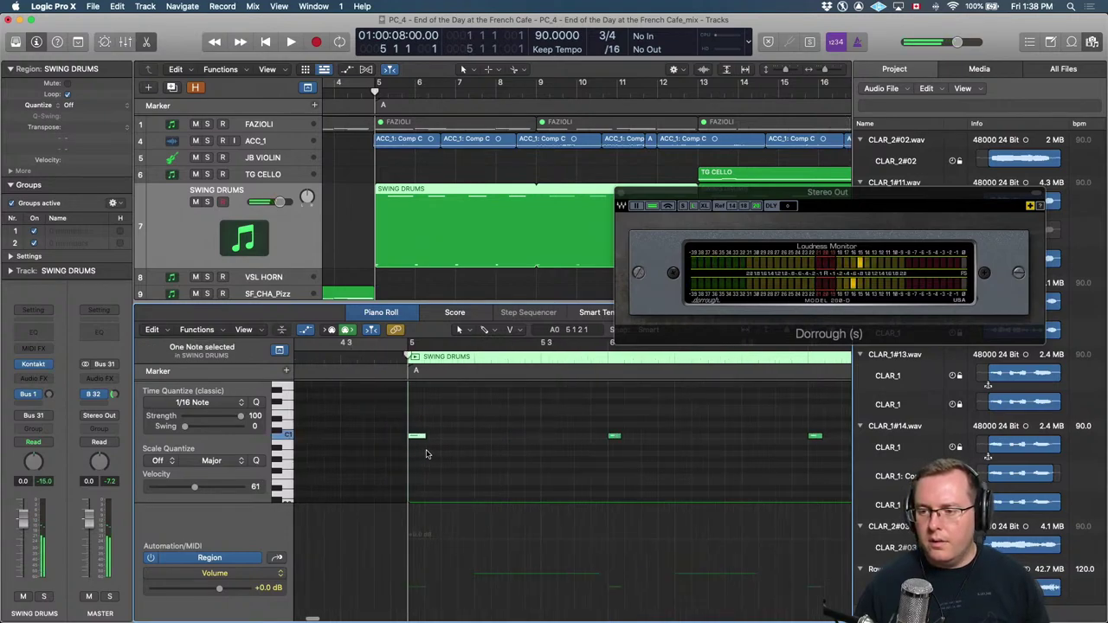
{"action": "mouse_move", "coordinate": [426, 439]}
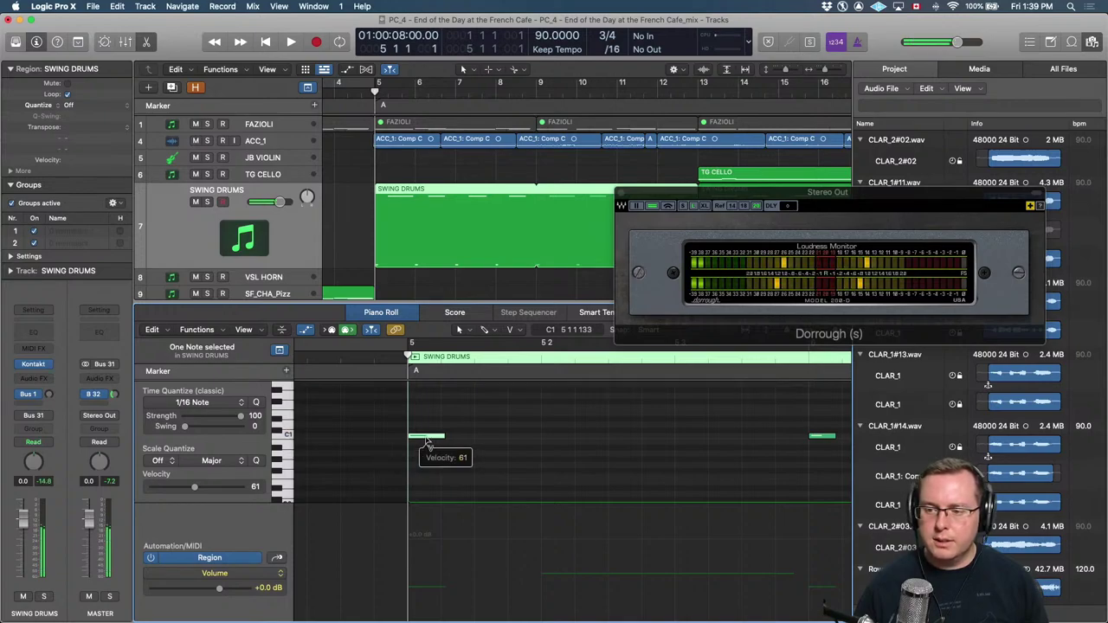
{"action": "left_click_drag", "start_coordinate": [426, 438], "coordinate": [430, 377]}
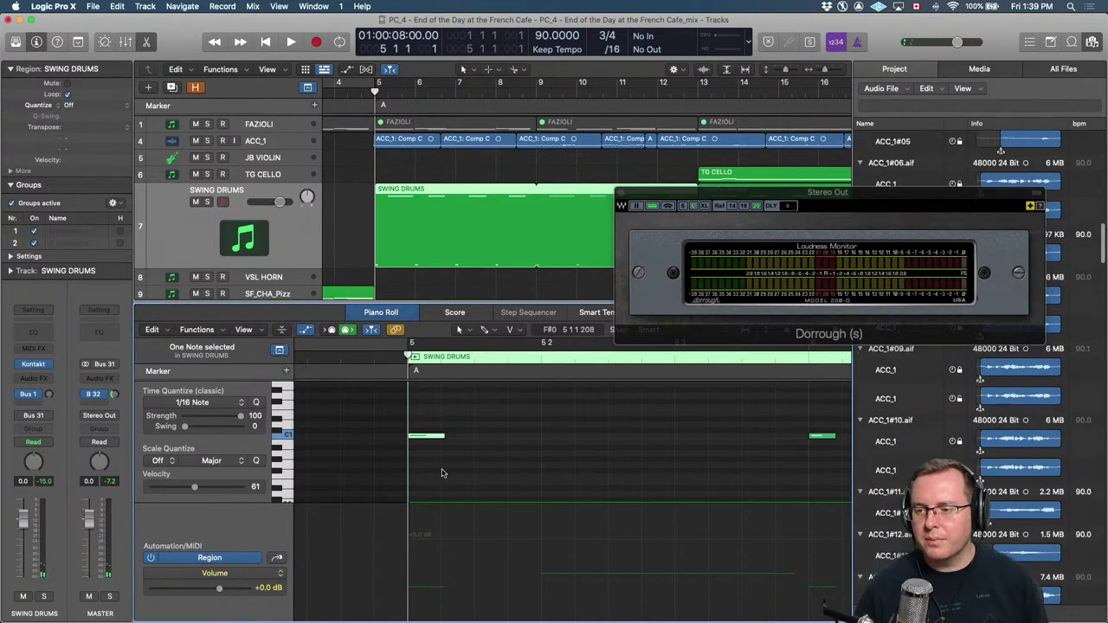
{"action": "key", "text": "super+z"}
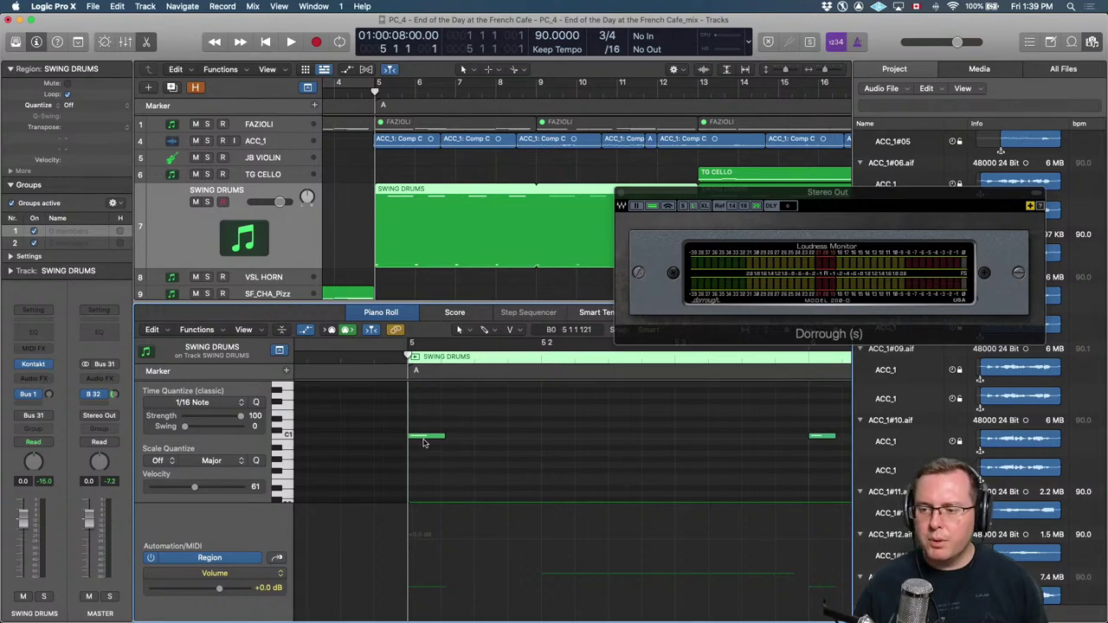
{"action": "key", "text": "e"}
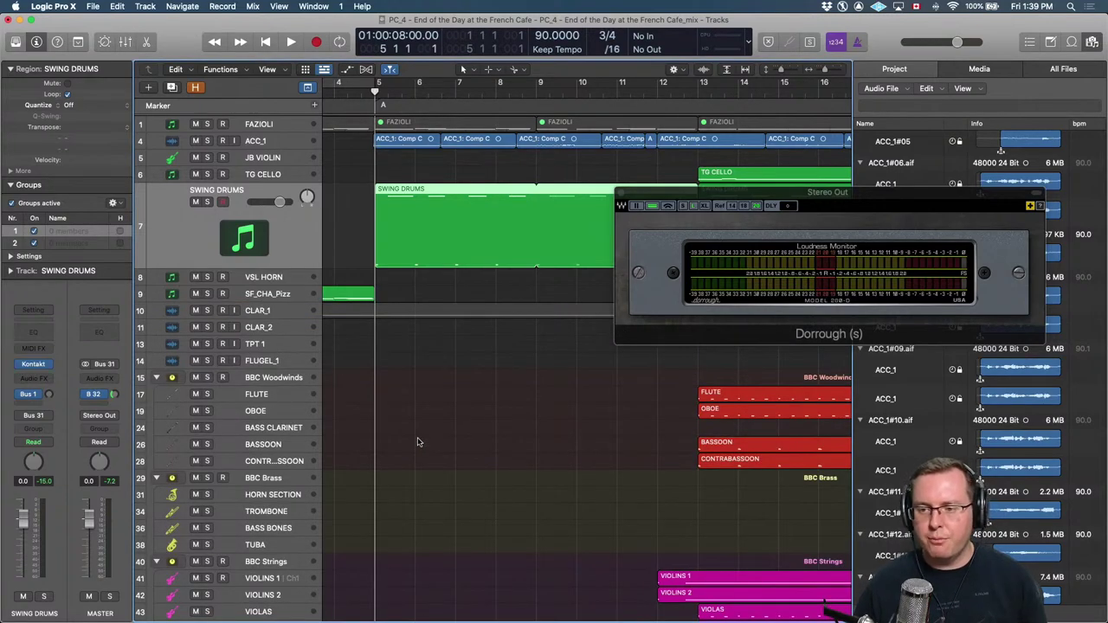
Insert a stereo FF Pro-C 2 compressor on SWING DRUMS and reposition its window so the track's volume control stays accessible.
{"action": "left_click", "coordinate": [48, 381]}
{"action": "mouse_move", "coordinate": [52, 429]}
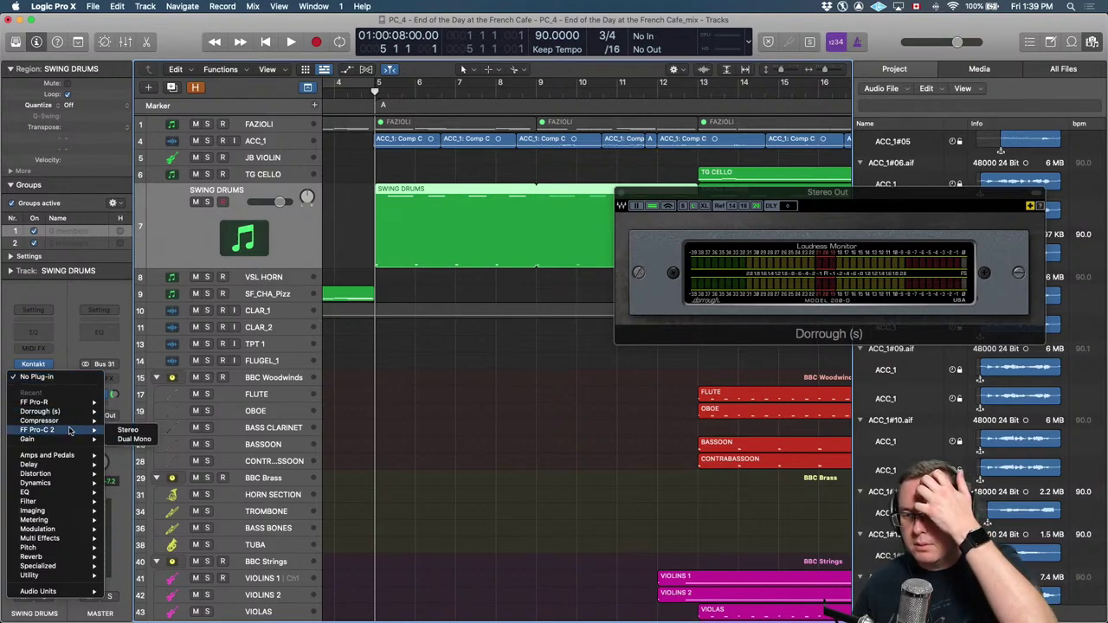
{"action": "left_click", "coordinate": [128, 430]}
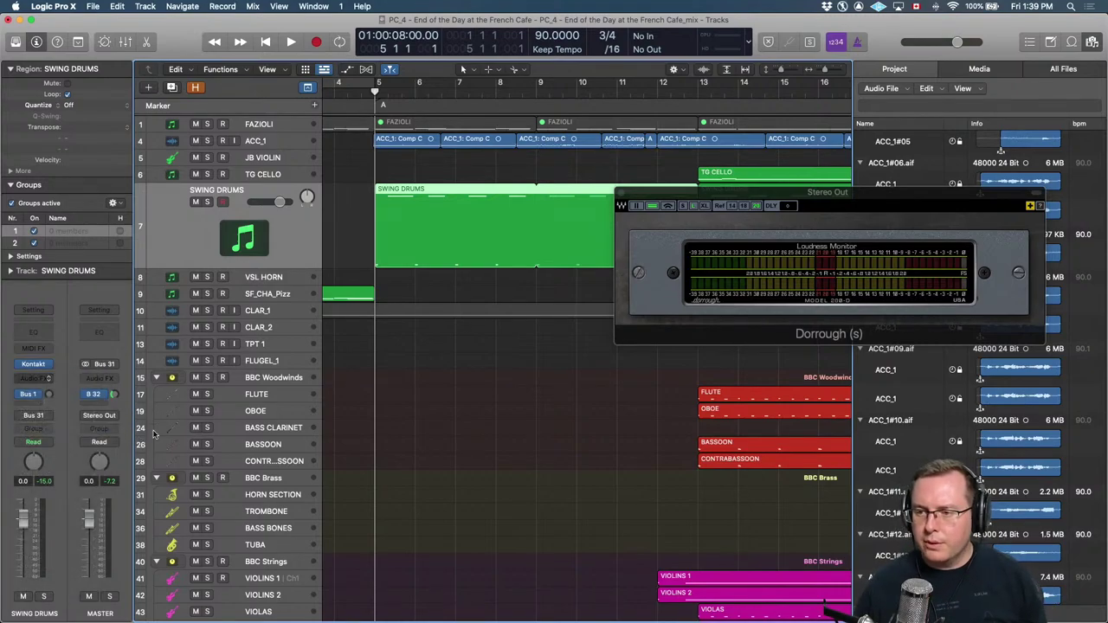
{"action": "left_click_drag", "start_coordinate": [566, 163], "coordinate": [769, 152]}
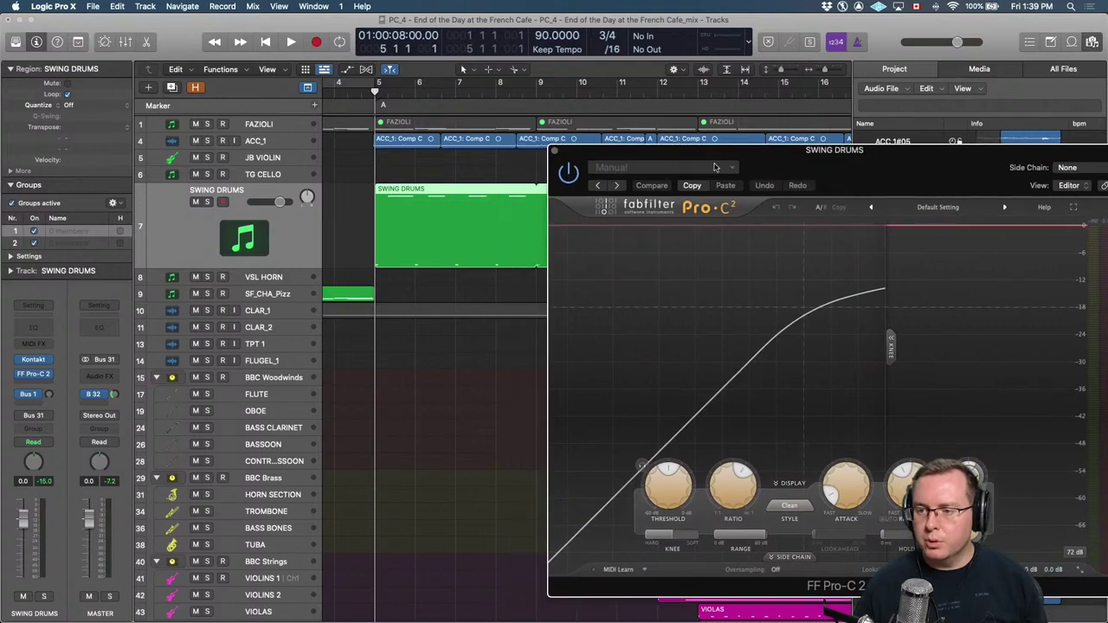
{"action": "left_click_drag", "start_coordinate": [675, 154], "coordinate": [610, 141]}
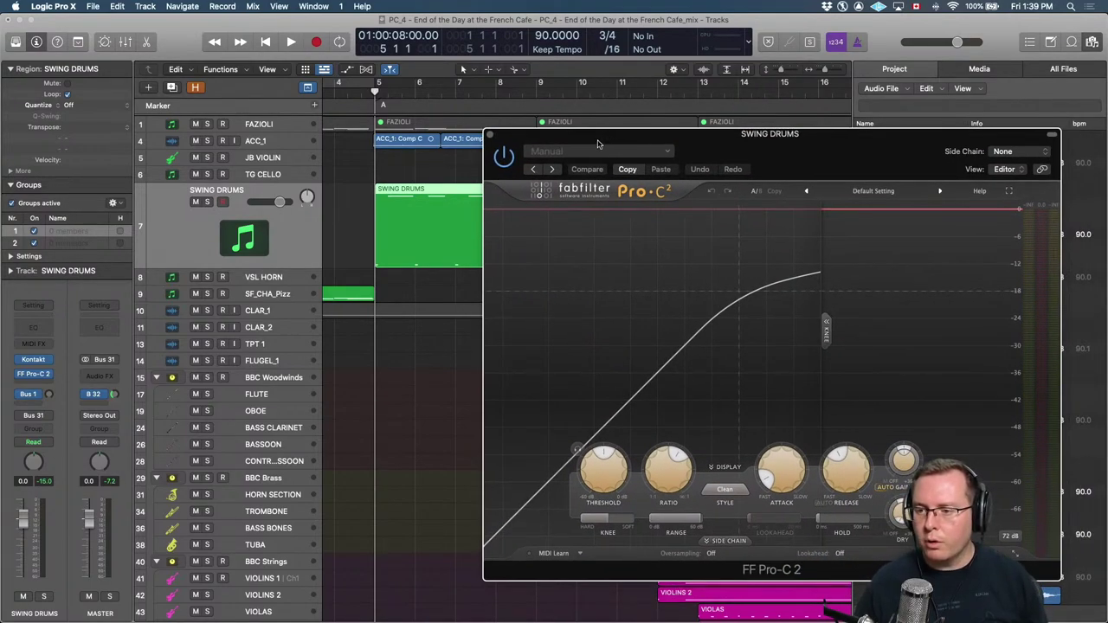
Raise the SWING DRUMS volume to +6.0 dB and play from bar 5 with the compressor active.
{"action": "left_click", "coordinate": [280, 202]}
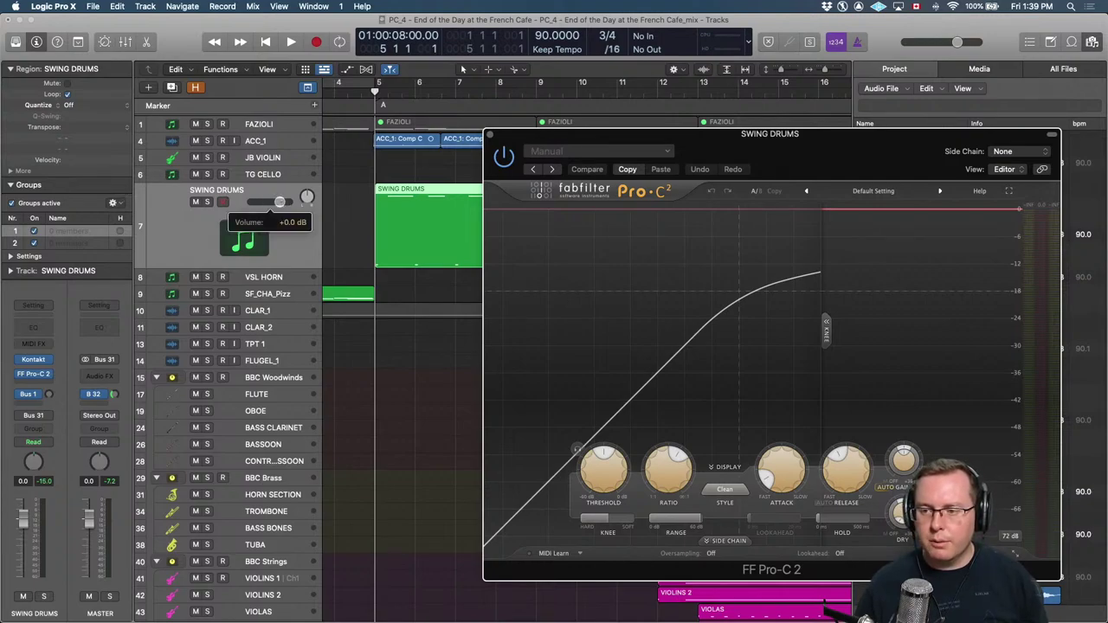
{"action": "left_click_drag", "start_coordinate": [280, 201], "coordinate": [290, 202]}
{"action": "key", "text": "space"}
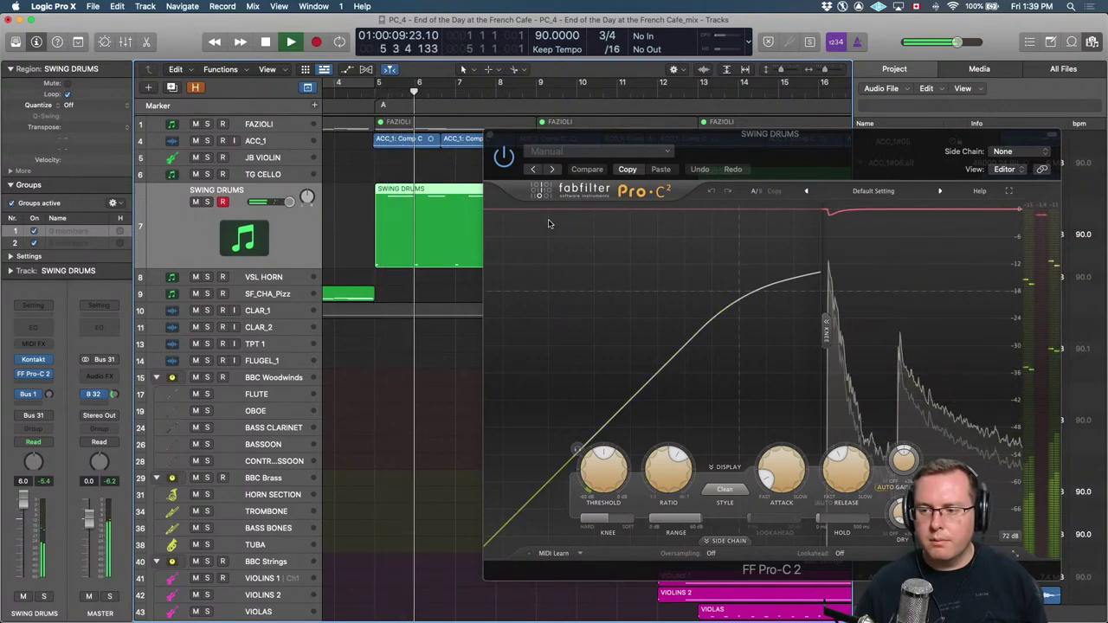
{"action": "key", "text": "space"}
{"action": "left_click", "coordinate": [284, 208], "text": "alt"}
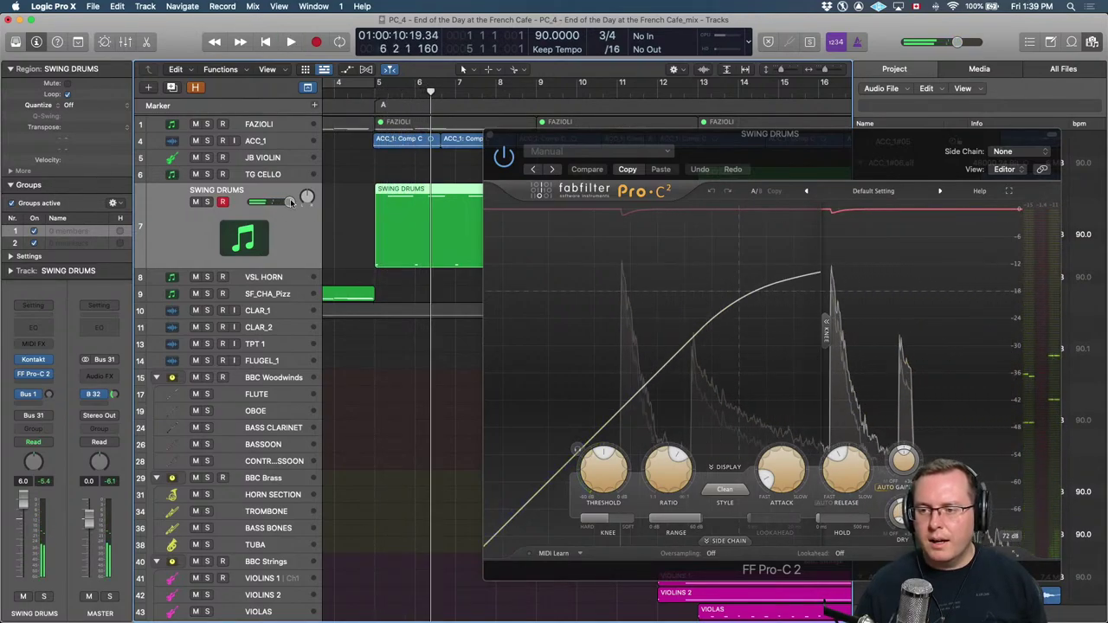
Bypass Pro-C 2, play from bar 6 for comparison, and reset the SWING DRUMS volume to 0.0 dB.
{"action": "left_click", "coordinate": [509, 156]}
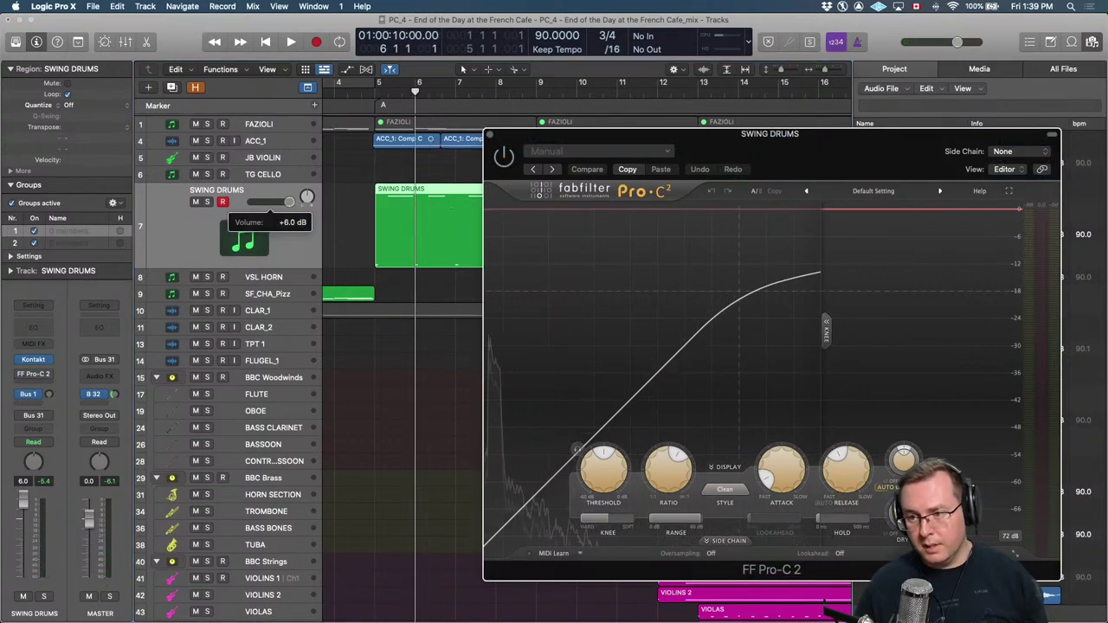
{"action": "left_click", "coordinate": [464, 208]}
{"action": "key", "text": "space"}
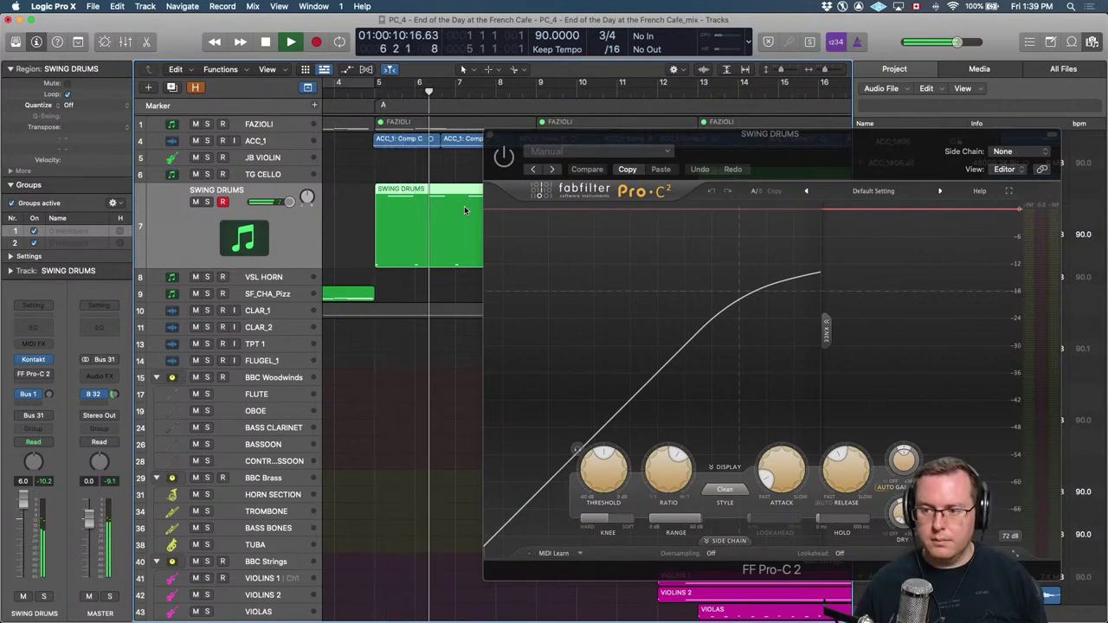
{"action": "key", "text": "space"}
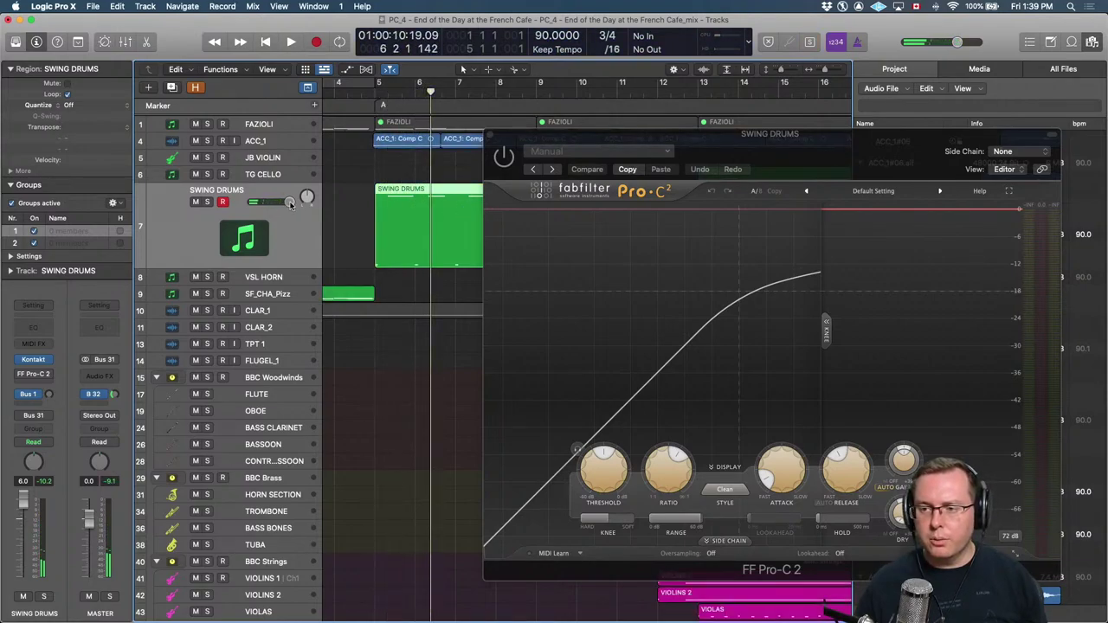
{"action": "left_click", "coordinate": [290, 203], "text": "alt"}
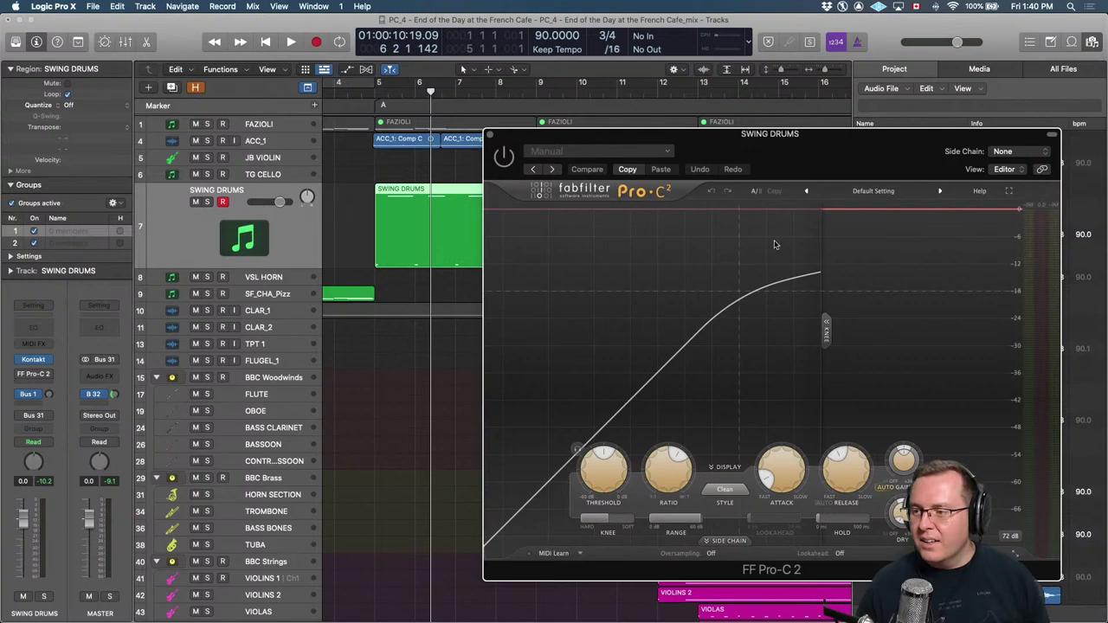
Solo the SWING DRUMS region, re-enable Pro-C 2, and listen to the drums from bar 5.
{"action": "key", "text": "super+Left"}
{"action": "key", "text": "comma"}
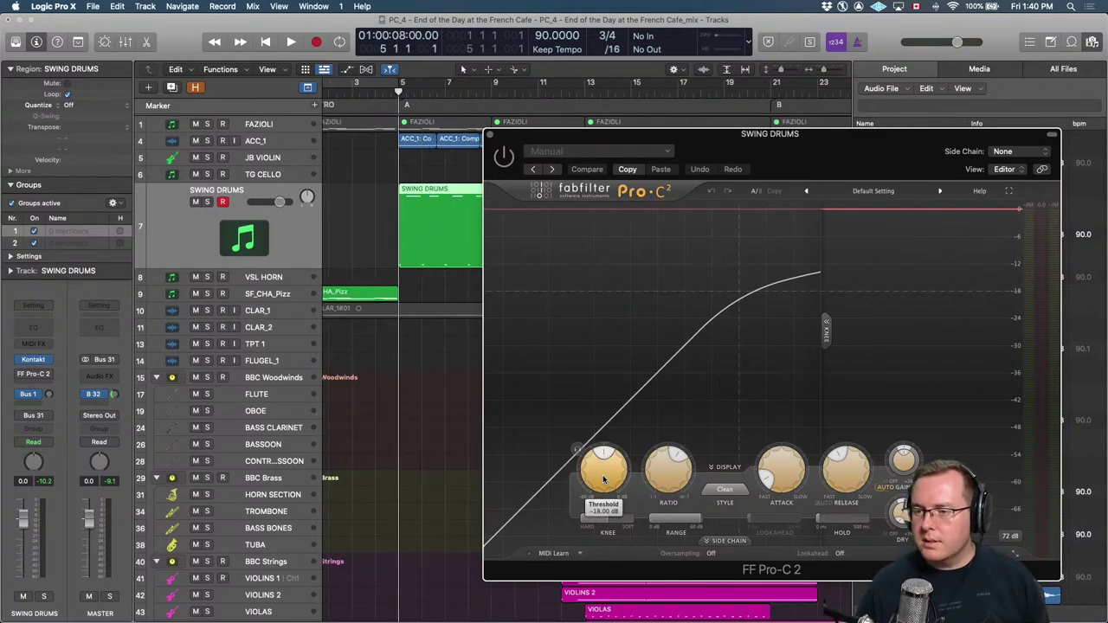
{"action": "key", "text": "space"}
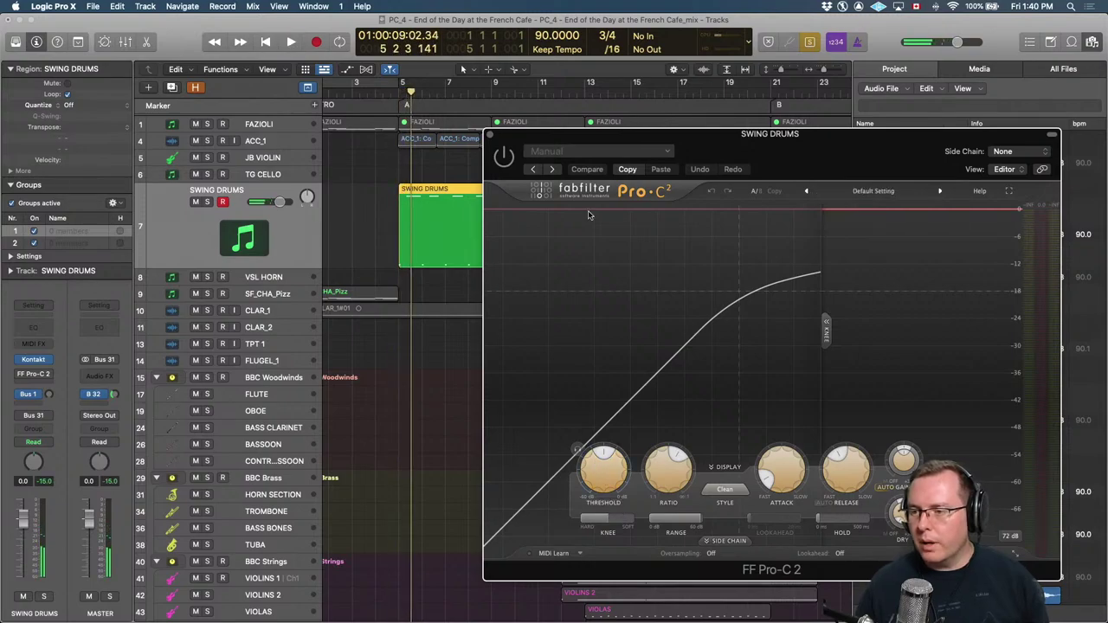
{"action": "key", "text": "space"}
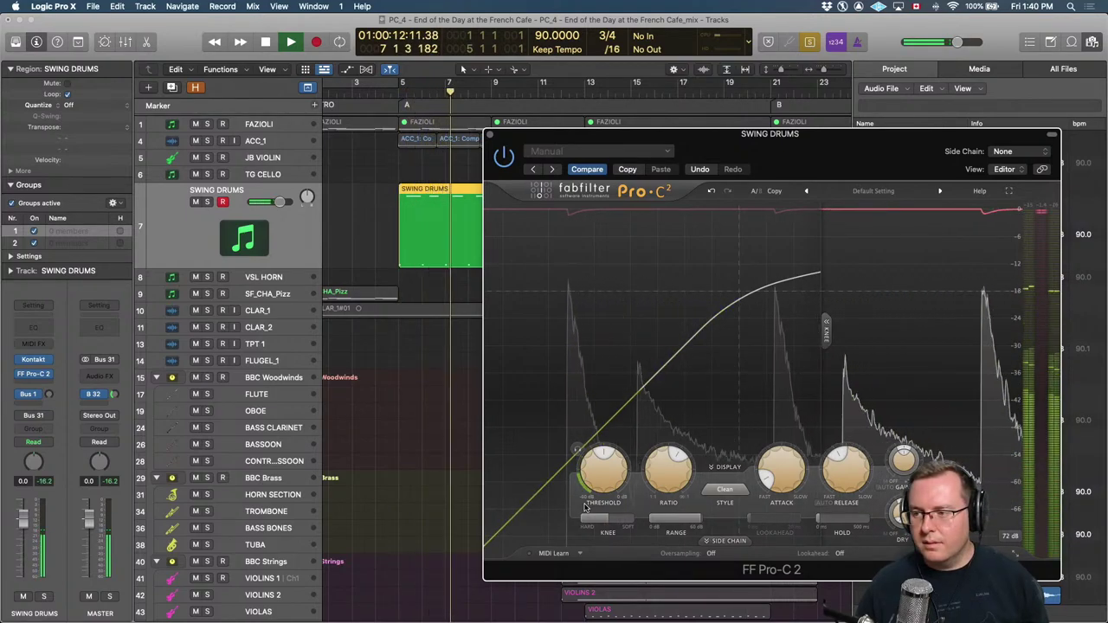
{"action": "key", "text": "space"}
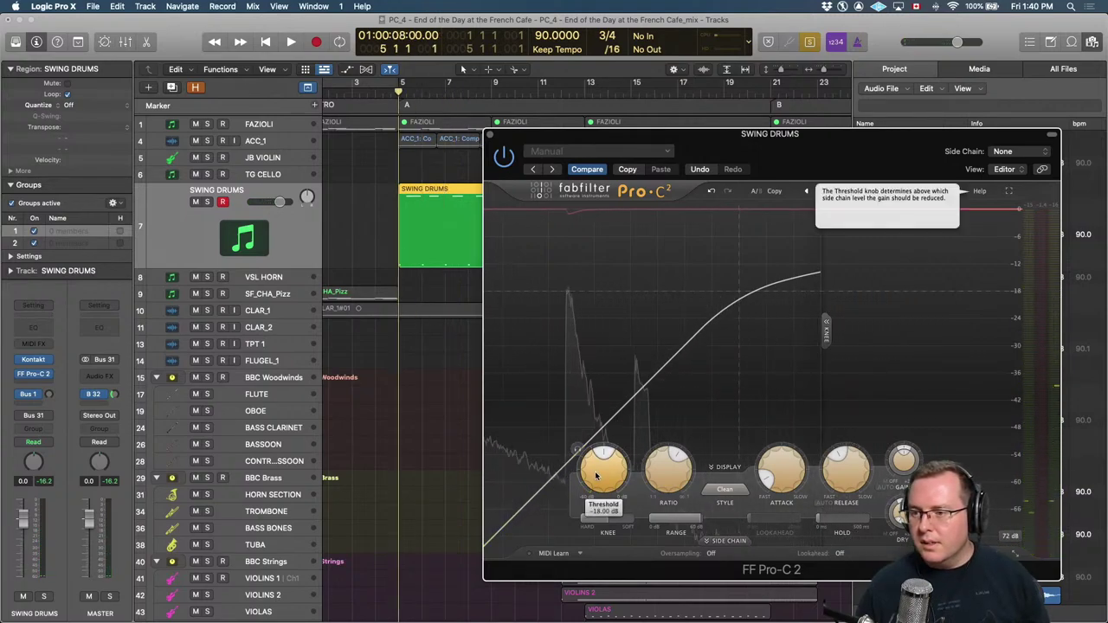
Lower the Pro-C 2 threshold to -24.36 dB and raise its wet gain while the soloed drums play from bar 5.
{"action": "left_click_drag", "start_coordinate": [594, 471], "coordinate": [595, 490]}
{"action": "key", "text": "space"}
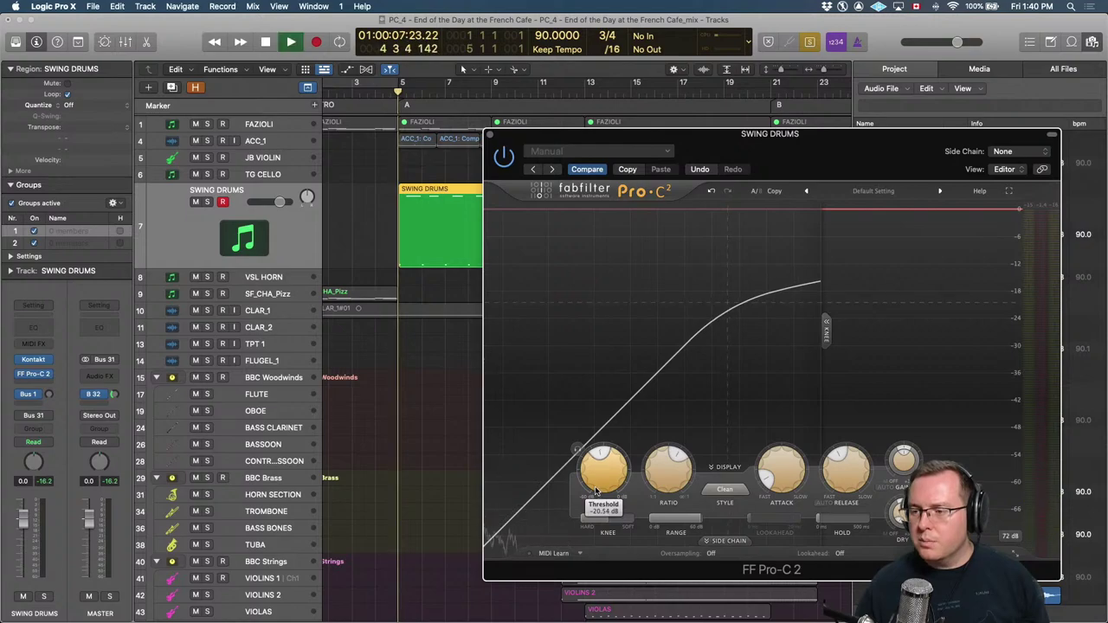
{"action": "scroll", "coordinate": [612, 480], "scroll_direction": "down", "scroll_amount": 1}
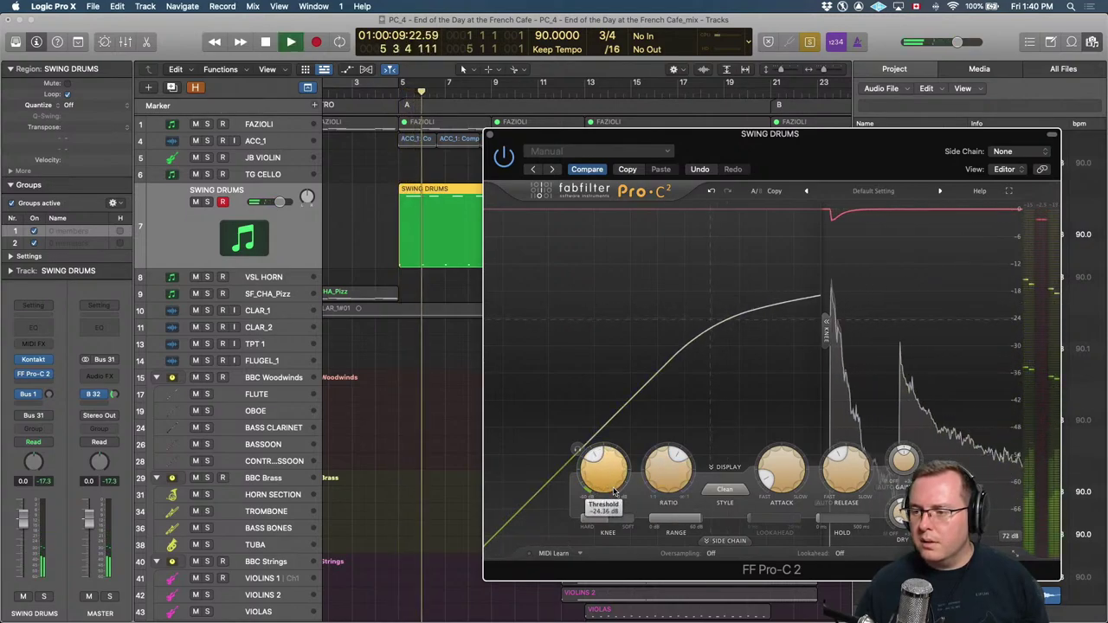
{"action": "scroll", "coordinate": [900, 467], "scroll_direction": "down", "scroll_amount": 3}
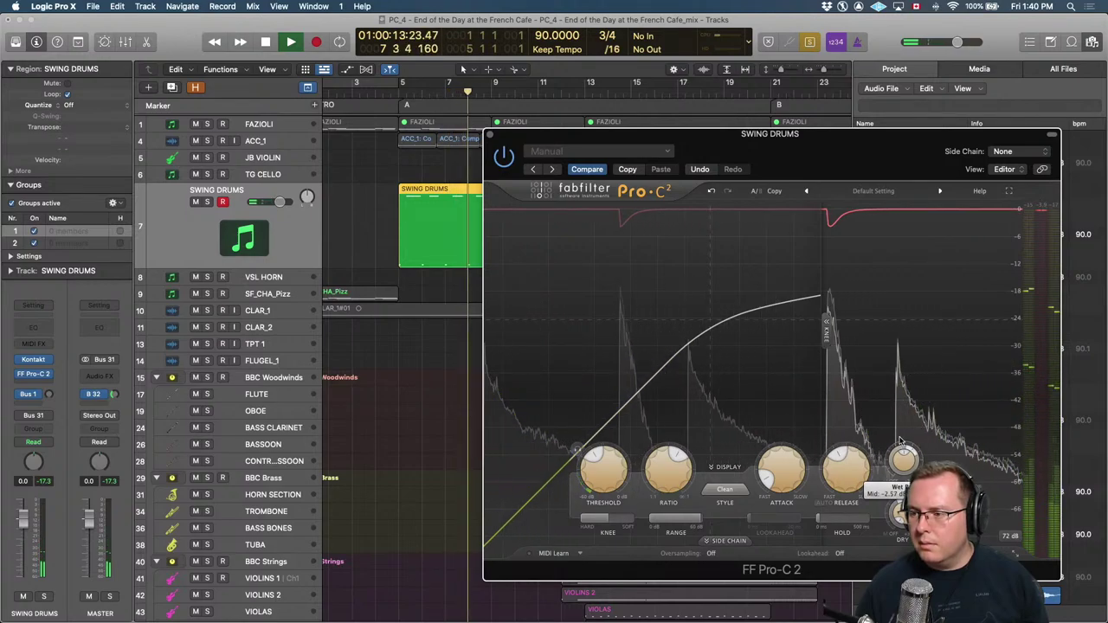
{"action": "scroll", "coordinate": [900, 439], "scroll_direction": "down", "scroll_amount": 1}
{"action": "scroll", "coordinate": [905, 446], "scroll_direction": "down", "scroll_amount": 2}
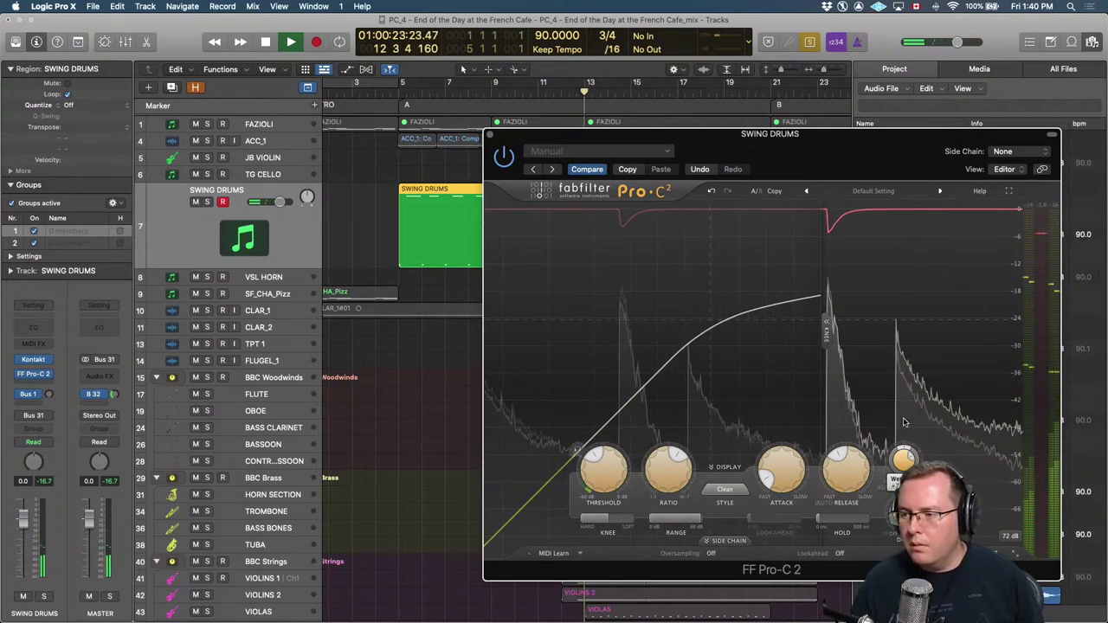
{"action": "key", "text": "space"}
Replay the soloed drums while checking the compressor's ratio and knee, turn solo off, and close the Pro-C 2 window.
{"action": "key", "text": "space"}
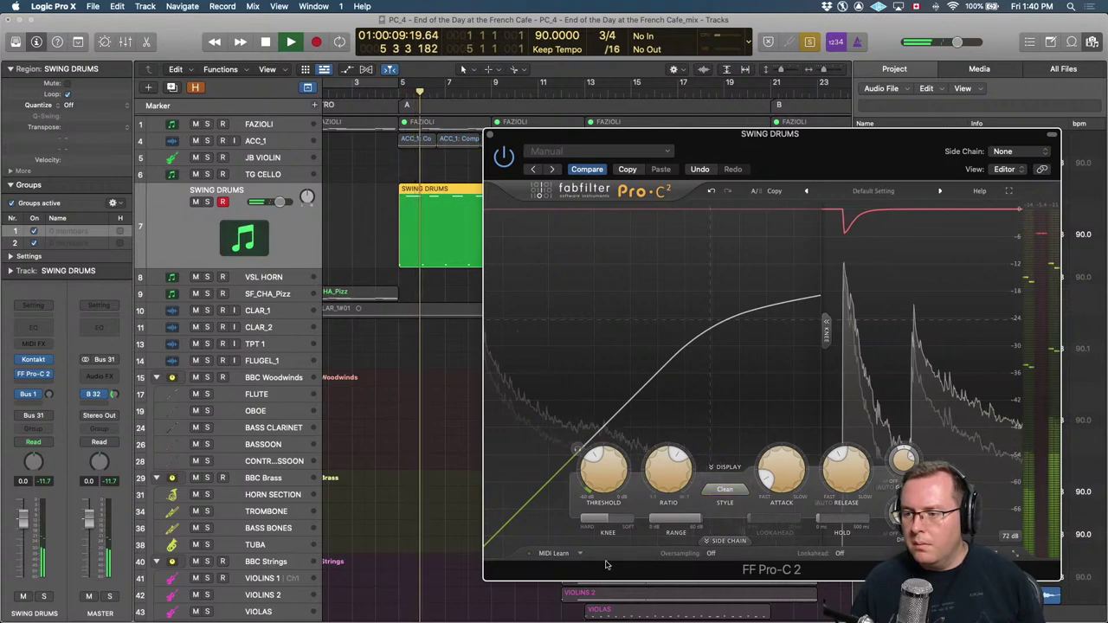
{"action": "mouse_move", "coordinate": [670, 488]}
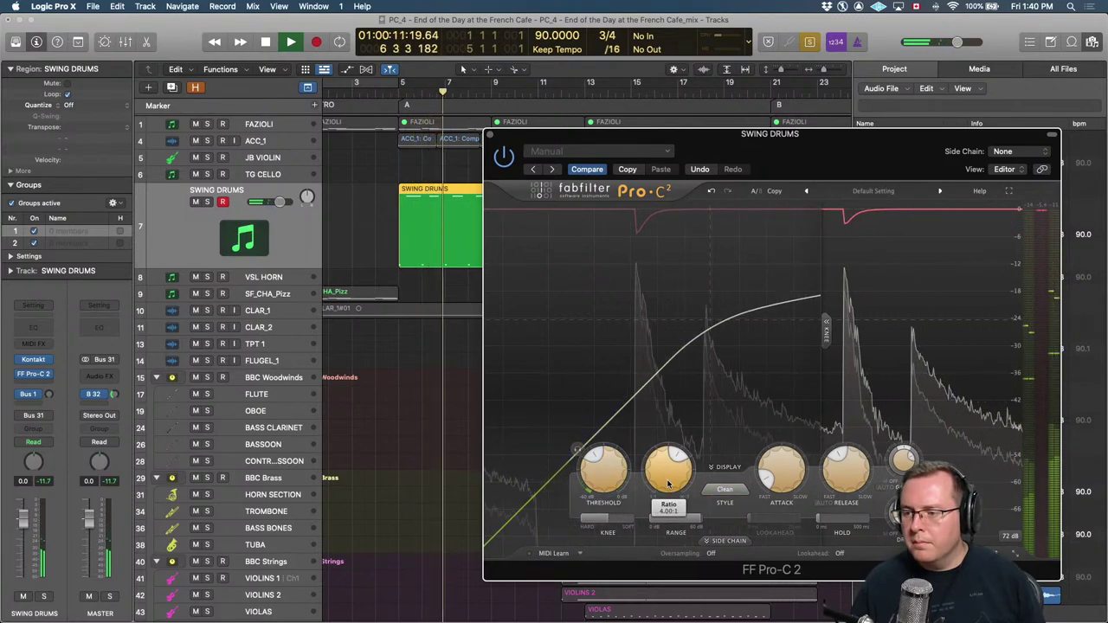
{"action": "mouse_move", "coordinate": [610, 520]}
{"action": "left_click_drag", "start_coordinate": [611, 520], "coordinate": [604, 524]}
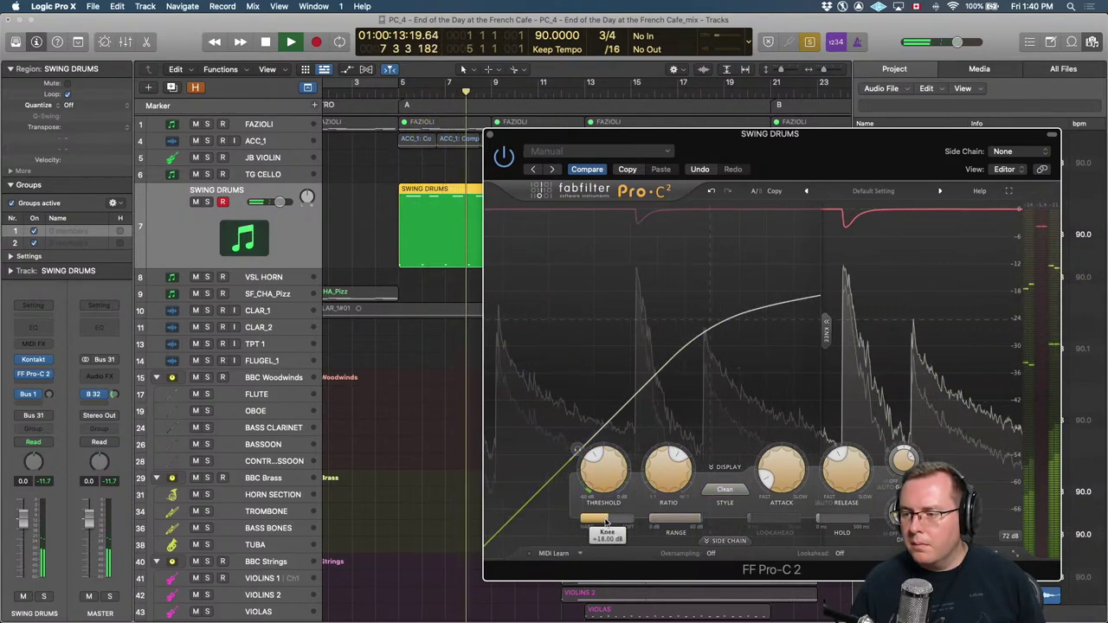
{"action": "key", "text": "space"}
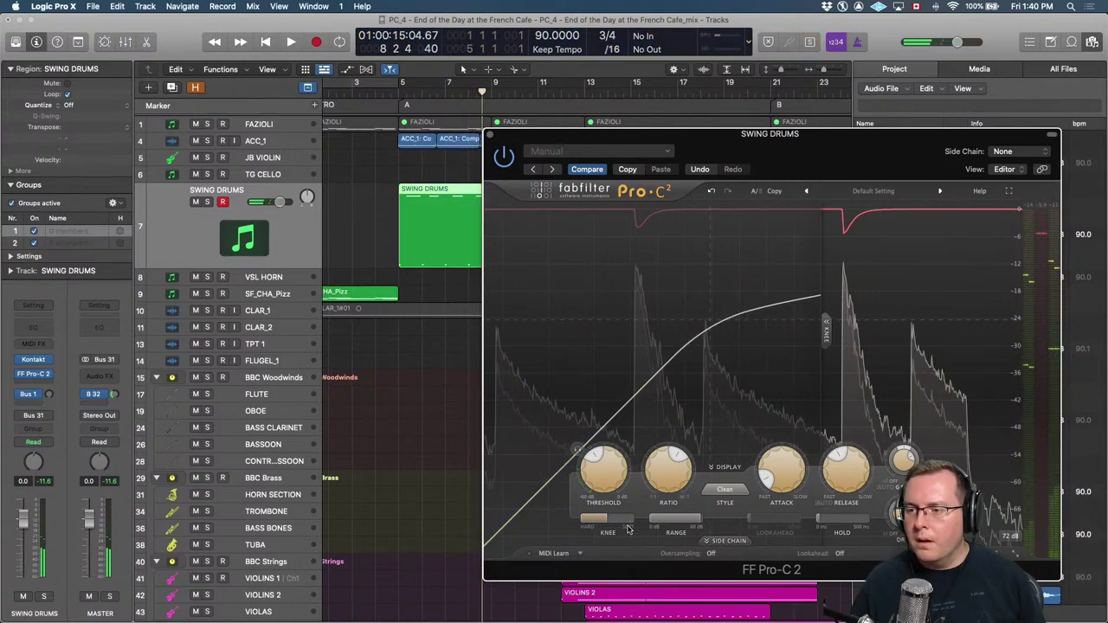
{"action": "key", "text": "super+Right"}
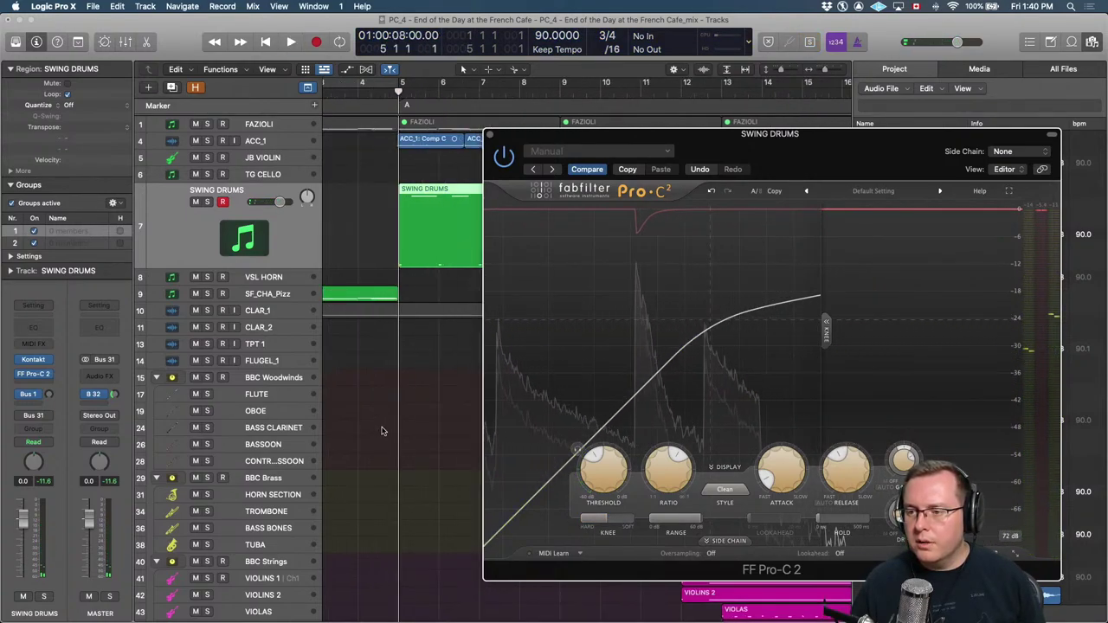
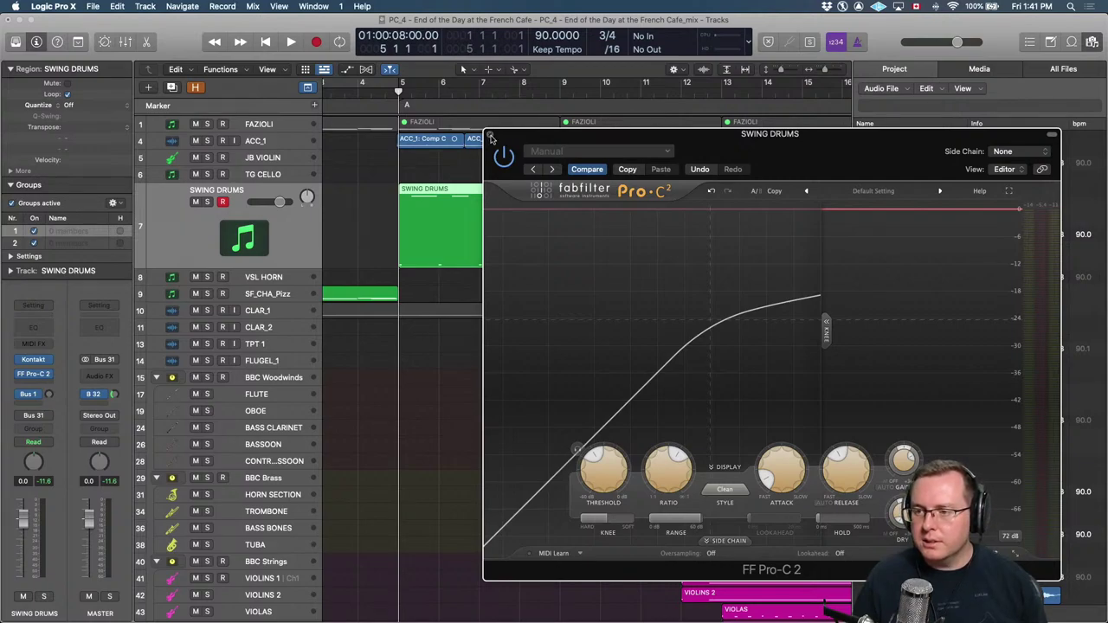
{"action": "left_click", "coordinate": [490, 137]}
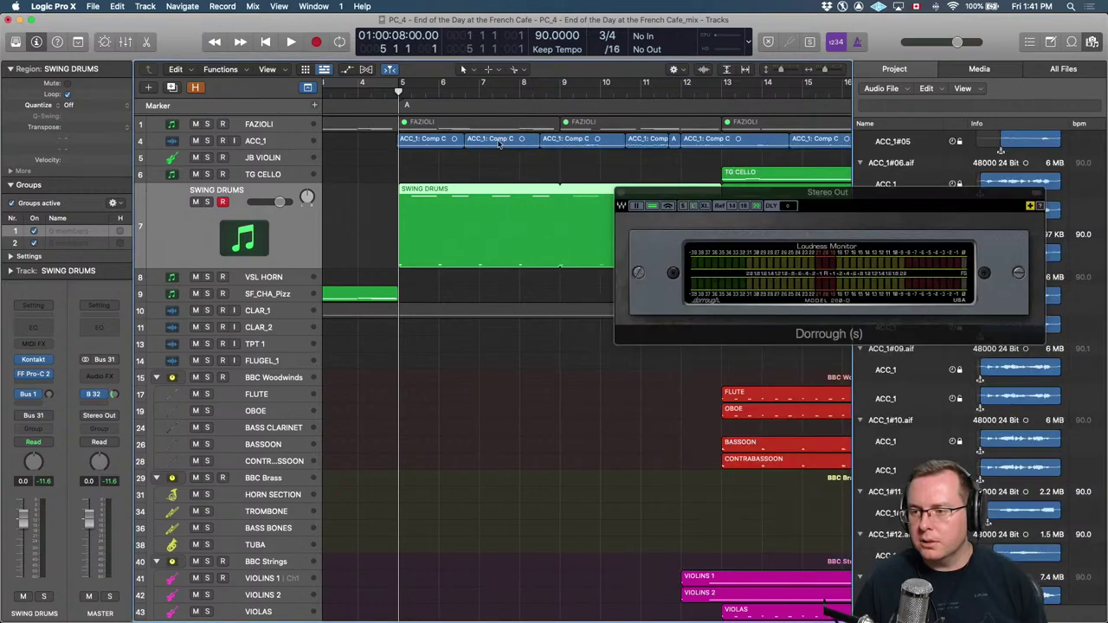
Play the mix from bar 5 and reopen the SWING DRUMS region in the Piano Roll with its bar 5 notes in view.
{"action": "key", "text": "space"}
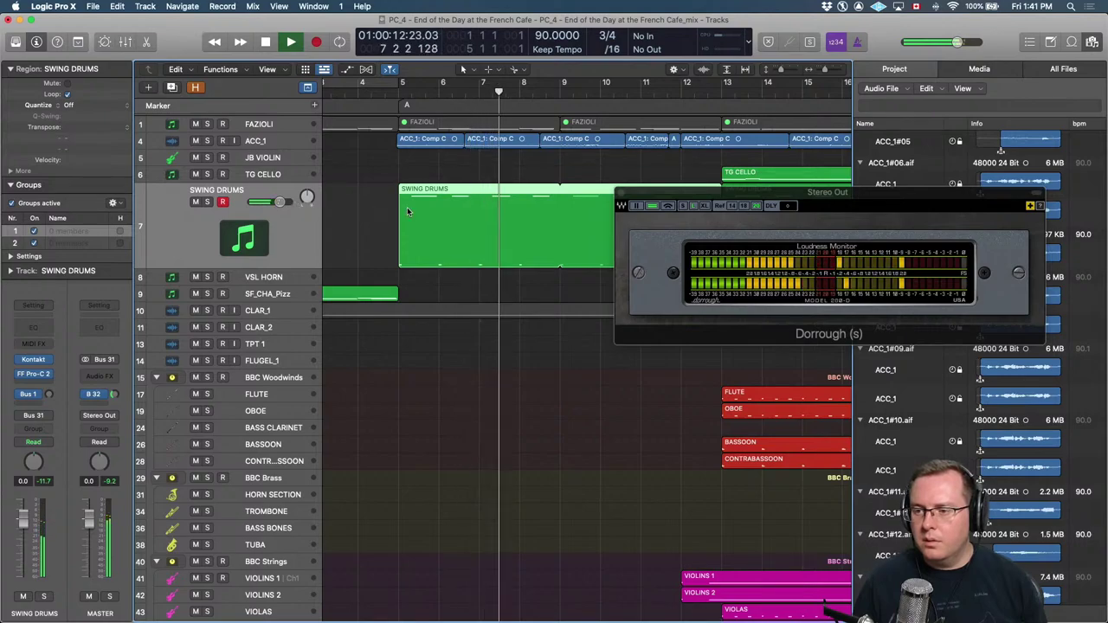
{"action": "double_click", "coordinate": [493, 248]}
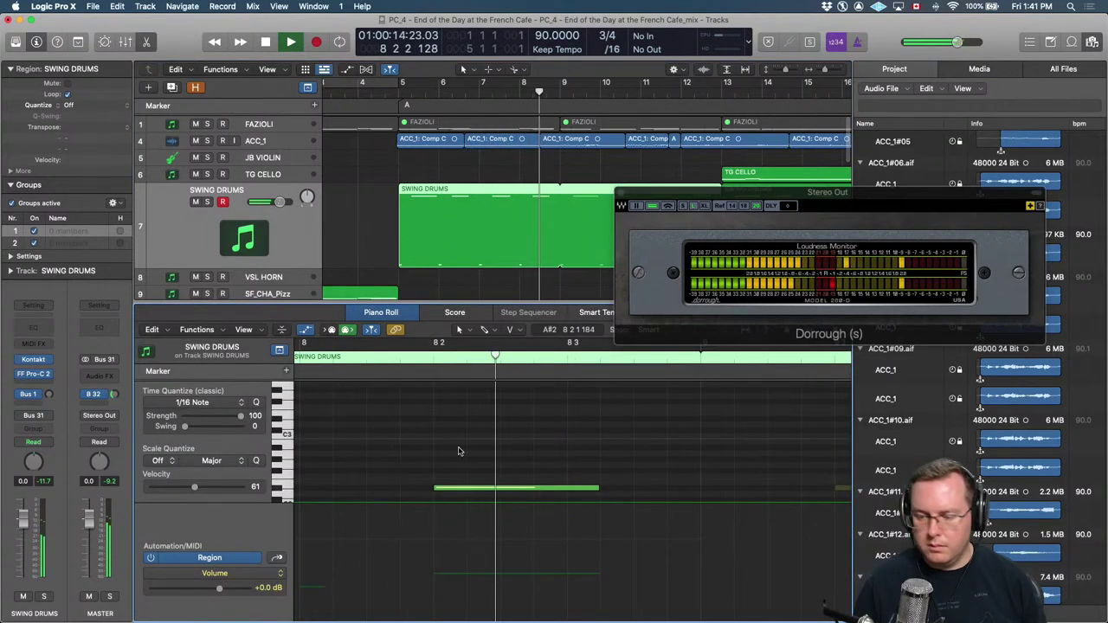
{"action": "scroll", "coordinate": [460, 451], "scroll_direction": "left", "scroll_amount": 5}
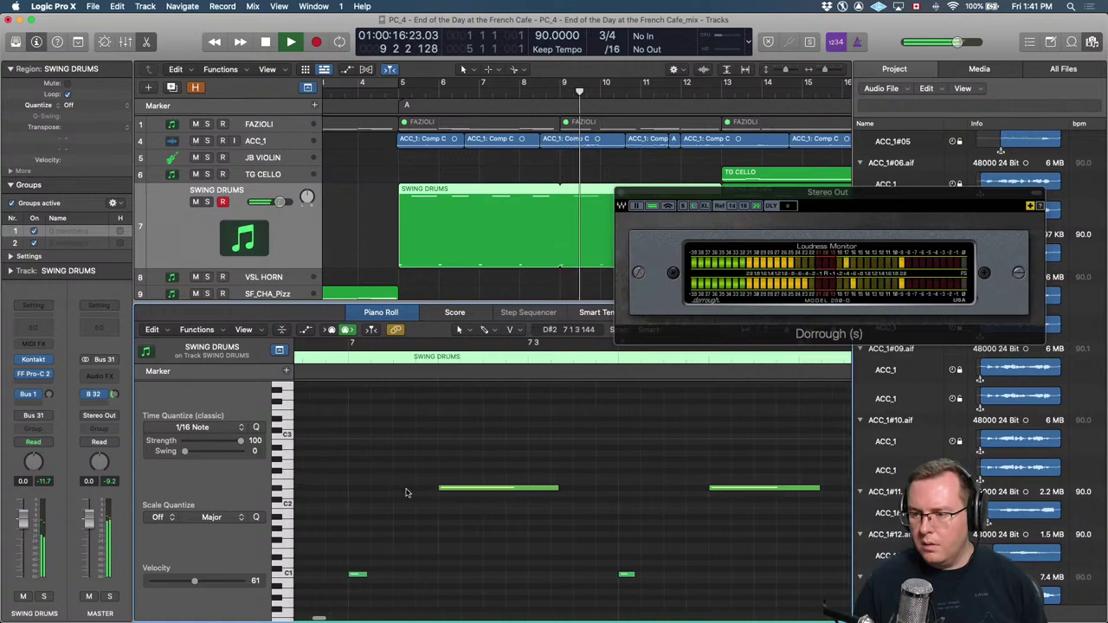
{"action": "scroll", "coordinate": [433, 489], "scroll_direction": "left", "scroll_amount": 5}
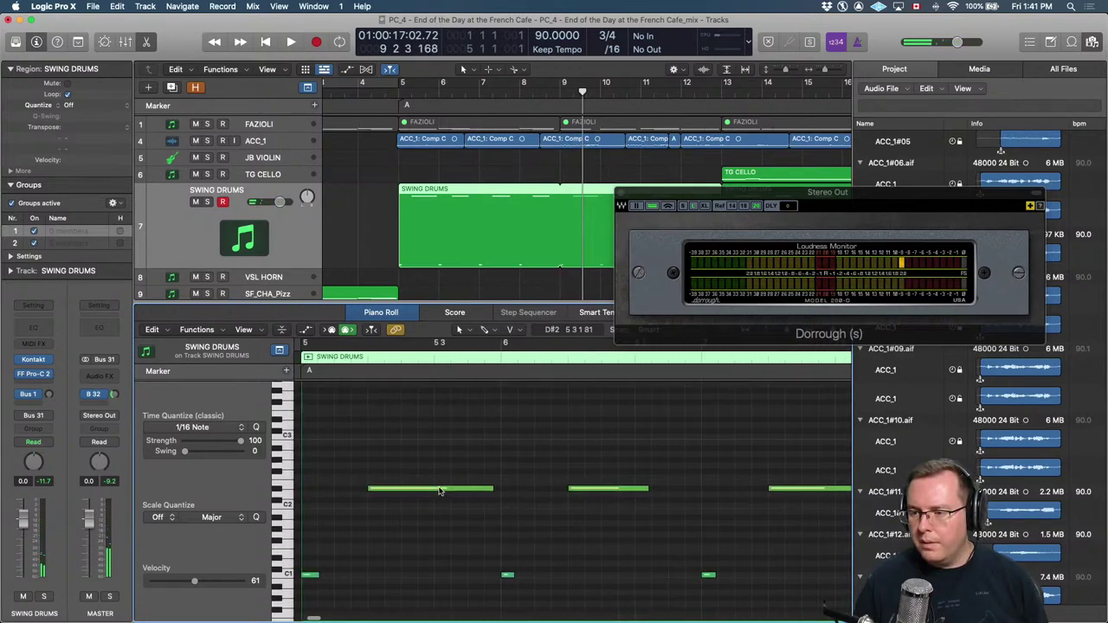
Check the velocities of the low C1 note near bar 7 and the four upper SWING DRUMS notes, and play the mix from bar 5.
{"action": "scroll", "coordinate": [438, 490], "scroll_direction": "right", "scroll_amount": 3}
{"action": "left_click_drag", "start_coordinate": [734, 543], "coordinate": [711, 593]}
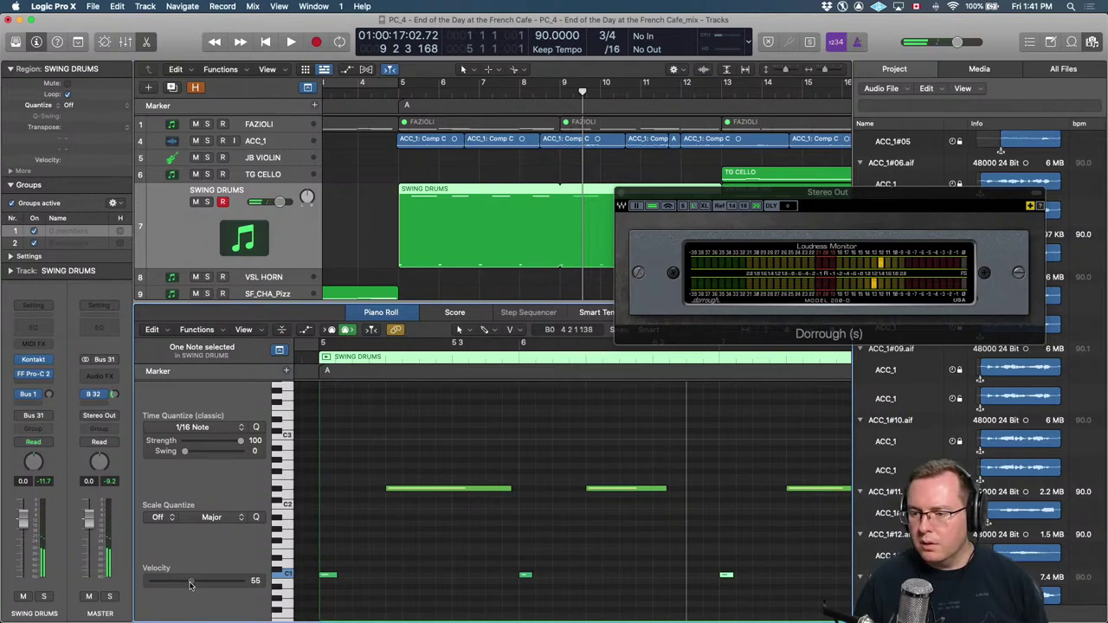
{"action": "left_click_drag", "start_coordinate": [693, 543], "coordinate": [750, 606]}
{"action": "scroll", "coordinate": [610, 521], "scroll_direction": "down", "scroll_amount": 1}
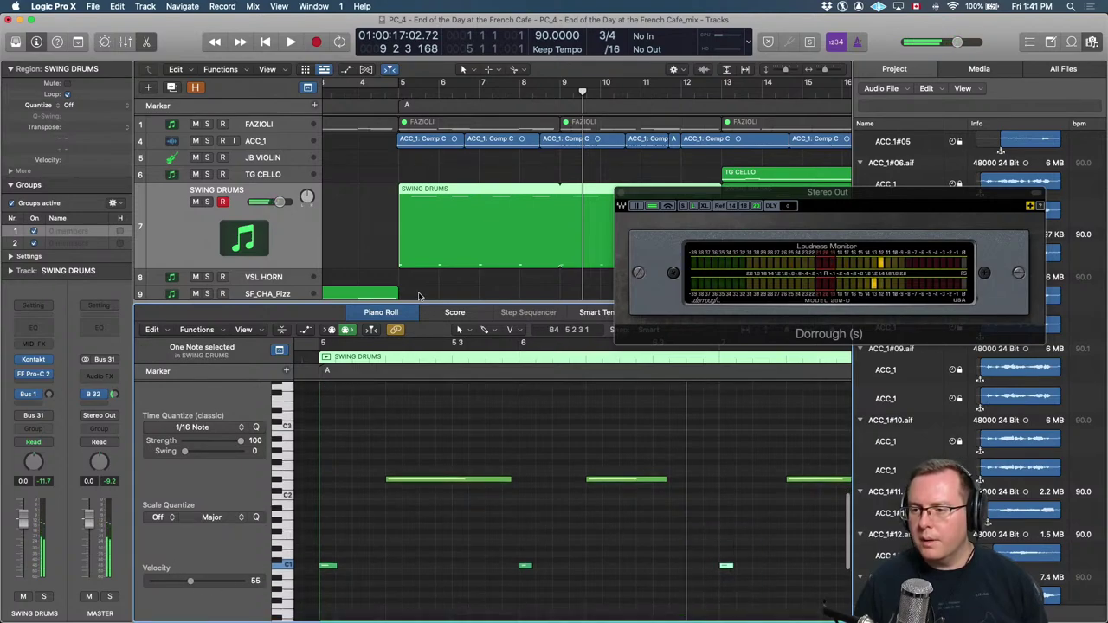
{"action": "left_click", "coordinate": [428, 416]}
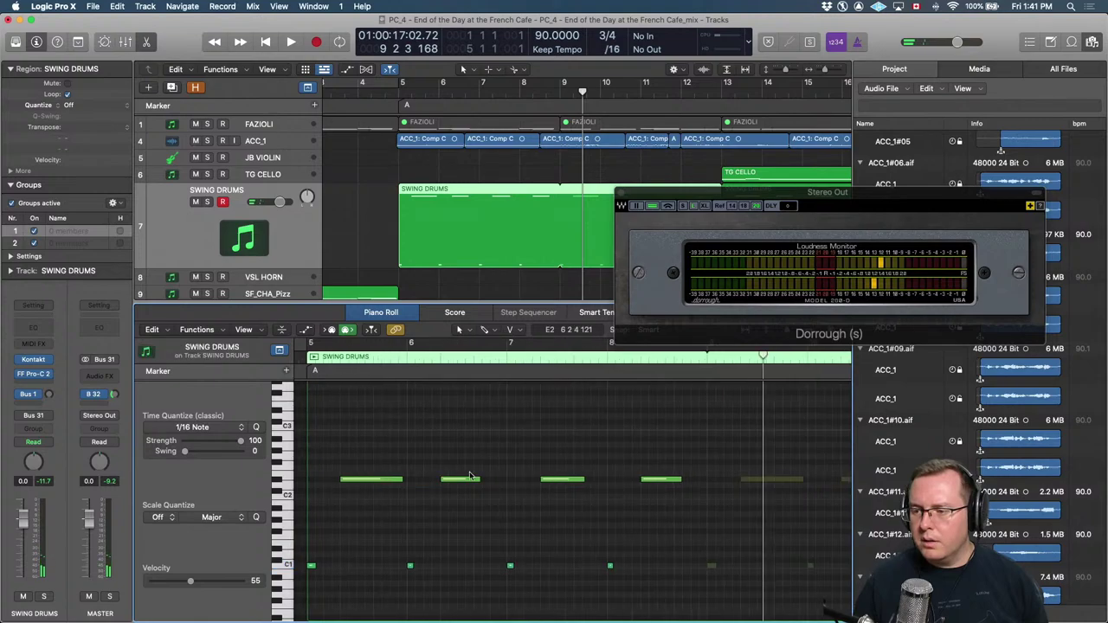
{"action": "scroll", "coordinate": [470, 471], "scroll_direction": "down", "scroll_amount": 3}
{"action": "left_click_drag", "start_coordinate": [511, 456], "coordinate": [692, 512]}
{"action": "key", "text": "space"}
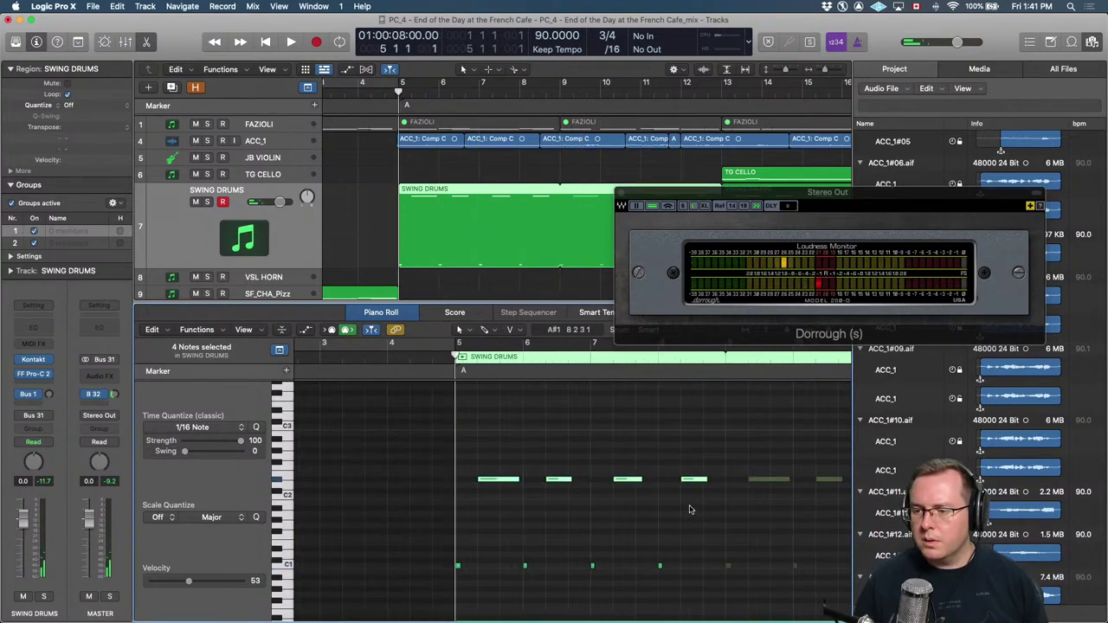
{"action": "key", "text": "space"}
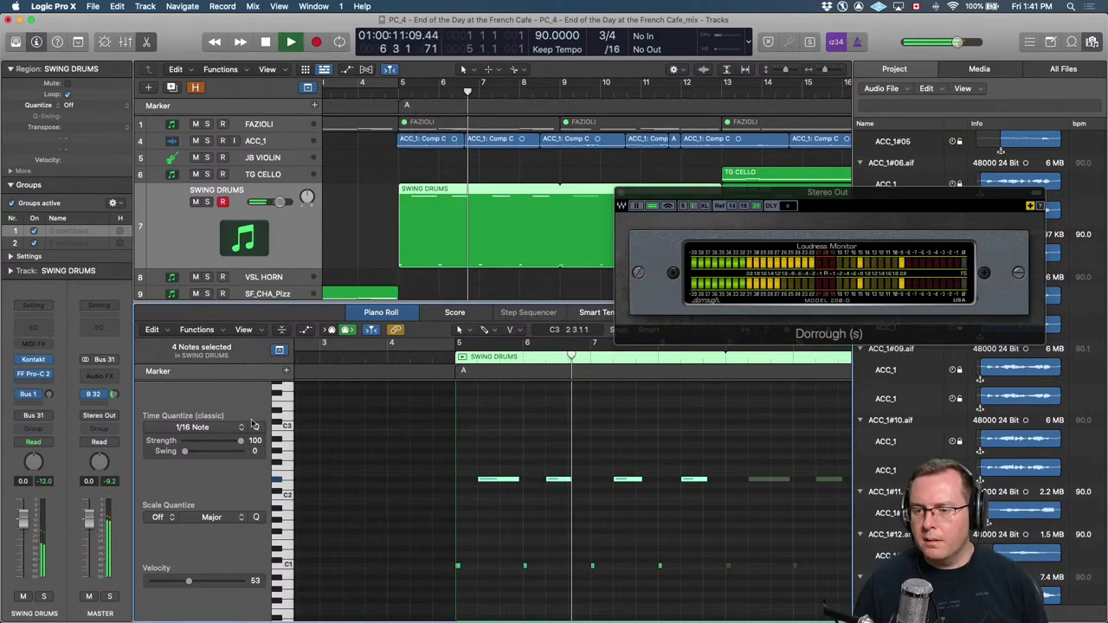
Solo the SWING DRUMS region and raise the track's Bus 1 reverb send to about -7.2 dB while playing from bar 5.
{"action": "left_click", "coordinate": [50, 395]}
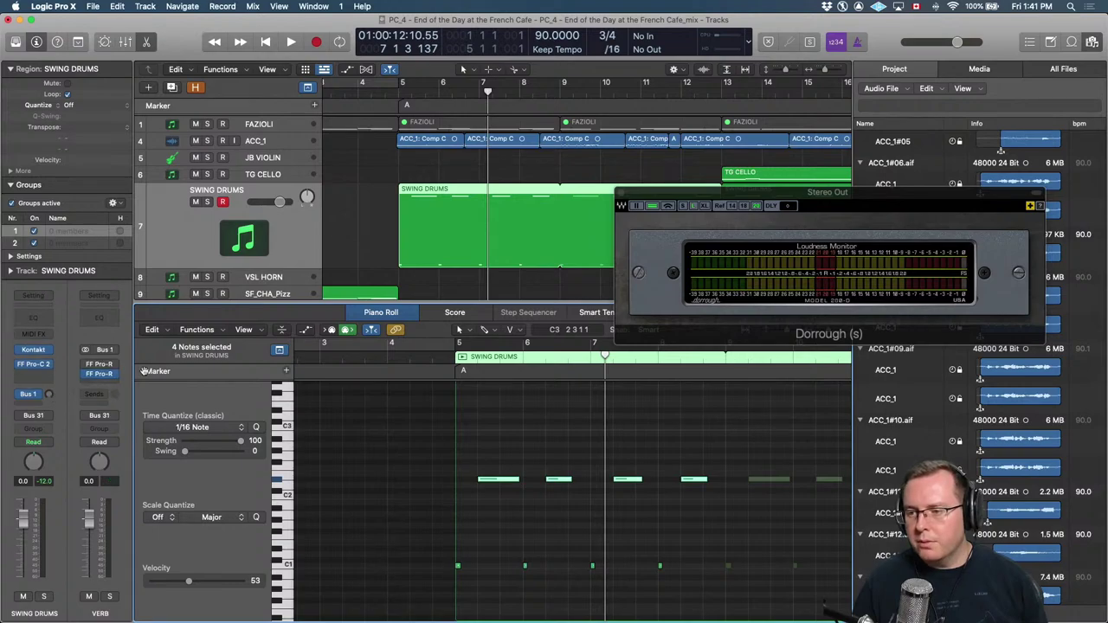
{"action": "left_click", "coordinate": [532, 260]}
{"action": "key", "text": "space"}
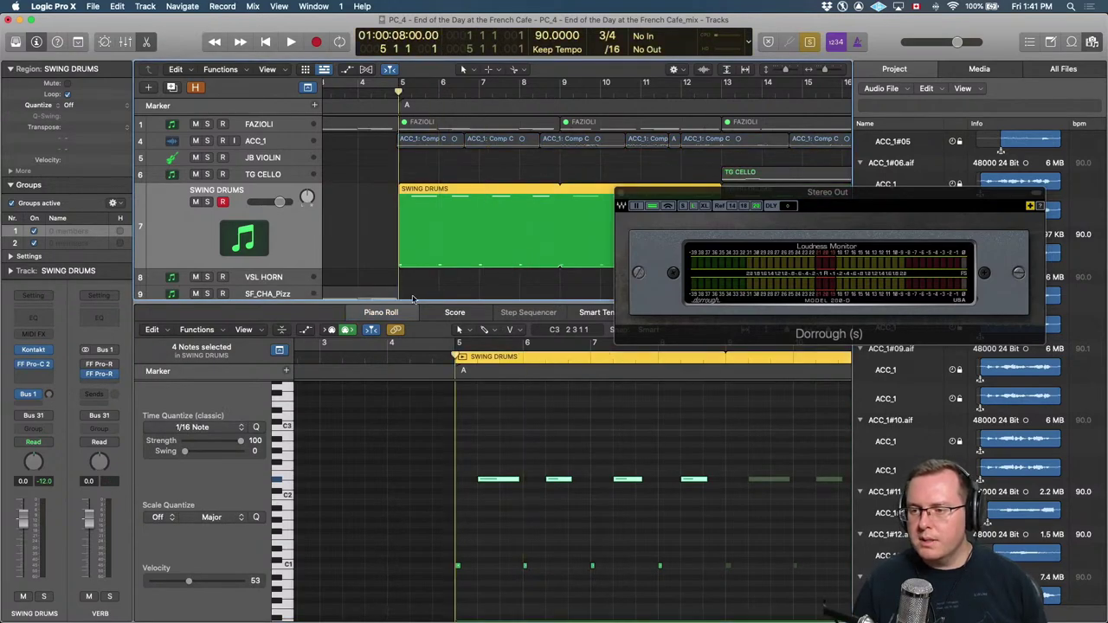
{"action": "key", "text": "space"}
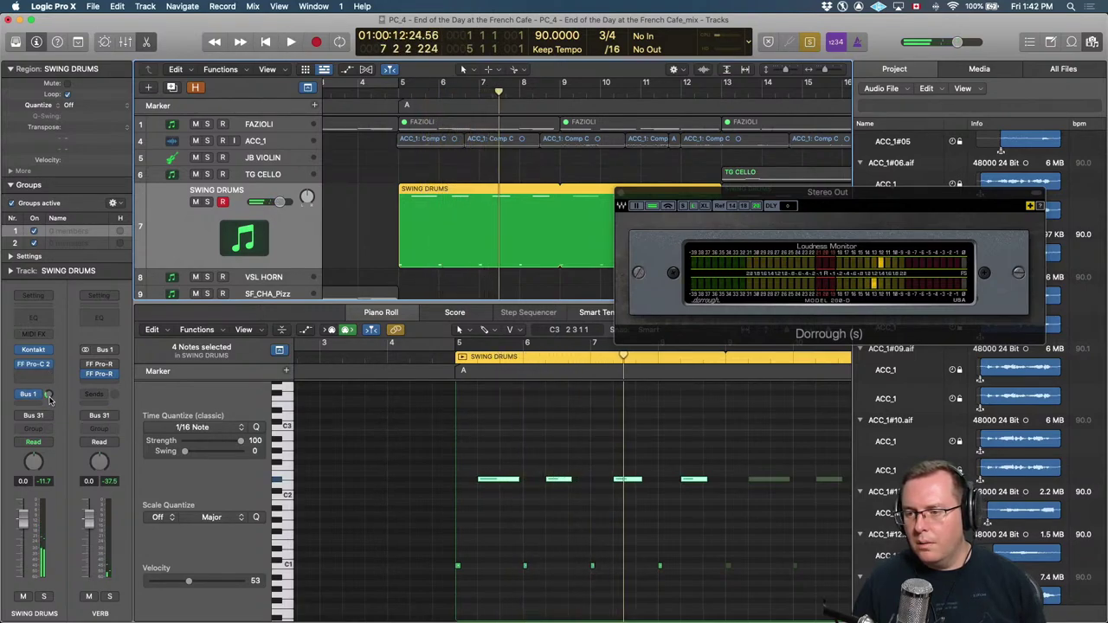
{"action": "key", "text": "comma"}
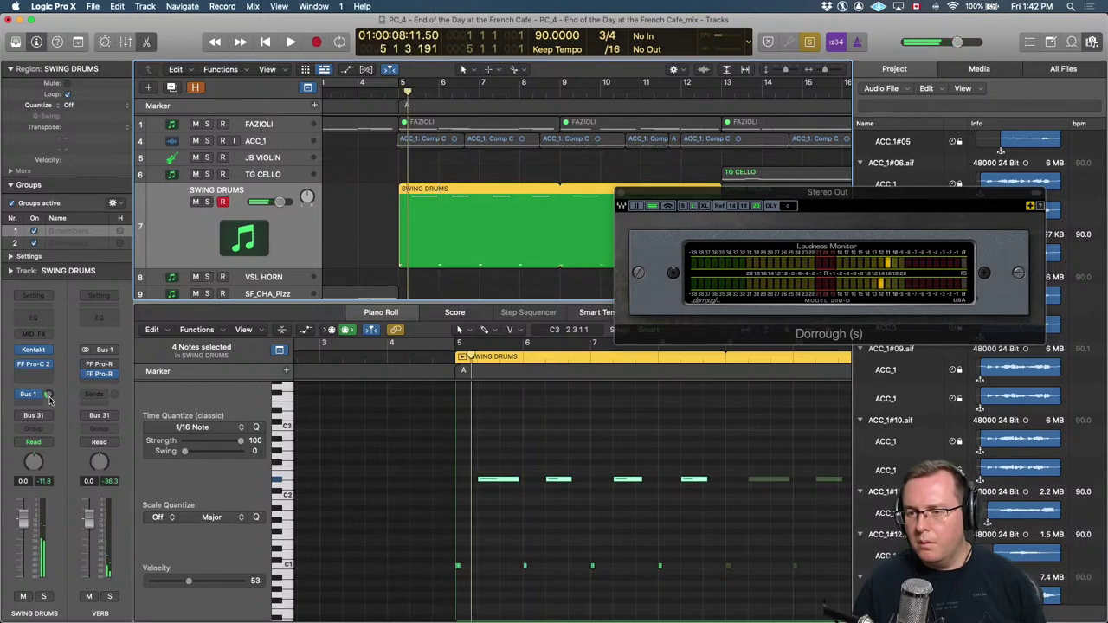
{"action": "key", "text": "space"}
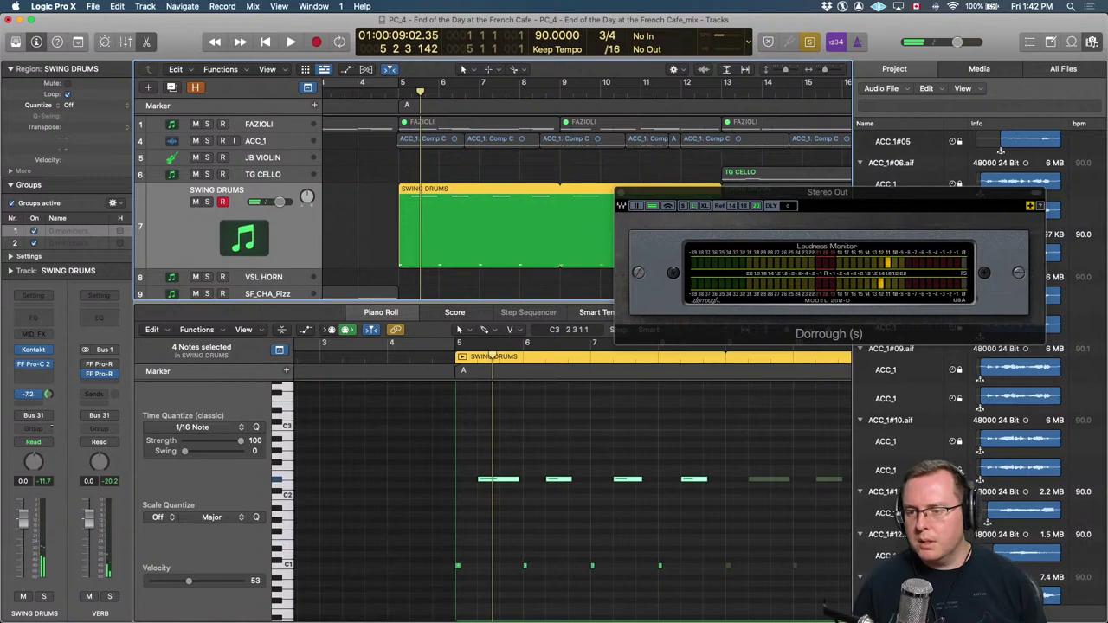
Compare the soloed drums from bar 5 with the Bus 1 send on and bypassed, then restore the send and turn solo off.
{"action": "key", "text": "space"}
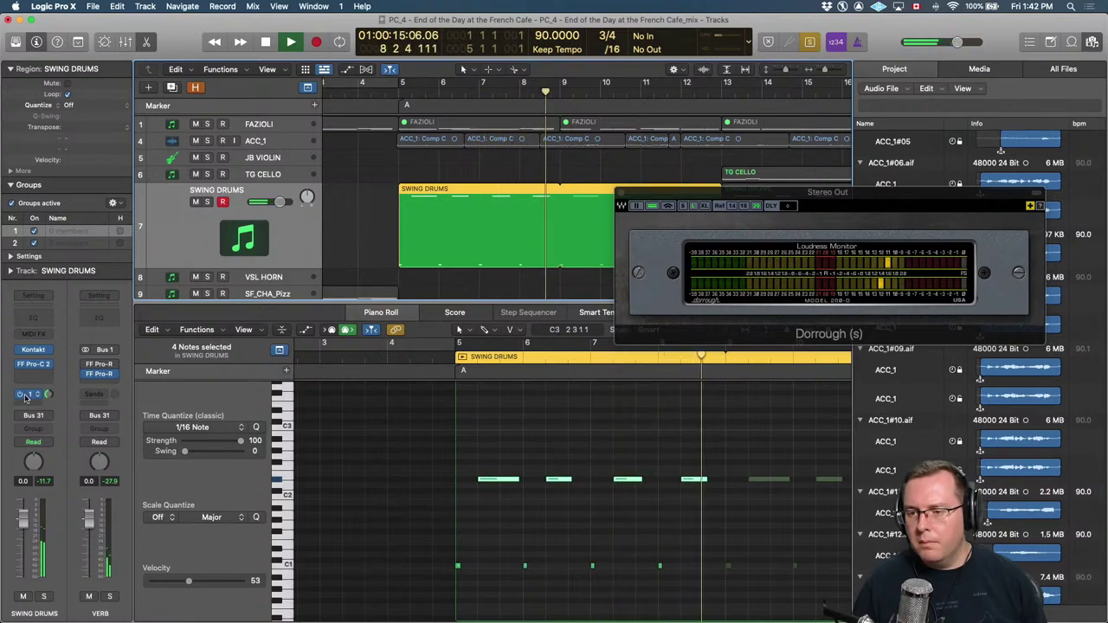
{"action": "key", "text": "space"}
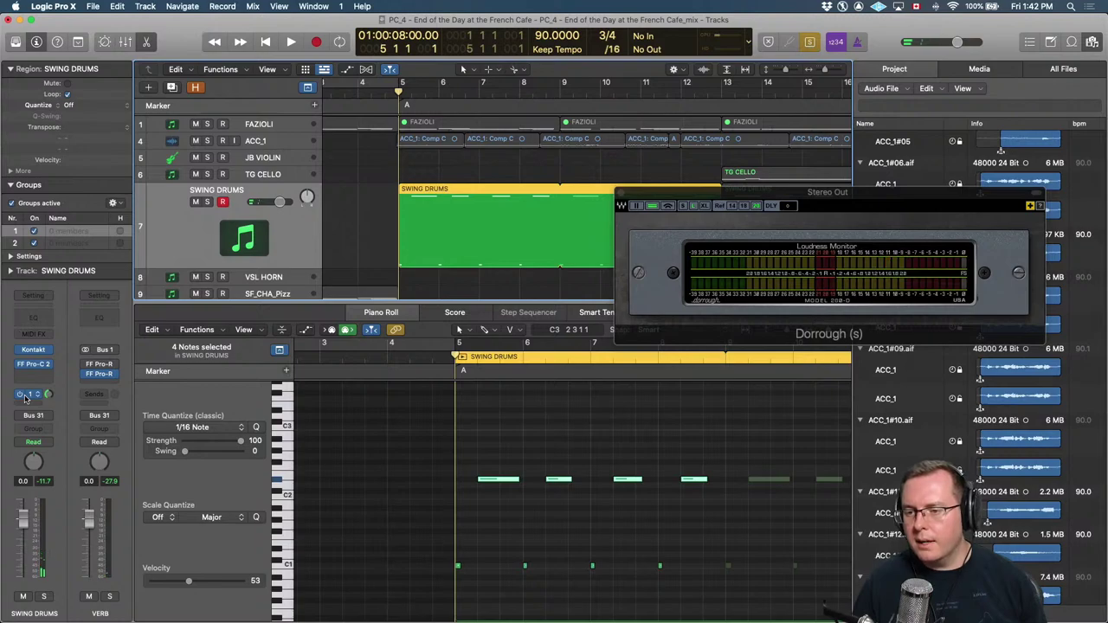
{"action": "key", "text": "space"}
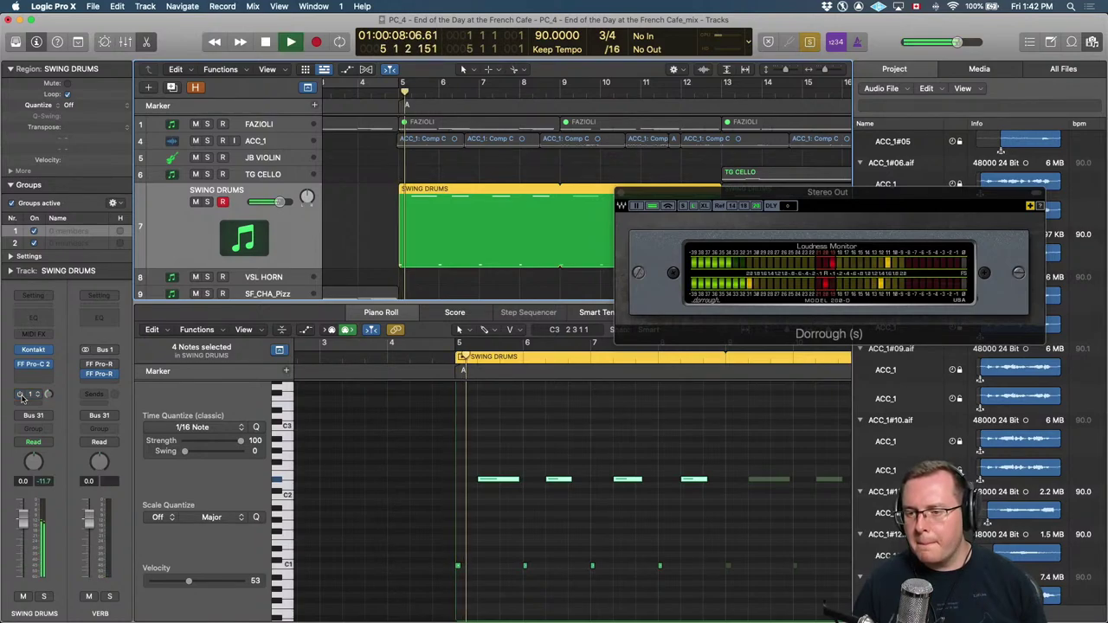
{"action": "key", "text": "space"}
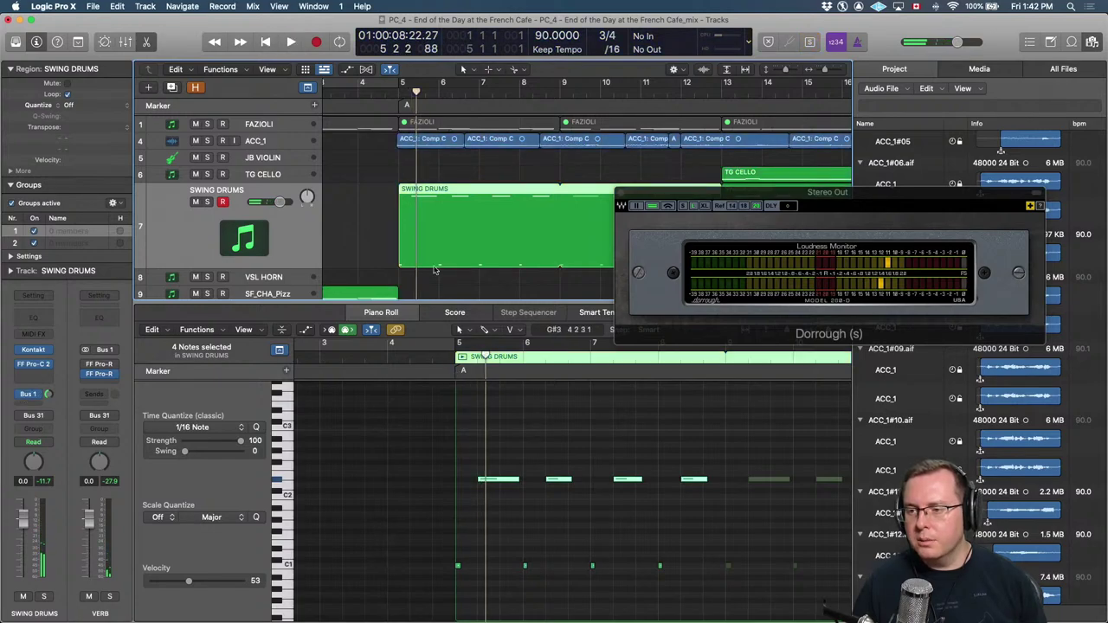
Deselect the SWING DRUMS region and listen to the full mix from bar 5 into bar 13.
{"action": "left_click", "coordinate": [375, 244]}
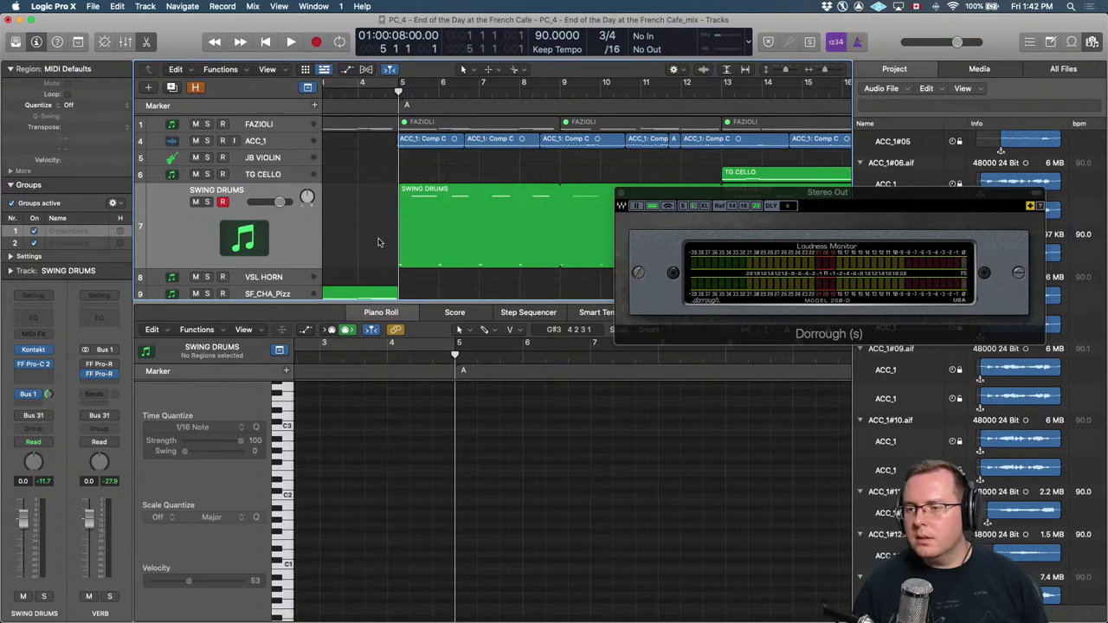
{"action": "key", "text": "space"}
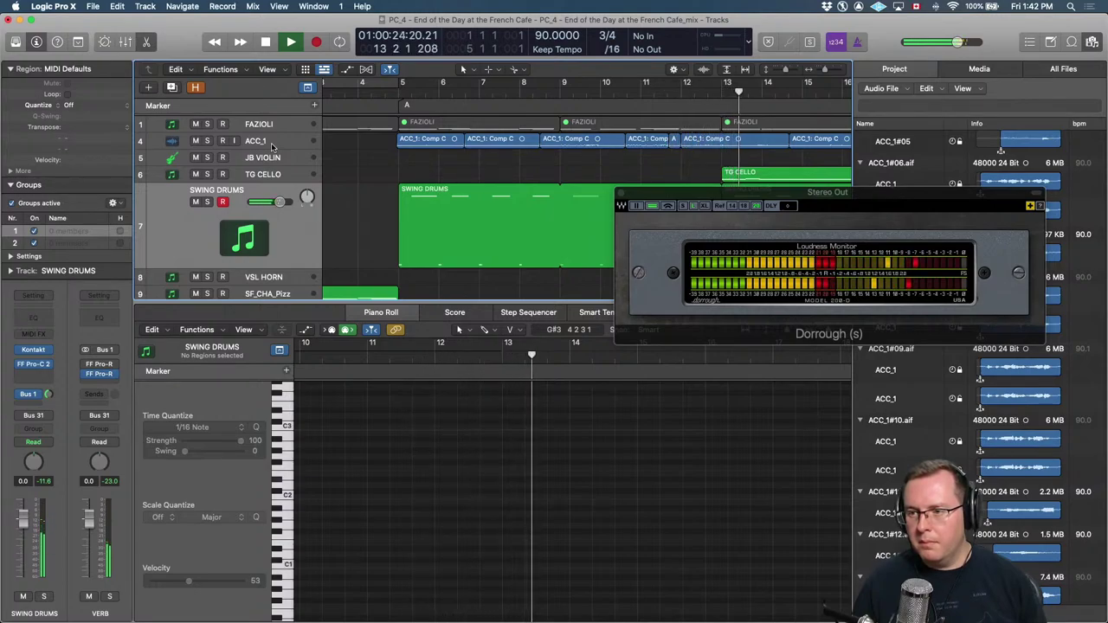
{"action": "key", "text": "space"}
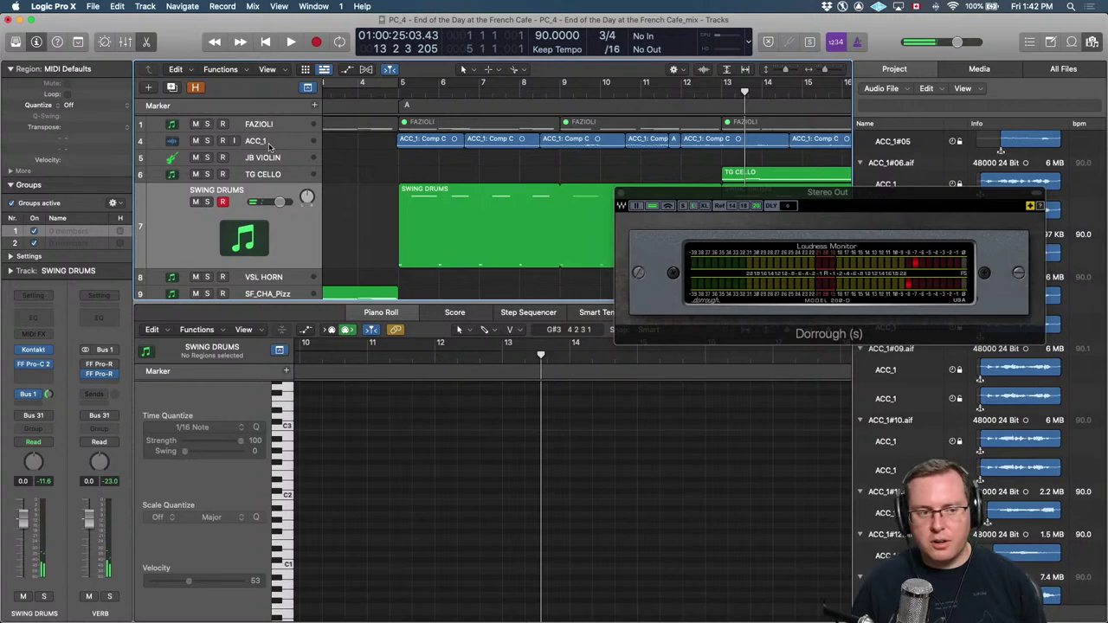
Select the ACC_1 accordion track and listen to the mix from bar 5 to bar 9 to check its level.
{"action": "left_click", "coordinate": [269, 143]}
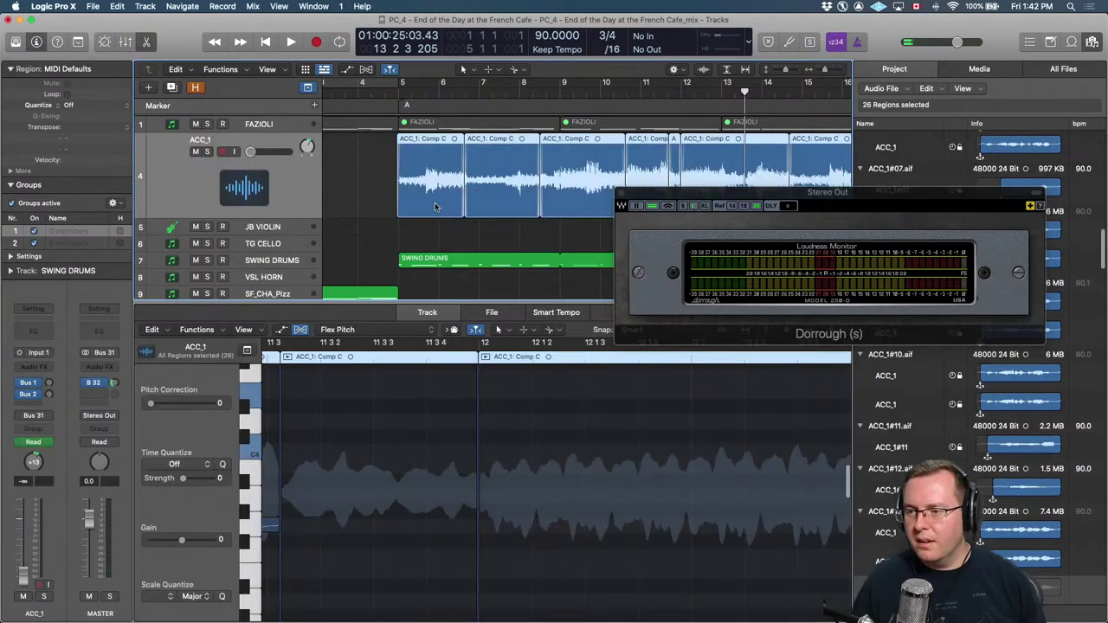
{"action": "key", "text": "shift+Return"}
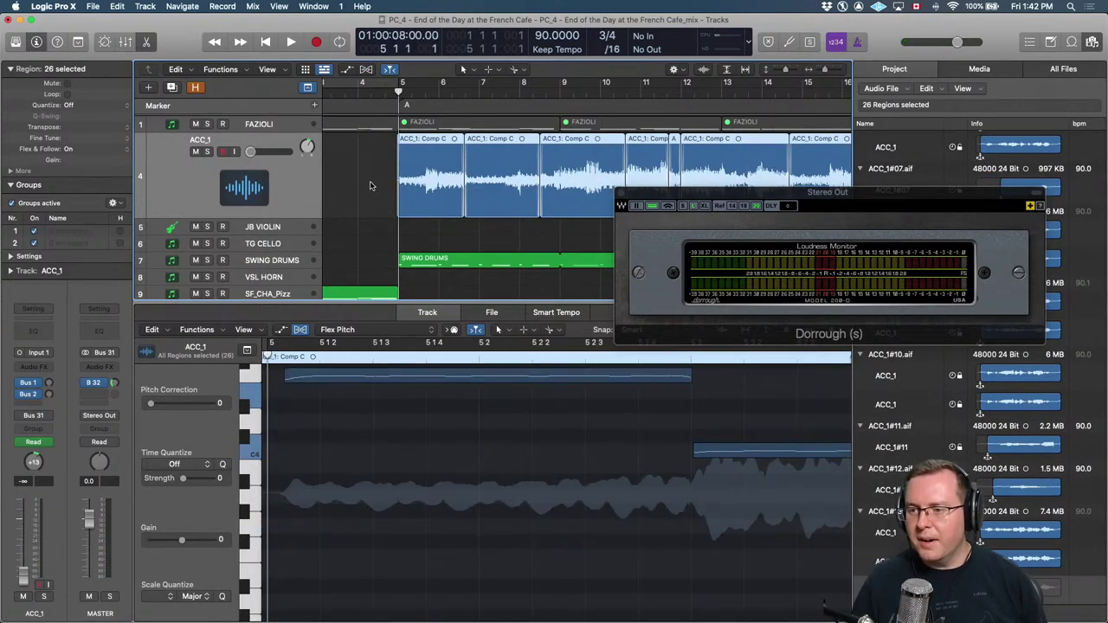
{"action": "key", "text": "super+Left"}
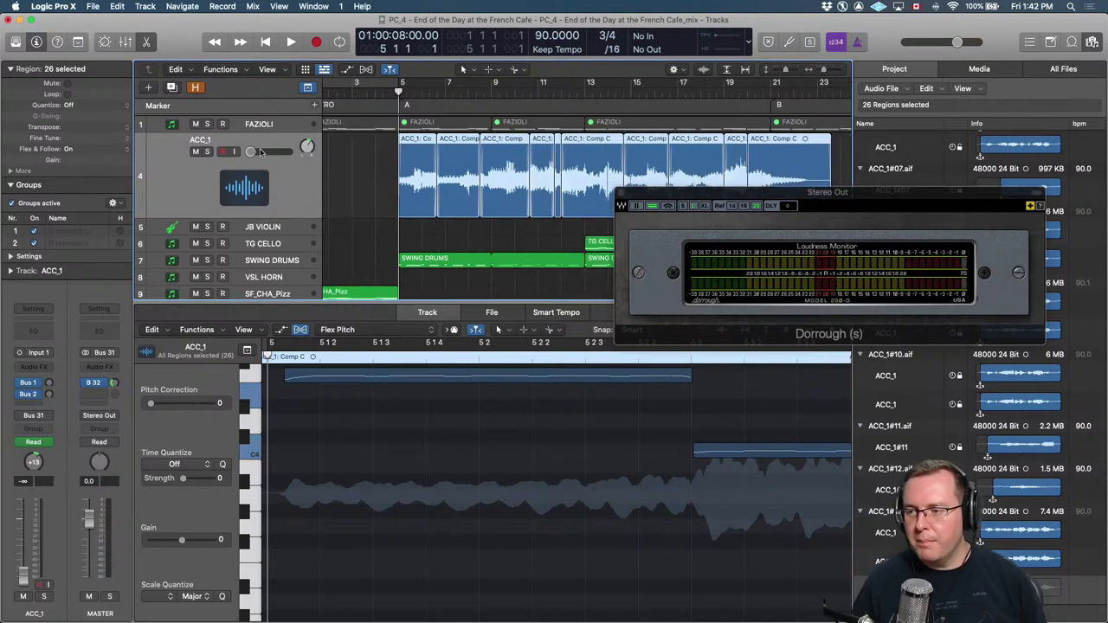
{"action": "key", "text": "space"}
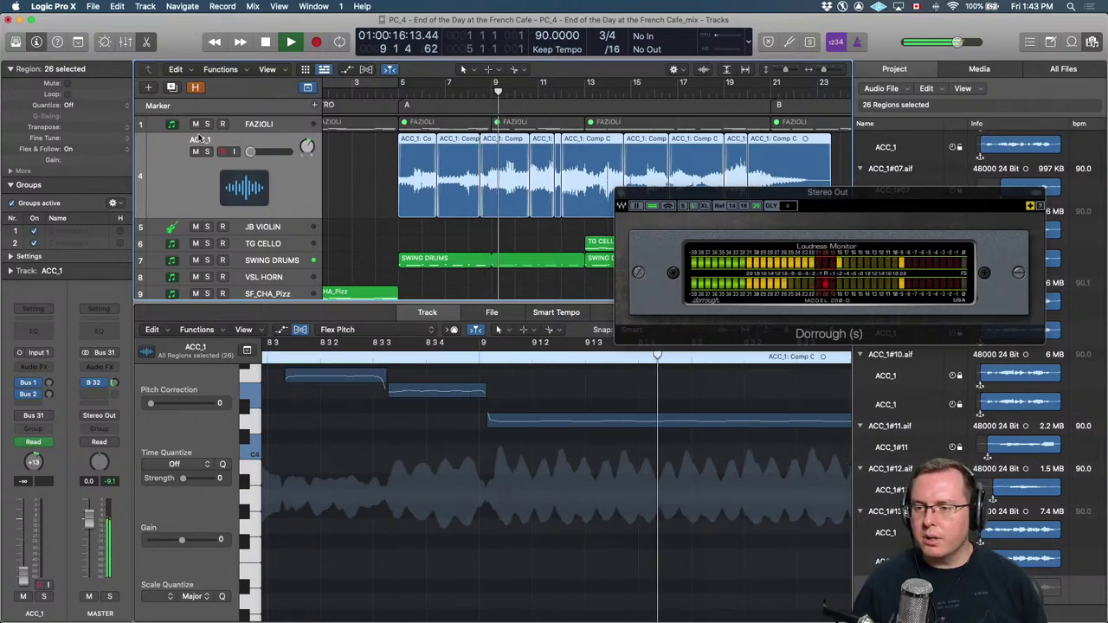
{"action": "key", "text": "space"}
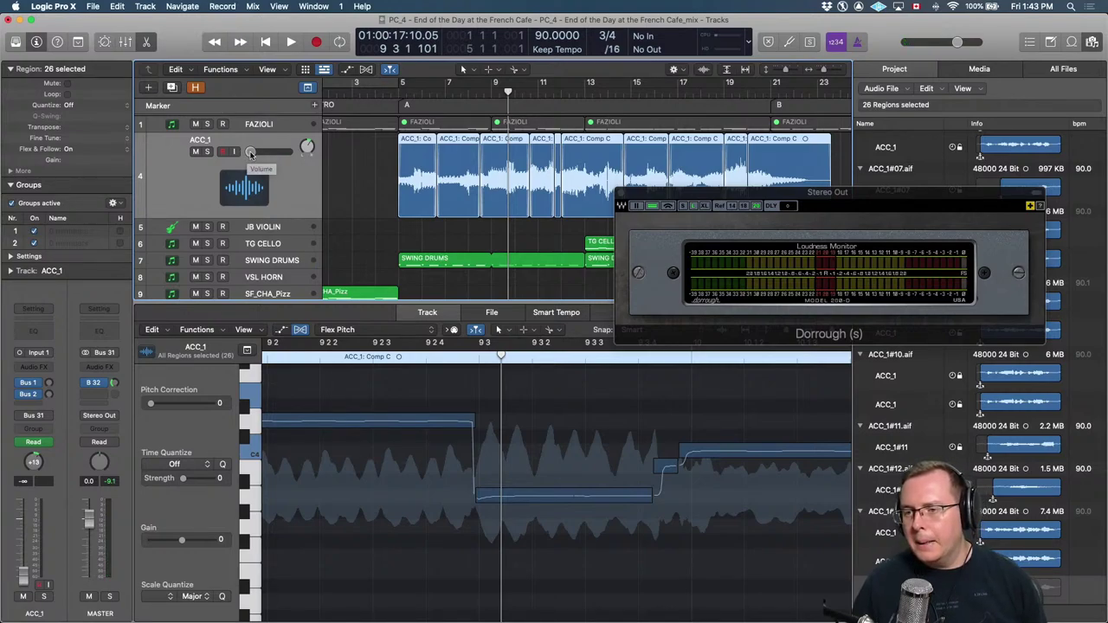
Raise the ACC_1 track's volume automation before the RECAP section to -0.6 dB, and hide automation again.
{"action": "key", "text": "a"}
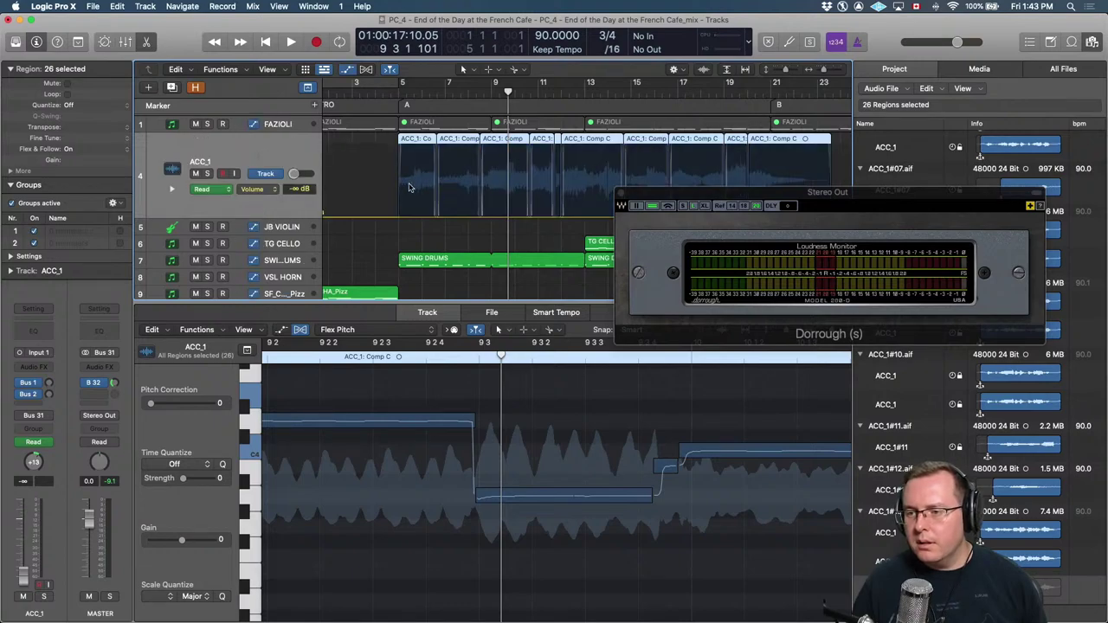
{"action": "scroll", "coordinate": [415, 197], "scroll_direction": "down", "scroll_amount": 10}
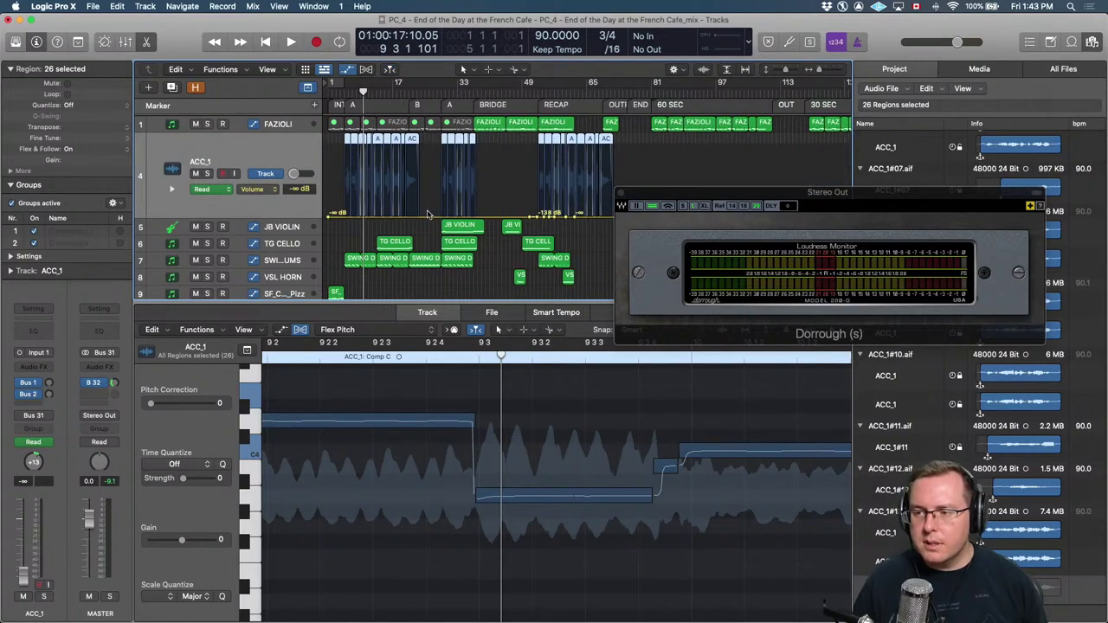
{"action": "left_click_drag", "start_coordinate": [418, 215], "coordinate": [413, 171]}
{"action": "key", "text": "alt+period"}
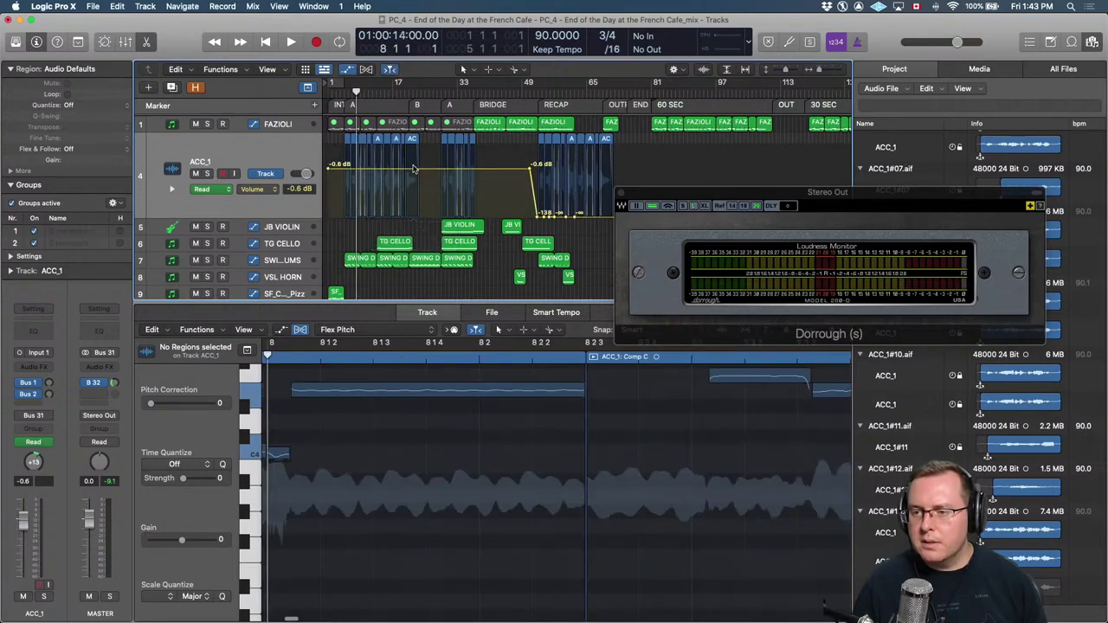
{"action": "key", "text": "a"}
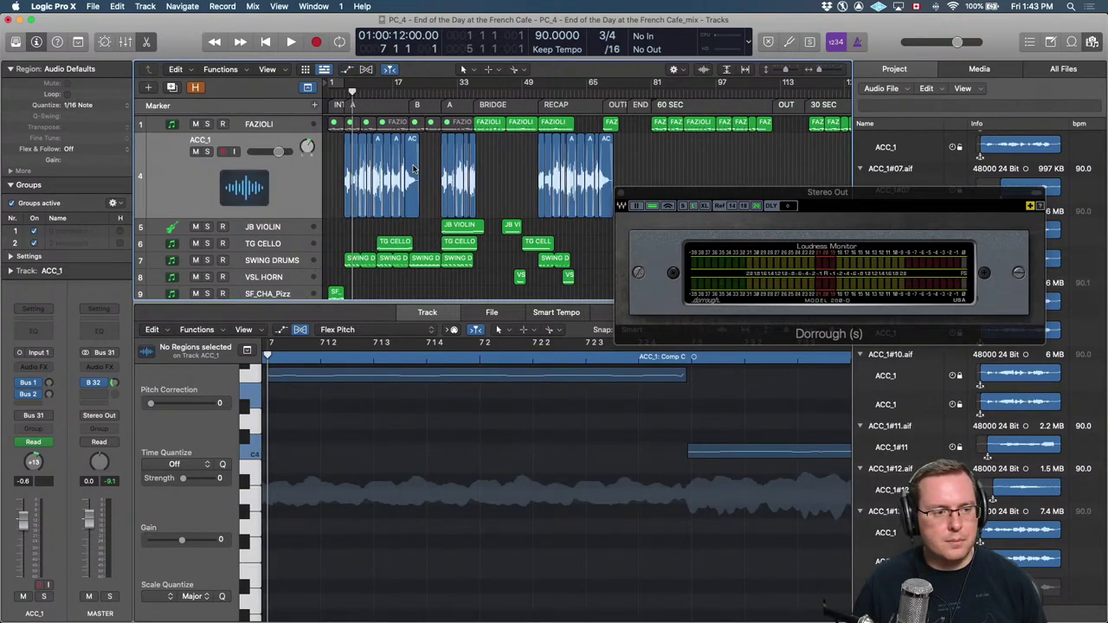
Return to bar 5, enlarge section A in the arrangement, and listen to the accordion in the mix up to bar 10.
{"action": "key", "text": "super+Right"}
{"action": "key", "text": "super+Right"}
{"action": "key", "text": "super+Right"}
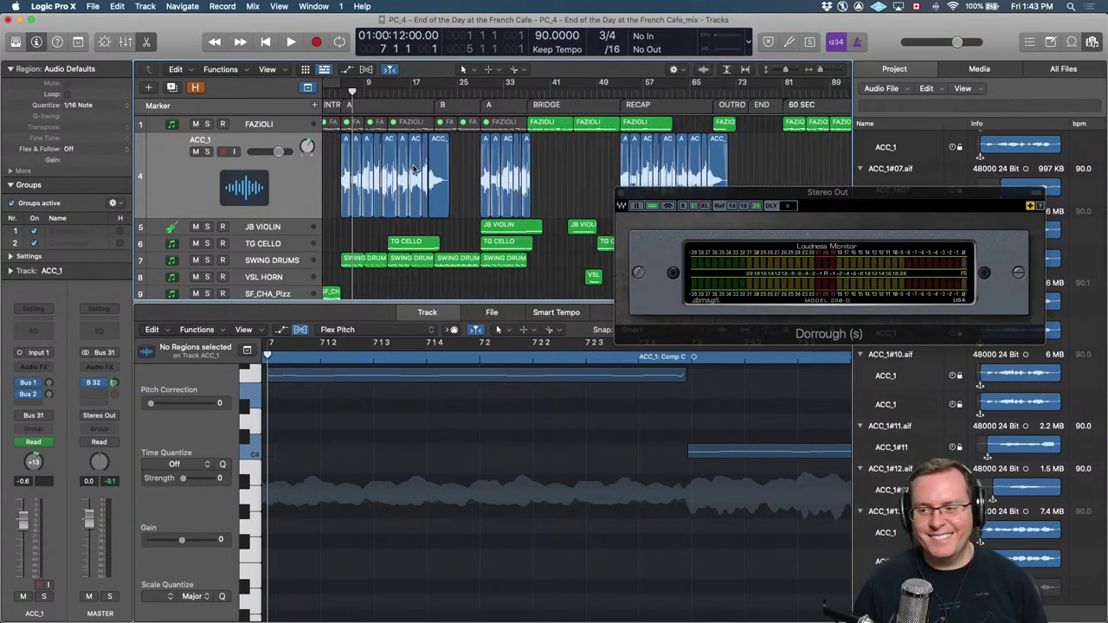
{"action": "key", "text": "comma"}
{"action": "key", "text": "comma"}
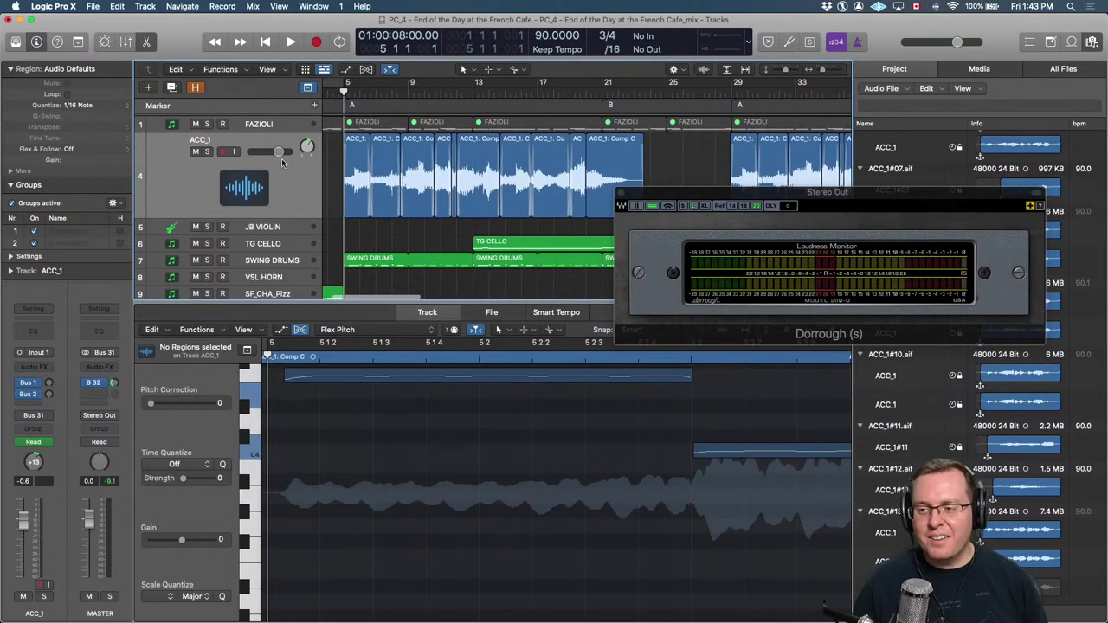
{"action": "scroll", "coordinate": [385, 173], "scroll_direction": "left", "scroll_amount": 3}
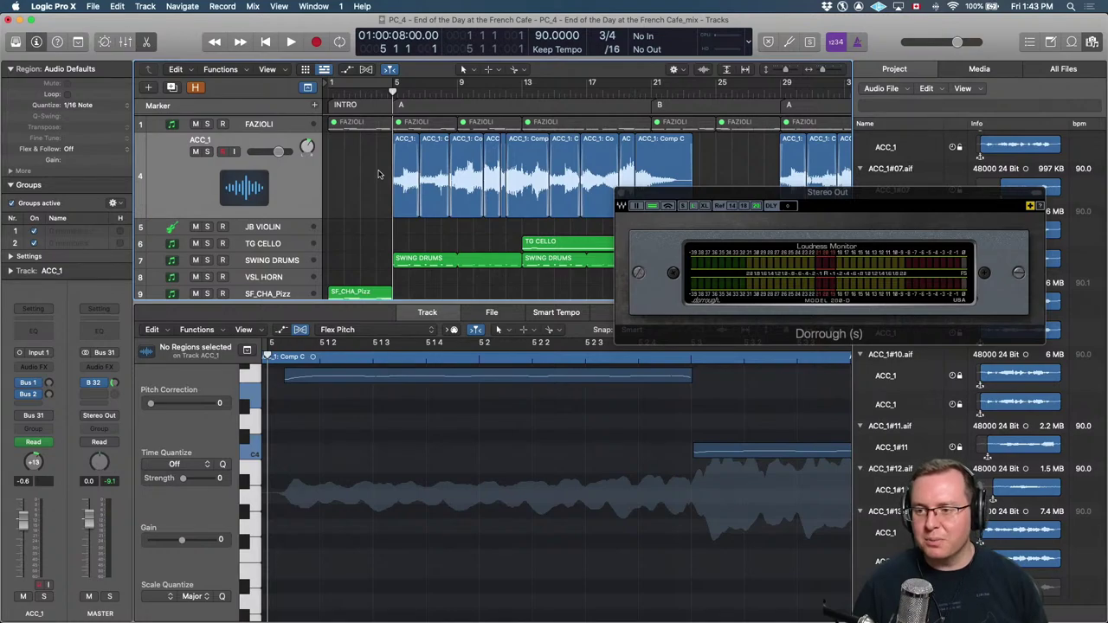
{"action": "key", "text": "super+Right"}
{"action": "key", "text": "super+Right"}
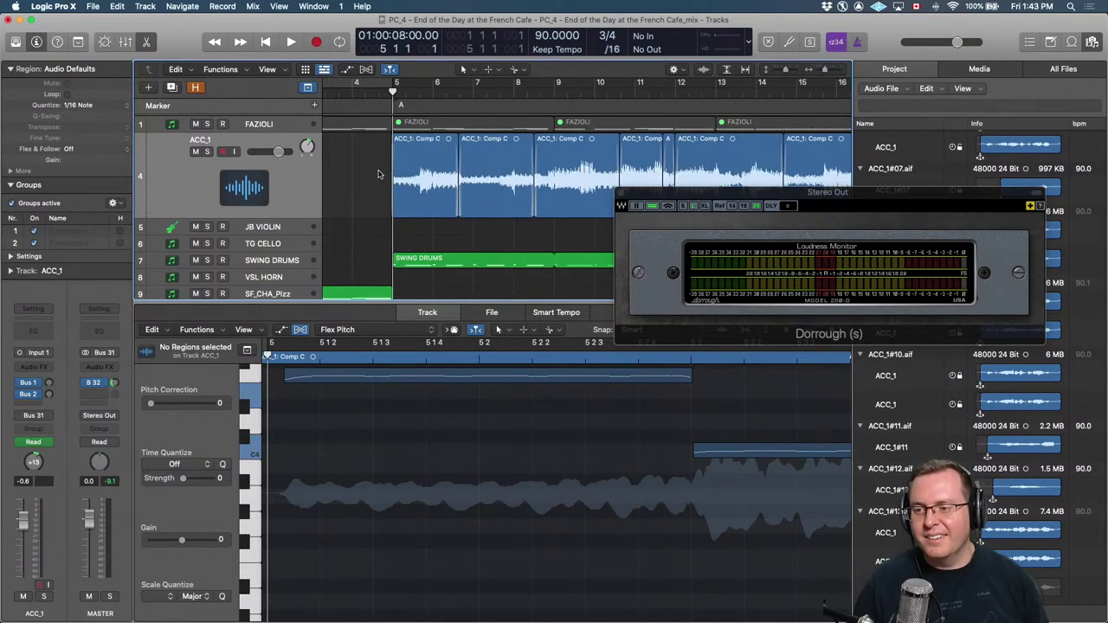
{"action": "key", "text": "space"}
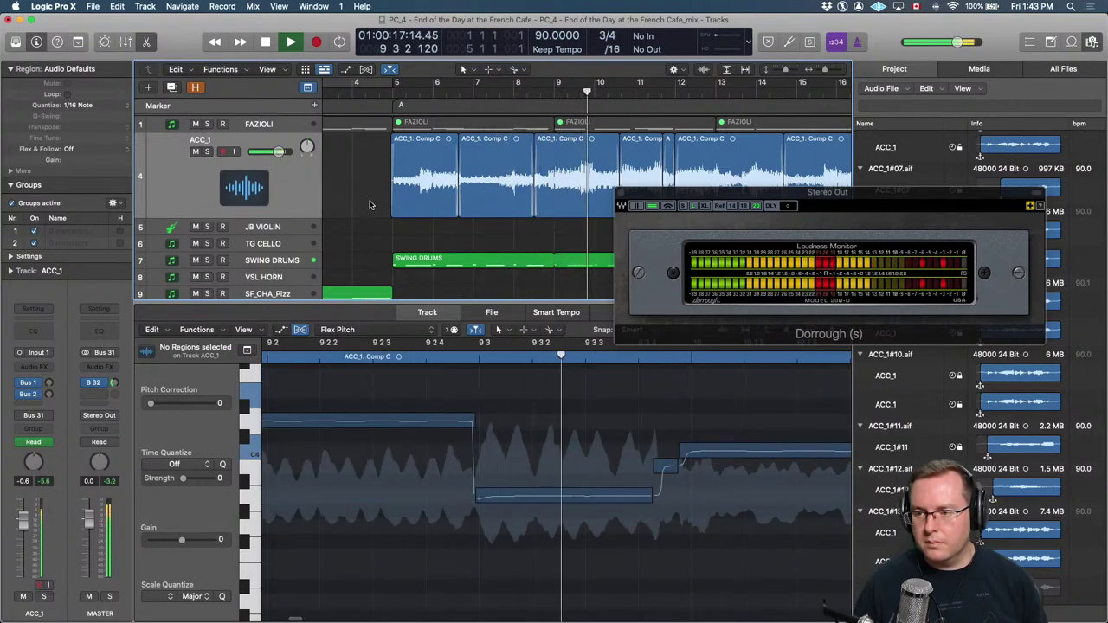
{"action": "key", "text": "space"}
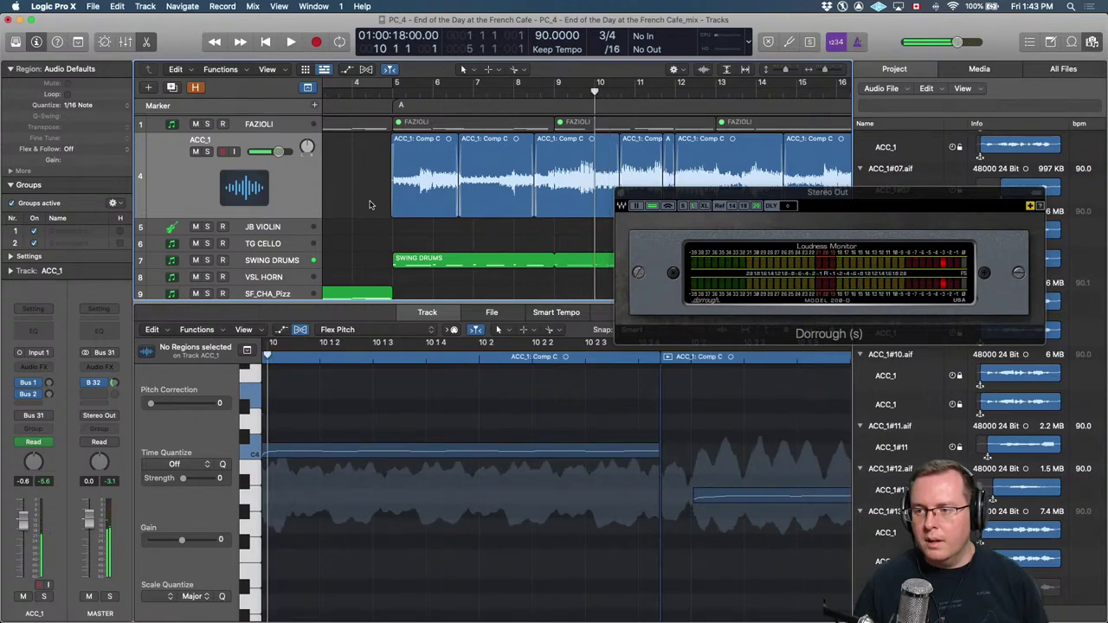
Move back to bar 6, show automation, and lower the ACC_1 volume automation line to -4.1 dB.
{"action": "key", "text": "comma"}
{"action": "key", "text": "comma"}
{"action": "key", "text": "comma"}
{"action": "key", "text": "comma"}
{"action": "key", "text": "super+Left"}
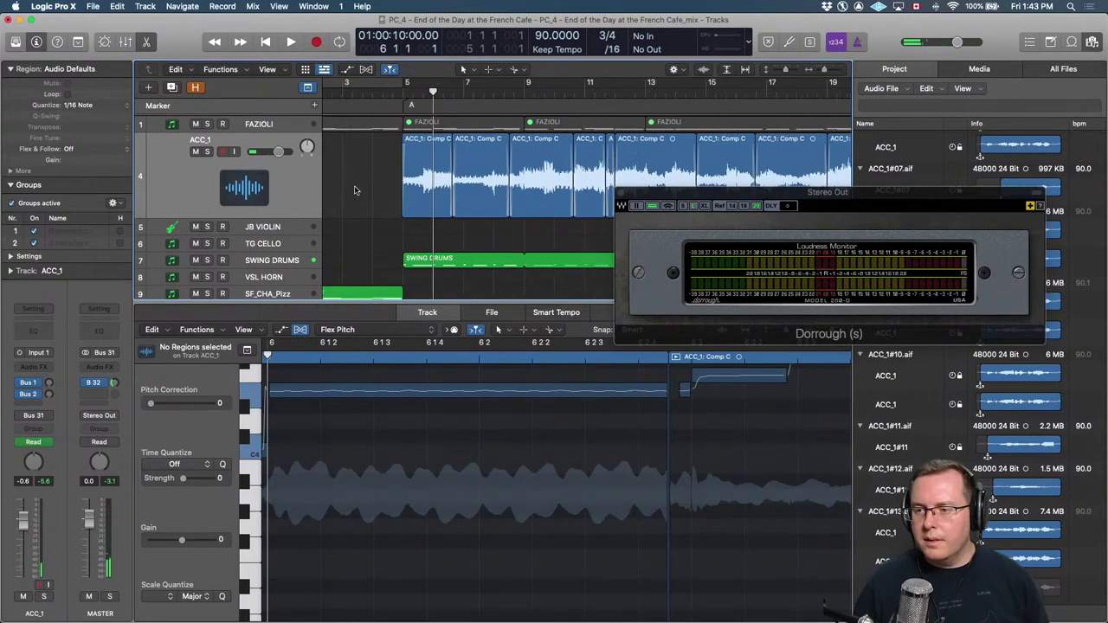
{"action": "key", "text": "a"}
{"action": "key", "text": "super+Left"}
{"action": "key", "text": "super+Left"}
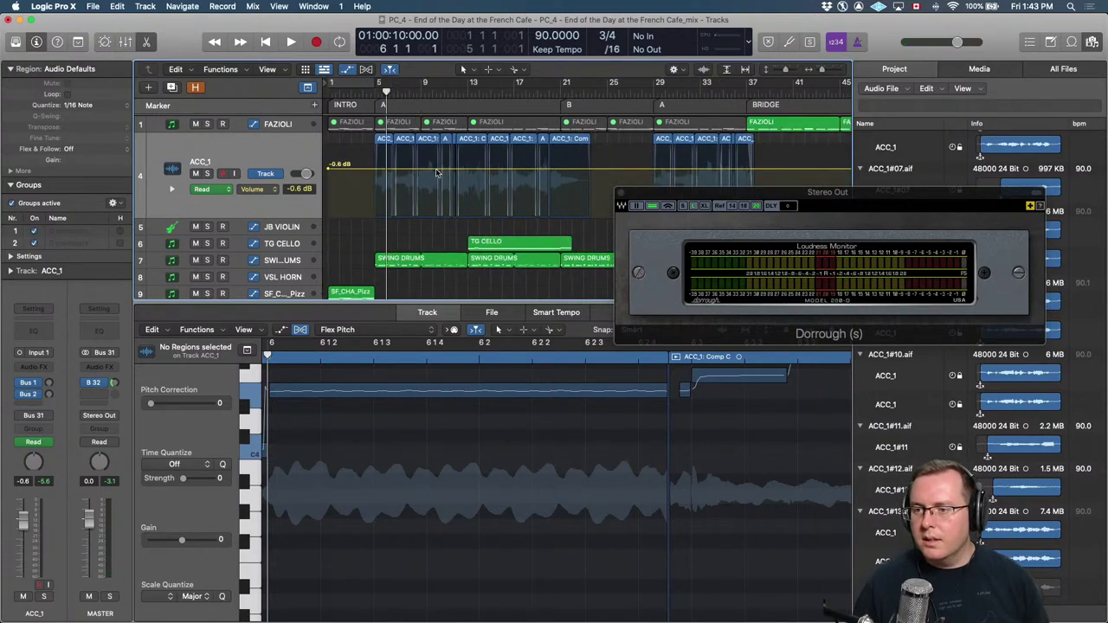
{"action": "left_click_drag", "start_coordinate": [437, 172], "coordinate": [437, 183]}
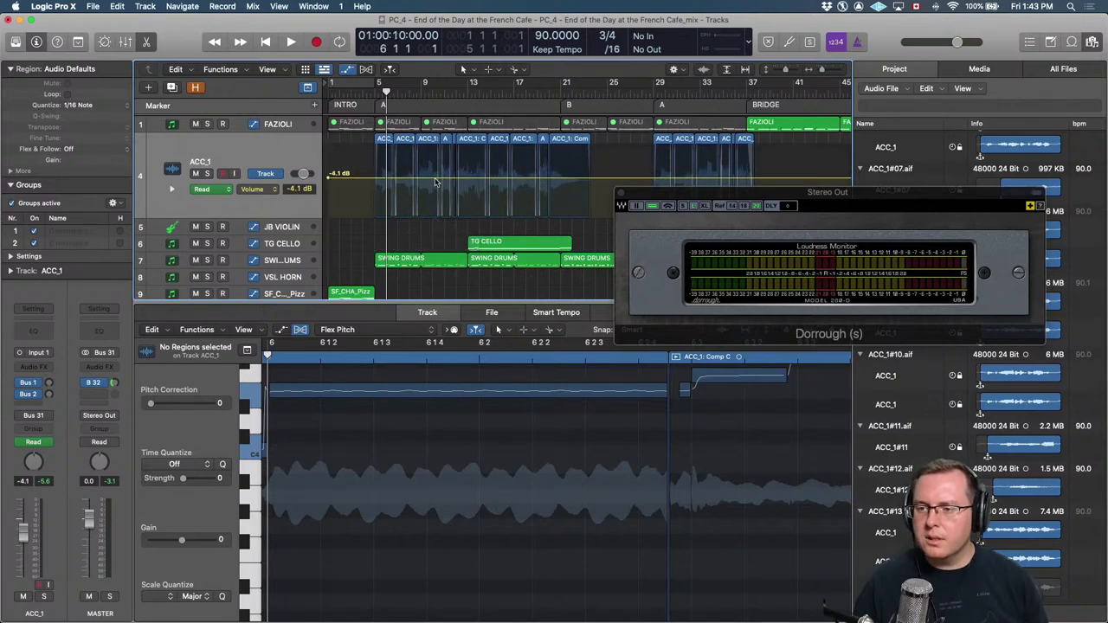
Hide automation and solo the ten ACC_1 accordion regions of section A, with the playhead at bar 5.
{"action": "key", "text": "a"}
{"action": "left_click_drag", "start_coordinate": [346, 165], "coordinate": [578, 185]}
{"action": "key", "text": "super+Right"}
{"action": "key", "text": "super+Right"}
{"action": "key", "text": "super+Right"}
{"action": "key", "text": "super+Right"}
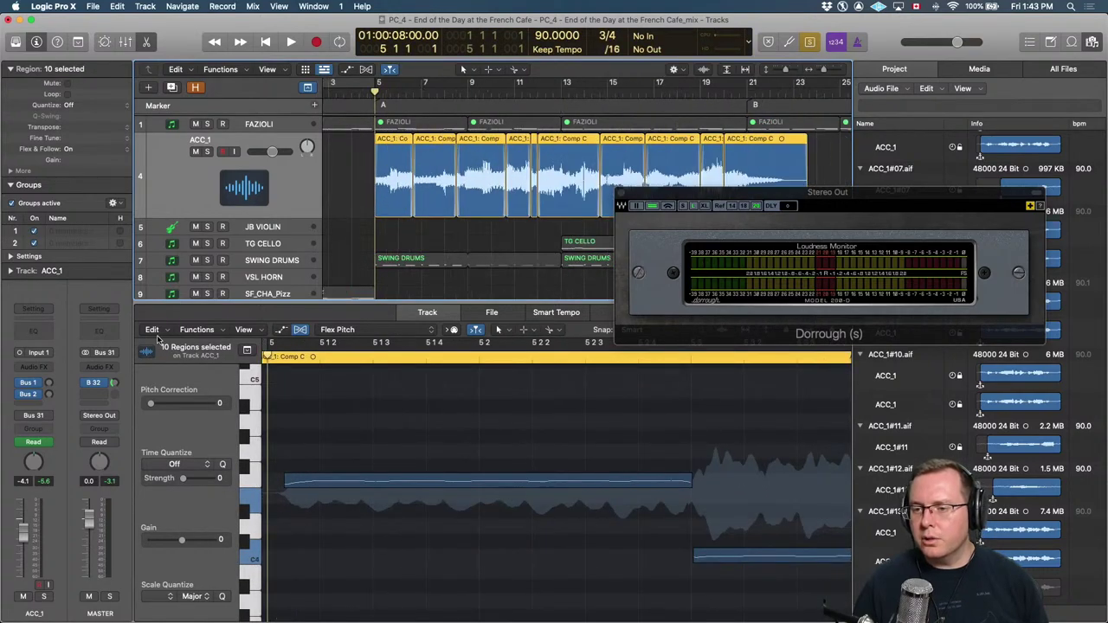
Set the ACC_1 track's Bus 1 reverb send to -12.7 dB, auditioning from bar 5 both soloed and in the full mix.
{"action": "left_click", "coordinate": [50, 385]}
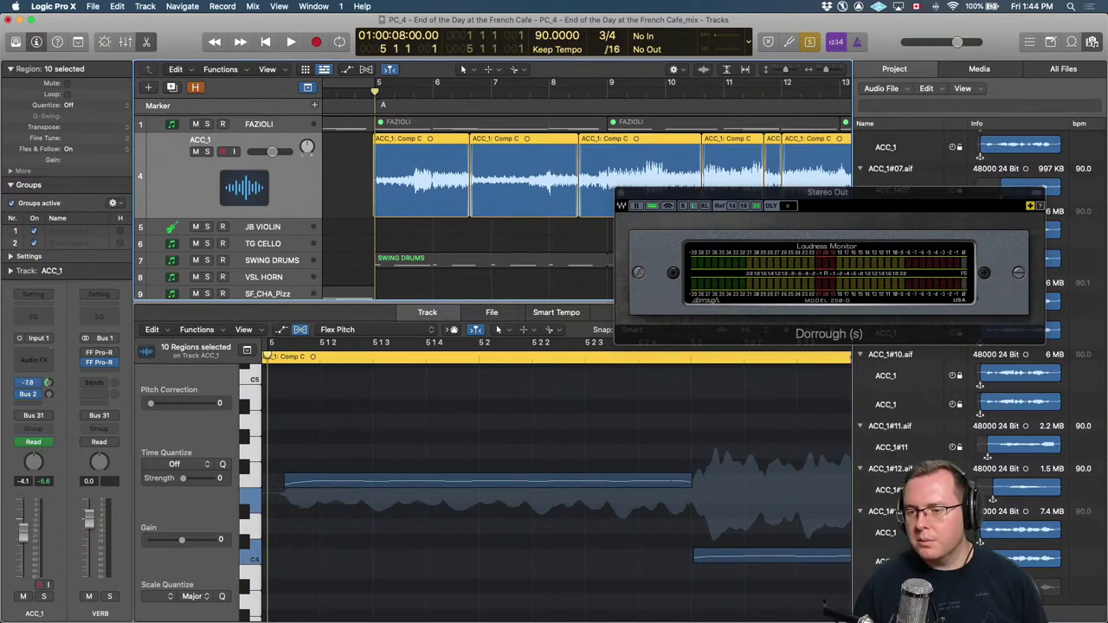
{"action": "key", "text": "space"}
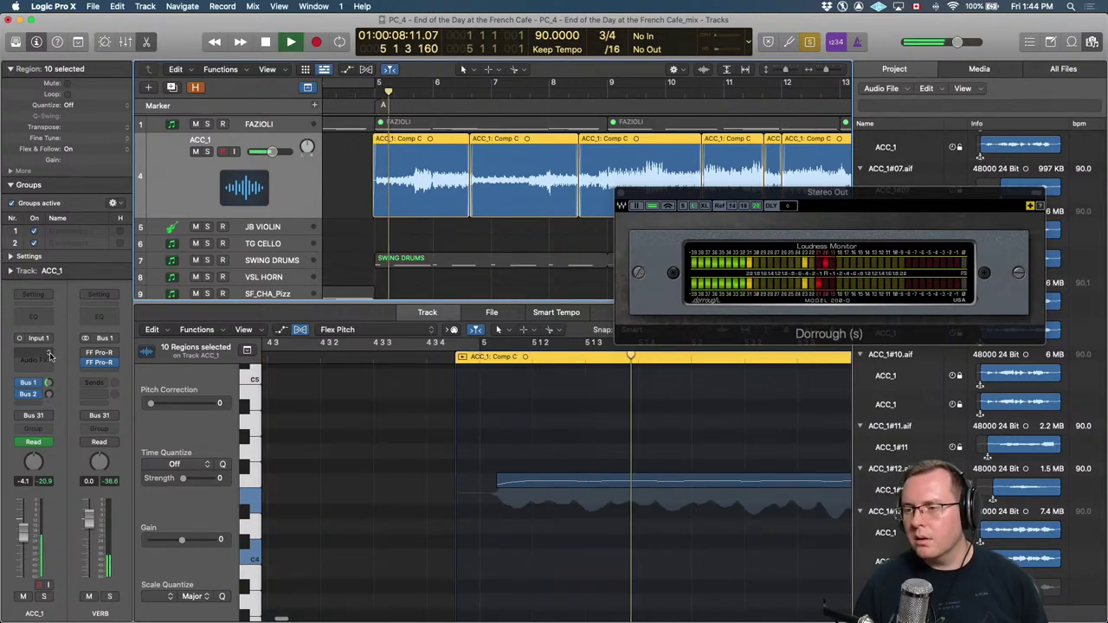
{"action": "key", "text": "space"}
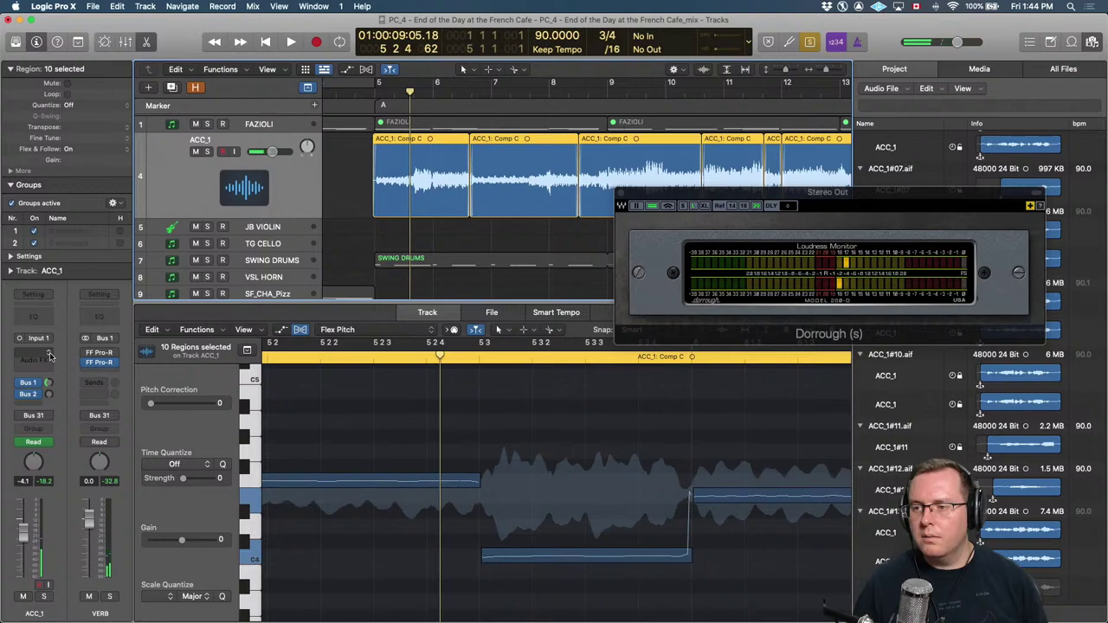
{"action": "key", "text": "Return"}
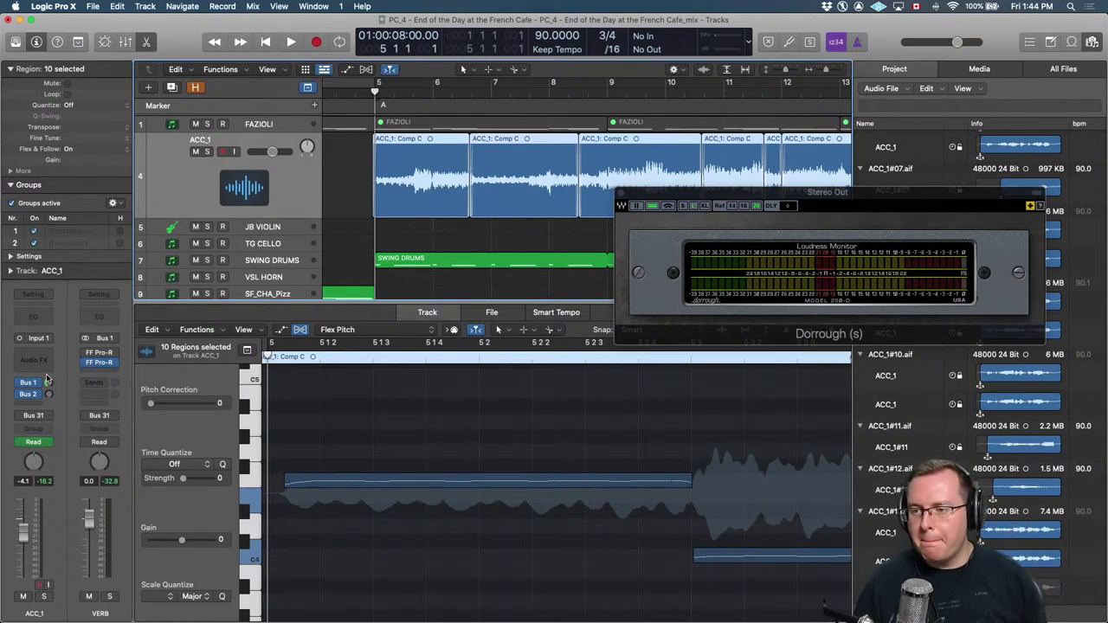
{"action": "key", "text": "space"}
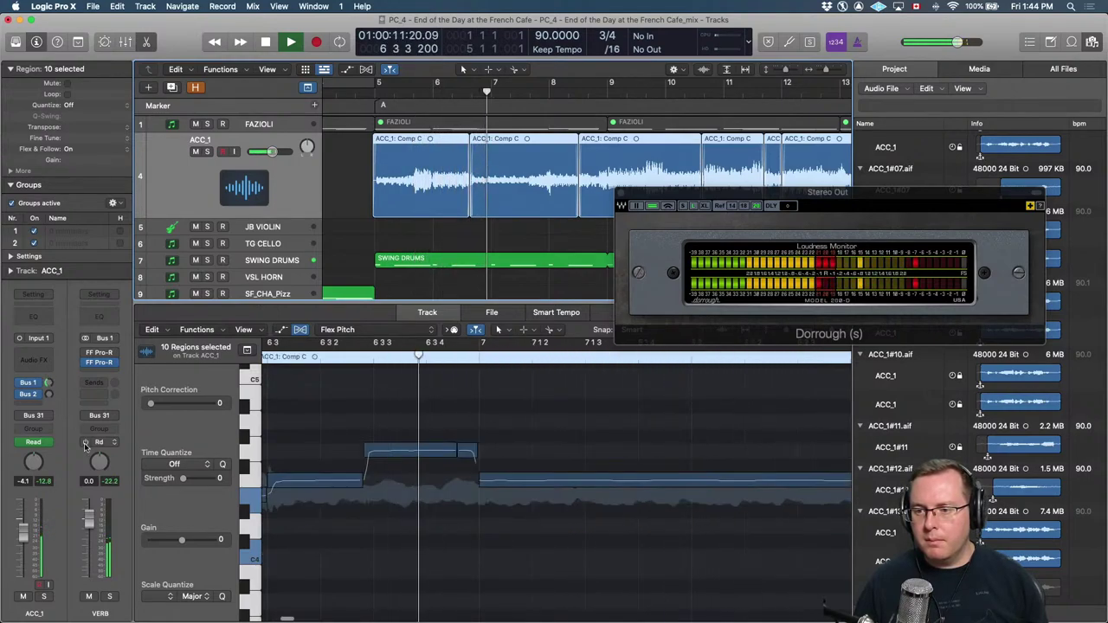
{"action": "key", "text": "space"}
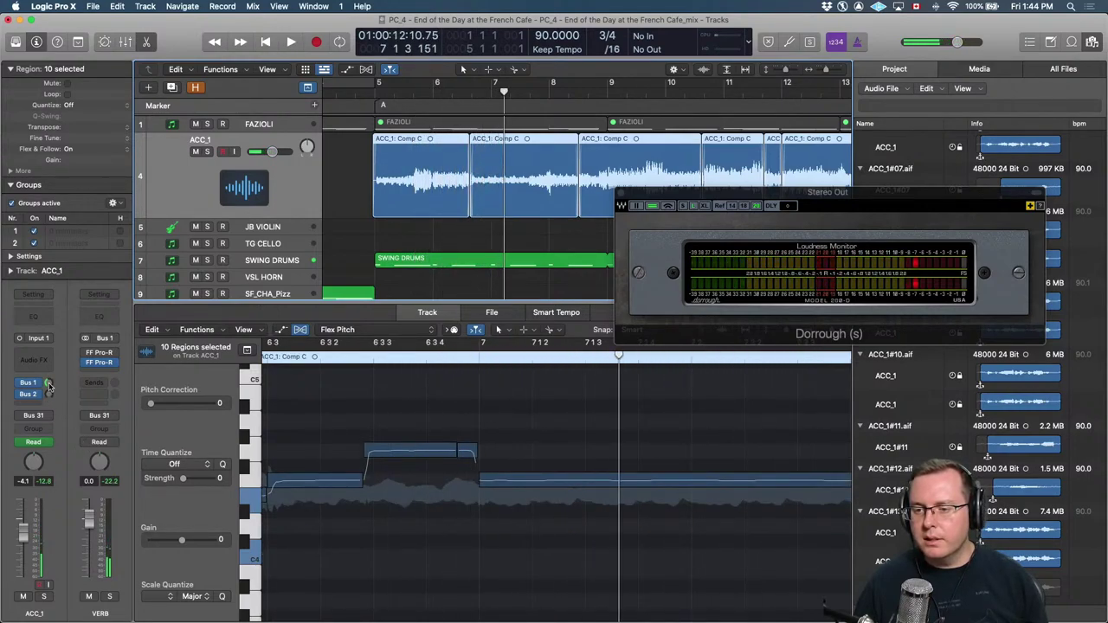
{"action": "key", "text": "Return"}
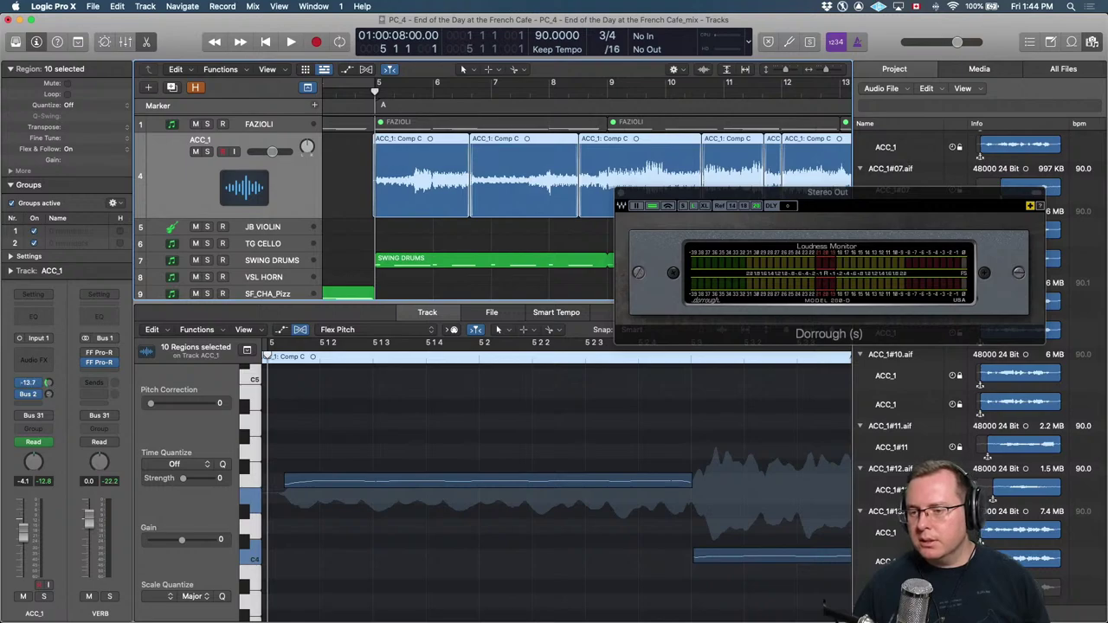
{"action": "key", "text": "space"}
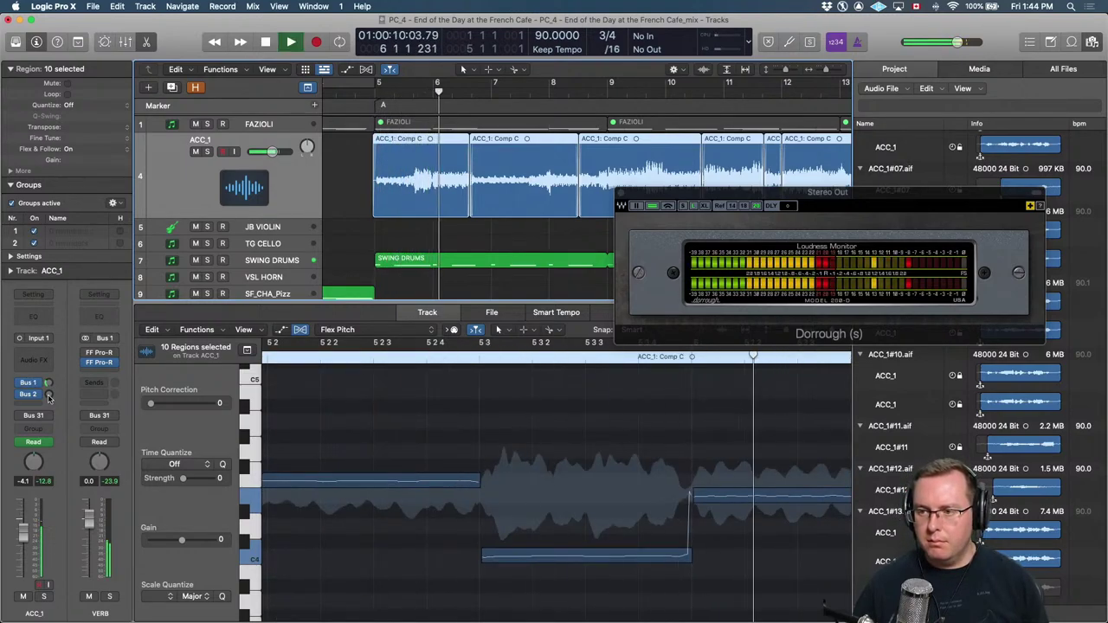
{"action": "key", "text": "space"}
In the first ACC_1 region of section A, lower the Flex Pitch gain of the low note at 5 3 to -2 dB.
{"action": "left_click", "coordinate": [407, 187]}
{"action": "left_click", "coordinate": [407, 187]}
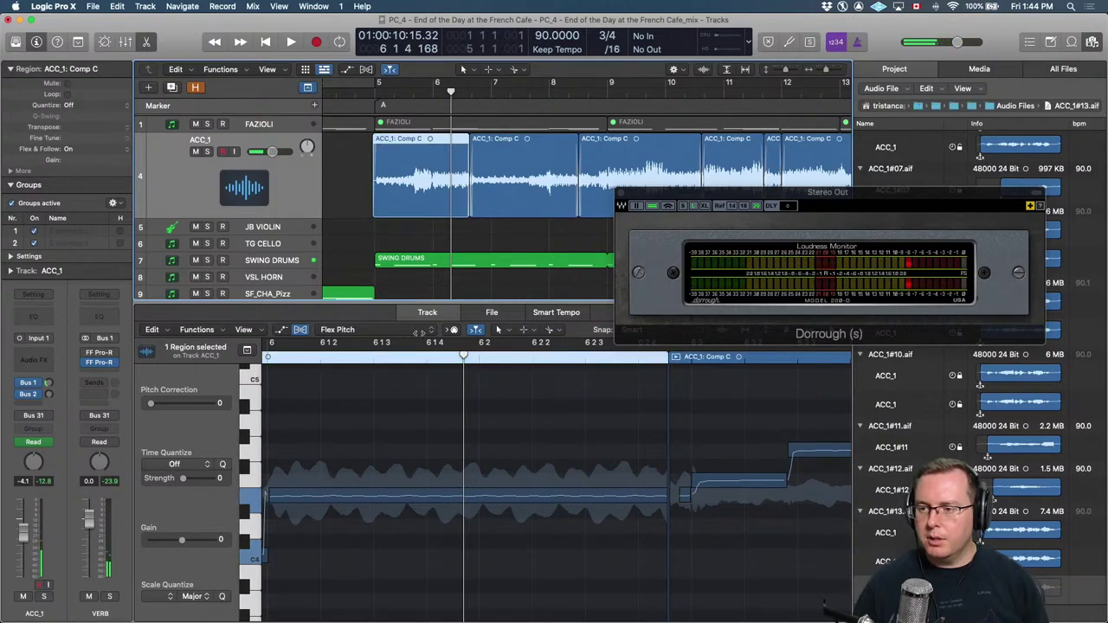
{"action": "scroll", "coordinate": [401, 437], "scroll_direction": "left", "scroll_amount": 5}
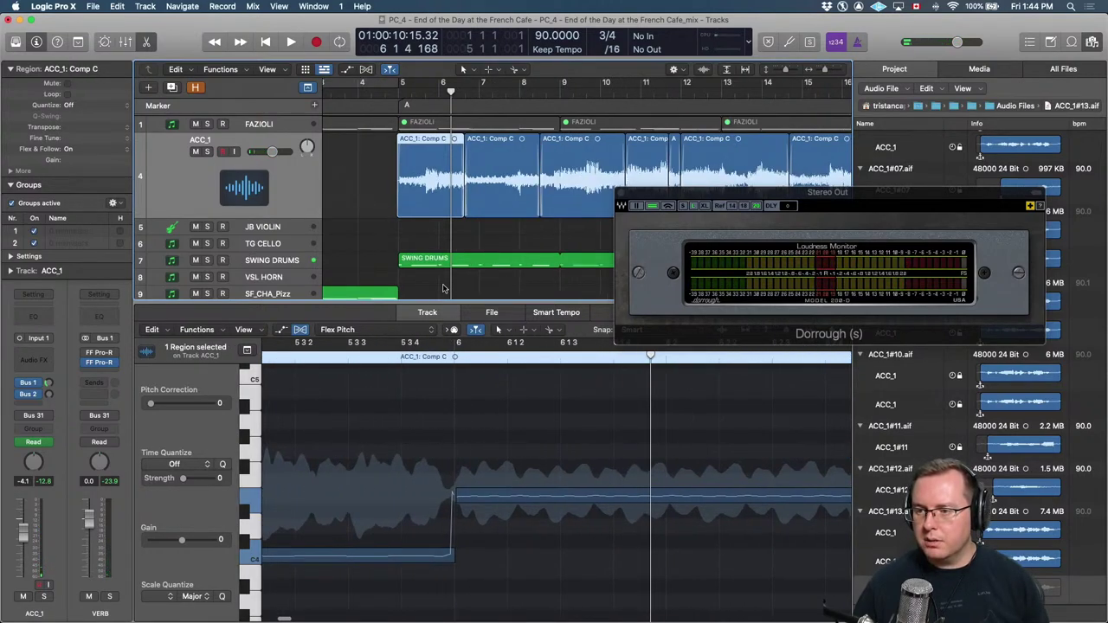
{"action": "scroll", "coordinate": [456, 471], "scroll_direction": "left", "scroll_amount": 3}
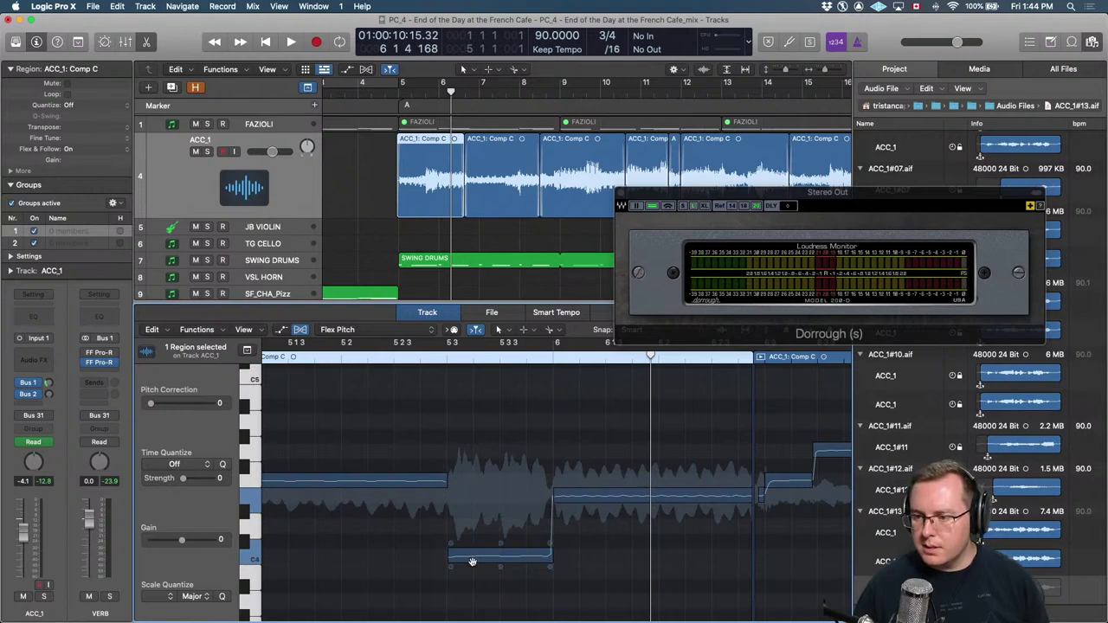
{"action": "mouse_move", "coordinate": [453, 572]}
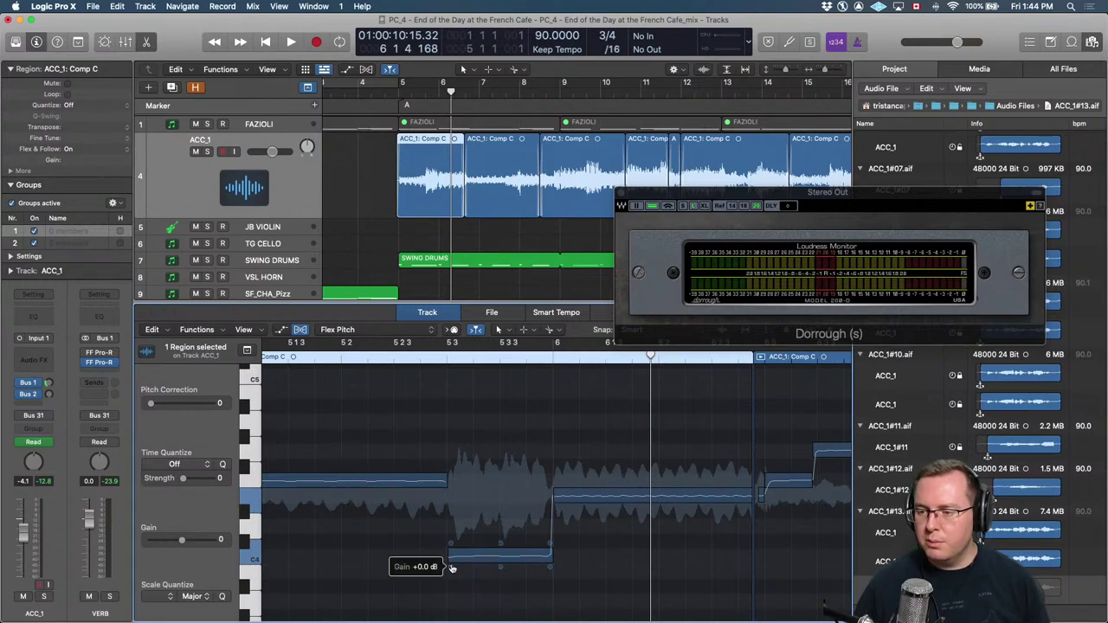
{"action": "scroll", "coordinate": [451, 567], "scroll_direction": "left", "scroll_amount": 5}
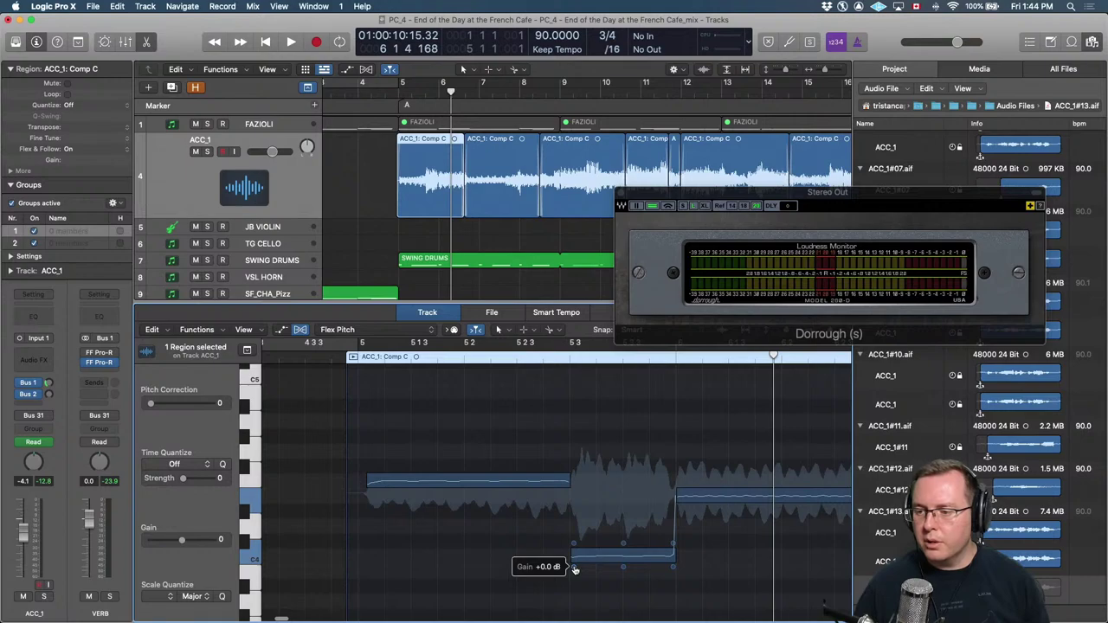
{"action": "left_click", "coordinate": [574, 567]}
{"action": "left_click_drag", "start_coordinate": [573, 566], "coordinate": [573, 567]}
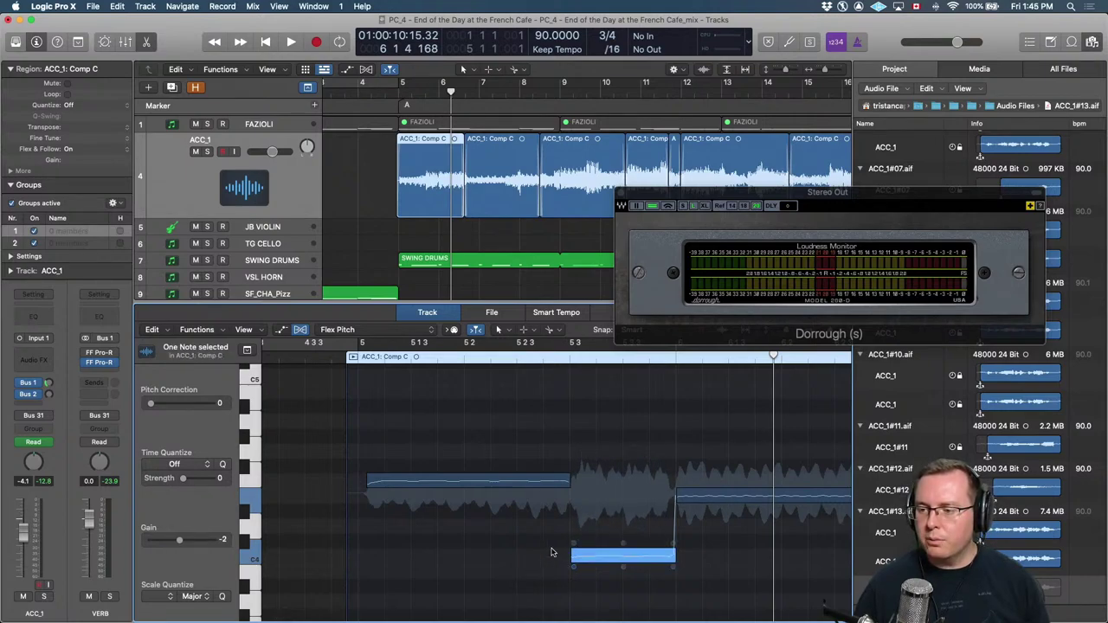
Audition the accordion from bar 5, lower the same note's gain to -4 dB, and play the passage again.
{"action": "key", "text": "alt+comma"}
{"action": "key", "text": "space"}
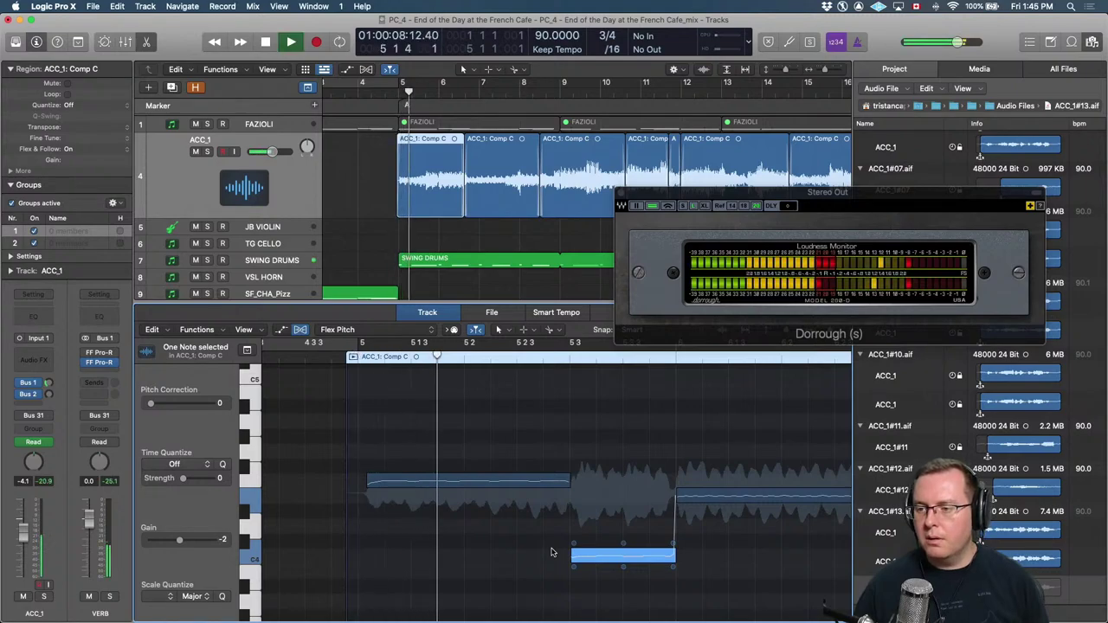
{"action": "key", "text": "space"}
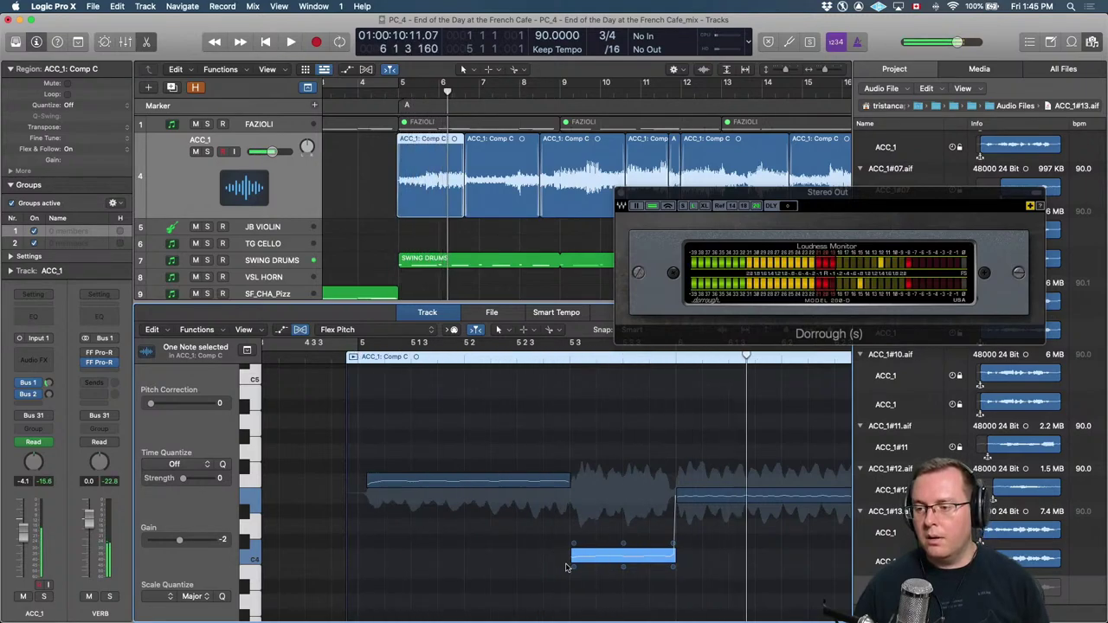
{"action": "left_click_drag", "start_coordinate": [573, 566], "coordinate": [572, 567]}
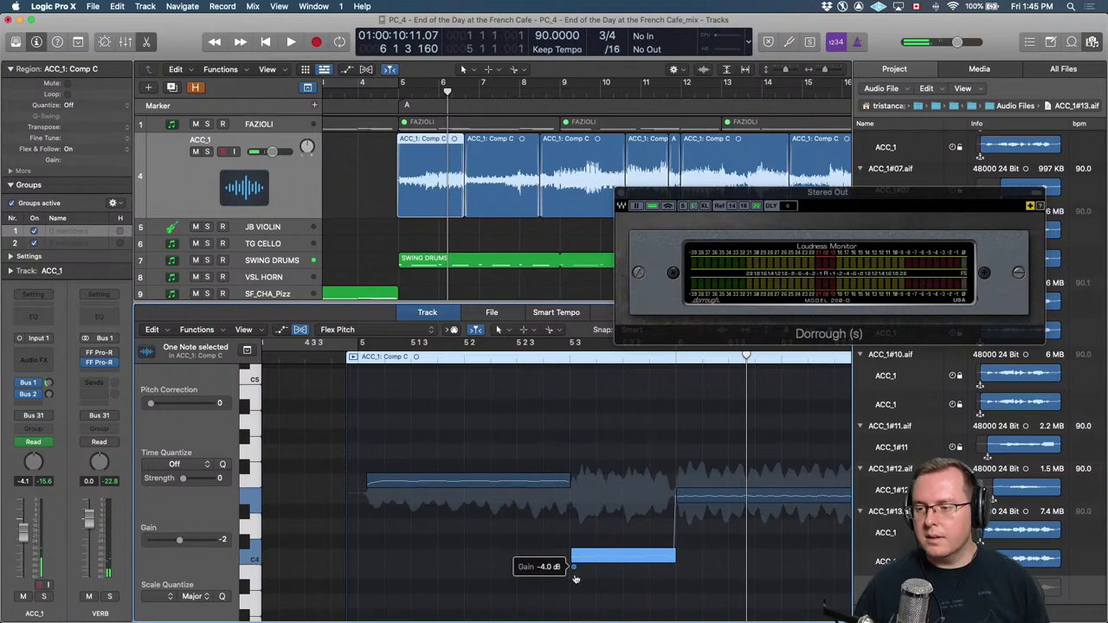
{"action": "key", "text": "alt+comma"}
{"action": "key", "text": "space"}
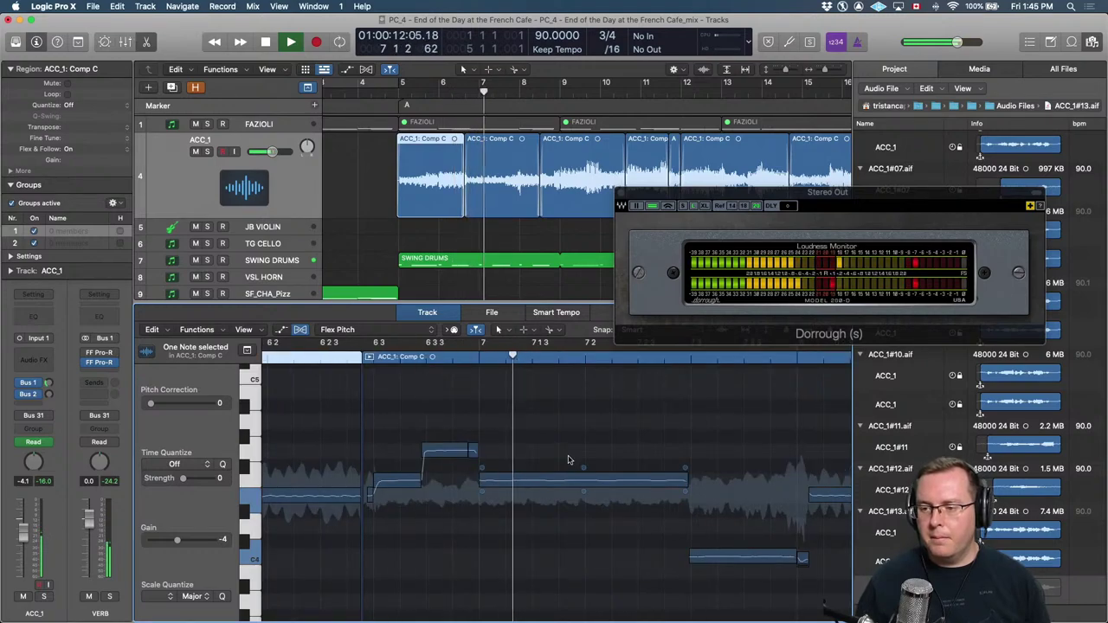
Hide the audio editor and move the playhead back to bar 5.
{"action": "key", "text": "e"}
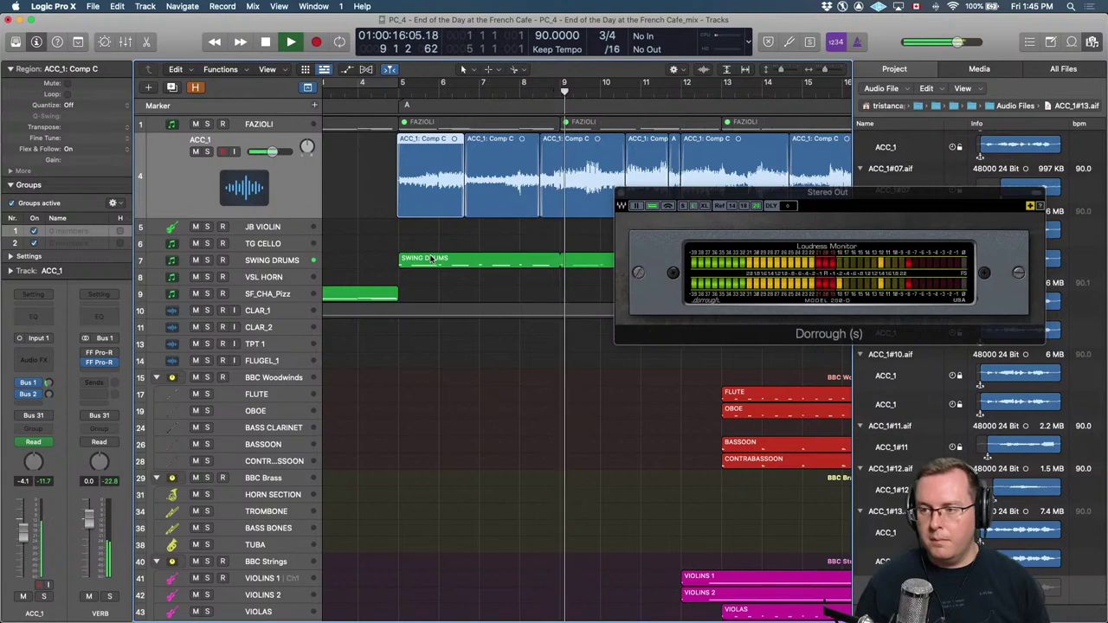
{"action": "key", "text": "comma"}
{"action": "key", "text": "comma"}
{"action": "key", "text": "comma"}
{"action": "key", "text": "comma"}
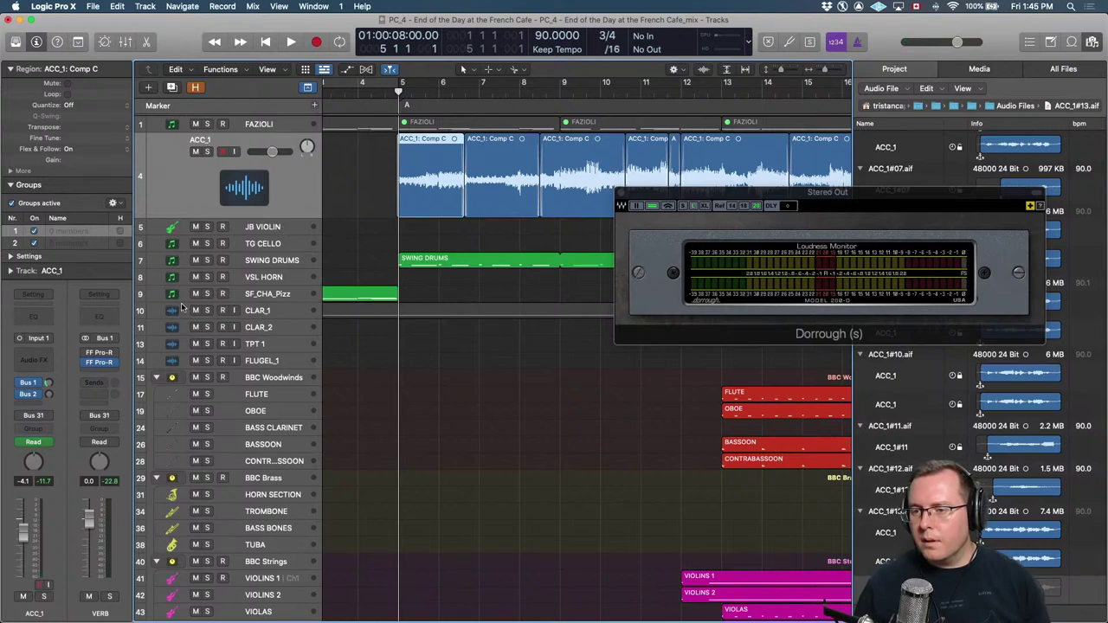
Raise the ACC_1 track's Bus 2 delay send, enlarge the view around bar 5, and listen from there.
{"action": "left_click", "coordinate": [50, 397]}
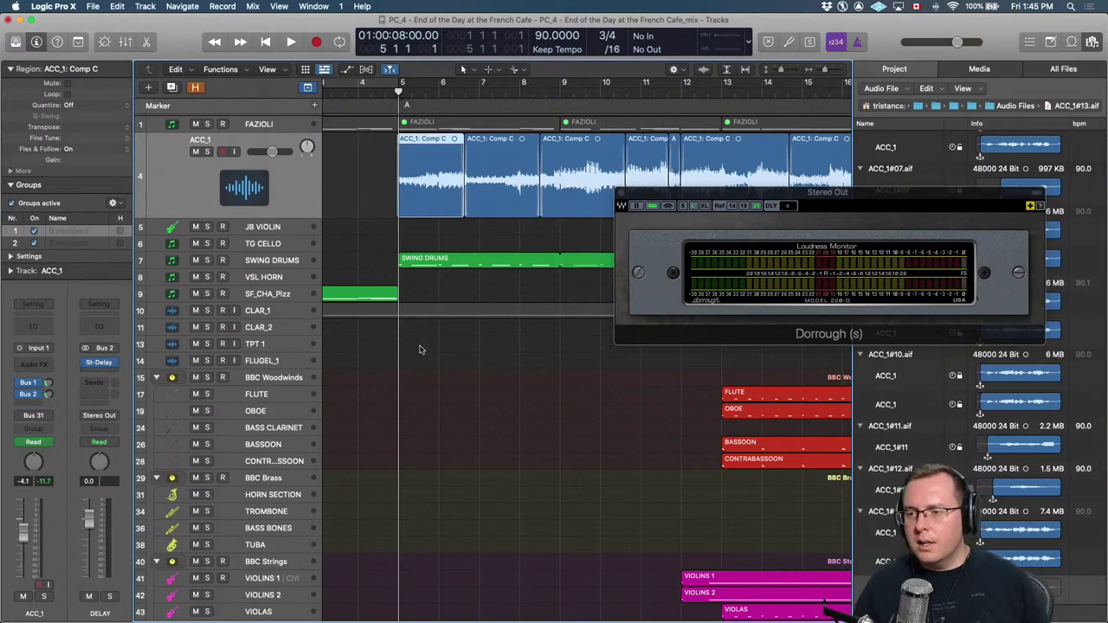
{"action": "left_click", "coordinate": [443, 294]}
{"action": "key", "text": "super+Right"}
{"action": "key", "text": "super+Right"}
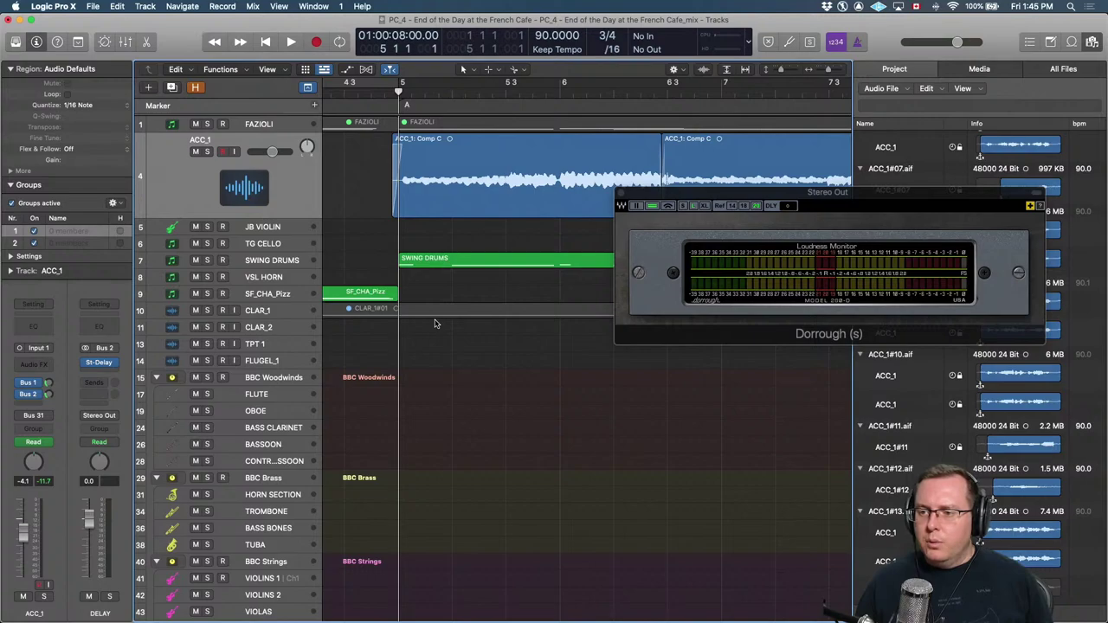
{"action": "key", "text": "space"}
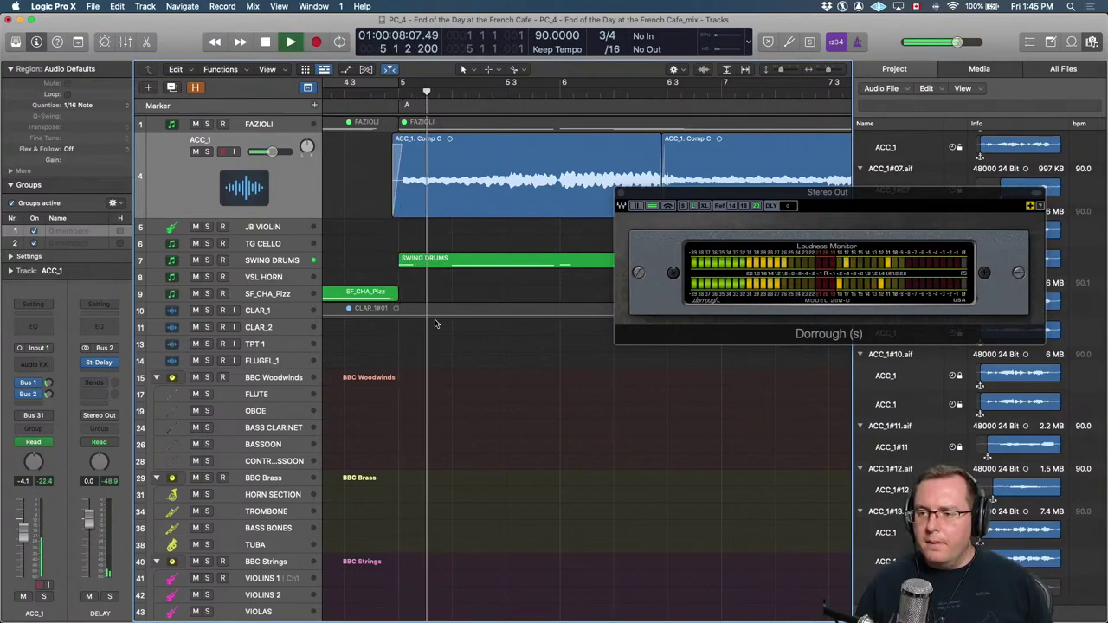
Solo the first section A accordion region, set ACC_1's Bus 2 delay send to -20.3 dB, and recheck it with solo off.
{"action": "left_click", "coordinate": [587, 208]}
{"action": "key", "text": "ctrl+s"}
{"action": "key", "text": "shift+Return"}
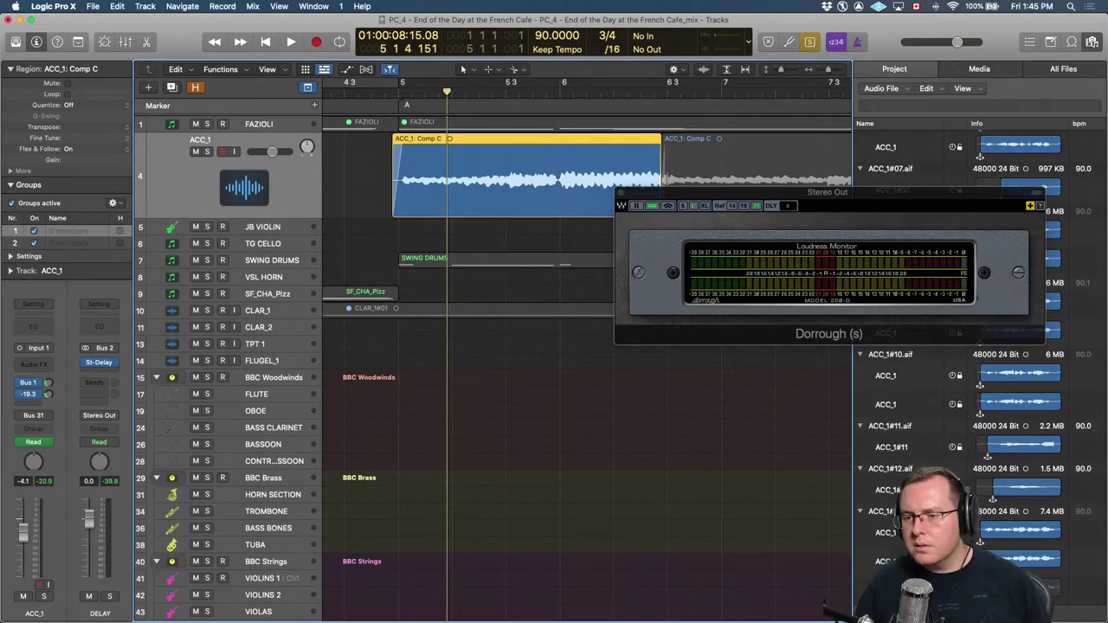
{"action": "key", "text": "ctrl+s"}
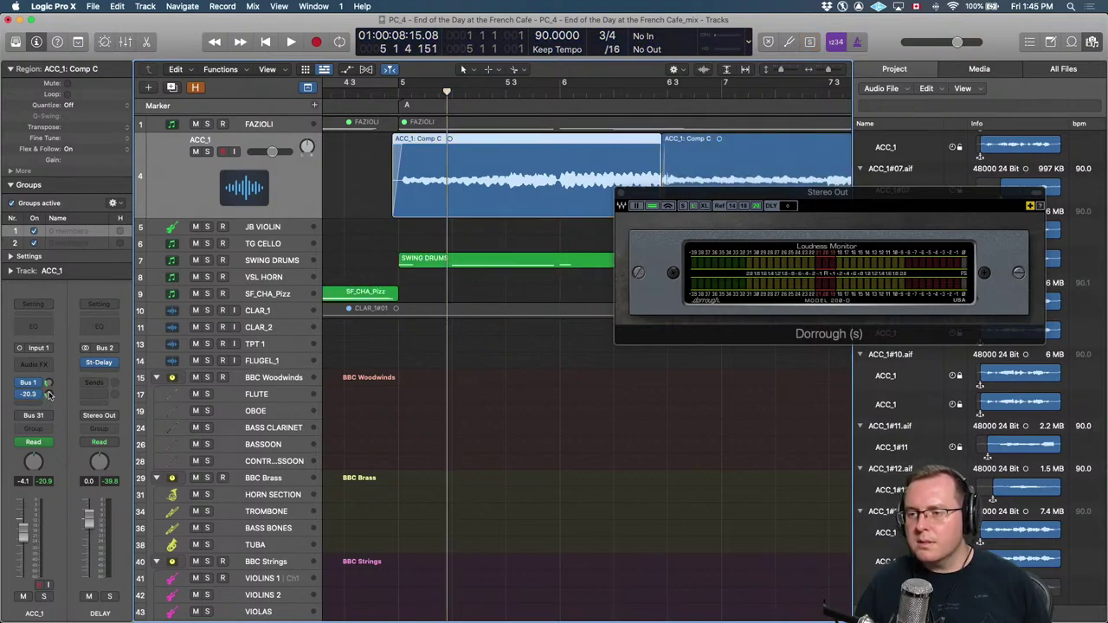
{"action": "key", "text": "space"}
{"action": "key", "text": "period"}
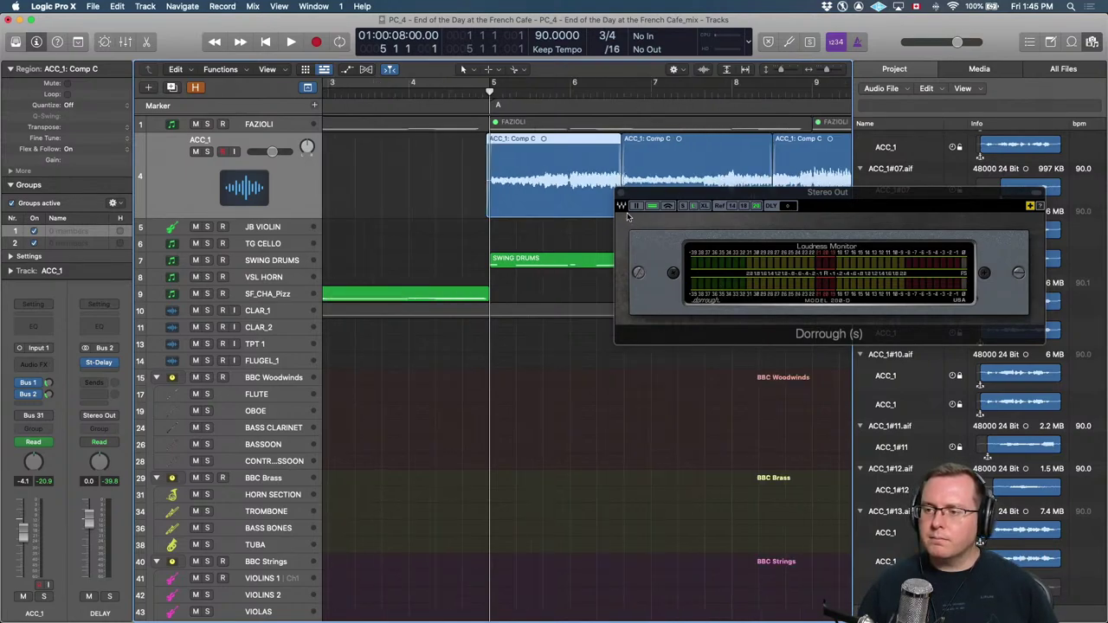
Move the loudness meter window down clear of the accordion regions and show the arrangement from the intro to the bridge without the project browser.
{"action": "key", "text": "super+Left"}
{"action": "key", "text": "super+Left"}
{"action": "left_click_drag", "start_coordinate": [670, 194], "coordinate": [687, 445]}
{"action": "left_click", "coordinate": [578, 383]}
{"action": "key", "text": "super+Left"}
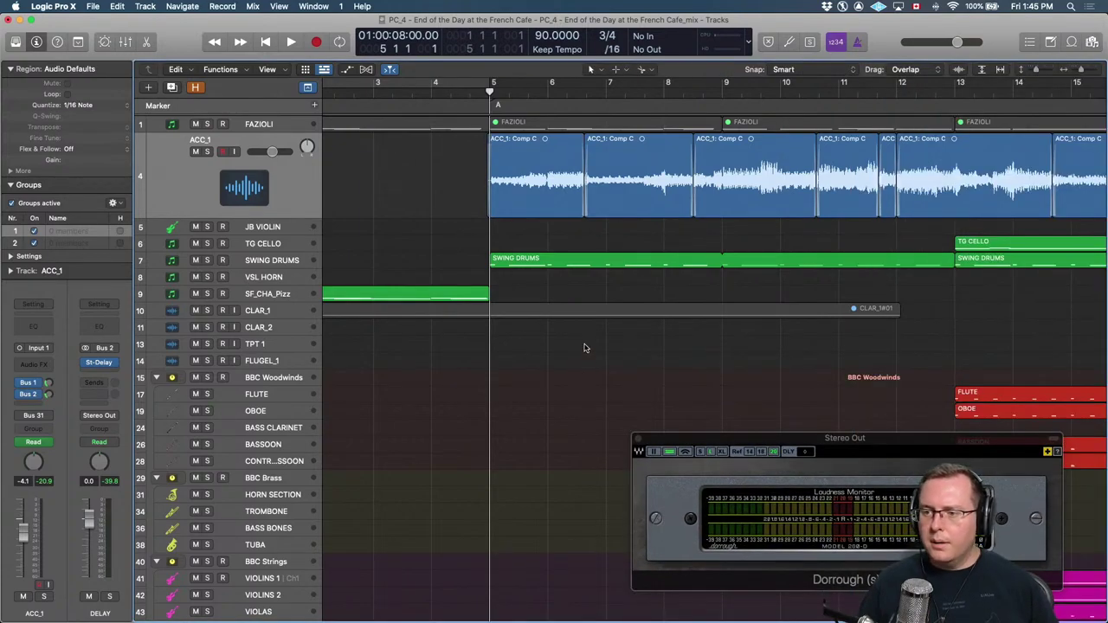
{"action": "key", "text": "super+Left"}
{"action": "key", "text": "super+Left"}
{"action": "key", "text": "super+Left"}
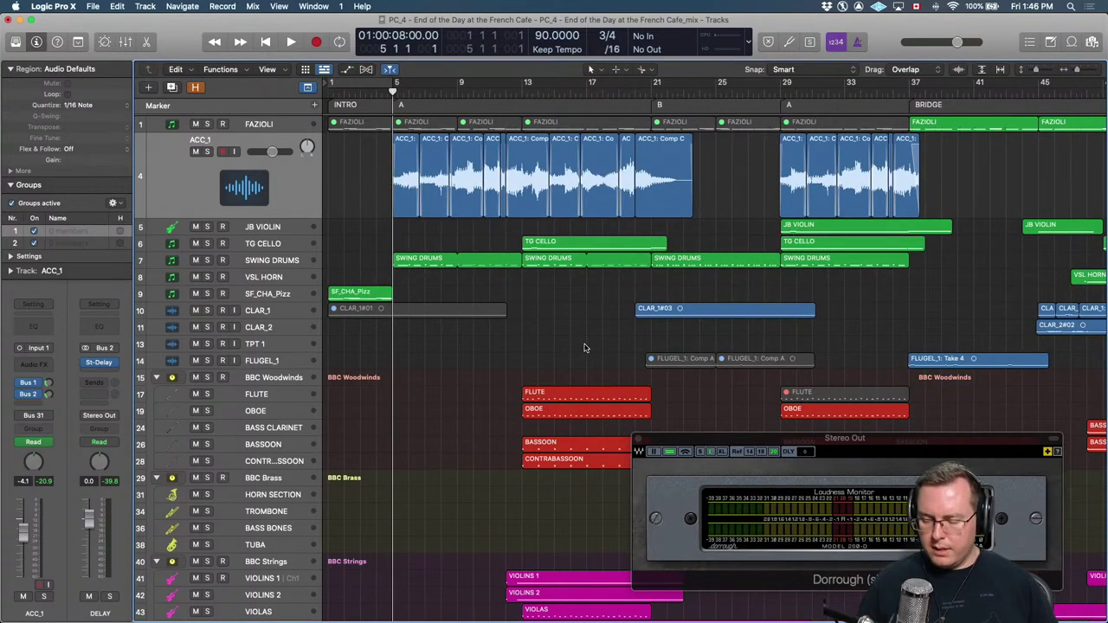
Listen to the full mix from the beginning of the song into bar 13.
{"action": "key", "text": "Return"}
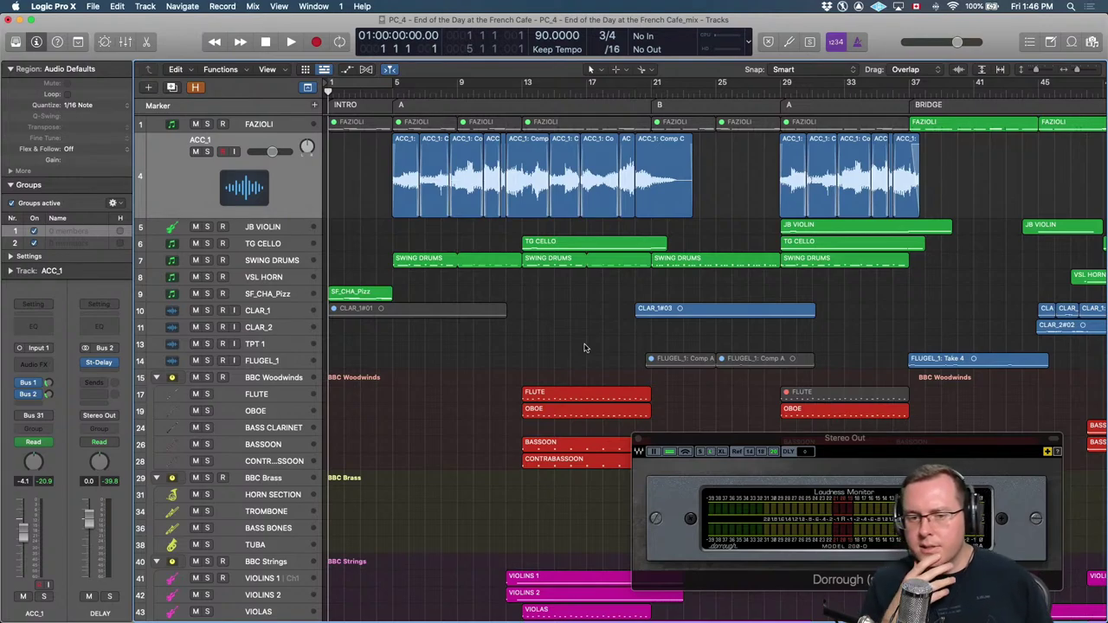
{"action": "key", "text": "space"}
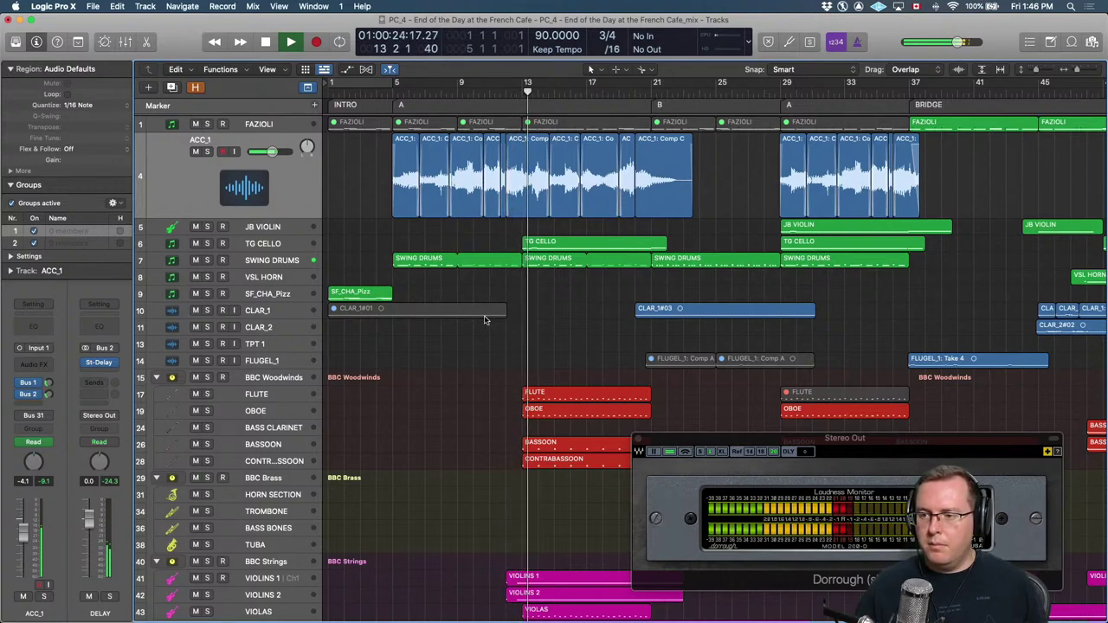
{"action": "key", "text": "space"}
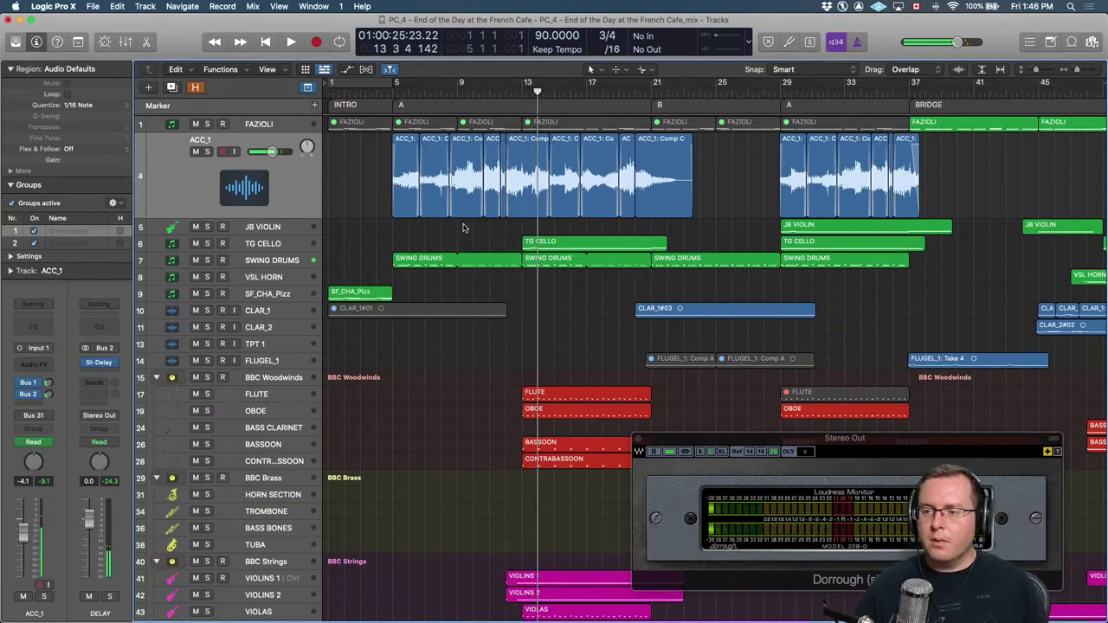
Enlarge the accordion regions around bars 6 to 12 and listen to the mix from bar 6 to bar 7.
{"action": "key", "text": "comma"}
{"action": "key", "text": "comma"}
{"action": "key", "text": "comma"}
{"action": "key", "text": "comma"}
{"action": "key", "text": "comma"}
{"action": "key", "text": "comma"}
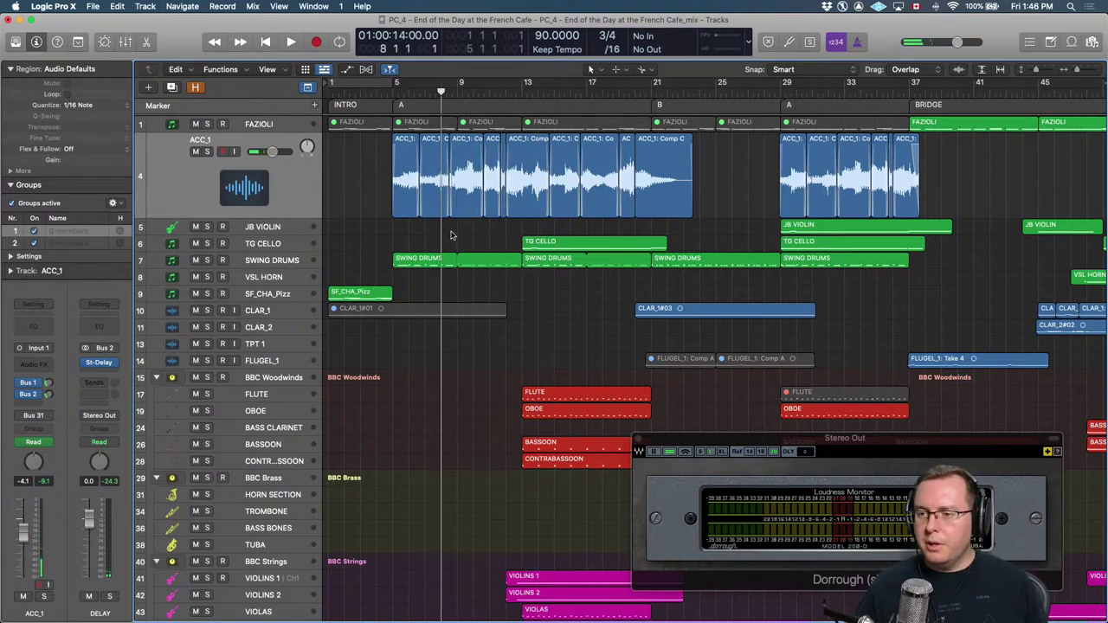
{"action": "key", "text": "super+Right"}
{"action": "key", "text": "super+Right"}
{"action": "key", "text": "super+Right"}
{"action": "key", "text": "super+Right"}
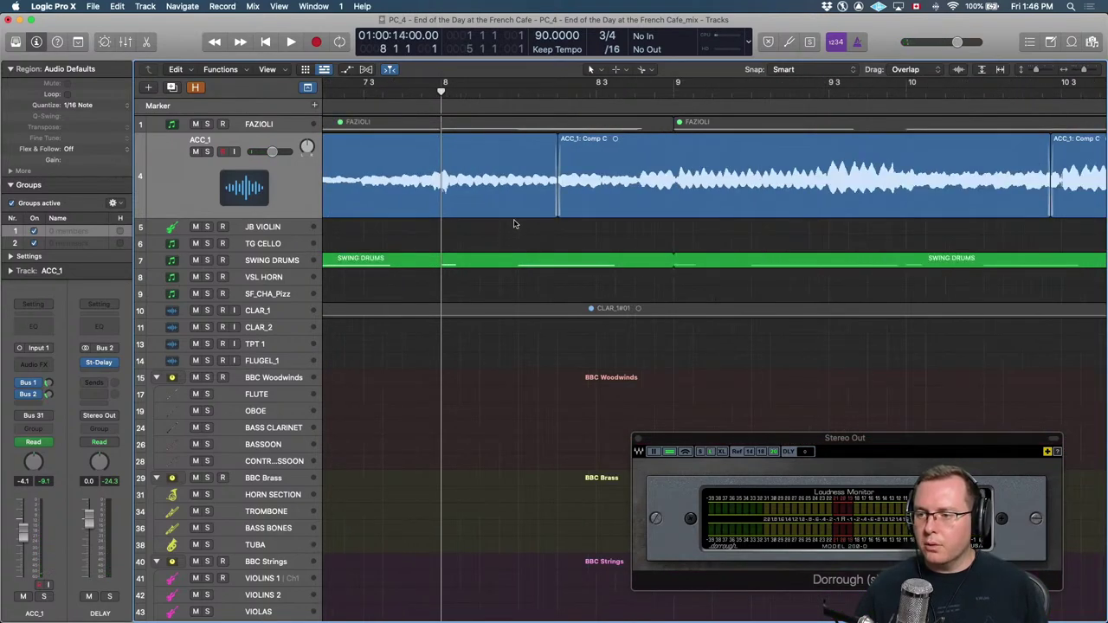
{"action": "key", "text": "super+Left"}
{"action": "key", "text": "super+Left"}
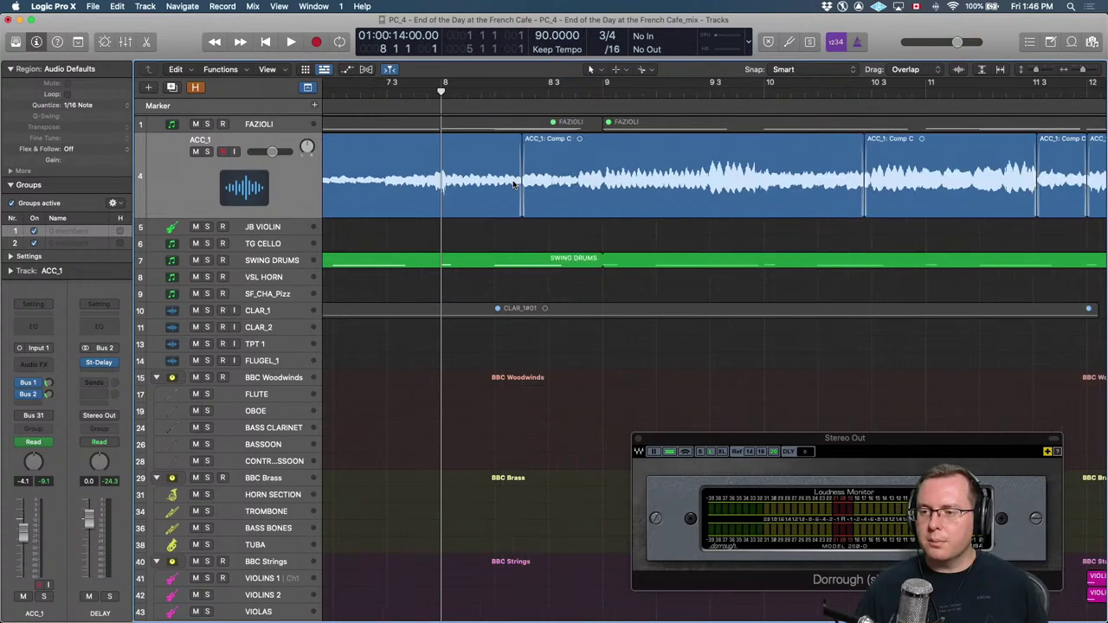
{"action": "key", "text": "comma"}
{"action": "key", "text": "comma"}
{"action": "key", "text": "space"}
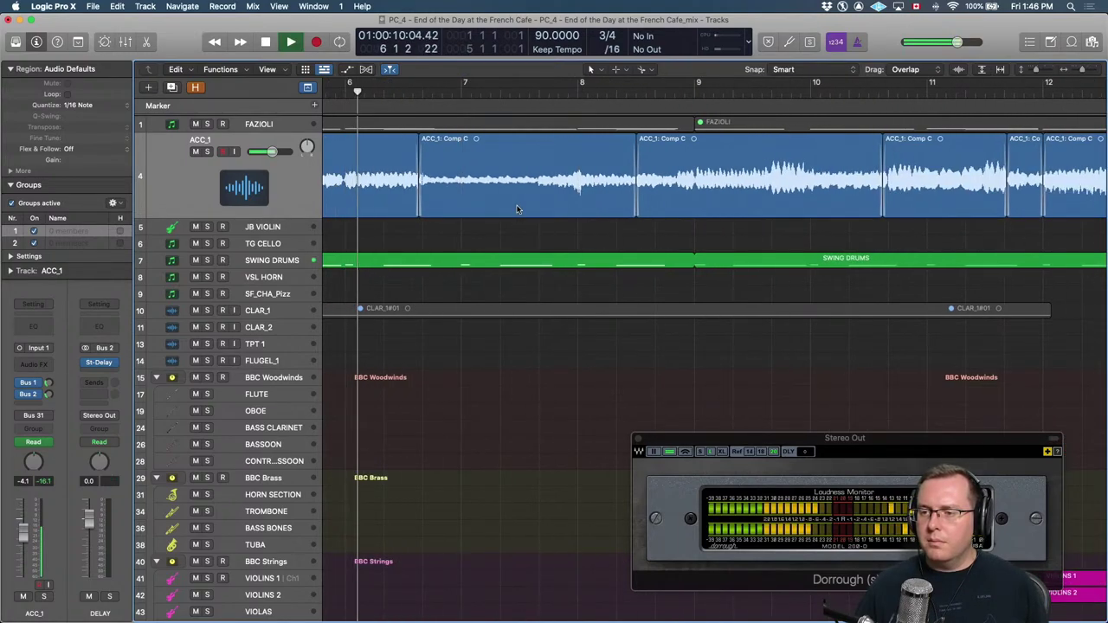
{"action": "key", "text": "space"}
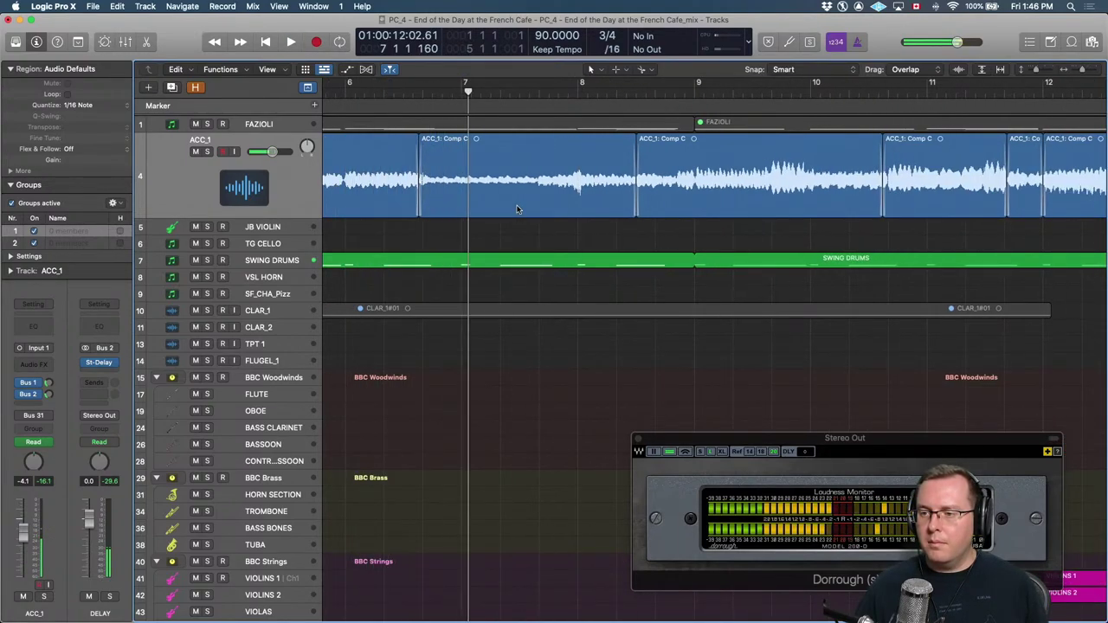
Set the drag mode to No Overlap and move the boundary between the first two section A accordion regions later by about 35 ticks.
{"action": "key", "text": "super+Right"}
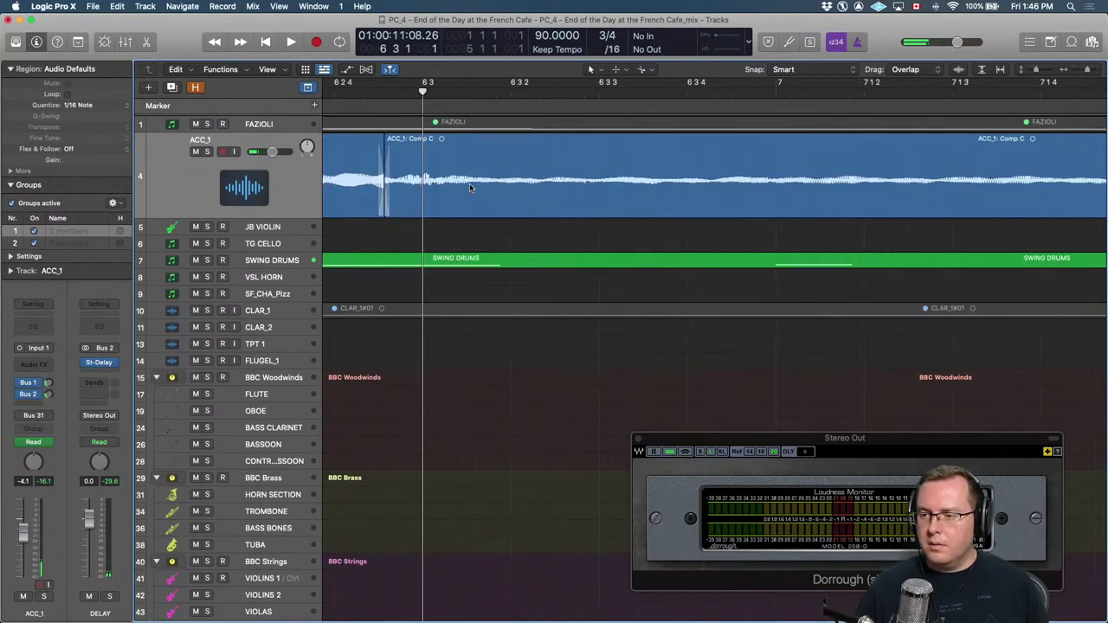
{"action": "key", "text": "super+Right"}
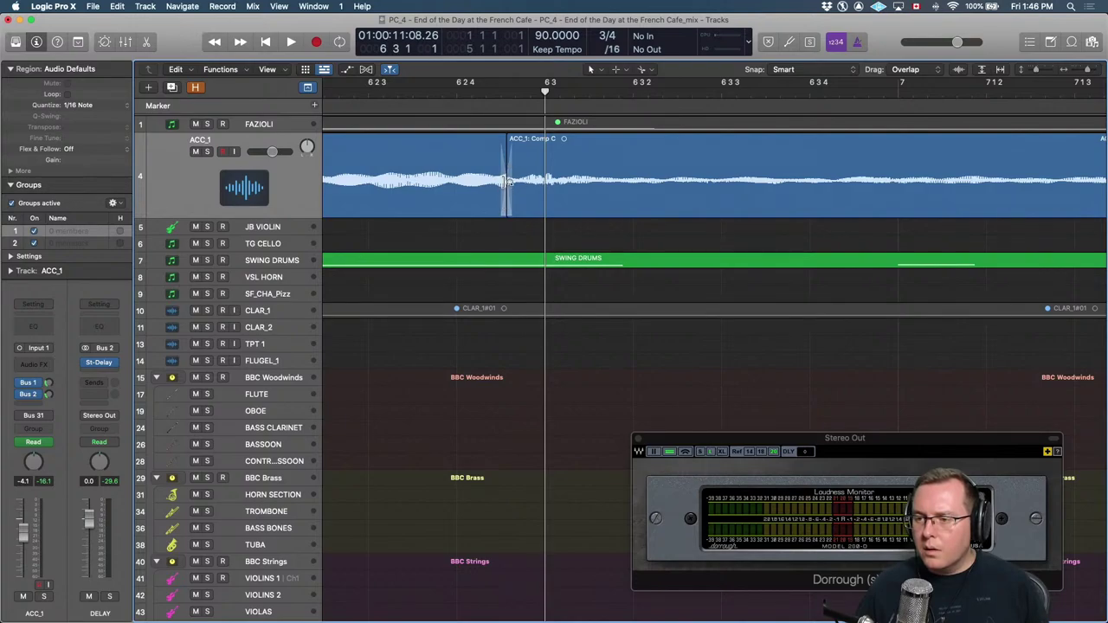
{"action": "scroll", "coordinate": [500, 112], "scroll_direction": "up", "scroll_amount": 3}
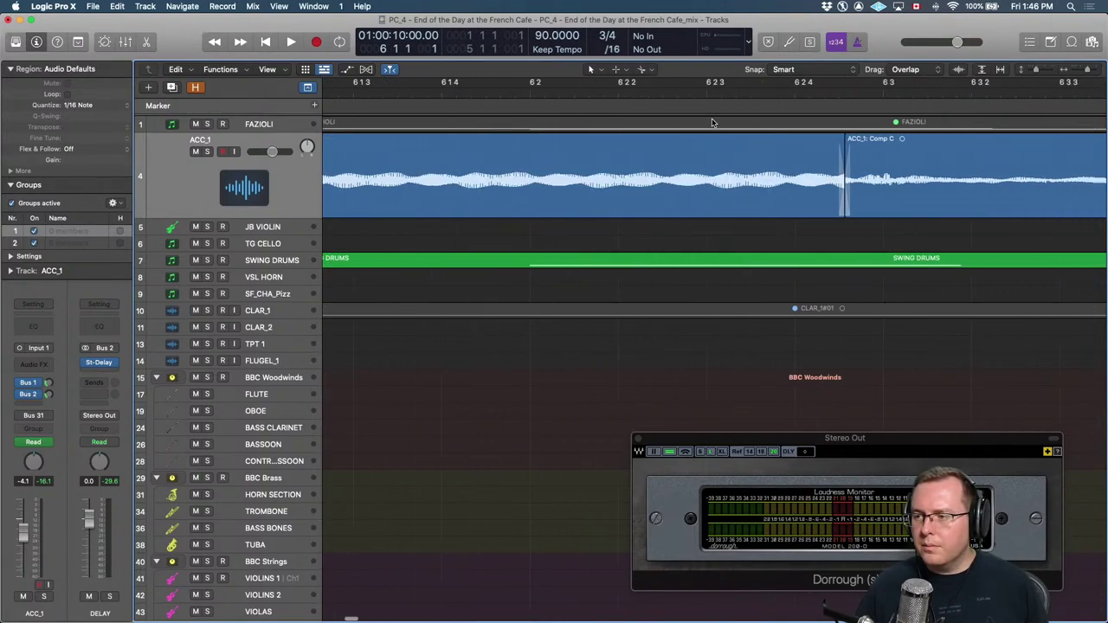
{"action": "scroll", "coordinate": [640, 139], "scroll_direction": "down", "scroll_amount": 3}
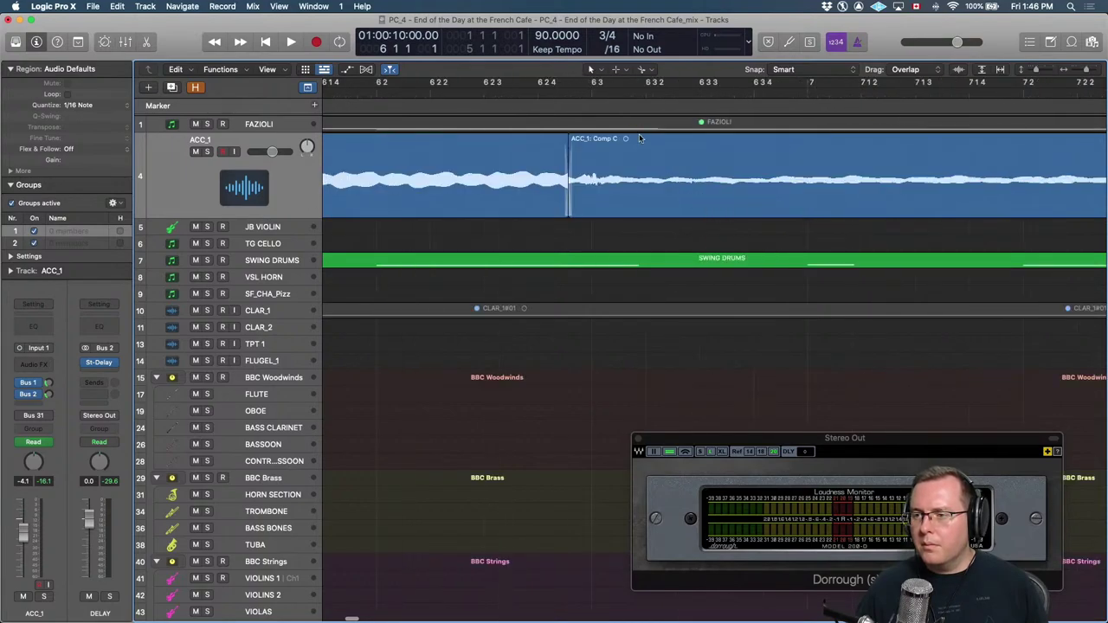
{"action": "left_click", "coordinate": [572, 104]}
{"action": "scroll", "coordinate": [458, 179], "scroll_direction": "up", "scroll_amount": 5}
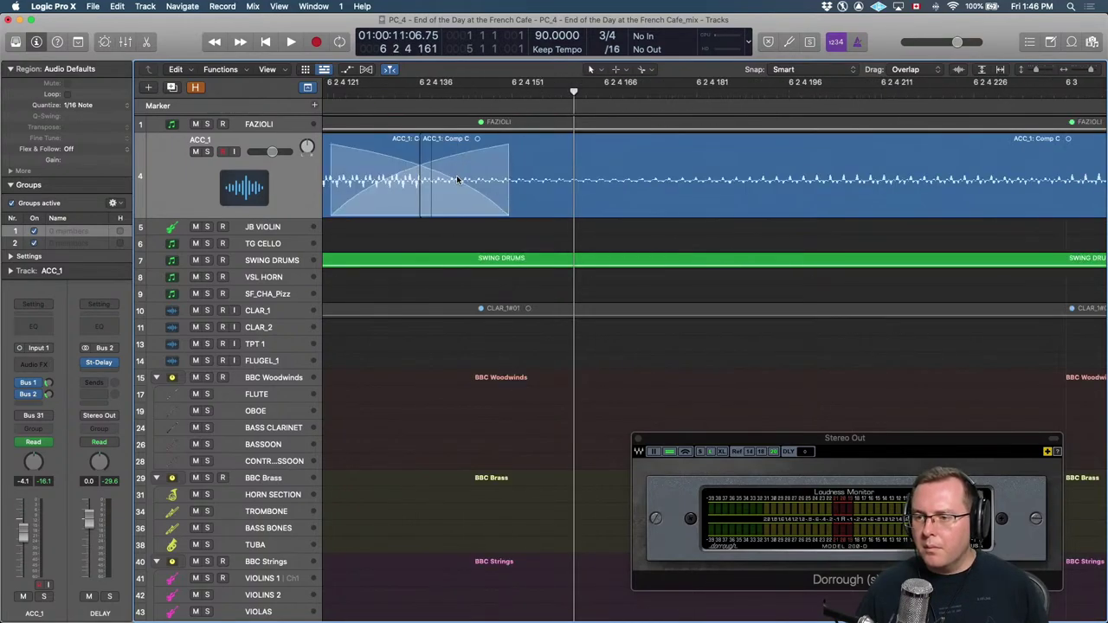
{"action": "left_click", "coordinate": [478, 195]}
{"action": "left_click", "coordinate": [917, 70]}
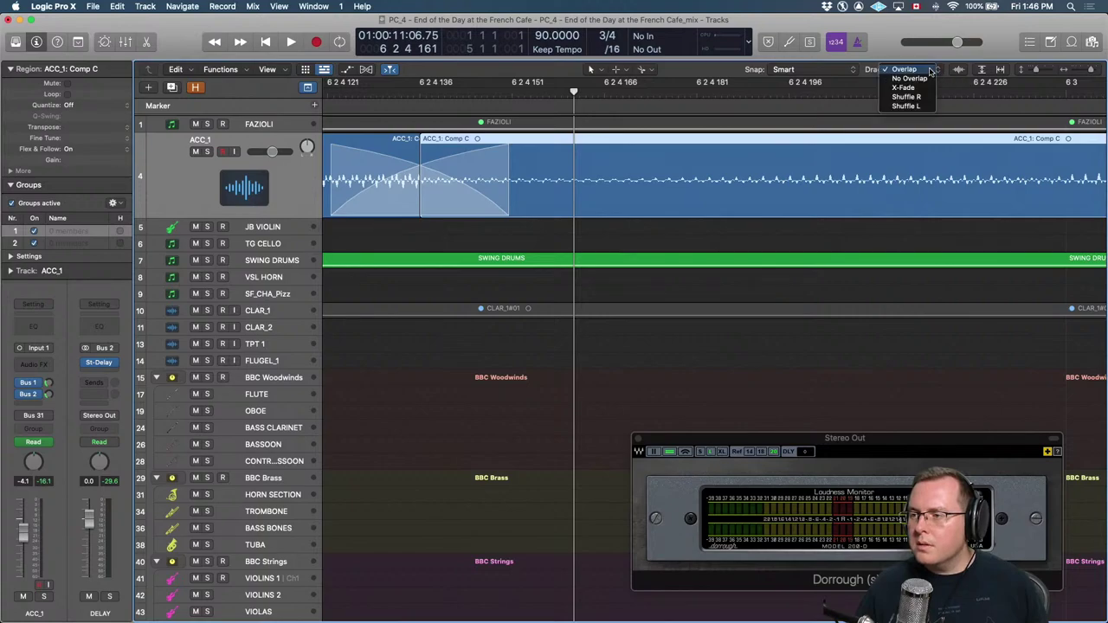
{"action": "left_click", "coordinate": [896, 79]}
{"action": "left_click", "coordinate": [424, 232]}
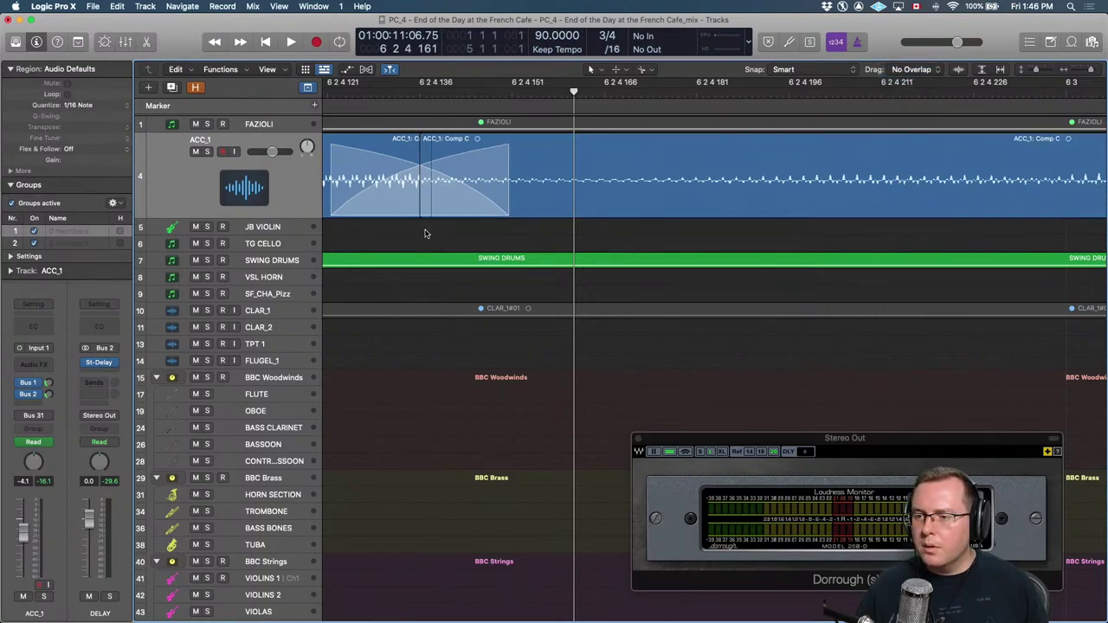
{"action": "left_click_drag", "start_coordinate": [422, 214], "coordinate": [639, 195]}
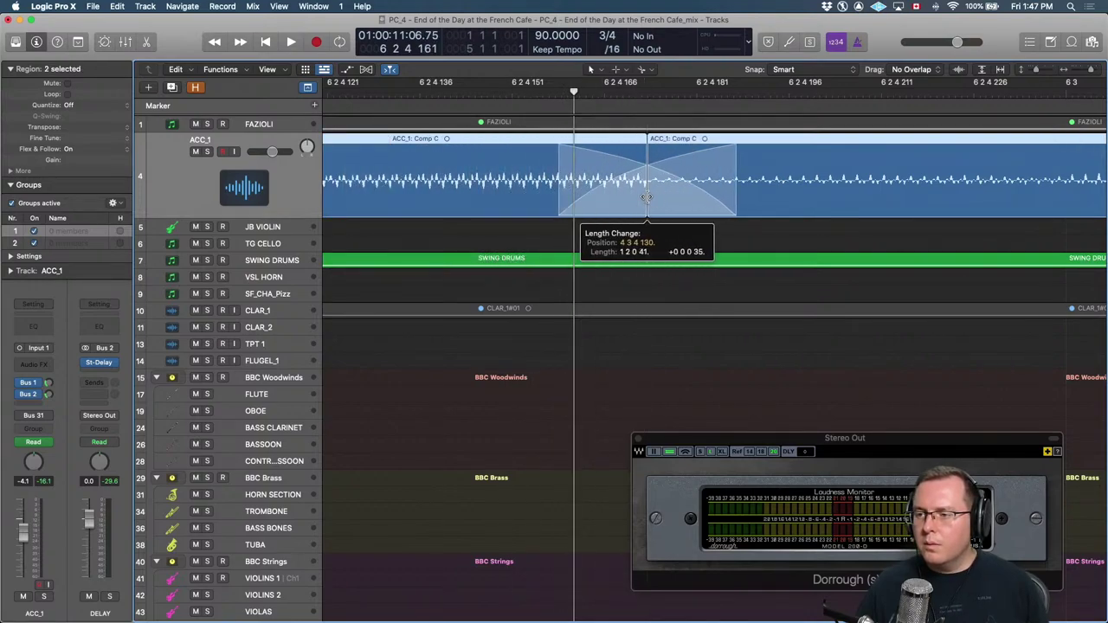
Listen across the first two accordion regions' boundary in the full mix, and repeat it with both regions soloed.
{"action": "key", "text": "z"}
{"action": "key", "text": "space"}
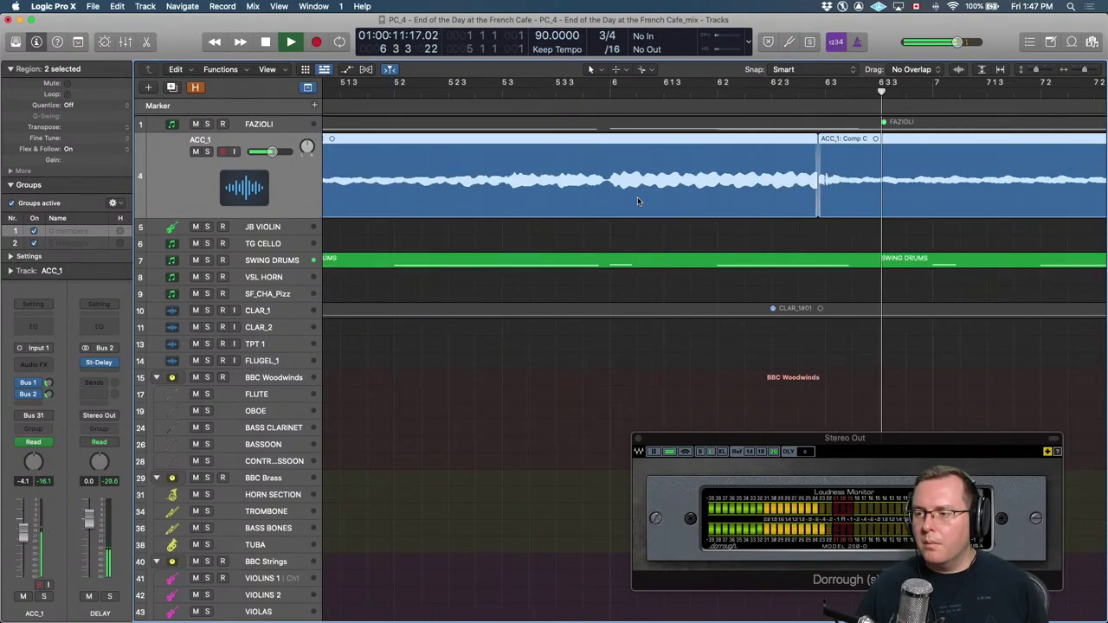
{"action": "key", "text": "ctrl+s"}
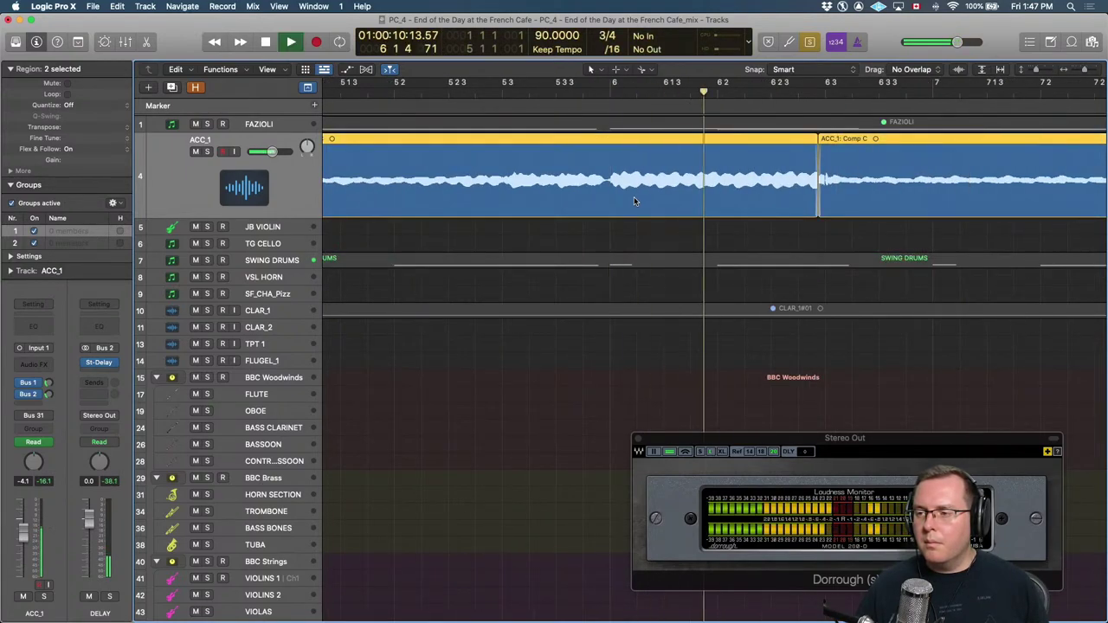
{"action": "key", "text": "space"}
Widen the crossfade between the first two accordion regions with the Fade tool and listen to it in solo.
{"action": "scroll", "coordinate": [633, 197], "scroll_direction": "up", "scroll_amount": 5}
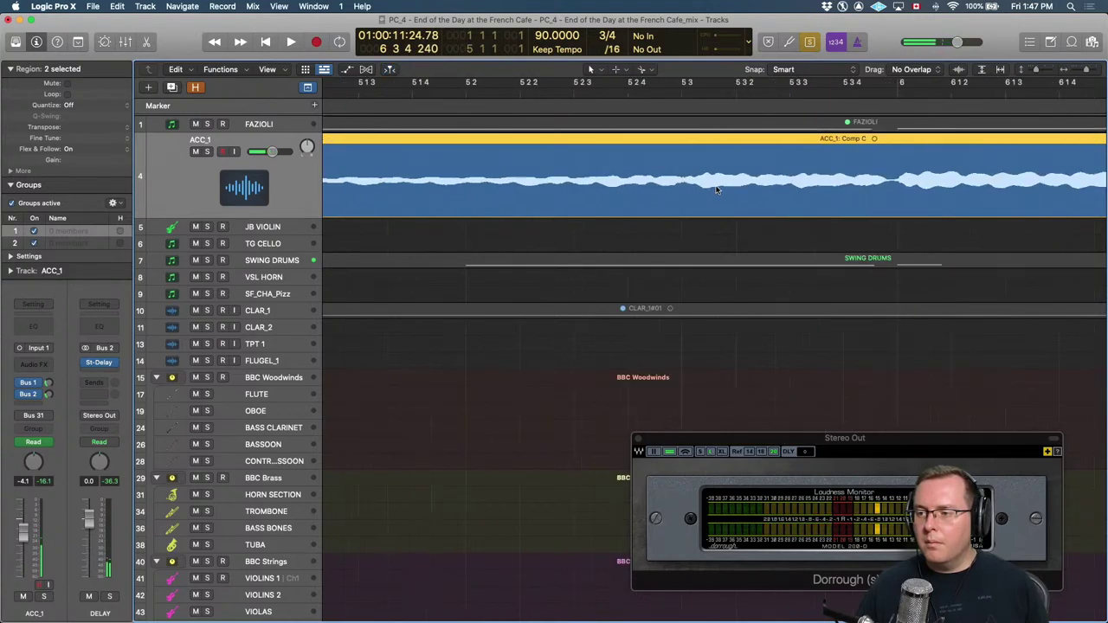
{"action": "key", "text": "t"}
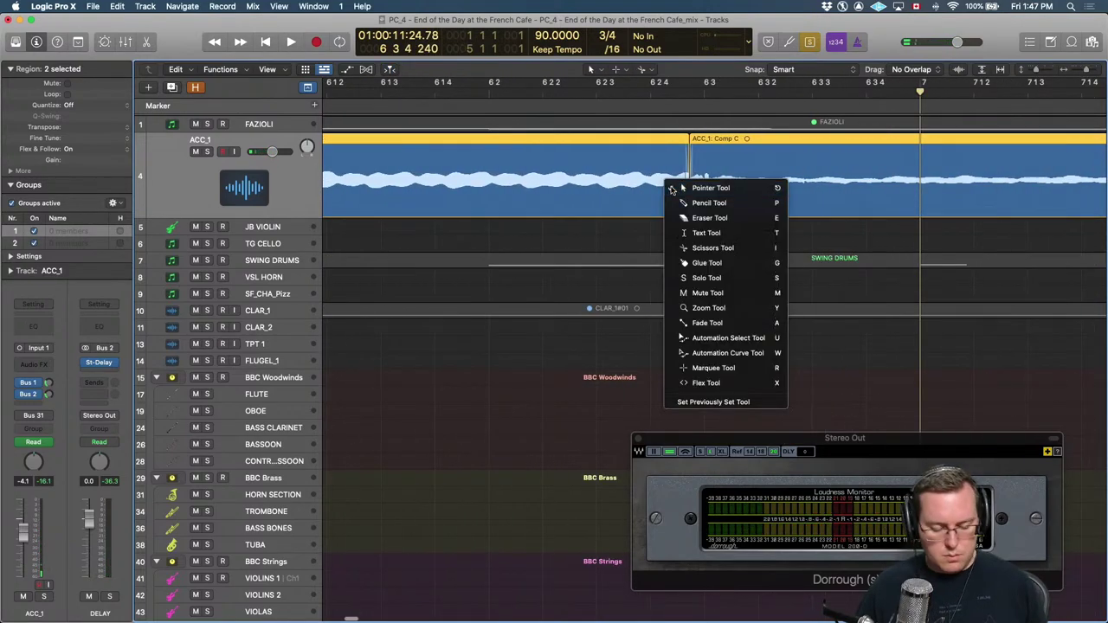
{"action": "key", "text": "i"}
{"action": "left_click", "coordinate": [708, 196]}
{"action": "key", "text": "space"}
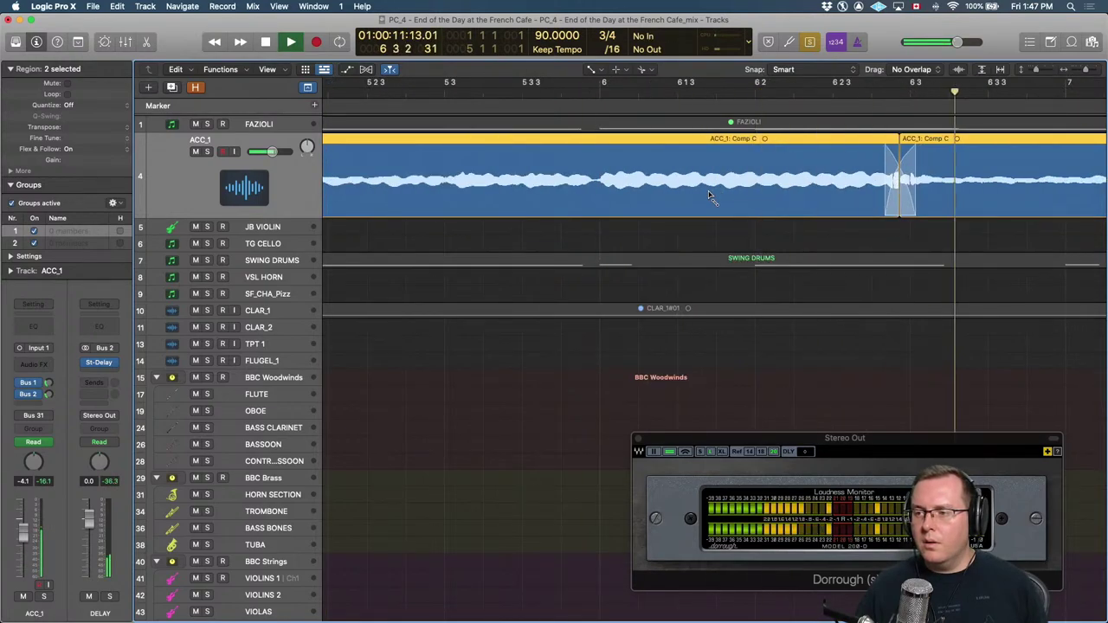
{"action": "key", "text": "space"}
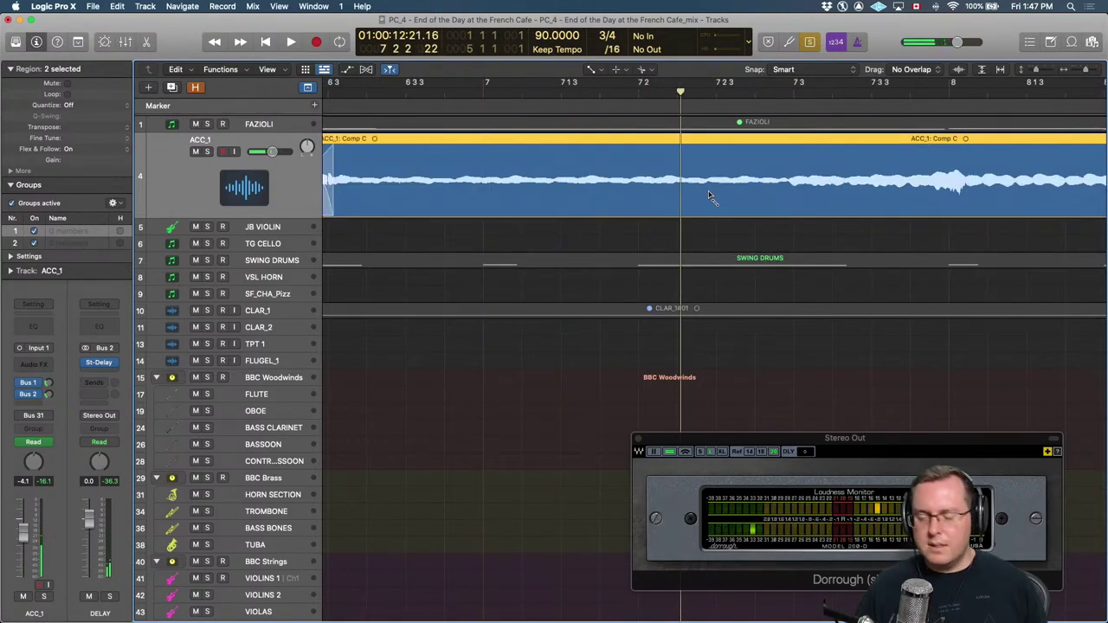
Turn solo off and listen to the full mix across the second and third accordion regions' boundary into bar 8.
{"action": "key", "text": "super+Left"}
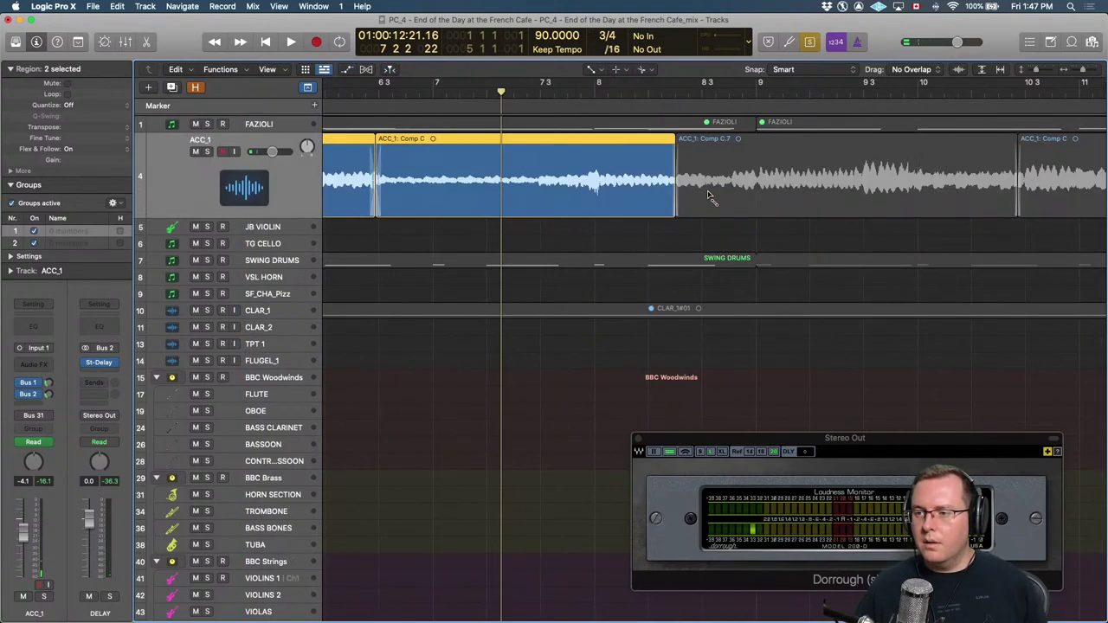
{"action": "key", "text": "period"}
{"action": "key", "text": "space"}
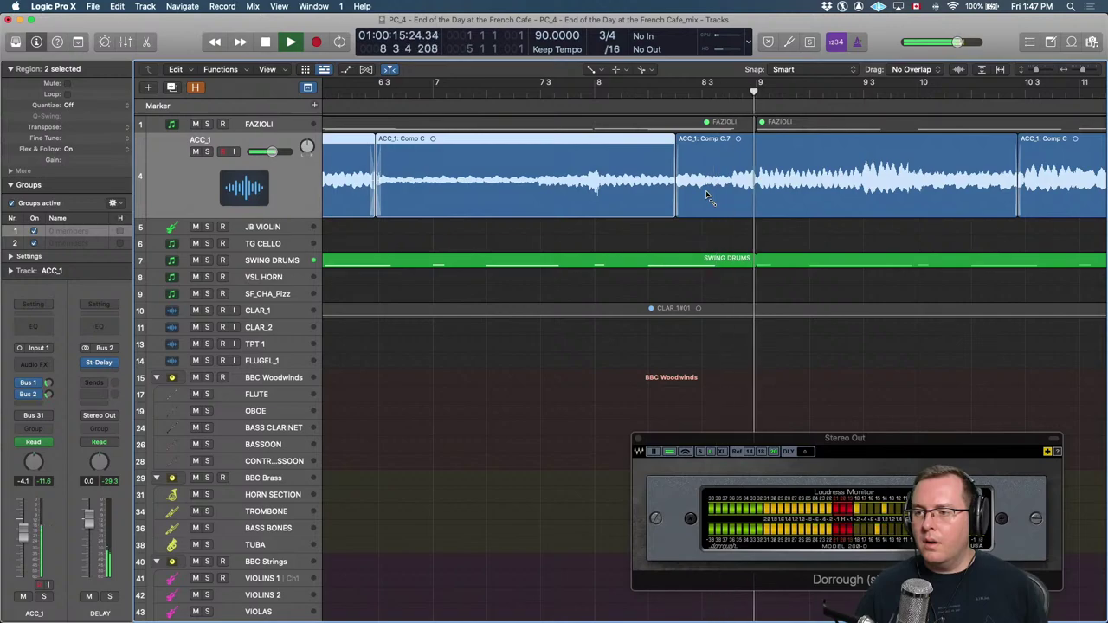
{"action": "key", "text": "space"}
Enlarge the crossfade between the second and third accordion regions in bar 8 and make the ACC_1 track taller.
{"action": "key", "text": "super+Right"}
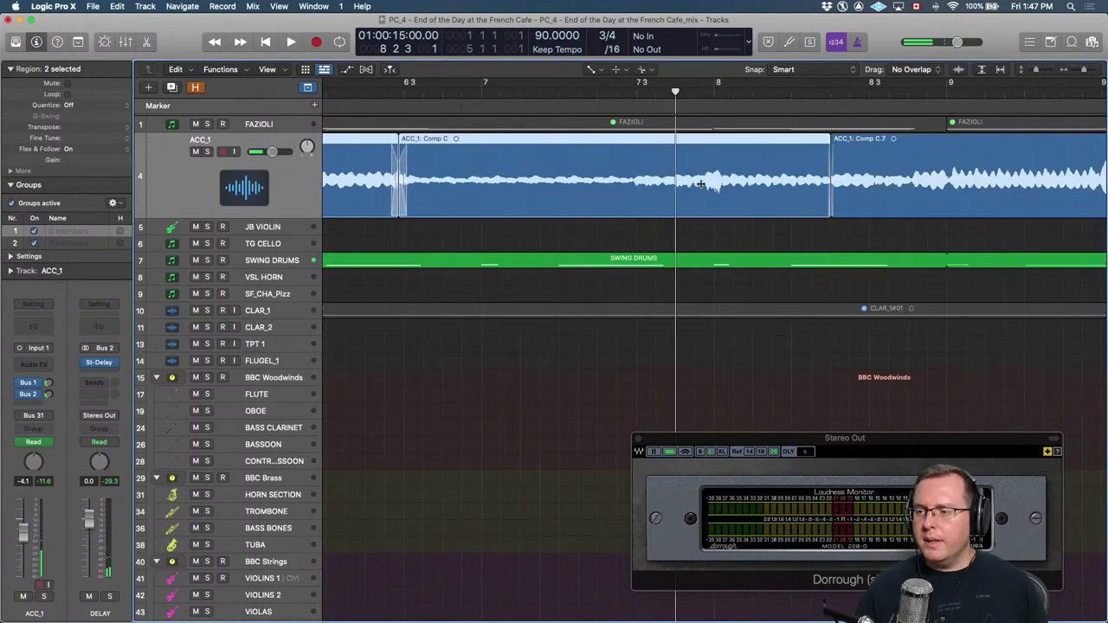
{"action": "left_click", "coordinate": [715, 246]}
{"action": "key", "text": "super+Right"}
{"action": "key", "text": "super+Right"}
{"action": "key", "text": "super+Right"}
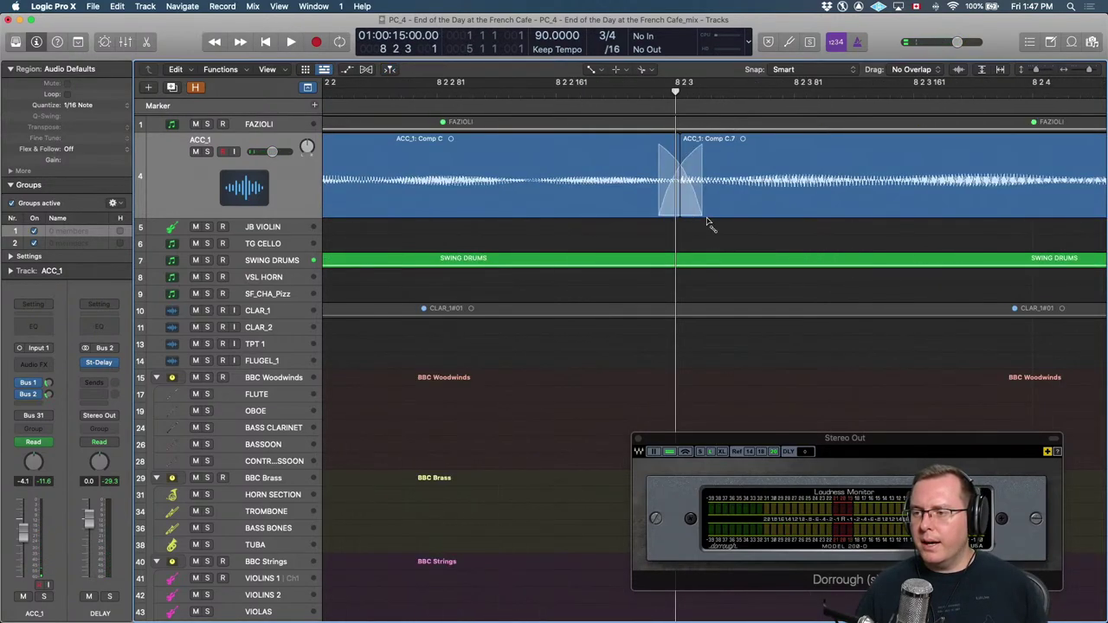
{"action": "key", "text": "super+Right"}
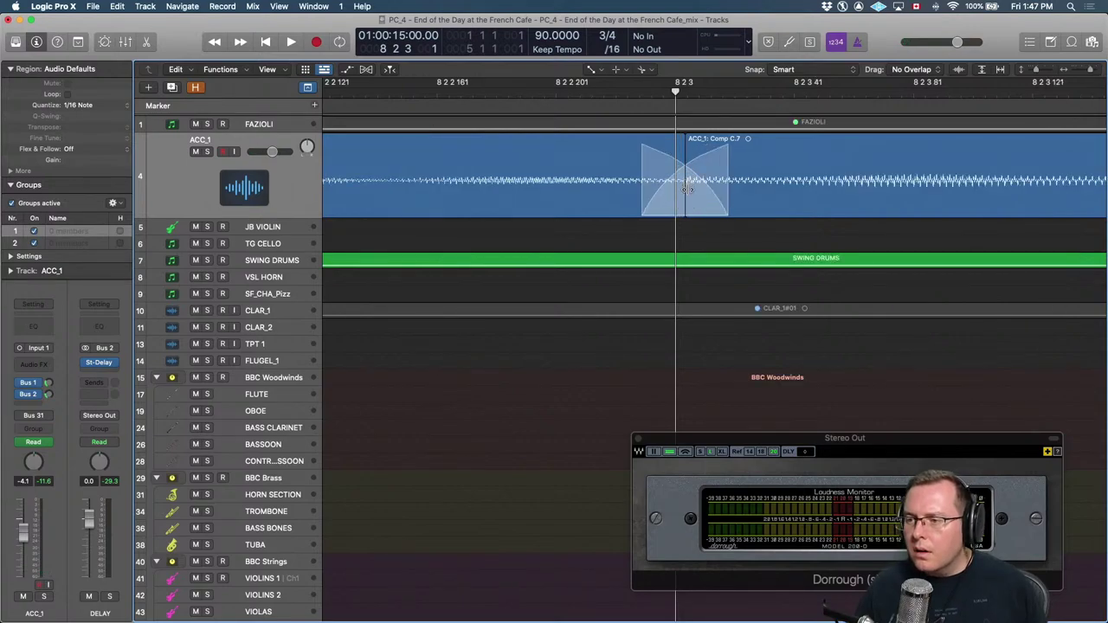
{"action": "left_click_drag", "start_coordinate": [273, 216], "coordinate": [268, 302]}
Move the boundary between the second and third accordion regions earlier by about 39 ticks with the Pointer tool.
{"action": "left_click_drag", "start_coordinate": [686, 209], "coordinate": [680, 218]}
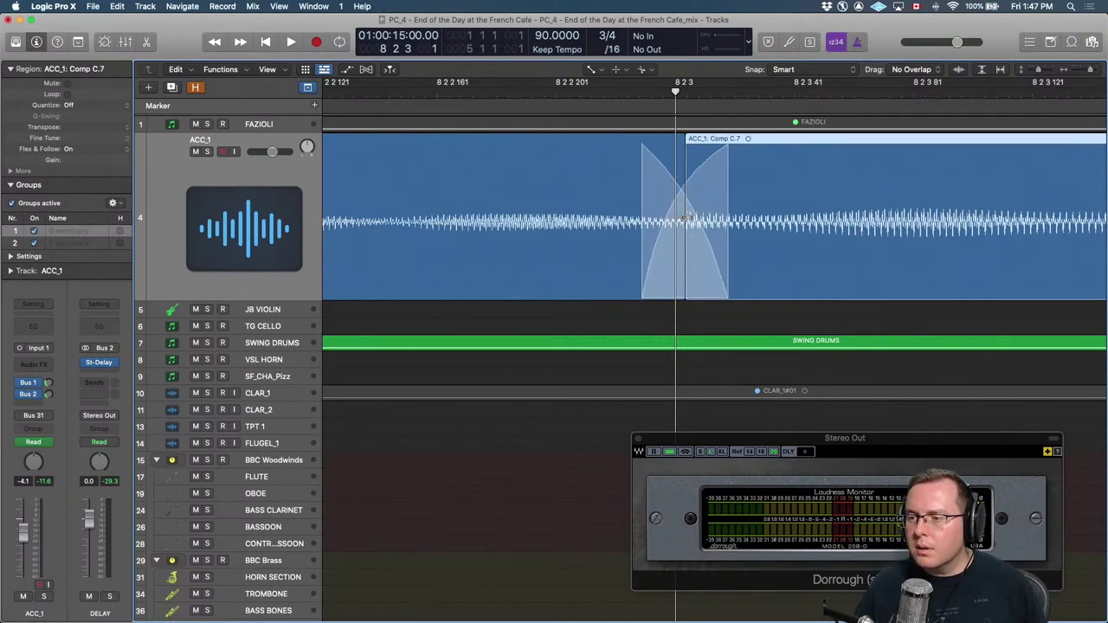
{"action": "key", "text": "t"}
{"action": "key", "text": "t"}
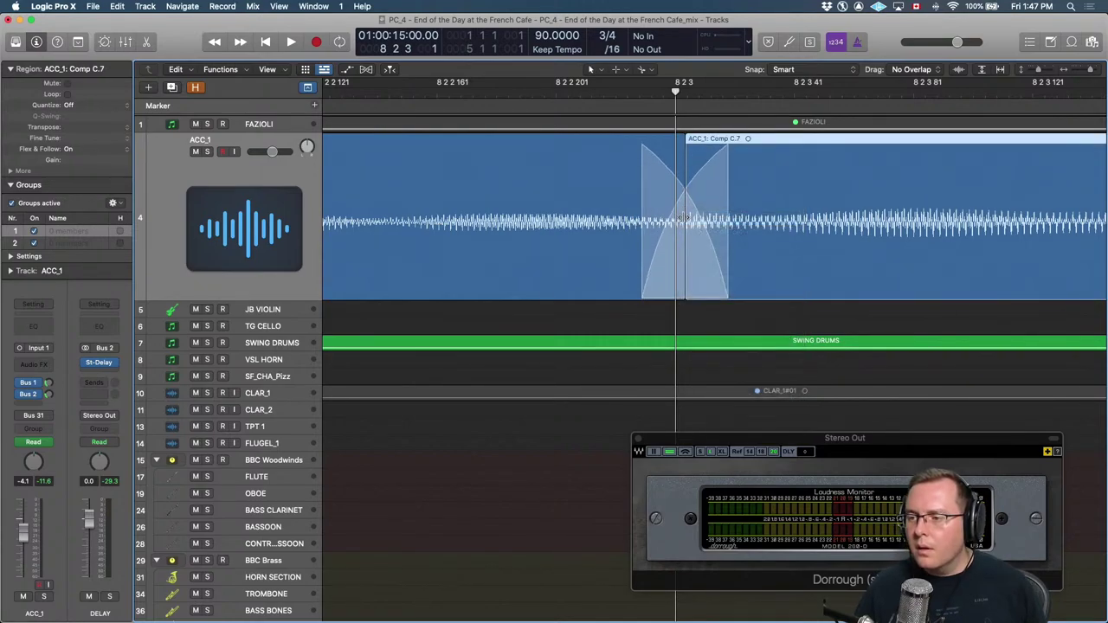
{"action": "left_click_drag", "start_coordinate": [684, 216], "coordinate": [567, 223]}
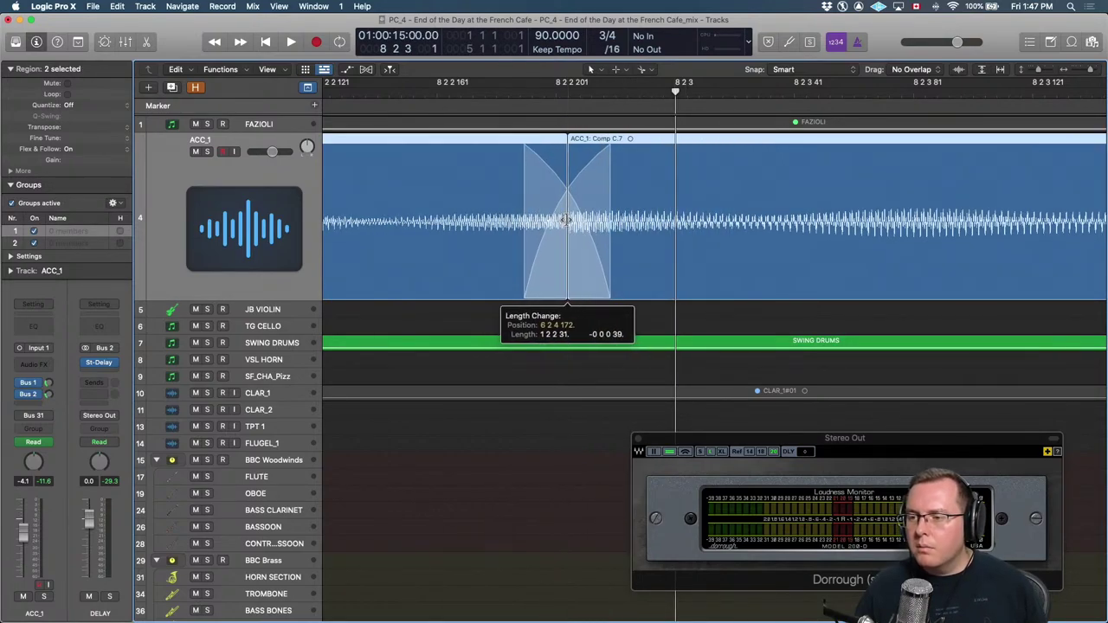
Listen to the full mix from bar 8 across the moved accordion boundary.
{"action": "key", "text": "super+Right"}
{"action": "key", "text": "super+Left"}
{"action": "key", "text": "space"}
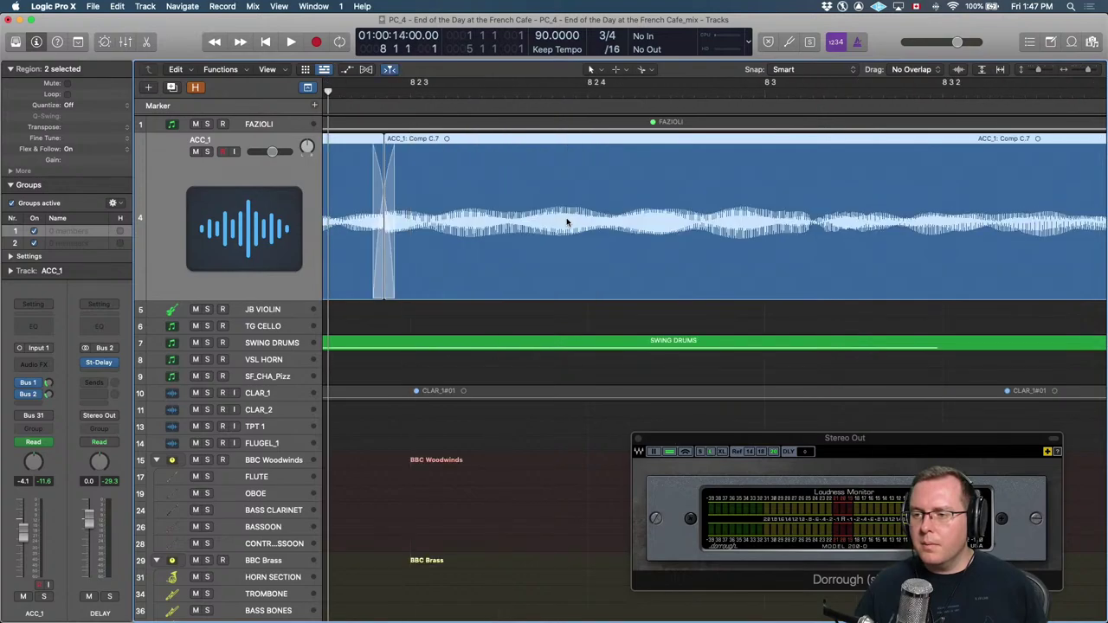
{"action": "key", "text": "super+Left"}
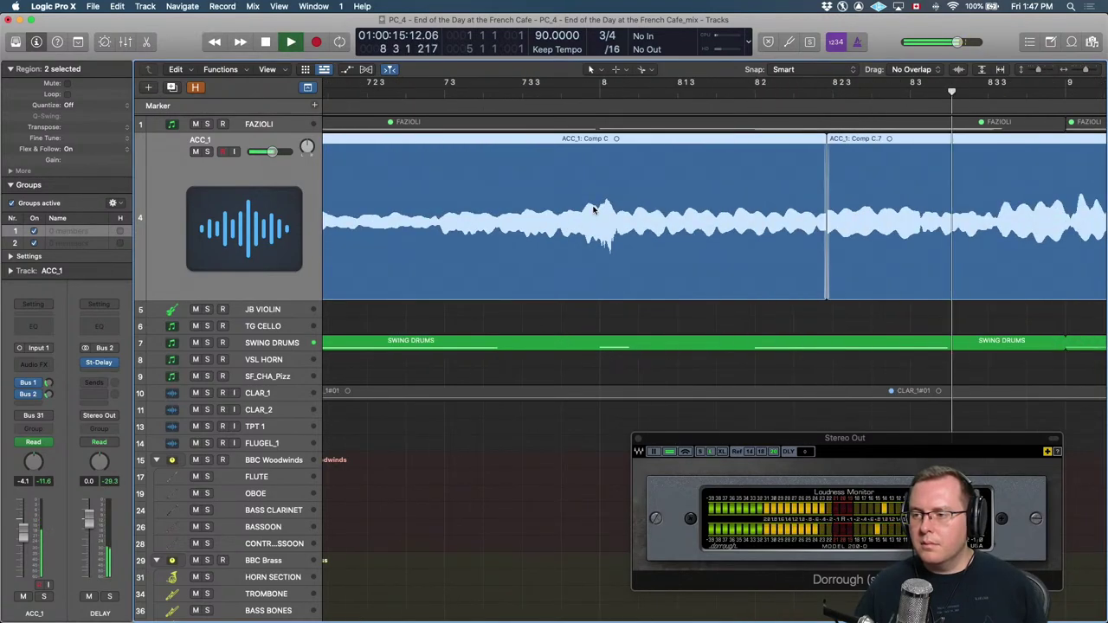
{"action": "key", "text": "space"}
Enlarge the boundary in bar 8 and widen the crossfade between the second and third accordion regions on both sides.
{"action": "left_click", "coordinate": [827, 91]}
{"action": "key", "text": "super+Right"}
{"action": "key", "text": "super+Right"}
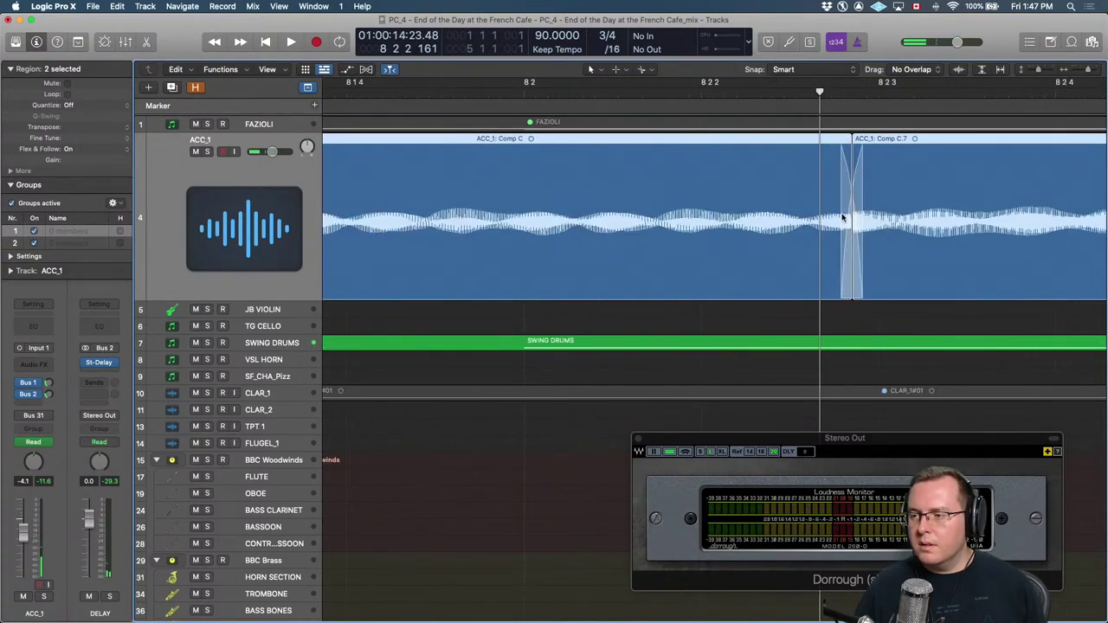
{"action": "left_click_drag", "start_coordinate": [806, 223], "coordinate": [896, 226]}
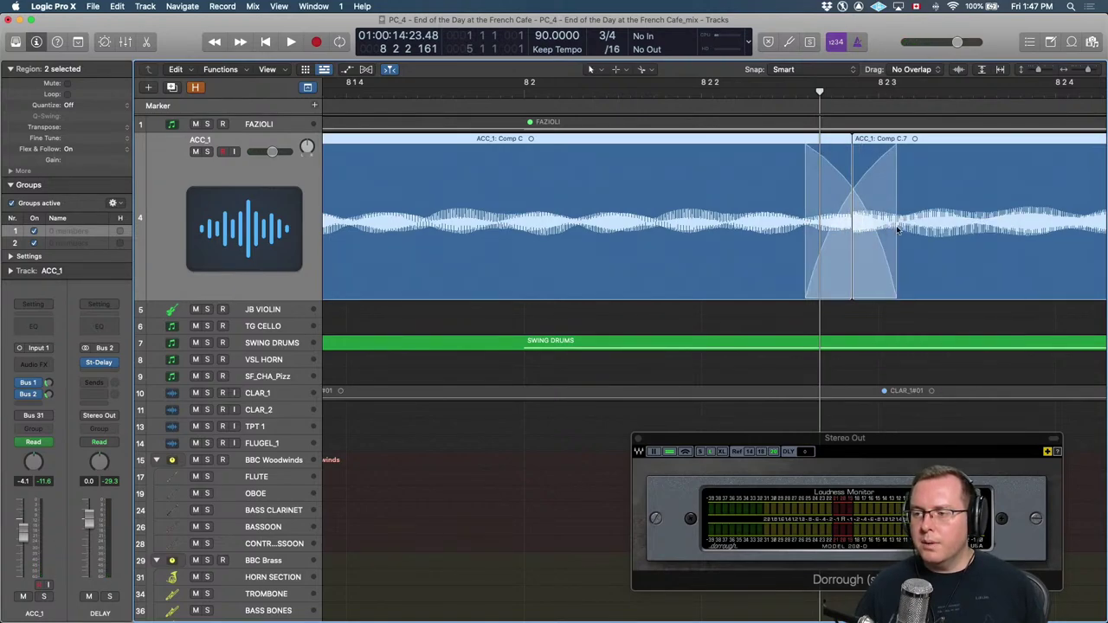
Listen to the full mix from bar 7 across the widened accordion crossfade in bar 8.
{"action": "key", "text": "super+Left"}
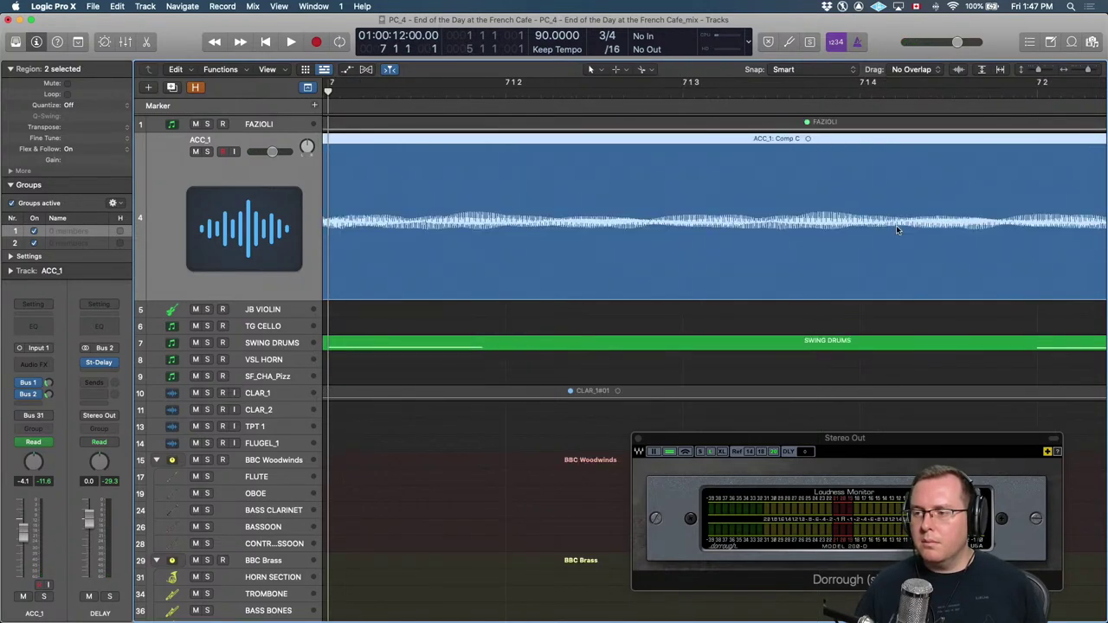
{"action": "key", "text": "comma"}
{"action": "key", "text": "super+Left"}
{"action": "key", "text": "space"}
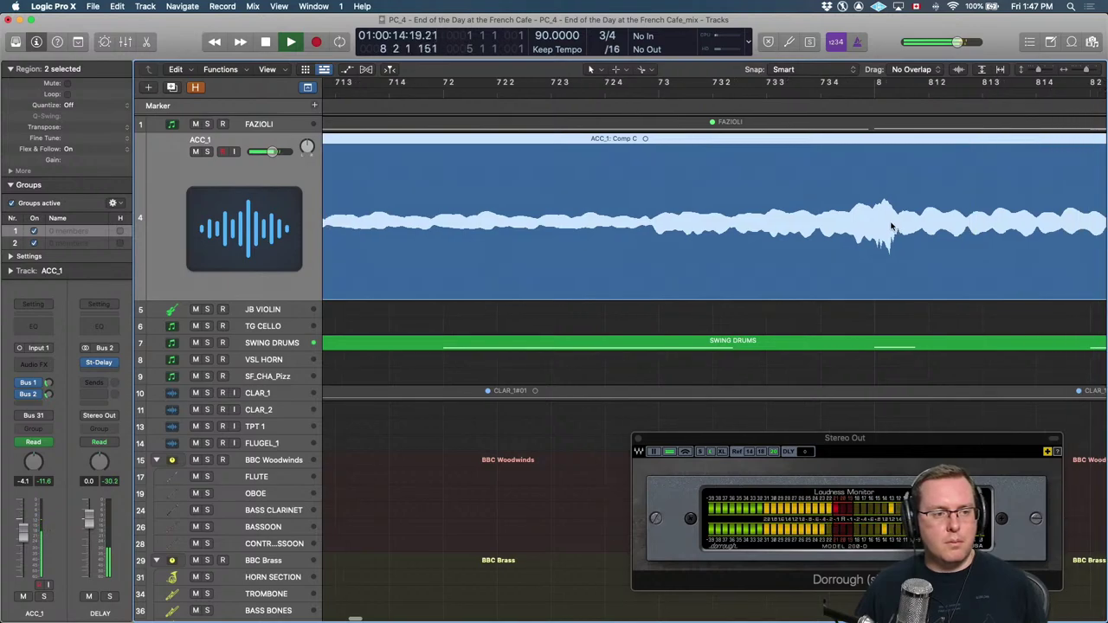
{"action": "key", "text": "super+Right"}
{"action": "key", "text": "super+Right"}
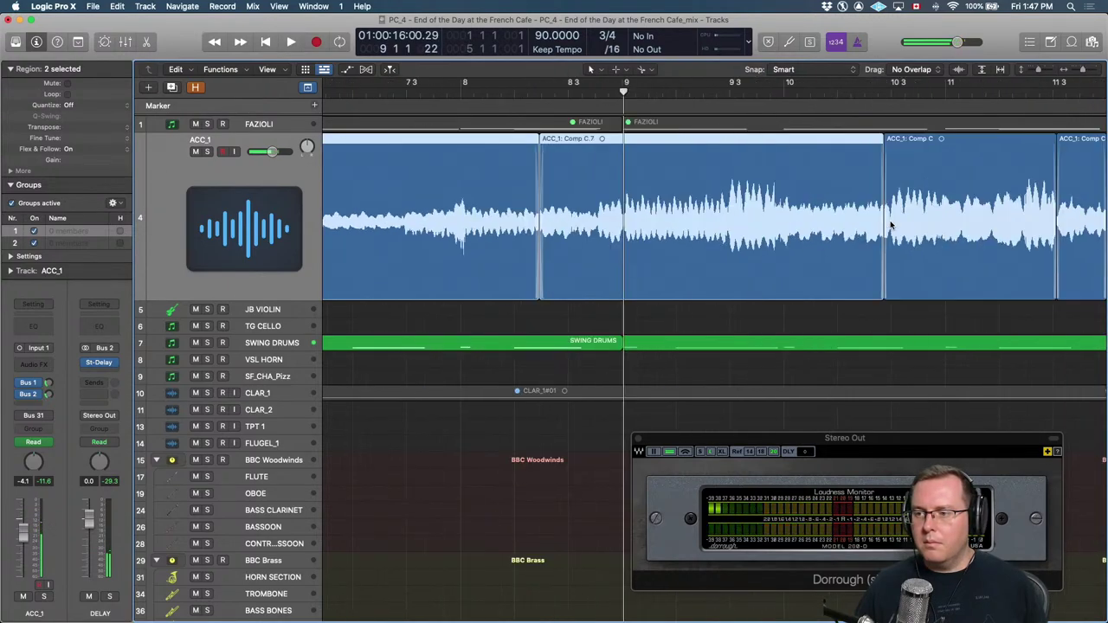
Compare the accordion across the bar 8 crossfade with the two selected regions soloed and in the full mix.
{"action": "key", "text": "space"}
{"action": "key", "text": "ctrl+s"}
{"action": "key", "text": "space"}
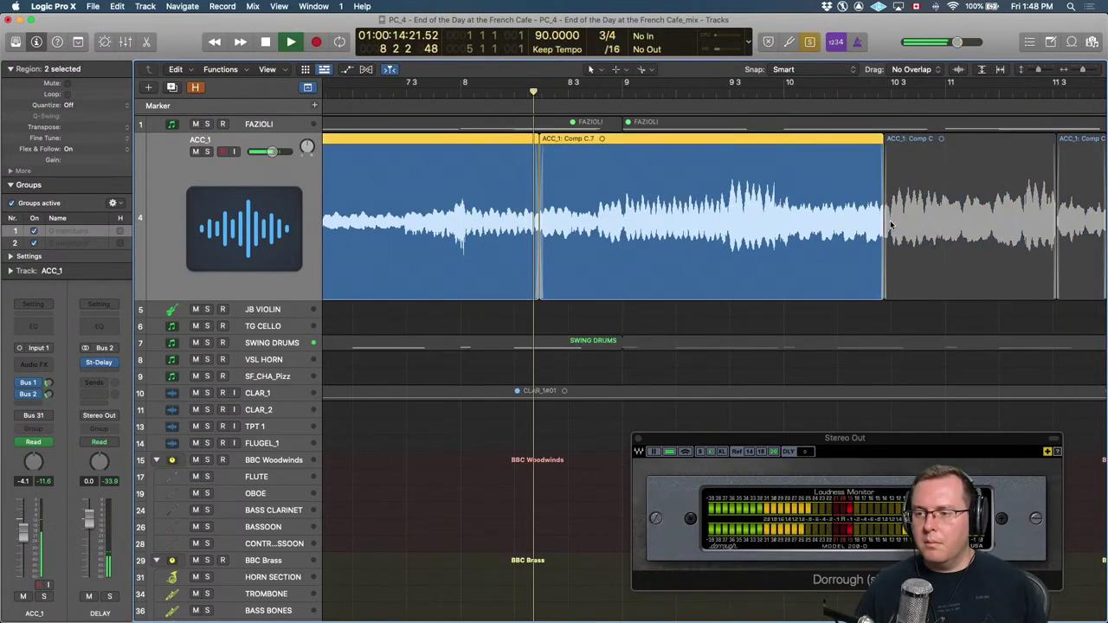
{"action": "key", "text": "space"}
{"action": "key", "text": "ctrl+s"}
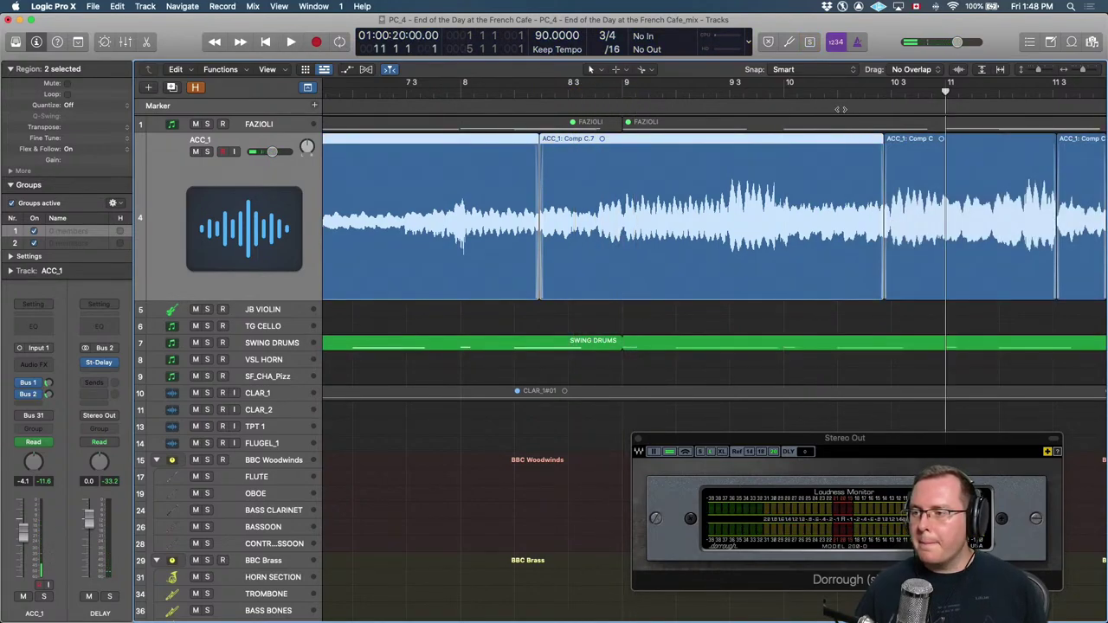
{"action": "key", "text": "comma"}
{"action": "key", "text": "space"}
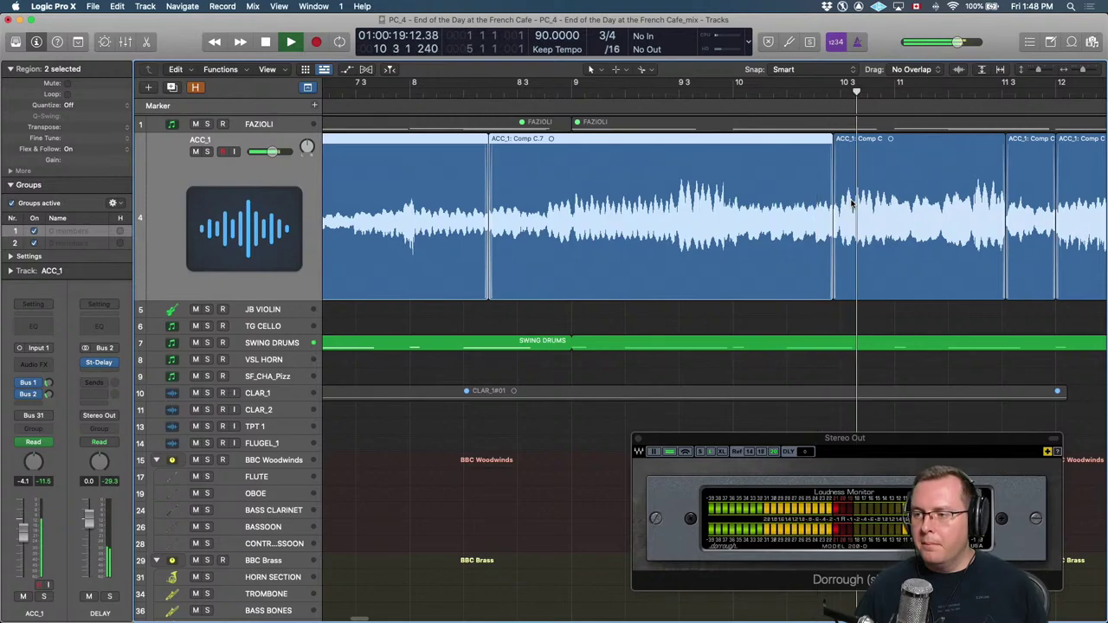
{"action": "key", "text": "space"}
Widen the accordion crossfade in bar 8 further on both sides with the Fade tool.
{"action": "key", "text": "z"}
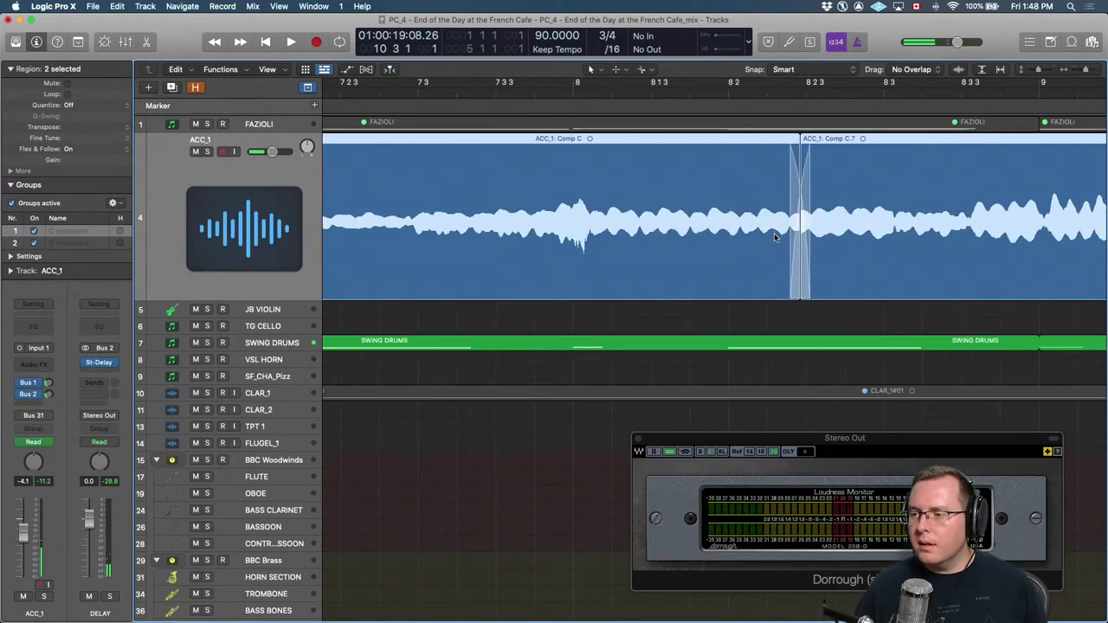
{"action": "key", "text": "t"}
{"action": "key", "text": "a"}
{"action": "left_click_drag", "start_coordinate": [809, 238], "coordinate": [852, 251]}
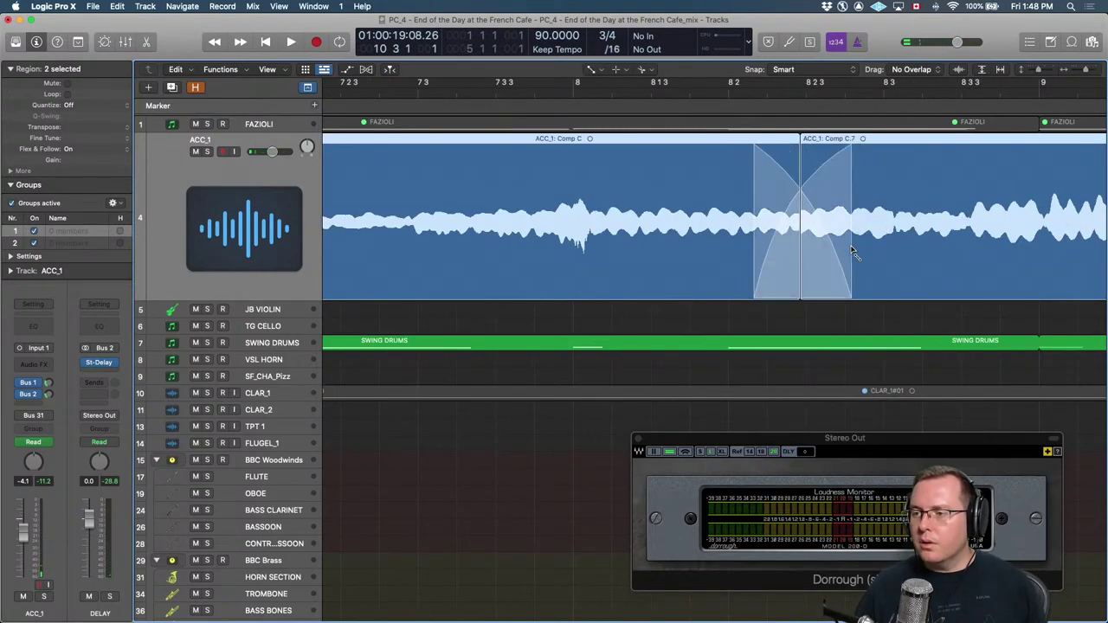
Solo the selected accordion regions, add the region starting late in bar 10 to them, and listen up to its boundary.
{"action": "key", "text": "ctrl+s"}
{"action": "key", "text": "space"}
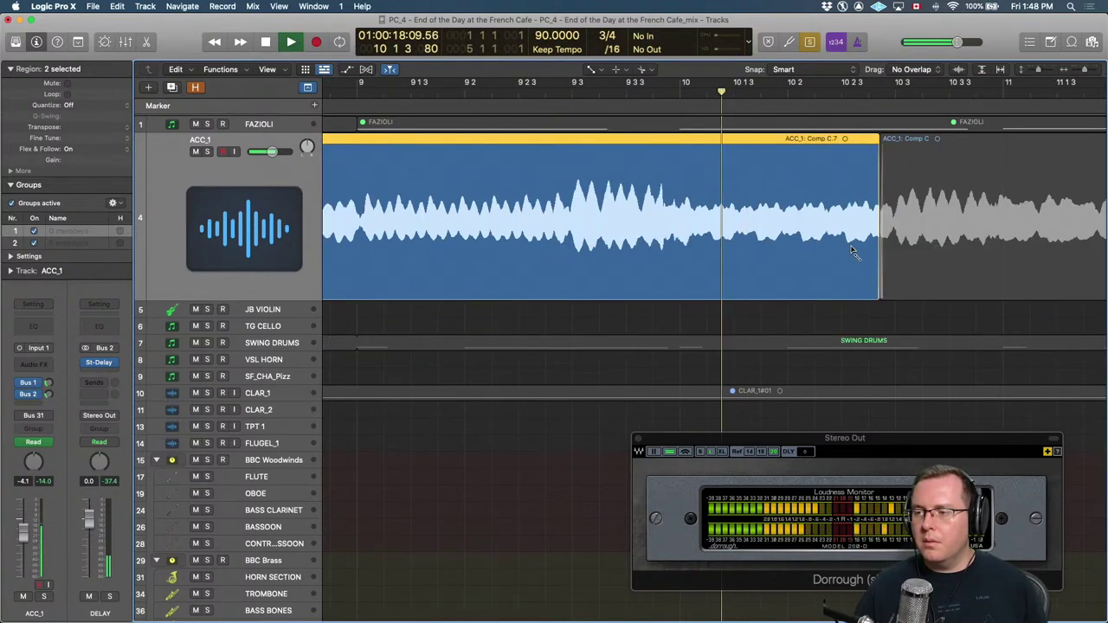
{"action": "left_click", "coordinate": [848, 242], "text": "shift"}
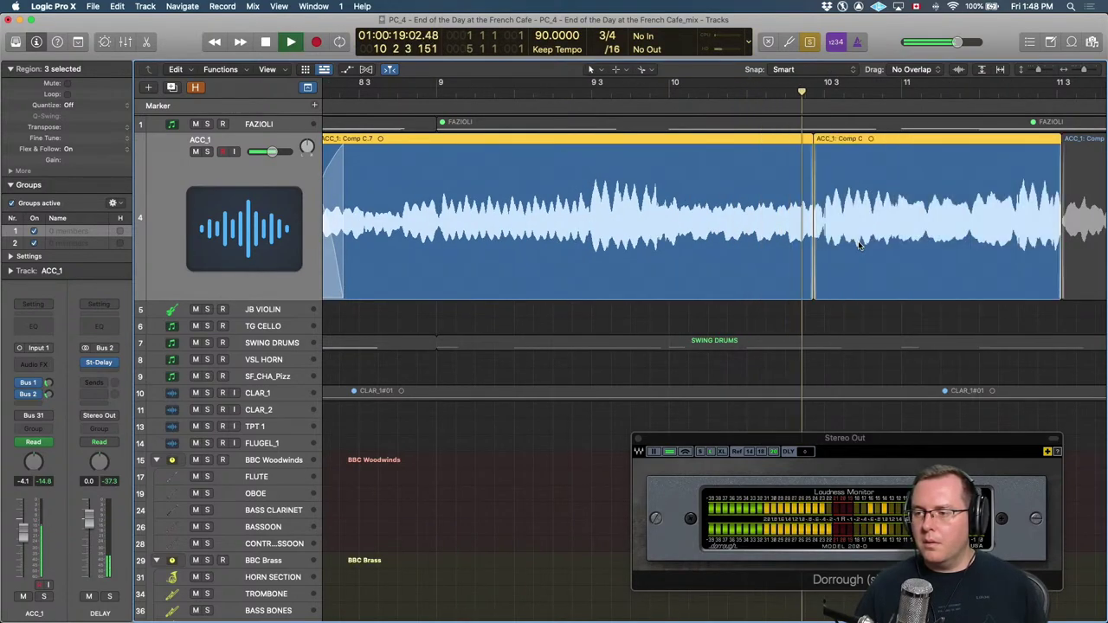
Move the boundary between the Comp C.7 and Comp C accordion regions in bar 10 earlier by about 14 ticks.
{"action": "key", "text": "space"}
{"action": "scroll", "coordinate": [877, 223], "scroll_direction": "up", "scroll_amount": 6, "text": "alt"}
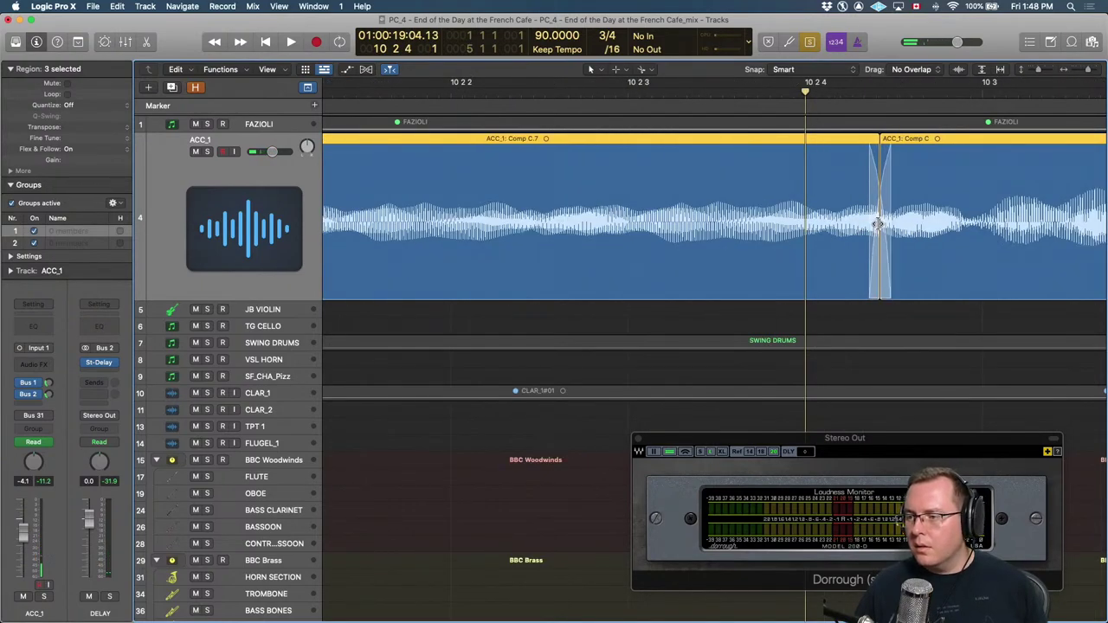
{"action": "mouse_move", "coordinate": [876, 223]}
{"action": "left_mouse_down"}
{"action": "mouse_move", "coordinate": [926, 226]}
{"action": "mouse_move", "coordinate": [868, 230]}
{"action": "left_mouse_up"}
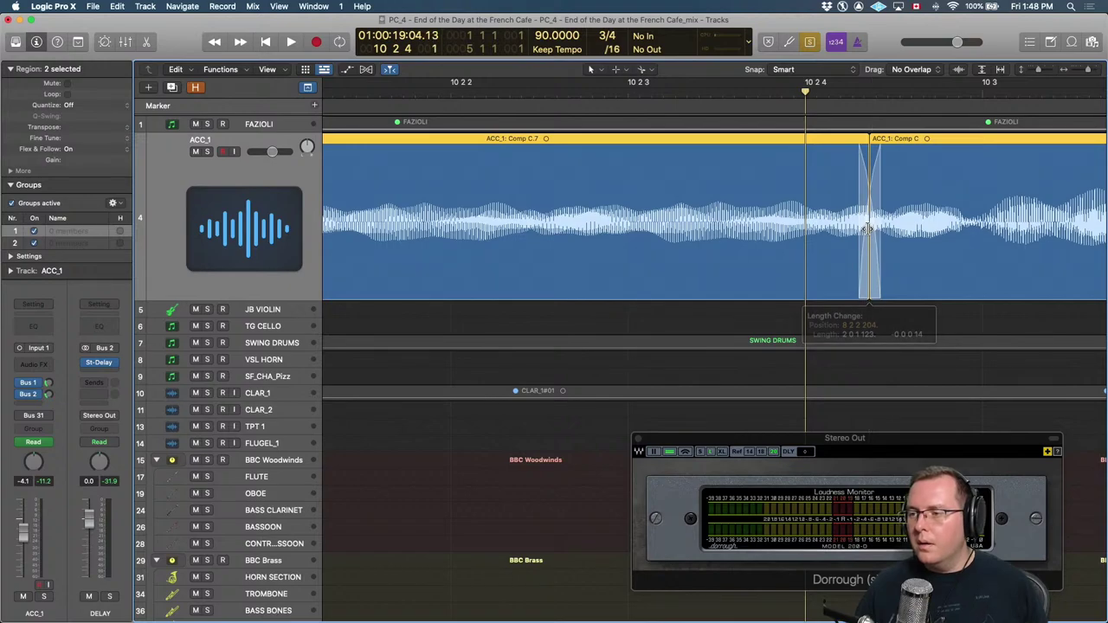
Listen to the soloed accordion across the moved boundary in bar 10.
{"action": "scroll", "coordinate": [868, 231], "scroll_direction": "down", "scroll_amount": 5, "text": "alt"}
{"action": "key", "text": "space"}
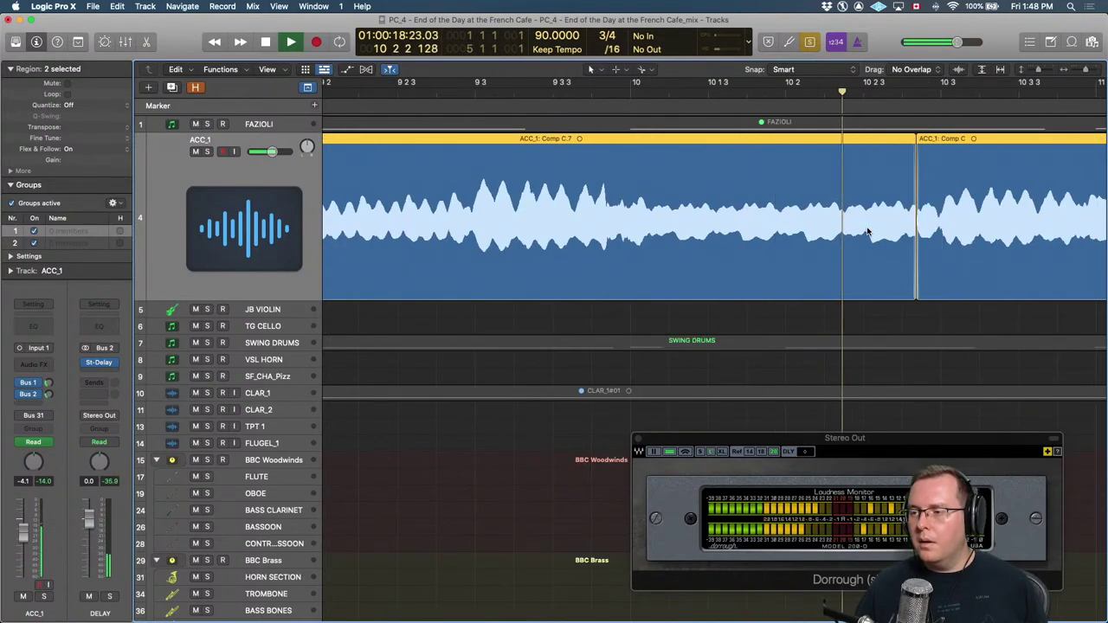
{"action": "key", "text": "space"}
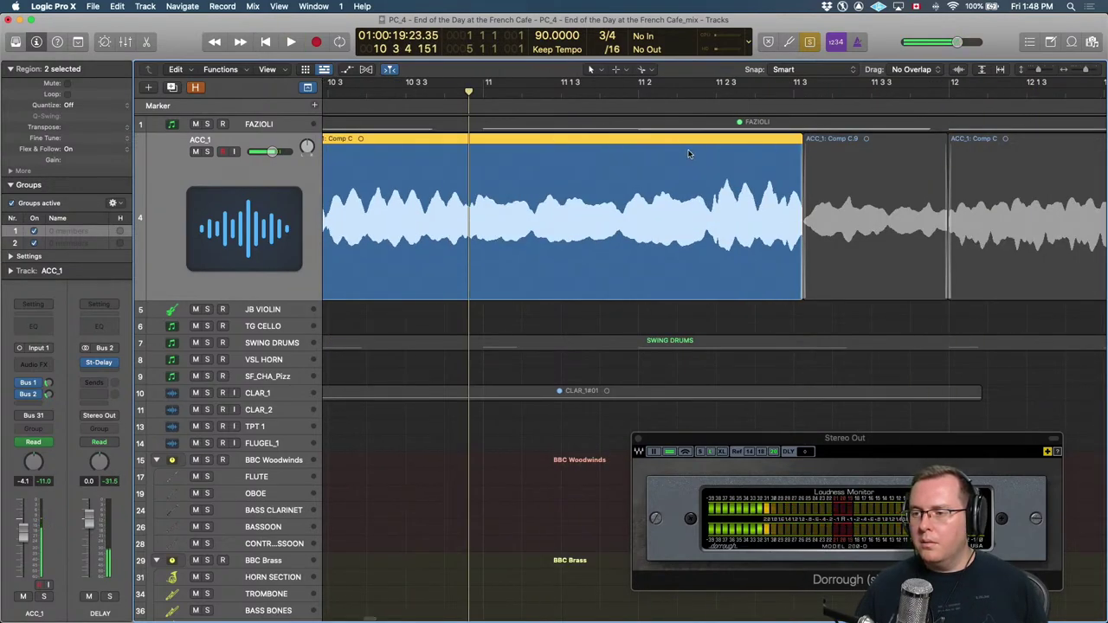
Enlarge the boundary in bar 10 and widen its accordion crossfade on both sides with the Fade tool.
{"action": "left_click", "coordinate": [612, 82]}
{"action": "scroll", "coordinate": [612, 216], "scroll_direction": "up", "scroll_amount": 5}
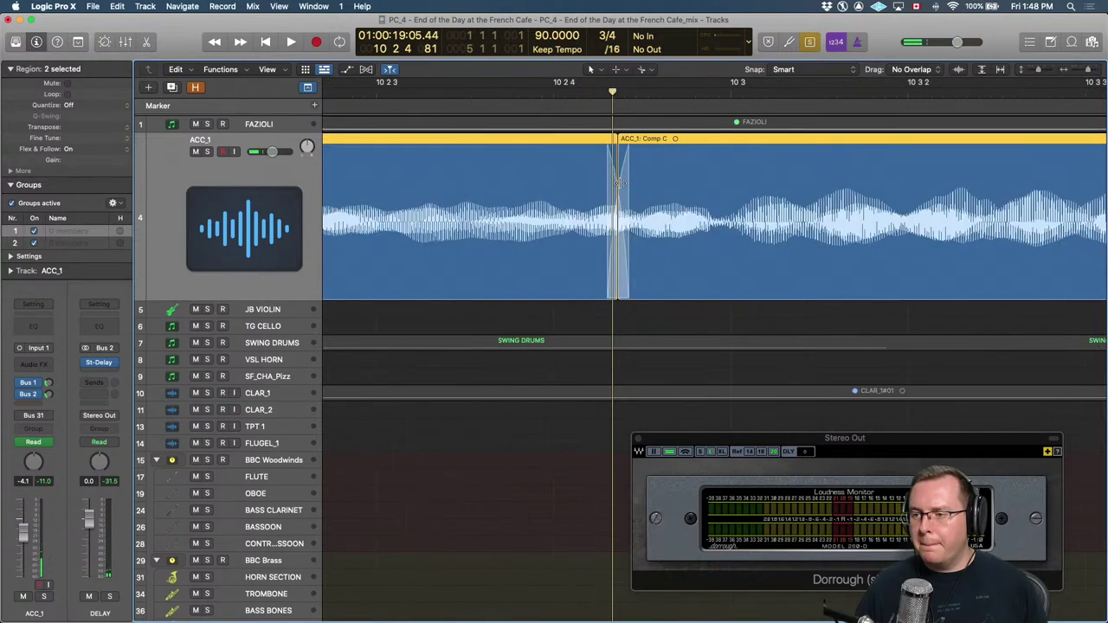
{"action": "key", "text": "t"}
{"action": "key", "text": "a"}
{"action": "left_click_drag", "start_coordinate": [536, 221], "coordinate": [723, 223]}
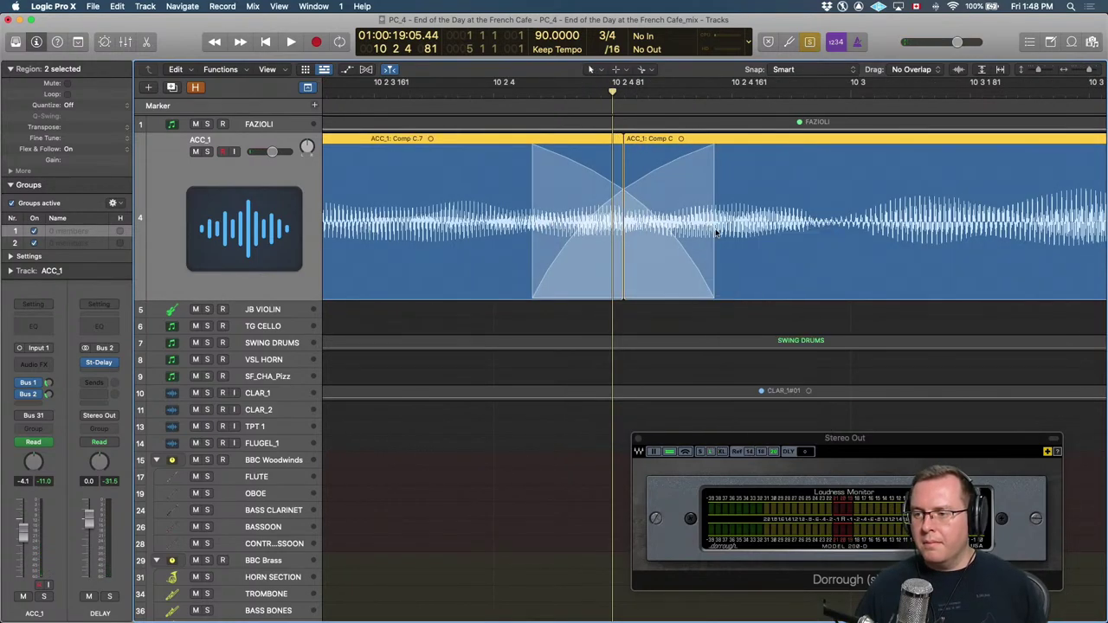
Listen to the soloed accordion from the widened bar 10 crossfade up to bar 12.
{"action": "key", "text": "Return"}
{"action": "scroll", "coordinate": [715, 232], "scroll_direction": "down", "scroll_amount": 5}
{"action": "key", "text": "space"}
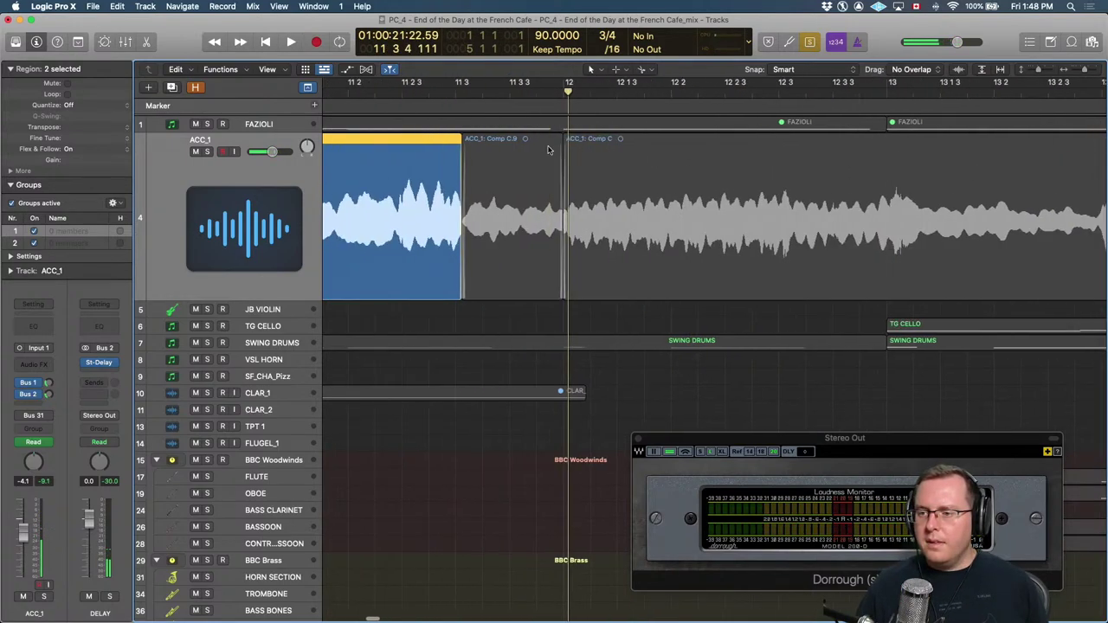
Add the next two accordion regions to the soloed selection and listen across their boundaries in bars 11 and 12.
{"action": "scroll", "coordinate": [606, 112], "scroll_direction": "left", "scroll_amount": 3}
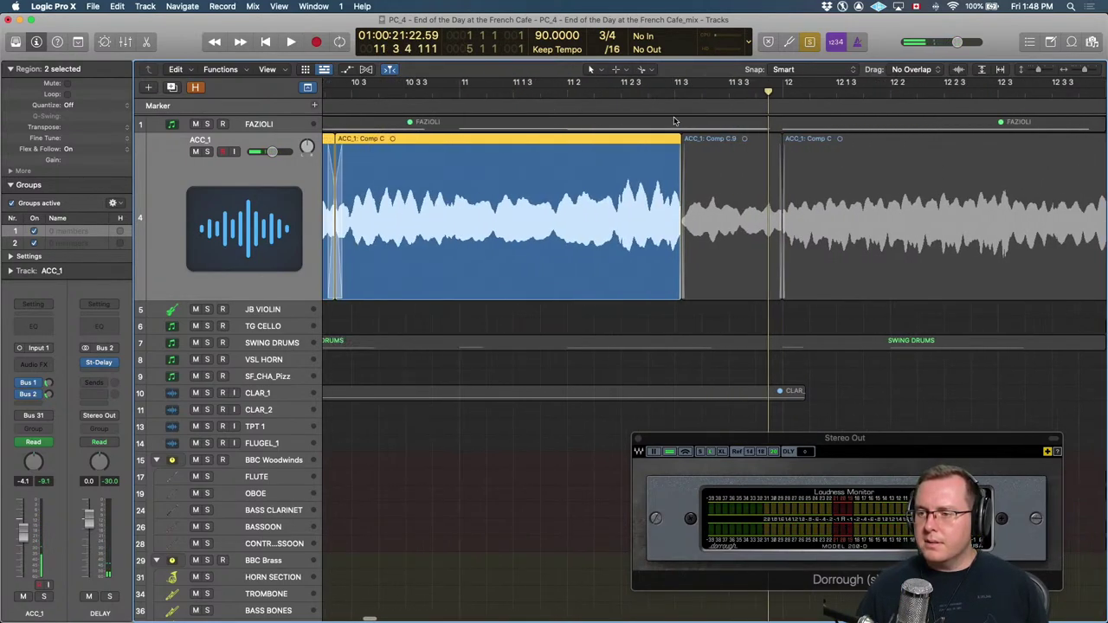
{"action": "left_click", "coordinate": [704, 160], "text": "shift"}
{"action": "left_click", "coordinate": [833, 181], "text": "shift"}
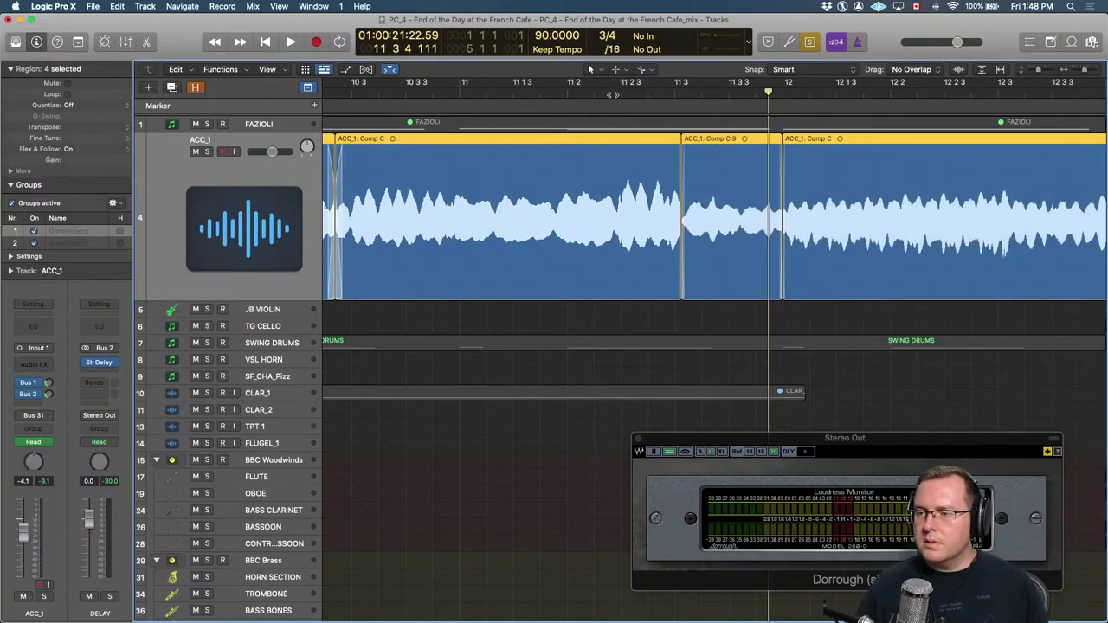
{"action": "double_click", "coordinate": [609, 93]}
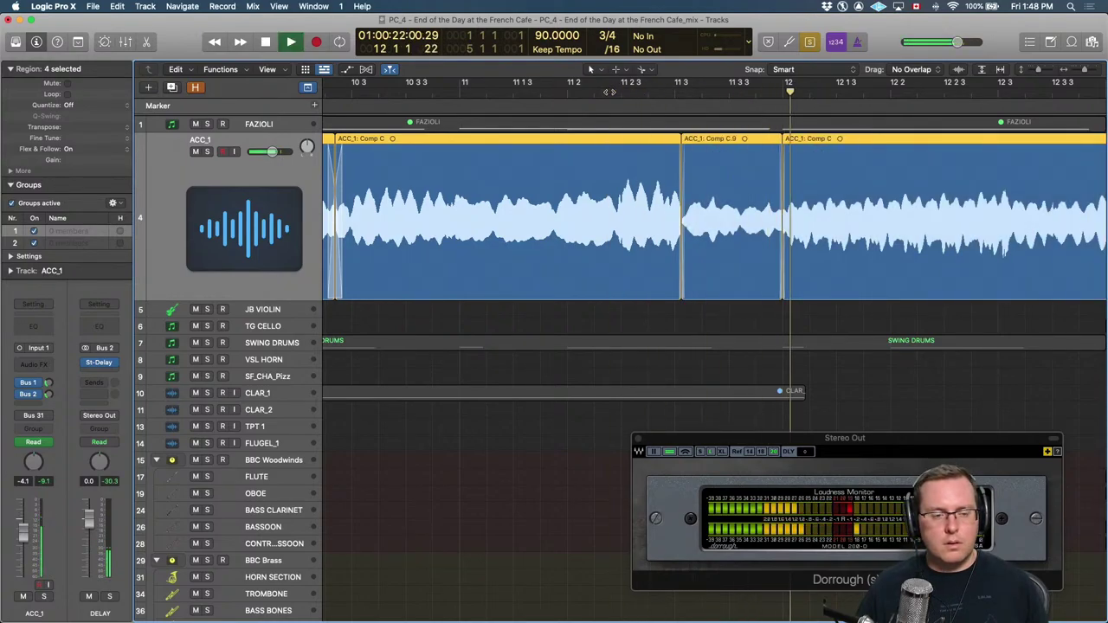
{"action": "key", "text": "space"}
Enlarge the boundary before the Comp C.9 region in bar 11 and widen its crossfade on both sides.
{"action": "left_click", "coordinate": [674, 95]}
{"action": "key", "text": "super+Right"}
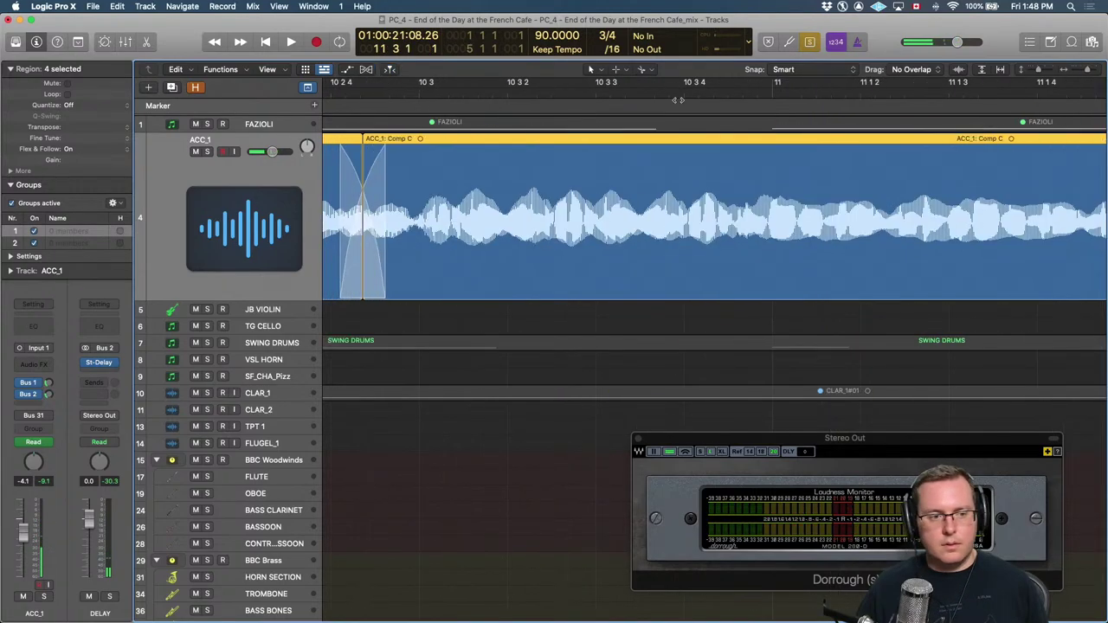
{"action": "key", "text": "super+Left"}
{"action": "key", "text": "super+Left"}
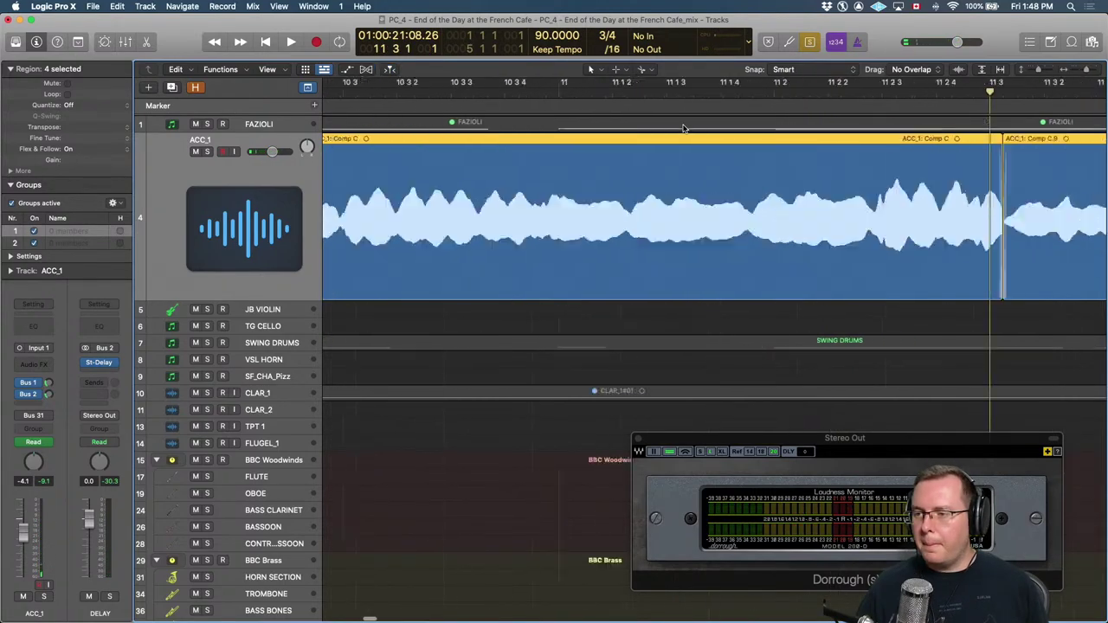
{"action": "key", "text": "super+Right"}
{"action": "key", "text": "super+Right"}
{"action": "key", "text": "super+Right"}
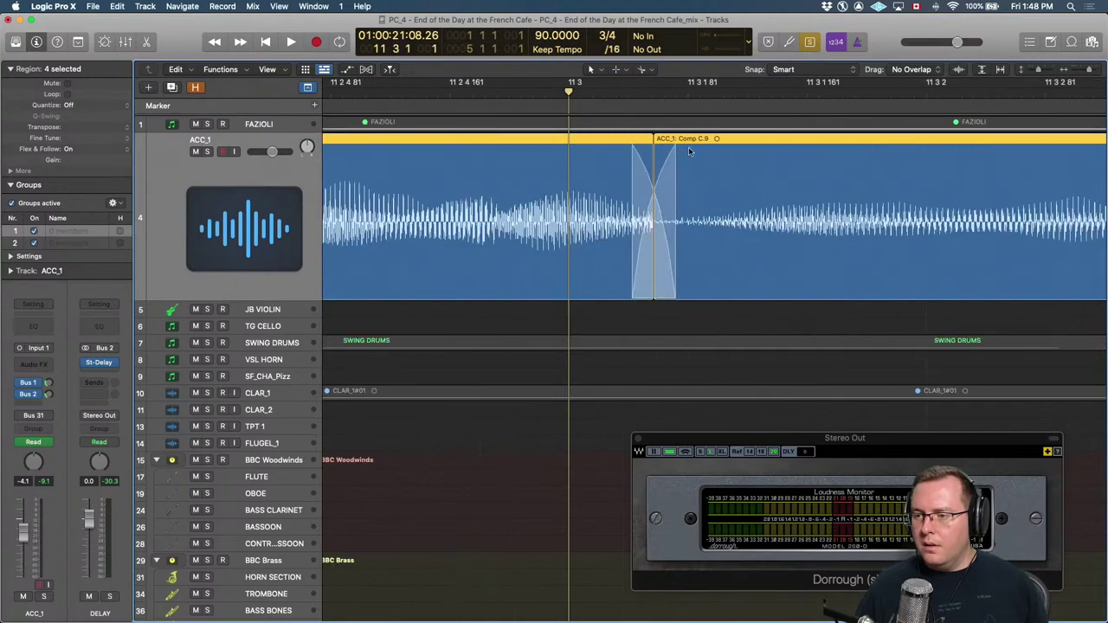
{"action": "key", "text": "t"}
{"action": "key", "text": "r"}
{"action": "mouse_move", "coordinate": [588, 217]}
{"action": "left_mouse_down"}
{"action": "mouse_move", "coordinate": [779, 243]}
{"action": "mouse_move", "coordinate": [738, 232]}
{"action": "left_mouse_up"}
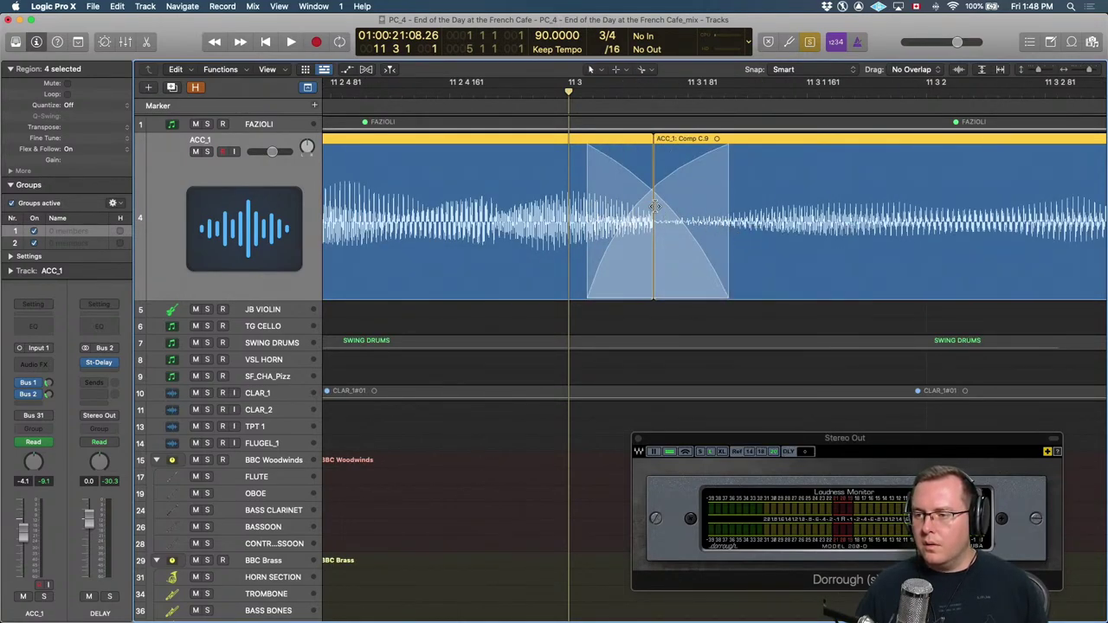
Move the boundary before the Comp C.9 region slightly earlier and listen to the soloed accordion across it.
{"action": "mouse_move", "coordinate": [654, 207]}
{"action": "left_mouse_down"}
{"action": "mouse_move", "coordinate": [692, 208]}
{"action": "mouse_move", "coordinate": [649, 207]}
{"action": "left_mouse_up"}
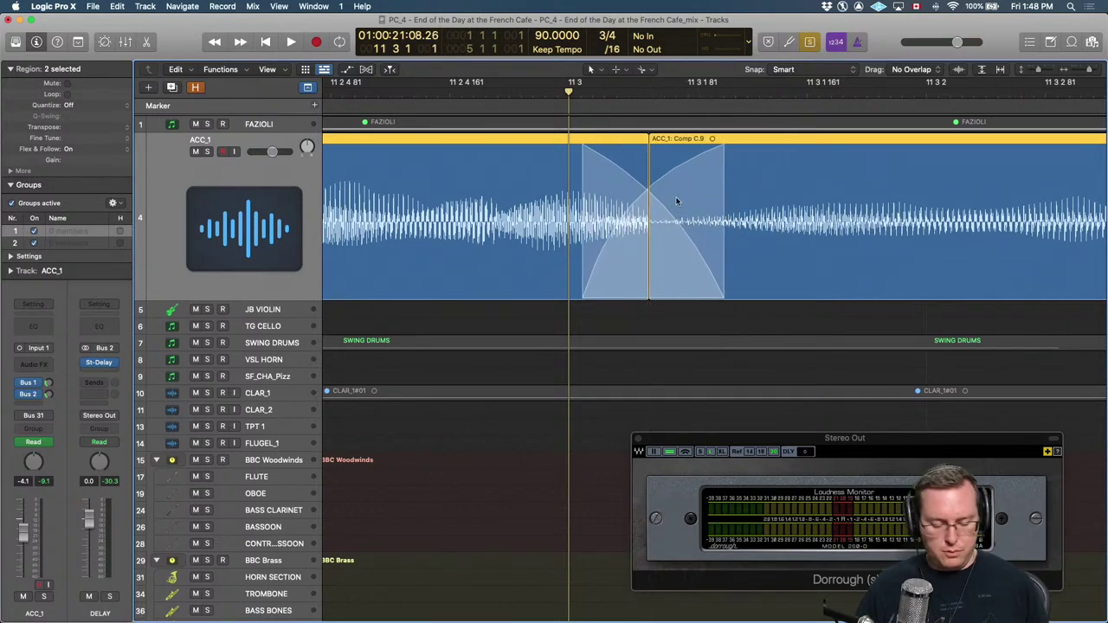
{"action": "key", "text": "z"}
{"action": "key", "text": "space"}
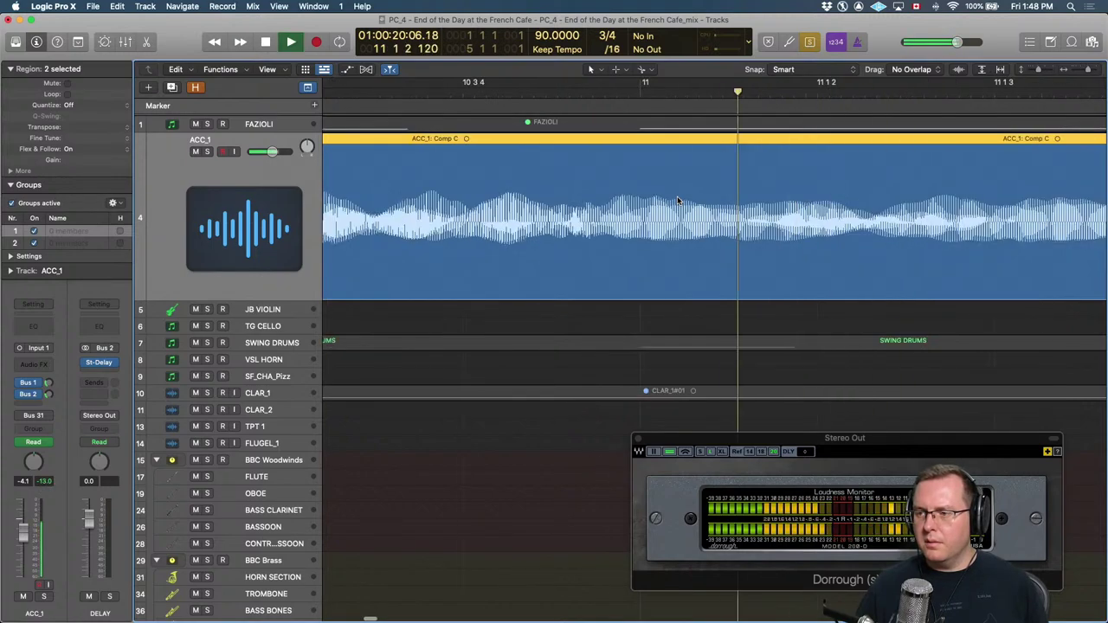
{"action": "key", "text": "space"}
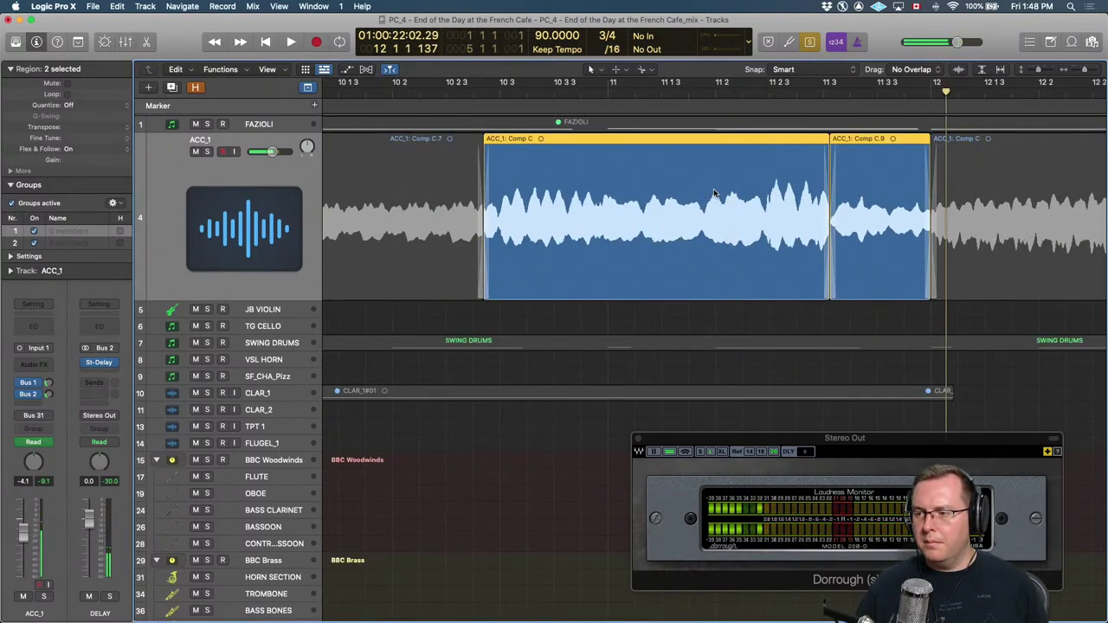
Start the bar 11 crossfade earlier, widen the crossfade at bar 12 on both sides, and listen across them.
{"action": "scroll", "coordinate": [778, 192], "scroll_direction": "up", "scroll_amount": 3}
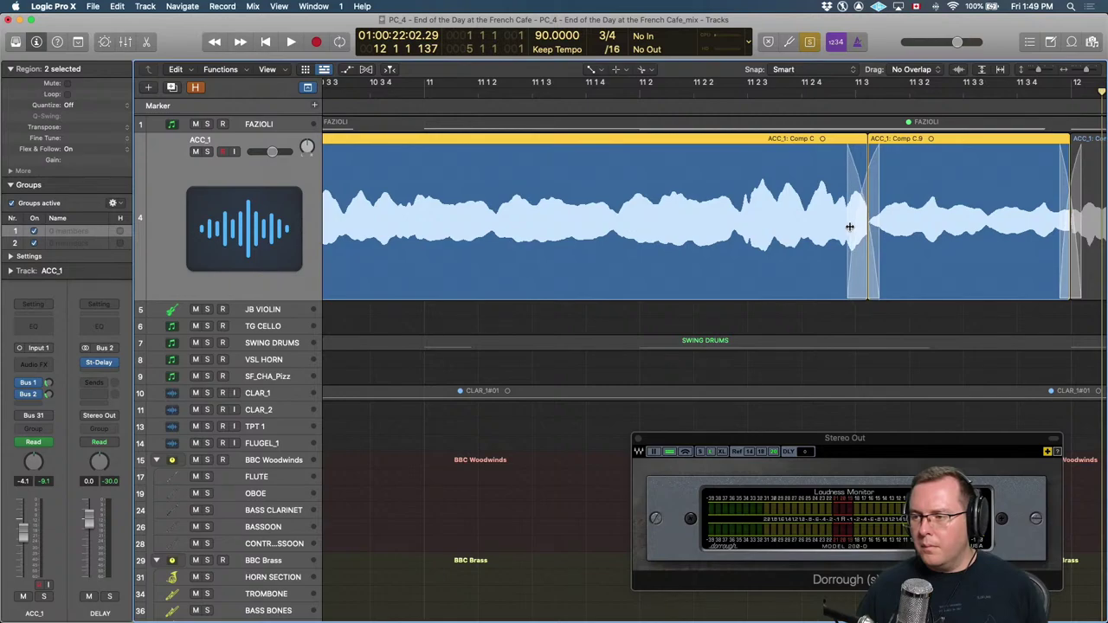
{"action": "key", "text": "space"}
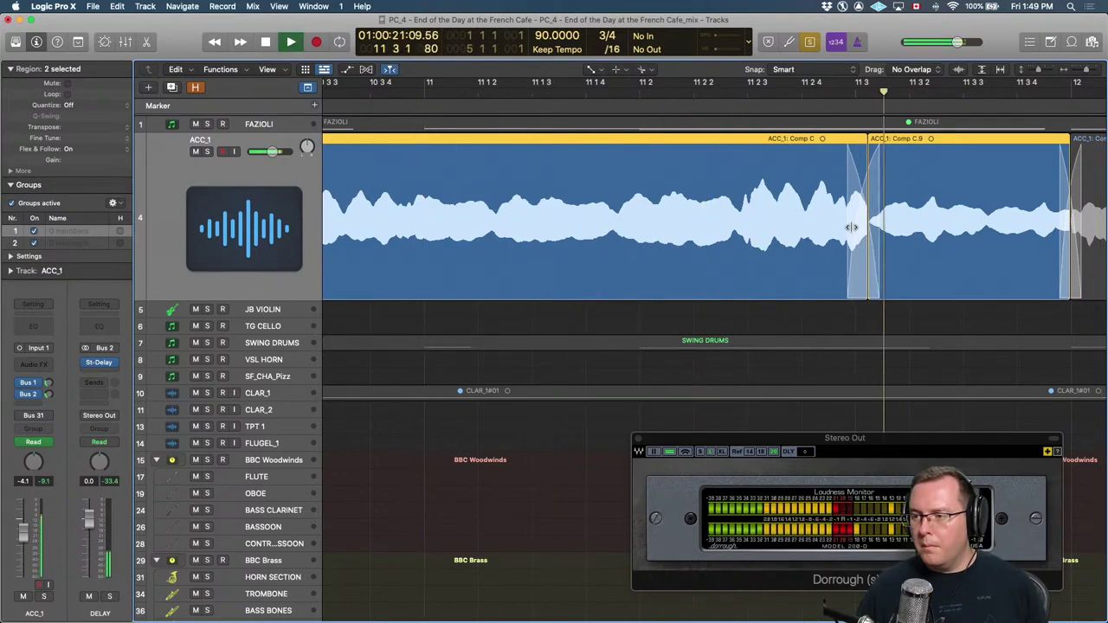
{"action": "key", "text": "space"}
Add the accordion region starting at bar 12 to the soloed selection and listen across its widened crossfade.
{"action": "key", "text": "super+Left"}
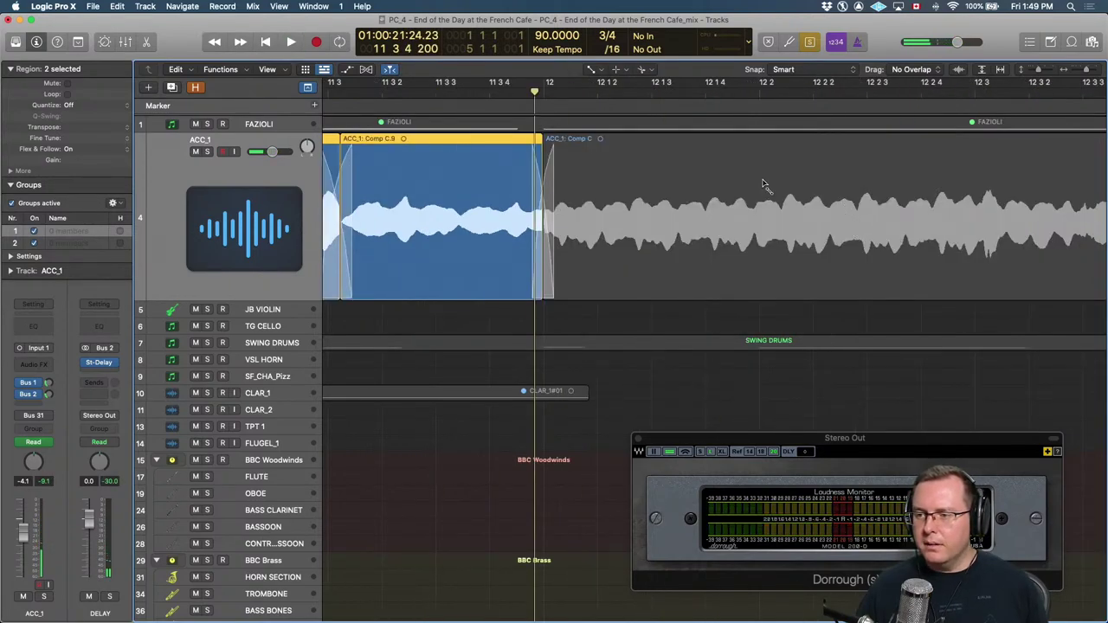
{"action": "left_click", "coordinate": [715, 151], "text": "shift"}
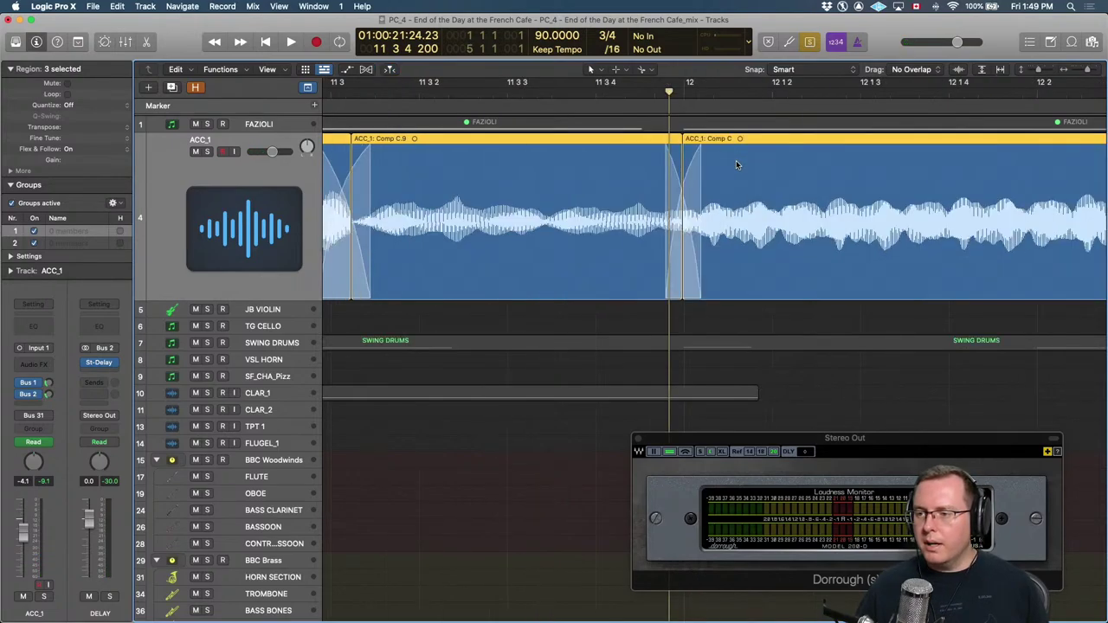
{"action": "key", "text": "super+Left"}
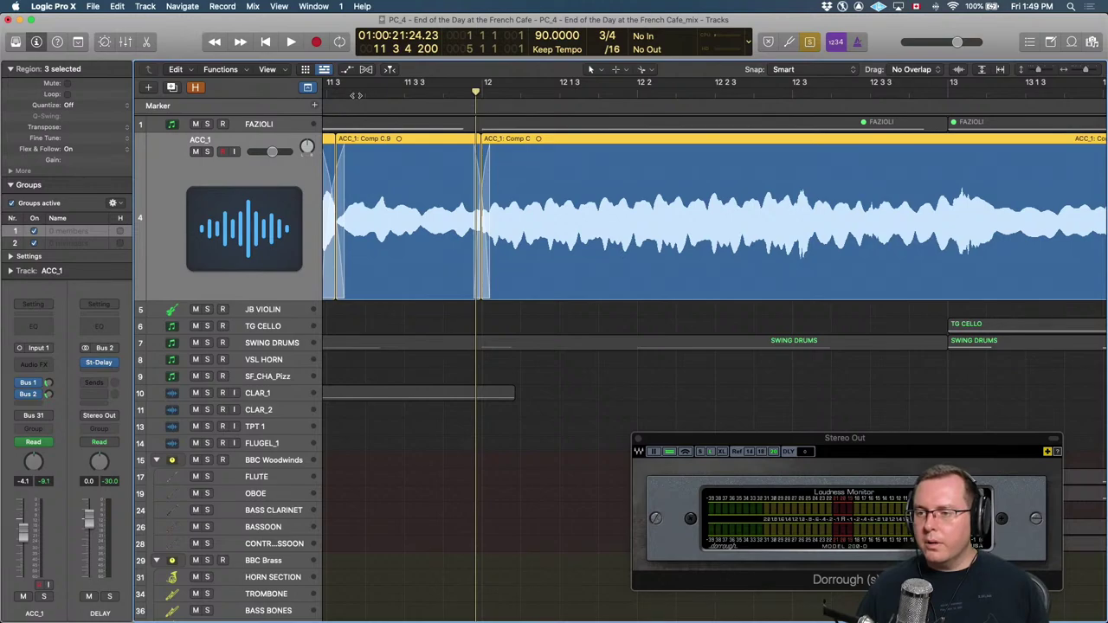
{"action": "left_click", "coordinate": [384, 92]}
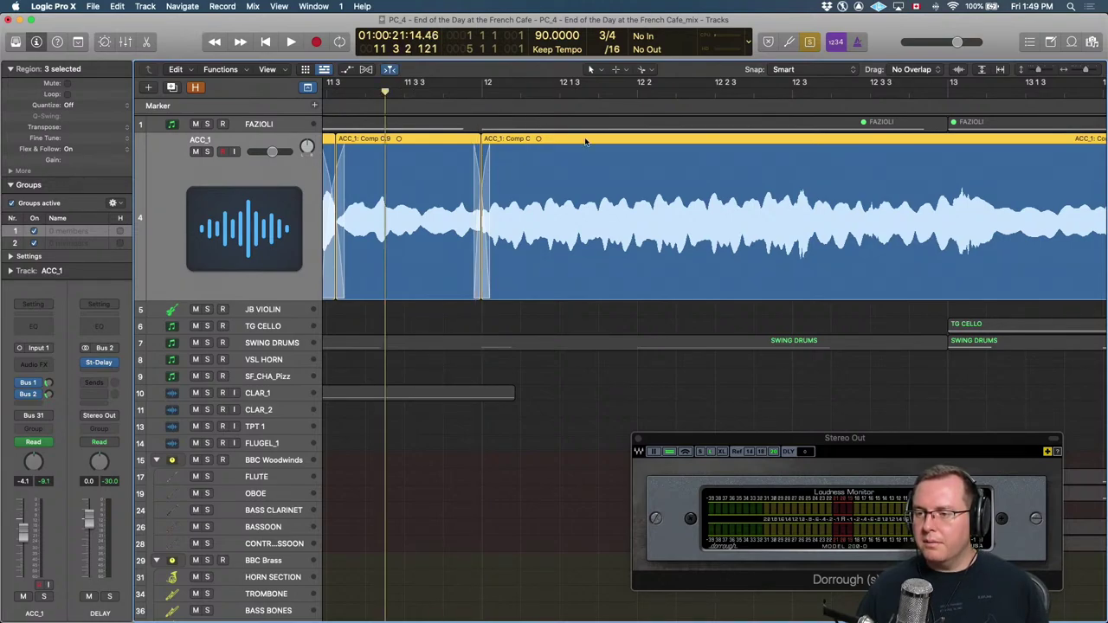
{"action": "key", "text": "space"}
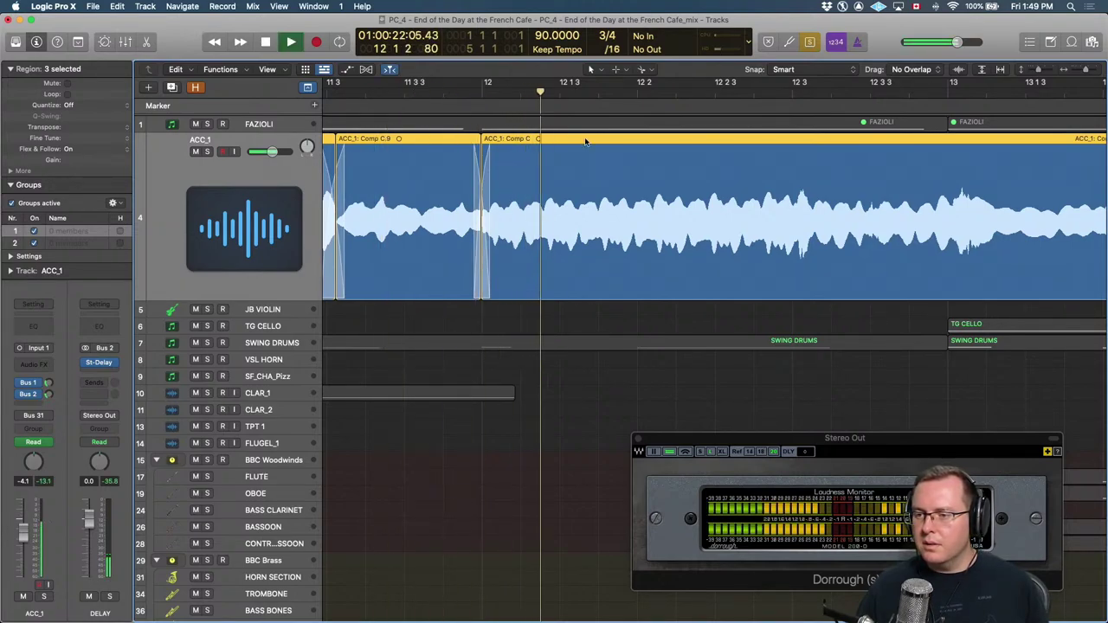
{"action": "key", "text": "super+Left"}
{"action": "key", "text": "space"}
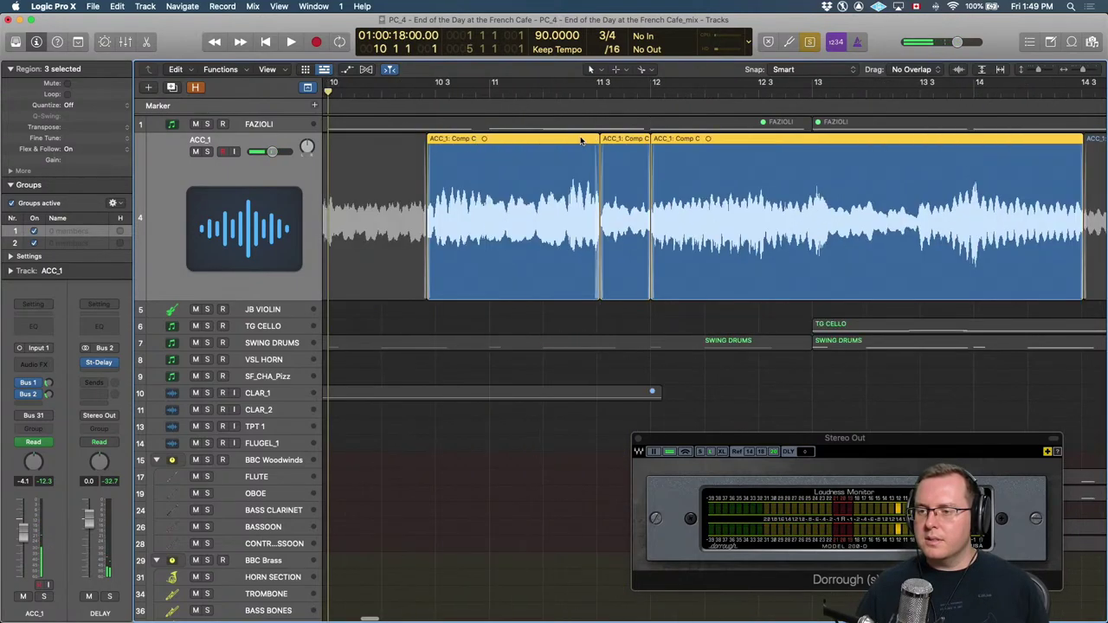
Listen to the three soloed accordion regions into bar 14, end the solo and deselect the regions.
{"action": "key", "text": "space"}
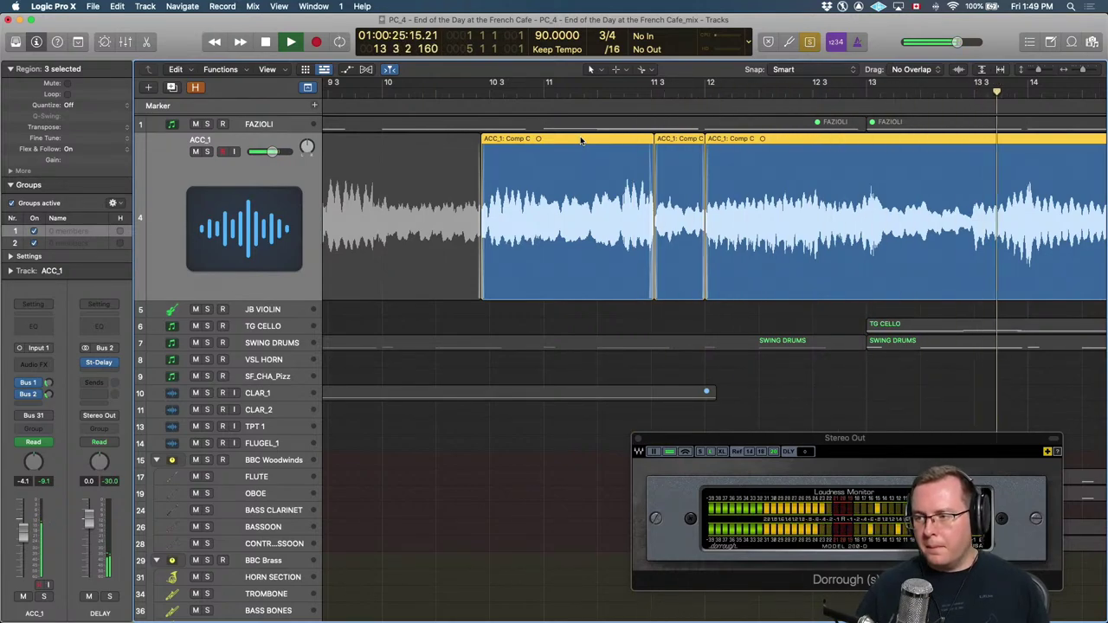
{"action": "key", "text": "space"}
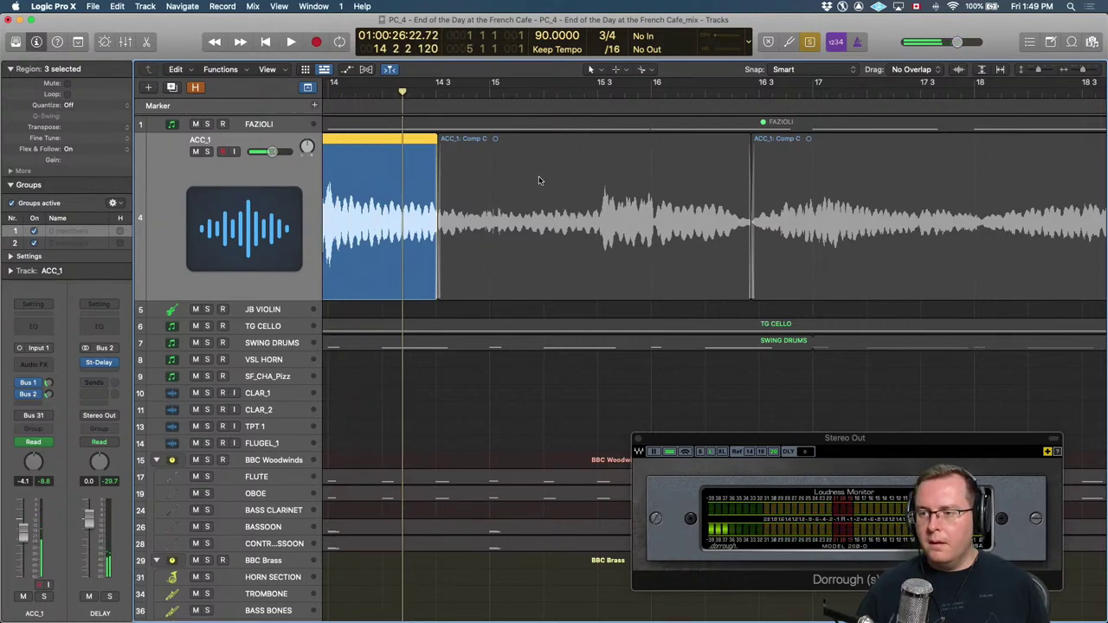
{"action": "left_click", "coordinate": [538, 178]}
{"action": "key", "text": "super+Left"}
{"action": "key", "text": "super+Left"}
{"action": "key", "text": "super+Left"}
{"action": "key", "text": "super+Left"}
{"action": "key", "text": "super+Left"}
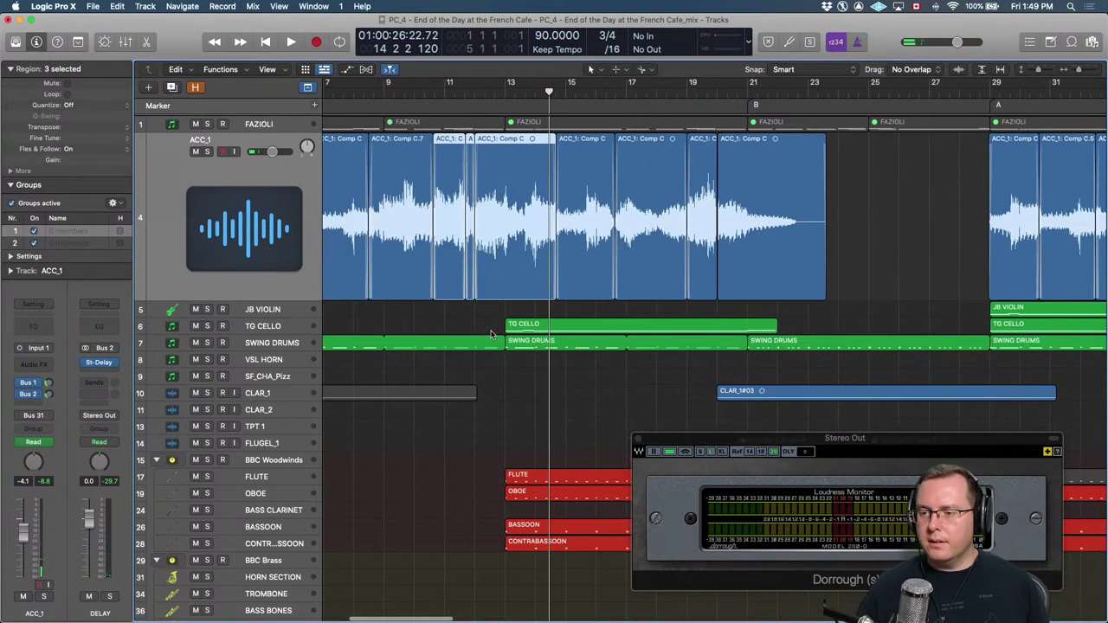
{"action": "left_click", "coordinate": [464, 319]}
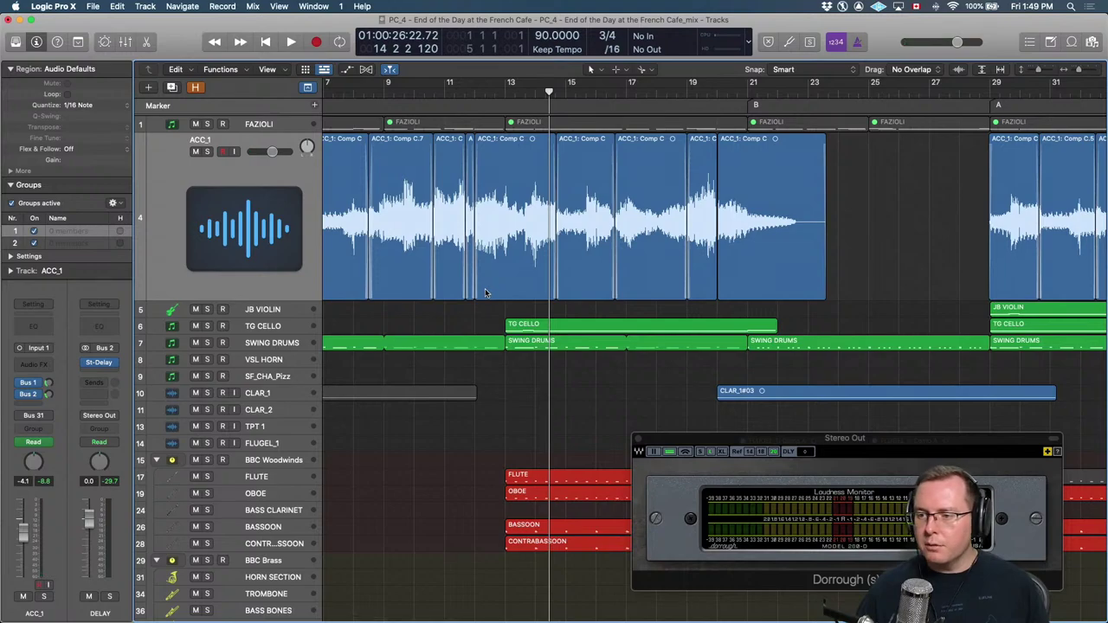
Play the full mix from bar 11 across the untuned percussion and harp entries at bar 12.
{"action": "scroll", "coordinate": [485, 292], "scroll_direction": "down", "scroll_amount": 4}
{"action": "scroll", "coordinate": [485, 293], "scroll_direction": "down", "scroll_amount": 6}
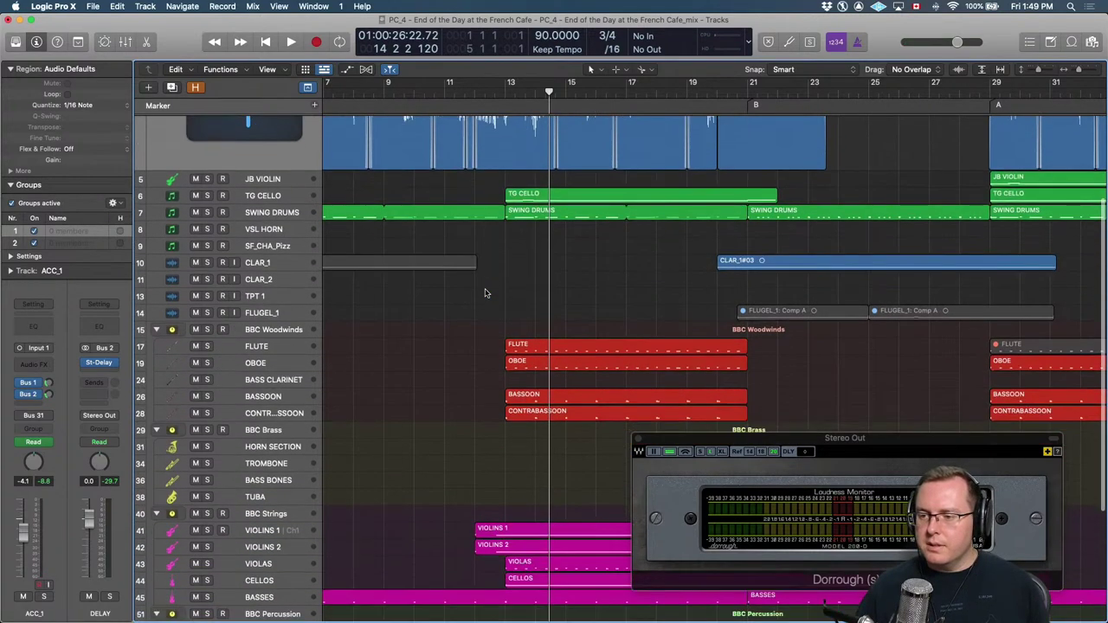
{"action": "scroll", "coordinate": [485, 293], "scroll_direction": "down", "scroll_amount": 6}
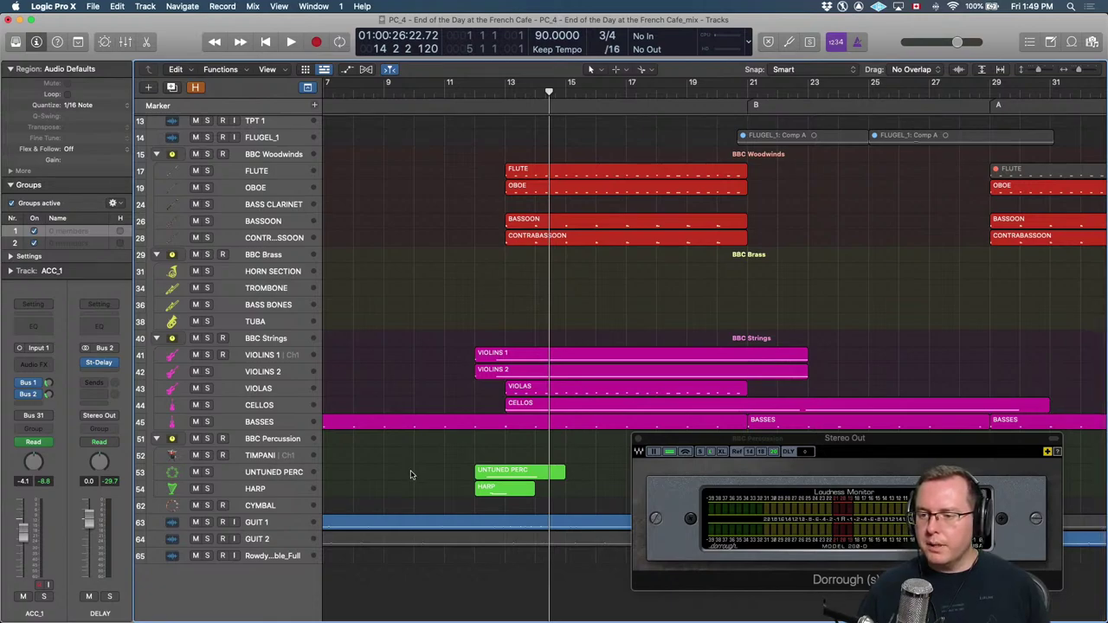
{"action": "key", "text": "space"}
{"action": "scroll", "coordinate": [426, 431], "scroll_direction": "down", "scroll_amount": 3}
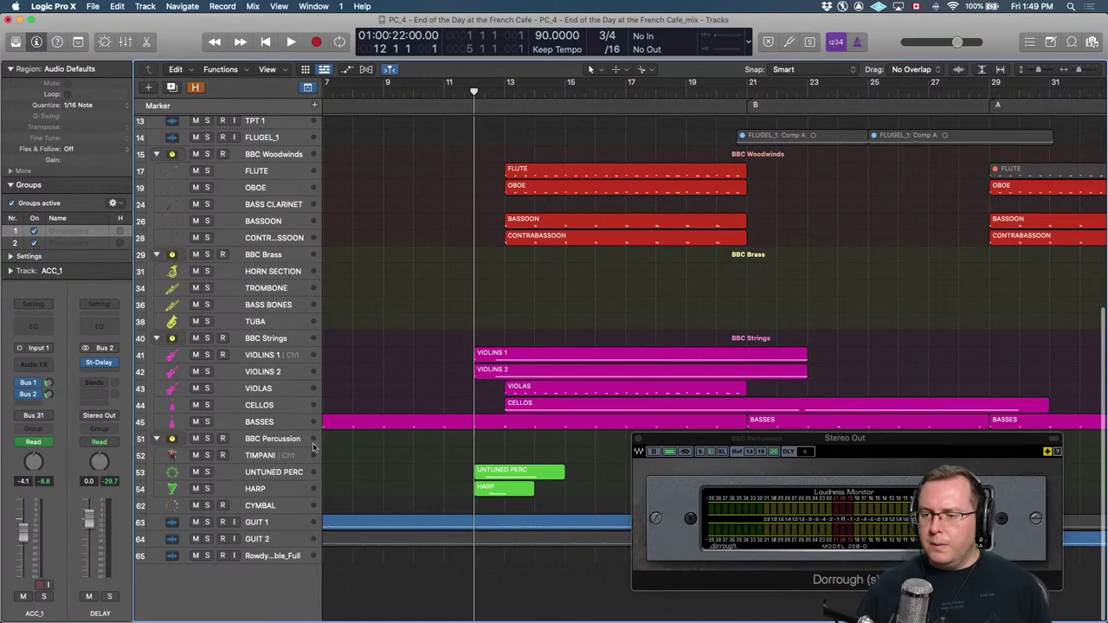
{"action": "scroll", "coordinate": [338, 479], "scroll_direction": "up", "scroll_amount": 15}
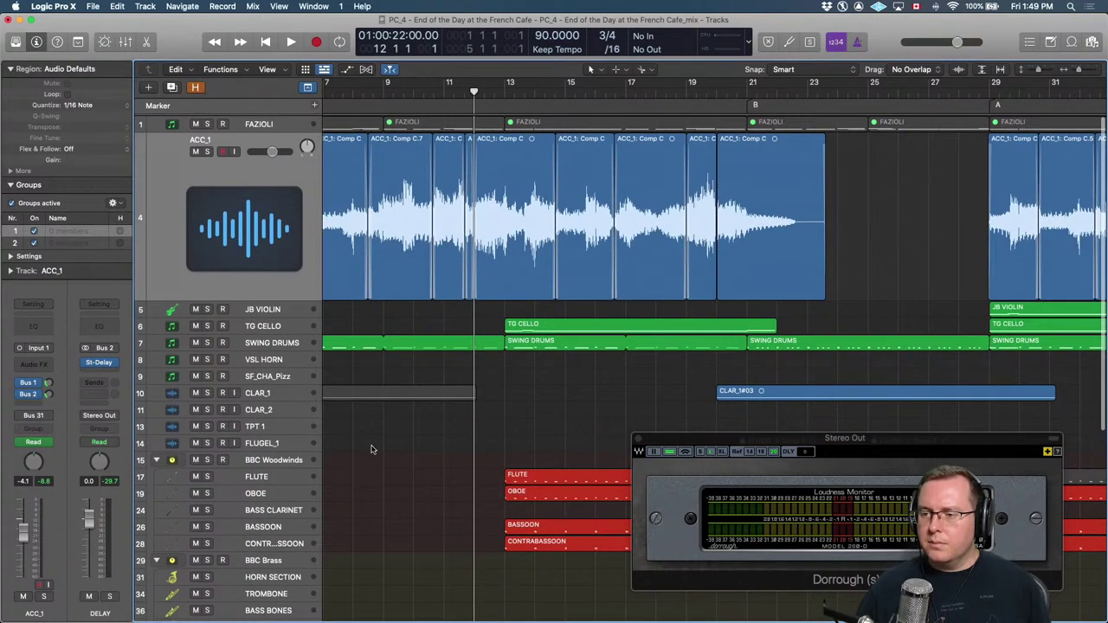
{"action": "key", "text": "comma"}
{"action": "key", "text": "super+Left"}
{"action": "key", "text": "super+Left"}
{"action": "key", "text": "super+Left"}
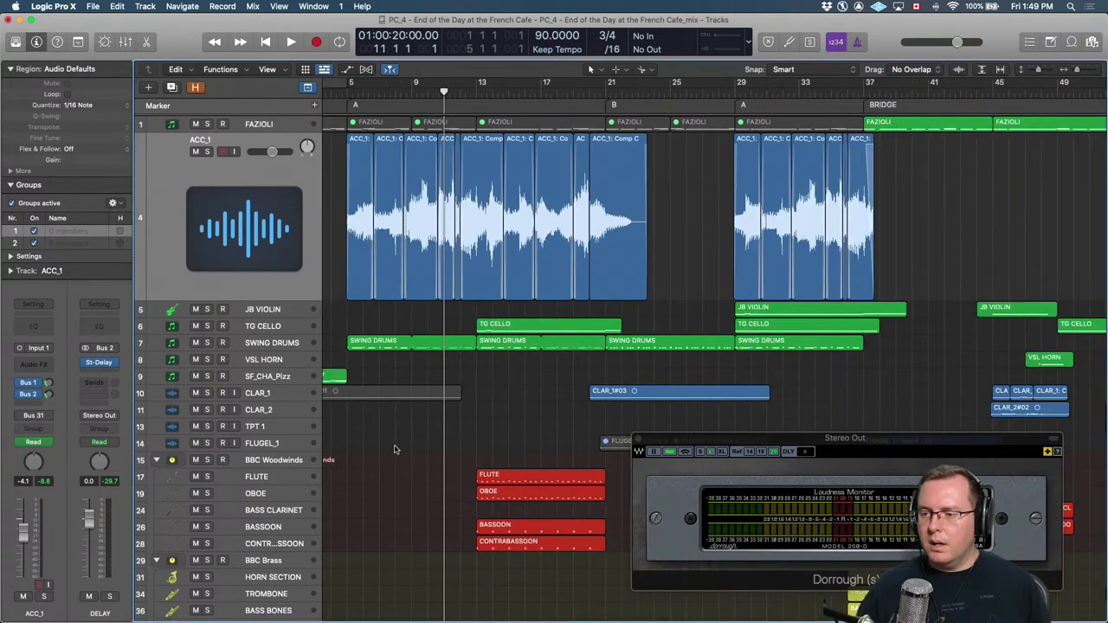
{"action": "scroll", "coordinate": [394, 449], "scroll_direction": "down", "scroll_amount": 3}
{"action": "key", "text": "space"}
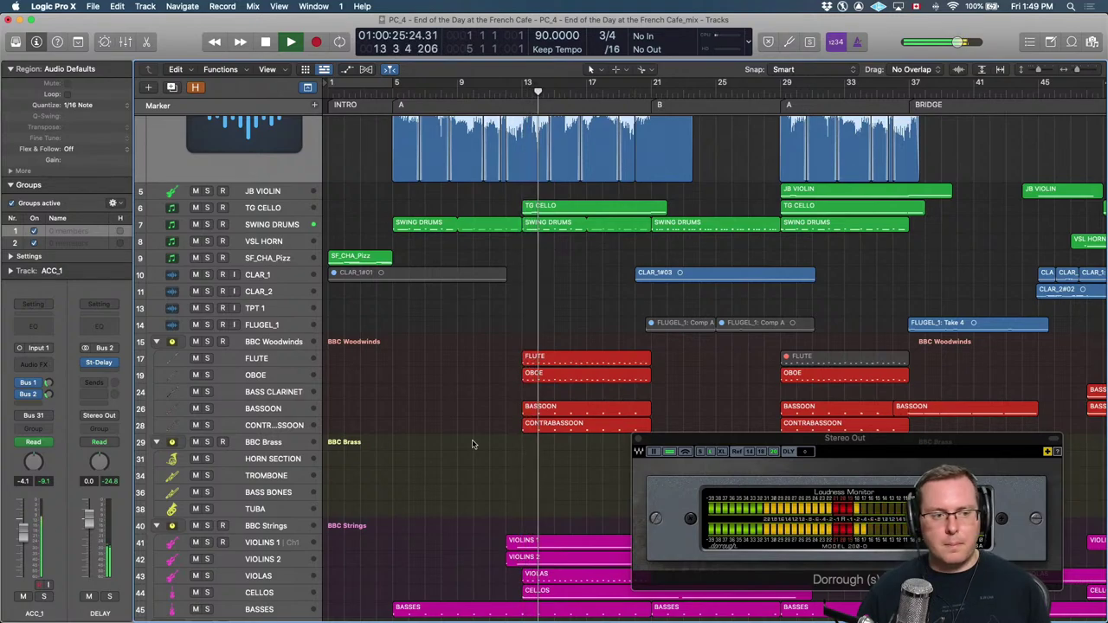
{"action": "scroll", "coordinate": [394, 449], "scroll_direction": "down", "scroll_amount": 5}
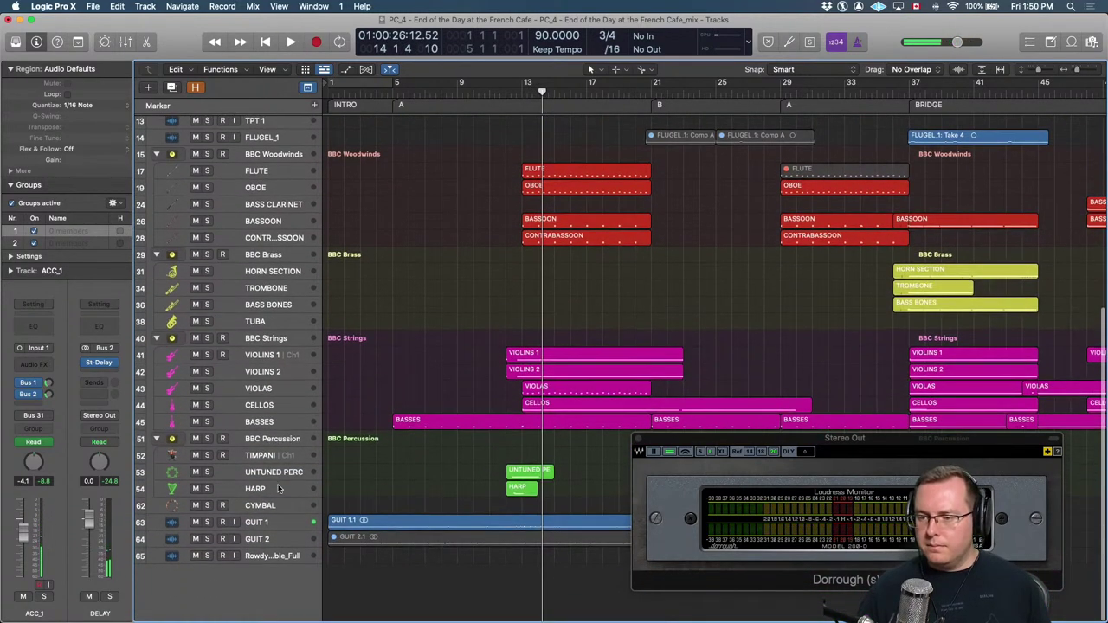
Raise the UNTUNED PERC and HARP track volumes to 0.0 dB.
{"action": "left_click", "coordinate": [290, 475]}
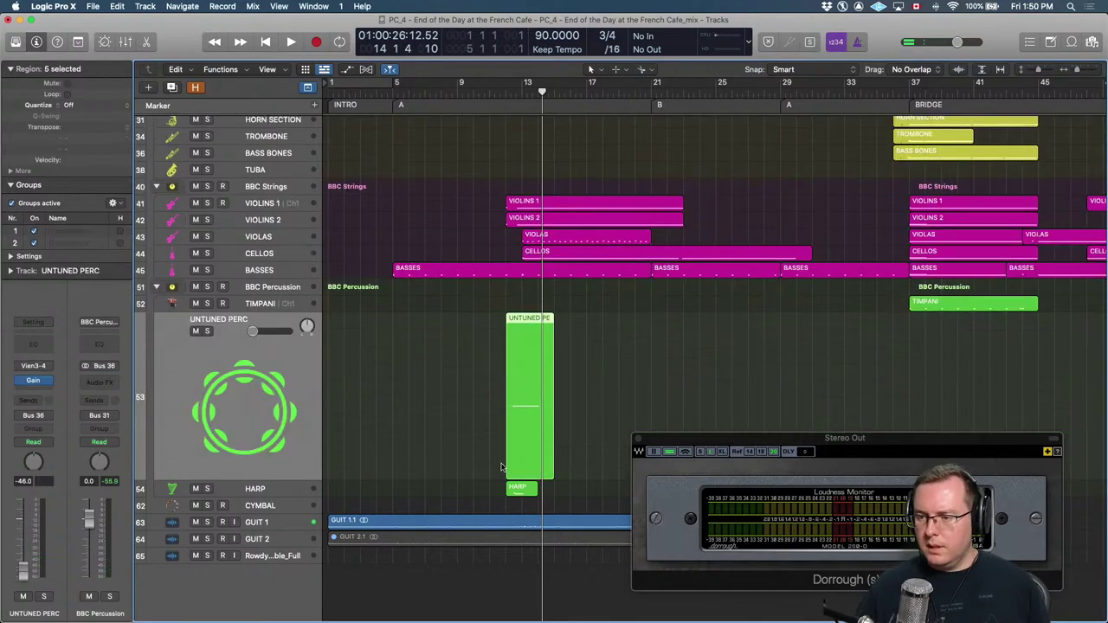
{"action": "key", "text": "space"}
{"action": "key", "text": "cmd+Right"}
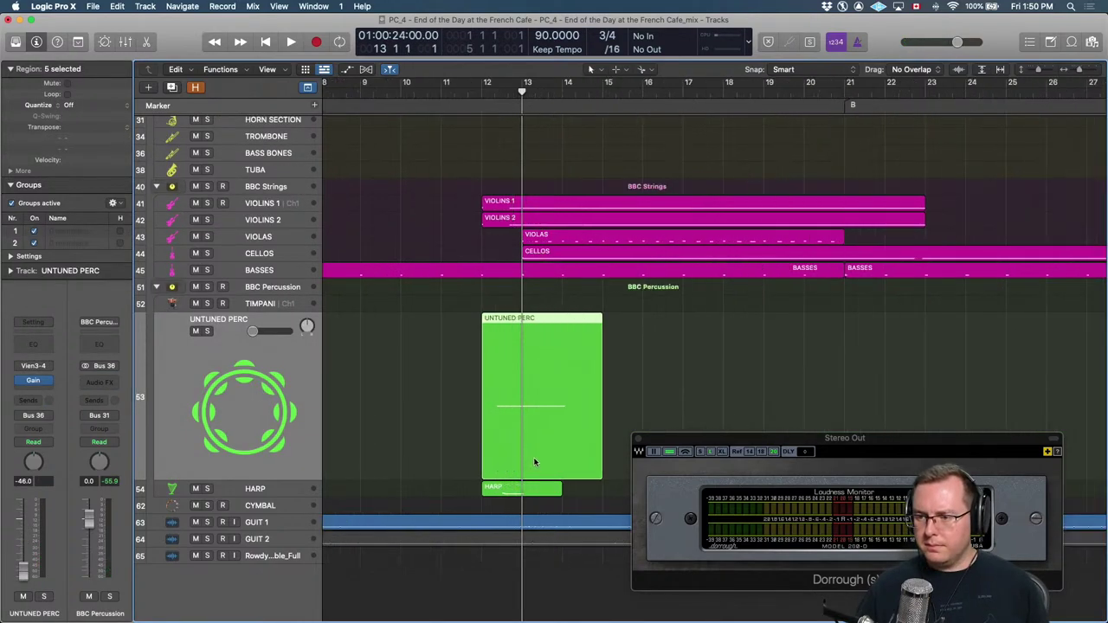
{"action": "key", "text": "a"}
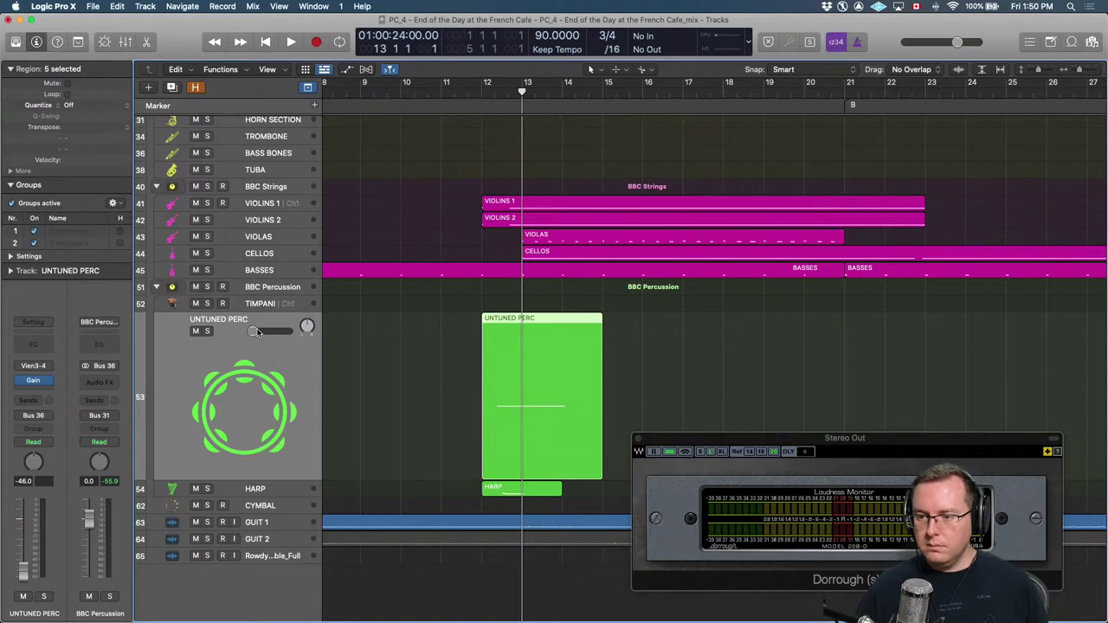
{"action": "left_click_drag", "start_coordinate": [257, 332], "coordinate": [278, 332]}
{"action": "key", "text": "Down"}
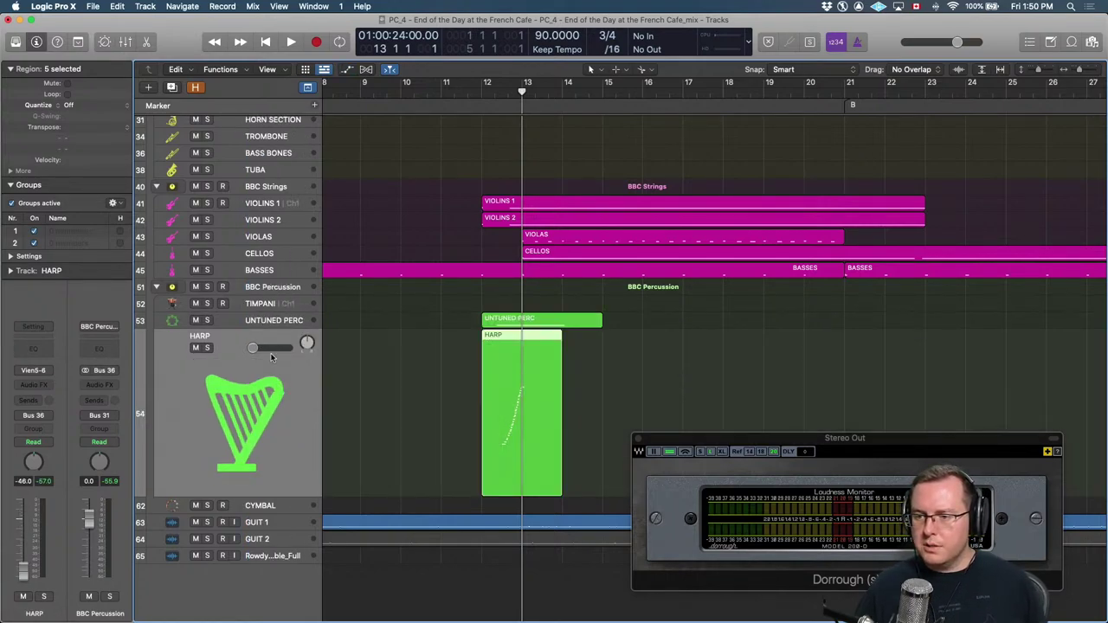
{"action": "left_click", "coordinate": [274, 347], "text": "alt"}
Listen twice to the harp and untuned percussion in the full mix from bar 12.
{"action": "key", "text": "comma"}
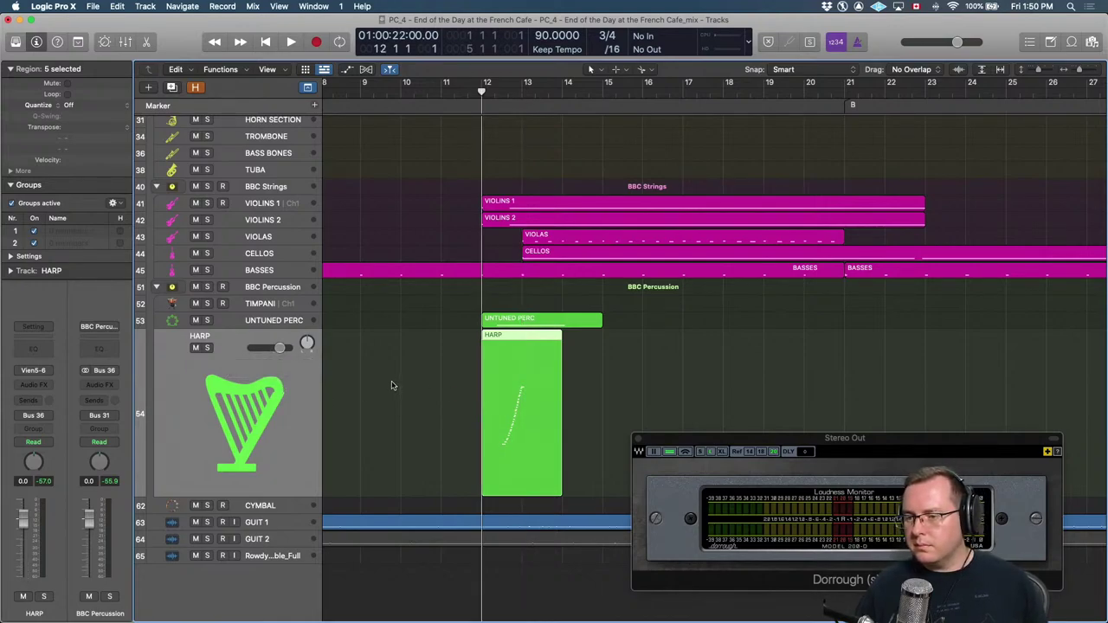
{"action": "key", "text": "space"}
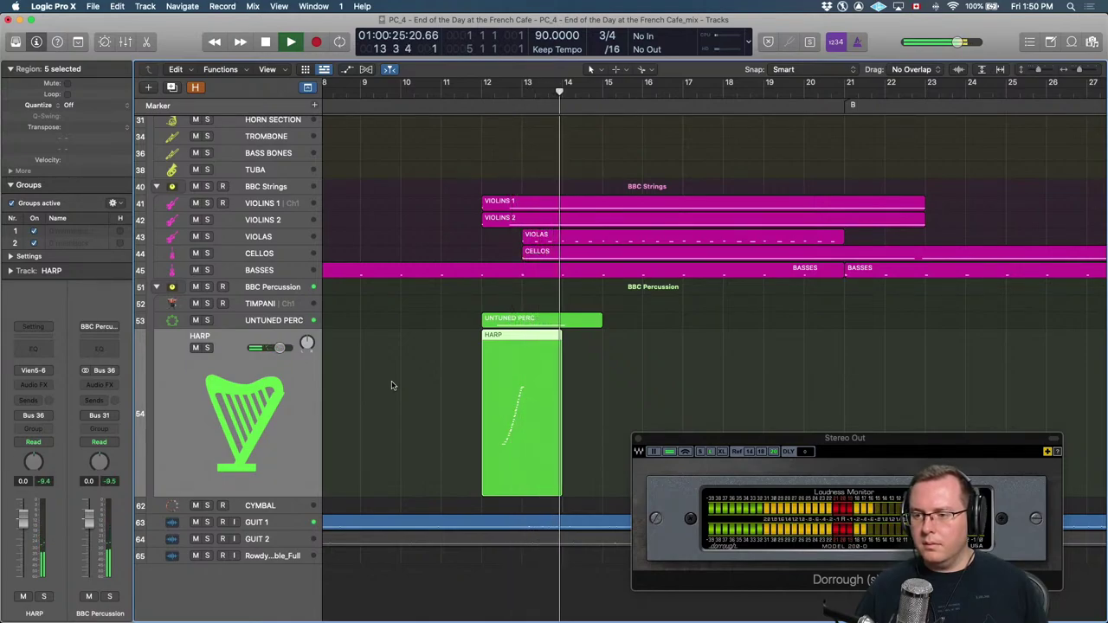
{"action": "key", "text": "space"}
{"action": "key", "text": "comma"}
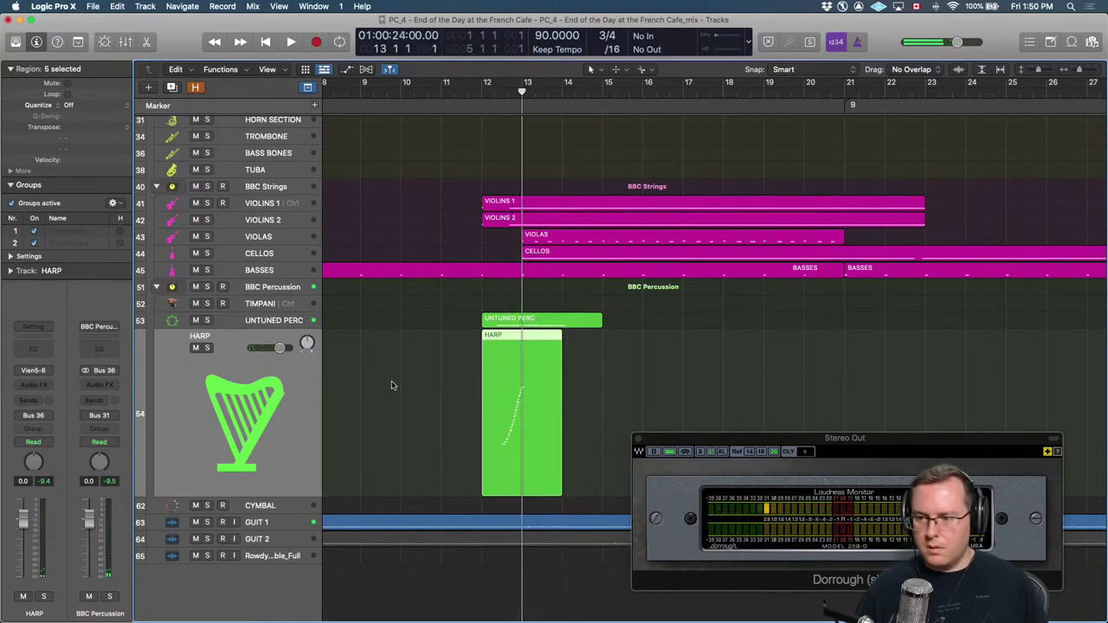
{"action": "key", "text": "comma"}
{"action": "key", "text": "space"}
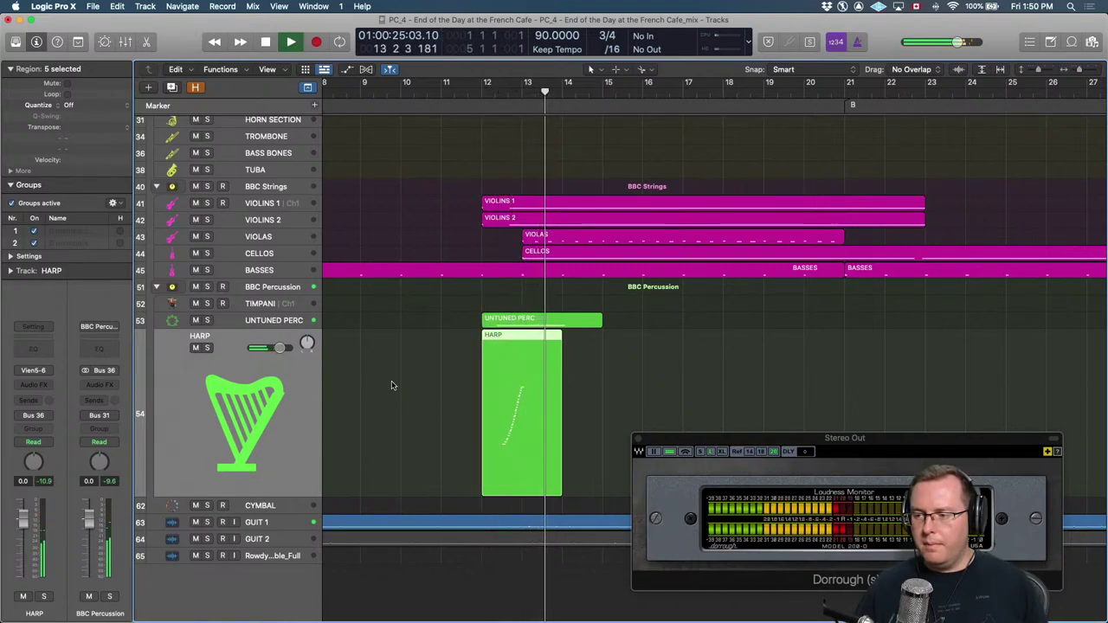
{"action": "key", "text": "space"}
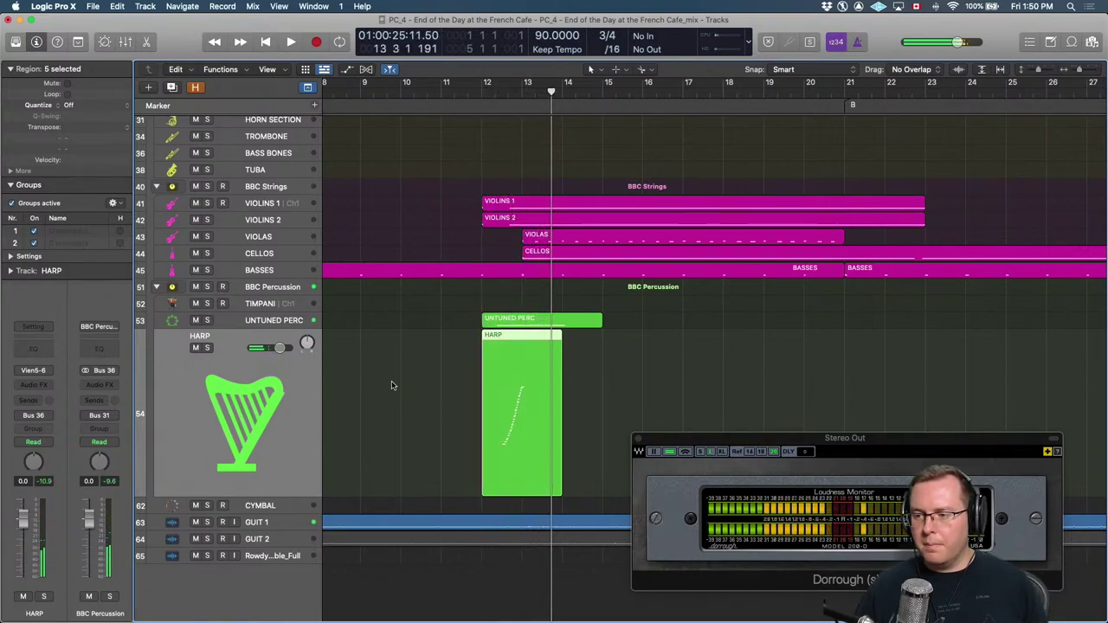
Solo the UNTUNED PERC region and listen to it on its own.
{"action": "left_click", "coordinate": [267, 322]}
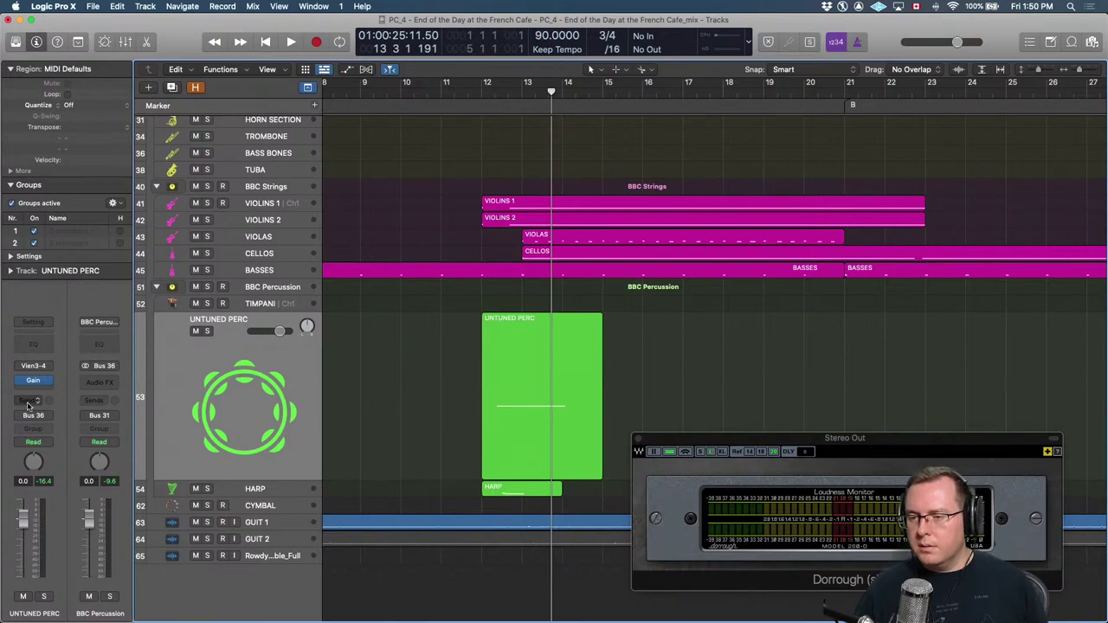
{"action": "left_click", "coordinate": [556, 399]}
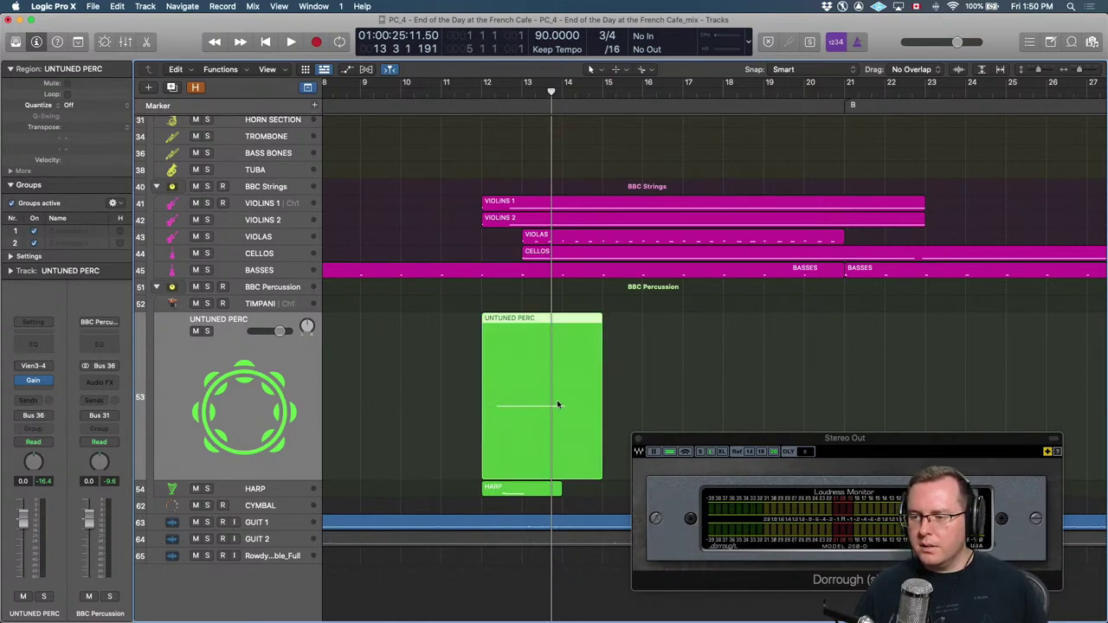
{"action": "key", "text": "ctrl+s"}
{"action": "key", "text": "shift+space"}
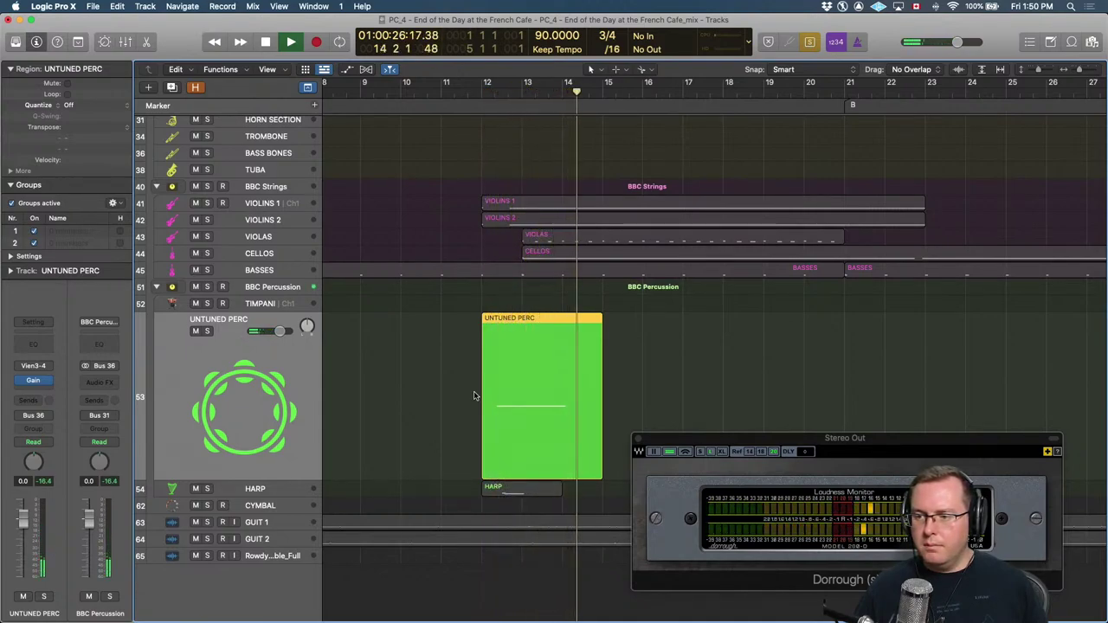
{"action": "key", "text": "space"}
Switch the solo to the HARP region and listen to its glissando from bar 12.
{"action": "key", "text": "Down"}
{"action": "key", "text": "comma"}
{"action": "key", "text": "comma"}
{"action": "key", "text": "comma"}
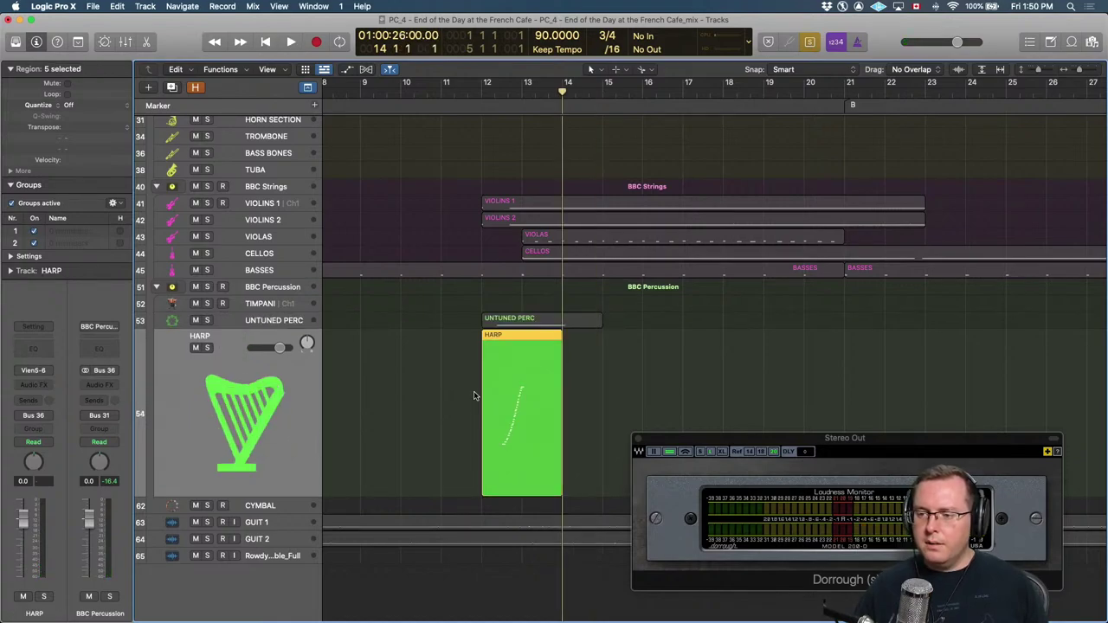
{"action": "key", "text": "super+Right"}
{"action": "key", "text": "super+Right"}
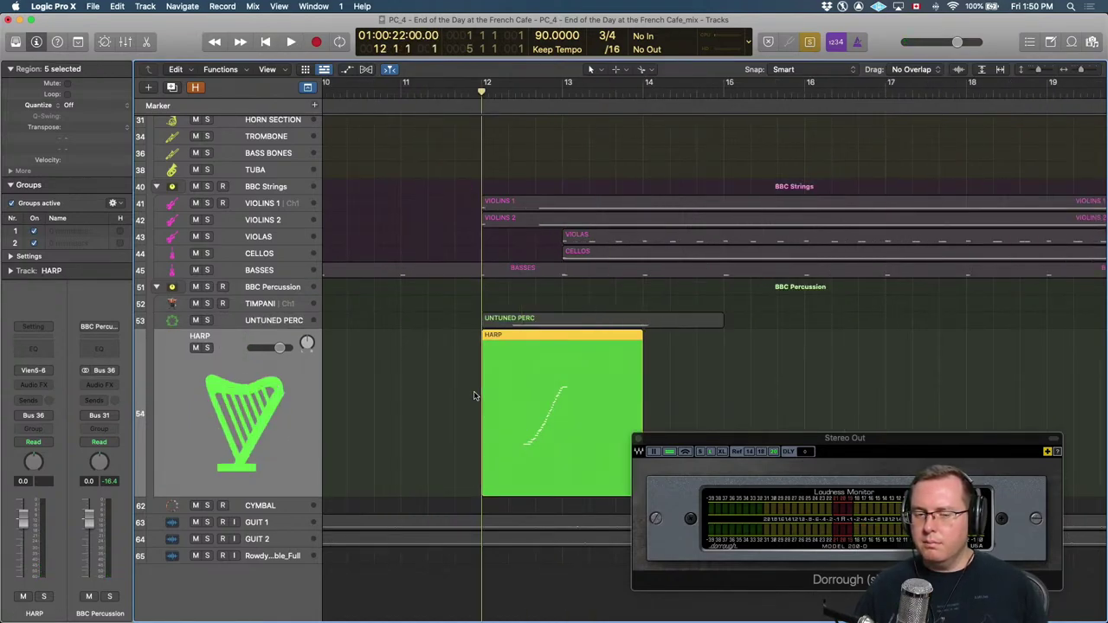
{"action": "key", "text": "space"}
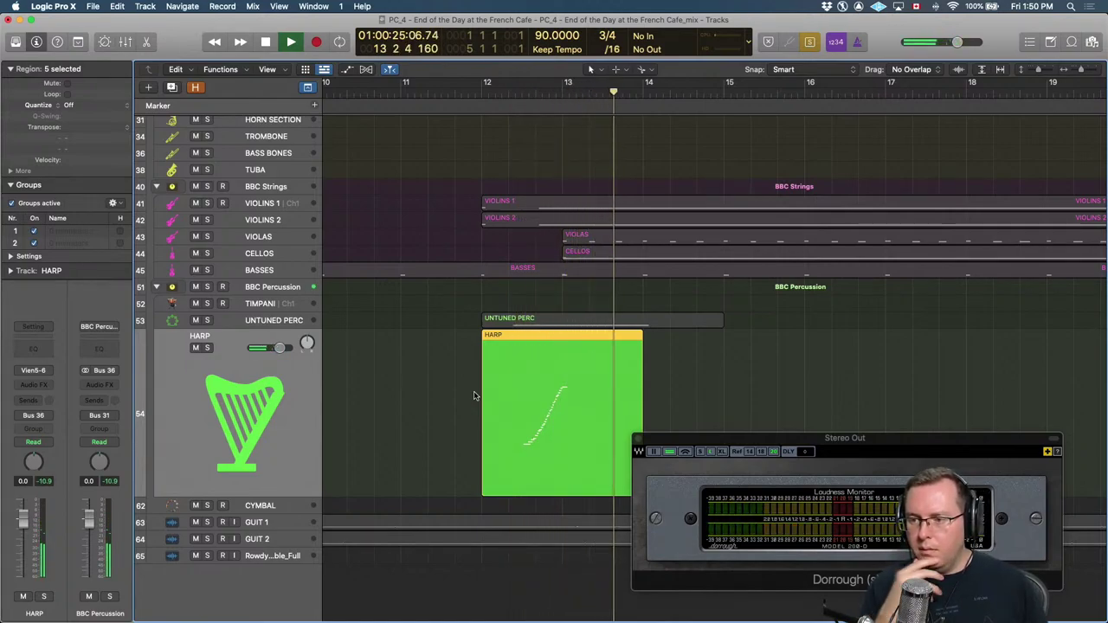
{"action": "key", "text": "space"}
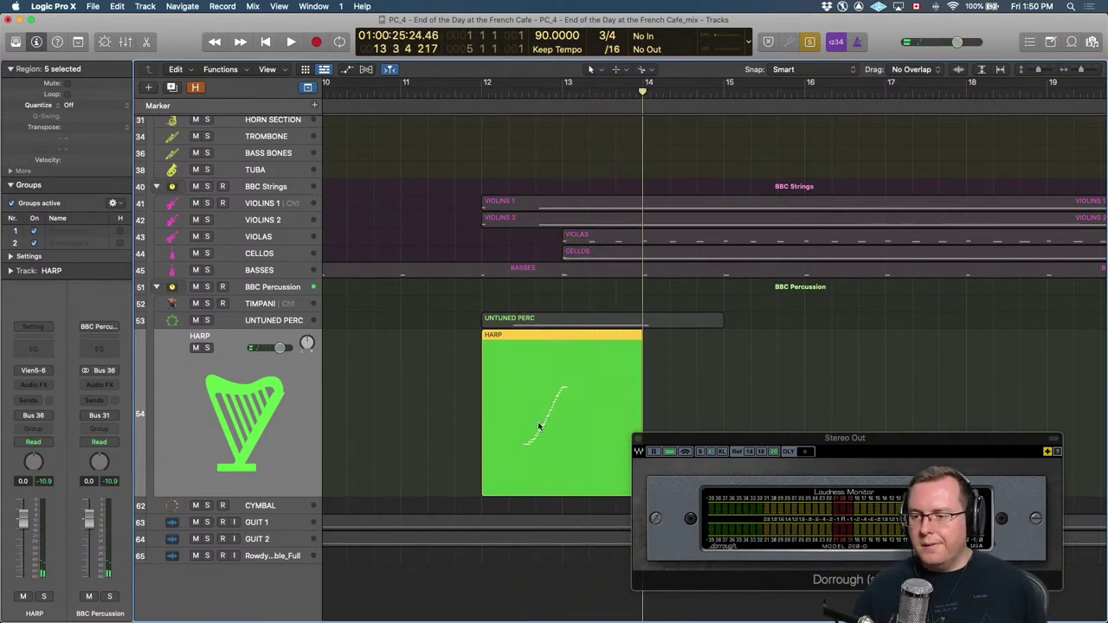
Add a Bus 1 VERB send of about -11.2 dB to the HARP track and listen from bar 12.
{"action": "left_click", "coordinate": [34, 403]}
{"action": "mouse_move", "coordinate": [45, 417]}
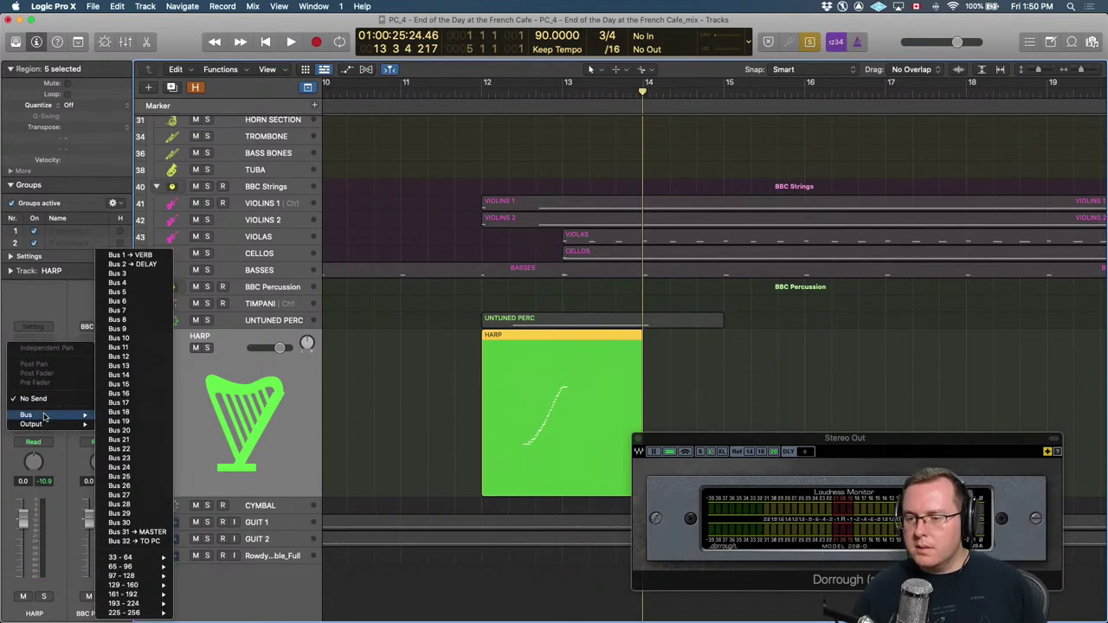
{"action": "left_click", "coordinate": [138, 256]}
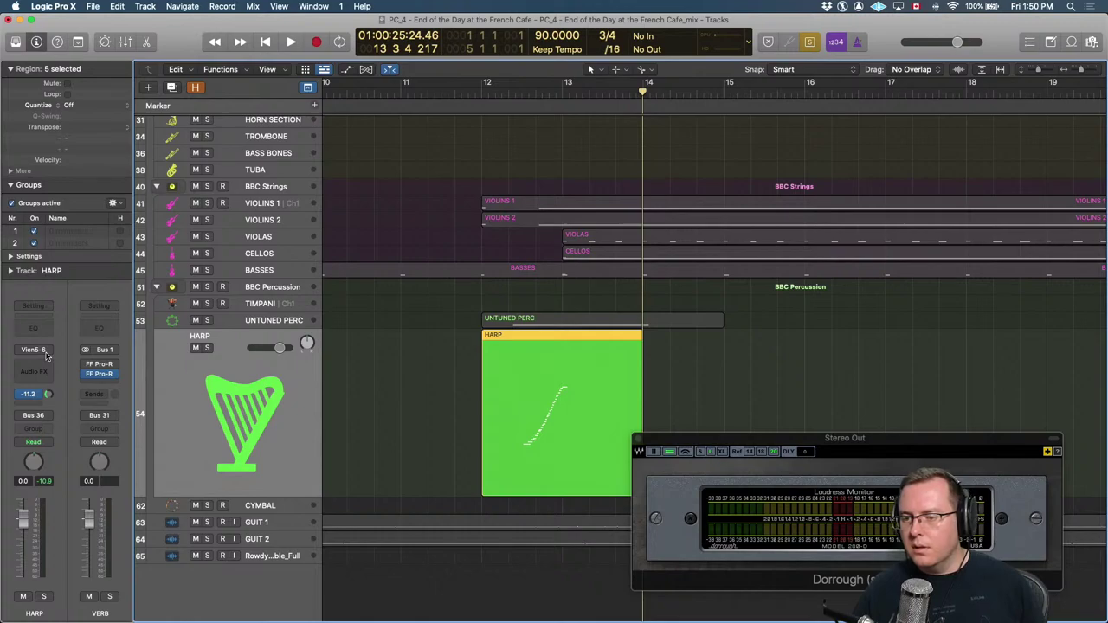
{"action": "key", "text": "comma"}
{"action": "key", "text": "comma"}
{"action": "key", "text": "super+Right"}
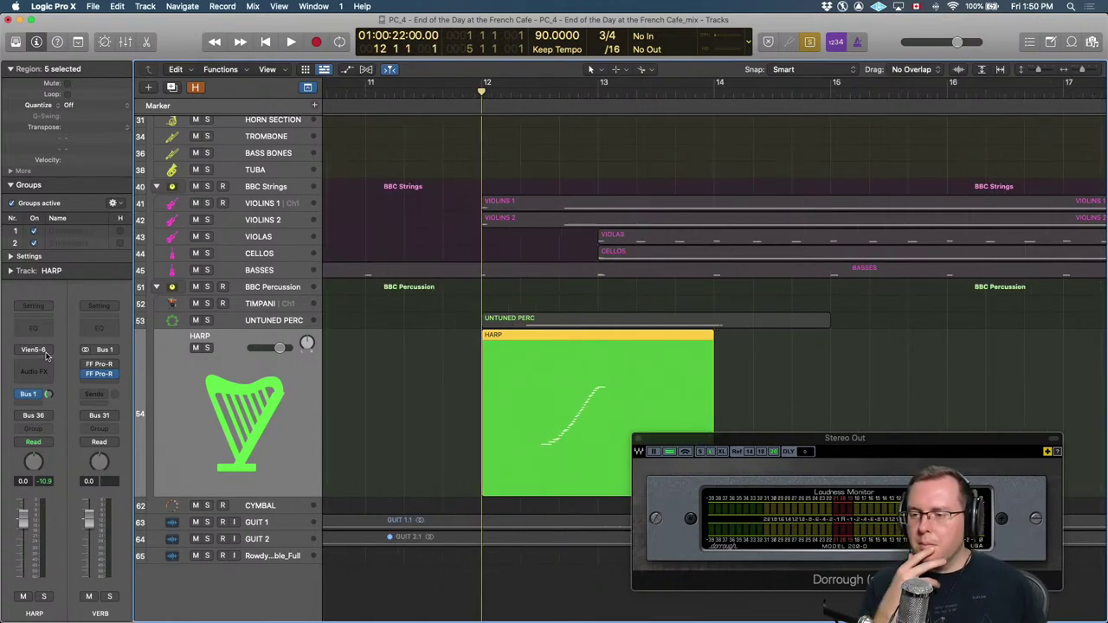
{"action": "key", "text": "space"}
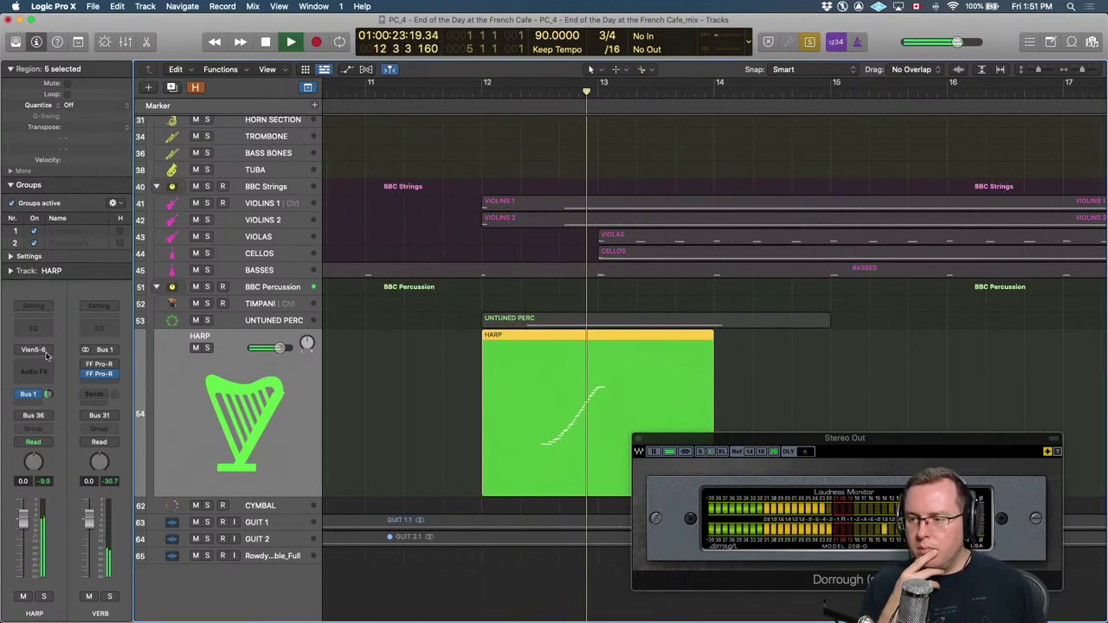
{"action": "key", "text": "space"}
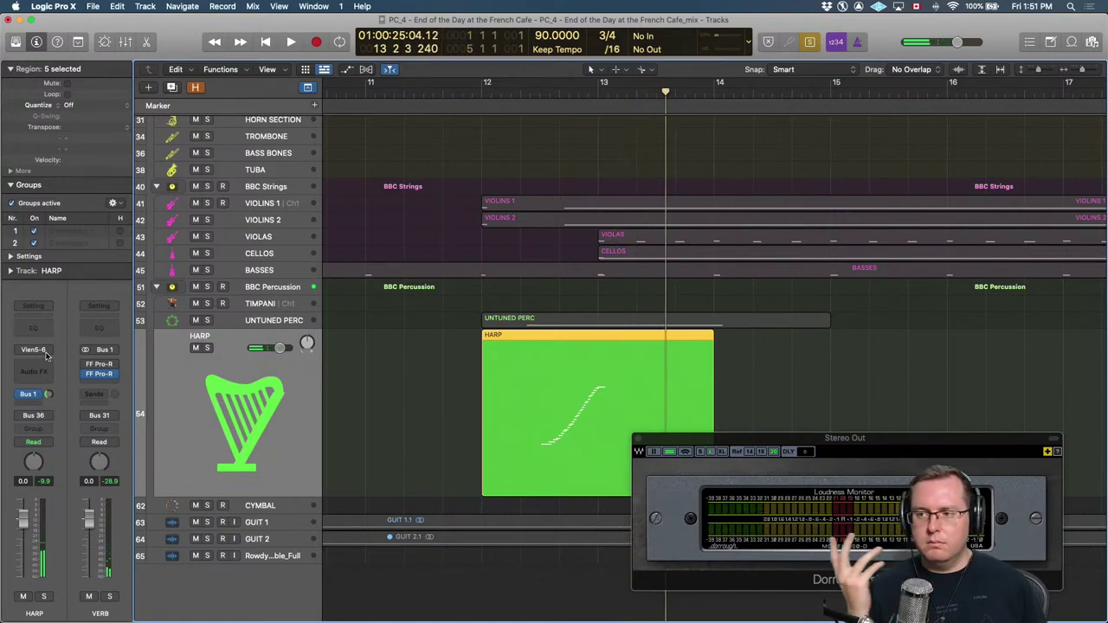
Replay the soloed harp, raise its Bus 1 send to about -8.8 dB and return the playhead to bar 12.
{"action": "key", "text": "comma"}
{"action": "key", "text": "comma"}
{"action": "key", "text": "space"}
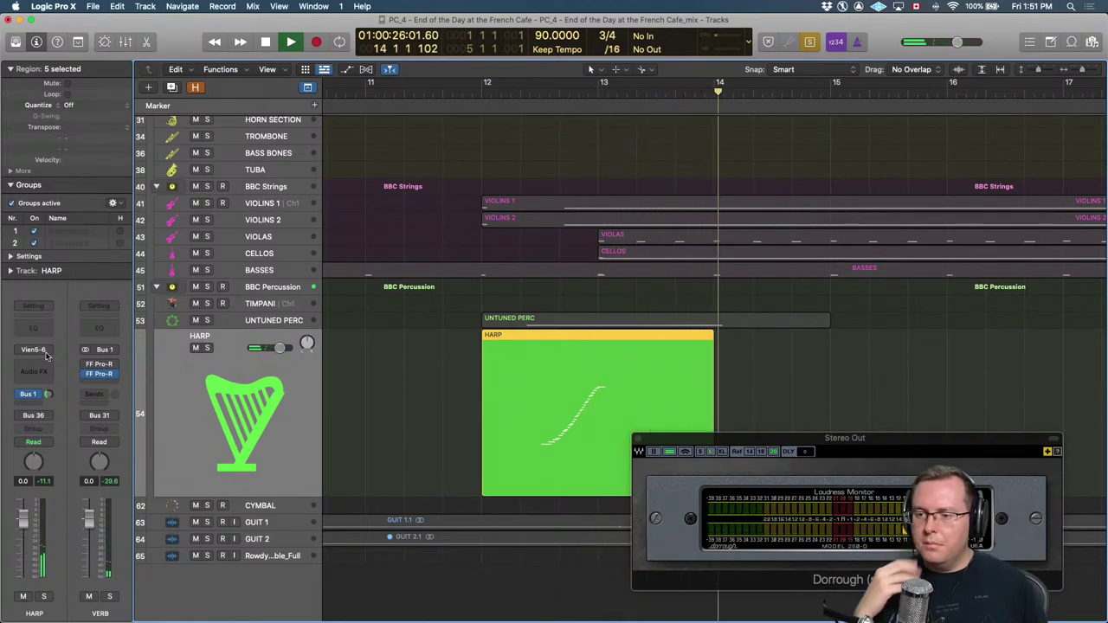
{"action": "key", "text": "space"}
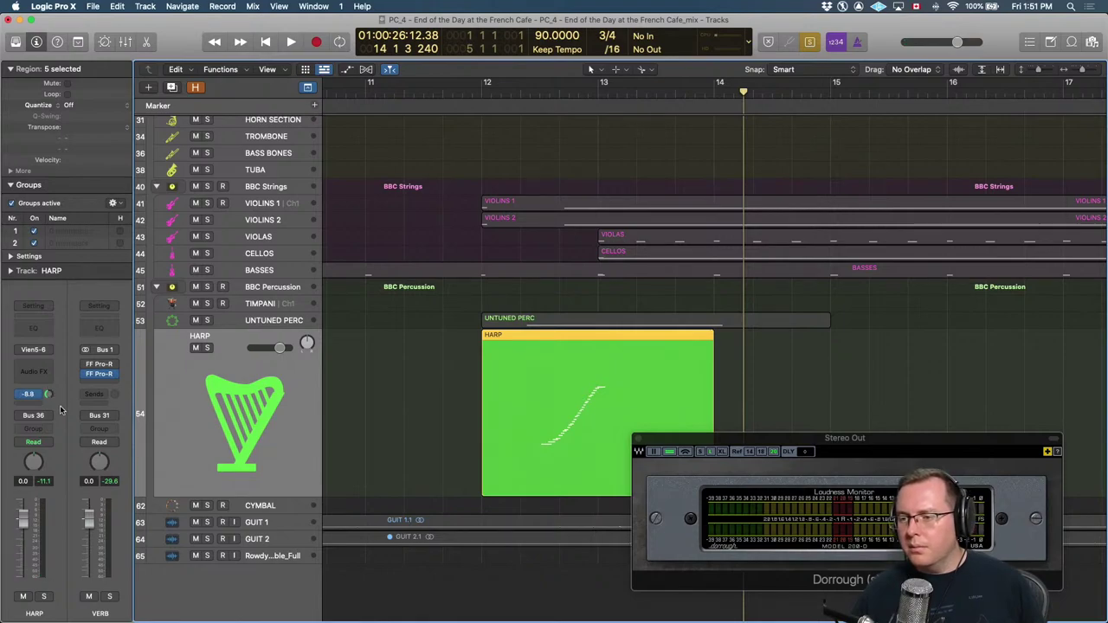
{"action": "key", "text": "comma"}
{"action": "key", "text": "comma"}
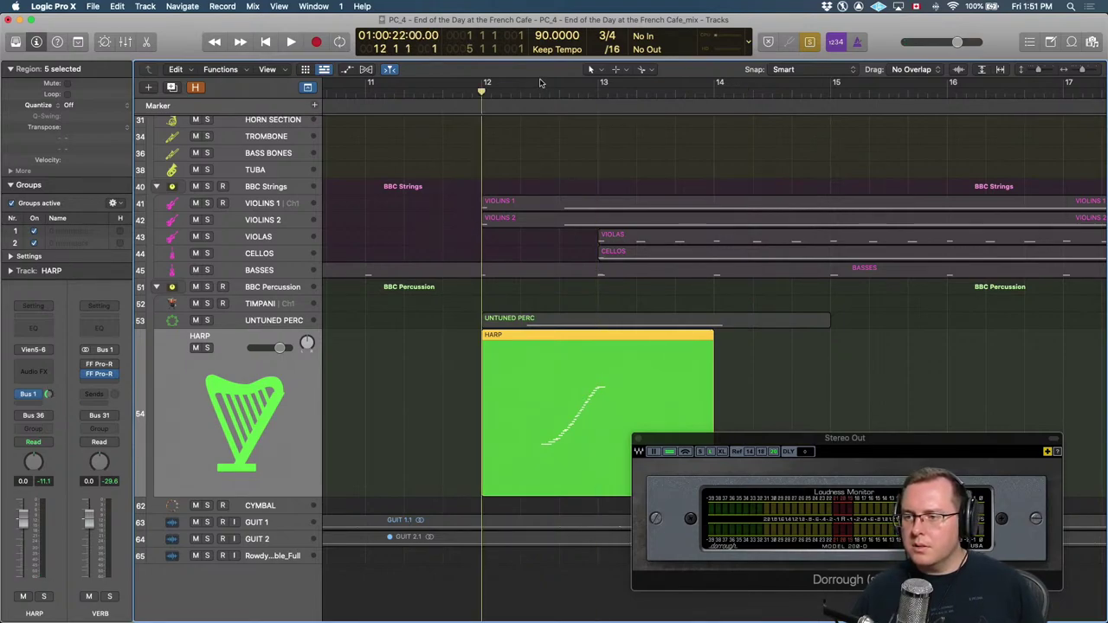
Loop the soloed harp glissando from bar 12 beat 2 to bar 13 beat 3 and add a Bus 2 DELAY send.
{"action": "left_click_drag", "start_coordinate": [549, 81], "coordinate": [679, 90]}
{"action": "key", "text": "space"}
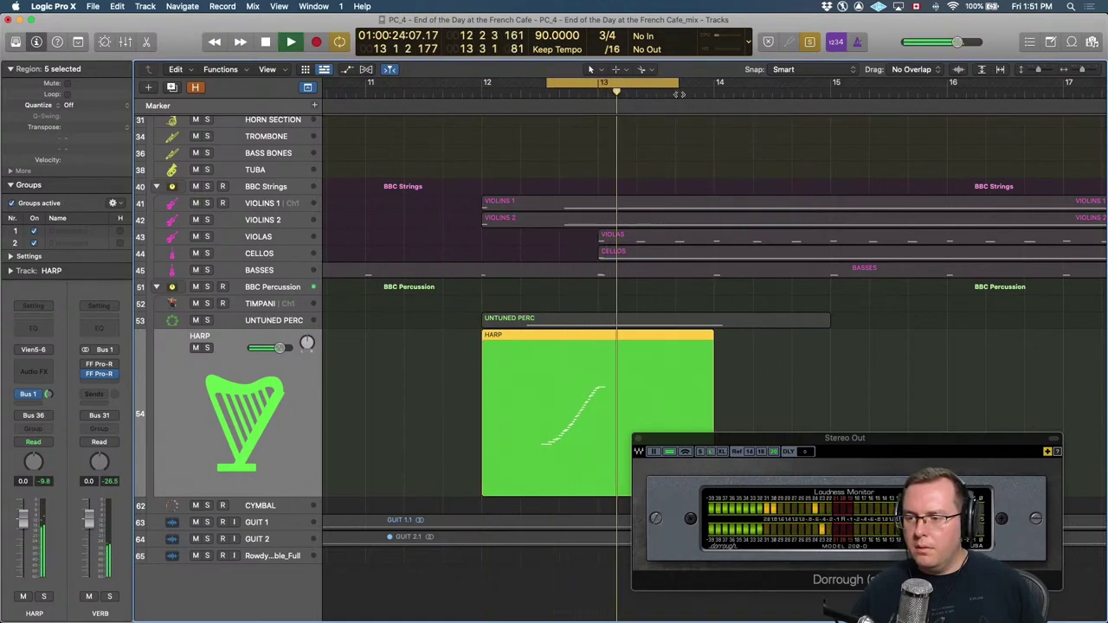
{"action": "left_click", "coordinate": [33, 395]}
{"action": "mouse_move", "coordinate": [40, 419]}
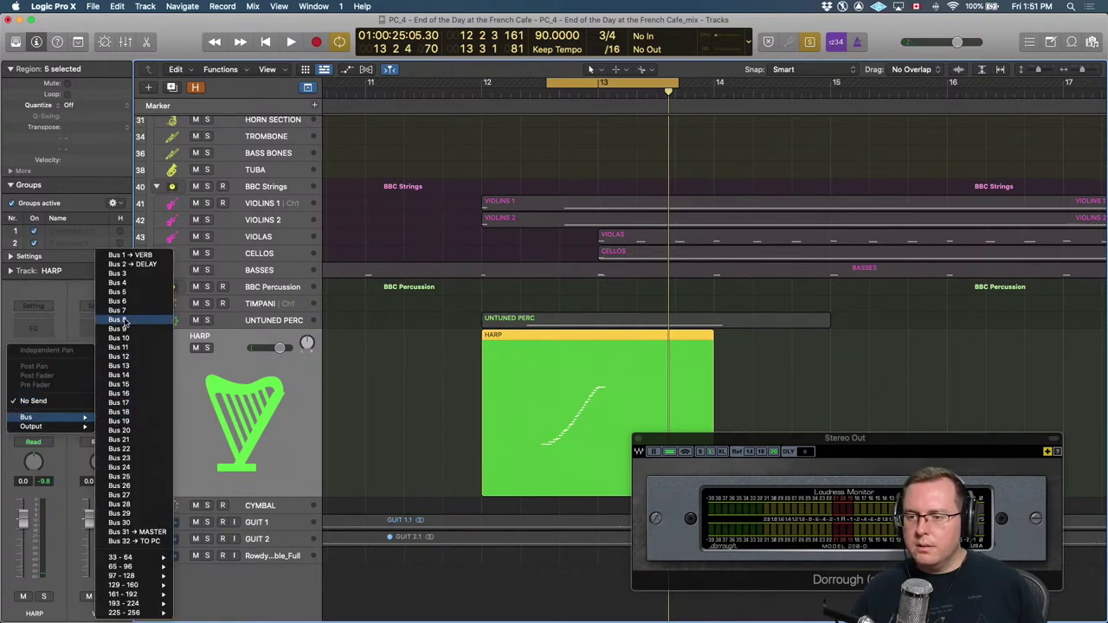
{"action": "left_click", "coordinate": [134, 265]}
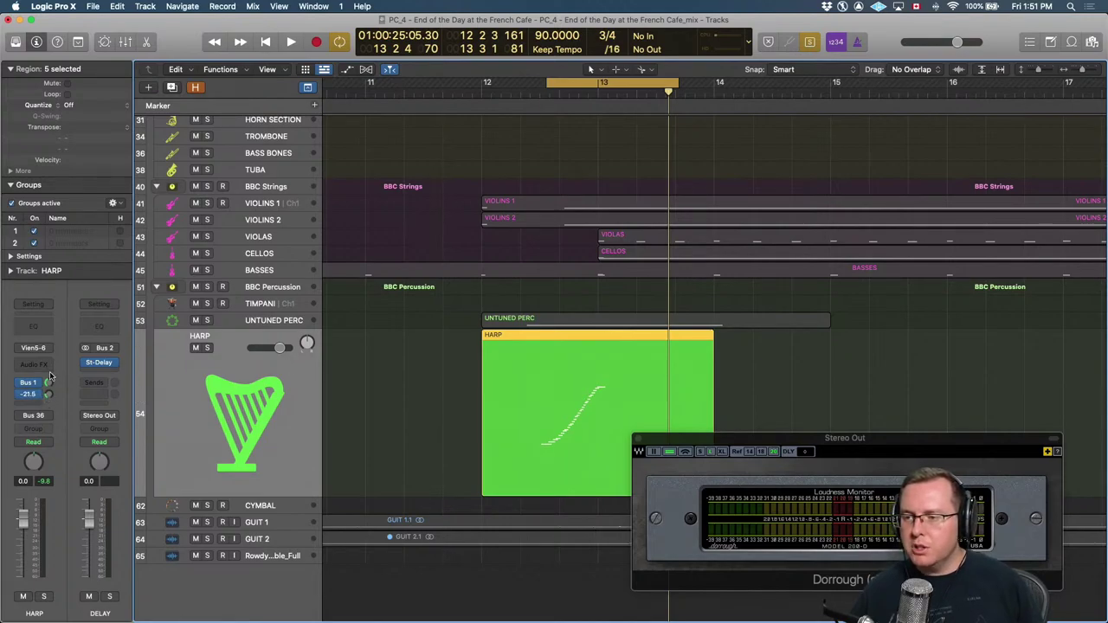
{"action": "key", "text": "space"}
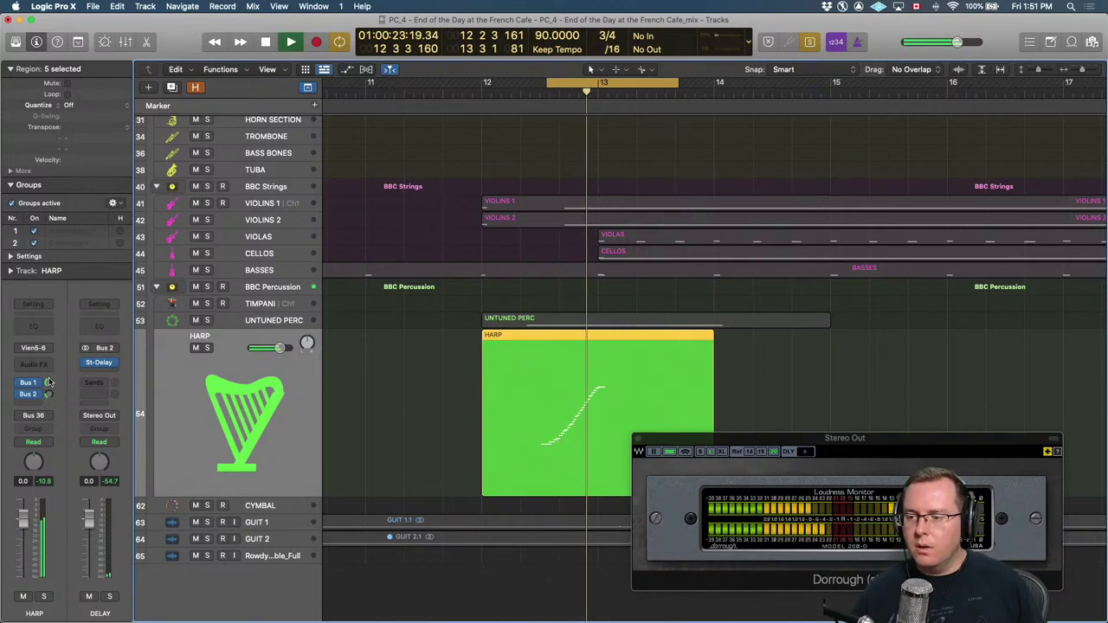
{"action": "key", "text": "space"}
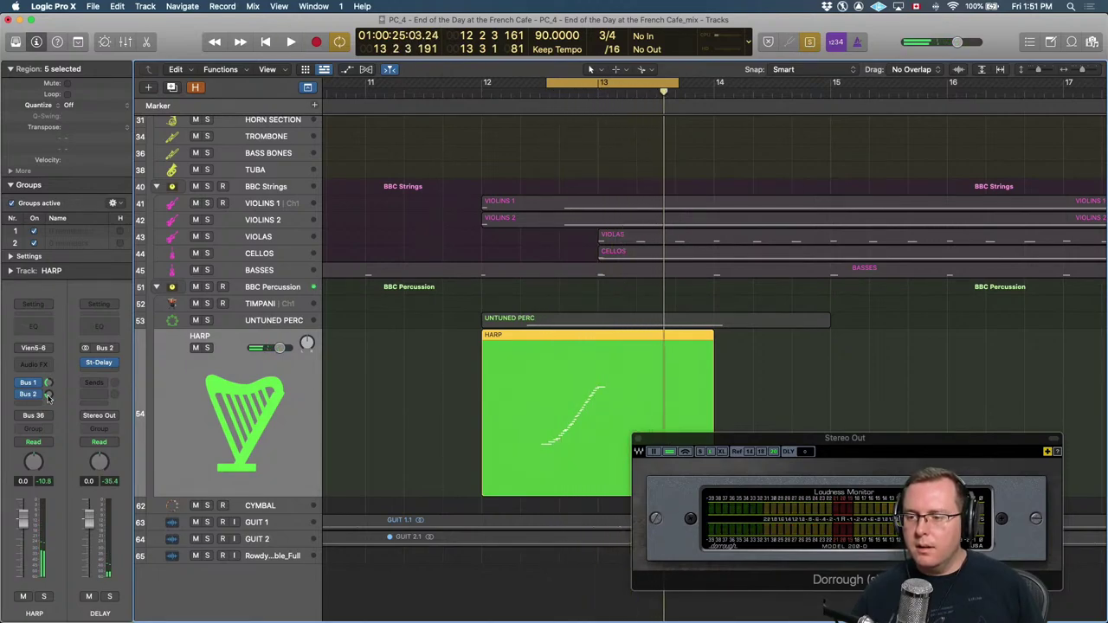
Unsolo the harp, turn off the loop and listen to the full mix from bar 12.
{"action": "key", "text": "ctrl+s"}
{"action": "key", "text": "comma"}
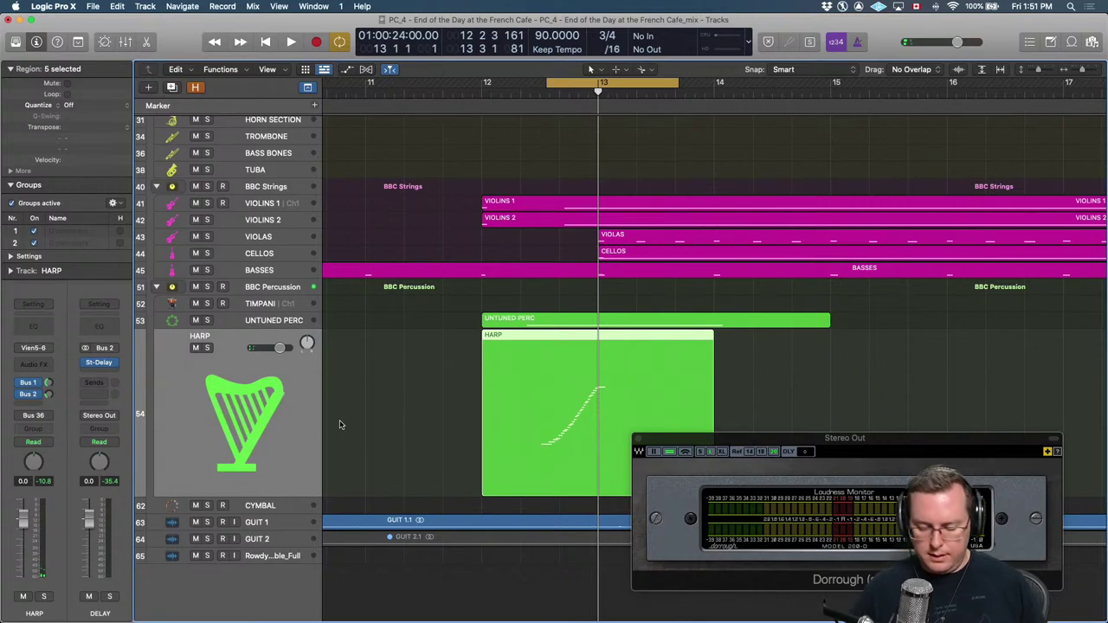
{"action": "key", "text": "c"}
{"action": "key", "text": "comma"}
{"action": "key", "text": "space"}
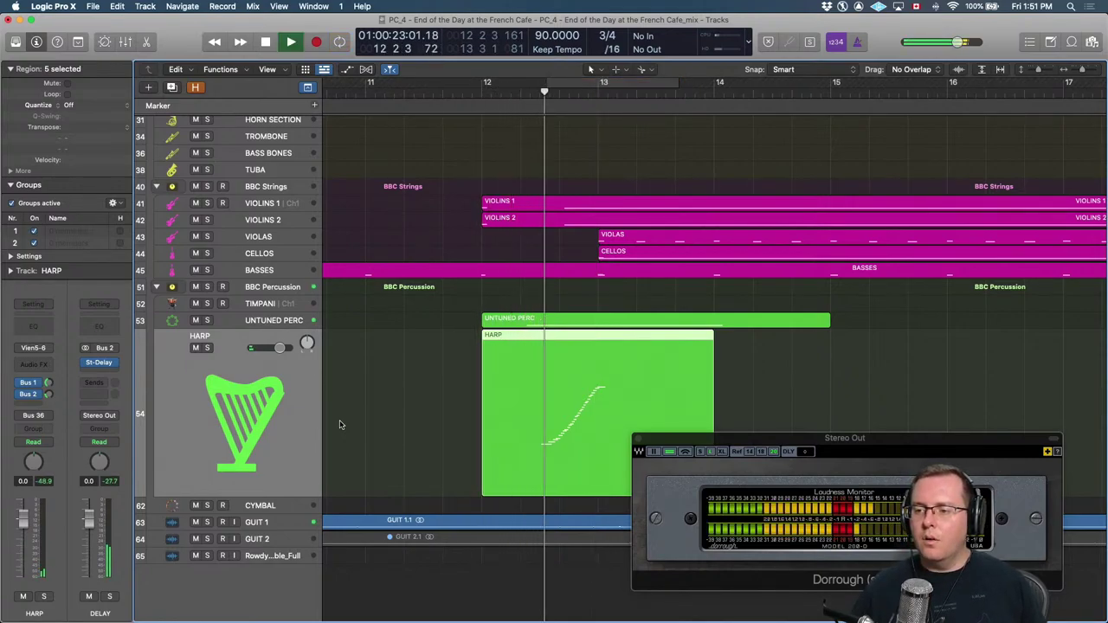
{"action": "key", "text": "space"}
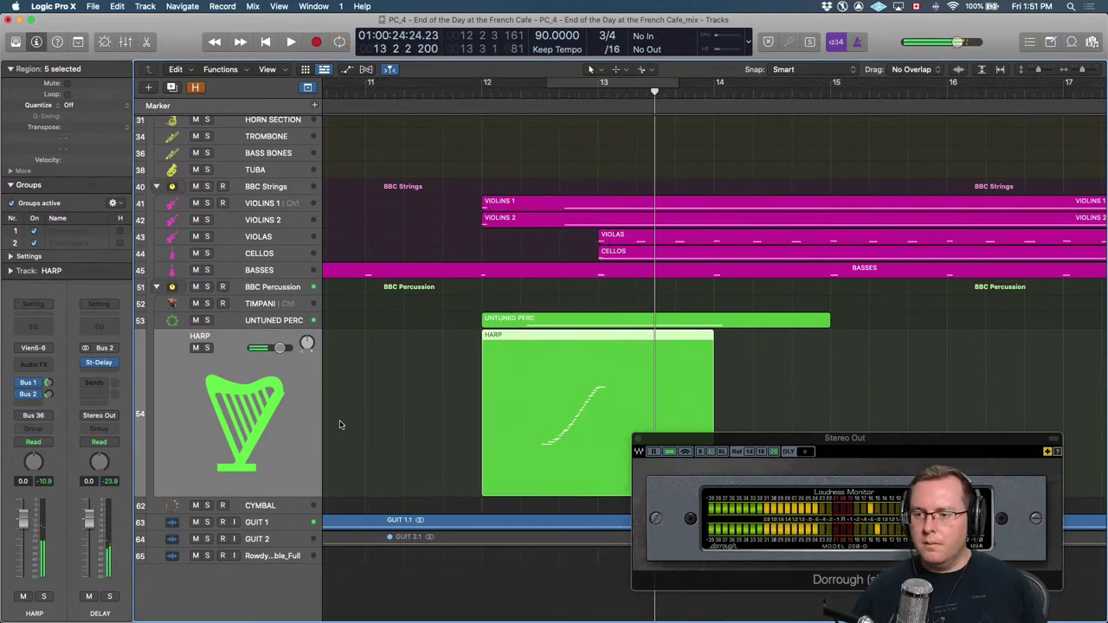
Solo the harp to set its Bus 2 send to about -15.7 dB, then unsolo it and return to bar 12.
{"action": "key", "text": "ctrl+s"}
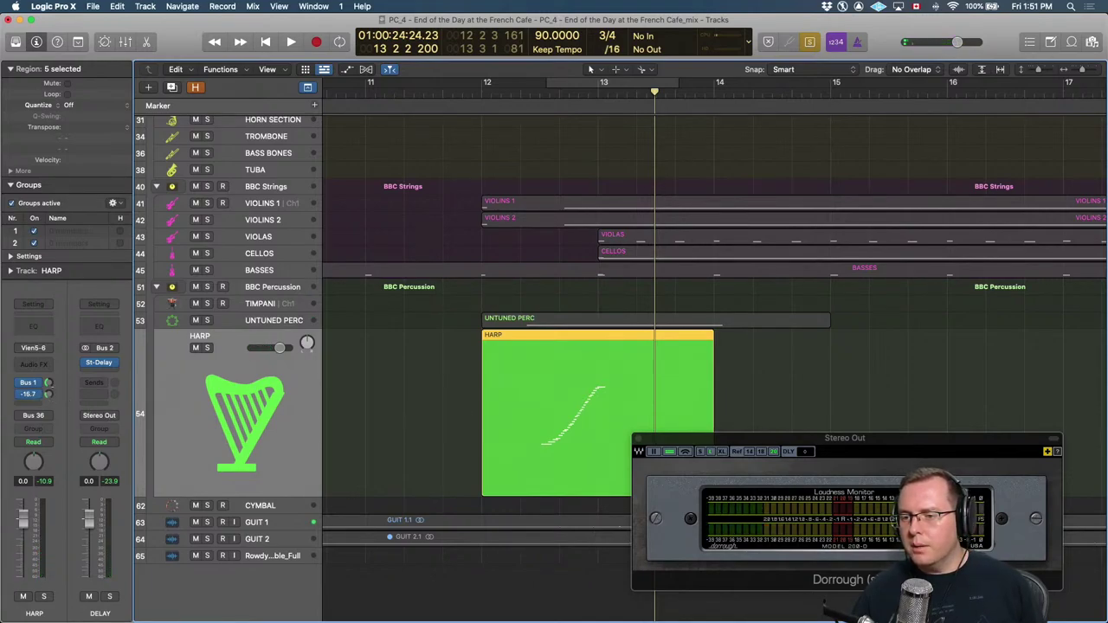
{"action": "key", "text": "ctrl+s"}
{"action": "key", "text": "comma"}
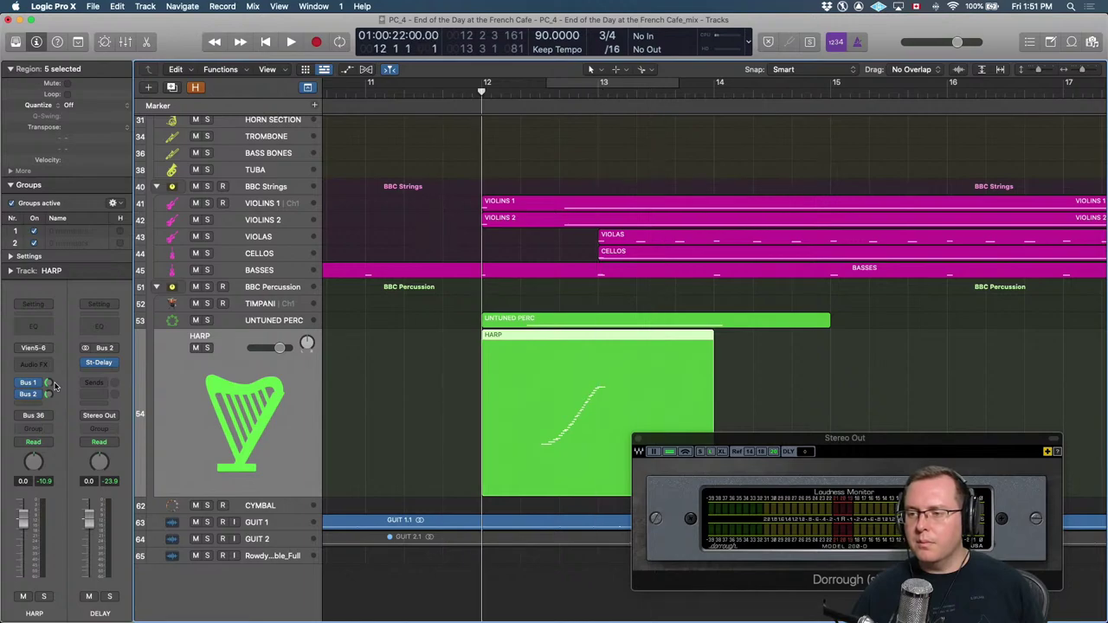
Play the full mix twice from bar 12 to check how the harp sits with its delay.
{"action": "key", "text": "space"}
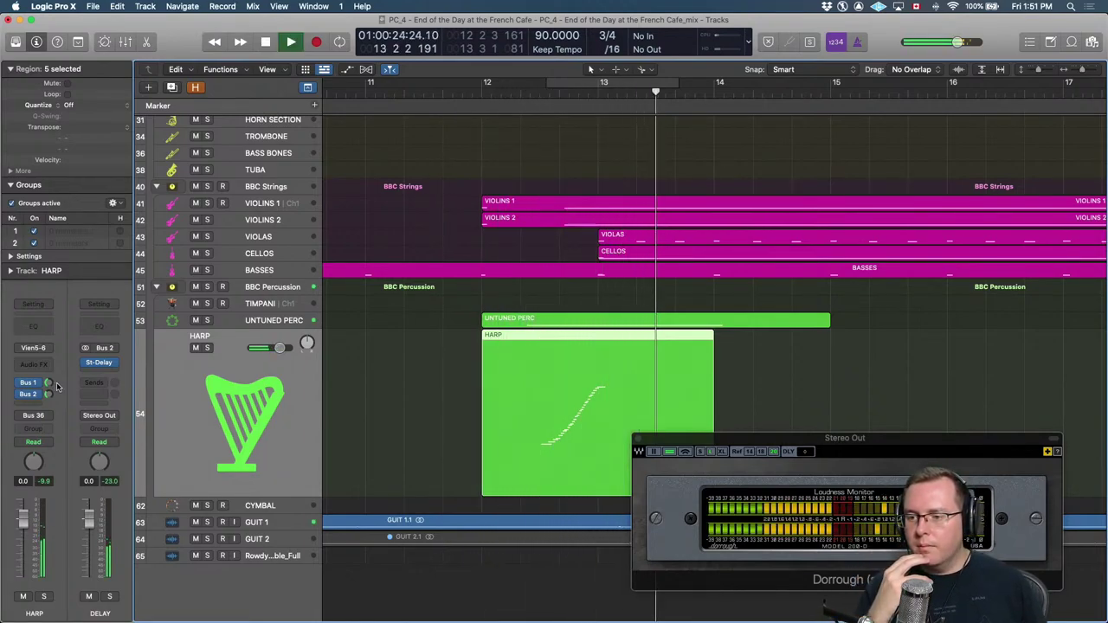
{"action": "key", "text": "space"}
{"action": "key", "text": "super+Left"}
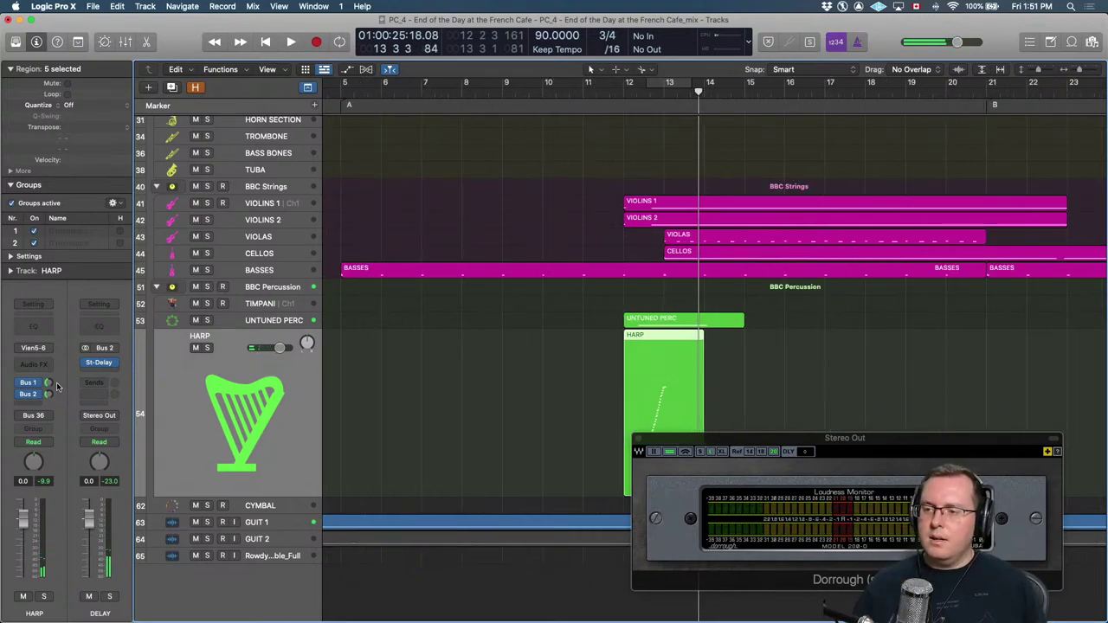
{"action": "key", "text": "comma"}
{"action": "key", "text": "space"}
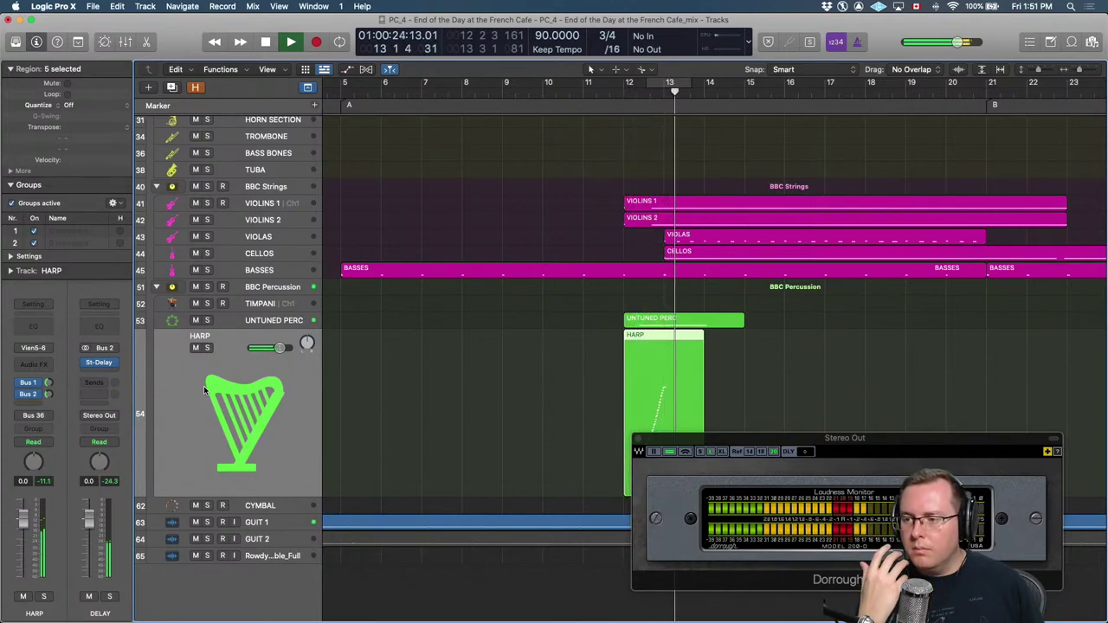
{"action": "key", "text": "space"}
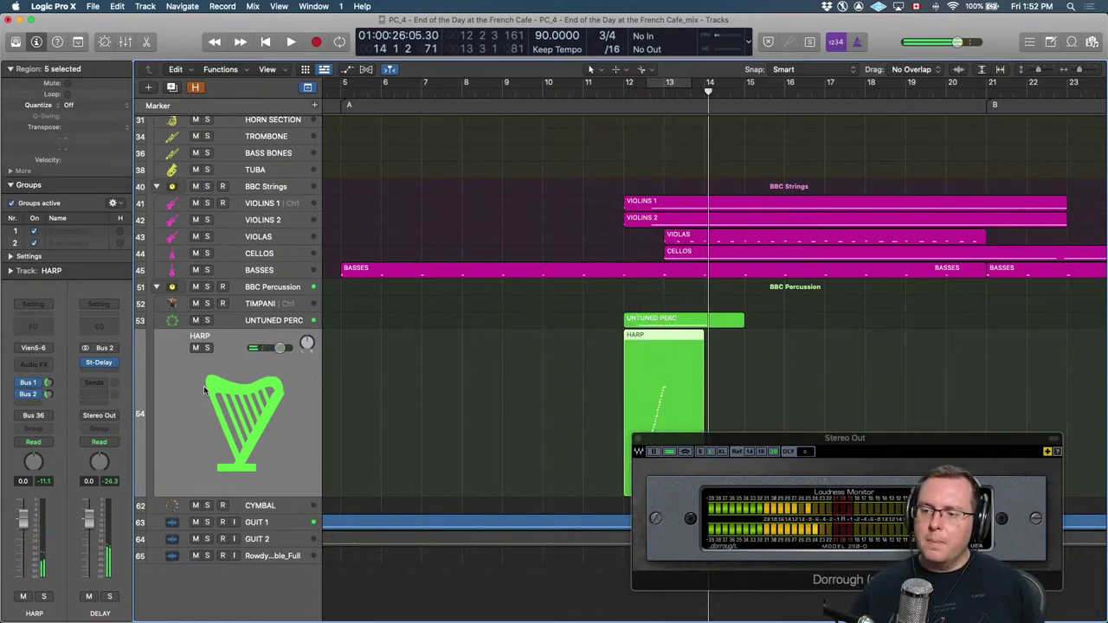
Move the playhead back to bar 6.
{"action": "key", "text": "comma"}
{"action": "key", "text": "comma"}
{"action": "key", "text": "comma"}
{"action": "key", "text": "comma"}
{"action": "key", "text": "comma"}
{"action": "key", "text": "comma"}
{"action": "key", "text": "comma"}
{"action": "key", "text": "comma"}
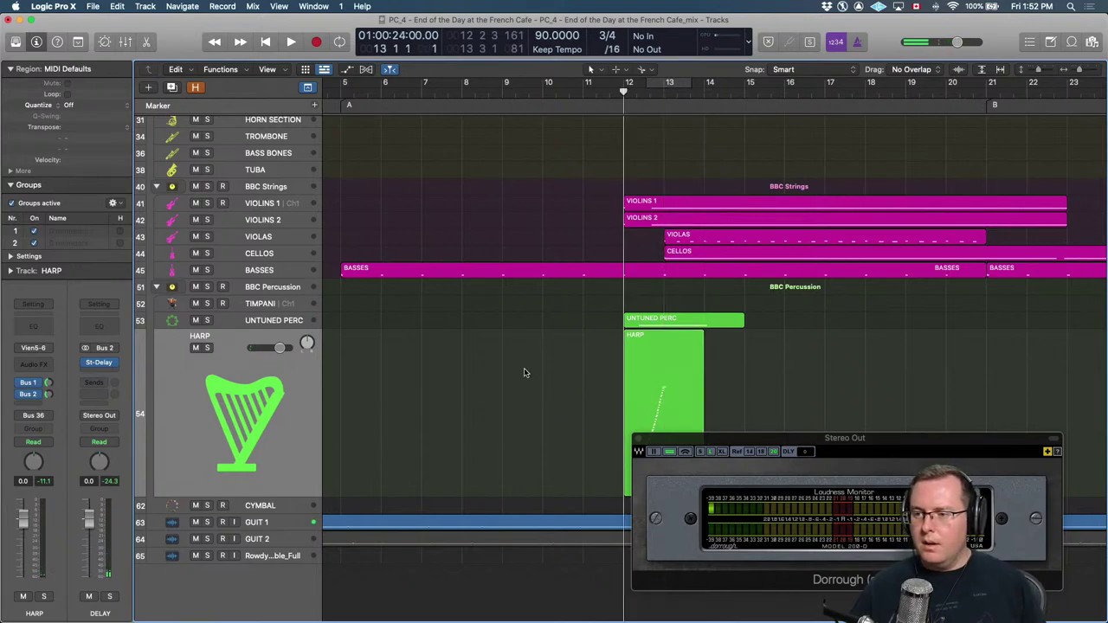
Show the BASSES volume automation and raise it to +0.9 dB from the song start up to the bridge.
{"action": "left_click", "coordinate": [280, 272]}
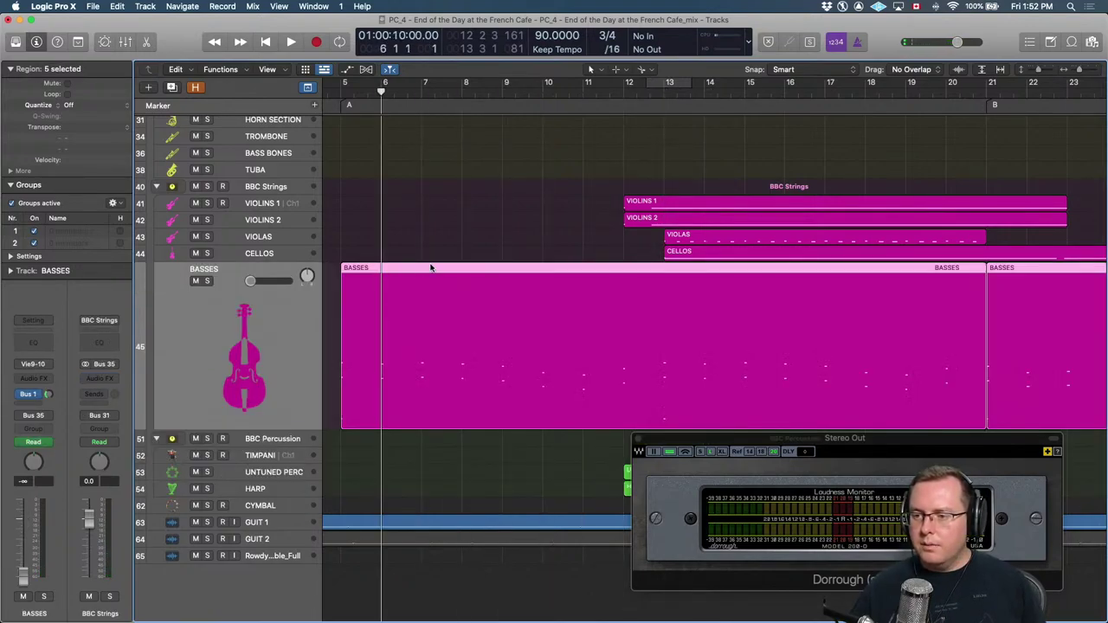
{"action": "key", "text": "a"}
{"action": "key", "text": "super+Left"}
{"action": "key", "text": "super+Left"}
{"action": "key", "text": "super+Left"}
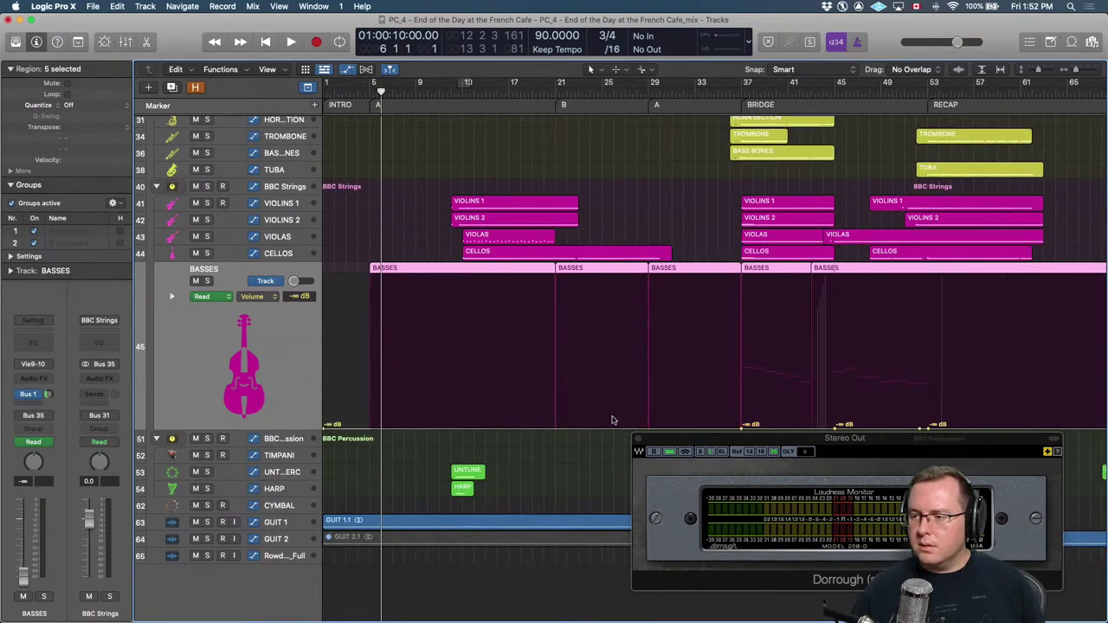
{"action": "left_click_drag", "start_coordinate": [594, 431], "coordinate": [588, 370]}
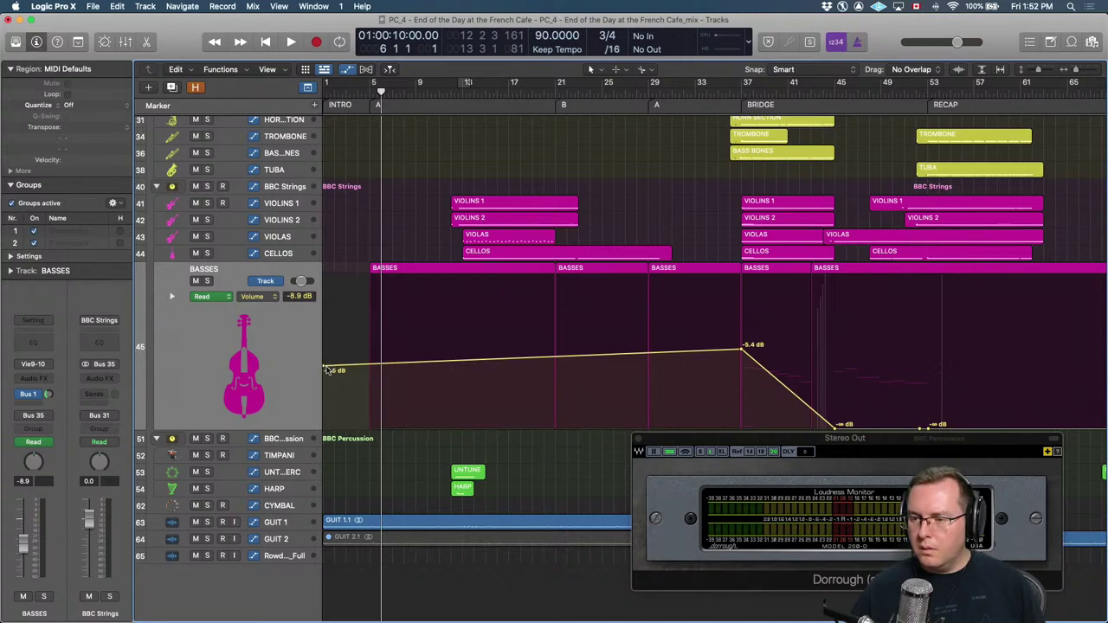
{"action": "left_click_drag", "start_coordinate": [328, 369], "coordinate": [342, 341]}
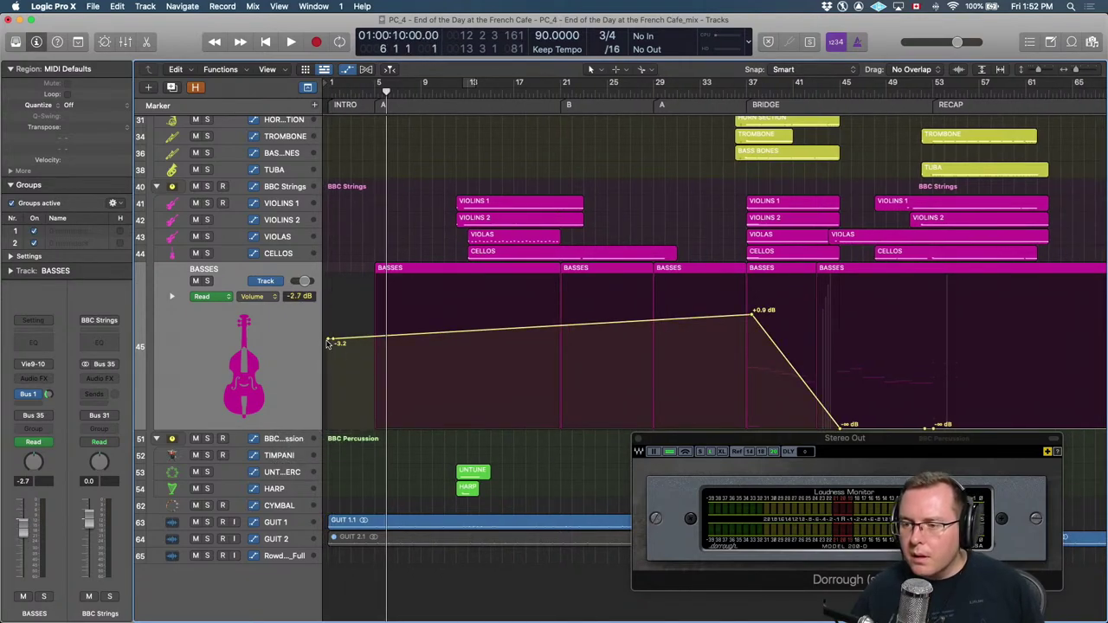
{"action": "left_click_drag", "start_coordinate": [335, 342], "coordinate": [331, 310]}
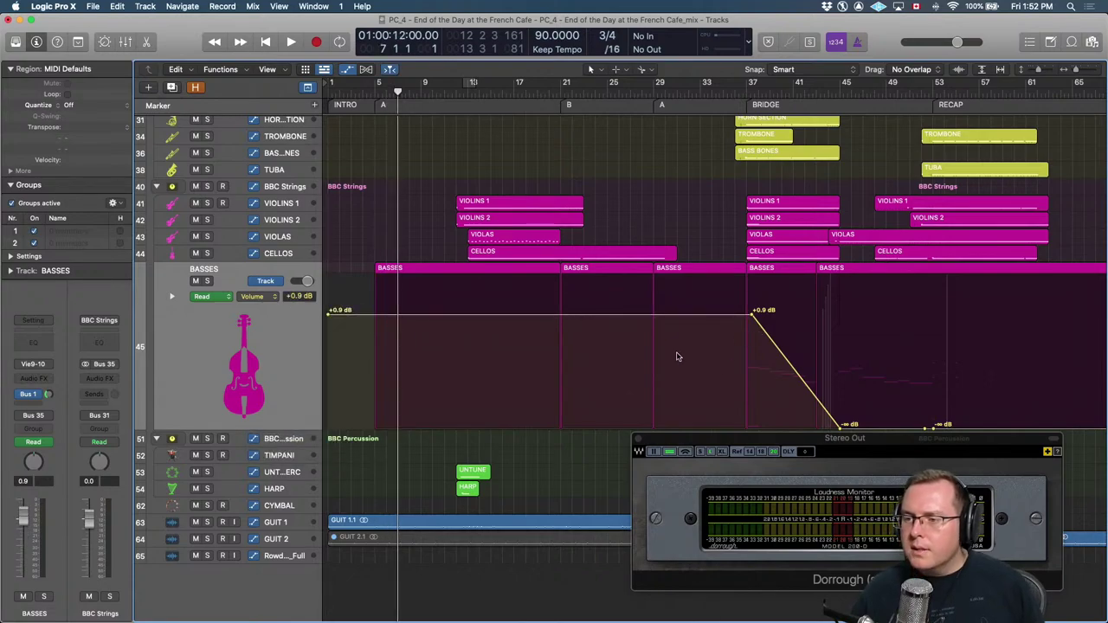
Listen to the mix from the intro into section A and hide the track automation.
{"action": "key", "text": "comma"}
{"action": "key", "text": "space"}
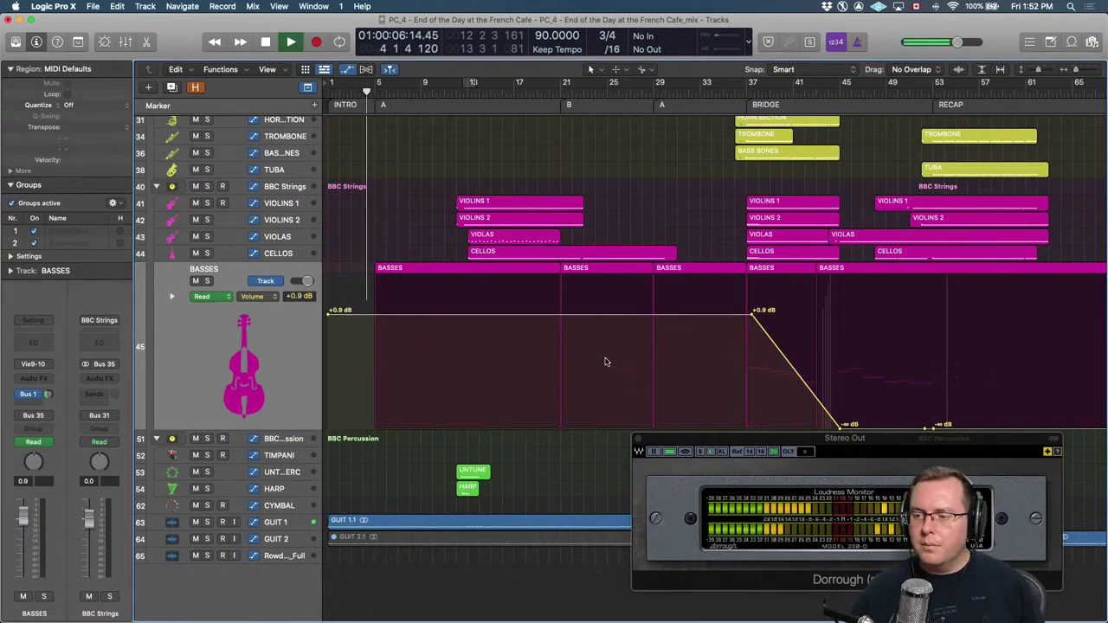
{"action": "key", "text": "e"}
{"action": "key", "text": "e"}
{"action": "key", "text": "a"}
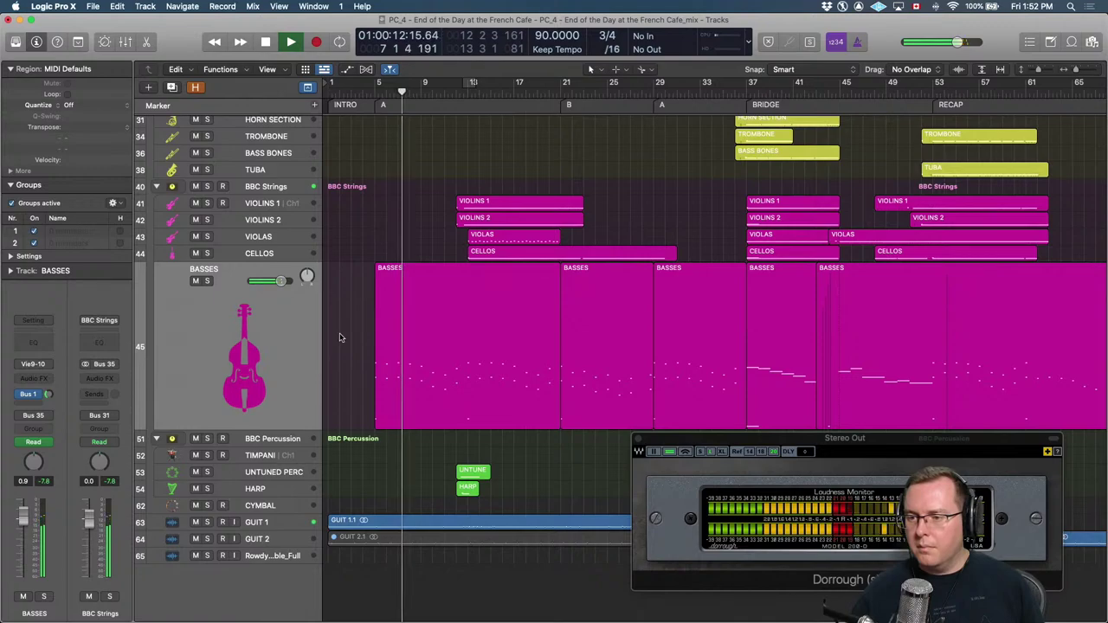
Solo the first BASSES region, adjust its Bus 1 VERB send and check it in the full mix.
{"action": "left_click_drag", "start_coordinate": [339, 336], "coordinate": [487, 366]}
{"action": "key", "text": "s"}
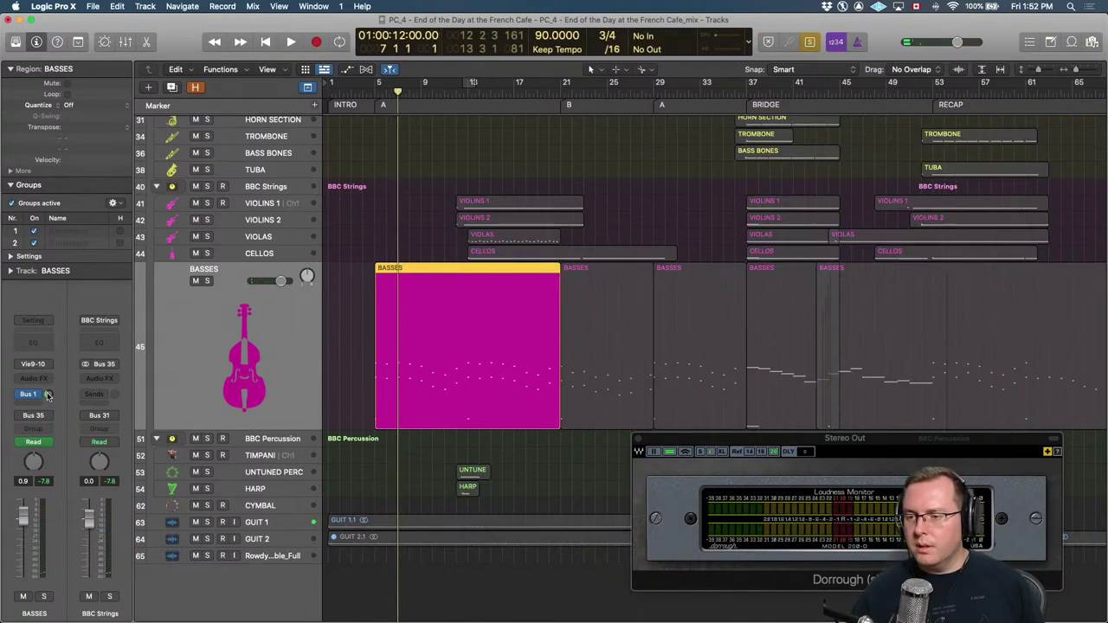
{"action": "key", "text": "shift+space"}
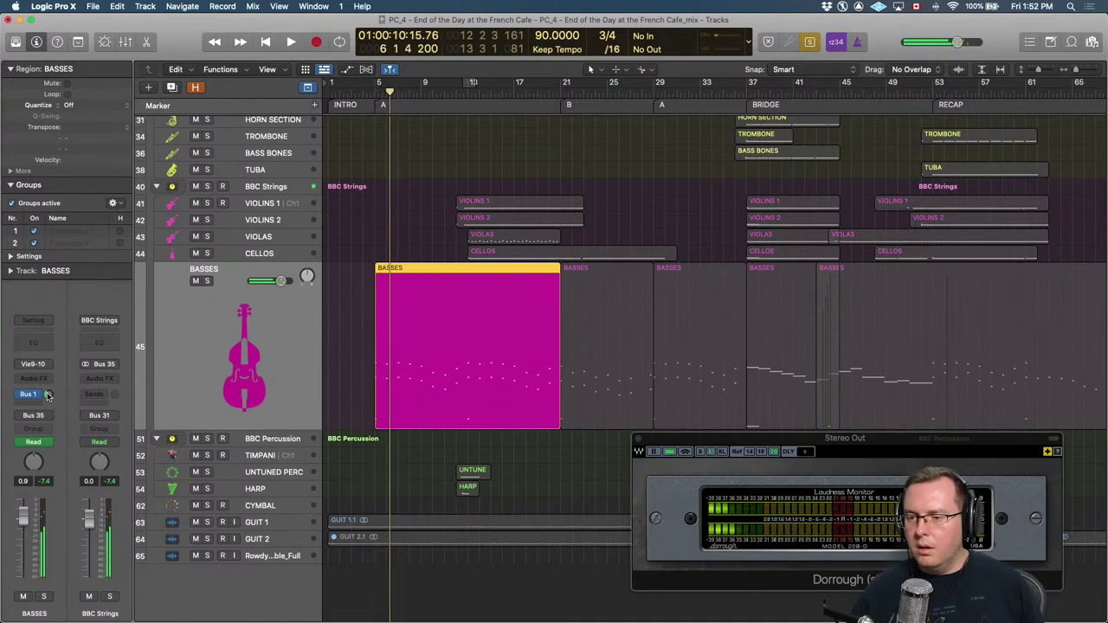
{"action": "key", "text": "space"}
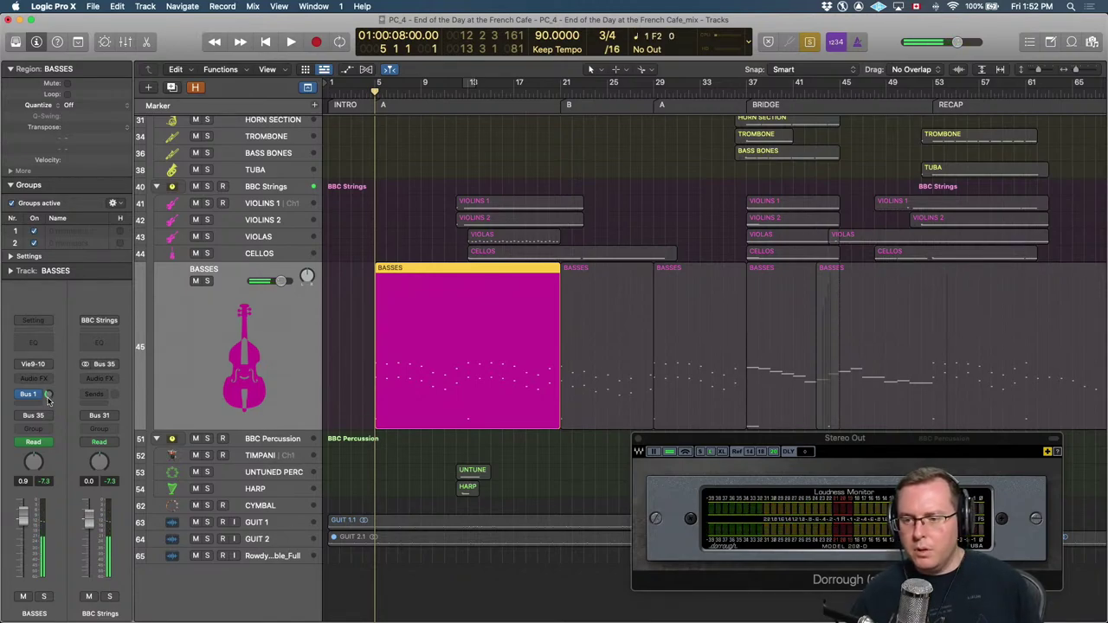
{"action": "left_click", "coordinate": [49, 395]}
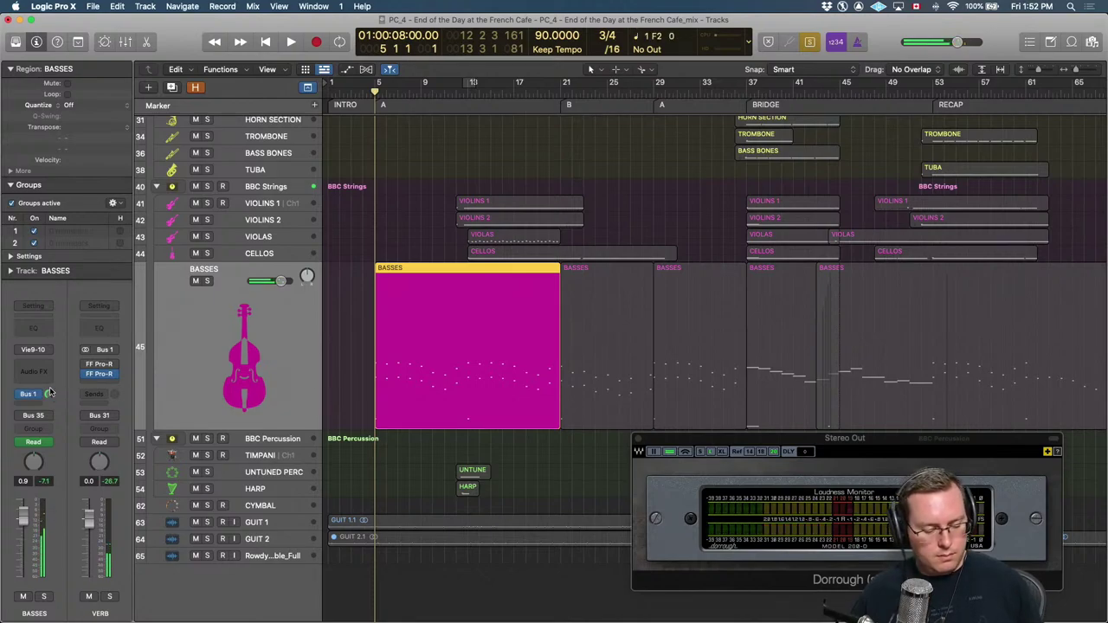
{"action": "key", "text": "space"}
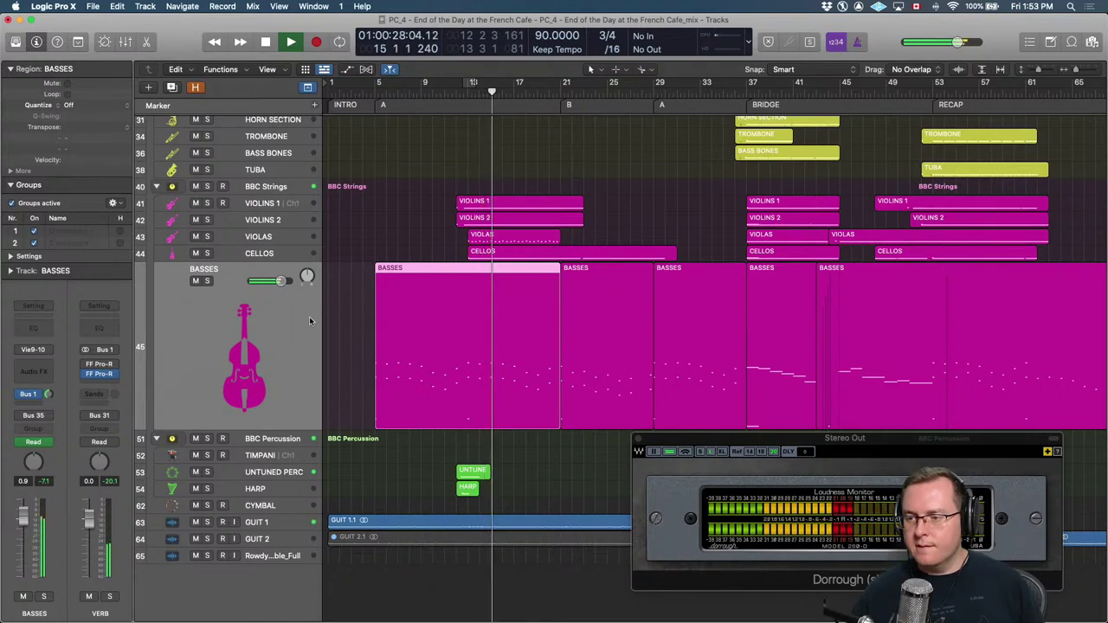
{"action": "key", "text": "space"}
Return the playhead to bar 13, check the CELLOS volume automation and reset the track's volume to 0.0 dB.
{"action": "scroll", "coordinate": [469, 303], "scroll_direction": "up", "scroll_amount": 10}
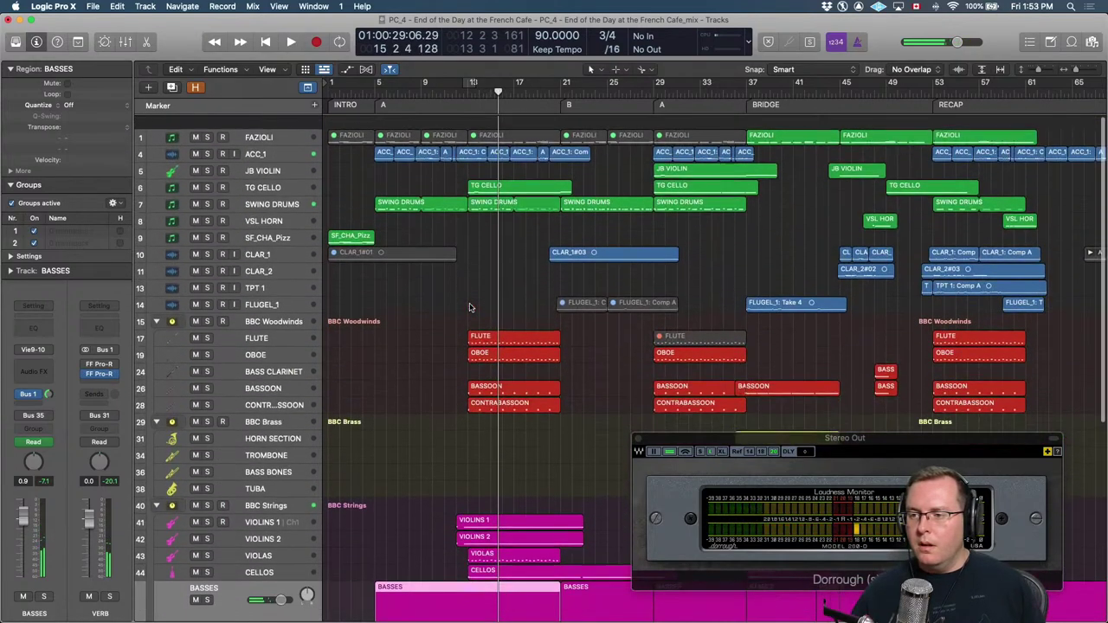
{"action": "scroll", "coordinate": [470, 308], "scroll_direction": "down", "scroll_amount": 8}
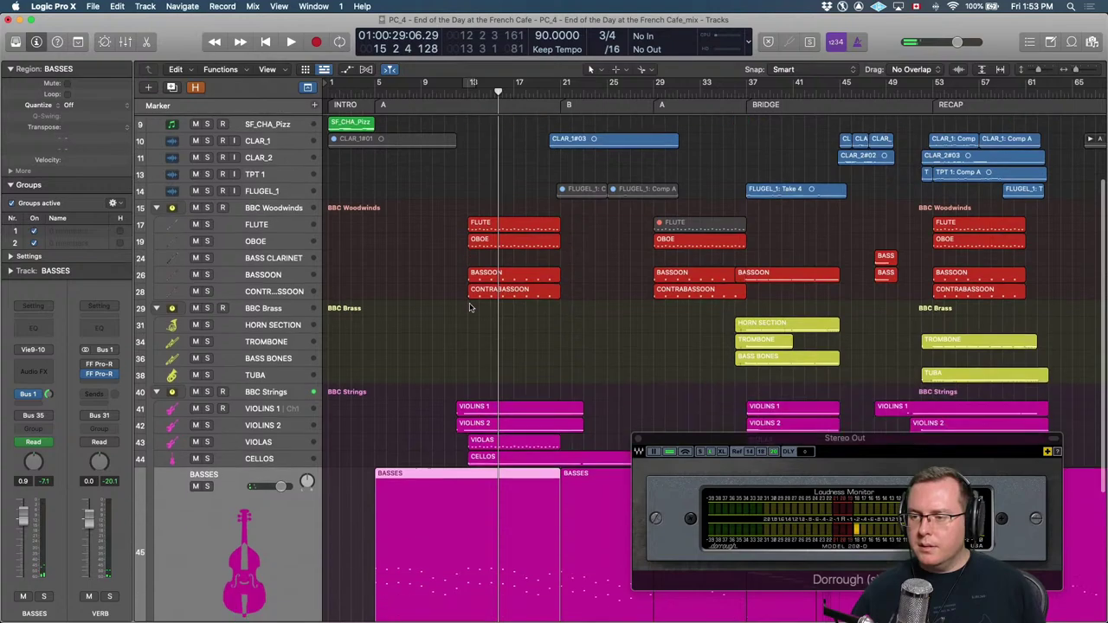
{"action": "left_click", "coordinate": [427, 325]}
{"action": "key", "text": "super+Right"}
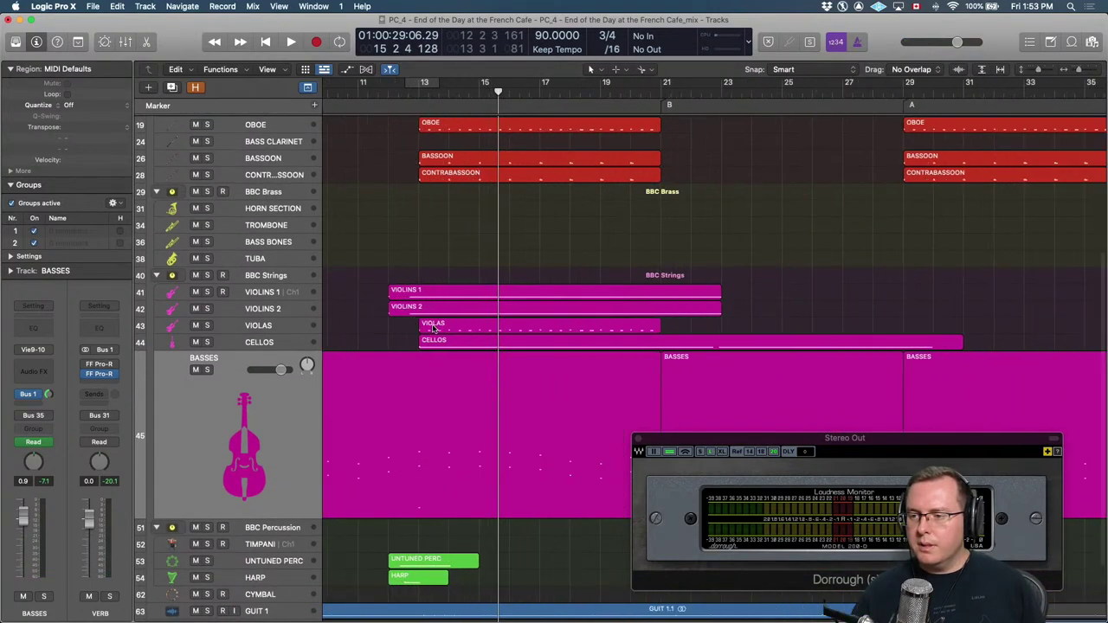
{"action": "key", "text": "comma"}
{"action": "key", "text": "comma"}
{"action": "key", "text": "comma"}
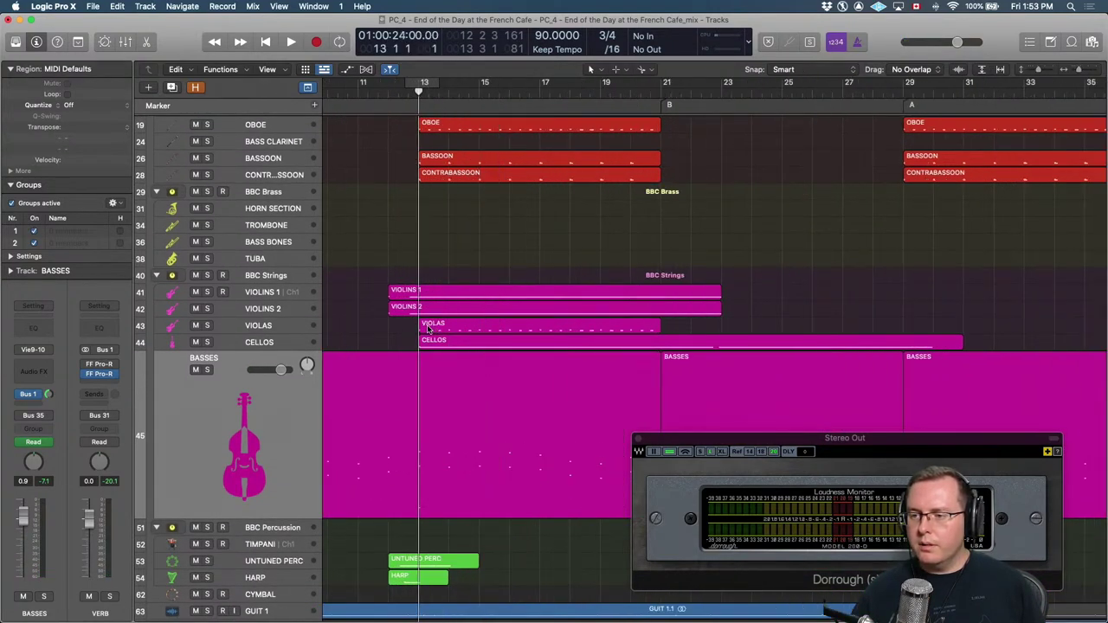
{"action": "left_click", "coordinate": [284, 342]}
{"action": "key", "text": "a"}
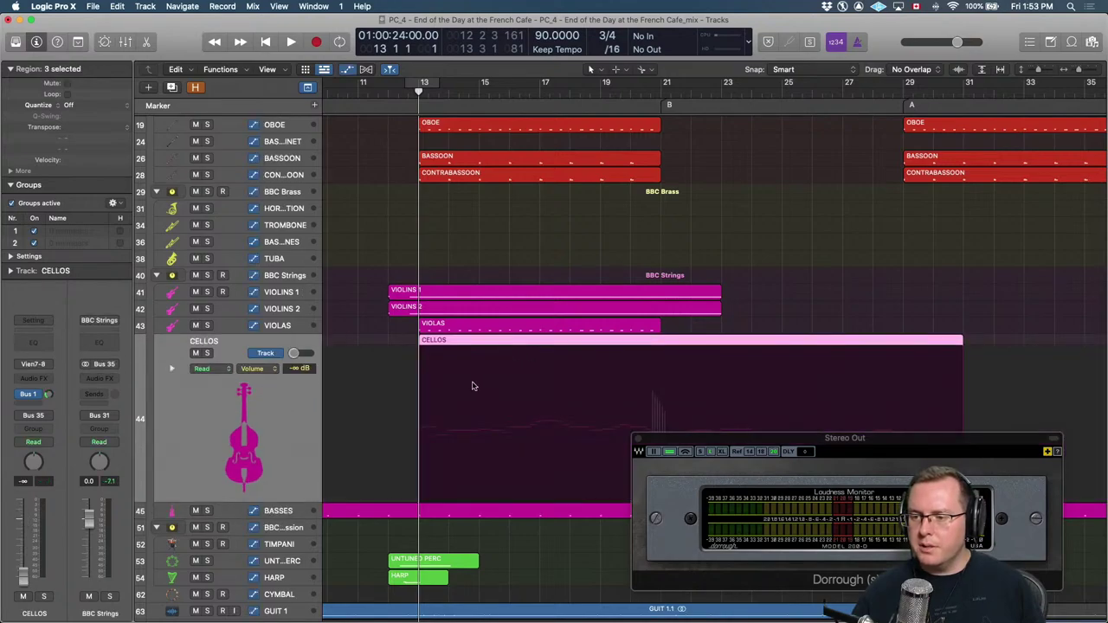
{"action": "key", "text": "super+Left"}
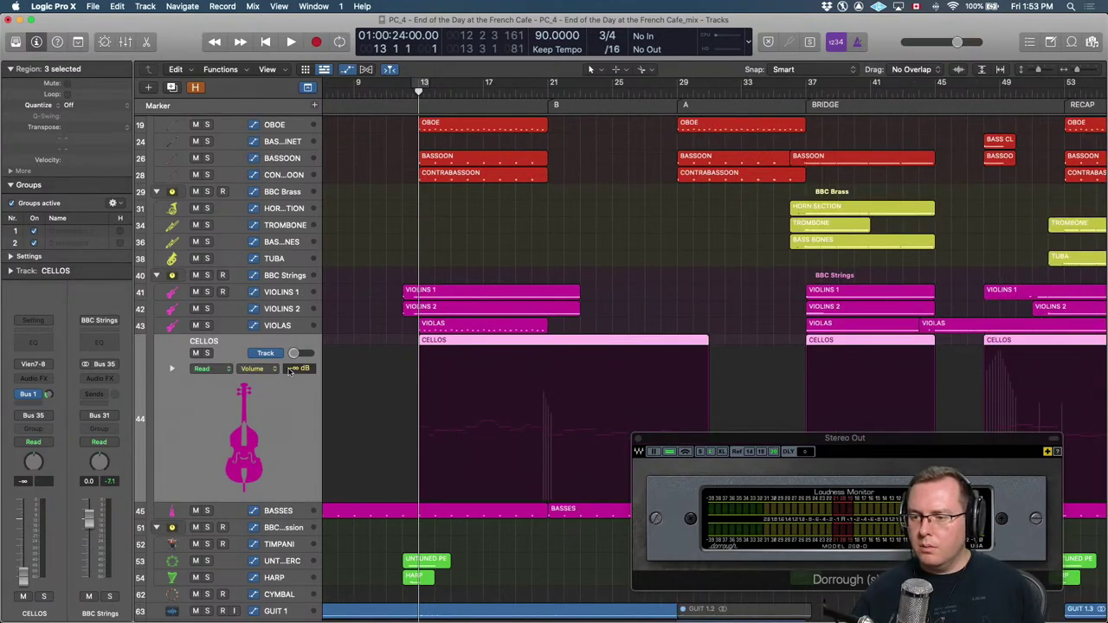
{"action": "left_click", "coordinate": [26, 574], "text": "alt"}
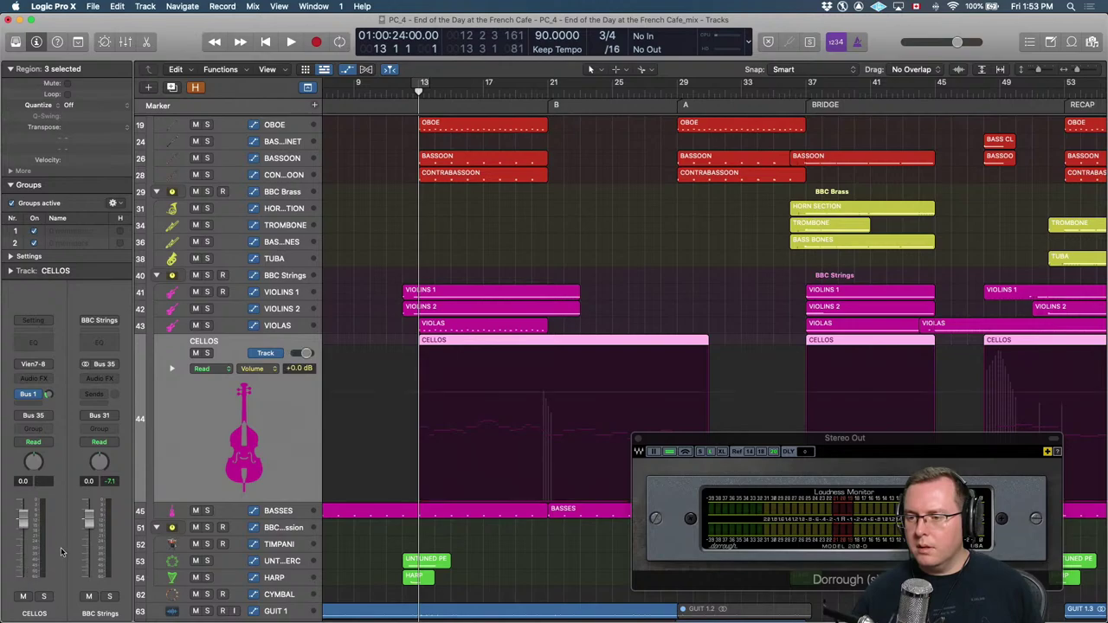
{"action": "key", "text": "a"}
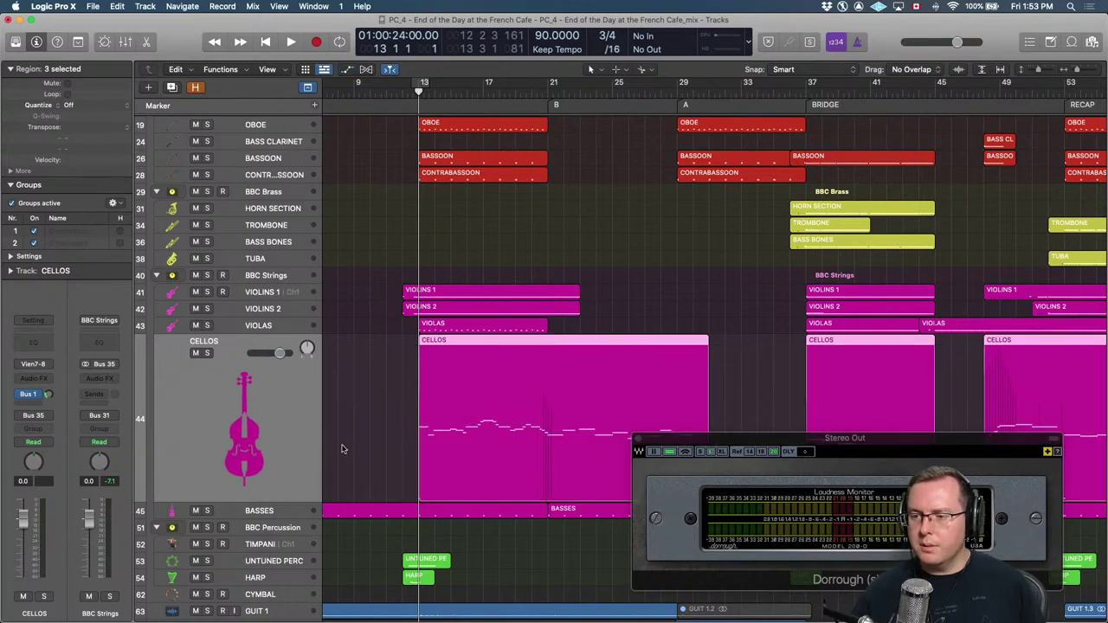
Listen to the mix from bar 13 to bar 18 and pull the CELLOS track volume fully down to -∞ dB.
{"action": "key", "text": "space"}
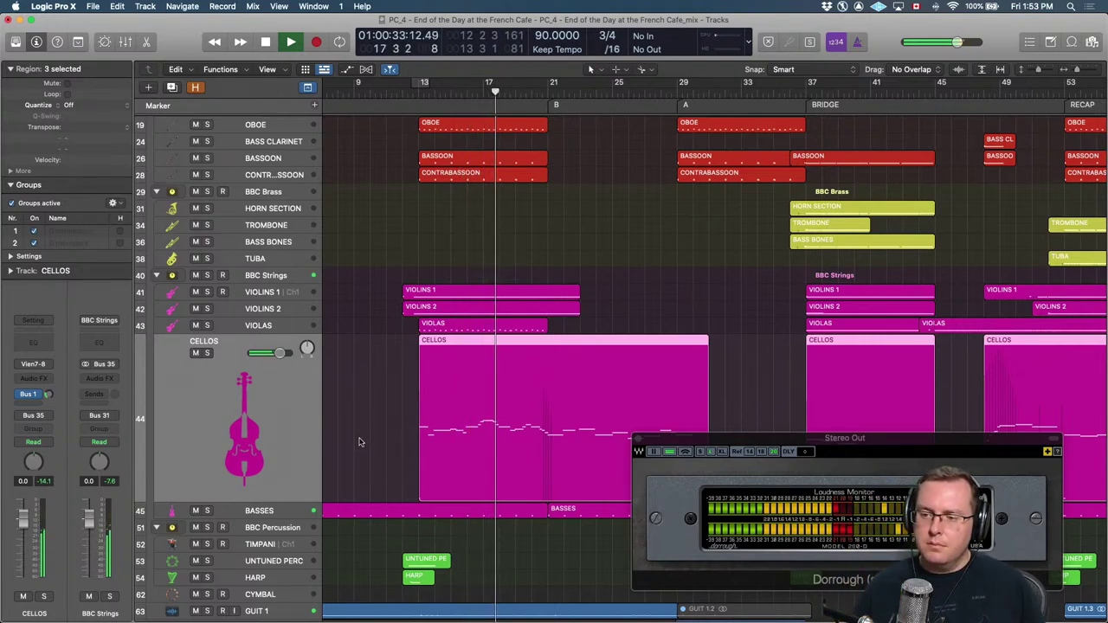
{"action": "key", "text": "space"}
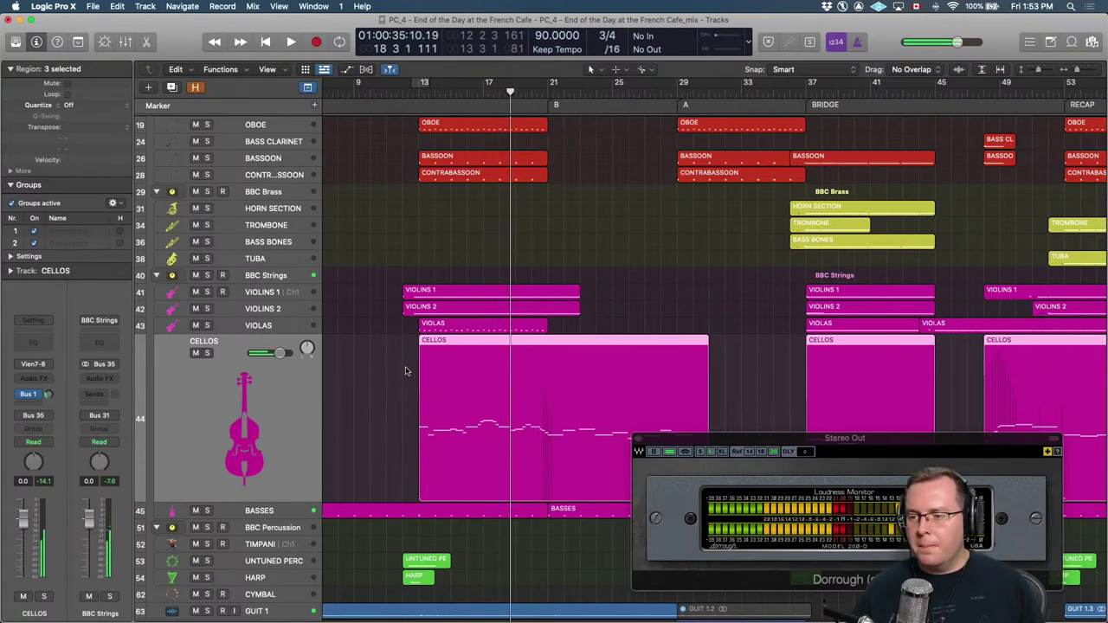
{"action": "left_click_drag", "start_coordinate": [369, 363], "coordinate": [400, 367]}
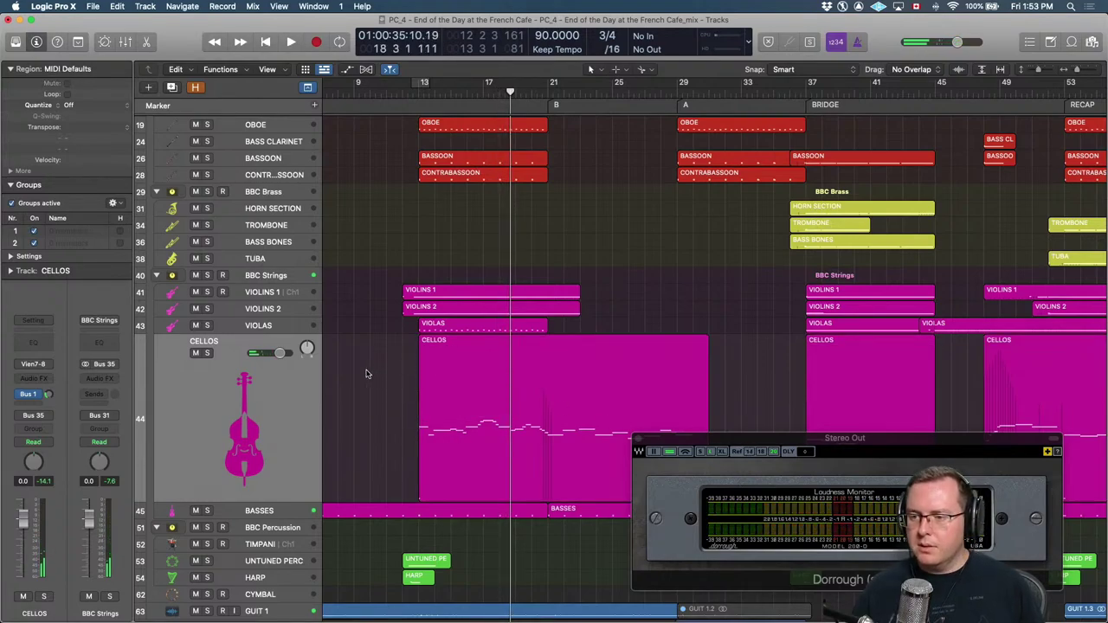
{"action": "left_click_drag", "start_coordinate": [279, 353], "coordinate": [250, 353]}
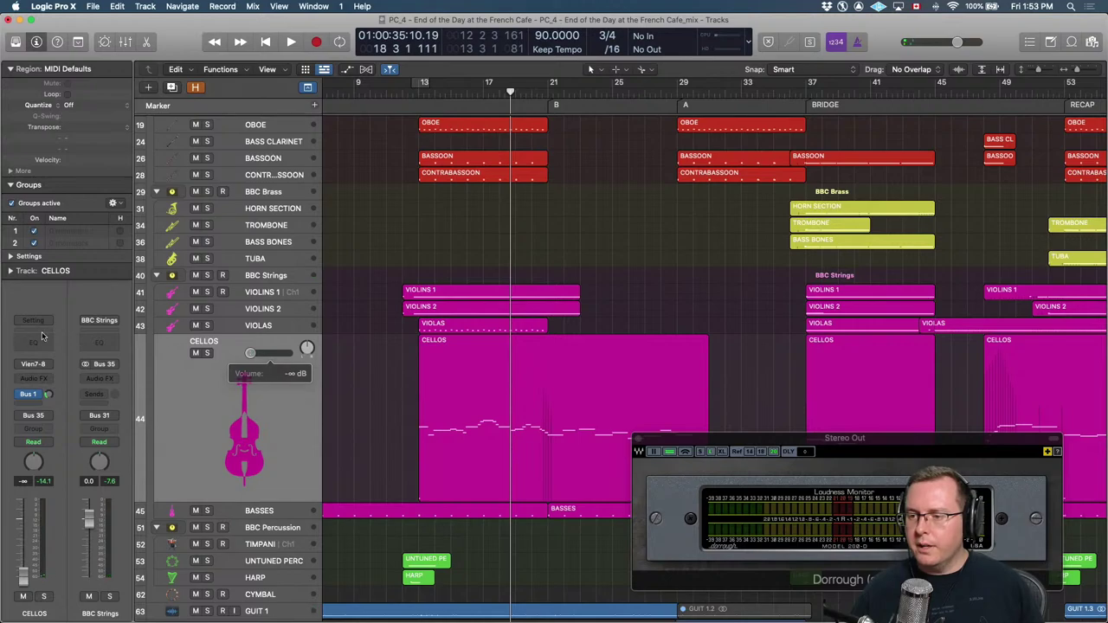
Check the volume automation of the VIOLAS and violin tracks and hide the automation.
{"action": "left_click", "coordinate": [289, 329]}
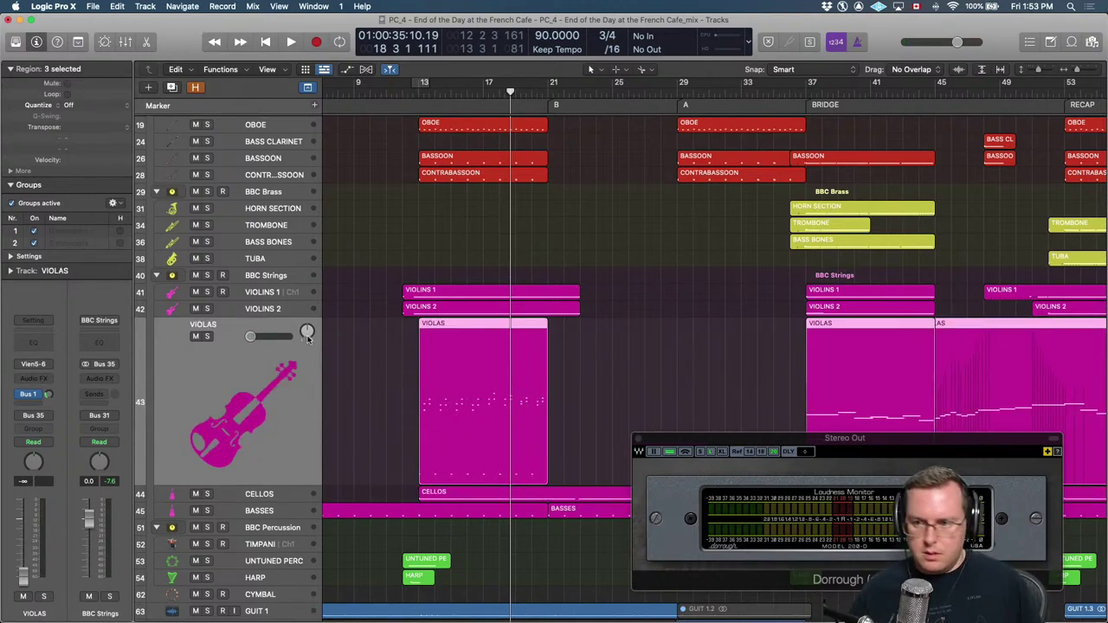
{"action": "key", "text": "a"}
{"action": "key", "text": "Up"}
{"action": "key", "text": "Up"}
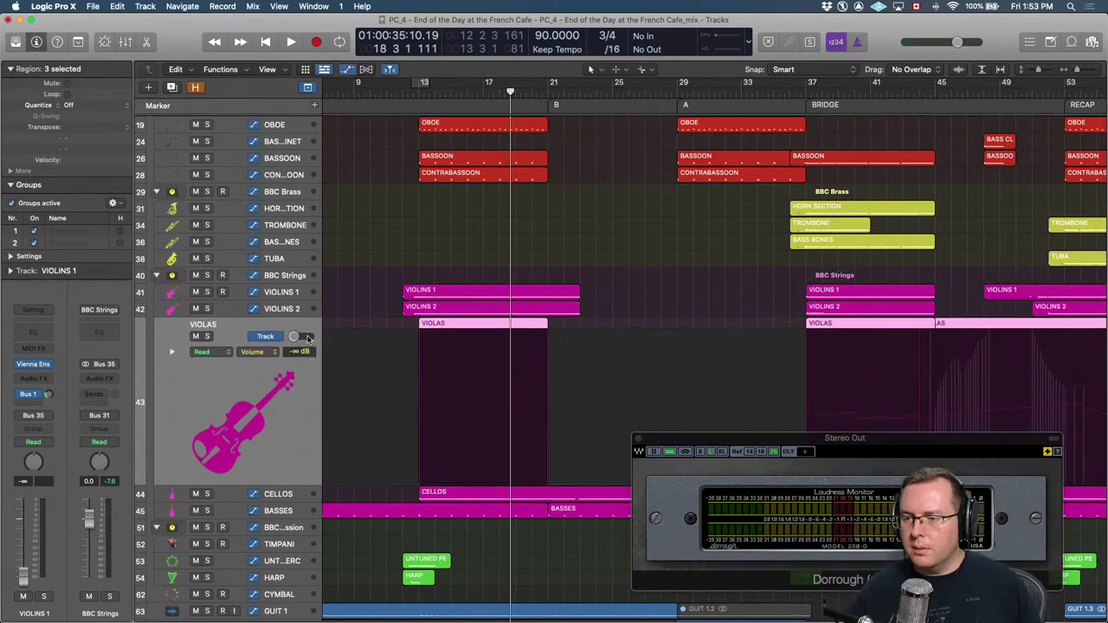
{"action": "key", "text": "a"}
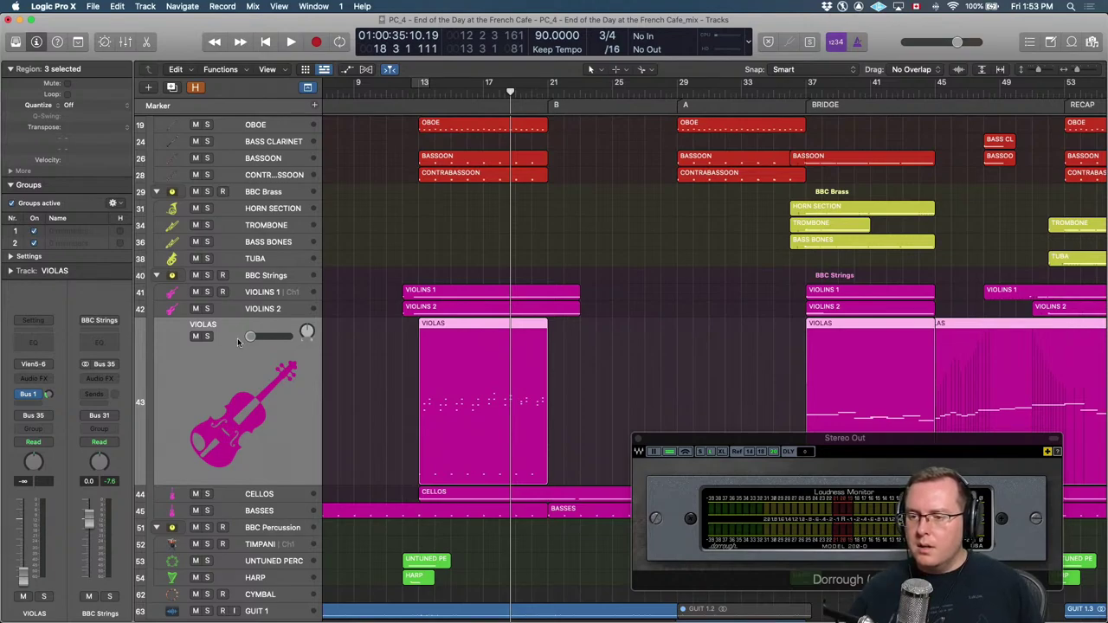
Return the playhead to bar 13 and reset the VIOLAS track volume to 0.0 dB.
{"action": "key", "text": "comma"}
{"action": "key", "text": "comma"}
{"action": "key", "text": "comma"}
{"action": "key", "text": "comma"}
{"action": "key", "text": "comma"}
{"action": "key", "text": "comma"}
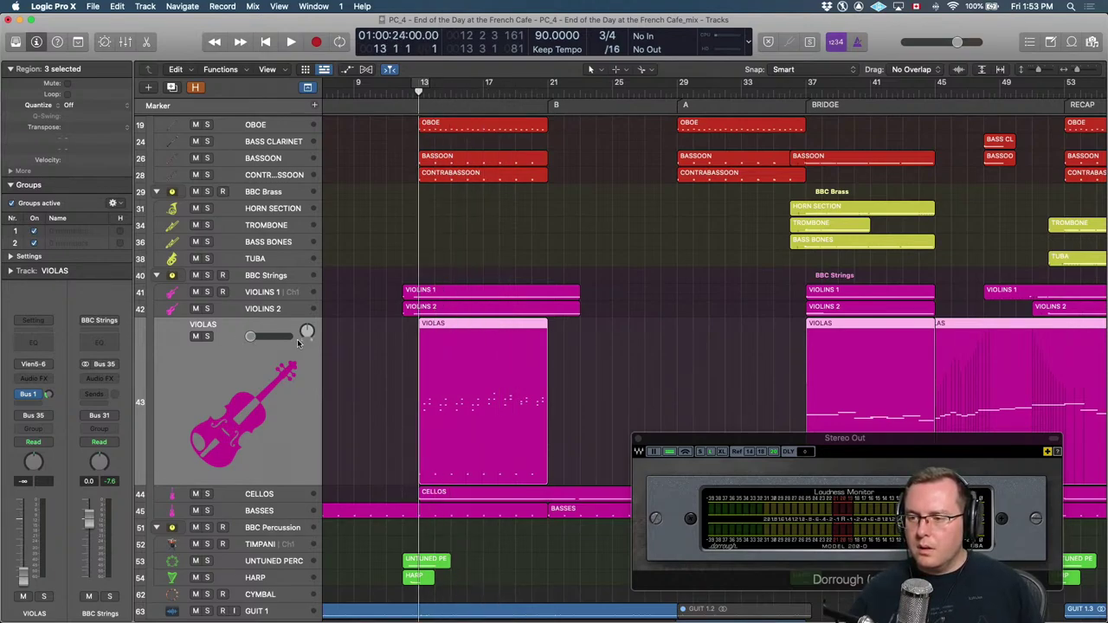
{"action": "left_click", "coordinate": [253, 339], "text": "alt"}
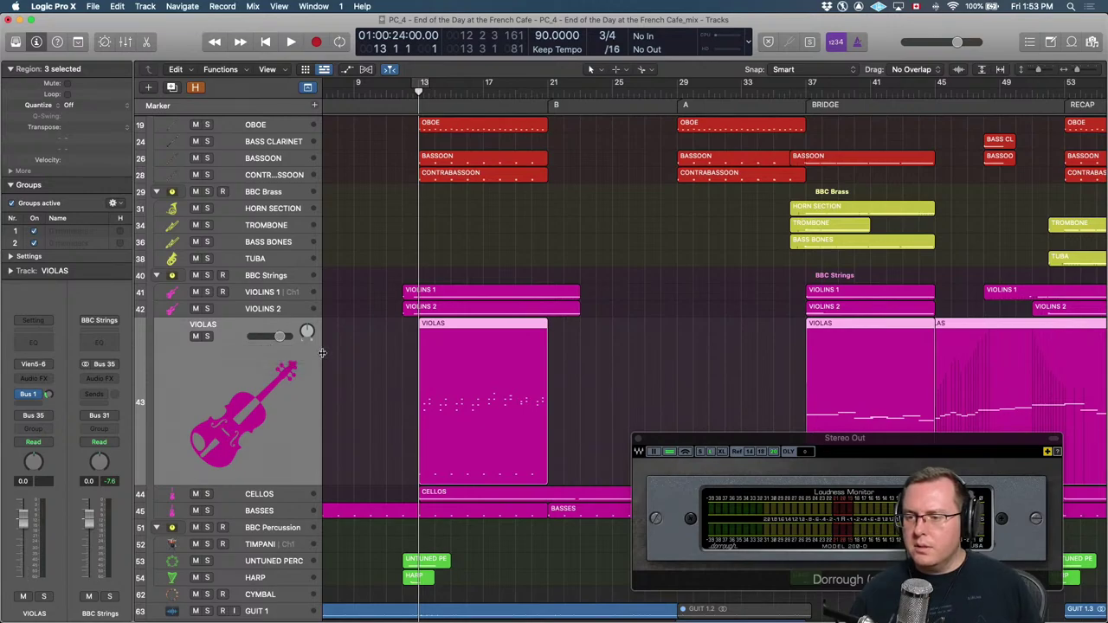
Show the track automation and check the woodwind volumes from FLUTE through OBOE and BASS CLARINET to BASSOON.
{"action": "scroll", "coordinate": [337, 359], "scroll_direction": "up", "scroll_amount": 5}
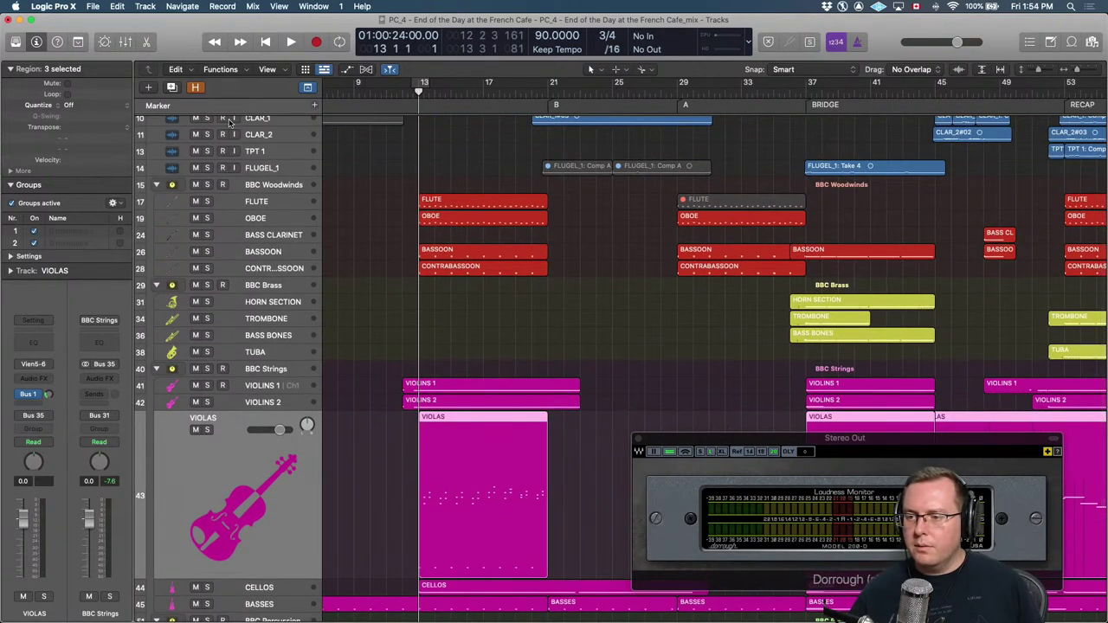
{"action": "left_click", "coordinate": [278, 205]}
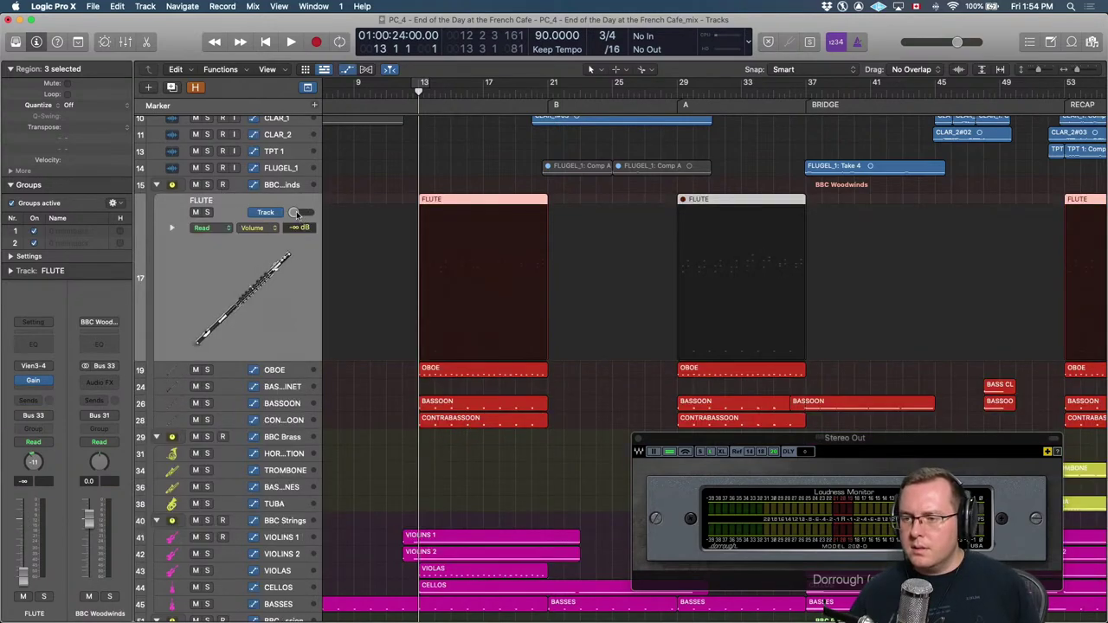
{"action": "key", "text": "Down"}
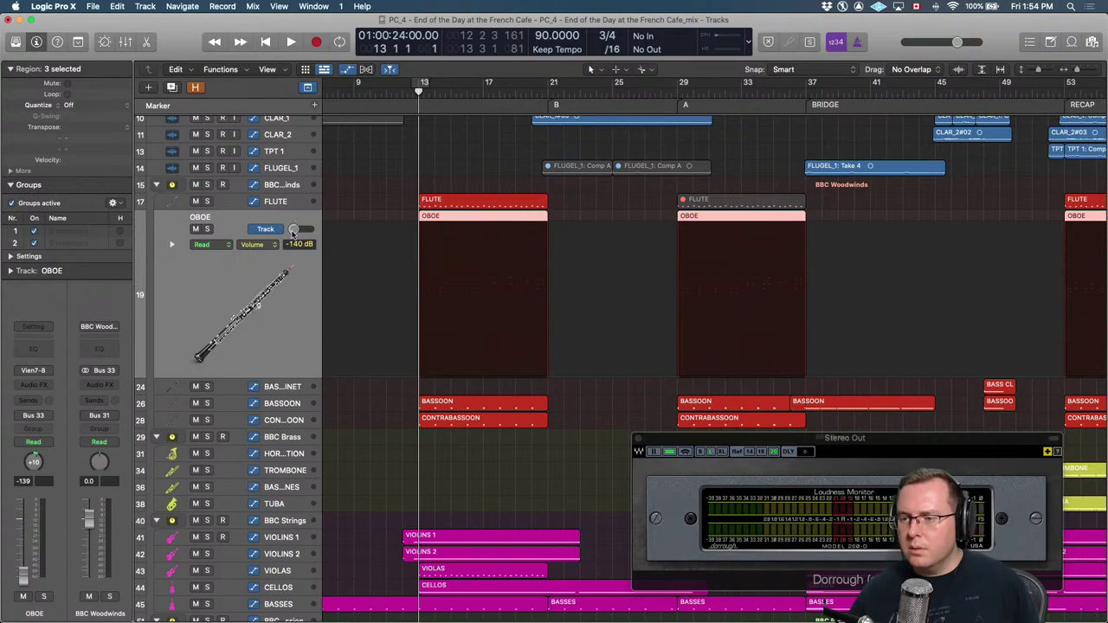
{"action": "key", "text": "Down"}
{"action": "key", "text": "Down"}
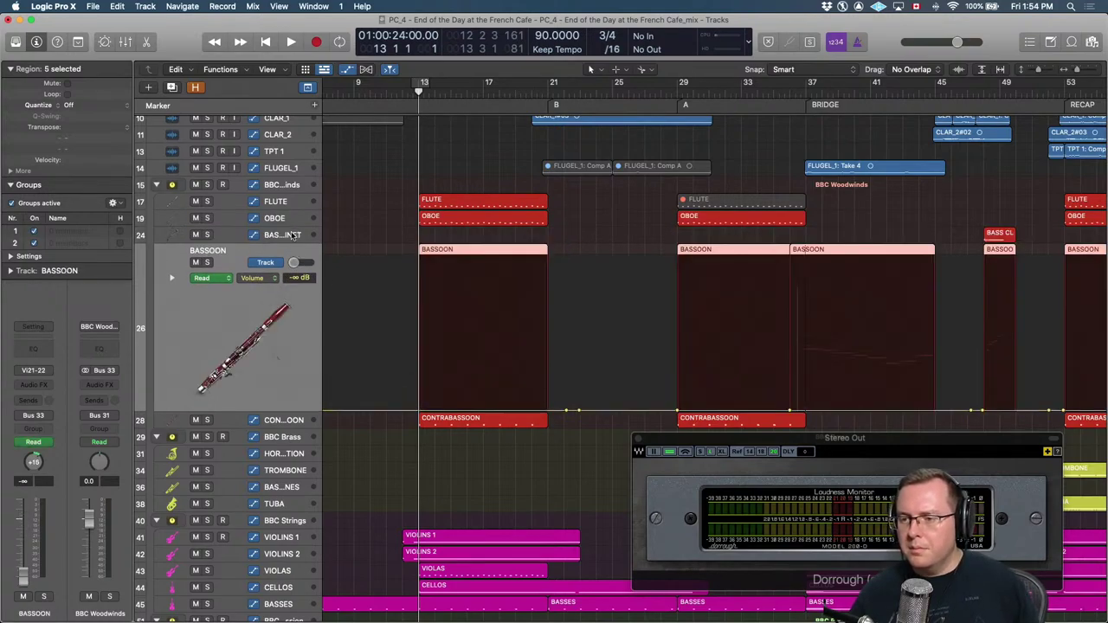
Raise the volume automation from bar 13 into section B to 0.1 dB on BASSOON and -0.4 dB on CONTRABASSOON.
{"action": "left_click_drag", "start_coordinate": [482, 415], "coordinate": [467, 303]}
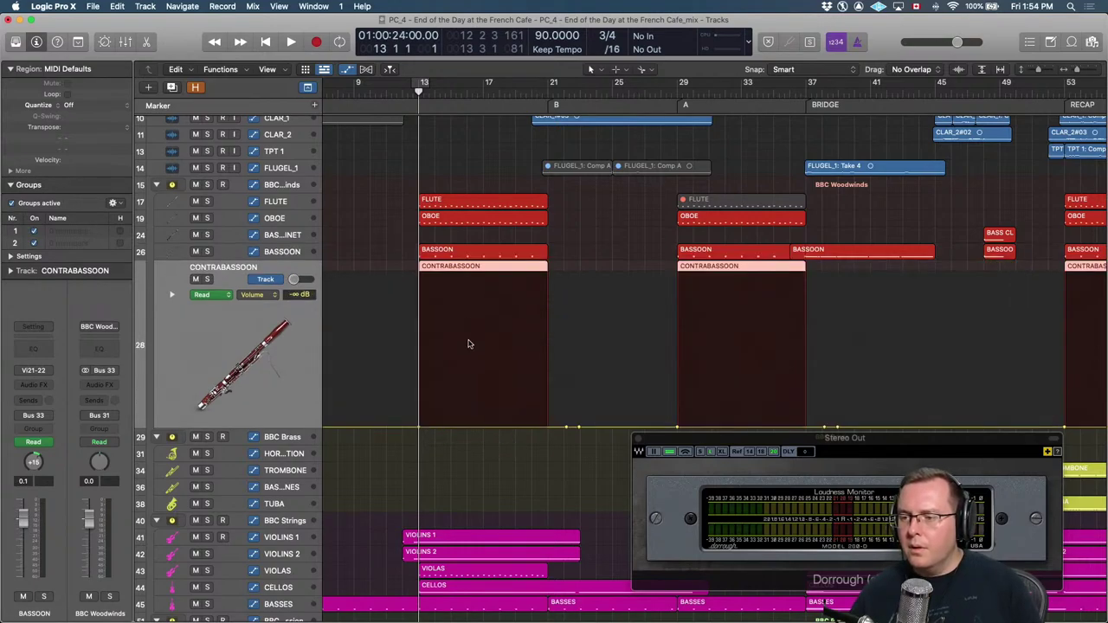
{"action": "key", "text": "Down"}
{"action": "left_click_drag", "start_coordinate": [460, 427], "coordinate": [433, 321]}
Listen to the mix up to the start of section B and hide the track automation.
{"action": "key", "text": "comma"}
{"action": "key", "text": "space"}
{"action": "key", "text": "a"}
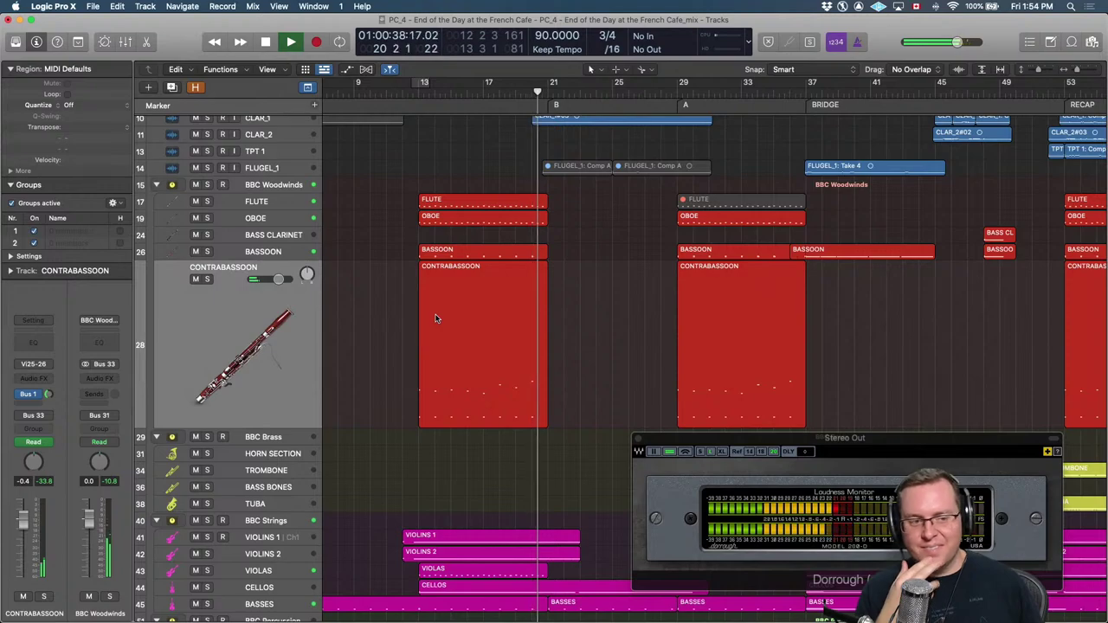
{"action": "key", "text": "space"}
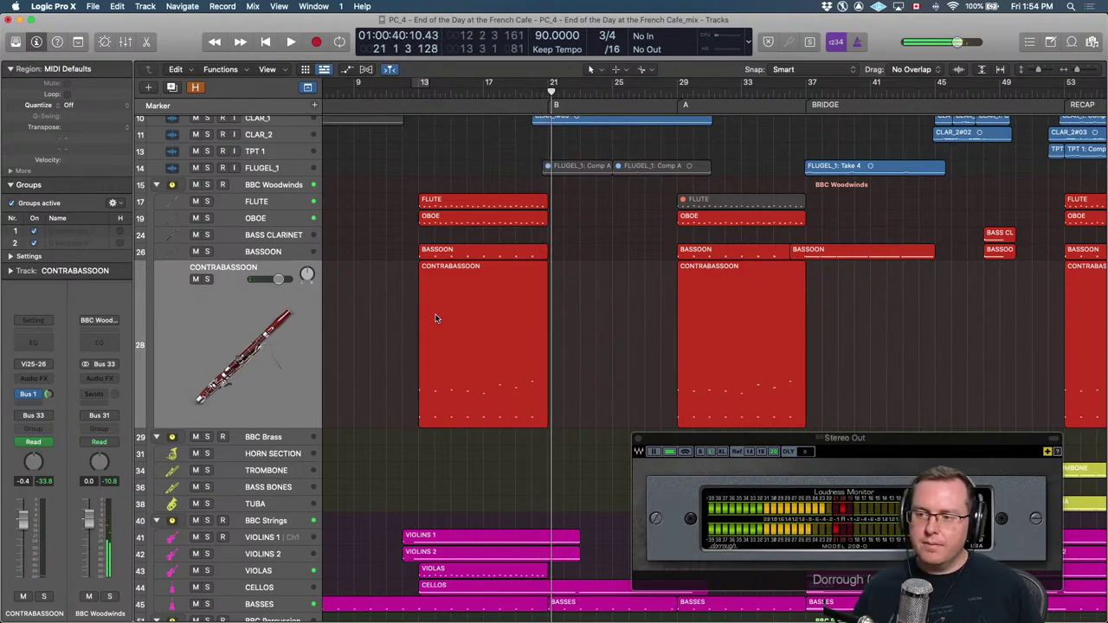
Zoom the timeline in around the start of section B and move the playhead back to bar 17.
{"action": "key", "text": "super+Right"}
{"action": "key", "text": "space"}
{"action": "key", "text": "comma"}
{"action": "key", "text": "comma"}
{"action": "key", "text": "comma"}
{"action": "key", "text": "comma"}
{"action": "key", "text": "comma"}
{"action": "key", "text": "comma"}
{"action": "key", "text": "comma"}
{"action": "key", "text": "comma"}
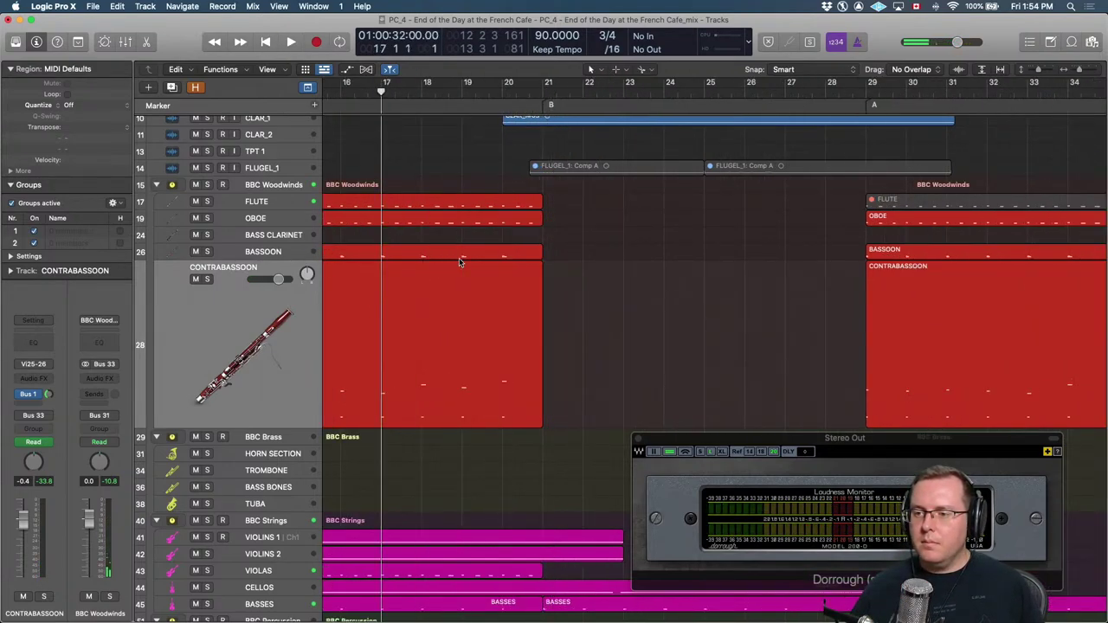
Solo the flute, oboe, bassoon and contrabassoon regions starting at bar 13 and play them back from there.
{"action": "key", "text": "super+Right"}
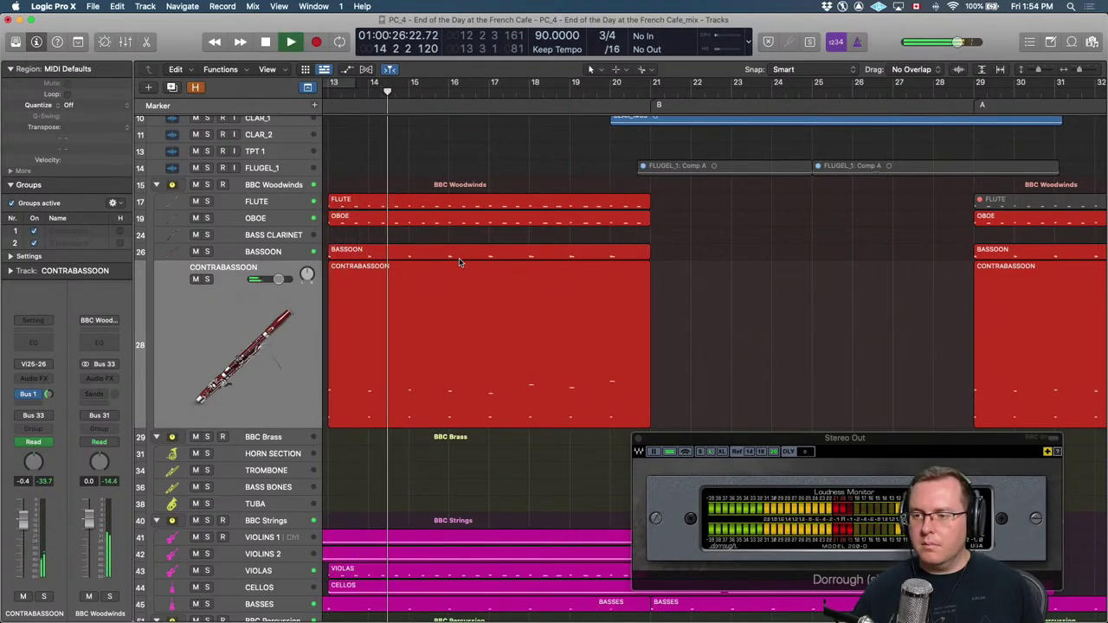
{"action": "key", "text": "space"}
{"action": "left_click", "coordinate": [256, 200]}
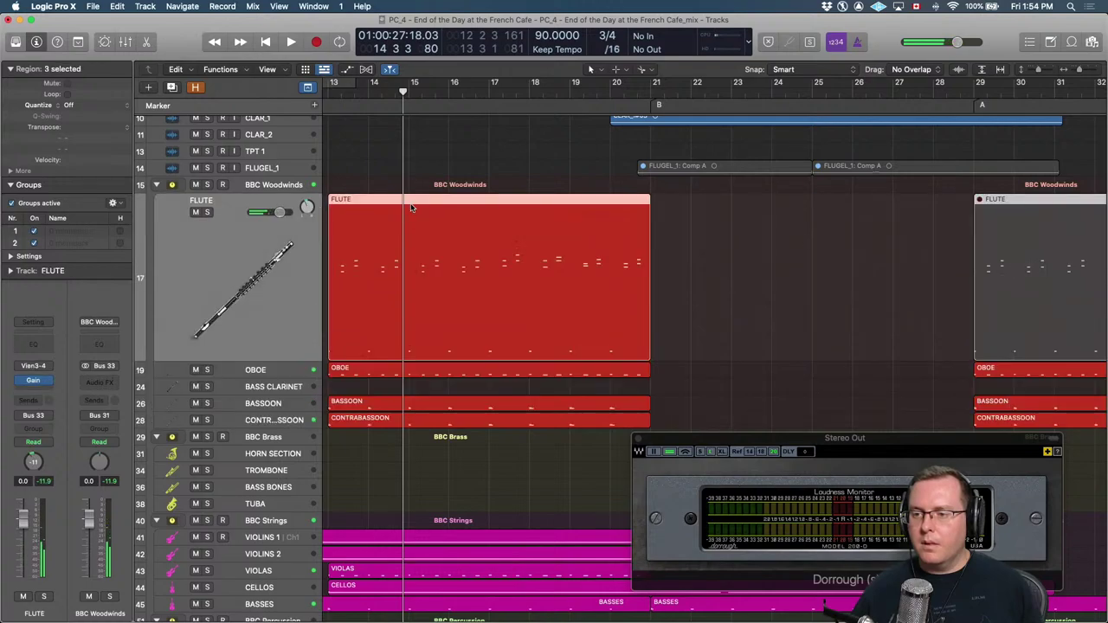
{"action": "scroll", "coordinate": [411, 207], "scroll_direction": "left", "scroll_amount": 5}
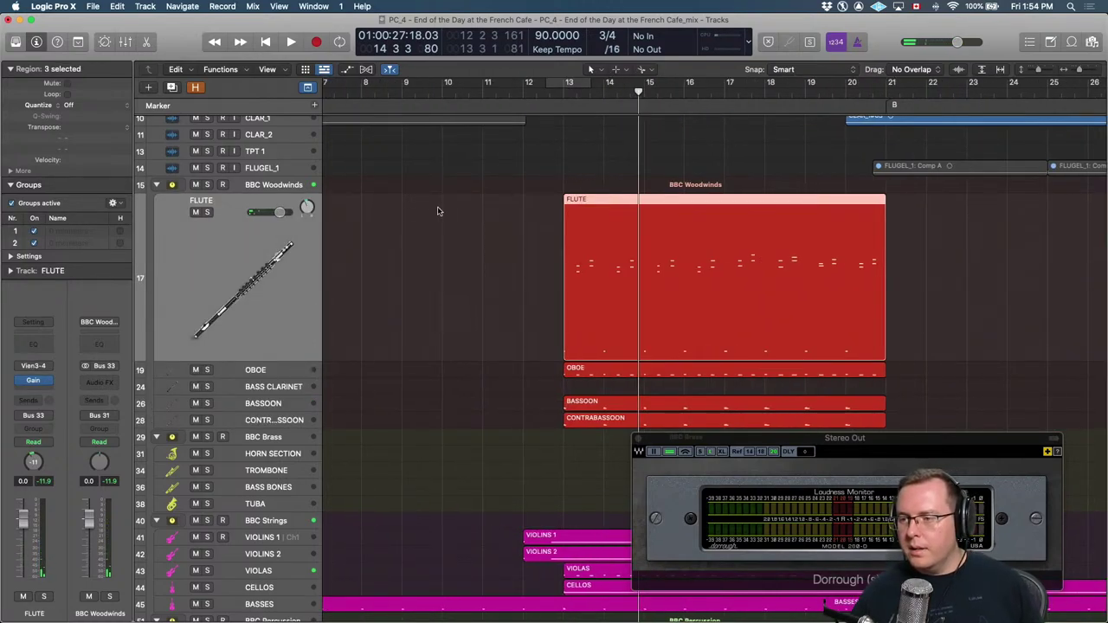
{"action": "left_click_drag", "start_coordinate": [438, 211], "coordinate": [617, 422]}
{"action": "key", "text": "comma"}
{"action": "key", "text": "comma"}
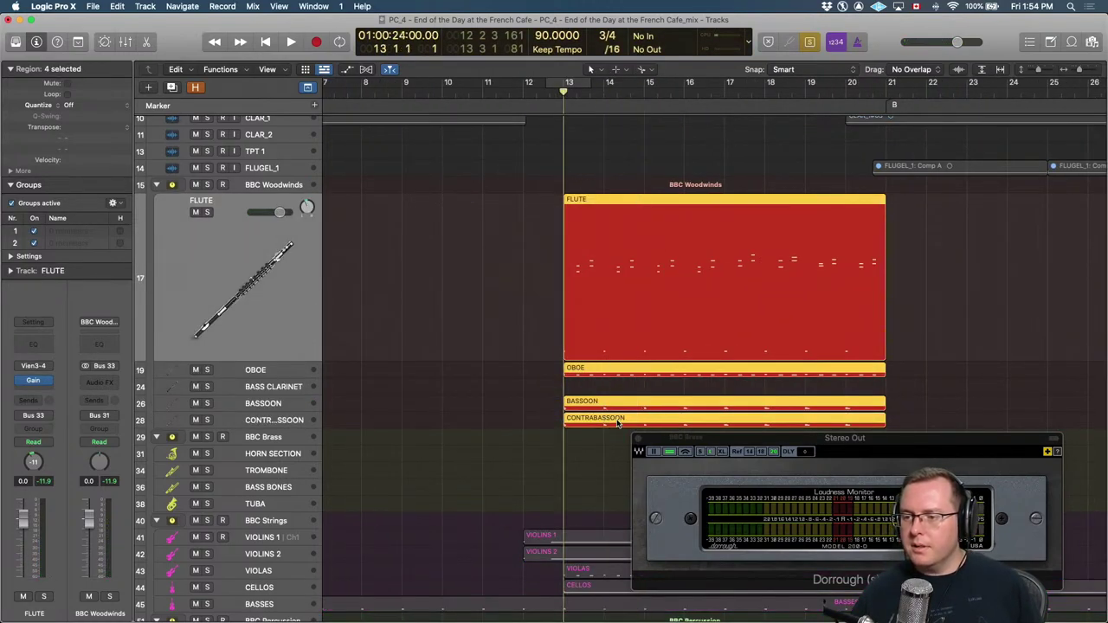
{"action": "key", "text": "space"}
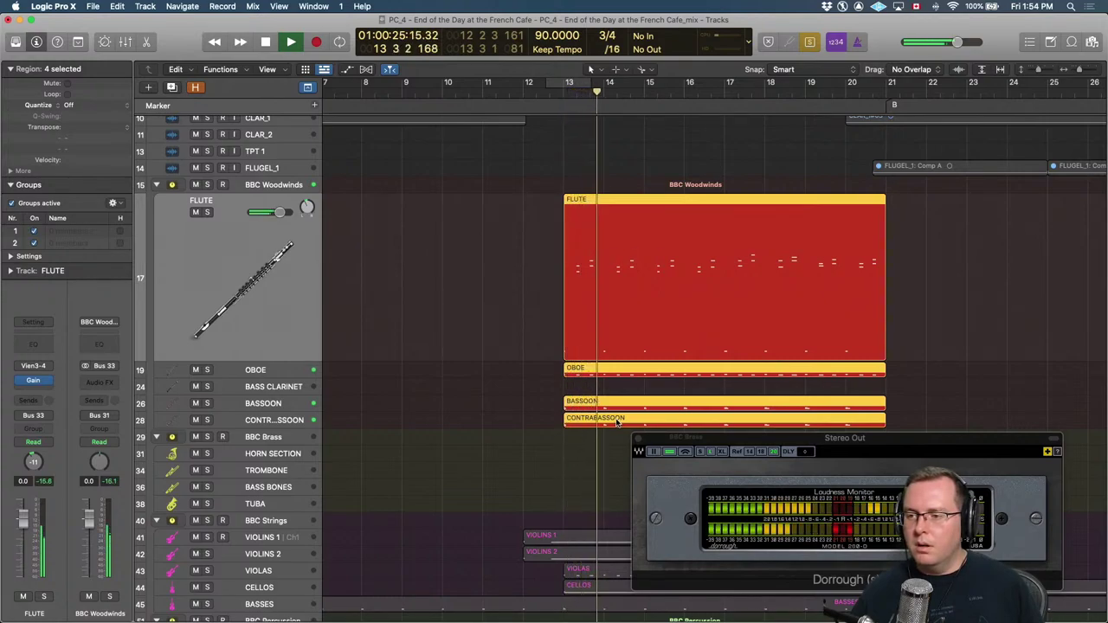
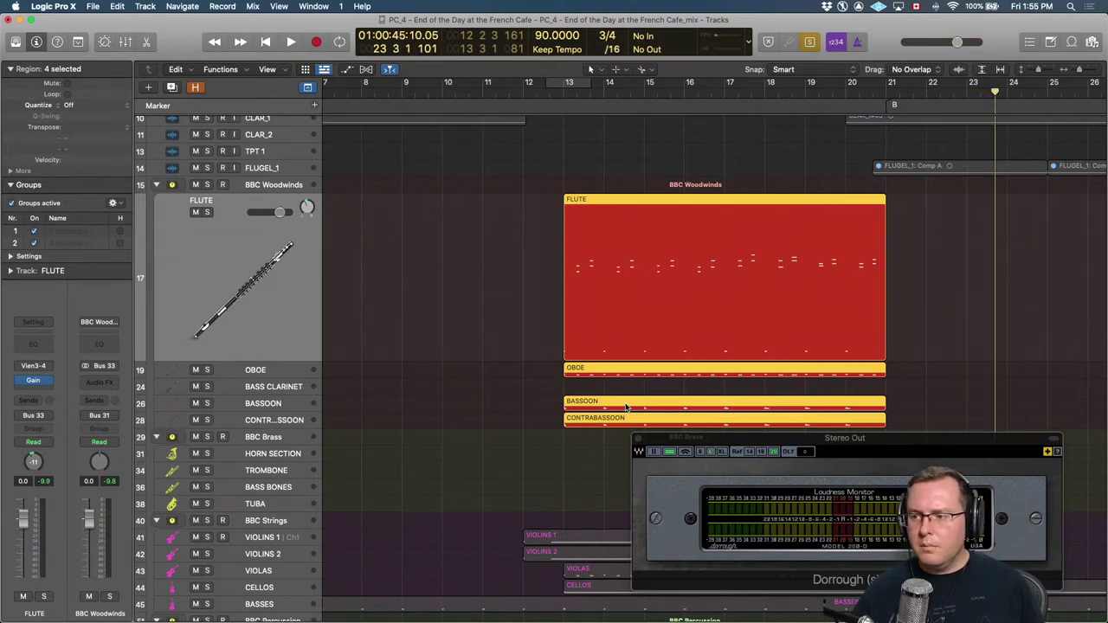
Show the mixer and move the Stereo Out loudness meter clear of the woodwind channel strips.
{"action": "left_click", "coordinate": [519, 311]}
{"action": "key", "text": "x"}
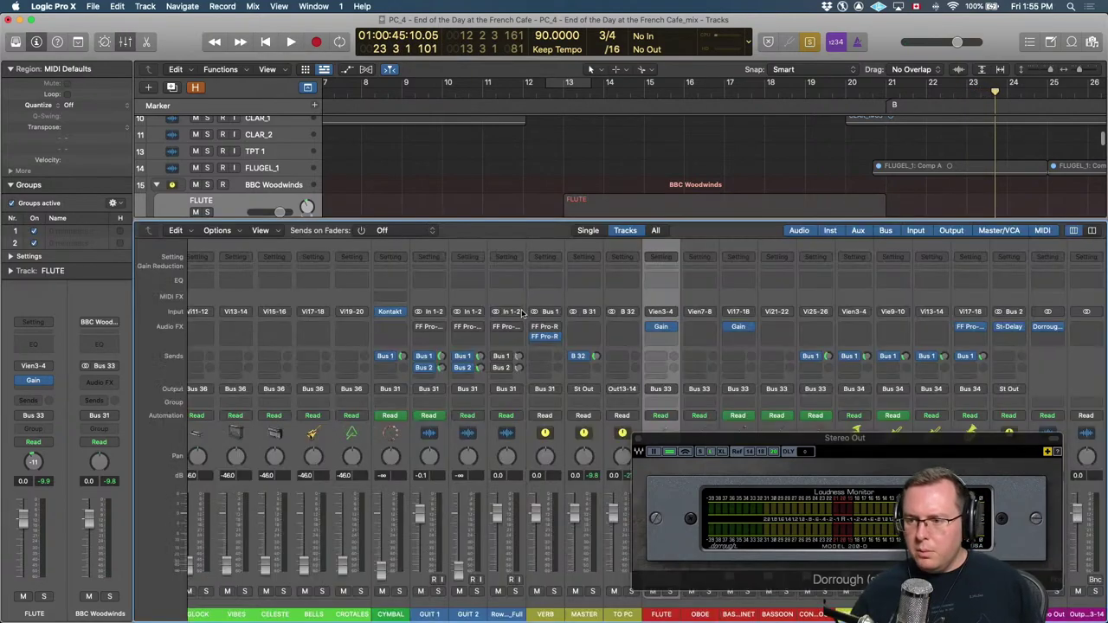
{"action": "scroll", "coordinate": [489, 496], "scroll_direction": "right", "scroll_amount": 1}
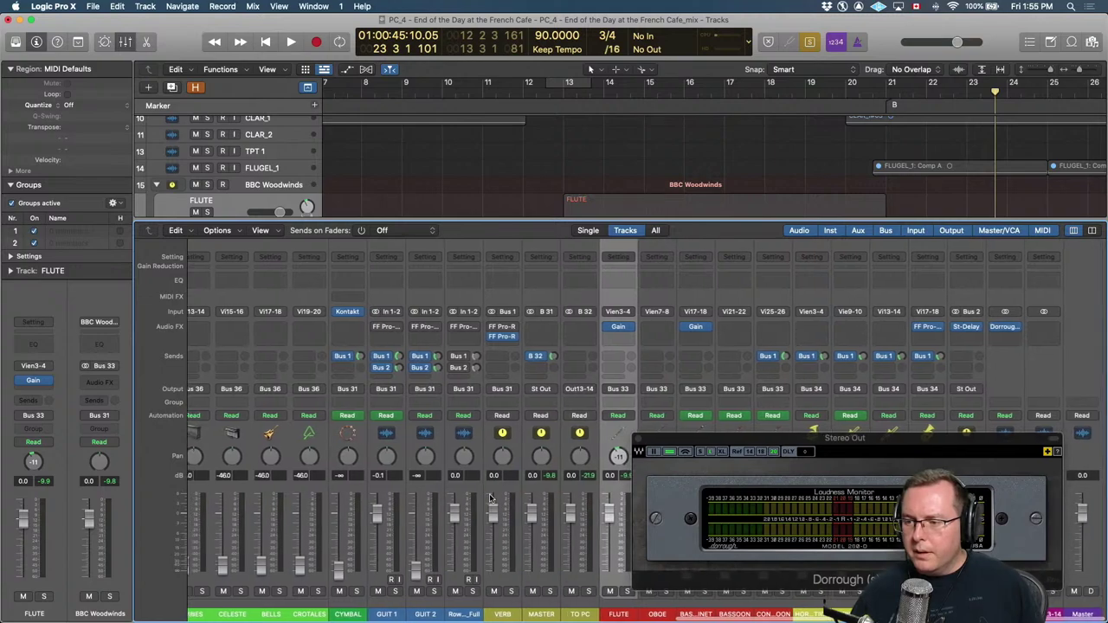
{"action": "left_click", "coordinate": [688, 444]}
{"action": "left_click_drag", "start_coordinate": [687, 444], "coordinate": [899, 477]}
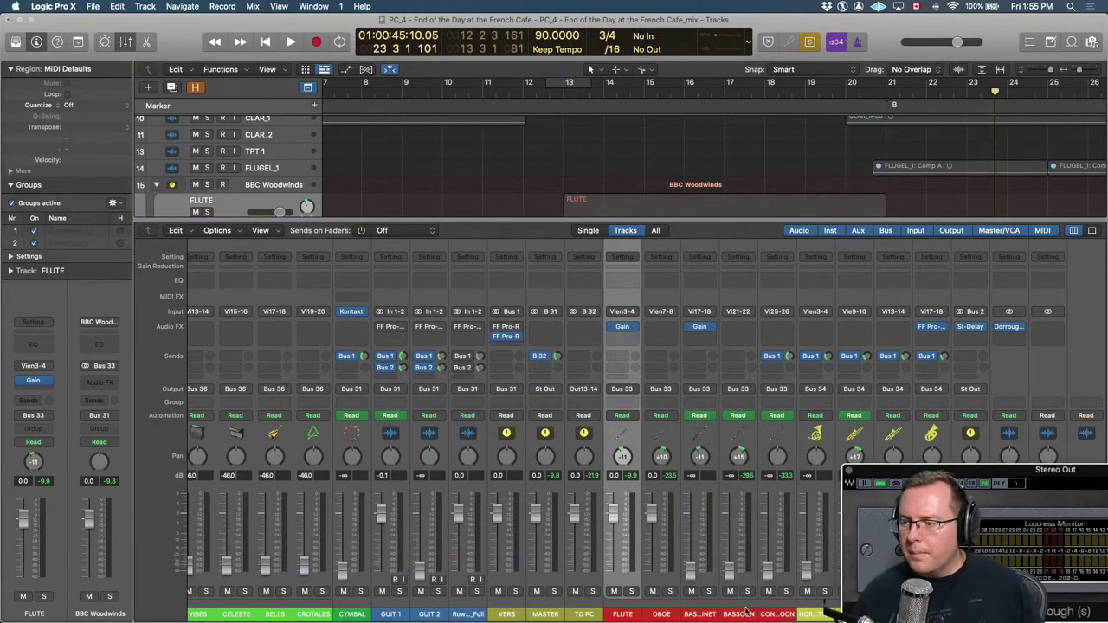
Add a send to Bus 1 (VERB) on the flute, oboe, bass clarinet and bassoon channels together, leaving out the contrabassoon.
{"action": "left_click", "coordinate": [776, 613], "text": "shift"}
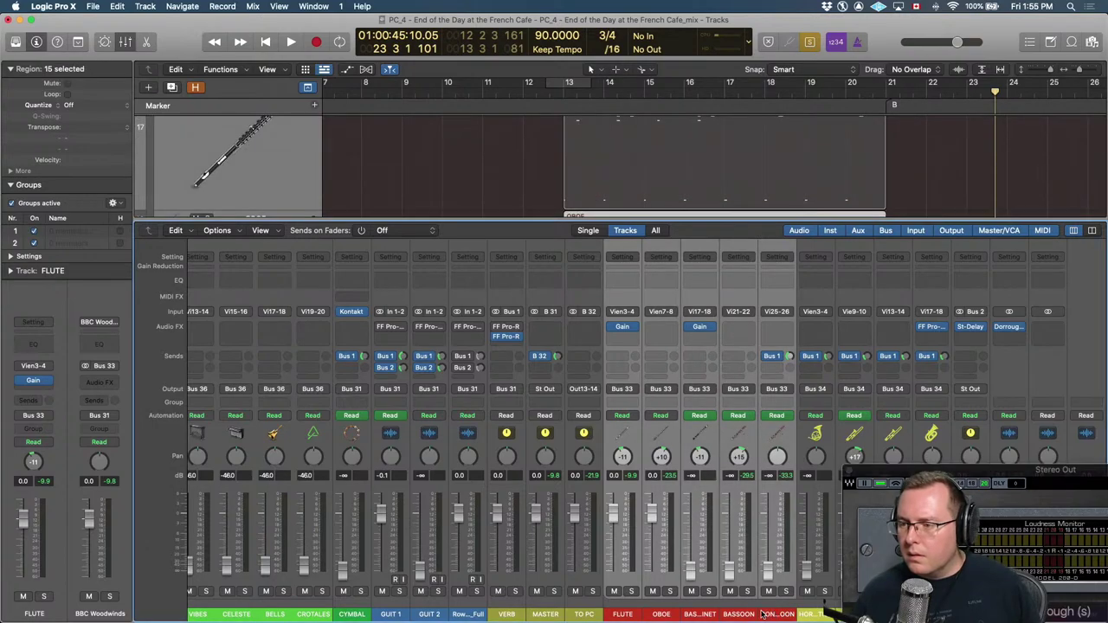
{"action": "left_click", "coordinate": [770, 613], "text": "super"}
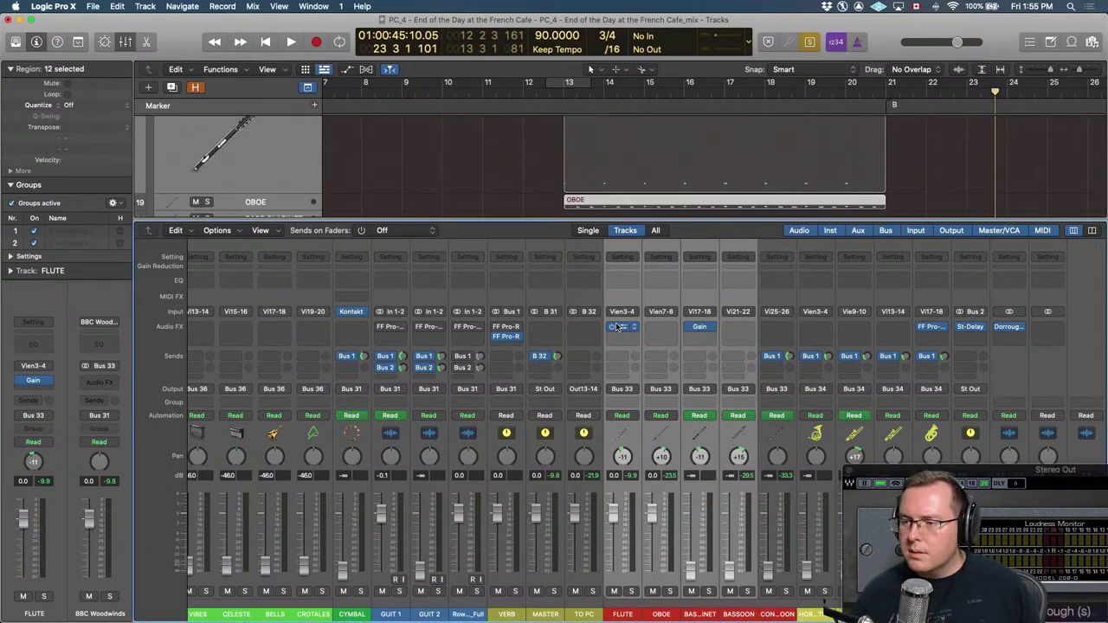
{"action": "left_click", "coordinate": [629, 359]}
{"action": "mouse_move", "coordinate": [632, 372]}
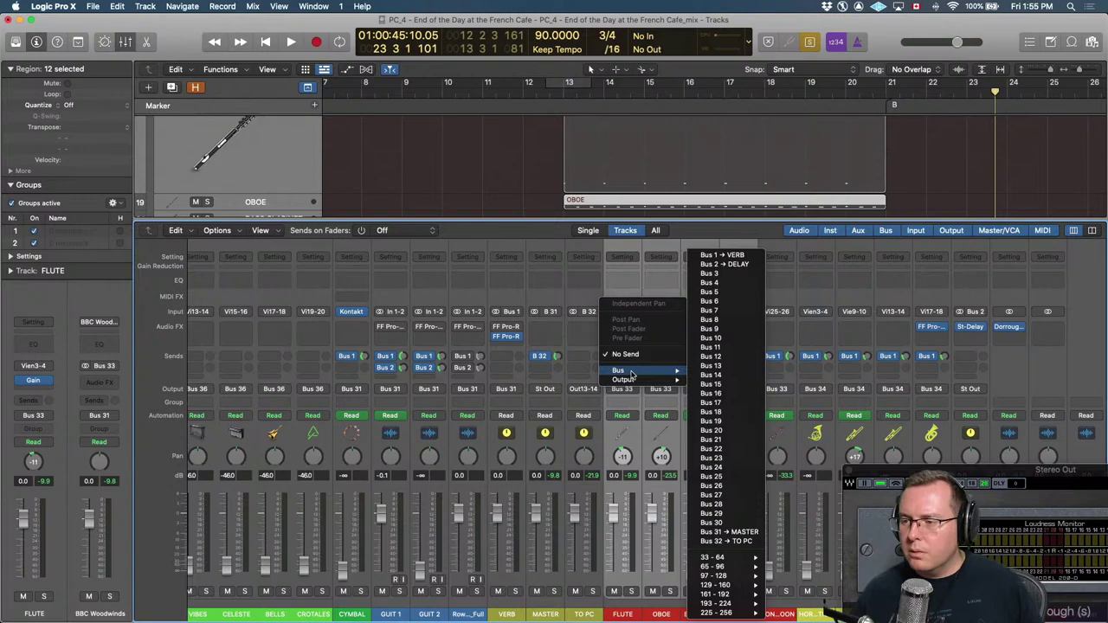
{"action": "left_click", "coordinate": [722, 256]}
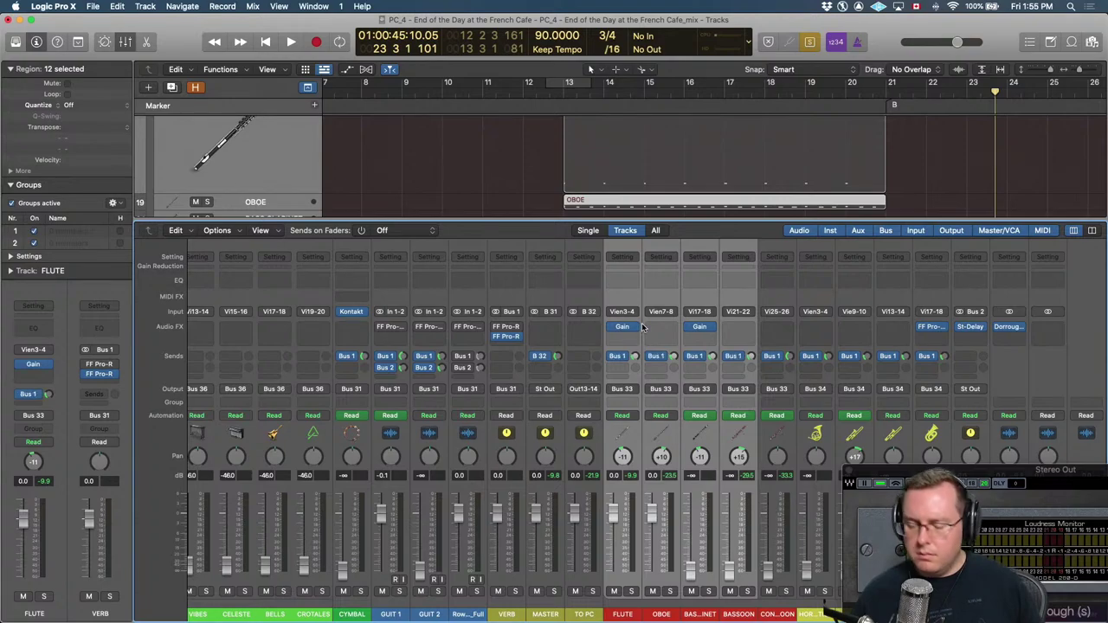
Solo the four woodwind regions from bar 13 again and audition them with the new reverb sends.
{"action": "key", "text": "x"}
{"action": "scroll", "coordinate": [450, 193], "scroll_direction": "up", "scroll_amount": 5}
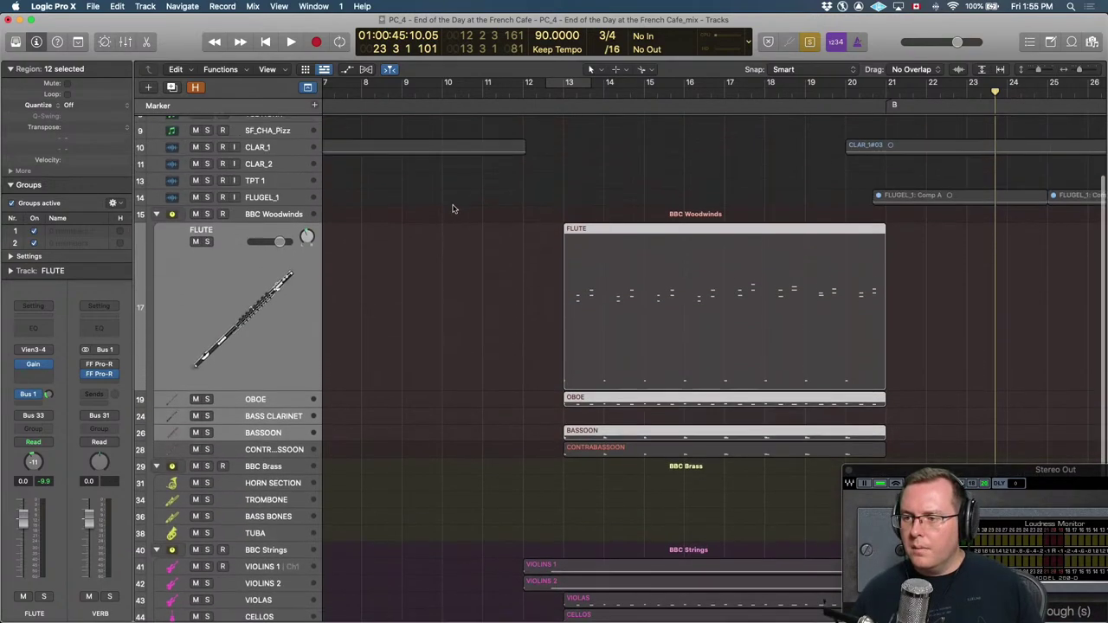
{"action": "left_click_drag", "start_coordinate": [697, 414], "coordinate": [710, 420]}
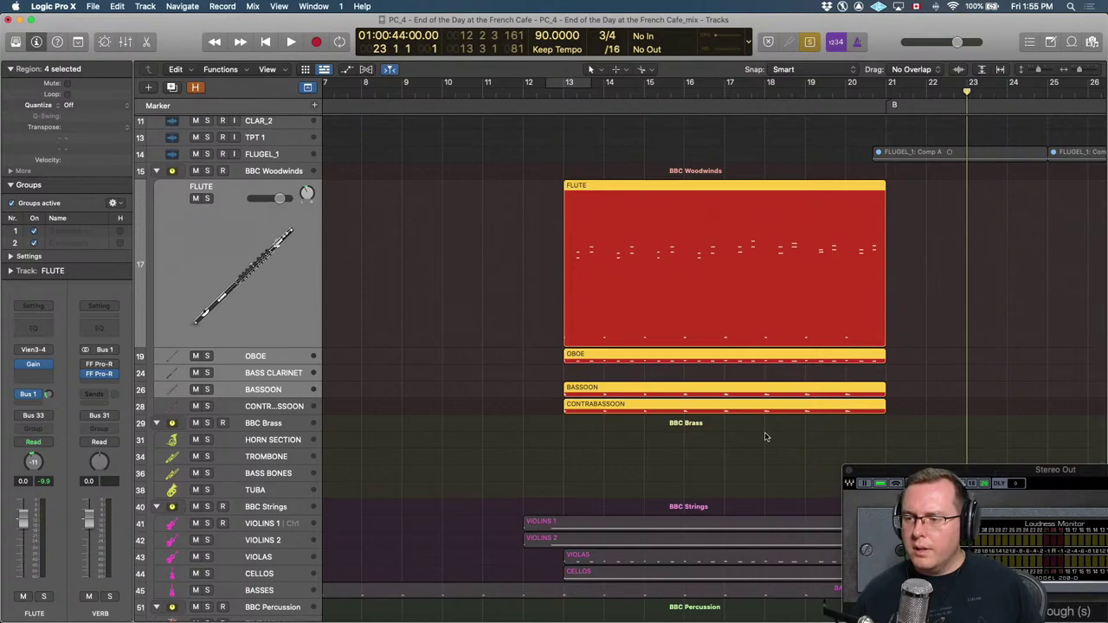
{"action": "key", "text": "space"}
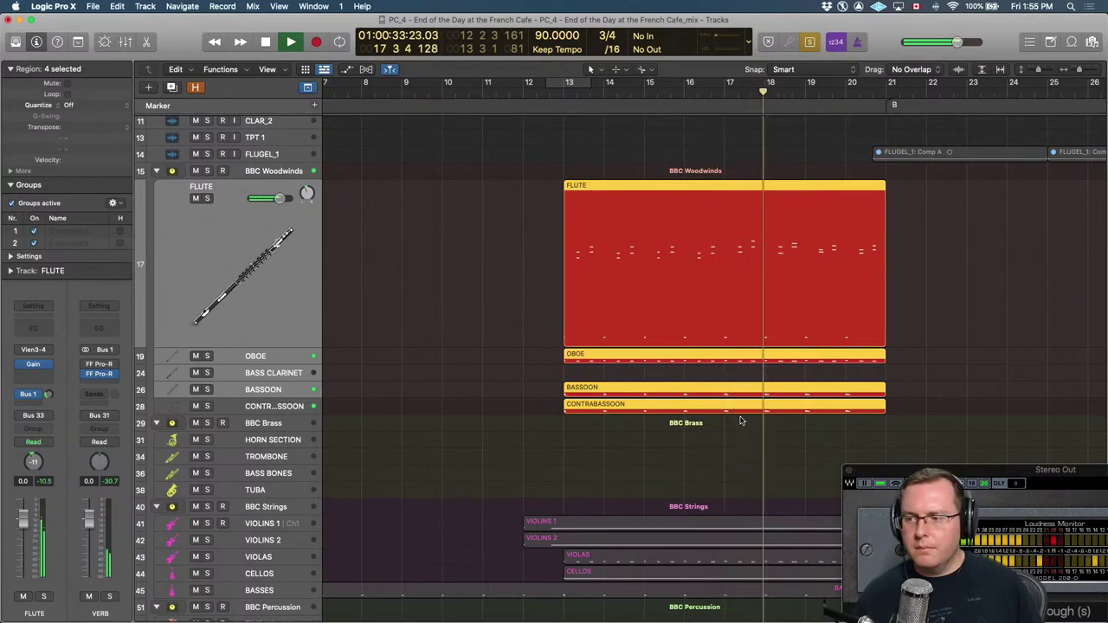
{"action": "key", "text": "space"}
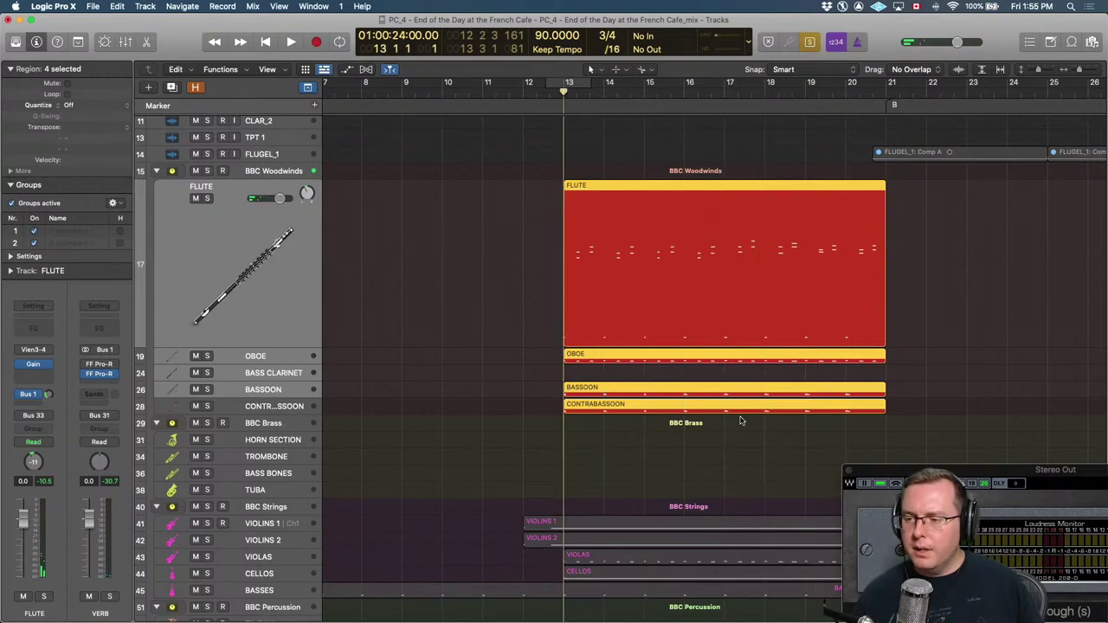
Set the Bus 1 send level on the four selected woodwind channels to about -11 dB while auditioning the soloed regions.
{"action": "key", "text": "x"}
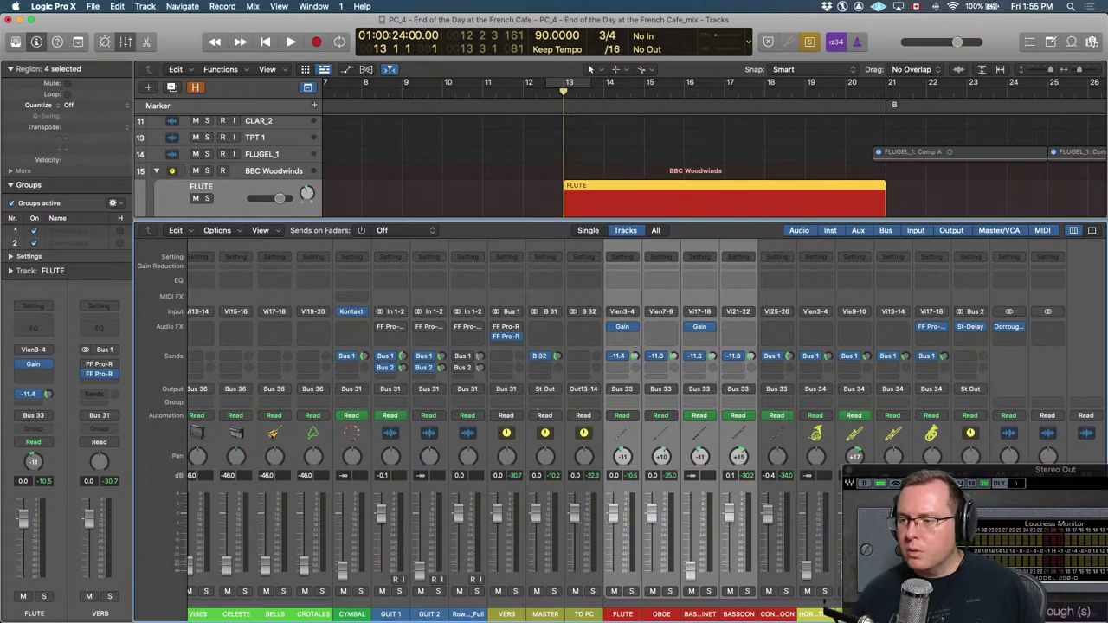
{"action": "key", "text": "space"}
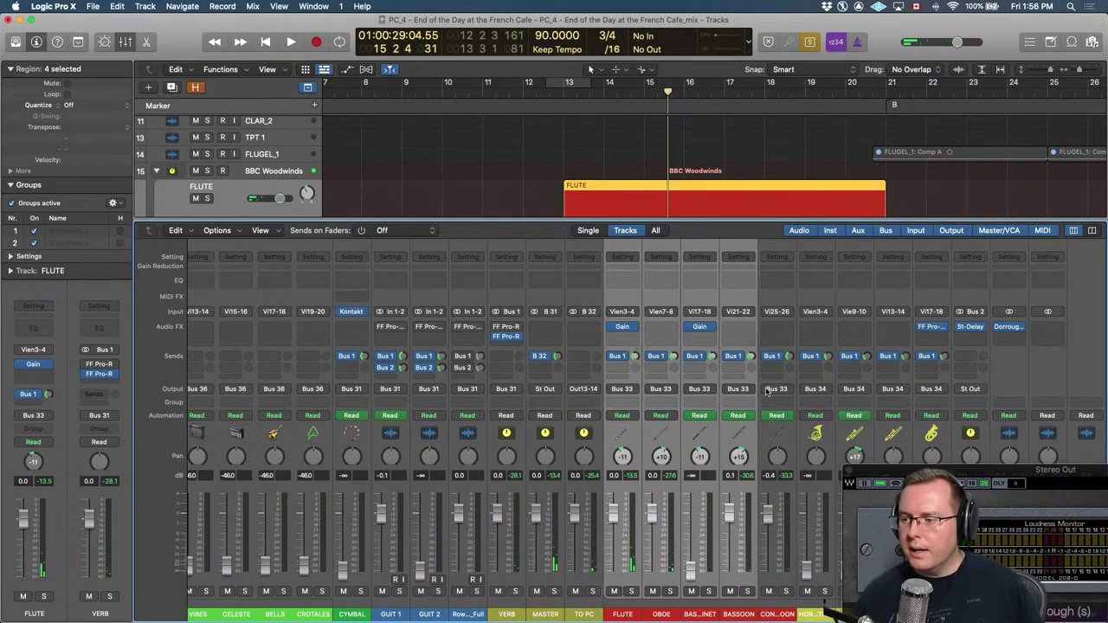
Add the violas region to the selected woodwind regions, solo them all and play from bar 13.
{"action": "key", "text": "x"}
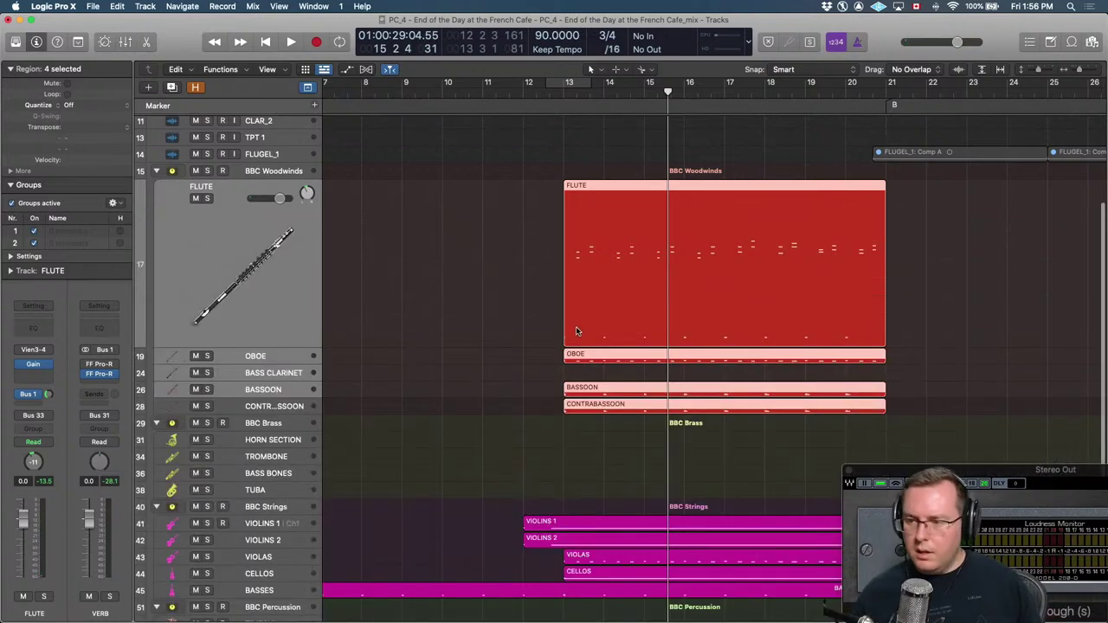
{"action": "left_click", "coordinate": [592, 557], "text": "shift"}
{"action": "key", "text": "ctrl+s"}
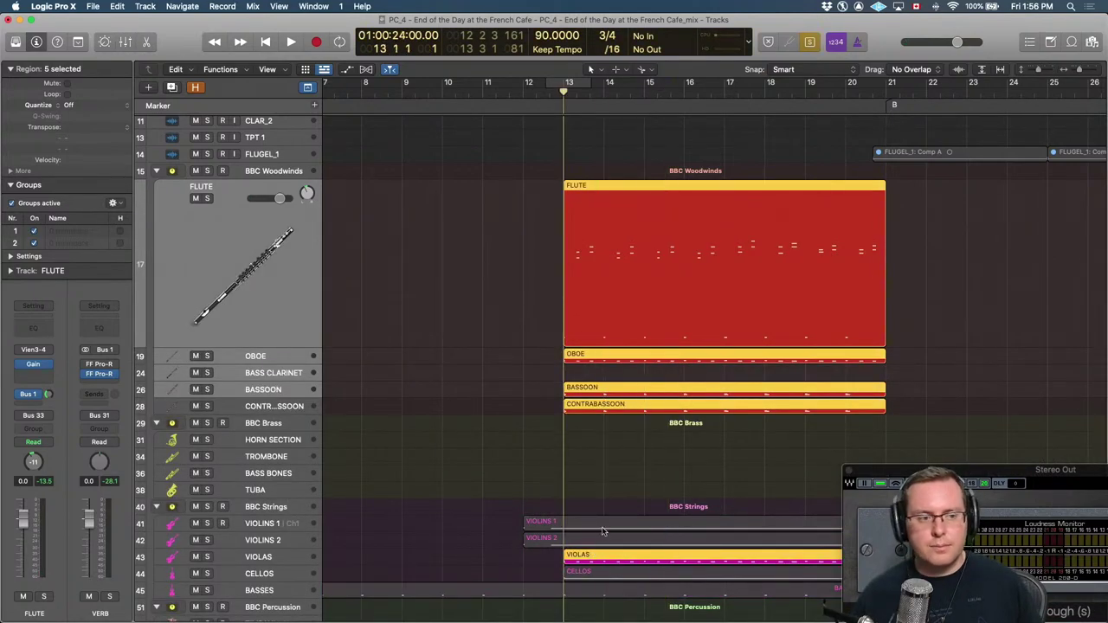
{"action": "key", "text": "super+Right"}
{"action": "key", "text": "space"}
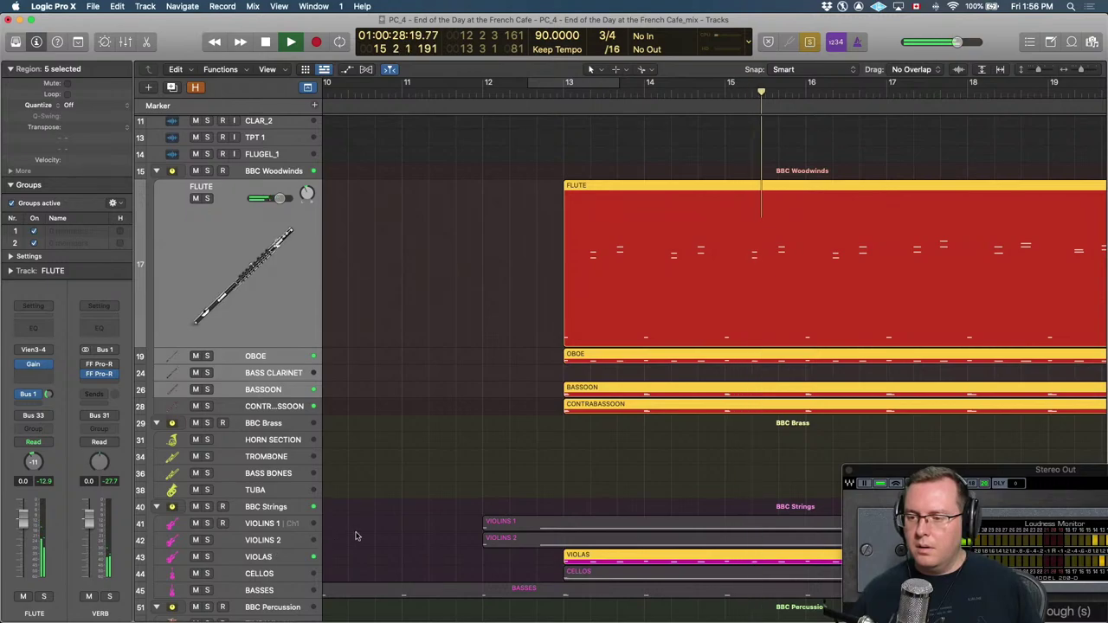
Examine the violas' Bus 1 reverb send in the mixer during playback.
{"action": "key", "text": "x"}
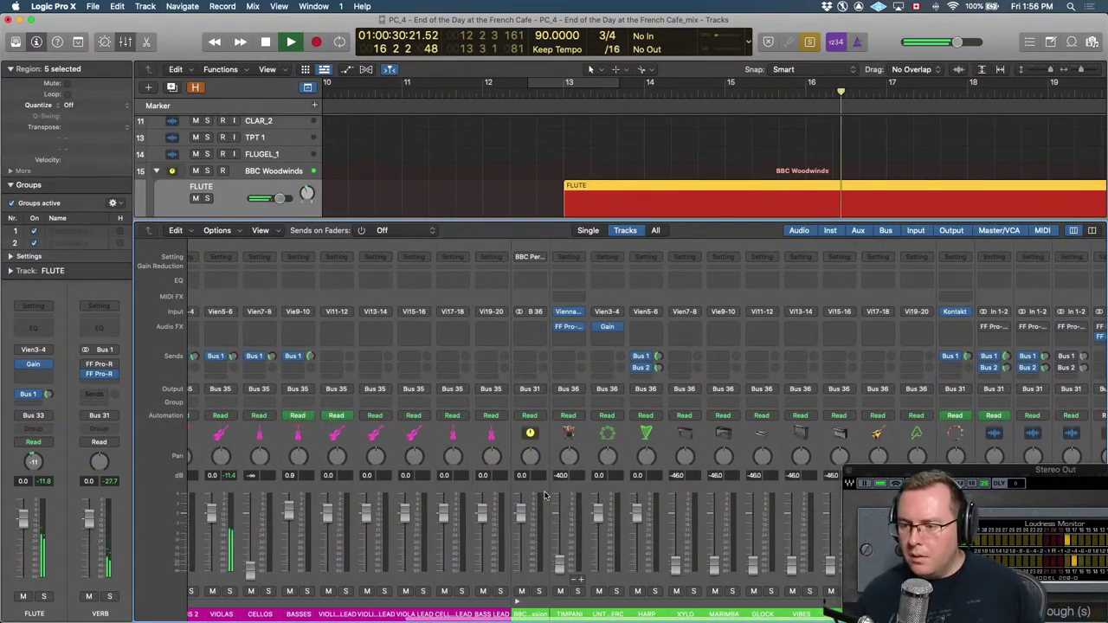
{"action": "scroll", "coordinate": [546, 495], "scroll_direction": "left", "scroll_amount": 5}
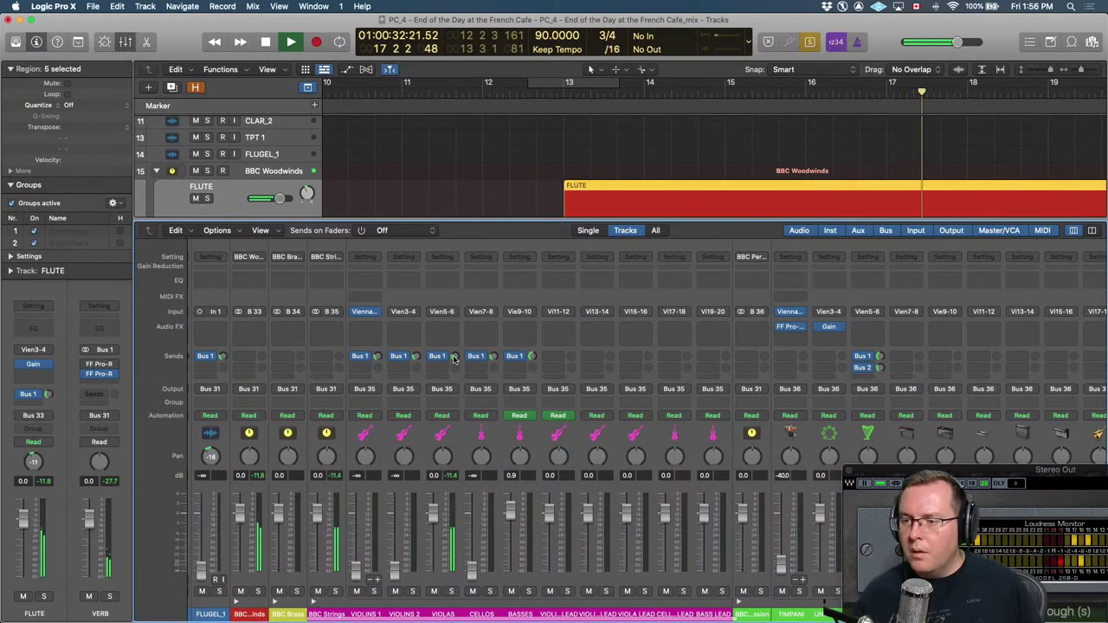
{"action": "key", "text": "space"}
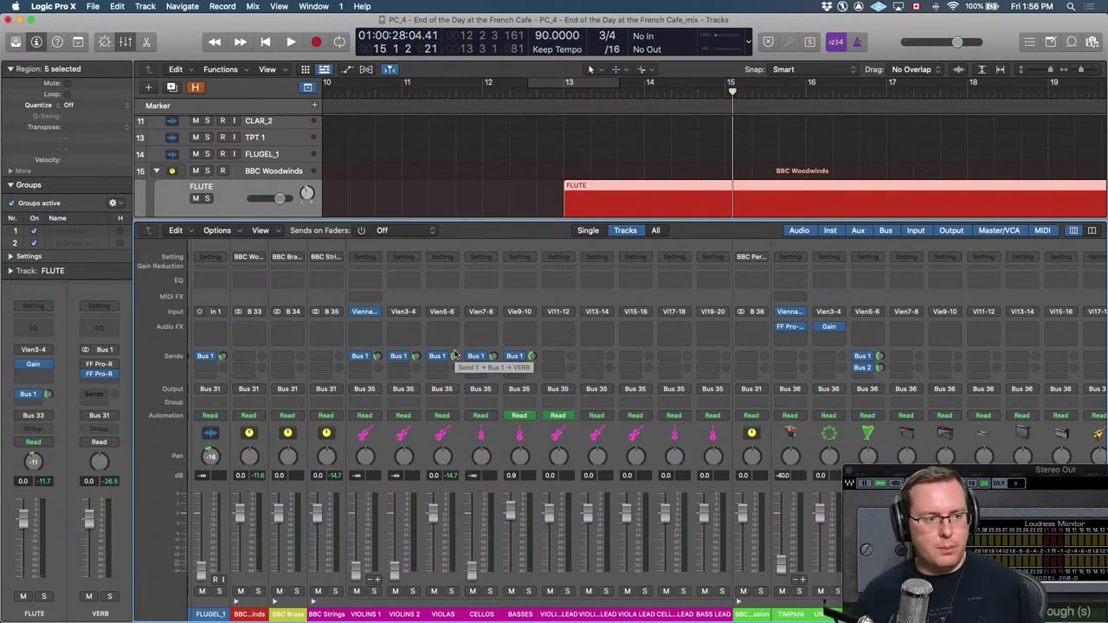
Play the full arrangement from bar 12 and move the Stereo Out loudness meter back into full view.
{"action": "key", "text": "p"}
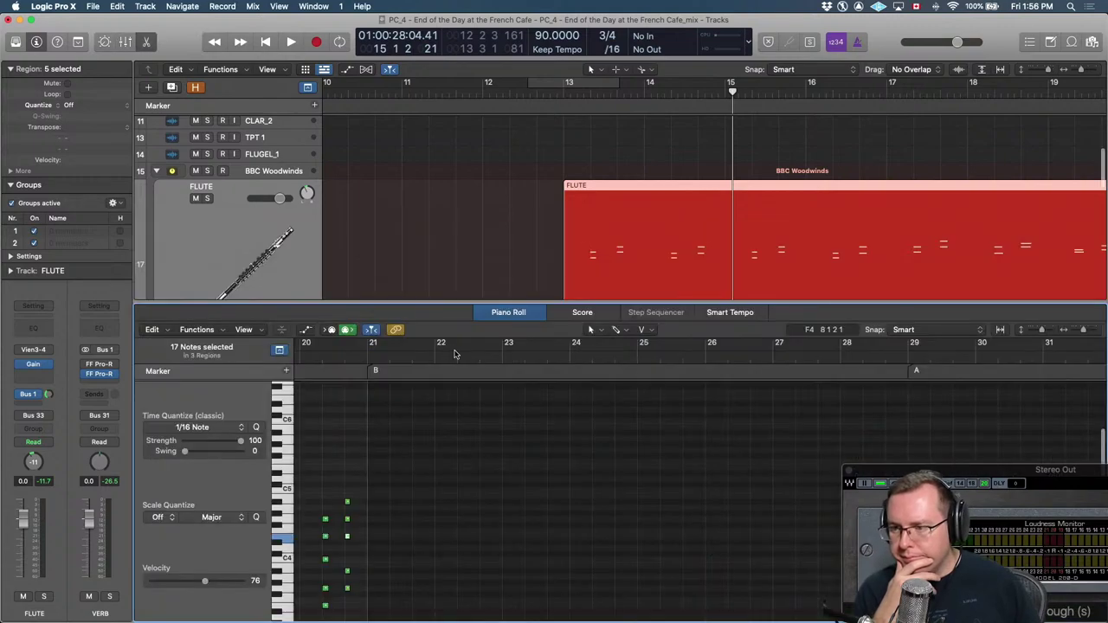
{"action": "key", "text": "p"}
{"action": "key", "text": "z"}
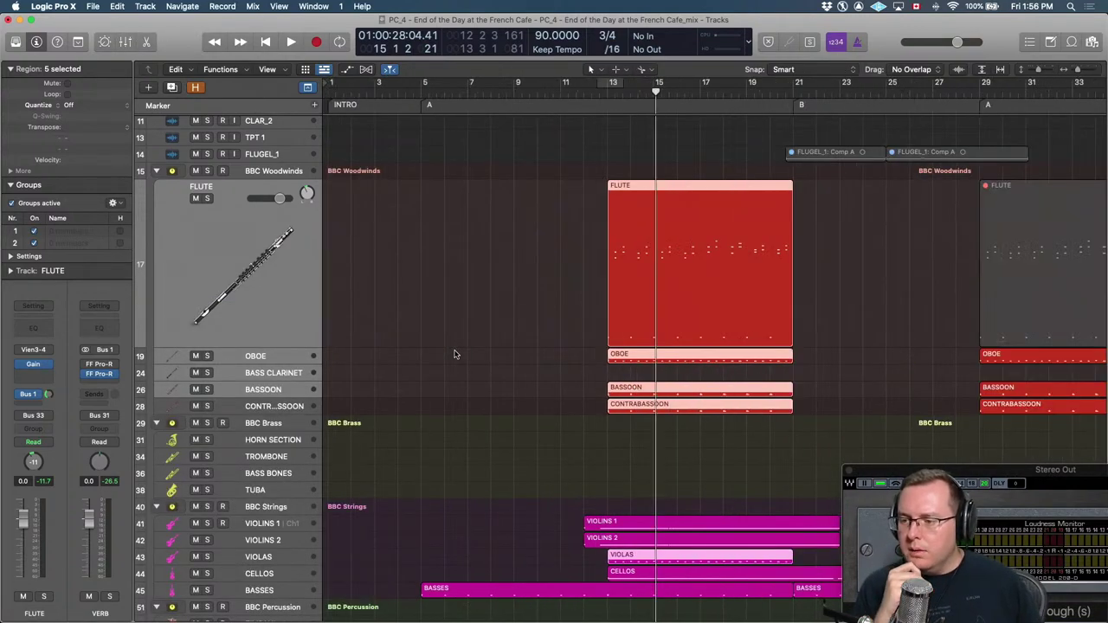
{"action": "key", "text": "comma"}
{"action": "key", "text": "comma"}
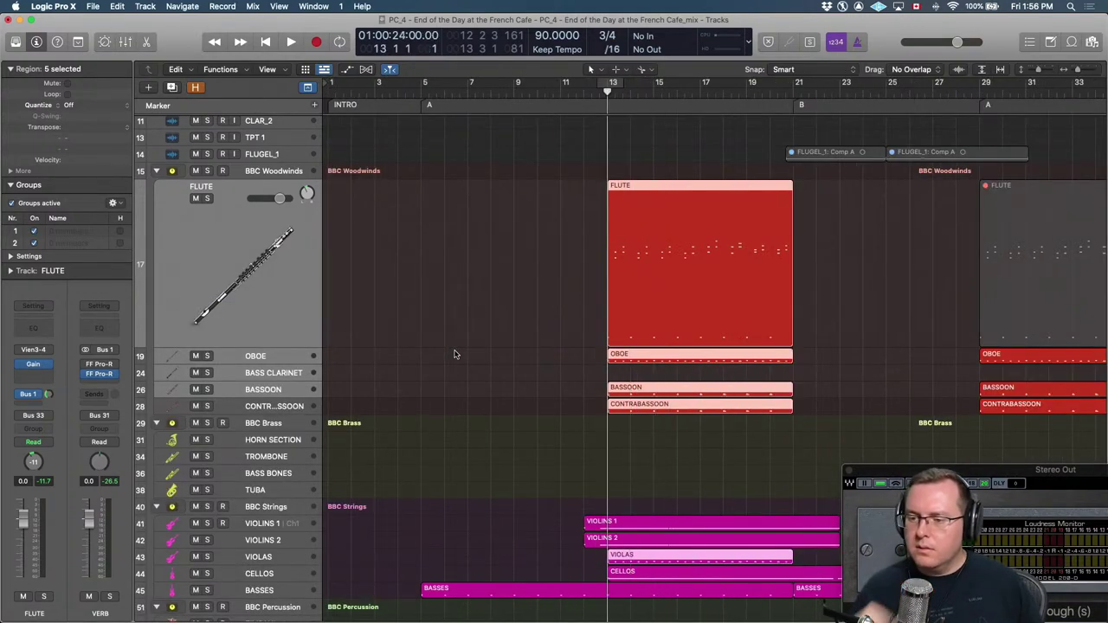
{"action": "scroll", "coordinate": [554, 324], "scroll_direction": "up", "scroll_amount": 5}
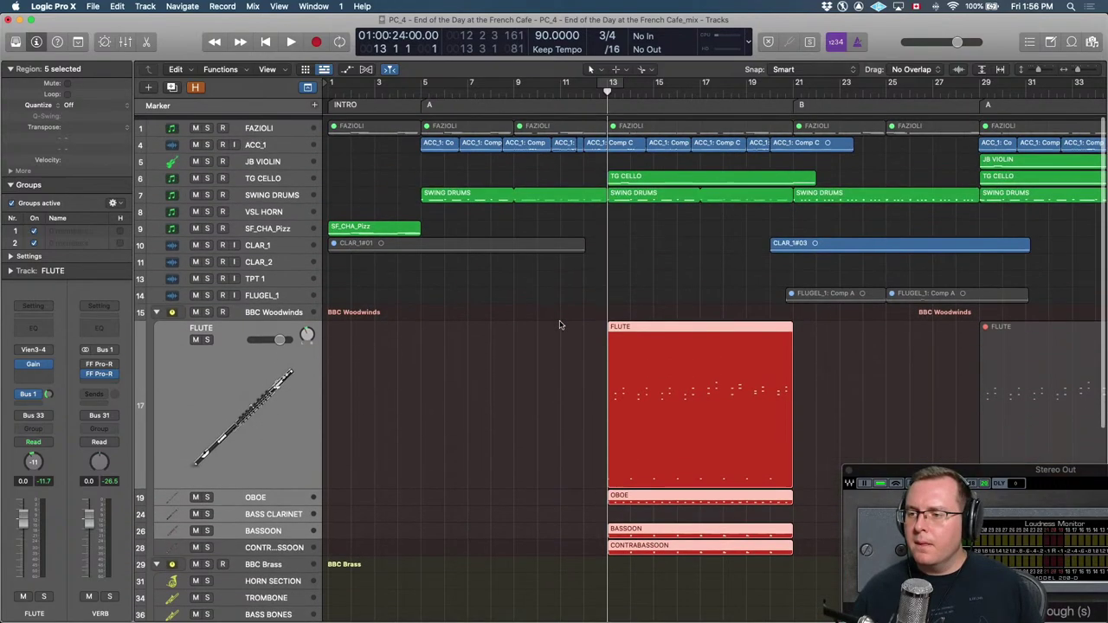
{"action": "key", "text": "comma"}
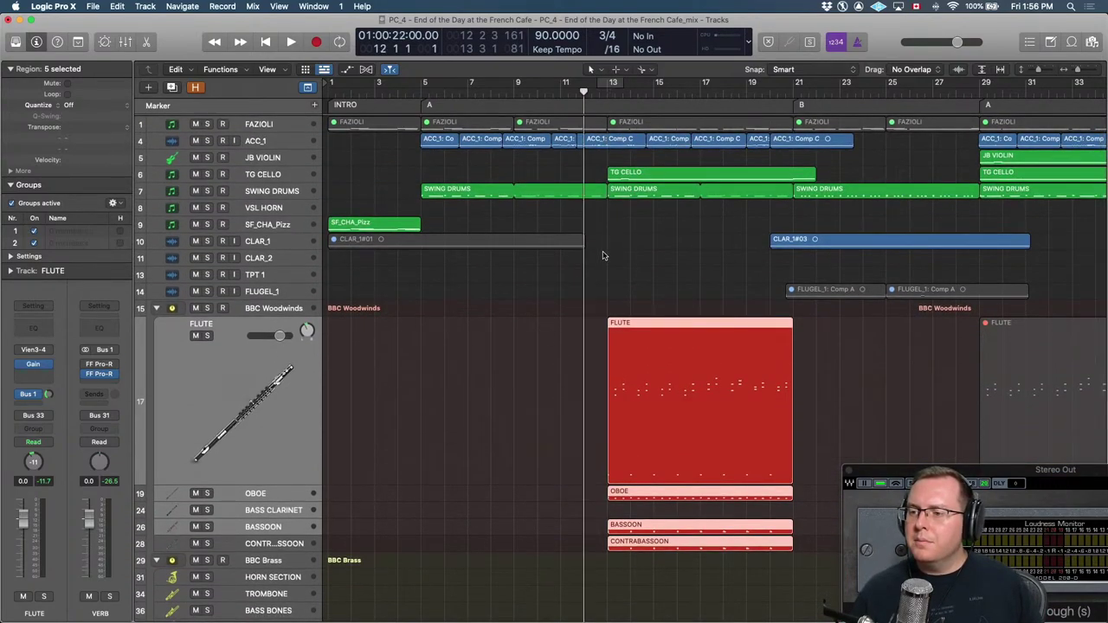
{"action": "scroll", "coordinate": [589, 256], "scroll_direction": "down", "scroll_amount": 10}
{"action": "key", "text": "space"}
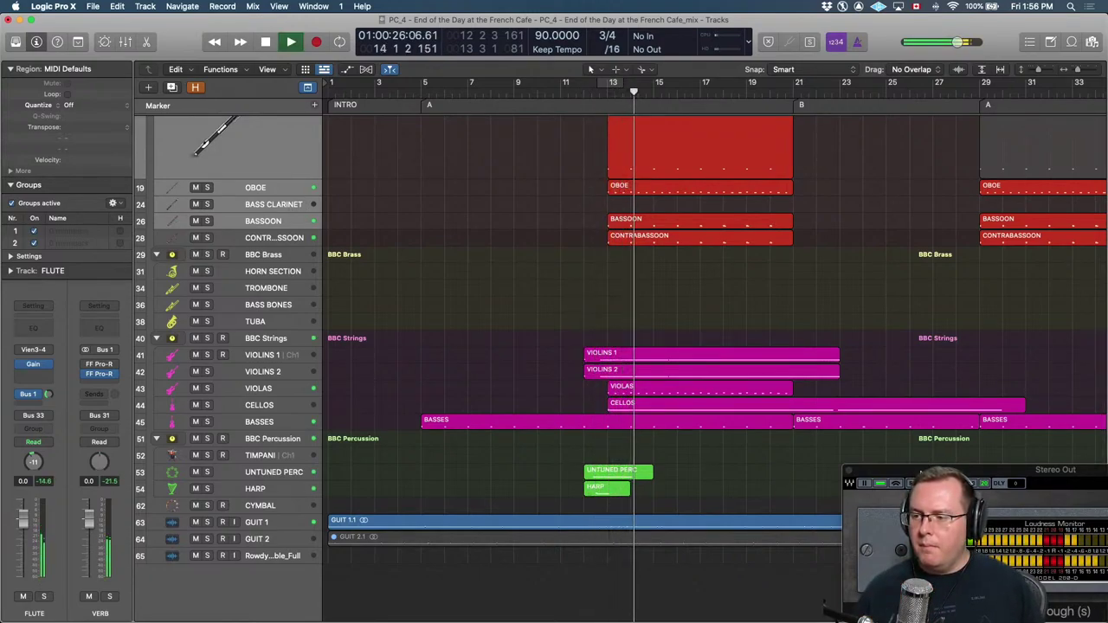
{"action": "left_click_drag", "start_coordinate": [929, 464], "coordinate": [731, 470]}
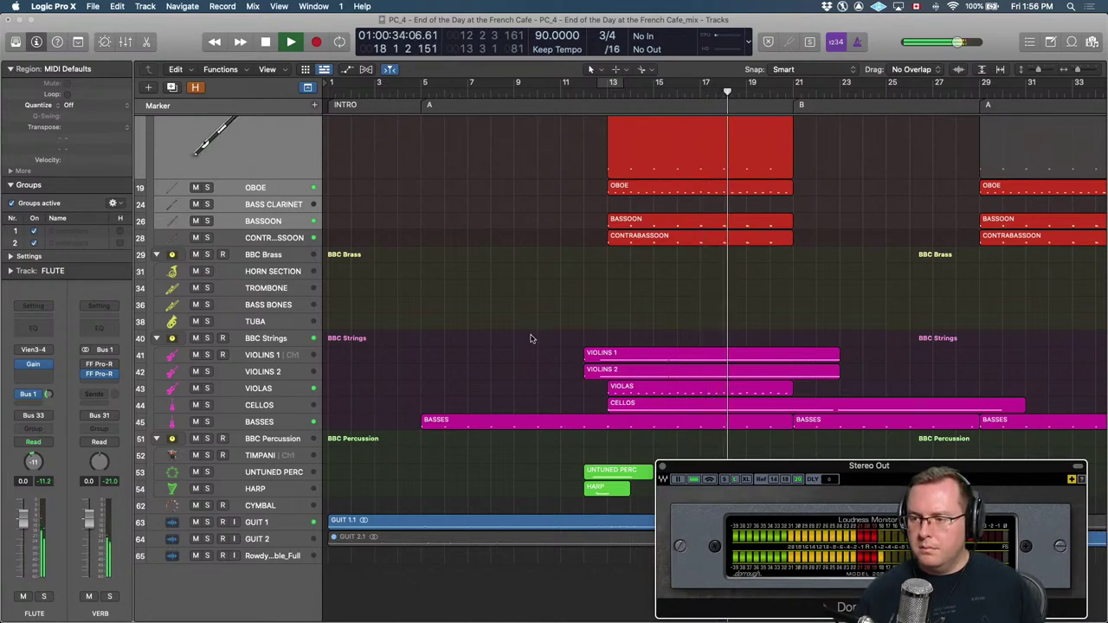
{"action": "key", "text": "space"}
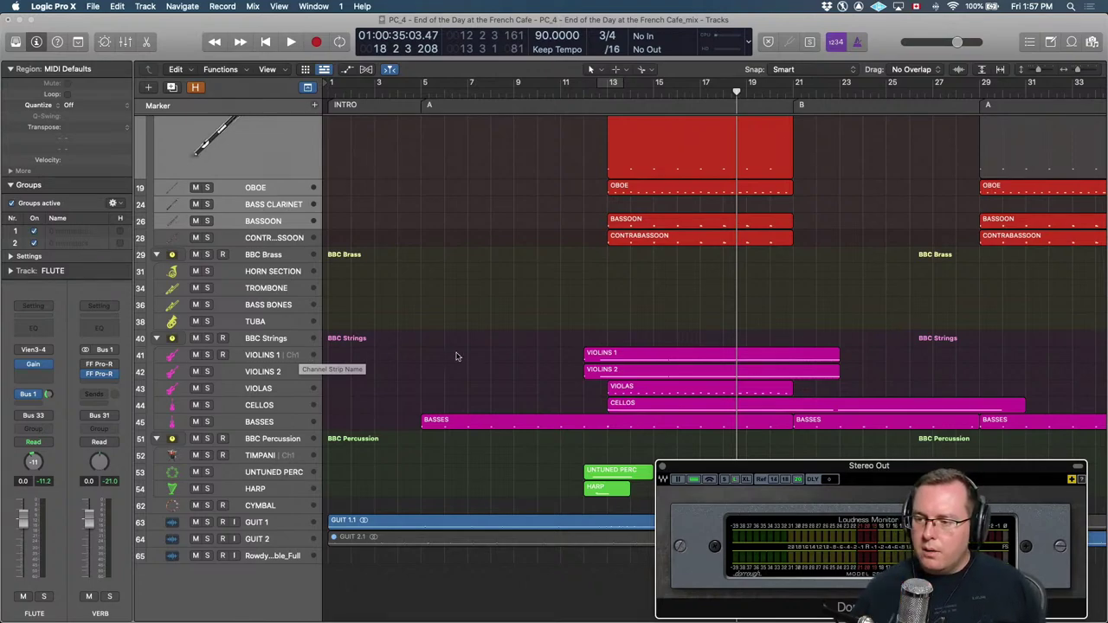
Set the track volumes of Violins 1 and Violins 2 to 0.0 dB.
{"action": "left_click", "coordinate": [270, 356]}
{"action": "left_click_drag", "start_coordinate": [261, 216], "coordinate": [290, 216]}
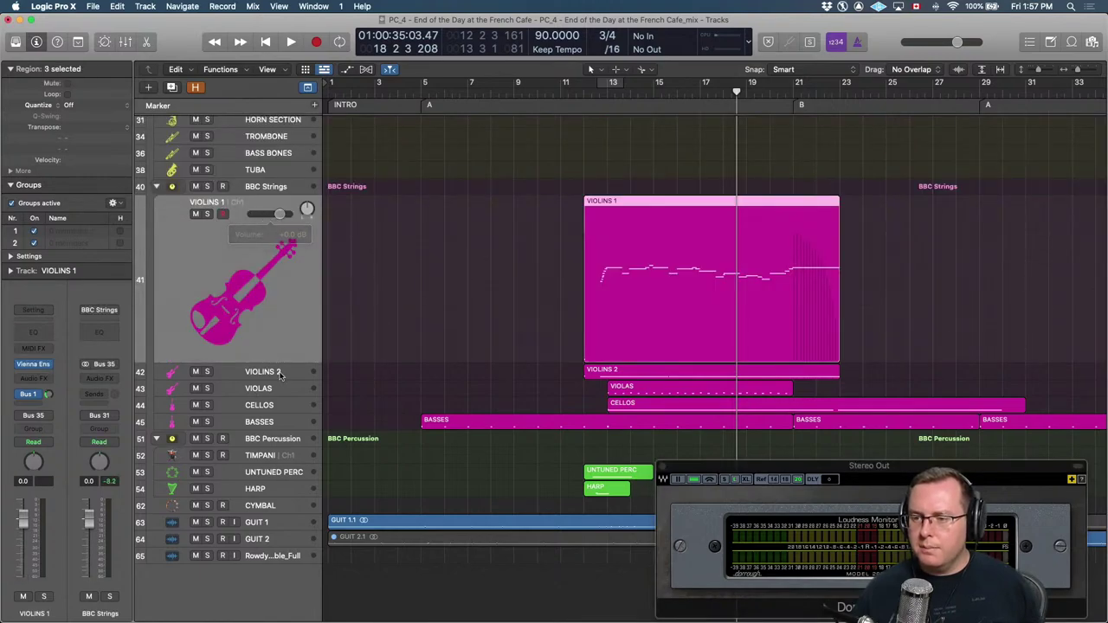
{"action": "left_click", "coordinate": [271, 372]}
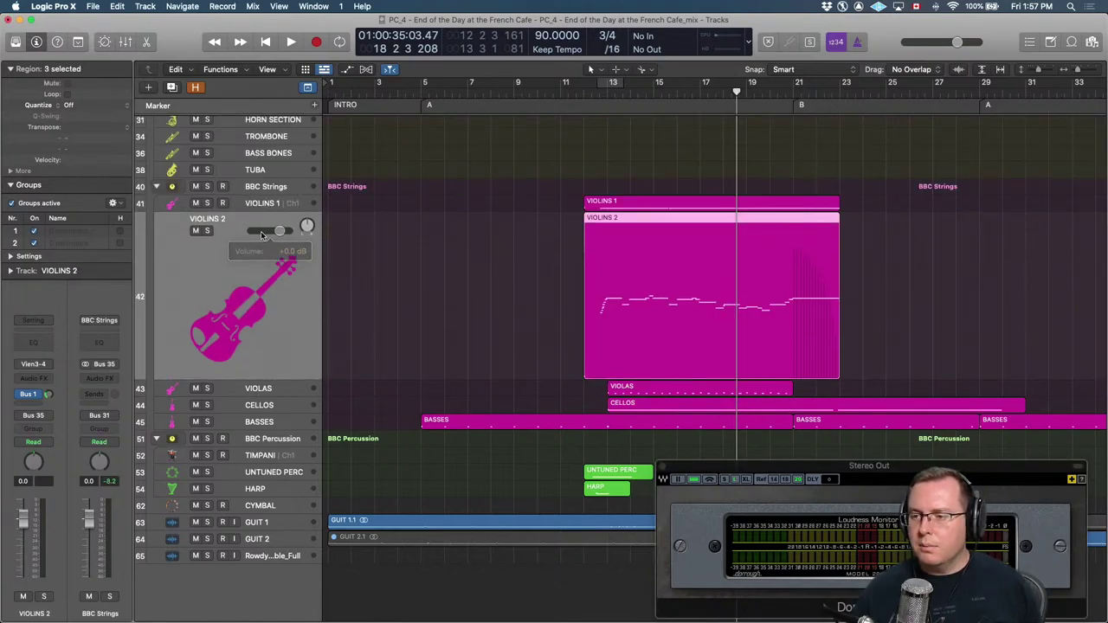
Play the full arrangement from bar 12 to judge the violins' level against the other tracks.
{"action": "key", "text": "comma"}
{"action": "key", "text": "comma"}
{"action": "key", "text": "comma"}
{"action": "key", "text": "comma"}
{"action": "key", "text": "comma"}
{"action": "key", "text": "comma"}
{"action": "key", "text": "comma"}
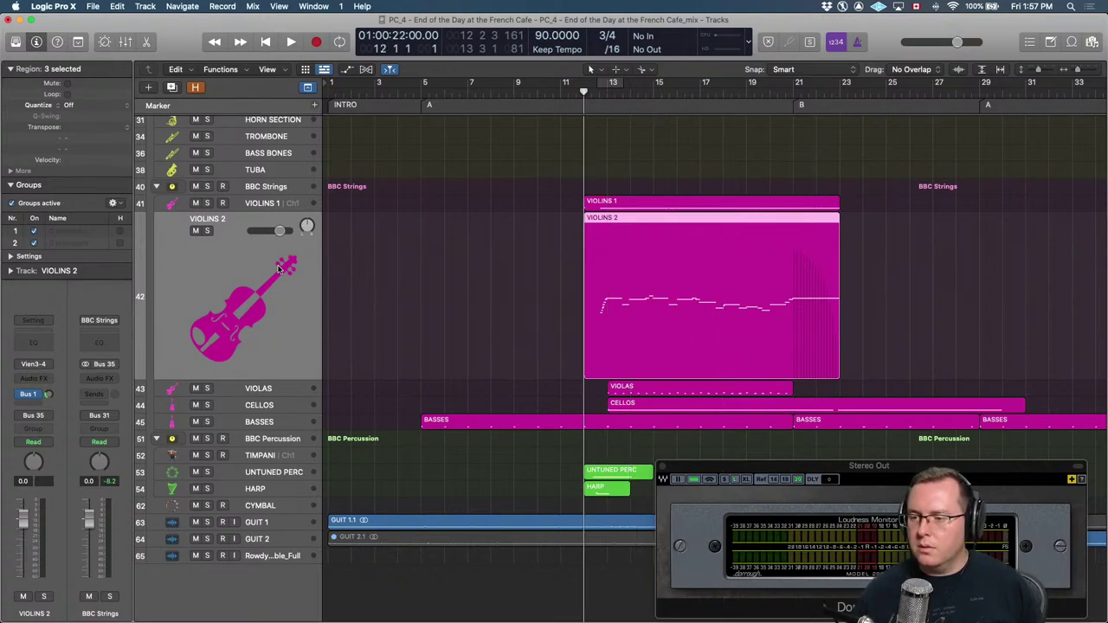
{"action": "key", "text": "space"}
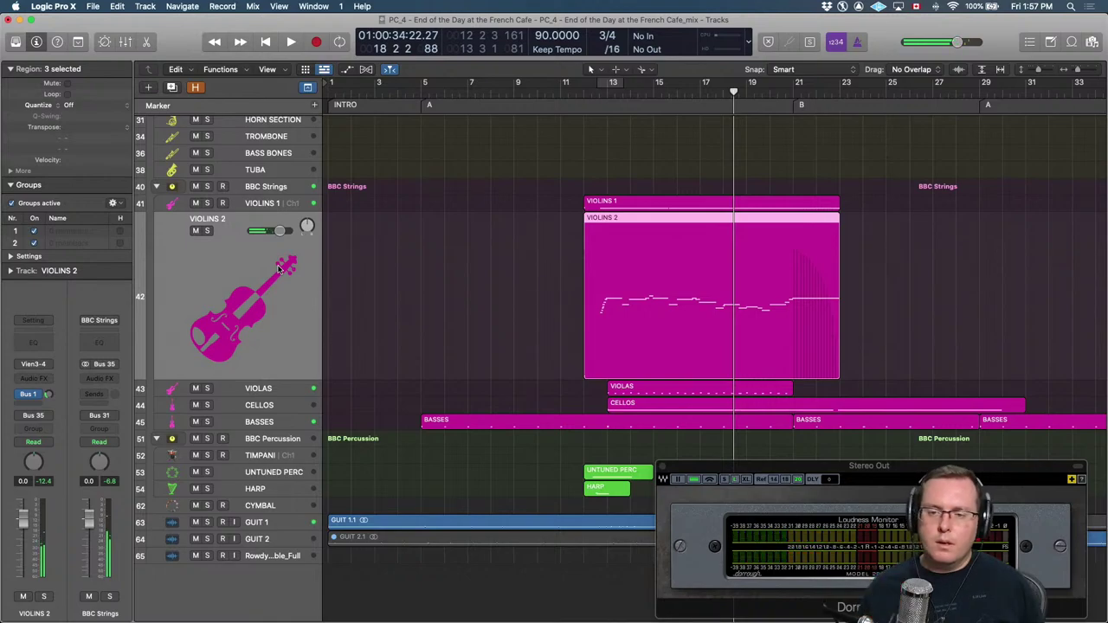
Move in on the violins' entrance and audition the passage again from bar 12 to about bar 17.
{"action": "left_click", "coordinate": [508, 287]}
{"action": "key", "text": "comma"}
{"action": "key", "text": "comma"}
{"action": "key", "text": "comma"}
{"action": "key", "text": "comma"}
{"action": "key", "text": "comma"}
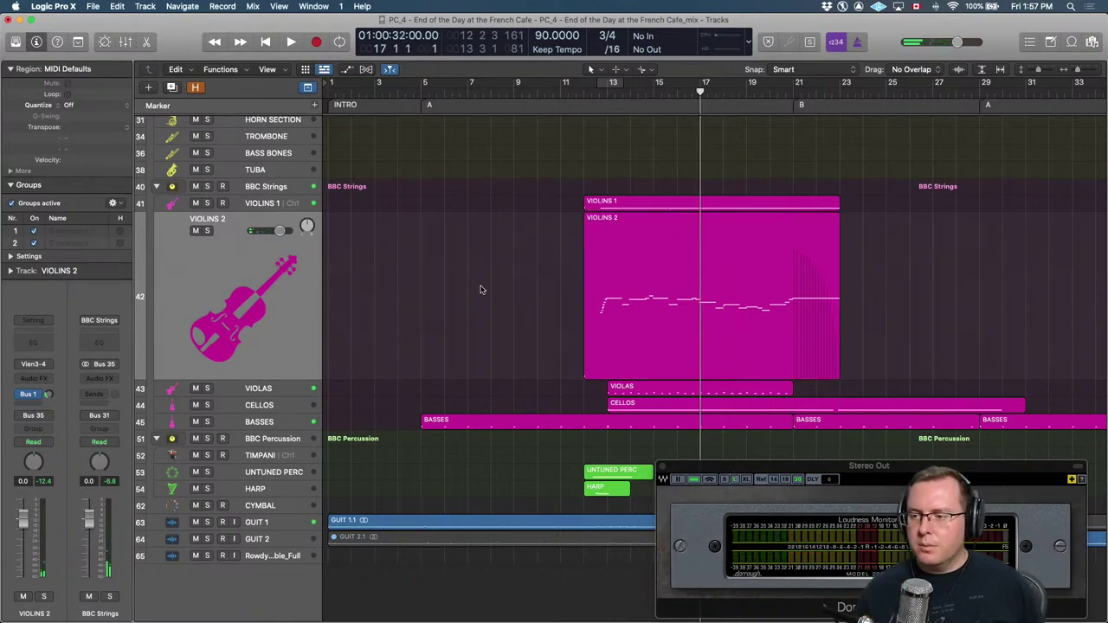
{"action": "key", "text": "super+Right"}
{"action": "key", "text": "super+Right"}
{"action": "key", "text": "super+Right"}
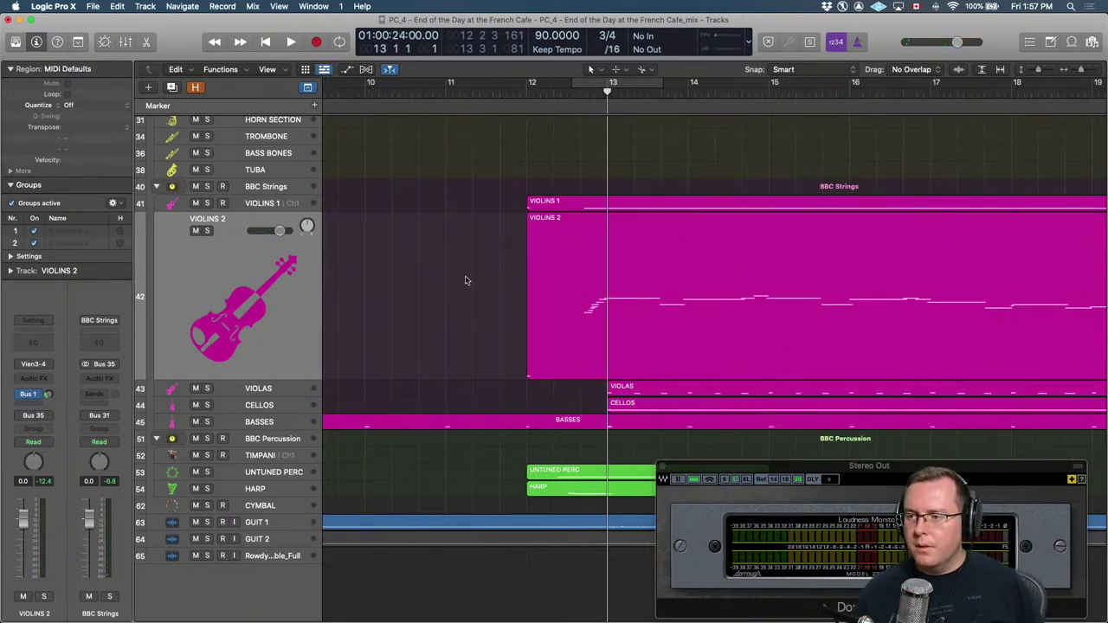
{"action": "left_click", "coordinate": [553, 90]}
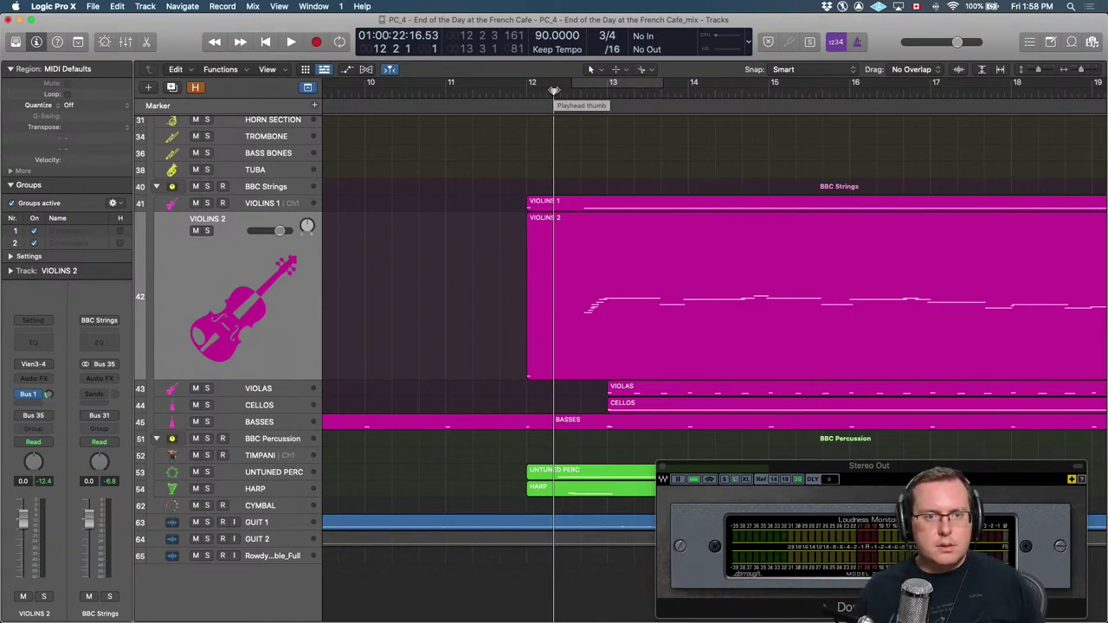
{"action": "left_click", "coordinate": [554, 90]}
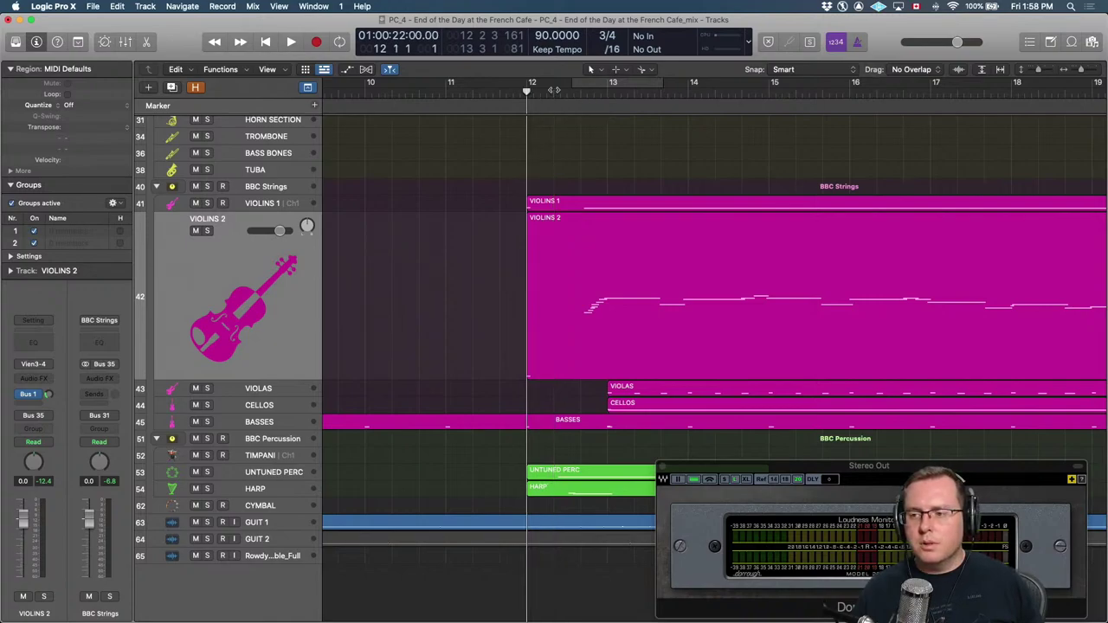
{"action": "key", "text": "space"}
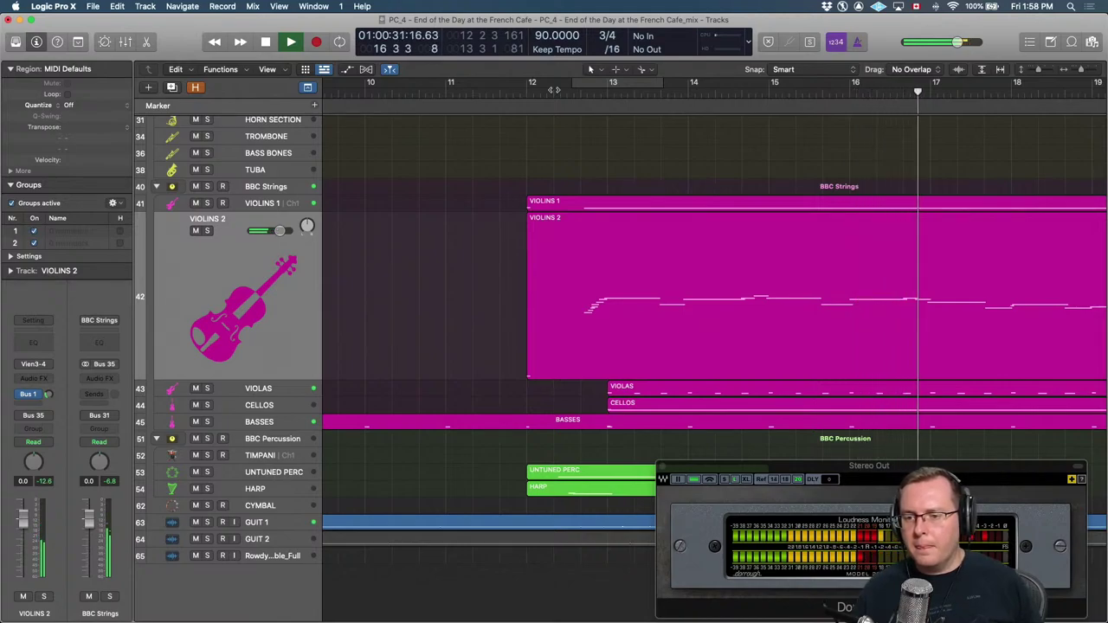
{"action": "key", "text": "space"}
Bring the whole Violins 2 region into view and return the playhead to bar 12.
{"action": "key", "text": "super+Left"}
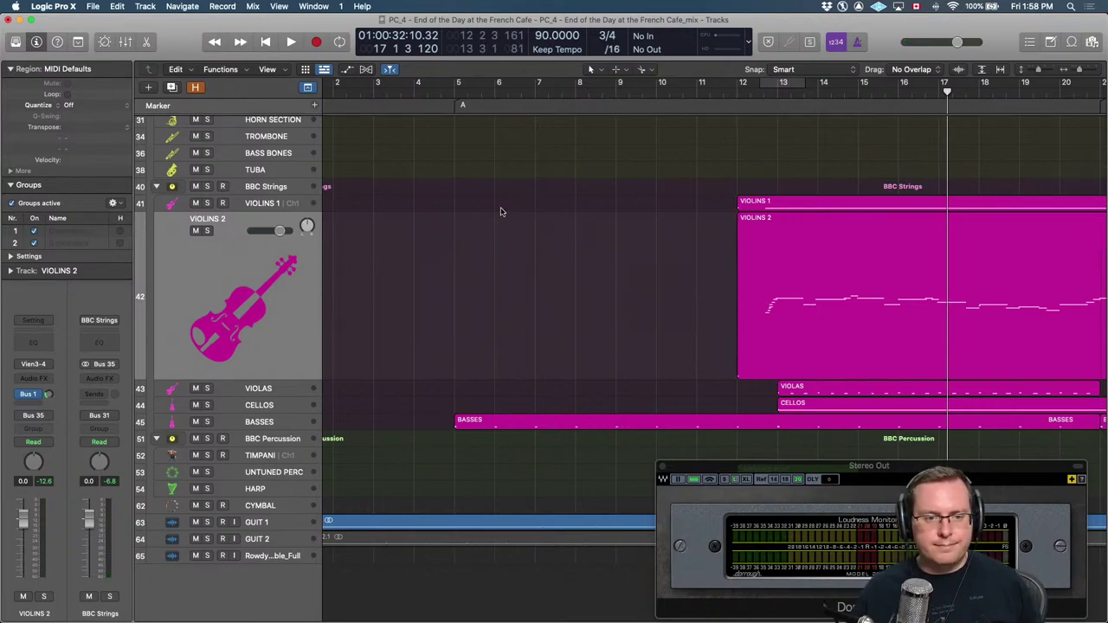
{"action": "scroll", "coordinate": [547, 232], "scroll_direction": "right", "scroll_amount": 6}
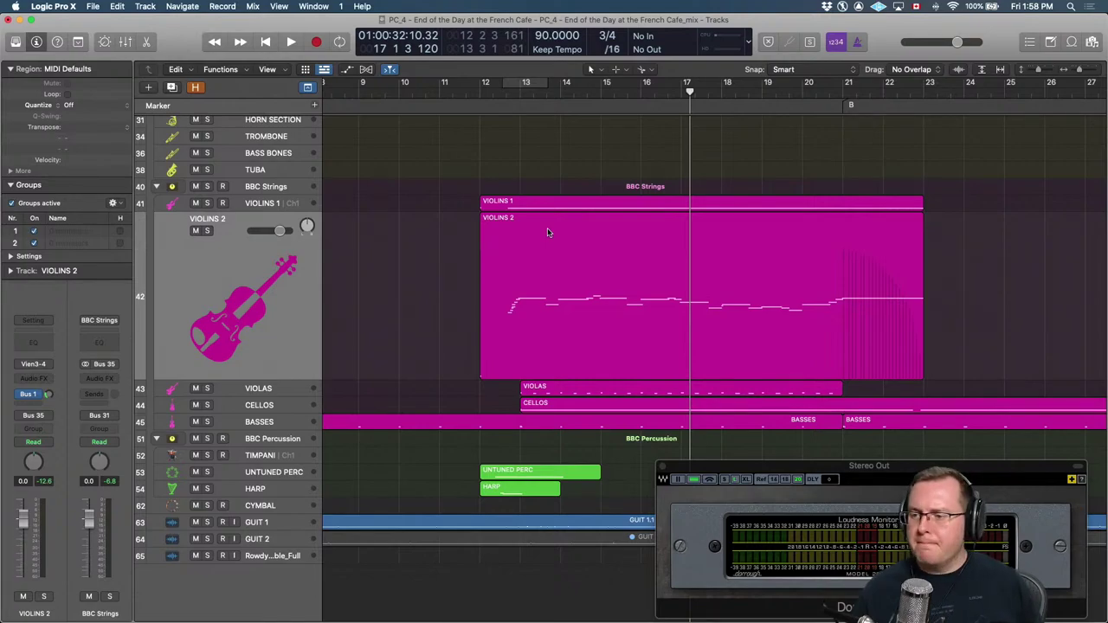
{"action": "key", "text": "comma"}
{"action": "key", "text": "comma"}
{"action": "key", "text": "comma"}
{"action": "key", "text": "comma"}
{"action": "key", "text": "comma"}
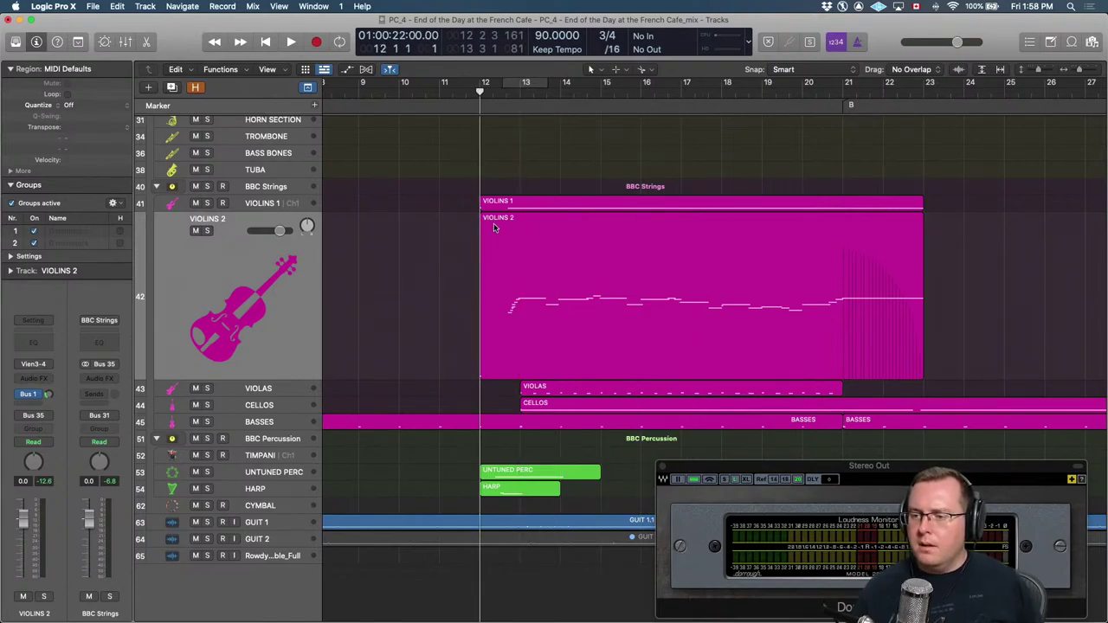
Select the ACC_1 track and display its volume automation.
{"action": "scroll", "coordinate": [448, 224], "scroll_direction": "up", "scroll_amount": 10}
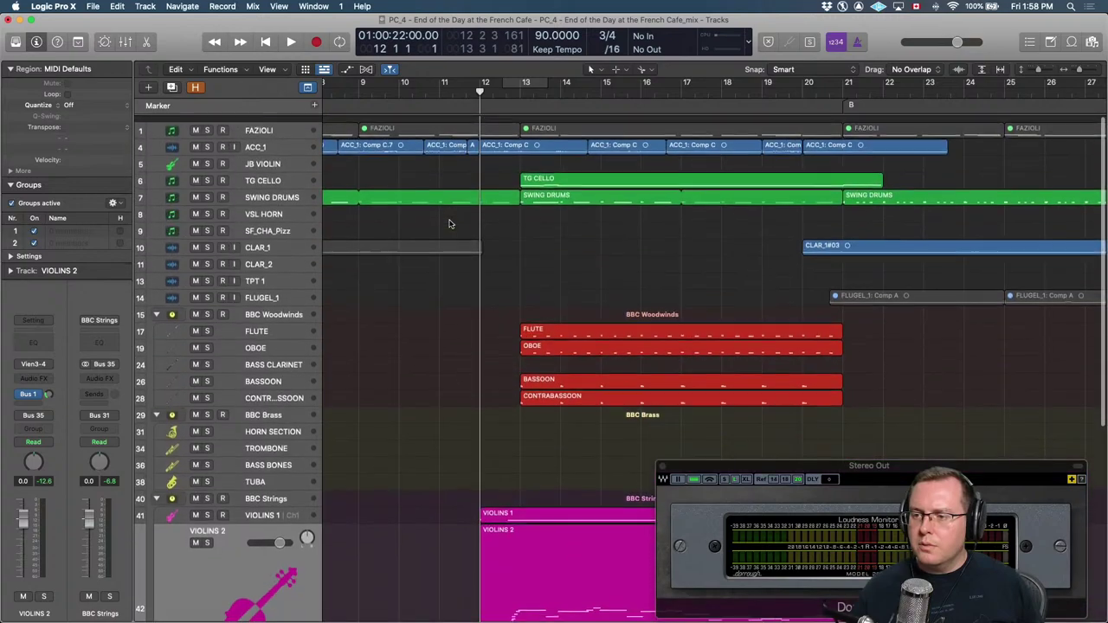
{"action": "scroll", "coordinate": [391, 216], "scroll_direction": "down", "scroll_amount": 2}
{"action": "scroll", "coordinate": [391, 216], "scroll_direction": "up", "scroll_amount": 2}
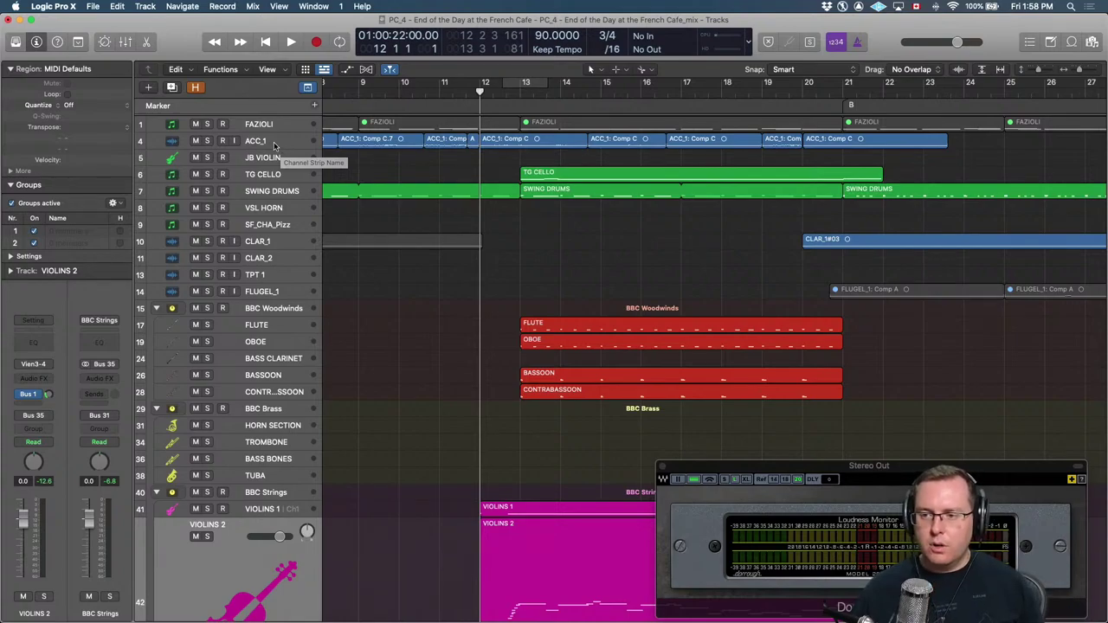
{"action": "left_click", "coordinate": [274, 142]}
{"action": "key", "text": "ctrl+z"}
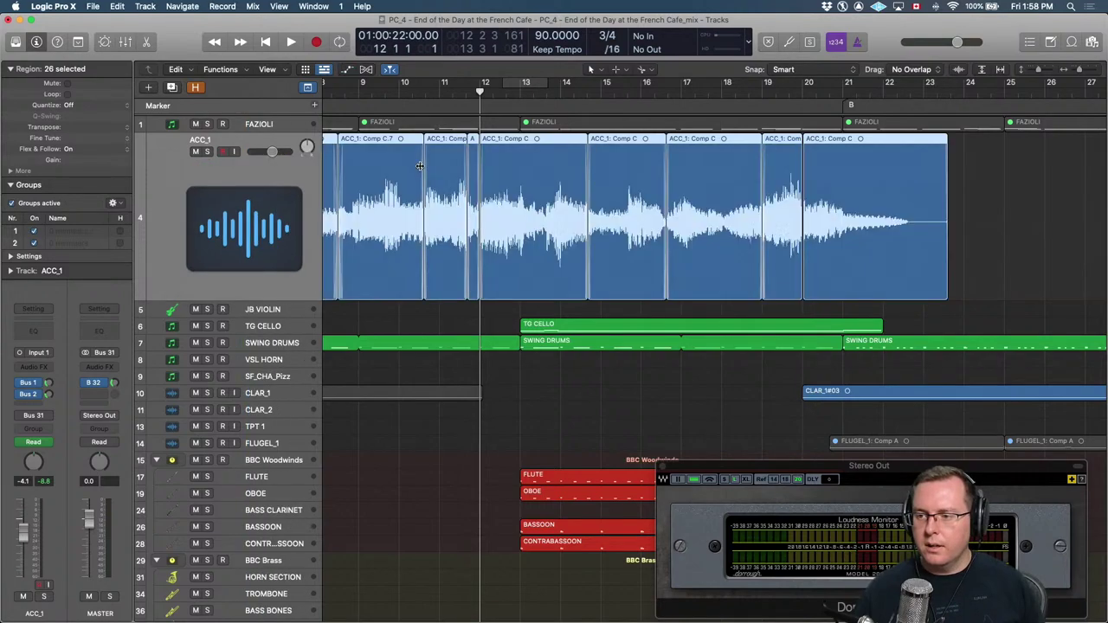
{"action": "key", "text": "ctrl+z"}
{"action": "key", "text": "ctrl+z"}
{"action": "key", "text": "a"}
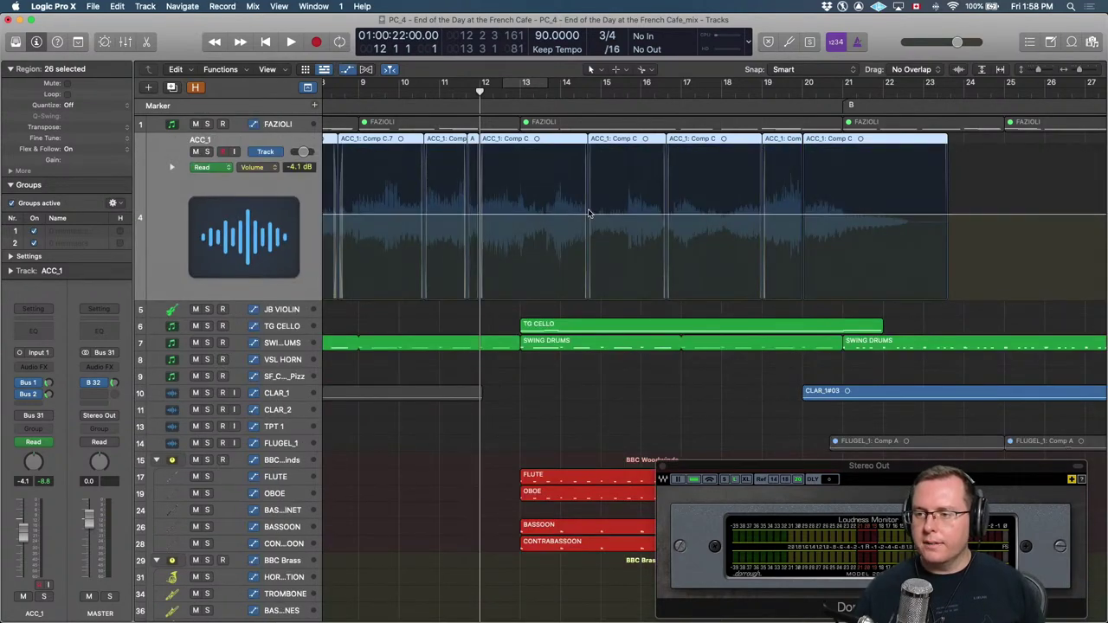
Add volume automation to ACC_1 that dips from -4.1 dB to -7.3 dB between bar 13 and about bar 24.
{"action": "key", "text": "comma"}
{"action": "key", "text": "period"}
{"action": "scroll", "coordinate": [572, 212], "scroll_direction": "down", "scroll_amount": 5}
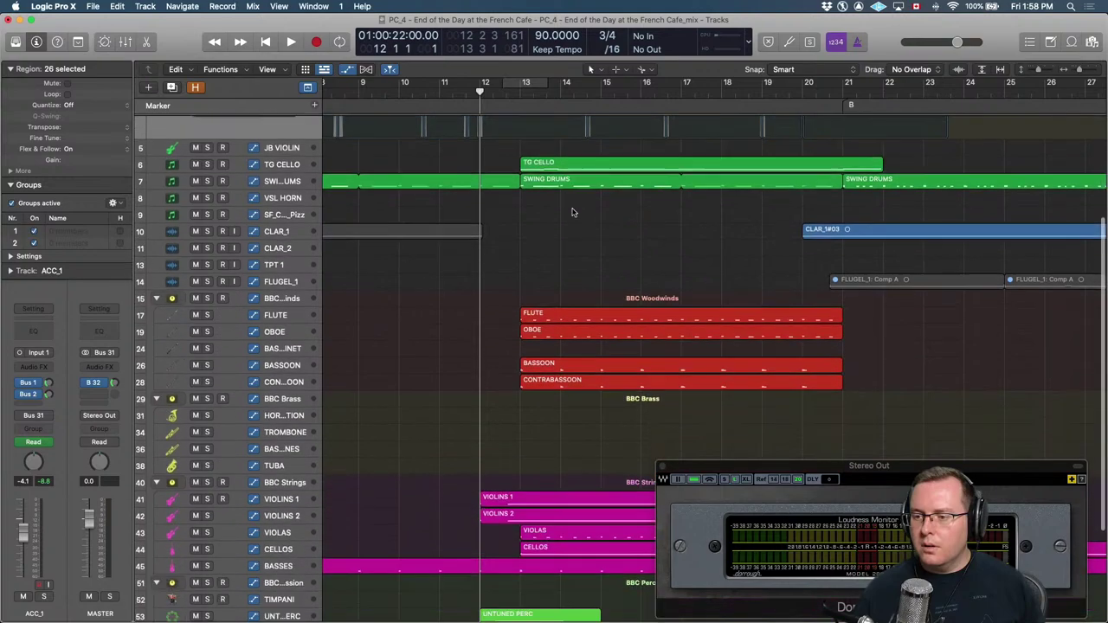
{"action": "key", "text": "period"}
{"action": "scroll", "coordinate": [571, 212], "scroll_direction": "up", "scroll_amount": 3}
{"action": "scroll", "coordinate": [572, 212], "scroll_direction": "up", "scroll_amount": 4}
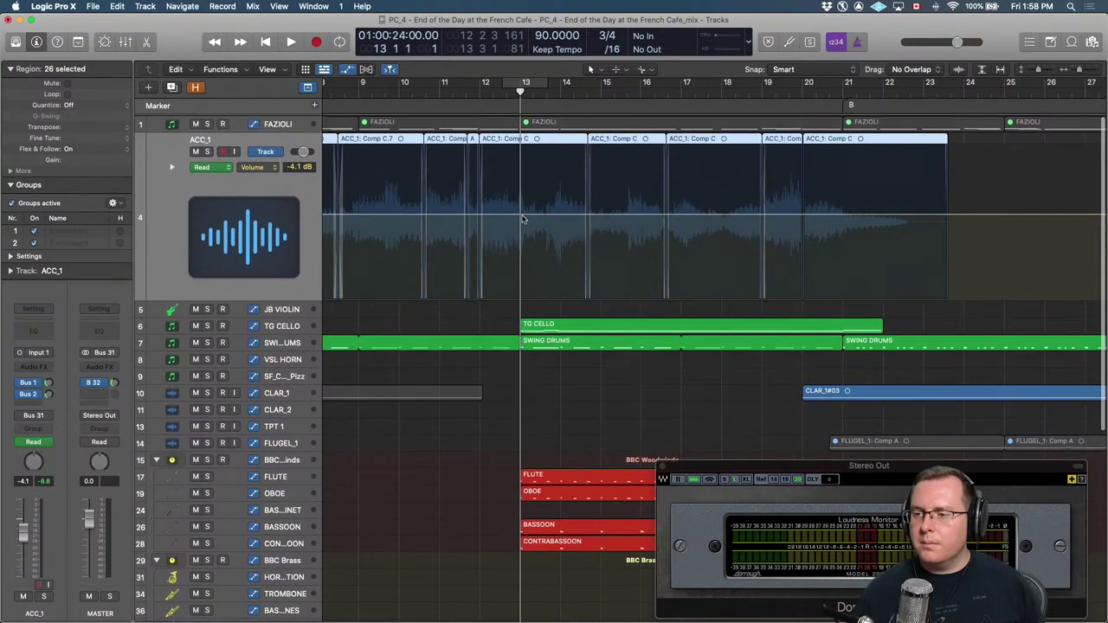
{"action": "left_click", "coordinate": [523, 217]}
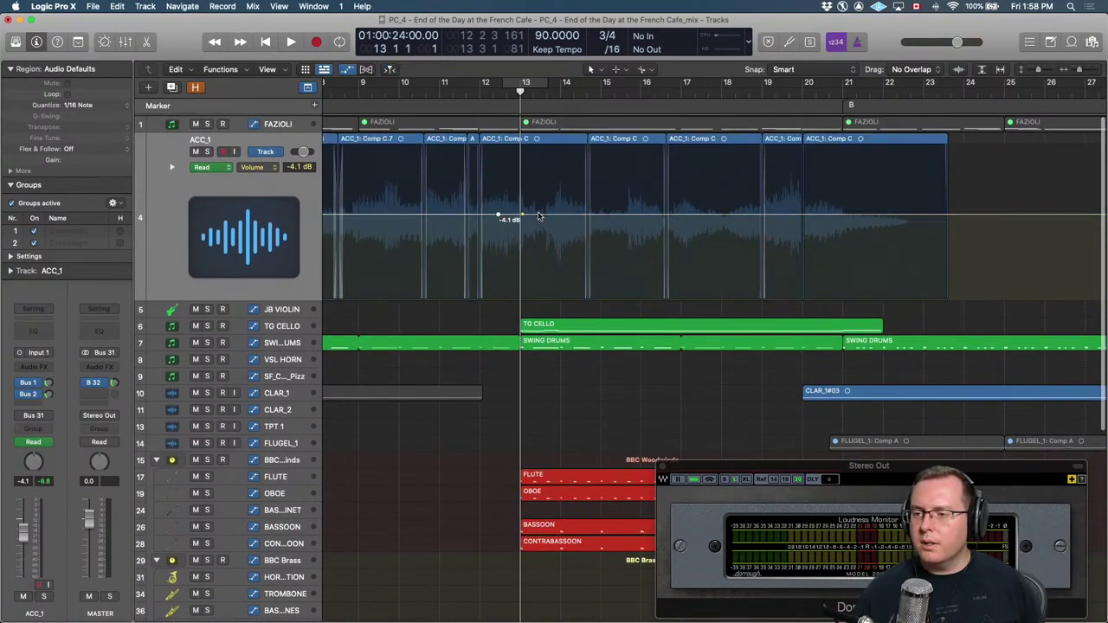
{"action": "key", "text": "super+Left"}
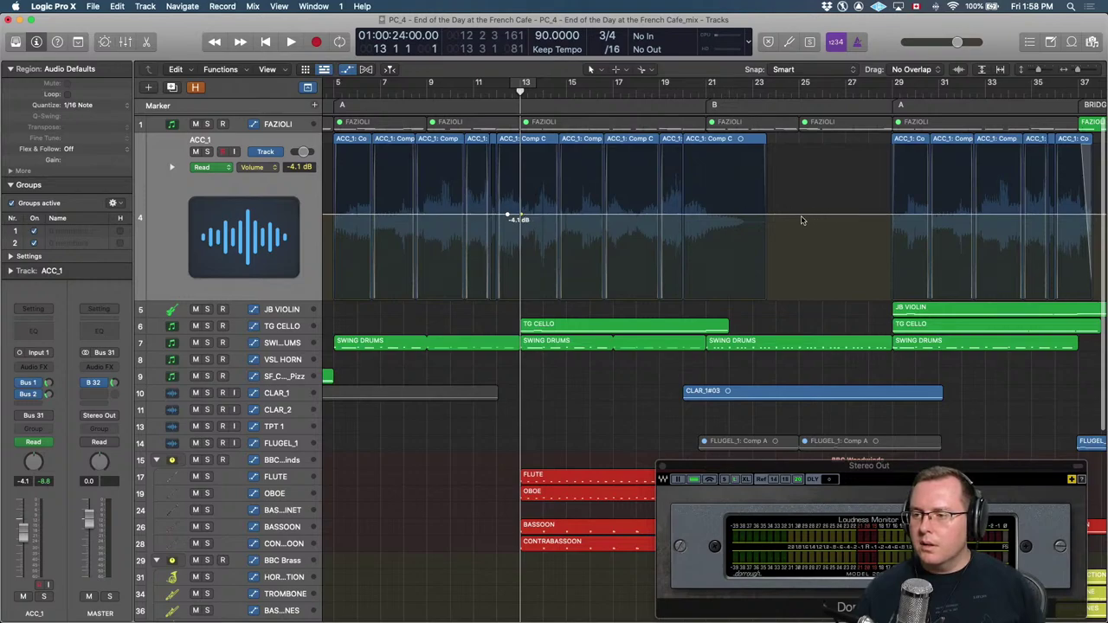
{"action": "left_click_drag", "start_coordinate": [716, 219], "coordinate": [715, 230]}
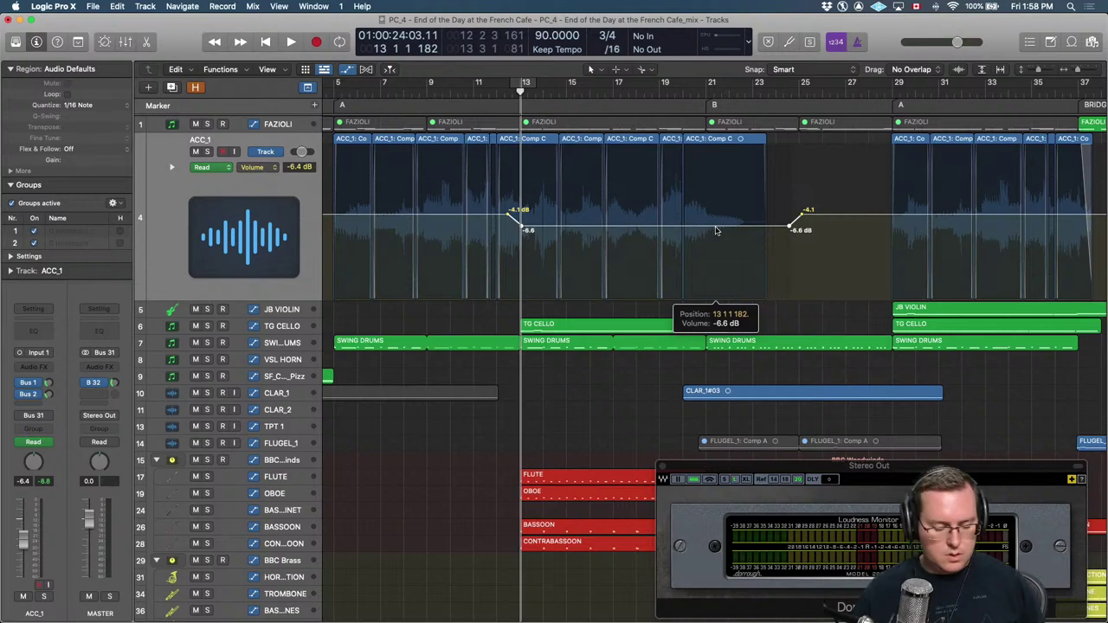
{"action": "key", "text": "super+Right"}
{"action": "key", "text": "super+Right"}
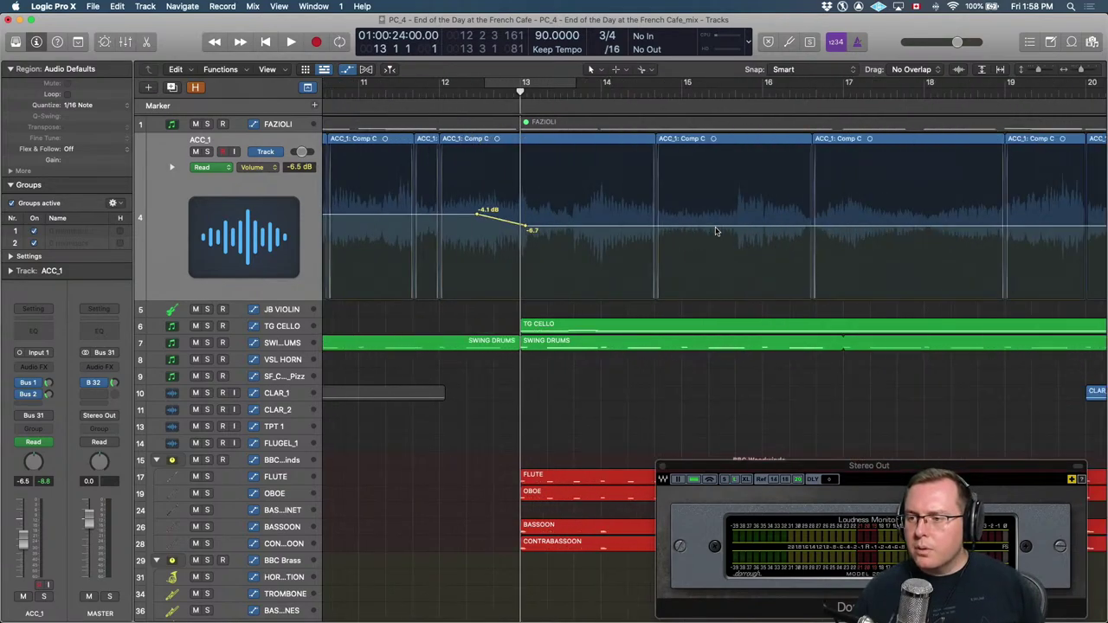
{"action": "left_click_drag", "start_coordinate": [716, 231], "coordinate": [715, 233]}
Hide the automation and play from bar 12 to hear the ACC_1 volume dip against the orchestra.
{"action": "key", "text": "comma"}
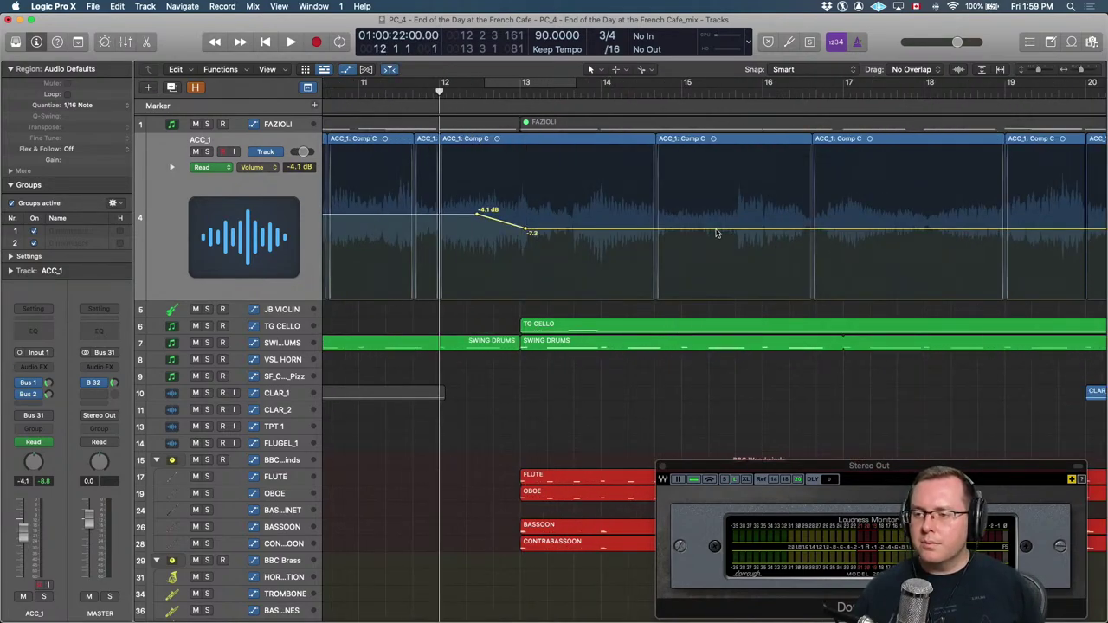
{"action": "key", "text": "space"}
{"action": "key", "text": "a"}
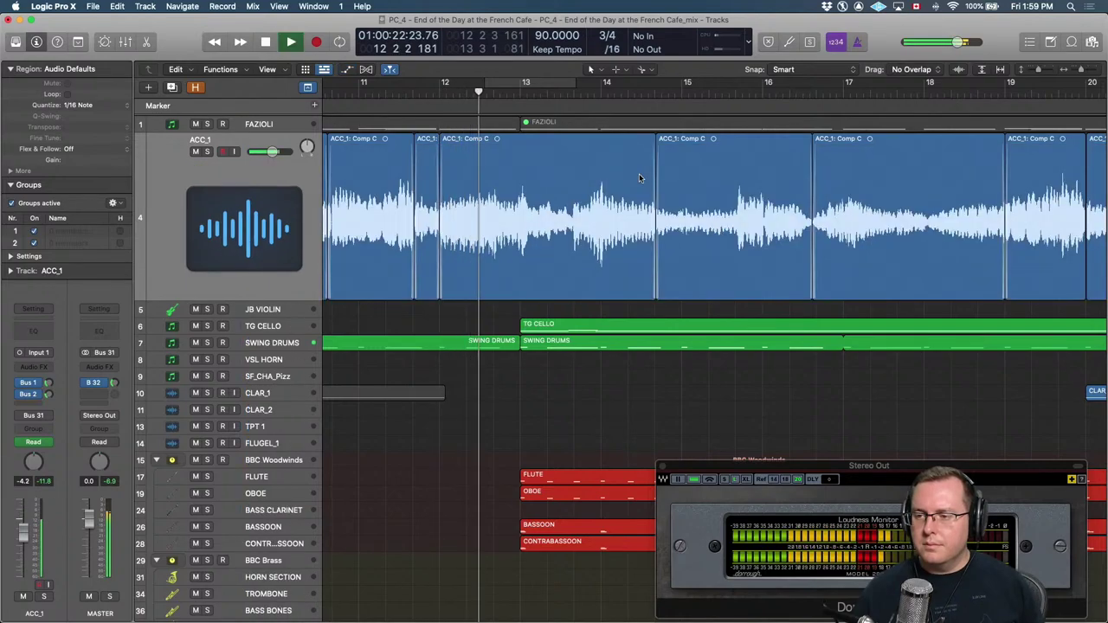
{"action": "key", "text": "super+Left"}
{"action": "key", "text": "super+Left"}
{"action": "scroll", "coordinate": [639, 346], "scroll_direction": "down", "scroll_amount": 10}
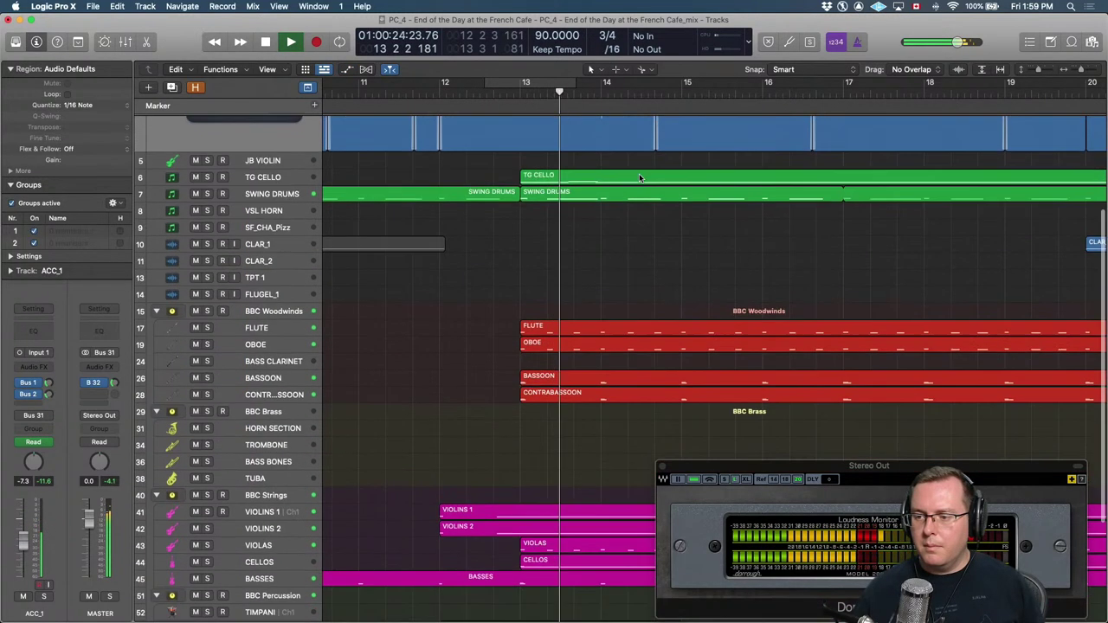
Raise the Violins 1 and Violins 2 volumes to 6.0 dB and play both regions soloed around bar 13.
{"action": "left_click", "coordinate": [705, 293]}
{"action": "key", "text": "comma"}
{"action": "key", "text": "comma"}
{"action": "key", "text": "super+Right"}
{"action": "key", "text": "super+Right"}
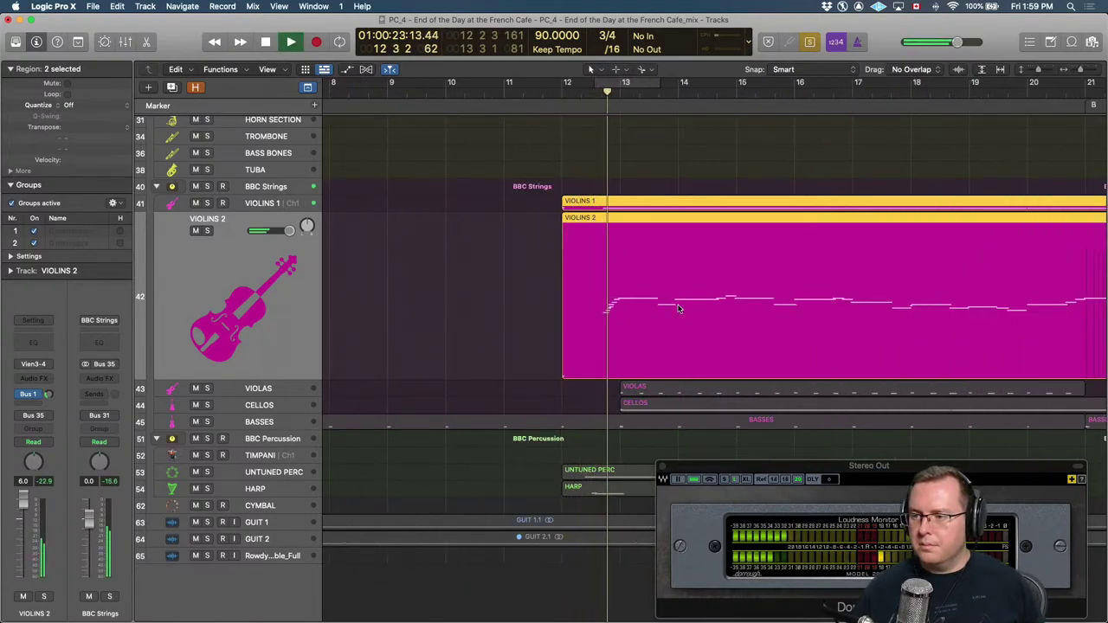
{"action": "key", "text": "space"}
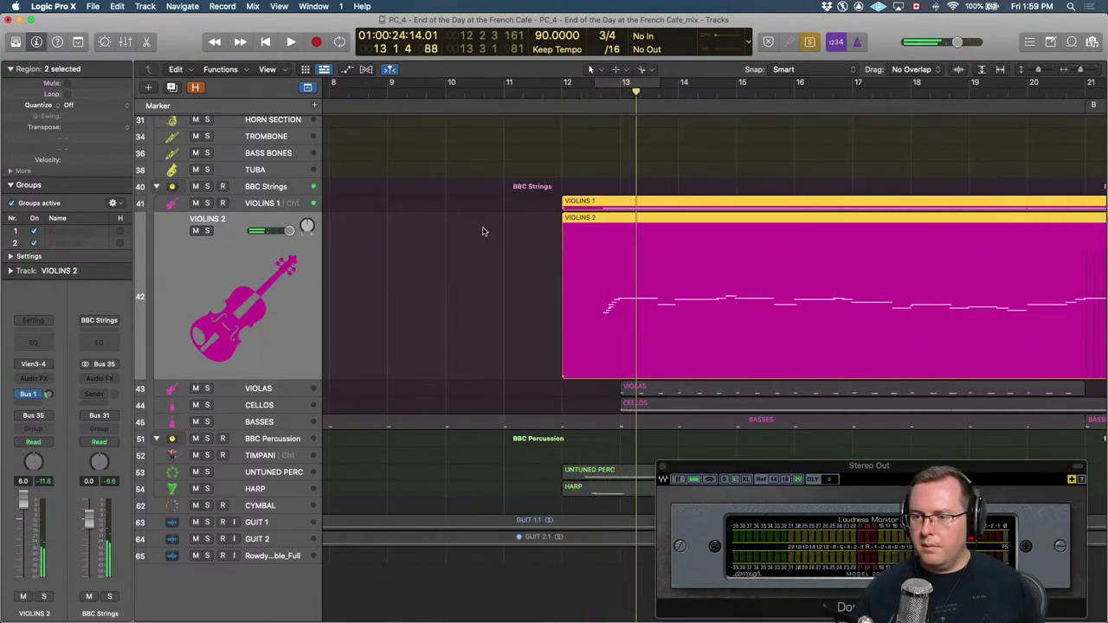
Select the Violins 1 and Violins 2 mixer channels and set their Bus 1 sends to about -11.7 and -11.4 dB.
{"action": "key", "text": "x"}
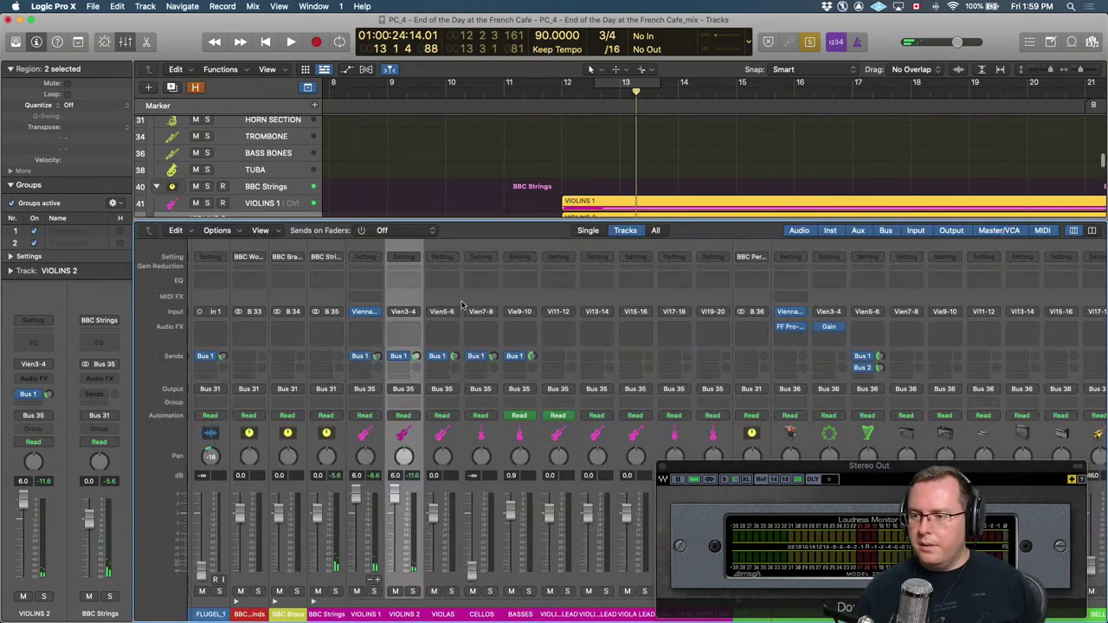
{"action": "left_click", "coordinate": [374, 578]}
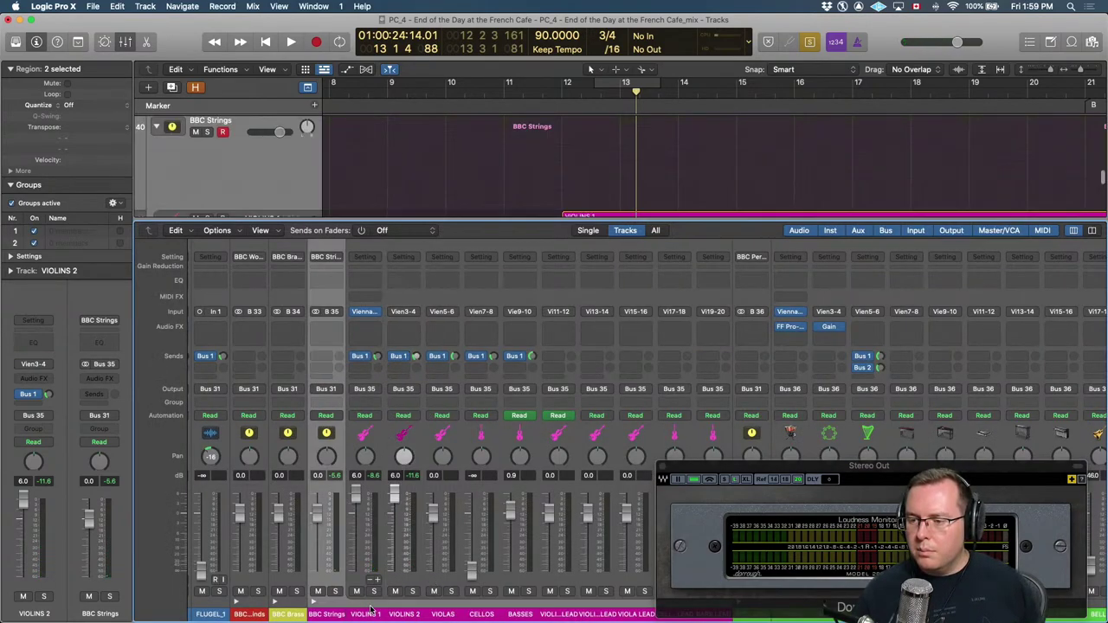
{"action": "left_click", "coordinate": [359, 580]}
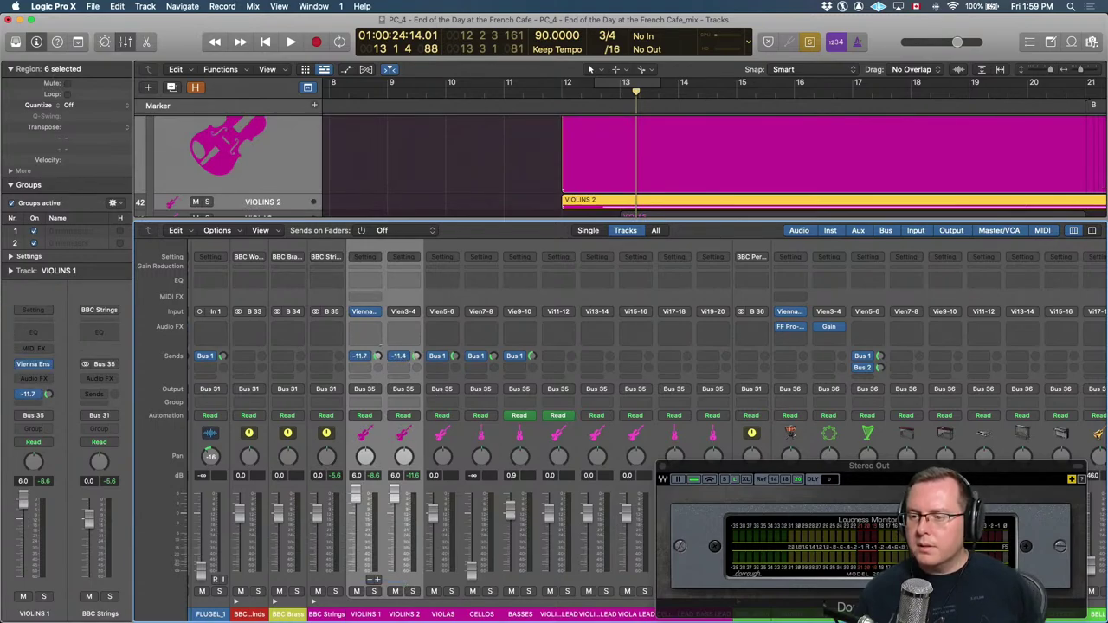
Audition the soloed violins in a cycle around bar 13, and turn solo off.
{"action": "key", "text": "space"}
{"action": "key", "text": "space"}
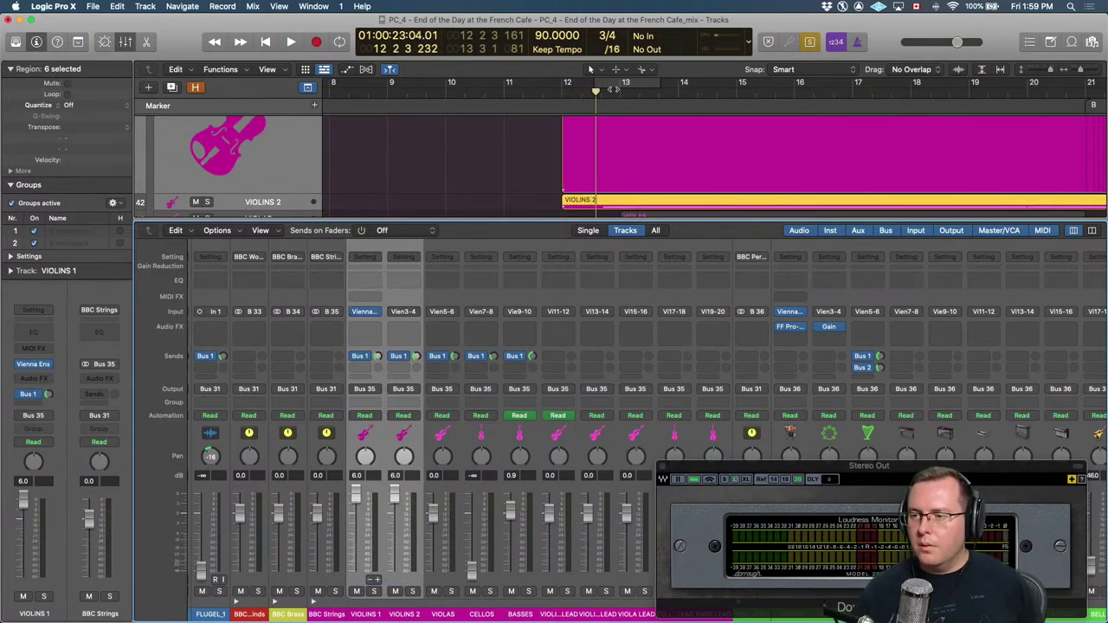
{"action": "left_click", "coordinate": [623, 83]}
{"action": "key", "text": "space"}
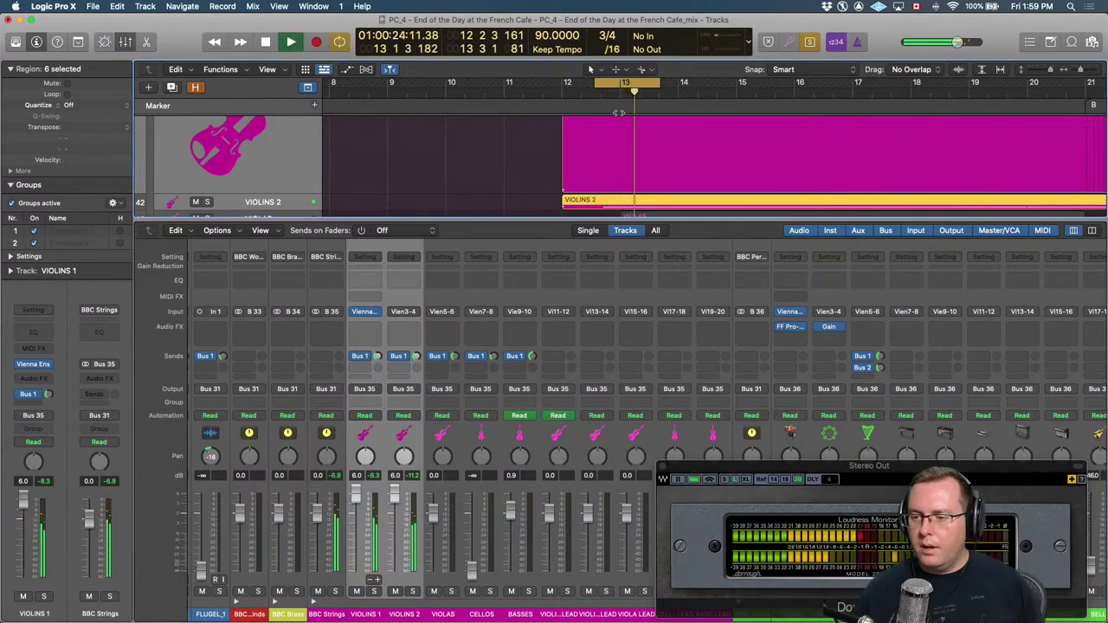
{"action": "key", "text": "space"}
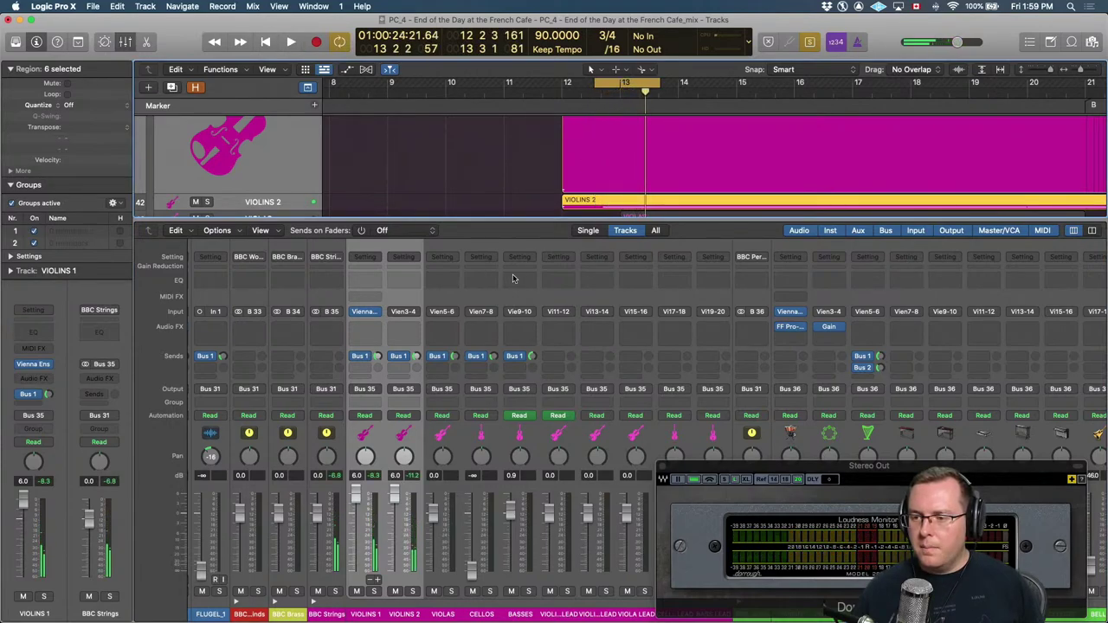
{"action": "key", "text": "space"}
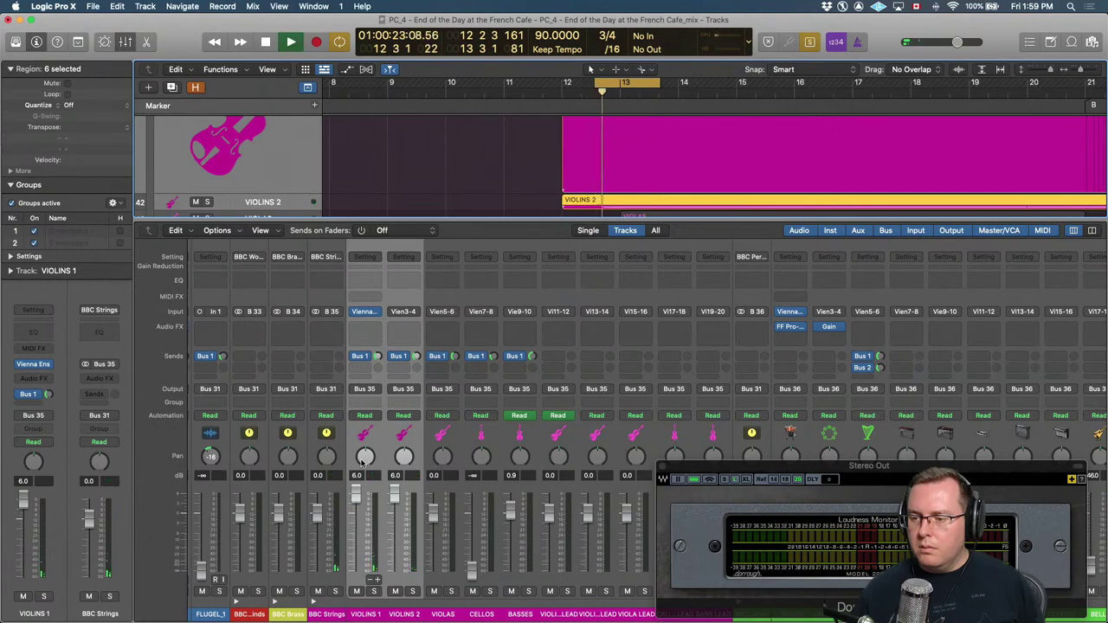
{"action": "key", "text": "space"}
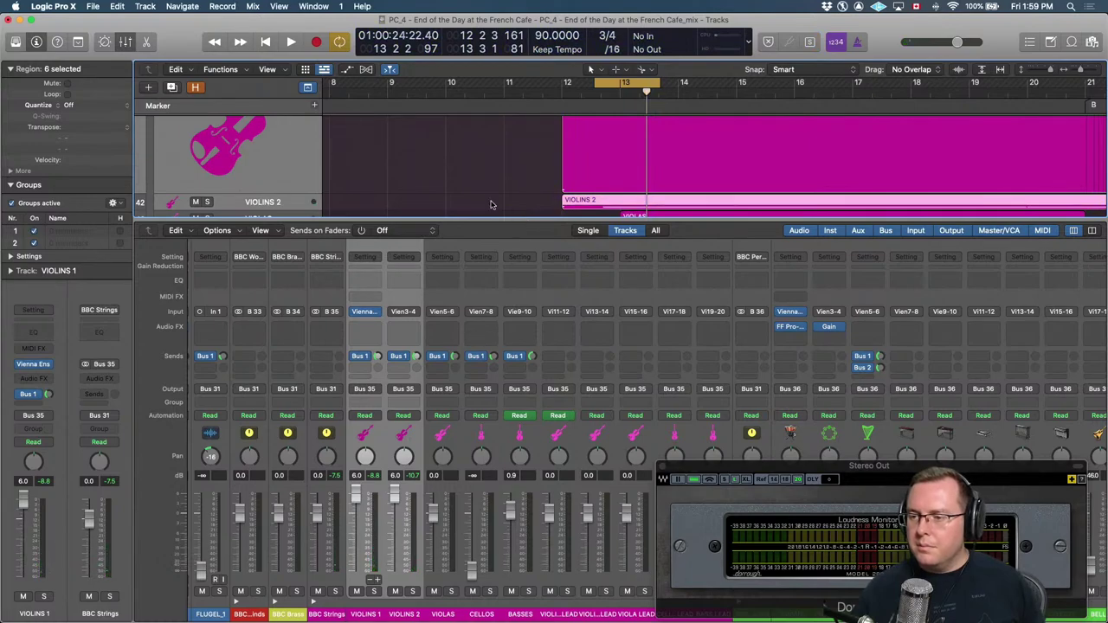
Close the mixer, then solo the ACC_1 region at bar 12 together with the violins and play them around bar 13.
{"action": "key", "text": "x"}
{"action": "scroll", "coordinate": [521, 243], "scroll_direction": "up", "scroll_amount": 6}
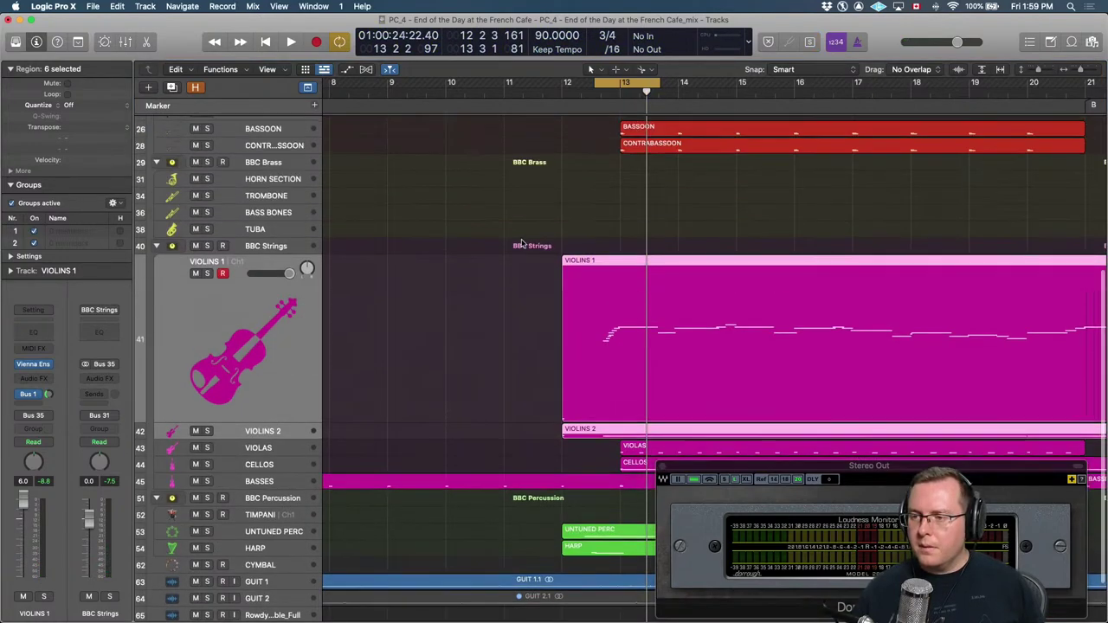
{"action": "key", "text": "comma"}
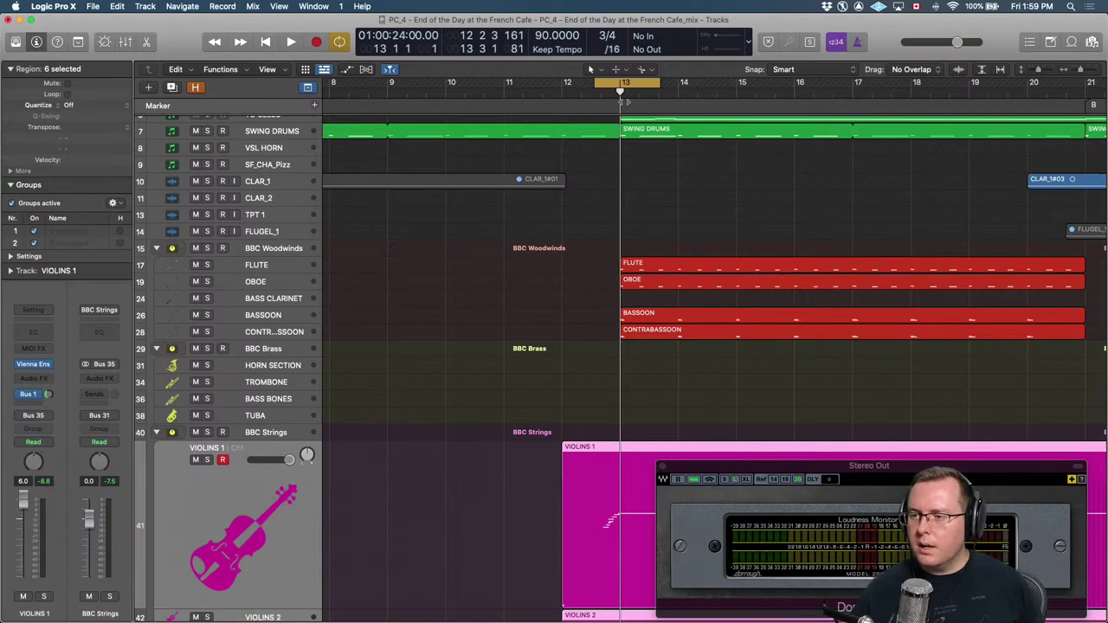
{"action": "scroll", "coordinate": [641, 147], "scroll_direction": "up", "scroll_amount": 3}
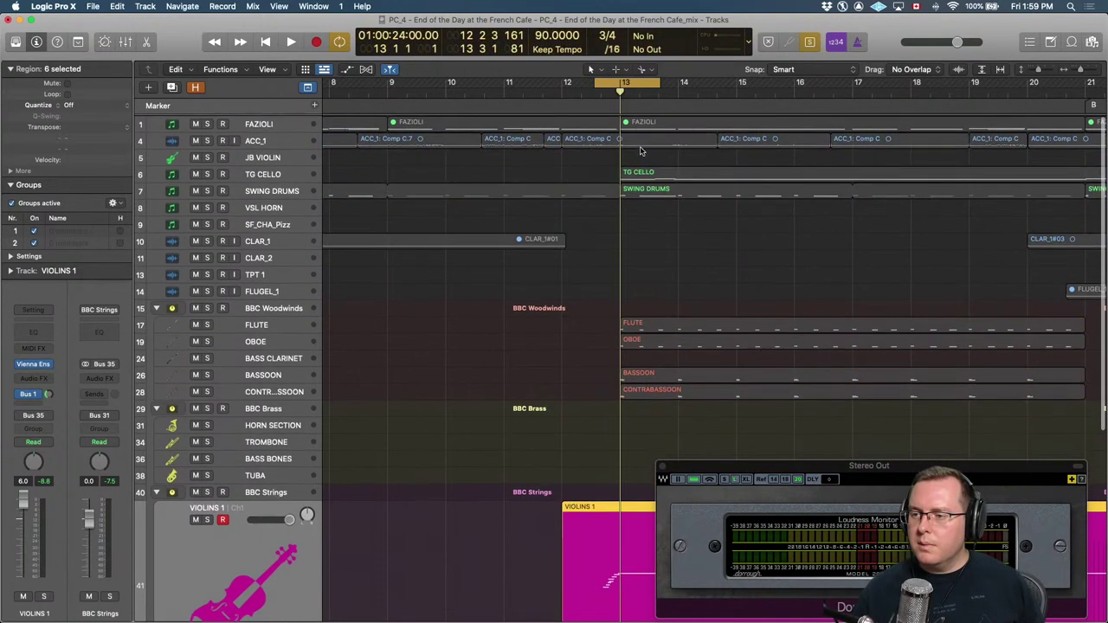
{"action": "left_click", "coordinate": [642, 147], "text": "shift"}
{"action": "key", "text": "space"}
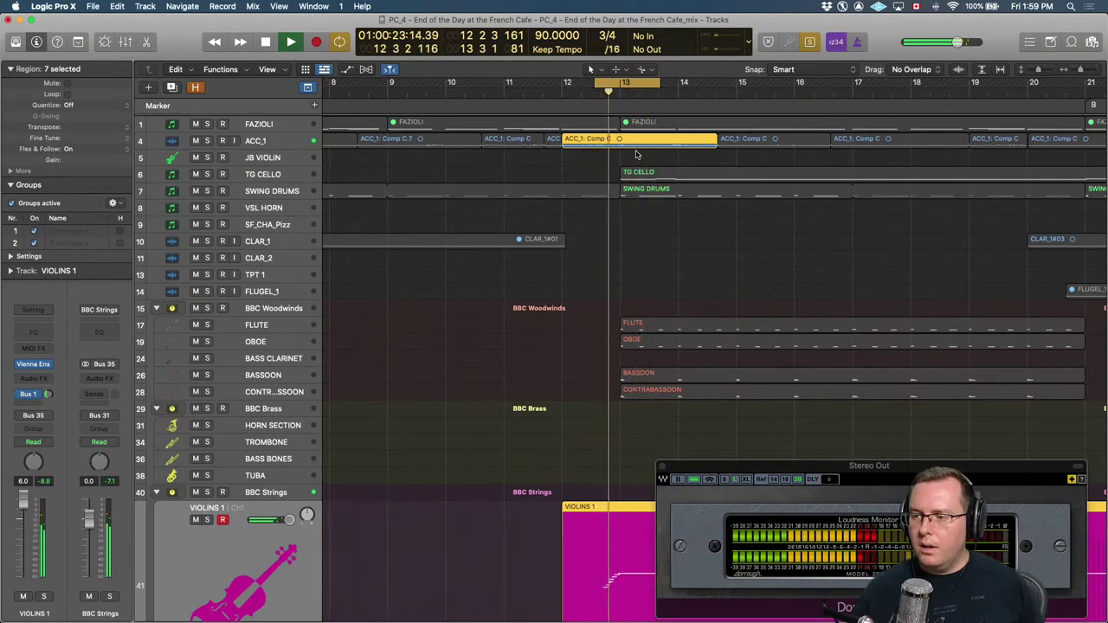
{"action": "key", "text": "space"}
Extend the cycle range to about bar 19, audition the soloed accordion and violins, and turn solo off.
{"action": "left_click_drag", "start_coordinate": [655, 83], "coordinate": [1004, 83]}
{"action": "key", "text": "space"}
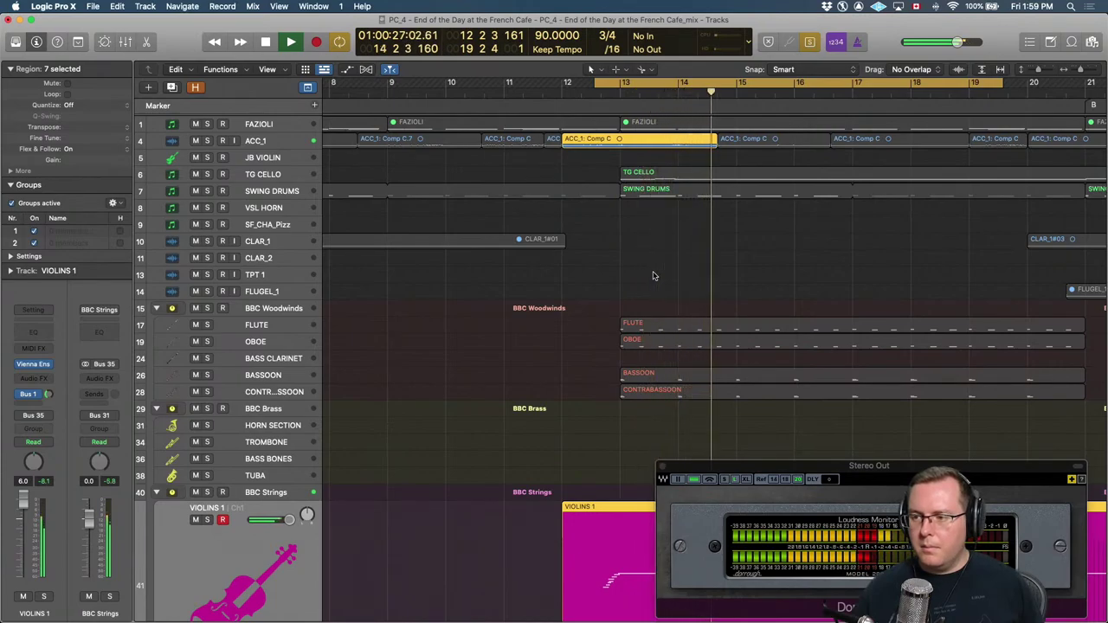
{"action": "key", "text": "space"}
{"action": "key", "text": "ctrl+s"}
Turn off the cycle and play the full mix from bar 12 into section B, following the string regions.
{"action": "key", "text": "comma"}
{"action": "key", "text": "comma"}
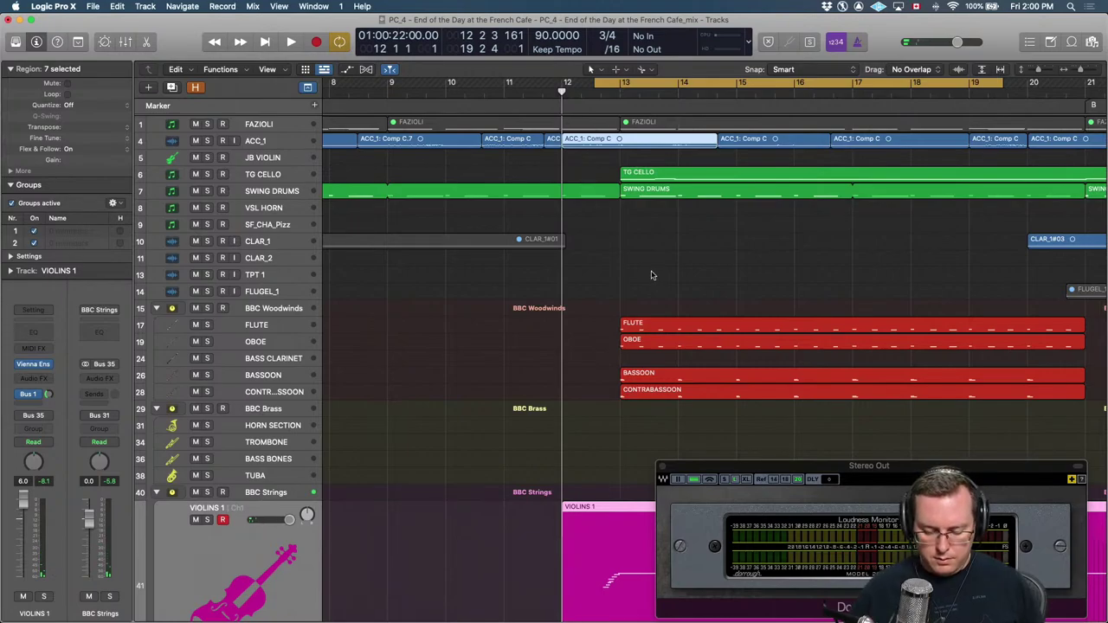
{"action": "key", "text": "c"}
{"action": "key", "text": "space"}
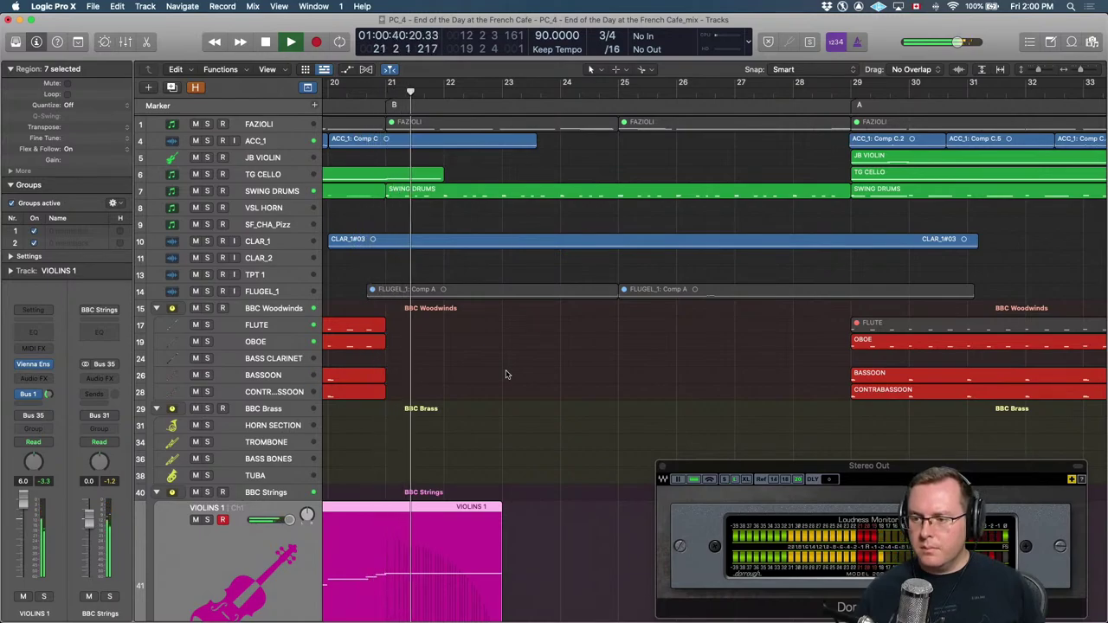
{"action": "scroll", "coordinate": [506, 373], "scroll_direction": "left", "scroll_amount": 3}
{"action": "scroll", "coordinate": [488, 368], "scroll_direction": "down", "scroll_amount": 5}
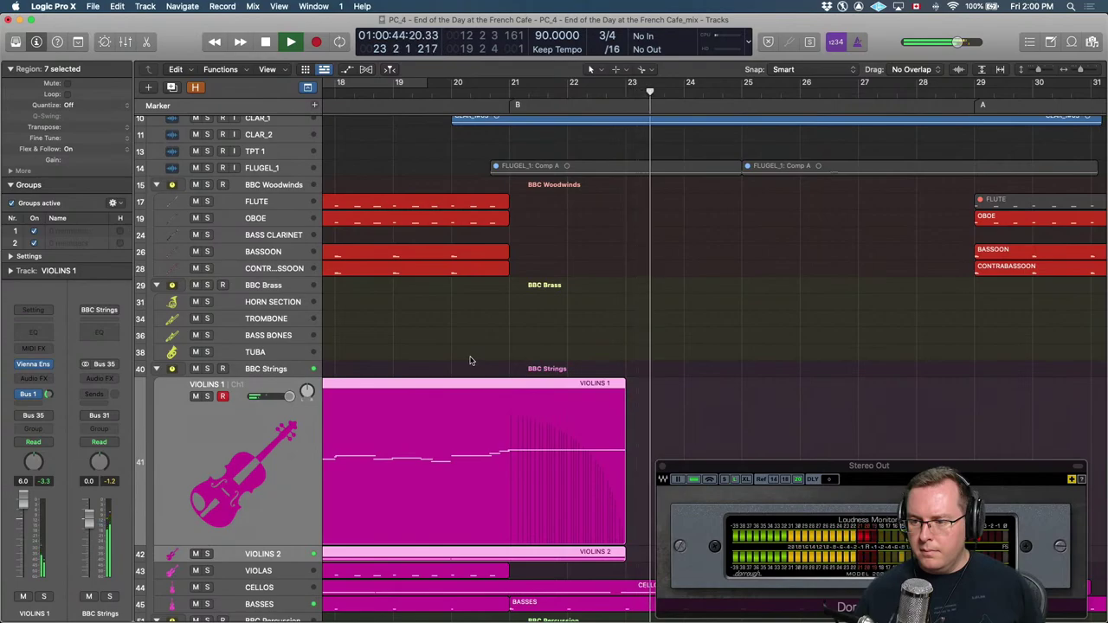
{"action": "key", "text": "space"}
Move the Stereo Out loudness meter lower to uncover the tracks, deselect all regions and zoom the timeline out.
{"action": "scroll", "coordinate": [473, 353], "scroll_direction": "left", "scroll_amount": 4}
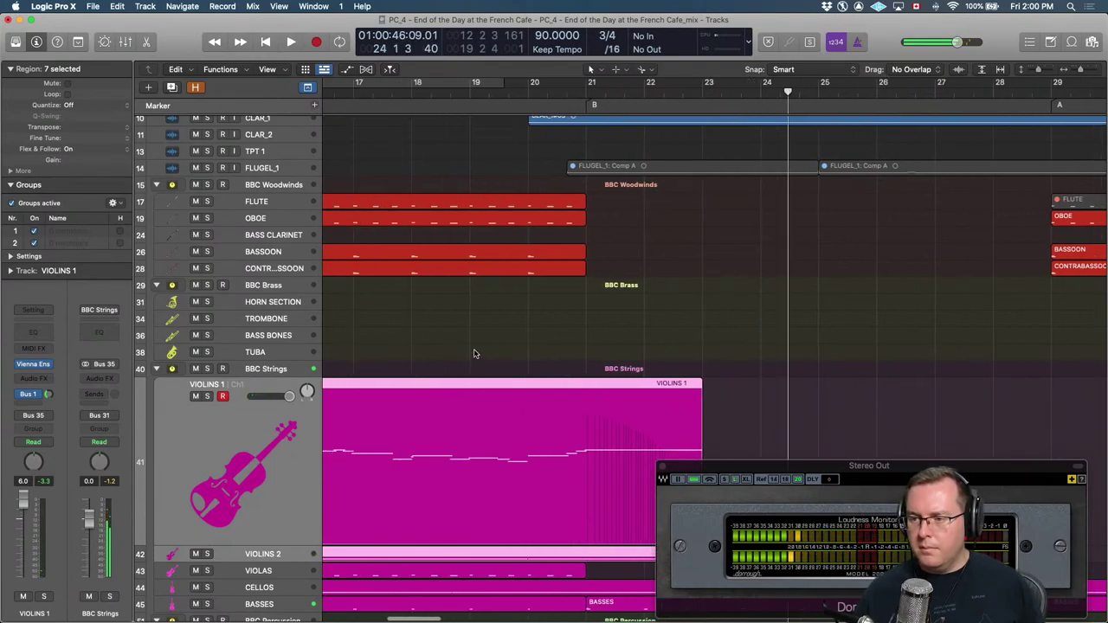
{"action": "scroll", "coordinate": [473, 353], "scroll_direction": "left", "scroll_amount": 4}
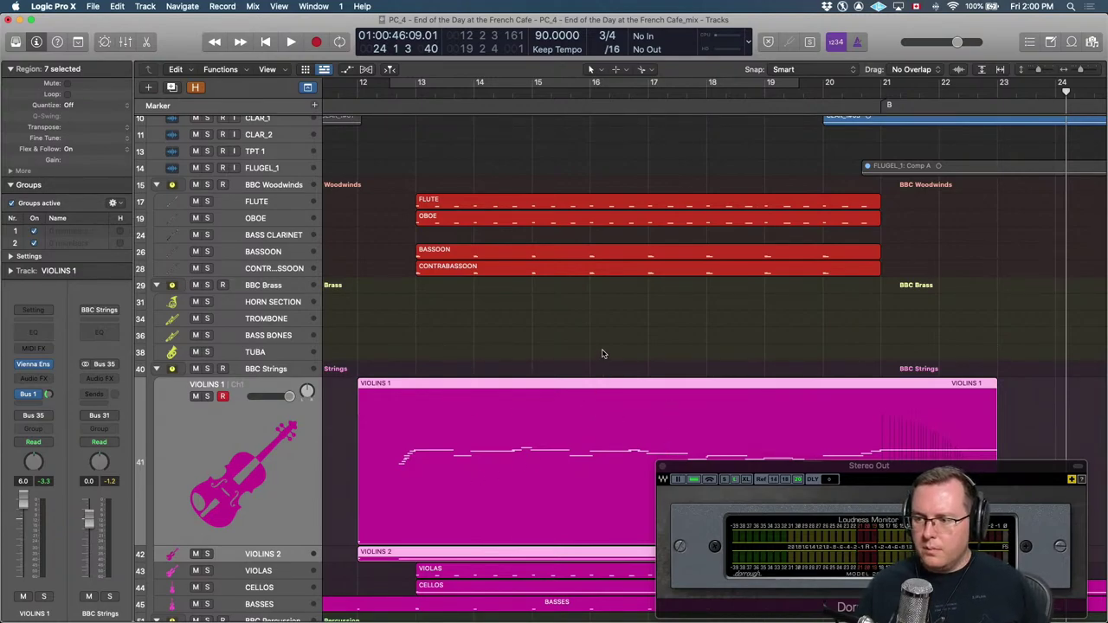
{"action": "left_click_drag", "start_coordinate": [767, 474], "coordinate": [801, 519]}
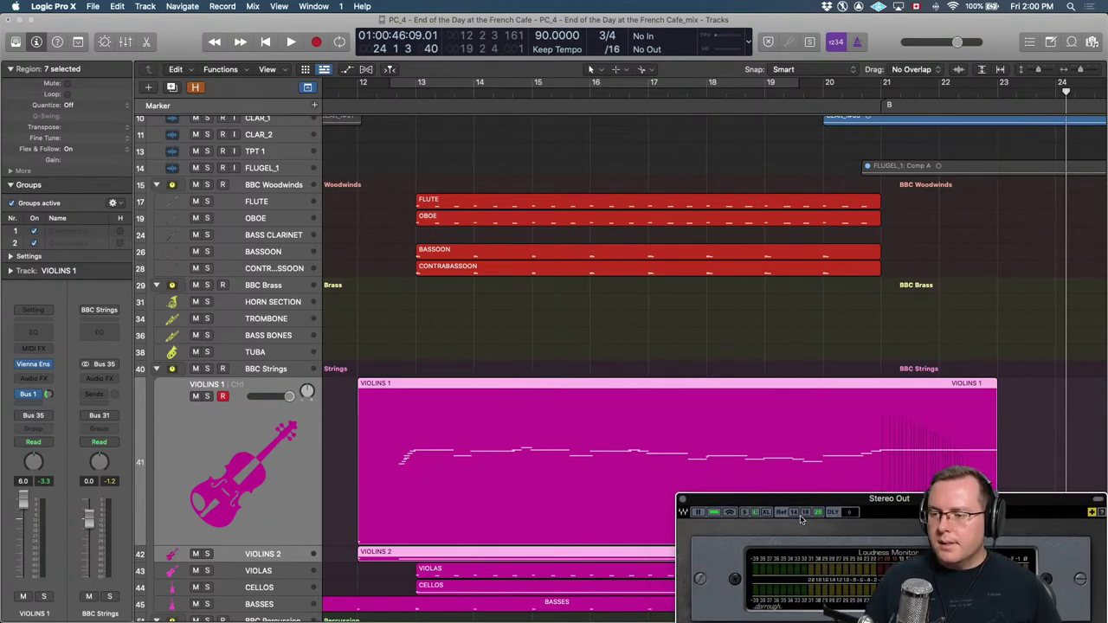
{"action": "left_click", "coordinate": [492, 347]}
{"action": "key", "text": "super+Left"}
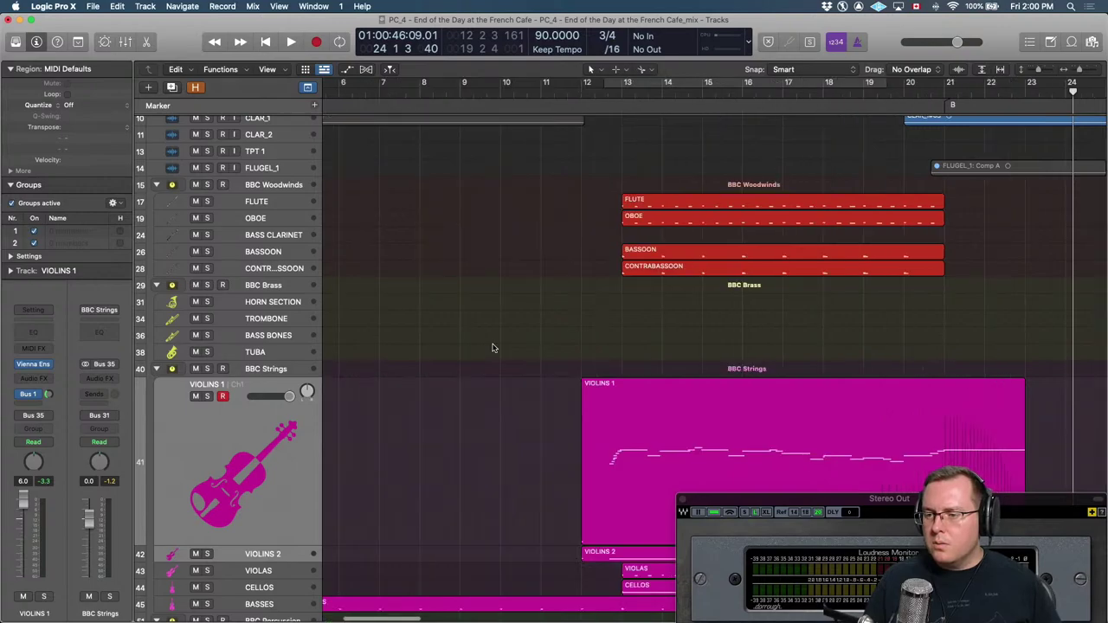
{"action": "scroll", "coordinate": [504, 351], "scroll_direction": "right", "scroll_amount": 5}
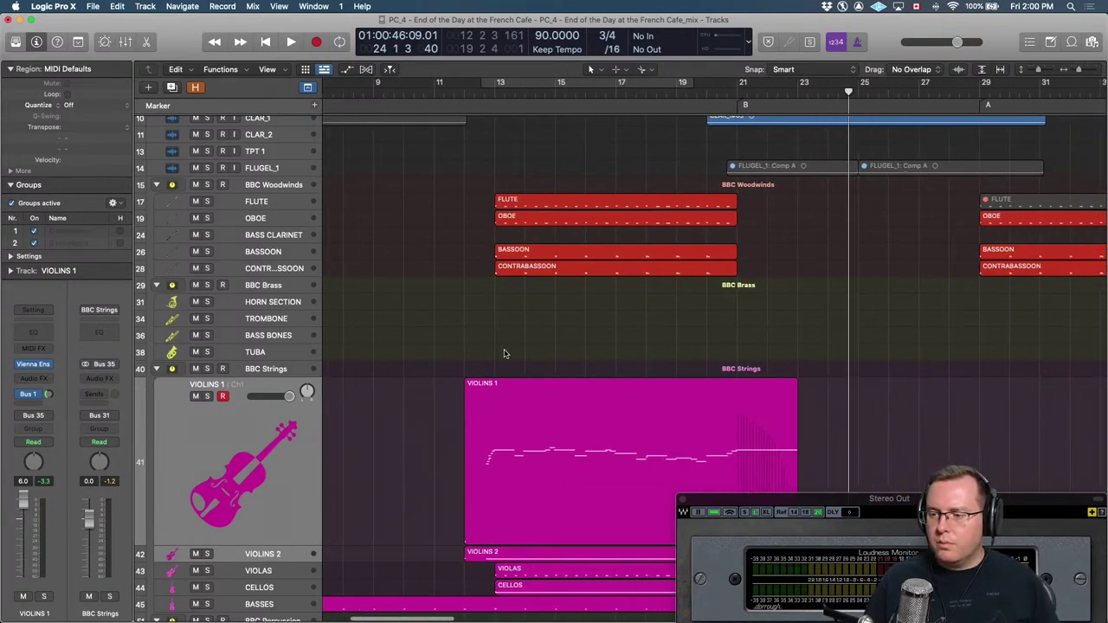
{"action": "scroll", "coordinate": [505, 351], "scroll_direction": "left", "scroll_amount": 2}
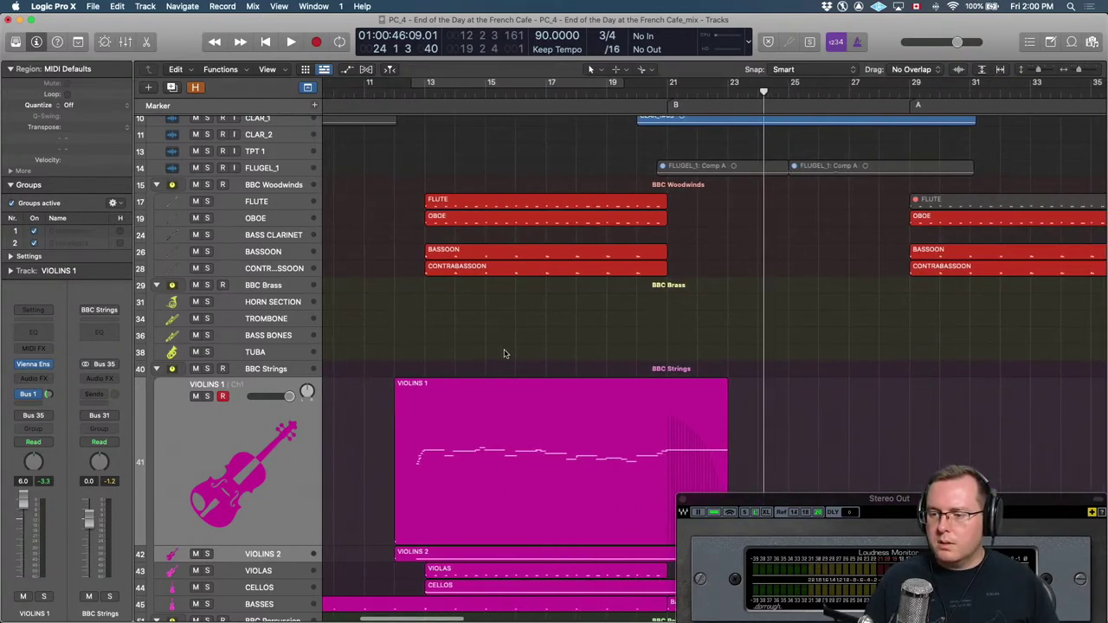
Select the Cellos track, return to the beginning of section A and play the mix there for a few bars.
{"action": "left_click", "coordinate": [255, 592]}
{"action": "scroll", "coordinate": [346, 519], "scroll_direction": "up", "scroll_amount": 5}
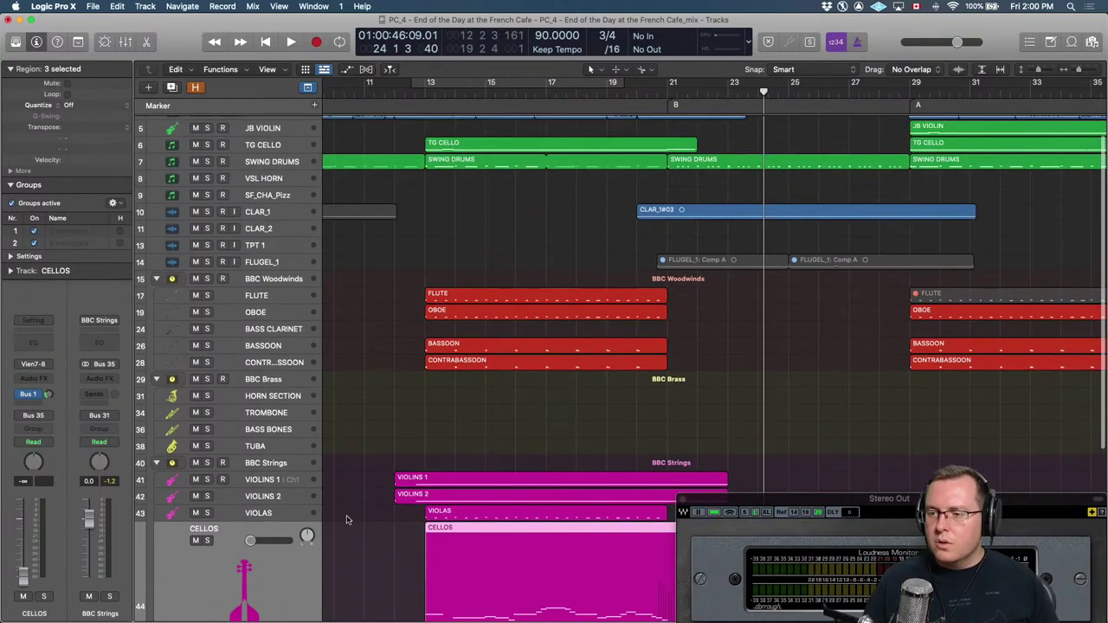
{"action": "scroll", "coordinate": [346, 520], "scroll_direction": "down", "scroll_amount": 3}
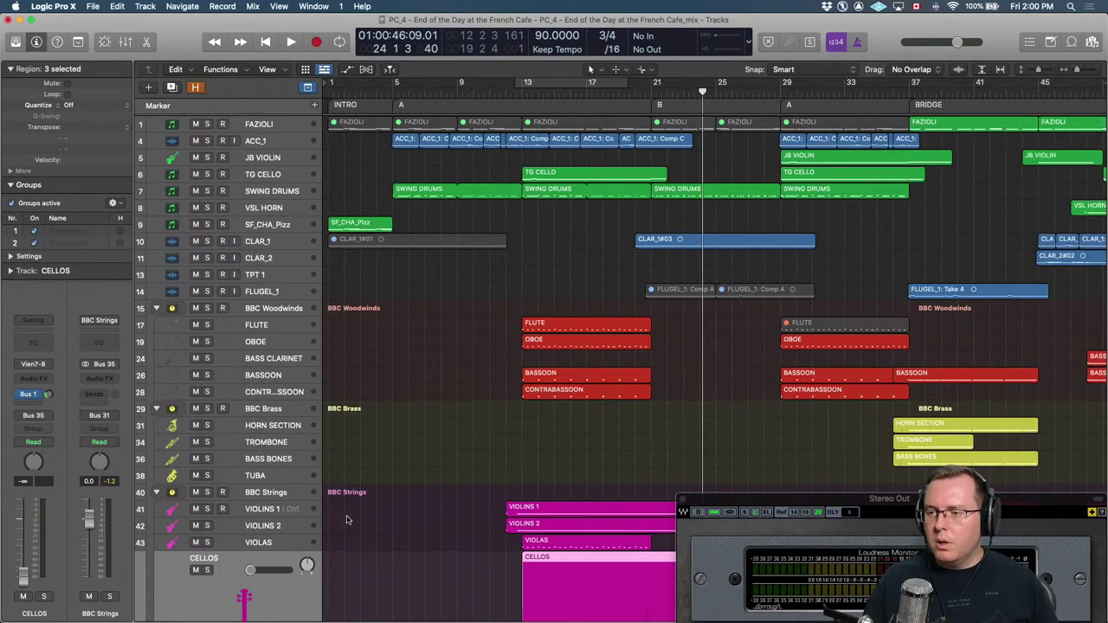
{"action": "key", "text": "comma"}
{"action": "key", "text": "comma"}
{"action": "key", "text": "comma"}
{"action": "key", "text": "comma"}
{"action": "key", "text": "comma"}
{"action": "key", "text": "comma"}
{"action": "key", "text": "comma"}
{"action": "key", "text": "comma"}
{"action": "key", "text": "comma"}
{"action": "key", "text": "comma"}
{"action": "key", "text": "comma"}
{"action": "key", "text": "comma"}
{"action": "key", "text": "comma"}
{"action": "key", "text": "comma"}
{"action": "key", "text": "comma"}
{"action": "key", "text": "comma"}
{"action": "key", "text": "comma"}
{"action": "key", "text": "comma"}
{"action": "key", "text": "comma"}
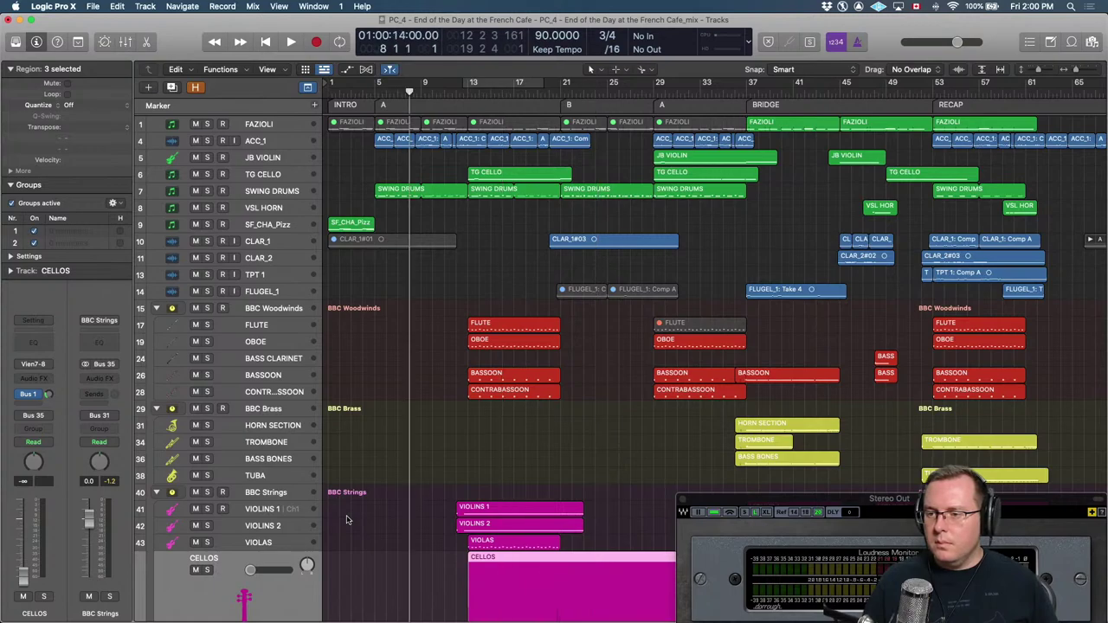
{"action": "key", "text": "space"}
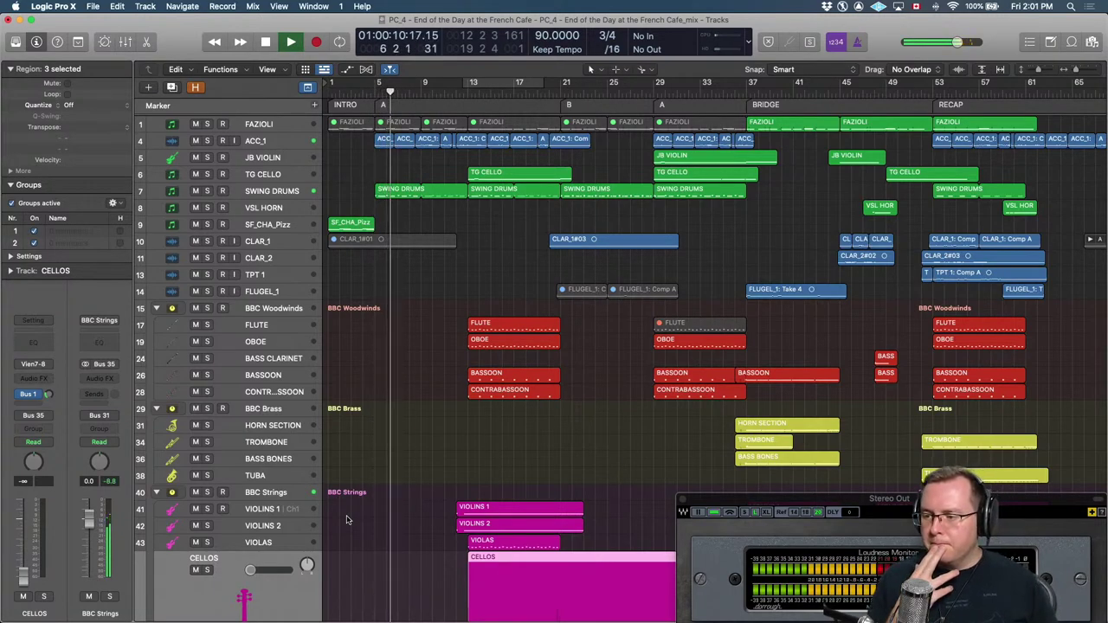
{"action": "key", "text": "space"}
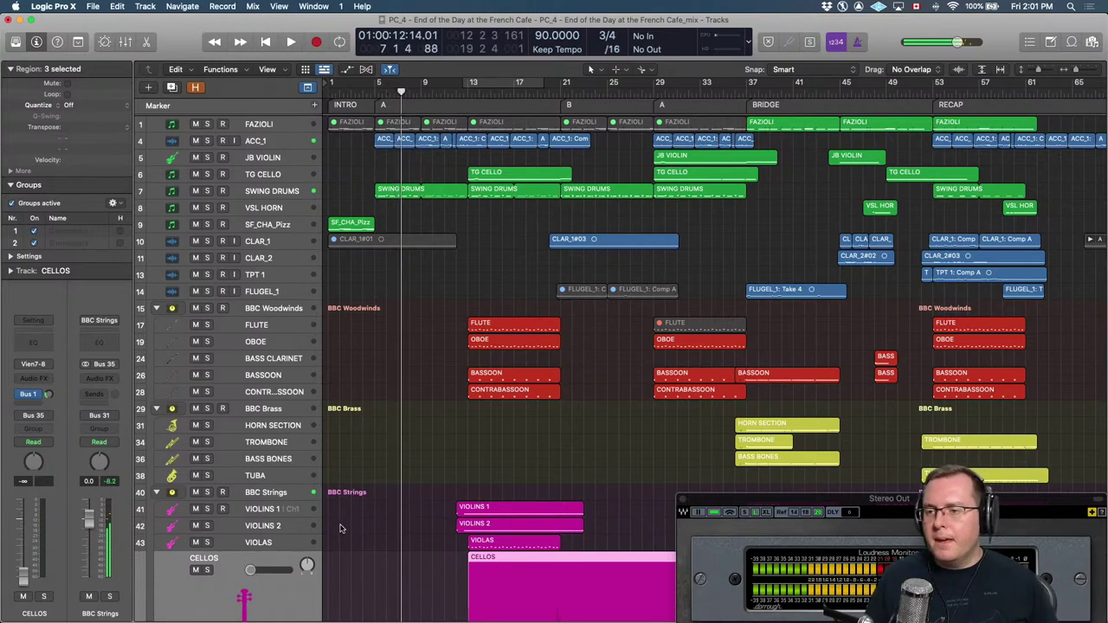
Show the ACC_1 track's volume automation and try lowering its opening segments, undoing each attempt.
{"action": "left_click", "coordinate": [268, 143]}
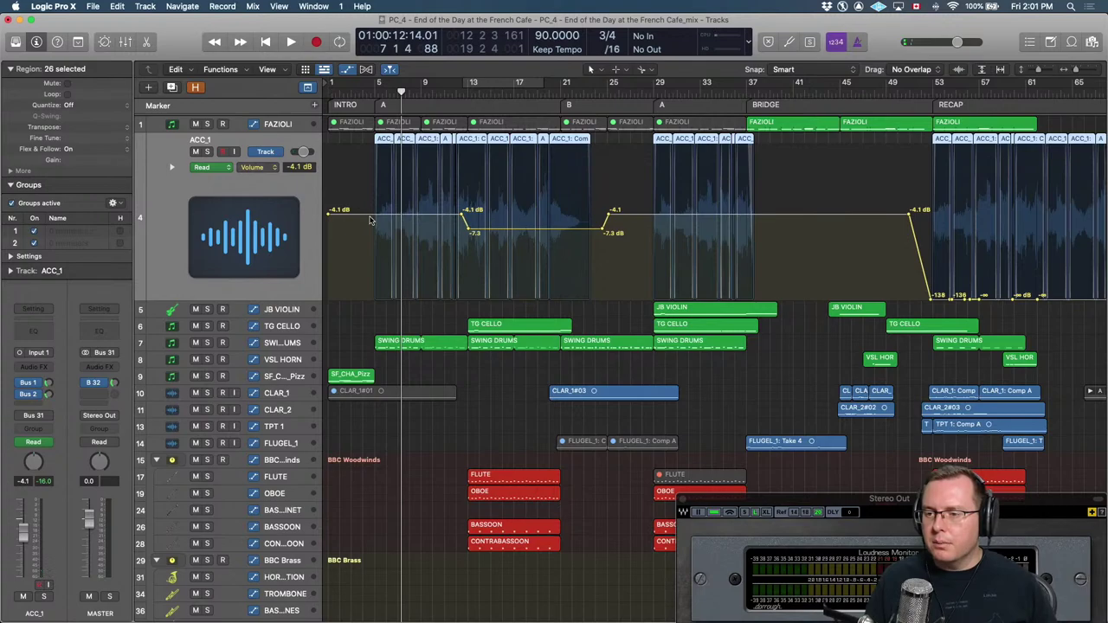
{"action": "left_click_drag", "start_coordinate": [370, 217], "coordinate": [370, 227]}
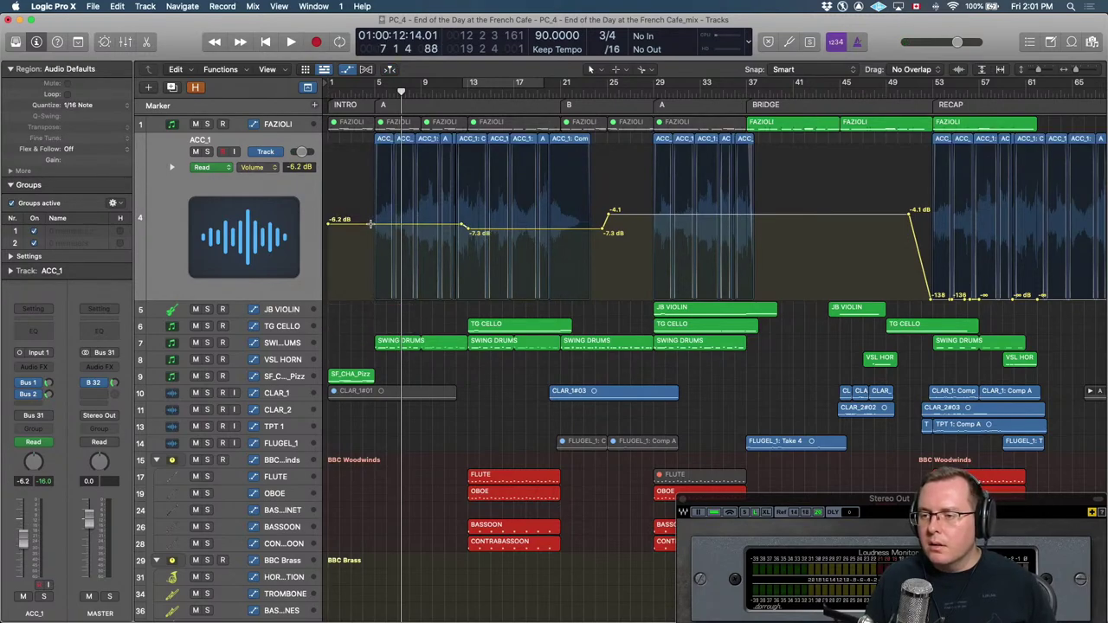
{"action": "key", "text": "super+z"}
{"action": "key", "text": "t"}
{"action": "left_click", "coordinate": [530, 204]}
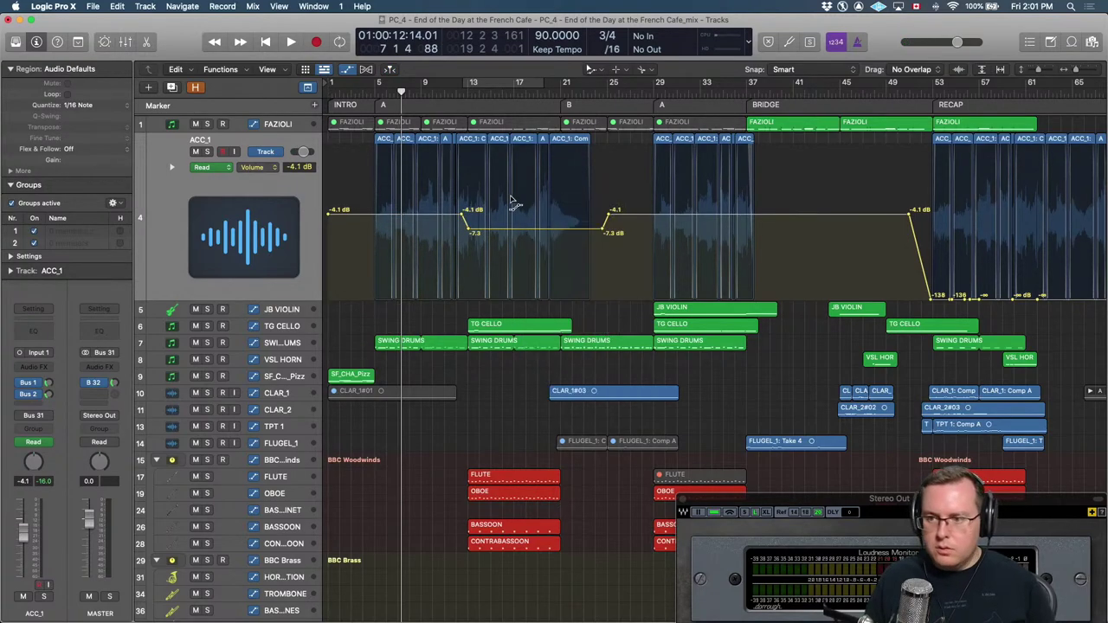
{"action": "left_click_drag", "start_coordinate": [540, 189], "coordinate": [361, 246]}
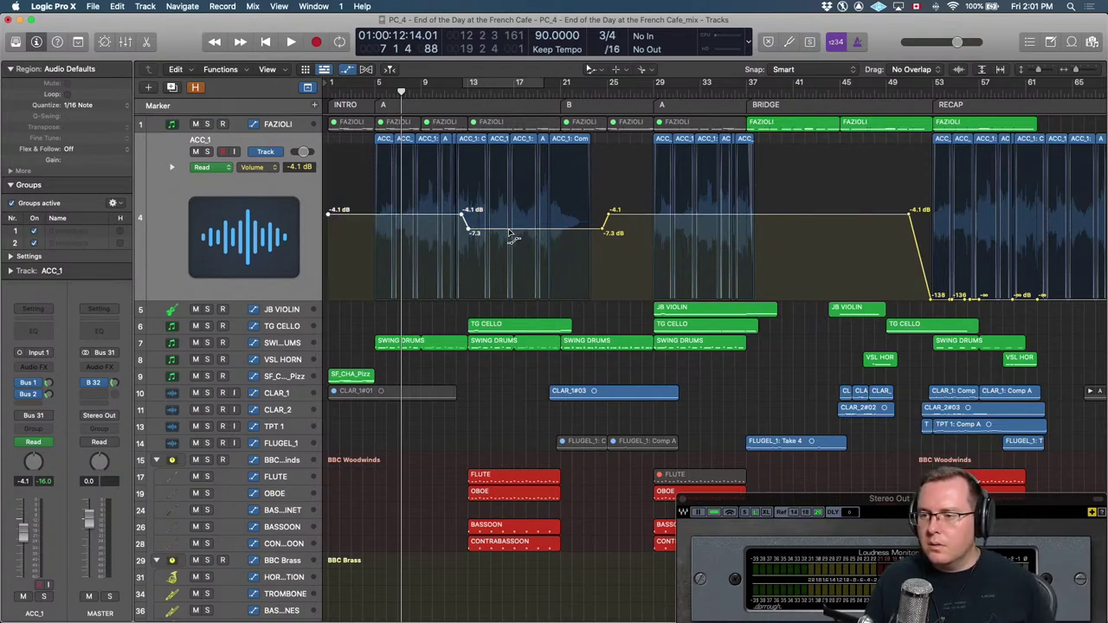
{"action": "left_click_drag", "start_coordinate": [510, 236], "coordinate": [514, 243]}
{"action": "key", "text": "super+z"}
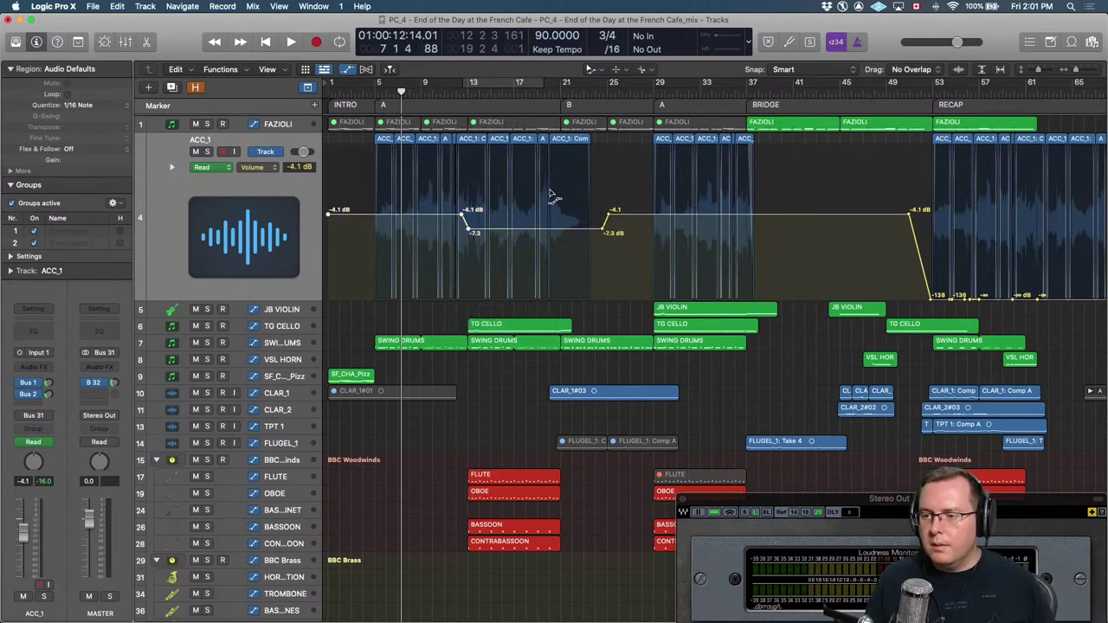
Select ACC_1's volume automation points from bar 1 through bar 25 and lower them together, with the dip at -9.2 dB.
{"action": "left_click_drag", "start_coordinate": [361, 220], "coordinate": [362, 220]}
{"action": "left_click_drag", "start_coordinate": [624, 235], "coordinate": [336, 218]}
{"action": "left_click", "coordinate": [443, 216]}
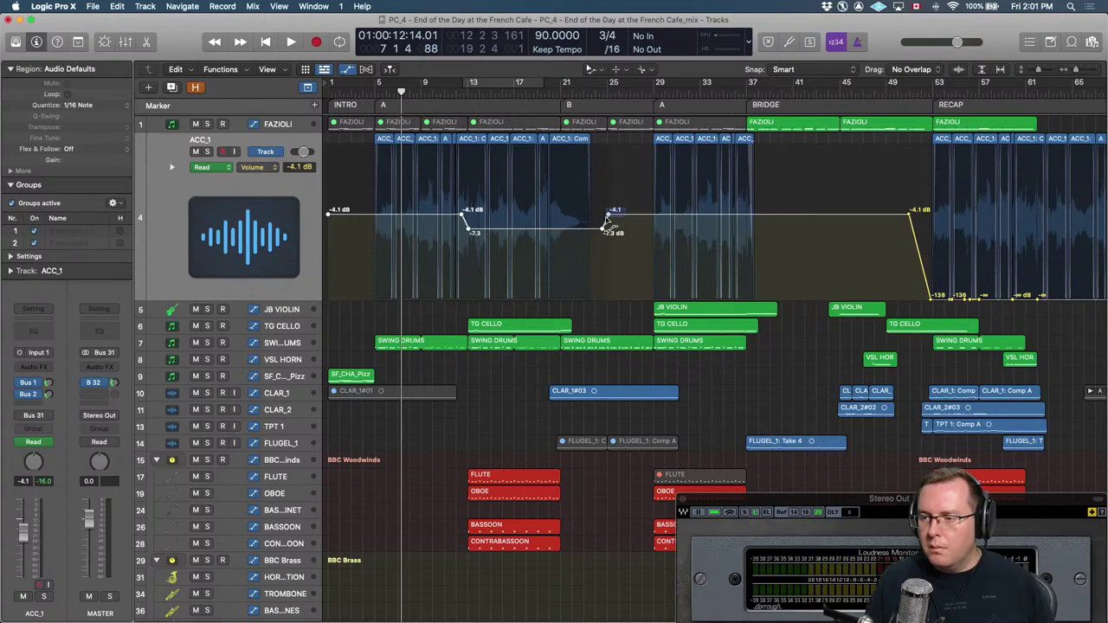
{"action": "left_click_drag", "start_coordinate": [578, 235], "coordinate": [578, 242]}
Select the Swing Drums track, return to the pointer tool and lower the track's volume slightly.
{"action": "scroll", "coordinate": [510, 208], "scroll_direction": "down", "scroll_amount": 3}
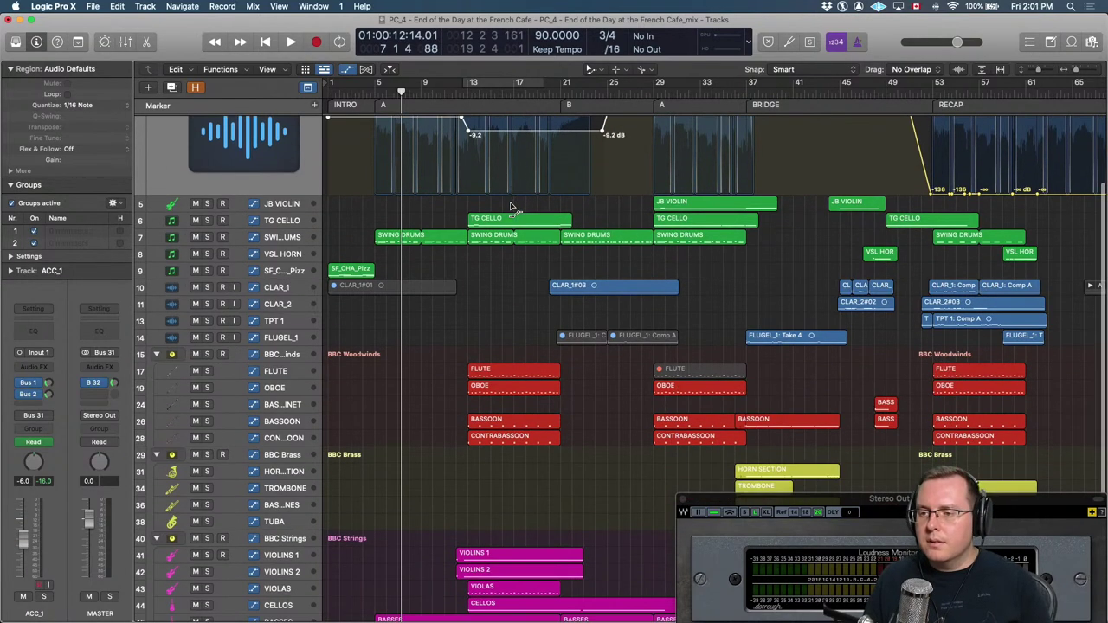
{"action": "left_click", "coordinate": [511, 205]}
{"action": "left_click", "coordinate": [510, 208]}
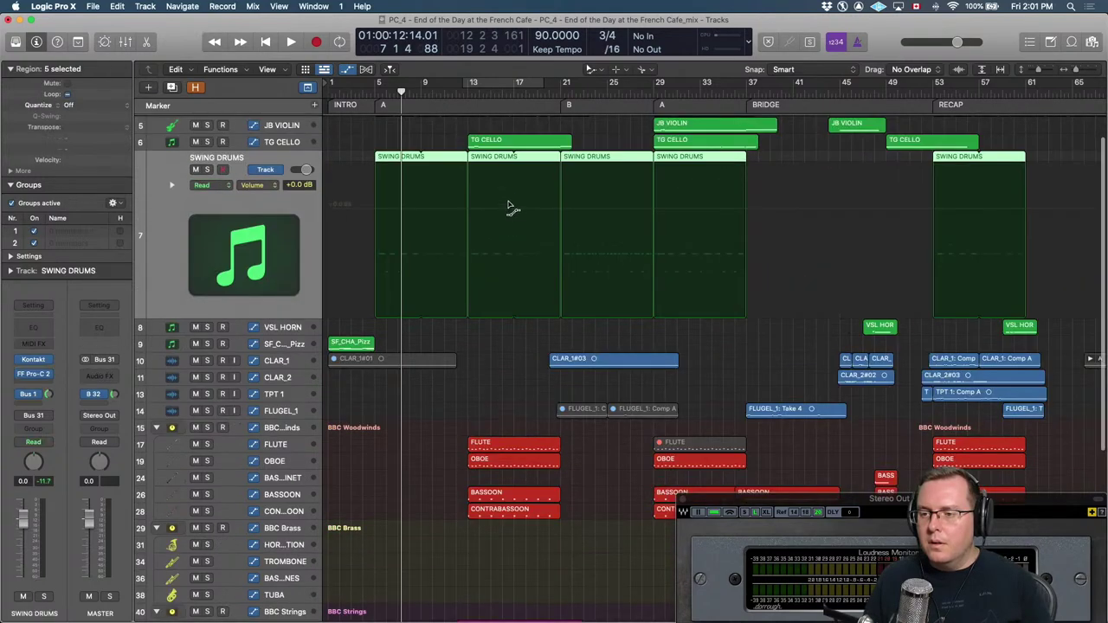
{"action": "key", "text": "t"}
{"action": "left_click", "coordinate": [403, 195]}
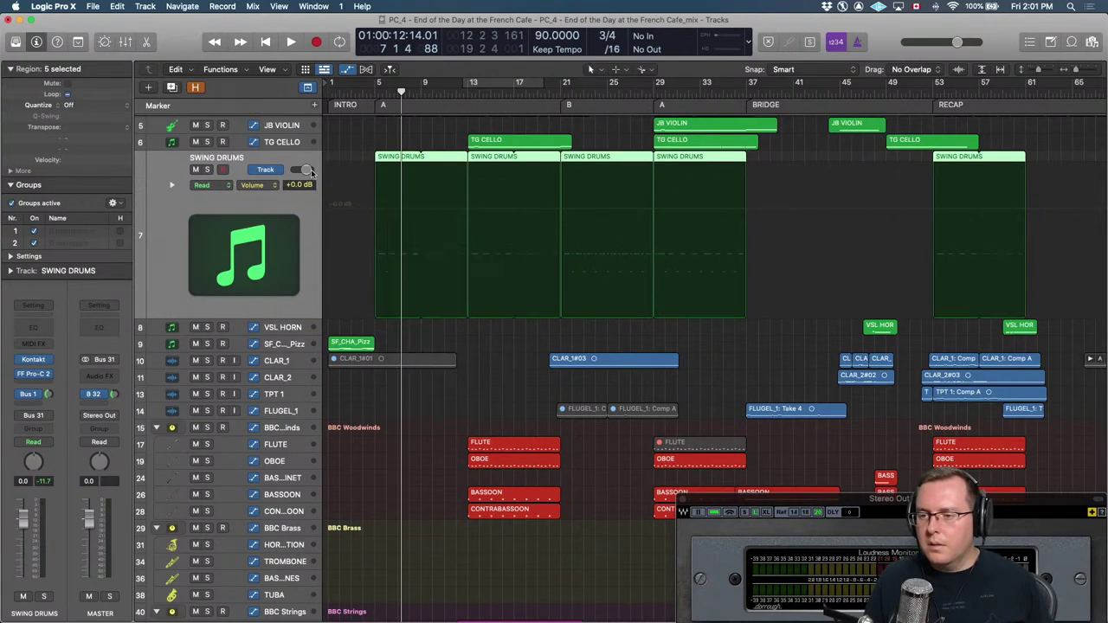
{"action": "left_click_drag", "start_coordinate": [308, 170], "coordinate": [303, 170]}
Select the SF_CHA_Pizz track and set its volume to about -2.5 dB.
{"action": "key", "text": "Down"}
{"action": "key", "text": "Down"}
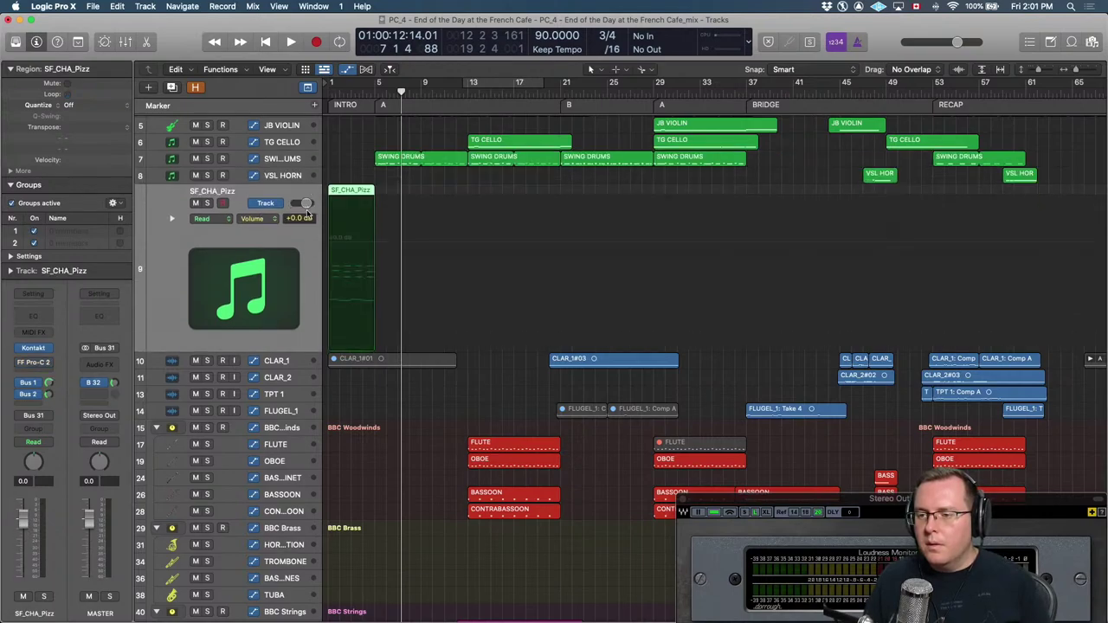
{"action": "left_click_drag", "start_coordinate": [304, 218], "coordinate": [304, 225]}
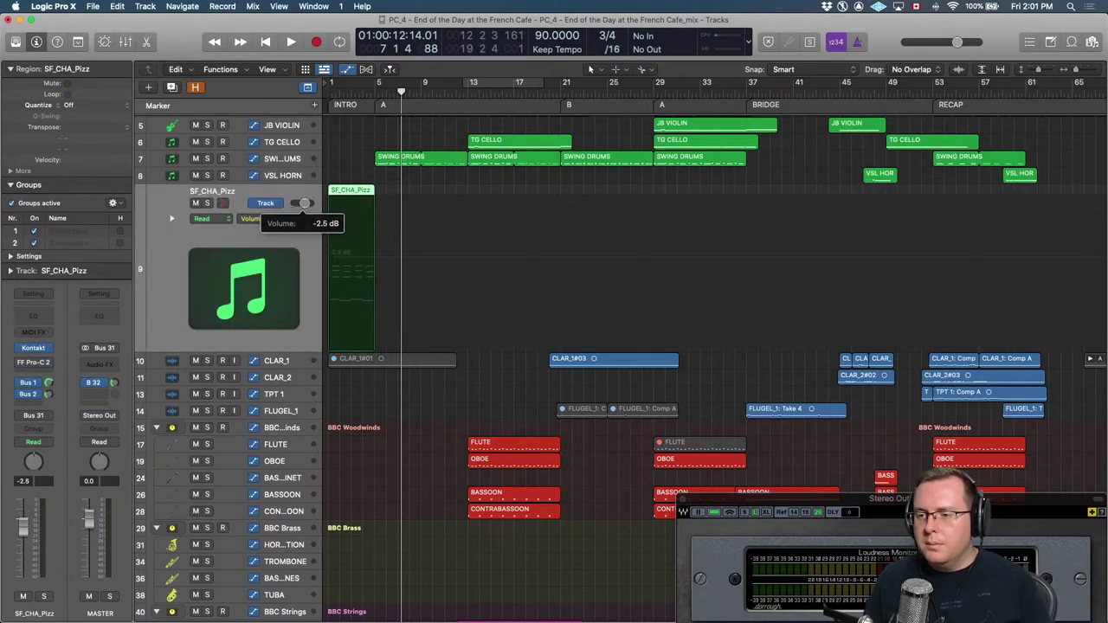
Select the GUIT 1 track and lower its main volume automation segment after the intro to -4.8 dB.
{"action": "key", "text": "Down"}
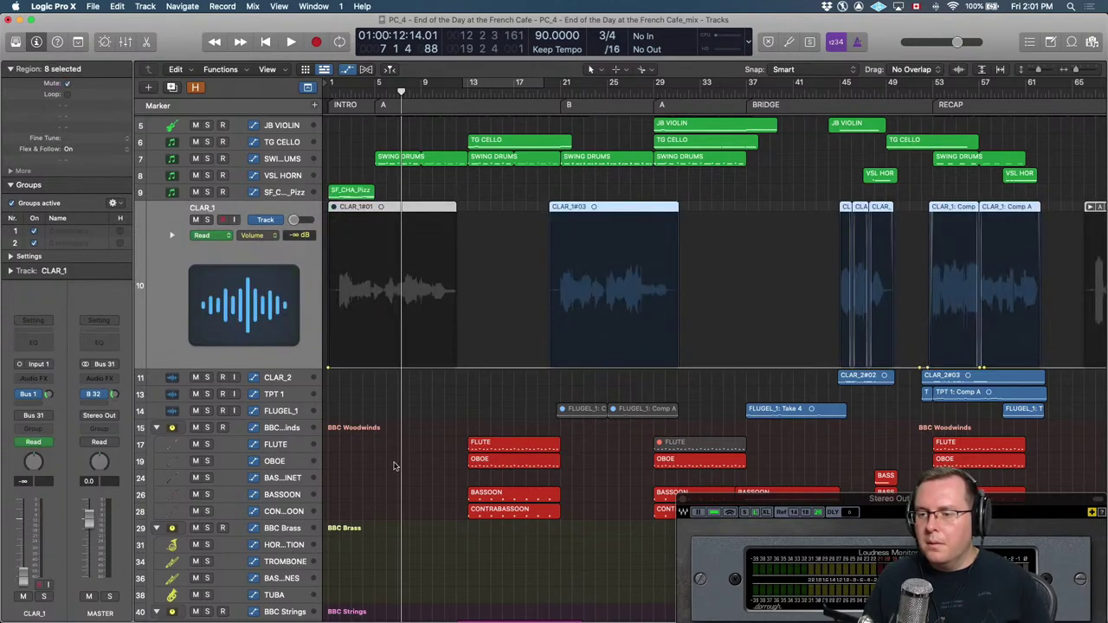
{"action": "scroll", "coordinate": [394, 466], "scroll_direction": "down", "scroll_amount": 15}
{"action": "left_click", "coordinate": [290, 524]}
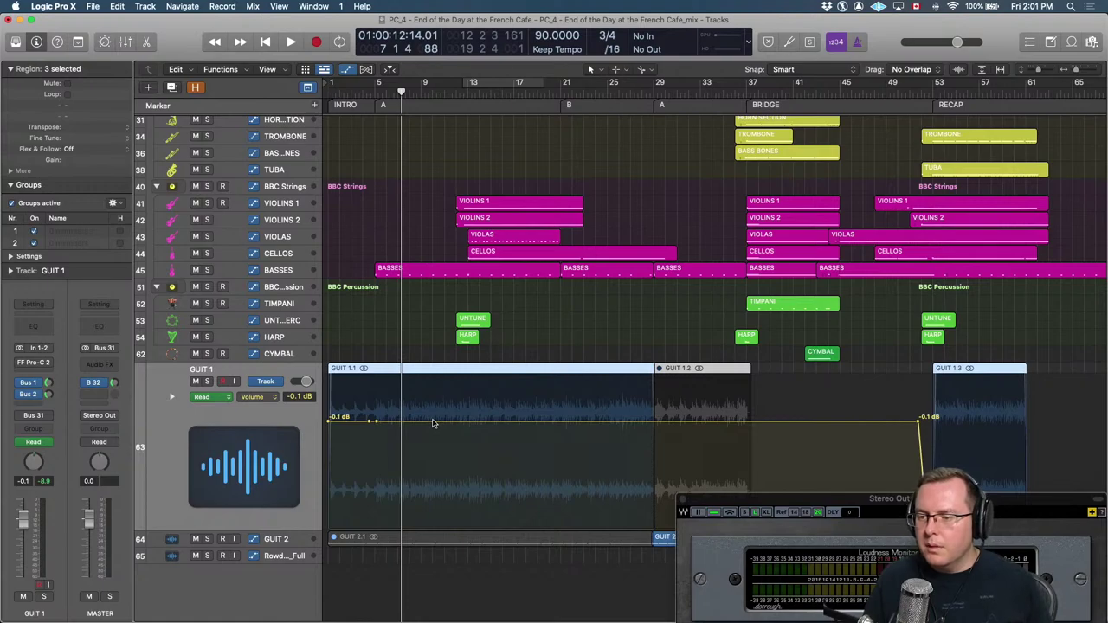
{"action": "left_click_drag", "start_coordinate": [433, 423], "coordinate": [415, 450]}
Set GUIT 1's intro volume automation to -2.3 dB and play the mix from the beginning of the song.
{"action": "left_click_drag", "start_coordinate": [341, 422], "coordinate": [342, 433]}
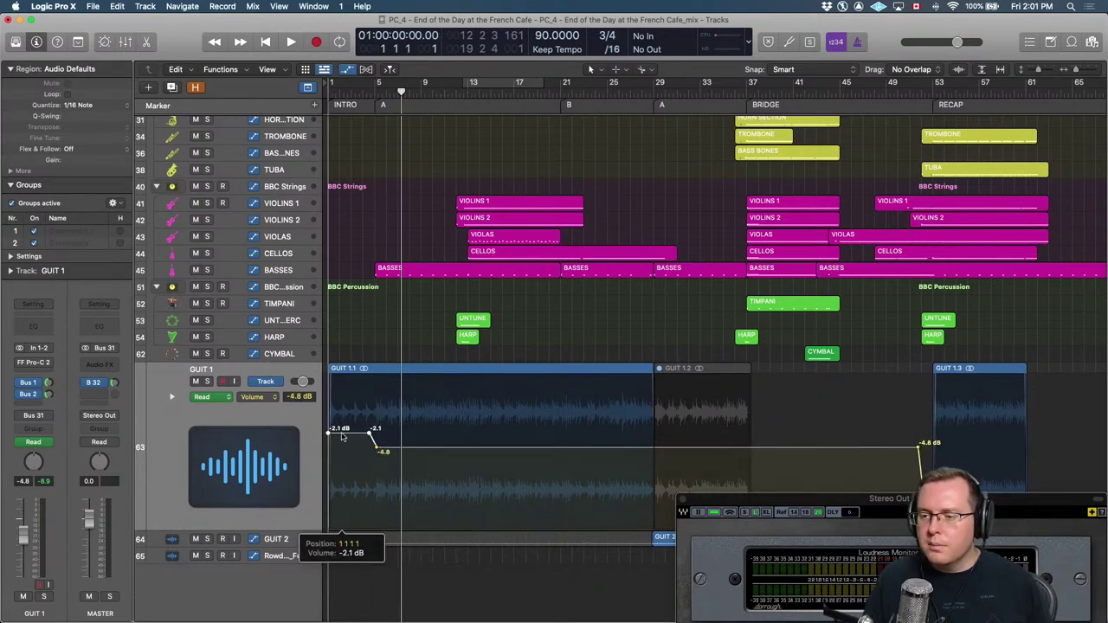
{"action": "left_click_drag", "start_coordinate": [341, 437], "coordinate": [341, 436]}
{"action": "key", "text": "Return"}
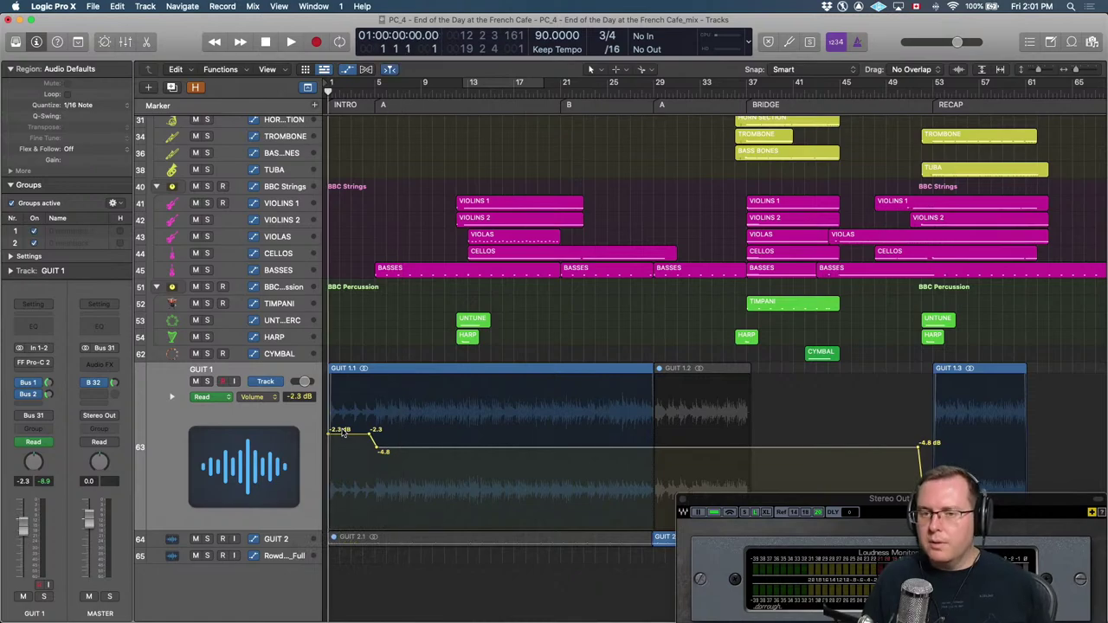
{"action": "key", "text": "space"}
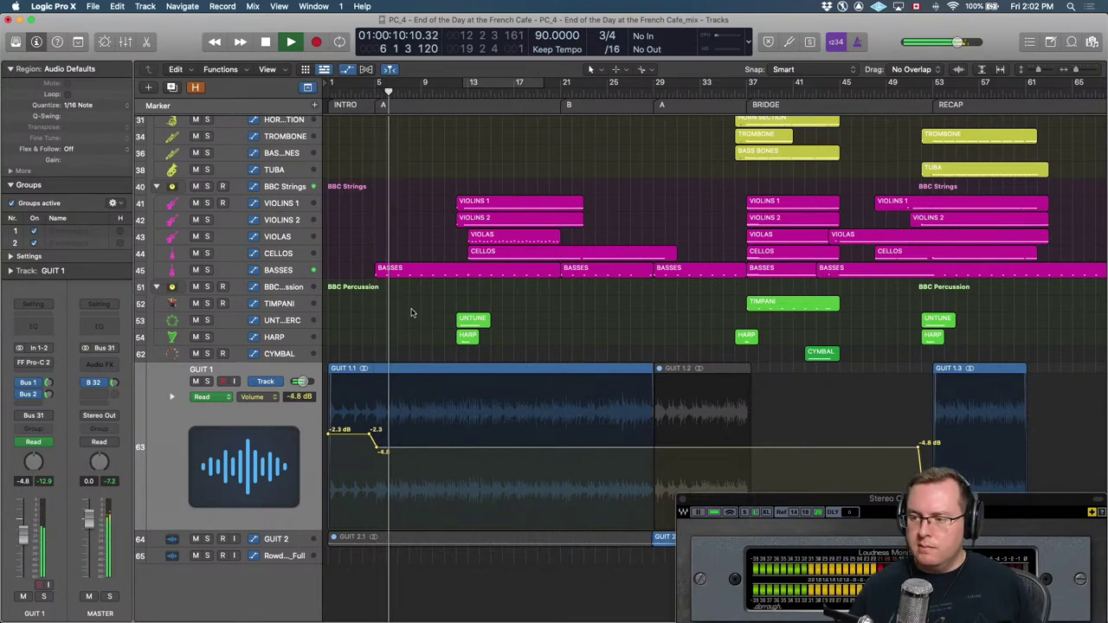
Raise GUIT 1's main volume automation segment to -4.3 dB and play the mix from section A at bar 5.
{"action": "left_click_drag", "start_coordinate": [420, 453], "coordinate": [420, 449]}
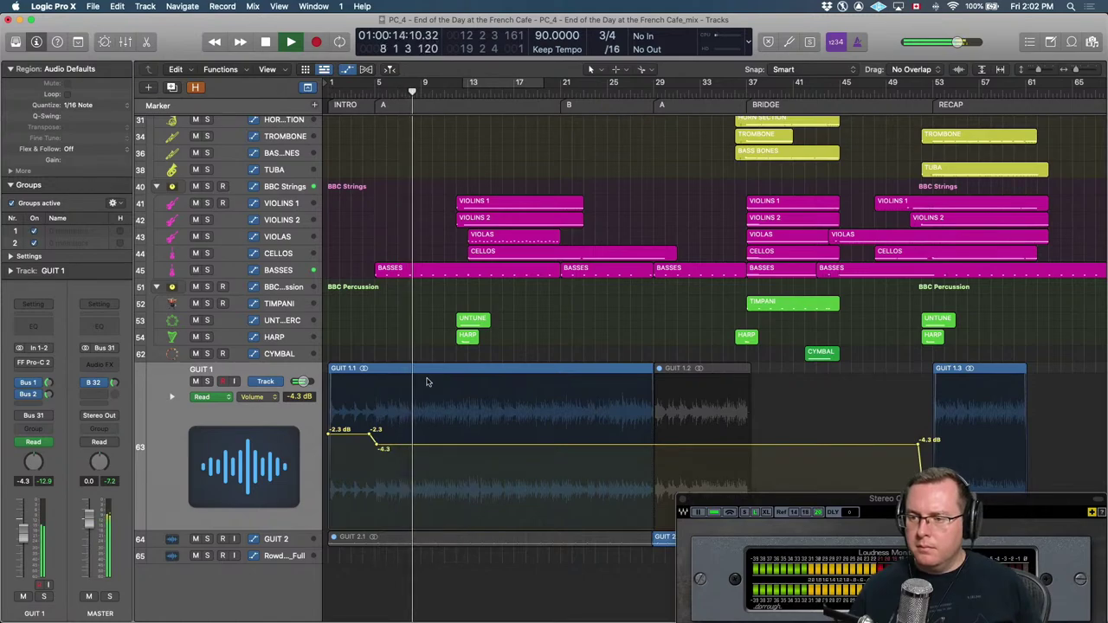
{"action": "key", "text": "space"}
{"action": "key", "text": "super+Right"}
{"action": "key", "text": "comma"}
{"action": "key", "text": "comma"}
{"action": "key", "text": "comma"}
{"action": "key", "text": "comma"}
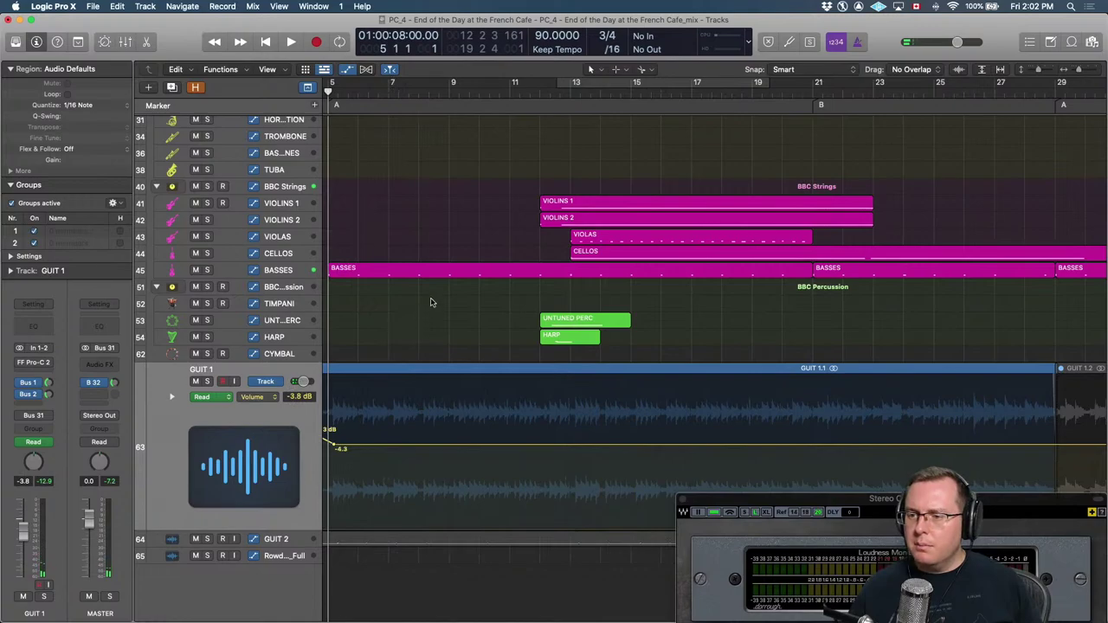
{"action": "key", "text": "space"}
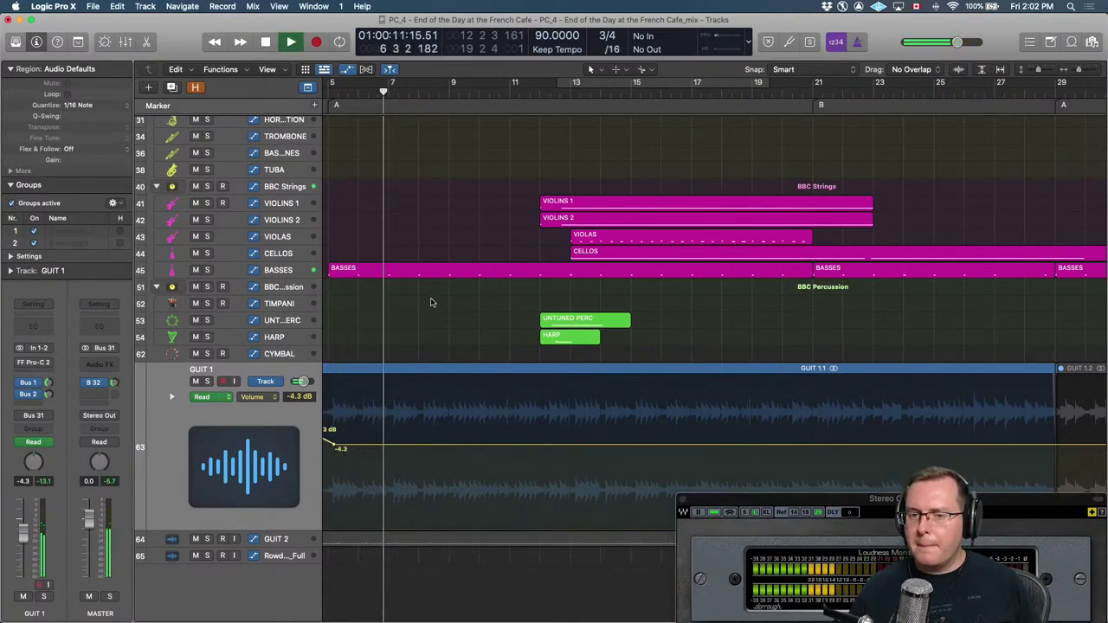
Lower the VIOLINS 1 and VIOLINS 2 track volumes to 0.0 dB.
{"action": "scroll", "coordinate": [431, 302], "scroll_direction": "up", "scroll_amount": 10}
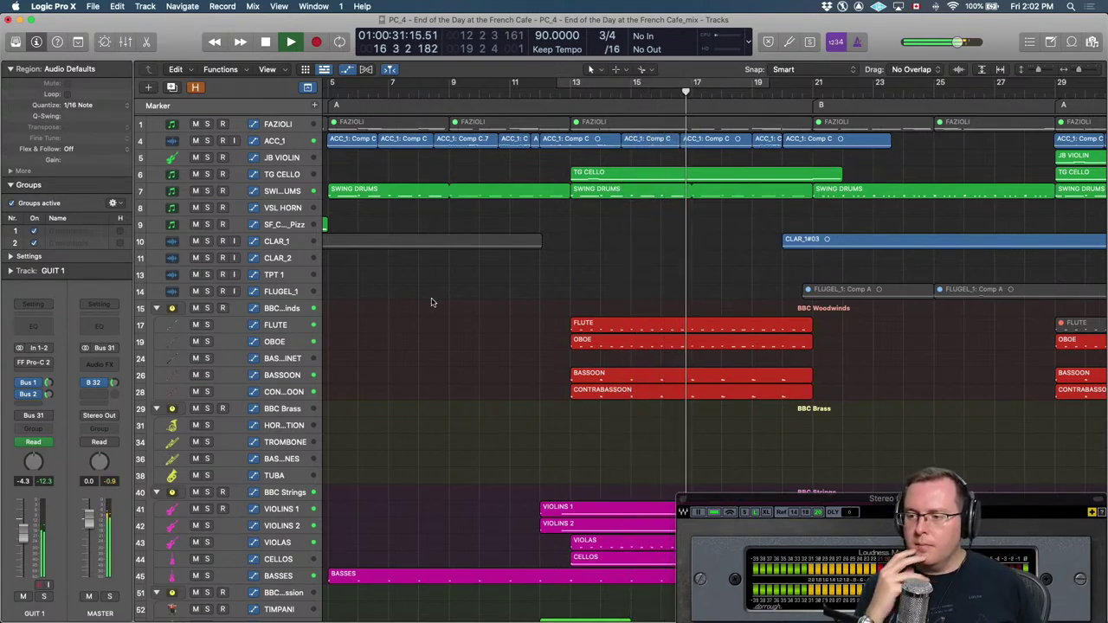
{"action": "scroll", "coordinate": [486, 289], "scroll_direction": "down", "scroll_amount": 1}
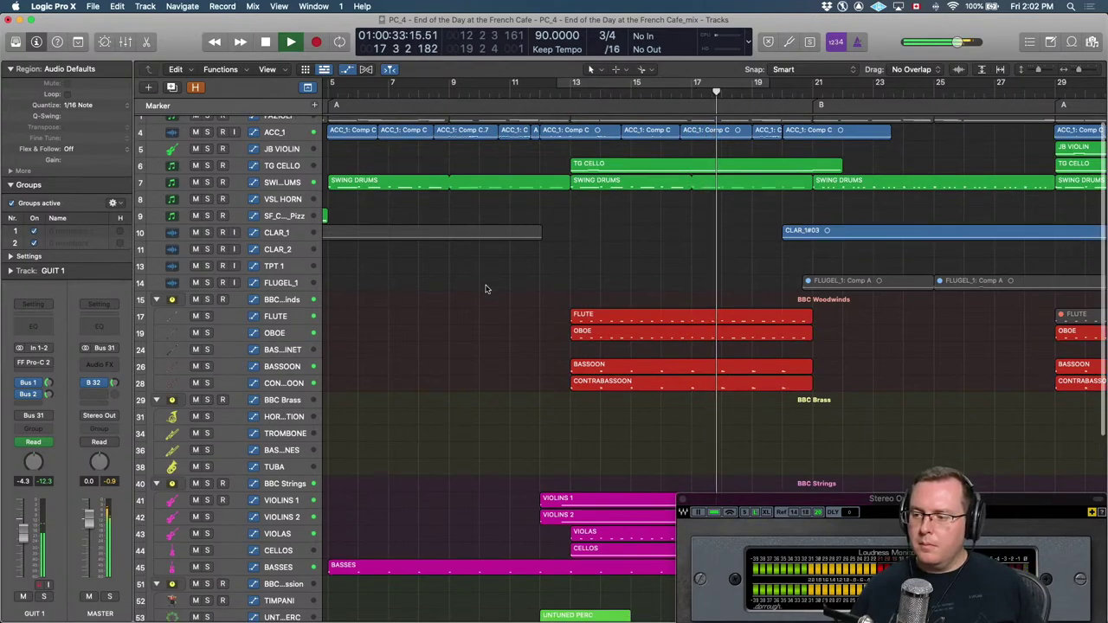
{"action": "scroll", "coordinate": [472, 286], "scroll_direction": "down", "scroll_amount": 8}
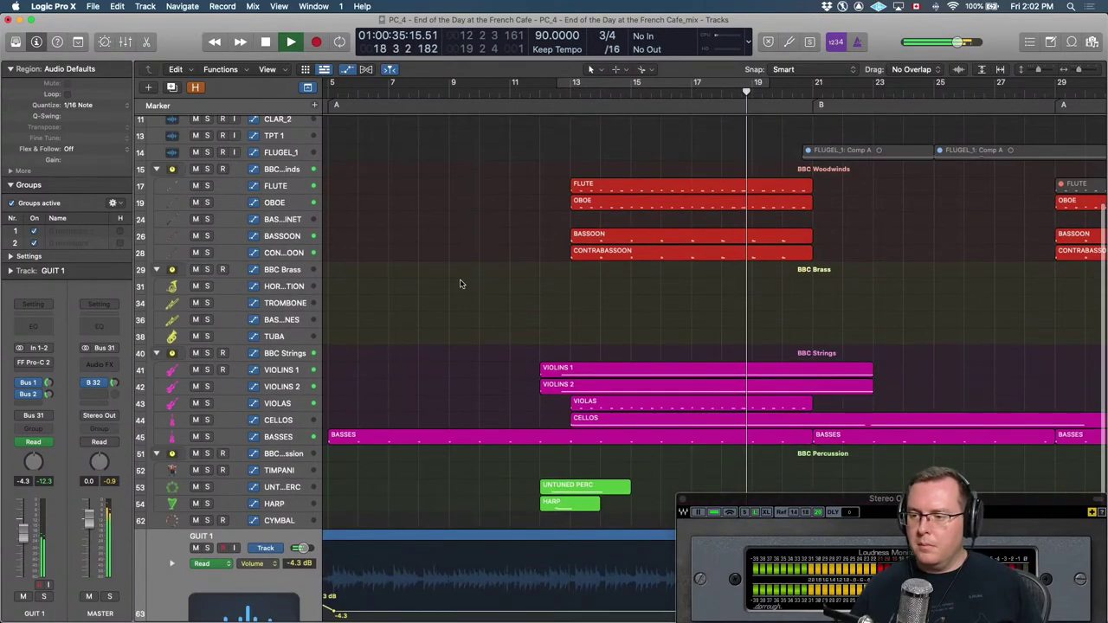
{"action": "left_click", "coordinate": [277, 370]}
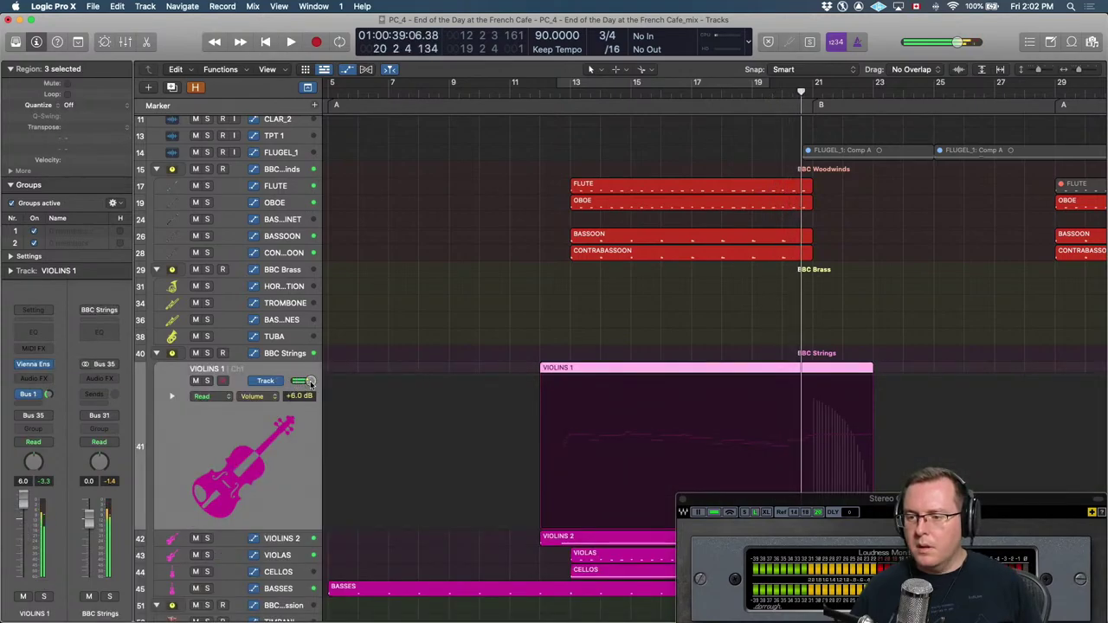
{"action": "left_click_drag", "start_coordinate": [309, 381], "coordinate": [305, 381]}
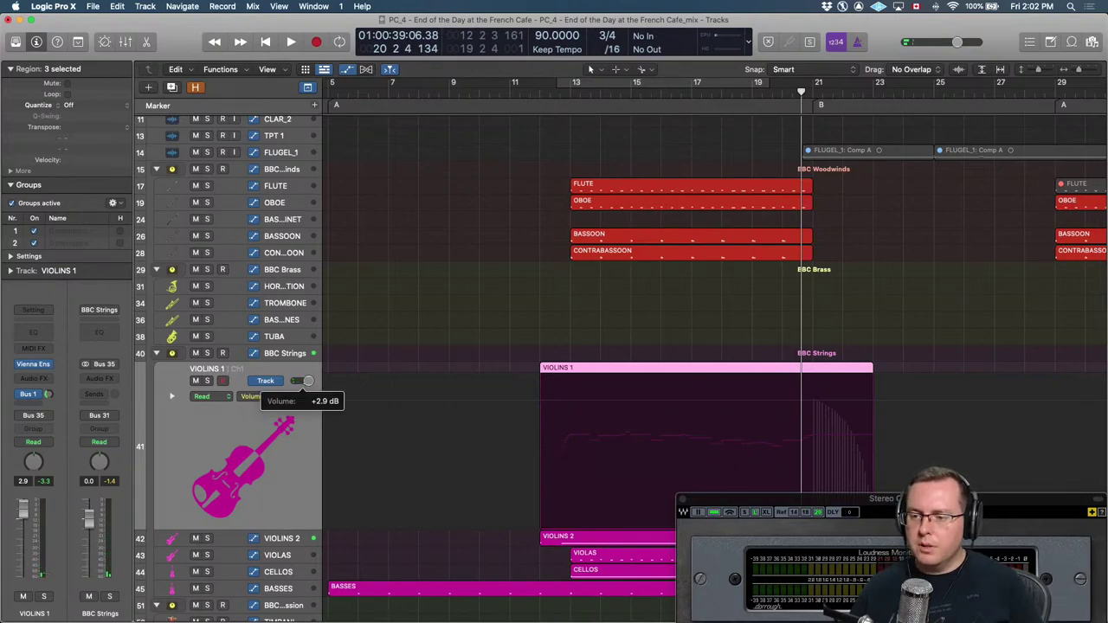
{"action": "key", "text": "Down"}
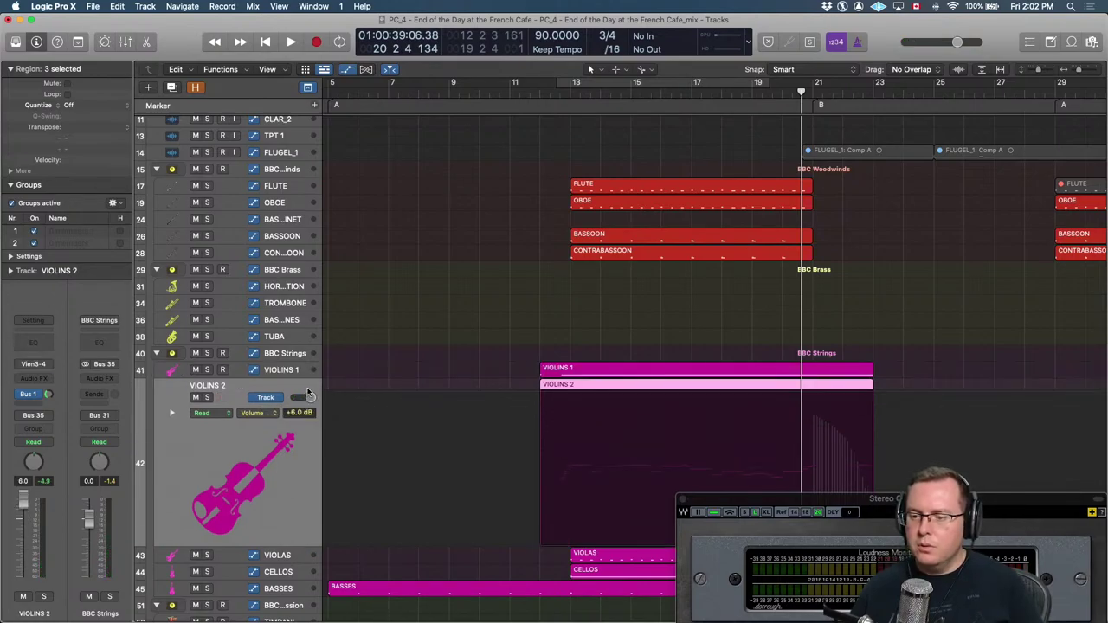
{"action": "left_click_drag", "start_coordinate": [309, 397], "coordinate": [305, 397]}
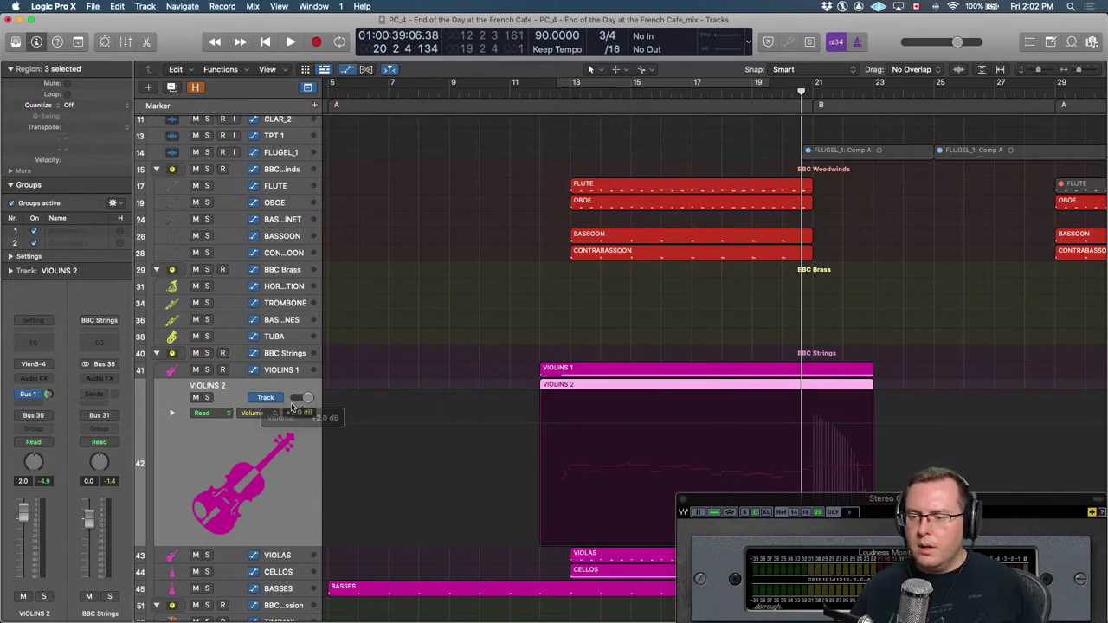
{"action": "key", "text": "Up"}
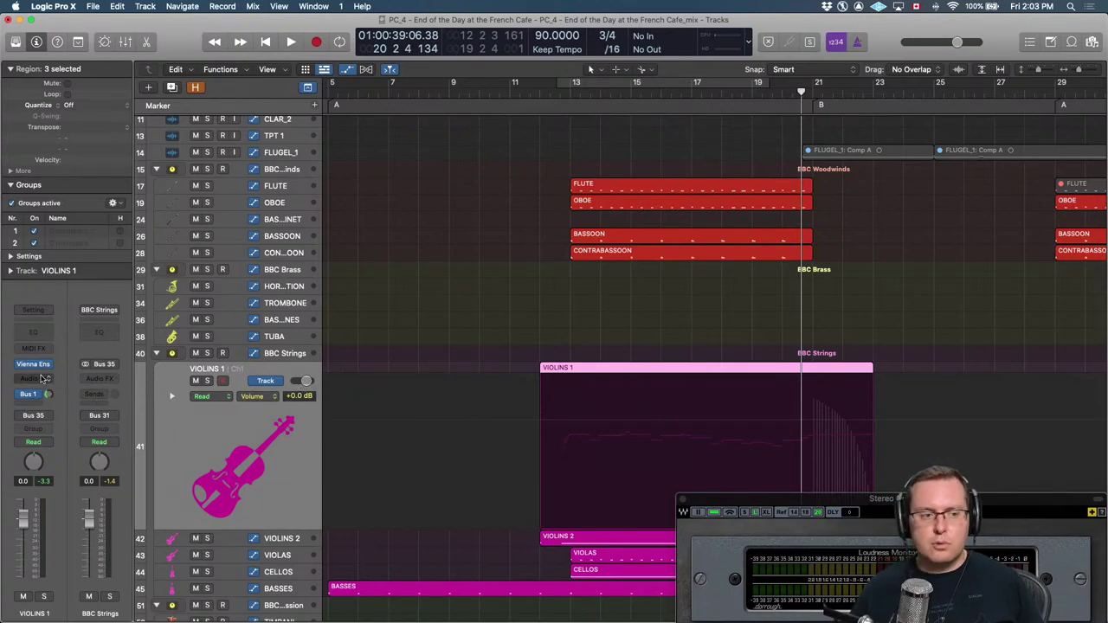
Insert a stereo FF Pro-C 2 compressor on the VIOLINS 1 channel.
{"action": "left_click", "coordinate": [42, 378]}
{"action": "mouse_move", "coordinate": [67, 405]}
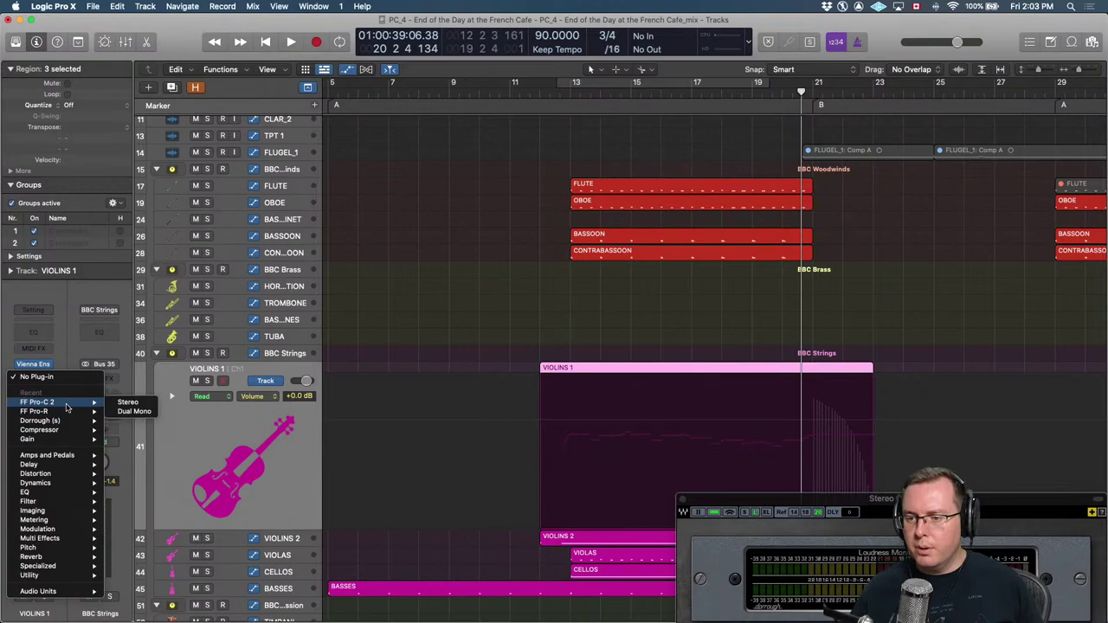
{"action": "left_click", "coordinate": [121, 403]}
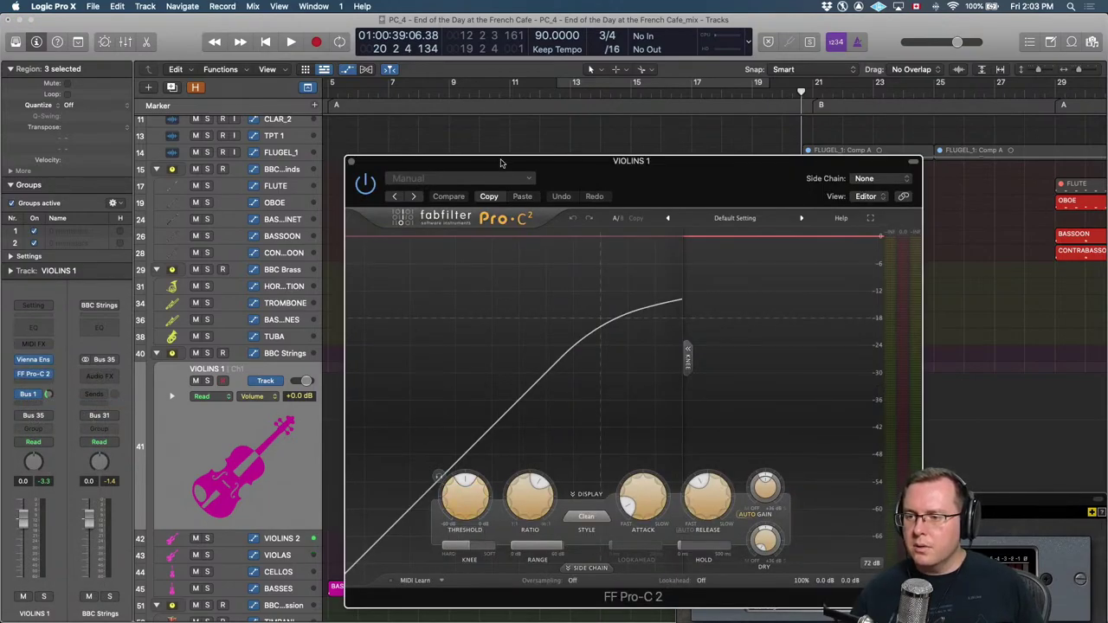
Solo the VIOLINS 1 region and loop its playback from about bar 12 to bar 19.
{"action": "left_click_drag", "start_coordinate": [500, 163], "coordinate": [684, 509]}
{"action": "left_click", "coordinate": [611, 372]}
{"action": "left_click", "coordinate": [589, 89]}
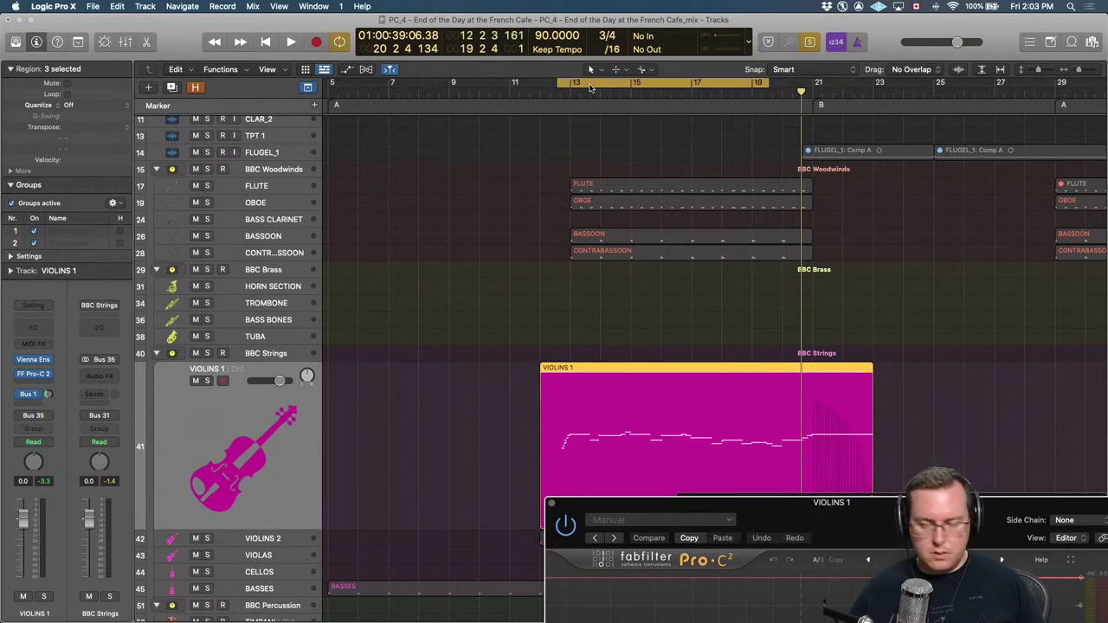
{"action": "key", "text": "space"}
Adjust the threshold, lower the ratio and disable auto gain in VIOLINS 1's Pro-C 2, then stop playback and close the plug-in window.
{"action": "left_click_drag", "start_coordinate": [677, 502], "coordinate": [462, 120]}
{"action": "left_click", "coordinate": [441, 458]}
{"action": "left_click_drag", "start_coordinate": [441, 458], "coordinate": [447, 469]}
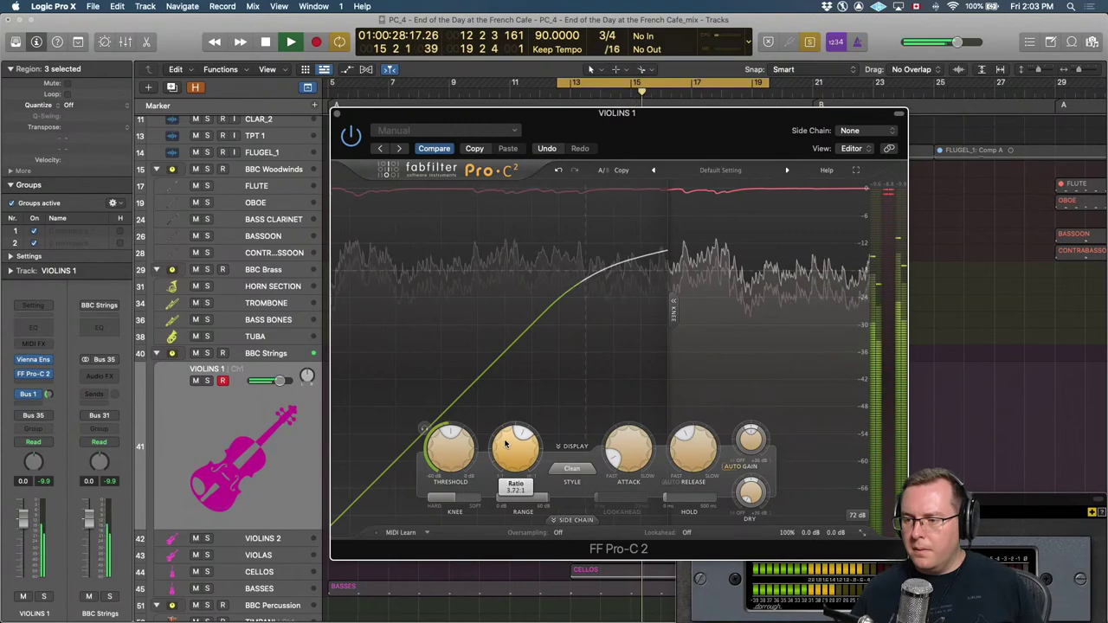
{"action": "scroll", "coordinate": [515, 448], "scroll_direction": "down", "scroll_amount": 2}
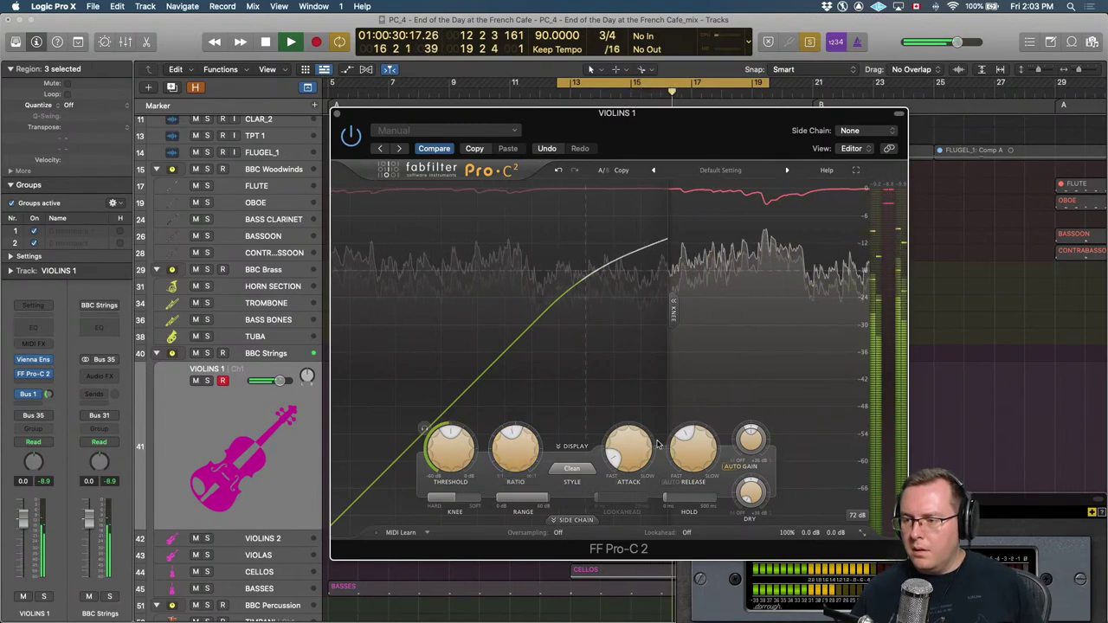
{"action": "mouse_move", "coordinate": [692, 445]}
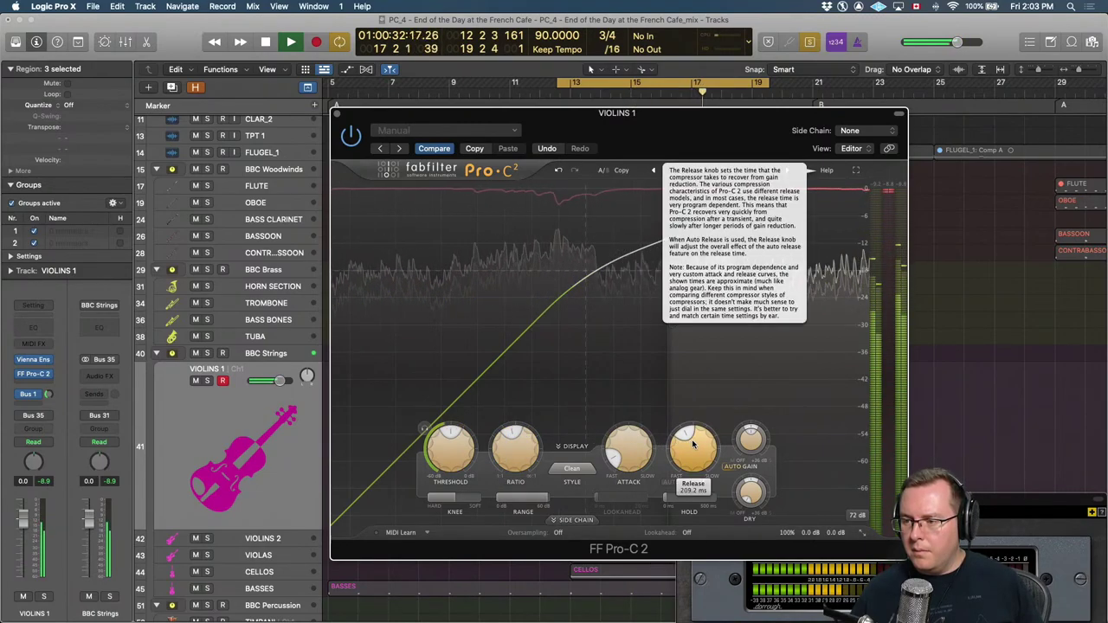
{"action": "left_click", "coordinate": [732, 468]}
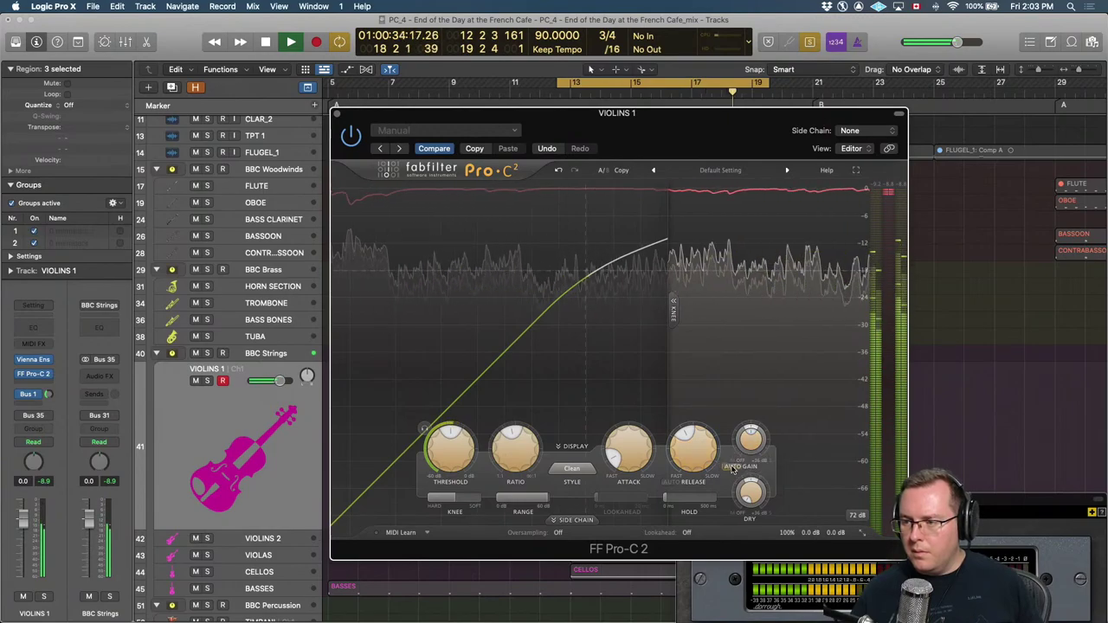
{"action": "key", "text": "space"}
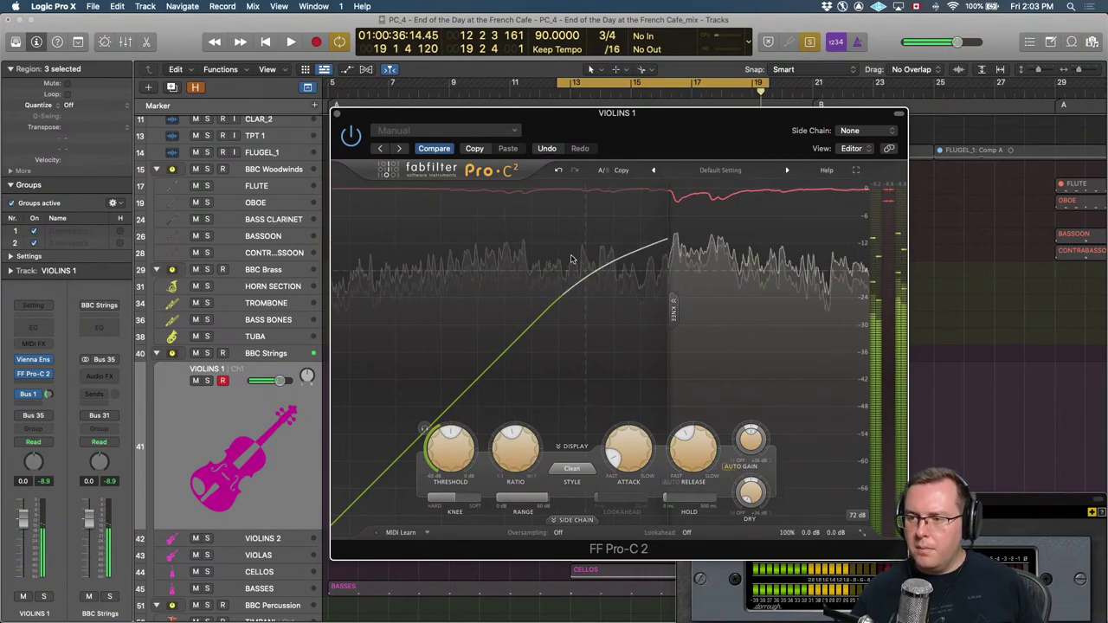
{"action": "left_click", "coordinate": [337, 114]}
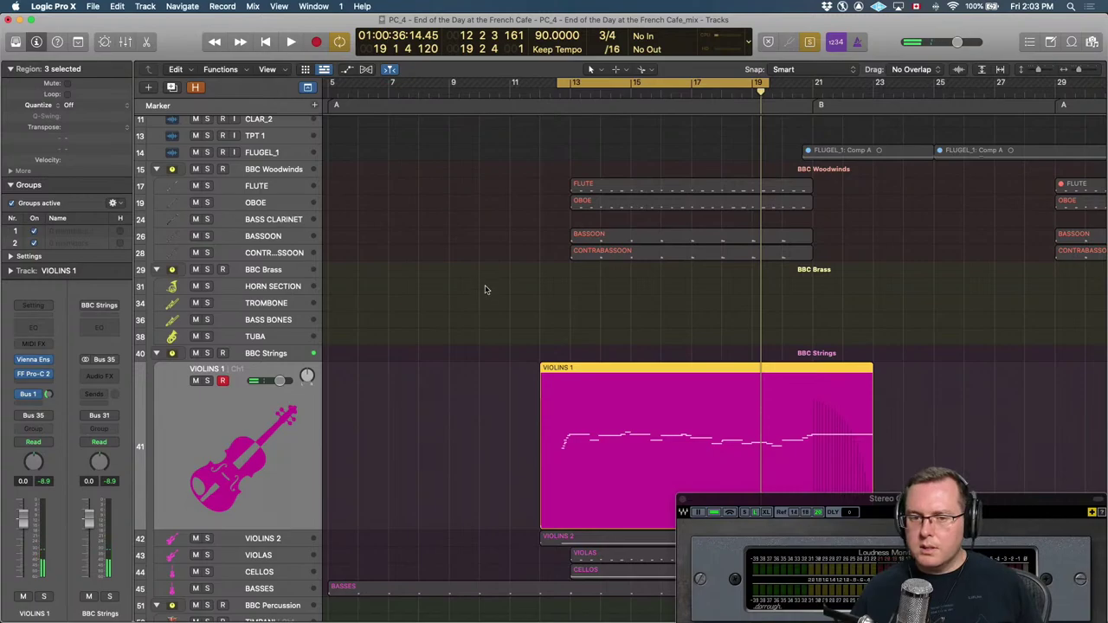
Copy the FF Pro-C 2 compressor from VIOLINS 1 to VIOLINS 2 in the mixer, with solo turned off.
{"action": "key", "text": "x"}
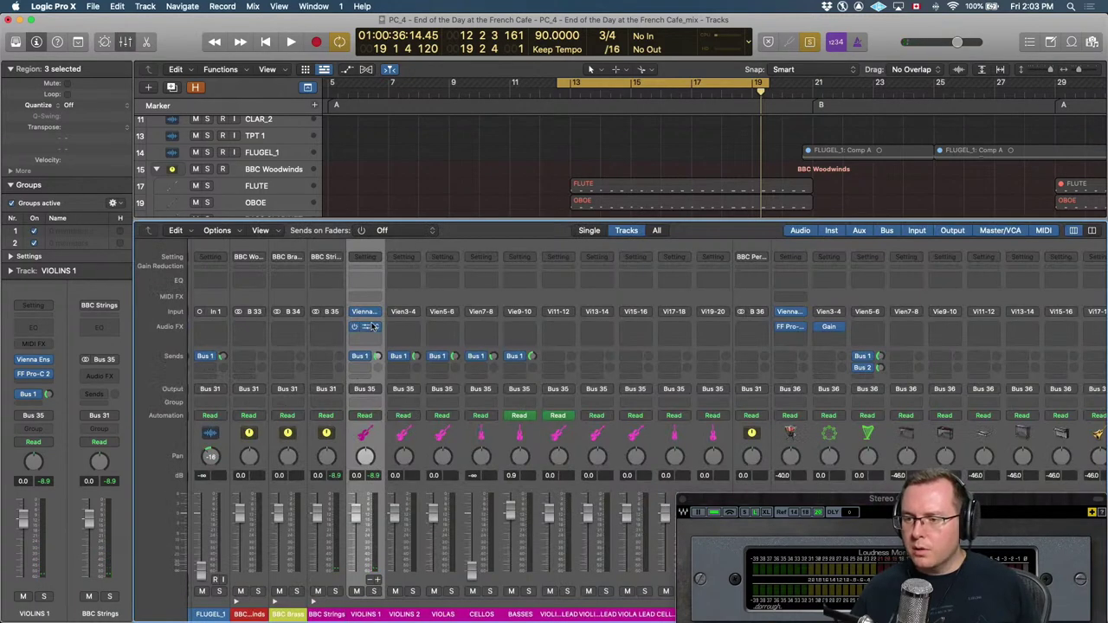
{"action": "mouse_move", "coordinate": [400, 333]}
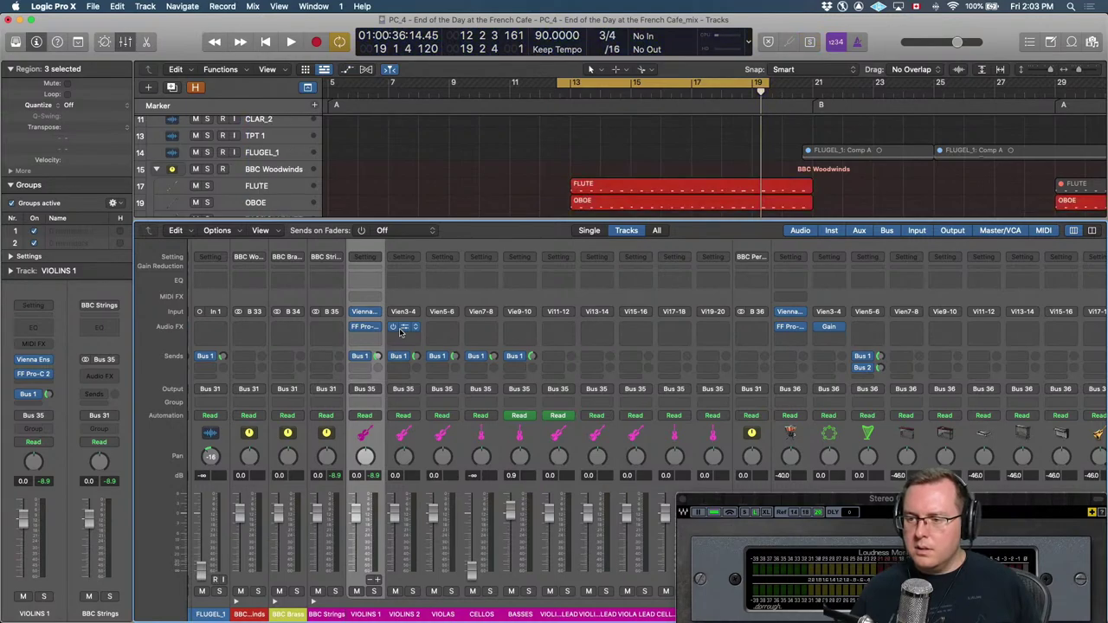
{"action": "key", "text": "x"}
Play the looped passage with the full mix and raise the VIOLINS 1 volume to 1.0 dB.
{"action": "key", "text": "period"}
{"action": "key", "text": "period"}
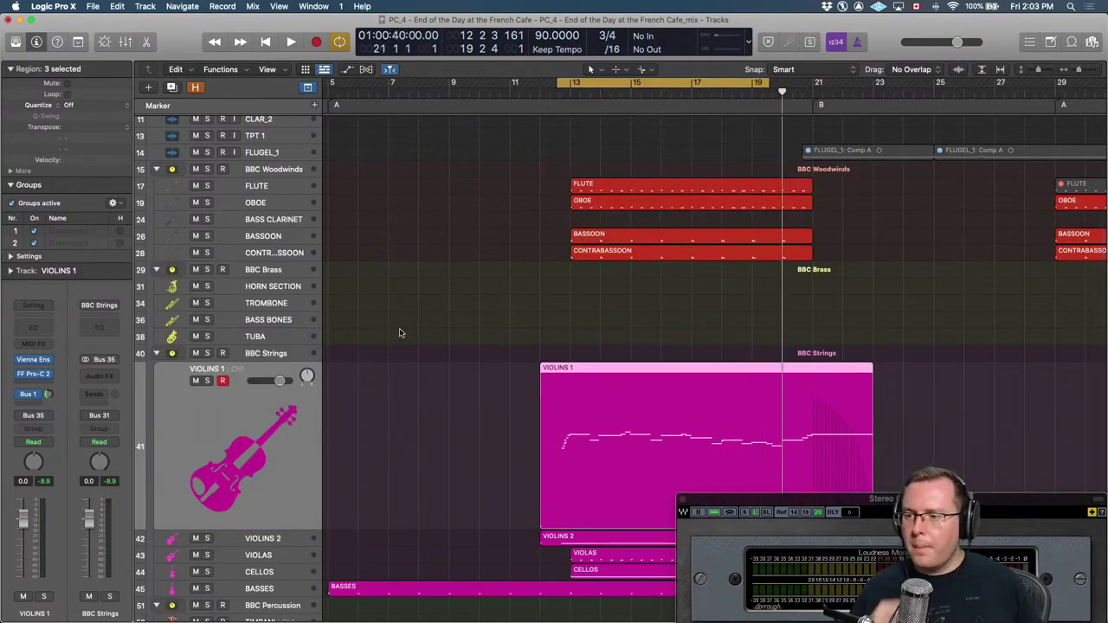
{"action": "key", "text": "space"}
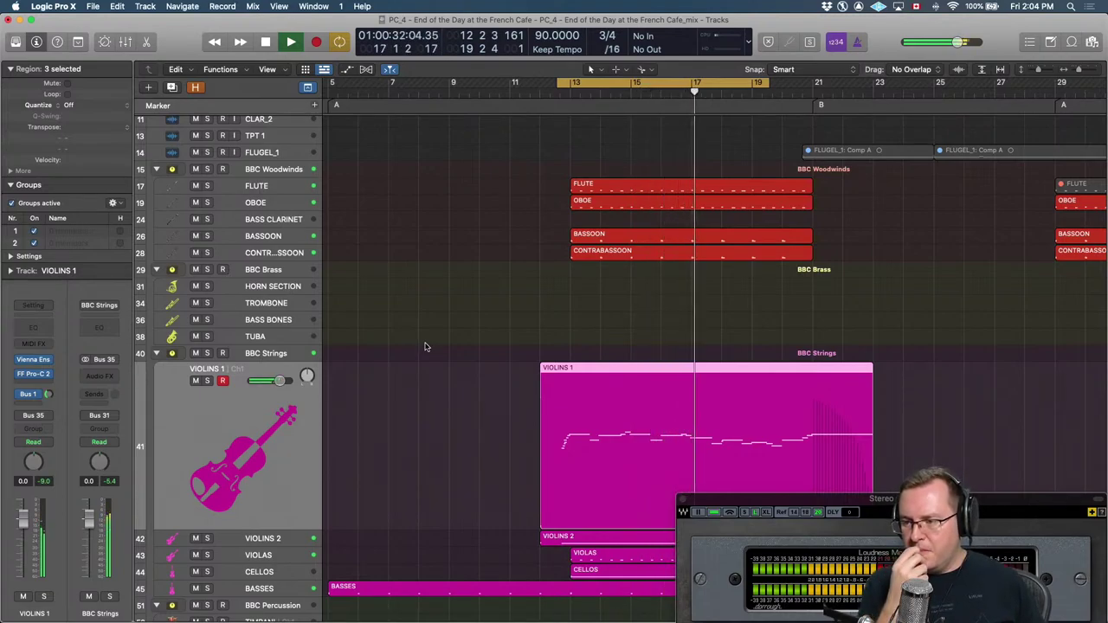
{"action": "left_click", "coordinate": [425, 346]}
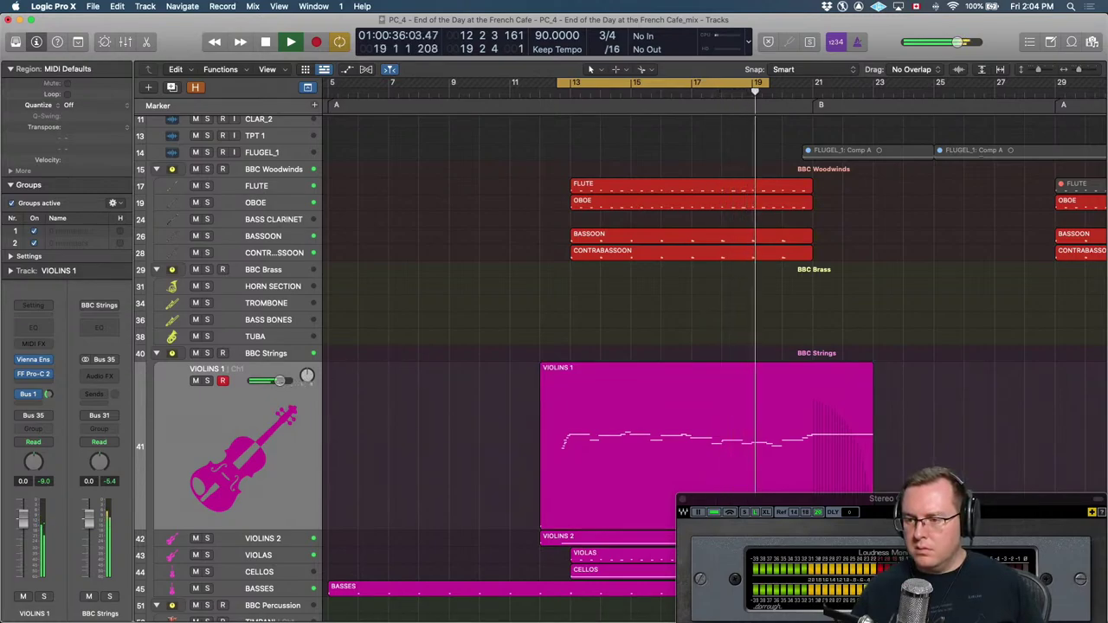
{"action": "left_click_drag", "start_coordinate": [279, 381], "coordinate": [281, 381]}
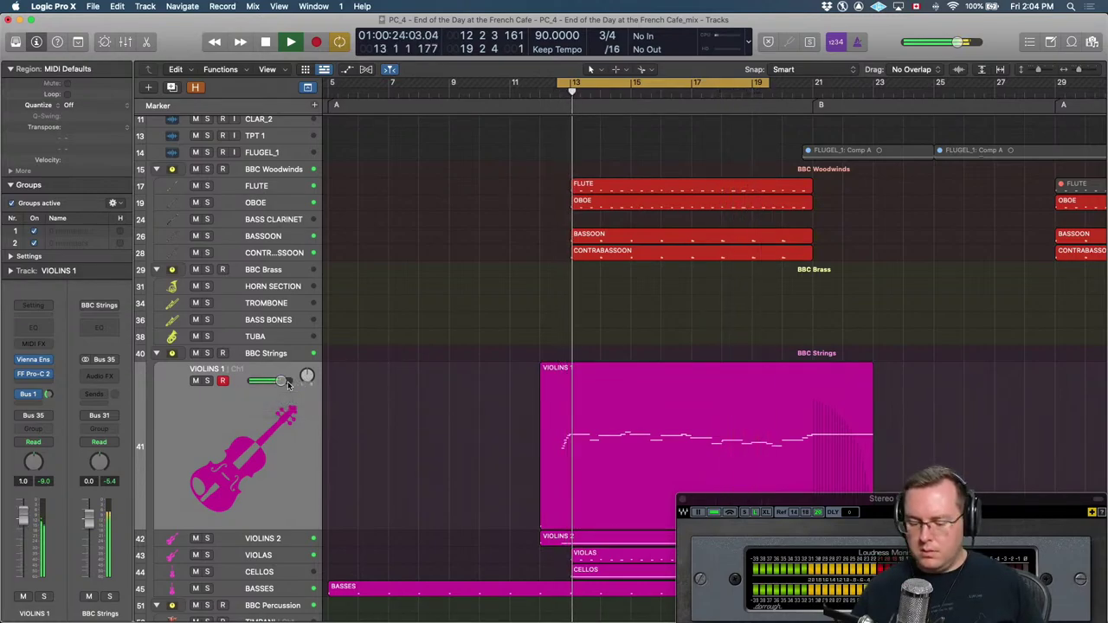
Turn off cycle mode and play the violin passage through into section B.
{"action": "key", "text": "space"}
{"action": "key", "text": "c"}
{"action": "key", "text": "comma"}
{"action": "key", "text": "comma"}
{"action": "key", "text": "period"}
{"action": "key", "text": "space"}
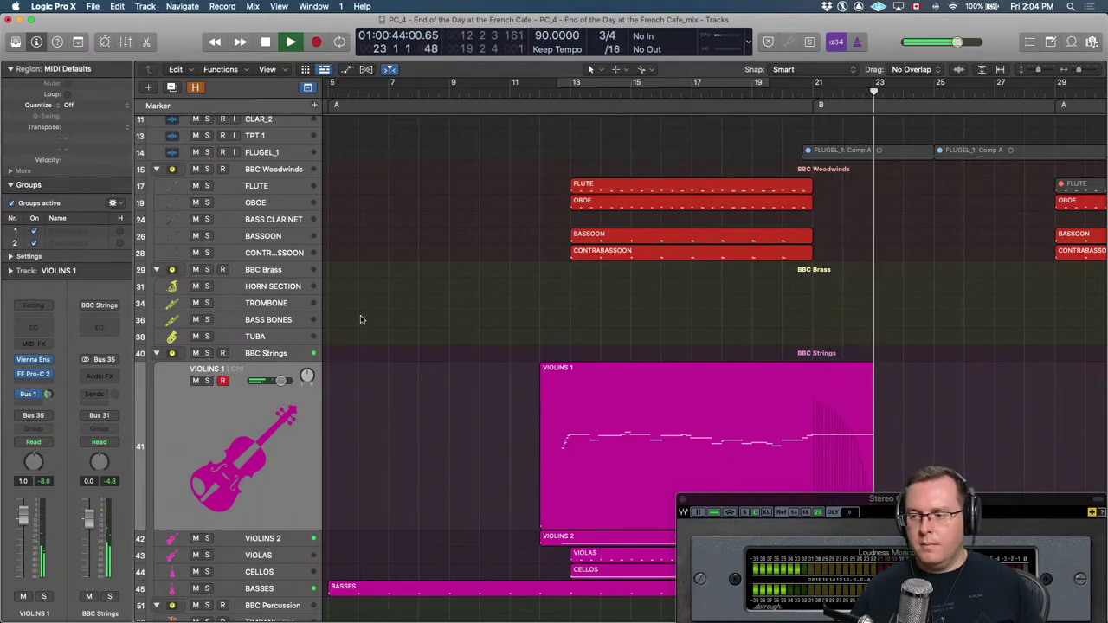
{"action": "key", "text": "space"}
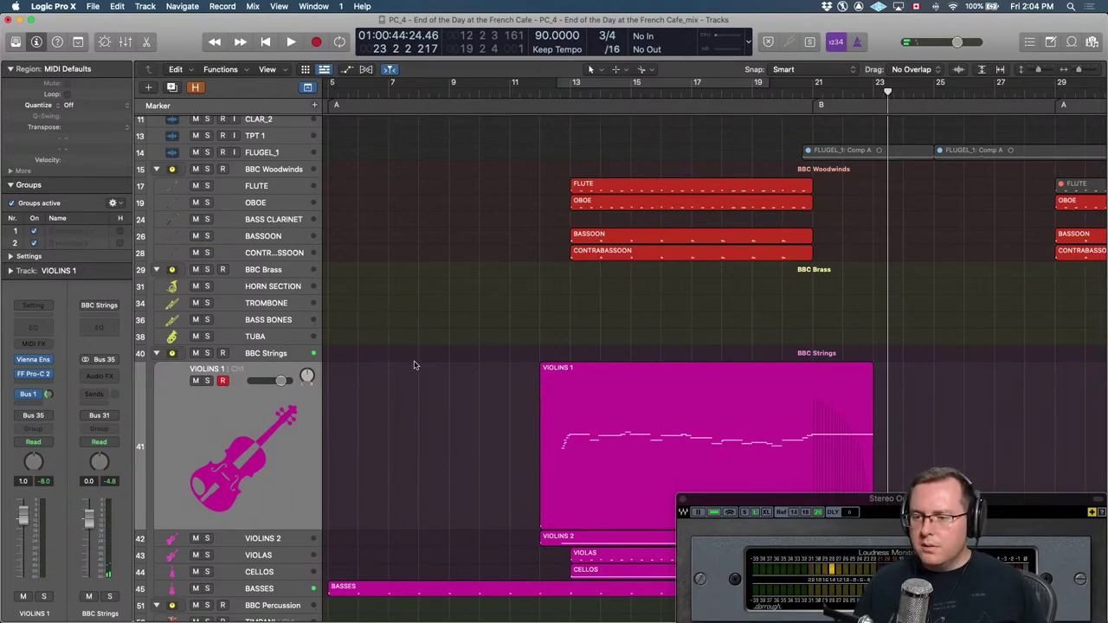
Place the playhead at bar 13 and review the solo instrument and orchestral channel strips in the mixer.
{"action": "scroll", "coordinate": [416, 365], "scroll_direction": "down", "scroll_amount": 5}
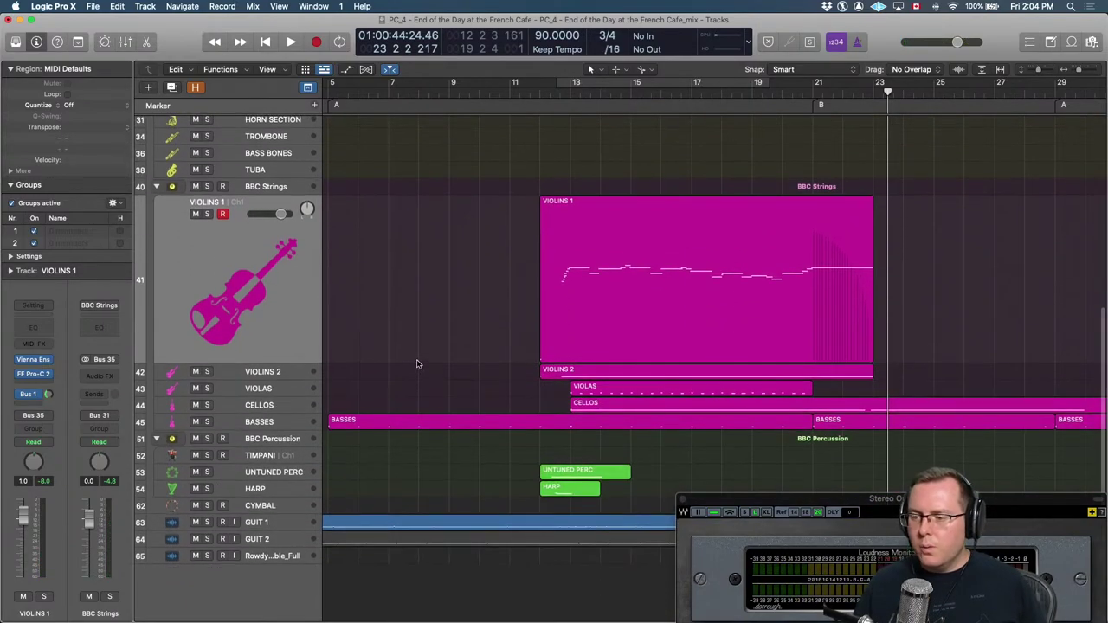
{"action": "scroll", "coordinate": [417, 364], "scroll_direction": "up", "scroll_amount": 9}
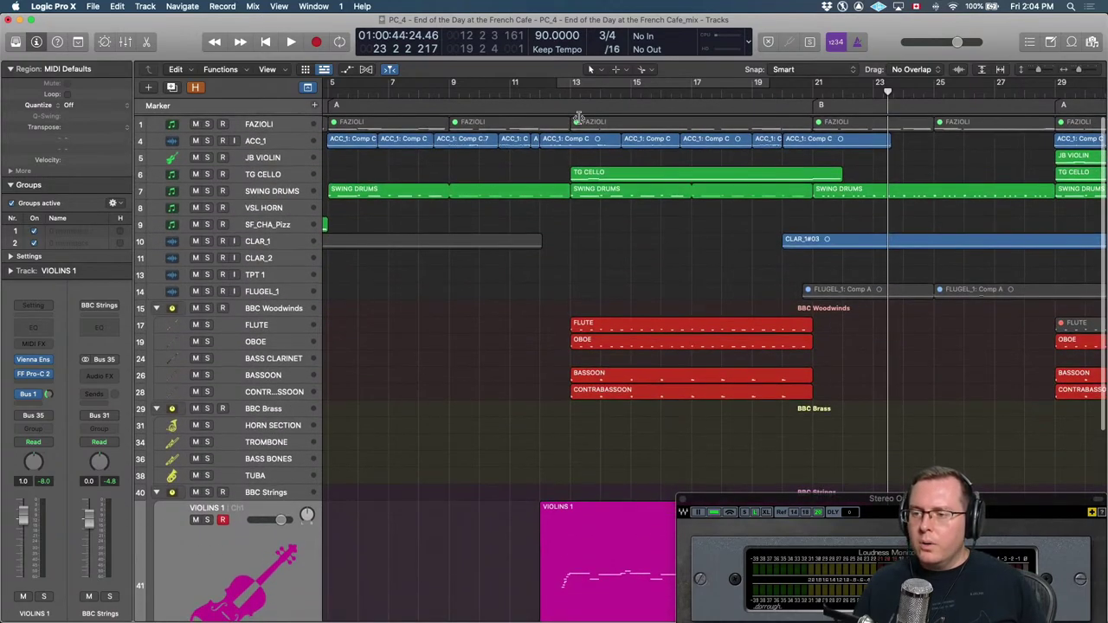
{"action": "left_click", "coordinate": [572, 92]}
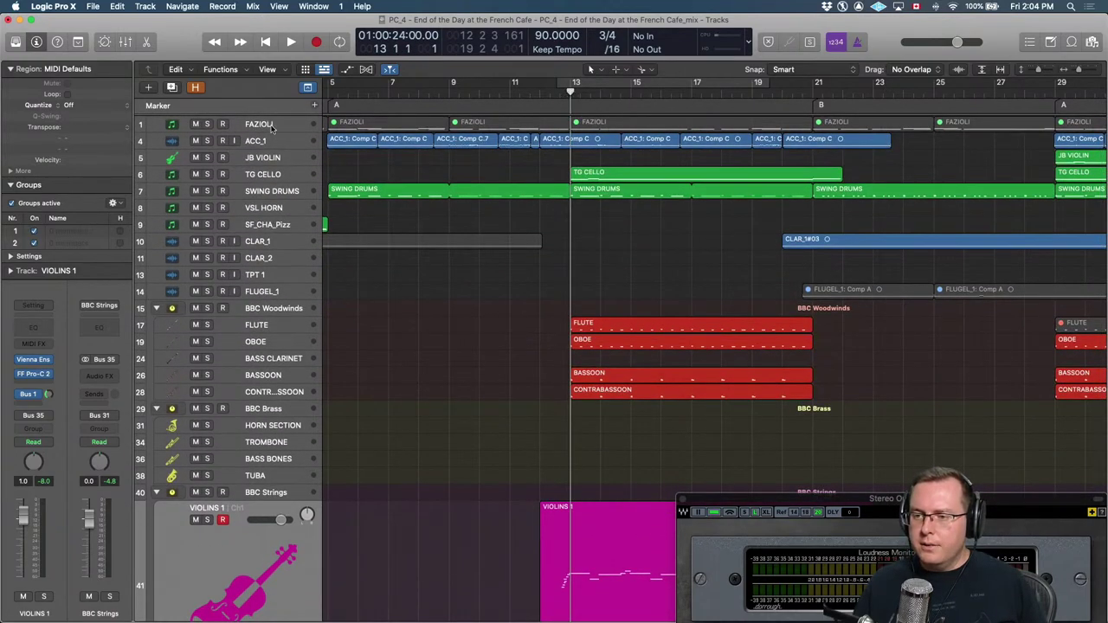
{"action": "key", "text": "x"}
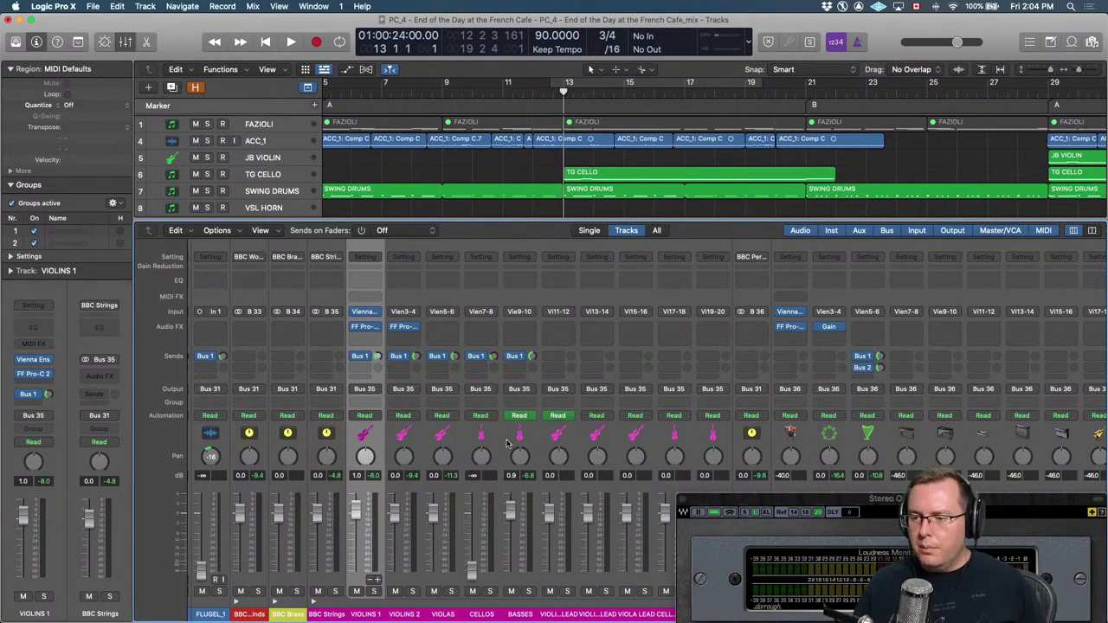
{"action": "scroll", "coordinate": [511, 433], "scroll_direction": "left", "scroll_amount": 10}
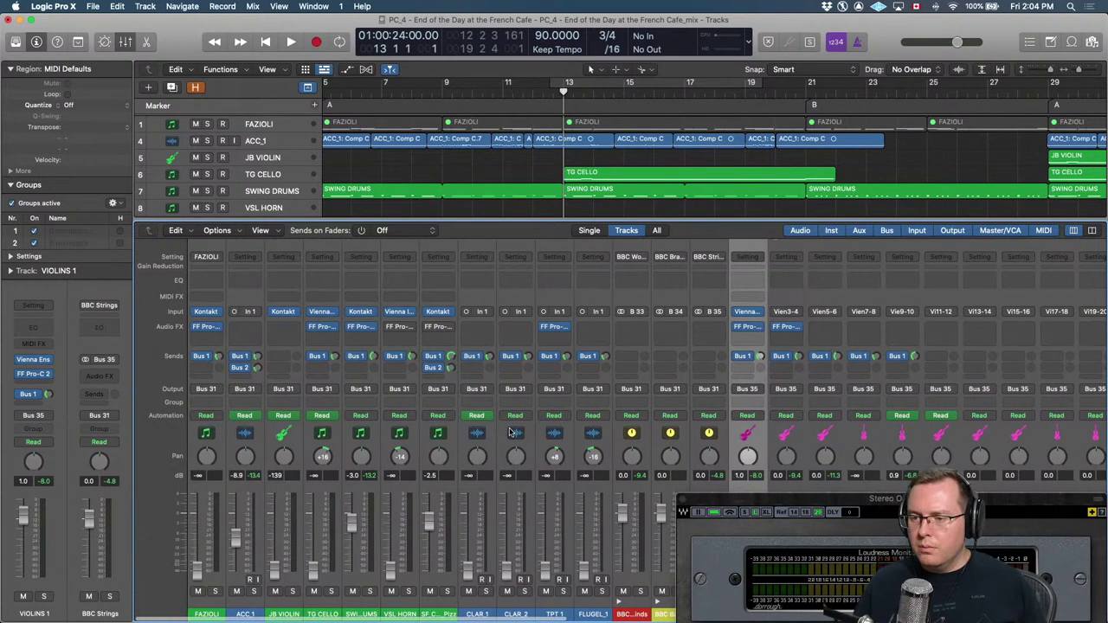
{"action": "scroll", "coordinate": [511, 433], "scroll_direction": "right", "scroll_amount": 10}
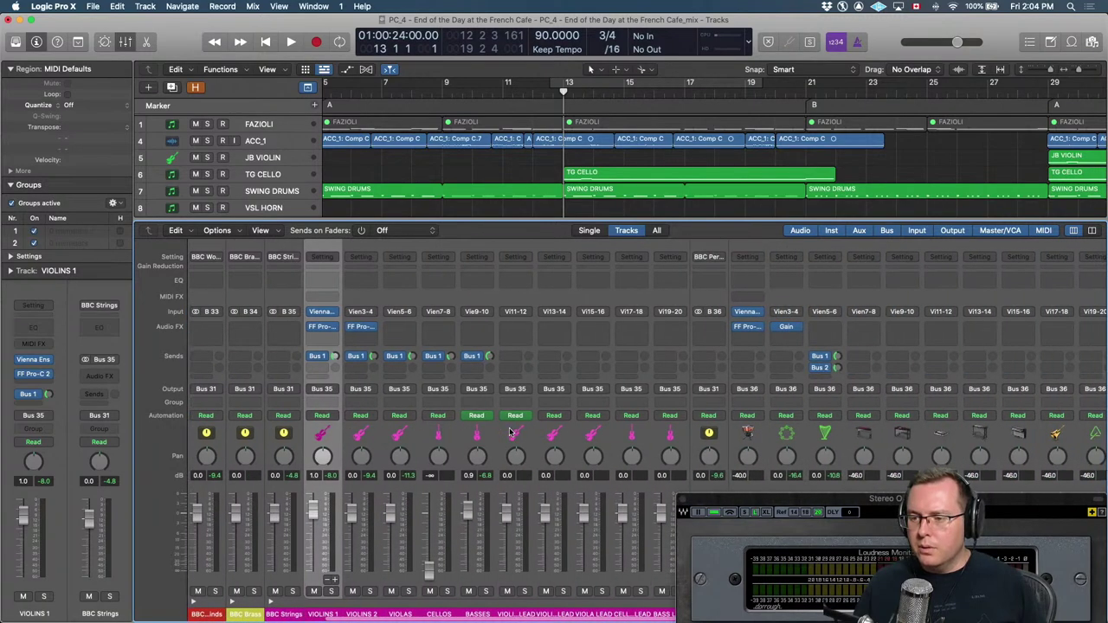
{"action": "key", "text": "x"}
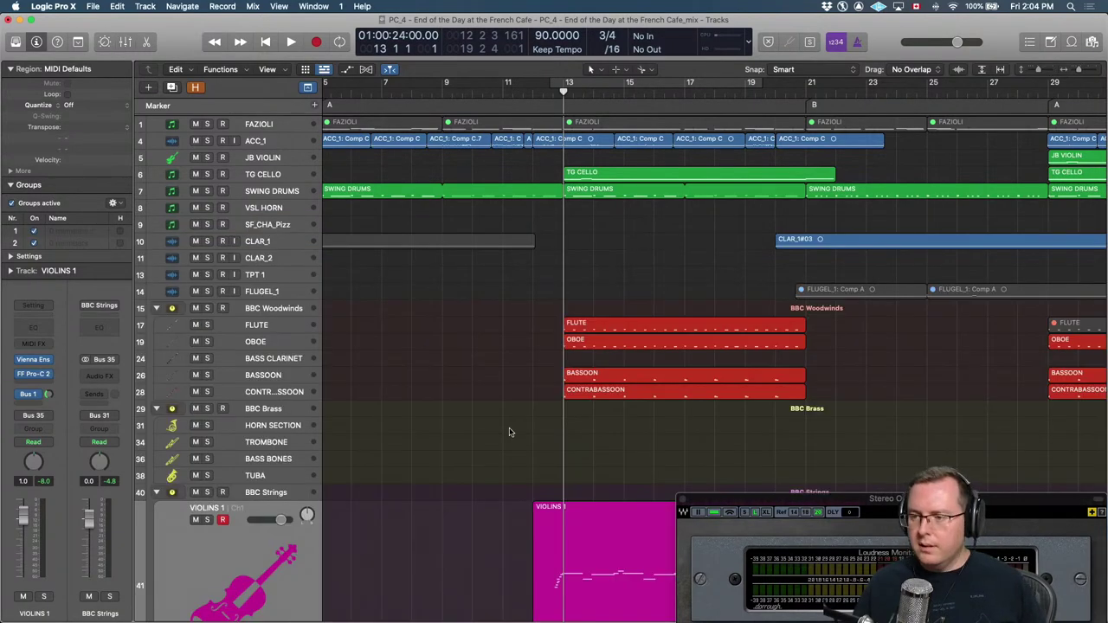
Select the VIOLINS 1, VIOLINS 2, VIOLAS and CELLOS regions around bar 13 and play the passage with the full mix.
{"action": "scroll", "coordinate": [604, 468], "scroll_direction": "down", "scroll_amount": 5}
{"action": "left_click_drag", "start_coordinate": [486, 353], "coordinate": [592, 581]}
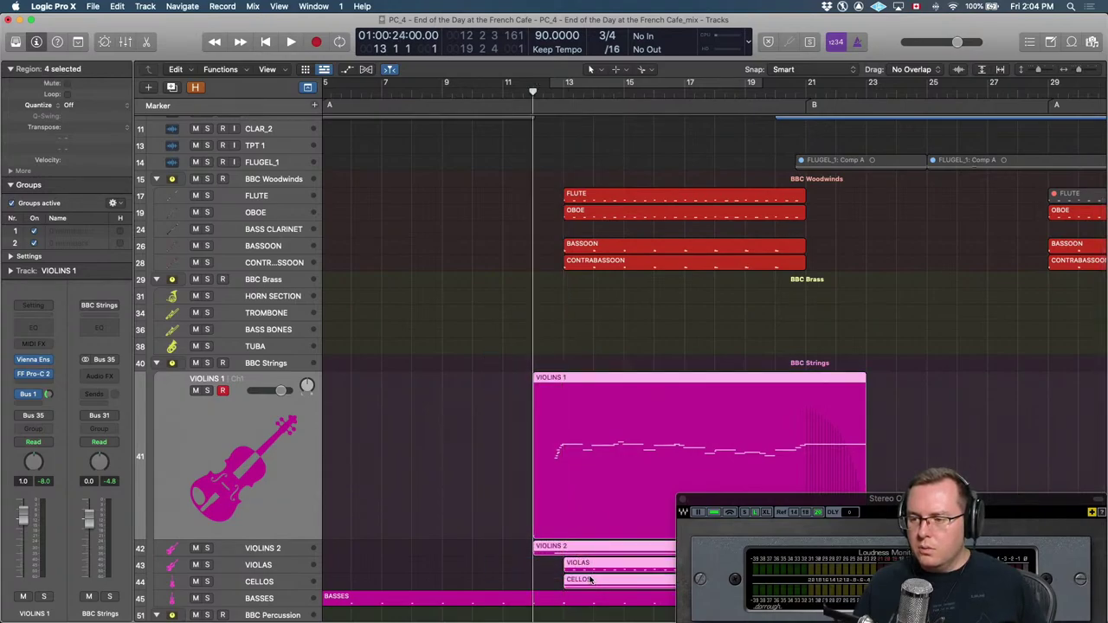
{"action": "key", "text": "space"}
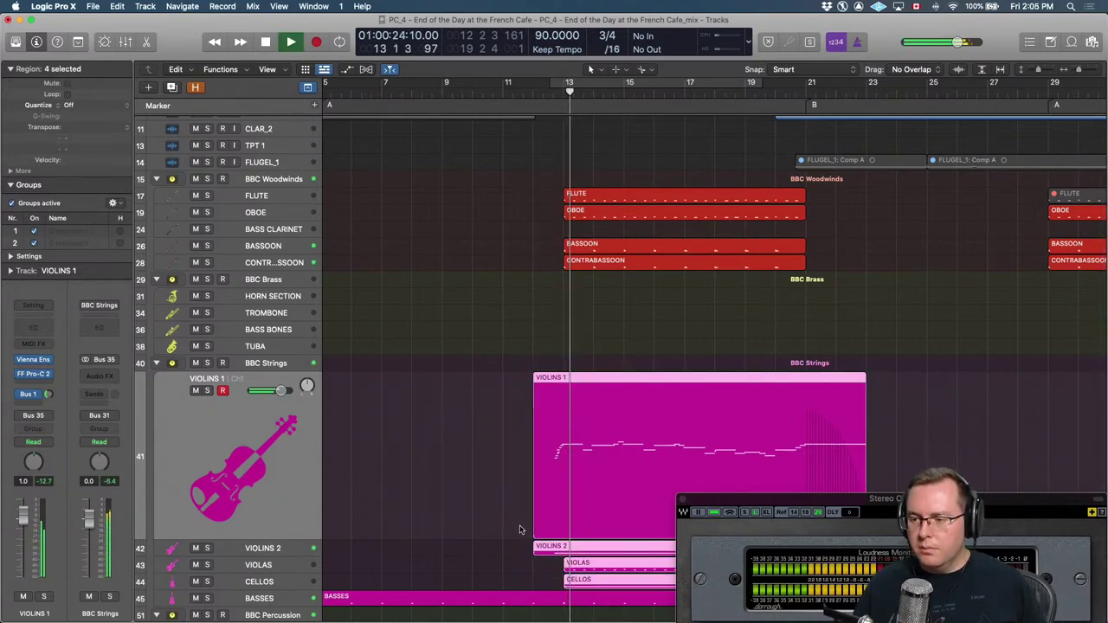
{"action": "key", "text": "space"}
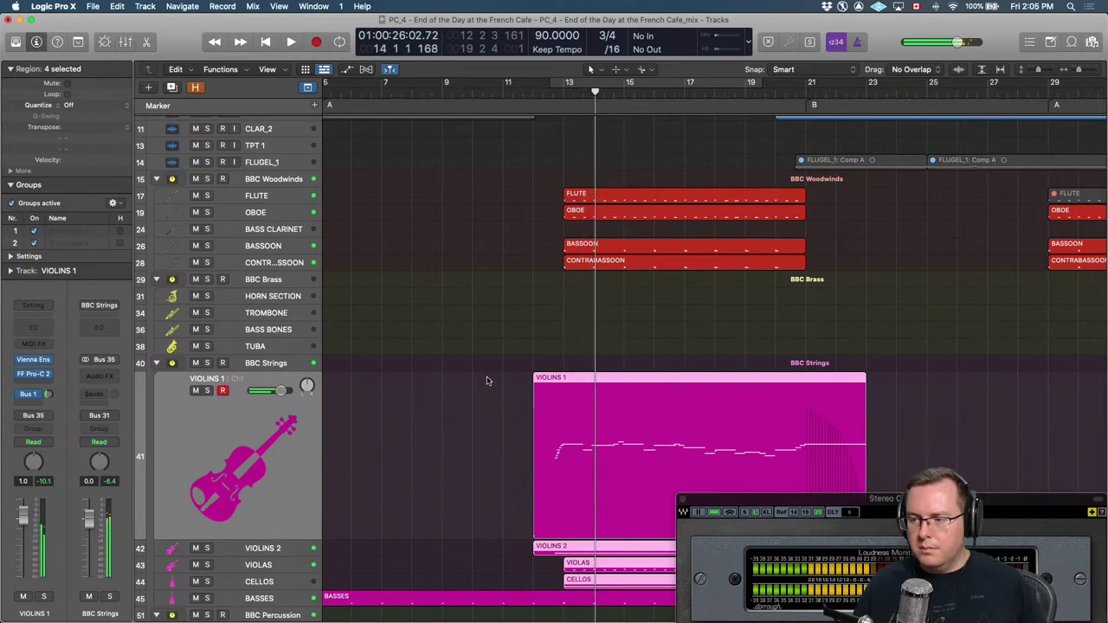
Solo the VIOLINS 1 and VIOLINS 2 regions, play them briefly, and turn solo off again.
{"action": "left_click_drag", "start_coordinate": [487, 374], "coordinate": [603, 552]}
{"action": "key", "text": "ctrl+s"}
{"action": "key", "text": "space"}
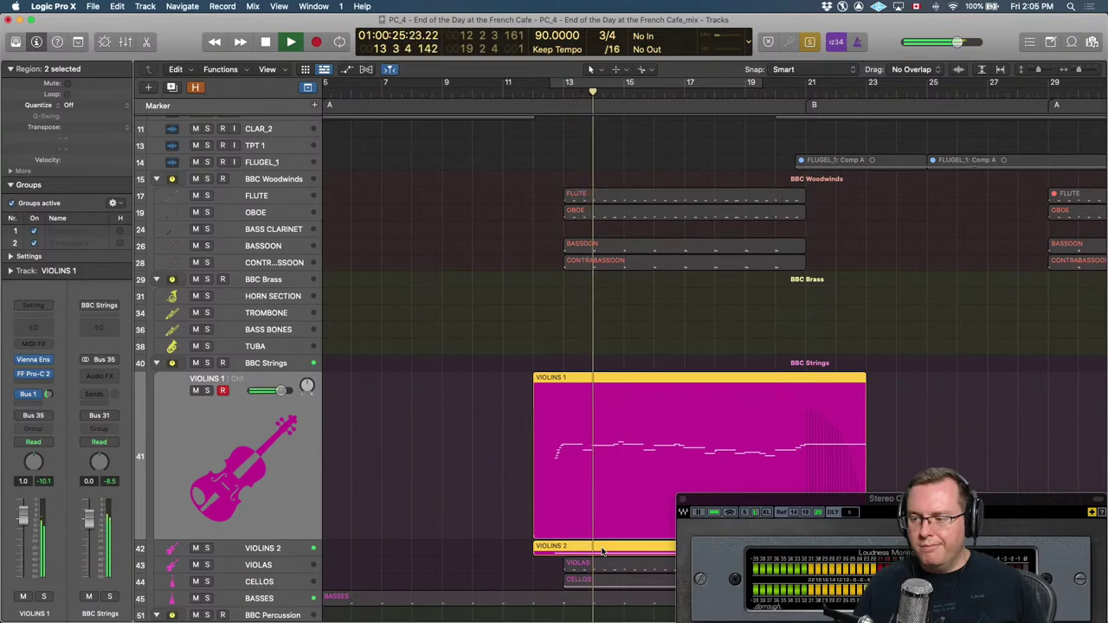
{"action": "key", "text": "space"}
{"action": "key", "text": "ctrl+s"}
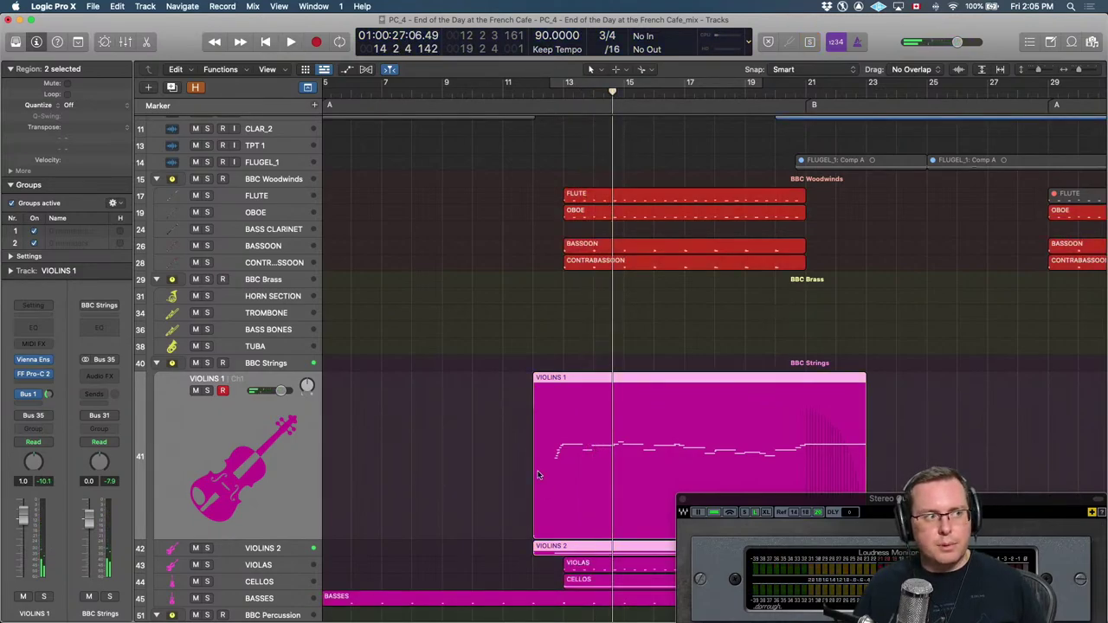
Change the ACC_1 track's icon to the red accordion from the Keyboards category.
{"action": "scroll", "coordinate": [511, 435], "scroll_direction": "up", "scroll_amount": 5}
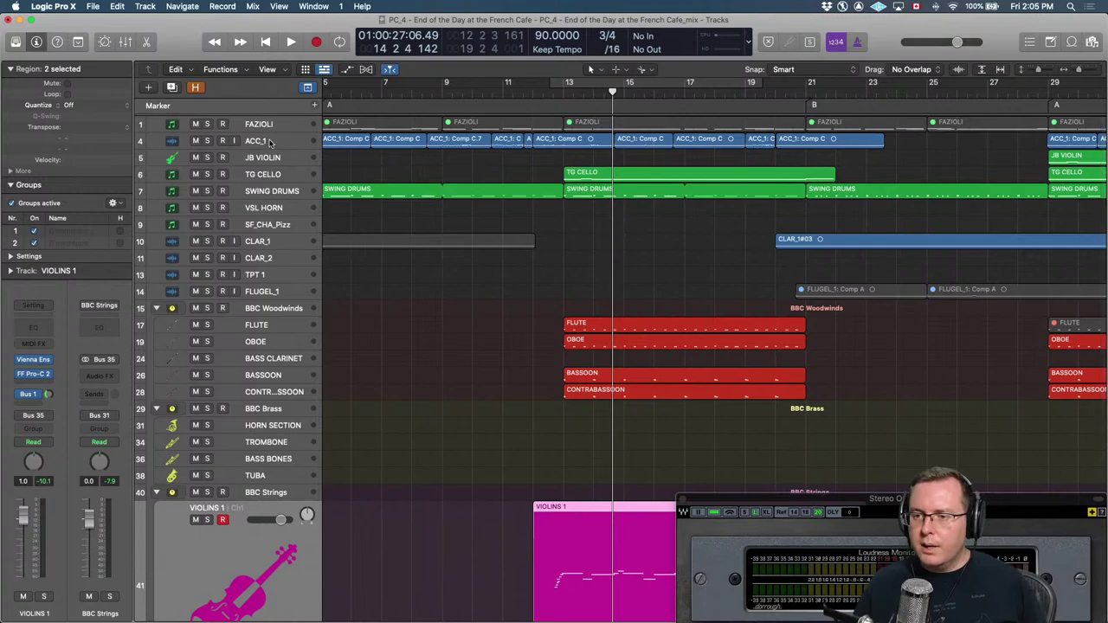
{"action": "left_click", "coordinate": [267, 140]}
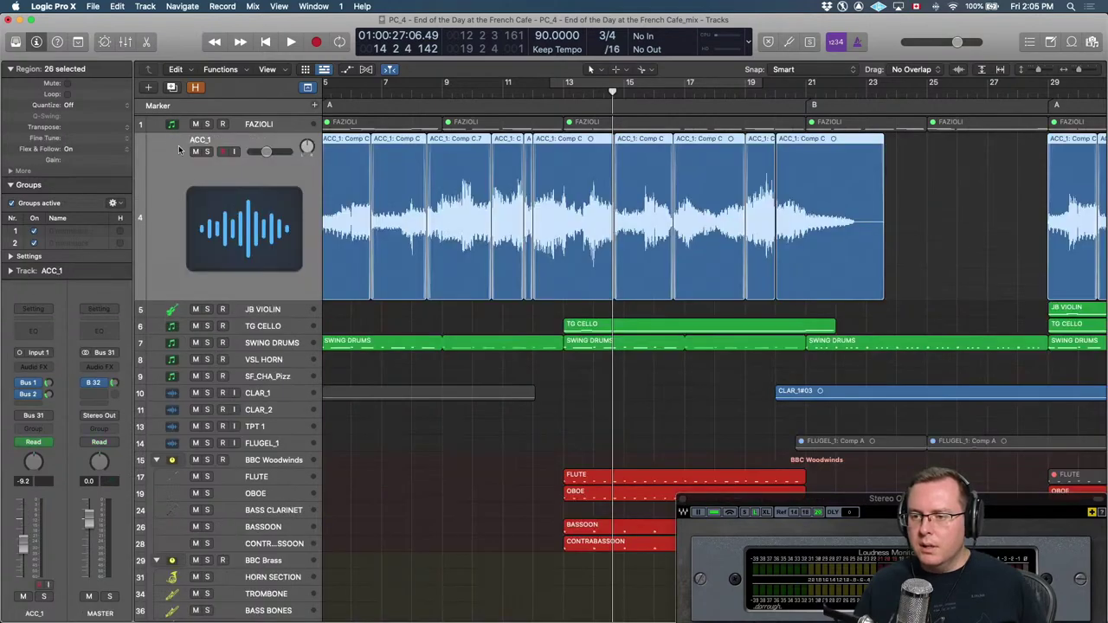
{"action": "left_click", "coordinate": [240, 222]}
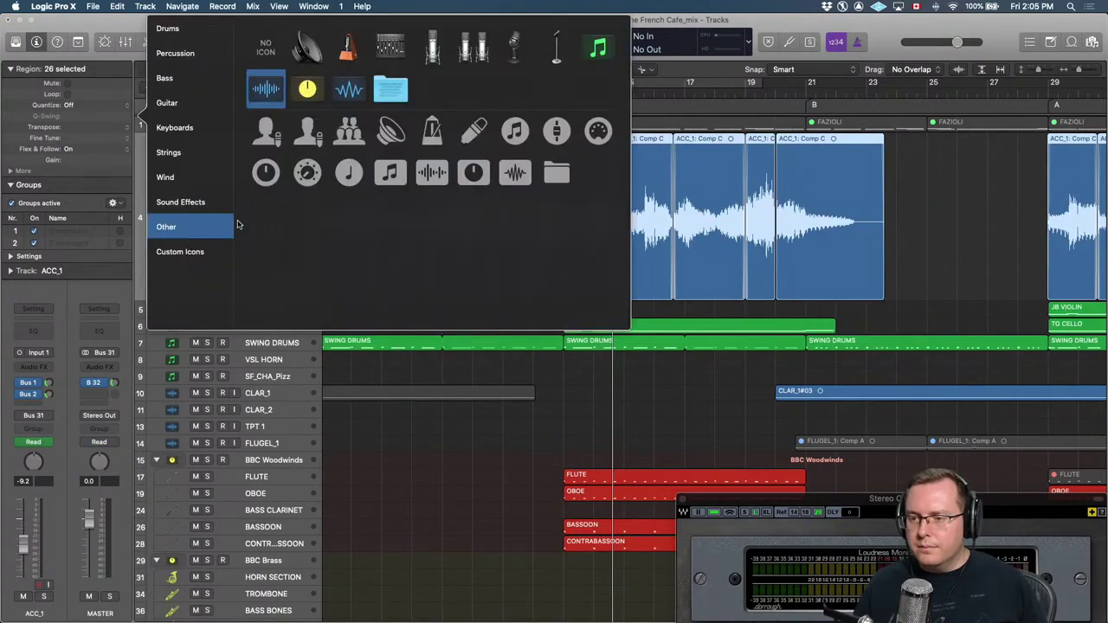
{"action": "left_click", "coordinate": [193, 129]}
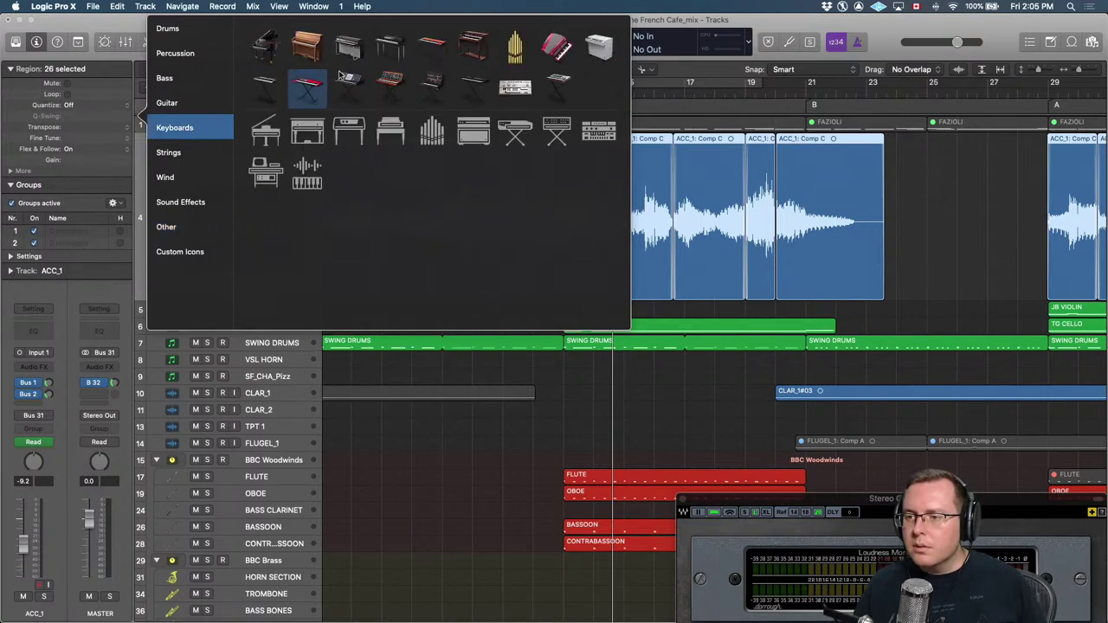
{"action": "left_click", "coordinate": [556, 47]}
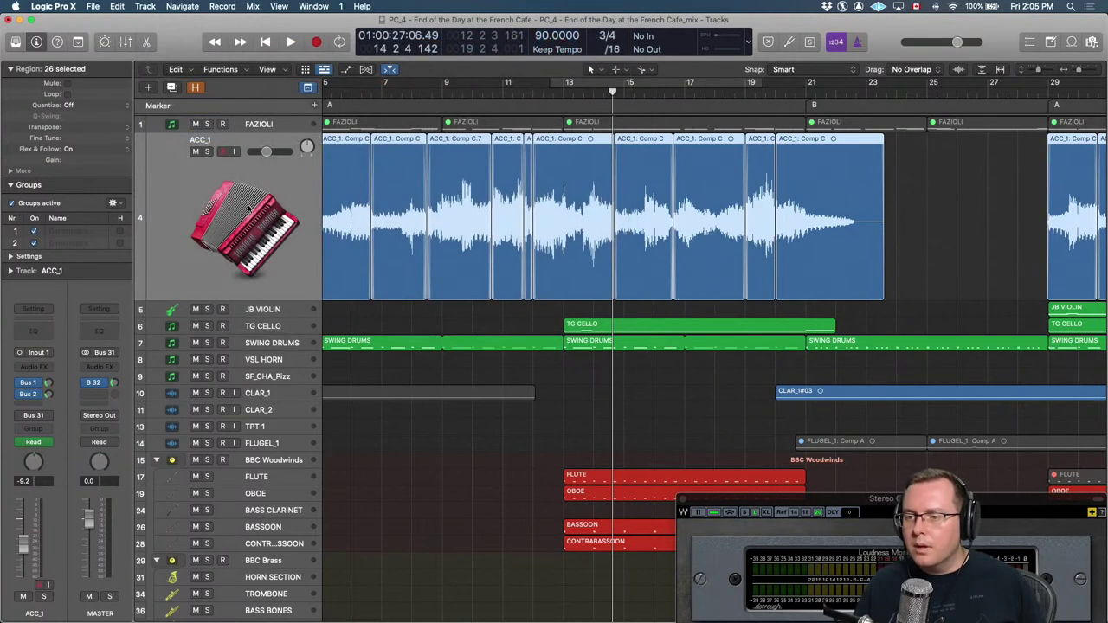
{"action": "left_click", "coordinate": [249, 208]}
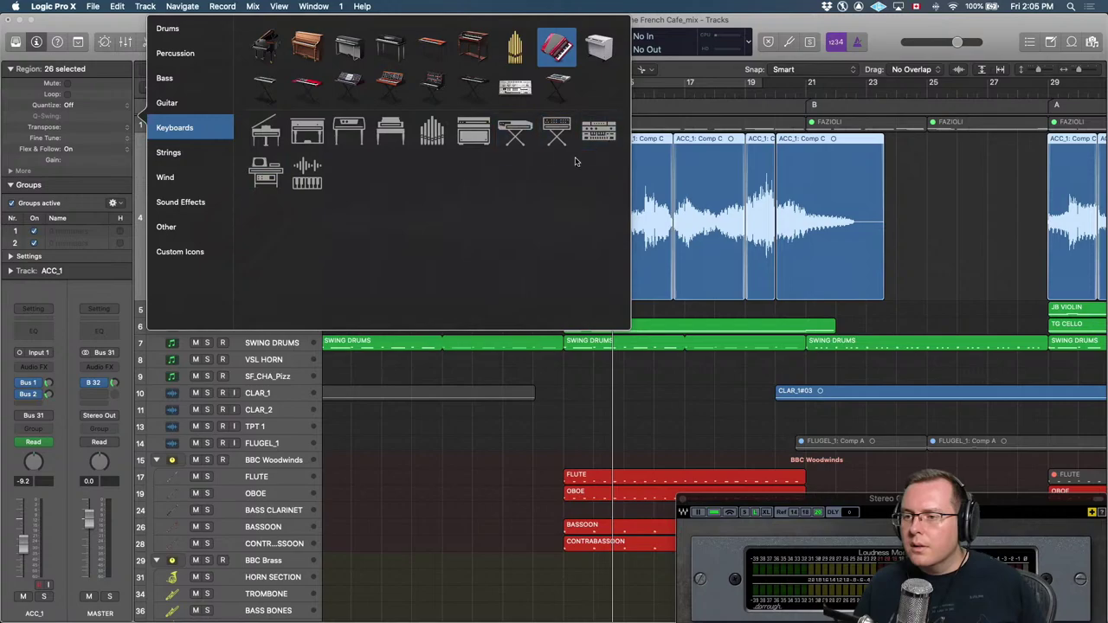
{"action": "left_click", "coordinate": [432, 443]}
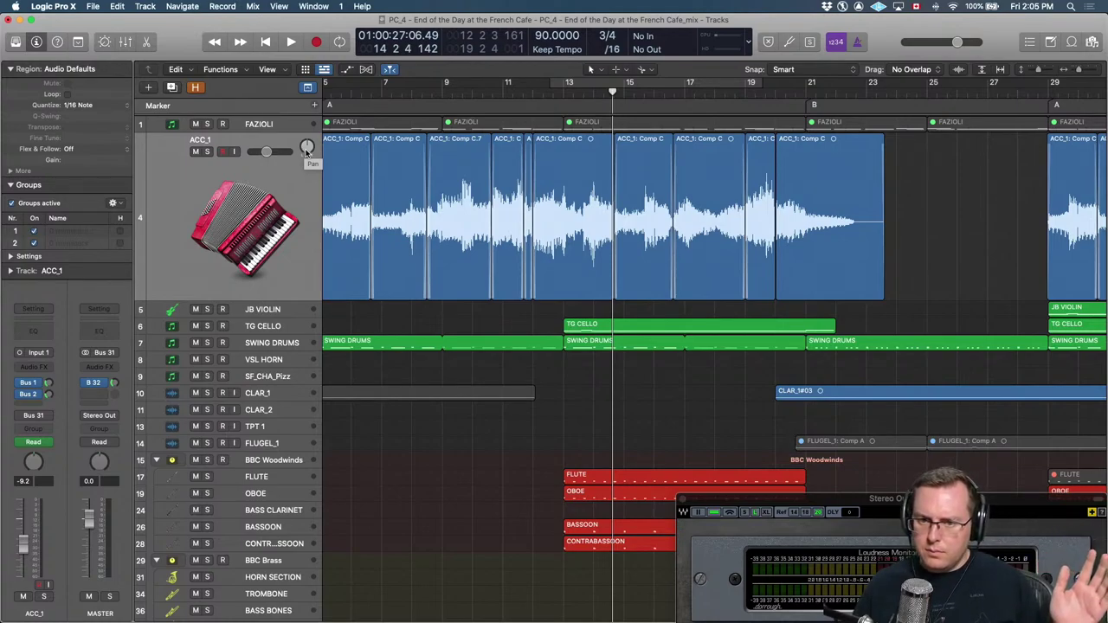
Pan the ACC_1 track to +14 and return the enlarged track to normal height.
{"action": "left_click_drag", "start_coordinate": [306, 151], "coordinate": [306, 147]}
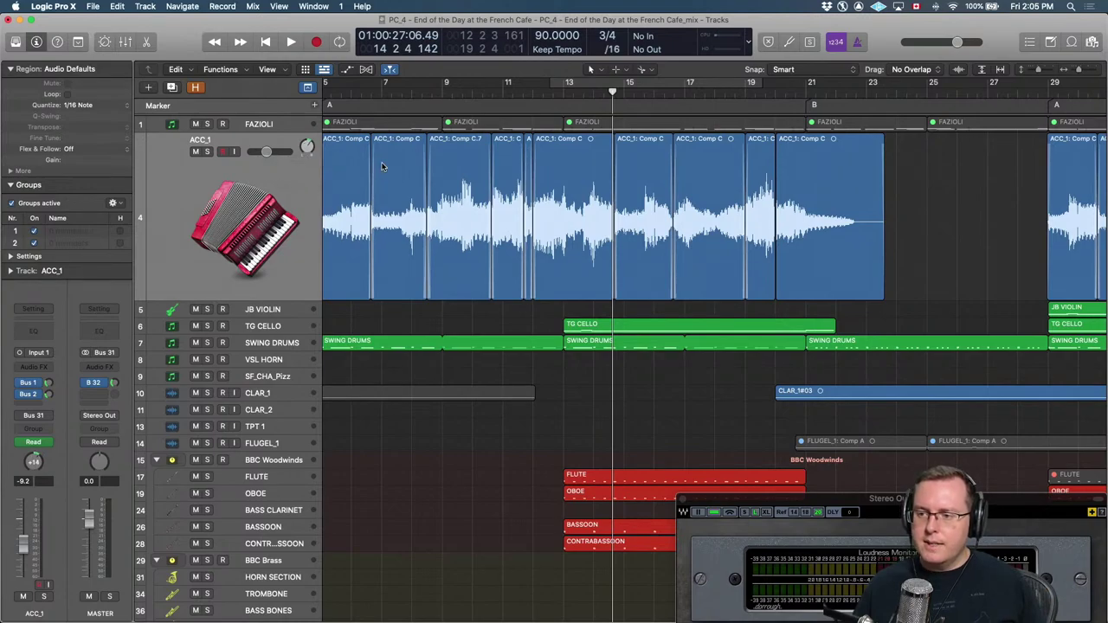
{"action": "scroll", "coordinate": [390, 173], "scroll_direction": "down", "scroll_amount": 5}
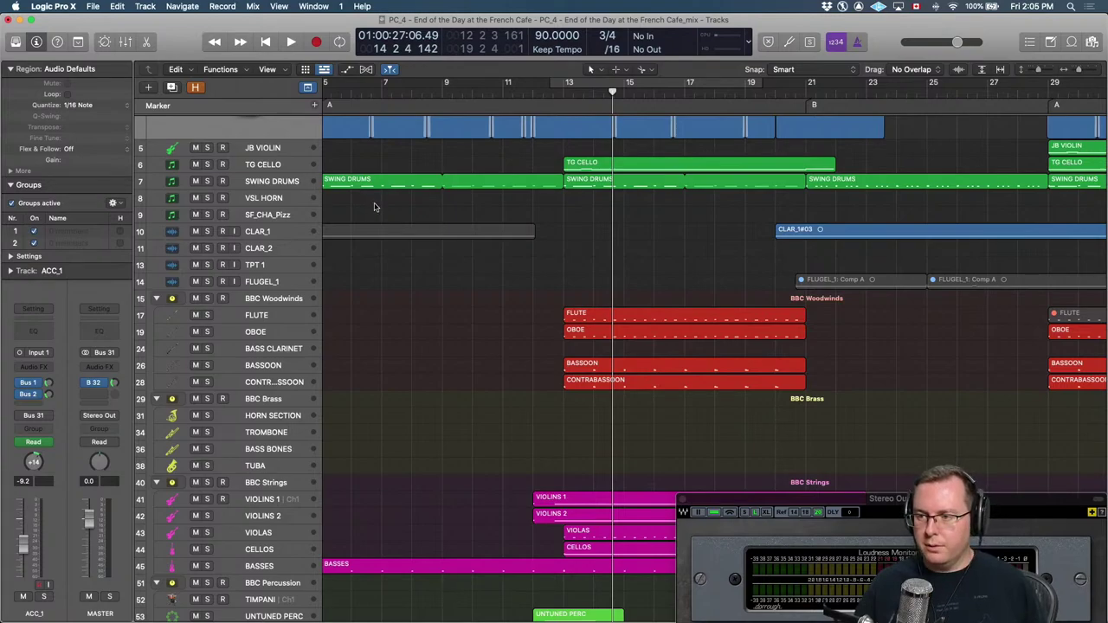
{"action": "scroll", "coordinate": [389, 211], "scroll_direction": "up", "scroll_amount": 5}
{"action": "key", "text": "x"}
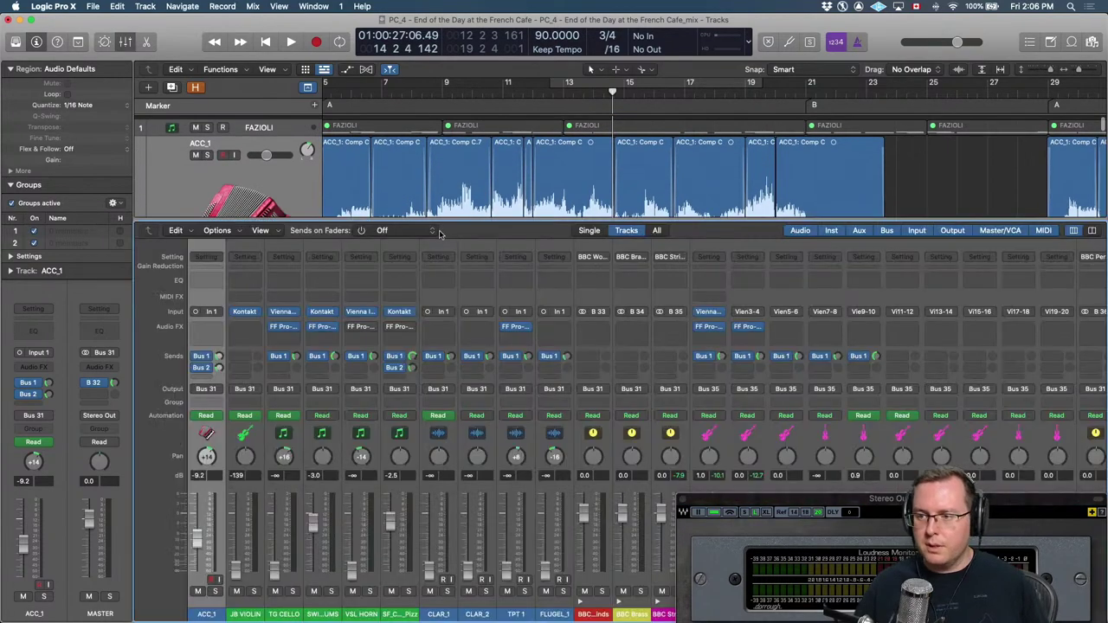
{"action": "key", "text": "x"}
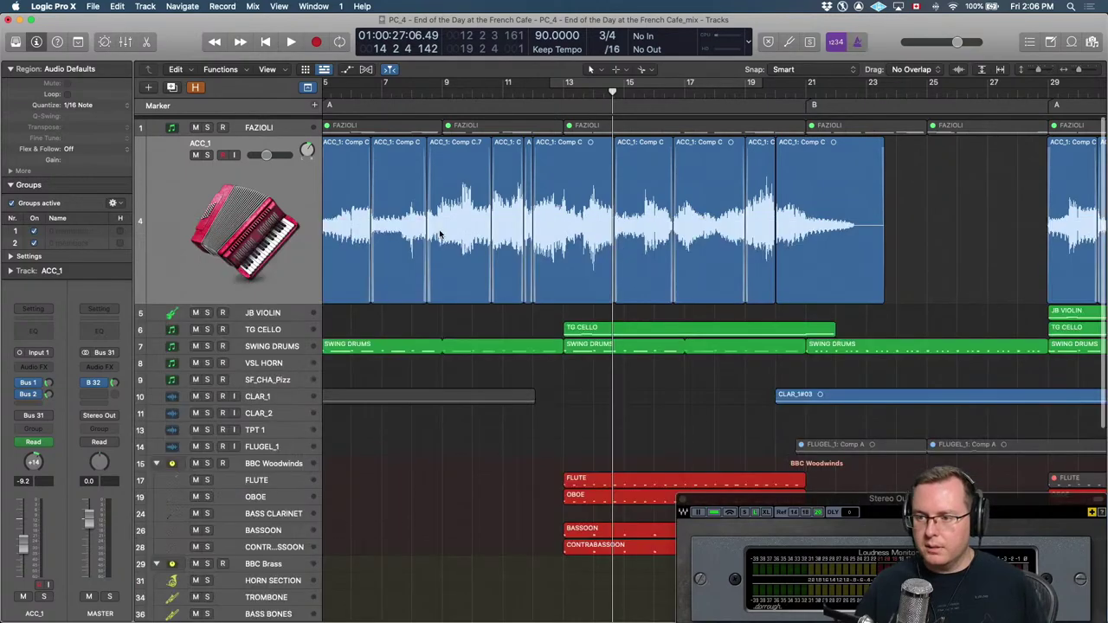
{"action": "key", "text": "ctrl+z"}
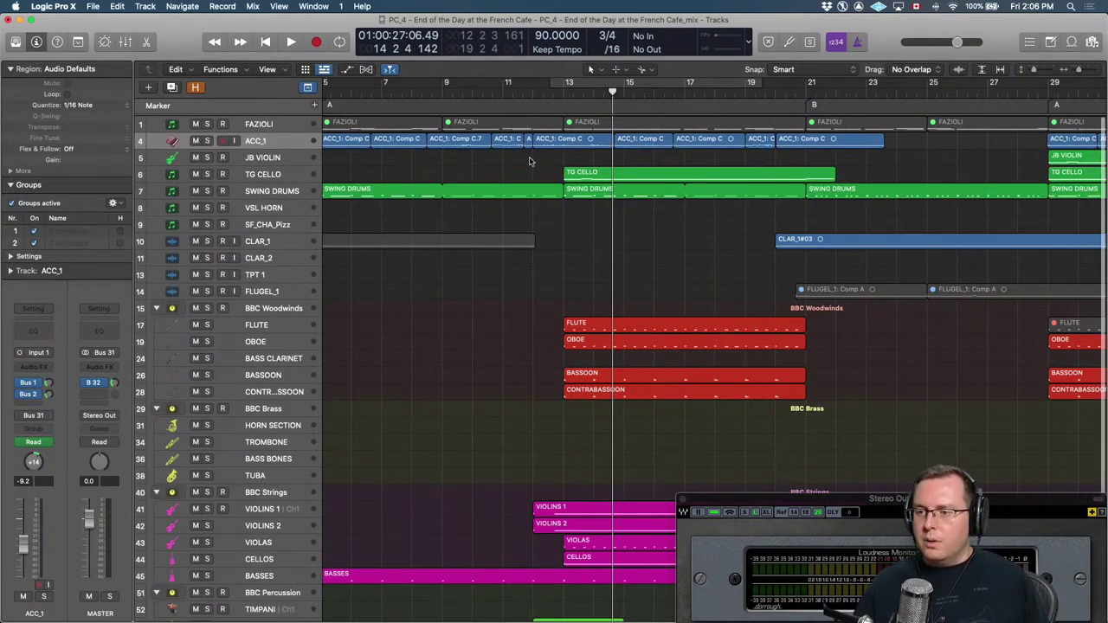
Solo ACC_1 and BBC Strings, play them together from bar 13, and clear all solos.
{"action": "left_click", "coordinate": [208, 141]}
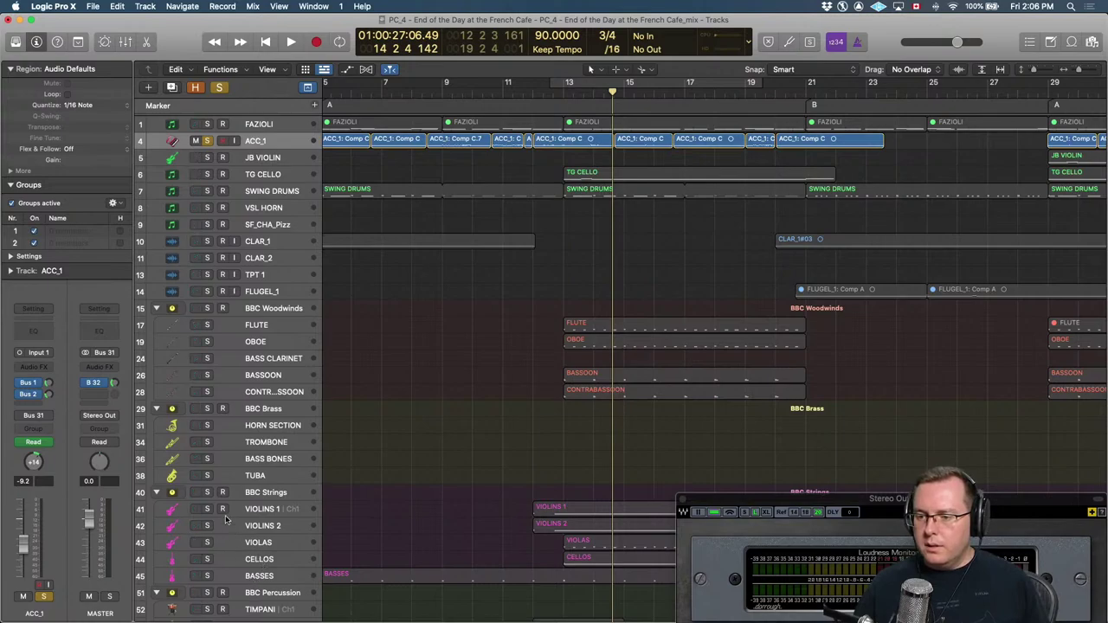
{"action": "left_click", "coordinate": [208, 492]}
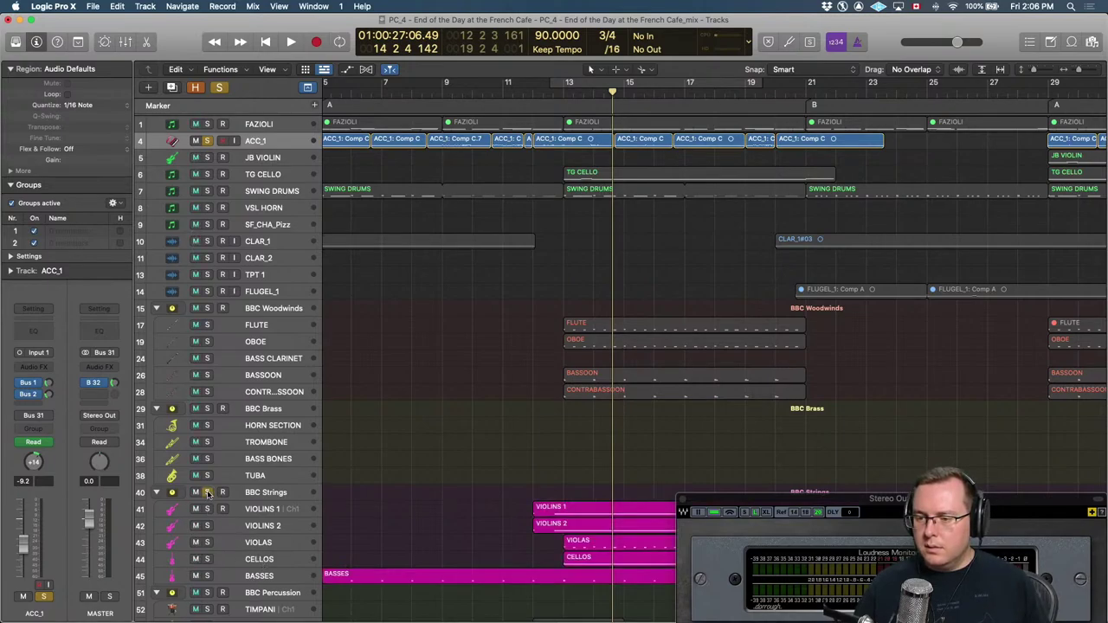
{"action": "key", "text": "space"}
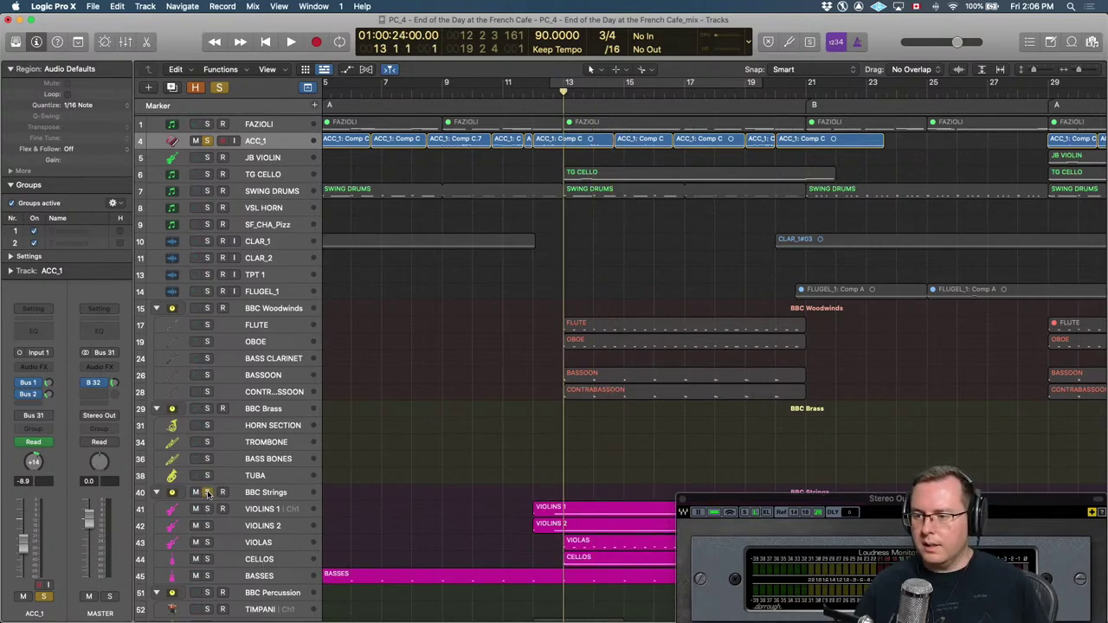
{"action": "key", "text": "space"}
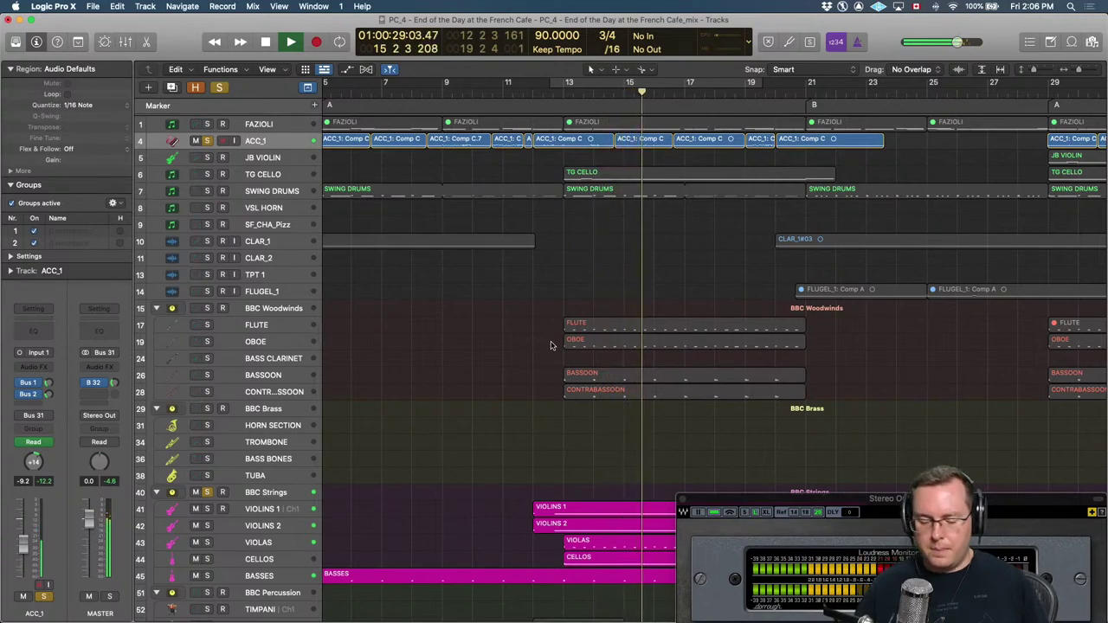
{"action": "key", "text": "space"}
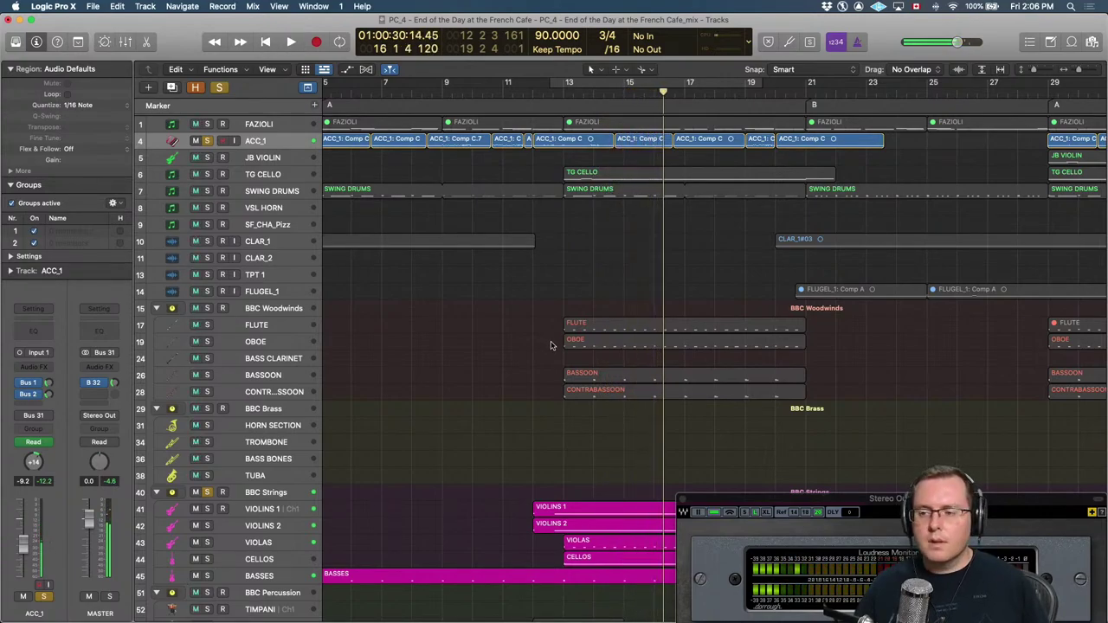
{"action": "left_click", "coordinate": [224, 92]}
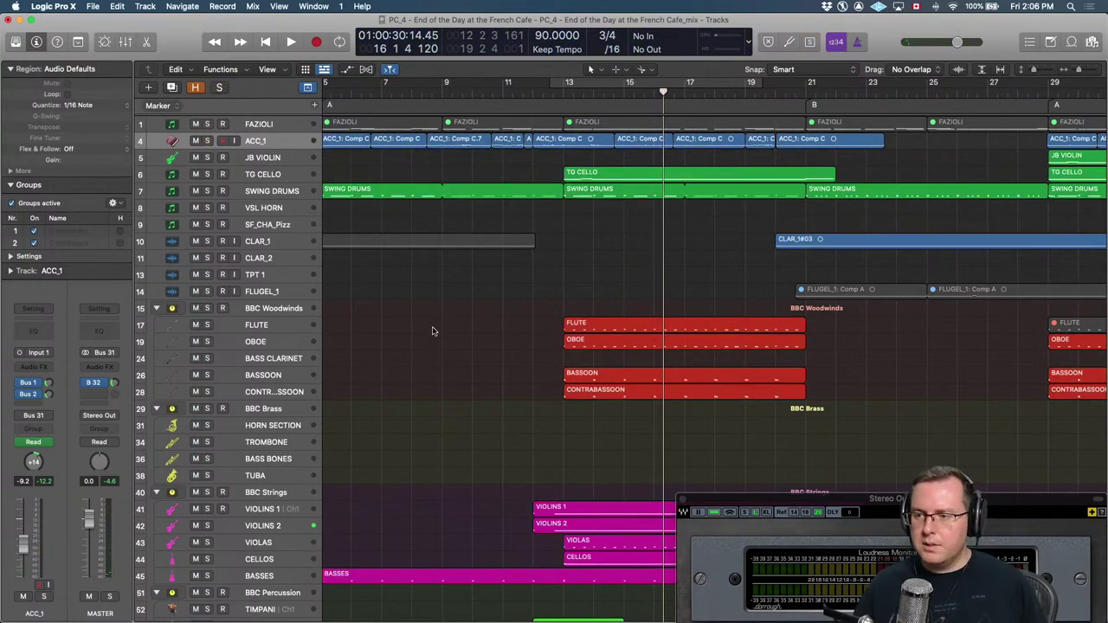
Play the full mix from the intro into section A and bring the guitar tracks into view.
{"action": "key", "text": "Return"}
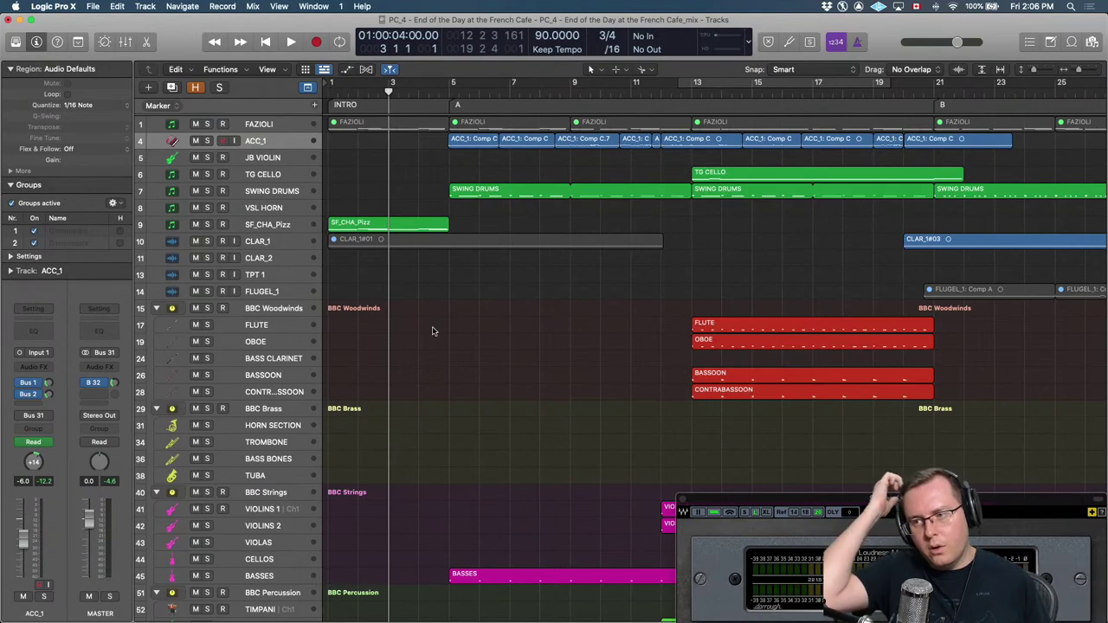
{"action": "key", "text": "space"}
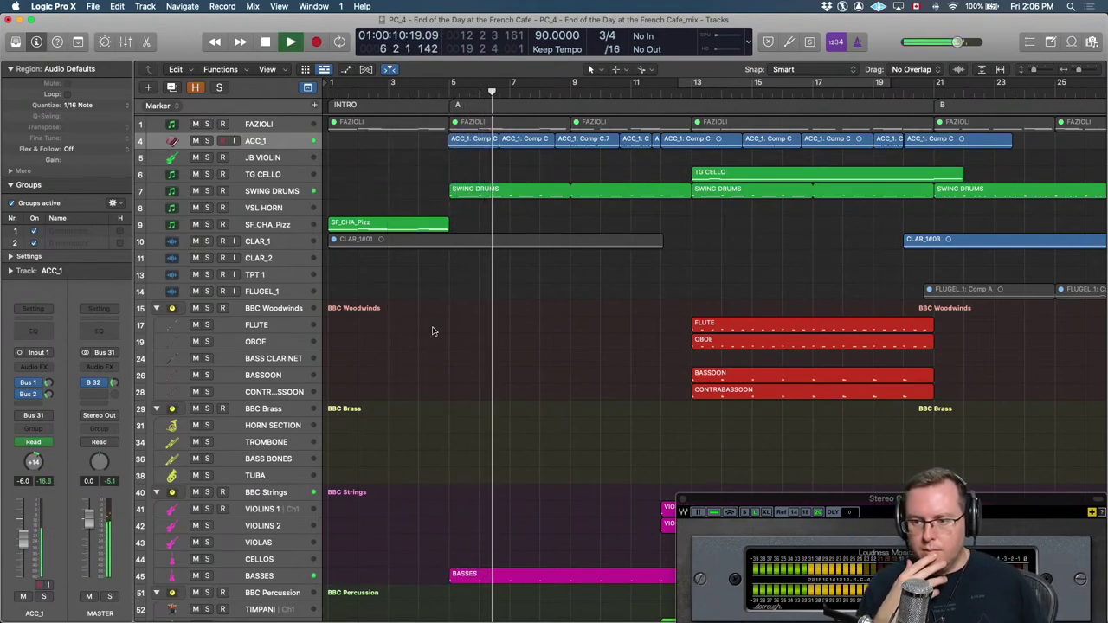
{"action": "scroll", "coordinate": [470, 373], "scroll_direction": "down", "scroll_amount": 5}
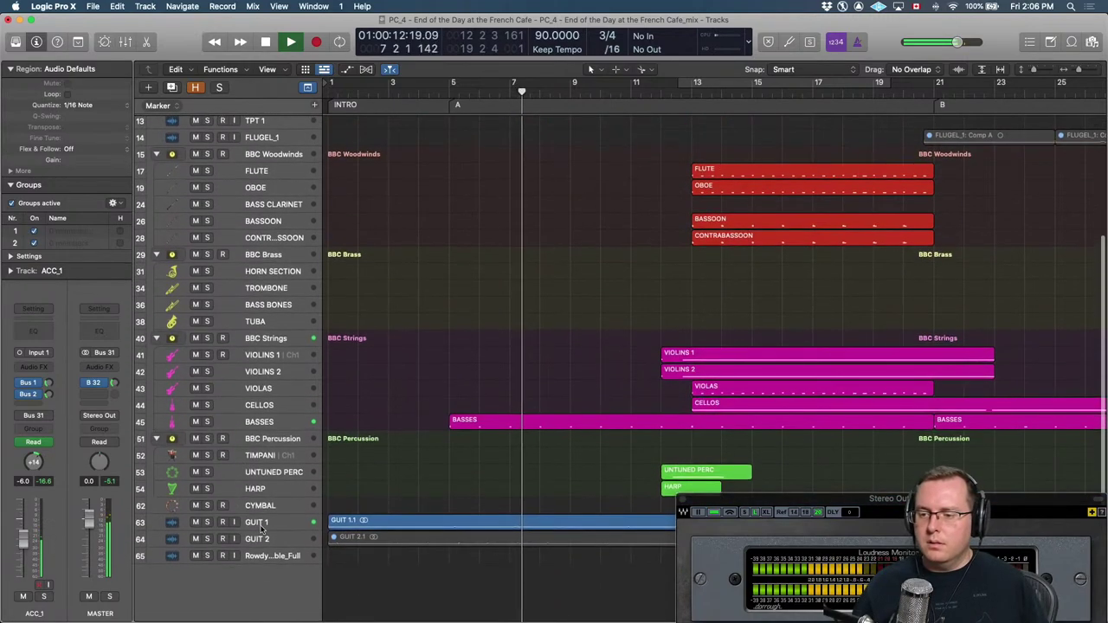
Pan the GUIT 1 track to -16 and play the full mix from bar 5.
{"action": "left_click", "coordinate": [260, 525]}
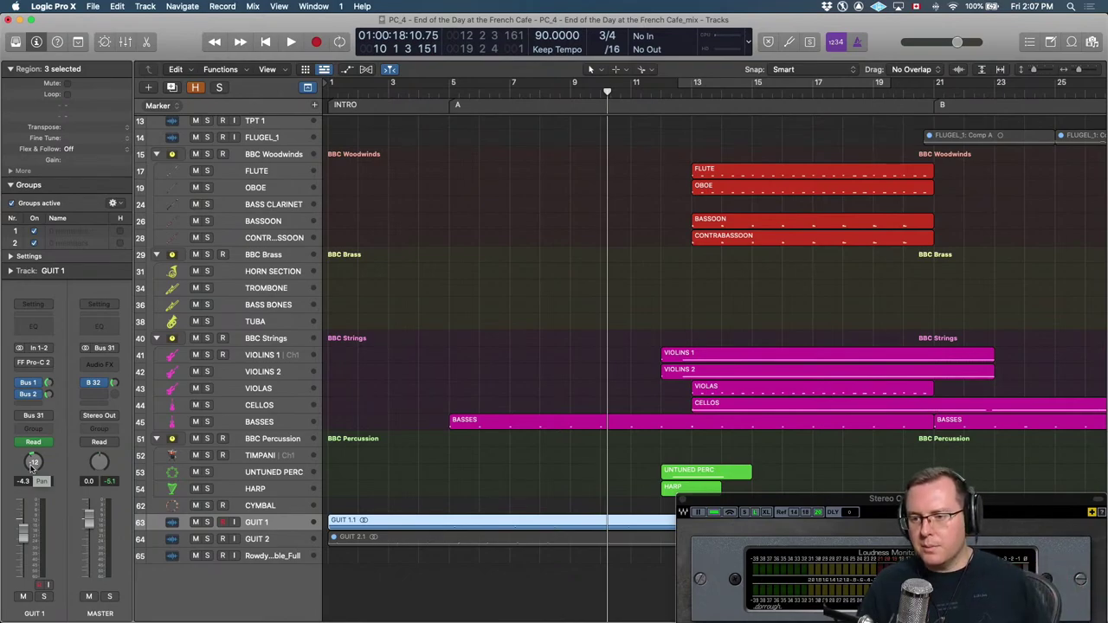
{"action": "left_click_drag", "start_coordinate": [33, 463], "coordinate": [33, 469]}
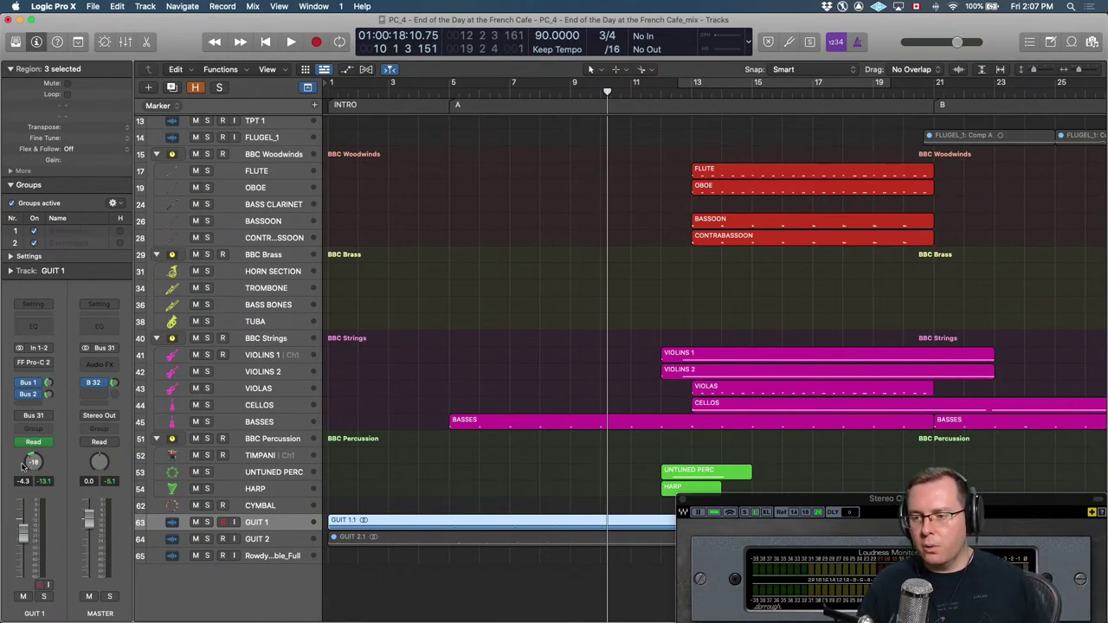
{"action": "key", "text": "comma"}
{"action": "key", "text": "comma"}
{"action": "key", "text": "comma"}
{"action": "key", "text": "comma"}
{"action": "key", "text": "comma"}
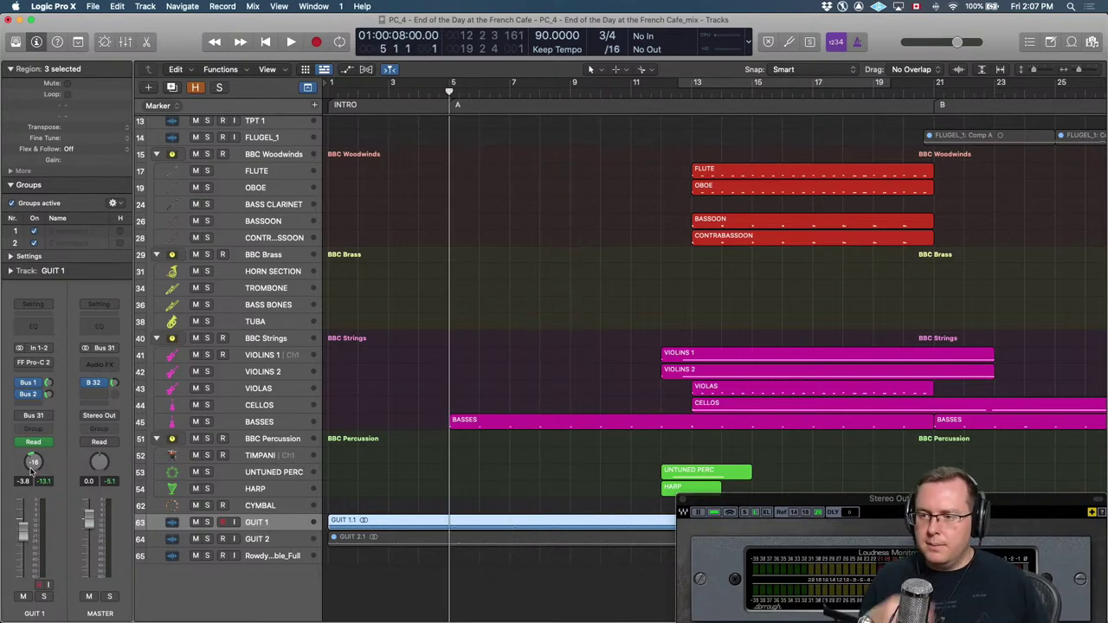
{"action": "key", "text": "space"}
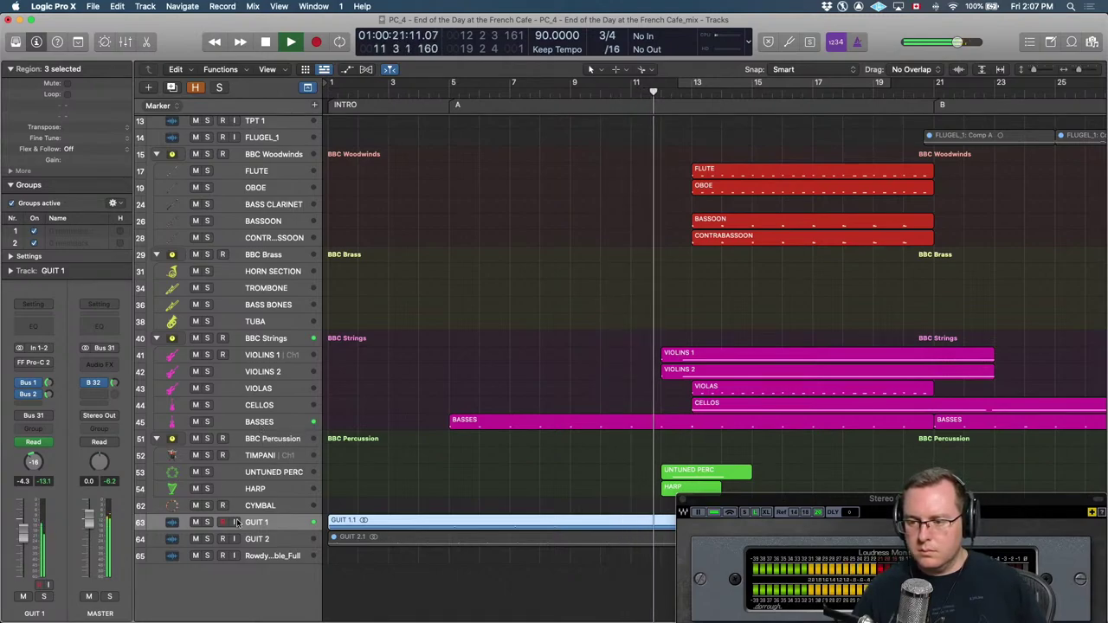
Raise the GUIT 2 volume to -4.2 dB and keep the full mix playing into section B before stopping.
{"action": "key", "text": "Down"}
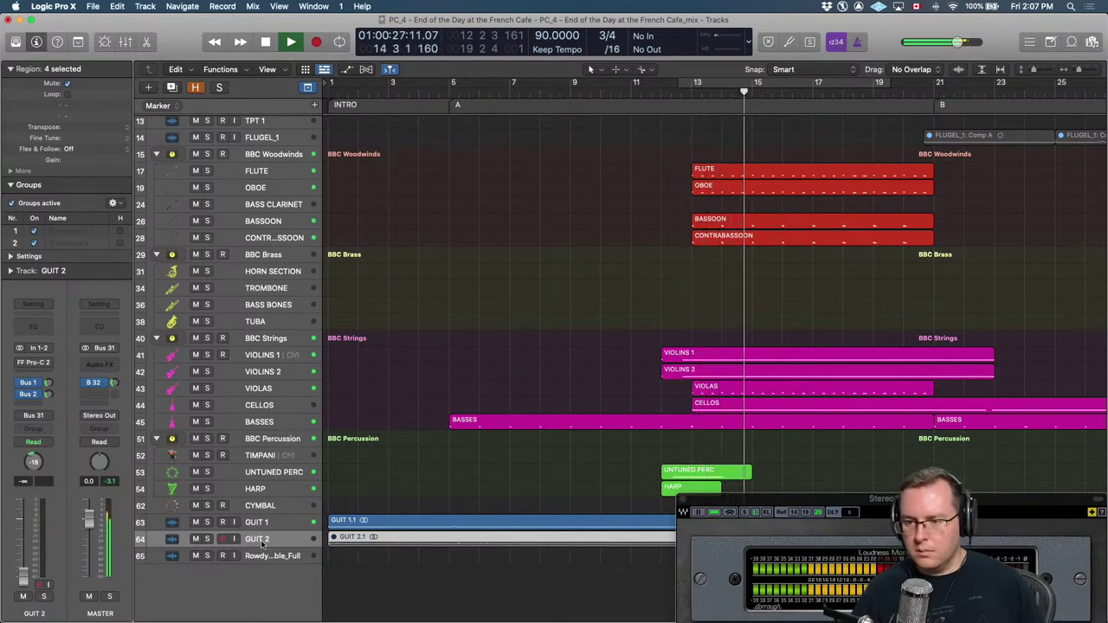
{"action": "key", "text": "Up"}
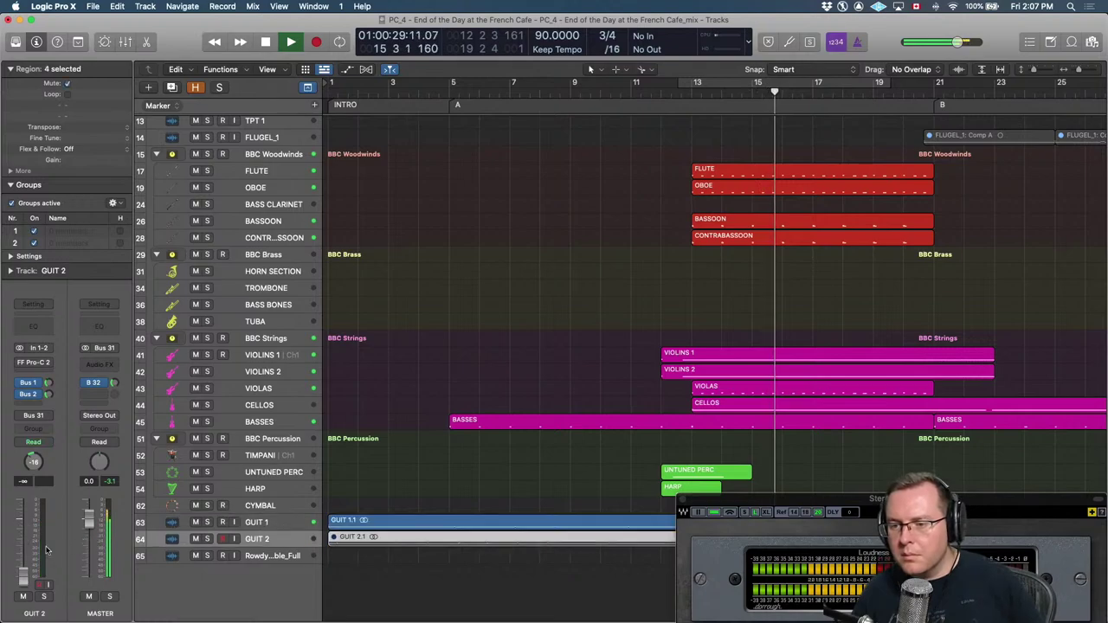
{"action": "key", "text": "Down"}
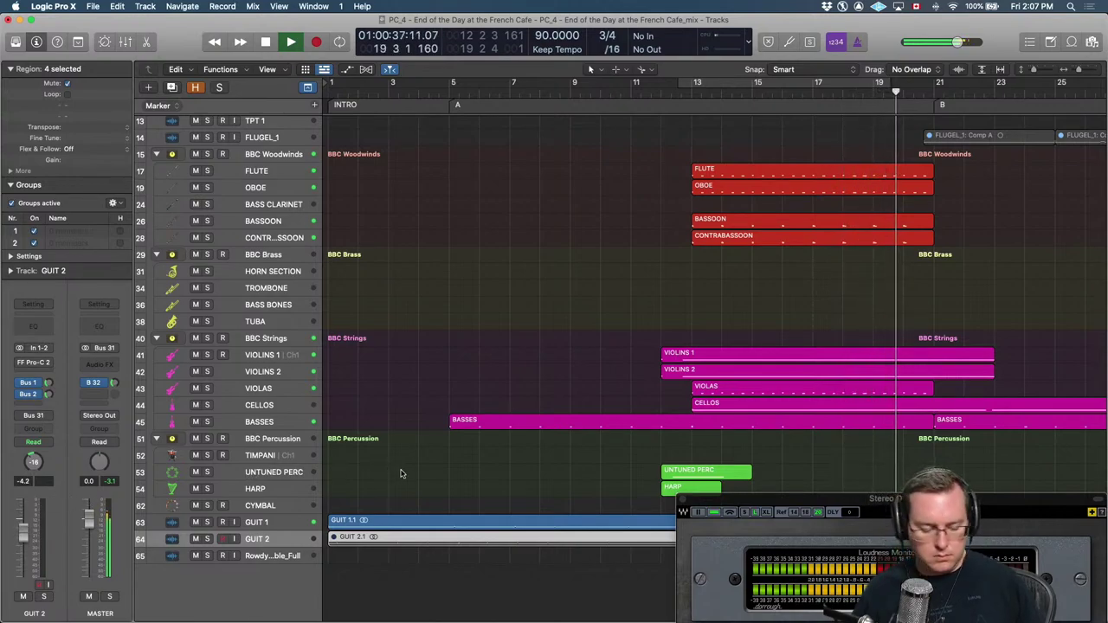
{"action": "scroll", "coordinate": [405, 482], "scroll_direction": "right", "scroll_amount": 3}
{"action": "scroll", "coordinate": [405, 482], "scroll_direction": "down", "scroll_amount": 5}
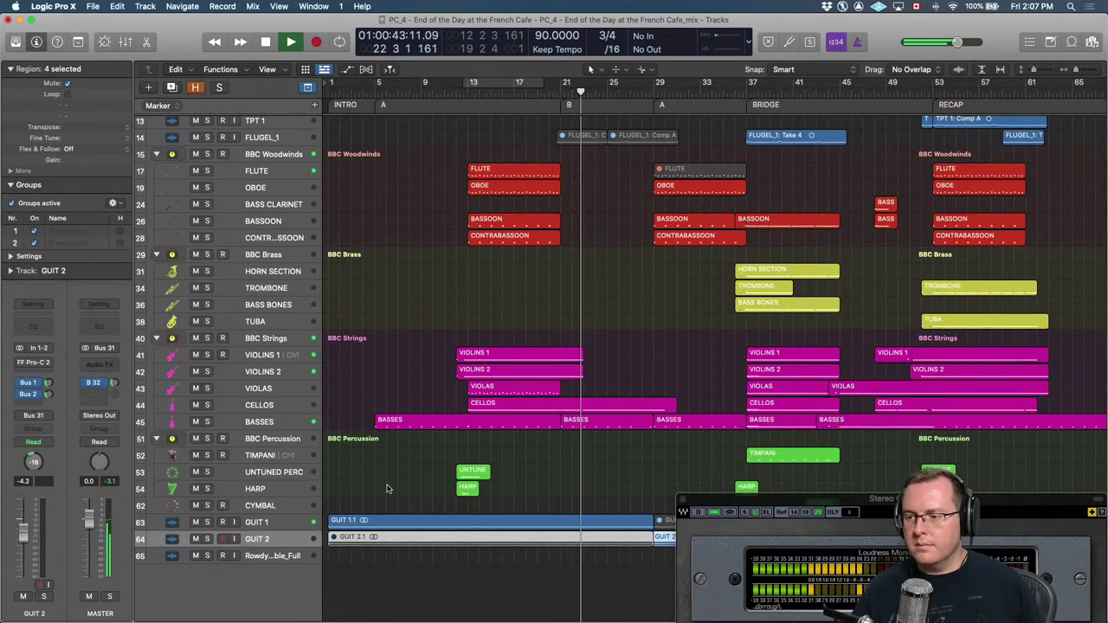
{"action": "key", "text": "space"}
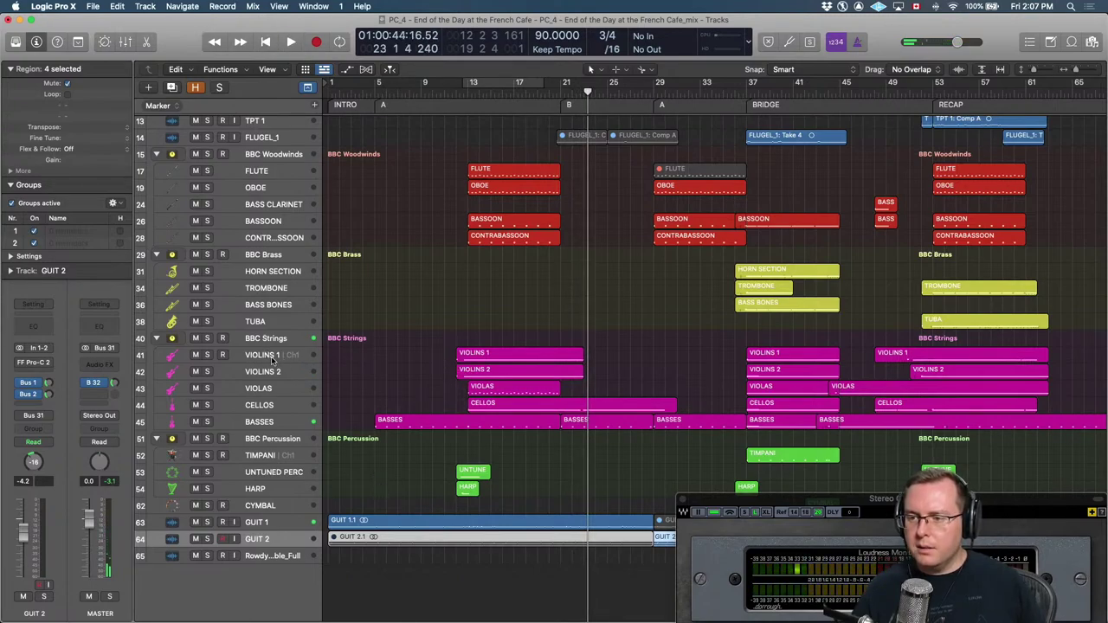
Solo the flute, oboe, bassoon and contrabassoon regions from bar 13 and play them, checking the sends and reverb channel in the mixer.
{"action": "key", "text": "x"}
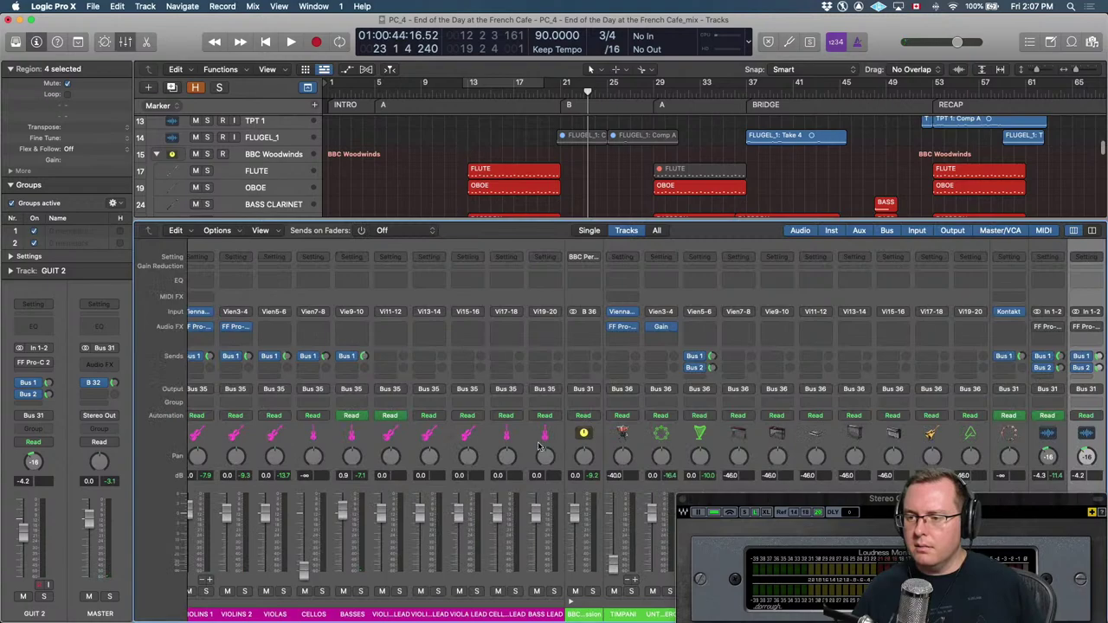
{"action": "scroll", "coordinate": [443, 159], "scroll_direction": "down", "scroll_amount": 3}
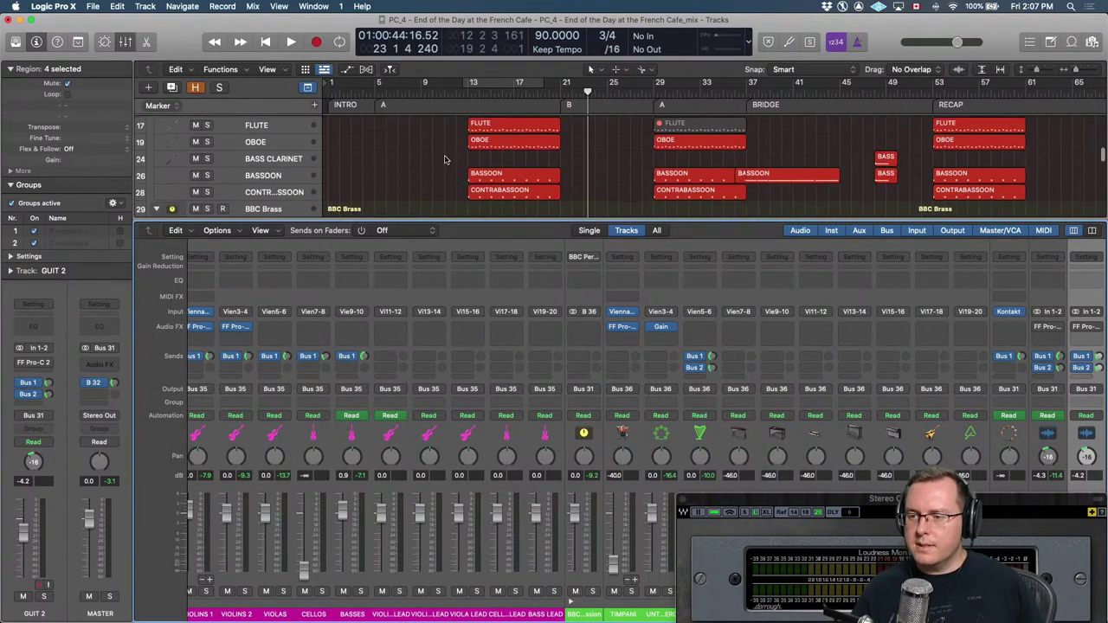
{"action": "scroll", "coordinate": [442, 152], "scroll_direction": "up", "scroll_amount": 1}
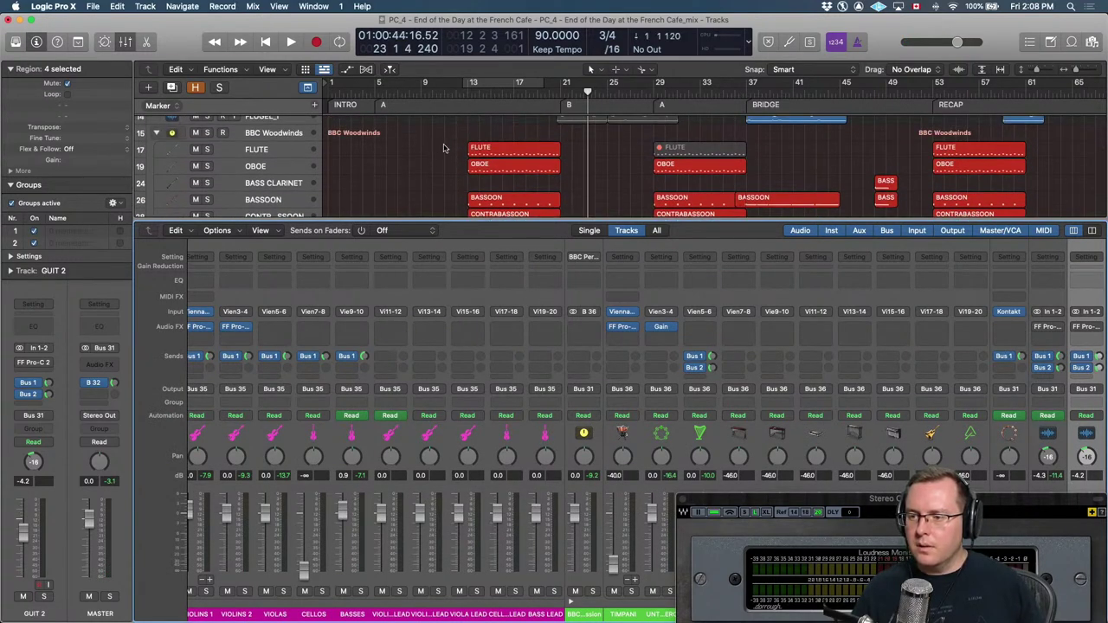
{"action": "left_click_drag", "start_coordinate": [443, 148], "coordinate": [525, 217]}
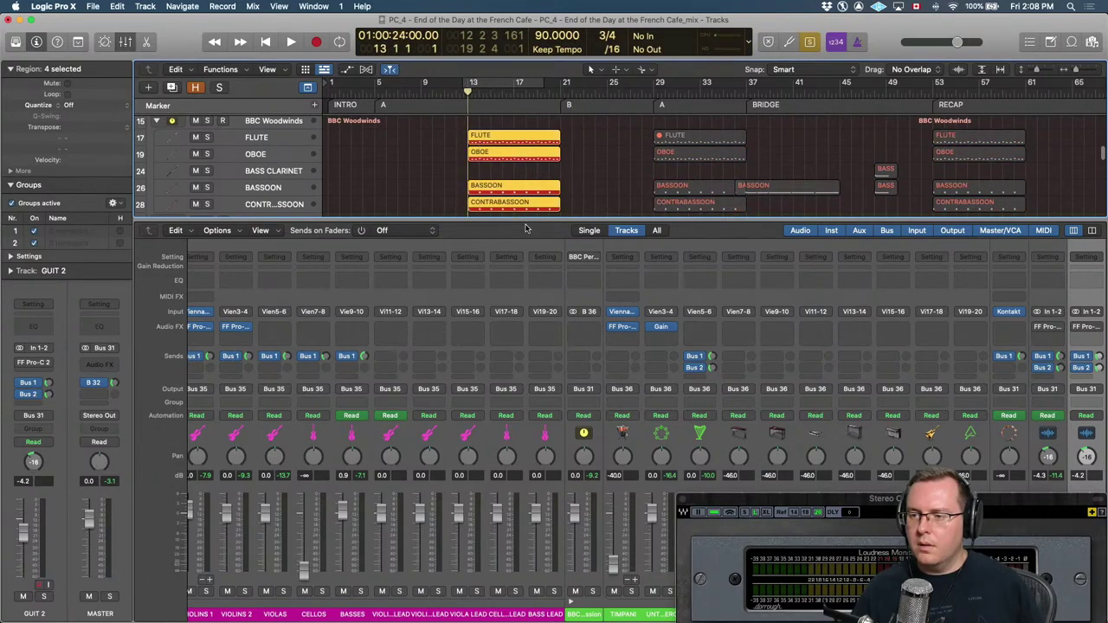
{"action": "key", "text": "space"}
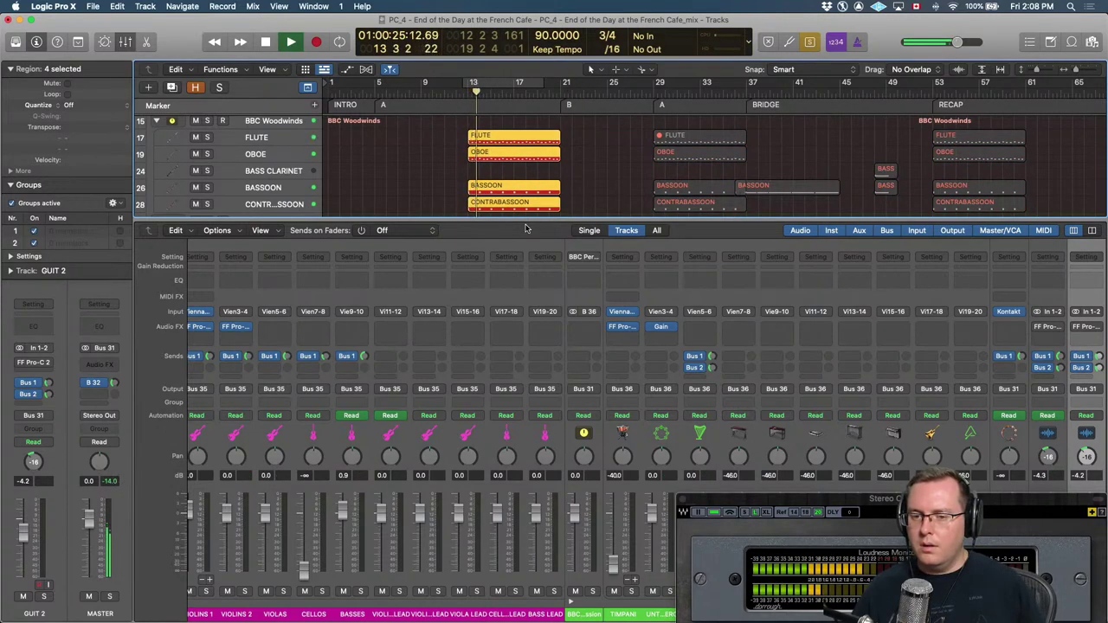
{"action": "scroll", "coordinate": [559, 340], "scroll_direction": "right", "scroll_amount": 5}
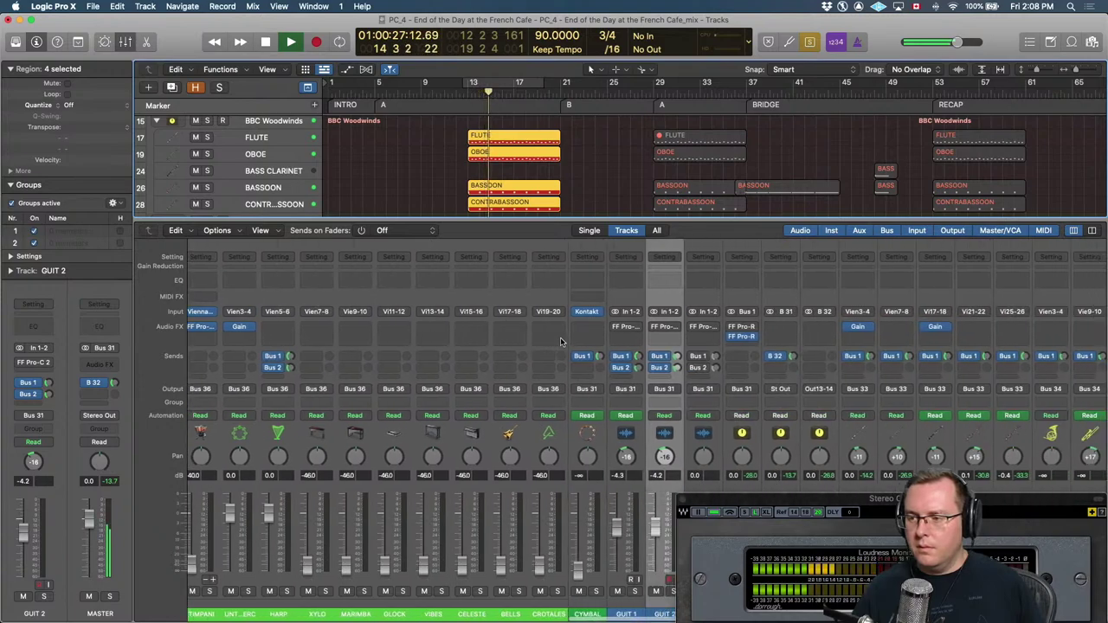
{"action": "scroll", "coordinate": [560, 341], "scroll_direction": "right", "scroll_amount": 3}
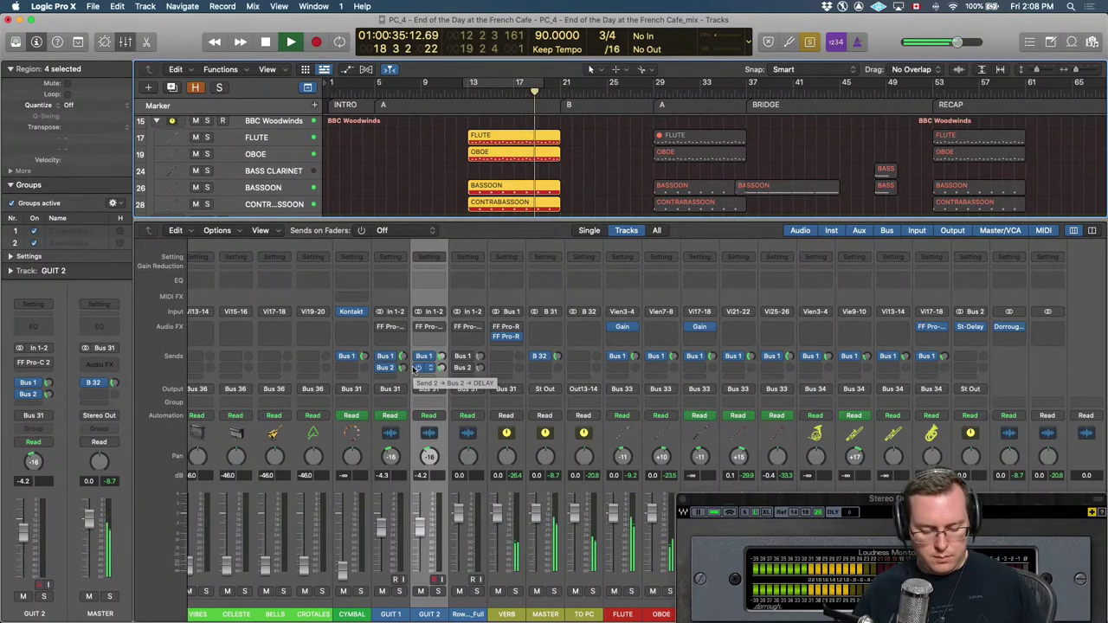
{"action": "key", "text": "space"}
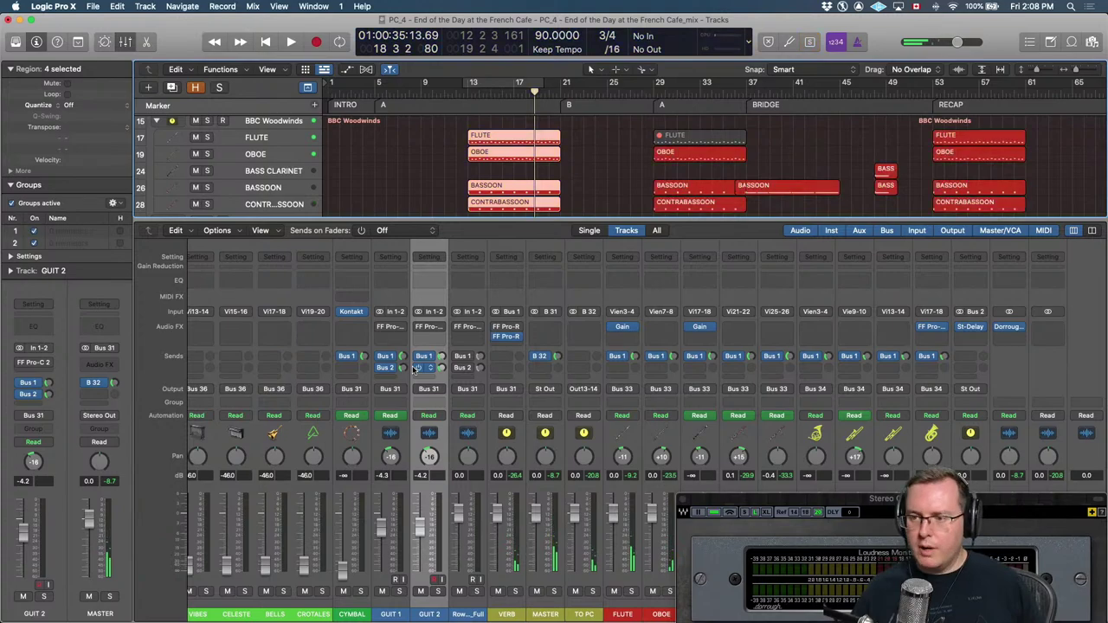
Hide the mixer, place the playhead at bar 12 and shift the loudness meter window.
{"action": "key", "text": "x"}
{"action": "left_click", "coordinate": [549, 283]}
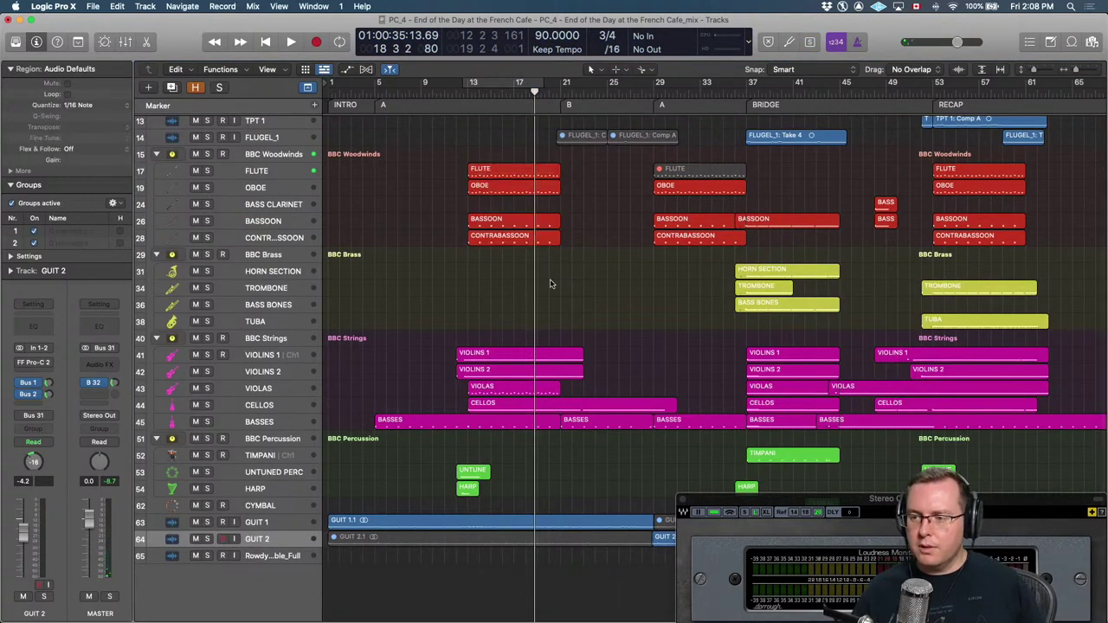
{"action": "key", "text": "super+Right"}
{"action": "key", "text": "comma"}
{"action": "key", "text": "comma"}
{"action": "key", "text": "comma"}
{"action": "key", "text": "comma"}
{"action": "key", "text": "comma"}
{"action": "key", "text": "comma"}
{"action": "key", "text": "comma"}
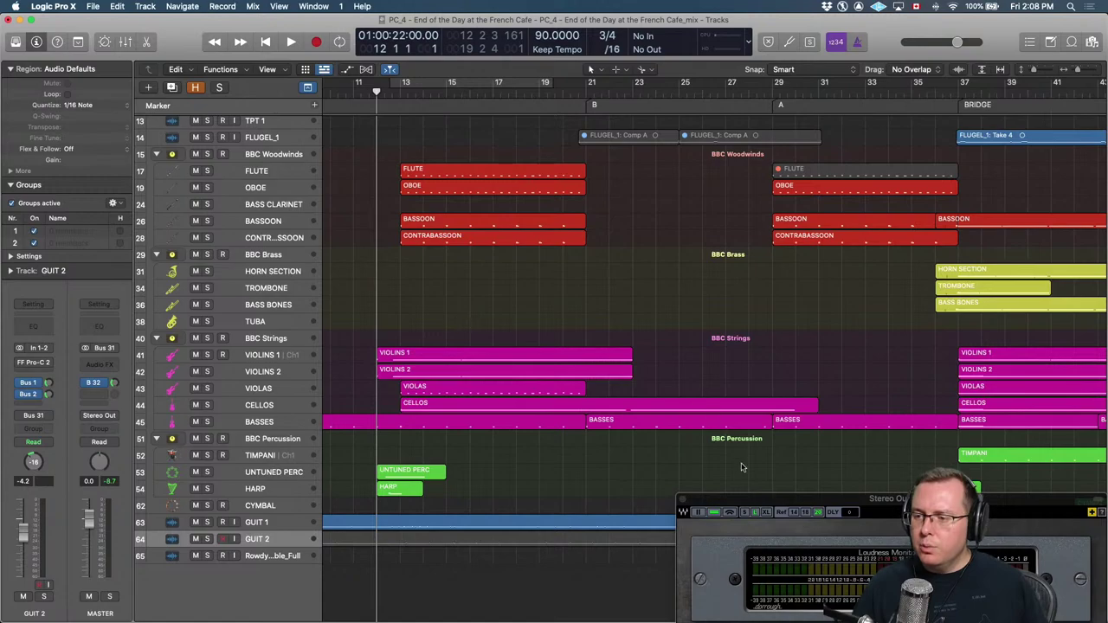
{"action": "left_click_drag", "start_coordinate": [740, 499], "coordinate": [636, 479]}
Solo the VIOLINS 1 and VIOLINS 2 regions, play their ending from bar 20 past bar 23, and clear the solo.
{"action": "left_click", "coordinate": [261, 356]}
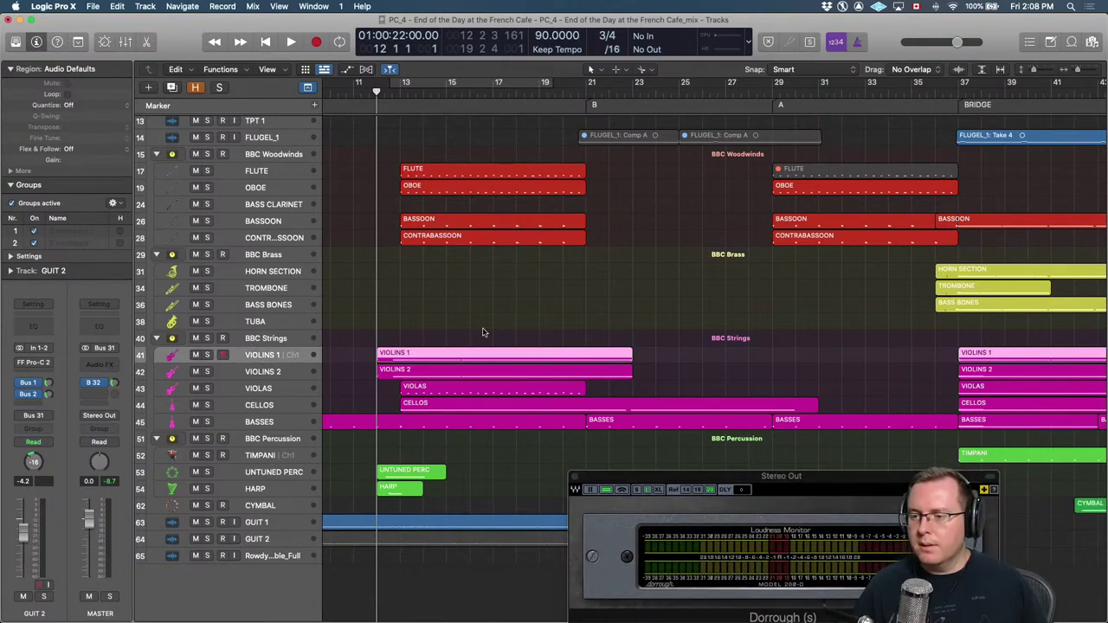
{"action": "left_click_drag", "start_coordinate": [664, 331], "coordinate": [589, 378]}
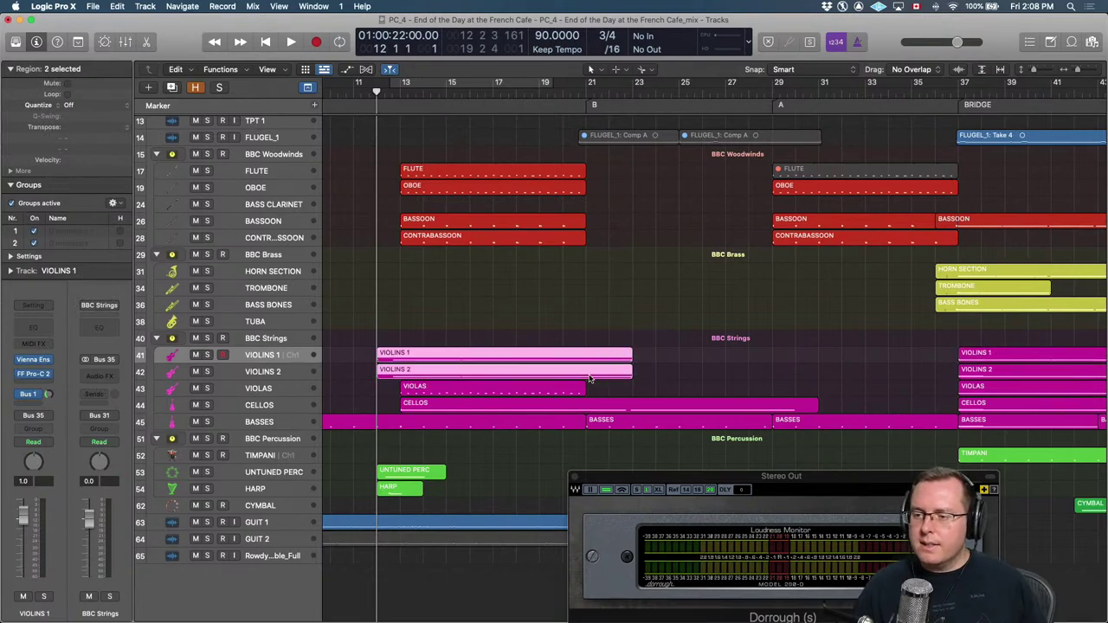
{"action": "key", "text": "space"}
{"action": "key", "text": "ctrl+s"}
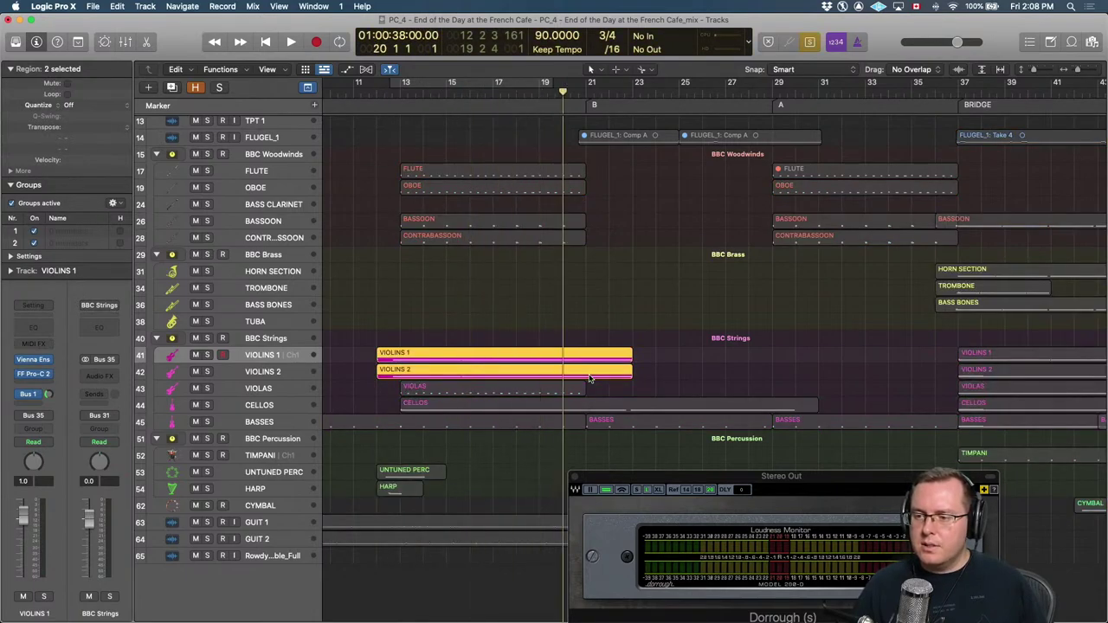
{"action": "key", "text": "space"}
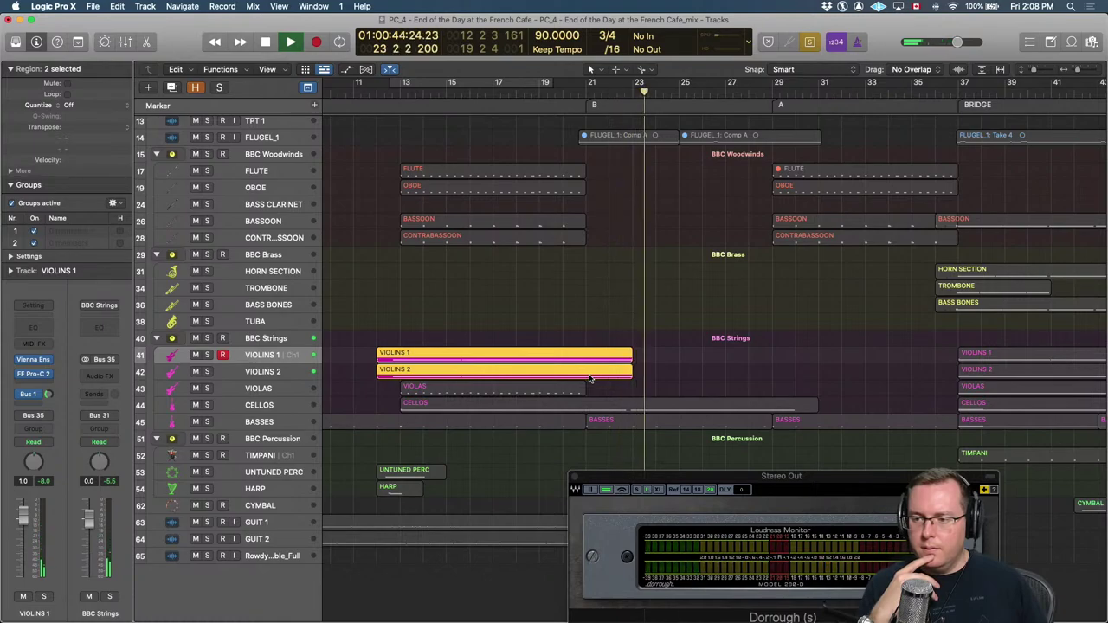
{"action": "key", "text": "space"}
{"action": "key", "text": "ctrl+s"}
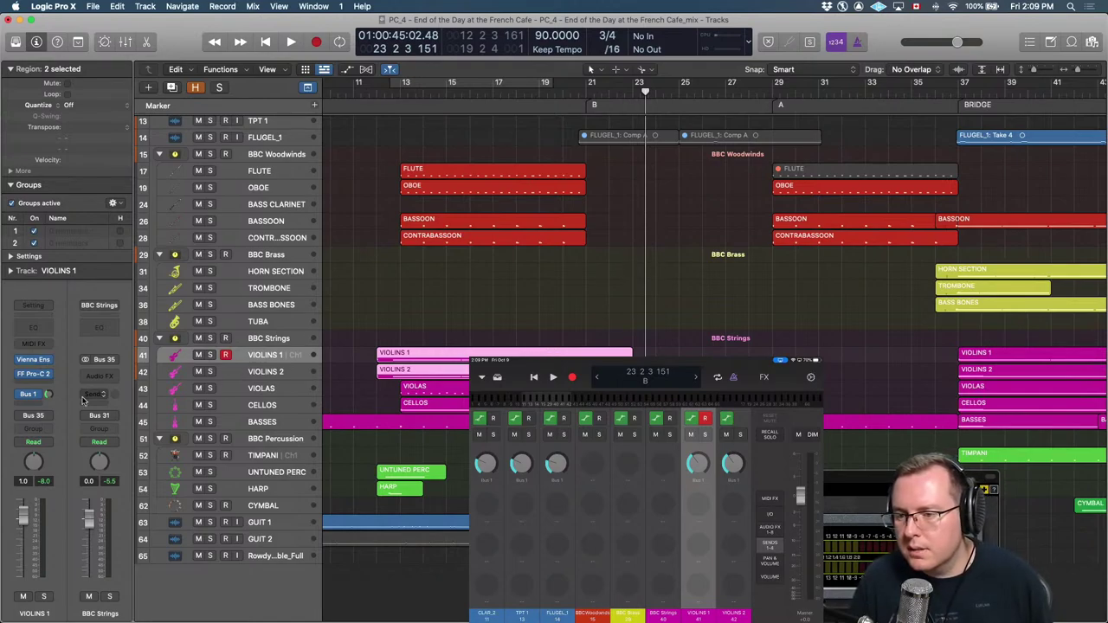
Set the automation mode to Touch on the VIOLINS 1 and VIOLINS 2 tracks.
{"action": "left_click", "coordinate": [49, 442]}
{"action": "left_click", "coordinate": [56, 451]}
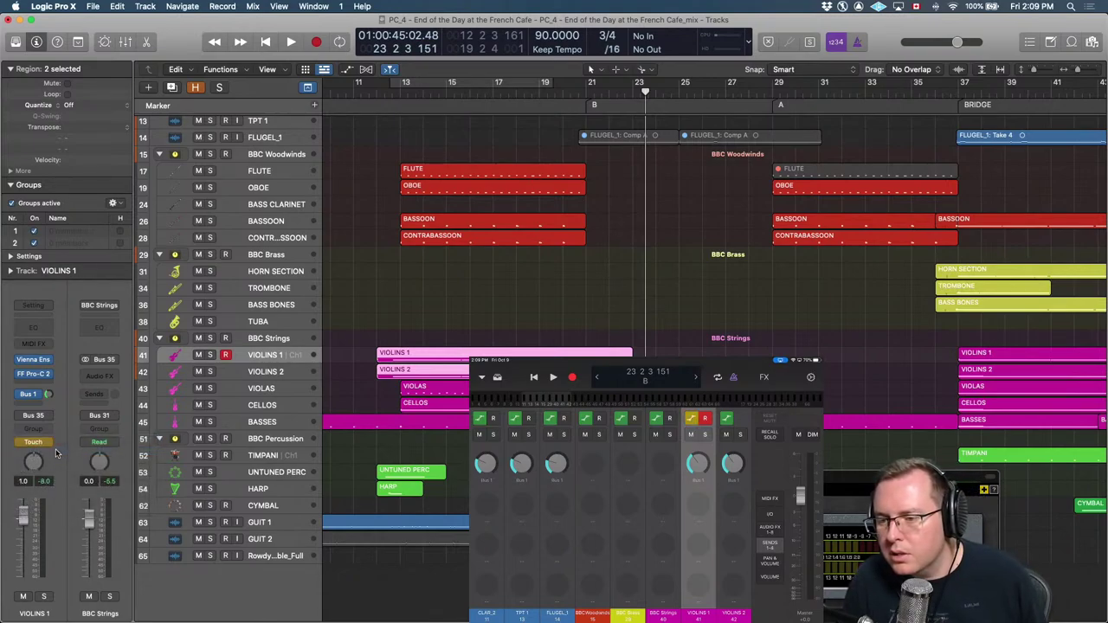
{"action": "key", "text": "Down"}
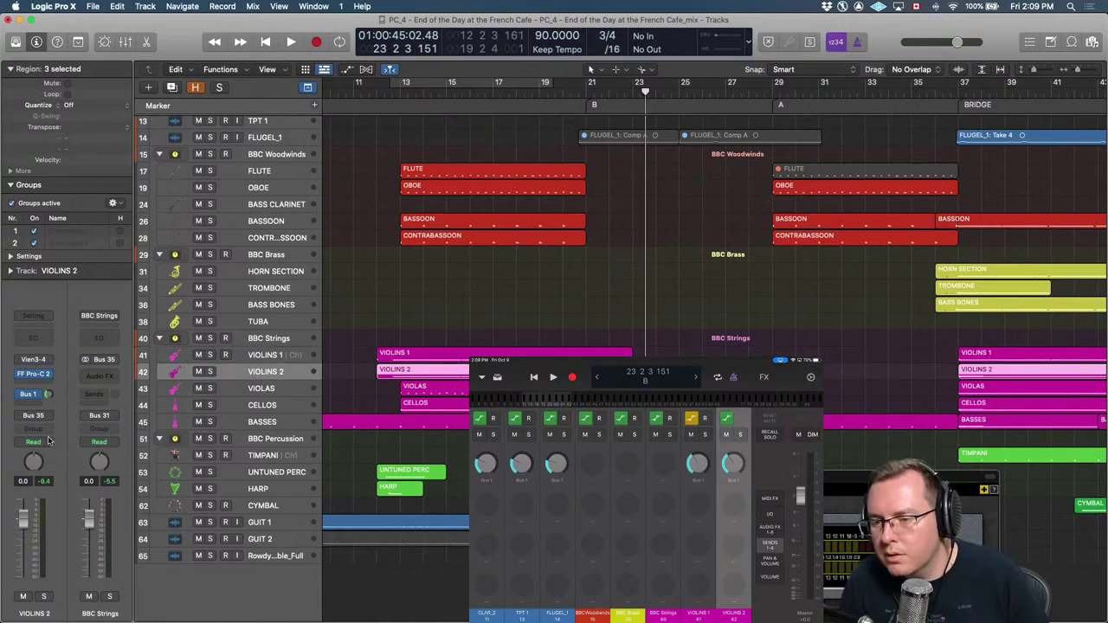
{"action": "left_click", "coordinate": [48, 444]}
{"action": "left_click", "coordinate": [50, 459]}
{"action": "left_click", "coordinate": [48, 443]}
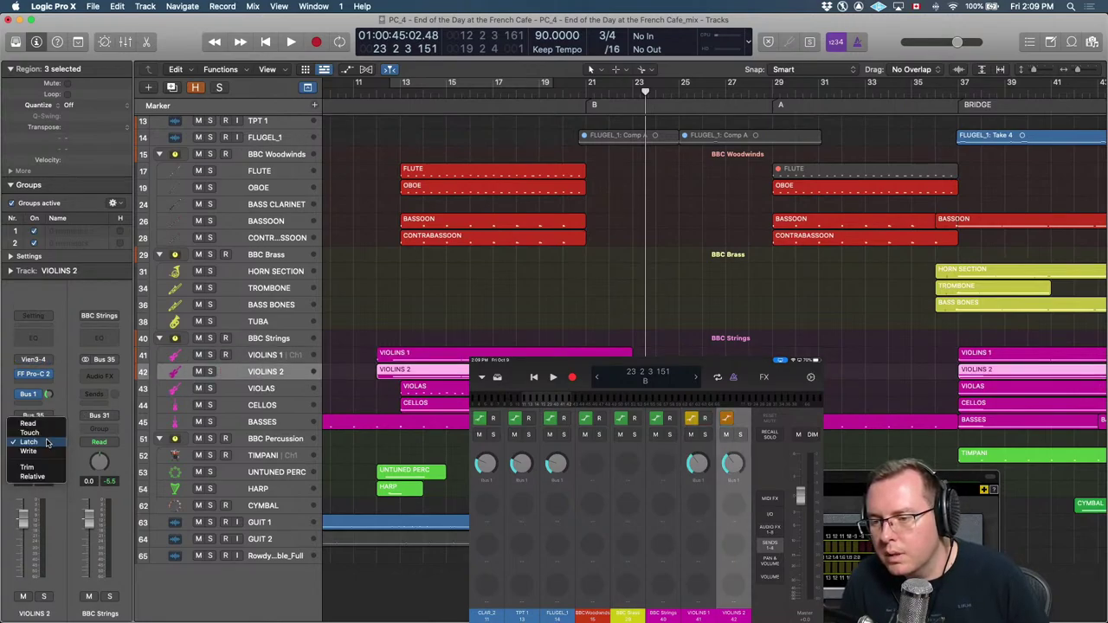
{"action": "left_click", "coordinate": [56, 433]}
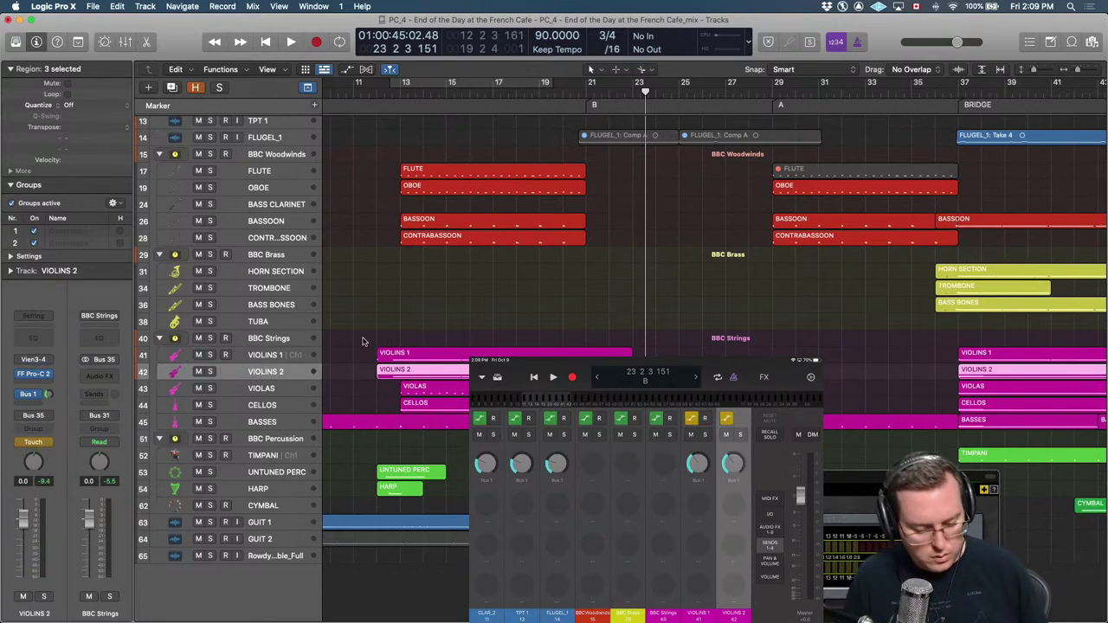
Play from bar 21 and record Bus 1 send swells peaking near bar 23, about +3.4 dB on VIOLINS 1 and +4.9 dB on VIOLINS 2.
{"action": "key", "text": "comma"}
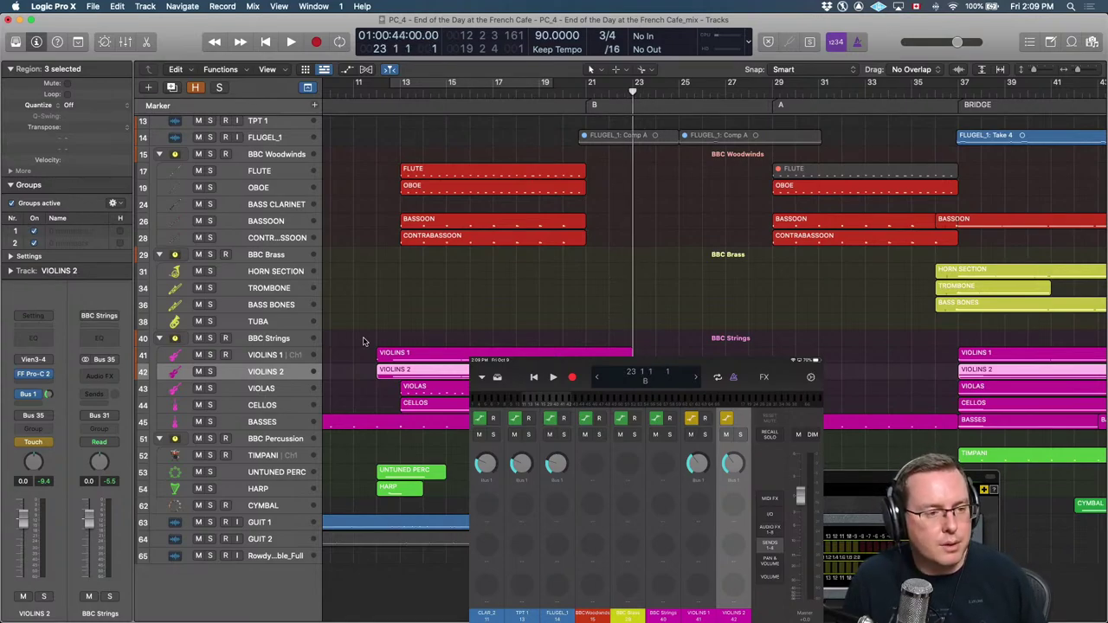
{"action": "key", "text": "comma"}
{"action": "key", "text": "comma"}
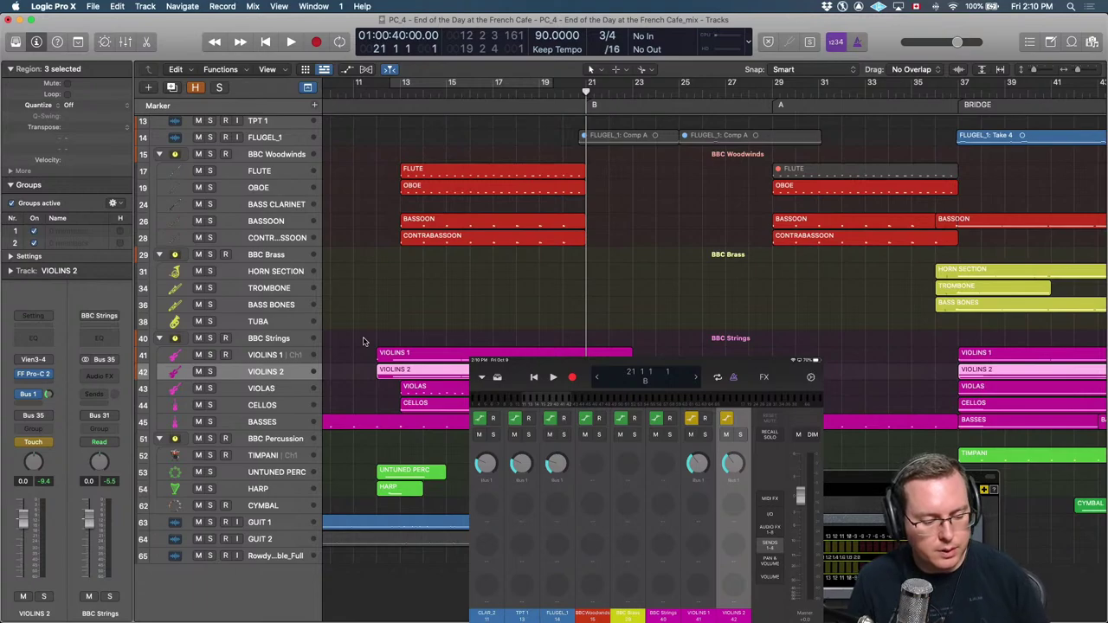
{"action": "key", "text": "space"}
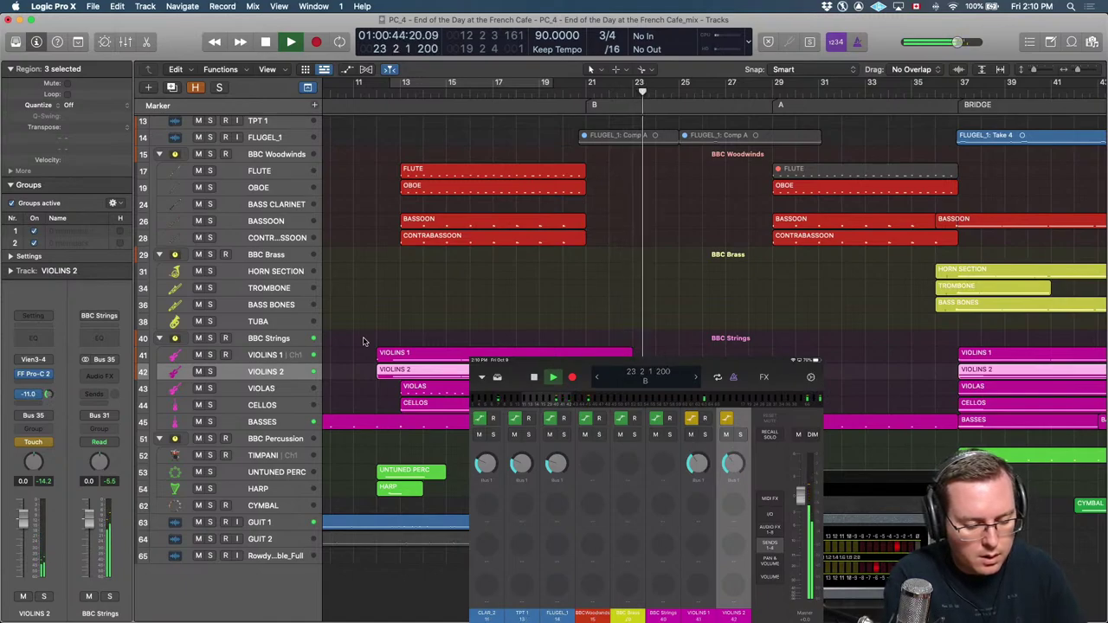
{"action": "key", "text": "space"}
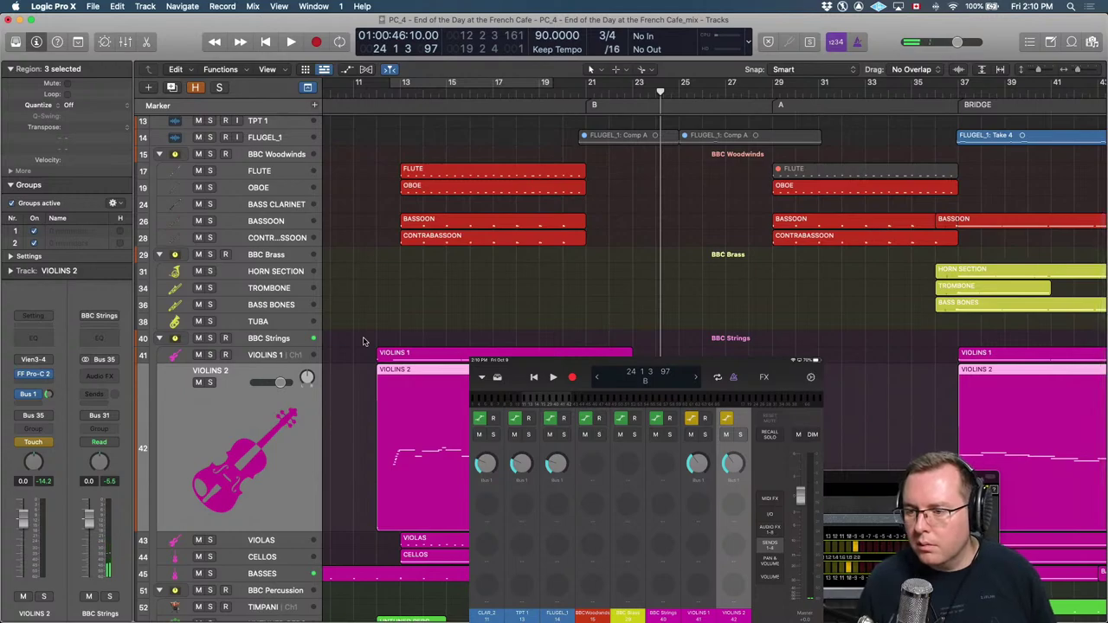
Show track automation with the Send 1 → VERB lane on VIOLINS 2 and zoom in around bar 23.
{"action": "key", "text": "a"}
{"action": "scroll", "coordinate": [367, 343], "scroll_direction": "right", "scroll_amount": 3}
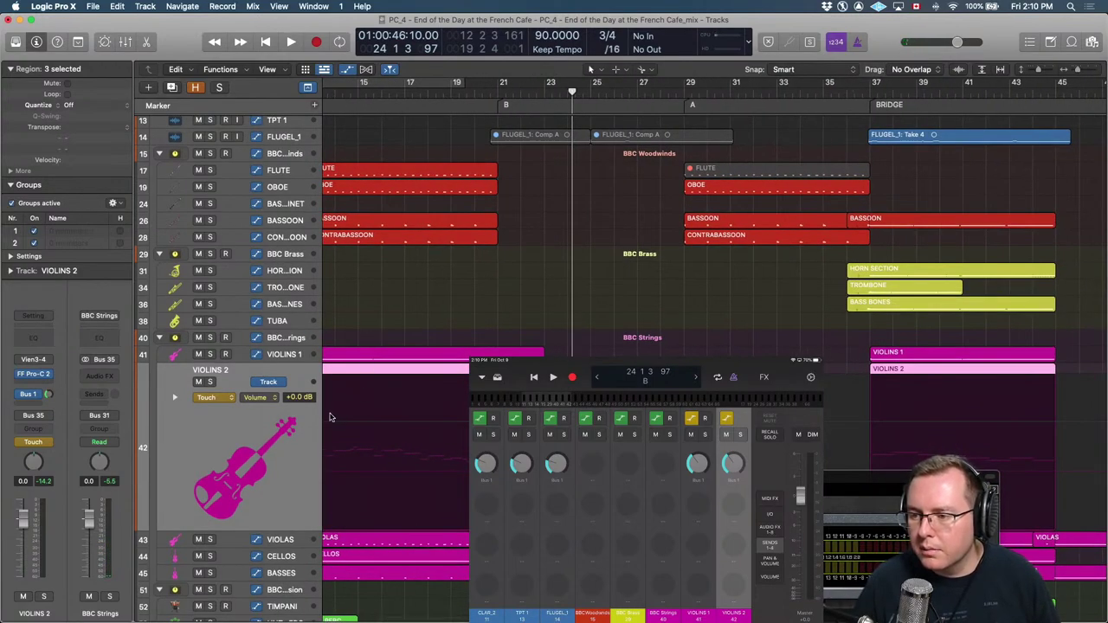
{"action": "left_click", "coordinate": [258, 398]}
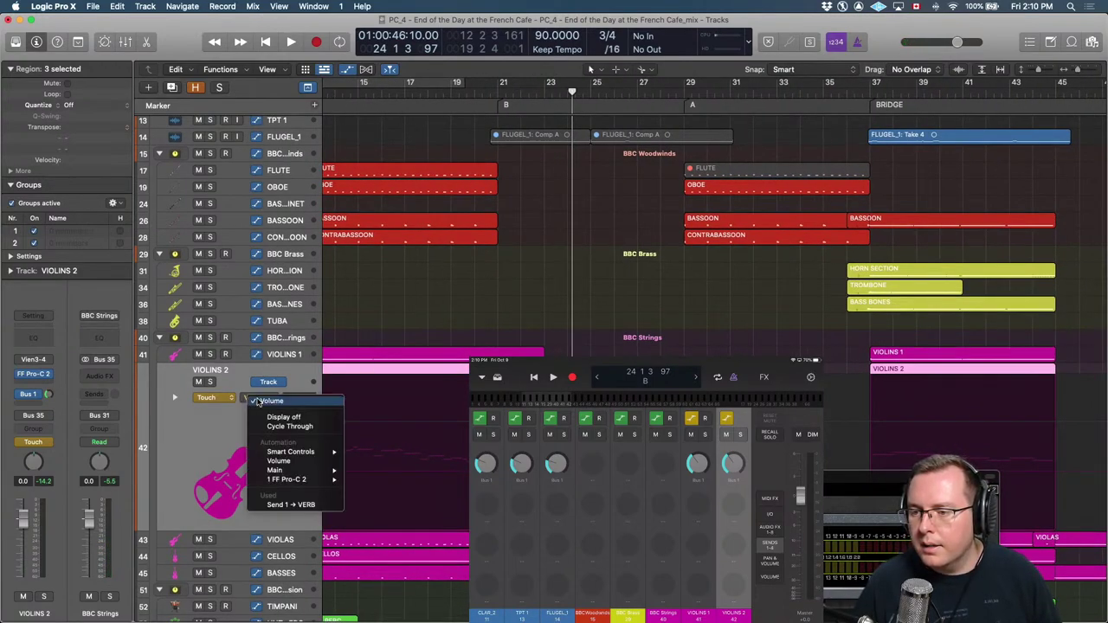
{"action": "left_click", "coordinate": [303, 504]}
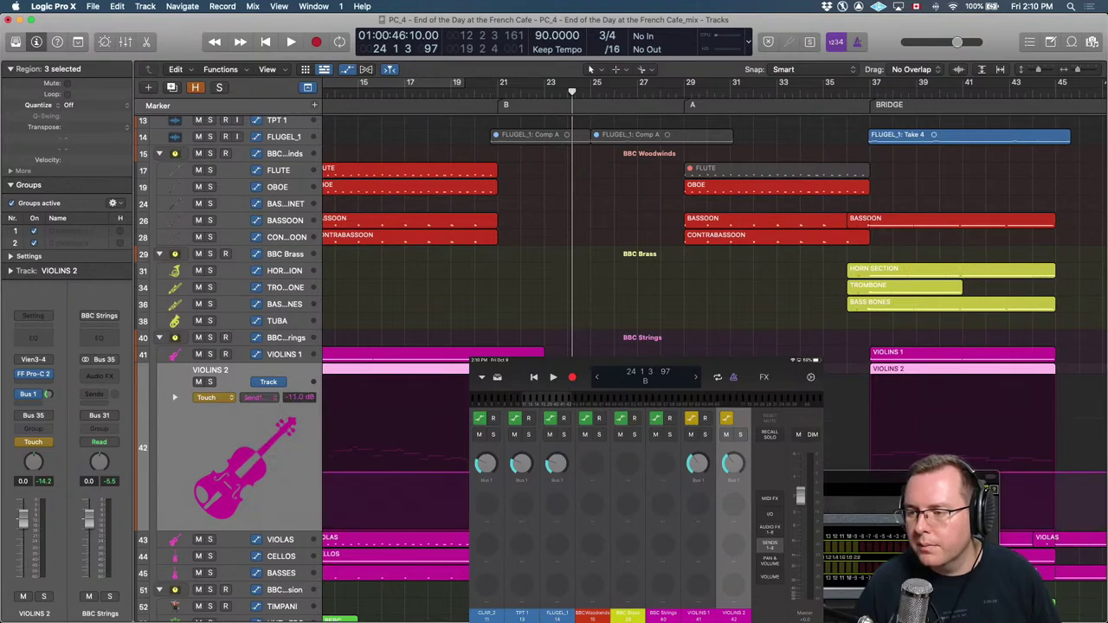
{"action": "key", "text": "super+Right"}
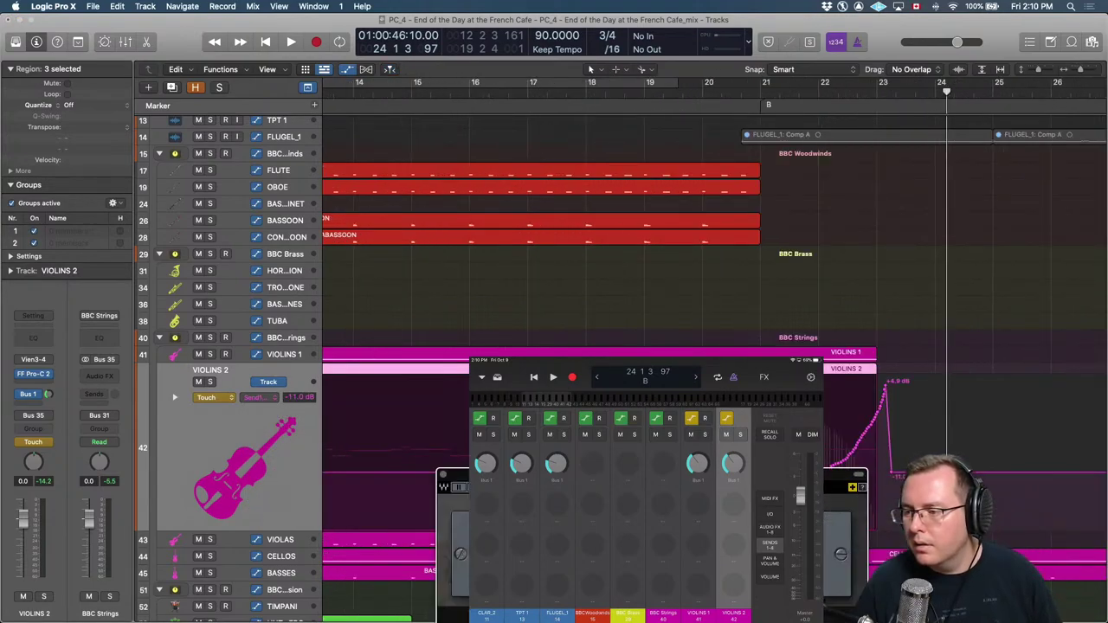
{"action": "left_click", "coordinate": [885, 388]}
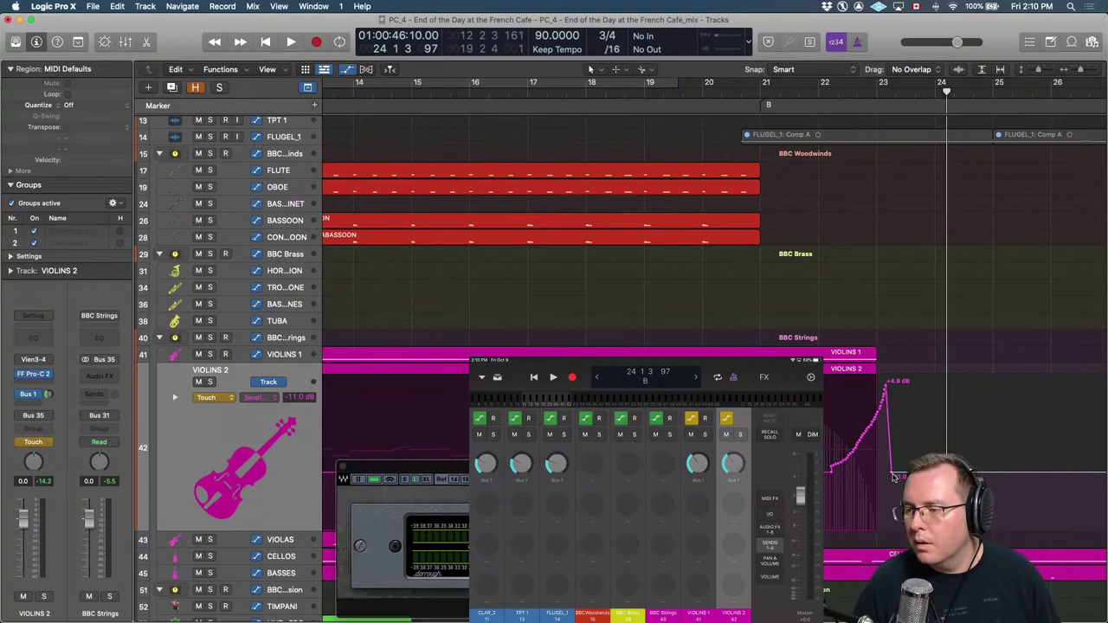
{"action": "left_click_drag", "start_coordinate": [891, 472], "coordinate": [950, 468]}
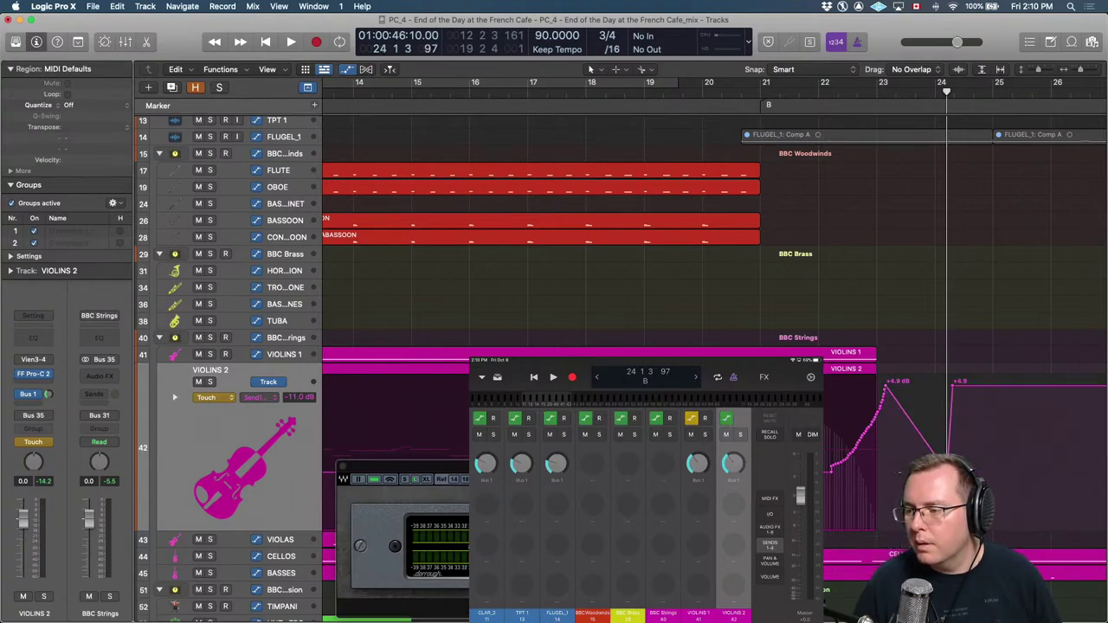
{"action": "key", "text": "super+z"}
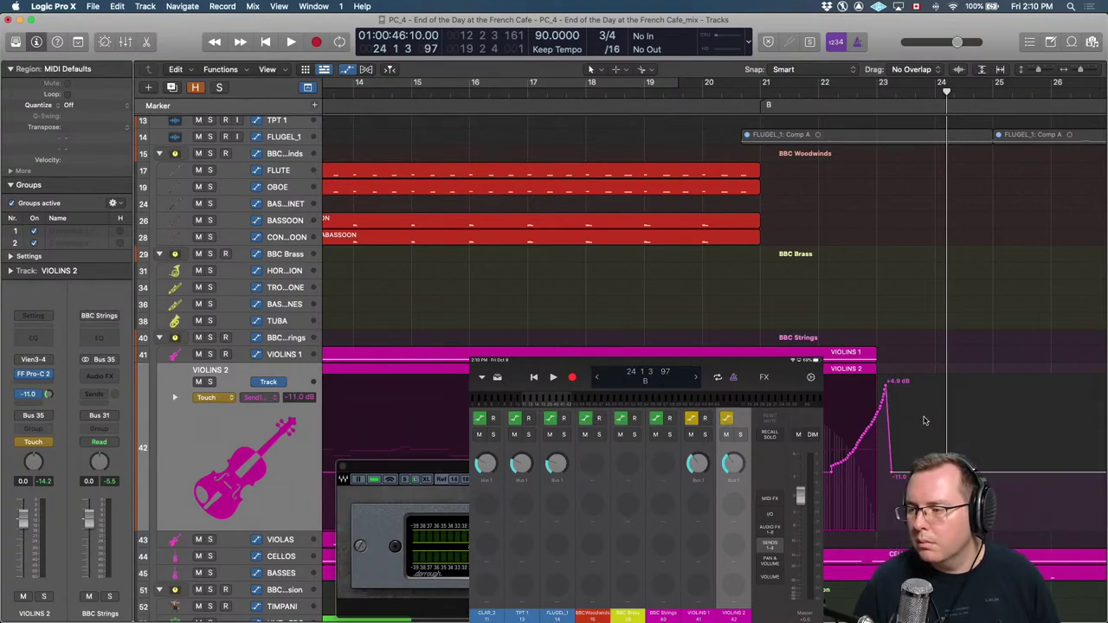
Stretch the reverb send's fall after the bar 23 peak to end around bar 24 on VIOLINS 2 and VIOLINS 1.
{"action": "left_click", "coordinate": [890, 475]}
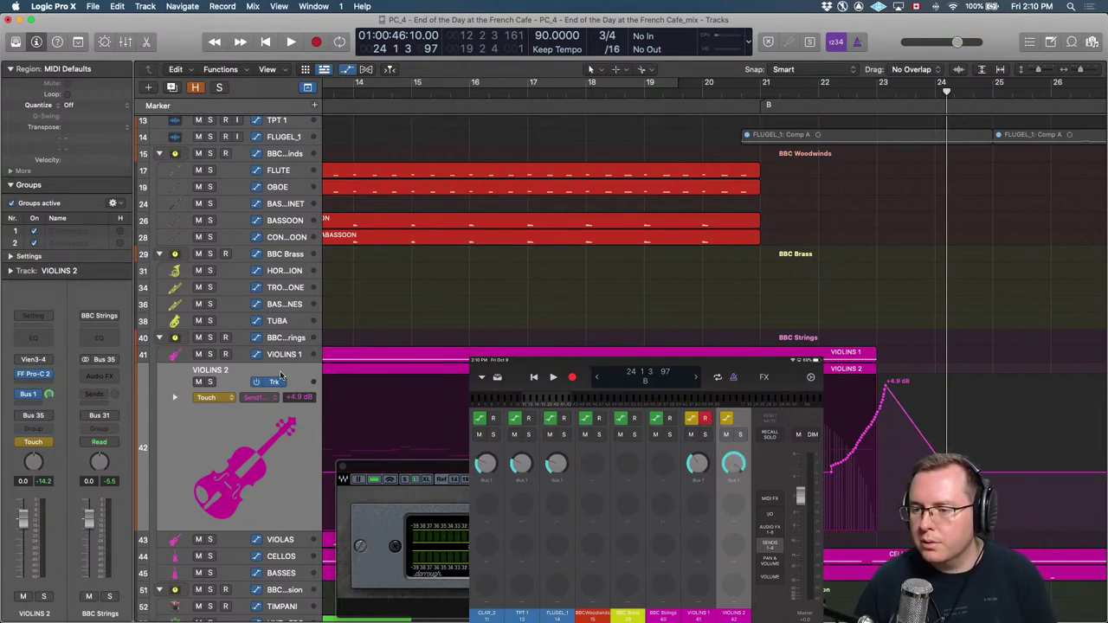
{"action": "key", "text": "Up"}
{"action": "left_click", "coordinate": [251, 381]}
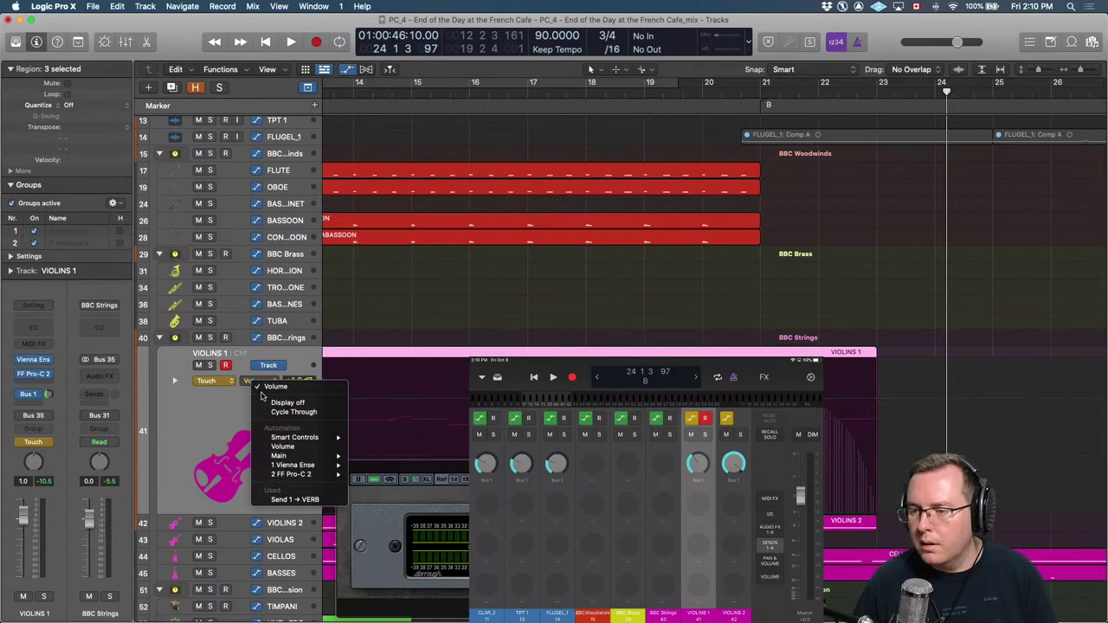
{"action": "left_click", "coordinate": [296, 499]}
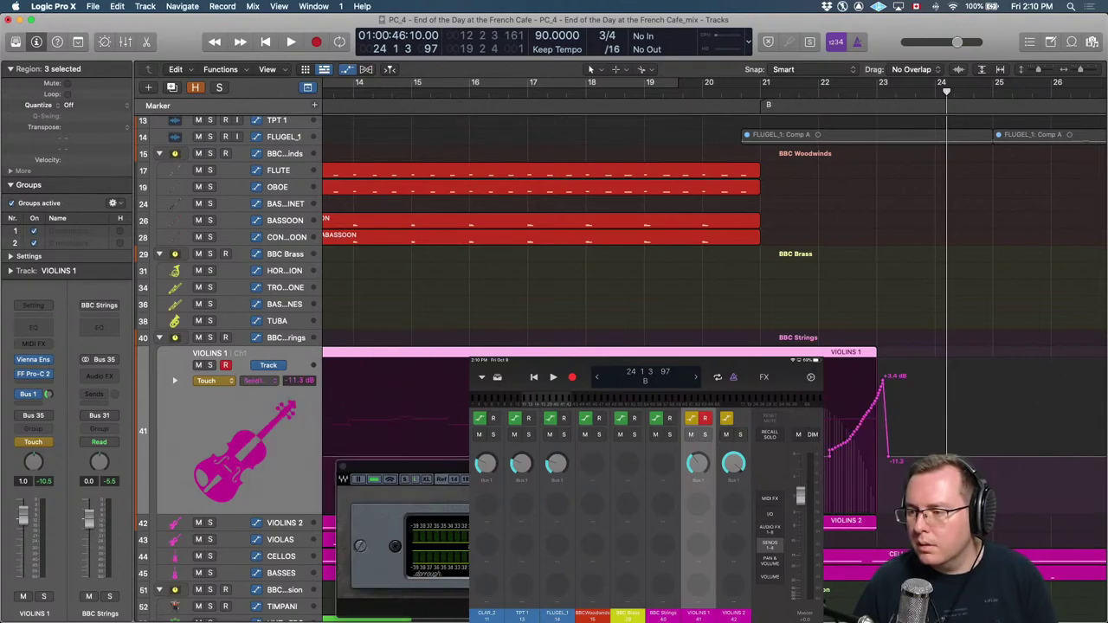
{"action": "left_click", "coordinate": [898, 461]}
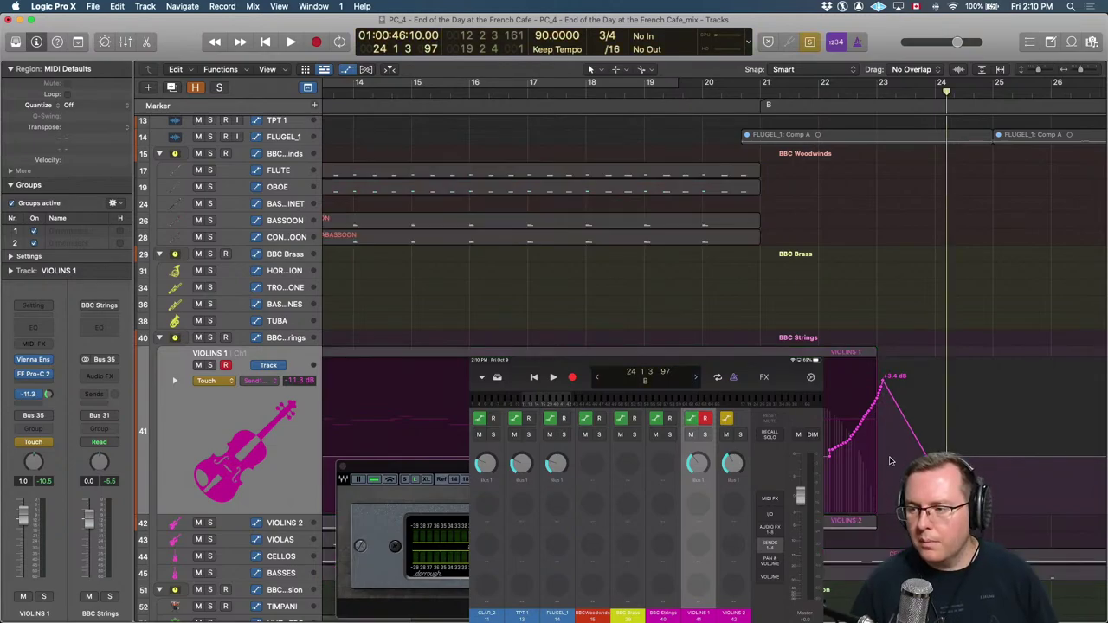
Hide the automation lanes, select the VIOLINS 1 and VIOLINS 2 regions, and play them soloed through the reverb swell around bar 23.
{"action": "key", "text": "a"}
{"action": "left_click_drag", "start_coordinate": [943, 385], "coordinate": [836, 534]}
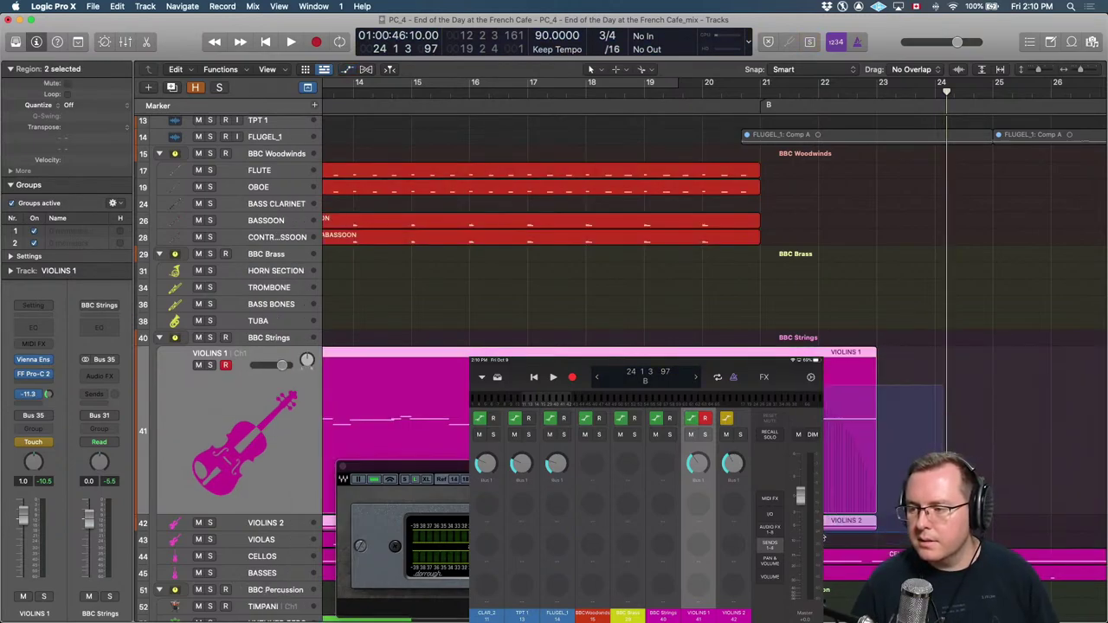
{"action": "key", "text": "ctrl+s"}
{"action": "key", "text": "comma"}
{"action": "key", "text": "comma"}
{"action": "key", "text": "comma"}
{"action": "key", "text": "comma"}
{"action": "key", "text": "space"}
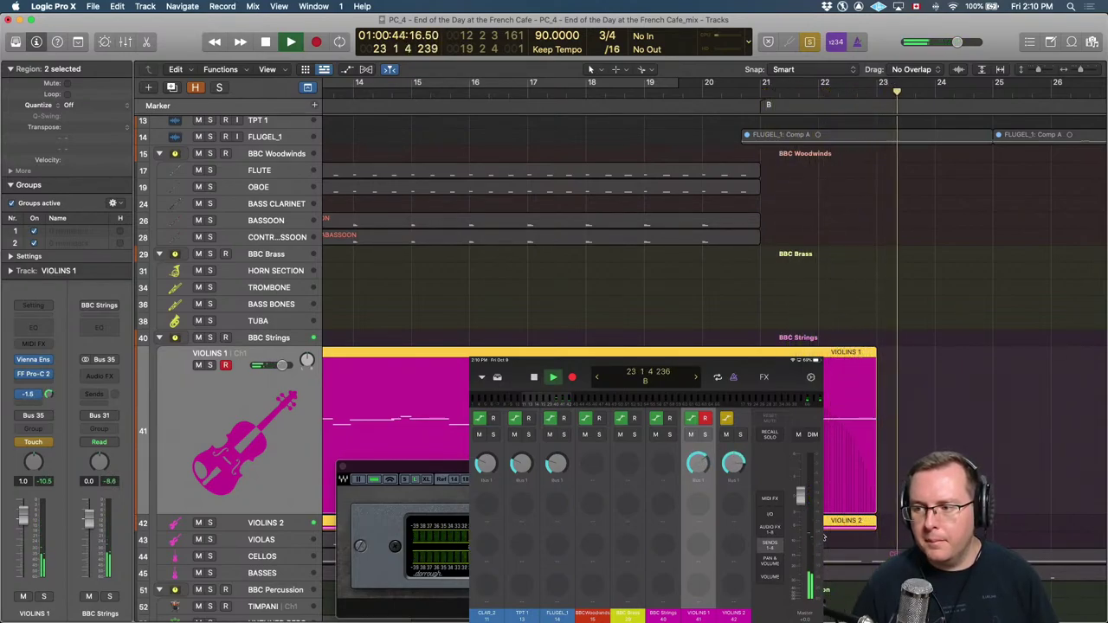
{"action": "key", "text": "space"}
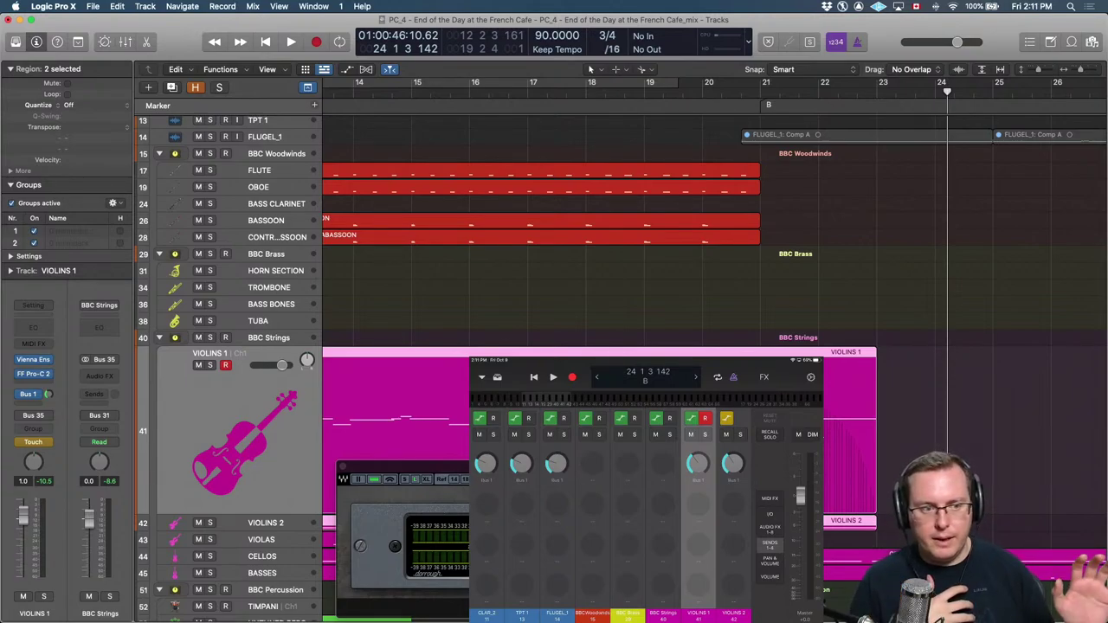
Play the full mix from about bar 20 to bar 25 to hear the violin reverb swell in context.
{"action": "key", "text": "comma"}
{"action": "key", "text": "comma"}
{"action": "key", "text": "comma"}
{"action": "key", "text": "comma"}
{"action": "key", "text": "comma"}
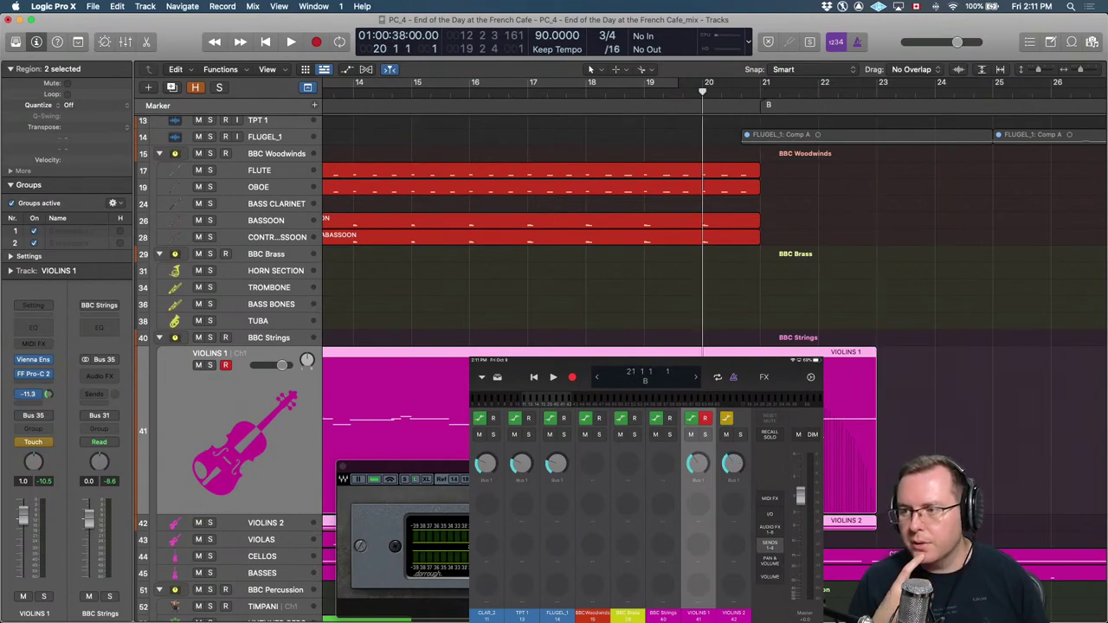
{"action": "key", "text": "space"}
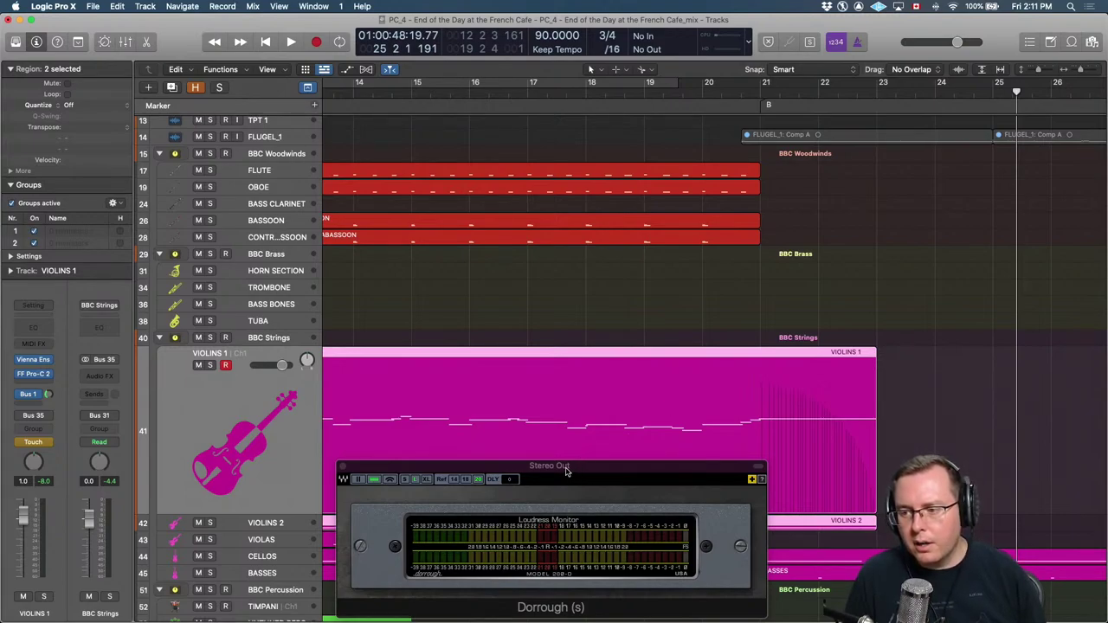
Switch the Dorrough loudness meter to its small size and move it clear of the violin tracks.
{"action": "left_click_drag", "start_coordinate": [566, 471], "coordinate": [901, 479]}
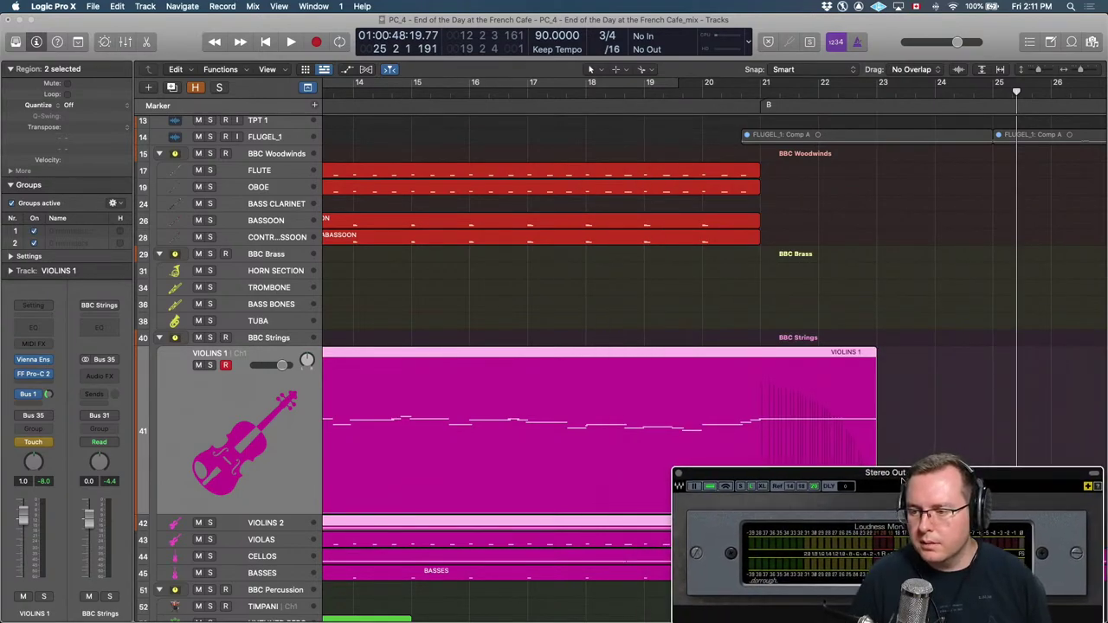
{"action": "left_click", "coordinate": [741, 488]}
{"action": "left_click_drag", "start_coordinate": [832, 476], "coordinate": [865, 548]}
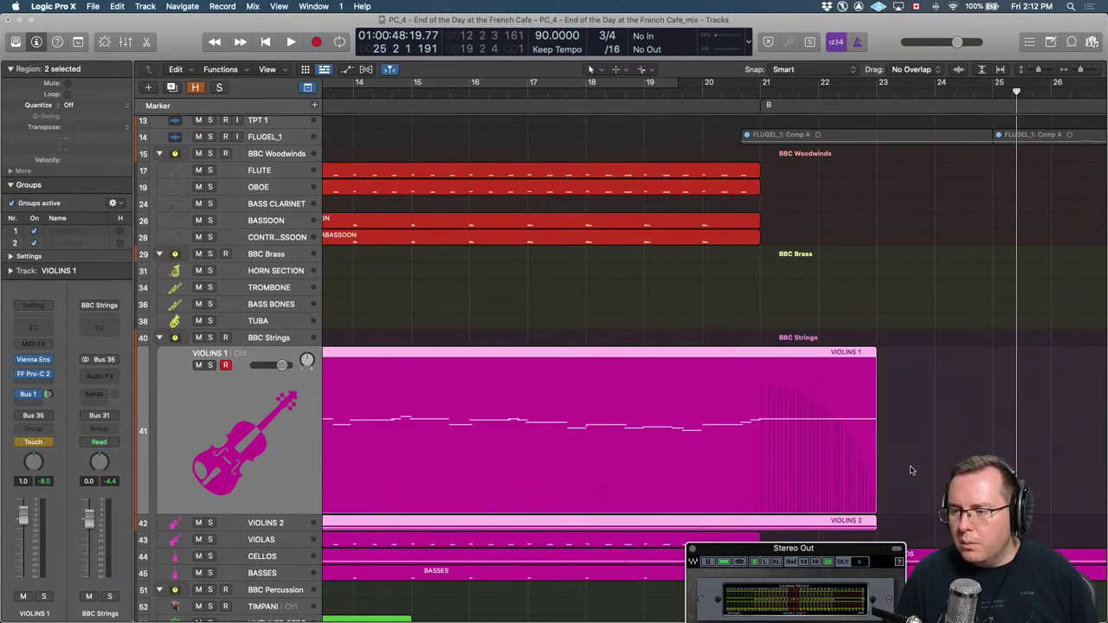
Raise the TG CELLO track's volume automation to 0.0 dB up to about bar 28, and hide the automation lanes.
{"action": "scroll", "coordinate": [911, 469], "scroll_direction": "down", "scroll_amount": 5}
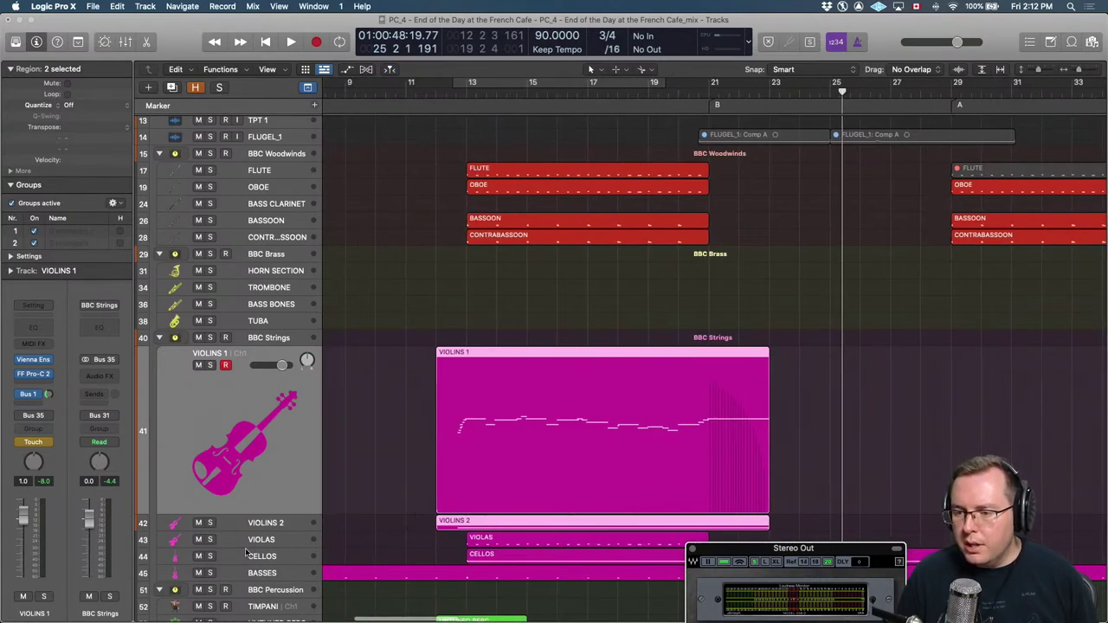
{"action": "left_click", "coordinate": [281, 559]}
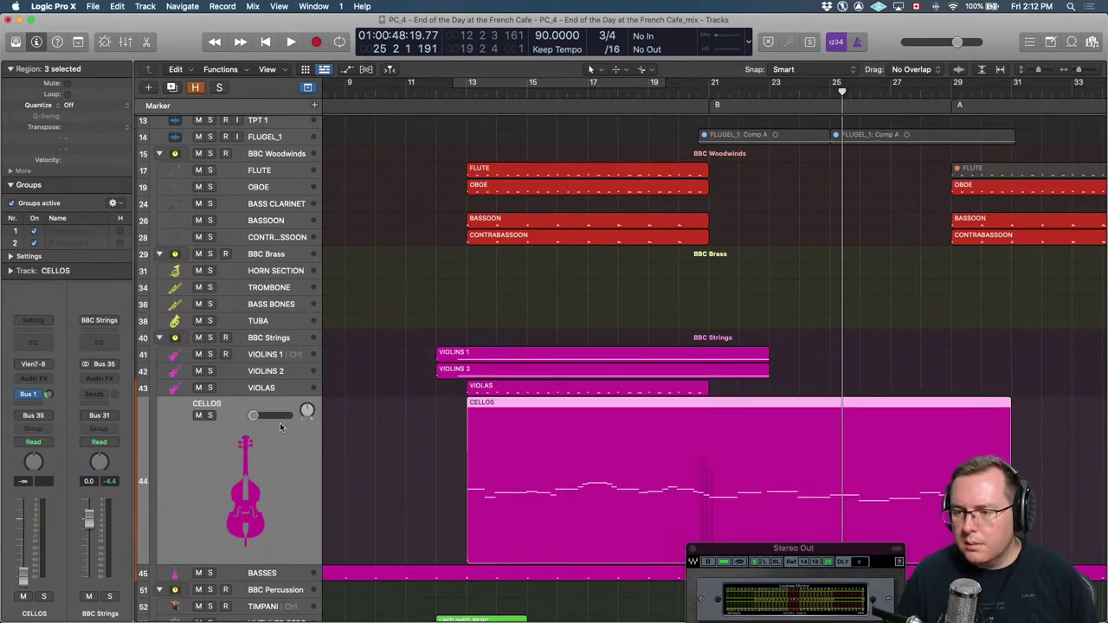
{"action": "scroll", "coordinate": [288, 174], "scroll_direction": "up", "scroll_amount": 6}
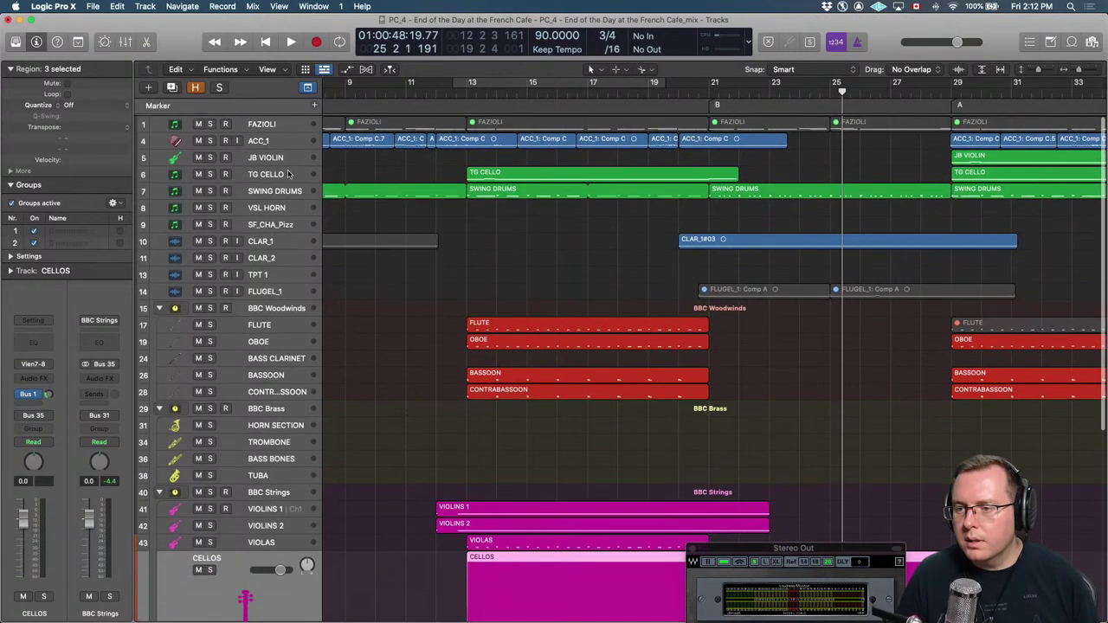
{"action": "left_click", "coordinate": [280, 176]}
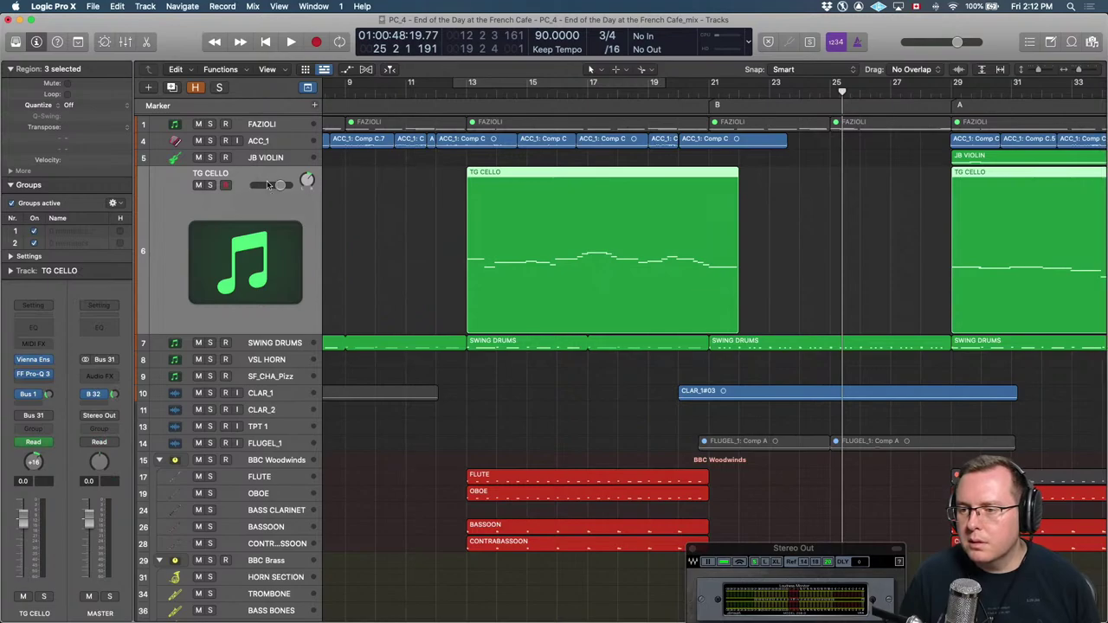
{"action": "key", "text": "a"}
{"action": "key", "text": "a"}
{"action": "key", "text": "a"}
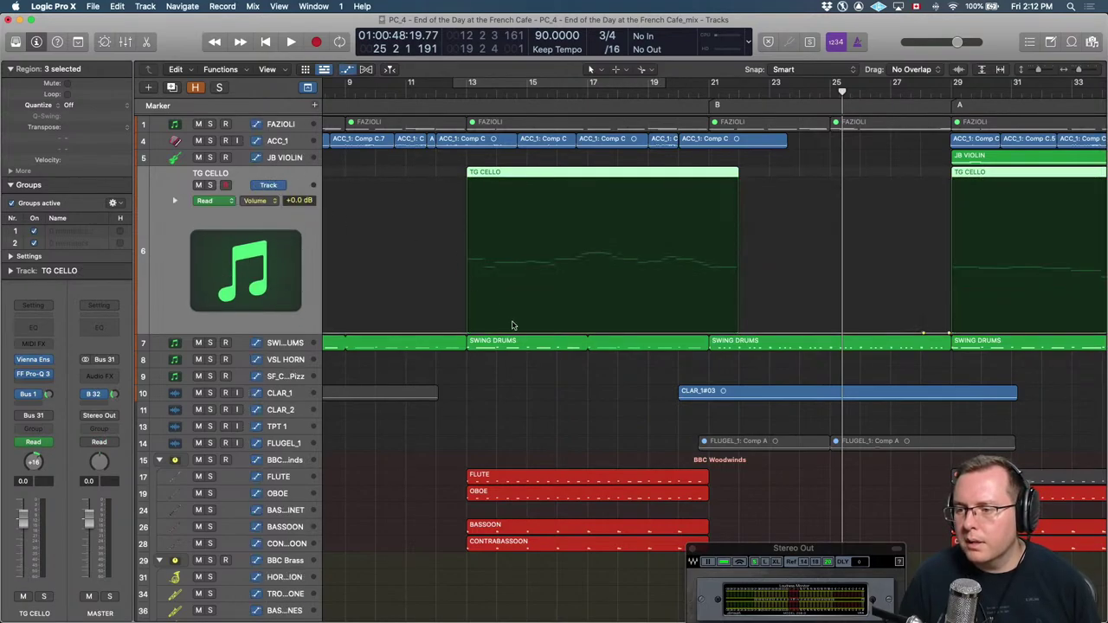
{"action": "left_click_drag", "start_coordinate": [506, 338], "coordinate": [508, 228]}
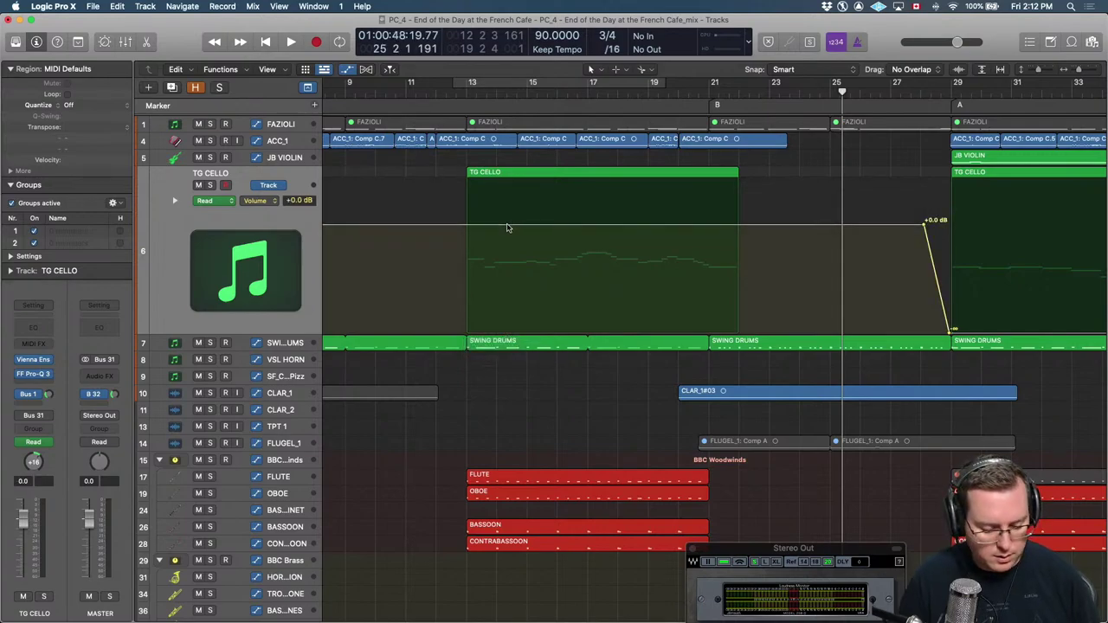
{"action": "key", "text": "a"}
Play the full mix from bar 12 to about bar 23 to hear the solo cello with the orchestra.
{"action": "key", "text": "comma"}
{"action": "key", "text": "comma"}
{"action": "key", "text": "comma"}
{"action": "key", "text": "comma"}
{"action": "key", "text": "comma"}
{"action": "key", "text": "comma"}
{"action": "key", "text": "comma"}
{"action": "key", "text": "comma"}
{"action": "key", "text": "comma"}
{"action": "key", "text": "comma"}
{"action": "key", "text": "comma"}
{"action": "key", "text": "comma"}
{"action": "key", "text": "comma"}
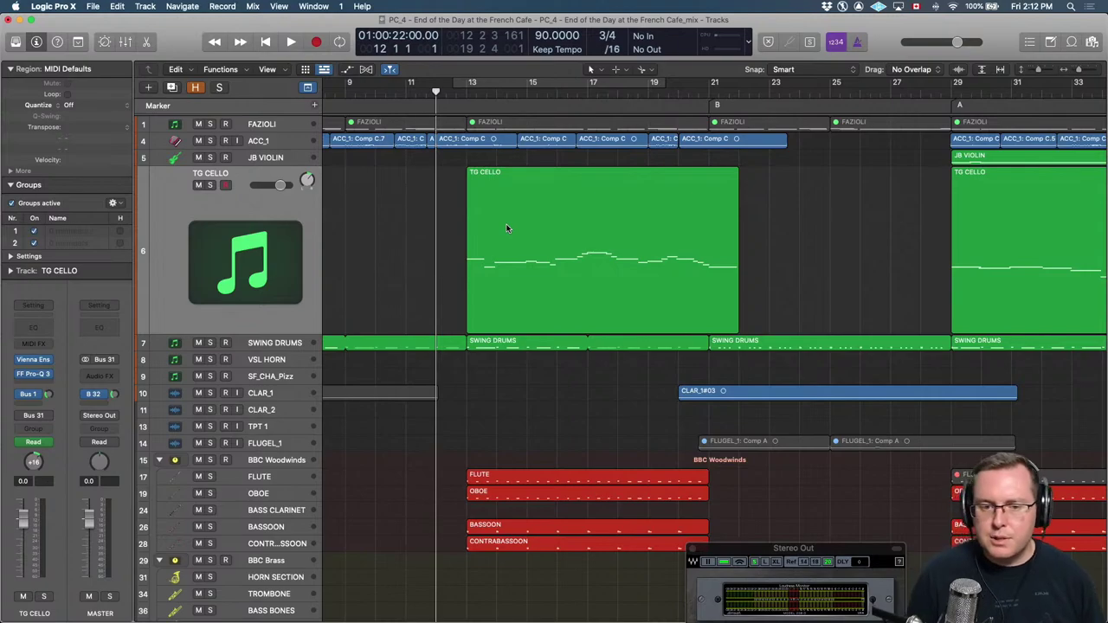
{"action": "scroll", "coordinate": [507, 228], "scroll_direction": "down", "scroll_amount": 3}
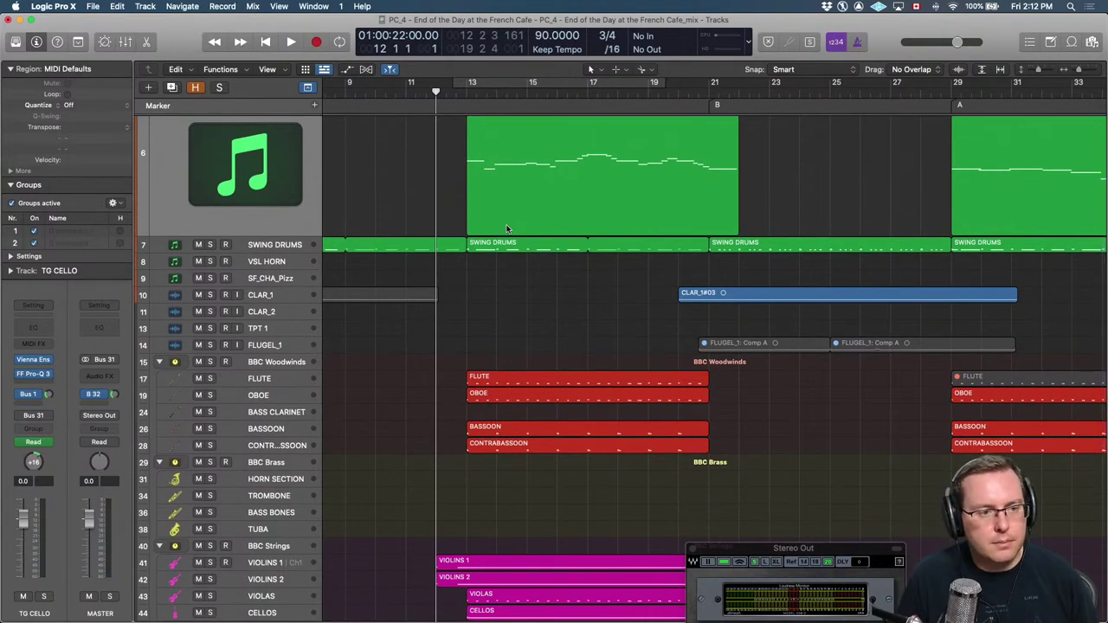
{"action": "key", "text": "space"}
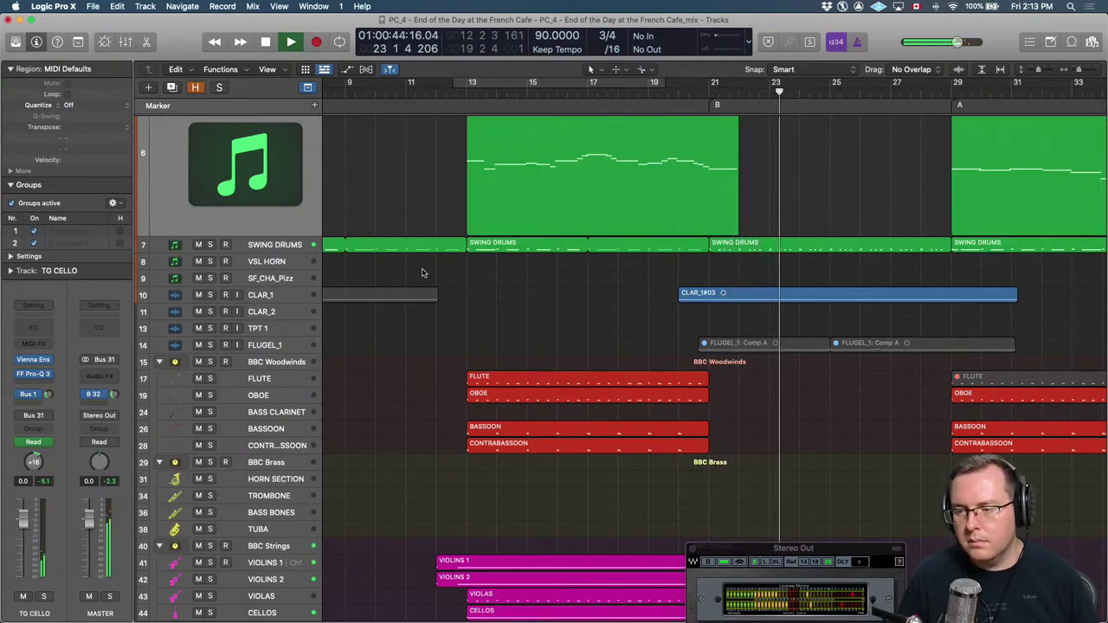
{"action": "key", "text": "space"}
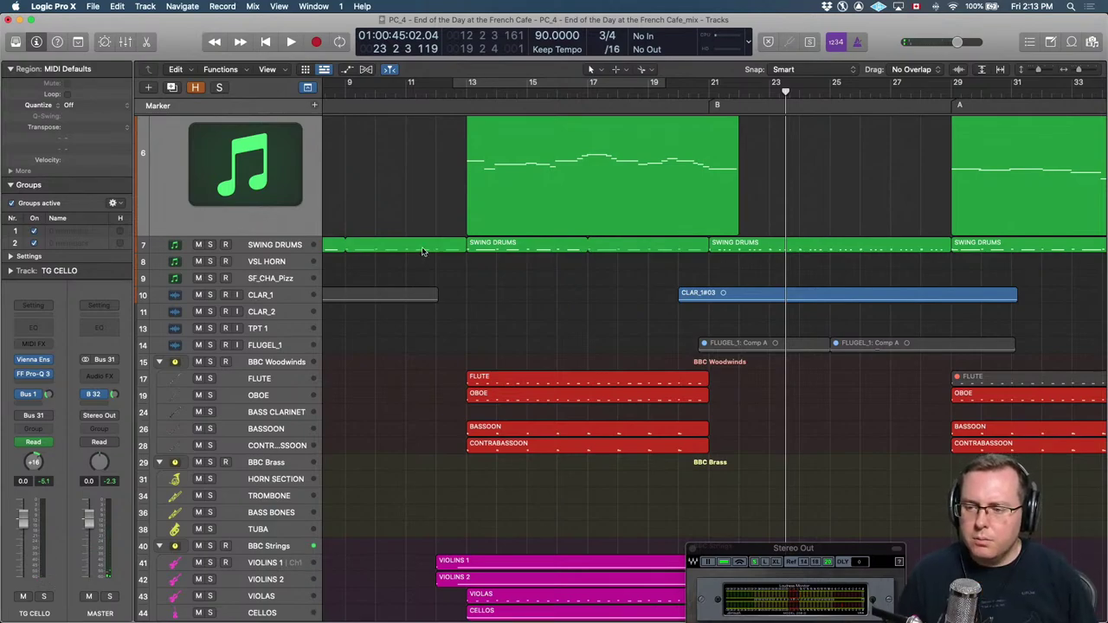
Collapse the enlarged TG CELLO track and solo its region starting at bar 13.
{"action": "scroll", "coordinate": [423, 251], "scroll_direction": "up", "scroll_amount": 3}
{"action": "key", "text": "ctrl+z"}
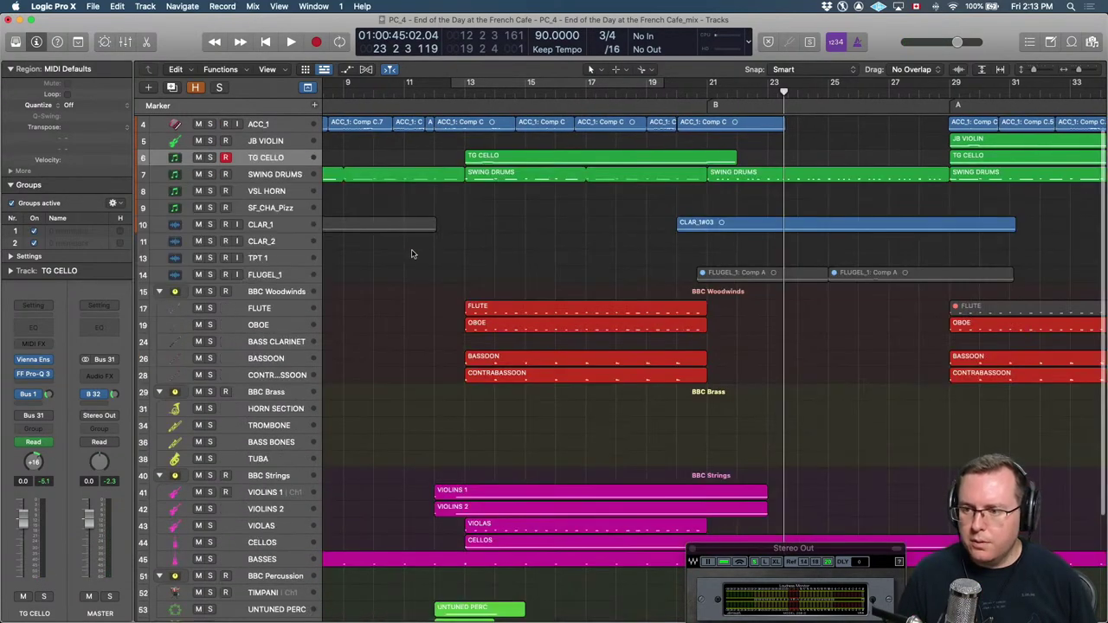
{"action": "left_click", "coordinate": [634, 163]}
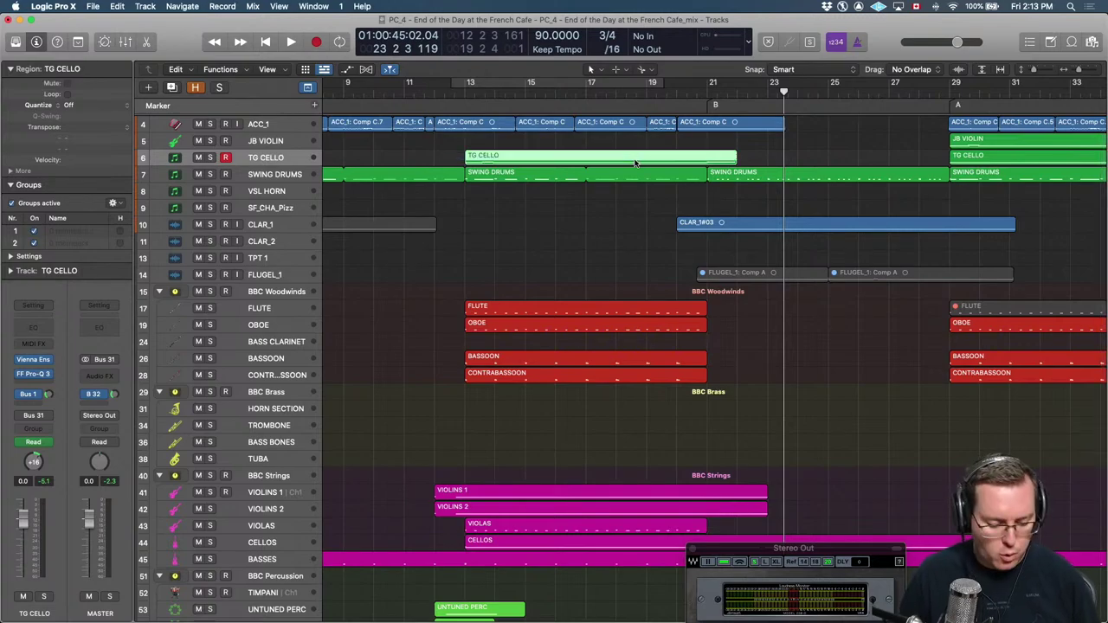
{"action": "key", "text": "ctrl+s"}
Play the soloed TG CELLO region from bar 13 to about bar 16.
{"action": "key", "text": "comma"}
{"action": "key", "text": "comma"}
{"action": "key", "text": "comma"}
{"action": "key", "text": "comma"}
{"action": "key", "text": "comma"}
{"action": "key", "text": "comma"}
{"action": "key", "text": "comma"}
{"action": "key", "text": "comma"}
{"action": "key", "text": "period"}
{"action": "key", "text": "period"}
{"action": "key", "text": "period"}
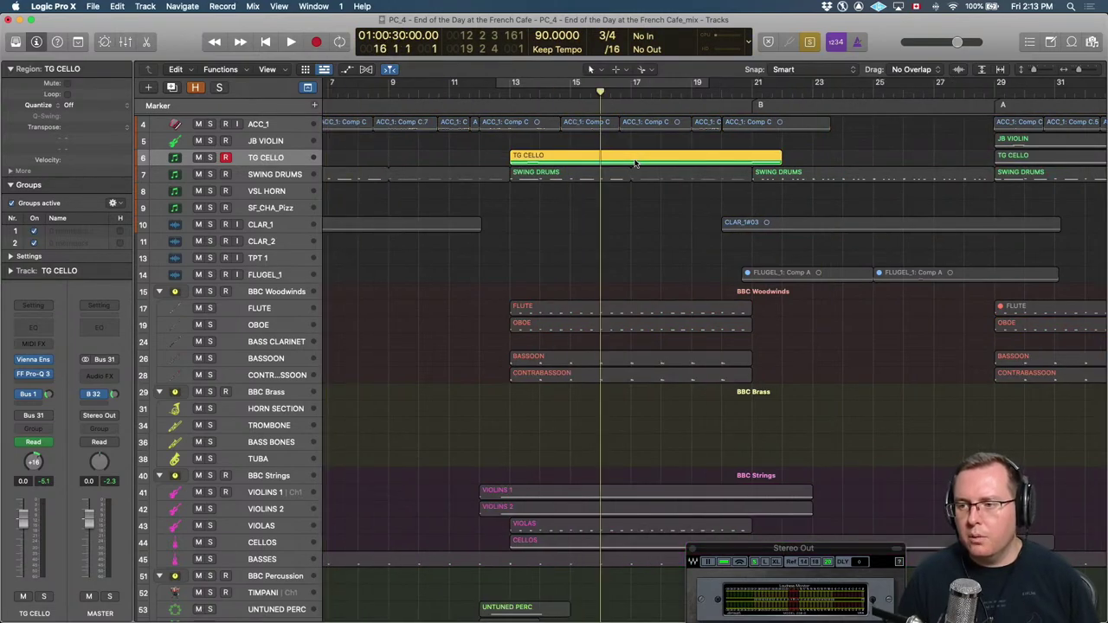
{"action": "key", "text": "period"}
{"action": "key", "text": "period"}
{"action": "key", "text": "period"}
{"action": "key", "text": "period"}
{"action": "key", "text": "comma"}
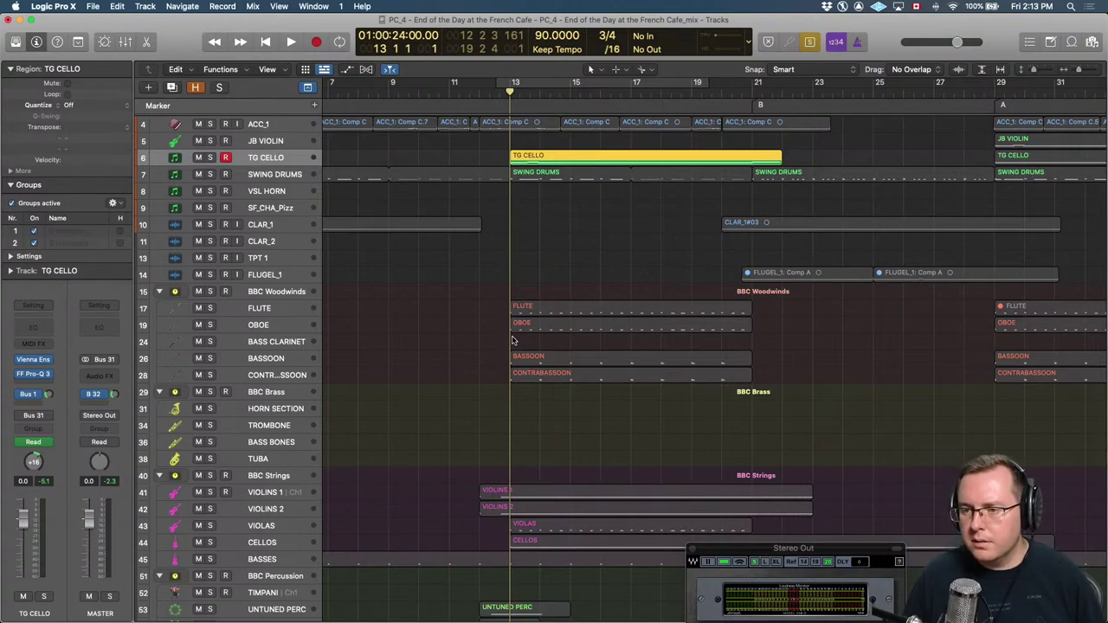
{"action": "key", "text": "space"}
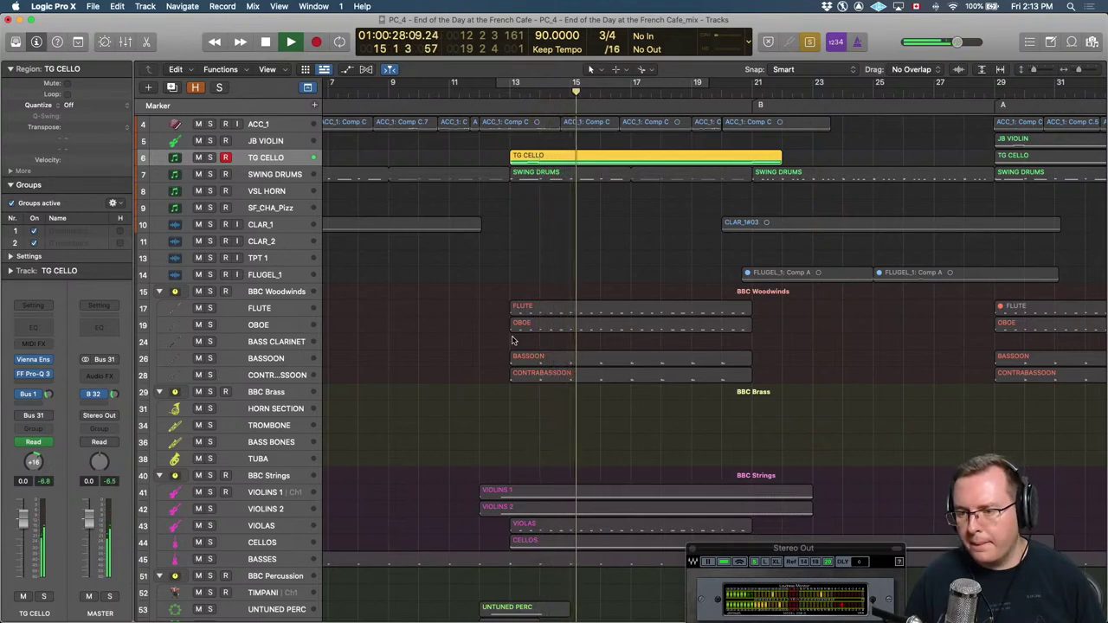
{"action": "key", "text": "space"}
Compare TG CELLO's FF Pro-Q 3 with its 10320 Hz cut bypassed, auditioned alone and enabled during playback from bar 13, and close the plug-in.
{"action": "left_click", "coordinate": [35, 376]}
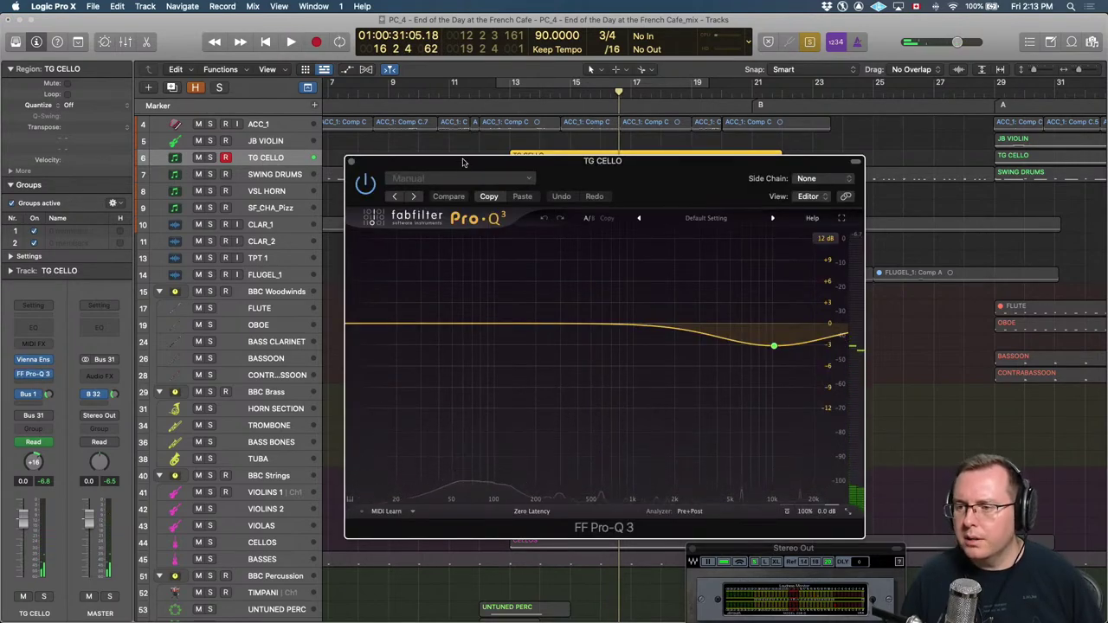
{"action": "left_click_drag", "start_coordinate": [476, 161], "coordinate": [643, 198]}
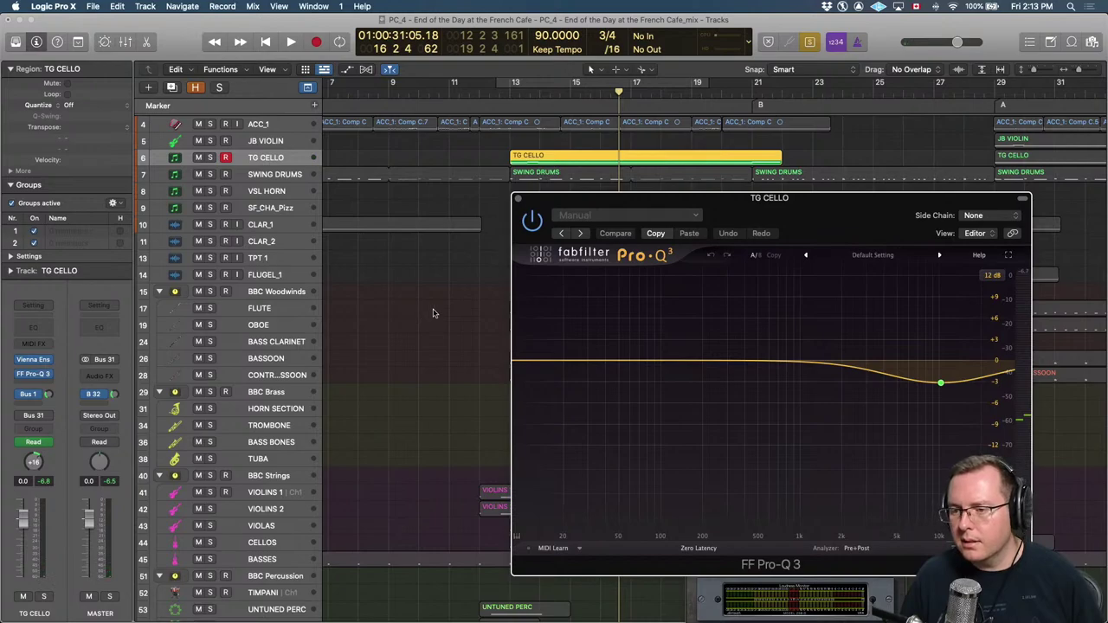
{"action": "key", "text": "comma"}
{"action": "key", "text": "comma"}
{"action": "key", "text": "comma"}
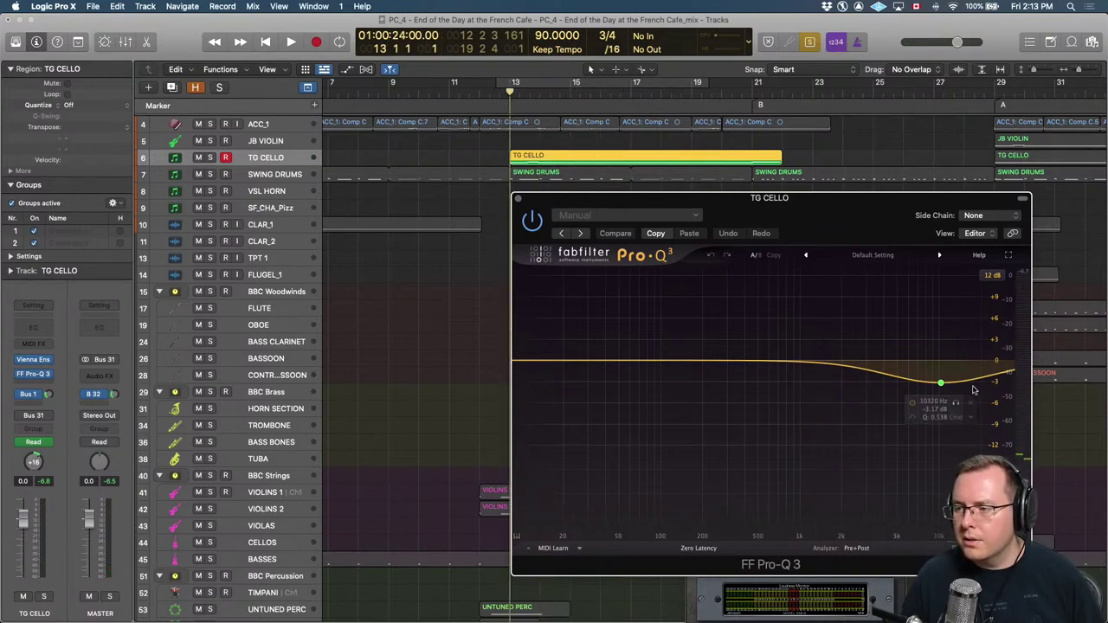
{"action": "left_click", "coordinate": [912, 403]}
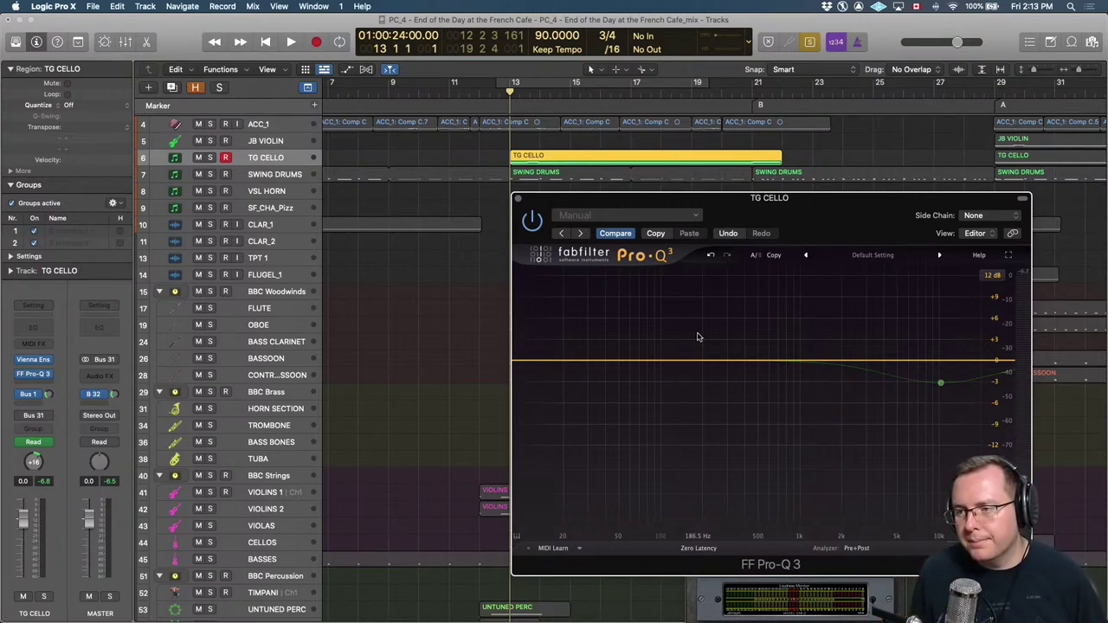
{"action": "key", "text": "space"}
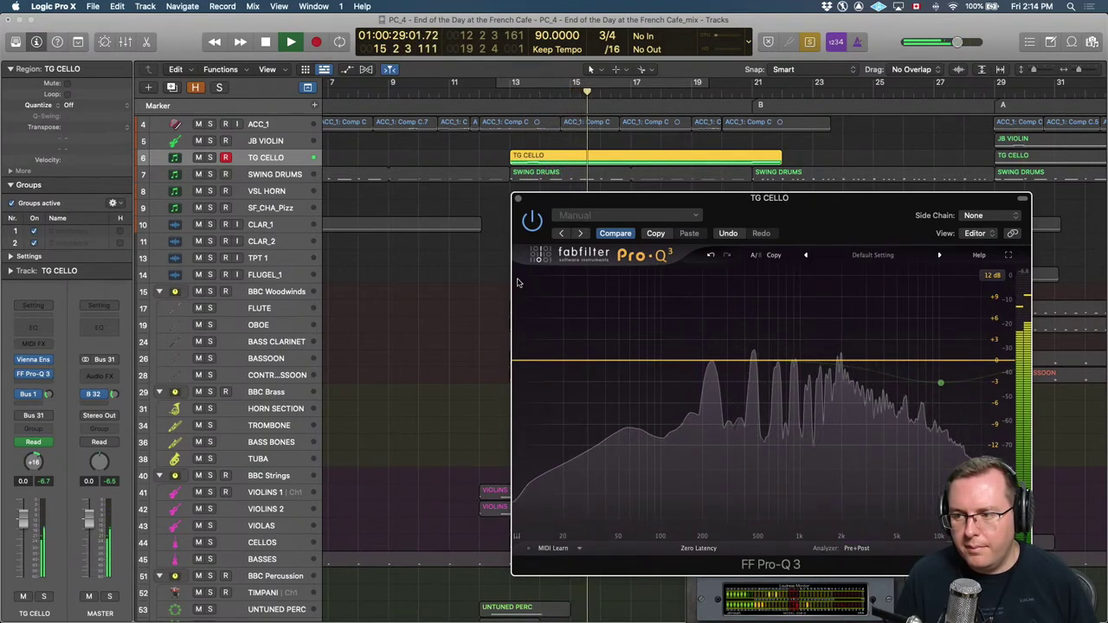
{"action": "mouse_move", "coordinate": [943, 378]}
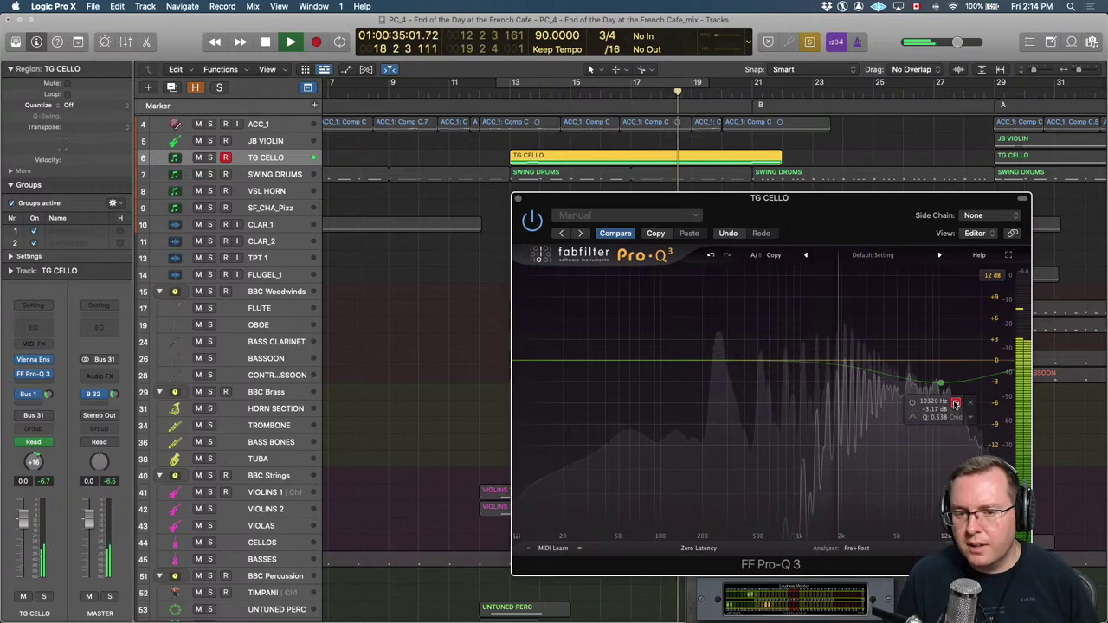
{"action": "left_click", "coordinate": [956, 403]}
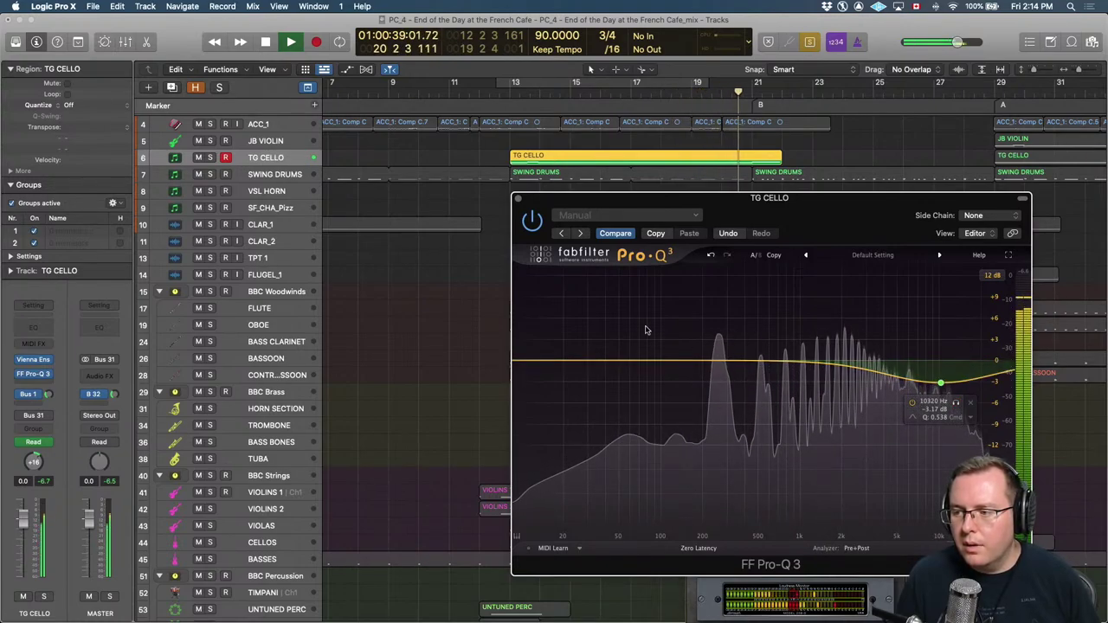
{"action": "key", "text": "space"}
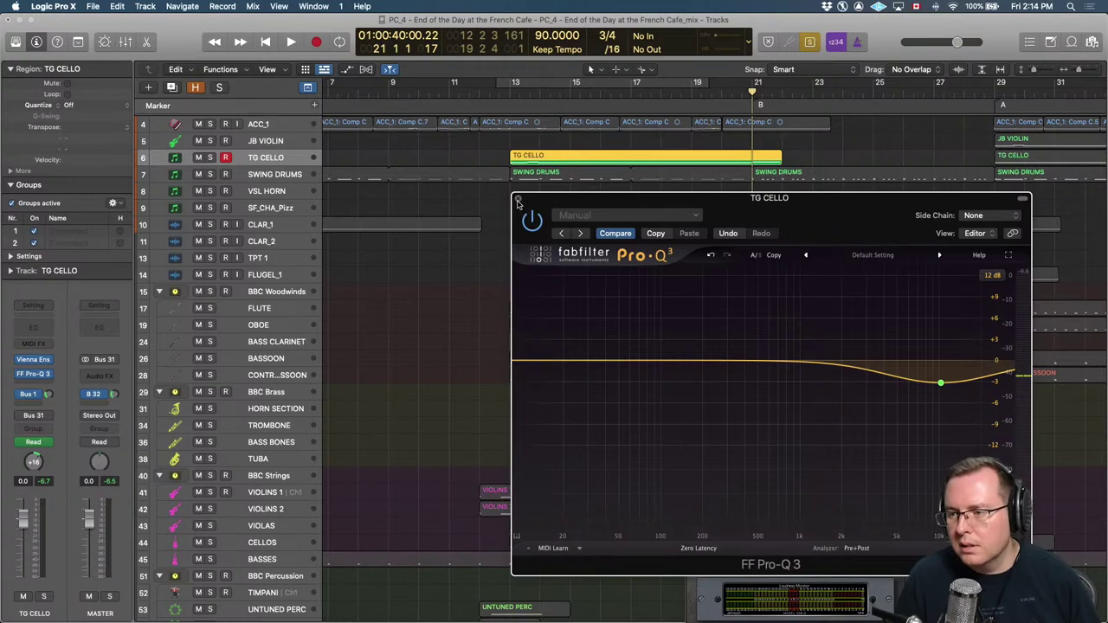
{"action": "left_click", "coordinate": [517, 200]}
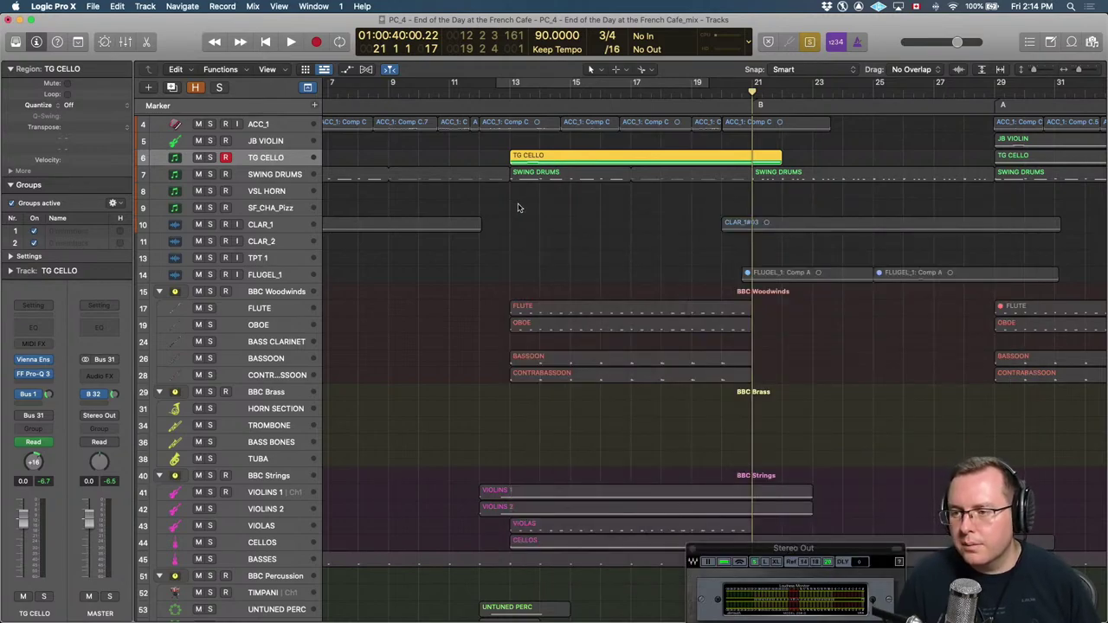
Play the soloed cello from bar 20 to about bar 23 and enlarge the TG CELLO track.
{"action": "key", "text": "comma"}
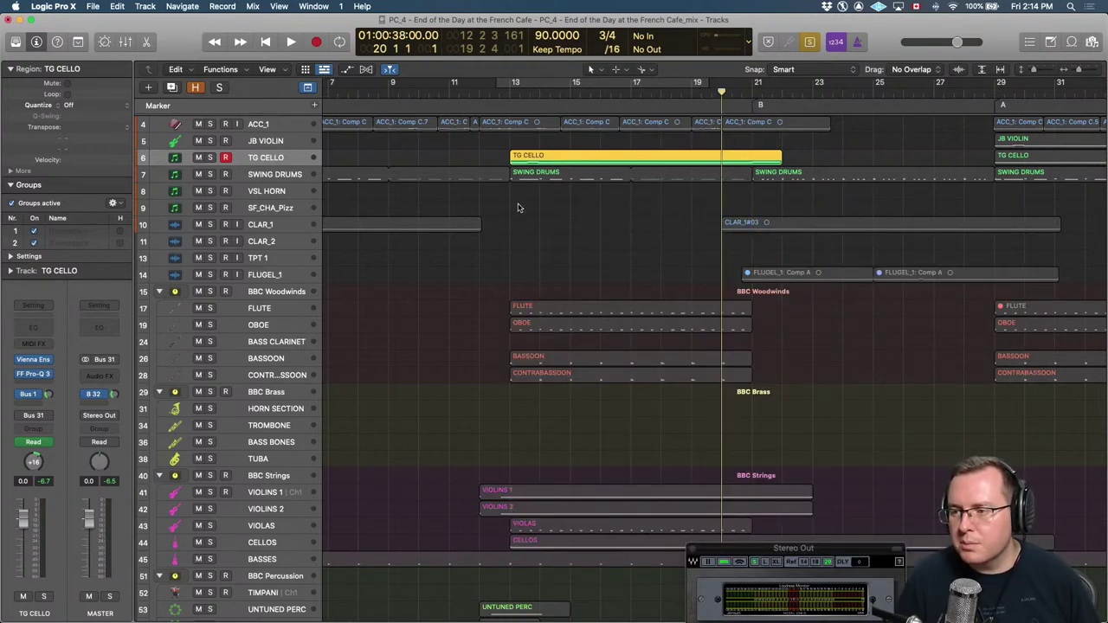
{"action": "key", "text": "space"}
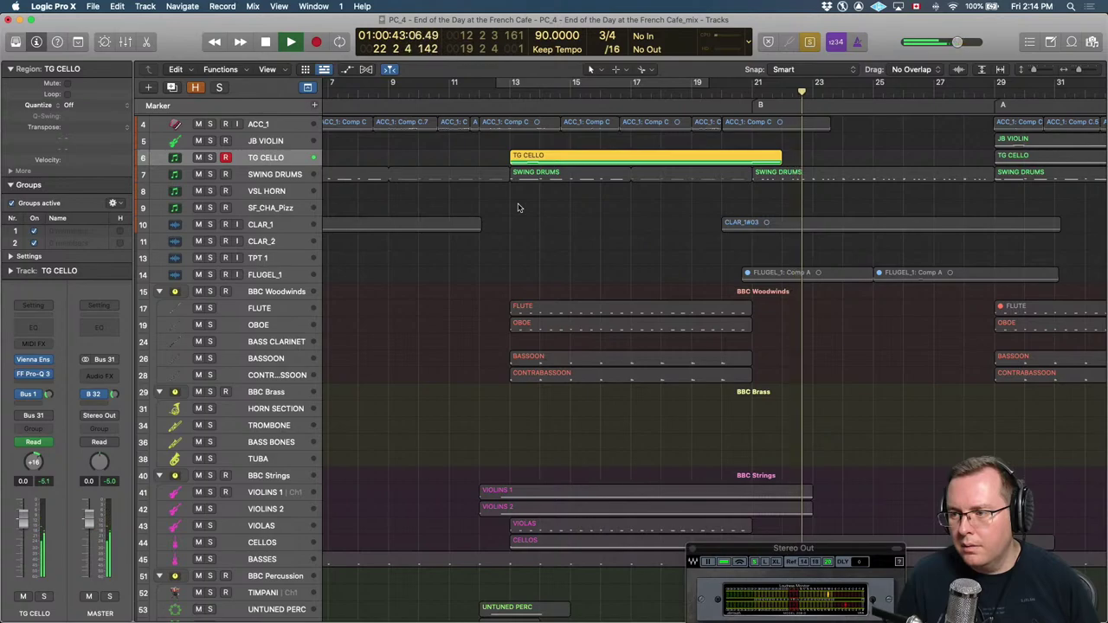
{"action": "key", "text": "space"}
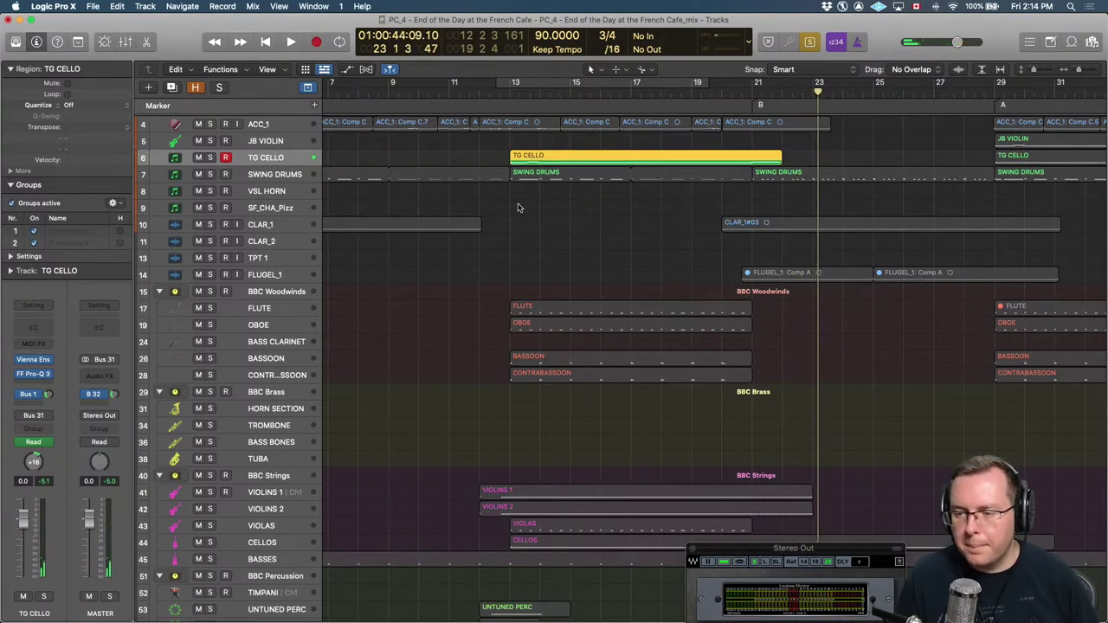
{"action": "key", "text": "ctrl+z"}
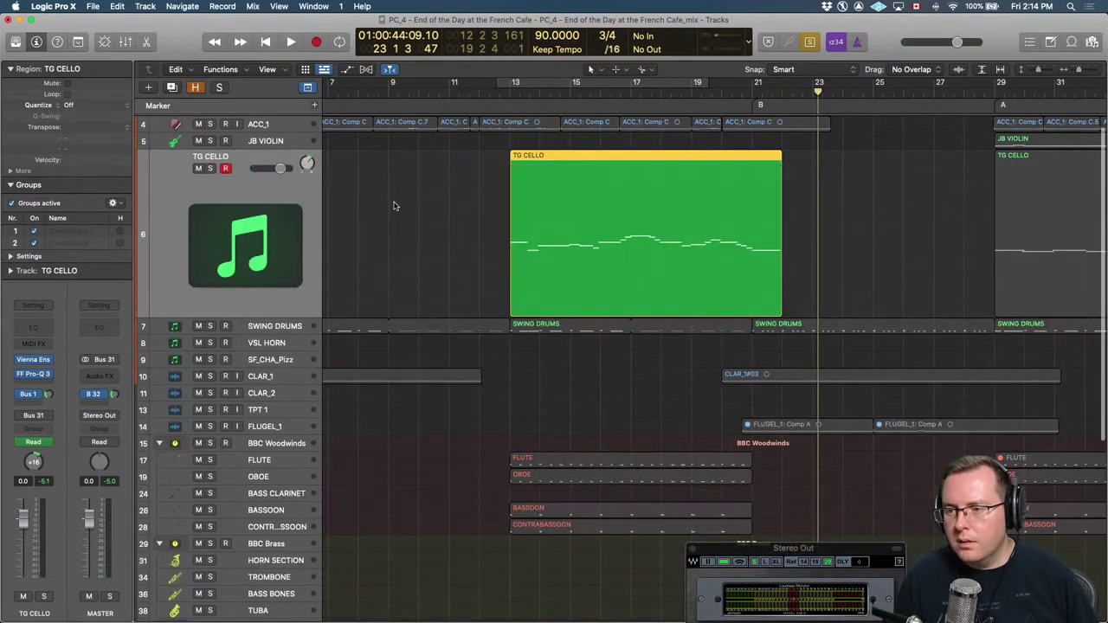
Set TG CELLO's automation mode to Touch and play the soloed cello from bar 20 to about bar 23.
{"action": "left_click", "coordinate": [35, 442]}
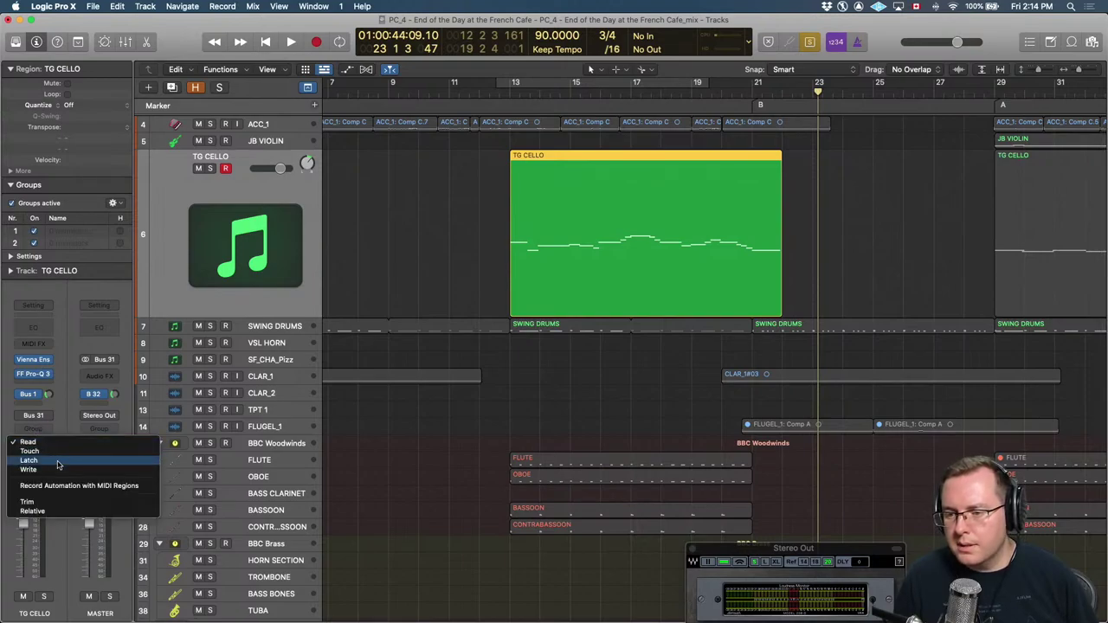
{"action": "key", "text": "Escape"}
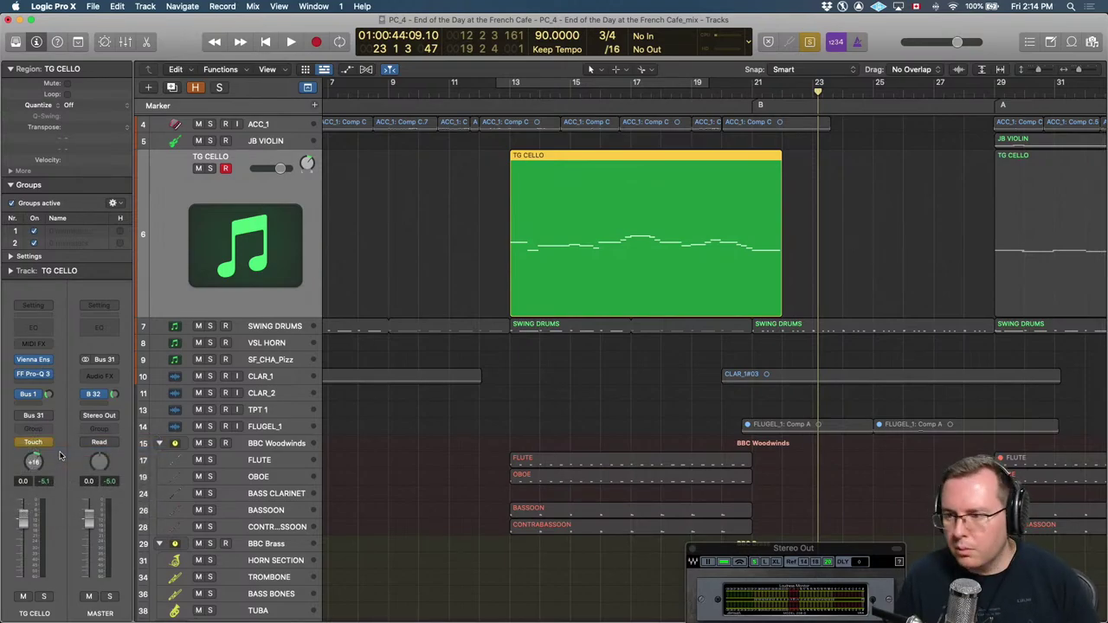
{"action": "key", "text": "comma"}
{"action": "key", "text": "comma"}
{"action": "key", "text": "comma"}
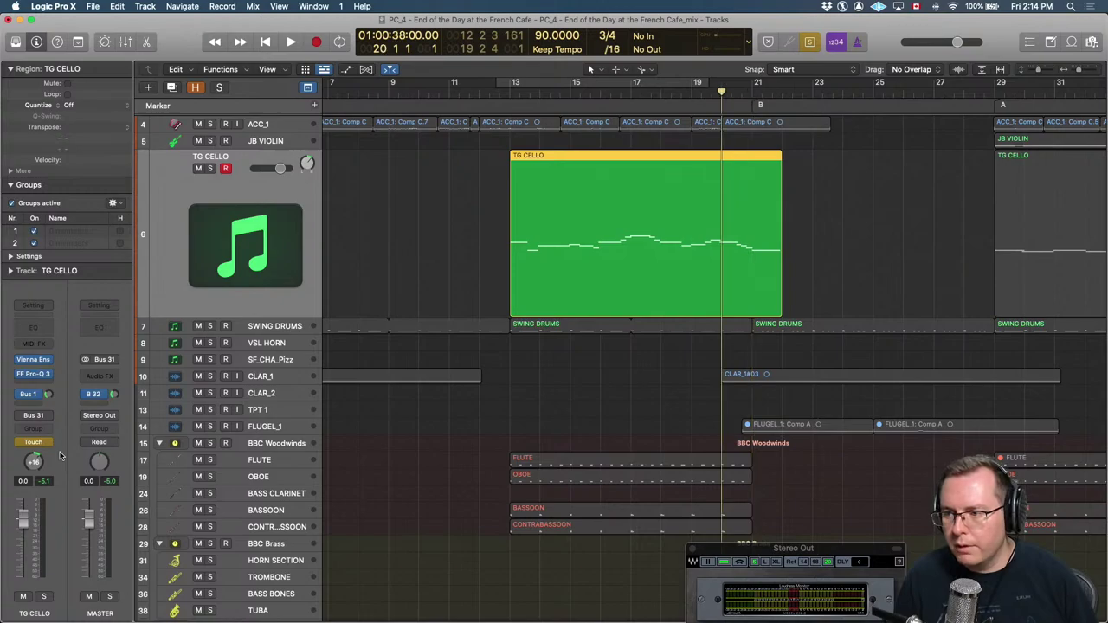
{"action": "key", "text": "space"}
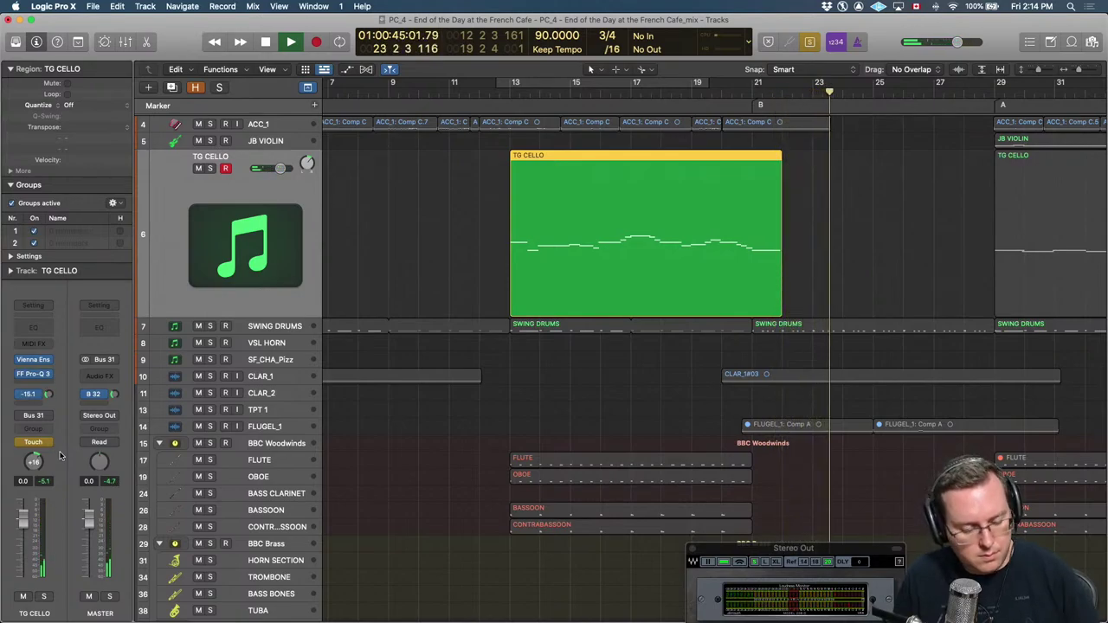
{"action": "key", "text": "space"}
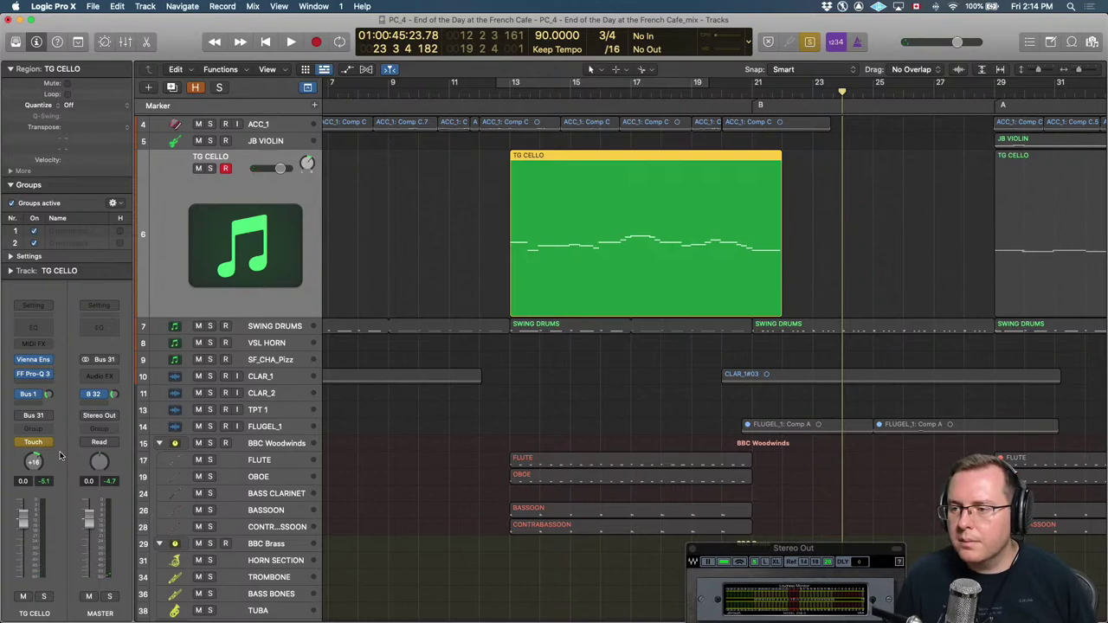
Turn solo off and play the passage in the full mix from about bar 20 to about bar 23.
{"action": "key", "text": "comma"}
{"action": "key", "text": "comma"}
{"action": "key", "text": "comma"}
{"action": "key", "text": "comma"}
{"action": "key", "text": "space"}
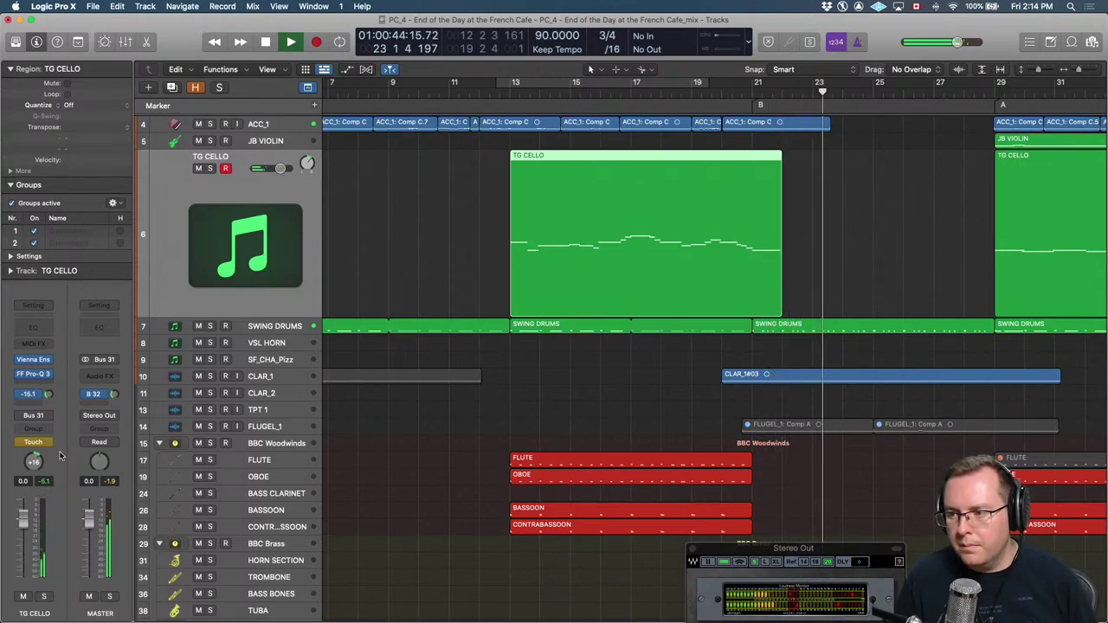
{"action": "scroll", "coordinate": [531, 423], "scroll_direction": "down", "scroll_amount": 5}
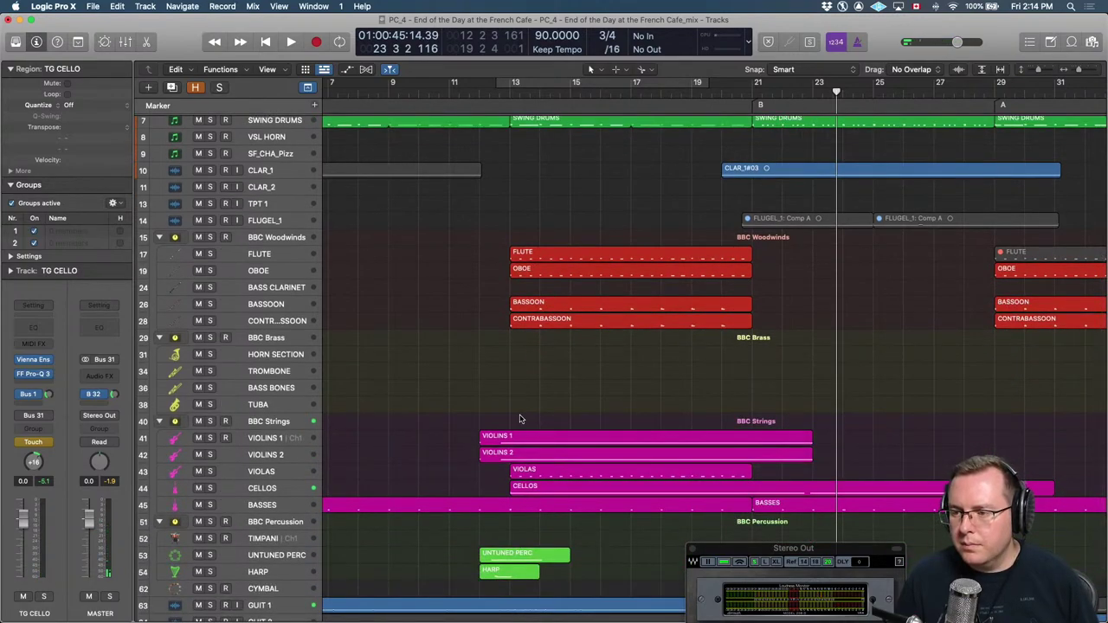
{"action": "scroll", "coordinate": [519, 419], "scroll_direction": "down", "scroll_amount": 3}
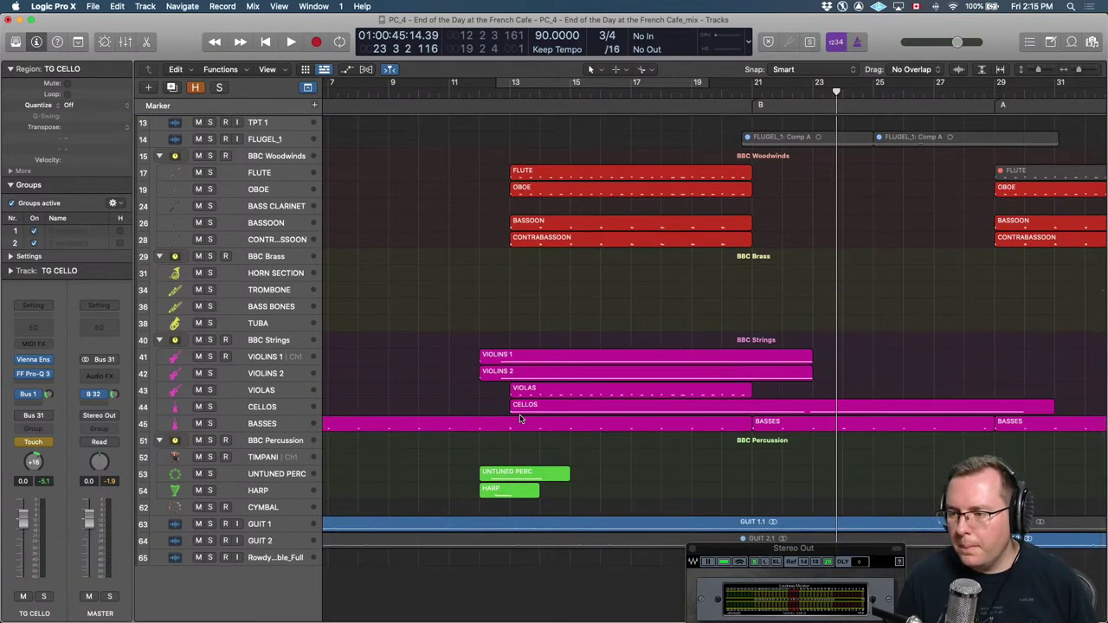
{"action": "key", "text": "space"}
Solo the CELLOS region in BBC Strings, enlarge its track and place the playhead at bar 13.
{"action": "key", "text": "comma"}
{"action": "key", "text": "comma"}
{"action": "key", "text": "comma"}
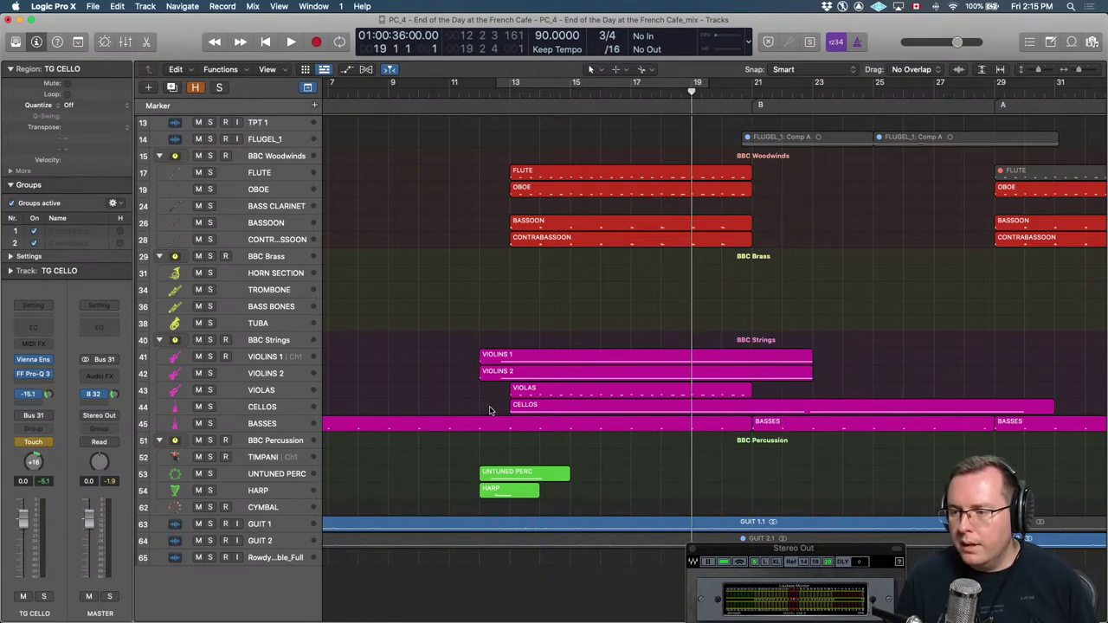
{"action": "left_click", "coordinate": [604, 409]}
{"action": "key", "text": "ctrl+s"}
{"action": "key", "text": "comma"}
{"action": "key", "text": "comma"}
{"action": "key", "text": "comma"}
{"action": "key", "text": "comma"}
{"action": "key", "text": "comma"}
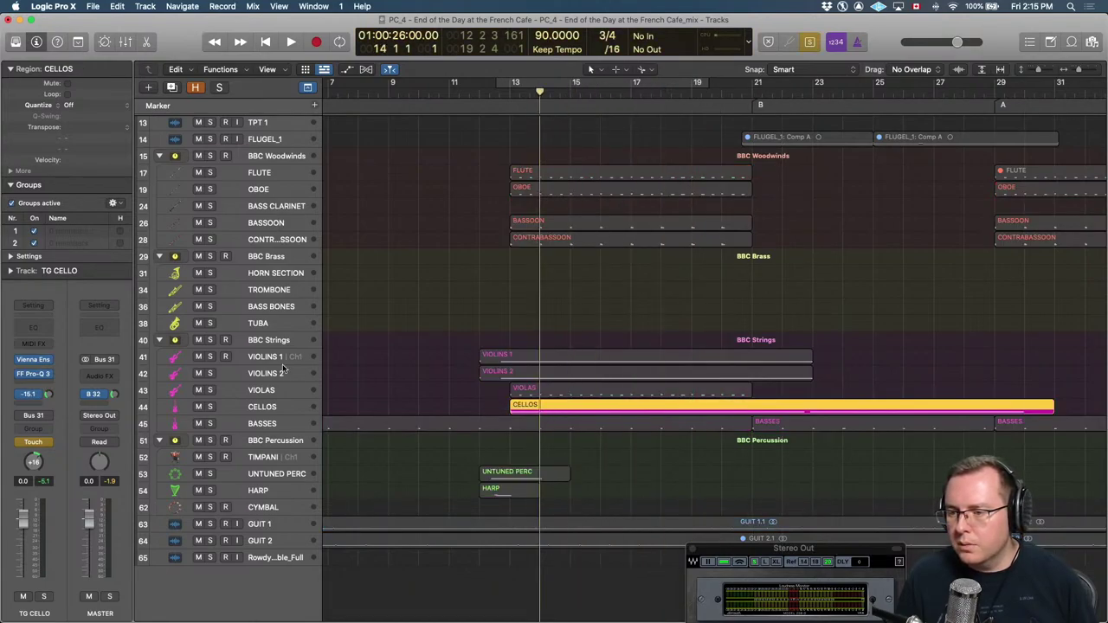
{"action": "key", "text": "ctrl+alt+z"}
{"action": "key", "text": "comma"}
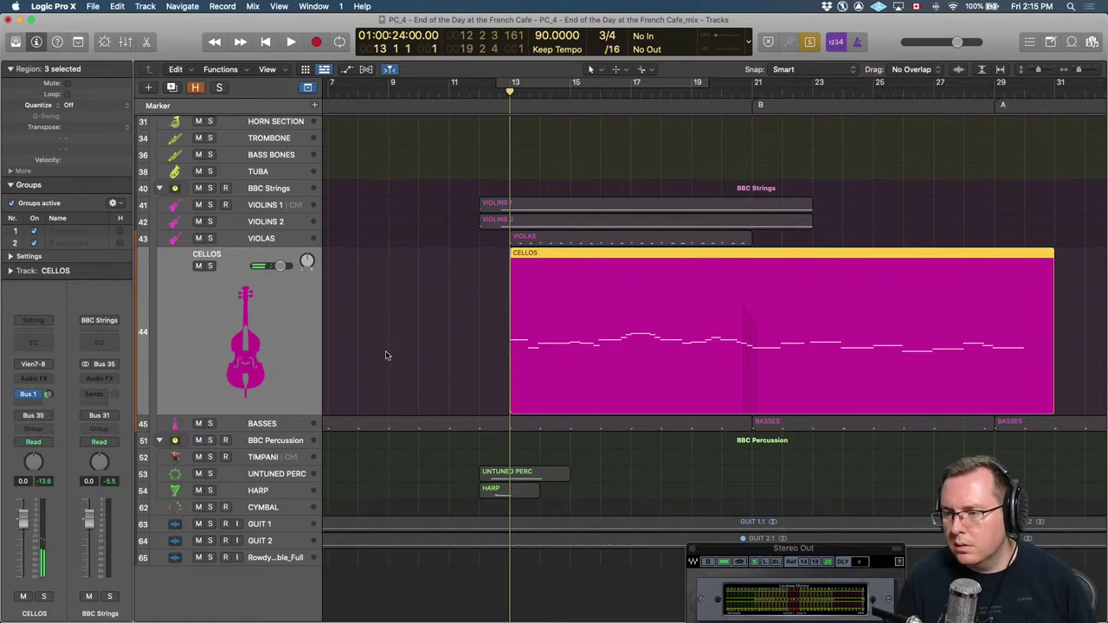
Play the soloed CELLOS from bar 13 to about bar 20 and check the track's Bus 1 reverb send level.
{"action": "key", "text": "space"}
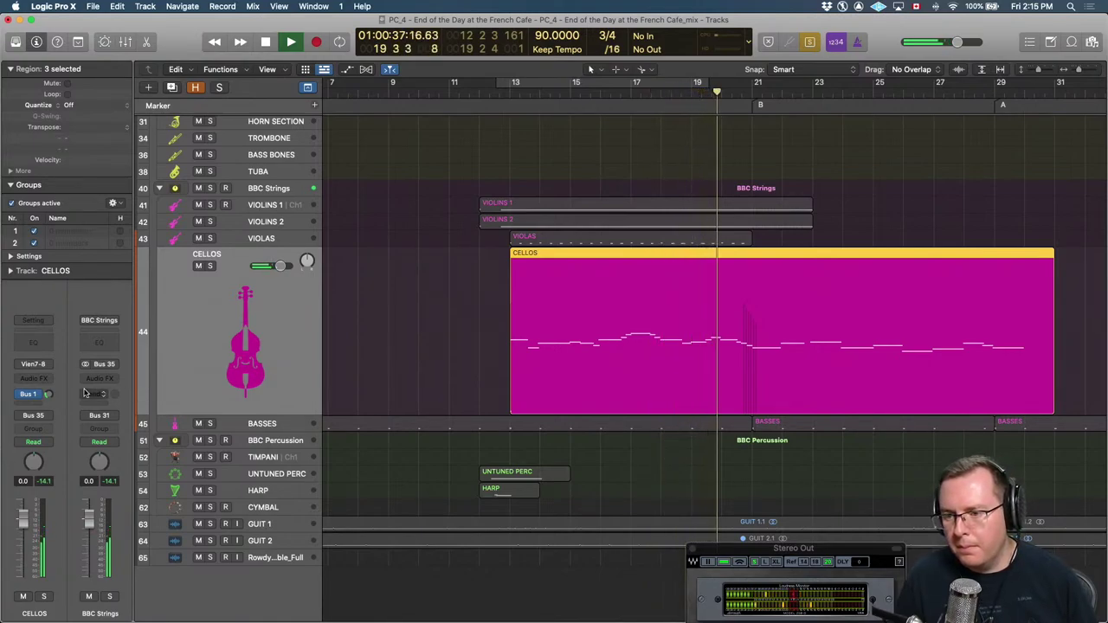
{"action": "key", "text": "space"}
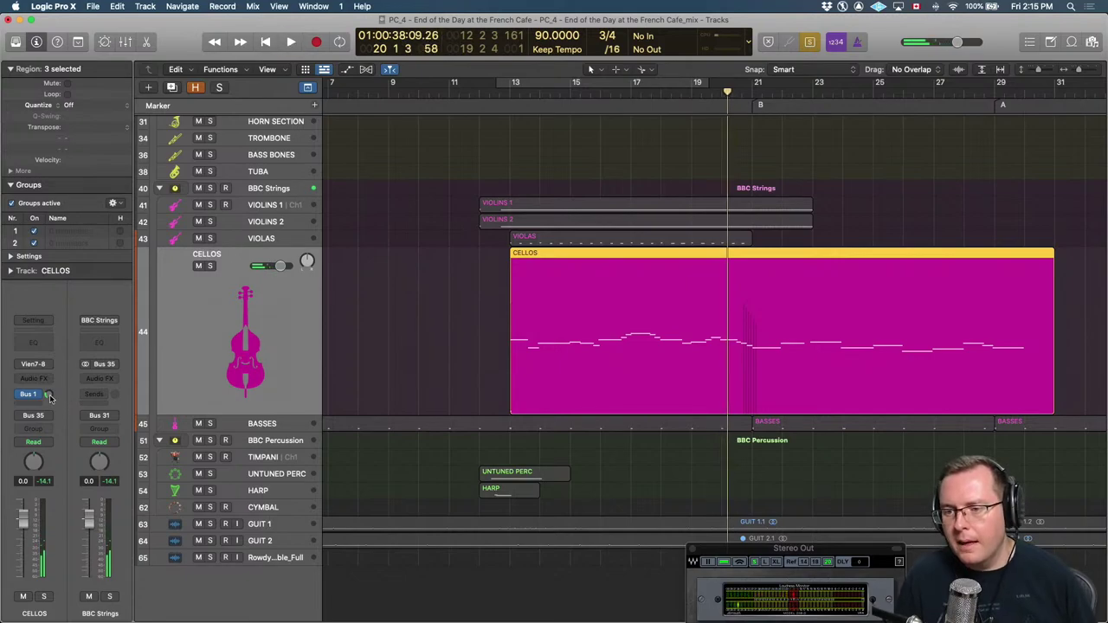
{"action": "left_click", "coordinate": [49, 396]}
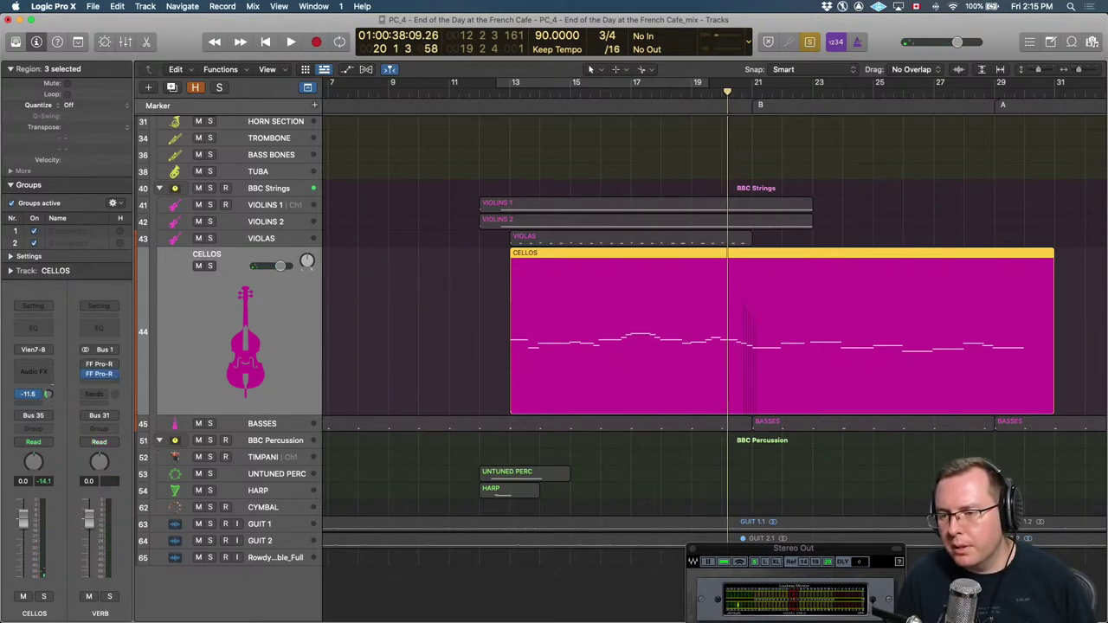
Replay the soloed CELLOS from bar 13 to about bar 19.
{"action": "key", "text": "comma"}
{"action": "key", "text": "comma"}
{"action": "key", "text": "comma"}
{"action": "key", "text": "comma"}
{"action": "key", "text": "comma"}
{"action": "key", "text": "comma"}
{"action": "key", "text": "comma"}
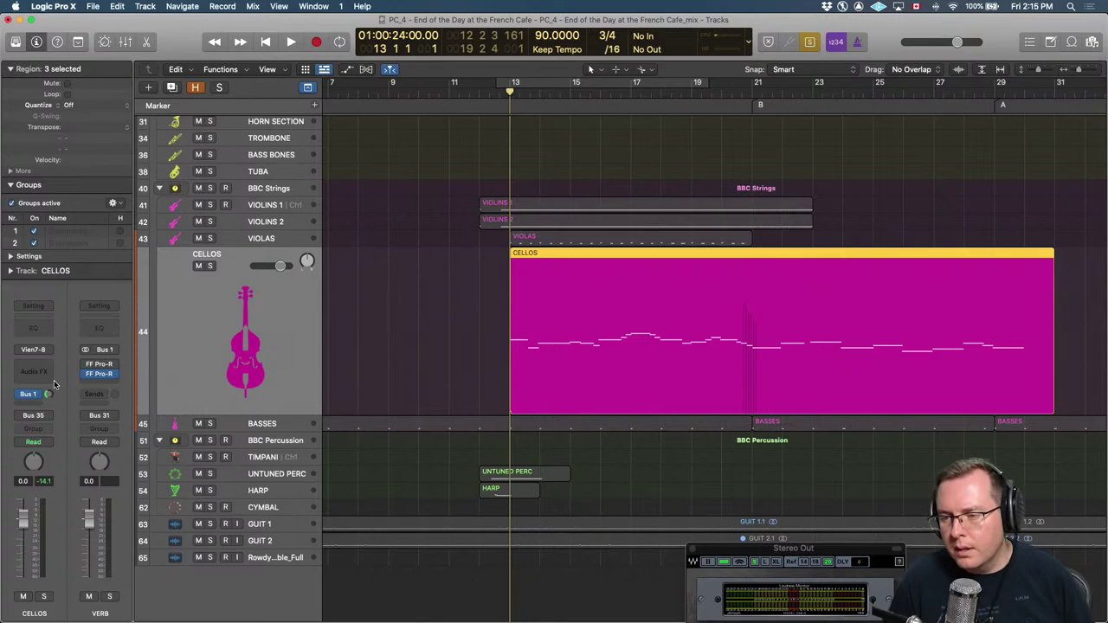
{"action": "key", "text": "space"}
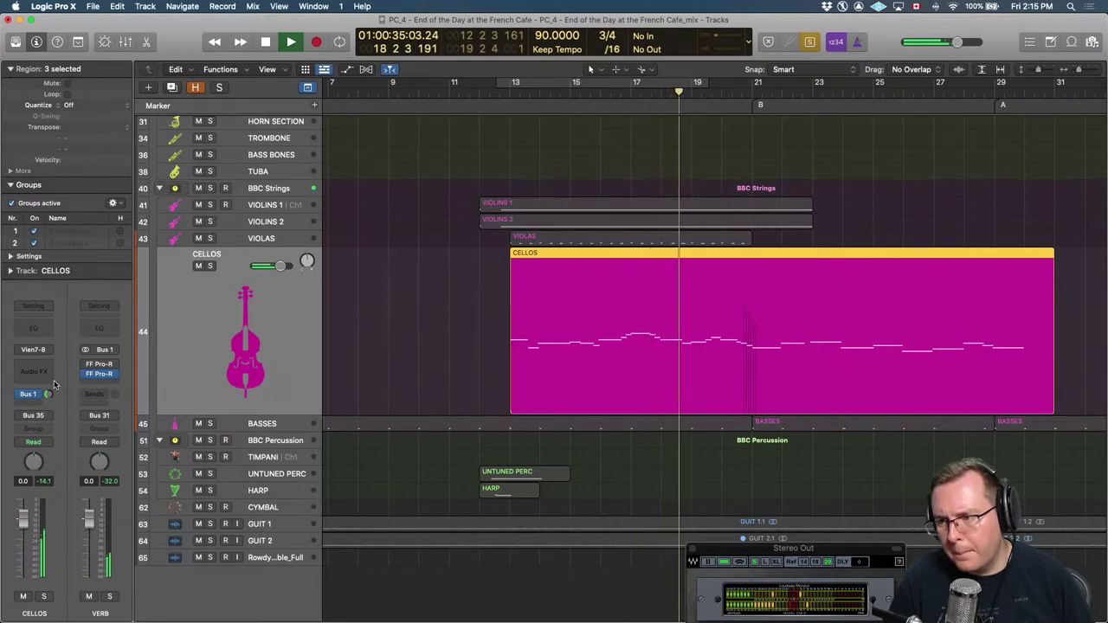
{"action": "key", "text": "space"}
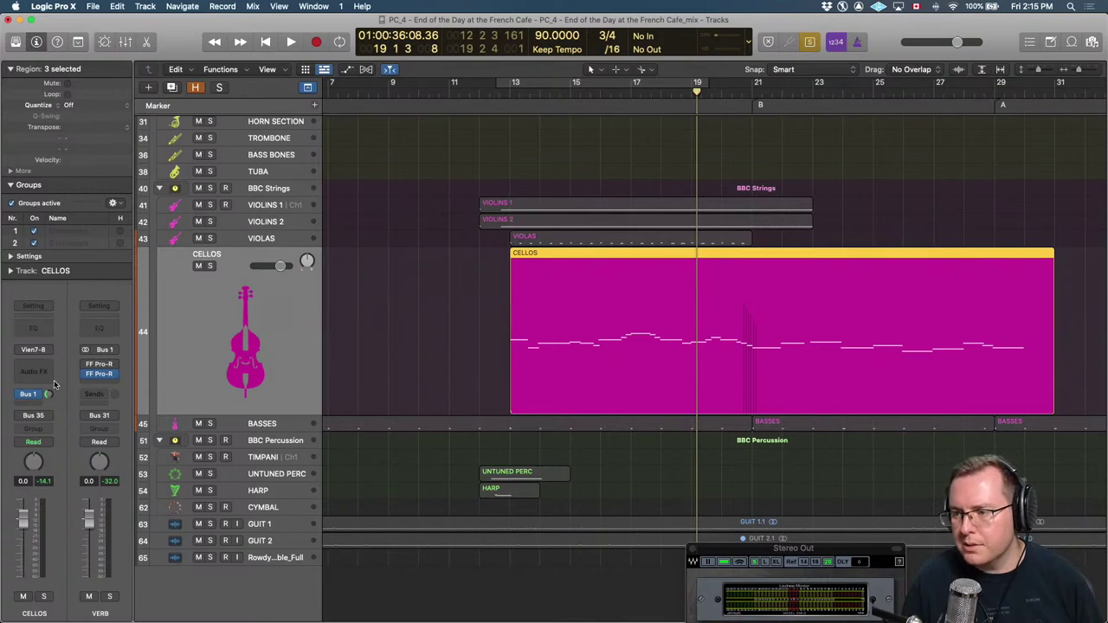
Return the playhead to bar 12 and add the TG CELLO region starting at bar 13 to the soloed selection.
{"action": "key", "text": "comma"}
{"action": "key", "text": "comma"}
{"action": "key", "text": "comma"}
{"action": "key", "text": "comma"}
{"action": "key", "text": "comma"}
{"action": "key", "text": "comma"}
{"action": "key", "text": "comma"}
{"action": "key", "text": "comma"}
{"action": "key", "text": "period"}
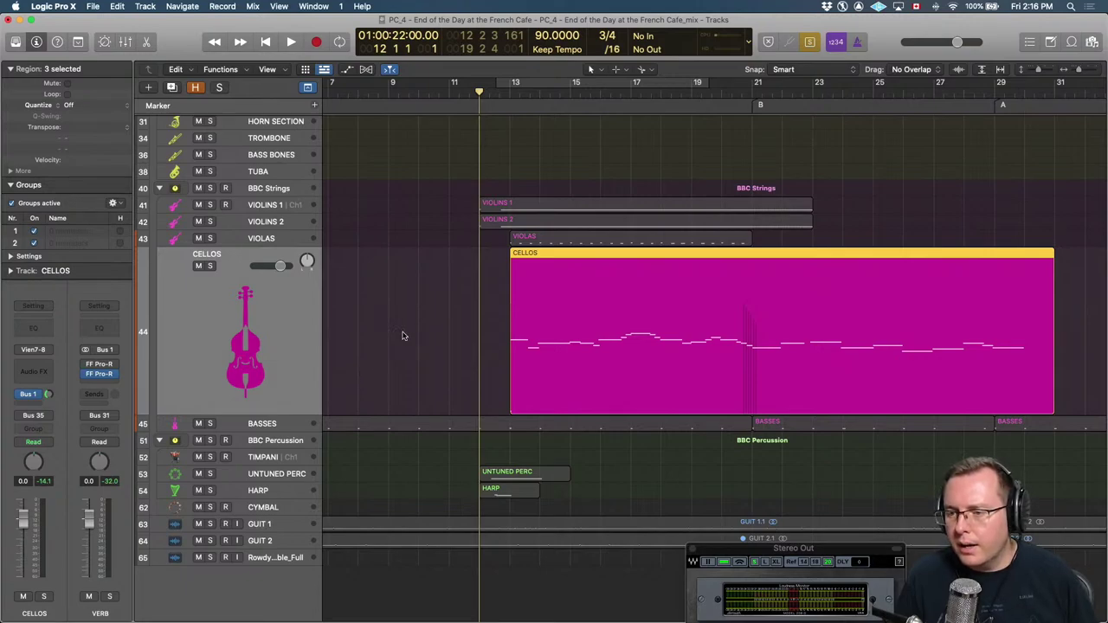
{"action": "scroll", "coordinate": [427, 325], "scroll_direction": "up", "scroll_amount": 15}
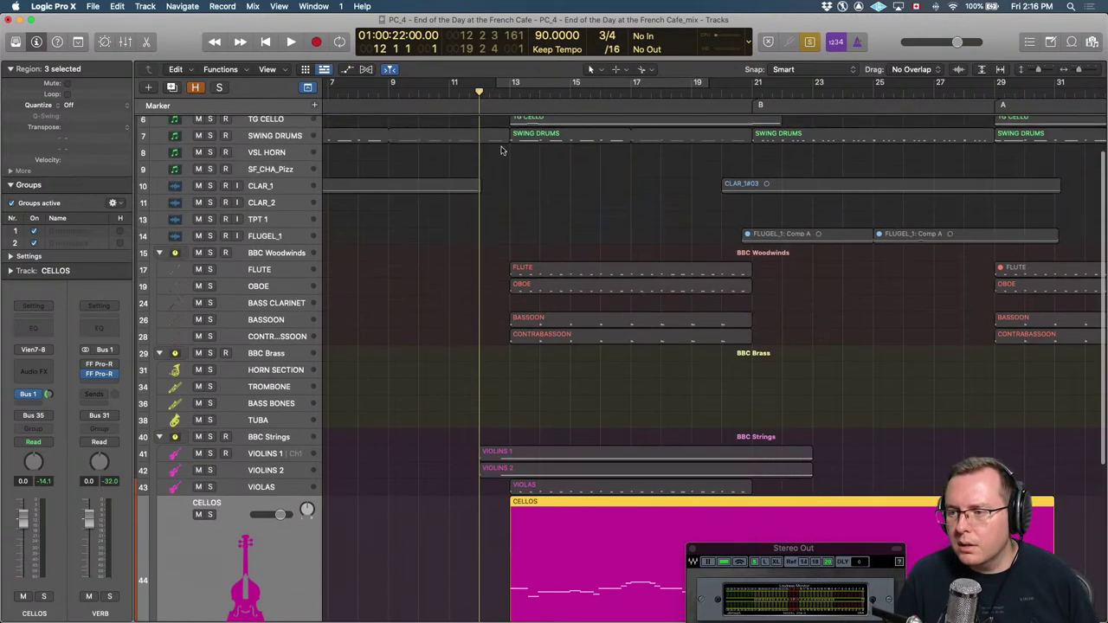
{"action": "left_click", "coordinate": [554, 176], "text": "shift"}
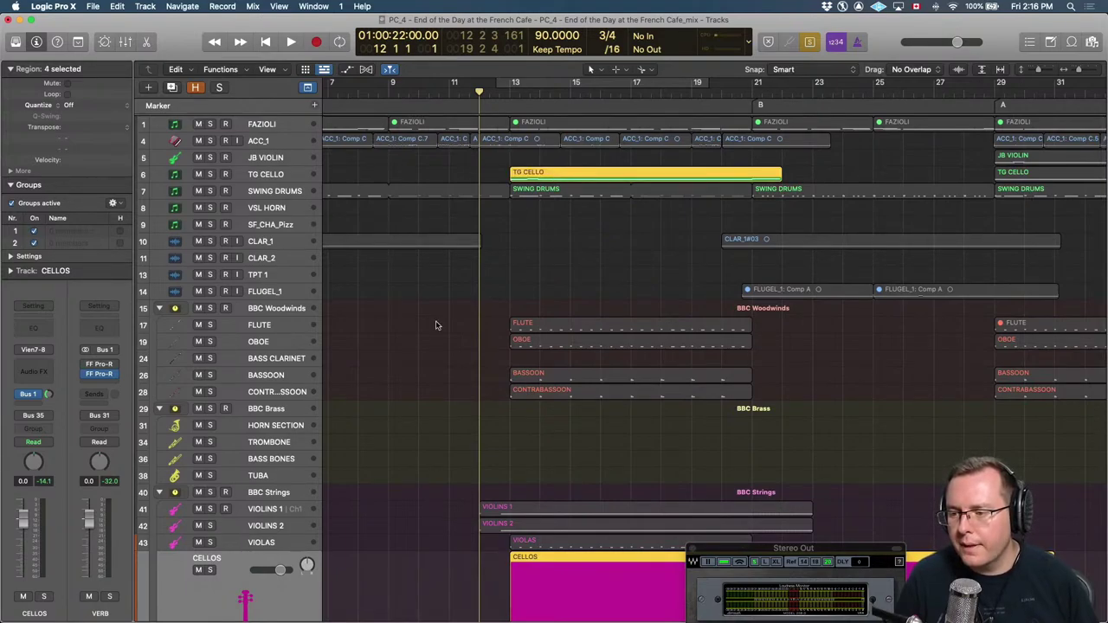
Play the full mix without solo from bar 12 to about bar 15 and save the project.
{"action": "scroll", "coordinate": [436, 325], "scroll_direction": "down", "scroll_amount": 10}
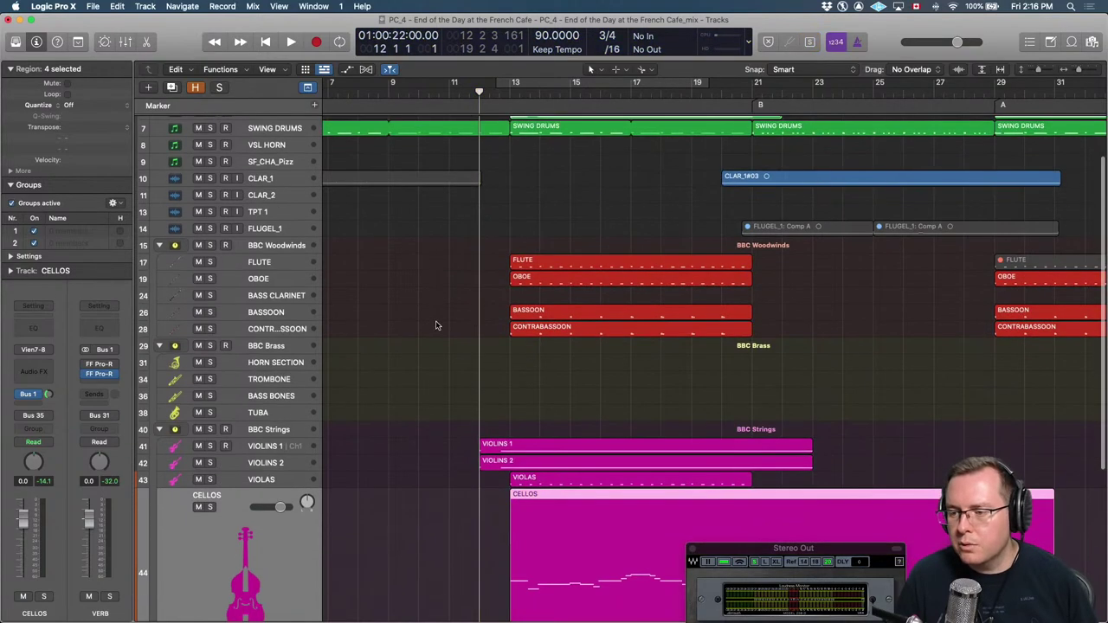
{"action": "key", "text": "space"}
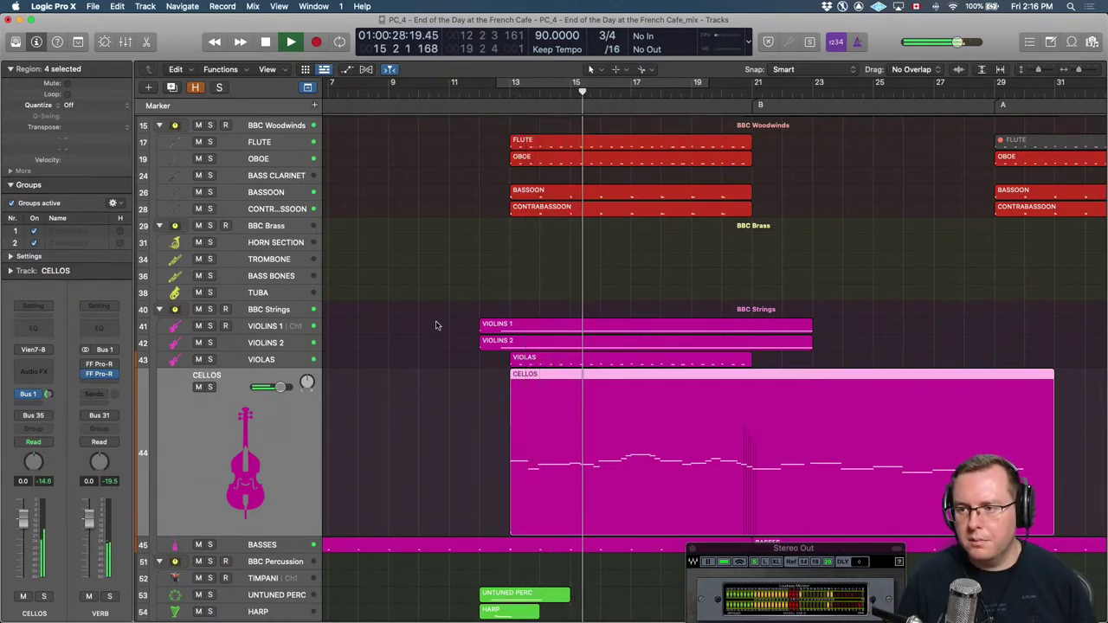
{"action": "key", "text": "space"}
{"action": "key", "text": "super+s"}
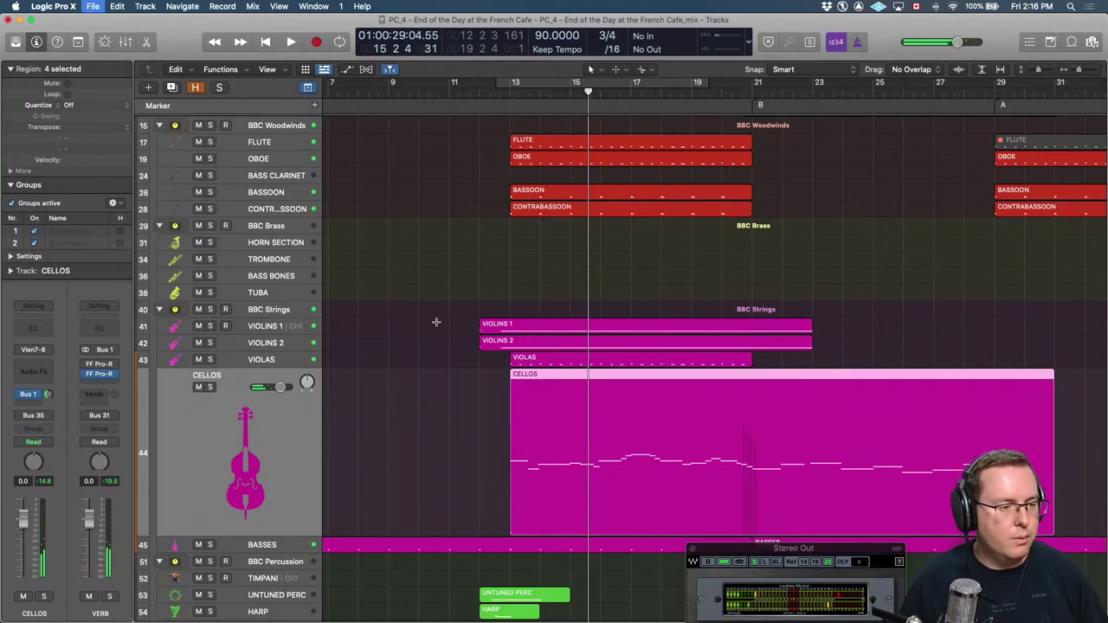
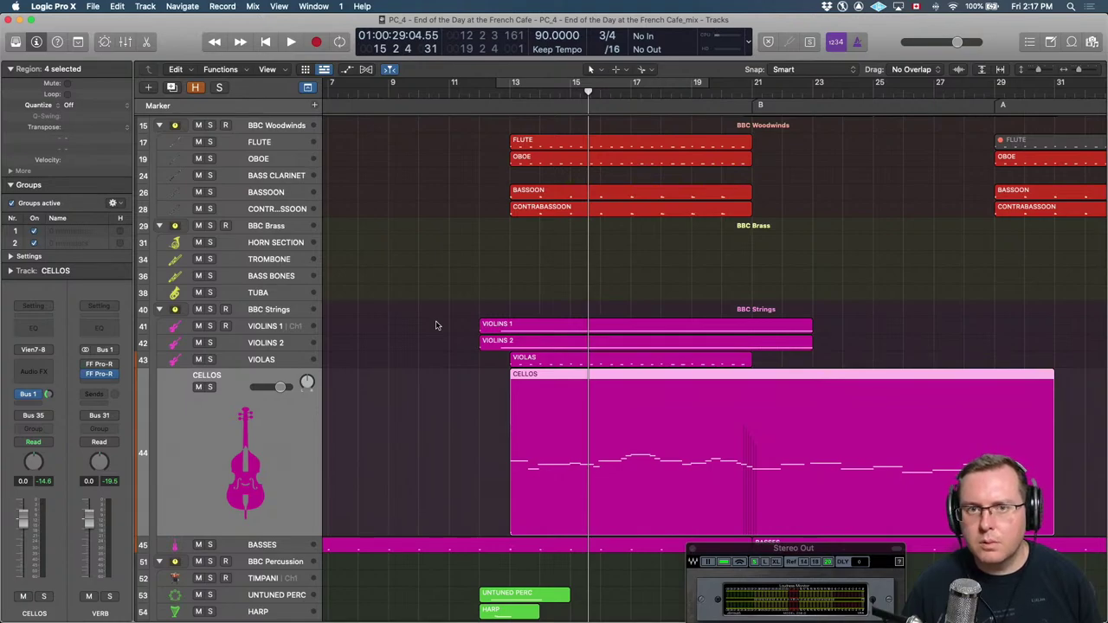
Select the VIOLINS 1 track, check its Vienna Ensemble Pro connection to BBC Strings and close the plug-in.
{"action": "left_click", "coordinate": [264, 329]}
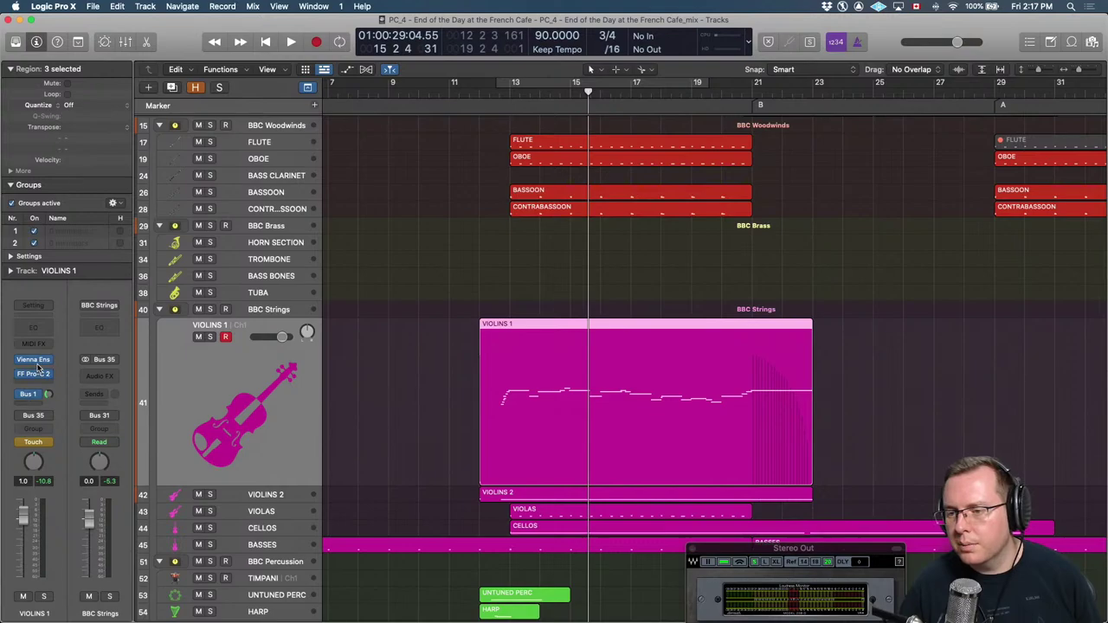
{"action": "left_click", "coordinate": [34, 359]}
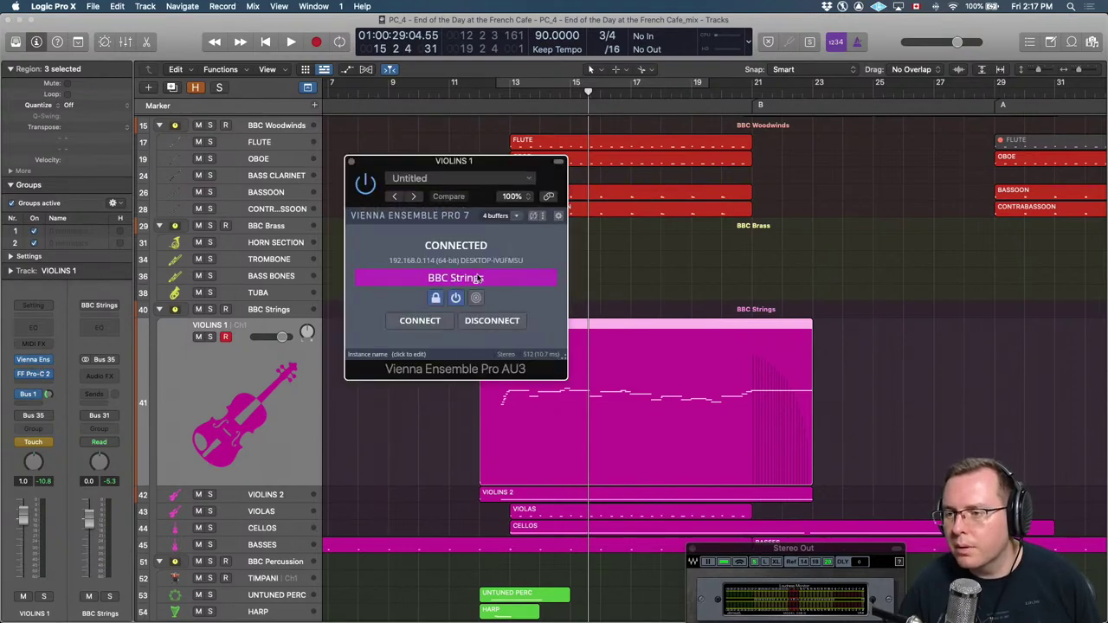
{"action": "left_click", "coordinate": [351, 163]}
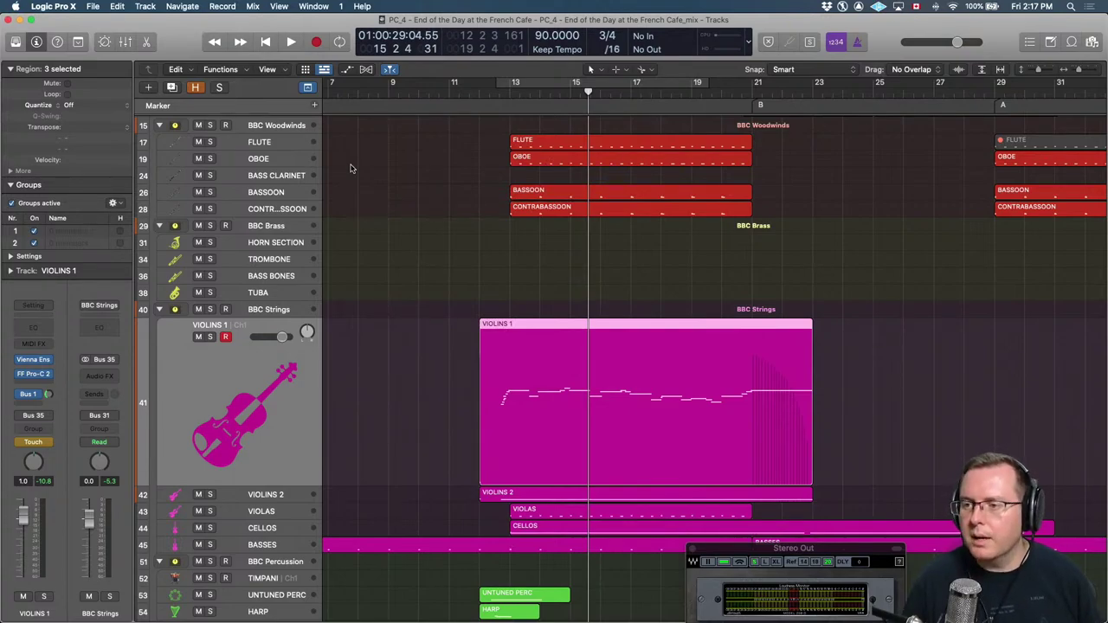
Play the full mix from bar 11 to about bar 29 while following the other tracks in the arrangement.
{"action": "key", "text": "Return"}
{"action": "key", "text": "period"}
{"action": "key", "text": "period"}
{"action": "key", "text": "period"}
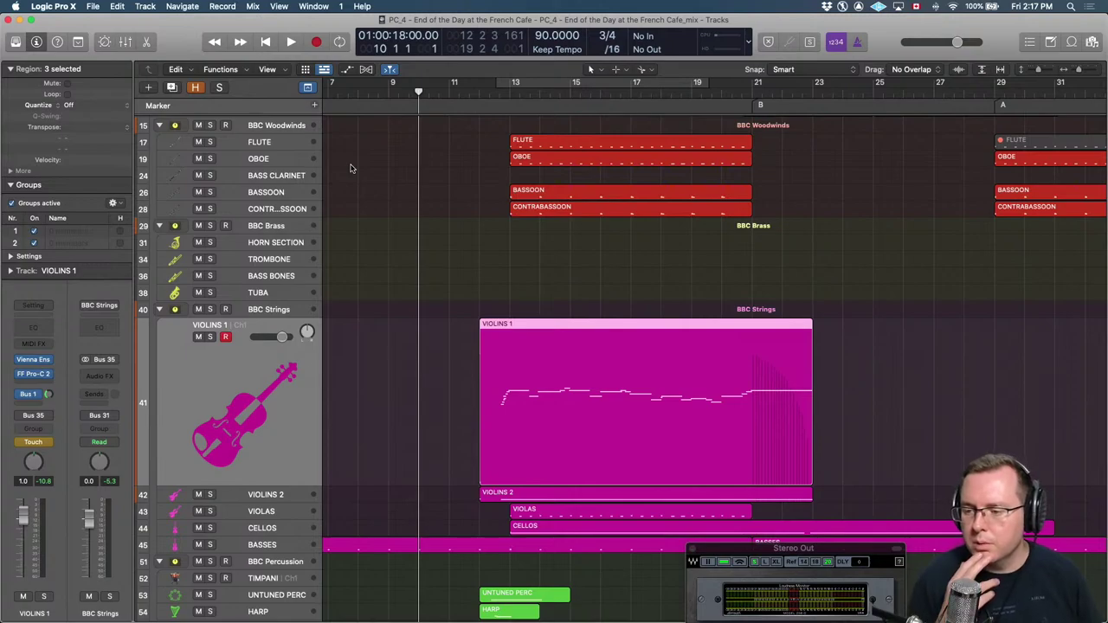
{"action": "key", "text": "period"}
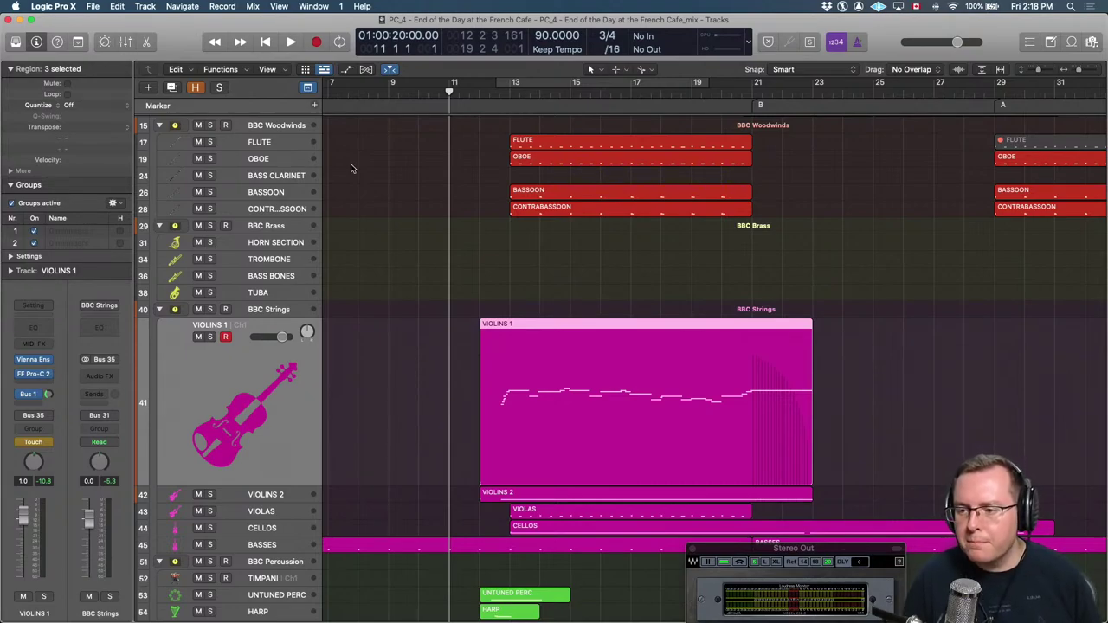
{"action": "key", "text": "space"}
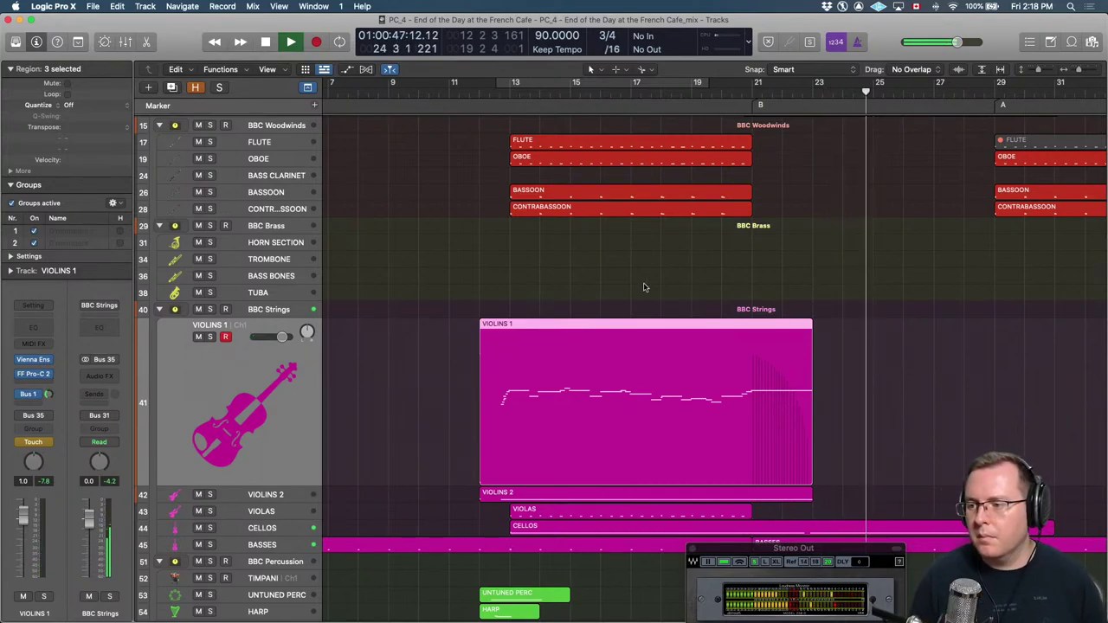
{"action": "scroll", "coordinate": [690, 289], "scroll_direction": "up", "scroll_amount": 5}
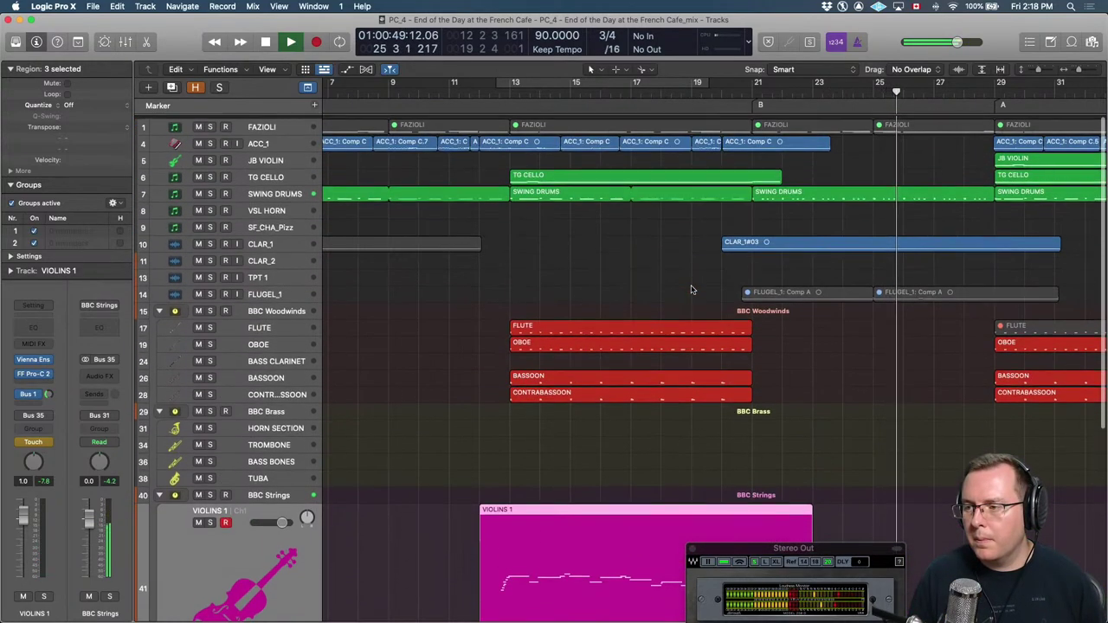
{"action": "scroll", "coordinate": [690, 289], "scroll_direction": "right", "scroll_amount": 5}
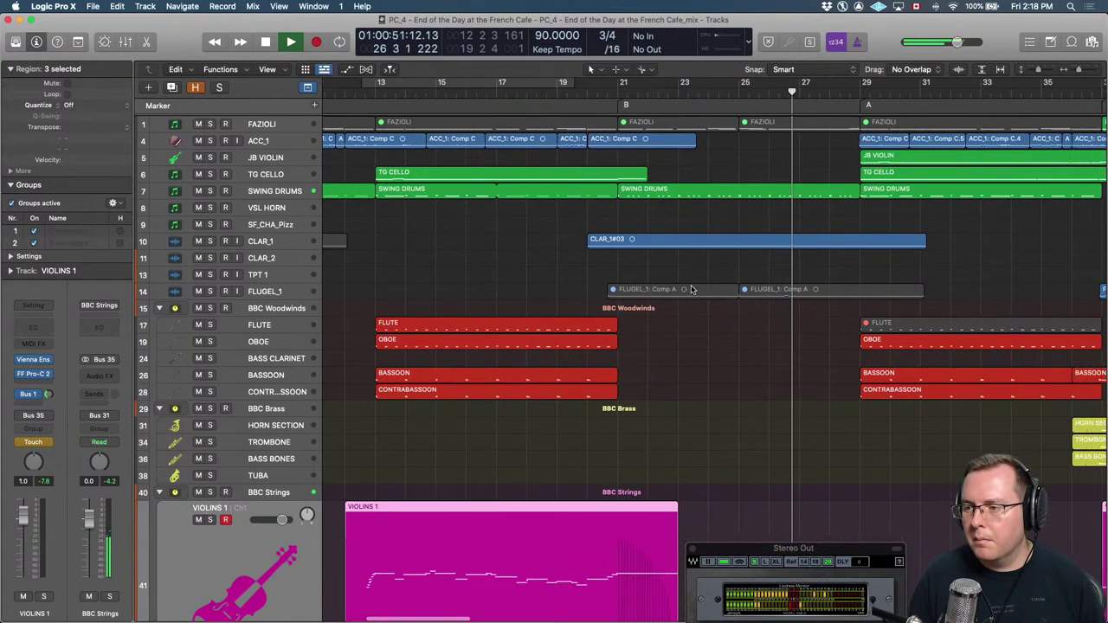
{"action": "scroll", "coordinate": [689, 289], "scroll_direction": "right", "scroll_amount": 1}
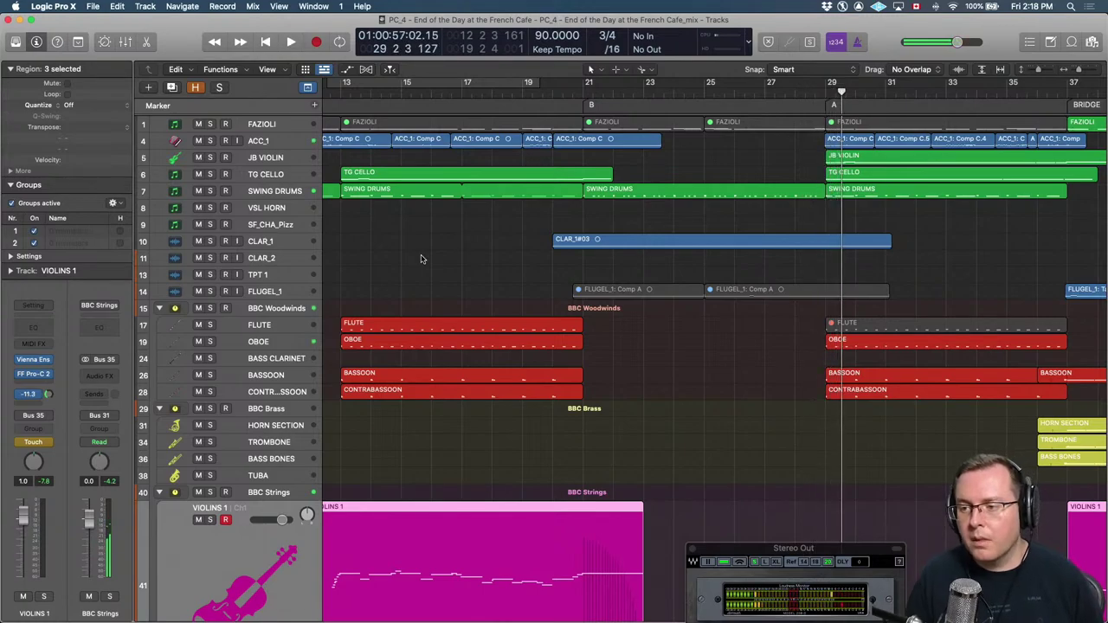
Enlarge the CLAR_1 track and zoom in on the CLAR_1#03 region from bar 20 to examine its waveform.
{"action": "left_click", "coordinate": [499, 246]}
{"action": "key", "text": "ctrl+z"}
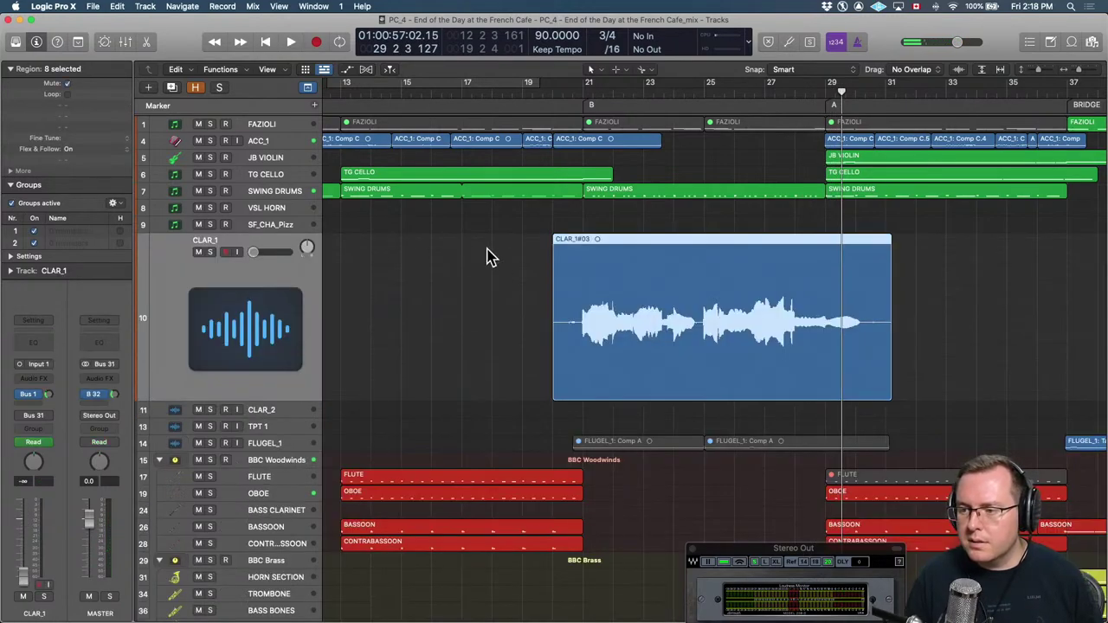
{"action": "left_click", "coordinate": [522, 299]}
{"action": "scroll", "coordinate": [532, 324], "scroll_direction": "up", "scroll_amount": 4}
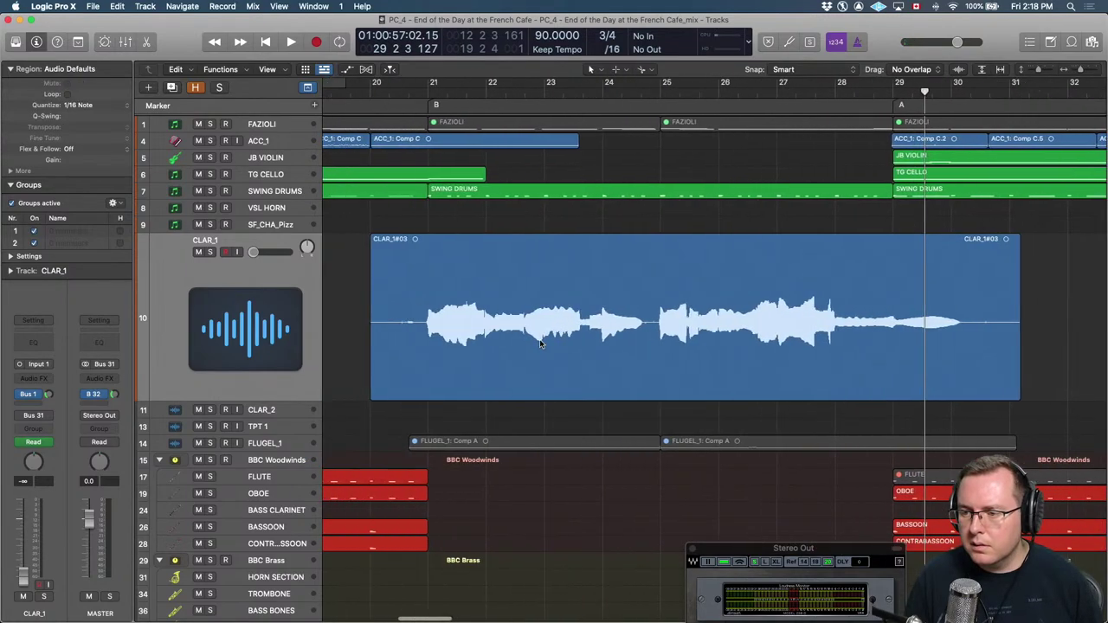
Trim the start of the CLAR_1#03 region to just before bar 21.
{"action": "scroll", "coordinate": [539, 343], "scroll_direction": "left", "scroll_amount": 3}
{"action": "left_click_drag", "start_coordinate": [445, 381], "coordinate": [488, 364]}
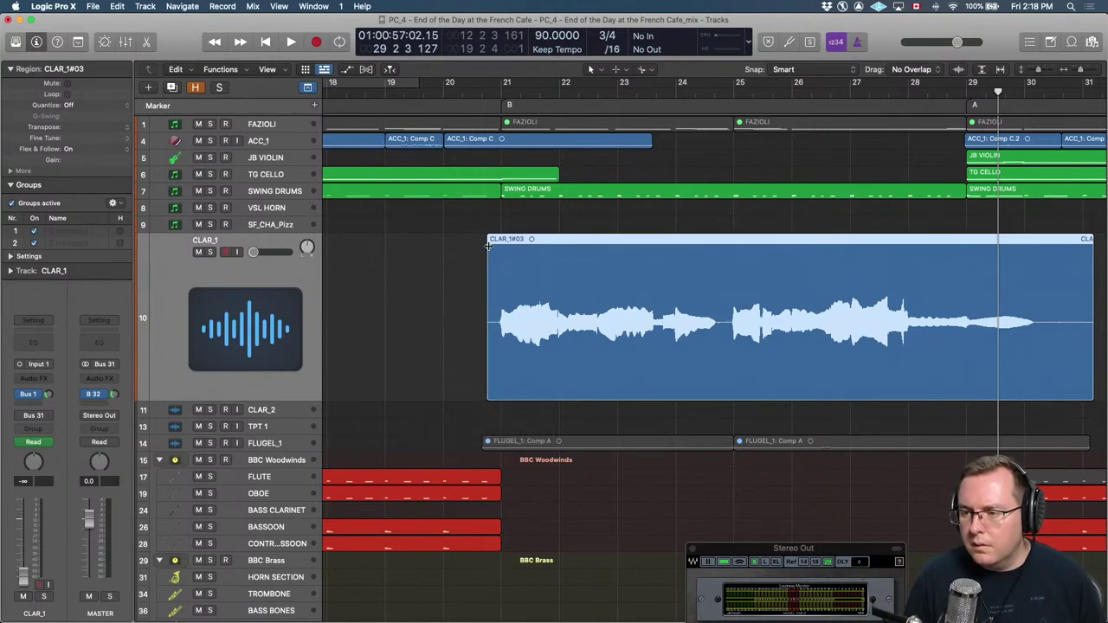
{"action": "key", "text": "super+Left"}
{"action": "key", "text": "super+Left"}
{"action": "key", "text": "super+Left"}
{"action": "key", "text": "super+Left"}
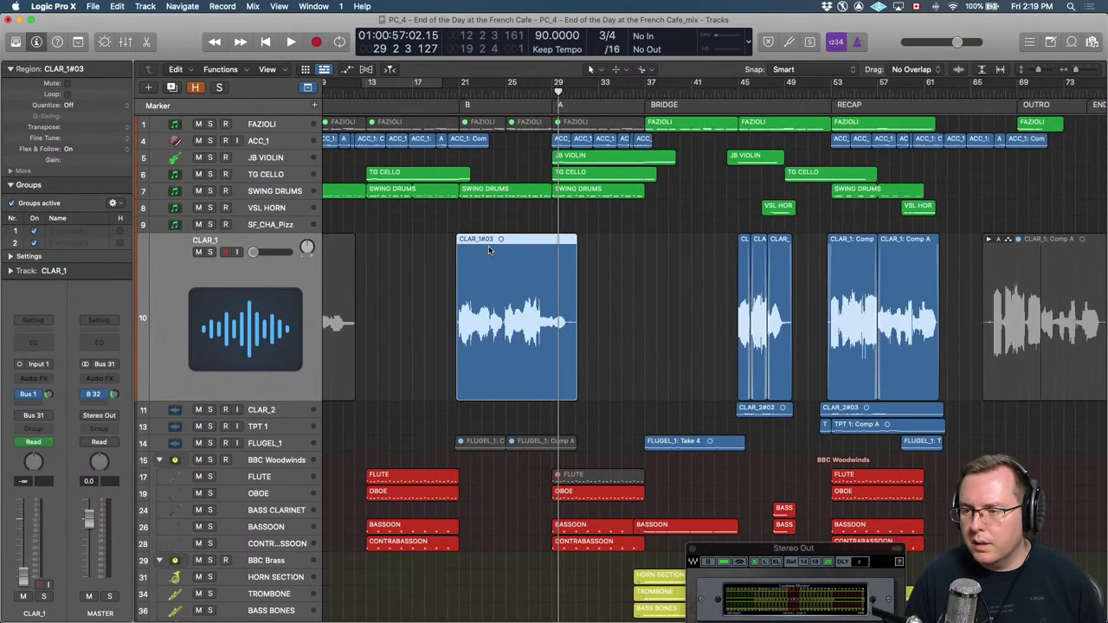
Trim the end of the CLAR_1#03 region to just after bar 30 and add short fades at both ends.
{"action": "key", "text": "super+Right"}
{"action": "key", "text": "super+Right"}
{"action": "left_click_drag", "start_coordinate": [594, 382], "coordinate": [573, 381]}
{"action": "left_click_drag", "start_coordinate": [575, 245], "coordinate": [565, 248]}
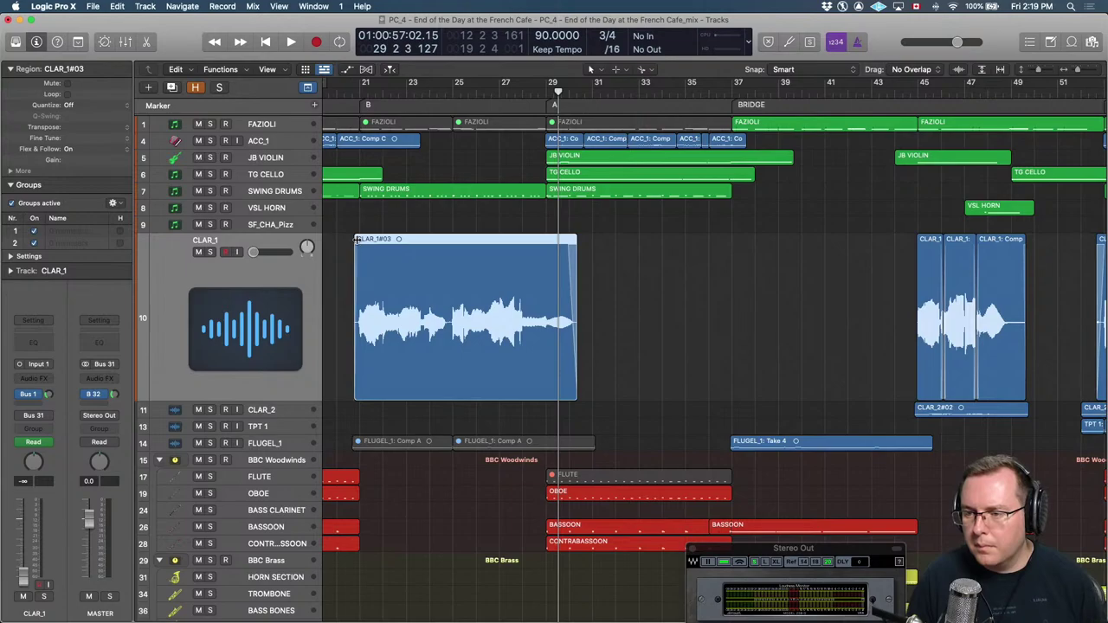
Play the mix from just before the clarinet entrance to about bar 21 to check the trimmed start.
{"action": "key", "text": "shift+comma"}
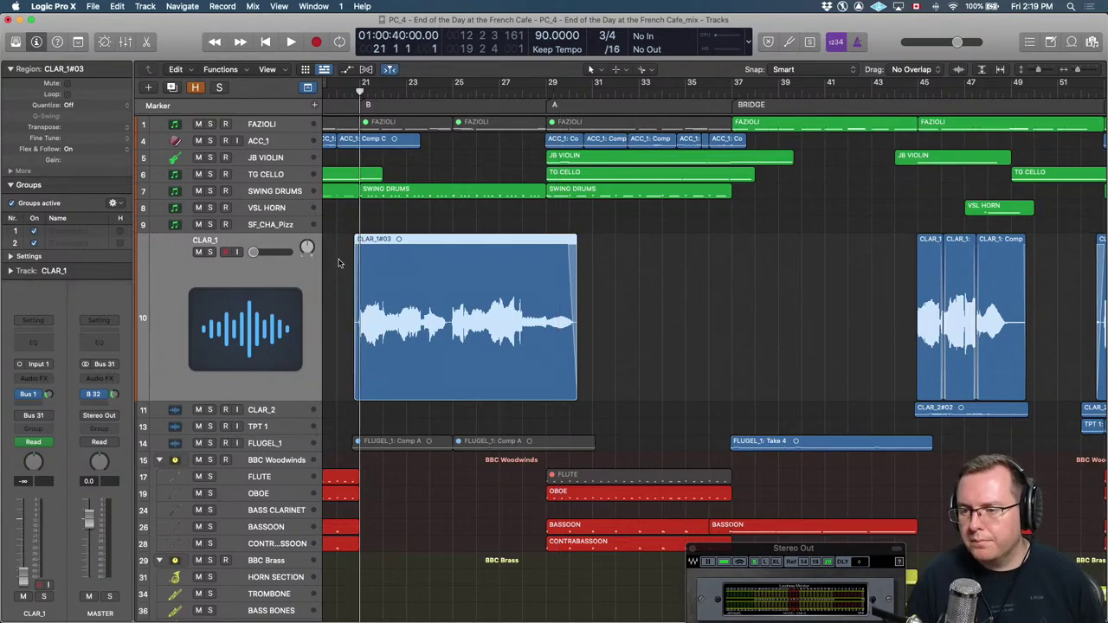
{"action": "key", "text": "comma"}
{"action": "key", "text": "space"}
{"action": "left_click", "coordinate": [468, 485]}
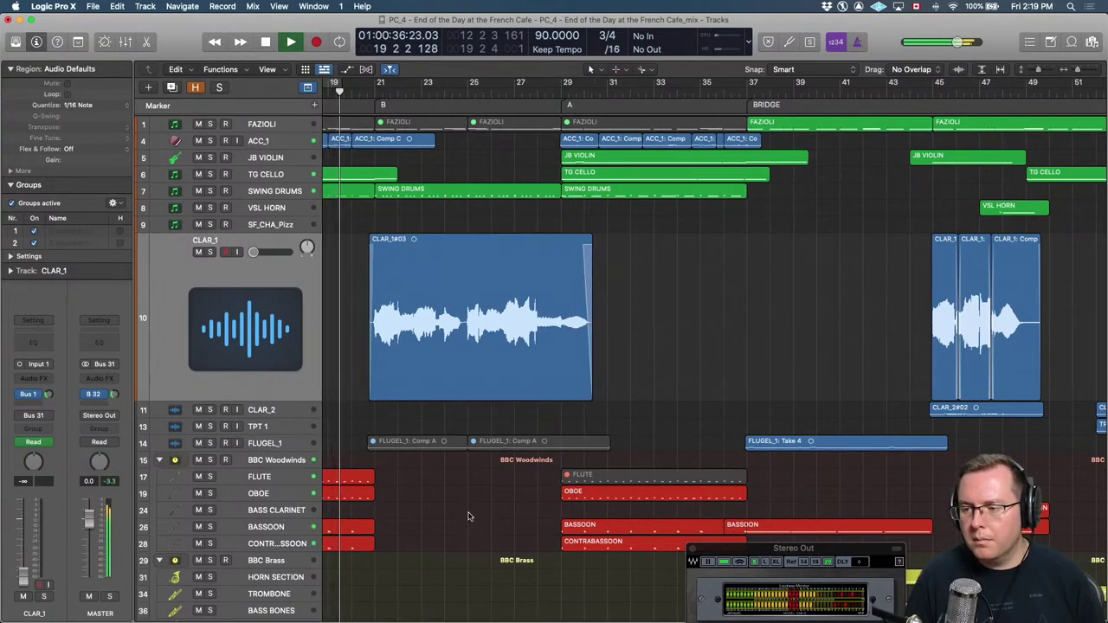
{"action": "key", "text": "super+Right"}
{"action": "key", "text": "super+Right"}
{"action": "key", "text": "super+Right"}
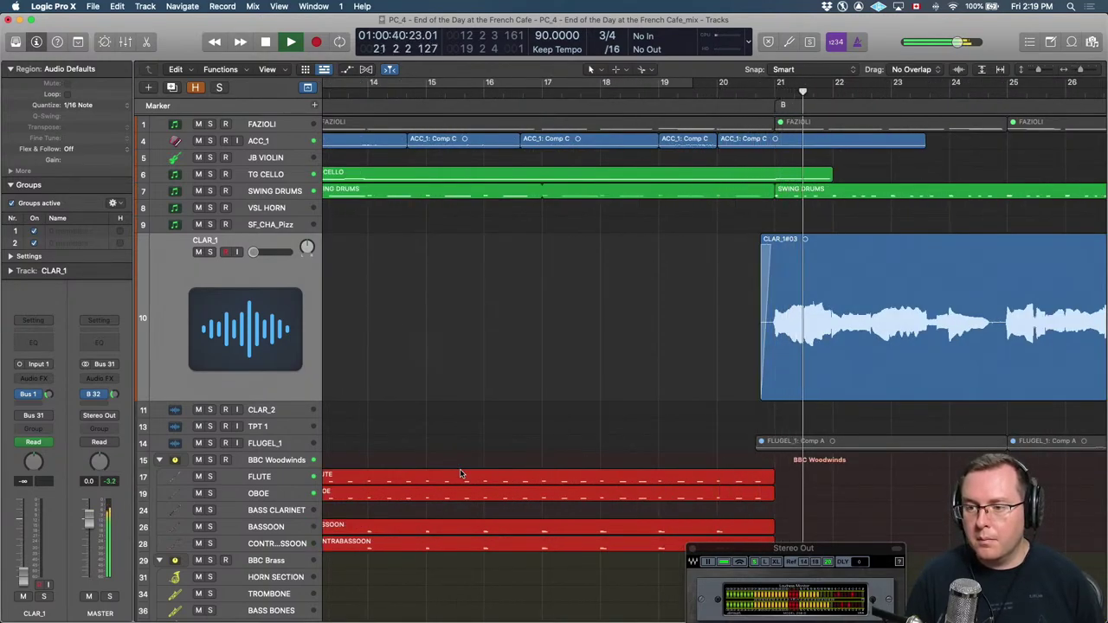
{"action": "key", "text": "space"}
Display the track automation, raise the CLAR_1 volume automation to +0.1 dB up to the recap, and hide the automation again.
{"action": "key", "text": "a"}
{"action": "key", "text": "super+Left"}
{"action": "key", "text": "super+Left"}
{"action": "key", "text": "super+Left"}
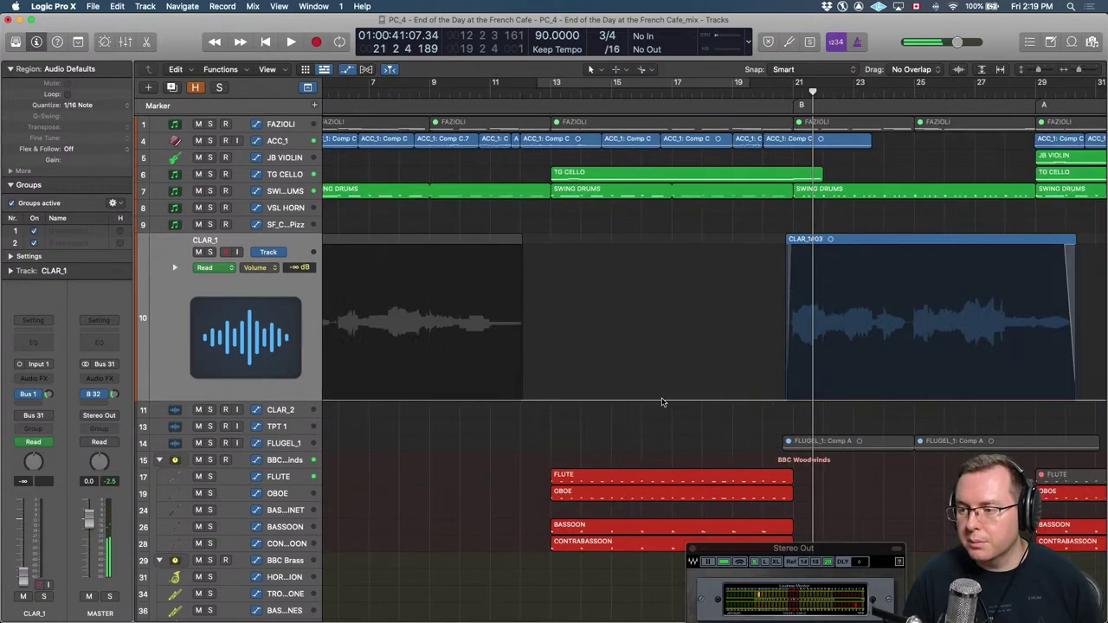
{"action": "key", "text": "super+Left"}
{"action": "left_click_drag", "start_coordinate": [701, 399], "coordinate": [693, 290]}
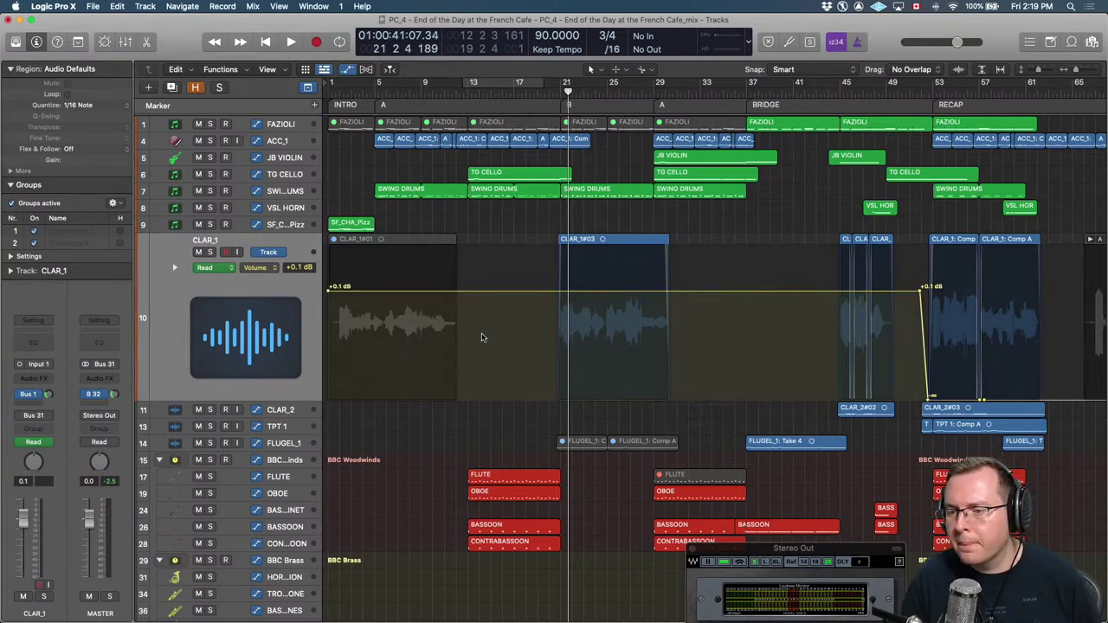
{"action": "key", "text": "a"}
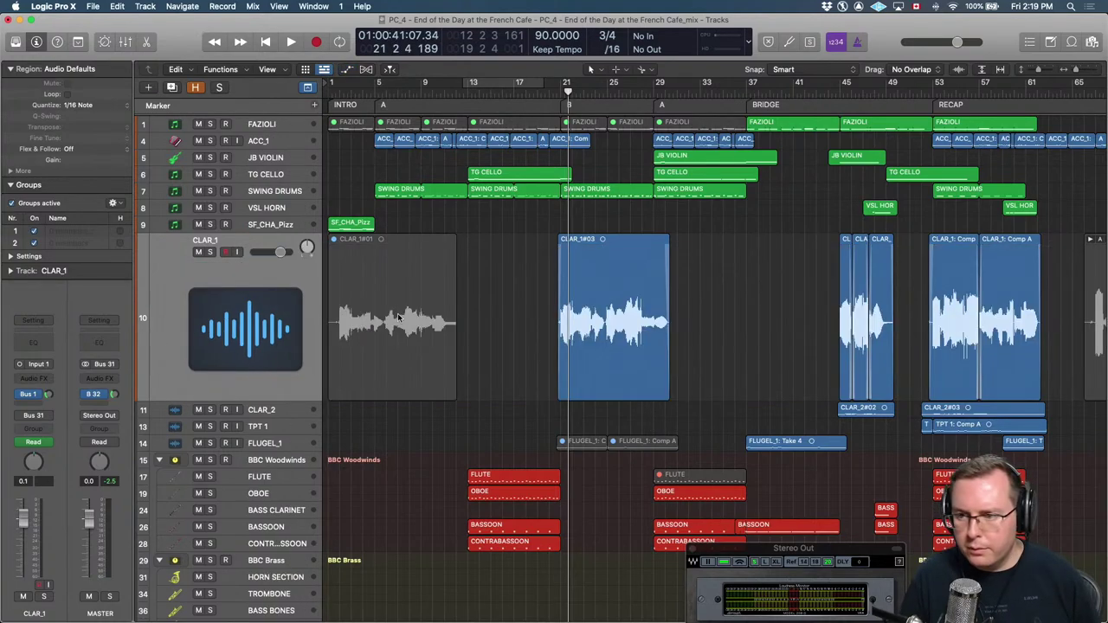
Play the CLAR_1#03 region soloed from bar 21 to about bar 23.
{"action": "left_click", "coordinate": [664, 353]}
{"action": "key", "text": "comma"}
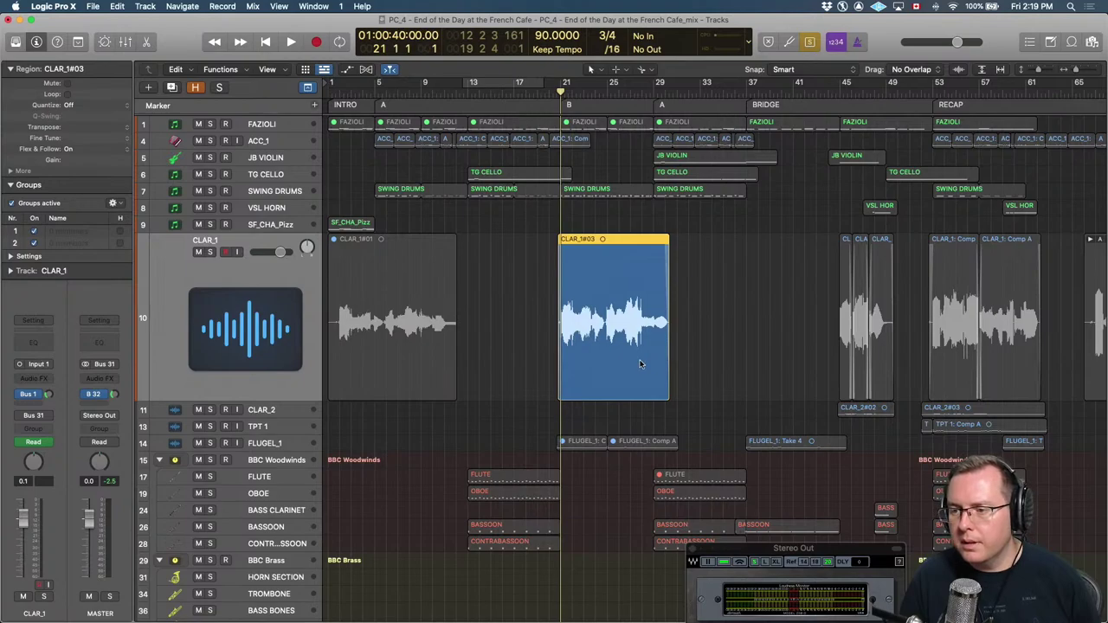
{"action": "key", "text": "z"}
{"action": "key", "text": "space"}
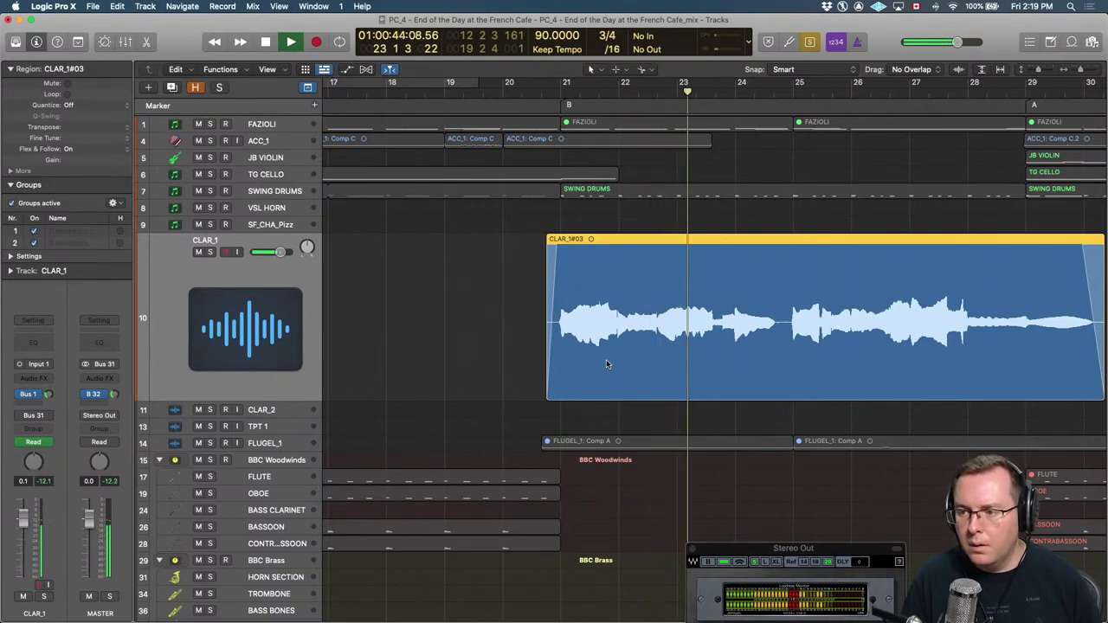
{"action": "key", "text": "space"}
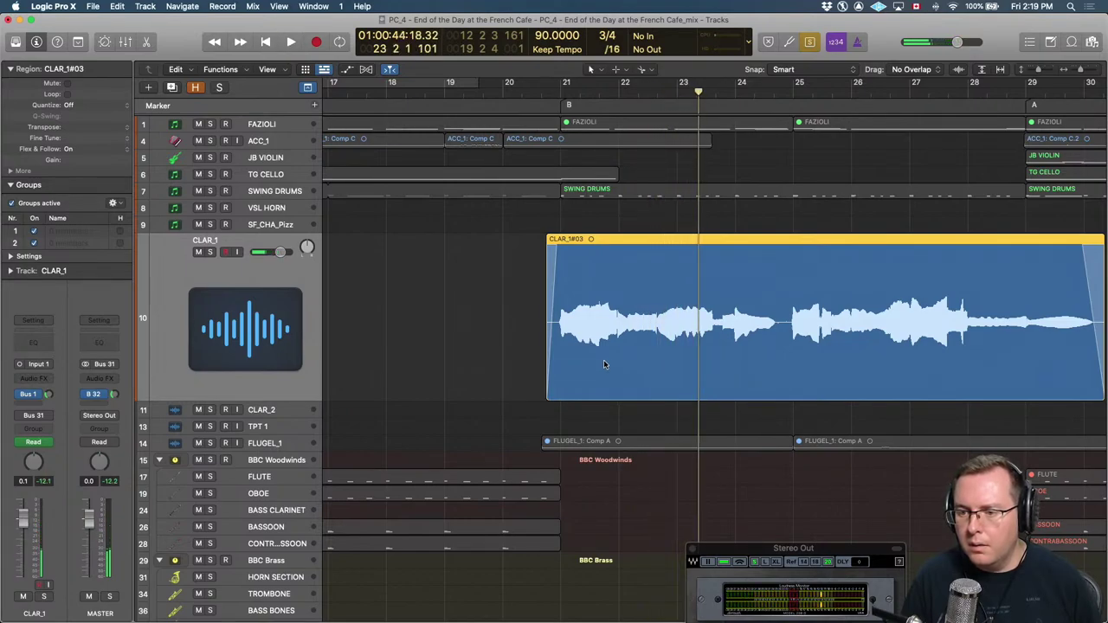
Turn solo off and play the full mix from bar 20 to about bar 31.
{"action": "key", "text": "ctrl+s"}
{"action": "key", "text": "comma"}
{"action": "key", "text": "comma"}
{"action": "key", "text": "comma"}
{"action": "key", "text": "comma"}
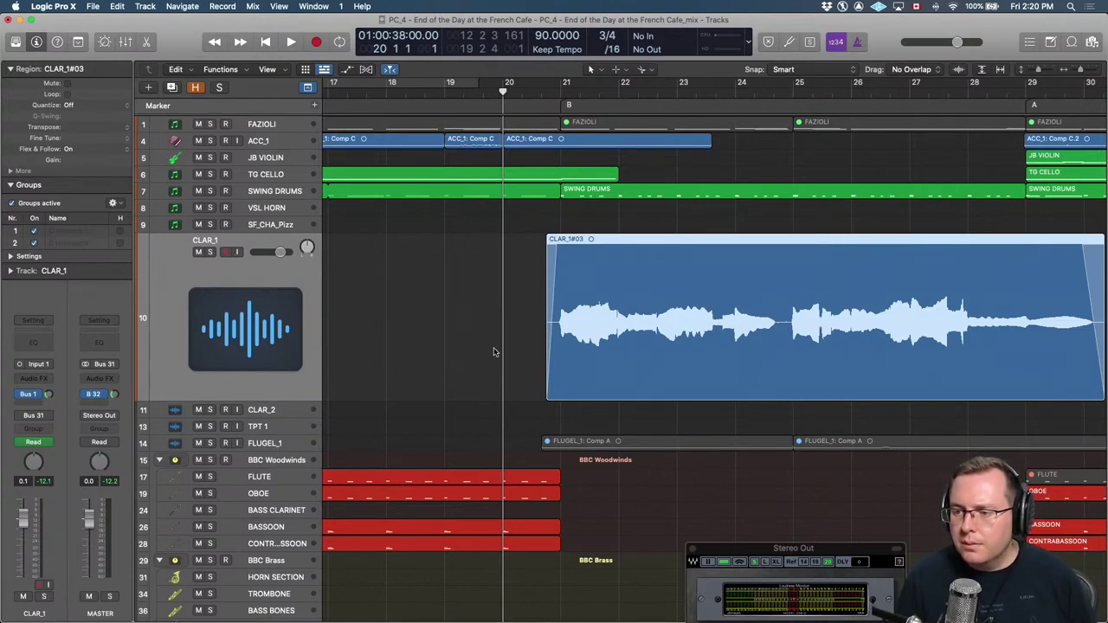
{"action": "key", "text": "space"}
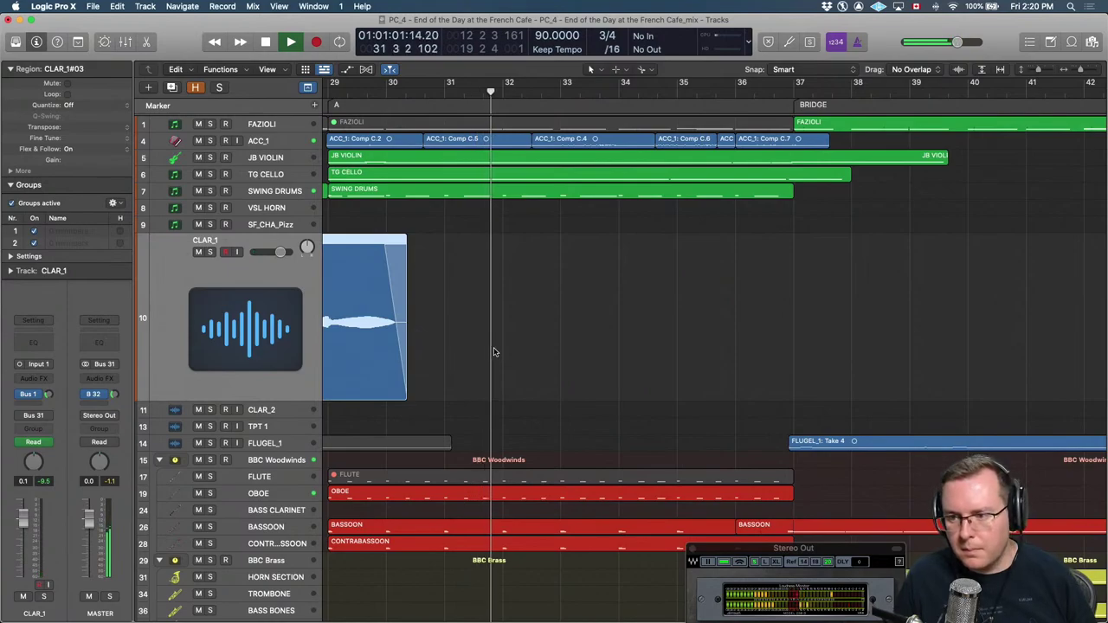
{"action": "key", "text": "space"}
Examine the arrangement around section B, from the clarinet solo down through the woodwind, brass, string, percussion and guitar tracks.
{"action": "scroll", "coordinate": [494, 351], "scroll_direction": "left", "scroll_amount": 10}
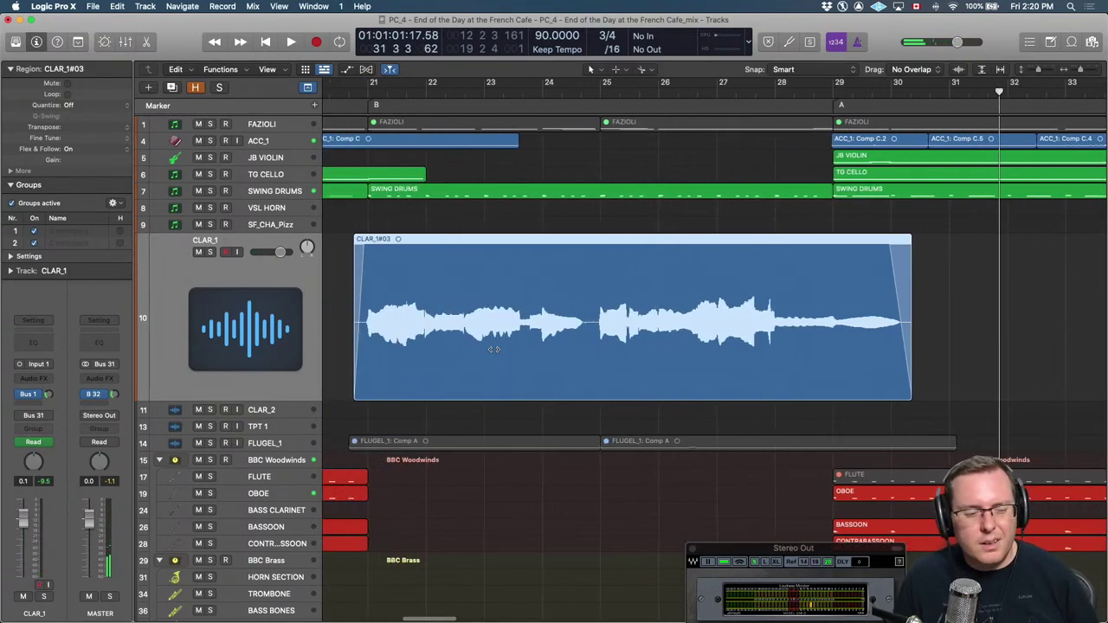
{"action": "scroll", "coordinate": [494, 349], "scroll_direction": "left", "scroll_amount": 2}
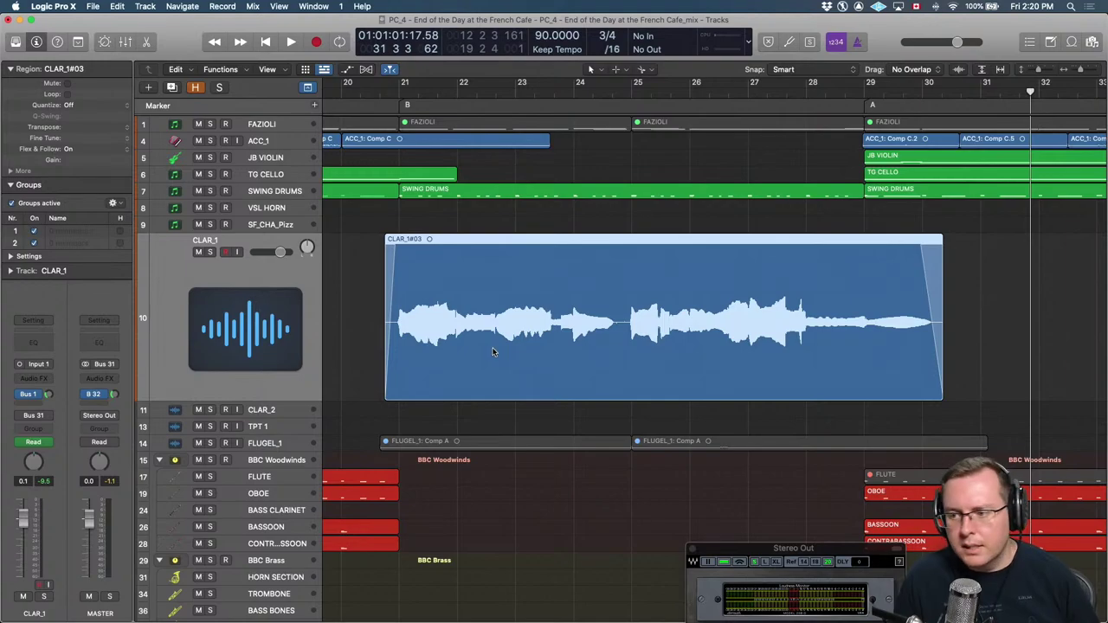
{"action": "left_click", "coordinate": [483, 422]}
{"action": "key", "text": "super+Left"}
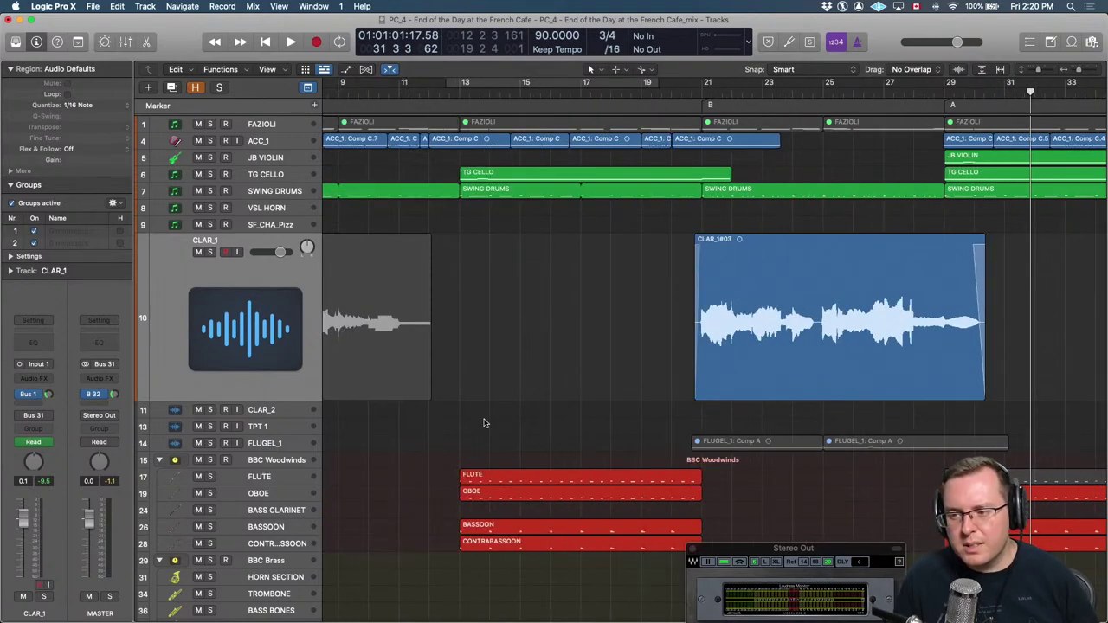
{"action": "scroll", "coordinate": [552, 401], "scroll_direction": "right", "scroll_amount": 3}
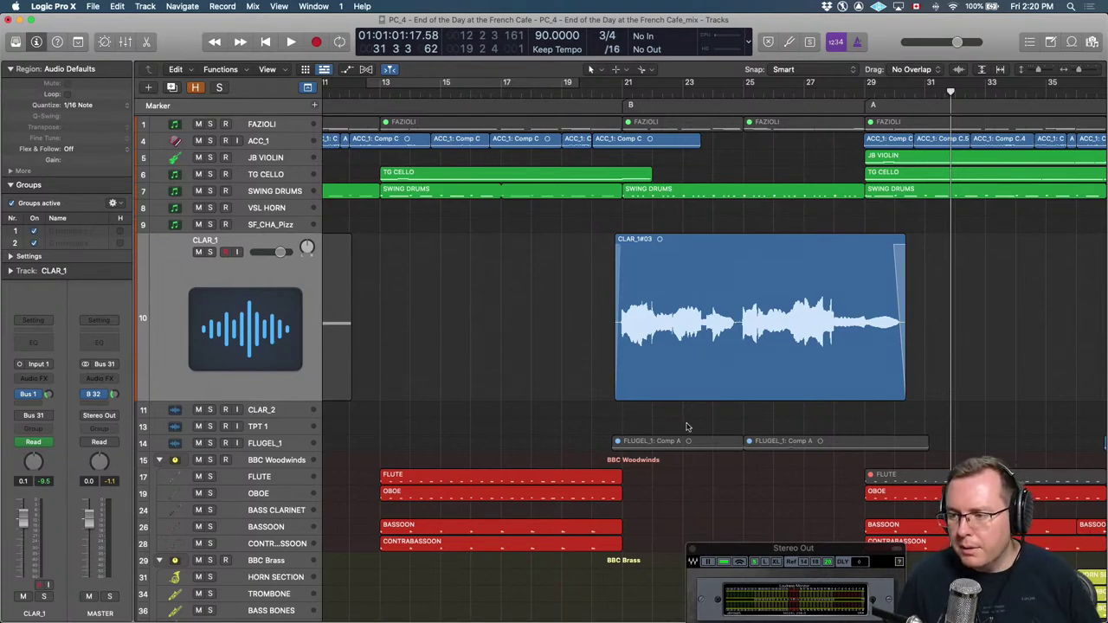
{"action": "scroll", "coordinate": [710, 424], "scroll_direction": "down", "scroll_amount": 6}
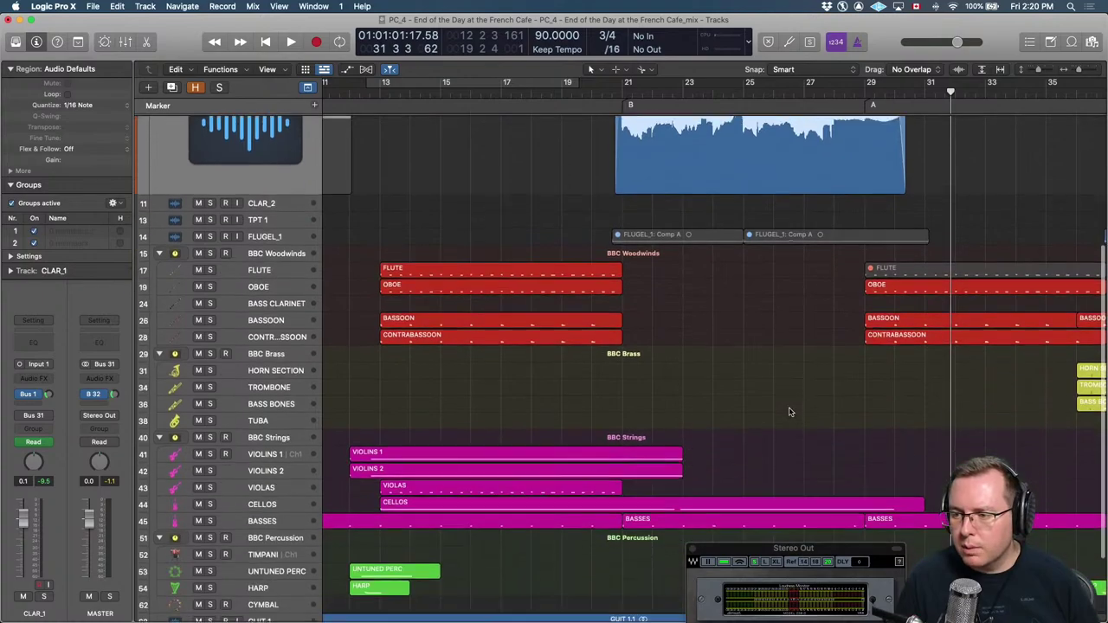
{"action": "scroll", "coordinate": [775, 395], "scroll_direction": "down", "scroll_amount": 2}
{"action": "scroll", "coordinate": [753, 457], "scroll_direction": "down", "scroll_amount": 1}
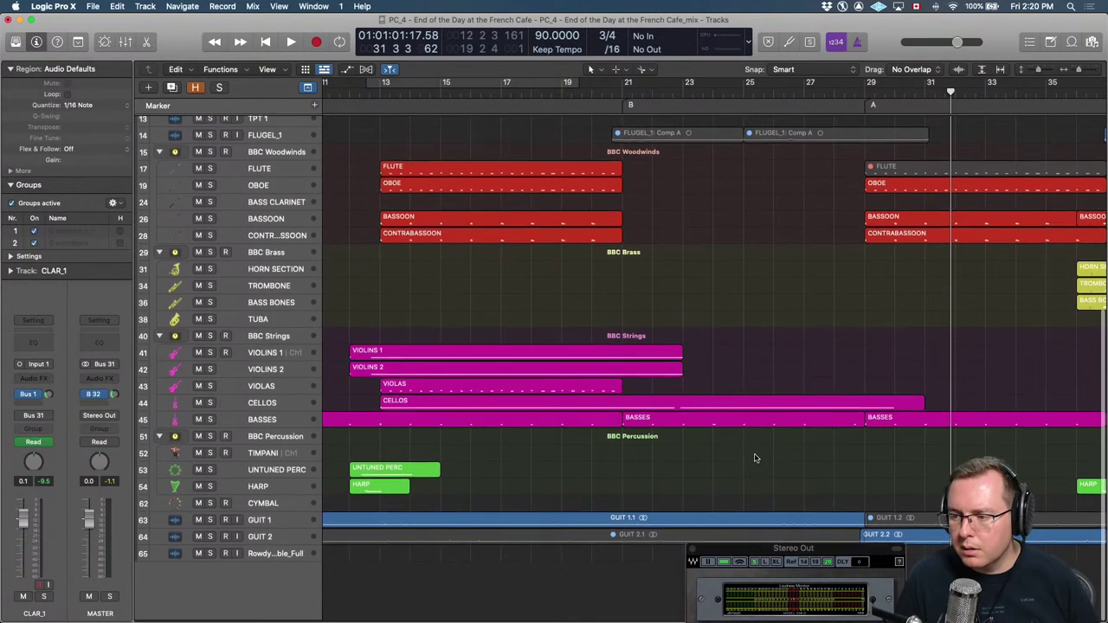
Move the playhead to bar 20 and play the mix to about bar 26 to judge the clarinet's placement.
{"action": "key", "text": "ctrl+z"}
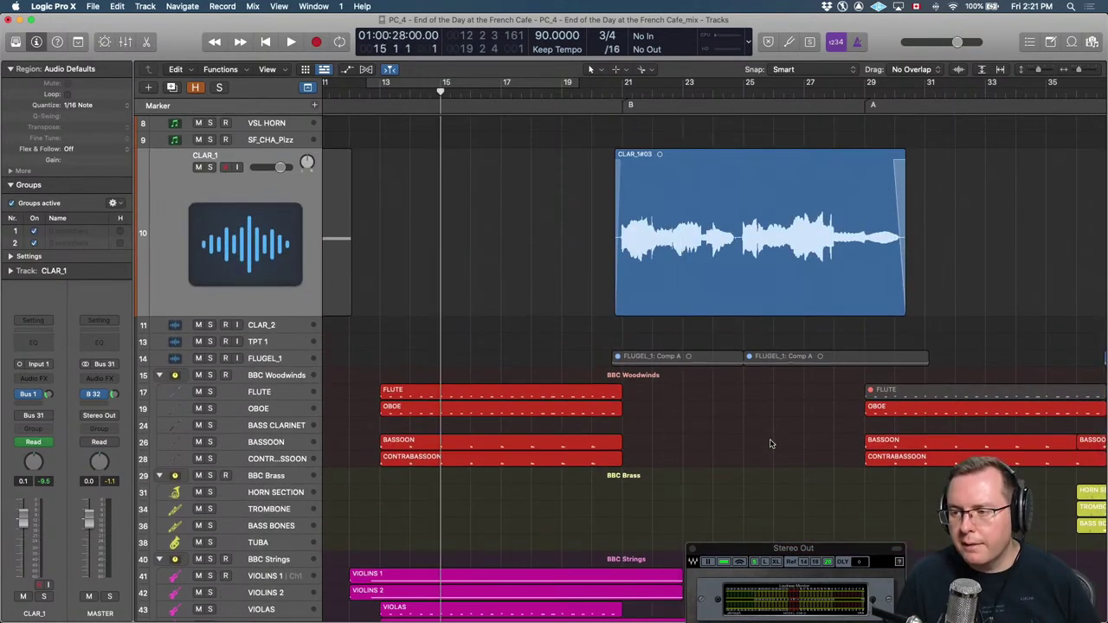
{"action": "key", "text": "period"}
{"action": "key", "text": "period"}
{"action": "key", "text": "period"}
{"action": "key", "text": "period"}
{"action": "key", "text": "period"}
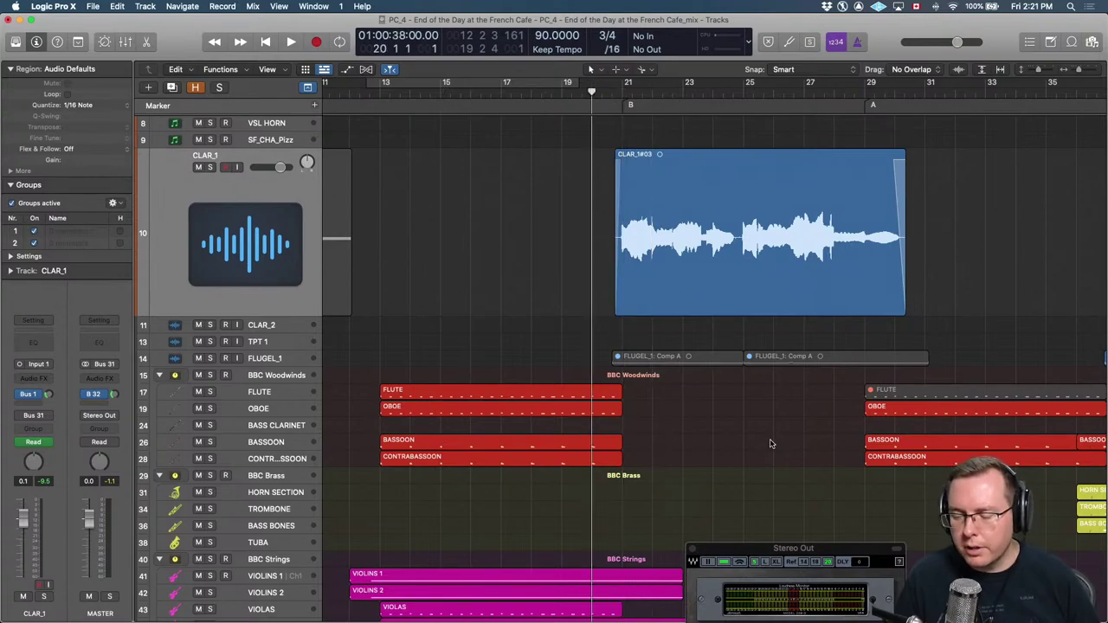
{"action": "key", "text": "super+Right"}
{"action": "key", "text": "super+Right"}
{"action": "key", "text": "super+Left"}
{"action": "key", "text": "super+Left"}
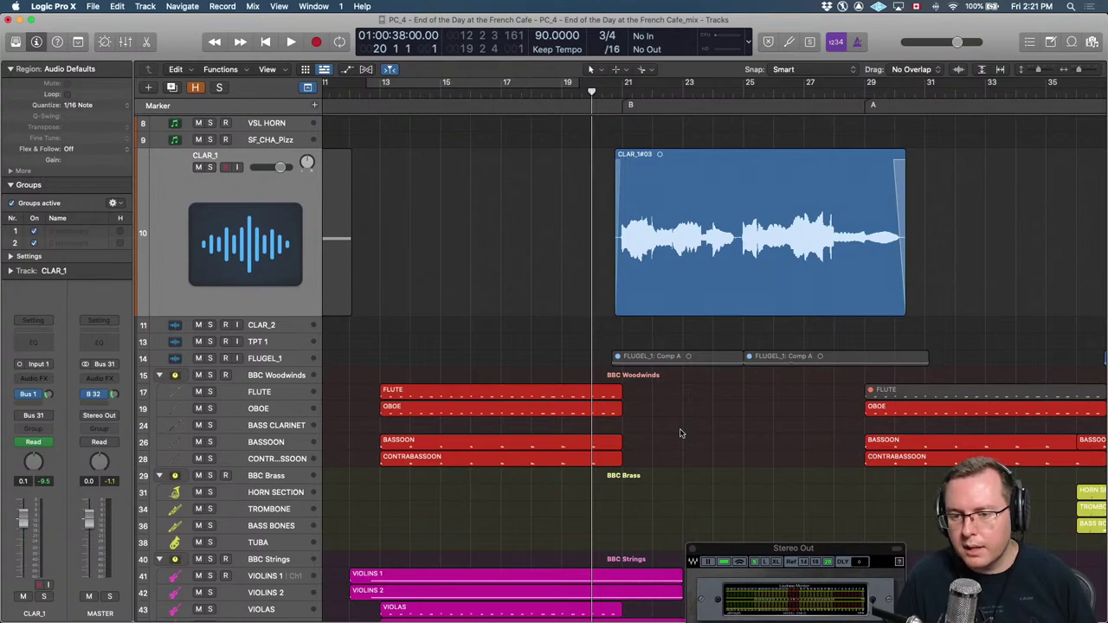
{"action": "key", "text": "space"}
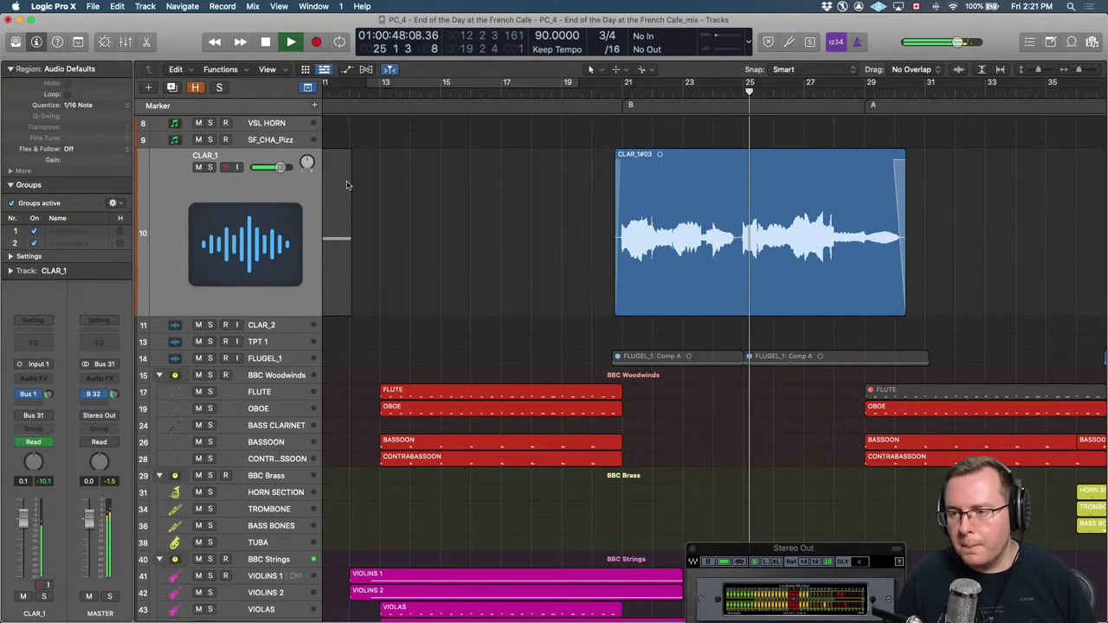
{"action": "scroll", "coordinate": [361, 189], "scroll_direction": "up", "scroll_amount": 3}
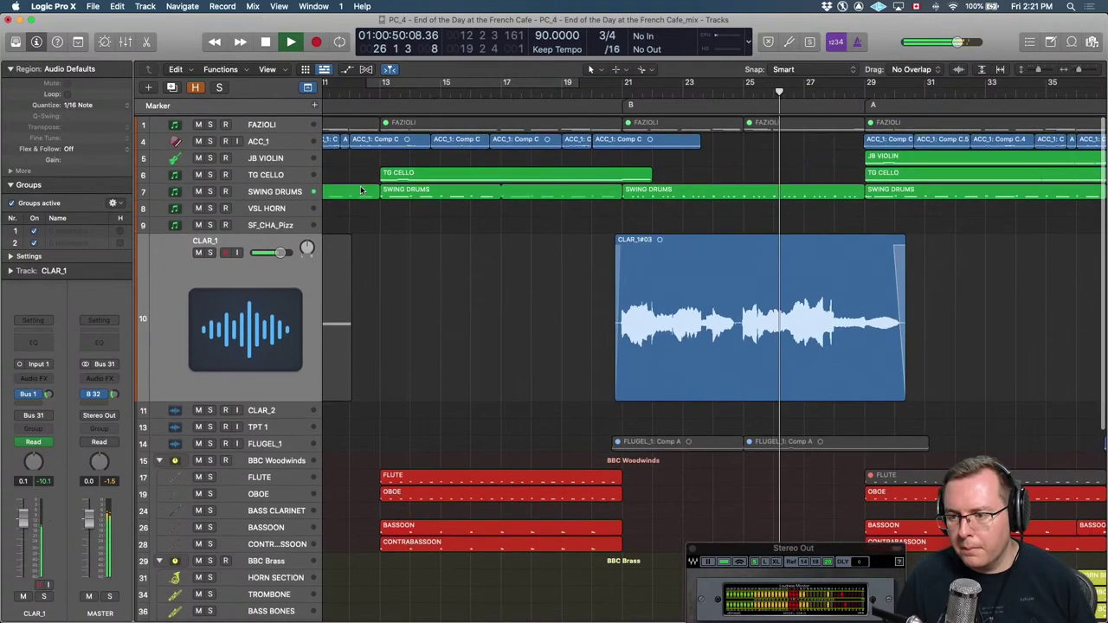
{"action": "scroll", "coordinate": [354, 296], "scroll_direction": "down", "scroll_amount": 3}
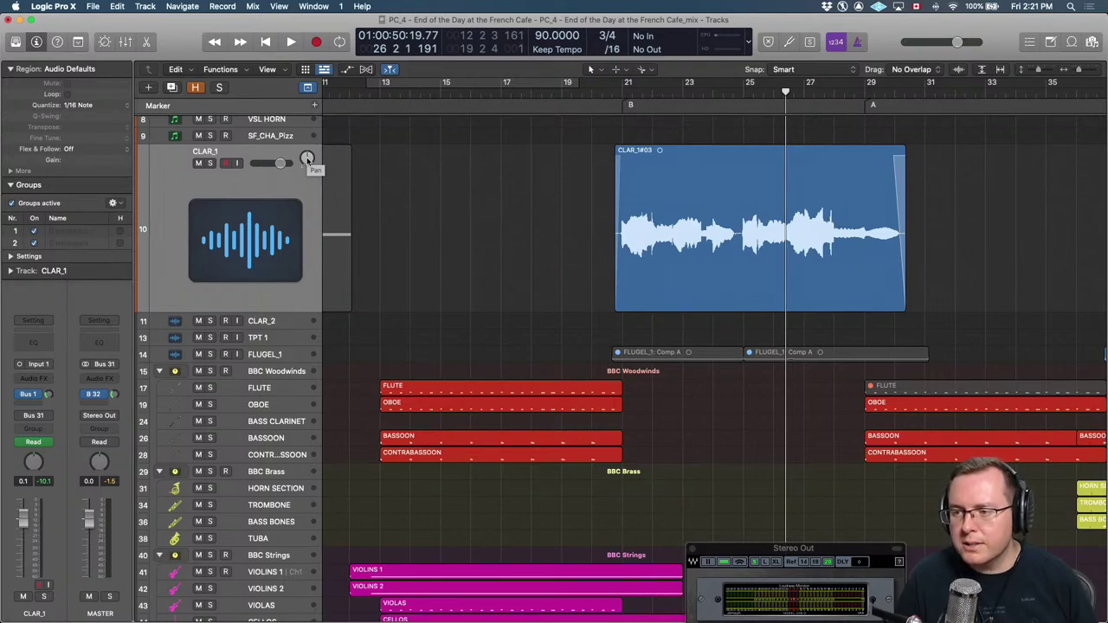
Pan CLAR_1 to -16, audition the mix from bar 20, and settle the pan at -10 while playing to about bar 29.
{"action": "mouse_move", "coordinate": [306, 157]}
{"action": "left_mouse_down"}
{"action": "mouse_move", "coordinate": [306, 173]}
{"action": "mouse_move", "coordinate": [307, 163]}
{"action": "left_mouse_up"}
{"action": "scroll", "coordinate": [305, 172], "scroll_direction": "right", "scroll_amount": 1}
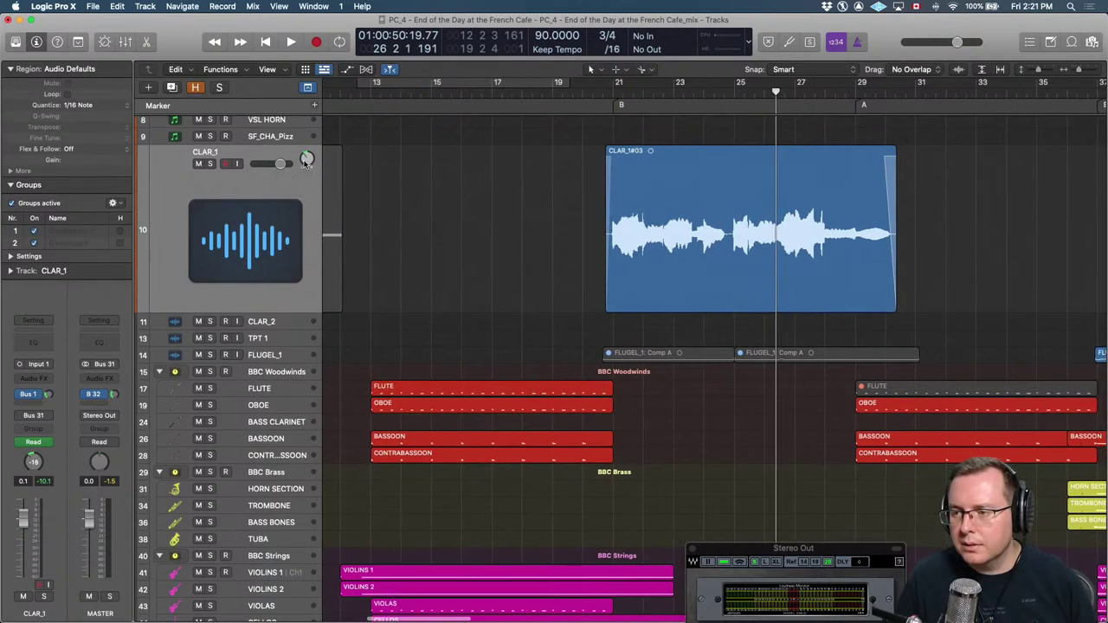
{"action": "key", "text": "alt+comma"}
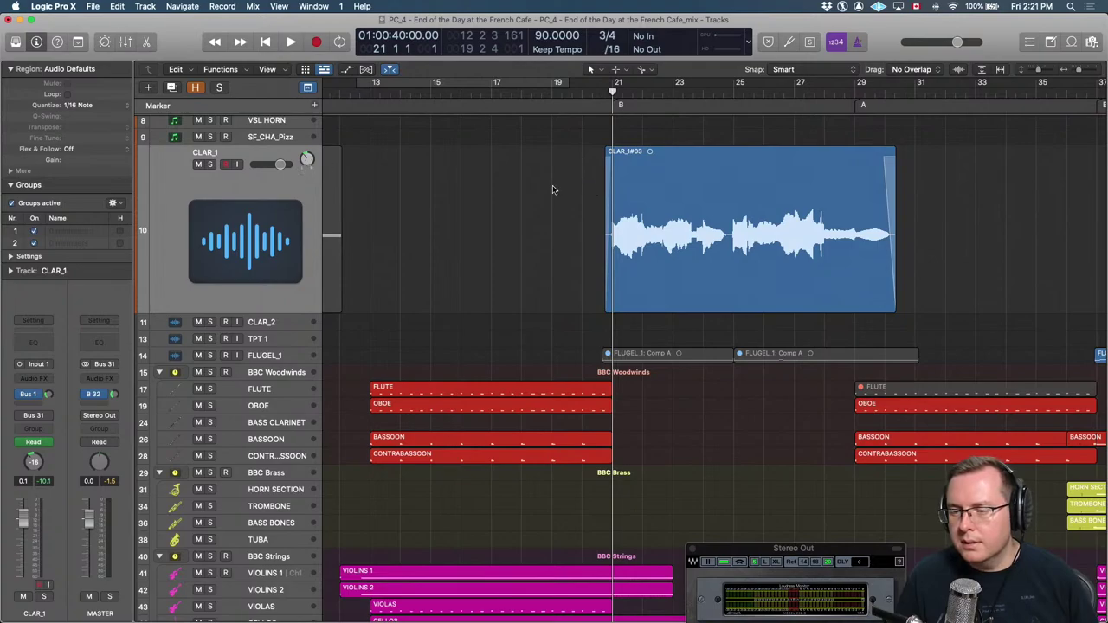
{"action": "key", "text": "super+Right"}
{"action": "key", "text": "super+Right"}
{"action": "key", "text": "super+Right"}
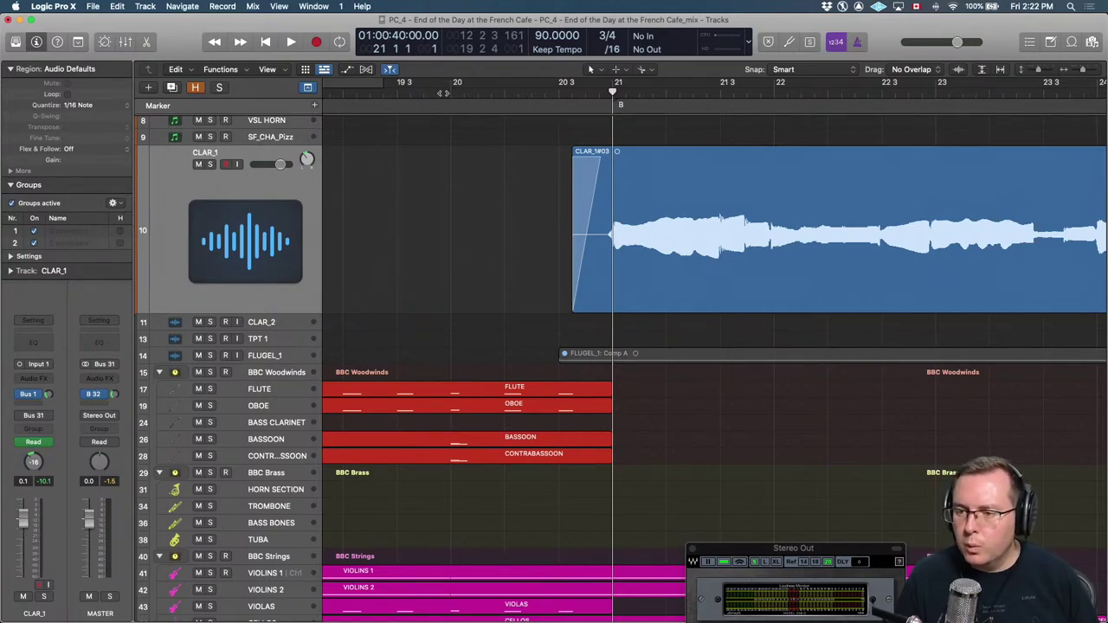
{"action": "left_click", "coordinate": [450, 92]}
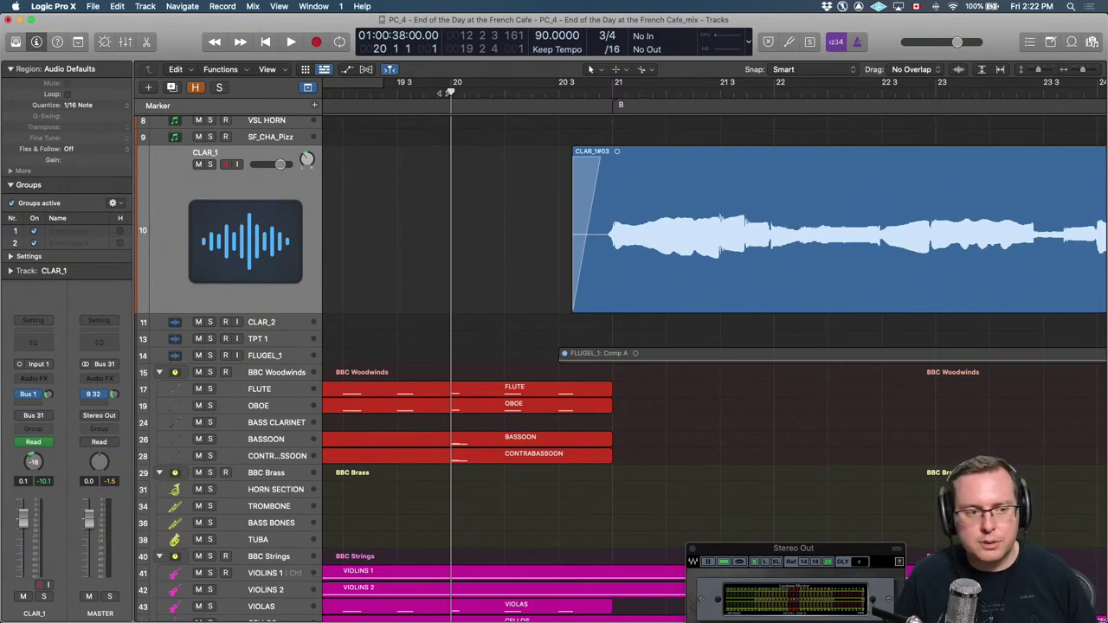
{"action": "key", "text": "space"}
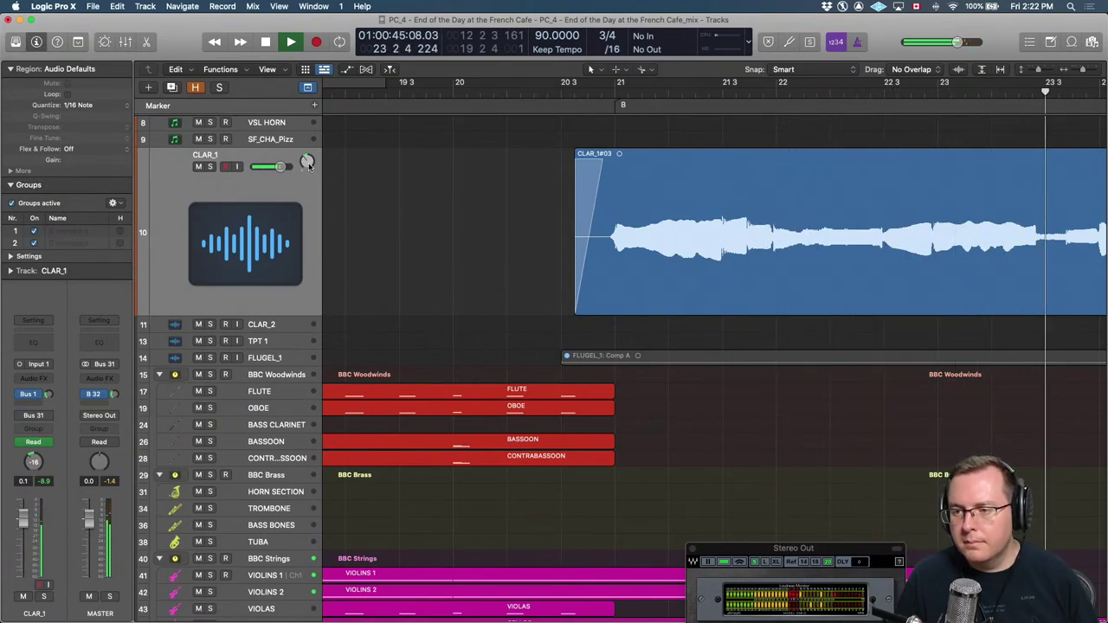
{"action": "left_click_drag", "start_coordinate": [306, 162], "coordinate": [306, 154]}
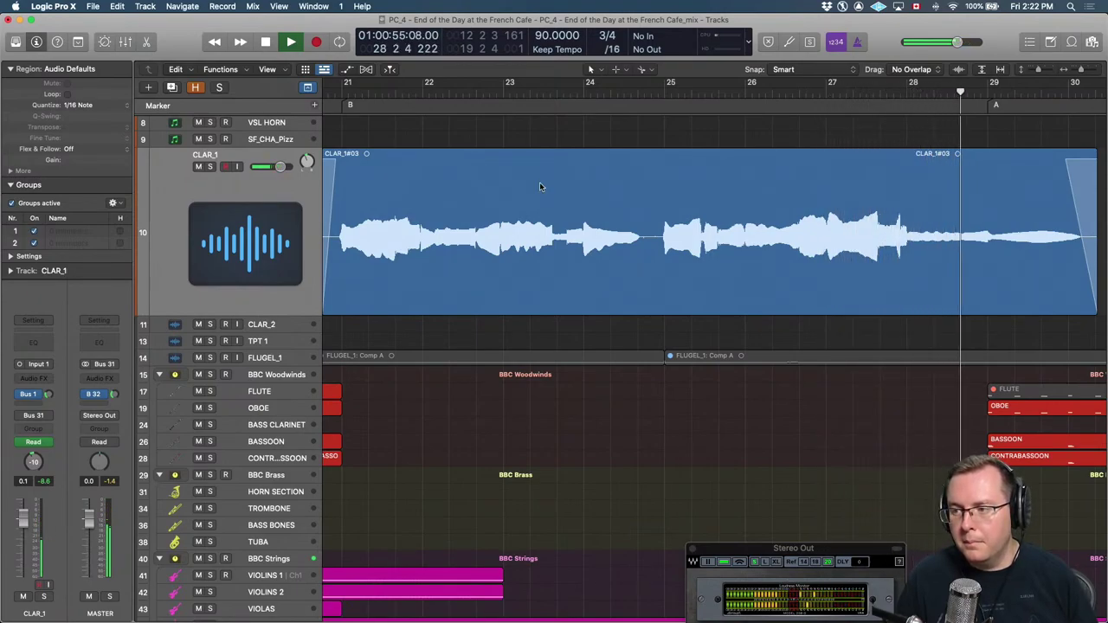
{"action": "key", "text": "space"}
Open the CLAR_1#03 region in the Flex Pitch editor and raise the gain of the long note at bar 28 to +7.0 dB.
{"action": "double_click", "coordinate": [696, 197]}
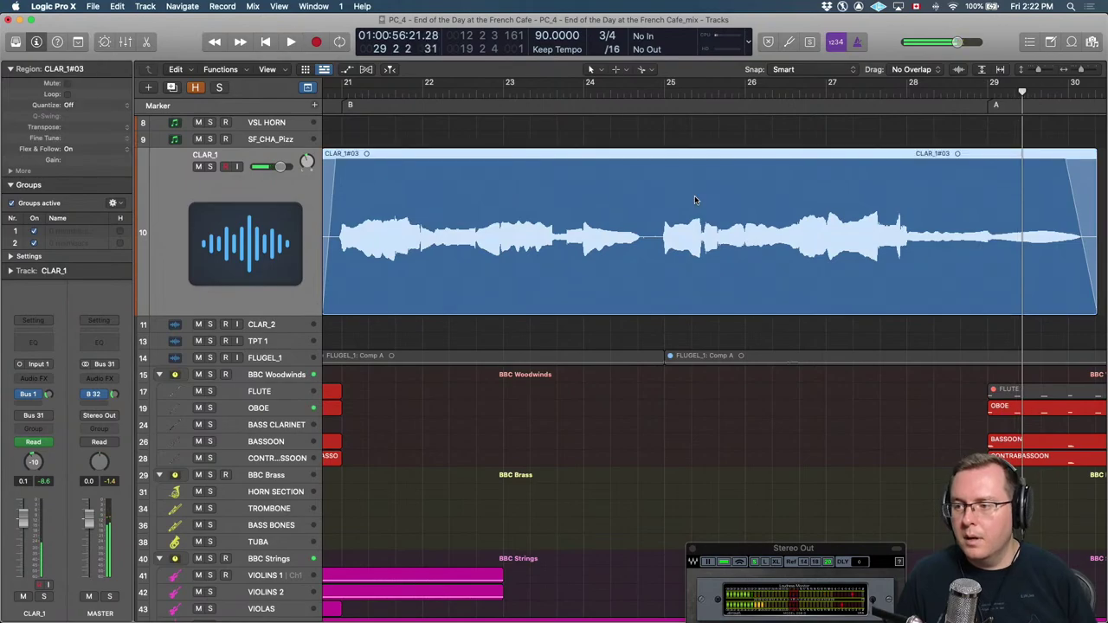
{"action": "scroll", "coordinate": [684, 464], "scroll_direction": "right", "scroll_amount": 10}
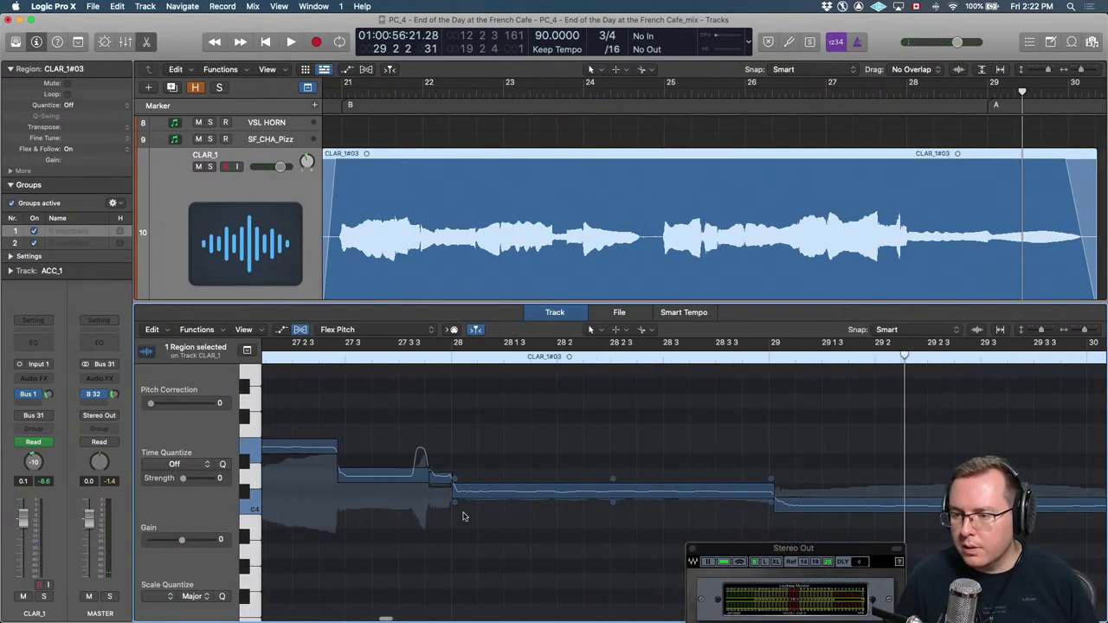
{"action": "left_click", "coordinate": [454, 508]}
{"action": "left_click_drag", "start_coordinate": [454, 502], "coordinate": [456, 462]}
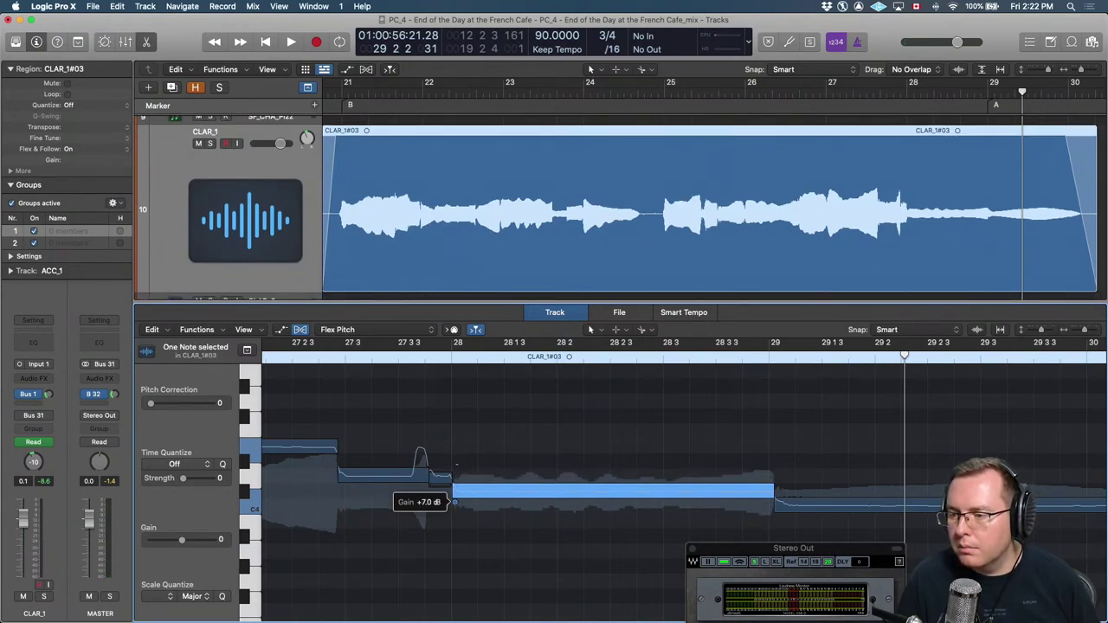
Raise the gain of the clarinet note starting at bar 29 to about 4 dB and audition it from bar 28.
{"action": "left_click_drag", "start_coordinate": [453, 502], "coordinate": [454, 502]}
{"action": "left_click_drag", "start_coordinate": [778, 518], "coordinate": [776, 516]}
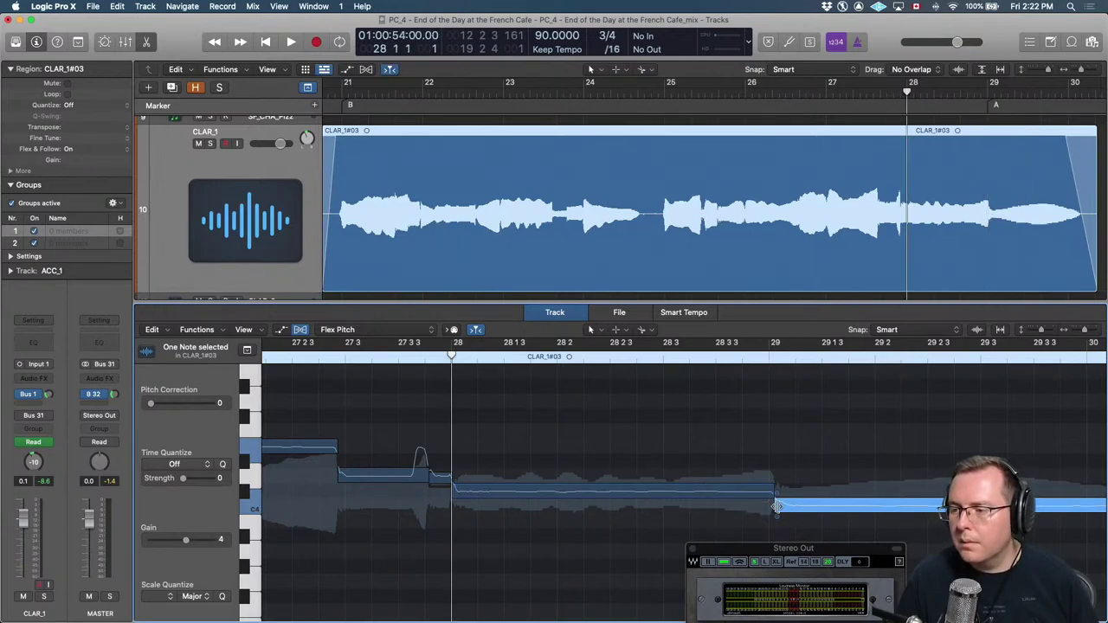
{"action": "key", "text": "space"}
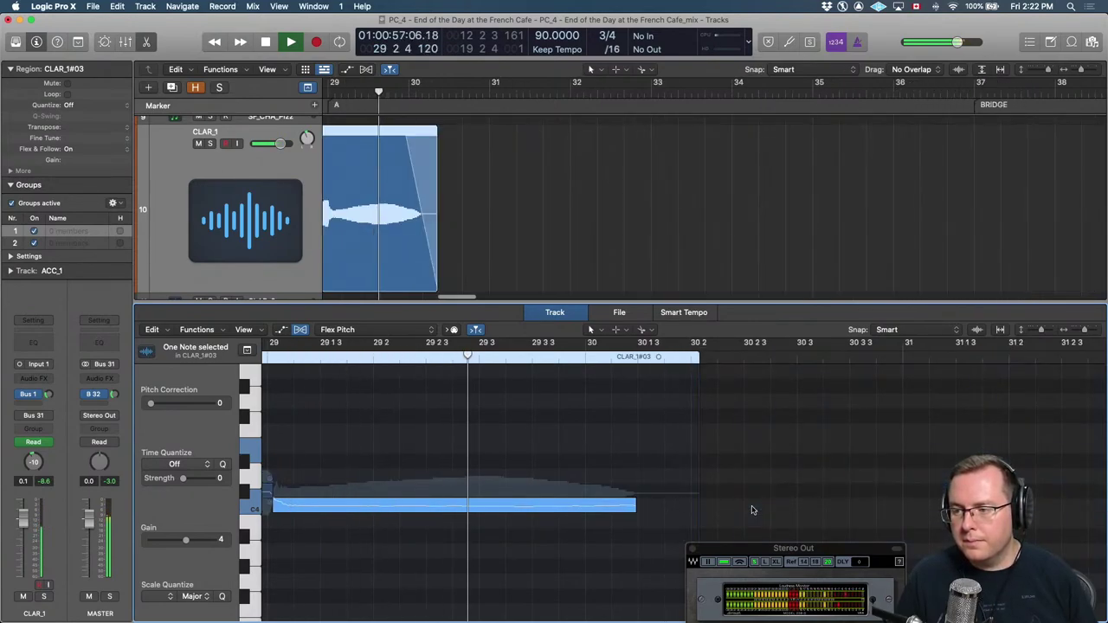
{"action": "key", "text": "space"}
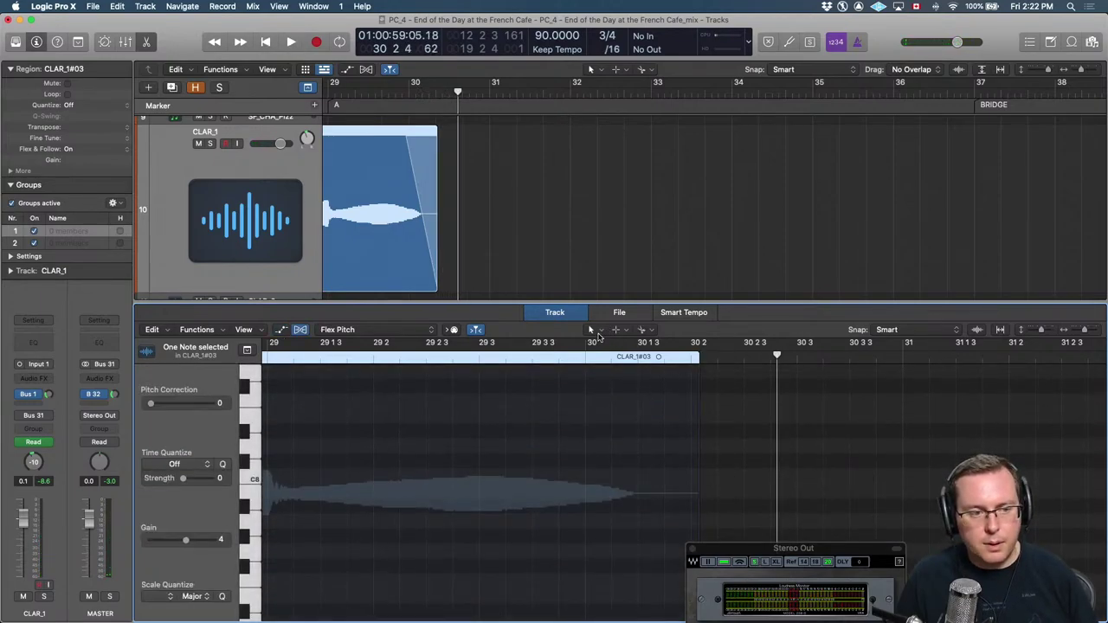
Close the Flex Pitch editor and play the mix from before section B to bar 31 to judge the clarinet solo.
{"action": "left_click", "coordinate": [594, 277]}
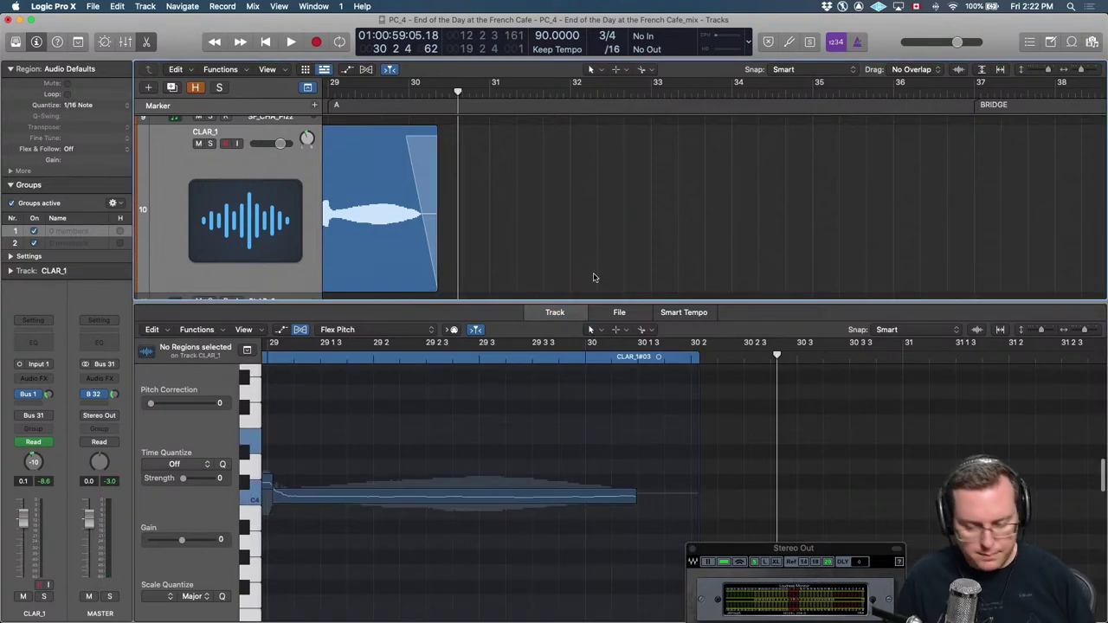
{"action": "key", "text": "e"}
{"action": "key", "text": "super+Left"}
{"action": "key", "text": "super+Left"}
{"action": "key", "text": "super+Left"}
{"action": "key", "text": "comma"}
{"action": "key", "text": "comma"}
{"action": "key", "text": "comma"}
{"action": "key", "text": "comma"}
{"action": "key", "text": "comma"}
{"action": "key", "text": "comma"}
{"action": "key", "text": "comma"}
{"action": "key", "text": "comma"}
{"action": "key", "text": "comma"}
{"action": "key", "text": "comma"}
{"action": "key", "text": "comma"}
{"action": "key", "text": "comma"}
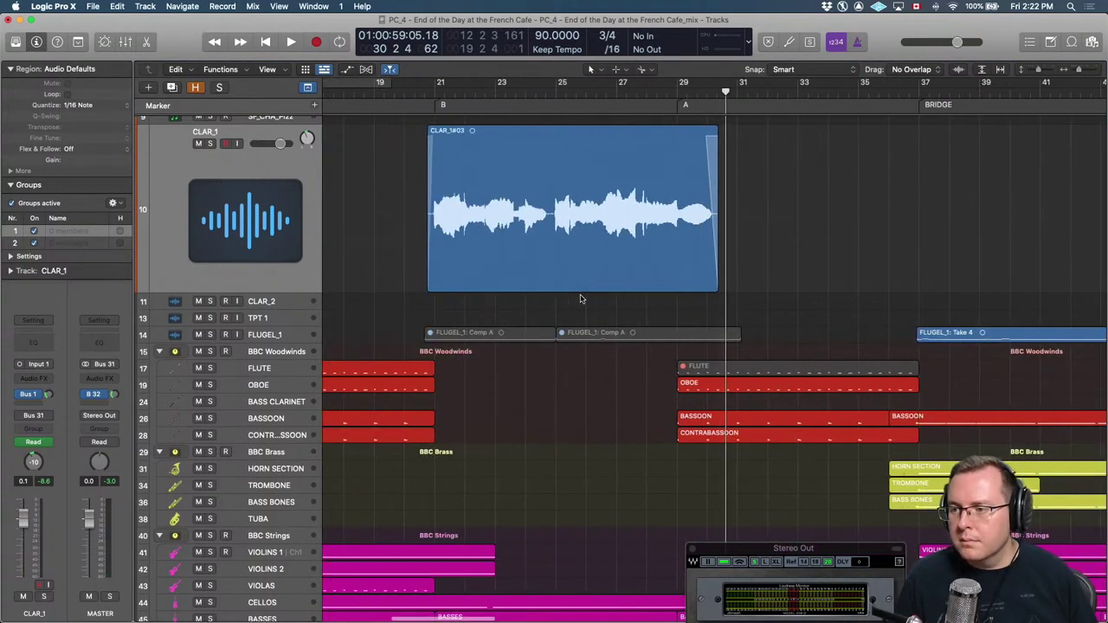
{"action": "key", "text": "space"}
{"action": "key", "text": "super+Right"}
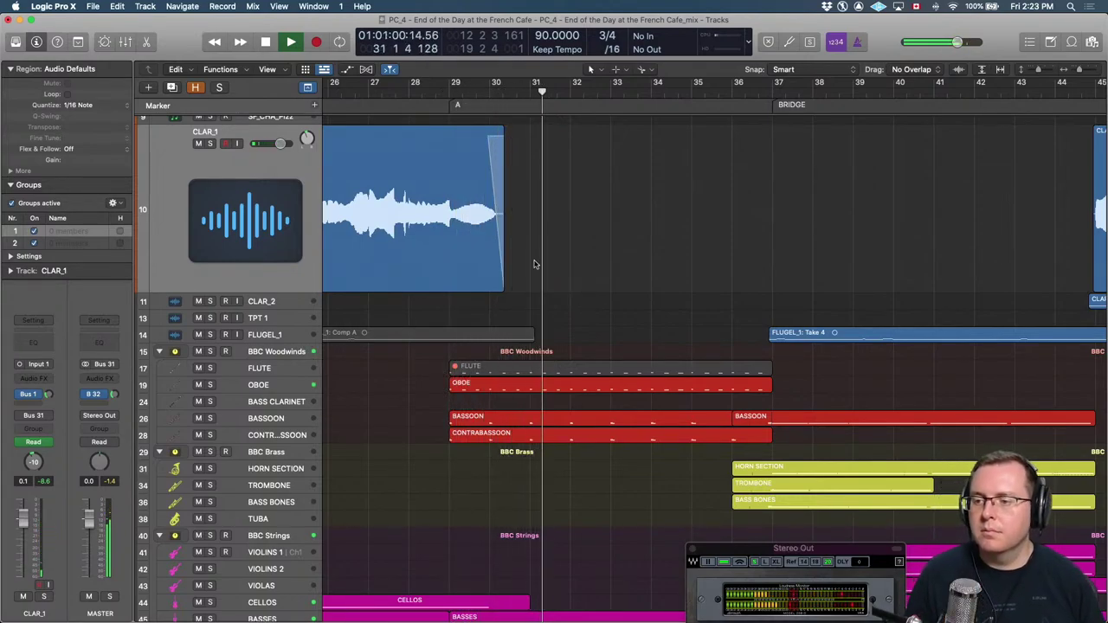
{"action": "key", "text": "space"}
Trim the end of the CLAR_1#03 region to just after bar 30 and shorten its fade-out to begin around bar 30.
{"action": "key", "text": "super+Right"}
{"action": "key", "text": "super+Right"}
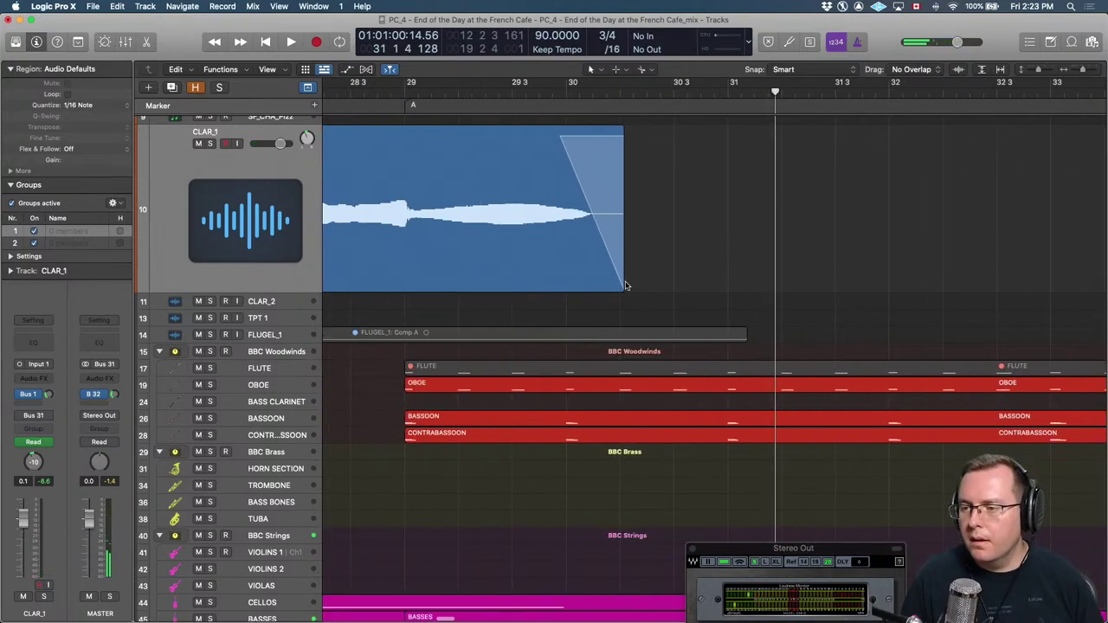
{"action": "left_click_drag", "start_coordinate": [622, 283], "coordinate": [600, 285]}
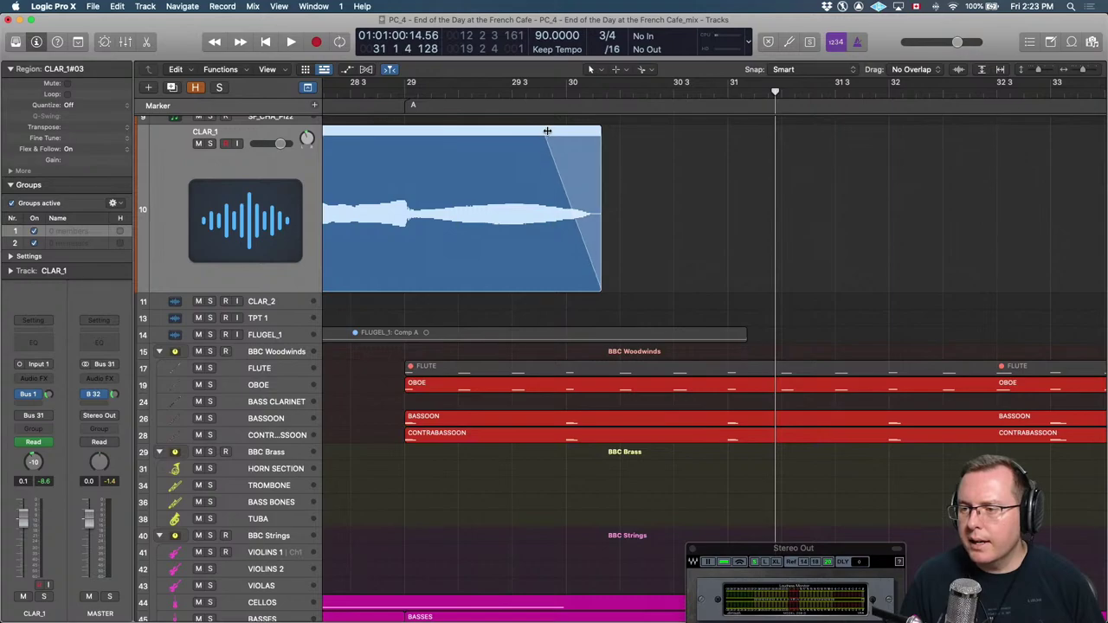
{"action": "left_click_drag", "start_coordinate": [547, 130], "coordinate": [565, 131]}
{"action": "key", "text": "space"}
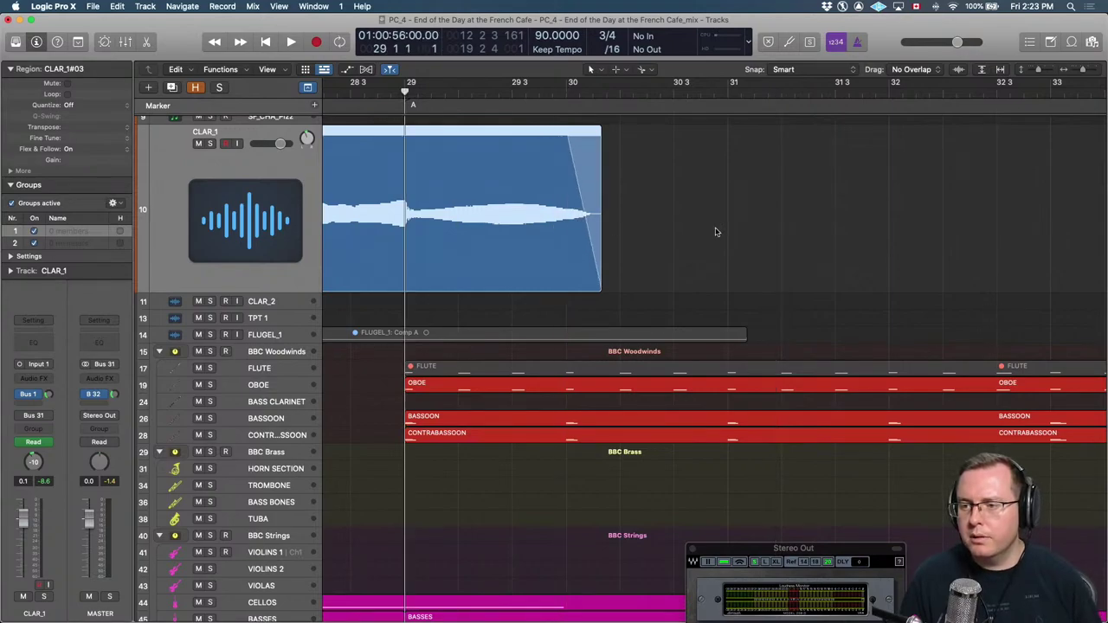
{"action": "left_click", "coordinate": [716, 231]}
Set CLAR_1's automation mode to Touch and display its Send 1 → VERB automation.
{"action": "left_click", "coordinate": [38, 441]}
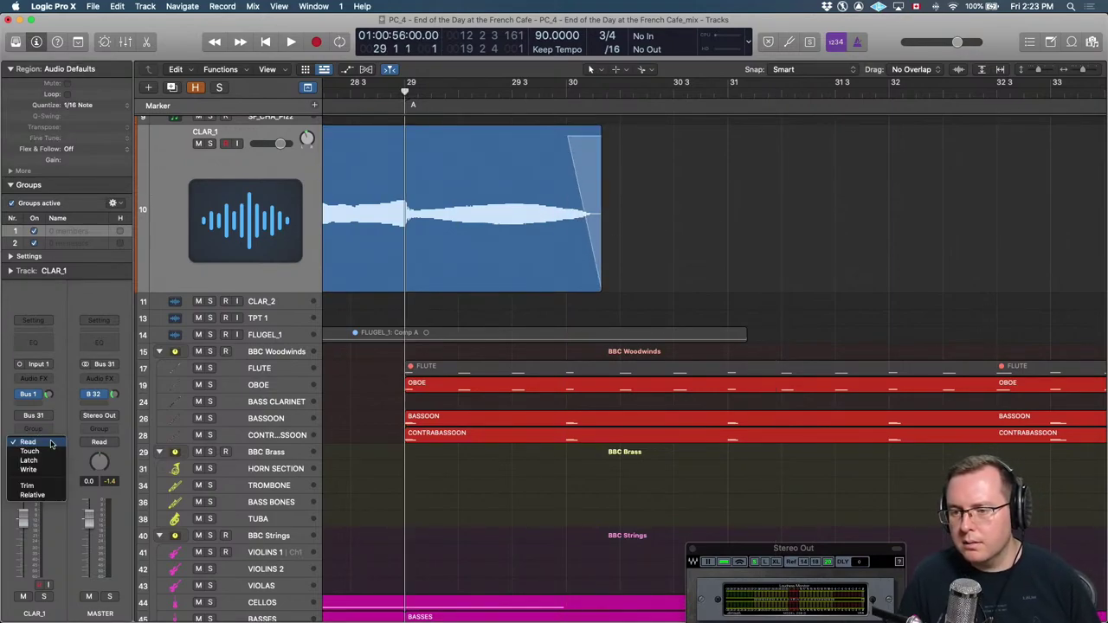
{"action": "left_click", "coordinate": [33, 442]}
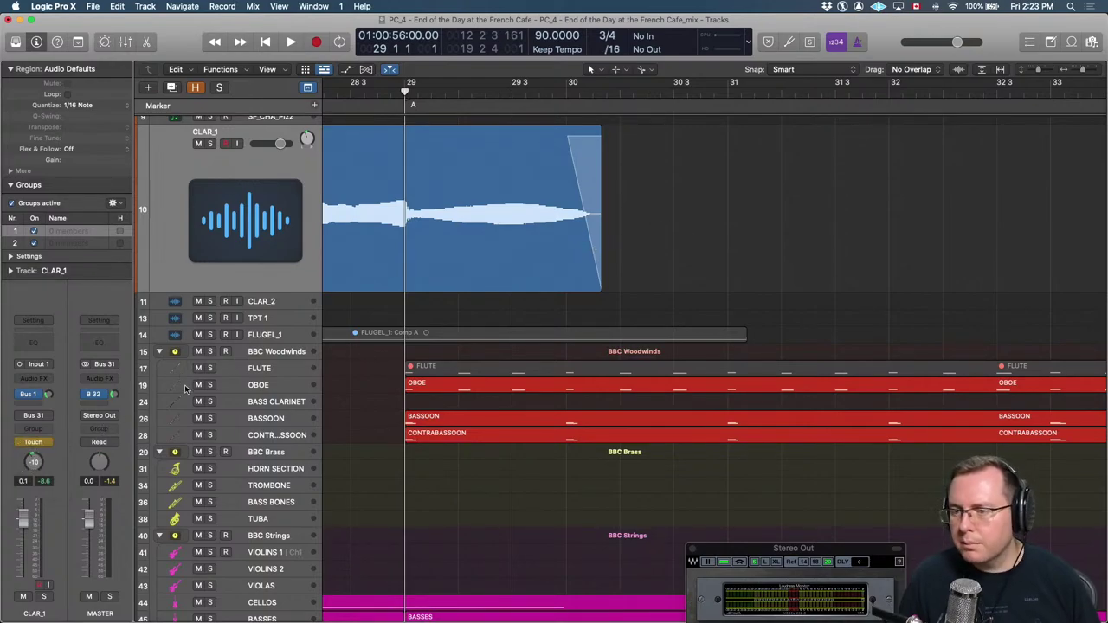
{"action": "key", "text": "a"}
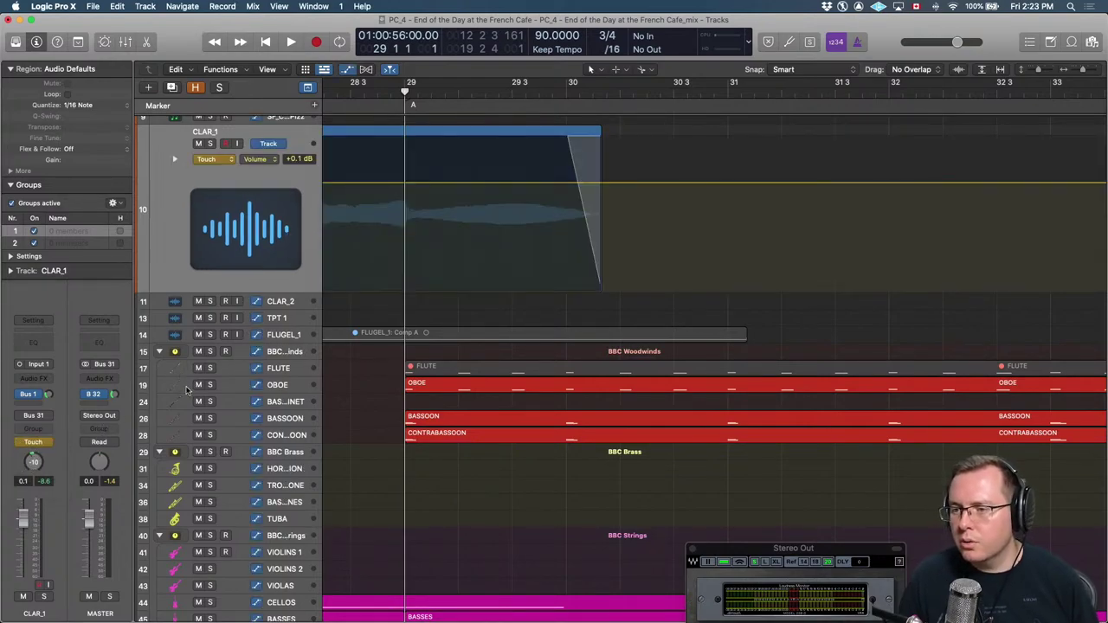
{"action": "left_click", "coordinate": [268, 162]}
{"action": "mouse_move", "coordinate": [287, 136]}
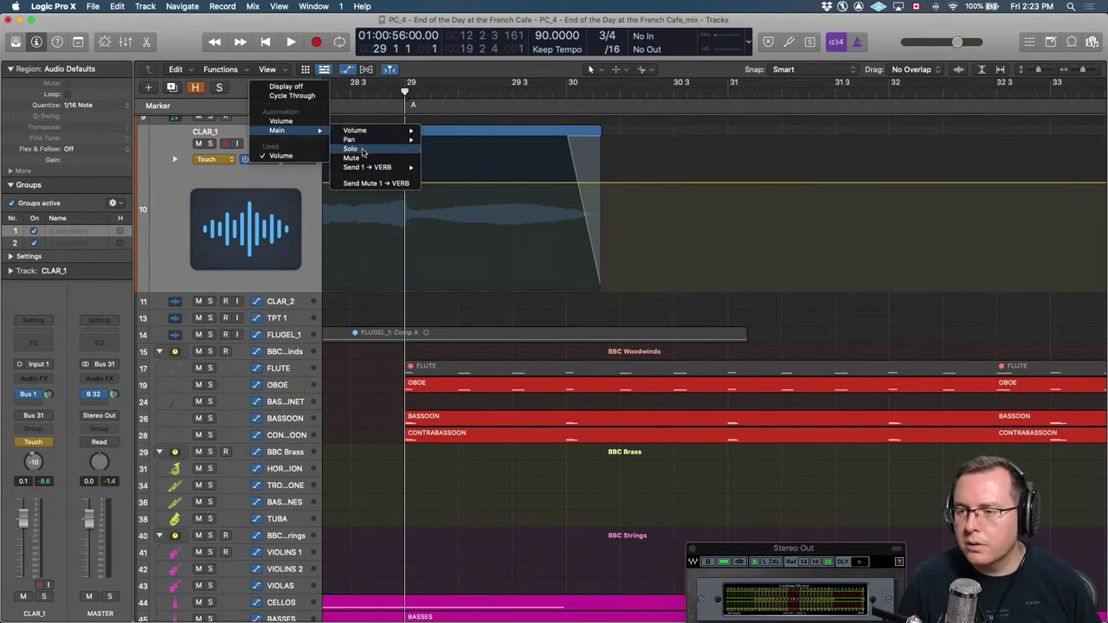
{"action": "mouse_move", "coordinate": [365, 170]}
{"action": "left_click", "coordinate": [448, 167]}
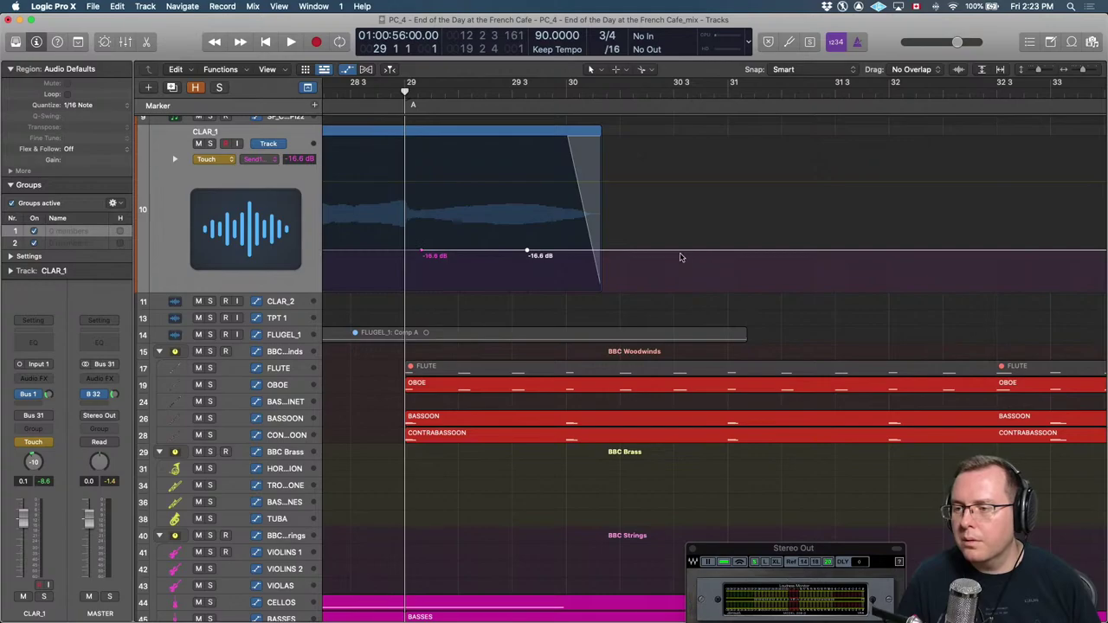
Automate CLAR_1's VERB send to rise from -16.6 dB to -5.7 dB at bar 30 and fall back, auditioning the region in solo.
{"action": "left_click_drag", "start_coordinate": [527, 251], "coordinate": [573, 218]}
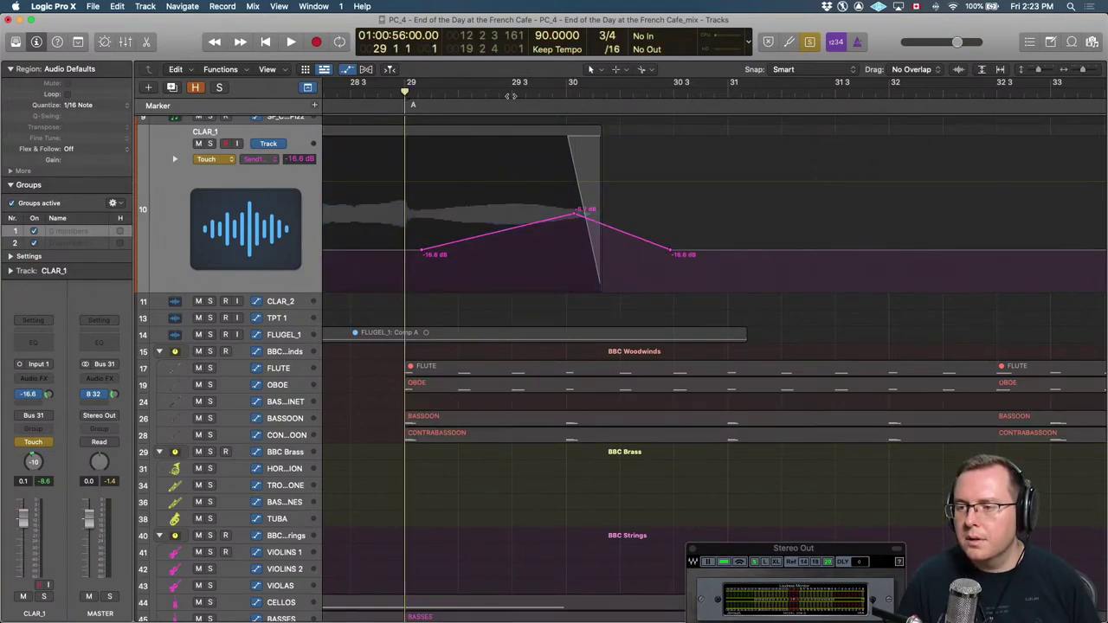
{"action": "left_click", "coordinate": [496, 131]}
{"action": "key", "text": "space"}
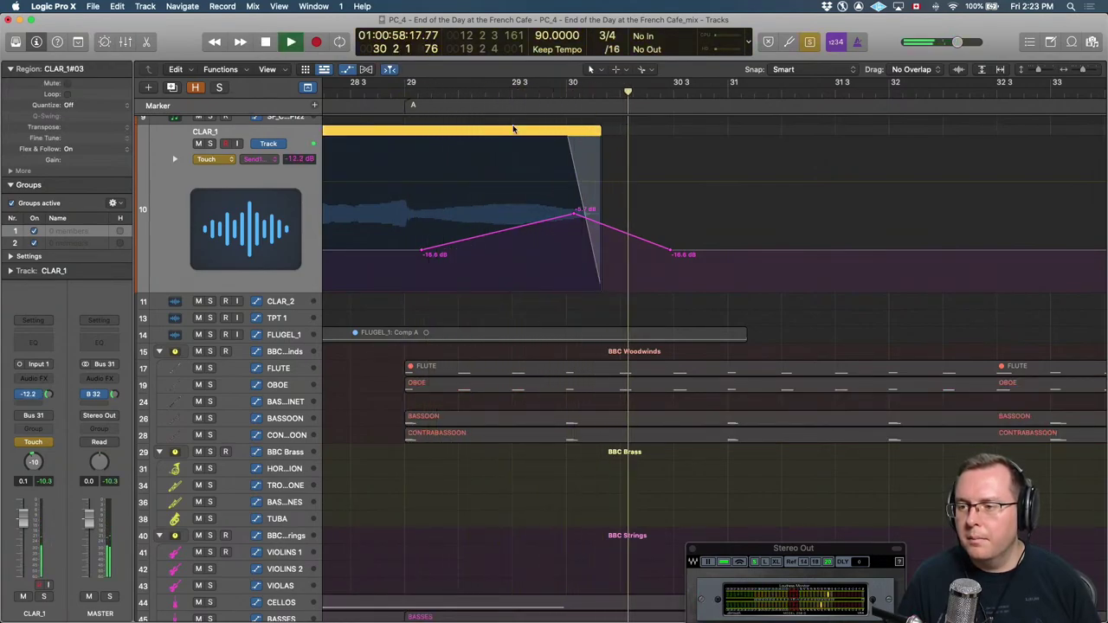
{"action": "key", "text": "space"}
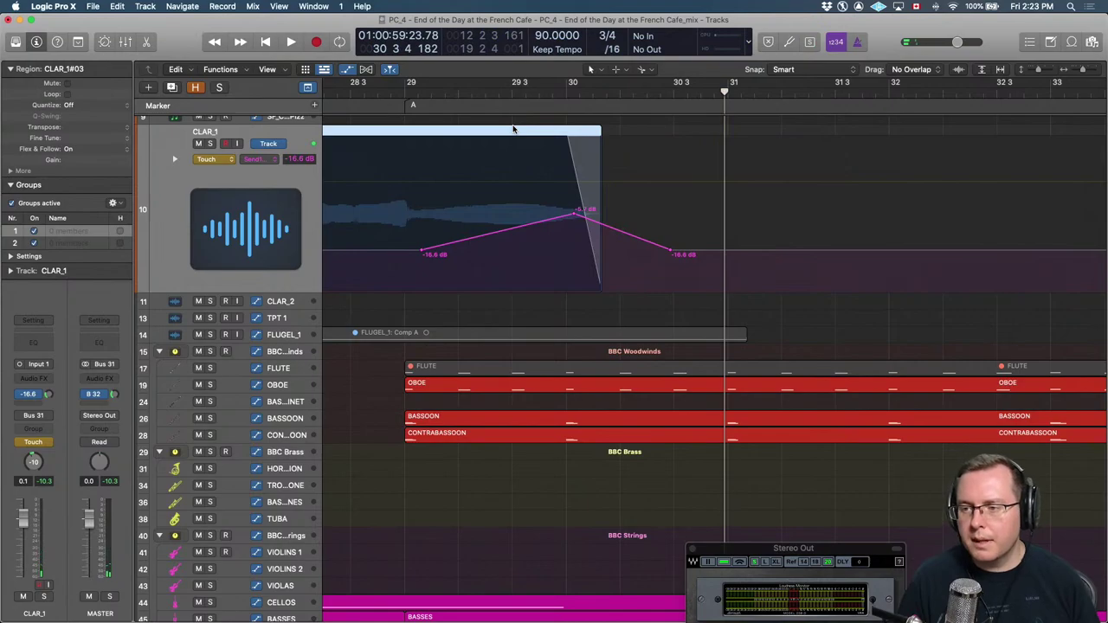
Hide the automation and play the full mix from bar 28 to about bar 30 to hear the clarinet's reverb tail.
{"action": "key", "text": "a"}
{"action": "key", "text": "super+Left"}
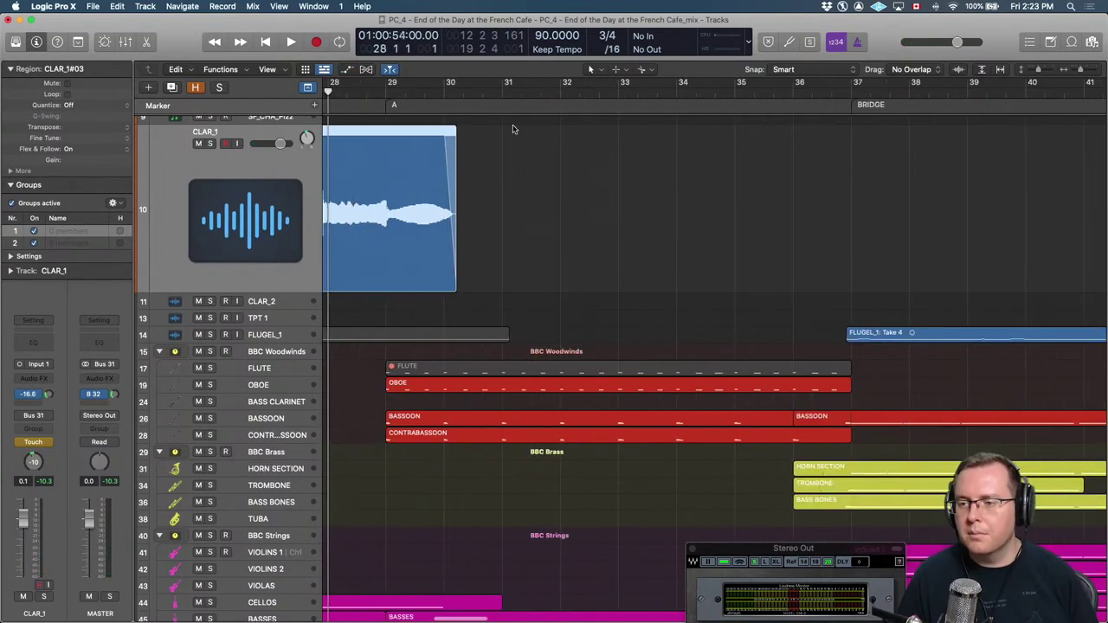
{"action": "key", "text": "space"}
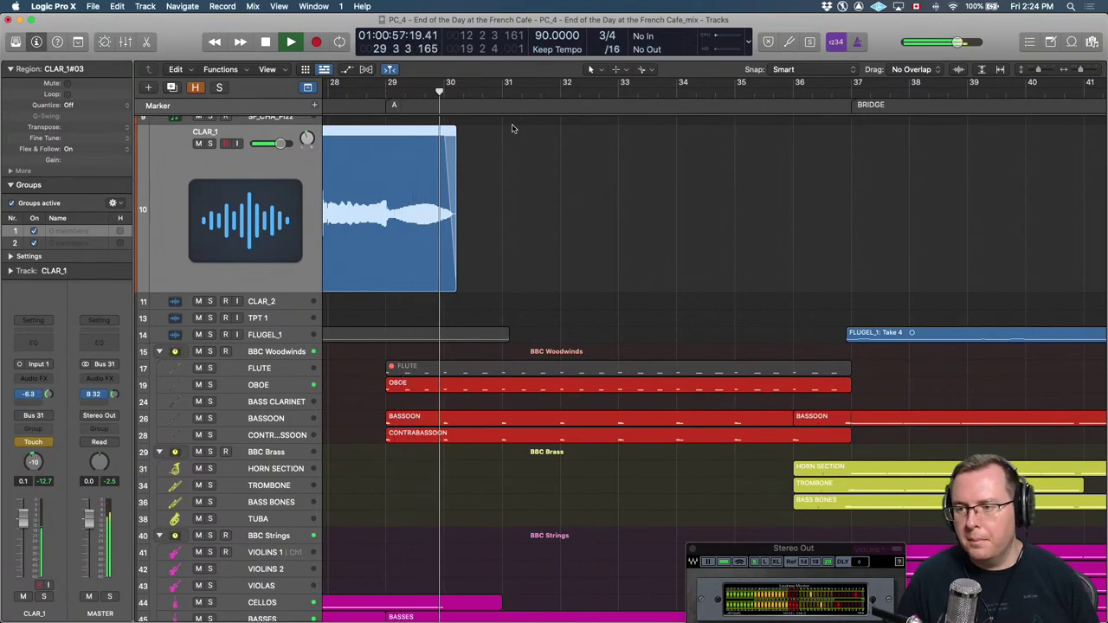
{"action": "key", "text": "space"}
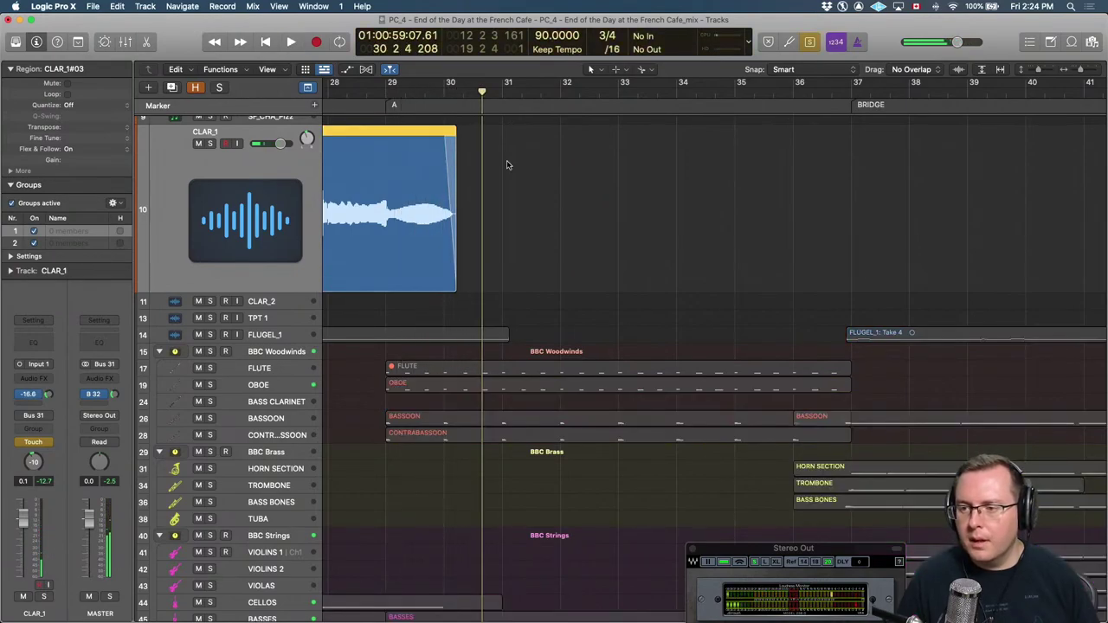
Hold CLAR_1's VERB send at -5.7 dB until mid-bar 30, ramp it to -16.6 dB before bar 32, and audition the change.
{"action": "key", "text": "a"}
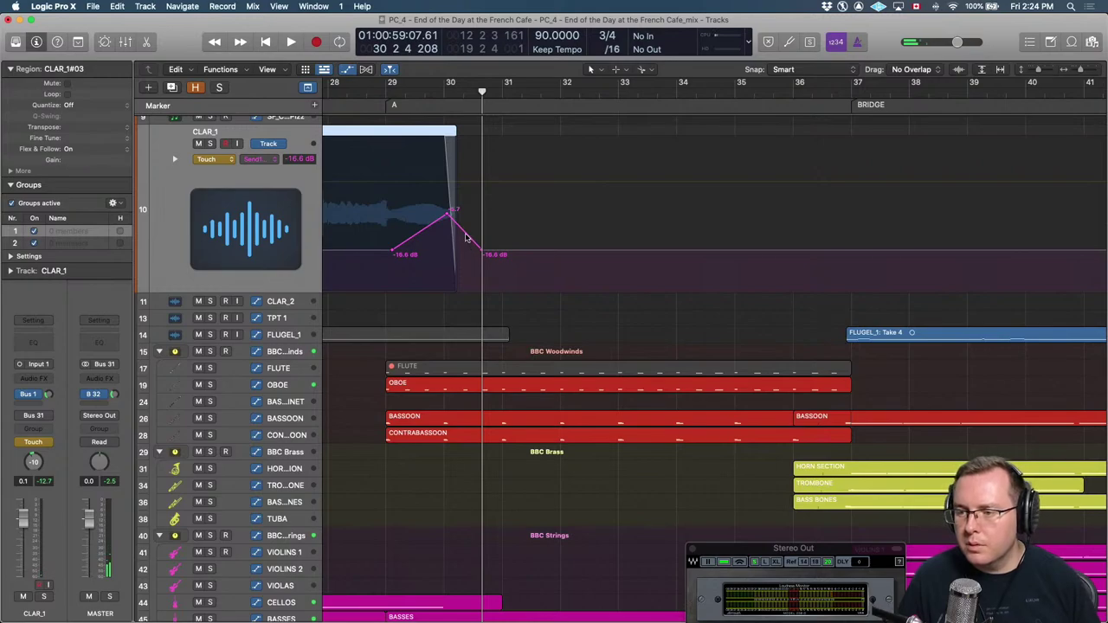
{"action": "left_click", "coordinate": [545, 254]}
{"action": "left_click", "coordinate": [482, 251]}
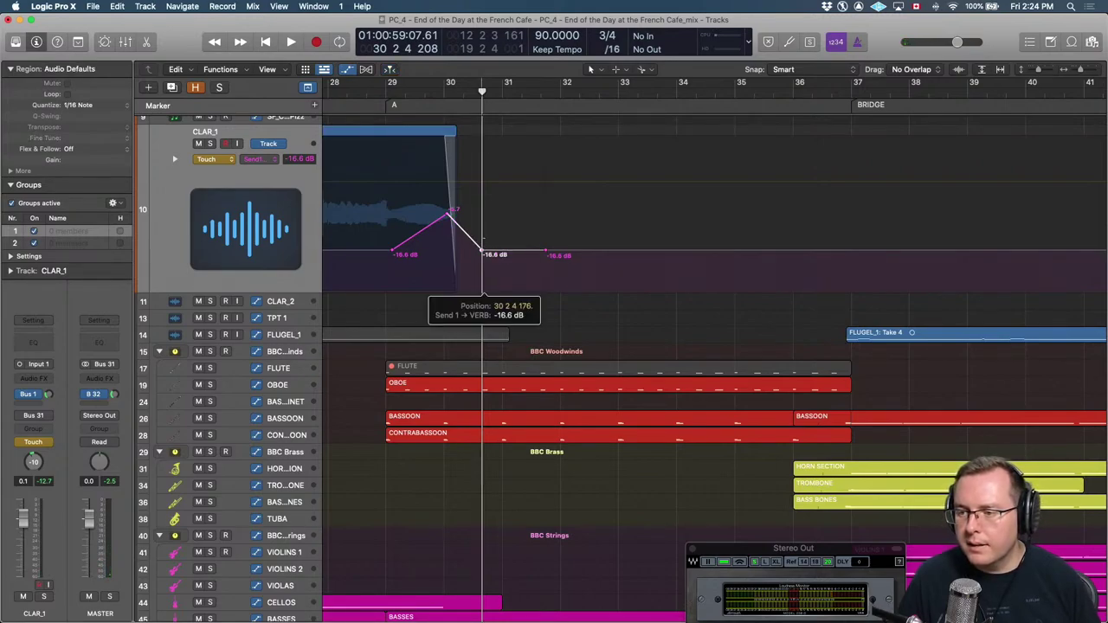
{"action": "left_click_drag", "start_coordinate": [482, 212], "coordinate": [437, 216]}
{"action": "key", "text": "space"}
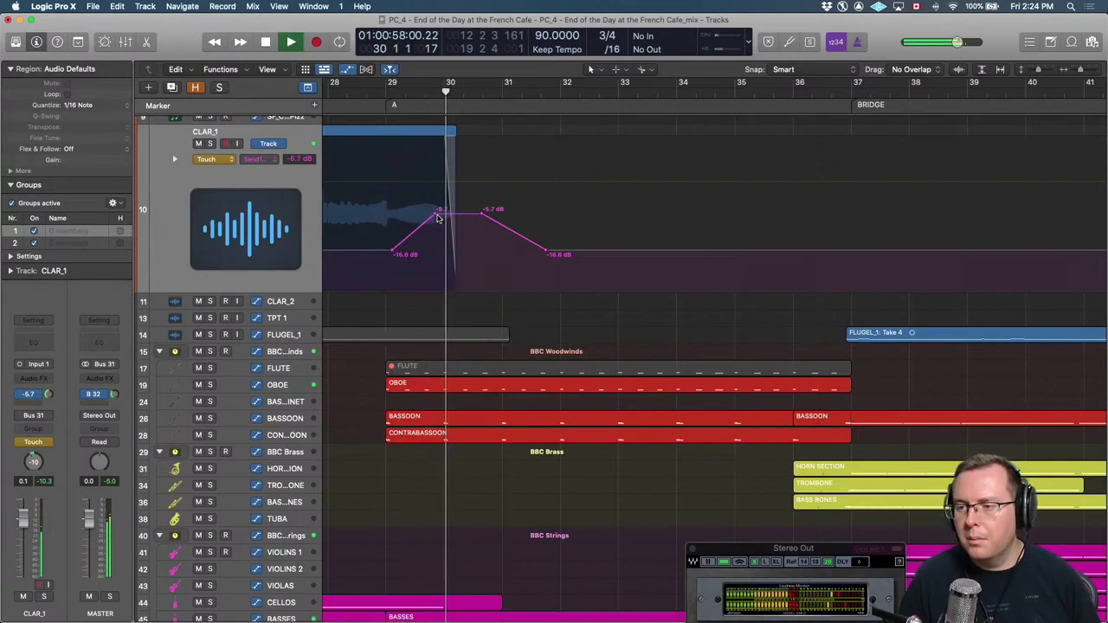
{"action": "key", "text": "a"}
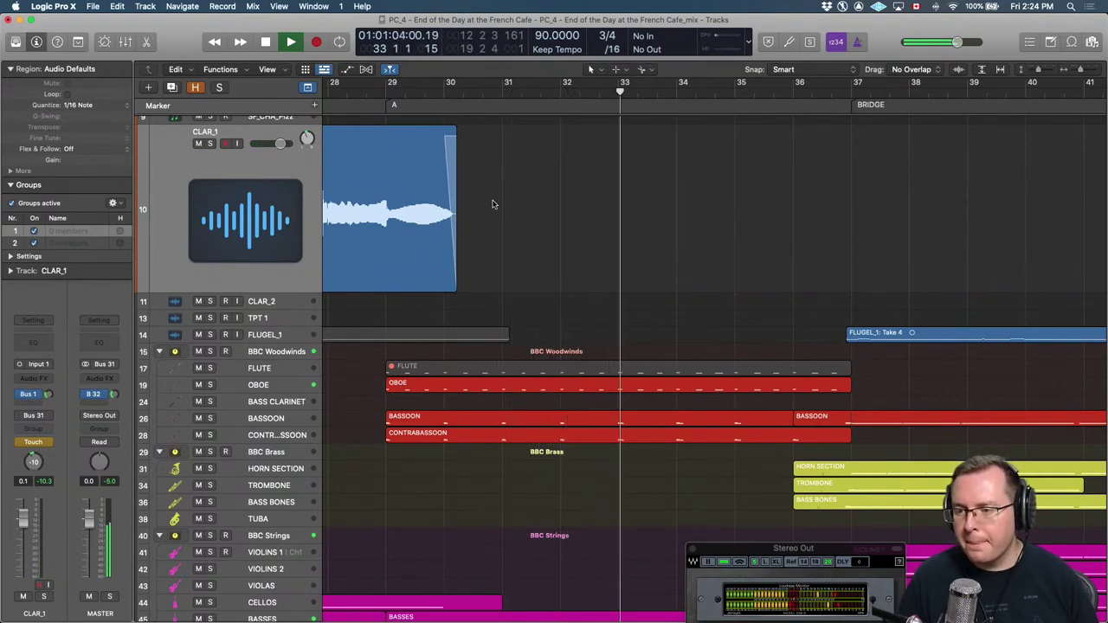
Play section A up to the bridge while reviewing the tracks, and show the volume automation of ACC_1.
{"action": "scroll", "coordinate": [493, 205], "scroll_direction": "down", "scroll_amount": 2}
{"action": "scroll", "coordinate": [493, 204], "scroll_direction": "down", "scroll_amount": 3}
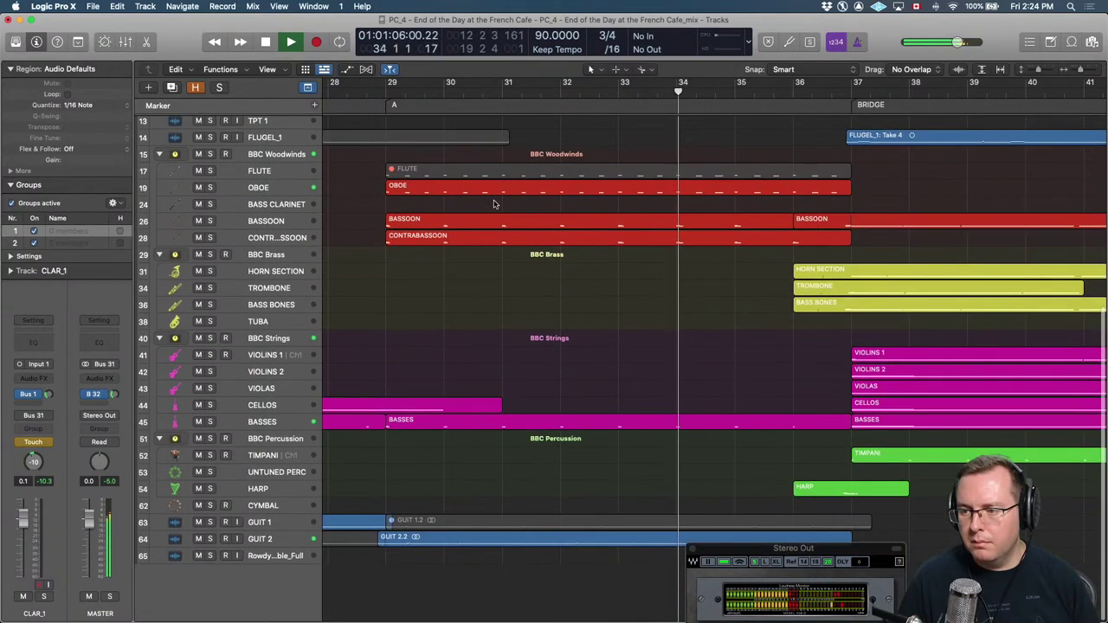
{"action": "scroll", "coordinate": [493, 205], "scroll_direction": "up", "scroll_amount": 8}
{"action": "scroll", "coordinate": [476, 137], "scroll_direction": "down", "scroll_amount": 4}
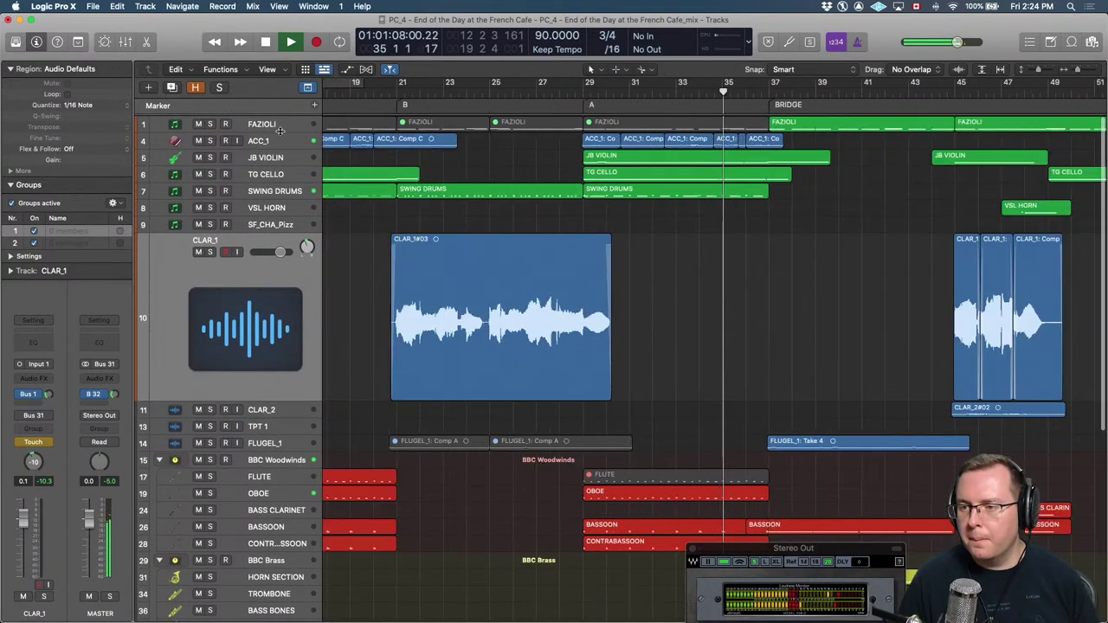
{"action": "left_click", "coordinate": [478, 140]}
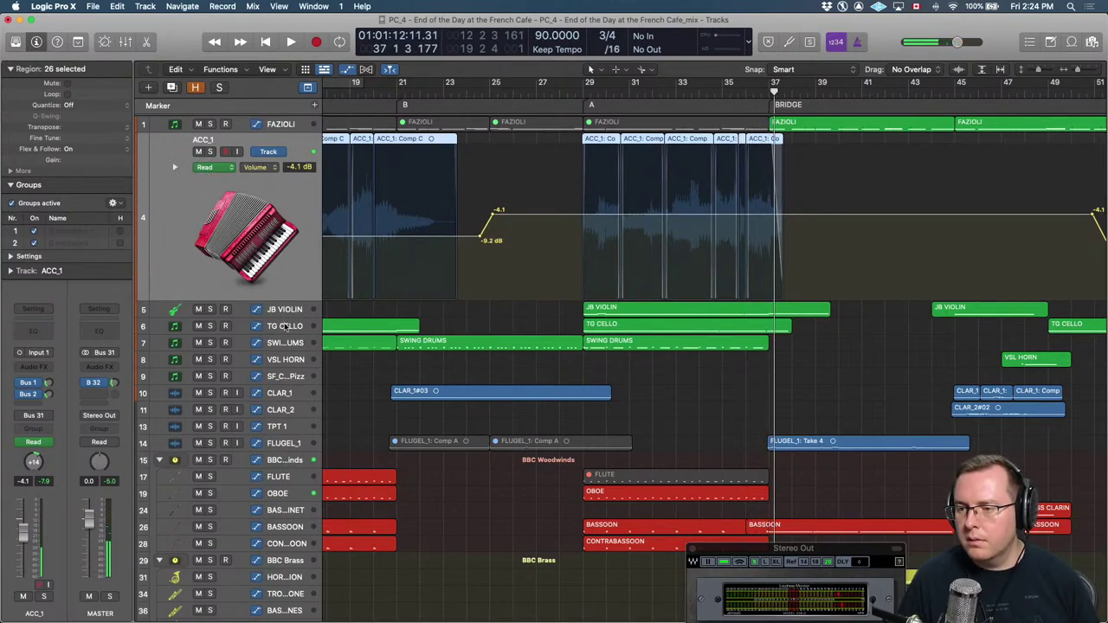
{"action": "key", "text": "space"}
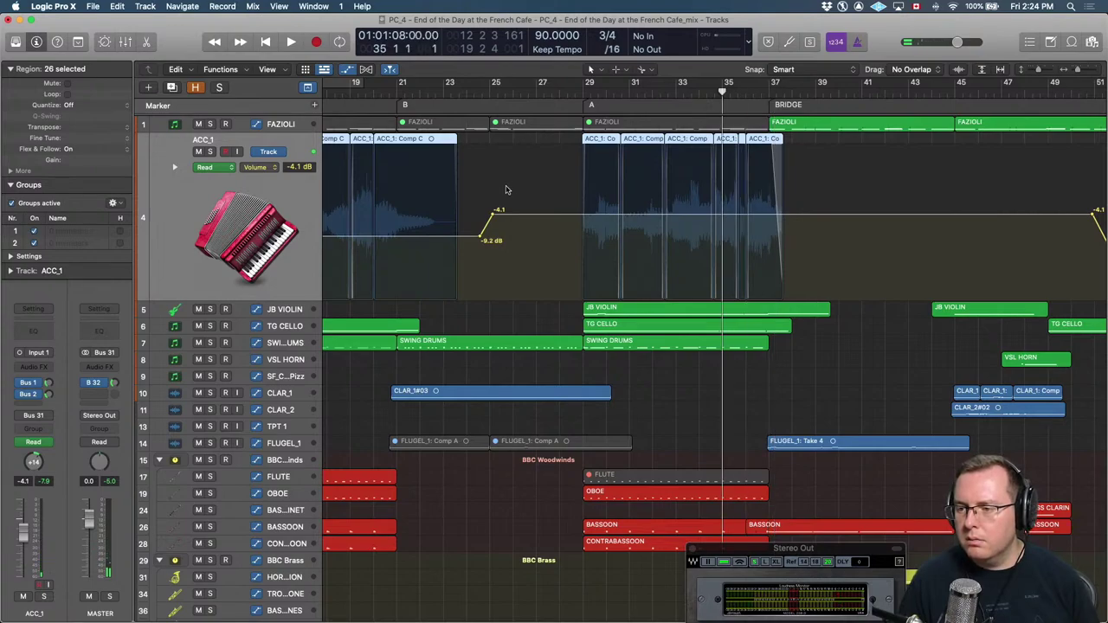
Lower ACC_1's volume automation across section A and the bridge to -7.7 dB.
{"action": "left_click", "coordinate": [611, 327]}
{"action": "key", "text": "a"}
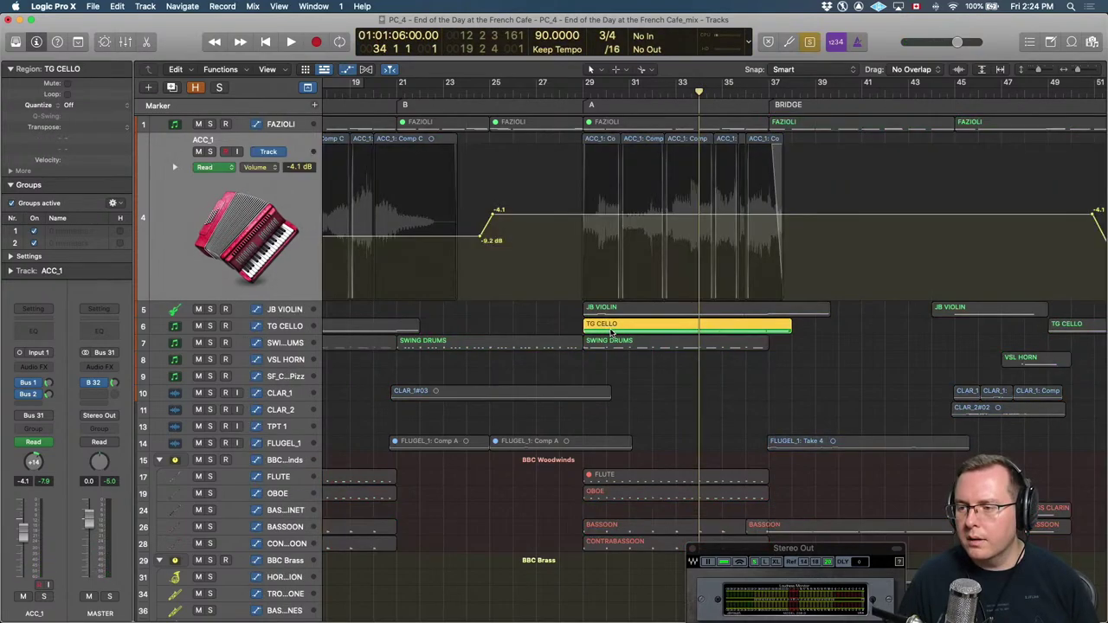
{"action": "key", "text": "a"}
{"action": "key", "text": "super+Left"}
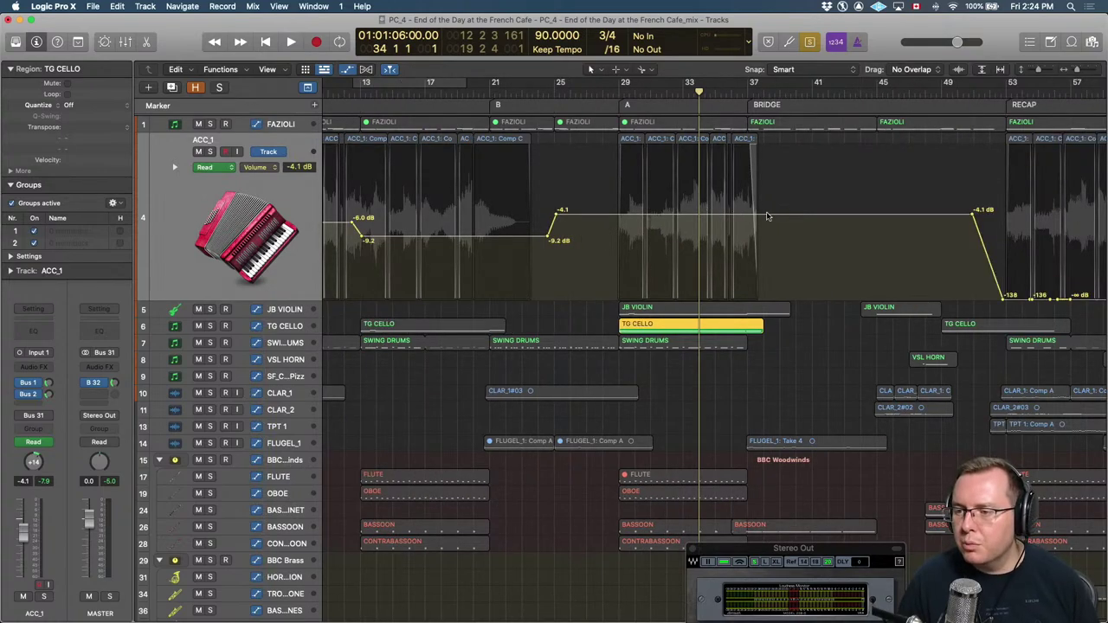
{"action": "left_click_drag", "start_coordinate": [769, 216], "coordinate": [764, 230]}
{"action": "key", "text": "a"}
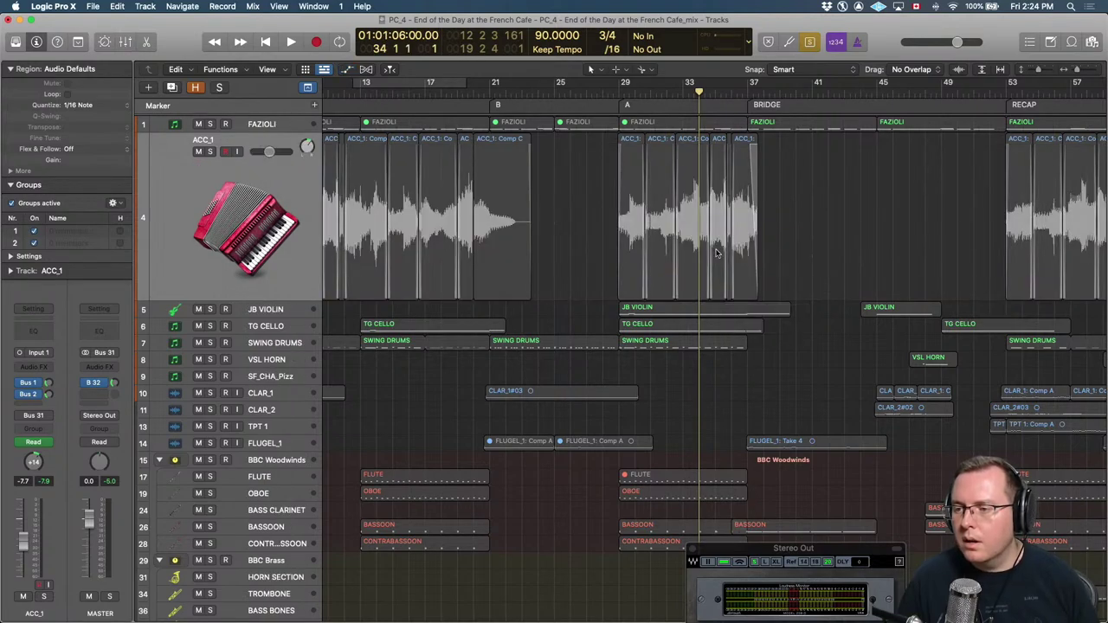
Raise TG CELLO's volume automation to -6.1 dB from bar 29 through most of the bridge, and return the playhead to bar 29.
{"action": "left_click", "coordinate": [266, 312]}
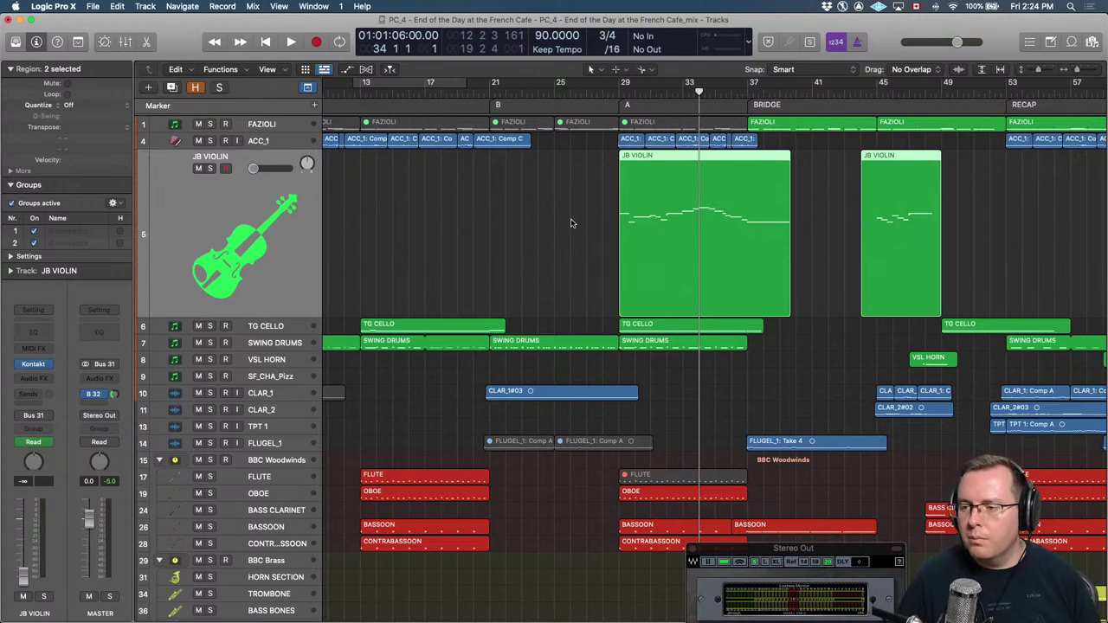
{"action": "key", "text": "Down"}
{"action": "key", "text": "a"}
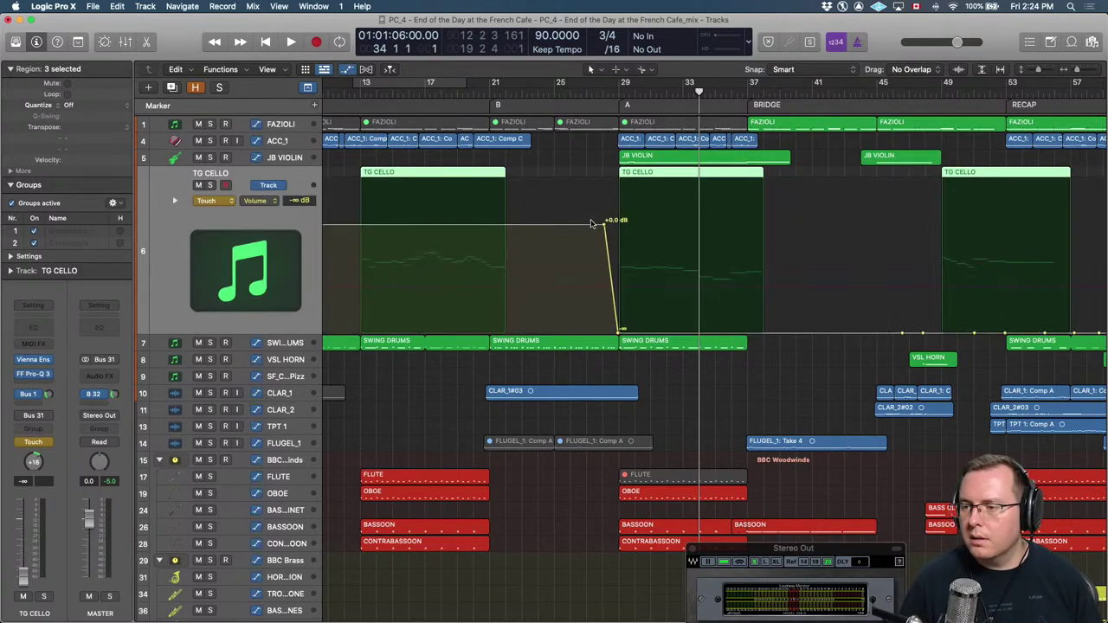
{"action": "left_click_drag", "start_coordinate": [789, 333], "coordinate": [784, 256]}
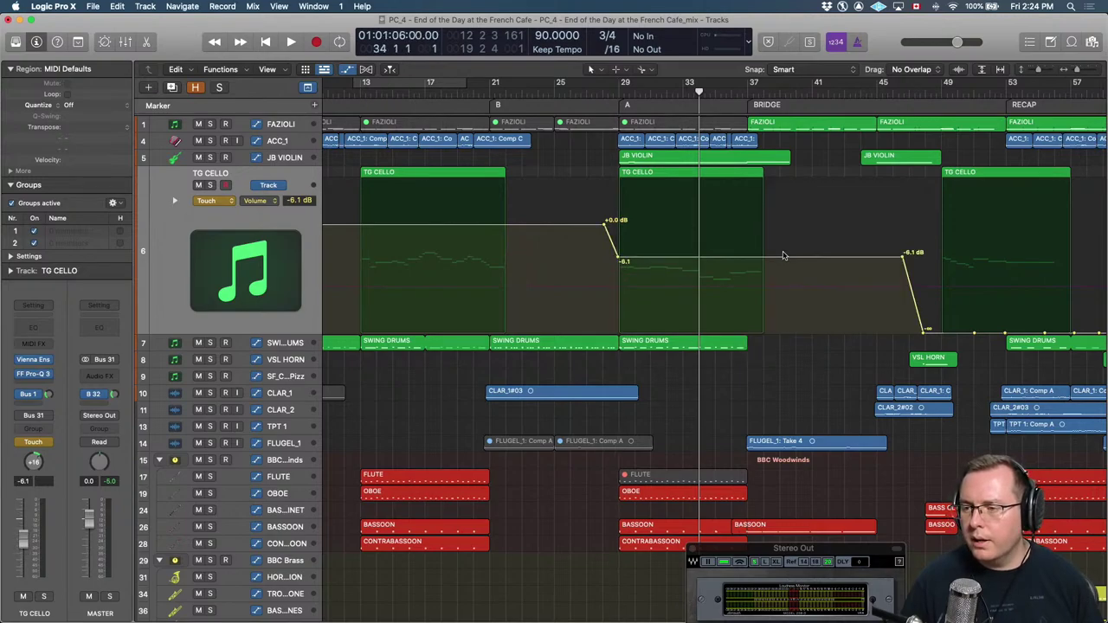
{"action": "key", "text": "comma"}
{"action": "key", "text": "comma"}
{"action": "key", "text": "comma"}
{"action": "key", "text": "comma"}
{"action": "key", "text": "comma"}
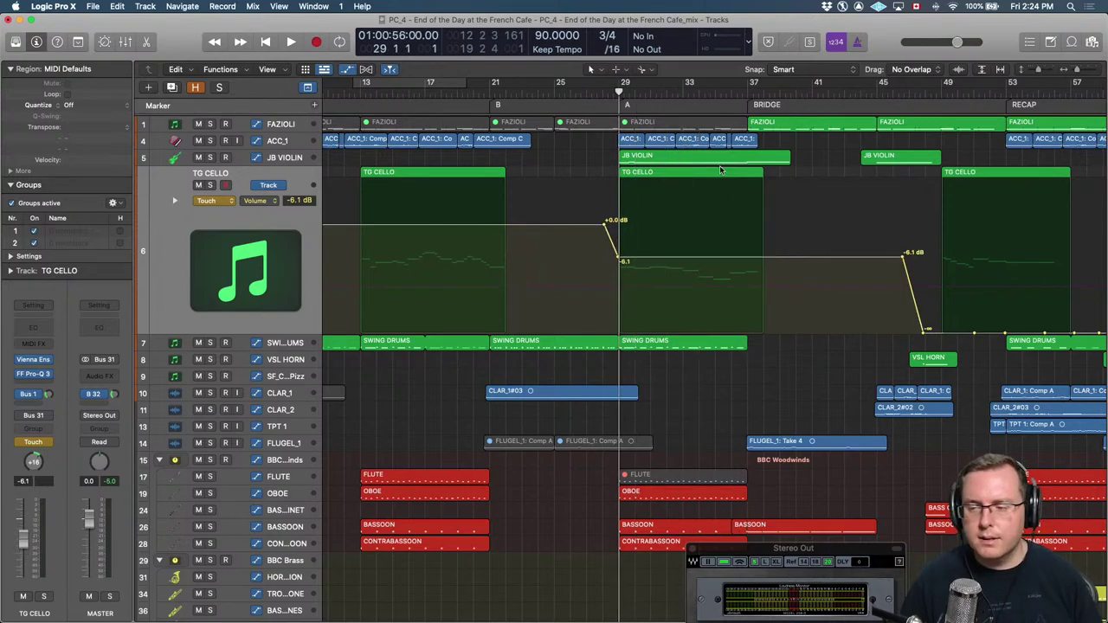
Play from bar 29 and raise TG CELLO's volume automation to -4.9 dB across section A.
{"action": "key", "text": "super+Right"}
{"action": "key", "text": "space"}
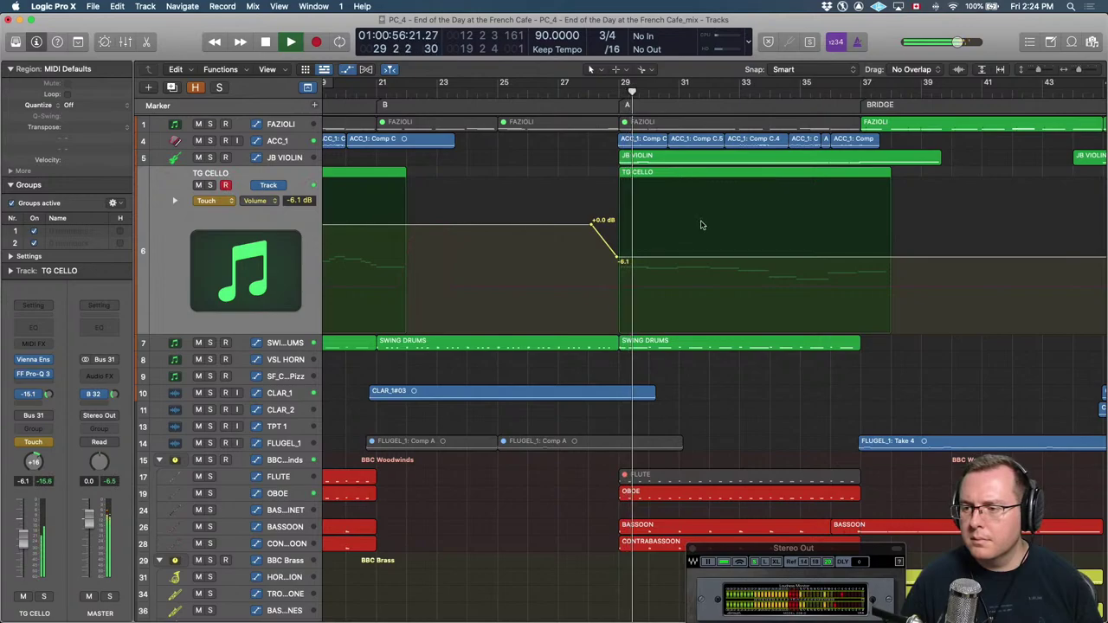
{"action": "left_click_drag", "start_coordinate": [692, 258], "coordinate": [692, 222]}
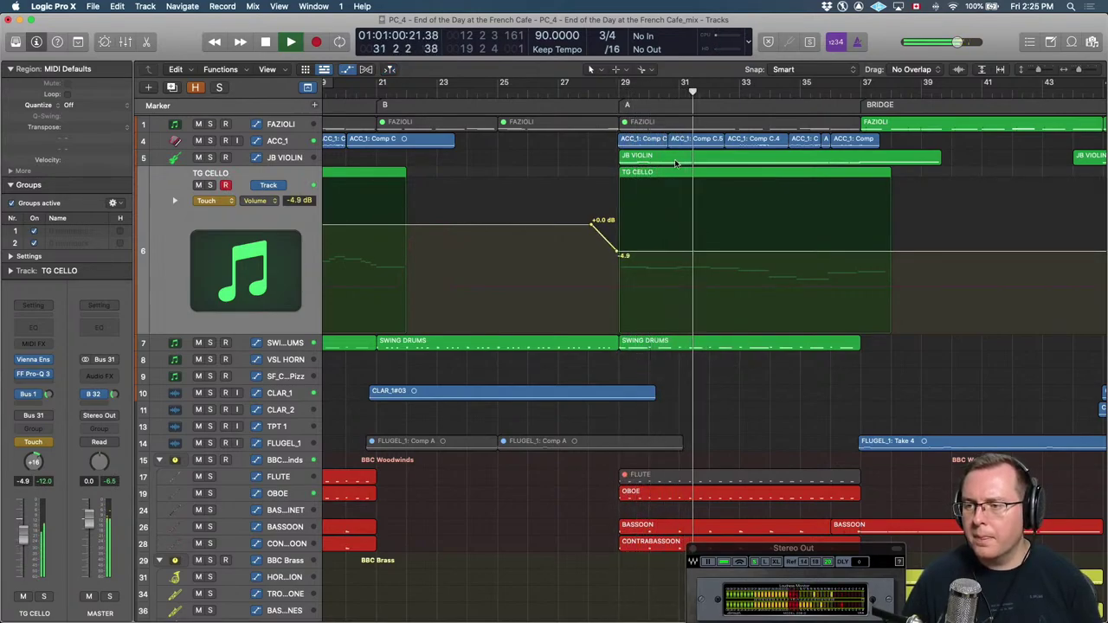
Raise JB VIOLIN's volume automation to -4.2 dB across section A, with a curved fade to silence by mid-bar 38.
{"action": "key", "text": "Up"}
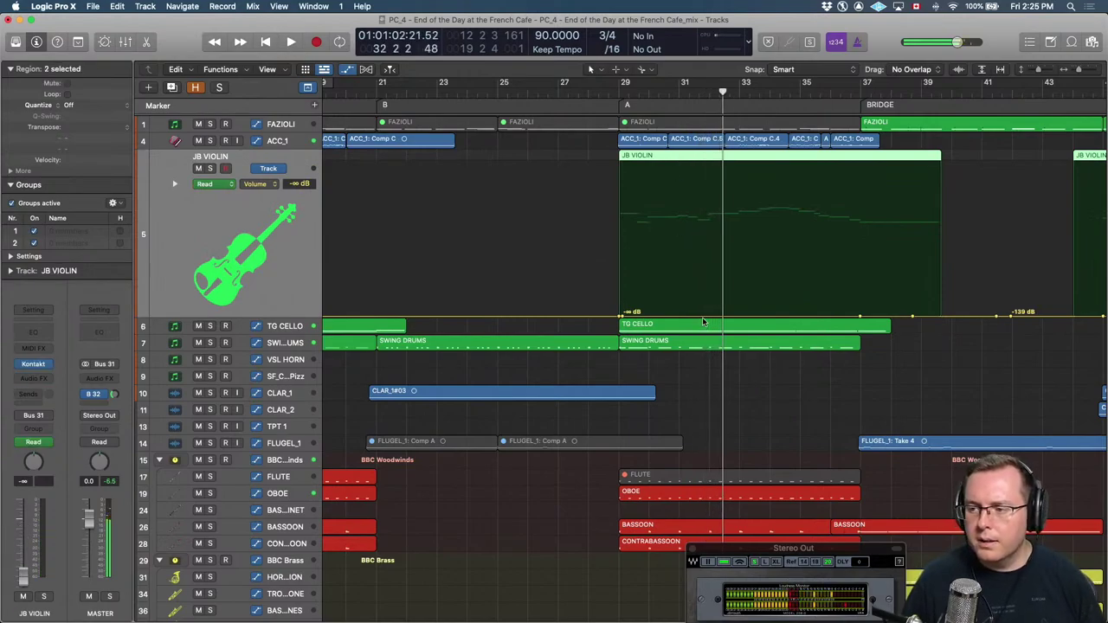
{"action": "left_click", "coordinate": [708, 321]}
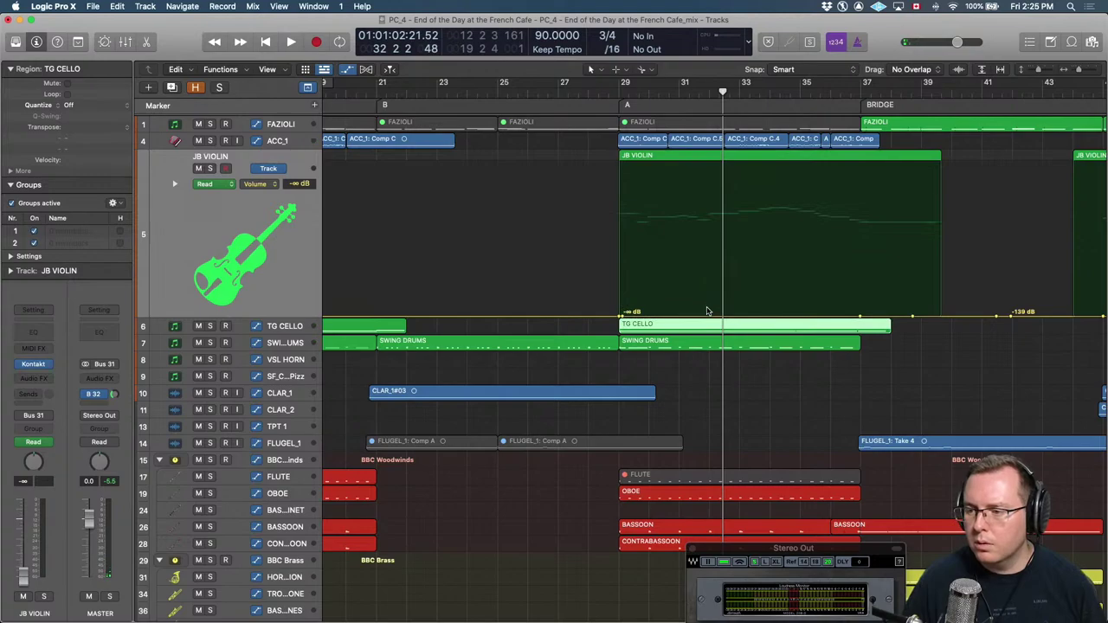
{"action": "left_click", "coordinate": [706, 311]}
{"action": "left_click_drag", "start_coordinate": [701, 315], "coordinate": [694, 232]}
Audition section A from bar 30 into the bridge and pan JB VIOLIN to -26.
{"action": "key", "text": "super+Right"}
{"action": "key", "text": "comma"}
{"action": "key", "text": "comma"}
{"action": "key", "text": "comma"}
{"action": "key", "text": "comma"}
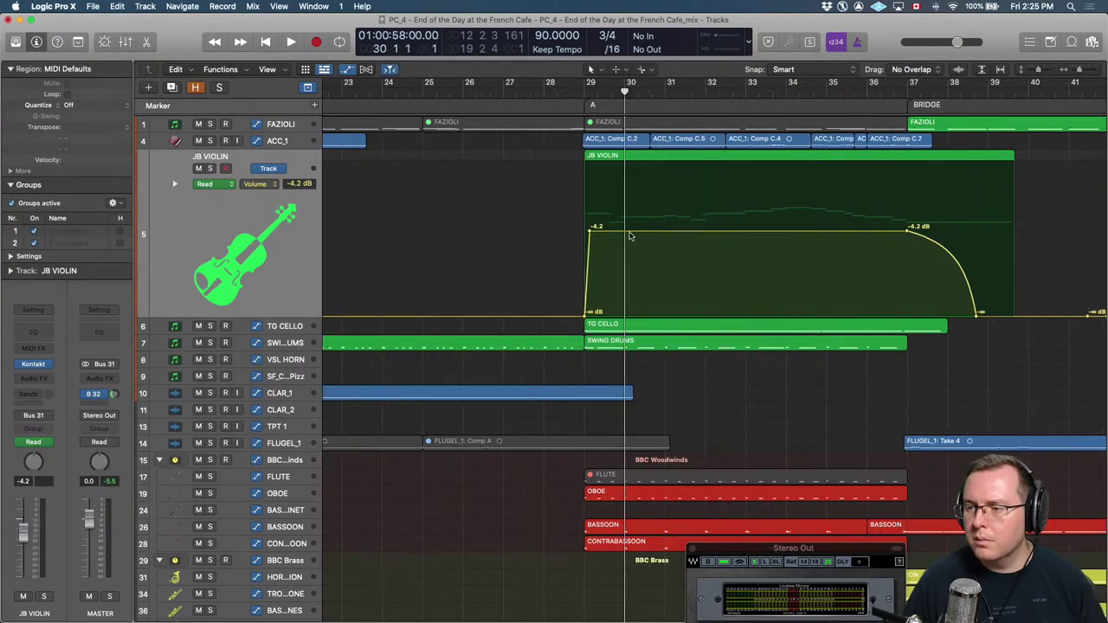
{"action": "key", "text": "space"}
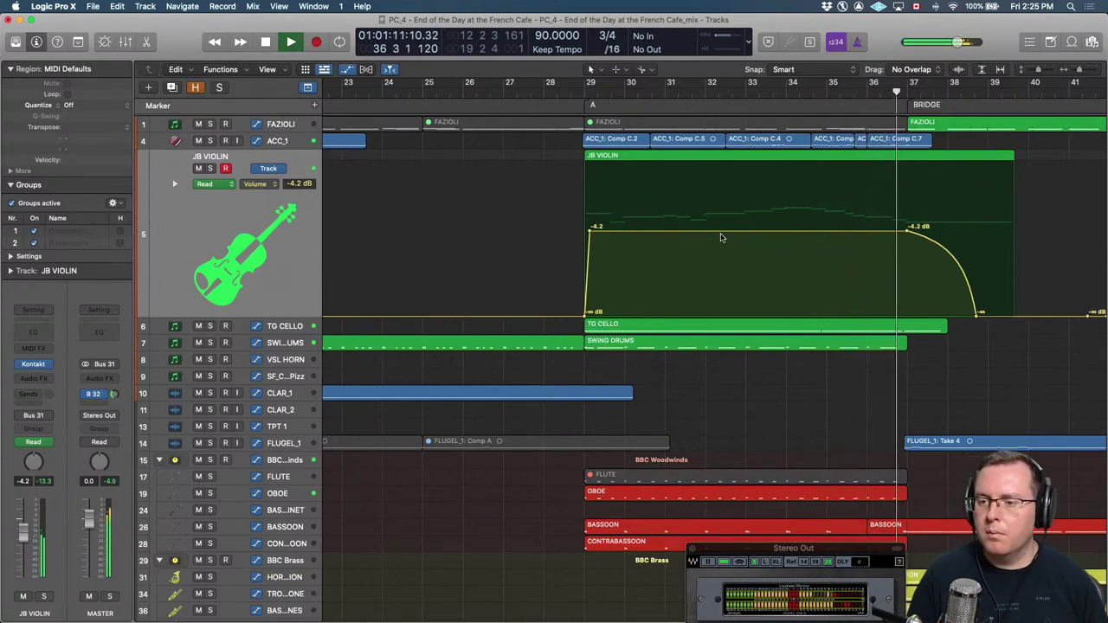
{"action": "key", "text": "space"}
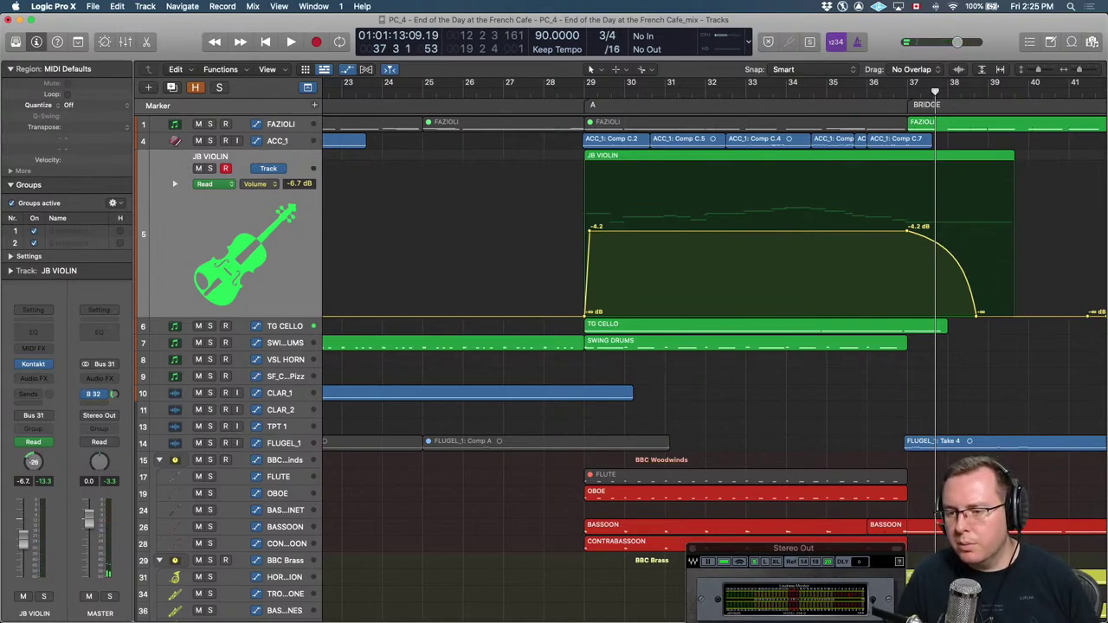
Replay section A from bar 29 into the bridge and set JB VIOLIN's pan to -20.
{"action": "key", "text": "comma"}
{"action": "key", "text": "comma"}
{"action": "key", "text": "comma"}
{"action": "key", "text": "comma"}
{"action": "key", "text": "comma"}
{"action": "key", "text": "comma"}
{"action": "key", "text": "comma"}
{"action": "key", "text": "comma"}
{"action": "key", "text": "comma"}
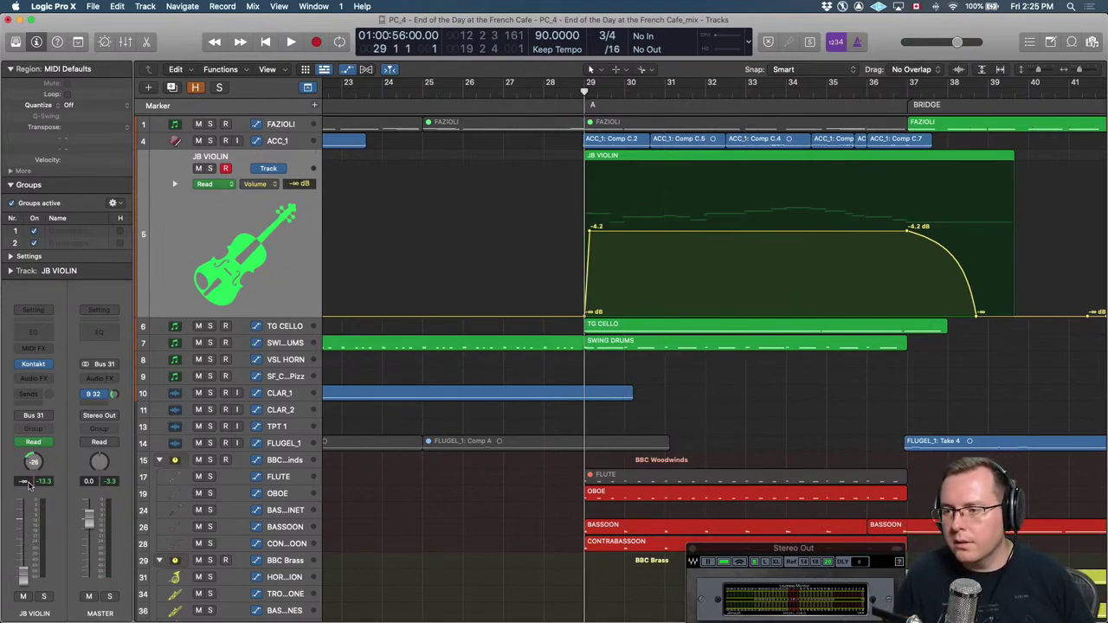
{"action": "key", "text": "space"}
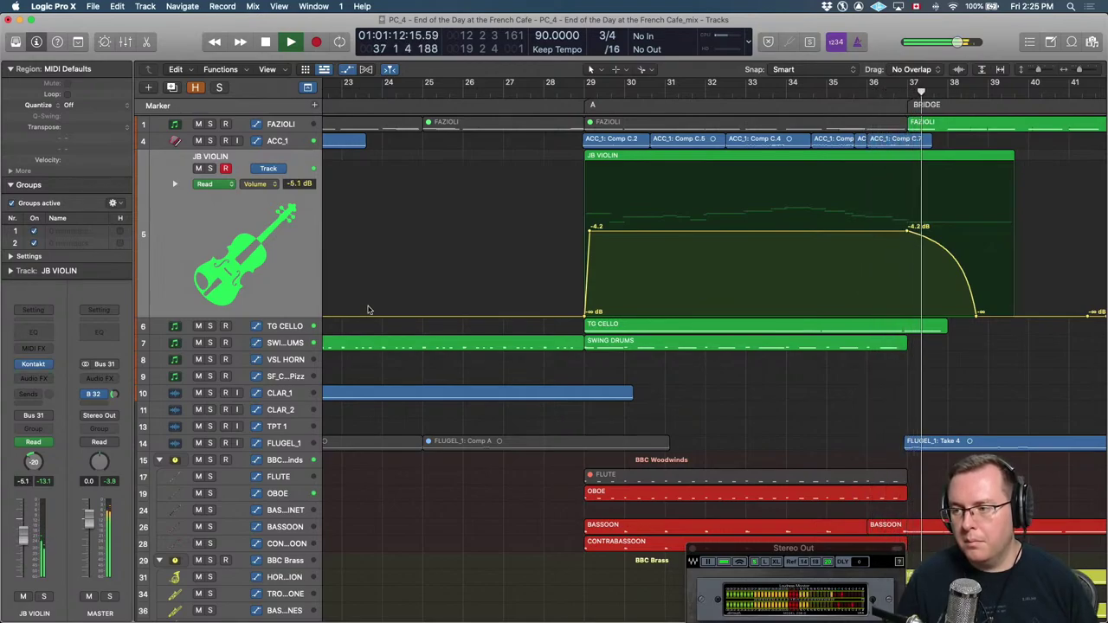
{"action": "key", "text": "space"}
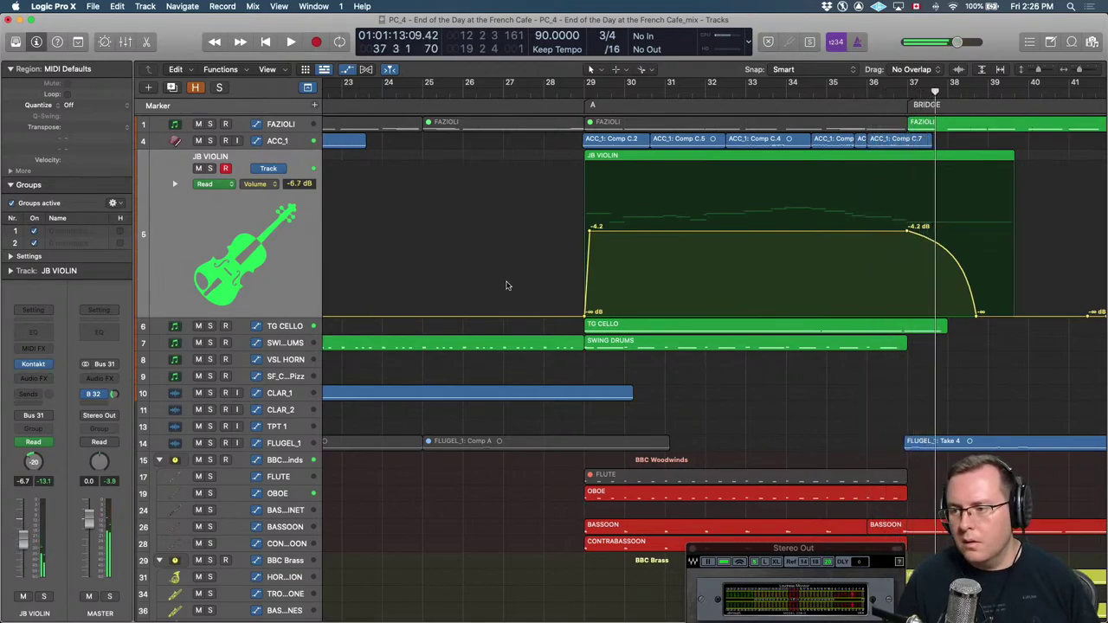
Hide the track automation and solo the JB VIOLIN region in section A for playback from bar 29.
{"action": "key", "text": "a"}
{"action": "left_click_drag", "start_coordinate": [499, 256], "coordinate": [610, 246]}
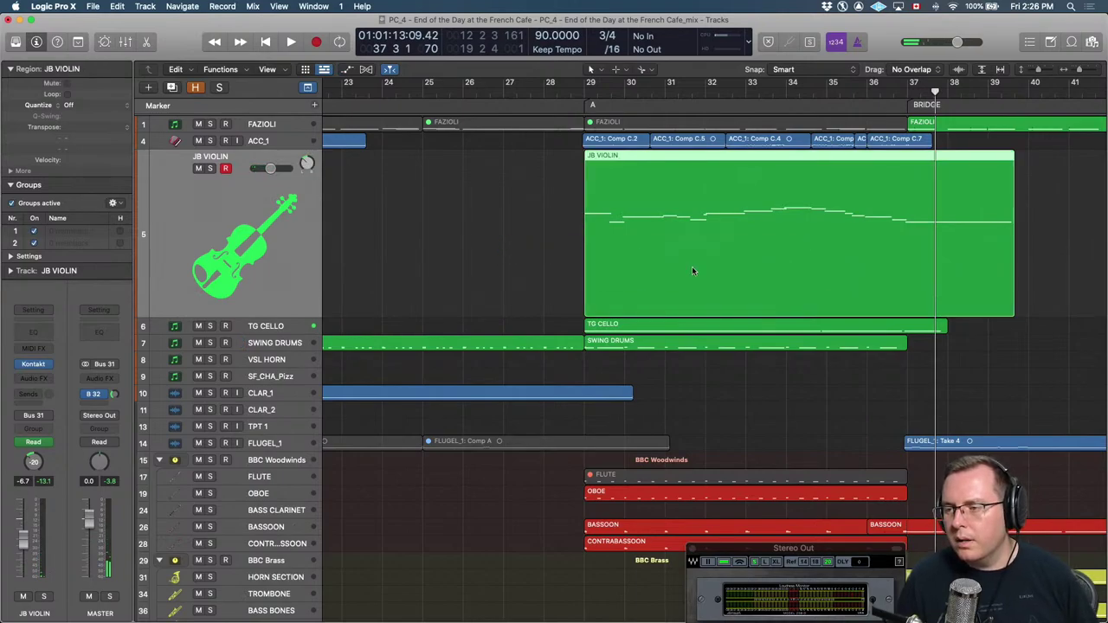
{"action": "key", "text": "ctrl+s"}
{"action": "key", "text": "space"}
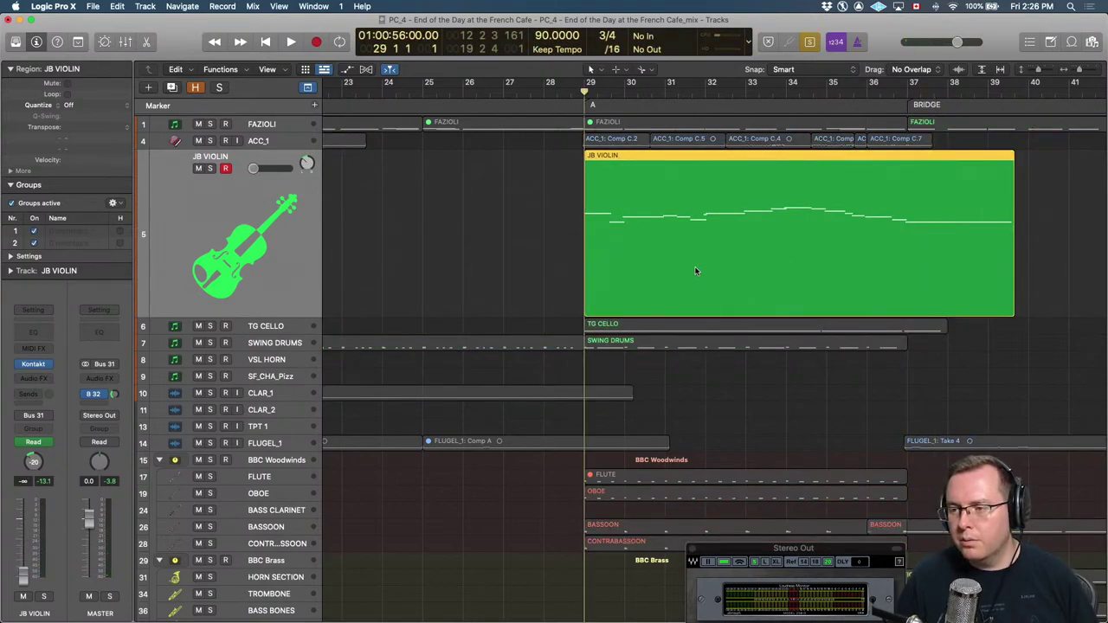
Play the soloed JB VIOLIN track from bar 29 and add a send to Bus 1 (VERB) on its channel.
{"action": "key", "text": "super+Right"}
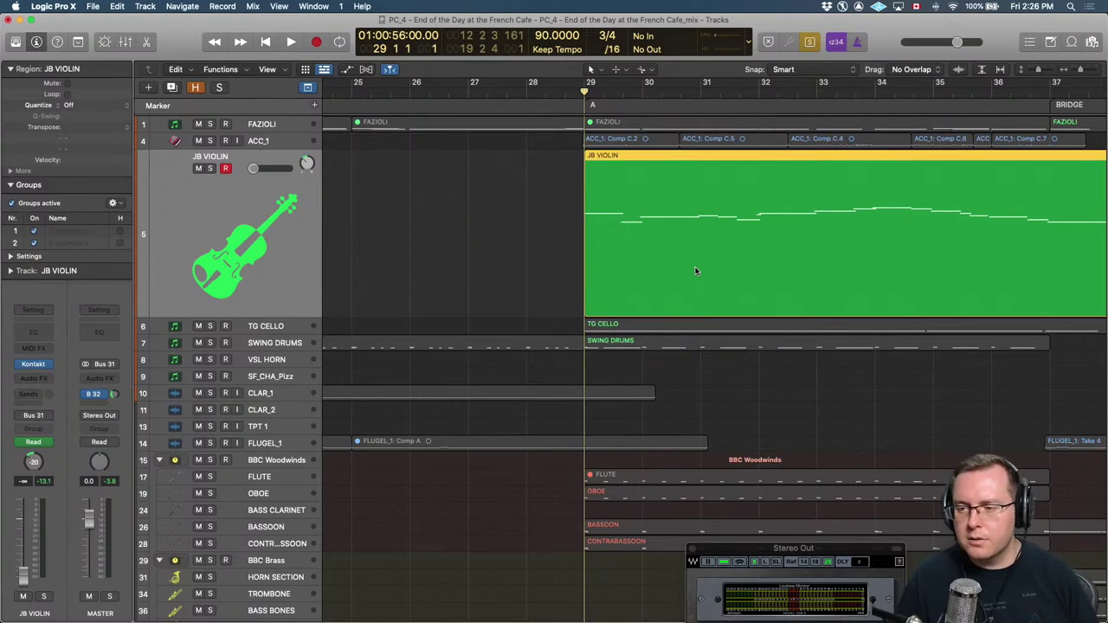
{"action": "key", "text": "space"}
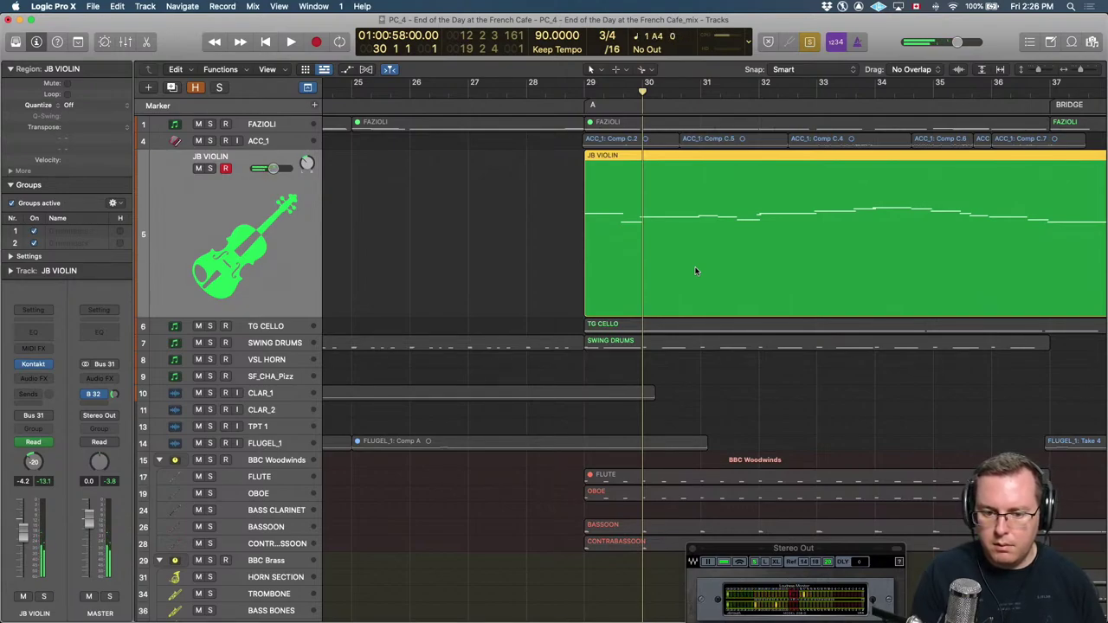
{"action": "left_click", "coordinate": [33, 394]}
{"action": "mouse_move", "coordinate": [57, 406]}
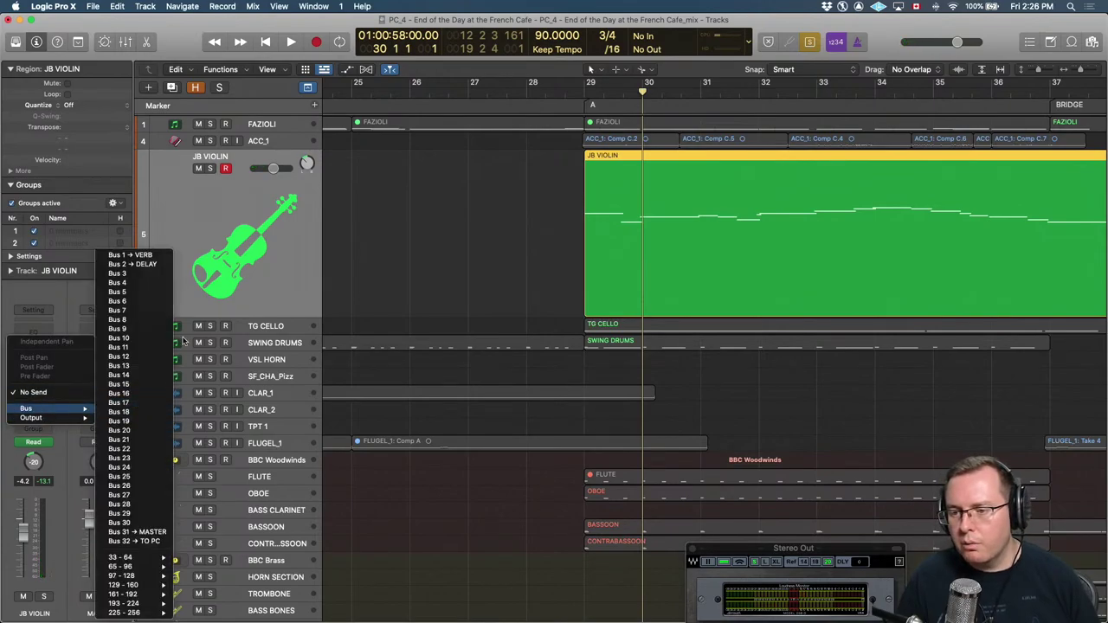
{"action": "left_click", "coordinate": [159, 255]}
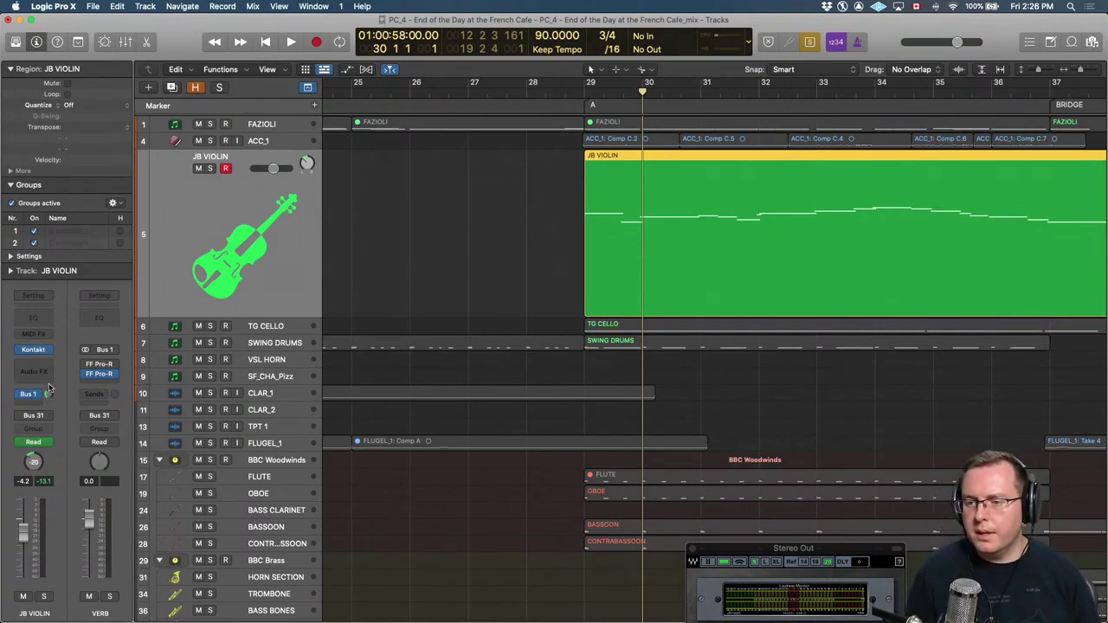
Audition the soloed JB VIOLIN with its reverb send from bar 29.
{"action": "key", "text": "comma"}
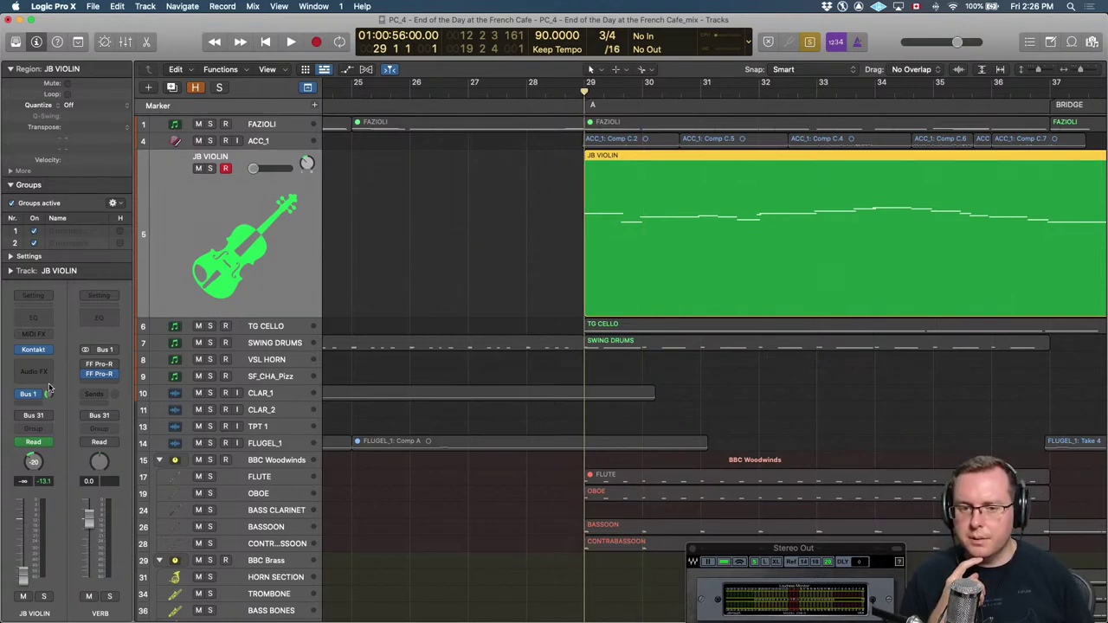
{"action": "key", "text": "space"}
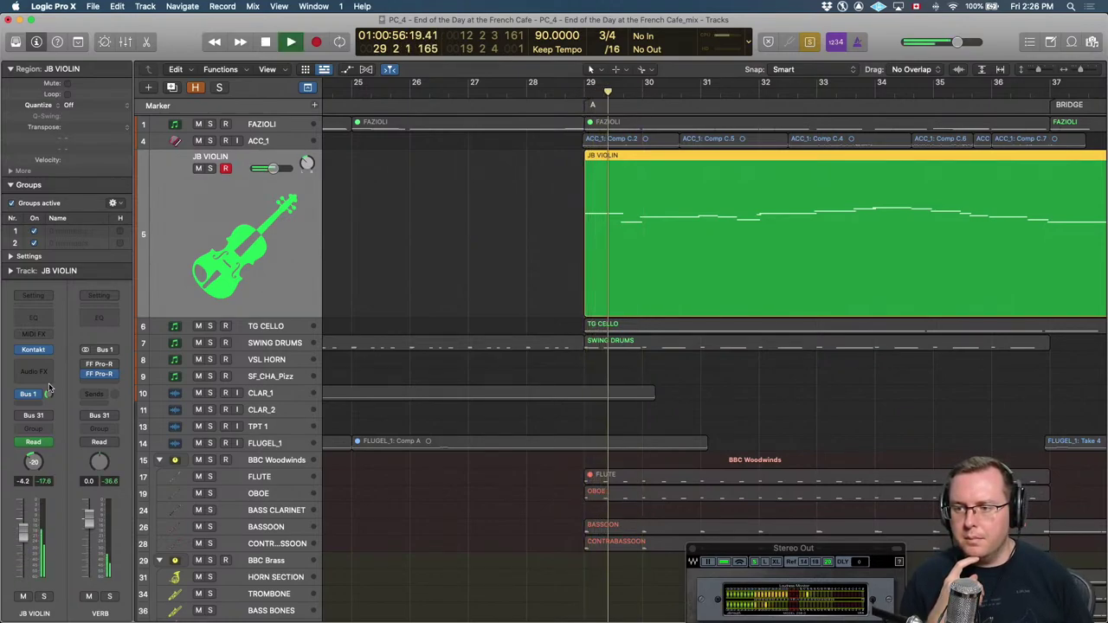
{"action": "key", "text": "space"}
{"action": "key", "text": "comma"}
{"action": "key", "text": "space"}
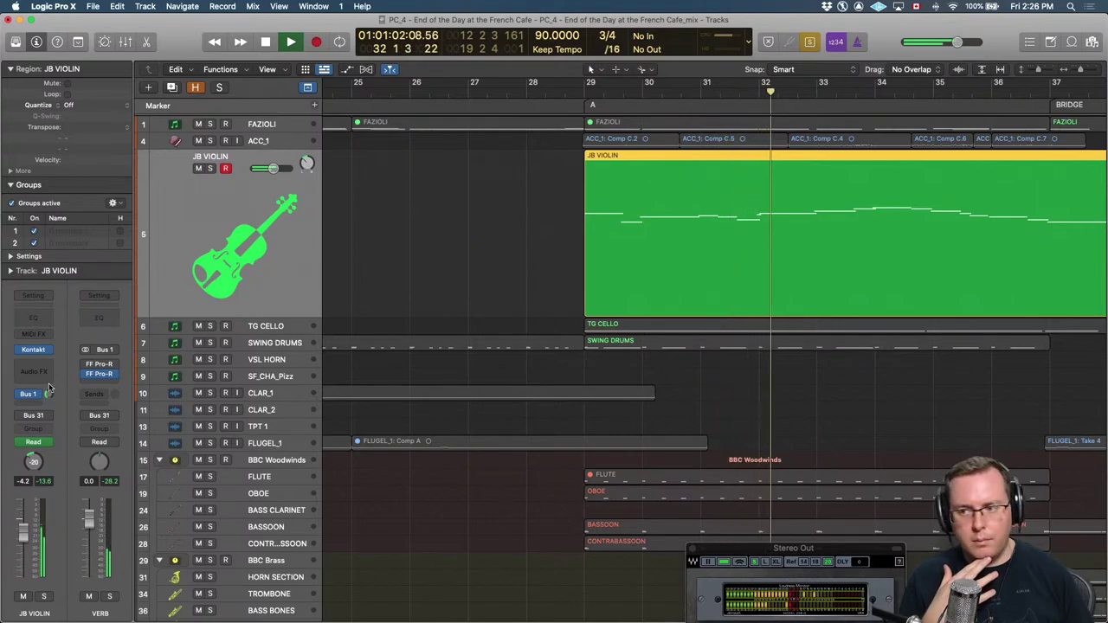
{"action": "key", "text": "space"}
Turn off solo, play the full mix from the A section into the Bridge, and select the TG CELLO track.
{"action": "key", "text": "s"}
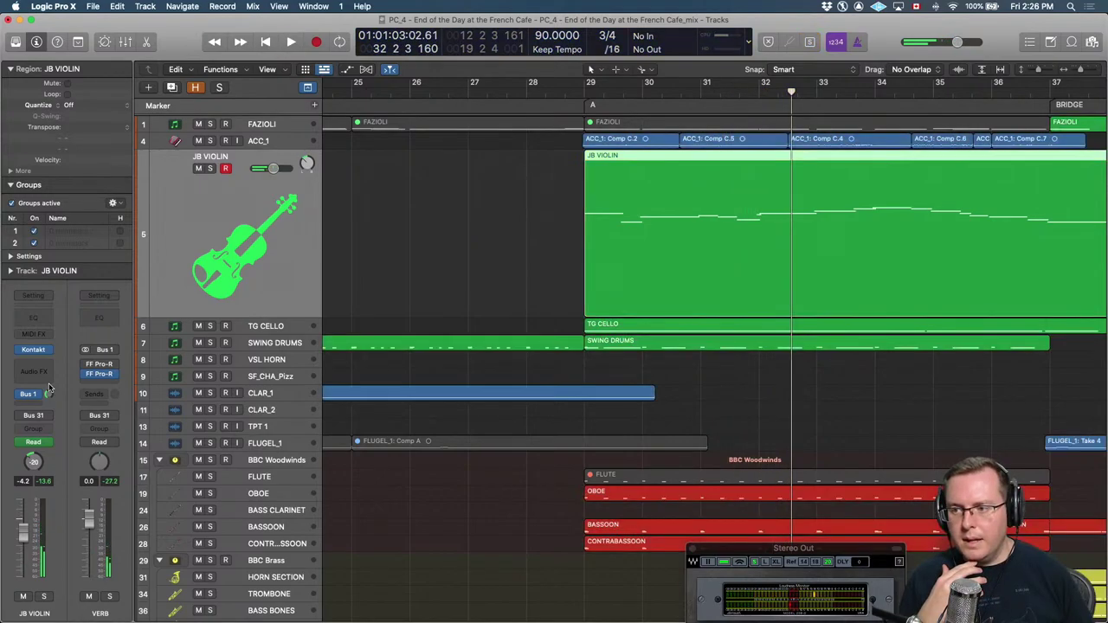
{"action": "key", "text": "comma"}
{"action": "key", "text": "comma"}
{"action": "key", "text": "comma"}
{"action": "key", "text": "comma"}
{"action": "key", "text": "comma"}
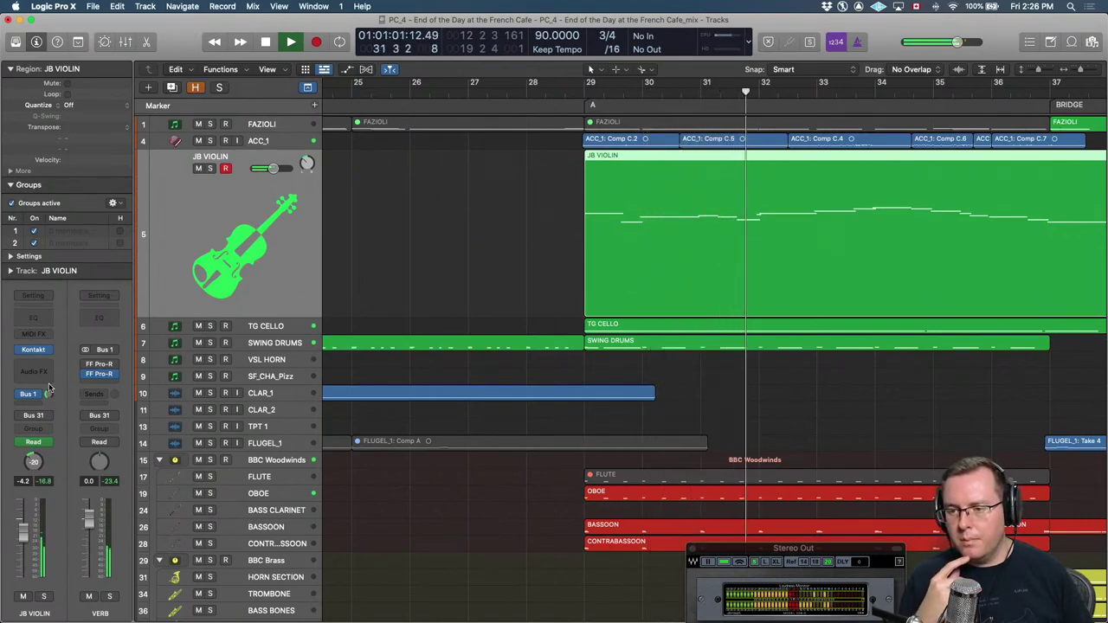
{"action": "key", "text": "Down"}
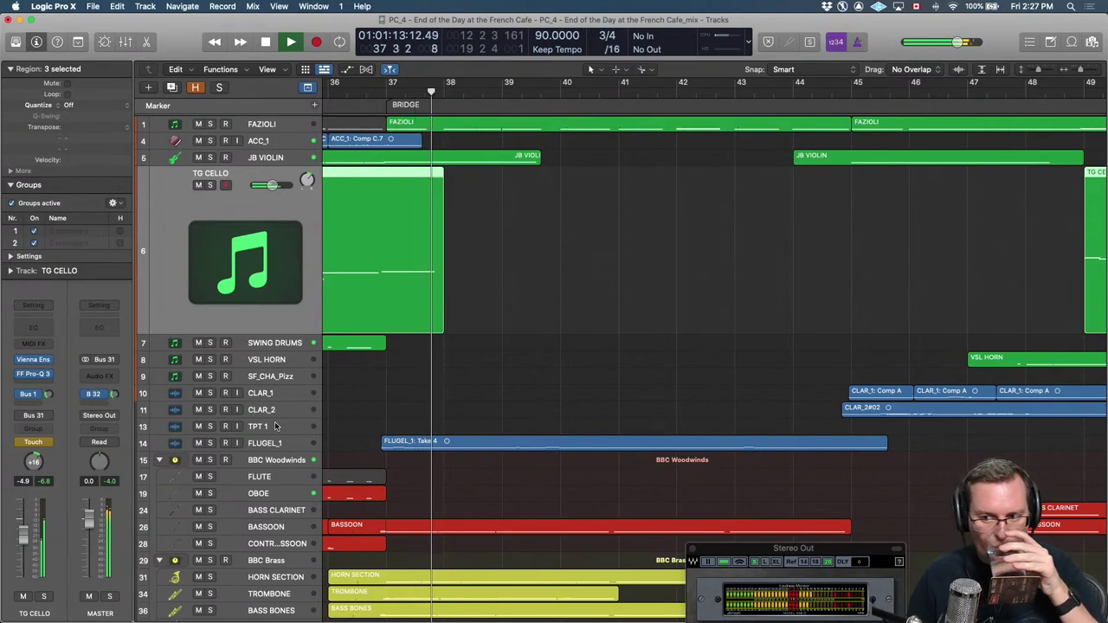
{"action": "key", "text": "space"}
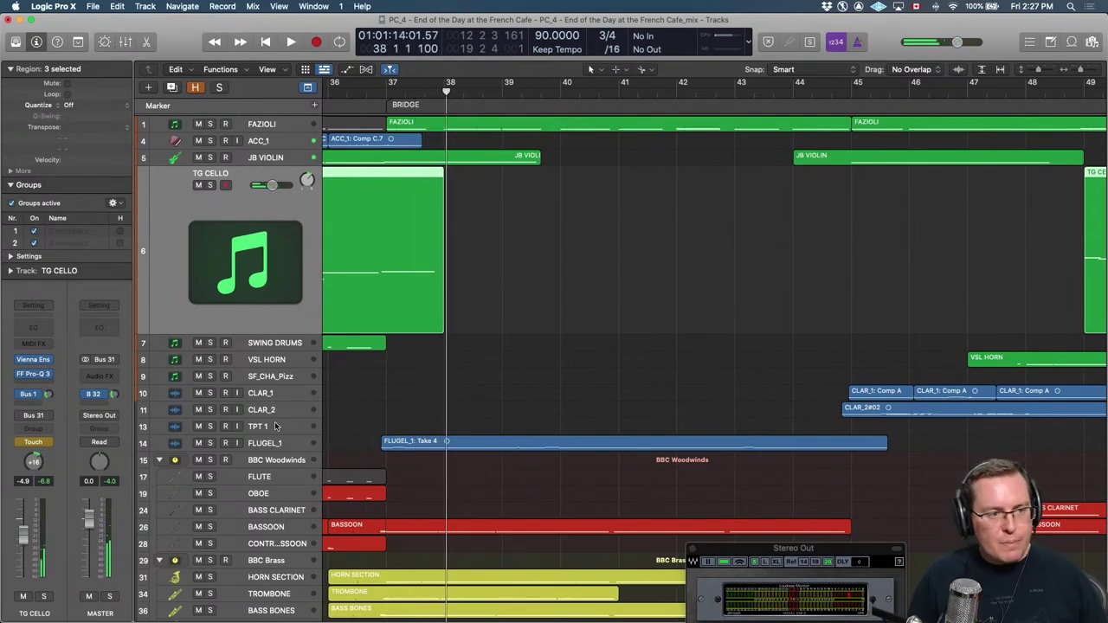
Show the whole arrangement from intro to recap and play the full mix from the beginning.
{"action": "scroll", "coordinate": [548, 433], "scroll_direction": "left", "scroll_amount": 5}
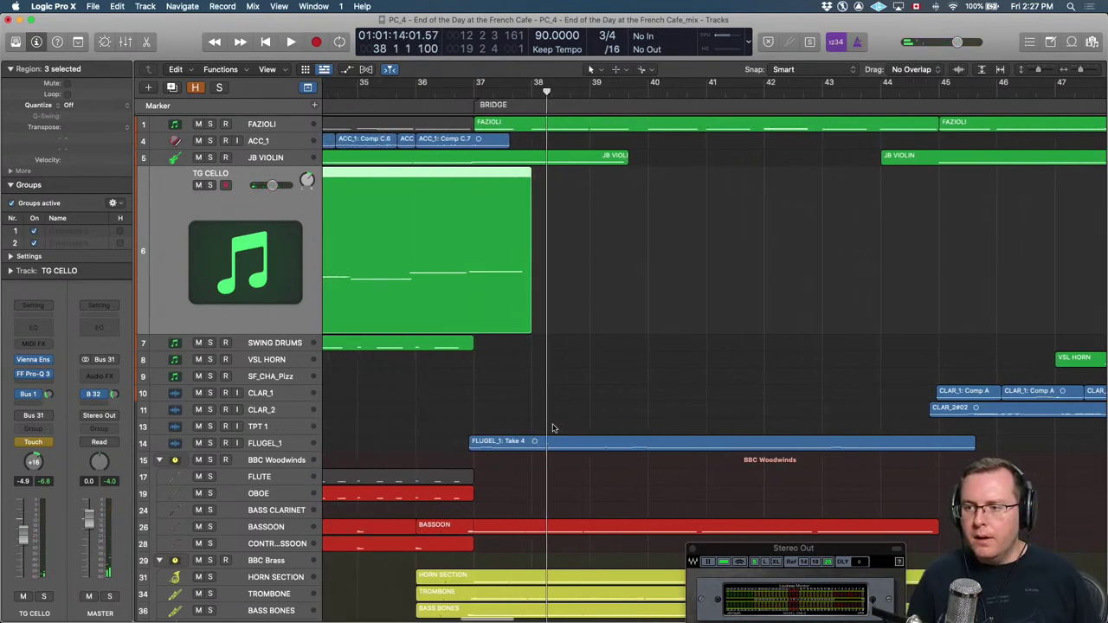
{"action": "left_click", "coordinate": [494, 444]}
{"action": "scroll", "coordinate": [655, 432], "scroll_direction": "left", "scroll_amount": 5}
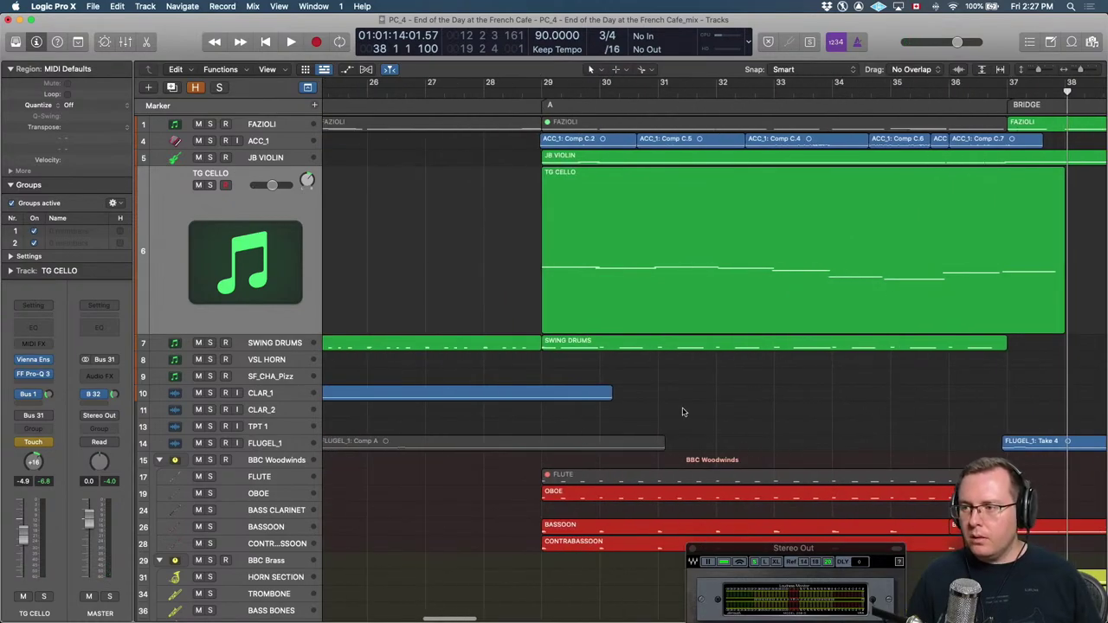
{"action": "scroll", "coordinate": [655, 431], "scroll_direction": "down", "scroll_amount": 6}
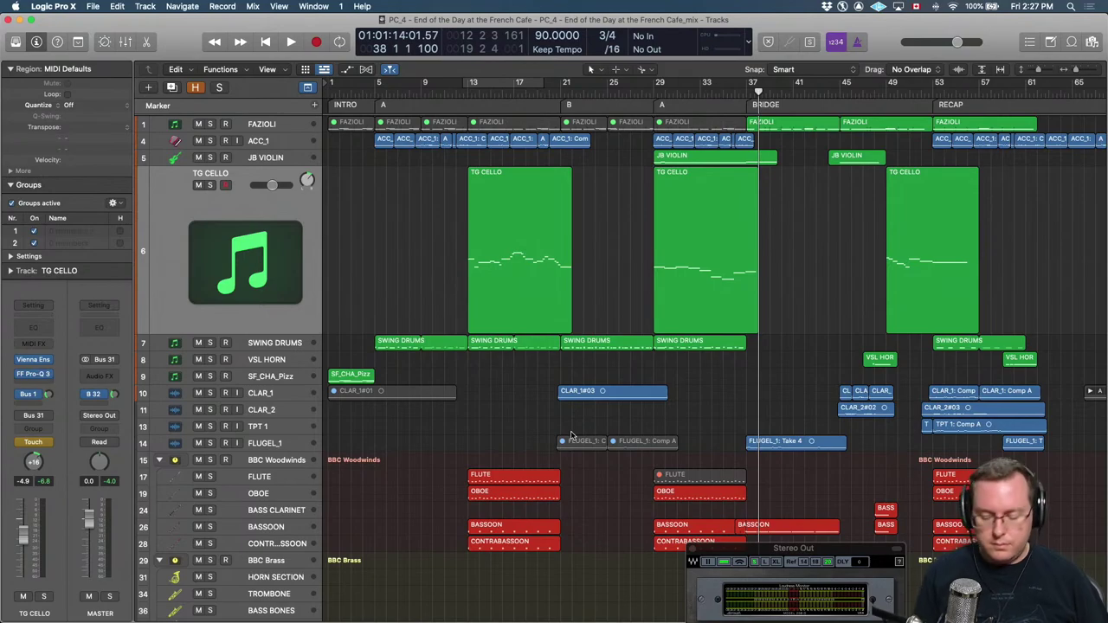
{"action": "key", "text": "Return"}
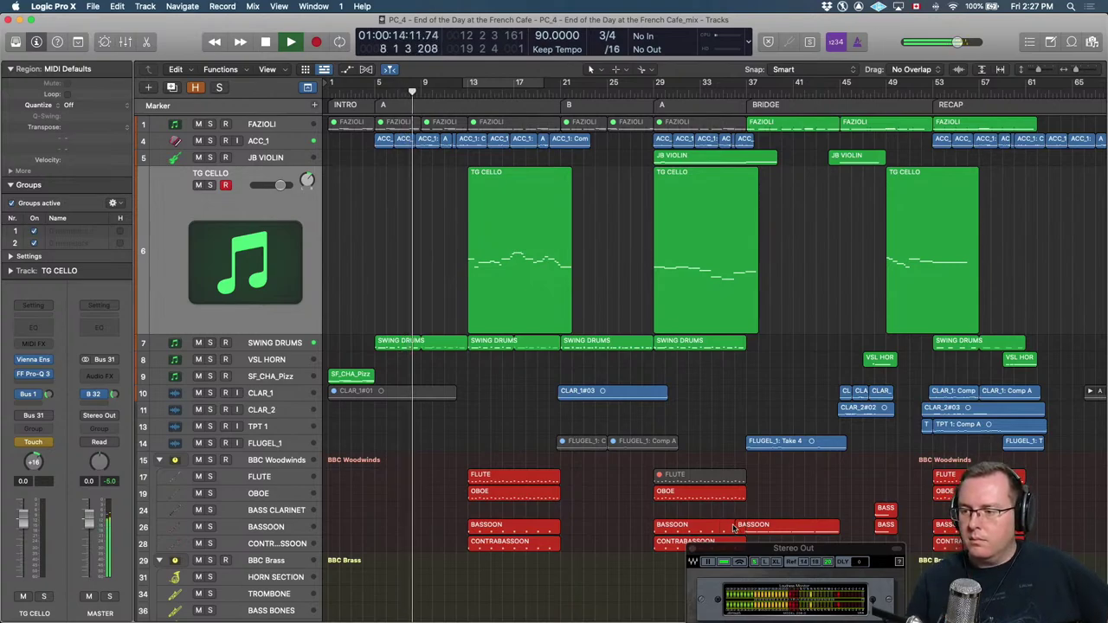
Enlarge the Stereo Out Dorrough loudness meter to XL over the arrangement and monitor mix levels up to bar 37.
{"action": "left_click_drag", "start_coordinate": [752, 550], "coordinate": [367, 202]}
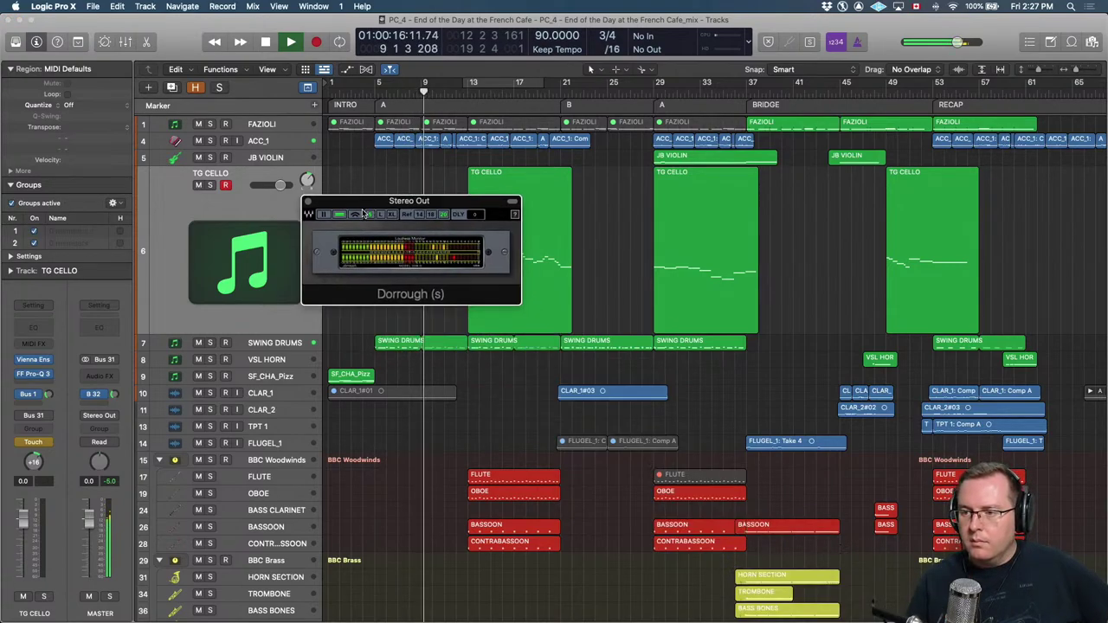
{"action": "left_click", "coordinate": [394, 219]}
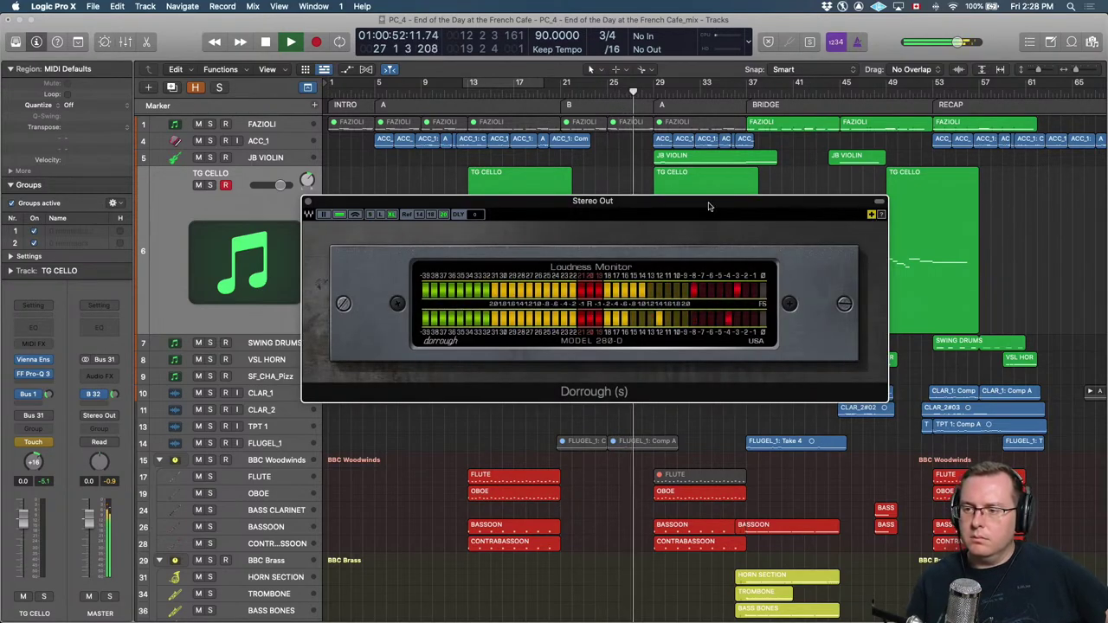
{"action": "left_click_drag", "start_coordinate": [612, 206], "coordinate": [653, 230]}
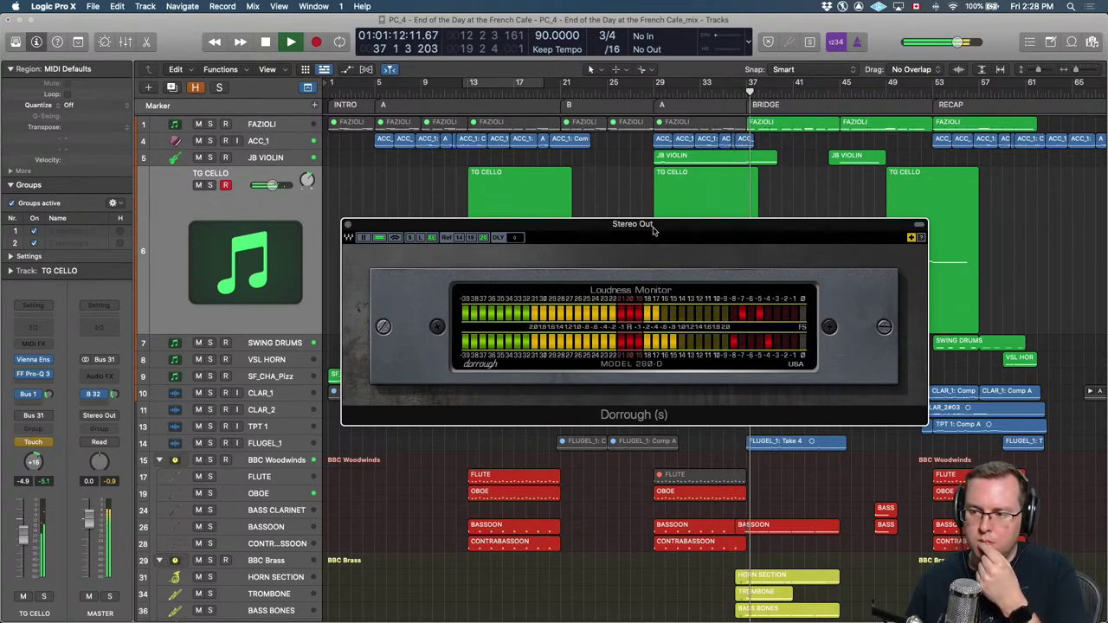
{"action": "key", "text": "space"}
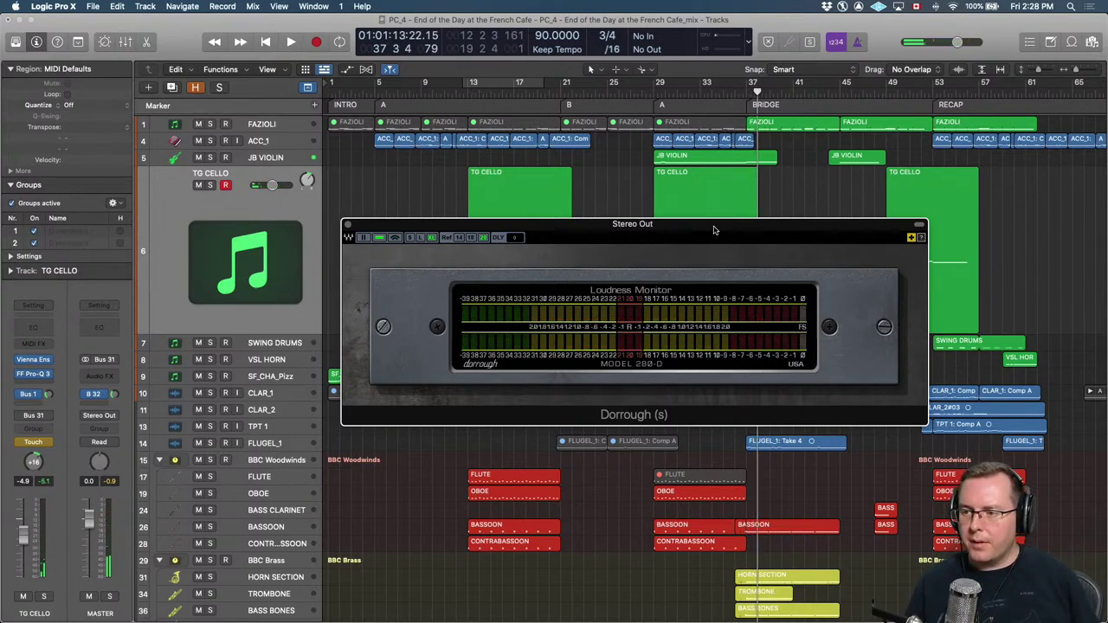
Return the Dorrough loudness meter to size S and move it off the TG CELLO regions to below the orchestral tracks.
{"action": "left_click_drag", "start_coordinate": [714, 230], "coordinate": [658, 225]}
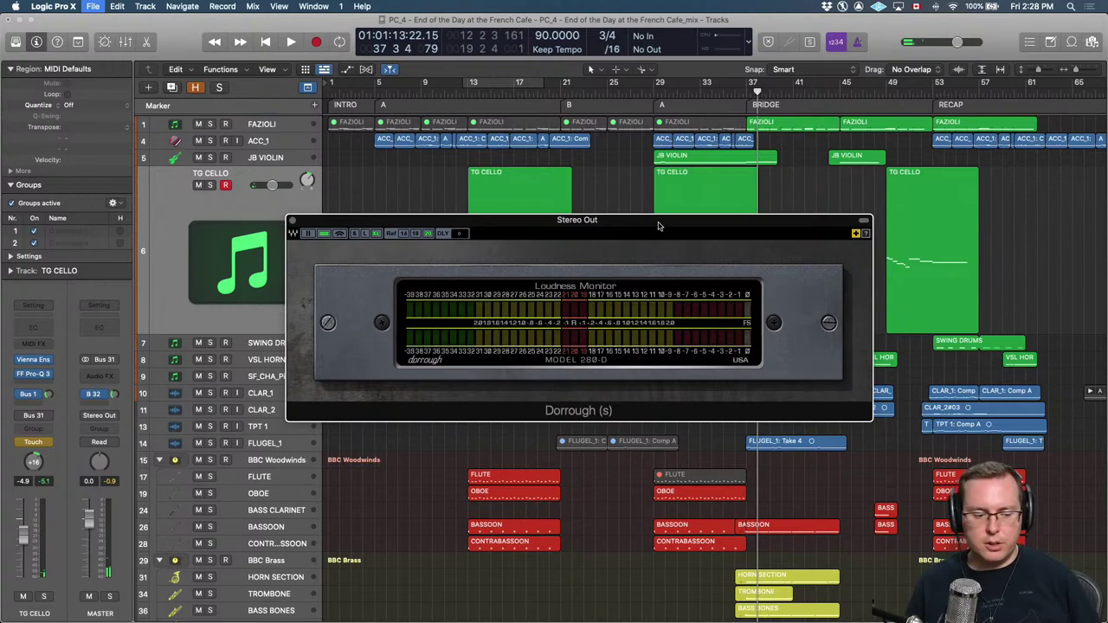
{"action": "left_click", "coordinate": [355, 234]}
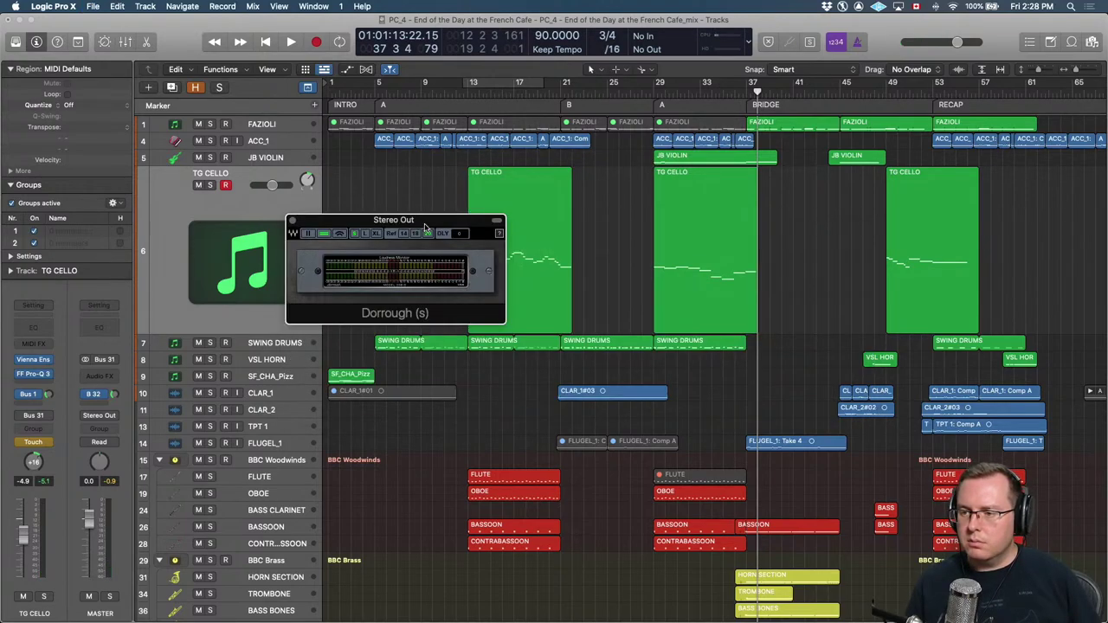
{"action": "left_click_drag", "start_coordinate": [405, 222], "coordinate": [798, 556]}
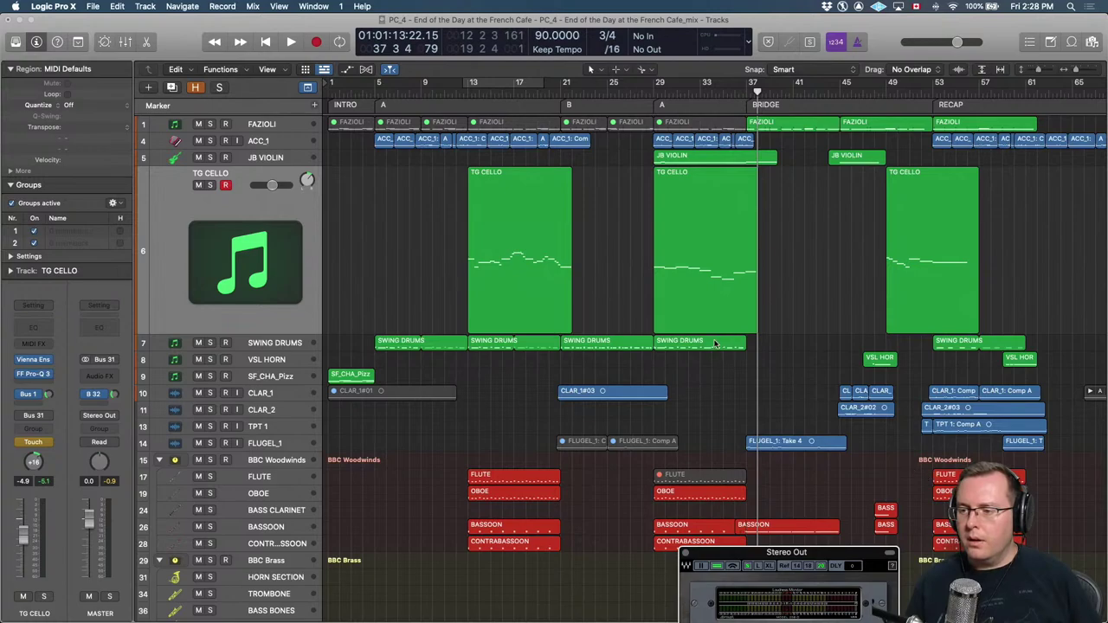
Look over the woodwind, brass, string and percussion tracks around the Bridge and move the playhead back to bar 30.
{"action": "scroll", "coordinate": [773, 379], "scroll_direction": "right", "scroll_amount": 5}
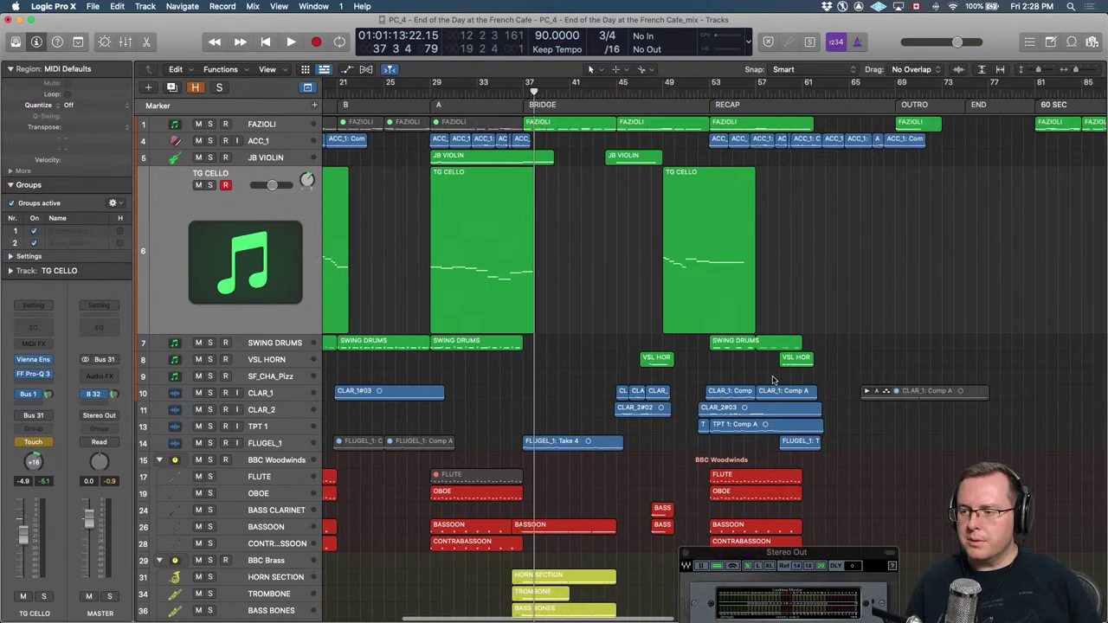
{"action": "scroll", "coordinate": [770, 379], "scroll_direction": "down", "scroll_amount": 10}
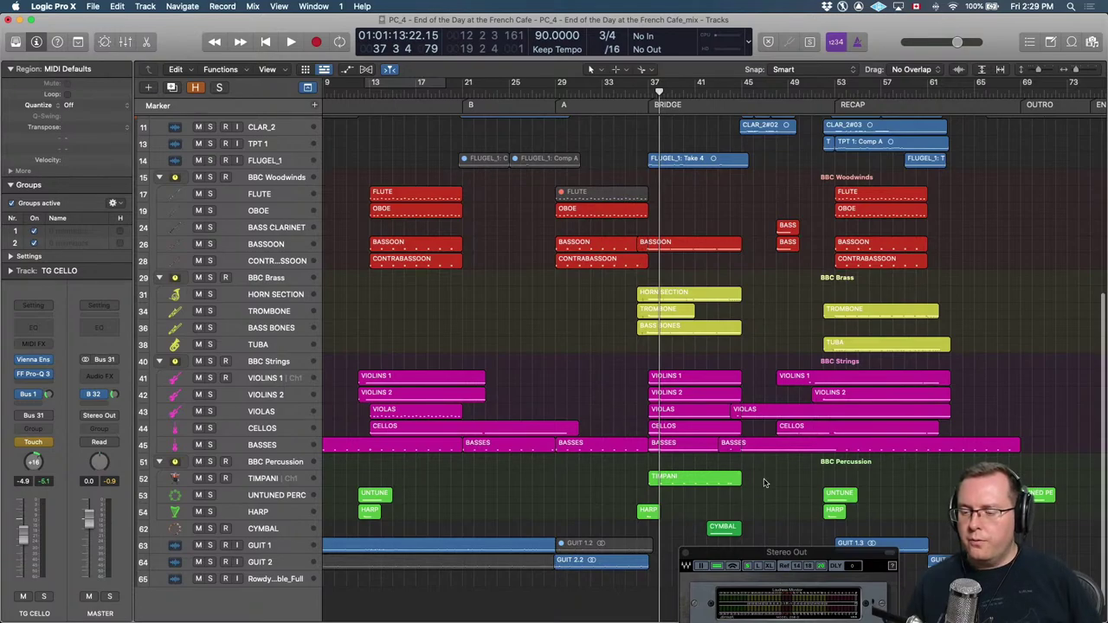
{"action": "scroll", "coordinate": [764, 482], "scroll_direction": "right", "scroll_amount": 1}
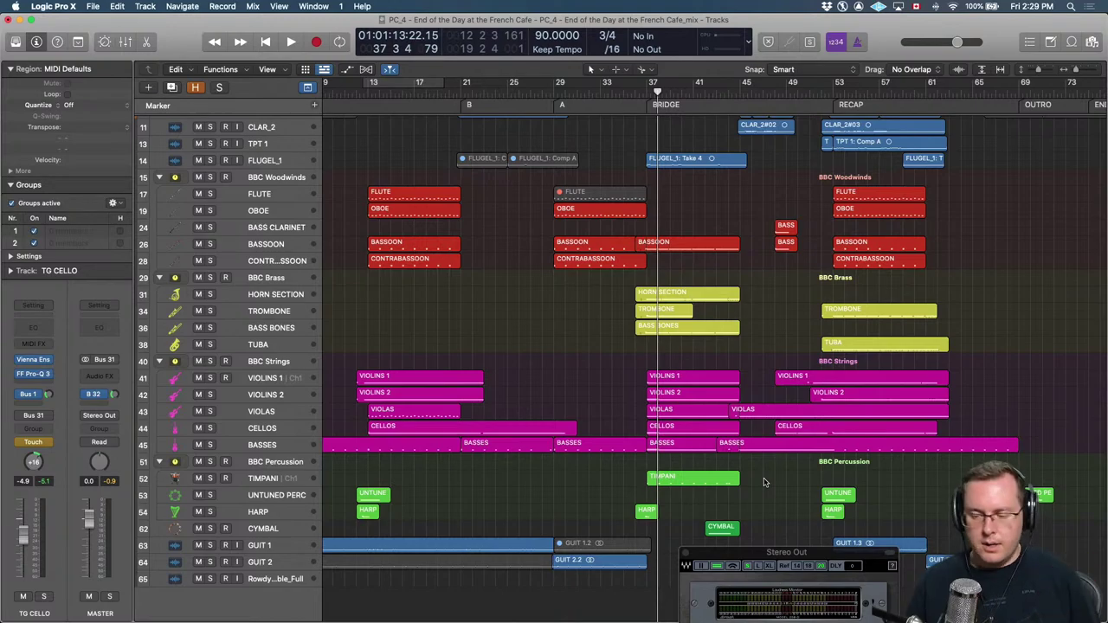
{"action": "key", "text": "space"}
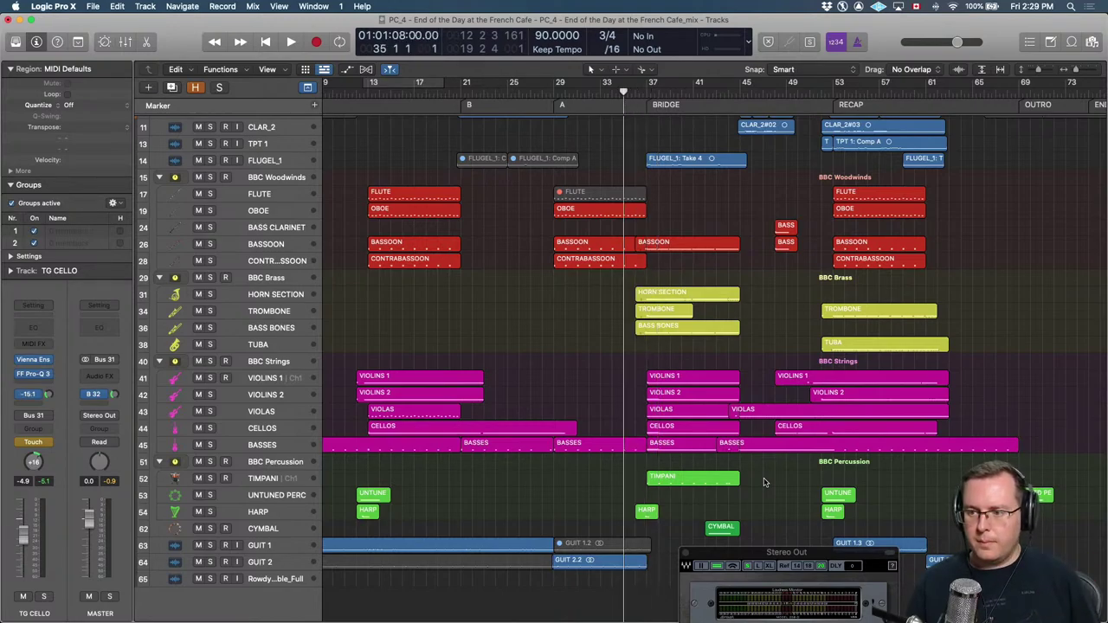
{"action": "scroll", "coordinate": [763, 482], "scroll_direction": "up", "scroll_amount": 5}
{"action": "key", "text": "comma"}
{"action": "key", "text": "comma"}
{"action": "key", "text": "comma"}
{"action": "key", "text": "comma"}
{"action": "key", "text": "comma"}
{"action": "key", "text": "comma"}
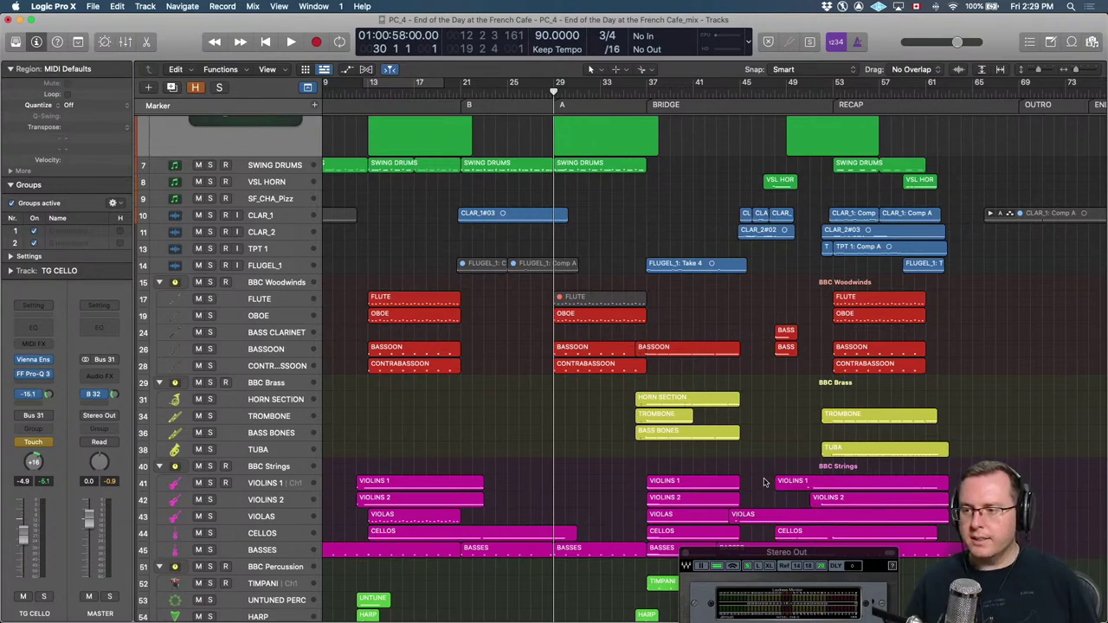
Listen to the transition into the Bridge from bar 35 with the timeline enlarged around the playhead.
{"action": "key", "text": "period"}
{"action": "key", "text": "period"}
{"action": "key", "text": "period"}
{"action": "key", "text": "period"}
{"action": "key", "text": "period"}
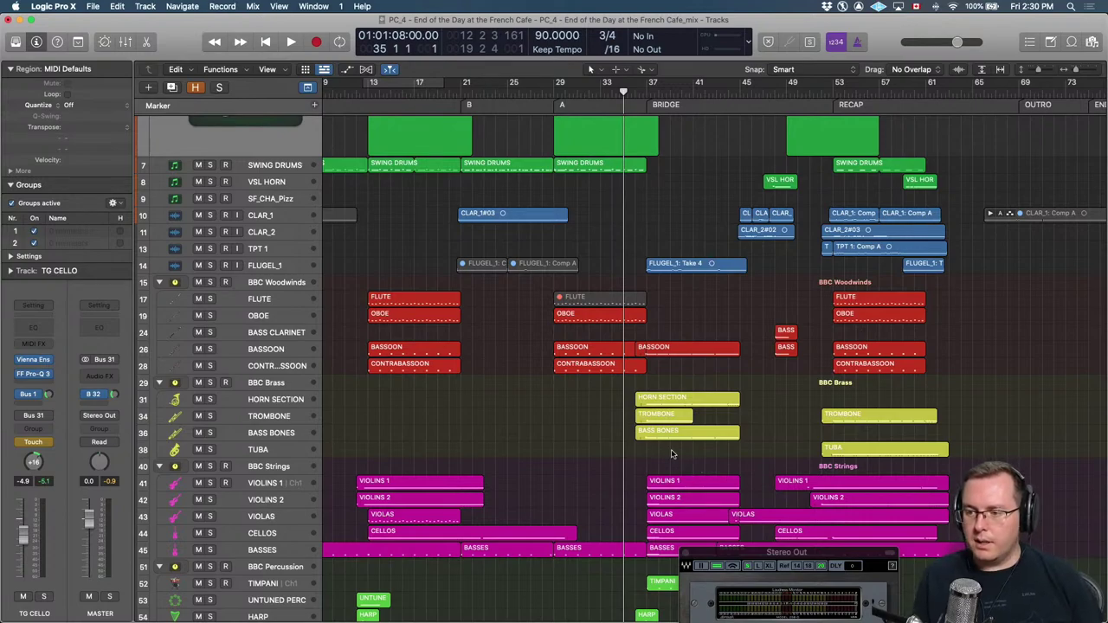
{"action": "scroll", "coordinate": [671, 453], "scroll_direction": "down", "scroll_amount": 5}
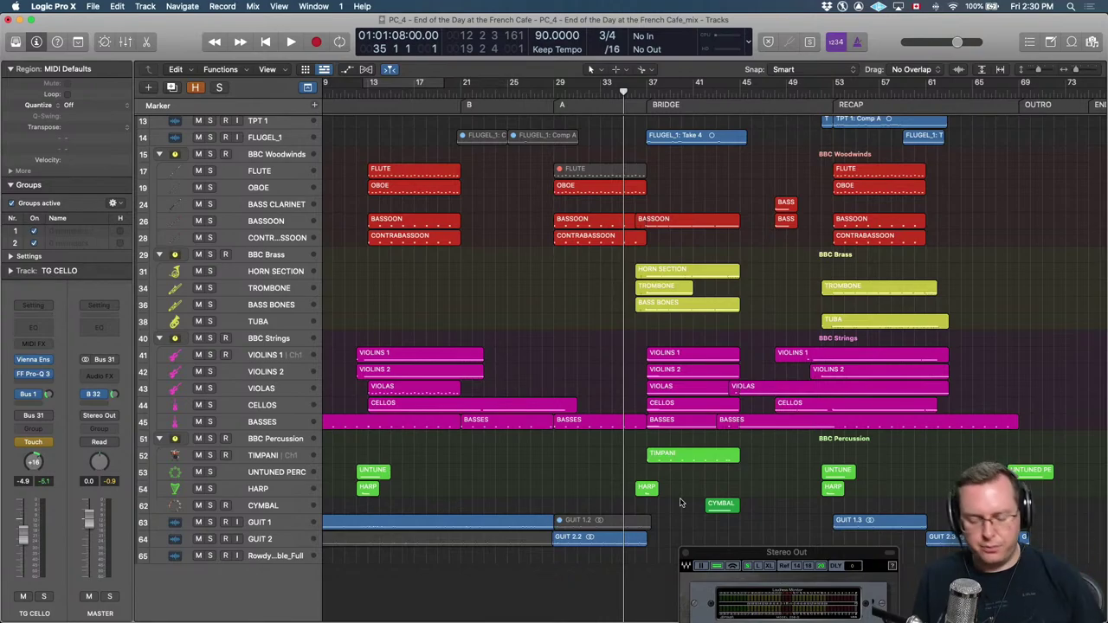
{"action": "key", "text": "super+Right"}
{"action": "key", "text": "super+Right"}
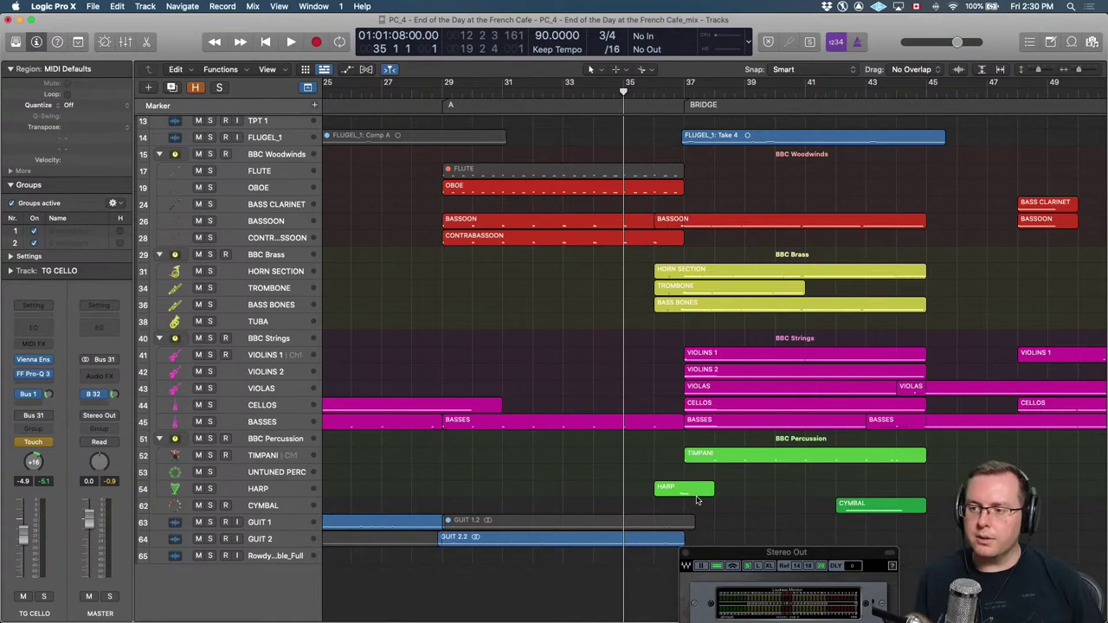
{"action": "key", "text": "space"}
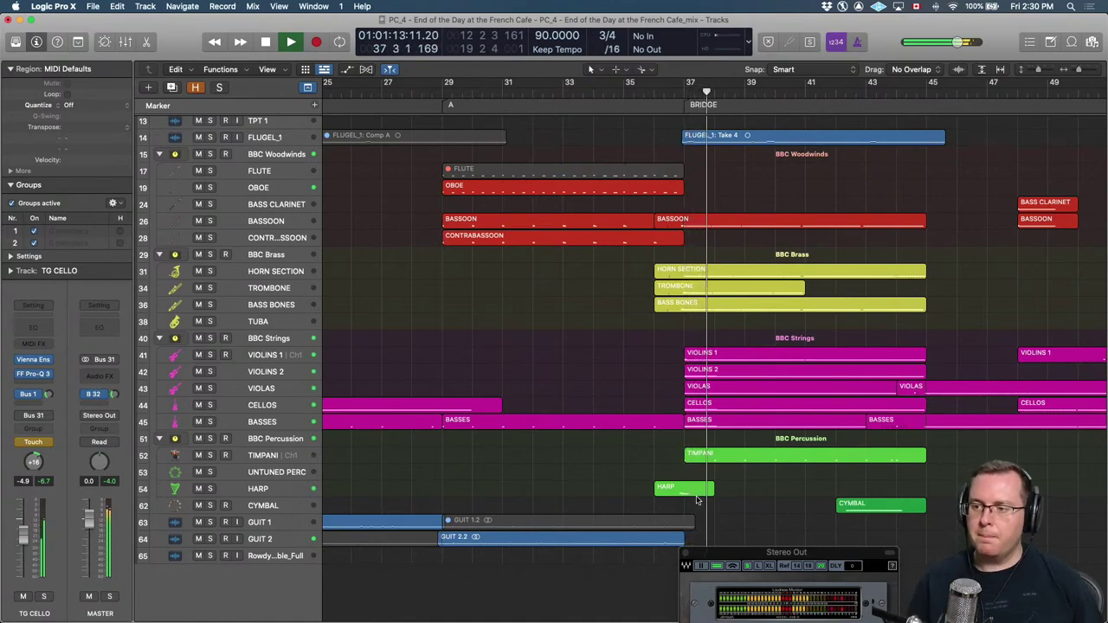
{"action": "key", "text": "space"}
Show the automation on the brass tracks and raise the TROMBONE track's volume line through the Bridge to -0.9 dB.
{"action": "left_click", "coordinate": [254, 271]}
{"action": "key", "text": "ctrl+z"}
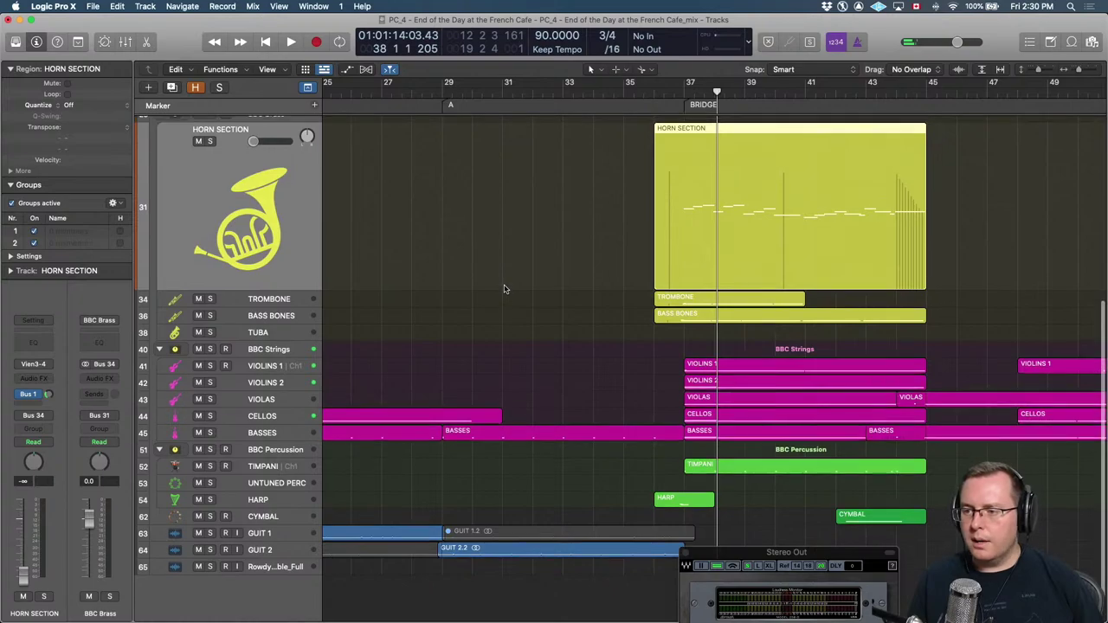
{"action": "scroll", "coordinate": [504, 289], "scroll_direction": "up", "scroll_amount": 2}
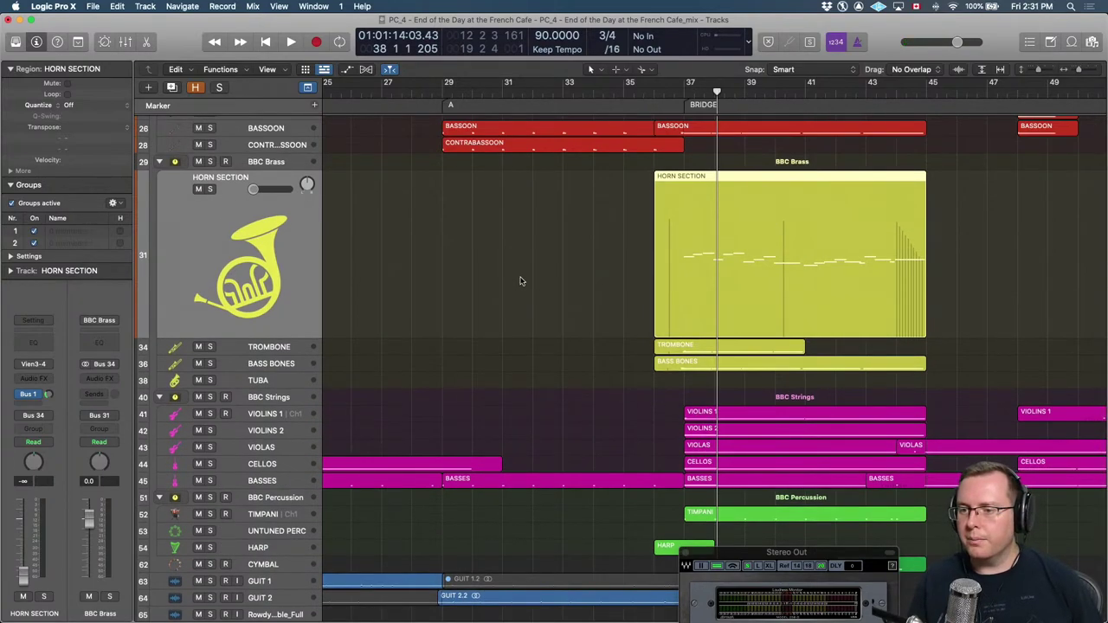
{"action": "key", "text": "a"}
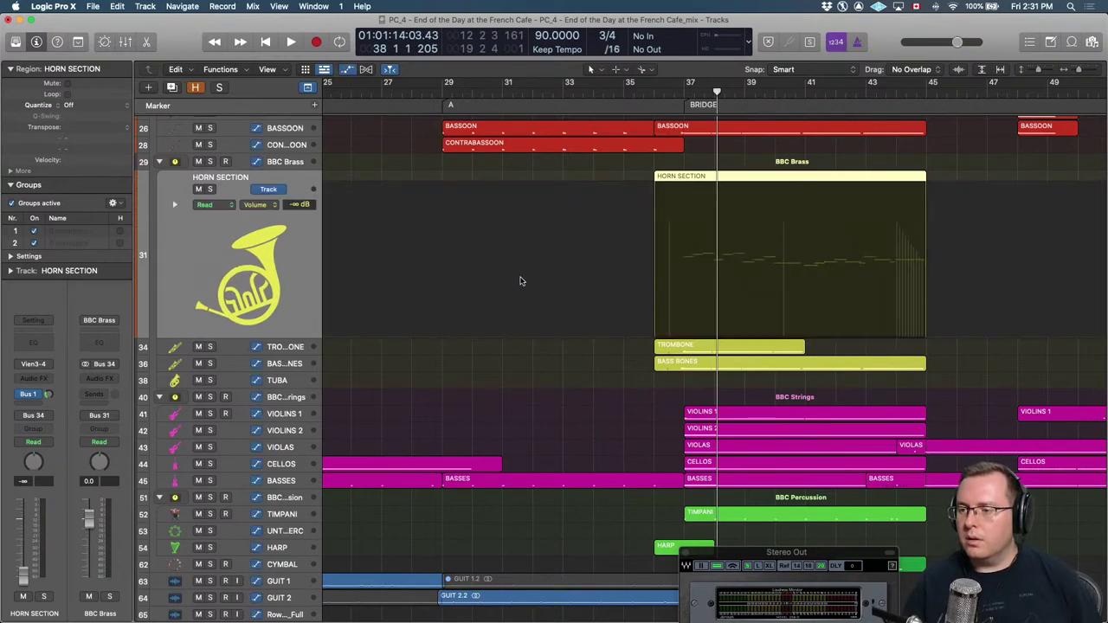
{"action": "key", "text": "Down"}
{"action": "key", "text": "Down"}
{"action": "key", "text": "Up"}
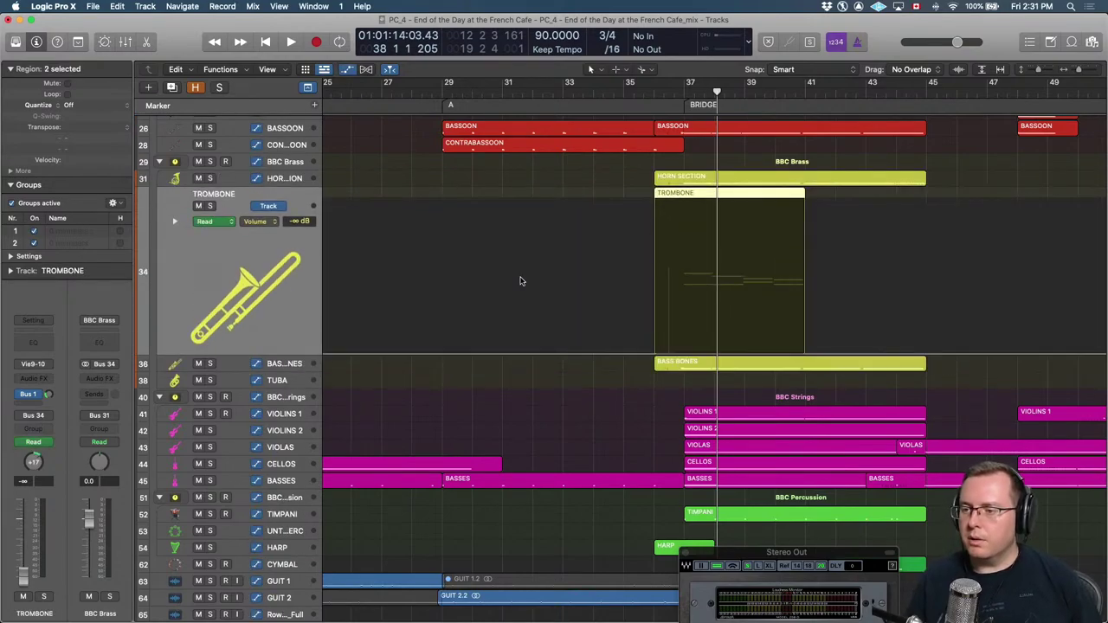
{"action": "key", "text": "super+Left"}
{"action": "left_click_drag", "start_coordinate": [724, 355], "coordinate": [716, 250]}
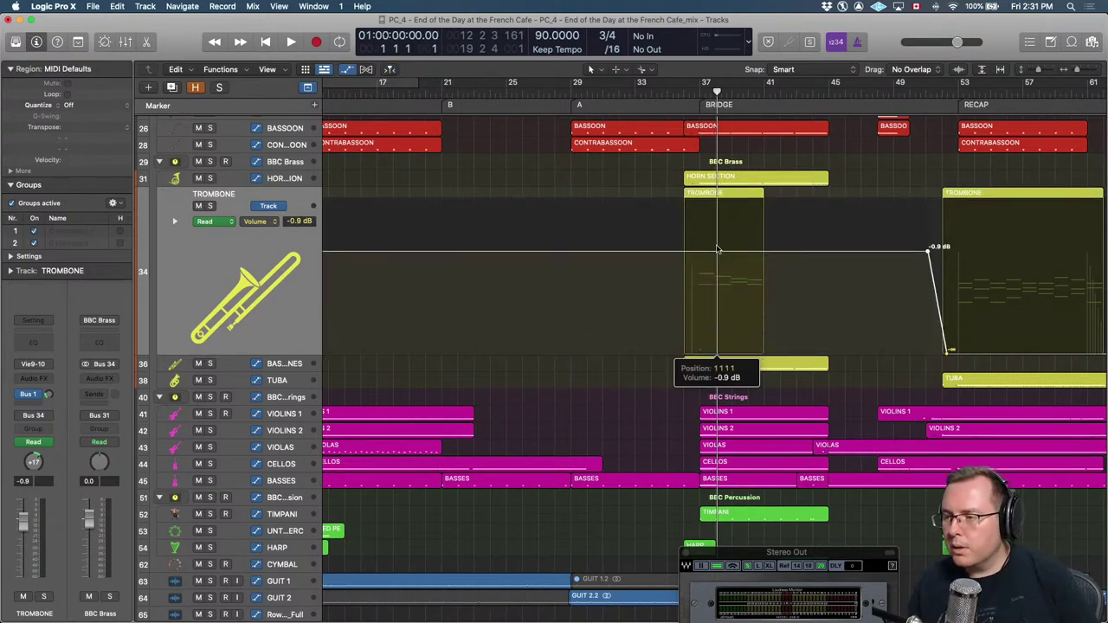
Reset the HORN SECTION and BASS BONES track volumes to 0.0 dB.
{"action": "key", "text": "Up"}
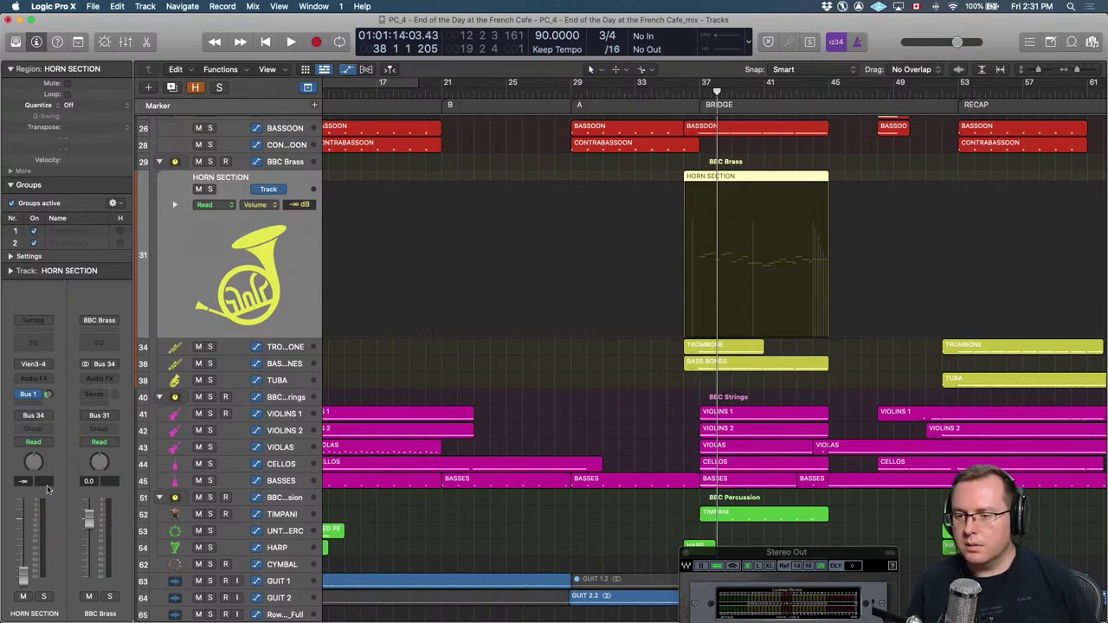
{"action": "left_click", "coordinate": [24, 575], "text": "alt"}
{"action": "key", "text": "Down"}
{"action": "key", "text": "Down"}
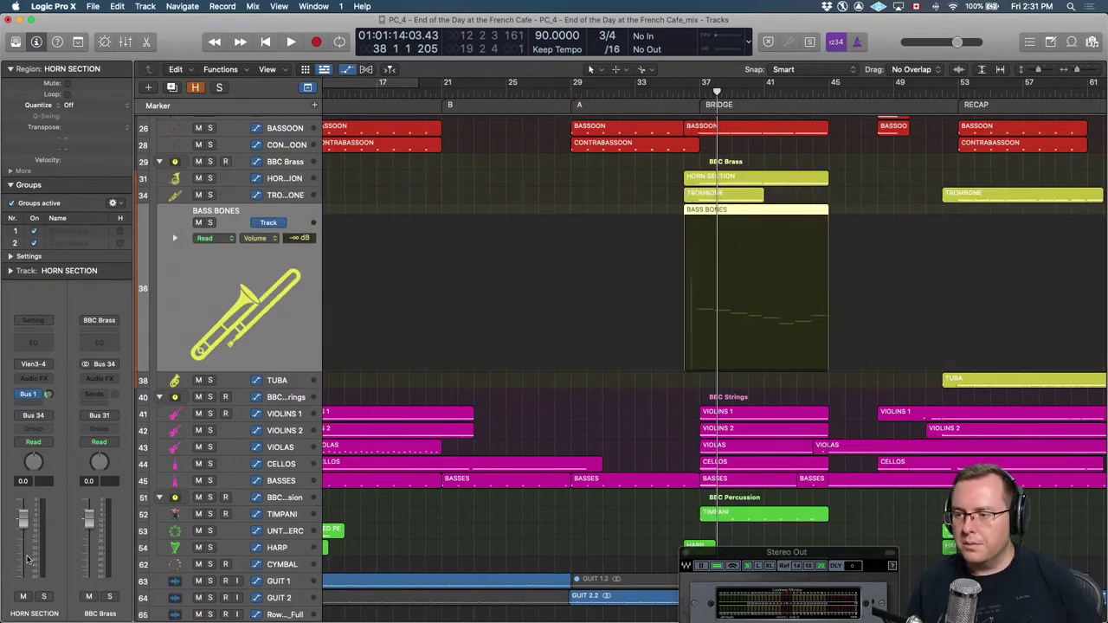
{"action": "left_click", "coordinate": [25, 580], "text": "alt"}
Reset the FLUGEL_1 track volume to 0.0 dB and hide the automation lanes.
{"action": "scroll", "coordinate": [594, 260], "scroll_direction": "up", "scroll_amount": 10}
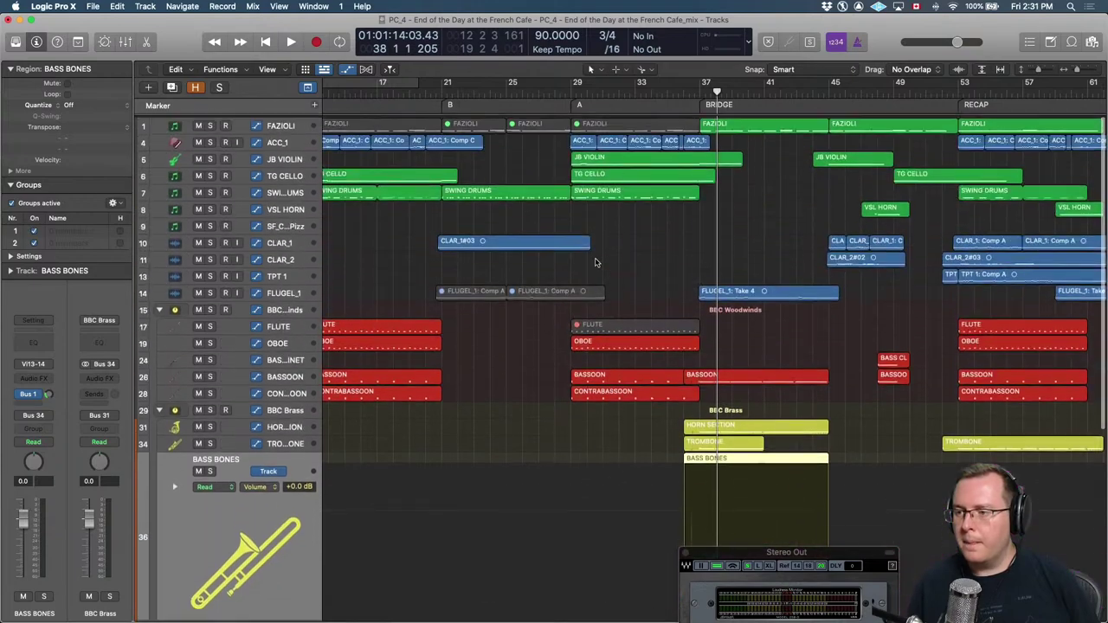
{"action": "left_click", "coordinate": [284, 292]}
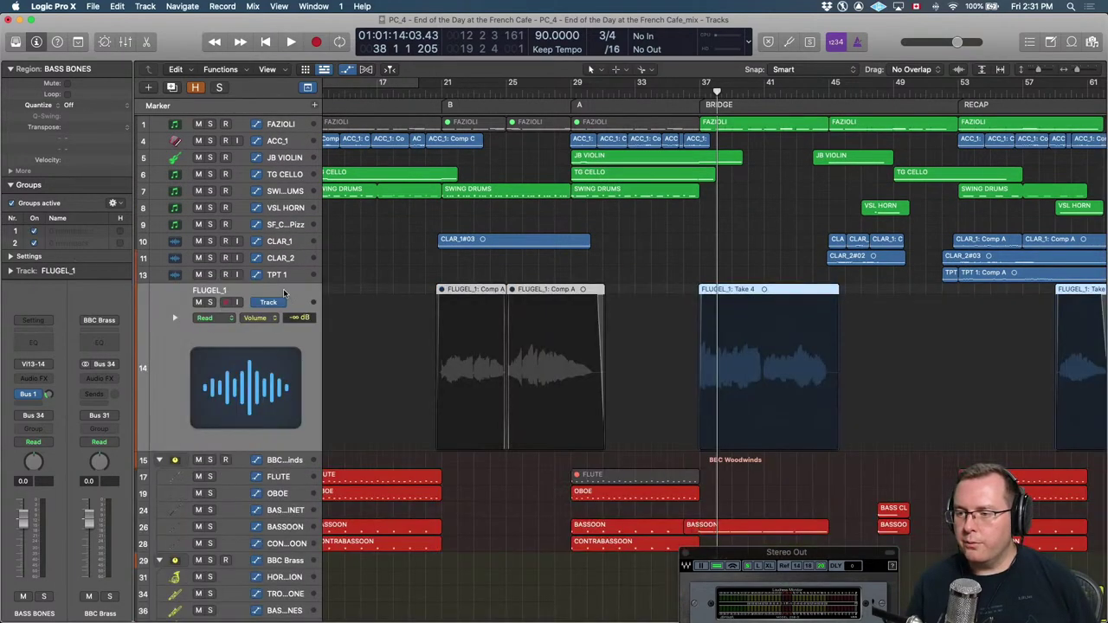
{"action": "left_click", "coordinate": [23, 576], "text": "alt"}
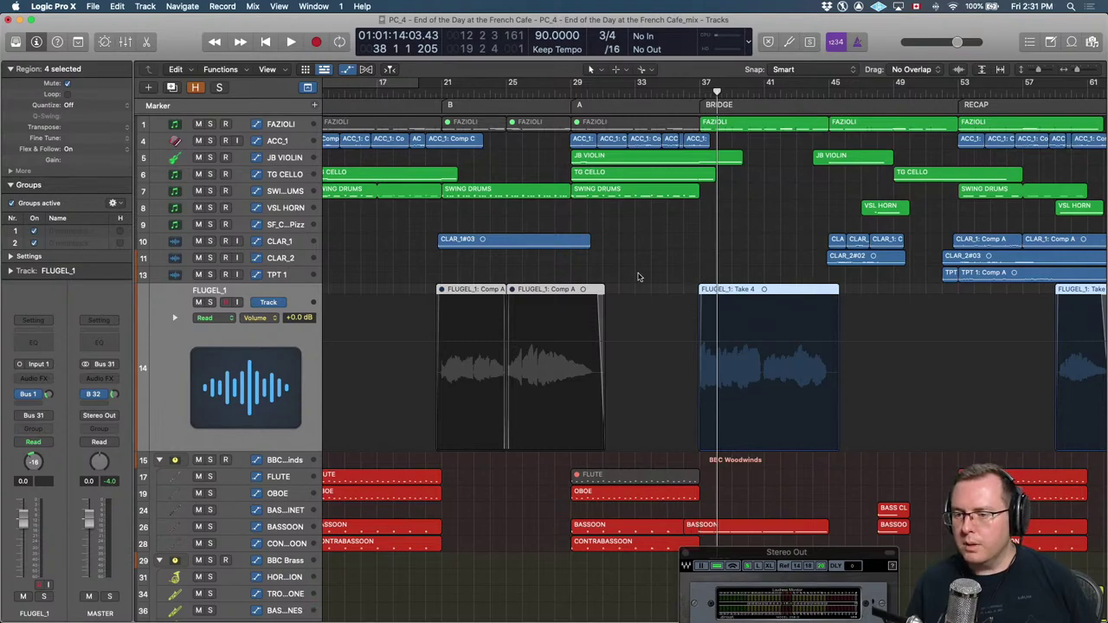
{"action": "scroll", "coordinate": [638, 277], "scroll_direction": "down", "scroll_amount": 5}
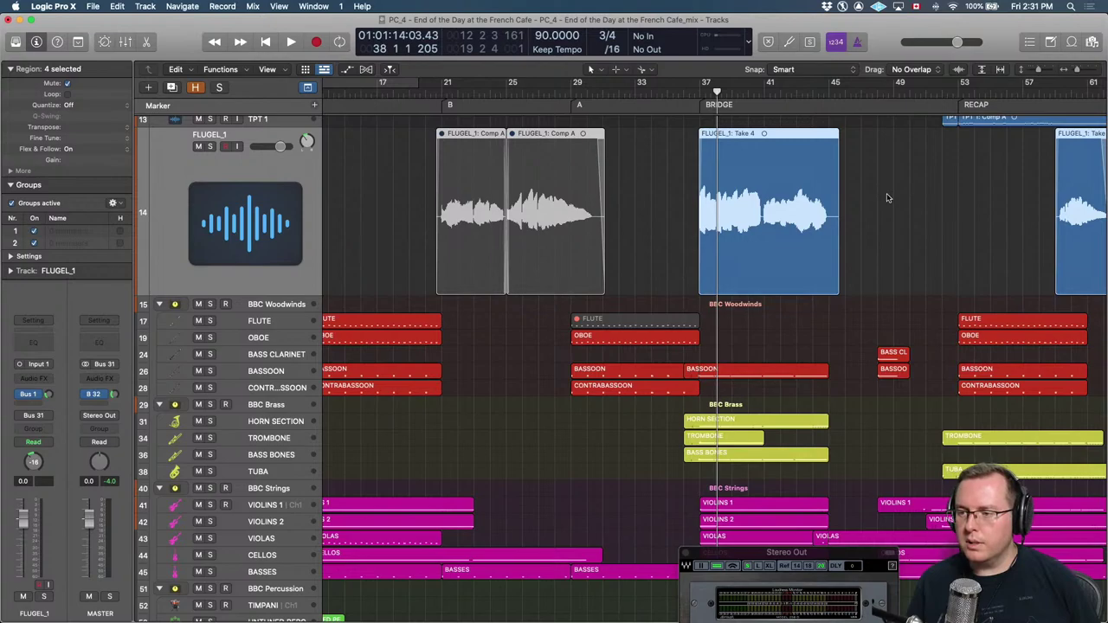
Move the playhead back to the start of the Bridge and listen to the full mix up to about bar 40.
{"action": "key", "text": "comma"}
{"action": "key", "text": "comma"}
{"action": "key", "text": "space"}
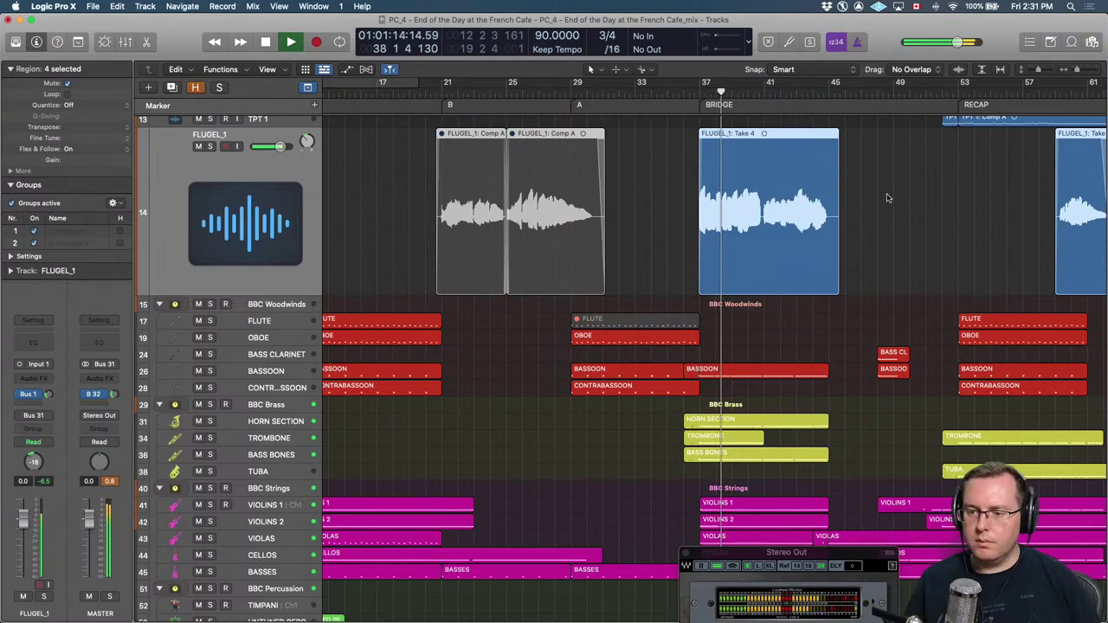
{"action": "scroll", "coordinate": [886, 198], "scroll_direction": "up", "scroll_amount": 3}
{"action": "scroll", "coordinate": [754, 317], "scroll_direction": "up", "scroll_amount": 1}
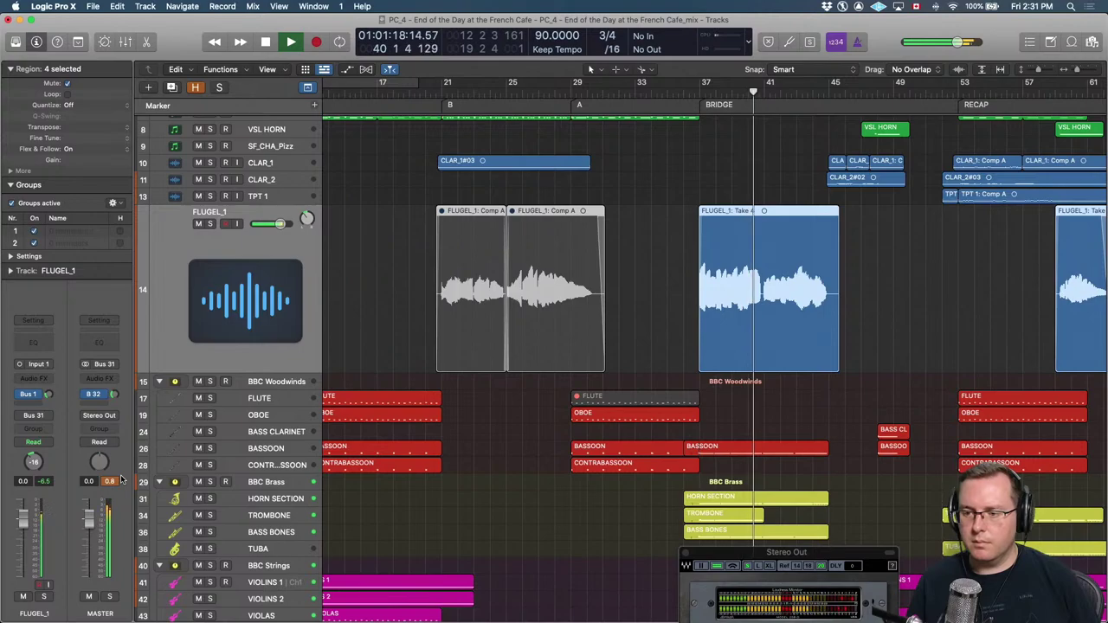
{"action": "key", "text": "space"}
Audition the Bridge's BASSES region alone, followed by all five BBC Strings regions soloed together.
{"action": "scroll", "coordinate": [554, 426], "scroll_direction": "down", "scroll_amount": 10}
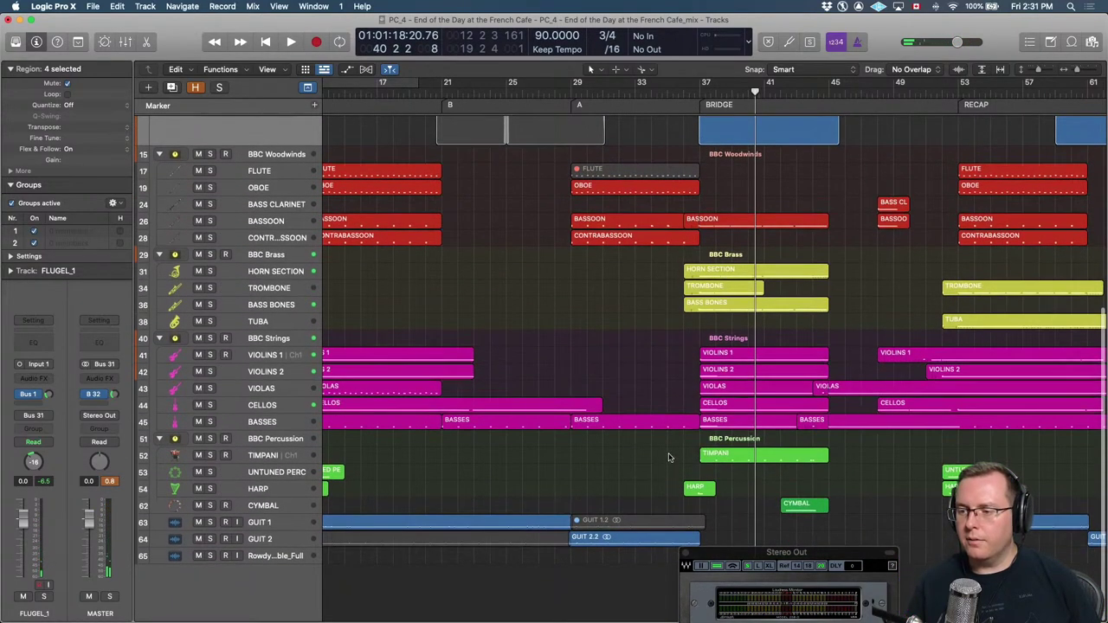
{"action": "left_click", "coordinate": [744, 422]}
{"action": "key", "text": "space"}
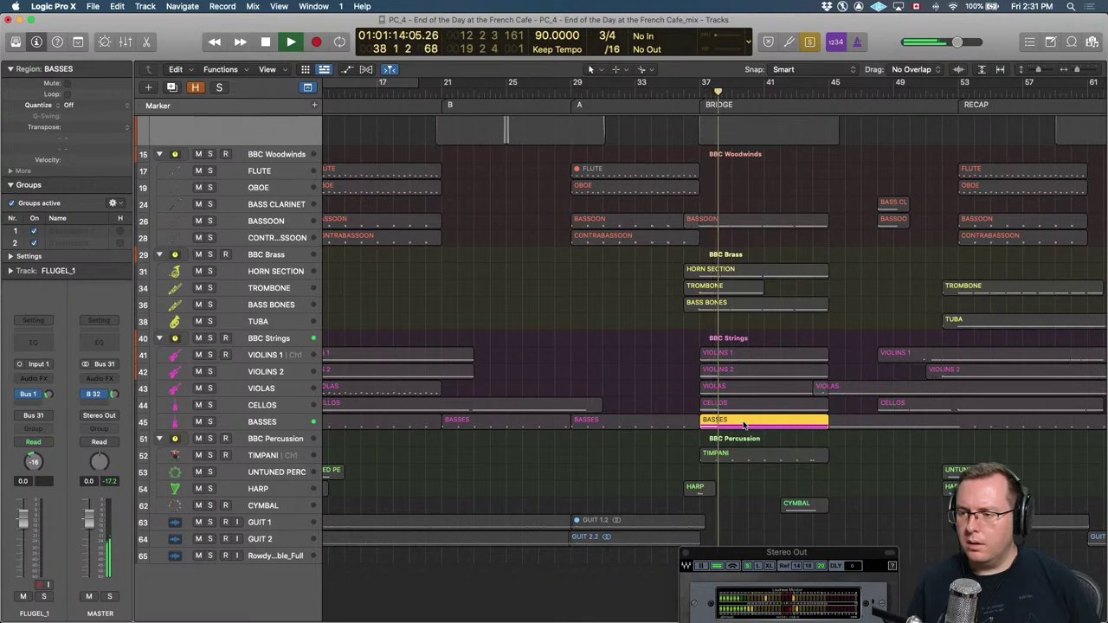
{"action": "key", "text": "space"}
{"action": "left_click_drag", "start_coordinate": [742, 433], "coordinate": [727, 371]}
{"action": "key", "text": "space"}
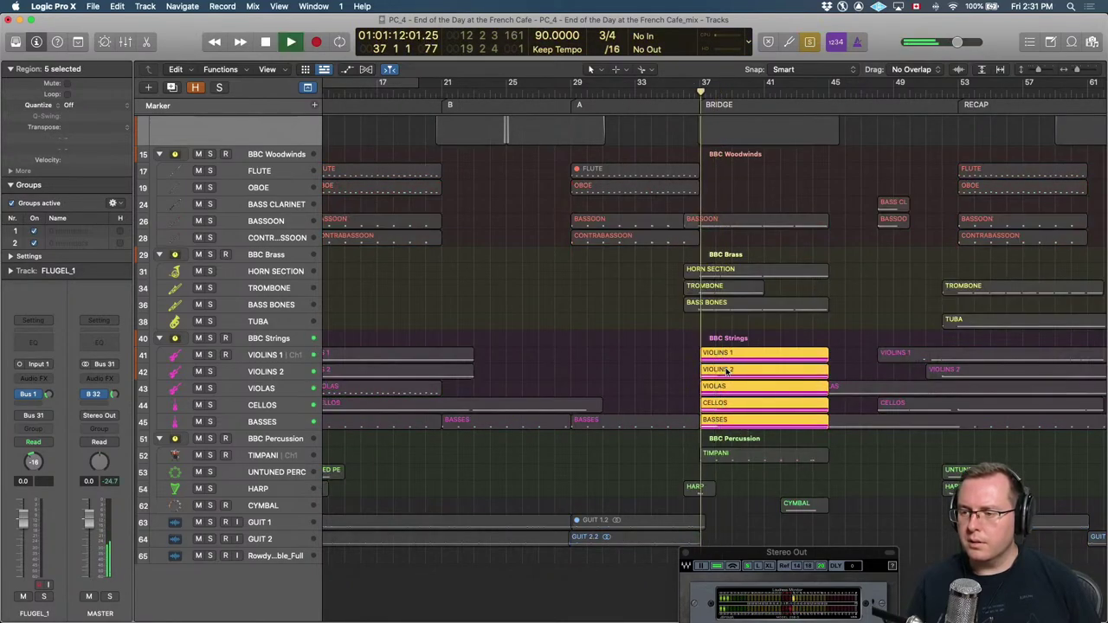
{"action": "key", "text": "s"}
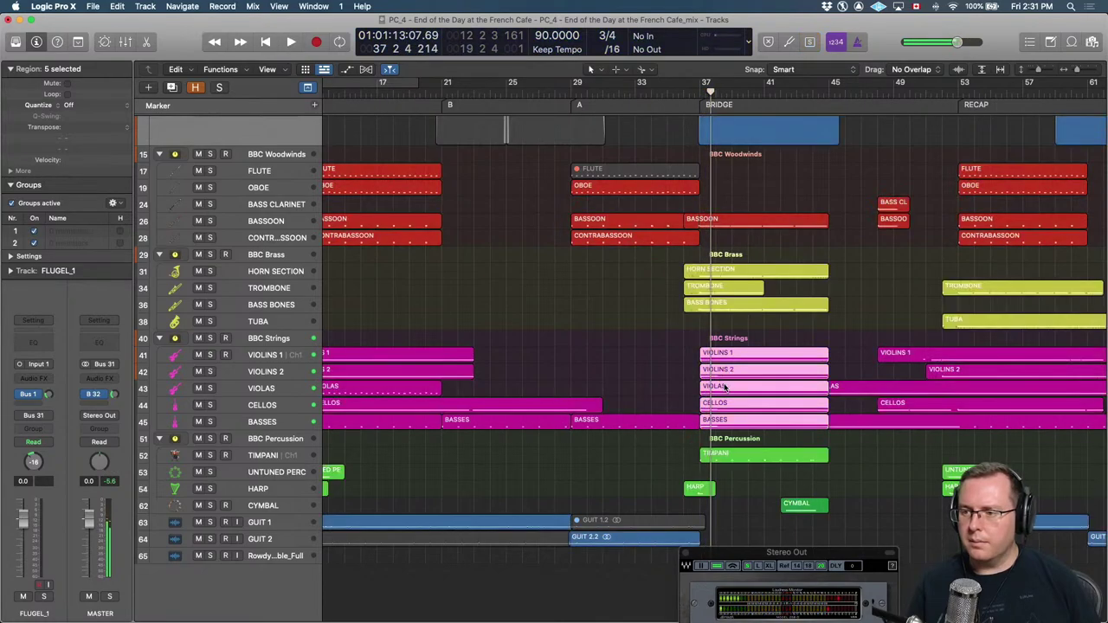
Solo the HORN SECTION, TROMBONE and BASS BONES regions and listen to them from bar 37.
{"action": "left_click_drag", "start_coordinate": [727, 327], "coordinate": [725, 267]}
{"action": "key", "text": "s"}
{"action": "key", "text": "space"}
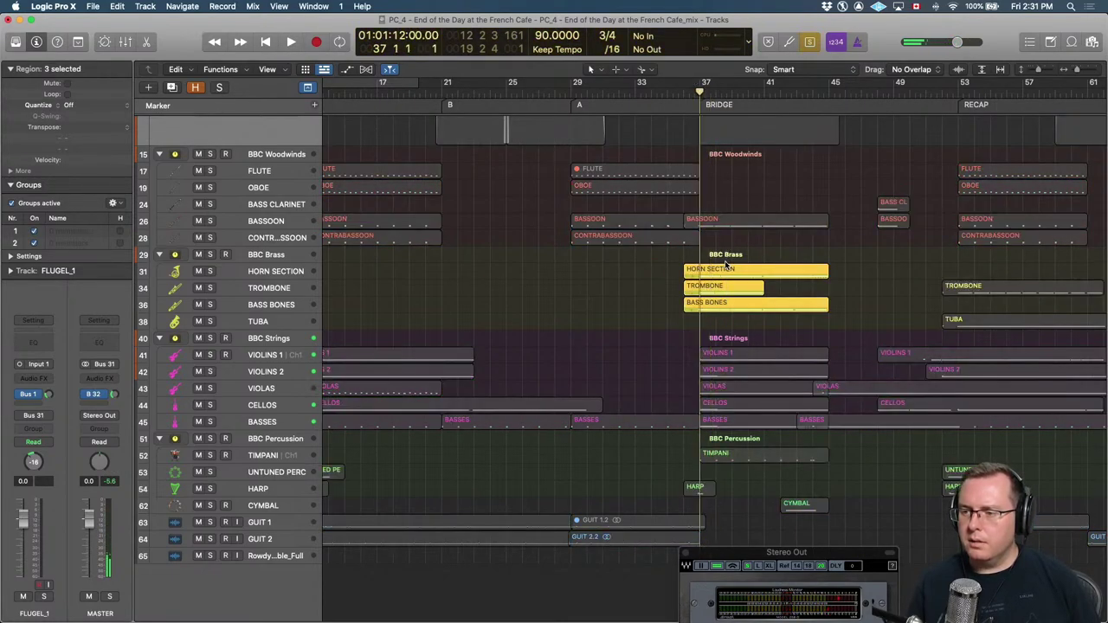
{"action": "key", "text": "space"}
{"action": "key", "text": "space"}
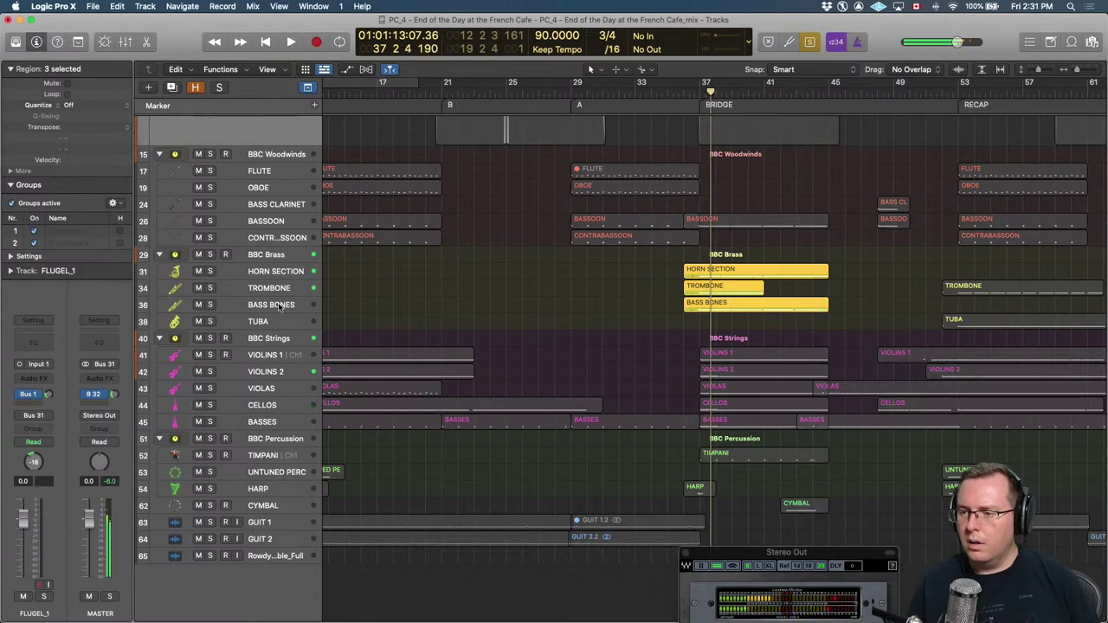
Enlarge the BASS BONES track and listen to its soloed Bridge region from bar 36.
{"action": "left_click", "coordinate": [279, 305]}
{"action": "key", "text": "ctrl+z"}
{"action": "key", "text": "super+Right"}
{"action": "key", "text": "super+Right"}
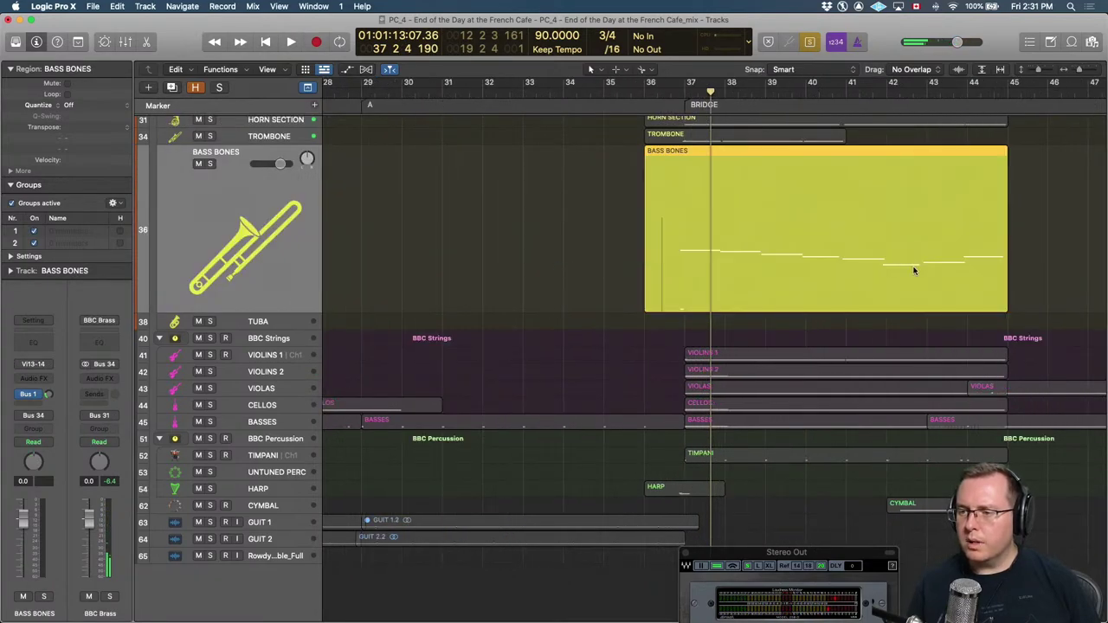
{"action": "key", "text": "space"}
{"action": "key", "text": "space"}
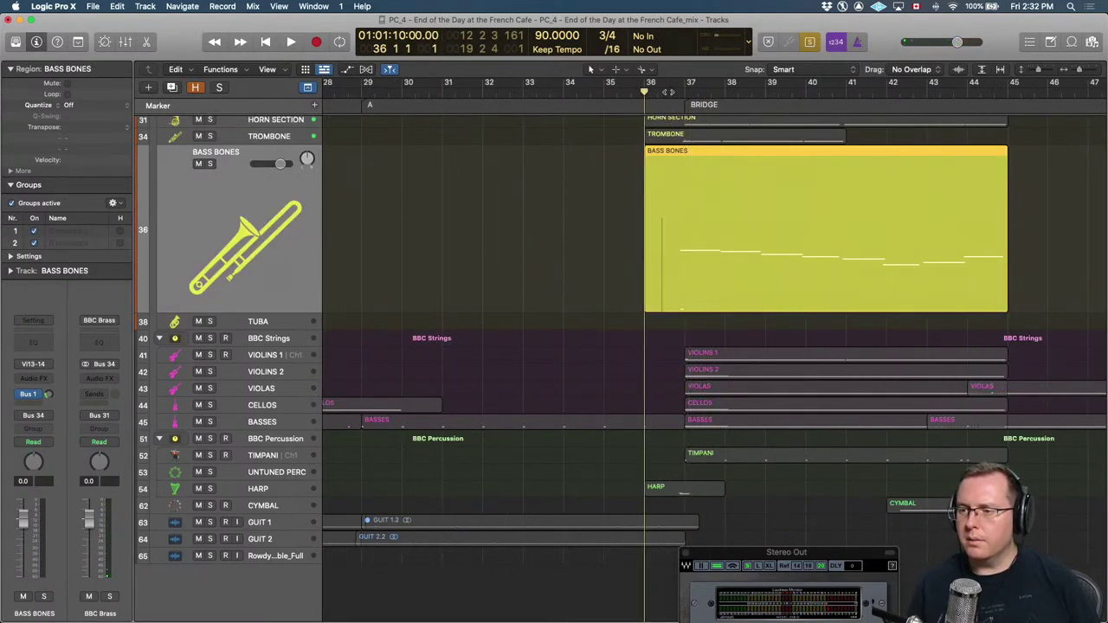
{"action": "key", "text": "space"}
{"action": "key", "text": "space"}
{"action": "scroll", "coordinate": [634, 183], "scroll_direction": "up", "scroll_amount": 2}
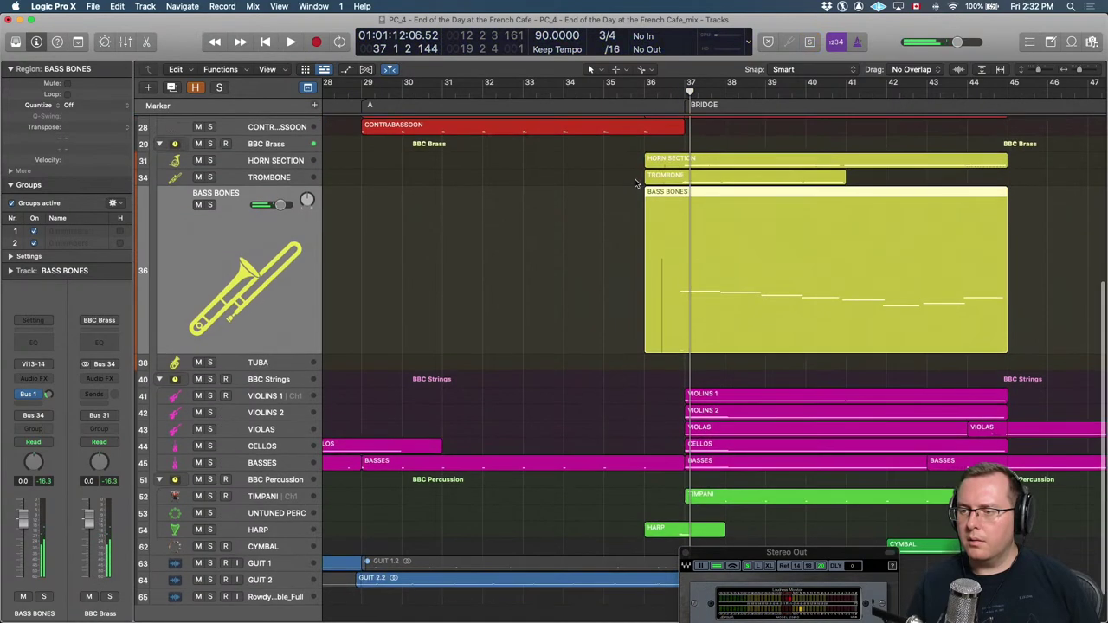
Solo the three brass regions together again to hear their blend at the Bridge, and end the solo.
{"action": "left_click_drag", "start_coordinate": [618, 163], "coordinate": [742, 277]}
{"action": "key", "text": "ctrl+s"}
{"action": "key", "text": "space"}
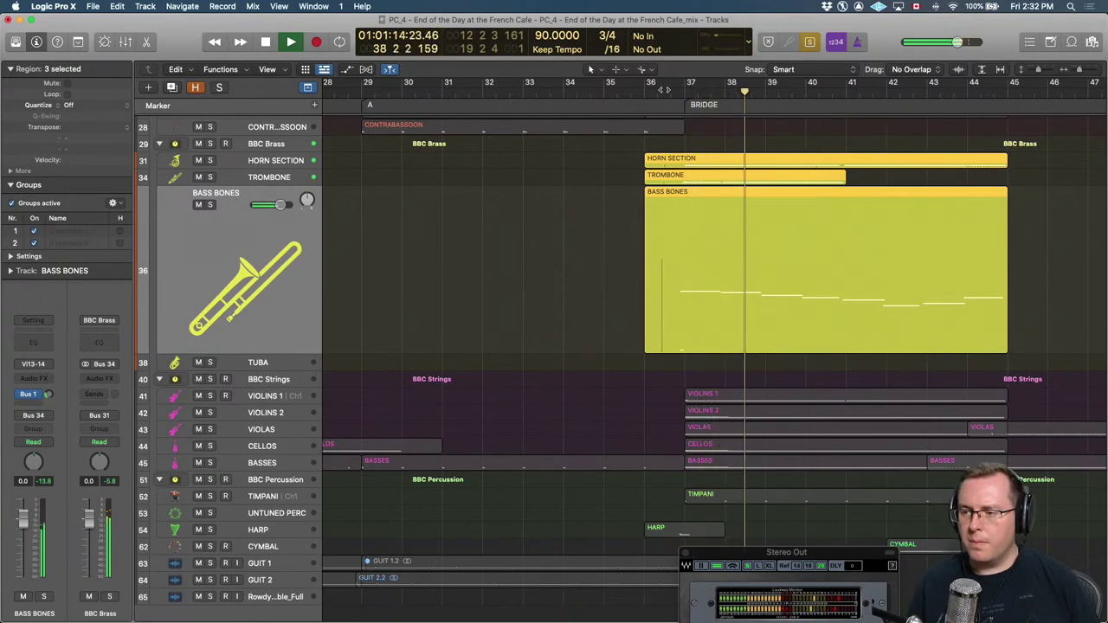
{"action": "key", "text": "space"}
{"action": "key", "text": "ctrl+s"}
Enlarge the FLUGEL_1 track and listen to its Bridge take soloed together with the HORN SECTION region from bar 37.
{"action": "scroll", "coordinate": [874, 256], "scroll_direction": "up", "scroll_amount": 8}
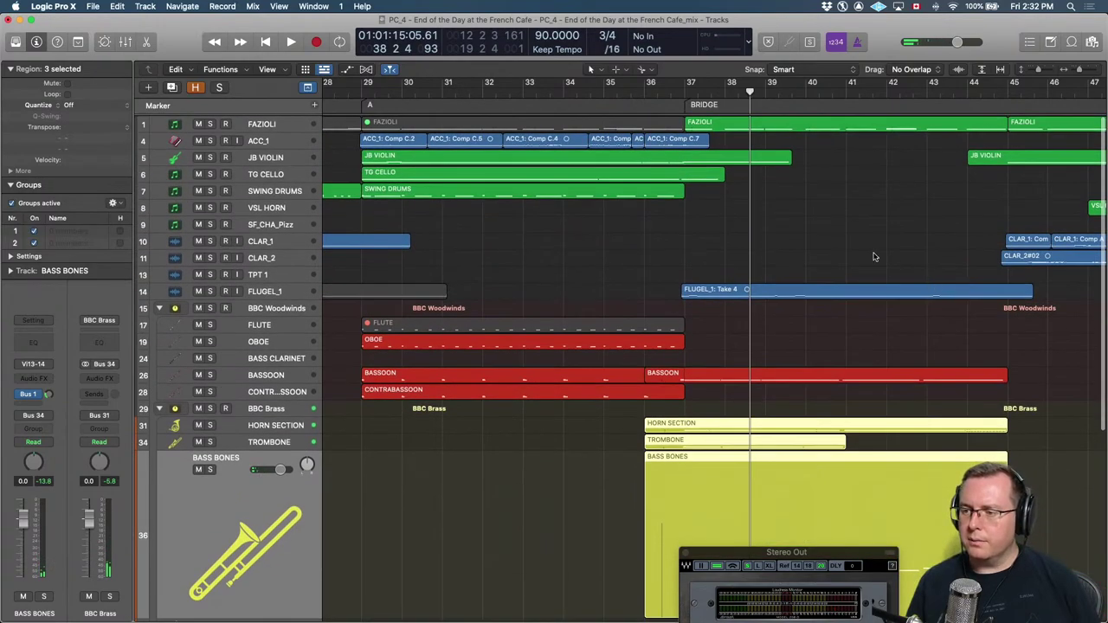
{"action": "left_click_drag", "start_coordinate": [874, 256], "coordinate": [812, 302]}
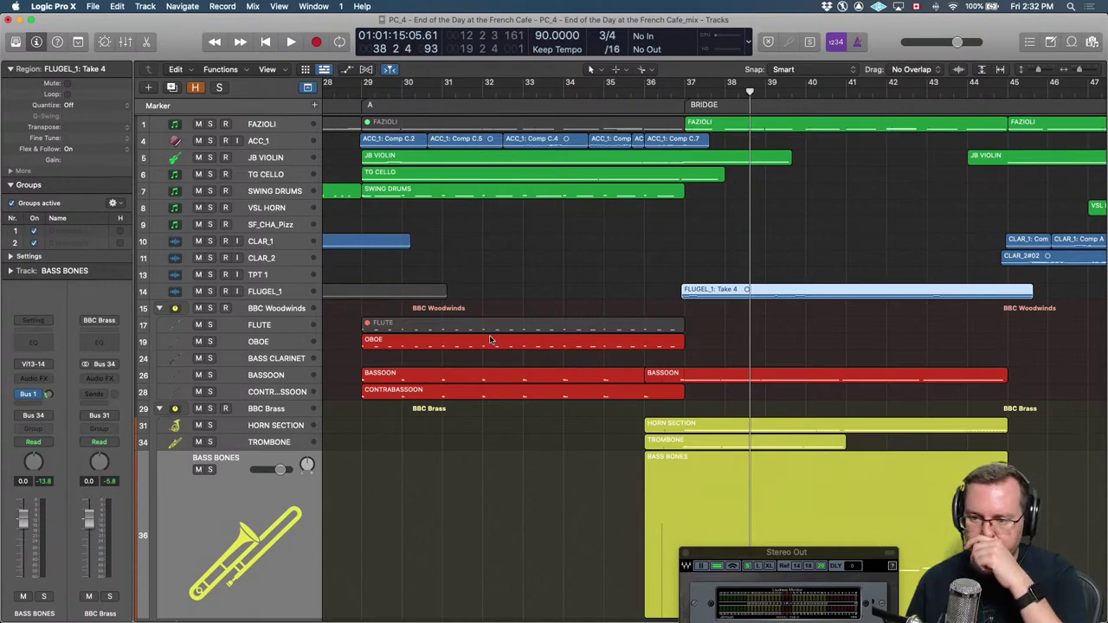
{"action": "left_click", "coordinate": [283, 298]}
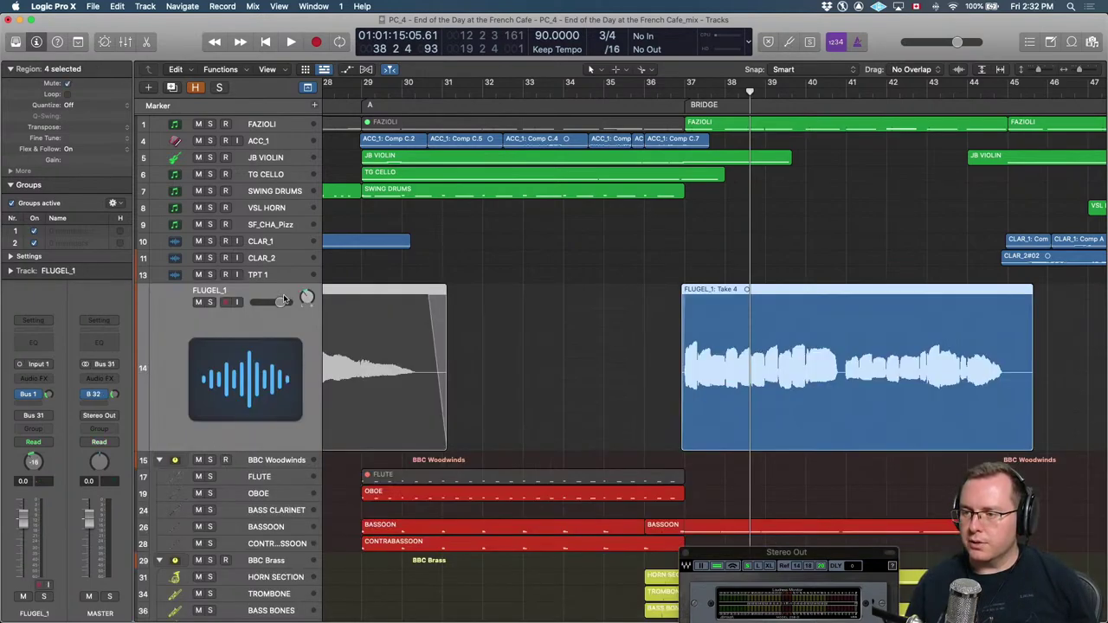
{"action": "scroll", "coordinate": [554, 329], "scroll_direction": "down", "scroll_amount": 2}
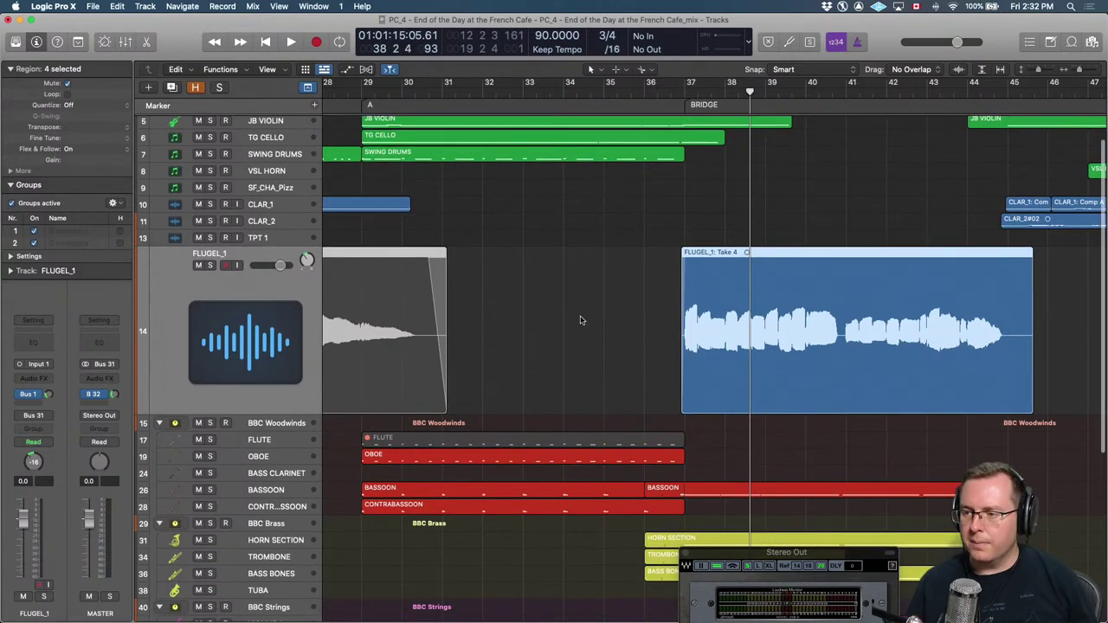
{"action": "key", "text": "comma"}
{"action": "key", "text": "comma"}
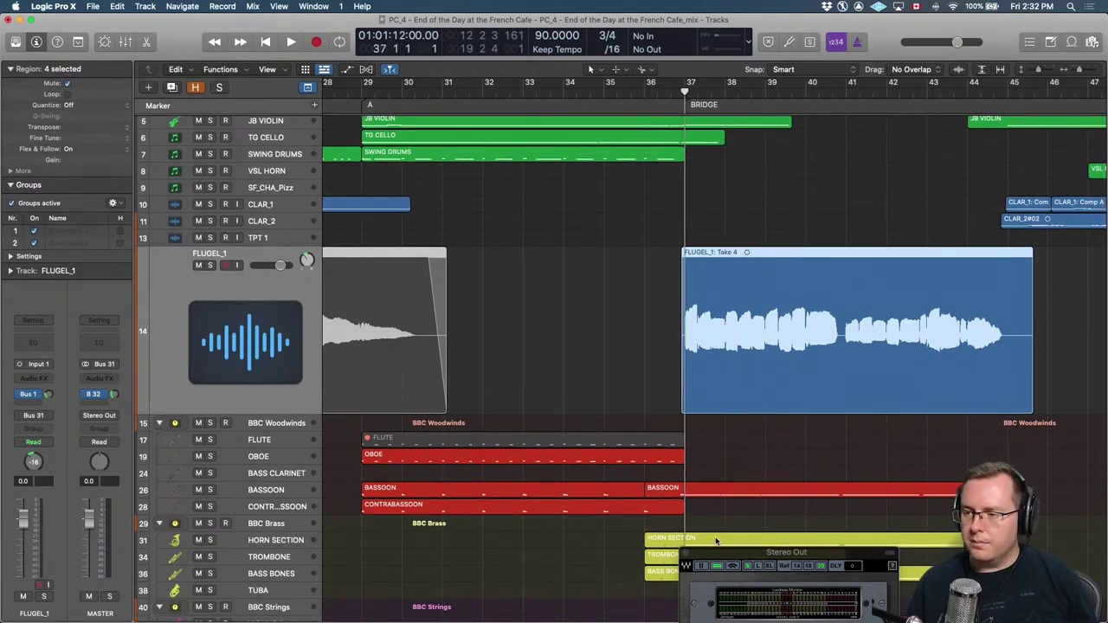
{"action": "key", "text": "ctrl+s"}
{"action": "left_click", "coordinate": [715, 541], "text": "shift"}
{"action": "key", "text": "space"}
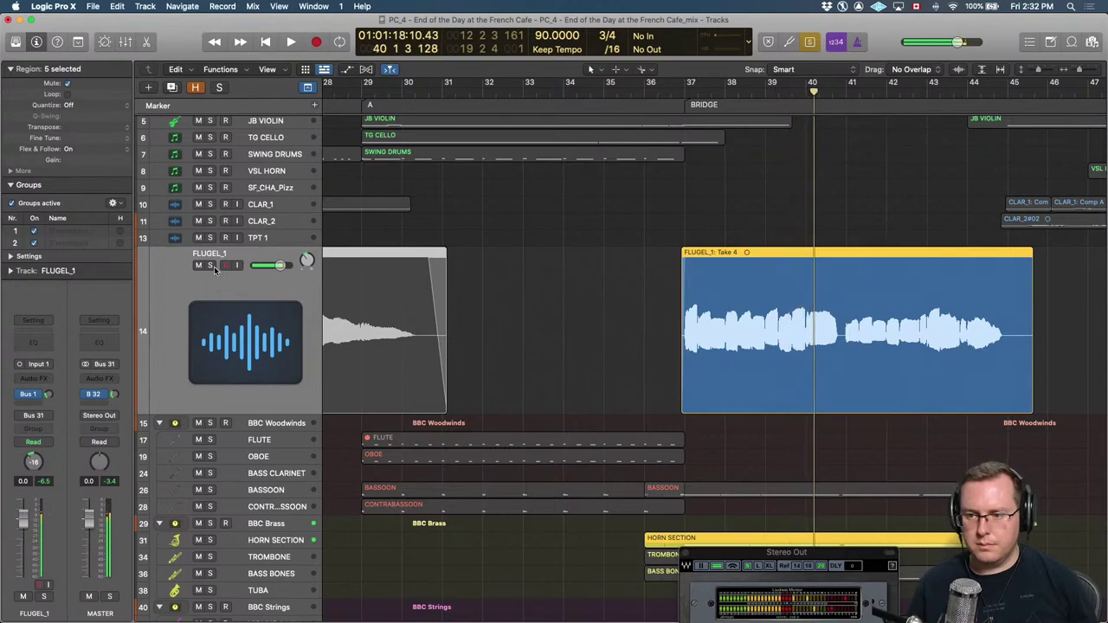
Solo the FLUGEL_1 and HORN SECTION tracks and clear the region selection.
{"action": "left_click", "coordinate": [213, 270]}
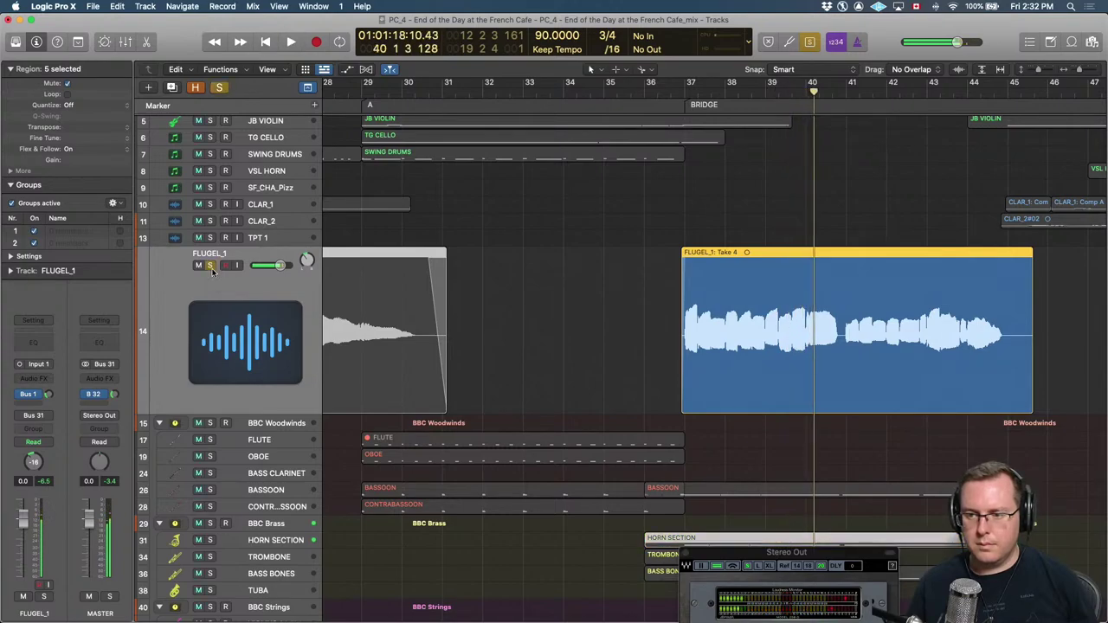
{"action": "left_click", "coordinate": [211, 541]}
{"action": "left_click", "coordinate": [634, 327]}
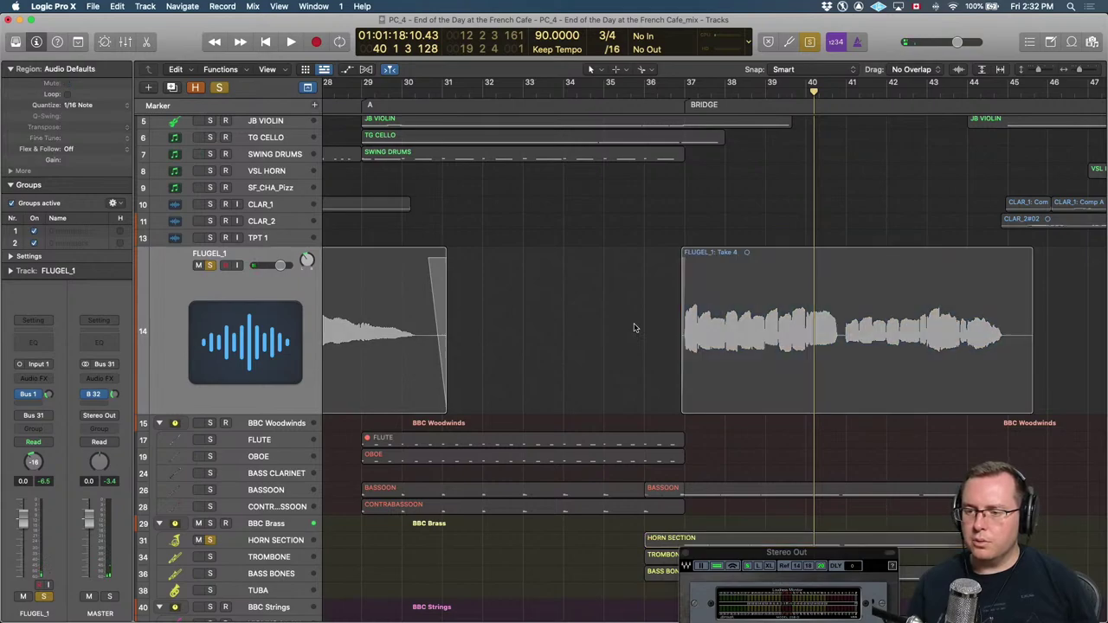
Return the playhead to bar 37 and set the FLUGEL_1 track's pan to 0.
{"action": "key", "text": "super+Right"}
{"action": "key", "text": "comma"}
{"action": "key", "text": "comma"}
{"action": "key", "text": "comma"}
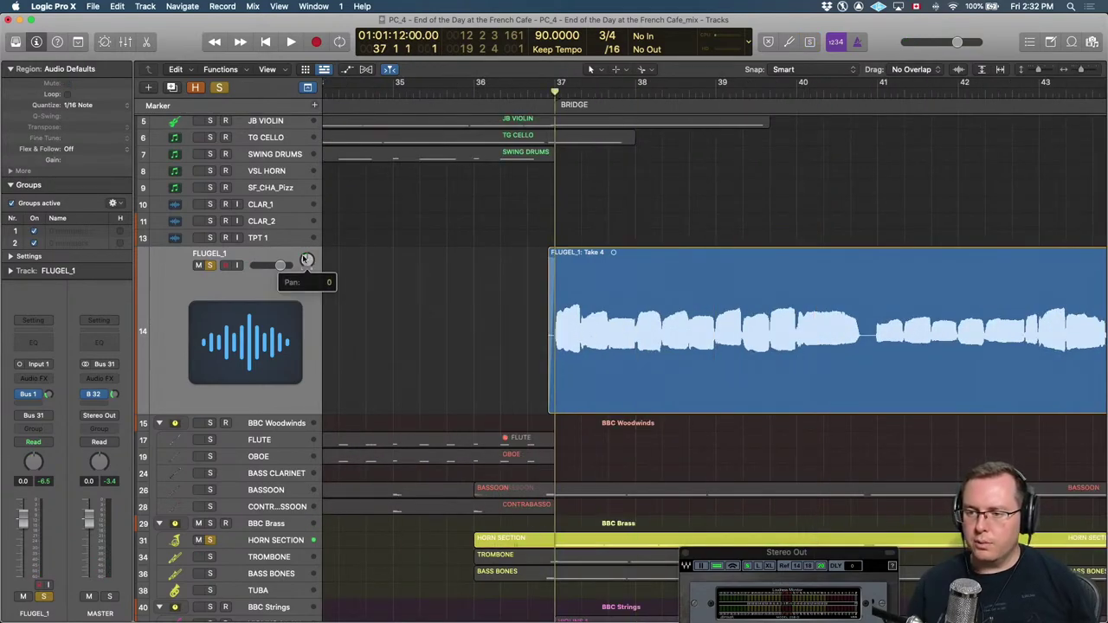
Enlarge the HORN SECTION track, take FLUGEL_1 out of solo and listen to the horns alone from bar 37.
{"action": "left_click", "coordinate": [285, 544]}
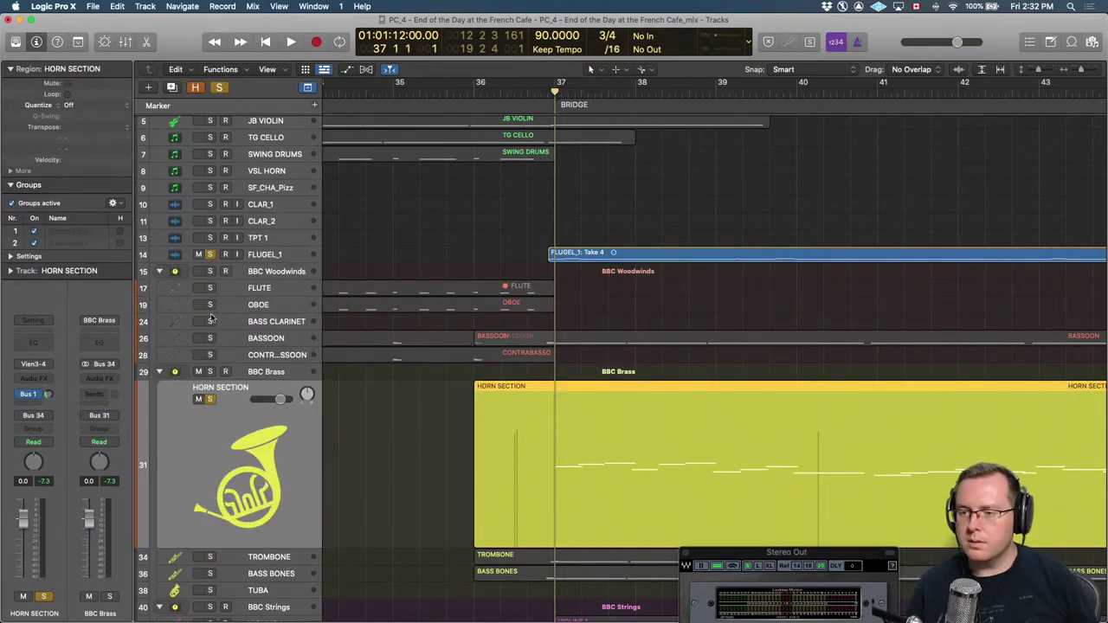
{"action": "left_click", "coordinate": [211, 256]}
{"action": "key", "text": "space"}
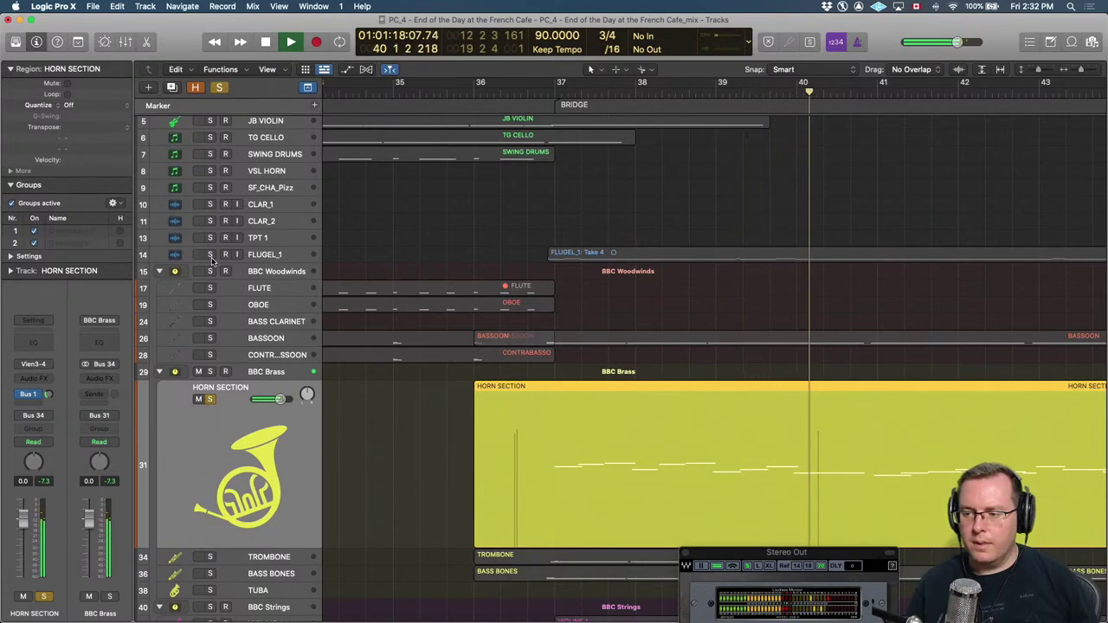
{"action": "key", "text": "space"}
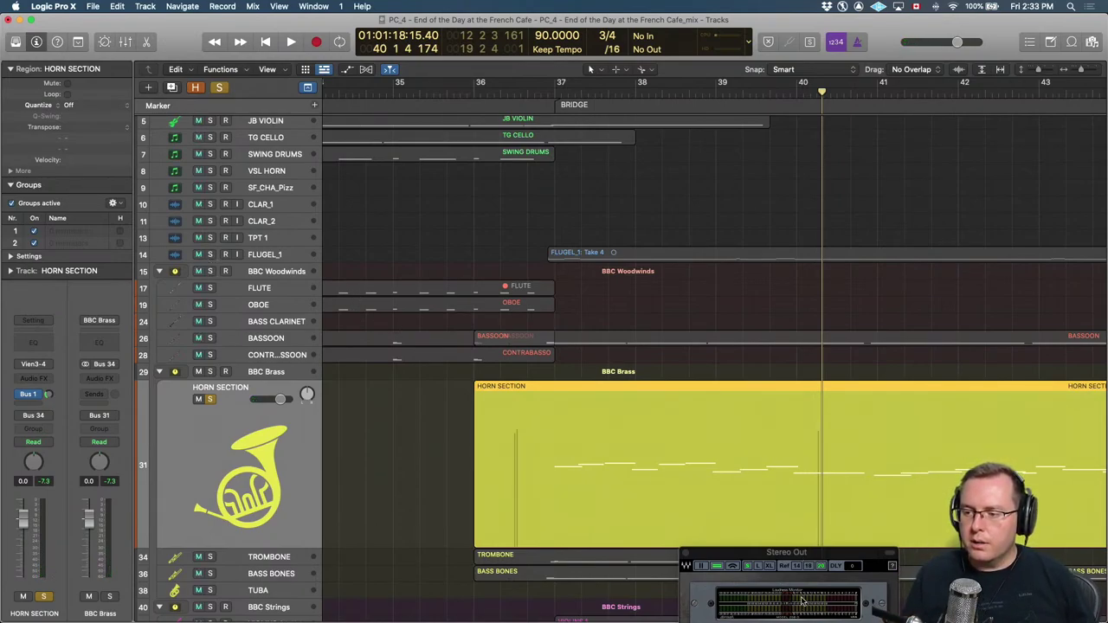
Return the playhead to bar 37 and listen to the opening of the soloed HORN SECTION part.
{"action": "key", "text": "comma"}
{"action": "key", "text": "comma"}
{"action": "key", "text": "comma"}
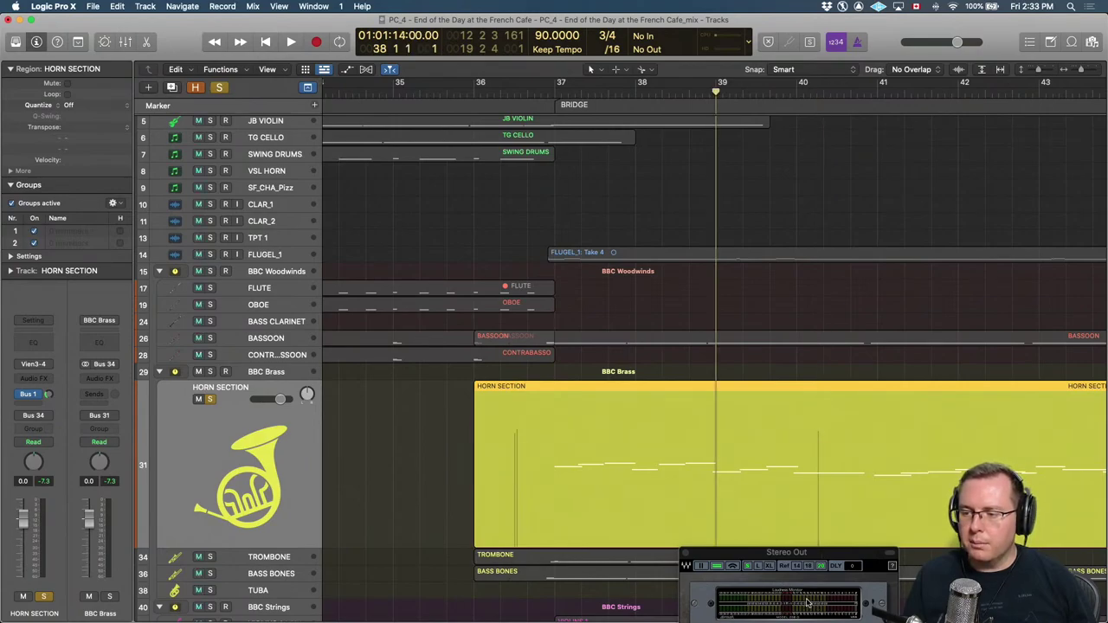
{"action": "key", "text": "super+Right"}
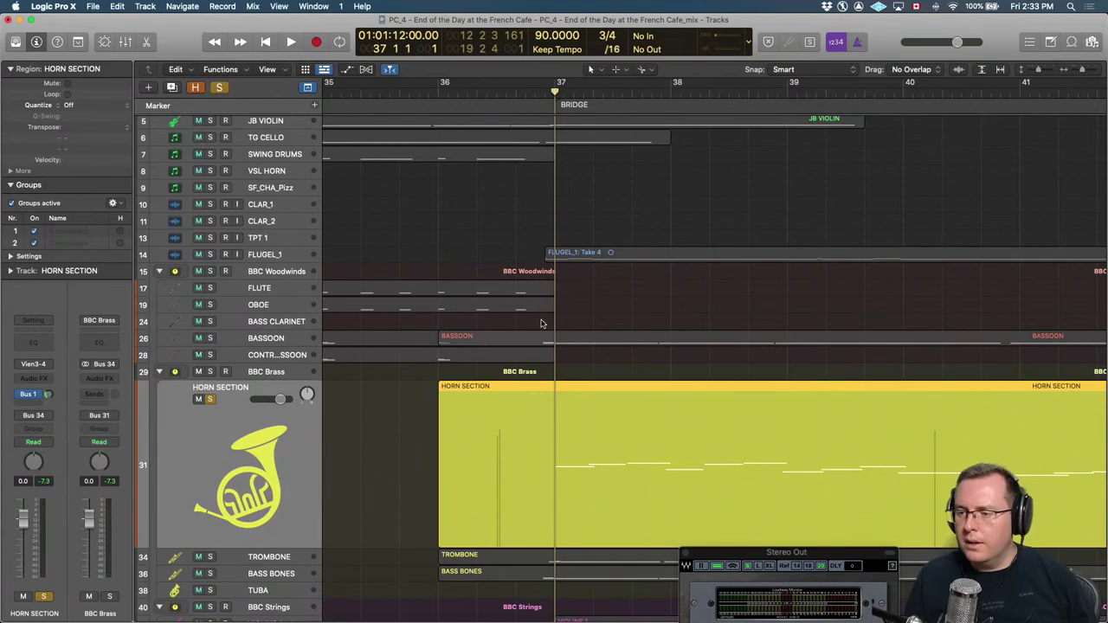
{"action": "key", "text": "space"}
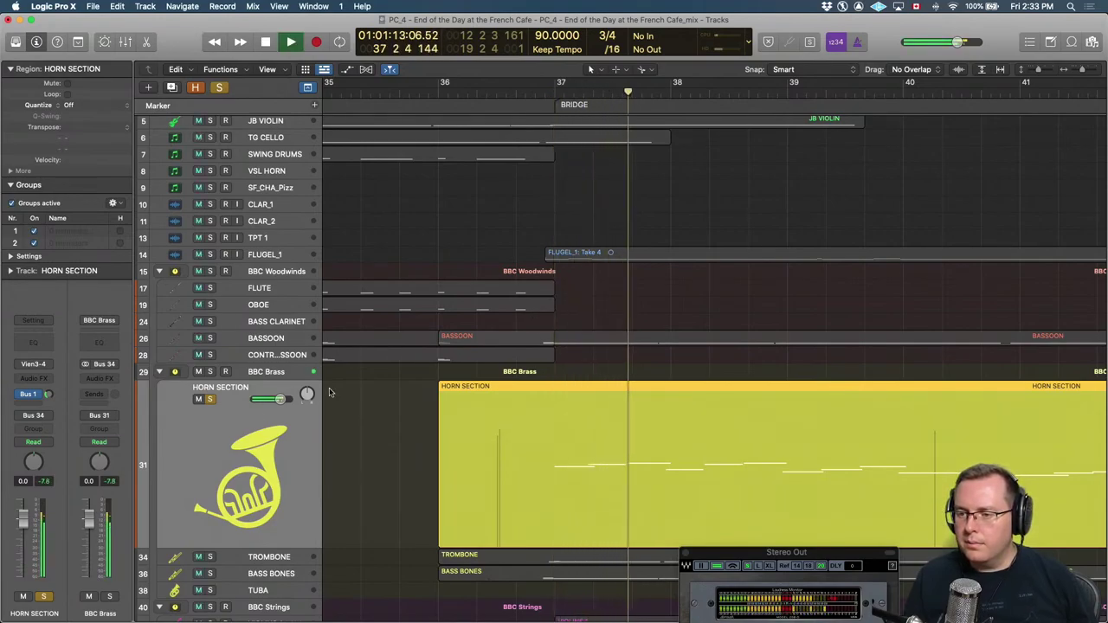
{"action": "key", "text": "space"}
Set the HORN SECTION track's pan to -10 and listen to the horns on from bar 38.
{"action": "mouse_move", "coordinate": [308, 394]}
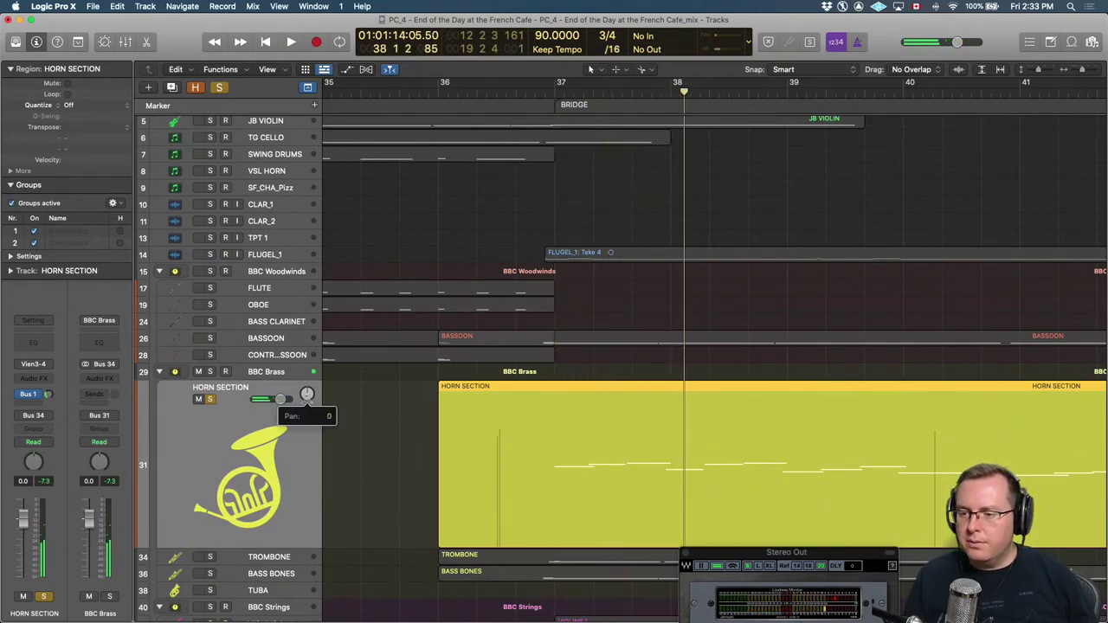
{"action": "left_click_drag", "start_coordinate": [307, 395], "coordinate": [307, 404]}
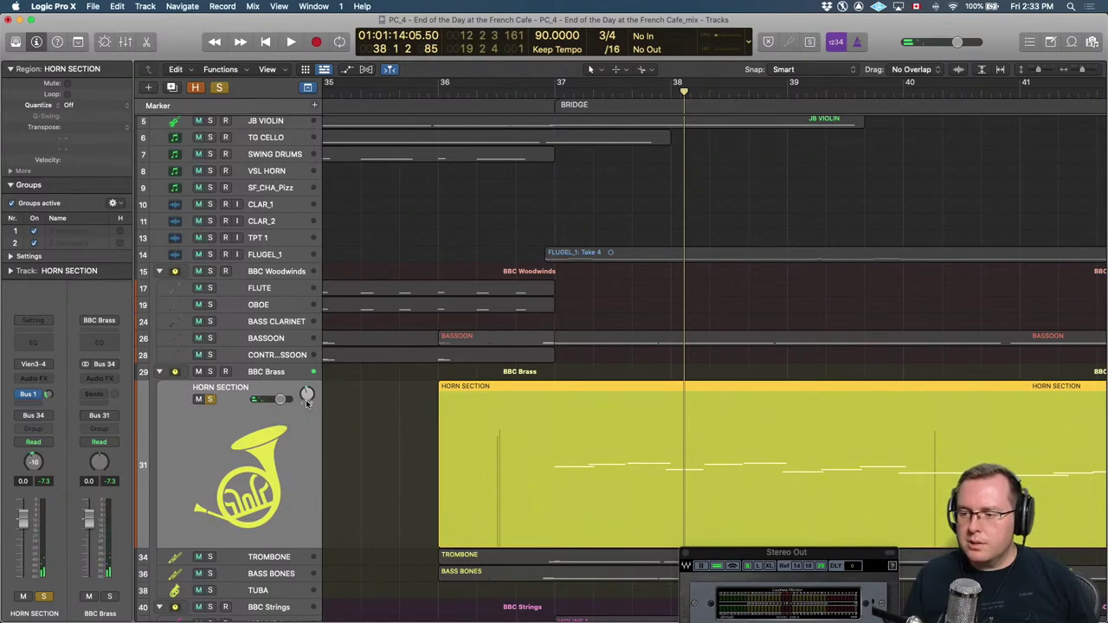
{"action": "key", "text": "space"}
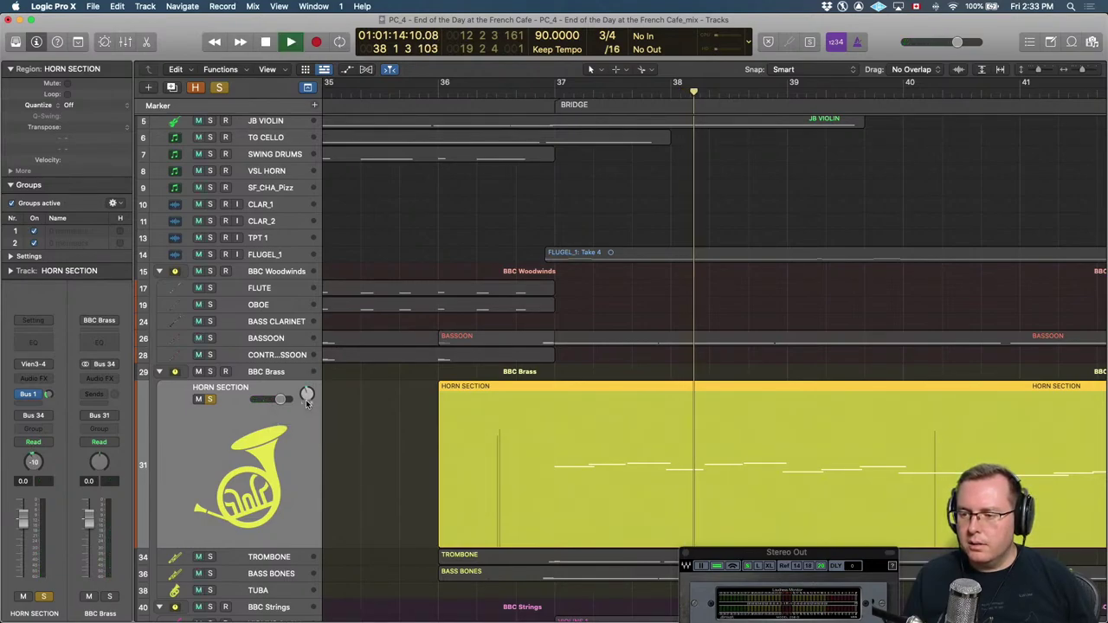
{"action": "key", "text": "space"}
{"action": "key", "text": "space"}
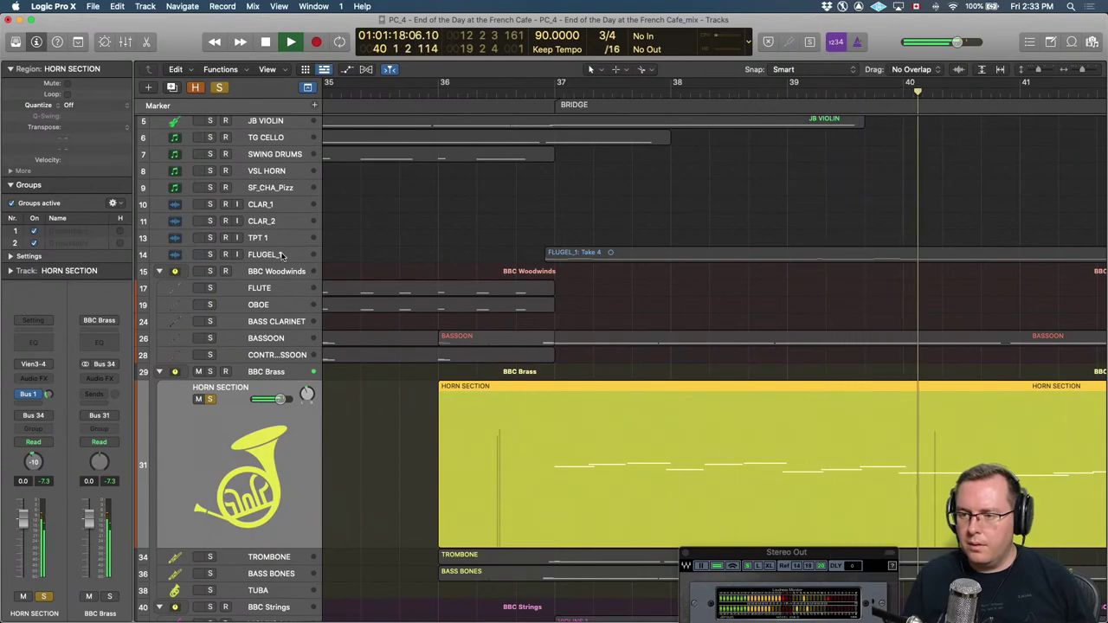
{"action": "key", "text": "space"}
Set the FLUGEL_1 track's pan to -13 and solo it together with the horns.
{"action": "left_click", "coordinate": [278, 255]}
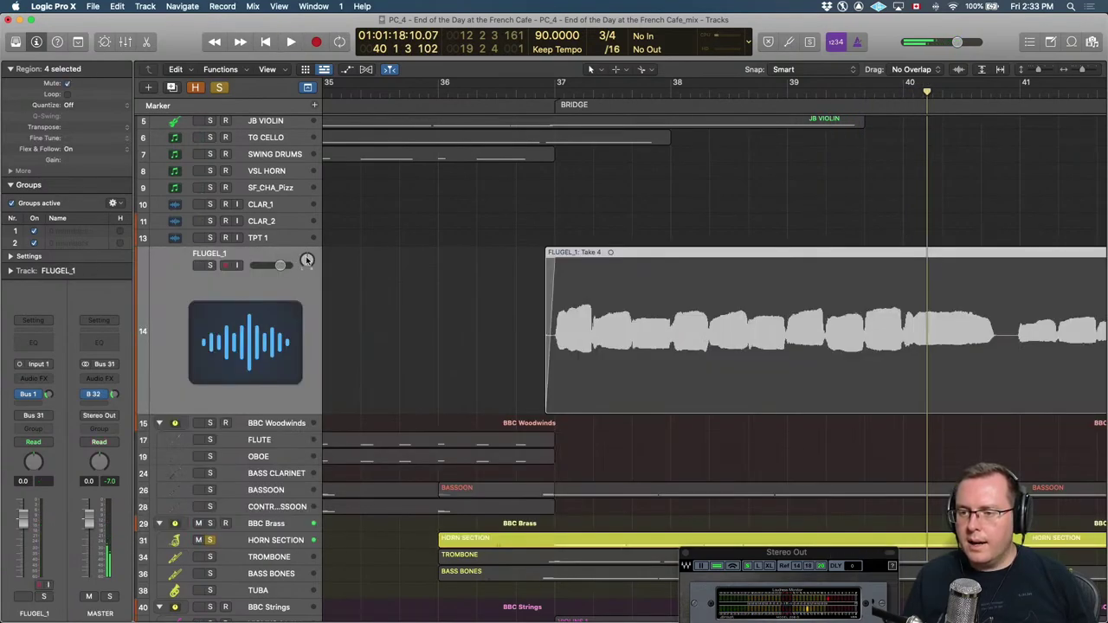
{"action": "left_click_drag", "start_coordinate": [306, 259], "coordinate": [307, 277]}
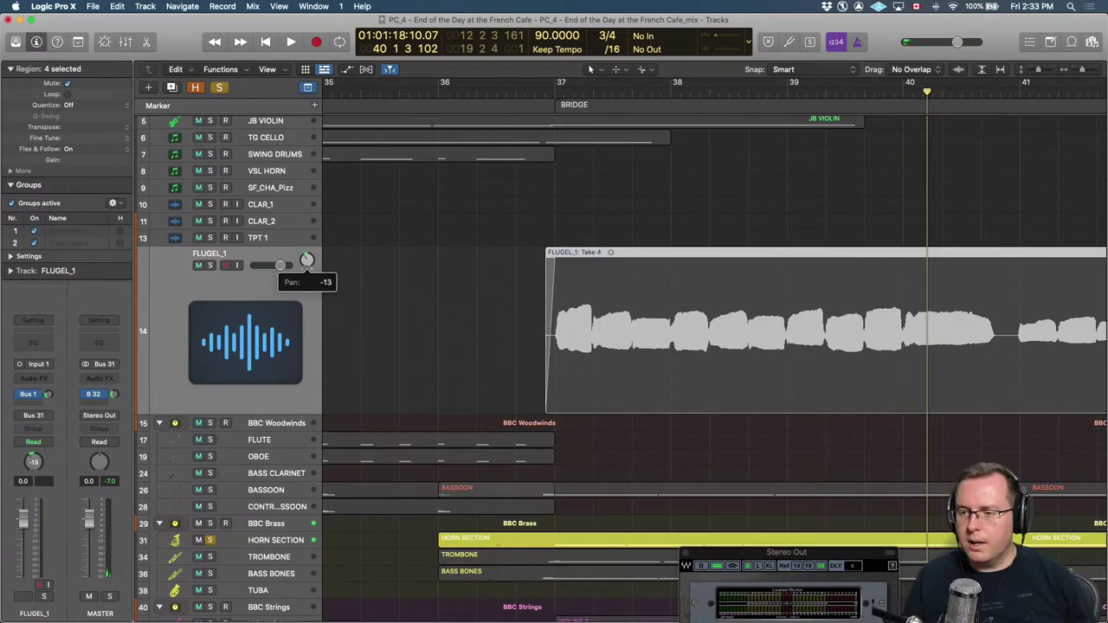
{"action": "left_click", "coordinate": [210, 266]}
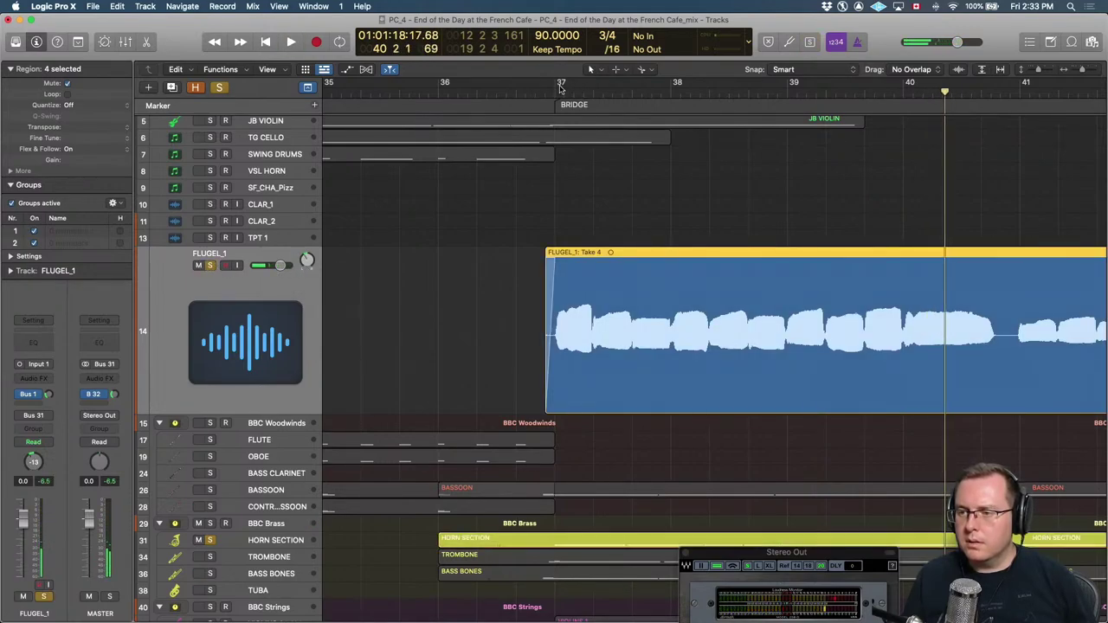
Loop the Bridge from bar 37 to 40 3 and set the FLUGEL_1 pan to -21 while the loop plays.
{"action": "left_click_drag", "start_coordinate": [570, 89], "coordinate": [1000, 128]}
{"action": "key", "text": "space"}
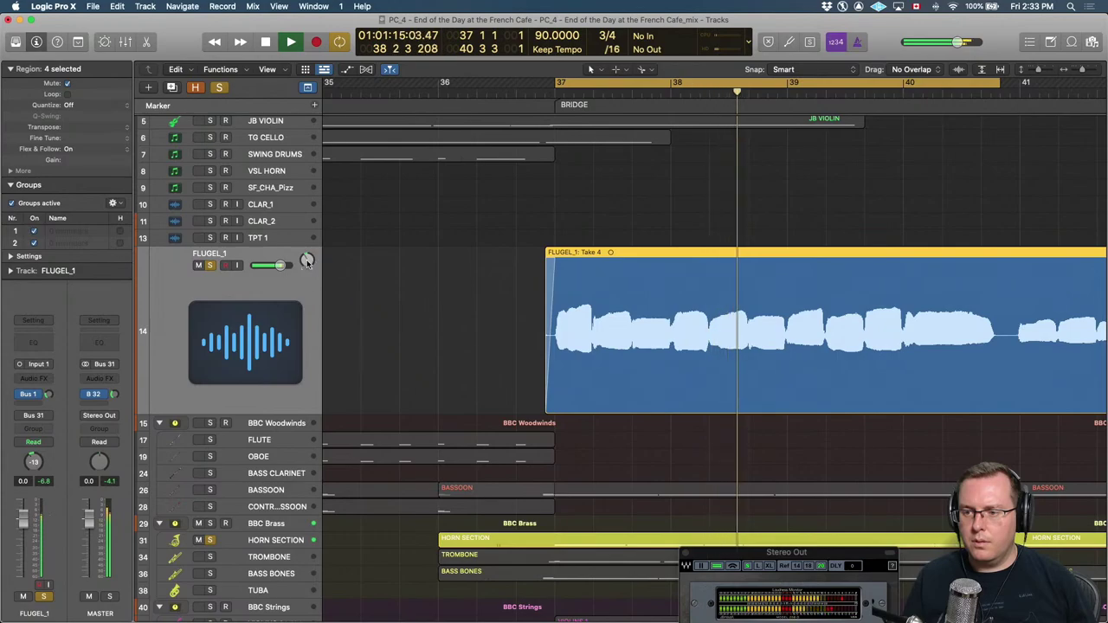
{"action": "left_click_drag", "start_coordinate": [306, 260], "coordinate": [307, 267]}
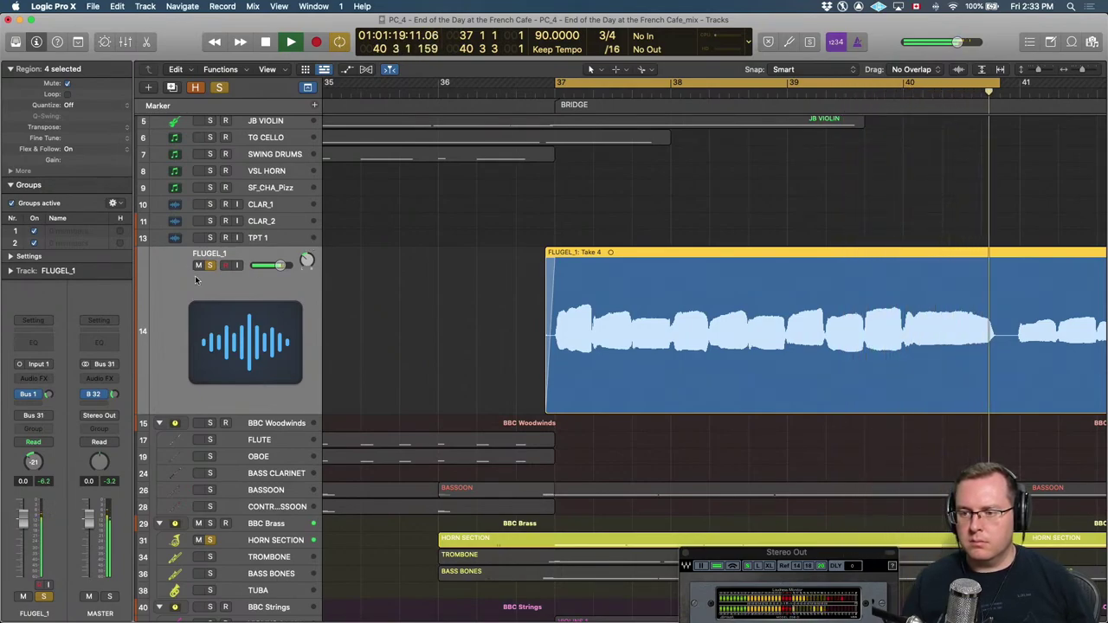
{"action": "key", "text": "space"}
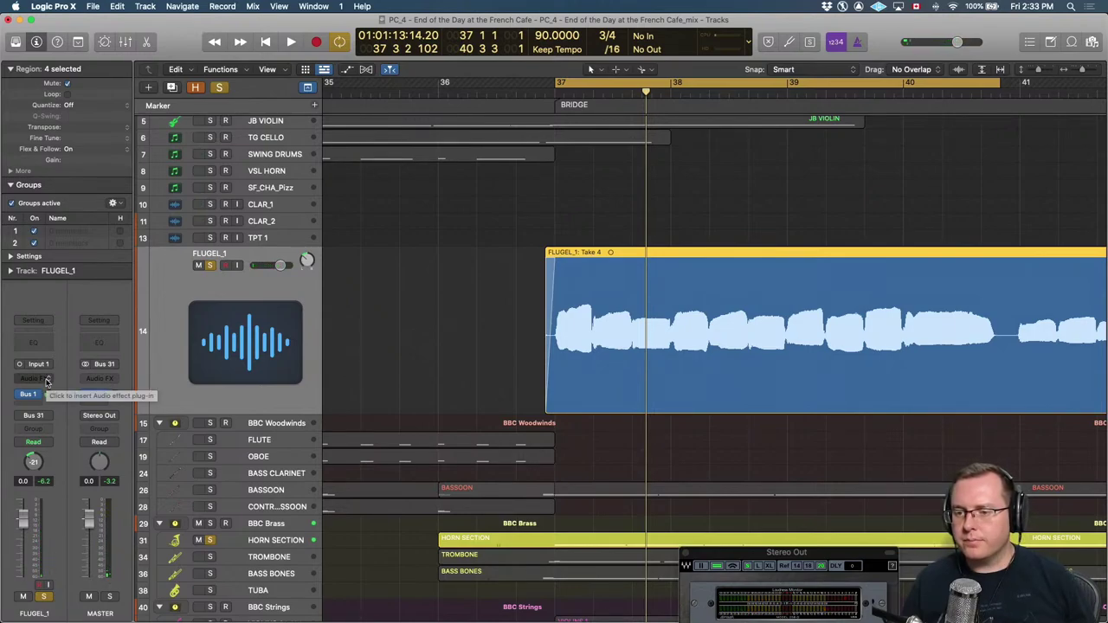
Insert a mono FF Pro-Q 3 equalizer on the FLUGEL_1 track and move its window clear of the track headers.
{"action": "left_click", "coordinate": [46, 382]}
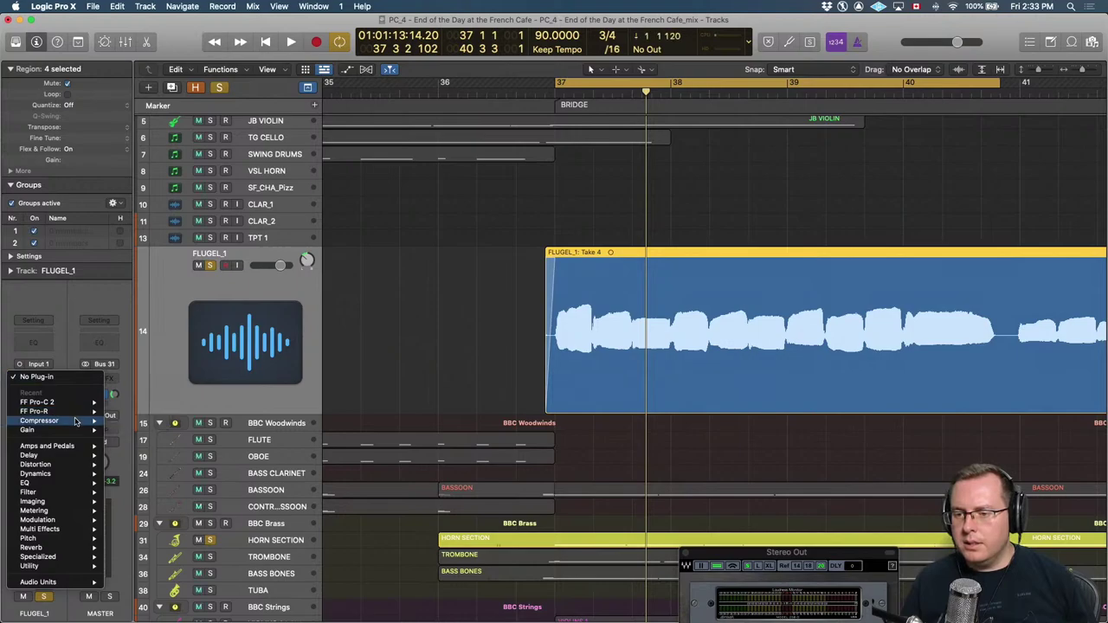
{"action": "mouse_move", "coordinate": [61, 582]}
{"action": "mouse_move", "coordinate": [138, 567]}
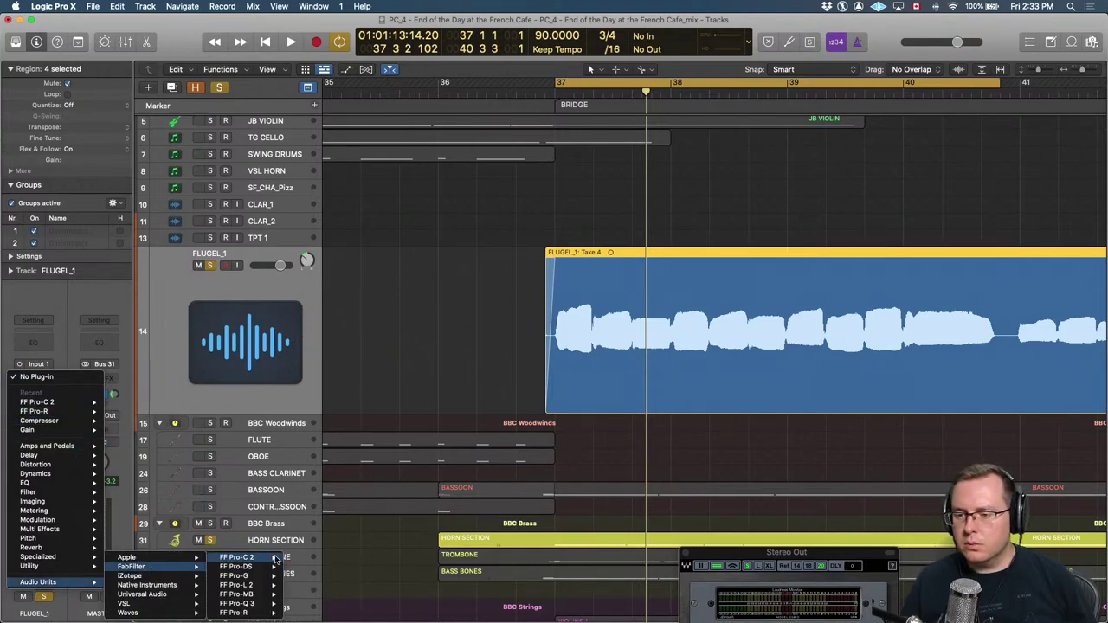
{"action": "mouse_move", "coordinate": [264, 595]}
{"action": "mouse_move", "coordinate": [246, 611]}
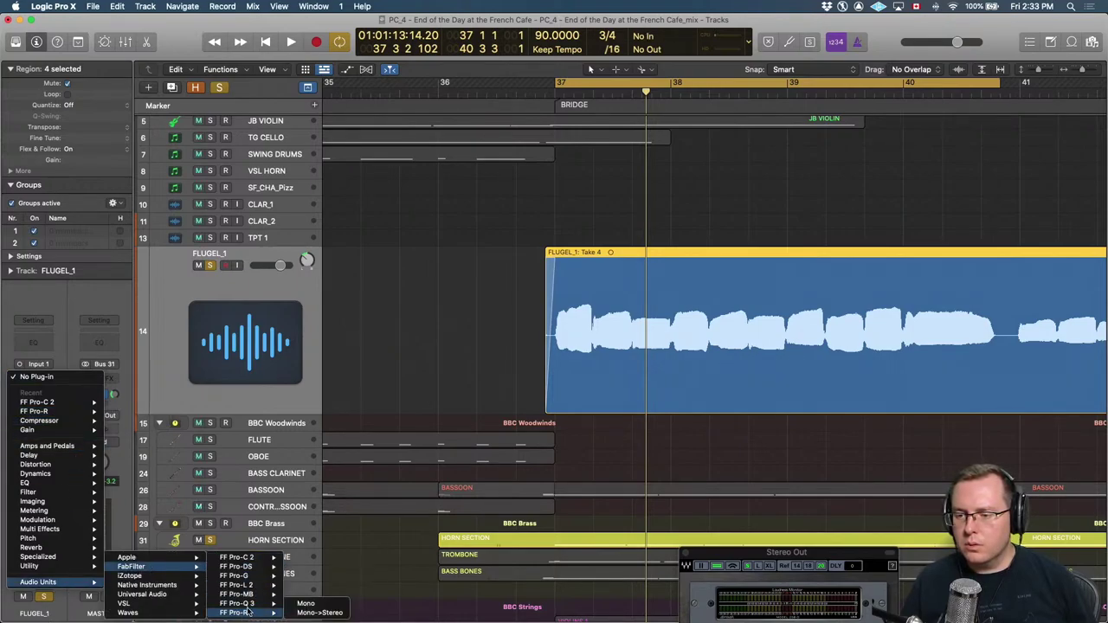
{"action": "left_click", "coordinate": [303, 604]}
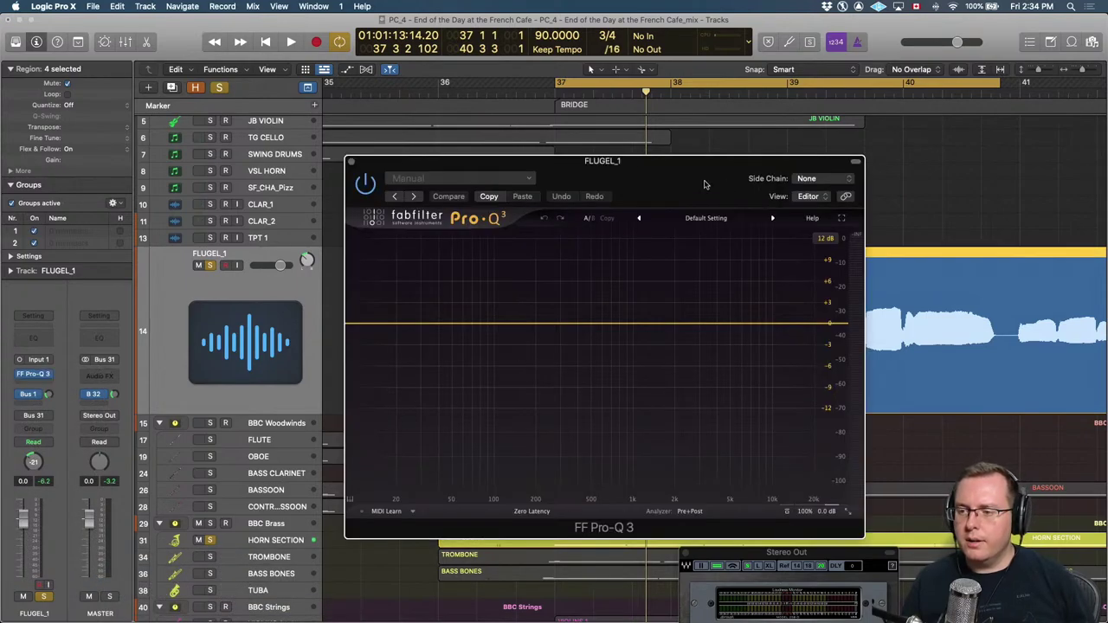
{"action": "left_click_drag", "start_coordinate": [649, 166], "coordinate": [714, 172]}
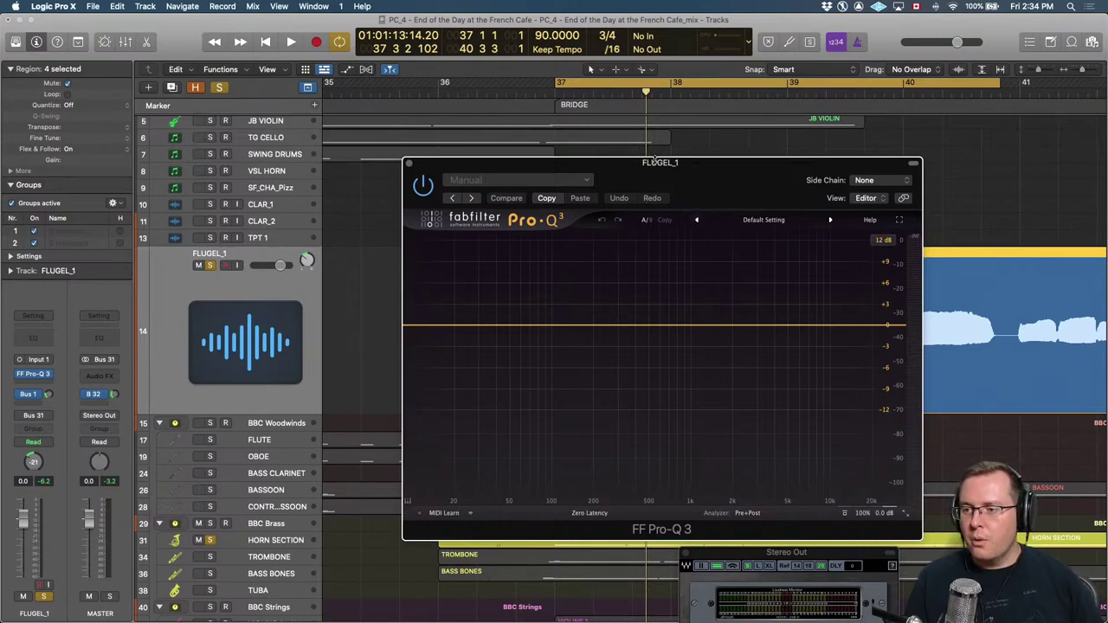
{"action": "mouse_move", "coordinate": [703, 174]}
{"action": "left_mouse_down"}
{"action": "mouse_move", "coordinate": [765, 171]}
{"action": "mouse_move", "coordinate": [745, 356]}
{"action": "mouse_move", "coordinate": [727, 171]}
{"action": "mouse_move", "coordinate": [696, 163]}
{"action": "left_mouse_up"}
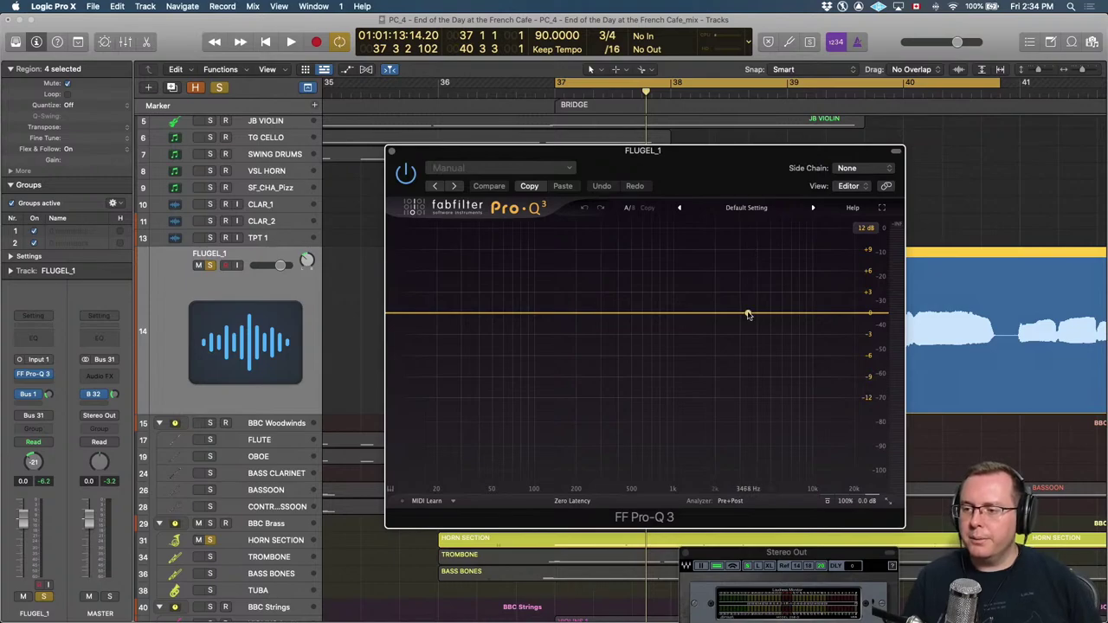
Play the flugelhorn without the horns and add a wide bell boost of about 10.1 dB at 2694 Hz, Q 0.413.
{"action": "key", "text": "space"}
{"action": "left_click_drag", "start_coordinate": [748, 315], "coordinate": [788, 241]}
{"action": "left_click", "coordinate": [209, 540]}
{"action": "scroll", "coordinate": [788, 277], "scroll_direction": "down", "scroll_amount": 5}
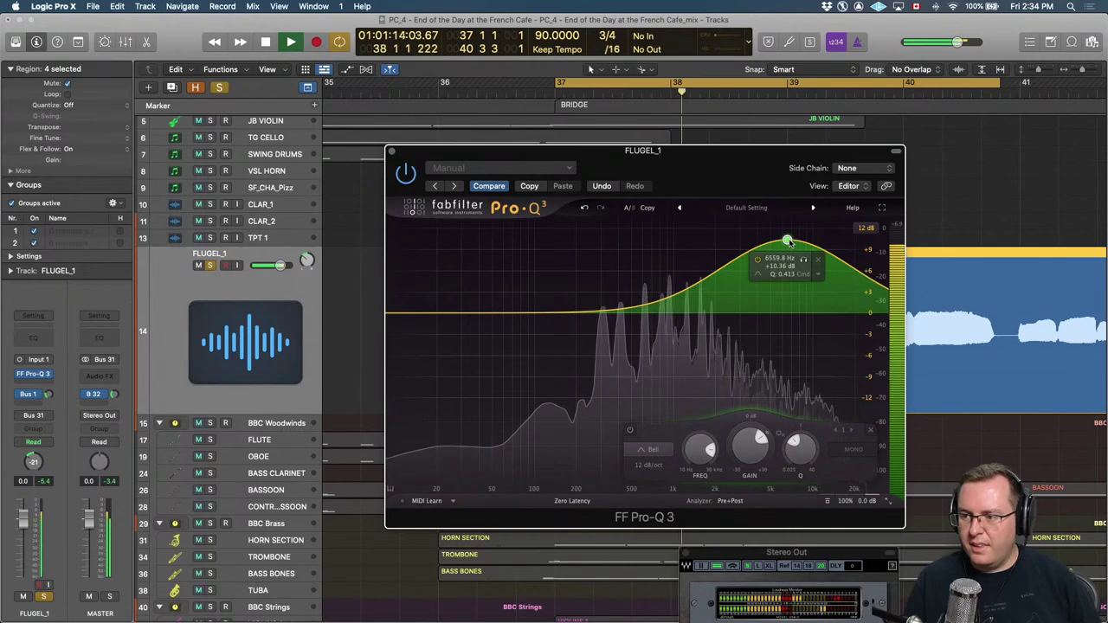
{"action": "left_click", "coordinate": [803, 260]}
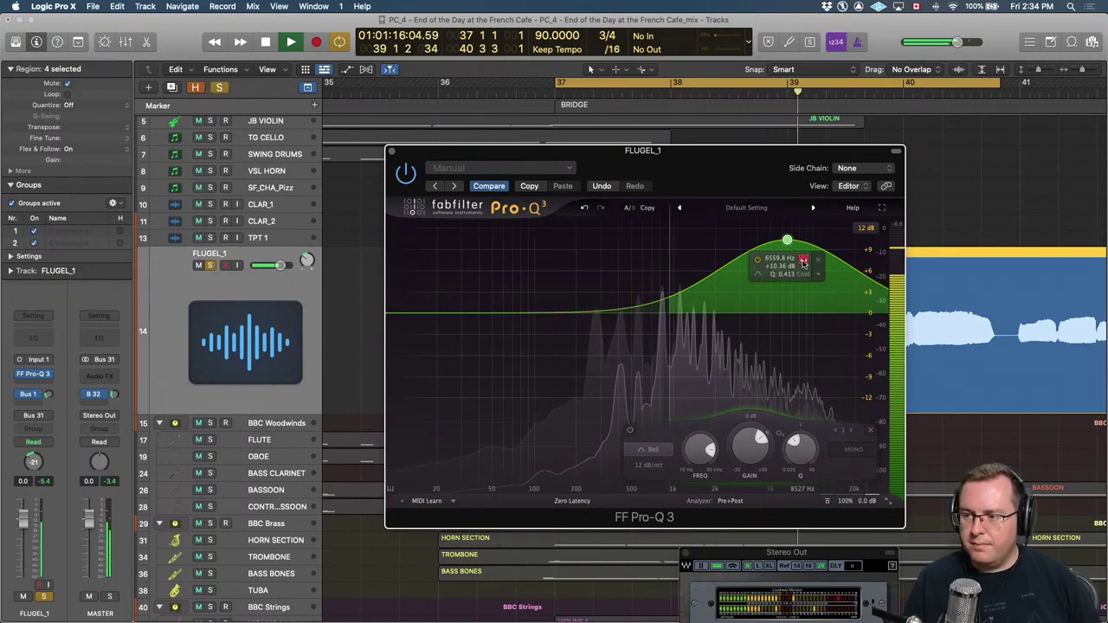
{"action": "left_click_drag", "start_coordinate": [803, 261], "coordinate": [733, 241]}
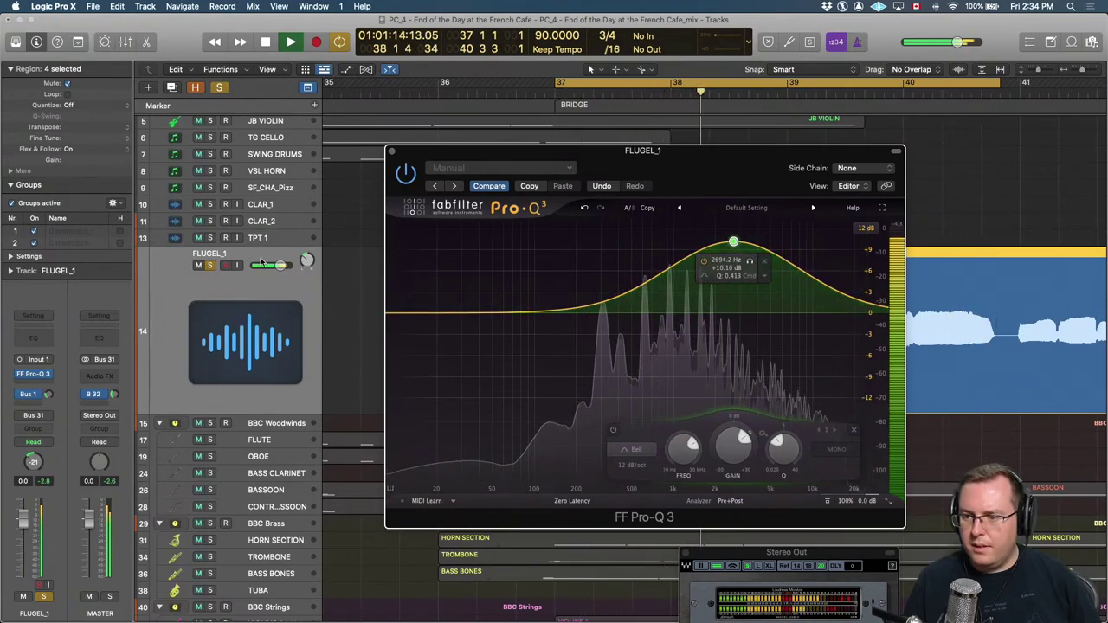
Lower the FLUGEL_1 volume to -5.0 dB, compare it with the horns soloed again, and close the equalizer.
{"action": "left_click_drag", "start_coordinate": [286, 265], "coordinate": [271, 266]}
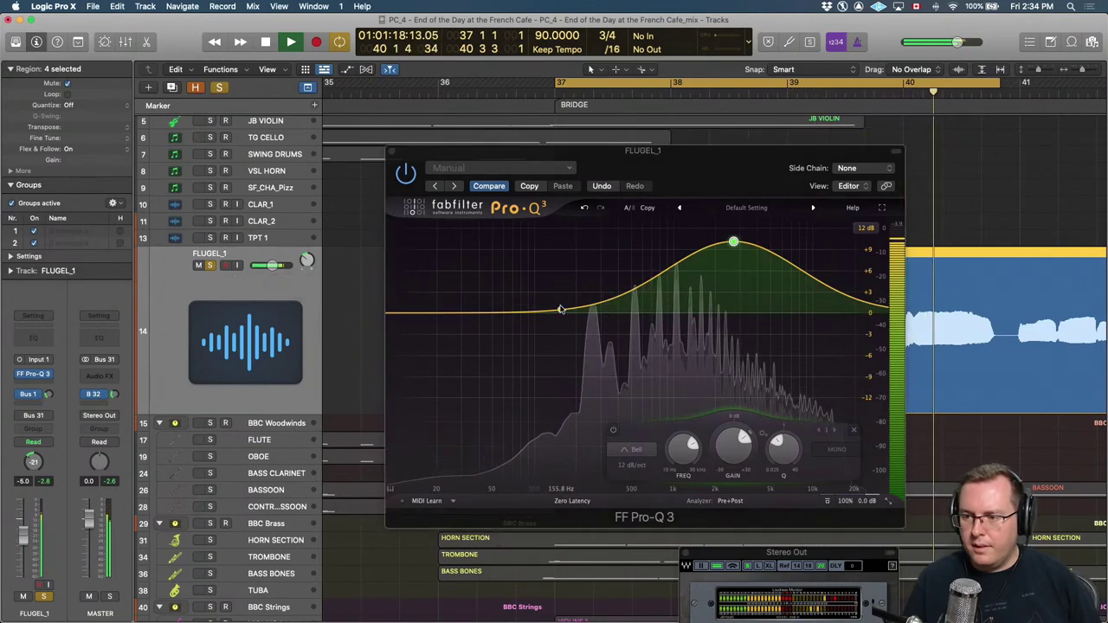
{"action": "left_click", "coordinate": [211, 540]}
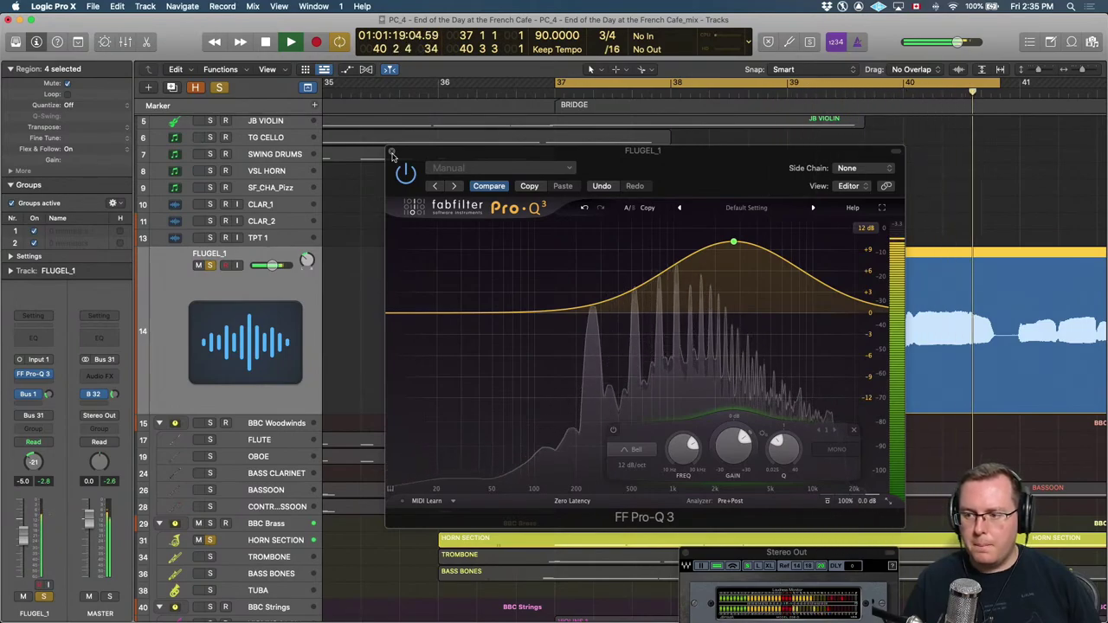
{"action": "key", "text": "space"}
{"action": "left_click", "coordinate": [392, 154]}
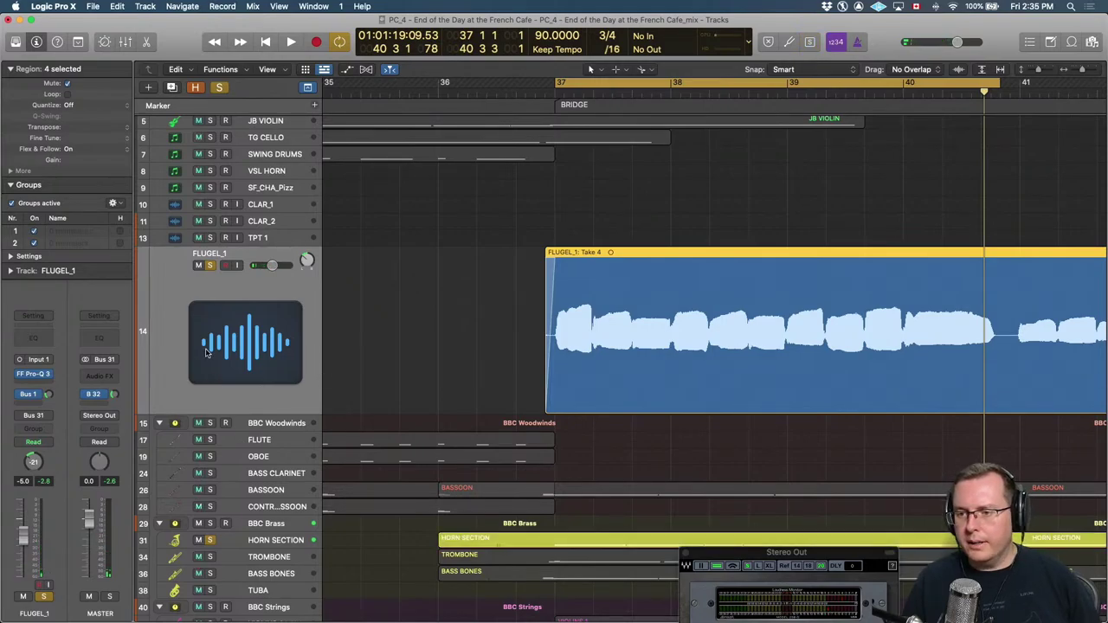
Clear all track solos, turn off the loop, and rewind to listen to the Bridge in the full mix.
{"action": "left_click", "coordinate": [222, 89]}
{"action": "key", "text": "c"}
{"action": "key", "text": "comma"}
{"action": "key", "text": "comma"}
{"action": "key", "text": "comma"}
{"action": "key", "text": "comma"}
{"action": "key", "text": "comma"}
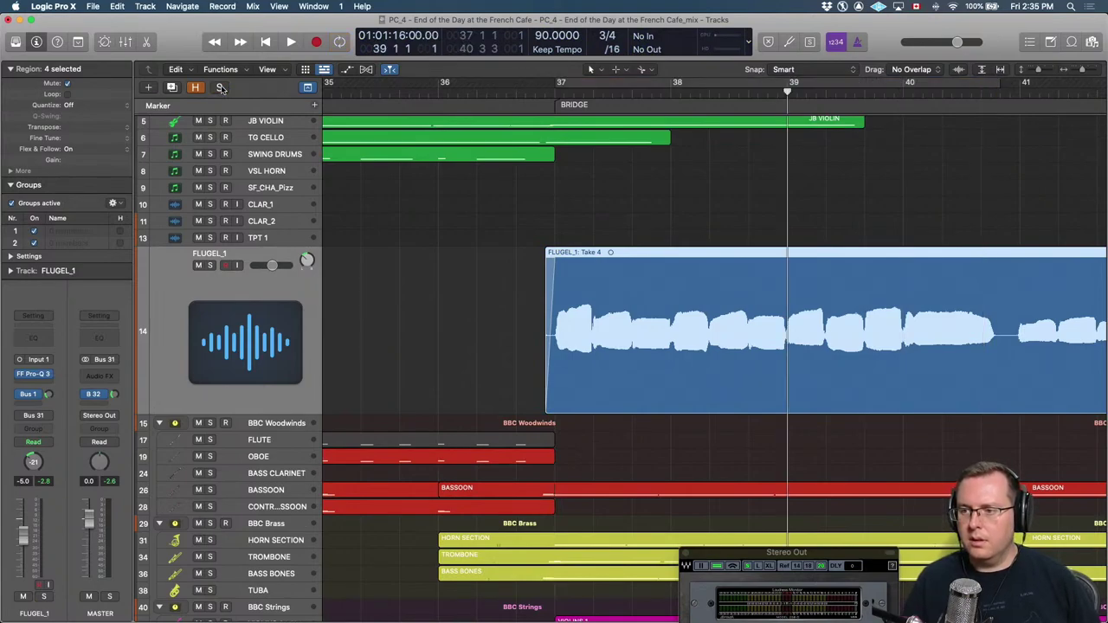
{"action": "key", "text": "space"}
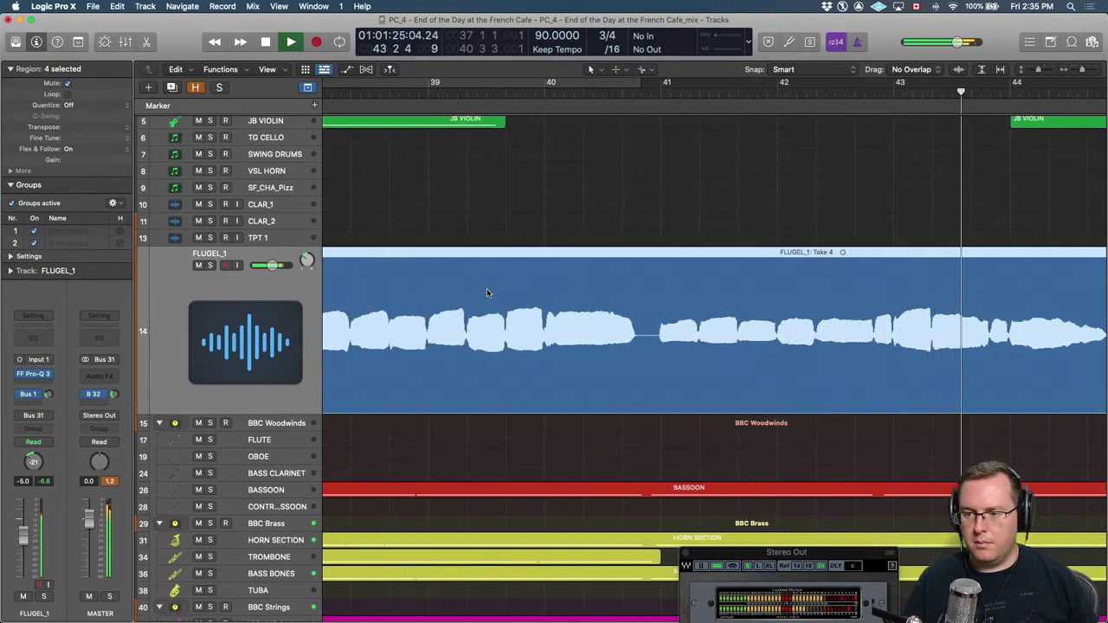
Select the FLUGEL_1, HORN SECTION, TROMBONE and BASS BONES Bridge regions and listen to them soloed from just before bar 37.
{"action": "scroll", "coordinate": [487, 288], "scroll_direction": "left", "scroll_amount": 5}
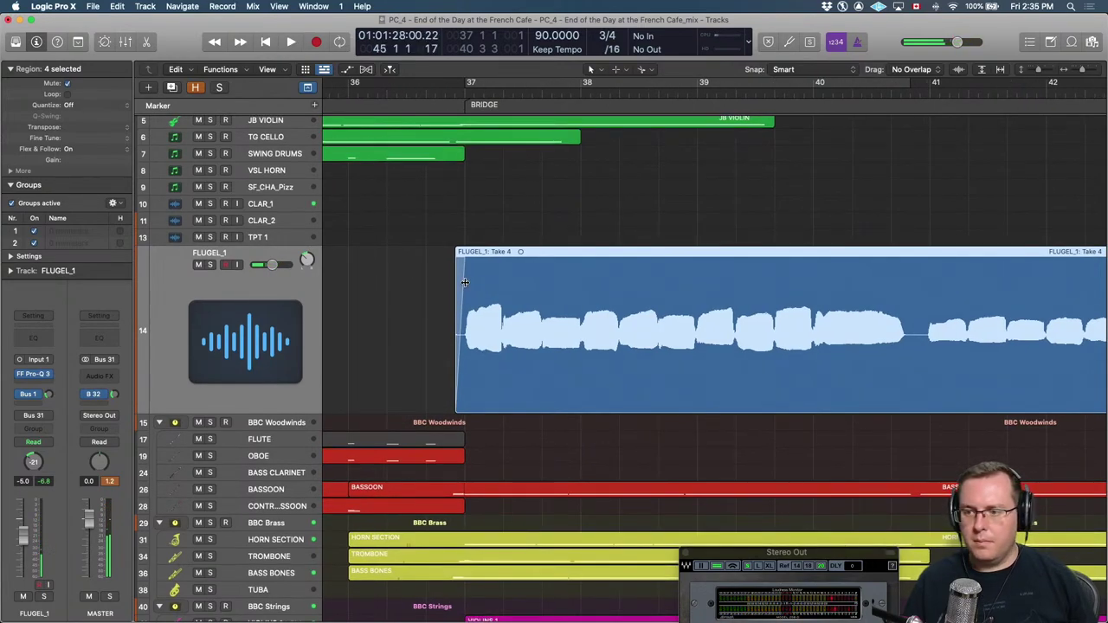
{"action": "left_click", "coordinate": [592, 361]}
{"action": "left_click", "coordinate": [537, 528], "text": "shift"}
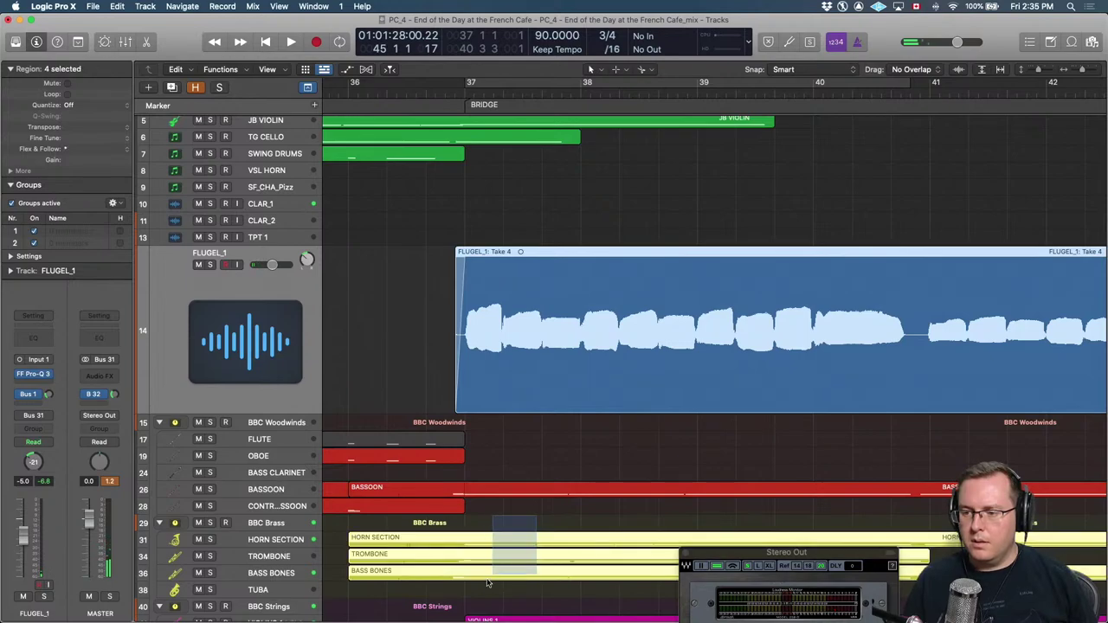
{"action": "key", "text": "space"}
{"action": "key", "text": "comma"}
{"action": "key", "text": "comma"}
{"action": "key", "text": "comma"}
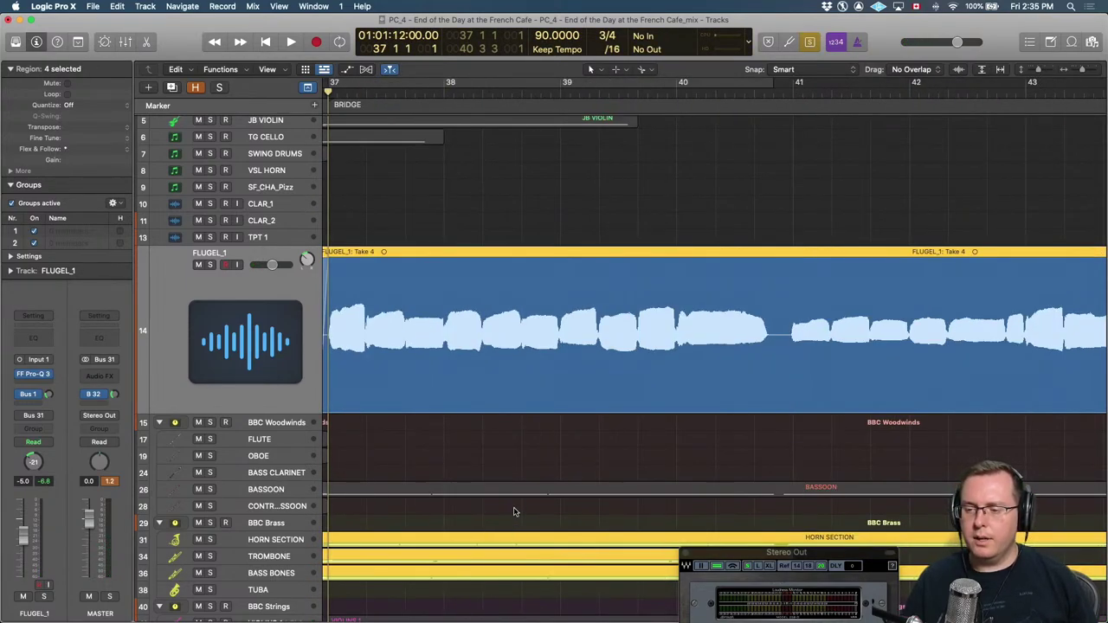
{"action": "key", "text": "comma"}
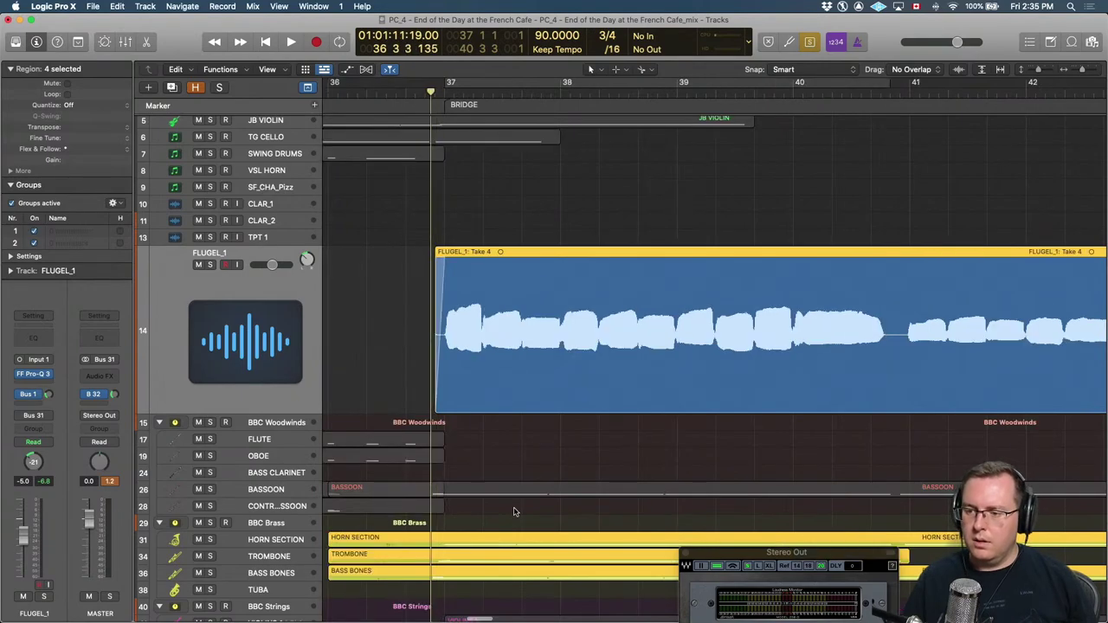
{"action": "key", "text": "space"}
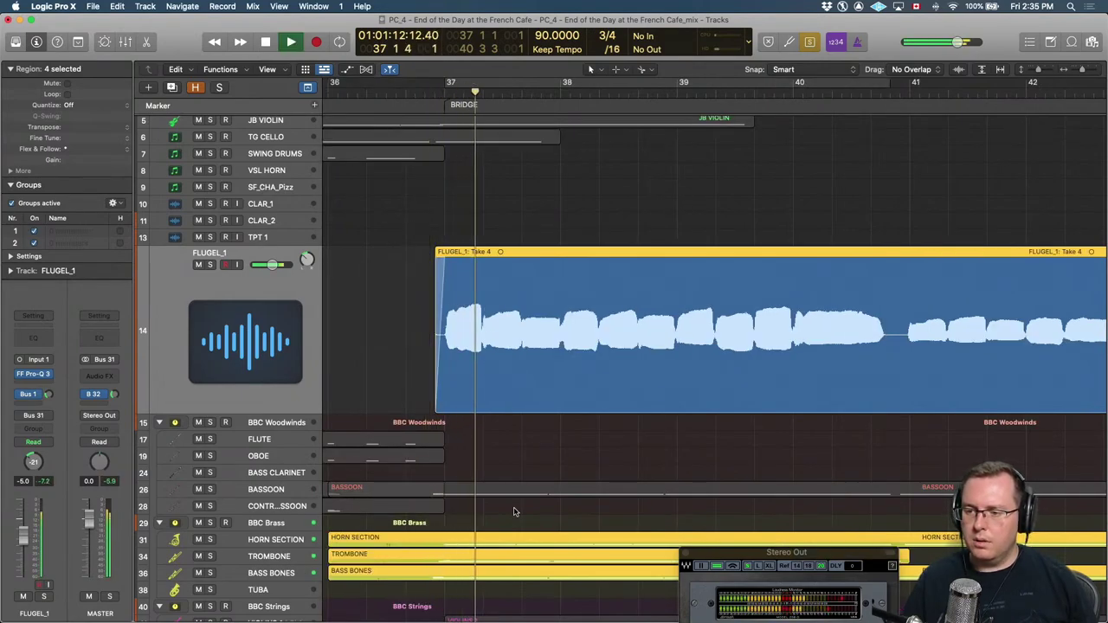
{"action": "key", "text": "space"}
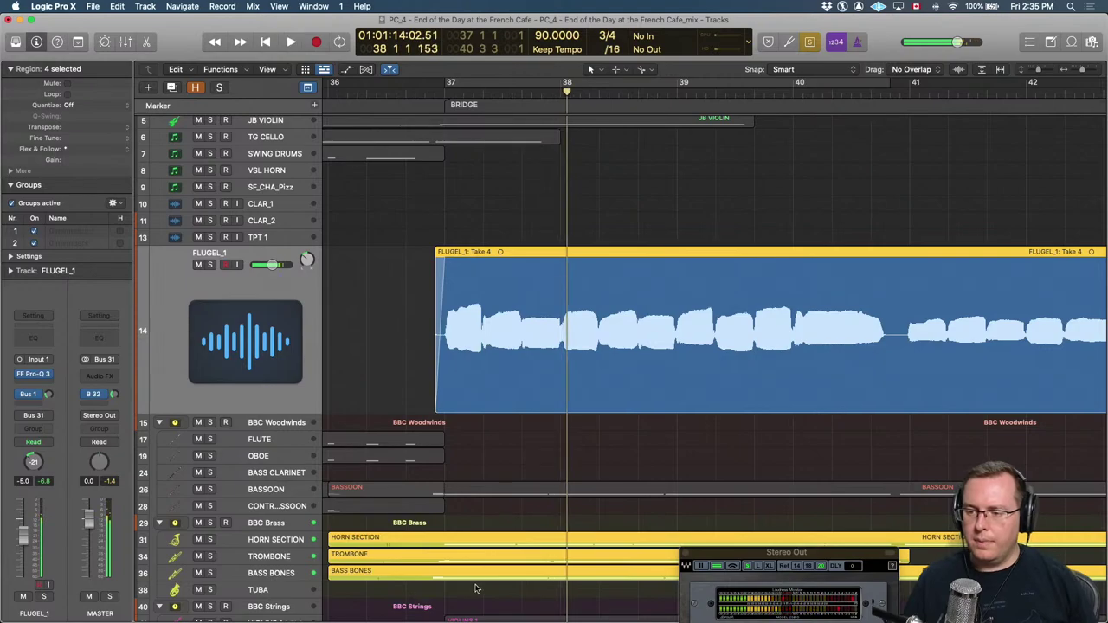
Open the HORN SECTION, TROMBONE and BASS BONES regions together in the Piano Roll, magnified around the note starts at bar 37.
{"action": "left_click", "coordinate": [482, 538]}
{"action": "double_click", "coordinate": [481, 535]}
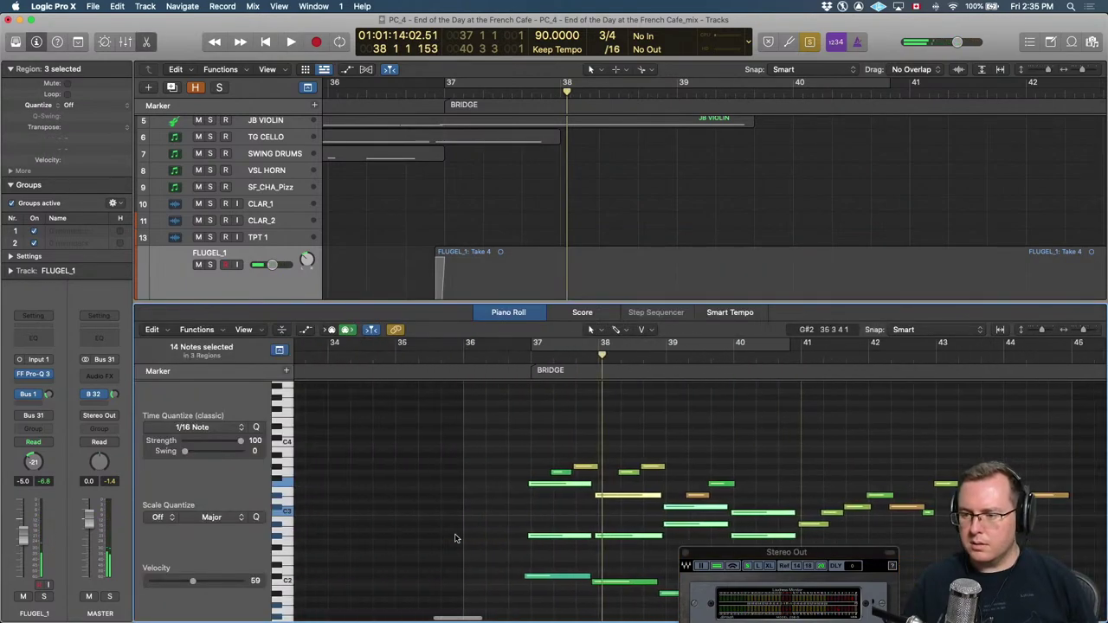
{"action": "key", "text": "comma"}
{"action": "key", "text": "super+Right"}
{"action": "key", "text": "super+Right"}
{"action": "key", "text": "super+Right"}
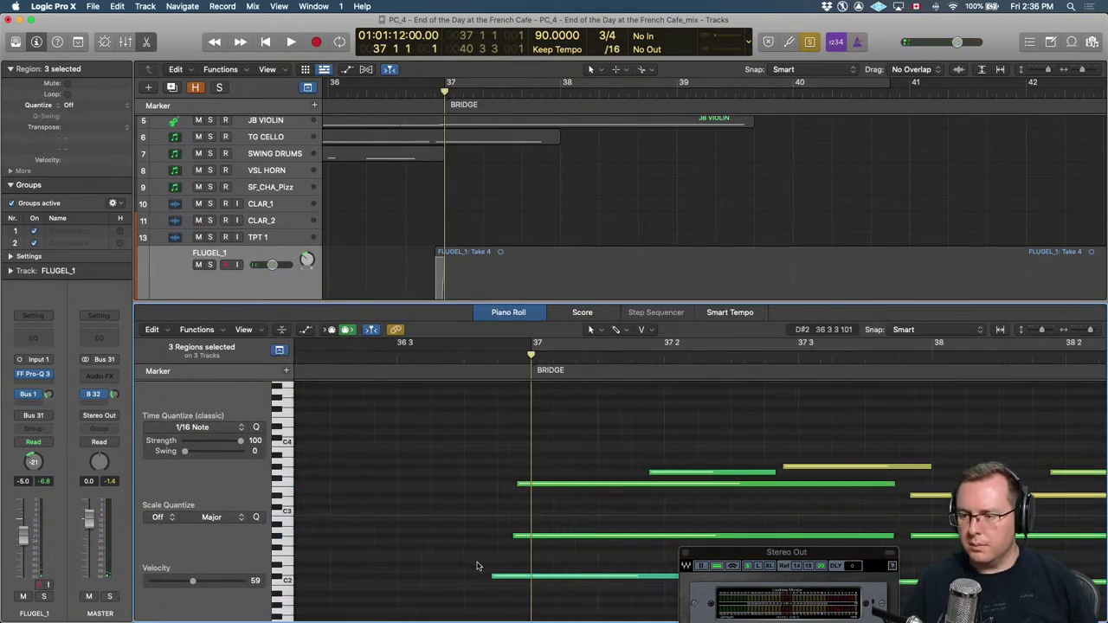
Trim the starts of the two lowest brass notes to bar 37, listen from bar 36, and close the Piano Roll.
{"action": "left_click_drag", "start_coordinate": [476, 576], "coordinate": [532, 576]}
{"action": "left_click_drag", "start_coordinate": [508, 535], "coordinate": [531, 535]}
{"action": "left_click_drag", "start_coordinate": [522, 490], "coordinate": [522, 491]}
{"action": "key", "text": "comma"}
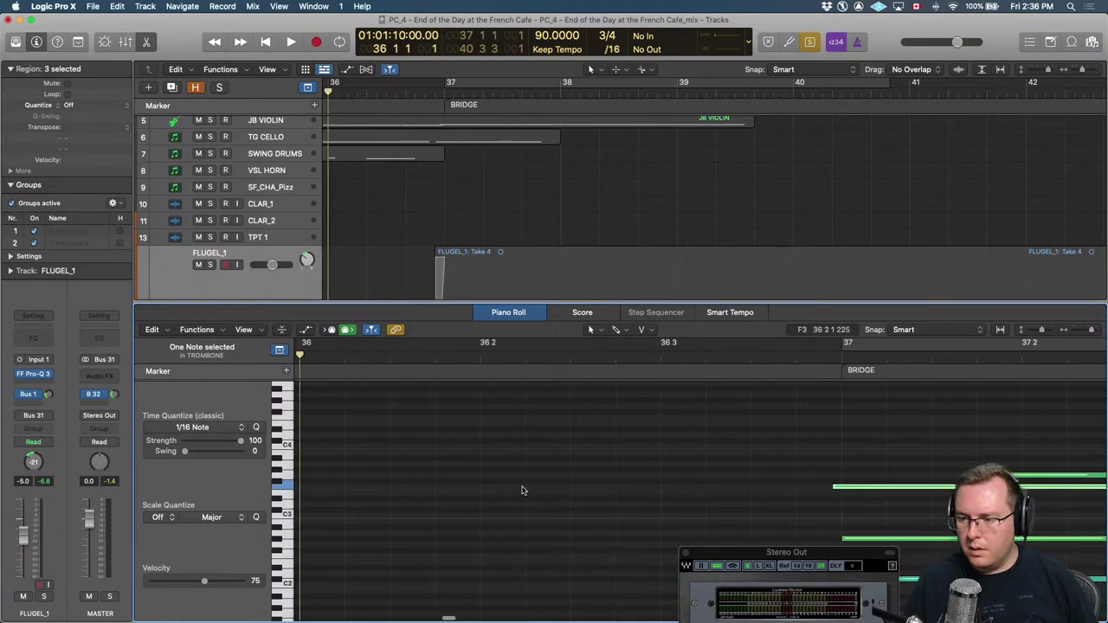
{"action": "key", "text": "space"}
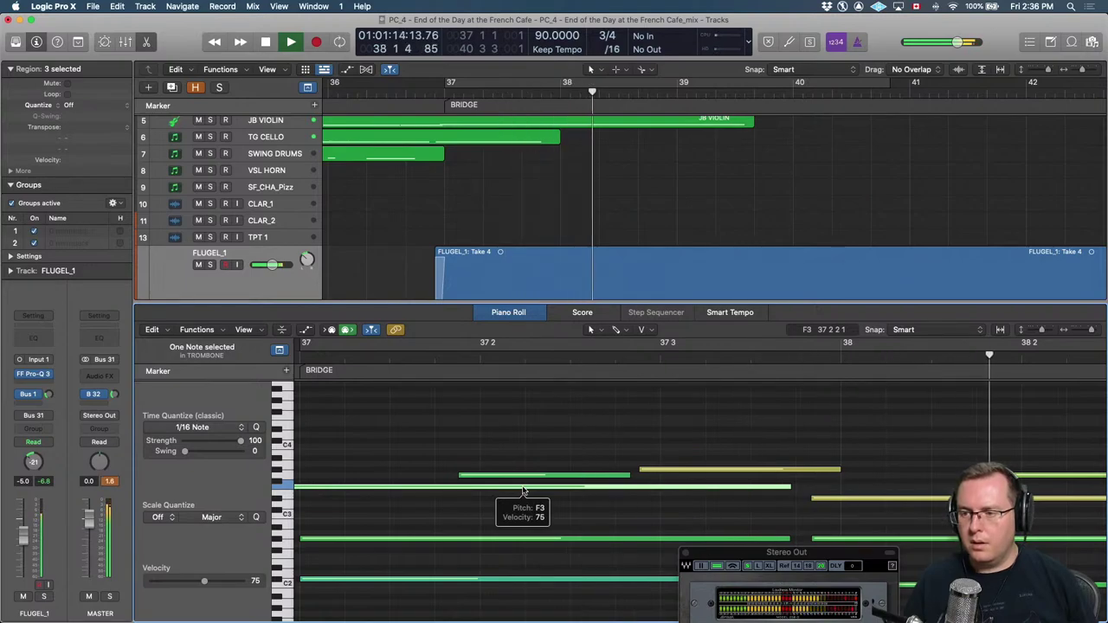
{"action": "key", "text": "e"}
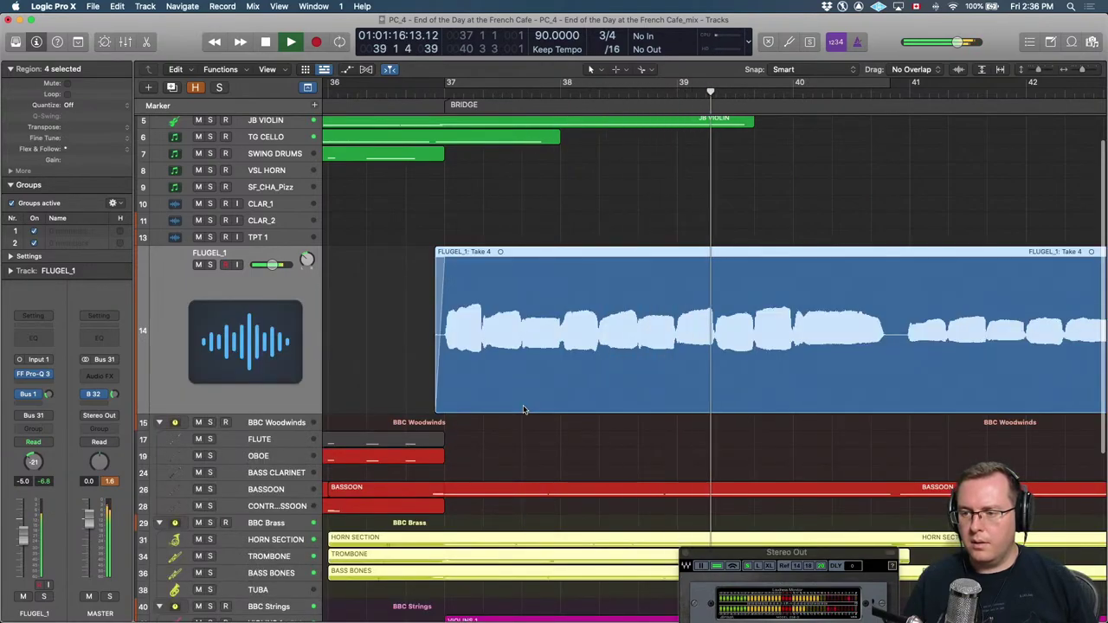
Pan FLUGEL_1 to -28 while listening to the flugelhorn and brass Bridge regions soloed.
{"action": "left_click", "coordinate": [523, 409]}
{"action": "key", "text": "comma"}
{"action": "key", "text": "comma"}
{"action": "key", "text": "comma"}
{"action": "key", "text": "period"}
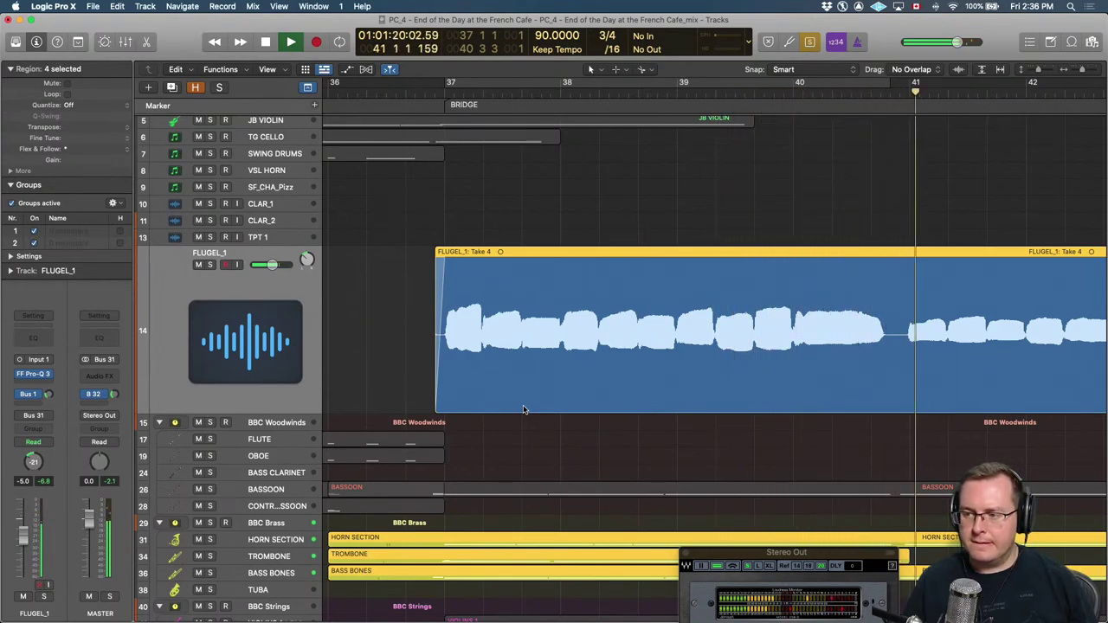
{"action": "left_click_drag", "start_coordinate": [304, 262], "coordinate": [305, 268]}
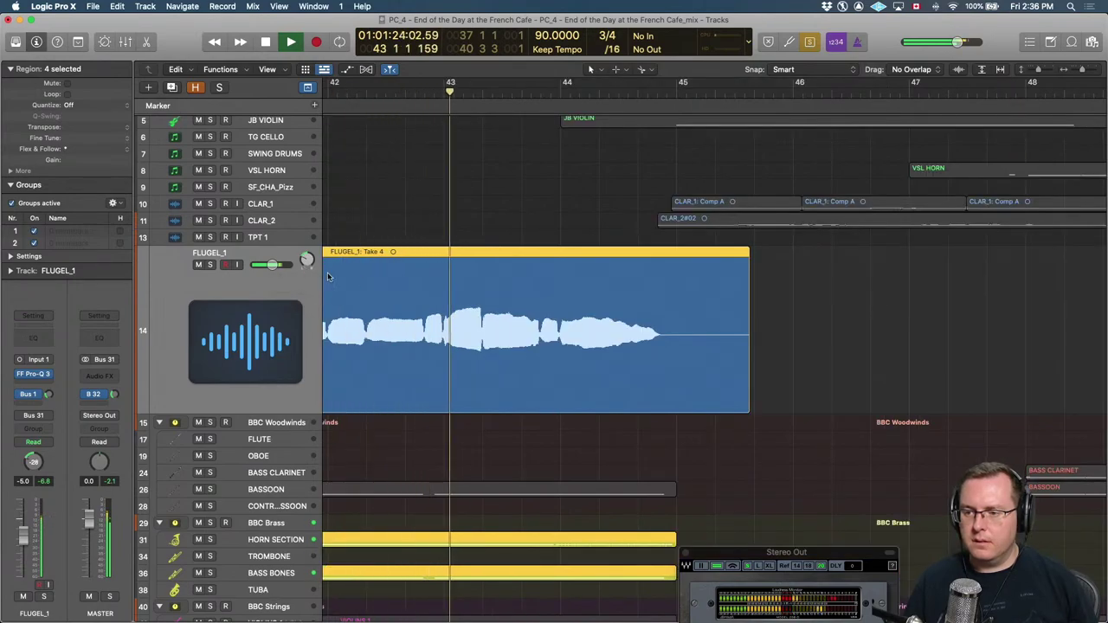
{"action": "scroll", "coordinate": [424, 292], "scroll_direction": "left", "scroll_amount": 5}
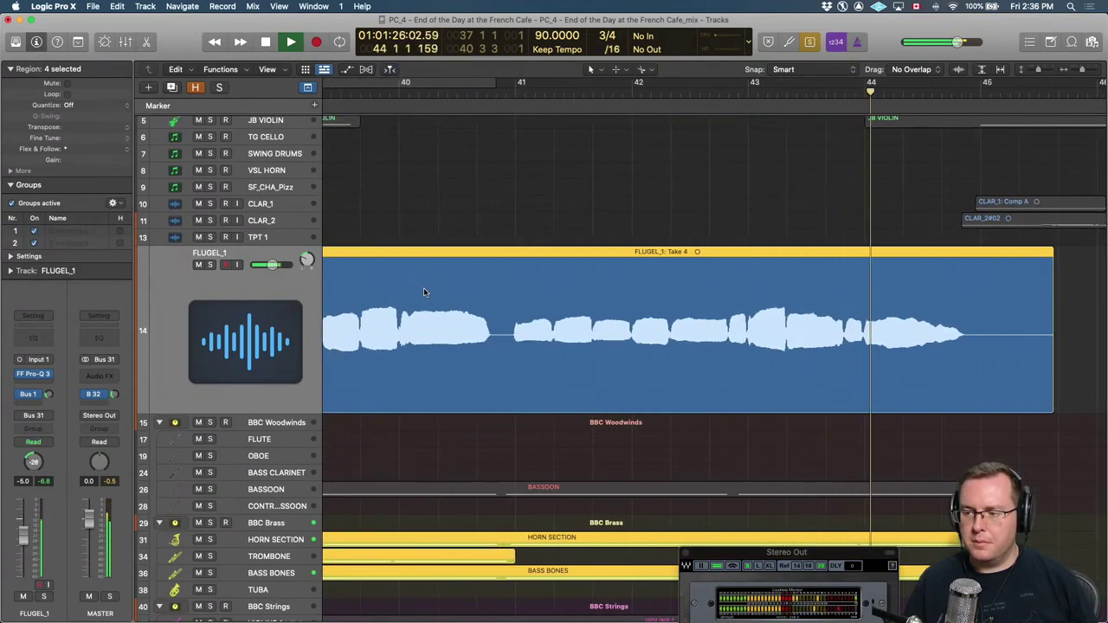
{"action": "scroll", "coordinate": [423, 292], "scroll_direction": "down", "scroll_amount": 3}
{"action": "key", "text": "space"}
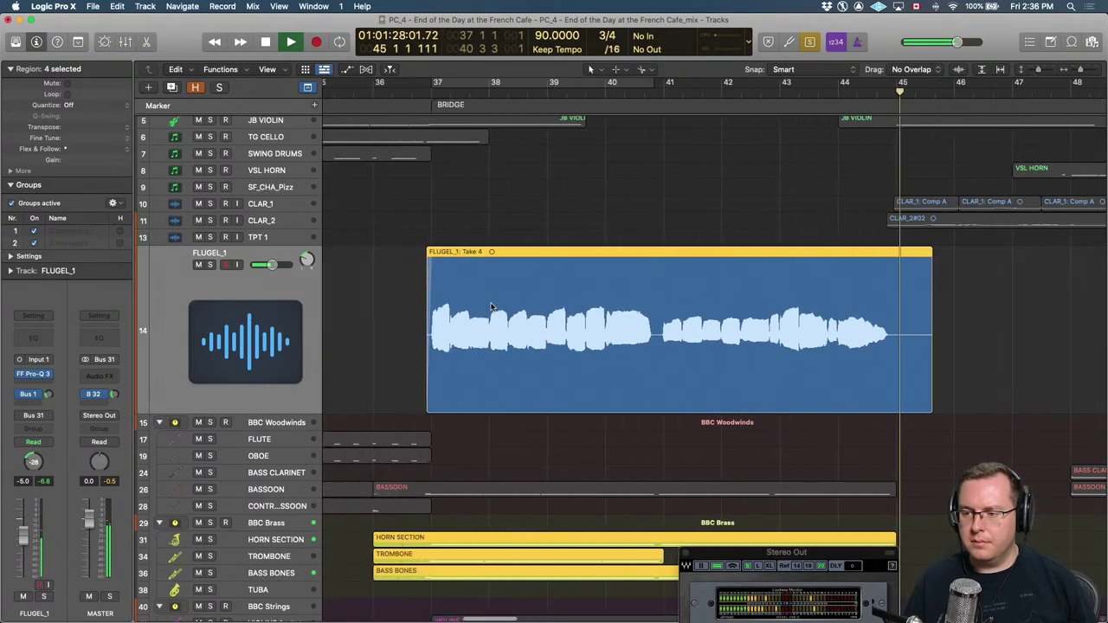
Listen to the start of the Bridge in the full mix and lower the FLUGEL_1 volume to -7.4 dB.
{"action": "key", "text": "space"}
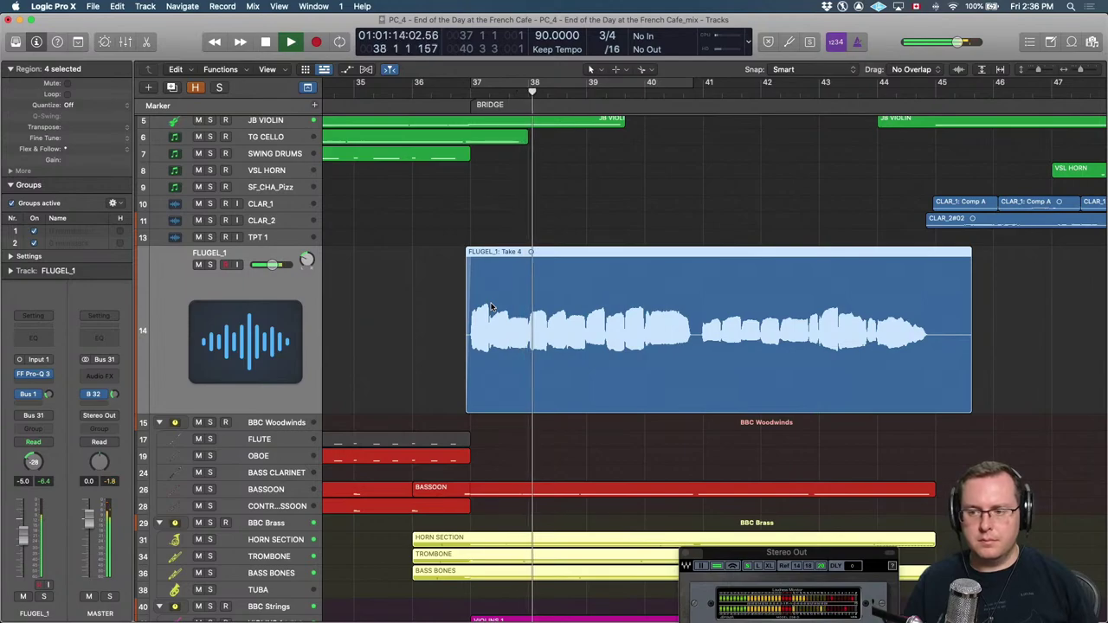
{"action": "key", "text": "space"}
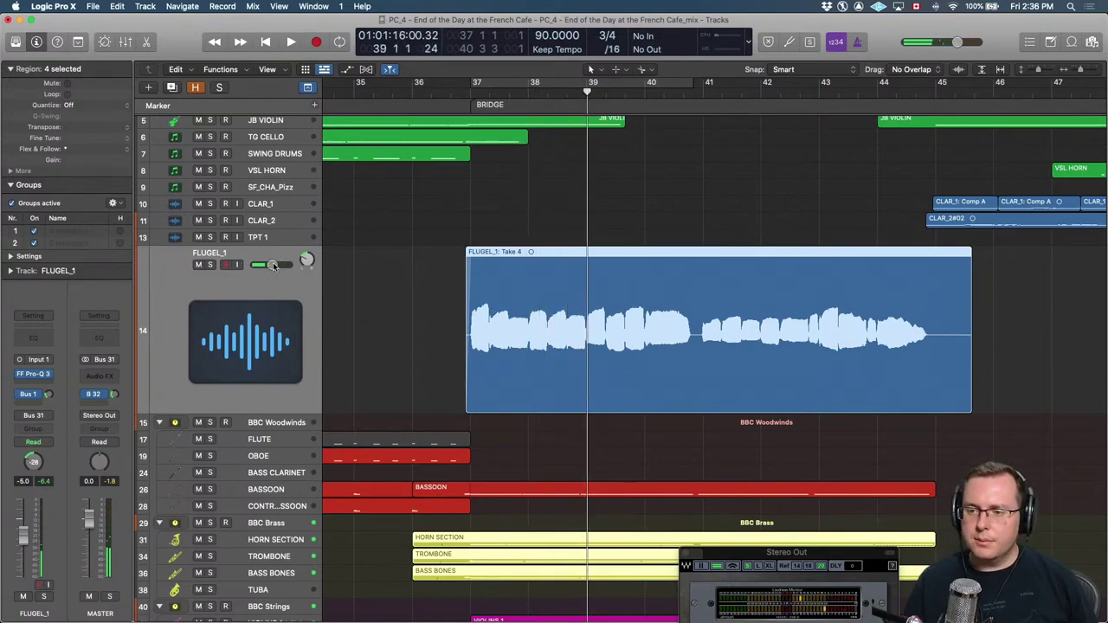
{"action": "left_click", "coordinate": [272, 265]}
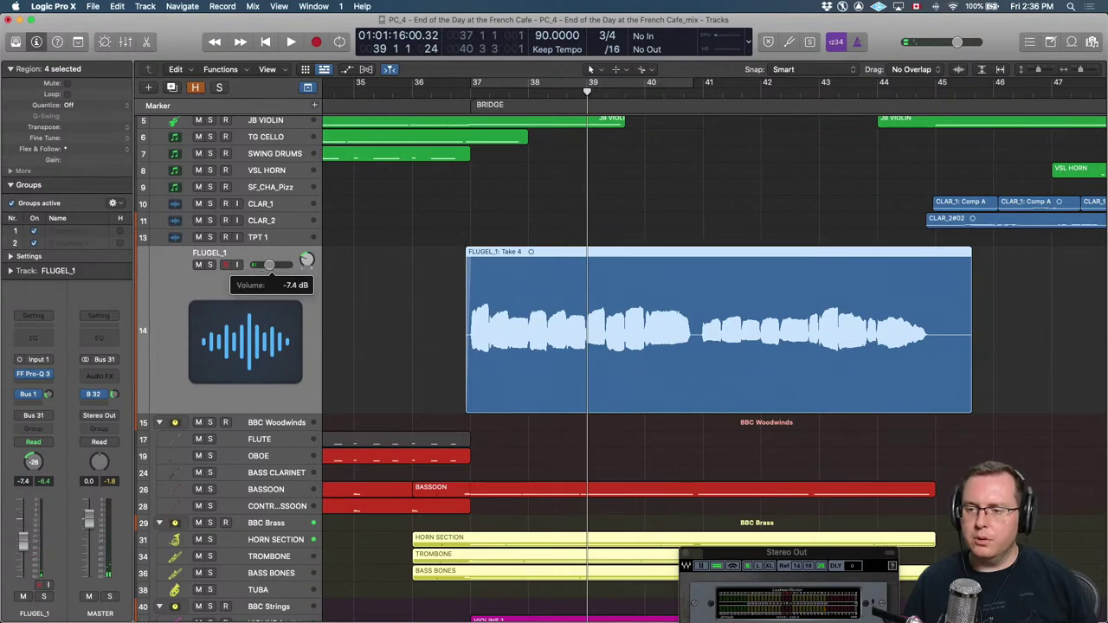
{"action": "left_click_drag", "start_coordinate": [269, 265], "coordinate": [269, 265]}
Try the HORN SECTION volume at +3.8 dB from bar 36, in the mix and soloed, and reset it to 0.0 dB.
{"action": "left_click", "coordinate": [272, 539]}
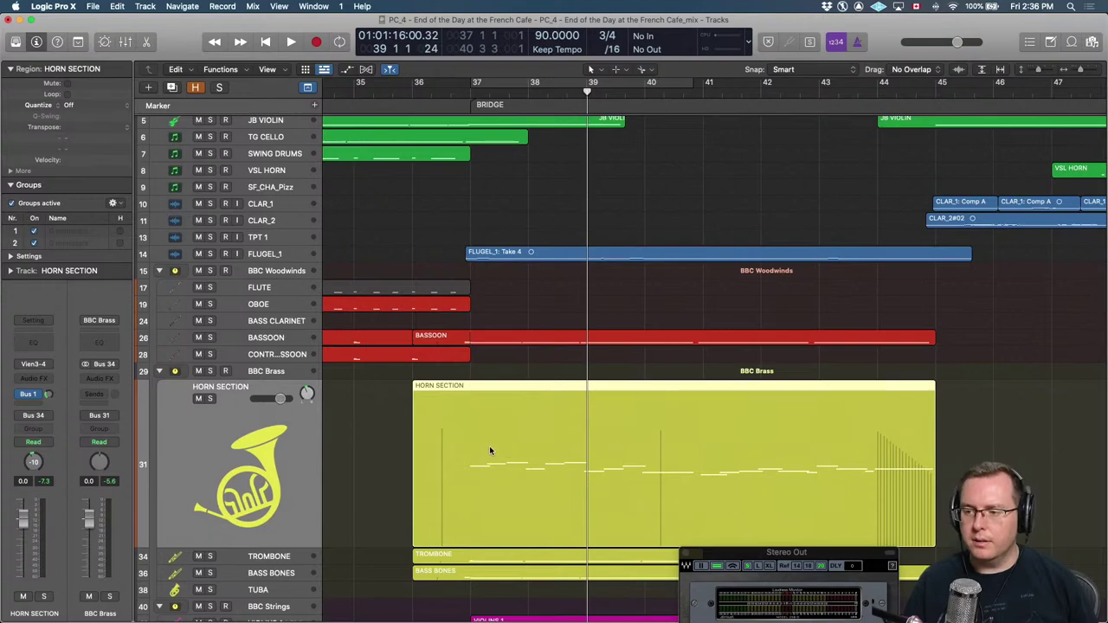
{"action": "left_click_drag", "start_coordinate": [280, 398], "coordinate": [292, 402]}
{"action": "key", "text": "comma"}
{"action": "key", "text": "comma"}
{"action": "key", "text": "comma"}
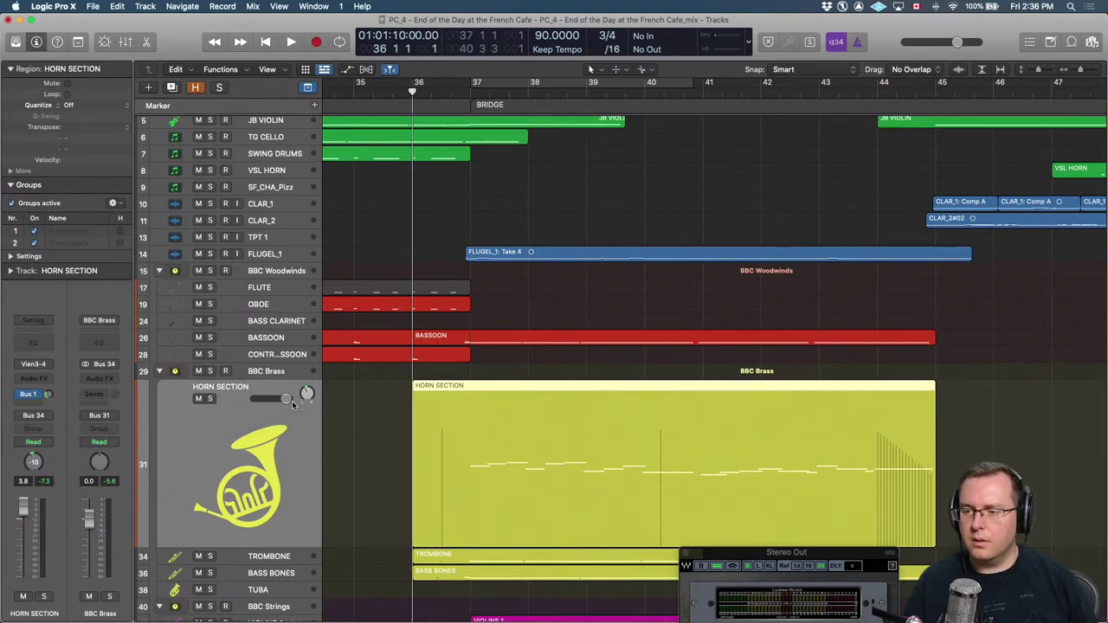
{"action": "key", "text": "space"}
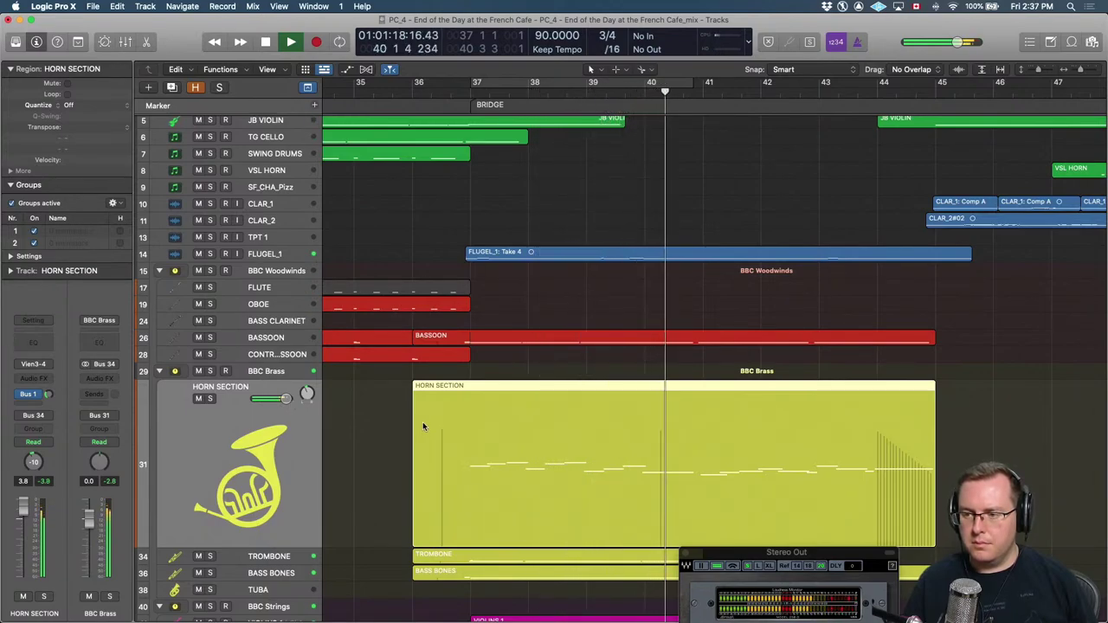
{"action": "scroll", "coordinate": [418, 424], "scroll_direction": "down", "scroll_amount": 2}
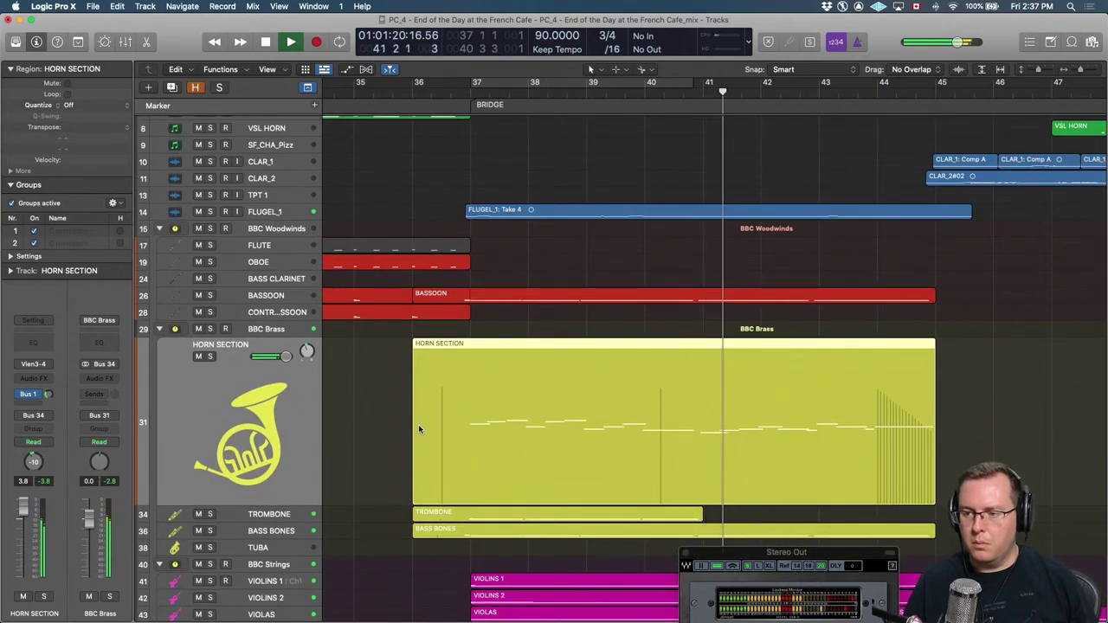
{"action": "key", "text": "ctrl+s"}
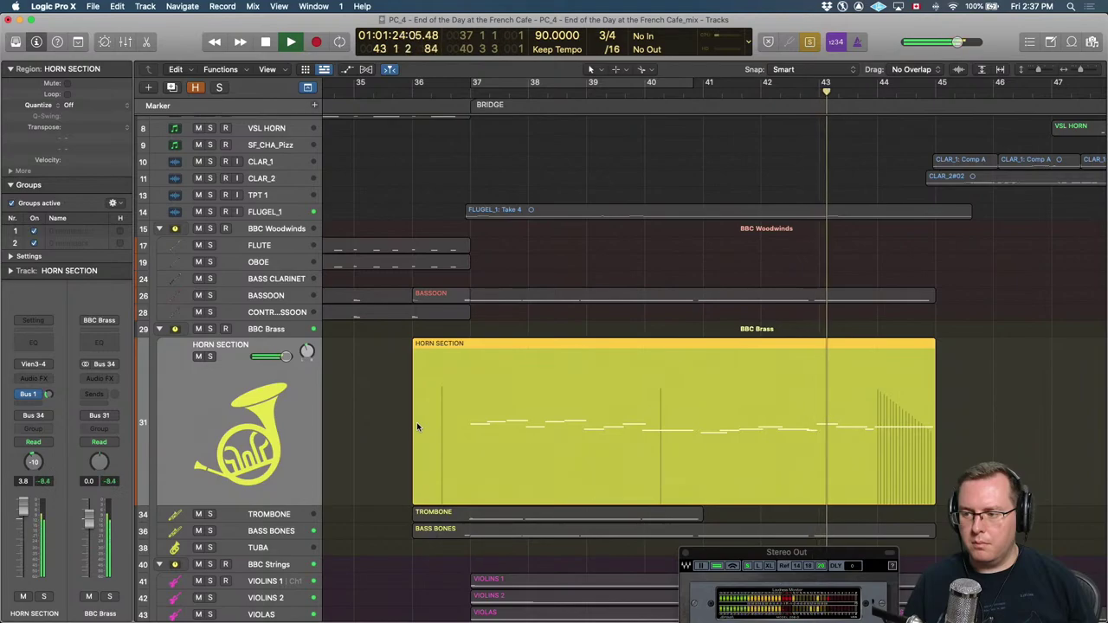
{"action": "left_click", "coordinate": [284, 360], "text": "alt"}
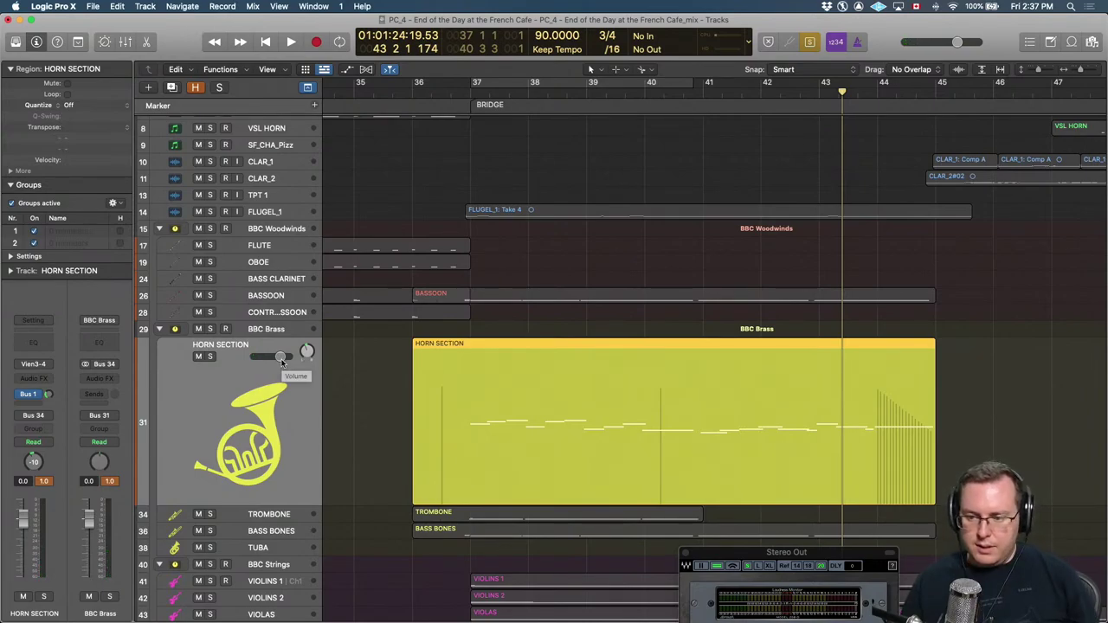
{"action": "left_click", "coordinate": [342, 394]}
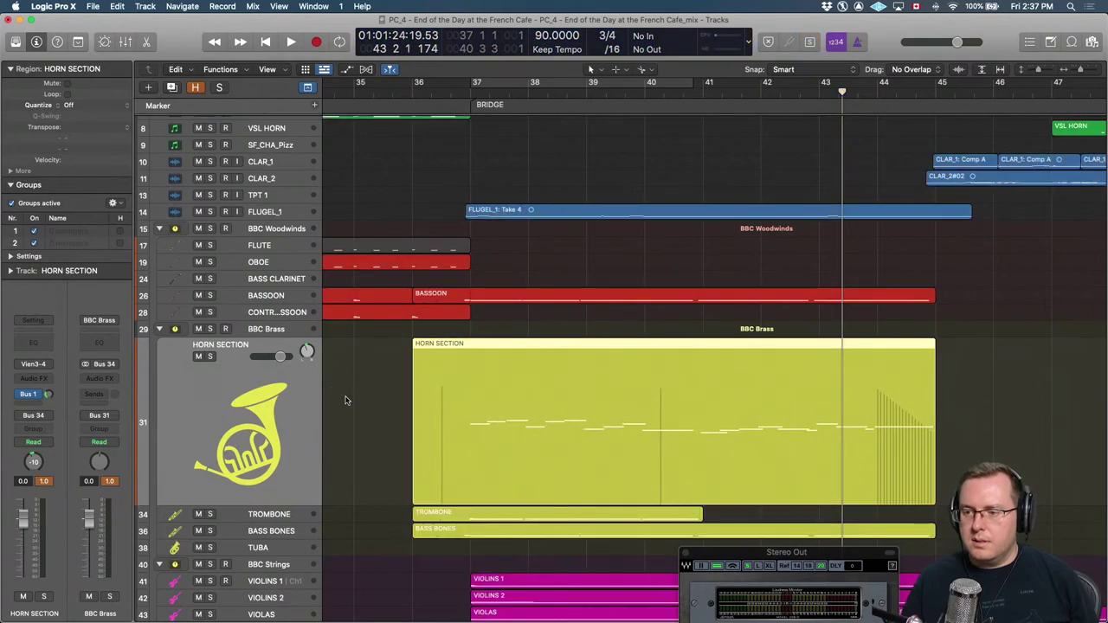
Display the Volume automation of the VIOLINS 1 track across the sections around the Bridge.
{"action": "scroll", "coordinate": [351, 402], "scroll_direction": "down", "scroll_amount": 2}
{"action": "scroll", "coordinate": [350, 402], "scroll_direction": "down", "scroll_amount": 8}
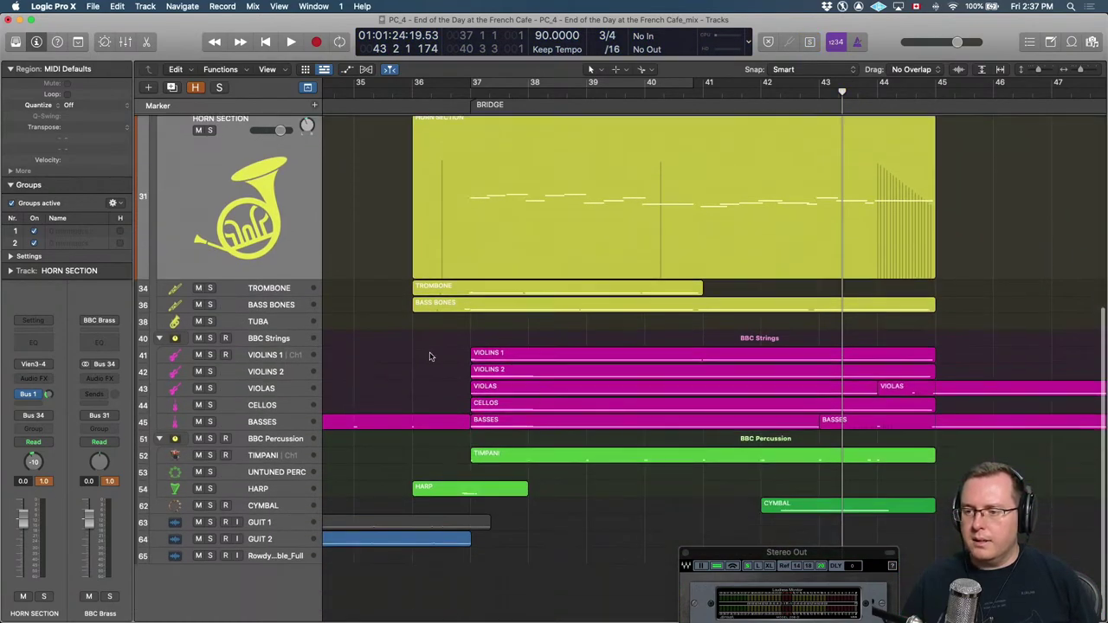
{"action": "left_click", "coordinate": [254, 357]}
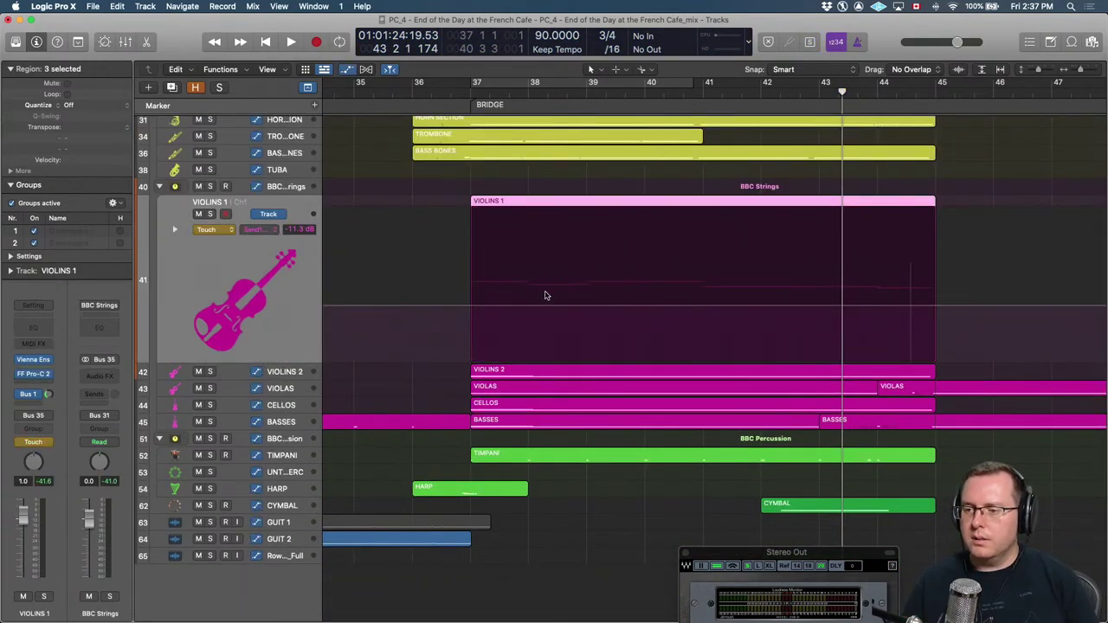
{"action": "left_click", "coordinate": [265, 231]}
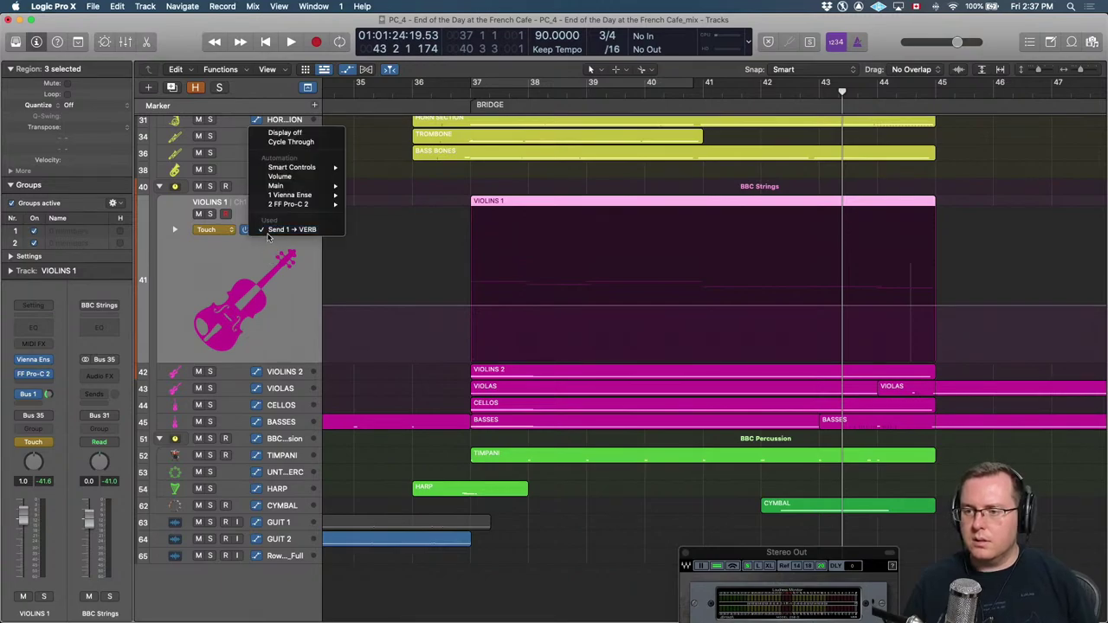
{"action": "left_click", "coordinate": [299, 179]}
{"action": "key", "text": "super+Left"}
{"action": "key", "text": "super+Left"}
{"action": "key", "text": "super+Left"}
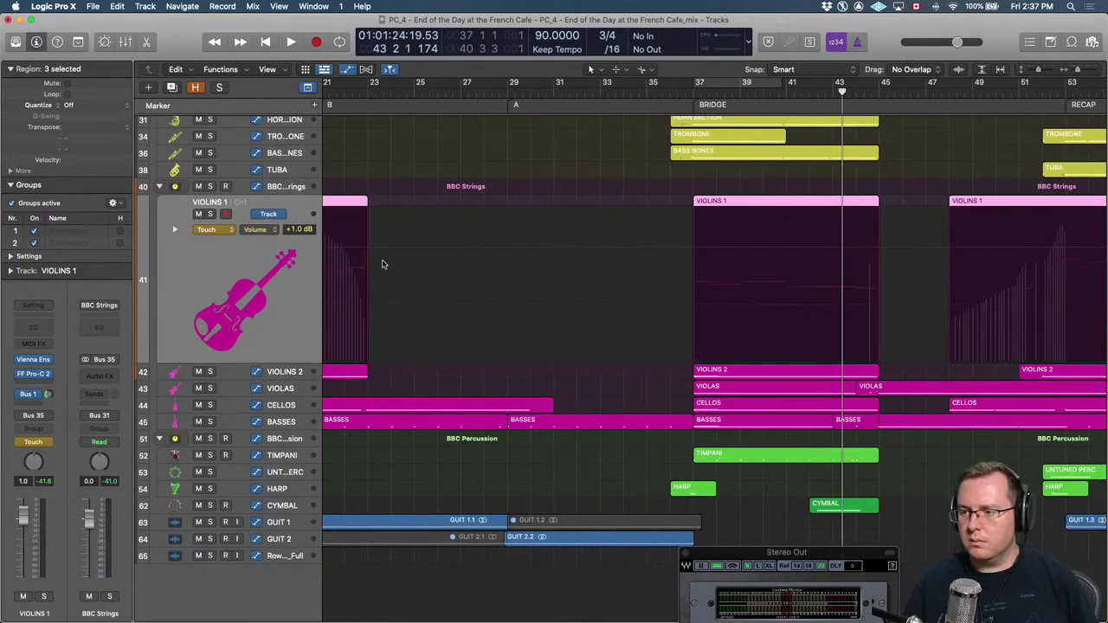
Add volume automation points around the VIOLINS 1 Bridge region and lower the section between them to -4.0 dB.
{"action": "left_click", "coordinate": [689, 250]}
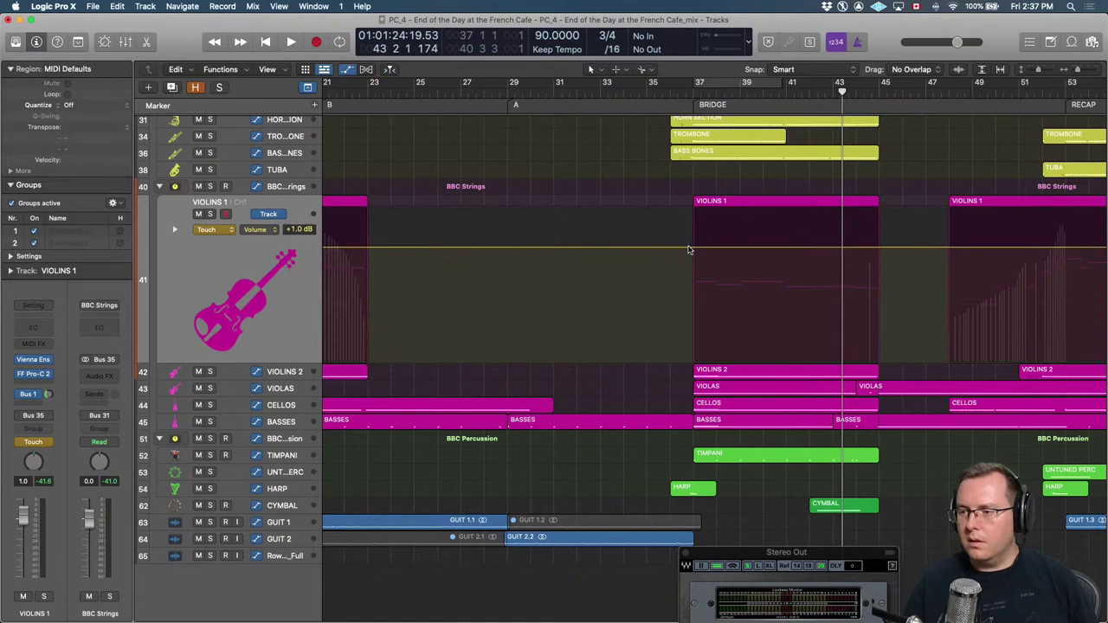
{"action": "left_click", "coordinate": [924, 250]}
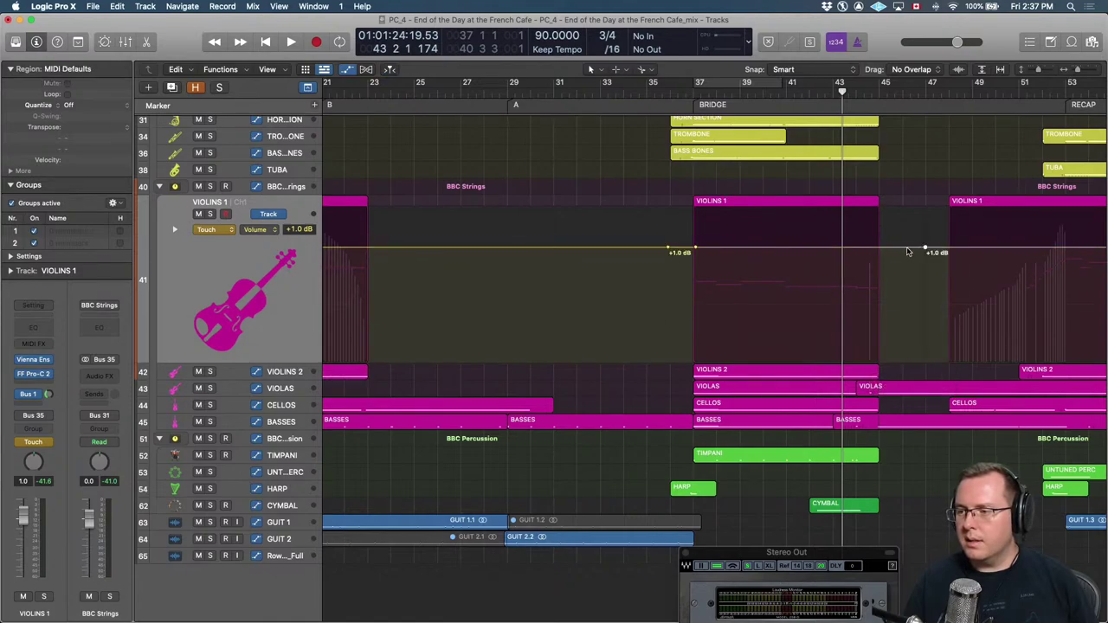
{"action": "left_click_drag", "start_coordinate": [873, 251], "coordinate": [870, 279]}
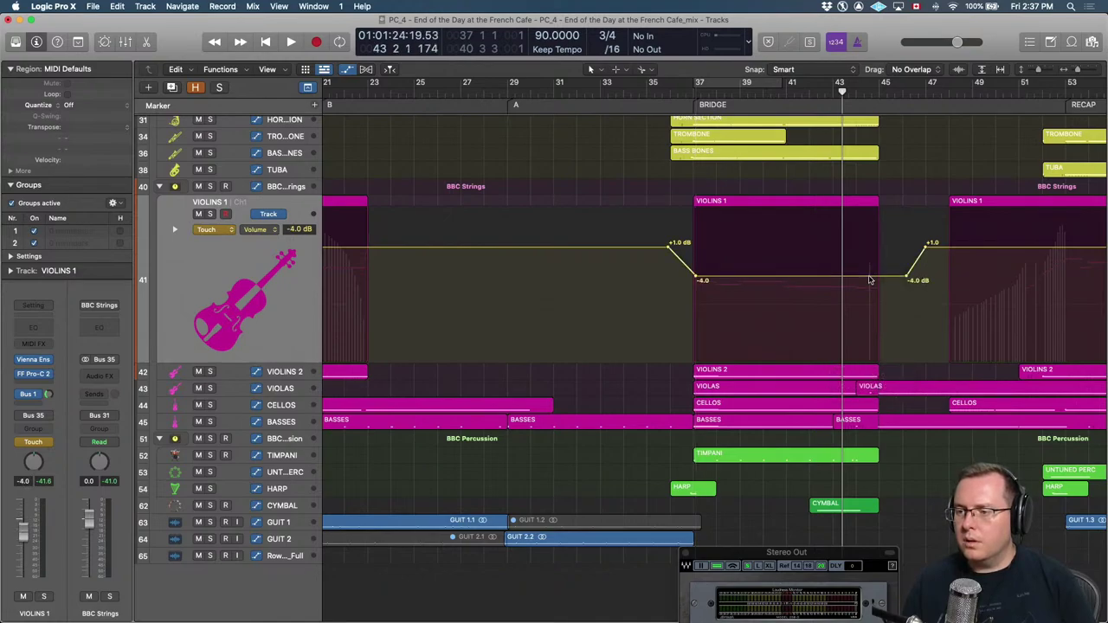
{"action": "left_click", "coordinate": [867, 278]}
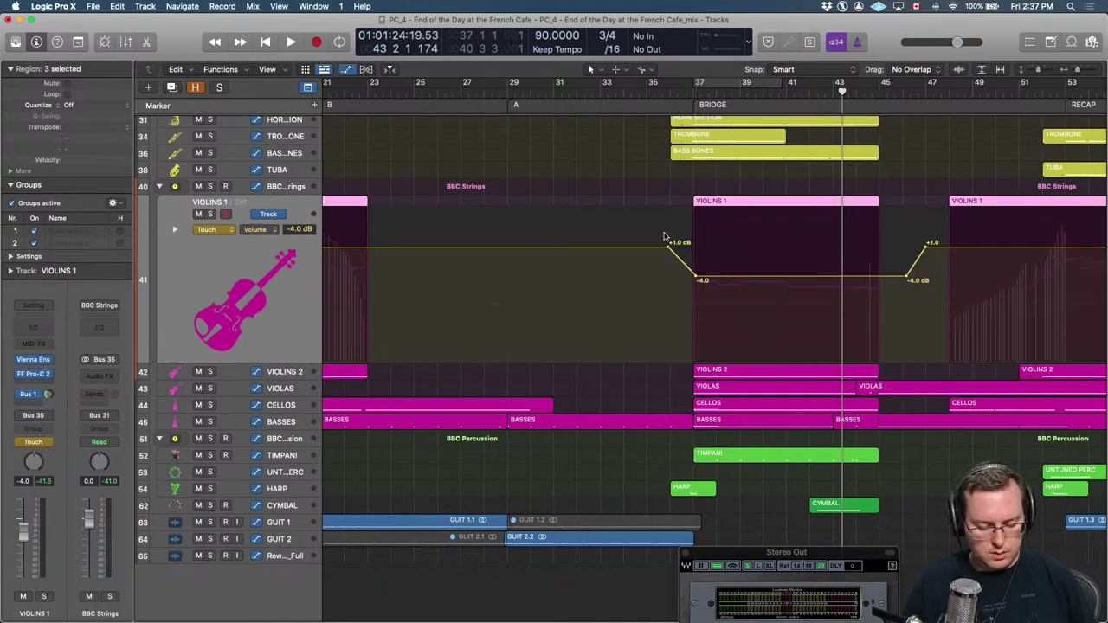
Select all the volume automation points of the VIOLINS 1 Bridge dip and copy them.
{"action": "key", "text": "t"}
{"action": "key", "text": "u"}
{"action": "left_click_drag", "start_coordinate": [647, 232], "coordinate": [941, 314]}
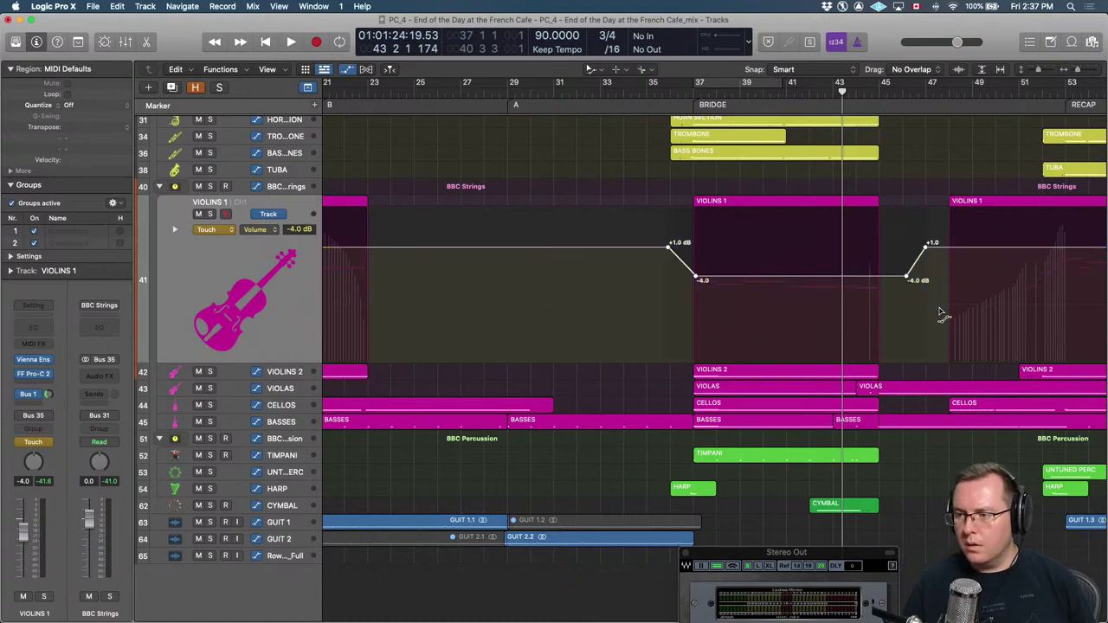
Try pasting the volume dip into the VIOLINS 2 Volume automation just before bar 36, and remove the pasted automation.
{"action": "left_click", "coordinate": [668, 89]}
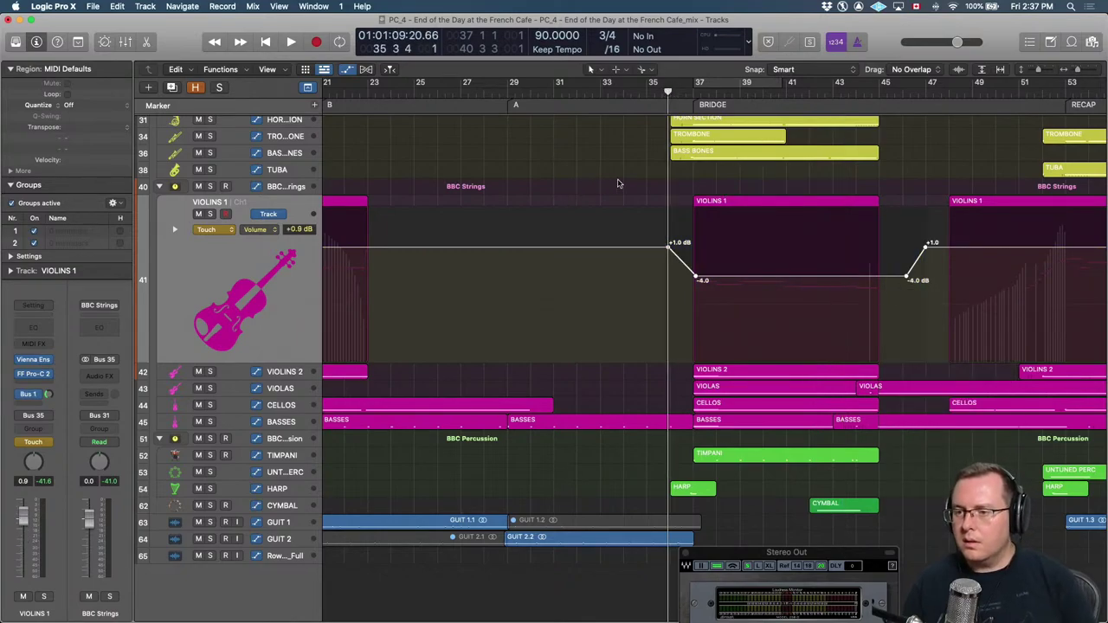
{"action": "key", "text": "Down"}
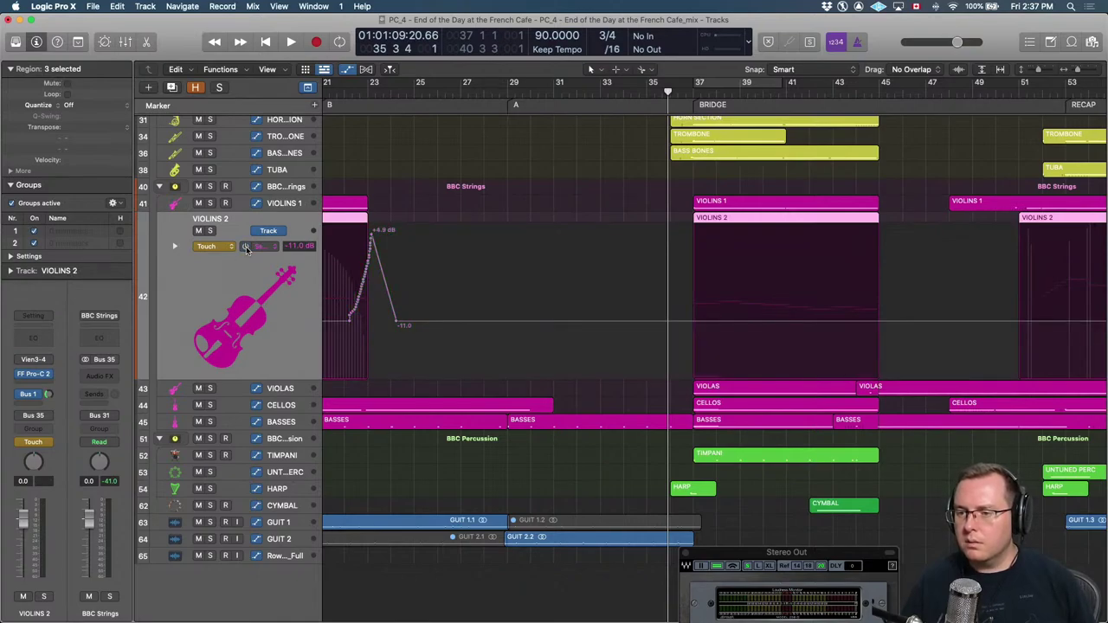
{"action": "left_click", "coordinate": [247, 248]}
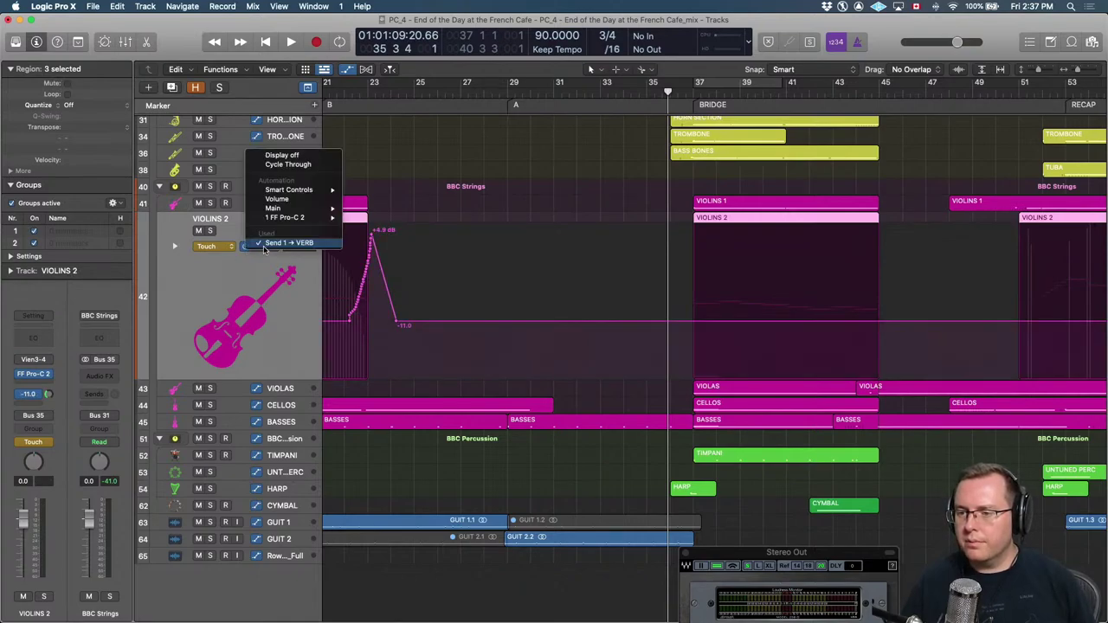
{"action": "left_click", "coordinate": [312, 203]}
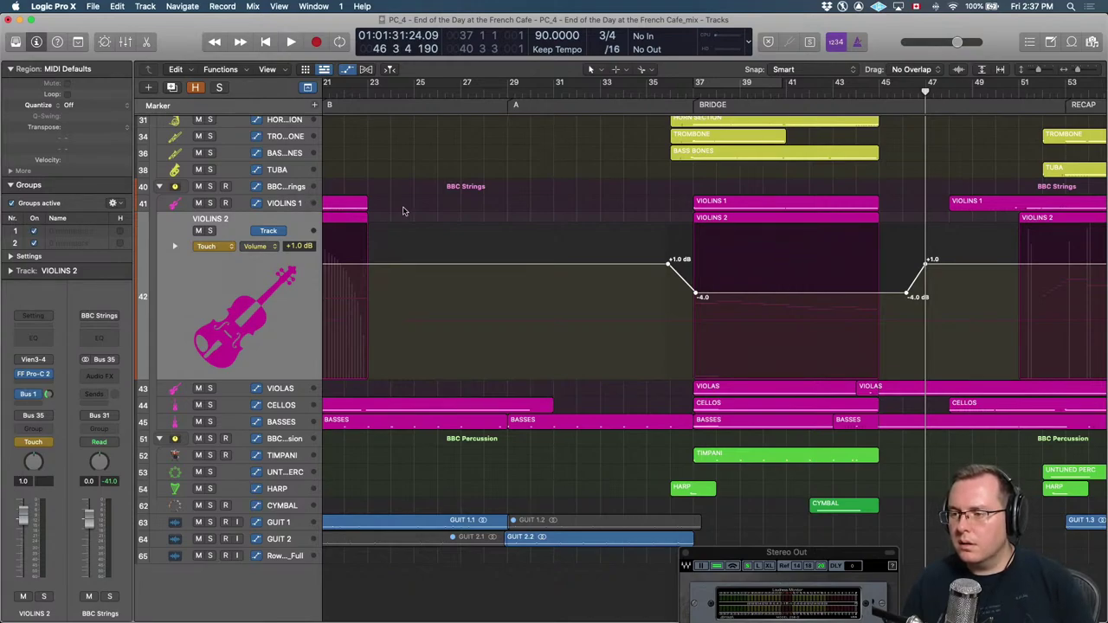
{"action": "key", "text": "ctrl+super+BackSpace"}
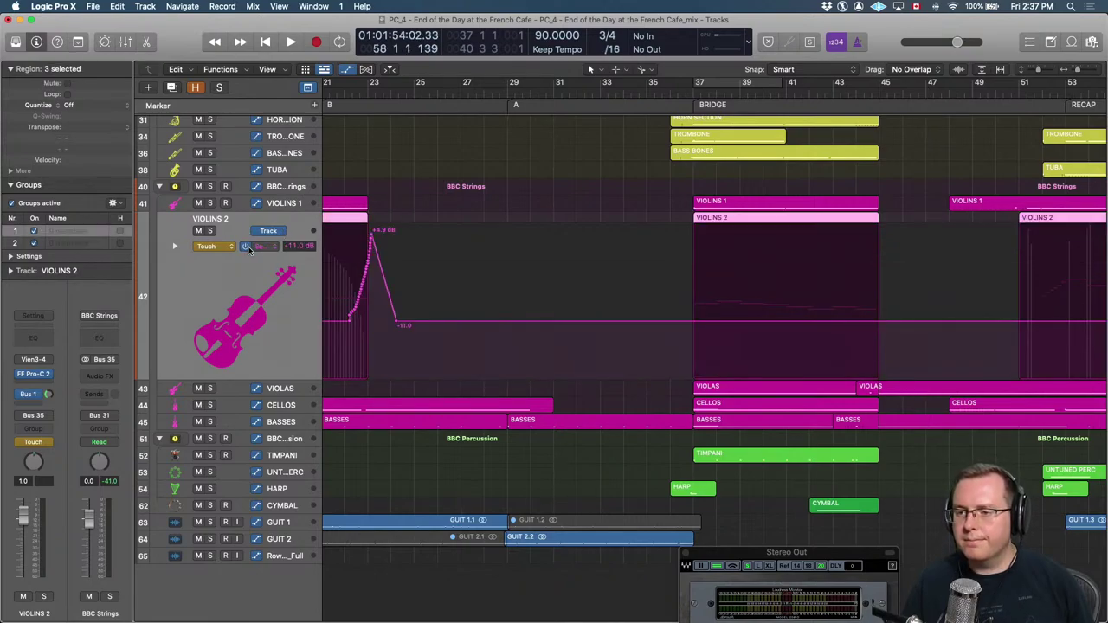
Show the VIOLINS 2 Volume automation, paste the -4.0 dB Bridge dip from bar 36, and start rewinding to hear it.
{"action": "left_click", "coordinate": [248, 247]}
{"action": "left_click", "coordinate": [300, 200]}
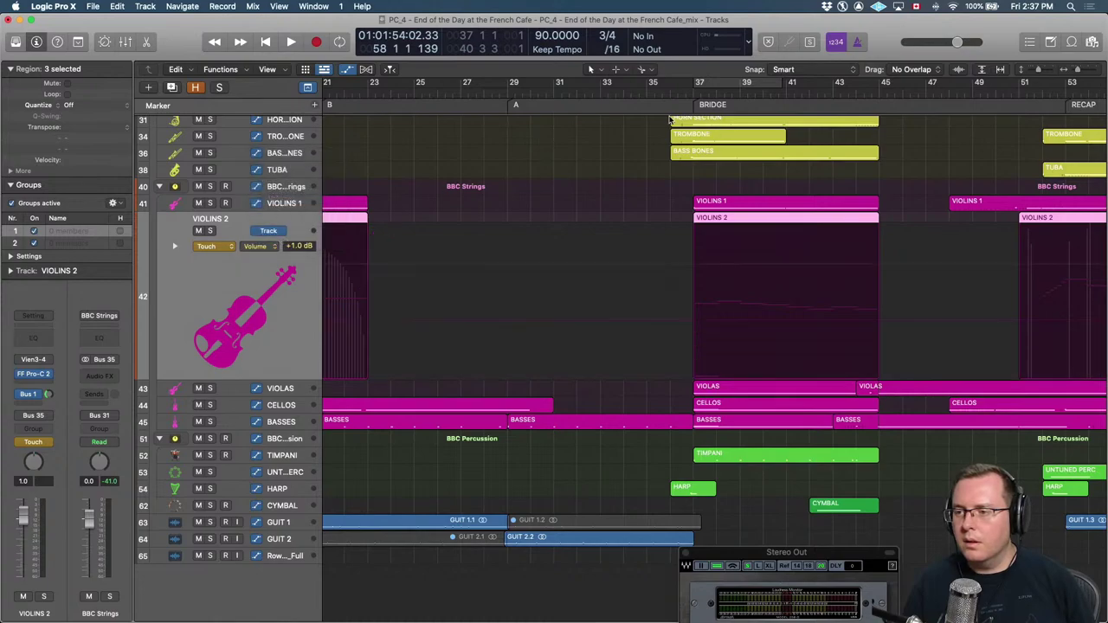
{"action": "left_click", "coordinate": [672, 90]}
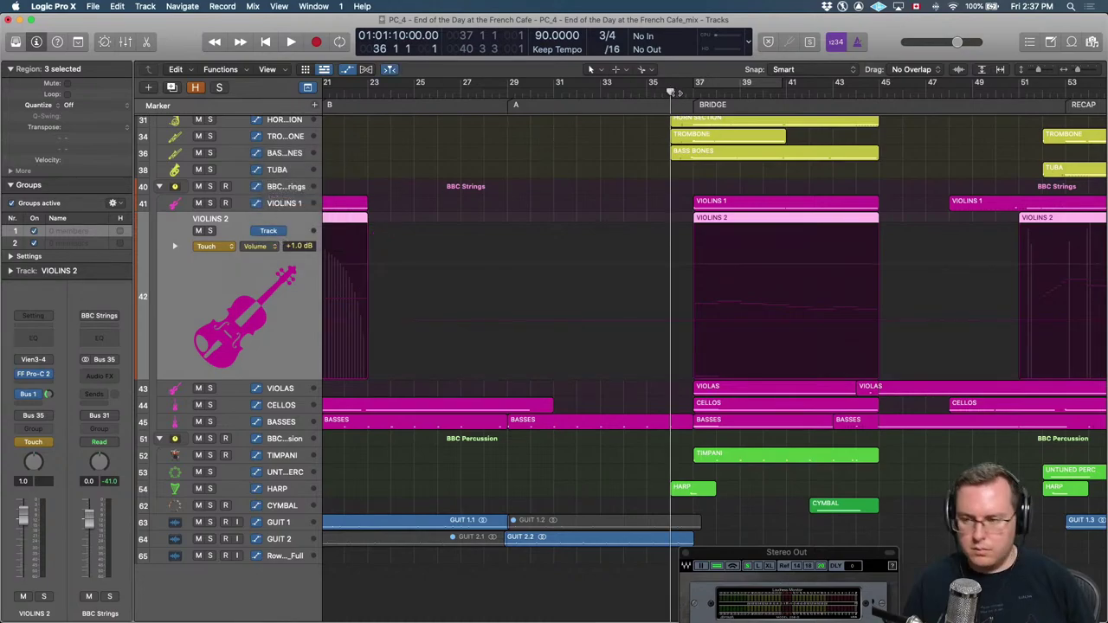
{"action": "key", "text": "space"}
{"action": "key", "text": "space"}
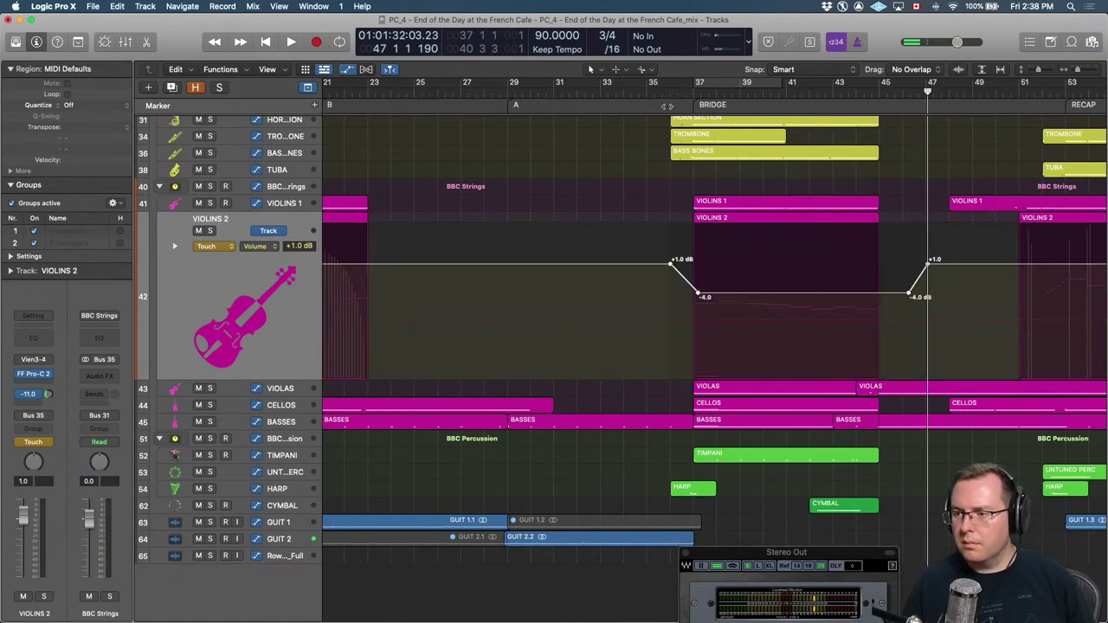
{"action": "key", "text": "comma"}
{"action": "key", "text": "comma"}
{"action": "key", "text": "comma"}
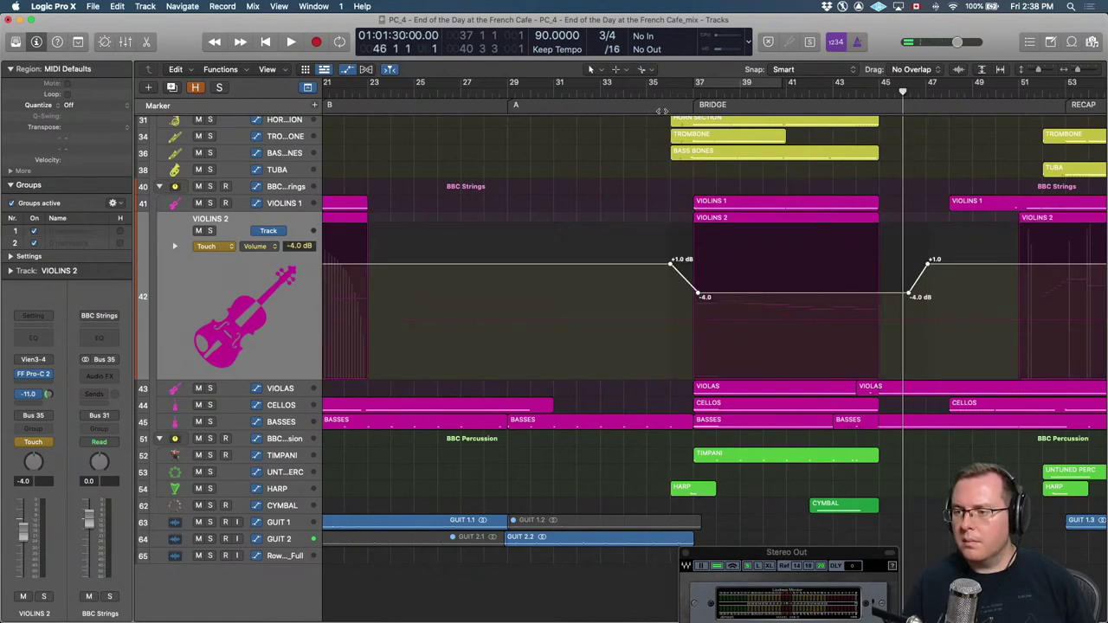
Select the VIOLAS track and start its Volume automation at +0.0 dB.
{"action": "key", "text": "Down"}
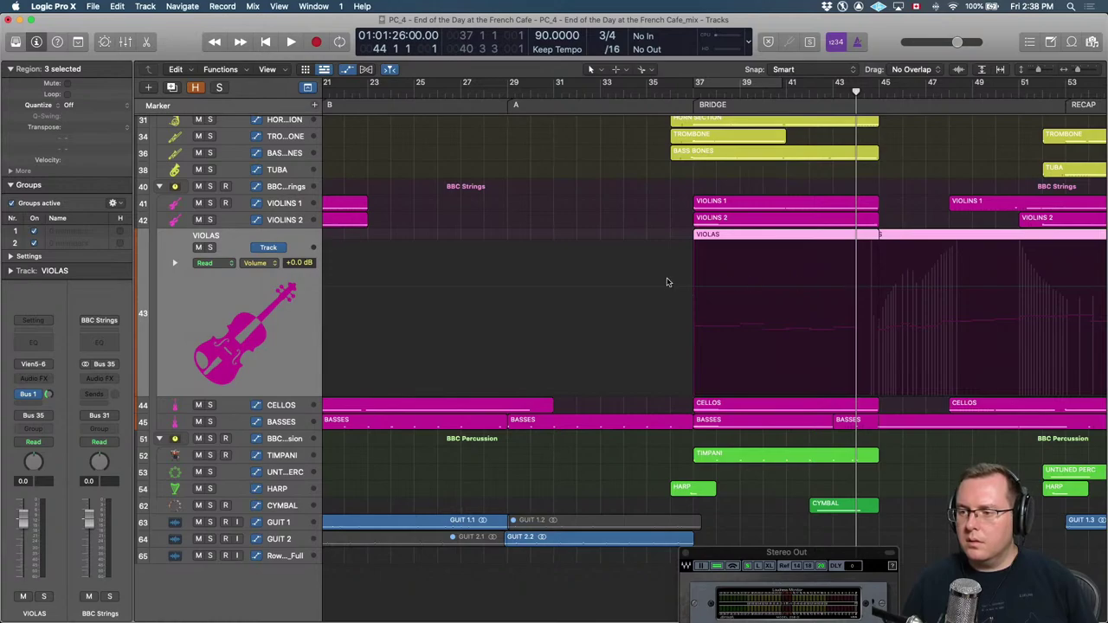
{"action": "key", "text": "super+t"}
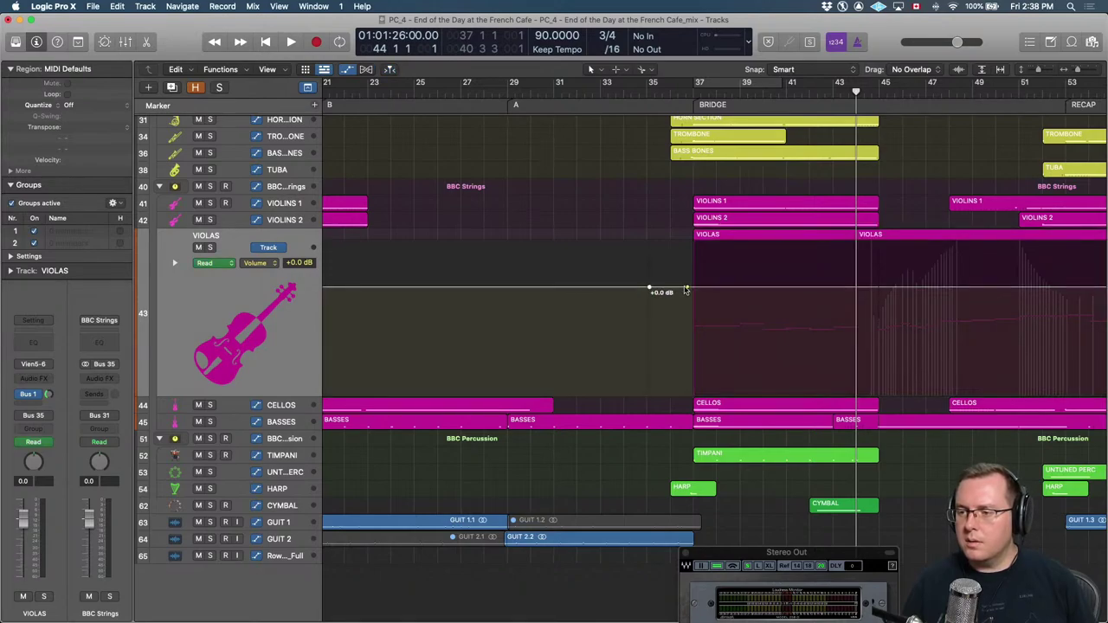
{"action": "key", "text": "super+Left"}
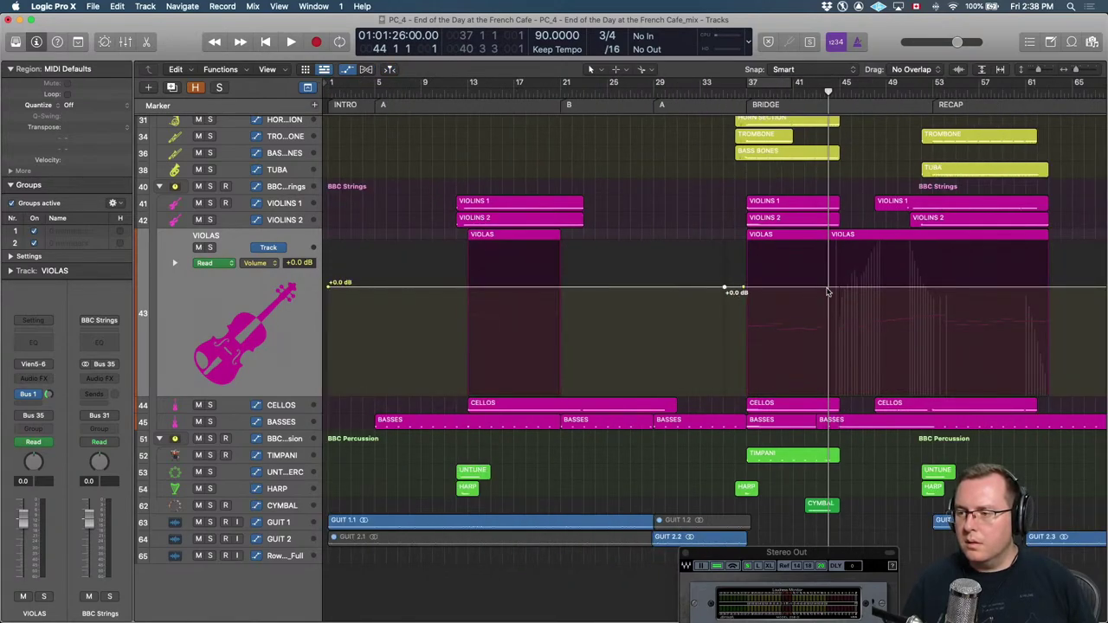
{"action": "key", "text": "comma"}
{"action": "key", "text": "comma"}
{"action": "key", "text": "x"}
{"action": "key", "text": "x"}
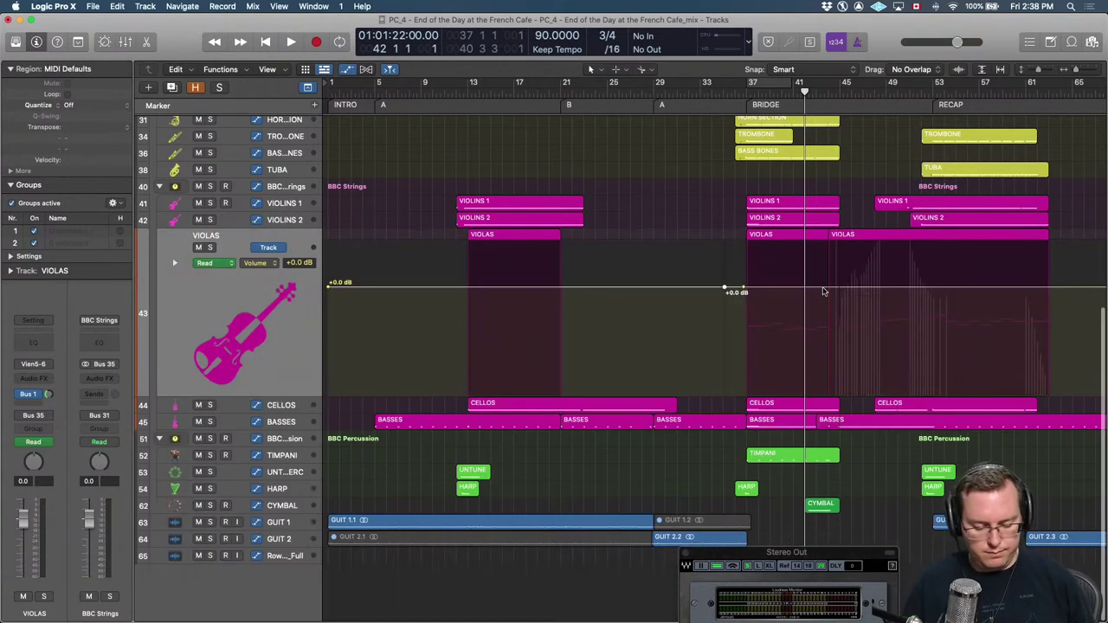
Try to paste the copied volume dip into the VIOLAS automation from bar 36.
{"action": "key", "text": "comma"}
{"action": "key", "text": "comma"}
{"action": "key", "text": "comma"}
{"action": "key", "text": "comma"}
{"action": "key", "text": "comma"}
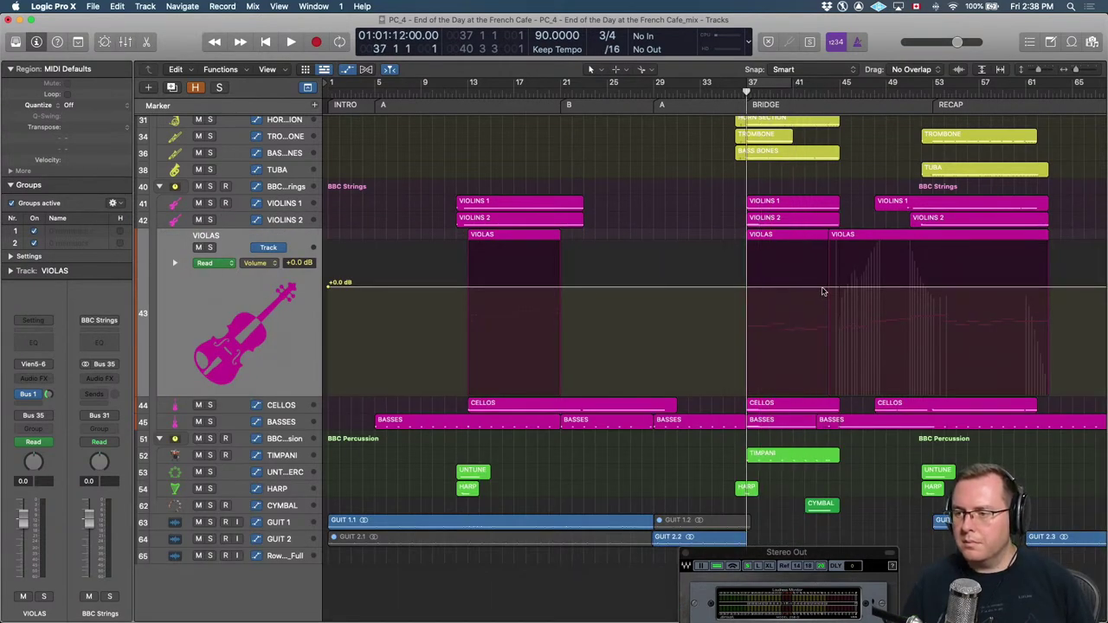
{"action": "key", "text": "comma"}
{"action": "key", "text": "space"}
{"action": "key", "text": "f"}
{"action": "key", "text": "space"}
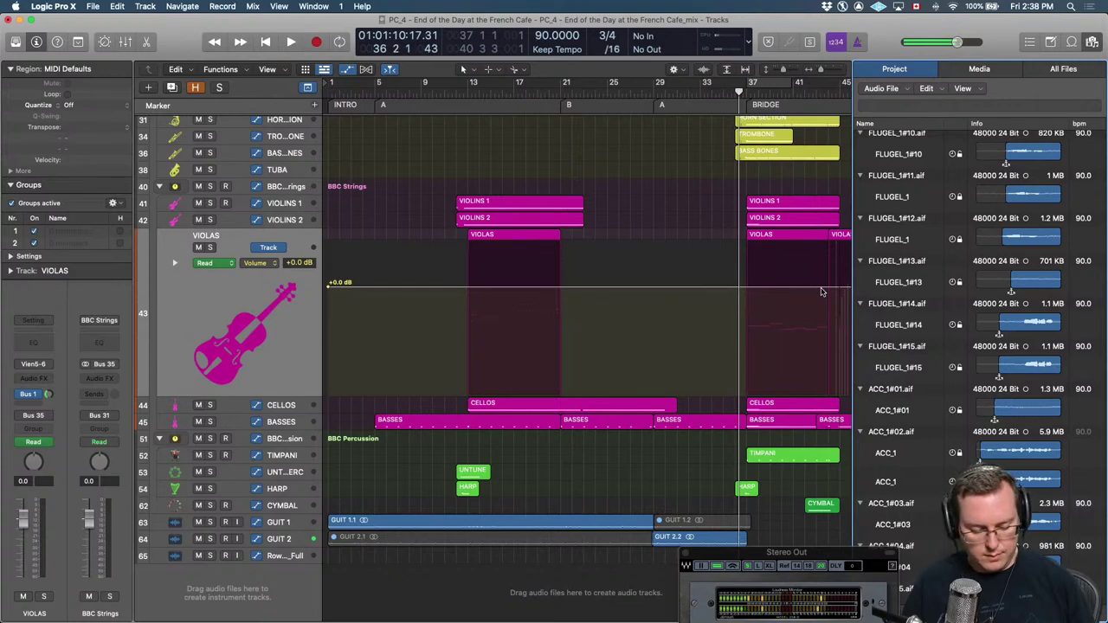
{"action": "key", "text": "comma"}
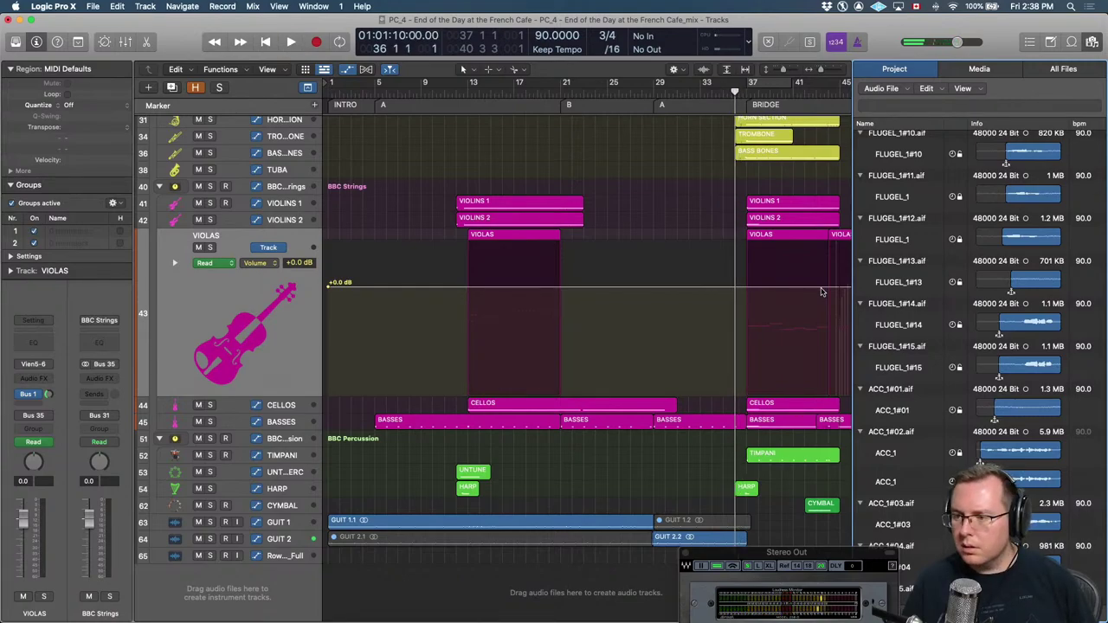
{"action": "key", "text": "super+v"}
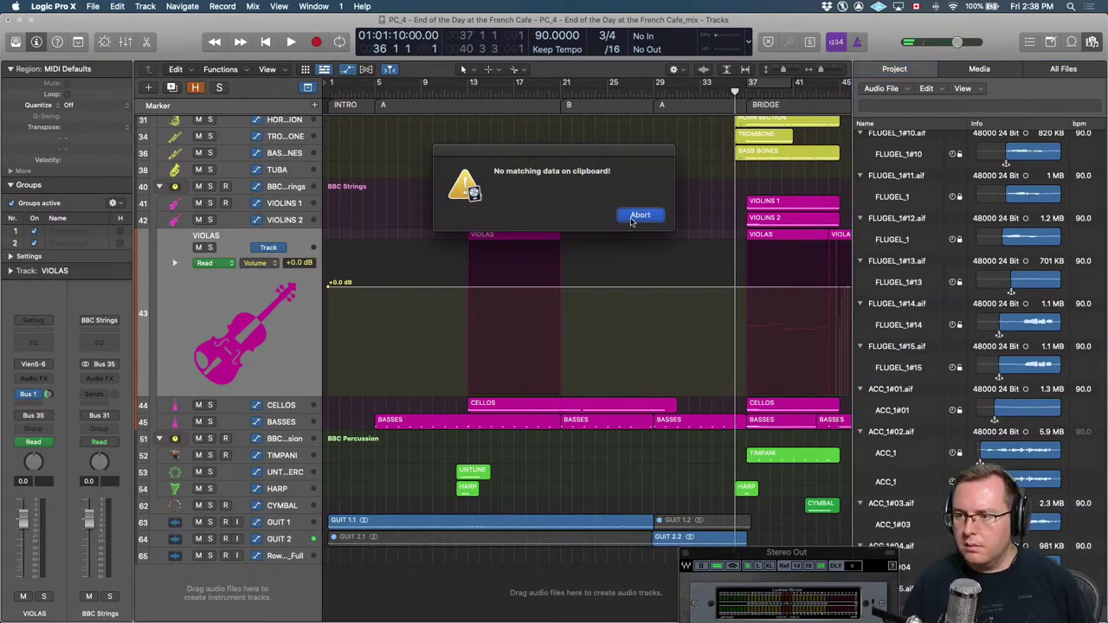
{"action": "left_click", "coordinate": [639, 217]}
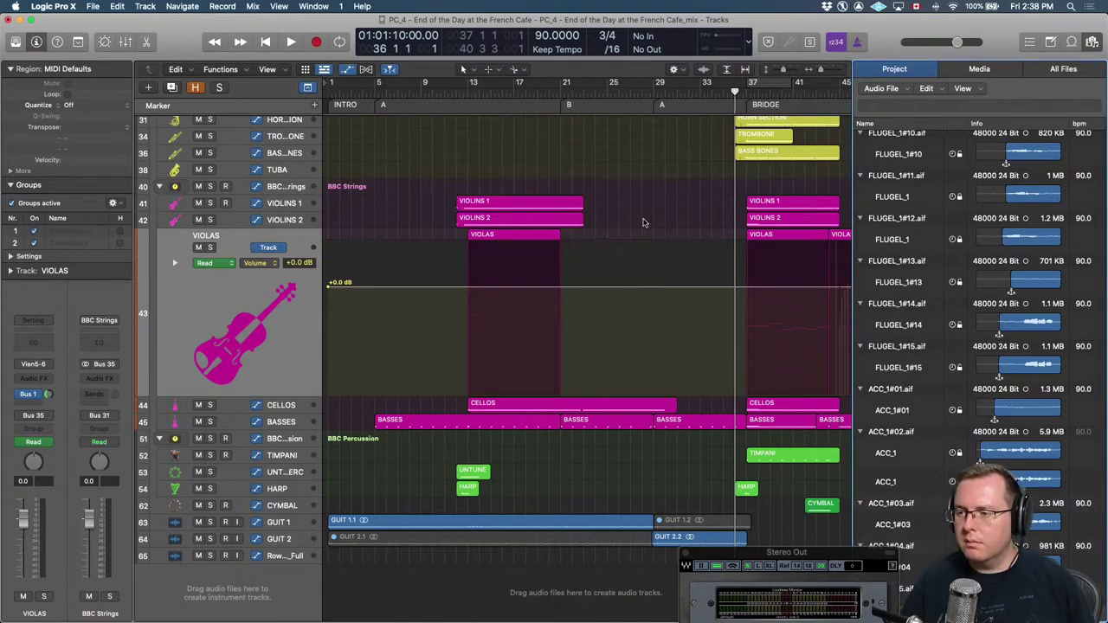
{"action": "key", "text": "f"}
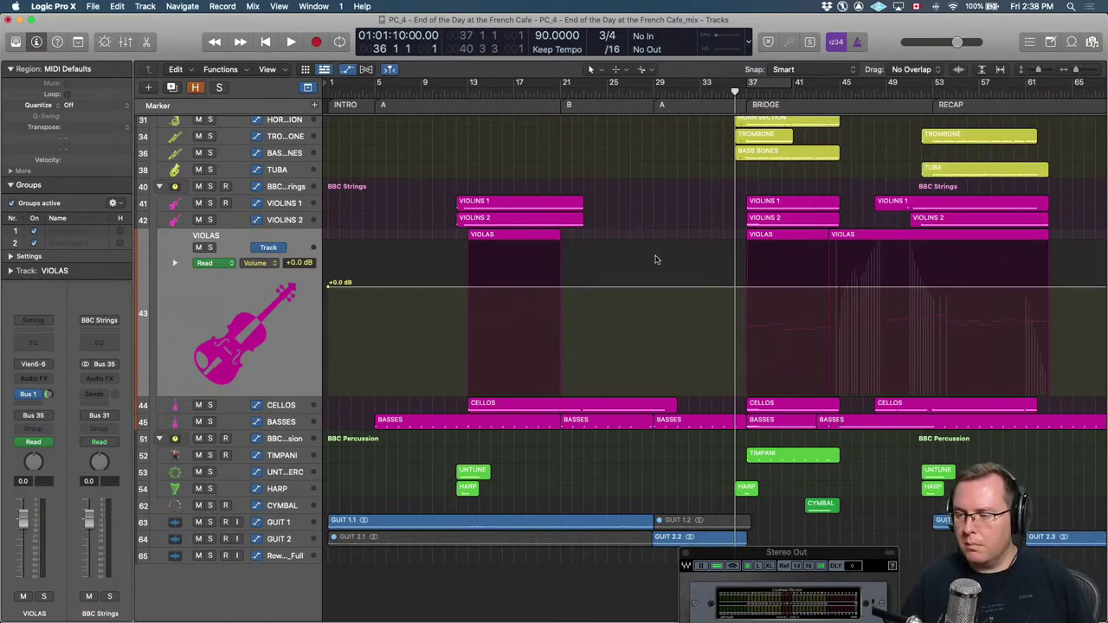
Copy the volume automation points of the VIOLINS 2 Bridge dip and paste them onto the VIOLAS track from bar 36.
{"action": "key", "text": "Up"}
{"action": "key", "text": "t"}
{"action": "key", "text": "u"}
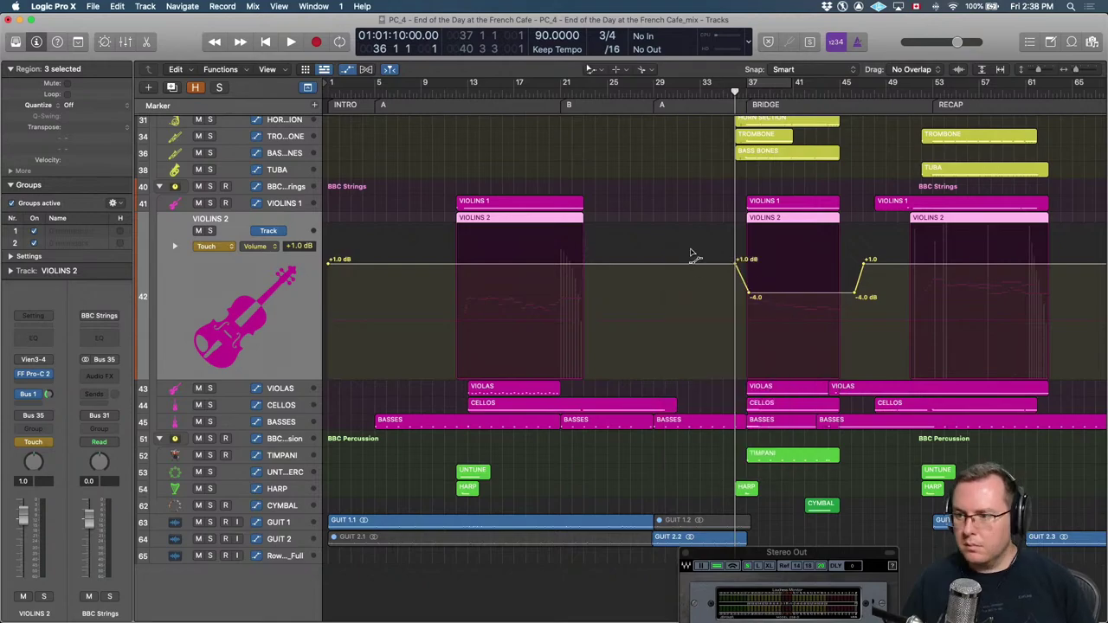
{"action": "left_click_drag", "start_coordinate": [707, 250], "coordinate": [865, 310]}
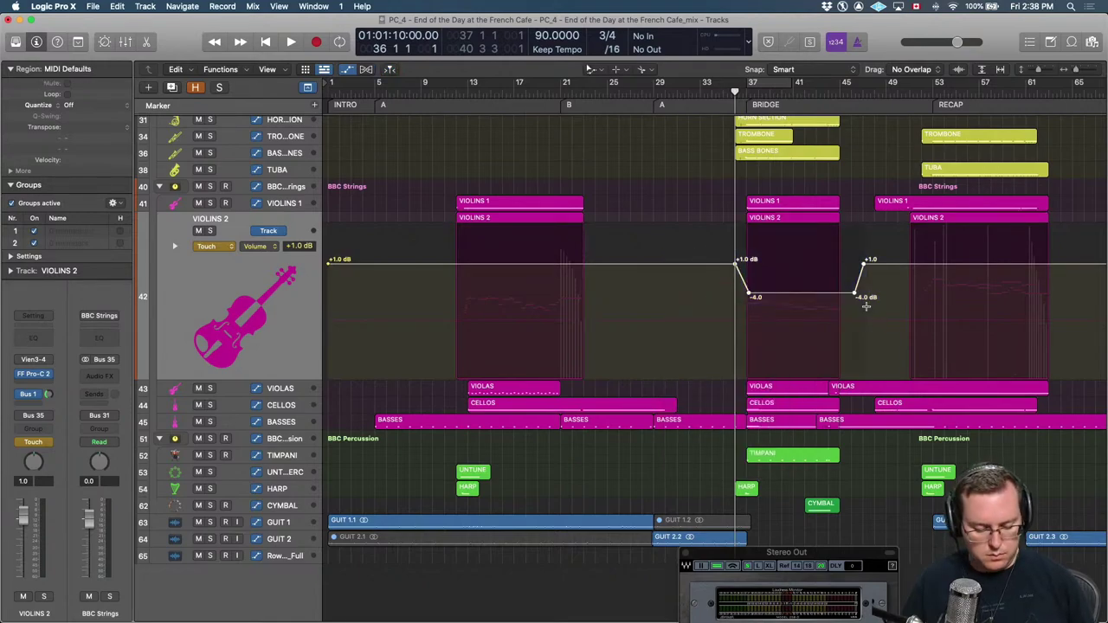
{"action": "key", "text": "Down"}
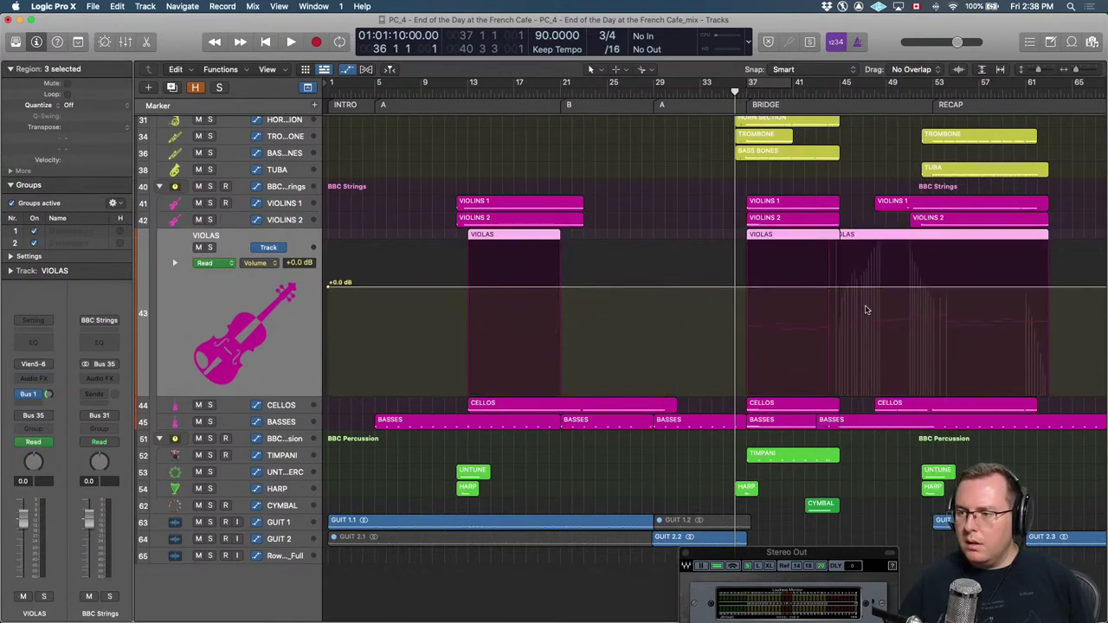
{"action": "key", "text": "super+v"}
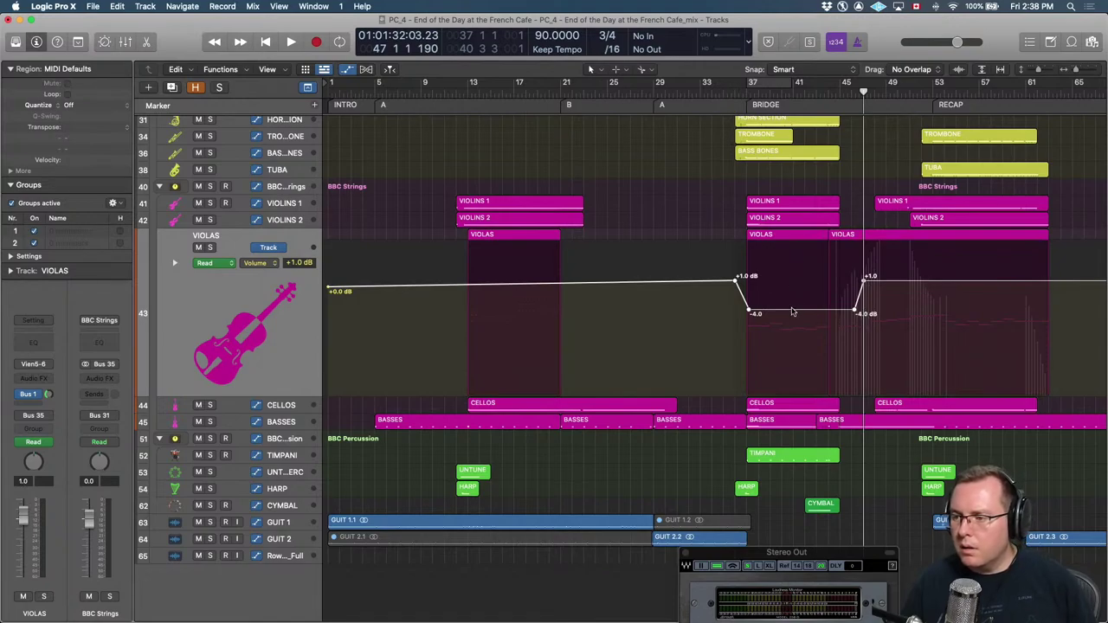
Lower the VIOLAS volume dip to -4.9 dB in the Bridge and move its closing ramp earlier, to about bar 44.
{"action": "left_click_drag", "start_coordinate": [791, 311], "coordinate": [792, 317]}
{"action": "key", "text": "comma"}
{"action": "key", "text": "comma"}
{"action": "key", "text": "comma"}
{"action": "key", "text": "comma"}
{"action": "key", "text": "comma"}
{"action": "key", "text": "comma"}
{"action": "key", "text": "comma"}
{"action": "key", "text": "comma"}
{"action": "key", "text": "comma"}
{"action": "key", "text": "comma"}
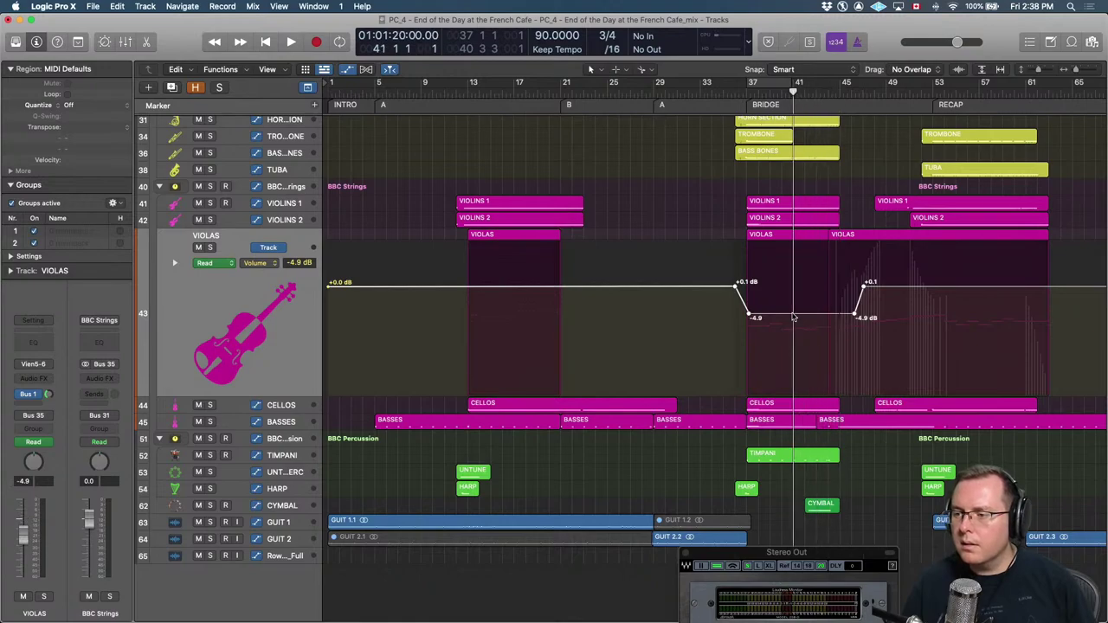
{"action": "key", "text": "comma"}
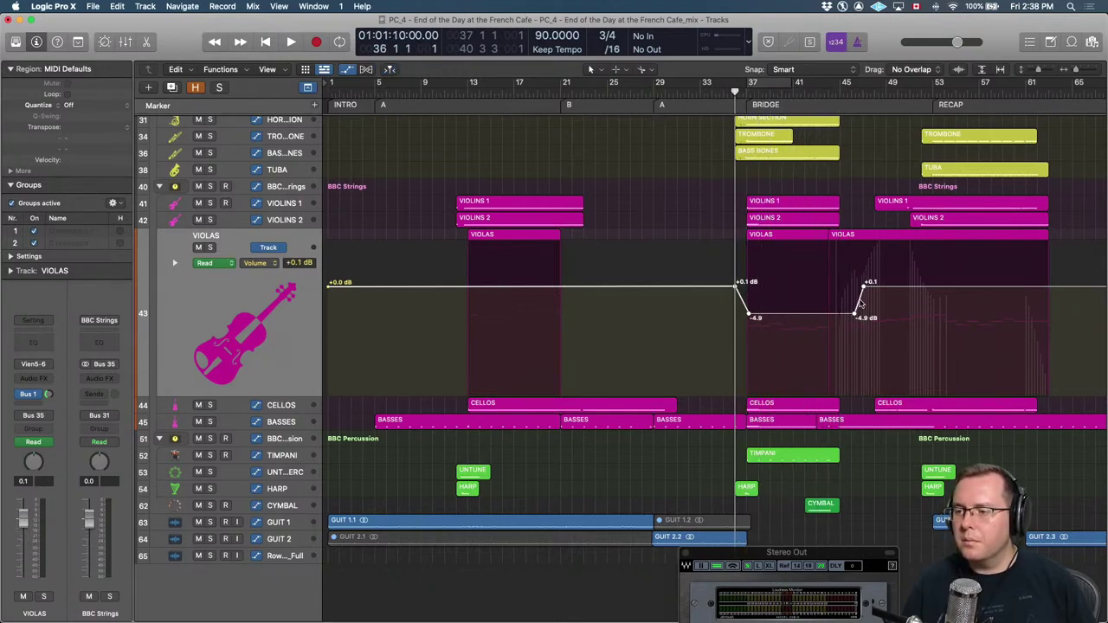
{"action": "left_click_drag", "start_coordinate": [861, 303], "coordinate": [844, 306]}
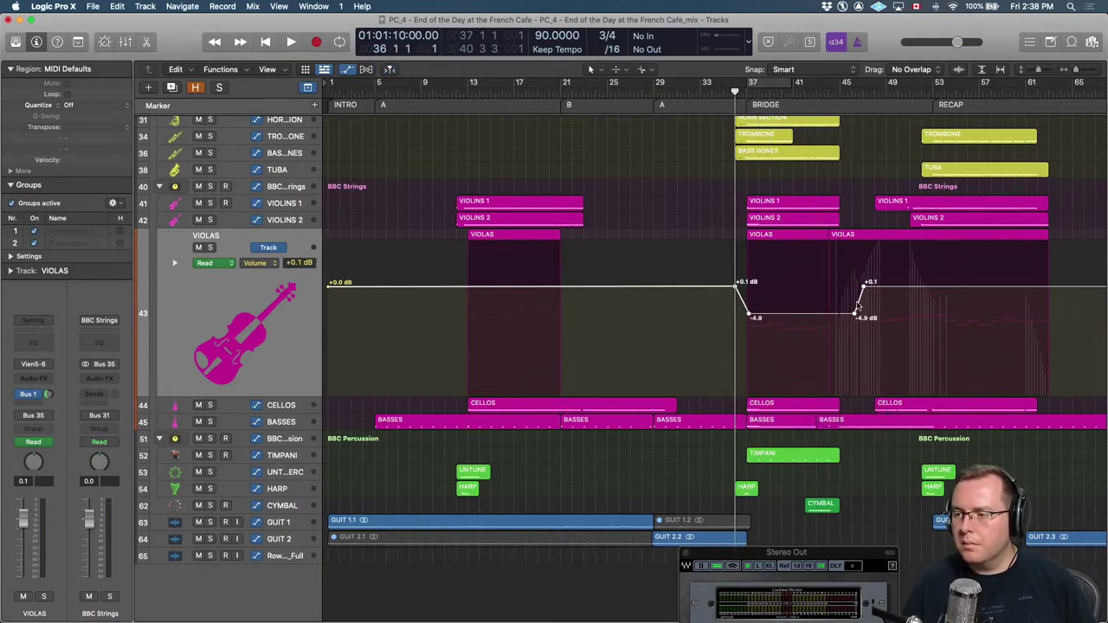
{"action": "left_click_drag", "start_coordinate": [859, 307], "coordinate": [834, 304]}
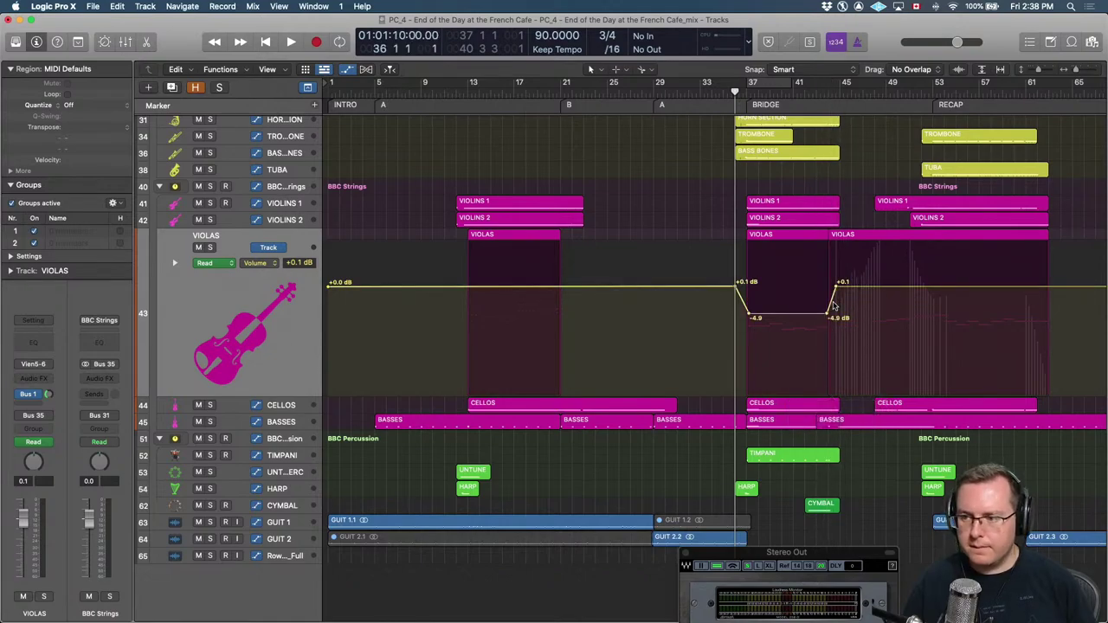
Play the Bridge from bar 36 to hear the lowered violas, and save the project.
{"action": "key", "text": "space"}
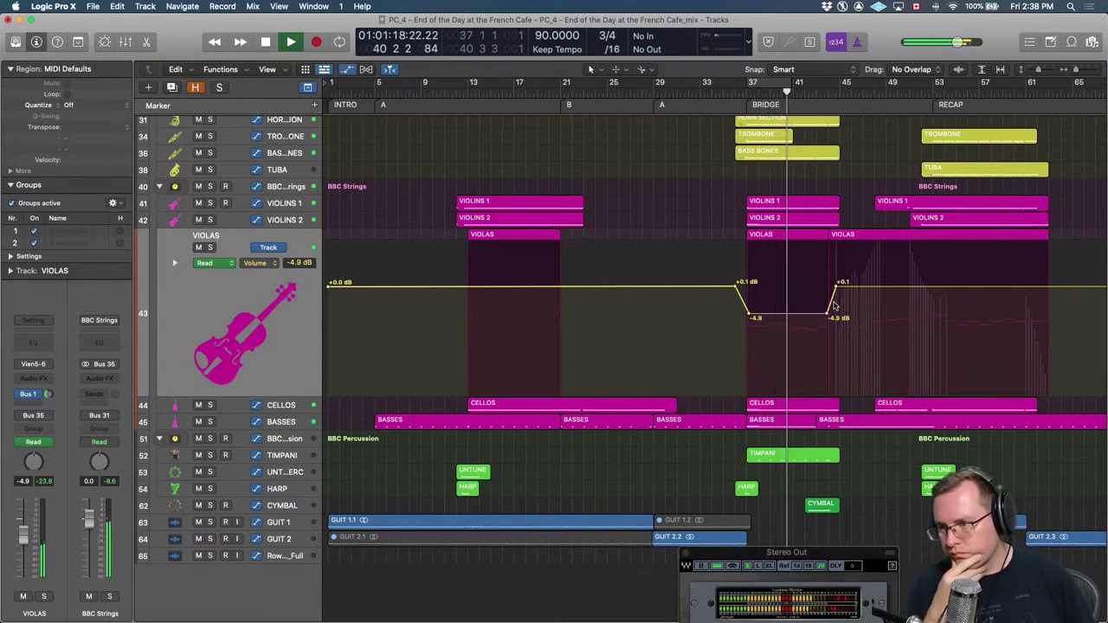
{"action": "key", "text": "space"}
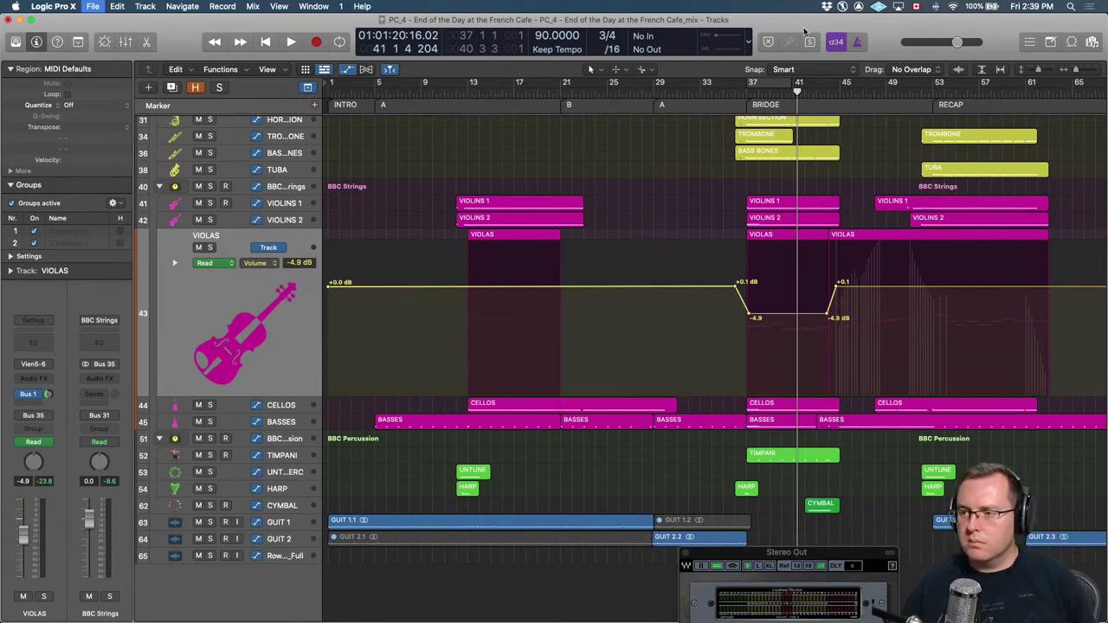
{"action": "key", "text": "super+s"}
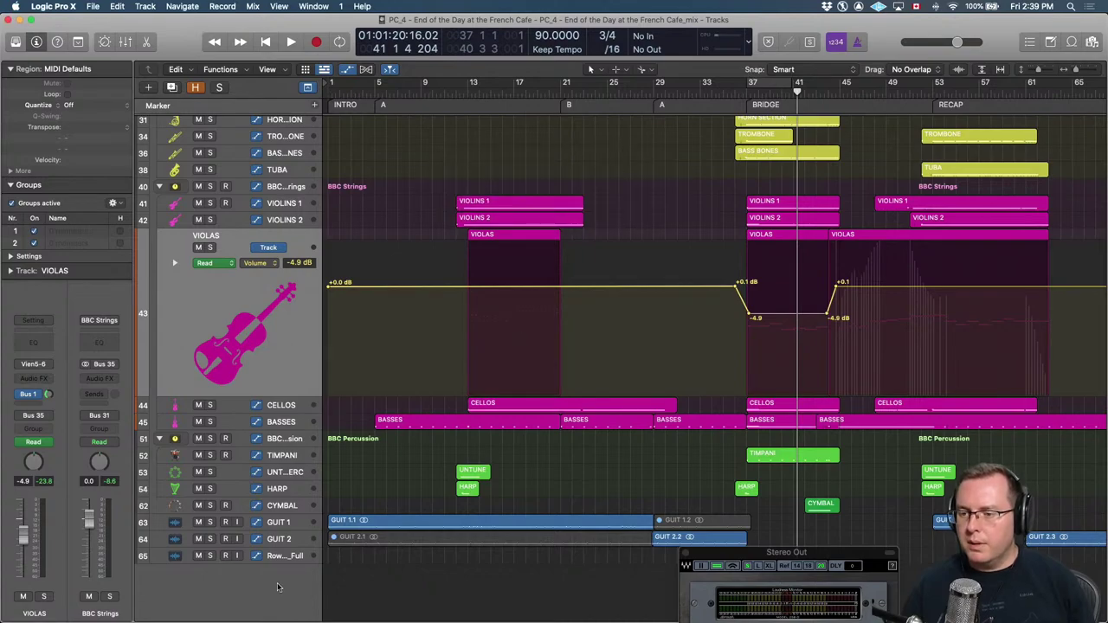
Select the Rowdy Rumble_Full track and listen to the full mix from just before the Bridge to about bar 46.
{"action": "left_click", "coordinate": [282, 558]}
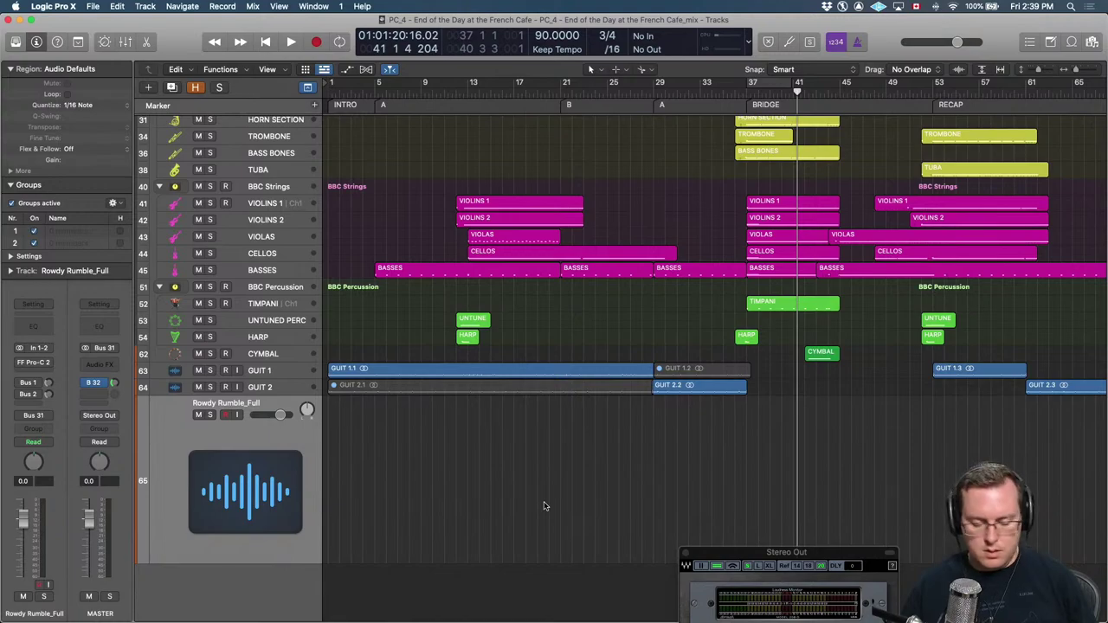
{"action": "key", "text": "comma"}
{"action": "key", "text": "comma"}
{"action": "key", "text": "comma"}
{"action": "key", "text": "comma"}
{"action": "key", "text": "comma"}
{"action": "key", "text": "comma"}
{"action": "key", "text": "comma"}
{"action": "key", "text": "space"}
{"action": "key", "text": "super+Right"}
{"action": "key", "text": "super+Right"}
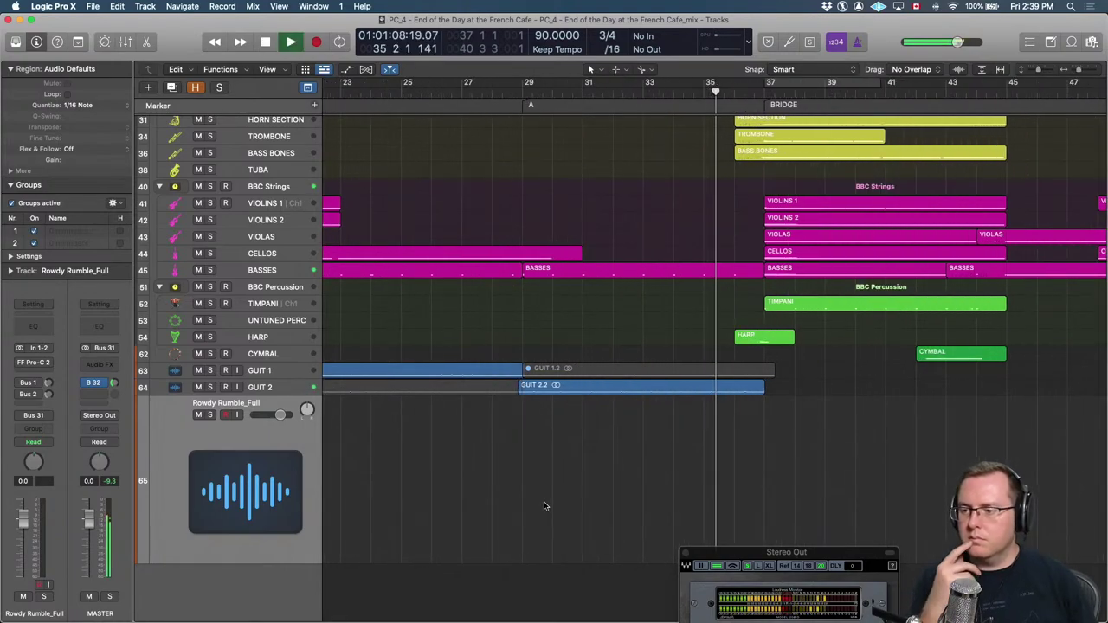
{"action": "key", "text": "super+Right"}
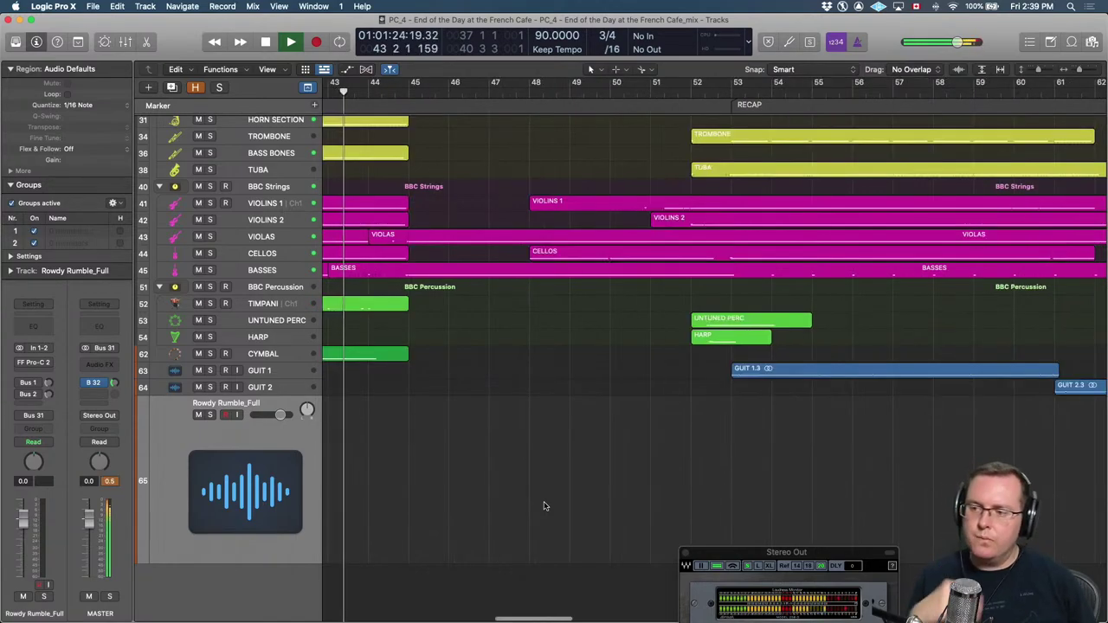
{"action": "scroll", "coordinate": [408, 361], "scroll_direction": "up", "scroll_amount": 1}
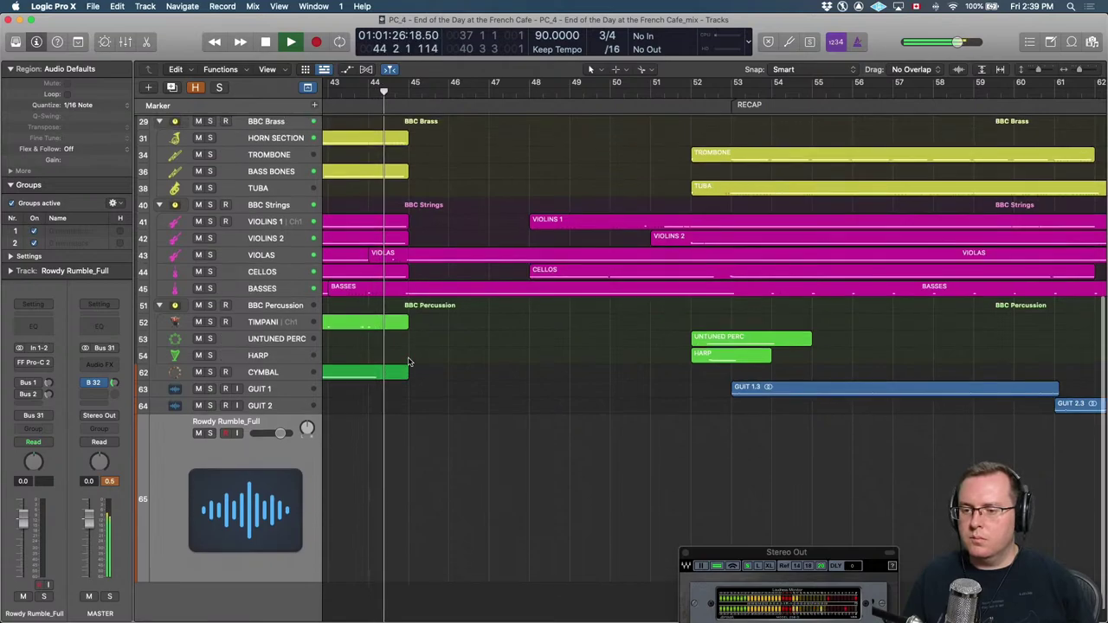
{"action": "scroll", "coordinate": [408, 362], "scroll_direction": "up", "scroll_amount": 3}
{"action": "scroll", "coordinate": [424, 363], "scroll_direction": "left", "scroll_amount": 10}
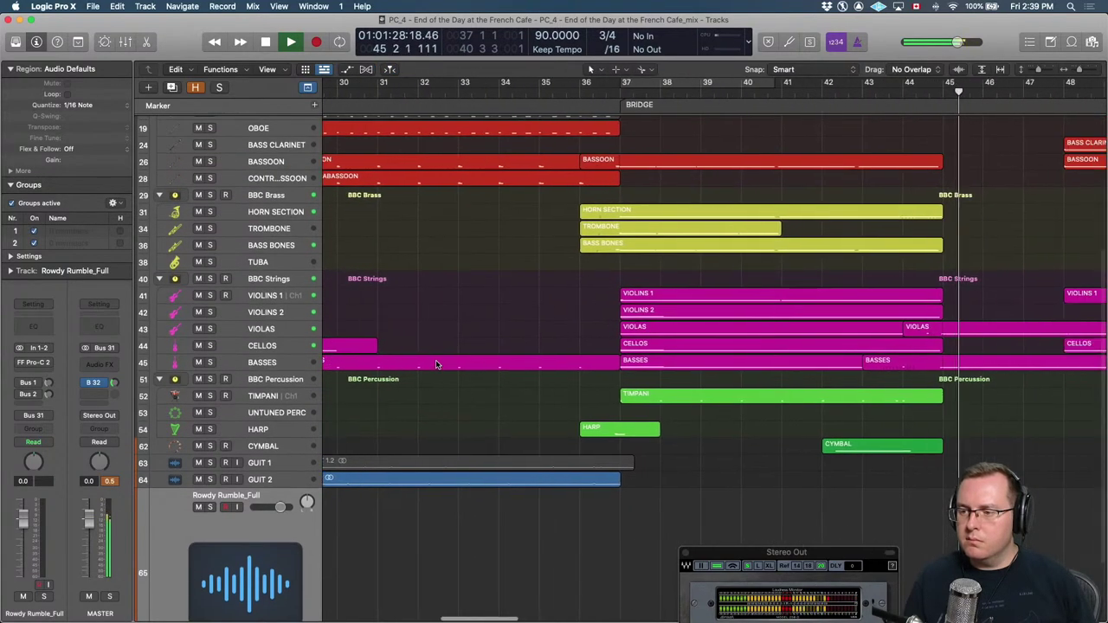
{"action": "scroll", "coordinate": [436, 364], "scroll_direction": "right", "scroll_amount": 3}
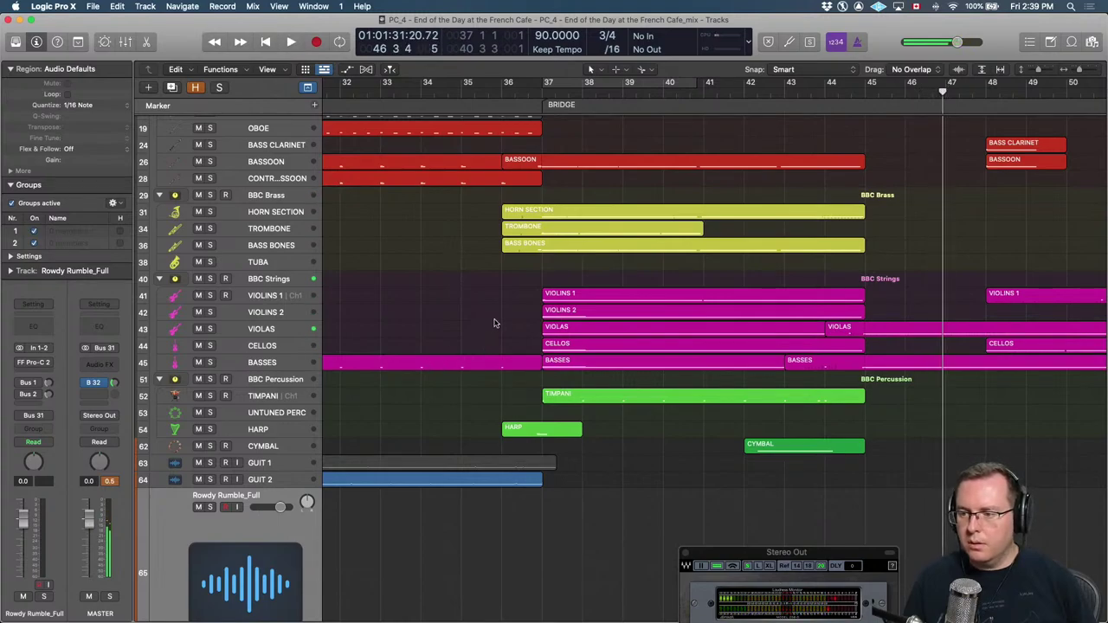
{"action": "scroll", "coordinate": [454, 340], "scroll_direction": "up", "scroll_amount": 1}
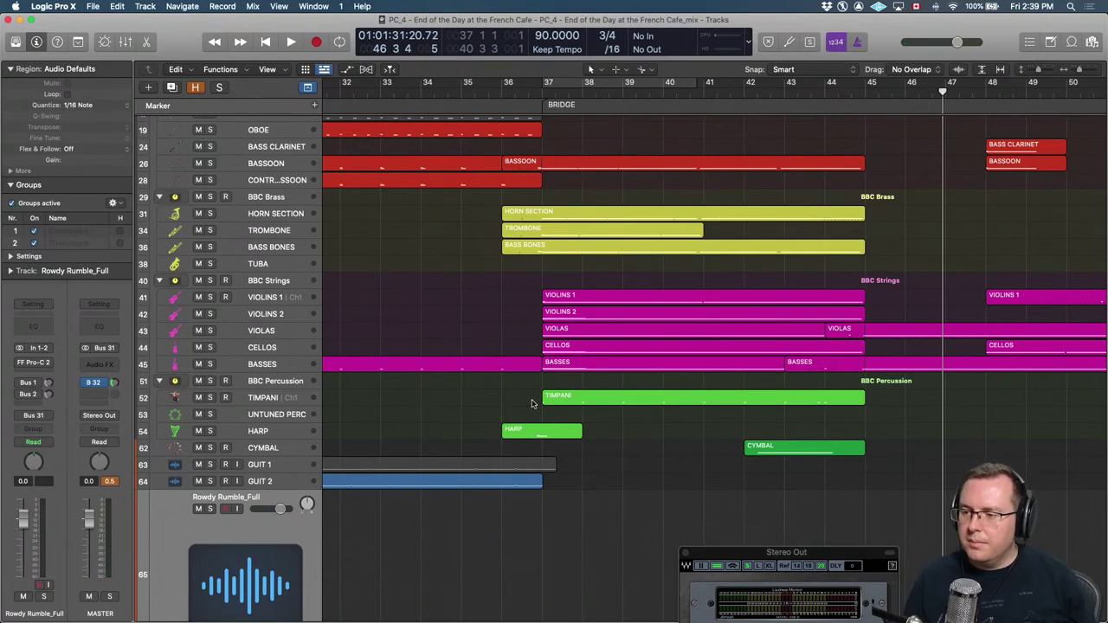
Raise the CYMBAL track's Volume automation over its Bridge region to -2.2 dB and play the passage back.
{"action": "left_click", "coordinate": [264, 448]}
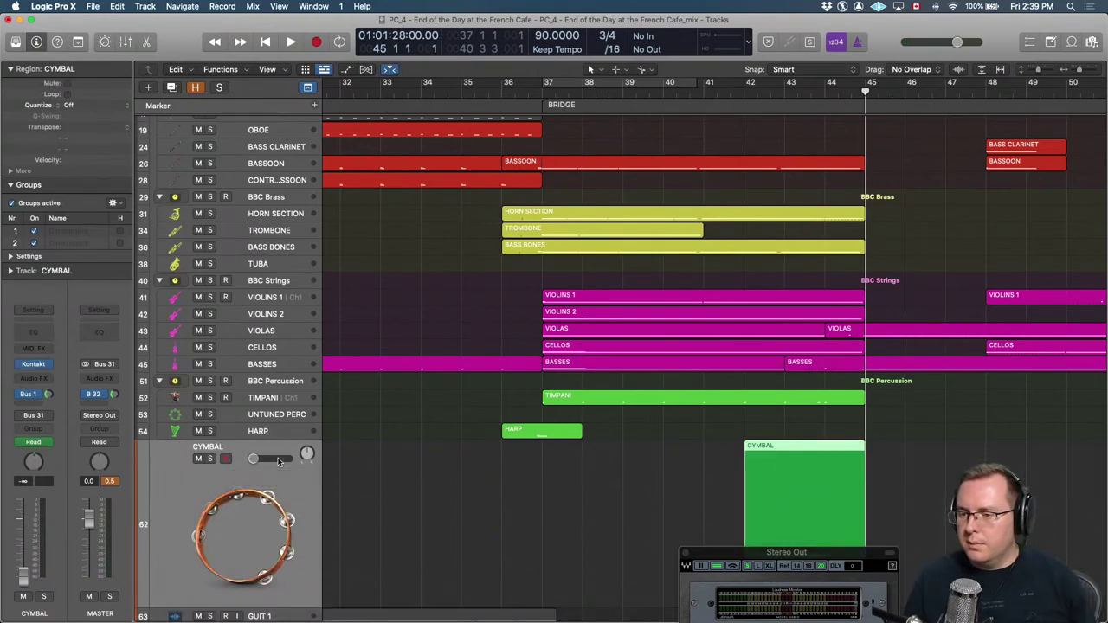
{"action": "key", "text": "comma"}
{"action": "key", "text": "comma"}
{"action": "key", "text": "a"}
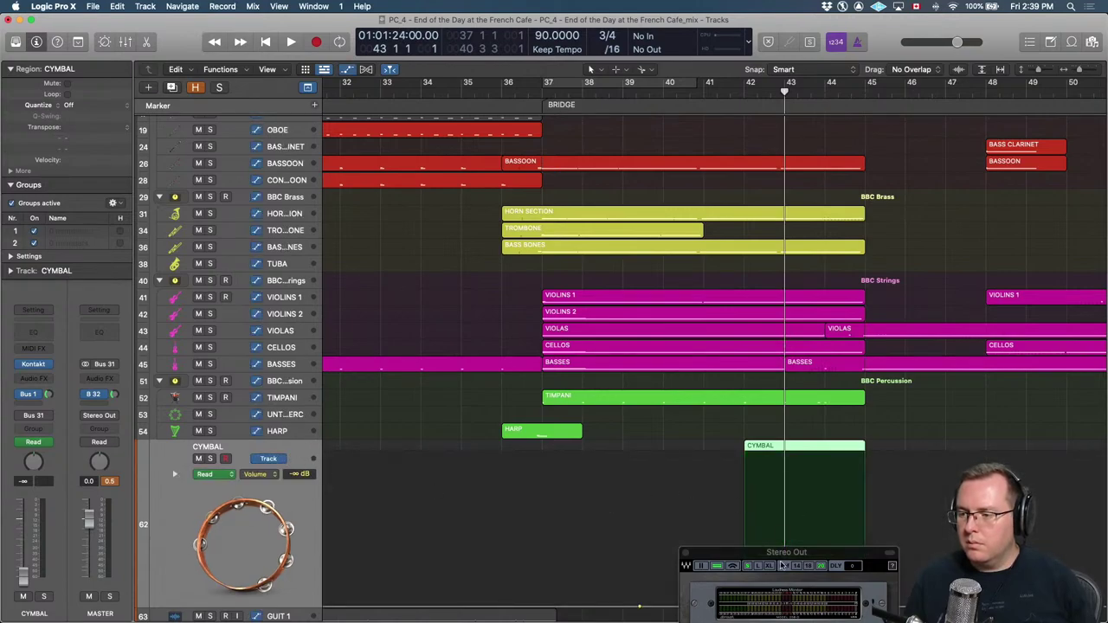
{"action": "scroll", "coordinate": [533, 572], "scroll_direction": "right", "scroll_amount": 6}
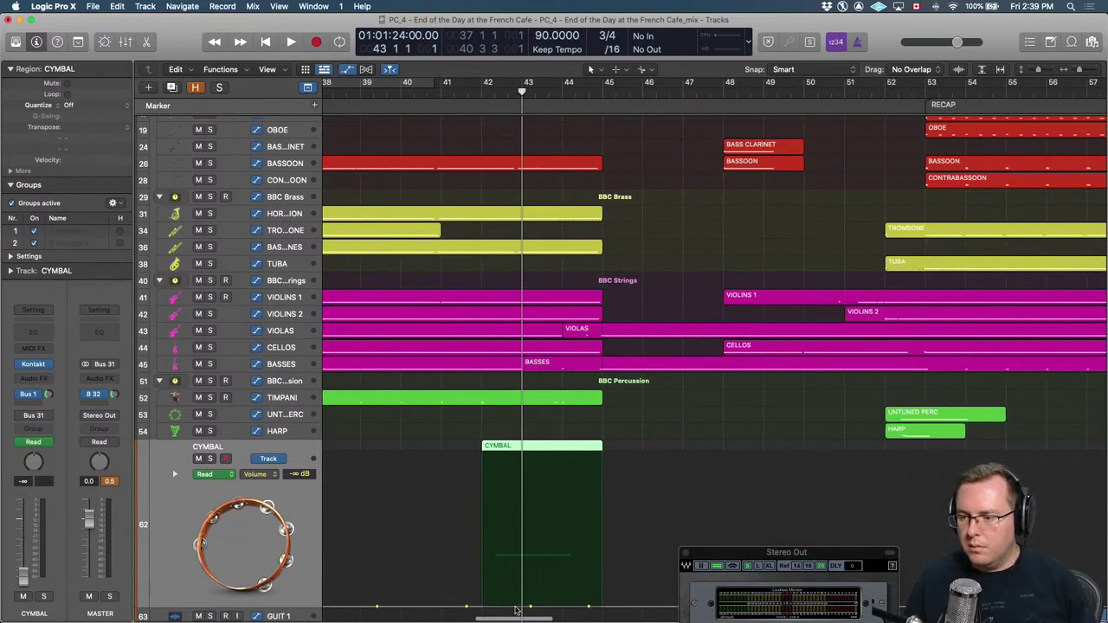
{"action": "left_click_drag", "start_coordinate": [554, 608], "coordinate": [554, 511]}
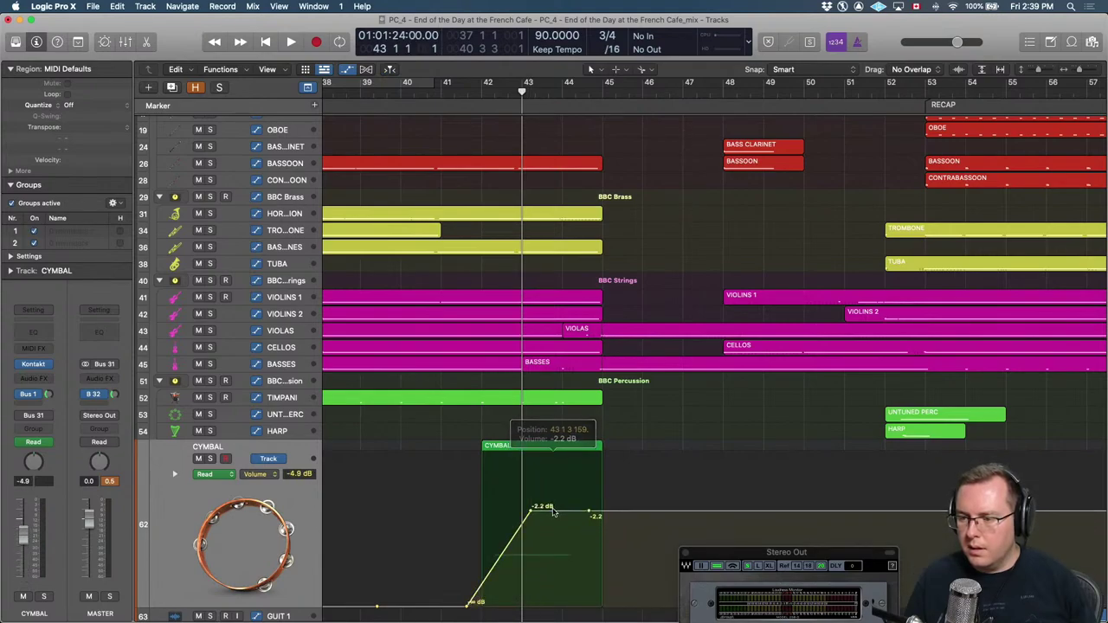
{"action": "key", "text": "comma"}
{"action": "key", "text": "comma"}
{"action": "key", "text": "space"}
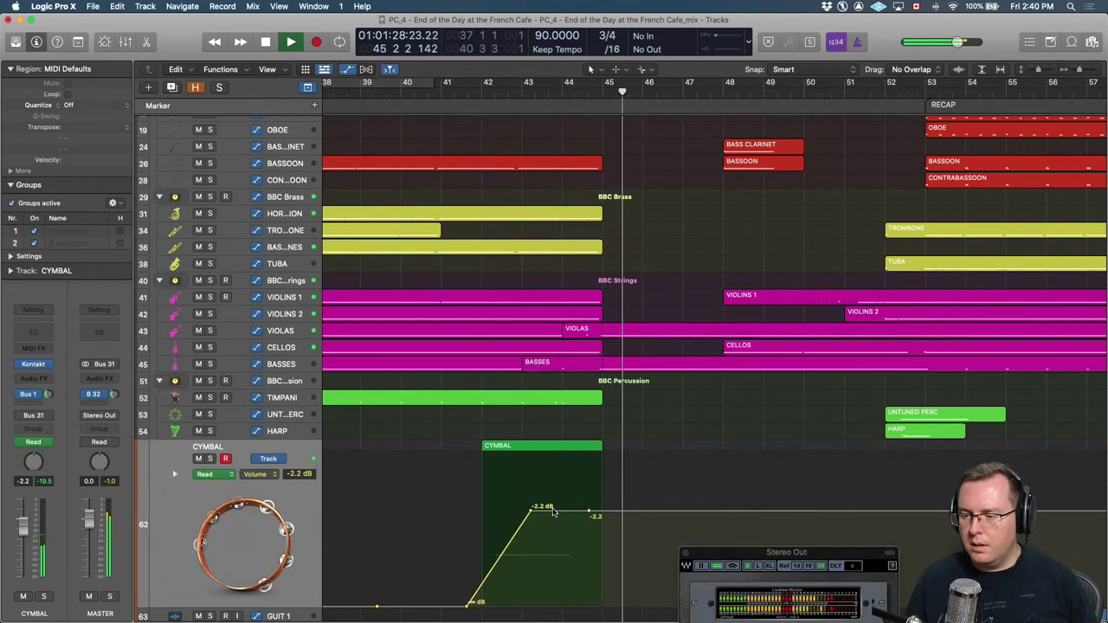
{"action": "key", "text": "space"}
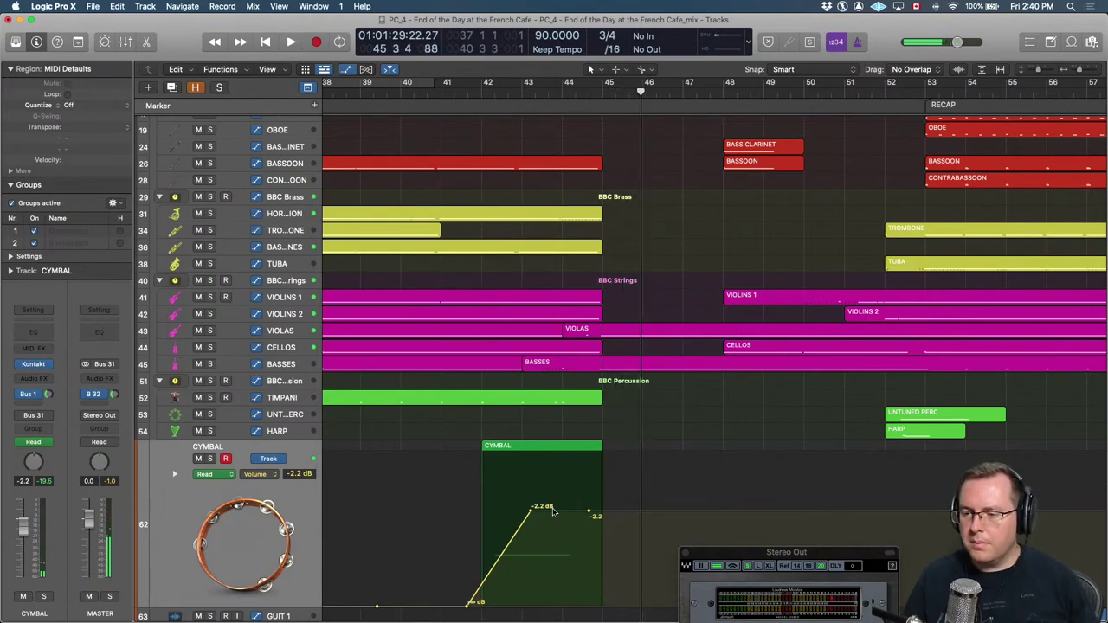
Set the TIMPANI track's volume to 0.0 dB and play the Bridge to about bar 46.
{"action": "key", "text": "Up"}
{"action": "key", "text": "Up"}
{"action": "key", "text": "Up"}
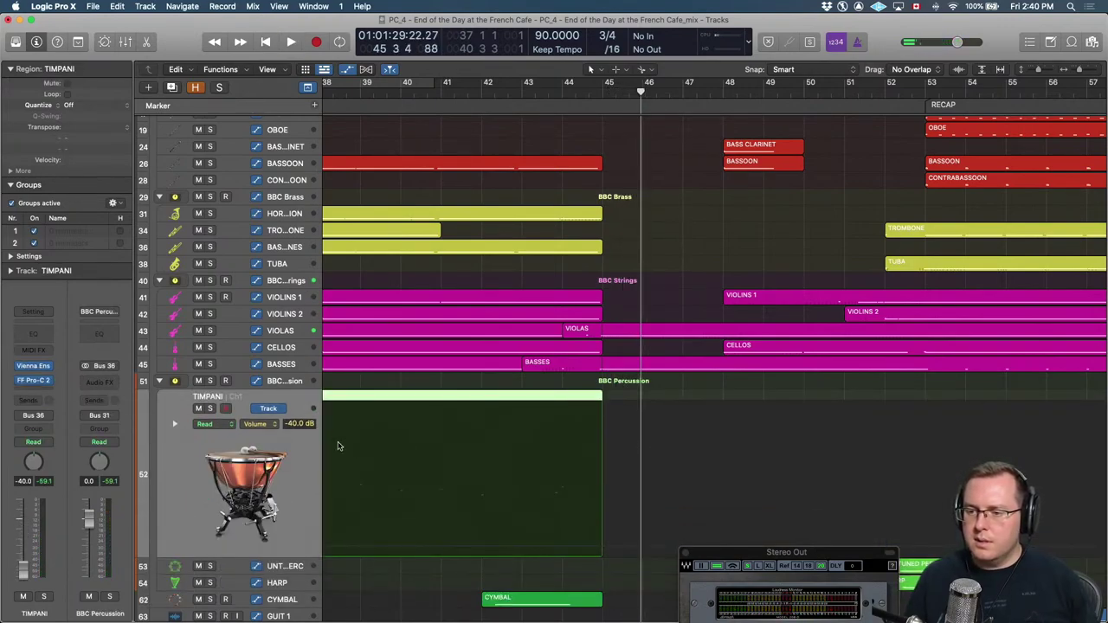
{"action": "scroll", "coordinate": [443, 456], "scroll_direction": "left", "scroll_amount": 5}
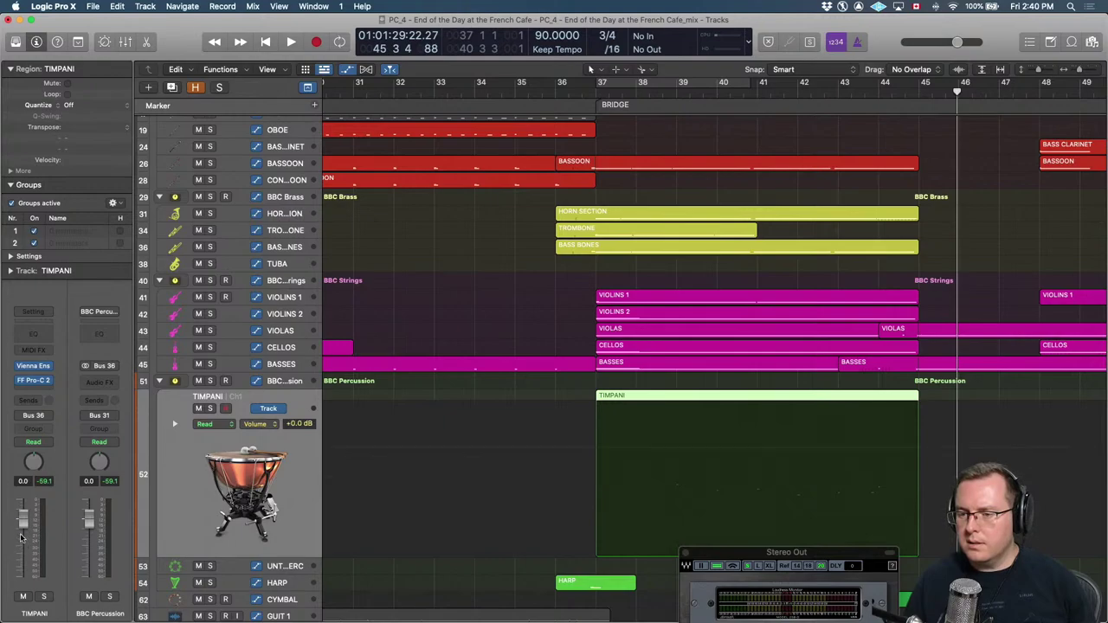
{"action": "key", "text": "a"}
{"action": "key", "text": "ctrl+z"}
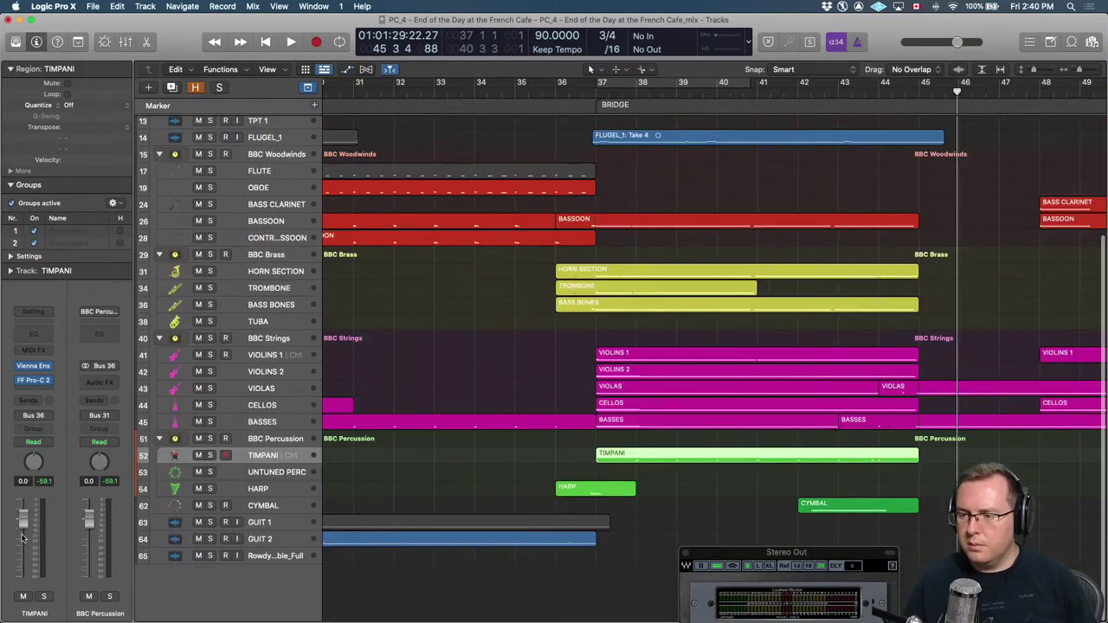
{"action": "key", "text": "space"}
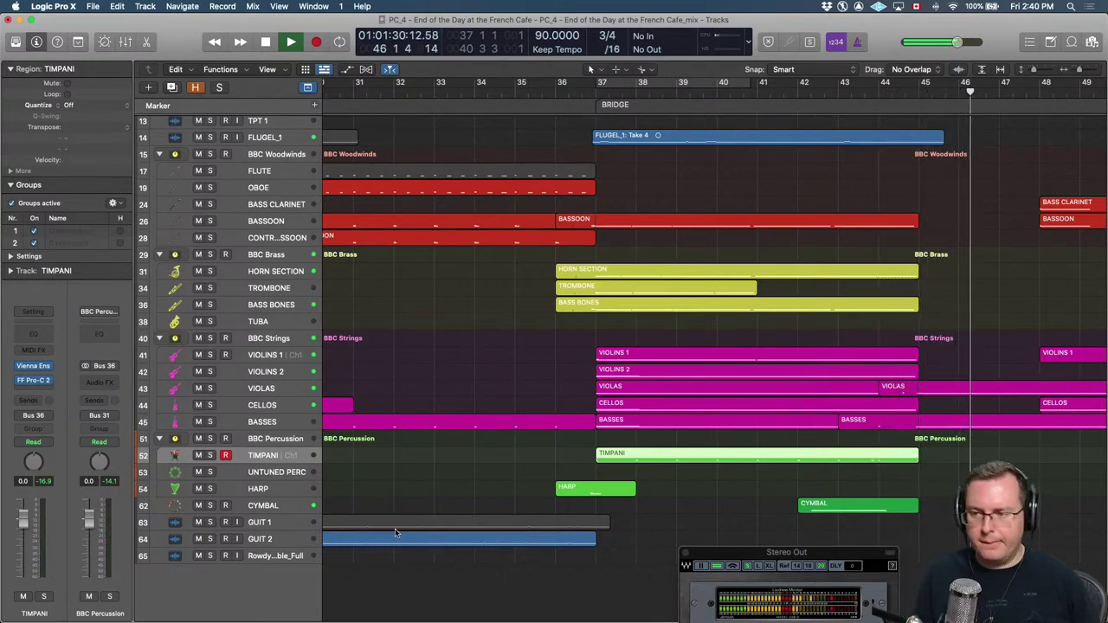
{"action": "key", "text": "space"}
Lower the TROMBONE track's Volume automation line across the Bridge to -2.9 dB.
{"action": "scroll", "coordinate": [512, 430], "scroll_direction": "up", "scroll_amount": 6}
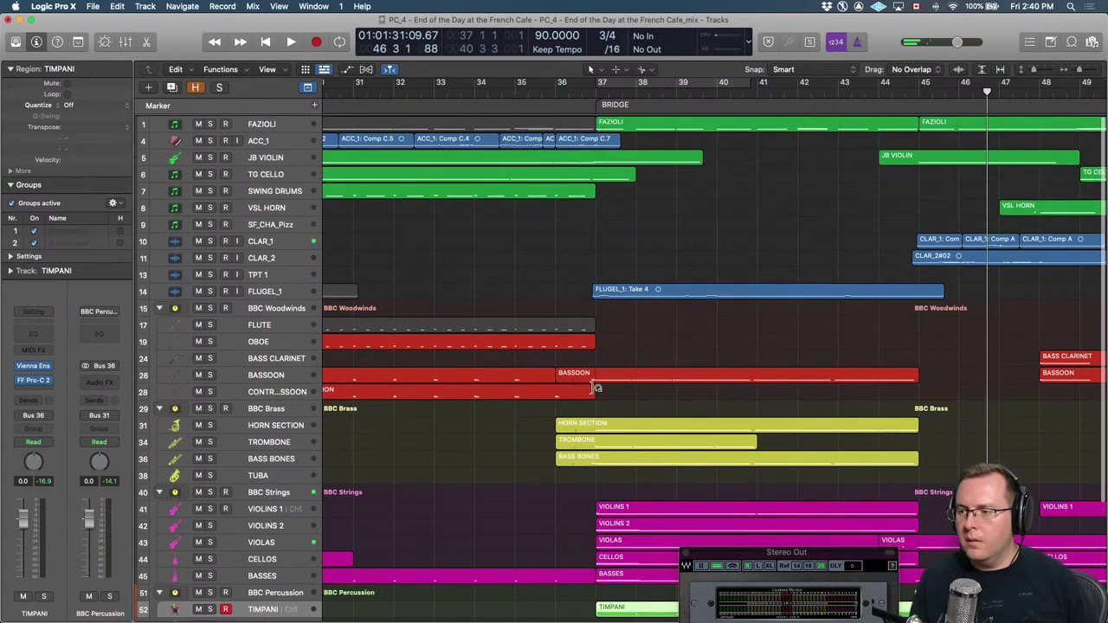
{"action": "scroll", "coordinate": [595, 387], "scroll_direction": "down", "scroll_amount": 3}
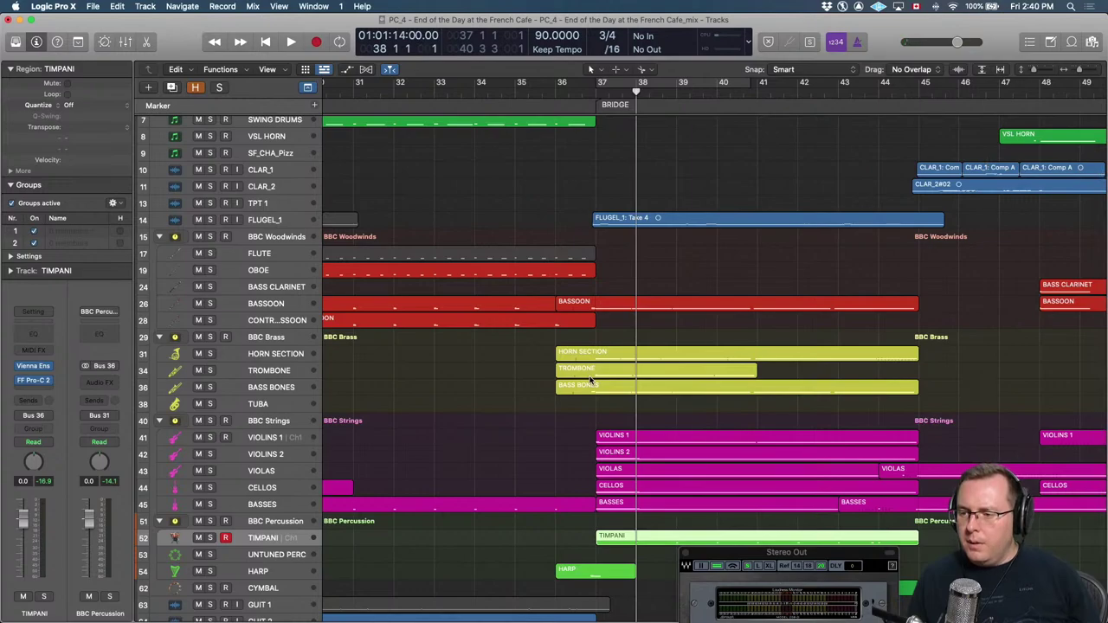
{"action": "left_click", "coordinate": [586, 399]}
{"action": "key", "text": "super+Right"}
{"action": "key", "text": "super+Right"}
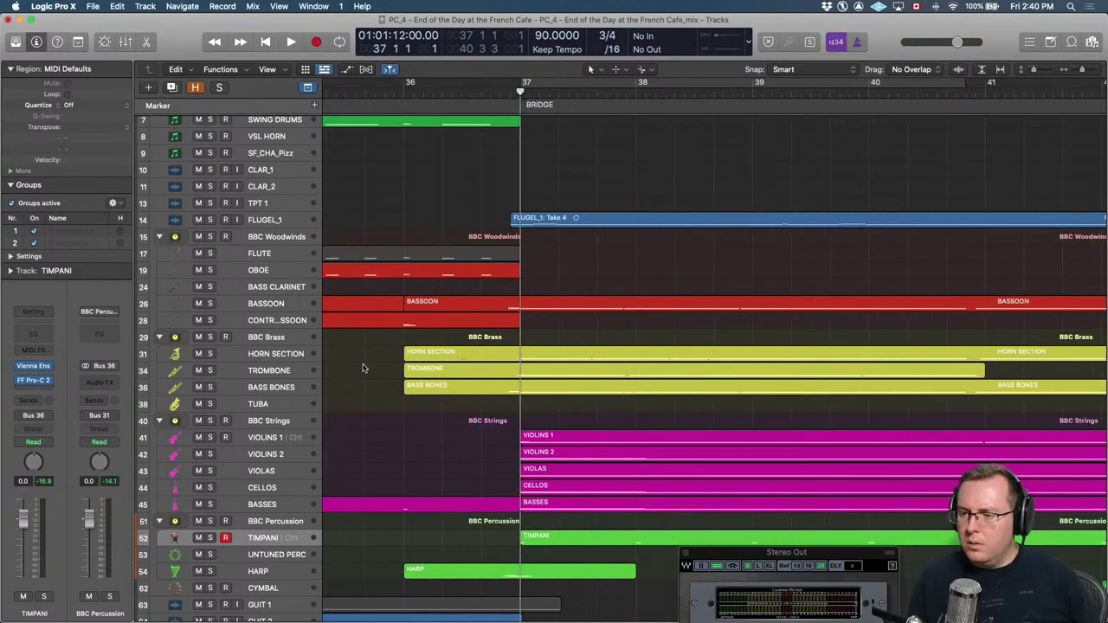
{"action": "left_click", "coordinate": [289, 372]}
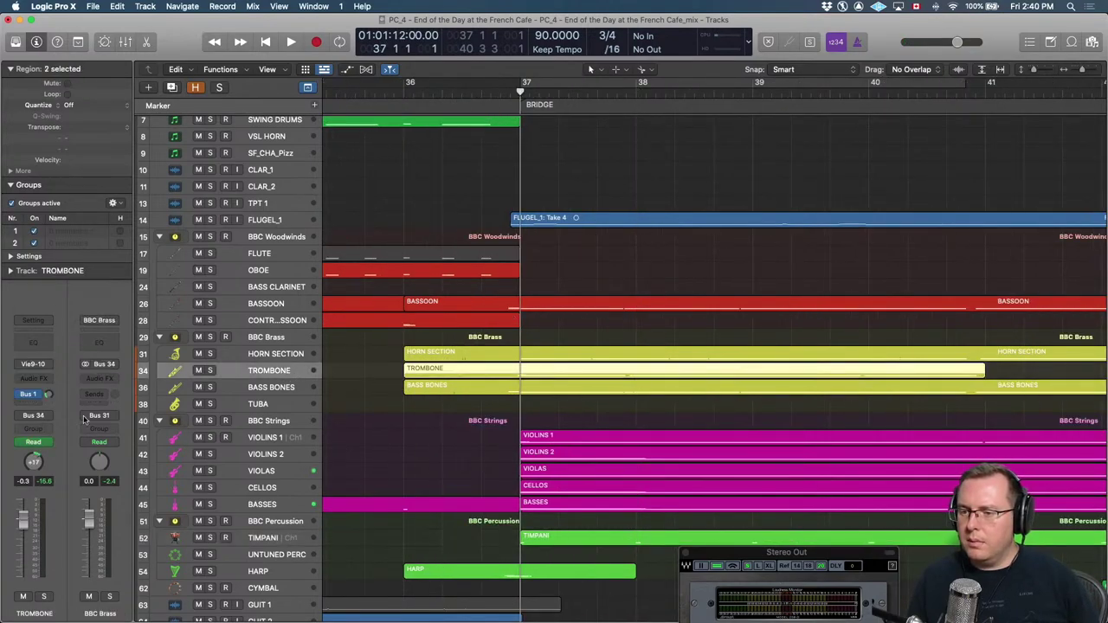
{"action": "key", "text": "a"}
{"action": "key", "text": "super+Left"}
{"action": "key", "text": "super+Left"}
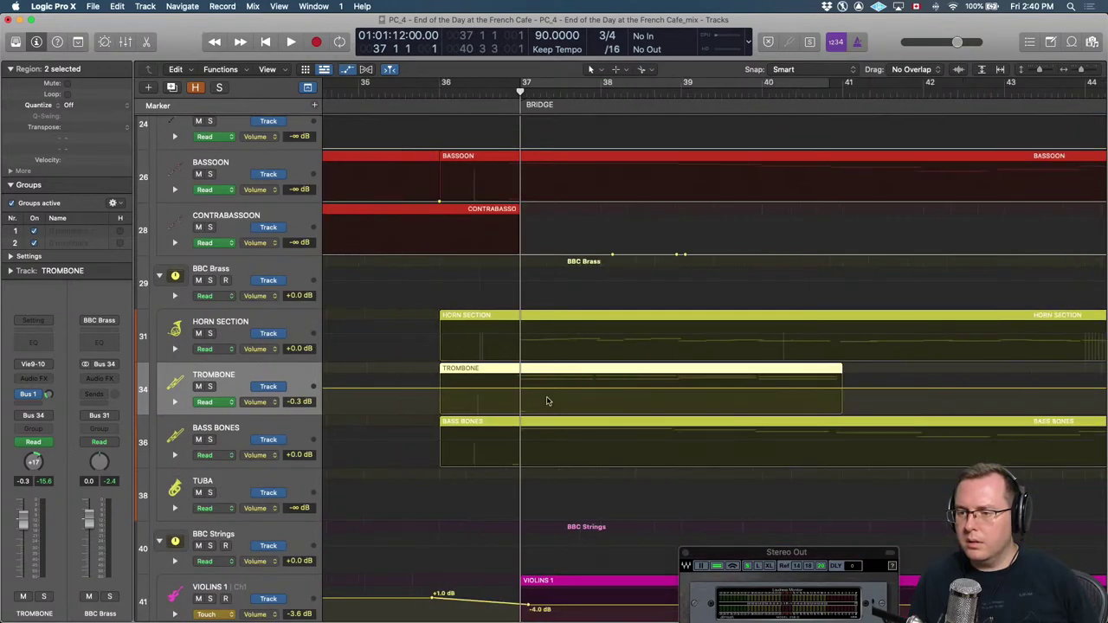
{"action": "left_click_drag", "start_coordinate": [561, 389], "coordinate": [561, 392]}
Lower the BASS BONES track's volume to -3.2 dB and the HORN SECTION's to -2.2 dB.
{"action": "left_click", "coordinate": [253, 450]}
{"action": "key", "text": "Down"}
{"action": "key", "text": "Up"}
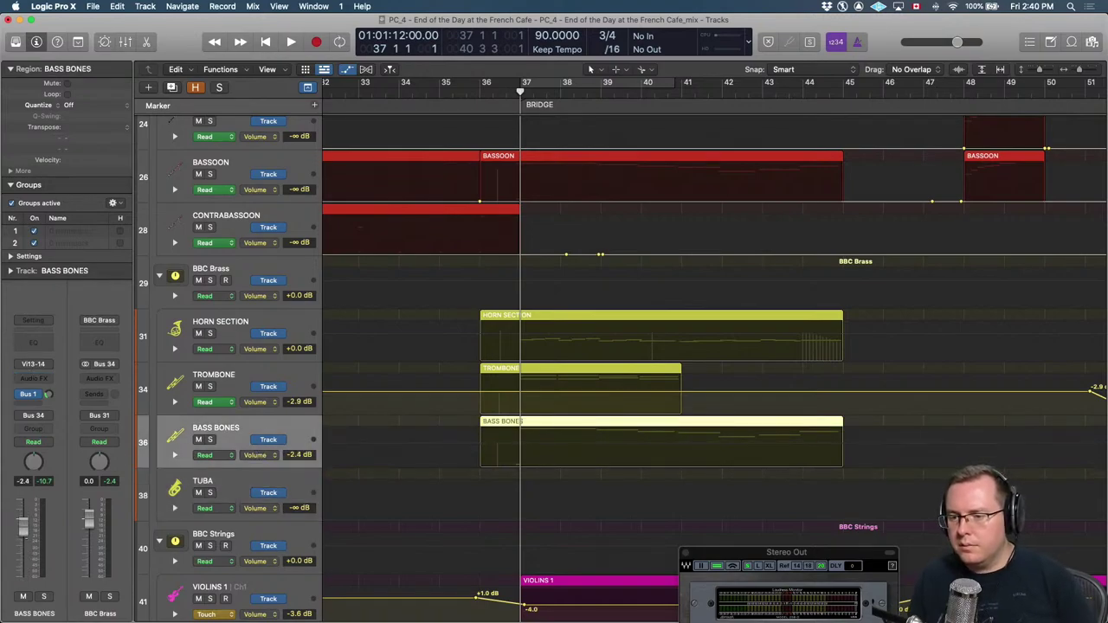
{"action": "key", "text": "Up"}
{"action": "key", "text": "Up"}
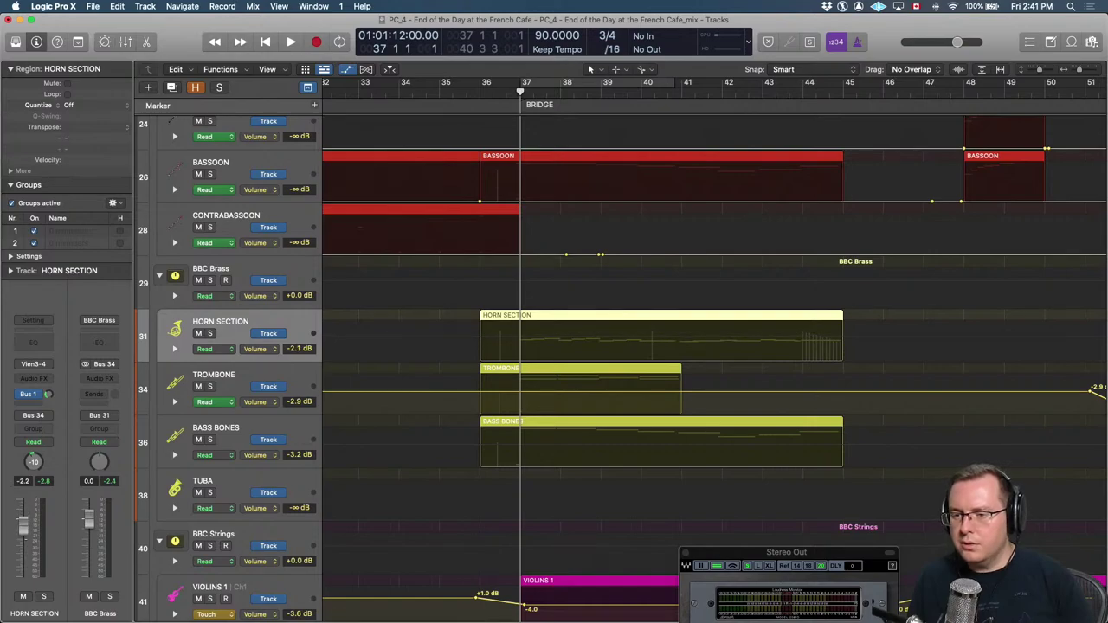
Play the full mix from bar 35 through the Bridge to about bar 47 to hear the lowered brass.
{"action": "key", "text": "super+Up"}
{"action": "key", "text": "space"}
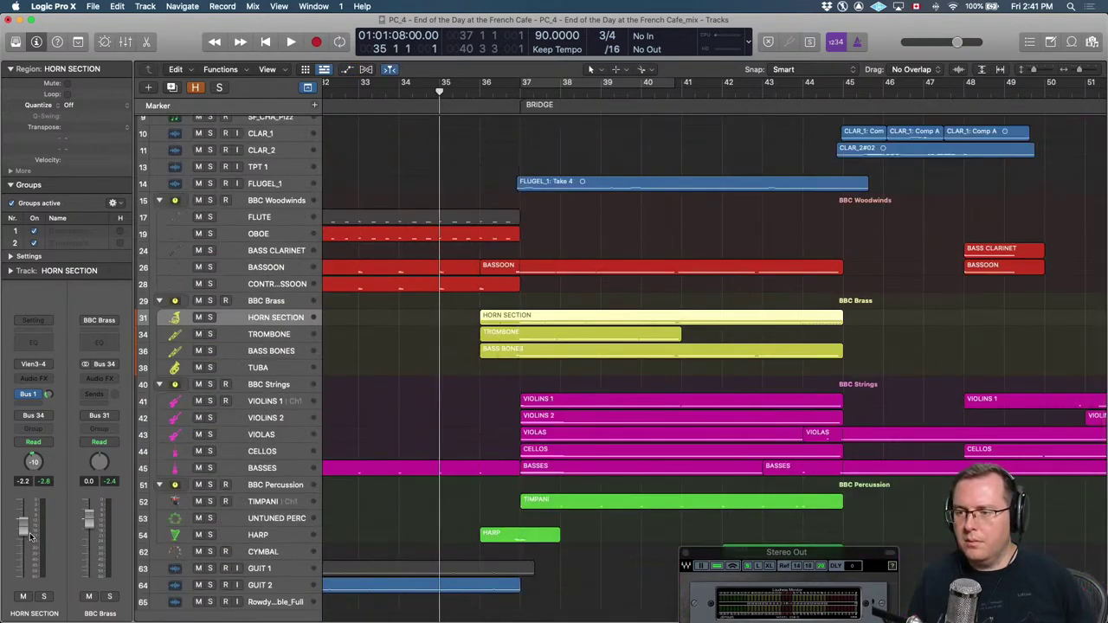
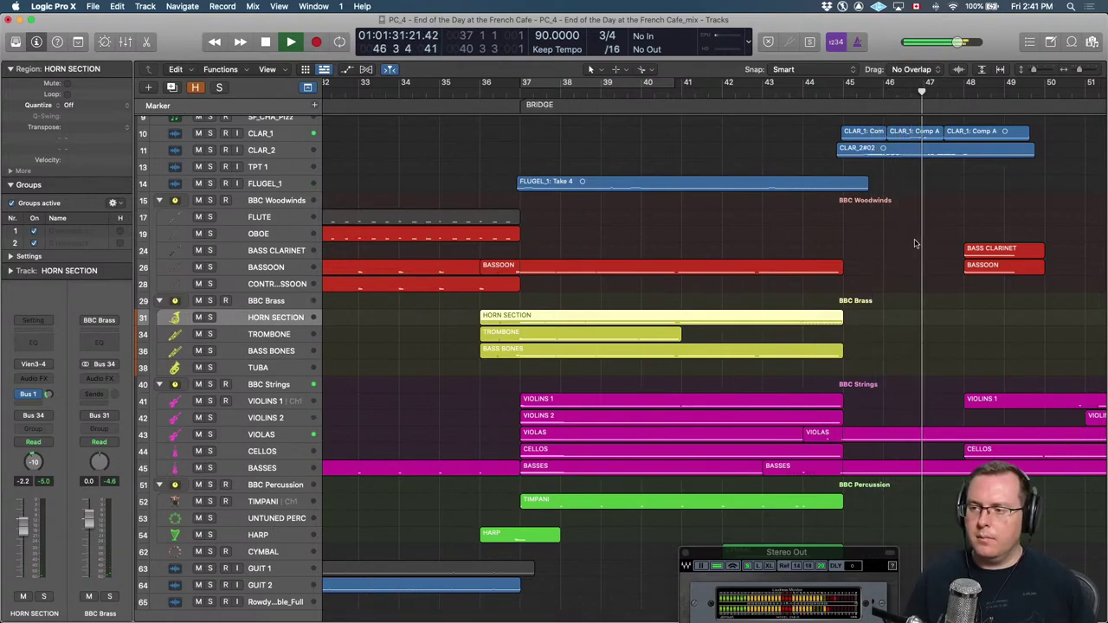
{"action": "scroll", "coordinate": [861, 269], "scroll_direction": "up", "scroll_amount": 5}
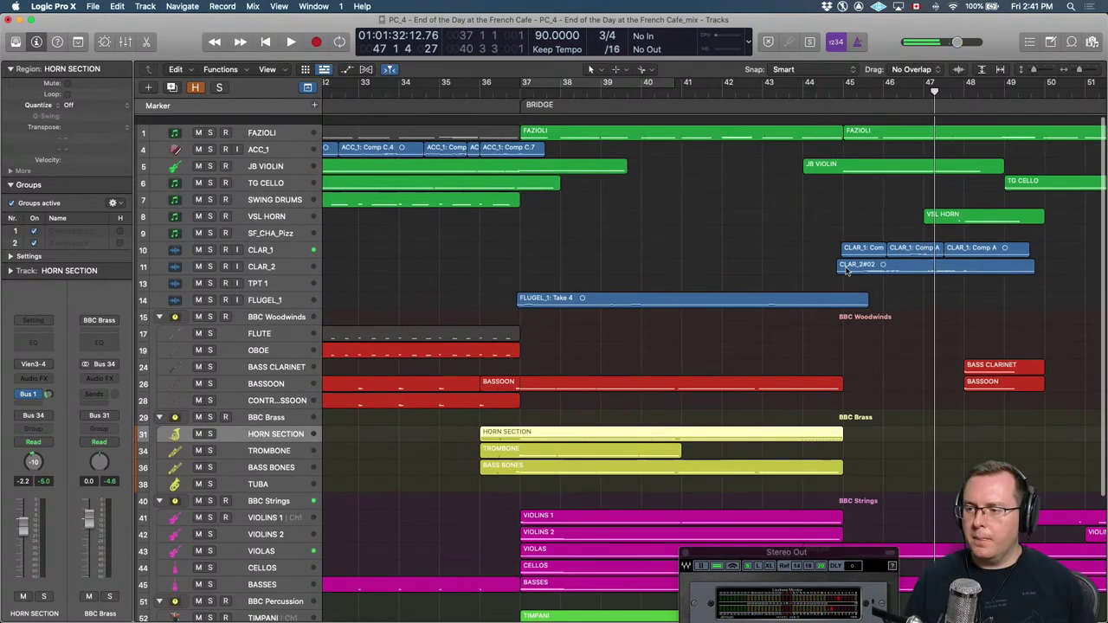
Set the CLAR_2 track's volume to -4.5 dB.
{"action": "scroll", "coordinate": [796, 265], "scroll_direction": "right", "scroll_amount": 6}
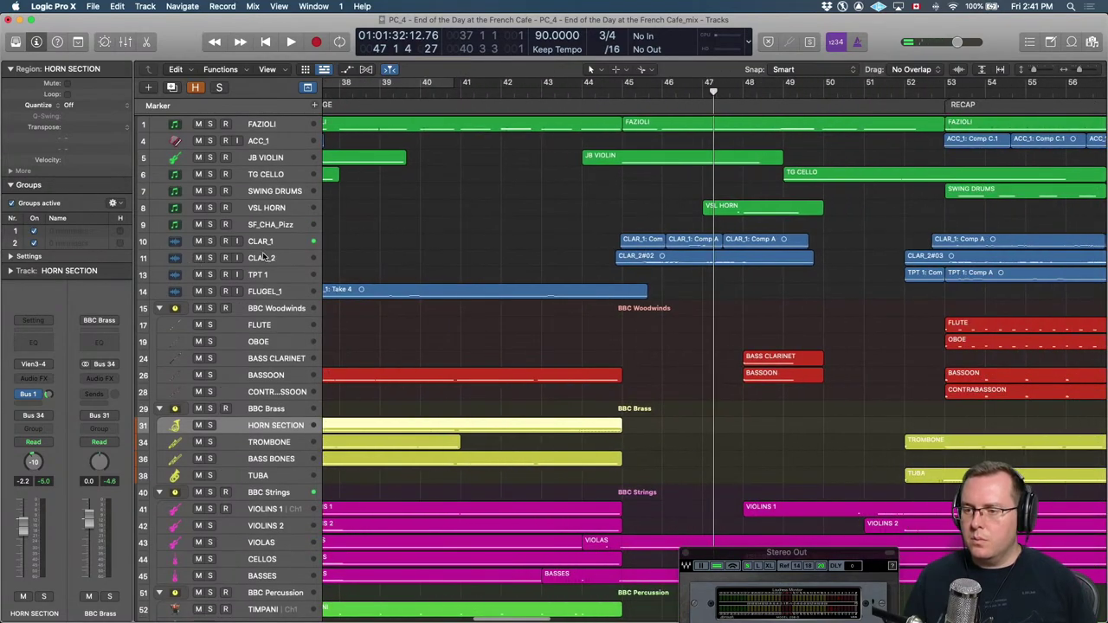
{"action": "left_click", "coordinate": [271, 260]}
{"action": "key", "text": "ctrl+z"}
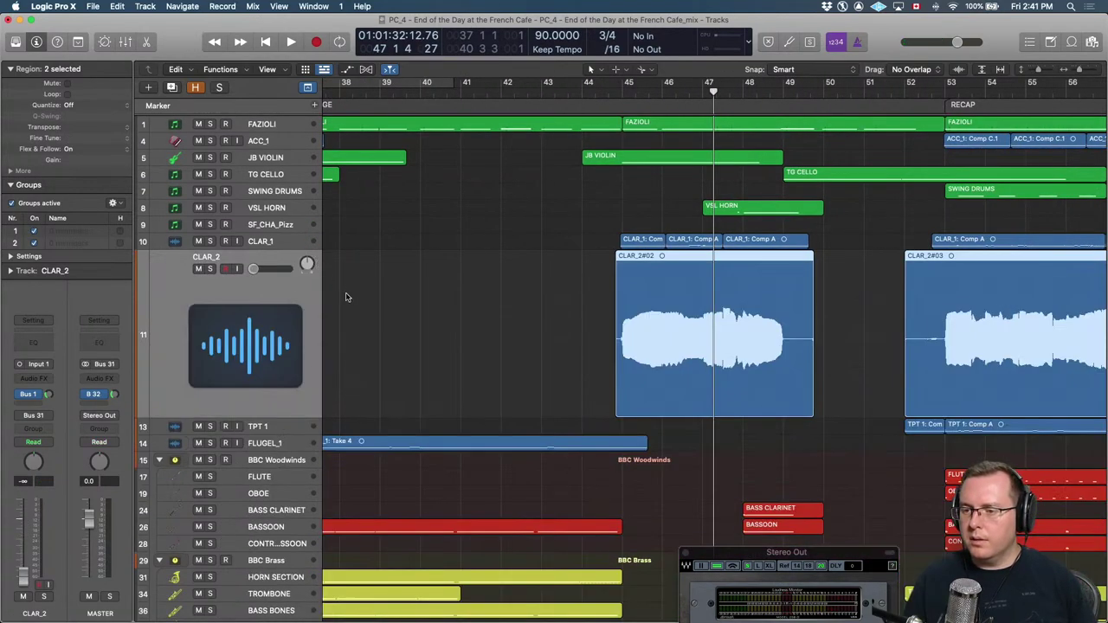
{"action": "left_click_drag", "start_coordinate": [253, 269], "coordinate": [260, 269]}
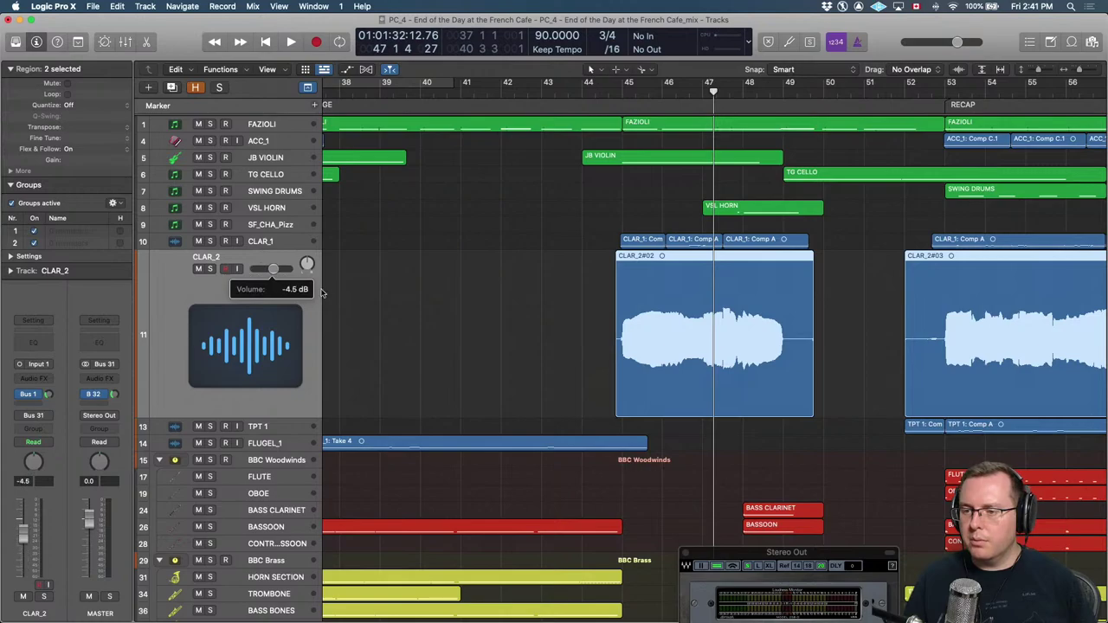
Solo the CLAR_1 and CLAR_2 regions following the Bridge brass and listen to them together.
{"action": "key", "text": "space"}
{"action": "left_click_drag", "start_coordinate": [524, 225], "coordinate": [711, 346]}
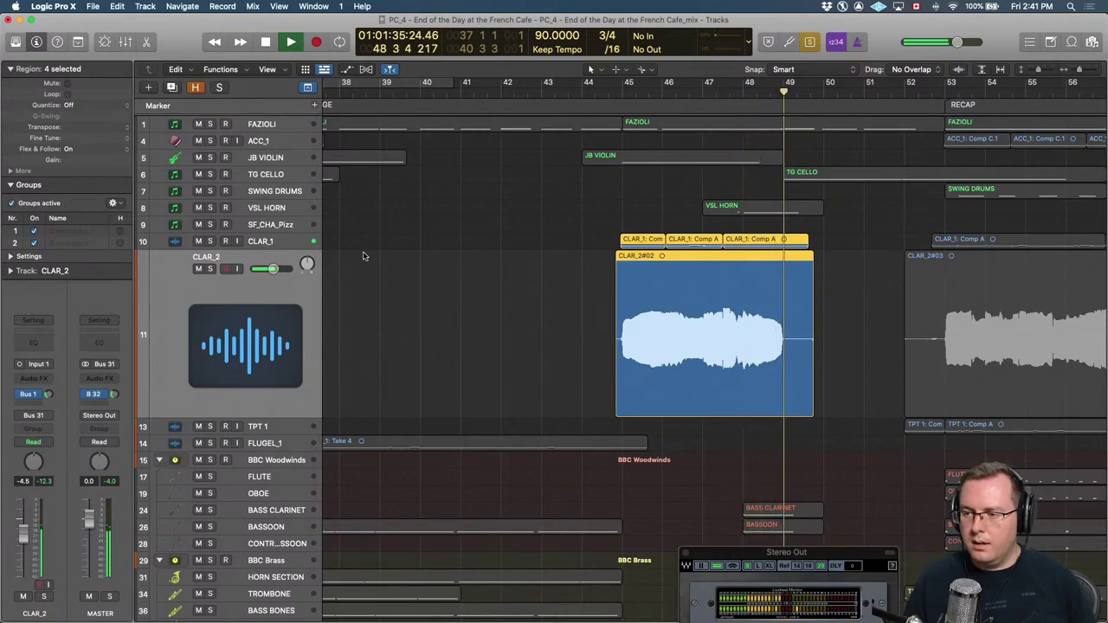
{"action": "key", "text": "space"}
Shorten the end of the CLAR_2#02 region to about bar 49, just past its last note.
{"action": "left_click", "coordinate": [853, 374]}
{"action": "left_click_drag", "start_coordinate": [809, 385], "coordinate": [794, 388]}
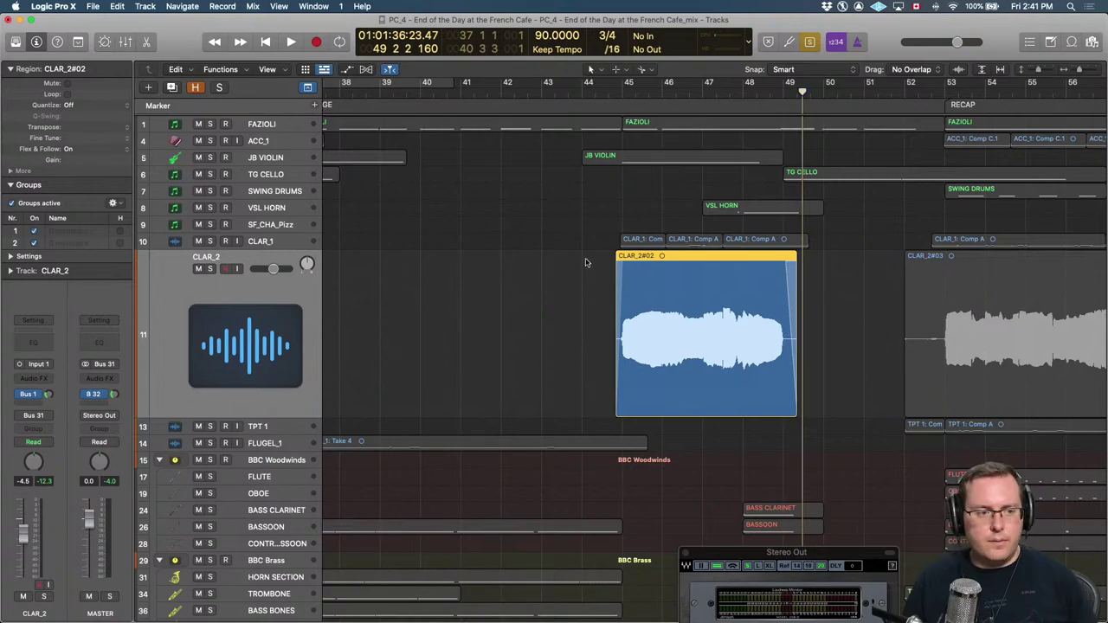
{"action": "left_click", "coordinate": [585, 263]}
Return the playhead to bar 45 and pan CLAR_2 to -16, comparing it with CLAR_1's pan.
{"action": "key", "text": "comma"}
{"action": "key", "text": "comma"}
{"action": "key", "text": "comma"}
{"action": "key", "text": "comma"}
{"action": "key", "text": "comma"}
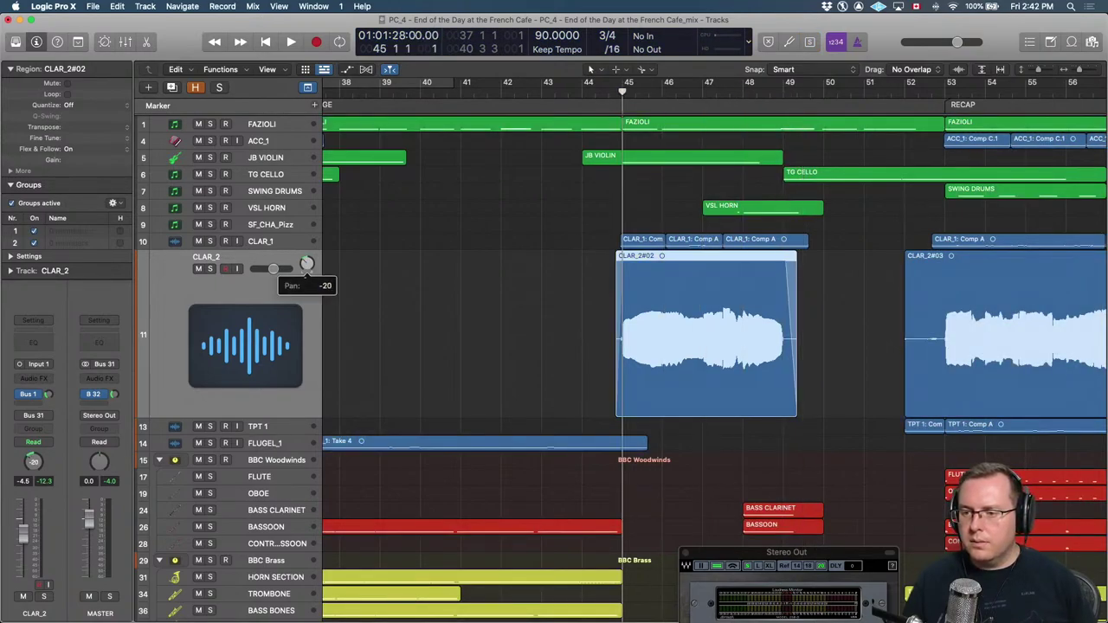
{"action": "left_click", "coordinate": [299, 246]}
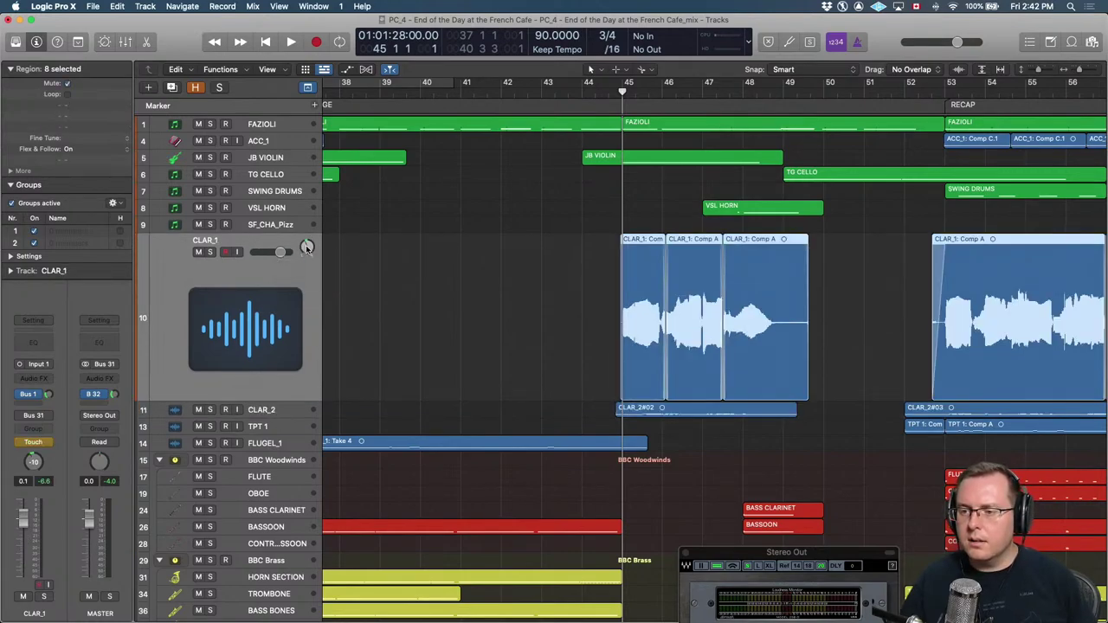
{"action": "key", "text": "Down"}
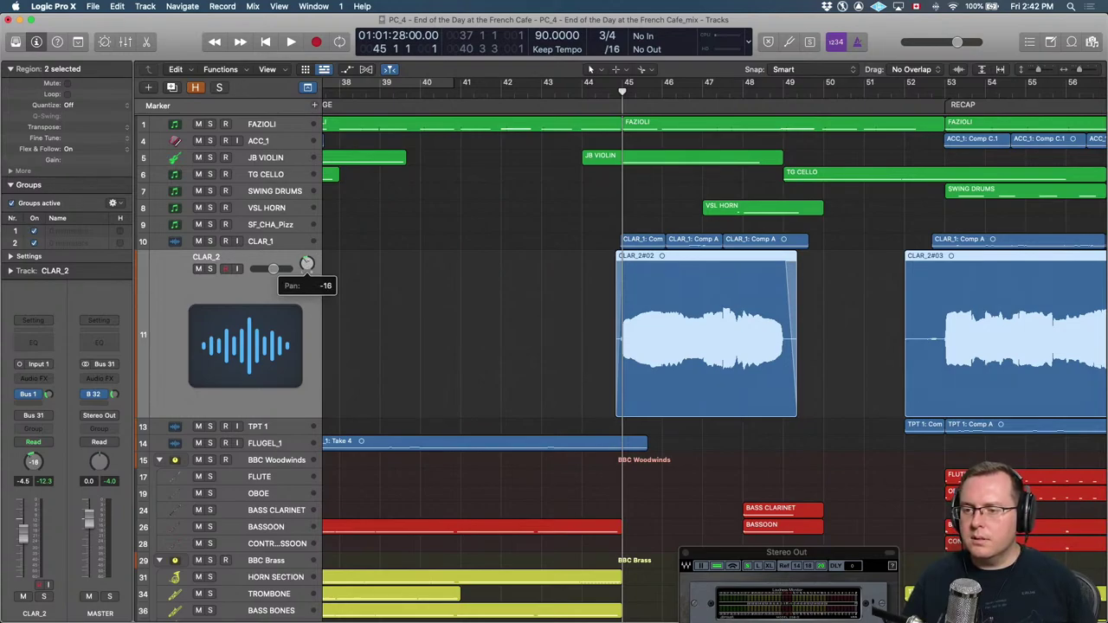
Play the CLAR_1 and CLAR_2 regions soloed from bar 45 to about bar 48, and turn solo off.
{"action": "left_click", "coordinate": [634, 257]}
{"action": "key", "text": "ctrl+s"}
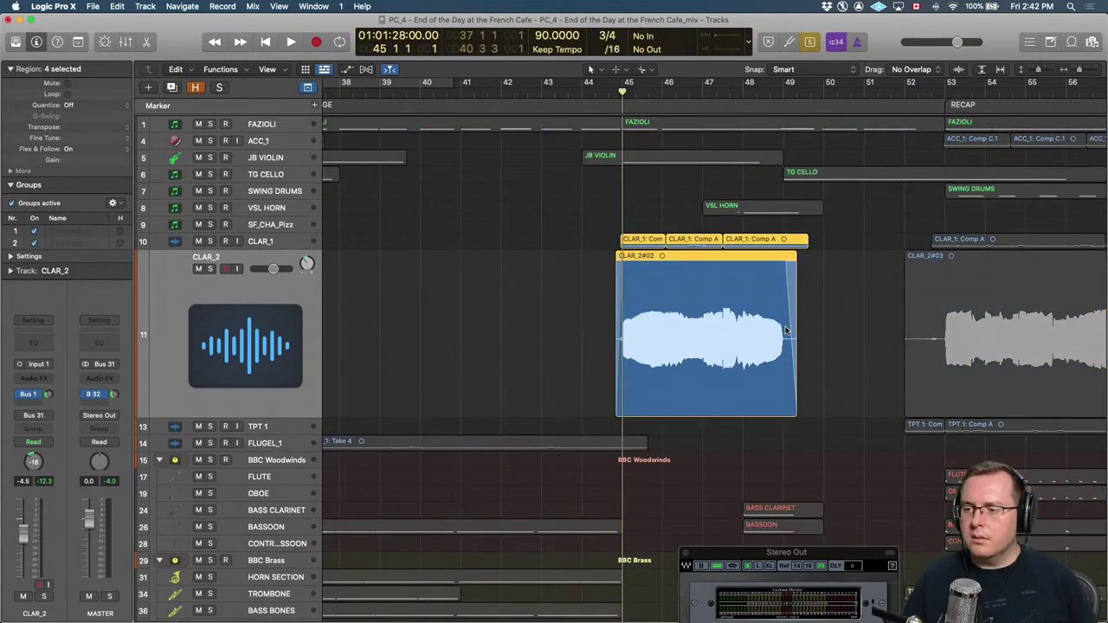
{"action": "key", "text": "space"}
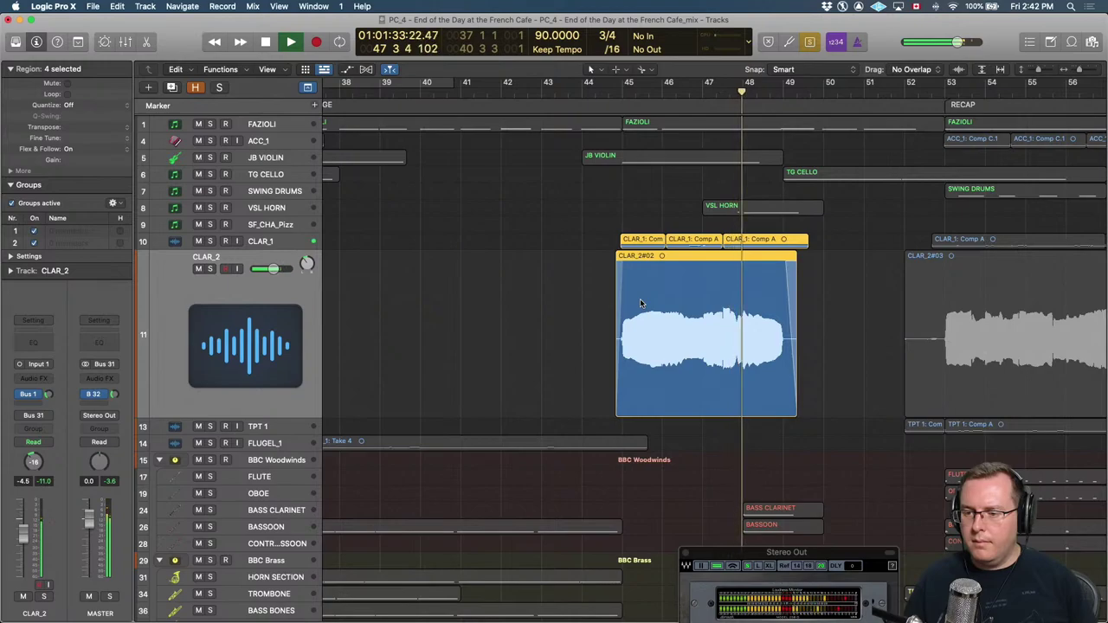
{"action": "key", "text": "space"}
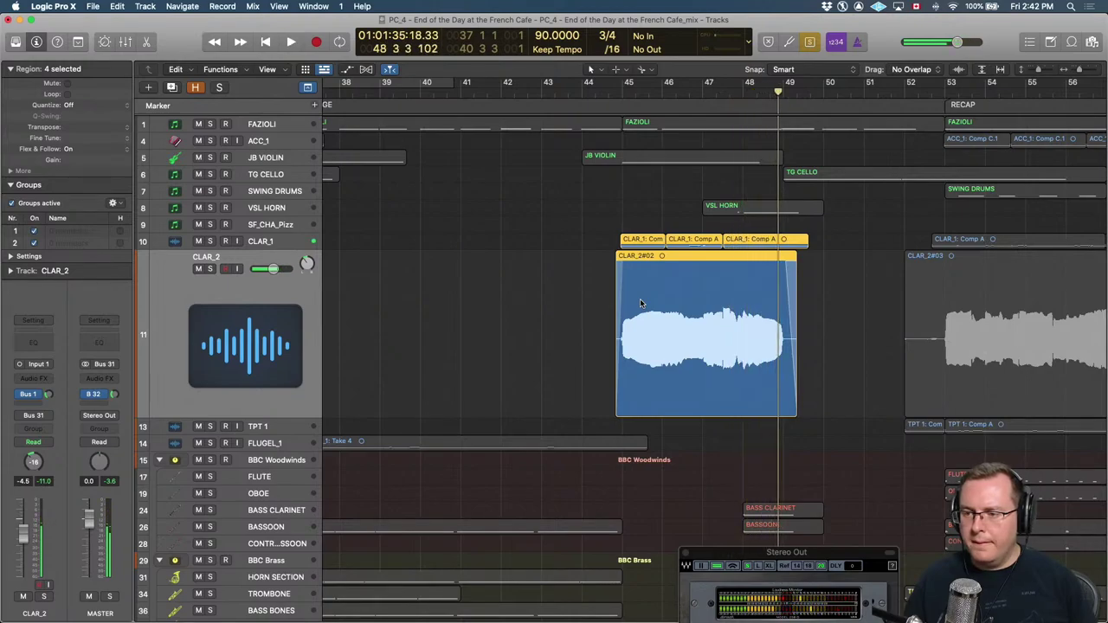
{"action": "key", "text": "ctrl+s"}
{"action": "left_click", "coordinate": [558, 247]}
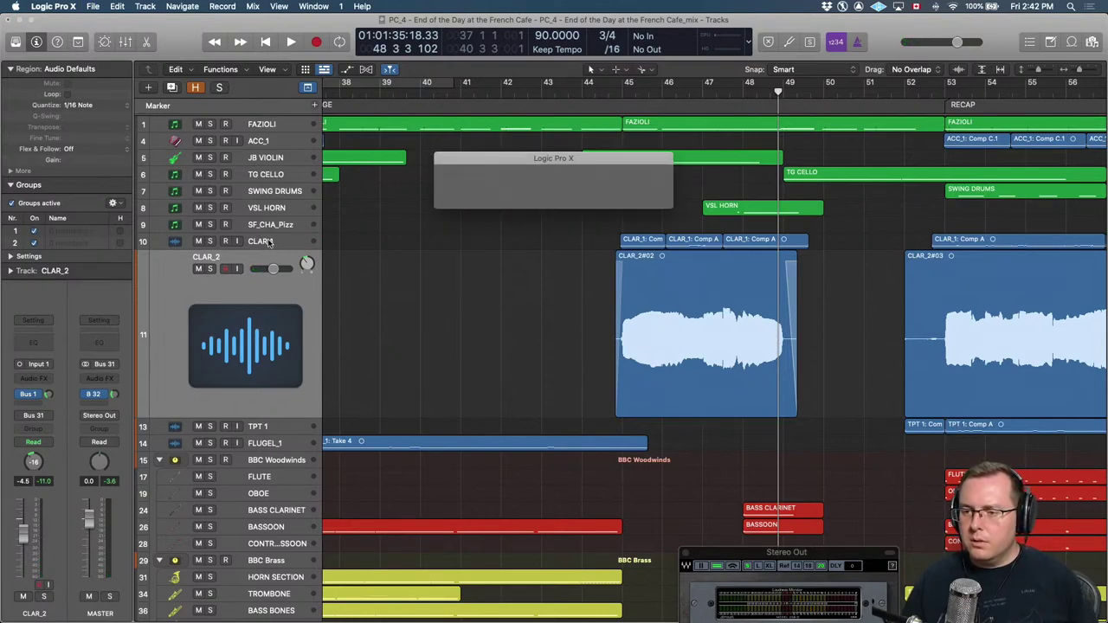
Solo the three CLAR_1 regions between bars 45 and 49 and play them to about bar 46.
{"action": "left_click", "coordinate": [522, 232]}
{"action": "left_click", "coordinate": [652, 226]}
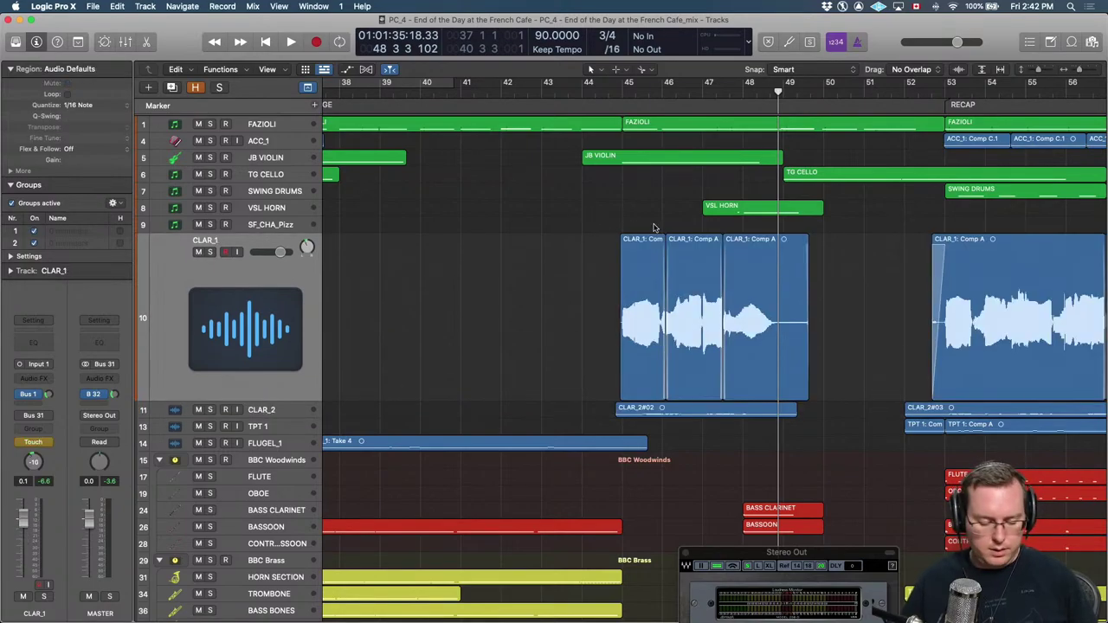
{"action": "key", "text": "super+Right"}
{"action": "key", "text": "super+Right"}
{"action": "key", "text": "super+Right"}
{"action": "key", "text": "comma"}
{"action": "key", "text": "comma"}
{"action": "key", "text": "comma"}
{"action": "key", "text": "comma"}
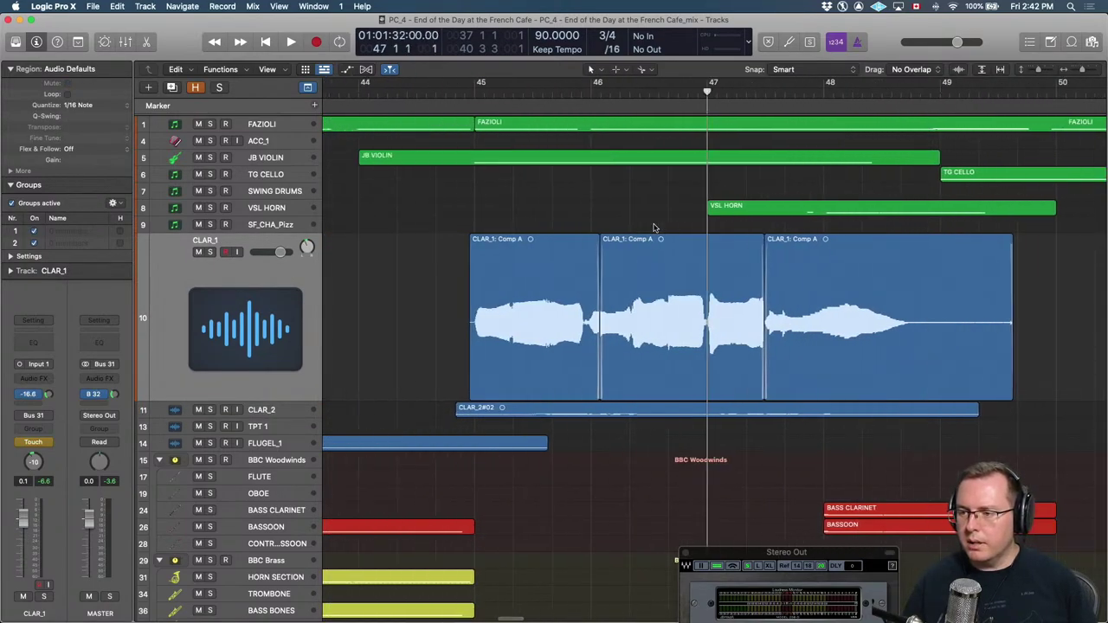
{"action": "key", "text": "ctrl+s"}
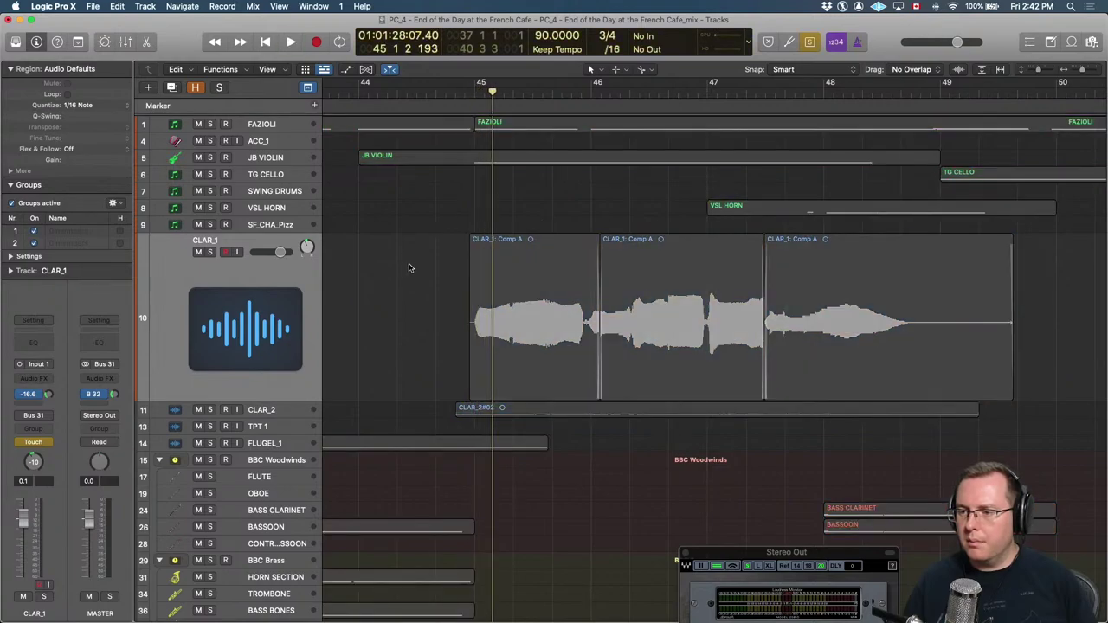
{"action": "left_click_drag", "start_coordinate": [410, 267], "coordinate": [1030, 316]}
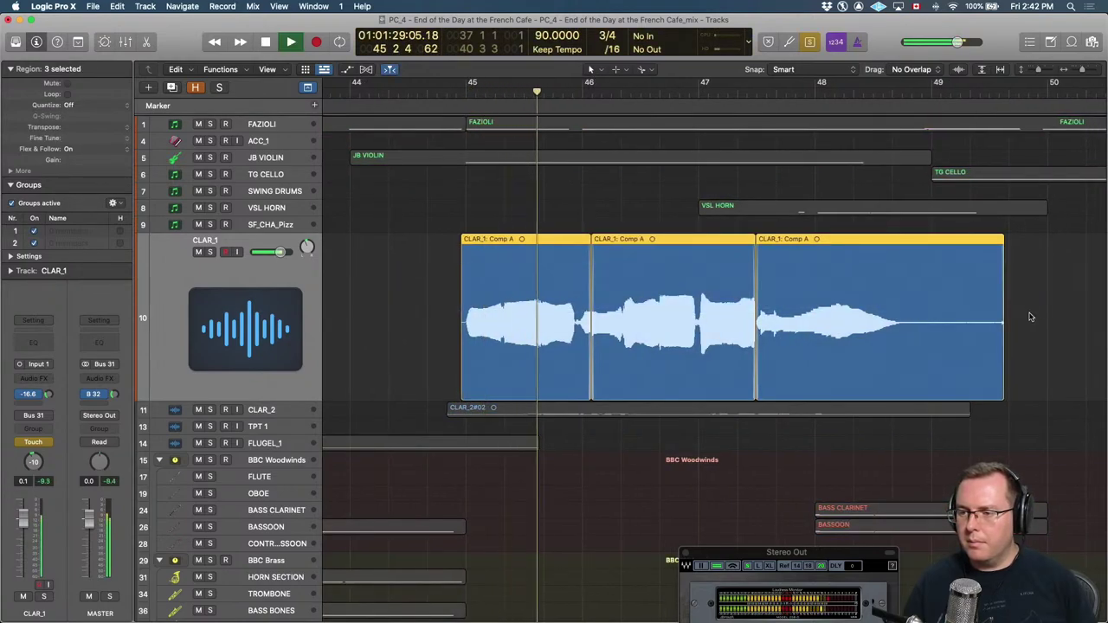
{"action": "key", "text": "space"}
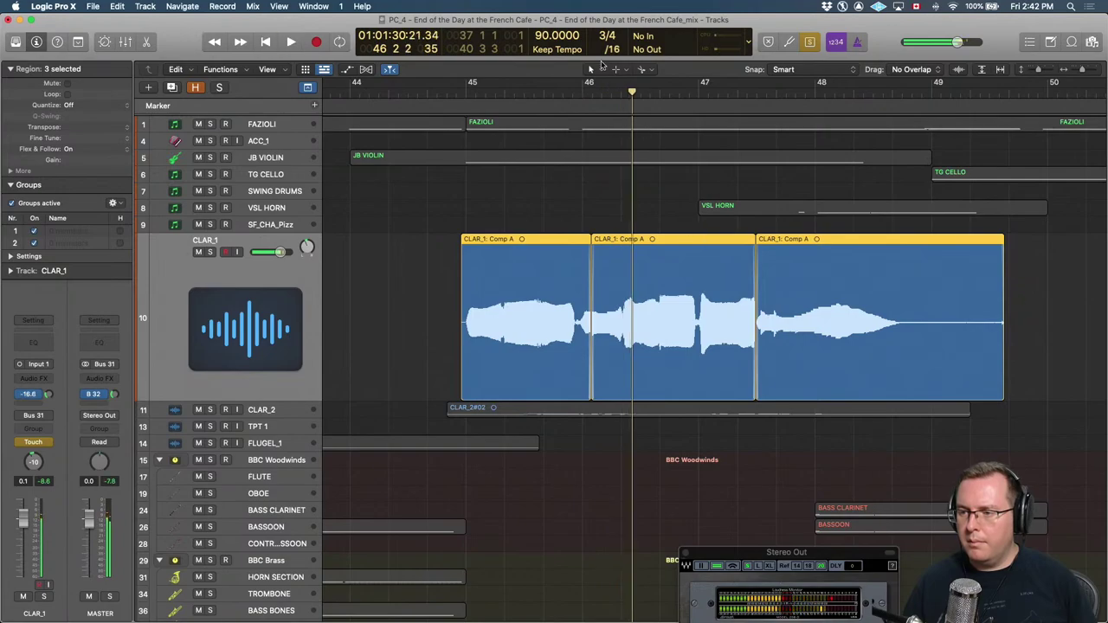
Widen the crossfade between the first two CLAR_1 regions so it starts at bar 46 and extends beyond their join.
{"action": "key", "text": "super+Right"}
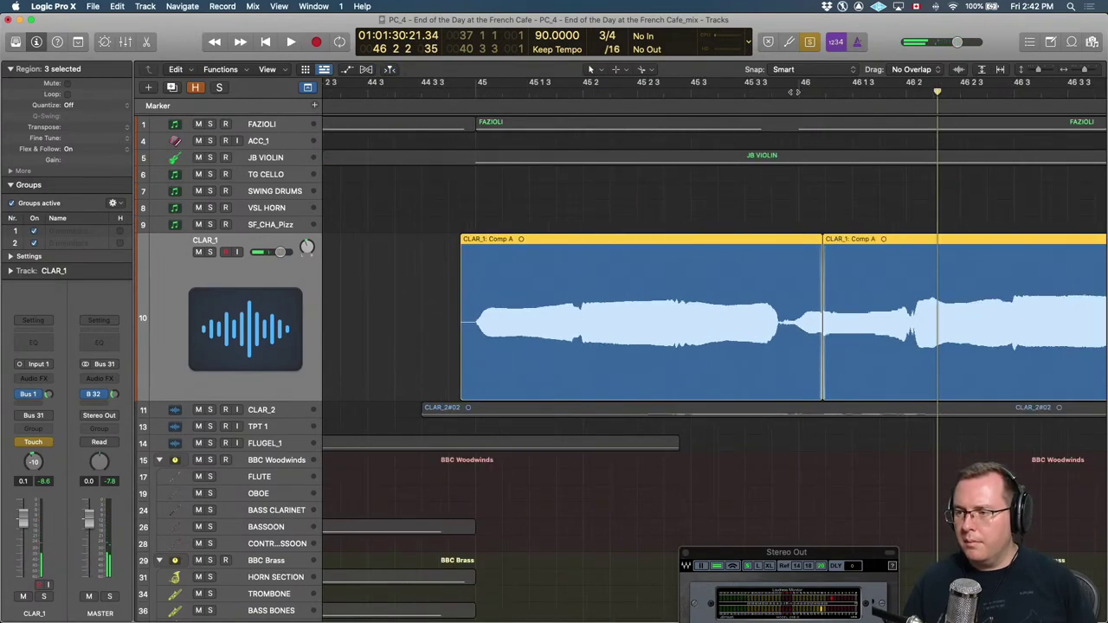
{"action": "left_click", "coordinate": [796, 92]}
{"action": "key", "text": "super+Right"}
{"action": "key", "text": "super+Right"}
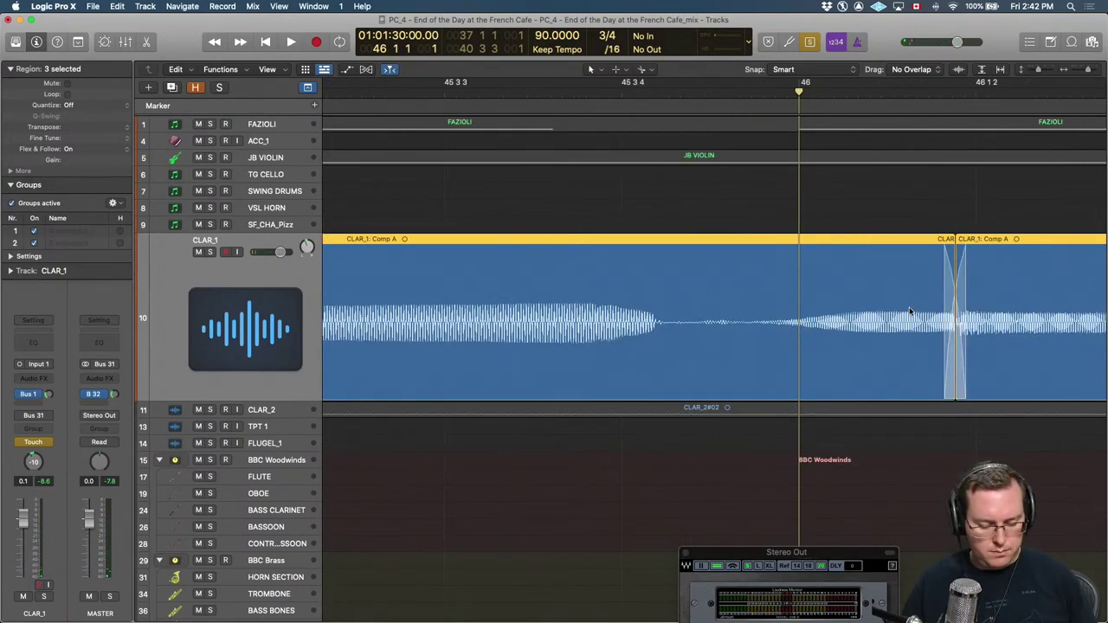
{"action": "left_click_drag", "start_coordinate": [908, 314], "coordinate": [1030, 314]}
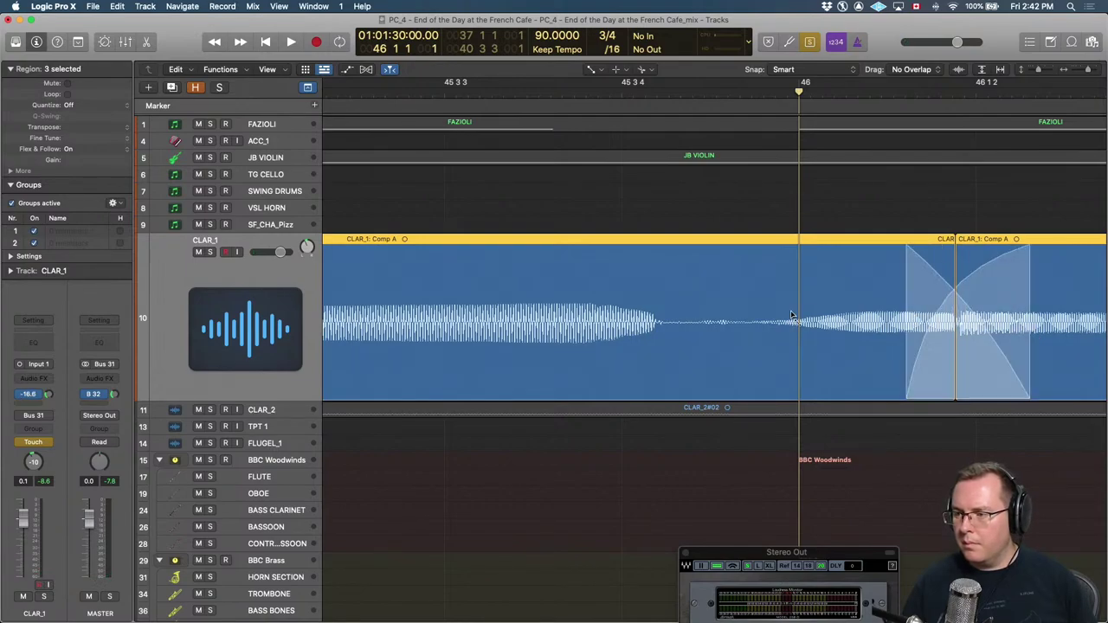
{"action": "left_click_drag", "start_coordinate": [791, 316], "coordinate": [1062, 339]}
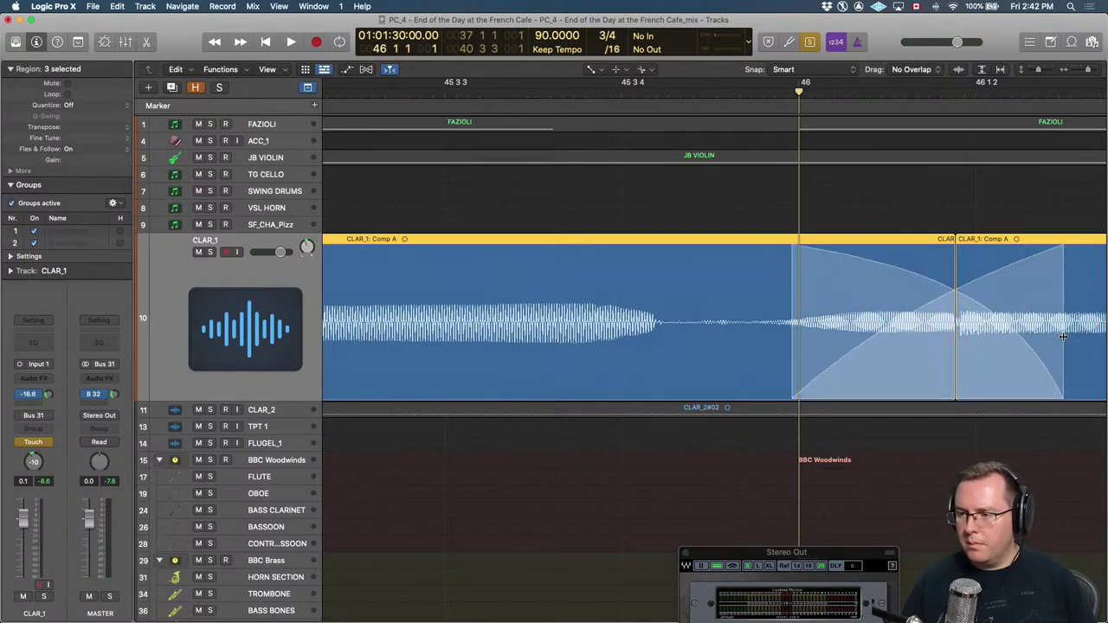
Play the soloed CLAR_1 regions twice across their widened crossfade at bar 46.
{"action": "key", "text": "space"}
{"action": "key", "text": "super+Left"}
{"action": "key", "text": "space"}
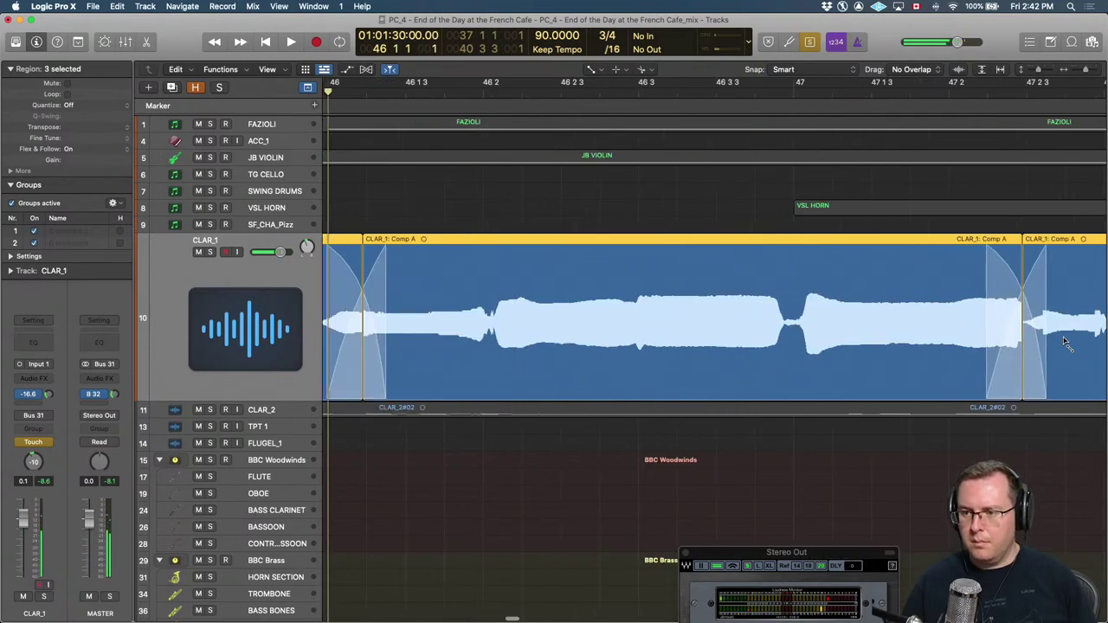
{"action": "key", "text": "space"}
{"action": "key", "text": "super+Left"}
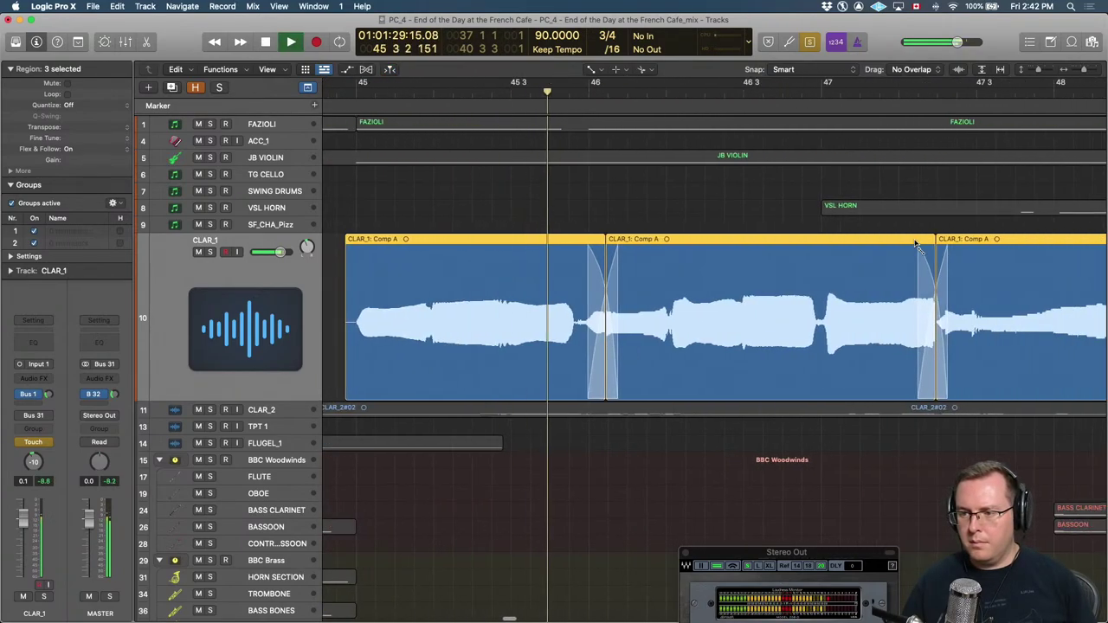
{"action": "key", "text": "space"}
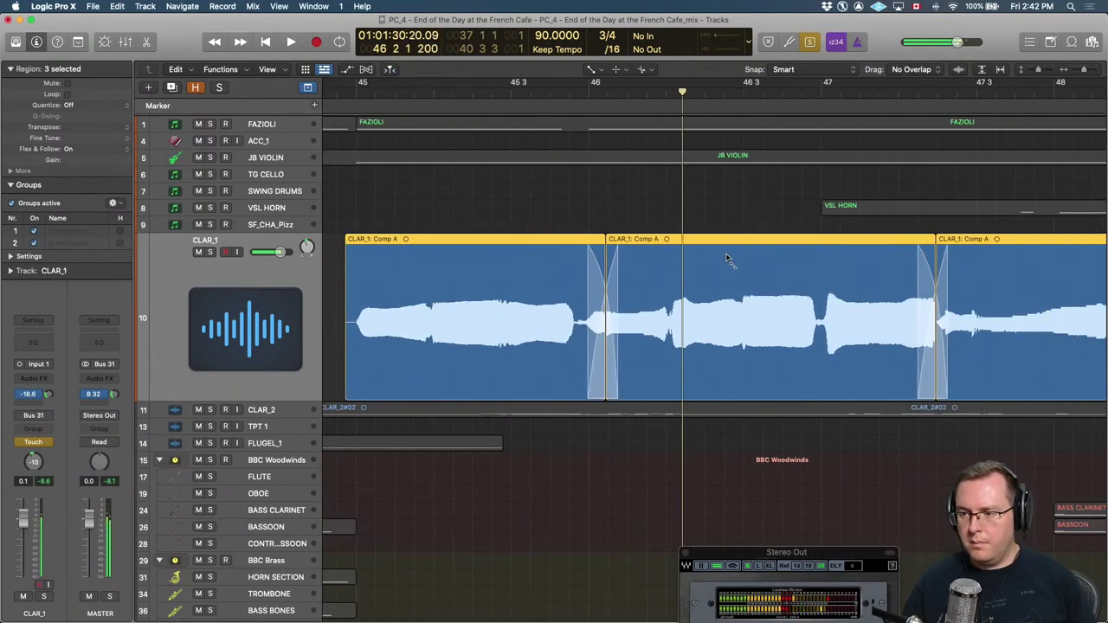
Try shifting the join and crossfade between the first two CLAR_1 regions earlier, to just after bar 46.
{"action": "left_click", "coordinate": [595, 86]}
{"action": "key", "text": "super+Right"}
{"action": "key", "text": "super+Right"}
{"action": "key", "text": "super+Right"}
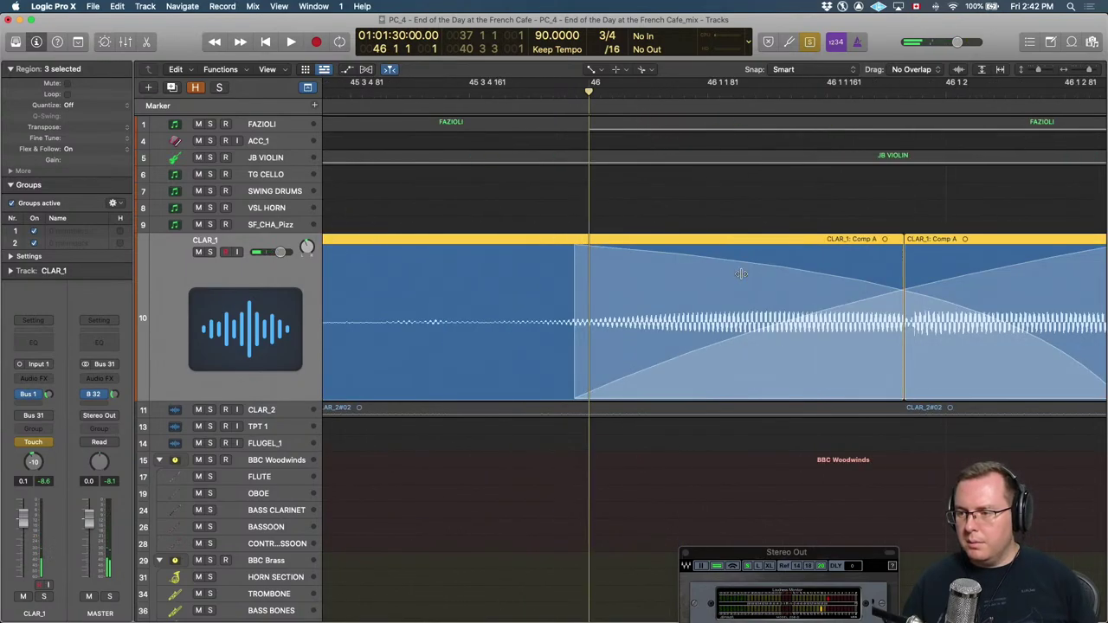
{"action": "key", "text": "super+Left"}
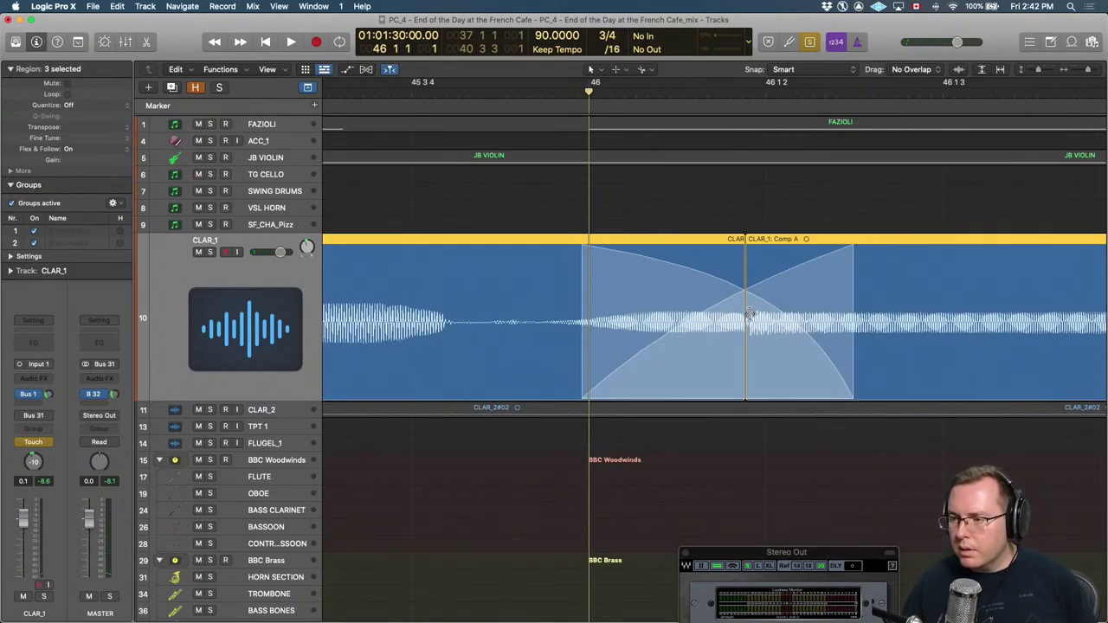
{"action": "left_click_drag", "start_coordinate": [749, 315], "coordinate": [780, 308]}
{"action": "key", "text": "super+Left"}
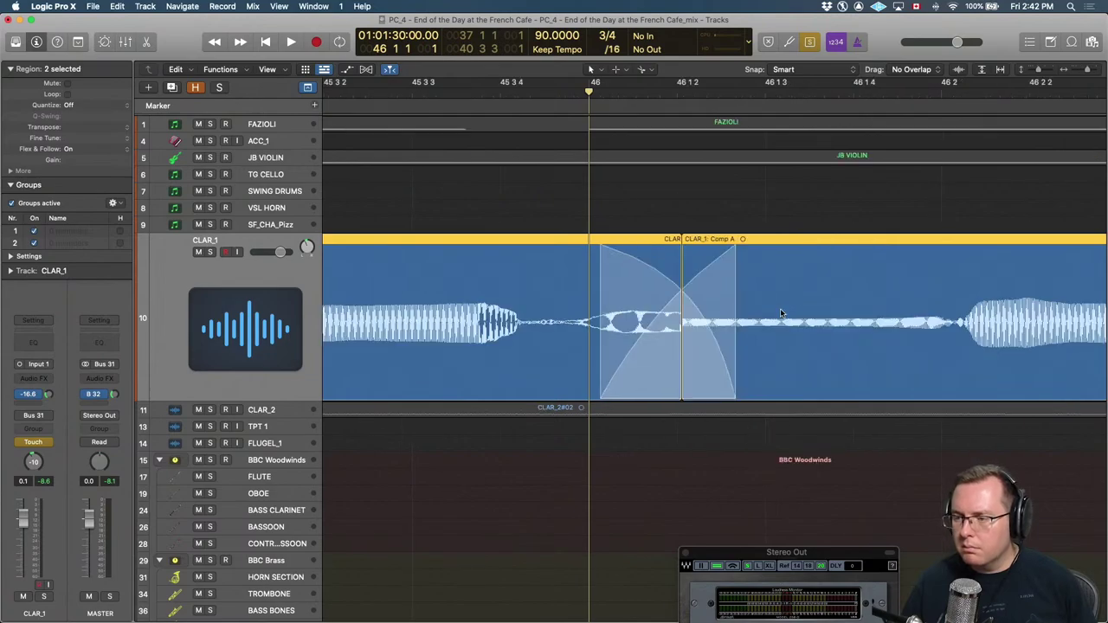
{"action": "key", "text": "super+Left"}
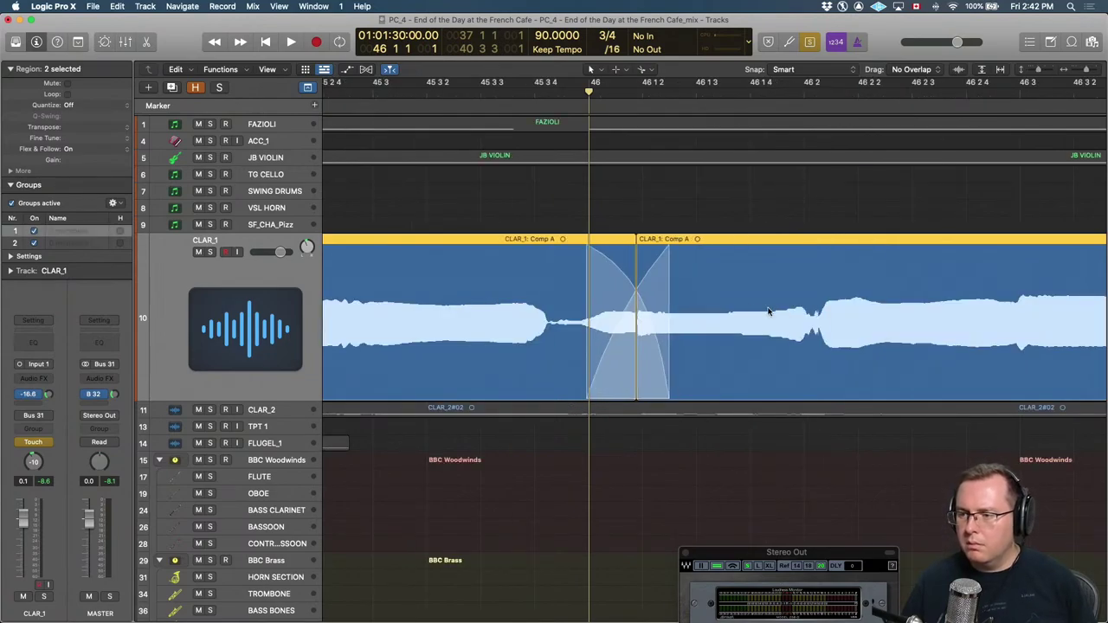
{"action": "left_click_drag", "start_coordinate": [633, 292], "coordinate": [611, 292]}
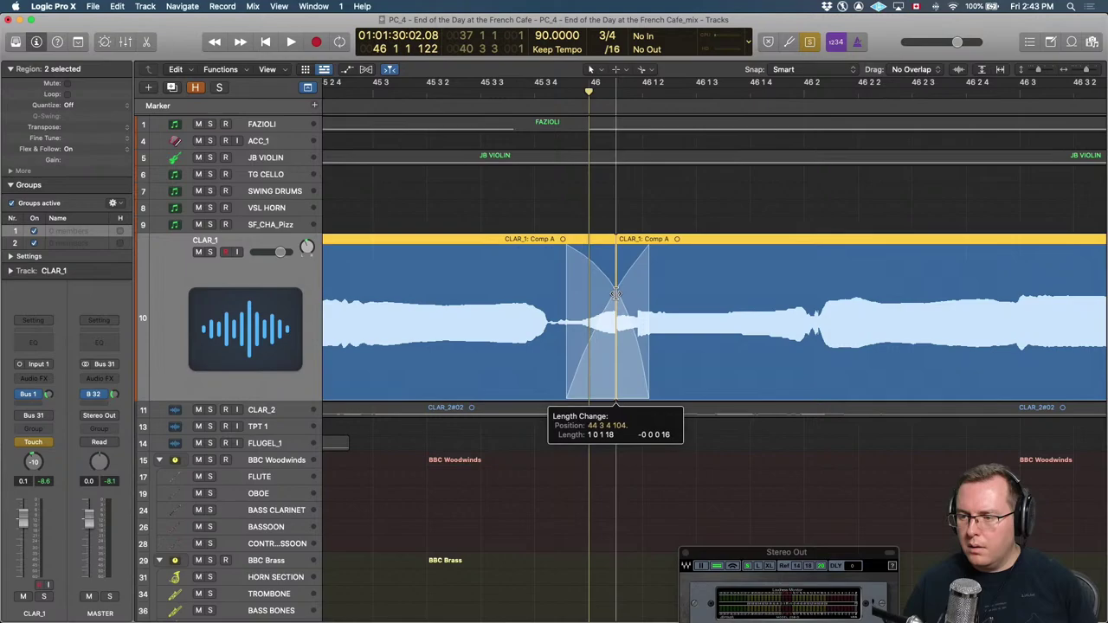
Play the soloed CLAR_1 regions through the shifted join, and replay them from an earlier bar.
{"action": "key", "text": "space"}
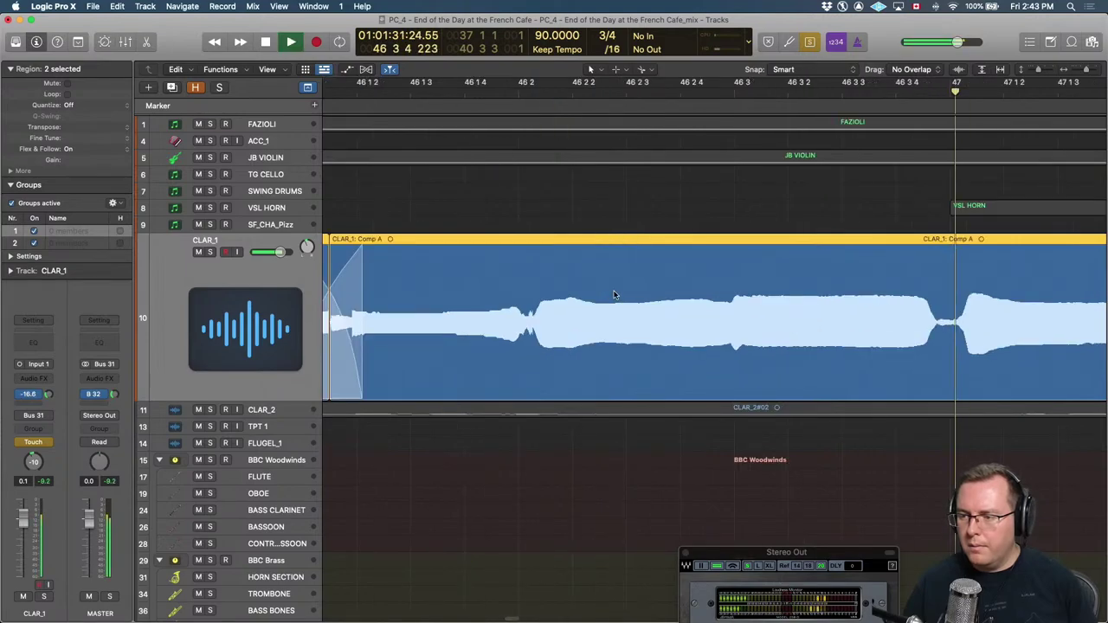
{"action": "key", "text": "space"}
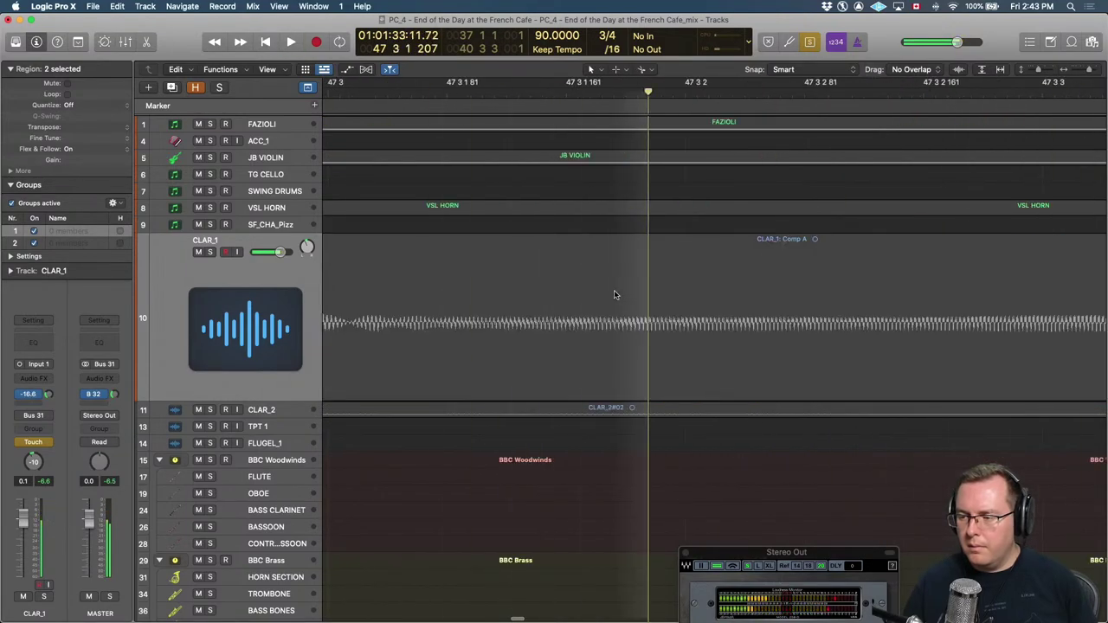
{"action": "key", "text": "comma"}
{"action": "key", "text": "comma"}
{"action": "key", "text": "comma"}
{"action": "key", "text": "space"}
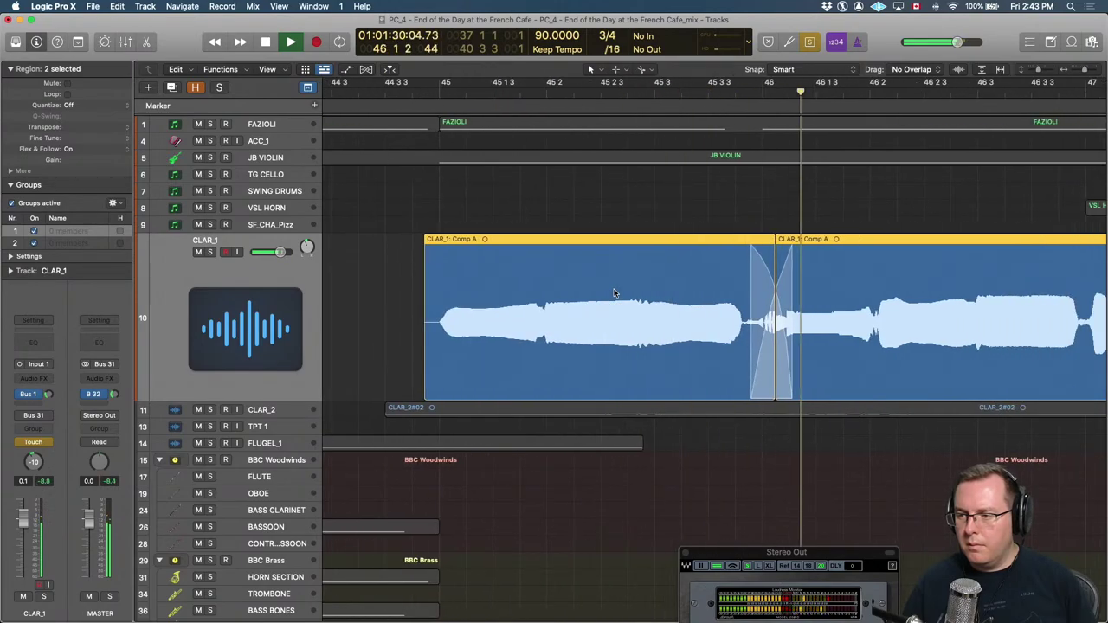
{"action": "key", "text": "space"}
Undo the CLAR_1 join and crossfade changes, and turn solo off after playing the regions to about bar 48.
{"action": "key", "text": "alt+Right"}
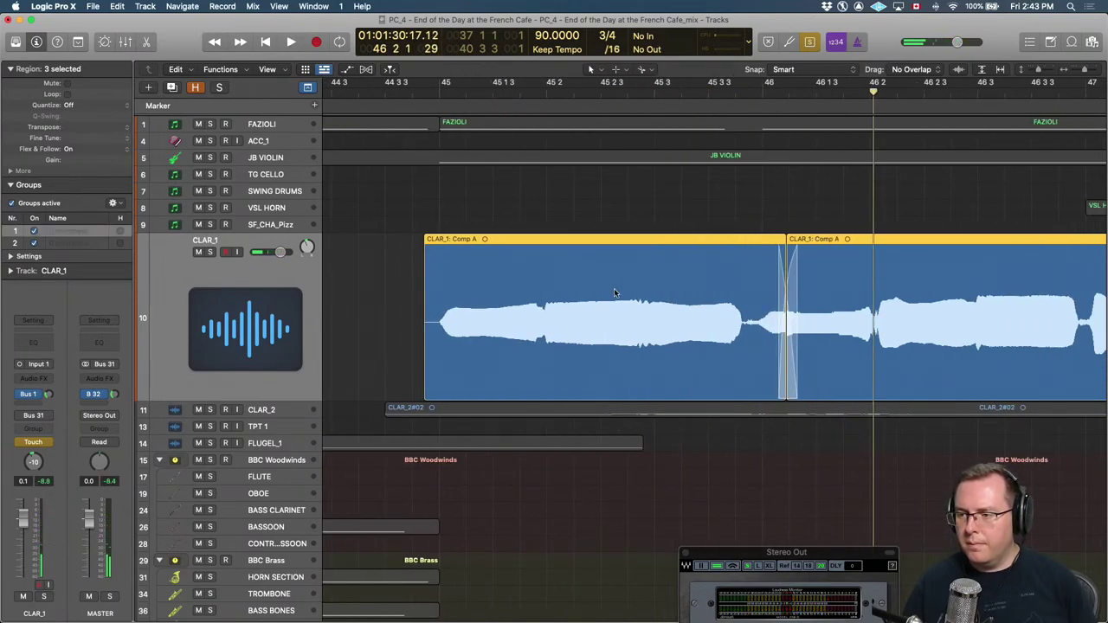
{"action": "key", "text": "space"}
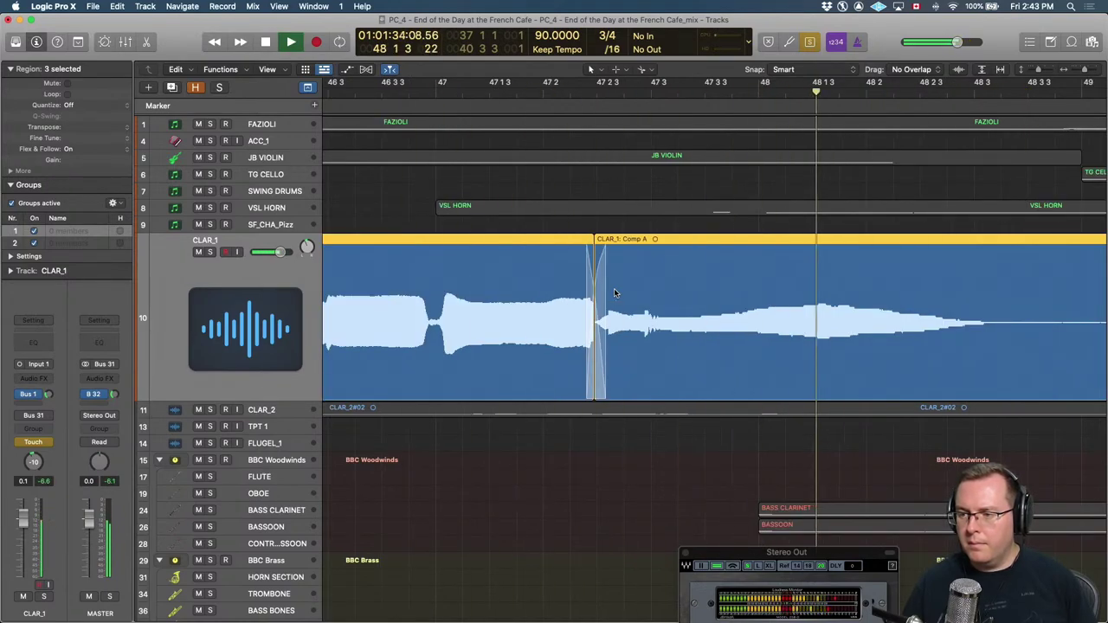
{"action": "key", "text": "space"}
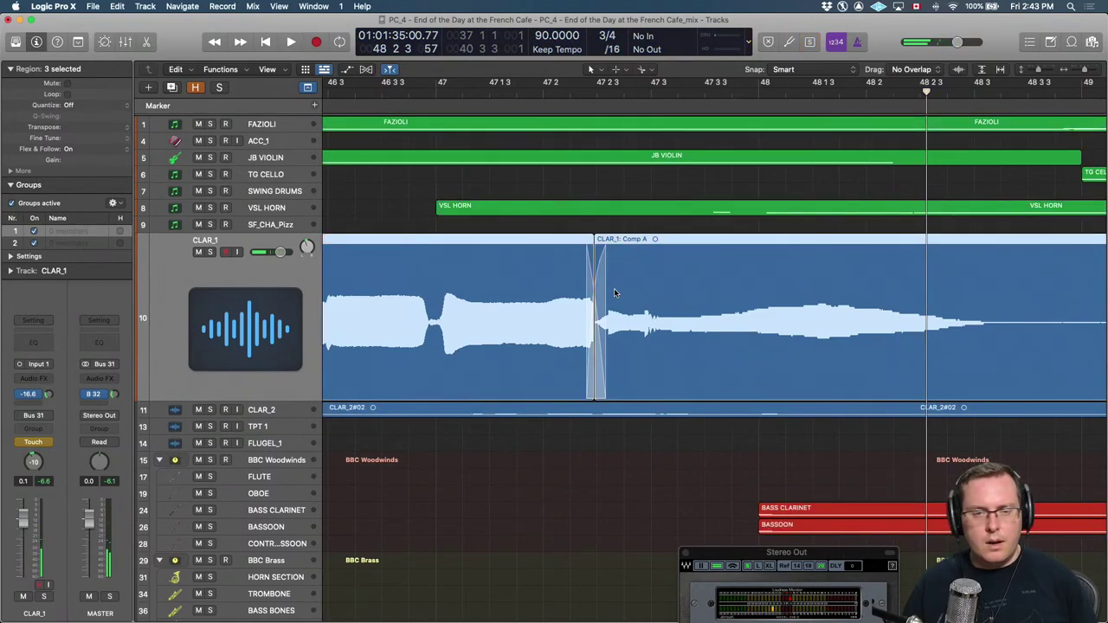
Show JB VIOLIN's volume automation, raise the level from bar 45 to -1.7 dB, and start its ramp at bar 44.
{"action": "scroll", "coordinate": [710, 274], "scroll_direction": "down", "scroll_amount": 5}
{"action": "scroll", "coordinate": [678, 261], "scroll_direction": "left", "scroll_amount": 5}
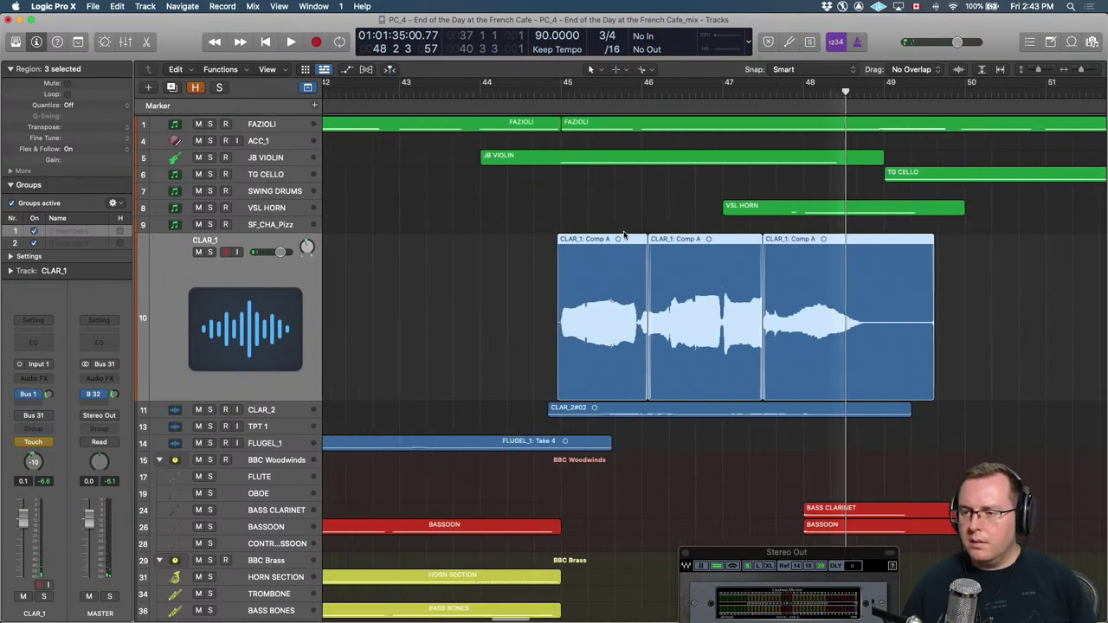
{"action": "left_click", "coordinate": [266, 159]}
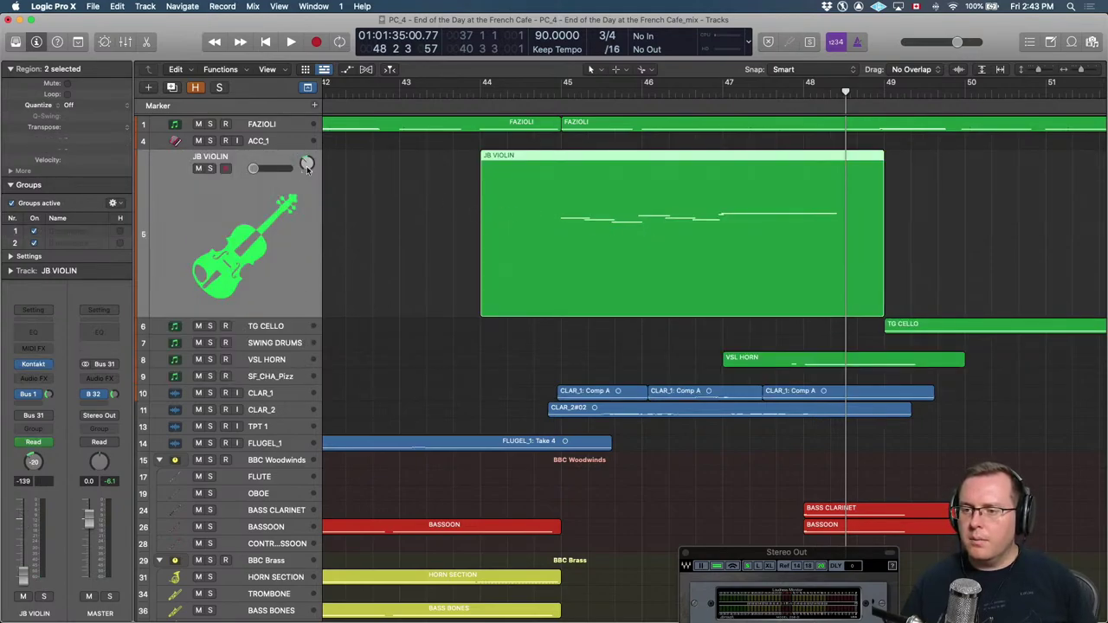
{"action": "key", "text": "a"}
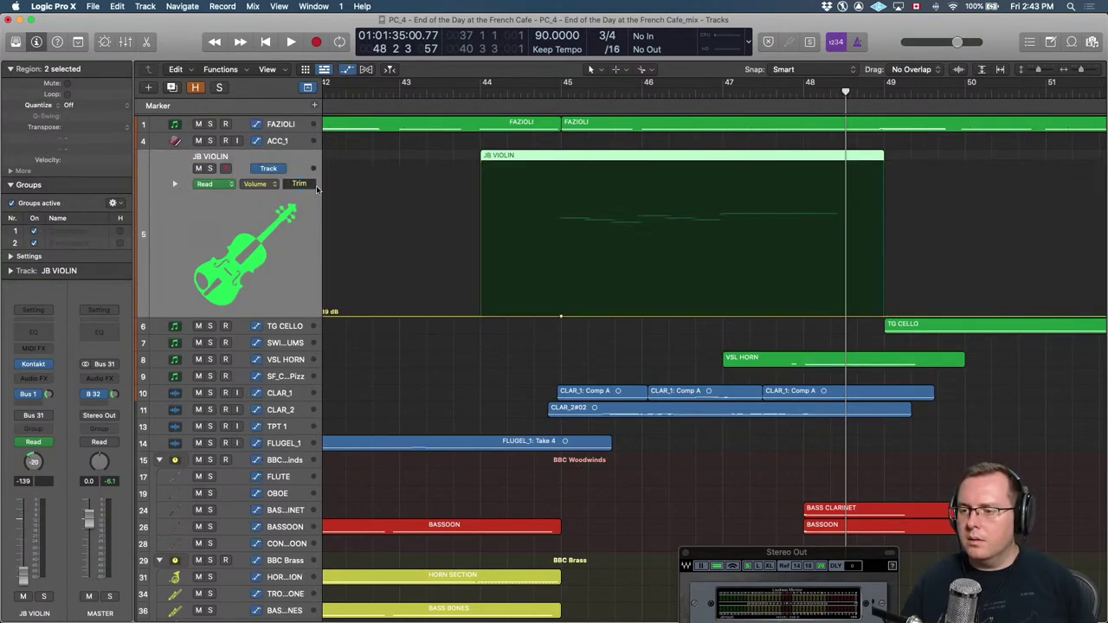
{"action": "scroll", "coordinate": [707, 312], "scroll_direction": "down", "scroll_amount": 3}
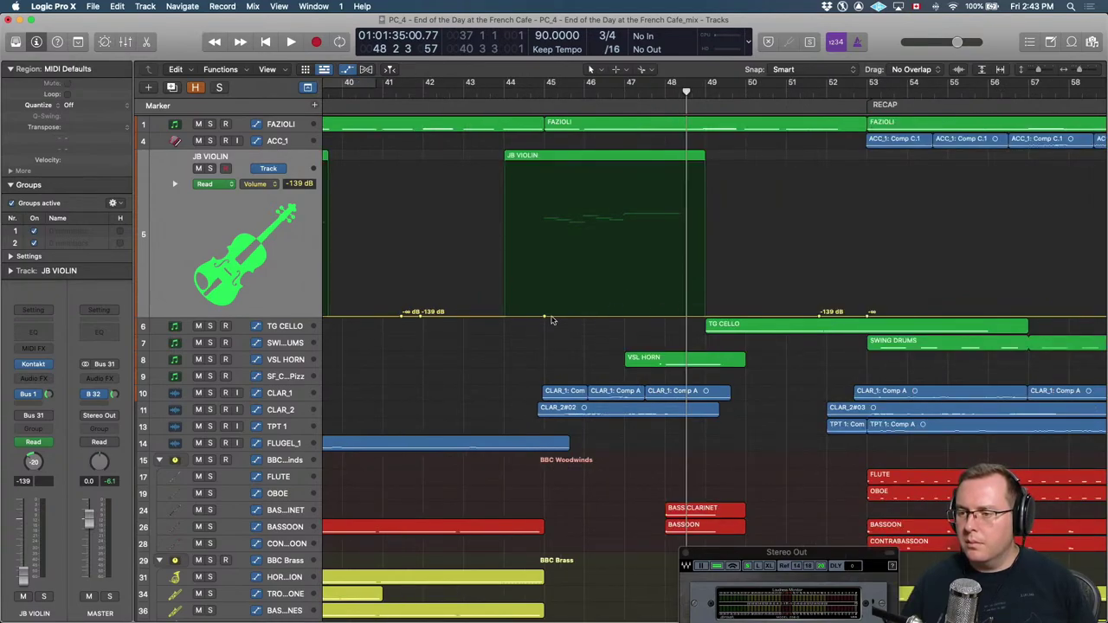
{"action": "left_click_drag", "start_coordinate": [595, 316], "coordinate": [602, 217]}
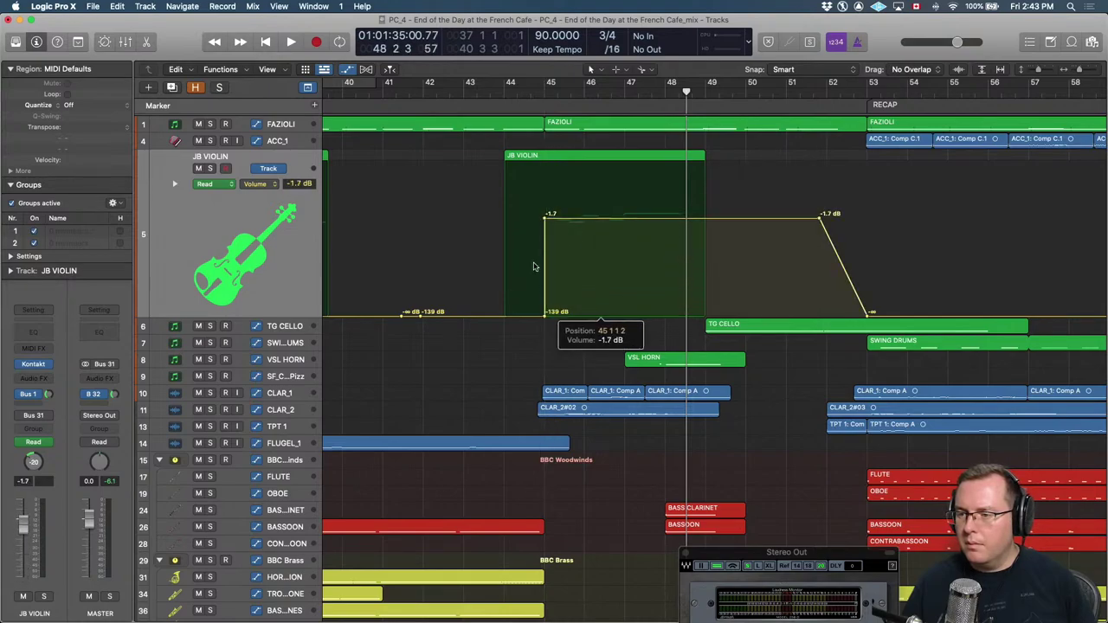
{"action": "left_click_drag", "start_coordinate": [545, 319], "coordinate": [509, 322]}
Move the playhead back four bars and play the JB VIOLIN passage in the full mix to about bar 49.
{"action": "key", "text": "comma"}
{"action": "key", "text": "comma"}
{"action": "key", "text": "comma"}
{"action": "key", "text": "comma"}
{"action": "key", "text": "space"}
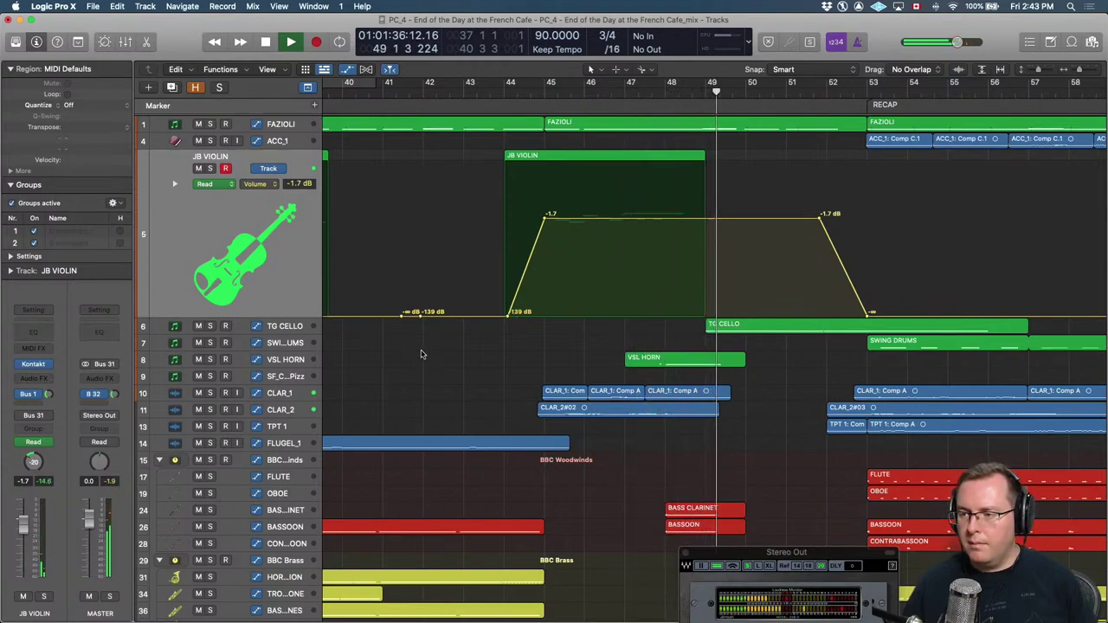
{"action": "key", "text": "a"}
{"action": "key", "text": "a"}
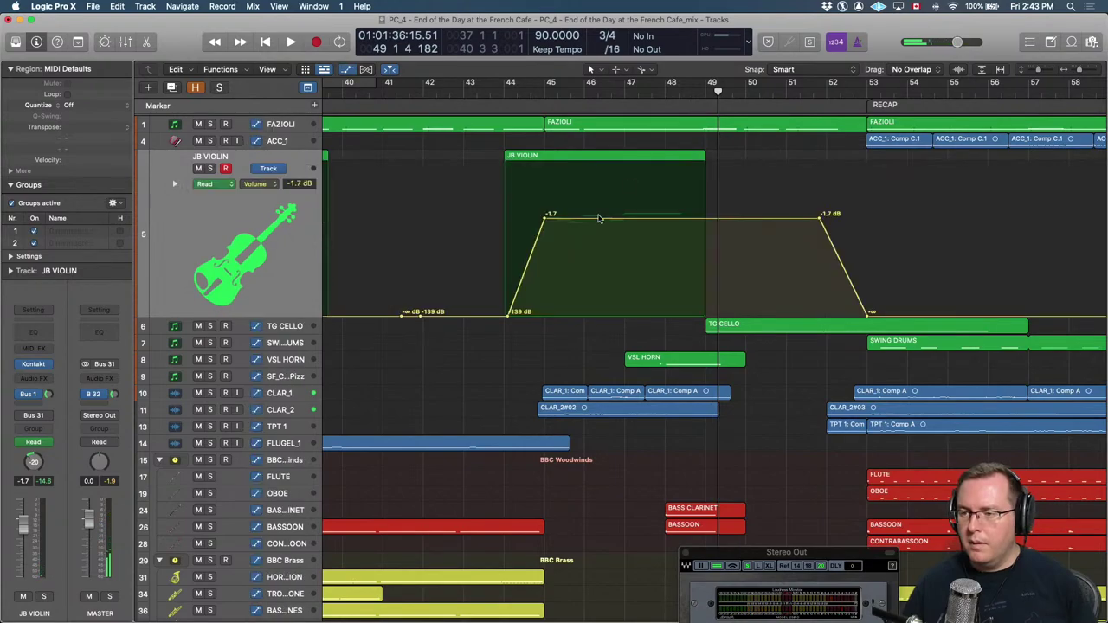
Raise JB VIOLIN's automated volume from bar 45 to 0.3 dB, hide the automation, and briefly play from around bar 42.
{"action": "left_click_drag", "start_coordinate": [599, 218], "coordinate": [603, 207]}
{"action": "key", "text": "a"}
{"action": "key", "text": "comma"}
{"action": "key", "text": "comma"}
{"action": "key", "text": "comma"}
{"action": "key", "text": "comma"}
{"action": "key", "text": "comma"}
{"action": "key", "text": "comma"}
{"action": "key", "text": "comma"}
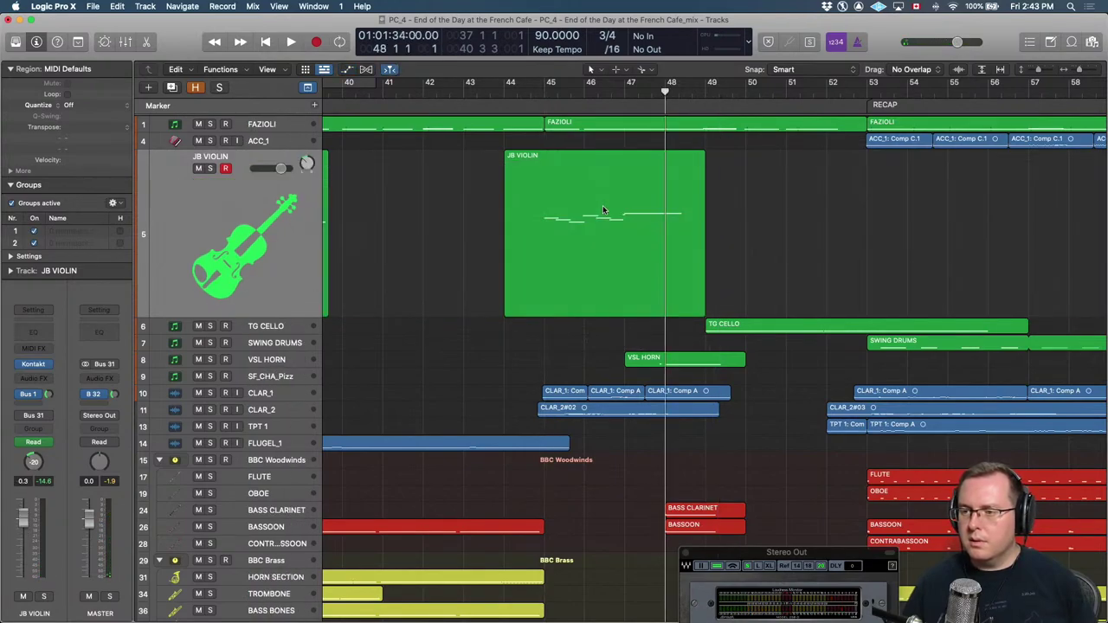
{"action": "key", "text": "space"}
{"action": "key", "text": "space"}
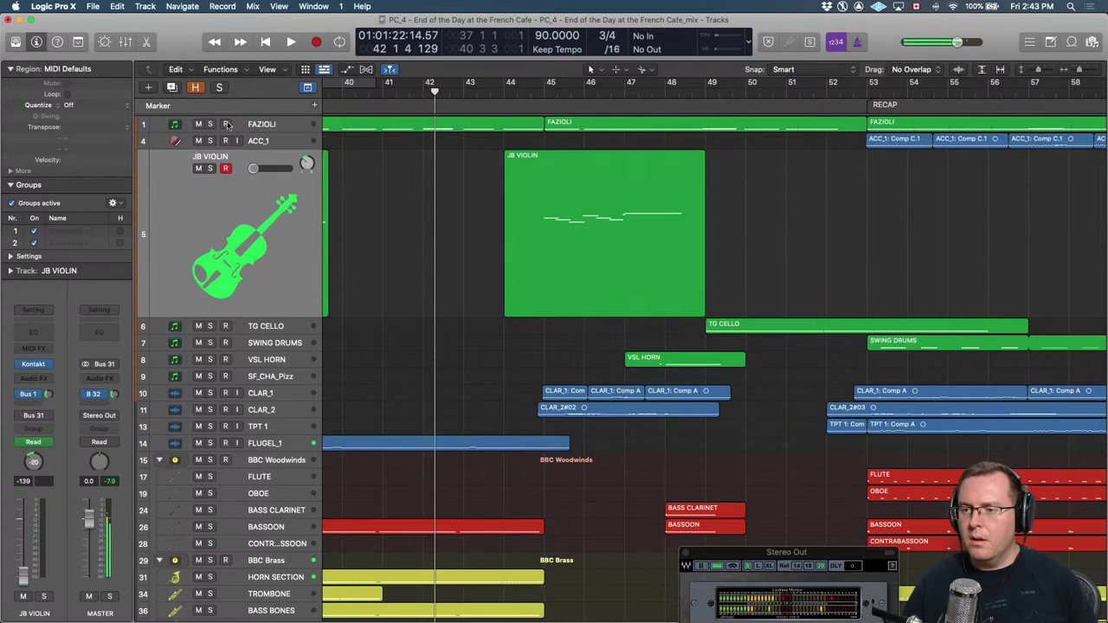
Select the FAZIOLI track, zoom to its regions, and set its volume to -6.0 dB.
{"action": "left_click", "coordinate": [261, 124]}
{"action": "key", "text": "z"}
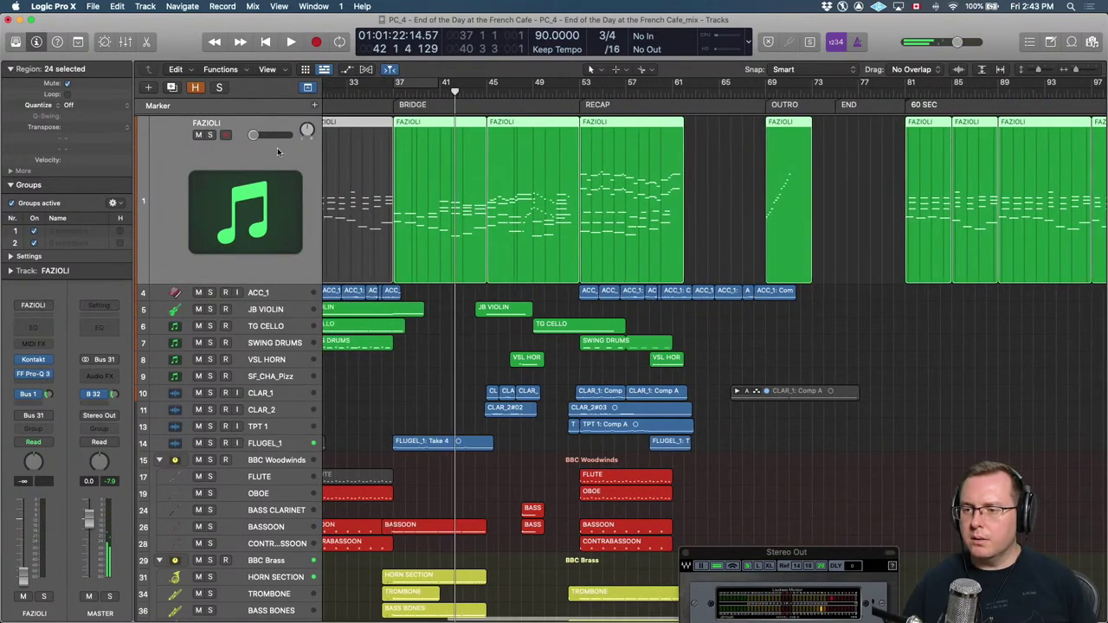
{"action": "left_click_drag", "start_coordinate": [266, 137], "coordinate": [274, 136]}
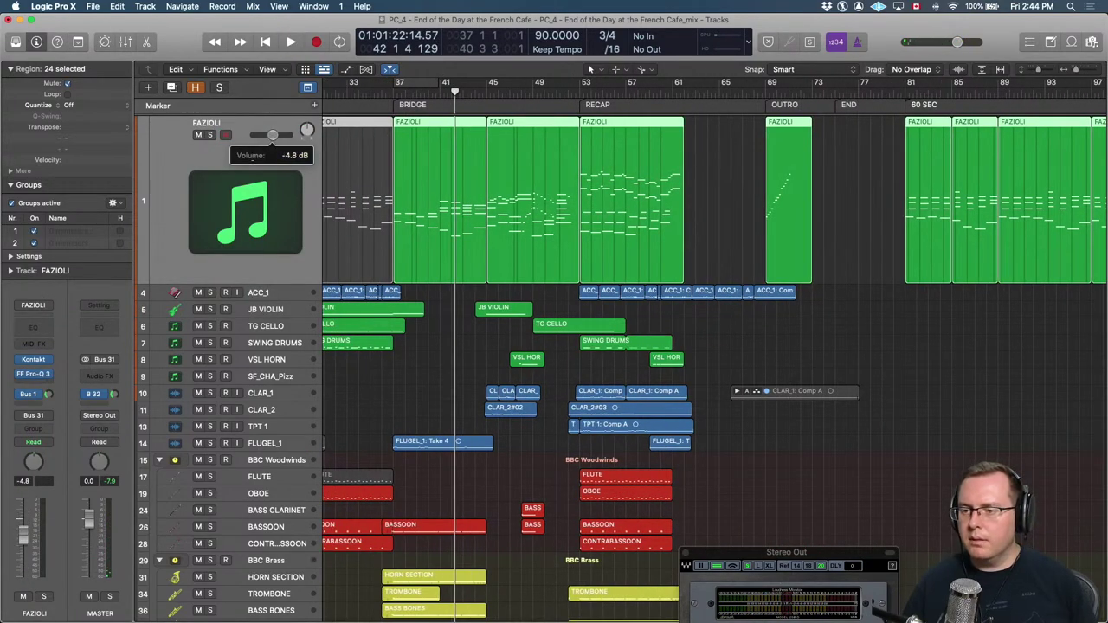
Solo the three FAZIOLI regions from the Bridge through the Recap, play them to about bar 47, and turn solo off.
{"action": "left_click", "coordinate": [434, 231]}
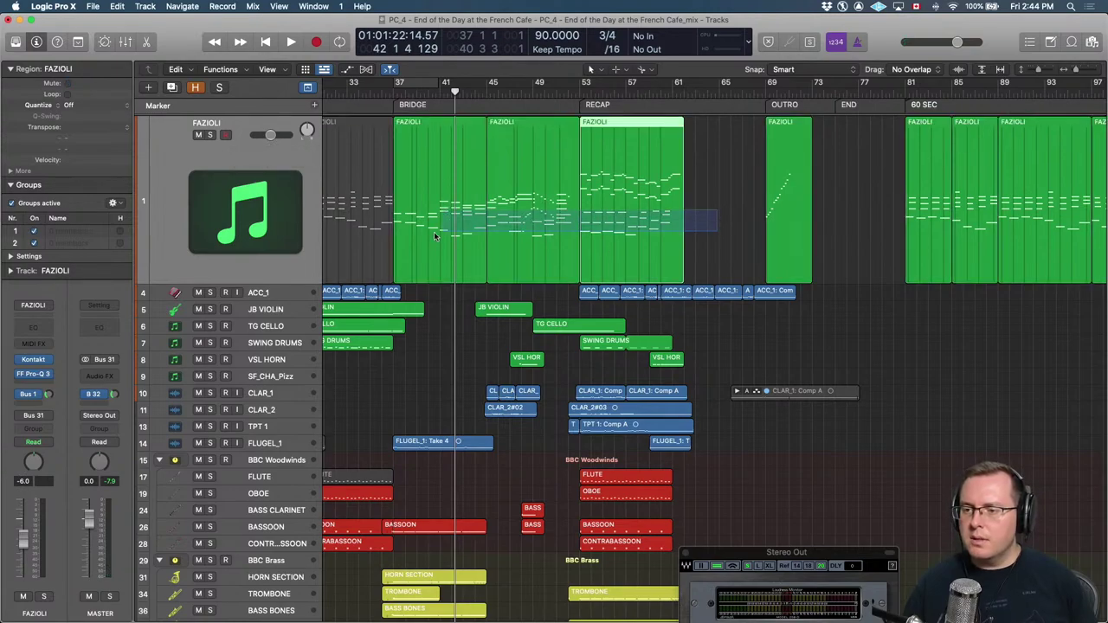
{"action": "key", "text": "ctrl+s"}
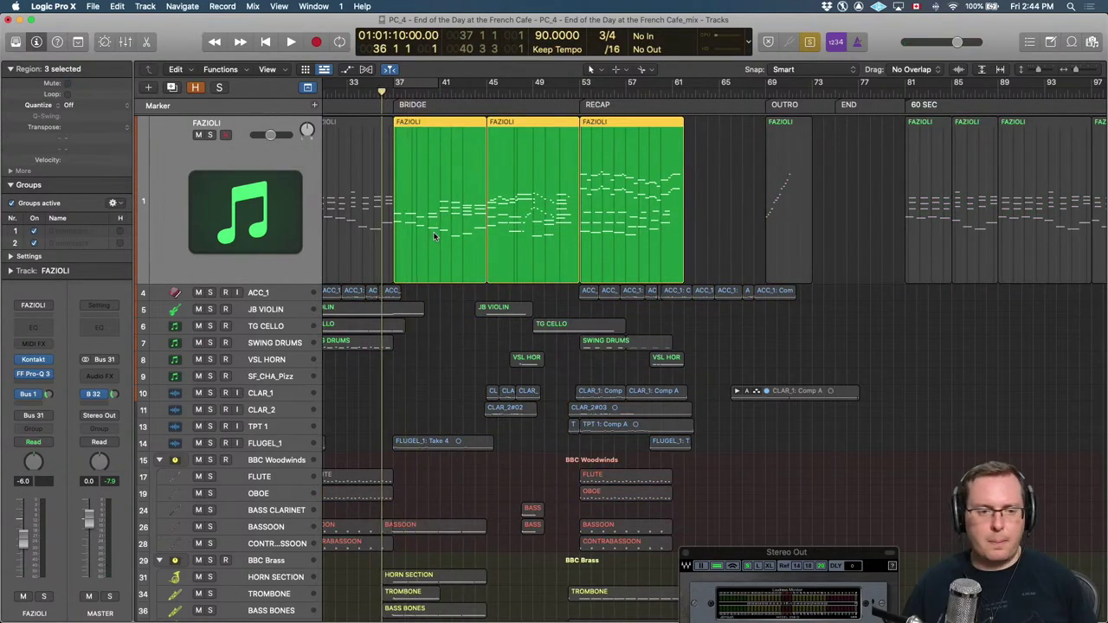
{"action": "key", "text": "space"}
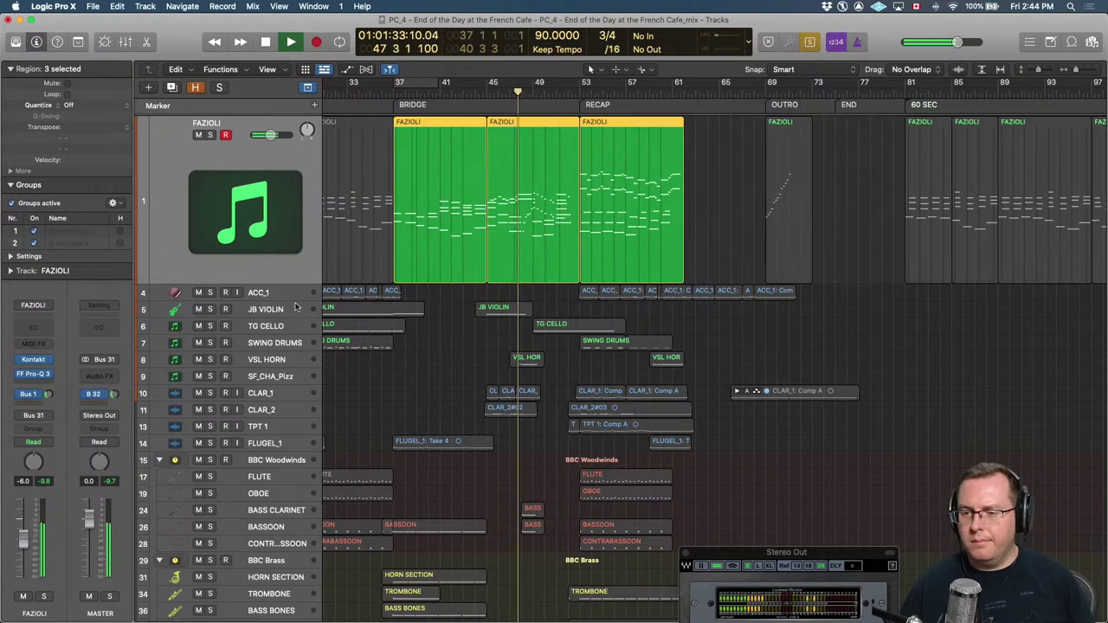
{"action": "key", "text": "space"}
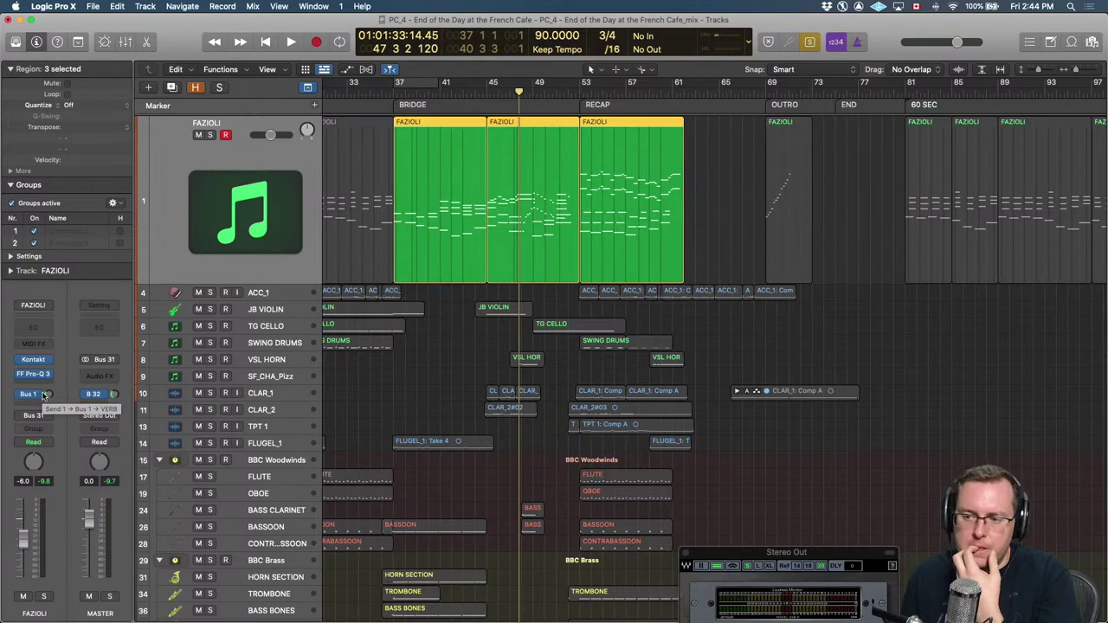
{"action": "key", "text": "ctrl+s"}
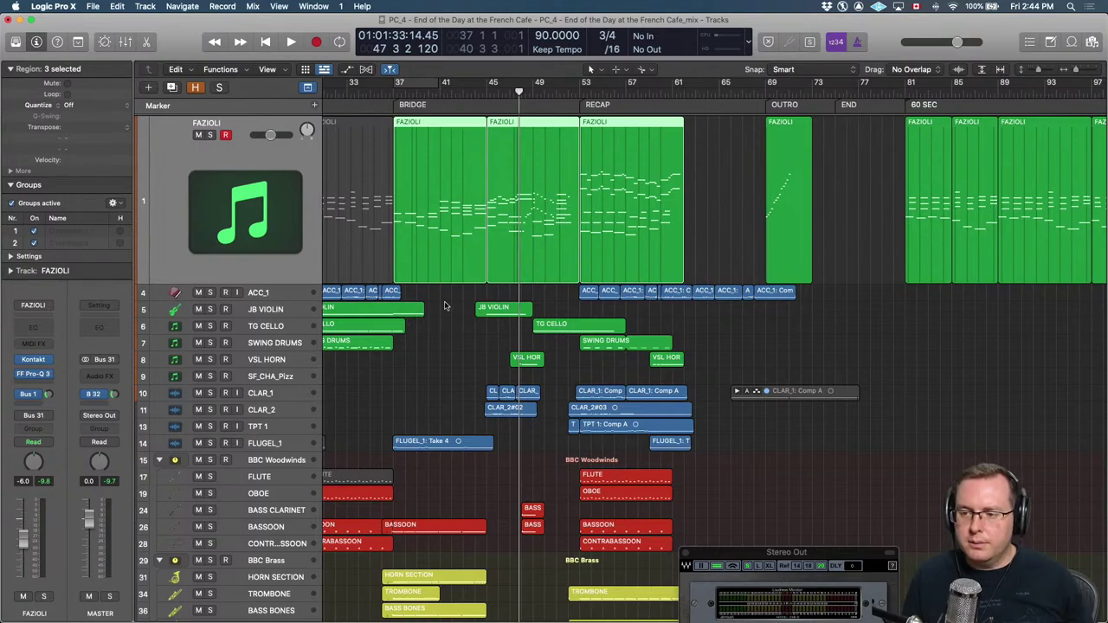
Deselect the regions and play the full mix from bar 44 to about bar 51.
{"action": "left_click", "coordinate": [590, 313]}
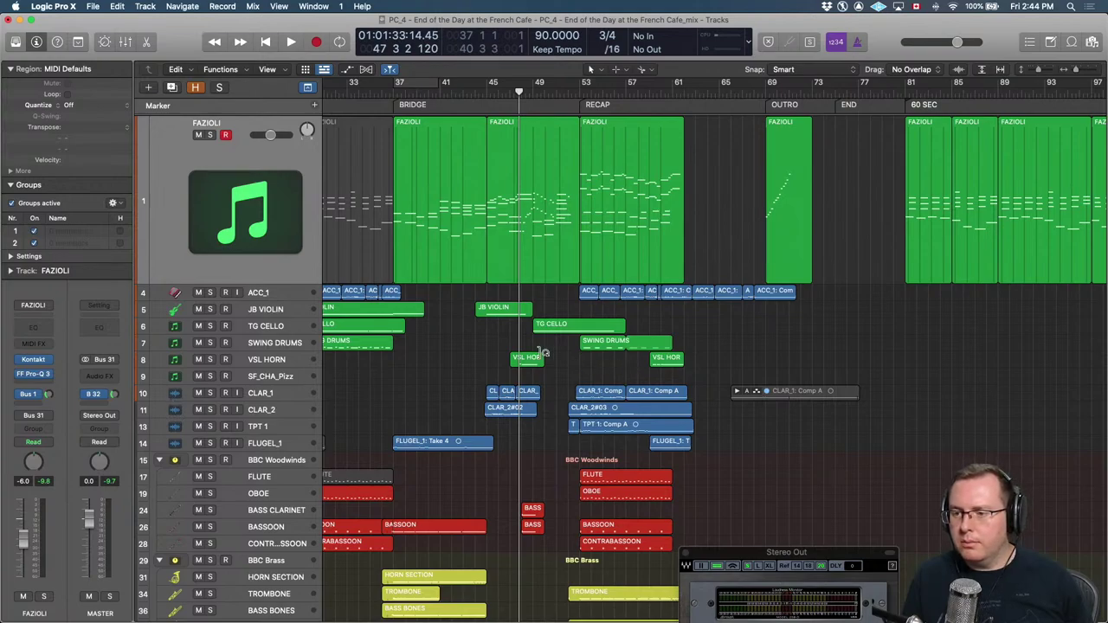
{"action": "key", "text": "comma"}
{"action": "key", "text": "comma"}
{"action": "key", "text": "comma"}
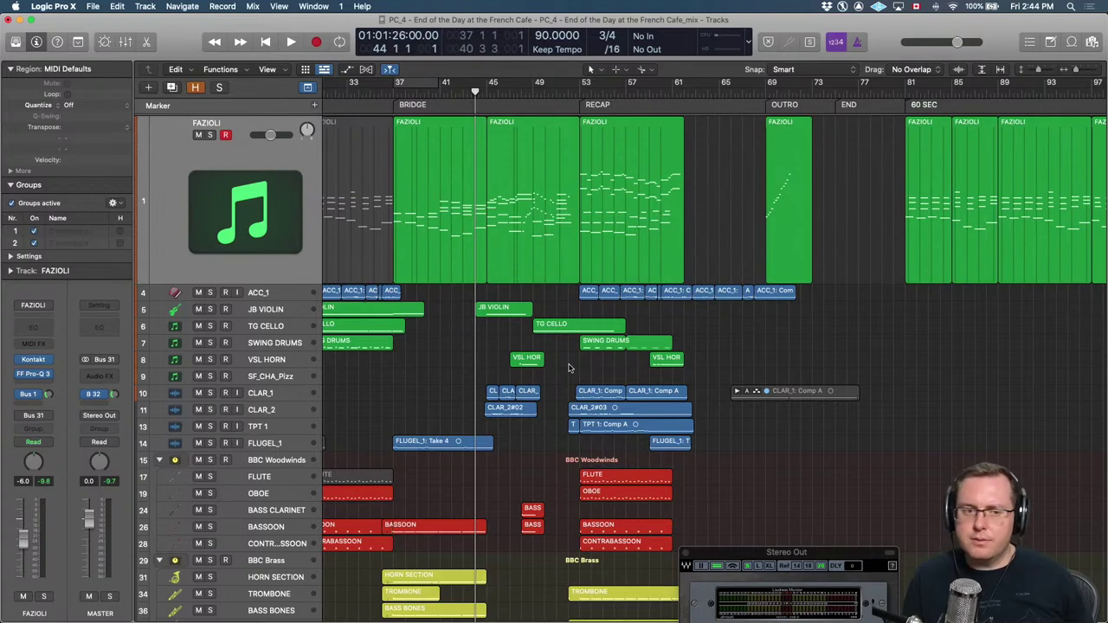
{"action": "key", "text": "space"}
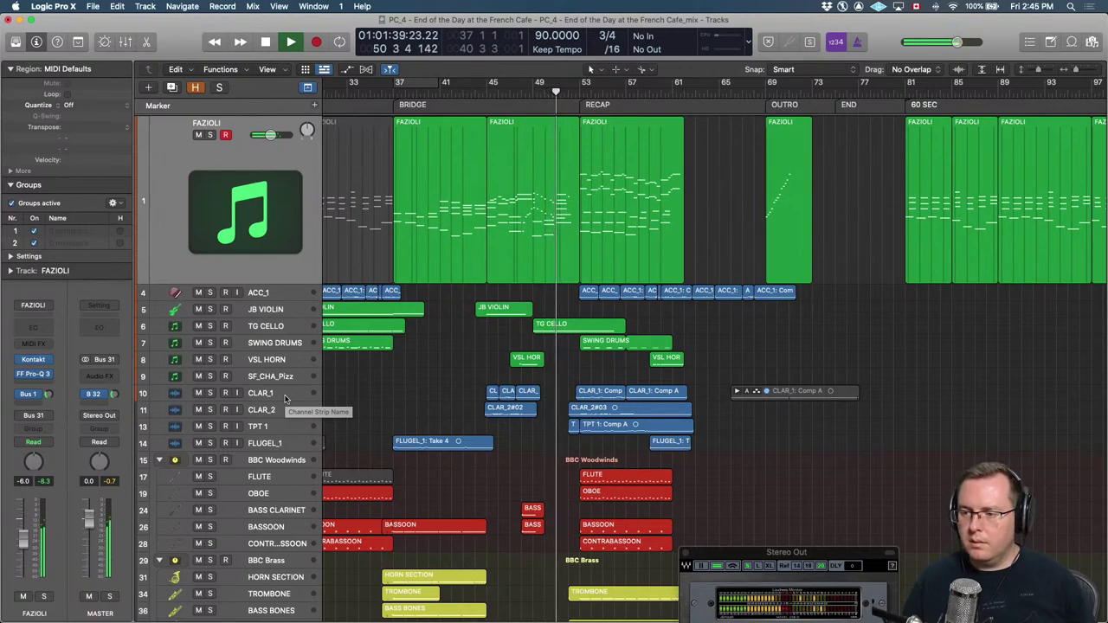
{"action": "key", "text": "space"}
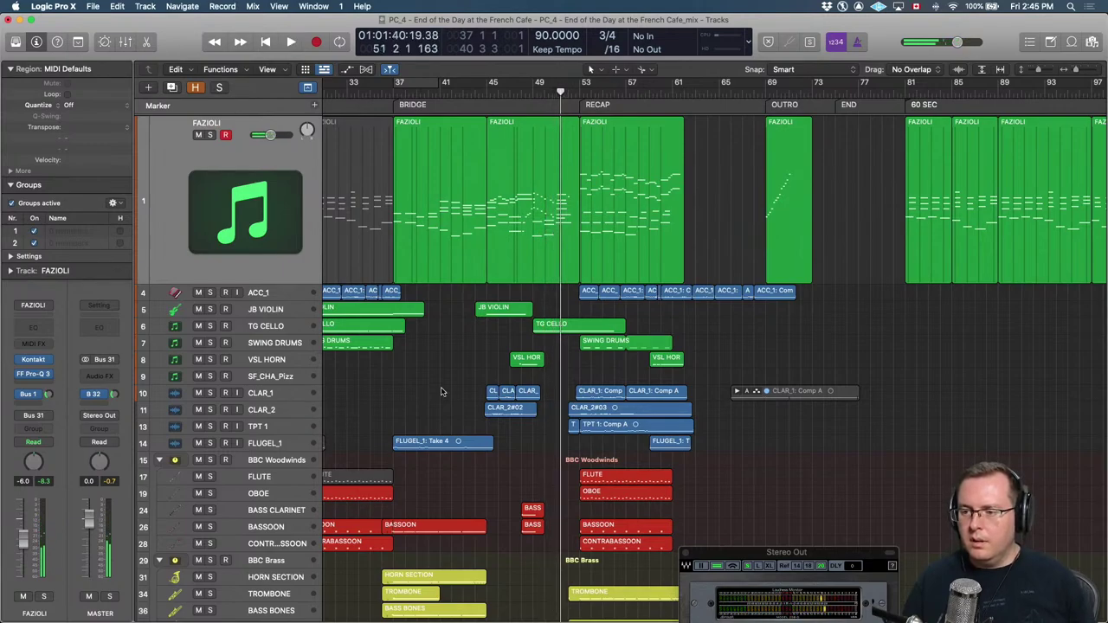
{"action": "key", "text": "super+Right"}
{"action": "key", "text": "super+Right"}
{"action": "key", "text": "super+Right"}
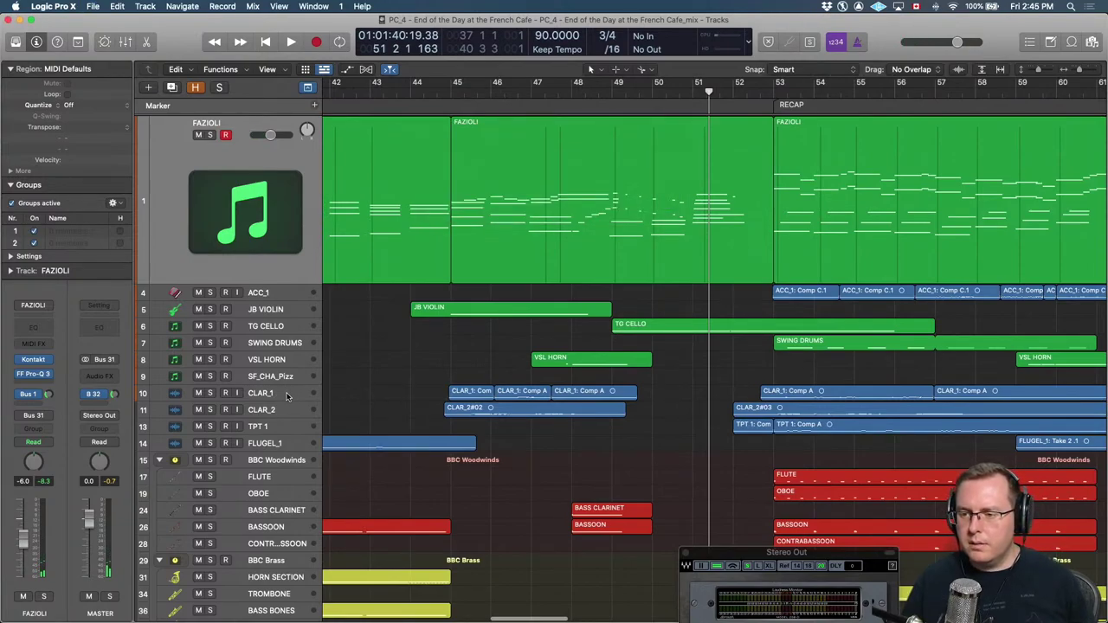
Select the CLAR_1 track and zoom to its regions.
{"action": "left_click", "coordinate": [280, 390]}
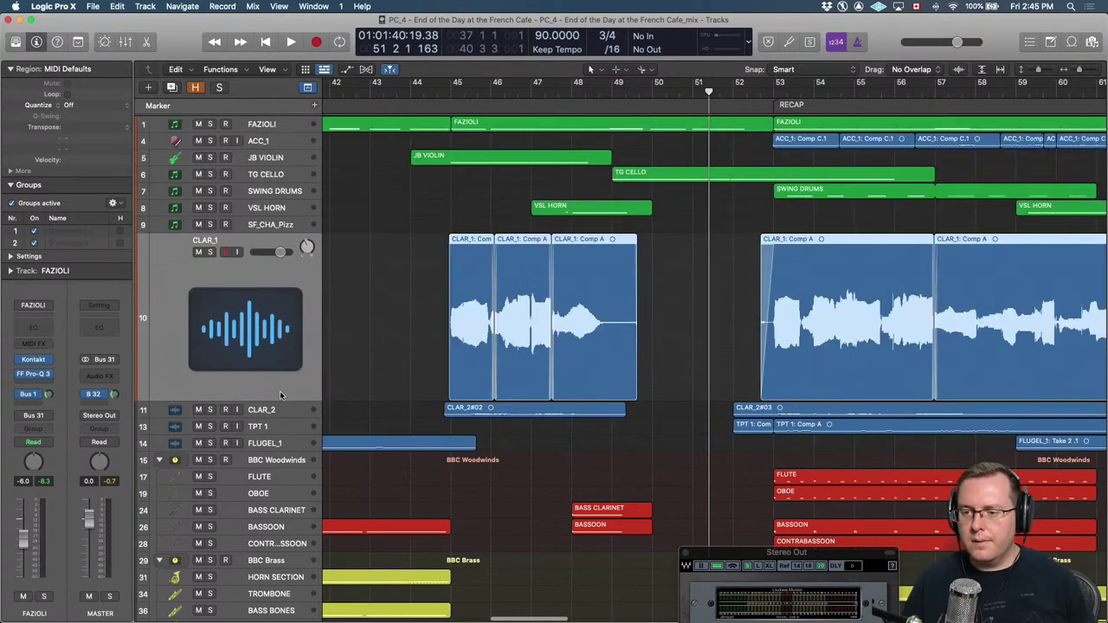
{"action": "left_click", "coordinate": [119, 6]}
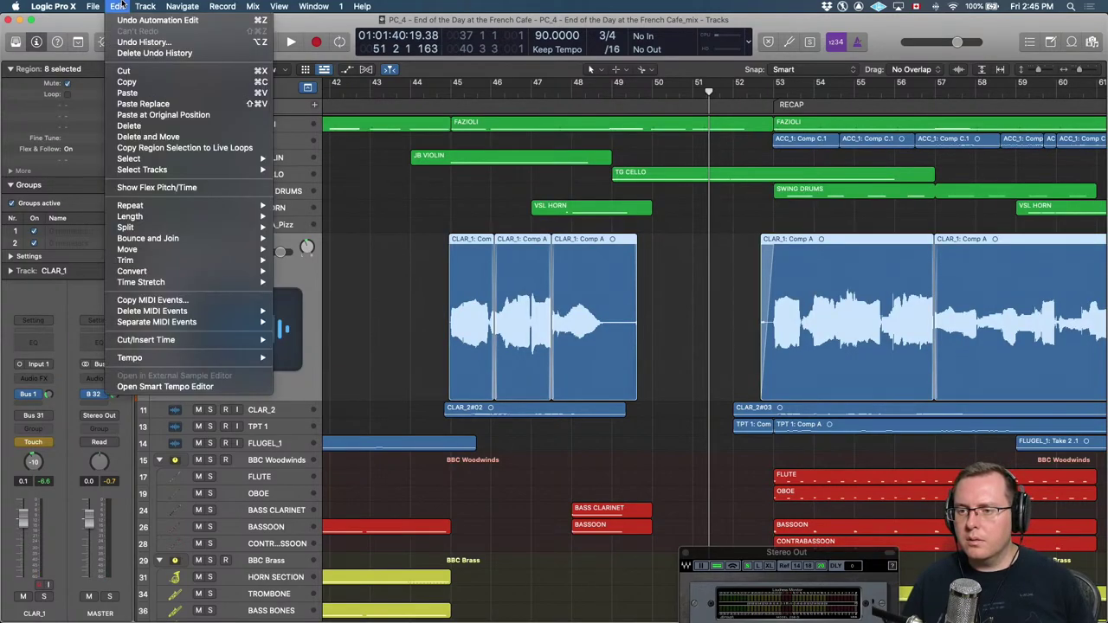
{"action": "mouse_move", "coordinate": [132, 4]}
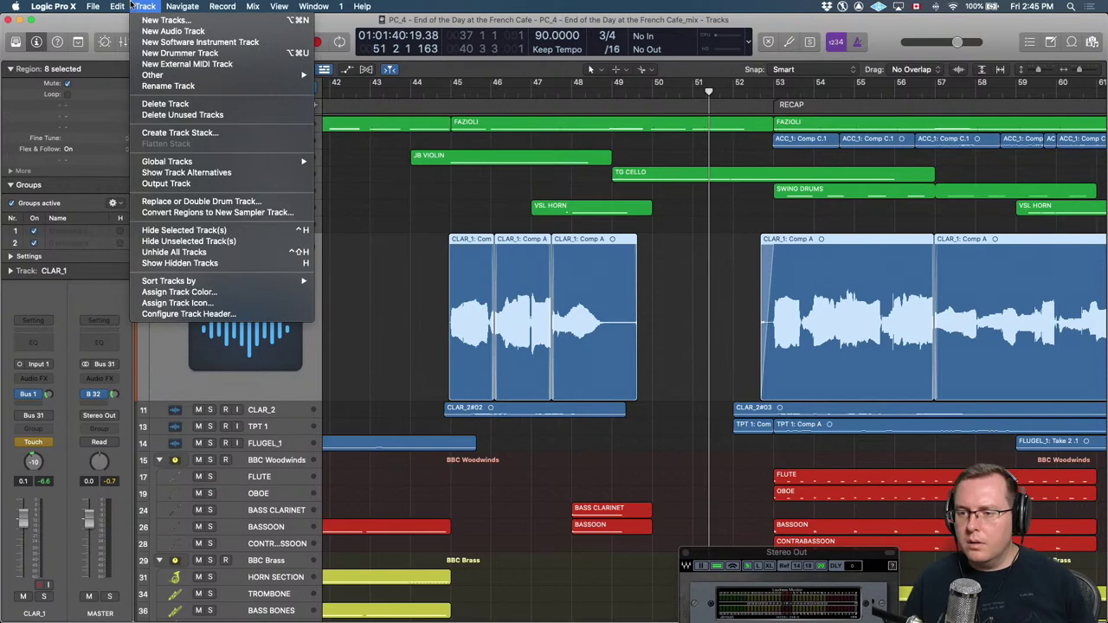
{"action": "left_click", "coordinate": [329, 360]}
{"action": "left_click", "coordinate": [299, 321]}
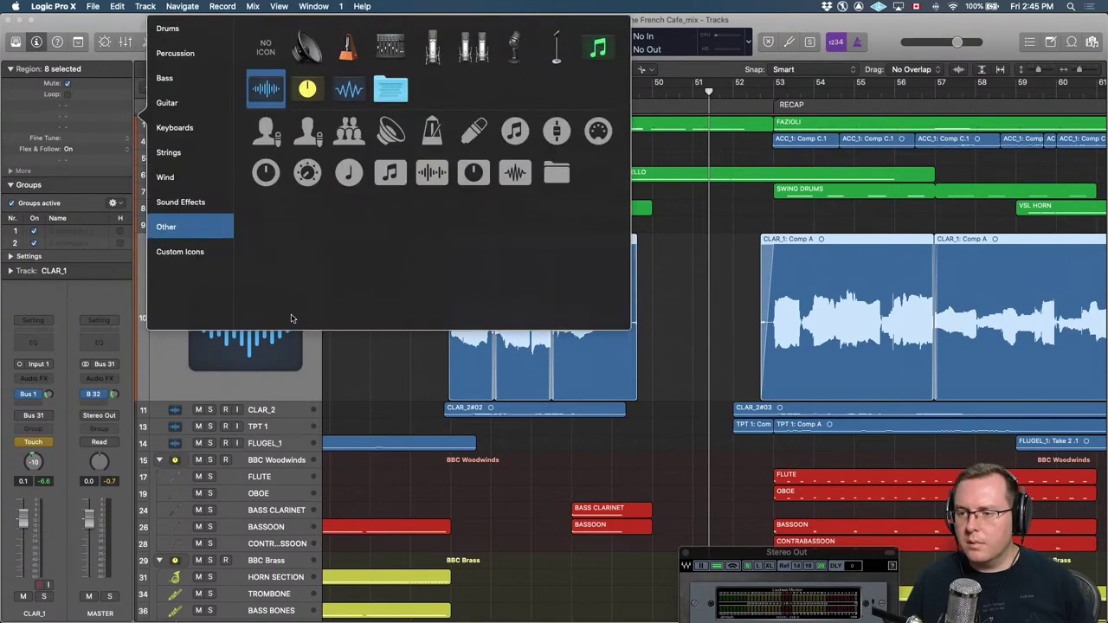
{"action": "left_click", "coordinate": [307, 333]}
Show Track Alternatives in the track headers.
{"action": "right_click", "coordinate": [181, 282]}
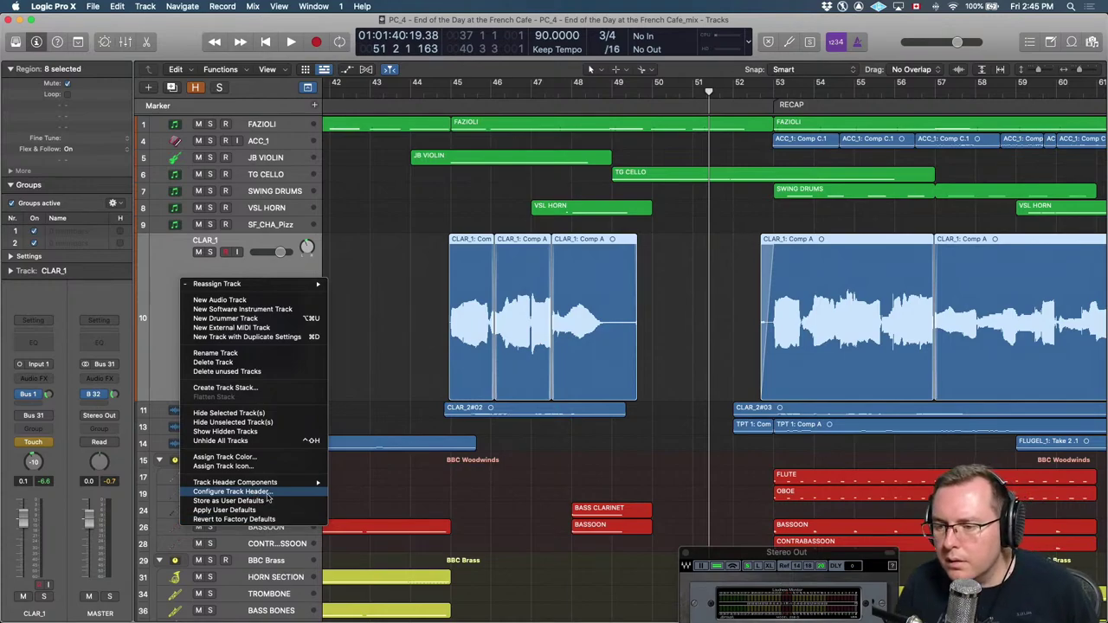
{"action": "mouse_move", "coordinate": [279, 483]}
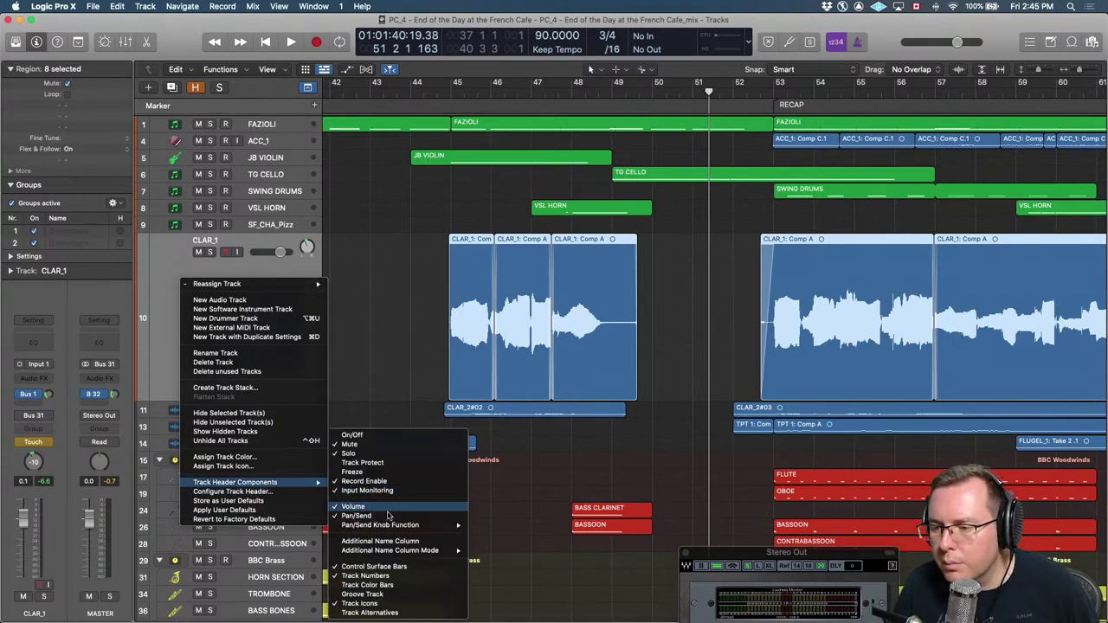
{"action": "left_click", "coordinate": [383, 613]}
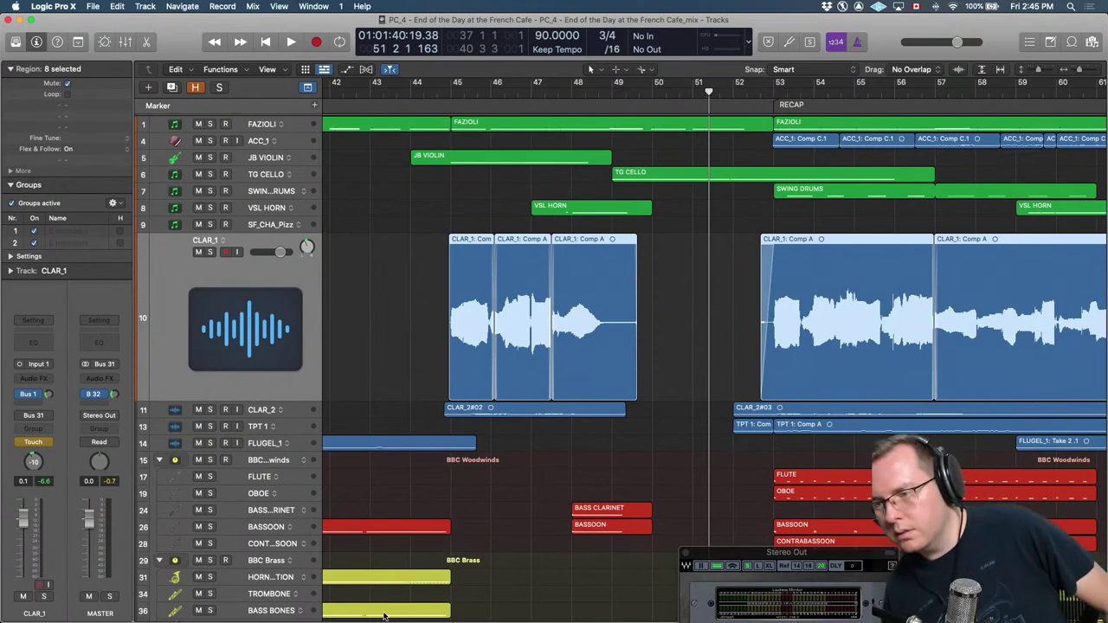
Duplicate CLAR_1's track alternative as B for a backup, and switch the track back to alternative A.
{"action": "left_click", "coordinate": [223, 243]}
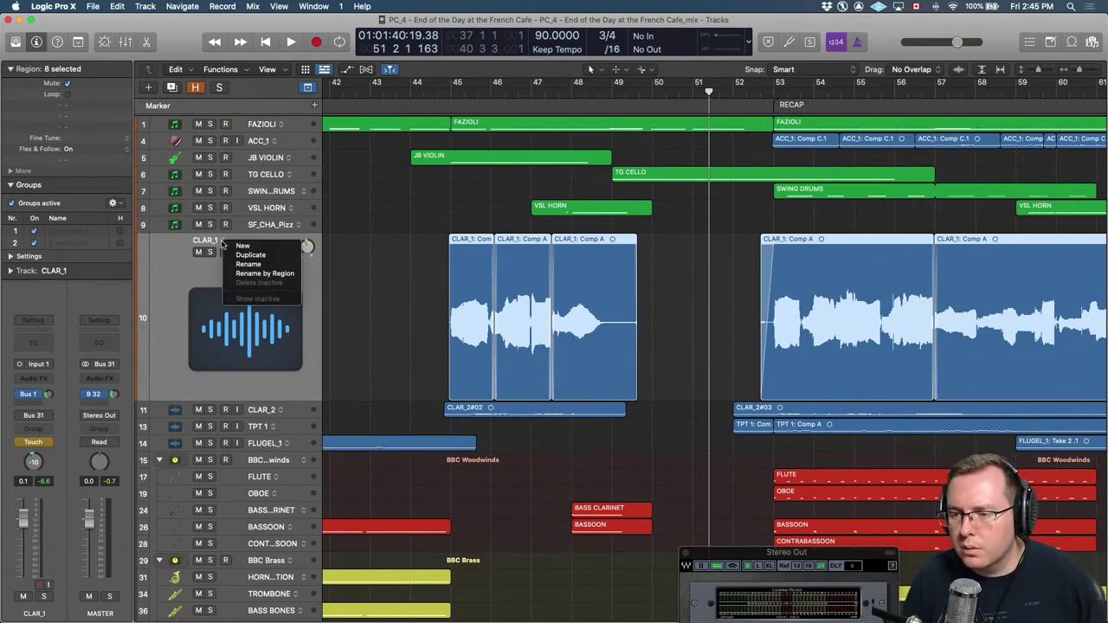
{"action": "left_click", "coordinate": [268, 258]}
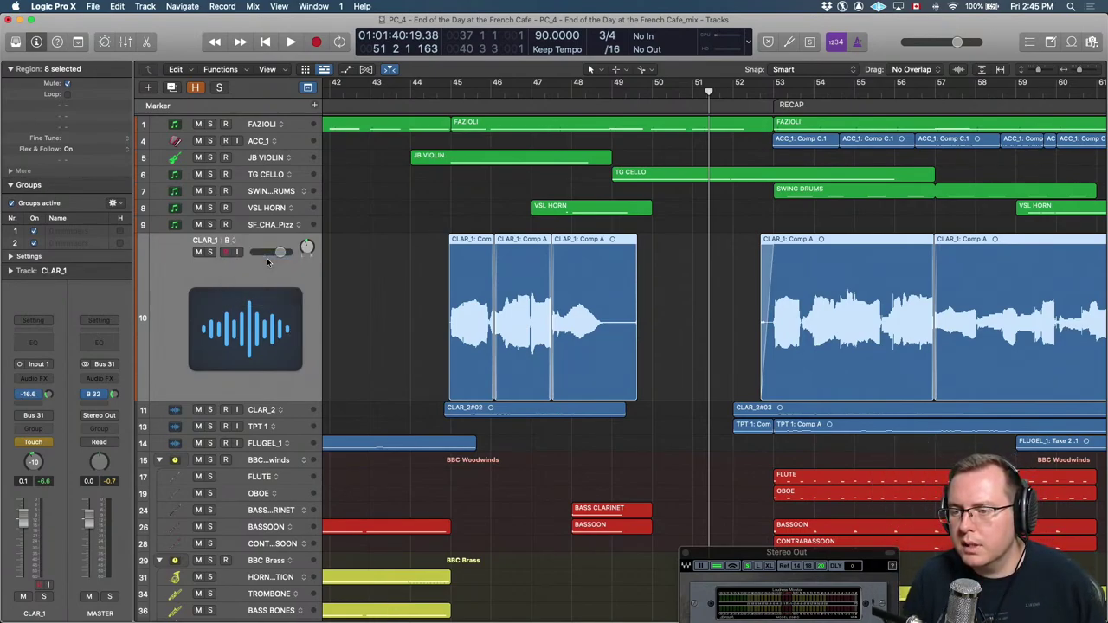
{"action": "left_click", "coordinate": [232, 244]}
{"action": "left_click", "coordinate": [249, 257]}
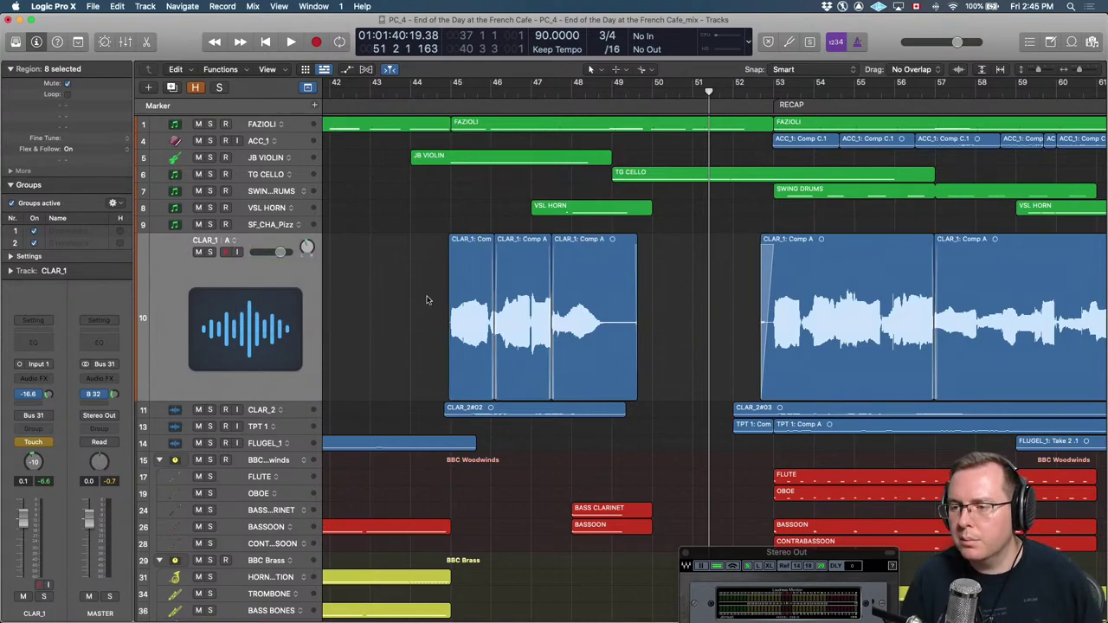
Join the three CLAR_1 regions between bars 45 and 49 into one region.
{"action": "left_click_drag", "start_coordinate": [377, 286], "coordinate": [693, 343]}
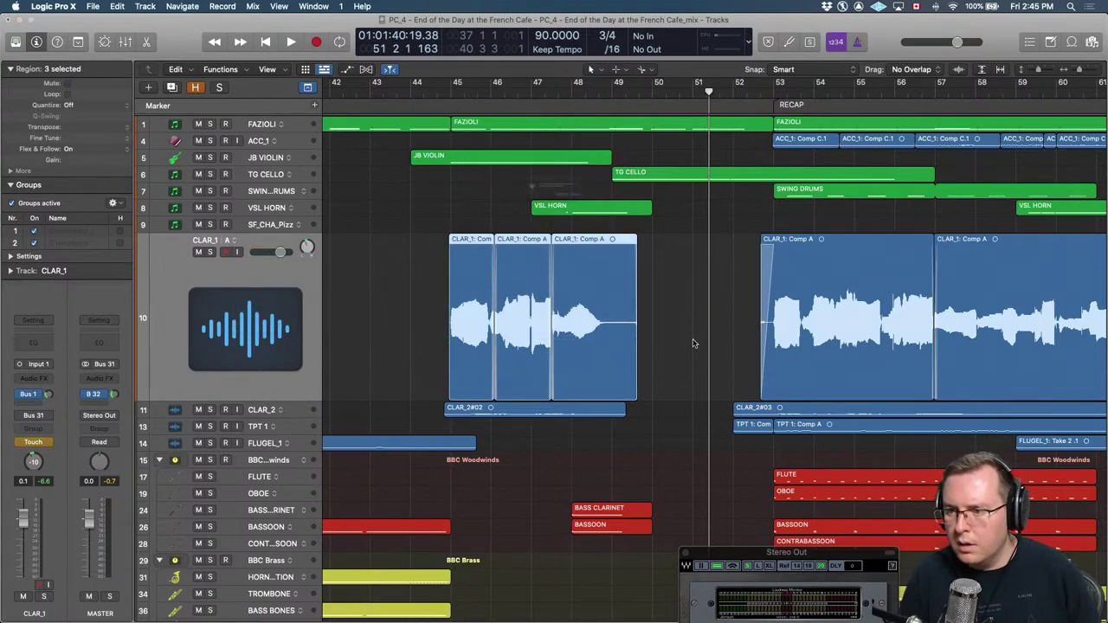
{"action": "key", "text": "super+j"}
{"action": "key", "text": "Escape"}
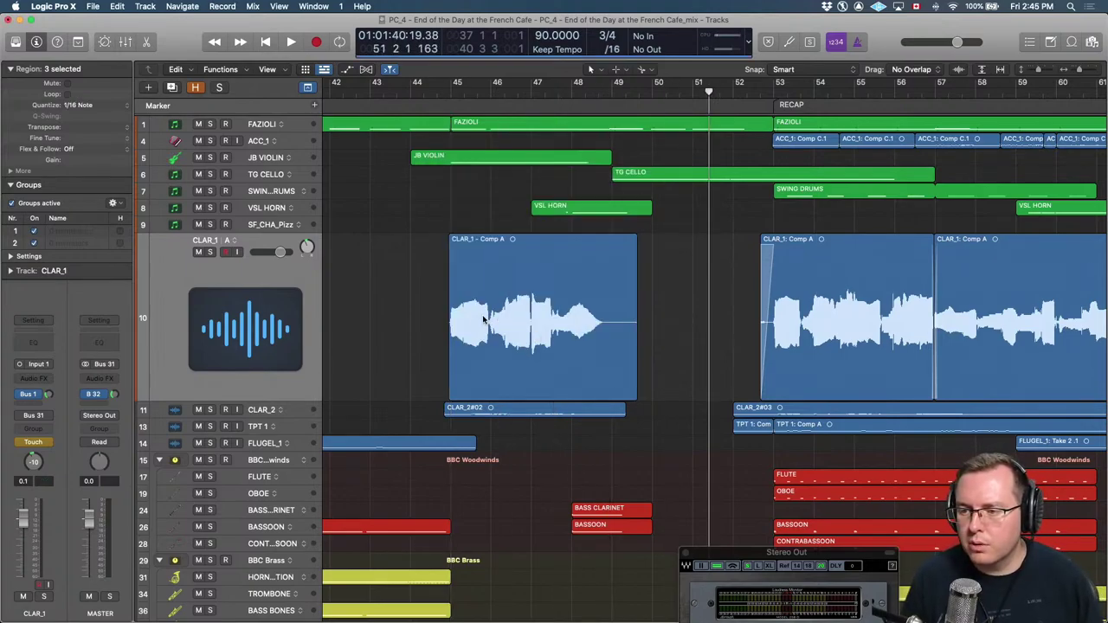
Select the joined CLAR_1 region and open Selection-Based Processing for it.
{"action": "left_click", "coordinate": [220, 69]}
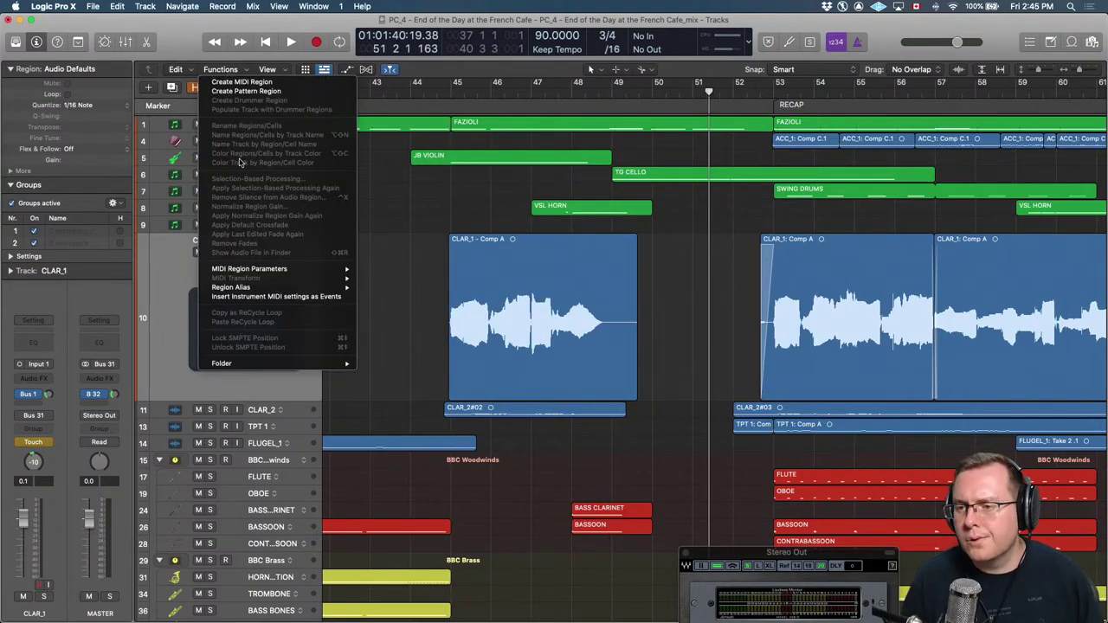
{"action": "left_click", "coordinate": [472, 297]}
{"action": "left_click", "coordinate": [222, 71]}
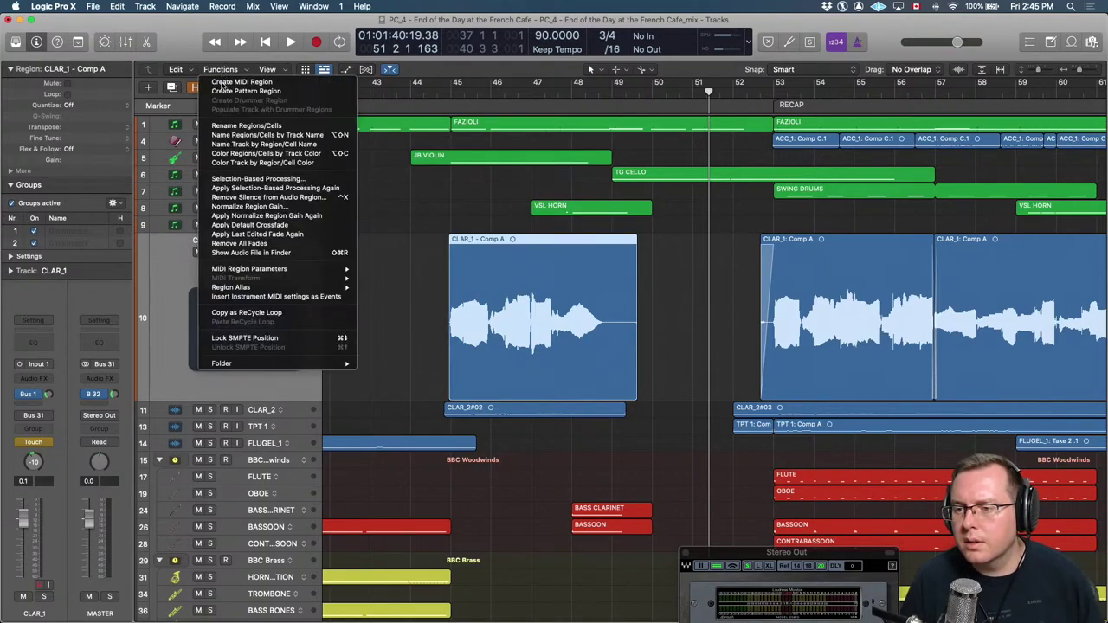
{"action": "left_click", "coordinate": [268, 179]}
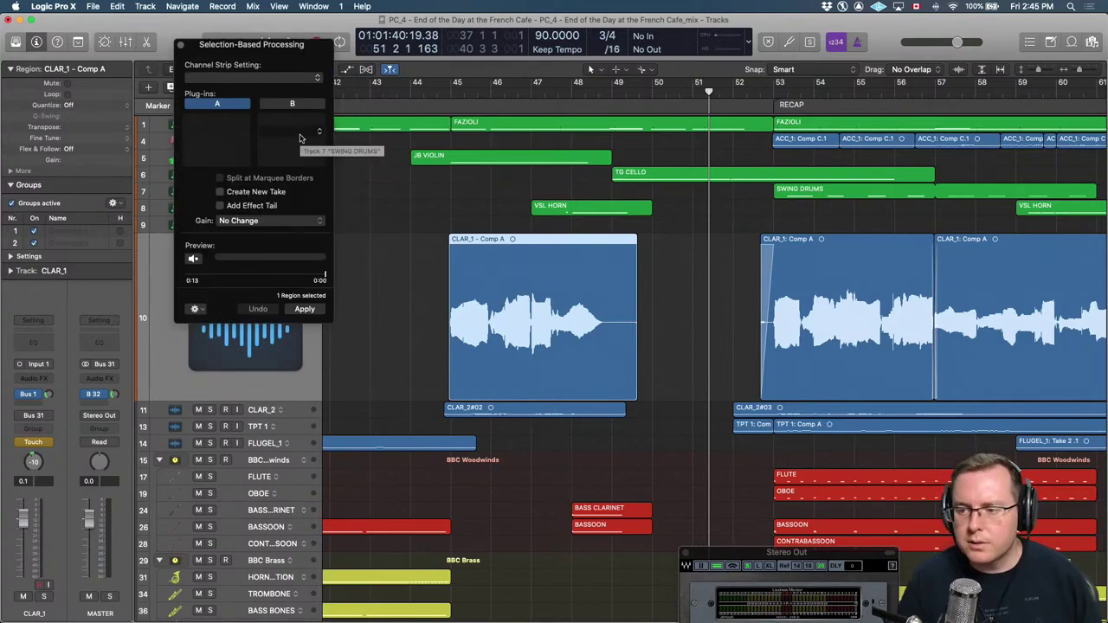
Load iZotope RX 6 De-click in plug-in set A, using the Multi-band (random clicks) algorithm with frequency skew 3.3.
{"action": "left_click", "coordinate": [236, 123]}
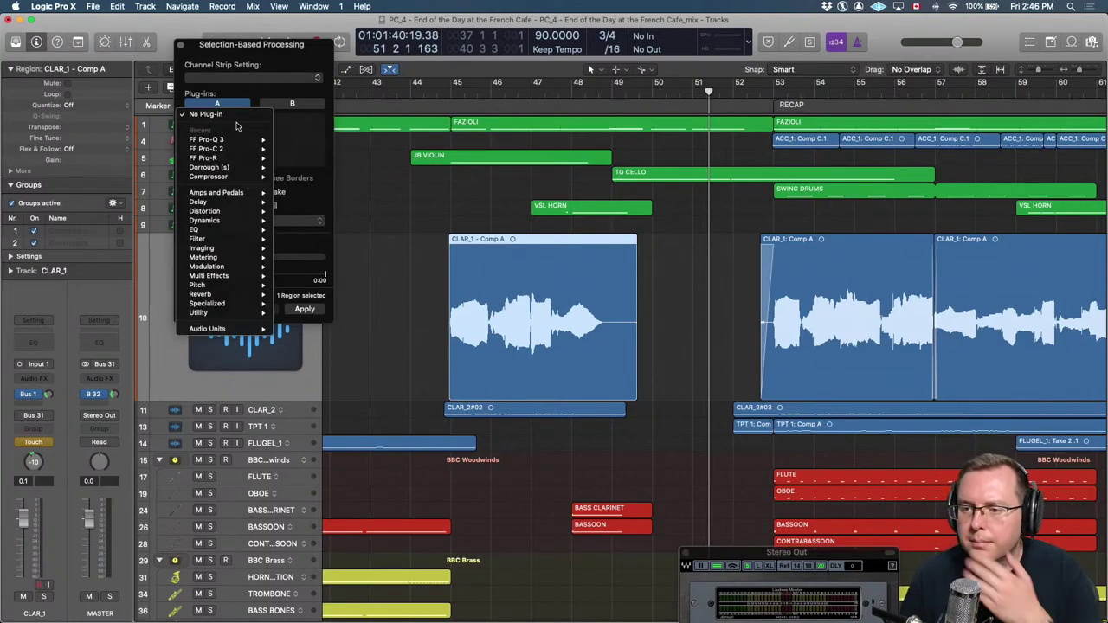
{"action": "mouse_move", "coordinate": [234, 332]}
{"action": "mouse_move", "coordinate": [310, 348]}
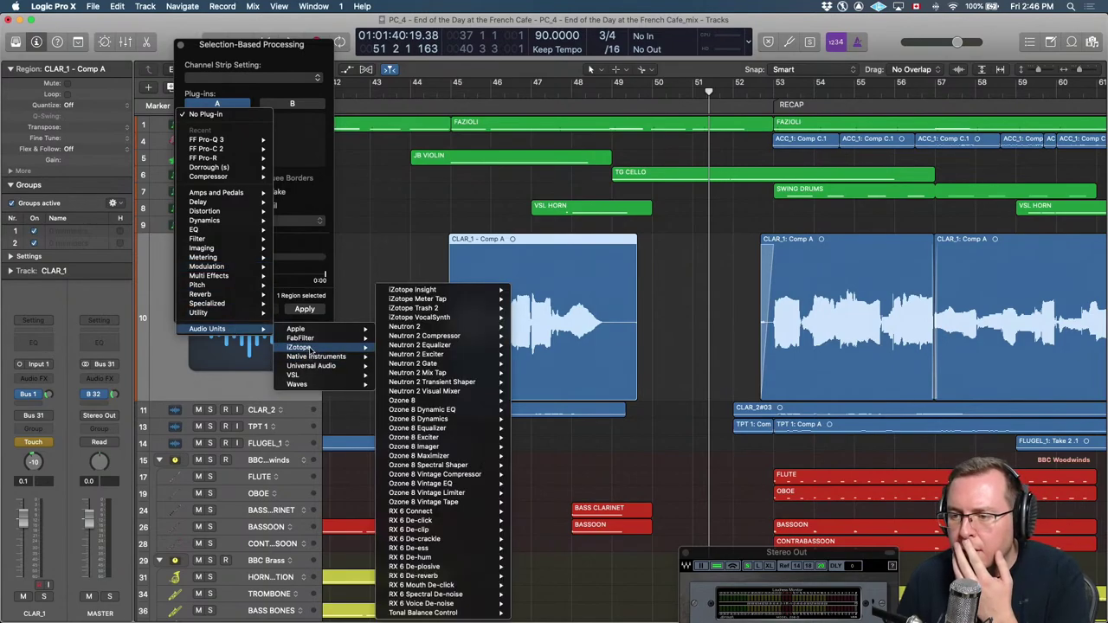
{"action": "mouse_move", "coordinate": [384, 356]}
{"action": "mouse_move", "coordinate": [453, 513]}
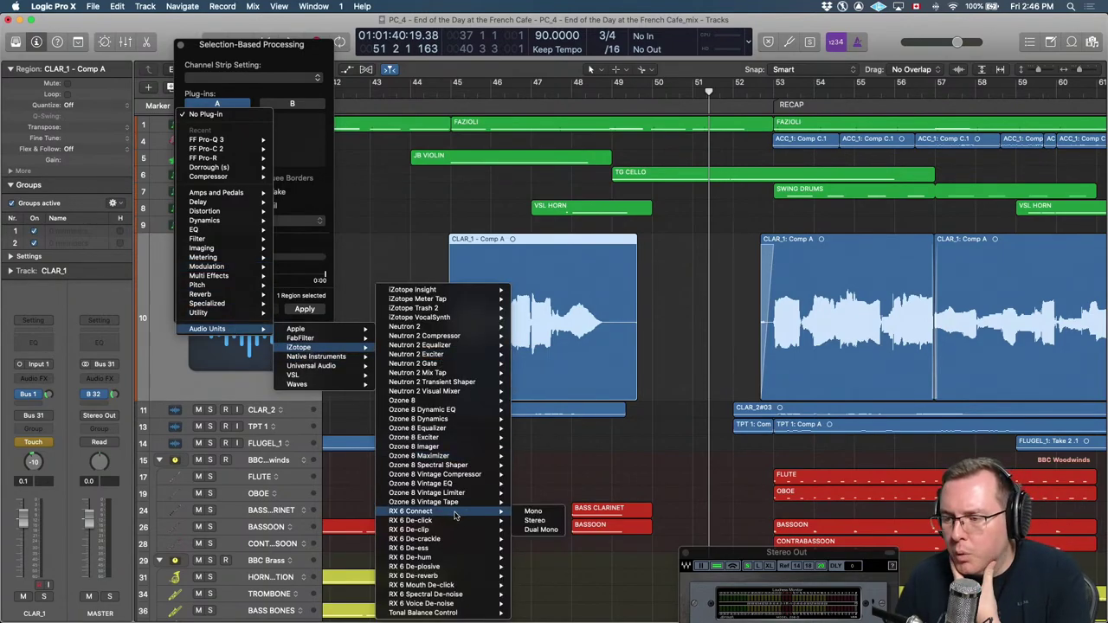
{"action": "mouse_move", "coordinate": [436, 603]}
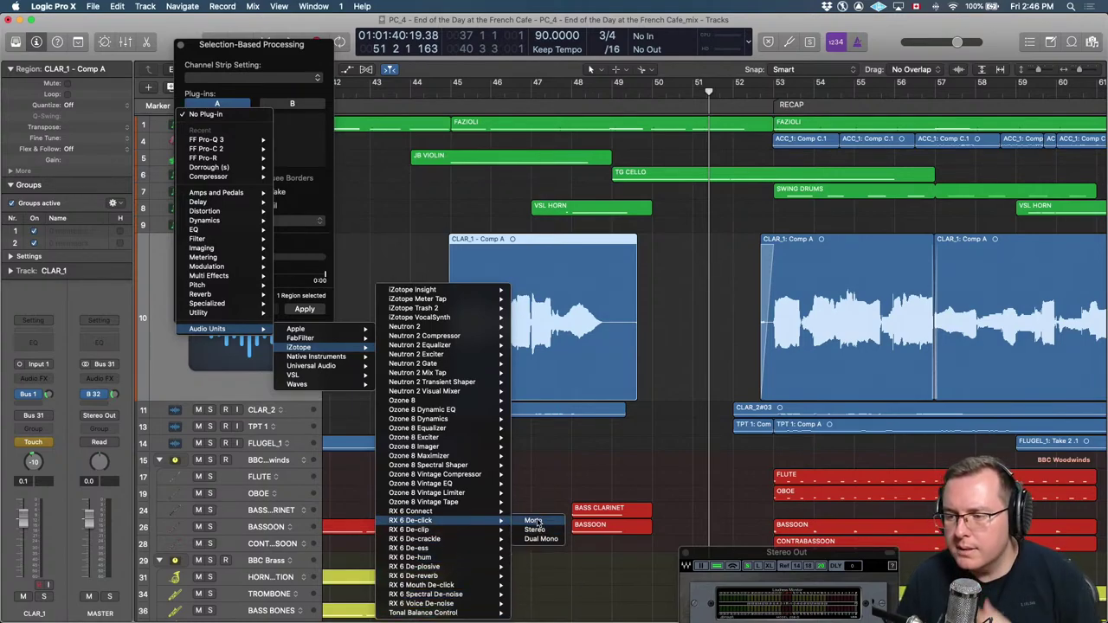
{"action": "left_click", "coordinate": [534, 529]}
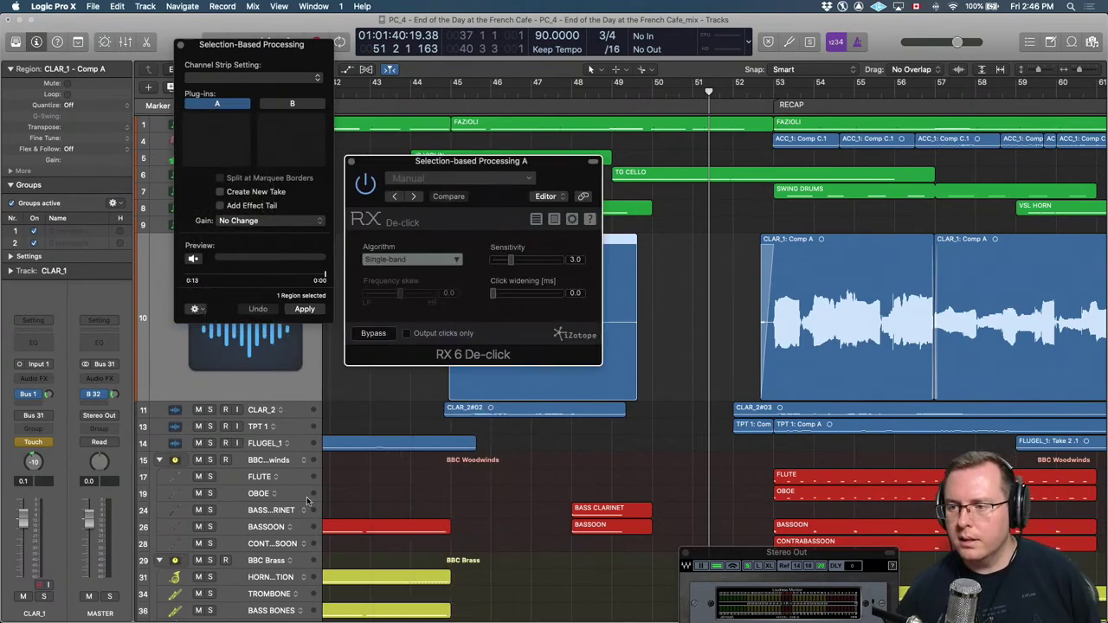
{"action": "left_click_drag", "start_coordinate": [391, 170], "coordinate": [696, 286]}
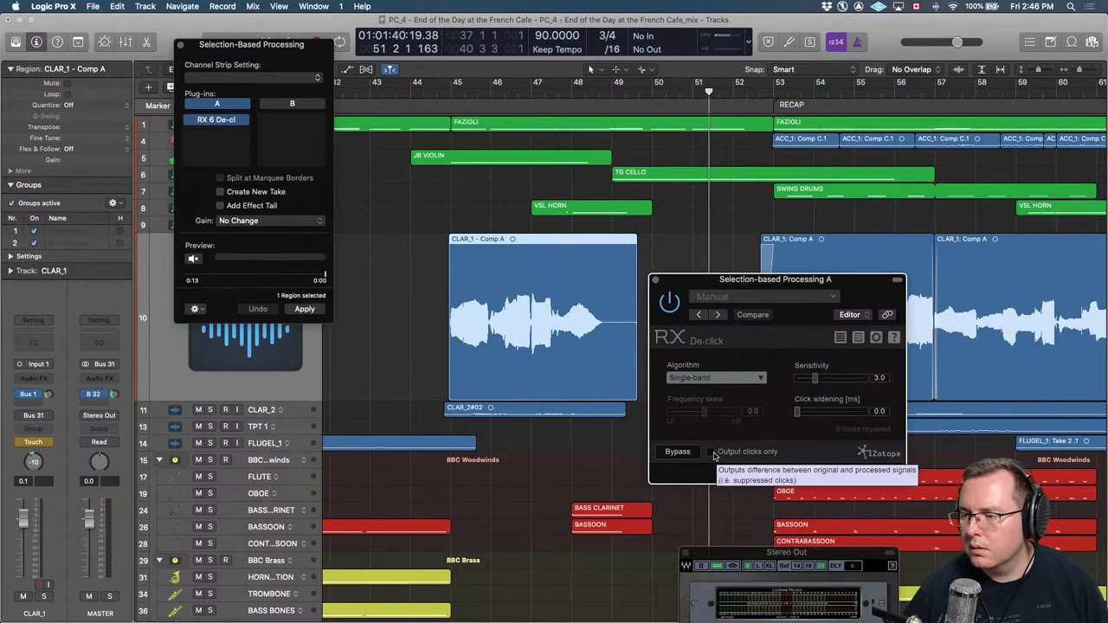
{"action": "left_click", "coordinate": [712, 379]}
{"action": "left_click", "coordinate": [717, 416]}
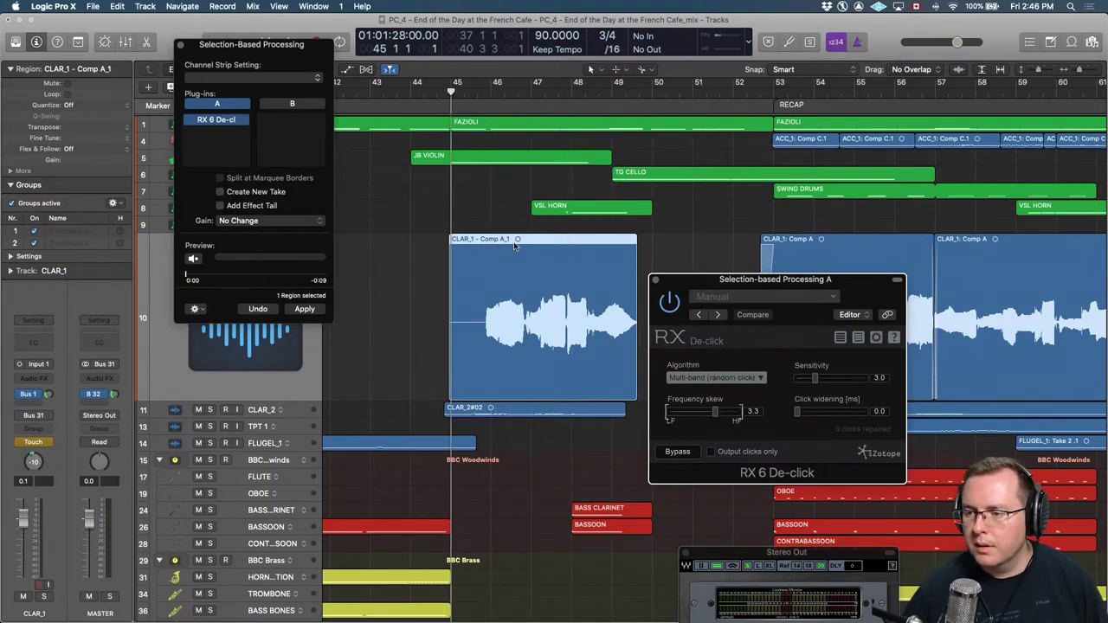
Try shifting the de-clicked clarinet region earlier and adjusting its end, and undo both the edits and the De-click processing.
{"action": "left_click_drag", "start_coordinate": [522, 245], "coordinate": [493, 245]}
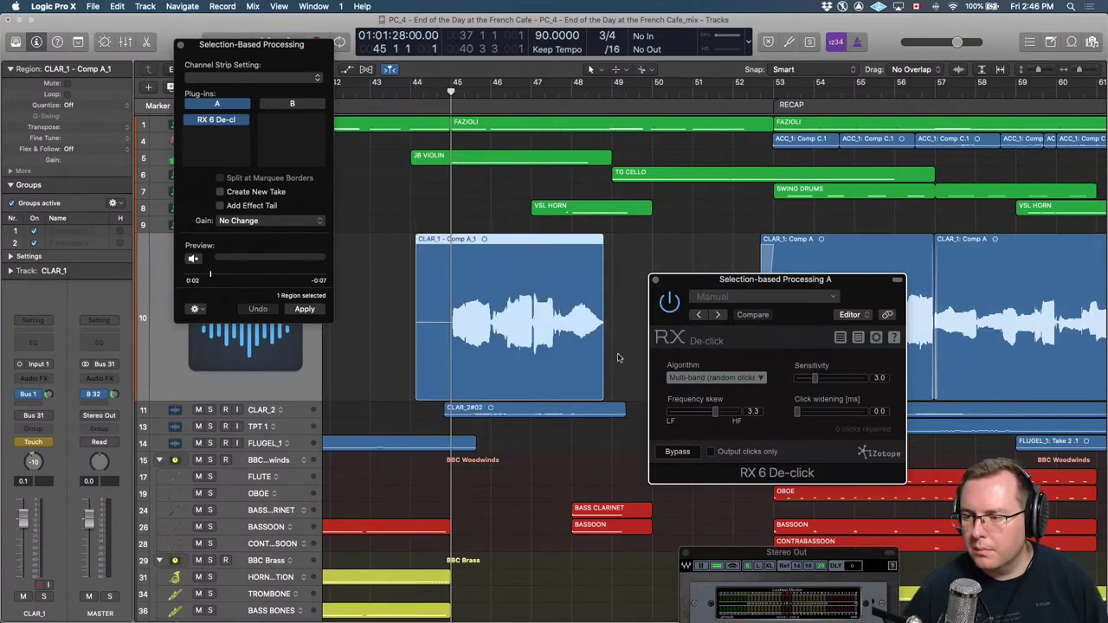
{"action": "left_click_drag", "start_coordinate": [603, 364], "coordinate": [634, 365]}
{"action": "left_click_drag", "start_coordinate": [611, 361], "coordinate": [613, 364]}
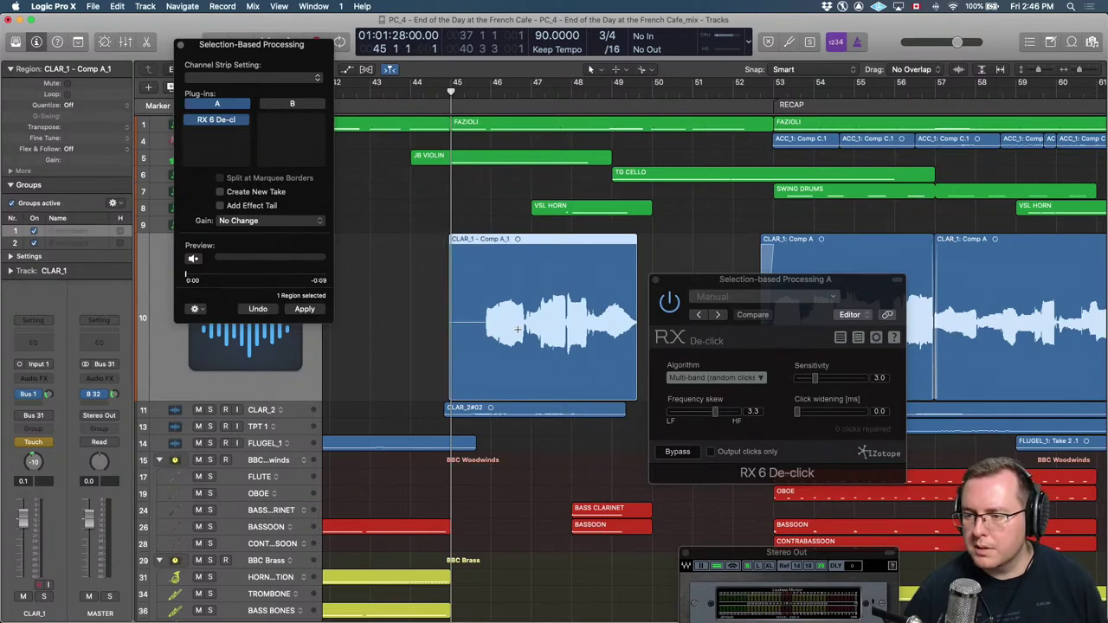
{"action": "key", "text": "super+z"}
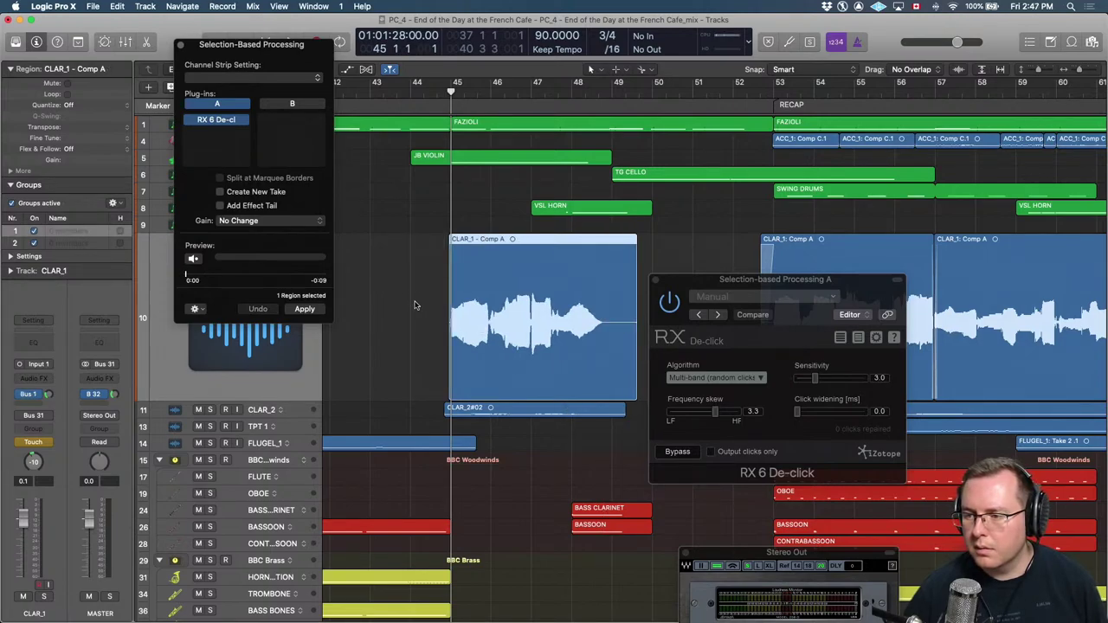
{"action": "key", "text": "super+shift+z"}
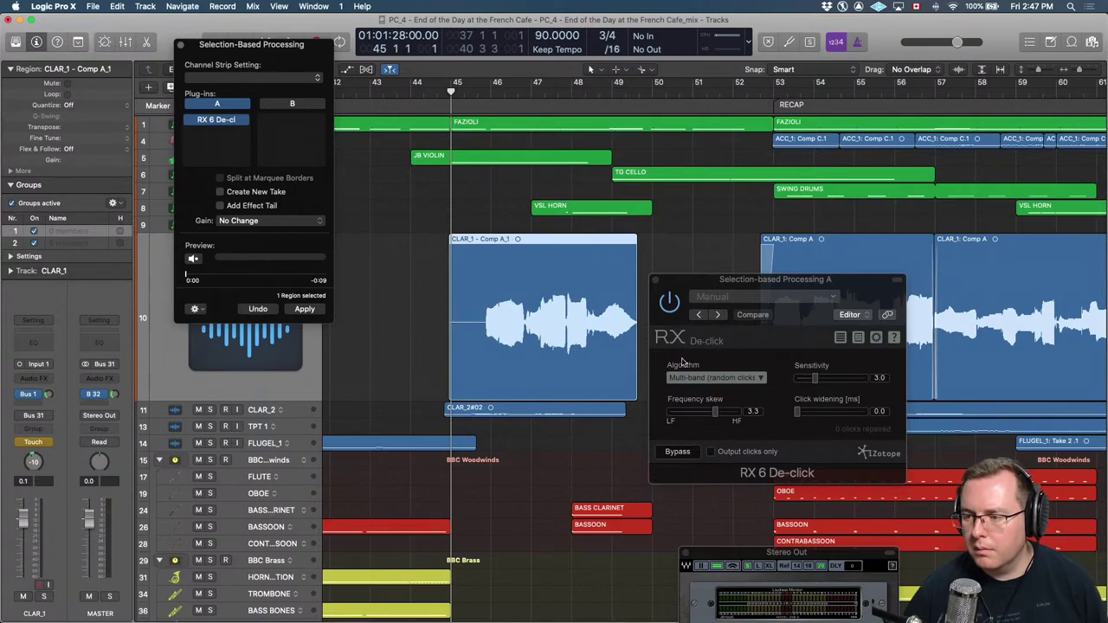
{"action": "key", "text": "super+z"}
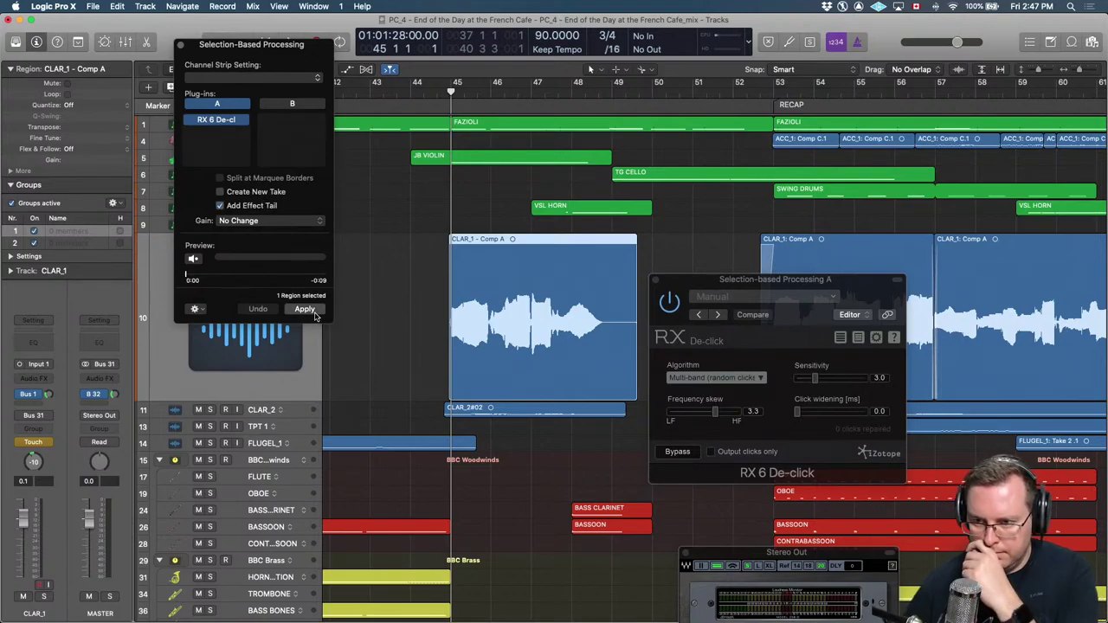
Apply De-click to the CLAR_1 region with Add Effect Tail enabled, and move the region earlier so the clarinet enters at bar 45.
{"action": "left_click", "coordinate": [304, 309]}
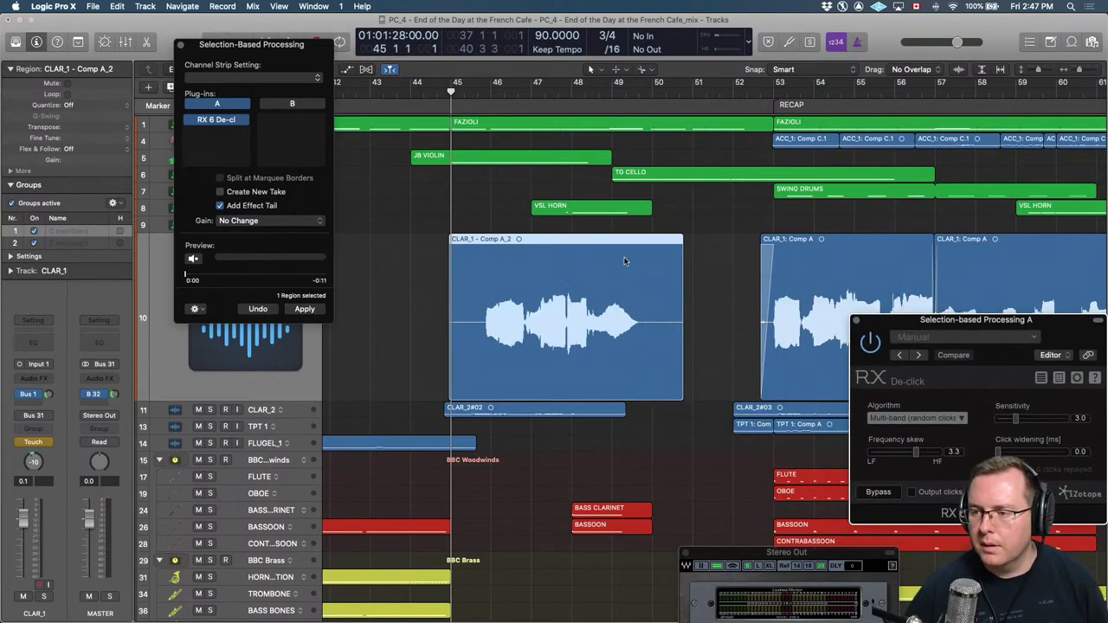
{"action": "left_click_drag", "start_coordinate": [590, 242], "coordinate": [558, 243]}
Solo the de-clicked CLAR_1 region, play it from bar 45 to about bar 49, turn solo off and deselect the region.
{"action": "key", "text": "ctrl+s"}
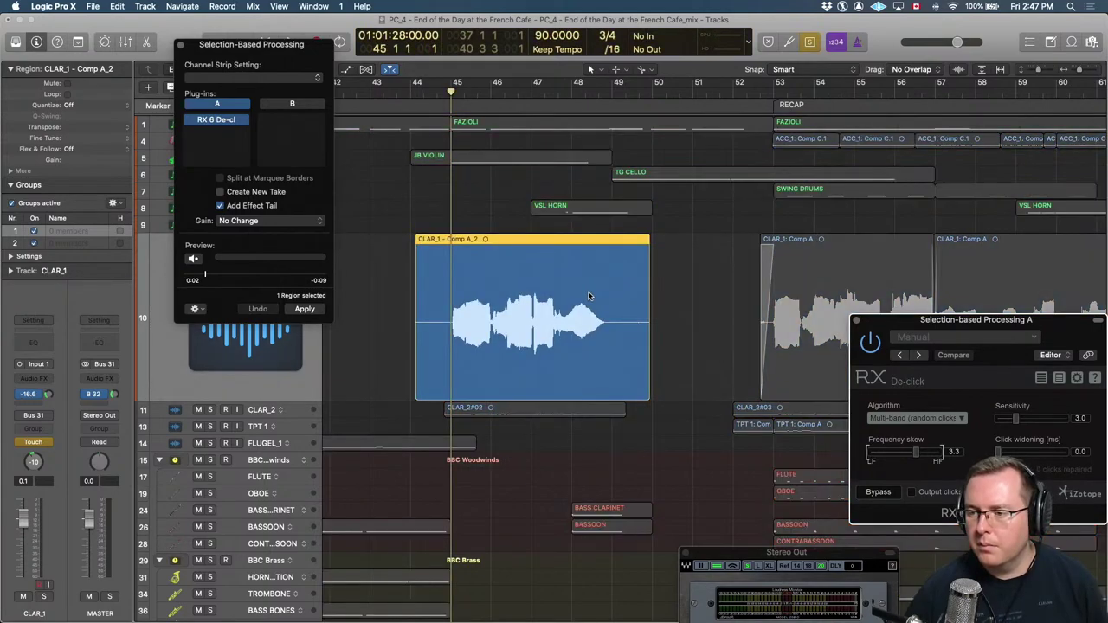
{"action": "key", "text": "comma"}
{"action": "key", "text": "space"}
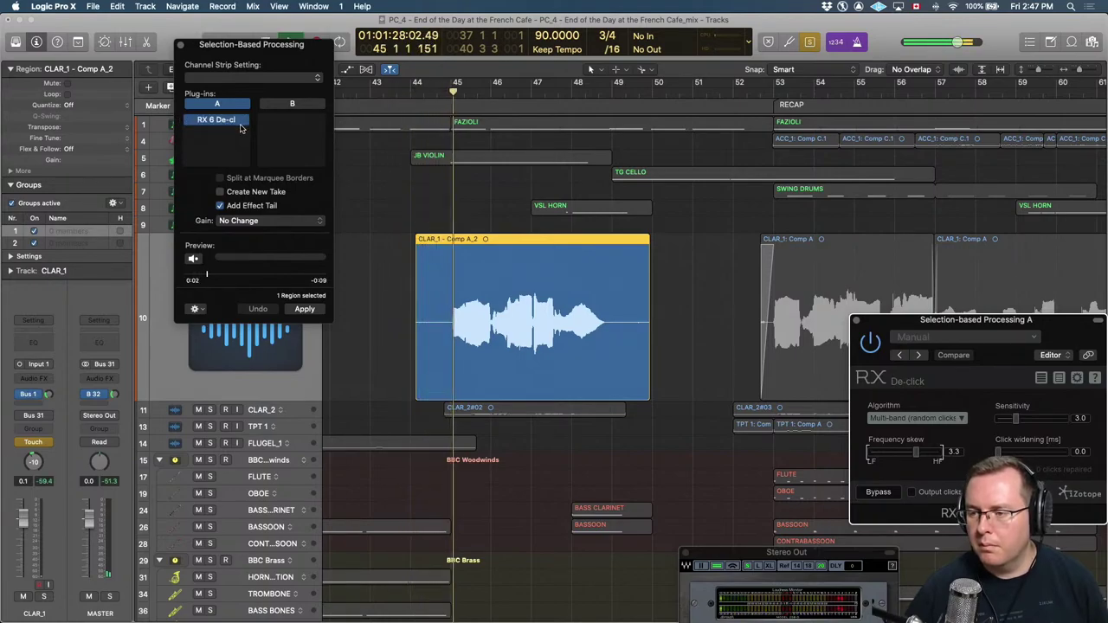
{"action": "key", "text": "super+Right"}
{"action": "key", "text": "super+Right"}
{"action": "key", "text": "super+Right"}
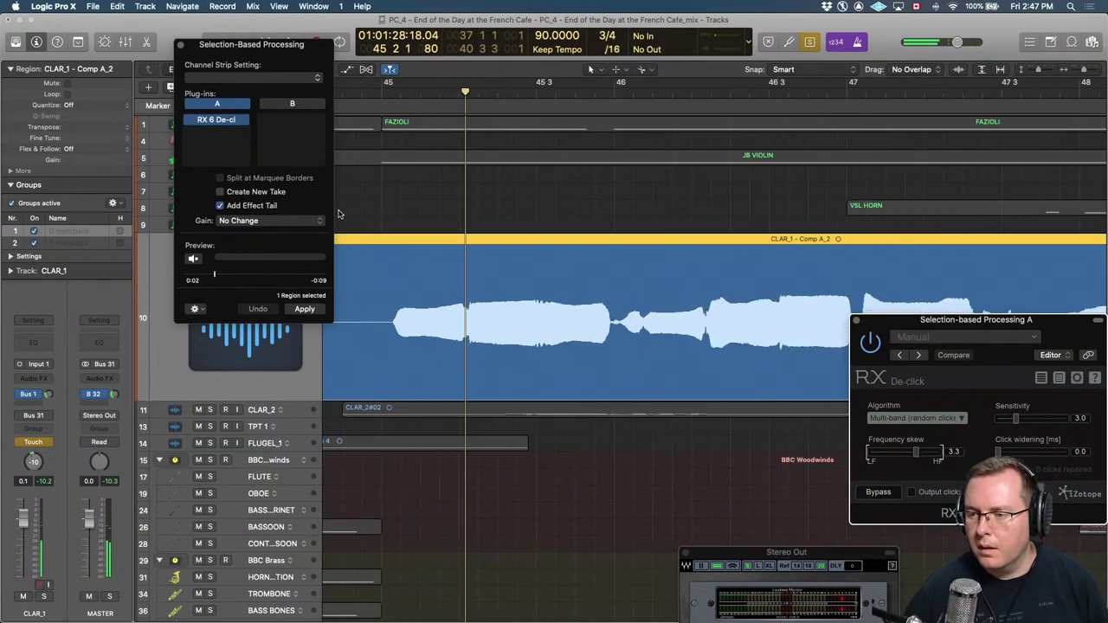
{"action": "key", "text": "space"}
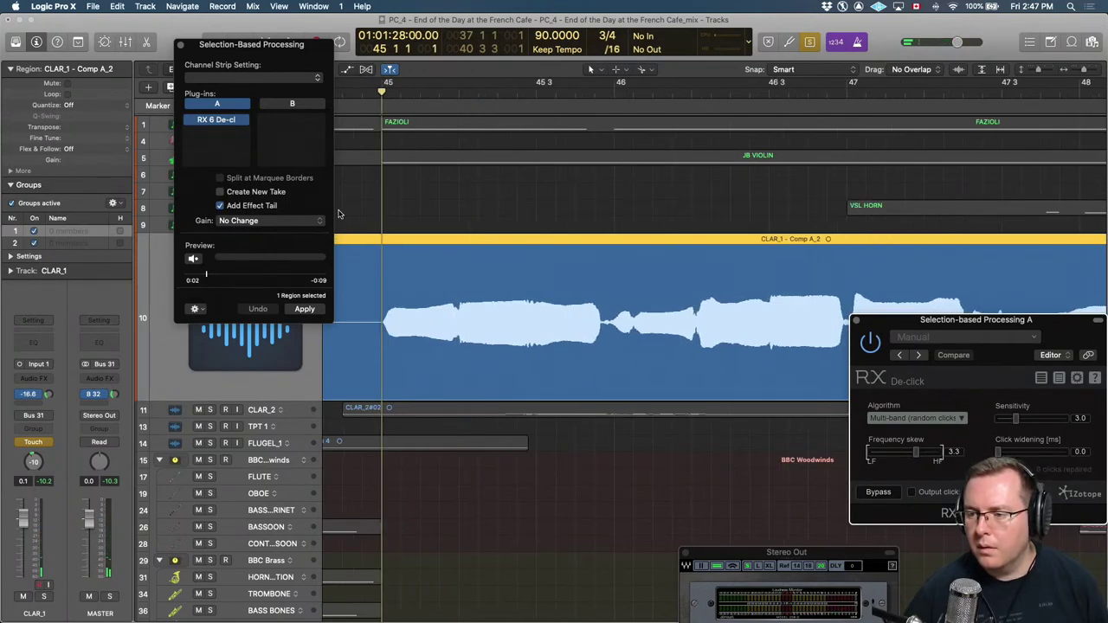
{"action": "key", "text": "space"}
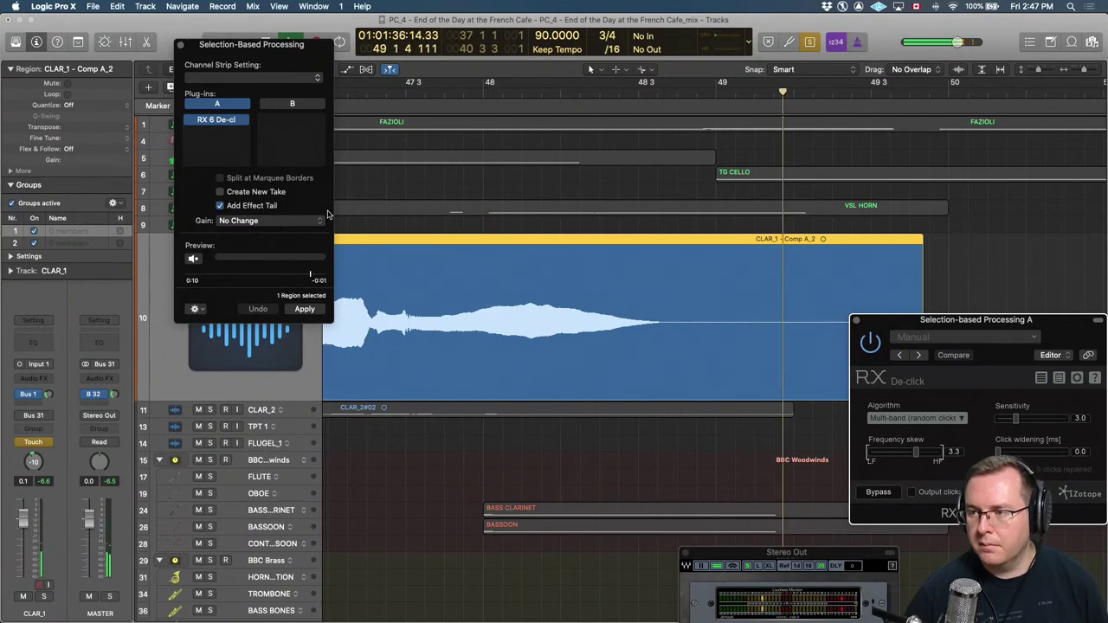
{"action": "scroll", "coordinate": [746, 327], "scroll_direction": "down", "scroll_amount": 2}
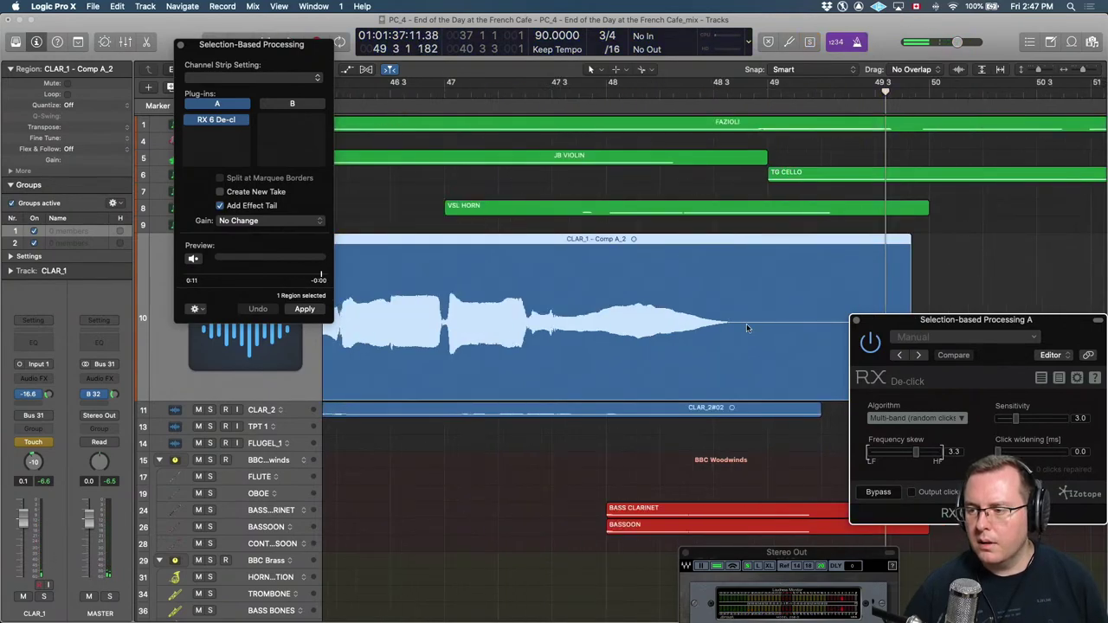
{"action": "scroll", "coordinate": [746, 327], "scroll_direction": "down", "scroll_amount": 3}
{"action": "left_click", "coordinate": [770, 372]}
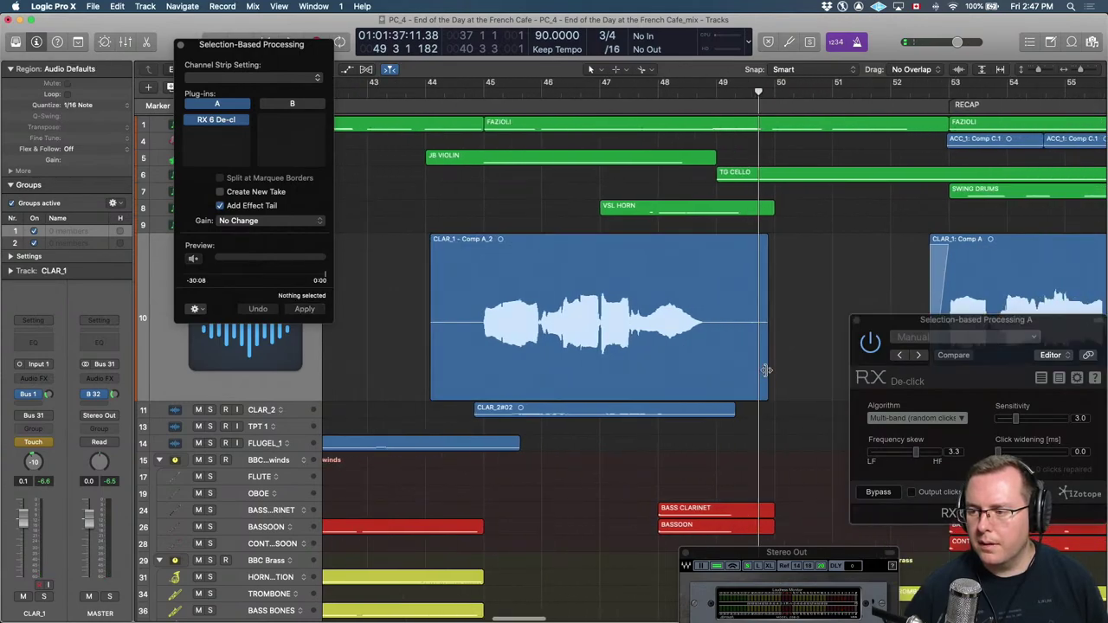
Trim both ends of the de-clicked CLAR_1 region closer to the clarinet phrase and add short fades in and out.
{"action": "left_click_drag", "start_coordinate": [765, 370], "coordinate": [727, 371]}
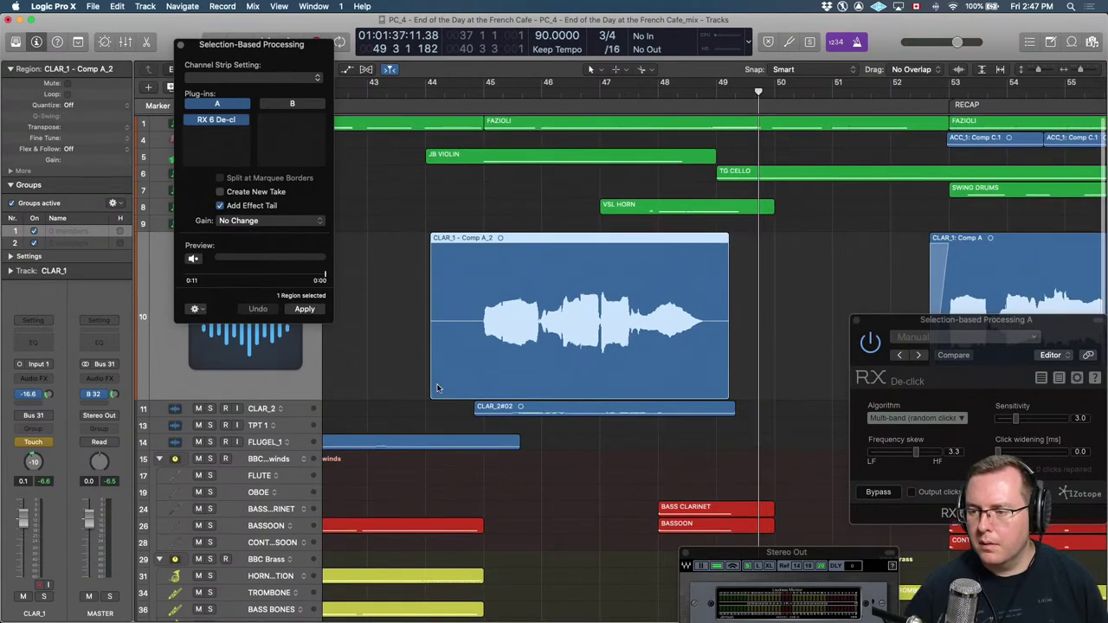
{"action": "left_click_drag", "start_coordinate": [434, 385], "coordinate": [475, 238]}
{"action": "scroll", "coordinate": [474, 238], "scroll_direction": "left", "scroll_amount": 1}
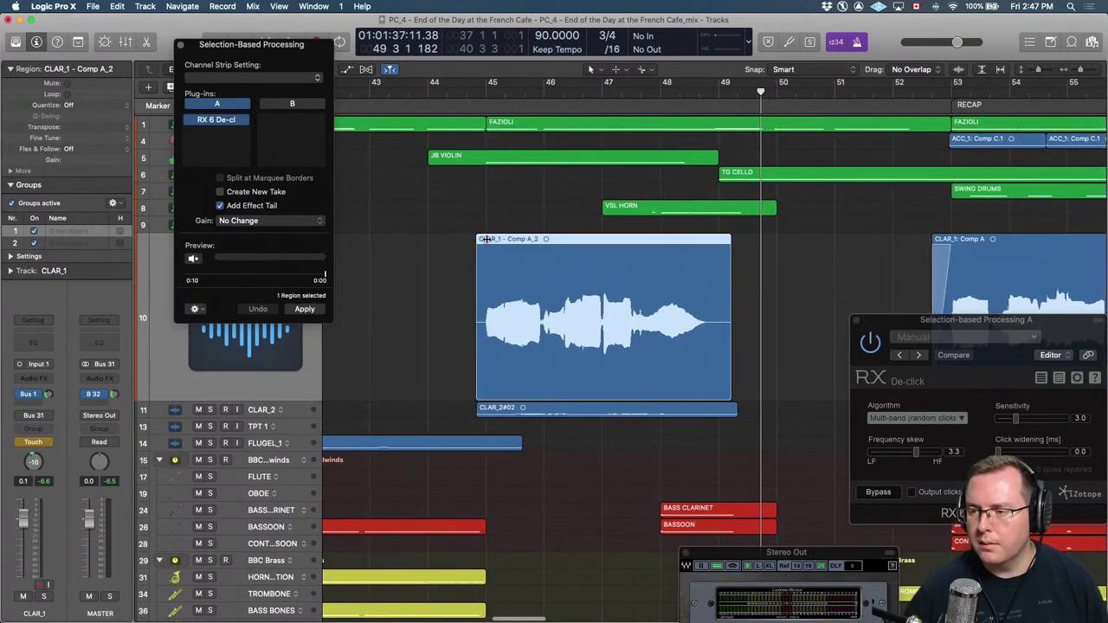
{"action": "scroll", "coordinate": [480, 243], "scroll_direction": "left", "scroll_amount": 1}
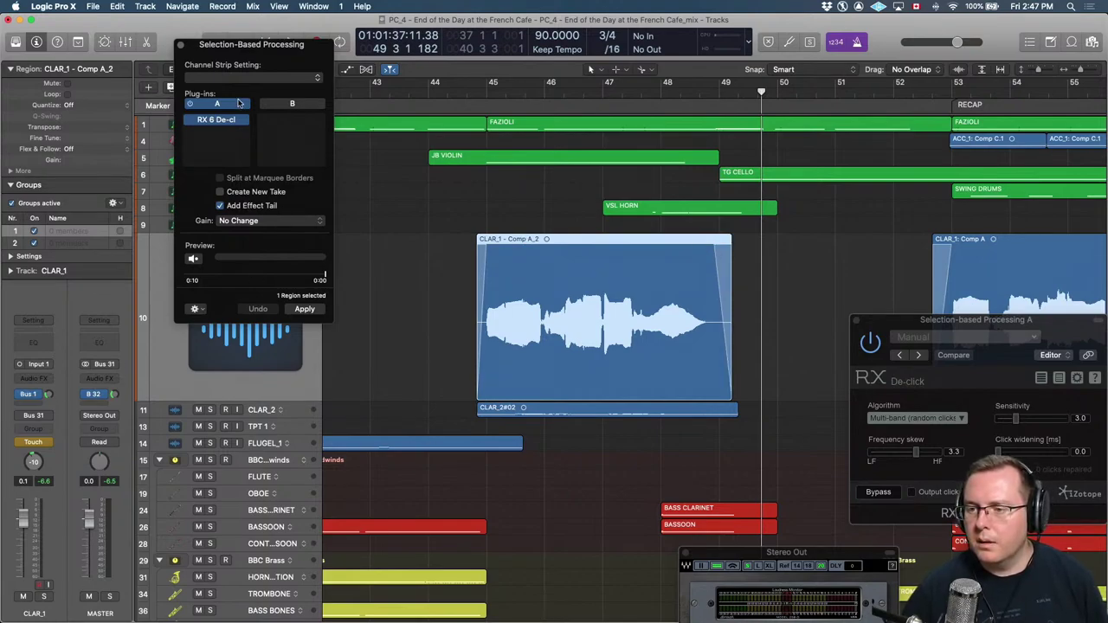
Remove the RX 6 De-click plug-in from set A and close Selection-Based Processing.
{"action": "left_click", "coordinate": [244, 121]}
{"action": "left_click", "coordinate": [227, 136]}
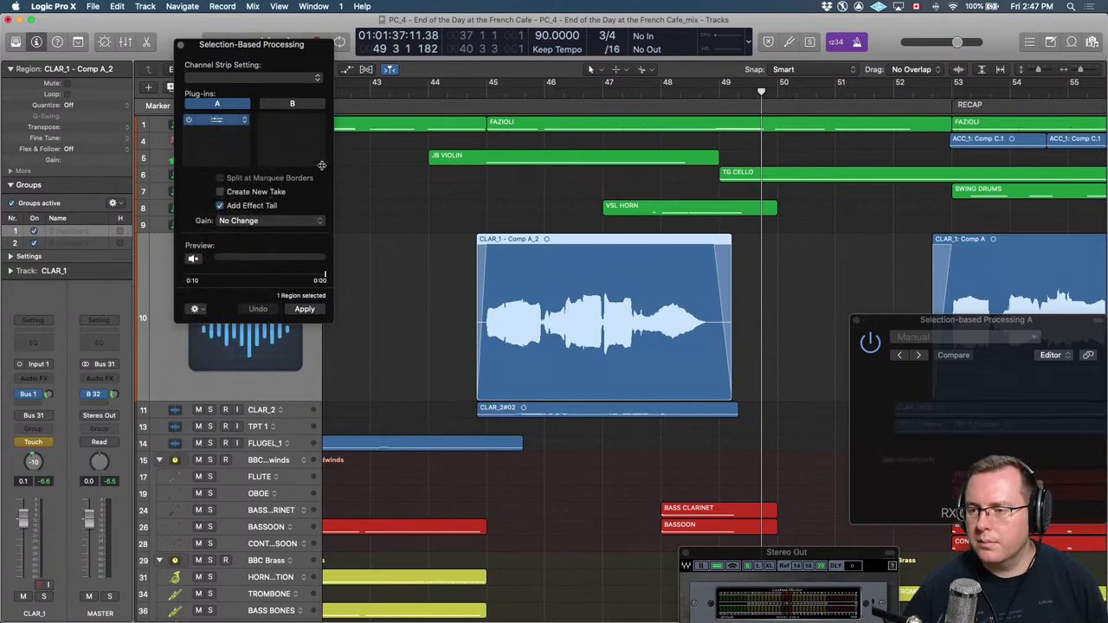
{"action": "left_click", "coordinate": [181, 46]}
Return the playhead to bar 45 and play the full mix through the trimmed clarinet phrase.
{"action": "key", "text": "comma"}
{"action": "key", "text": "comma"}
{"action": "key", "text": "comma"}
{"action": "key", "text": "comma"}
{"action": "key", "text": "comma"}
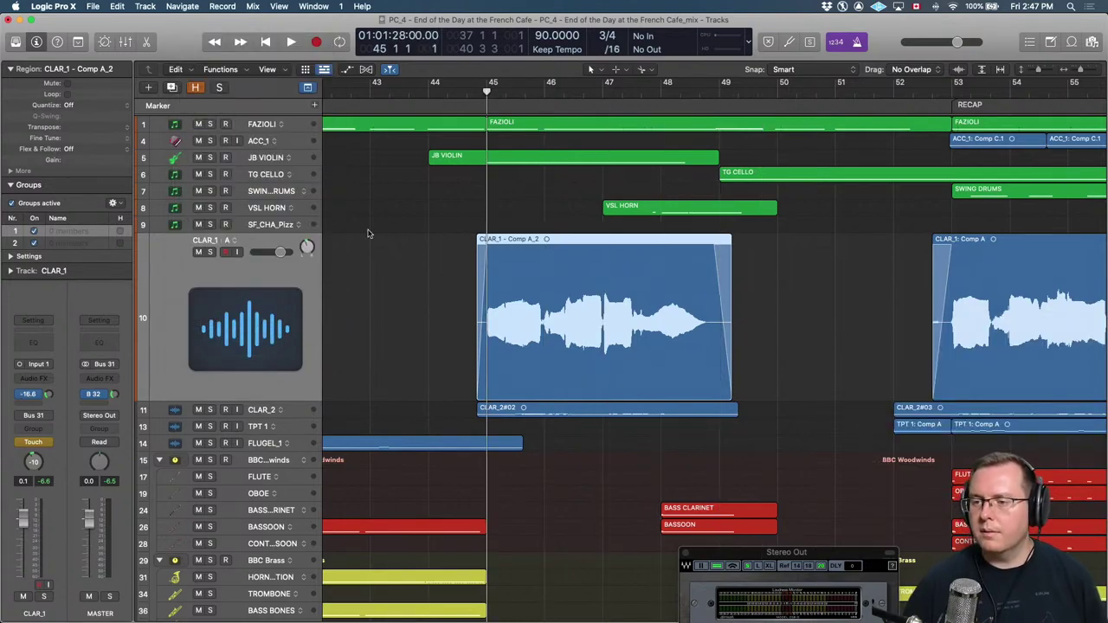
{"action": "key", "text": "space"}
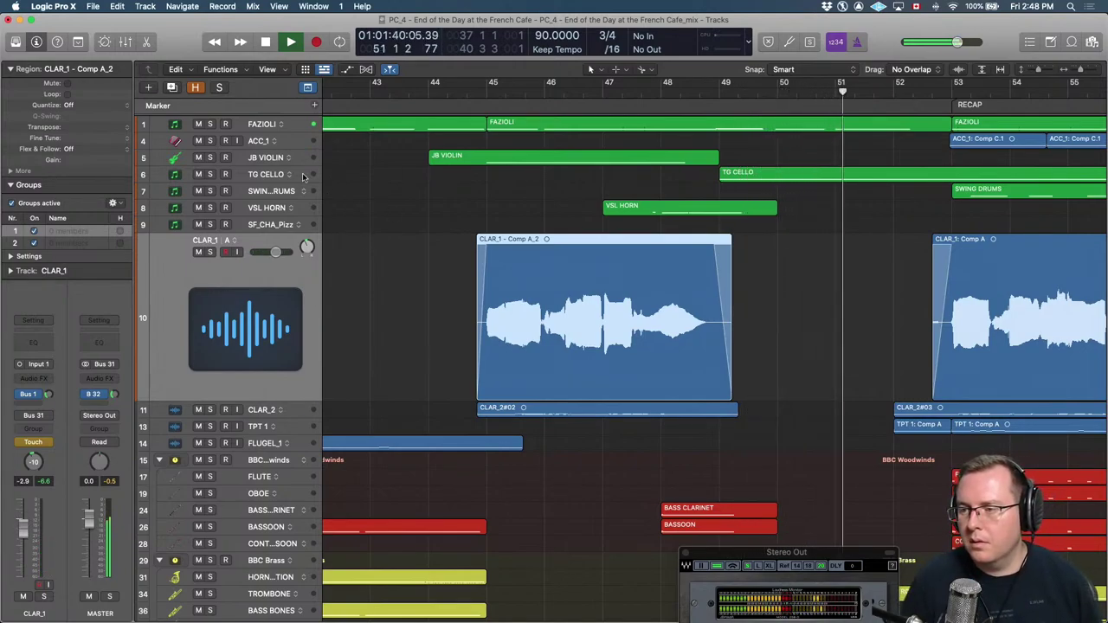
Raise TG CELLO's volume automation to +1.6 dB across bars 49 to 53, audition it, and hide the automation.
{"action": "left_click", "coordinate": [275, 175]}
{"action": "key", "text": "super+Left"}
{"action": "key", "text": "super+Left"}
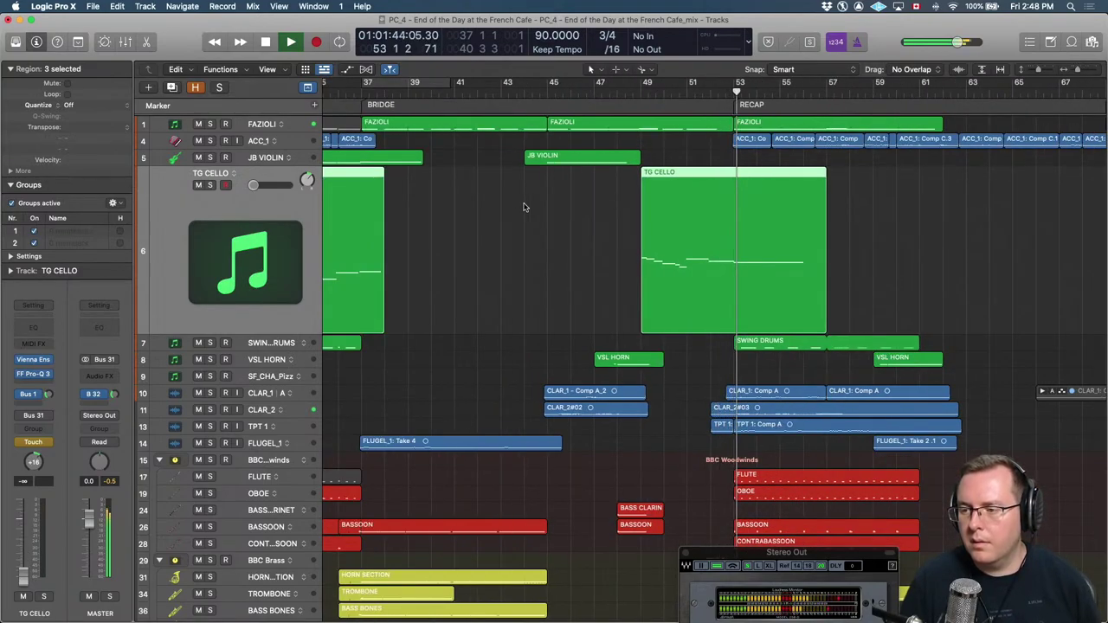
{"action": "key", "text": "a"}
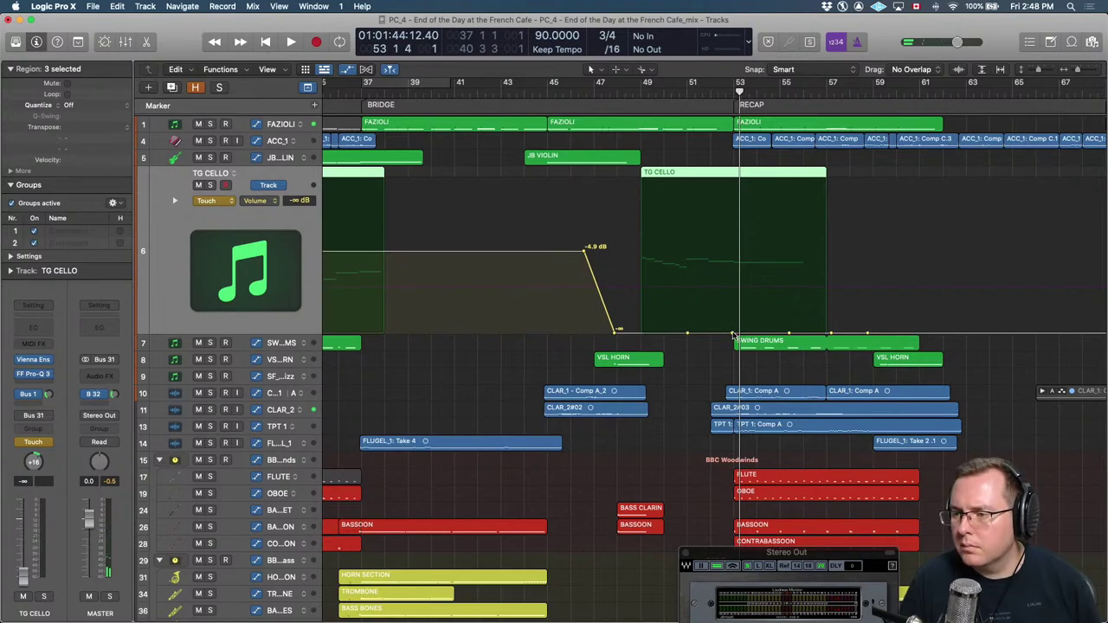
{"action": "left_click_drag", "start_coordinate": [722, 335], "coordinate": [682, 222]}
{"action": "key", "text": "space"}
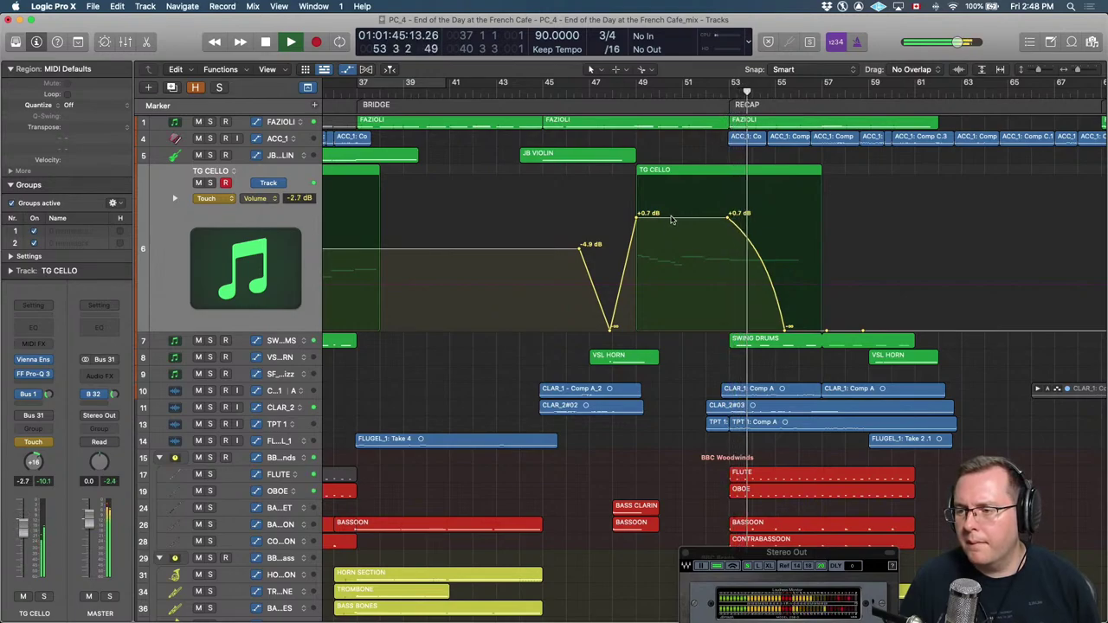
{"action": "left_click_drag", "start_coordinate": [664, 219], "coordinate": [673, 213]}
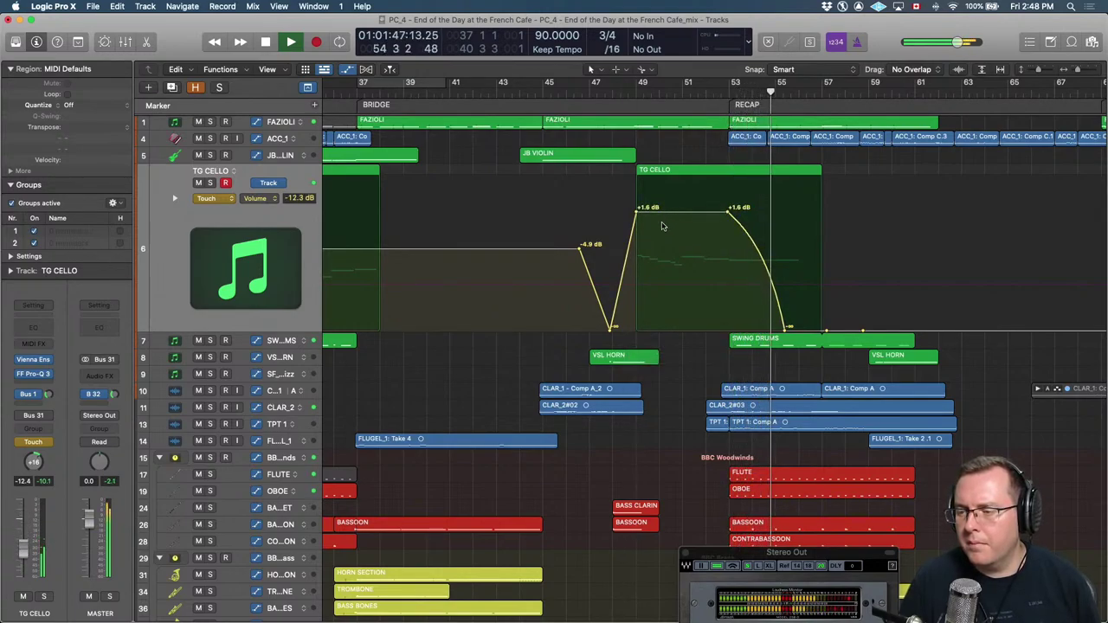
{"action": "key", "text": "space"}
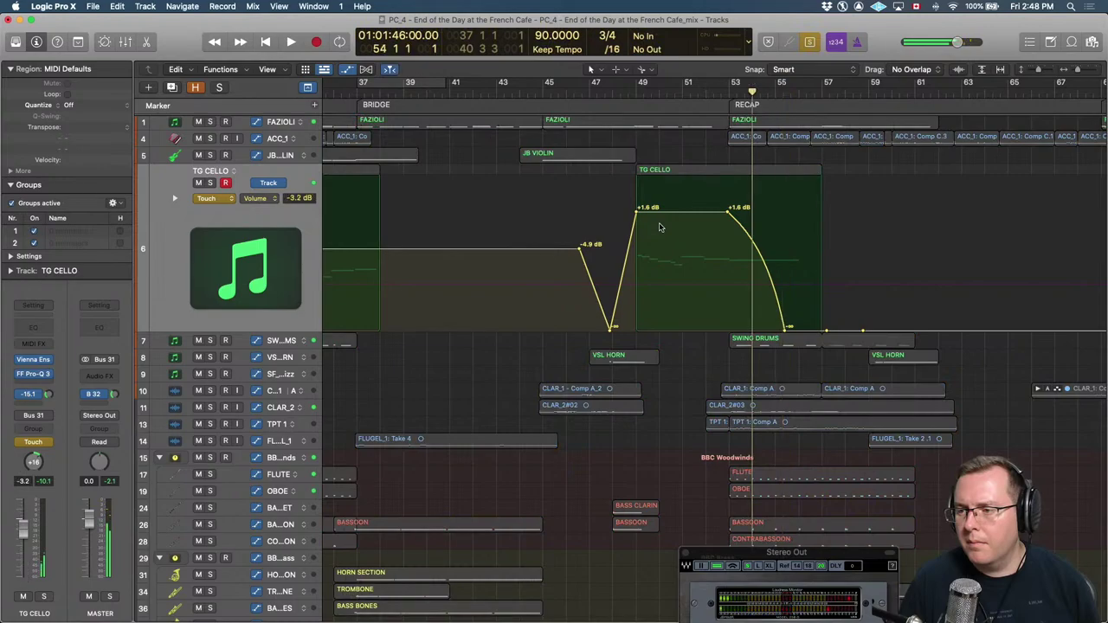
{"action": "key", "text": "a"}
Return to bar 44, select the JB VIOLIN track and play its passage to about bar 49.
{"action": "key", "text": "comma"}
{"action": "key", "text": "comma"}
{"action": "key", "text": "comma"}
{"action": "key", "text": "comma"}
{"action": "key", "text": "comma"}
{"action": "key", "text": "comma"}
{"action": "key", "text": "comma"}
{"action": "key", "text": "comma"}
{"action": "key", "text": "comma"}
{"action": "key", "text": "comma"}
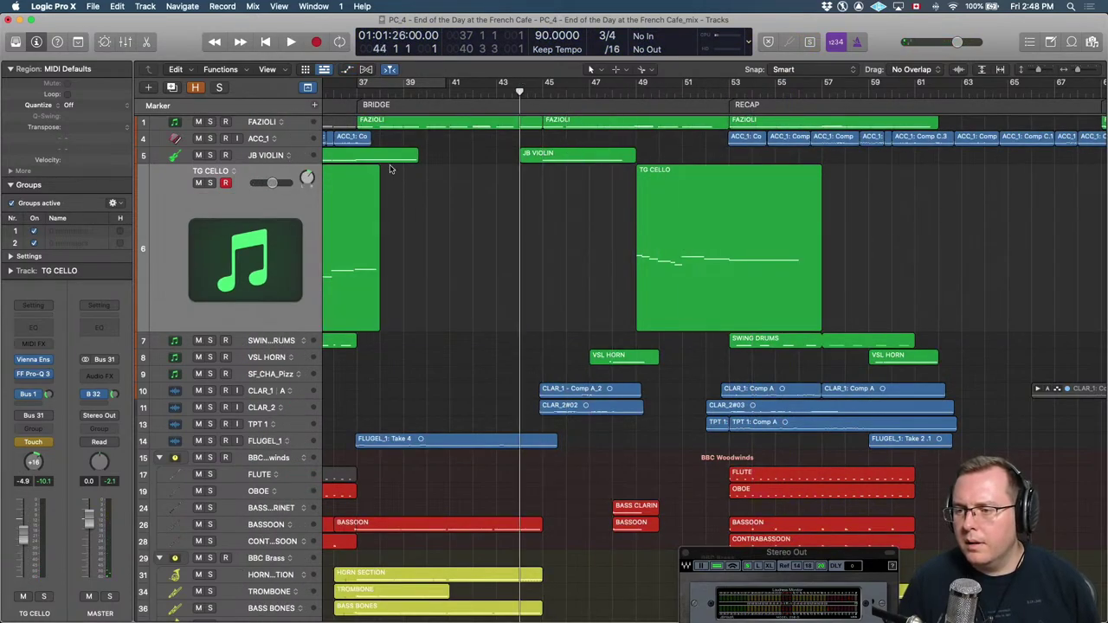
{"action": "left_click", "coordinate": [578, 156]}
{"action": "key", "text": "a"}
{"action": "key", "text": "space"}
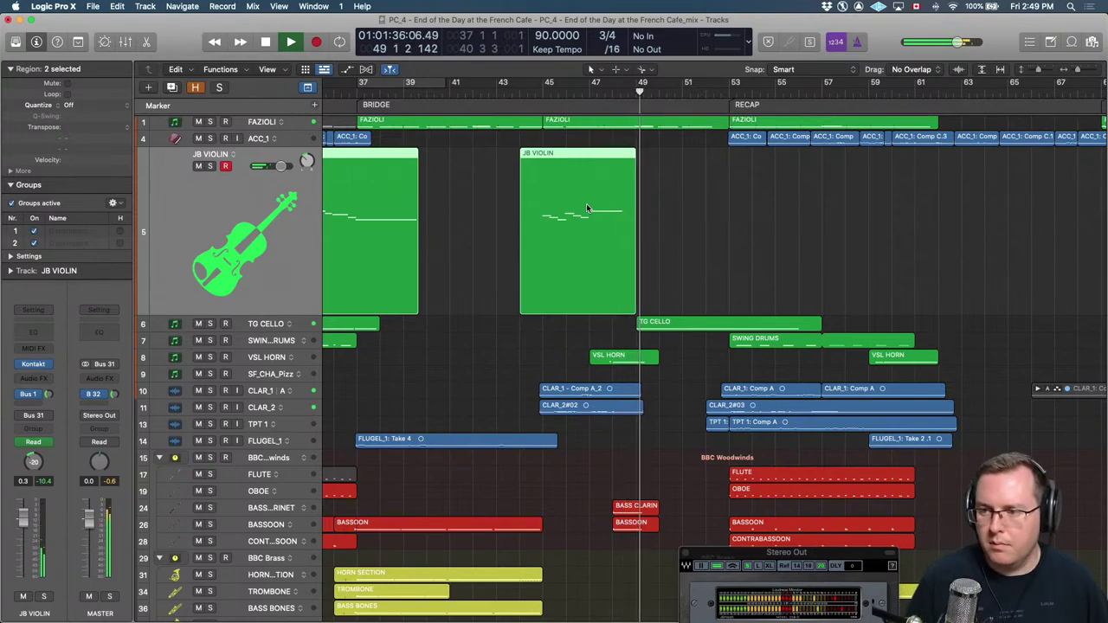
{"action": "key", "text": "space"}
Open the FAZIOLI region at bar 45, set the velocity of the six ascending notes in bar 48 to 95, and audition them.
{"action": "double_click", "coordinate": [597, 125]}
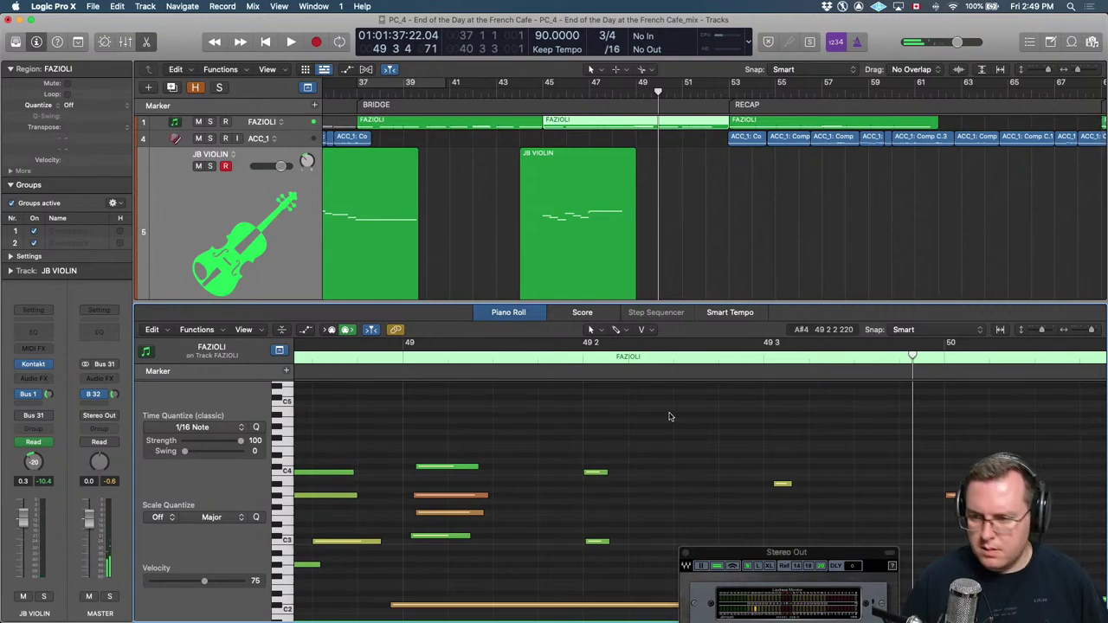
{"action": "scroll", "coordinate": [668, 416], "scroll_direction": "down", "scroll_amount": 5}
{"action": "scroll", "coordinate": [640, 414], "scroll_direction": "left", "scroll_amount": 5}
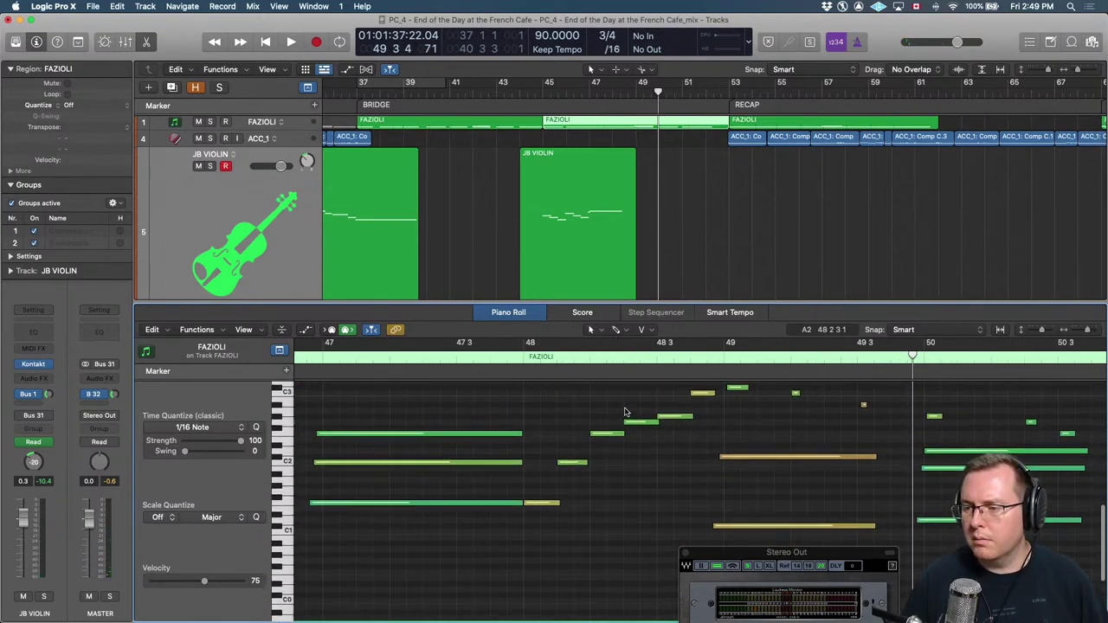
{"action": "scroll", "coordinate": [625, 412], "scroll_direction": "up", "scroll_amount": 3}
{"action": "left_click", "coordinate": [551, 564]}
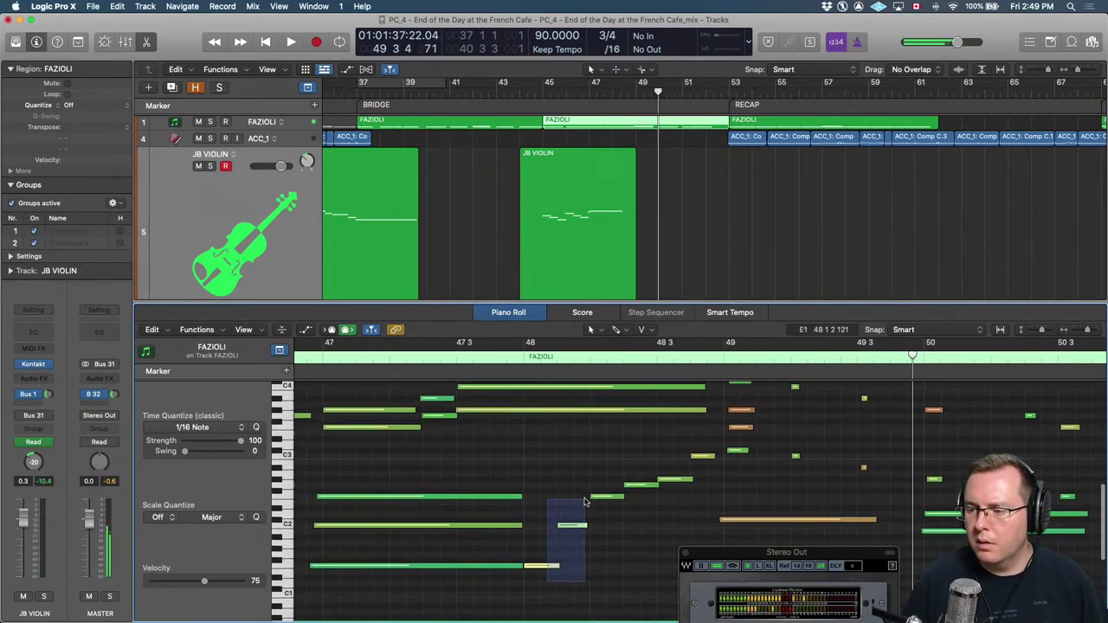
{"action": "left_click_drag", "start_coordinate": [584, 502], "coordinate": [703, 441]}
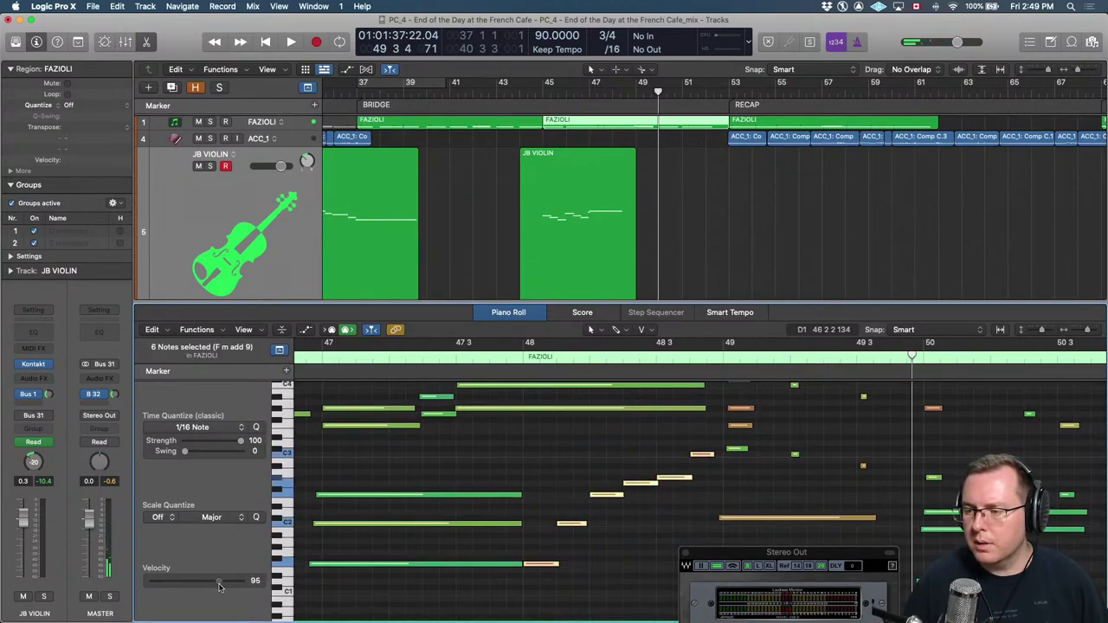
{"action": "key", "text": "space"}
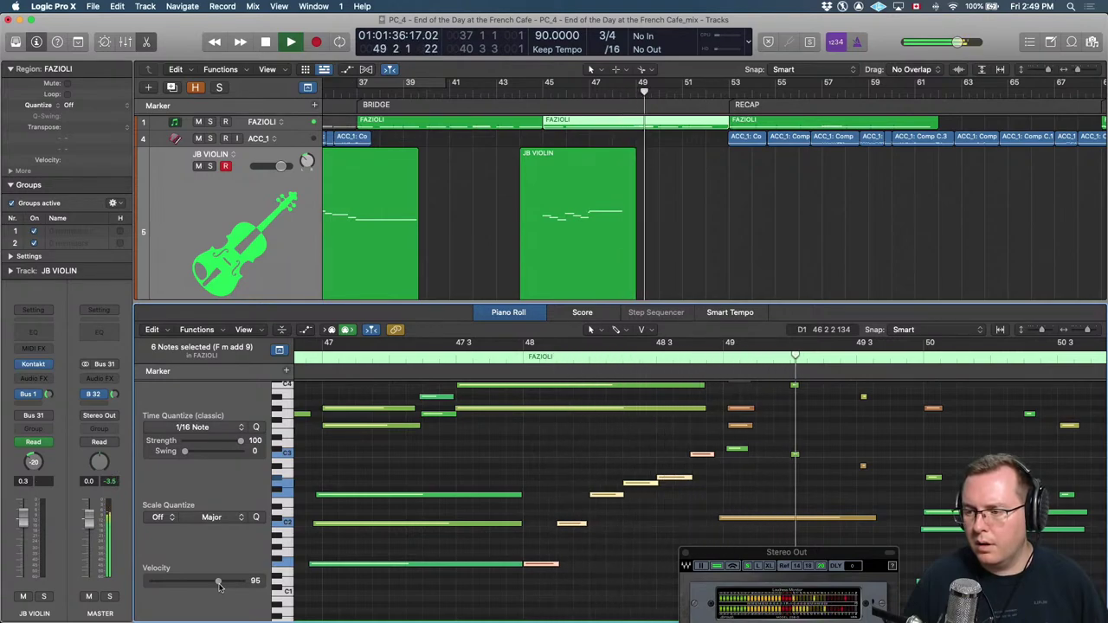
{"action": "key", "text": "space"}
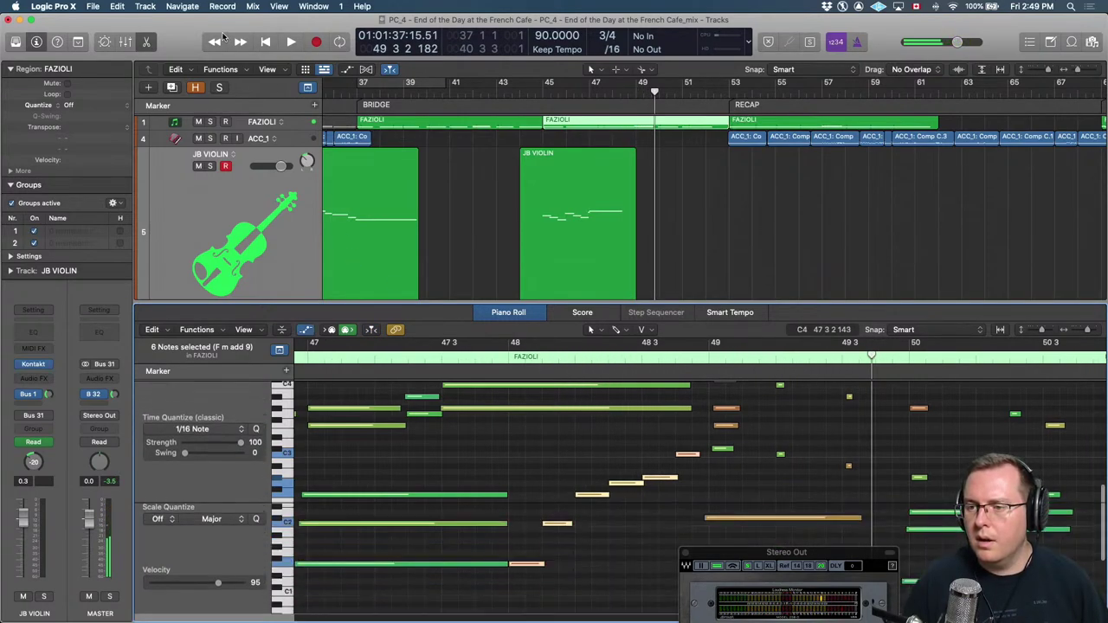
Show the FAZIOLI track's automation and switch the displayed parameter from Send 1 to Volume.
{"action": "left_click", "coordinate": [259, 122]}
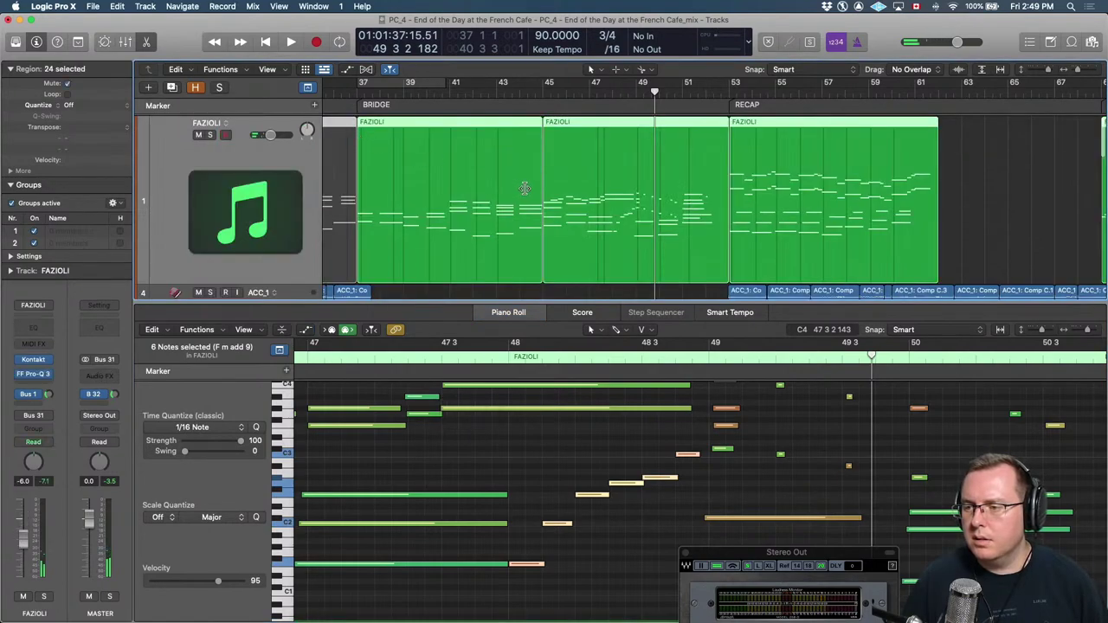
{"action": "key", "text": "a"}
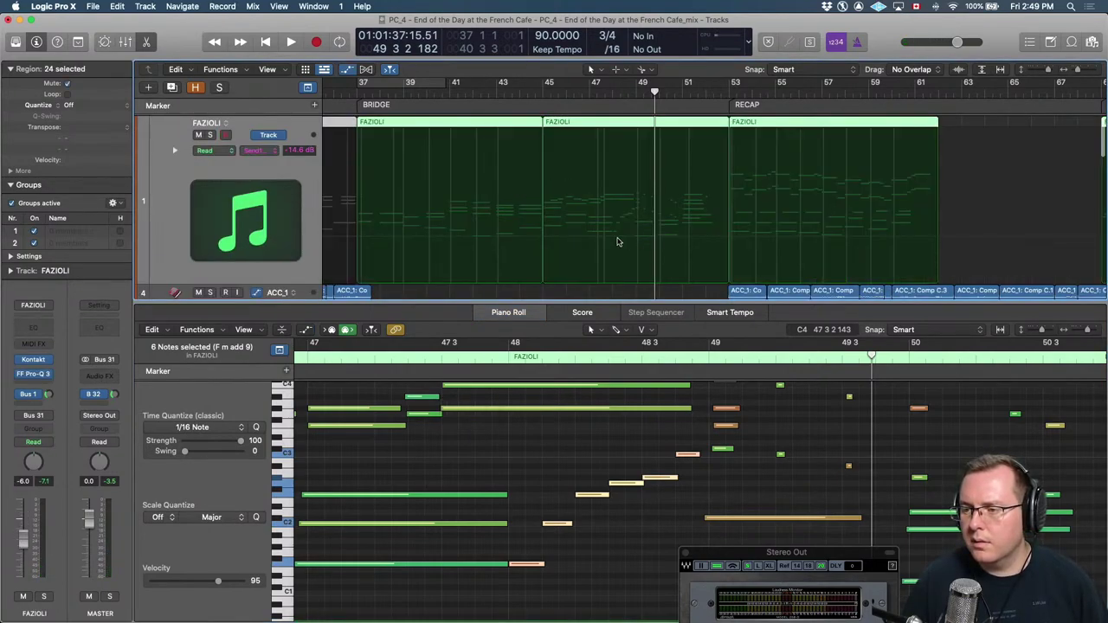
{"action": "left_click", "coordinate": [617, 242]}
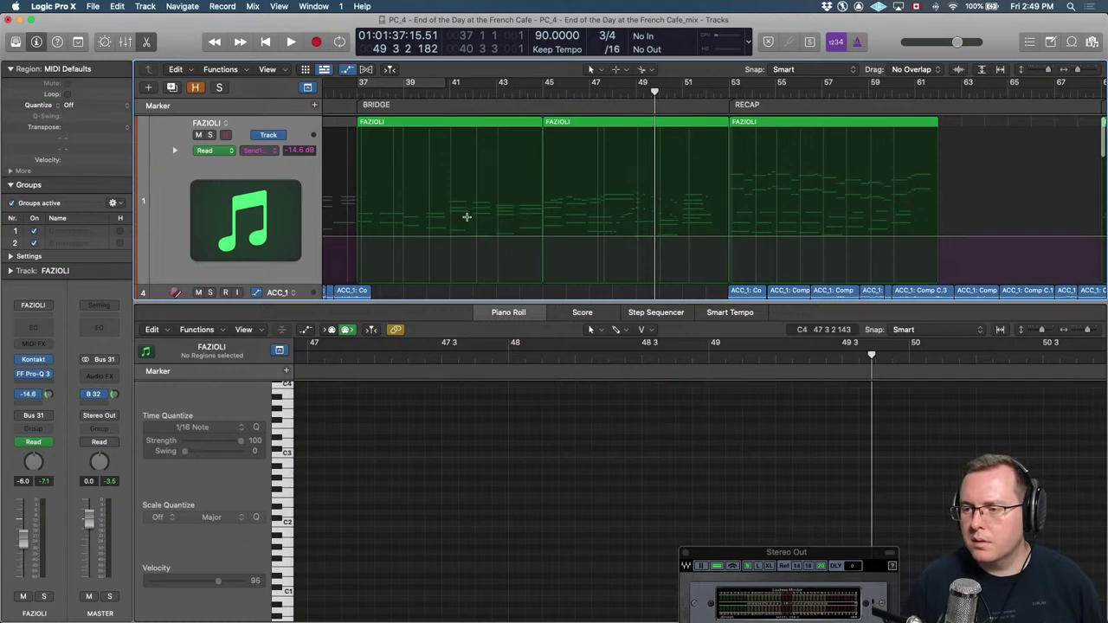
{"action": "left_click", "coordinate": [253, 150]}
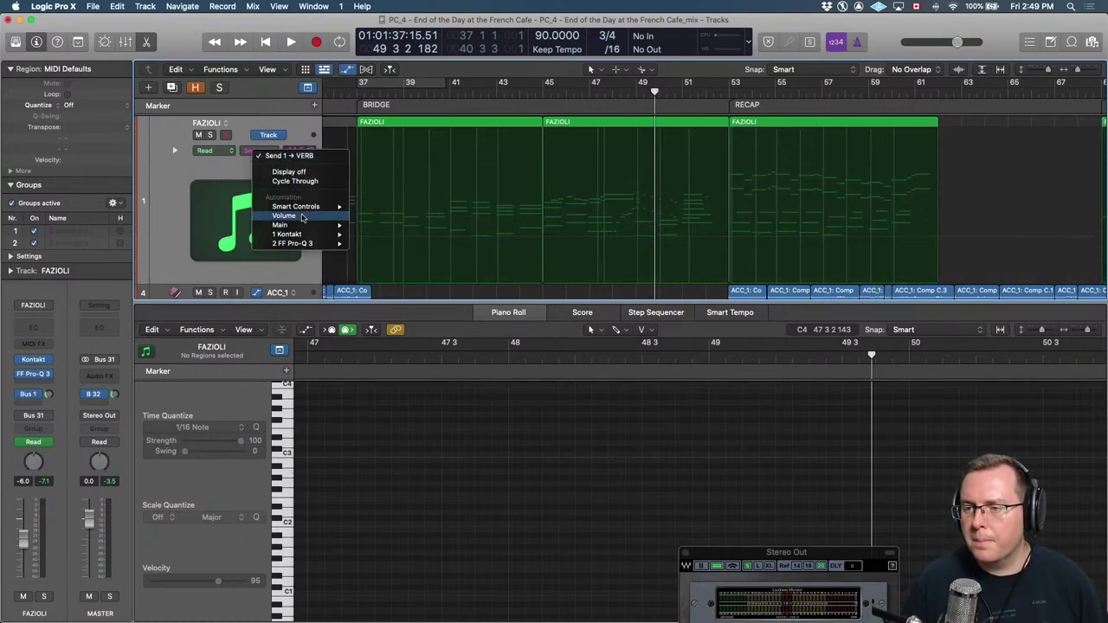
{"action": "left_click", "coordinate": [675, 162]}
Set FAZIOLI's automation to Touch and record a volume ride from bar 47 to about bar 62, holding about -1.5 dB through the Recap.
{"action": "key", "text": "comma"}
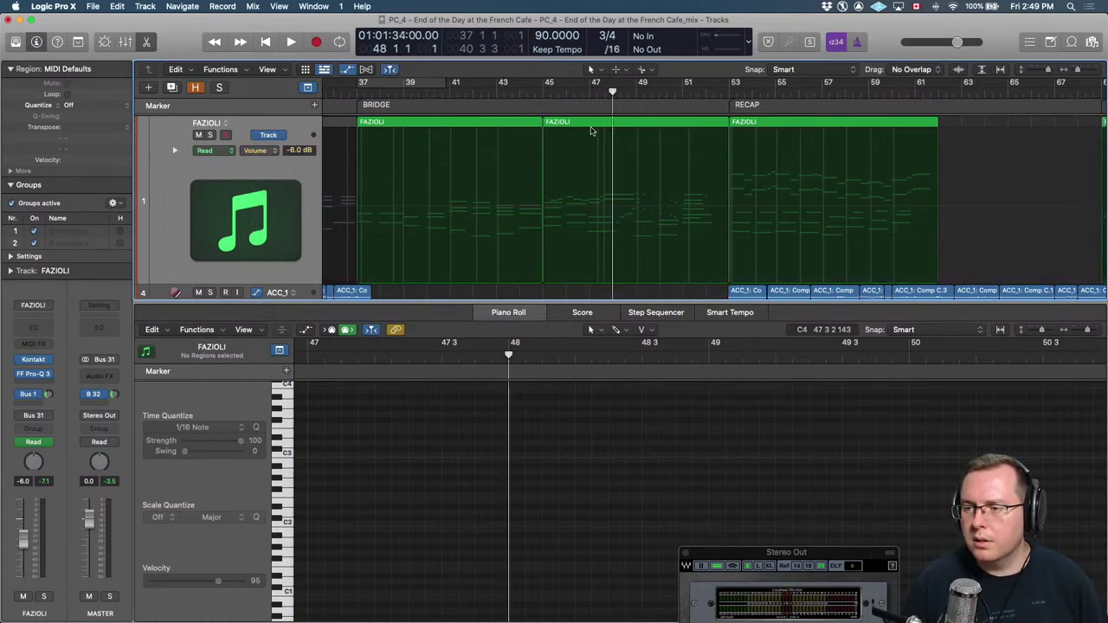
{"action": "key", "text": "comma"}
{"action": "left_click", "coordinate": [210, 152]}
{"action": "left_click", "coordinate": [223, 160]}
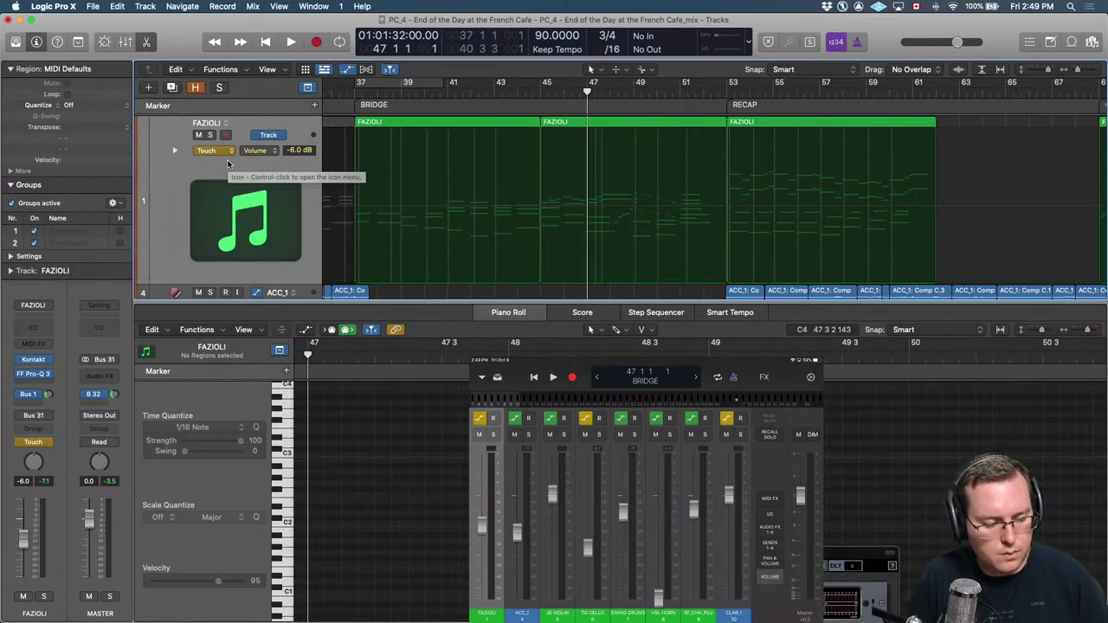
{"action": "key", "text": "space"}
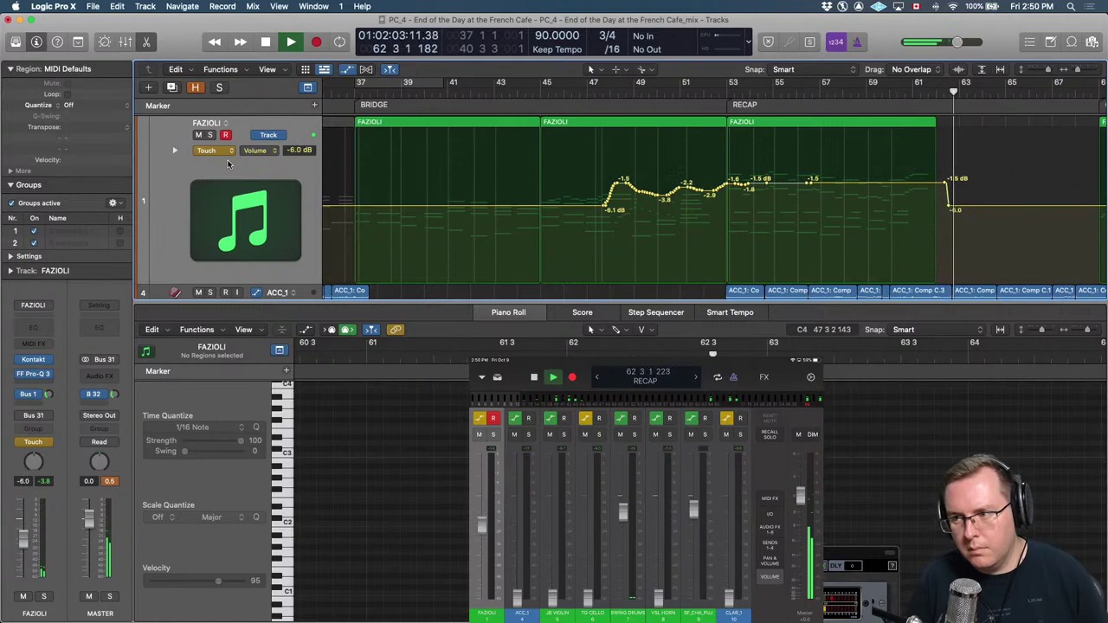
{"action": "key", "text": "space"}
Record a FAZIOLI volume rise to about -1.7 dB in the Outro, starting playback at bar 68, and hide the automation.
{"action": "key", "text": "z"}
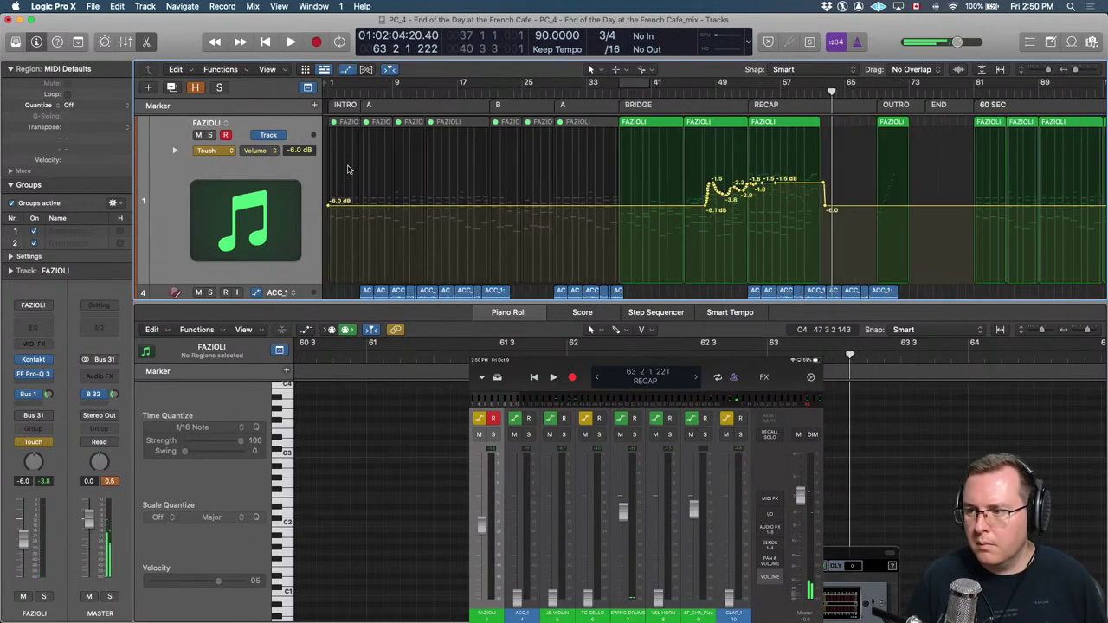
{"action": "key", "text": "space"}
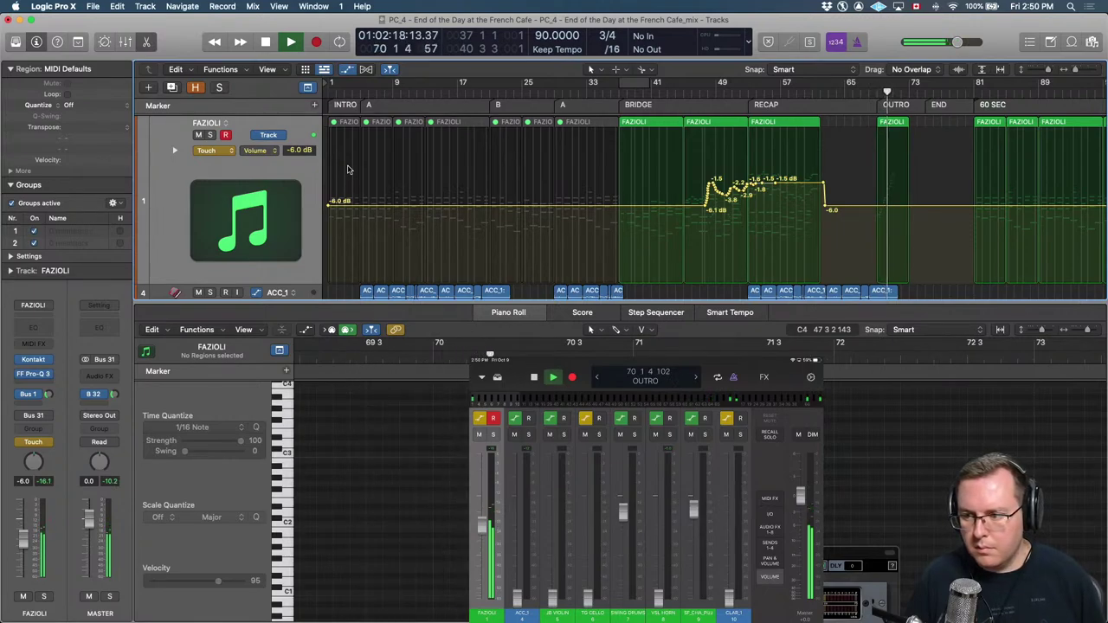
{"action": "key", "text": "space"}
{"action": "key", "text": "comma"}
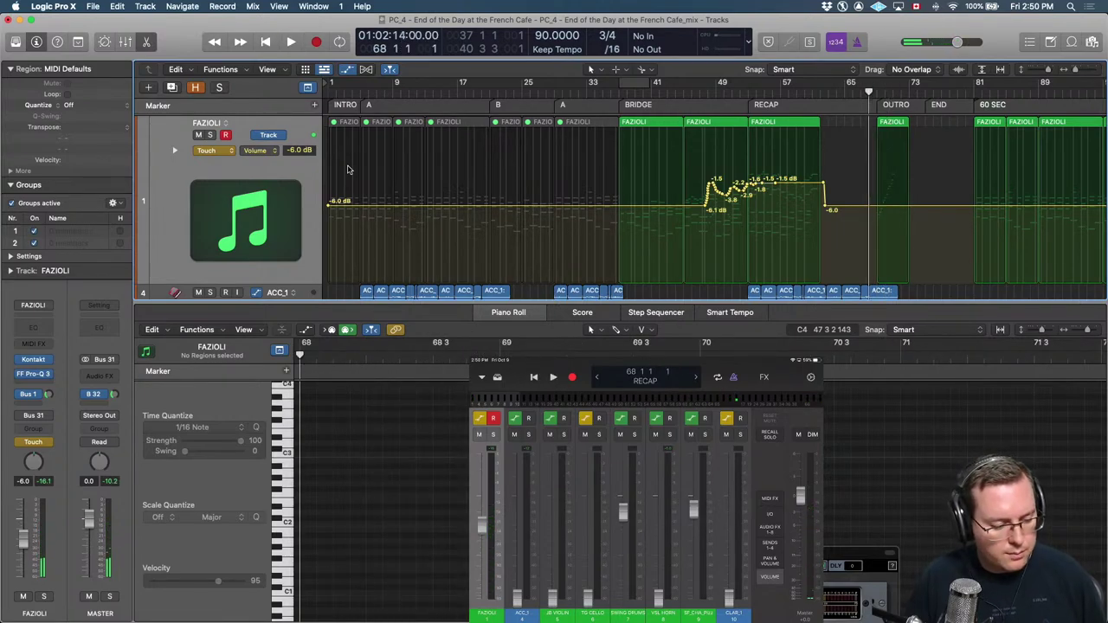
{"action": "key", "text": "space"}
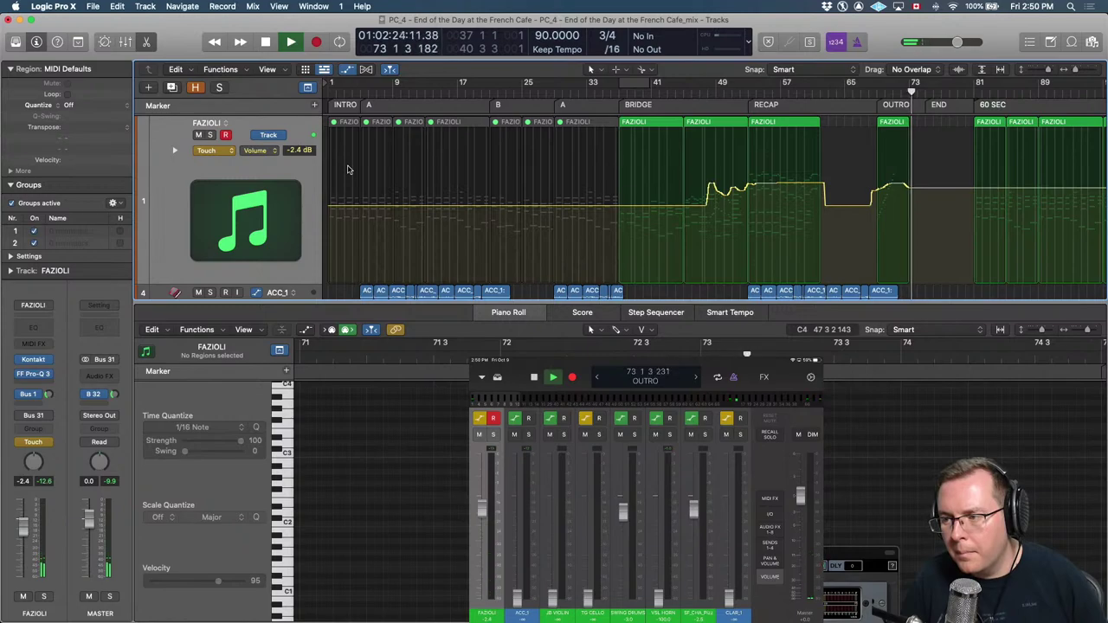
{"action": "key", "text": "space"}
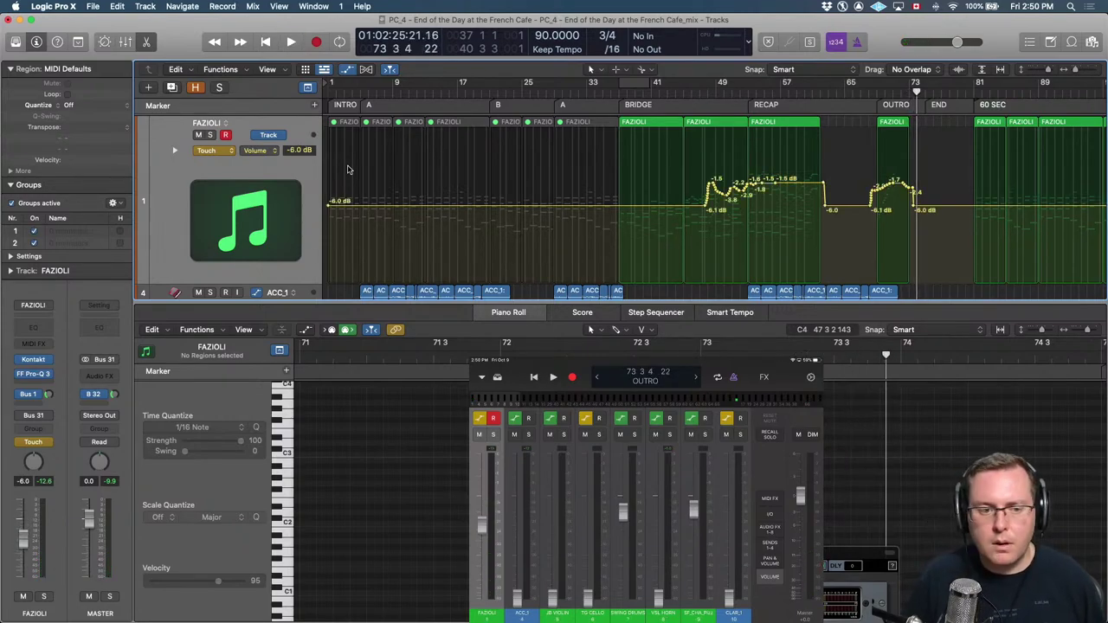
{"action": "key", "text": "a"}
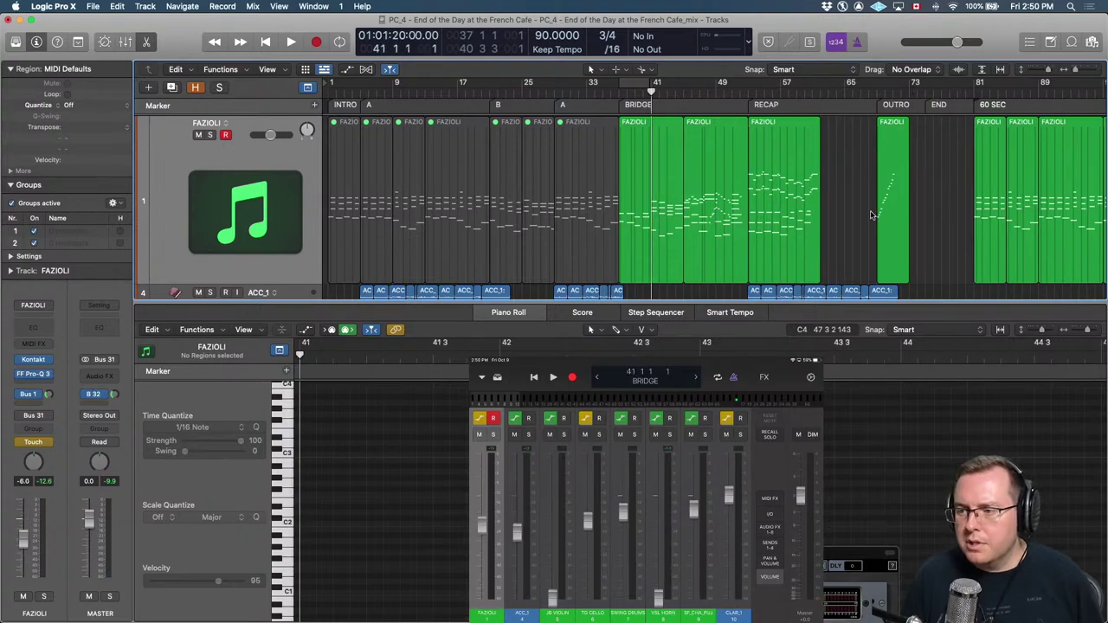
Play the Bridge from bar 41 with all tracks in view and delete the muted FLUTE region at bar 29 during playback.
{"action": "key", "text": "z"}
{"action": "key", "text": "e"}
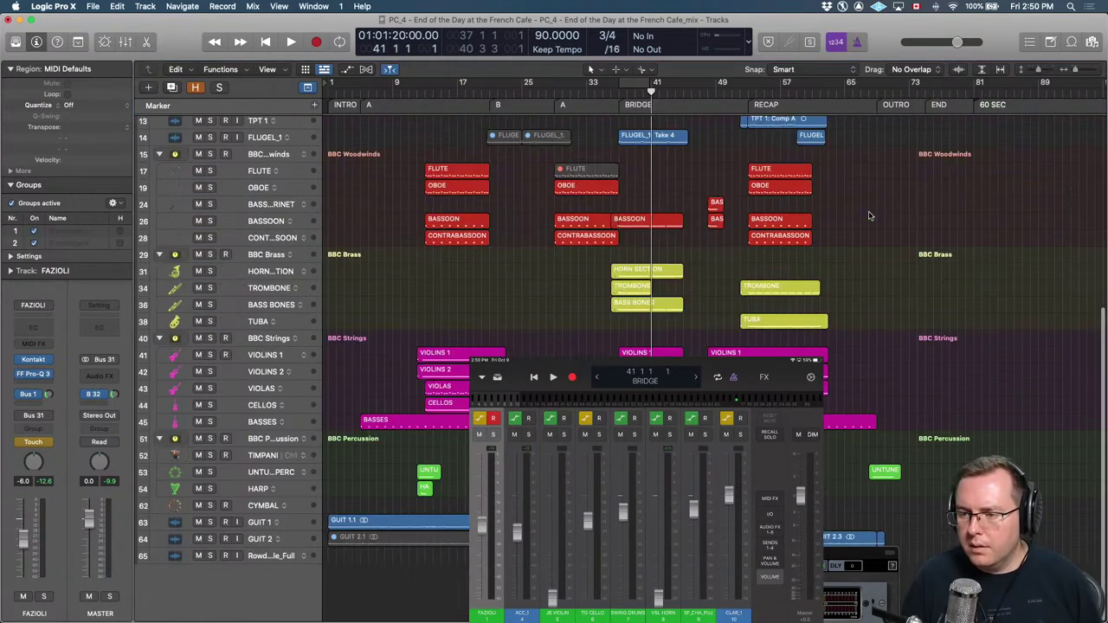
{"action": "key", "text": "super+Right"}
{"action": "key", "text": "space"}
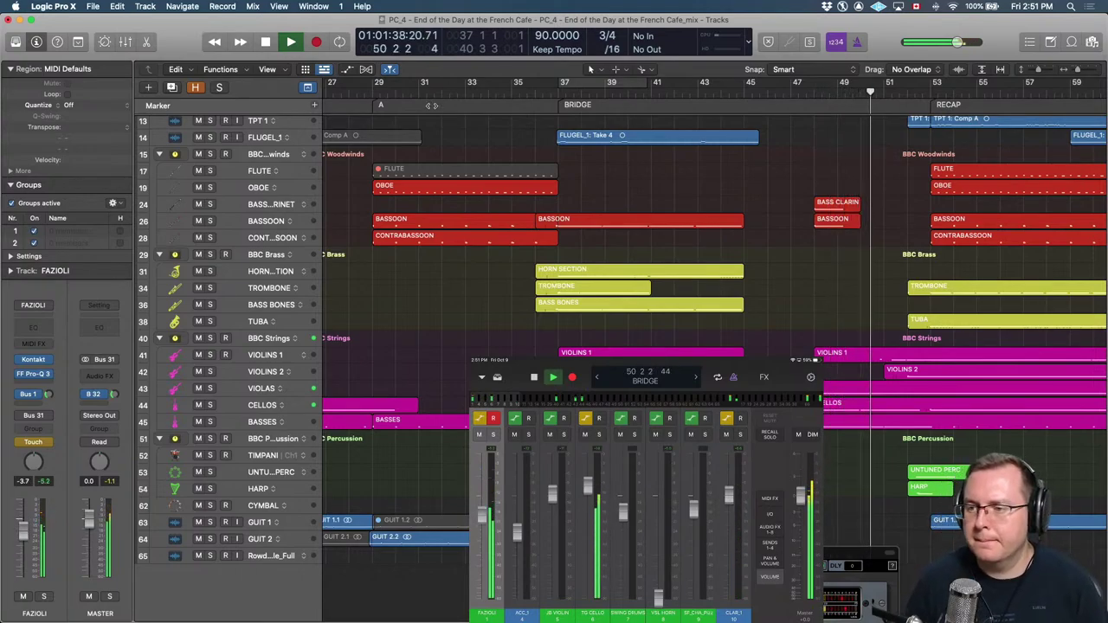
{"action": "left_click", "coordinate": [444, 170]}
{"action": "key", "text": "Delete"}
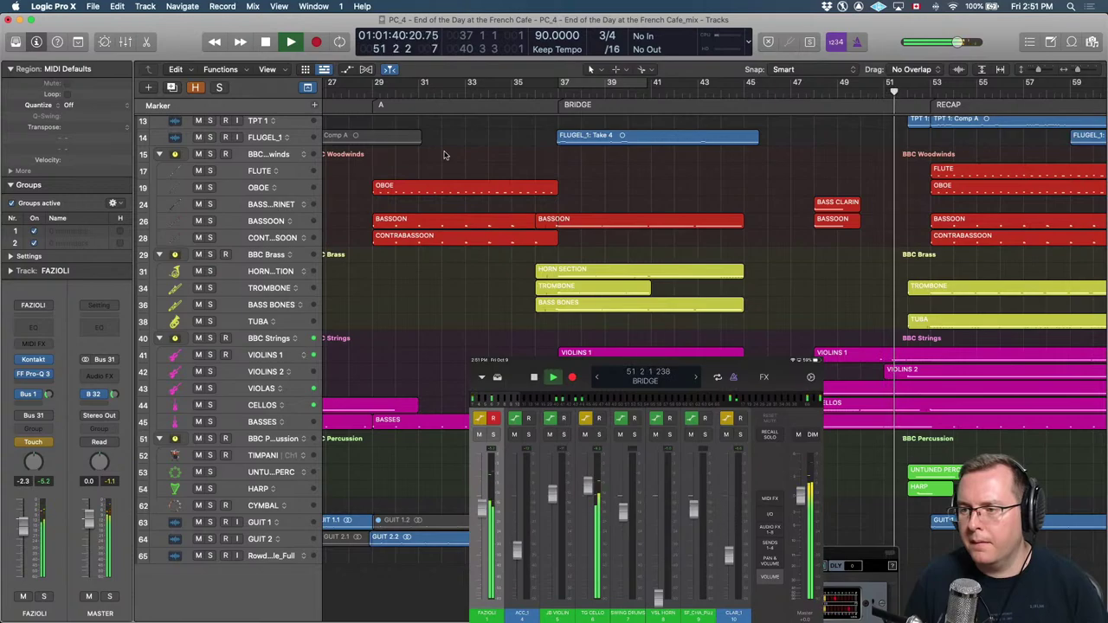
Delete the muted FLUGEL_1 Comp A region that ends at bar 31 during playback and listen on to bar 63.
{"action": "scroll", "coordinate": [444, 155], "scroll_direction": "up", "scroll_amount": 2}
{"action": "scroll", "coordinate": [443, 155], "scroll_direction": "left", "scroll_amount": 5}
{"action": "left_click", "coordinate": [552, 176]}
{"action": "key", "text": "Delete"}
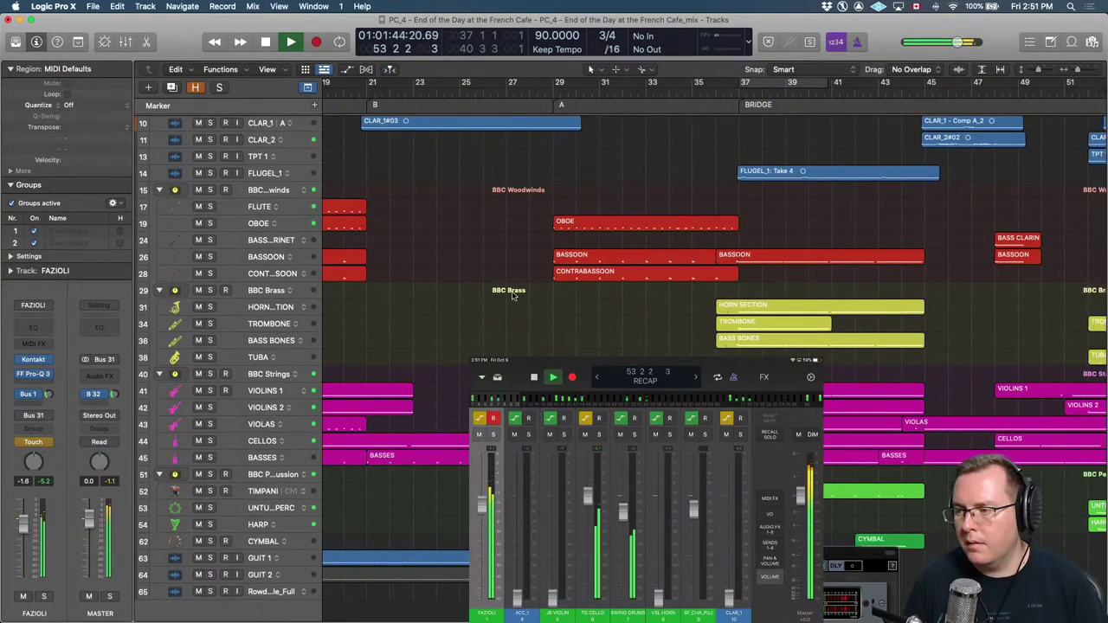
{"action": "scroll", "coordinate": [512, 295], "scroll_direction": "right", "scroll_amount": 8}
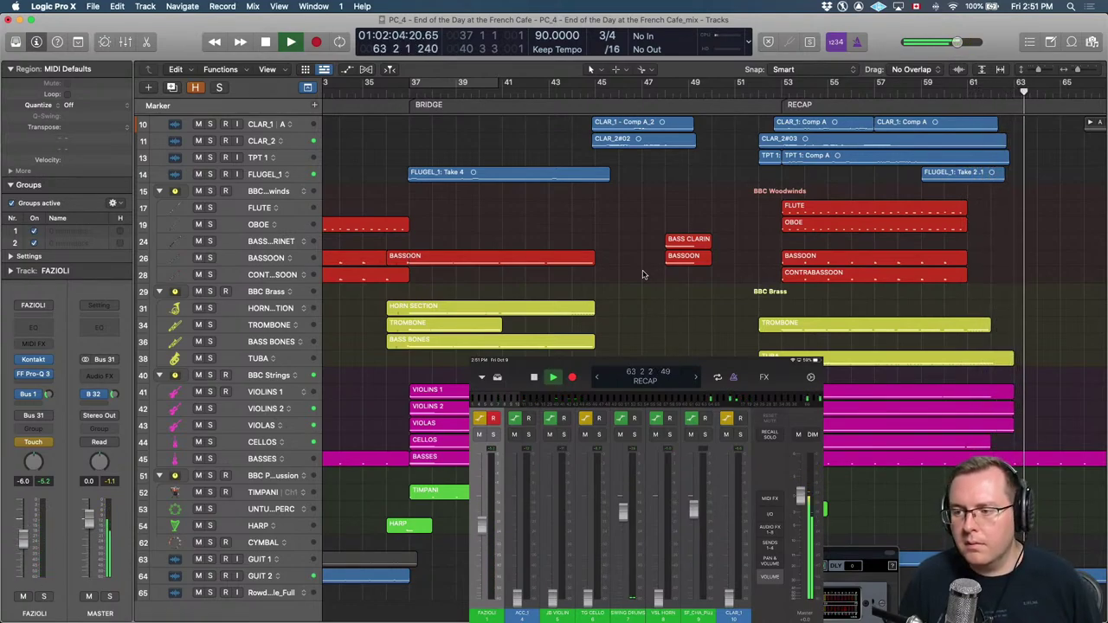
{"action": "key", "text": "space"}
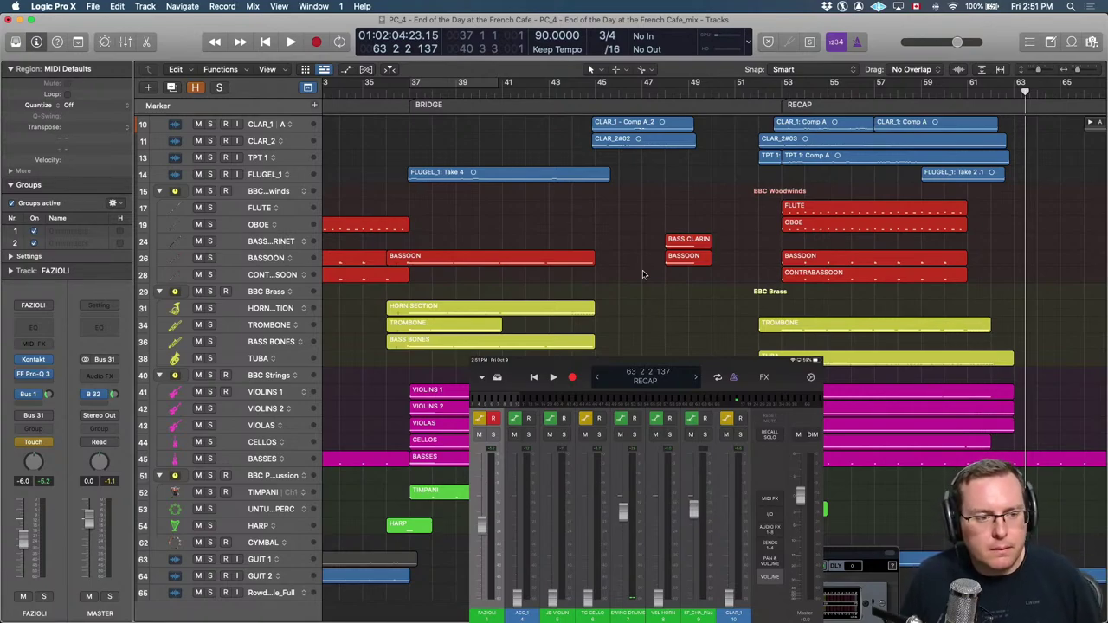
Play the start of the Bridge from bar 36 to bar 40, checking the brass and FLUGEL_1 in the full mix.
{"action": "scroll", "coordinate": [643, 291], "scroll_direction": "up", "scroll_amount": 3}
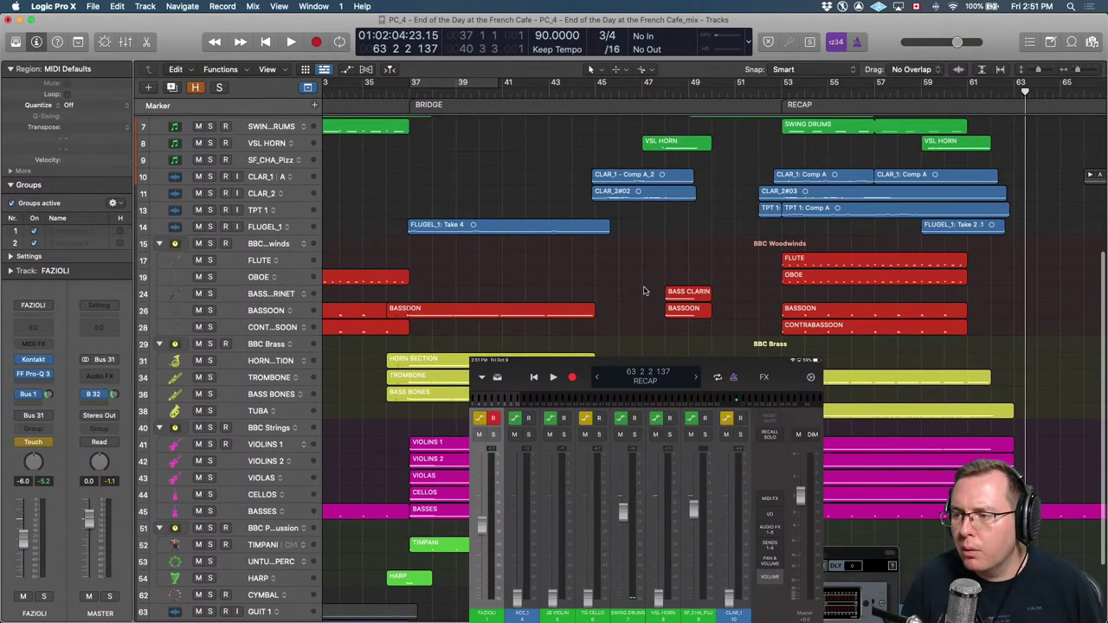
{"action": "left_click", "coordinate": [975, 228]}
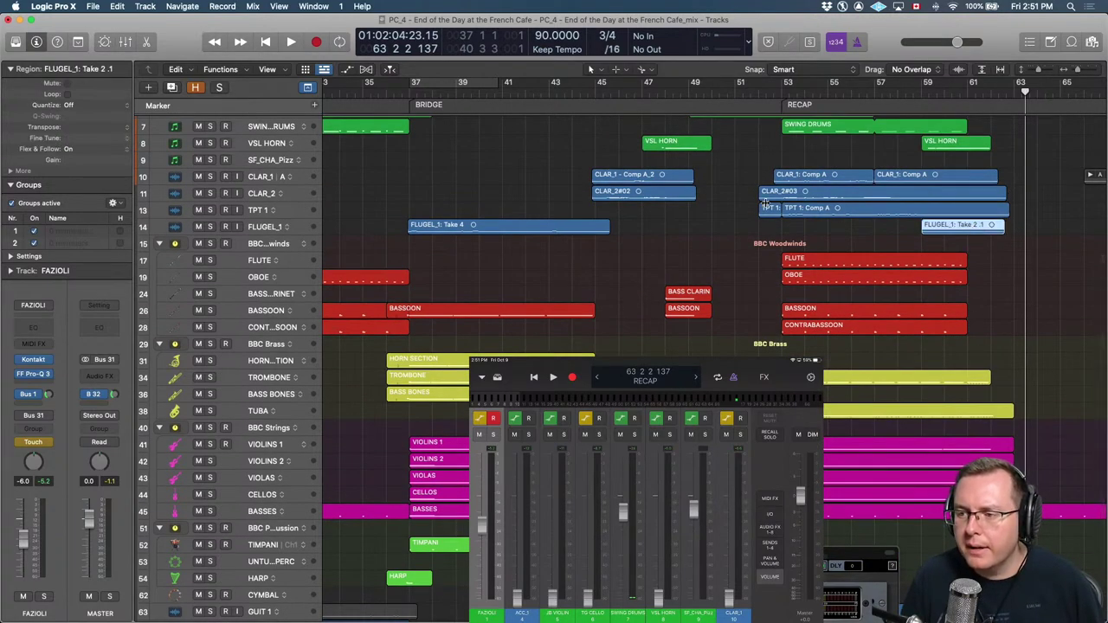
{"action": "key", "text": "comma"}
{"action": "key", "text": "comma"}
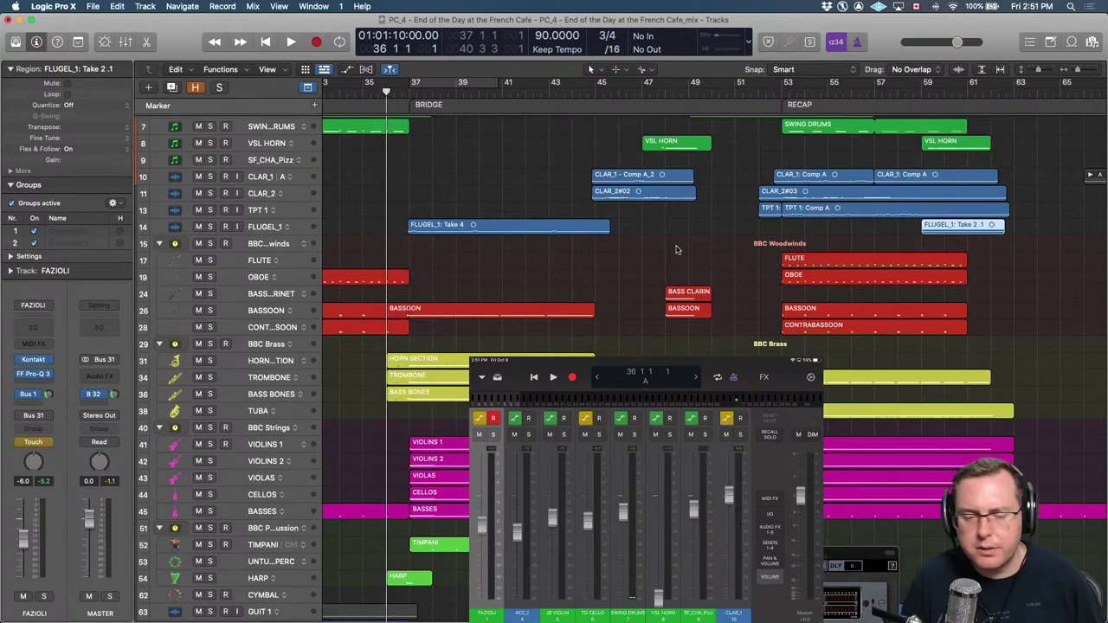
{"action": "key", "text": "space"}
{"action": "scroll", "coordinate": [679, 251], "scroll_direction": "down", "scroll_amount": 5}
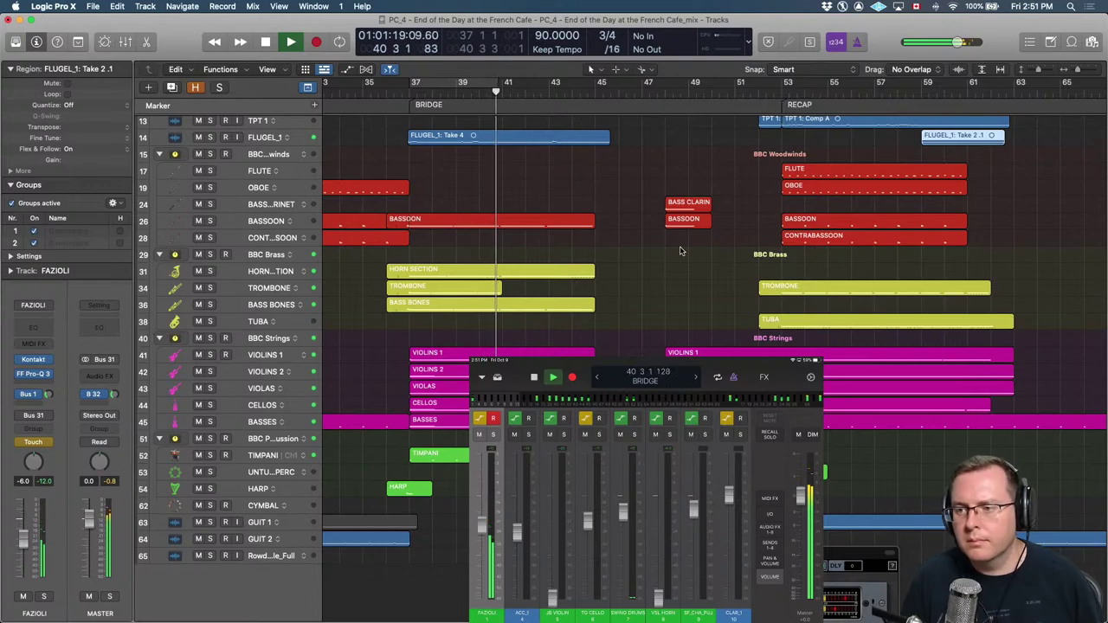
{"action": "key", "text": "space"}
{"action": "scroll", "coordinate": [424, 180], "scroll_direction": "up", "scroll_amount": 4}
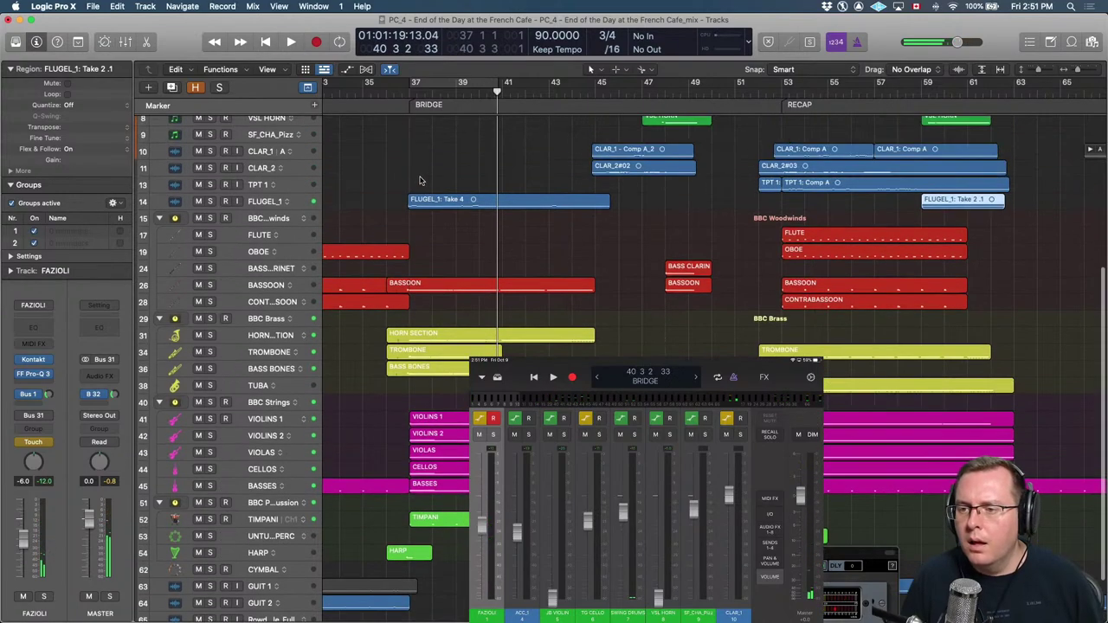
Enlarge the FLUGEL_1 track, solo its regions together with the HORN SECTION region, and play them from bar 37.
{"action": "left_click", "coordinate": [265, 202]}
{"action": "key", "text": "ctrl+z"}
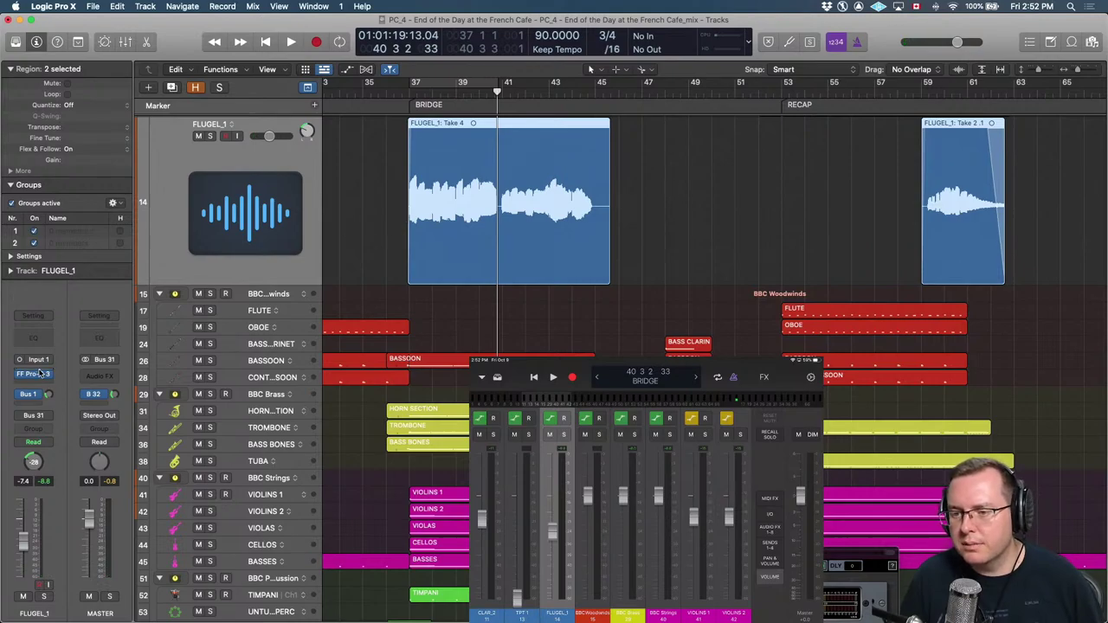
{"action": "key", "text": "ctrl+s"}
{"action": "key", "text": "comma"}
{"action": "key", "text": "comma"}
{"action": "key", "text": "comma"}
{"action": "key", "text": "comma"}
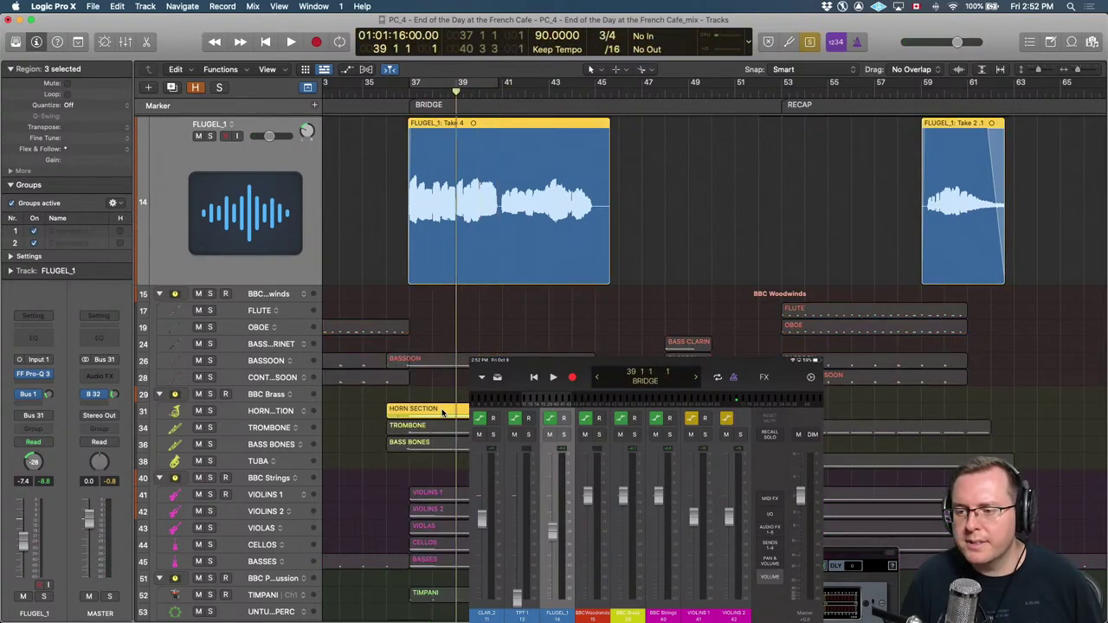
{"action": "key", "text": "space"}
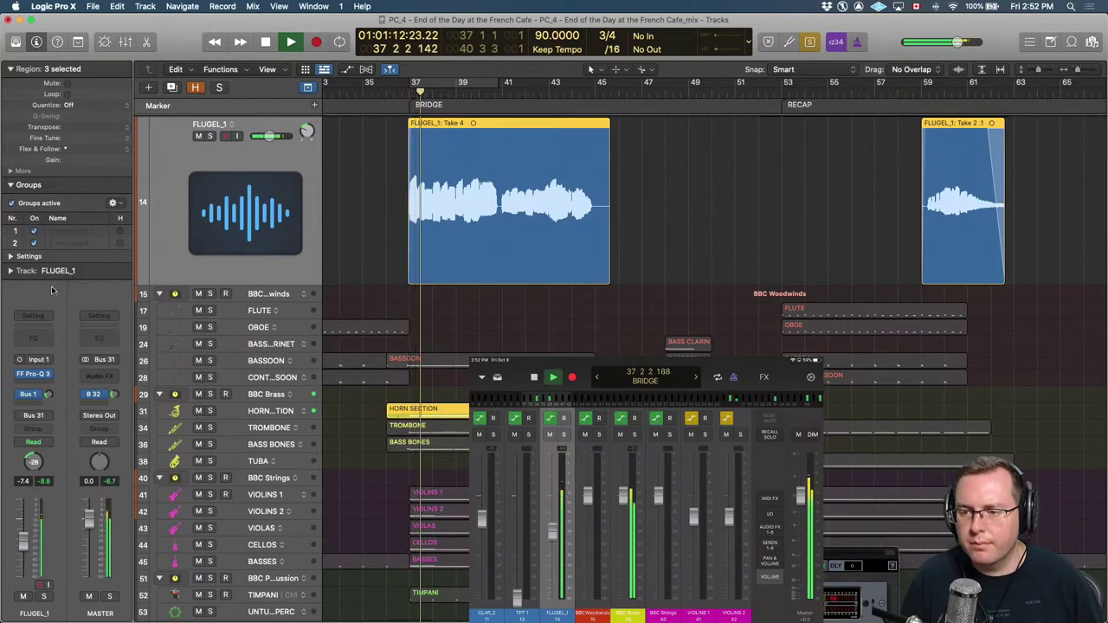
Reduce the boost at about 2.7 kHz in FLUGEL_1's Pro-Q 3 to +7.39 dB during playback, and close the plug-in.
{"action": "left_click", "coordinate": [34, 375]}
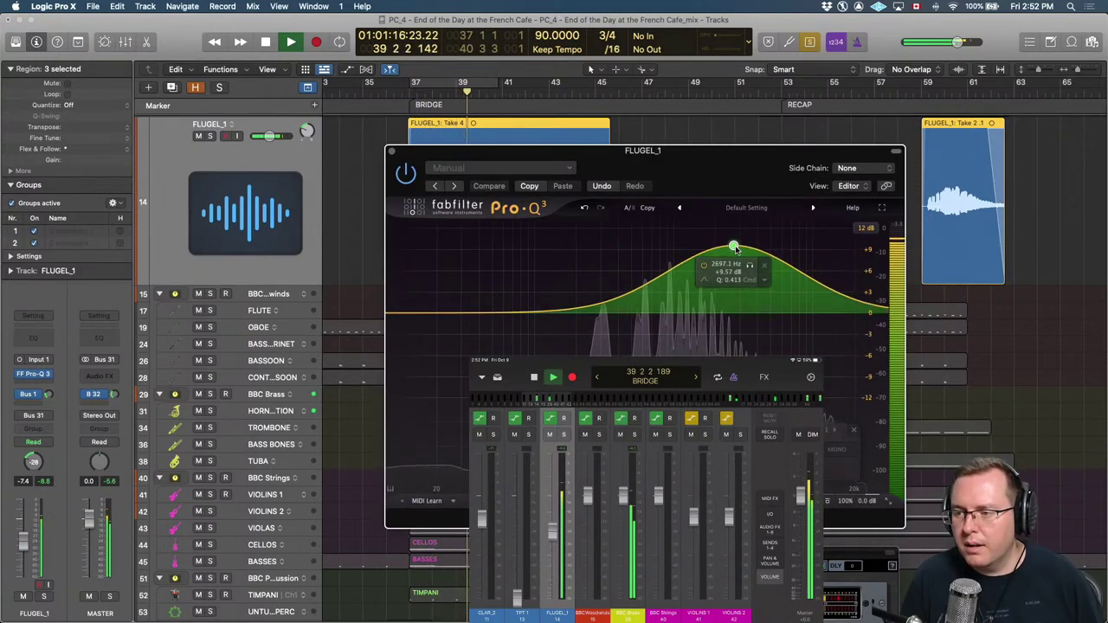
{"action": "left_click_drag", "start_coordinate": [734, 242], "coordinate": [734, 263]}
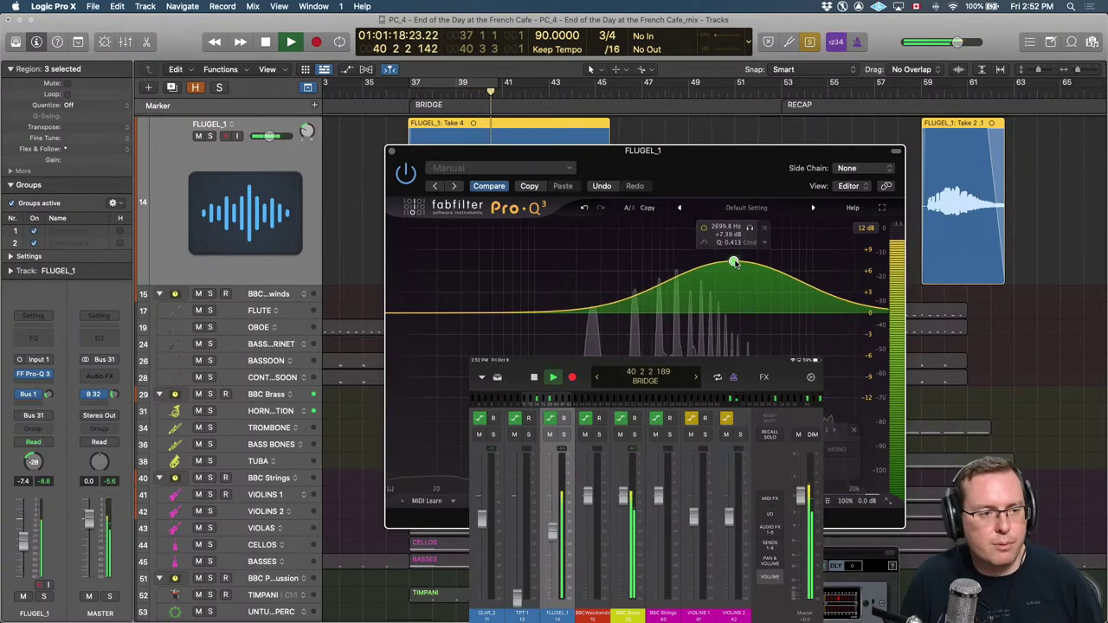
{"action": "key", "text": "space"}
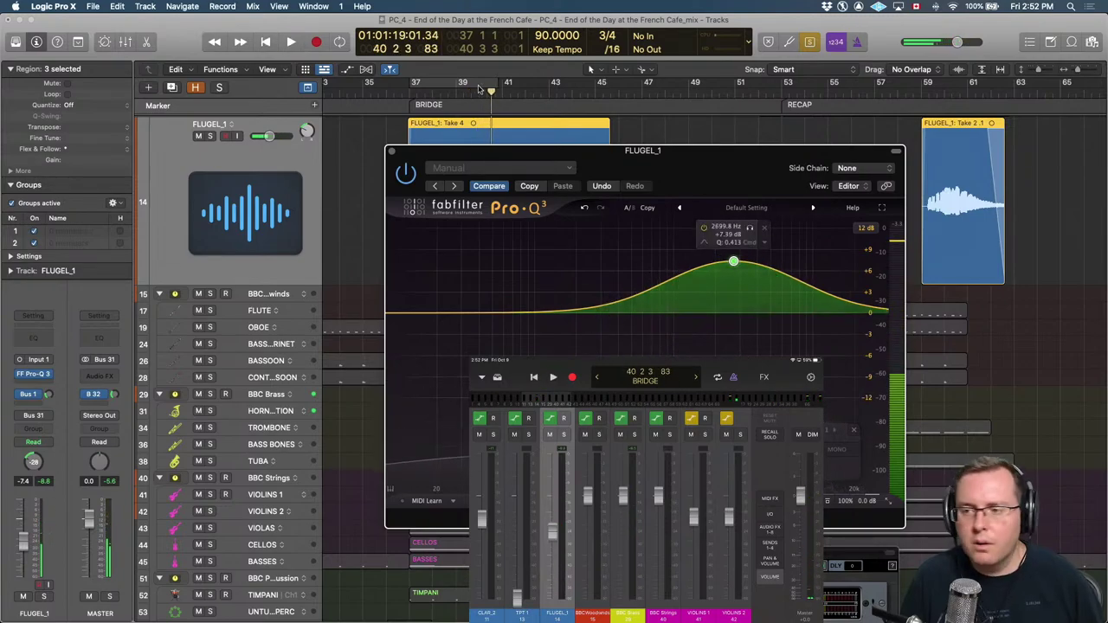
{"action": "left_click", "coordinate": [390, 150]}
Review the unsoloed arrangement and play the Bridge from bar 45 to bar 49.
{"action": "scroll", "coordinate": [604, 201], "scroll_direction": "up", "scroll_amount": 5}
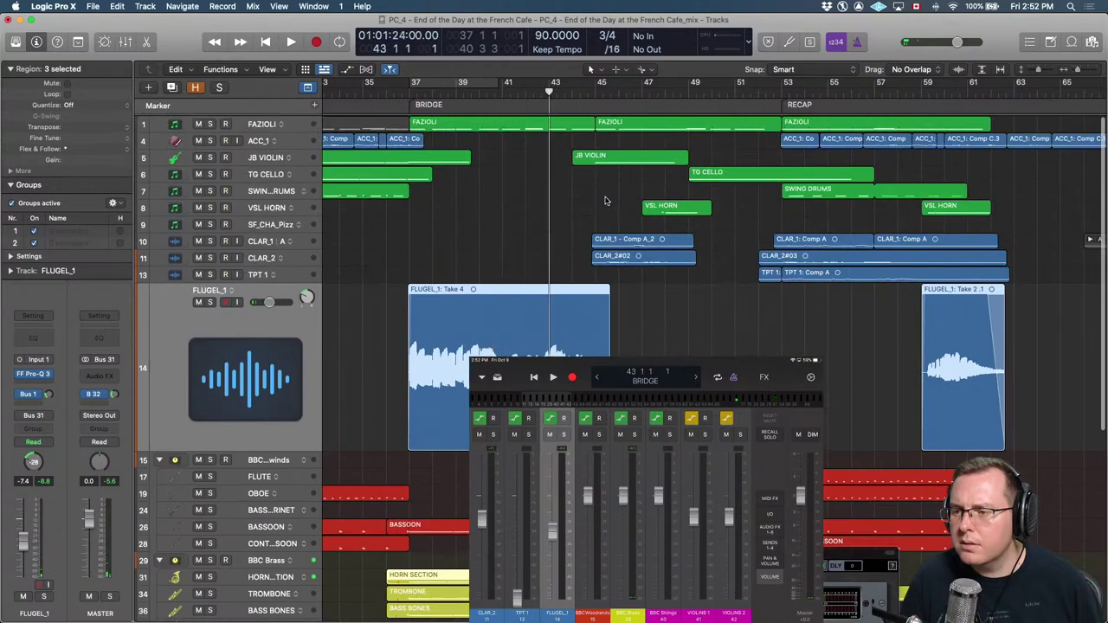
{"action": "scroll", "coordinate": [640, 264], "scroll_direction": "down", "scroll_amount": 5}
{"action": "scroll", "coordinate": [645, 264], "scroll_direction": "up", "scroll_amount": 5}
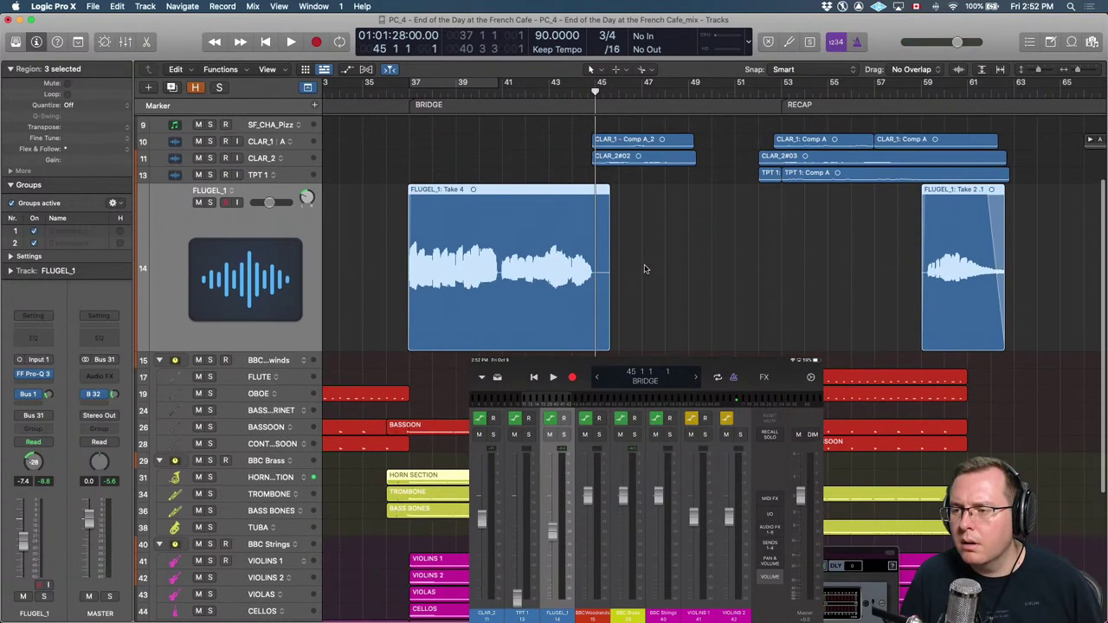
{"action": "scroll", "coordinate": [669, 168], "scroll_direction": "down", "scroll_amount": 5}
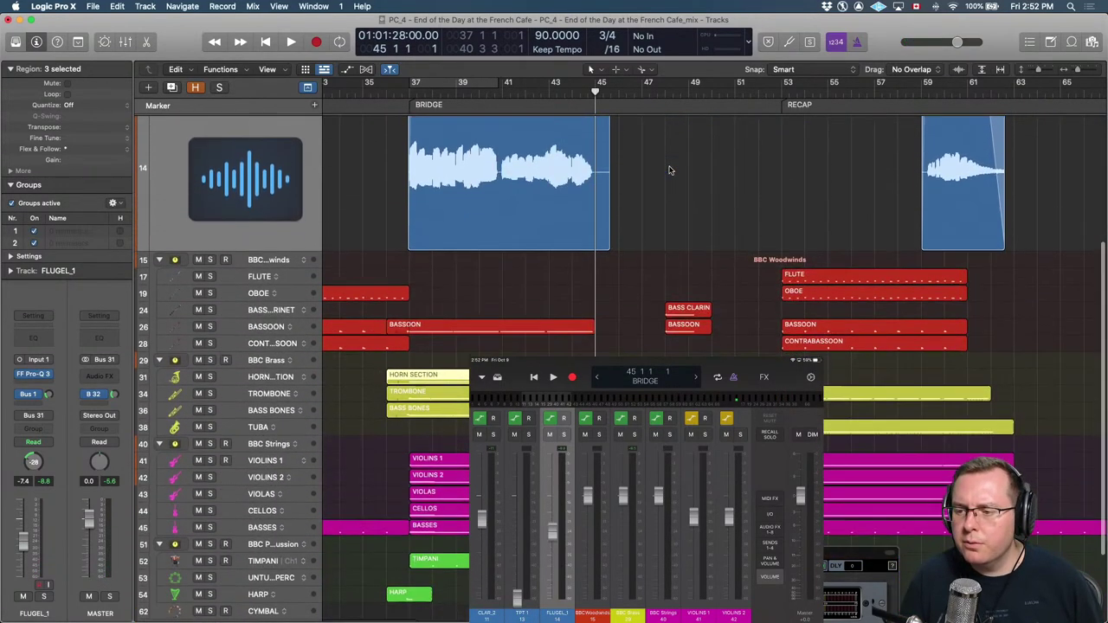
{"action": "scroll", "coordinate": [669, 170], "scroll_direction": "up", "scroll_amount": 5}
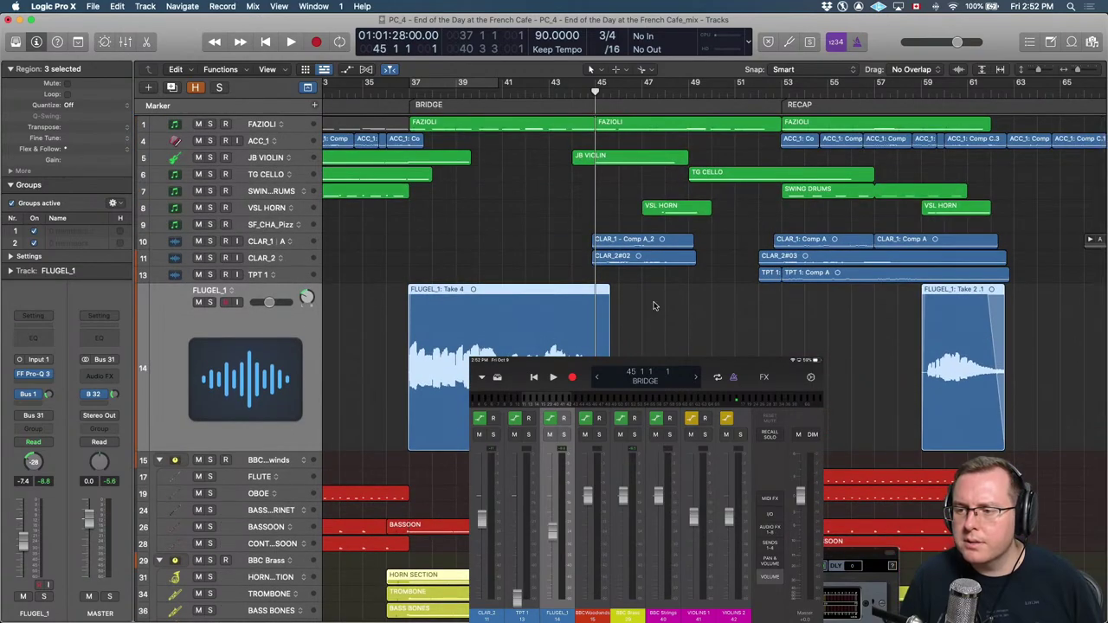
{"action": "key", "text": "space"}
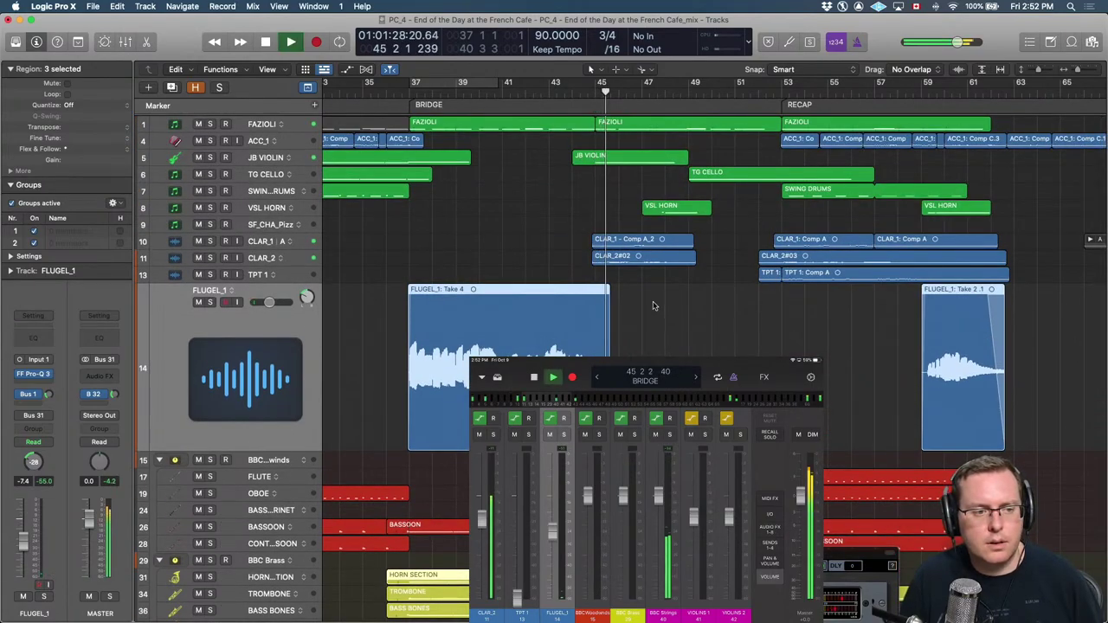
{"action": "scroll", "coordinate": [654, 305], "scroll_direction": "down", "scroll_amount": 10}
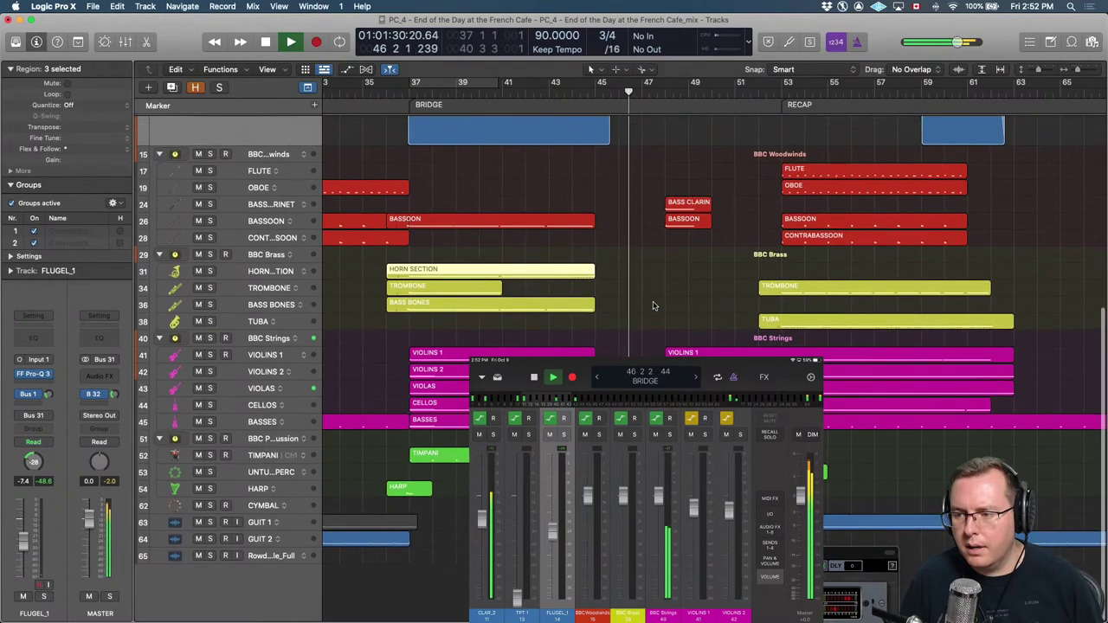
{"action": "scroll", "coordinate": [654, 305], "scroll_direction": "up", "scroll_amount": 10}
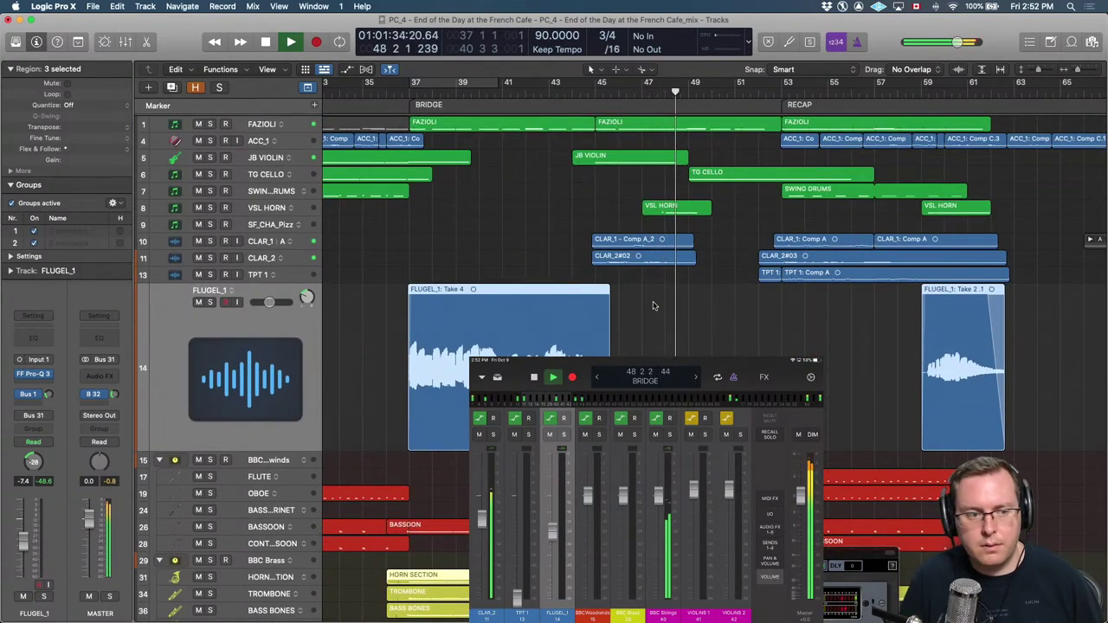
{"action": "key", "text": "space"}
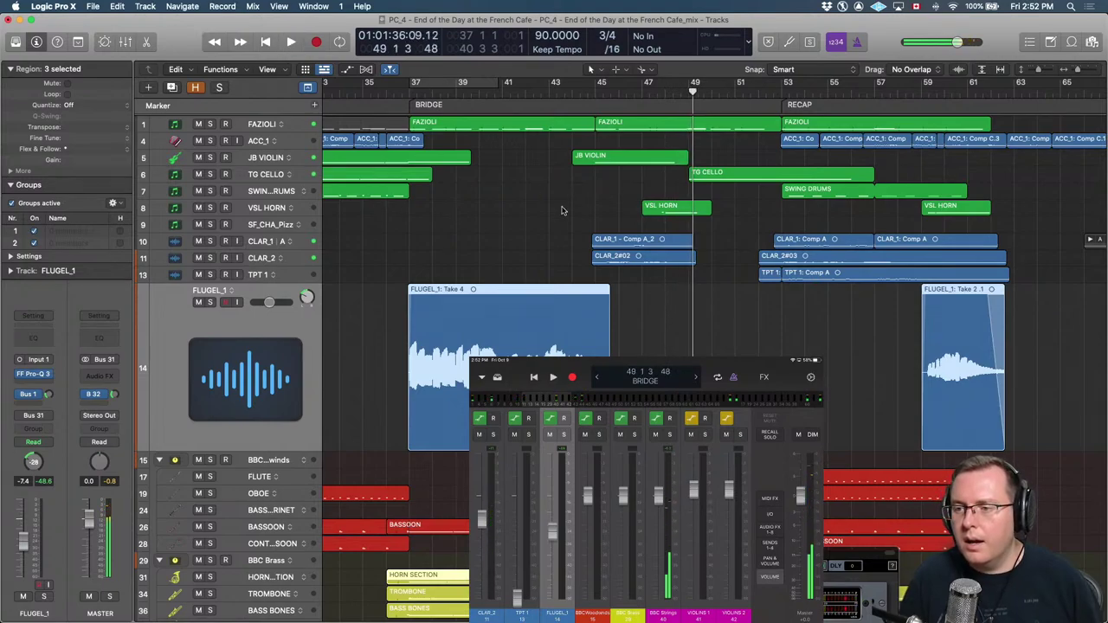
Solo the VSL HORN region at bar 47, zoom in on it, and play it from bar 47.
{"action": "left_click", "coordinate": [690, 209]}
{"action": "key", "text": "super+Right"}
{"action": "key", "text": "super+Right"}
{"action": "key", "text": "super+Right"}
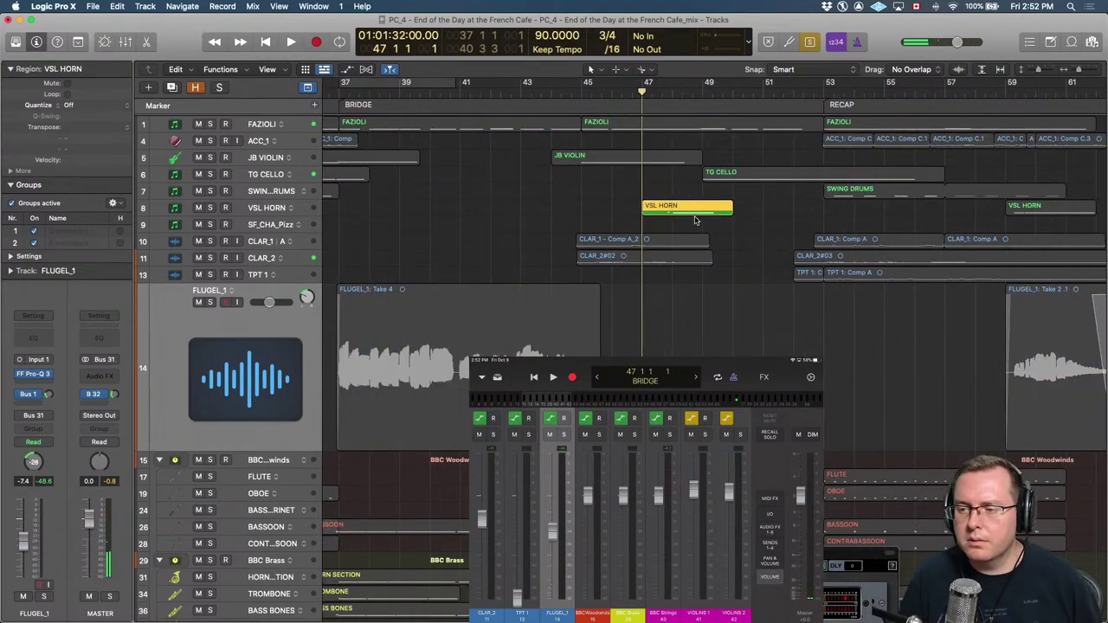
{"action": "key", "text": "space"}
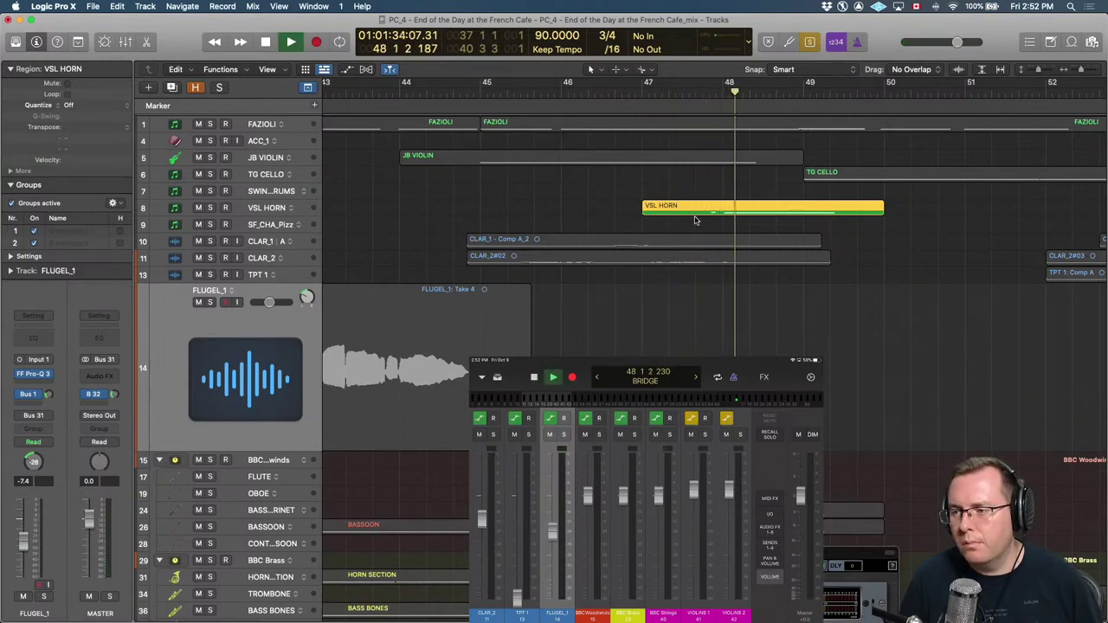
{"action": "key", "text": "space"}
Enlarge the VSL HORN track, set its volume to 0.0 dB, and play the soloed region up to bar 49.
{"action": "left_click", "coordinate": [264, 211]}
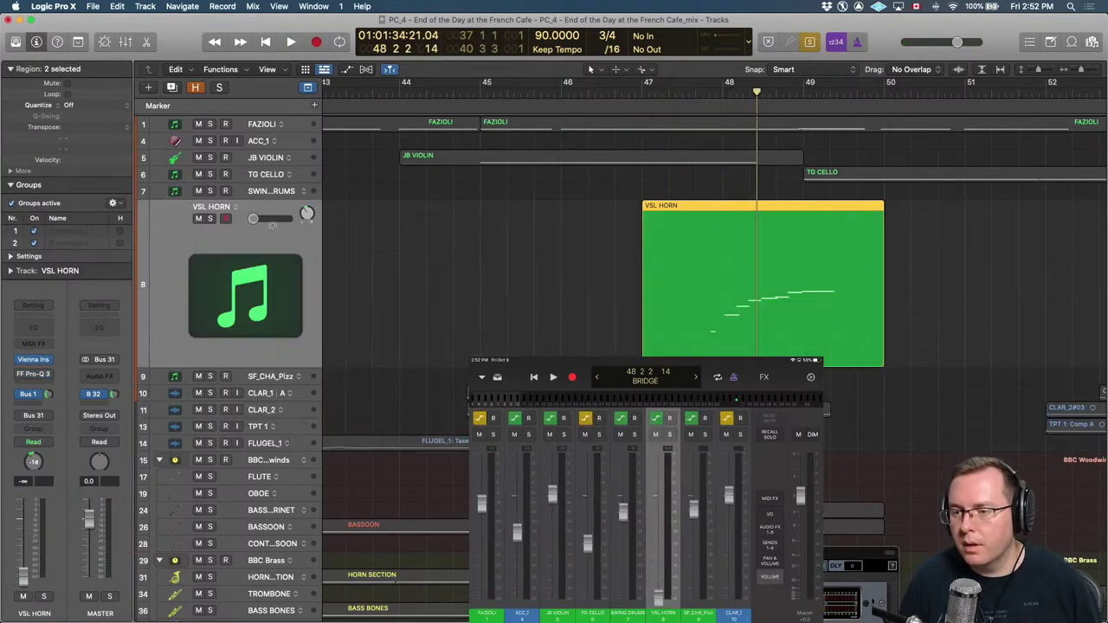
{"action": "key", "text": "space"}
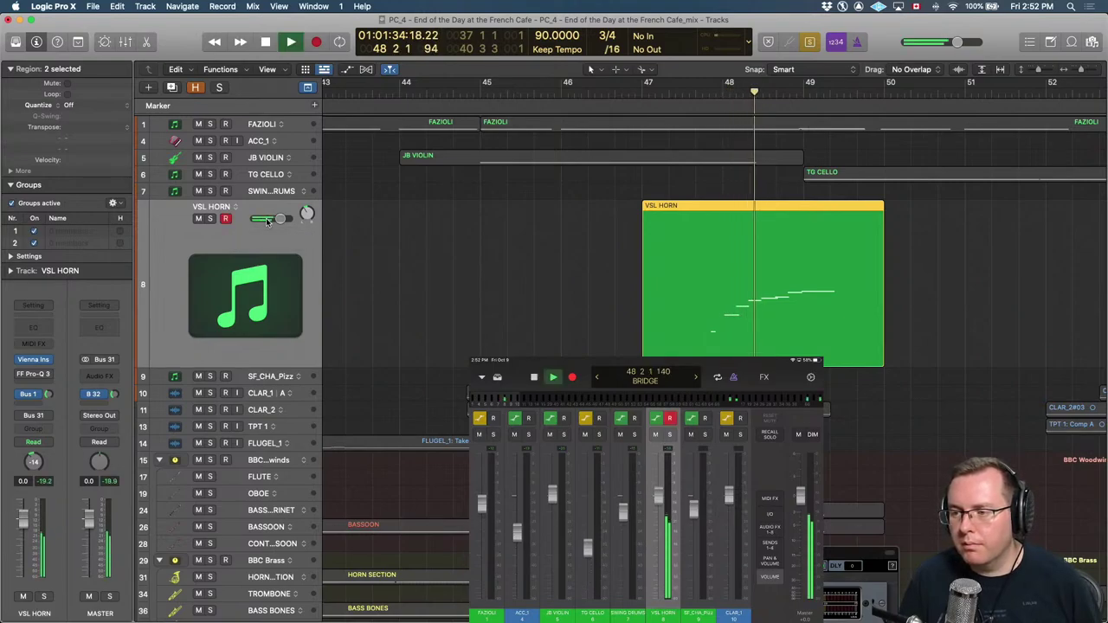
{"action": "key", "text": "space"}
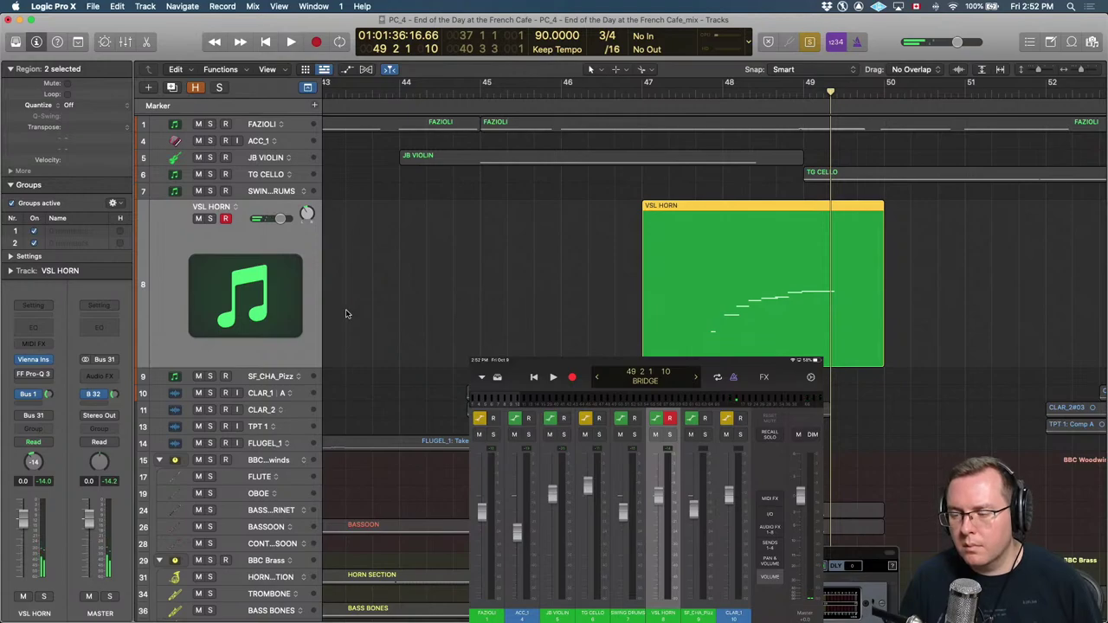
Open the VSL HORN regions in the Piano Roll and audition the first note of the bar 59 region.
{"action": "key", "text": "p"}
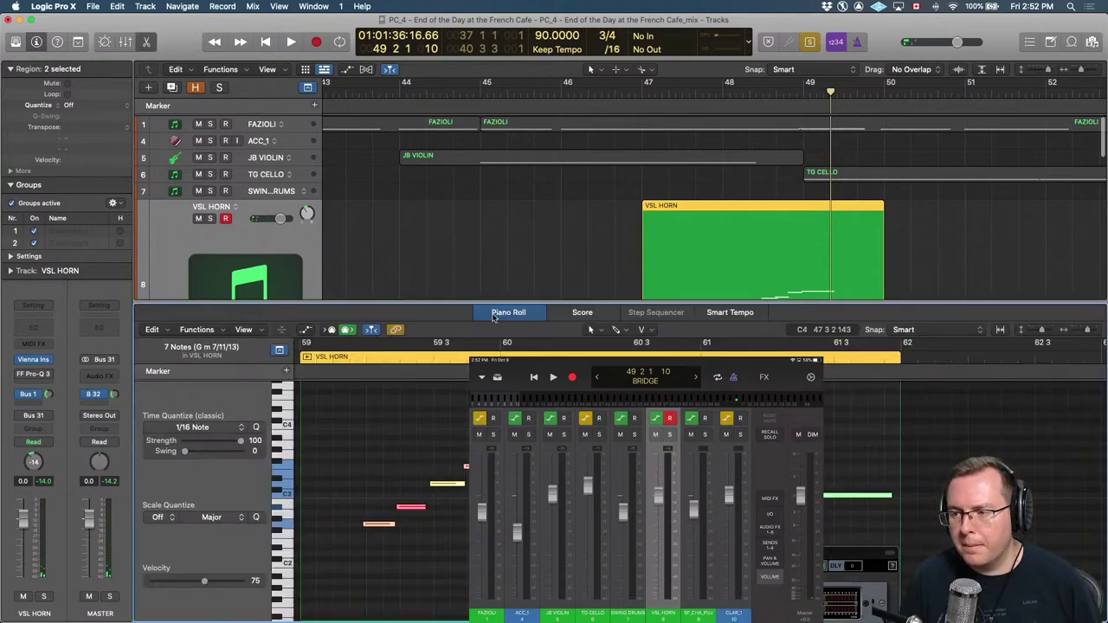
{"action": "left_click", "coordinate": [450, 420]}
{"action": "left_click", "coordinate": [371, 525]}
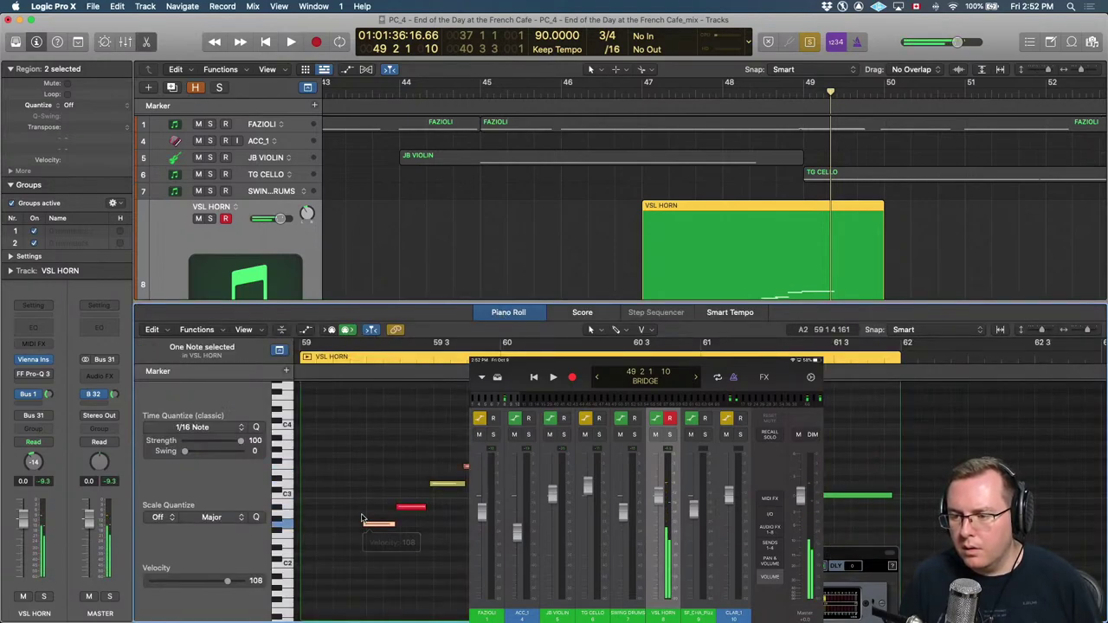
{"action": "scroll", "coordinate": [363, 519], "scroll_direction": "down", "scroll_amount": 5}
{"action": "scroll", "coordinate": [363, 519], "scroll_direction": "left", "scroll_amount": 3}
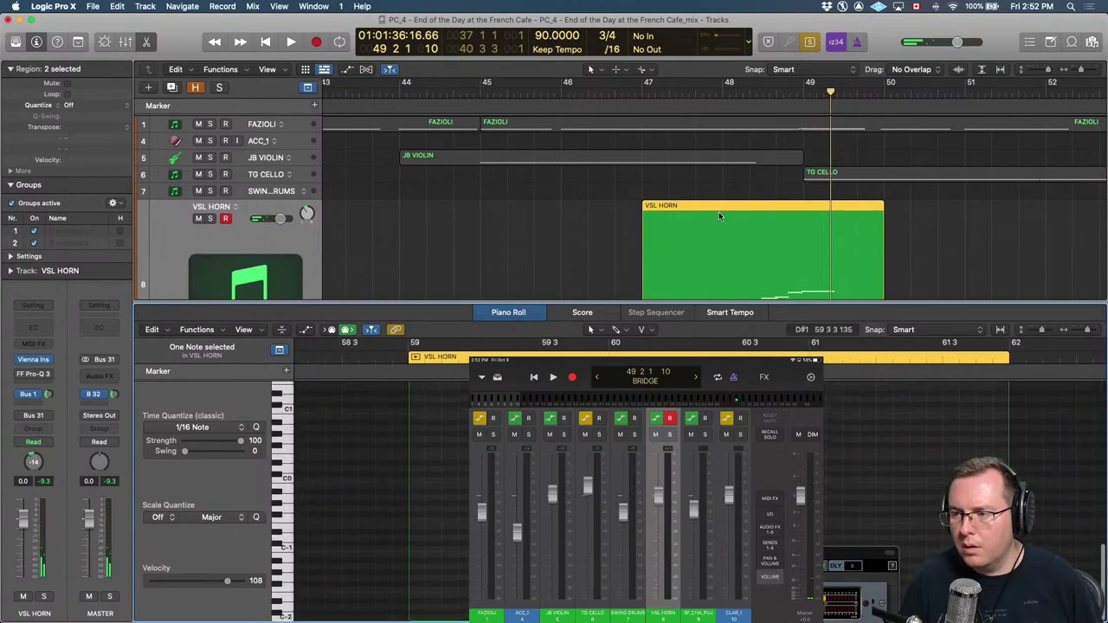
Show only the bar 47 VSL HORN region in the Piano Roll and audition its opening notes one by one.
{"action": "scroll", "coordinate": [305, 210], "scroll_direction": "down", "scroll_amount": 5}
{"action": "left_click", "coordinate": [586, 215]}
{"action": "left_click", "coordinate": [736, 201]}
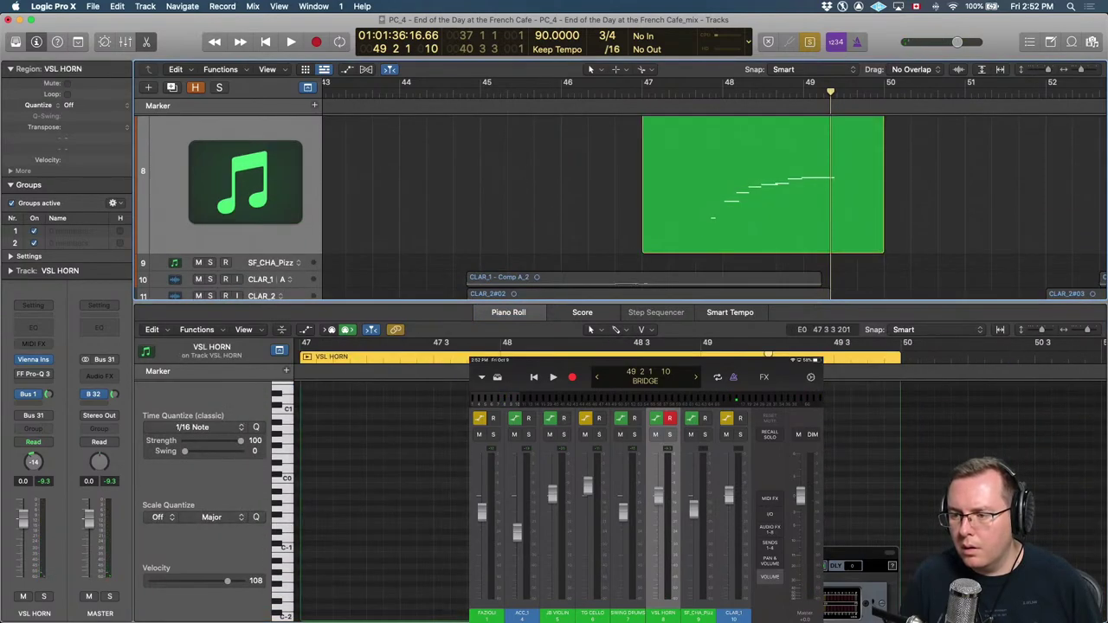
{"action": "key", "text": "Right"}
{"action": "key", "text": "Right"}
{"action": "key", "text": "Right"}
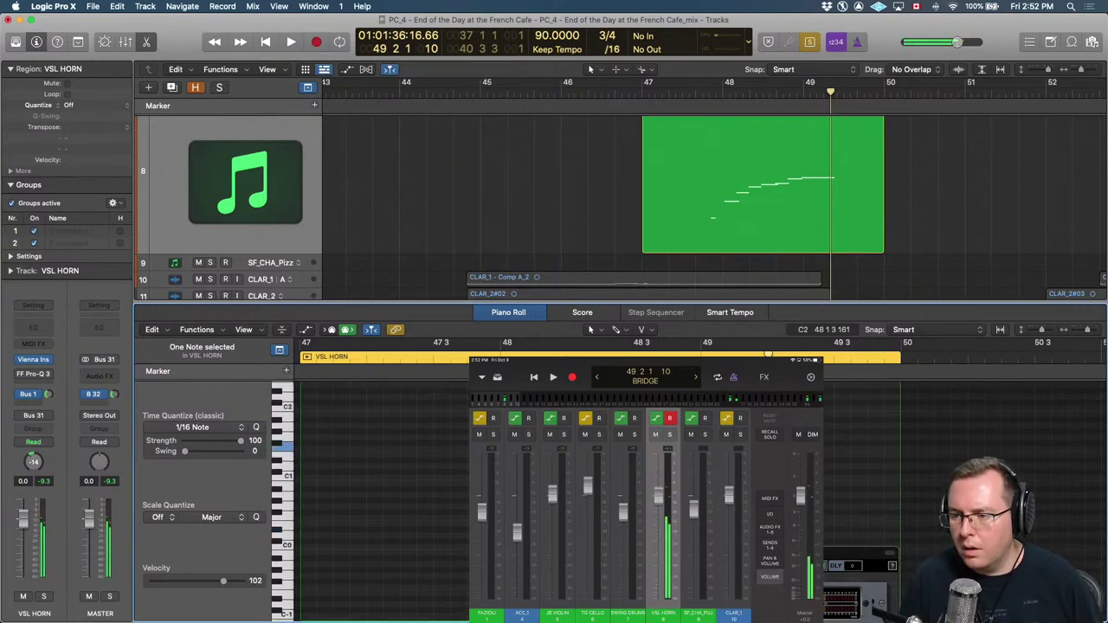
Play the soloed VSL HORN phrase around bar 48 against its Piano Roll notes and return the playhead to bar 48.
{"action": "key", "text": "comma"}
{"action": "key", "text": "comma"}
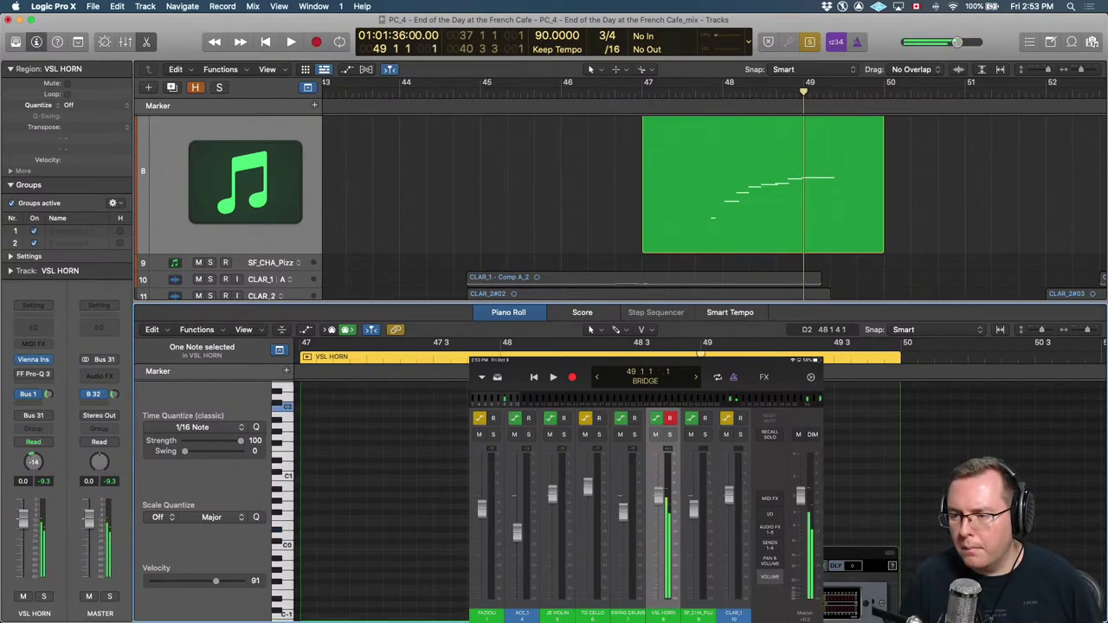
{"action": "key", "text": "space"}
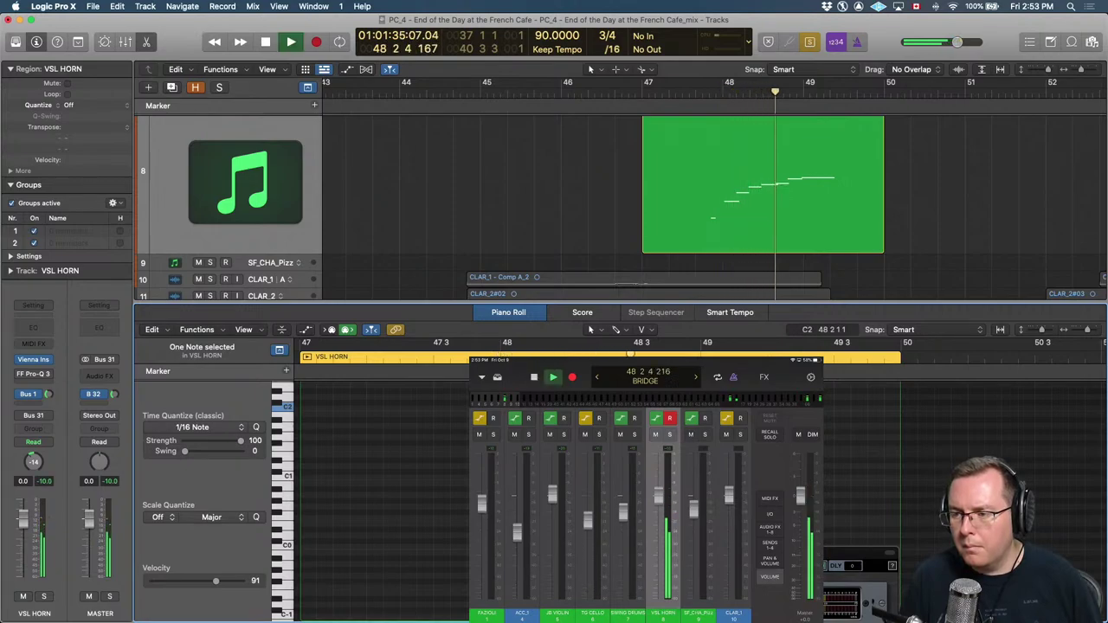
{"action": "key", "text": "space"}
{"action": "key", "text": "comma"}
{"action": "key", "text": "comma"}
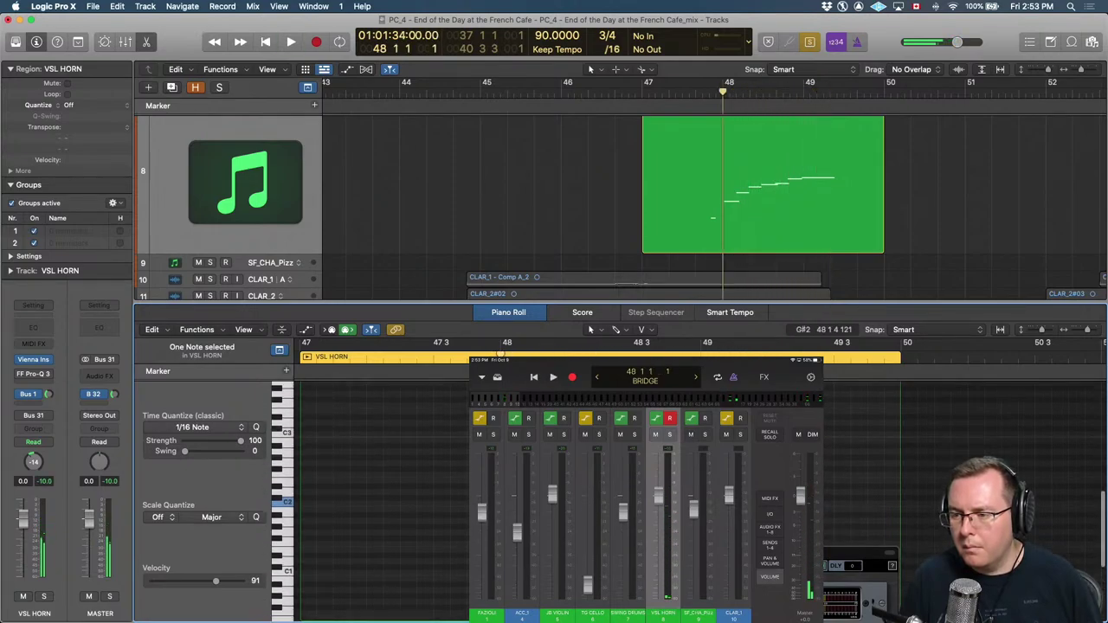
Play the VSL HORN phrase from bar 48 within the full mix and close the Piano Roll.
{"action": "key", "text": "space"}
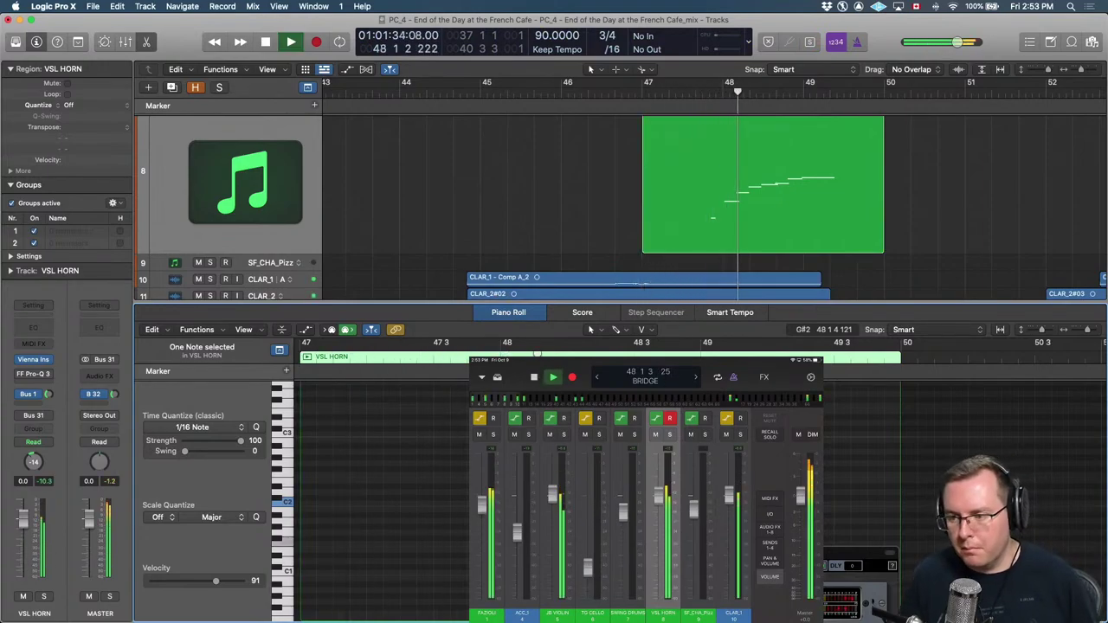
{"action": "key", "text": "p"}
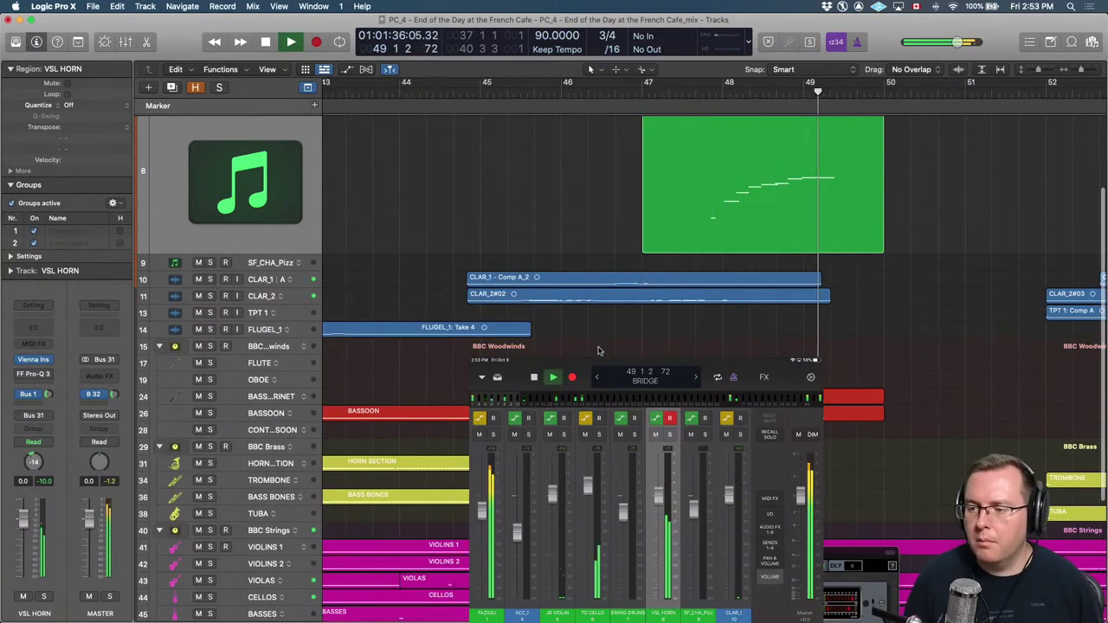
{"action": "scroll", "coordinate": [211, 349], "scroll_direction": "down", "scroll_amount": 3}
{"action": "key", "text": "space"}
Raise the BASS CLARINET volume automation across its bar 48 region to -1.1 dB and play the passage from bar 48.
{"action": "left_click", "coordinate": [213, 336]}
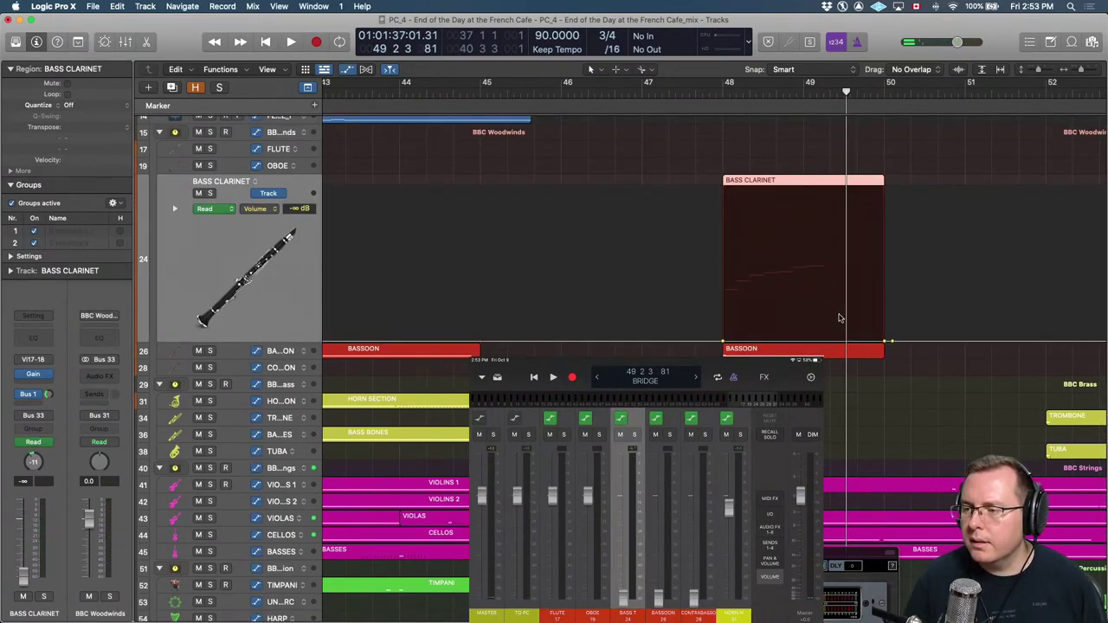
{"action": "left_click_drag", "start_coordinate": [795, 344], "coordinate": [800, 239]}
{"action": "key", "text": "space"}
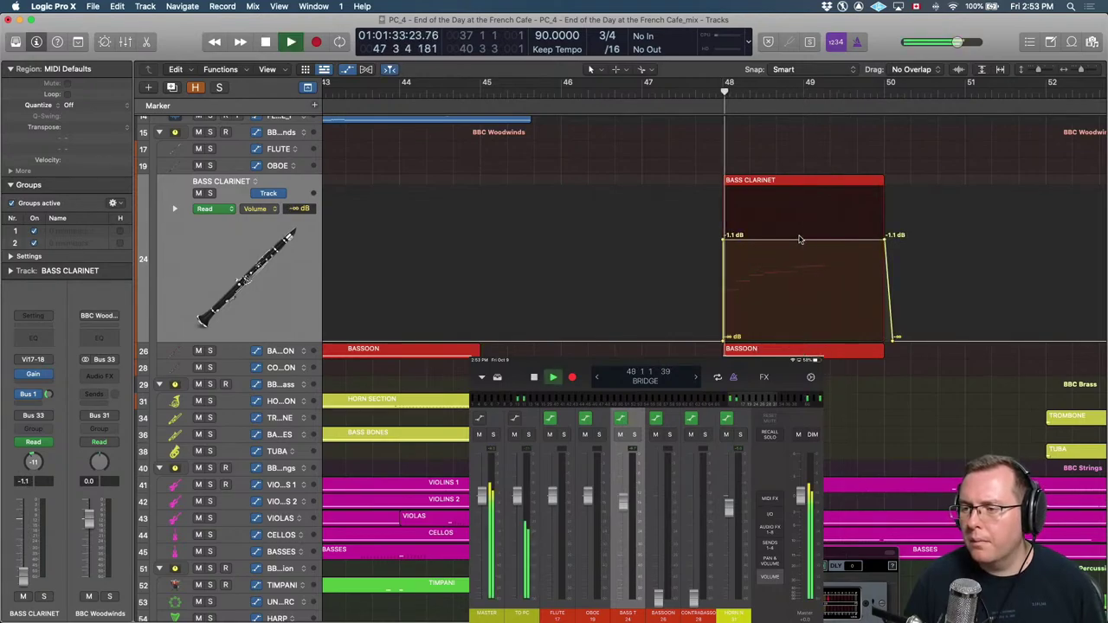
{"action": "key", "text": "space"}
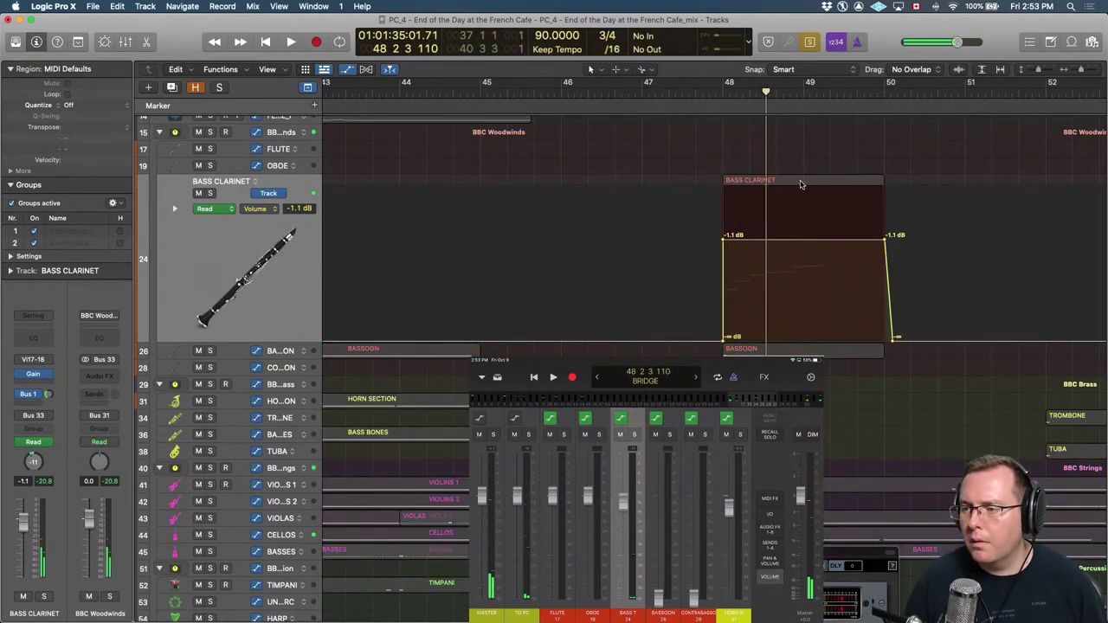
Audition the BASS CLARINET region on its own in solo mode and hide the track automation.
{"action": "left_click", "coordinate": [800, 184]}
{"action": "key", "text": "space"}
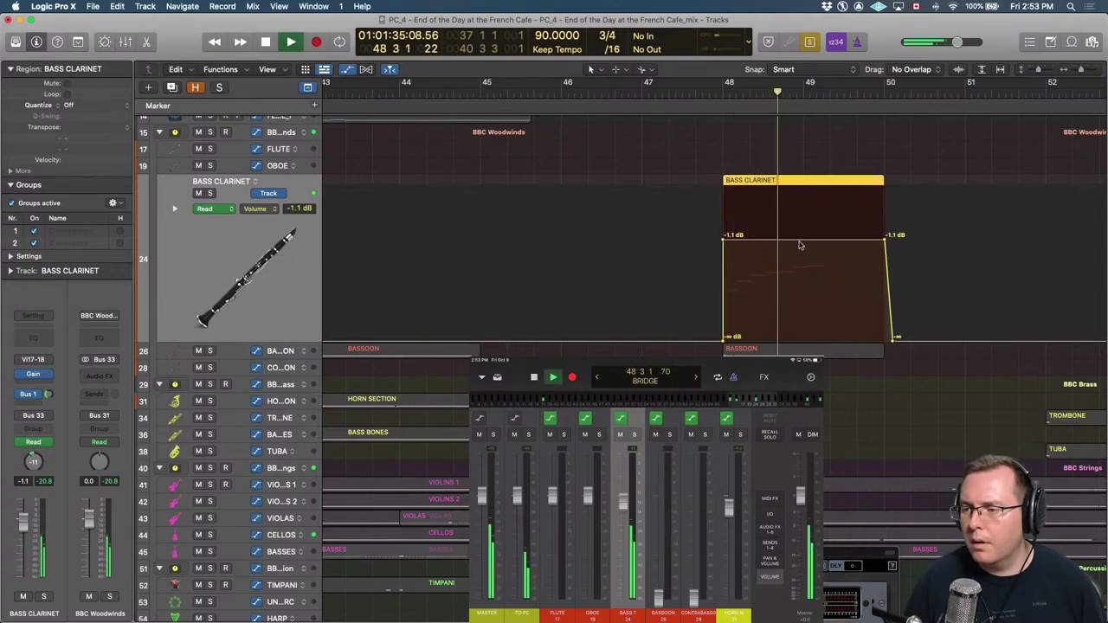
{"action": "key", "text": "space"}
{"action": "key", "text": "a"}
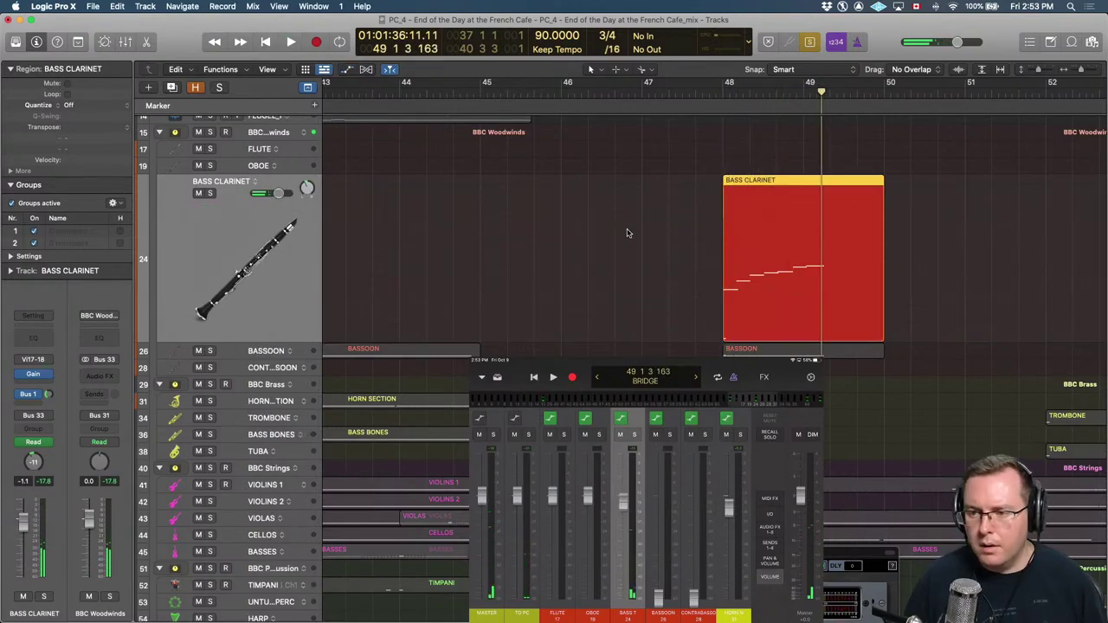
Duplicate the VSL HORN track with its instrument and settings, and record-enable the copy.
{"action": "scroll", "coordinate": [627, 232], "scroll_direction": "up", "scroll_amount": 5}
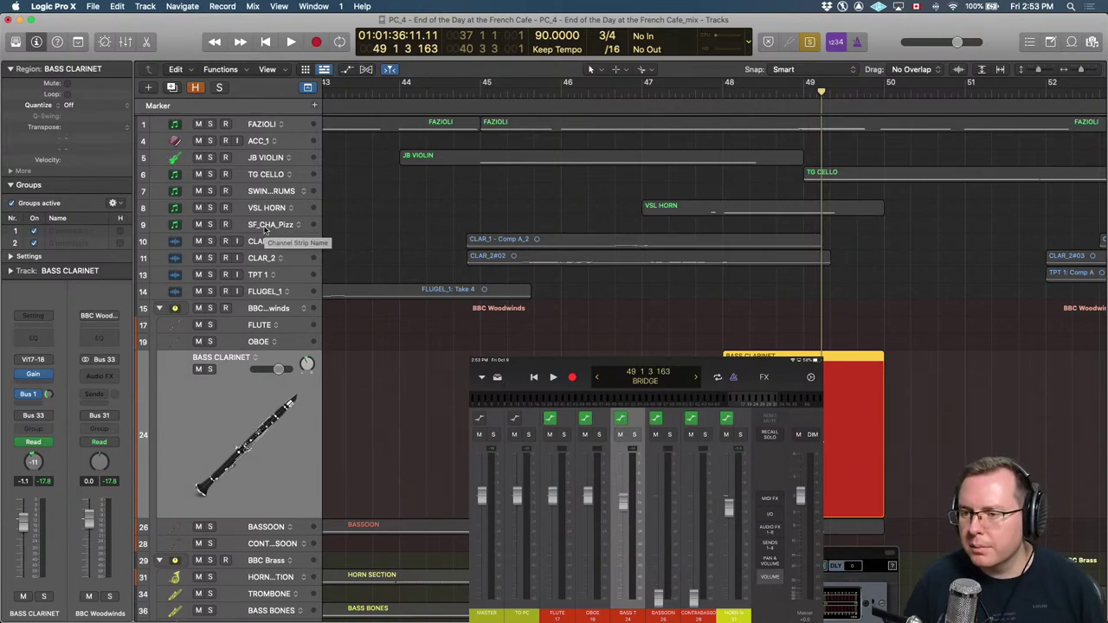
{"action": "left_click", "coordinate": [266, 209]}
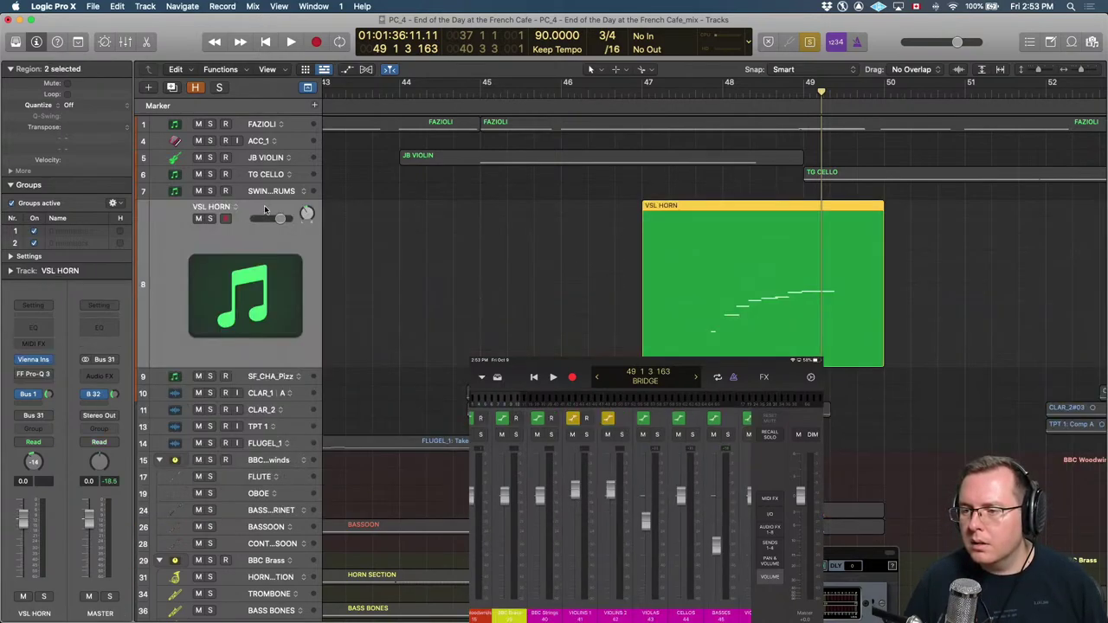
{"action": "left_click", "coordinate": [170, 89]}
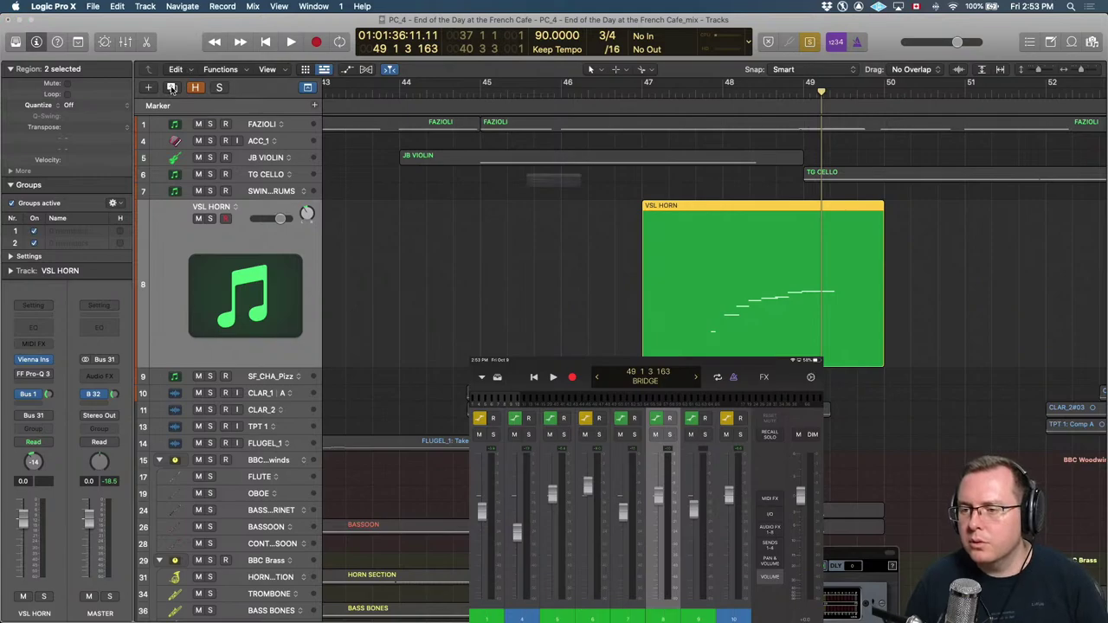
{"action": "left_click", "coordinate": [226, 235]}
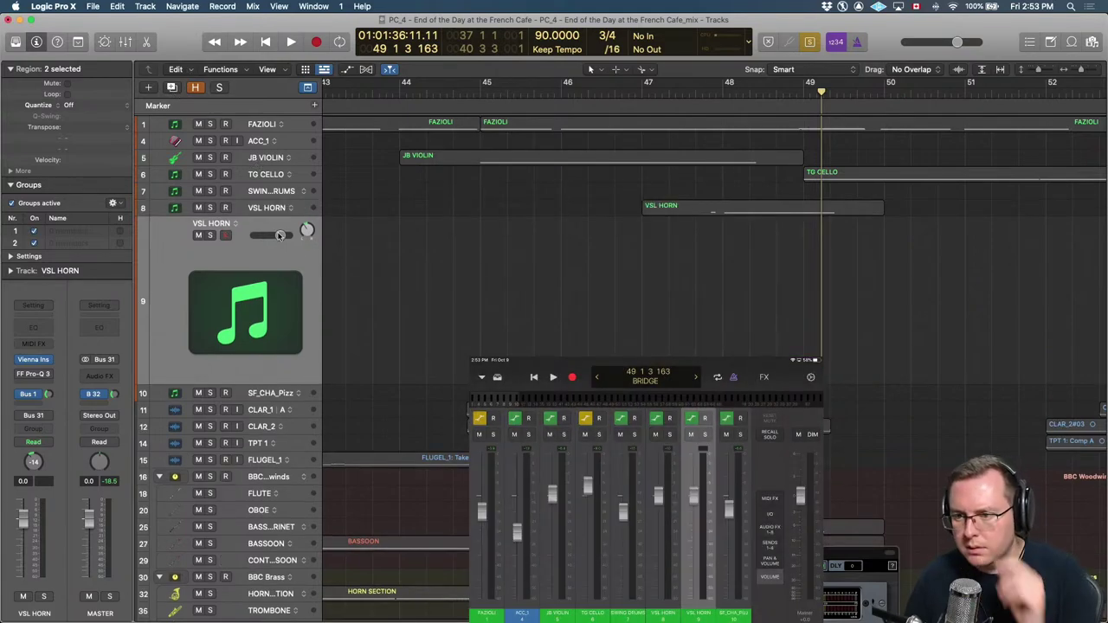
Load the 23S Bass clarinet matrix from 13 Clarinets into the duplicated track's Vienna Instruments Pro.
{"action": "left_click", "coordinate": [34, 359]}
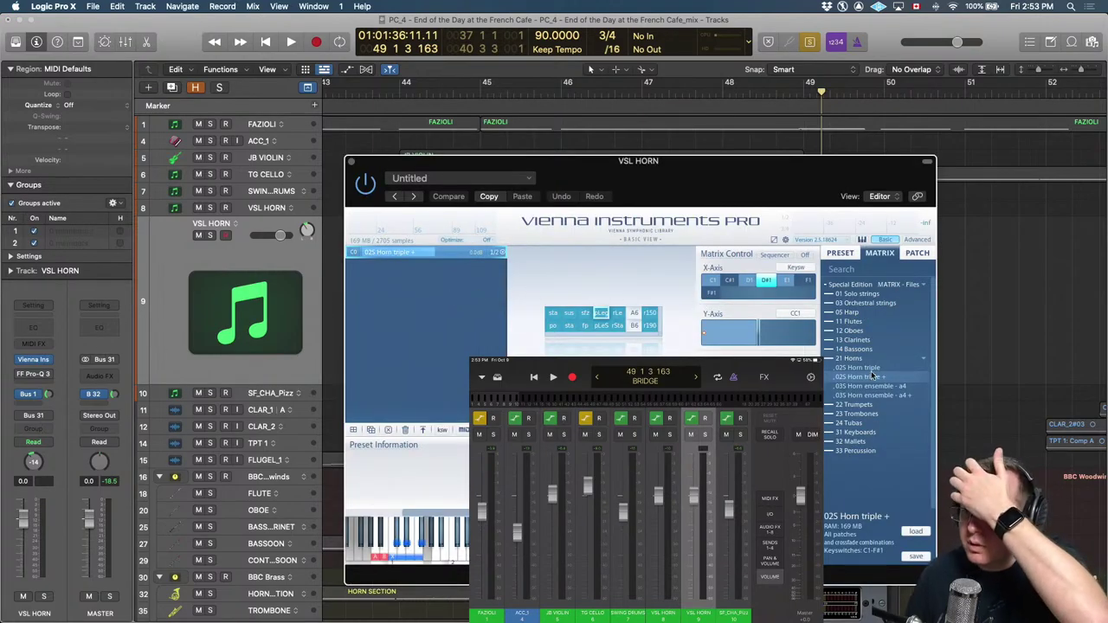
{"action": "left_click", "coordinate": [859, 341]}
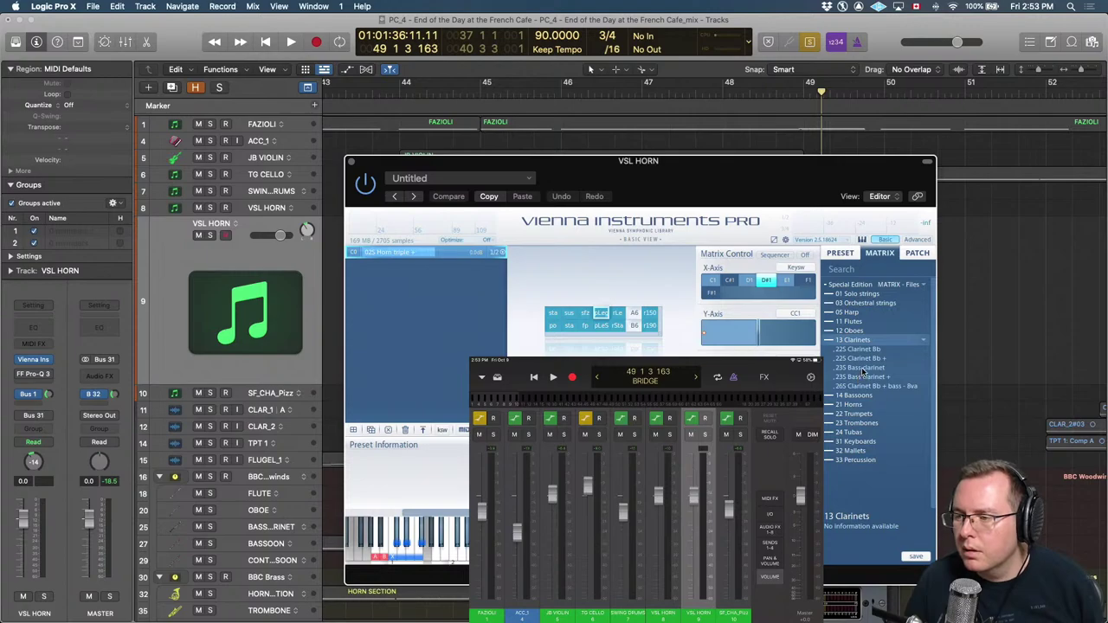
{"action": "double_click", "coordinate": [861, 368]}
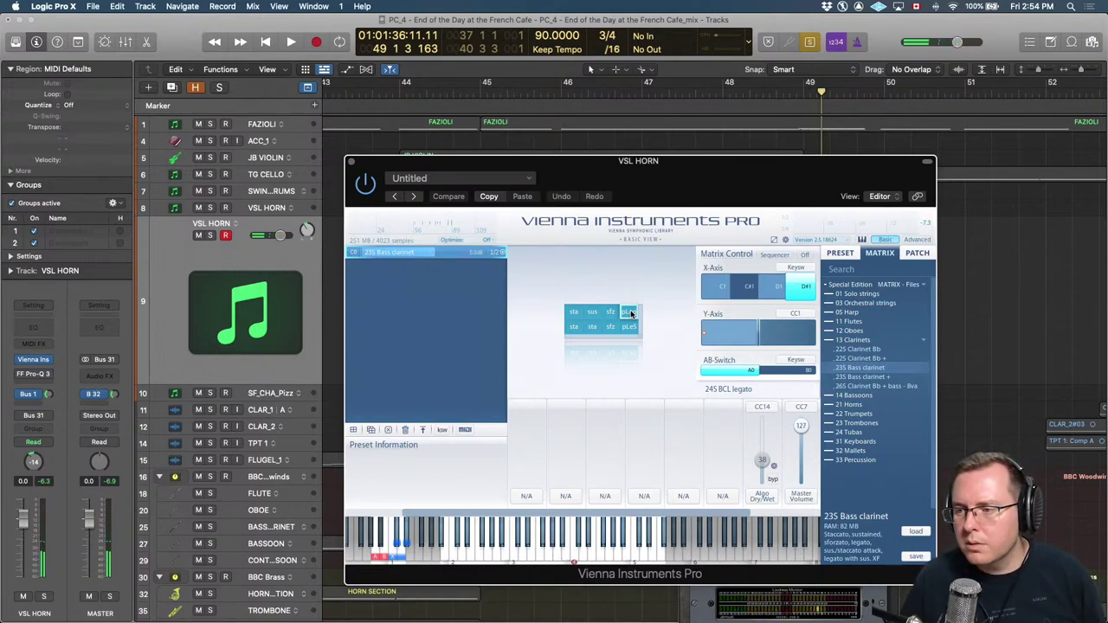
Close the Vienna Instruments window and rename the selected duplicate horn track as VSL BASS CLAR.
{"action": "left_click", "coordinate": [351, 163]}
{"action": "double_click", "coordinate": [214, 223]}
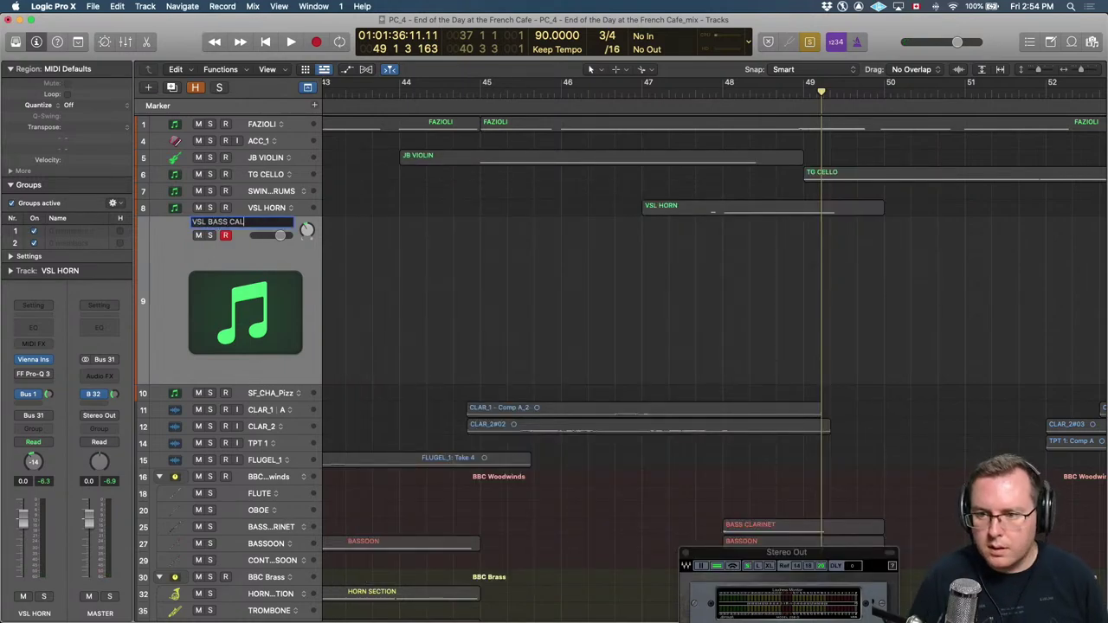
{"action": "type", "text": "VSL BASS CLAR"}
{"action": "key", "text": "Return"}
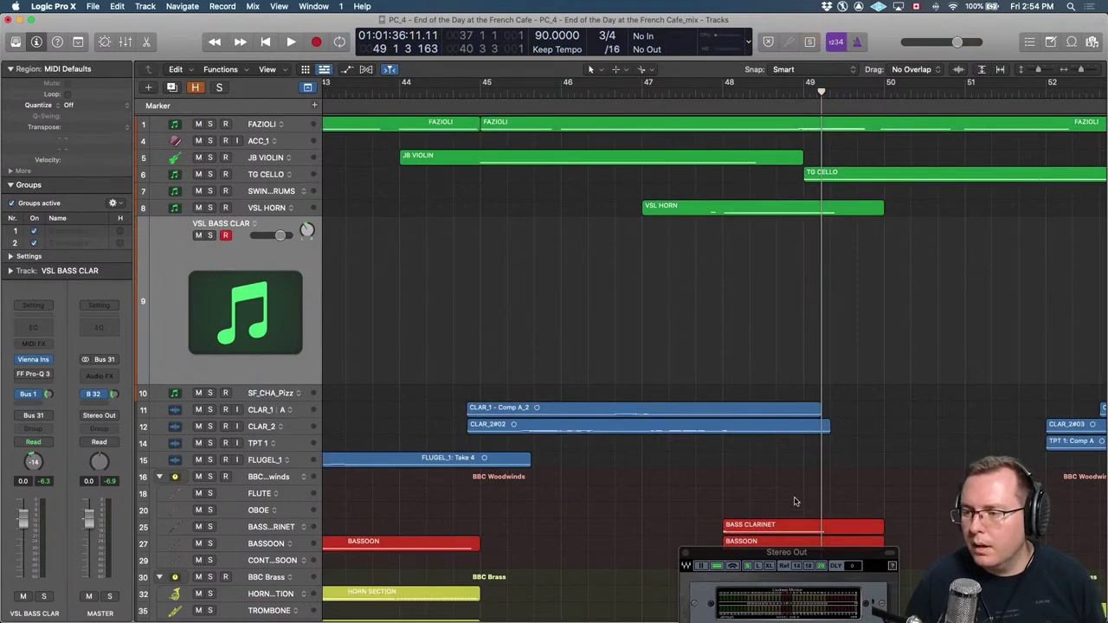
Try the BASS CLARINET region on the VSL BASS CLAR track at bar 48, playing it back and checking its first note.
{"action": "left_click_drag", "start_coordinate": [790, 526], "coordinate": [789, 346]}
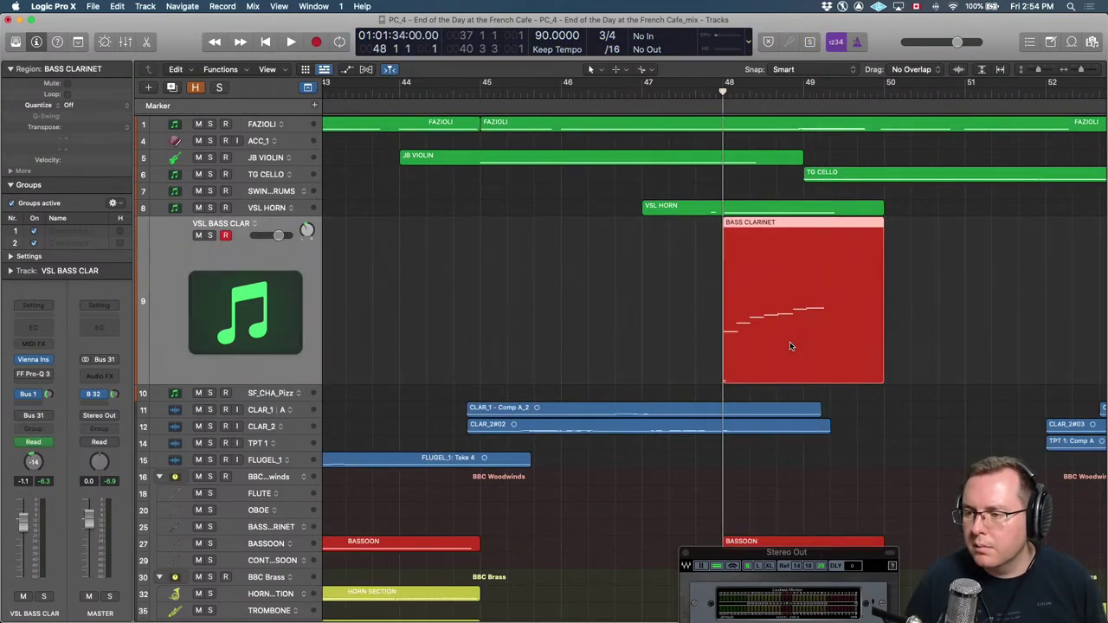
{"action": "key", "text": "space"}
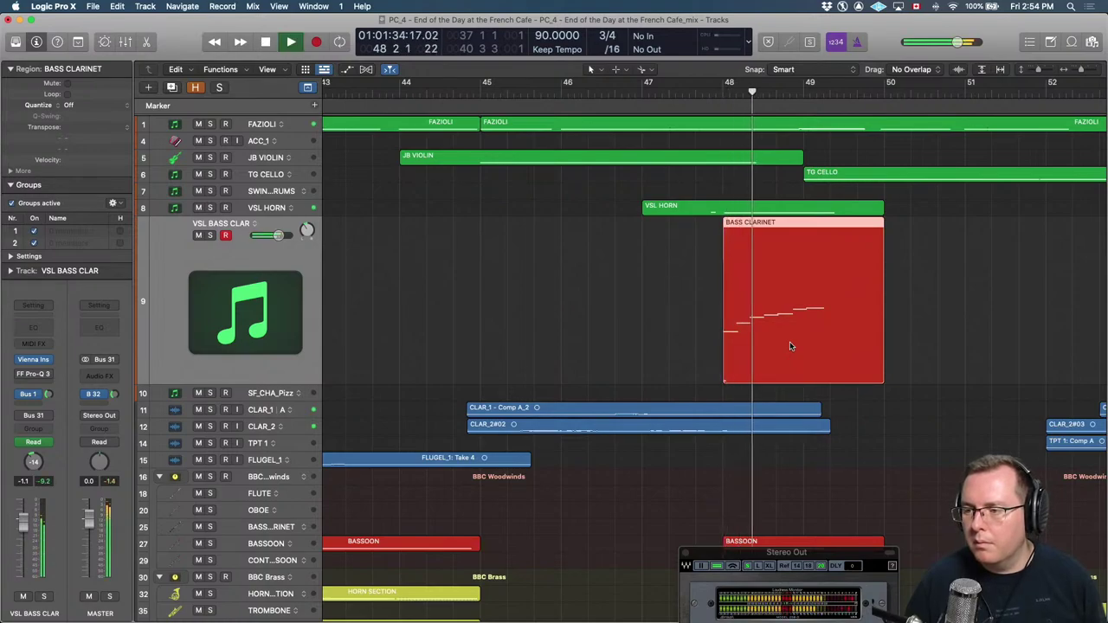
{"action": "key", "text": "ctrl+s"}
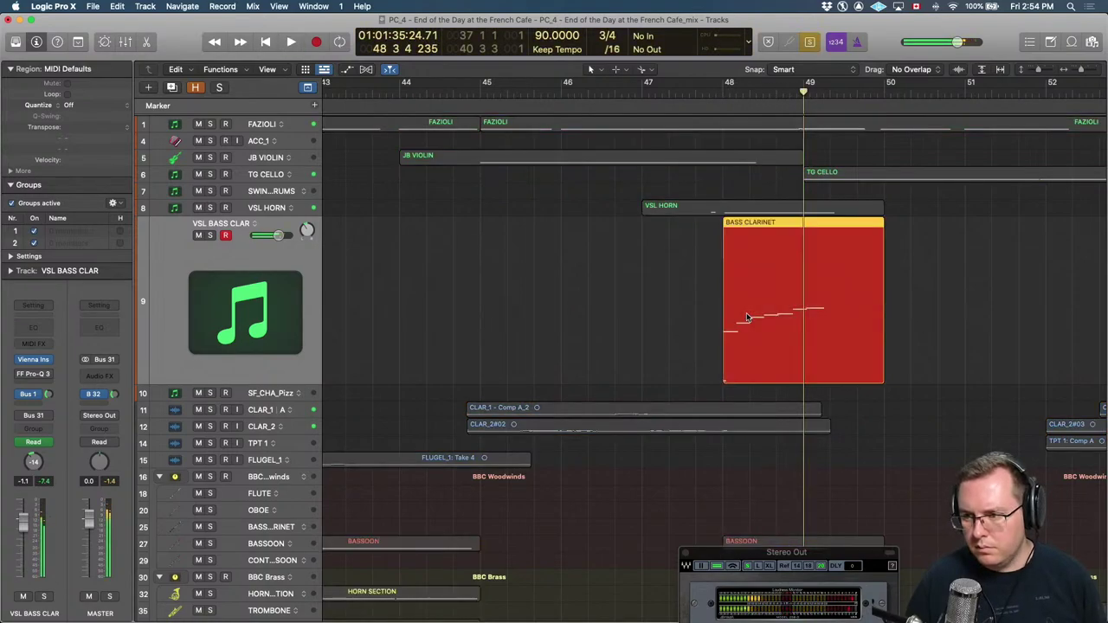
{"action": "key", "text": "space"}
{"action": "key", "text": "space"}
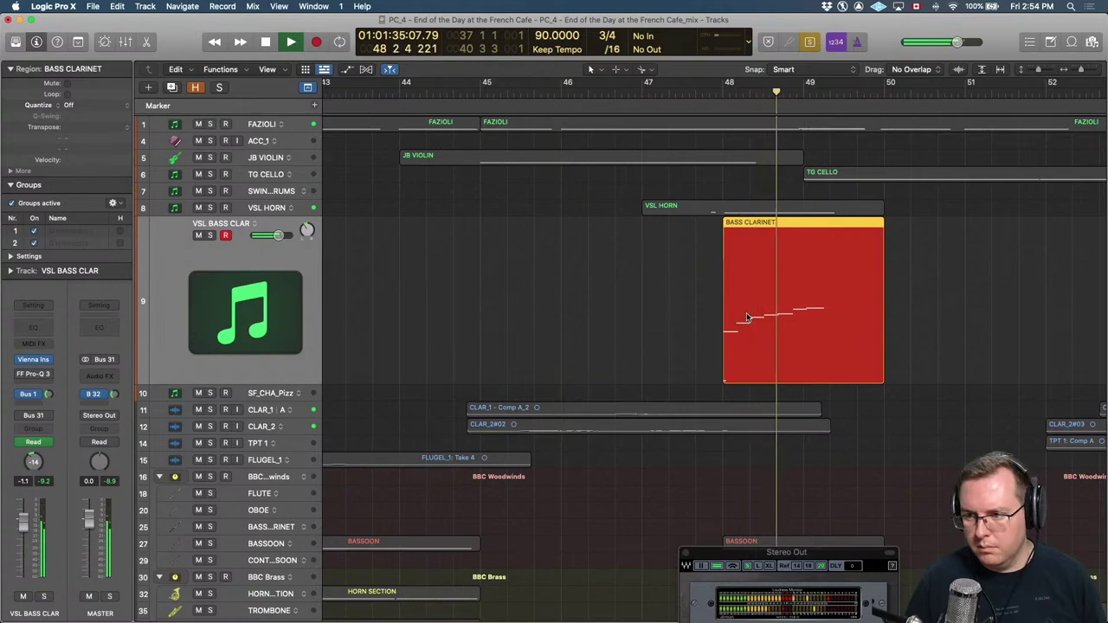
{"action": "key", "text": "space"}
{"action": "double_click", "coordinate": [746, 317]}
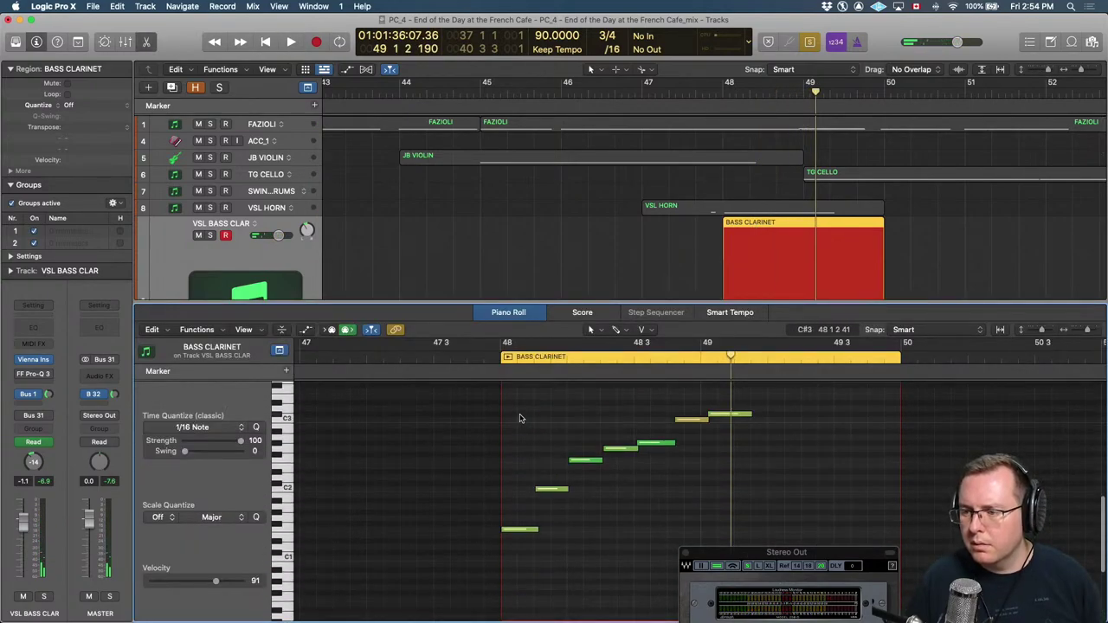
{"action": "left_click", "coordinate": [525, 529]}
{"action": "scroll", "coordinate": [654, 259], "scroll_direction": "down", "scroll_amount": 2}
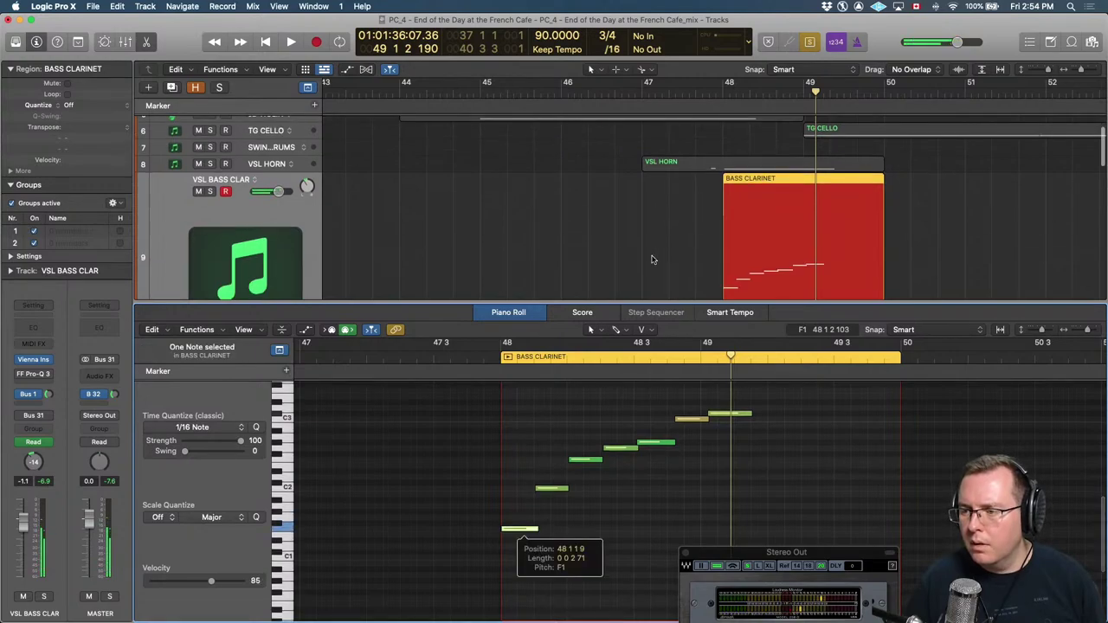
Return the BASS CLARINET region to its original track under BBC Woodwinds and mute it.
{"action": "left_click", "coordinate": [891, 258]}
{"action": "left_click", "coordinate": [730, 264]}
{"action": "key", "text": "Delete"}
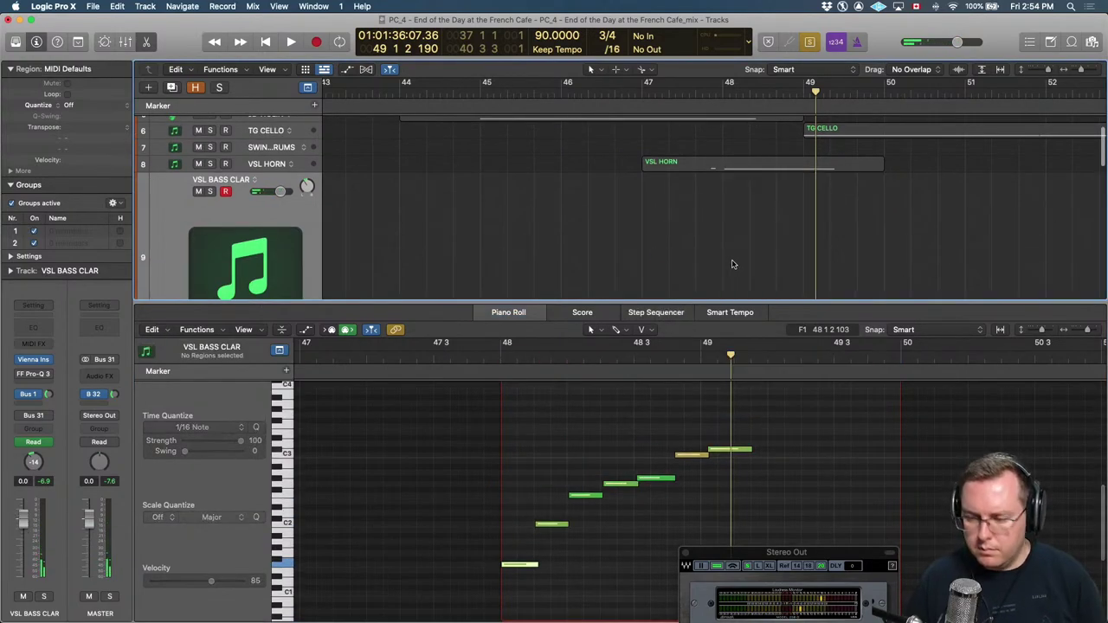
{"action": "key", "text": "super+z"}
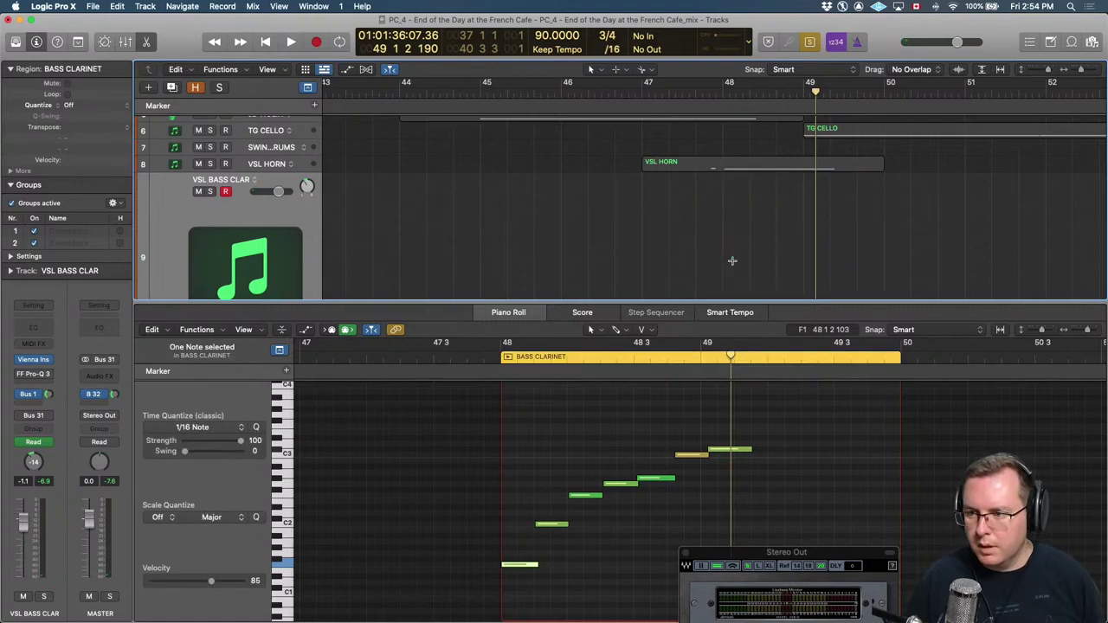
{"action": "key", "text": "e"}
{"action": "key", "text": "ctrl+m"}
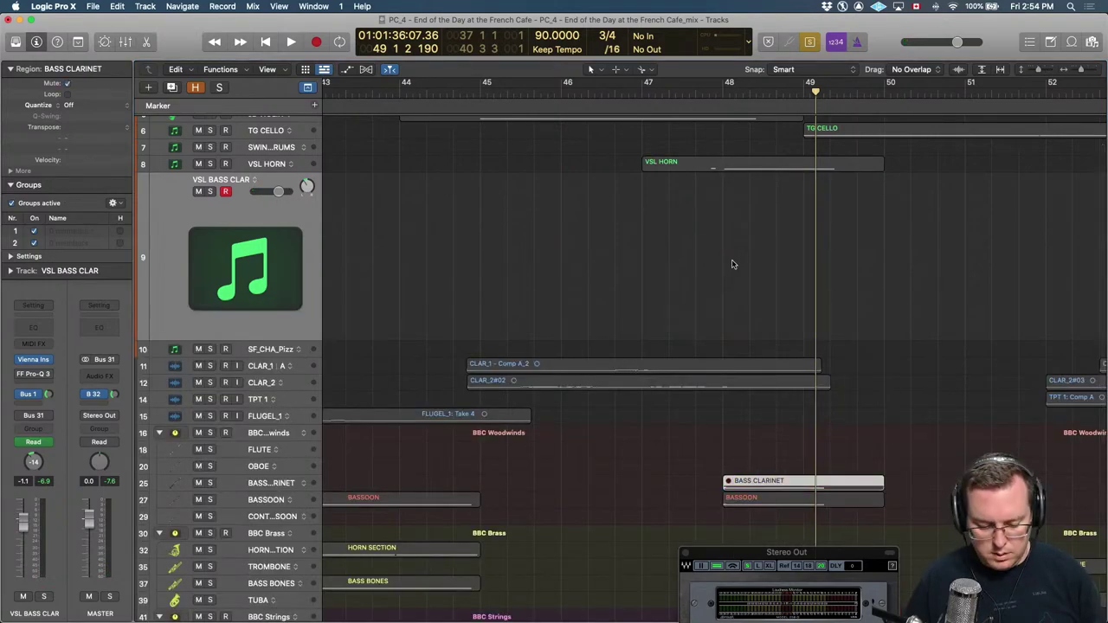
With the metronome on, play from bar 47 to bar 50 while performing the bass clarinet line on the armed VSL BASS CLAR track.
{"action": "key", "text": "comma"}
{"action": "key", "text": "comma"}
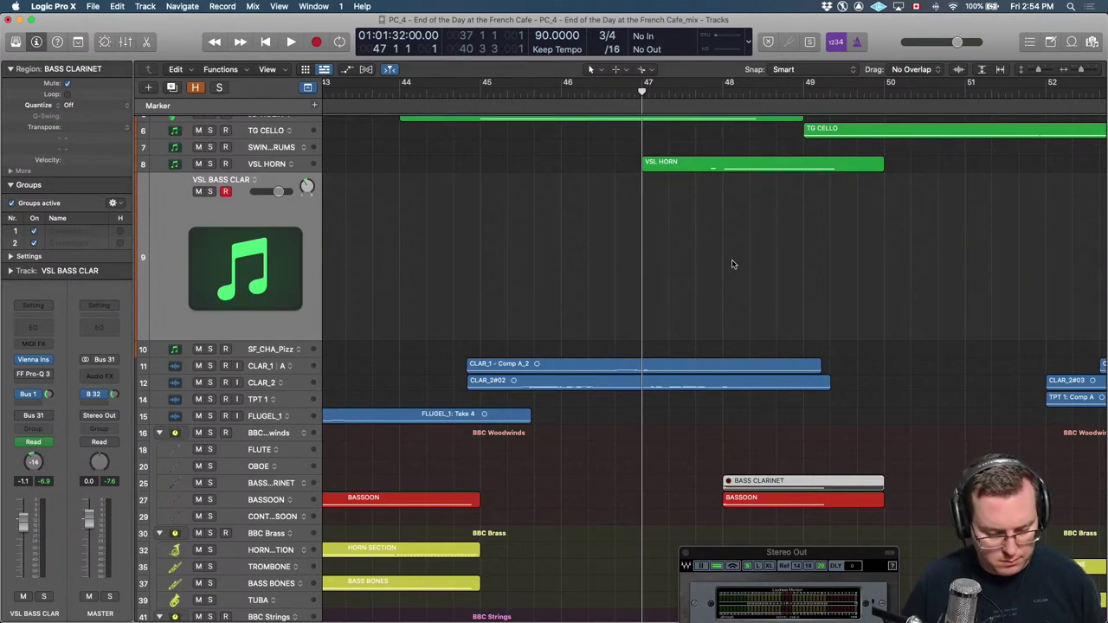
{"action": "key", "text": "space"}
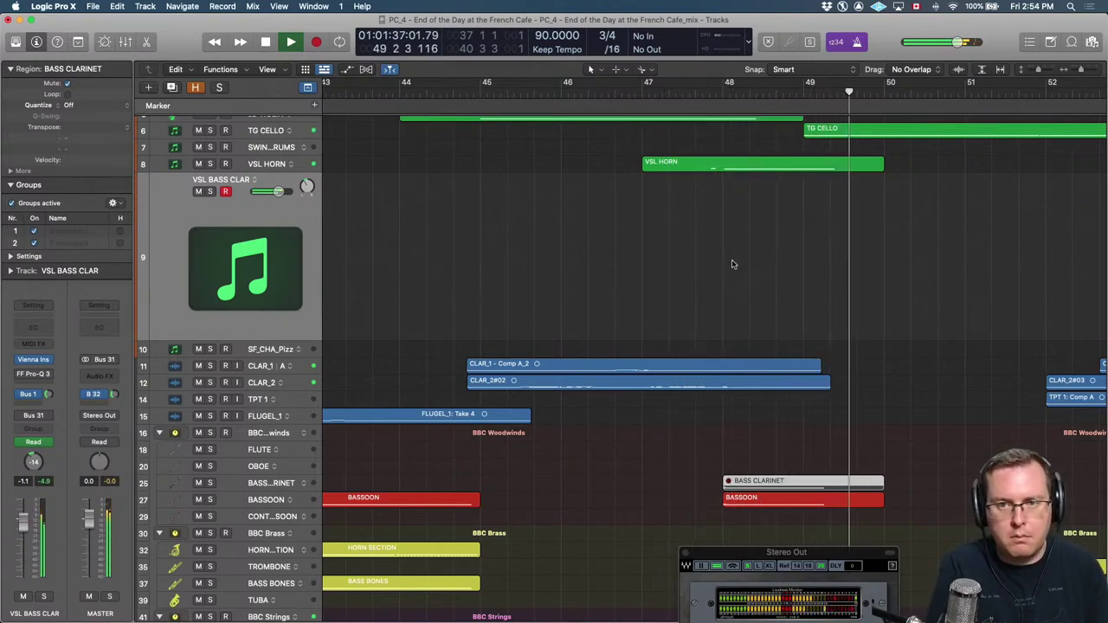
{"action": "key", "text": "space"}
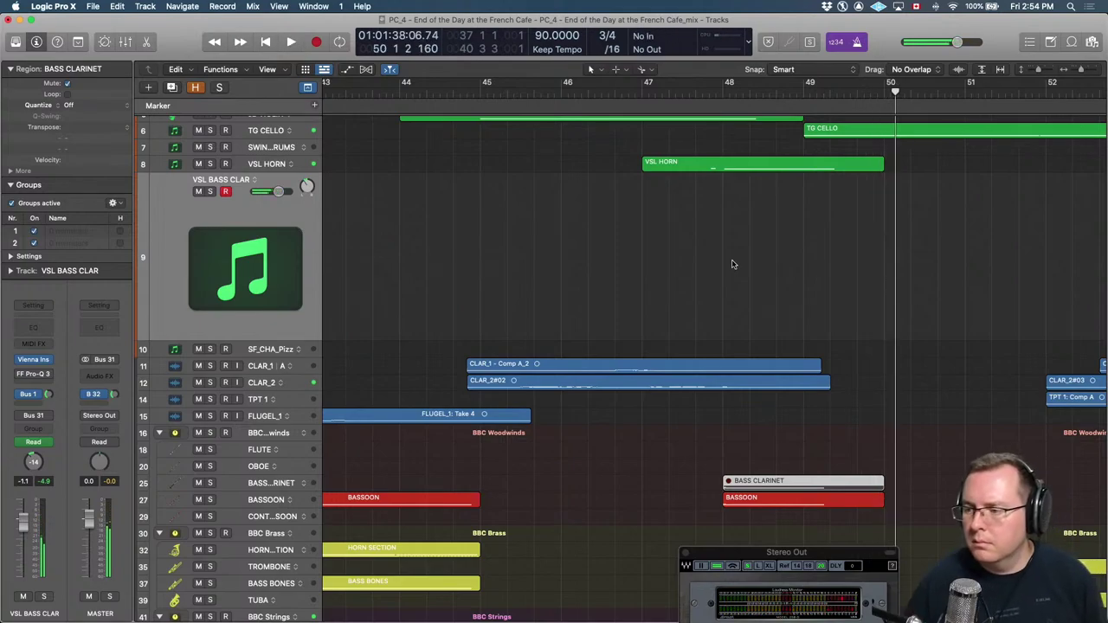
Try to shorten the final C#3 note of the VSL HORN region in the Piano Roll.
{"action": "double_click", "coordinate": [810, 483]}
{"action": "left_click_drag", "start_coordinate": [760, 424], "coordinate": [723, 476]}
{"action": "key", "text": "e"}
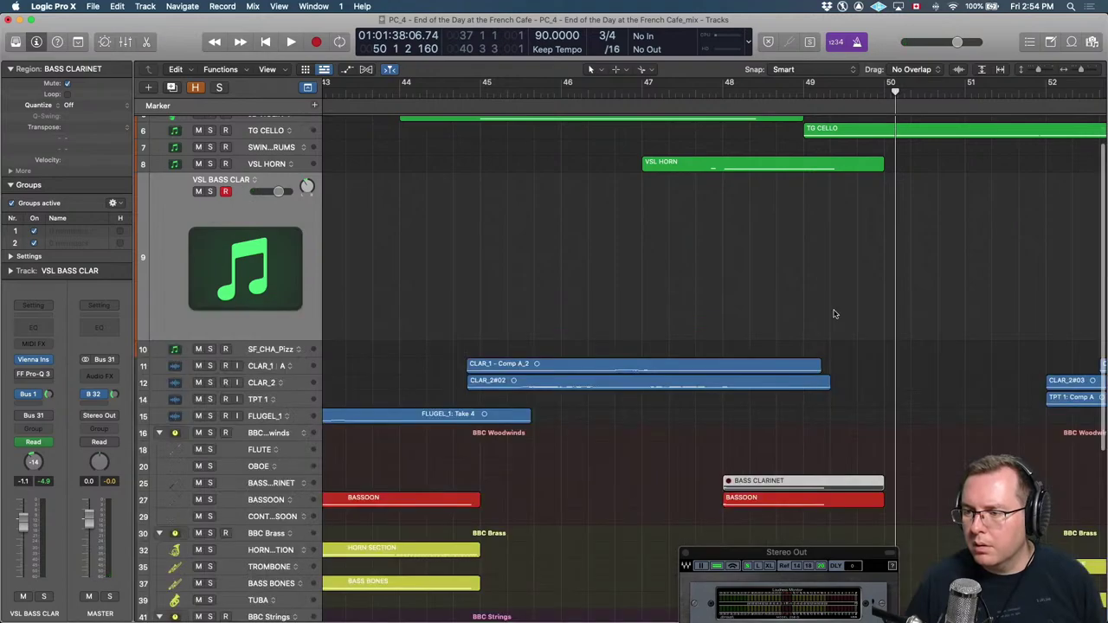
{"action": "left_click", "coordinate": [846, 169]}
{"action": "key", "text": "e"}
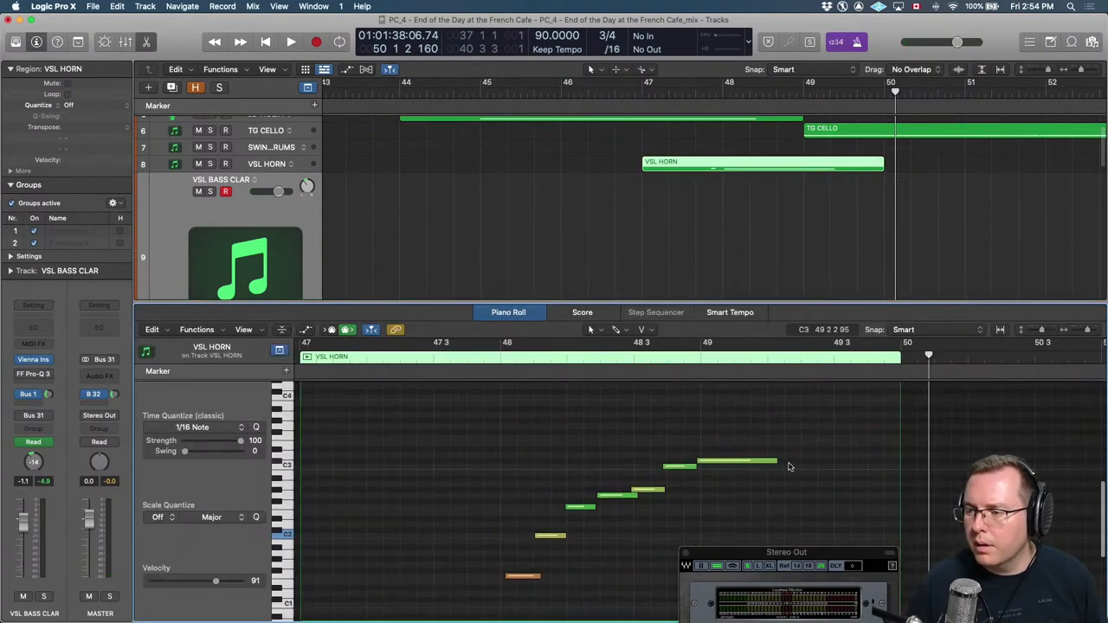
{"action": "left_click", "coordinate": [779, 464]}
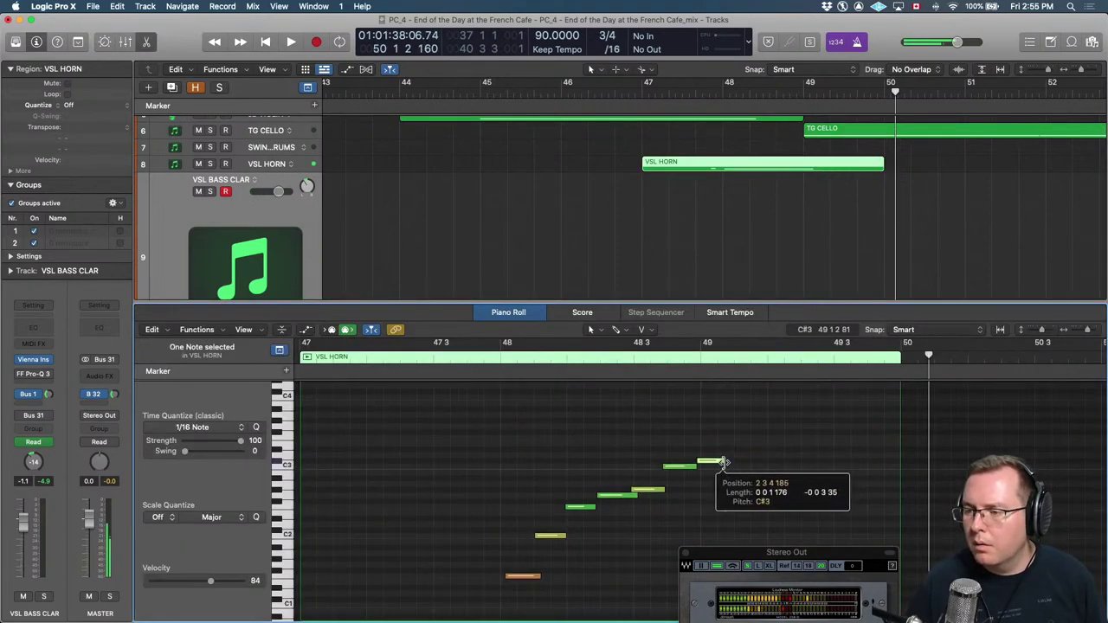
{"action": "left_click", "coordinate": [804, 198]}
{"action": "scroll", "coordinate": [802, 198], "scroll_direction": "down", "scroll_amount": 2}
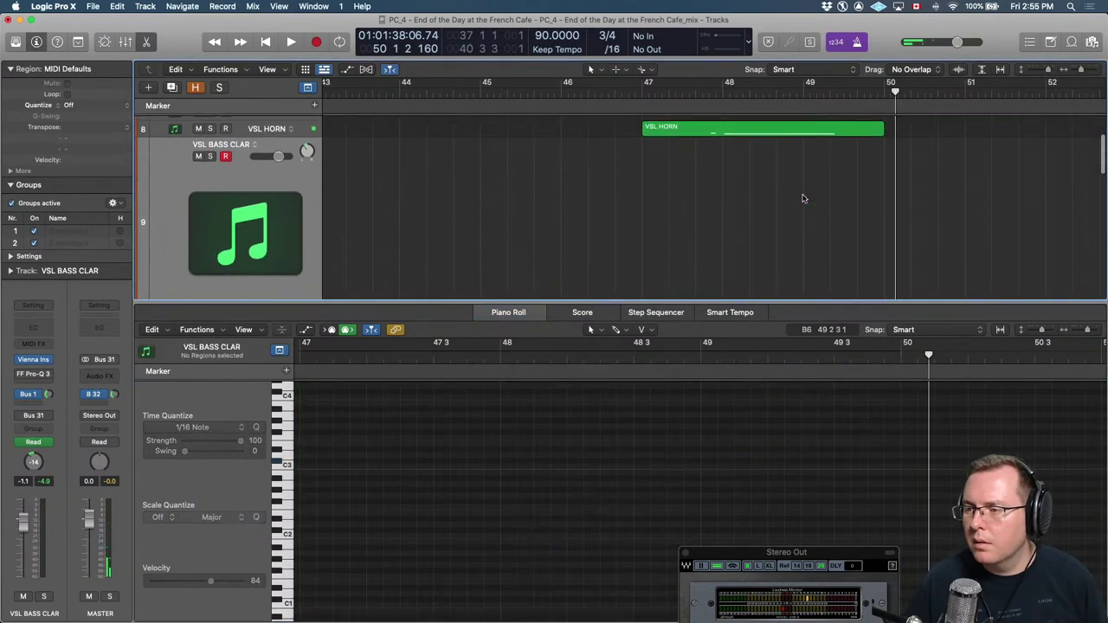
Capture the performance as a region on VSL BASS CLAR, shorten its final C#3 to end just after bar 49 starts, and play it.
{"action": "key", "text": "super+z"}
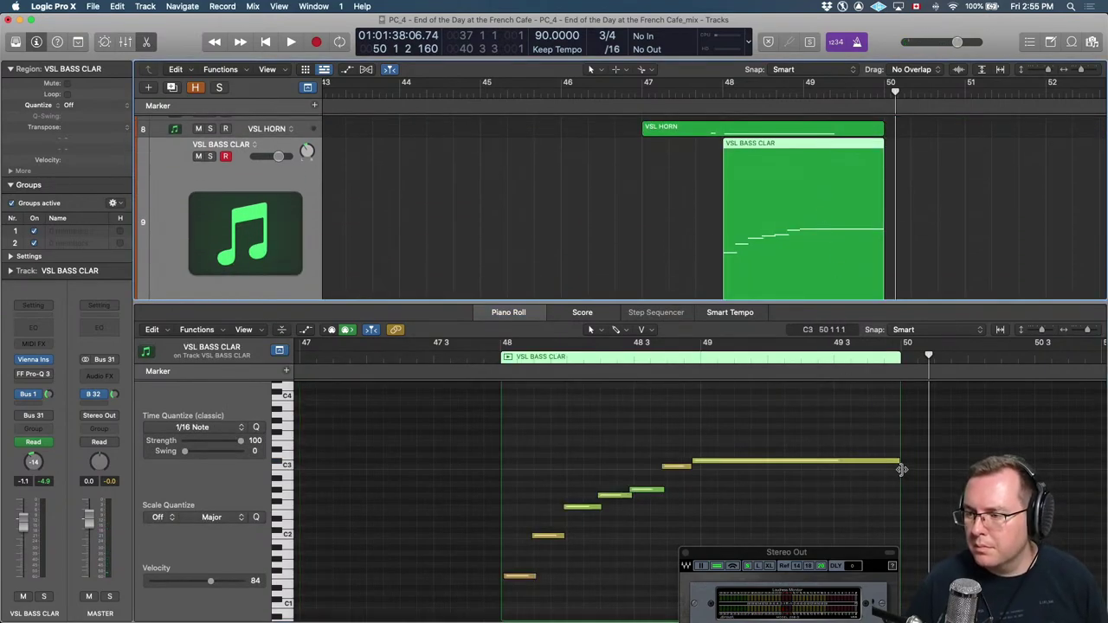
{"action": "left_click_drag", "start_coordinate": [897, 464], "coordinate": [732, 463]}
{"action": "key", "text": "space"}
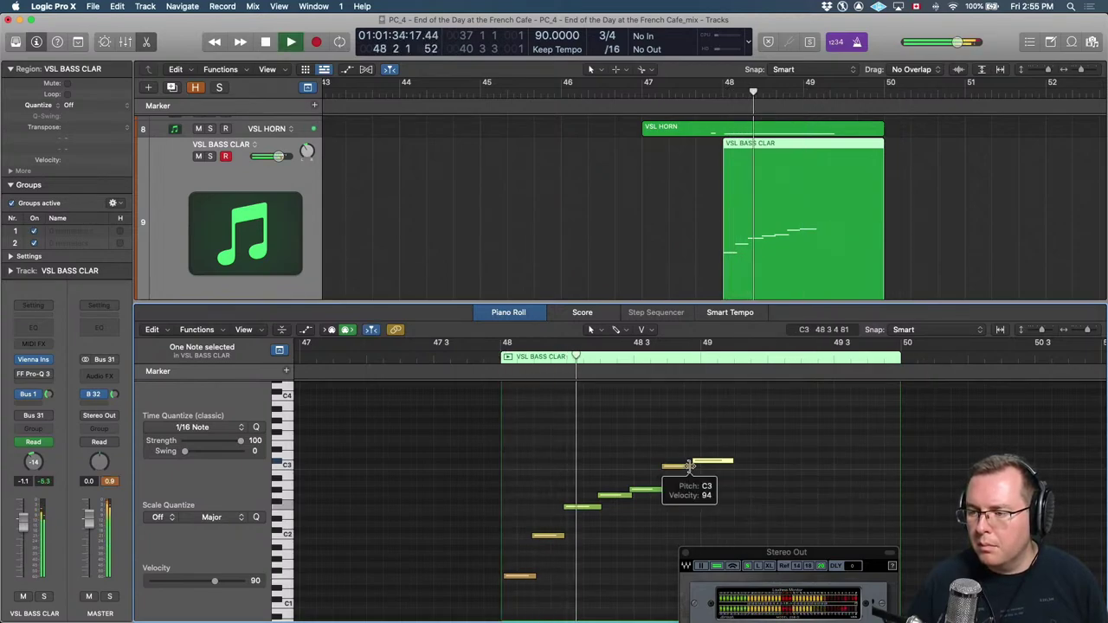
{"action": "key", "text": "space"}
Lower the C2 note's velocity and align the opening F1 note to bar 48, checking the remaining notes and playing the phrase.
{"action": "left_click_drag", "start_coordinate": [552, 536], "coordinate": [516, 575]}
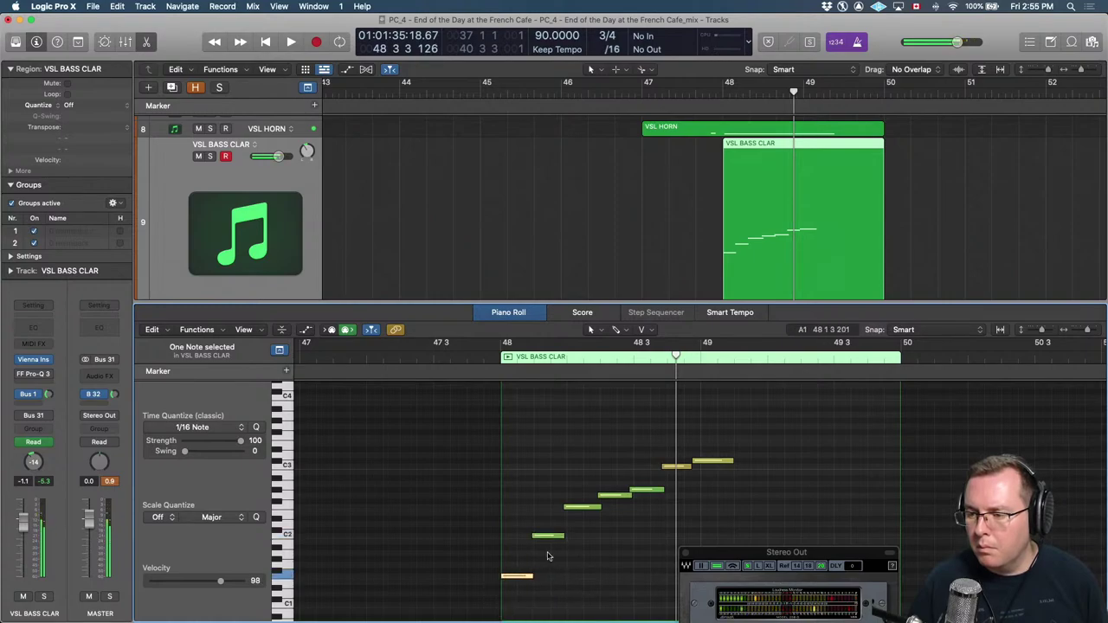
{"action": "left_click", "coordinate": [581, 507]}
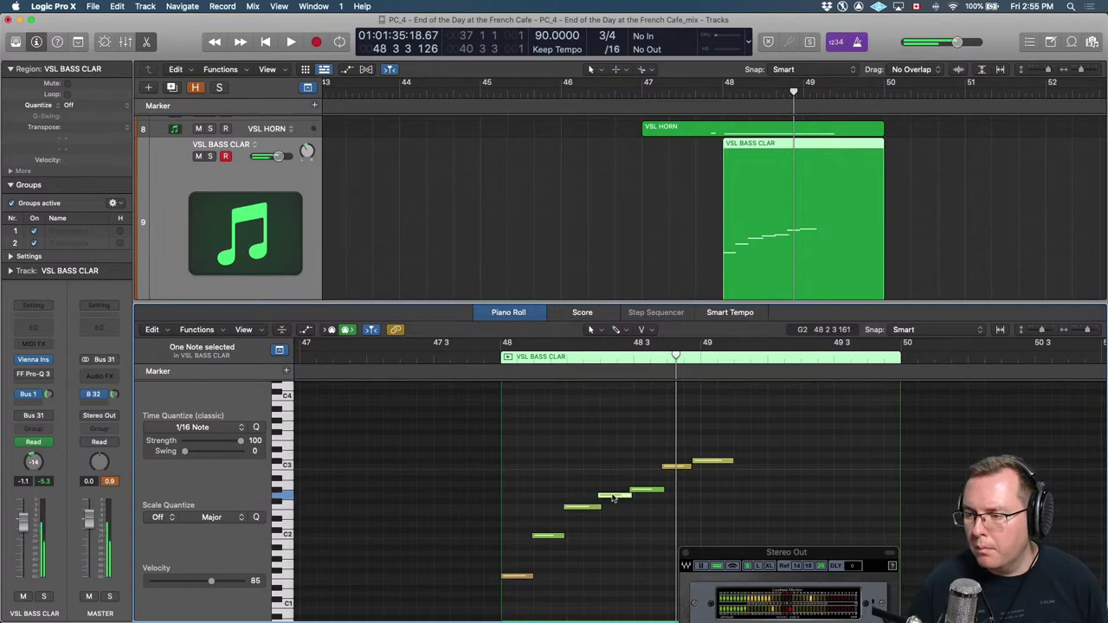
{"action": "left_click", "coordinate": [648, 489]}
{"action": "left_click", "coordinate": [675, 468]}
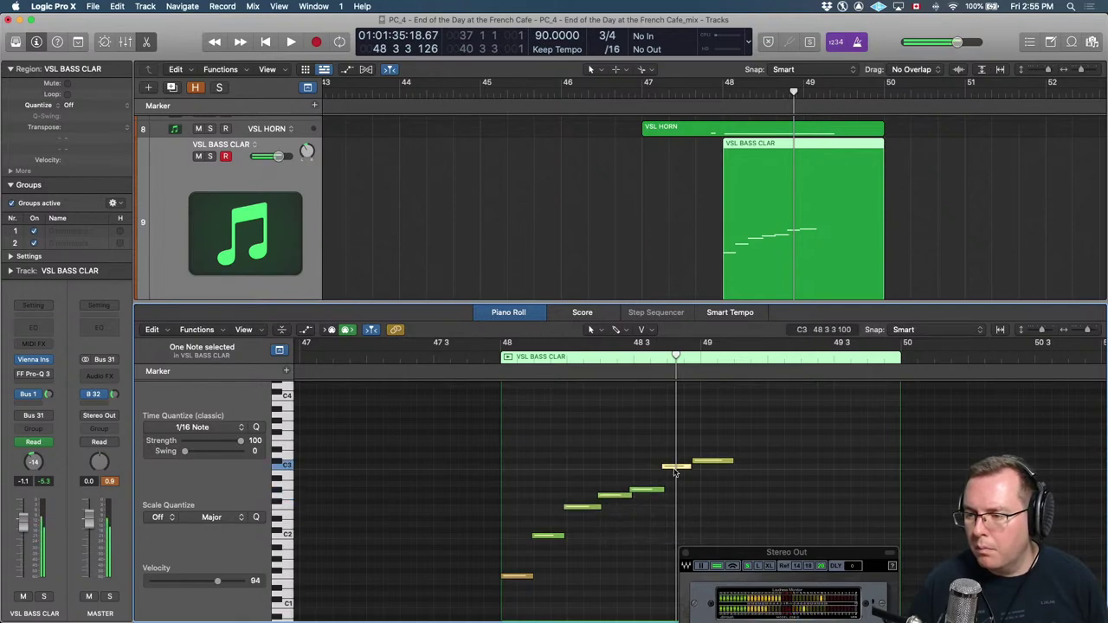
{"action": "key", "text": "space"}
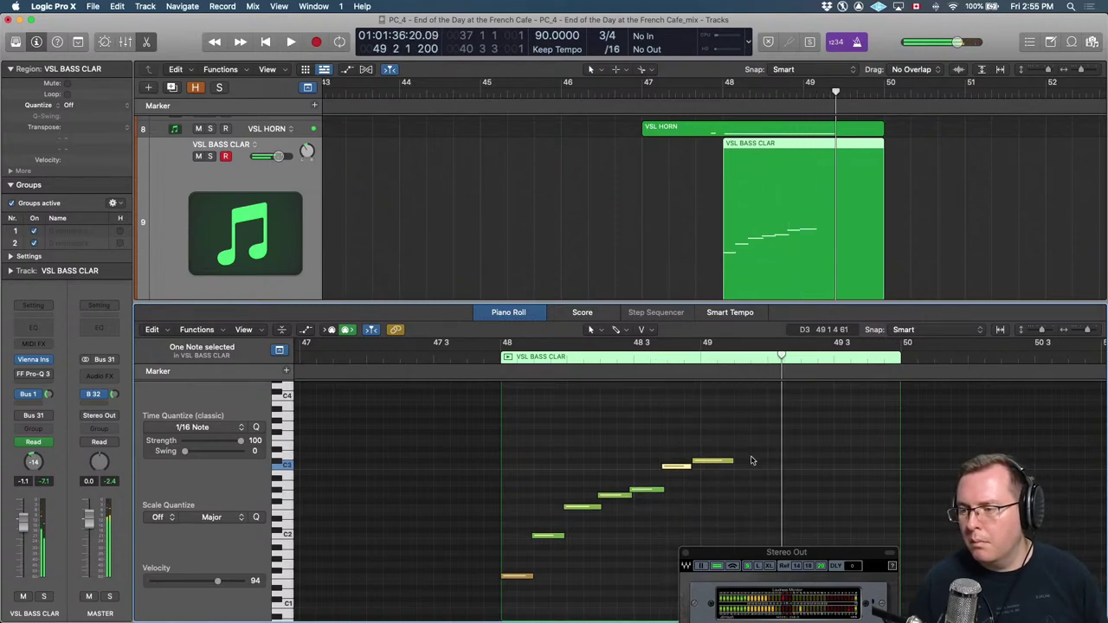
Shift the C3 and C#3 notes so C#3 starts on bar 49, and extend the preceding G#2 and C3 notes to connect the line.
{"action": "left_click_drag", "start_coordinate": [714, 460], "coordinate": [740, 477]}
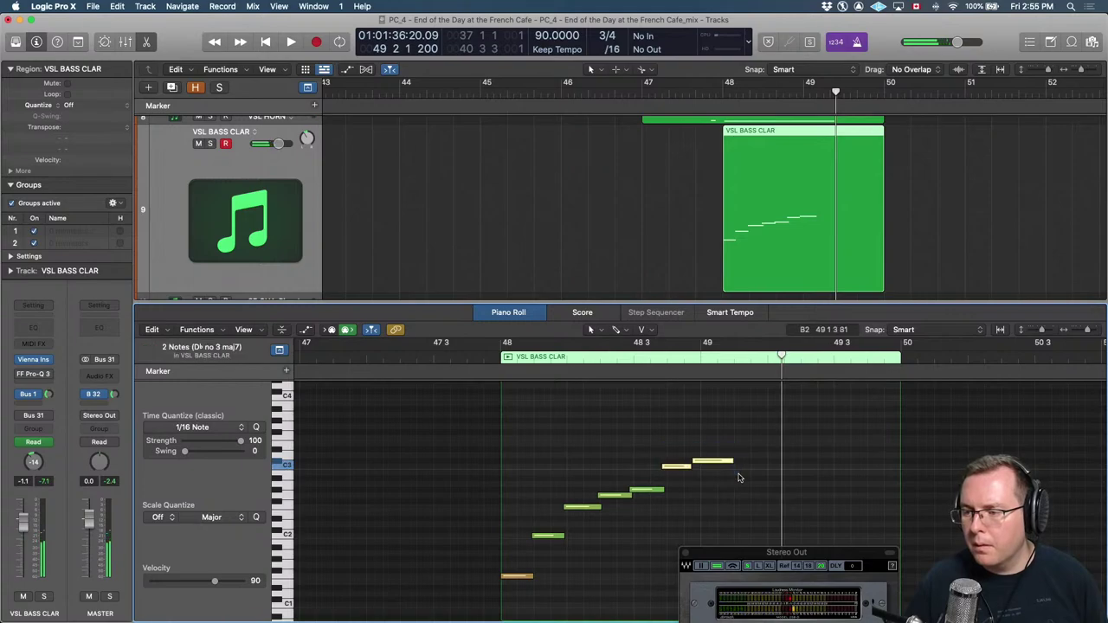
{"action": "left_click", "coordinate": [696, 472]}
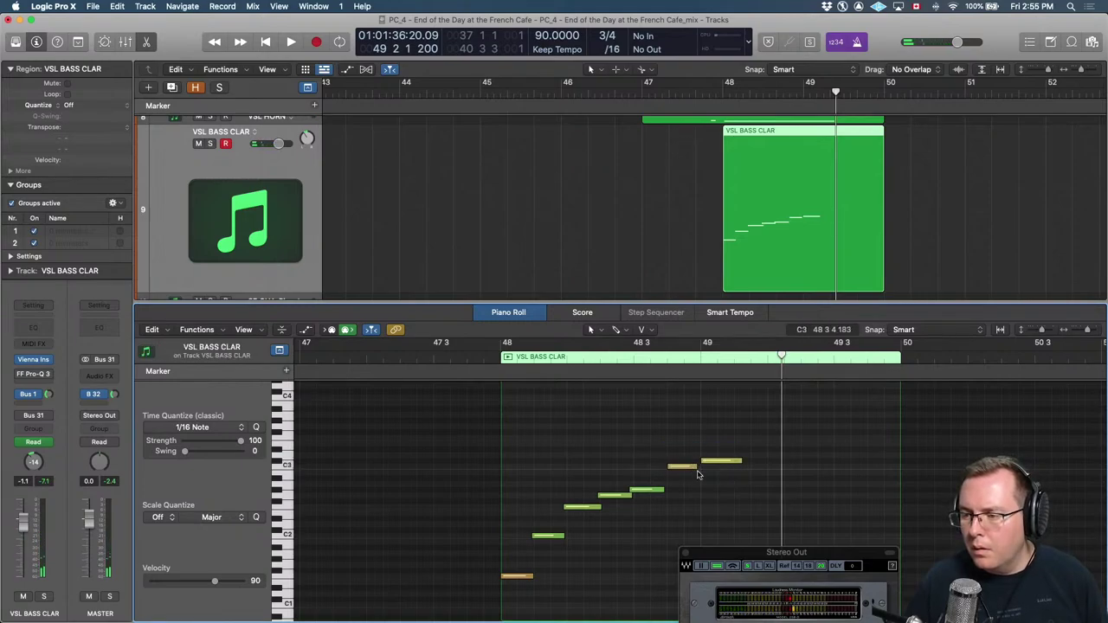
{"action": "left_click", "coordinate": [649, 489]}
{"action": "left_click_drag", "start_coordinate": [665, 491], "coordinate": [672, 493]}
Set the final C#3 note's velocity to 82 and soften the C3 note before it, playing the phrase to check.
{"action": "mouse_move", "coordinate": [721, 461]}
{"action": "left_mouse_down"}
{"action": "mouse_move", "coordinate": [720, 484]}
{"action": "mouse_move", "coordinate": [705, 467]}
{"action": "left_mouse_up"}
{"action": "key", "text": "space"}
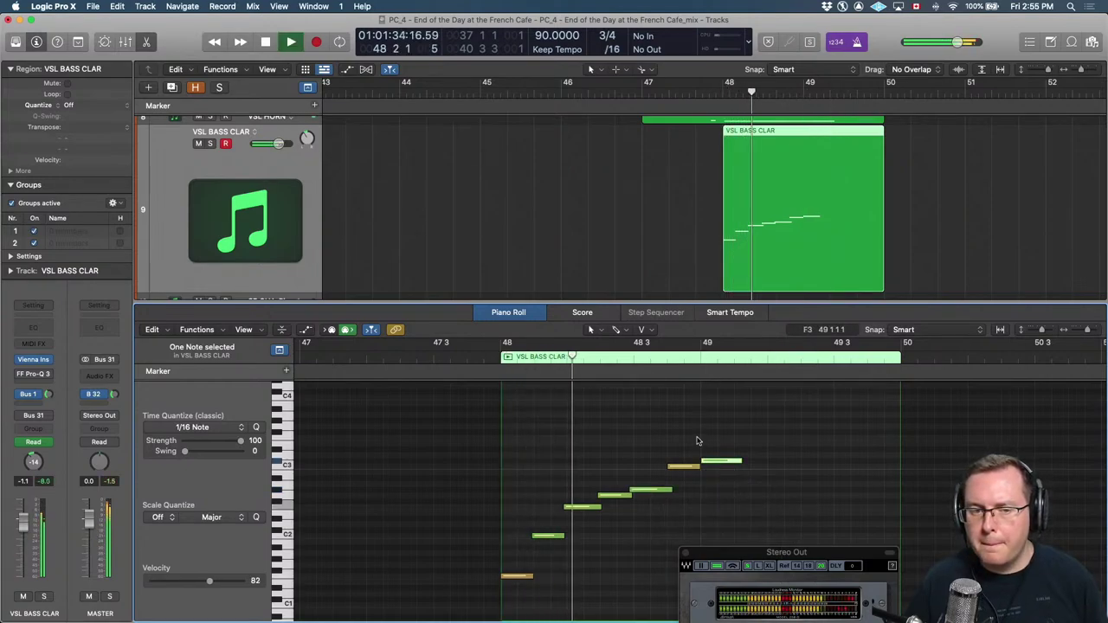
{"action": "key", "text": "space"}
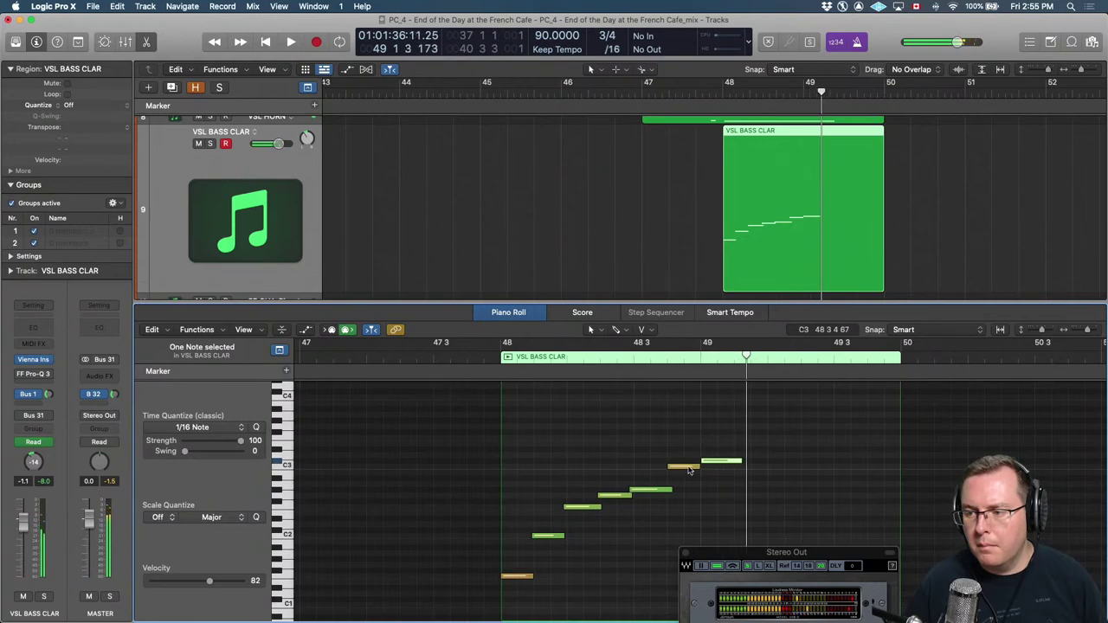
{"action": "left_click_drag", "start_coordinate": [690, 470], "coordinate": [689, 474]}
{"action": "left_click", "coordinate": [714, 489]}
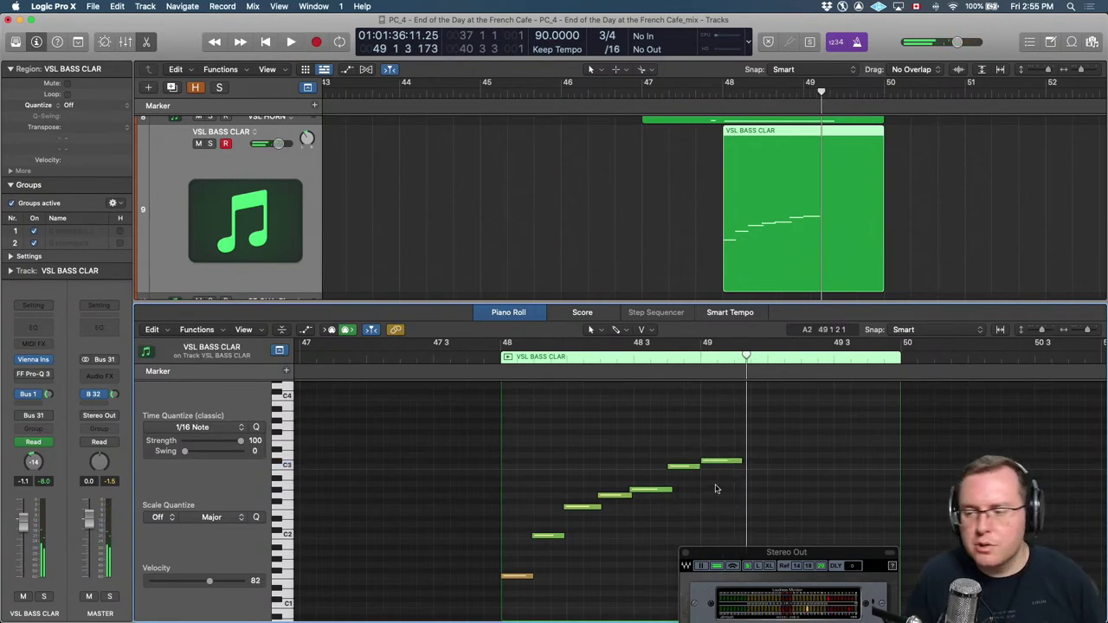
Raise the VSL BASS CLAR volume to +4.0 dB, play from bar 48, and lengthen the final C#3 note to about one and a half beats.
{"action": "key", "text": "shift+Return"}
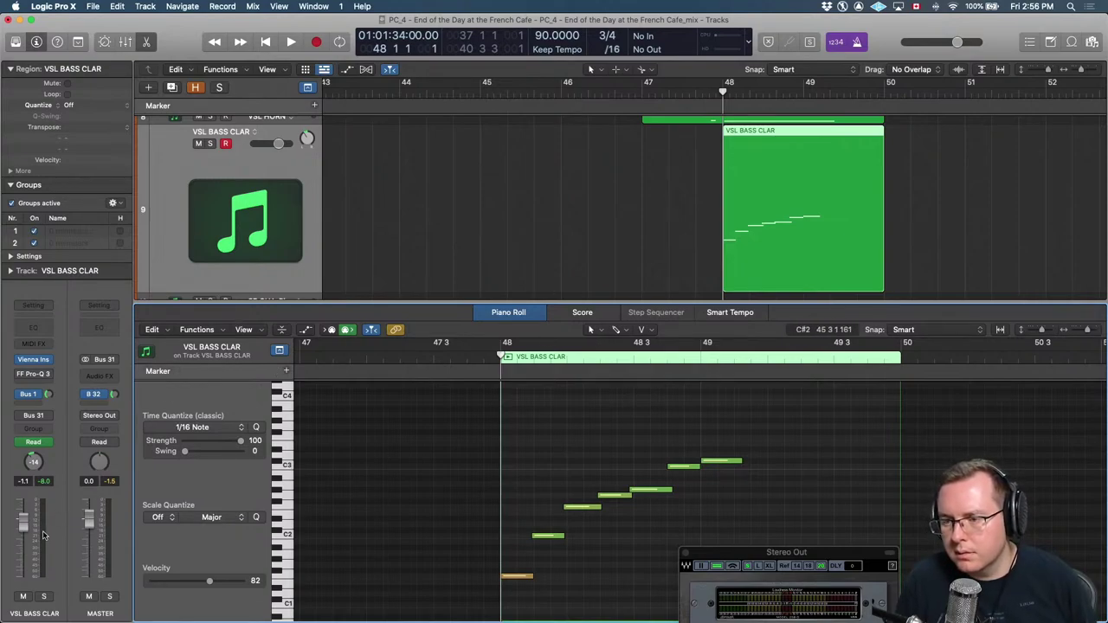
{"action": "left_click_drag", "start_coordinate": [28, 528], "coordinate": [41, 498]}
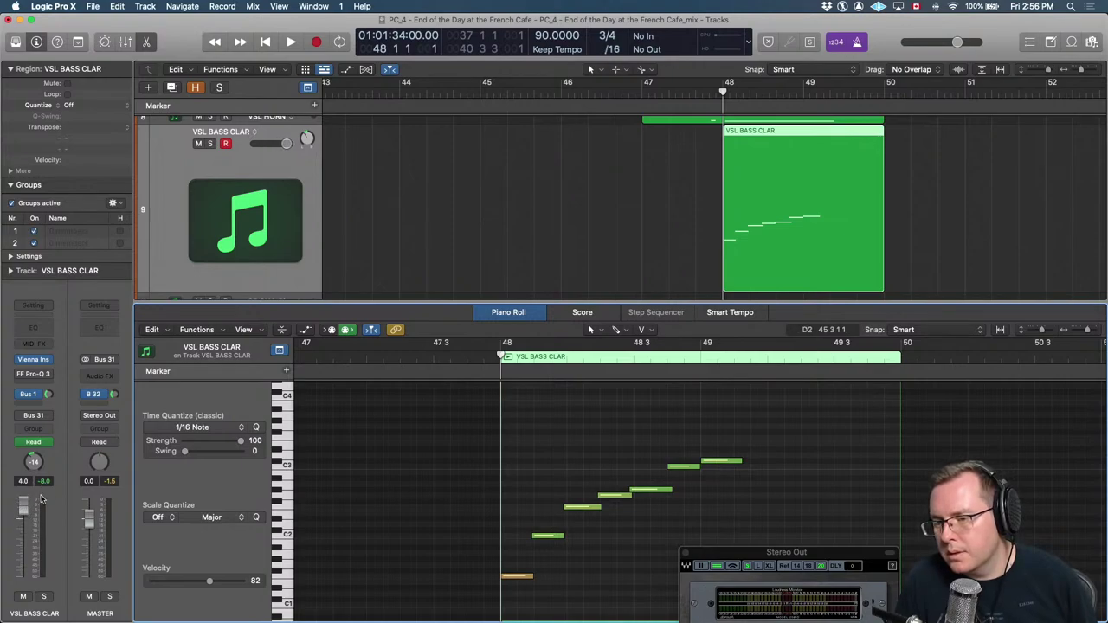
{"action": "key", "text": "space"}
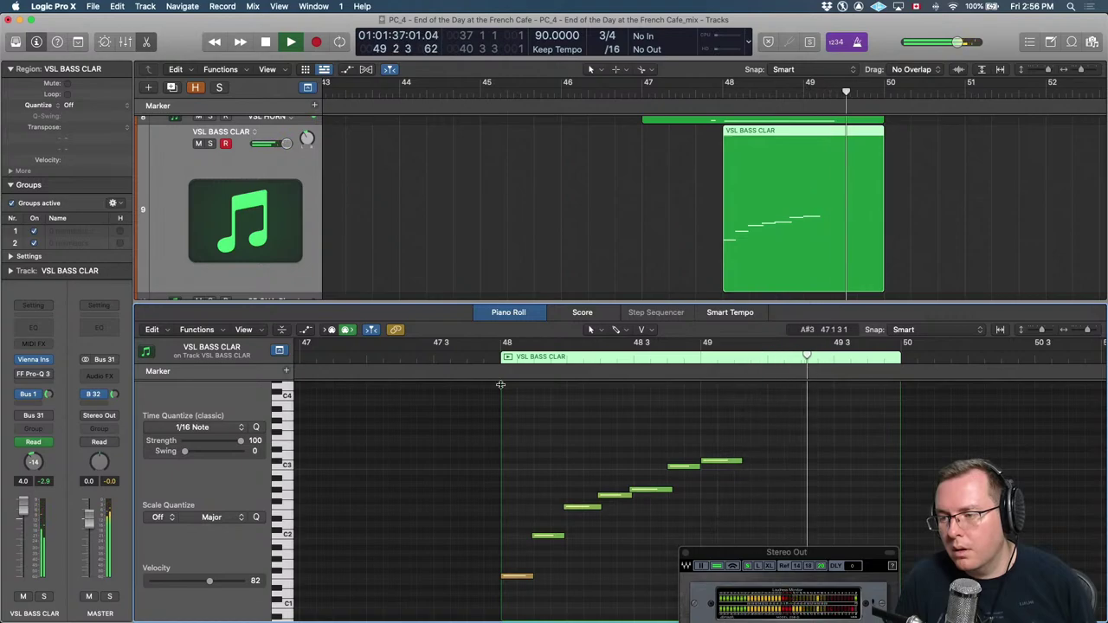
{"action": "key", "text": "space"}
{"action": "left_click_drag", "start_coordinate": [741, 462], "coordinate": [797, 486]}
{"action": "scroll", "coordinate": [700, 182], "scroll_direction": "down", "scroll_amount": 1}
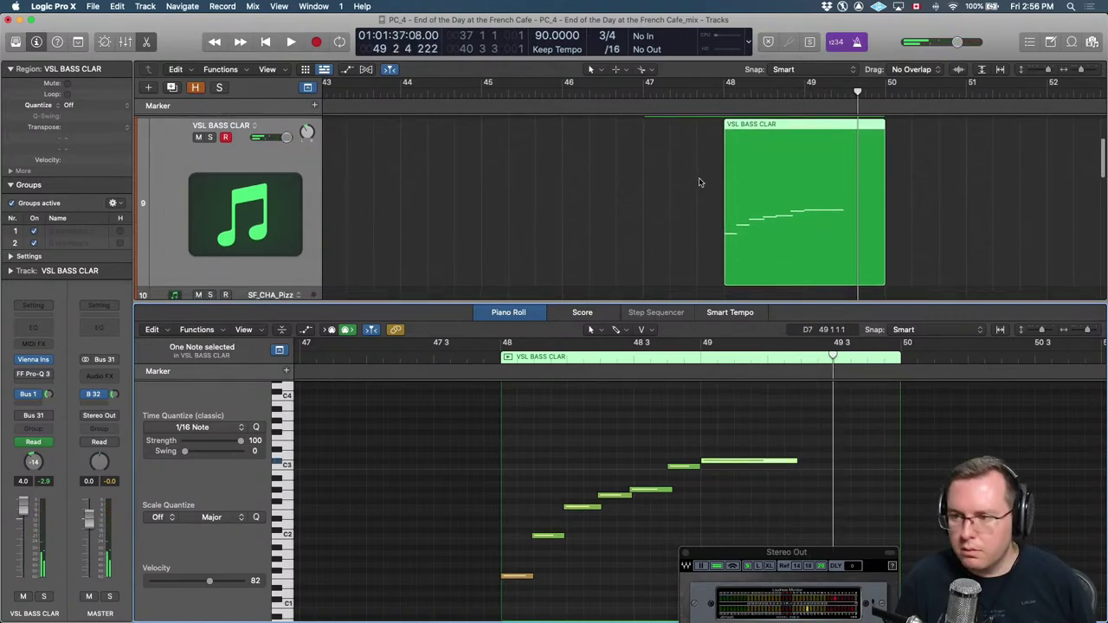
Show the VSL BASS CLAR volume automation and draw a drop from +4.0 dB at bar 49 to −∞ about half a bar on.
{"action": "left_click", "coordinate": [707, 203]}
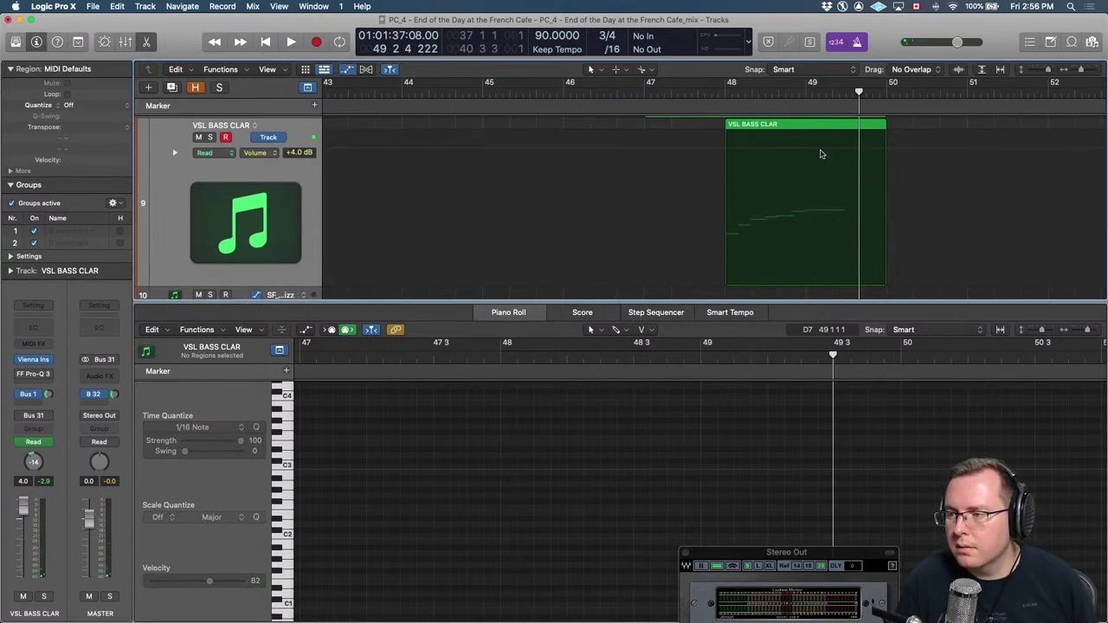
{"action": "key", "text": "comma"}
{"action": "key", "text": "a"}
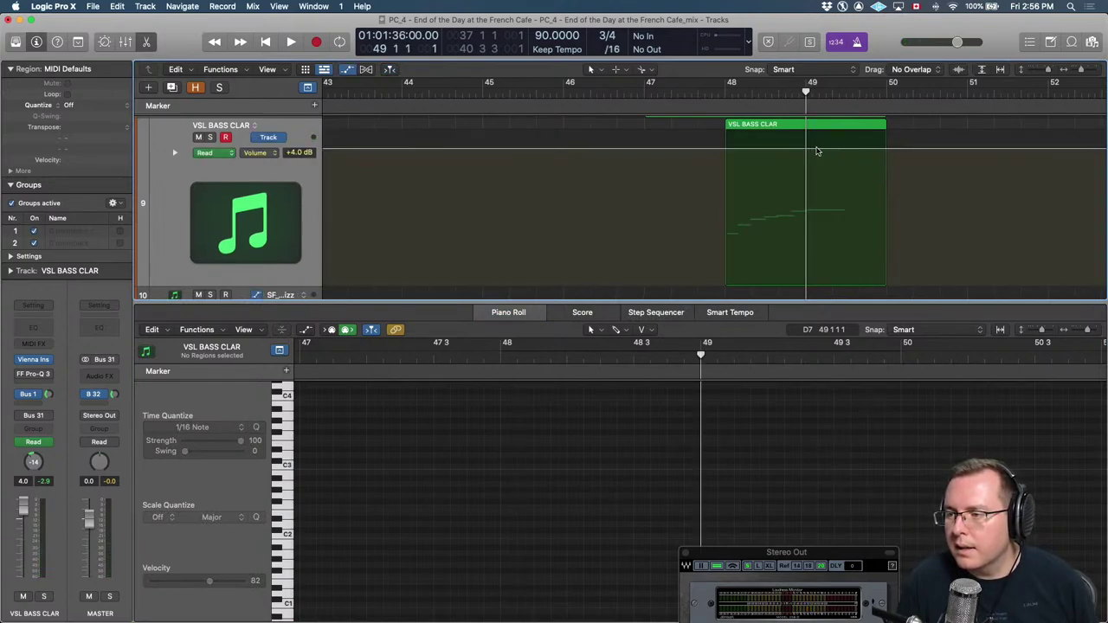
{"action": "left_click", "coordinate": [817, 152]}
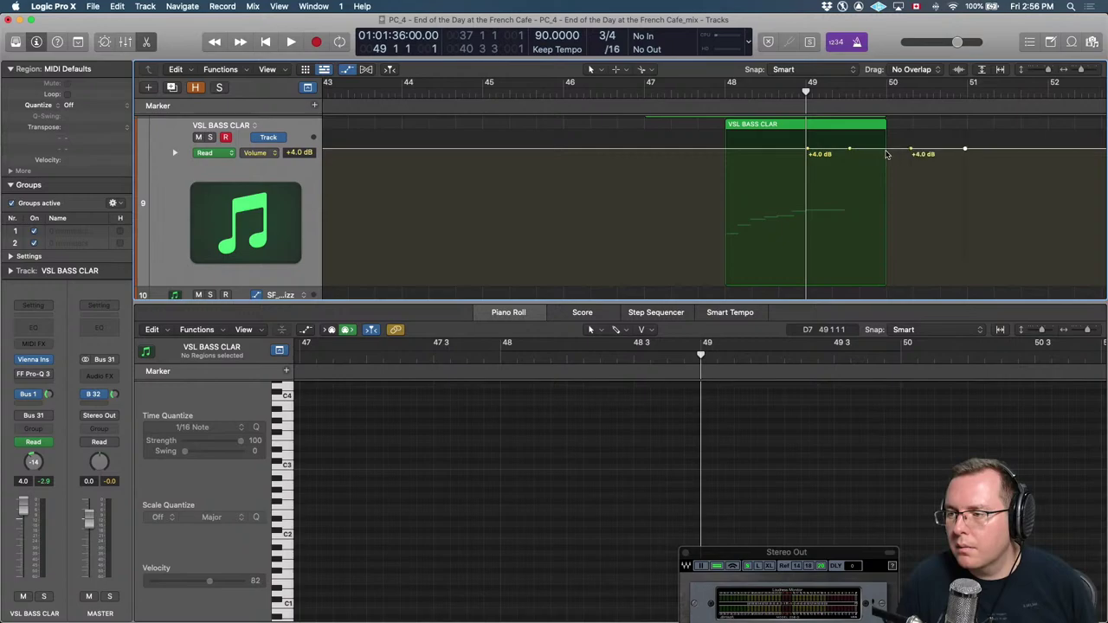
{"action": "left_click_drag", "start_coordinate": [886, 154], "coordinate": [883, 284]}
{"action": "key", "text": "t"}
{"action": "key", "text": "w"}
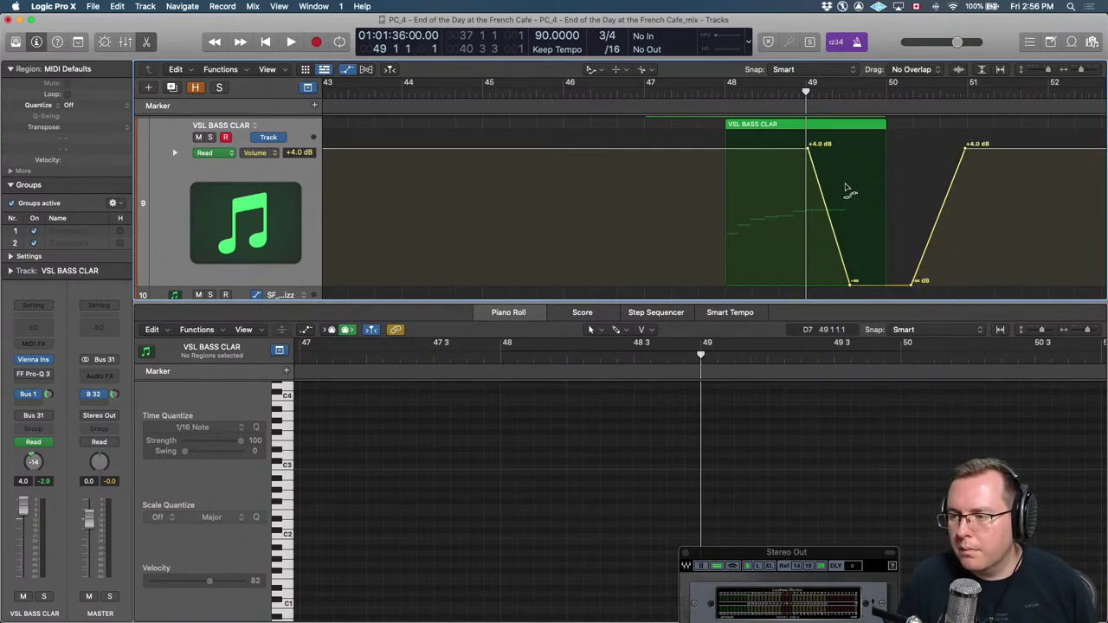
Bend the bar 49 volume fade into an outward curve, play it from bar 47 and hide the automation.
{"action": "left_click_drag", "start_coordinate": [847, 188], "coordinate": [850, 182]}
{"action": "key", "text": "space"}
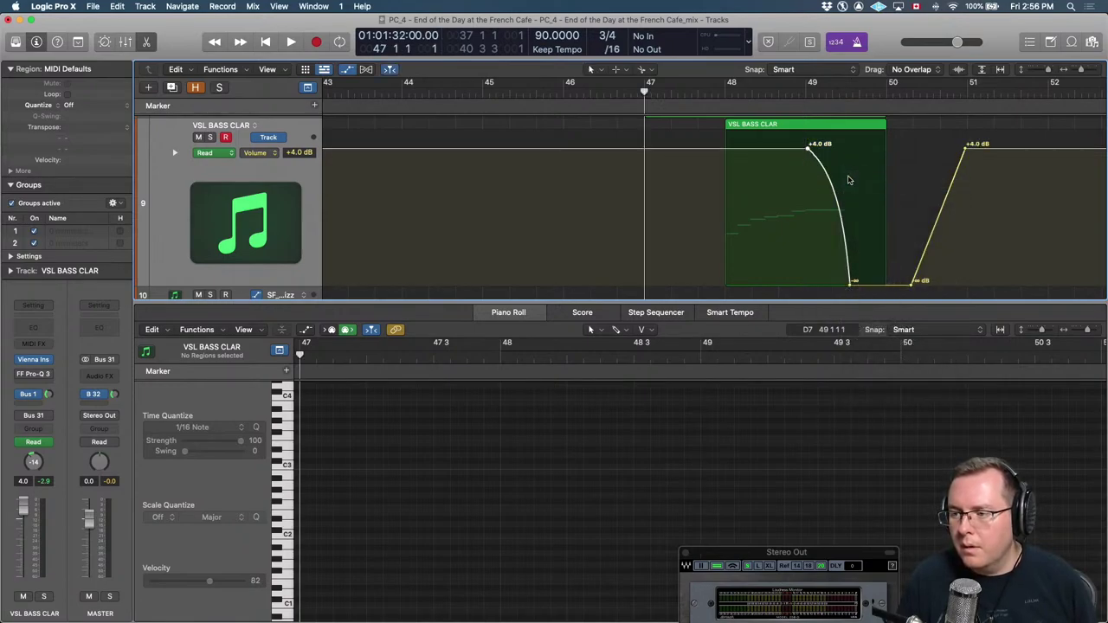
{"action": "key", "text": "a"}
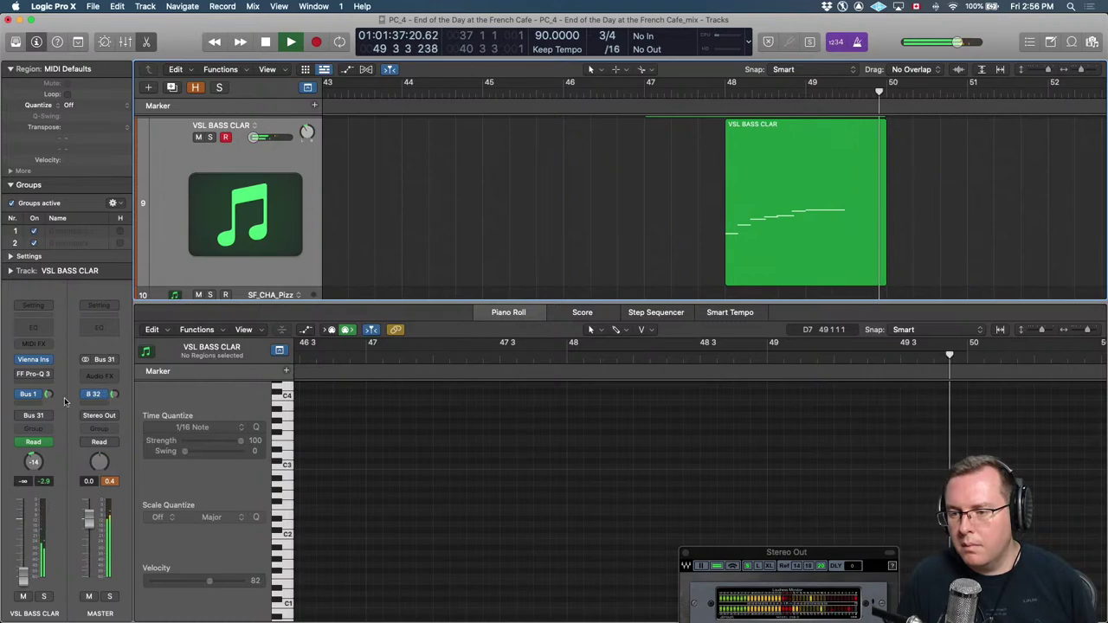
{"action": "key", "text": "space"}
Solo the VSL BASS CLAR region and listen to the phrase on its own into bar 49.
{"action": "left_click", "coordinate": [865, 212]}
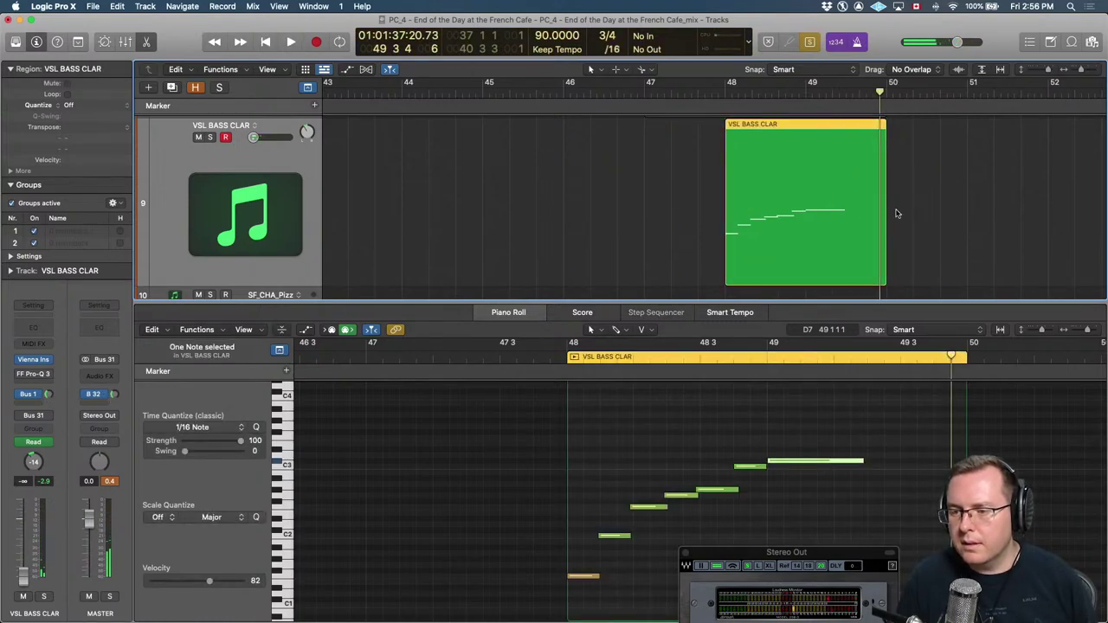
{"action": "key", "text": "space"}
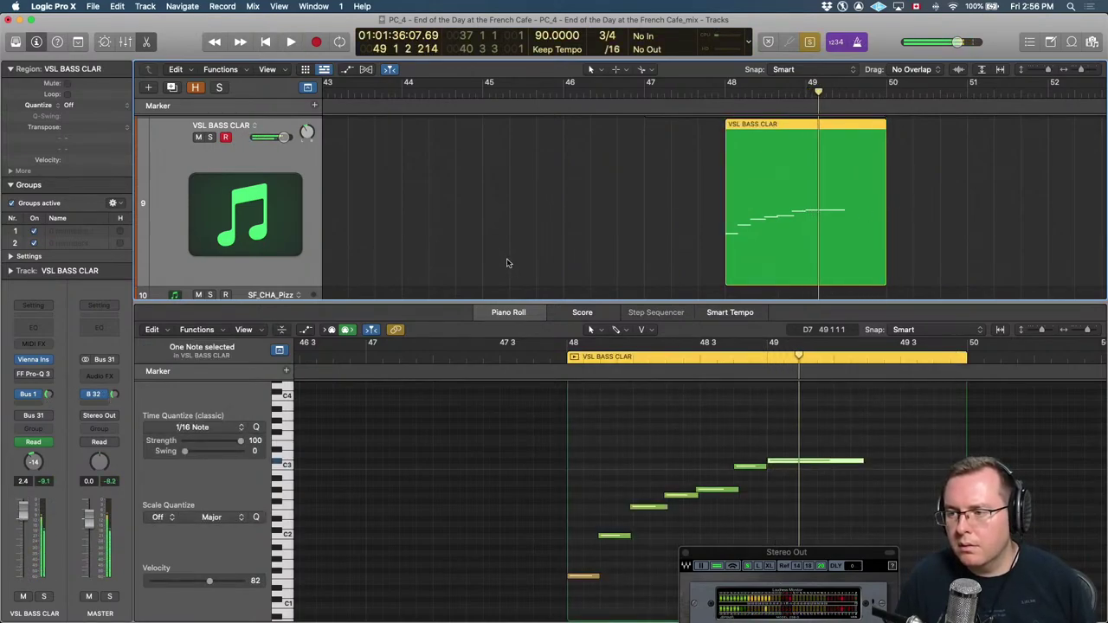
{"action": "key", "text": "comma"}
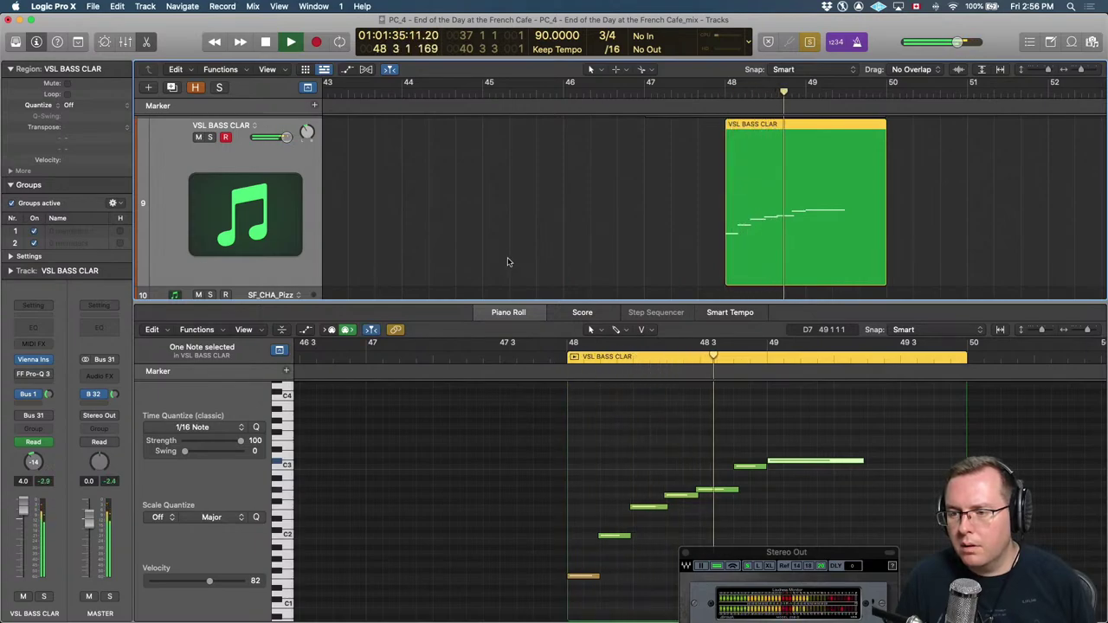
{"action": "key", "text": "space"}
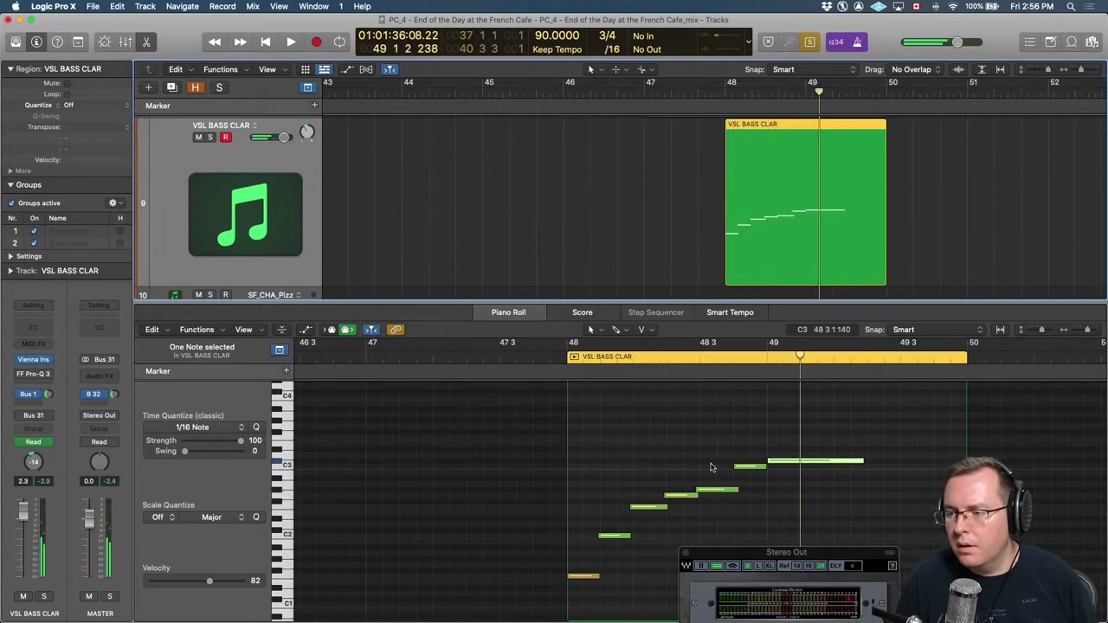
Check the velocities of the middle notes and nudge the C2 and F2 notes slightly later.
{"action": "left_click", "coordinate": [744, 471]}
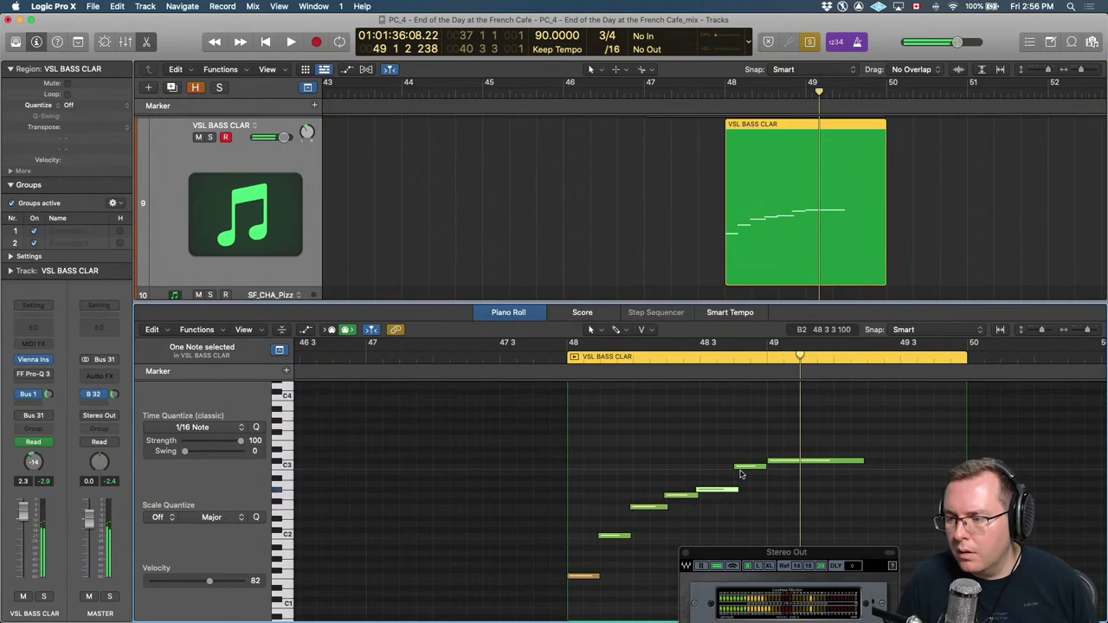
{"action": "left_click", "coordinate": [666, 496]}
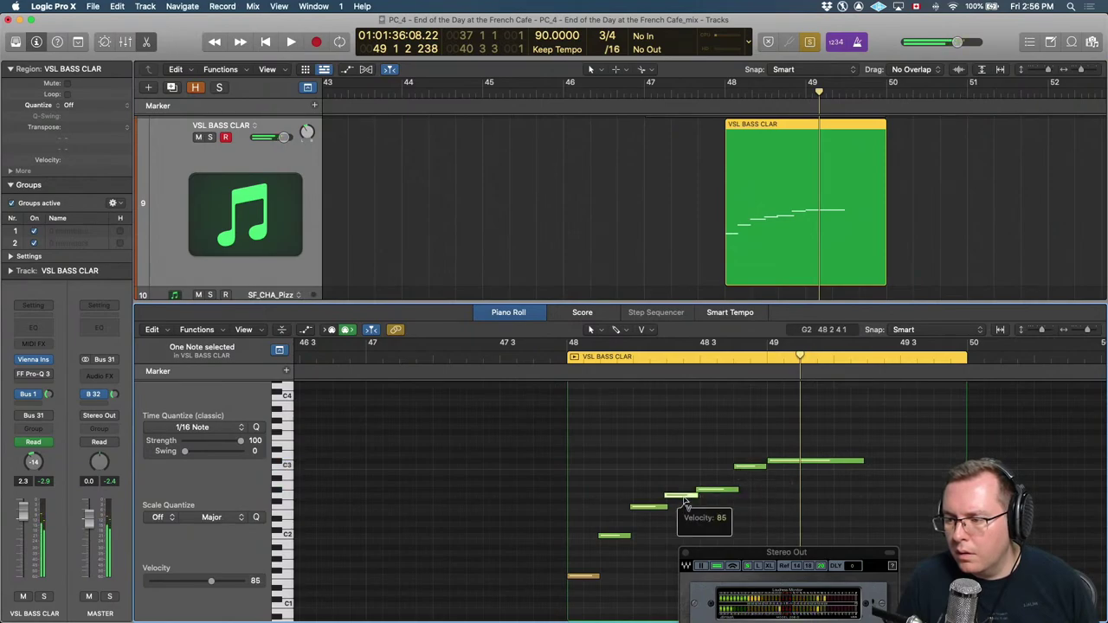
{"action": "left_click", "coordinate": [647, 506]}
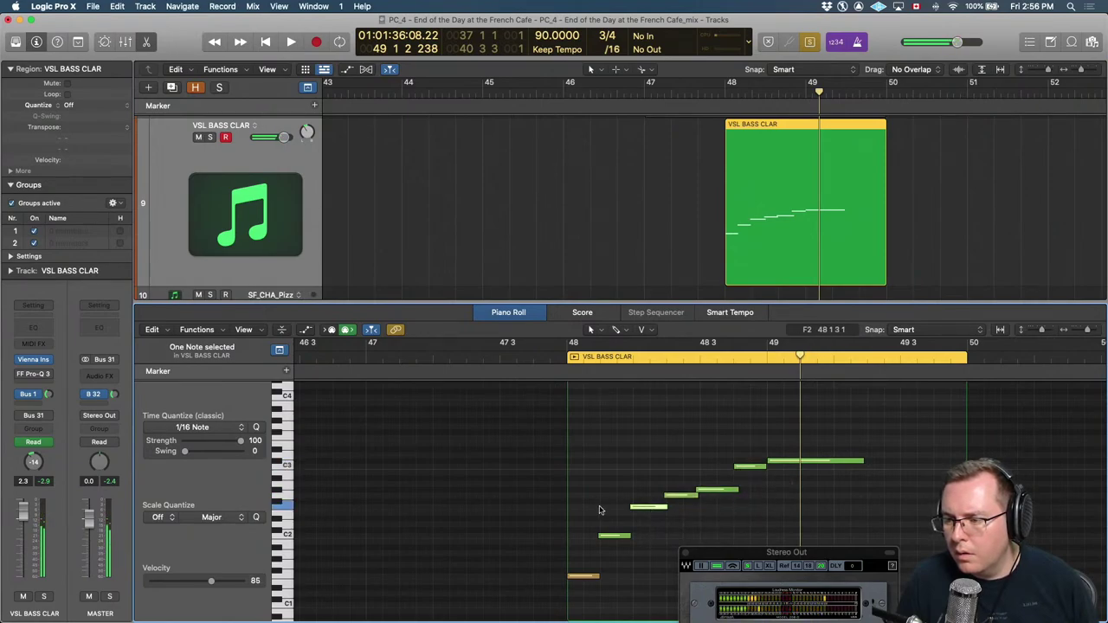
{"action": "left_click", "coordinate": [632, 533]}
{"action": "left_click_drag", "start_coordinate": [600, 499], "coordinate": [659, 557]}
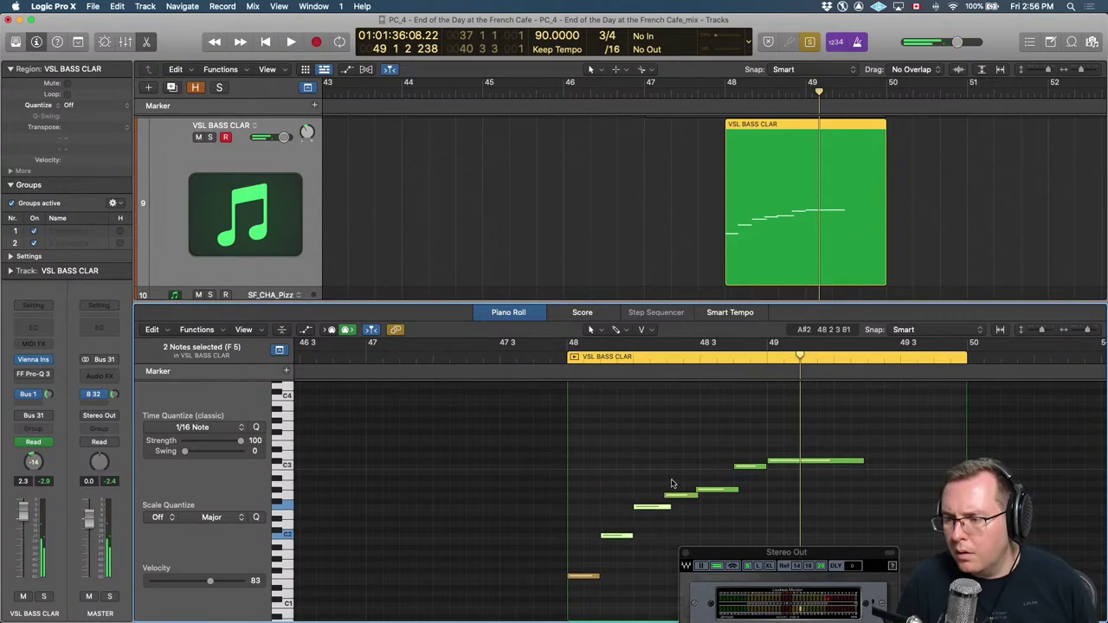
Nudge the G2 and G#2 notes slightly later and play the soloed phrase.
{"action": "left_click_drag", "start_coordinate": [671, 483], "coordinate": [717, 504]}
{"action": "key", "text": "shift+space"}
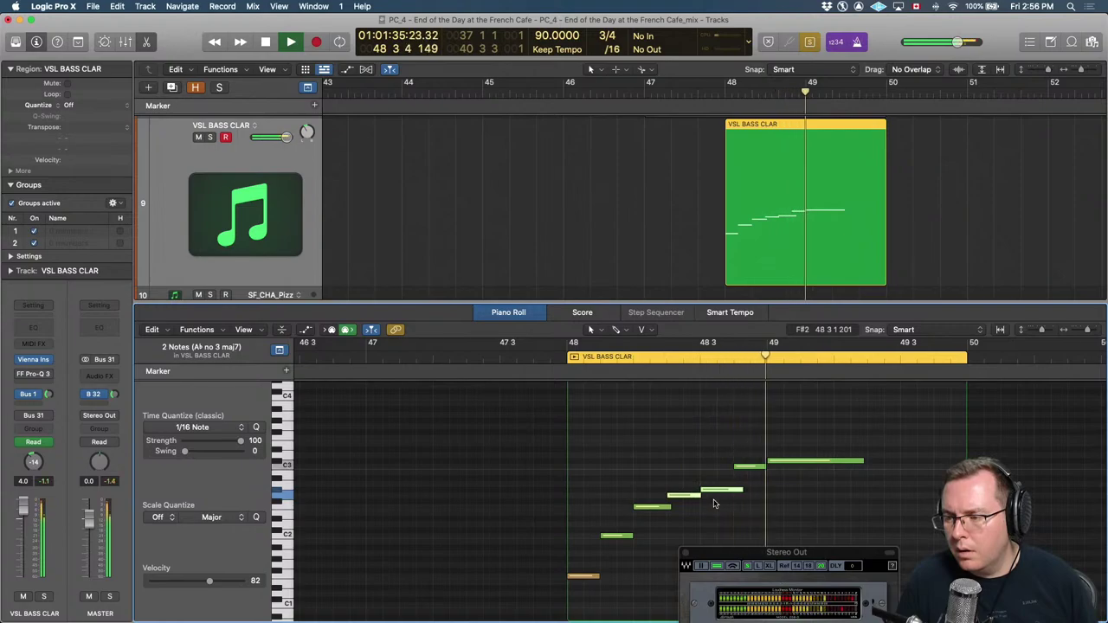
{"action": "key", "text": "space"}
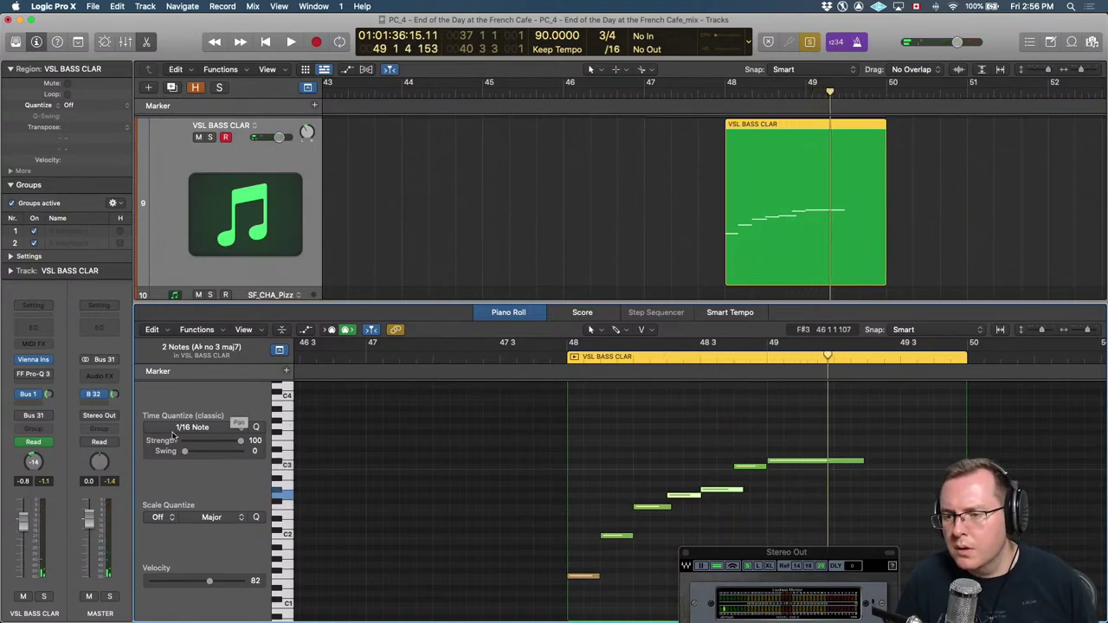
Switch the VSL BASS CLAR Bus 1 reverb send to Pre Fader at about −6.3 dB, playing the phrase soloed and in the full mix.
{"action": "left_click", "coordinate": [35, 395]}
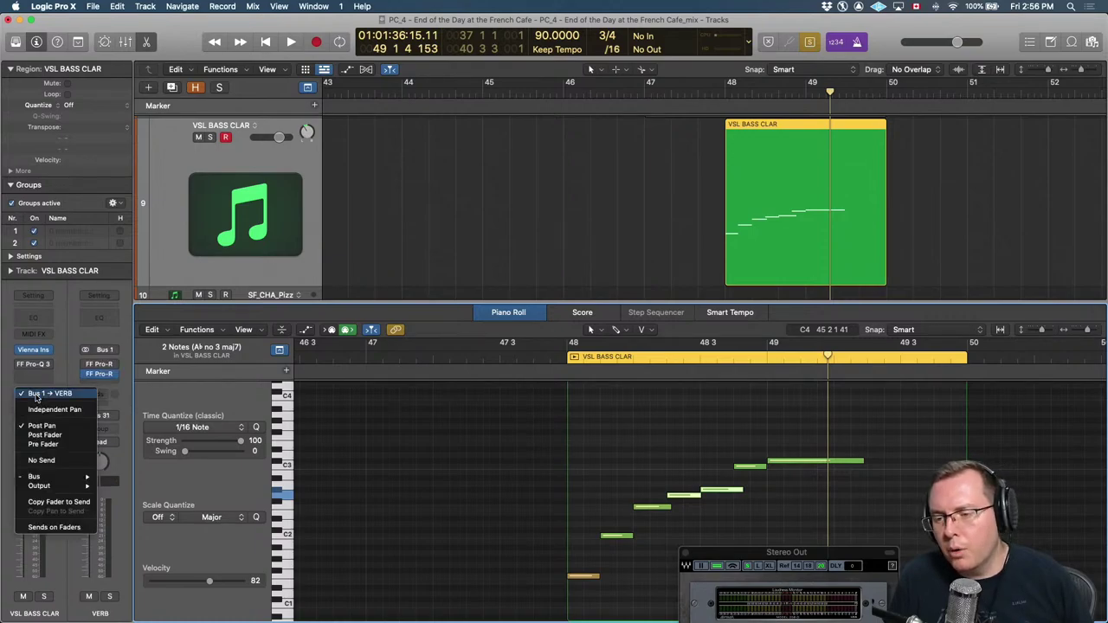
{"action": "left_click", "coordinate": [63, 446]}
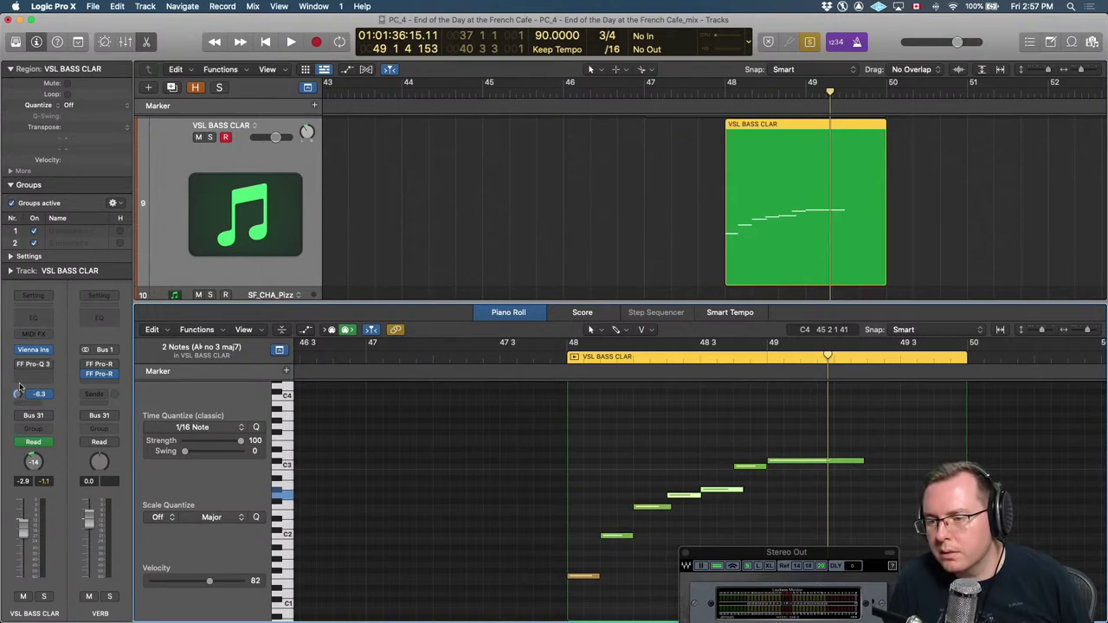
{"action": "key", "text": "space"}
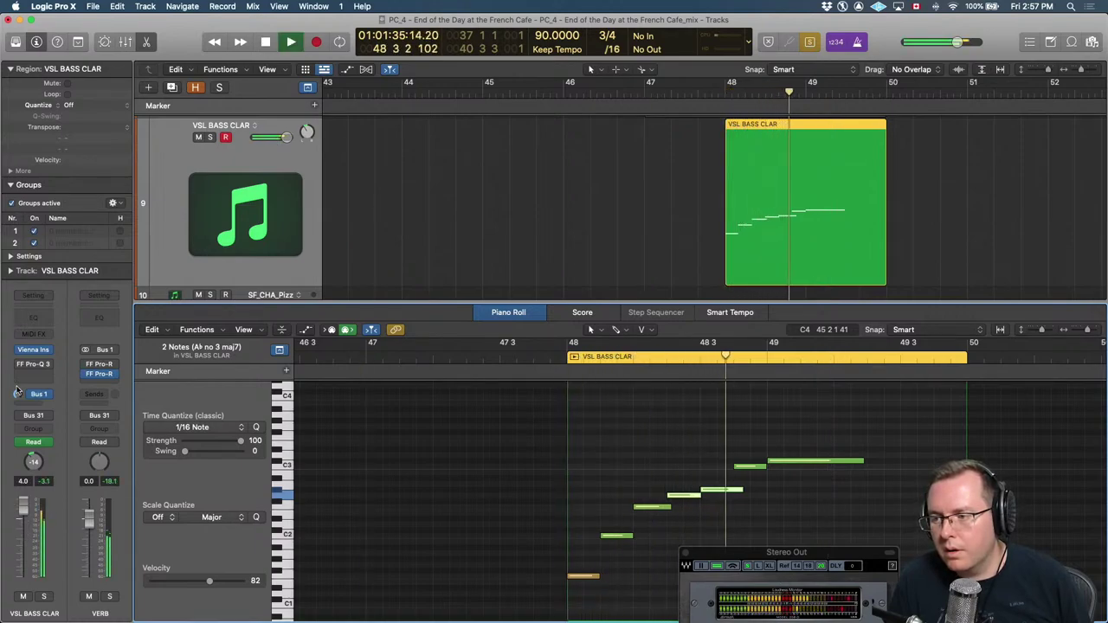
{"action": "key", "text": "space"}
{"action": "key", "text": "comma"}
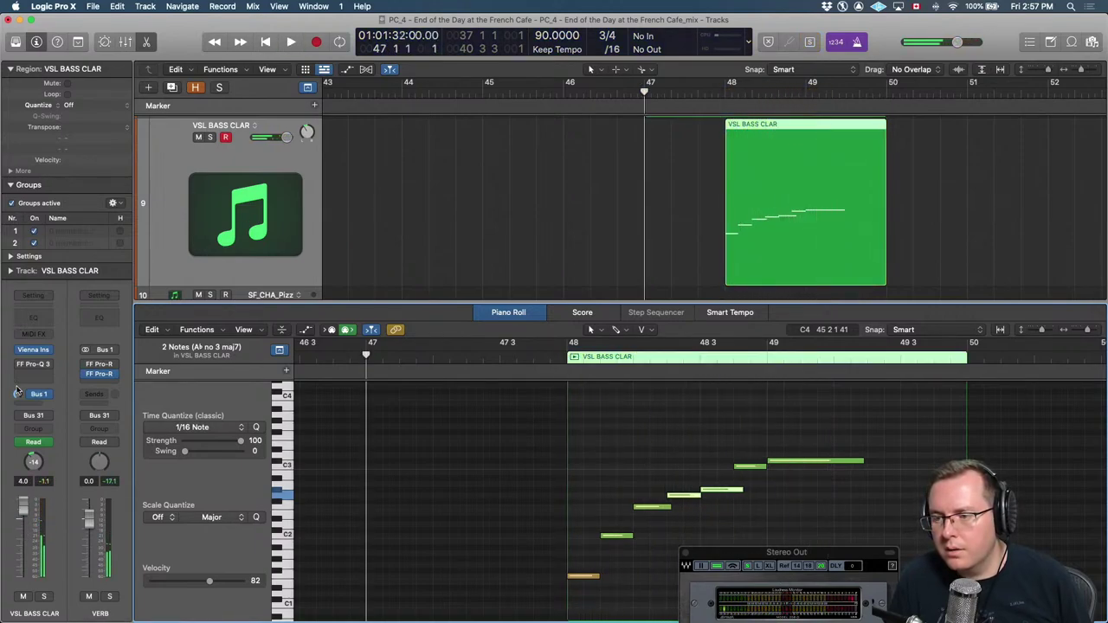
{"action": "key", "text": "space"}
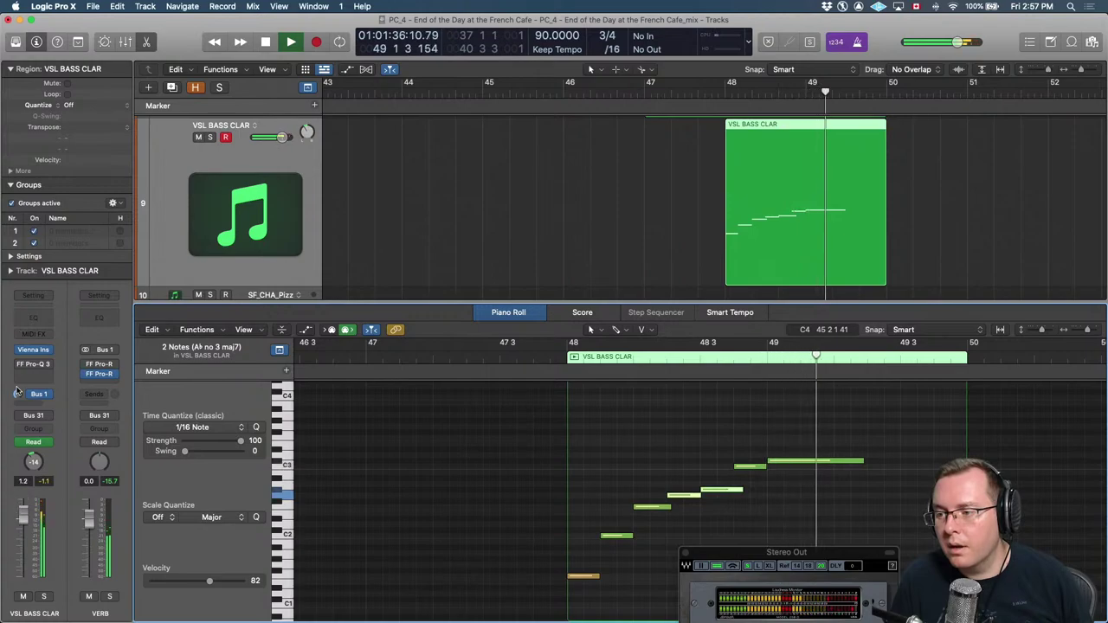
{"action": "key", "text": "space"}
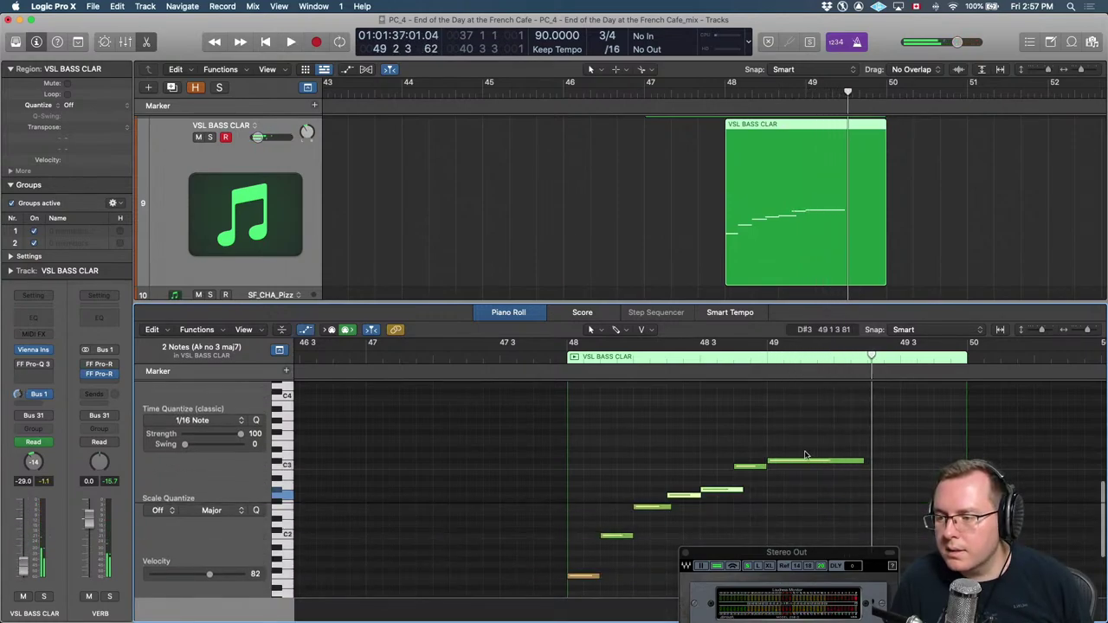
Lower the track's volume automation to +2.3 dB from beat 3 of bar 48 up to the start of the bar 49 fade.
{"action": "left_click", "coordinate": [773, 440]}
{"action": "left_click", "coordinate": [637, 224]}
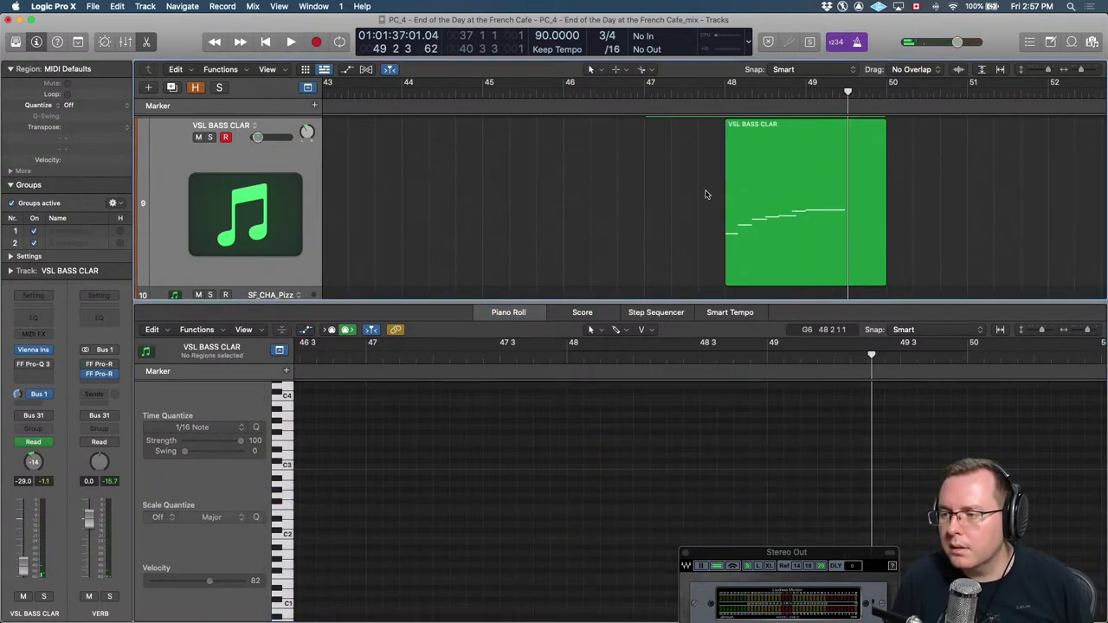
{"action": "key", "text": "a"}
{"action": "left_click", "coordinate": [792, 92]}
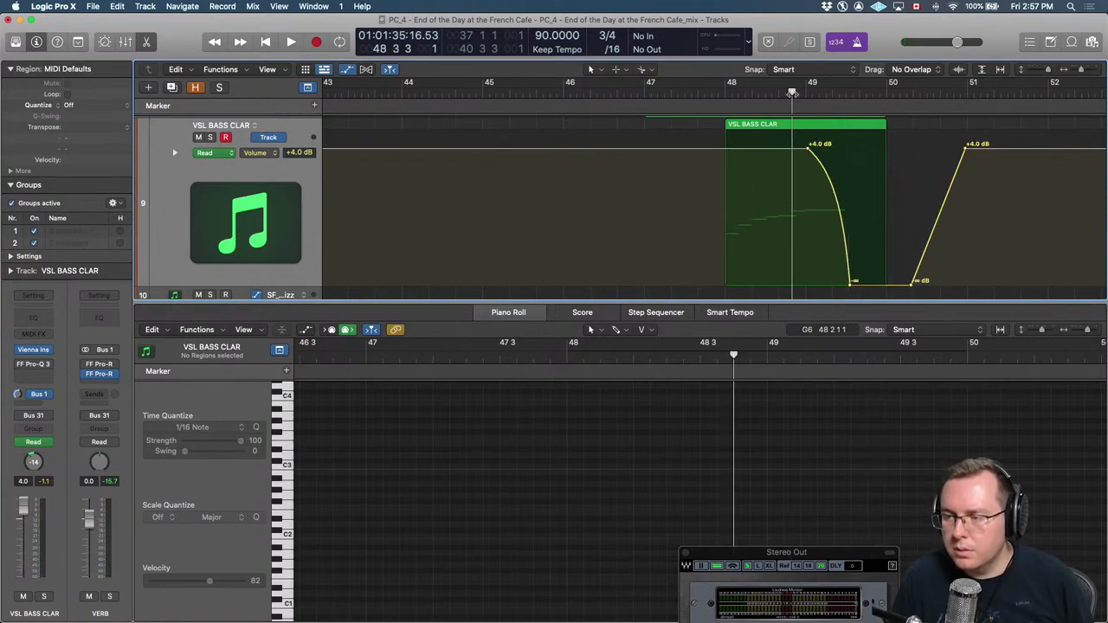
{"action": "key", "text": "super+Right"}
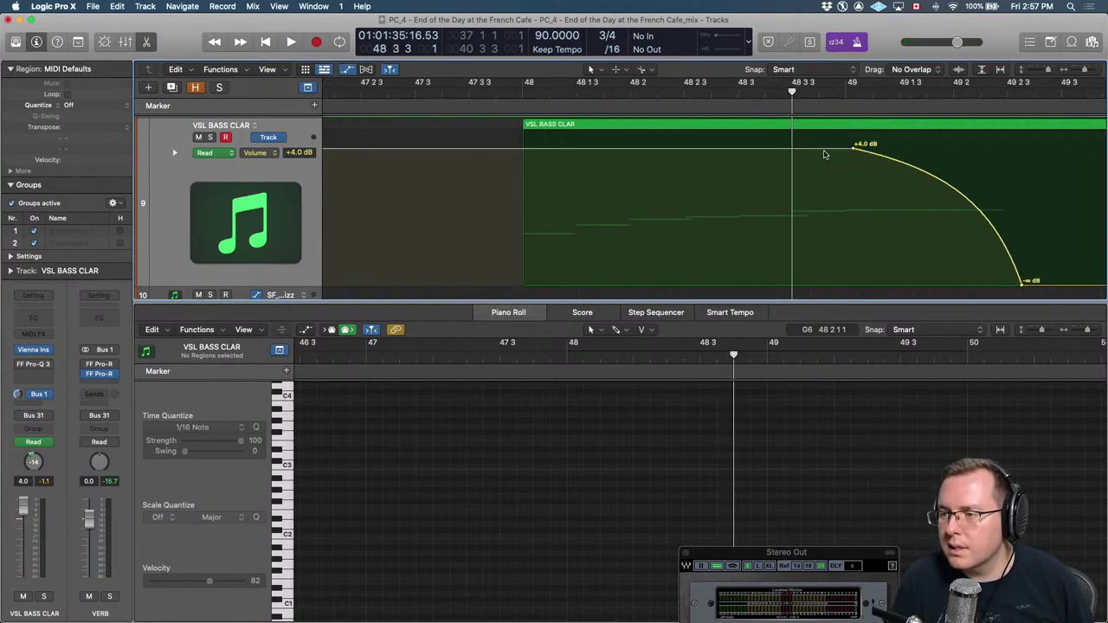
{"action": "key", "text": "comma"}
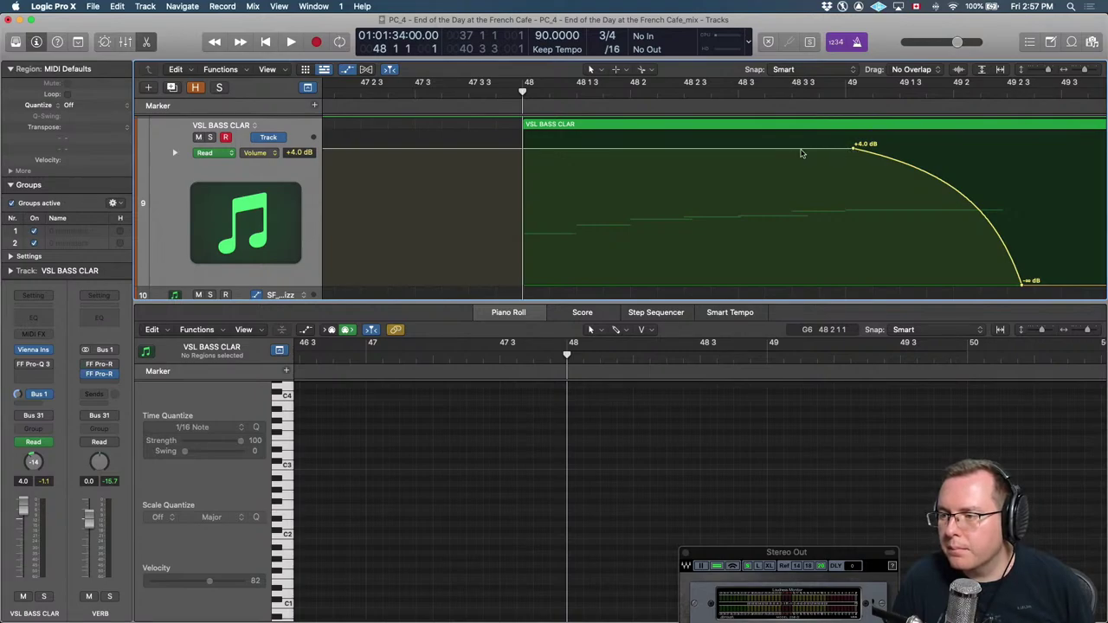
{"action": "left_click_drag", "start_coordinate": [828, 152], "coordinate": [790, 163]}
{"action": "scroll", "coordinate": [805, 163], "scroll_direction": "left", "scroll_amount": 3}
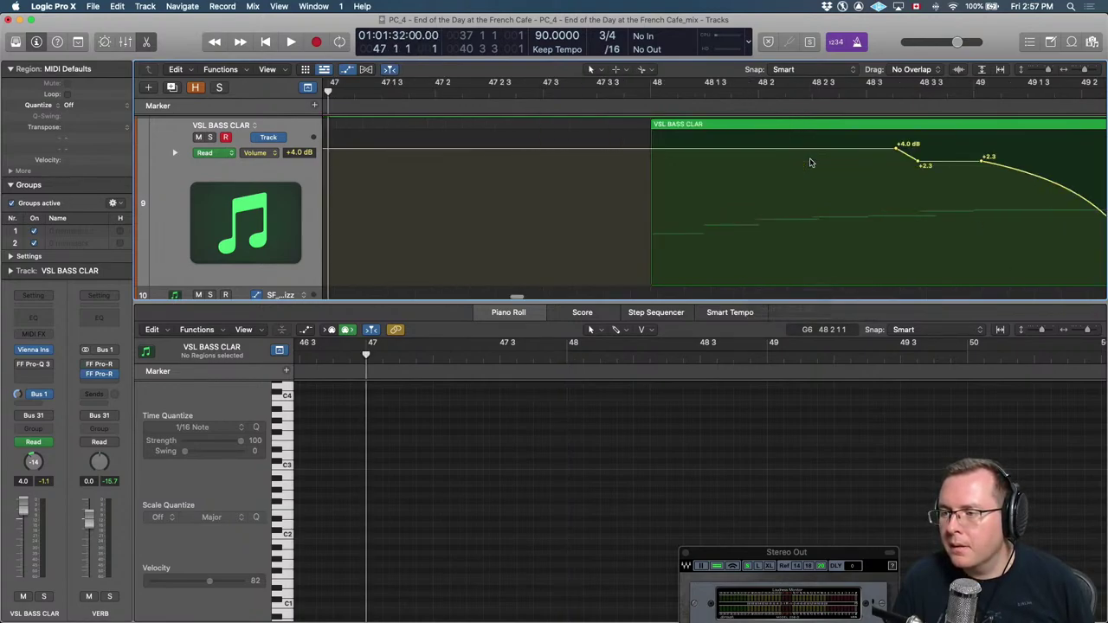
Play the phrase from bar 47 to check the volume automation, and hide the automation again.
{"action": "key", "text": "space"}
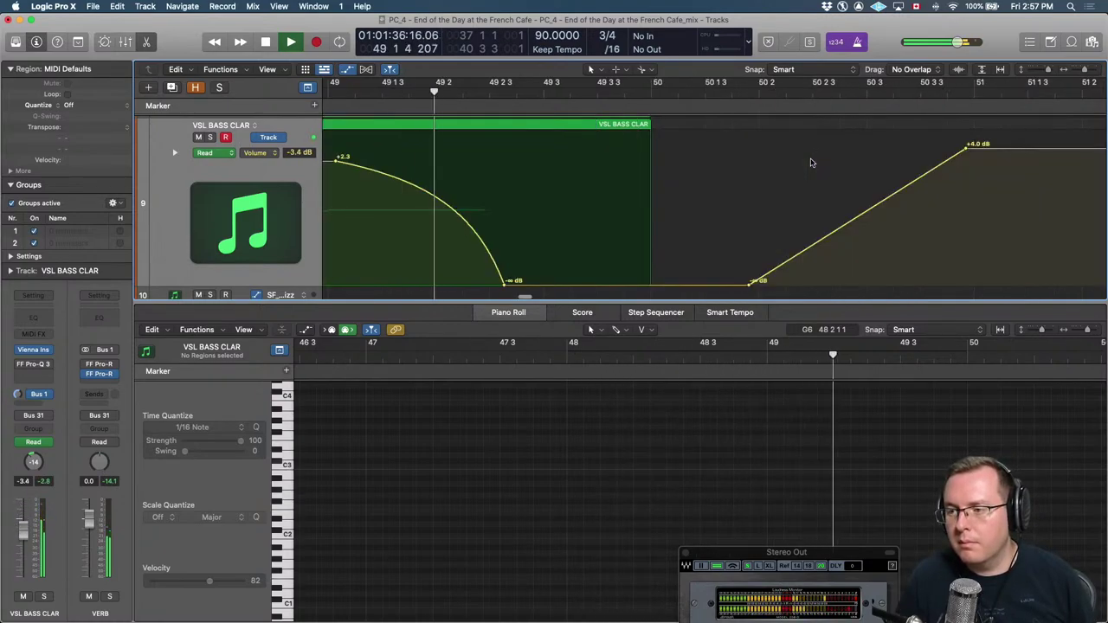
{"action": "key", "text": "a"}
{"action": "key", "text": "super+Left"}
{"action": "key", "text": "super+Left"}
{"action": "key", "text": "space"}
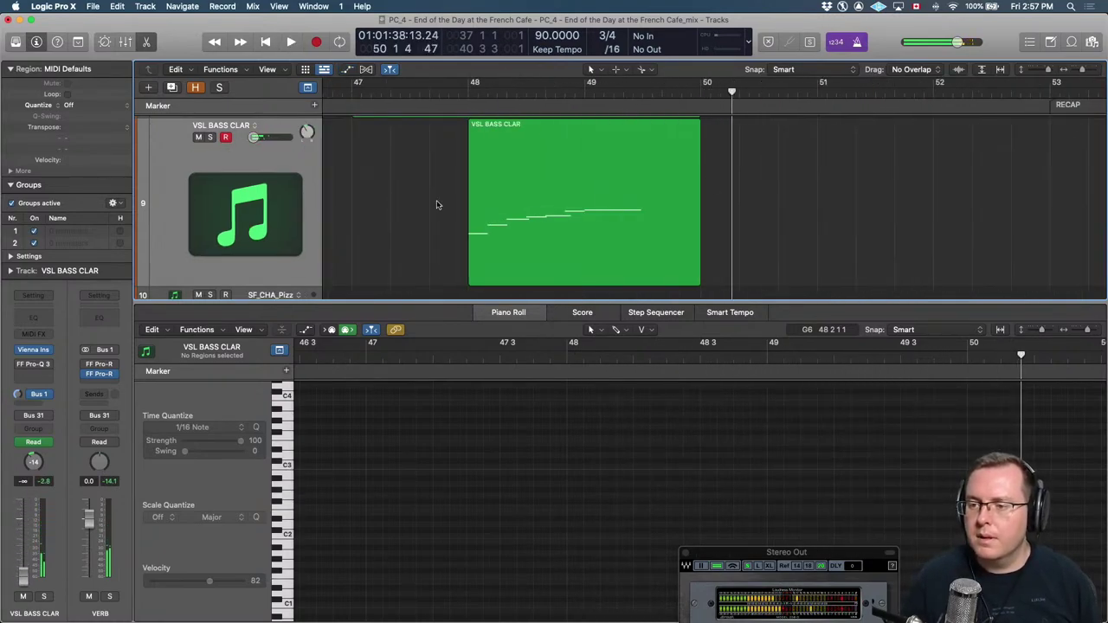
Set the opening F1 note's velocity to 81 and play the phrase from bar 48.
{"action": "left_click", "coordinate": [549, 176]}
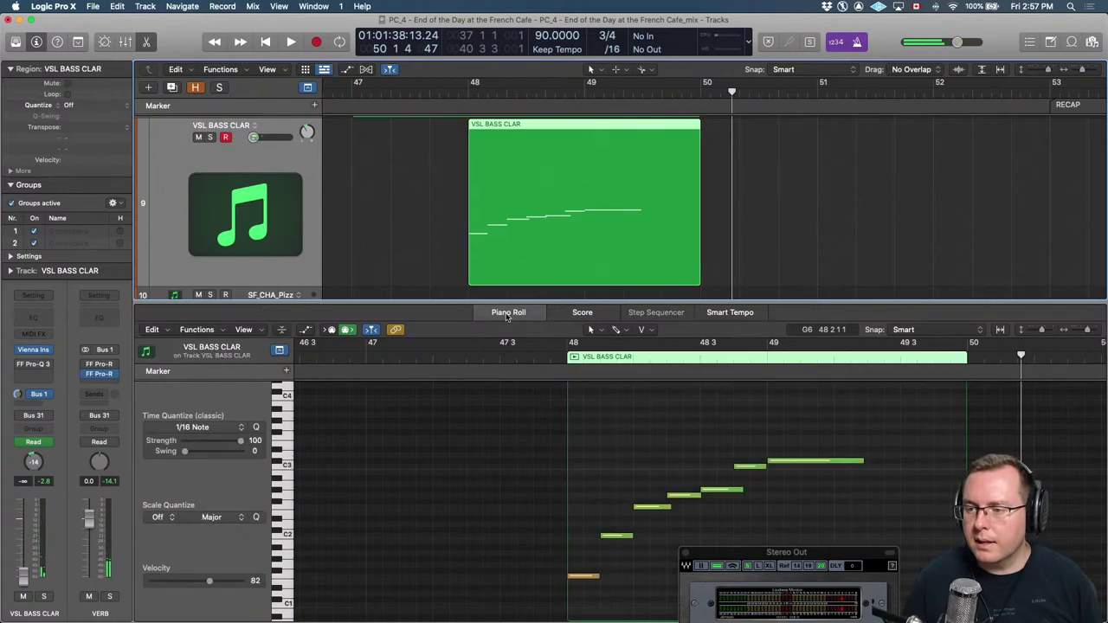
{"action": "left_click", "coordinate": [584, 588]}
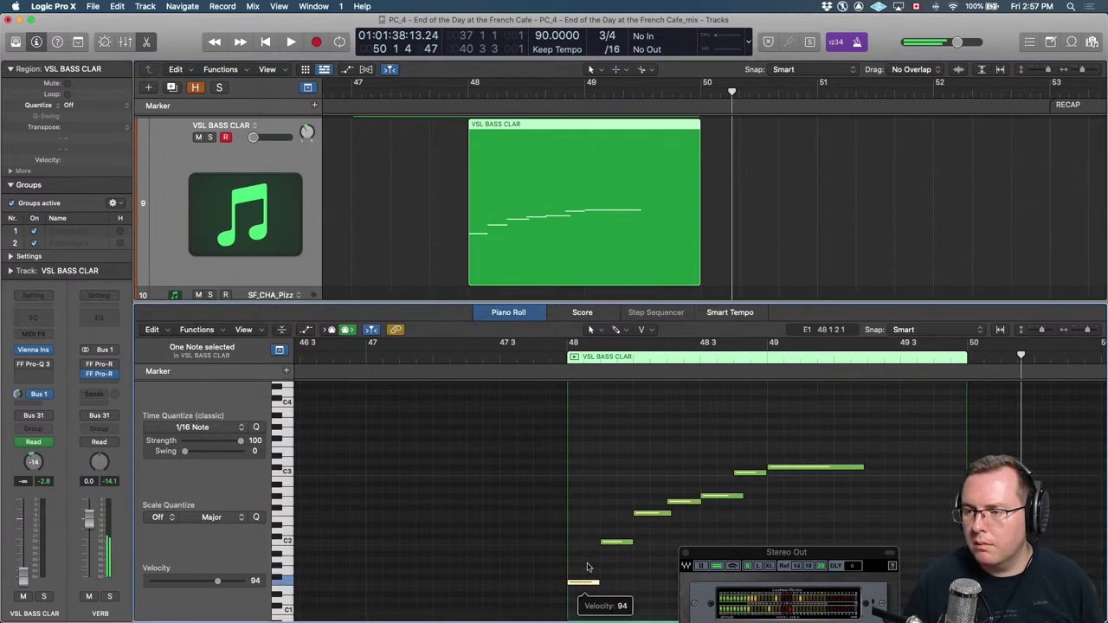
{"action": "left_click", "coordinate": [403, 224]}
{"action": "left_click", "coordinate": [554, 210]}
{"action": "key", "text": "comma"}
{"action": "key", "text": "comma"}
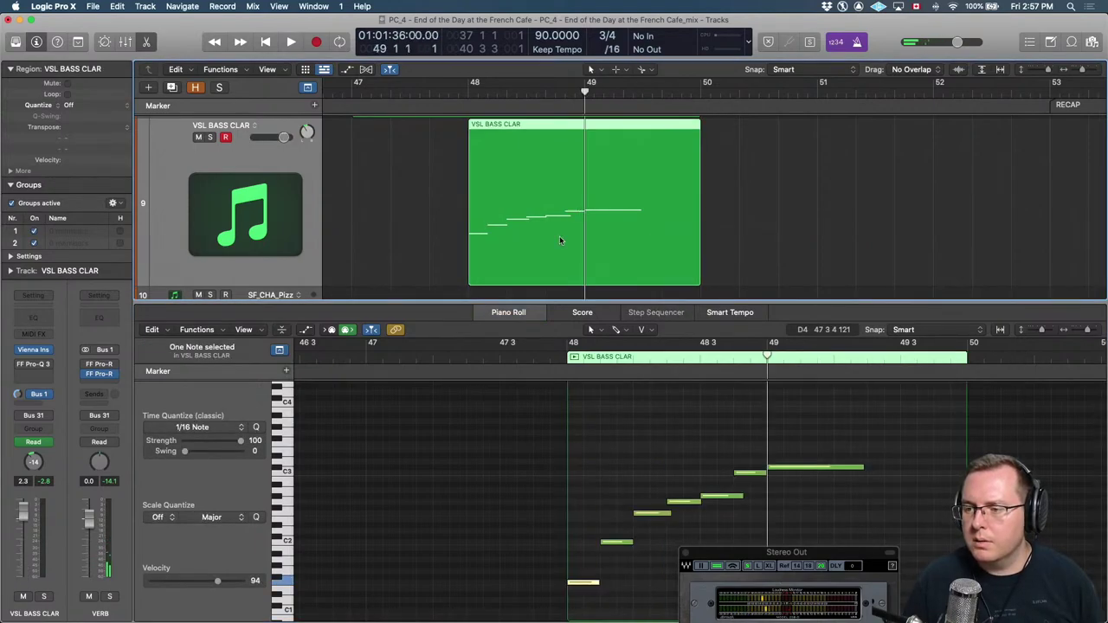
{"action": "left_click", "coordinate": [582, 579]}
{"action": "left_click", "coordinate": [581, 583]}
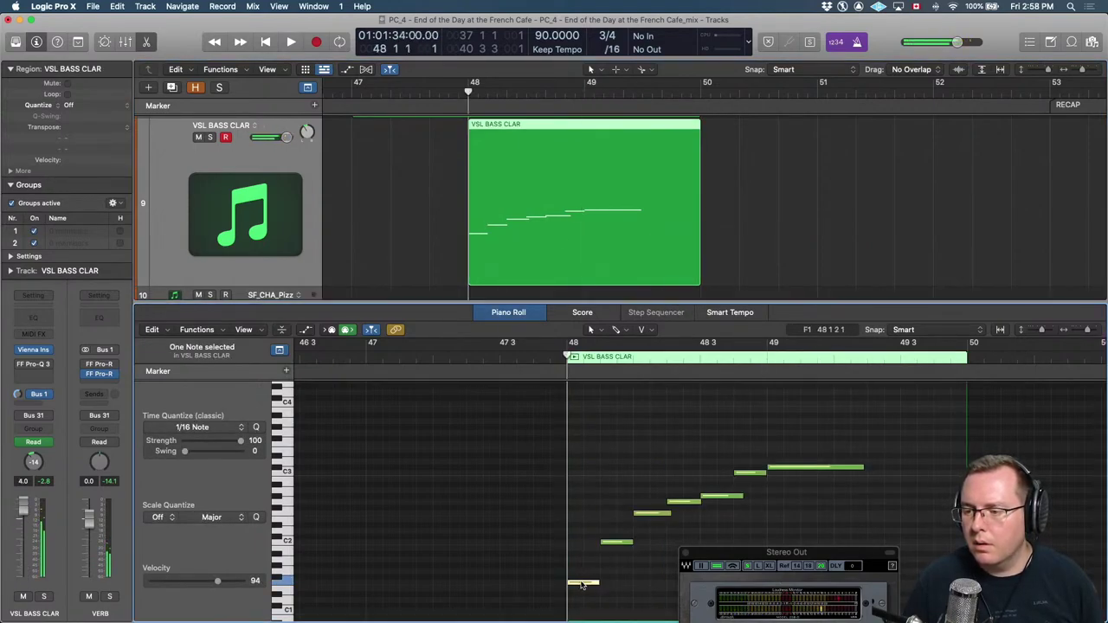
{"action": "left_click_drag", "start_coordinate": [582, 585], "coordinate": [583, 593]}
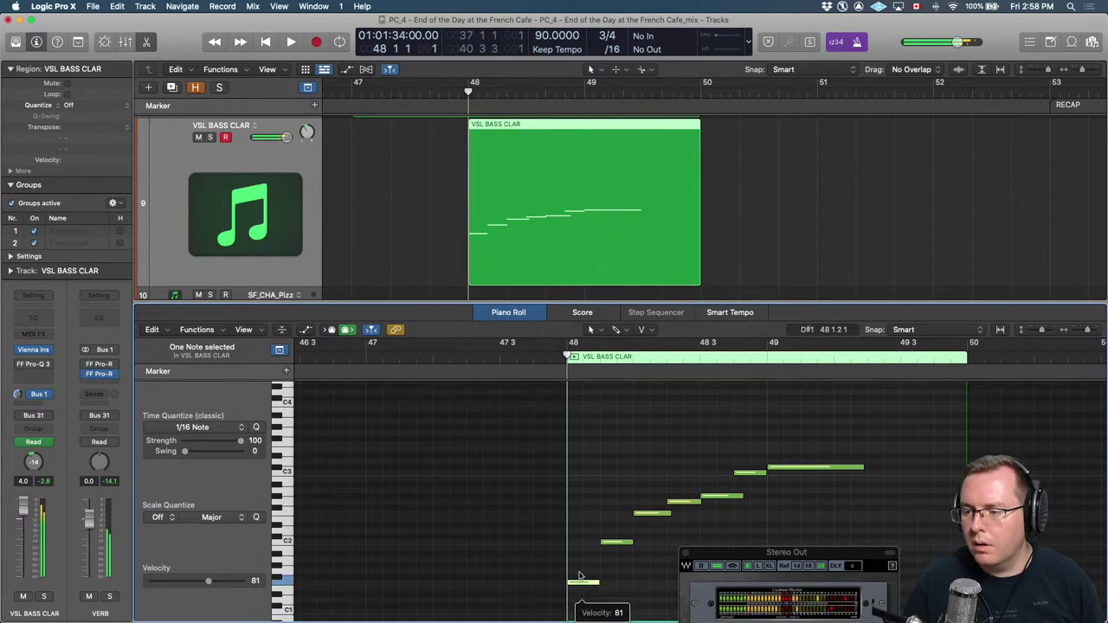
{"action": "key", "text": "space"}
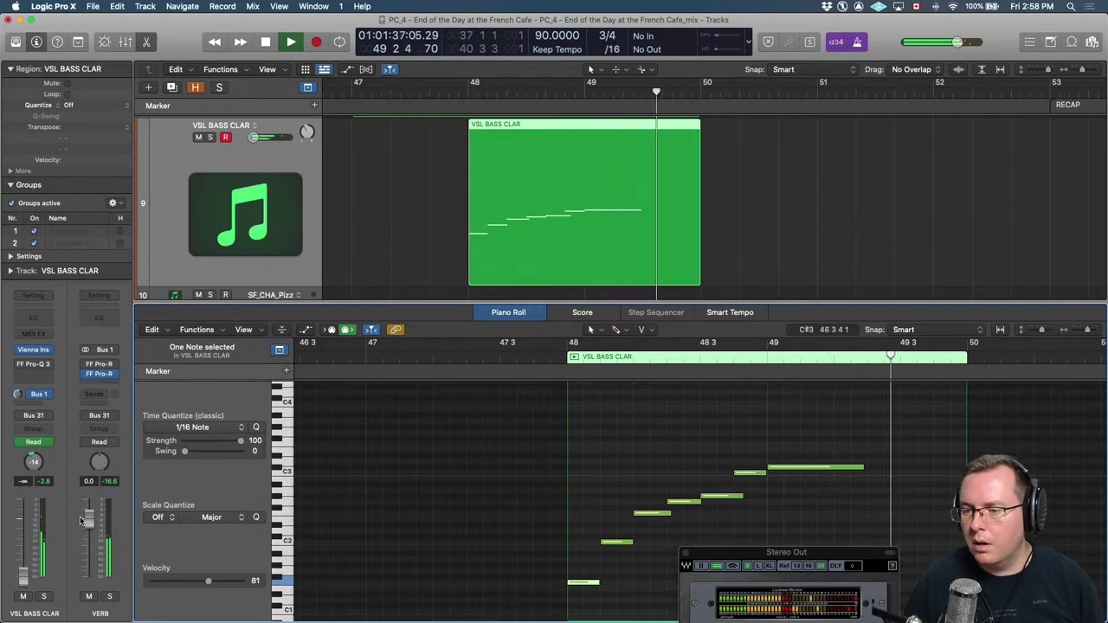
Raise the VSL BASS CLAR volume automation before the bar 49 fade to +2.8 dB and play the phrase from bar 48.
{"action": "key", "text": "space"}
{"action": "key", "text": "a"}
{"action": "key", "text": "a"}
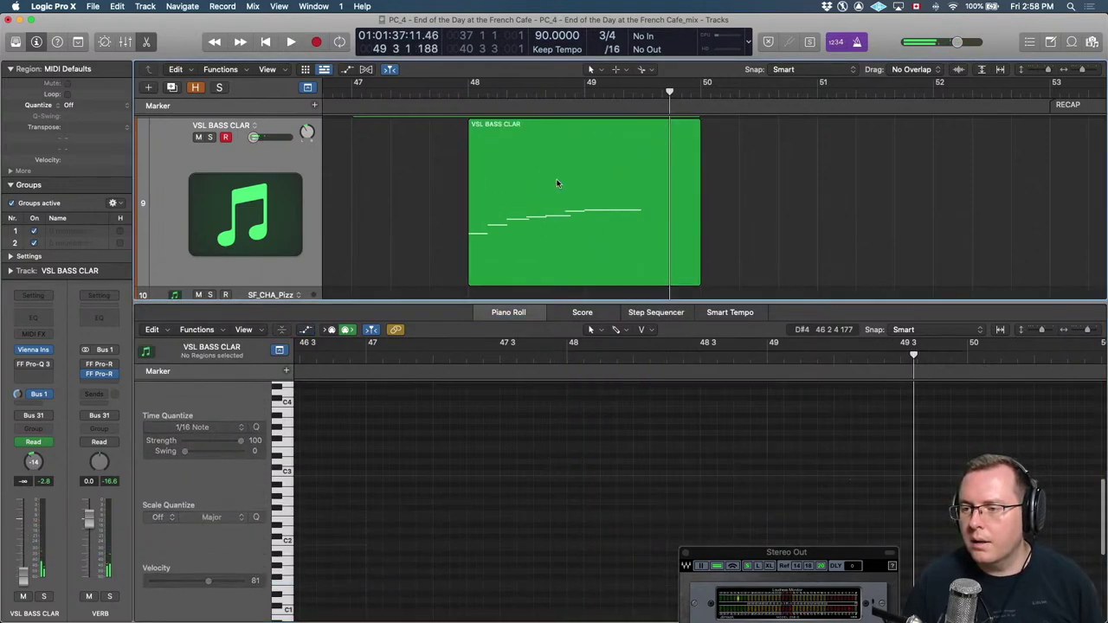
{"action": "key", "text": "a"}
{"action": "left_click_drag", "start_coordinate": [509, 152], "coordinate": [508, 147]}
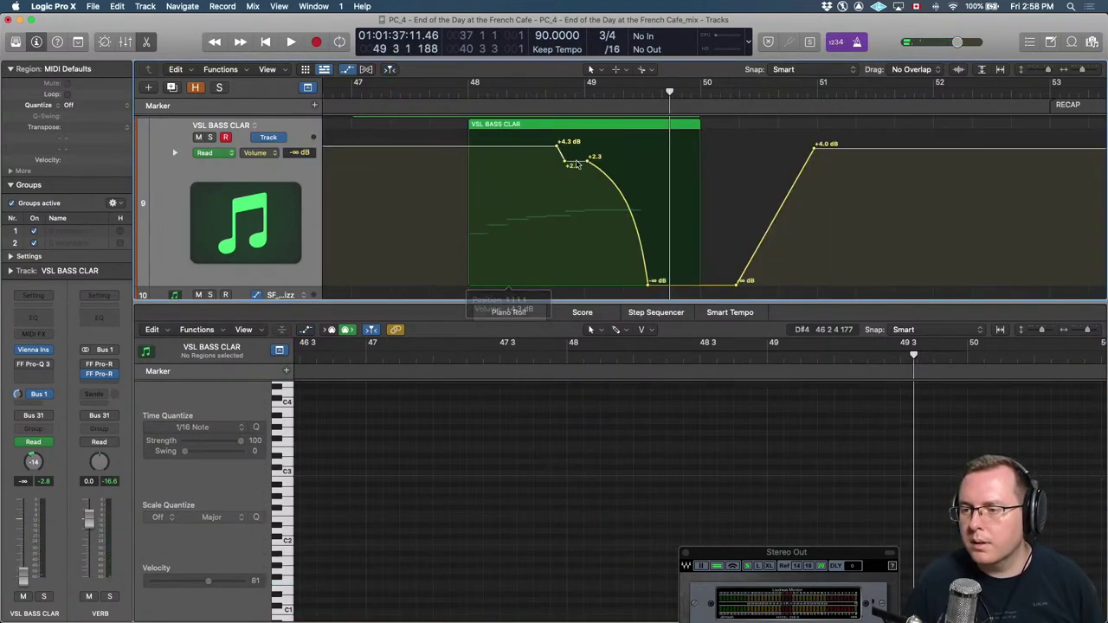
{"action": "left_click_drag", "start_coordinate": [579, 165], "coordinate": [578, 164]}
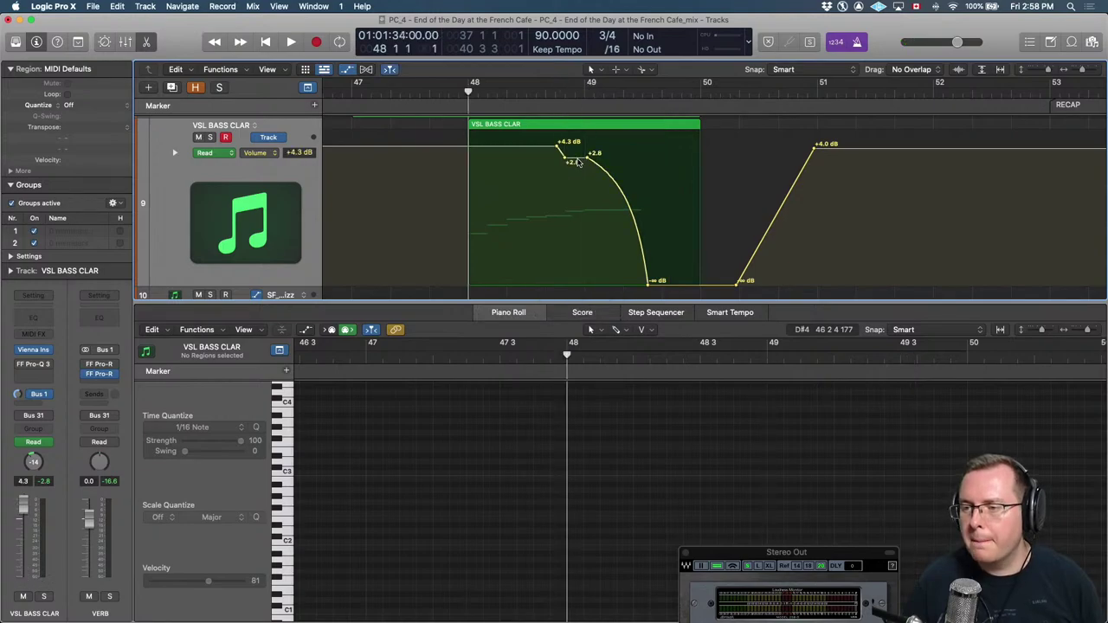
{"action": "key", "text": "space"}
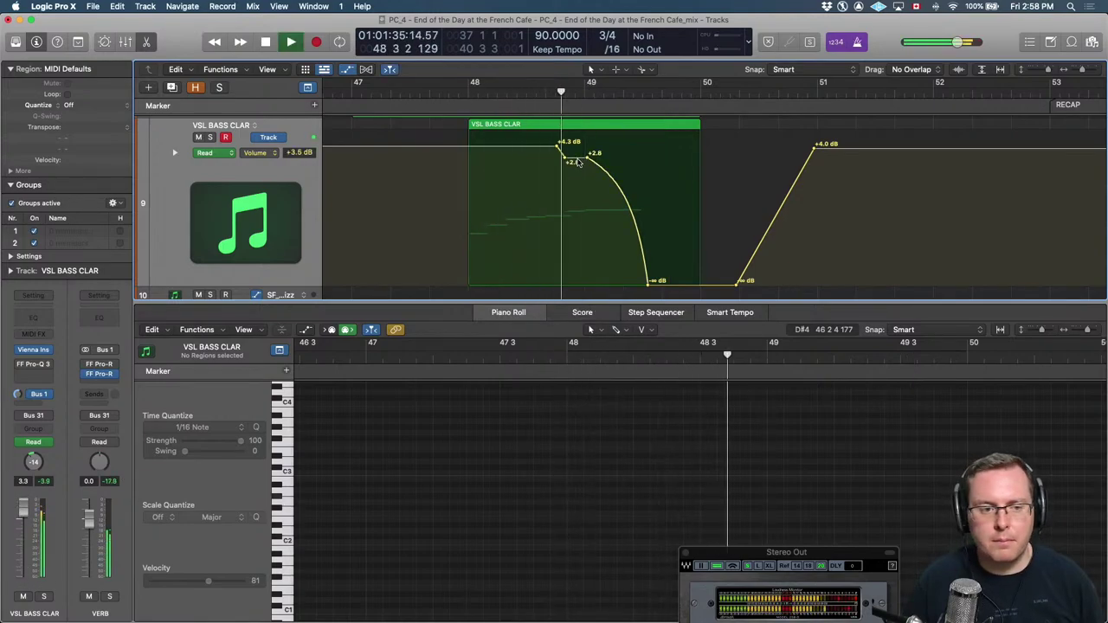
Extend the final held note of the VSL BASS CLAR region to the region's end at bar 50.
{"action": "key", "text": "e"}
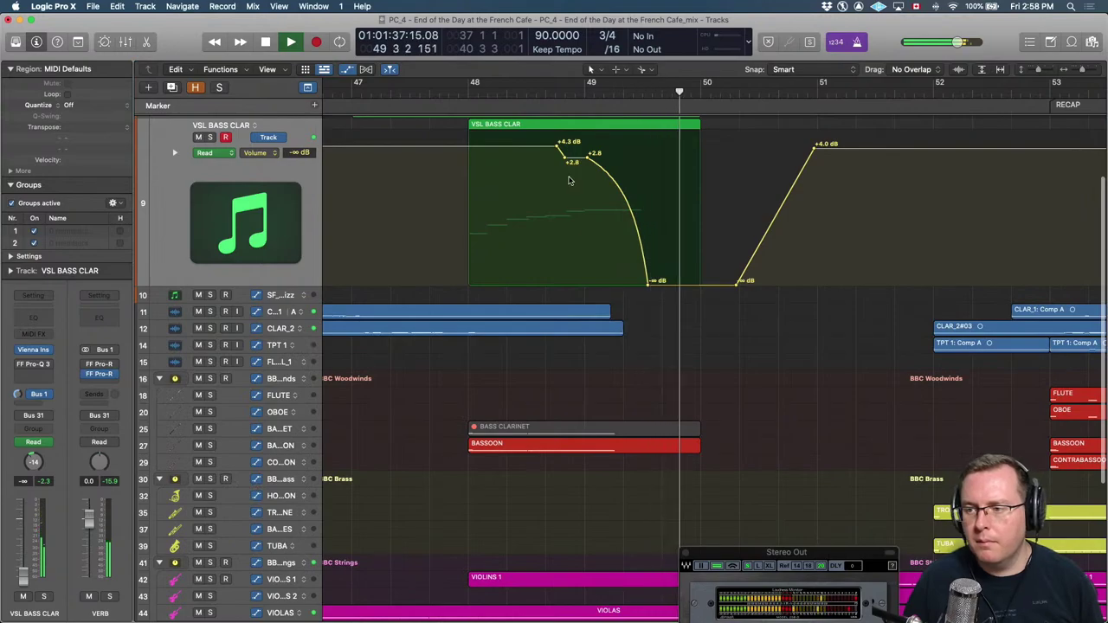
{"action": "key", "text": "e"}
{"action": "key", "text": "e"}
{"action": "left_click", "coordinate": [636, 176]}
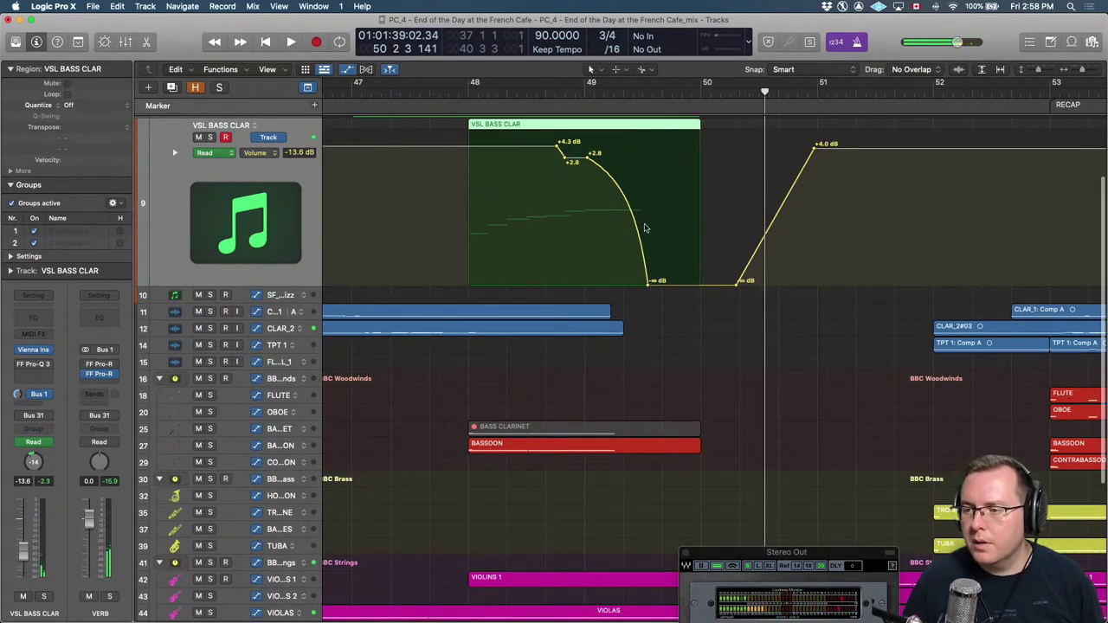
{"action": "key", "text": "e"}
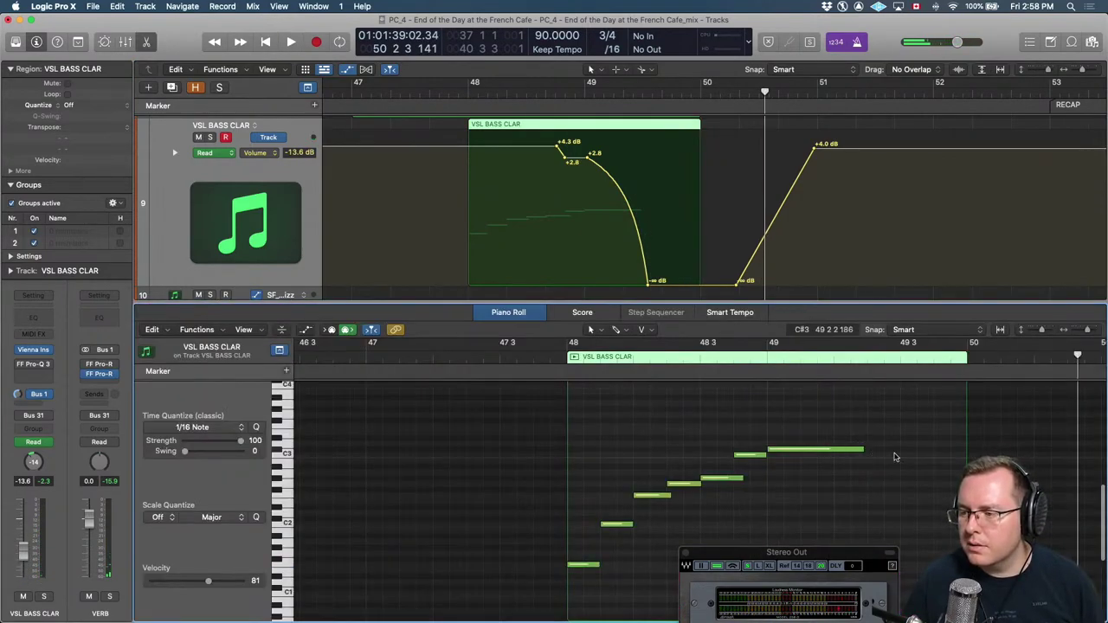
{"action": "left_click_drag", "start_coordinate": [862, 450], "coordinate": [974, 451]}
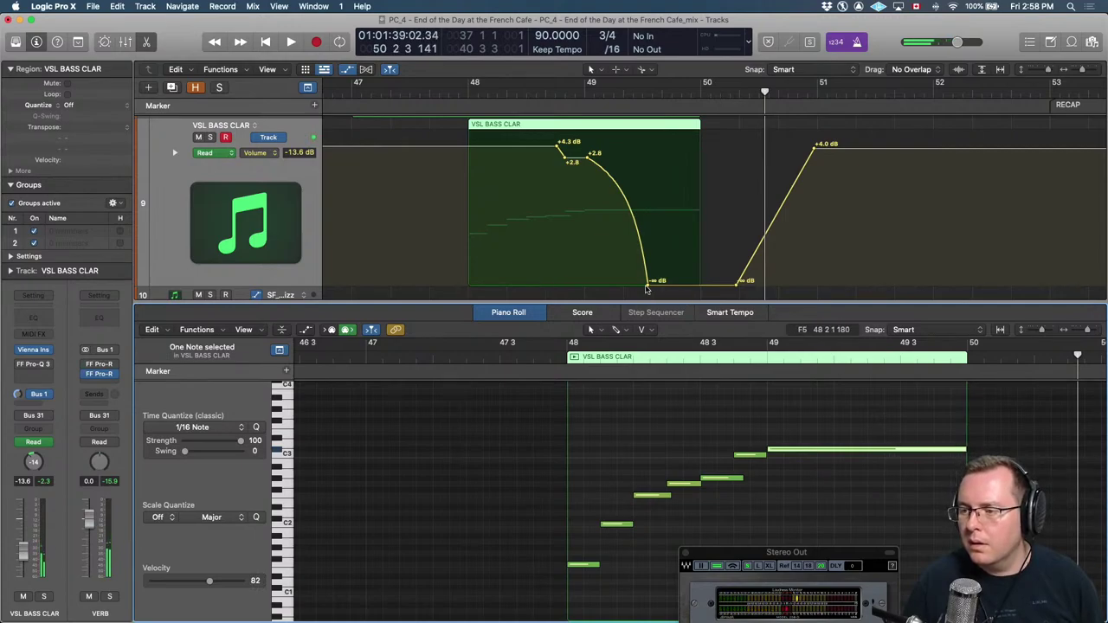
Move the end of the VSL BASS CLAR volume fade to just after beat 3 of bar 49 and play the phrase.
{"action": "left_click_drag", "start_coordinate": [645, 289], "coordinate": [678, 288]}
{"action": "key", "text": "comma"}
{"action": "key", "text": "comma"}
{"action": "key", "text": "comma"}
{"action": "key", "text": "space"}
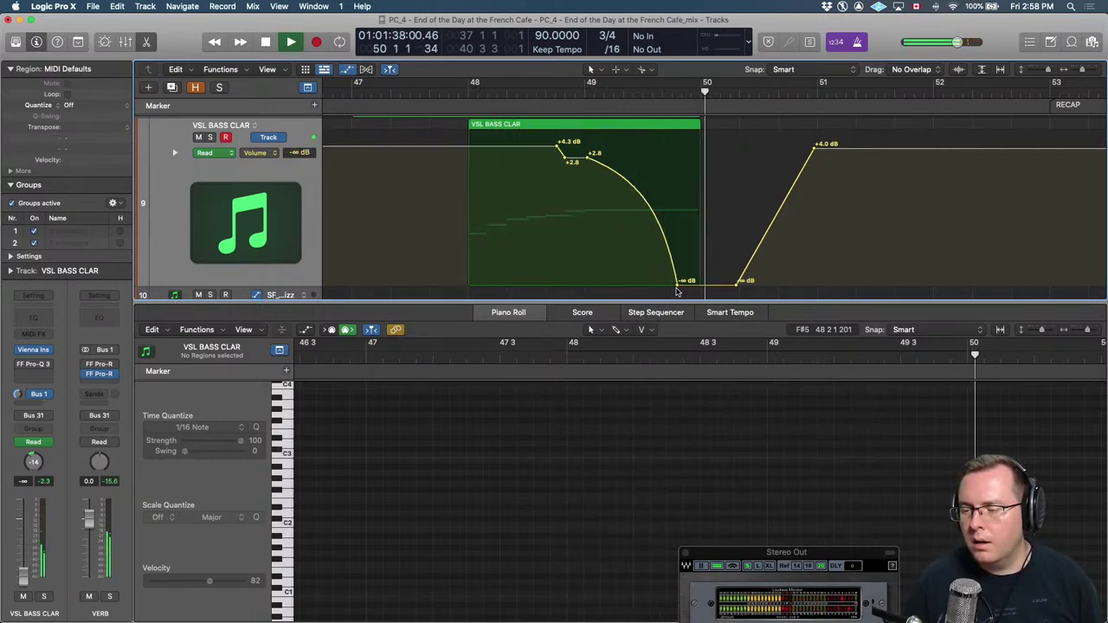
{"action": "key", "text": "p"}
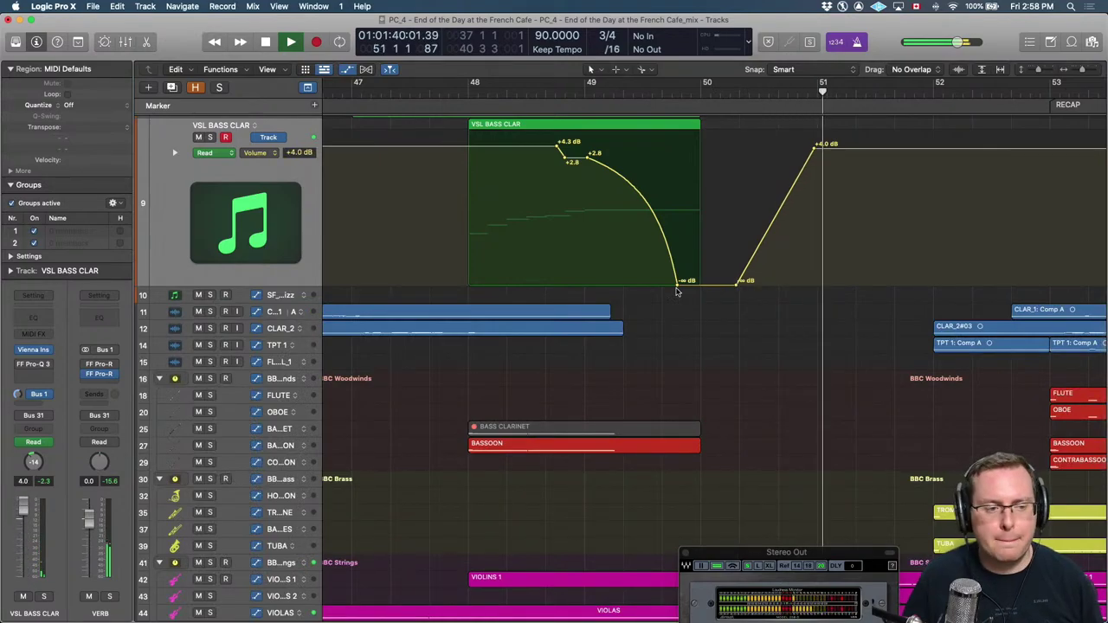
Hide the automation and play the full arrangement from bar 44 to hear the bass clarinet phrase in context.
{"action": "key", "text": "a"}
{"action": "key", "text": "super+Left"}
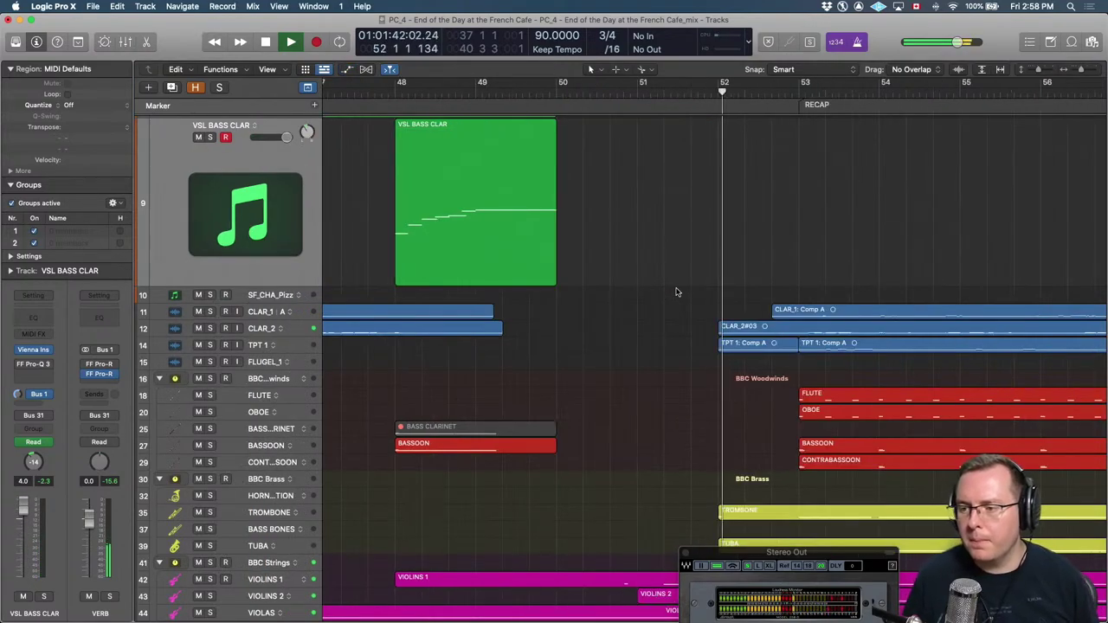
{"action": "key", "text": "super+Left"}
{"action": "key", "text": "super+Left"}
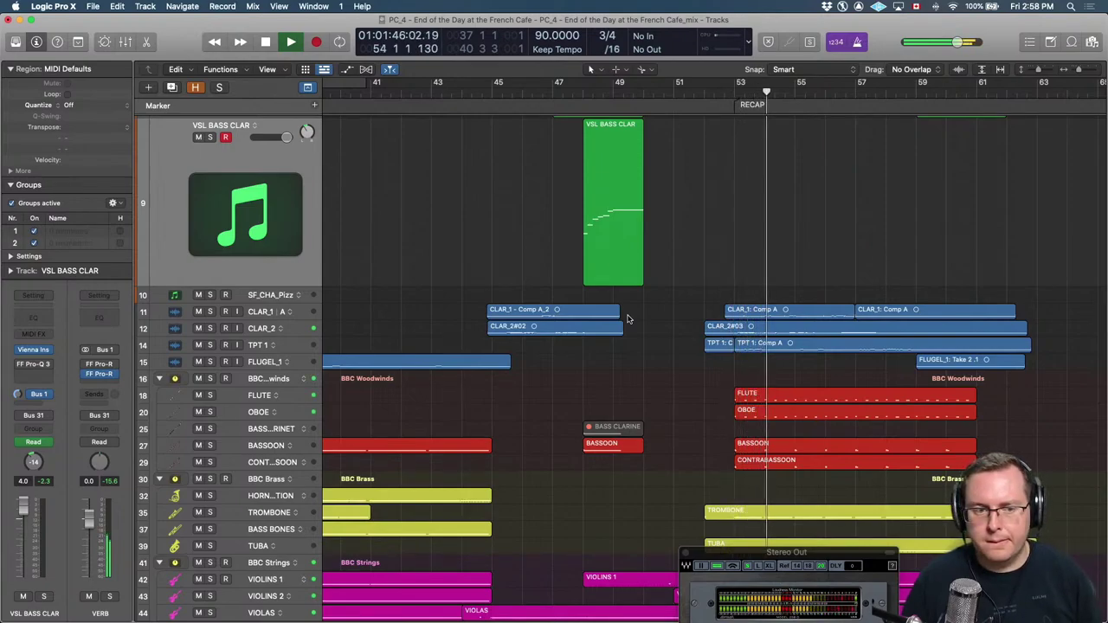
{"action": "key", "text": "comma"}
{"action": "key", "text": "comma"}
{"action": "key", "text": "comma"}
{"action": "key", "text": "comma"}
{"action": "key", "text": "comma"}
{"action": "key", "text": "comma"}
{"action": "key", "text": "comma"}
{"action": "key", "text": "comma"}
{"action": "key", "text": "comma"}
{"action": "key", "text": "comma"}
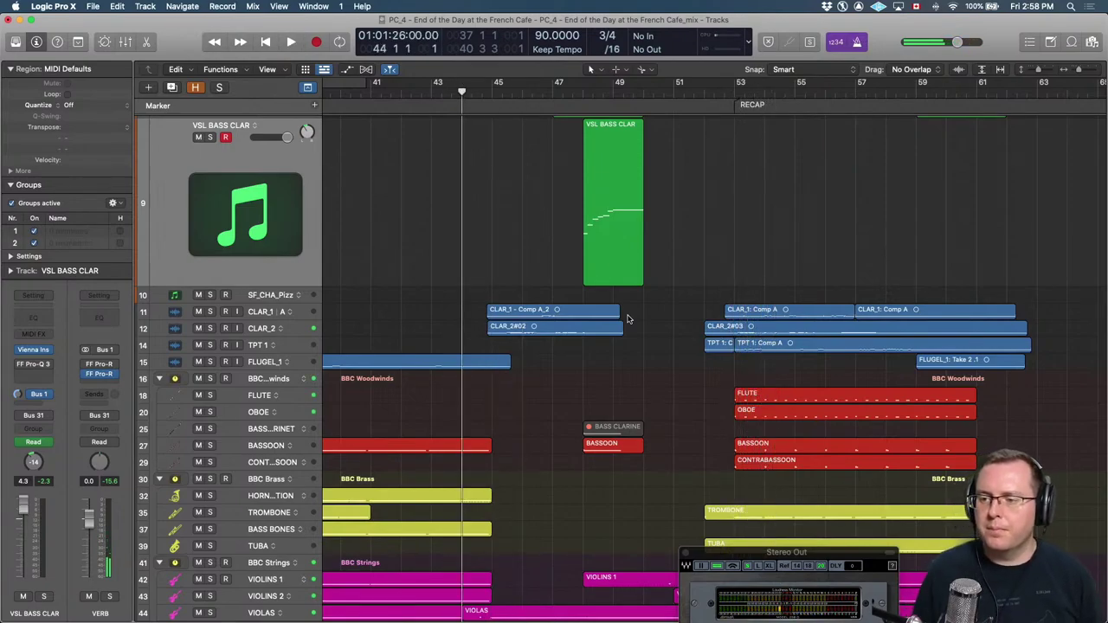
{"action": "key", "text": "space"}
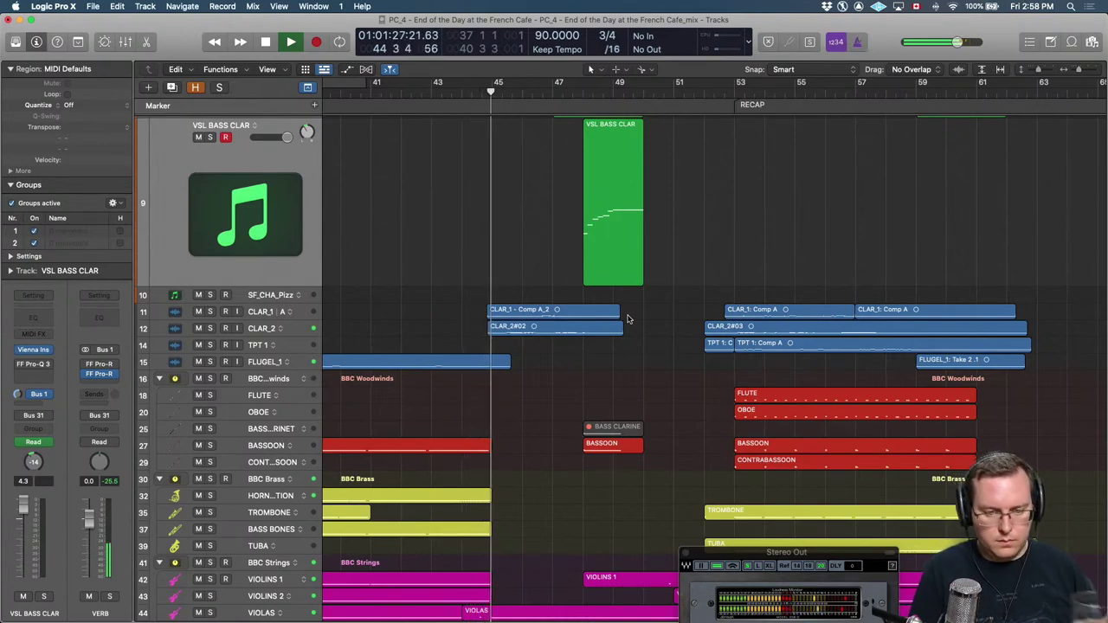
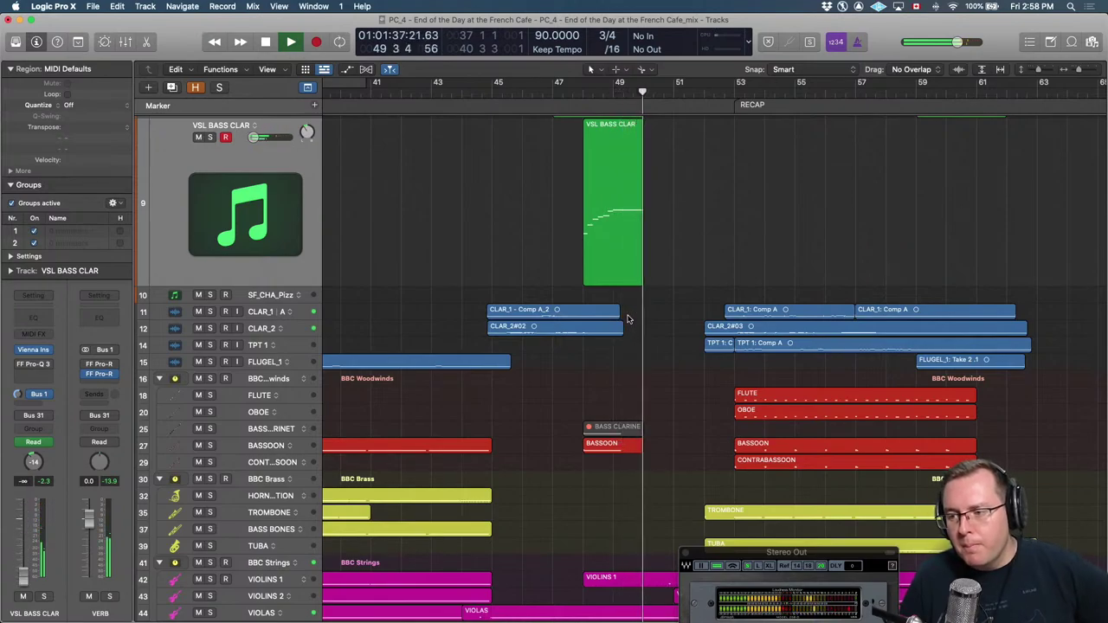
{"action": "scroll", "coordinate": [628, 319], "scroll_direction": "down", "scroll_amount": 1}
{"action": "scroll", "coordinate": [628, 320], "scroll_direction": "down", "scroll_amount": 2}
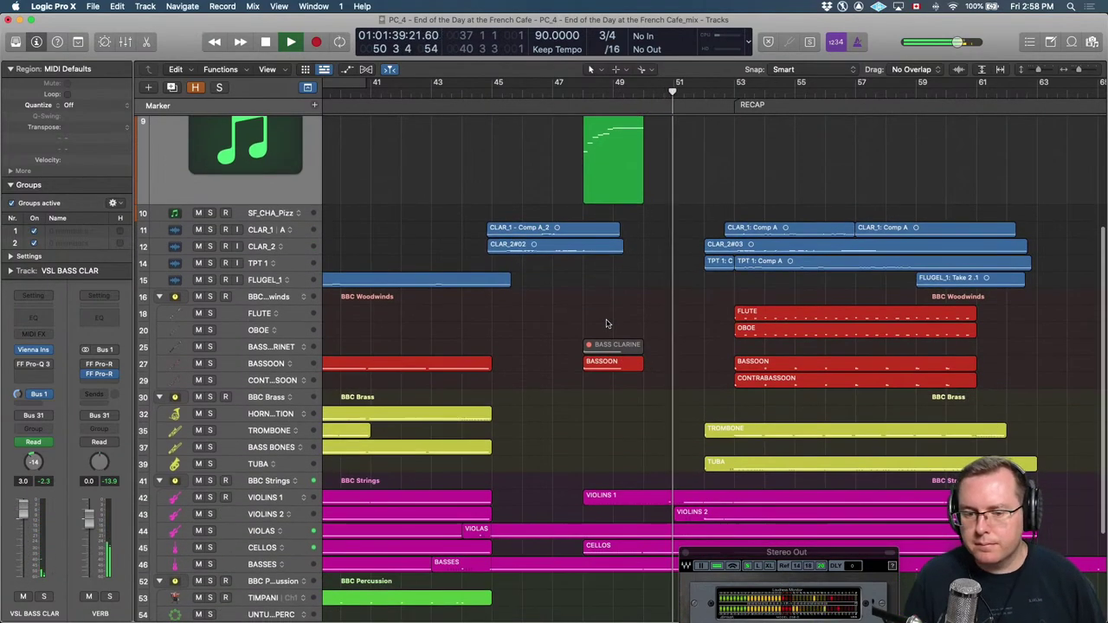
{"action": "scroll", "coordinate": [610, 322], "scroll_direction": "up", "scroll_amount": 5}
{"action": "key", "text": "space"}
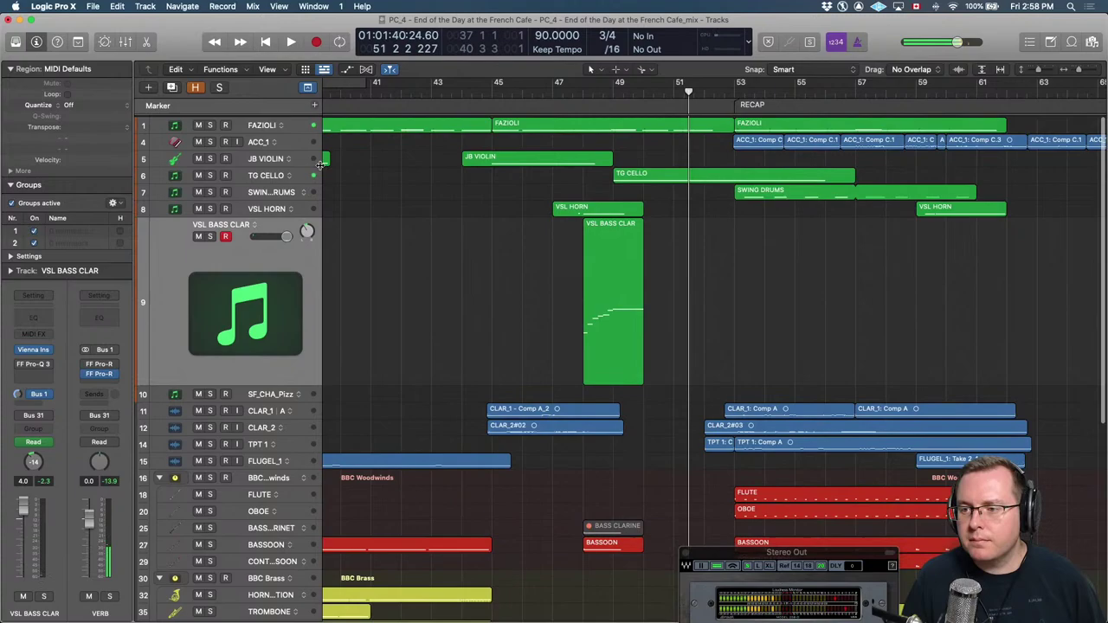
Raise the TG CELLO volume automation between bars 49 and 53 to +2.7 dB.
{"action": "left_click", "coordinate": [269, 180]}
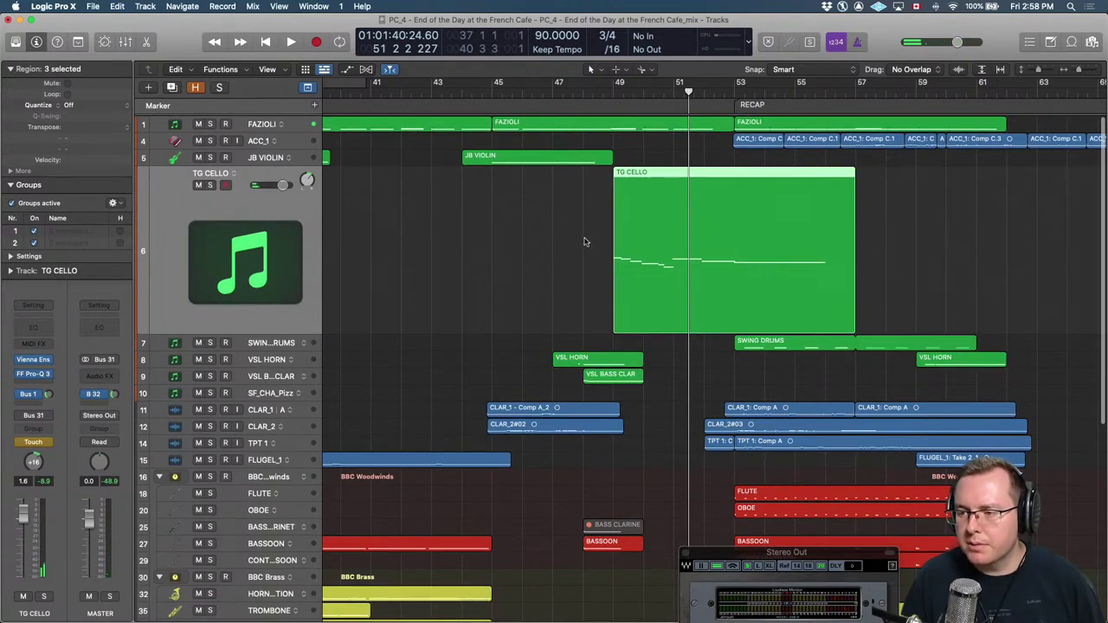
{"action": "key", "text": "a"}
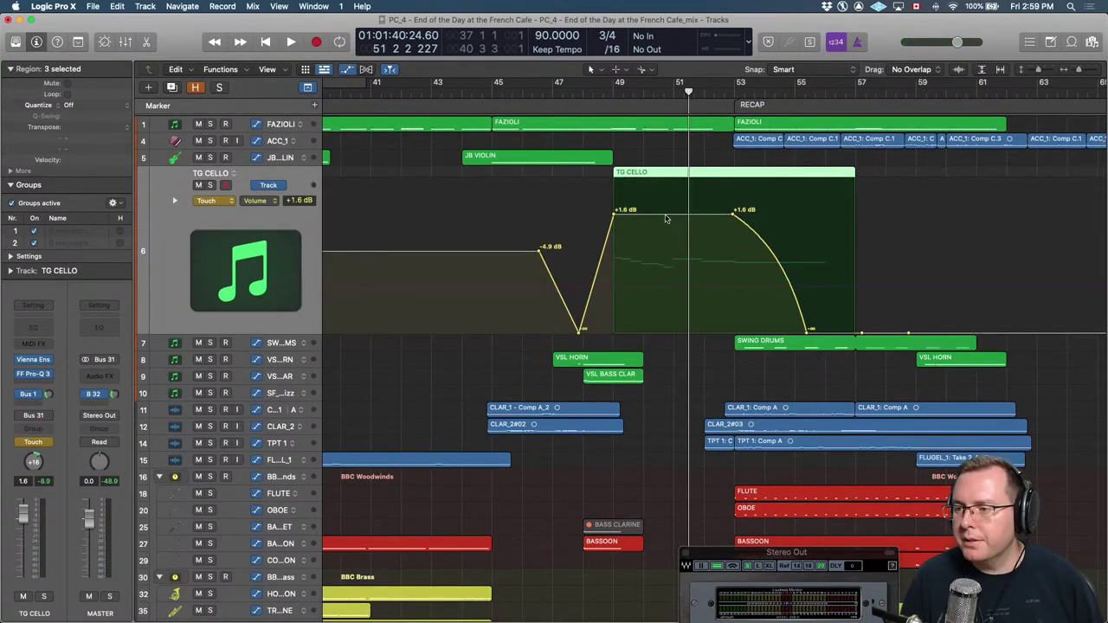
{"action": "left_click_drag", "start_coordinate": [665, 218], "coordinate": [666, 210]}
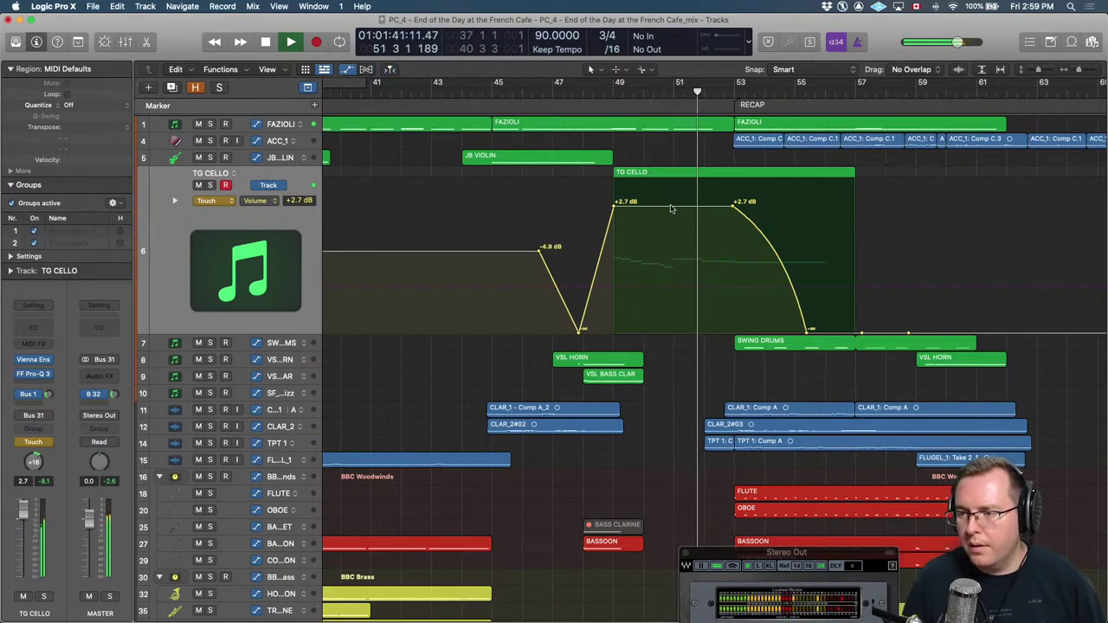
Raise the first part of the TG CELLO volume automation, from bar 49 to about bar 51, to +3.8 dB.
{"action": "left_click_drag", "start_coordinate": [666, 208], "coordinate": [656, 201]}
{"action": "key", "text": "space"}
{"action": "key", "text": "comma"}
{"action": "key", "text": "comma"}
{"action": "key", "text": "comma"}
{"action": "key", "text": "comma"}
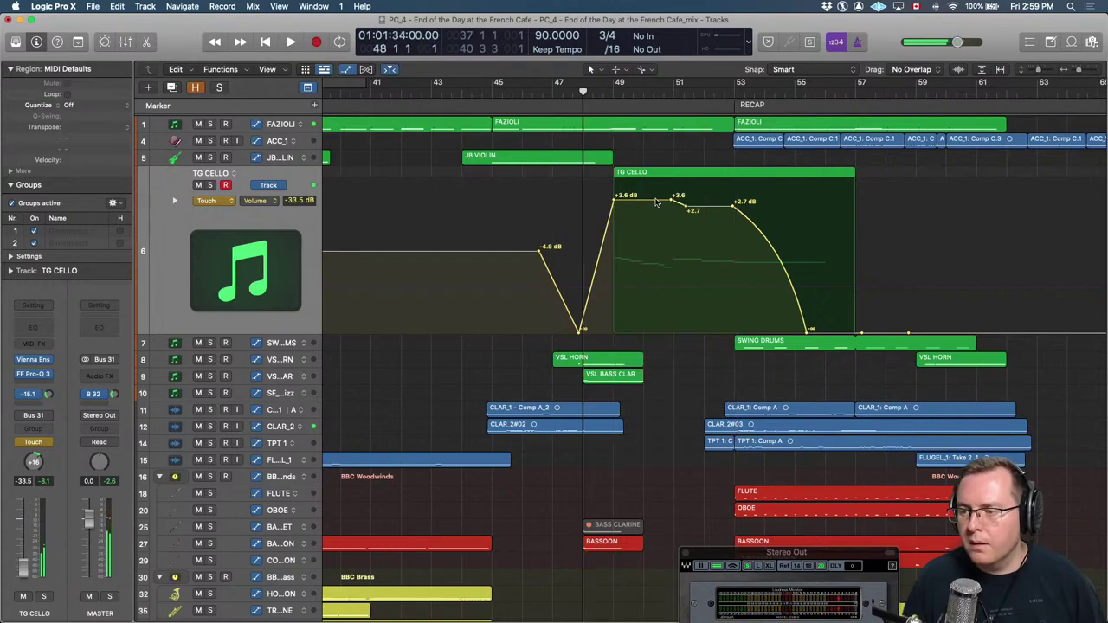
{"action": "left_click", "coordinate": [656, 202]}
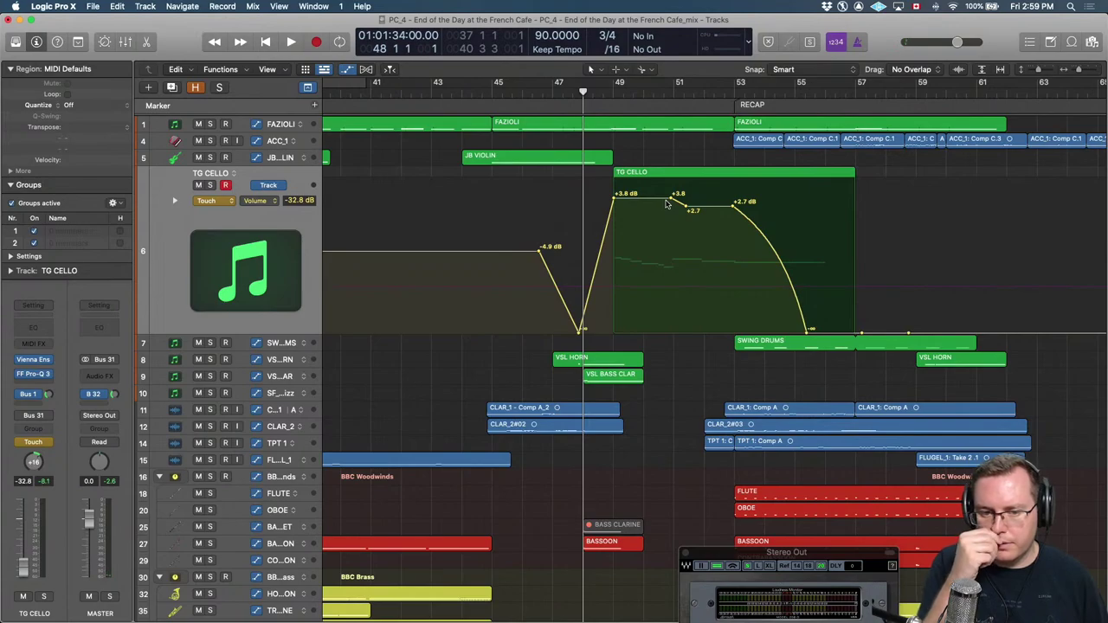
Play the mix from bar 48 through the recap to check the cello level, hiding the automation again.
{"action": "key", "text": "space"}
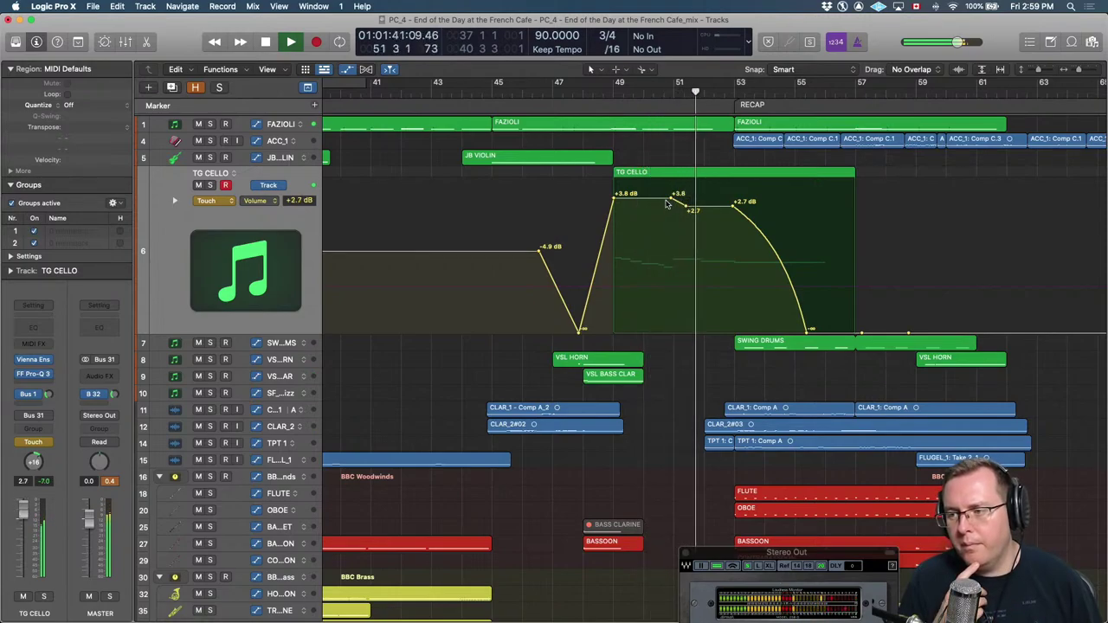
{"action": "key", "text": "p"}
{"action": "key", "text": "p"}
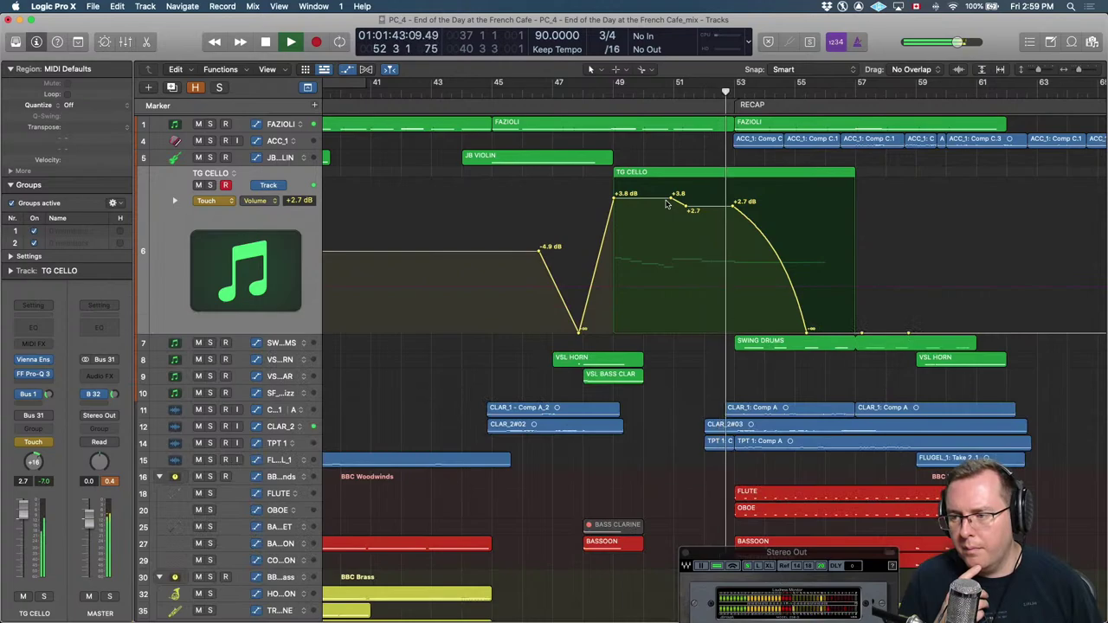
{"action": "key", "text": "a"}
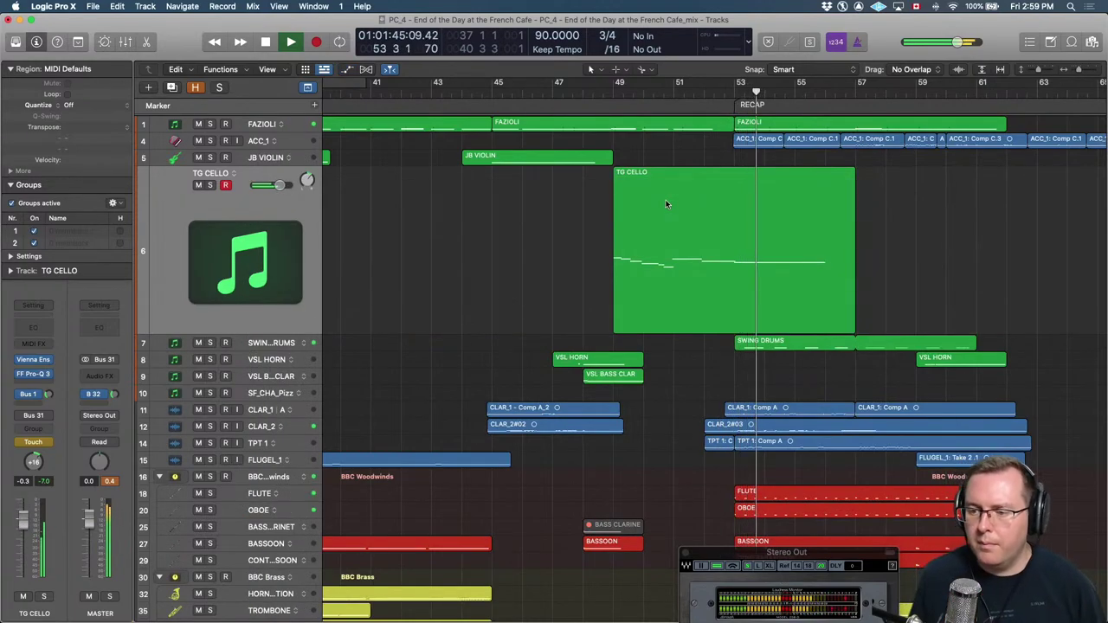
{"action": "scroll", "coordinate": [546, 215], "scroll_direction": "down", "scroll_amount": 8}
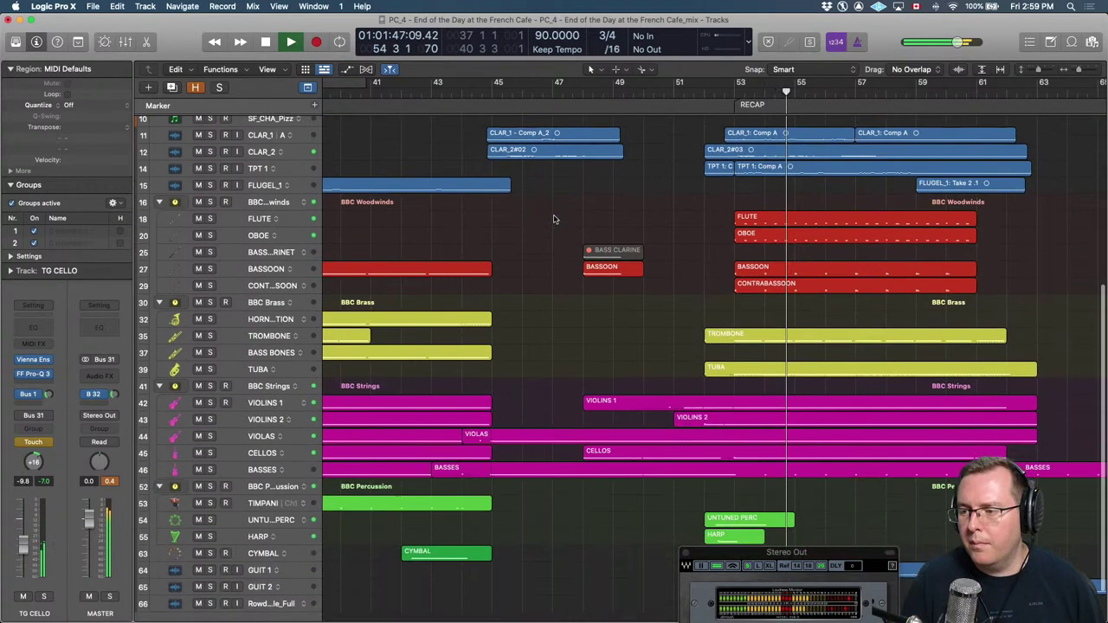
{"action": "scroll", "coordinate": [553, 219], "scroll_direction": "down", "scroll_amount": 1}
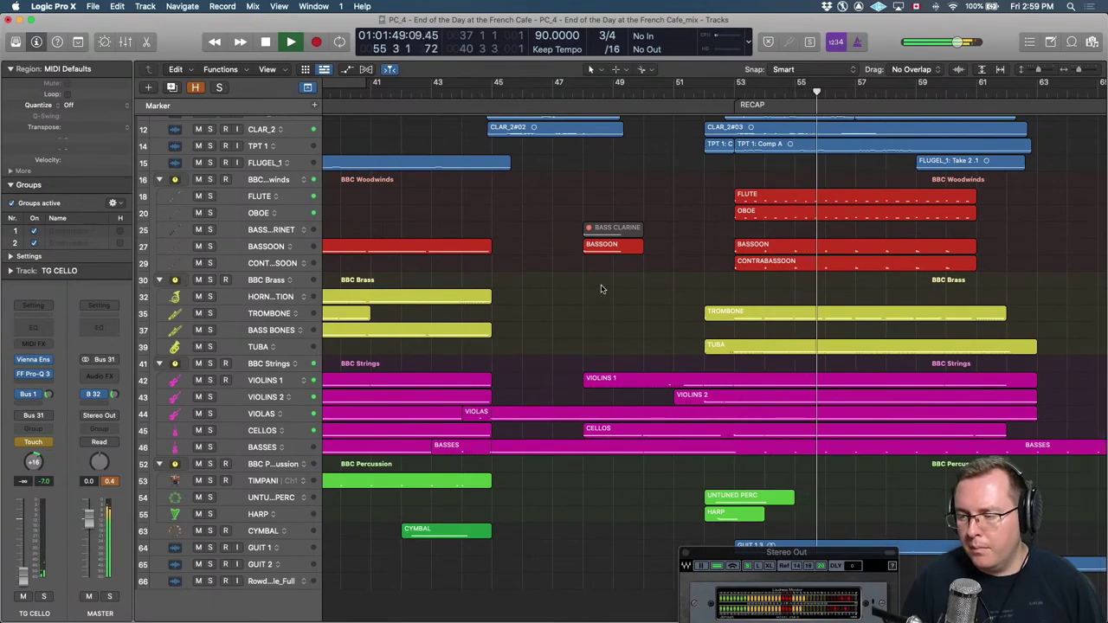
{"action": "scroll", "coordinate": [601, 289], "scroll_direction": "down", "scroll_amount": 2}
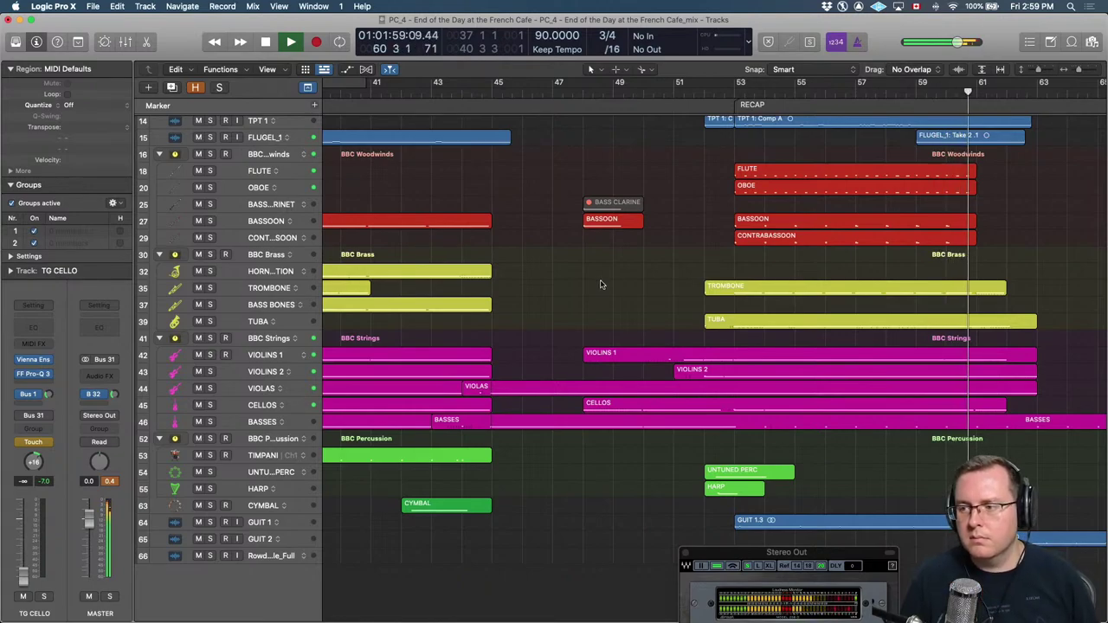
Select the VIOLINS 2 track and examine its volume automation through the recap and into the following bars.
{"action": "left_click", "coordinate": [268, 372]}
{"action": "key", "text": "a"}
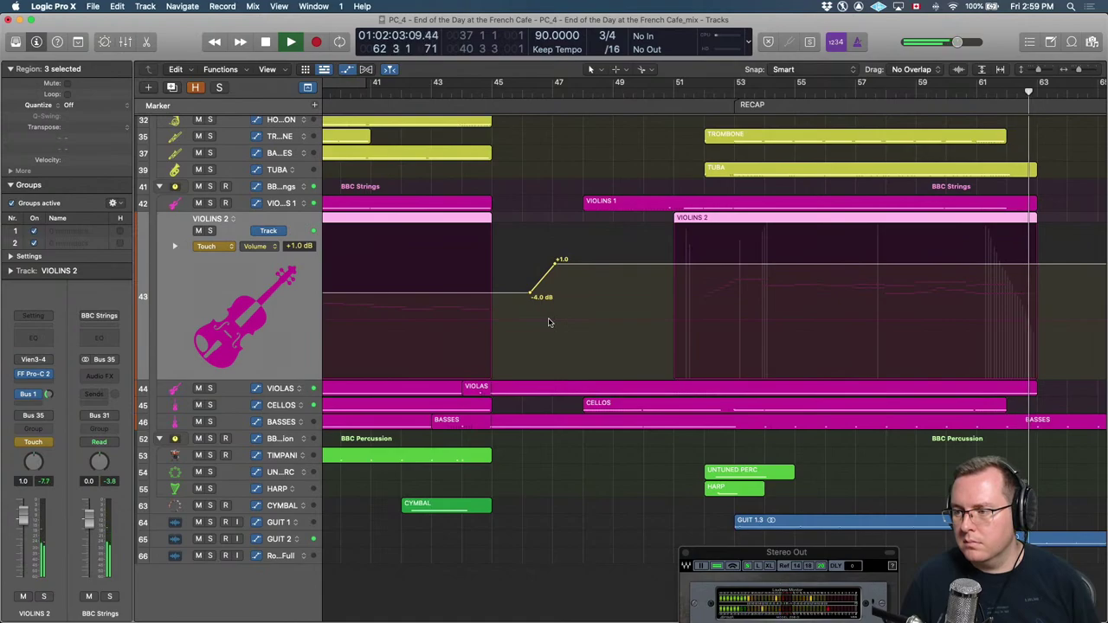
{"action": "key", "text": "a"}
{"action": "scroll", "coordinate": [541, 321], "scroll_direction": "left", "scroll_amount": 5}
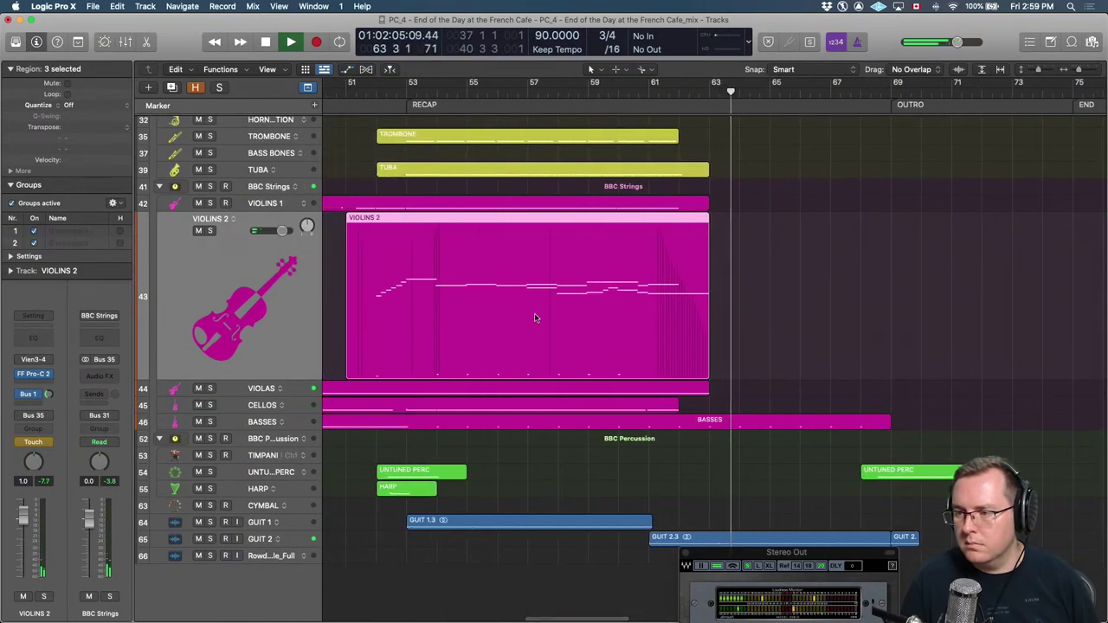
{"action": "key", "text": "a"}
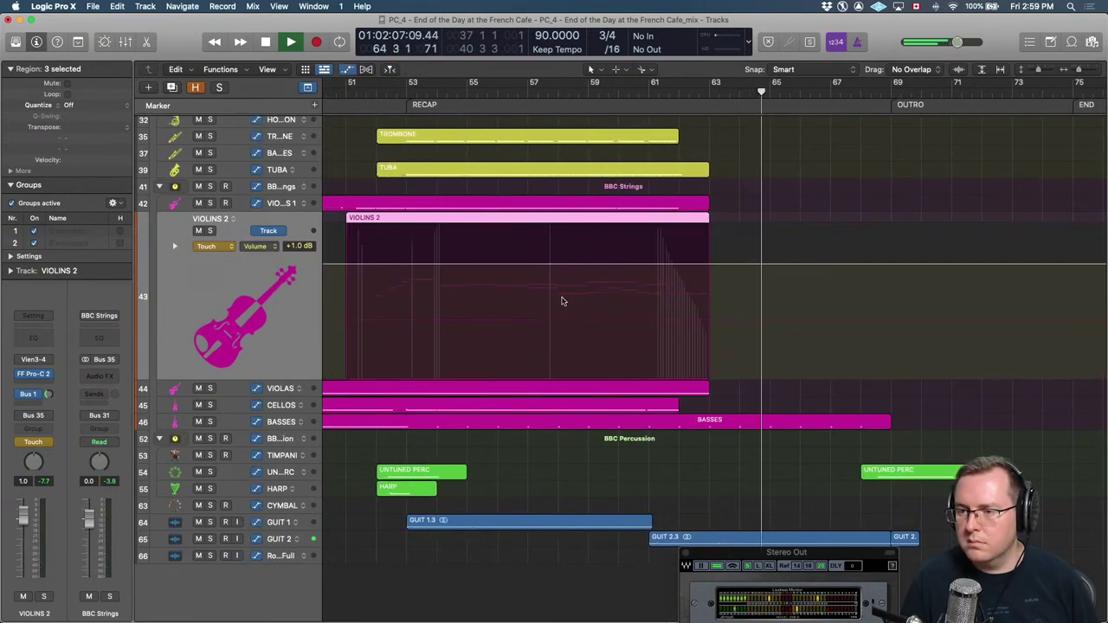
Solo the VIOLINS 2 region, play its ending from bar 60, and hide the automation.
{"action": "key", "text": "space"}
{"action": "left_click", "coordinate": [631, 275]}
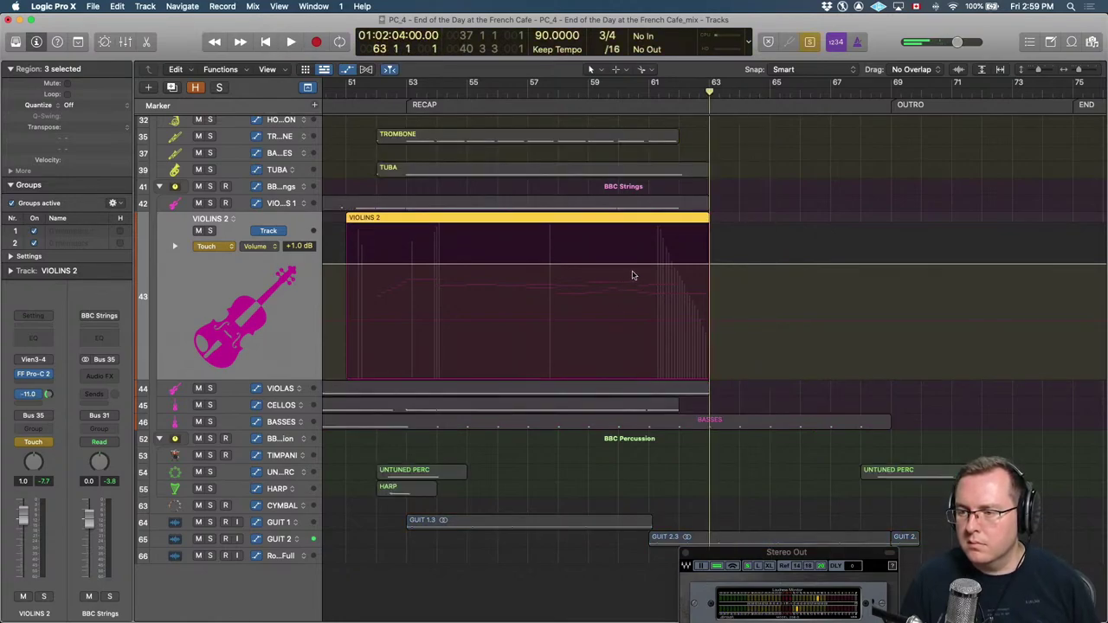
{"action": "key", "text": "comma"}
{"action": "key", "text": "comma"}
{"action": "key", "text": "comma"}
{"action": "key", "text": "space"}
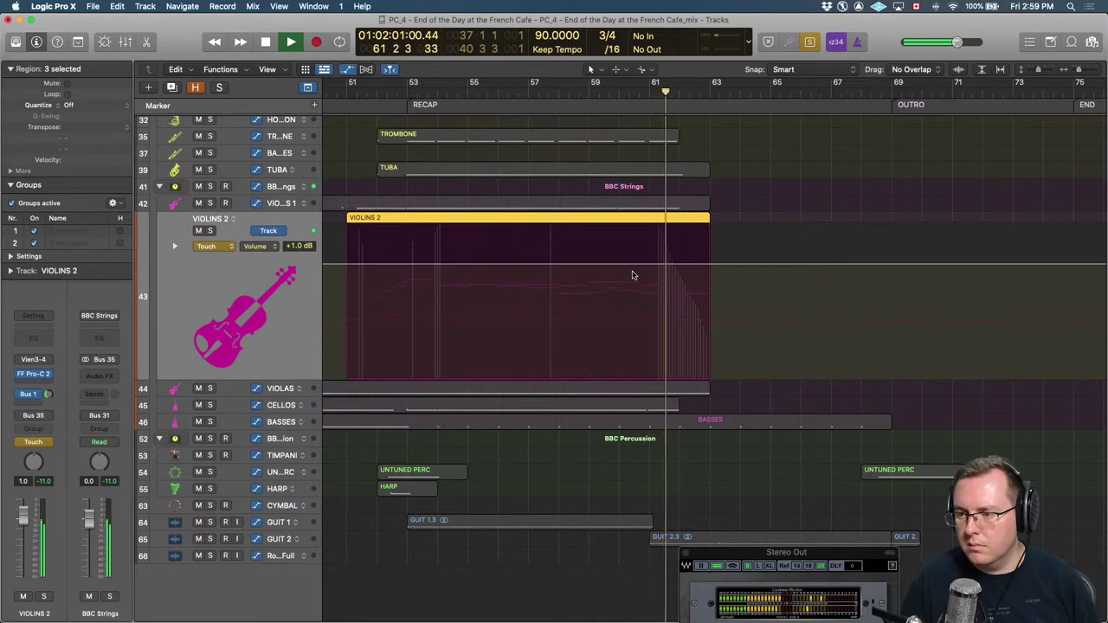
{"action": "key", "text": "space"}
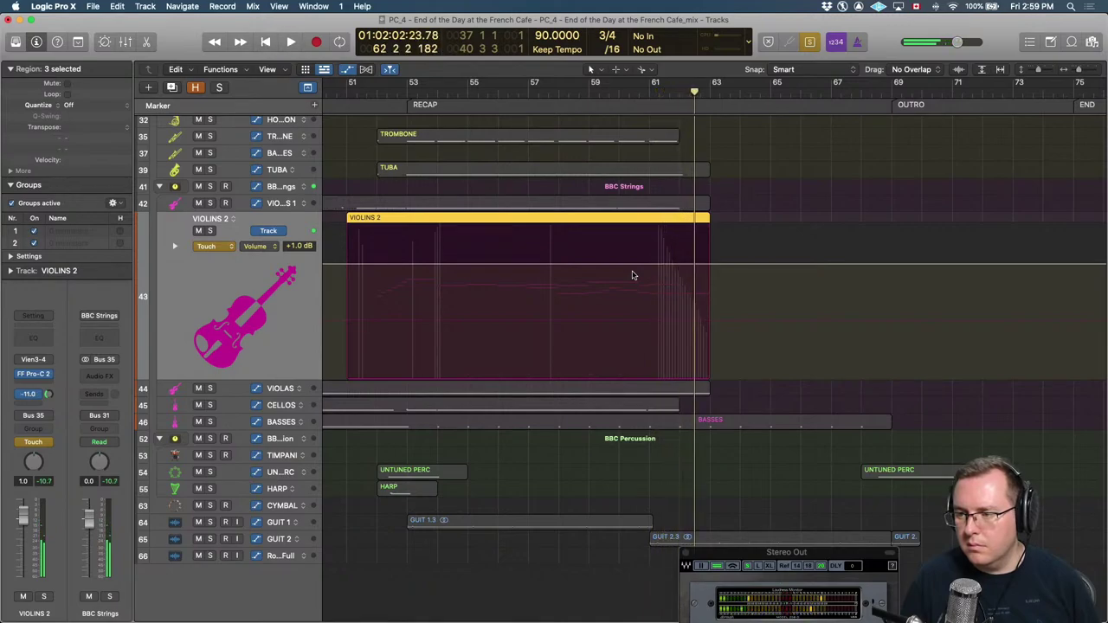
{"action": "key", "text": "a"}
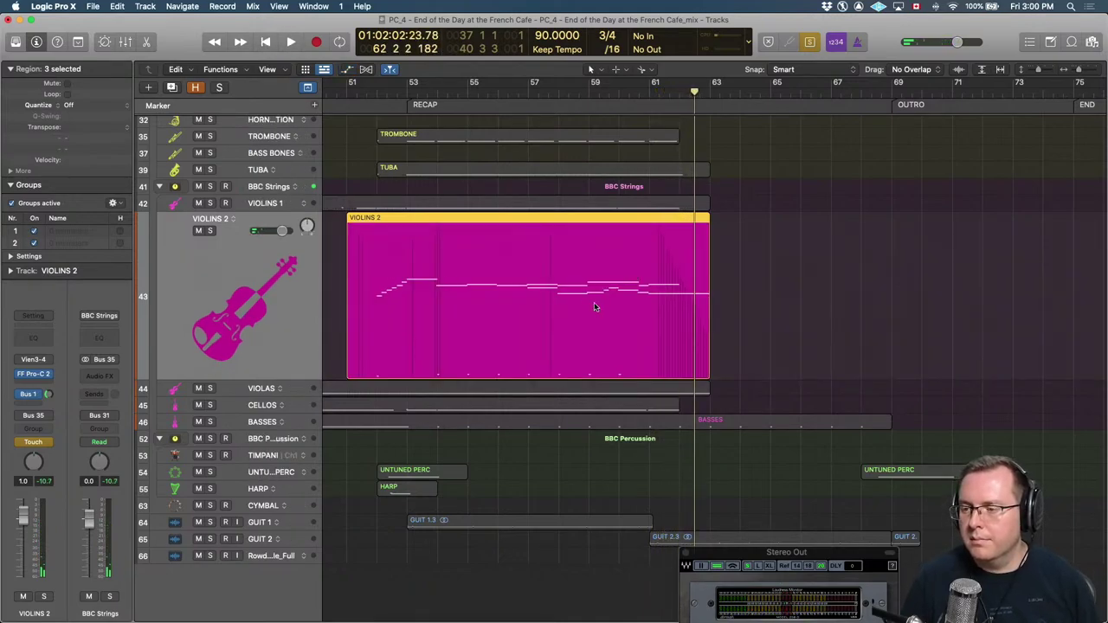
Compare the VIOLINS 2 ending in solo and, with solo off, in the full mix through bar 62.
{"action": "key", "text": "space"}
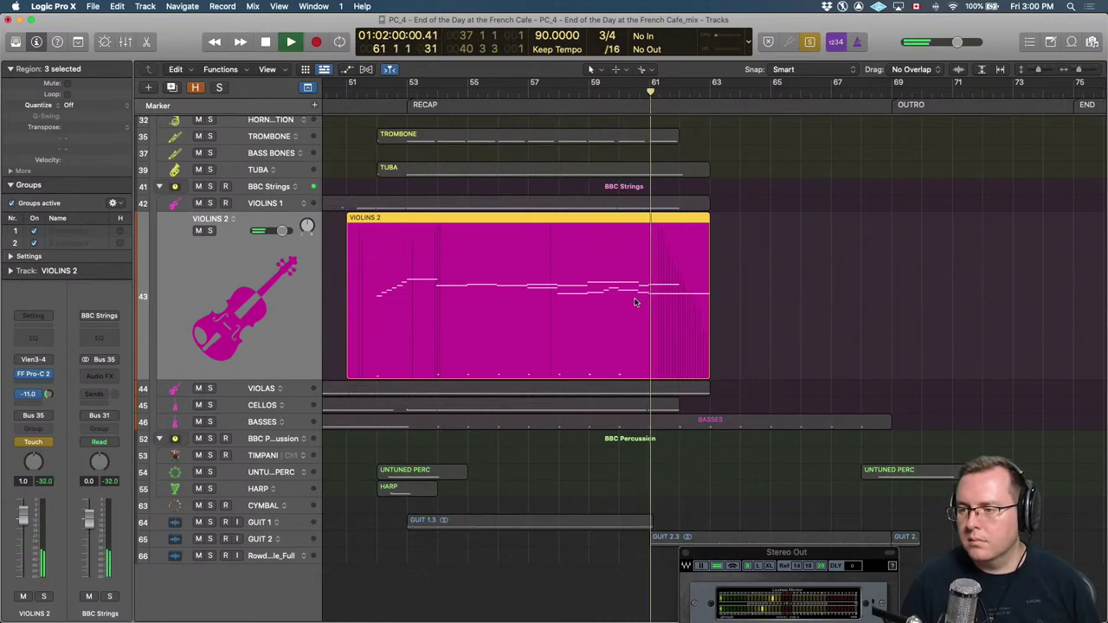
{"action": "key", "text": "space"}
{"action": "key", "text": "ctrl+s"}
{"action": "key", "text": "space"}
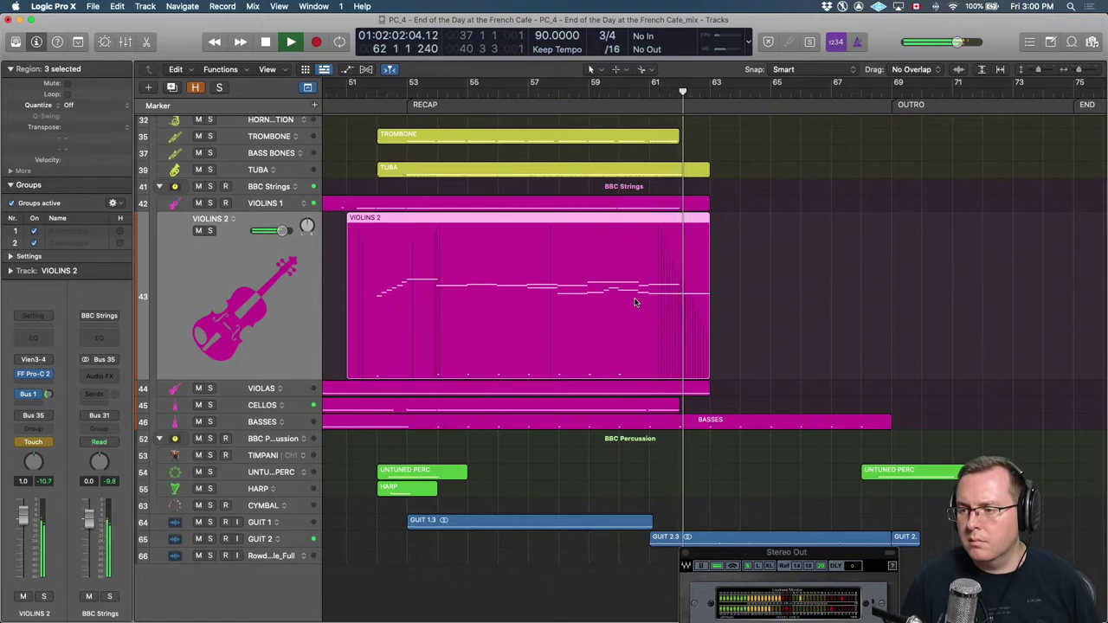
{"action": "key", "text": "space"}
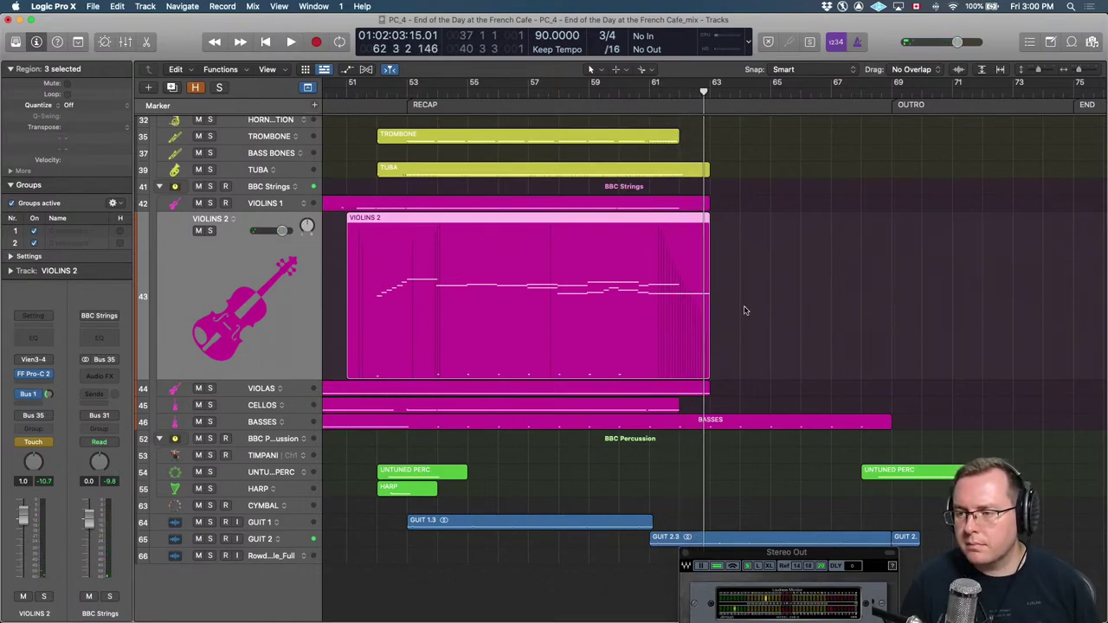
Dip the VIOLINS 2 volume automation from +1.0 dB at bar 61 to -2.3 dB between bars 63 and 65, returning by bar 68, and play it.
{"action": "key", "text": "comma"}
{"action": "key", "text": "comma"}
{"action": "key", "text": "comma"}
{"action": "key", "text": "a"}
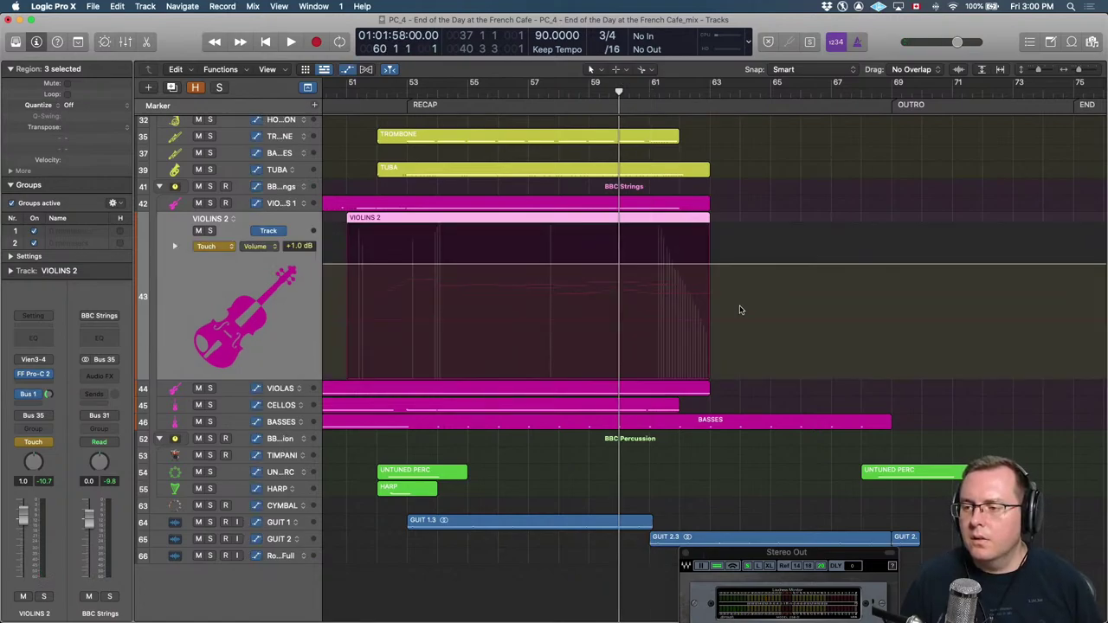
{"action": "left_click", "coordinate": [714, 269]}
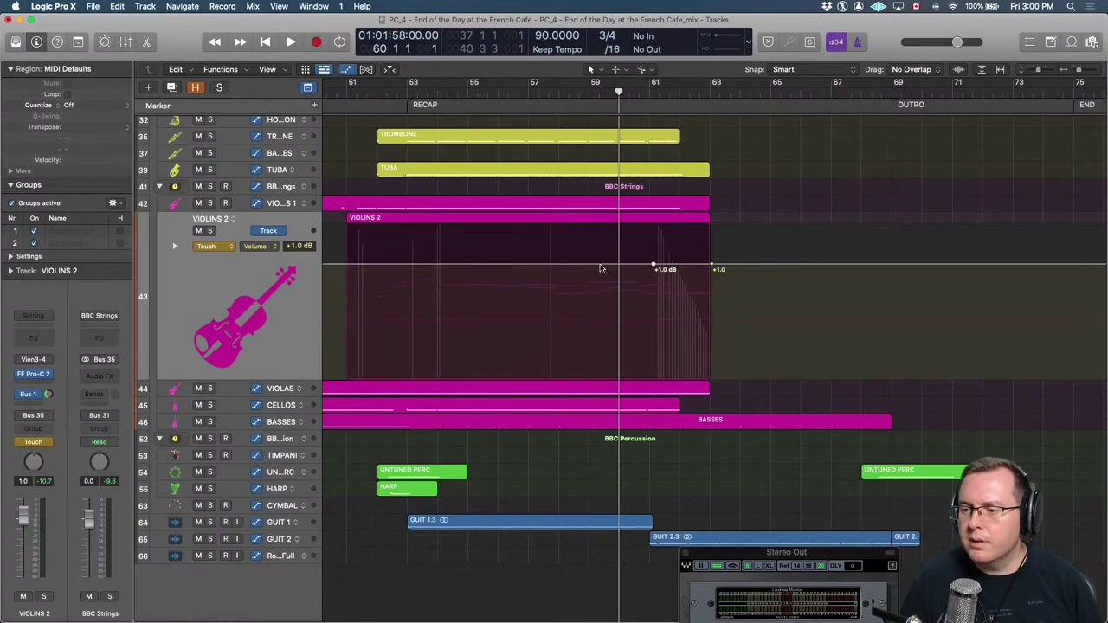
{"action": "left_click_drag", "start_coordinate": [689, 268], "coordinate": [697, 286]}
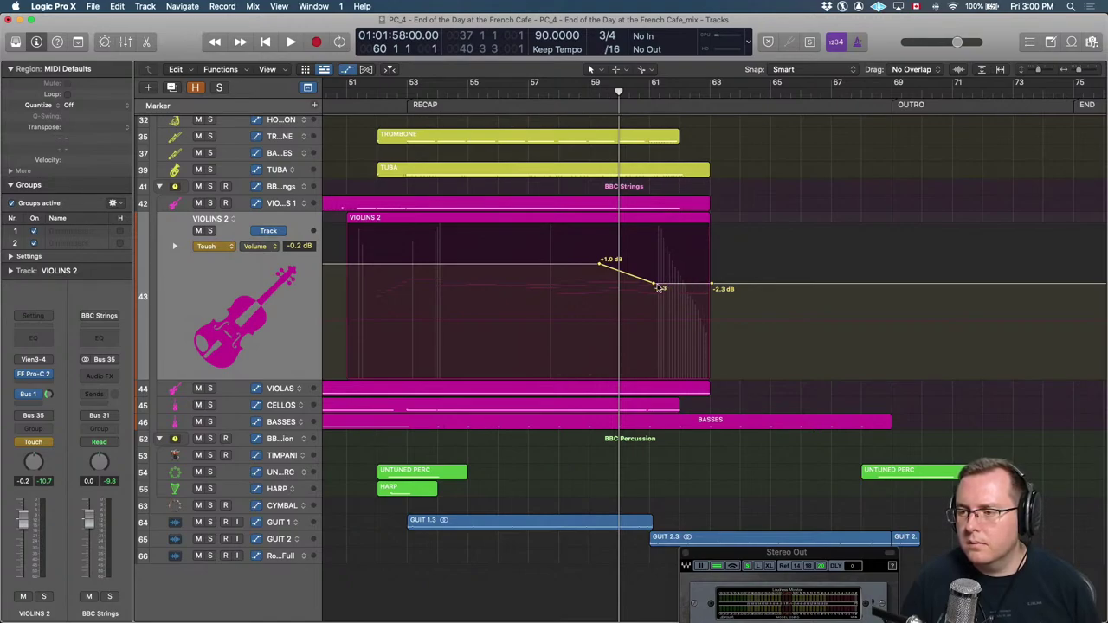
{"action": "key", "text": "super+z"}
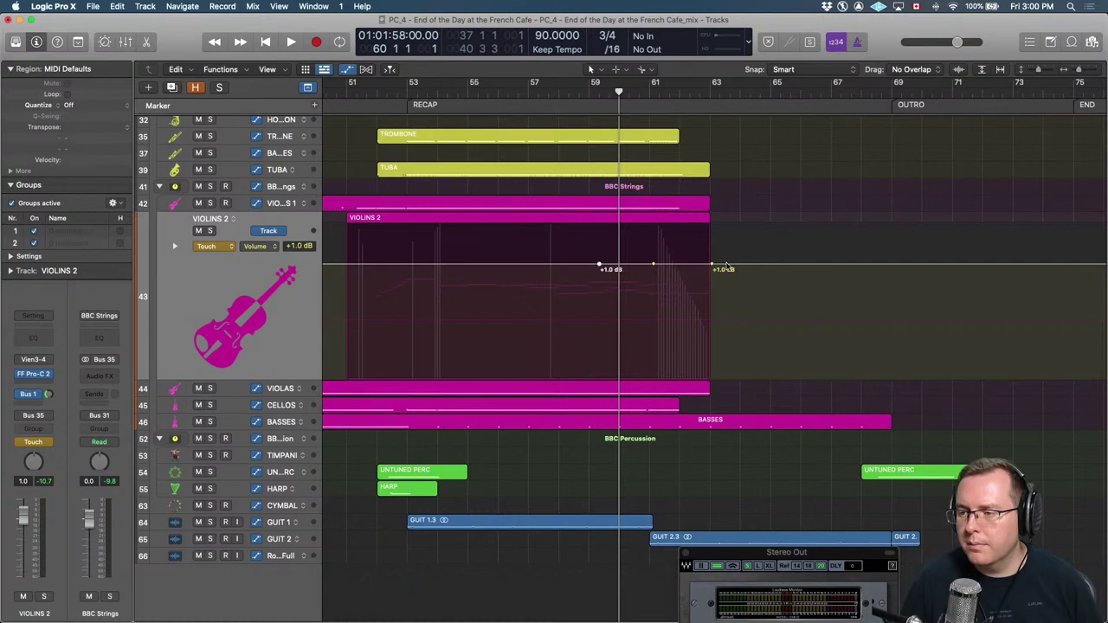
{"action": "left_click_drag", "start_coordinate": [760, 270], "coordinate": [755, 289]}
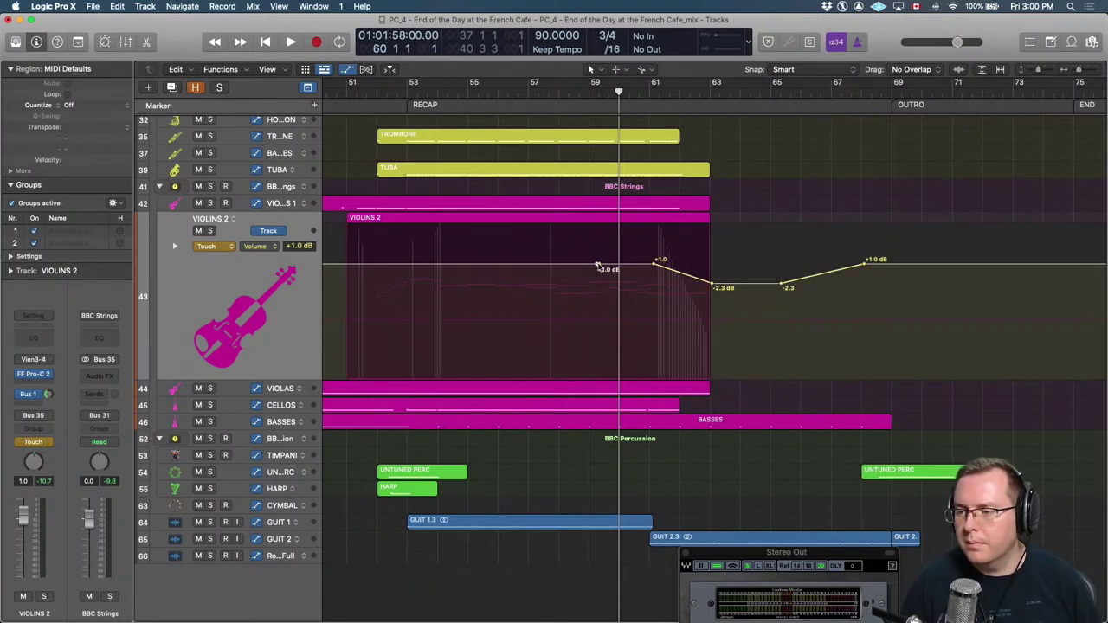
{"action": "left_click", "coordinate": [597, 266]}
{"action": "key", "text": "space"}
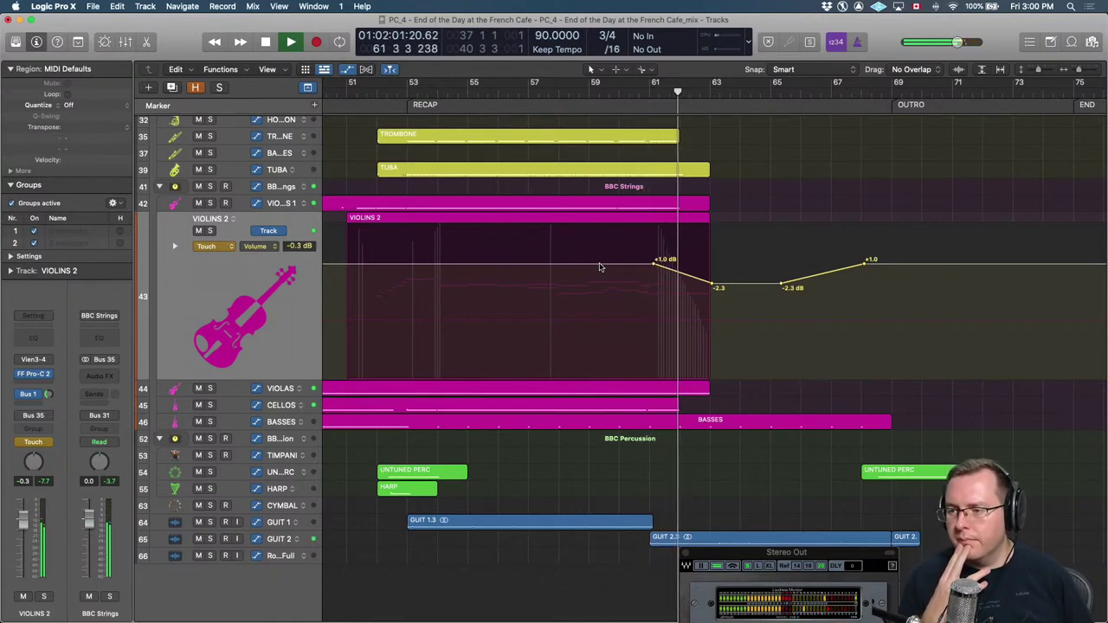
{"action": "key", "text": "space"}
Open the VIOLINS 2 region in the Piano Roll and copy its upper bar 61 note to bar 62 as an E4.
{"action": "key", "text": "p"}
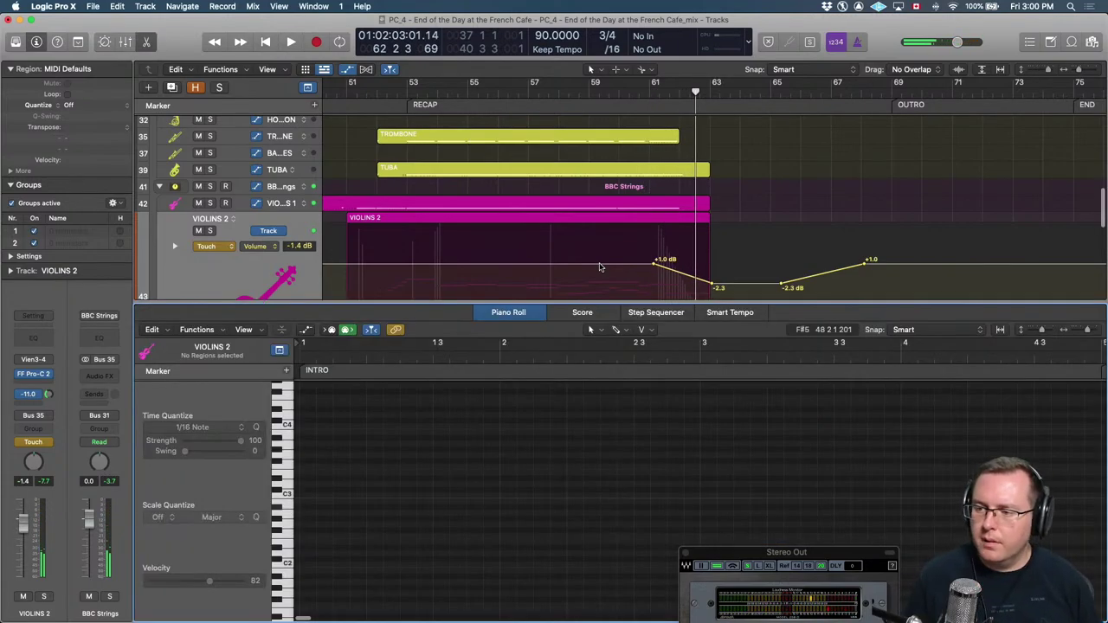
{"action": "key", "text": "p"}
{"action": "left_click", "coordinate": [629, 221]}
{"action": "key", "text": "a"}
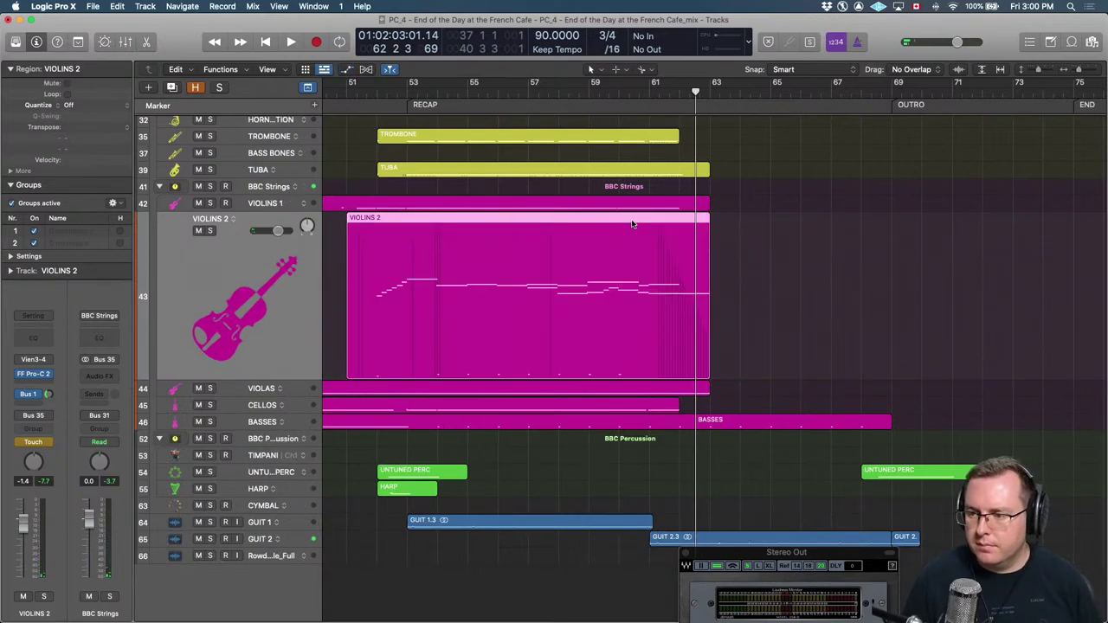
{"action": "double_click", "coordinate": [655, 259]}
{"action": "left_click", "coordinate": [580, 456]}
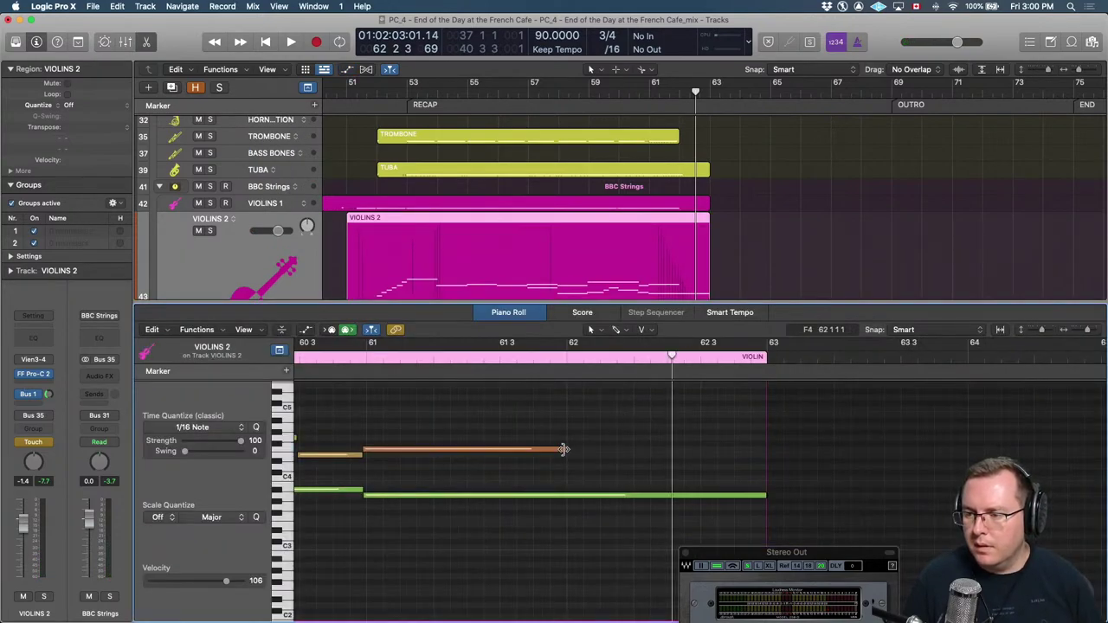
{"action": "left_click", "coordinate": [563, 449]}
{"action": "left_click_drag", "start_coordinate": [492, 451], "coordinate": [698, 460]}
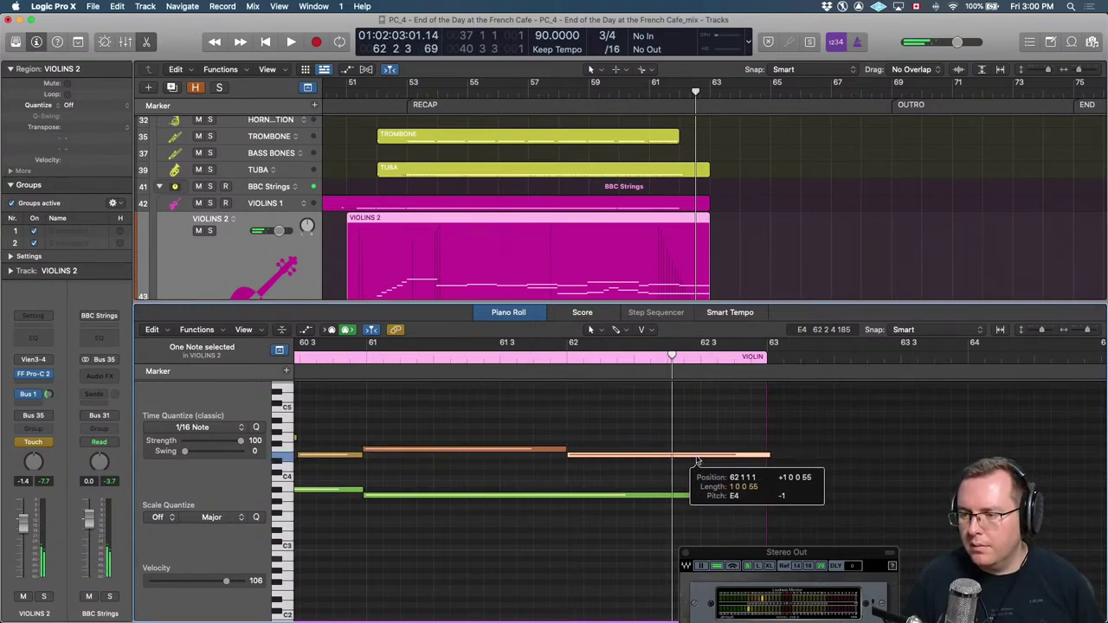
Lengthen the upper bar 61 note of VIOLINS 2 to slightly overlap the E4, play the ending, and close the editor.
{"action": "key", "text": "space"}
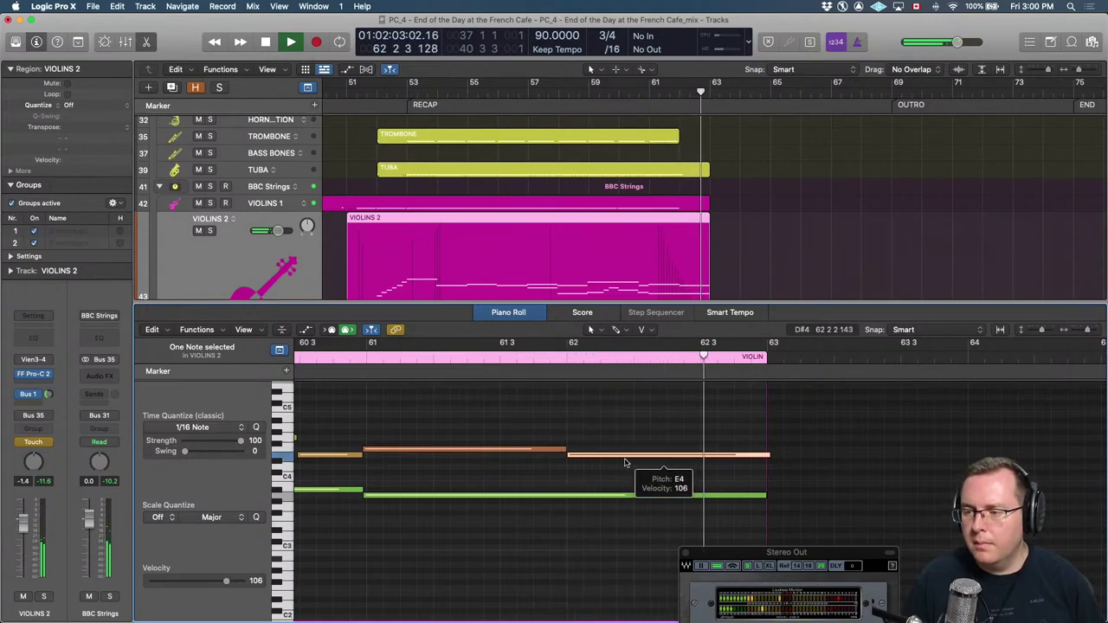
{"action": "left_click", "coordinate": [580, 471]}
{"action": "left_click_drag", "start_coordinate": [564, 451], "coordinate": [581, 453]}
{"action": "key", "text": "space"}
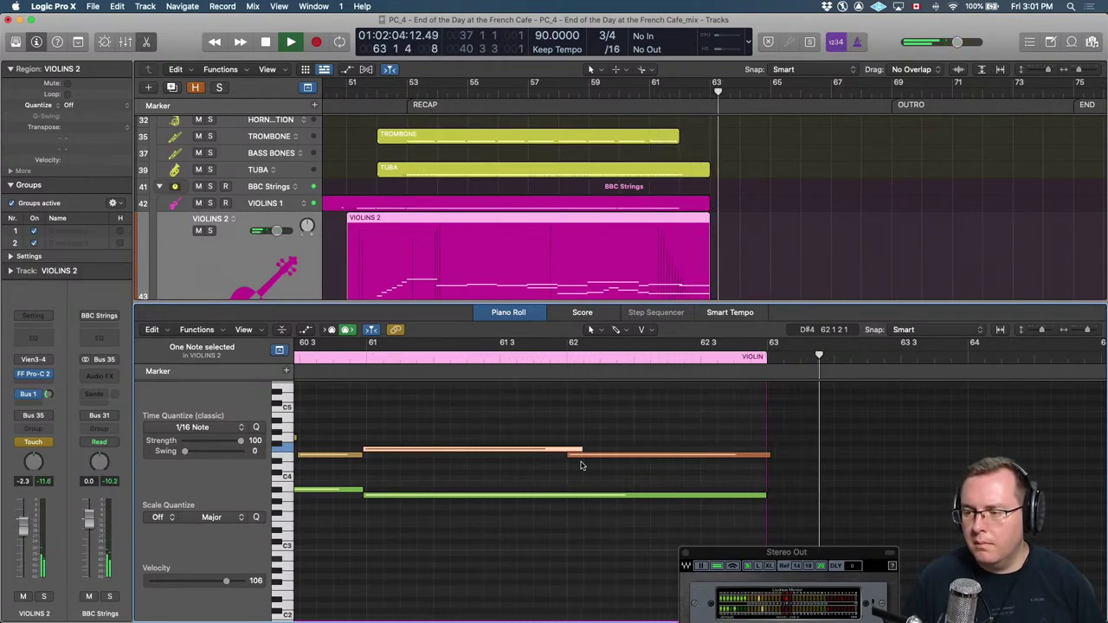
{"action": "key", "text": "space"}
{"action": "key", "text": "e"}
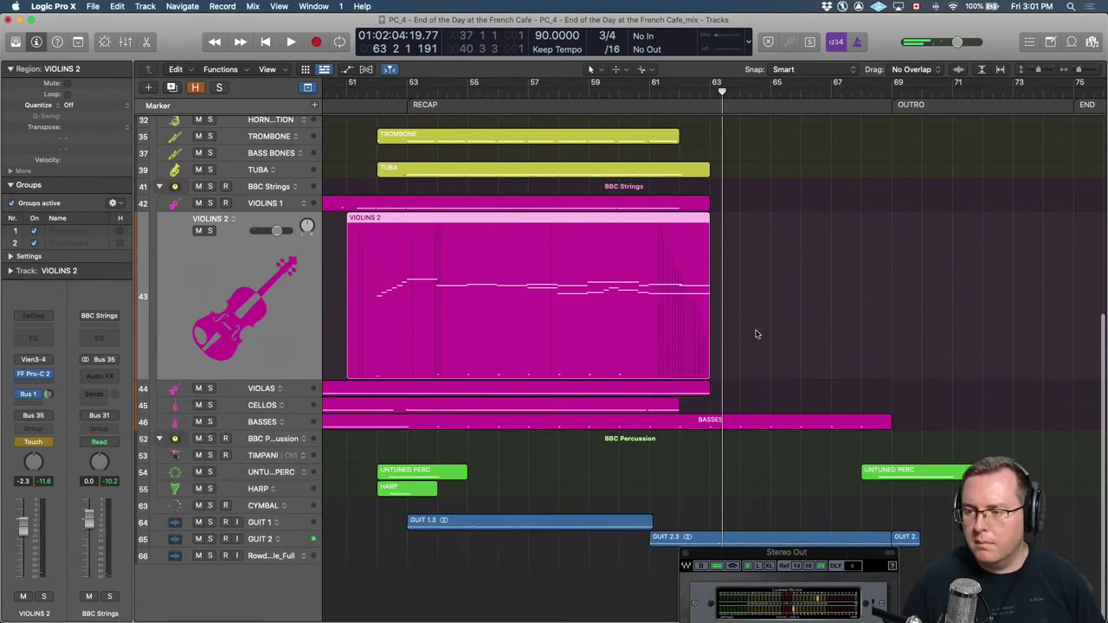
Play the full mix around bar 63 with the upper tracks in view.
{"action": "left_click", "coordinate": [755, 338]}
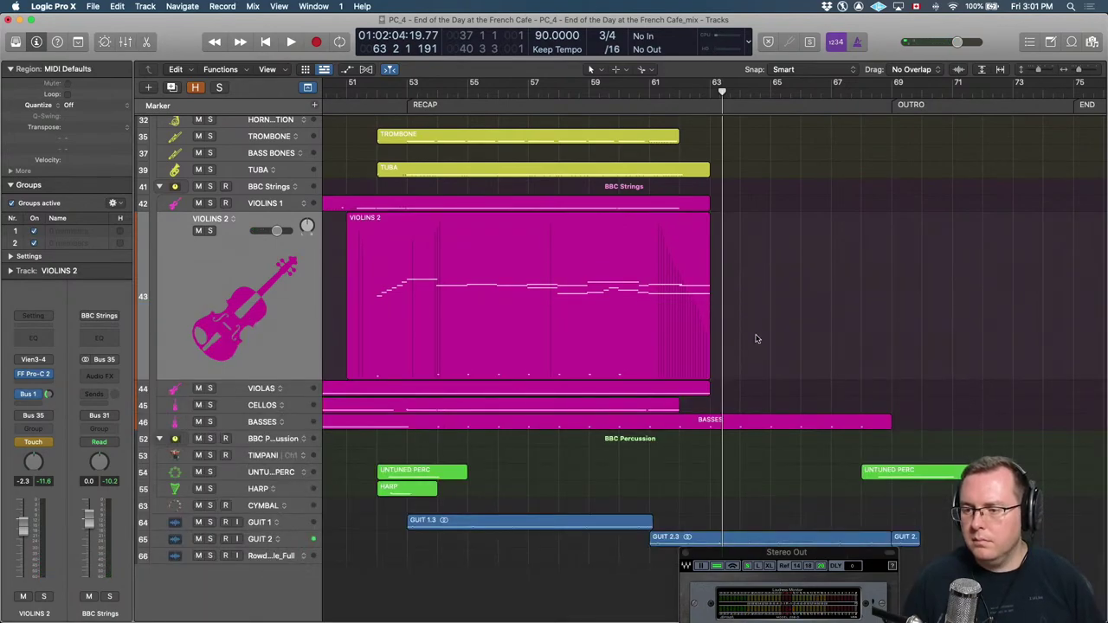
{"action": "scroll", "coordinate": [756, 339], "scroll_direction": "up", "scroll_amount": 8}
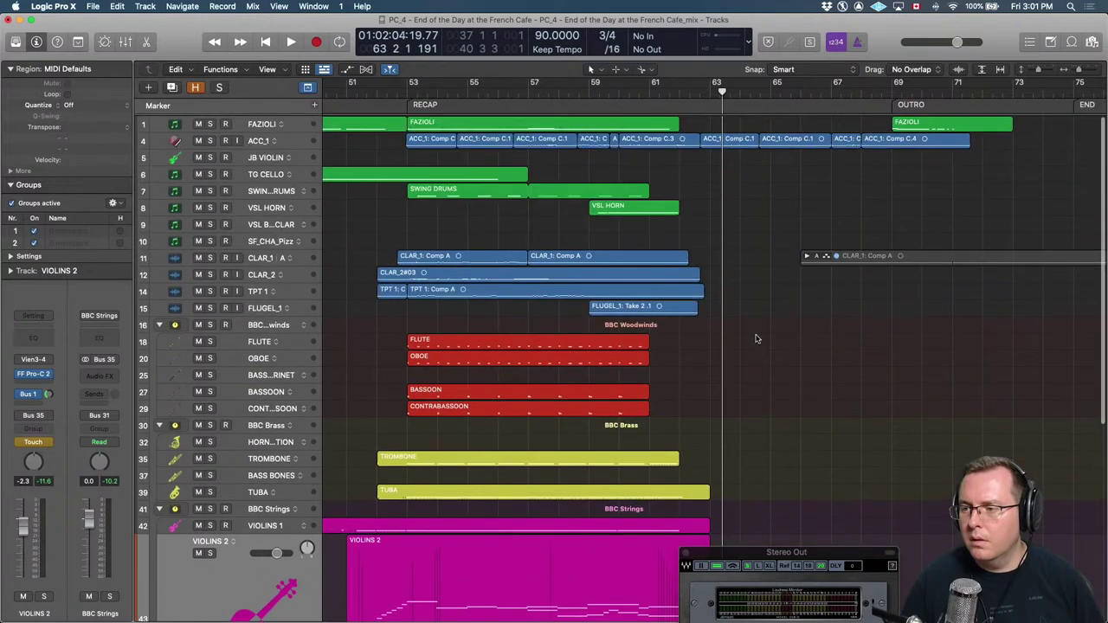
{"action": "key", "text": "comma"}
{"action": "key", "text": "space"}
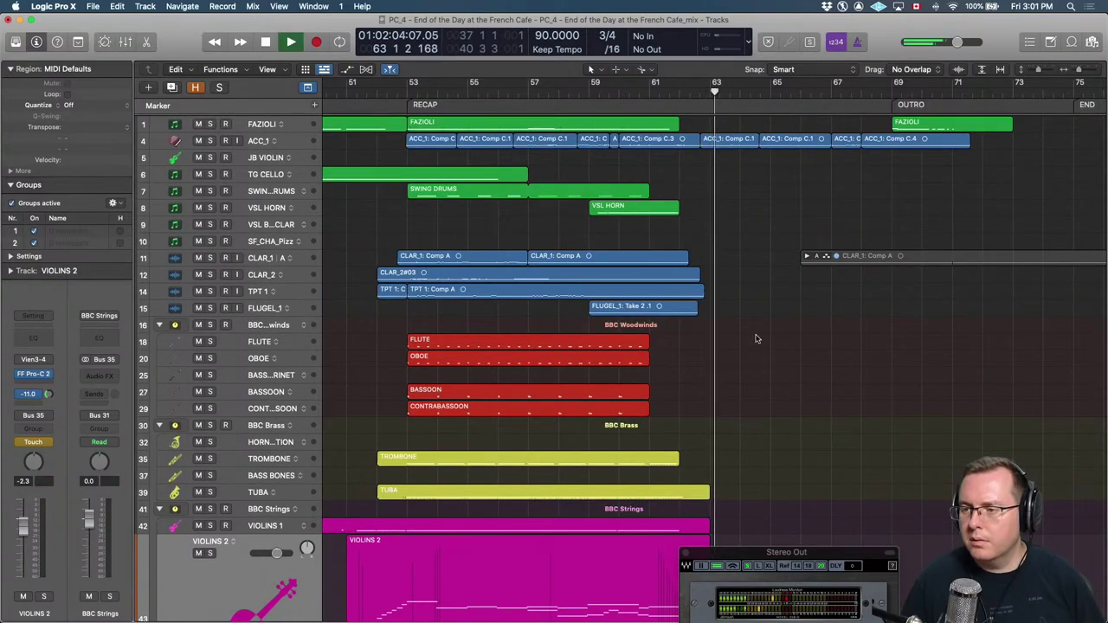
{"action": "key", "text": "space"}
Clear the ACC_1 volume automation dips across the recap and set that section to -7.6 dB from just before bar 53.
{"action": "left_click", "coordinate": [268, 145]}
{"action": "key", "text": "ctrl+z"}
{"action": "key", "text": "super+Left"}
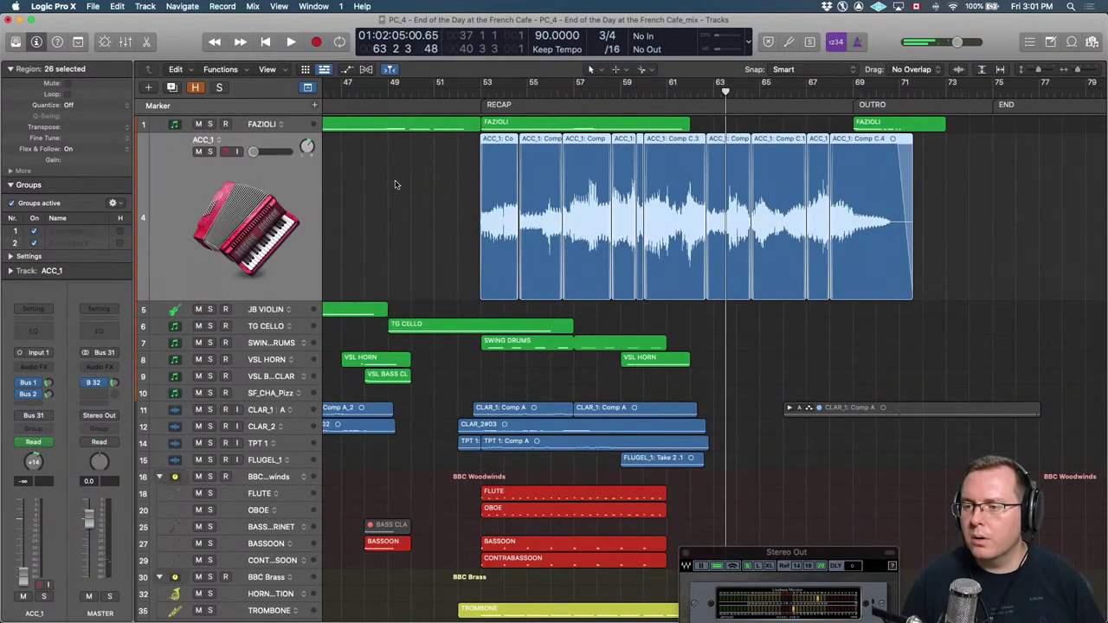
{"action": "key", "text": "a"}
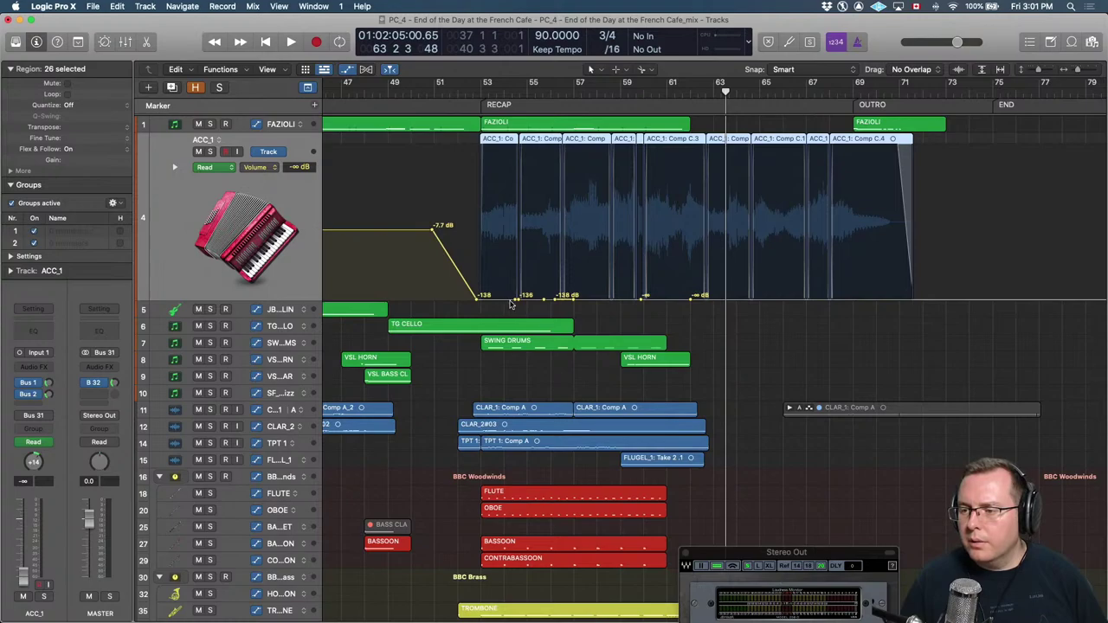
{"action": "left_click_drag", "start_coordinate": [515, 301], "coordinate": [942, 308]}
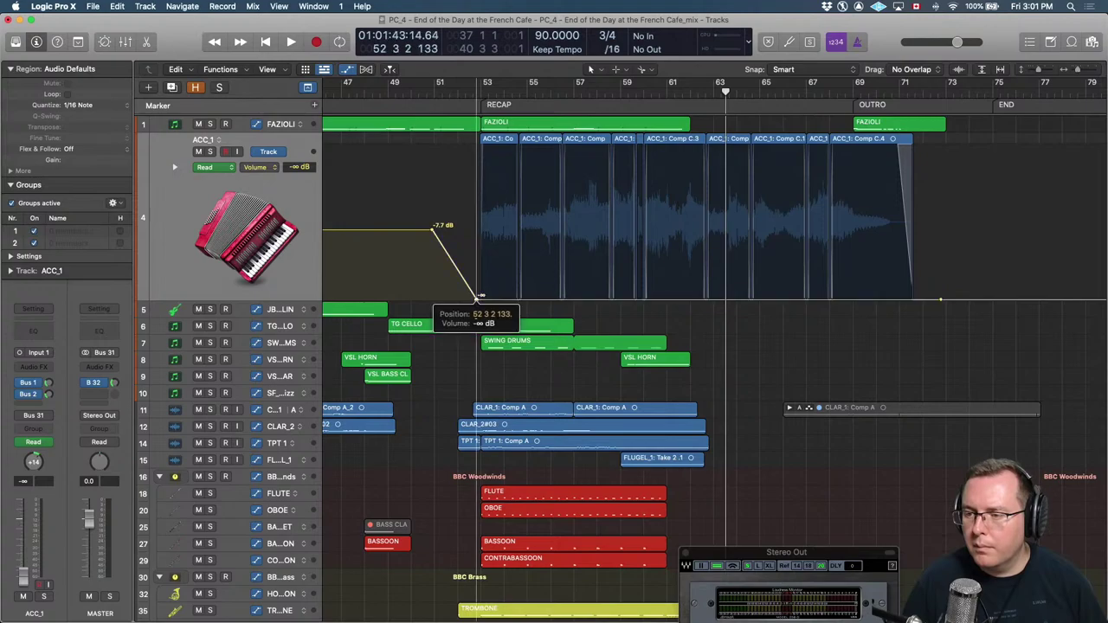
{"action": "left_click_drag", "start_coordinate": [522, 297], "coordinate": [525, 231]}
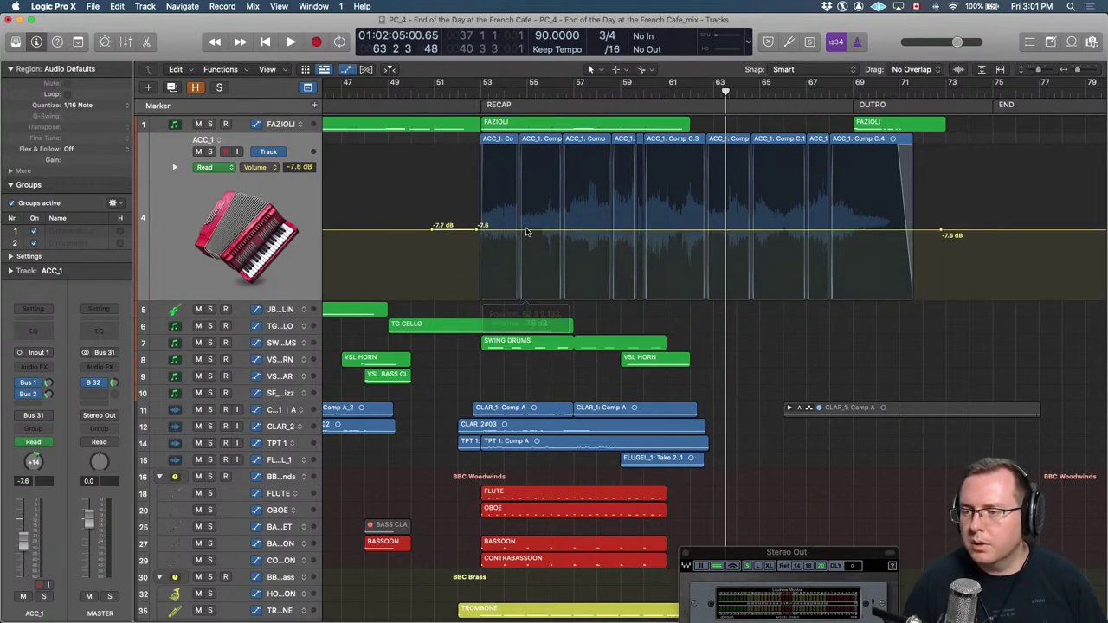
Play the mix from around the start of the recap and raise the ACC_1 volume automation there to -3.3 dB.
{"action": "key", "text": "comma"}
{"action": "key", "text": "comma"}
{"action": "key", "text": "comma"}
{"action": "key", "text": "comma"}
{"action": "key", "text": "comma"}
{"action": "key", "text": "comma"}
{"action": "key", "text": "space"}
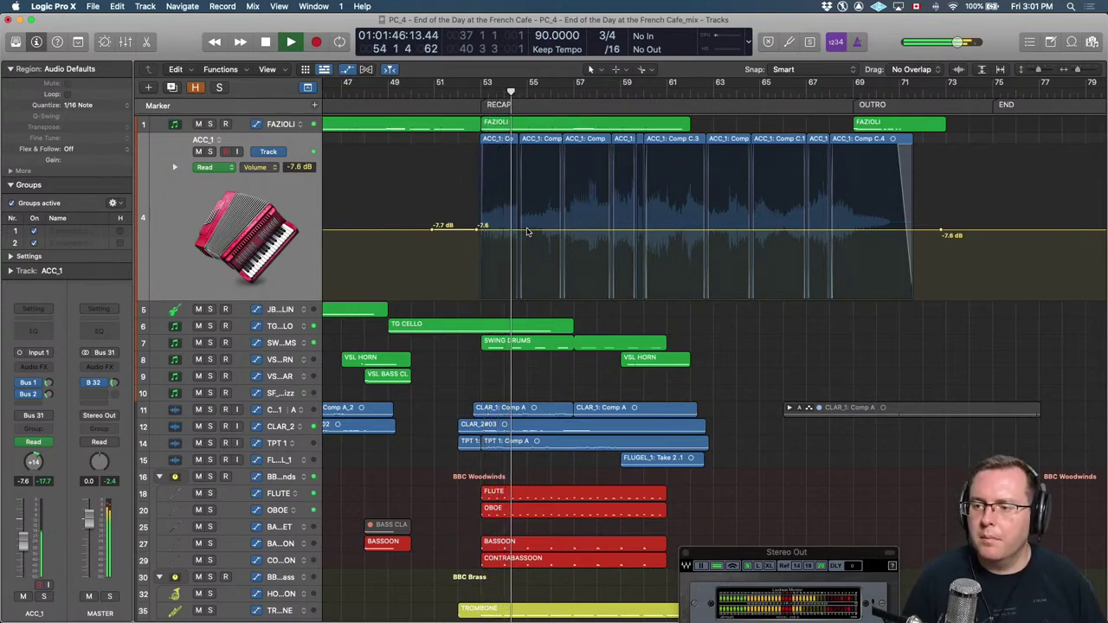
{"action": "left_click_drag", "start_coordinate": [527, 231], "coordinate": [533, 210]}
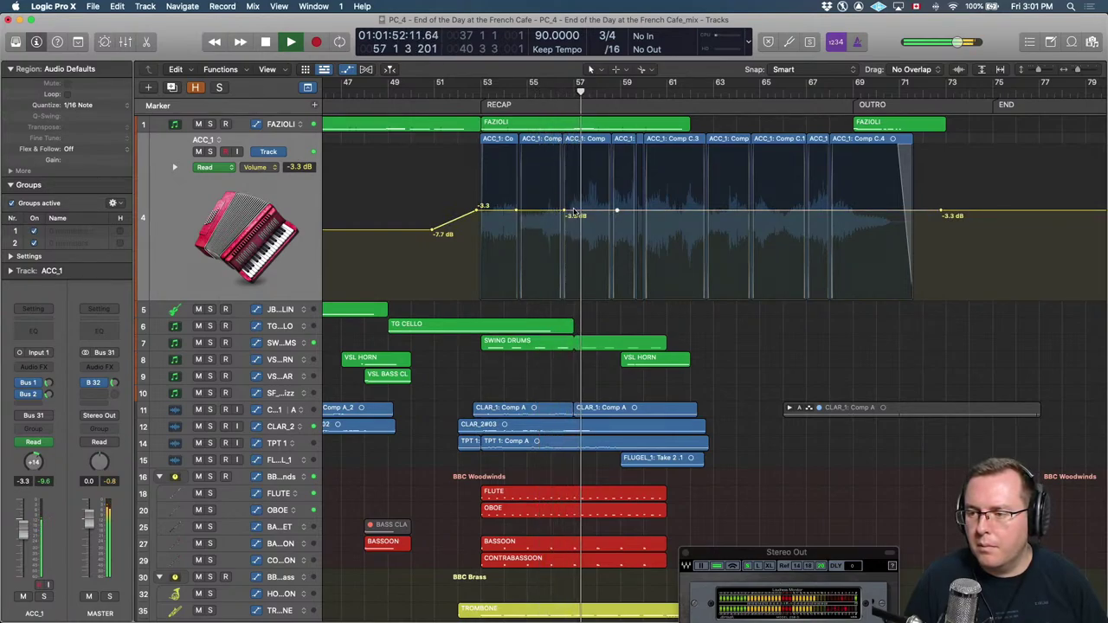
Boost the ACC_1 volume automation to -0.6 dB from about bar 54.5 to bar 56.5, returning to -3.3 dB at bar 57.
{"action": "left_click", "coordinate": [581, 210]}
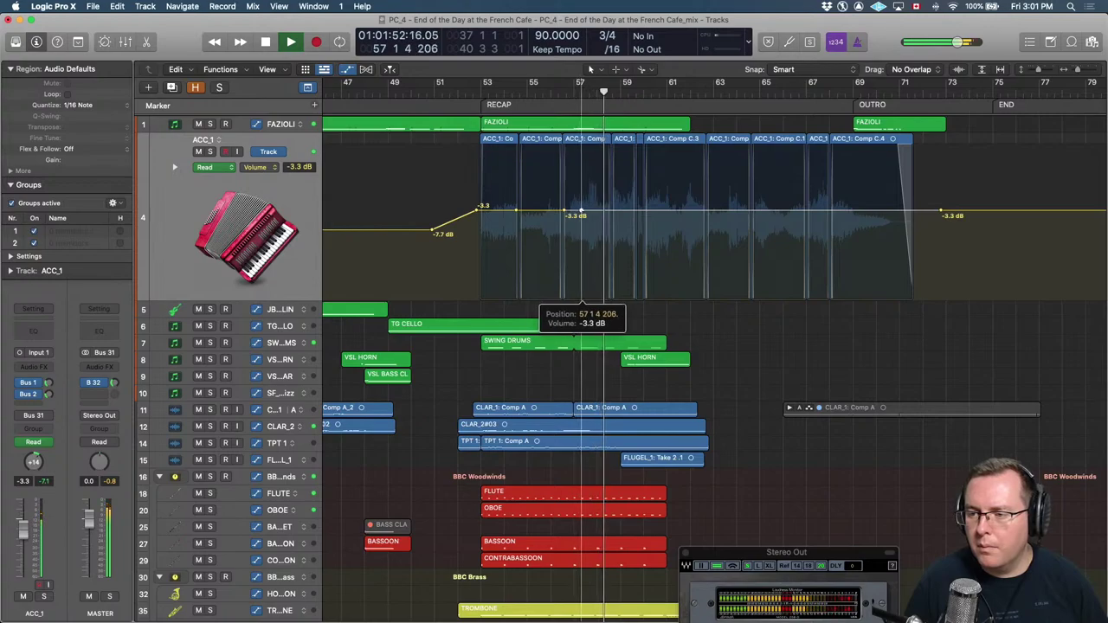
{"action": "left_click_drag", "start_coordinate": [528, 210], "coordinate": [521, 198]}
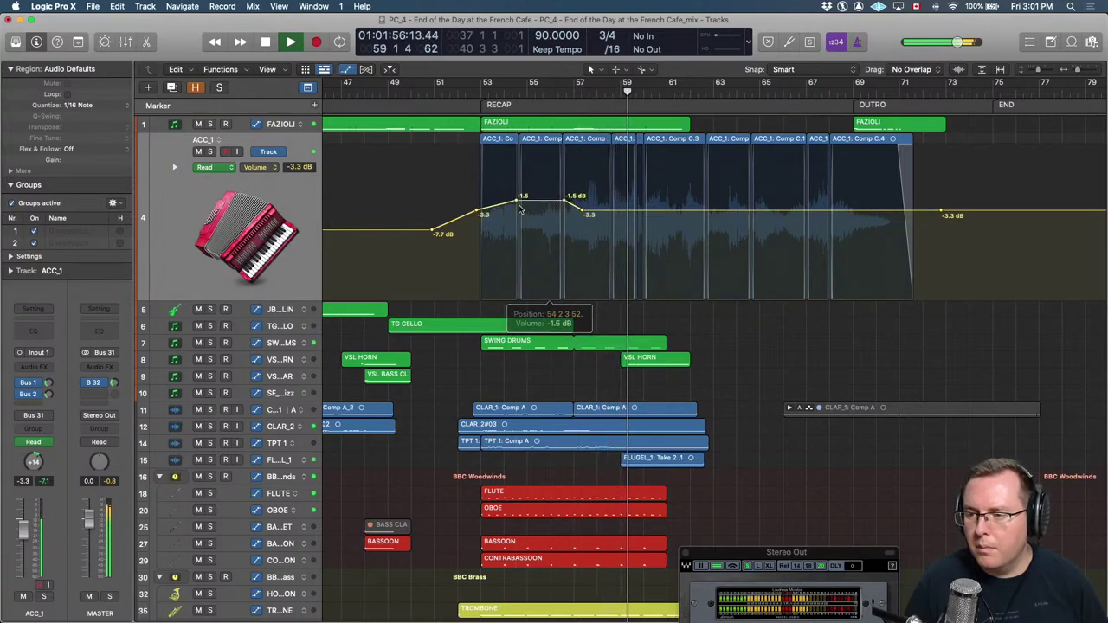
{"action": "key", "text": "super+z"}
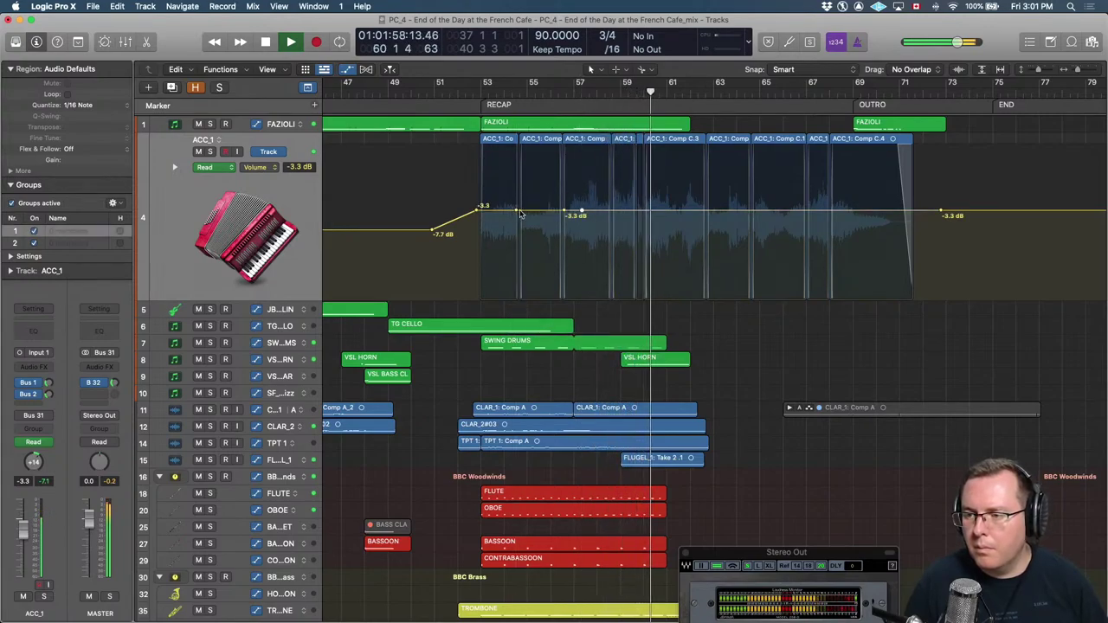
{"action": "left_click", "coordinate": [530, 210]}
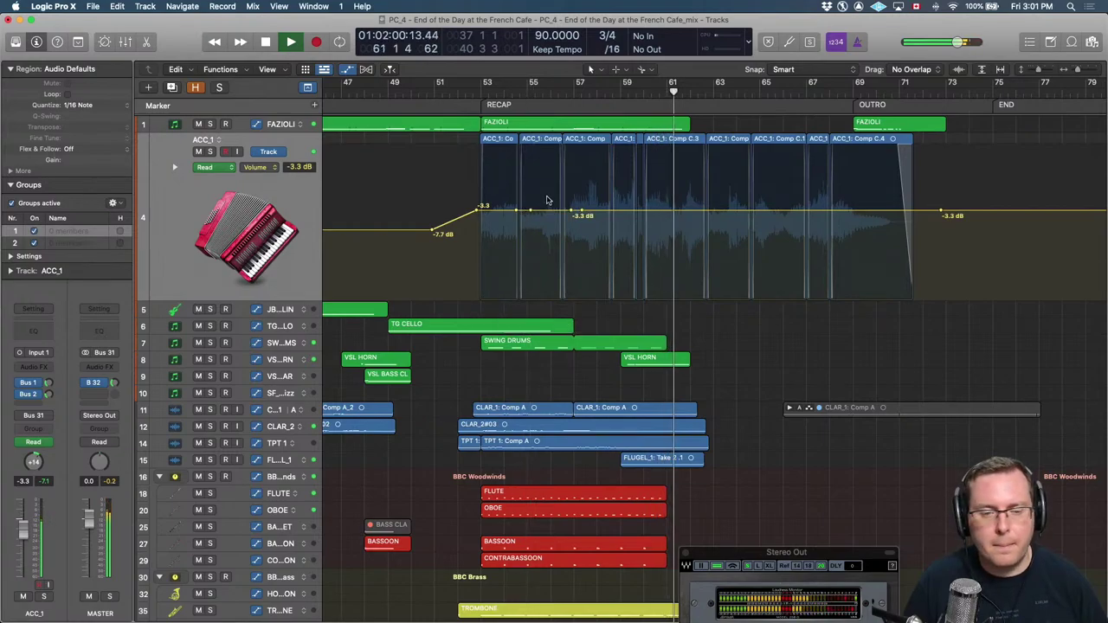
{"action": "left_click_drag", "start_coordinate": [547, 210], "coordinate": [544, 201]}
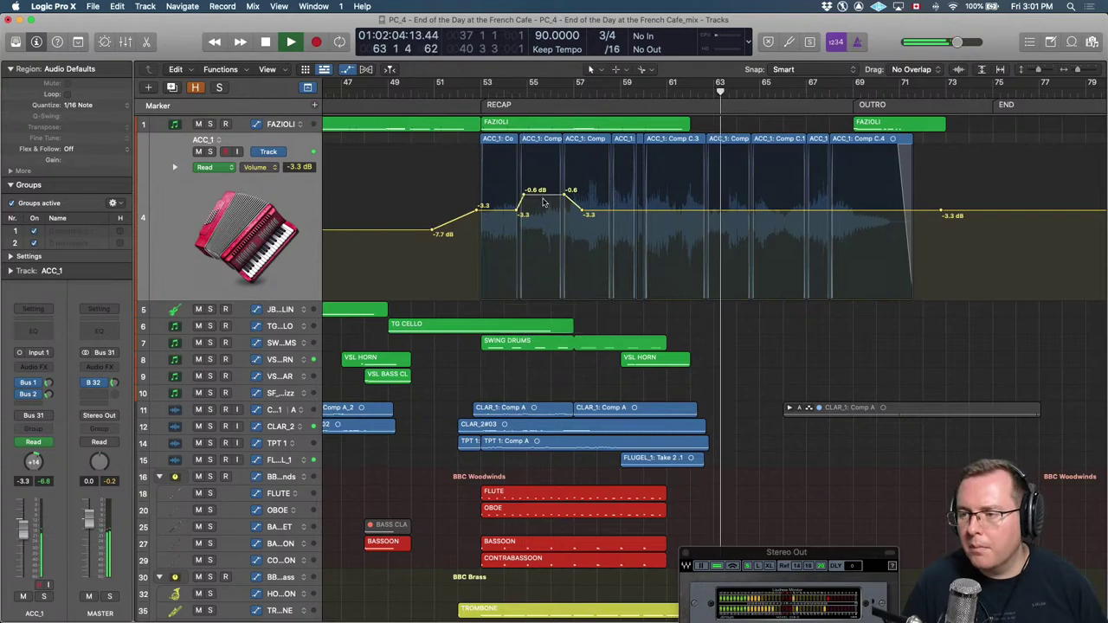
Play the mix from the start of the recap to check the accordion level, hiding the automation and showing a wider span of bars.
{"action": "key", "text": "space"}
{"action": "key", "text": "comma"}
{"action": "key", "text": "space"}
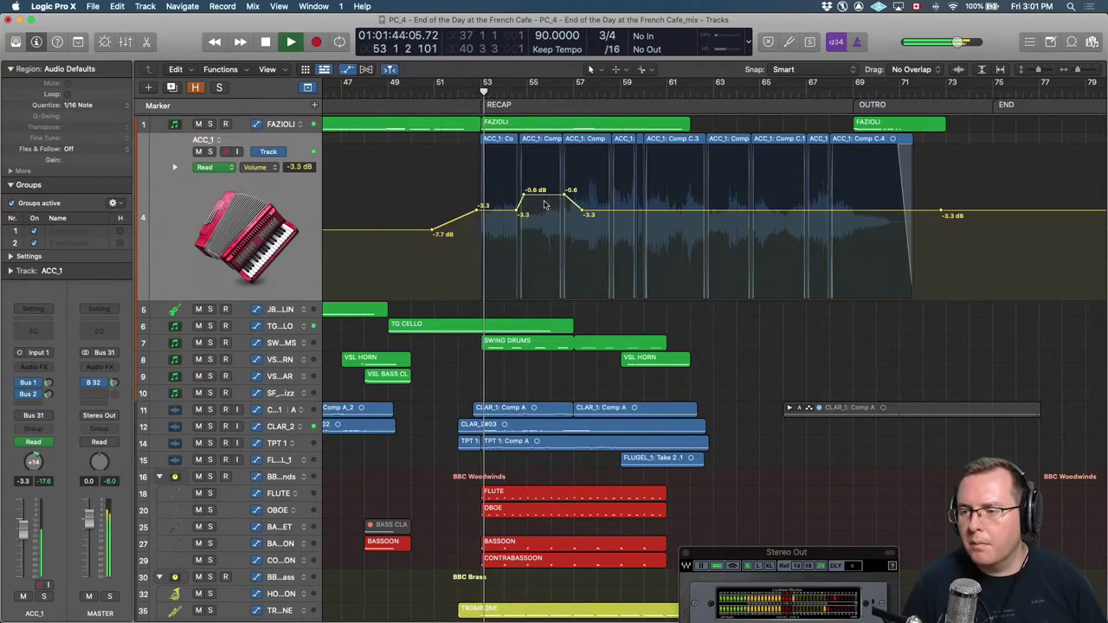
{"action": "key", "text": "super+Right"}
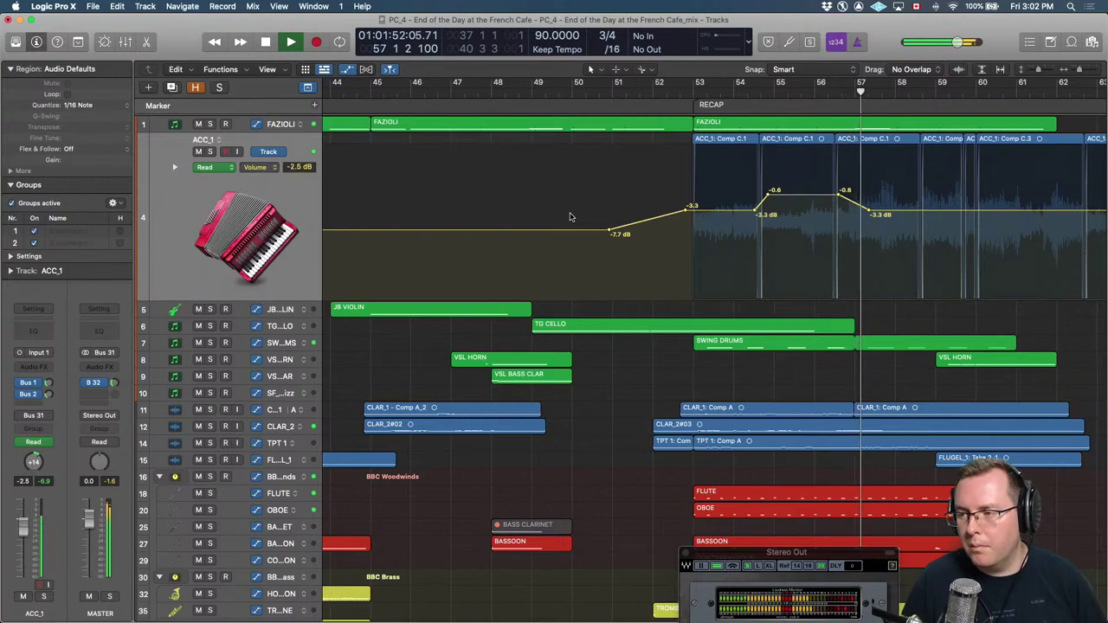
{"action": "key", "text": "a"}
{"action": "key", "text": "super+Left"}
{"action": "key", "text": "super+Left"}
{"action": "key", "text": "super+Left"}
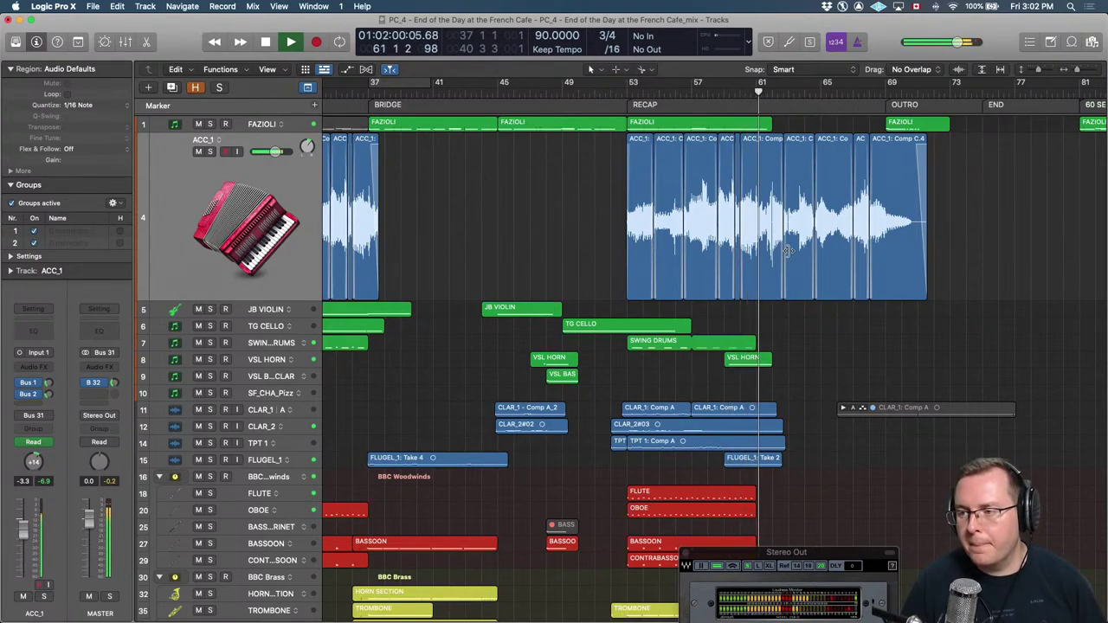
Lower the ACC_1 volume automation to -6.5 dB from about bar 62 onward, play through to the outro, and hide the automation.
{"action": "key", "text": "a"}
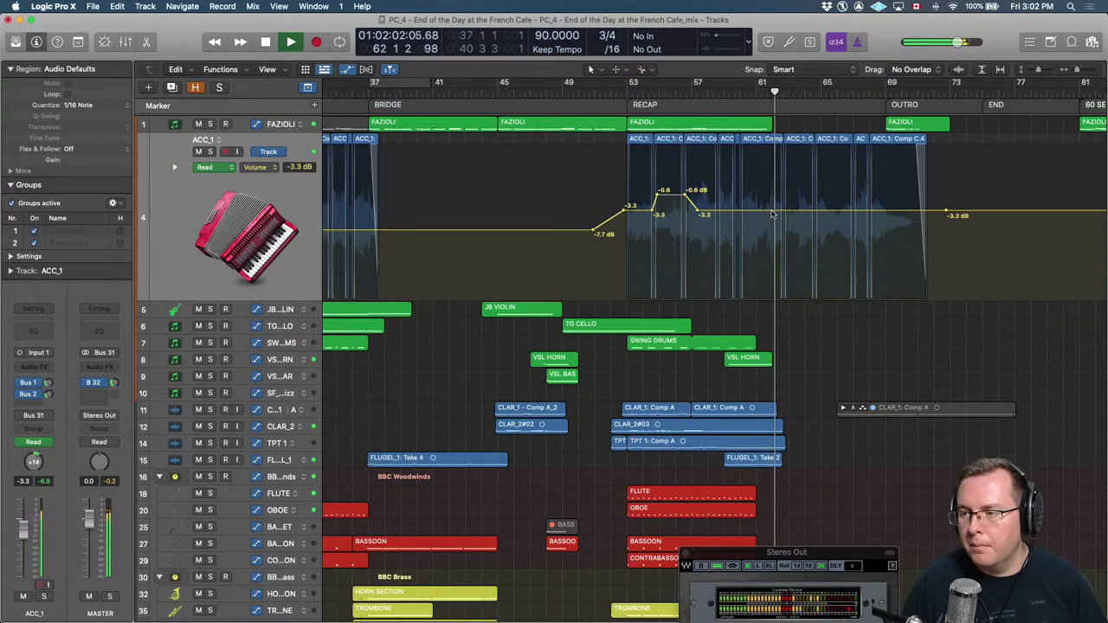
{"action": "left_click", "coordinate": [777, 211]}
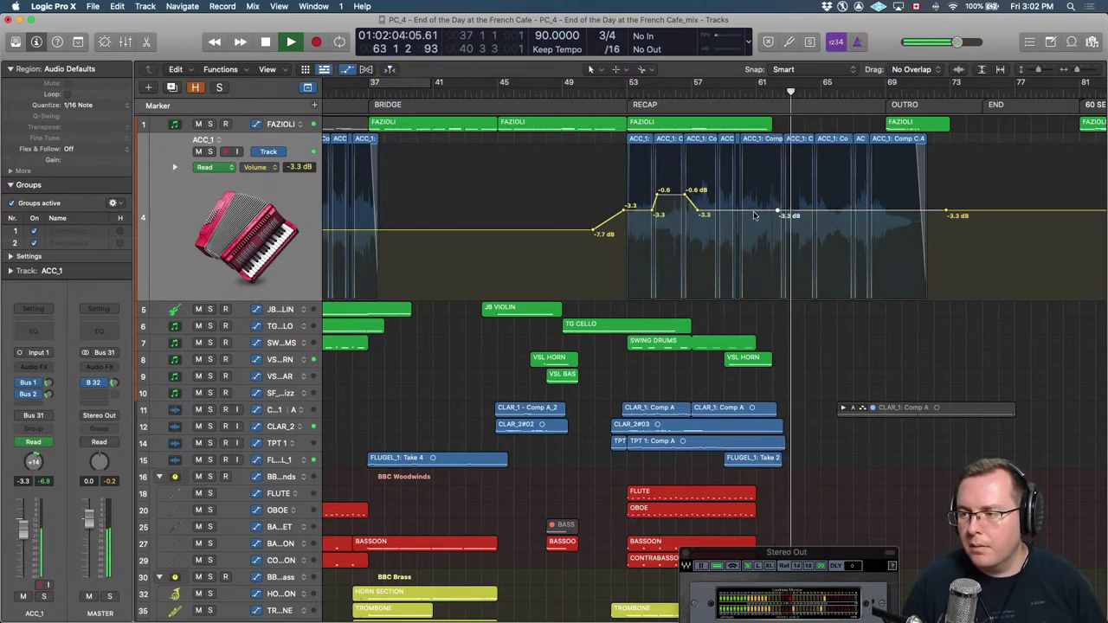
{"action": "left_click_drag", "start_coordinate": [830, 211], "coordinate": [833, 229]}
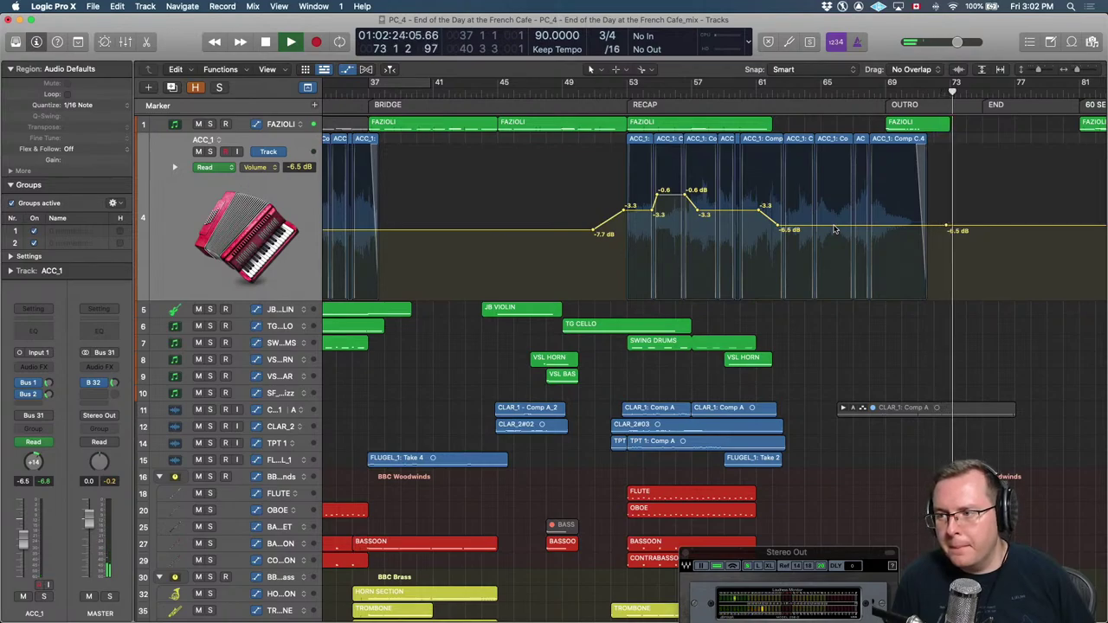
{"action": "key", "text": "a"}
{"action": "key", "text": "space"}
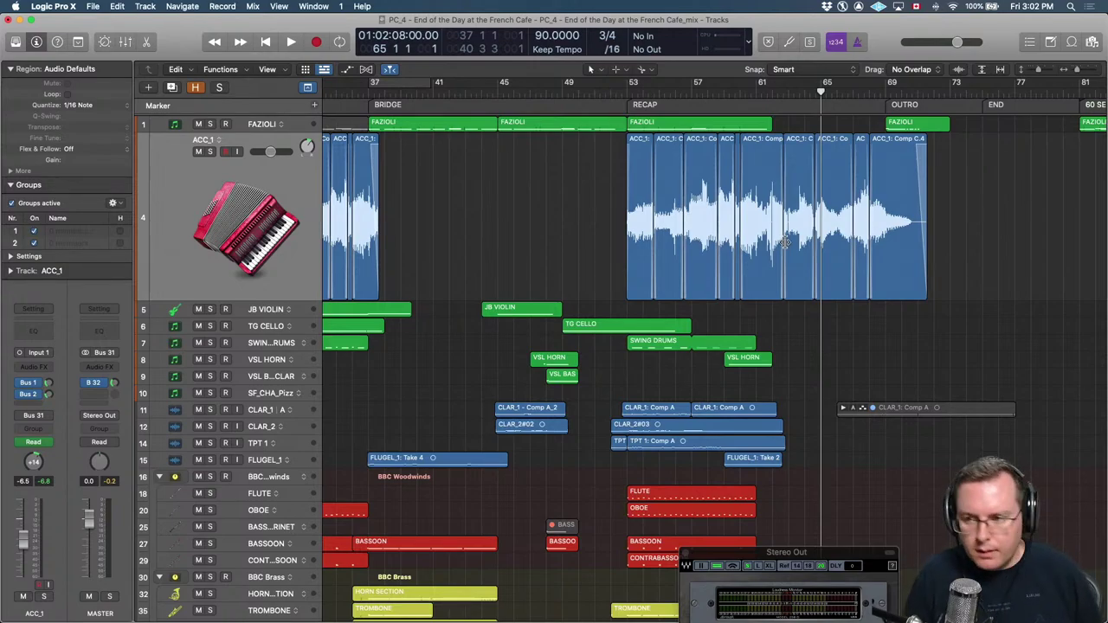
Solo the recap's FAZIOLI region and the first two ACC_1 regions, with the playhead at bar 52.
{"action": "left_click", "coordinate": [610, 179]}
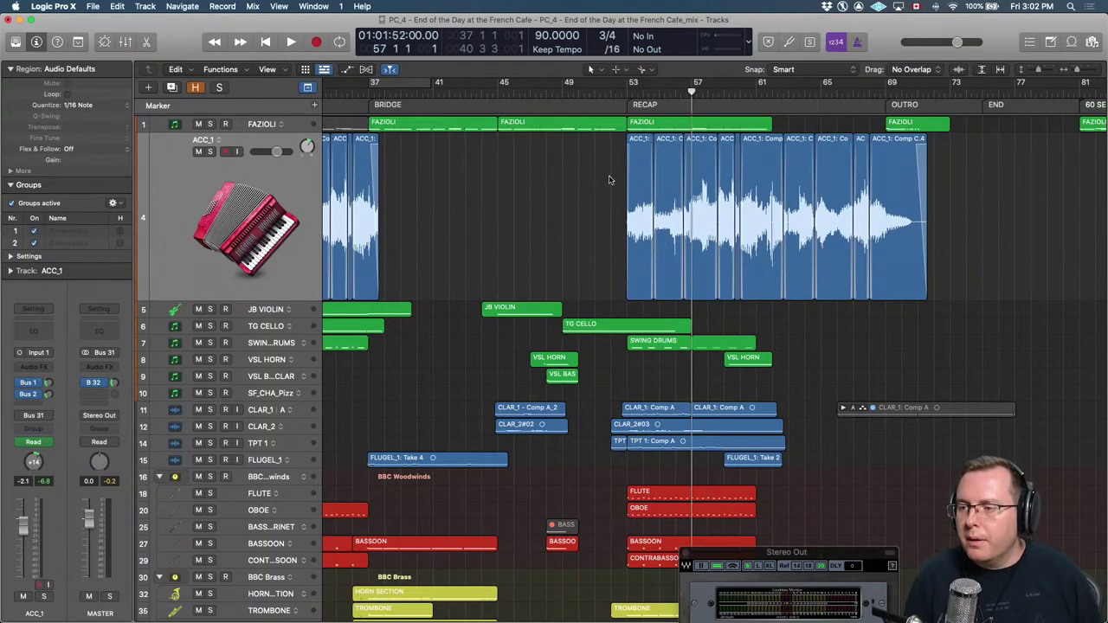
{"action": "key", "text": "super+Right"}
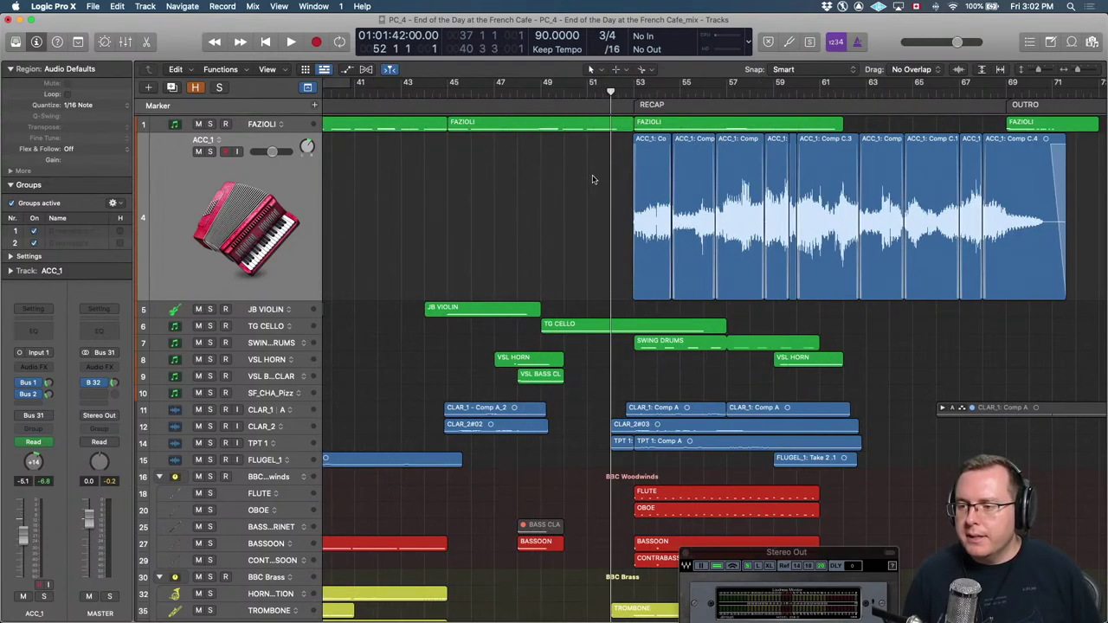
{"action": "key", "text": "super+Right"}
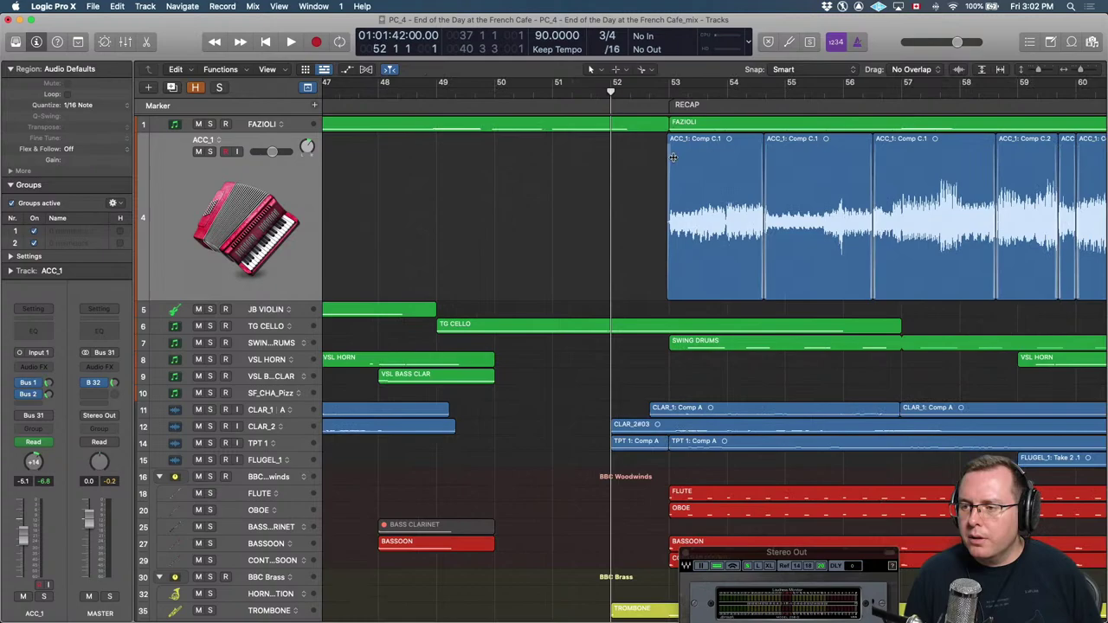
{"action": "left_click", "coordinate": [712, 128]}
{"action": "left_click_drag", "start_coordinate": [640, 175], "coordinate": [810, 202]}
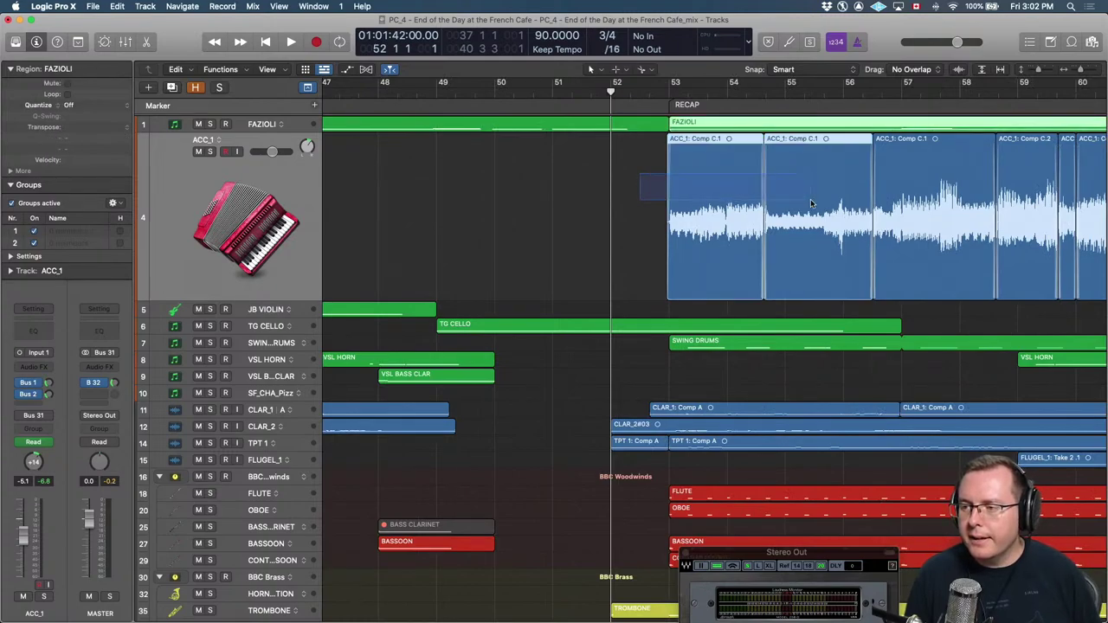
{"action": "key", "text": "ctrl+s"}
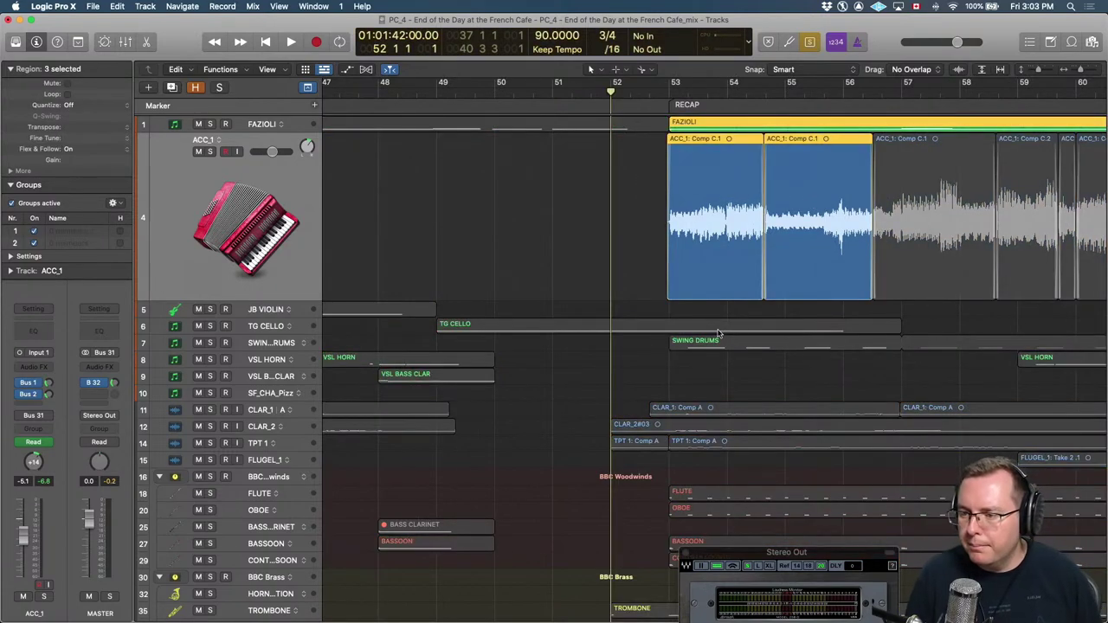
Add the first recap regions of CLAR_1 and CLAR_2 to the solo and play them from bar 52.
{"action": "scroll", "coordinate": [705, 331], "scroll_direction": "down", "scroll_amount": 1}
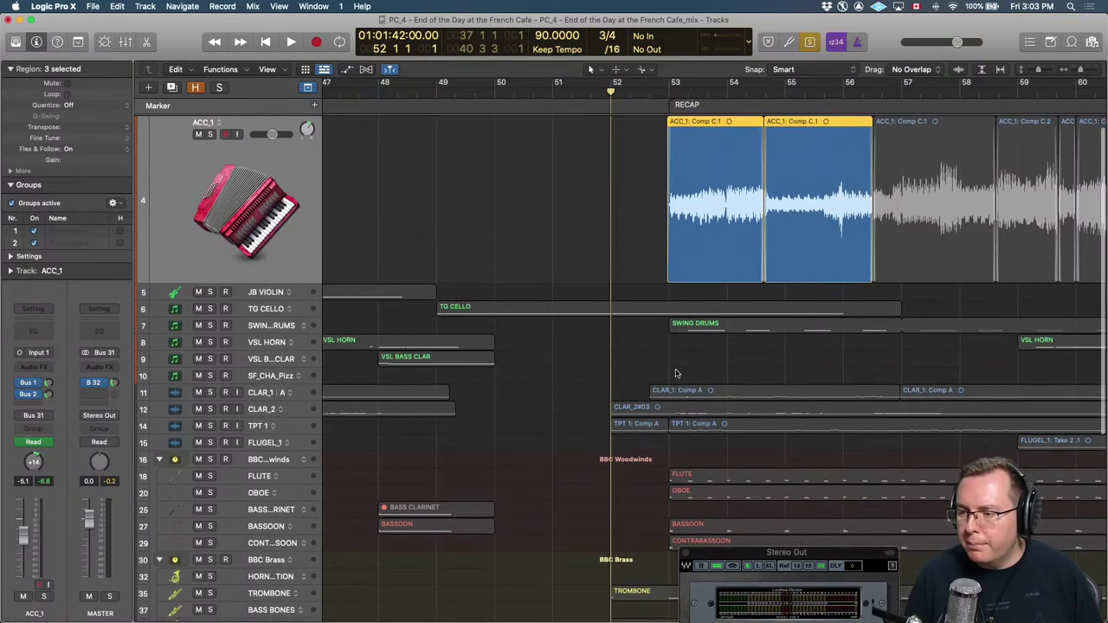
{"action": "left_click_drag", "start_coordinate": [676, 373], "coordinate": [723, 409]}
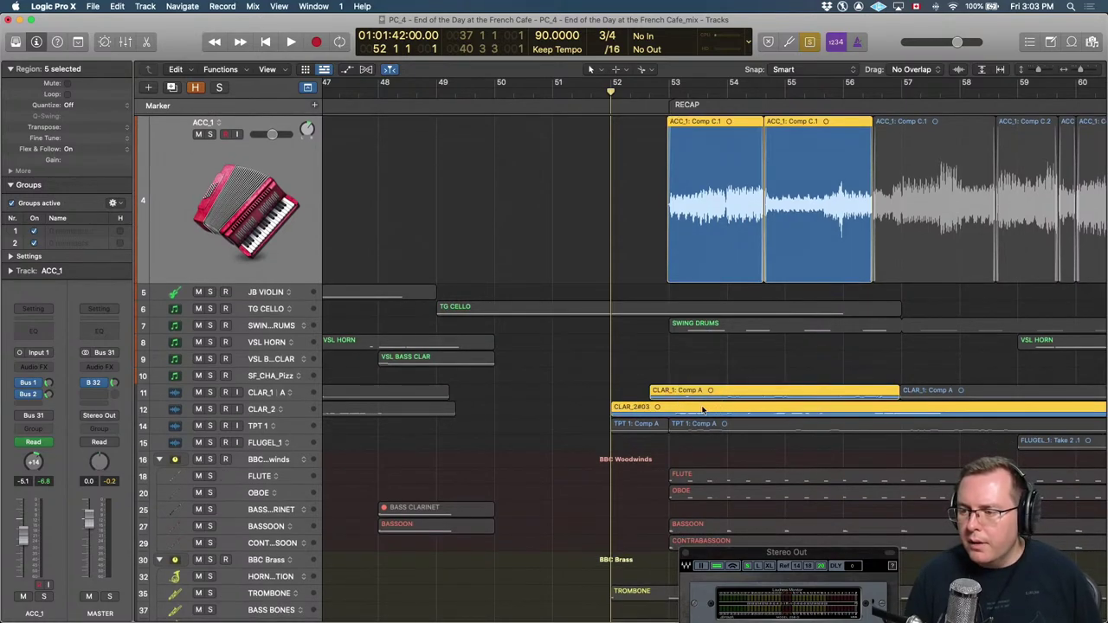
{"action": "scroll", "coordinate": [703, 410], "scroll_direction": "down", "scroll_amount": 10}
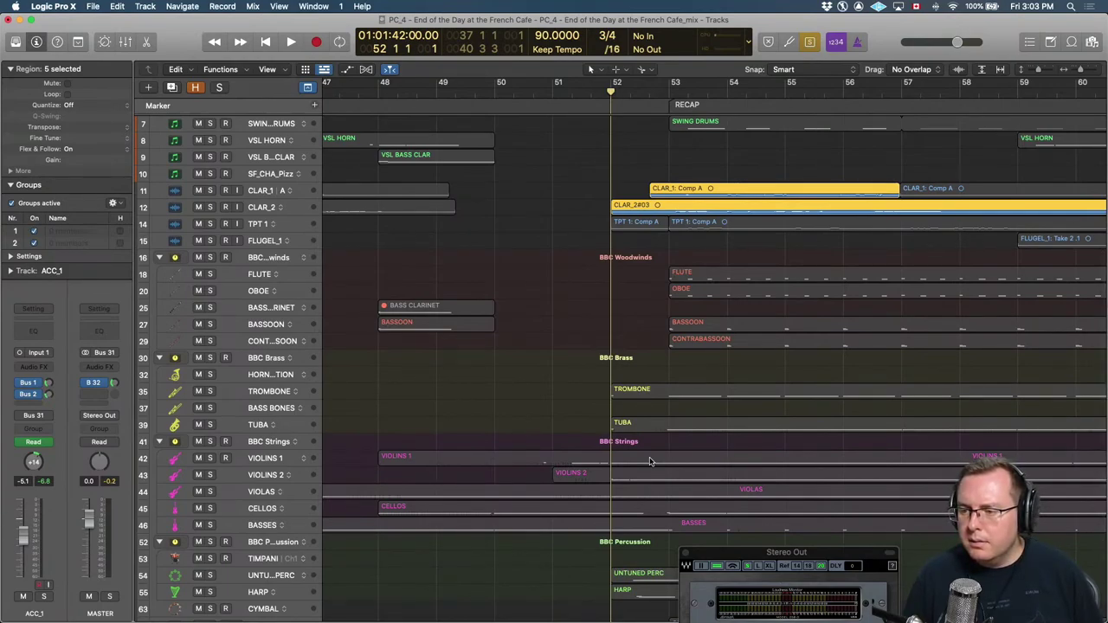
{"action": "key", "text": "space"}
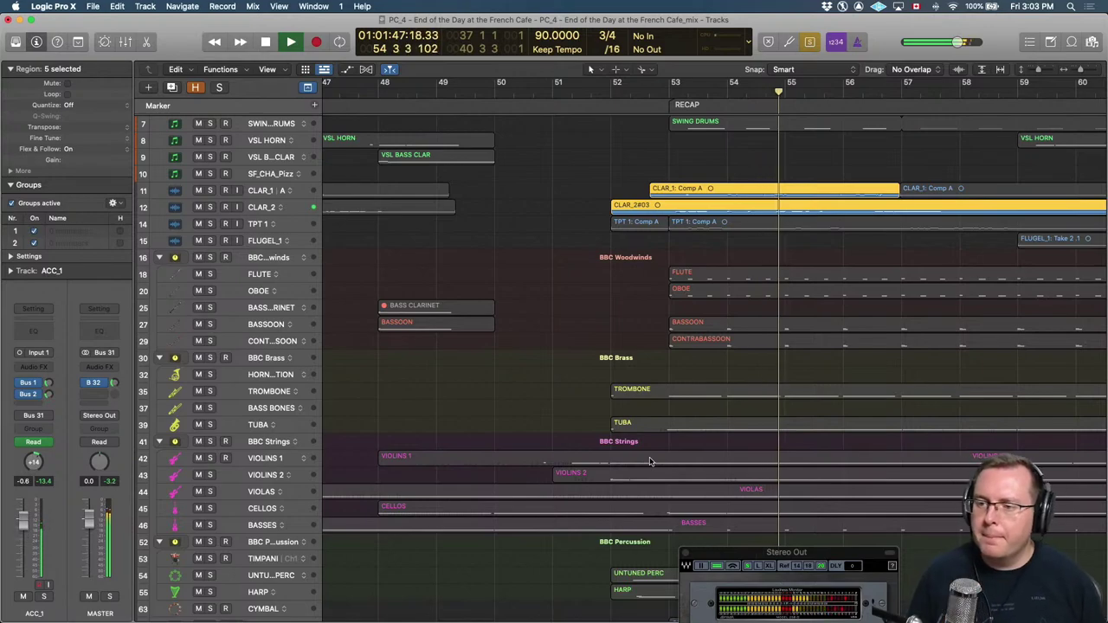
{"action": "key", "text": "space"}
Trim the start of the CLAR_2#03 region to just before bar 53, with a short fade-in.
{"action": "left_click", "coordinate": [266, 197]}
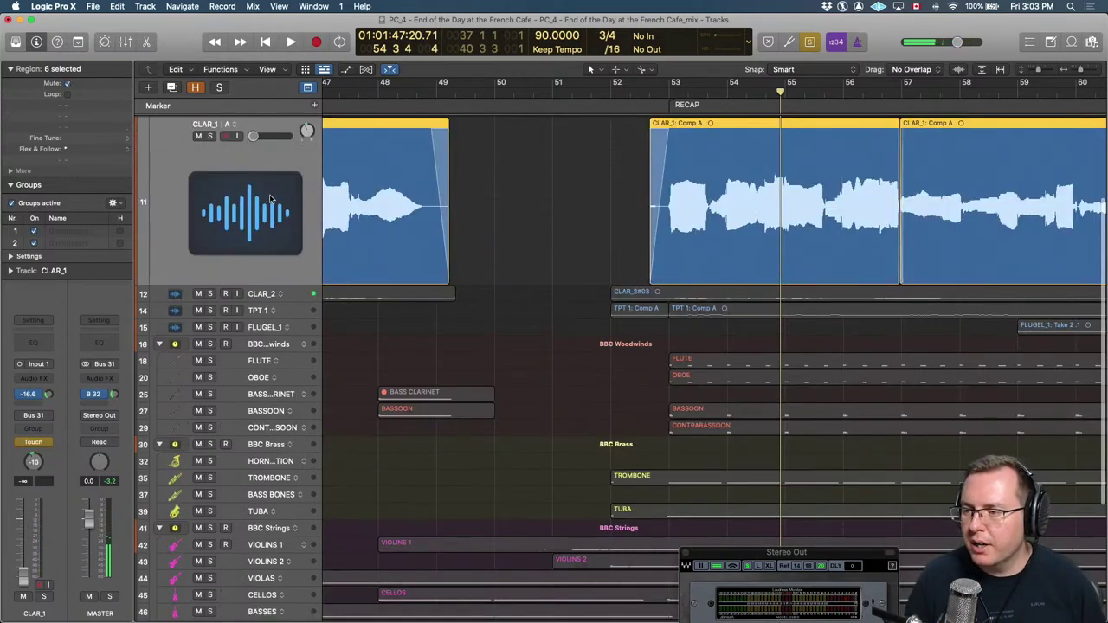
{"action": "key", "text": "Down"}
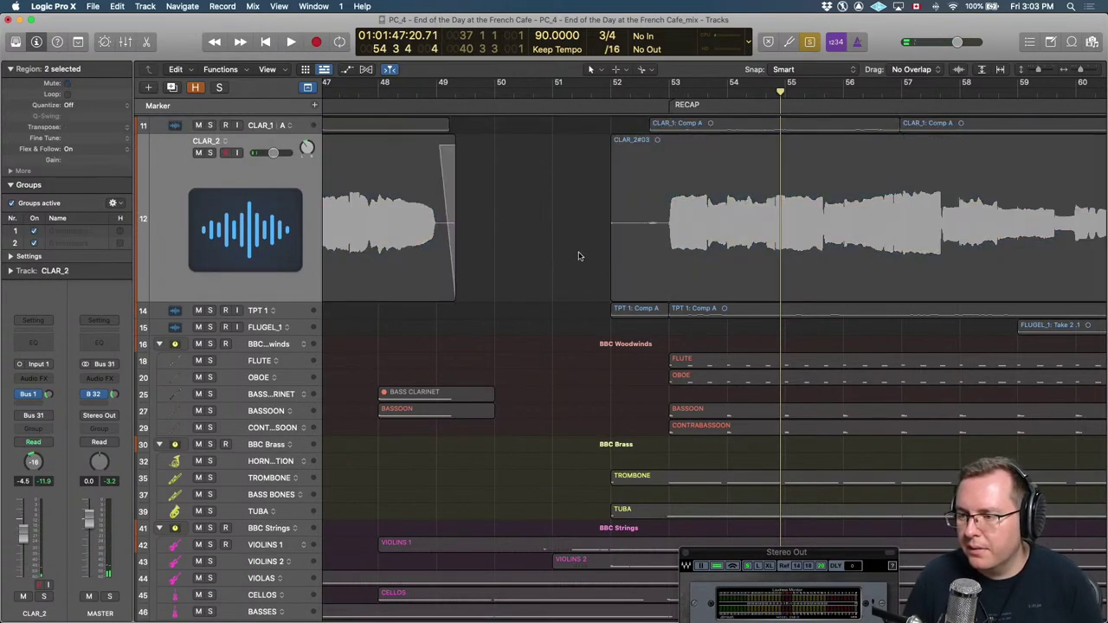
{"action": "left_click_drag", "start_coordinate": [614, 286], "coordinate": [662, 282]}
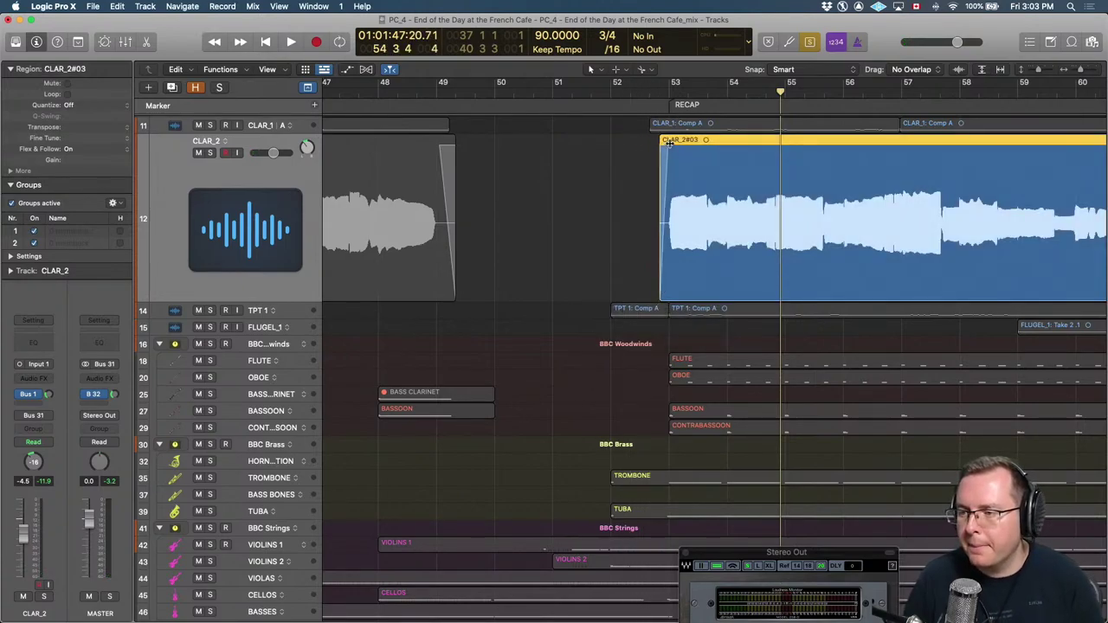
Trim the start of the first recap region on CLAR_1 to just before bar 53, keeping its fade-in.
{"action": "key", "text": "Up"}
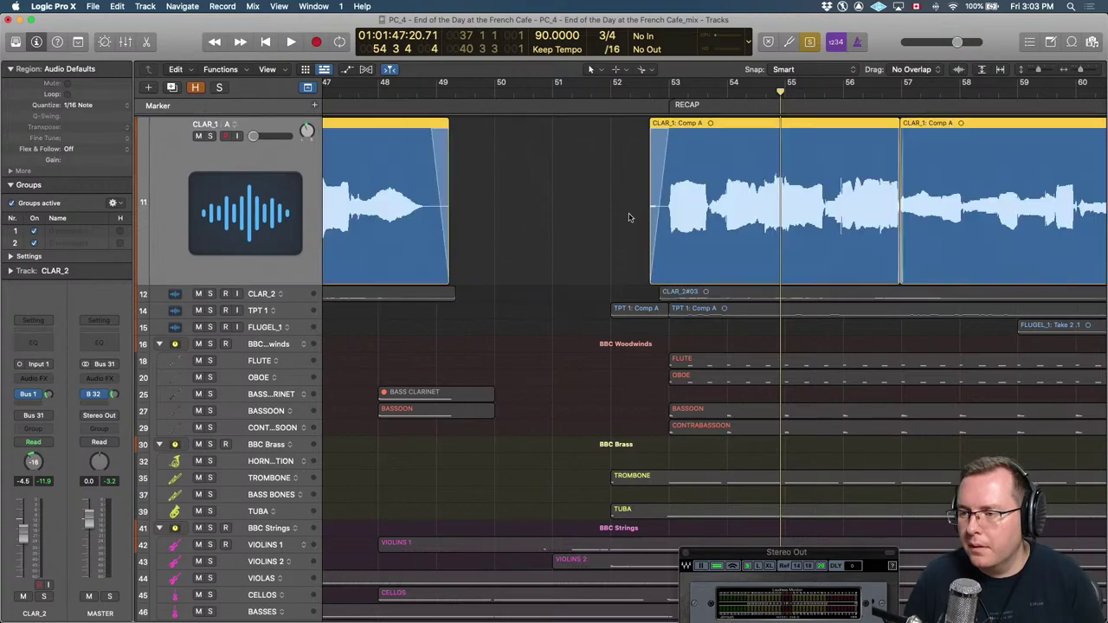
{"action": "left_click_drag", "start_coordinate": [651, 234], "coordinate": [656, 208]}
{"action": "key", "text": "super+z"}
{"action": "left_click", "coordinate": [647, 243]}
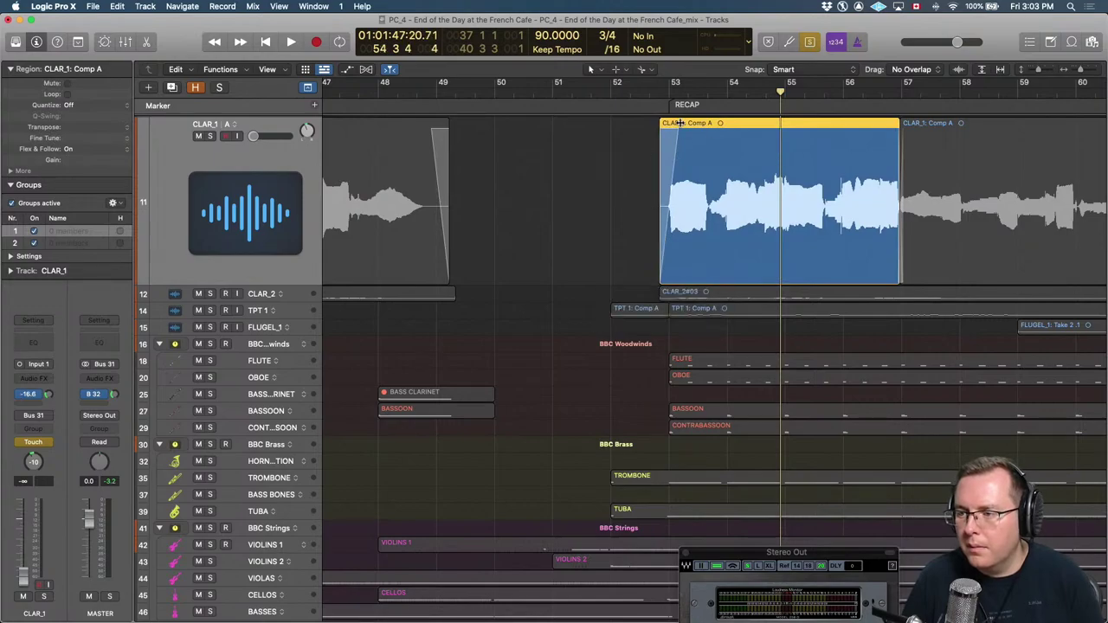
Solo the recap regions of FAZIOLI, ACC_1, CLAR_1 and CLAR_2 together up to about bar 62.
{"action": "key", "text": "Up"}
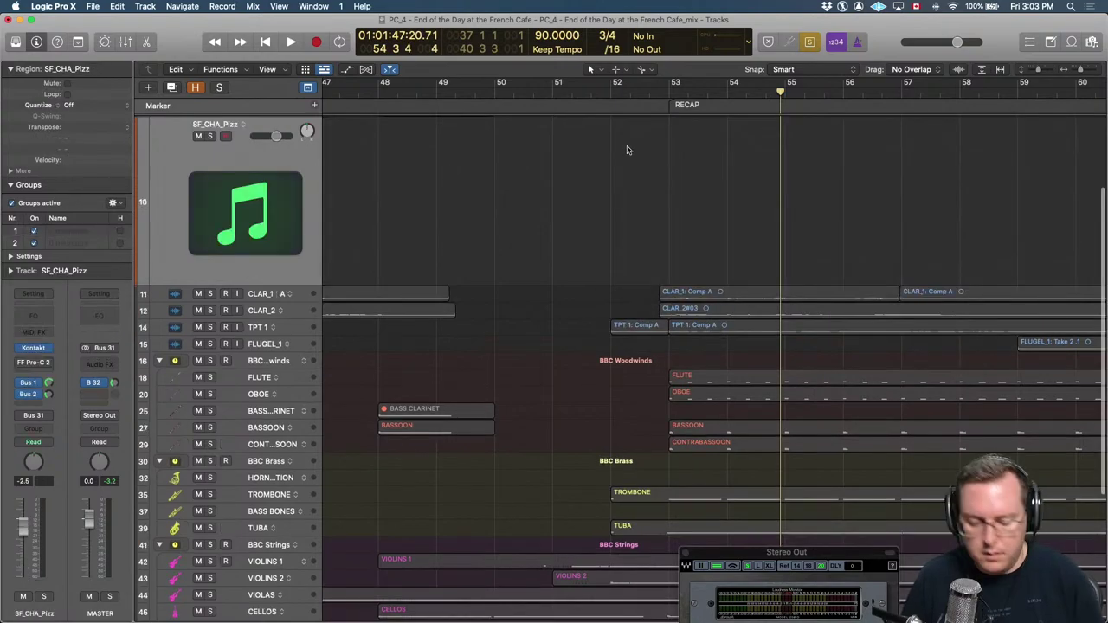
{"action": "left_click_drag", "start_coordinate": [690, 264], "coordinate": [743, 308]}
{"action": "key", "text": "super+Left"}
{"action": "key", "text": "super+Left"}
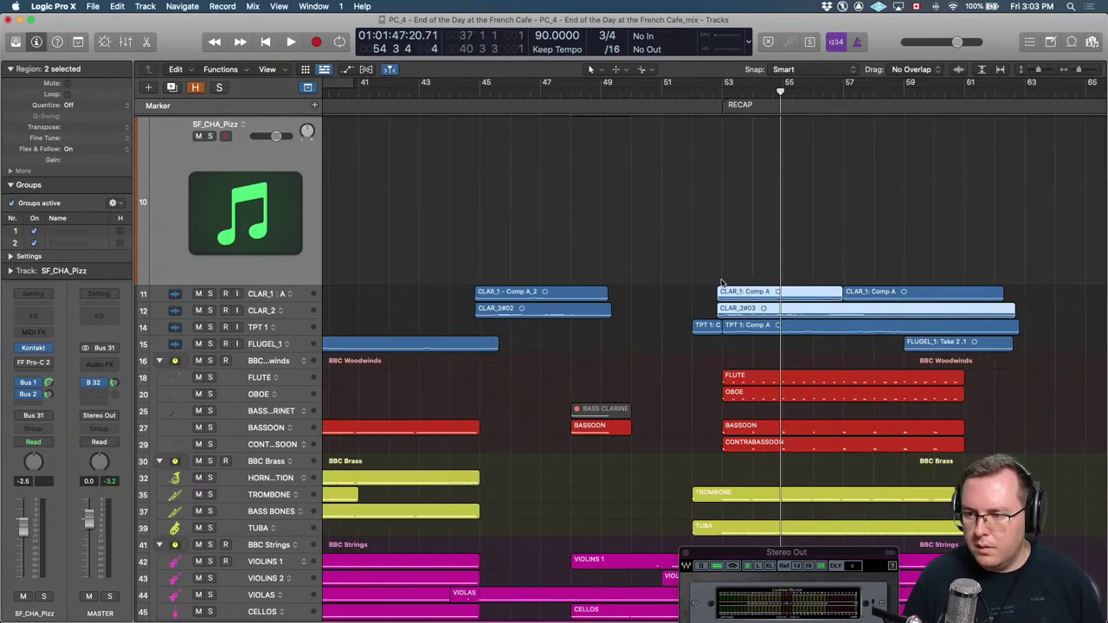
{"action": "left_click_drag", "start_coordinate": [707, 266], "coordinate": [912, 325]}
{"action": "scroll", "coordinate": [813, 283], "scroll_direction": "up", "scroll_amount": 3}
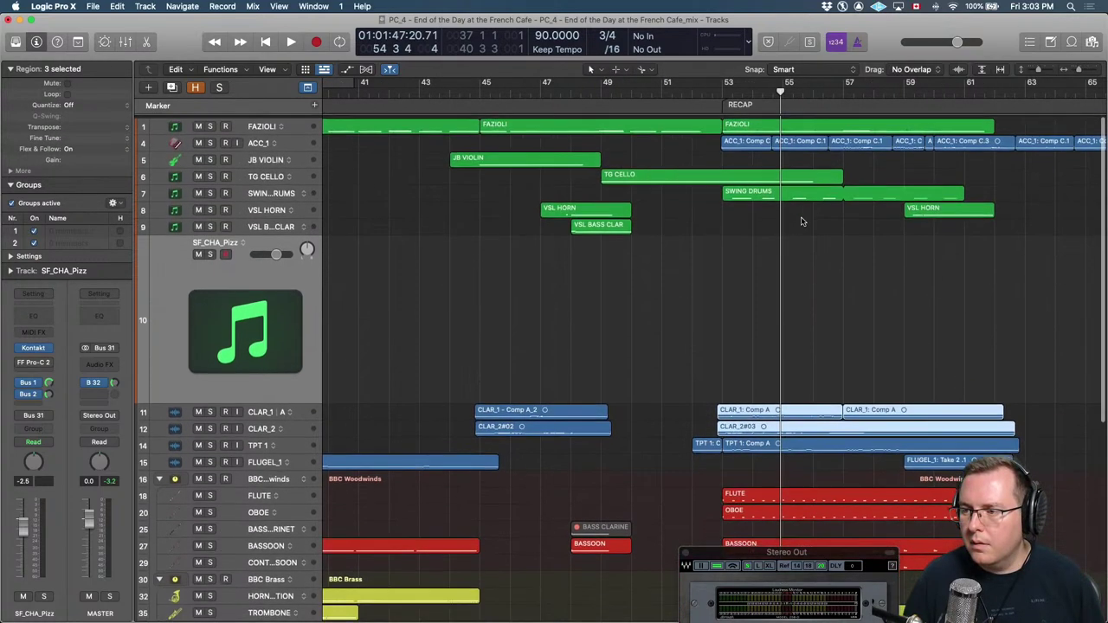
{"action": "left_click_drag", "start_coordinate": [709, 146], "coordinate": [863, 147]}
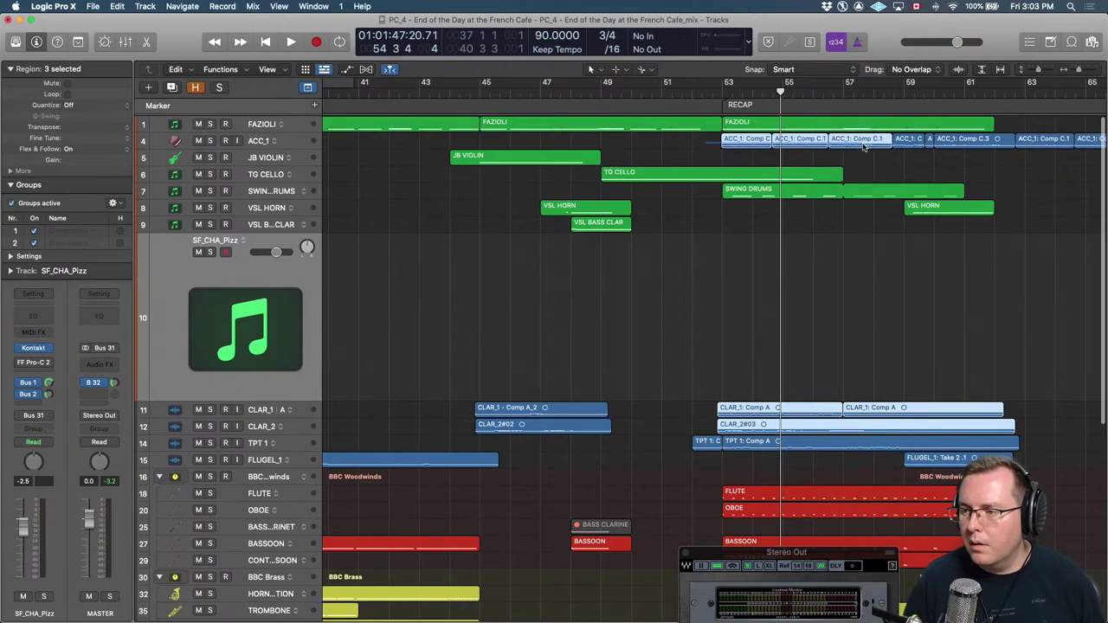
{"action": "left_click", "coordinate": [928, 127], "text": "shift"}
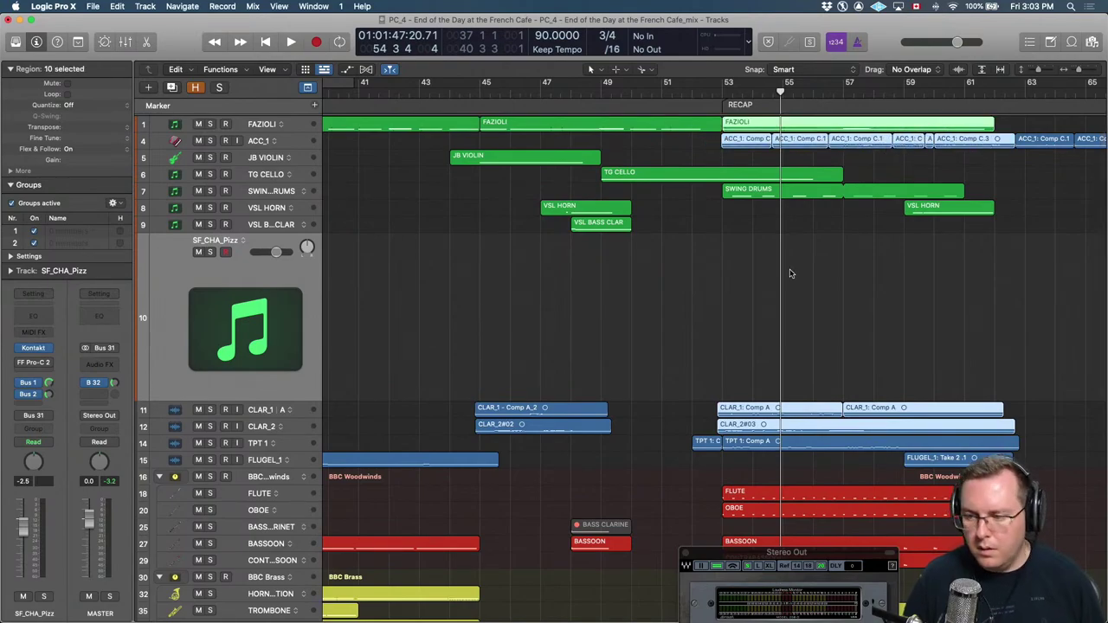
{"action": "scroll", "coordinate": [789, 273], "scroll_direction": "down", "scroll_amount": 4}
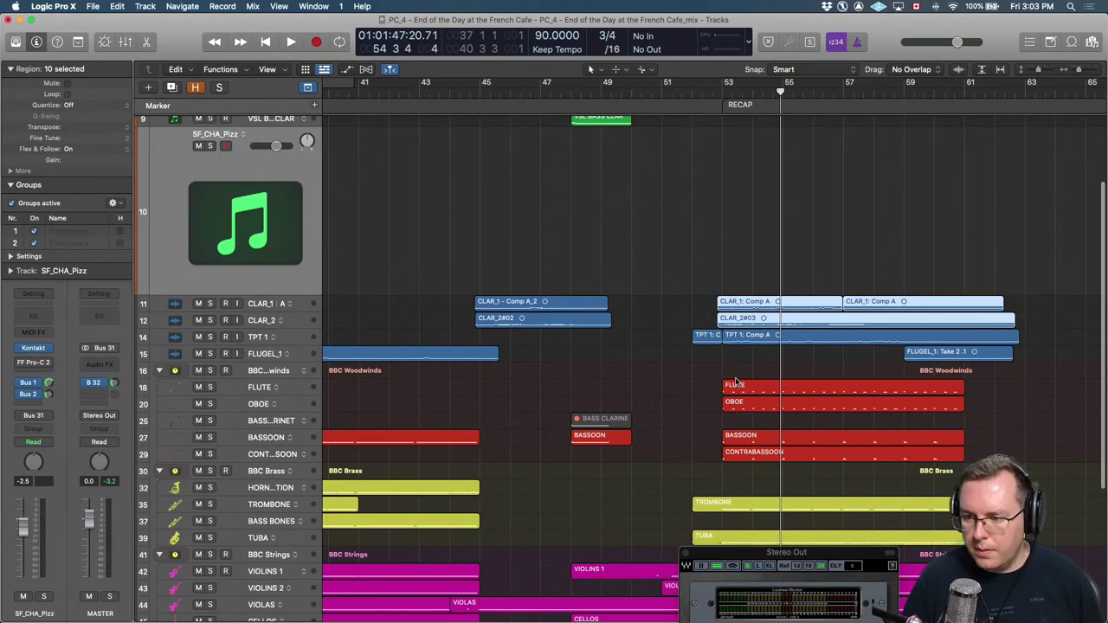
{"action": "key", "text": "ctrl+s"}
Play the soloed piano, accordion and clarinets from bar 53 to about bar 62 to check their balance.
{"action": "key", "text": "space"}
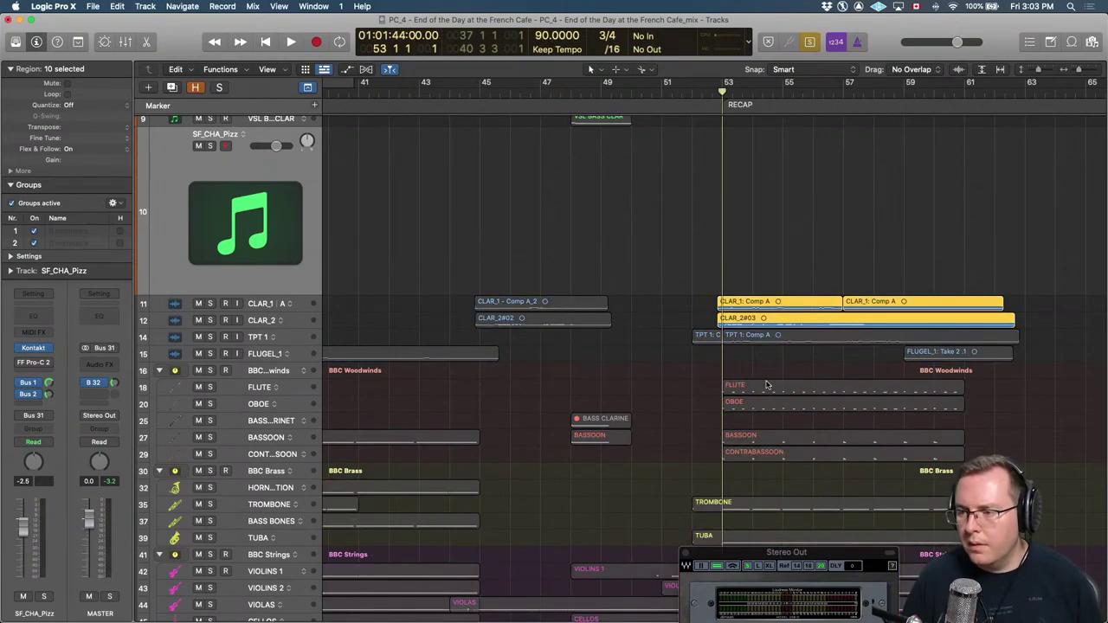
{"action": "scroll", "coordinate": [766, 385], "scroll_direction": "down", "scroll_amount": 5}
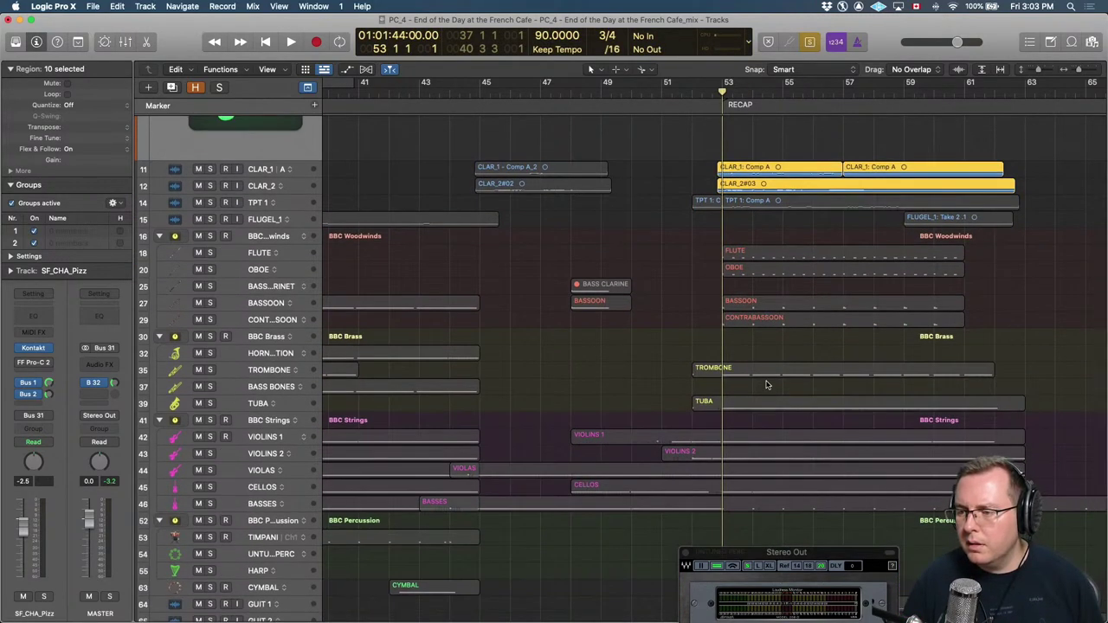
{"action": "key", "text": "space"}
{"action": "scroll", "coordinate": [766, 386], "scroll_direction": "up", "scroll_amount": 3}
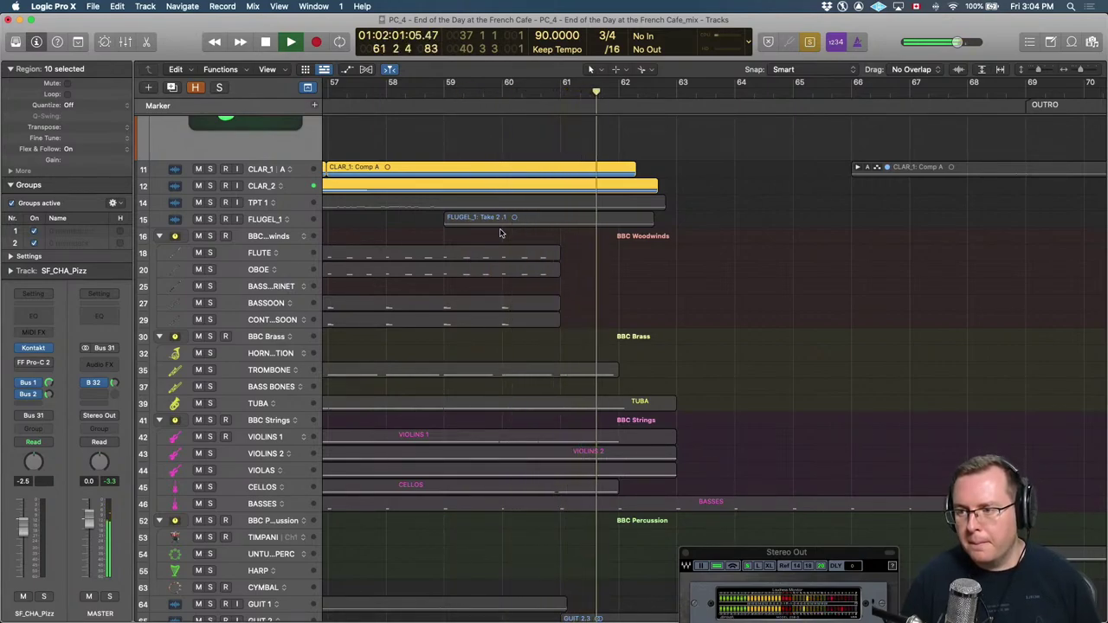
{"action": "key", "text": "space"}
Switch the solo from the piano, accordion and clarinets to the recap regions of TPT 1 and FLUGEL_1.
{"action": "scroll", "coordinate": [500, 232], "scroll_direction": "up", "scroll_amount": 2}
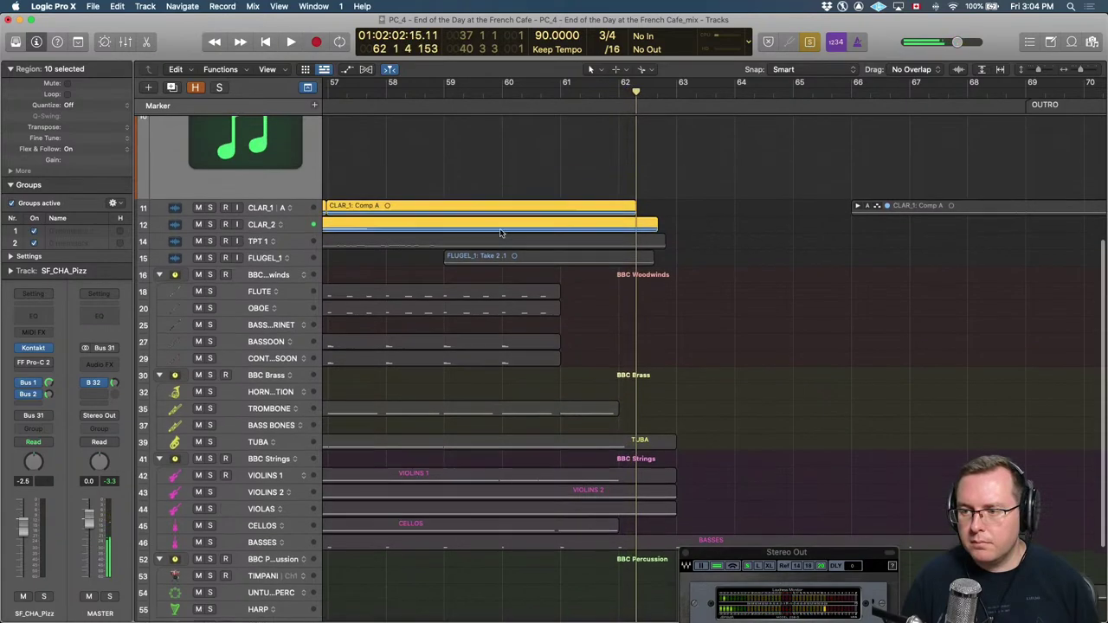
{"action": "scroll", "coordinate": [499, 232], "scroll_direction": "up", "scroll_amount": 4}
{"action": "scroll", "coordinate": [501, 235], "scroll_direction": "left", "scroll_amount": 8}
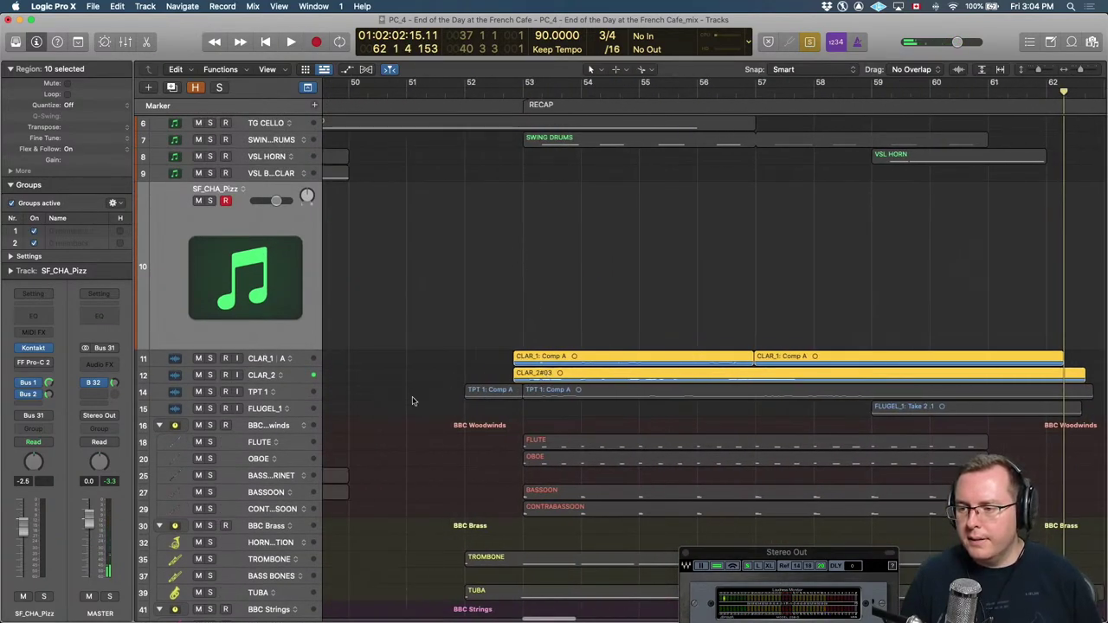
{"action": "left_click", "coordinate": [507, 420]}
{"action": "left_click_drag", "start_coordinate": [499, 412], "coordinate": [870, 397]}
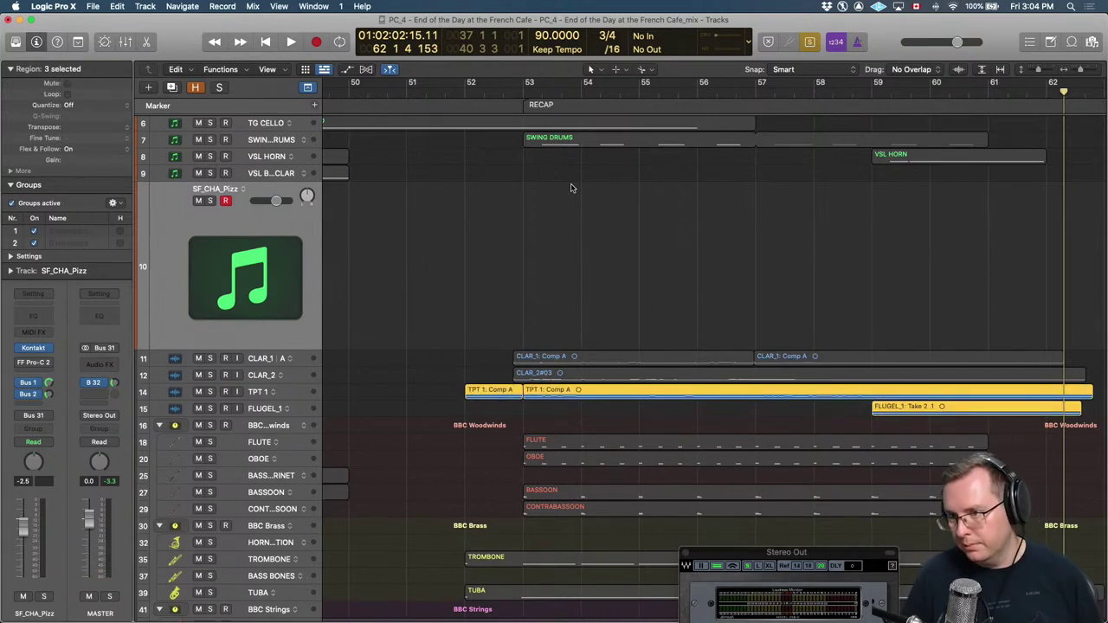
Add the VIOLINS 1 and VIOLINS 2 recap regions to the solo and move the playhead back to bar 51.
{"action": "scroll", "coordinate": [571, 188], "scroll_direction": "up", "scroll_amount": 3}
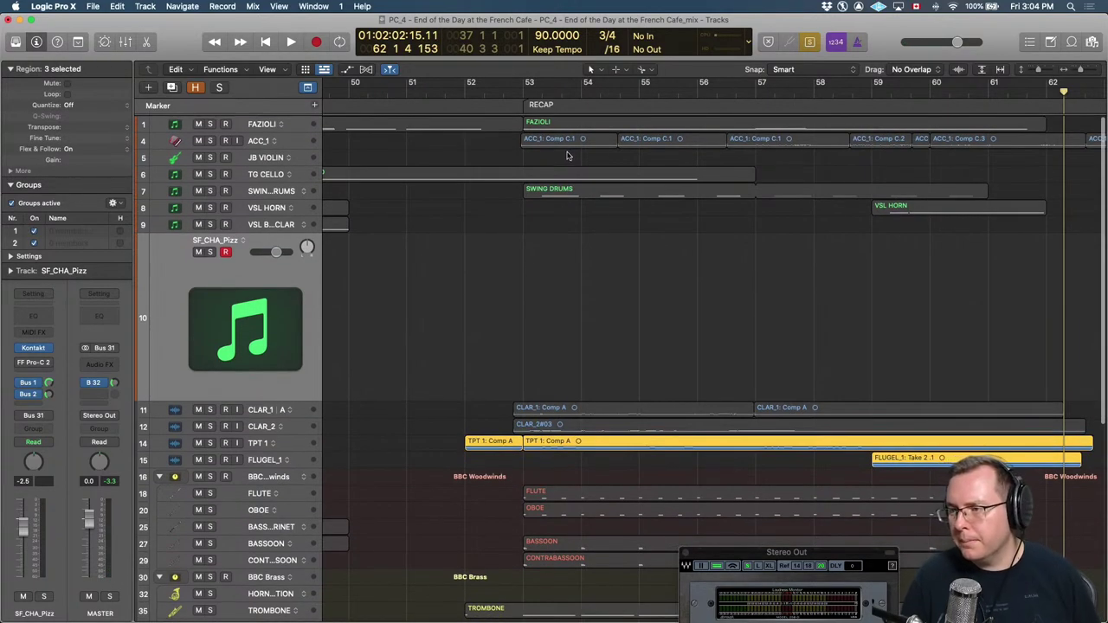
{"action": "scroll", "coordinate": [570, 264], "scroll_direction": "down", "scroll_amount": 5}
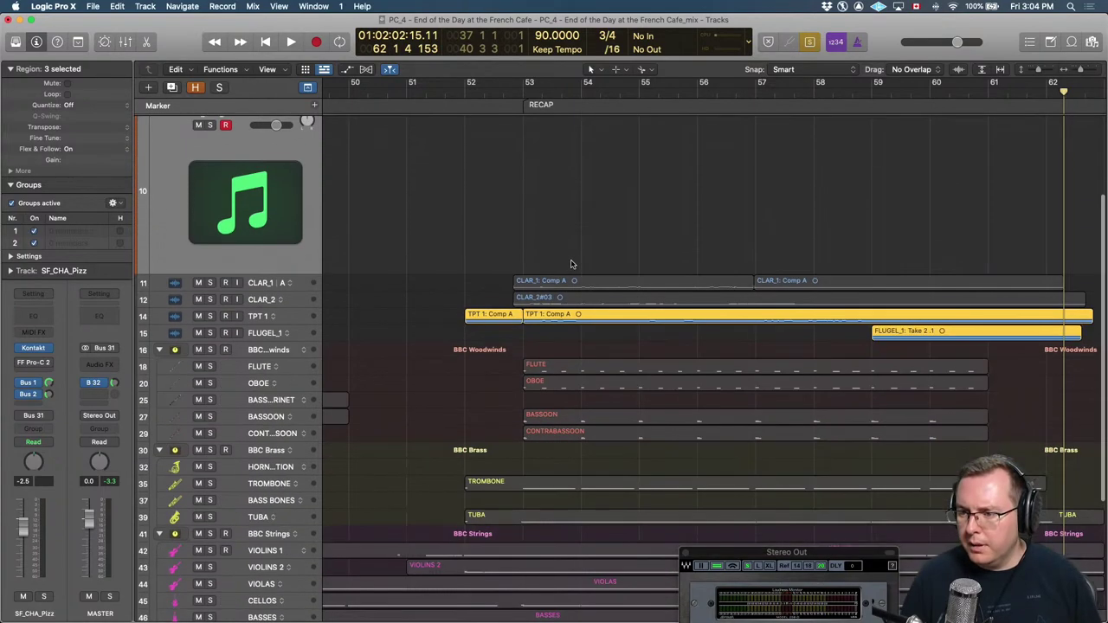
{"action": "scroll", "coordinate": [547, 475], "scroll_direction": "down", "scroll_amount": 3}
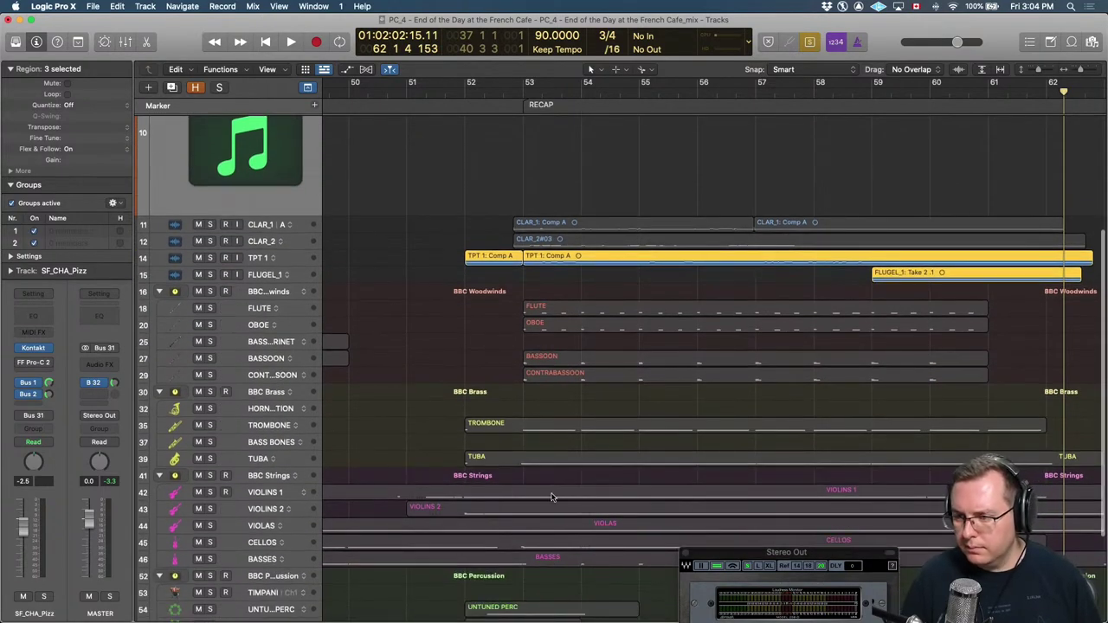
{"action": "left_click", "coordinate": [550, 496], "text": "shift"}
{"action": "left_click", "coordinate": [548, 511], "text": "shift"}
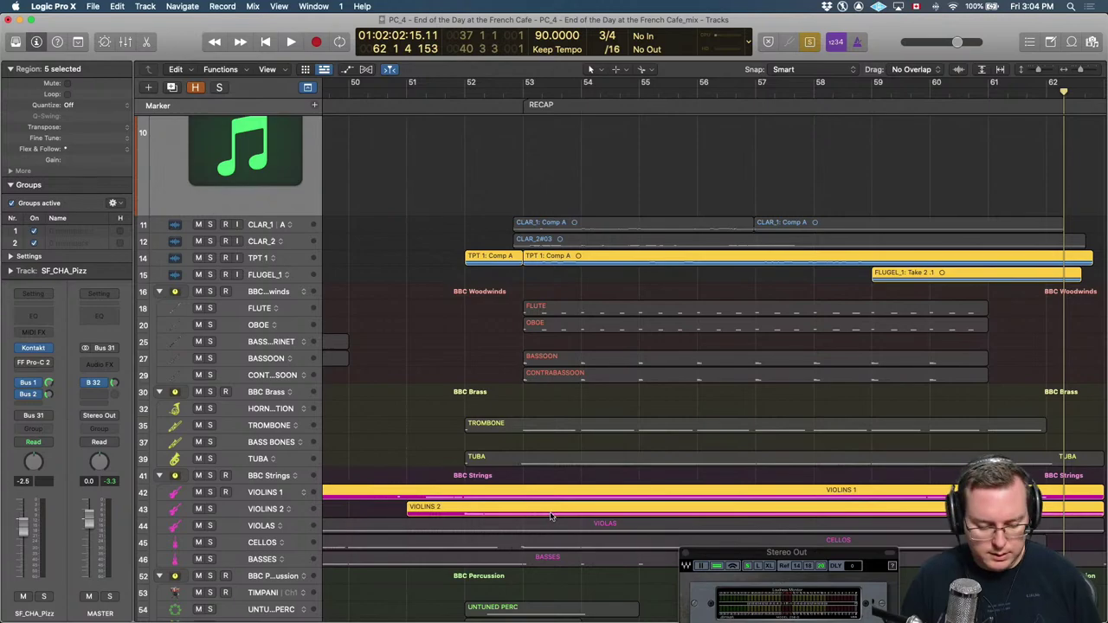
{"action": "key", "text": "alt+comma"}
{"action": "key", "text": "comma"}
{"action": "key", "text": "comma"}
{"action": "key", "text": "comma"}
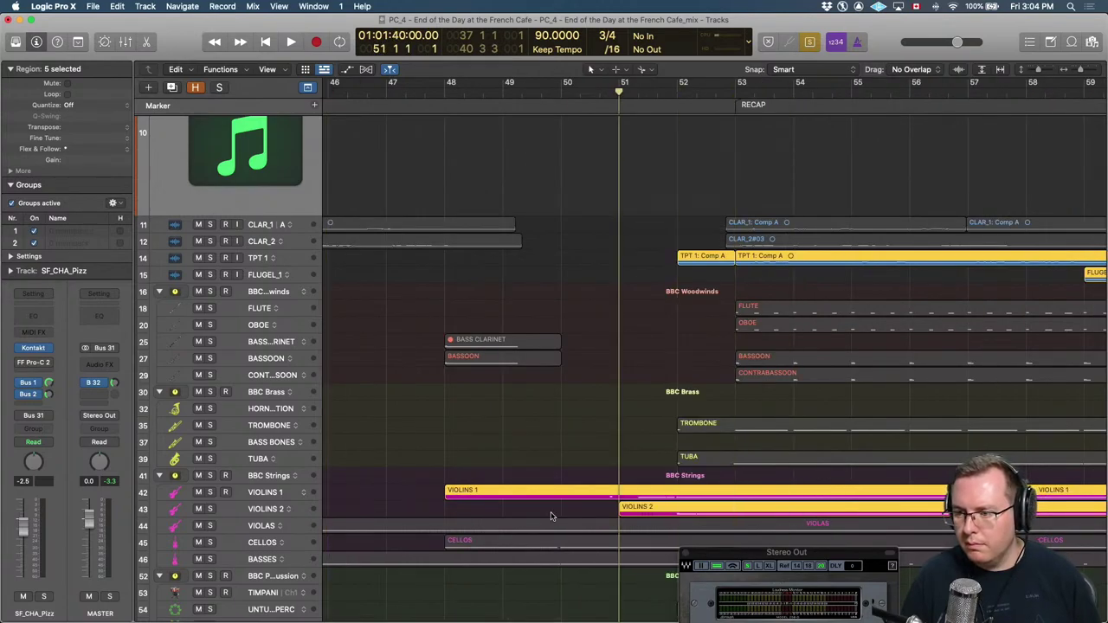
Play the soloed trumpet and violins from bar 51, and reset the TPT 1 volume to 0.0 dB.
{"action": "key", "text": "space"}
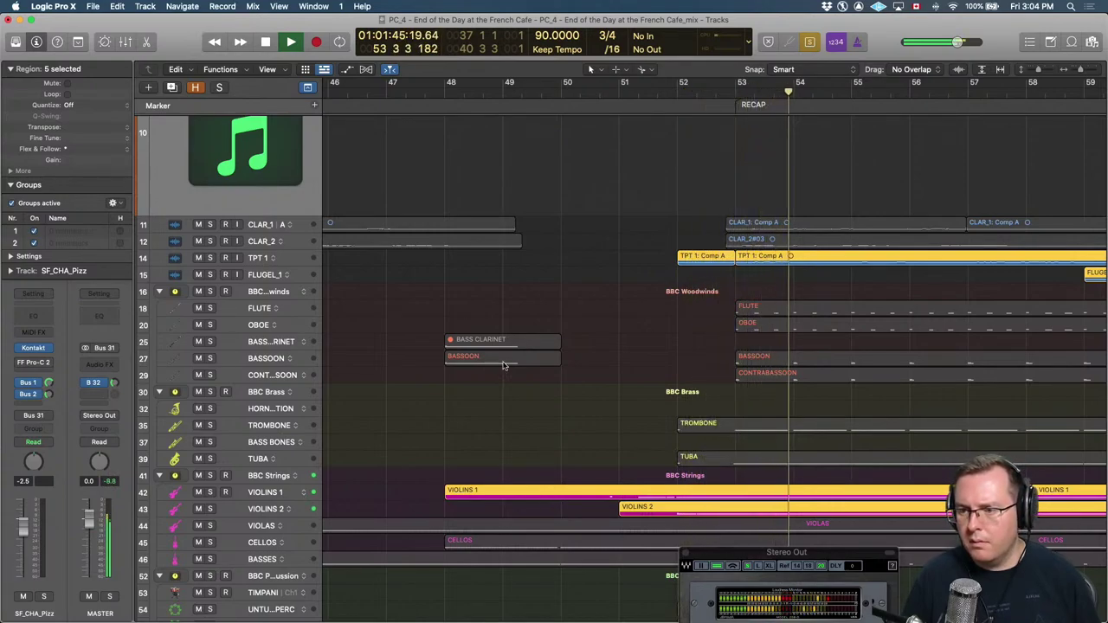
{"action": "key", "text": "space"}
{"action": "left_click", "coordinate": [257, 258]}
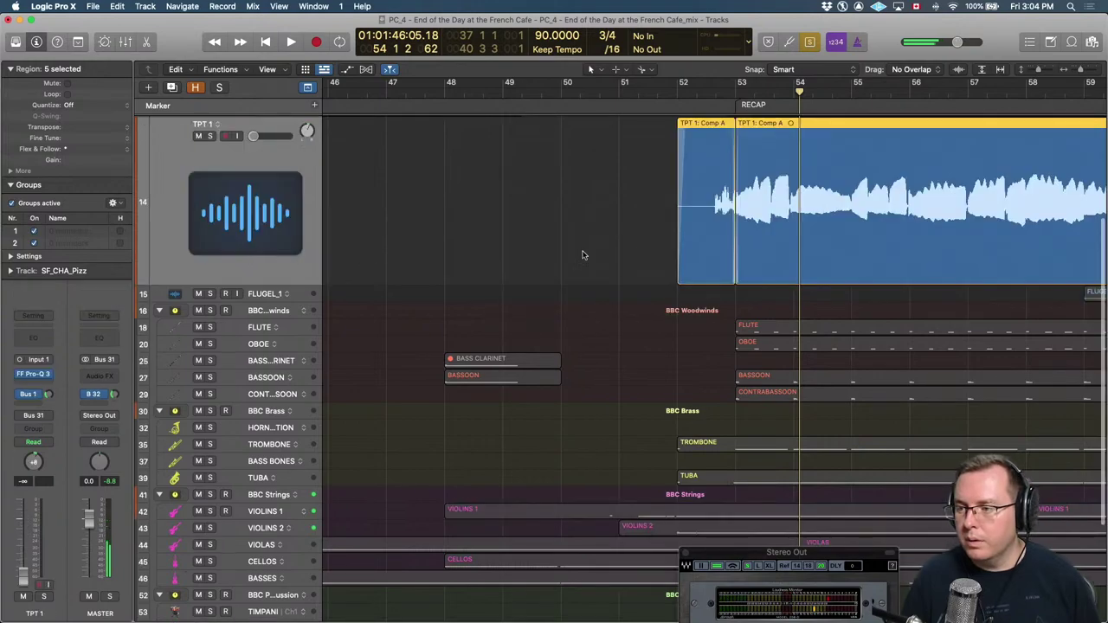
{"action": "left_click", "coordinate": [264, 138], "text": "alt"}
Play the trumpet entrance from bar 52 and trim the silent start of the first TPT 1 region to about midway through bar 52.
{"action": "key", "text": "comma"}
{"action": "key", "text": "comma"}
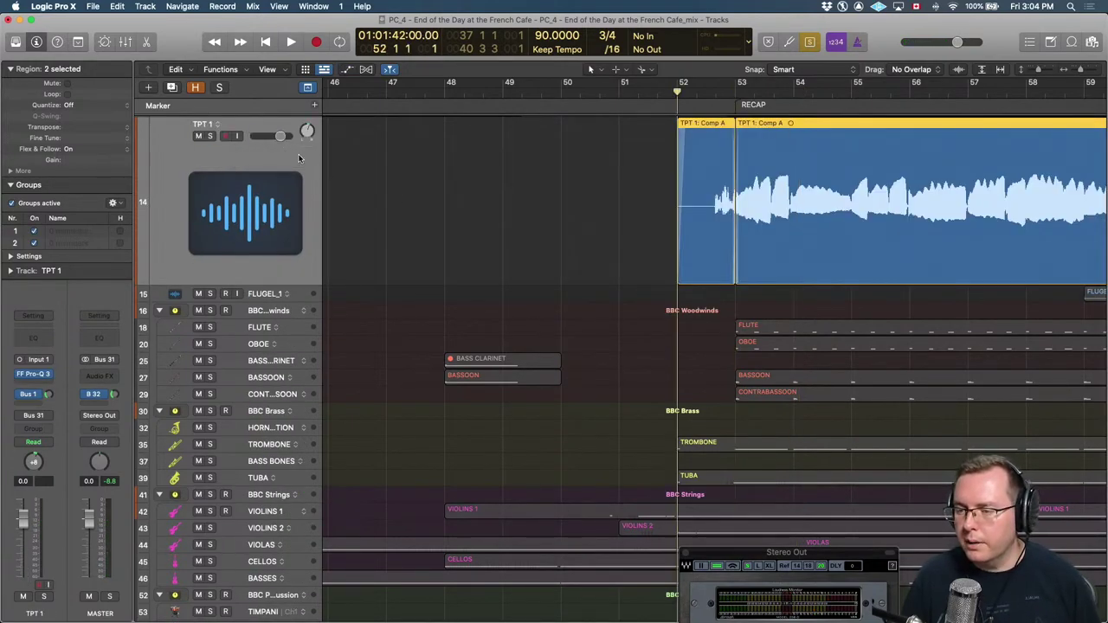
{"action": "key", "text": "space"}
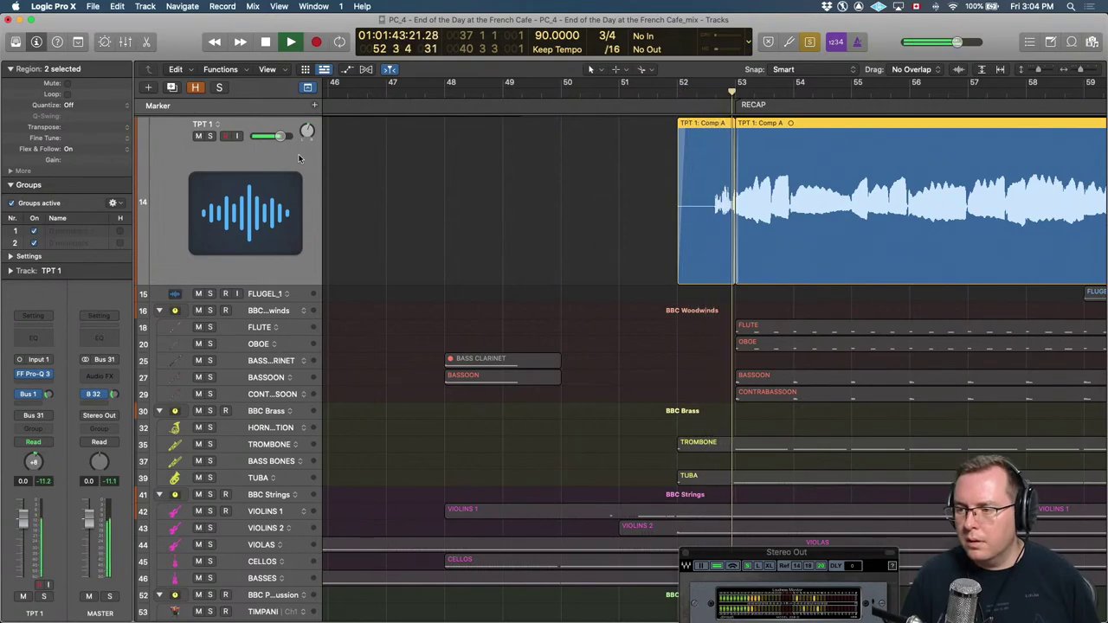
{"action": "left_click", "coordinate": [647, 241]}
{"action": "key", "text": "space"}
{"action": "key", "text": "super+Right"}
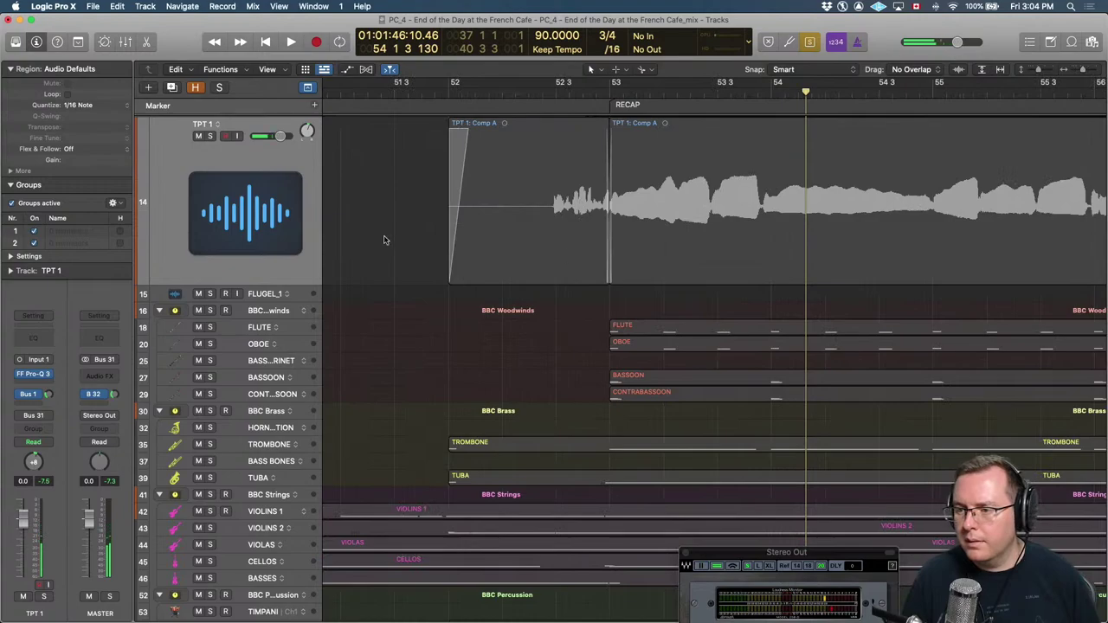
{"action": "left_click", "coordinate": [454, 260]}
{"action": "left_click_drag", "start_coordinate": [454, 261], "coordinate": [541, 260]}
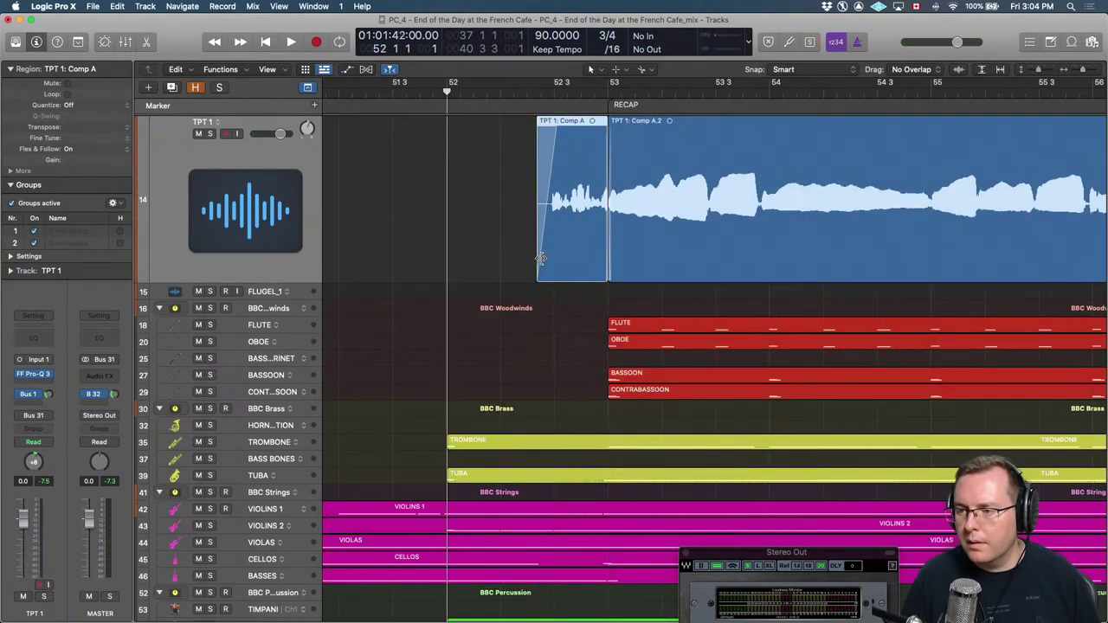
Solo both TPT 1 recap regions together with VIOLINS 1 and VIOLINS 2 and play them from before bar 52.
{"action": "left_click", "coordinate": [616, 275], "text": "shift"}
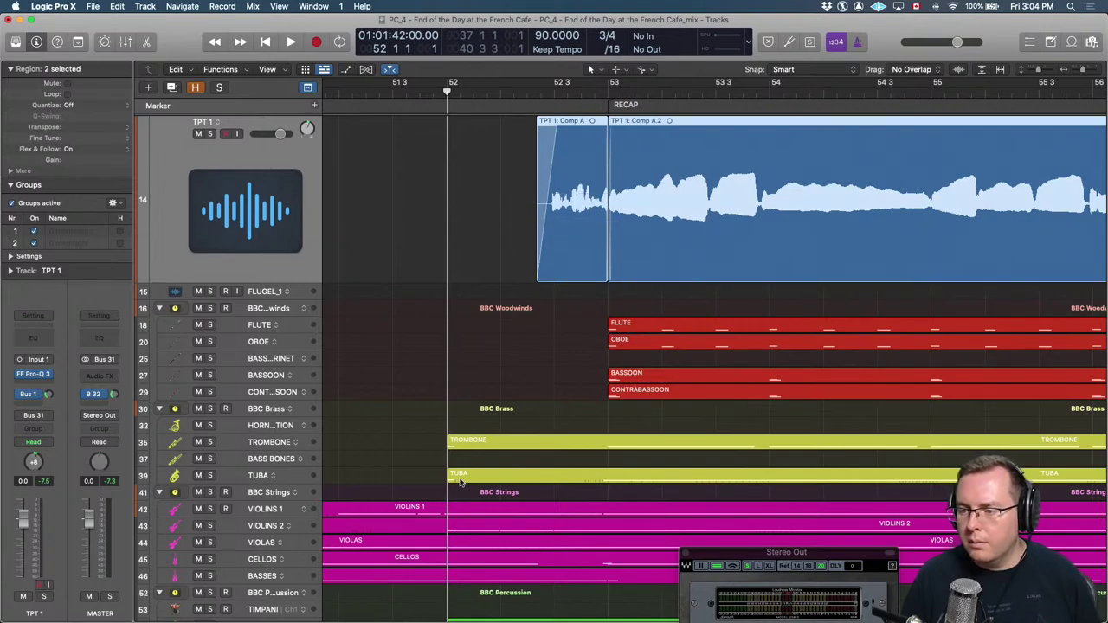
{"action": "left_click", "coordinate": [391, 506], "text": "shift"}
{"action": "left_click", "coordinate": [396, 523], "text": "shift"}
{"action": "key", "text": "space"}
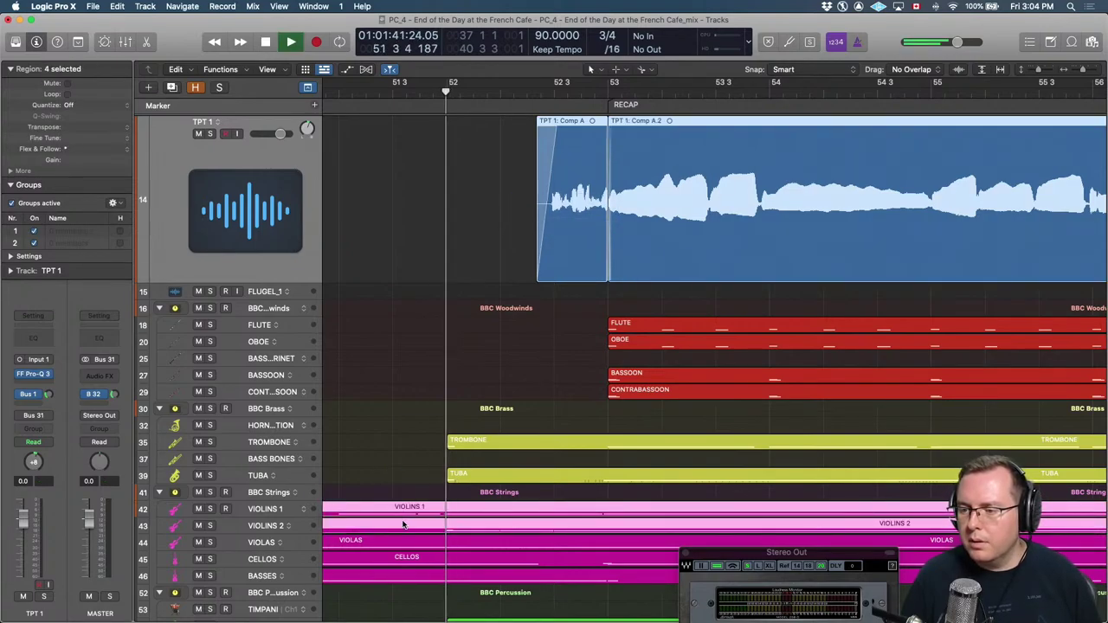
{"action": "key", "text": "ctrl+s"}
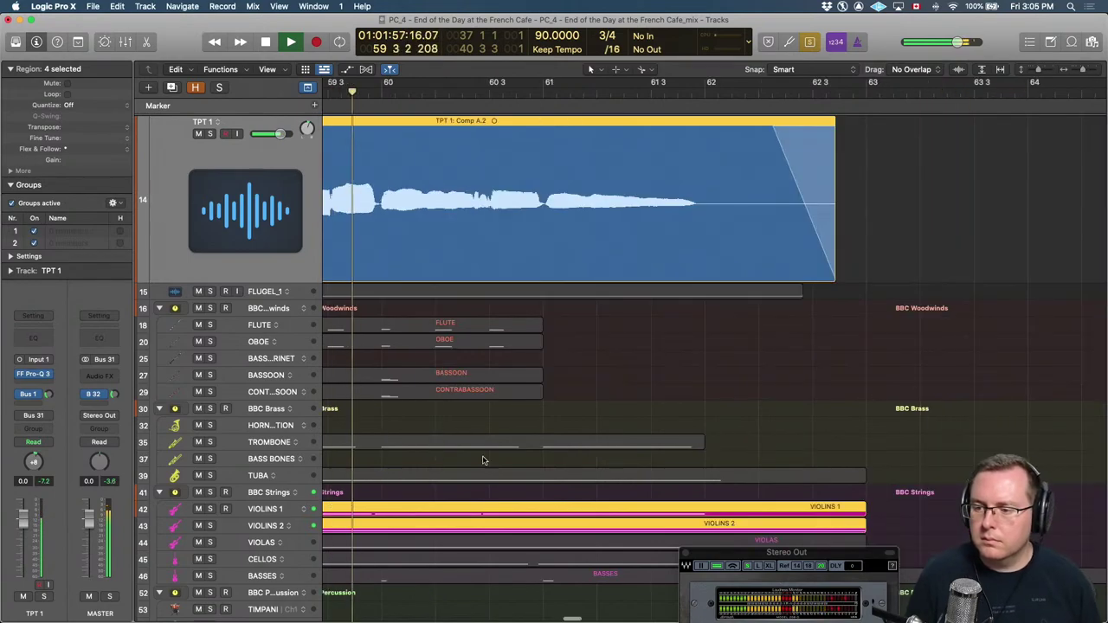
Remove VIOLINS 2 from the solo during playback and listen to the trumpet with VIOLINS 1 until about bar 62.
{"action": "left_click", "coordinate": [378, 525], "text": "shift"}
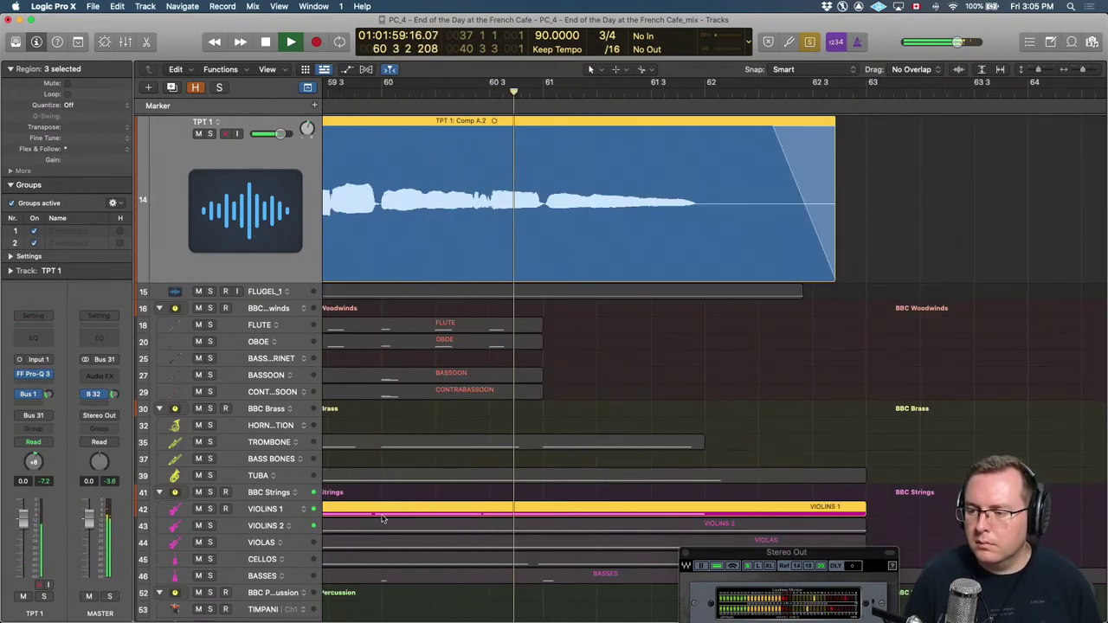
{"action": "key", "text": "super+Left"}
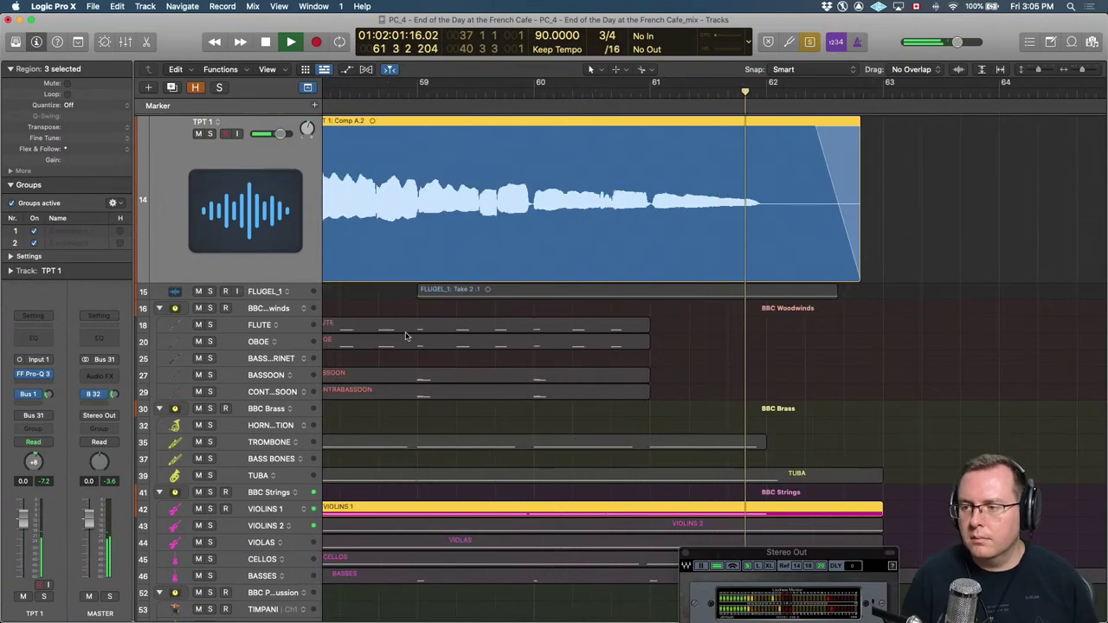
{"action": "key", "text": "super+Left"}
{"action": "key", "text": "space"}
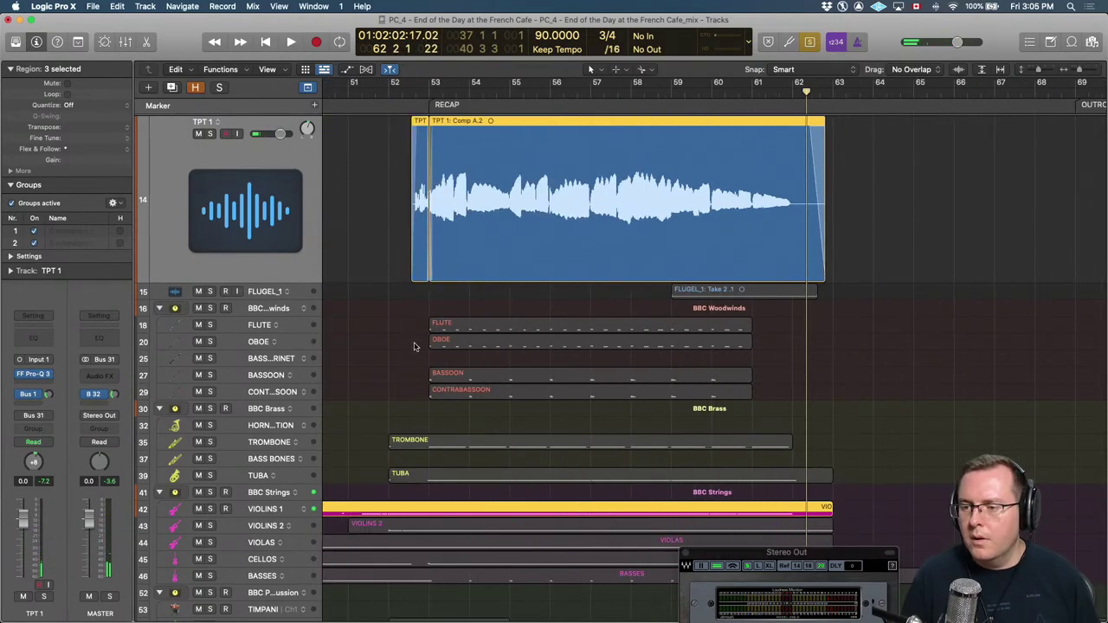
Switch the solo to the recap regions of TPT 1, FLUGEL_1, CLAR_1, CLAR_2, ACC_1 and FAZIOLI.
{"action": "left_click", "coordinate": [869, 503]}
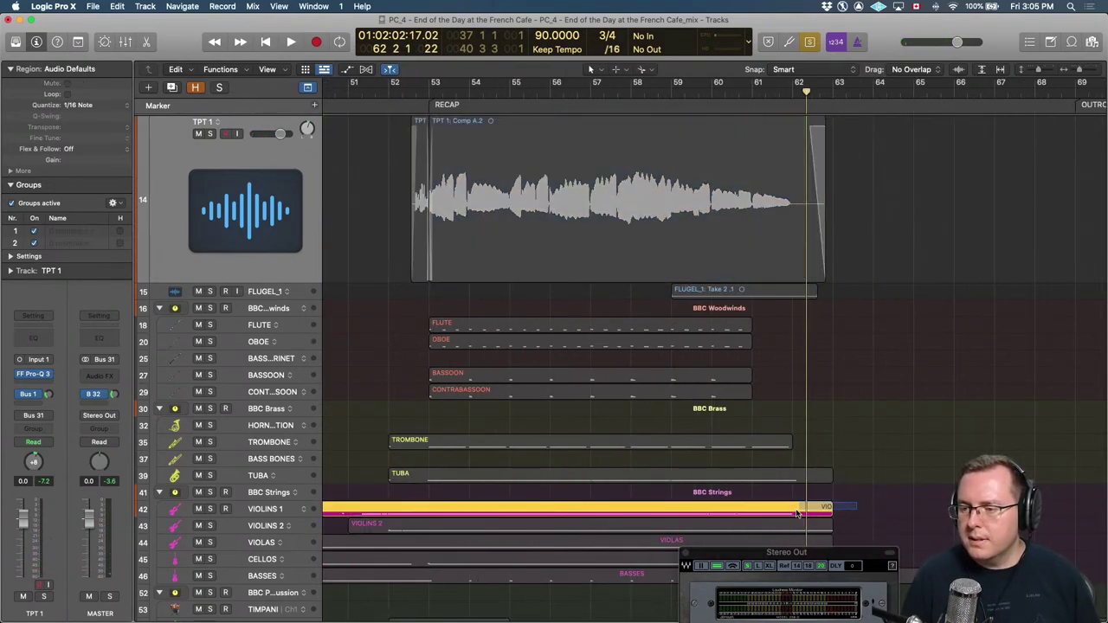
{"action": "left_click", "coordinate": [679, 235], "text": "shift"}
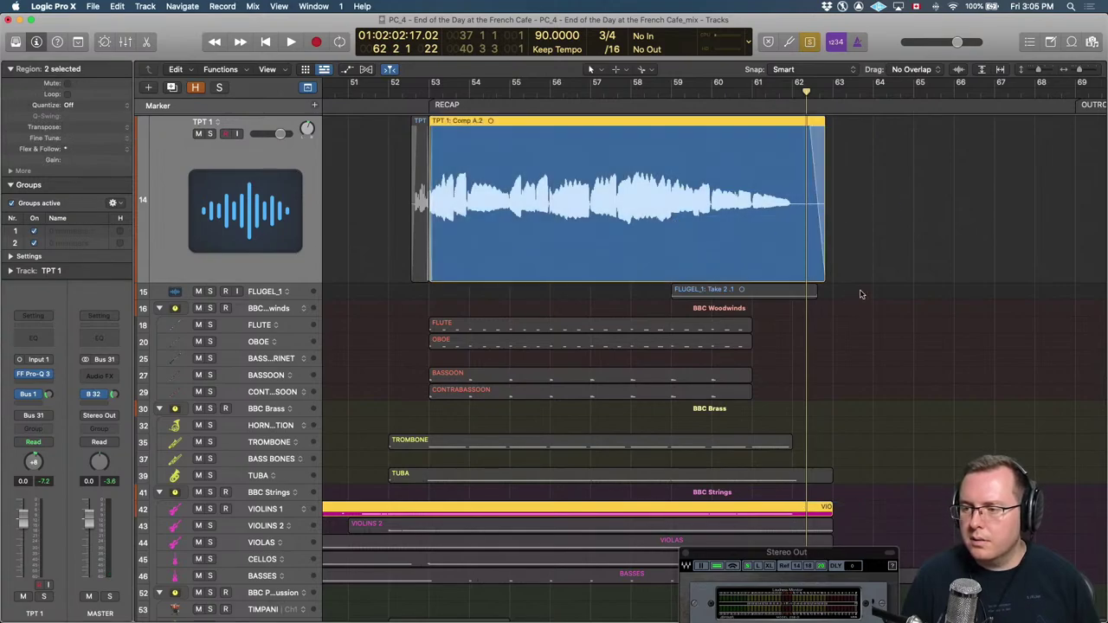
{"action": "left_click", "coordinate": [779, 289], "text": "shift"}
{"action": "scroll", "coordinate": [314, 348], "scroll_direction": "up", "scroll_amount": 5}
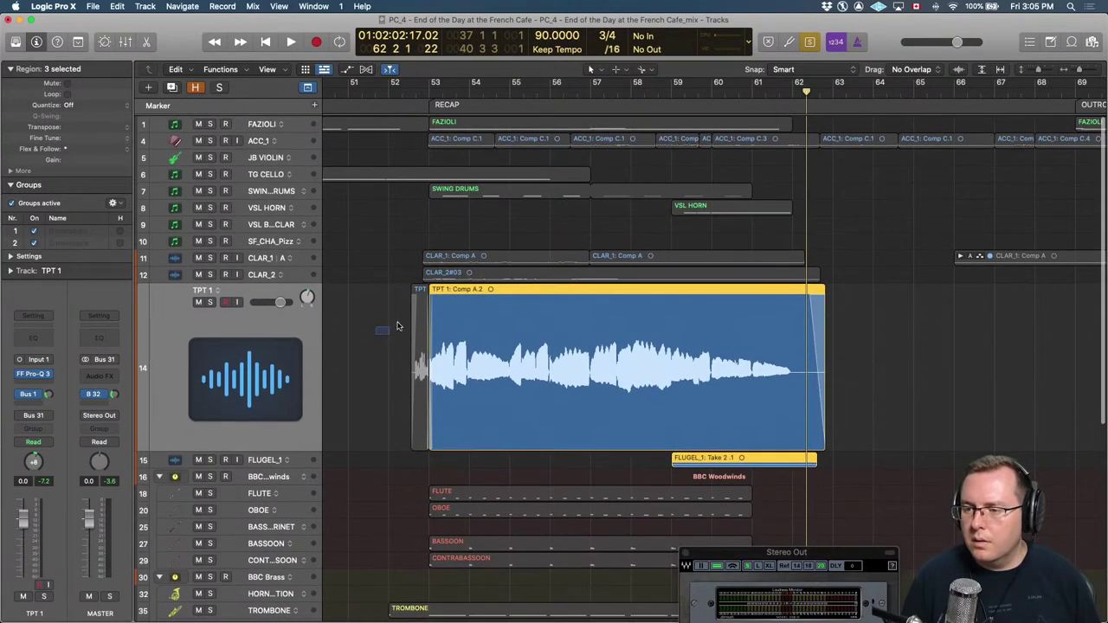
{"action": "left_click_drag", "start_coordinate": [398, 327], "coordinate": [428, 250]}
{"action": "left_click", "coordinate": [644, 259], "text": "shift"}
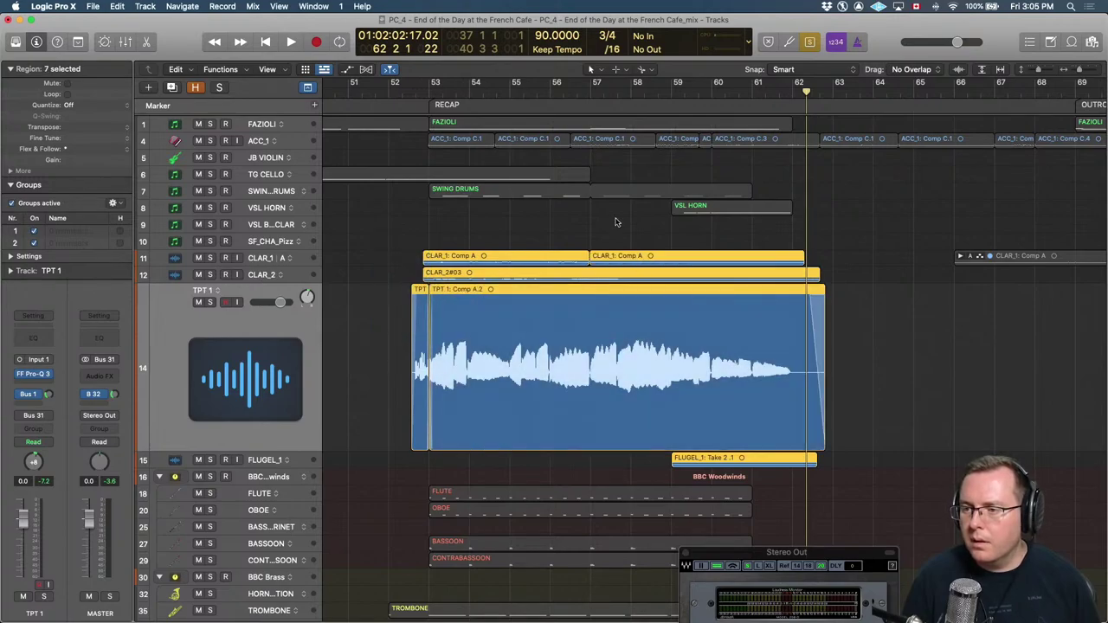
{"action": "left_click_drag", "start_coordinate": [440, 151], "coordinate": [697, 140]}
{"action": "left_click", "coordinate": [796, 142], "text": "shift"}
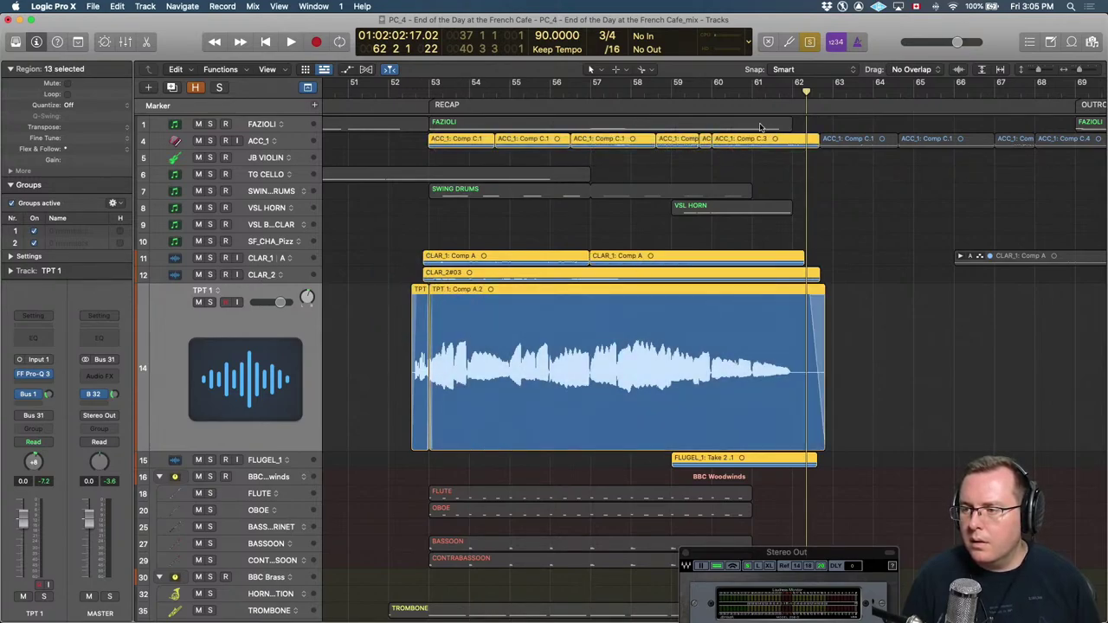
{"action": "left_click", "coordinate": [664, 128], "text": "shift"}
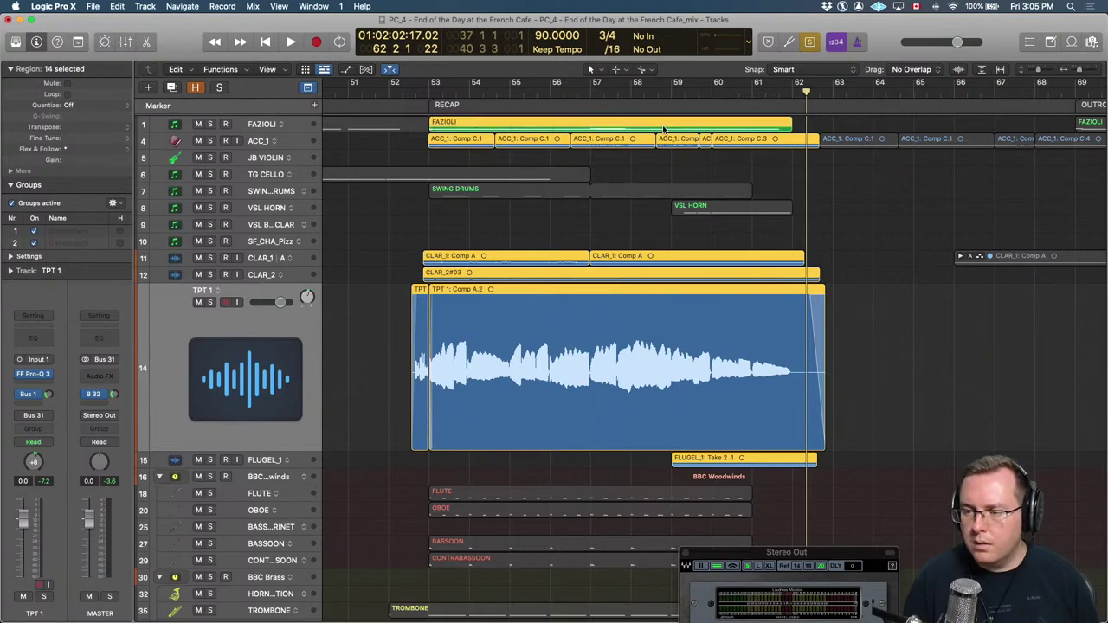
Play the soloed piano, accordion, clarinets, trumpet and flugelhorn from bar 52 to about bar 62, and turn solo off.
{"action": "key", "text": "comma"}
{"action": "key", "text": "comma"}
{"action": "key", "text": "comma"}
{"action": "key", "text": "comma"}
{"action": "key", "text": "comma"}
{"action": "key", "text": "comma"}
{"action": "key", "text": "comma"}
{"action": "key", "text": "comma"}
{"action": "key", "text": "comma"}
{"action": "key", "text": "comma"}
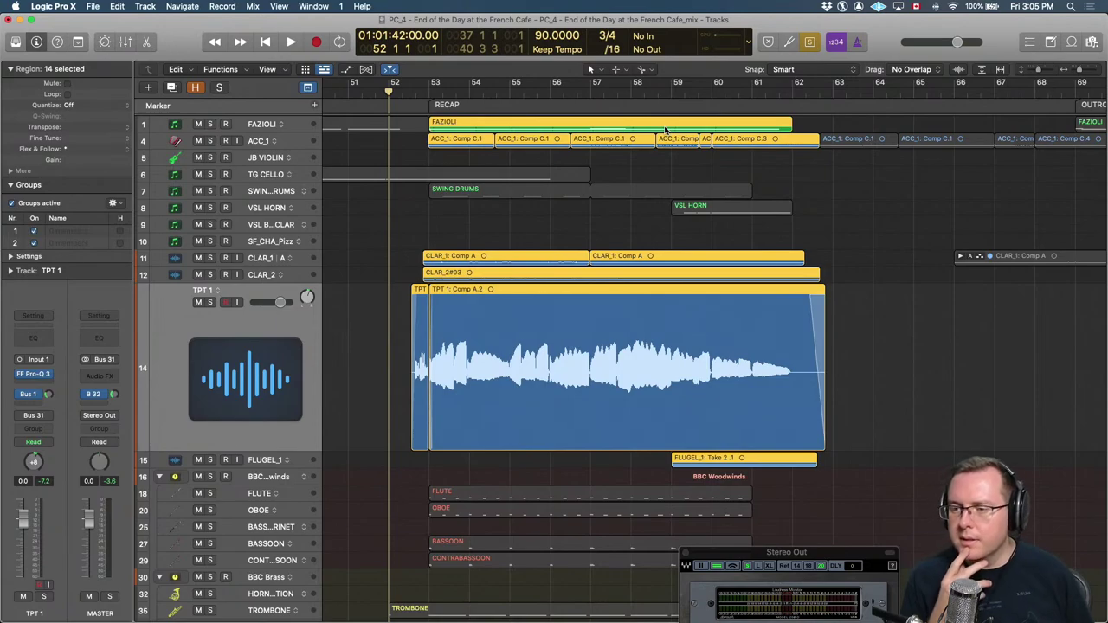
{"action": "key", "text": "space"}
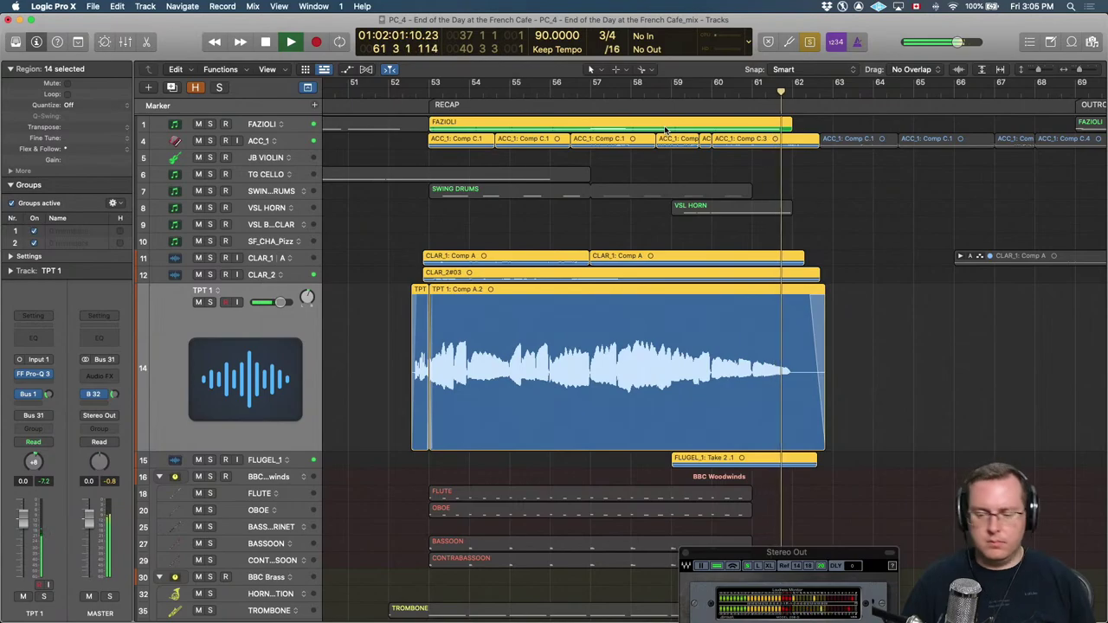
{"action": "key", "text": "space"}
{"action": "key", "text": "ctrl+s"}
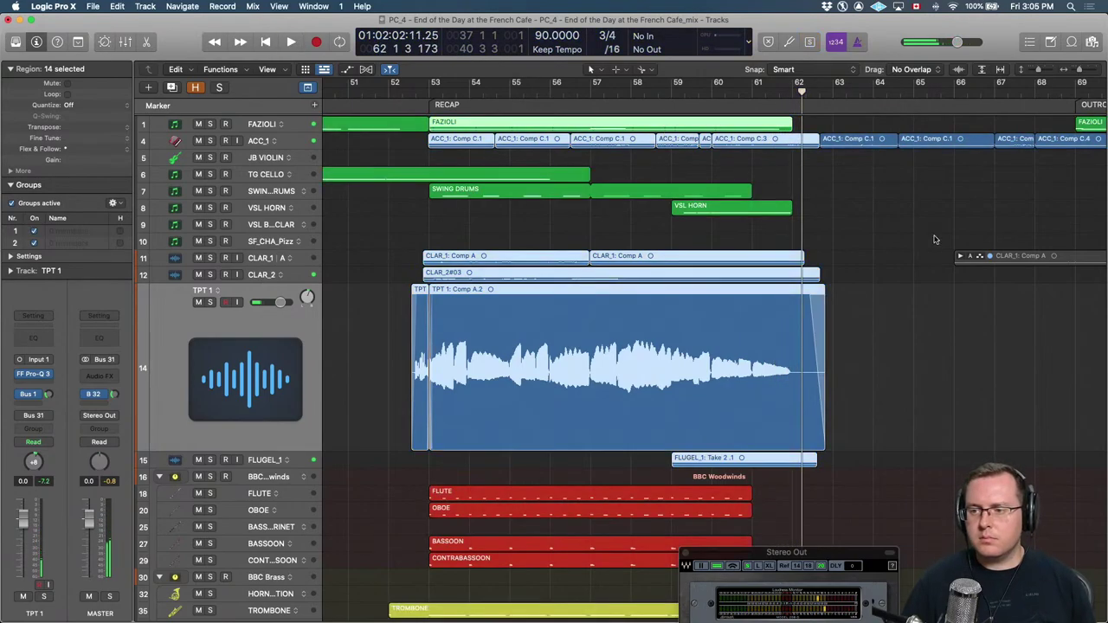
Deselect all regions and move the playhead back to the start of the recap at bar 53.
{"action": "left_click", "coordinate": [905, 342]}
{"action": "key", "text": "super+Left"}
{"action": "key", "text": "super+Left"}
{"action": "key", "text": "super+Left"}
{"action": "key", "text": "super+Right"}
{"action": "key", "text": "super+Right"}
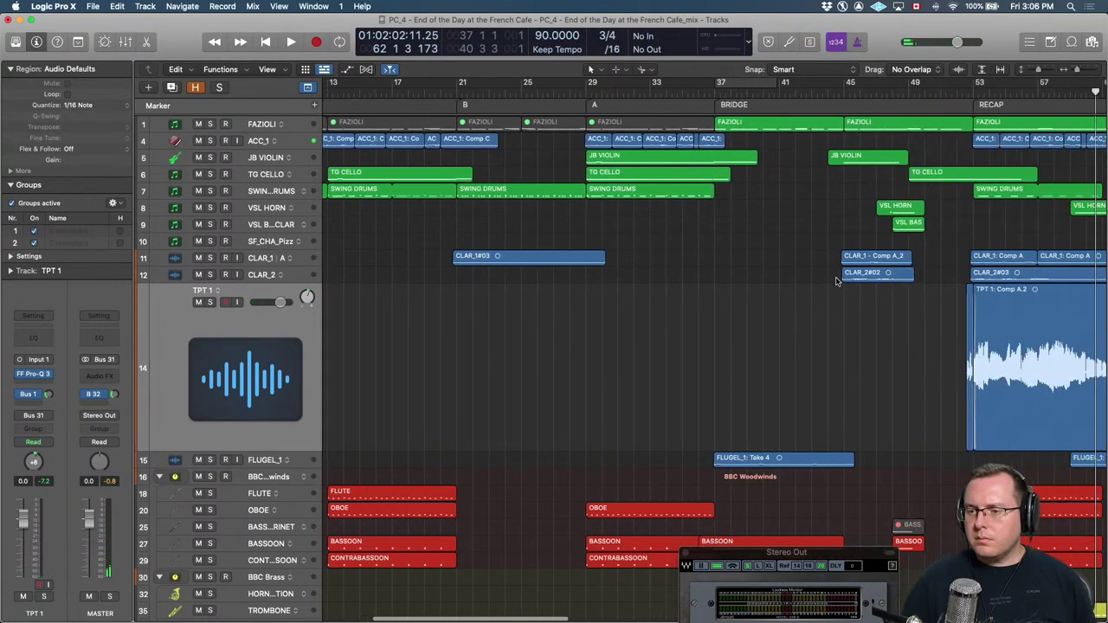
{"action": "key", "text": "super+Left"}
{"action": "key", "text": "super+Right"}
{"action": "key", "text": "super+Right"}
{"action": "key", "text": "super+Right"}
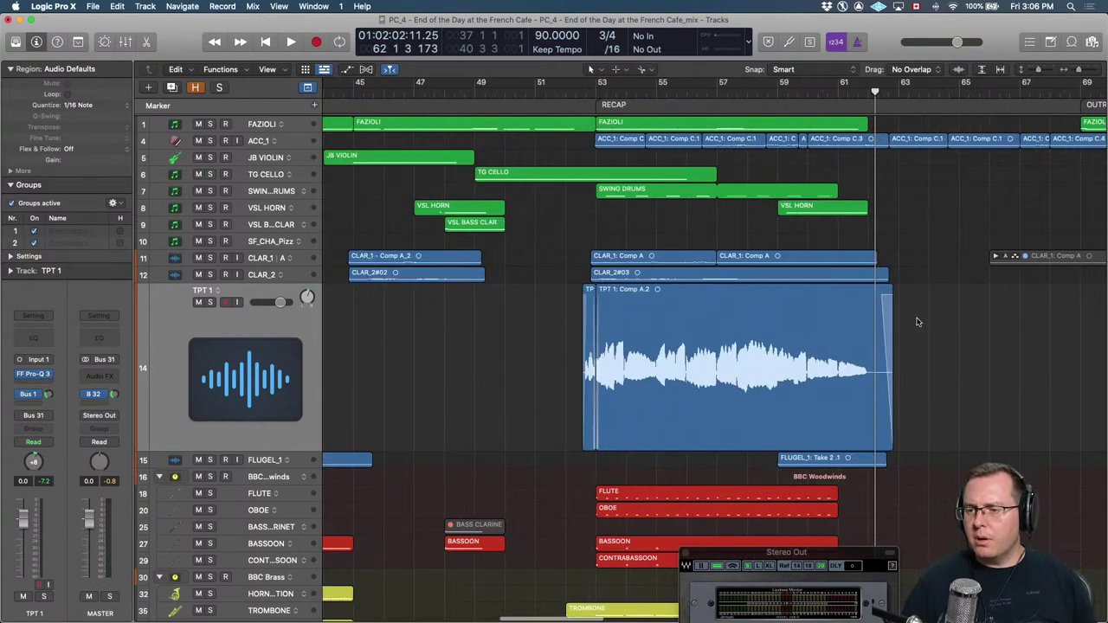
{"action": "key", "text": "comma"}
{"action": "key", "text": "comma"}
{"action": "key", "text": "comma"}
{"action": "key", "text": "comma"}
{"action": "key", "text": "comma"}
{"action": "key", "text": "comma"}
{"action": "key", "text": "comma"}
{"action": "key", "text": "comma"}
{"action": "key", "text": "comma"}
{"action": "key", "text": "comma"}
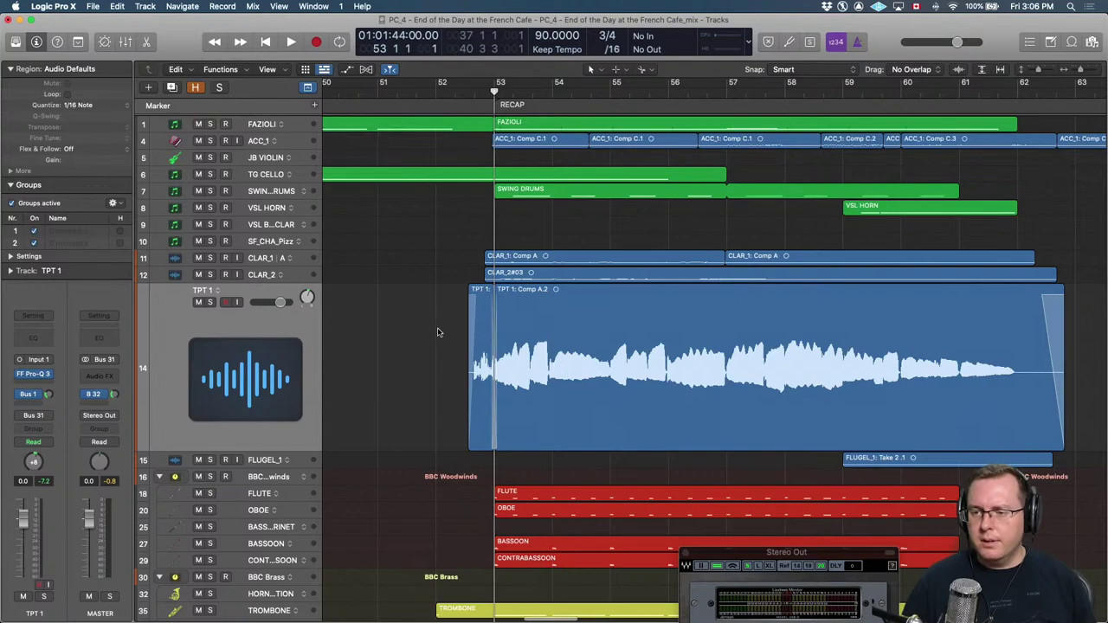
Pan TPT 1 to +13 and play its soloed regions from bar 53 to about bar 56.
{"action": "left_click", "coordinate": [501, 342]}
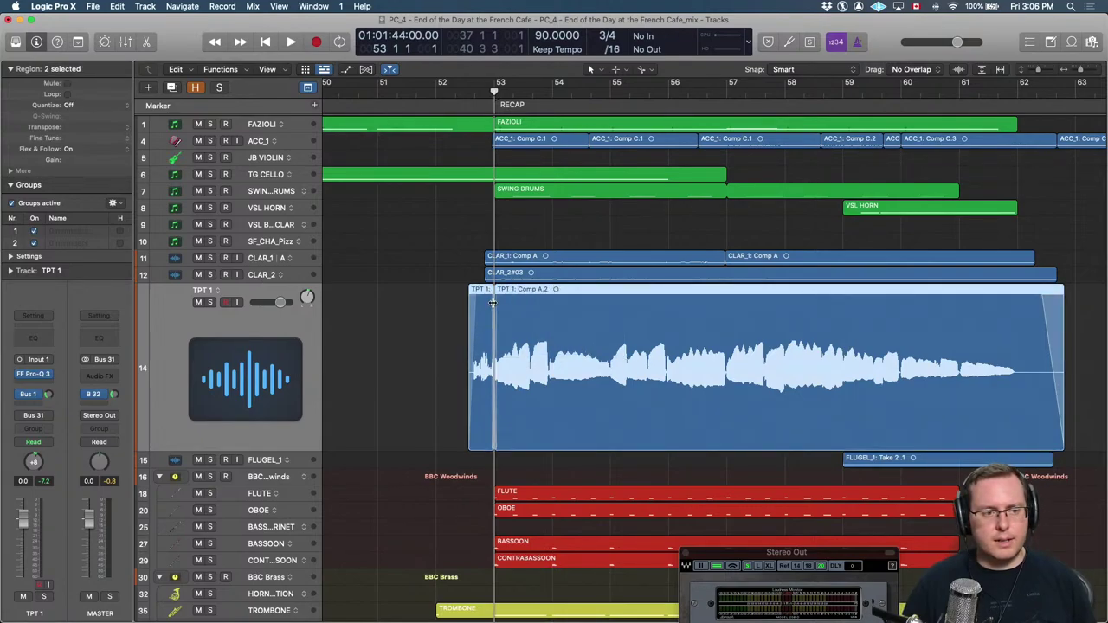
{"action": "key", "text": "super+Right"}
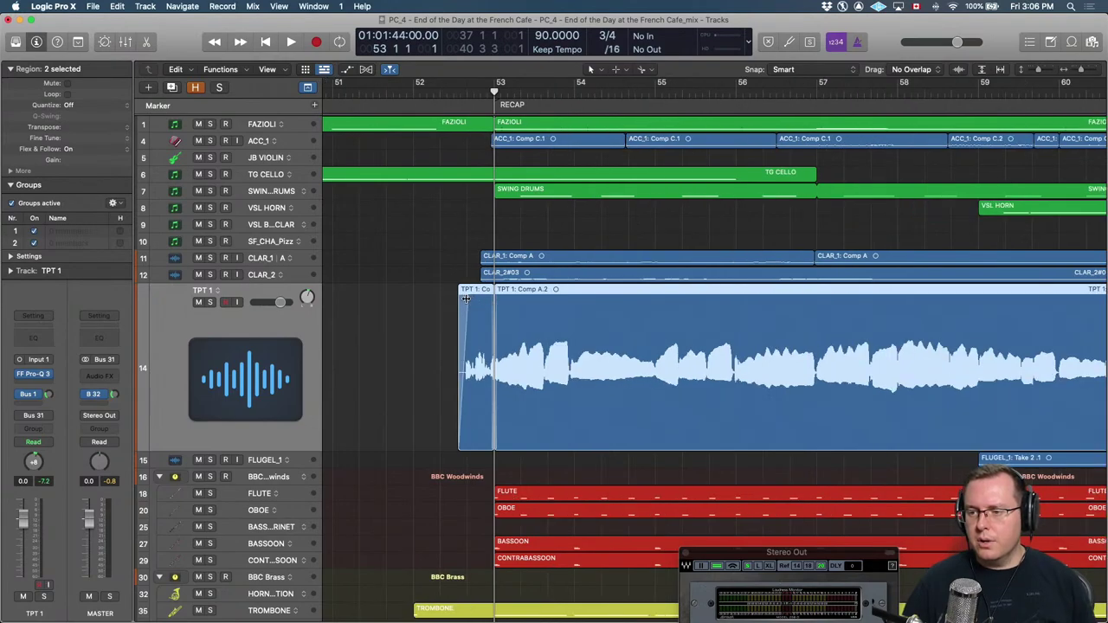
{"action": "key", "text": "super+Right"}
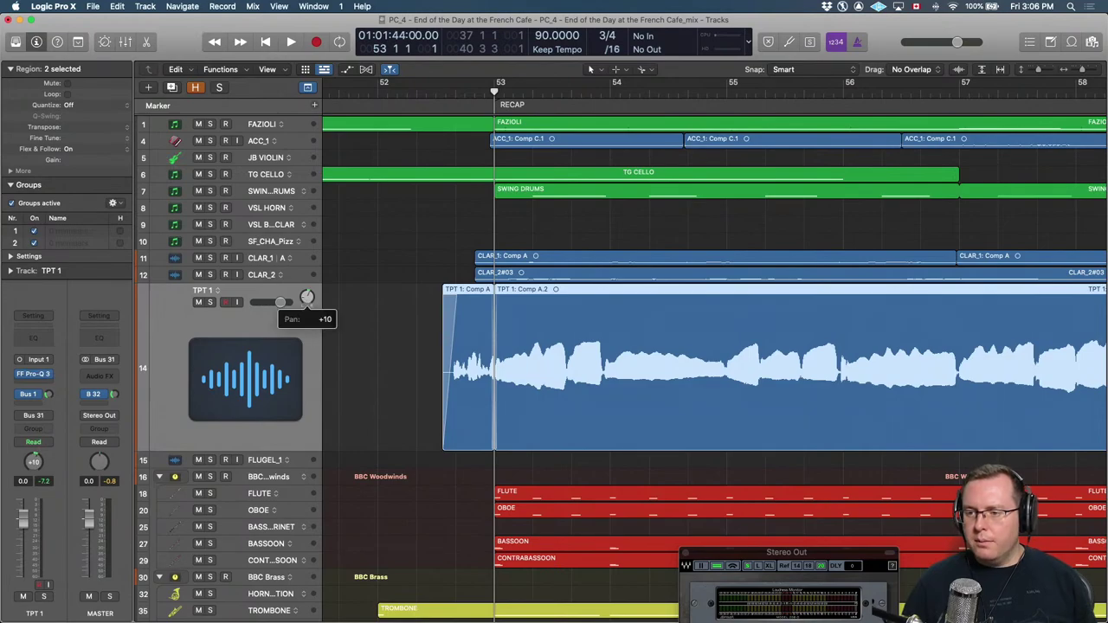
{"action": "left_click", "coordinate": [739, 357]}
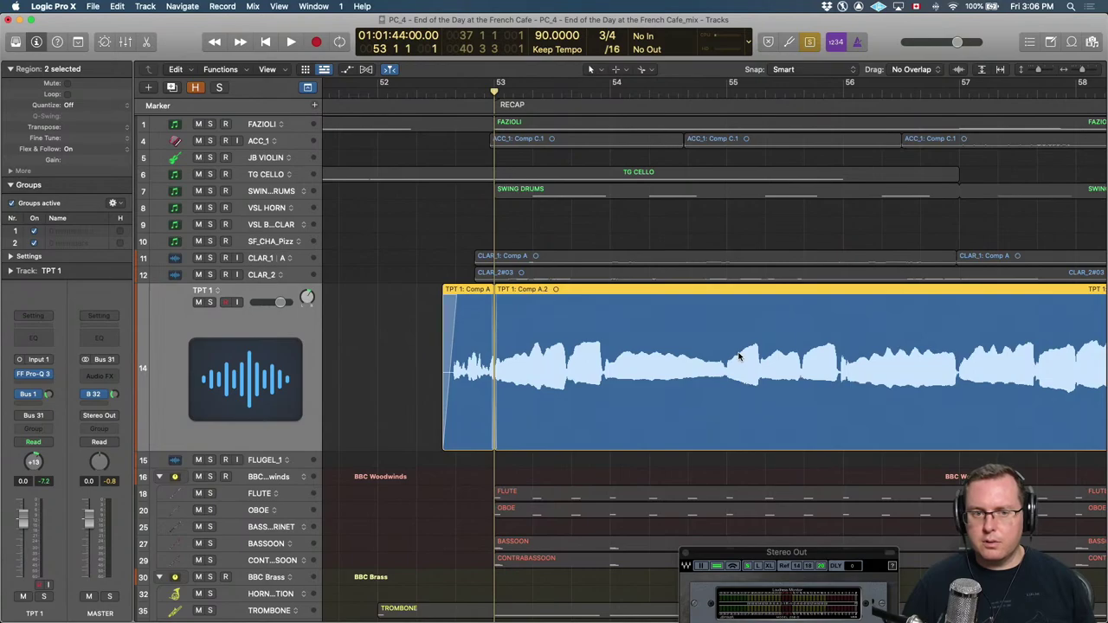
{"action": "key", "text": "space"}
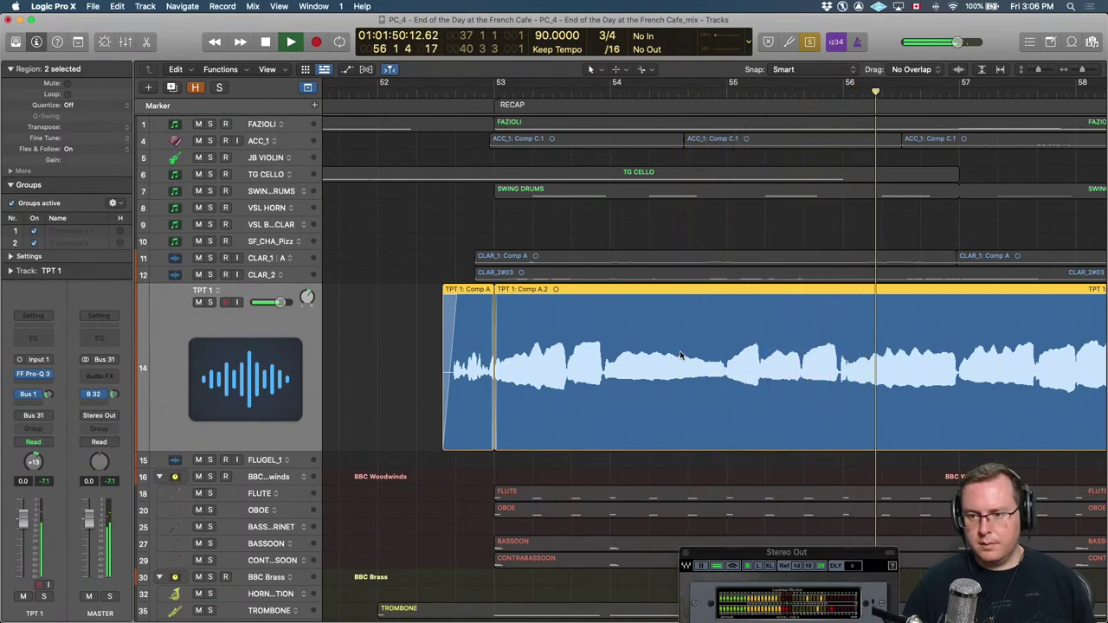
{"action": "key", "text": "space"}
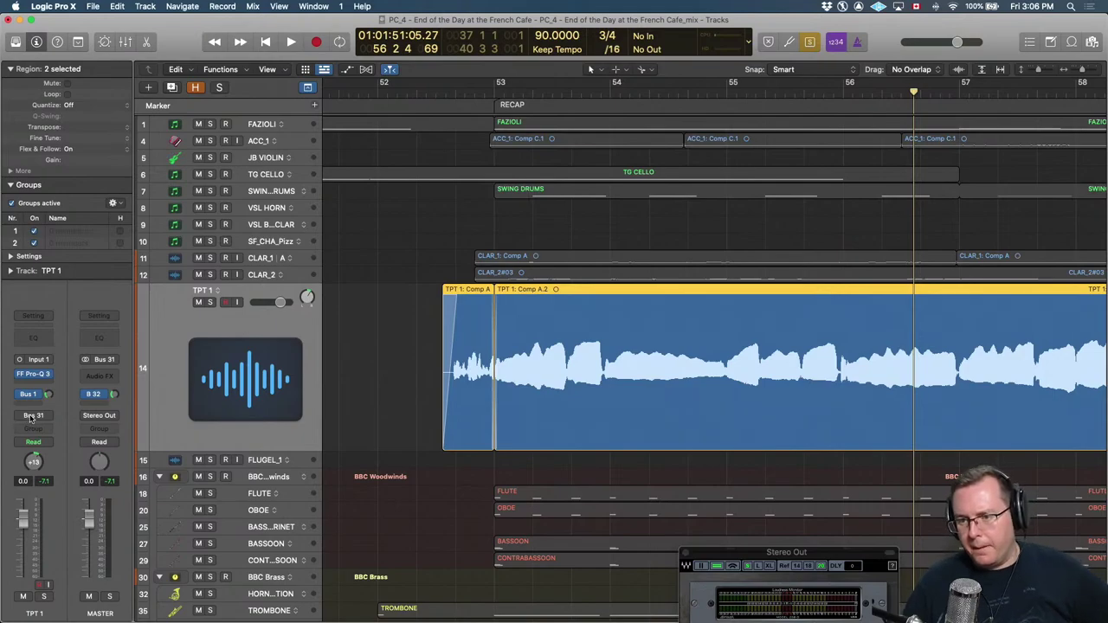
Insert the iZotope Neutron 2 Visual Mixer as a mono-to-stereo plug-in on TPT 1 and complete its authorization.
{"action": "left_click", "coordinate": [41, 374]}
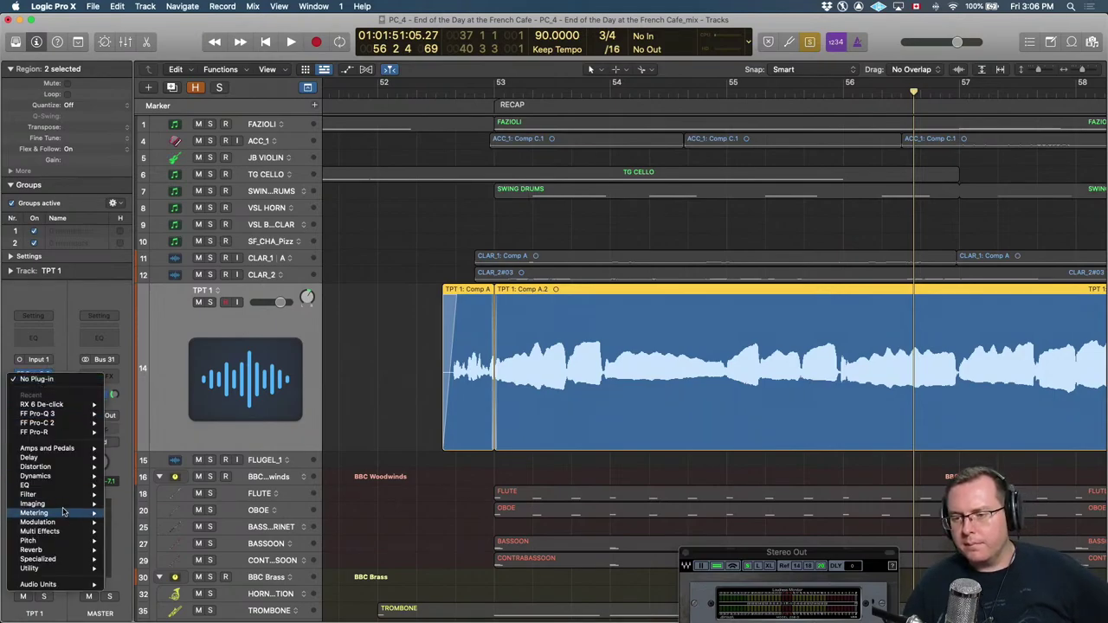
{"action": "mouse_move", "coordinate": [60, 507]}
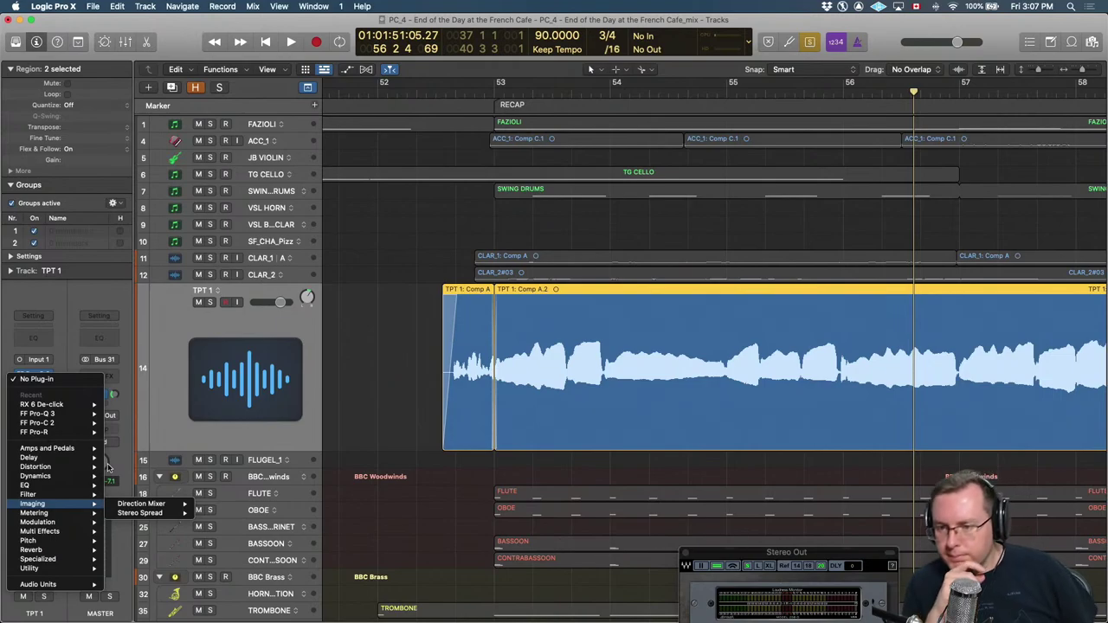
{"action": "mouse_move", "coordinate": [55, 468]}
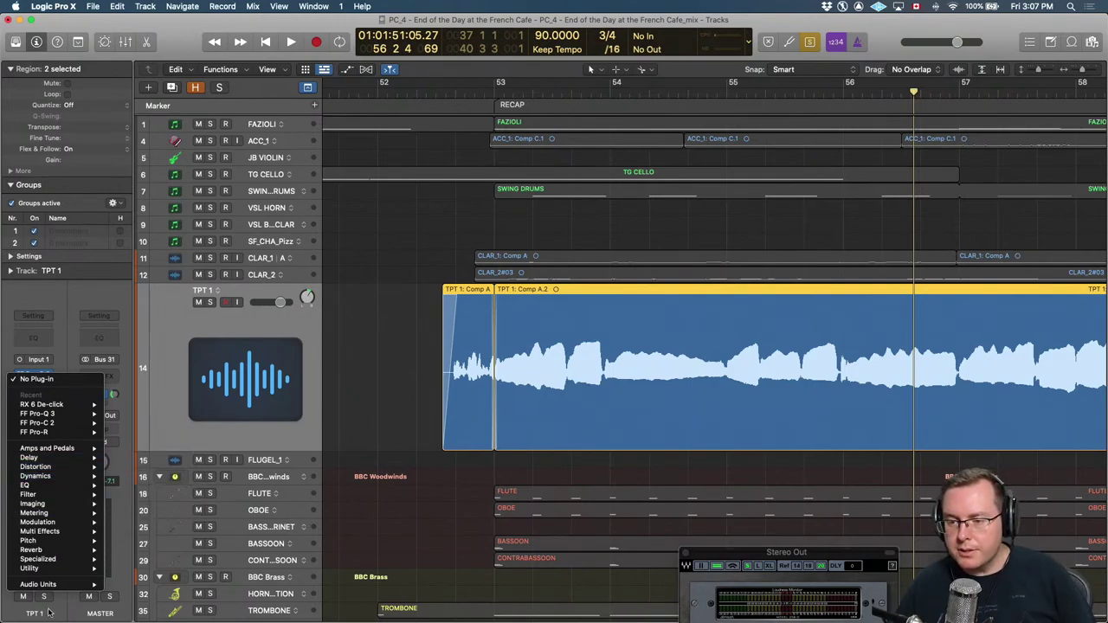
{"action": "mouse_move", "coordinate": [69, 585]}
{"action": "mouse_move", "coordinate": [165, 577]}
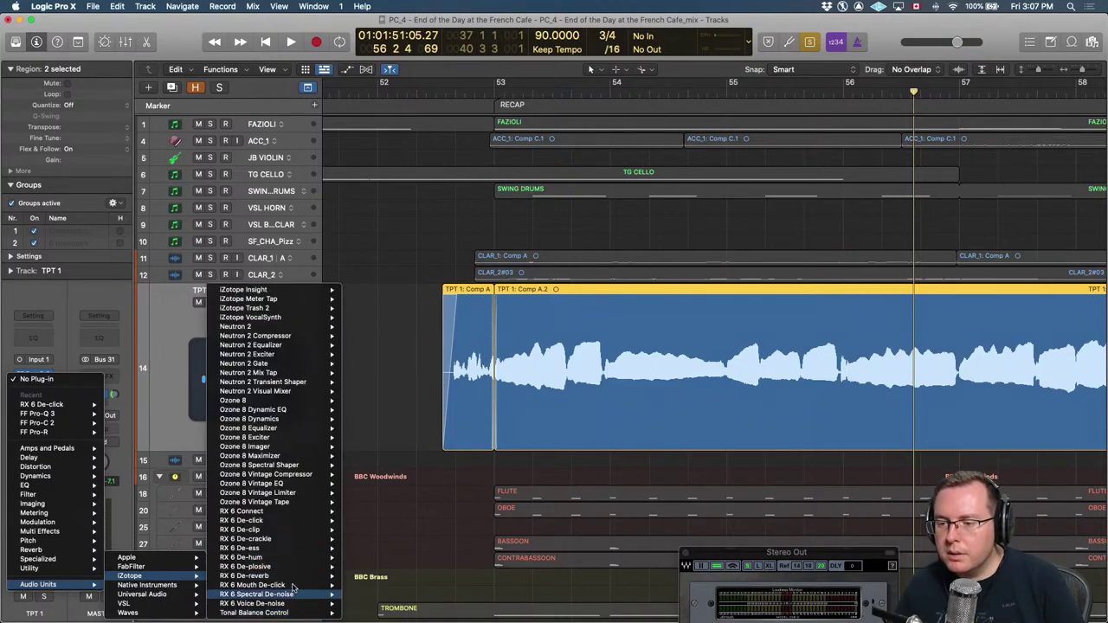
{"action": "mouse_move", "coordinate": [291, 485]}
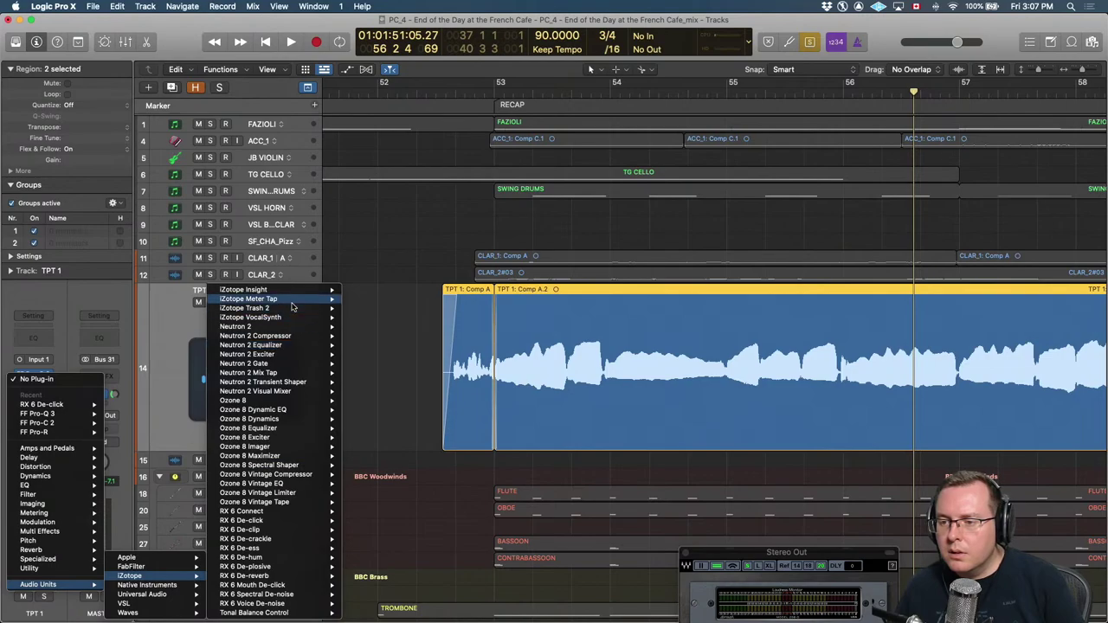
{"action": "mouse_move", "coordinate": [292, 307]}
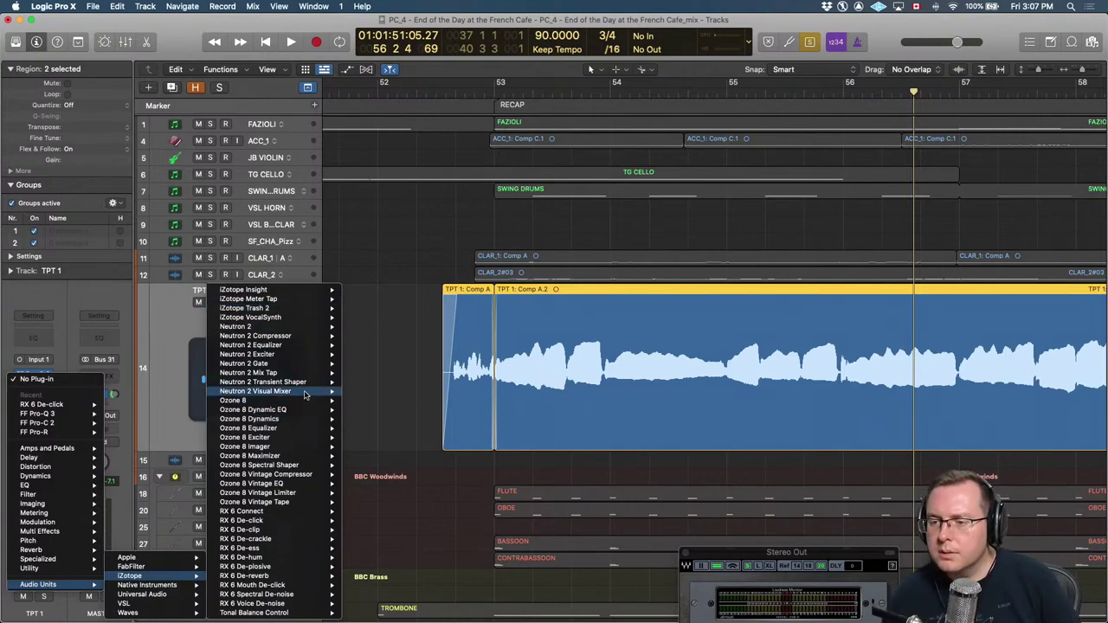
{"action": "mouse_move", "coordinate": [306, 395]}
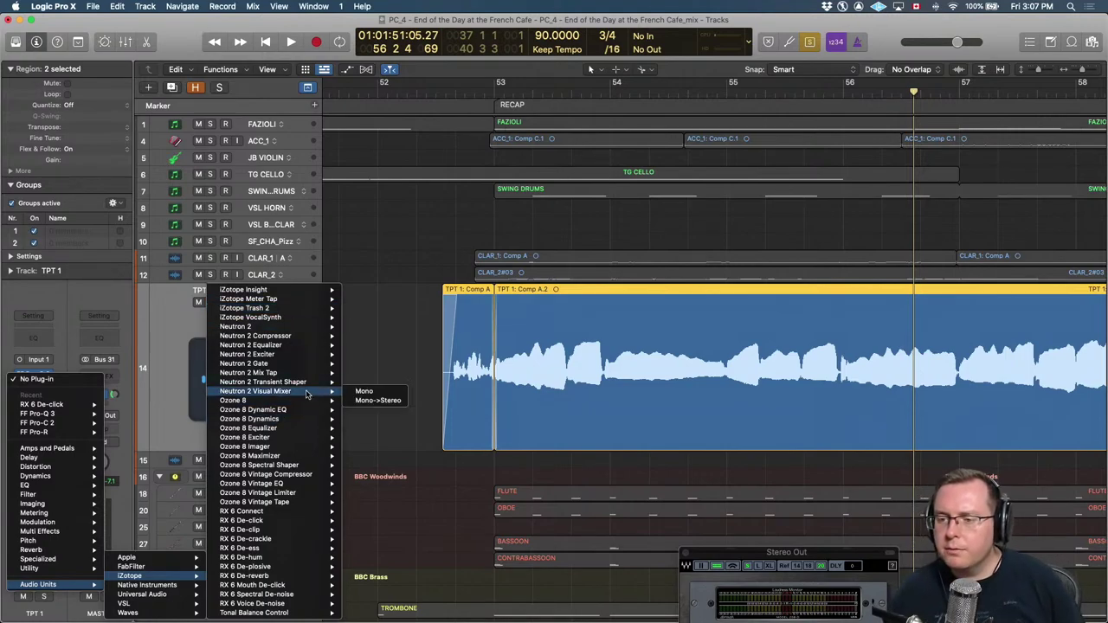
{"action": "left_click", "coordinate": [388, 398]}
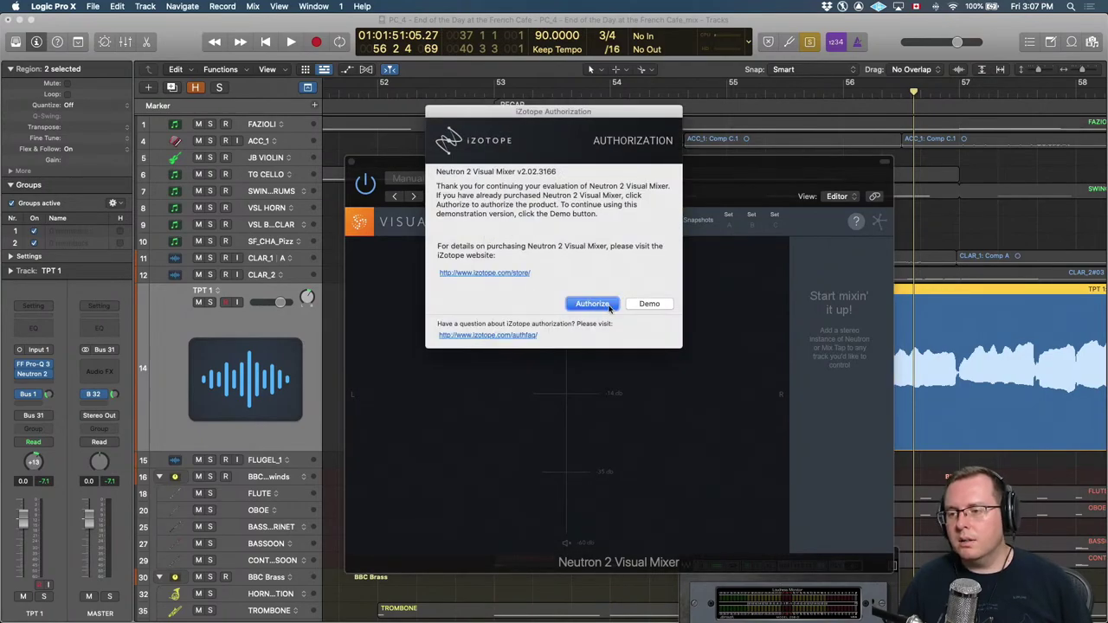
{"action": "left_click", "coordinate": [591, 304]}
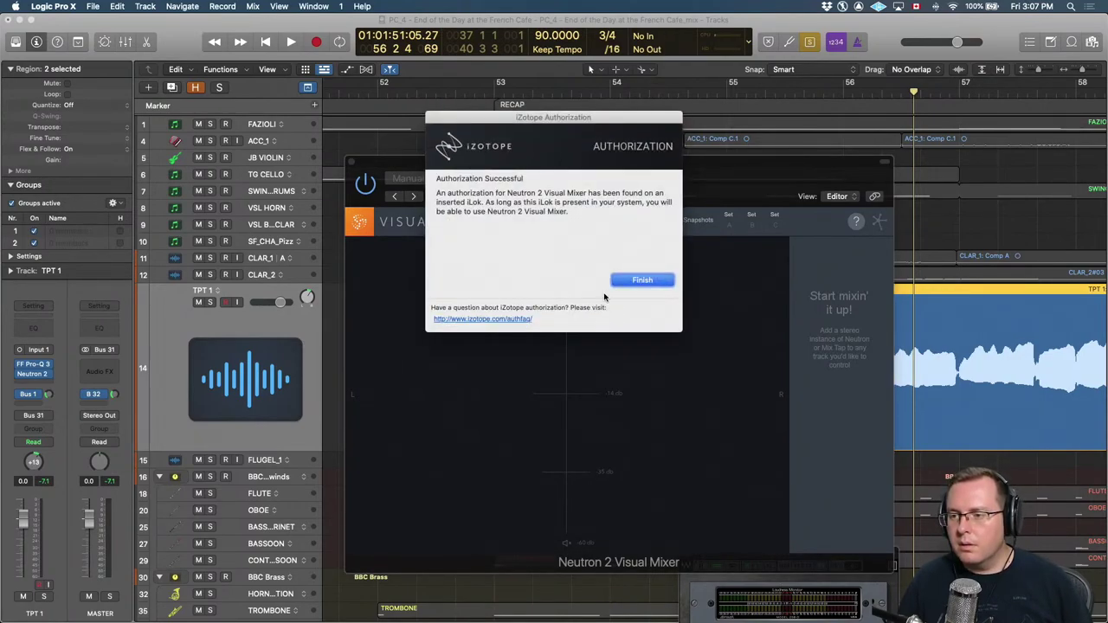
{"action": "left_click", "coordinate": [642, 279]}
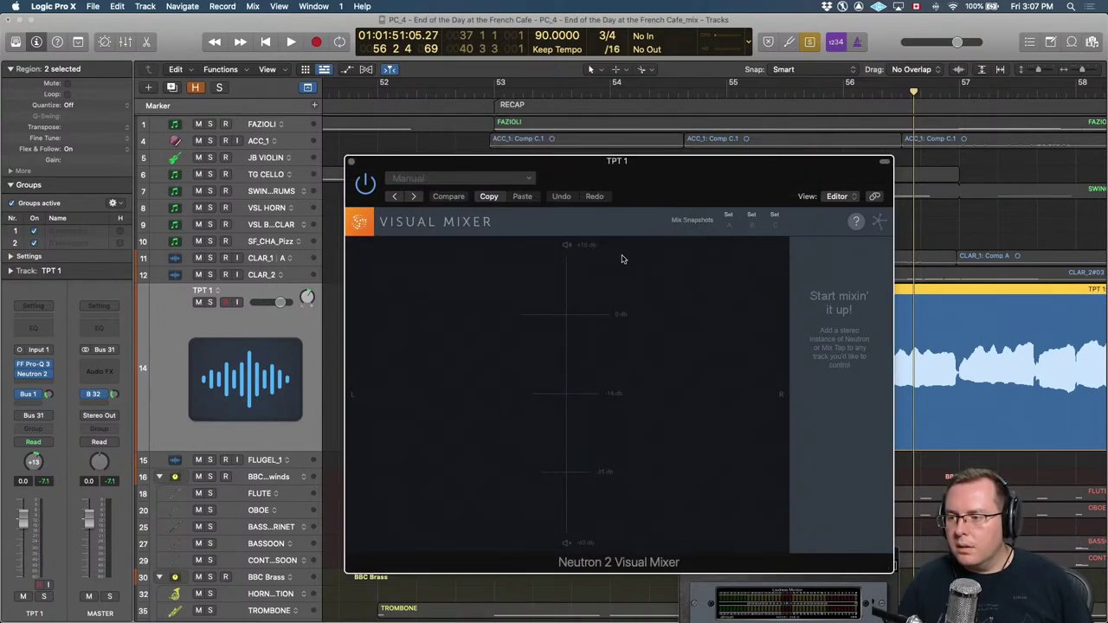
Remove the Neutron 2 Visual Mixer from the TPT 1 channel strip.
{"action": "left_click_drag", "start_coordinate": [71, 374], "coordinate": [59, 378]}
{"action": "left_click", "coordinate": [52, 378]}
{"action": "left_click", "coordinate": [65, 386]}
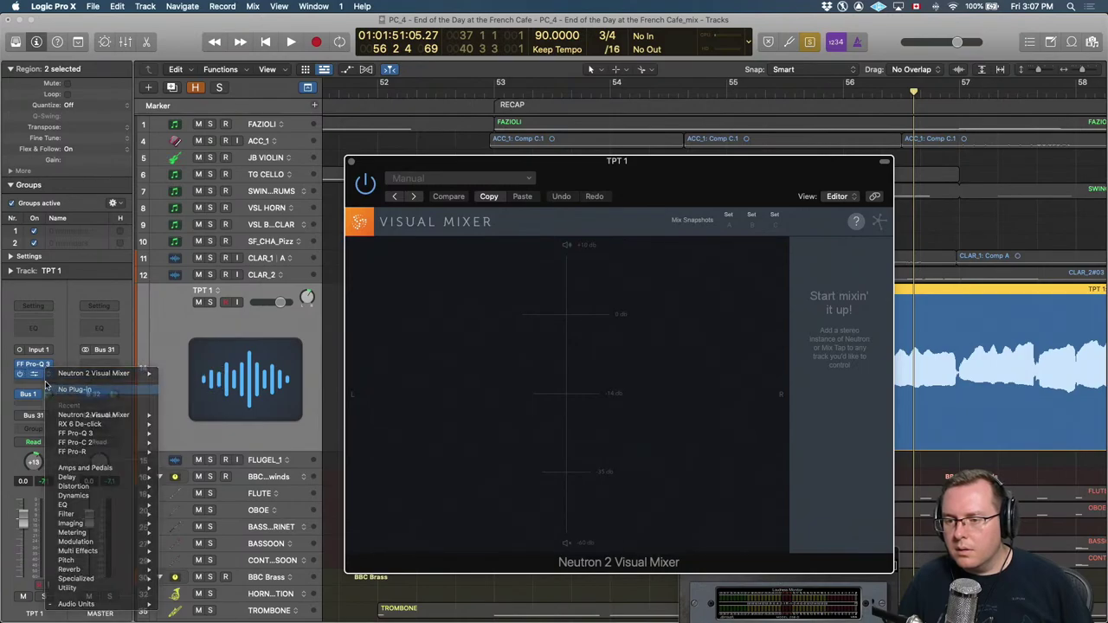
Insert a mono iZotope Meter Tap after the FF Pro-Q 3 on TPT 1.
{"action": "left_click", "coordinate": [42, 384]}
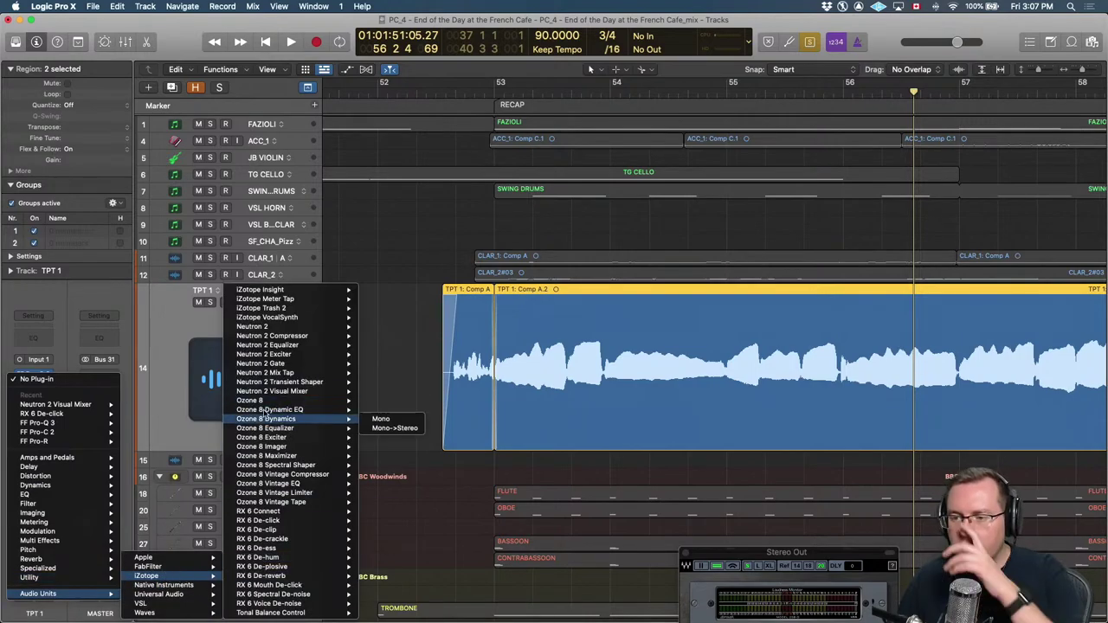
{"action": "mouse_move", "coordinate": [310, 385]}
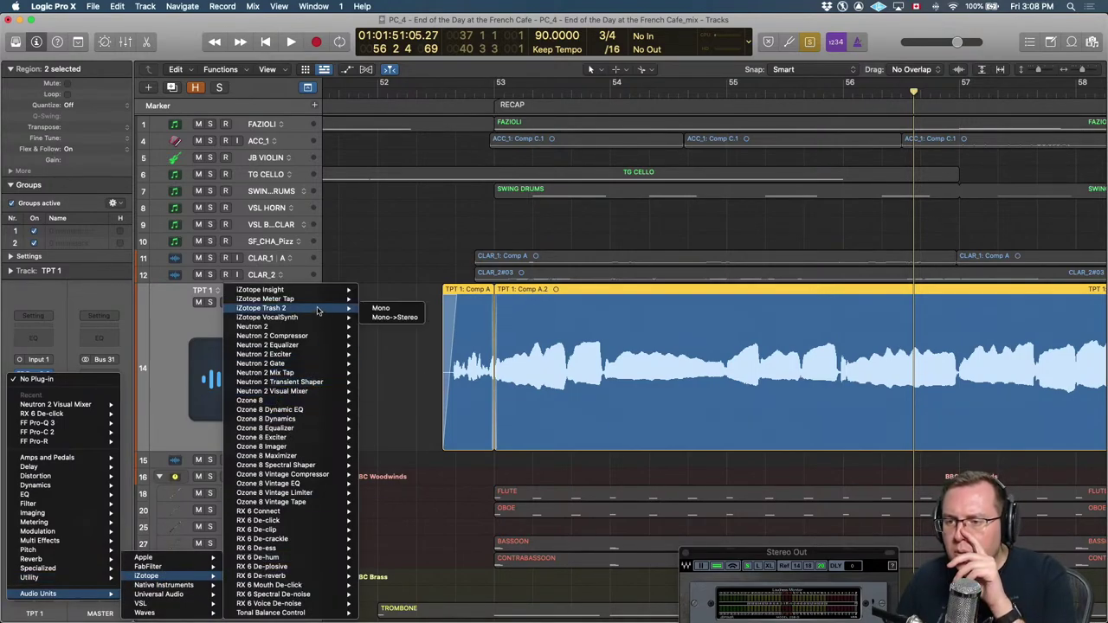
{"action": "left_click", "coordinate": [381, 301]}
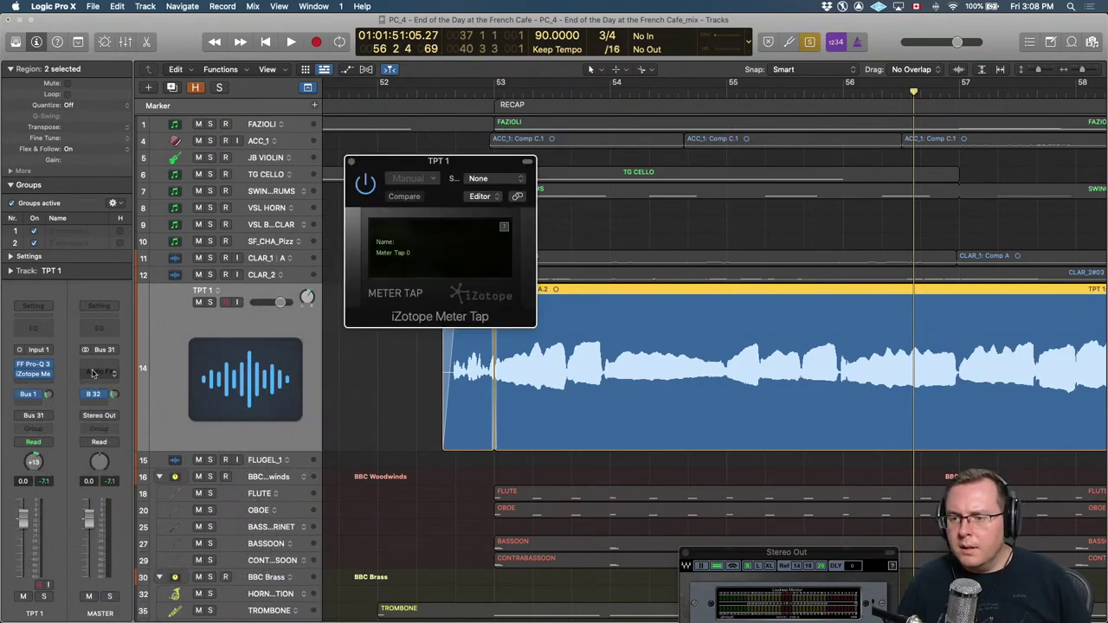
Insert the Neutron 2 Visual Mixer as a stereo plug-in on the MASTER channel strip.
{"action": "left_click", "coordinate": [93, 373]}
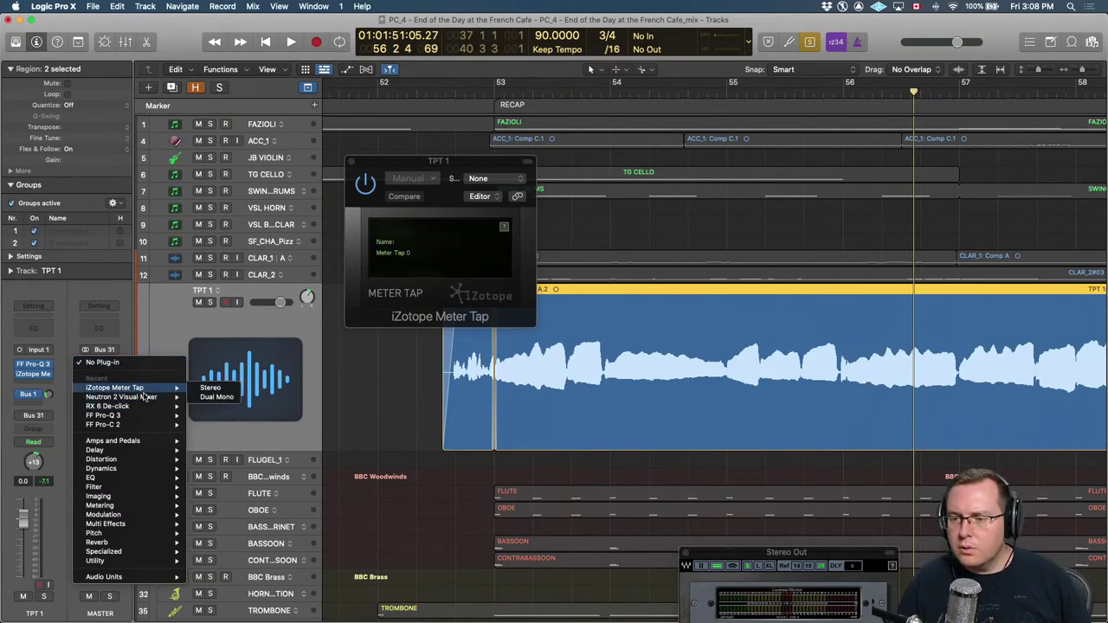
{"action": "mouse_move", "coordinate": [144, 398]}
{"action": "left_click", "coordinate": [211, 397]}
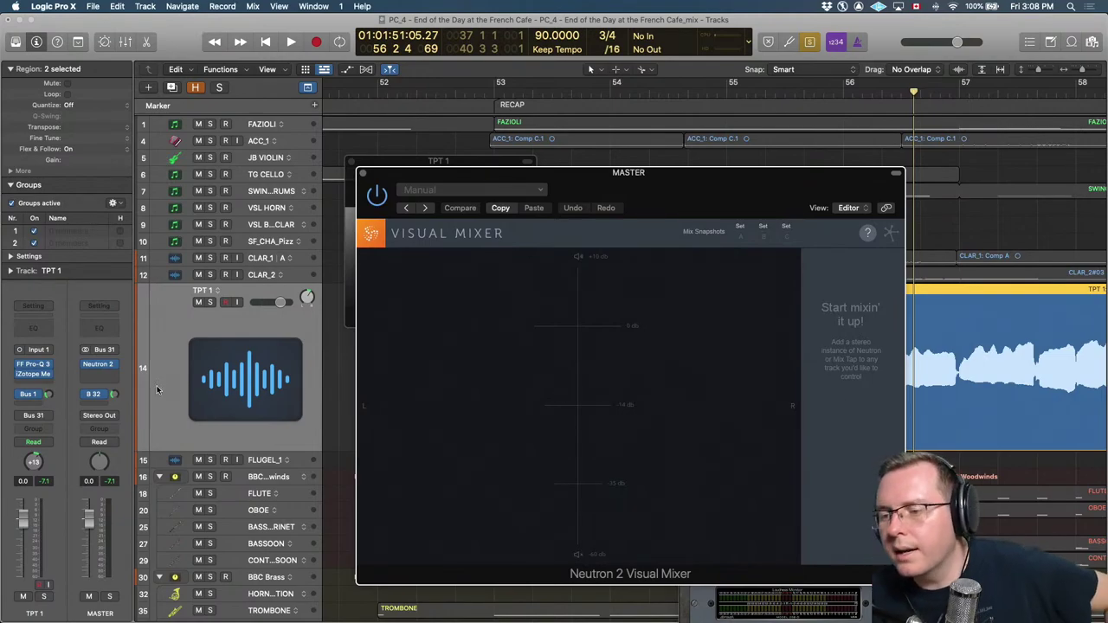
Replace the mono Meter Tap on TPT 1 with a mono-to-stereo iZotope Meter Tap.
{"action": "left_click", "coordinate": [50, 374]}
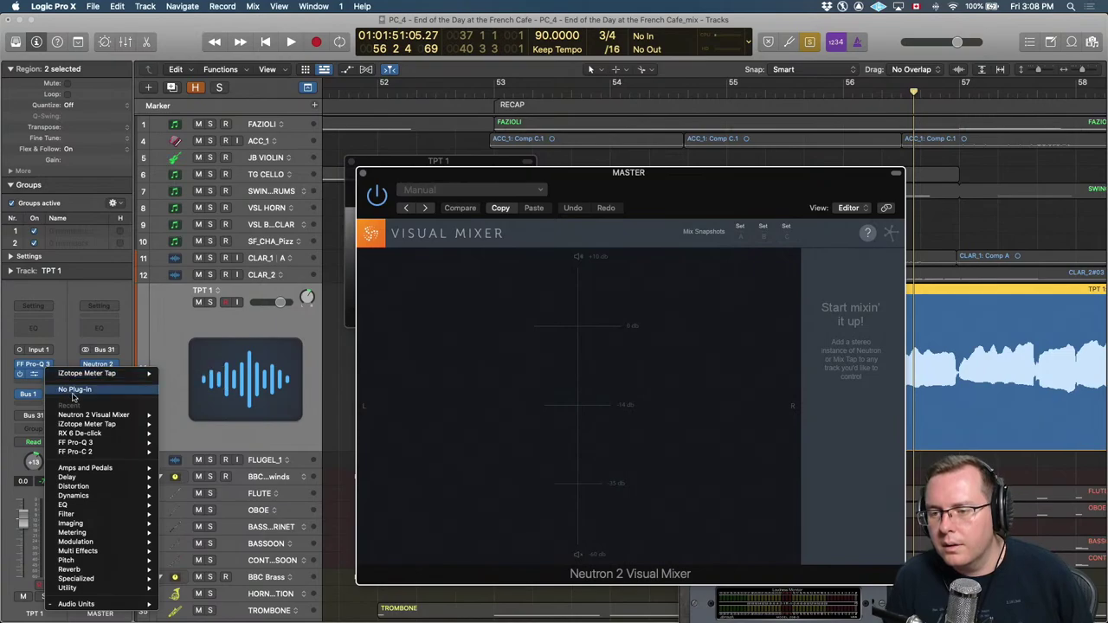
{"action": "mouse_move", "coordinate": [73, 417]}
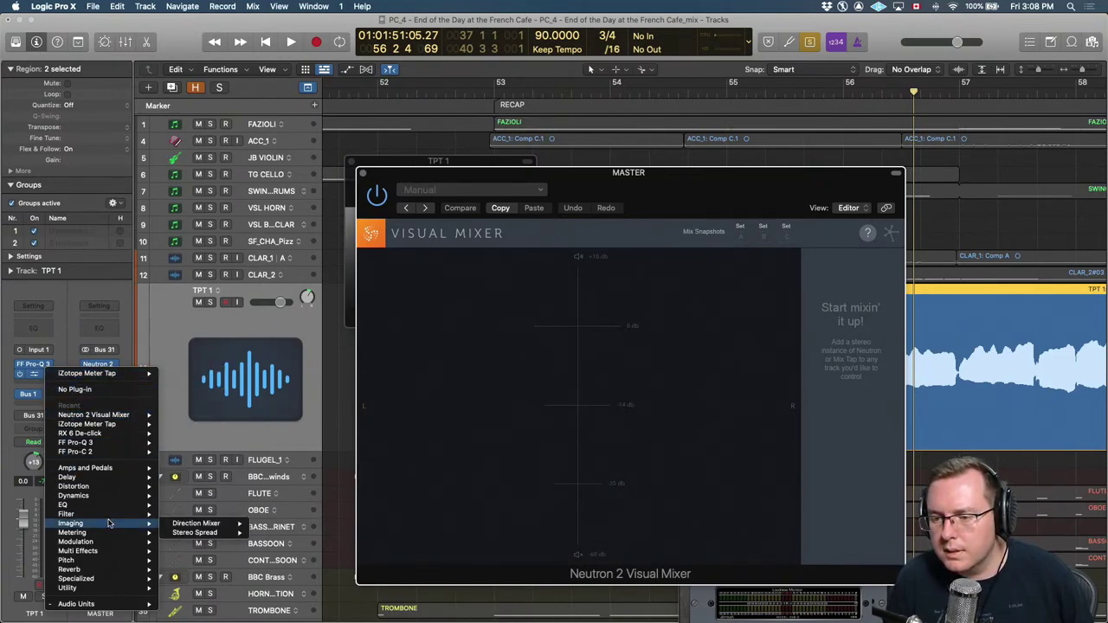
{"action": "mouse_move", "coordinate": [103, 605]}
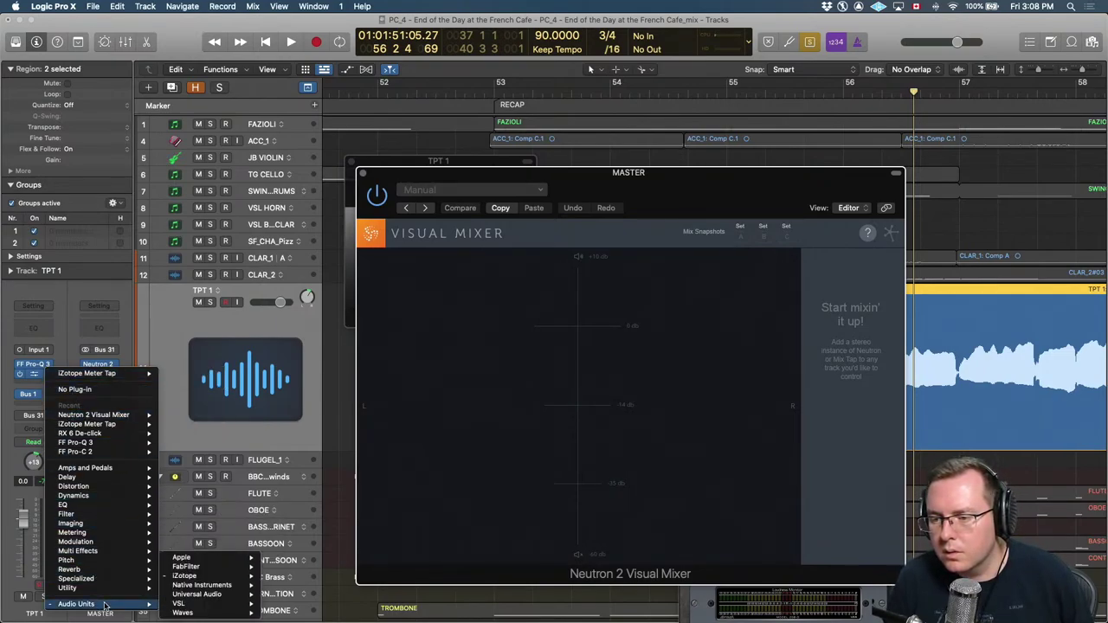
{"action": "mouse_move", "coordinate": [112, 424]}
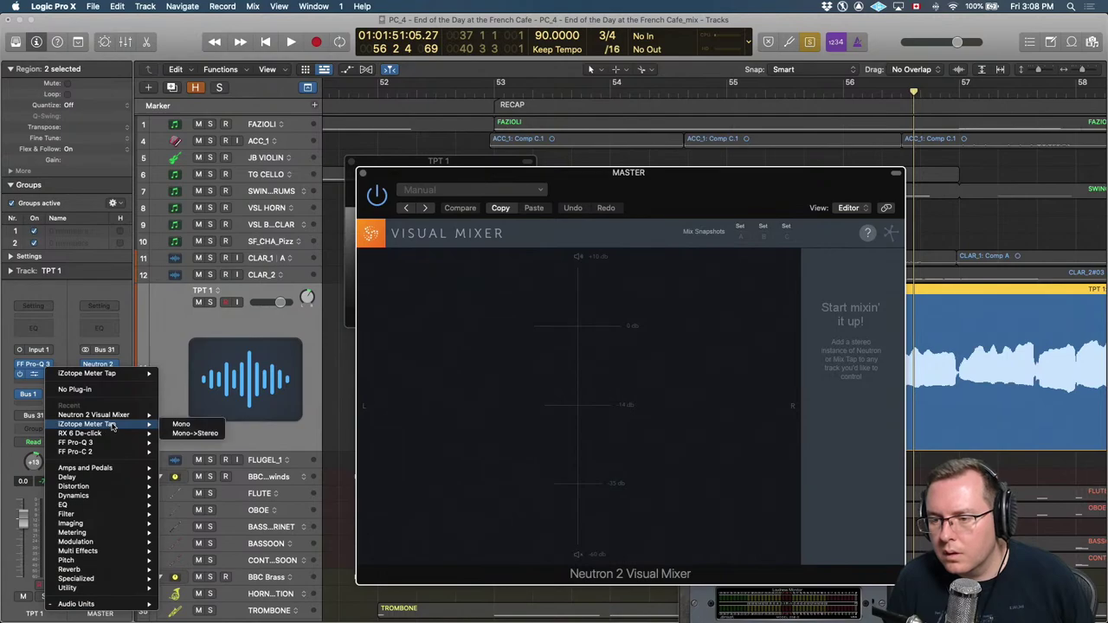
{"action": "left_click", "coordinate": [194, 434]}
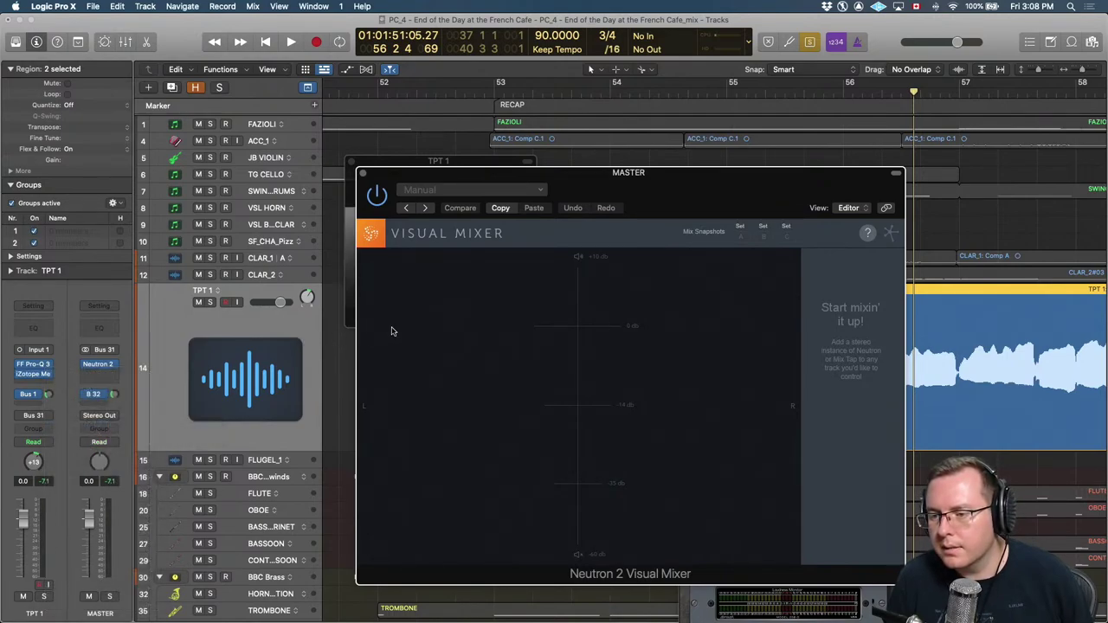
Close and reopen the Visual Mixer on MASTER, and close the TPT 1 Meter Tap window.
{"action": "left_click", "coordinate": [362, 174]}
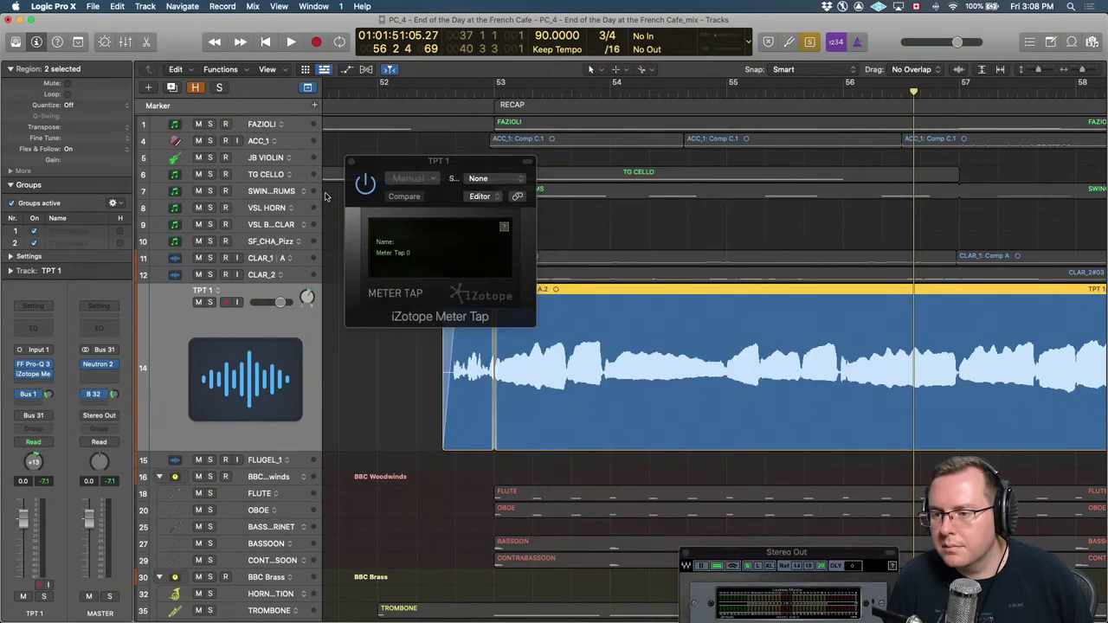
{"action": "left_click", "coordinate": [99, 365]}
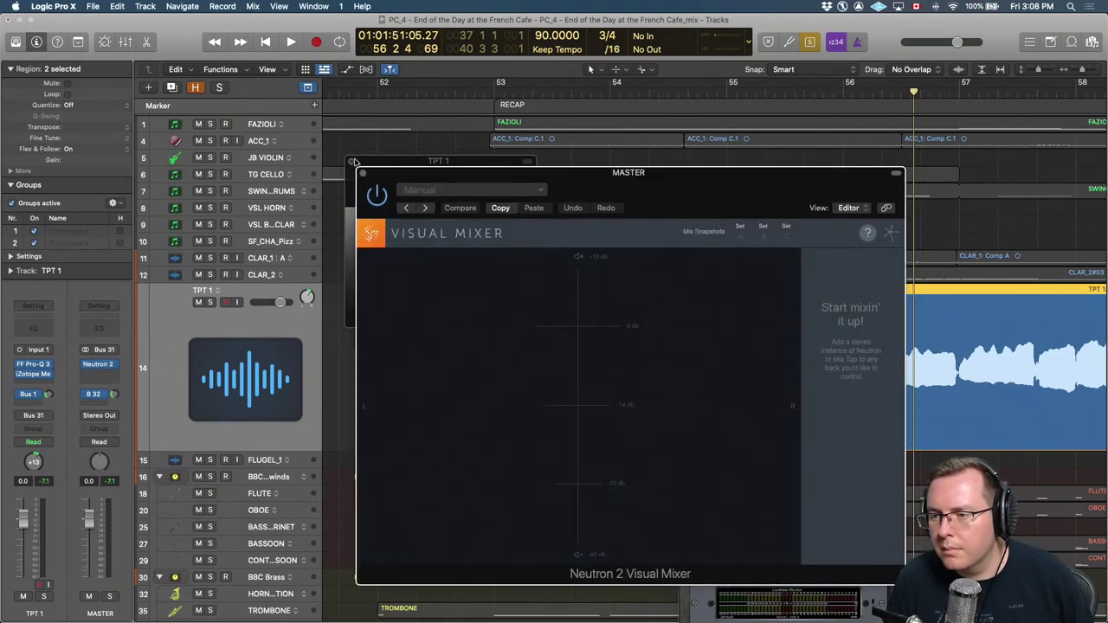
{"action": "left_click", "coordinate": [386, 162]}
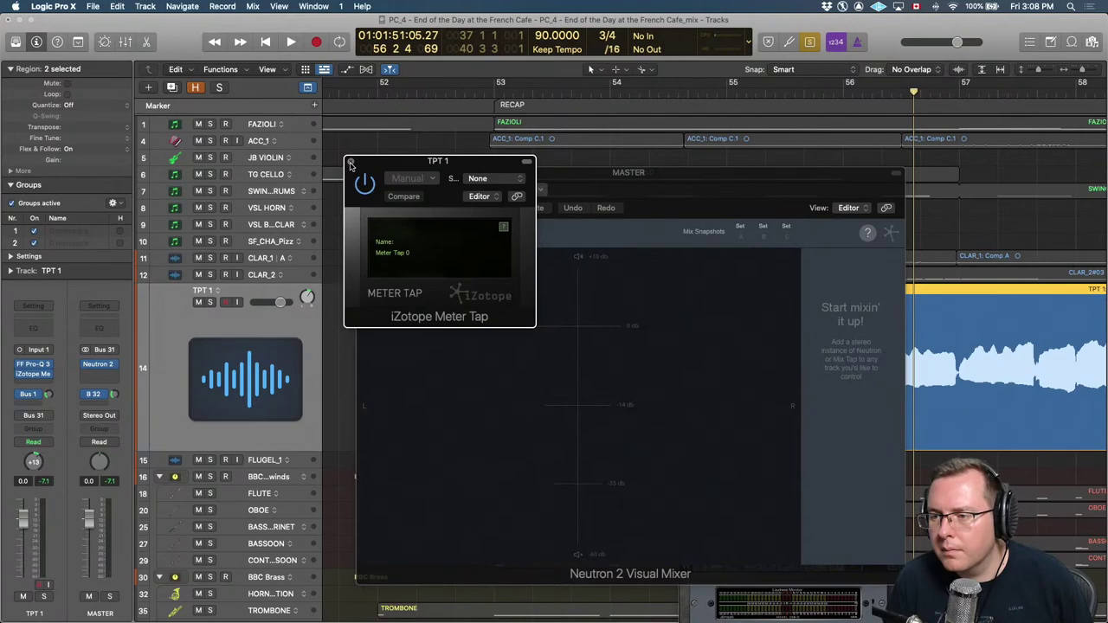
{"action": "left_click", "coordinate": [350, 162]}
Remove the iZotope Meter Tap from TPT 1.
{"action": "left_click", "coordinate": [45, 378]}
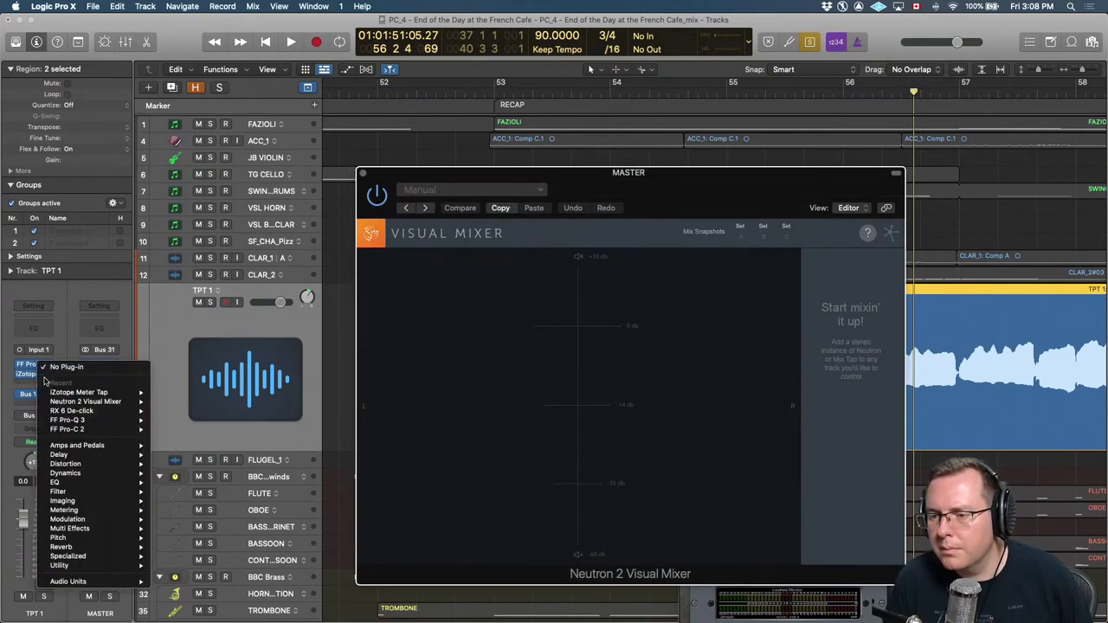
{"action": "key", "text": "Escape"}
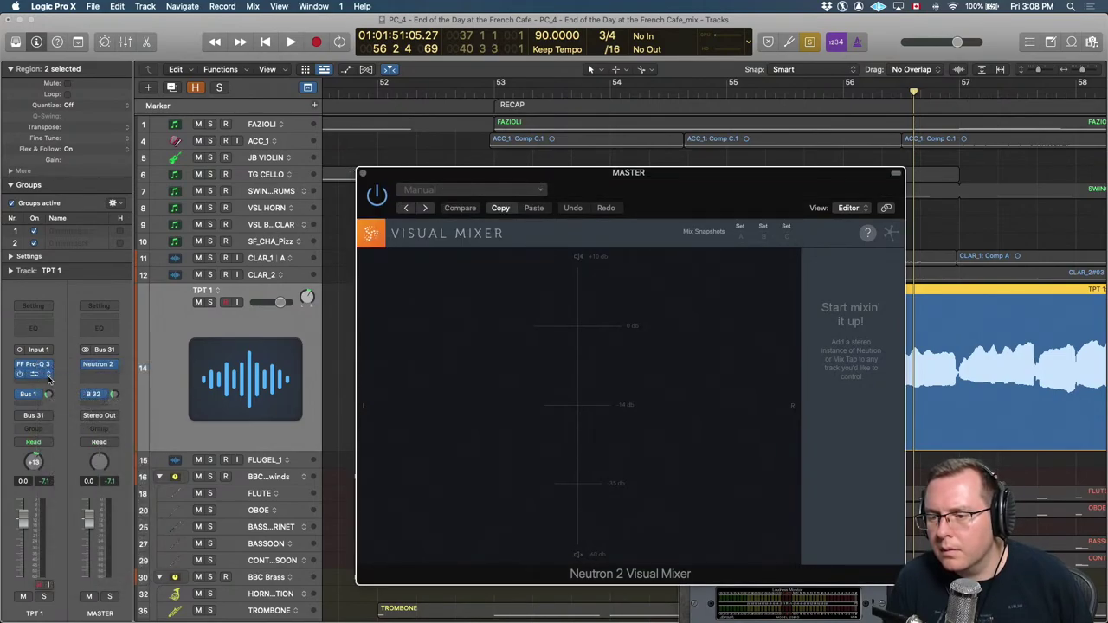
{"action": "left_click", "coordinate": [48, 379]}
{"action": "left_click", "coordinate": [71, 376]}
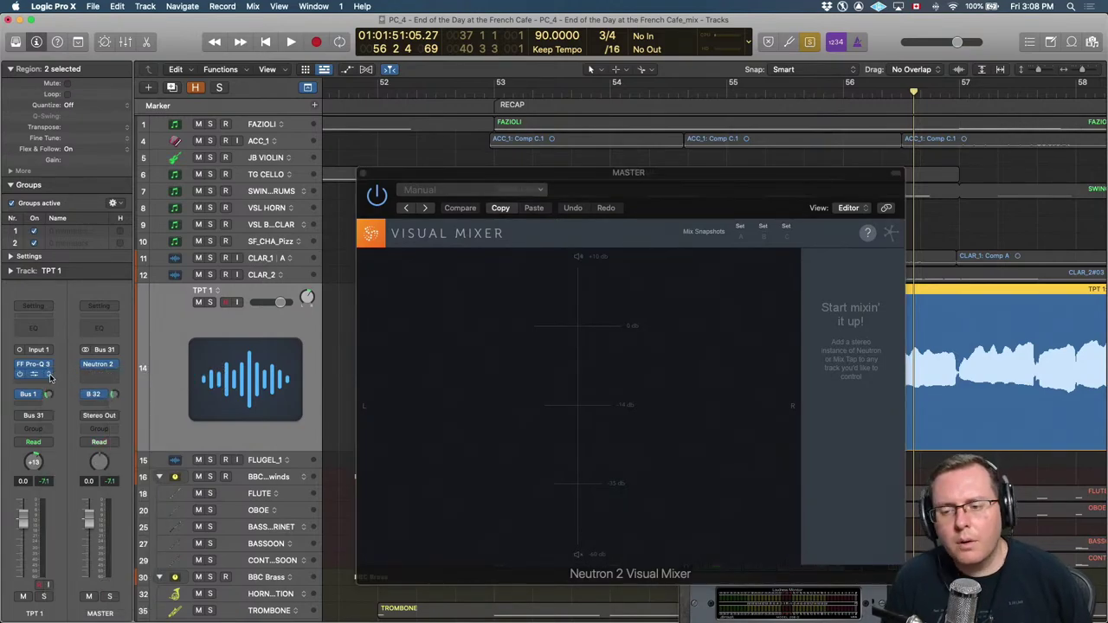
{"action": "left_click", "coordinate": [49, 377]}
{"action": "left_click", "coordinate": [64, 392]}
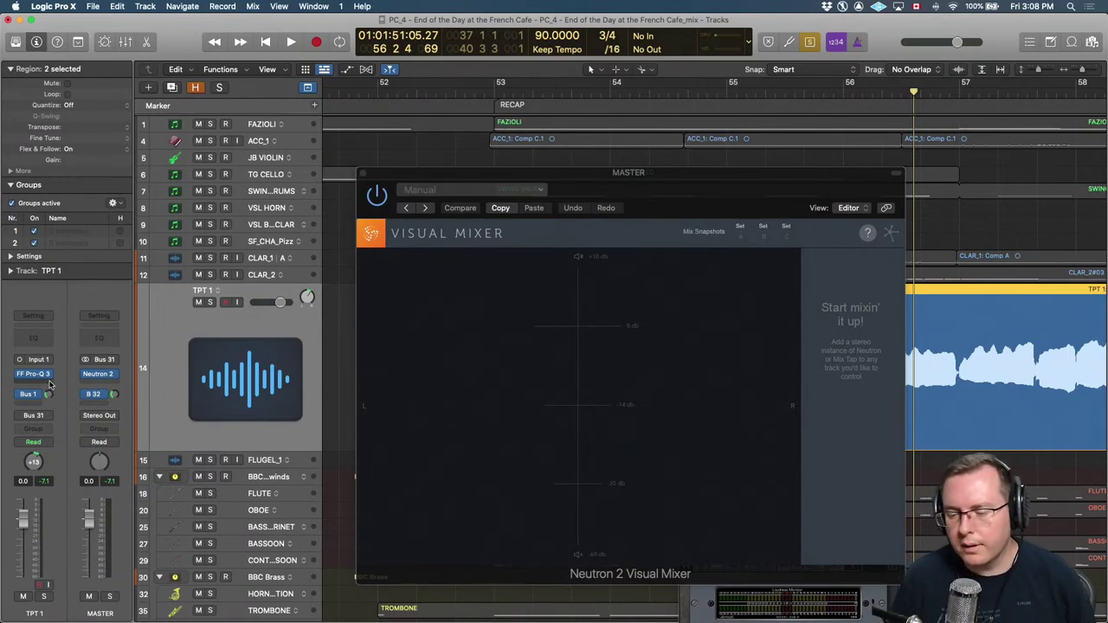
Insert Neutron 2 as a mono-to-stereo plug-in on TPT 1, with its Equalizer and Compressor 1 modules turned off, and close its window.
{"action": "left_click", "coordinate": [50, 384]}
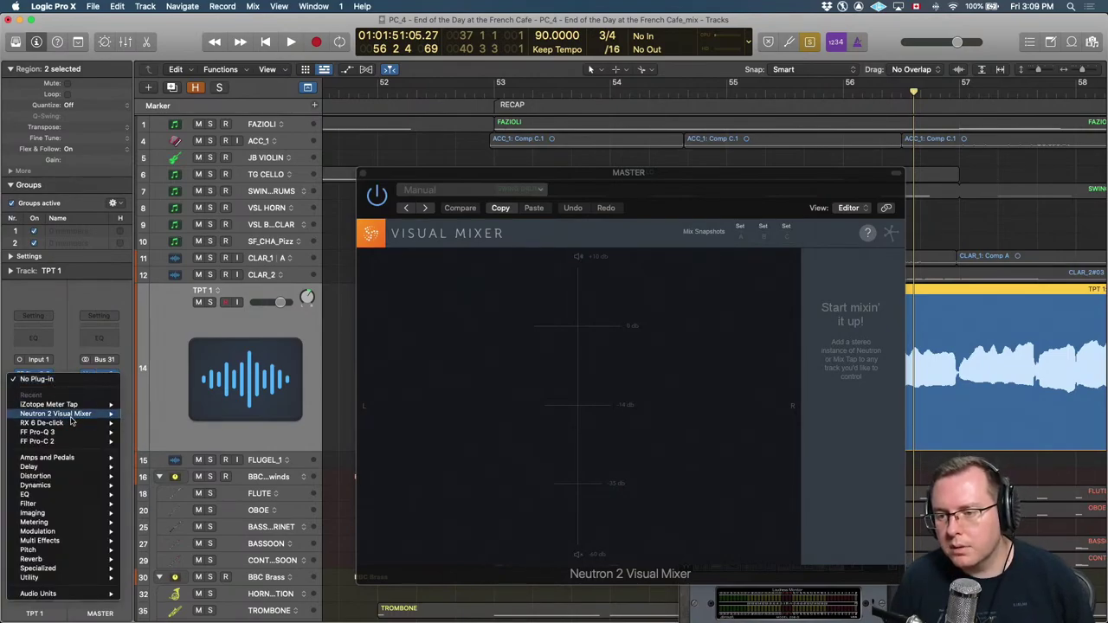
{"action": "mouse_move", "coordinate": [79, 418]}
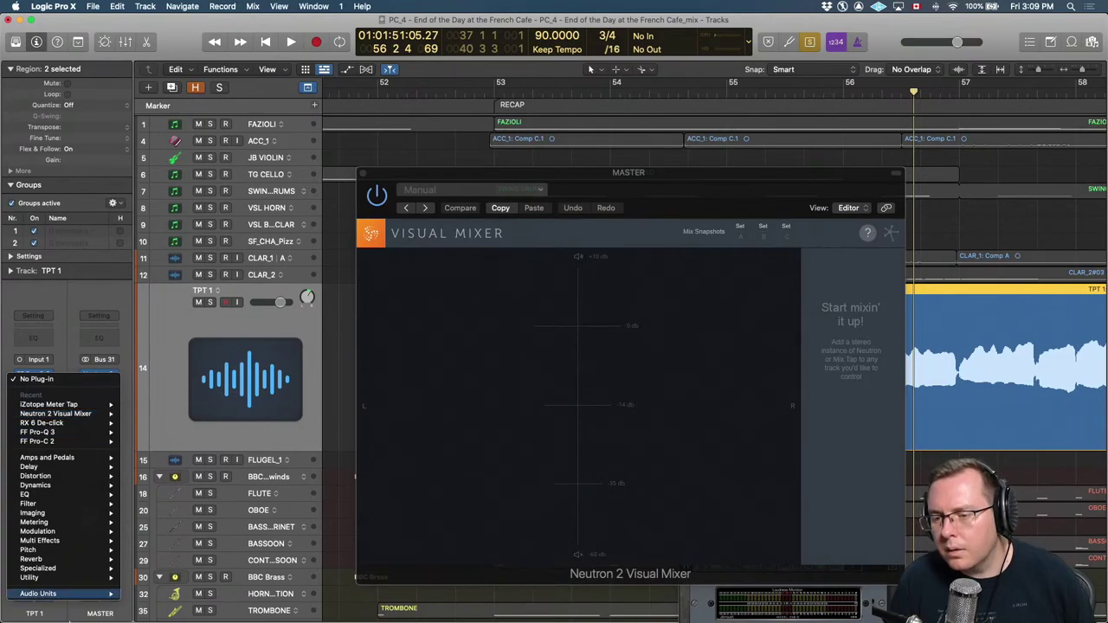
{"action": "mouse_move", "coordinate": [66, 594]}
{"action": "mouse_move", "coordinate": [163, 569]}
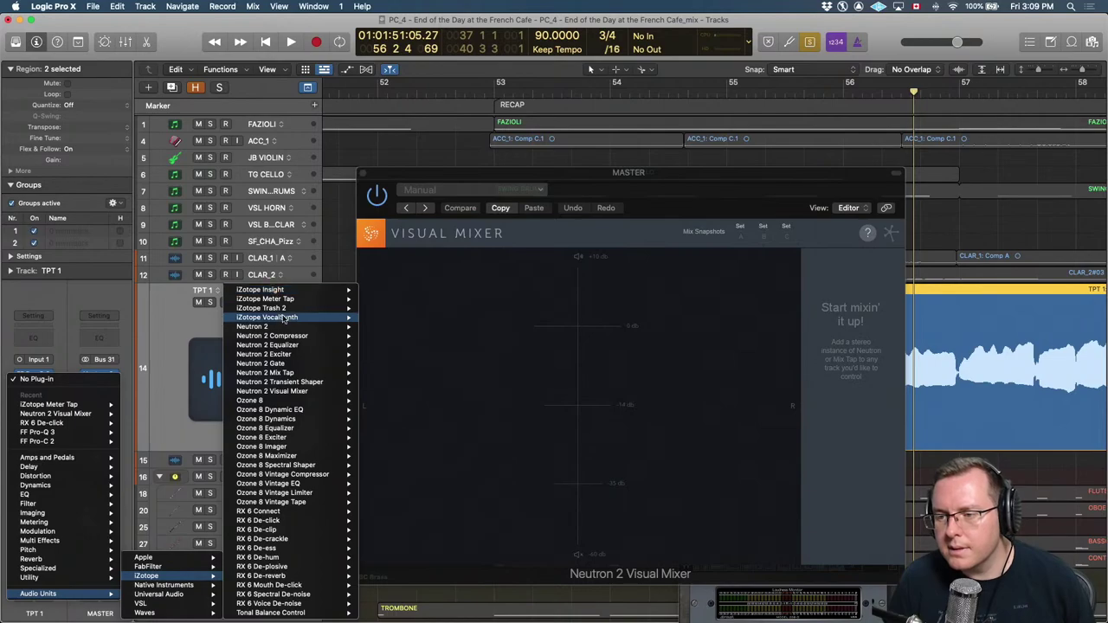
{"action": "mouse_move", "coordinate": [294, 309]}
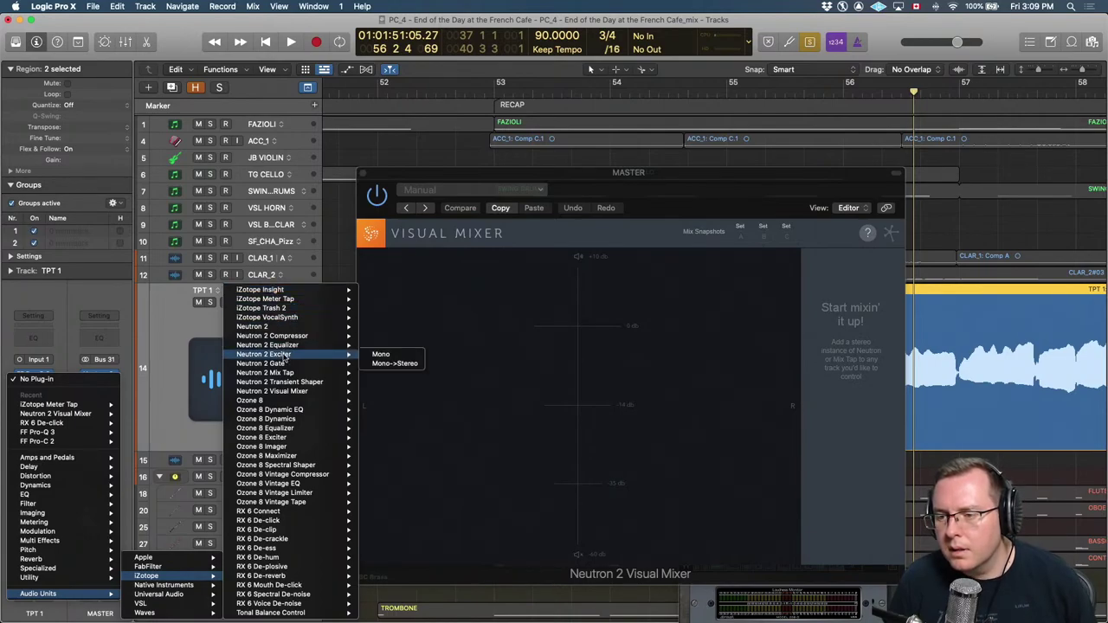
{"action": "left_click", "coordinate": [395, 336]}
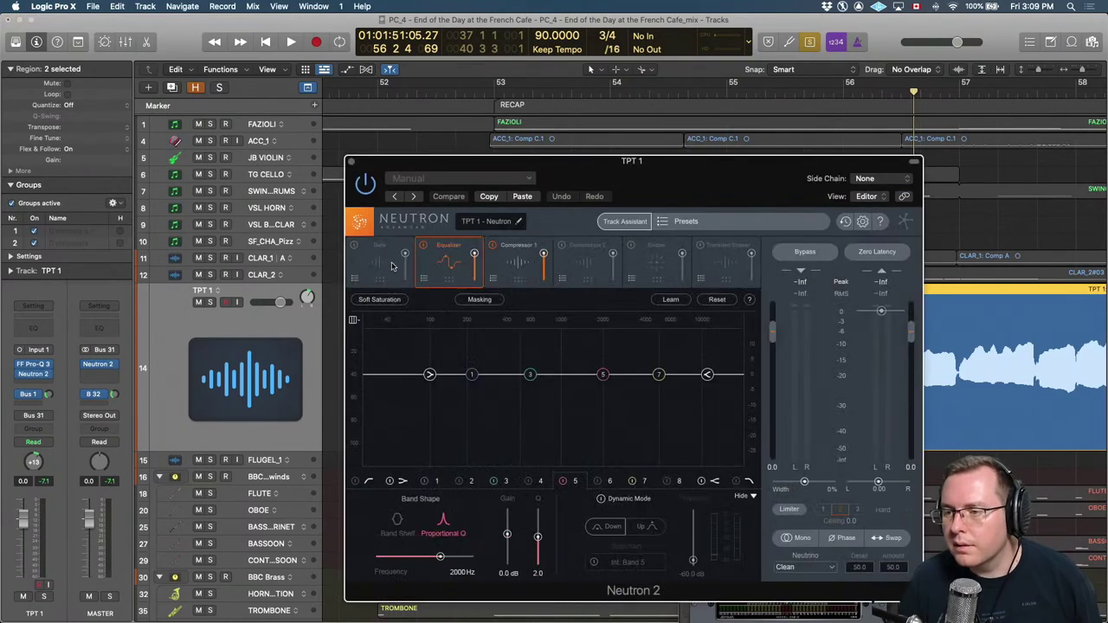
{"action": "left_click", "coordinate": [422, 248]}
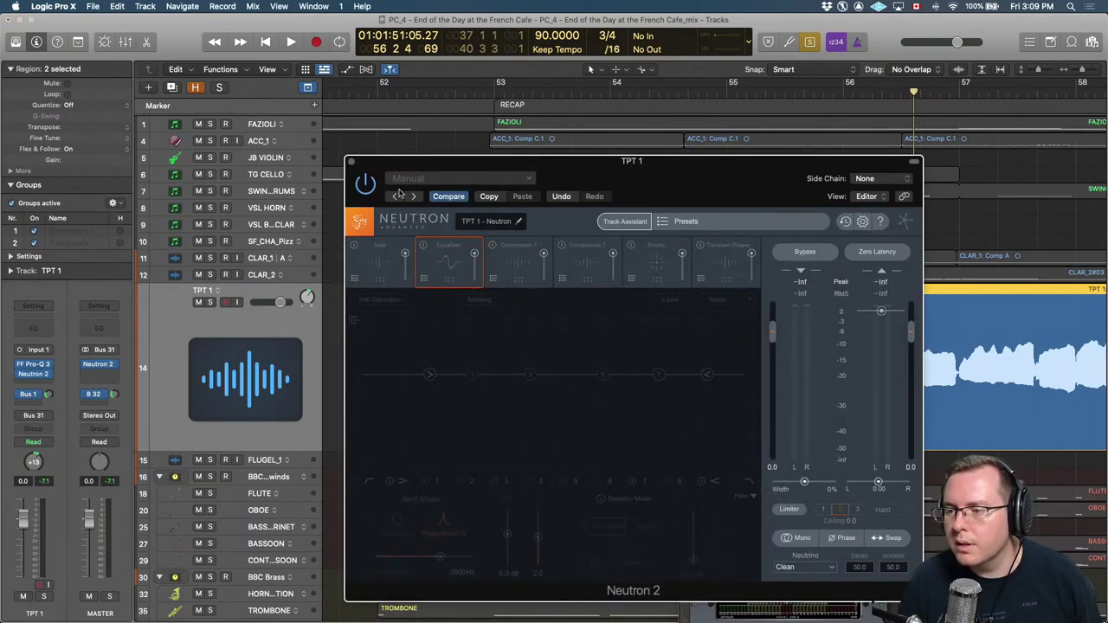
{"action": "left_click", "coordinate": [351, 163]}
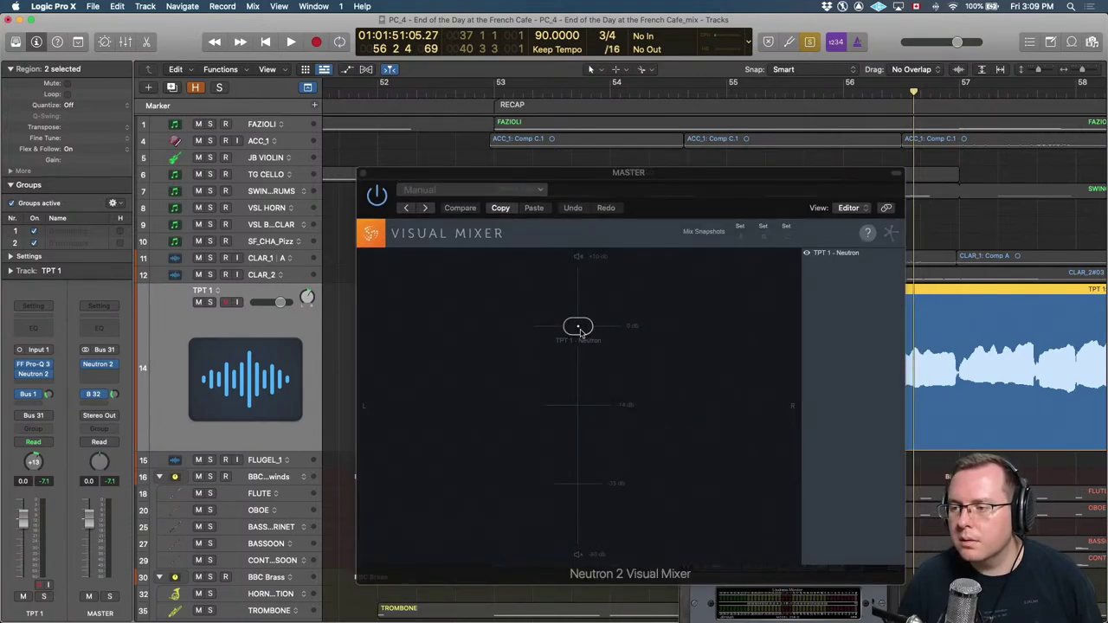
Play the soloed trumpet, move the TPT 1 node right of centre at about -0.8 dB, and reset the TPT 1 track pan to centre.
{"action": "key", "text": "space"}
{"action": "left_click_drag", "start_coordinate": [580, 330], "coordinate": [659, 333]}
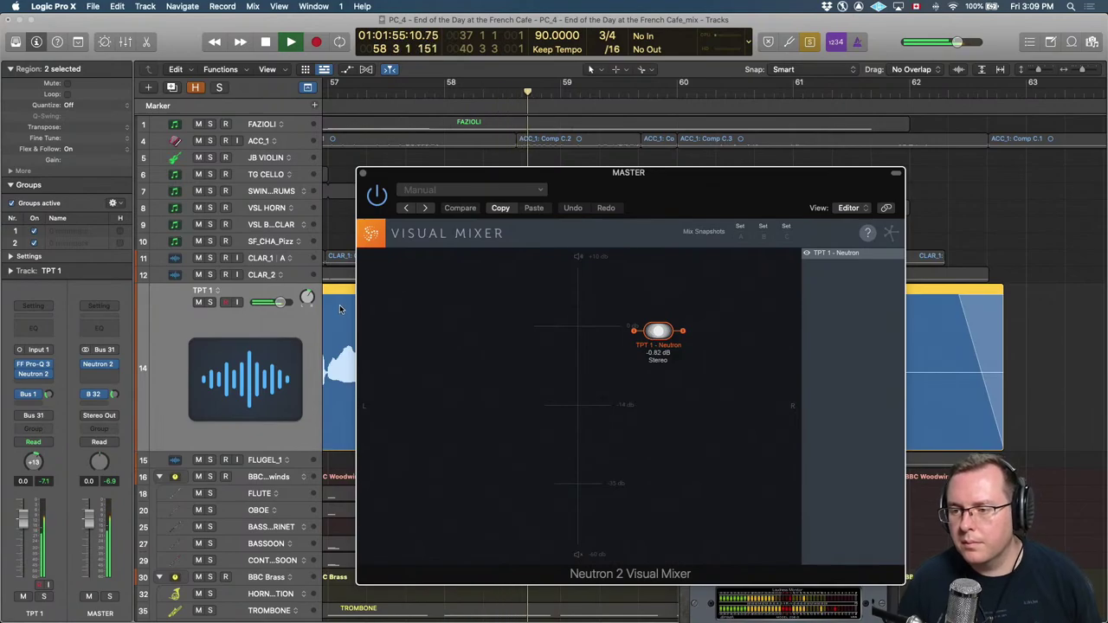
{"action": "left_click", "coordinate": [340, 309]}
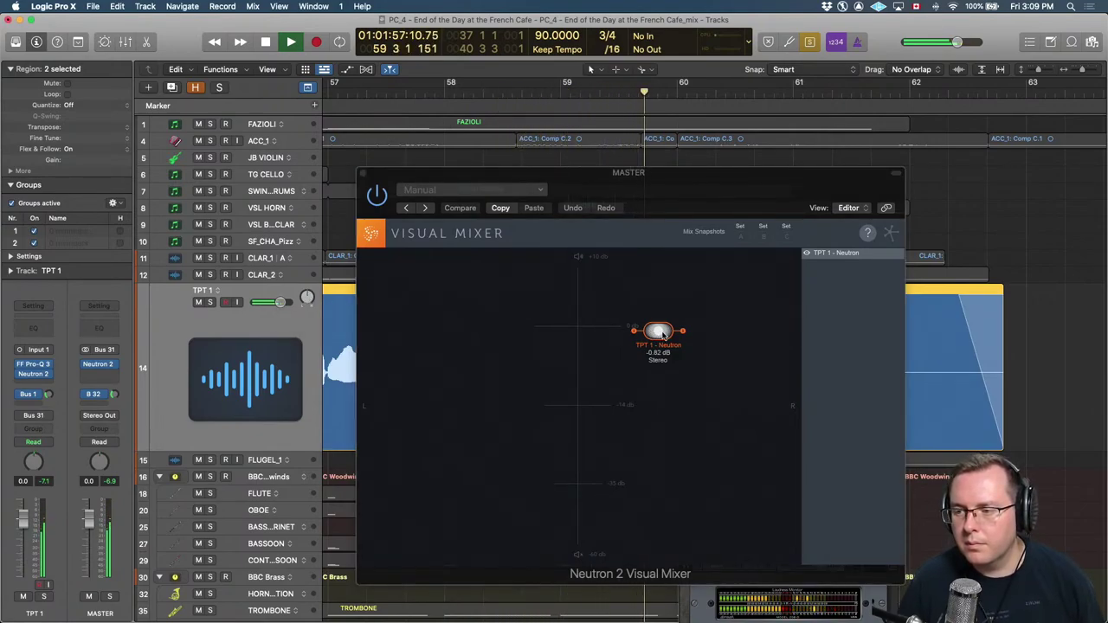
Try a wider and a narrower stereo width on the TPT 1 node, nudge its level to about -0.6 dB, and stop playback.
{"action": "left_click", "coordinate": [664, 334]}
{"action": "scroll", "coordinate": [664, 334], "scroll_direction": "up", "scroll_amount": 2}
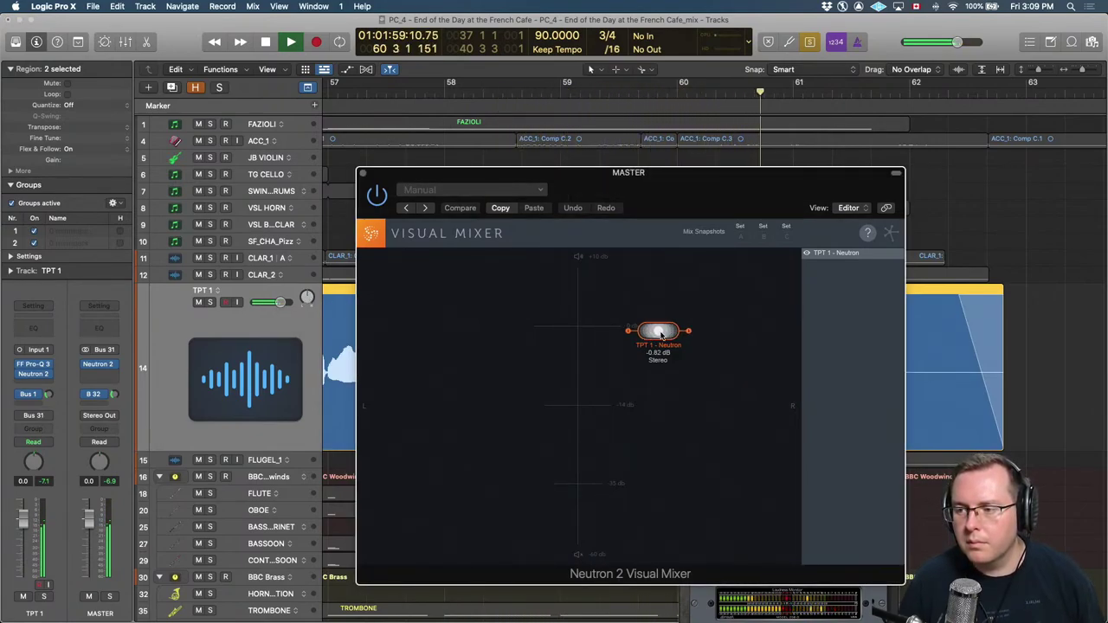
{"action": "left_click_drag", "start_coordinate": [660, 333], "coordinate": [657, 332]}
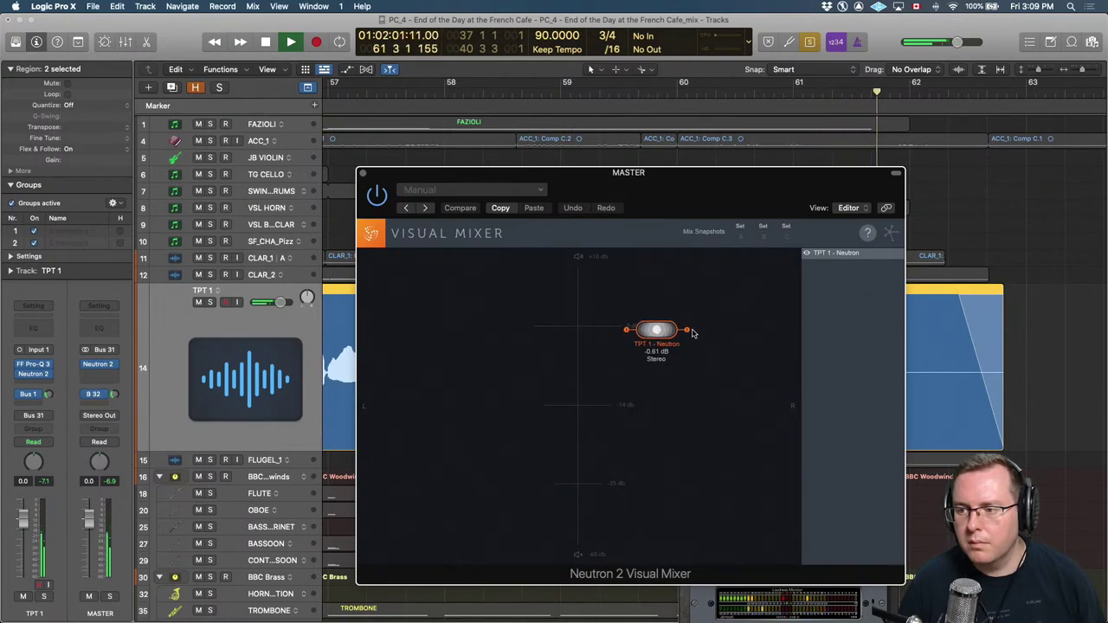
{"action": "scroll", "coordinate": [660, 333], "scroll_direction": "down", "scroll_amount": 2}
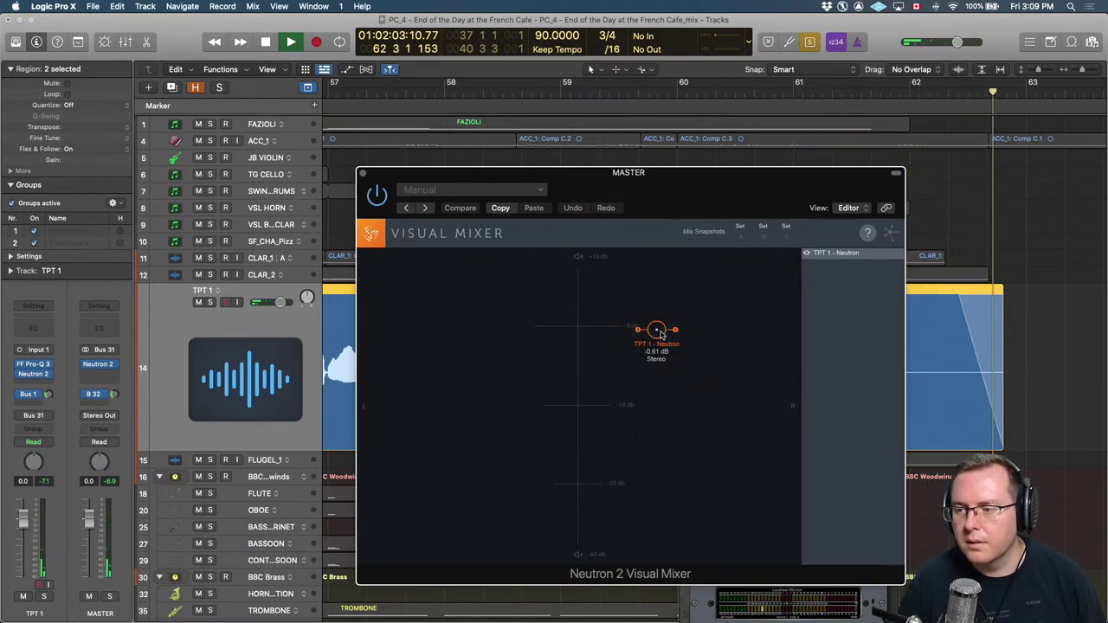
{"action": "key", "text": "space"}
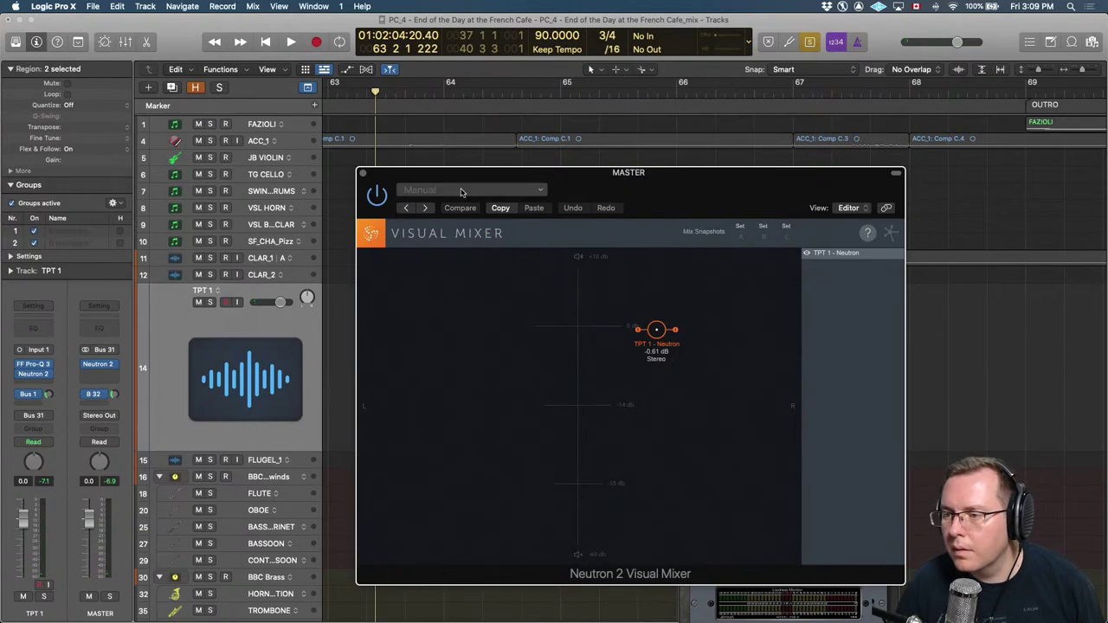
Replay the recap with the other tracks audible and adjust the TPT 1 node's level to about 2 dB in the Visual Mixer.
{"action": "key", "text": "alt+comma"}
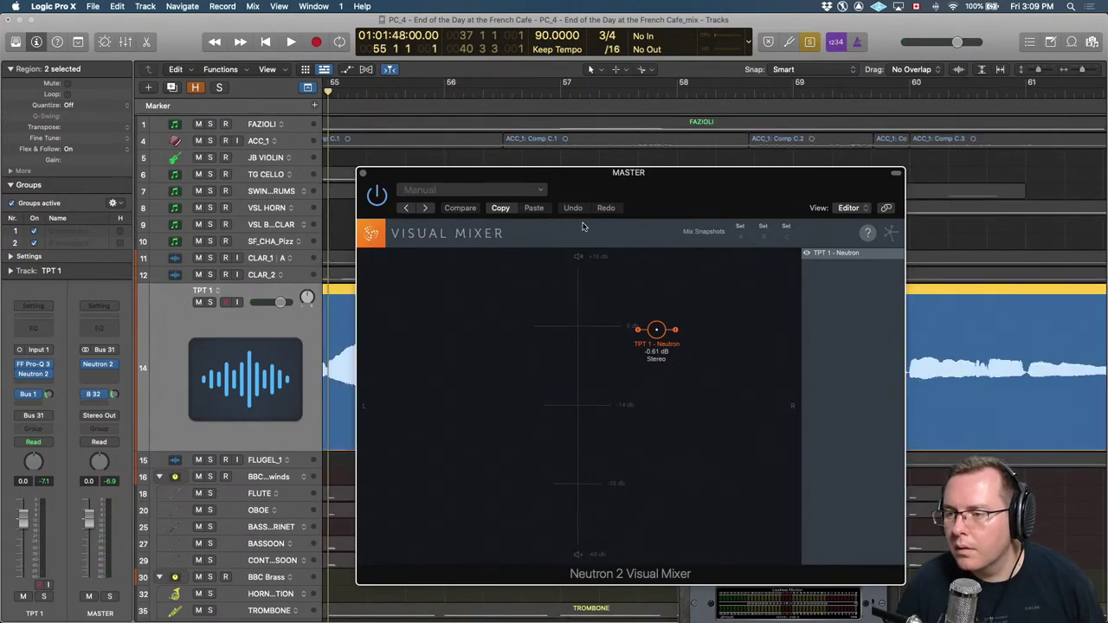
{"action": "key", "text": "comma"}
{"action": "key", "text": "comma"}
{"action": "key", "text": "comma"}
{"action": "key", "text": "space"}
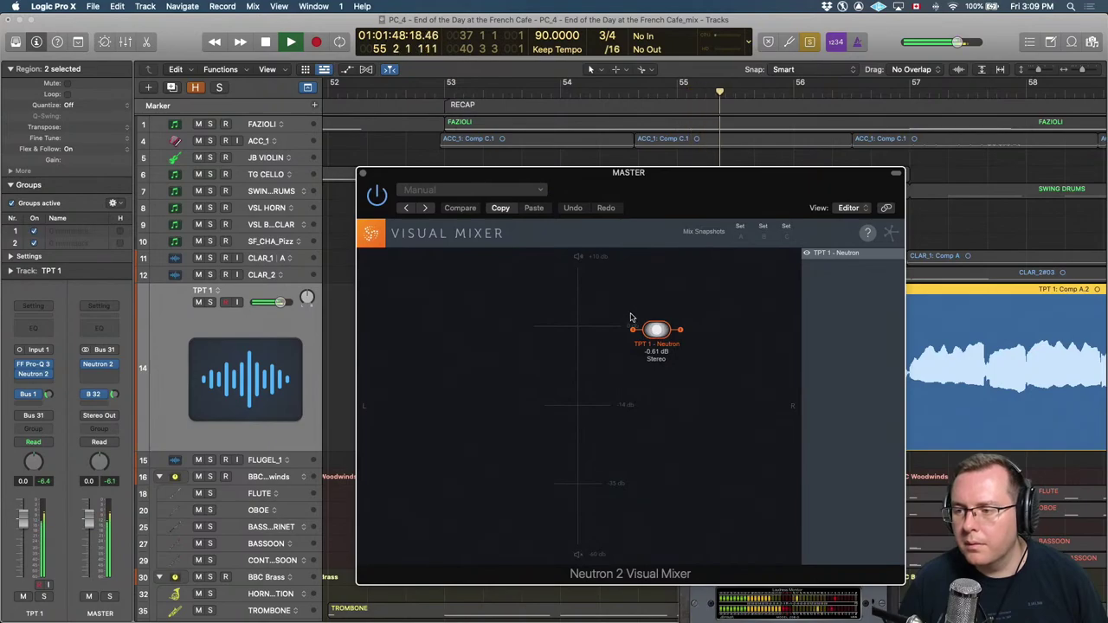
{"action": "left_click_drag", "start_coordinate": [656, 330], "coordinate": [658, 345]}
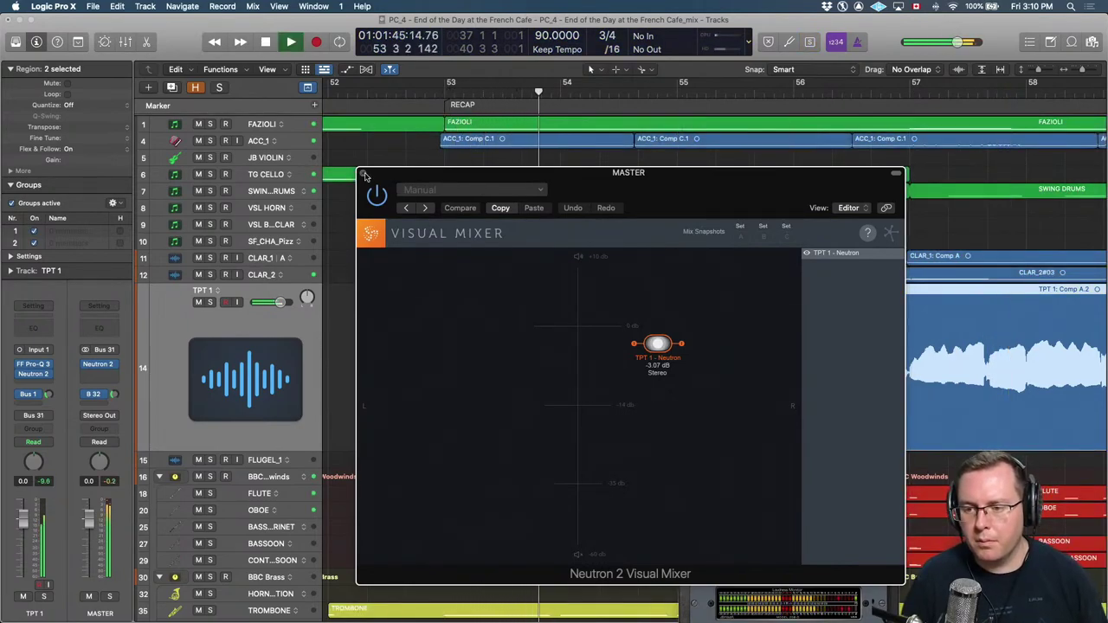
{"action": "left_click_drag", "start_coordinate": [658, 344], "coordinate": [659, 306]}
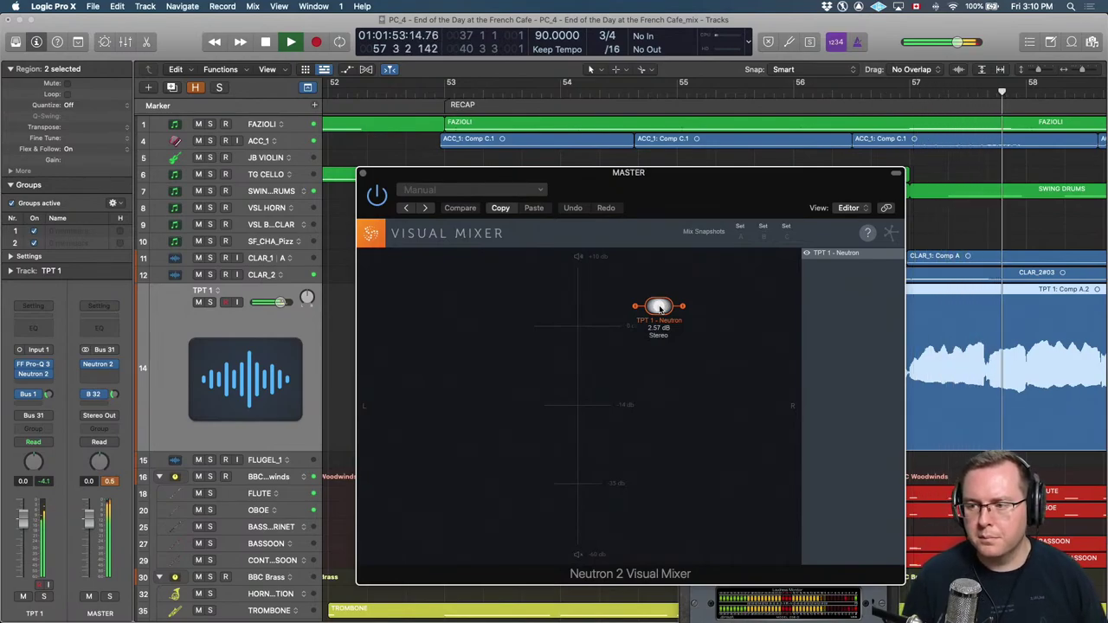
{"action": "left_click_drag", "start_coordinate": [660, 309], "coordinate": [660, 313]}
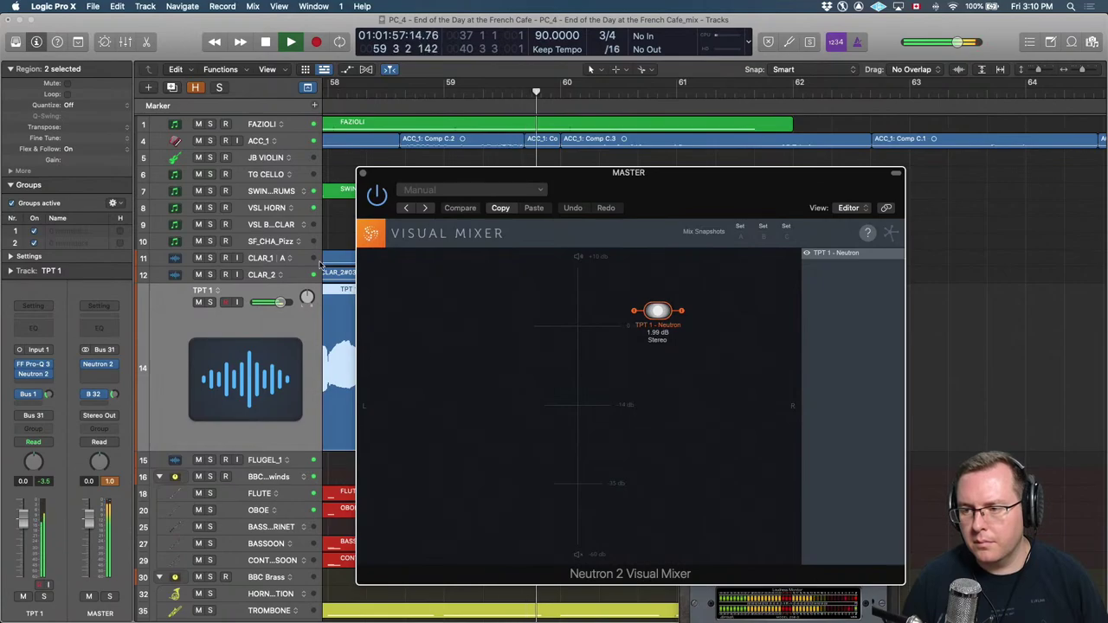
Close the Visual Mixer, deselect the trumpet regions, and stop playback at the end of the recap.
{"action": "left_click", "coordinate": [362, 173]}
{"action": "left_click", "coordinate": [390, 237]}
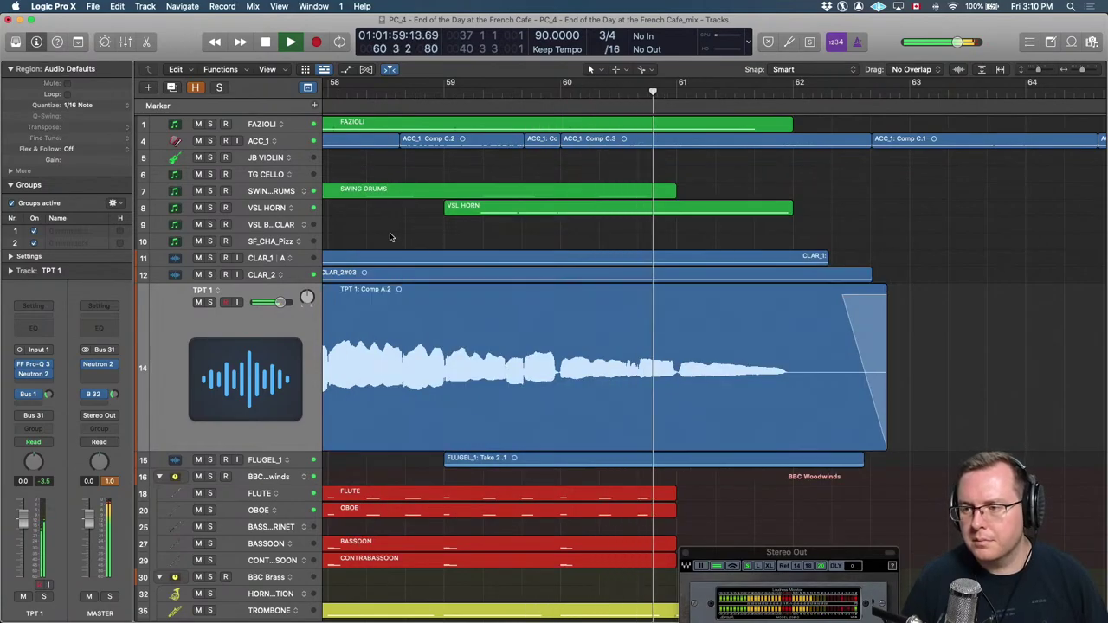
{"action": "key", "text": "super+Left"}
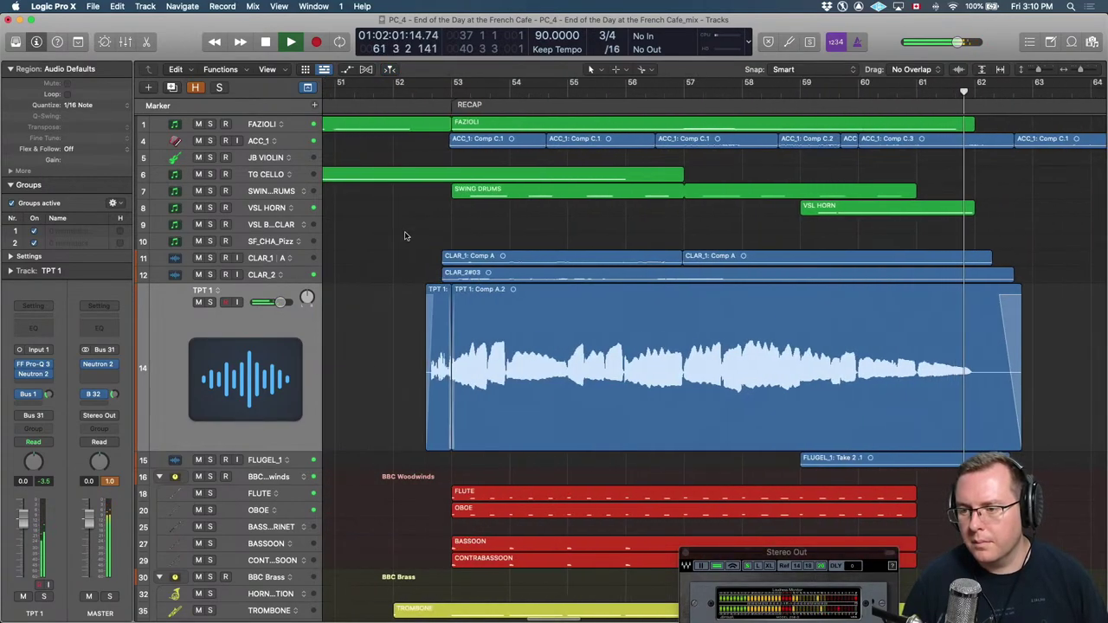
{"action": "key", "text": "space"}
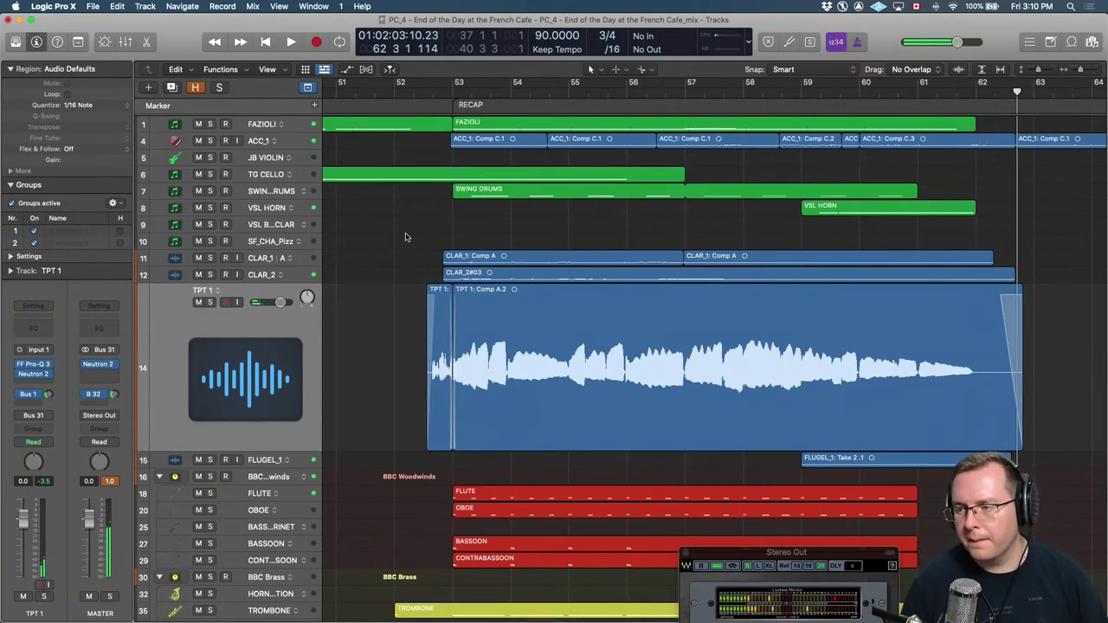
Play the full mix from bar 49 through the end of the recap to judge the trumpet's placement, and stop playback.
{"action": "key", "text": "comma"}
{"action": "key", "text": "comma"}
{"action": "key", "text": "comma"}
{"action": "key", "text": "comma"}
{"action": "key", "text": "comma"}
{"action": "key", "text": "comma"}
{"action": "key", "text": "comma"}
{"action": "key", "text": "comma"}
{"action": "key", "text": "period"}
{"action": "key", "text": "period"}
{"action": "key", "text": "period"}
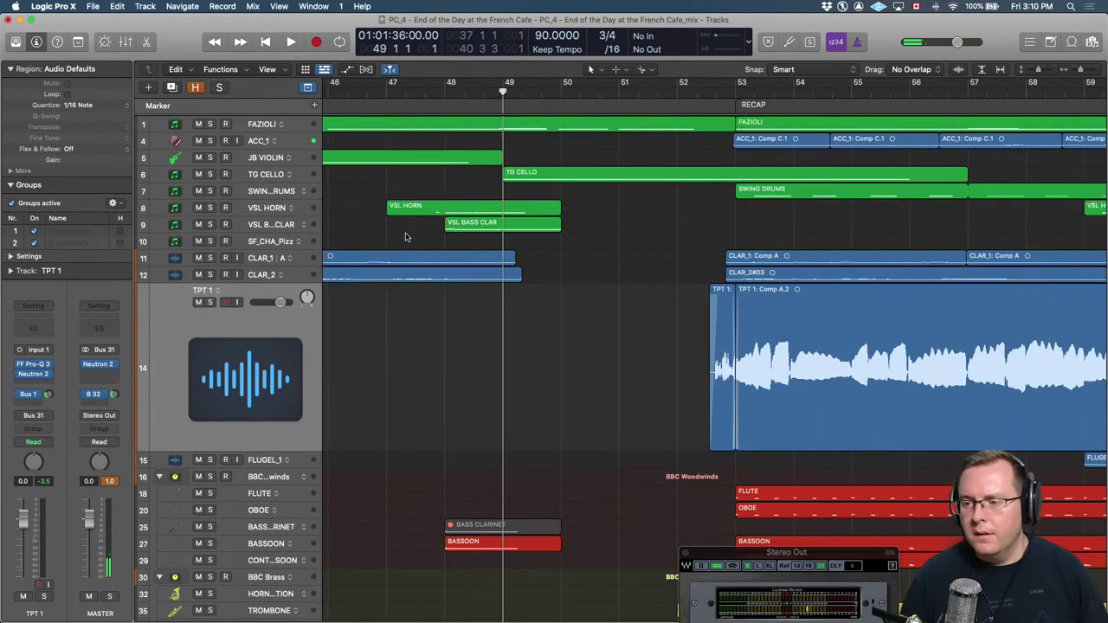
{"action": "key", "text": "space"}
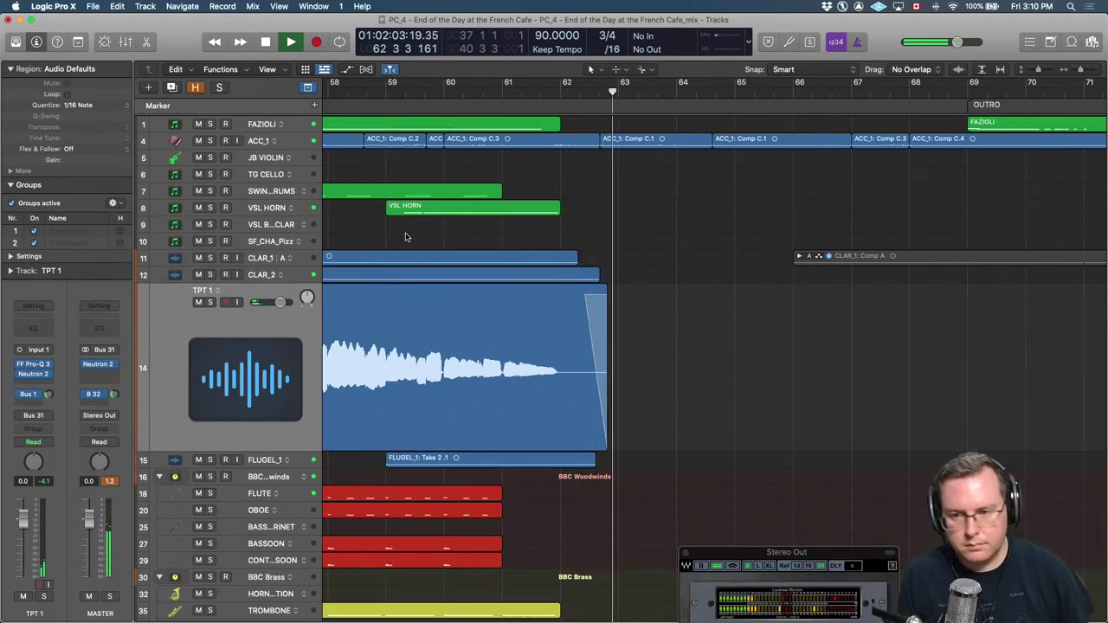
{"action": "scroll", "coordinate": [519, 304], "scroll_direction": "left", "scroll_amount": 5}
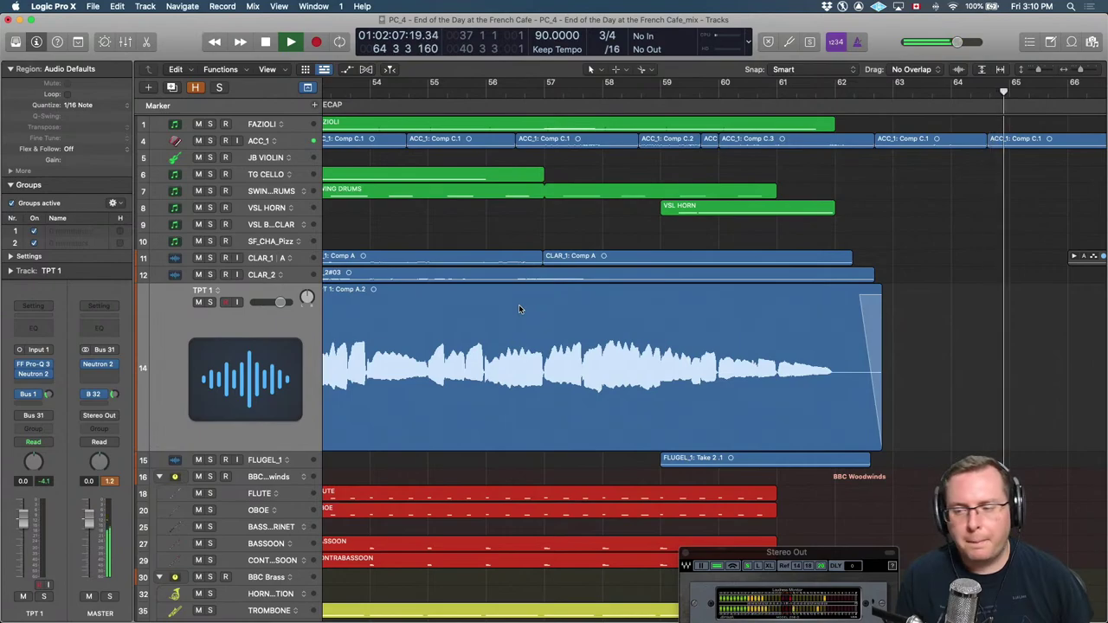
{"action": "key", "text": "space"}
Return the playhead to the start of the RECAP section at bar 53.
{"action": "key", "text": "super+Left"}
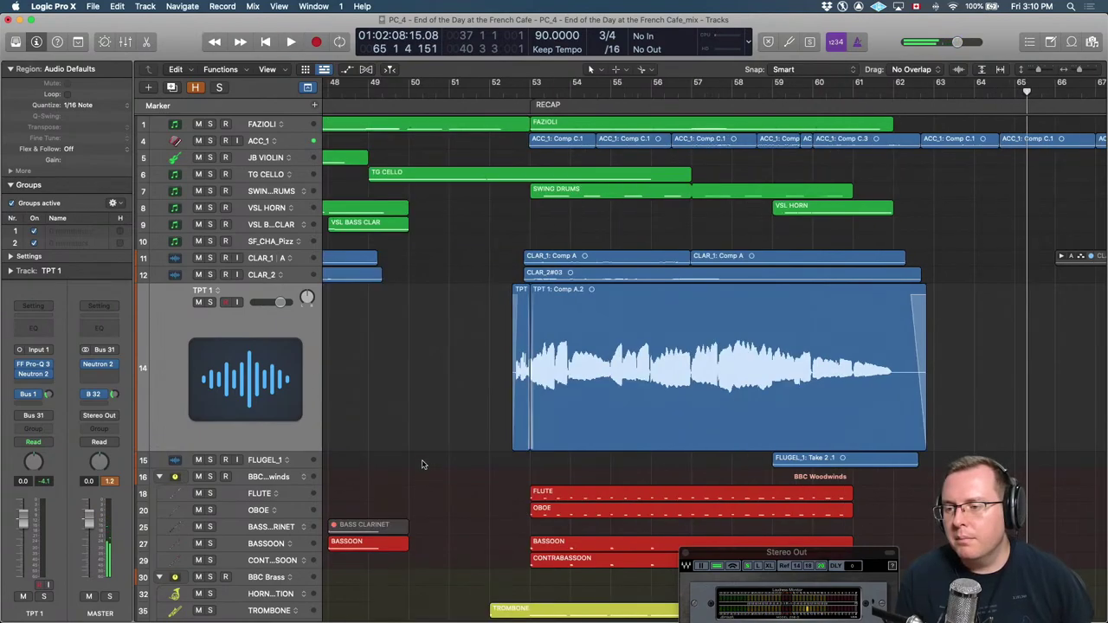
{"action": "key", "text": "comma"}
{"action": "key", "text": "comma"}
{"action": "key", "text": "comma"}
{"action": "key", "text": "comma"}
{"action": "key", "text": "comma"}
{"action": "key", "text": "comma"}
{"action": "key", "text": "comma"}
{"action": "key", "text": "comma"}
{"action": "key", "text": "comma"}
{"action": "key", "text": "comma"}
{"action": "key", "text": "comma"}
{"action": "key", "text": "comma"}
{"action": "key", "text": "comma"}
{"action": "key", "text": "comma"}
{"action": "key", "text": "comma"}
{"action": "key", "text": "period"}
{"action": "key", "text": "period"}
{"action": "key", "text": "period"}
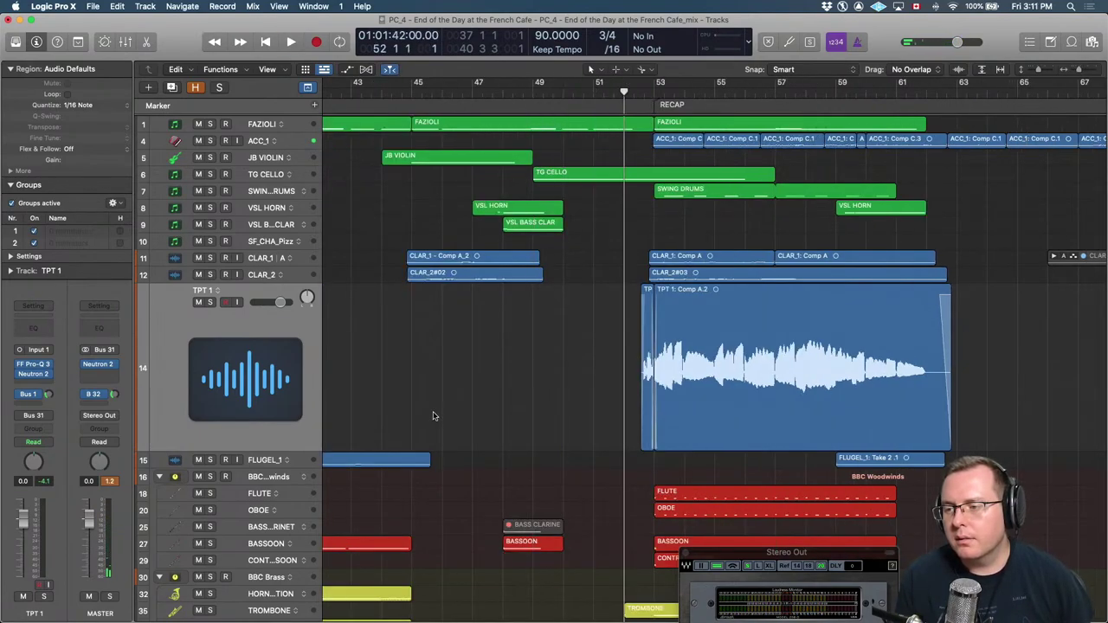
{"action": "key", "text": "super+Right"}
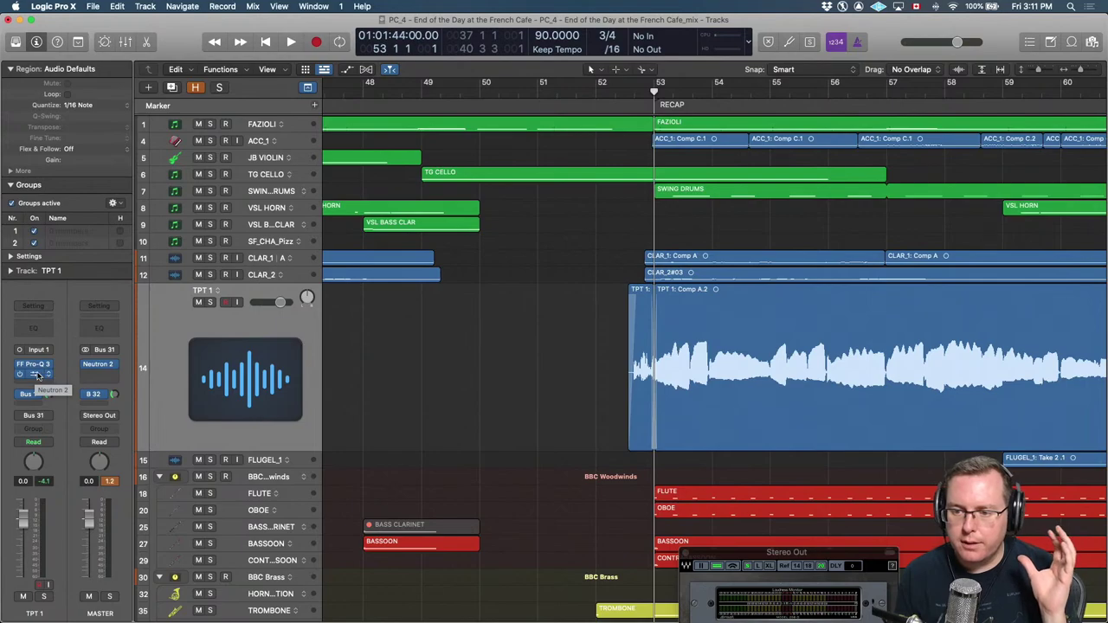
Check Neutron 2 on TPT 1, and move the TPT 1 node in the MASTER Visual Mixer further right at about 0.2 dB with a wider image.
{"action": "left_click", "coordinate": [35, 375]}
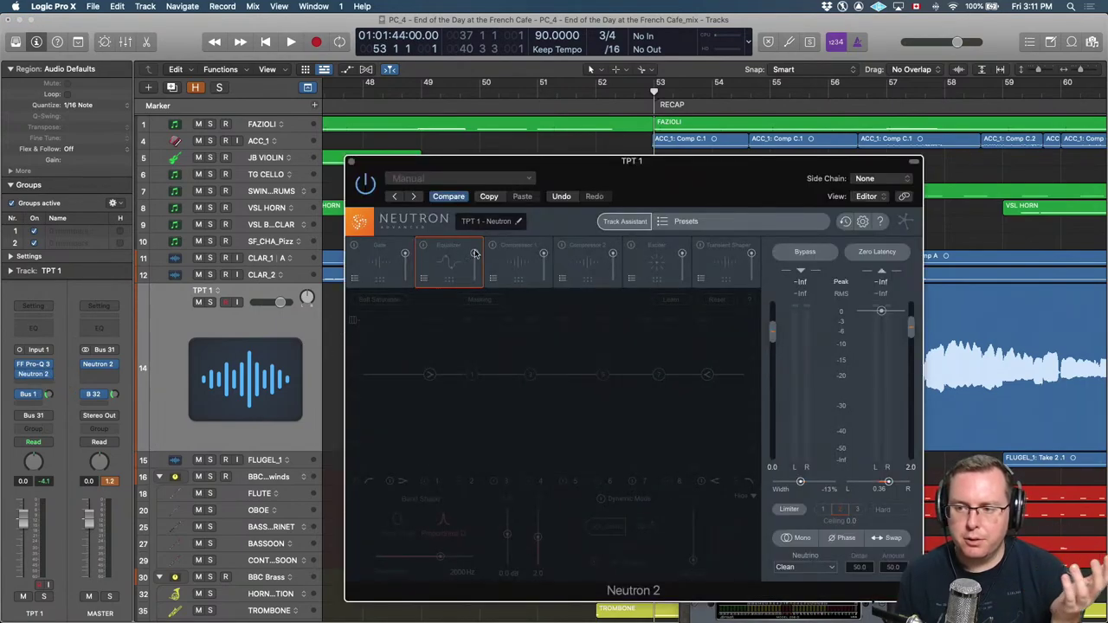
{"action": "left_click", "coordinate": [352, 164]}
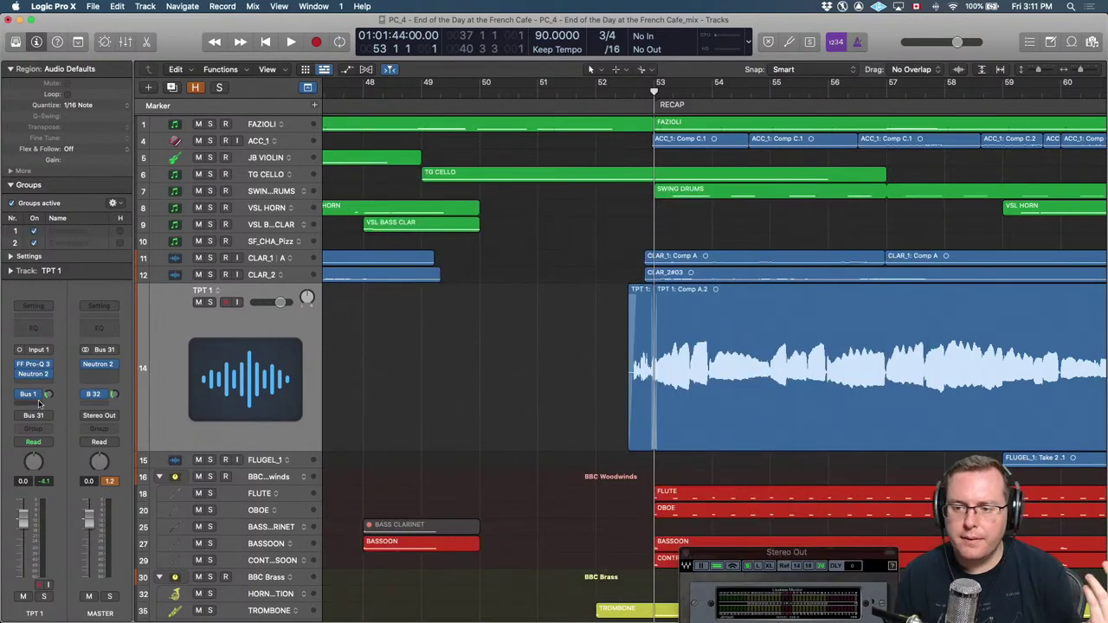
{"action": "left_click", "coordinate": [101, 365]}
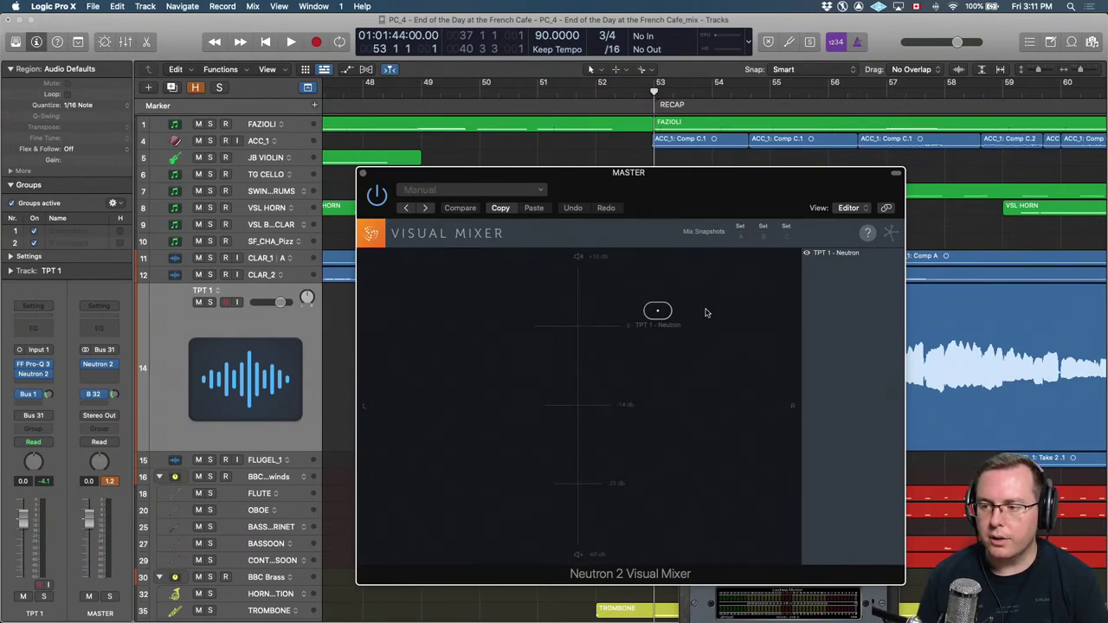
{"action": "left_click", "coordinate": [658, 313]}
{"action": "left_click_drag", "start_coordinate": [658, 313], "coordinate": [707, 327]}
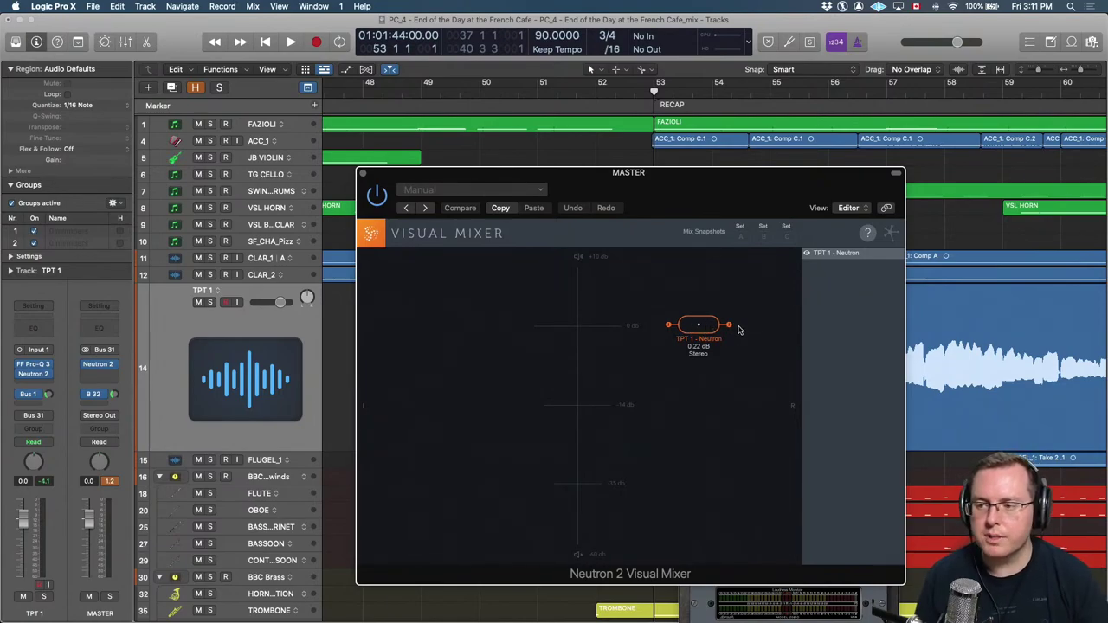
Solo the trumpet region and, while auditioning the recap, move the TPT 1 node to about 0.9 dB with a narrower width.
{"action": "key", "text": "ctrl+s"}
{"action": "key", "text": "space"}
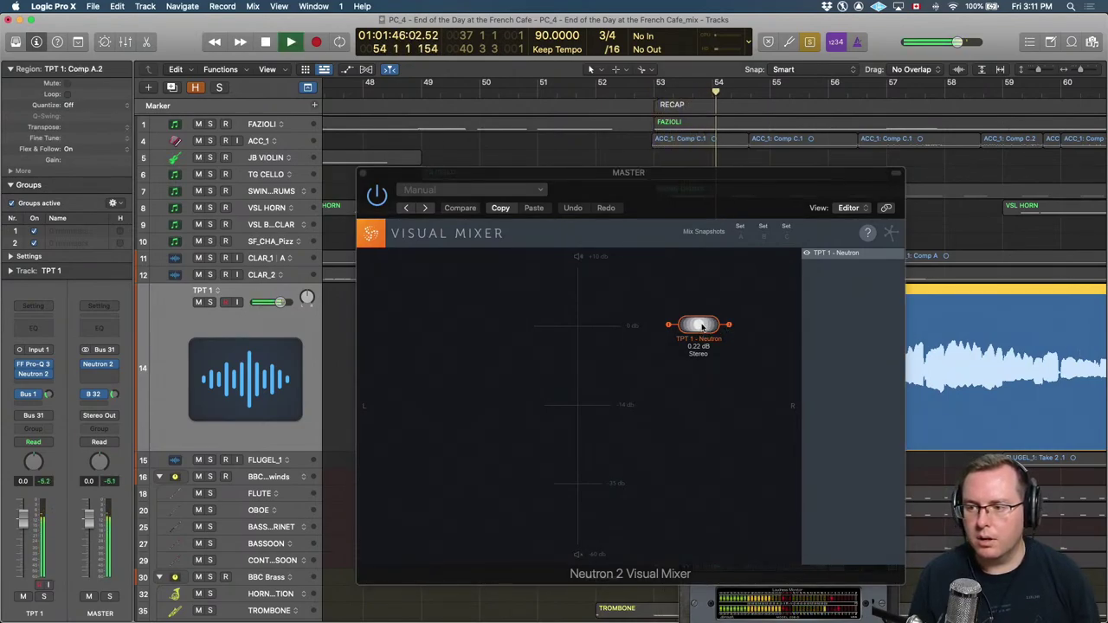
{"action": "left_click_drag", "start_coordinate": [702, 326], "coordinate": [689, 322]}
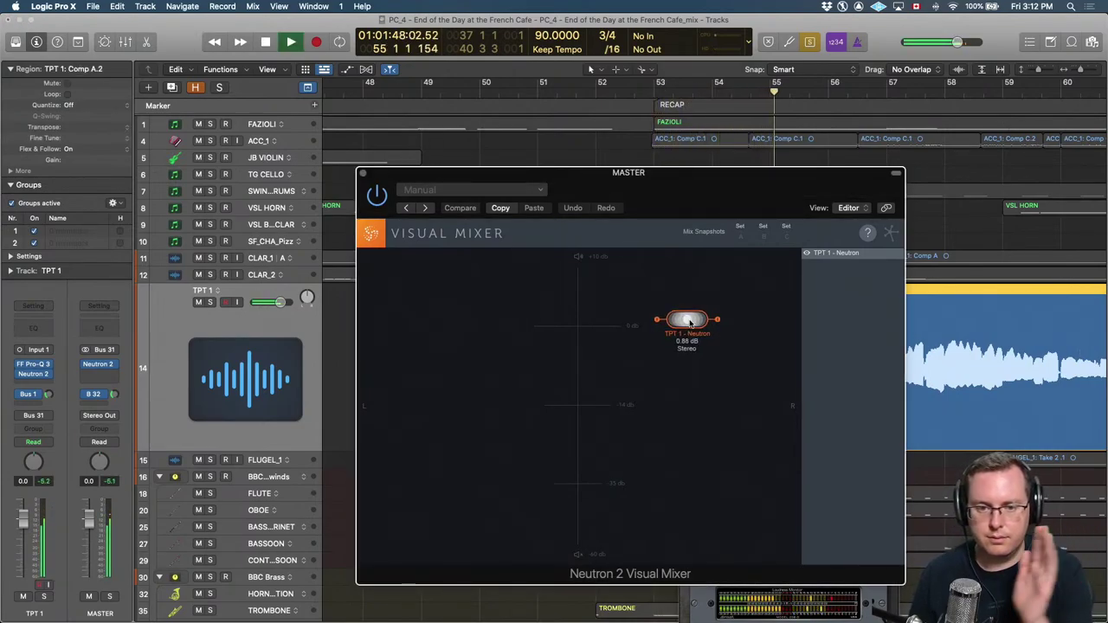
{"action": "key", "text": "space"}
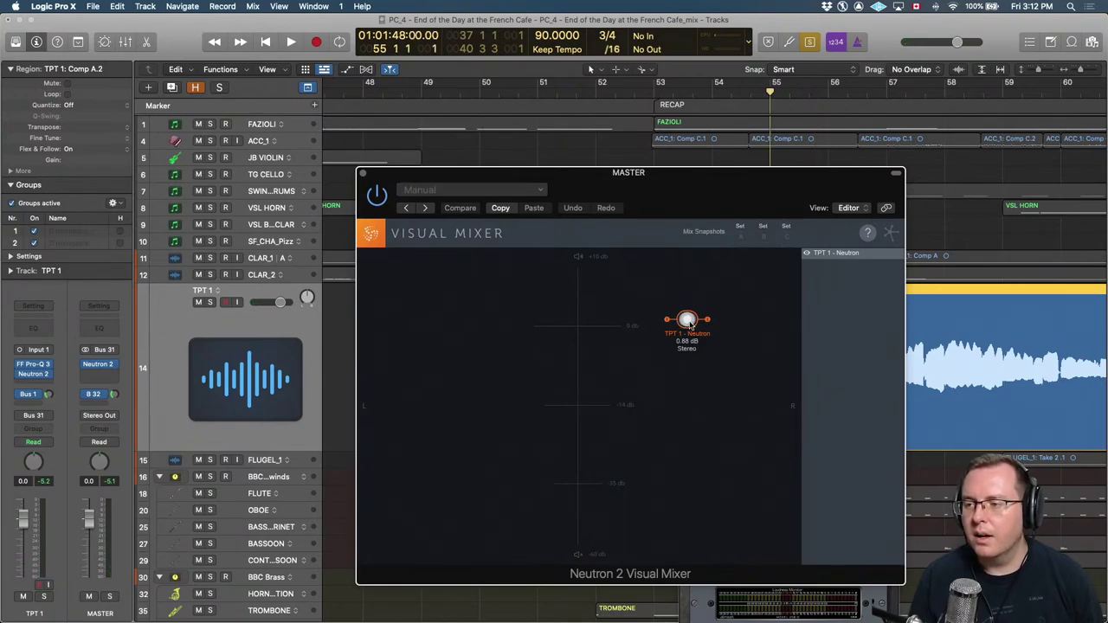
{"action": "key", "text": "space"}
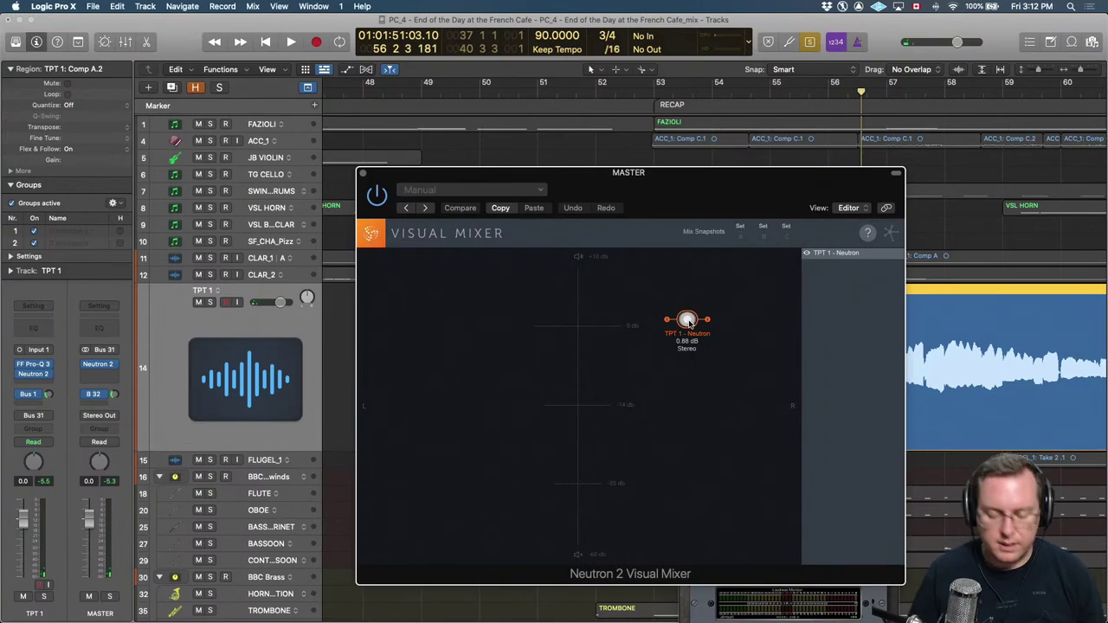
Replay the soloed trumpet, move its node closer to centre at about 1.8 dB, and close the Visual Mixer.
{"action": "key", "text": "super+Right"}
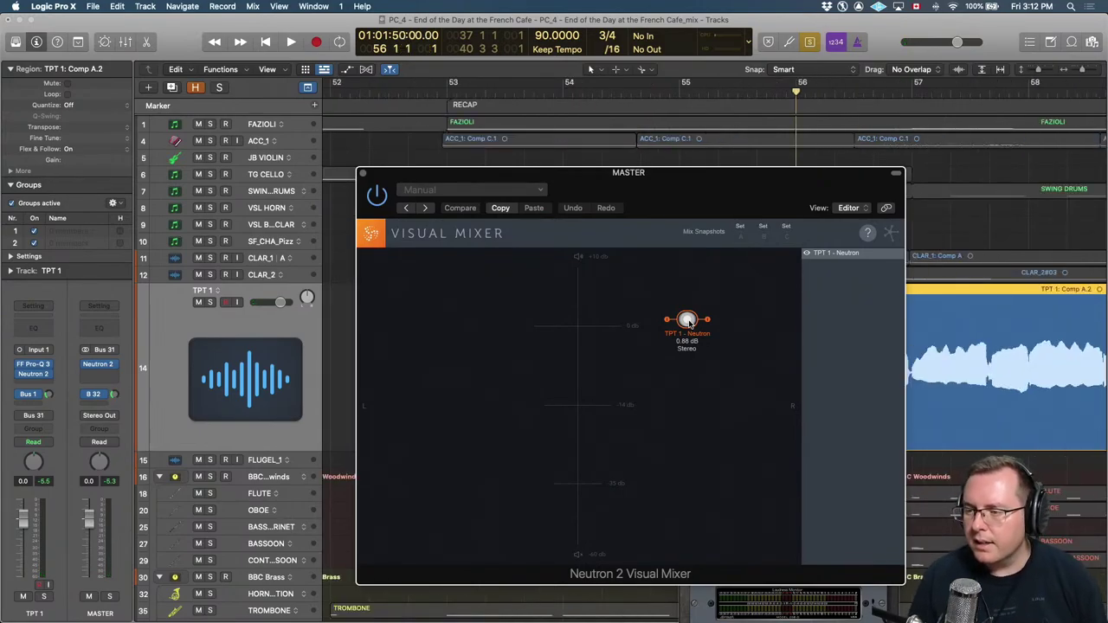
{"action": "key", "text": "space"}
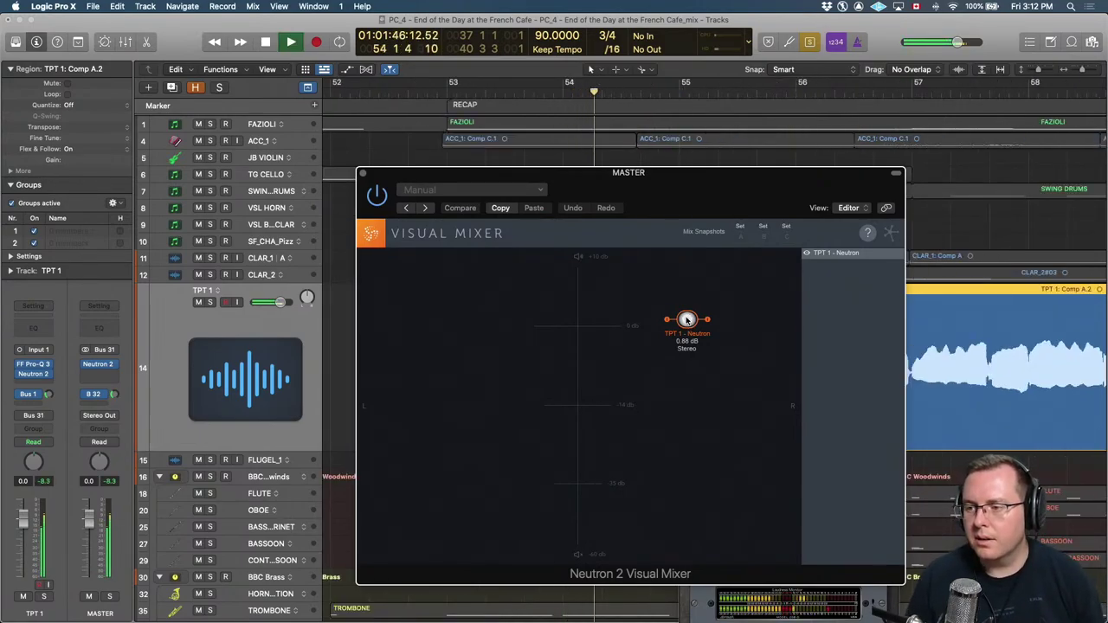
{"action": "left_click_drag", "start_coordinate": [688, 322], "coordinate": [660, 313]}
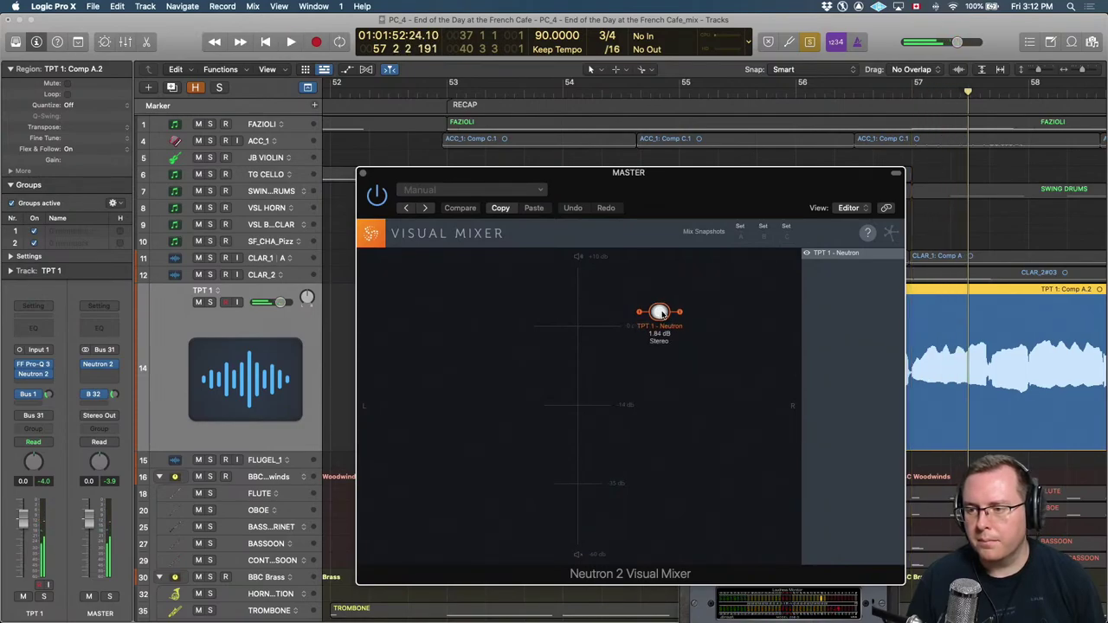
{"action": "left_click", "coordinate": [362, 174]}
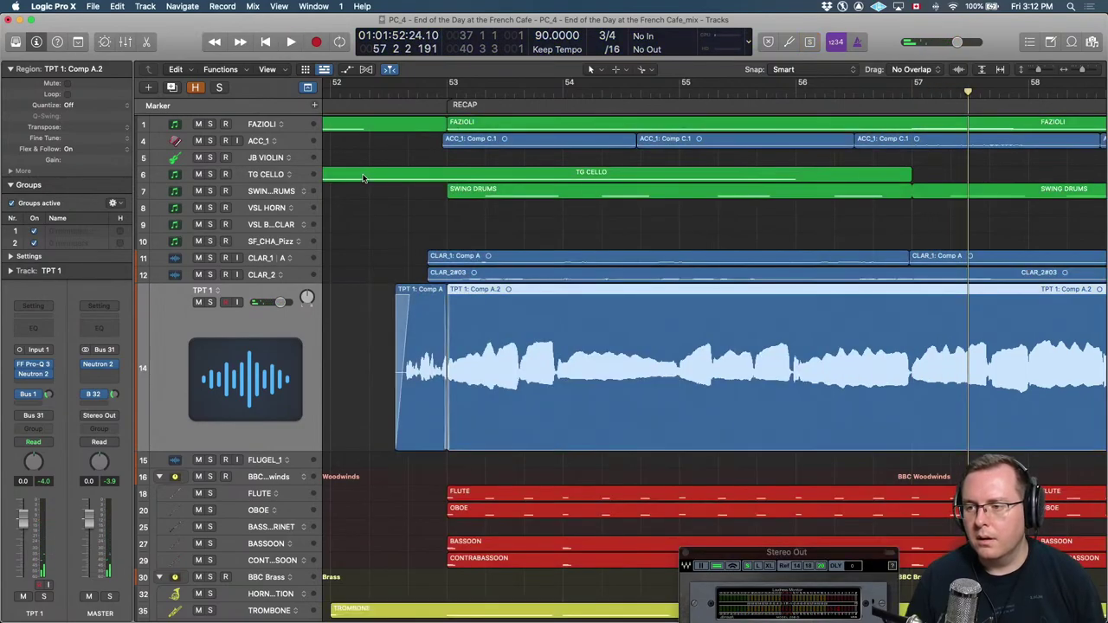
Play the recap and lower the TPT 1 track volume to -2.7 dB while listening.
{"action": "key", "text": "space"}
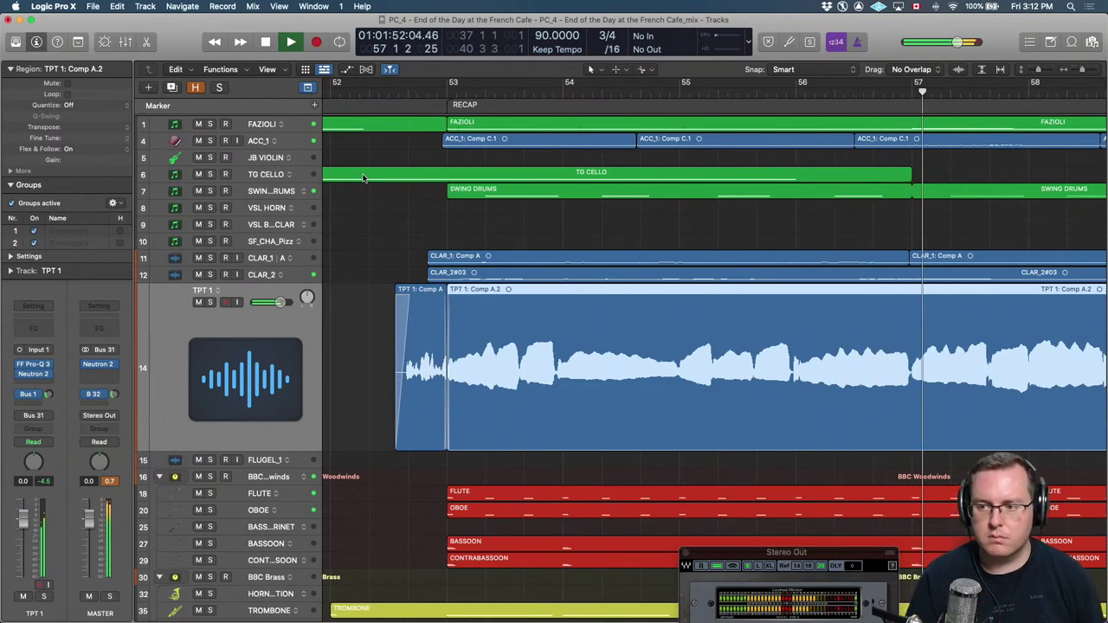
{"action": "scroll", "coordinate": [421, 273], "scroll_direction": "down", "scroll_amount": 5}
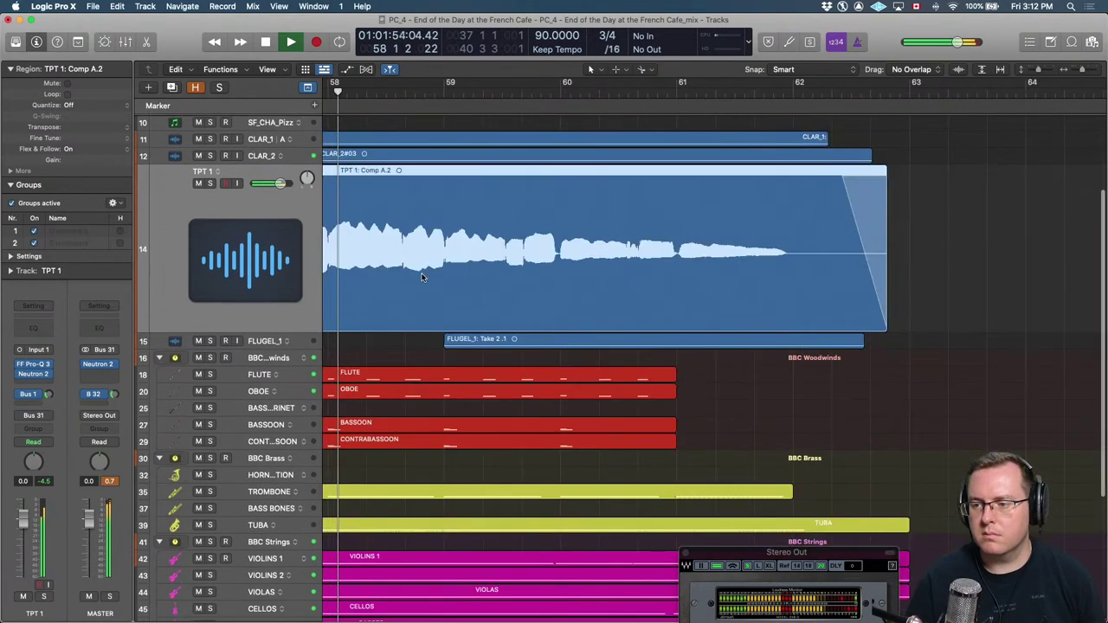
{"action": "scroll", "coordinate": [421, 277], "scroll_direction": "left", "scroll_amount": 8}
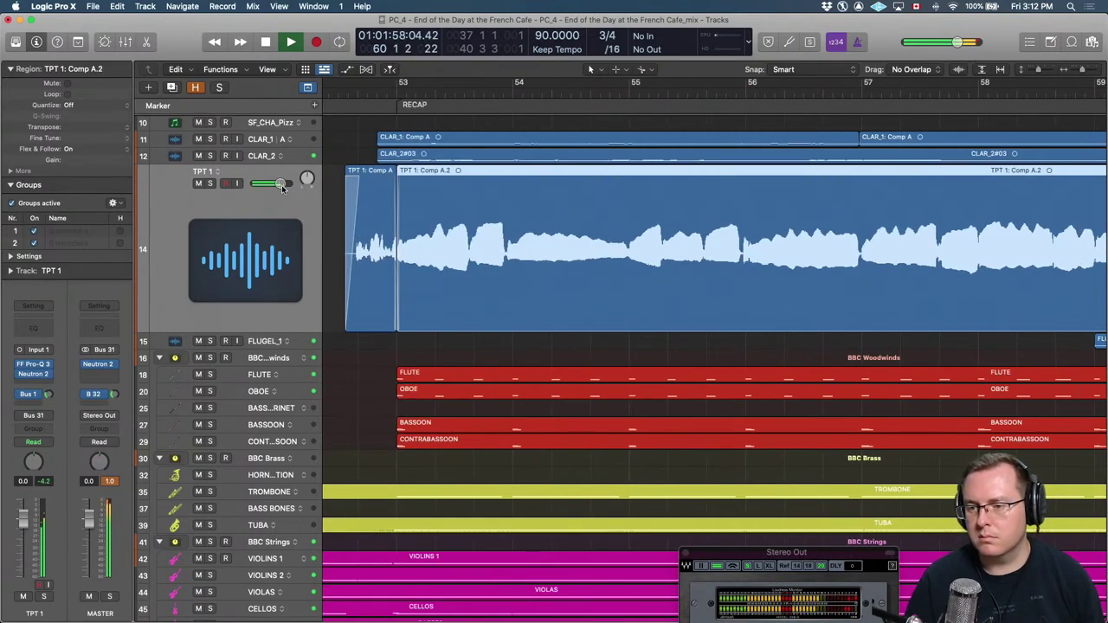
{"action": "left_click_drag", "start_coordinate": [282, 185], "coordinate": [278, 184]}
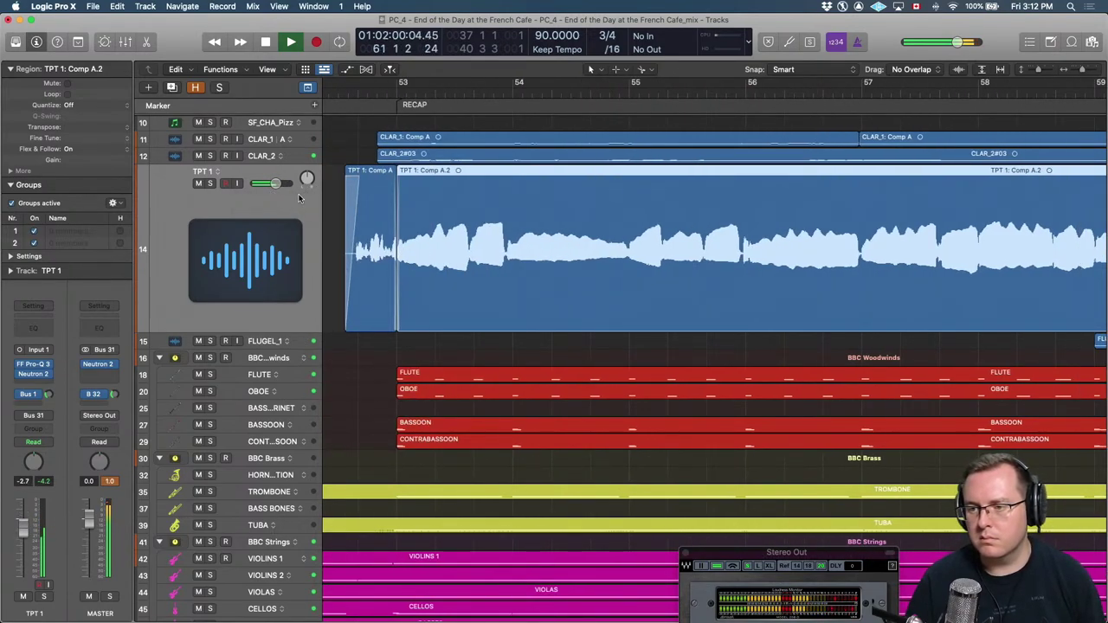
{"action": "scroll", "coordinate": [339, 203], "scroll_direction": "down", "scroll_amount": 5}
{"action": "scroll", "coordinate": [339, 206], "scroll_direction": "left", "scroll_amount": 5}
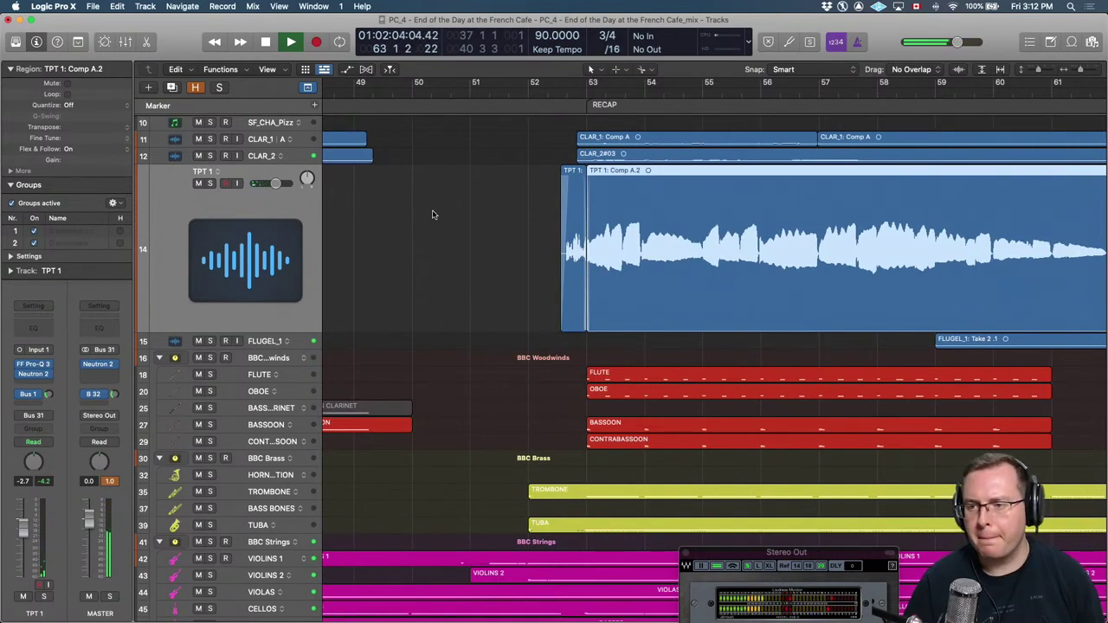
Select the CLAR_2 track and audition the start of the recap from bar 52.
{"action": "key", "text": "Up"}
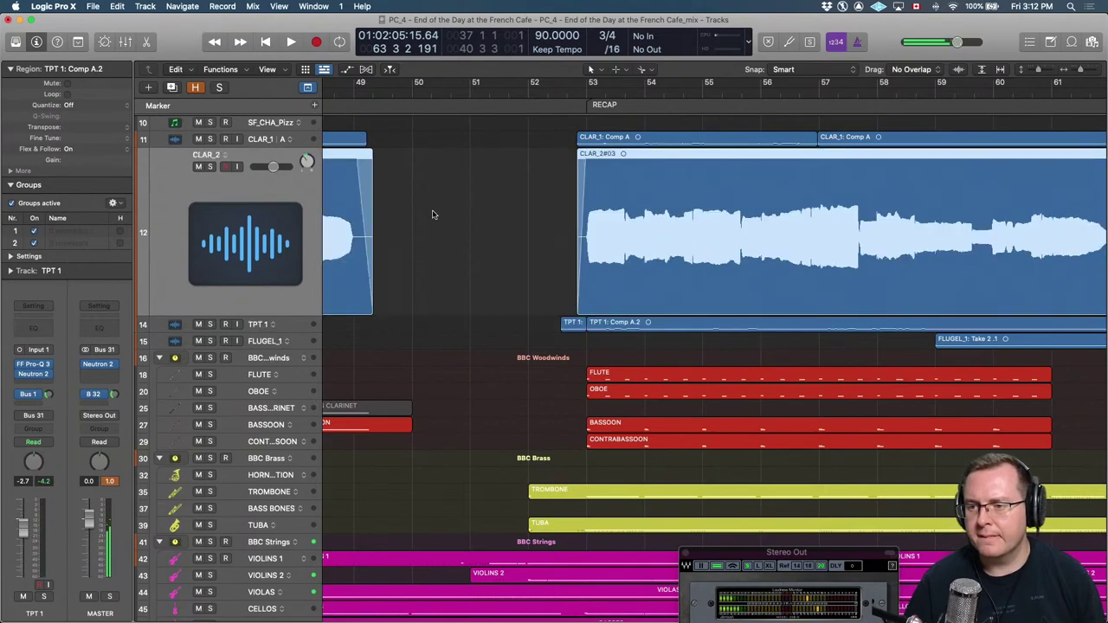
{"action": "key", "text": "space"}
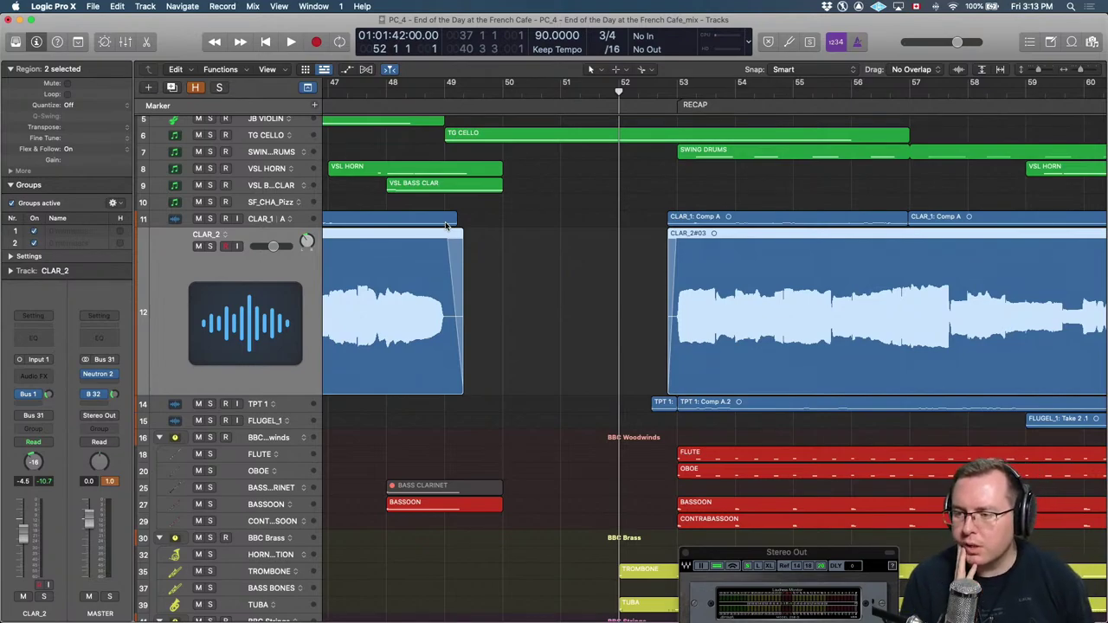
{"action": "key", "text": "space"}
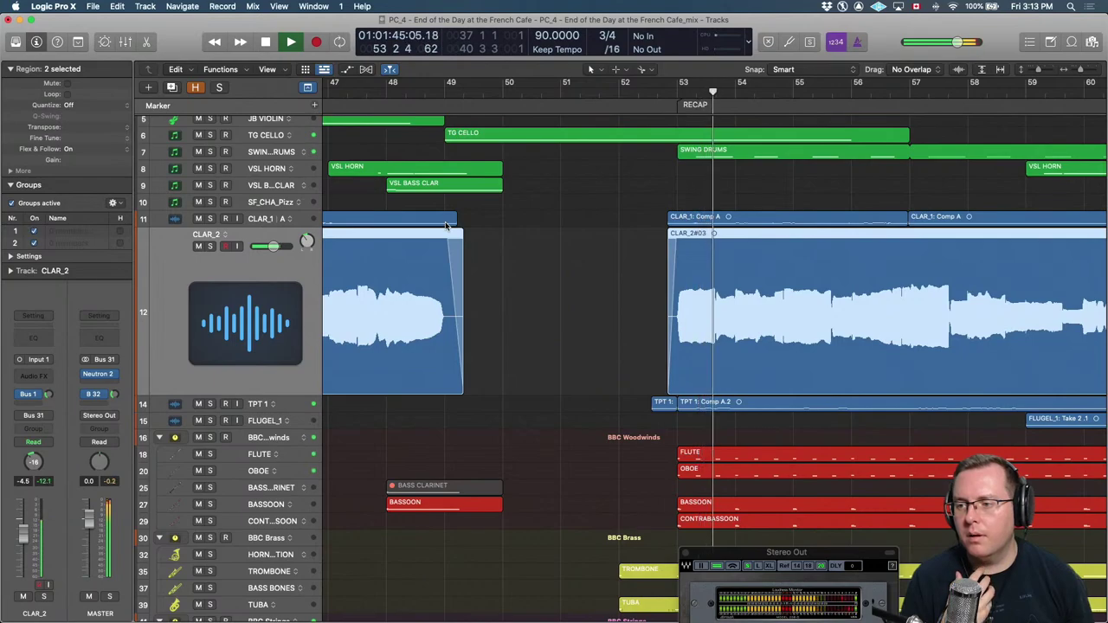
{"action": "scroll", "coordinate": [306, 239], "scroll_direction": "up", "scroll_amount": 1}
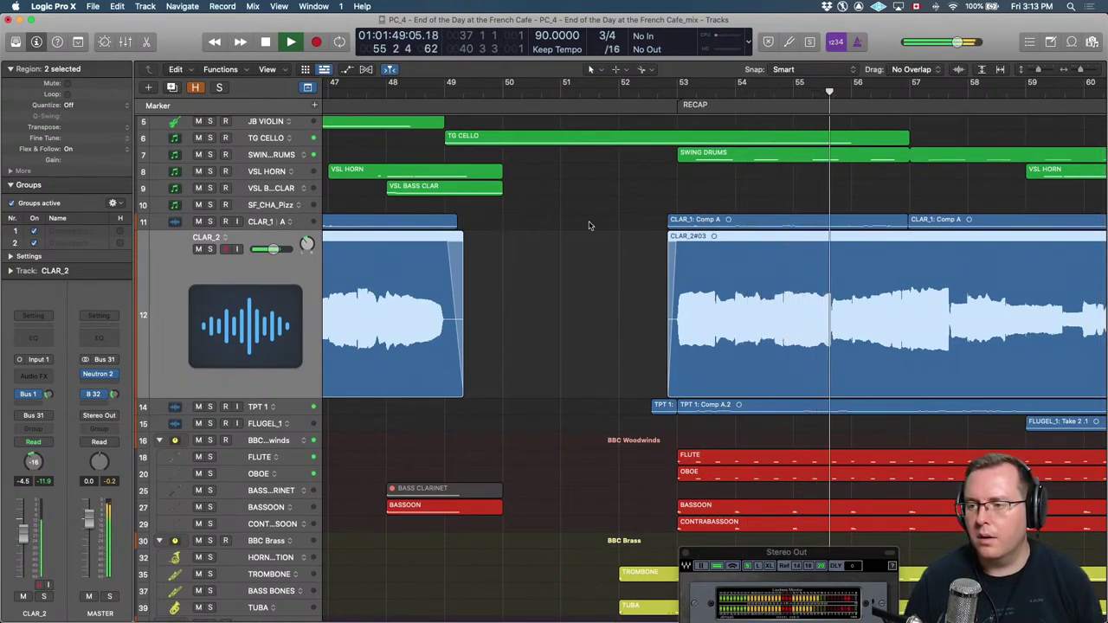
{"action": "key", "text": "space"}
{"action": "scroll", "coordinate": [675, 200], "scroll_direction": "up", "scroll_amount": 2}
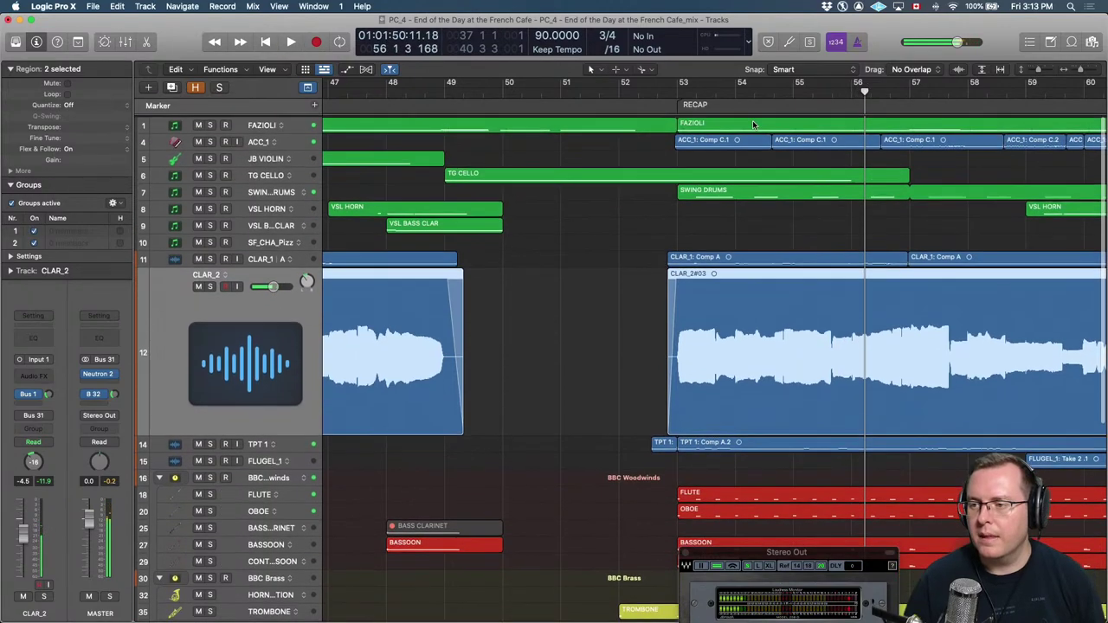
Show the FAZIOLI recap region in the Piano Roll, solo it, and audition it from bar 53.
{"action": "key", "text": "p"}
{"action": "key", "text": "z"}
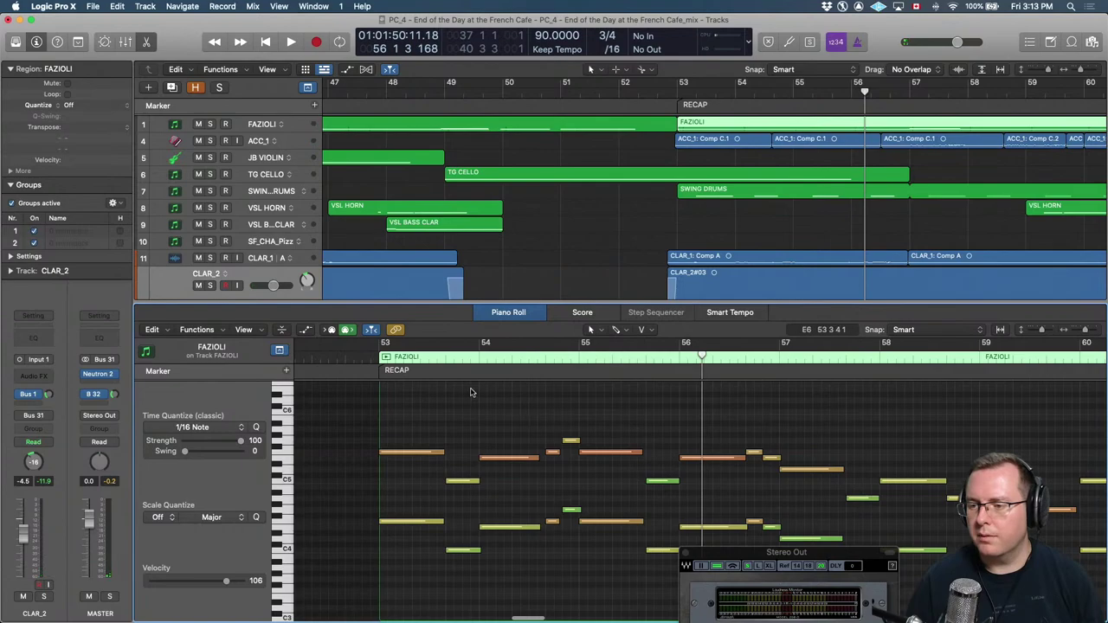
{"action": "key", "text": "ctrl+s"}
{"action": "key", "text": "comma"}
{"action": "key", "text": "comma"}
{"action": "key", "text": "comma"}
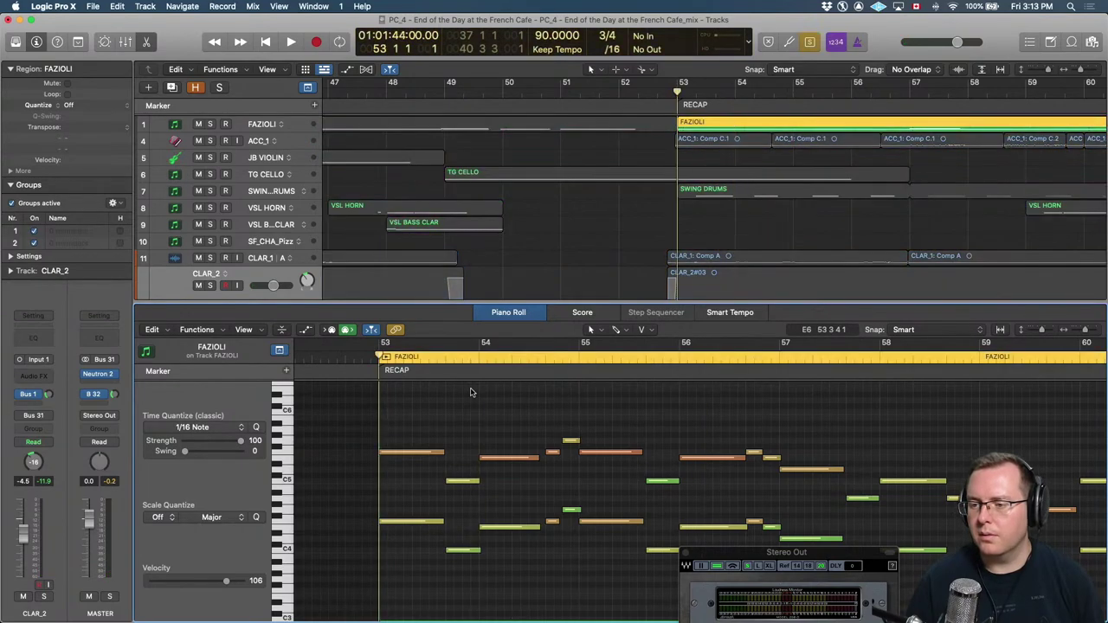
{"action": "key", "text": "space"}
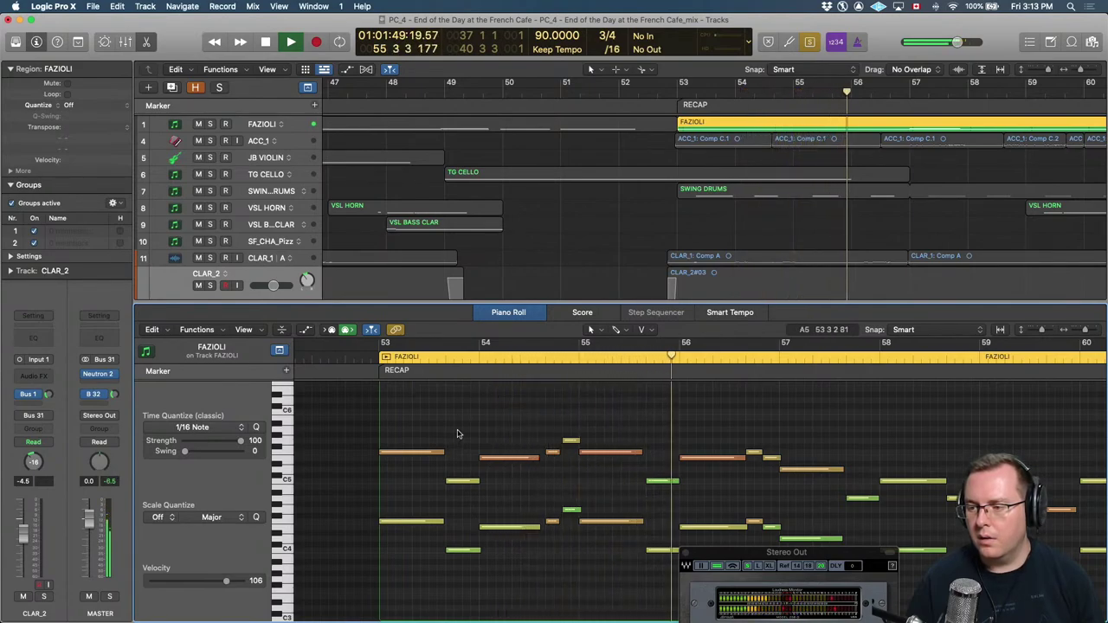
{"action": "key", "text": "space"}
Select the upper melody notes in both octaves of the FAZIOLI recap region and bring up the Fixed Velocity MIDI transform.
{"action": "key", "text": "super+Left"}
{"action": "scroll", "coordinate": [951, 422], "scroll_direction": "down", "scroll_amount": 3}
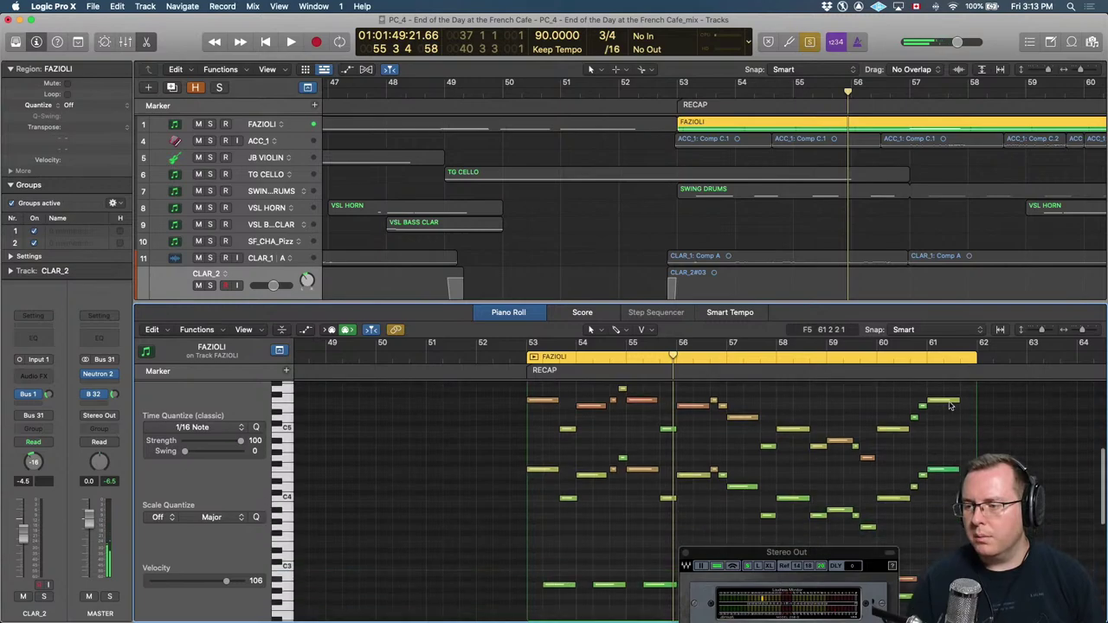
{"action": "left_click_drag", "start_coordinate": [950, 394], "coordinate": [495, 543]}
{"action": "scroll", "coordinate": [498, 527], "scroll_direction": "down", "scroll_amount": 2}
{"action": "scroll", "coordinate": [490, 523], "scroll_direction": "up", "scroll_amount": 1}
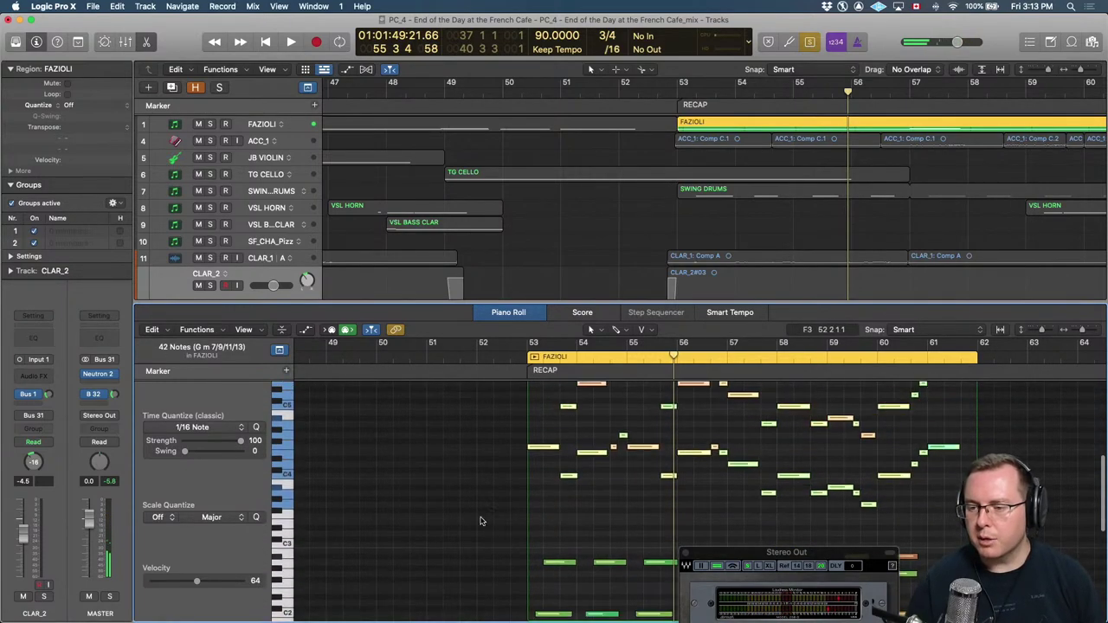
{"action": "left_click", "coordinate": [195, 330]}
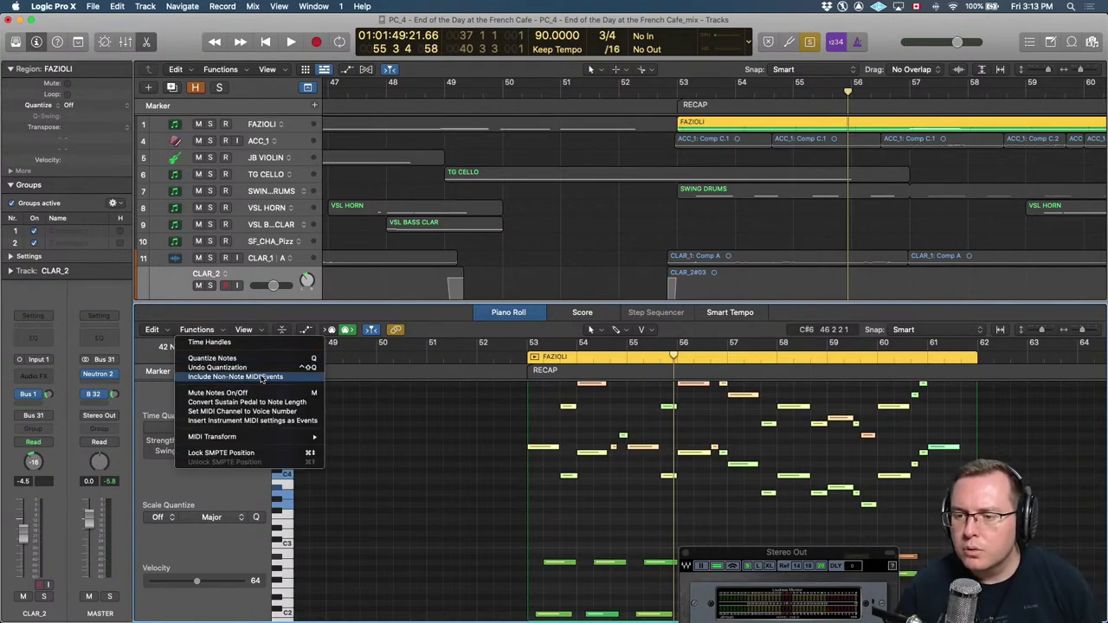
{"action": "mouse_move", "coordinate": [260, 442]}
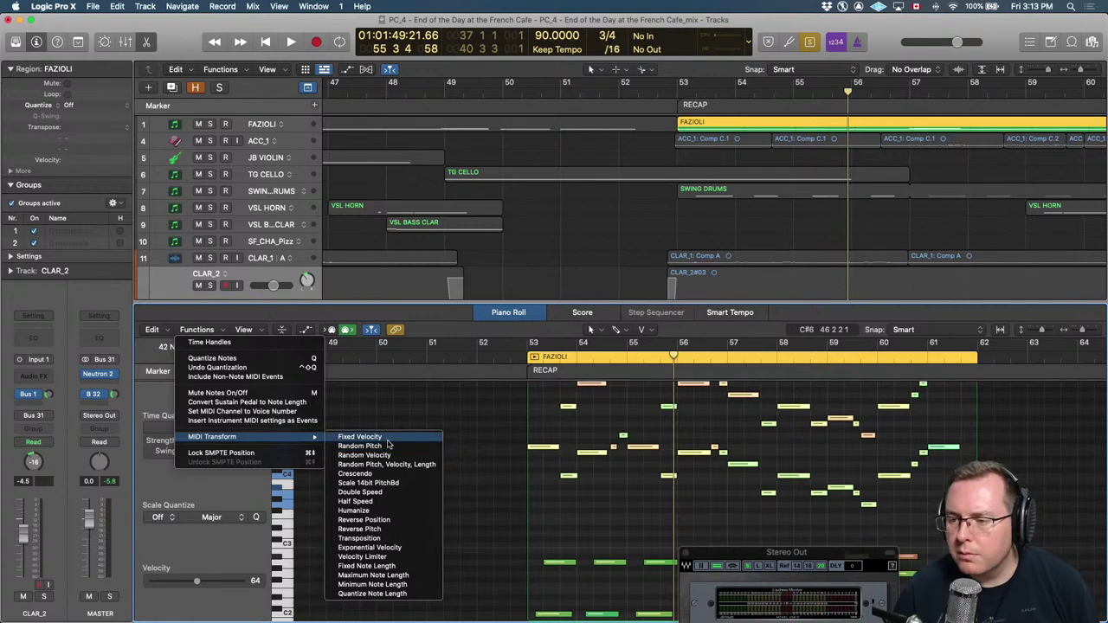
{"action": "left_click", "coordinate": [360, 437]}
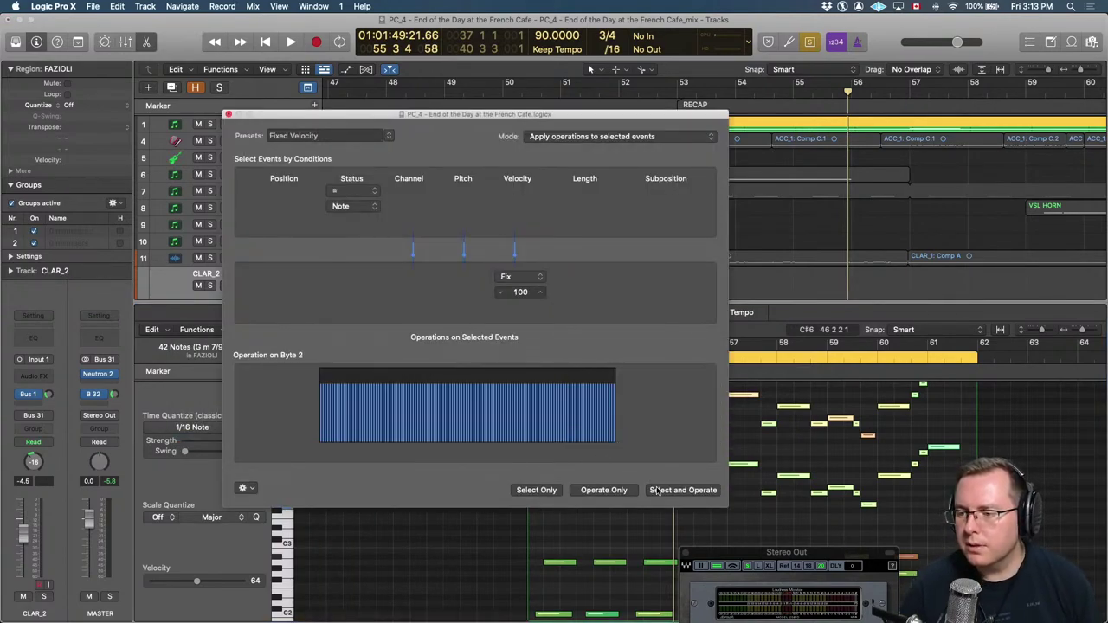
Try applying the fixed velocity of 100 with Select and Operate, and undo it.
{"action": "left_click", "coordinate": [667, 491]}
{"action": "scroll", "coordinate": [809, 470], "scroll_direction": "up", "scroll_amount": 10}
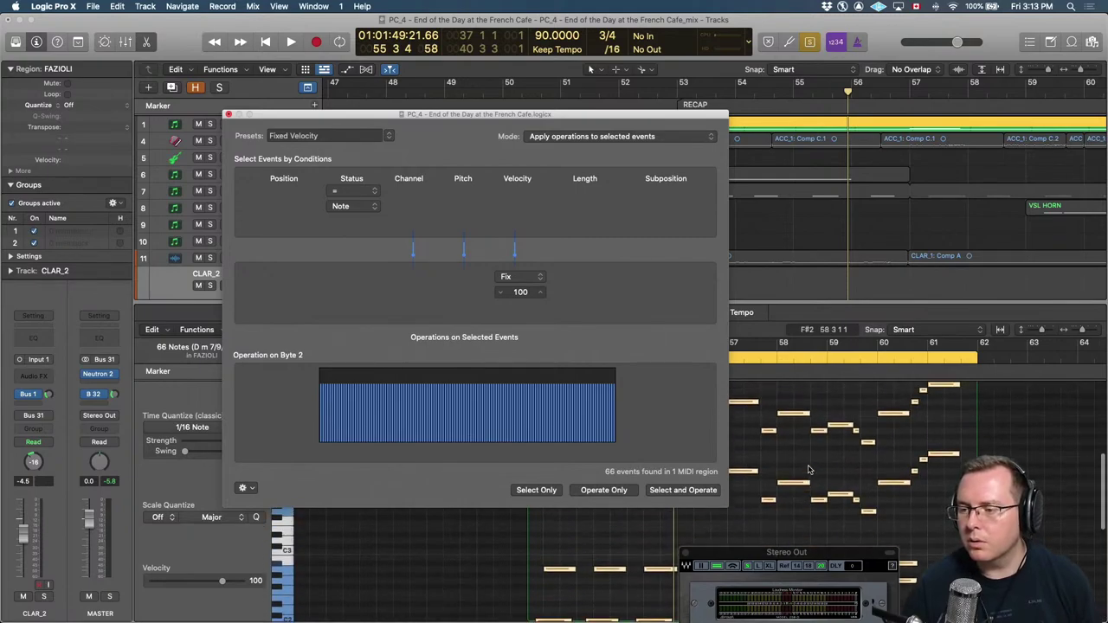
{"action": "key", "text": "super+z"}
Apply the fixed velocity of 100 to only the selected FAZIOLI melody notes and close the MIDI Transform window.
{"action": "left_click_drag", "start_coordinate": [484, 113], "coordinate": [289, 102]}
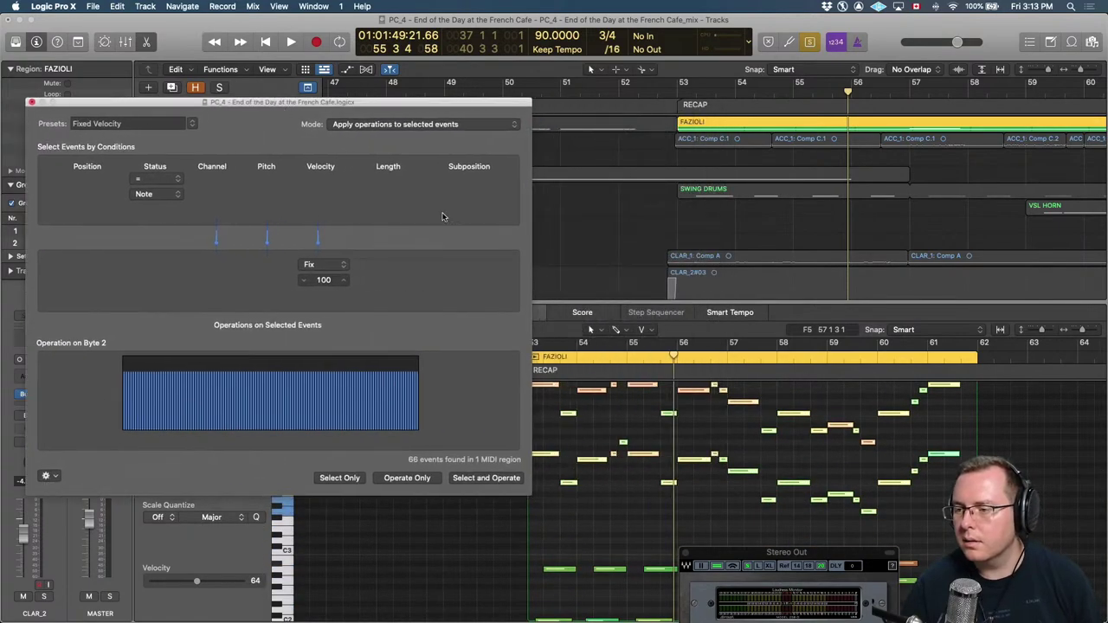
{"action": "left_click", "coordinate": [402, 481]}
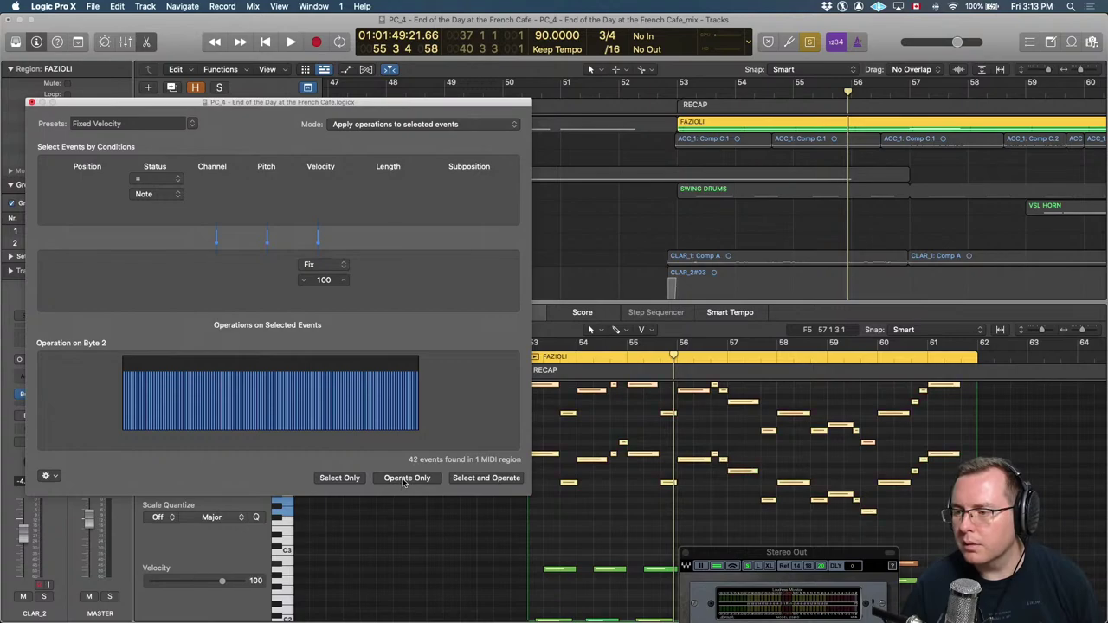
{"action": "left_click", "coordinate": [31, 102]}
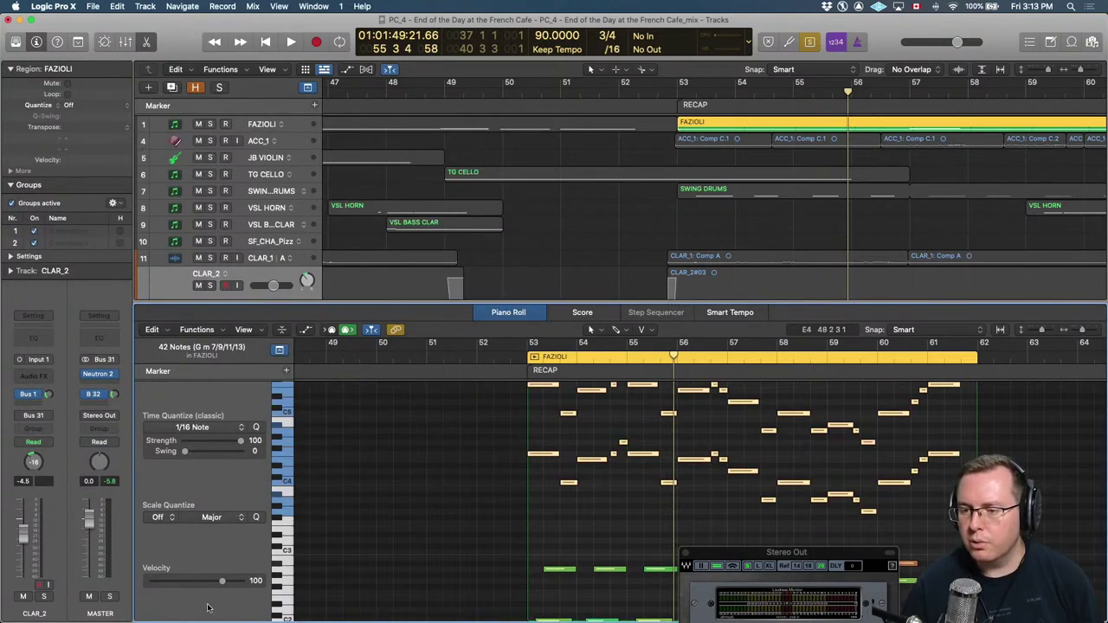
Audition the soloed piano from bar 53 and raise the selected melody notes' velocity to 113.
{"action": "key", "text": "comma"}
{"action": "key", "text": "comma"}
{"action": "key", "text": "comma"}
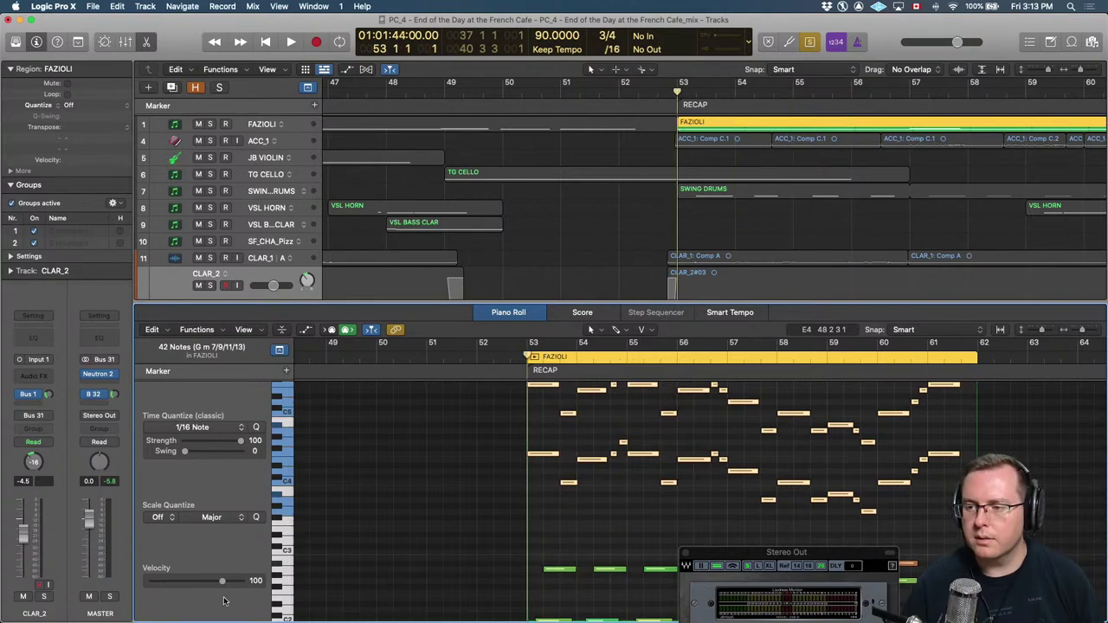
{"action": "key", "text": "space"}
{"action": "left_click_drag", "start_coordinate": [223, 581], "coordinate": [231, 587]}
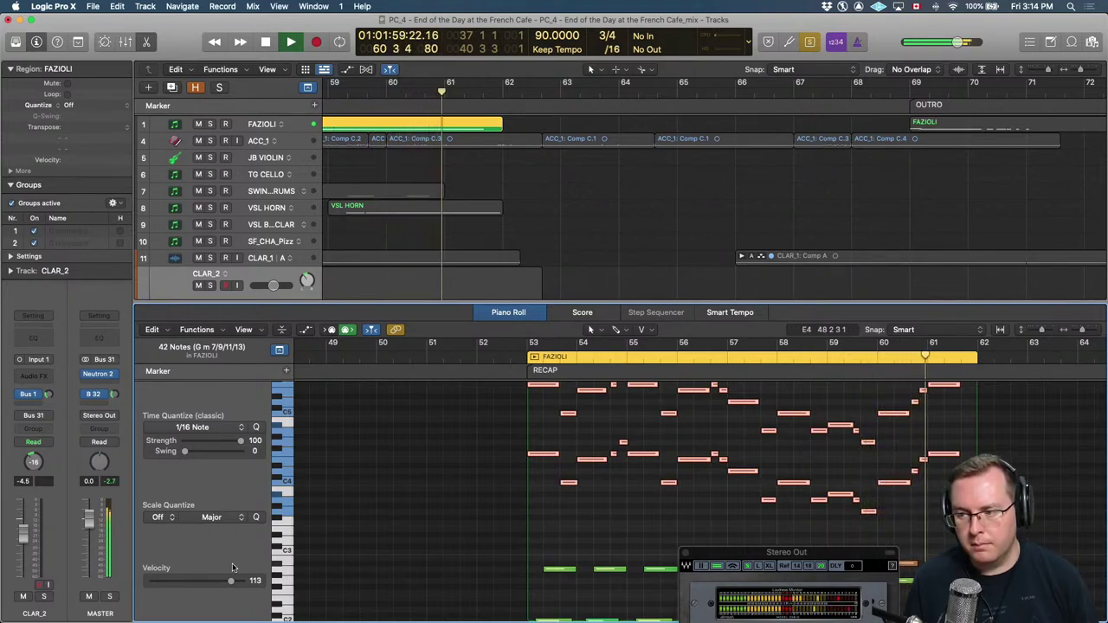
{"action": "key", "text": "space"}
Turn off solo for the FAZIOLI region and audition the recap twice with the full mix.
{"action": "key", "text": "super+a"}
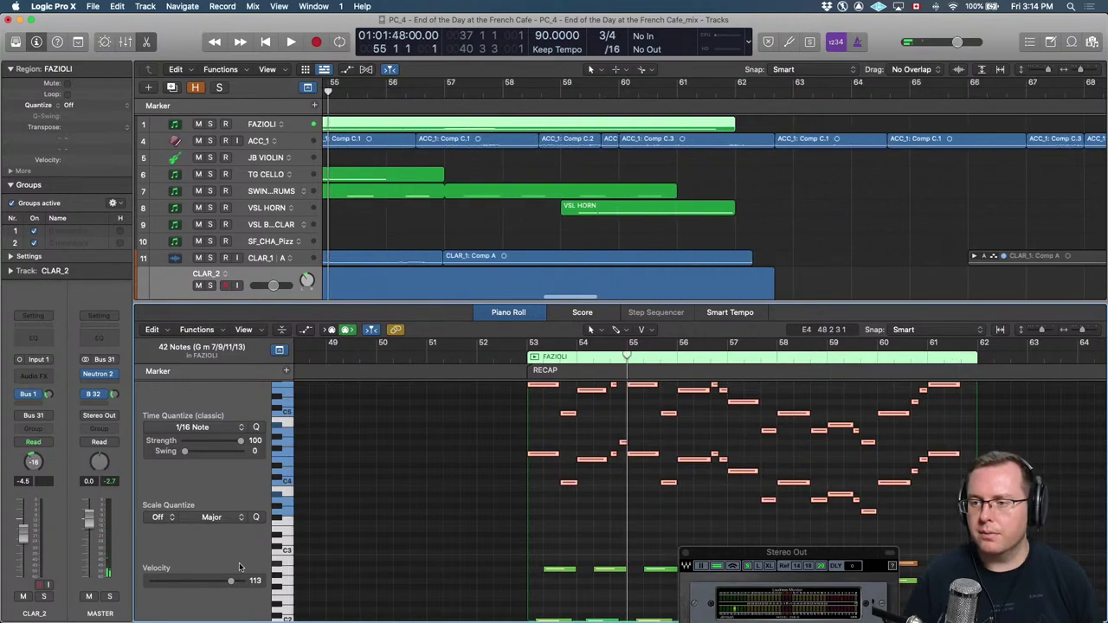
{"action": "key", "text": "space"}
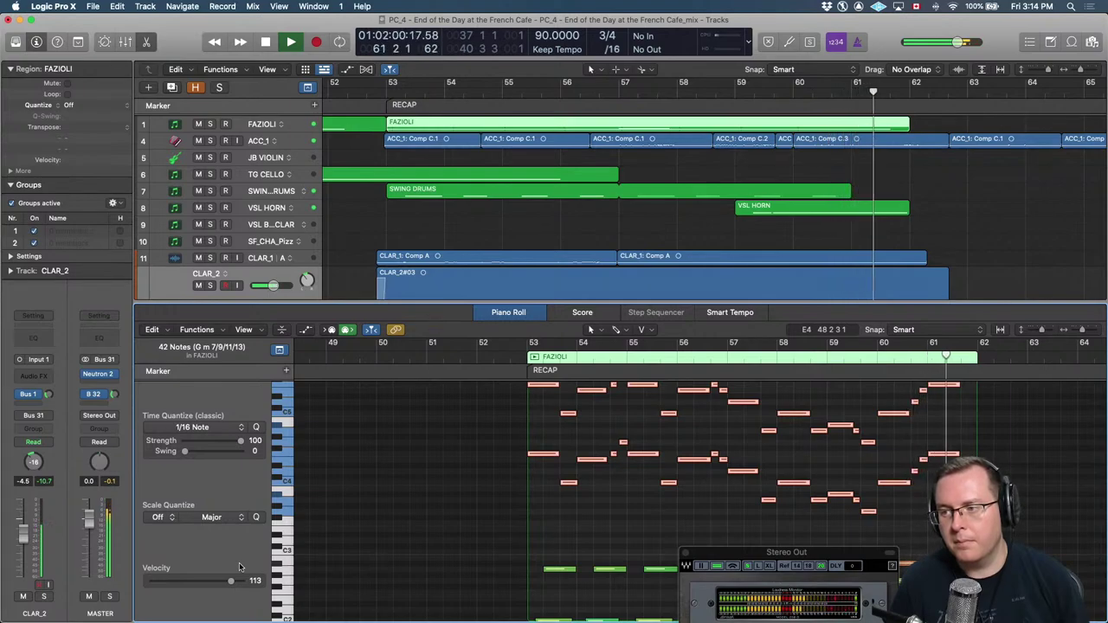
{"action": "key", "text": "space"}
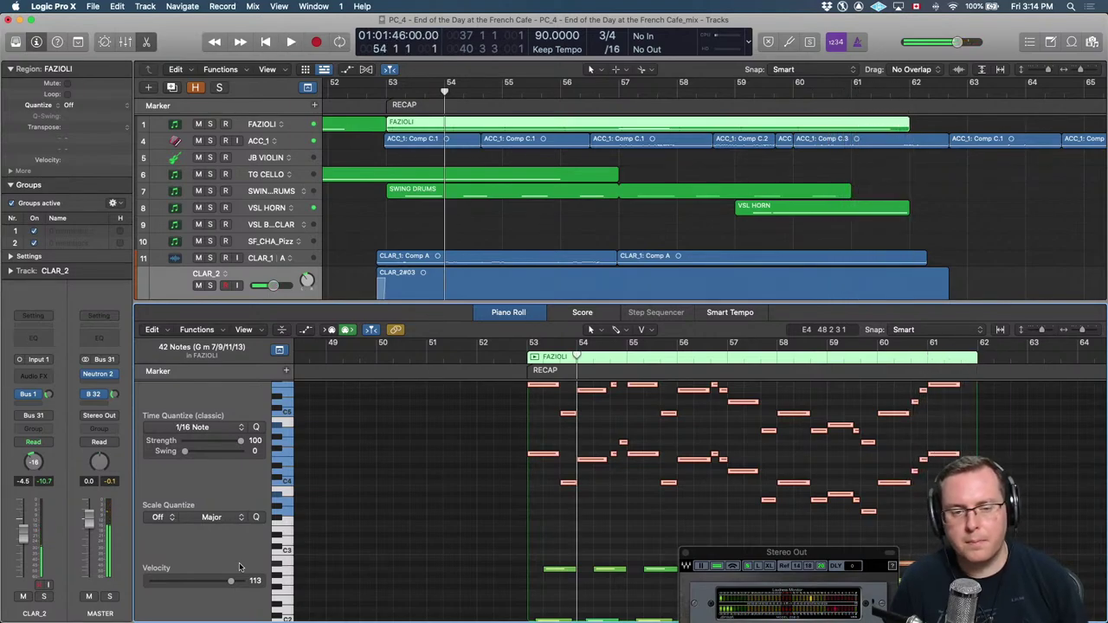
{"action": "key", "text": "space"}
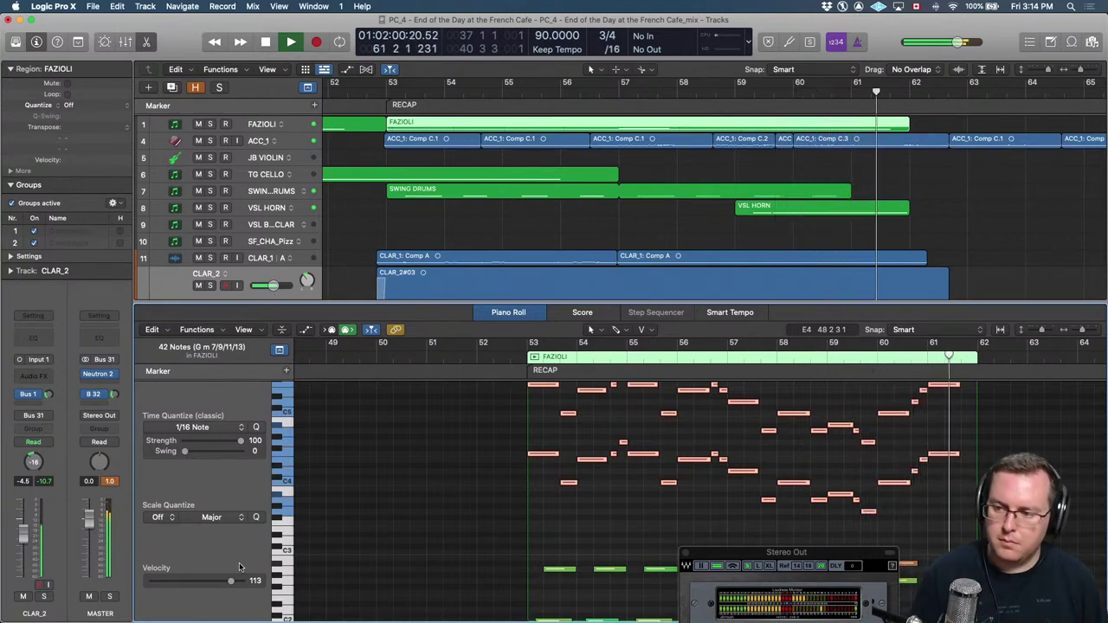
{"action": "key", "text": "space"}
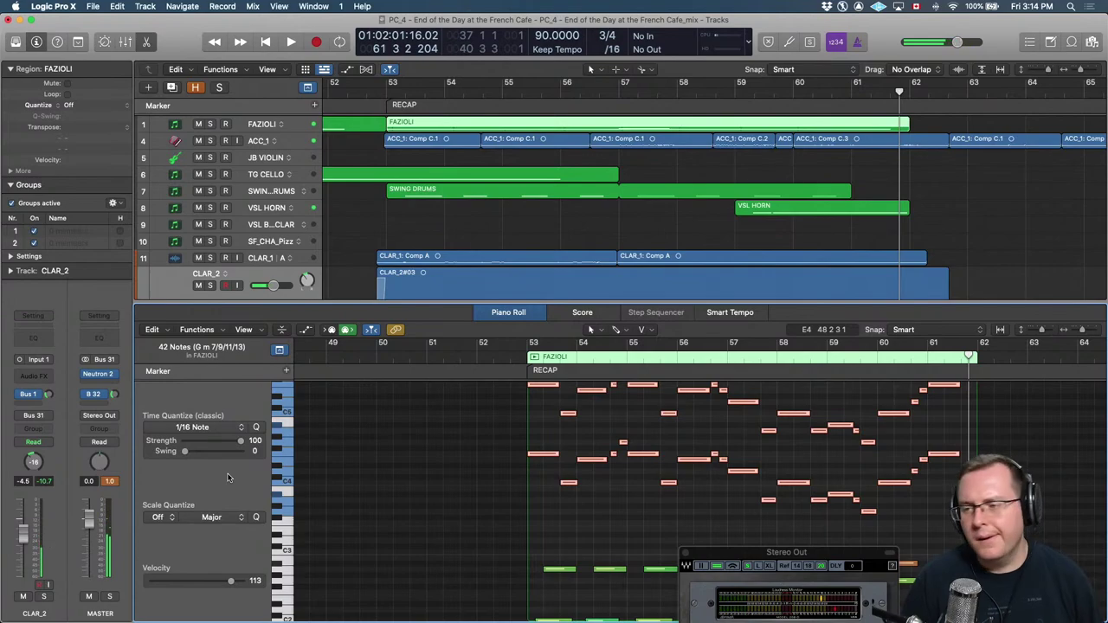
Close the Piano Roll editor, move the playhead to bar 52, and replay the opening of the recap.
{"action": "key", "text": "e"}
{"action": "key", "text": "alt+comma"}
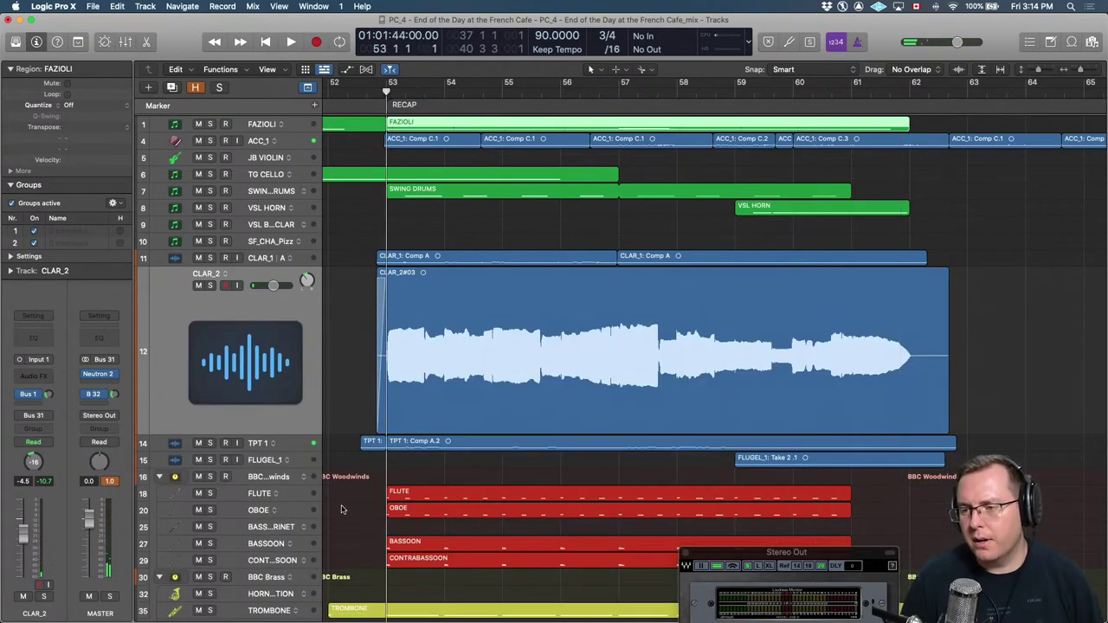
{"action": "scroll", "coordinate": [350, 519], "scroll_direction": "left", "scroll_amount": 3}
{"action": "key", "text": "comma"}
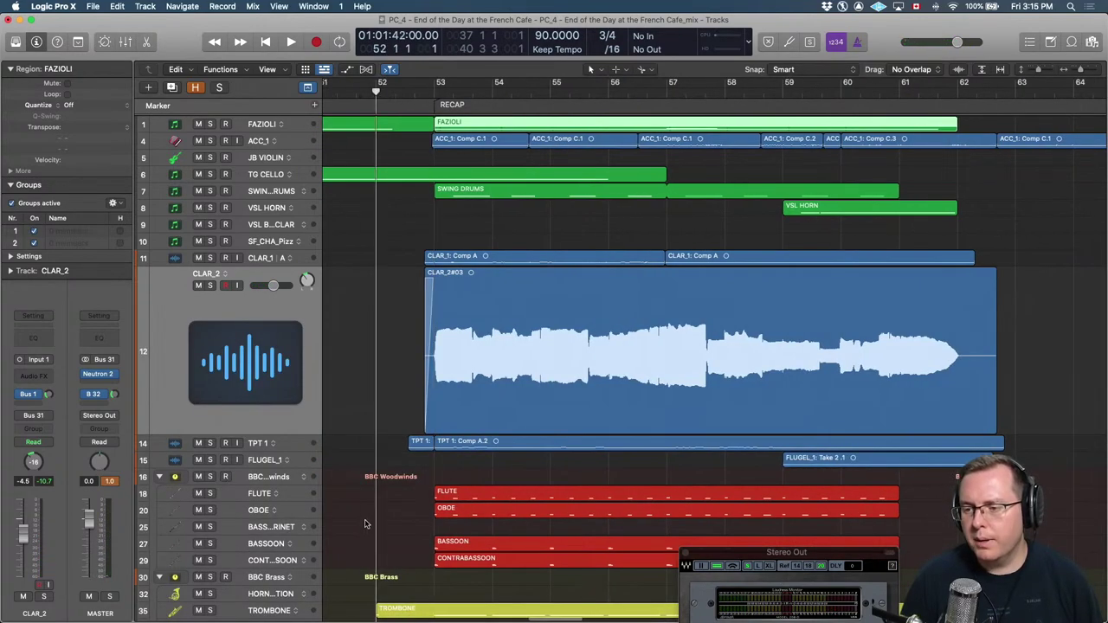
{"action": "scroll", "coordinate": [362, 523], "scroll_direction": "down", "scroll_amount": 5}
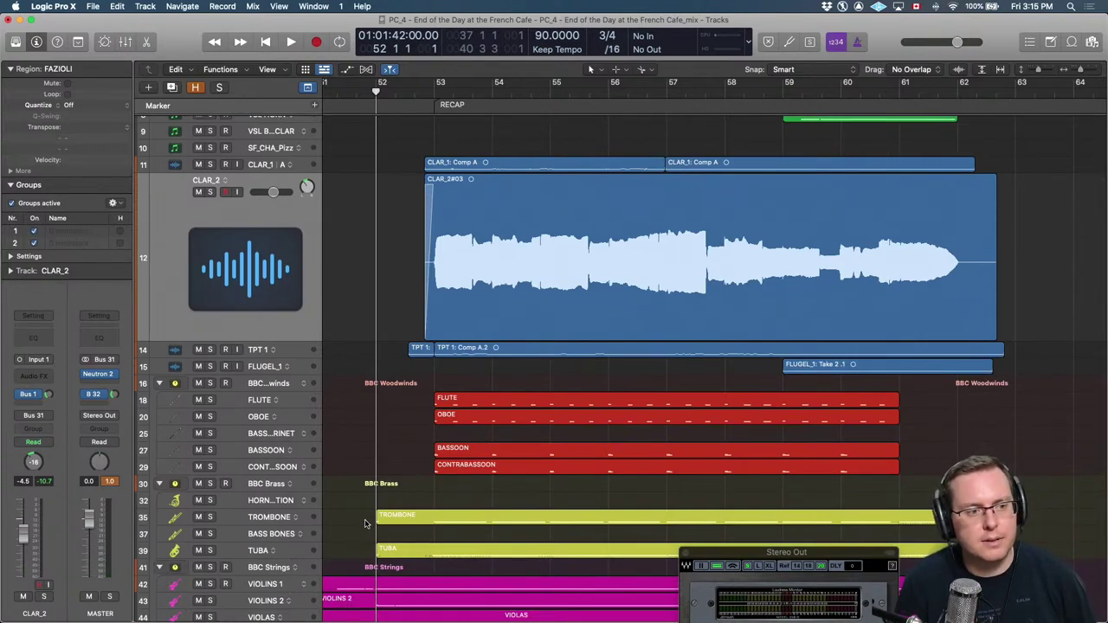
{"action": "key", "text": "space"}
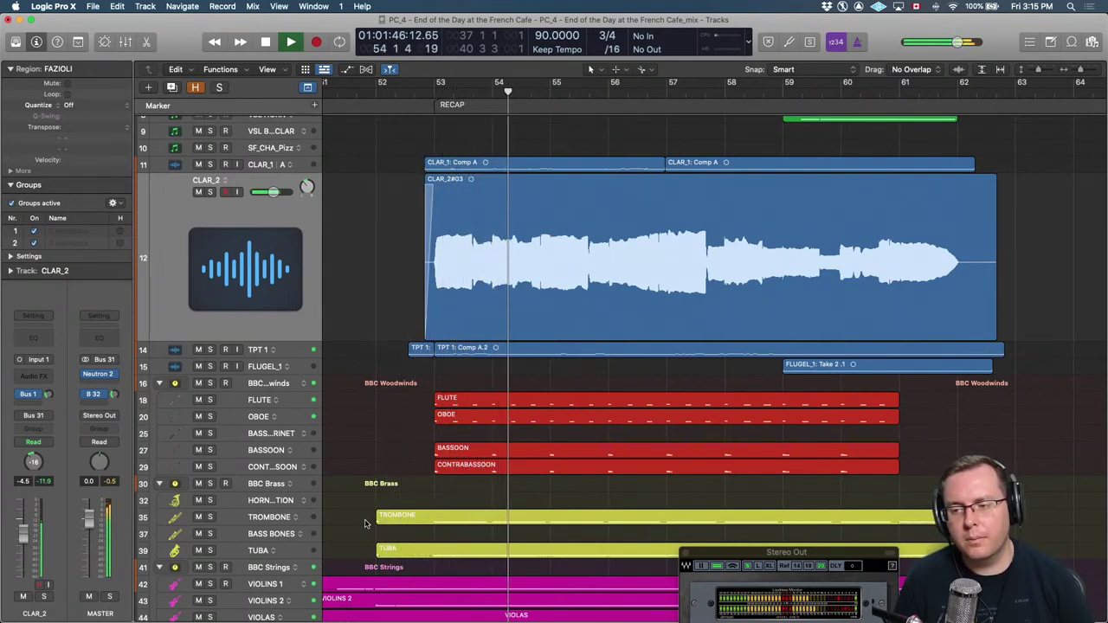
{"action": "key", "text": "space"}
Open the VIOLINS 1 region in the Piano Roll and check the velocity of its C5 note at bar 53.
{"action": "scroll", "coordinate": [435, 503], "scroll_direction": "down", "scroll_amount": 3}
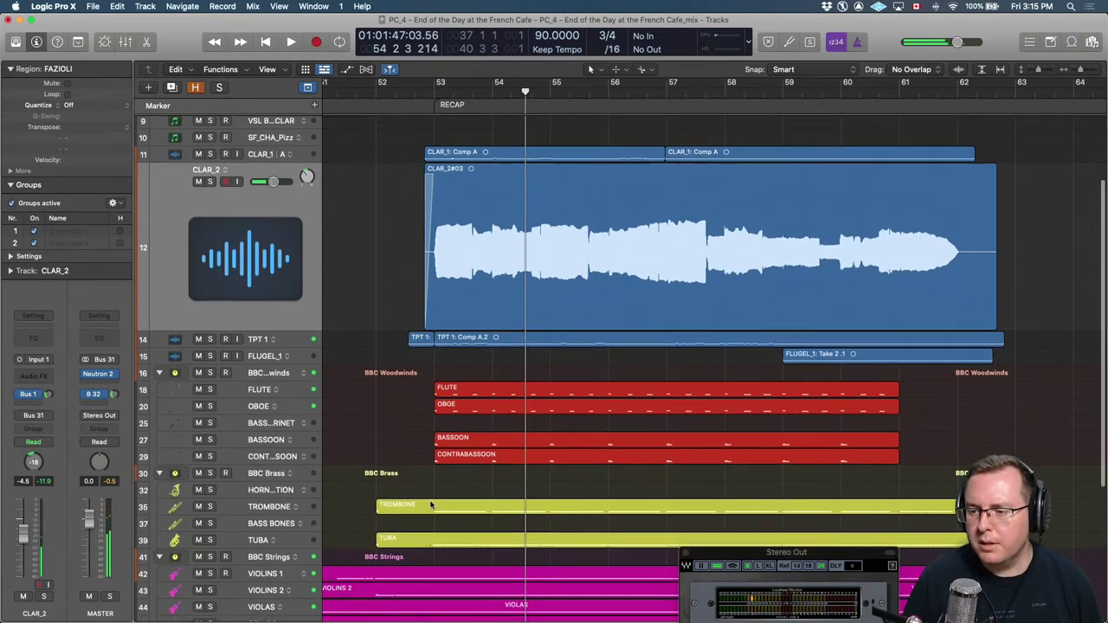
{"action": "double_click", "coordinate": [444, 504]}
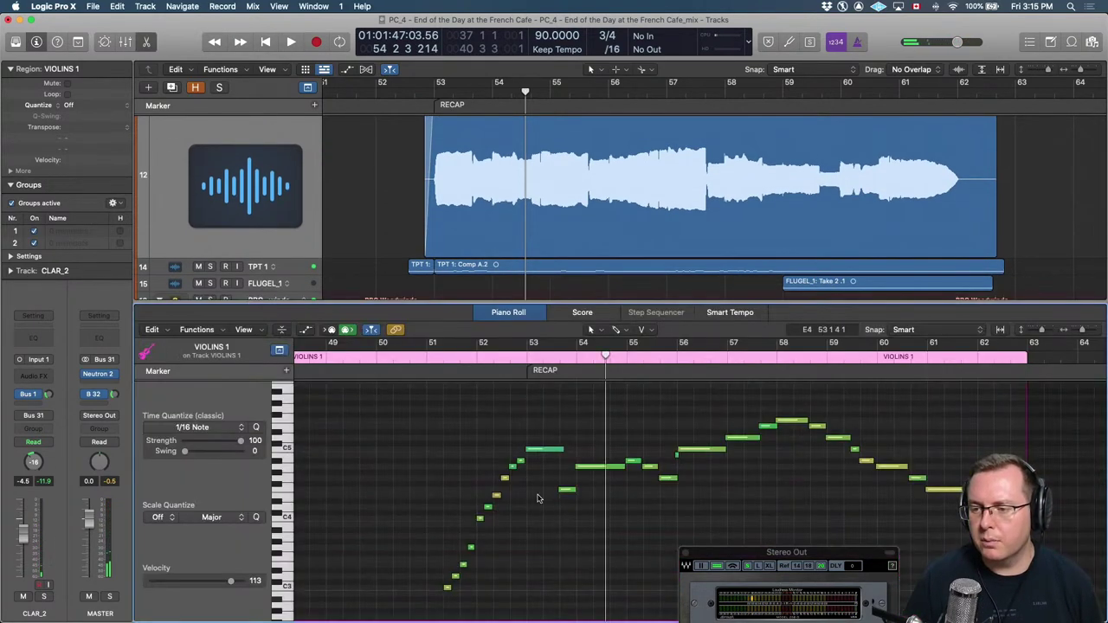
{"action": "left_click_drag", "start_coordinate": [550, 474], "coordinate": [550, 475]}
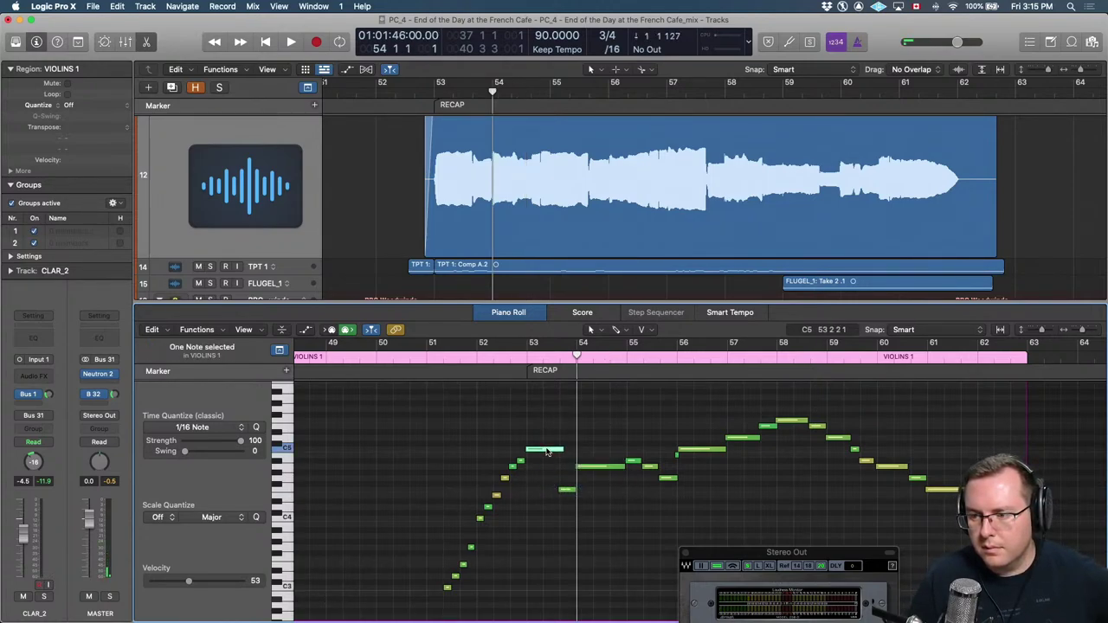
Select the VIOLINS 1 track, enlarge it in the arrangement, and audition its individual notes at the start of the recap.
{"action": "scroll", "coordinate": [297, 253], "scroll_direction": "down", "scroll_amount": 5}
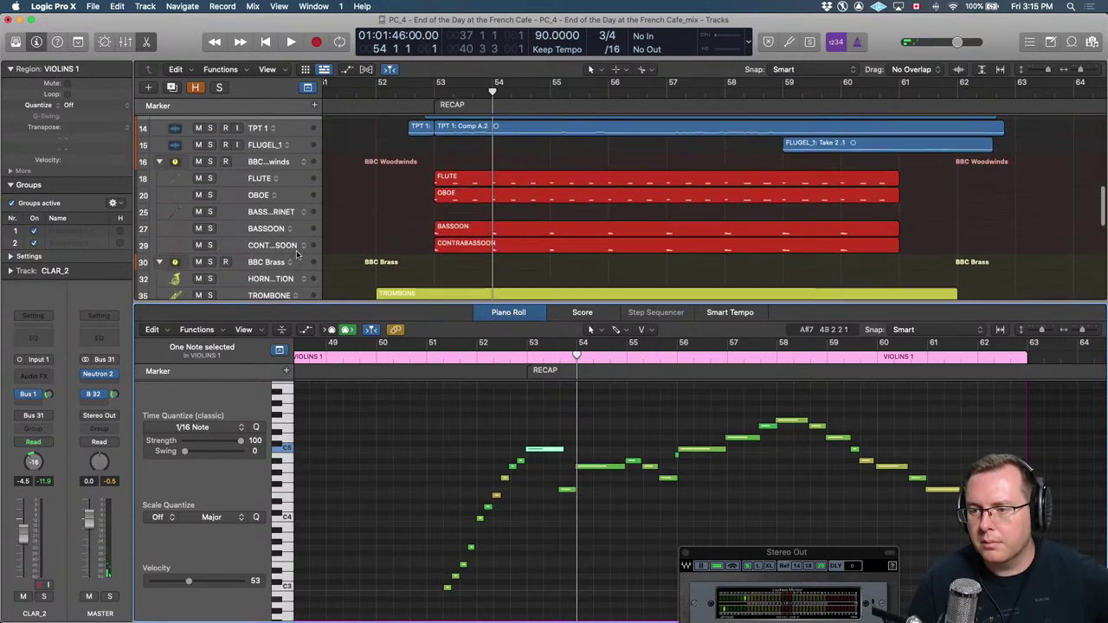
{"action": "scroll", "coordinate": [300, 252], "scroll_direction": "down", "scroll_amount": 4}
{"action": "left_click", "coordinate": [274, 242]}
{"action": "key", "text": "z"}
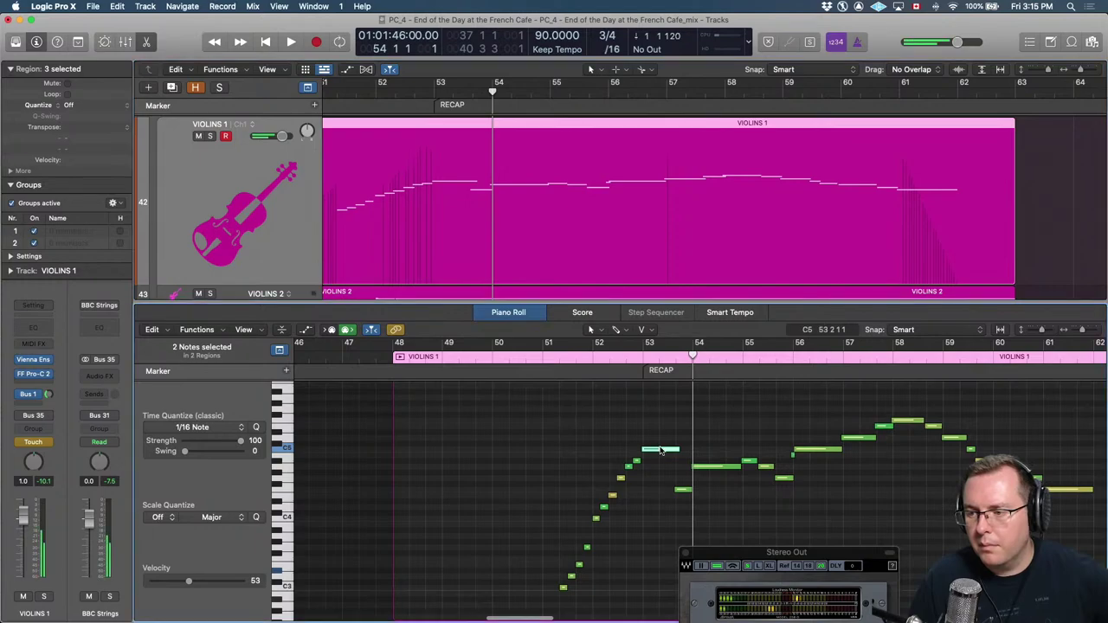
{"action": "left_click_drag", "start_coordinate": [656, 444], "coordinate": [660, 450]}
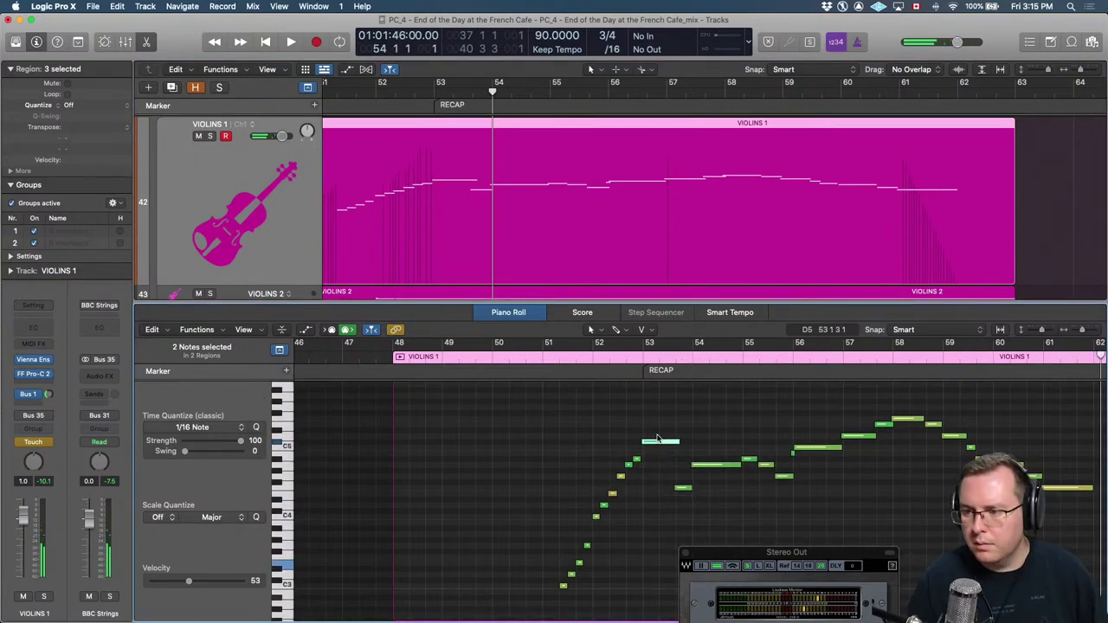
{"action": "scroll", "coordinate": [658, 439], "scroll_direction": "right", "scroll_amount": 3}
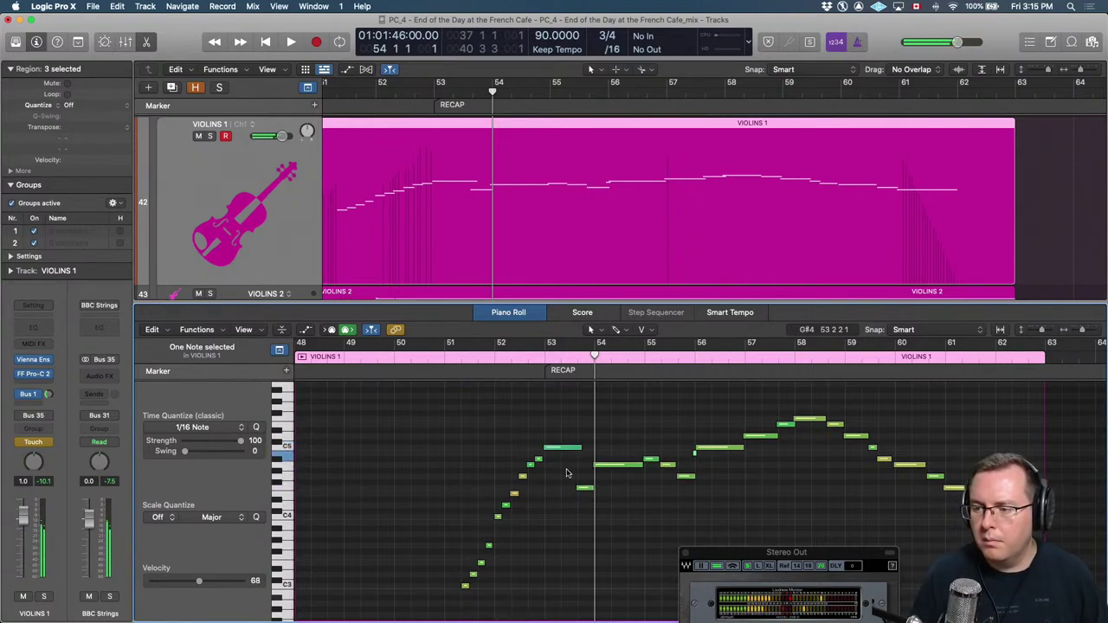
Display the VIOLINS 2 region's notes, audition its long note at bar 54, and play the passage briefly with the full mix.
{"action": "scroll", "coordinate": [454, 259], "scroll_direction": "down", "scroll_amount": 2}
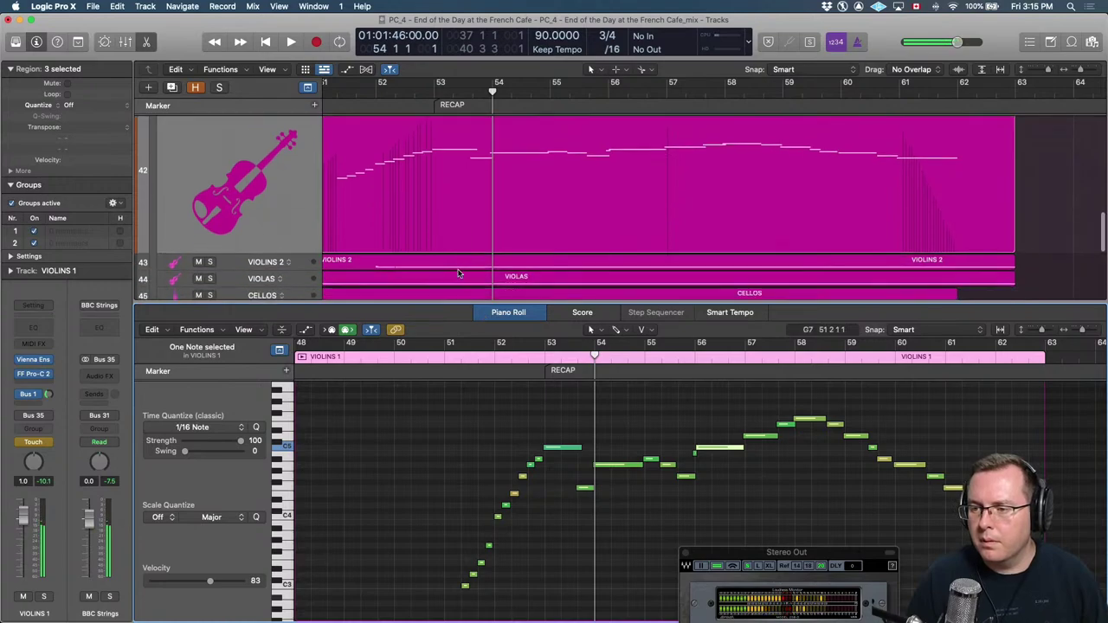
{"action": "left_click", "coordinate": [449, 259]}
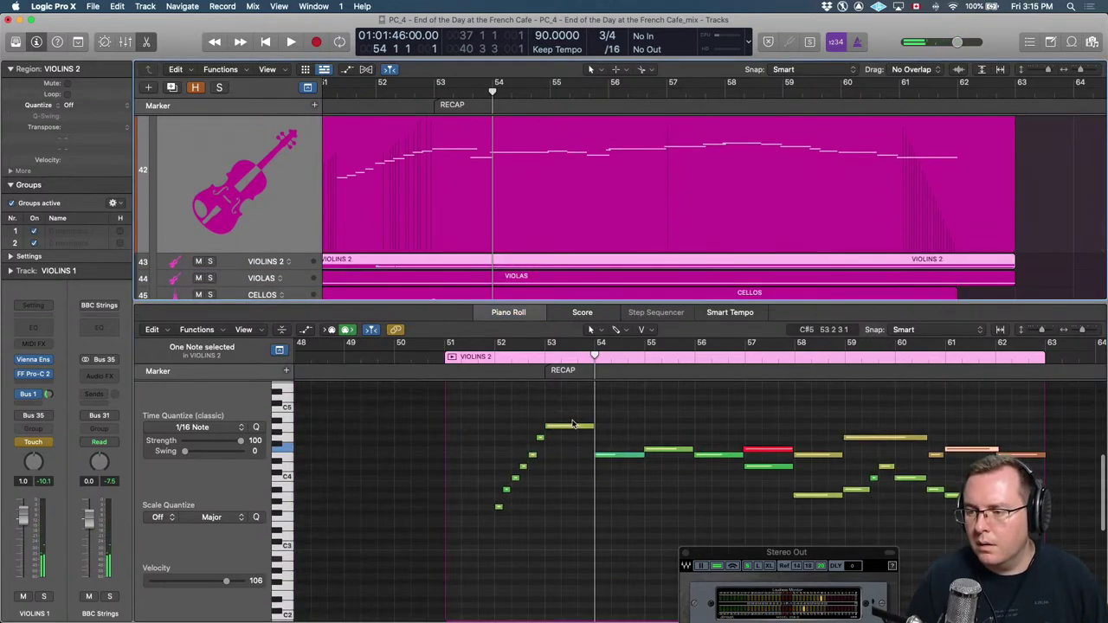
{"action": "left_click", "coordinate": [619, 454]}
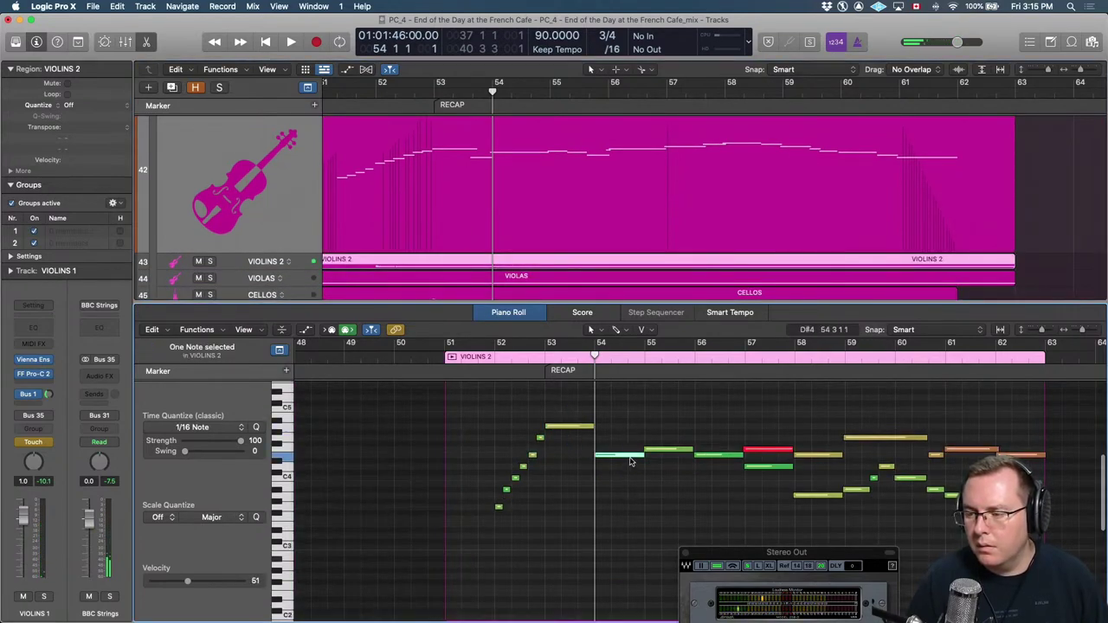
{"action": "key", "text": "space"}
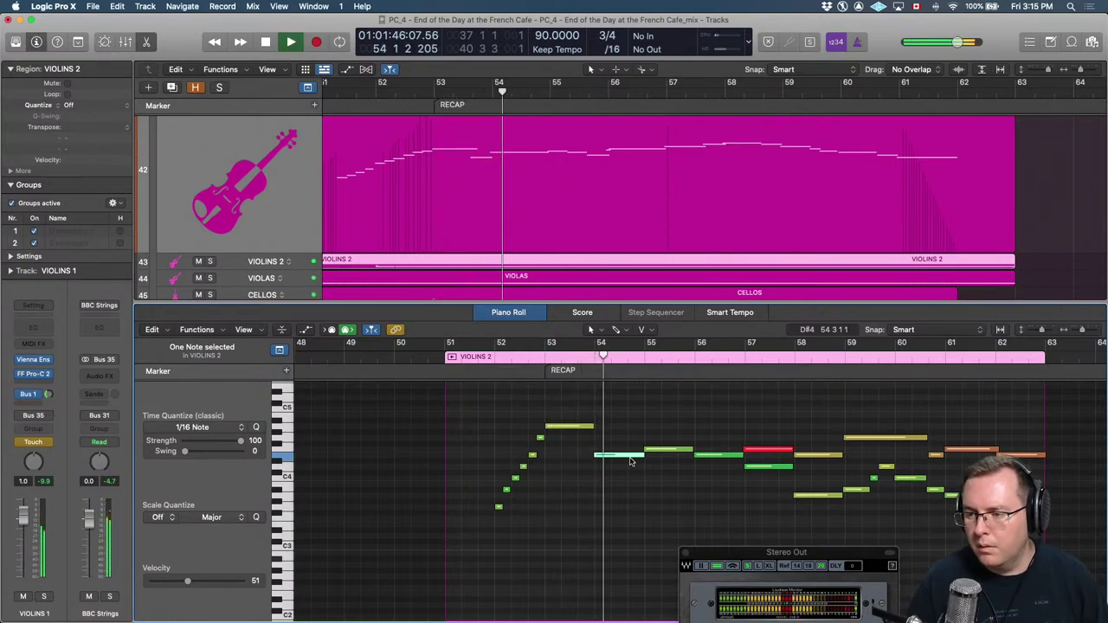
{"action": "key", "text": "space"}
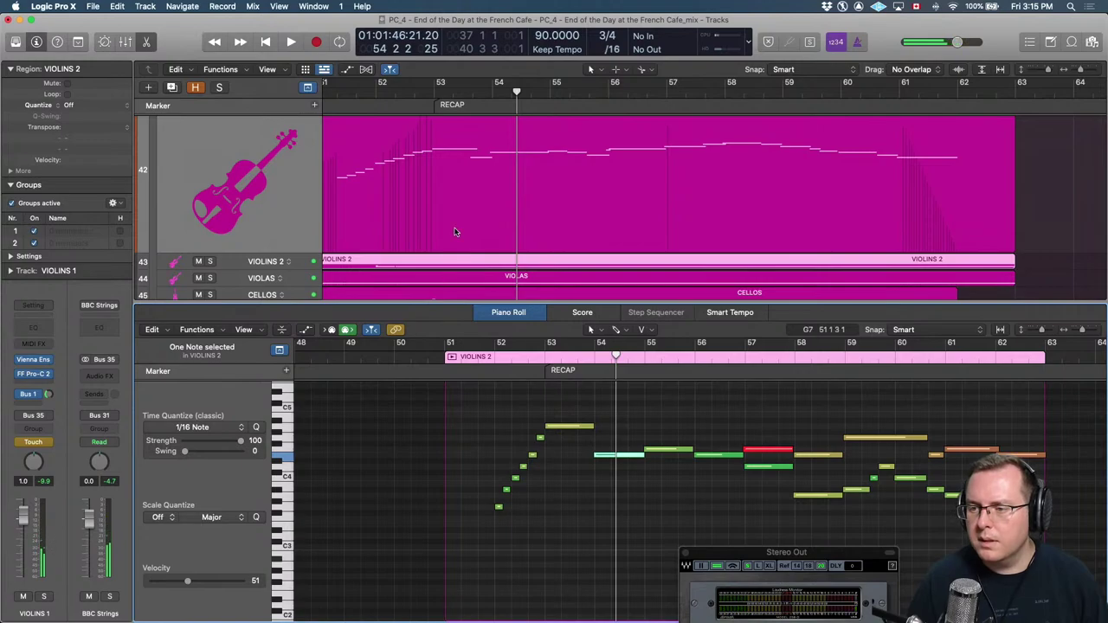
Show the VIOLINS 1 and VIOLINS 2 notes together and audition both regions soloed from bar 53.
{"action": "left_click", "coordinate": [454, 231], "text": "shift"}
{"action": "key", "text": "space"}
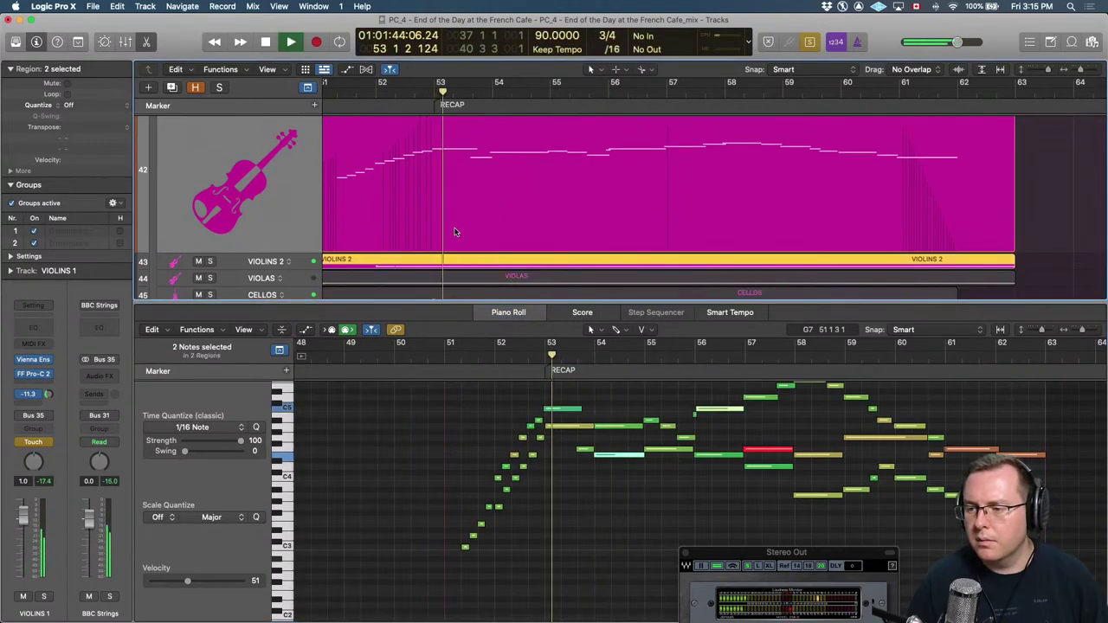
{"action": "key", "text": "space"}
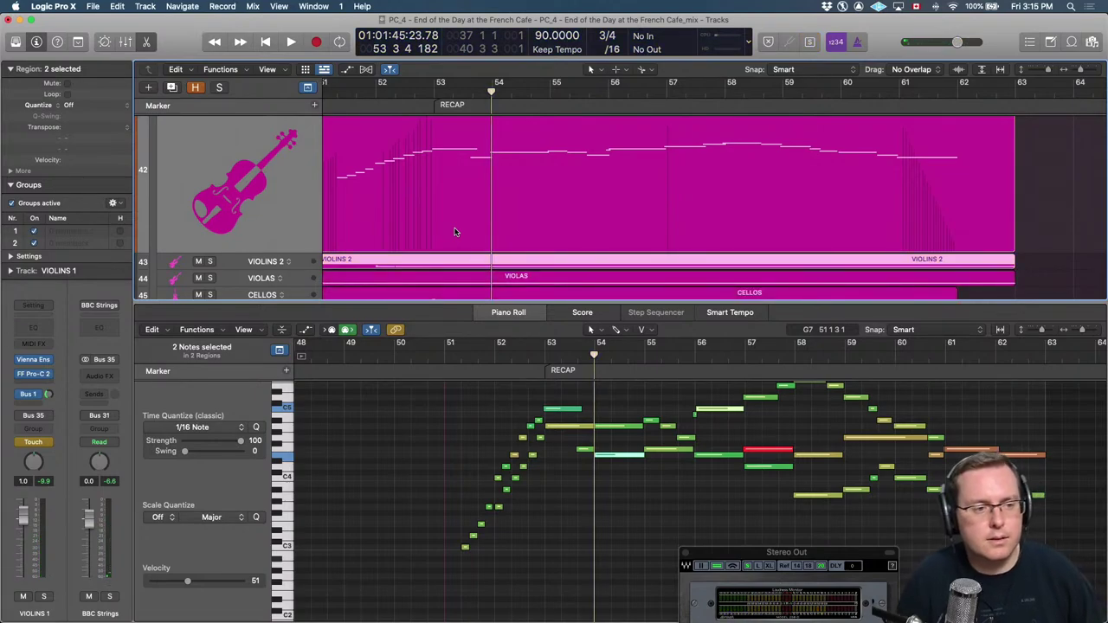
Show only the VIOLINS 2 region's notes and split its long A4 note of bar 53 at beat 3.
{"action": "scroll", "coordinate": [416, 245], "scroll_direction": "left", "scroll_amount": 3}
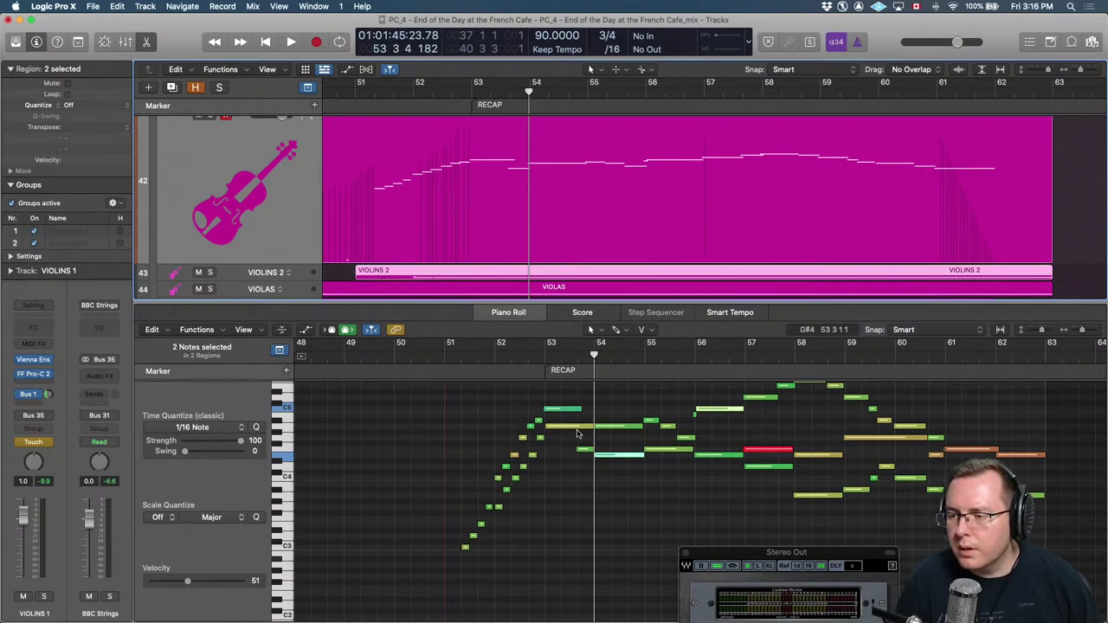
{"action": "left_click", "coordinate": [609, 455]}
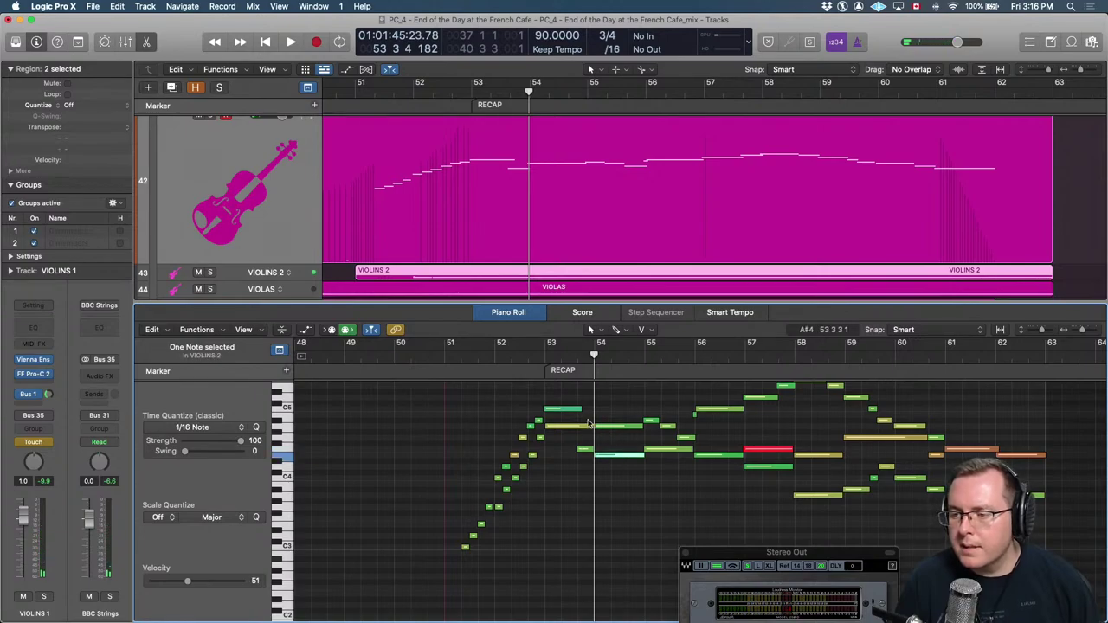
{"action": "left_click", "coordinate": [356, 273]}
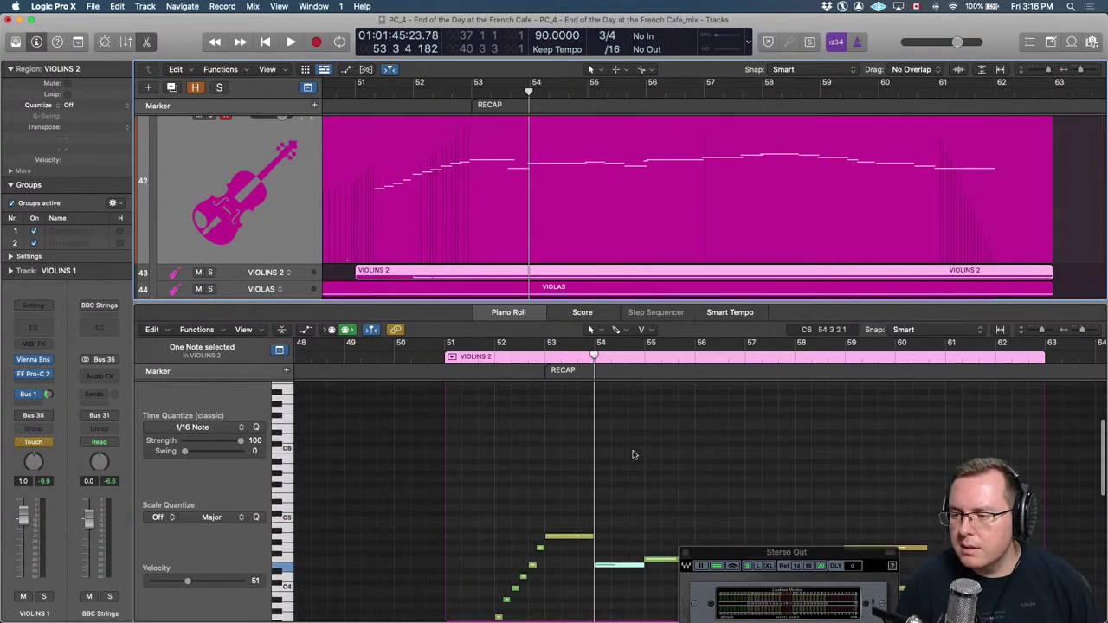
{"action": "left_click", "coordinate": [582, 478]}
{"action": "key", "text": "super+Right"}
{"action": "key", "text": "super+Right"}
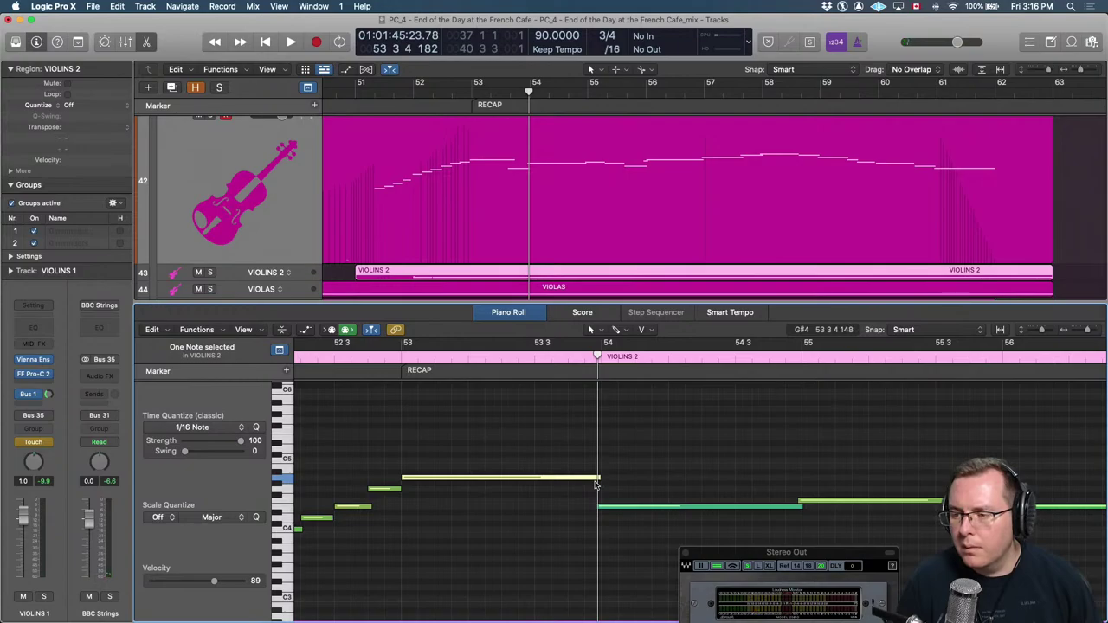
{"action": "left_click", "coordinate": [608, 479]}
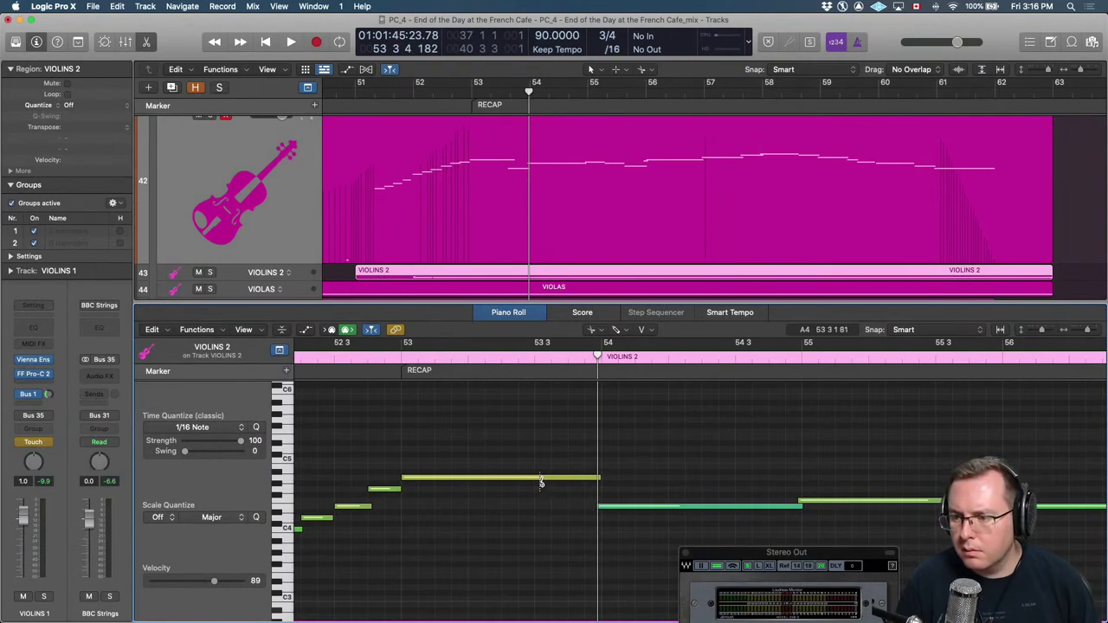
{"action": "left_click", "coordinate": [546, 477]}
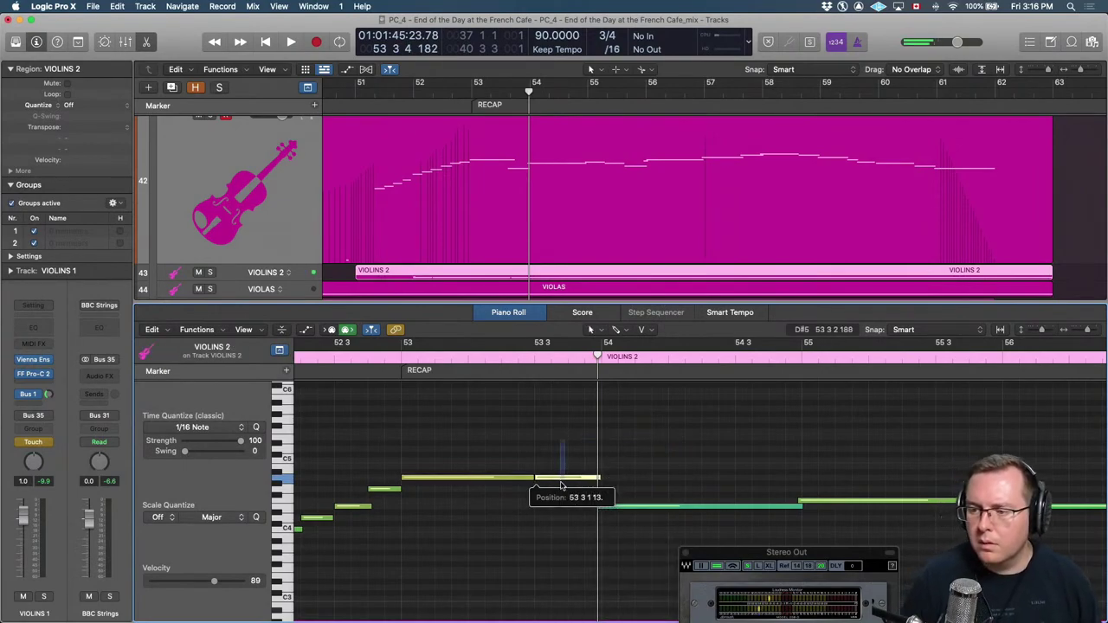
Transpose the split-off second part of the VIOLINS 2 note in bar 53 down four semitones to F4.
{"action": "key", "text": "alt+Down"}
{"action": "key", "text": "alt+Down"}
{"action": "key", "text": "alt+Down"}
{"action": "key", "text": "alt+Down"}
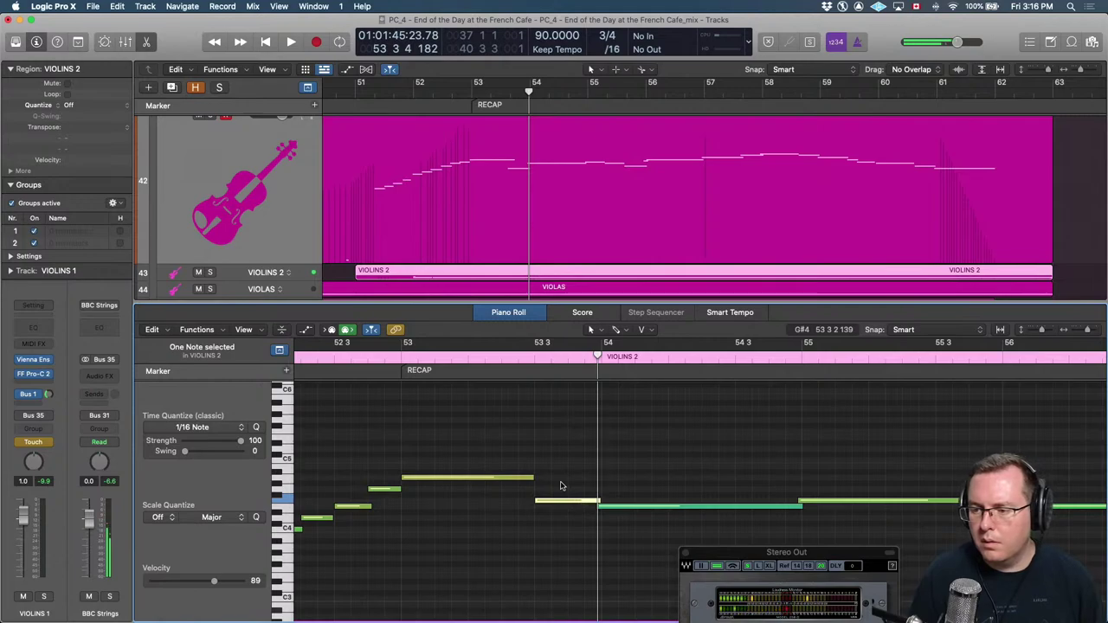
Replay the opening of the recap with the changed VIOLINS 2 part and close the Piano Roll editor.
{"action": "key", "text": "comma"}
{"action": "key", "text": "space"}
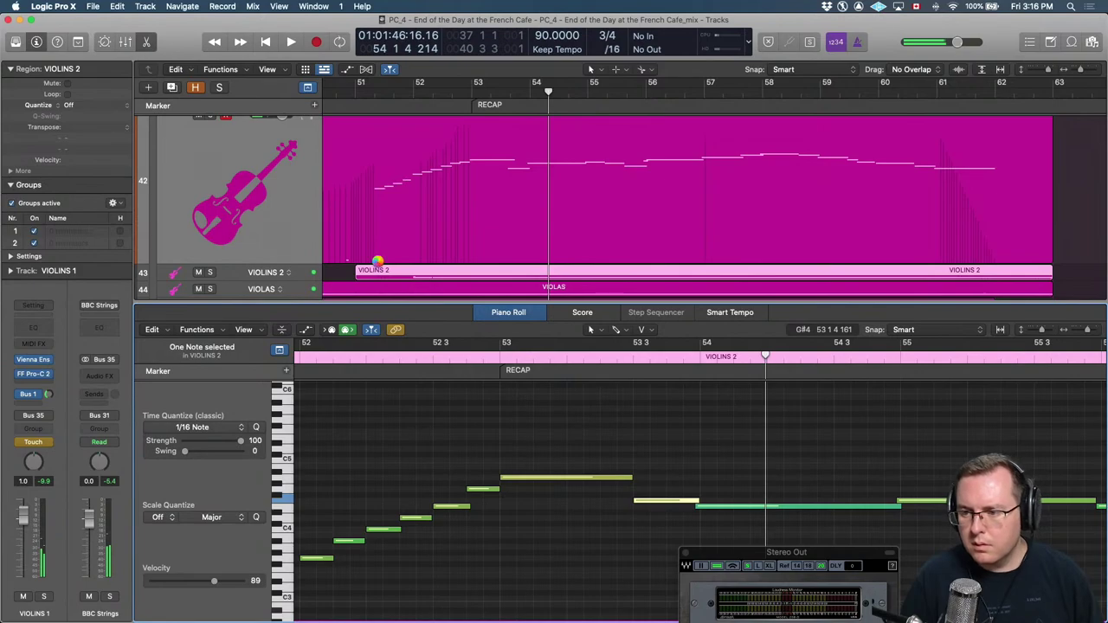
{"action": "key", "text": "e"}
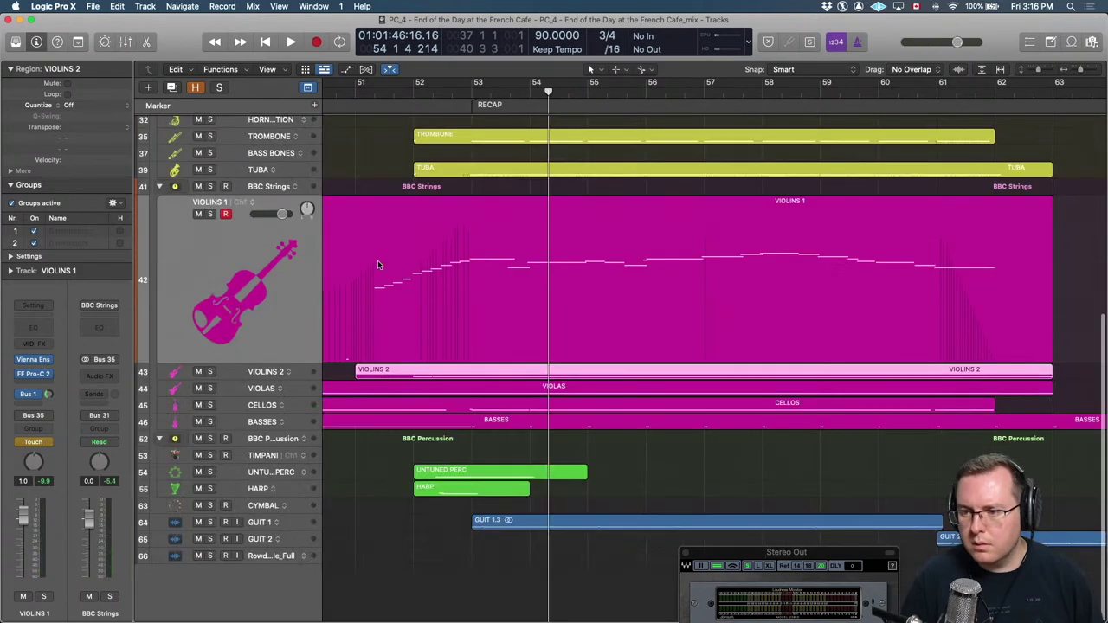
Select the Rowdy Rumble_Full track, move the playhead back four bars, and play the mix through the recap to bar 62.
{"action": "left_click", "coordinate": [271, 557]}
{"action": "key", "text": "comma"}
{"action": "key", "text": "comma"}
{"action": "key", "text": "comma"}
{"action": "key", "text": "comma"}
{"action": "key", "text": "space"}
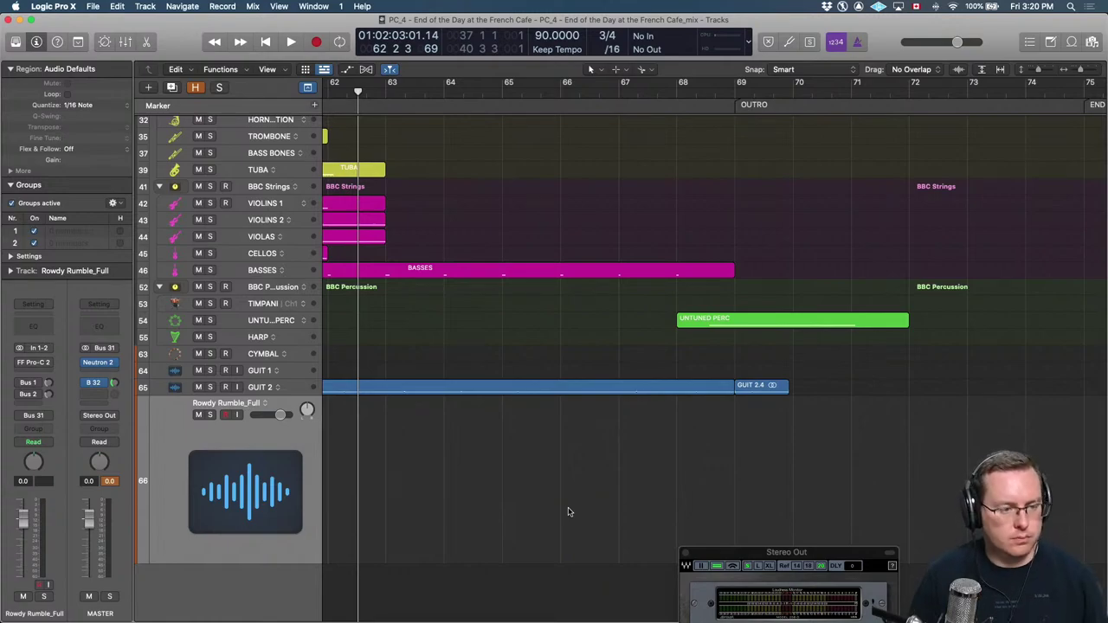
Review the project's signature and tempo lists, move the playhead back to bar 60, and close the list editors.
{"action": "key", "text": "d"}
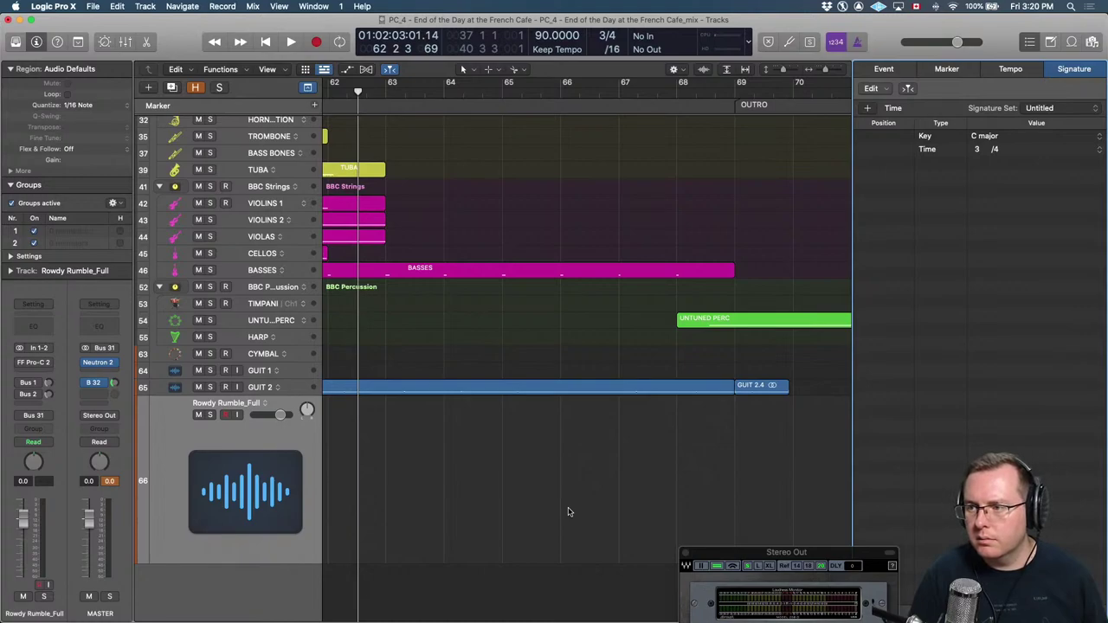
{"action": "key", "text": "ctrl+shift+t"}
{"action": "key", "text": "comma"}
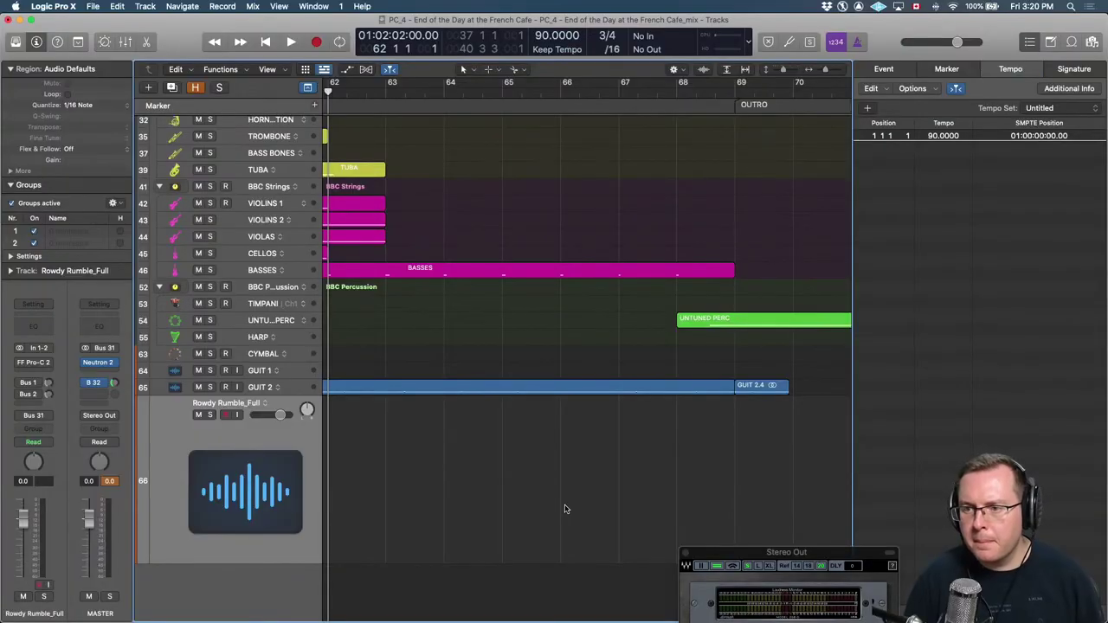
{"action": "key", "text": "comma"}
{"action": "key", "text": "comma"}
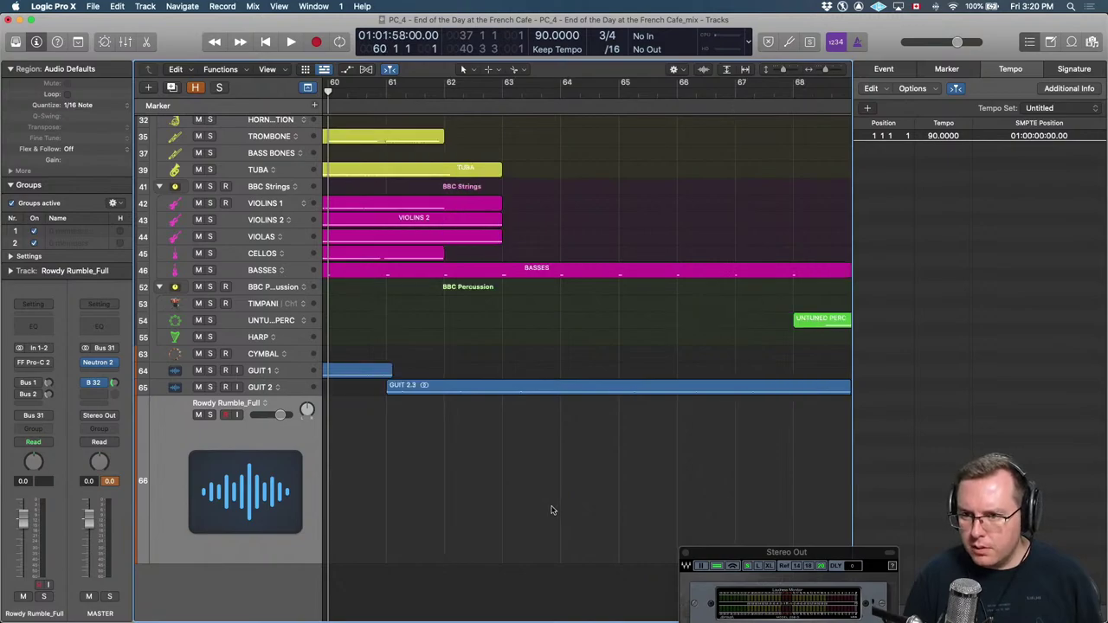
{"action": "key", "text": "d"}
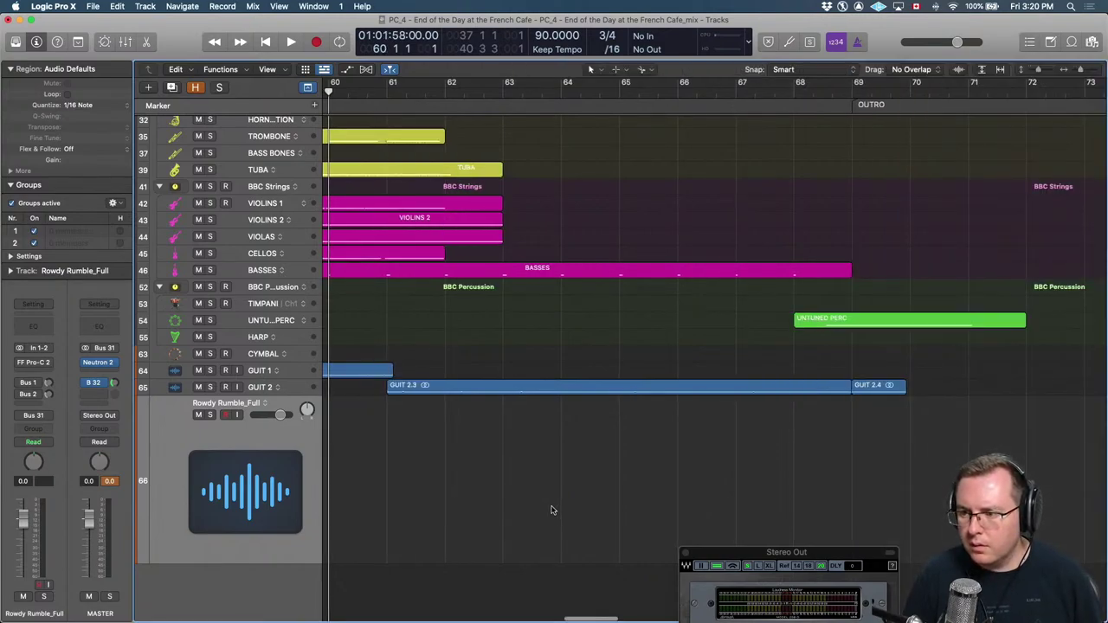
Return to the start of the project and play the whole mix through the outro, stopping at bar 73.
{"action": "key", "text": "super+Left"}
{"action": "key", "text": "super+Left"}
{"action": "scroll", "coordinate": [551, 509], "scroll_direction": "left", "scroll_amount": 10}
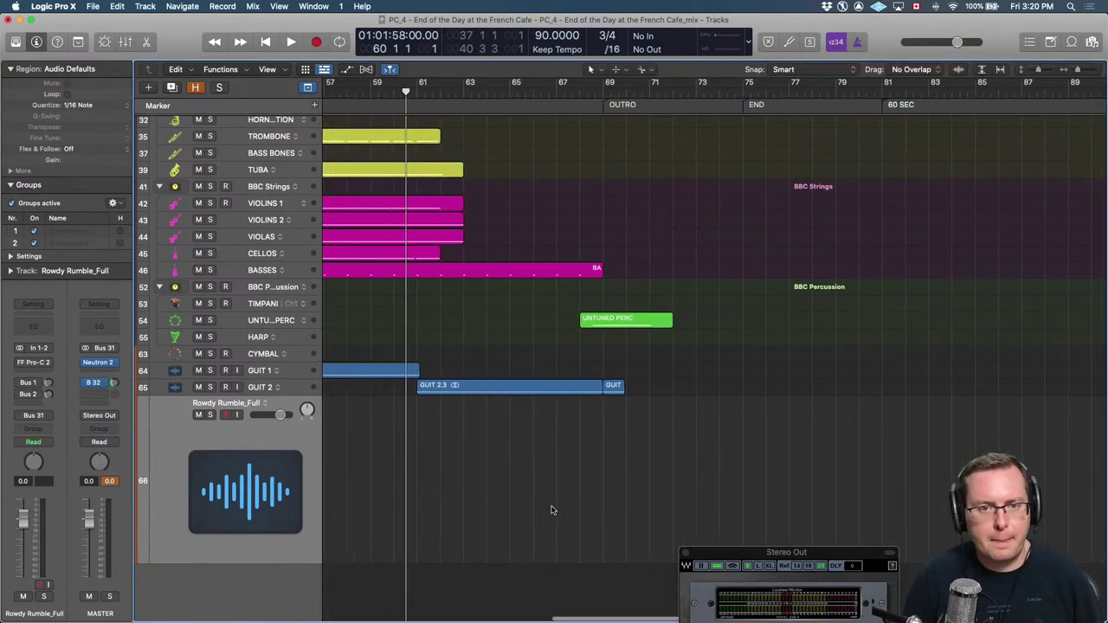
{"action": "key", "text": "Return"}
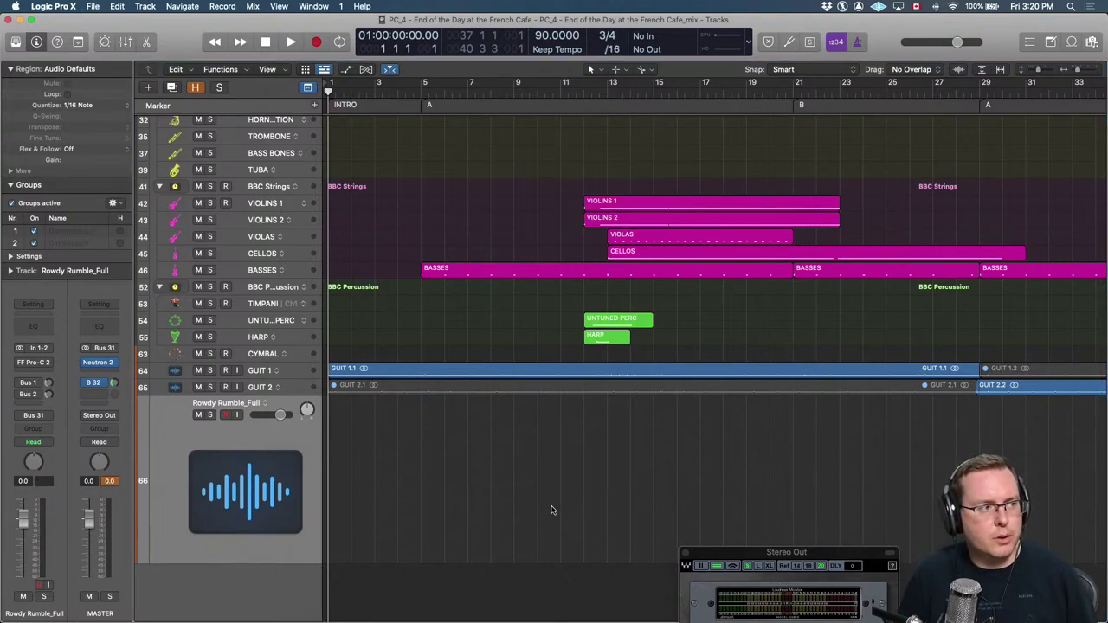
{"action": "key", "text": "space"}
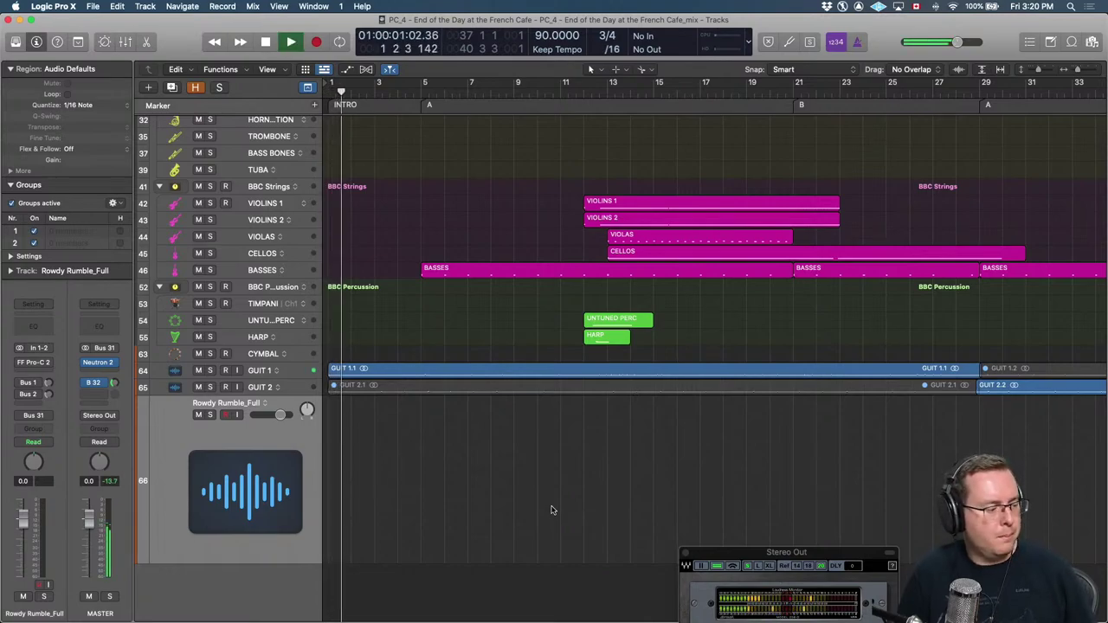
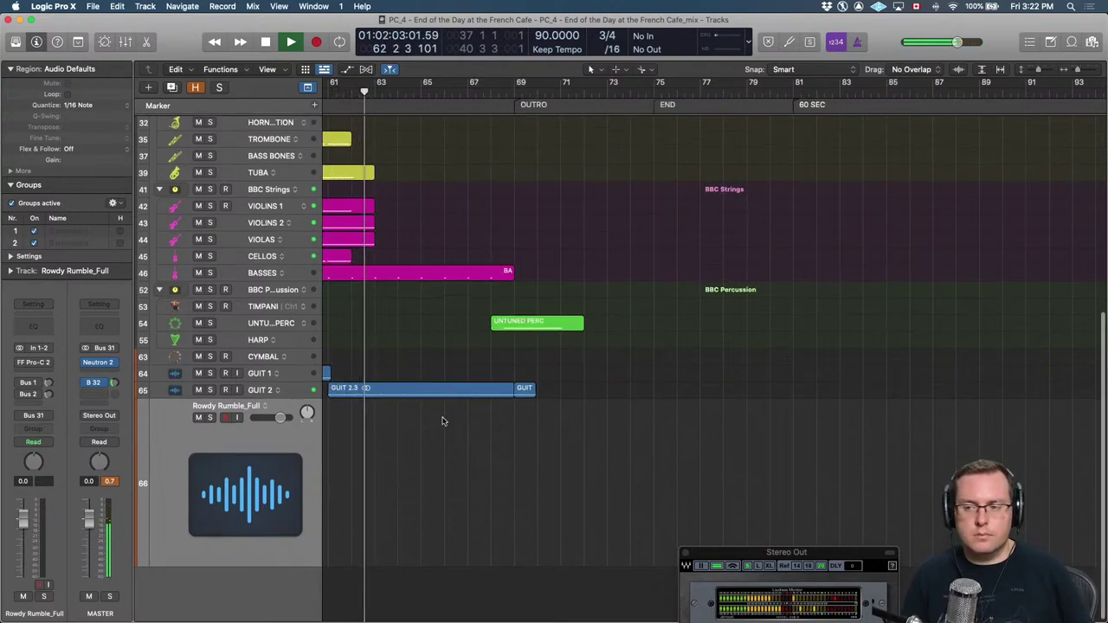
{"action": "scroll", "coordinate": [441, 421], "scroll_direction": "up", "scroll_amount": 10}
{"action": "scroll", "coordinate": [441, 420], "scroll_direction": "left", "scroll_amount": 5}
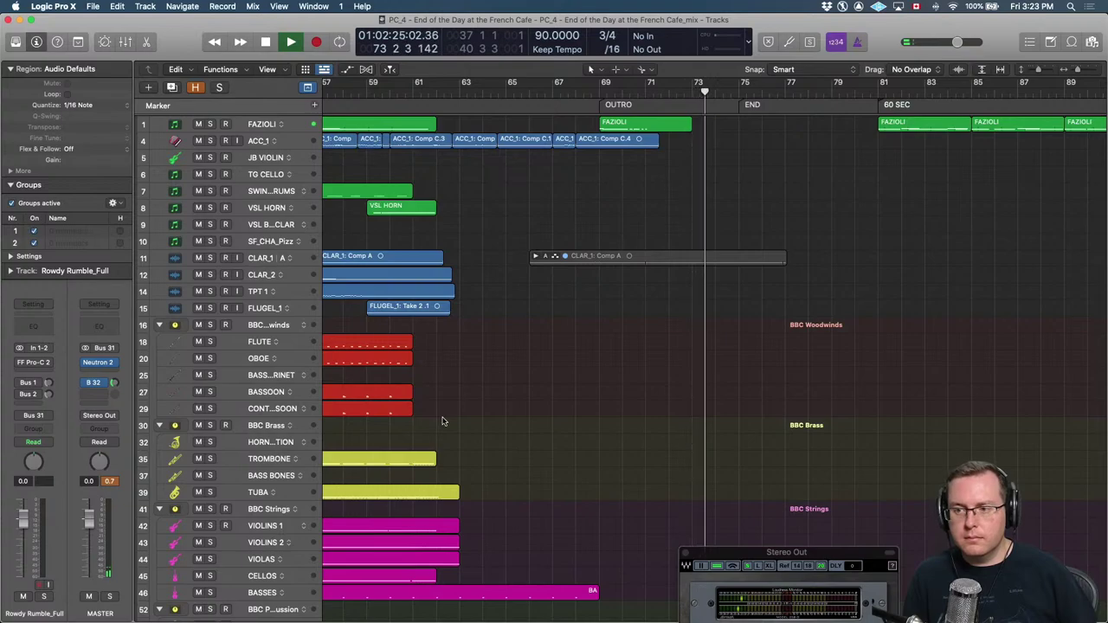
{"action": "key", "text": "space"}
Select the FAZIOLI track and display its volume automation across the outro.
{"action": "left_click", "coordinate": [262, 125]}
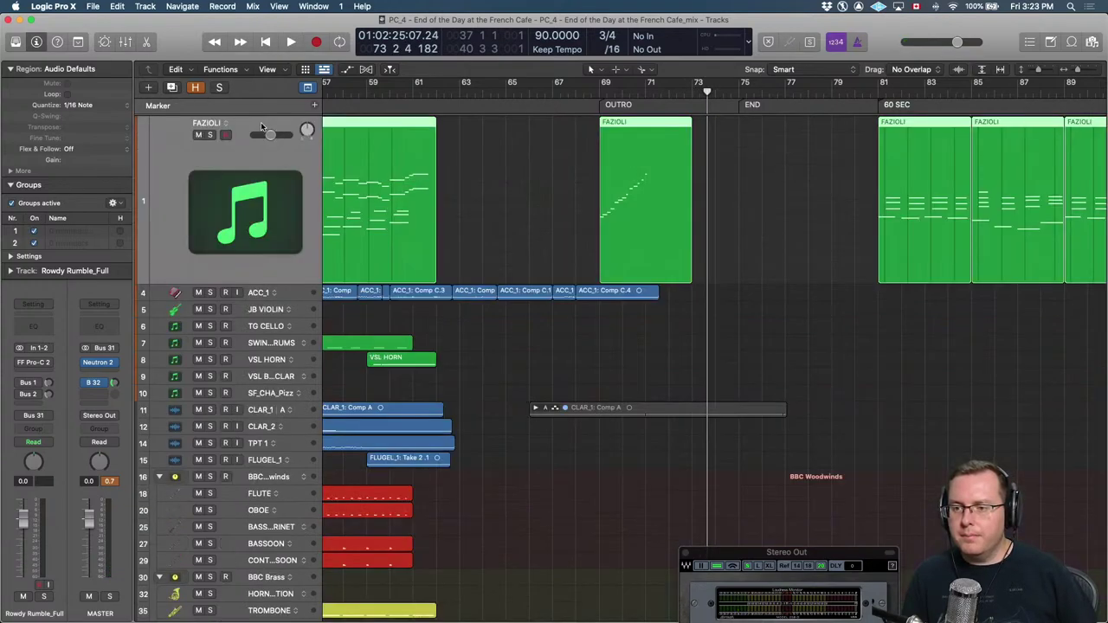
{"action": "key", "text": "a"}
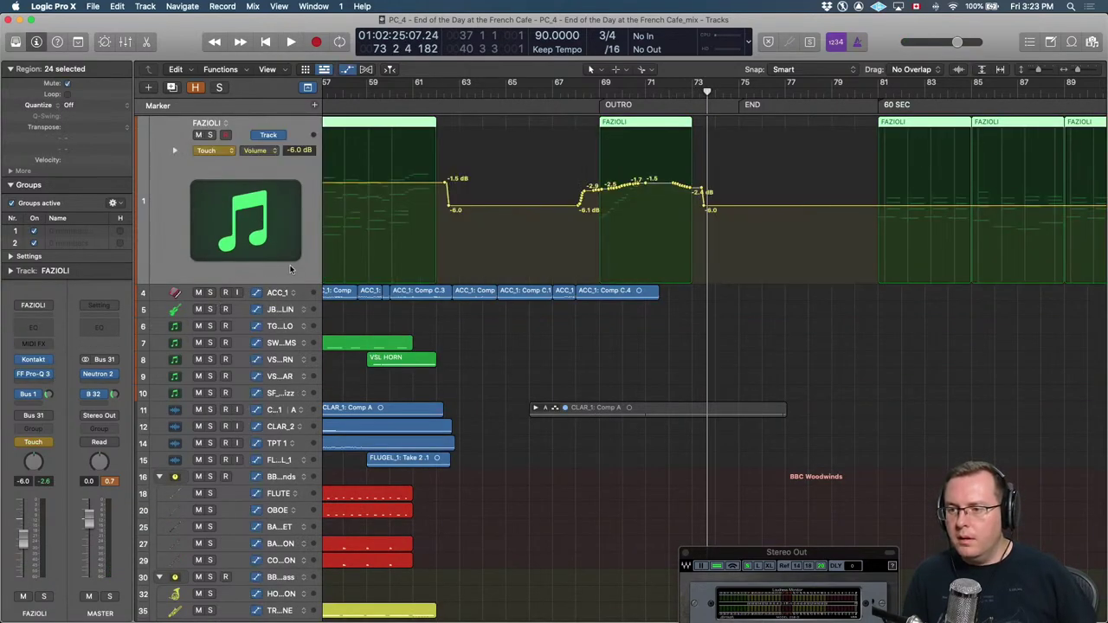
{"action": "key", "text": "a"}
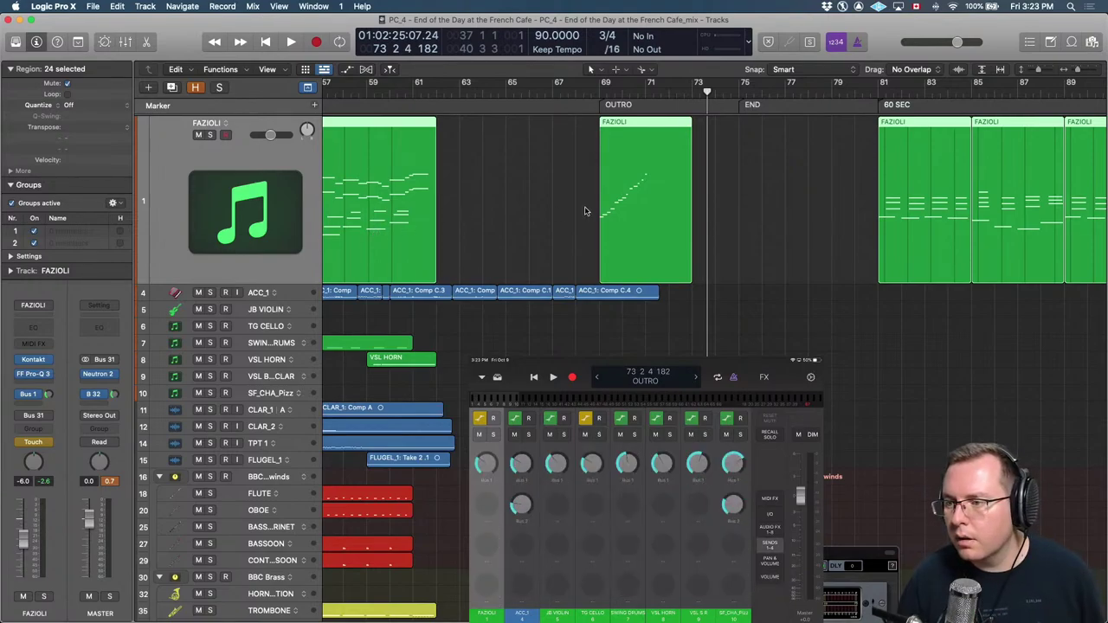
{"action": "key", "text": "a"}
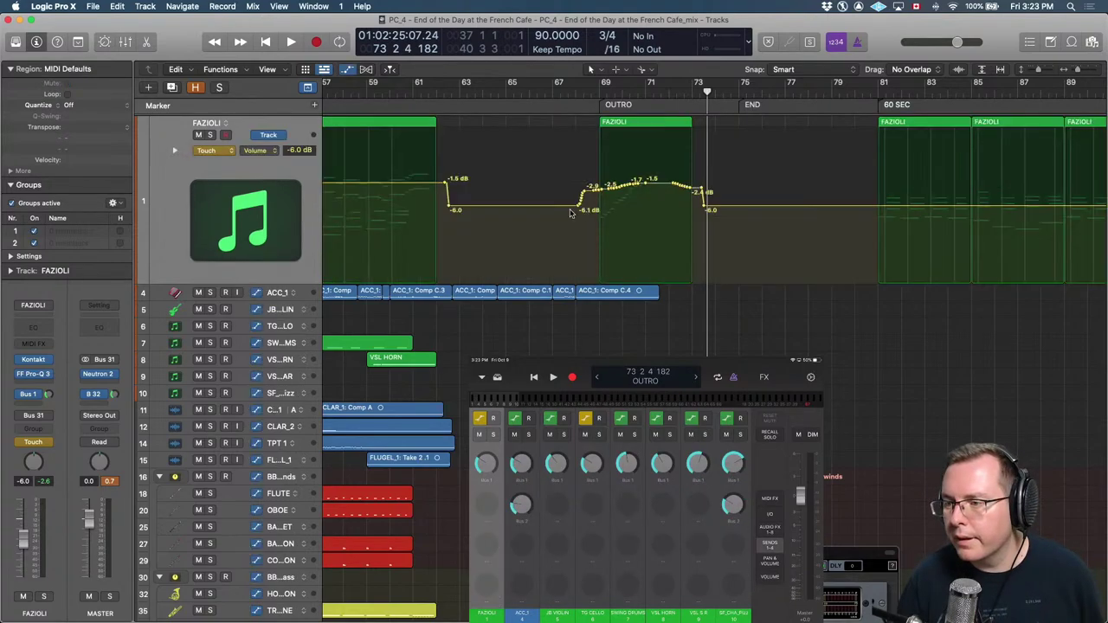
Switch the FAZIOLI track's automation lane to the Send 1 → VERB level.
{"action": "left_click", "coordinate": [269, 154]}
{"action": "mouse_move", "coordinate": [298, 105]}
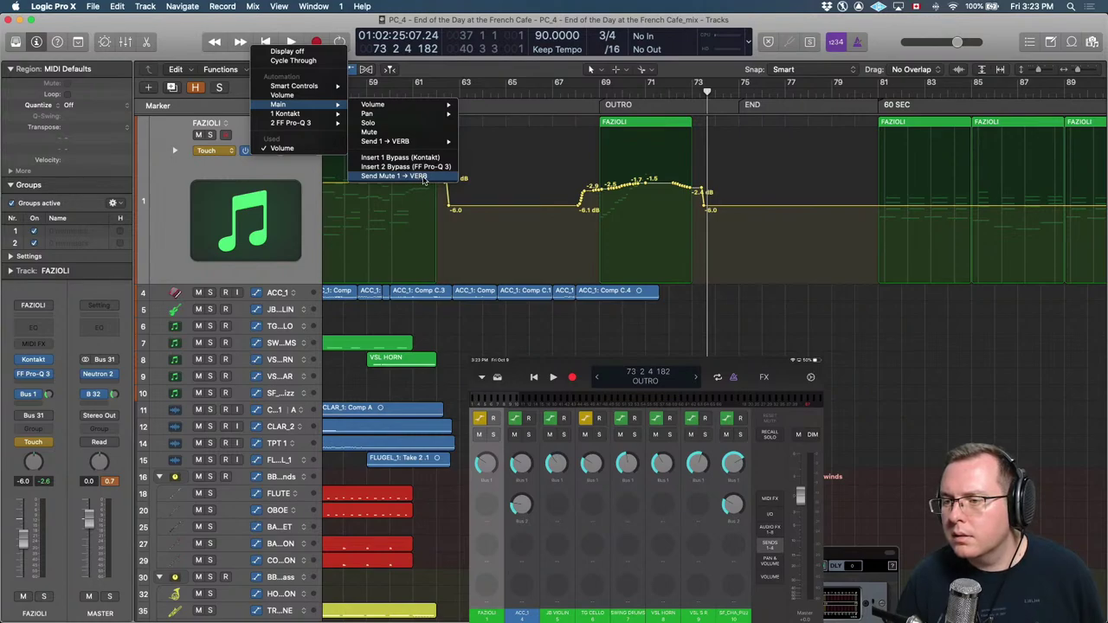
{"action": "mouse_move", "coordinate": [414, 142]}
{"action": "left_click", "coordinate": [502, 150]}
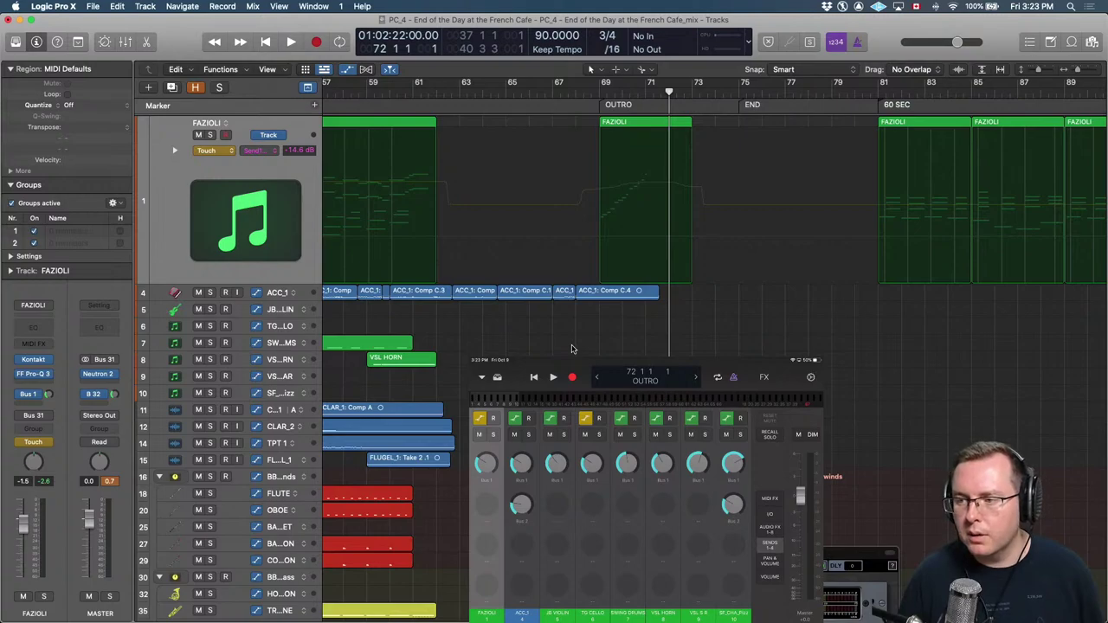
From bar 70, record a Touch automation ride on the piano's VERB send, rising to about +1.8 dB in the outro, and replay it.
{"action": "key", "text": "comma"}
{"action": "key", "text": "comma"}
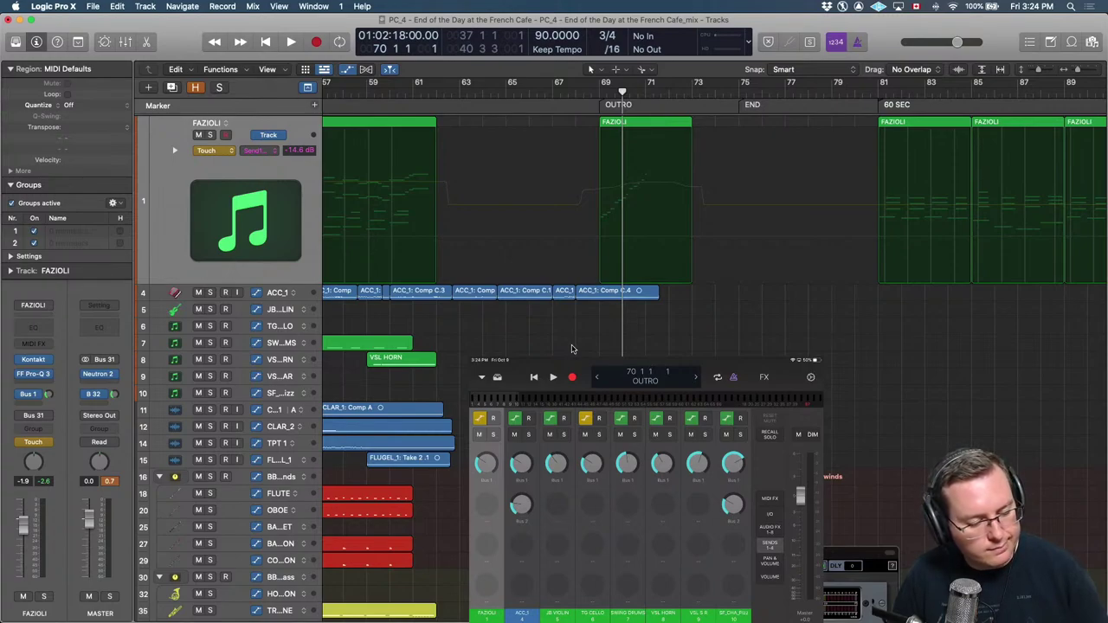
{"action": "key", "text": "space"}
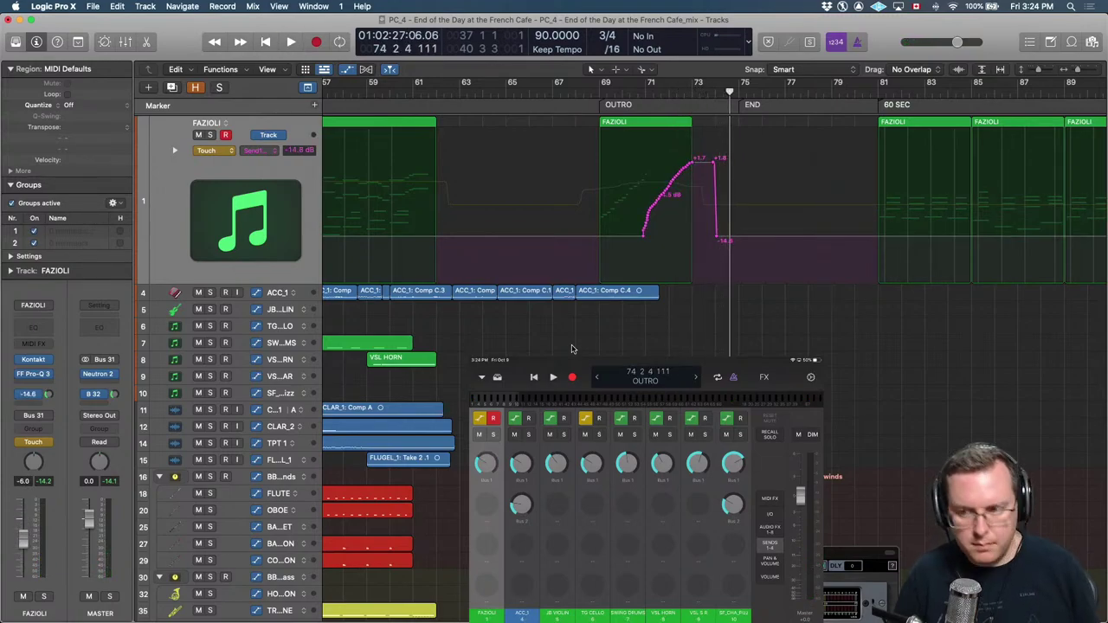
{"action": "key", "text": "space"}
{"action": "key", "text": "space"}
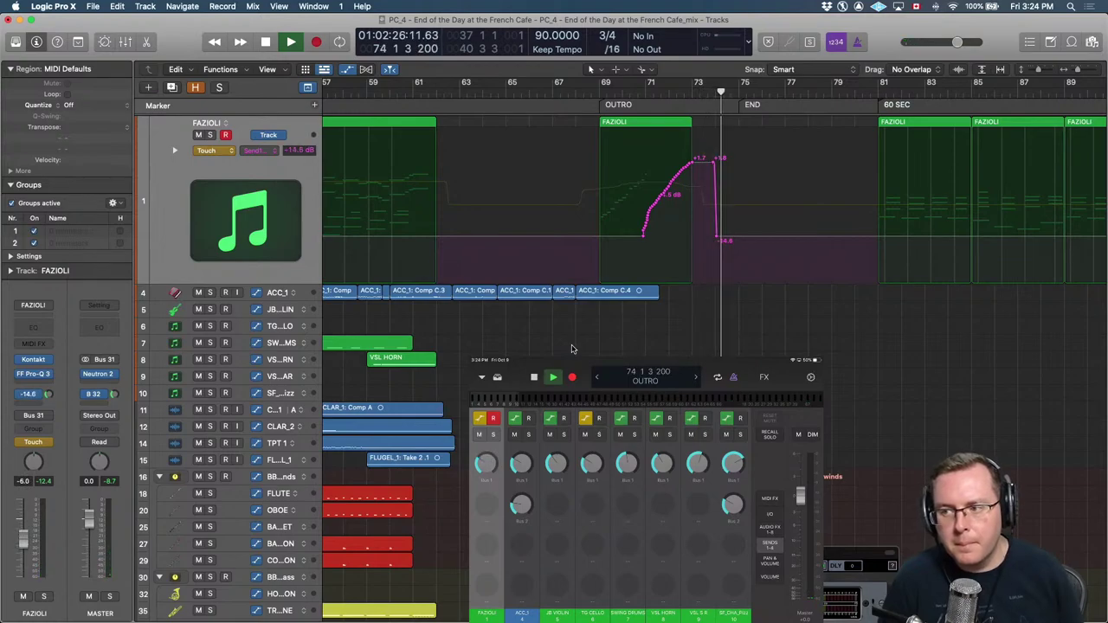
{"action": "key", "text": "space"}
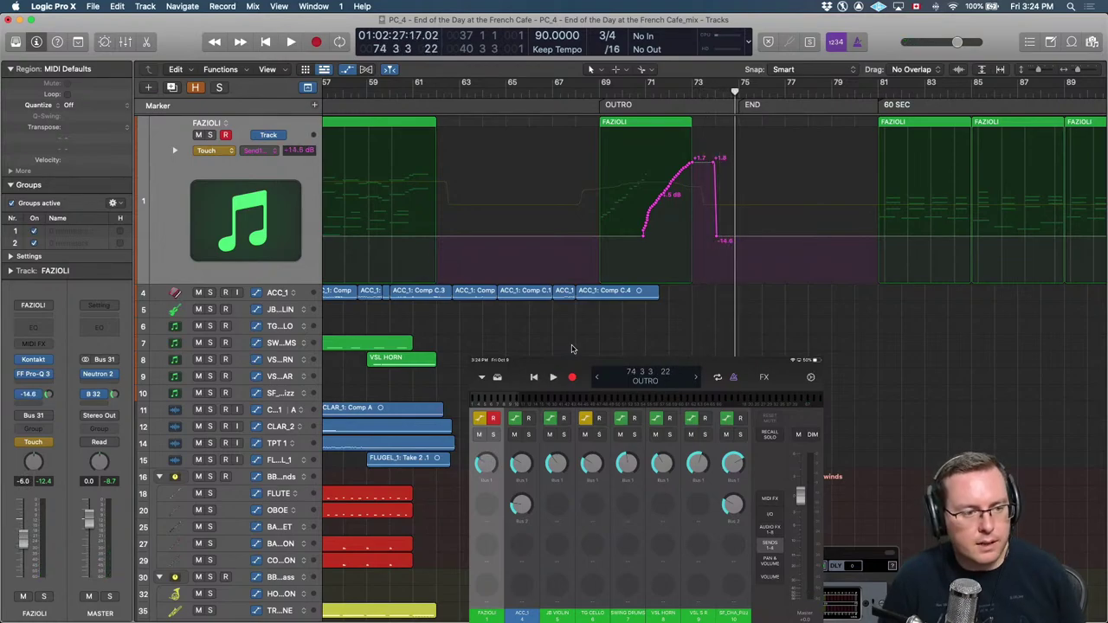
Hide the automation lanes and play the transition into the outro from bar 66 to bar 69.
{"action": "key", "text": "a"}
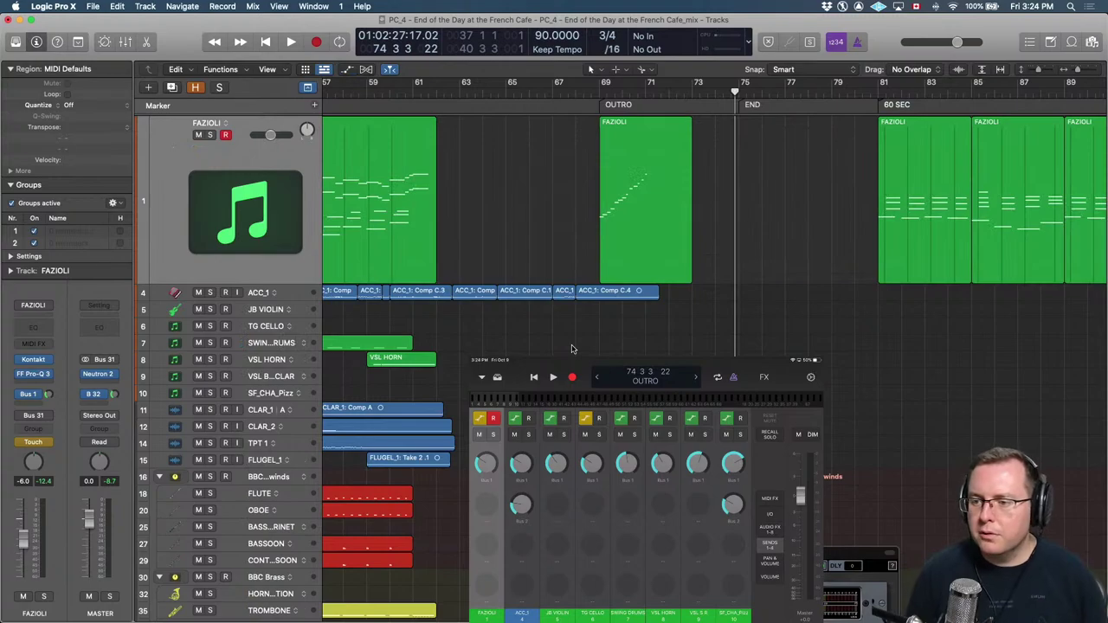
{"action": "scroll", "coordinate": [571, 349], "scroll_direction": "down", "scroll_amount": 10}
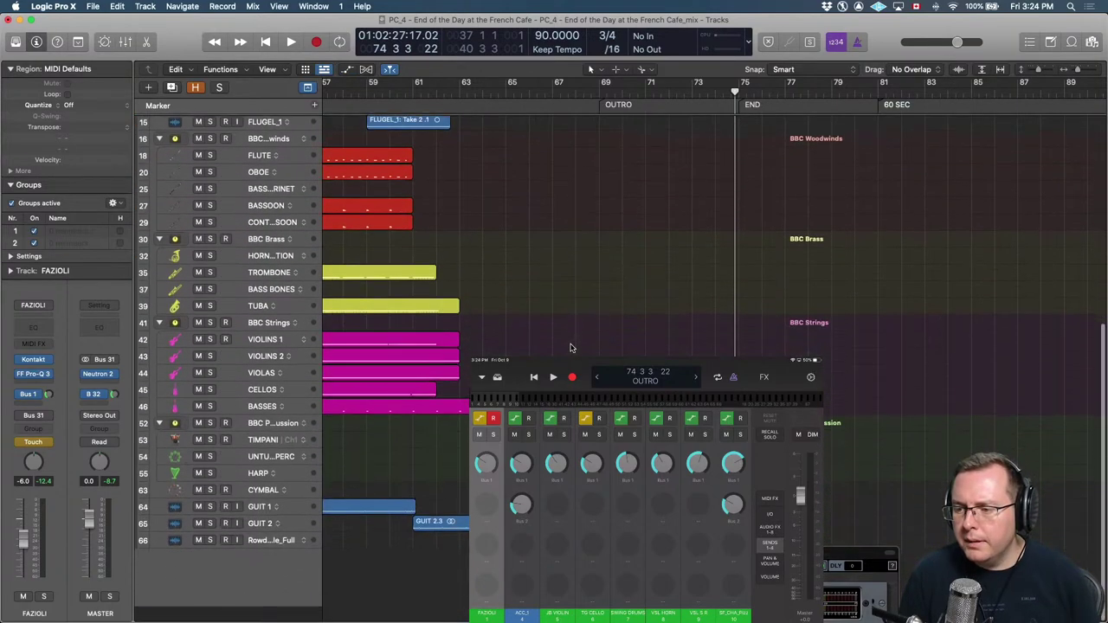
{"action": "scroll", "coordinate": [570, 348], "scroll_direction": "up", "scroll_amount": 1}
{"action": "key", "text": "alt+comma"}
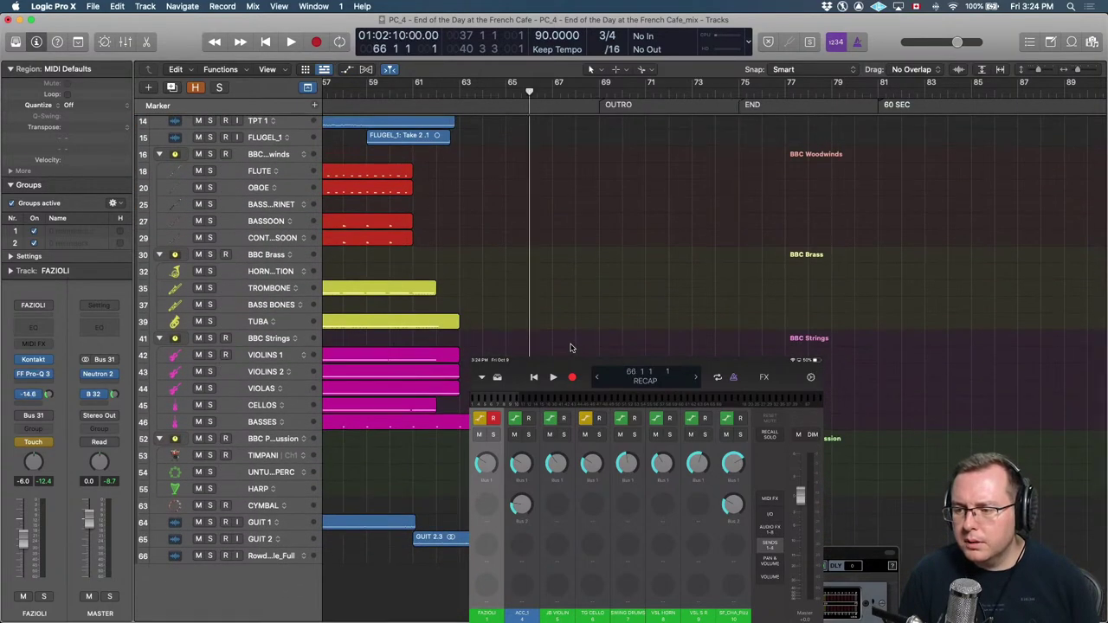
{"action": "key", "text": "space"}
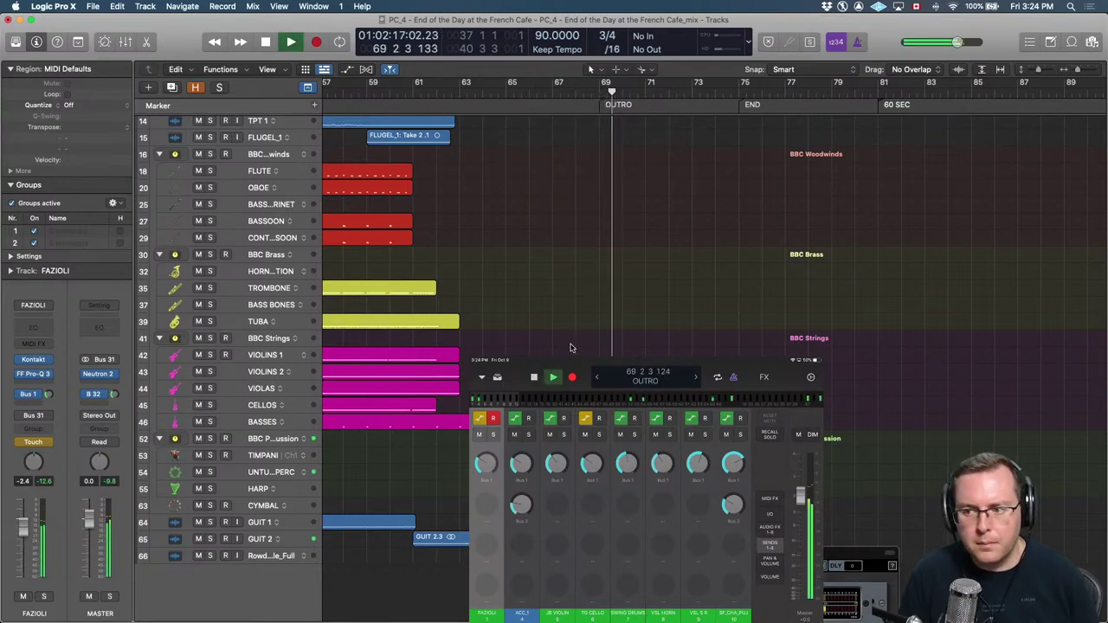
{"action": "key", "text": "space"}
Select the FLUGEL_1 track, show its volume automation with the track enlarged, and move the playhead back to bar 65.
{"action": "scroll", "coordinate": [569, 348], "scroll_direction": "up", "scroll_amount": 5}
{"action": "scroll", "coordinate": [569, 348], "scroll_direction": "left", "scroll_amount": 3}
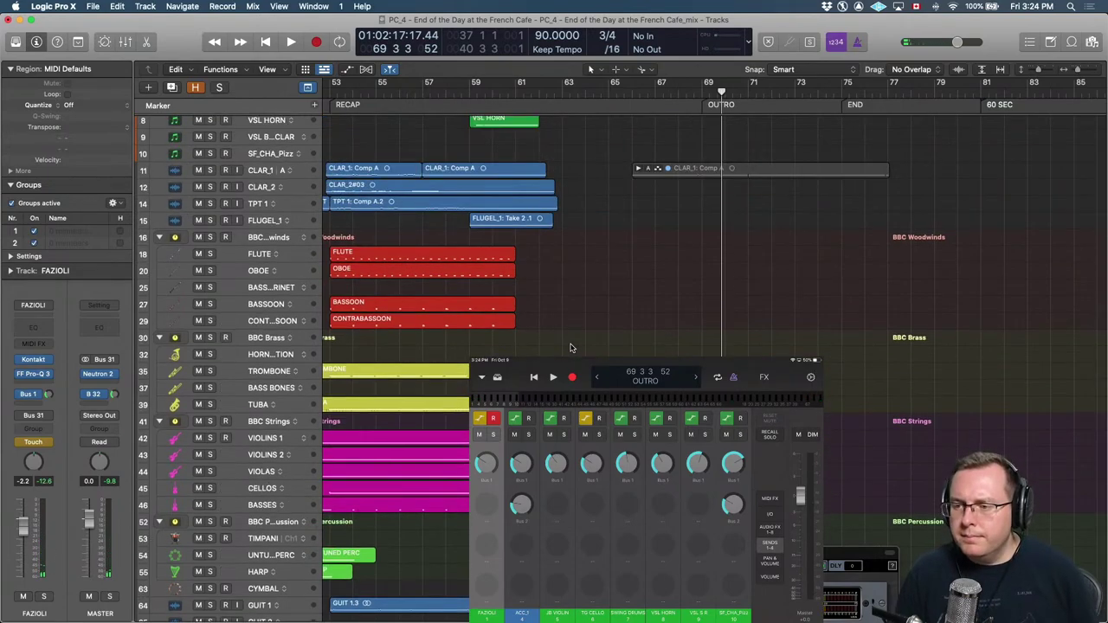
{"action": "left_click", "coordinate": [305, 226]}
{"action": "key", "text": "ctrl+z"}
{"action": "key", "text": "comma"}
{"action": "key", "text": "comma"}
{"action": "key", "text": "comma"}
{"action": "key", "text": "comma"}
{"action": "key", "text": "comma"}
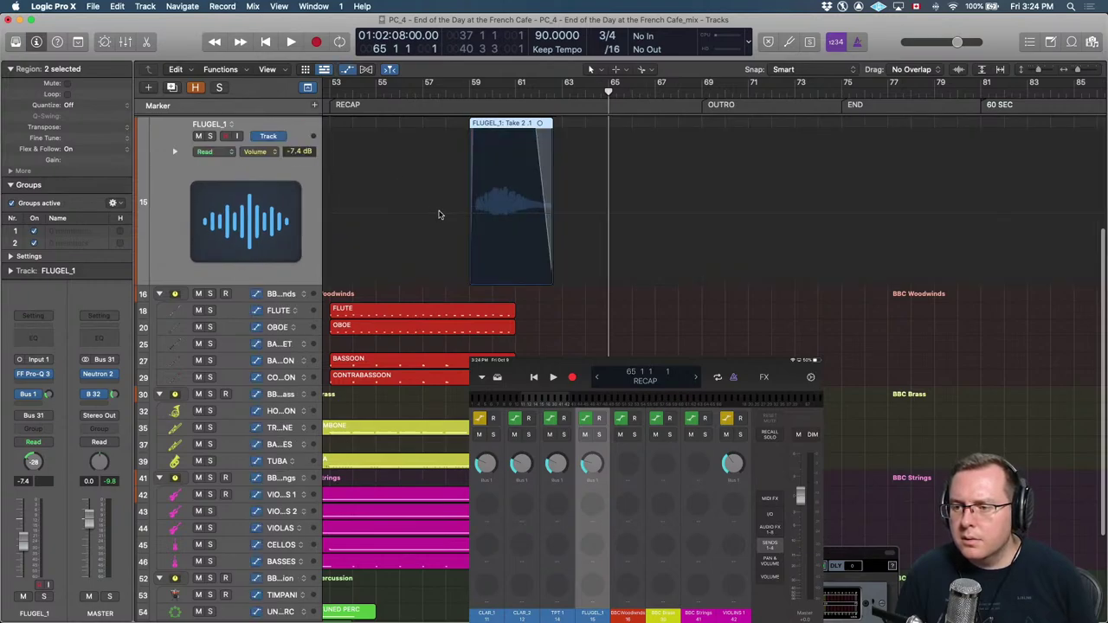
Raise the FLUGEL_1 volume automation over the Take 2 .1 region in the recap to about -5 dB.
{"action": "scroll", "coordinate": [437, 211], "scroll_direction": "left", "scroll_amount": 10}
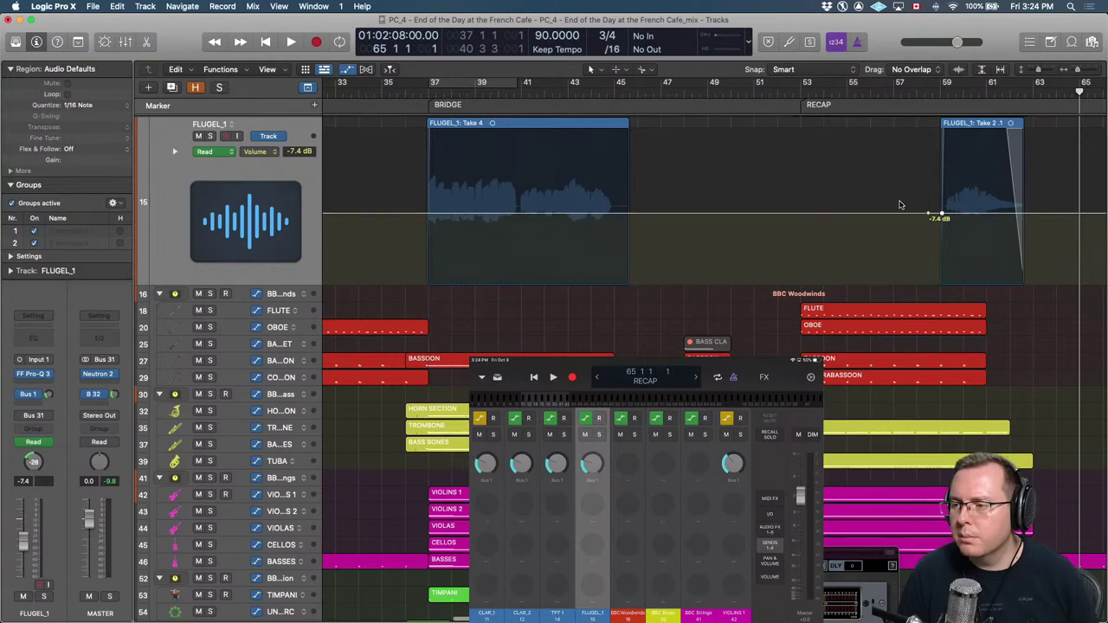
{"action": "scroll", "coordinate": [900, 205], "scroll_direction": "right", "scroll_amount": 3}
{"action": "left_click_drag", "start_coordinate": [867, 216], "coordinate": [868, 205]}
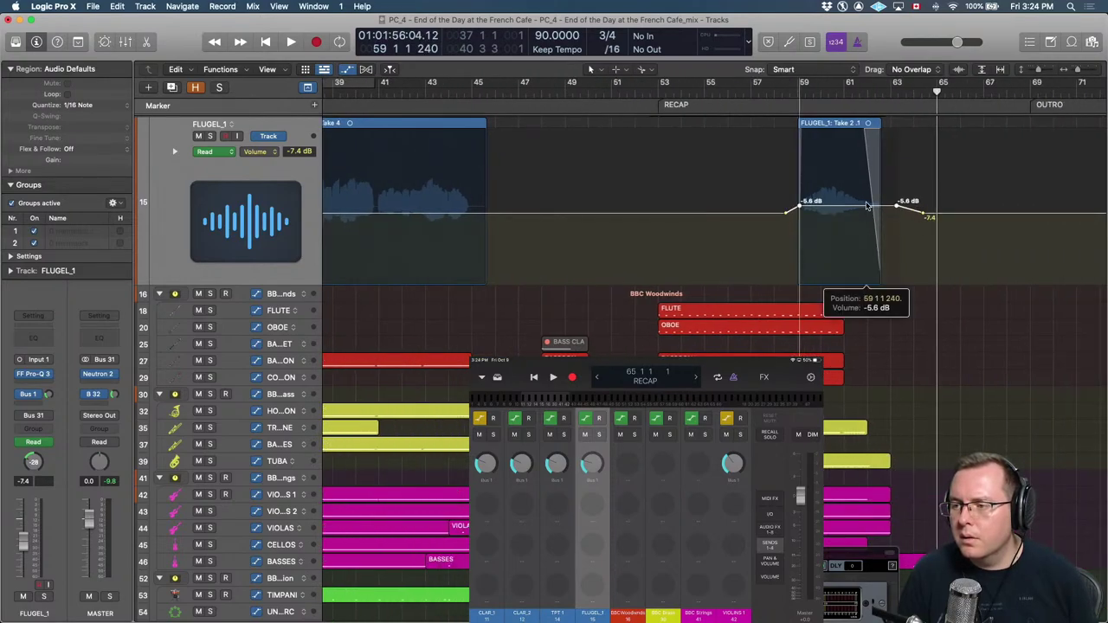
Move the playhead back to bar 58, raise the recap flugelhorn volume automation to -4.2 dB, and play the passage.
{"action": "key", "text": "comma"}
{"action": "key", "text": "comma"}
{"action": "key", "text": "comma"}
{"action": "key", "text": "comma"}
{"action": "key", "text": "comma"}
{"action": "key", "text": "comma"}
{"action": "key", "text": "comma"}
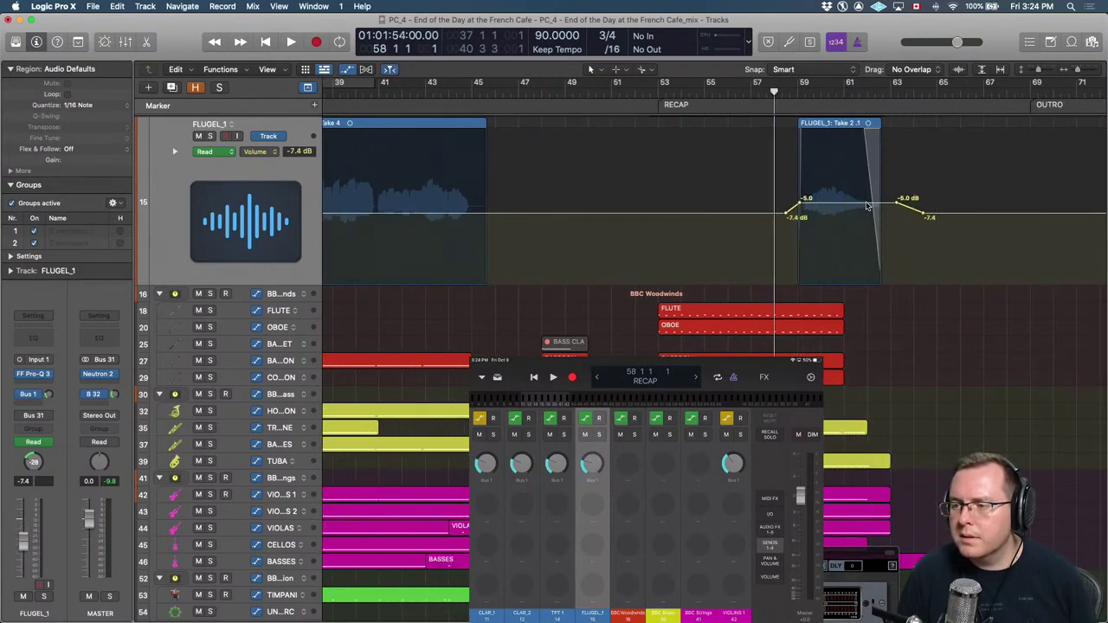
{"action": "left_click_drag", "start_coordinate": [866, 205], "coordinate": [865, 201]}
{"action": "key", "text": "space"}
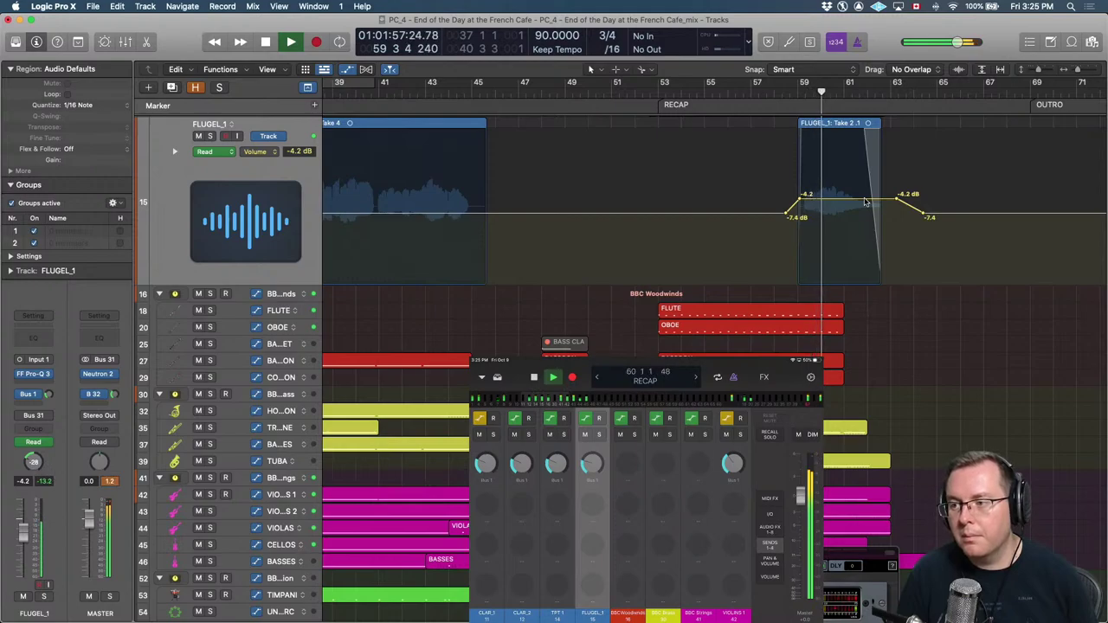
Raise the recap flugelhorn volume automation to -0.6 dB and replay the passage from bar 59, stopping in bar 60.
{"action": "left_click_drag", "start_coordinate": [865, 202], "coordinate": [866, 181]}
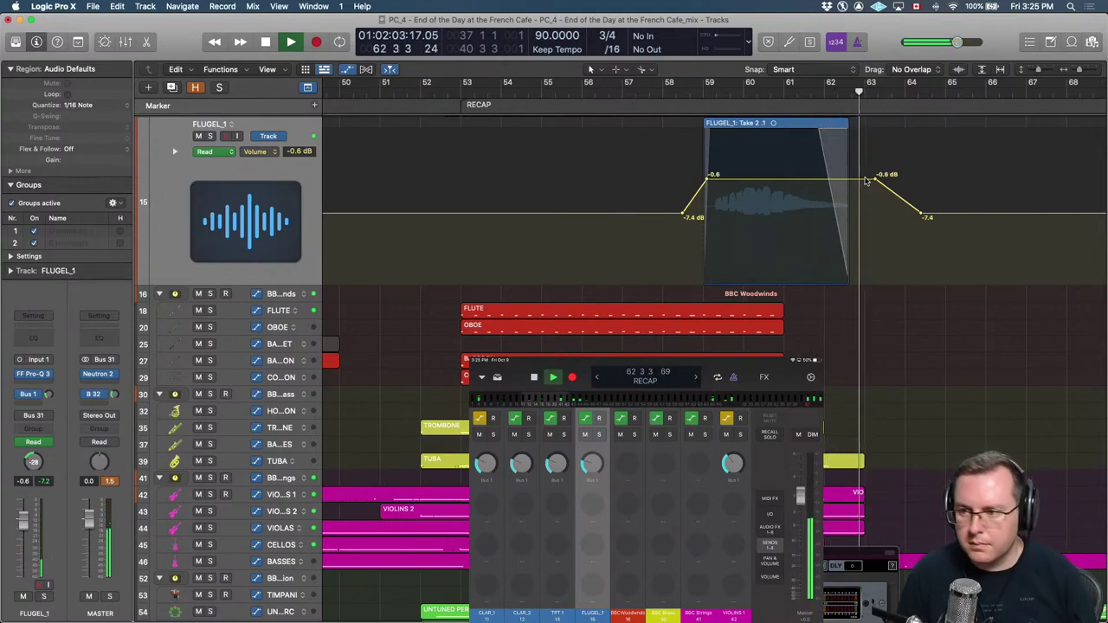
{"action": "key", "text": "comma"}
{"action": "key", "text": "comma"}
{"action": "key", "text": "comma"}
{"action": "key", "text": "comma"}
{"action": "key", "text": "comma"}
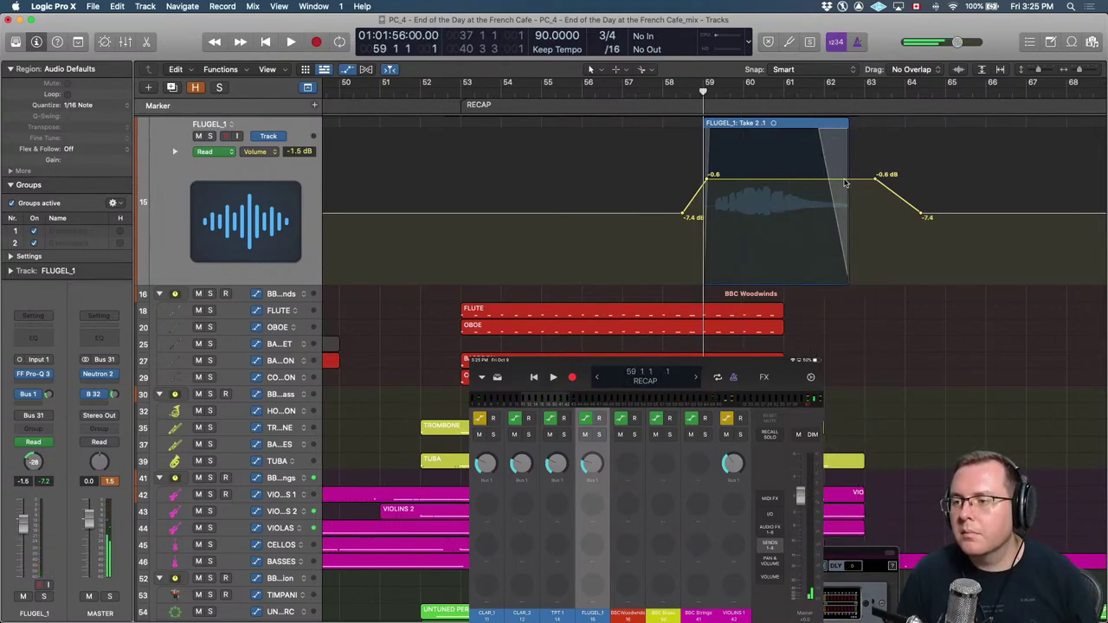
{"action": "key", "text": "super+Right"}
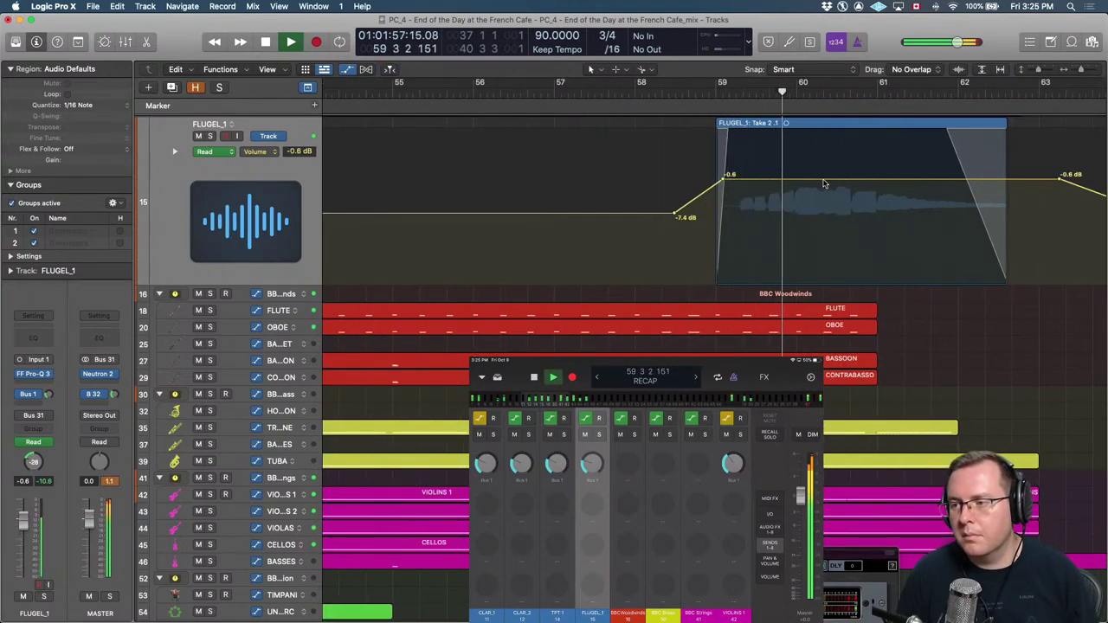
{"action": "key", "text": "space"}
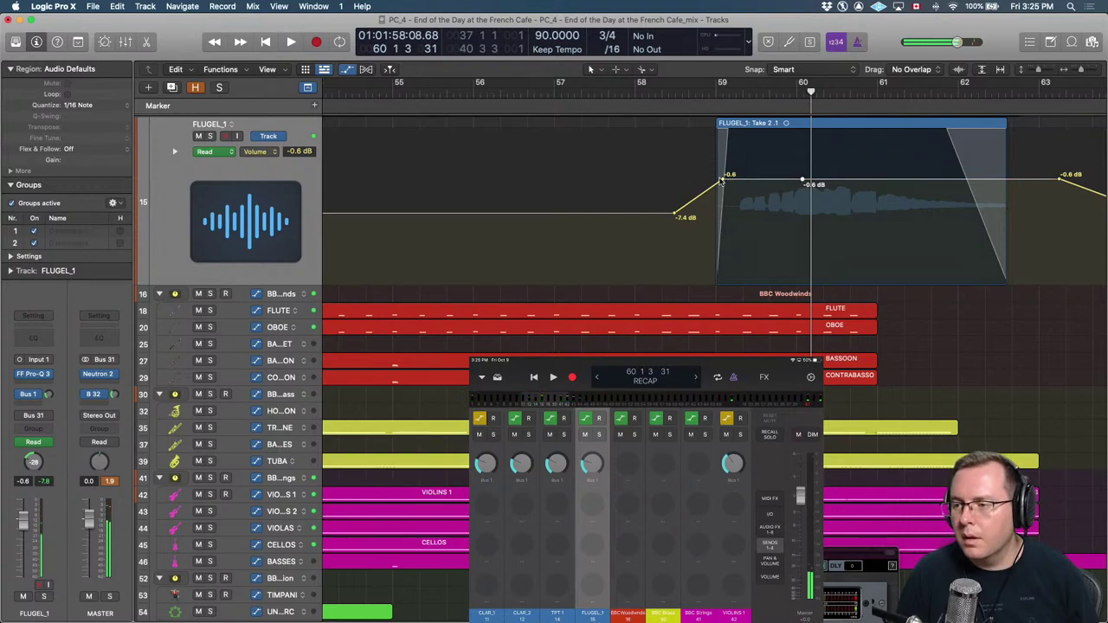
Raise the FLUGEL_1 volume automation over its recap region to +3.6 dB near the start and +0.6 dB at bar 60.
{"action": "left_click_drag", "start_coordinate": [724, 176], "coordinate": [748, 160]}
{"action": "key", "text": "space"}
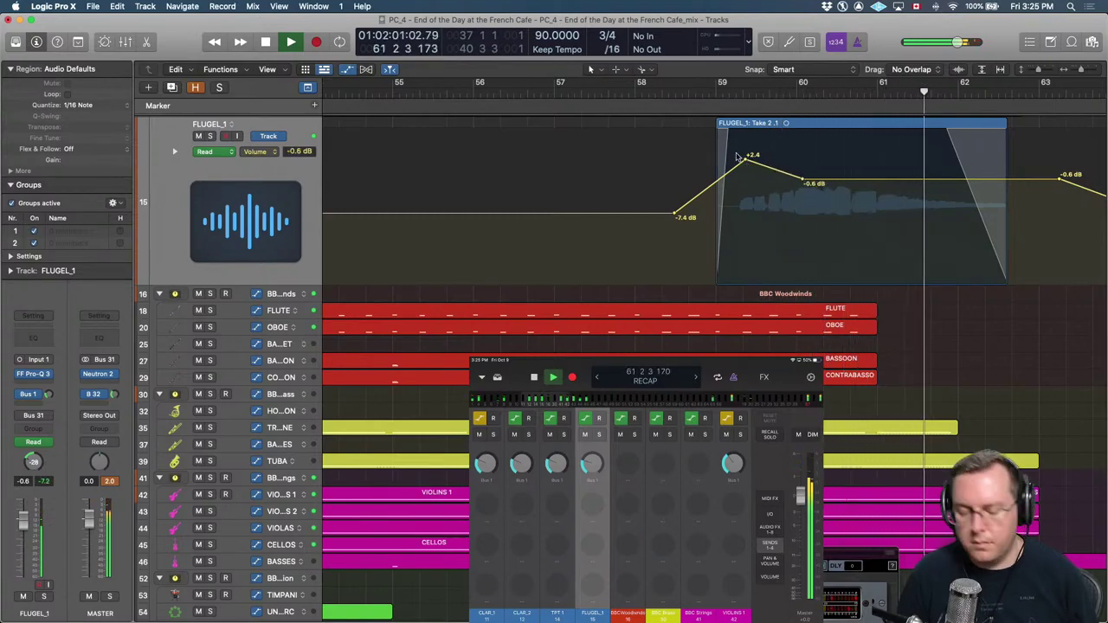
{"action": "key", "text": "t"}
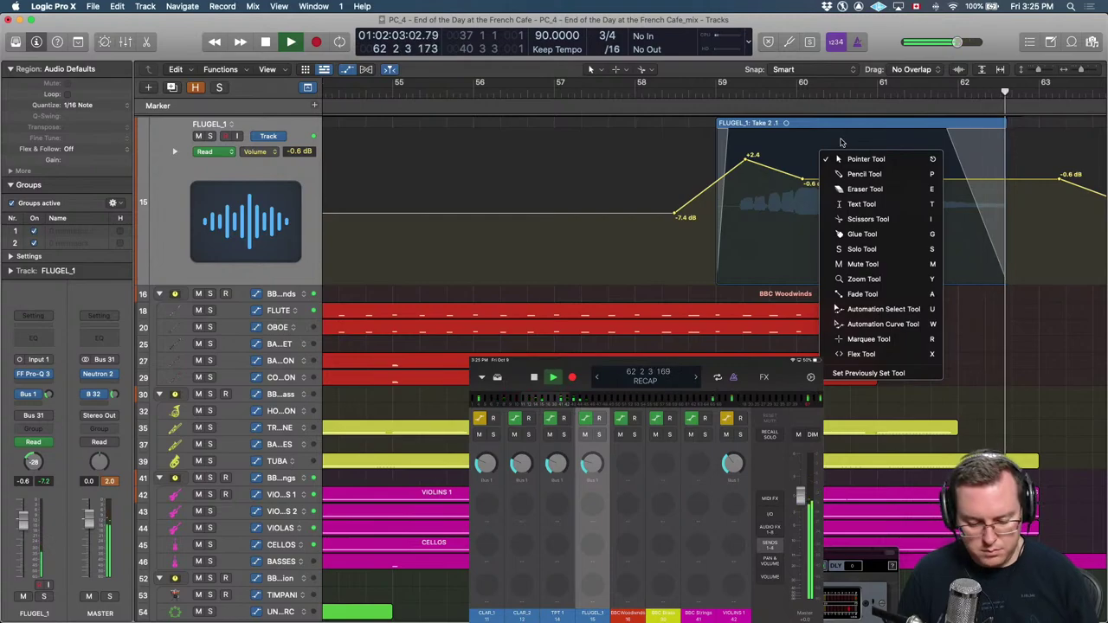
{"action": "key", "text": "w"}
{"action": "key", "text": "space"}
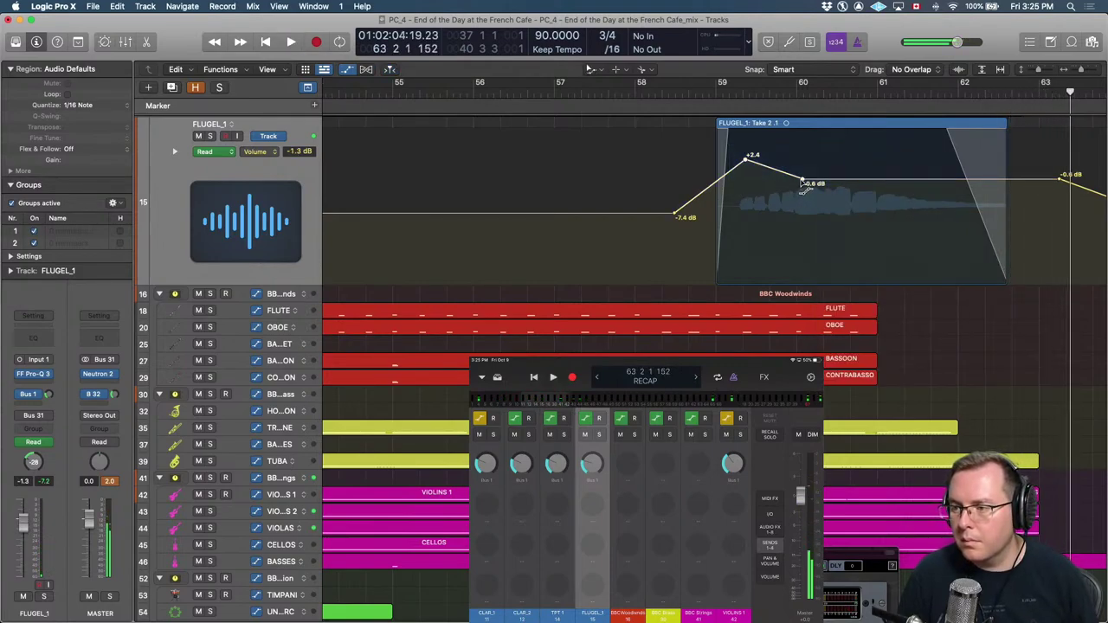
{"action": "left_click_drag", "start_coordinate": [803, 179], "coordinate": [804, 171]}
Play back the end of the recap to check the flugelhorn level, and hide the track automation.
{"action": "key", "text": "comma"}
{"action": "key", "text": "comma"}
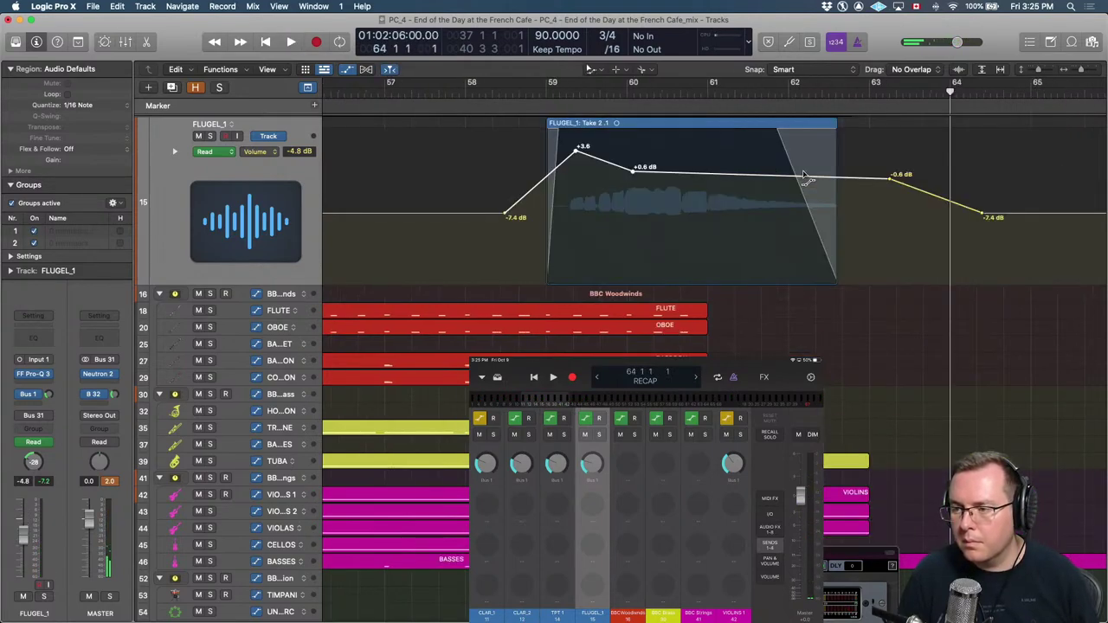
{"action": "key", "text": "comma"}
{"action": "key", "text": "comma"}
{"action": "key", "text": "comma"}
{"action": "key", "text": "space"}
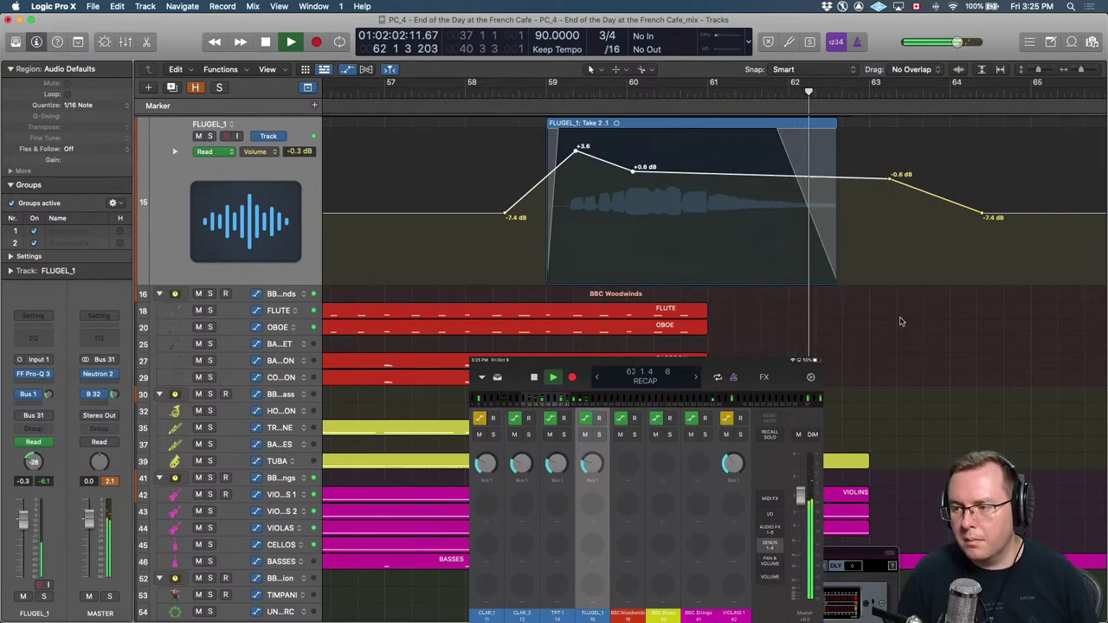
{"action": "key", "text": "a"}
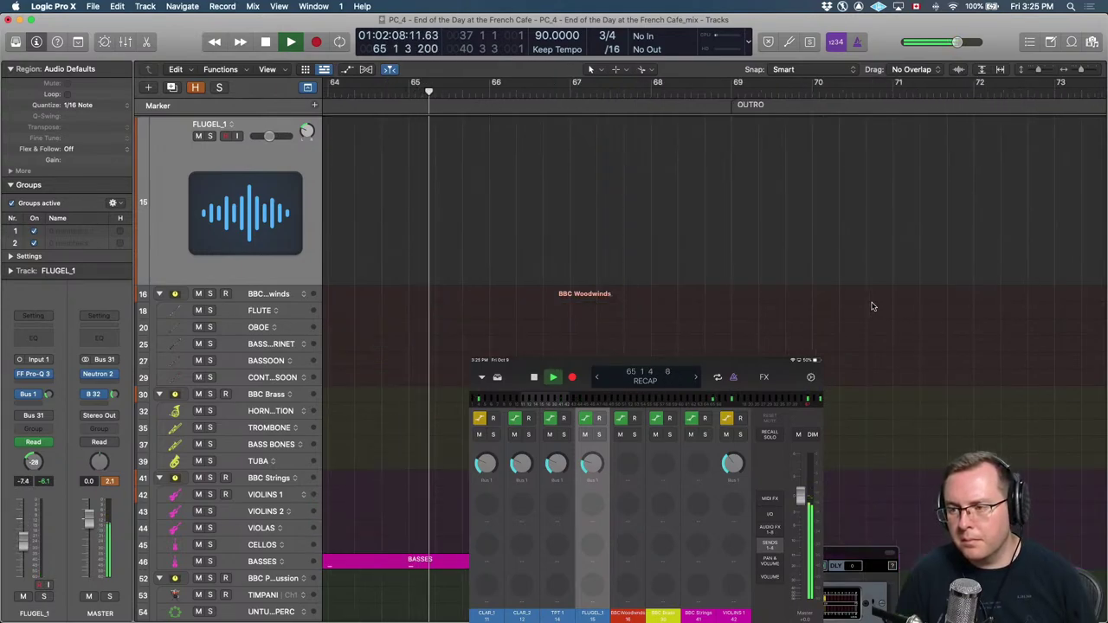
{"action": "key", "text": "space"}
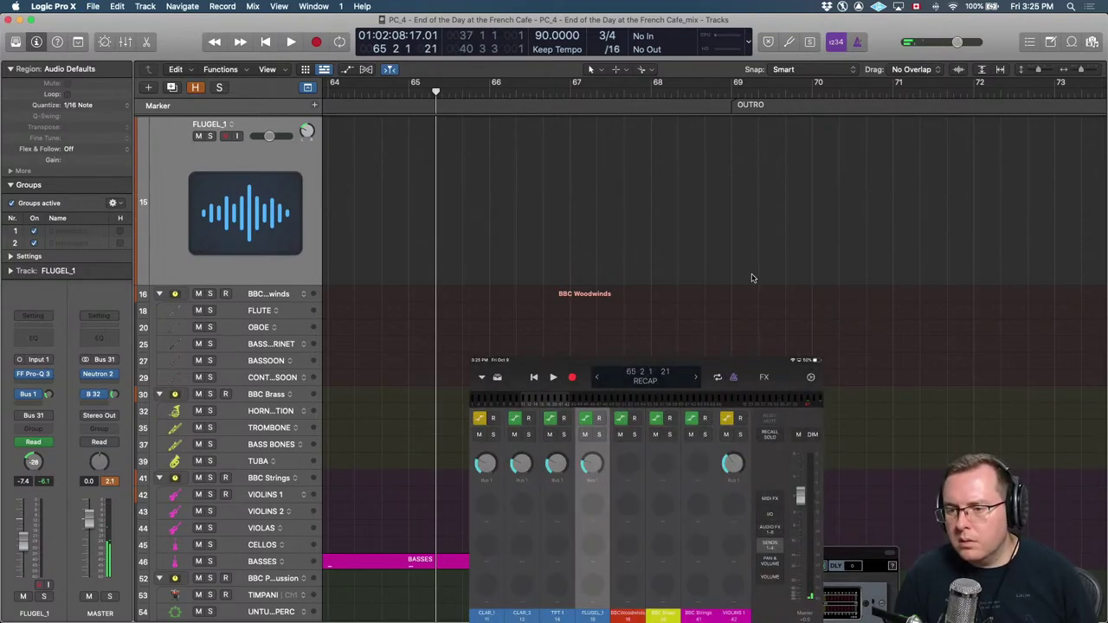
Look over the arrangement from the bridge through the recap across the orchestral tracks.
{"action": "scroll", "coordinate": [592, 305], "scroll_direction": "left", "scroll_amount": 5}
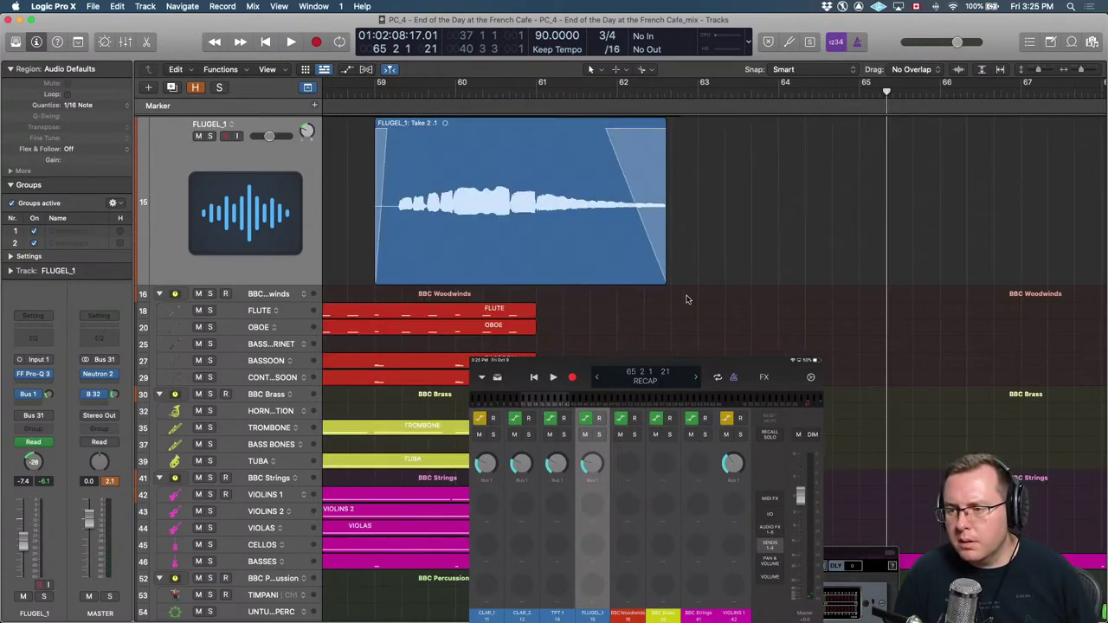
{"action": "scroll", "coordinate": [686, 300], "scroll_direction": "down", "scroll_amount": 5}
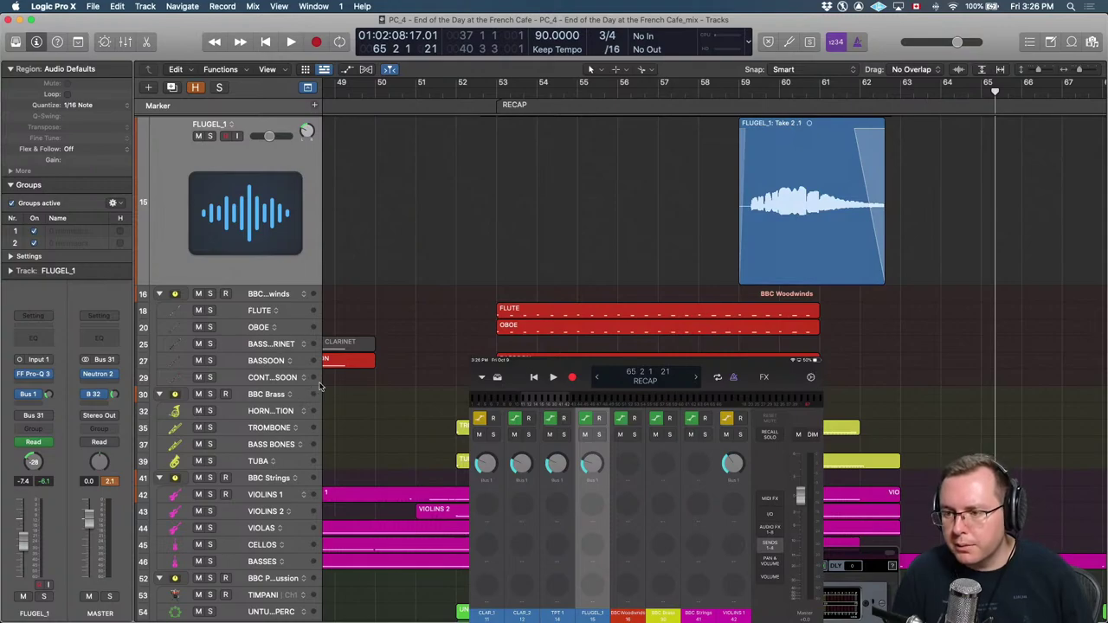
{"action": "scroll", "coordinate": [383, 402], "scroll_direction": "left", "scroll_amount": 4}
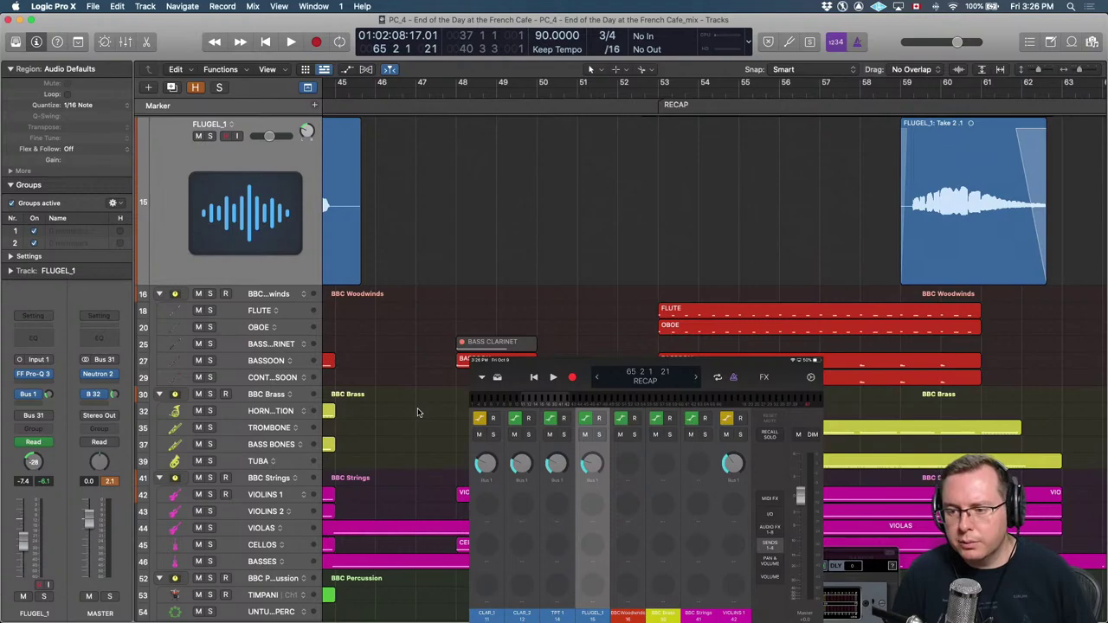
{"action": "scroll", "coordinate": [430, 409], "scroll_direction": "left", "scroll_amount": 1}
{"action": "scroll", "coordinate": [430, 408], "scroll_direction": "left", "scroll_amount": 5}
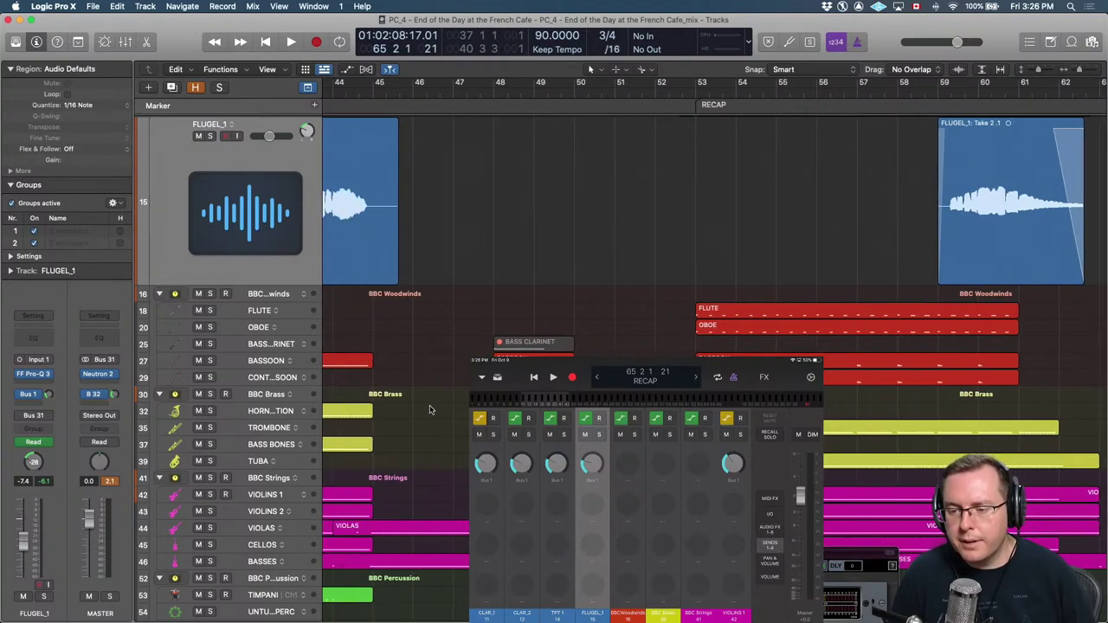
{"action": "scroll", "coordinate": [714, 351], "scroll_direction": "right", "scroll_amount": 10}
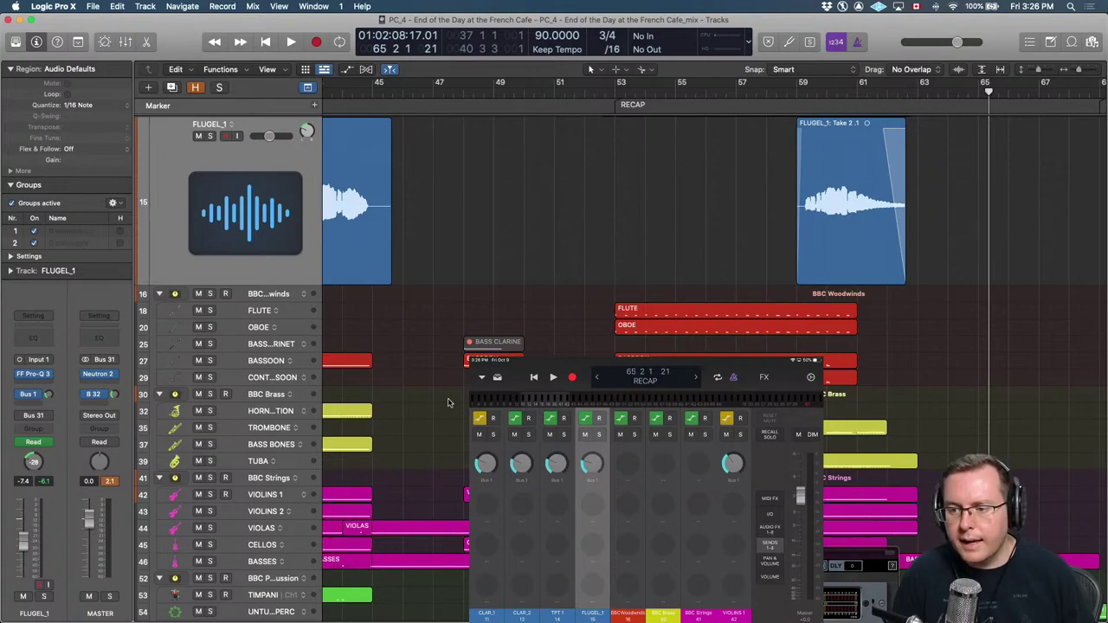
{"action": "scroll", "coordinate": [448, 403], "scroll_direction": "left", "scroll_amount": 4}
{"action": "key", "text": "super+Left"}
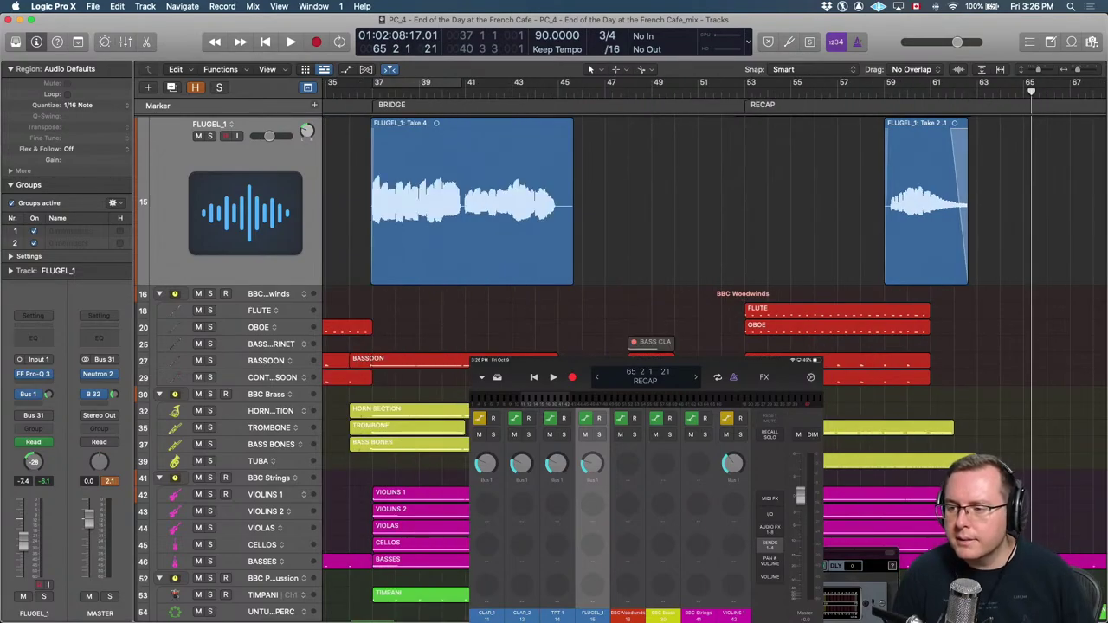
{"action": "scroll", "coordinate": [620, 370], "scroll_direction": "down", "scroll_amount": 3}
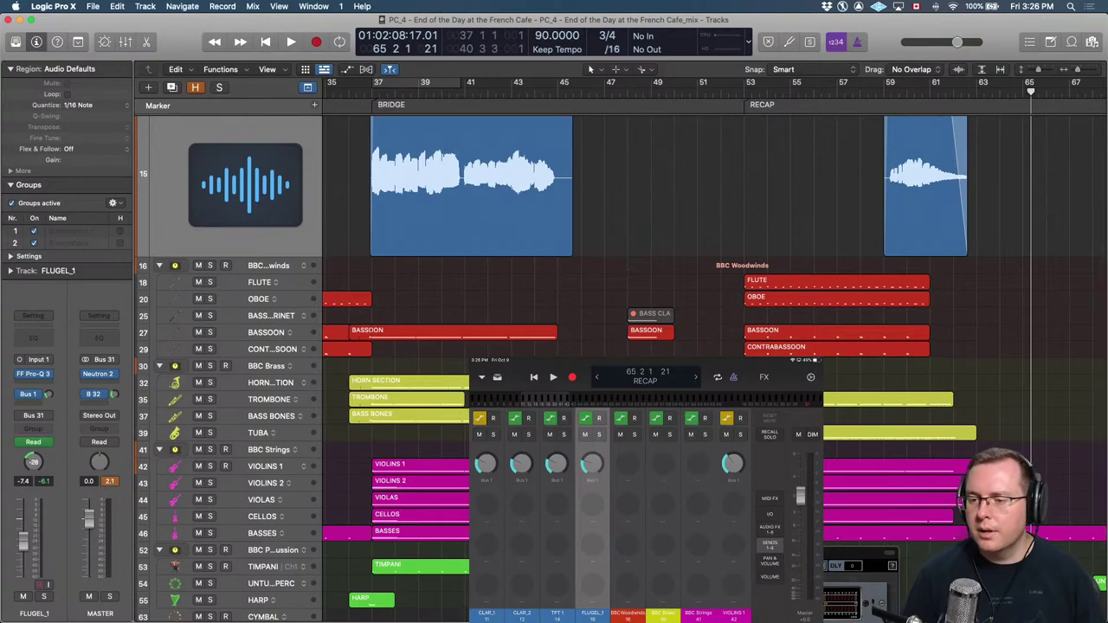
Insert the FabFilter Pro-L 2 limiter in stereo on the MASTER channel below Neutron 2, and return the playhead to bar 1.
{"action": "left_click", "coordinate": [102, 384]}
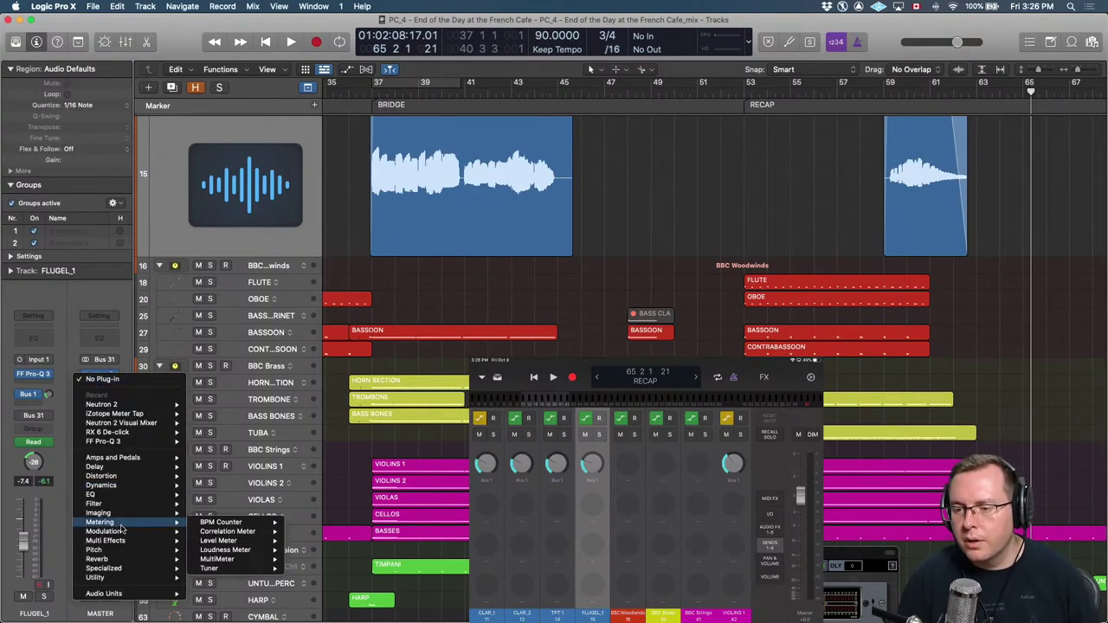
{"action": "mouse_move", "coordinate": [129, 594]}
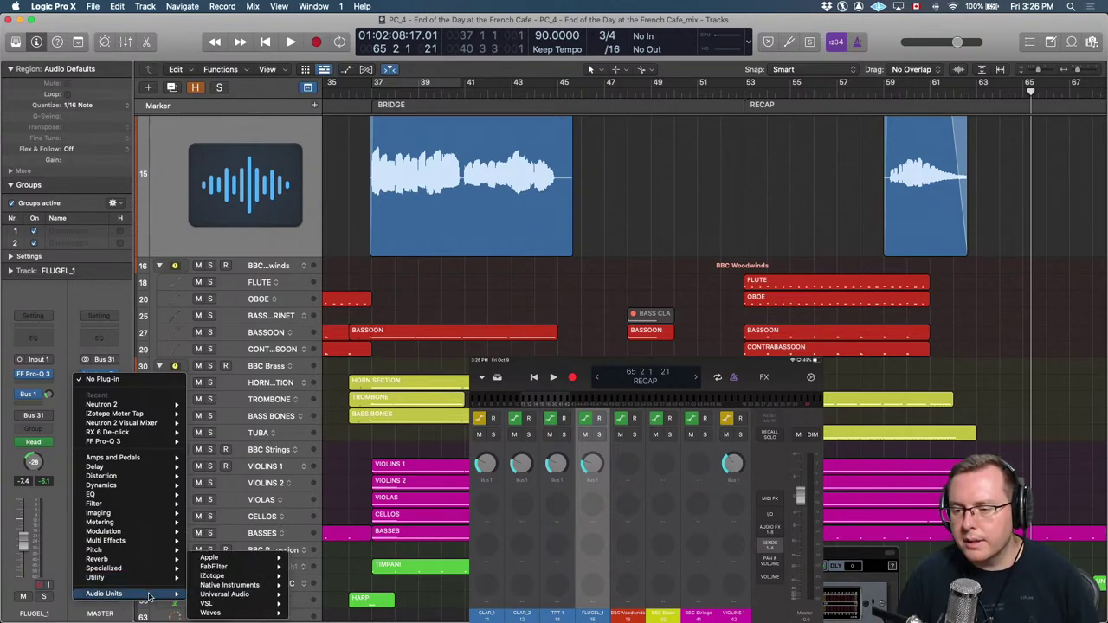
{"action": "mouse_move", "coordinate": [216, 566]}
{"action": "mouse_move", "coordinate": [342, 585]}
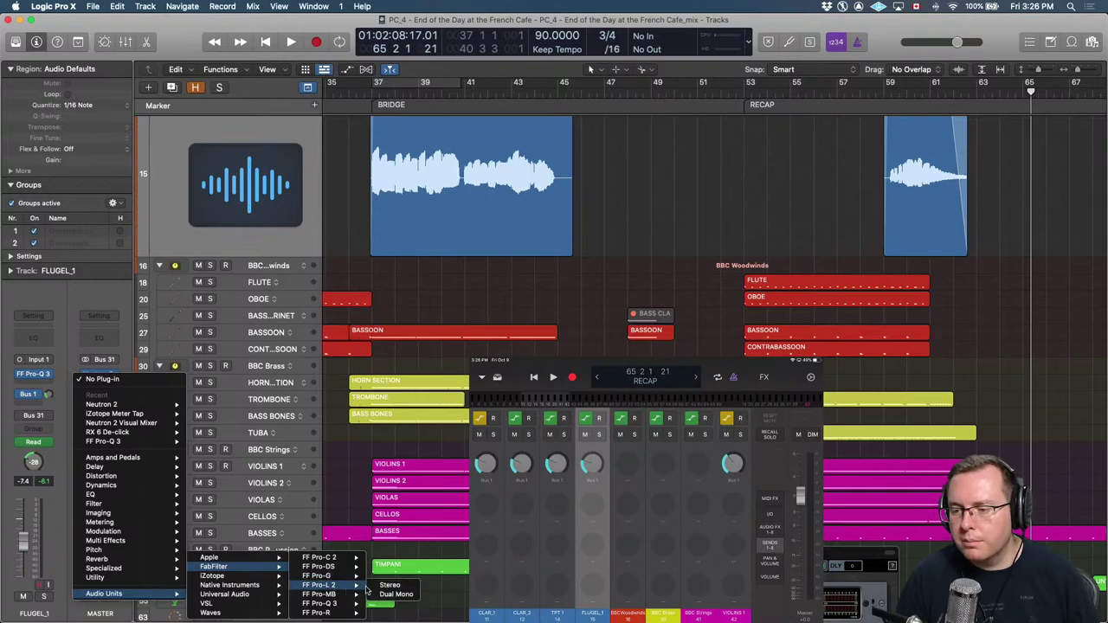
{"action": "left_click", "coordinate": [381, 586]}
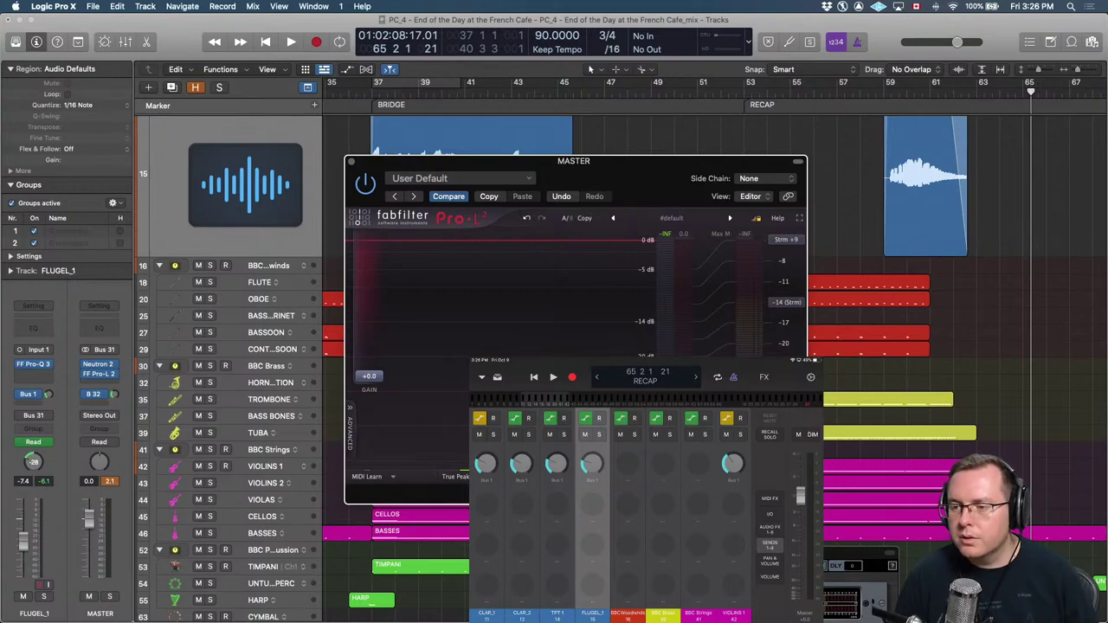
{"action": "left_click_drag", "start_coordinate": [476, 170], "coordinate": [677, 268]}
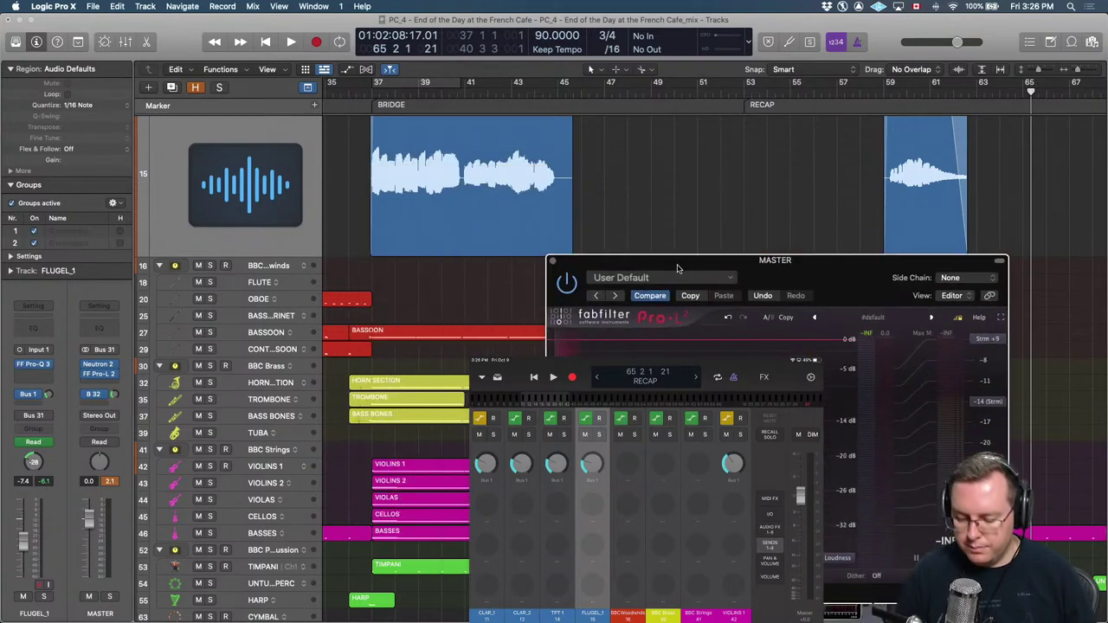
{"action": "key", "text": "Return"}
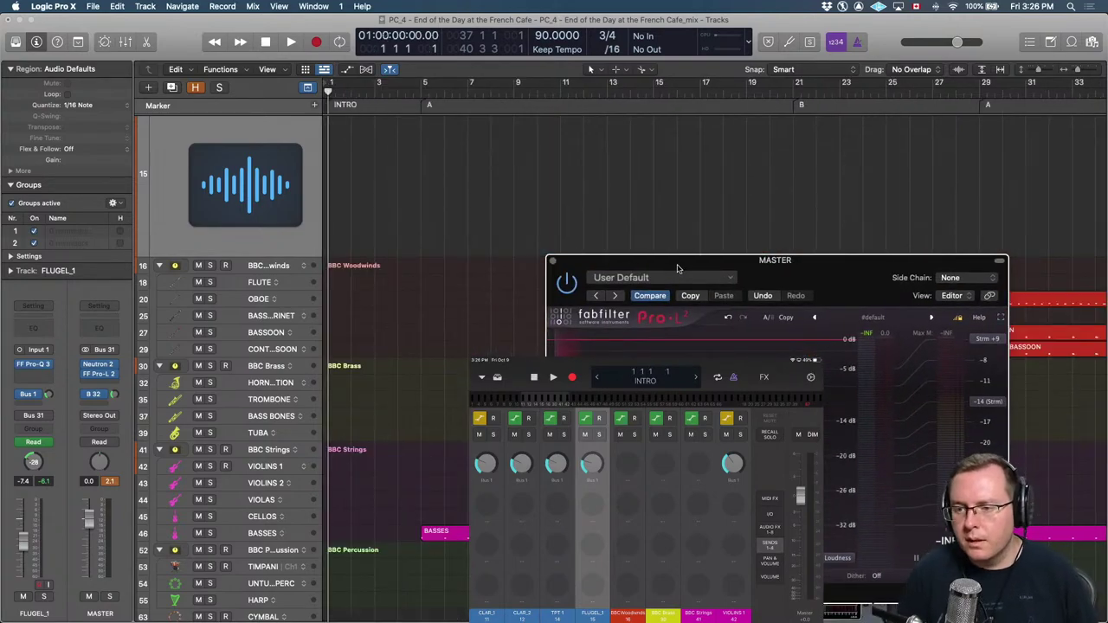
{"action": "left_click", "coordinate": [551, 262]}
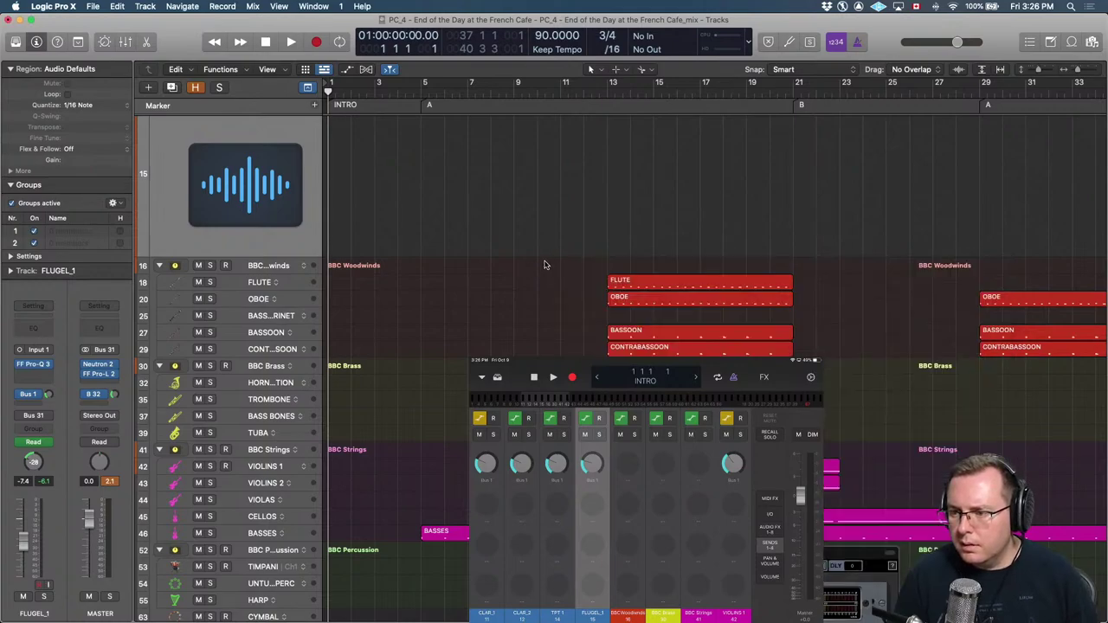
Move the playhead to bar 48, in the late bridge.
{"action": "key", "text": "super+Left"}
{"action": "key", "text": "super+Left"}
{"action": "key", "text": "super+Left"}
{"action": "key", "text": "shift+period"}
{"action": "key", "text": "shift+period"}
{"action": "key", "text": "shift+period"}
{"action": "key", "text": "shift+period"}
{"action": "key", "text": "shift+period"}
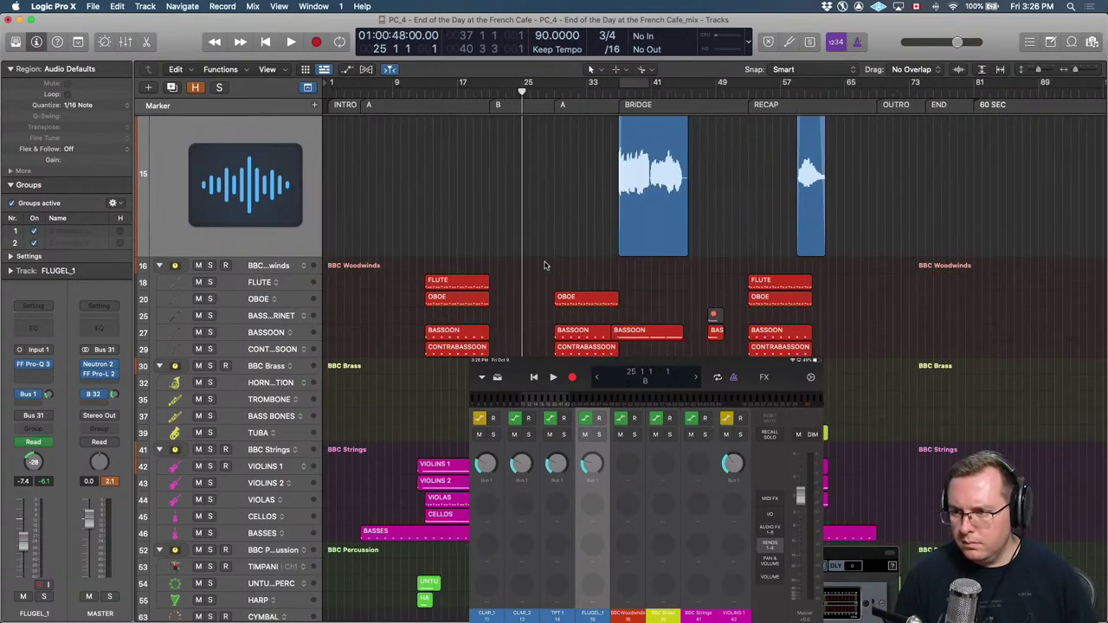
{"action": "key", "text": "shift+period"}
{"action": "key", "text": "period"}
{"action": "key", "text": "period"}
{"action": "key", "text": "period"}
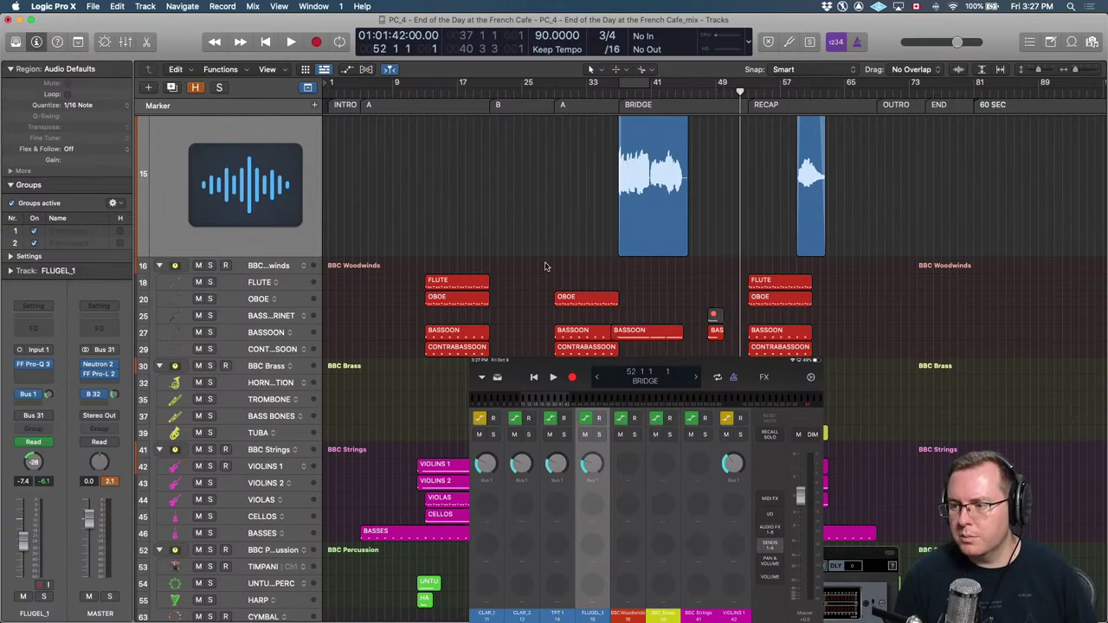
{"action": "key", "text": "comma"}
{"action": "key", "text": "comma"}
{"action": "key", "text": "comma"}
{"action": "key", "text": "comma"}
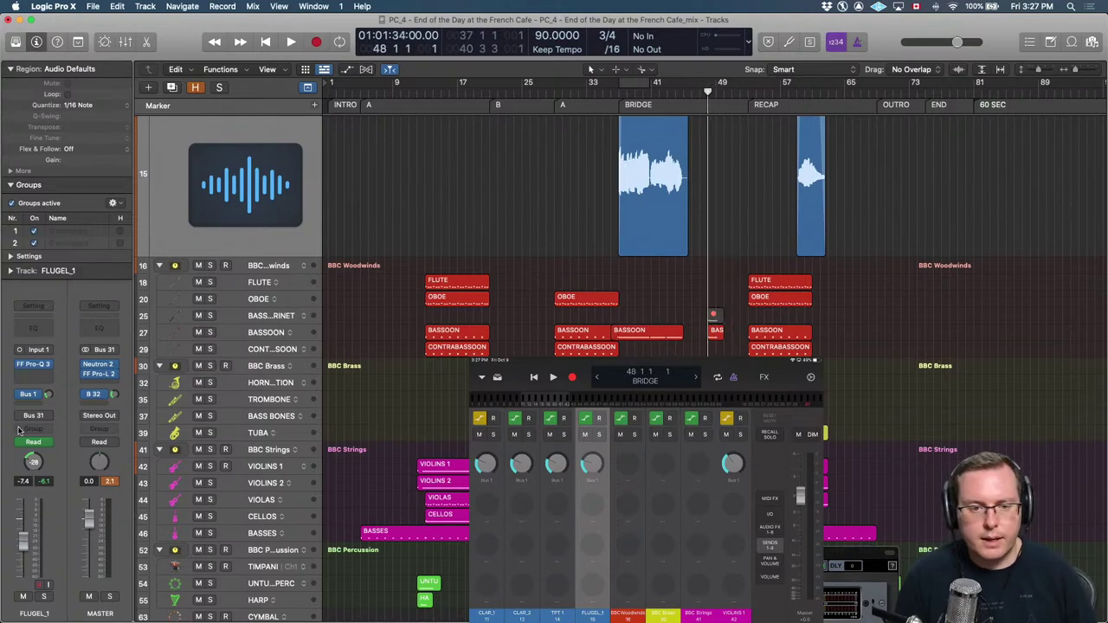
Play from bar 48 into the outro while checking the master's loudness in Pro-L 2, and close the plug-in window.
{"action": "left_click", "coordinate": [100, 374]}
{"action": "key", "text": "space"}
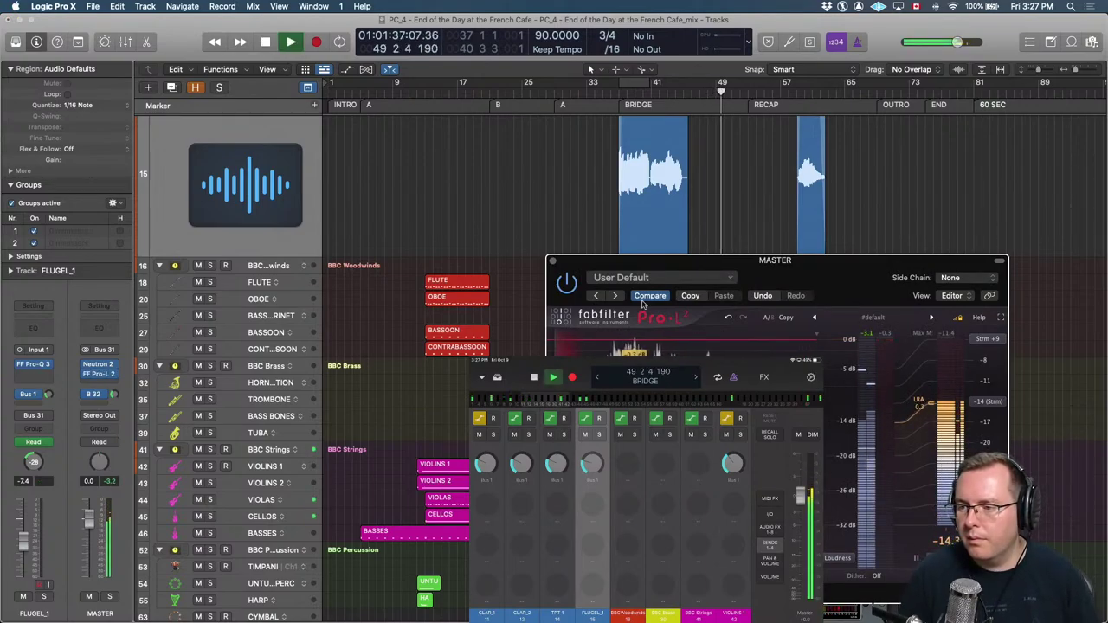
{"action": "left_click_drag", "start_coordinate": [723, 263], "coordinate": [781, 193]}
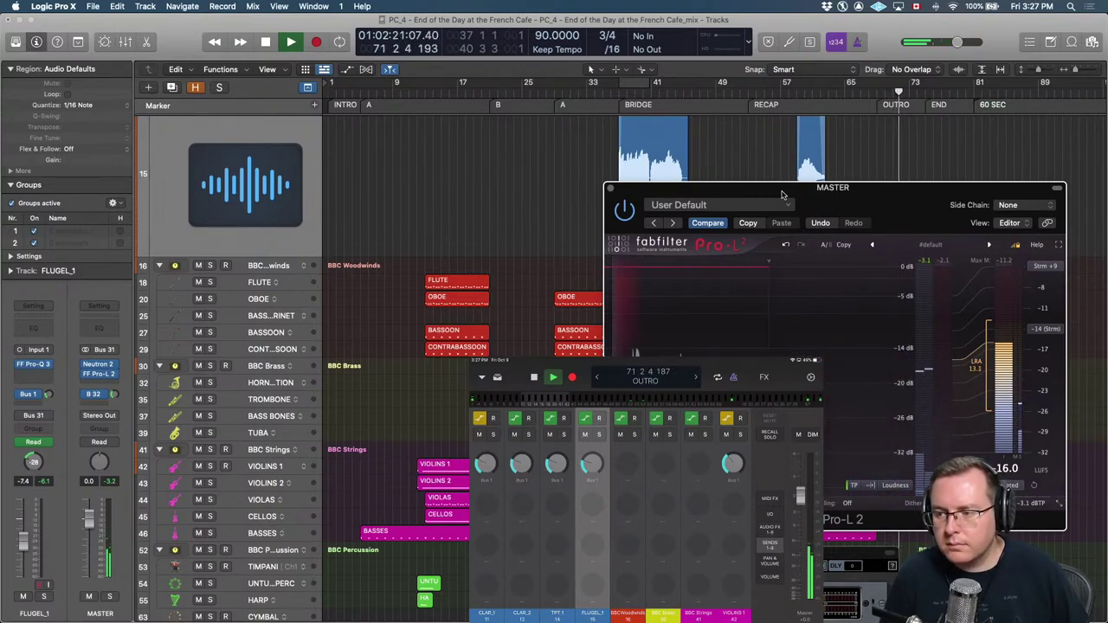
{"action": "key", "text": "super+Left"}
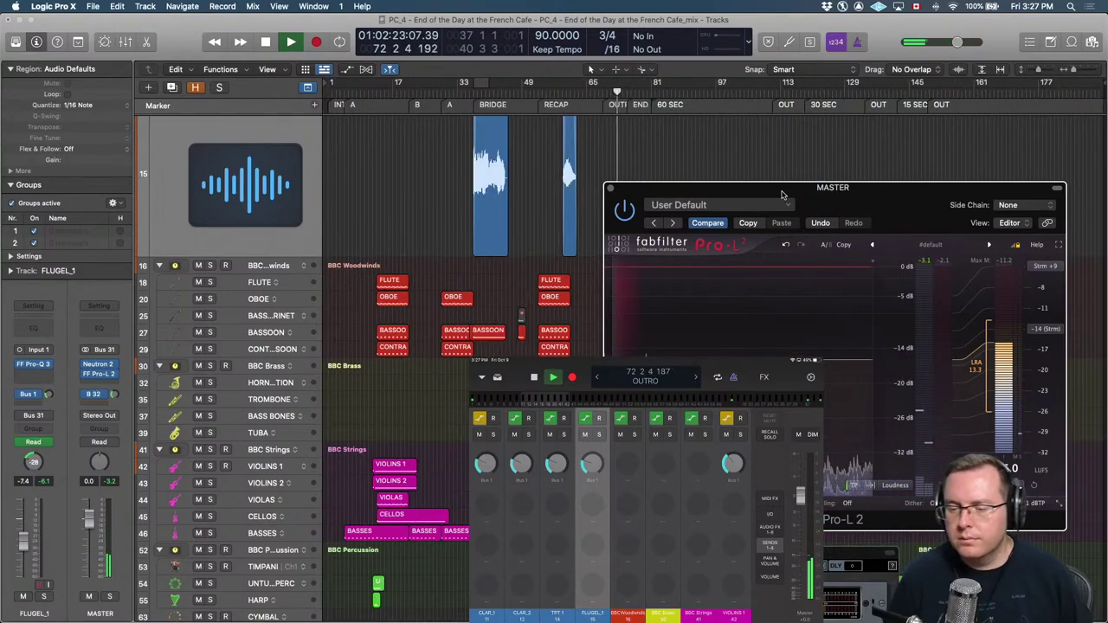
{"action": "key", "text": "space"}
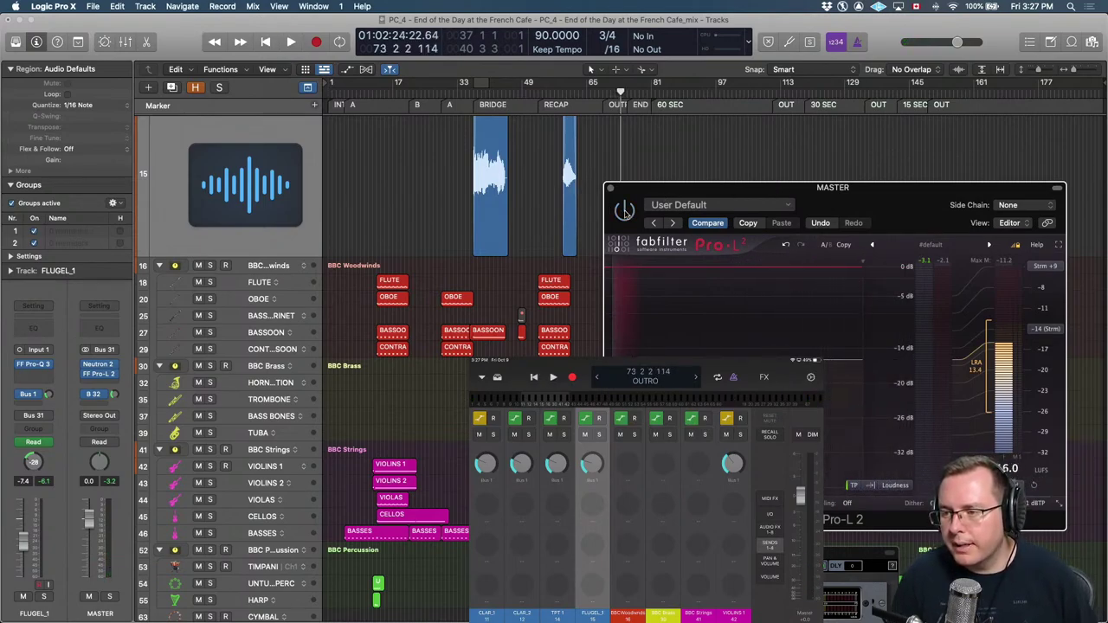
{"action": "left_click", "coordinate": [610, 189]}
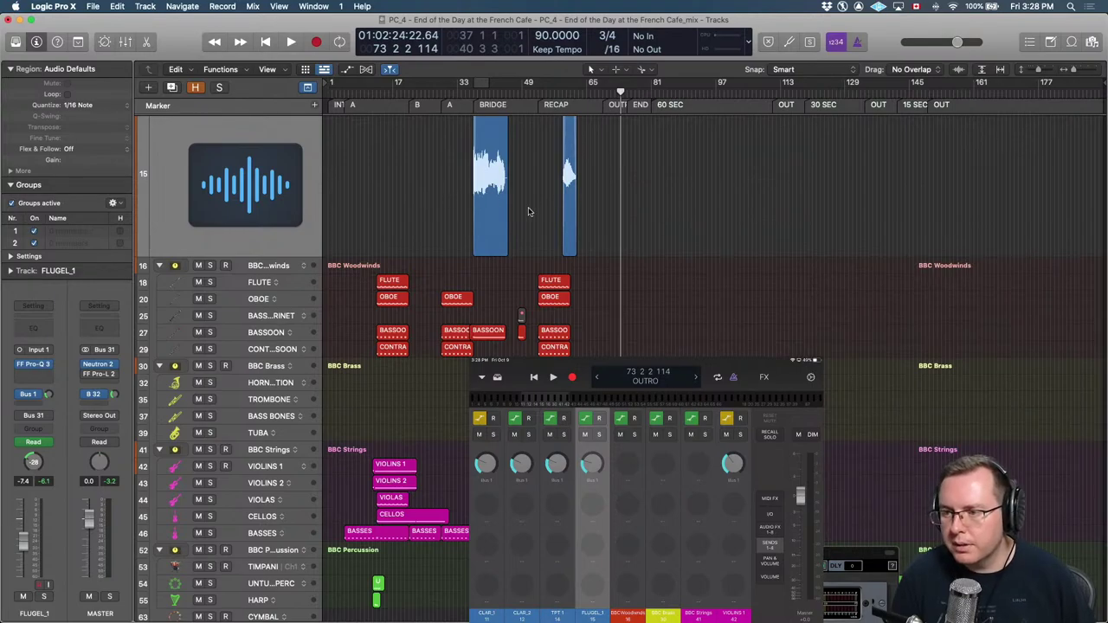
Play the second A section from bar 34 to listen to the mix leading up to the bridge.
{"action": "key", "text": "super+Right"}
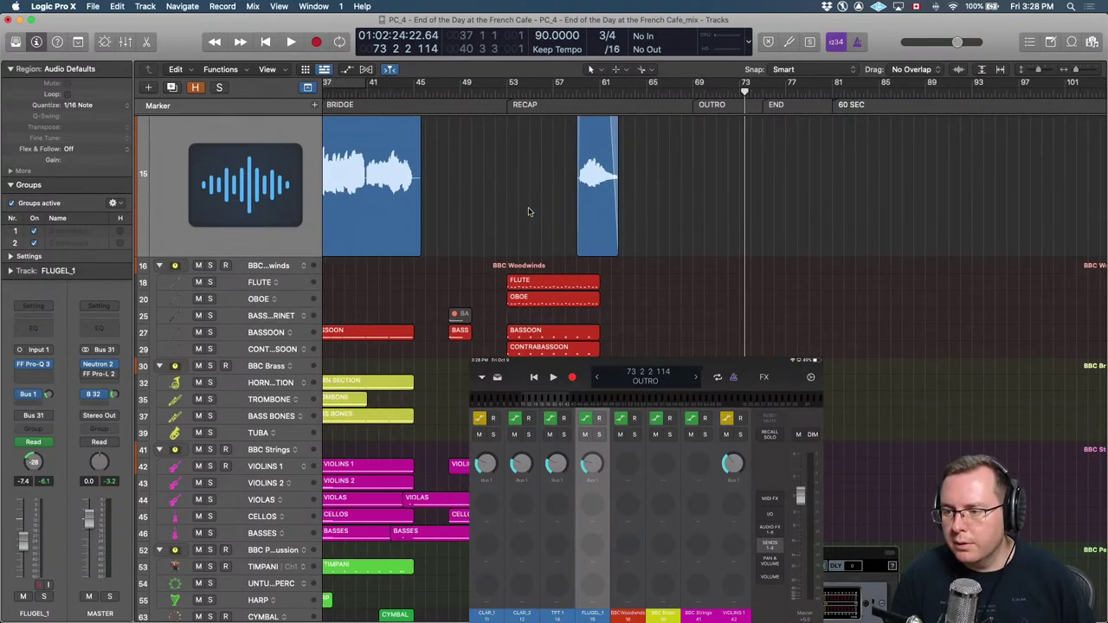
{"action": "scroll", "coordinate": [529, 211], "scroll_direction": "left", "scroll_amount": 10}
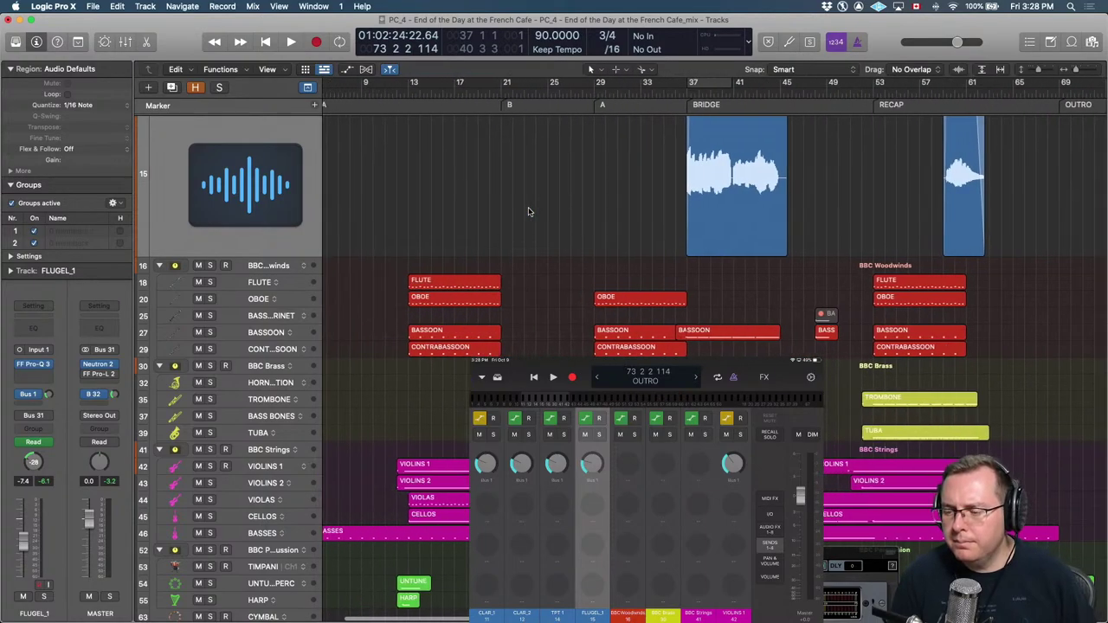
{"action": "scroll", "coordinate": [529, 211], "scroll_direction": "left", "scroll_amount": 4}
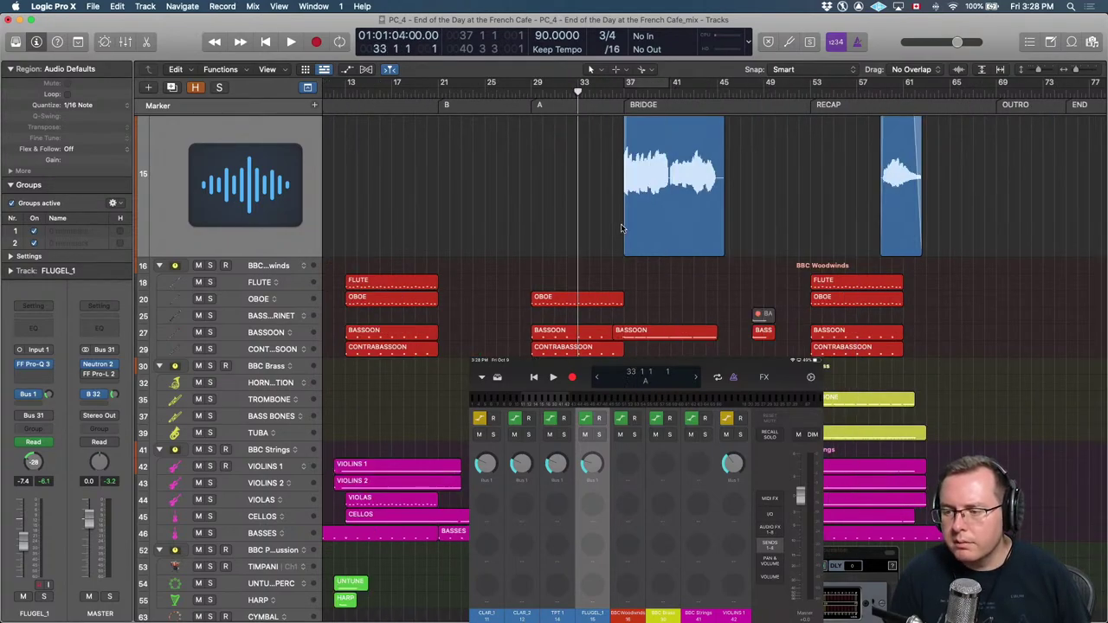
{"action": "key", "text": "space"}
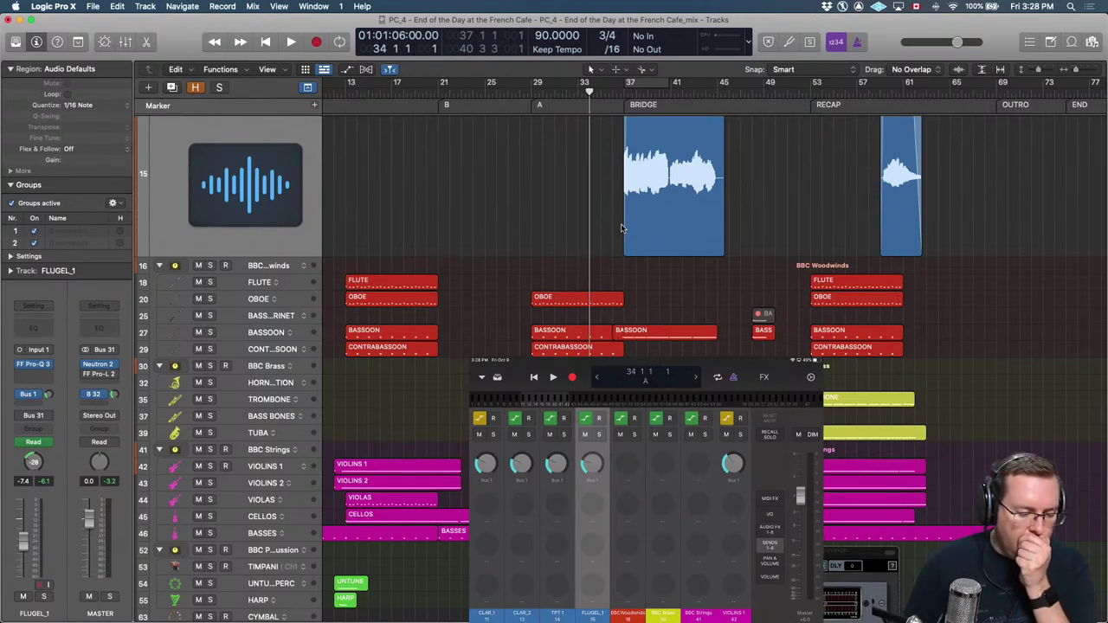
{"action": "key", "text": "space"}
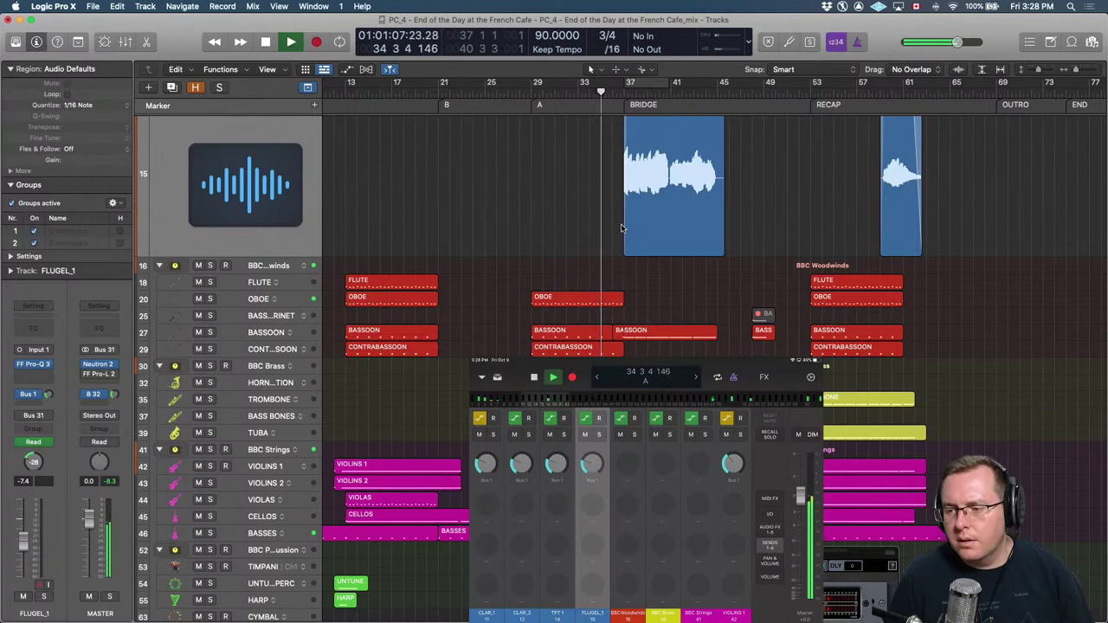
{"action": "key", "text": "space"}
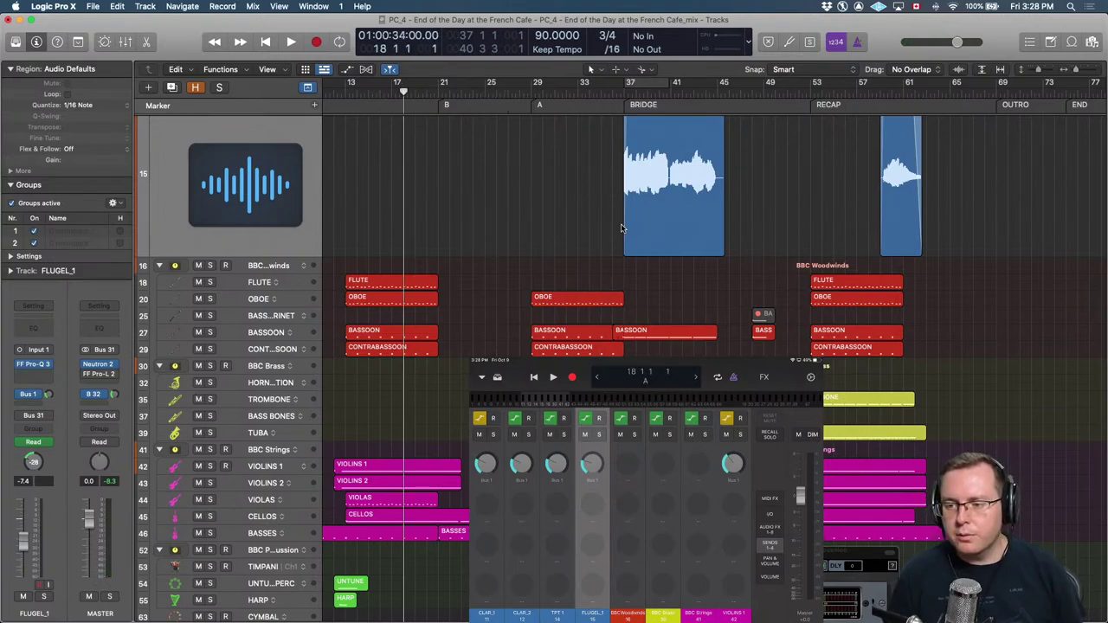
Play from bar 50 into the recap to listen to the transition out of the bridge.
{"action": "key", "text": "space"}
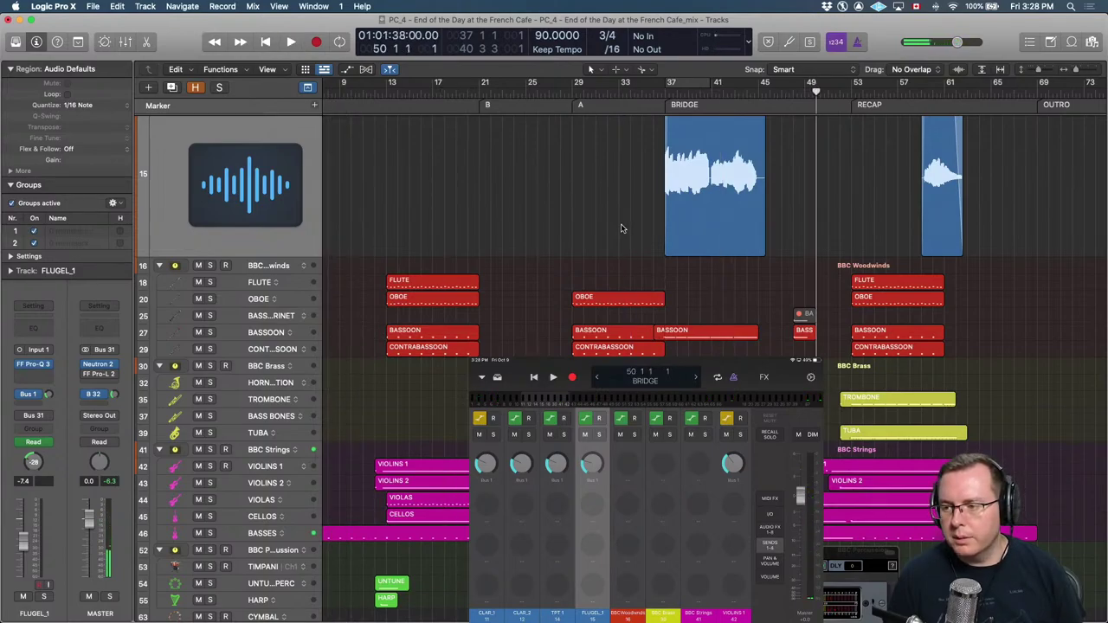
{"action": "key", "text": "space"}
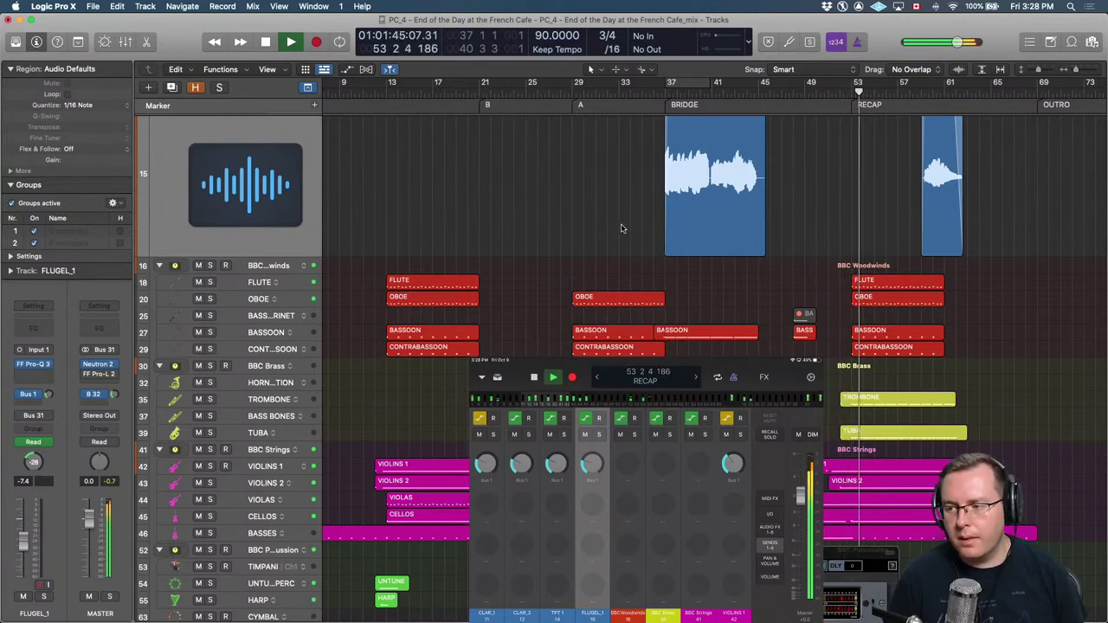
{"action": "key", "text": "space"}
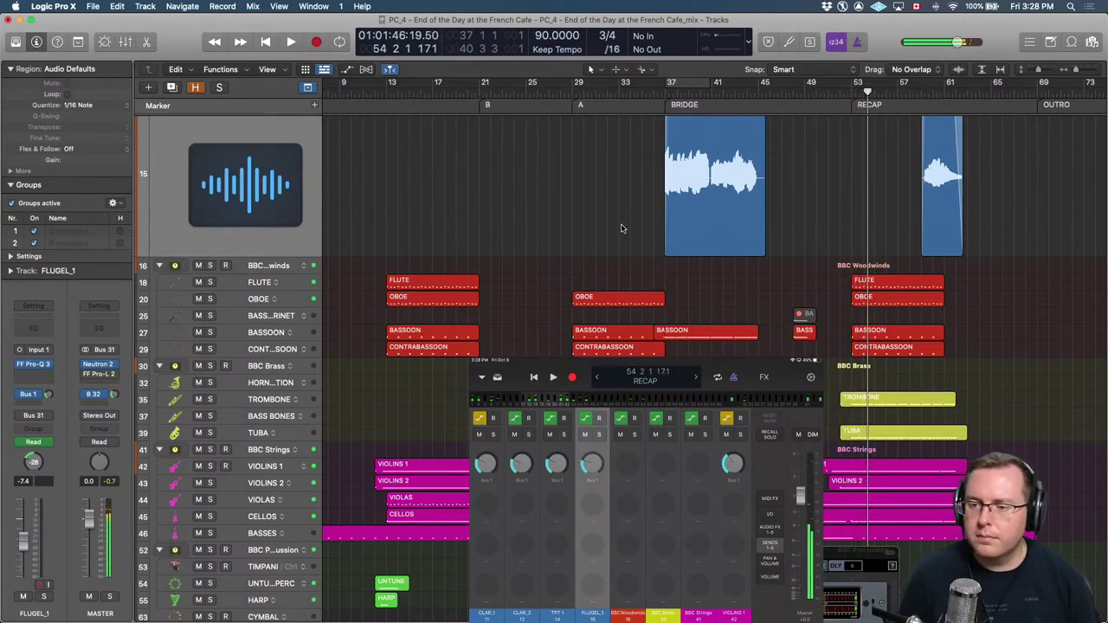
Move the playhead back to bar 44 and play the violas' region soloed from there.
{"action": "key", "text": "super+Right"}
{"action": "key", "text": "super+Right"}
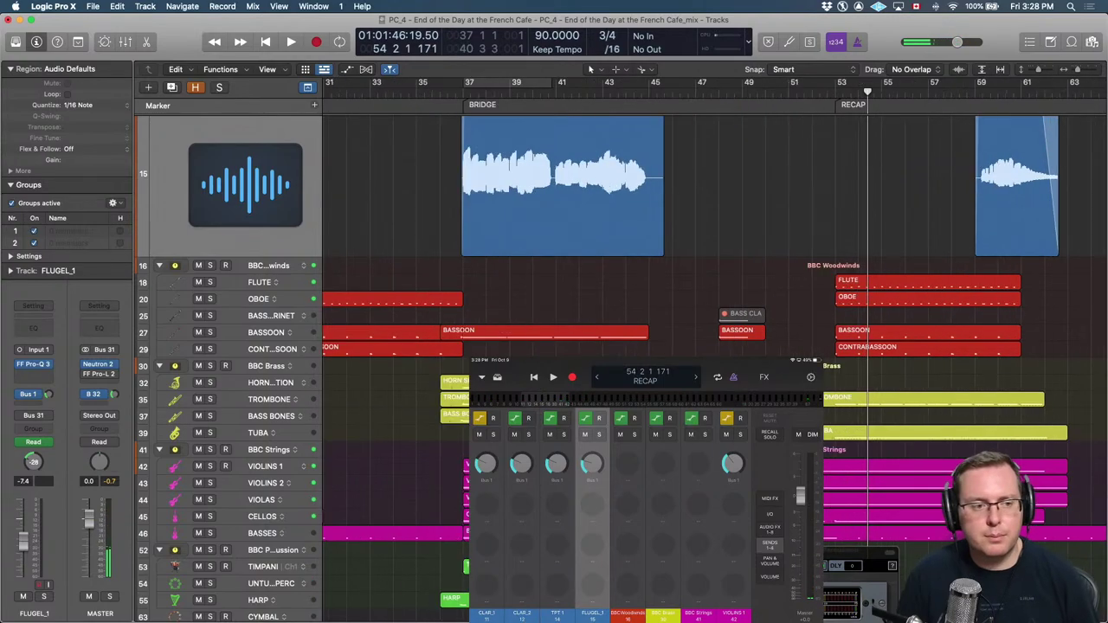
{"action": "key", "text": "alt+comma"}
{"action": "key", "text": "comma"}
{"action": "key", "text": "comma"}
{"action": "key", "text": "comma"}
{"action": "key", "text": "comma"}
{"action": "key", "text": "comma"}
{"action": "key", "text": "comma"}
{"action": "key", "text": "comma"}
{"action": "key", "text": "comma"}
{"action": "key", "text": "comma"}
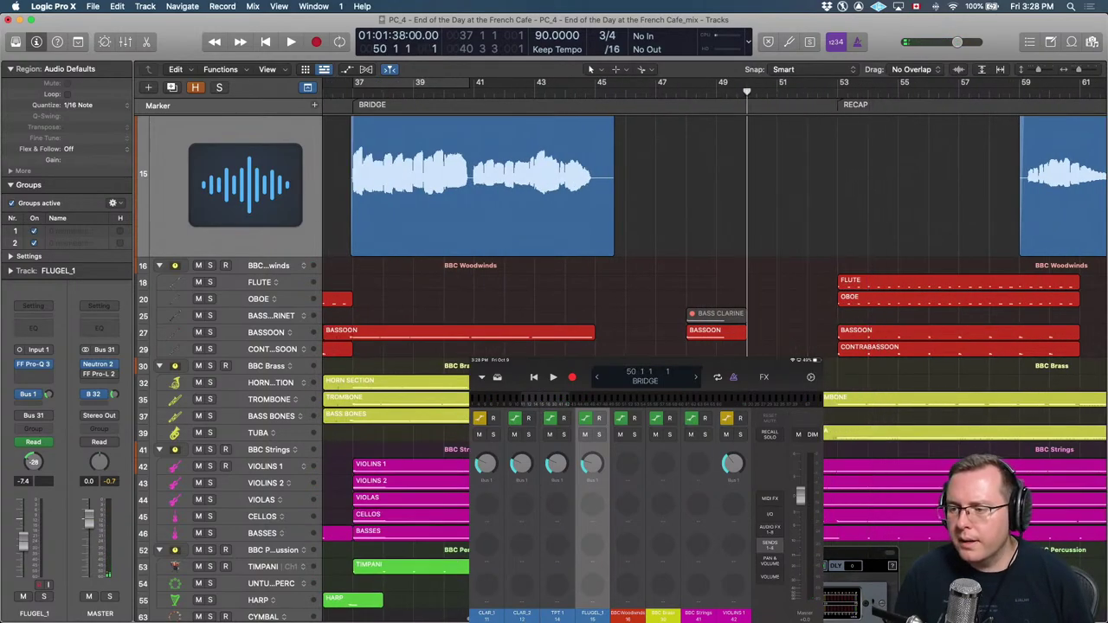
{"action": "key", "text": "shift+f"}
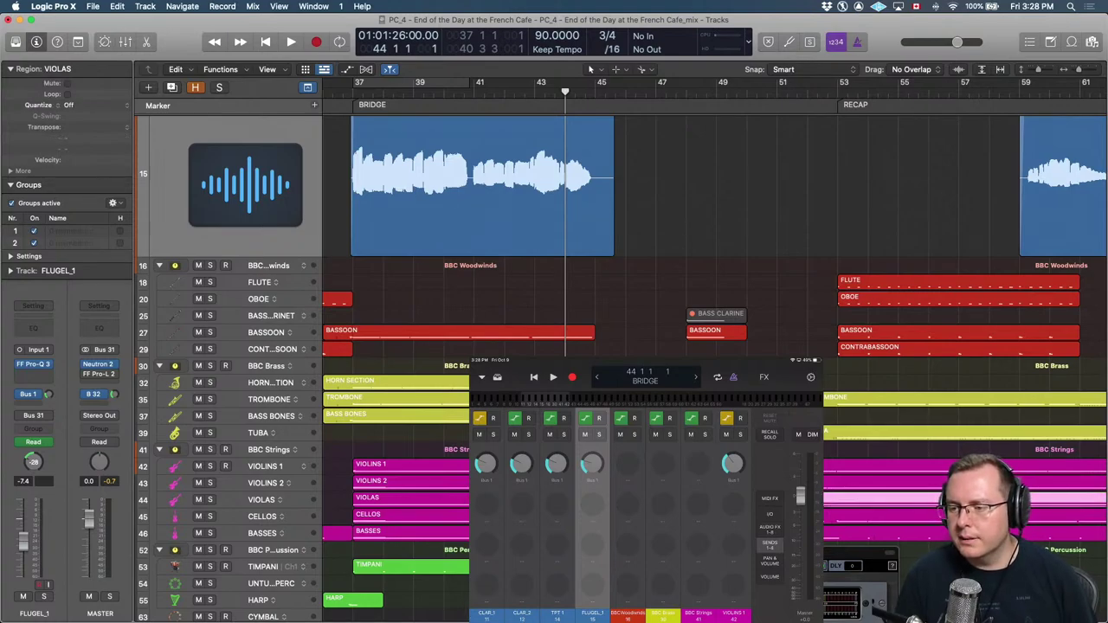
{"action": "key", "text": "space"}
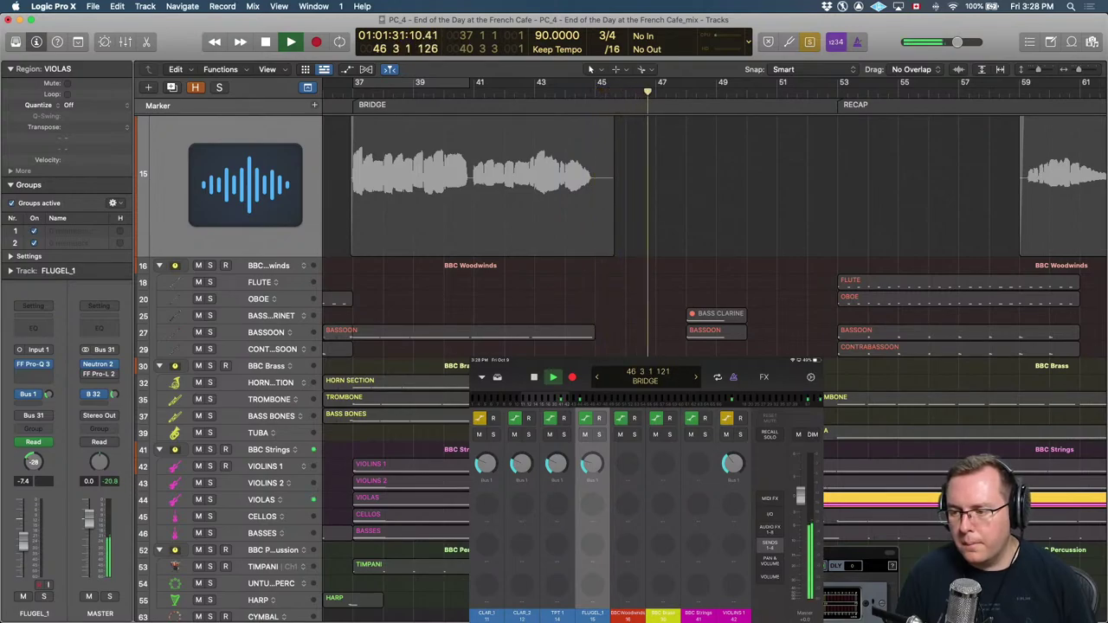
{"action": "key", "text": "space"}
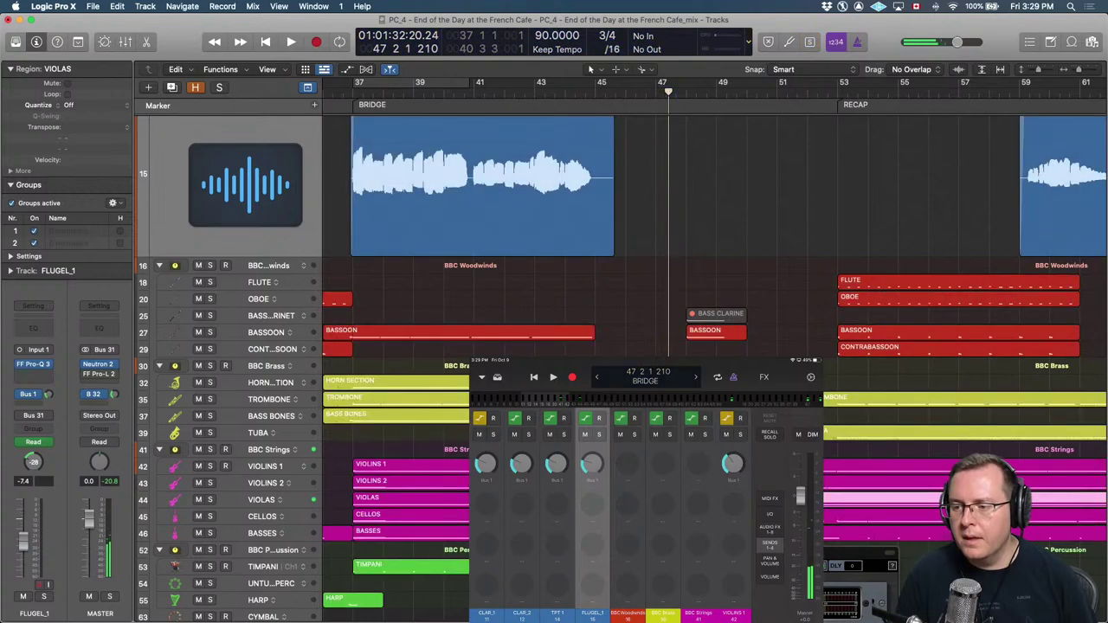
Add the CLAR_1 and CLAR_2 bridge regions to the viola selection and play all three soloed.
{"action": "scroll", "coordinate": [641, 260], "scroll_direction": "up", "scroll_amount": 10}
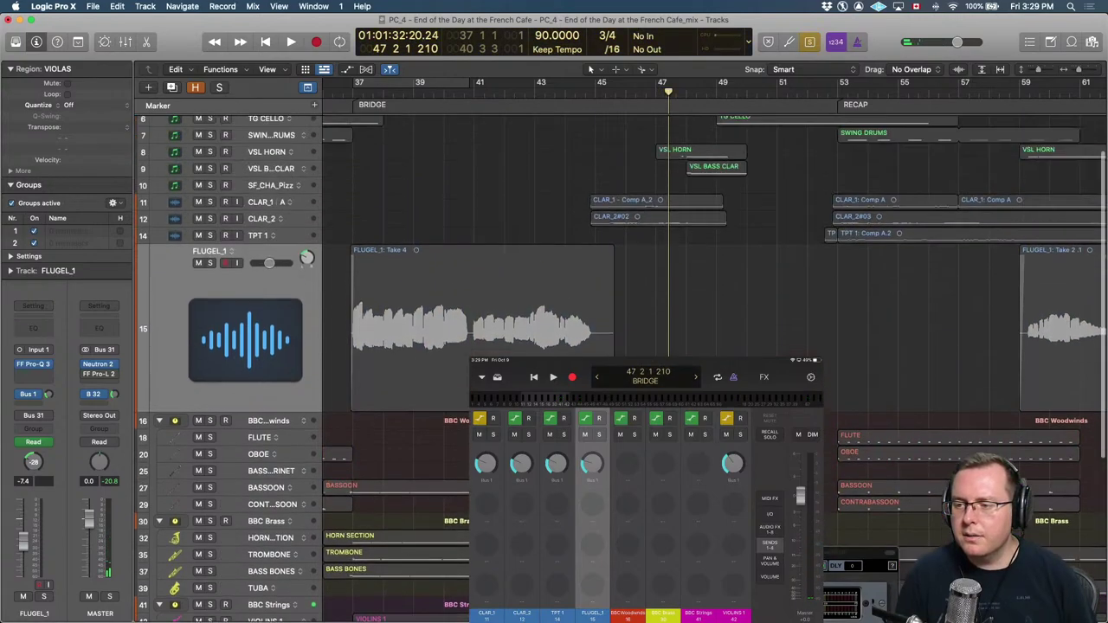
{"action": "left_click_drag", "start_coordinate": [641, 245], "coordinate": [641, 349]}
{"action": "key", "text": "shift+space"}
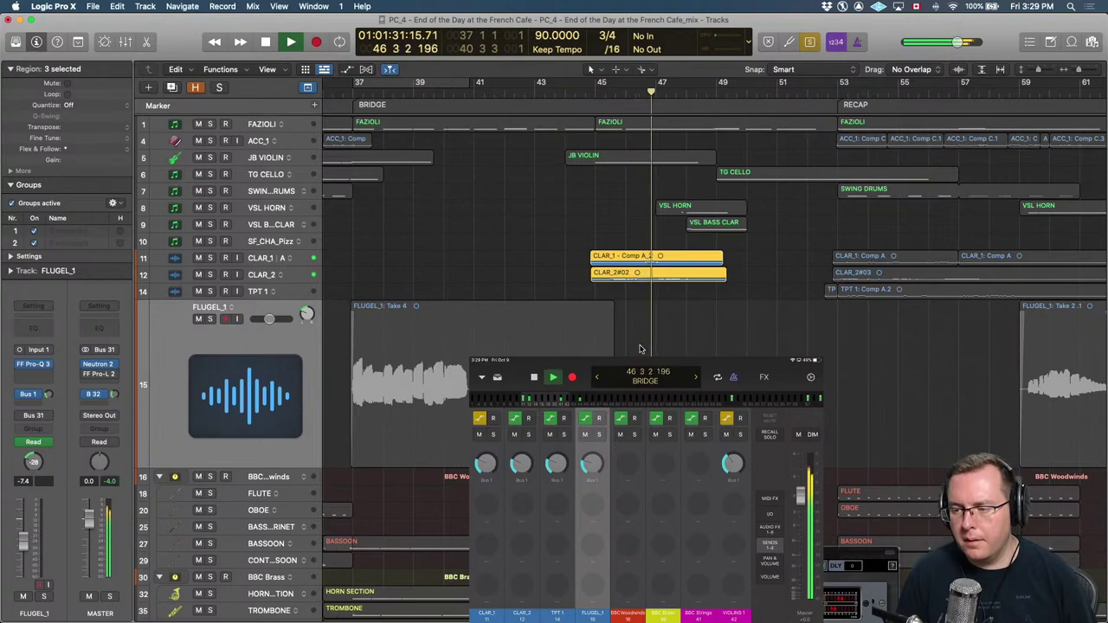
{"action": "key", "text": "space"}
Show the VIOLAS track's volume automation and raise it to +5.4 dB from about bar 45 to bar 49.
{"action": "key", "text": "a"}
{"action": "scroll", "coordinate": [640, 349], "scroll_direction": "down", "scroll_amount": 6}
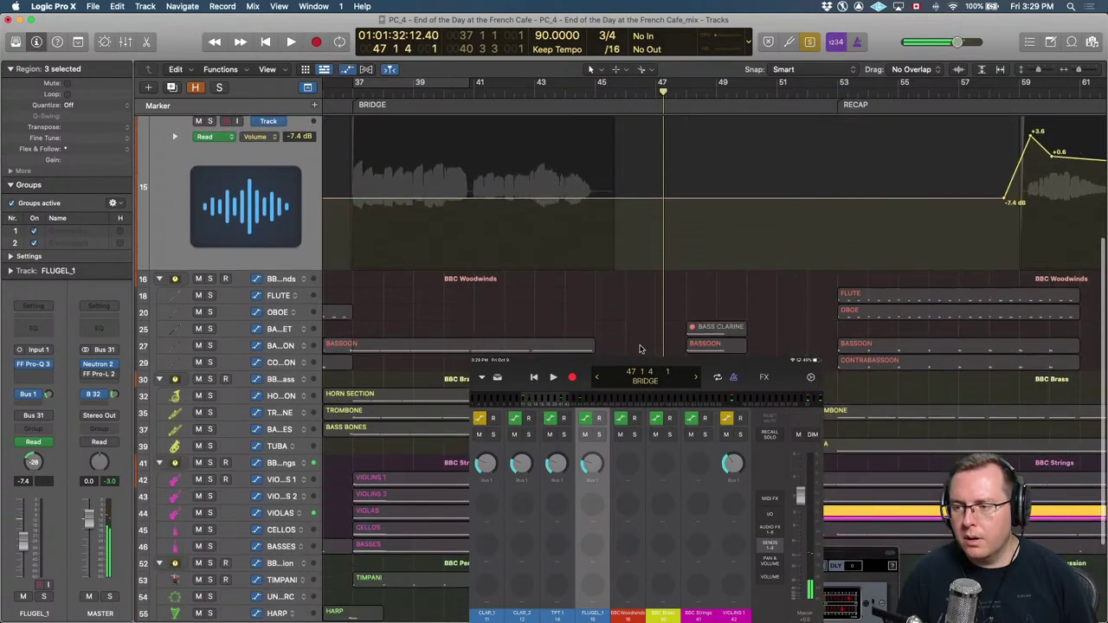
{"action": "left_click", "coordinate": [277, 502]}
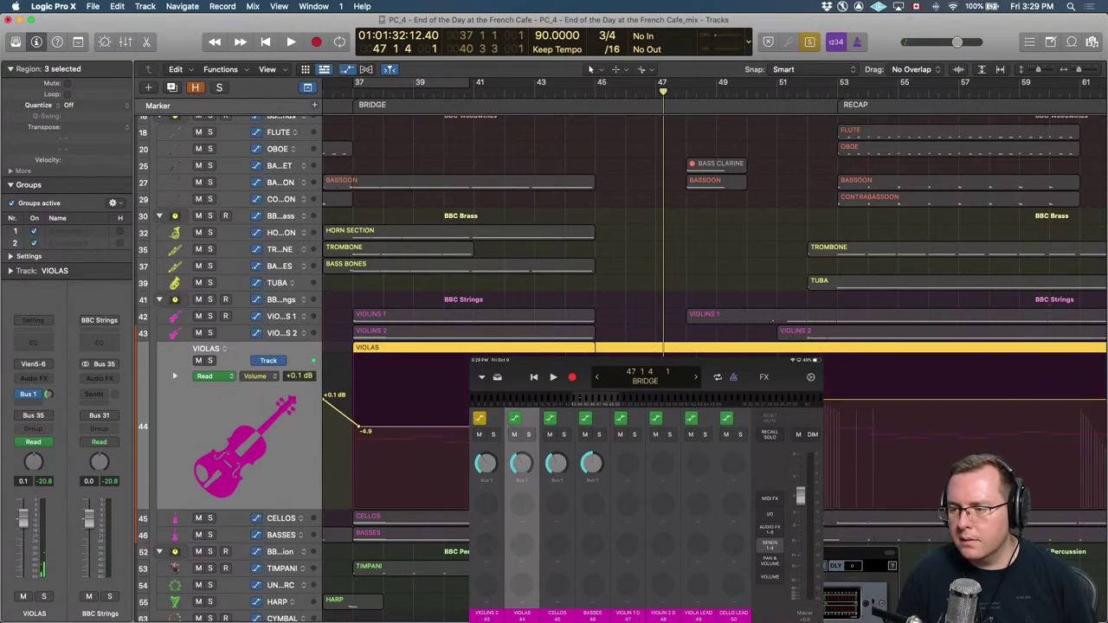
{"action": "key", "text": "space"}
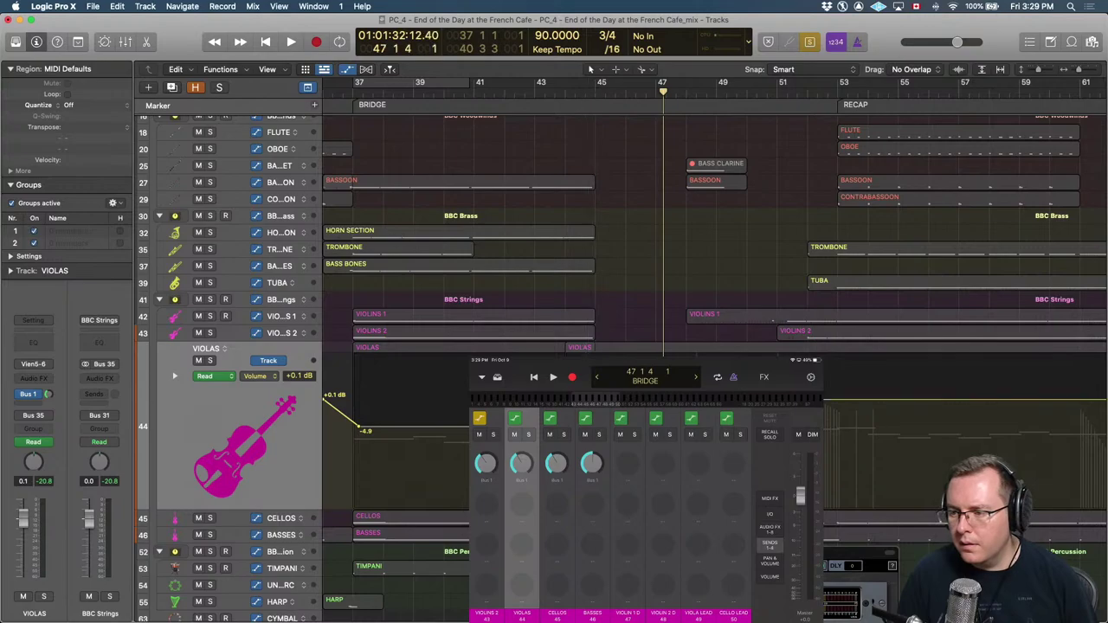
{"action": "key", "text": "space"}
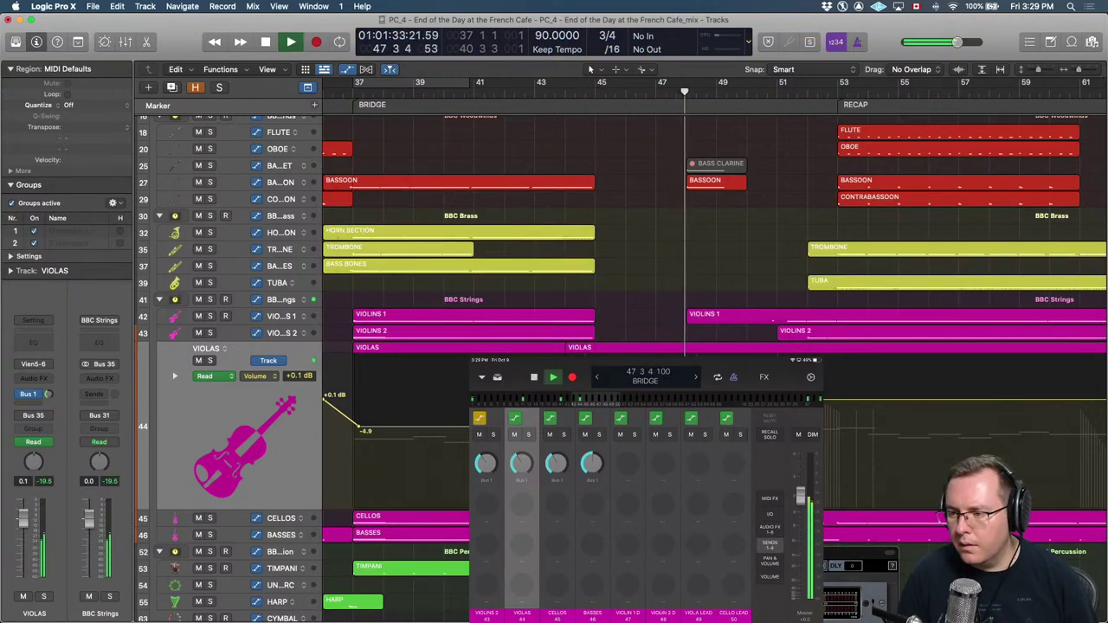
{"action": "key", "text": "space"}
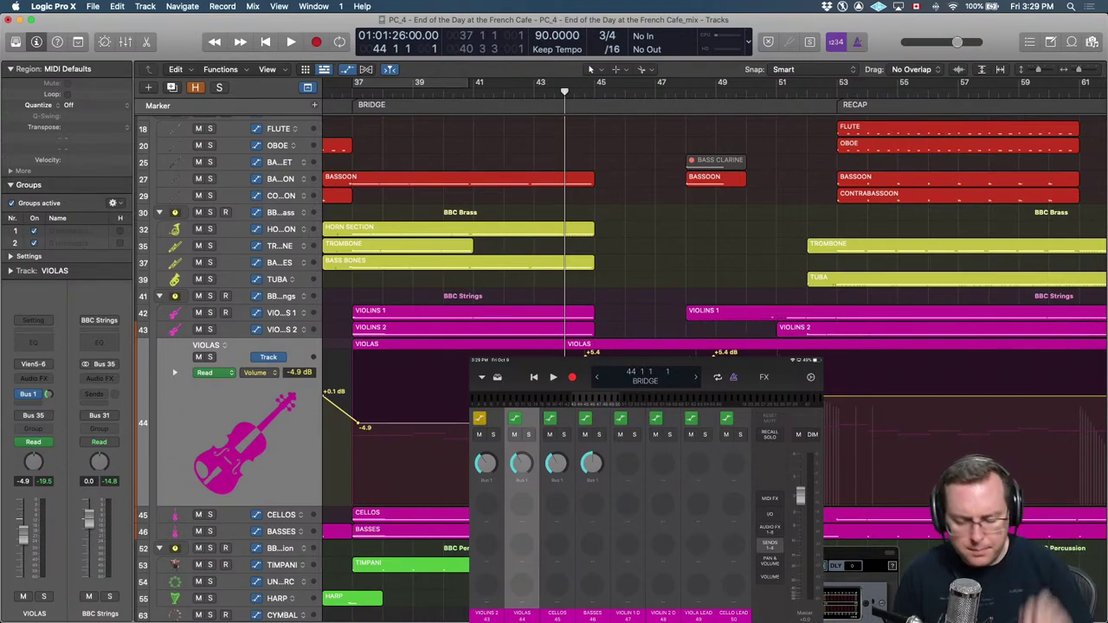
Play the bridge from bar 44 to check the violas' level against the full mix.
{"action": "key", "text": "space"}
{"action": "key", "text": "super+Right"}
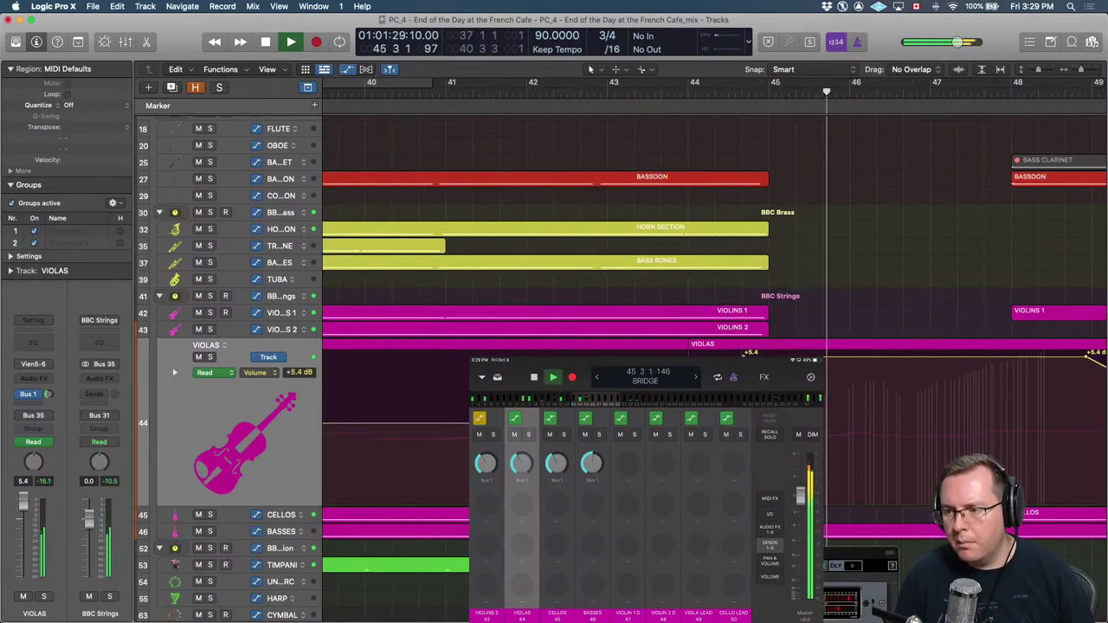
{"action": "key", "text": "space"}
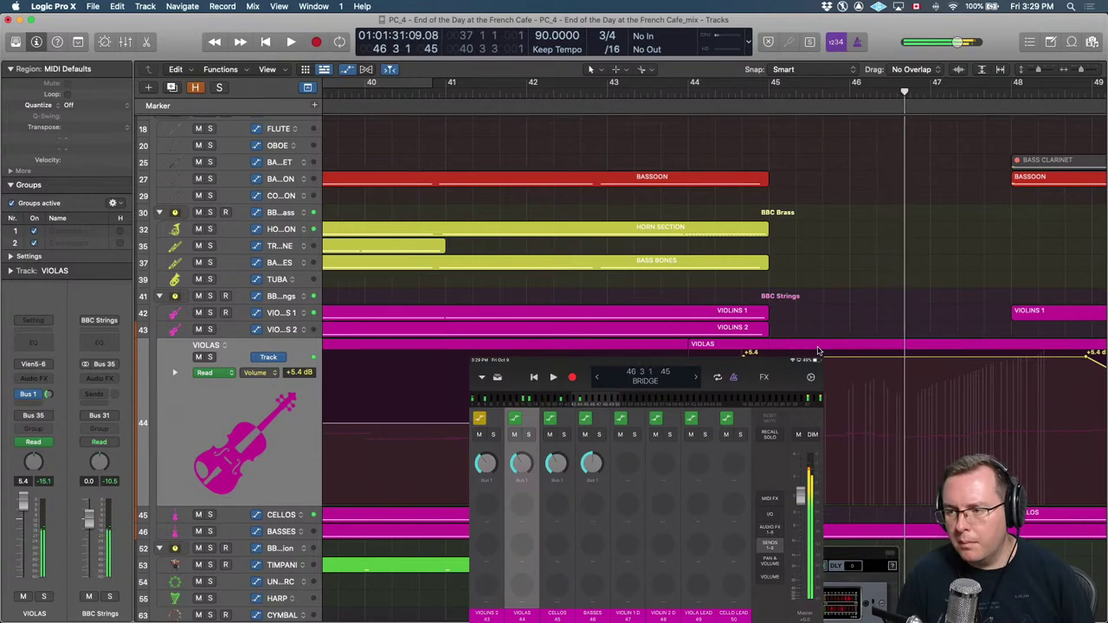
Show the CLAR_1 track's volume automation and lower it to -2.1 dB around the bridge phrase starting near bar 45.
{"action": "left_click", "coordinate": [787, 351]}
{"action": "scroll", "coordinate": [270, 259], "scroll_direction": "up", "scroll_amount": 5}
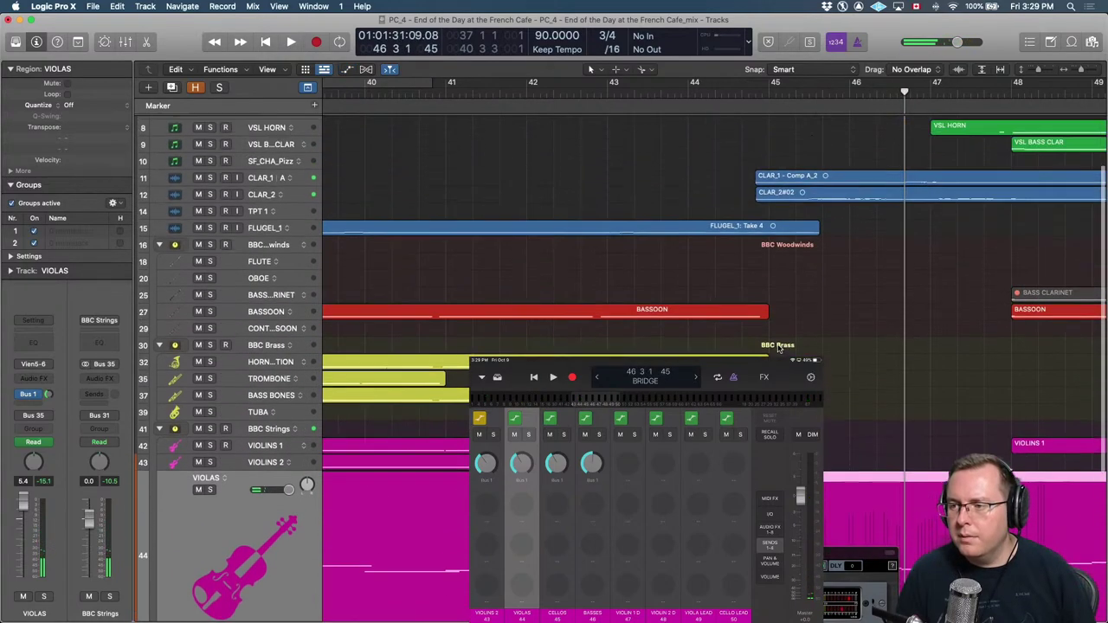
{"action": "left_click", "coordinate": [270, 260]}
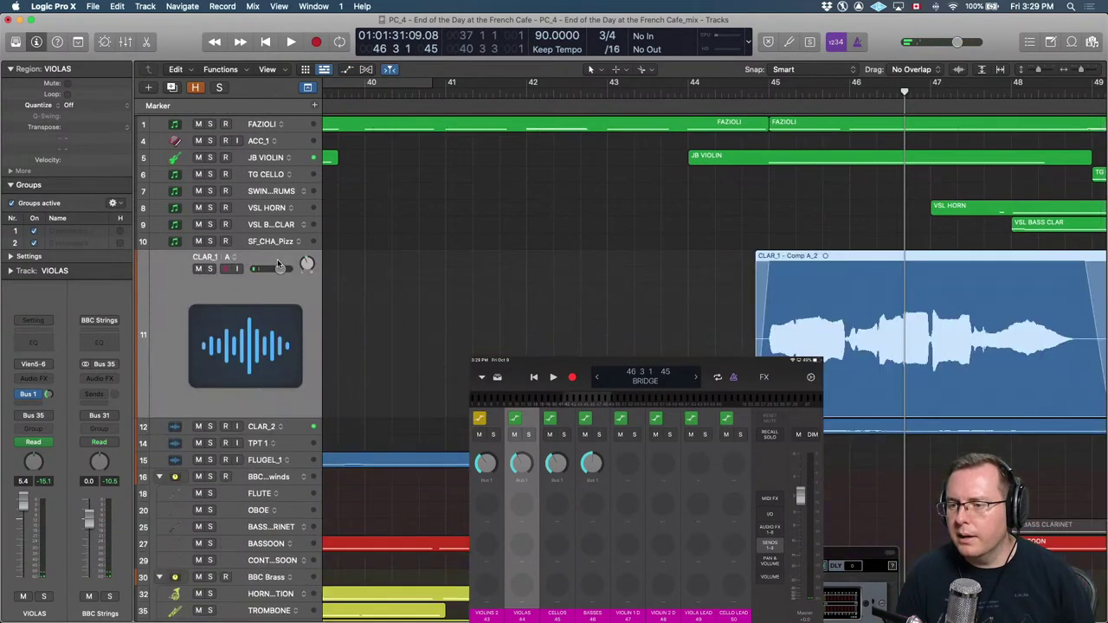
{"action": "key", "text": "a"}
{"action": "scroll", "coordinate": [433, 294], "scroll_direction": "down", "scroll_amount": 5}
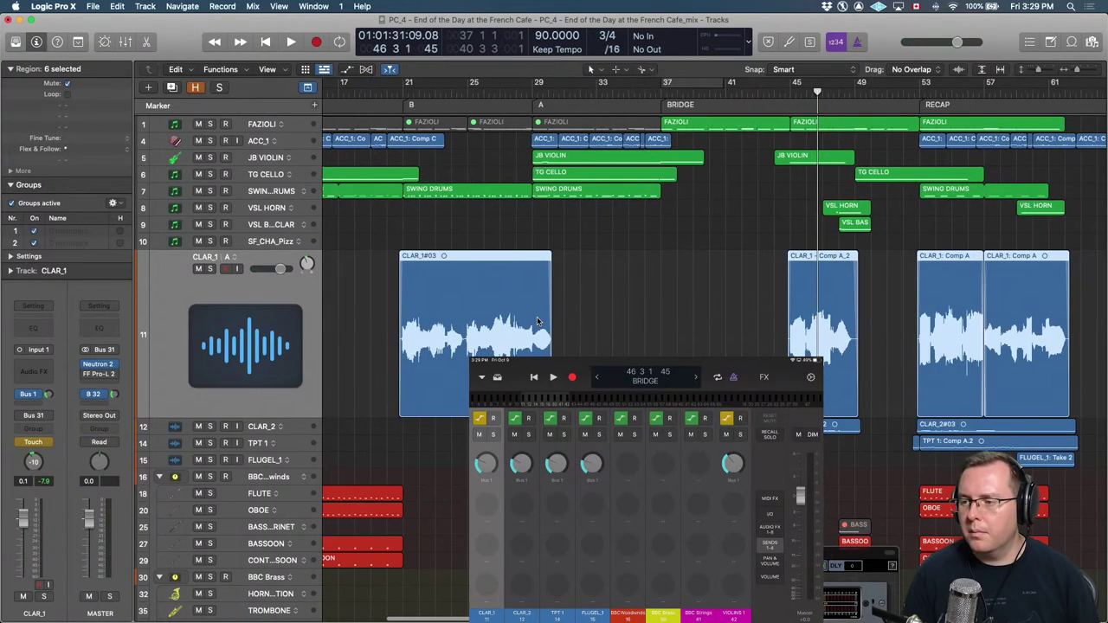
{"action": "left_click", "coordinate": [264, 286]}
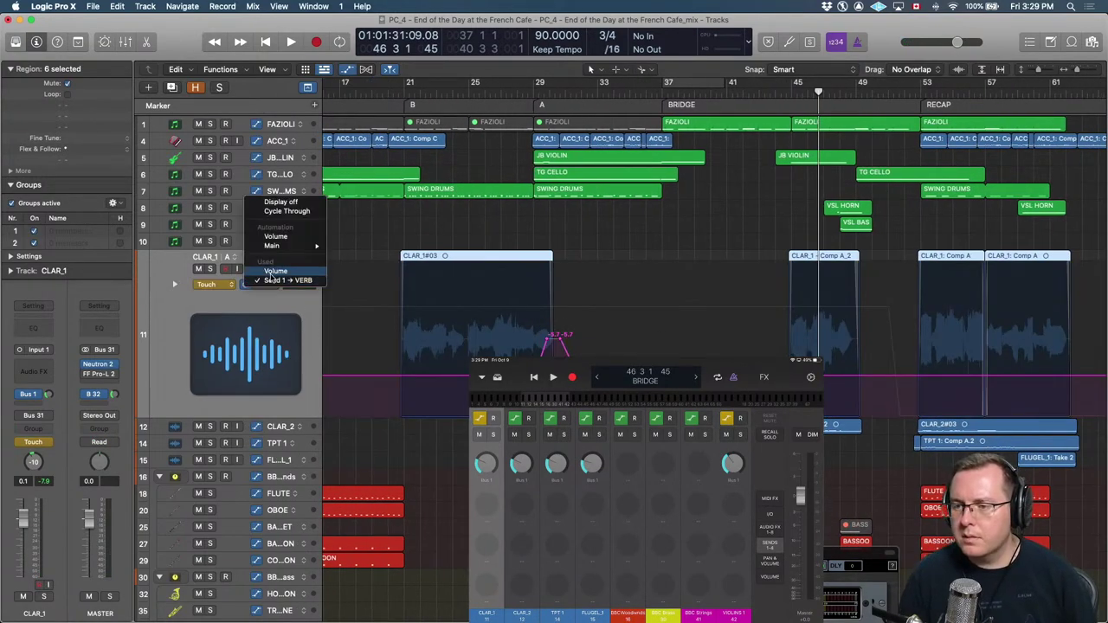
{"action": "left_click", "coordinate": [275, 271]}
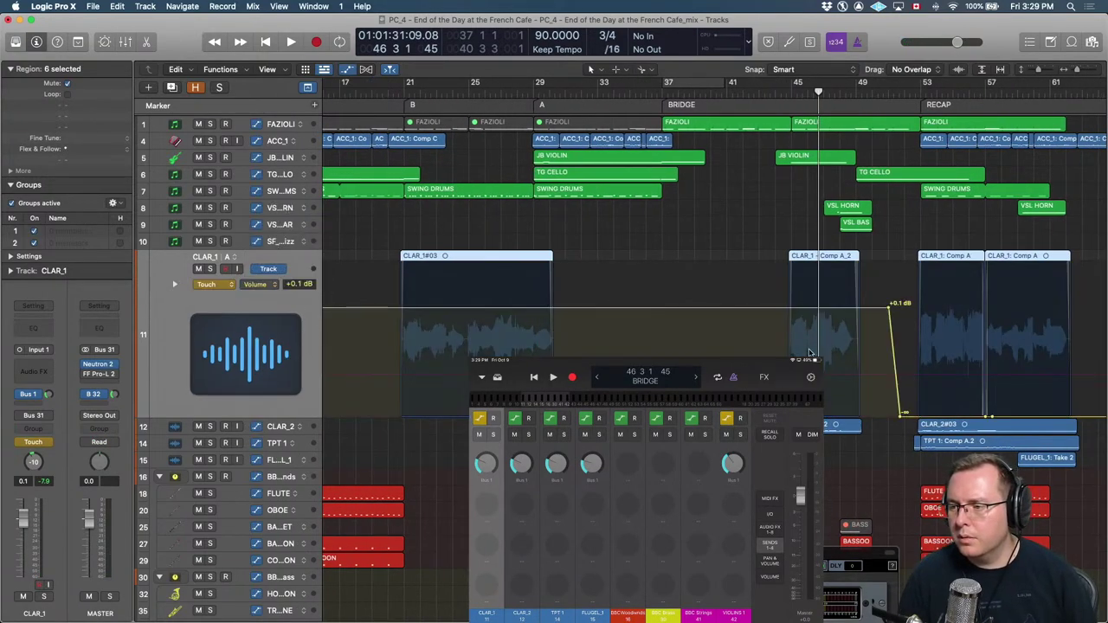
{"action": "left_click", "coordinate": [782, 310]}
{"action": "left_click_drag", "start_coordinate": [833, 314], "coordinate": [834, 324]}
{"action": "scroll", "coordinate": [834, 325], "scroll_direction": "right", "scroll_amount": 5}
{"action": "scroll", "coordinate": [833, 324], "scroll_direction": "left", "scroll_amount": 1}
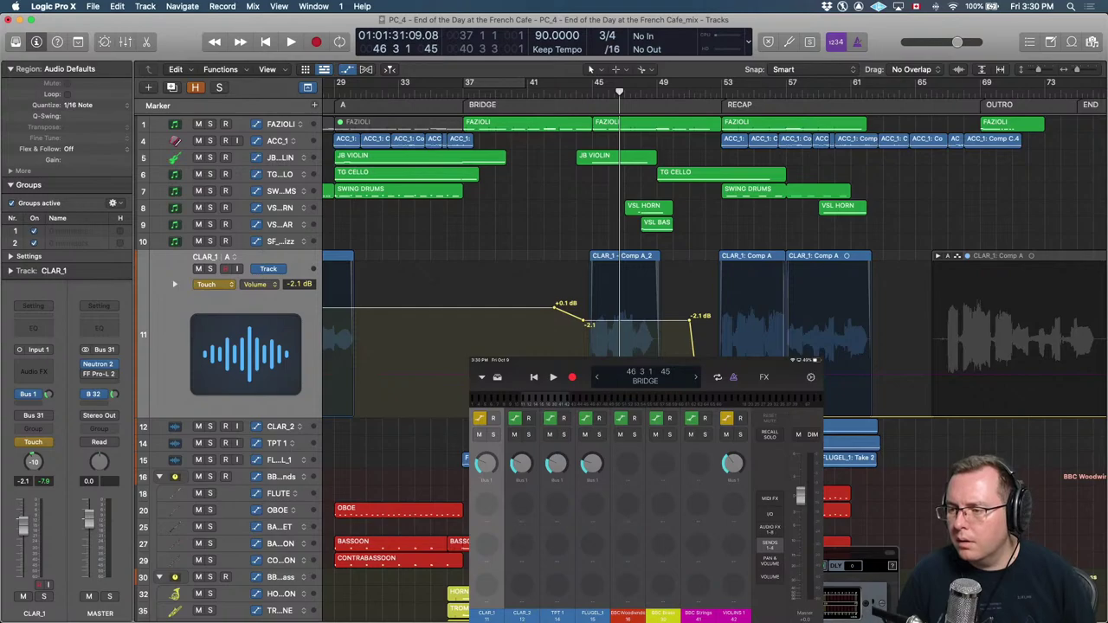
Set CLAR_1's volume automation to -4.2 dB through both recap regions and onward, playing the recap to check it.
{"action": "left_click", "coordinate": [69, 231]}
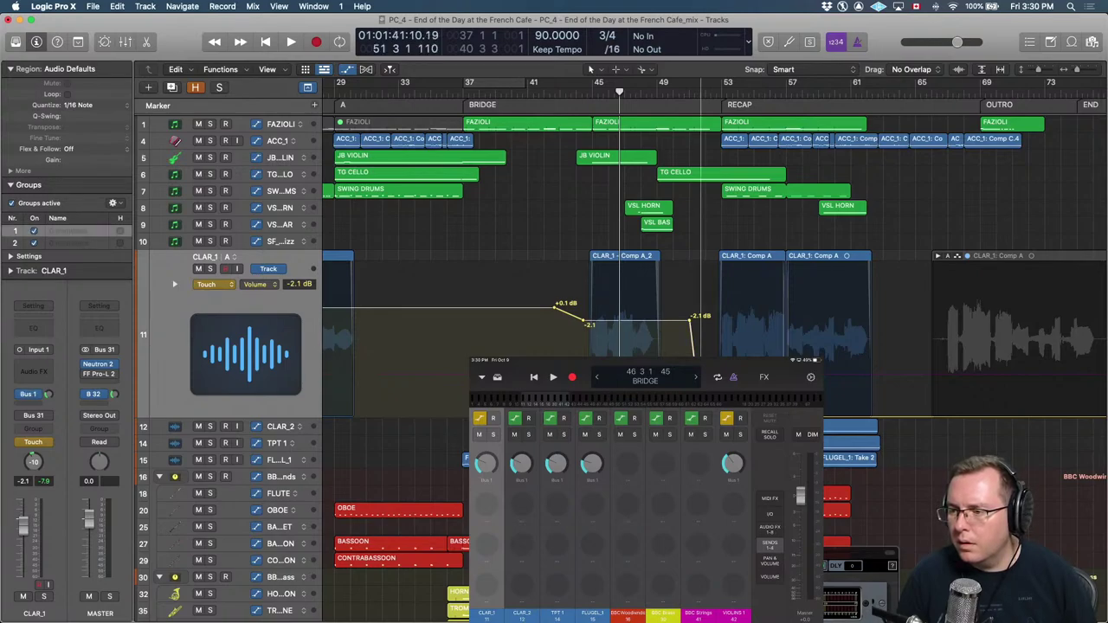
{"action": "left_click_drag", "start_coordinate": [753, 353], "coordinate": [752, 333]}
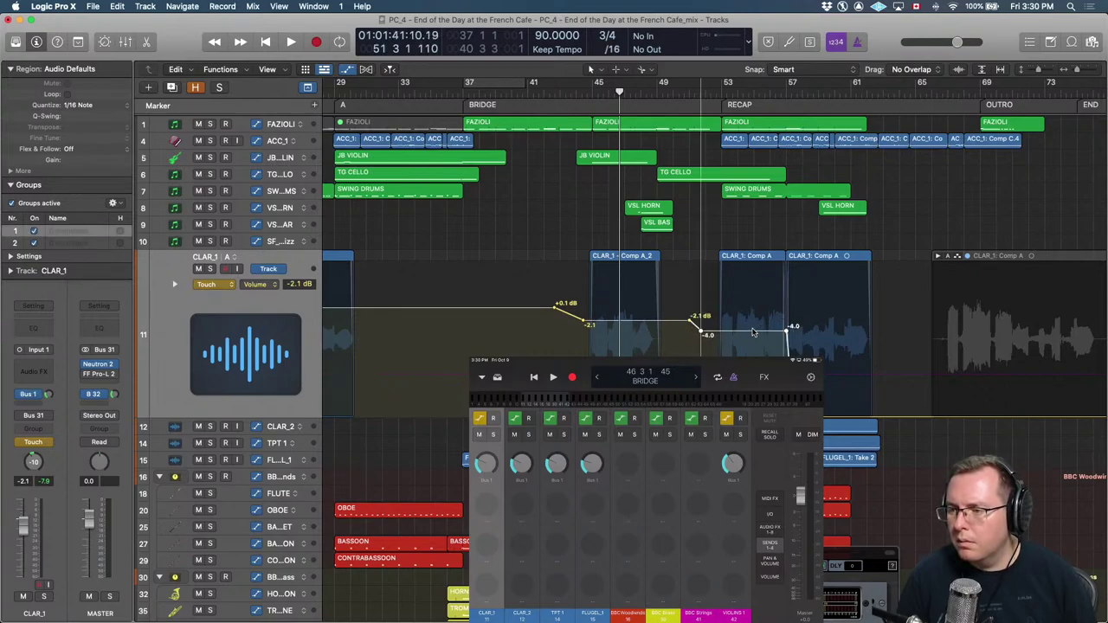
{"action": "key", "text": "space"}
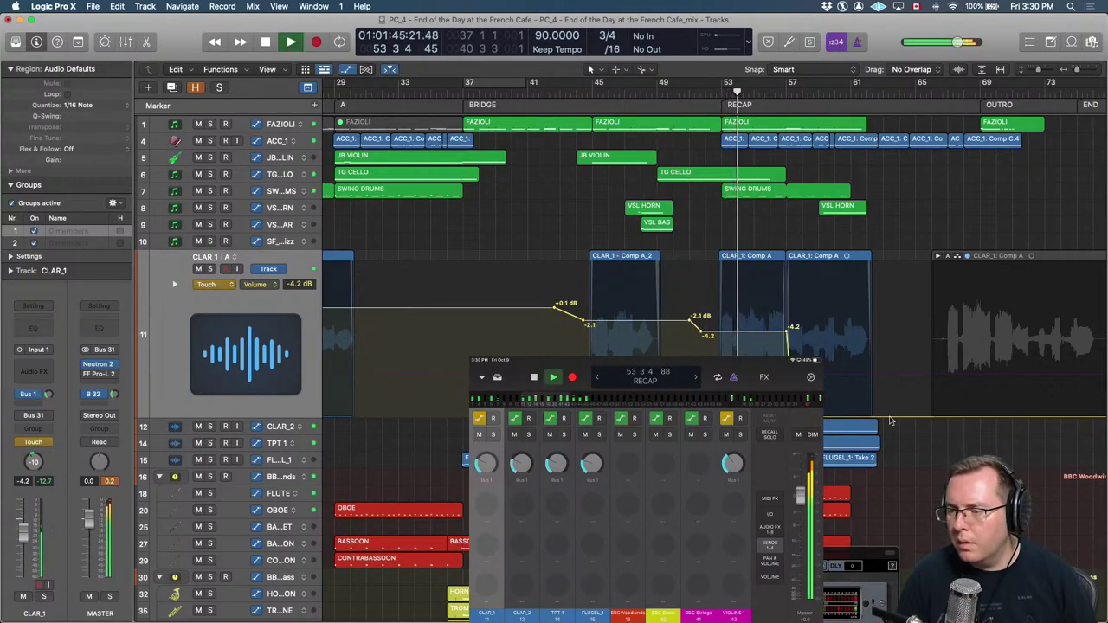
{"action": "left_click_drag", "start_coordinate": [854, 419], "coordinate": [853, 332]}
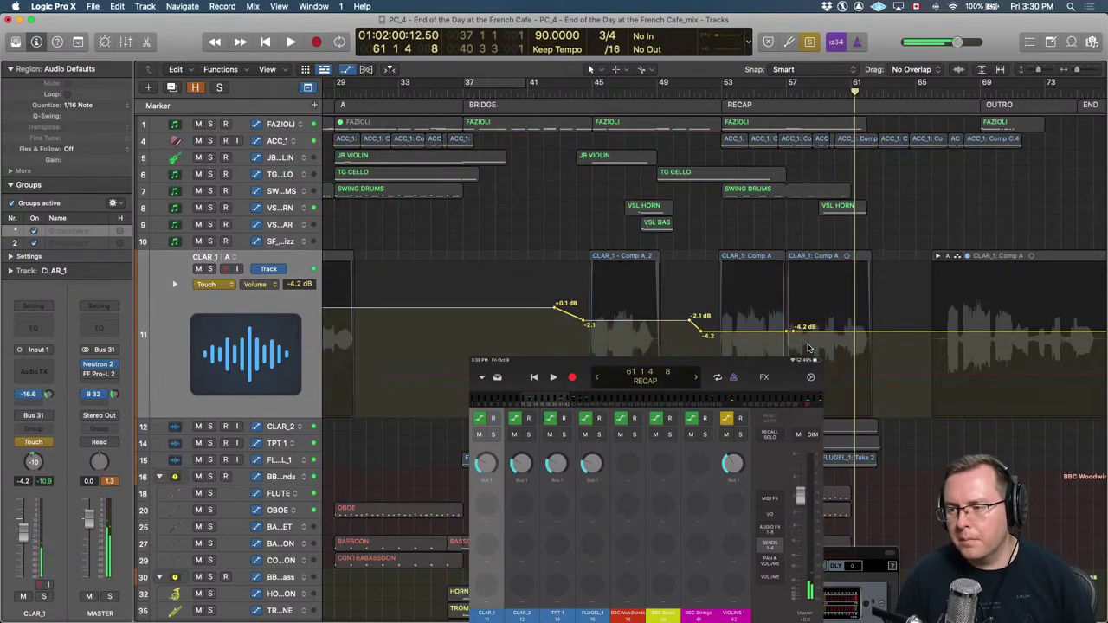
Hide the automation, return the playhead to bar 45, and play the clarinets' bridge phrase in the full mix.
{"action": "key", "text": "a"}
{"action": "key", "text": "comma"}
{"action": "key", "text": "comma"}
{"action": "key", "text": "comma"}
{"action": "key", "text": "comma"}
{"action": "key", "text": "comma"}
{"action": "key", "text": "comma"}
{"action": "key", "text": "comma"}
{"action": "key", "text": "comma"}
{"action": "key", "text": "comma"}
{"action": "key", "text": "comma"}
{"action": "key", "text": "comma"}
{"action": "key", "text": "comma"}
{"action": "key", "text": "comma"}
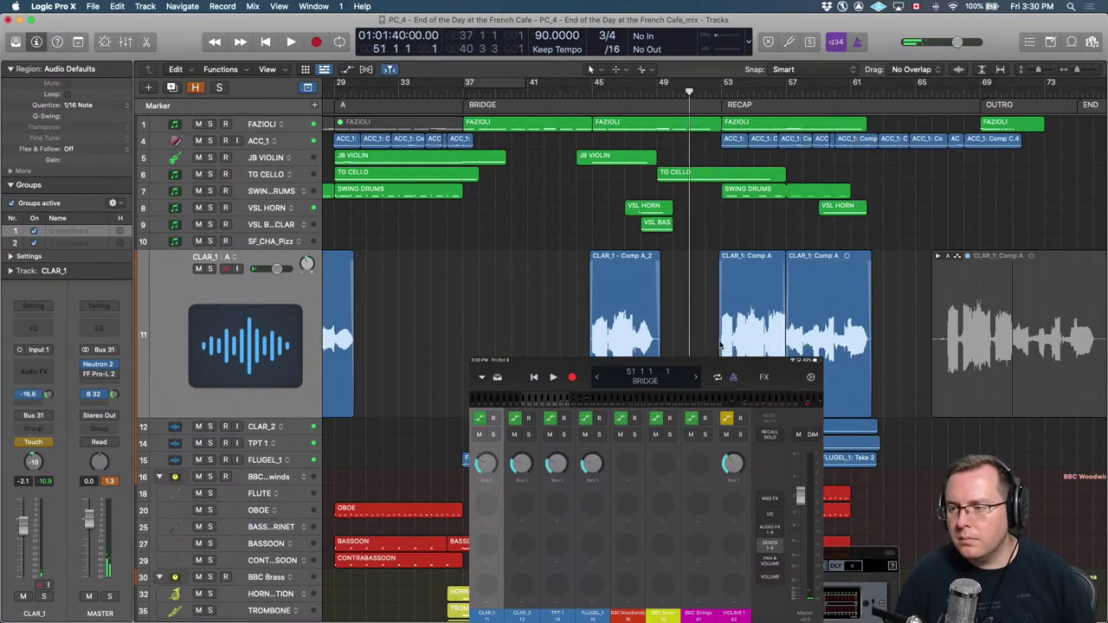
{"action": "key", "text": "super+Right"}
{"action": "key", "text": "super+Right"}
{"action": "key", "text": "super+Right"}
{"action": "key", "text": "super+Right"}
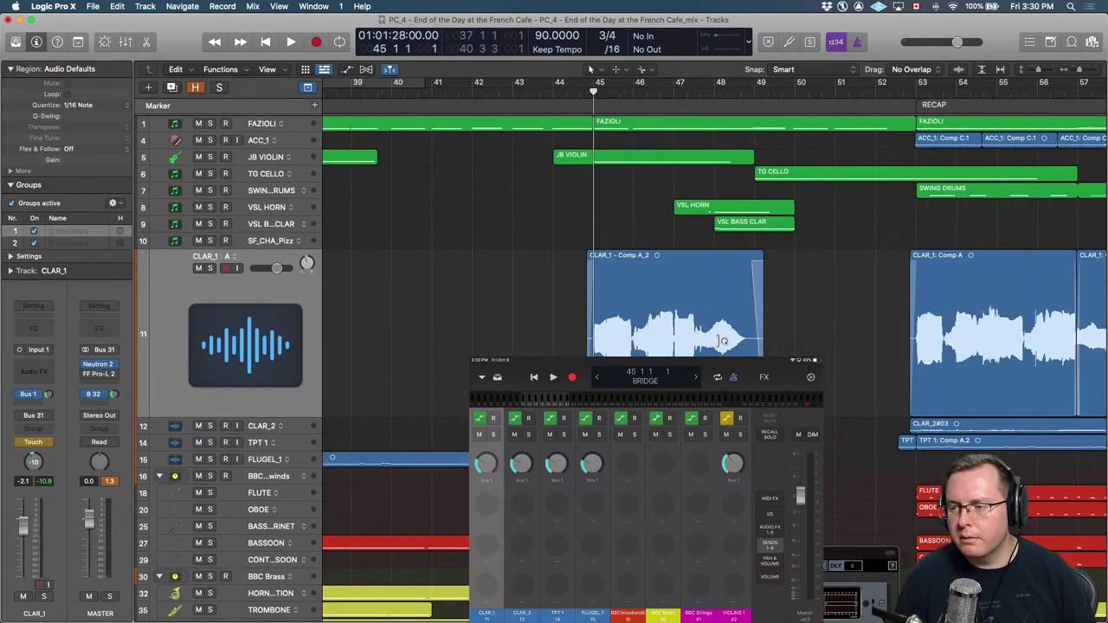
{"action": "key", "text": "space"}
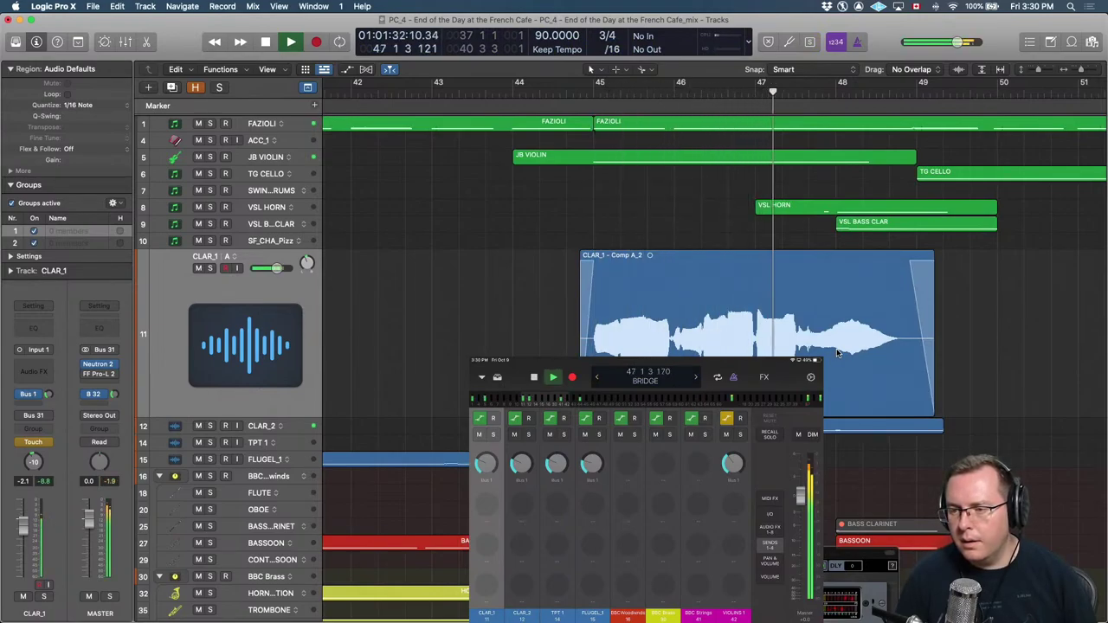
Show the volume automation, select the CLAR_2 track, and replay its bridge phrase from a few bars back.
{"action": "key", "text": "a"}
{"action": "scroll", "coordinate": [844, 349], "scroll_direction": "down", "scroll_amount": 3}
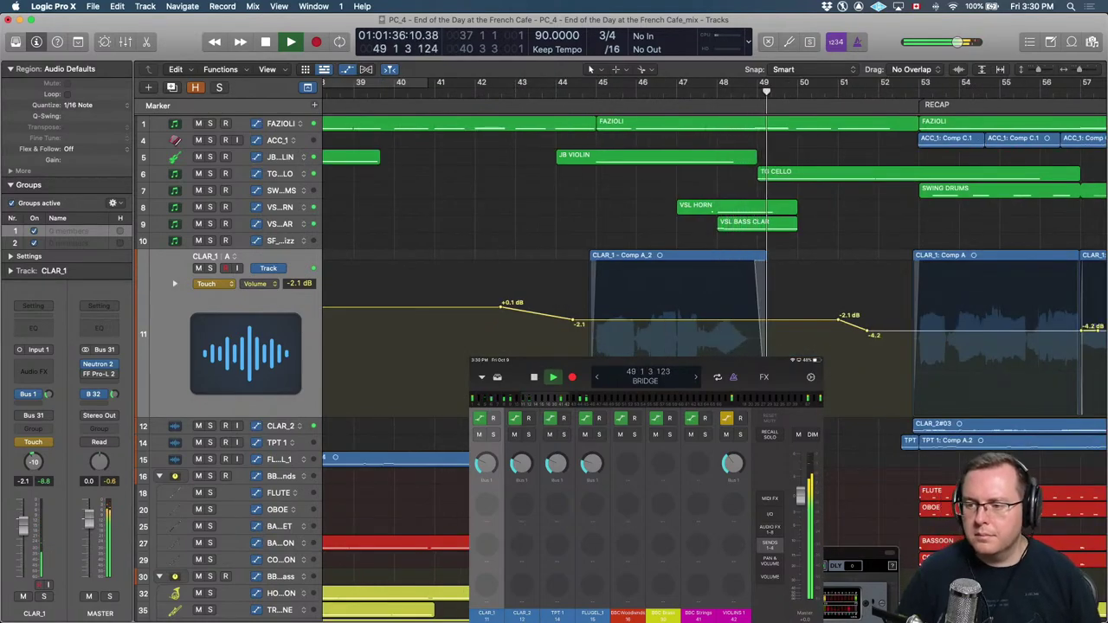
{"action": "key", "text": "Down"}
{"action": "key", "text": "comma"}
{"action": "key", "text": "comma"}
{"action": "key", "text": "comma"}
{"action": "key", "text": "comma"}
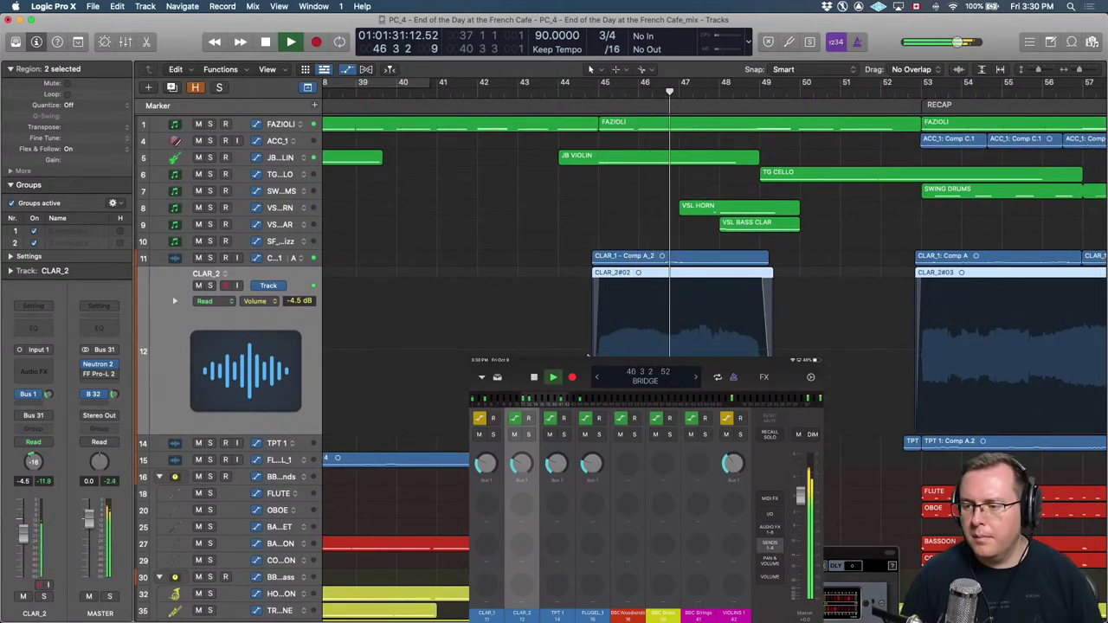
{"action": "key", "text": "space"}
Select the VIOLAS track's region that covers the bridge and open it in the Piano Roll.
{"action": "scroll", "coordinate": [587, 351], "scroll_direction": "down", "scroll_amount": 5}
{"action": "scroll", "coordinate": [248, 386], "scroll_direction": "down", "scroll_amount": 1}
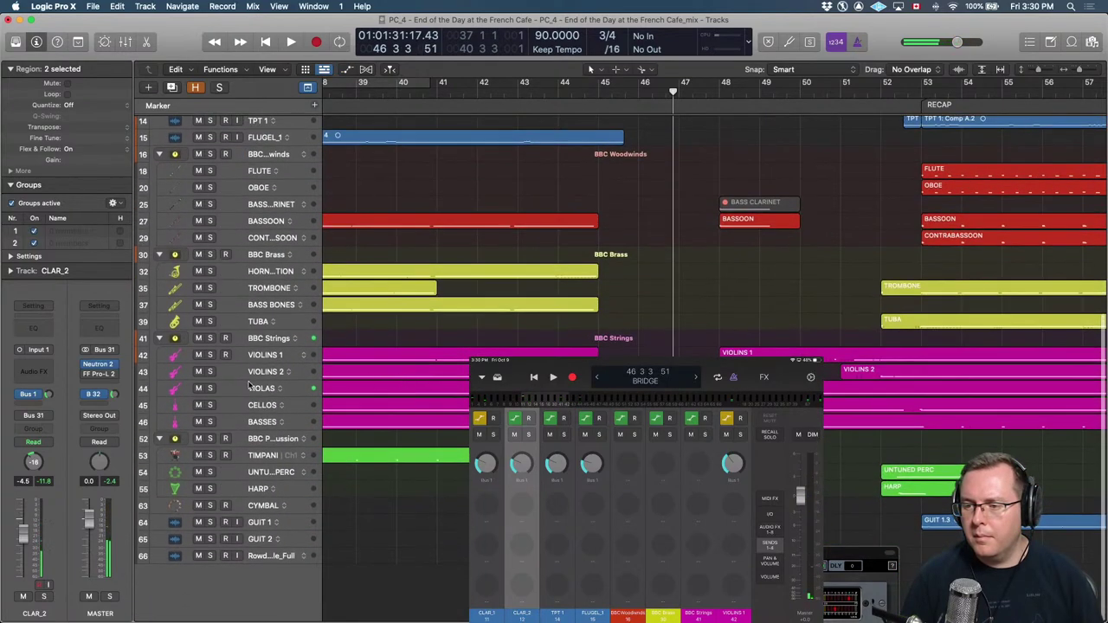
{"action": "left_click", "coordinate": [259, 390]}
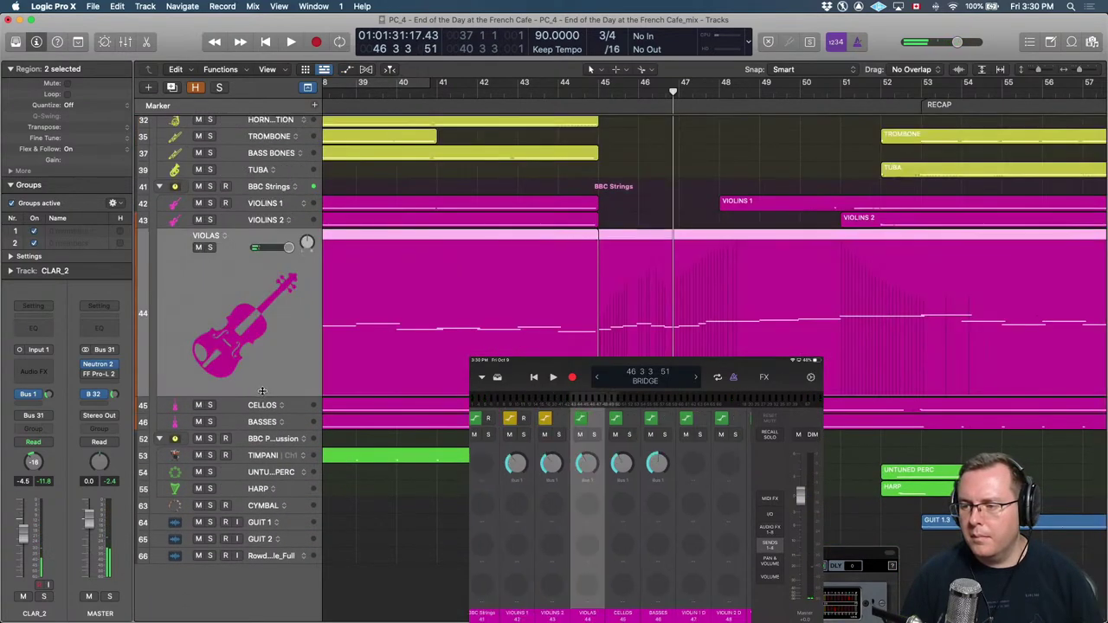
{"action": "left_click", "coordinate": [646, 234]}
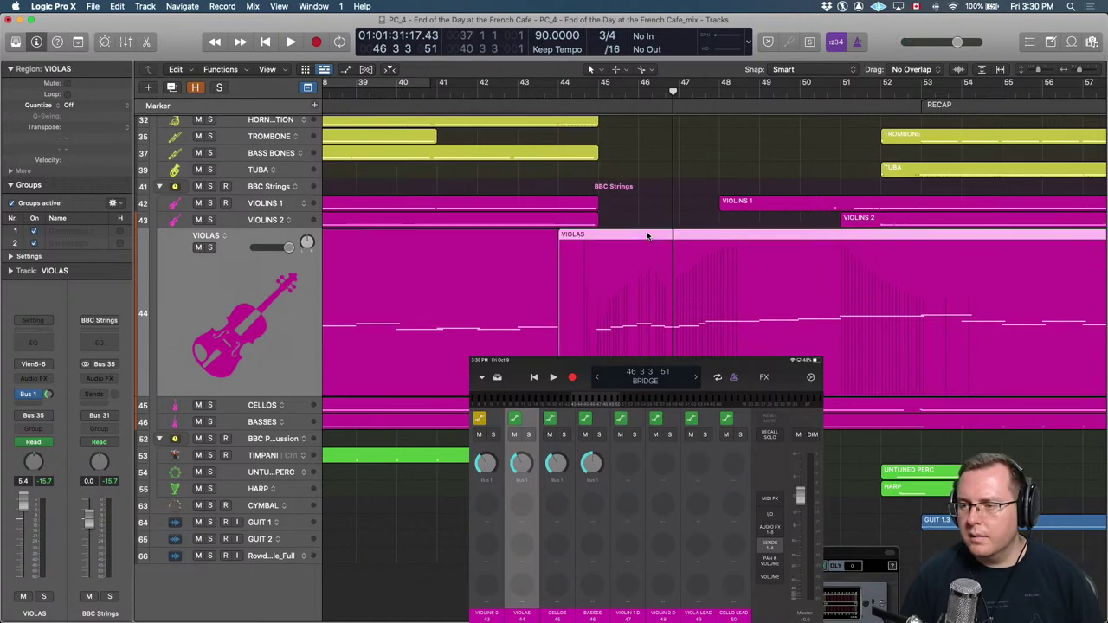
{"action": "left_click", "coordinate": [544, 268], "text": "shift"}
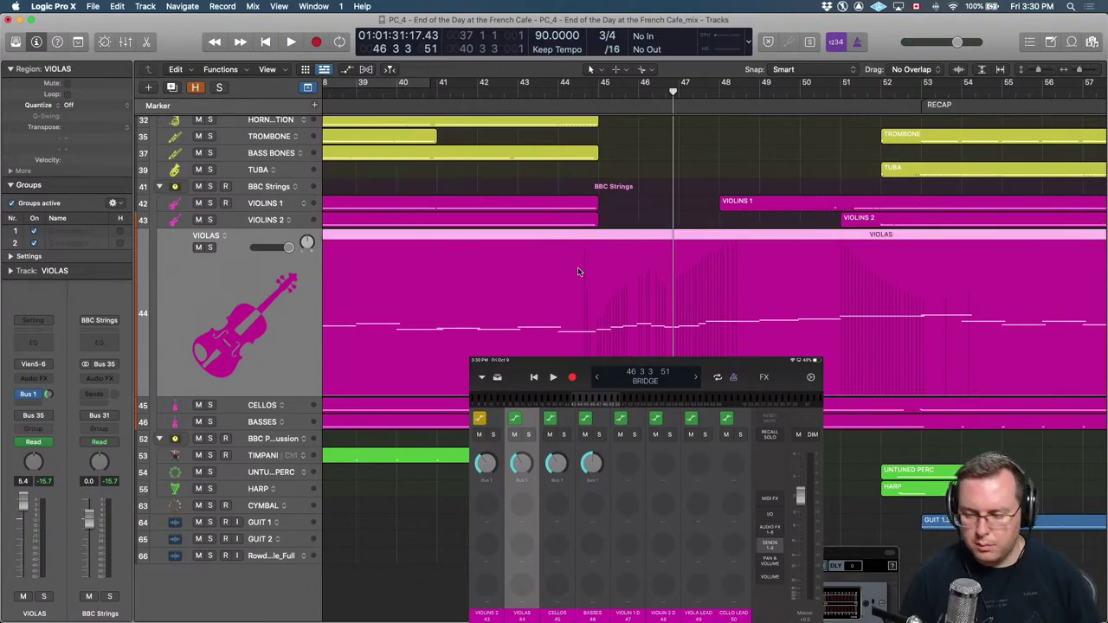
{"action": "key", "text": "x"}
{"action": "key", "text": "x"}
{"action": "key", "text": "p"}
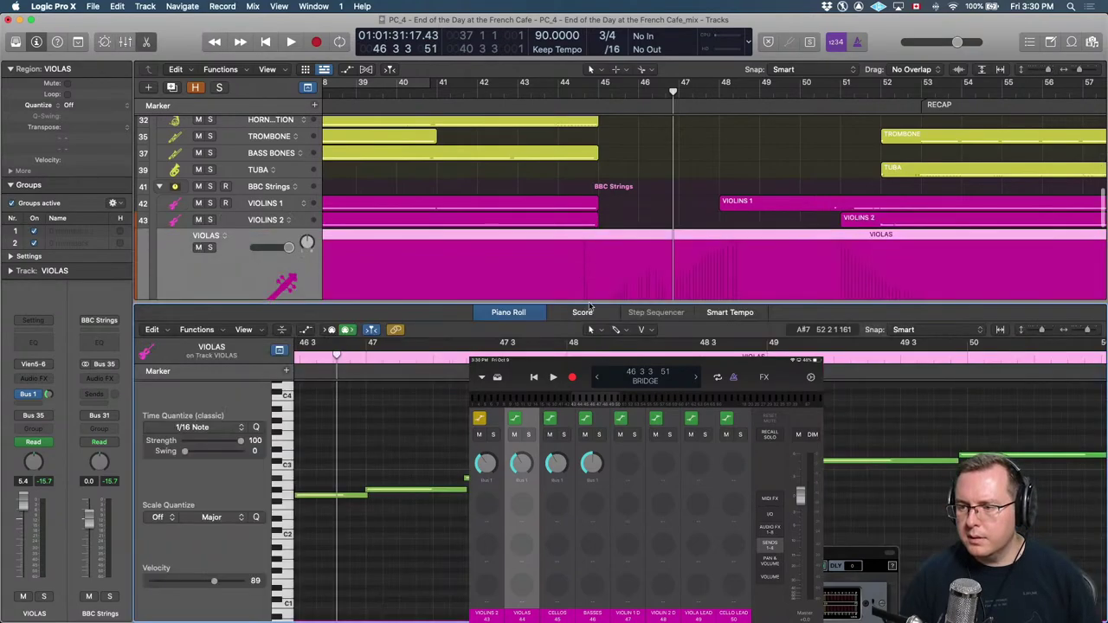
Show the violas region's automation data in the Piano Roll and set its parameter to Ch. 1: Modulation.
{"action": "key", "text": "a"}
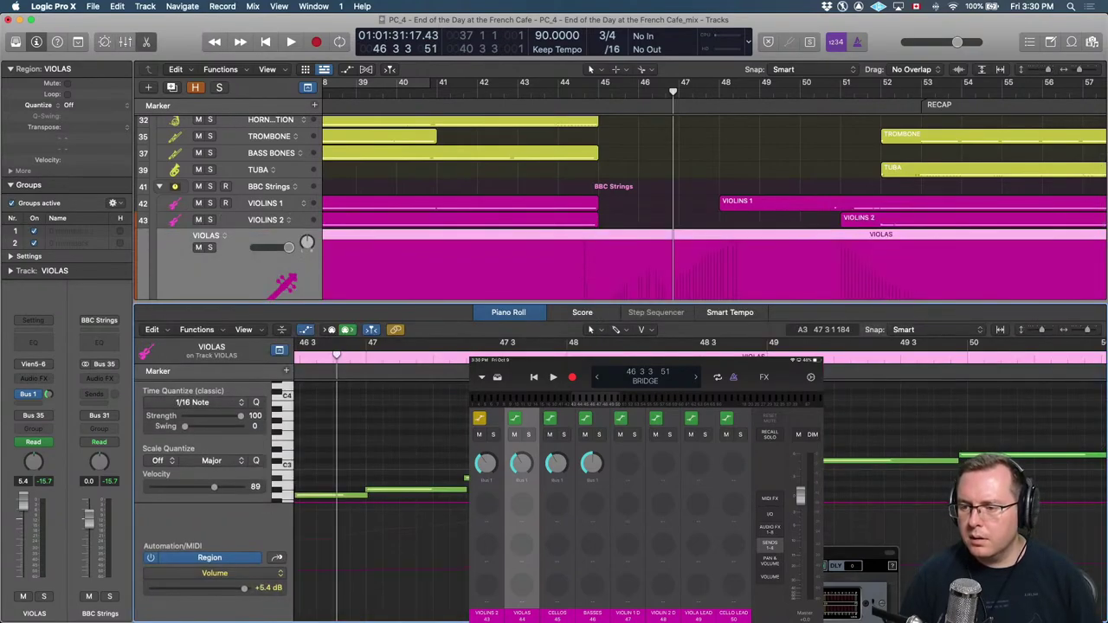
{"action": "scroll", "coordinate": [381, 484], "scroll_direction": "left", "scroll_amount": 3}
{"action": "left_click", "coordinate": [196, 572]}
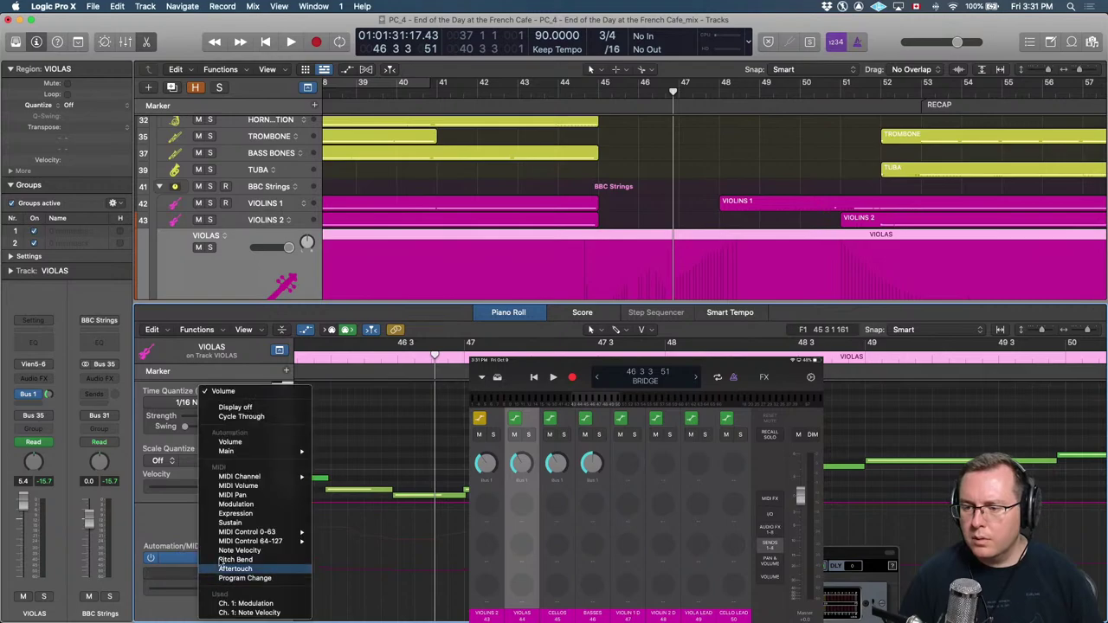
{"action": "key", "text": "Escape"}
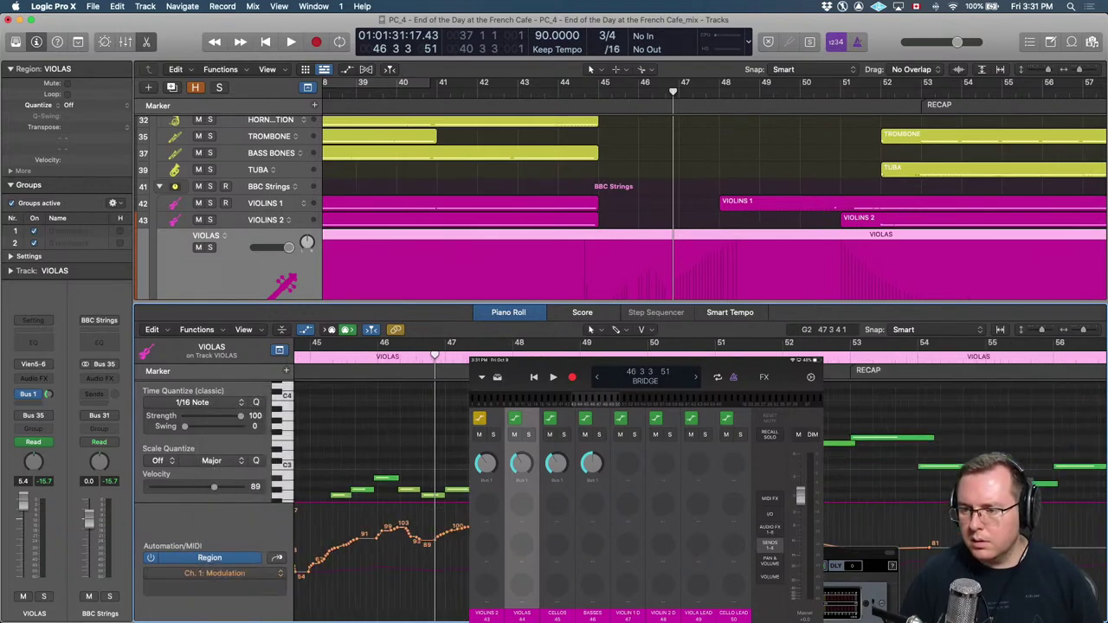
{"action": "scroll", "coordinate": [454, 489], "scroll_direction": "down", "scroll_amount": 3}
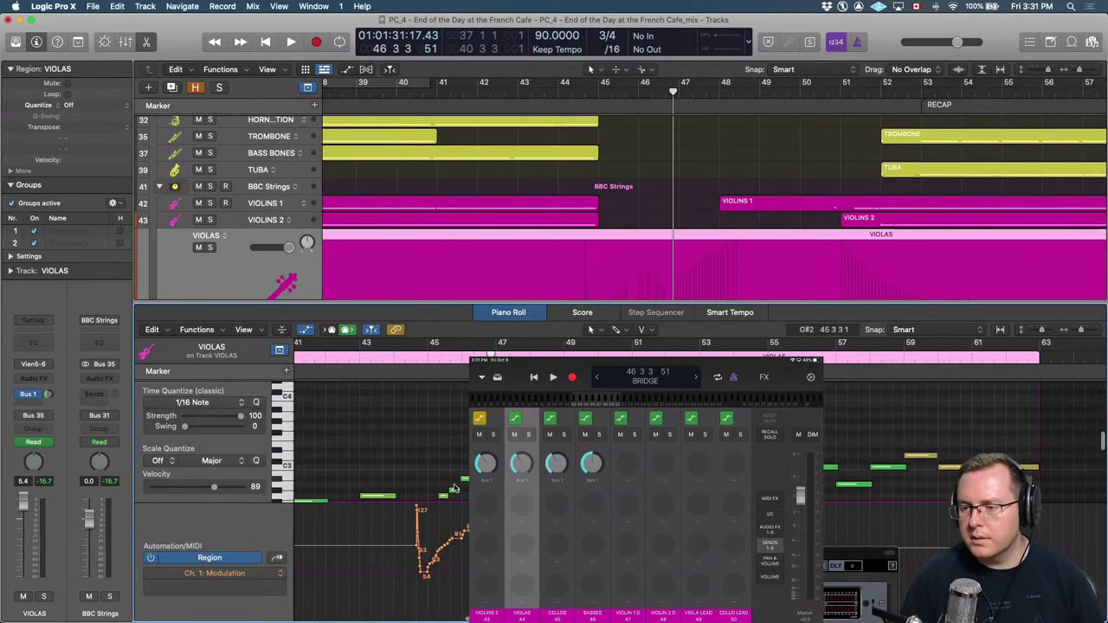
Set the playhead to bar 45, solo the VIOLAS region, and listen to its bridge phrase up to bar 48.
{"action": "left_click", "coordinate": [424, 359]}
{"action": "scroll", "coordinate": [424, 359], "scroll_direction": "up", "scroll_amount": 5}
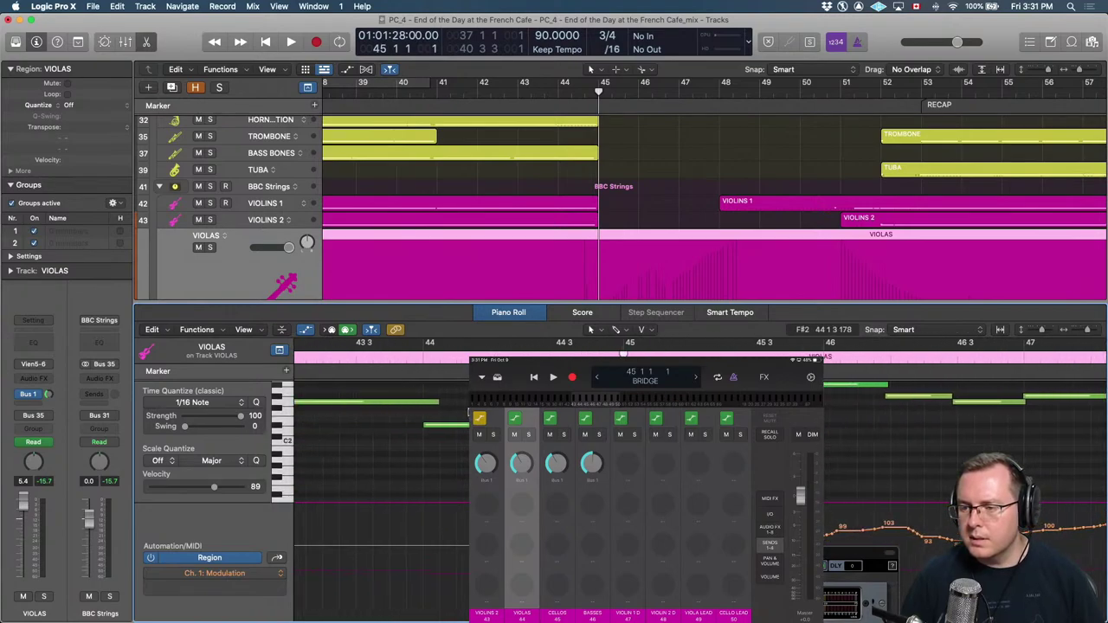
{"action": "key", "text": "ctrl+s"}
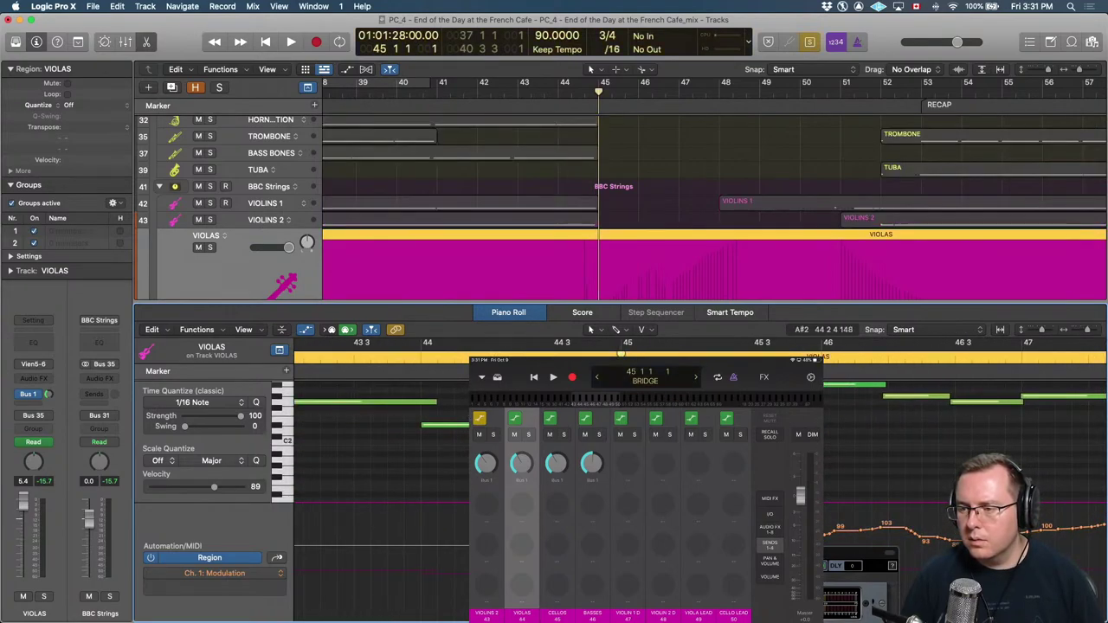
{"action": "key", "text": "space"}
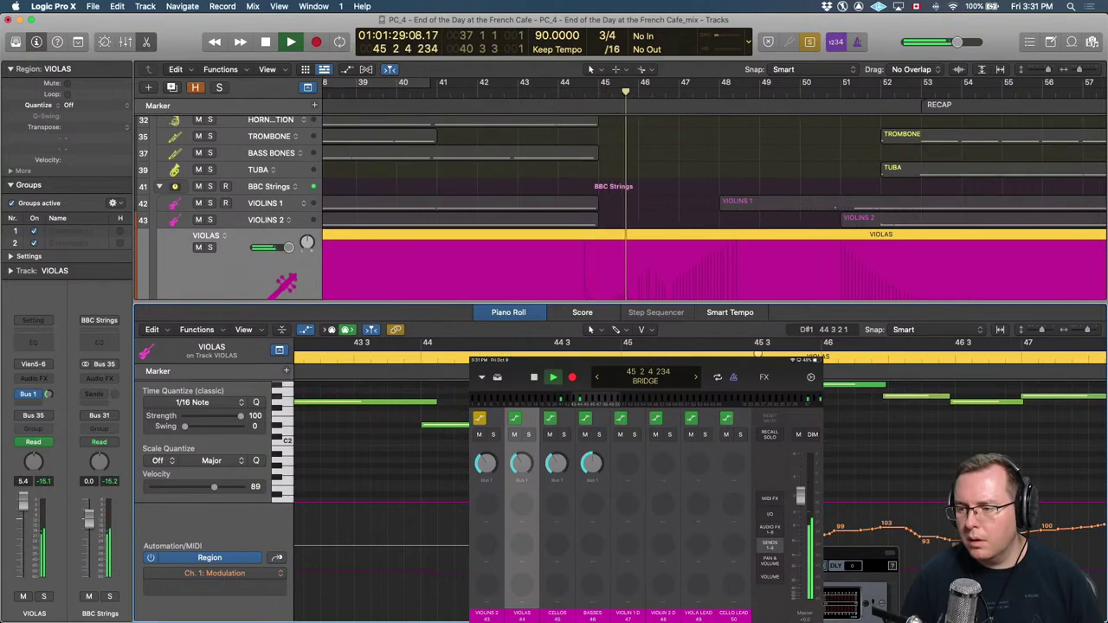
{"action": "key", "text": "space"}
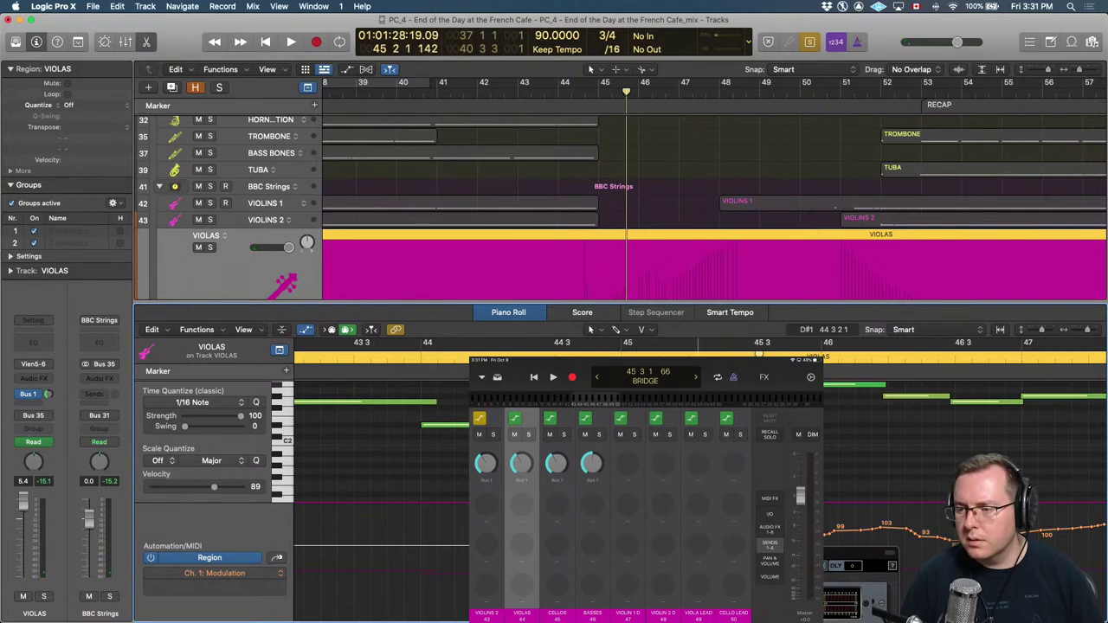
{"action": "key", "text": "space"}
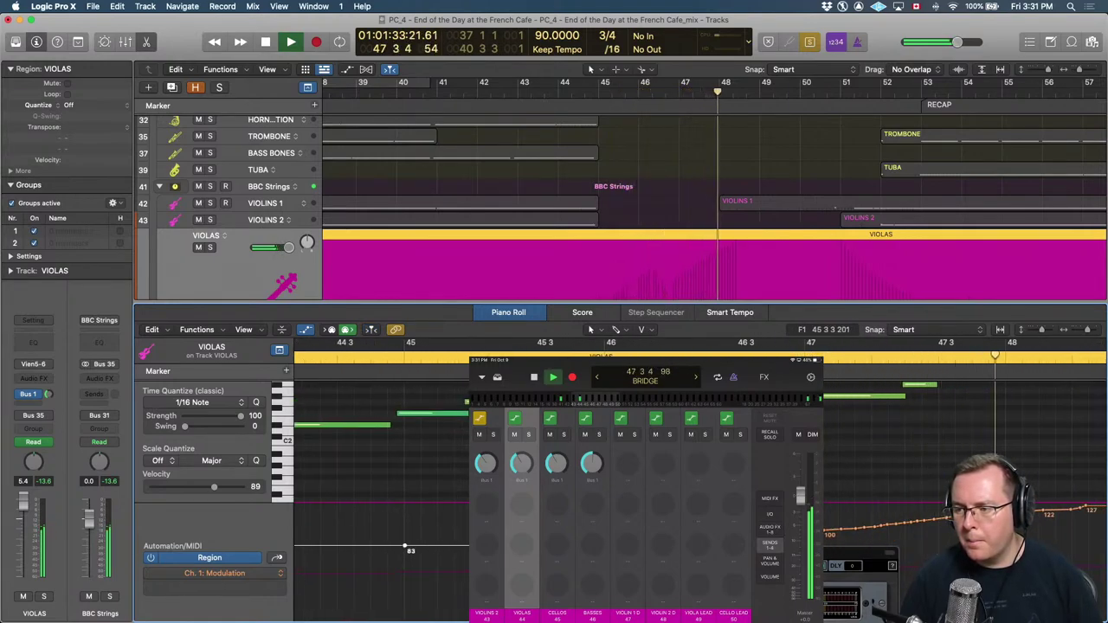
{"action": "key", "text": "space"}
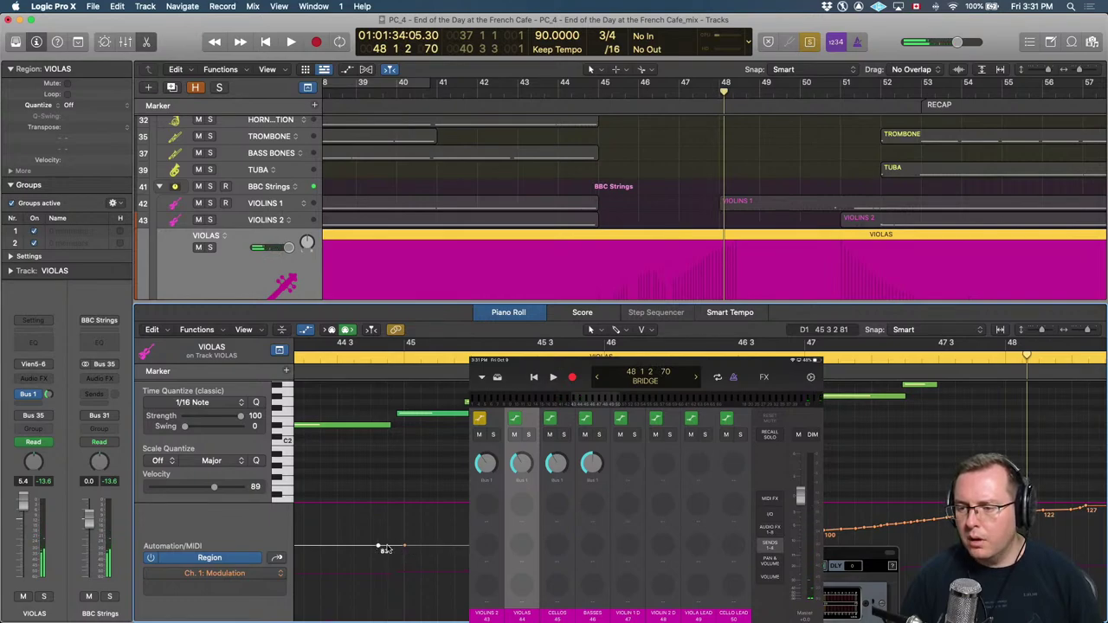
Raise the violas' modulation points from bar 45 to just past bar 47, starting at 102, and play the soloed phrase.
{"action": "left_click_drag", "start_coordinate": [401, 503], "coordinate": [485, 616]}
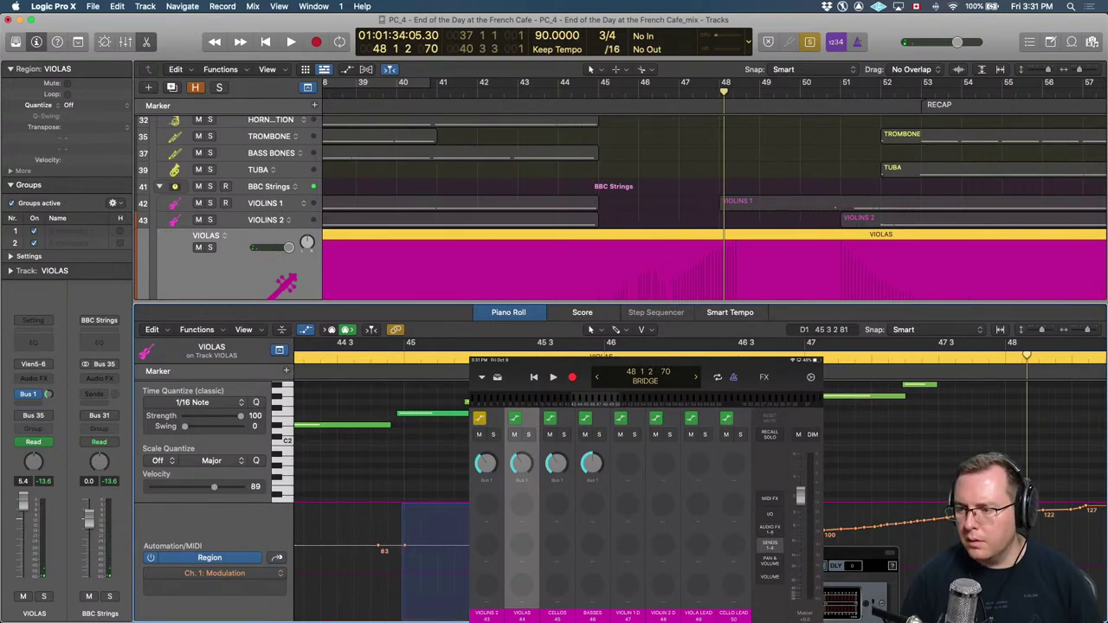
{"action": "left_click_drag", "start_coordinate": [844, 561], "coordinate": [903, 515]}
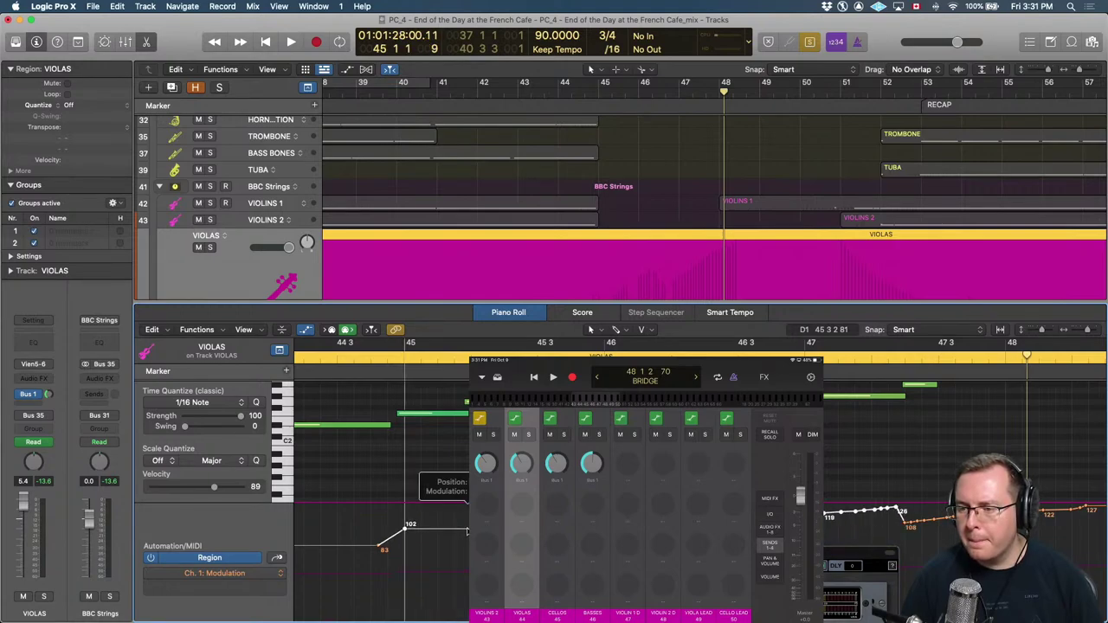
{"action": "key", "text": "space"}
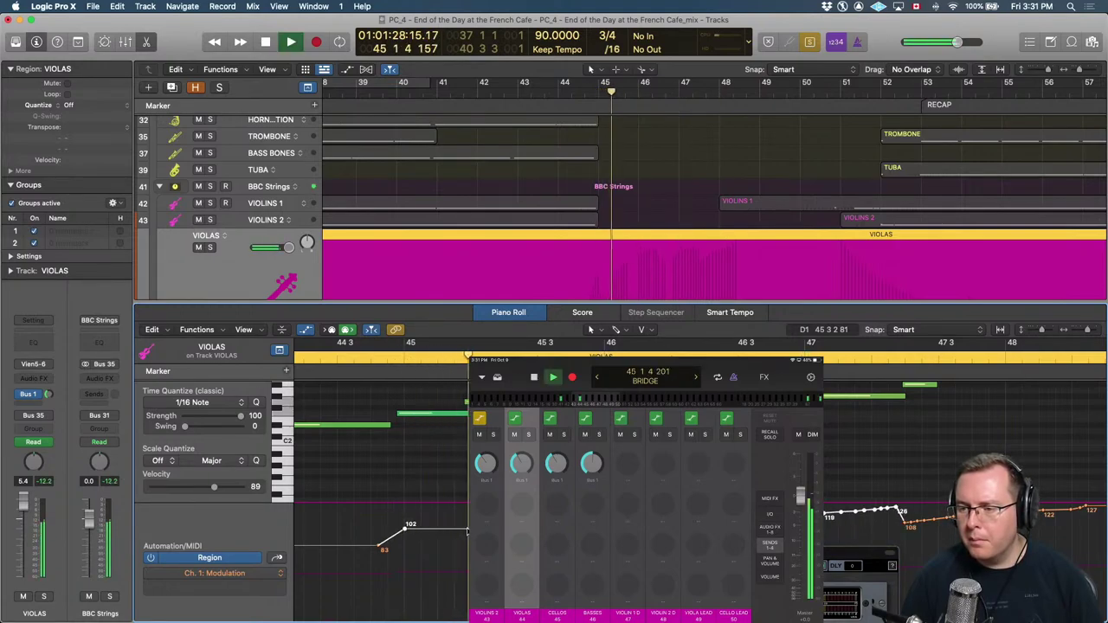
{"action": "left_click_drag", "start_coordinate": [463, 530], "coordinate": [465, 485]}
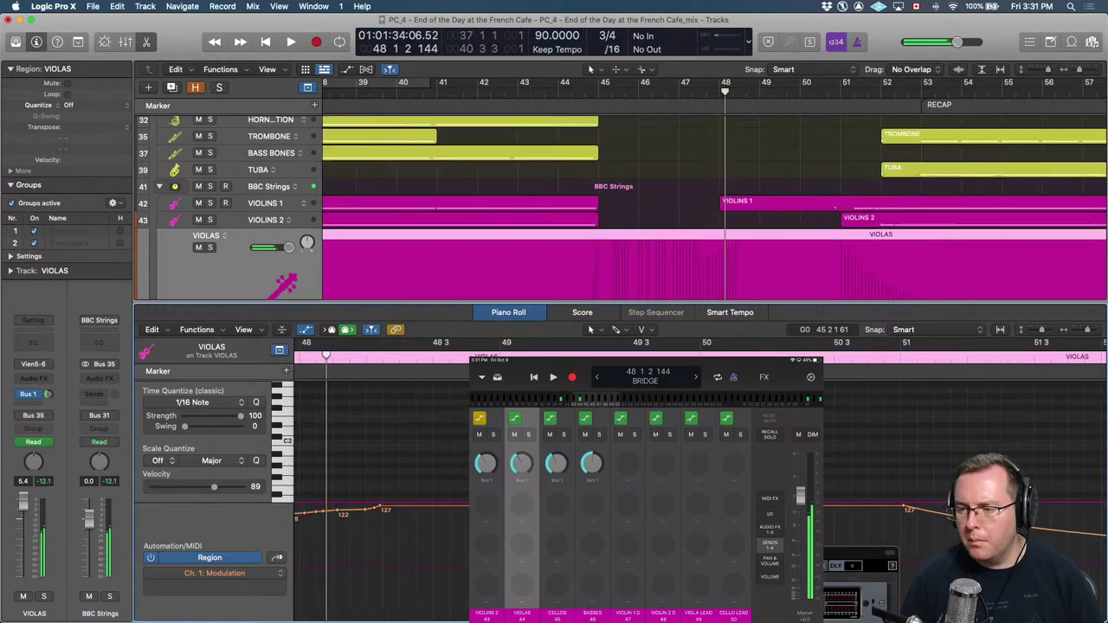
Play the violas' bridge phrase in the full mix, close the Piano Roll, and bring the upper tracks into view.
{"action": "key", "text": "space"}
{"action": "key", "text": "space"}
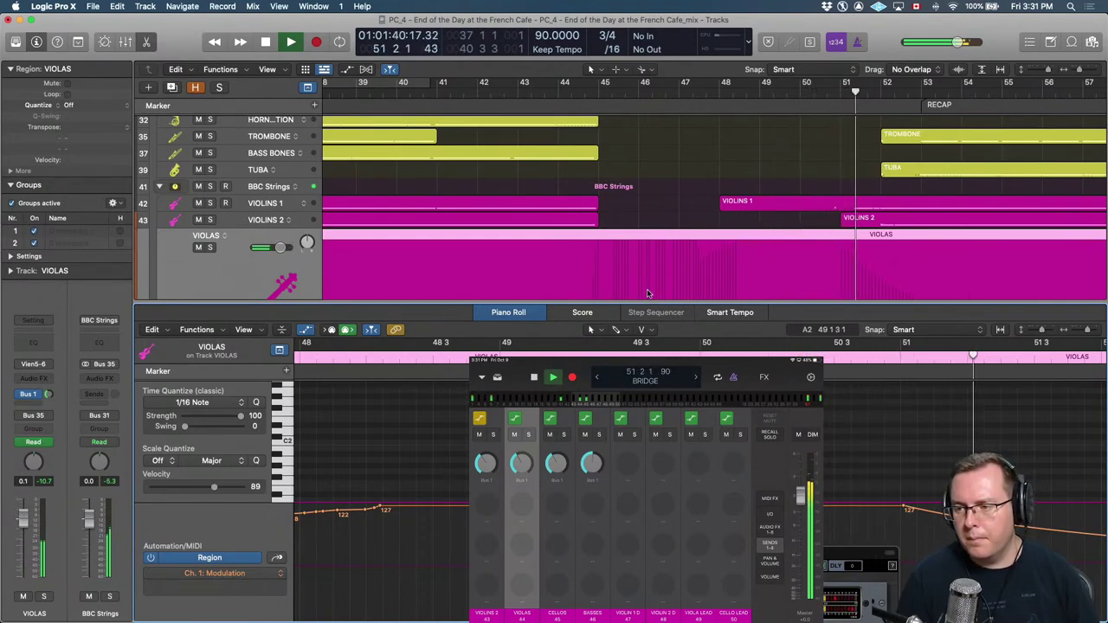
{"action": "key", "text": "e"}
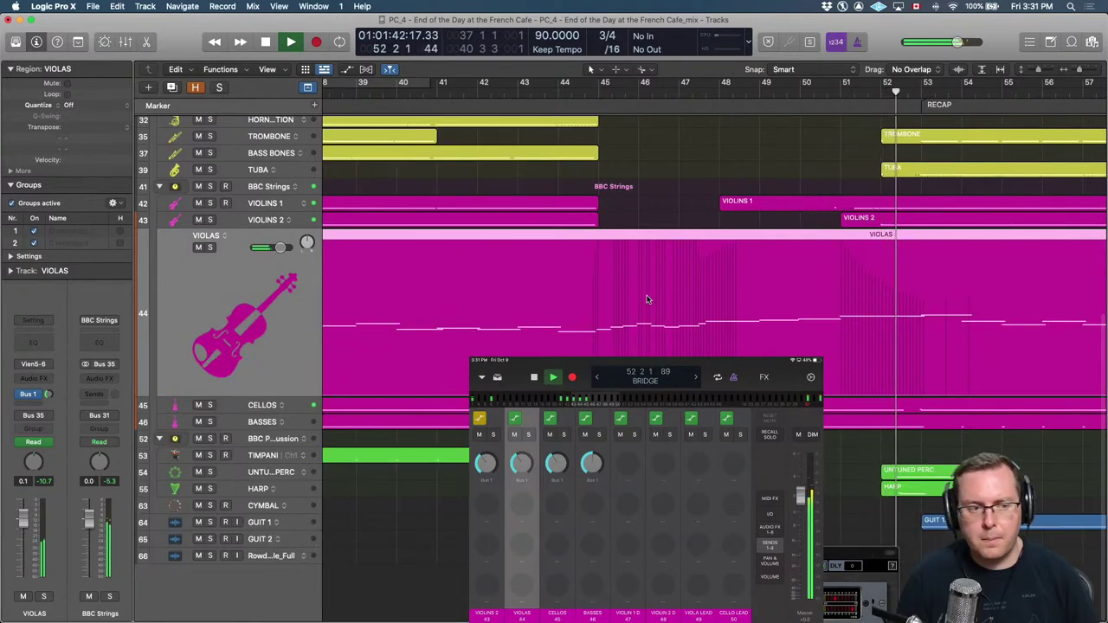
{"action": "scroll", "coordinate": [646, 299], "scroll_direction": "up", "scroll_amount": 10}
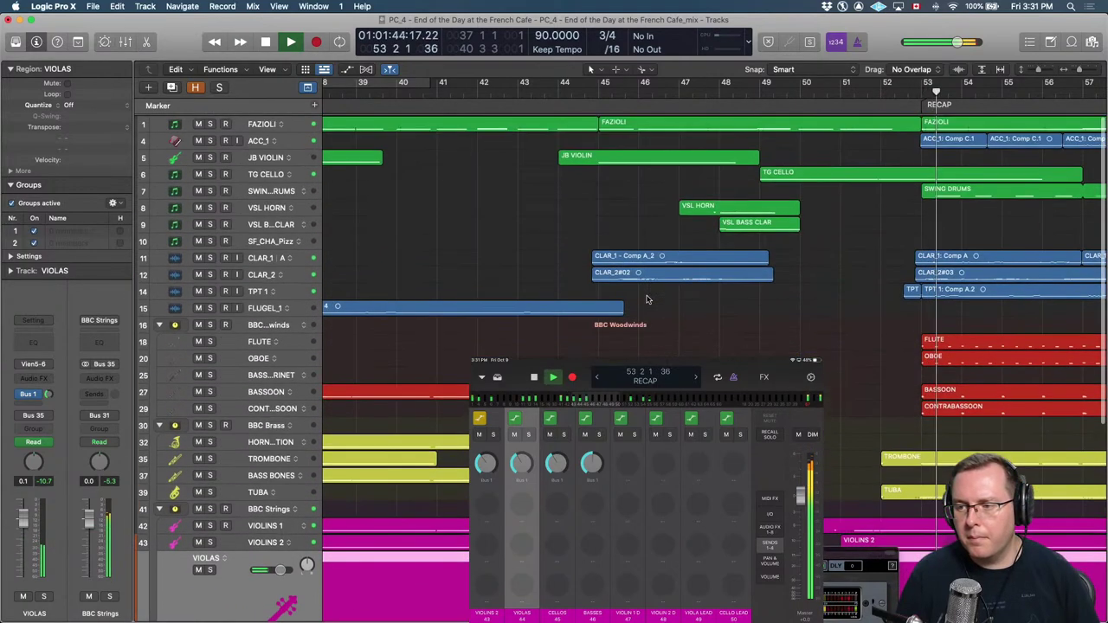
Inspect CLAR_1's volume automation around bar 45 and play the full mix from there through the bridge into the recap.
{"action": "left_click", "coordinate": [262, 258]}
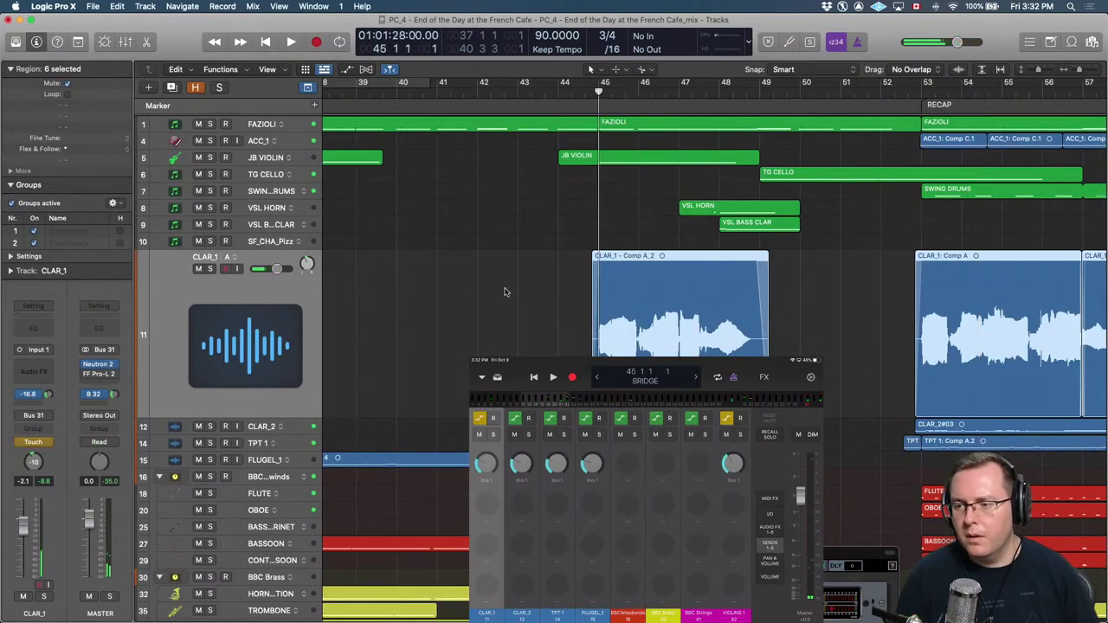
{"action": "left_click", "coordinate": [481, 293]}
{"action": "key", "text": "super+Right"}
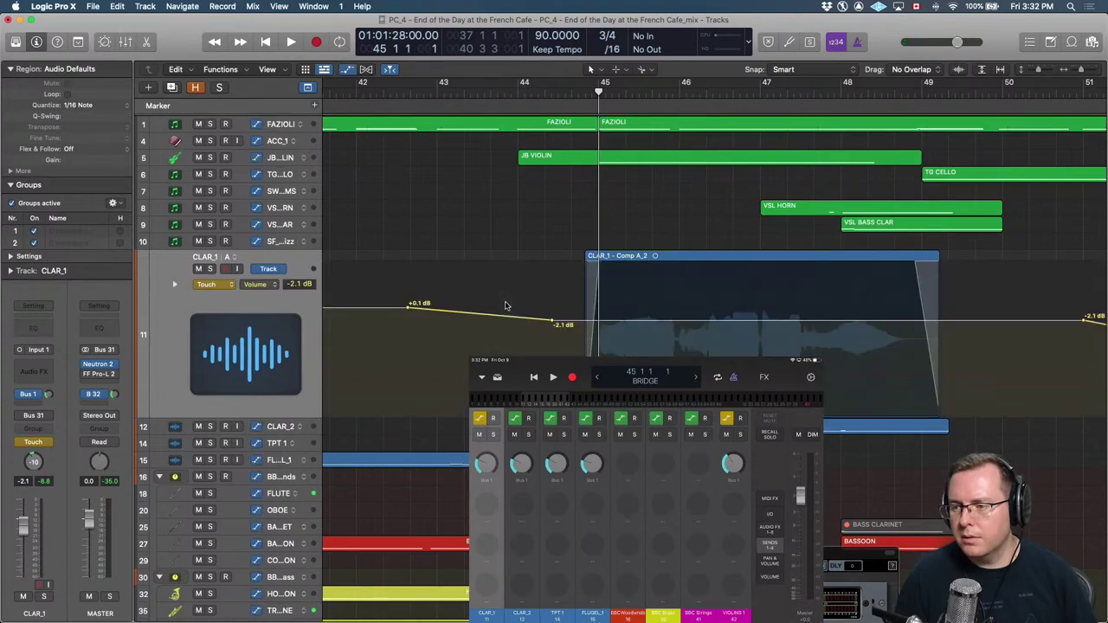
{"action": "key", "text": "space"}
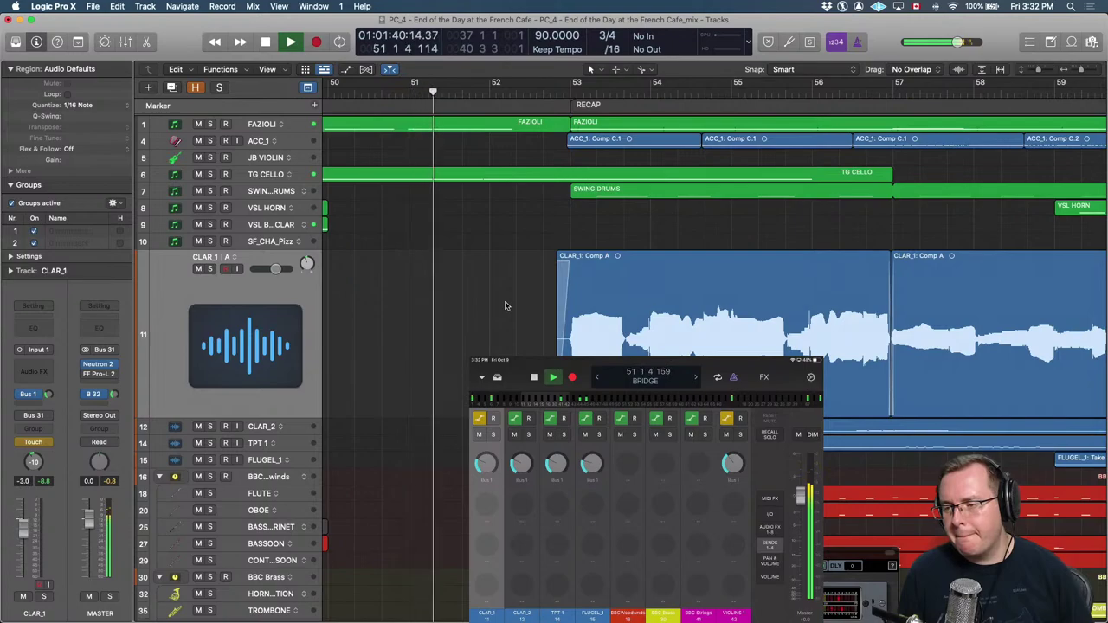
{"action": "key", "text": "super+Left"}
{"action": "key", "text": "super+Left"}
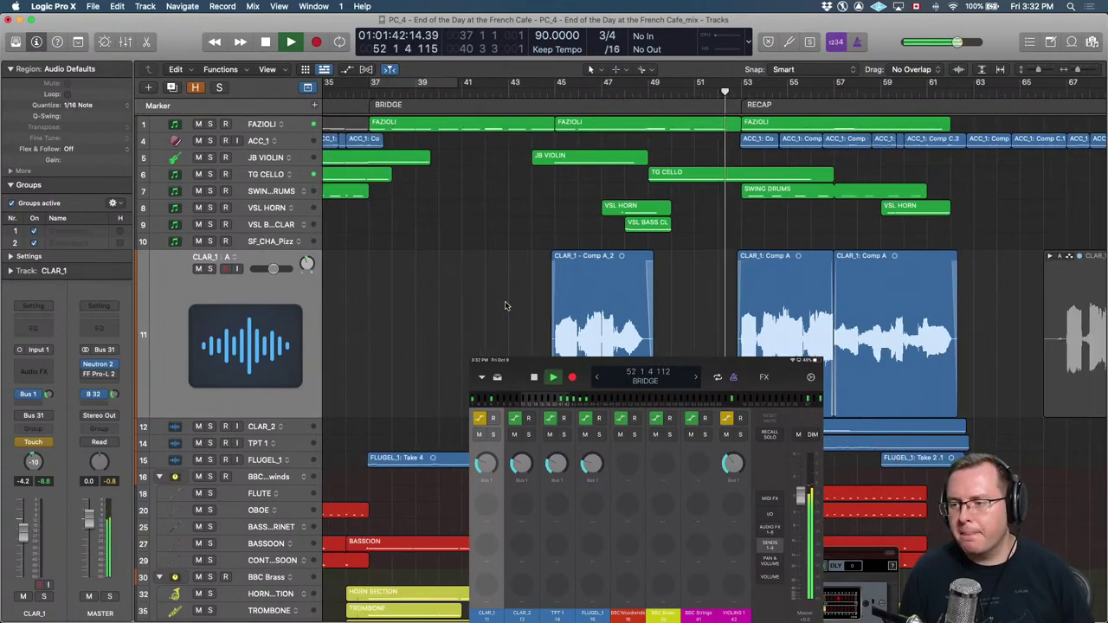
{"action": "key", "text": "ctrl+z"}
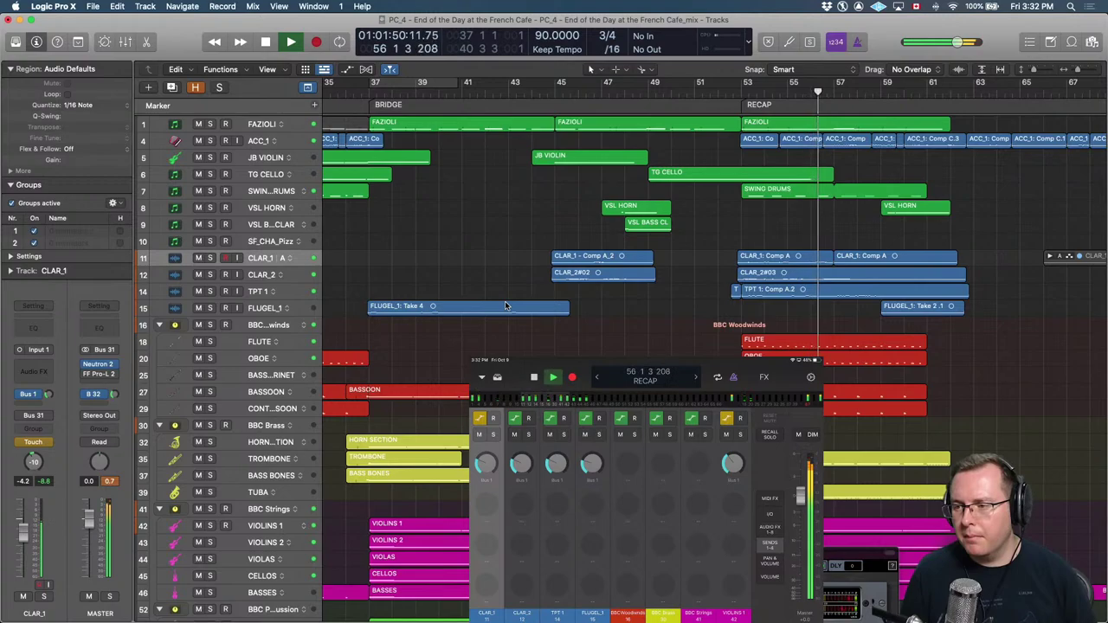
Select the TPT 1 track and set its level to 2.35 dB in the master's Neutron Visual Mixer while the recap plays.
{"action": "key", "text": "Down"}
{"action": "key", "text": "Down"}
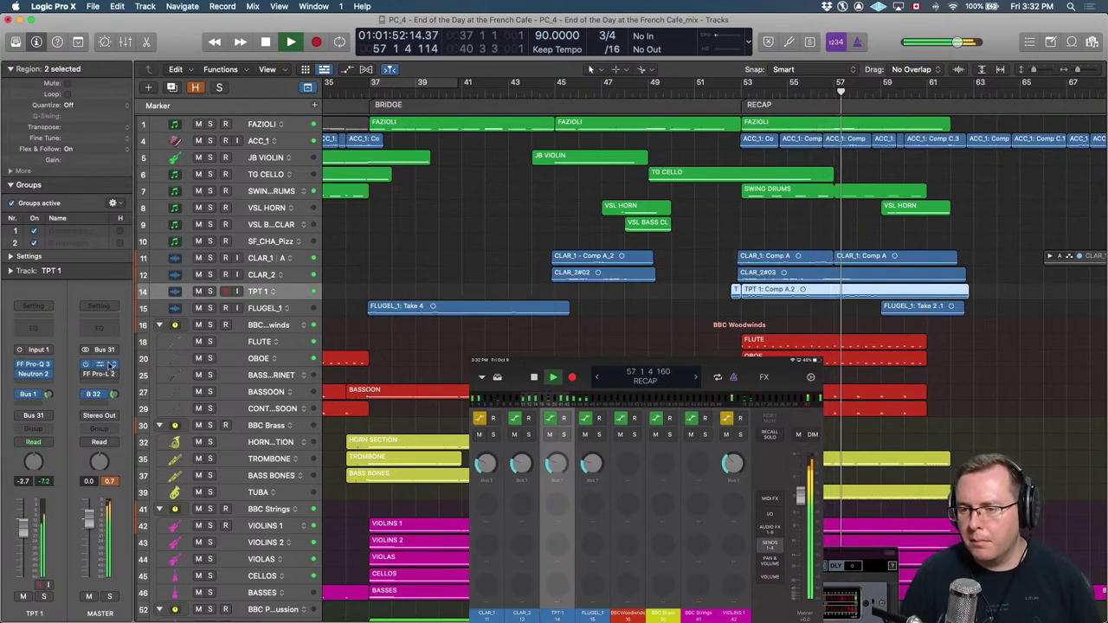
{"action": "left_click", "coordinate": [98, 366]}
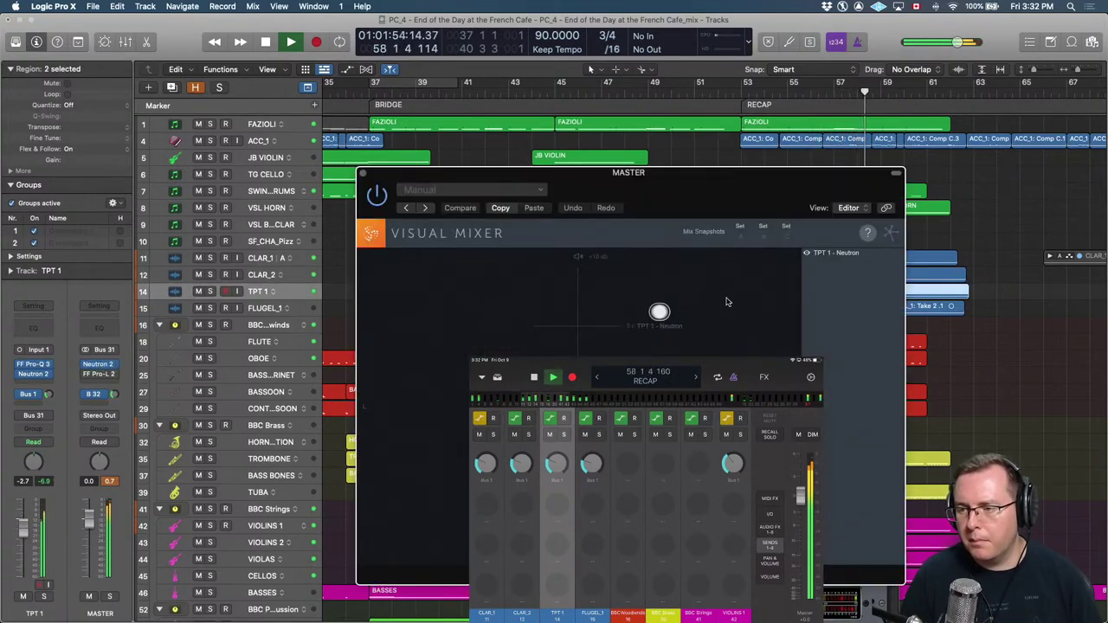
{"action": "left_click", "coordinate": [659, 313]}
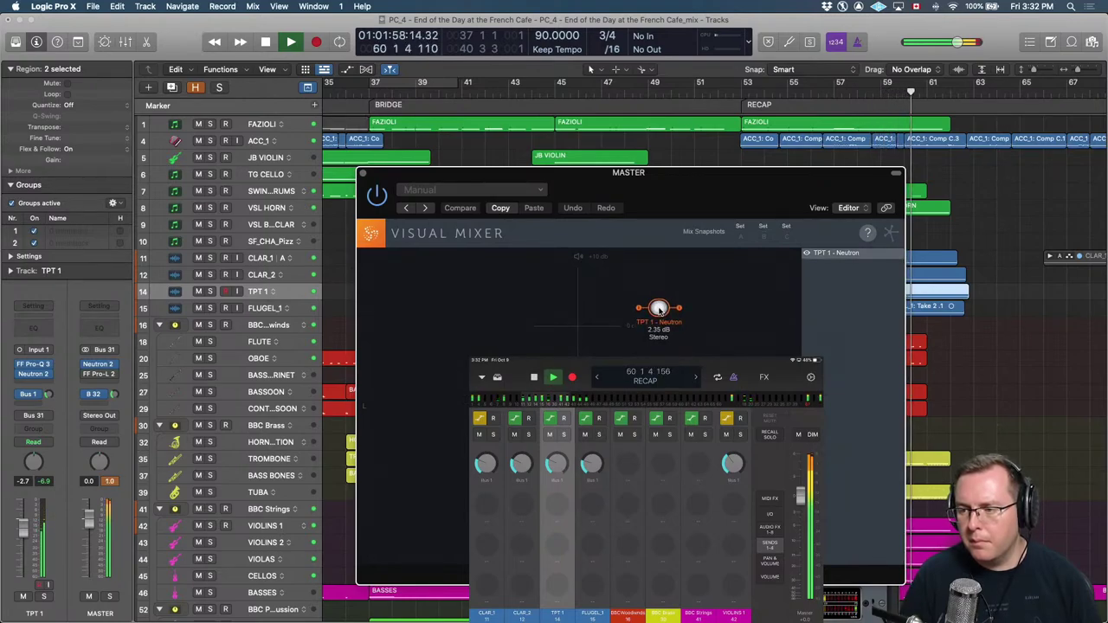
{"action": "key", "text": "super+w"}
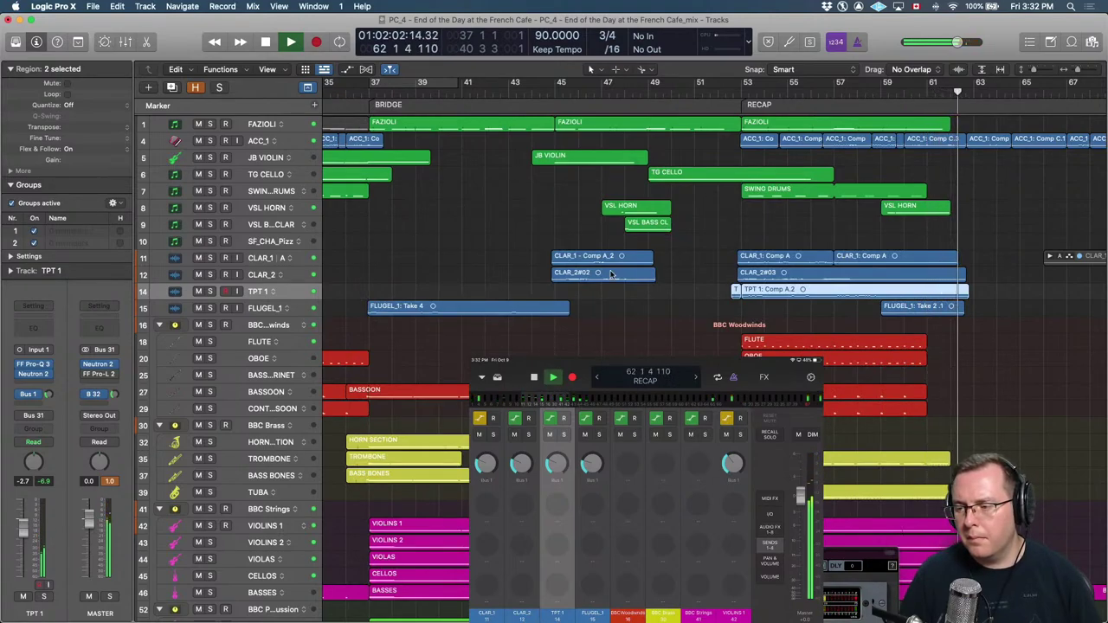
{"action": "key", "text": "space"}
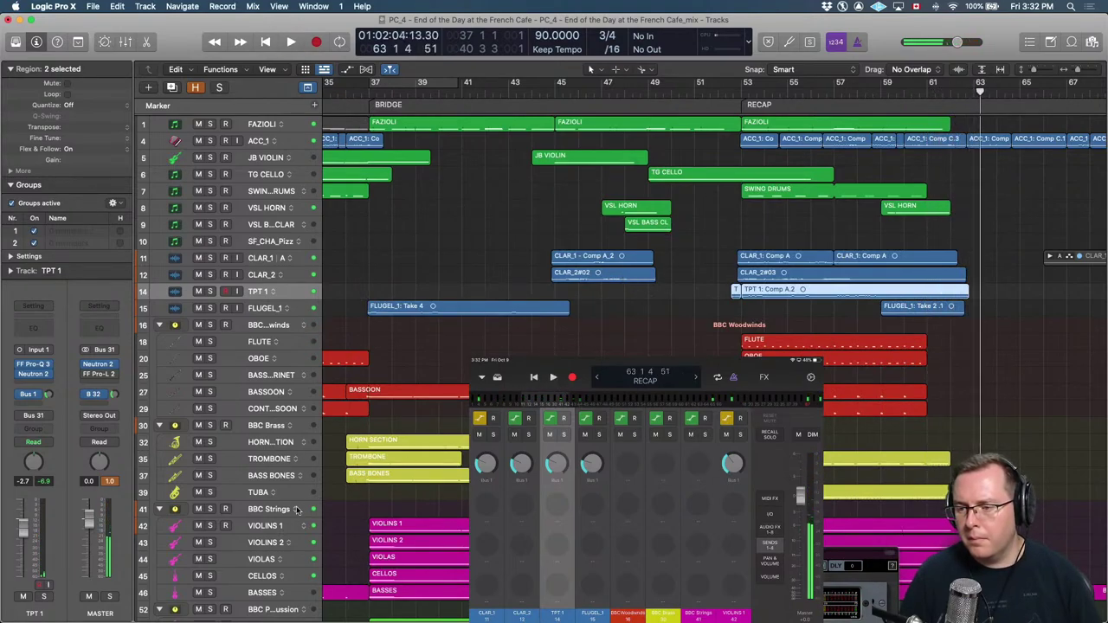
Select the VIOLINS 1 track, solo the violin, viola and cello regions, and play them from bar 61.
{"action": "left_click", "coordinate": [265, 528]}
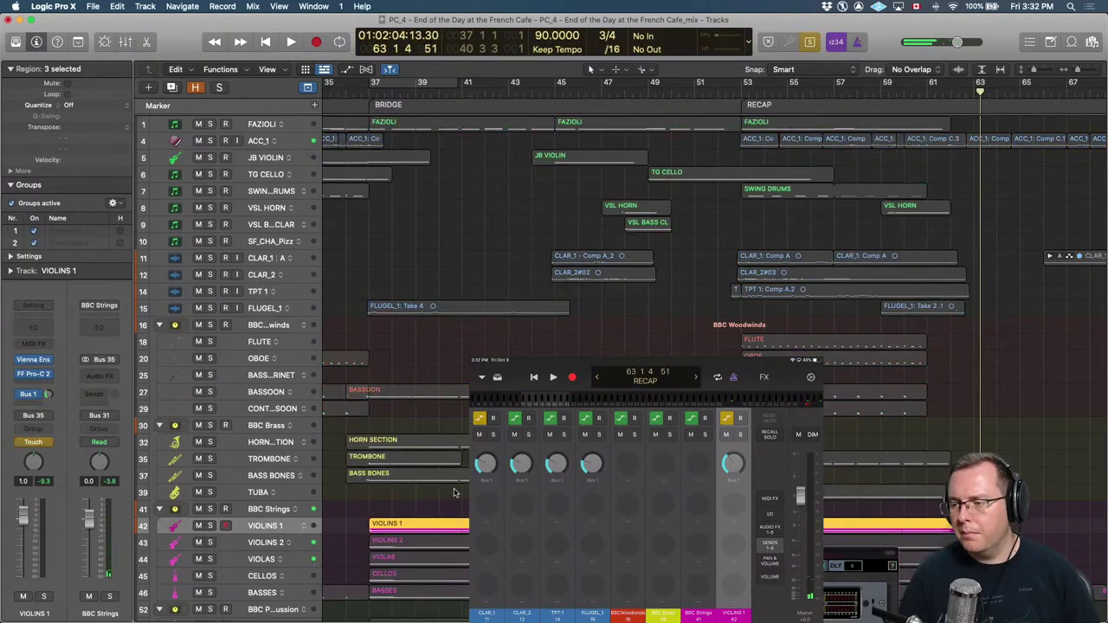
{"action": "key", "text": "comma"}
{"action": "key", "text": "comma"}
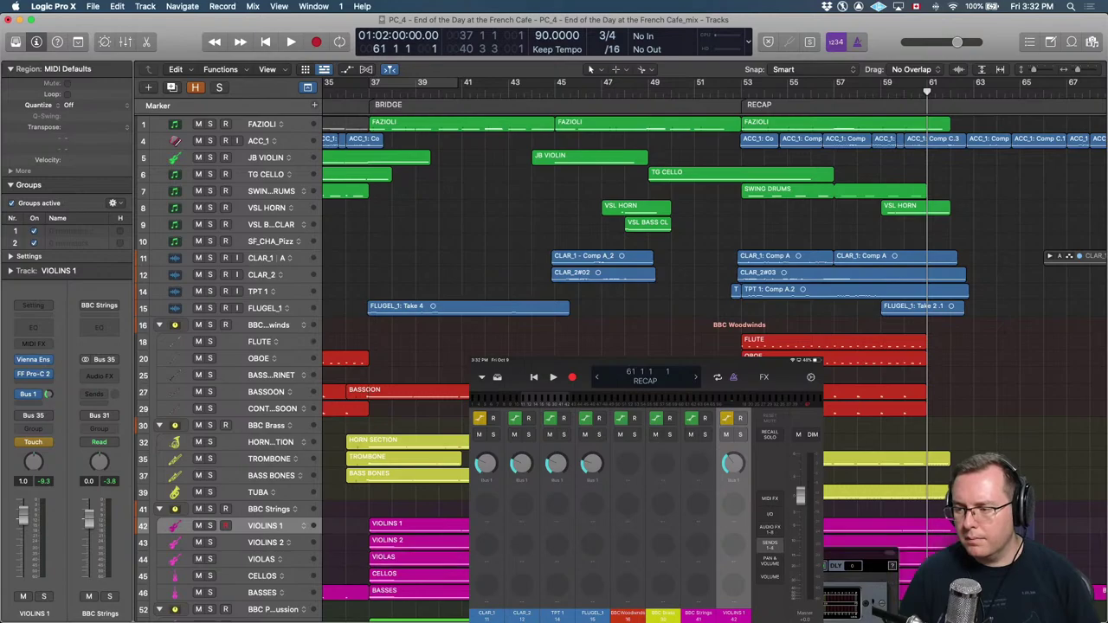
{"action": "key", "text": "ctrl+s"}
{"action": "key", "text": "space"}
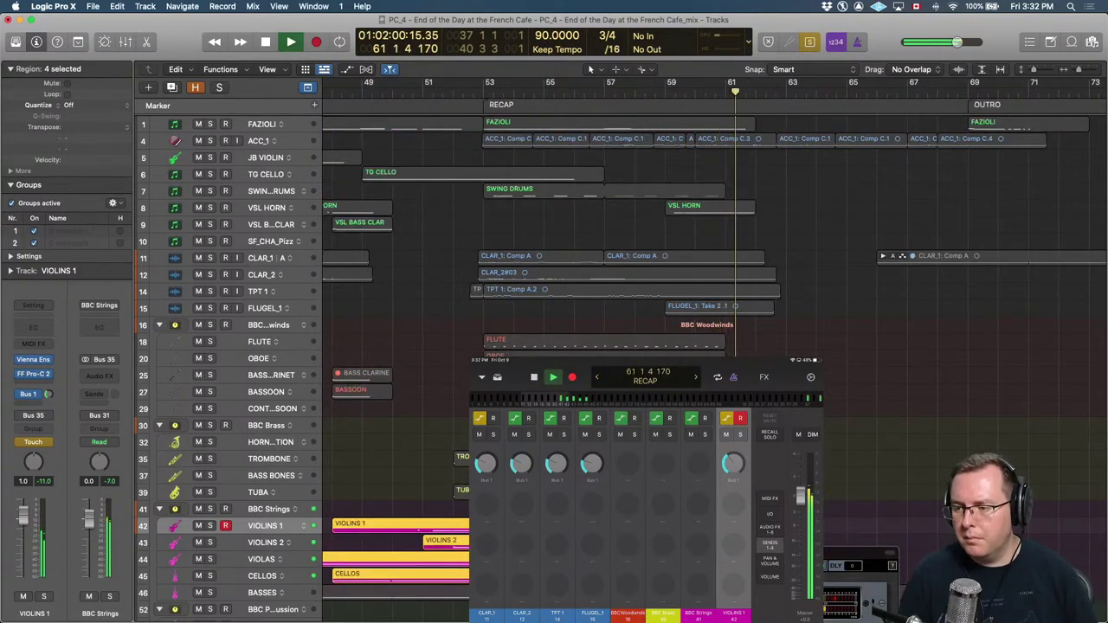
Play the soloed string regions through the end of their phrase and turn solo off.
{"action": "scroll", "coordinate": [851, 470], "scroll_direction": "down", "scroll_amount": 3}
{"action": "scroll", "coordinate": [852, 470], "scroll_direction": "down", "scroll_amount": 2}
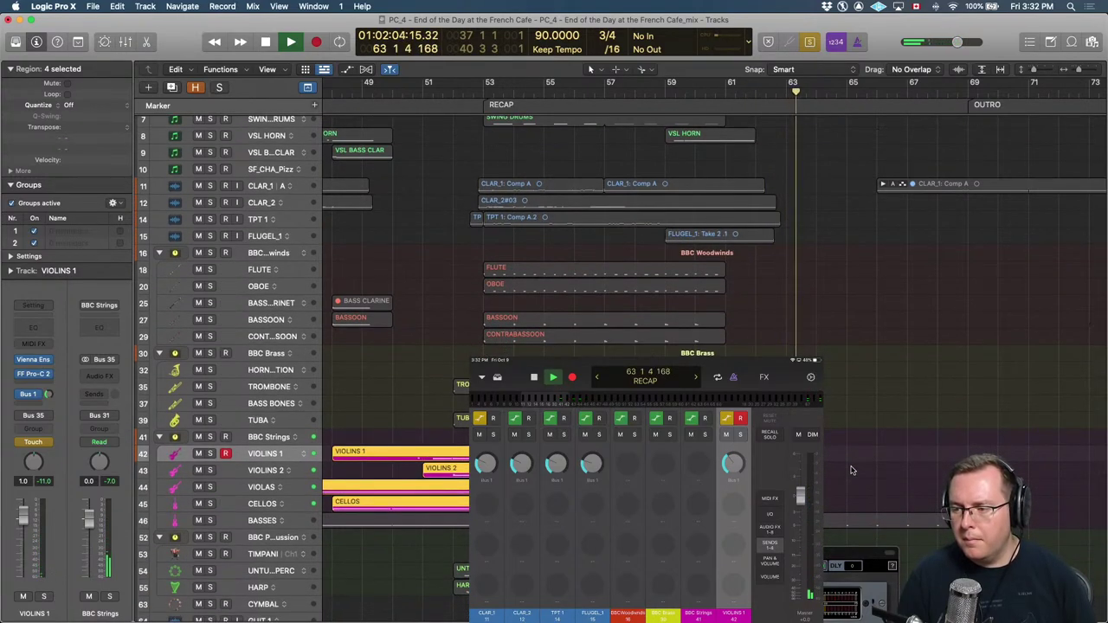
{"action": "key", "text": "space"}
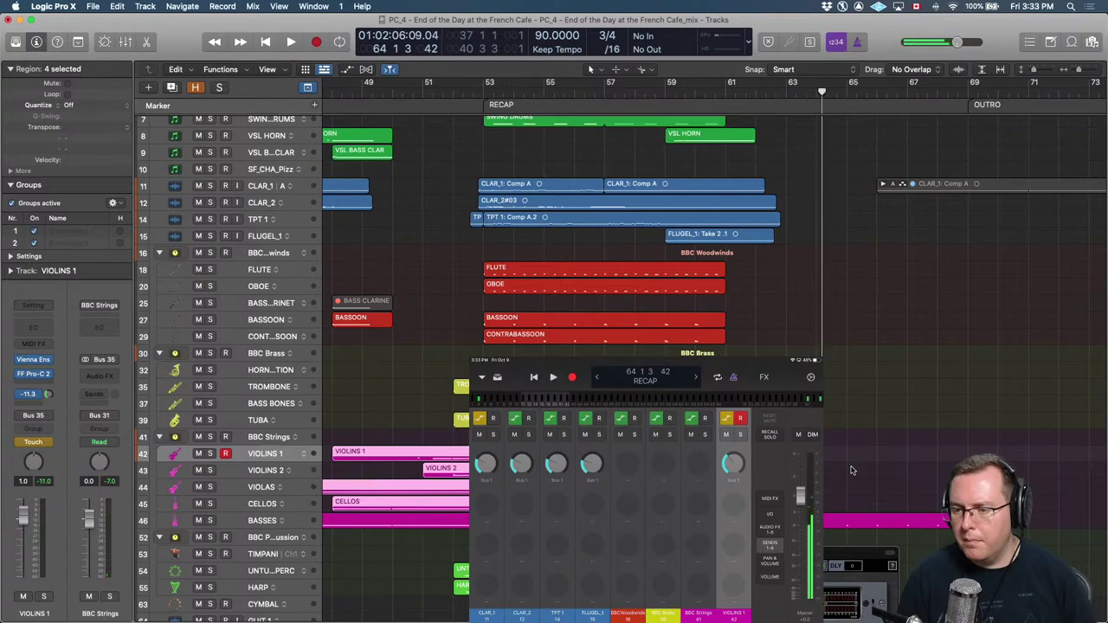
{"action": "key", "text": "ctrl+z"}
Show track automation and record a Bus 1 send rise on VIOLINS 1 in Touch mode from bar 61 with the strings soloed.
{"action": "key", "text": "a"}
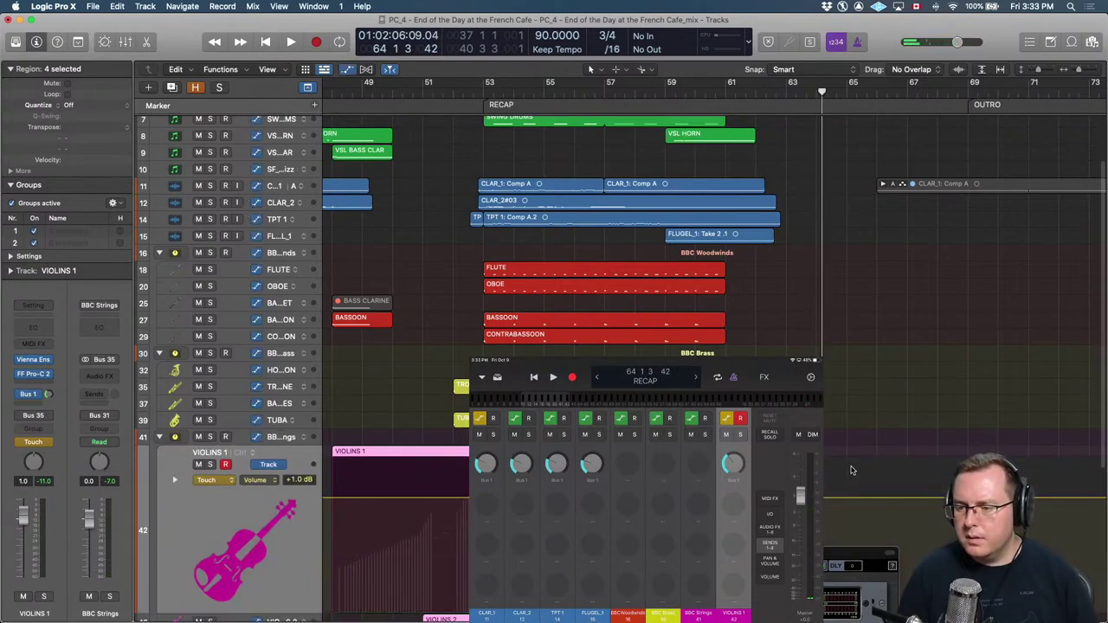
{"action": "key", "text": "comma"}
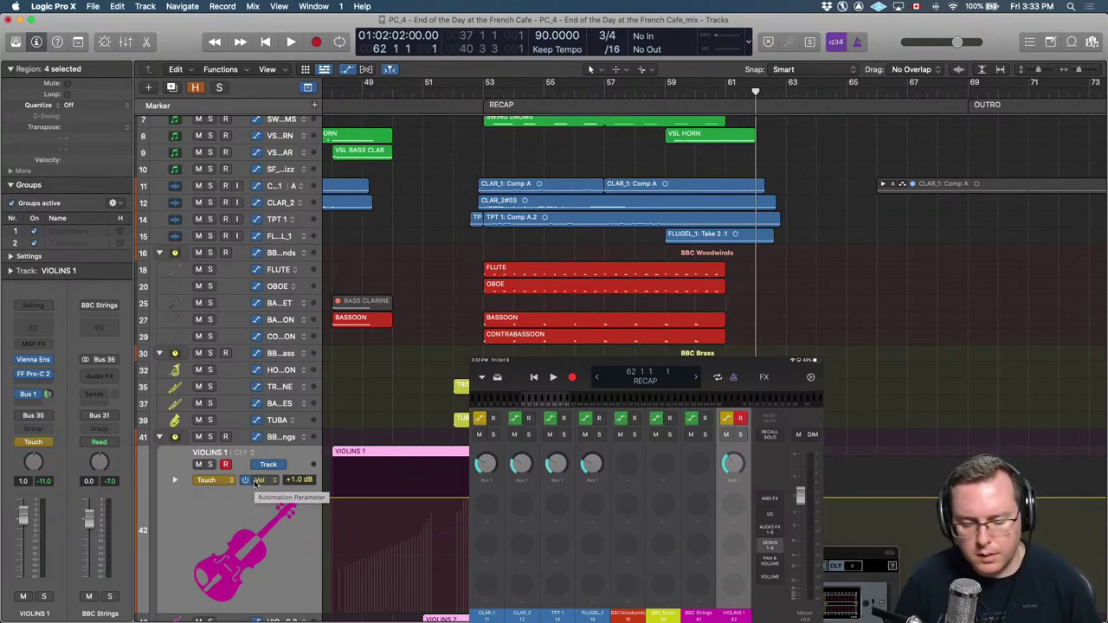
{"action": "key", "text": "comma"}
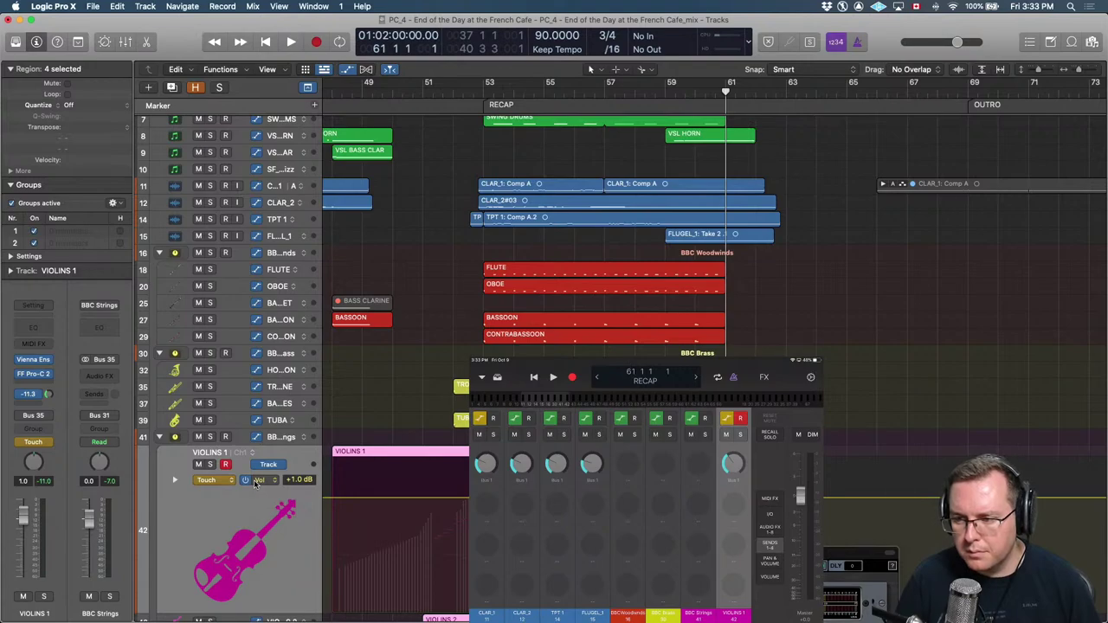
{"action": "key", "text": "space"}
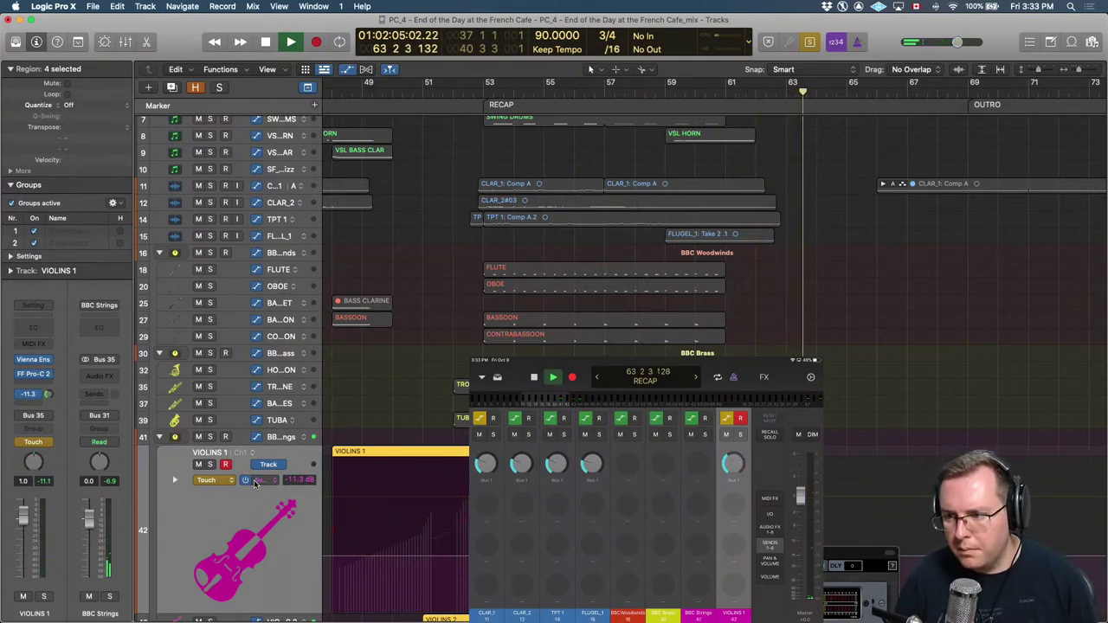
{"action": "key", "text": "space"}
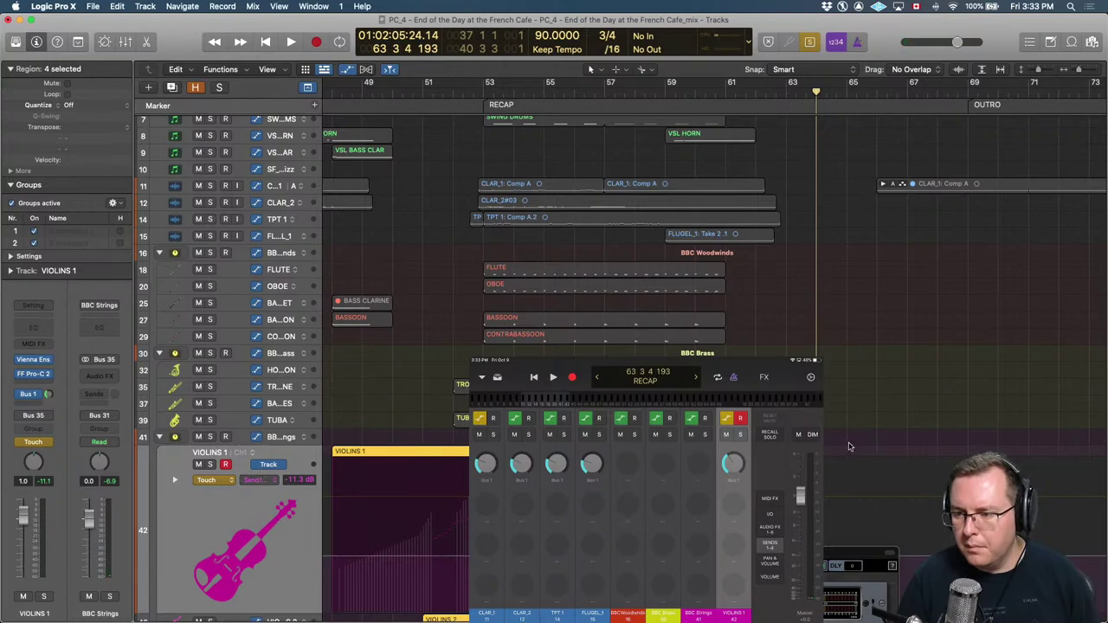
Solo only the VIOLINS 1 region and play back its Bus 1 send automation from bar 60.
{"action": "key", "text": "comma"}
{"action": "key", "text": "comma"}
{"action": "key", "text": "comma"}
{"action": "key", "text": "space"}
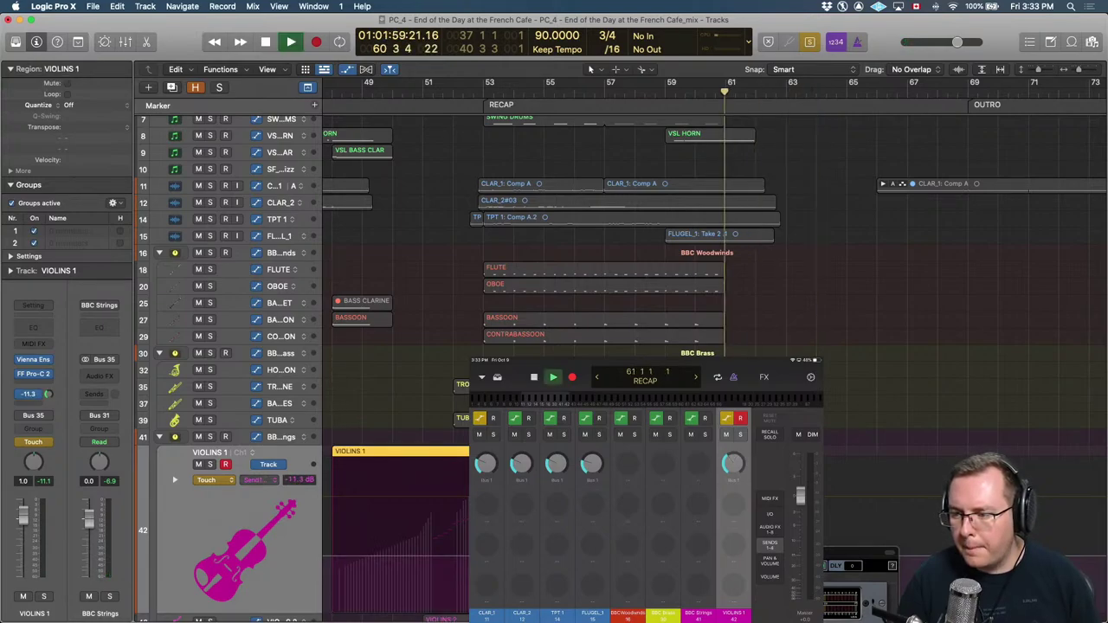
{"action": "scroll", "coordinate": [872, 402], "scroll_direction": "down", "scroll_amount": 3}
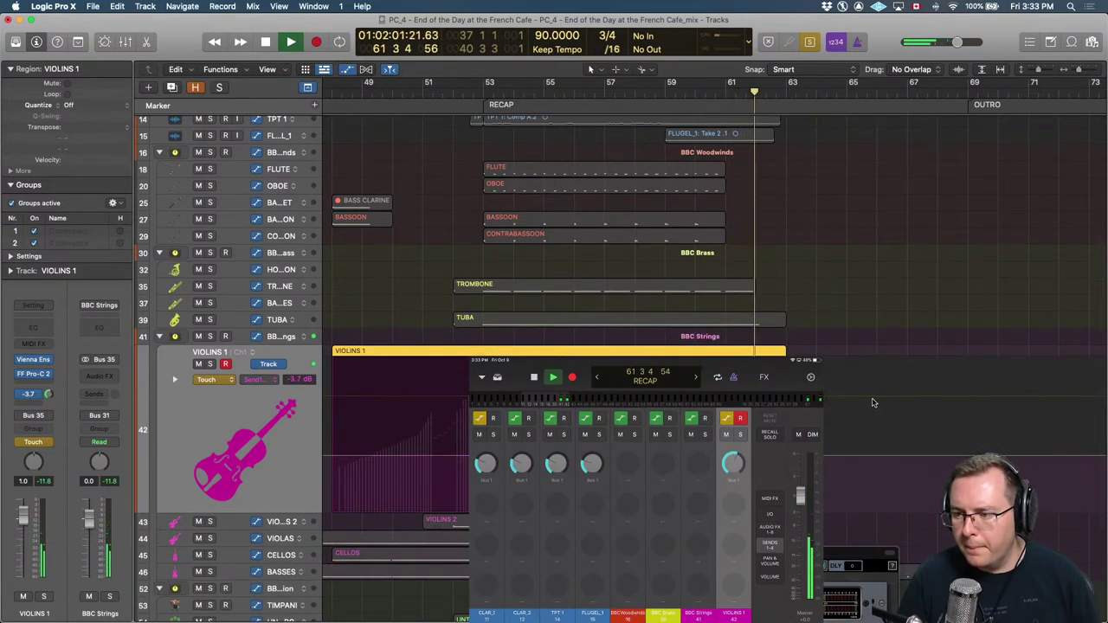
{"action": "key", "text": "space"}
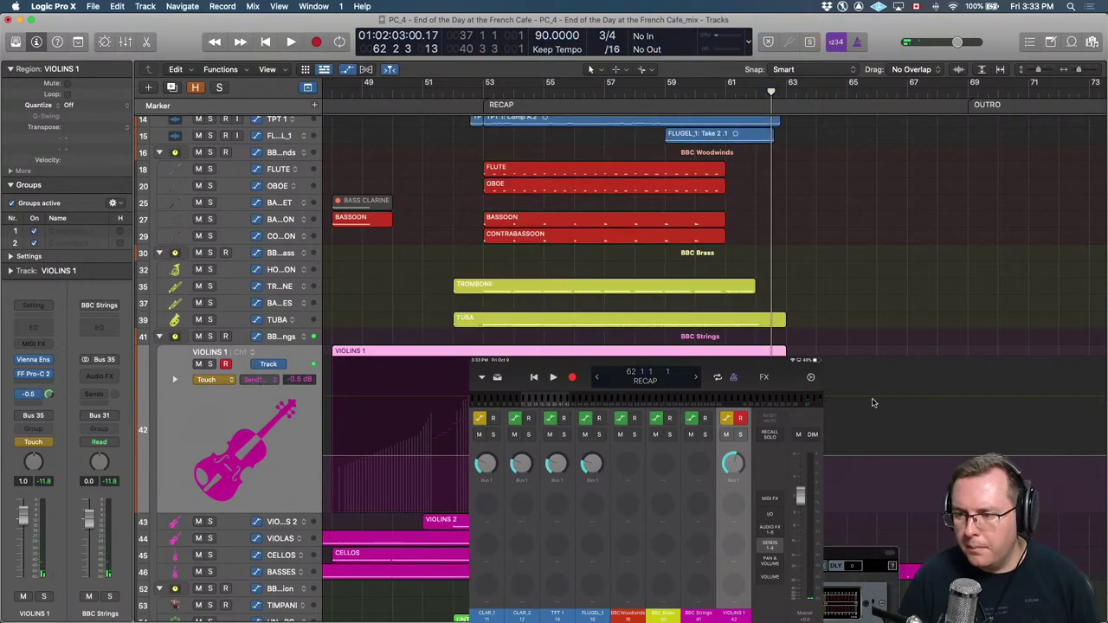
Record another Touch pass on the soloed VIOLINS 1, raising its Bus 1 send to about +0.9 dB at bar 62.
{"action": "key", "text": "comma"}
{"action": "key", "text": "comma"}
{"action": "key", "text": "ctrl+s"}
{"action": "key", "text": "comma"}
{"action": "key", "text": "comma"}
{"action": "key", "text": "space"}
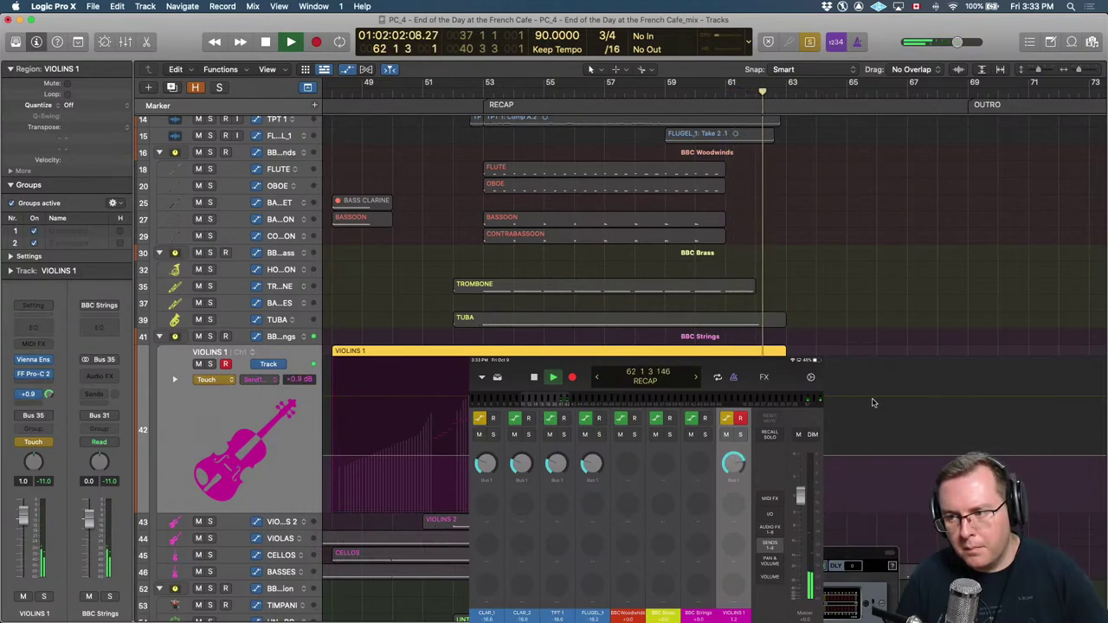
{"action": "key", "text": "space"}
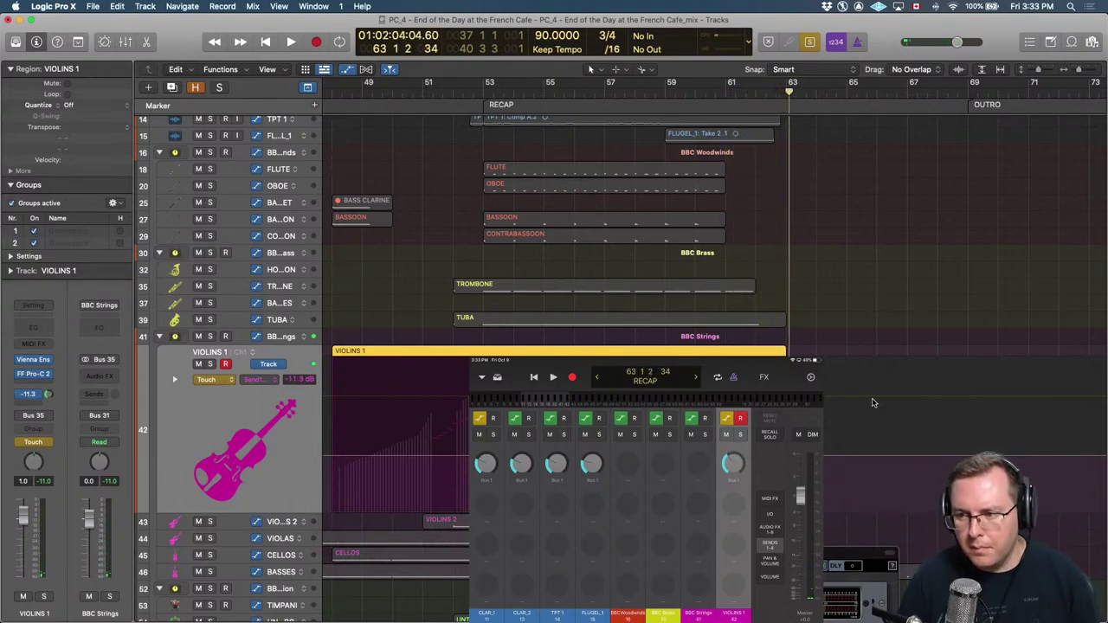
Examine the VIOLINS 1 region's closing phrase in the Piano Roll while playing it soloed, and close the editor.
{"action": "key", "text": "a"}
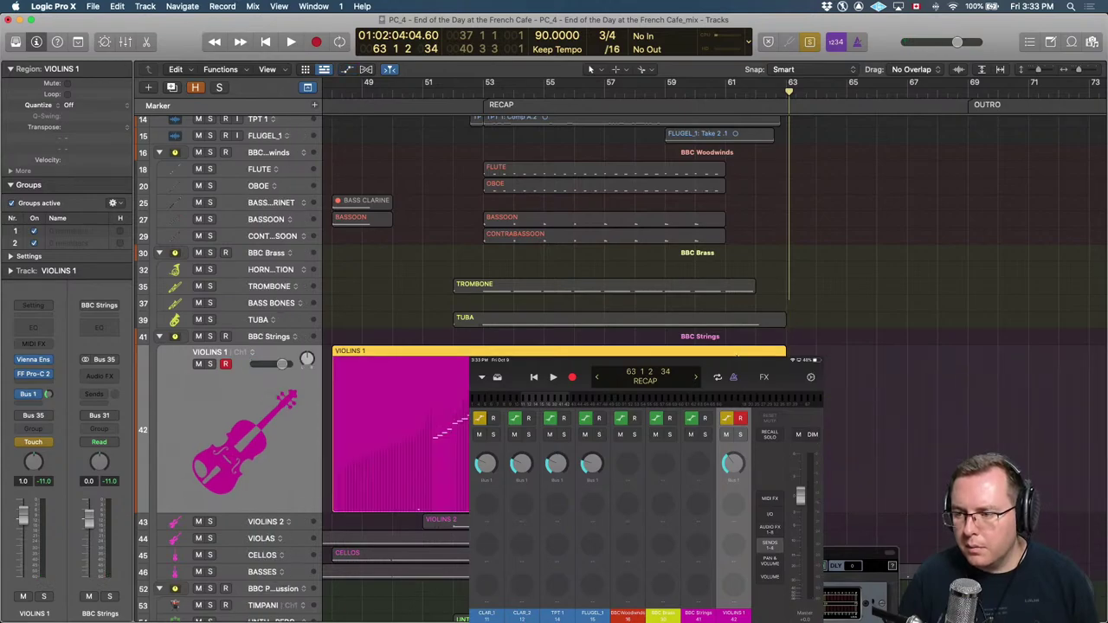
{"action": "key", "text": "p"}
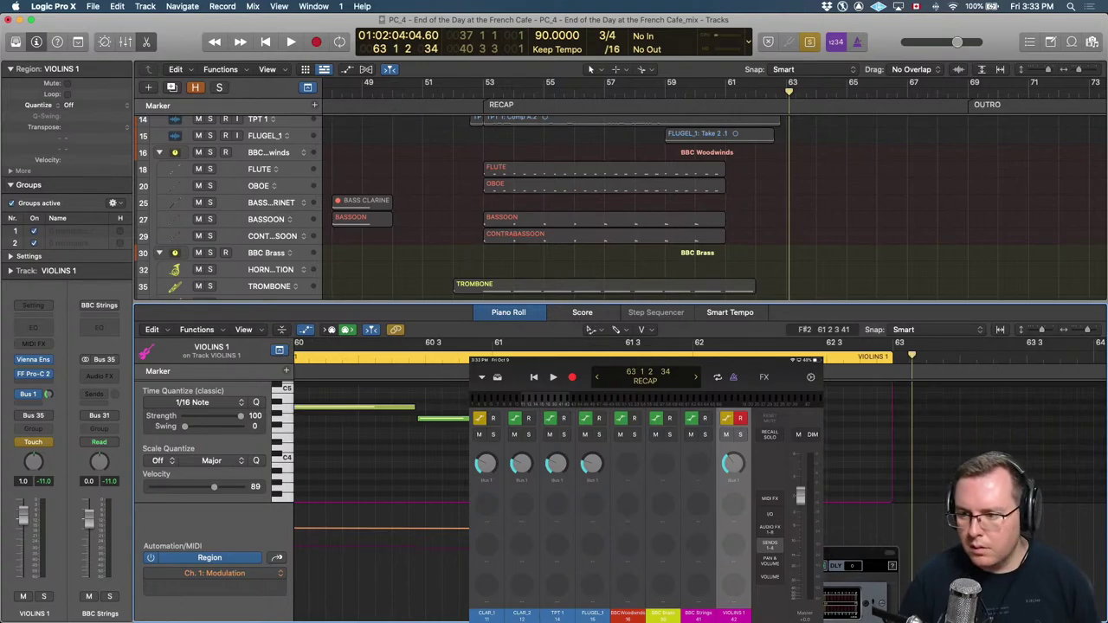
{"action": "key", "text": "comma"}
{"action": "key", "text": "comma"}
{"action": "key", "text": "comma"}
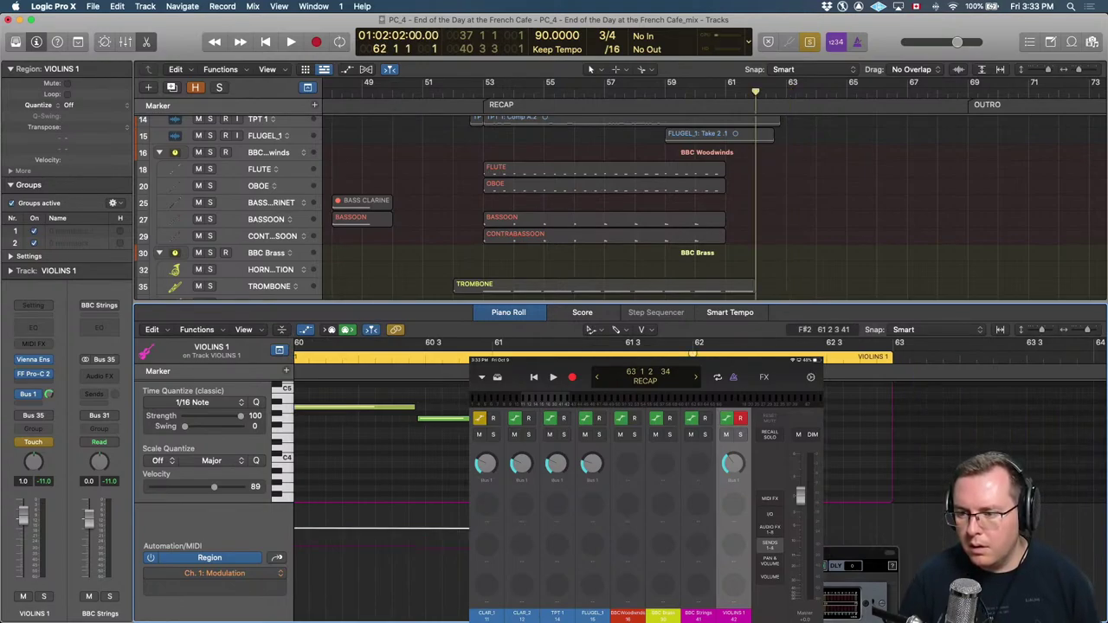
{"action": "key", "text": "space"}
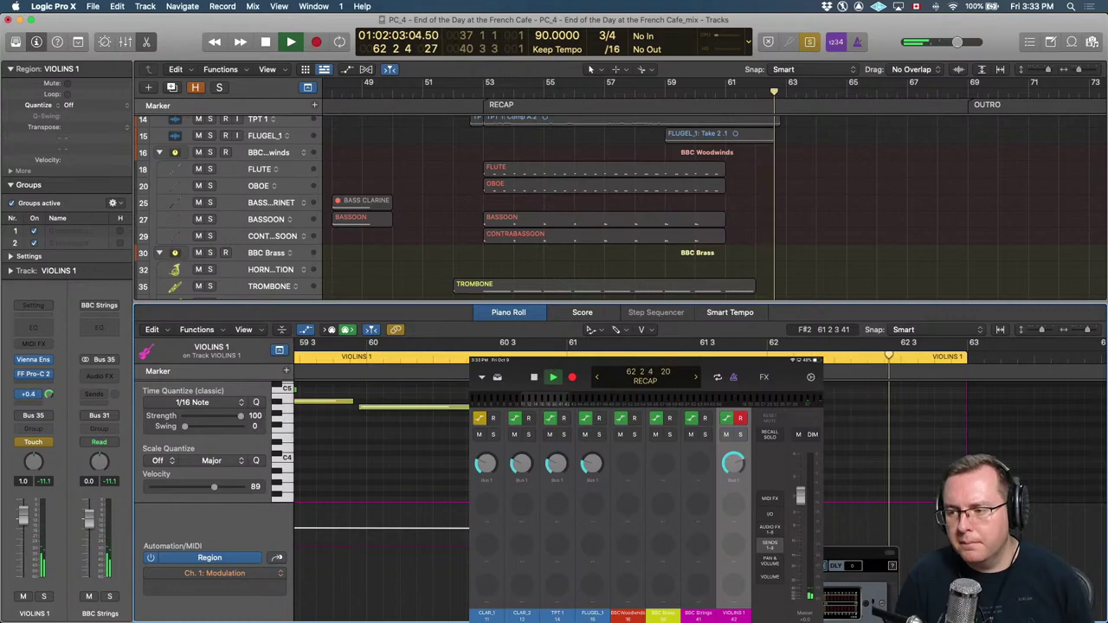
{"action": "key", "text": "a"}
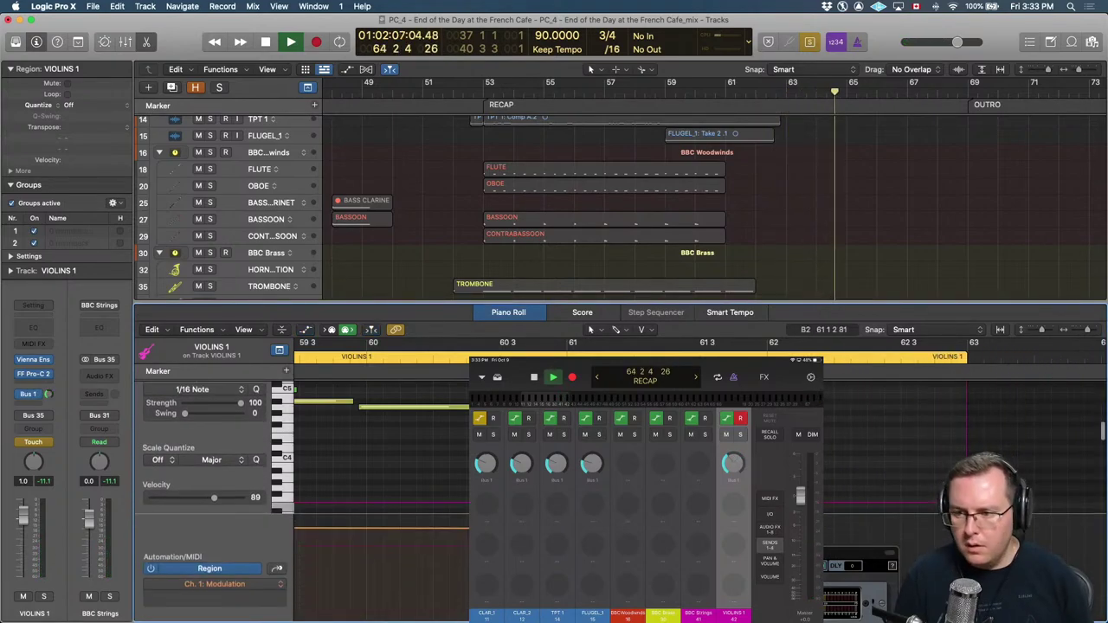
{"action": "key", "text": "e"}
{"action": "key", "text": "space"}
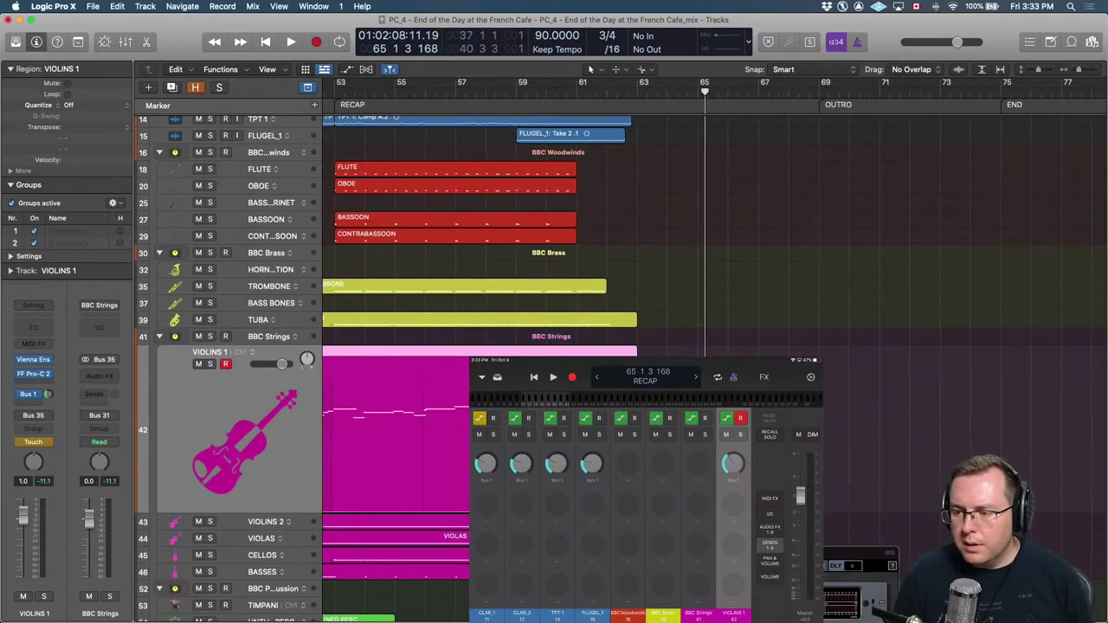
Solo the VIOLAS and CELLOS regions and play their closing phrase into bar 62.
{"action": "left_click", "coordinate": [396, 536]}
{"action": "left_click", "coordinate": [396, 554], "text": "shift"}
{"action": "key", "text": "ctrl+s"}
{"action": "key", "text": "comma"}
{"action": "key", "text": "comma"}
{"action": "key", "text": "comma"}
{"action": "key", "text": "comma"}
{"action": "key", "text": "comma"}
{"action": "key", "text": "space"}
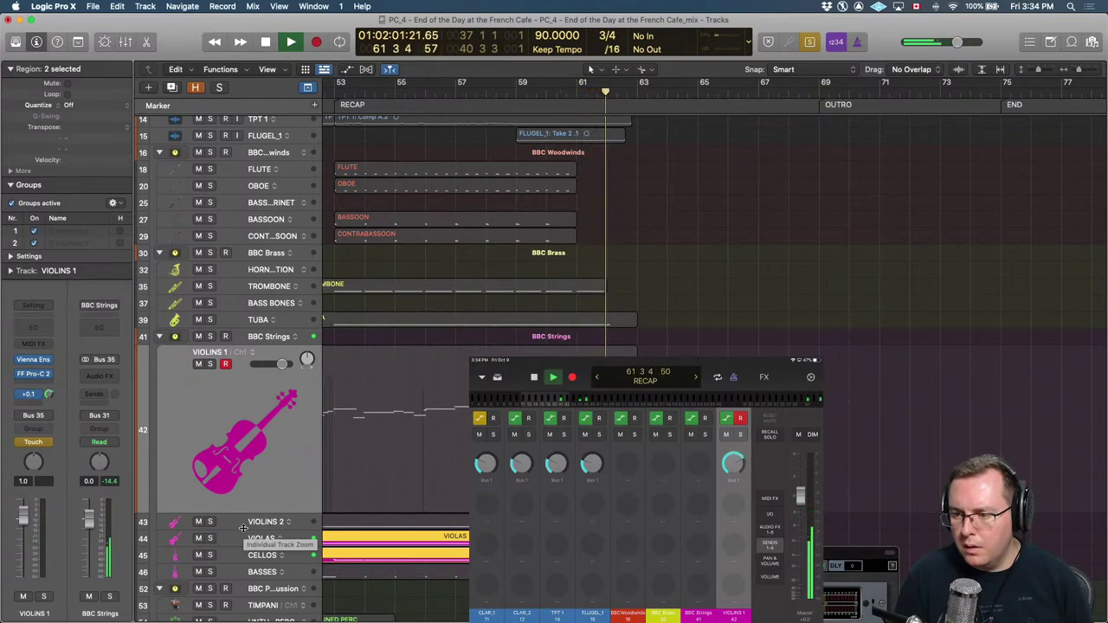
{"action": "key", "text": "space"}
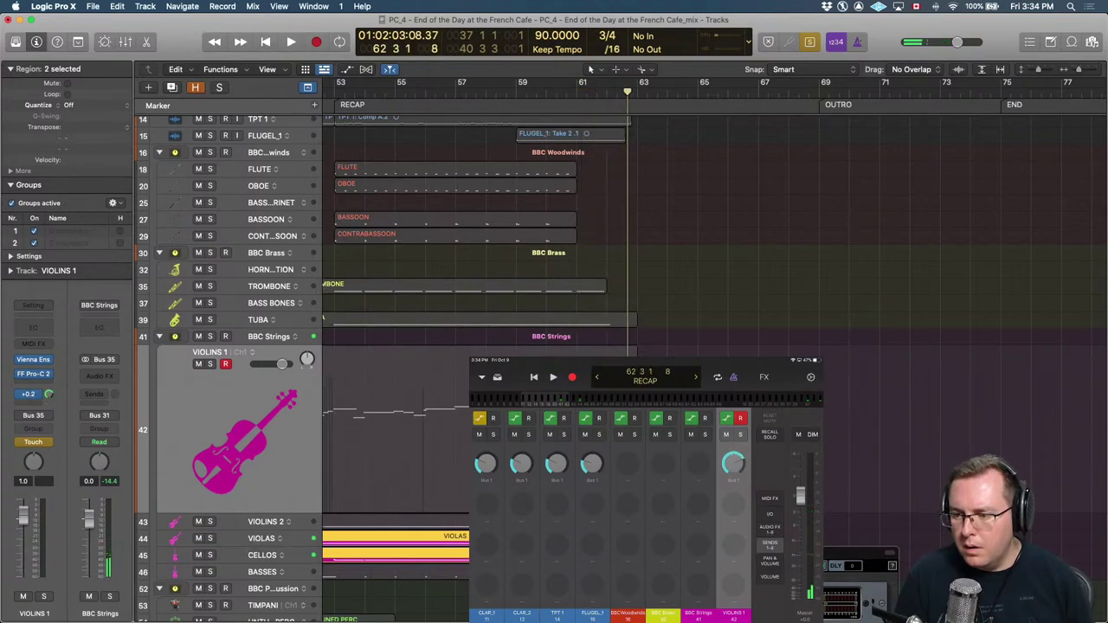
Select only the CELLOS region, turn solo off, and play the full mix up to bar 63.
{"action": "key", "text": "super+shift+a"}
{"action": "left_click", "coordinate": [395, 555]}
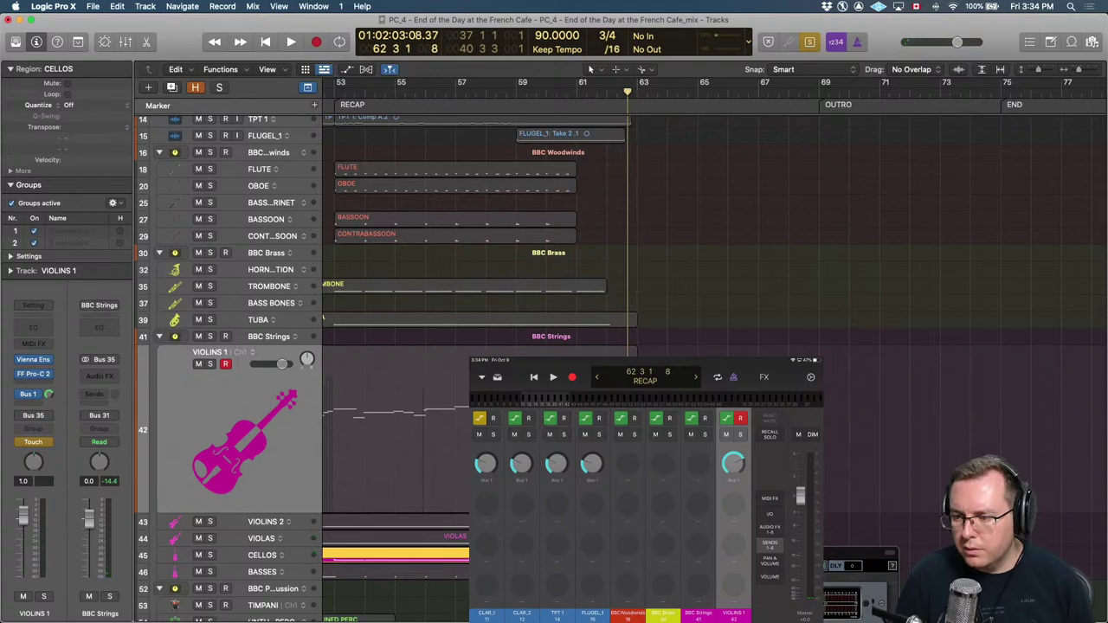
{"action": "key", "text": "f"}
{"action": "key", "text": "f"}
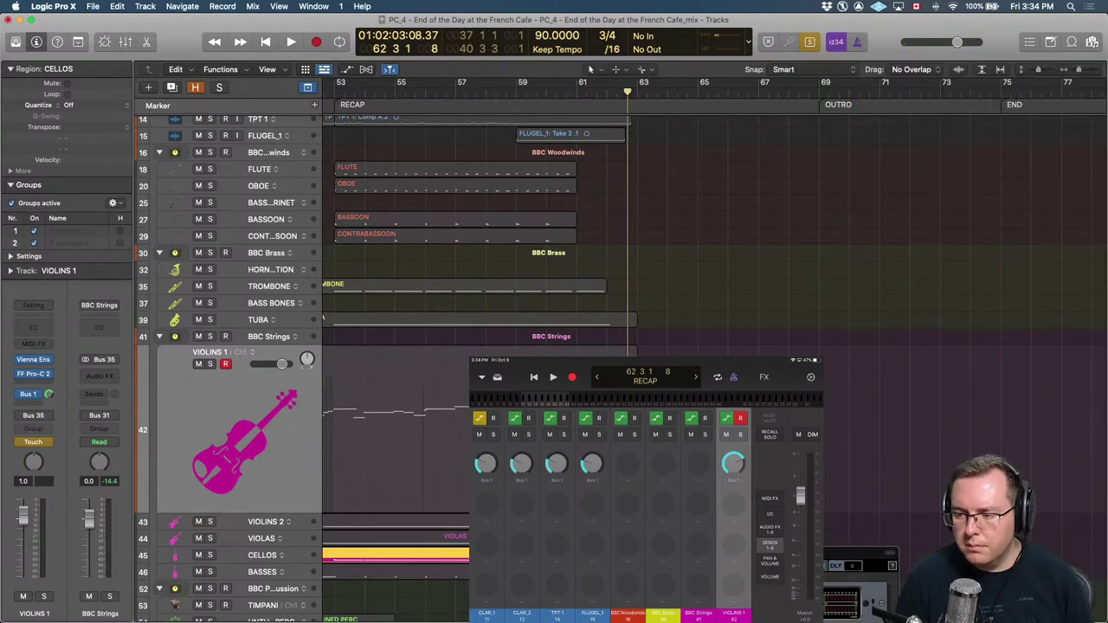
{"action": "key", "text": "space"}
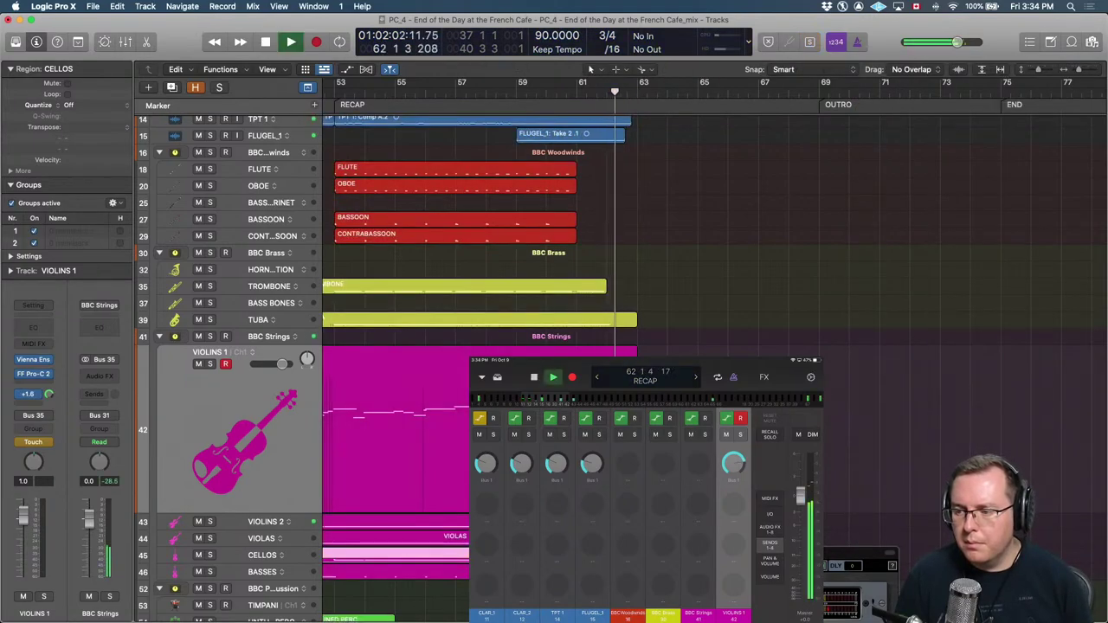
{"action": "key", "text": "space"}
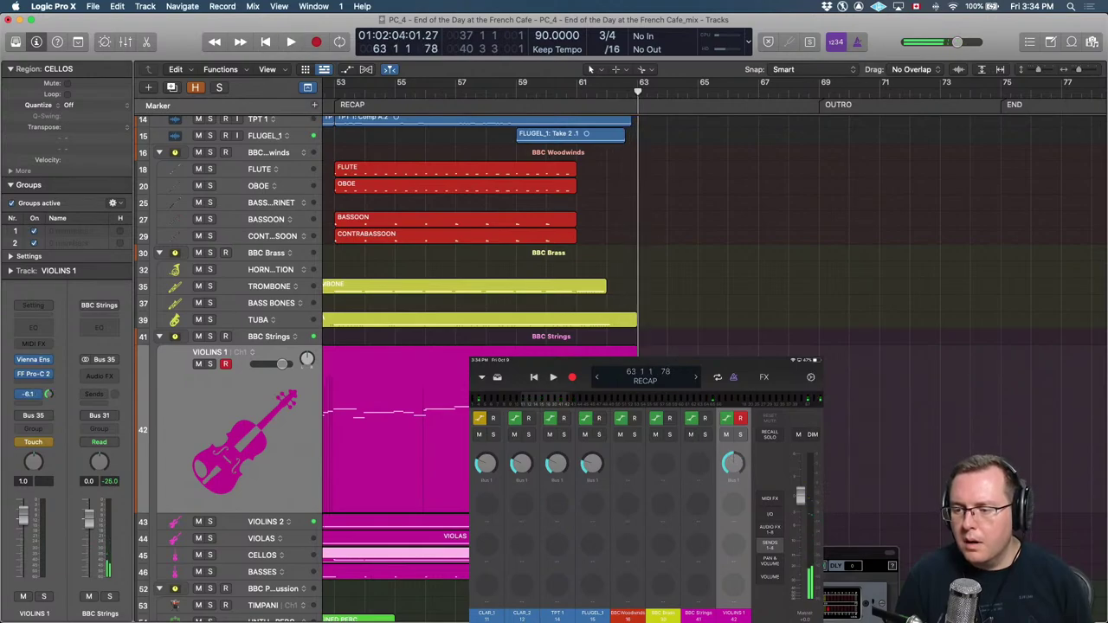
Set the CELLOS track's automation to Touch and record its Bus 1 send from bar 61 in the full mix.
{"action": "left_click", "coordinate": [253, 557]}
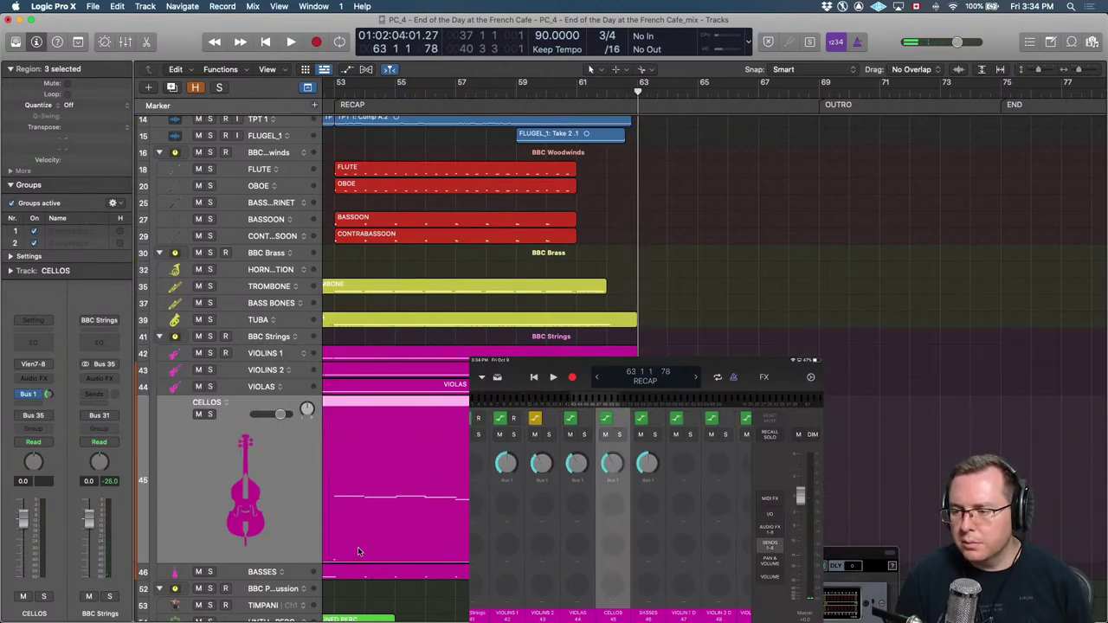
{"action": "key", "text": "comma"}
{"action": "key", "text": "comma"}
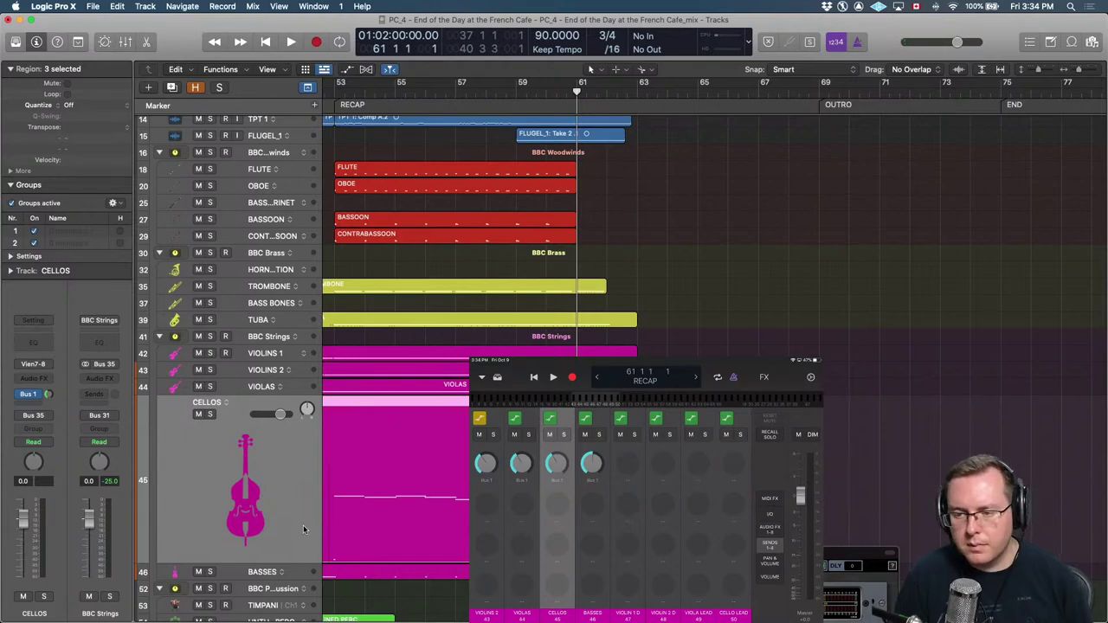
{"action": "left_click", "coordinate": [33, 441]}
{"action": "left_click", "coordinate": [61, 457]}
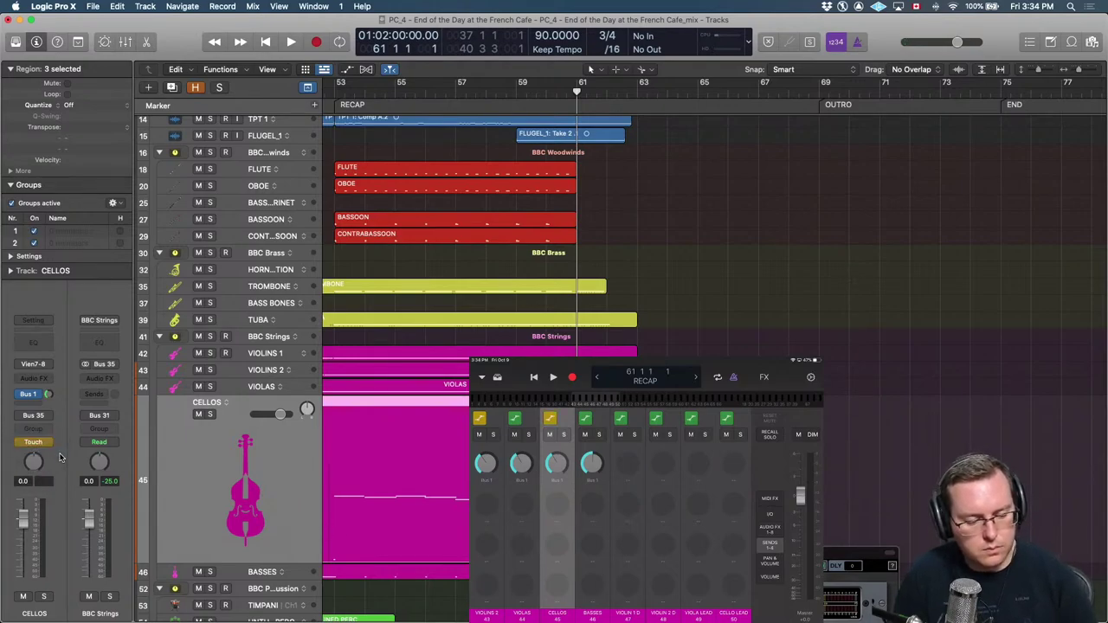
{"action": "key", "text": "space"}
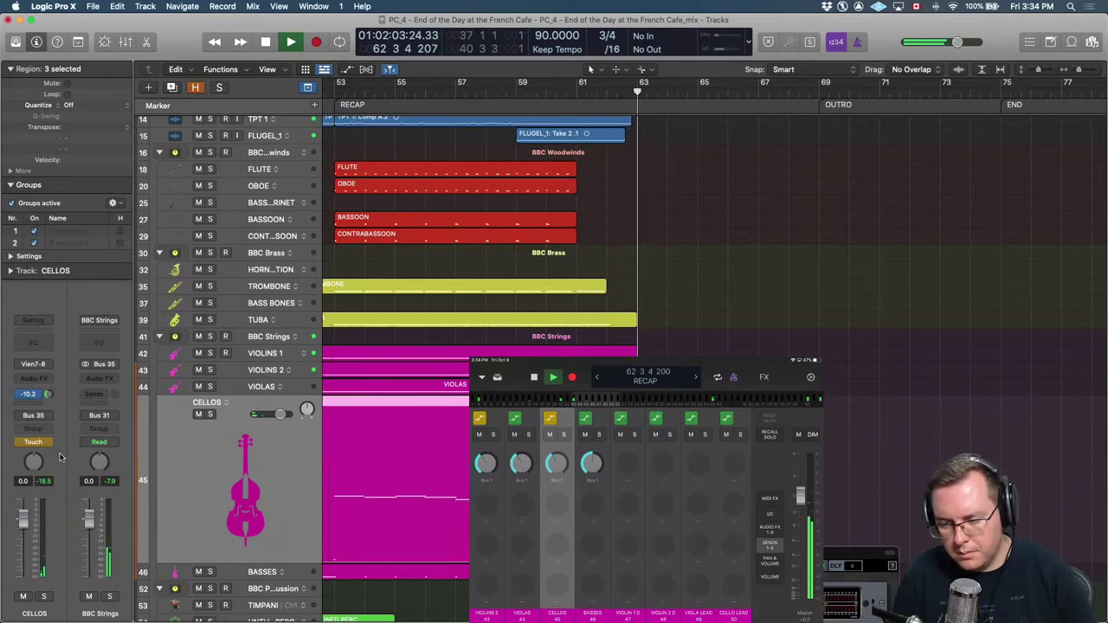
Select the VIOLAS track and make its modulation drop after bar 61 less steep in the Piano Roll.
{"action": "key", "text": "Up"}
{"action": "key", "text": "space"}
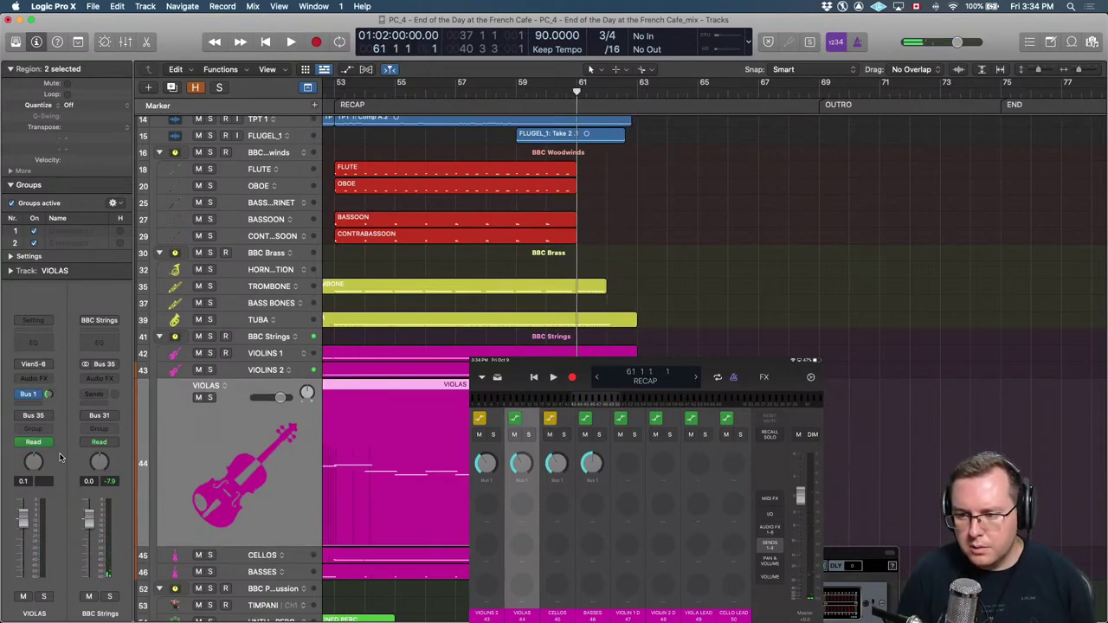
{"action": "key", "text": "a"}
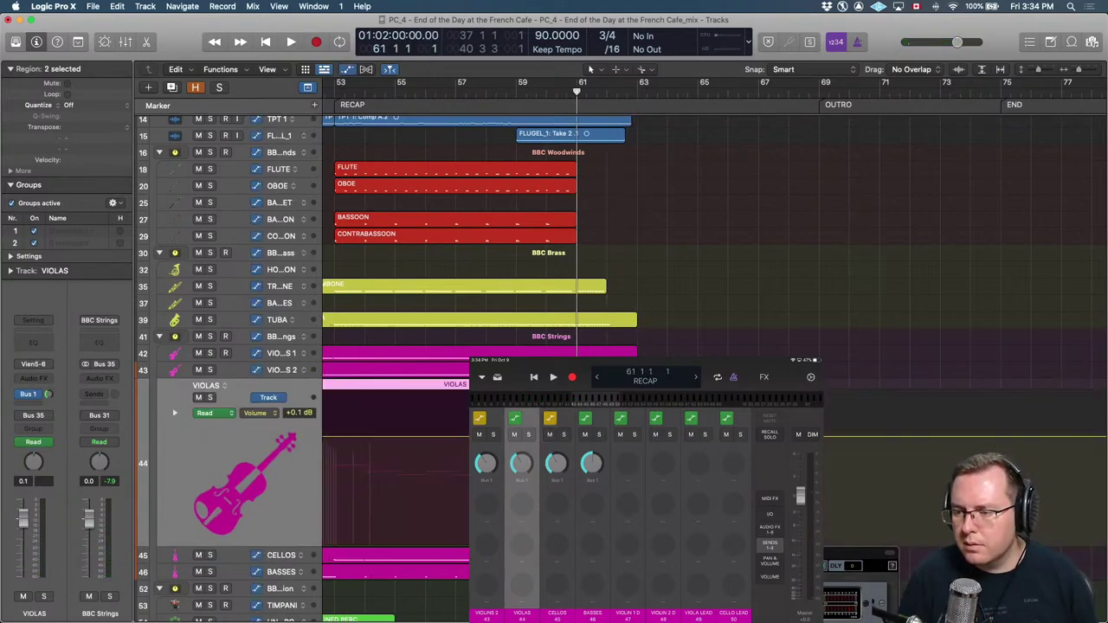
{"action": "key", "text": "a"}
{"action": "key", "text": "p"}
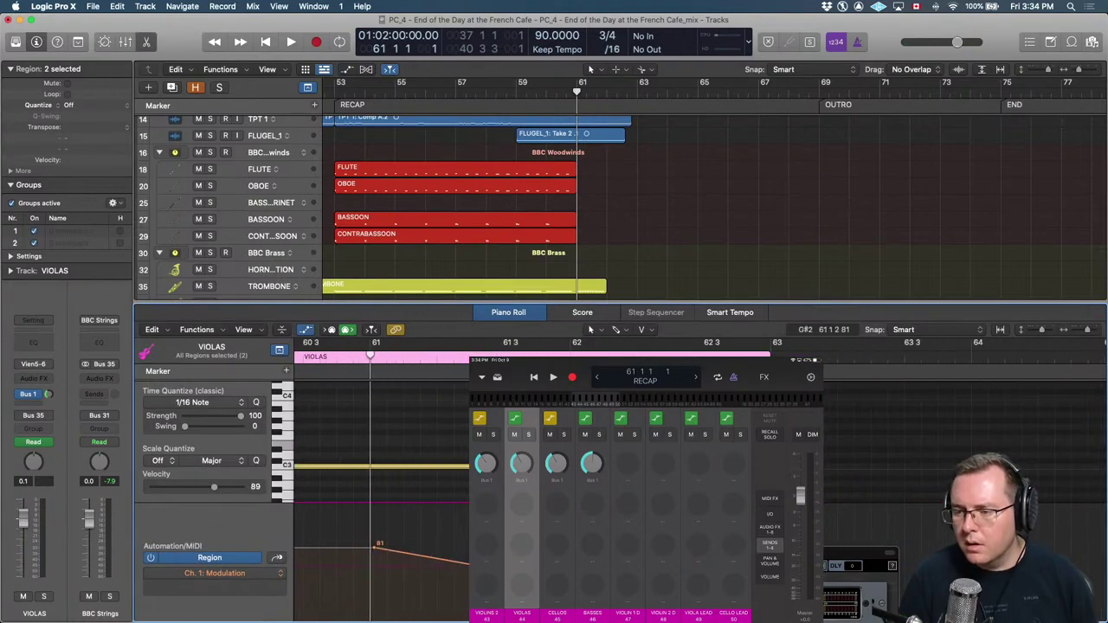
{"action": "key", "text": "space"}
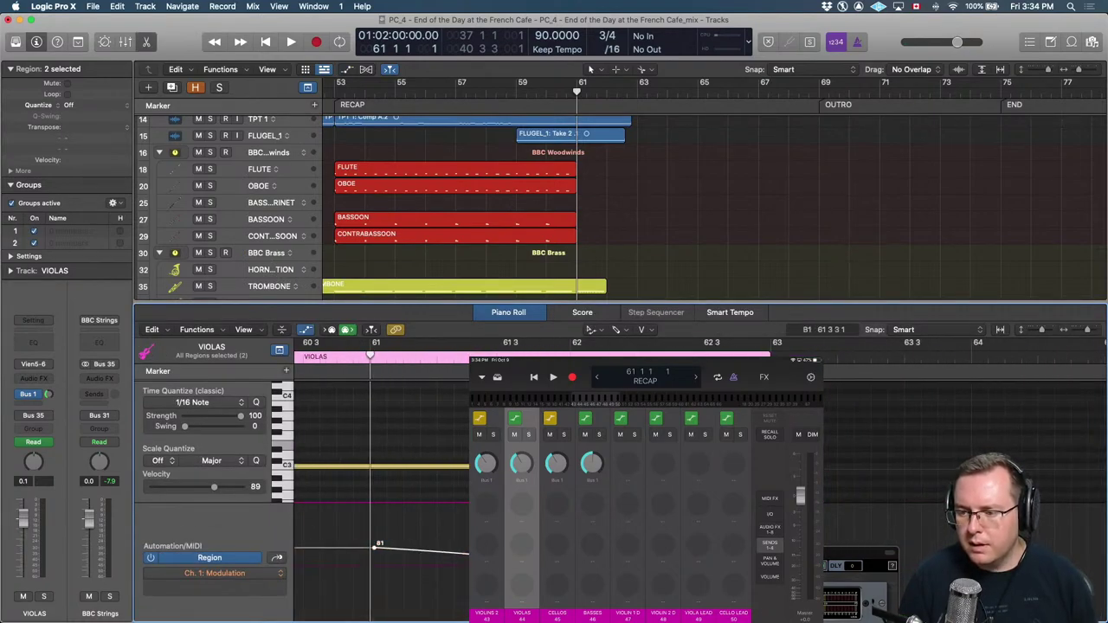
{"action": "key", "text": "p"}
Play the full mix briefly from bar 60 and set the VIOLAS track's automation mode to Touch.
{"action": "key", "text": "comma"}
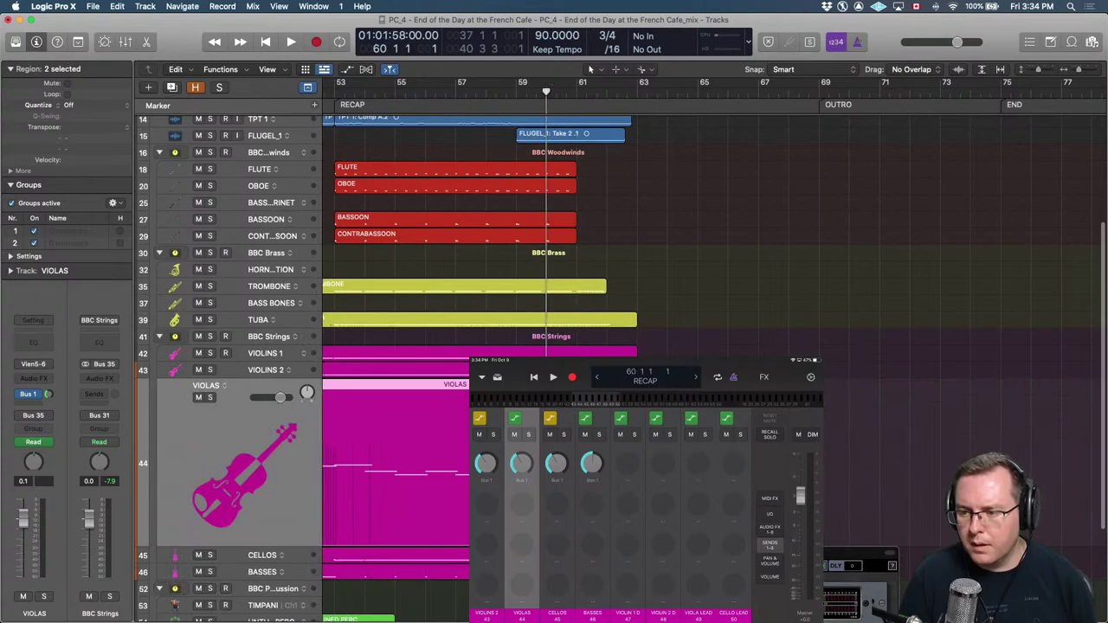
{"action": "key", "text": "space"}
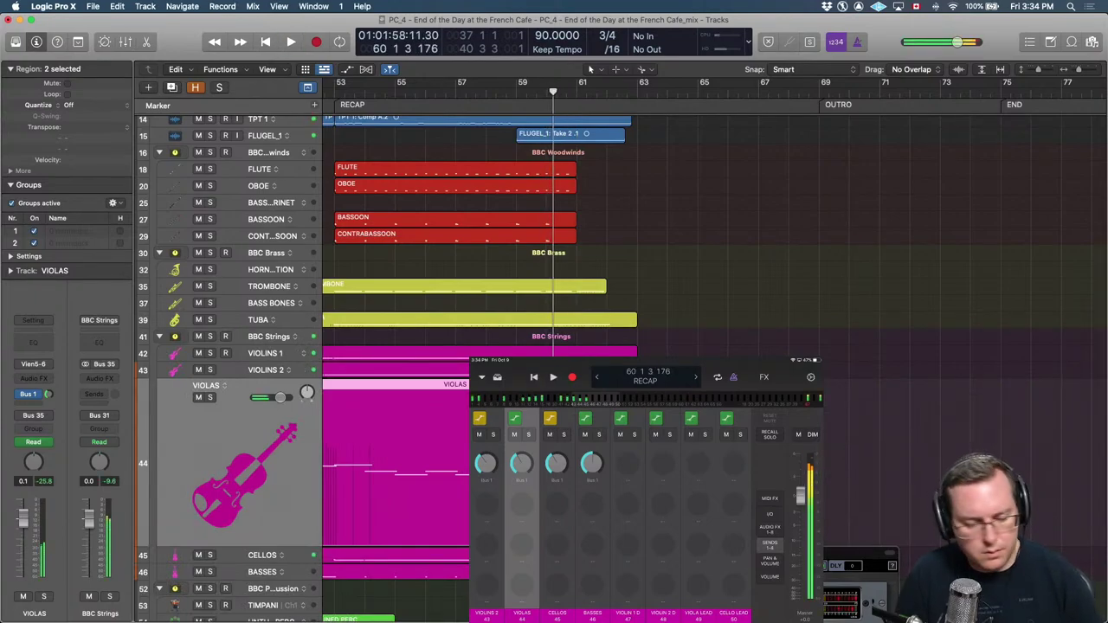
{"action": "left_click", "coordinate": [514, 418]}
{"action": "left_click", "coordinate": [489, 494]}
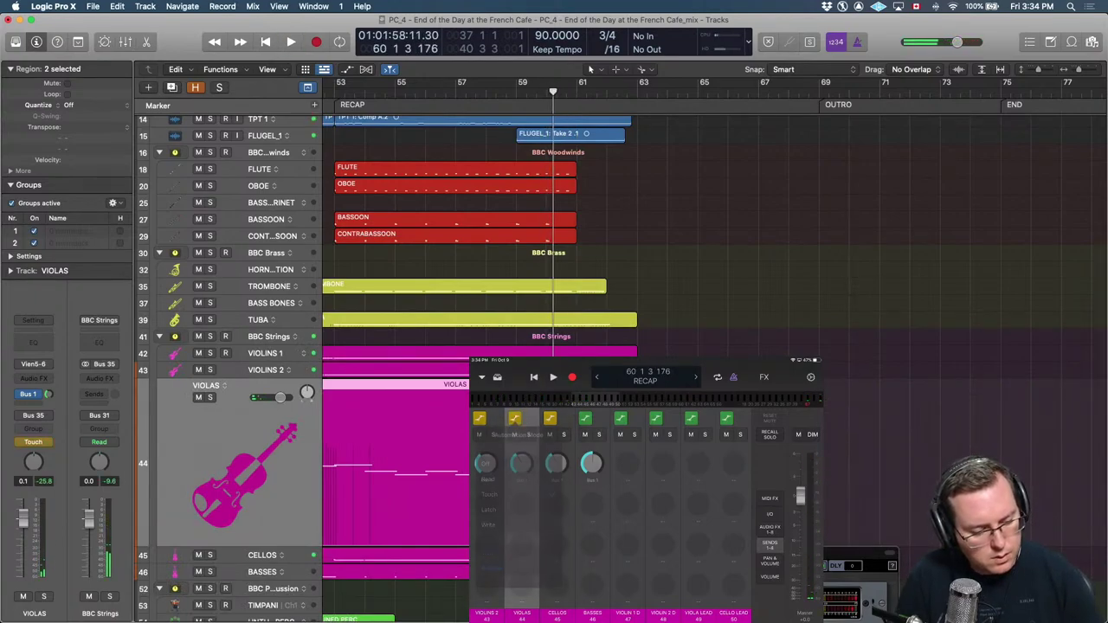
Record the VIOLAS track's Bus 1 send automation from bar 60 in the full mix, and play that passage back.
{"action": "key", "text": "space"}
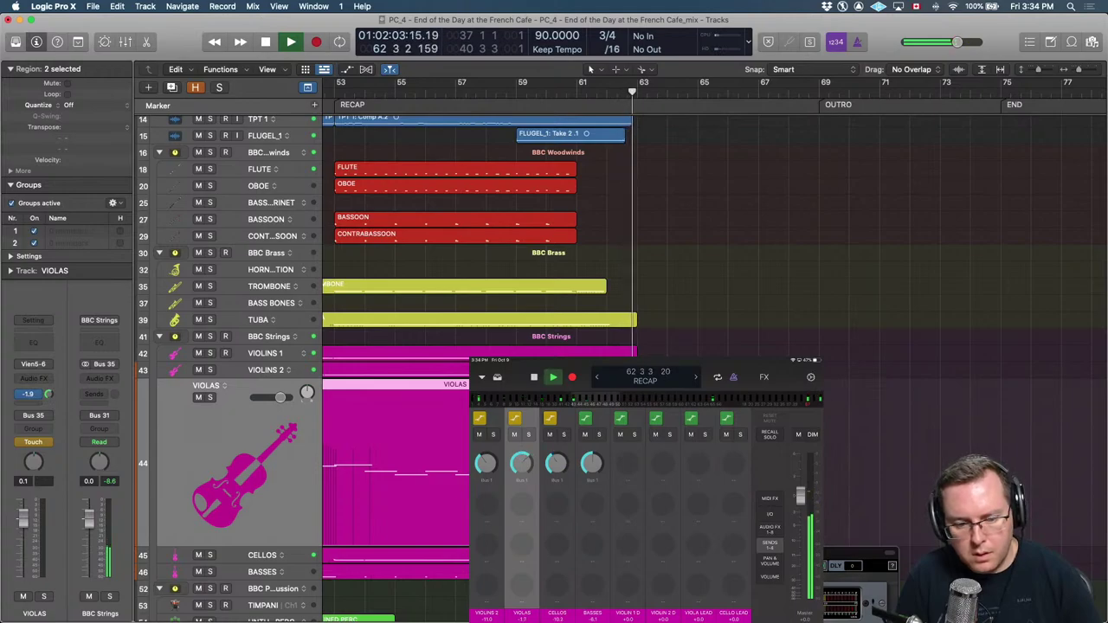
{"action": "key", "text": "comma"}
{"action": "key", "text": "comma"}
{"action": "key", "text": "comma"}
{"action": "key", "text": "comma"}
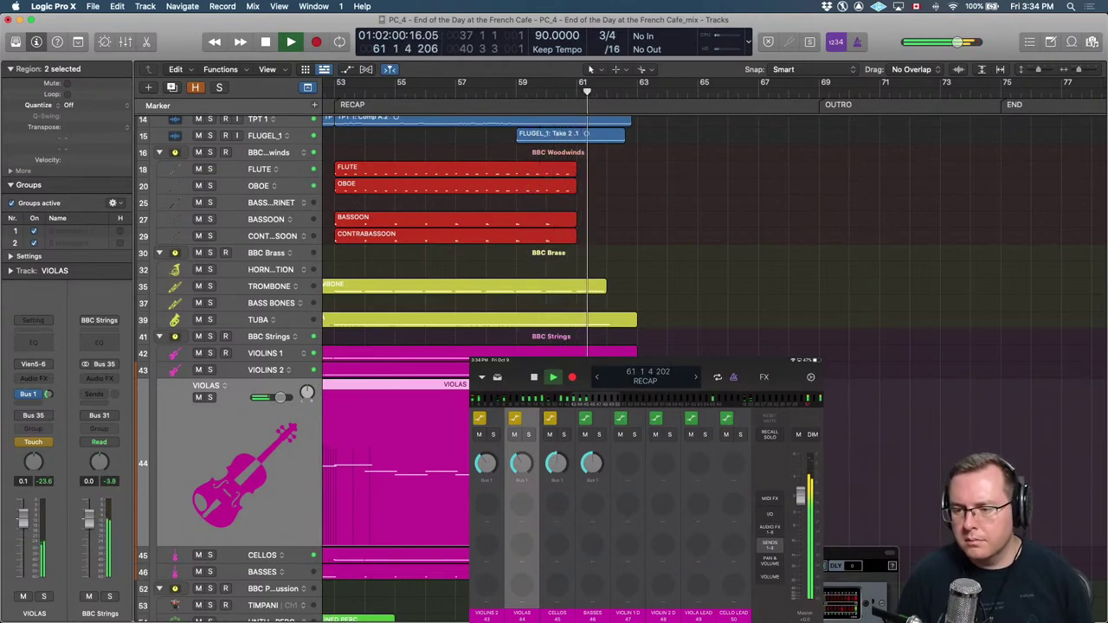
Select the BASSES track, show its volume automation, remove the volume drop starting at the BRIDGE, and hide the automation.
{"action": "key", "text": "Down"}
{"action": "key", "text": "Down"}
{"action": "key", "text": "Down"}
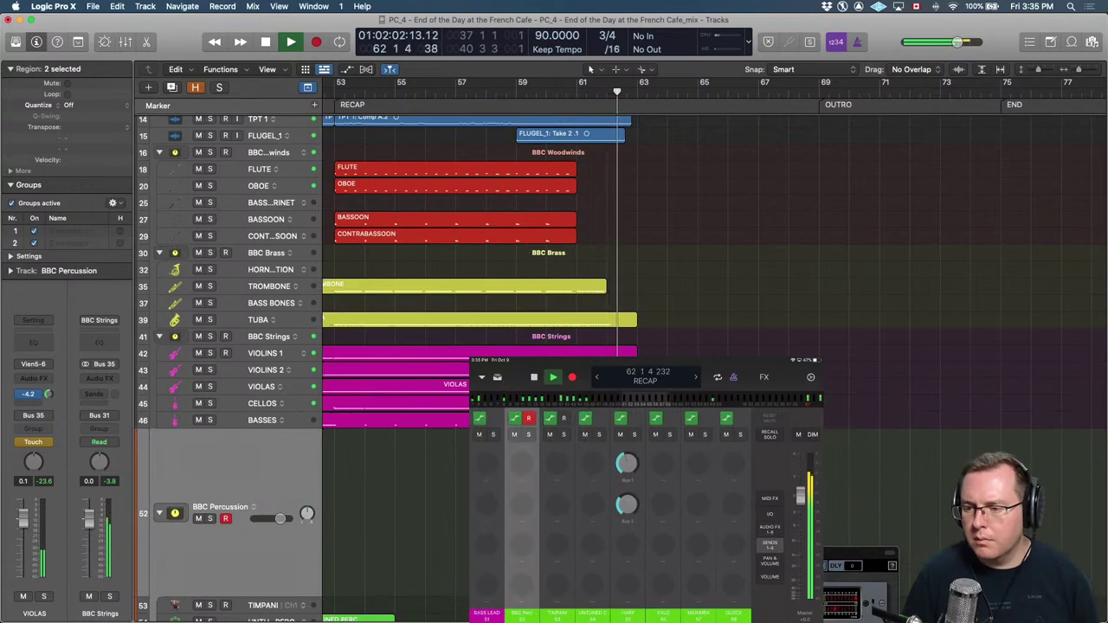
{"action": "key", "text": "Up"}
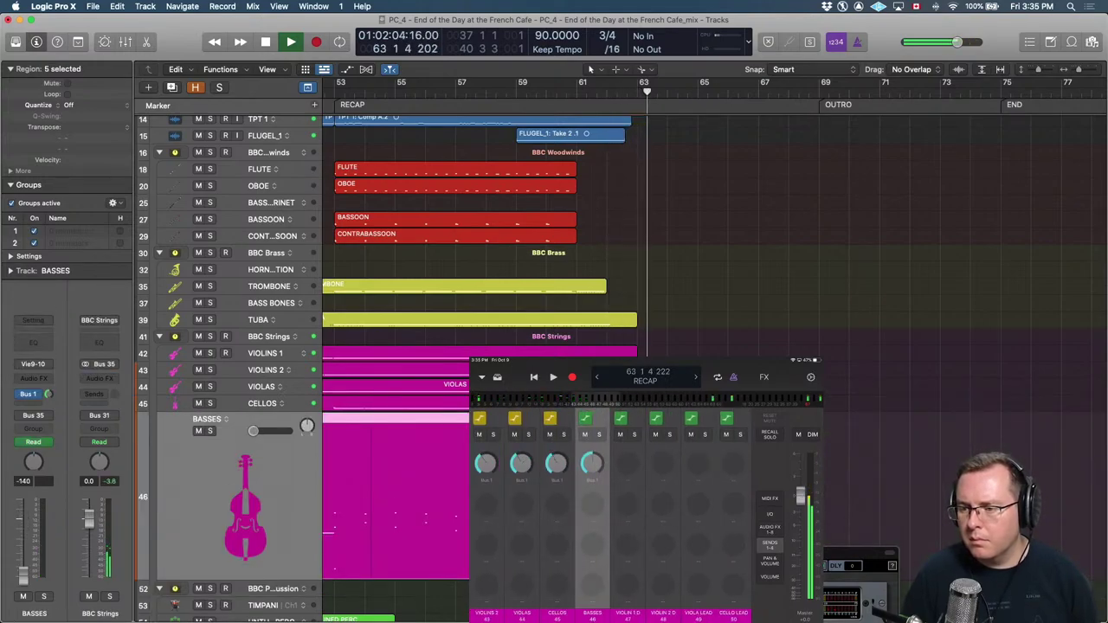
{"action": "key", "text": "space"}
{"action": "key", "text": "a"}
{"action": "key", "text": "super+Left"}
{"action": "key", "text": "super+Left"}
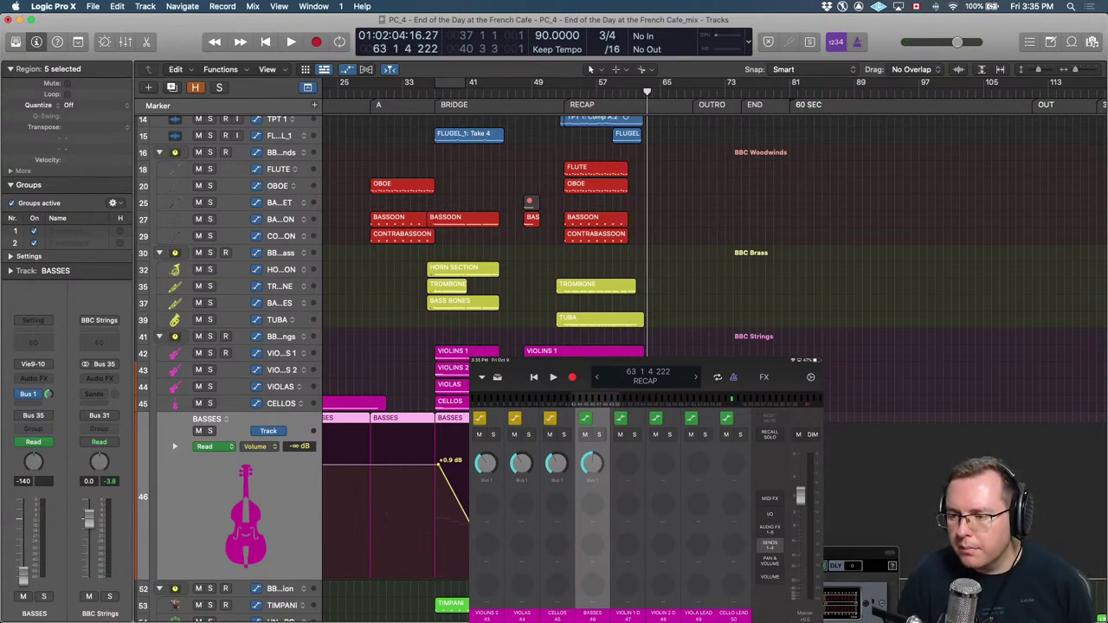
{"action": "key", "text": "alt+comma"}
{"action": "key", "text": "alt+comma"}
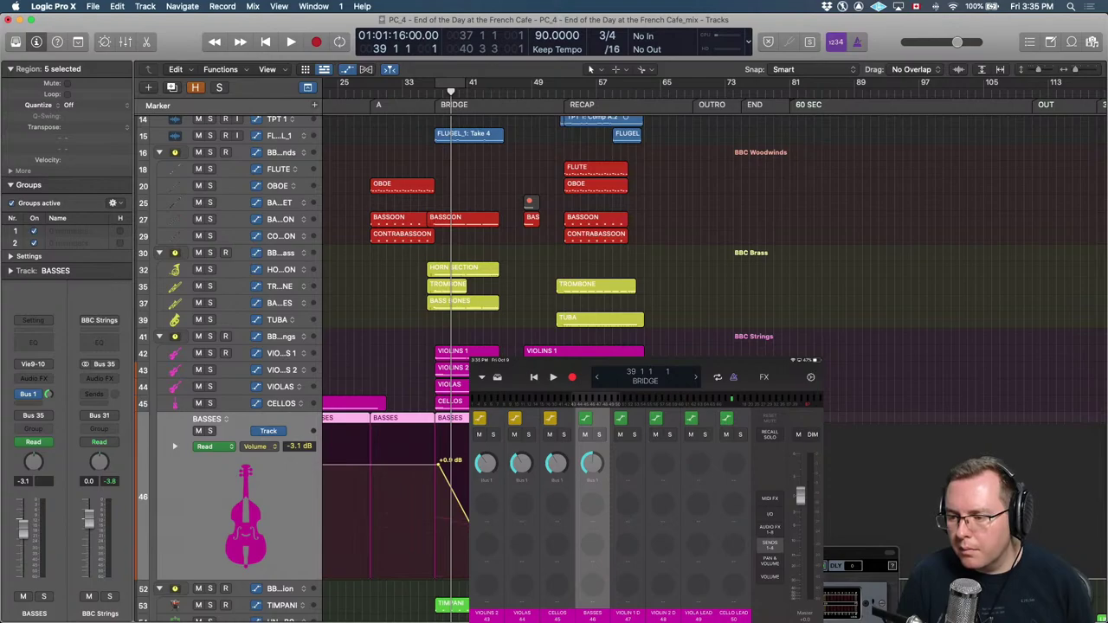
{"action": "key", "text": "shift+super+a"}
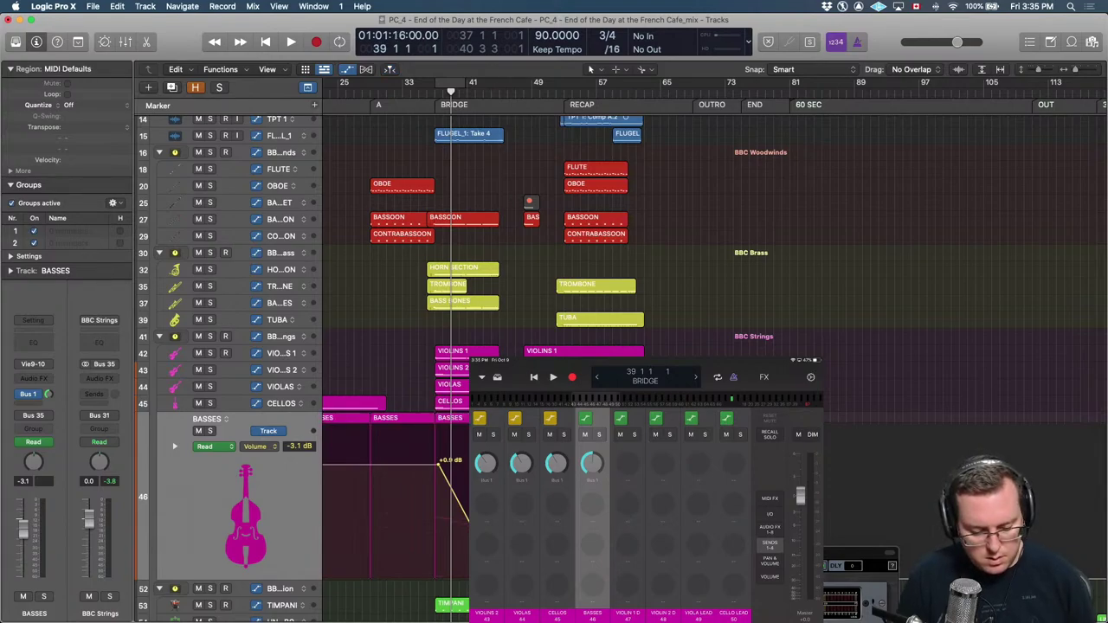
{"action": "key", "text": "super+z"}
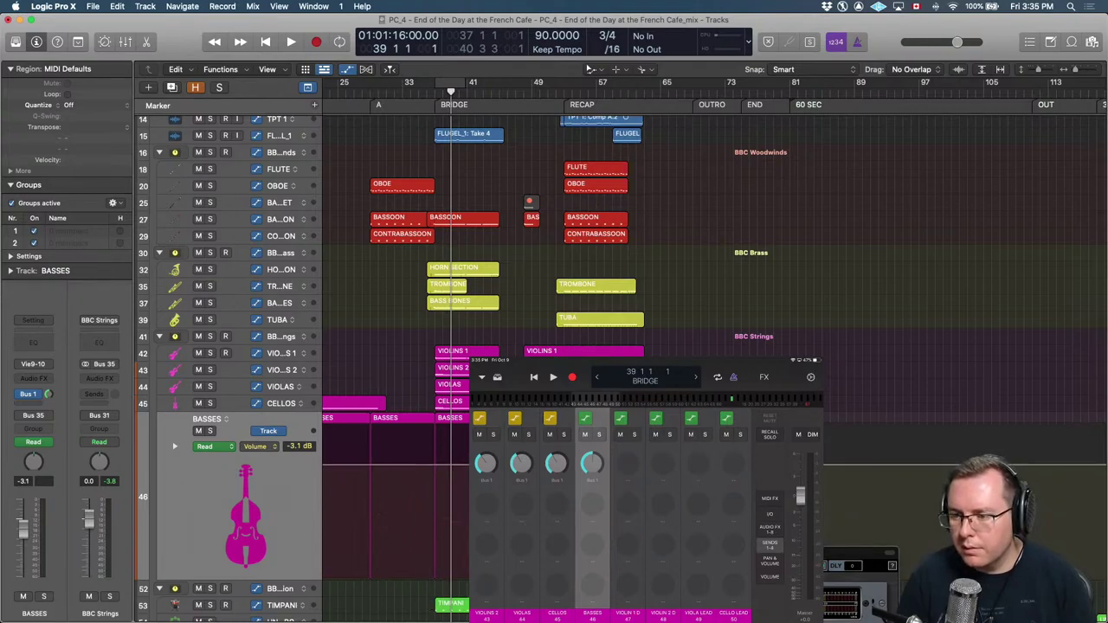
{"action": "key", "text": "a"}
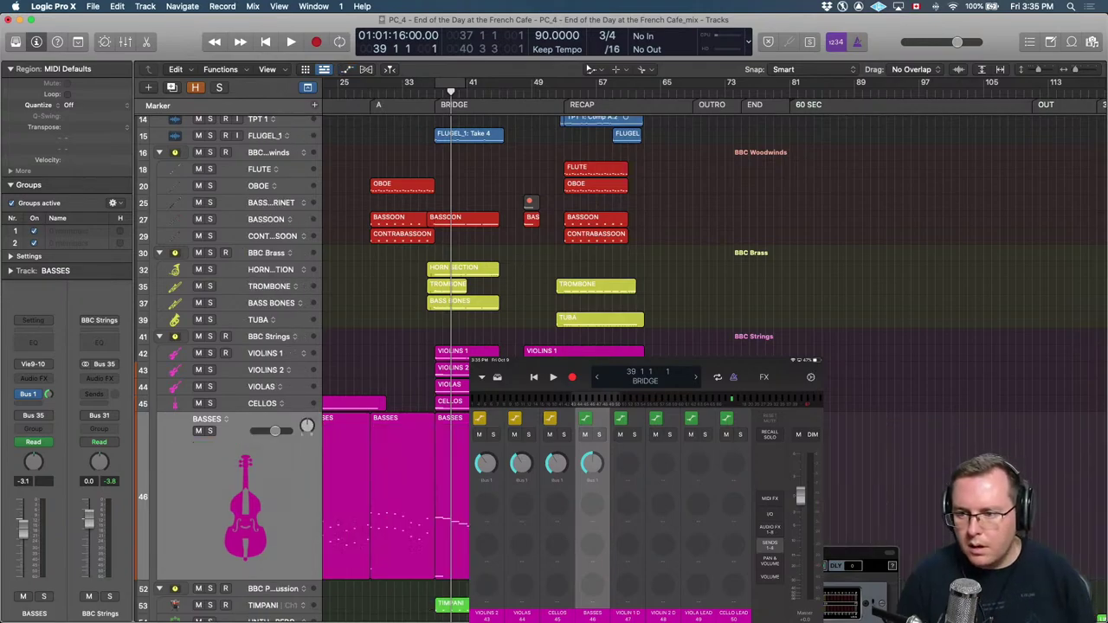
Play the full mix from bar 35 into the OUTRO, checking the BASSES region's modulation in the Piano Roll.
{"action": "key", "text": "comma"}
{"action": "key", "text": "comma"}
{"action": "key", "text": "comma"}
{"action": "key", "text": "super+Right"}
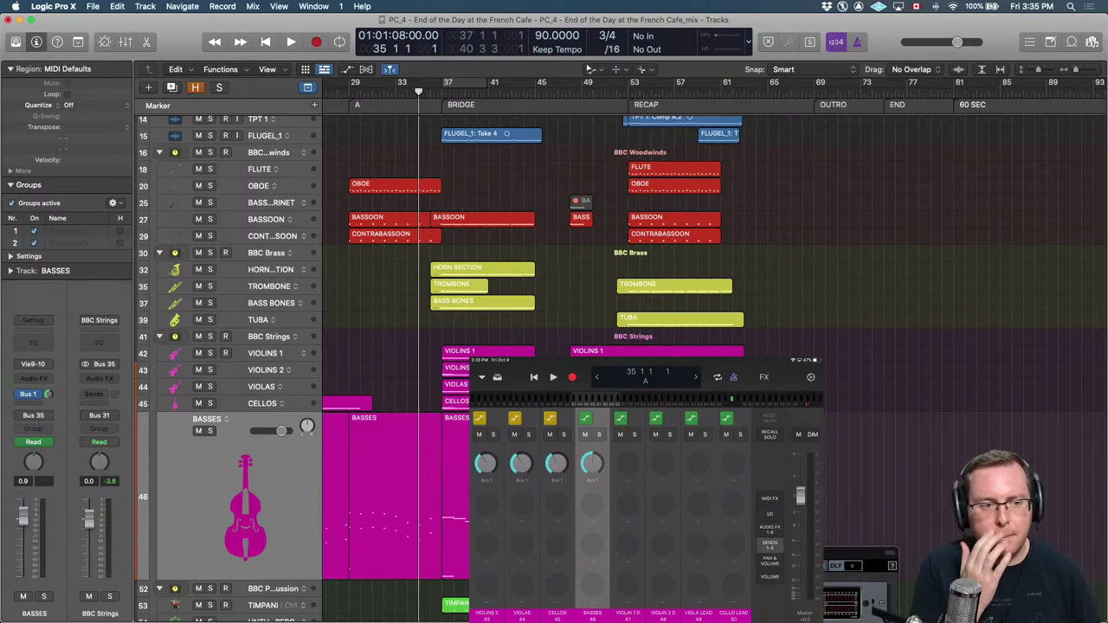
{"action": "key", "text": "space"}
{"action": "key", "text": "super+Right"}
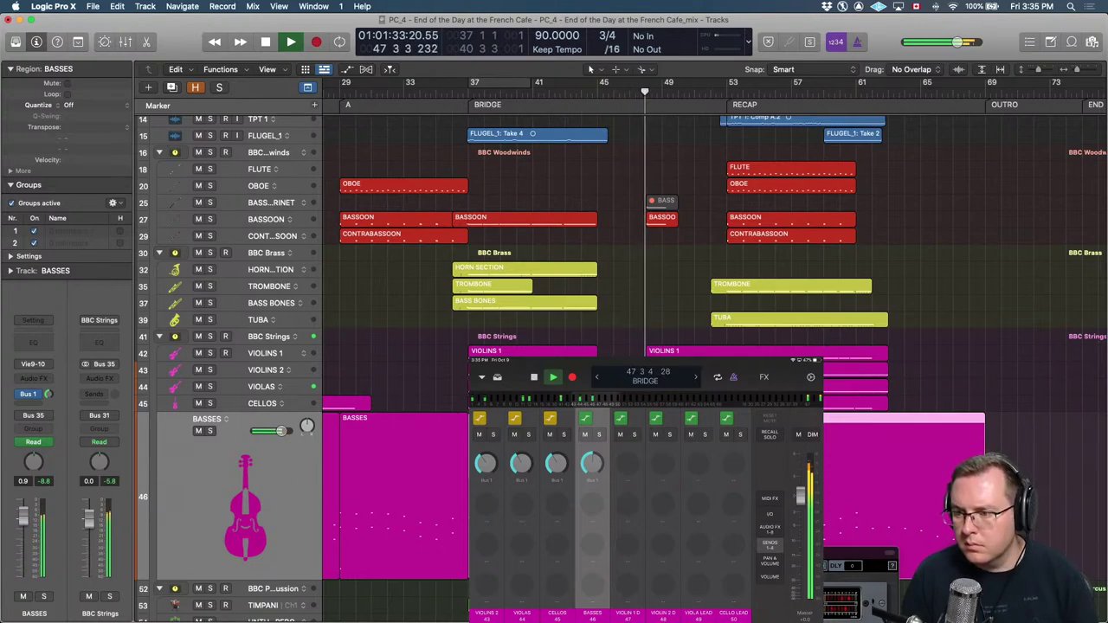
{"action": "key", "text": "p"}
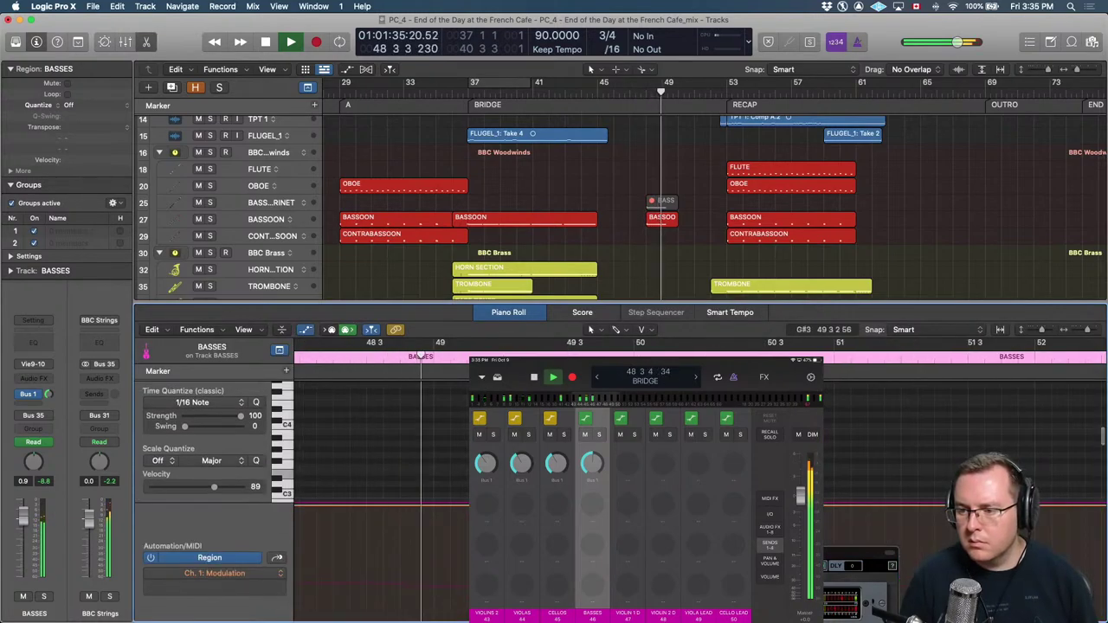
{"action": "key", "text": "ctrl+Left"}
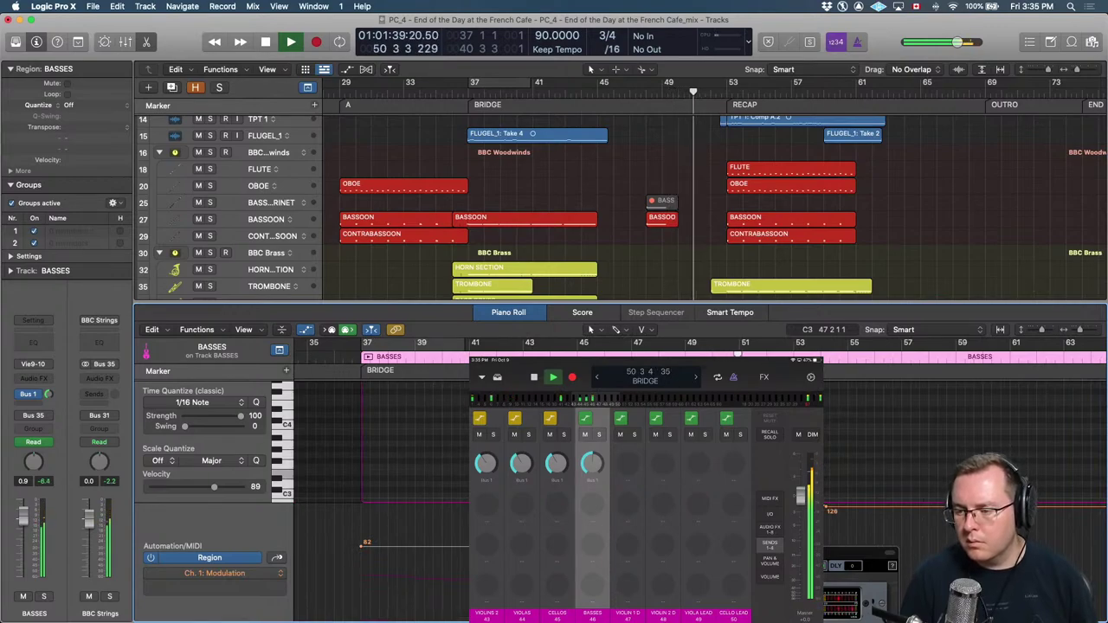
{"action": "key", "text": "p"}
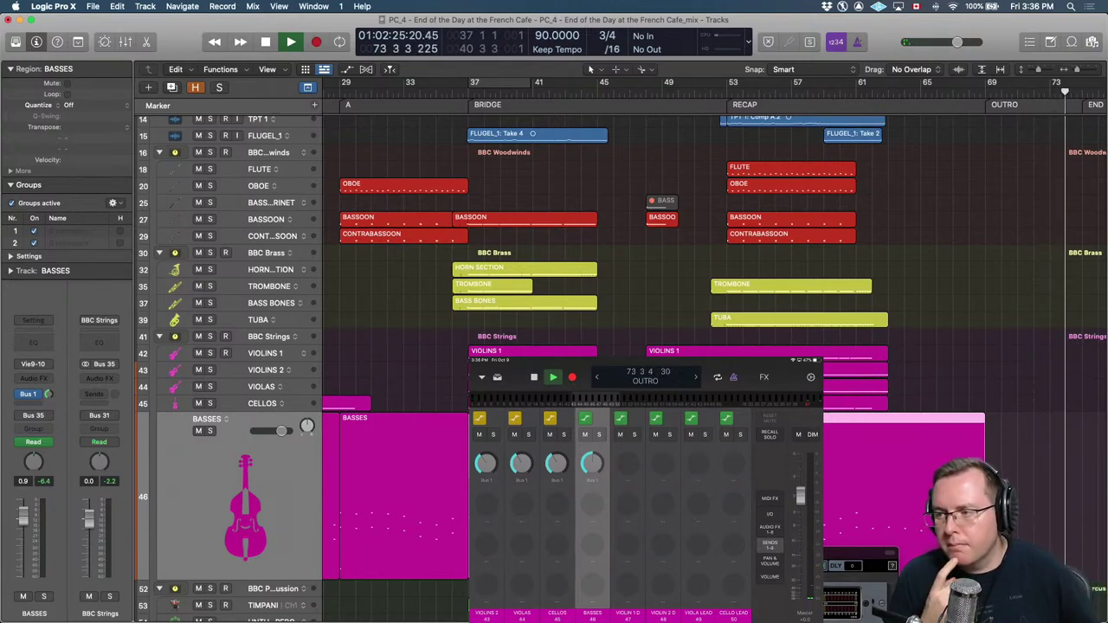
{"action": "key", "text": "space"}
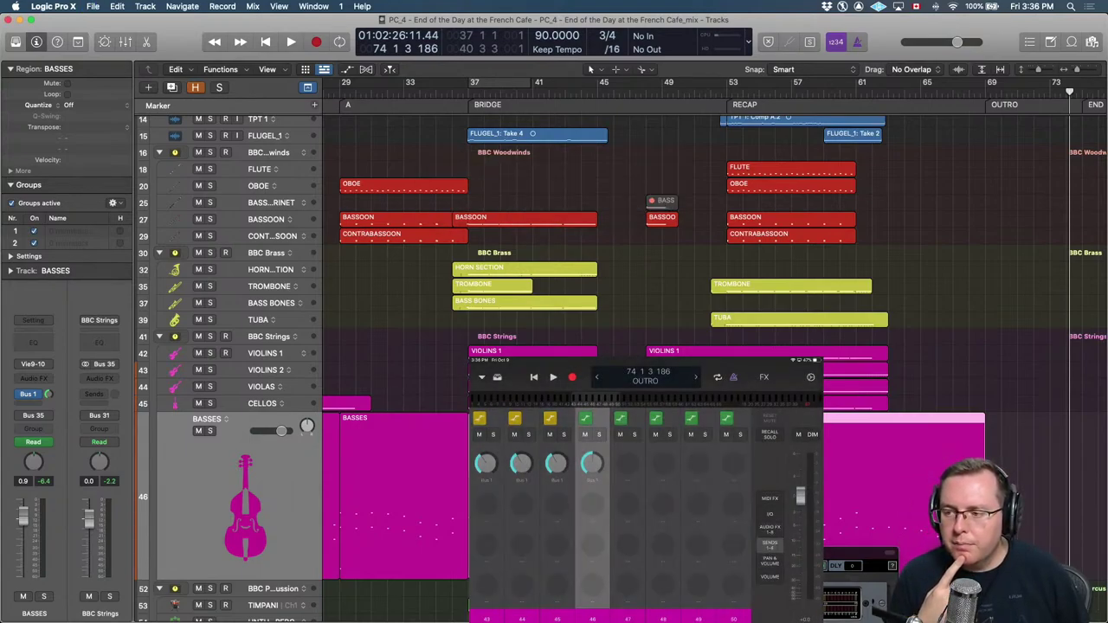
Select the TIMPANI track and play it soloed from bar 36 into the BRIDGE.
{"action": "key", "text": "super+Left"}
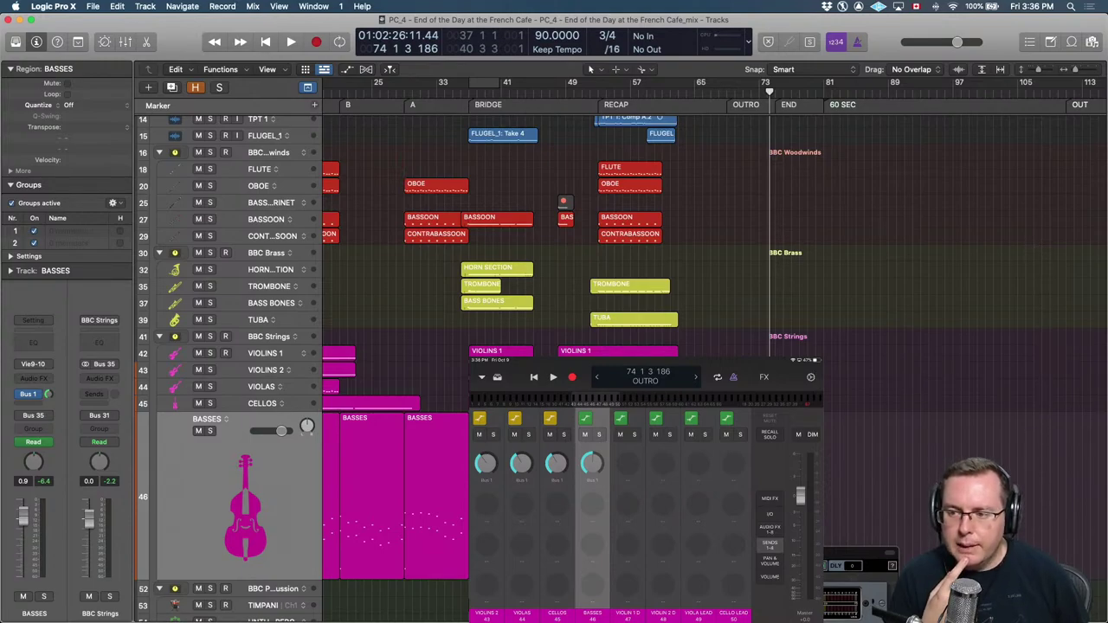
{"action": "key", "text": "super+Left"}
{"action": "key", "text": "super+Left"}
{"action": "key", "text": "comma"}
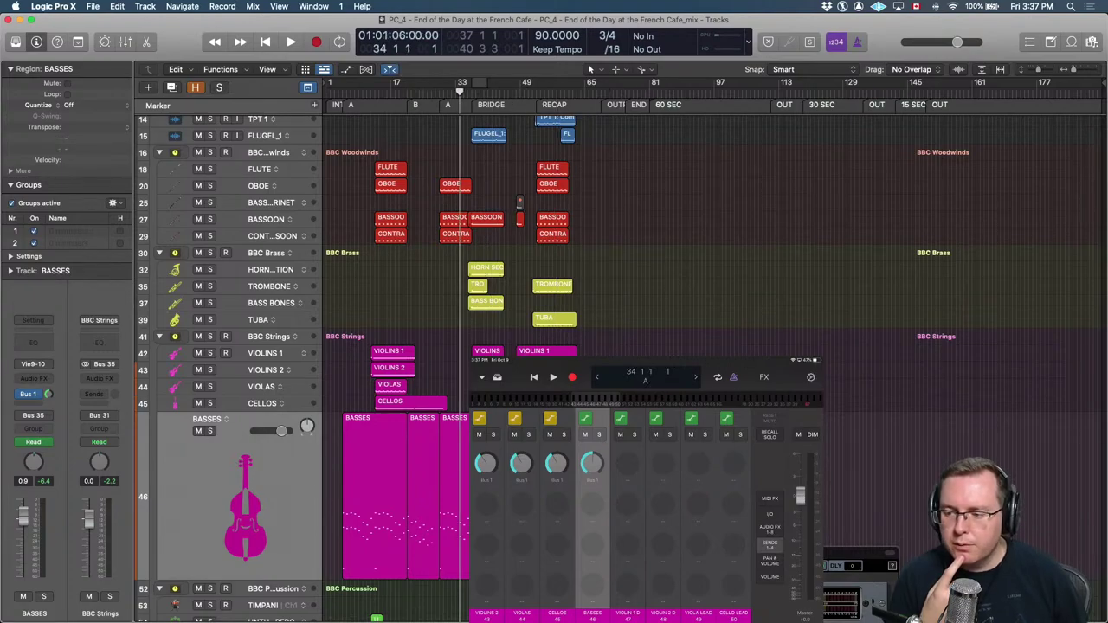
{"action": "key", "text": "super+Right"}
{"action": "key", "text": "super+Right"}
{"action": "key", "text": "super+Right"}
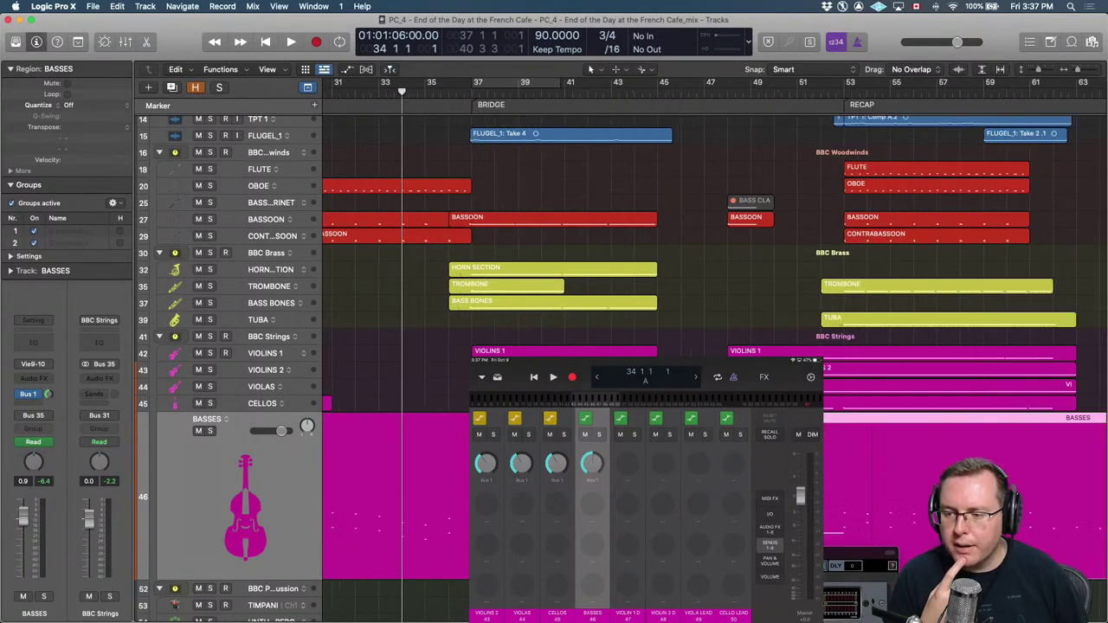
{"action": "key", "text": "period"}
{"action": "key", "text": "period"}
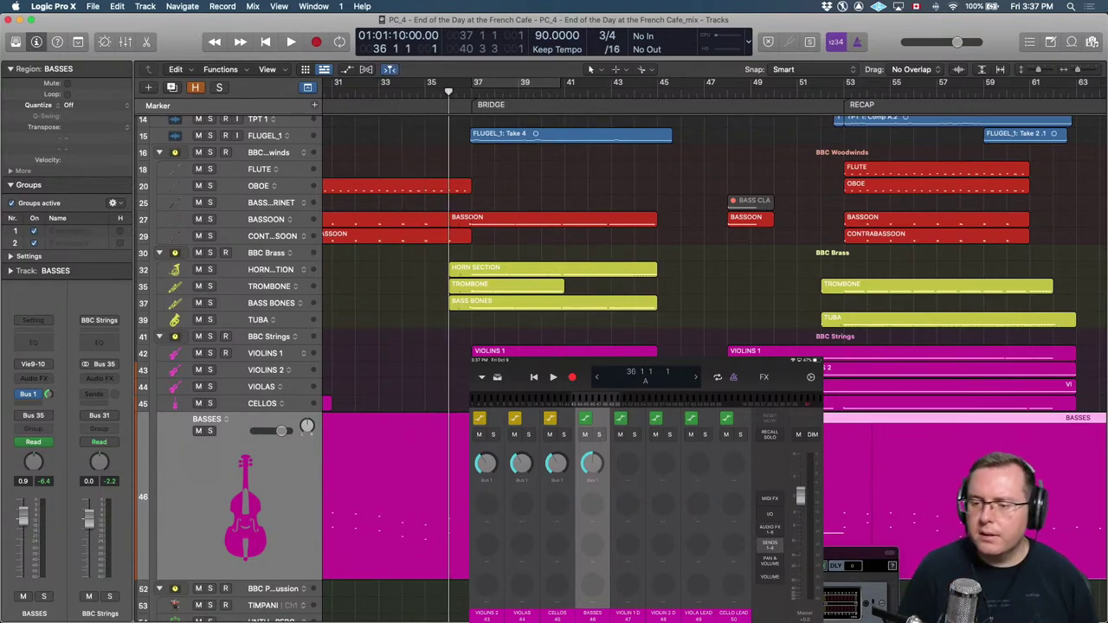
{"action": "key", "text": "Down"}
{"action": "key", "text": "Down"}
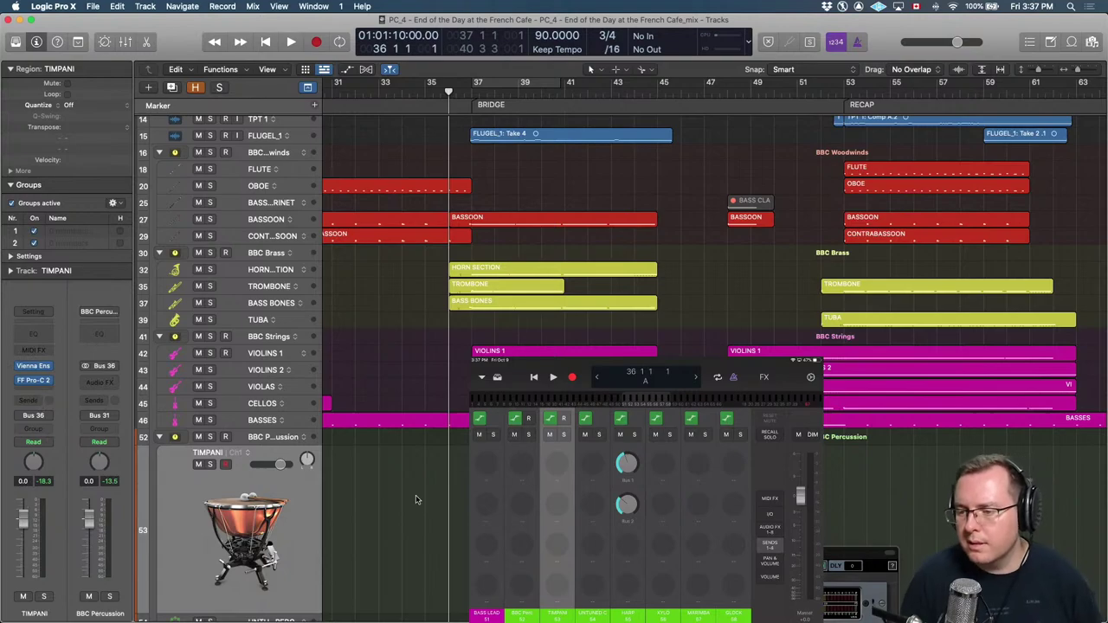
{"action": "key", "text": "space"}
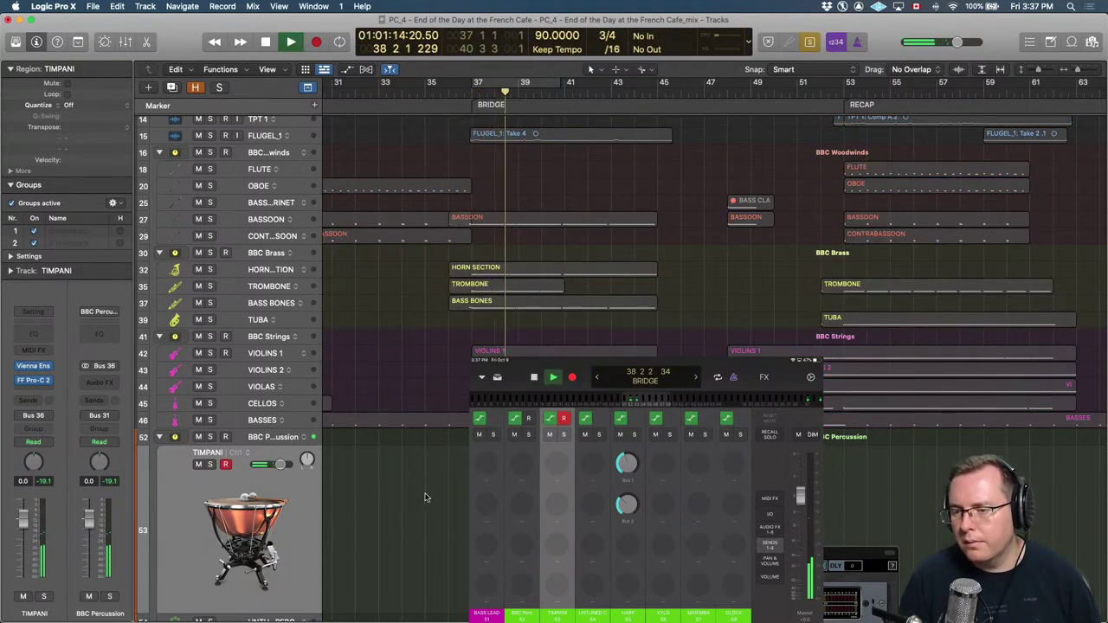
{"action": "key", "text": "space"}
Check the TIMPANI track's automation and play the full mix from bar 36 into the BRIDGE.
{"action": "key", "text": "a"}
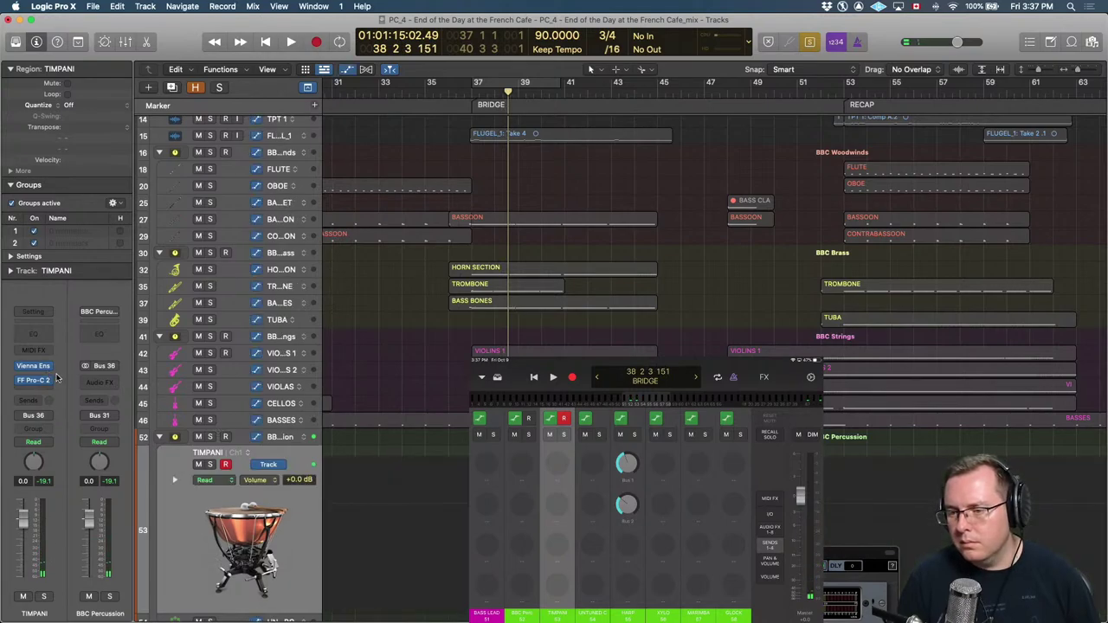
{"action": "key", "text": "a"}
{"action": "key", "text": "comma"}
{"action": "key", "text": "comma"}
{"action": "key", "text": "comma"}
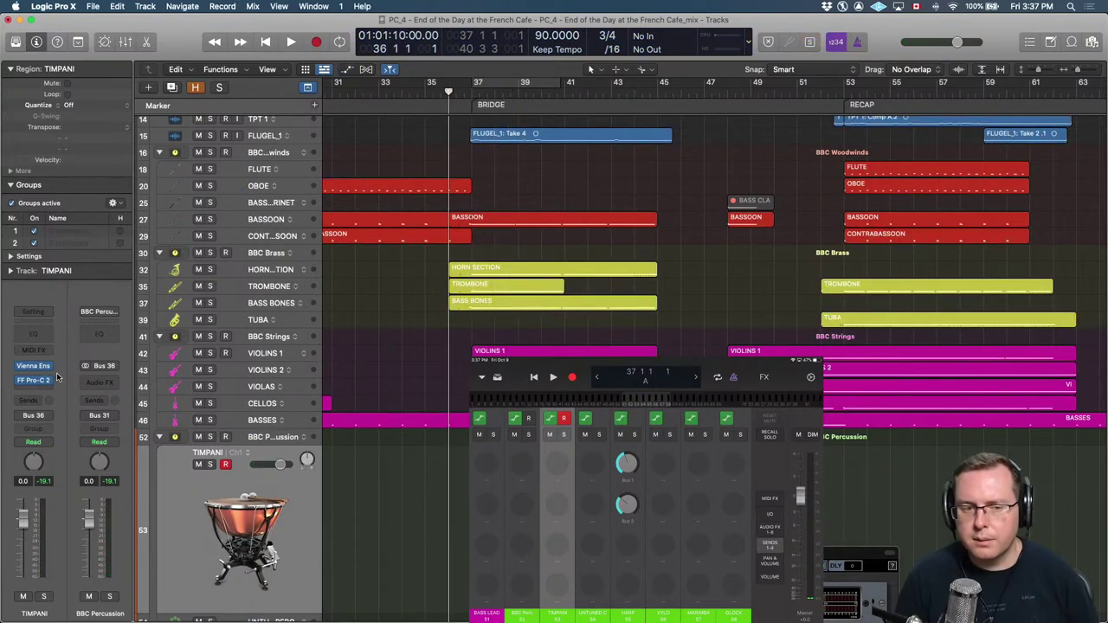
{"action": "key", "text": "space"}
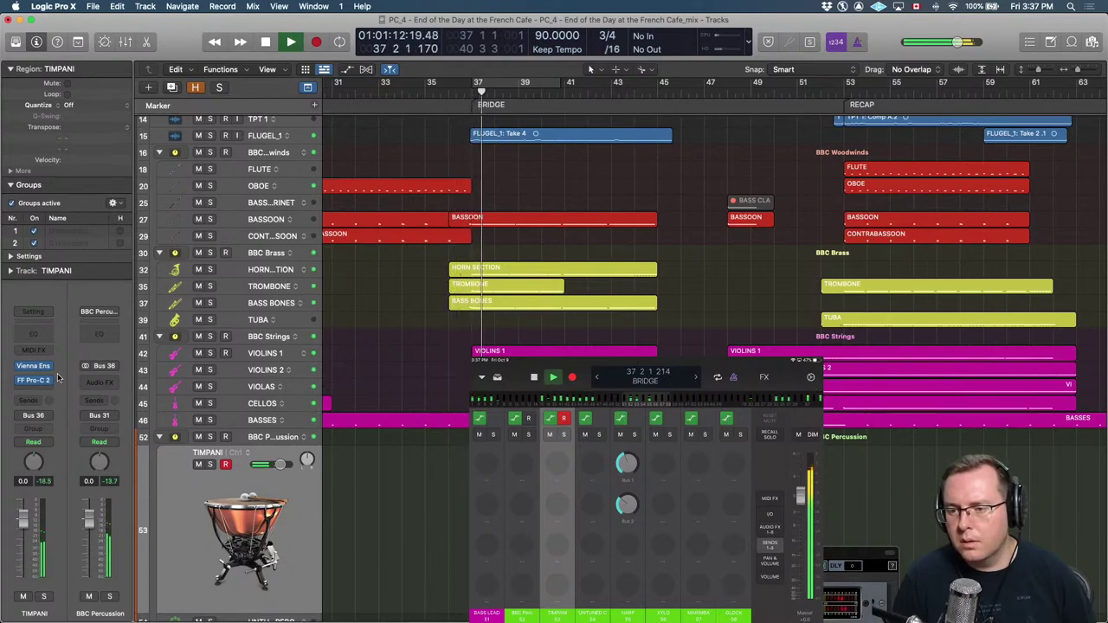
{"action": "key", "text": "space"}
Try the TIMPANI volume at 2.3 dB while playing the full mix from bar 37.
{"action": "left_click", "coordinate": [413, 487]}
{"action": "key", "text": "super+Right"}
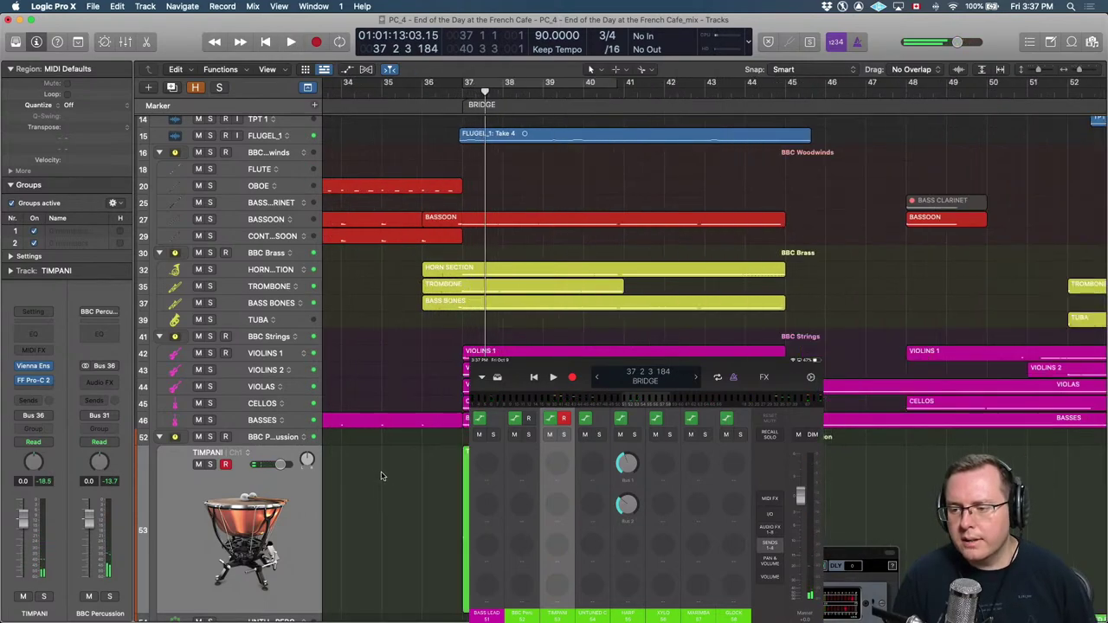
{"action": "key", "text": "comma"}
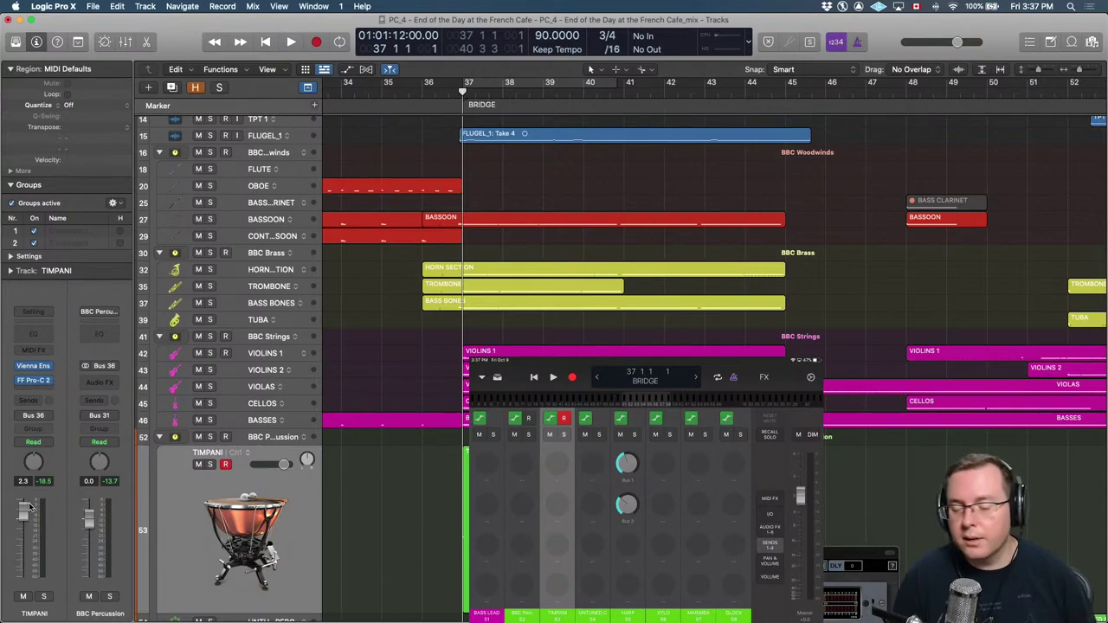
{"action": "key", "text": "space"}
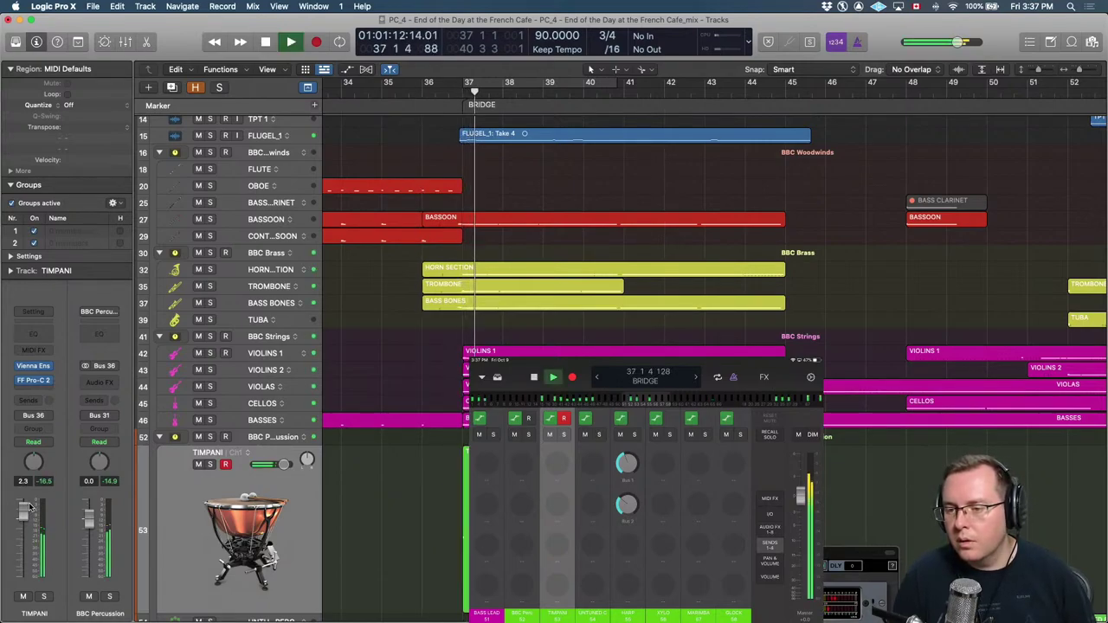
{"action": "key", "text": "space"}
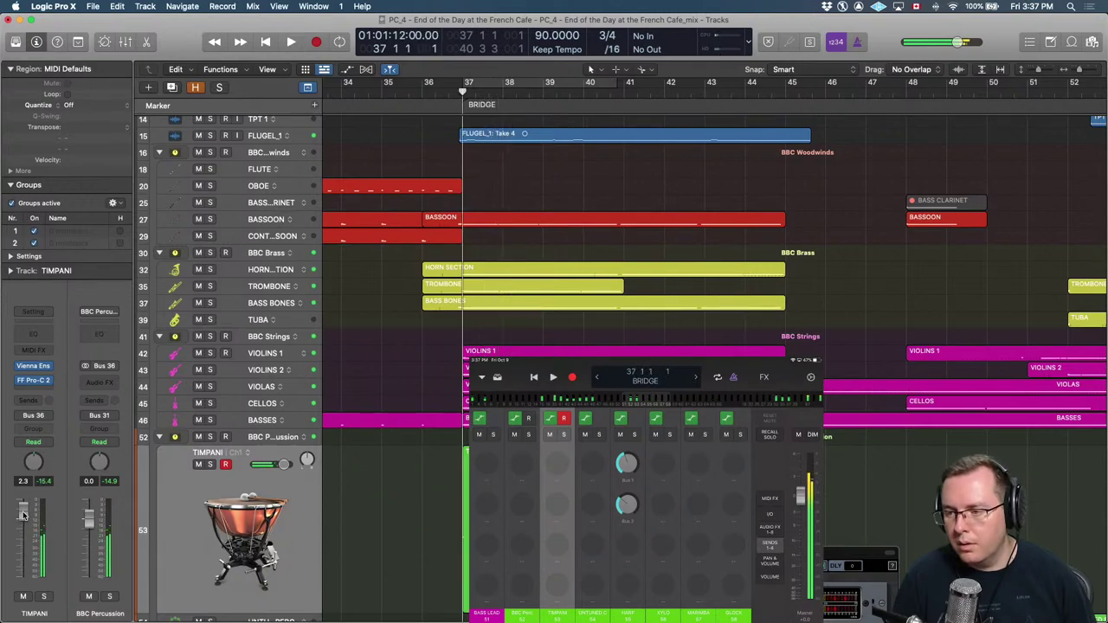
{"action": "key", "text": "space"}
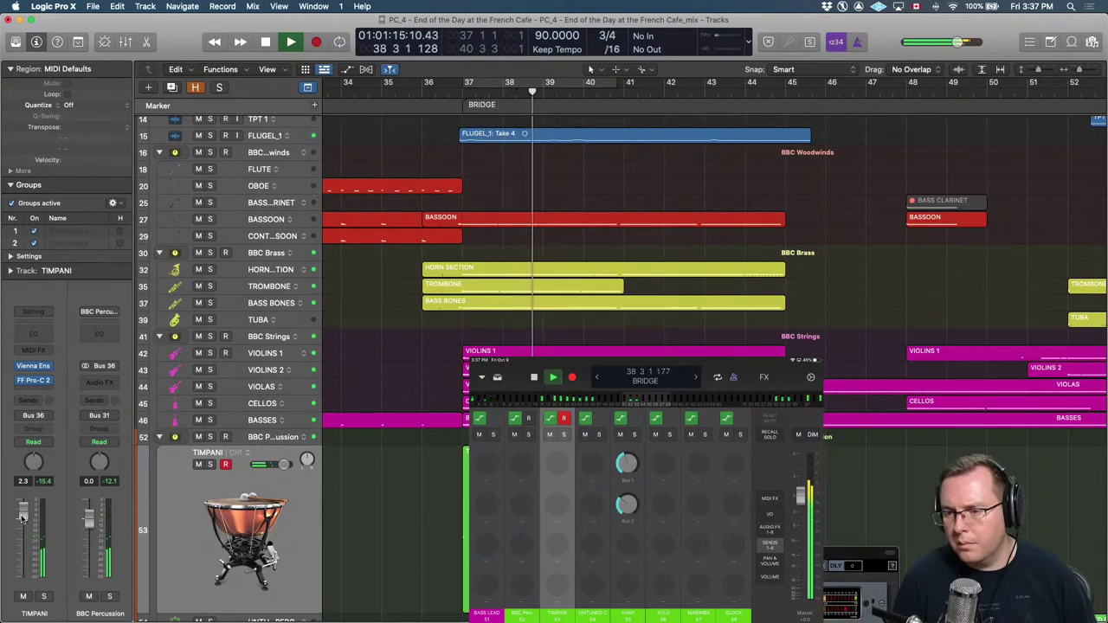
Open the TIMPANI track's FabFilter Pro-C 2 compressor and lower its threshold while the BRIDGE plays.
{"action": "left_click", "coordinate": [34, 379]}
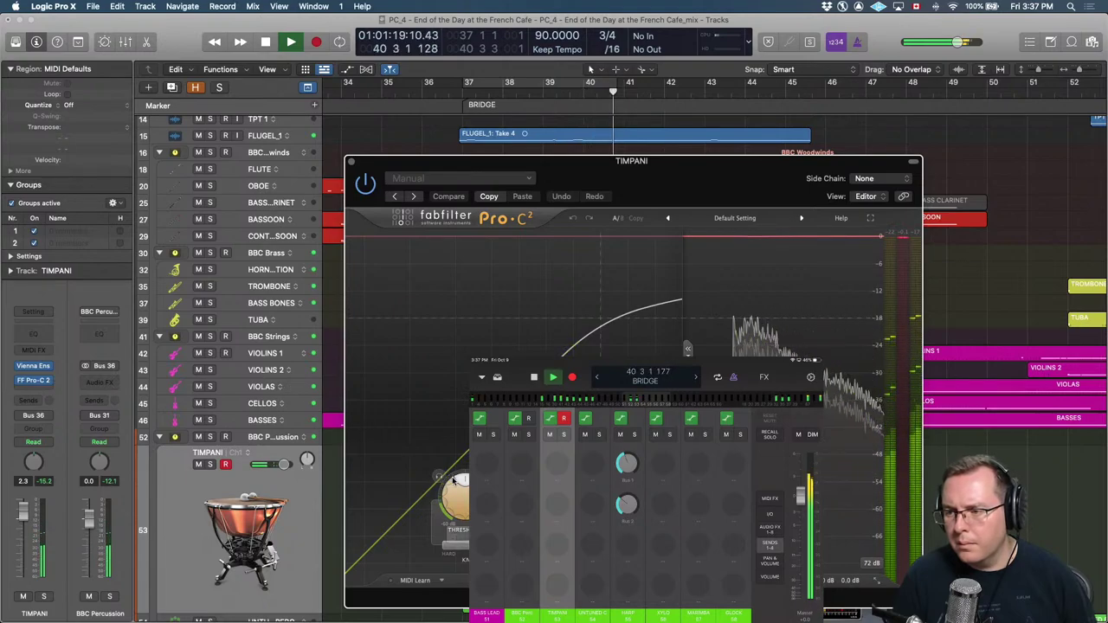
{"action": "left_click_drag", "start_coordinate": [454, 480], "coordinate": [455, 522]}
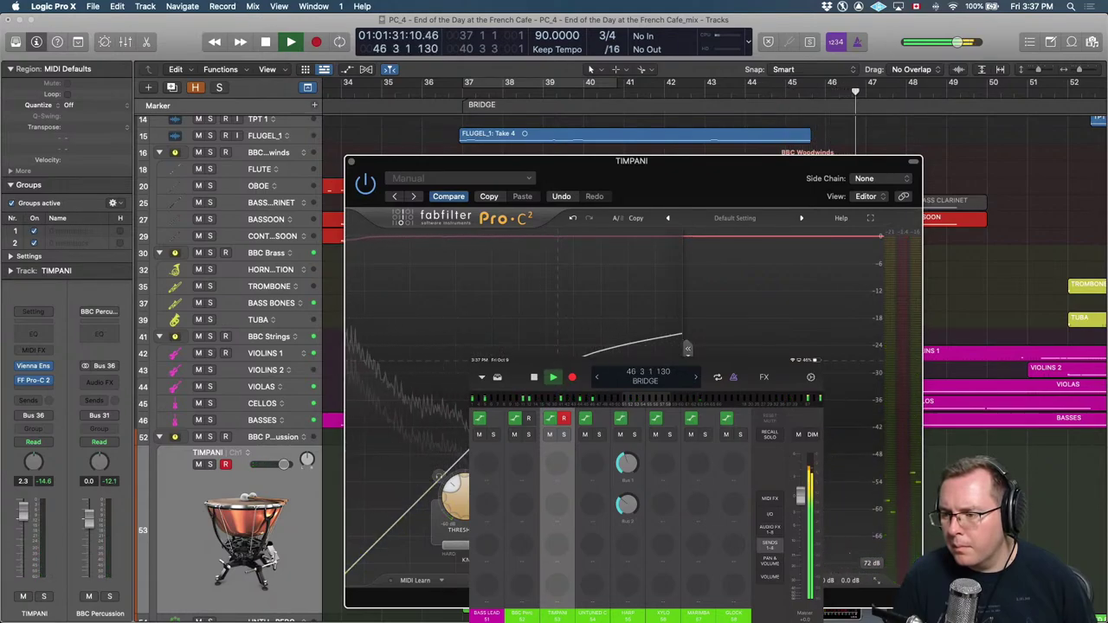
{"action": "key", "text": "space"}
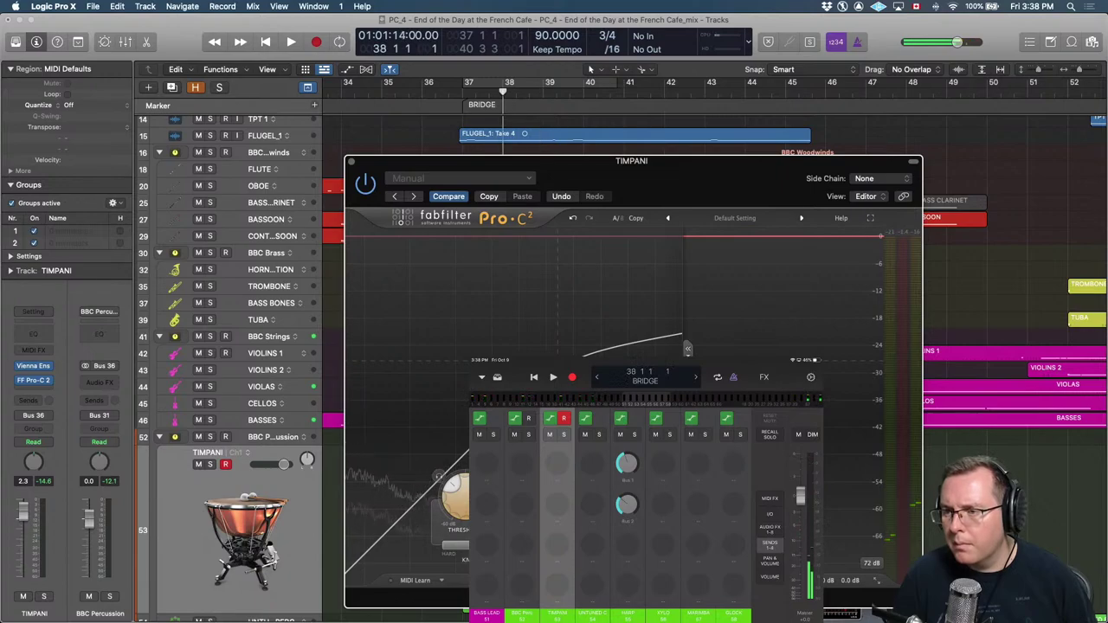
Play the BRIDGE from bar 36, lower the TIMPANI compressor's threshold to about -30 dB and close the plug-in.
{"action": "key", "text": "comma"}
{"action": "key", "text": "comma"}
{"action": "key", "text": "space"}
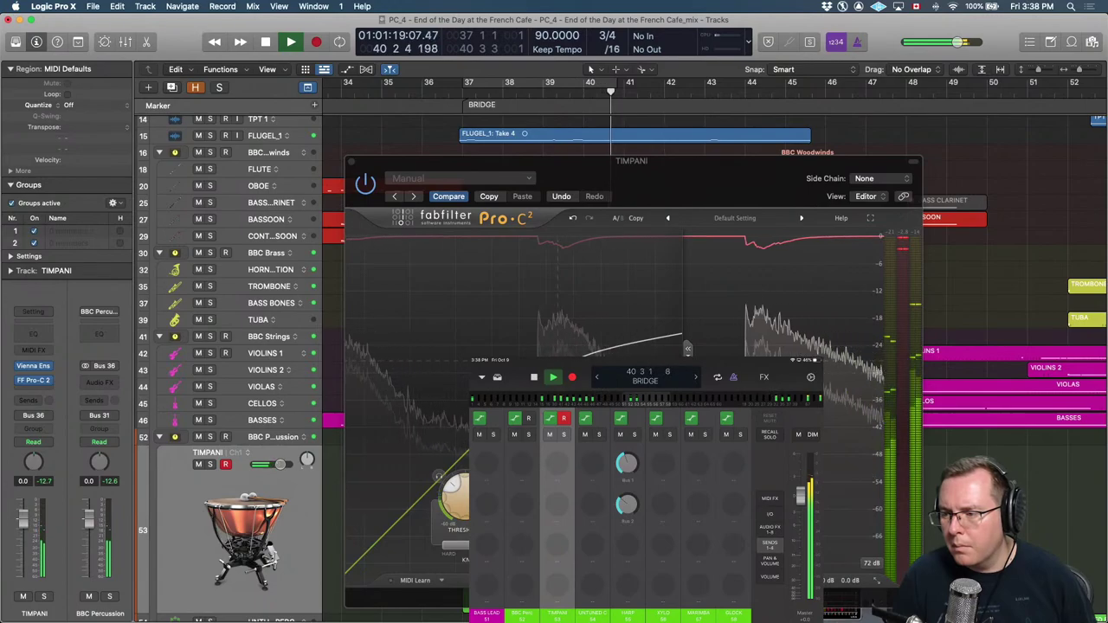
{"action": "left_click", "coordinate": [873, 473]}
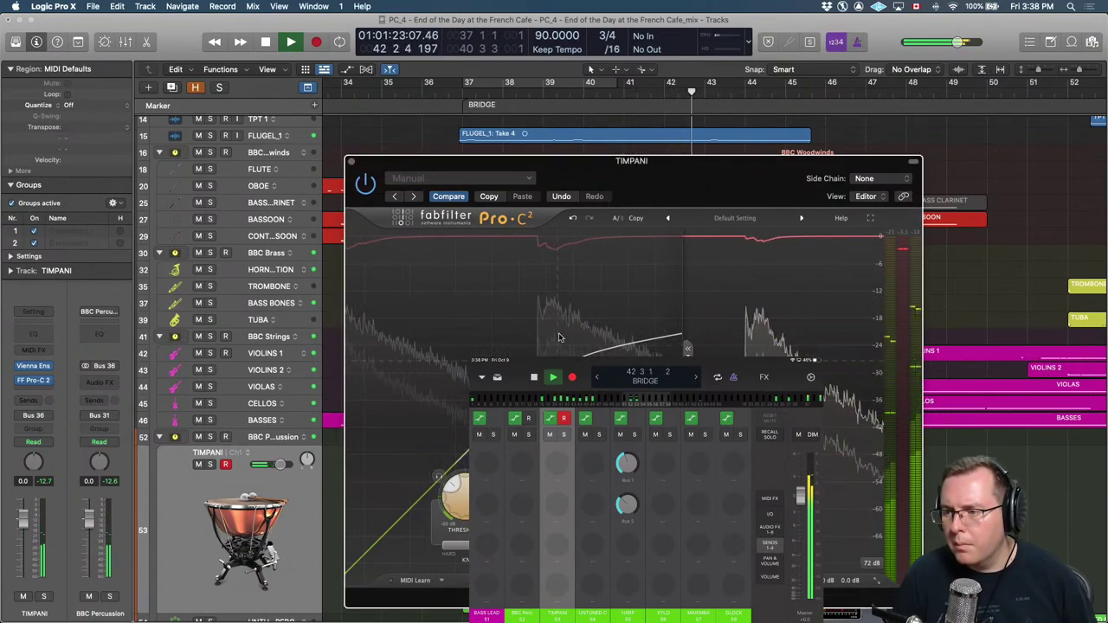
{"action": "mouse_move", "coordinate": [458, 487]}
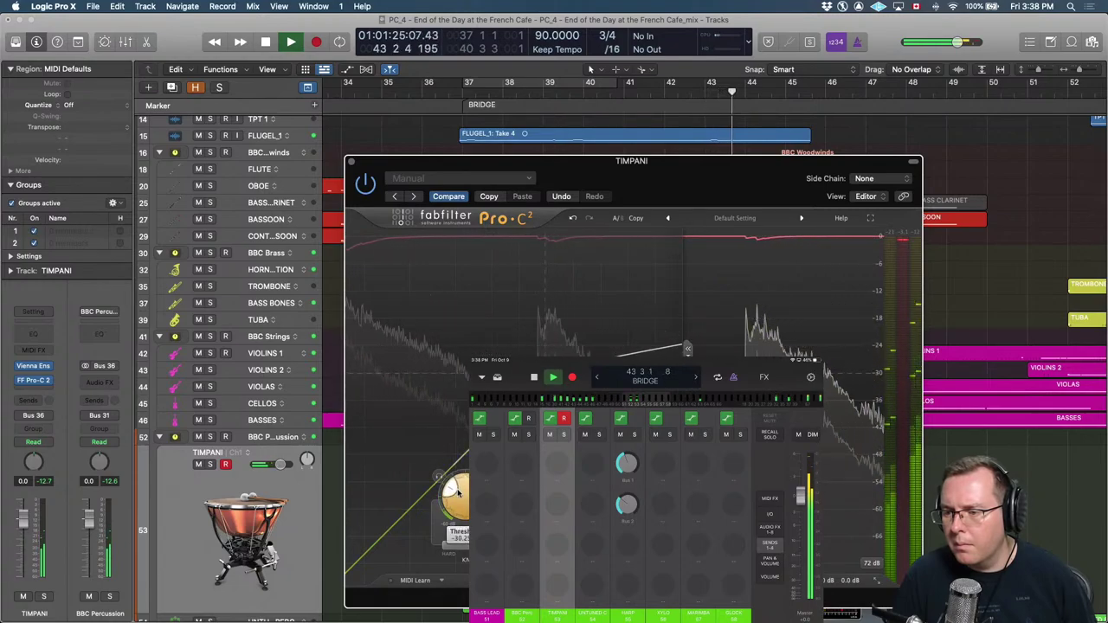
{"action": "left_click", "coordinate": [351, 161]}
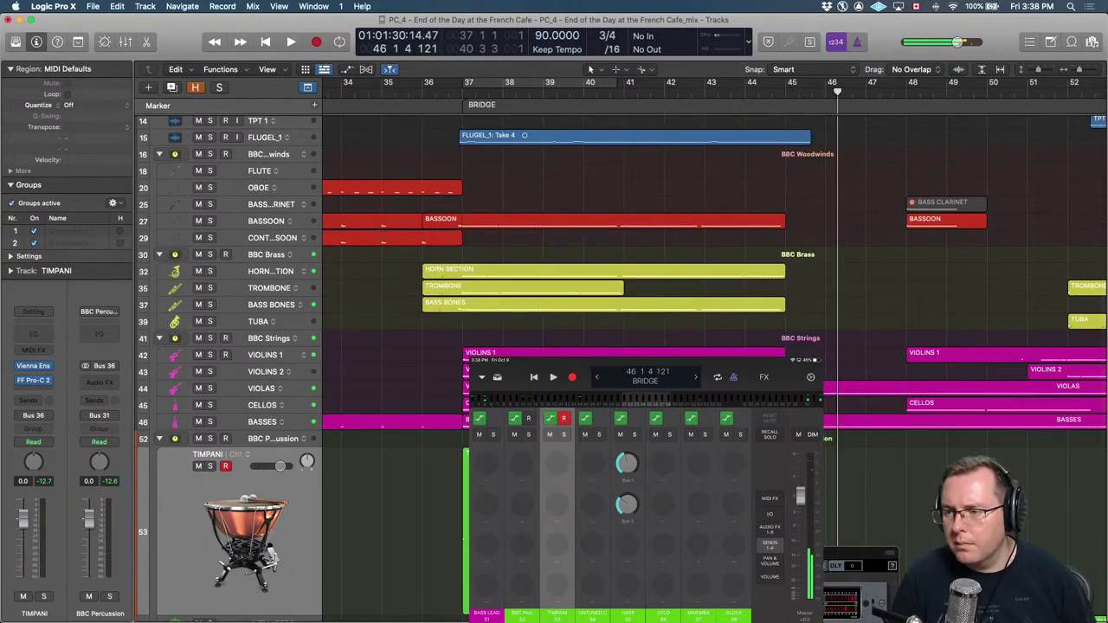
Play the opening of the BRIDGE briefly and return the playhead to bar 37.
{"action": "key", "text": "alt+comma"}
{"action": "key", "text": "space"}
{"action": "key", "text": "space"}
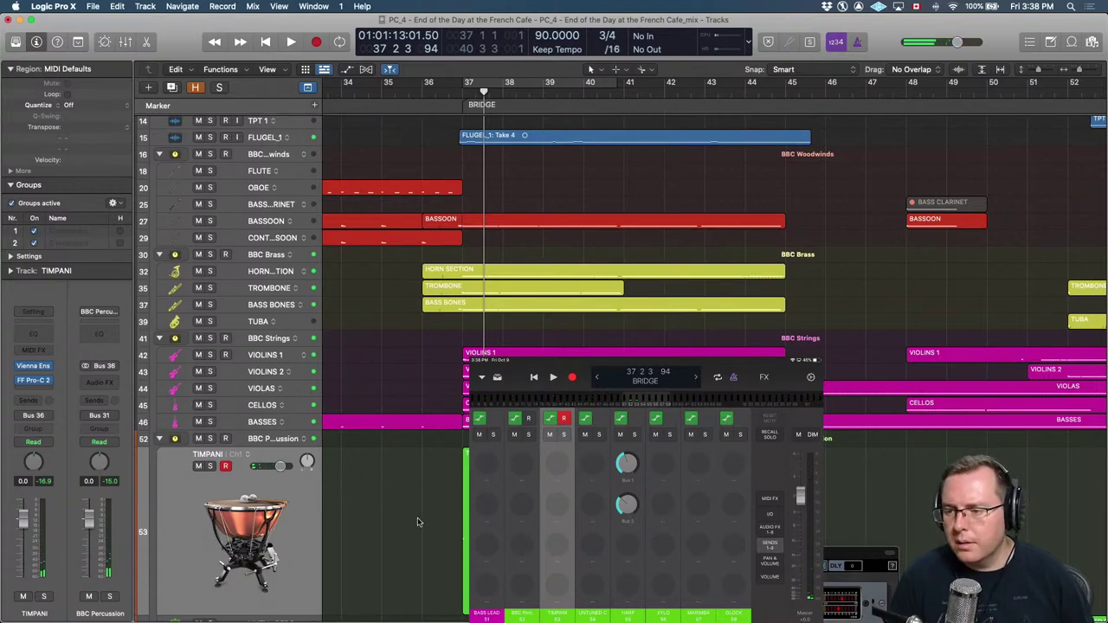
{"action": "key", "text": "super+Right"}
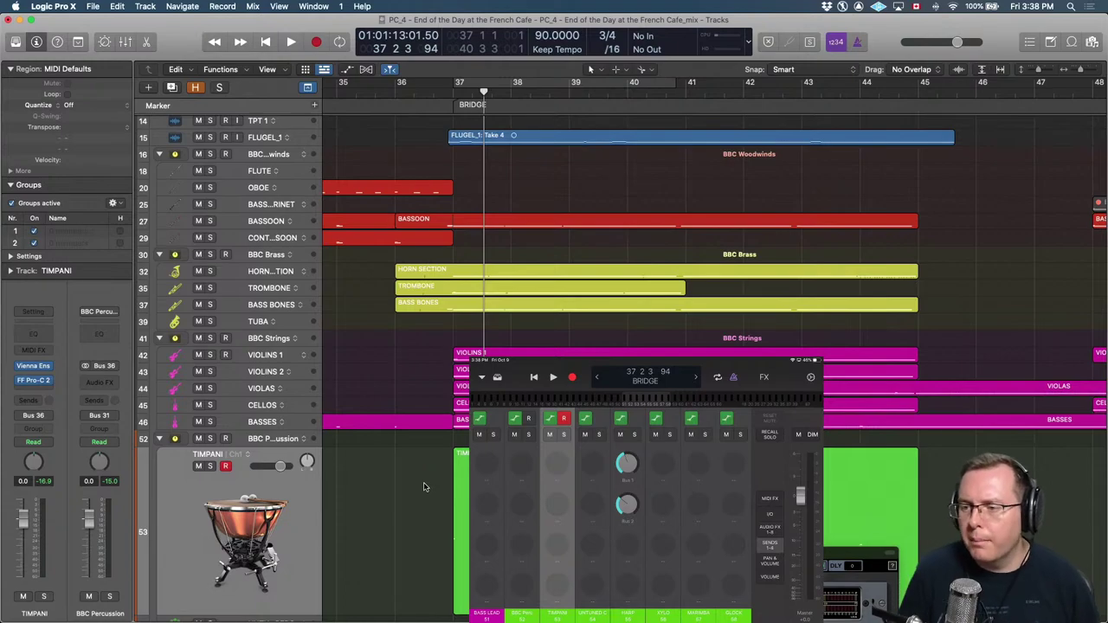
{"action": "key", "text": "alt+comma"}
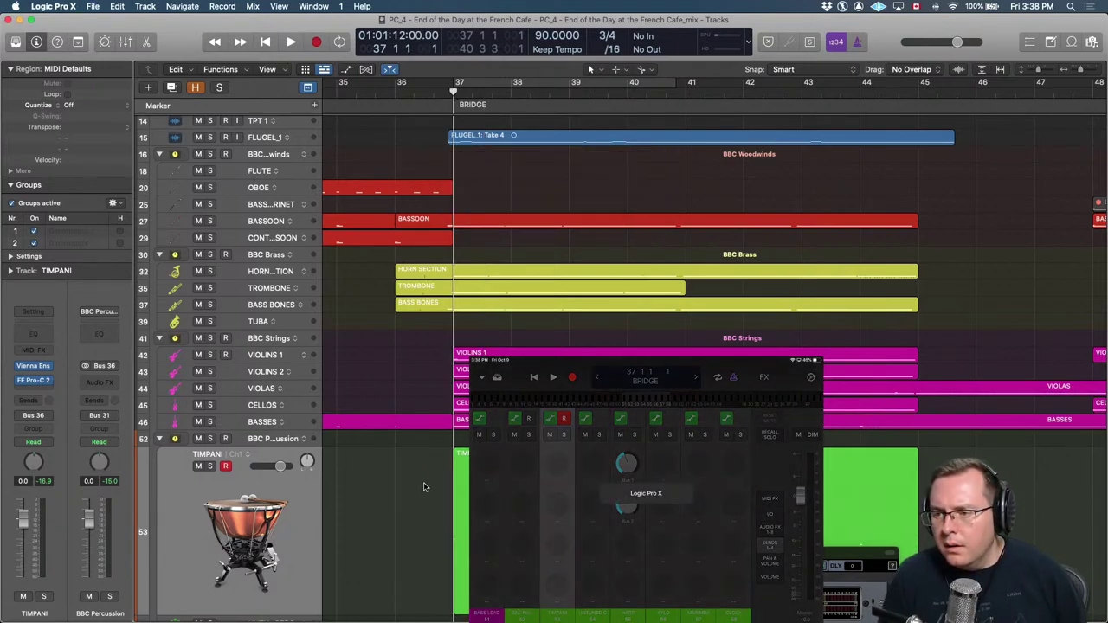
Select the BBC Percussion track and return the playhead to the start of the project.
{"action": "key", "text": "z"}
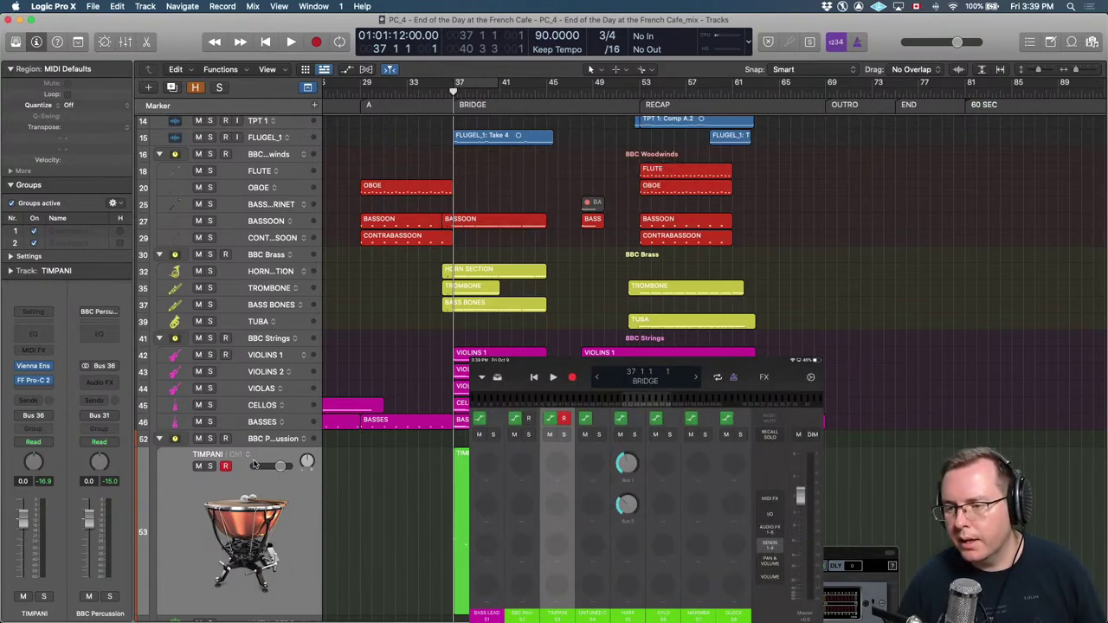
{"action": "scroll", "coordinate": [254, 432], "scroll_direction": "down", "scroll_amount": 5}
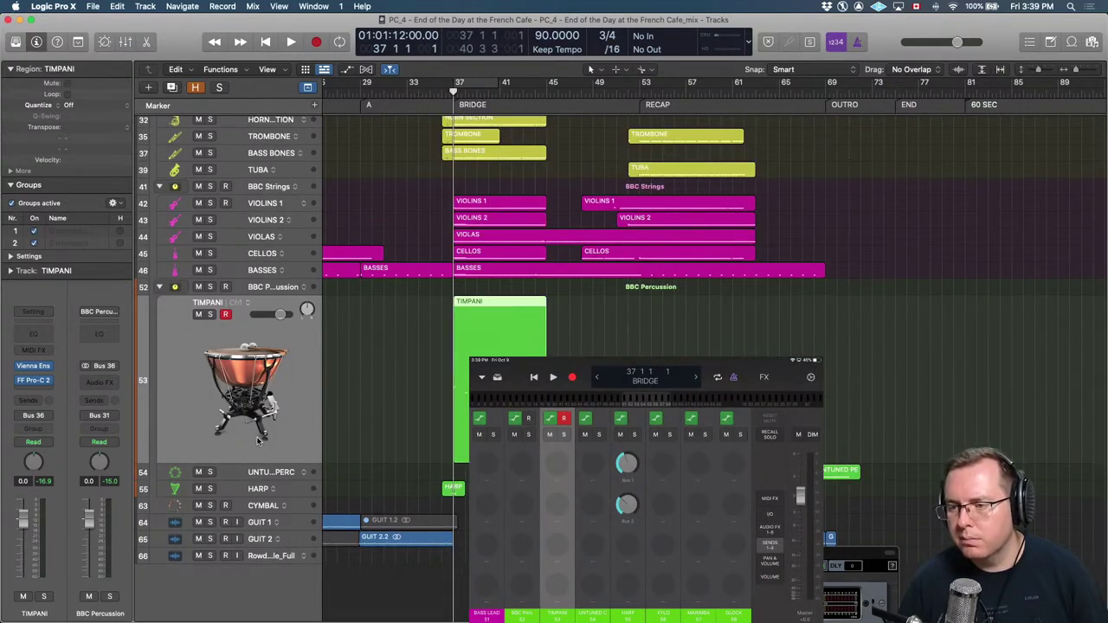
{"action": "key", "text": "Up"}
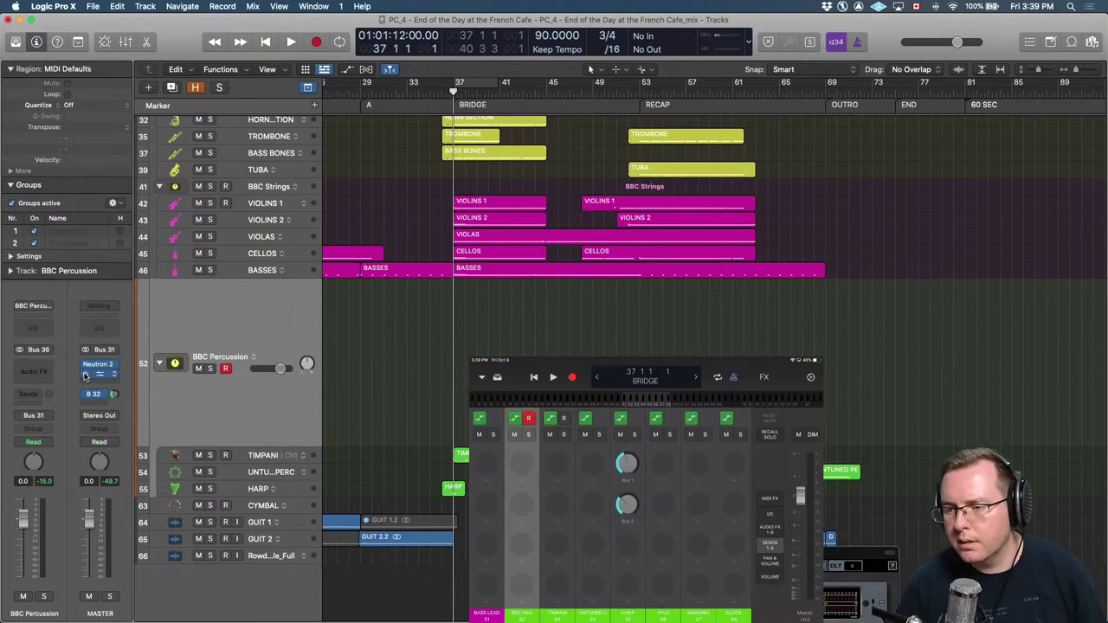
{"action": "key", "text": "Return"}
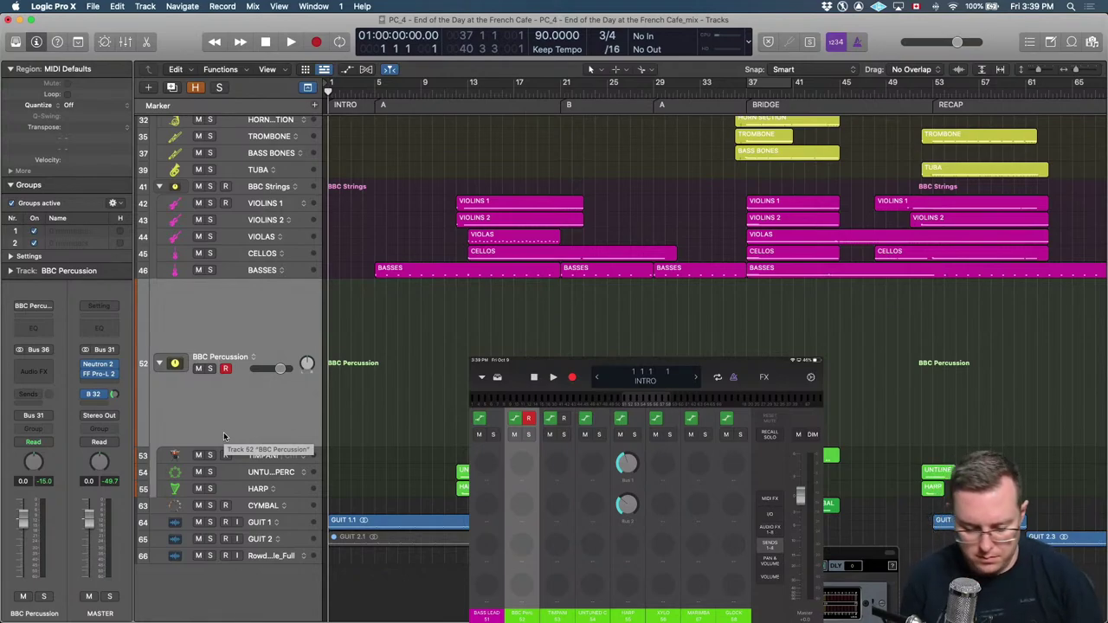
Switch to the Console app and move its window so the monitor section is in view.
{"action": "key", "text": "super+Tab"}
{"action": "key", "text": "super+Tab"}
{"action": "key", "text": "super+Tab"}
{"action": "key", "text": "super+Tab"}
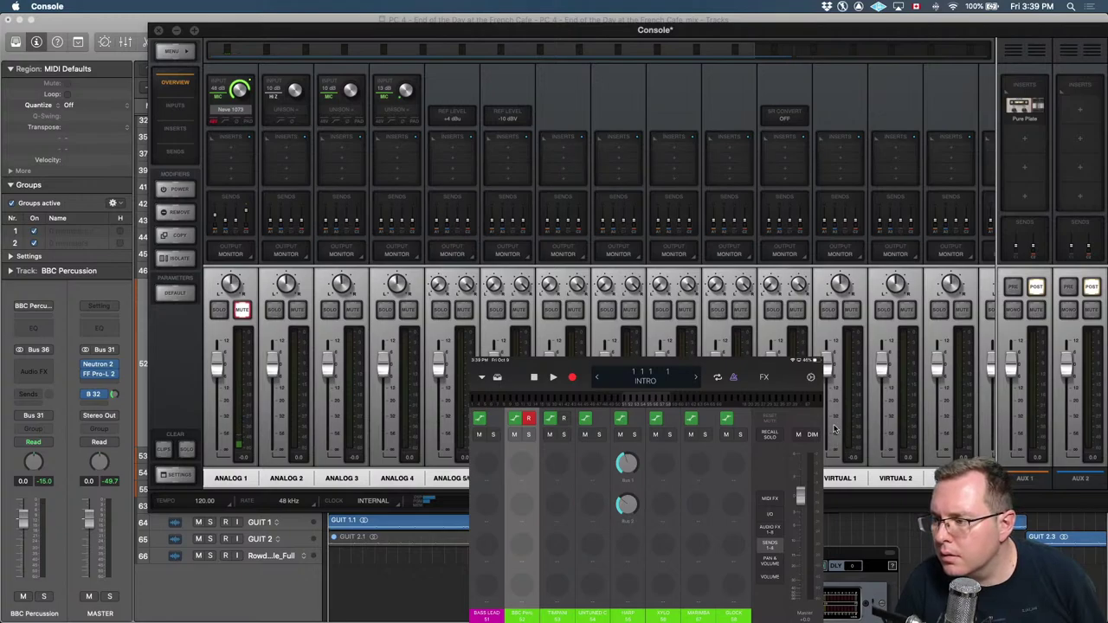
{"action": "left_click_drag", "start_coordinate": [701, 33], "coordinate": [567, 73]}
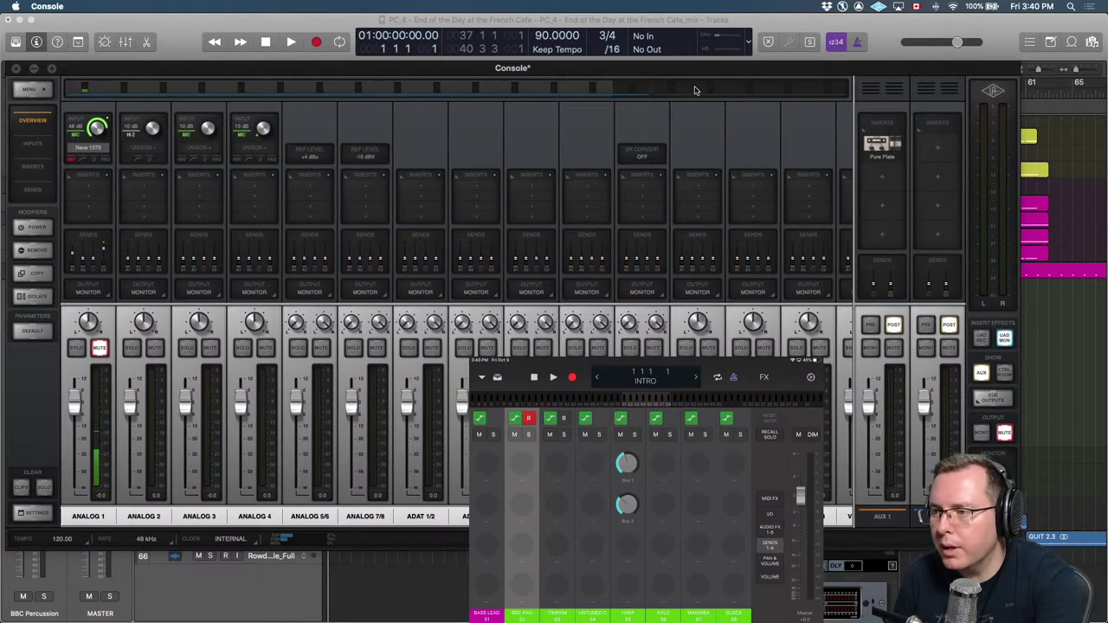
{"action": "left_click_drag", "start_coordinate": [697, 70], "coordinate": [440, 72]}
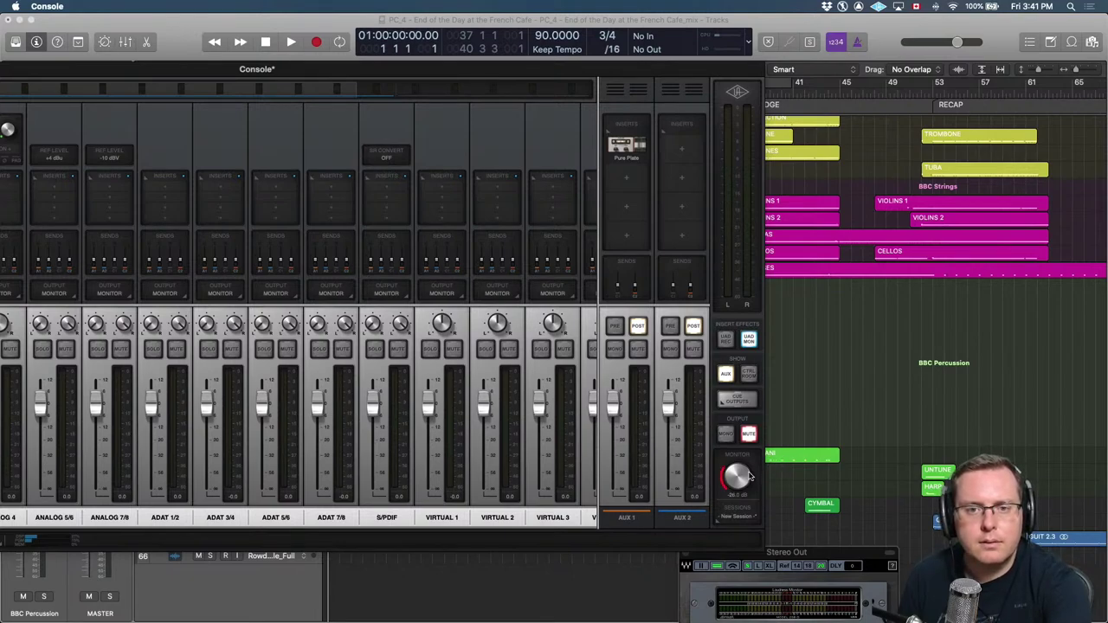
Show Console's control room section, try the Dim function and unmute the monitor output.
{"action": "left_click", "coordinate": [749, 374]}
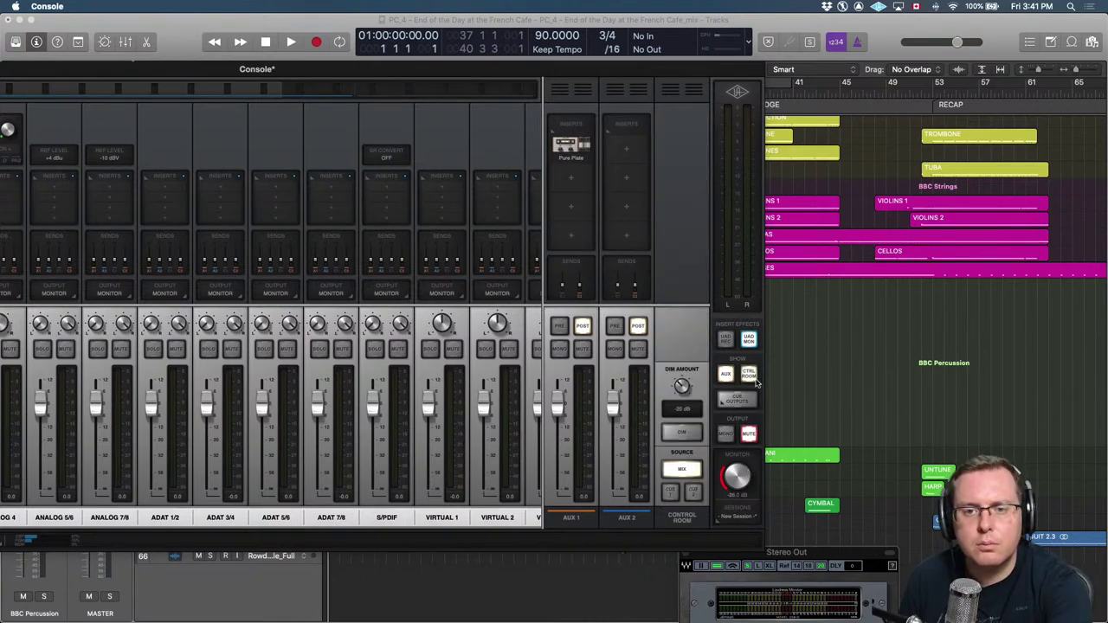
{"action": "left_click", "coordinate": [756, 381]}
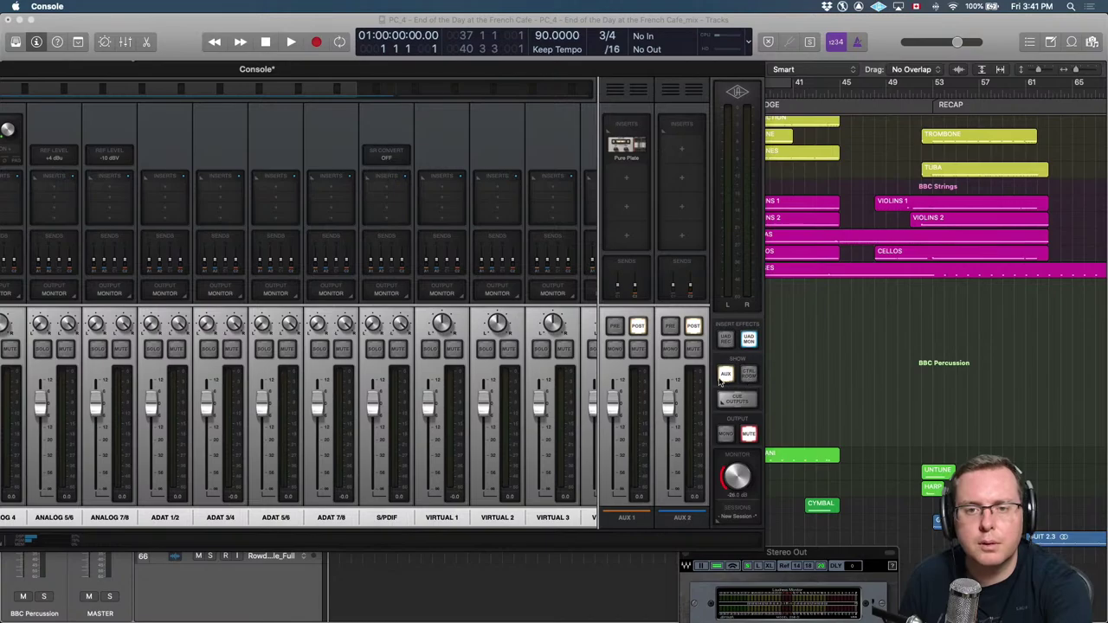
{"action": "left_click", "coordinate": [721, 381]}
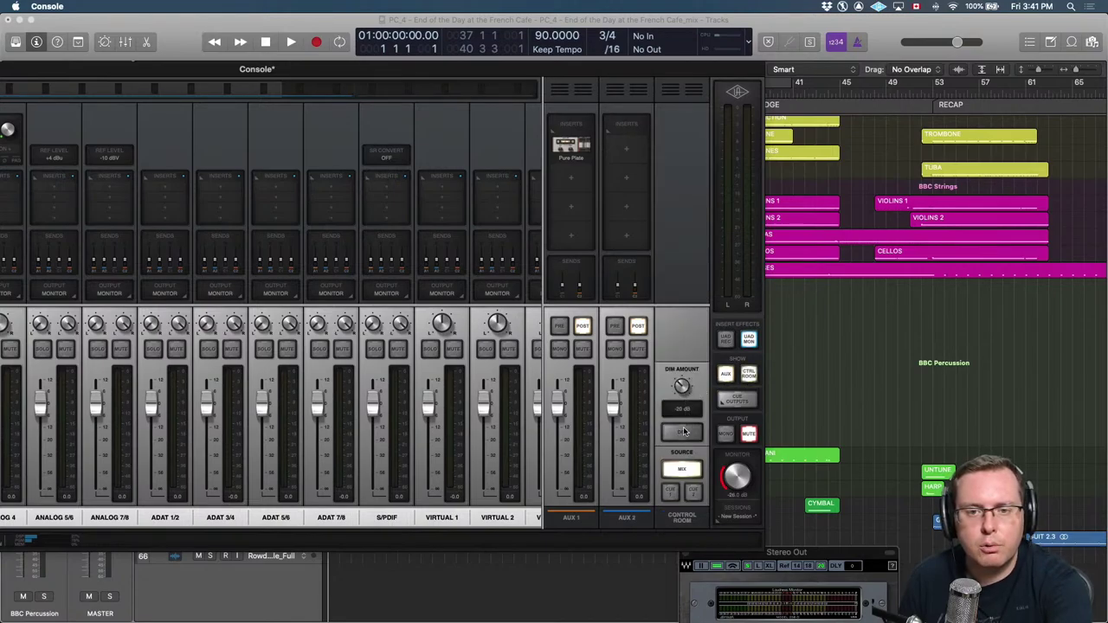
{"action": "left_click", "coordinate": [685, 431]}
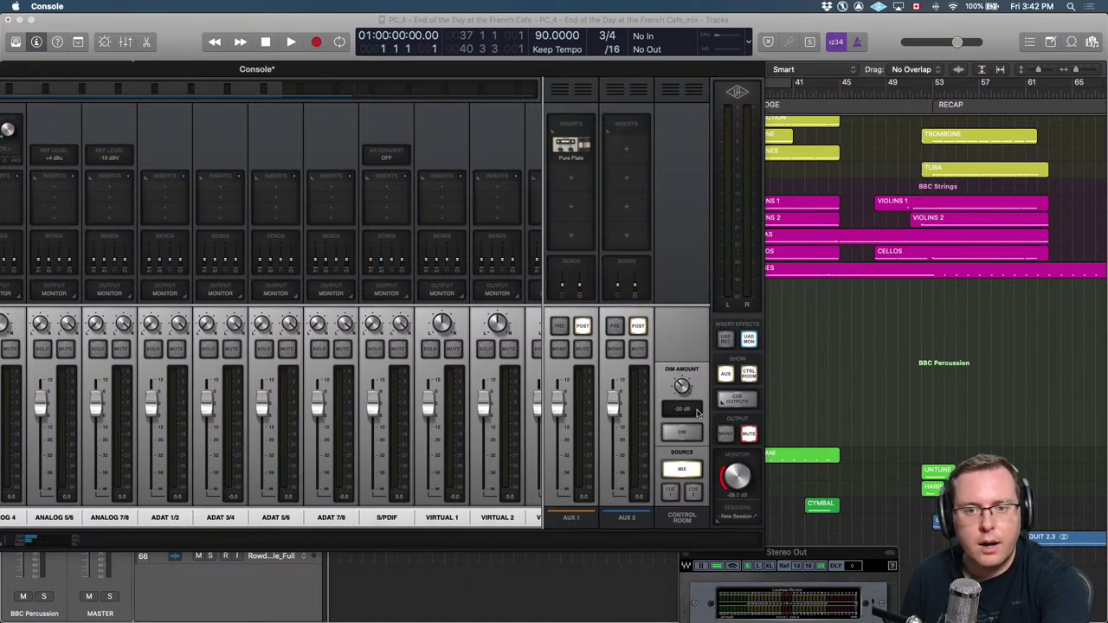
{"action": "left_click", "coordinate": [686, 433]}
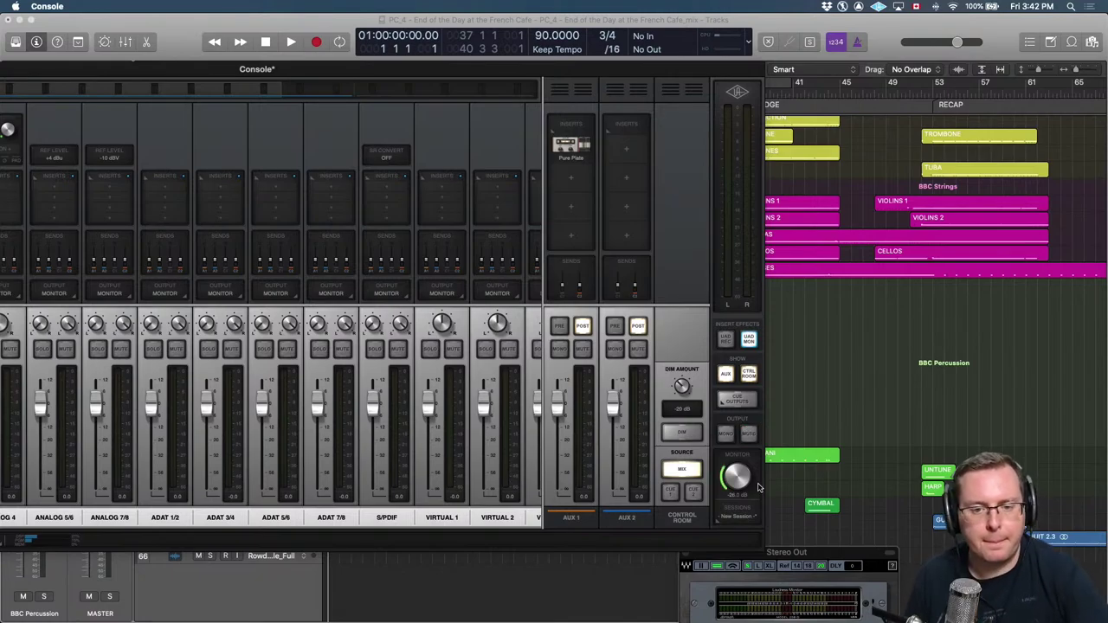
Switch back to Logic Pro X and play the full mix from the start past the OUTRO, checking the TROMBONE automation and the TUBA track.
{"action": "key", "text": "super+Tab"}
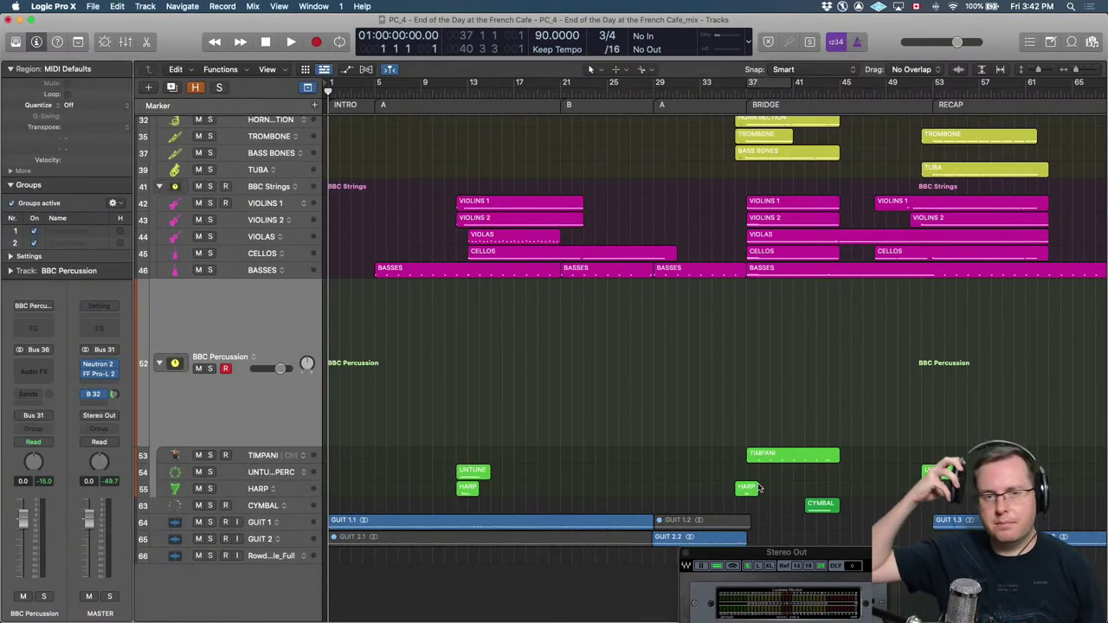
{"action": "key", "text": "space"}
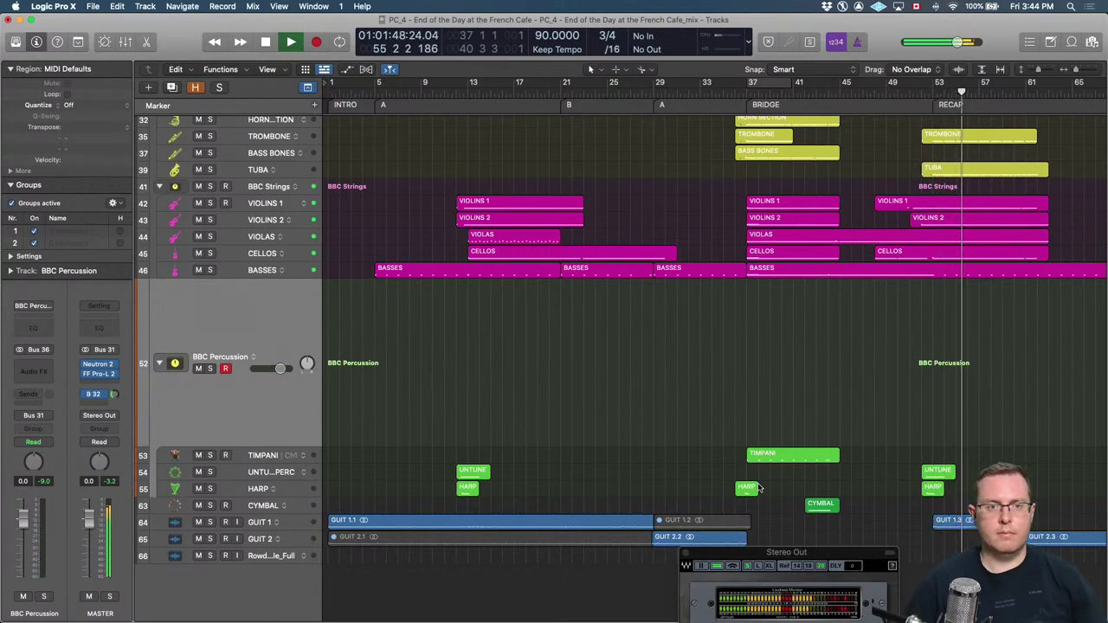
{"action": "left_click", "coordinate": [256, 137]}
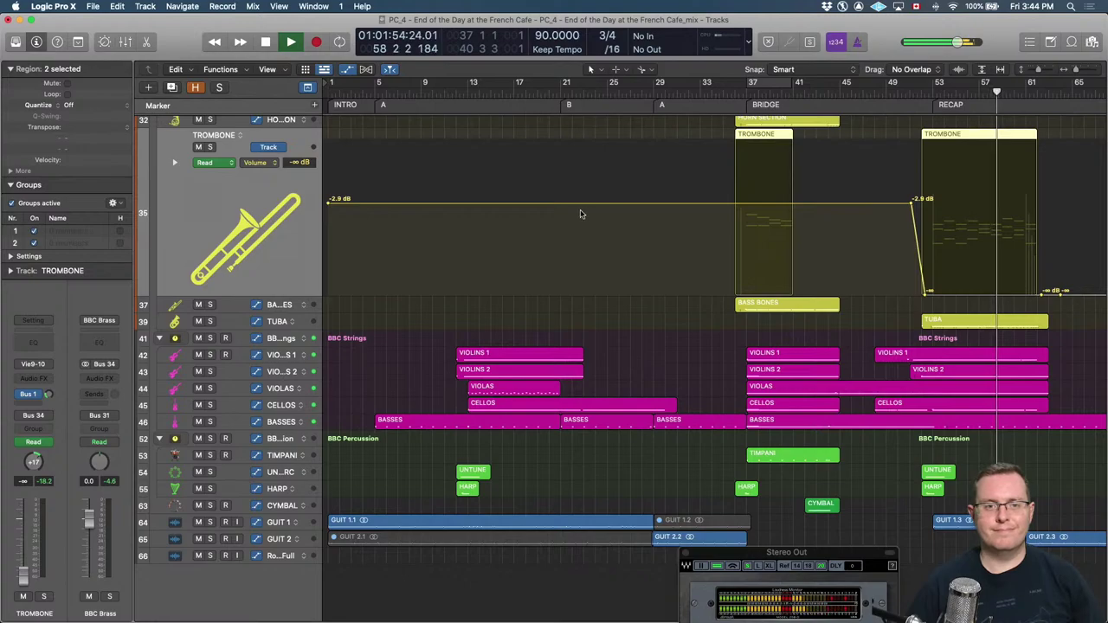
{"action": "key", "text": "Down"}
{"action": "key", "text": "Down"}
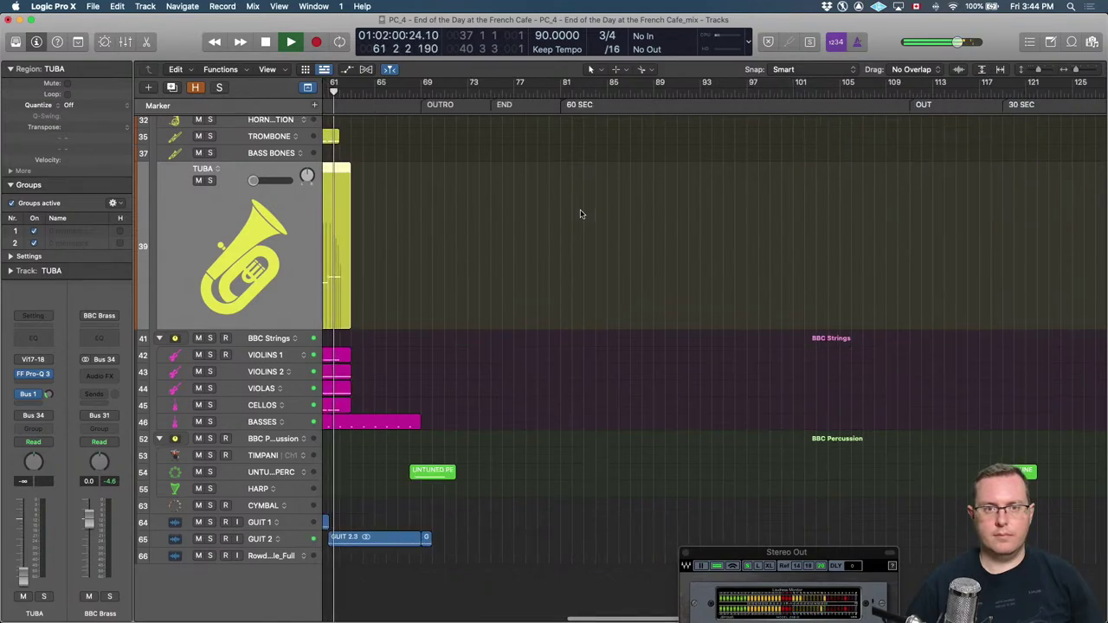
{"action": "scroll", "coordinate": [579, 212], "scroll_direction": "left", "scroll_amount": 10}
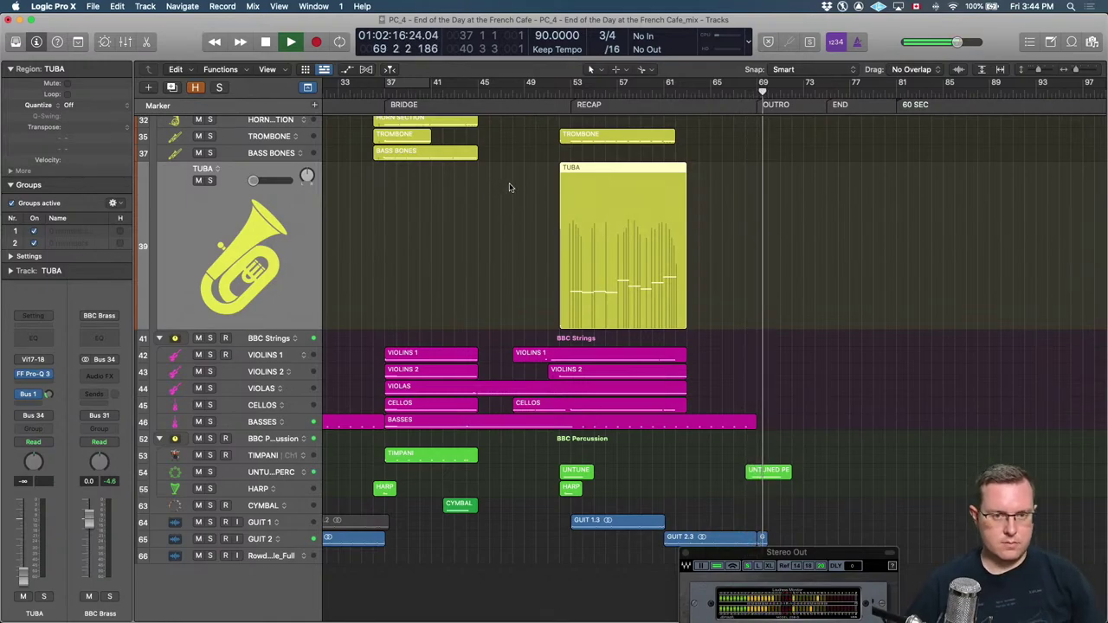
{"action": "scroll", "coordinate": [510, 187], "scroll_direction": "up", "scroll_amount": 10}
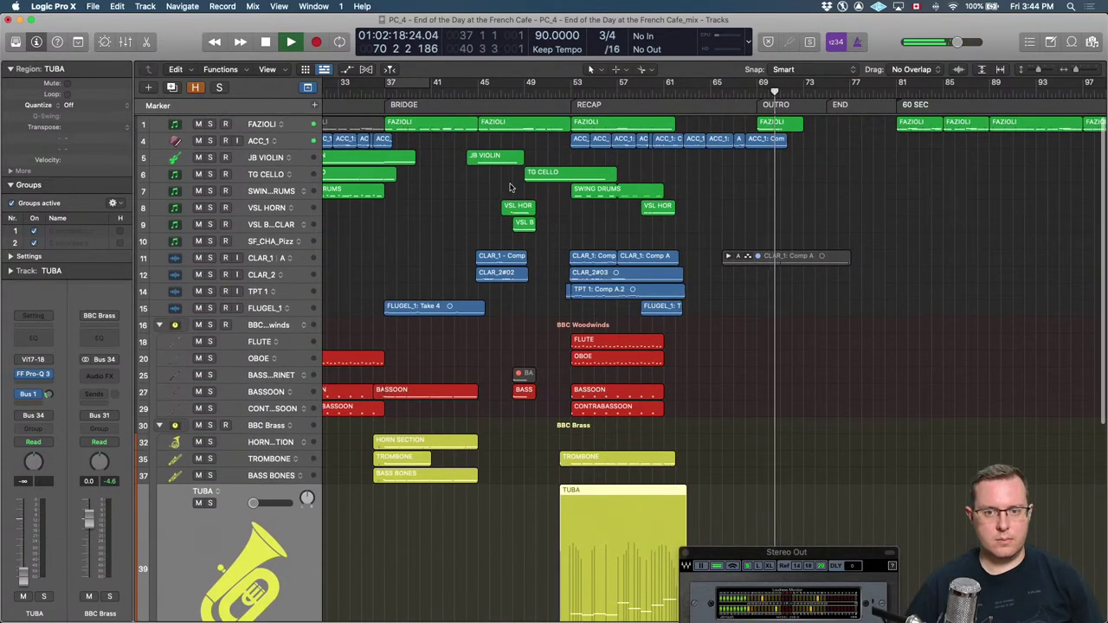
{"action": "scroll", "coordinate": [509, 187], "scroll_direction": "down", "scroll_amount": 3}
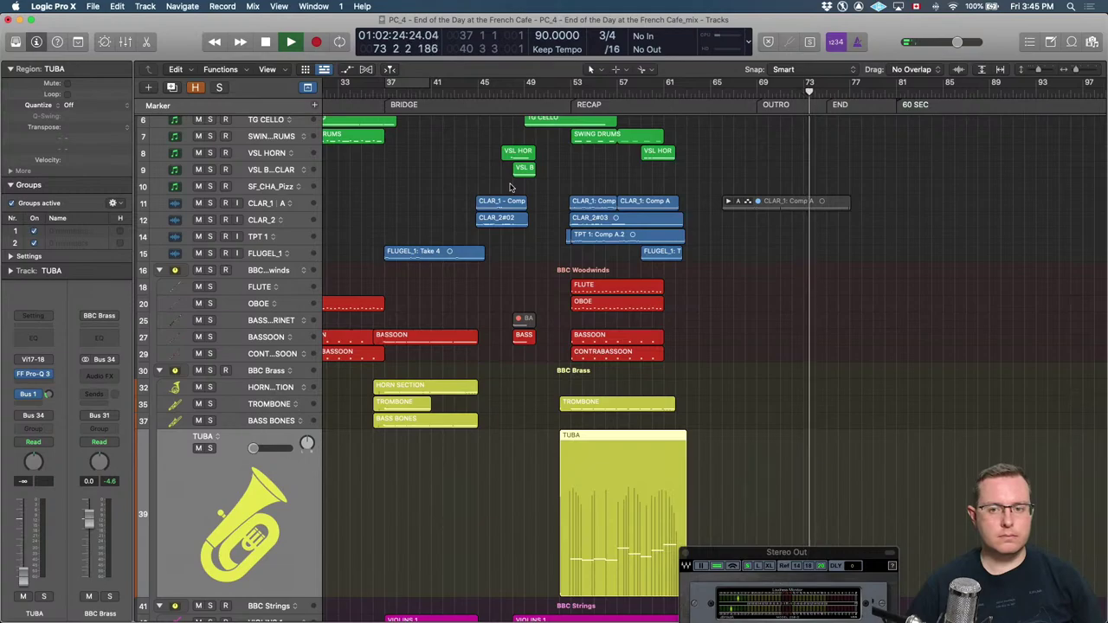
{"action": "key", "text": "space"}
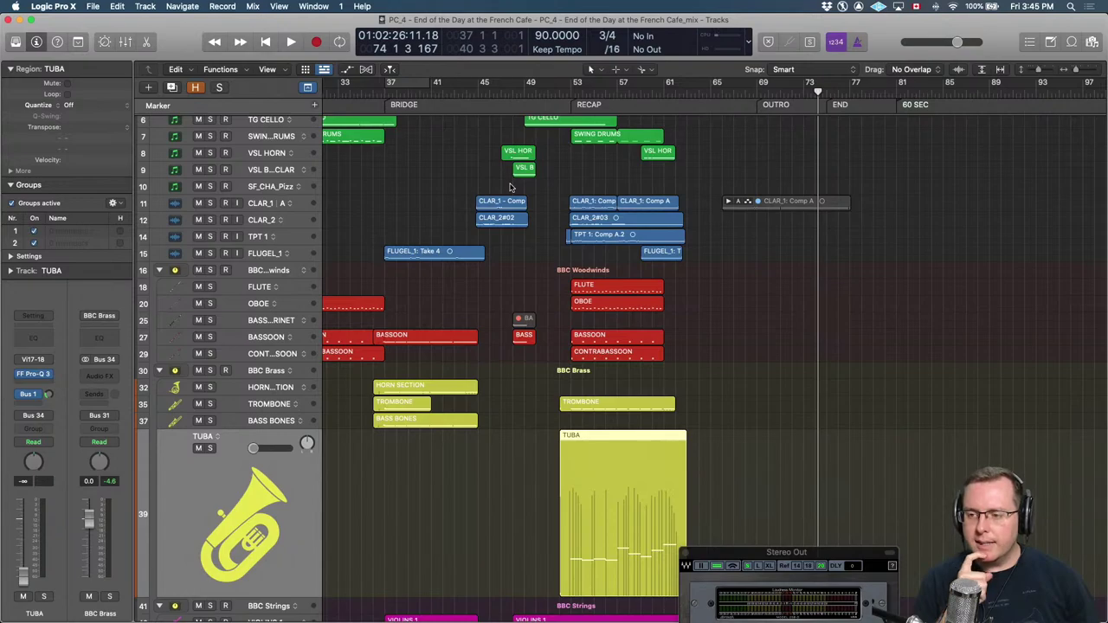
Move the playhead to bar 5 at the first A section and look over the arrangement's tracks.
{"action": "left_click", "coordinate": [440, 205]}
{"action": "scroll", "coordinate": [441, 205], "scroll_direction": "left", "scroll_amount": 10}
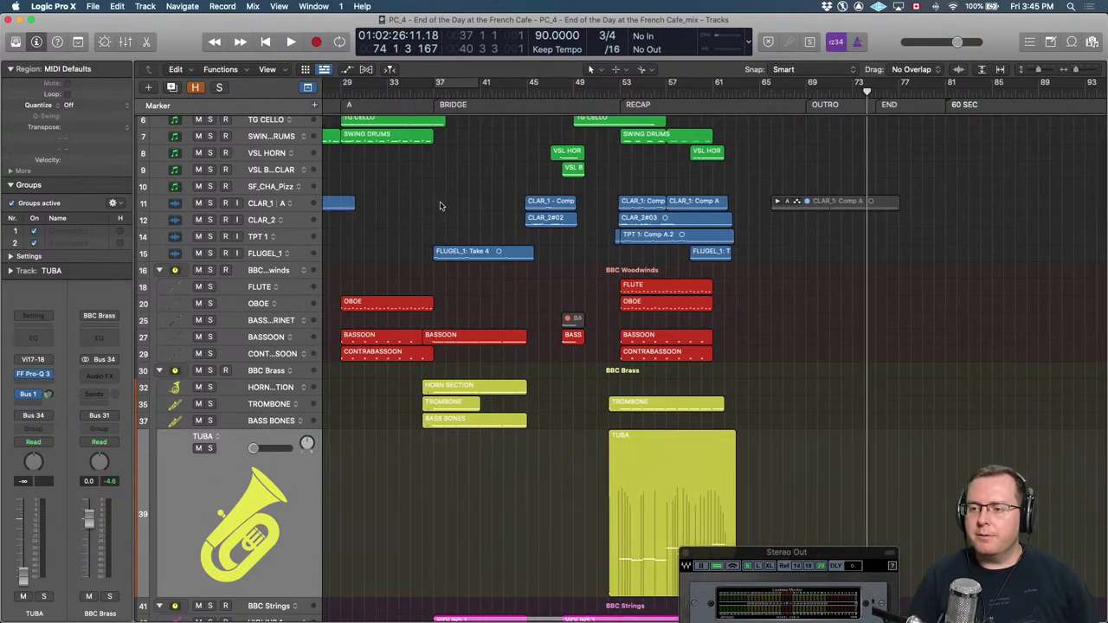
{"action": "scroll", "coordinate": [701, 211], "scroll_direction": "up", "scroll_amount": 5}
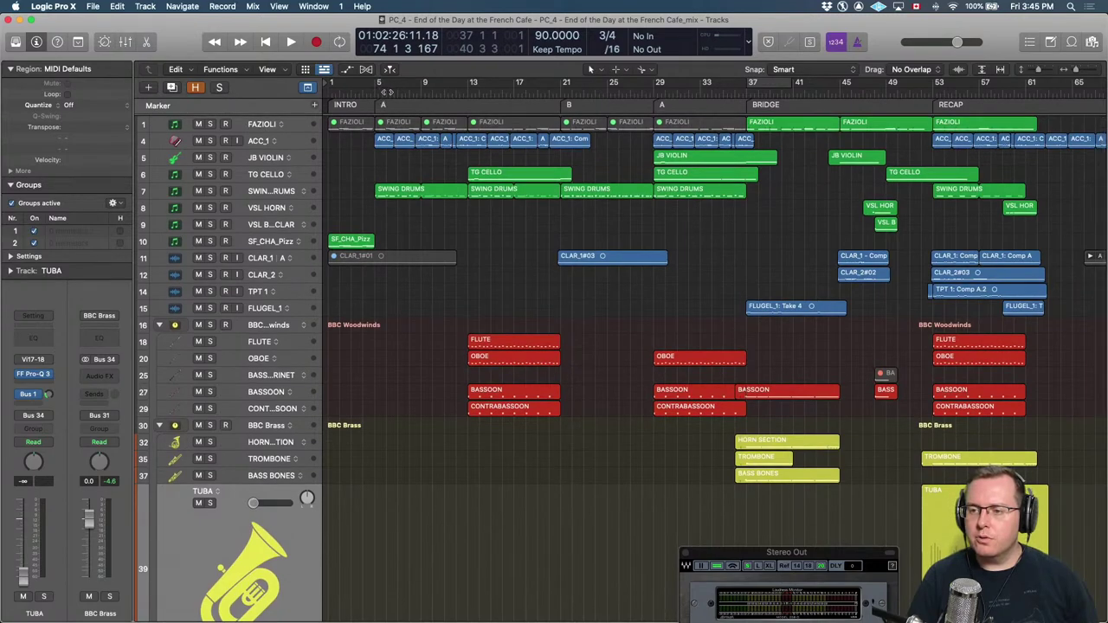
{"action": "left_click", "coordinate": [386, 92]}
{"action": "left_click", "coordinate": [375, 92]}
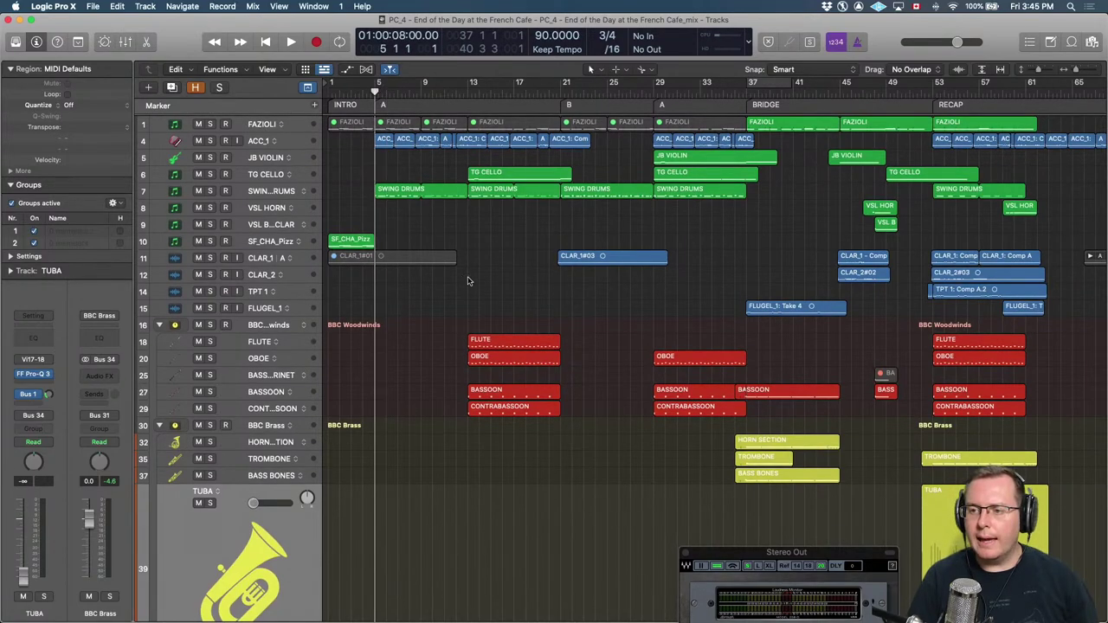
{"action": "scroll", "coordinate": [496, 254], "scroll_direction": "down", "scroll_amount": 7}
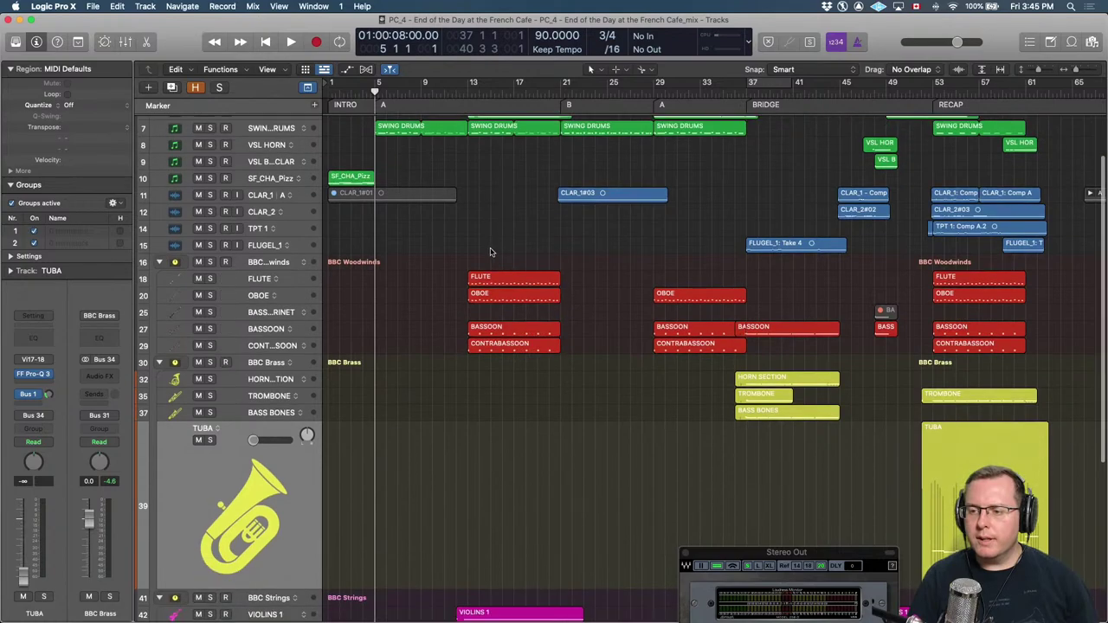
{"action": "scroll", "coordinate": [485, 250], "scroll_direction": "down", "scroll_amount": 15}
{"action": "scroll", "coordinate": [486, 250], "scroll_direction": "up", "scroll_amount": 10}
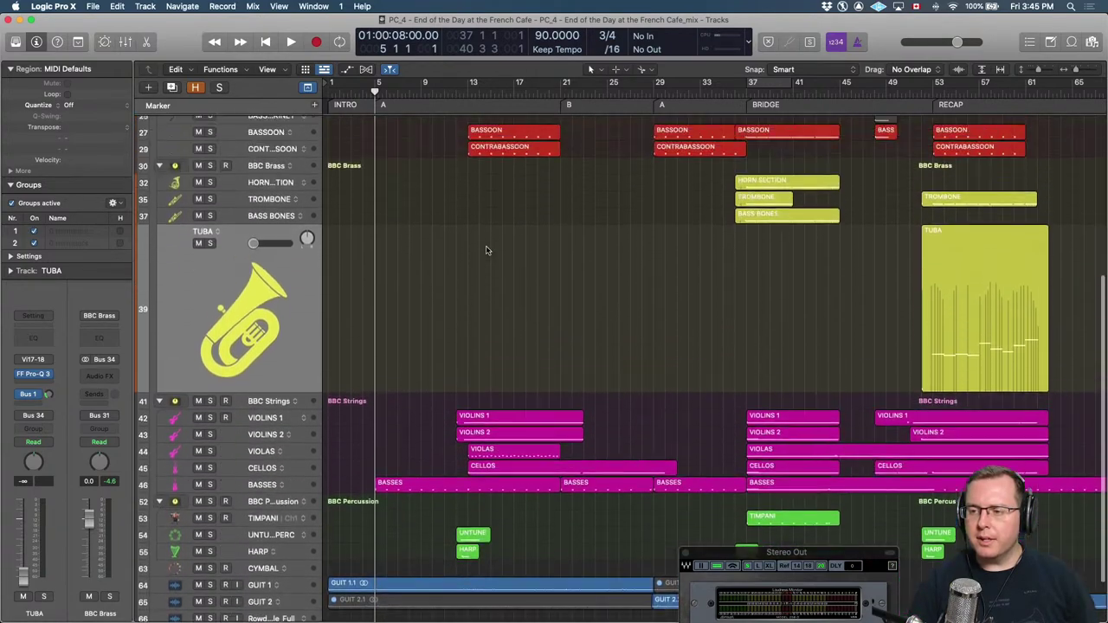
Jump the playhead through the markers to the RECAP at bar 53 and enlarge the regions around it.
{"action": "scroll", "coordinate": [485, 250], "scroll_direction": "down", "scroll_amount": 4}
{"action": "key", "text": "alt+period"}
{"action": "key", "text": "alt+period"}
{"action": "key", "text": "alt+period"}
{"action": "key", "text": "alt+period"}
{"action": "key", "text": "alt+period"}
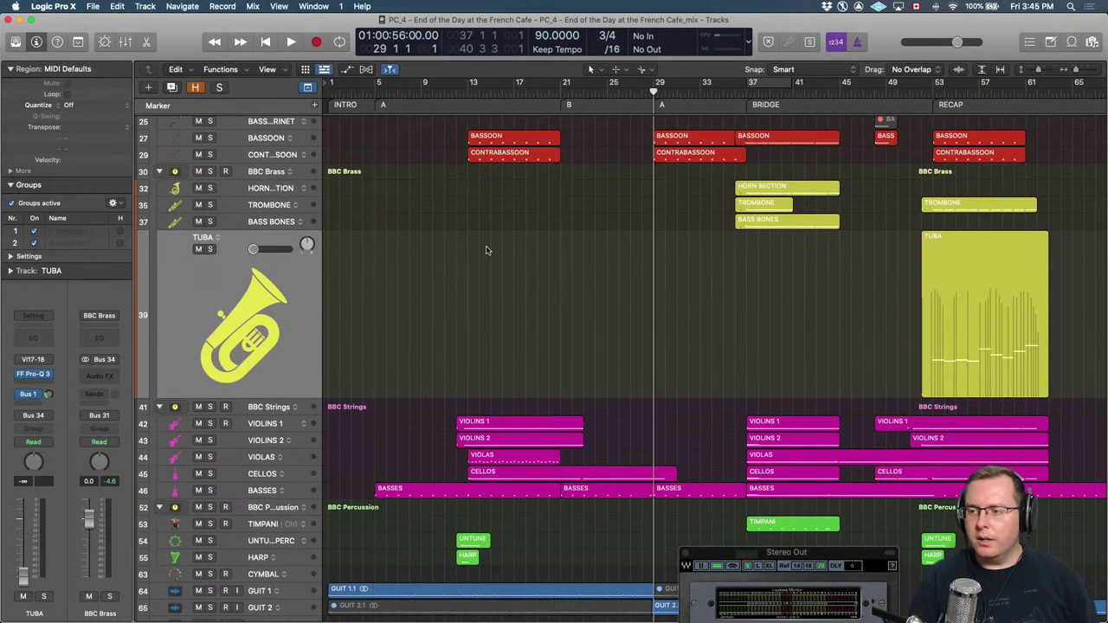
{"action": "key", "text": "alt+comma"}
{"action": "scroll", "coordinate": [486, 250], "scroll_direction": "right", "scroll_amount": 5}
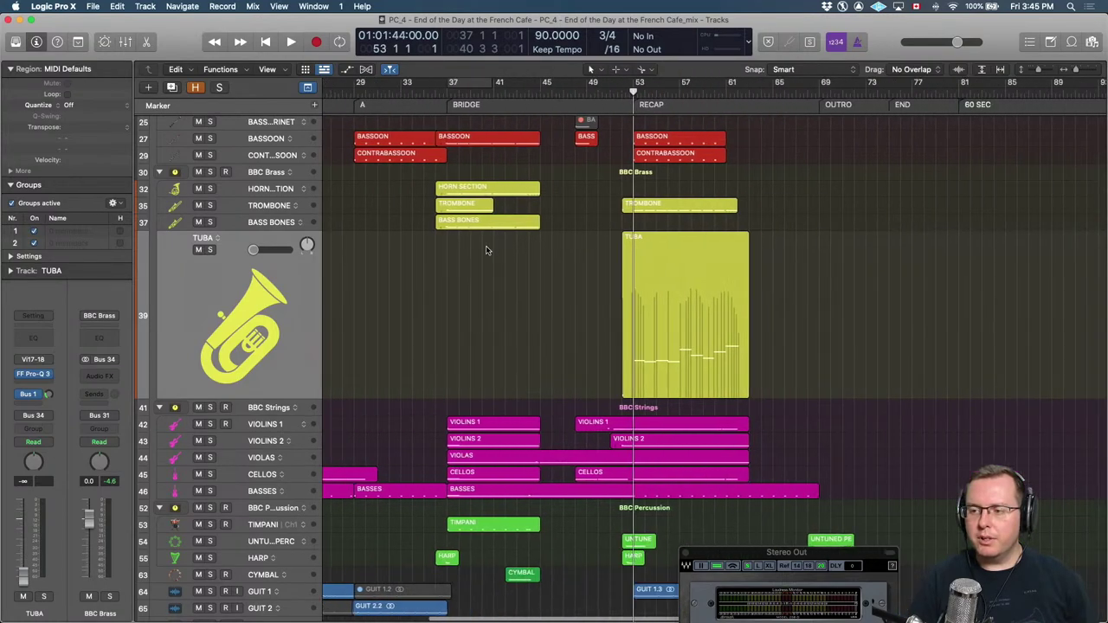
{"action": "key", "text": "super+Right"}
{"action": "key", "text": "super+Right"}
{"action": "key", "text": "super+Right"}
{"action": "key", "text": "super+Right"}
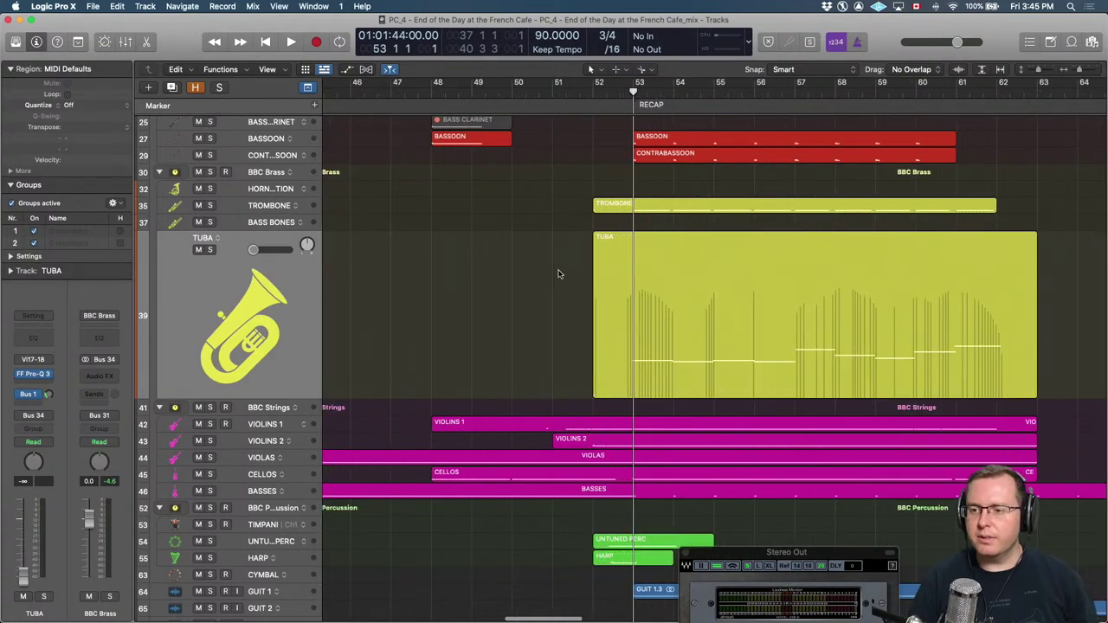
Raise the TUBA track's volume to 0.0 dB and the TROMBONE track's volume automation over the recap to -2.9 dB.
{"action": "left_click_drag", "start_coordinate": [280, 255], "coordinate": [281, 255]}
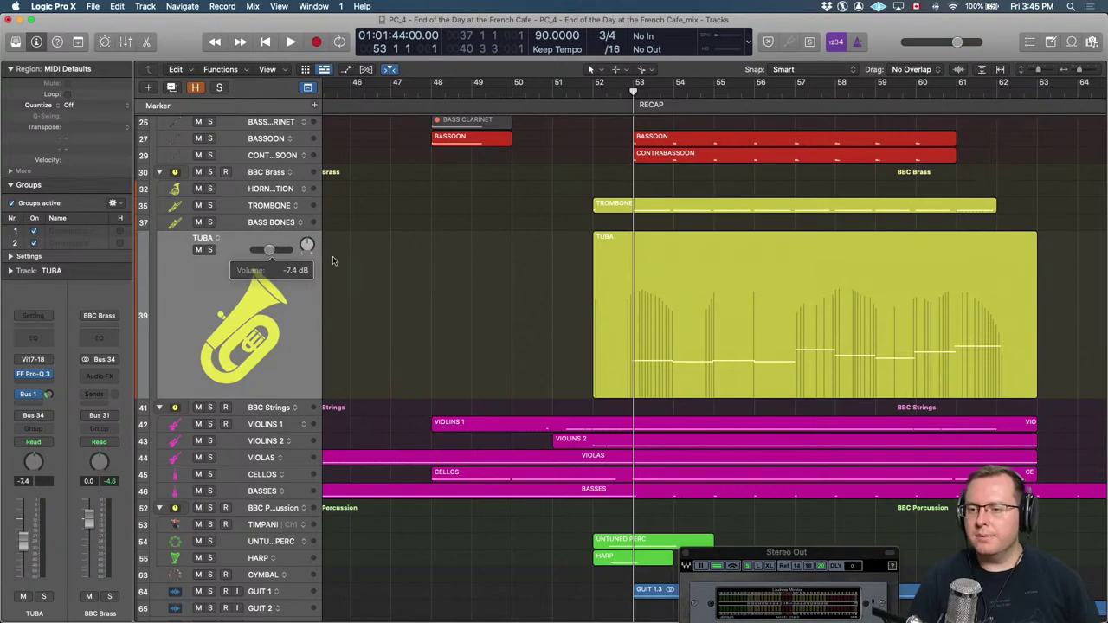
{"action": "left_click", "coordinate": [259, 206]}
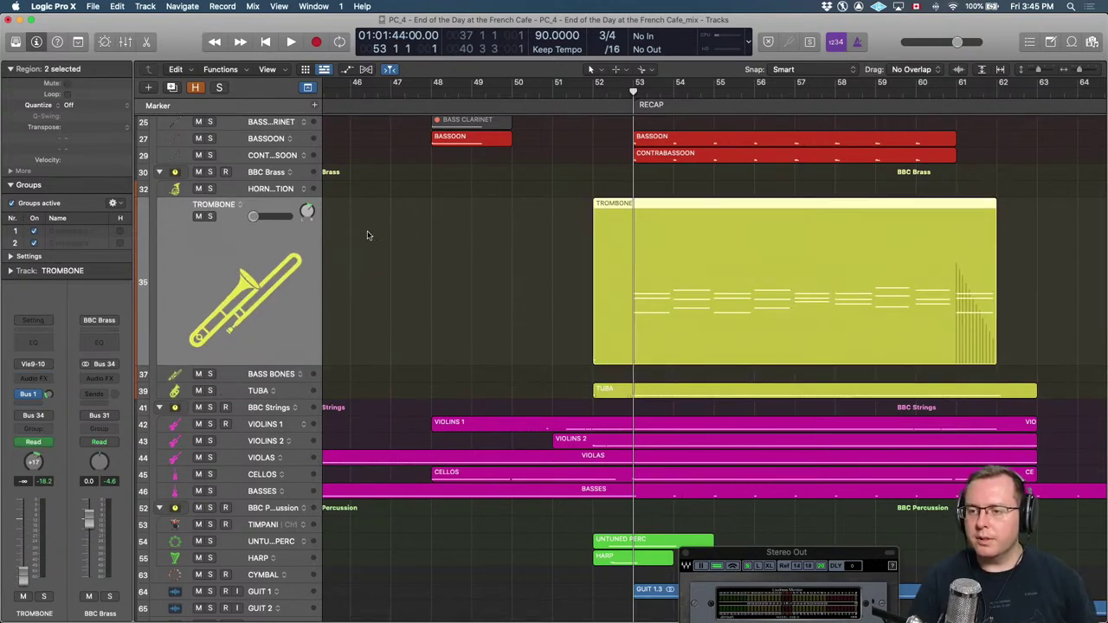
{"action": "key", "text": "a"}
{"action": "left_click_drag", "start_coordinate": [679, 366], "coordinate": [683, 277]}
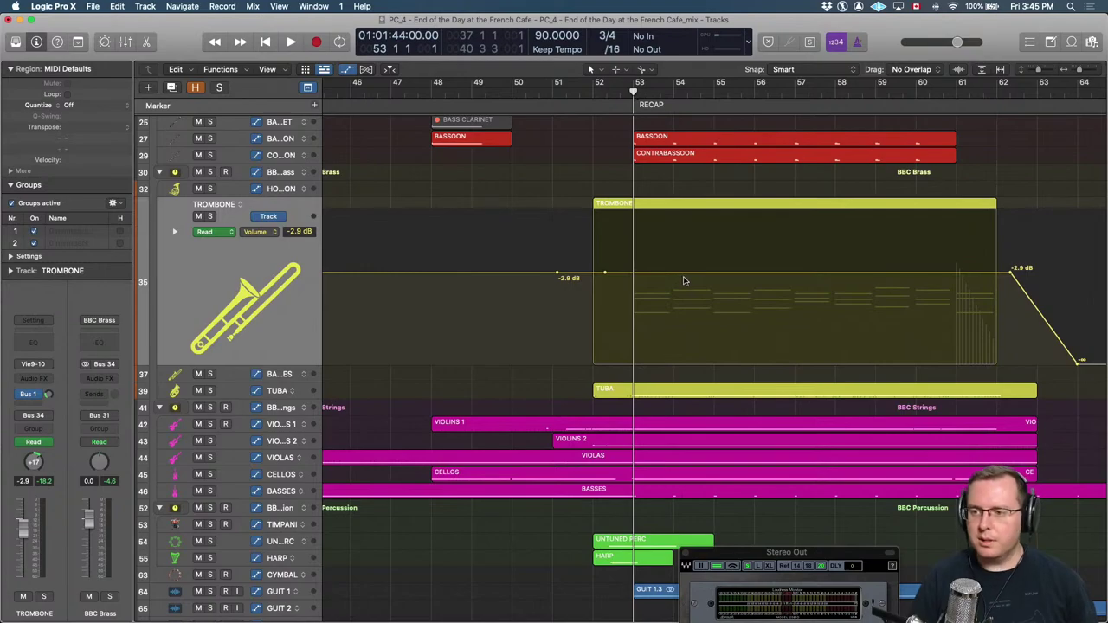
Play the recap and check the volume automation on the TUBA track.
{"action": "key", "text": "shift+space"}
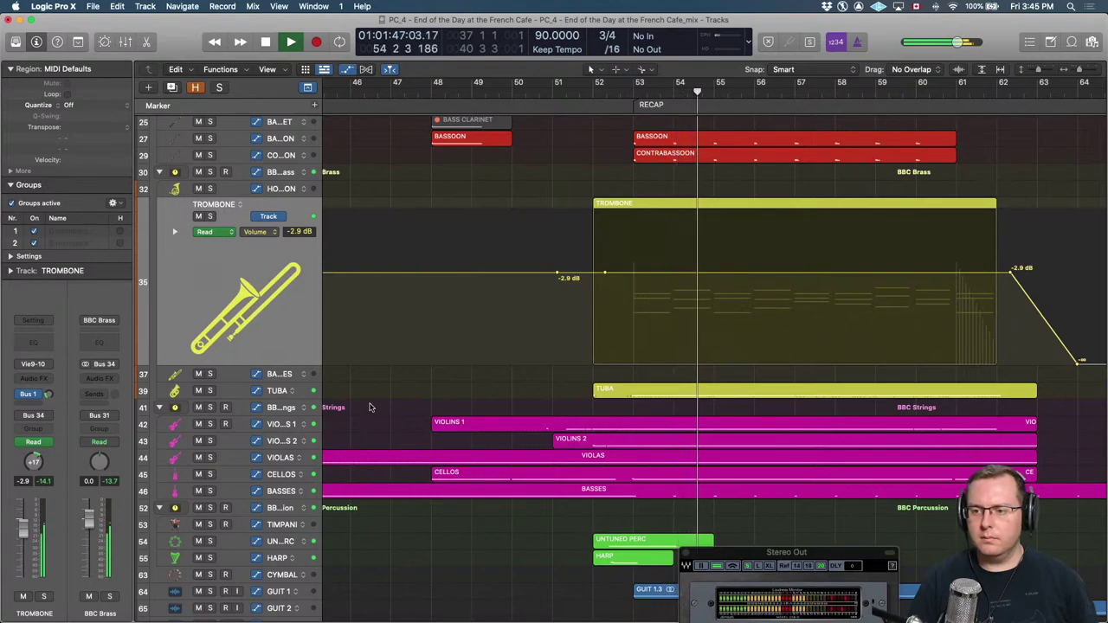
{"action": "left_click", "coordinate": [277, 390]}
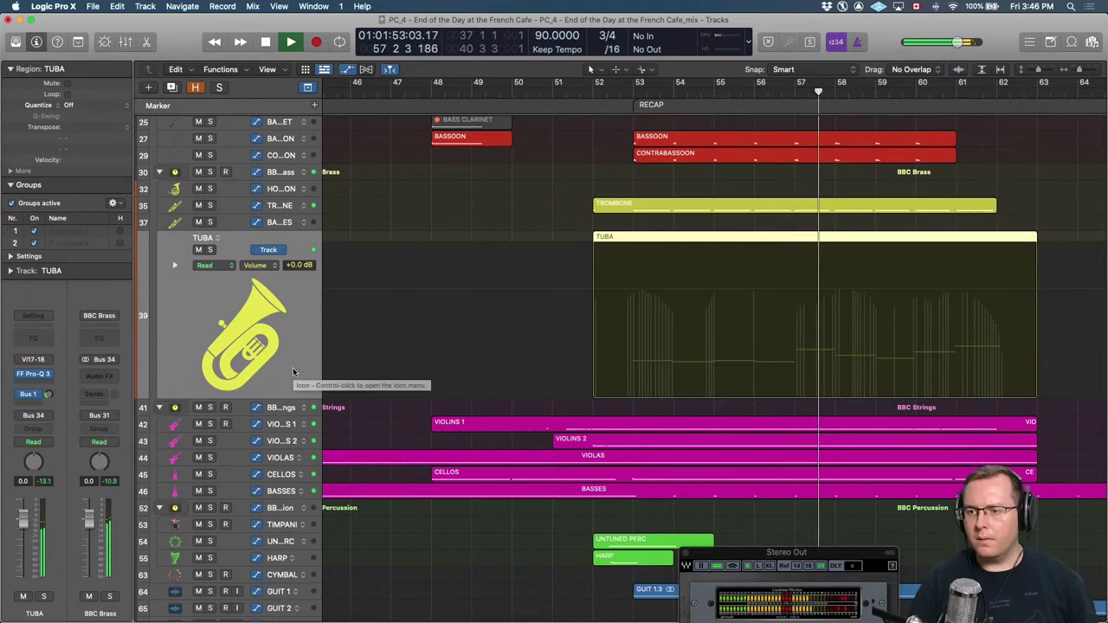
{"action": "key", "text": "space"}
{"action": "key", "text": "a"}
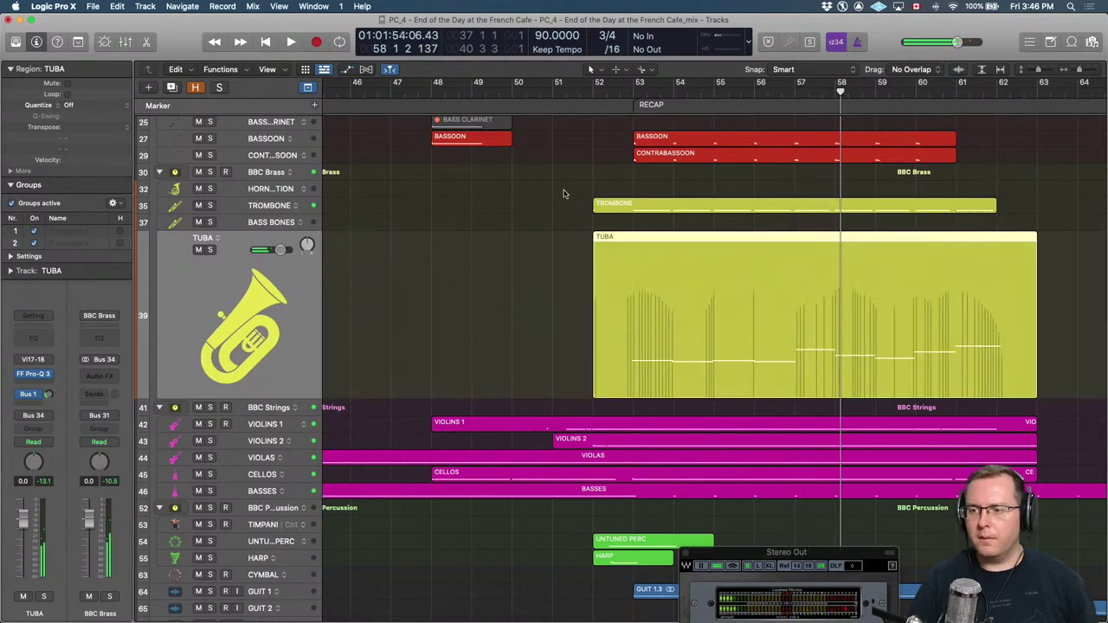
Solo the TROMBONE and TUBA regions of the recap and play them on their own.
{"action": "left_click_drag", "start_coordinate": [563, 193], "coordinate": [683, 292]}
{"action": "key", "text": "comma"}
{"action": "key", "text": "comma"}
{"action": "key", "text": "comma"}
{"action": "key", "text": "comma"}
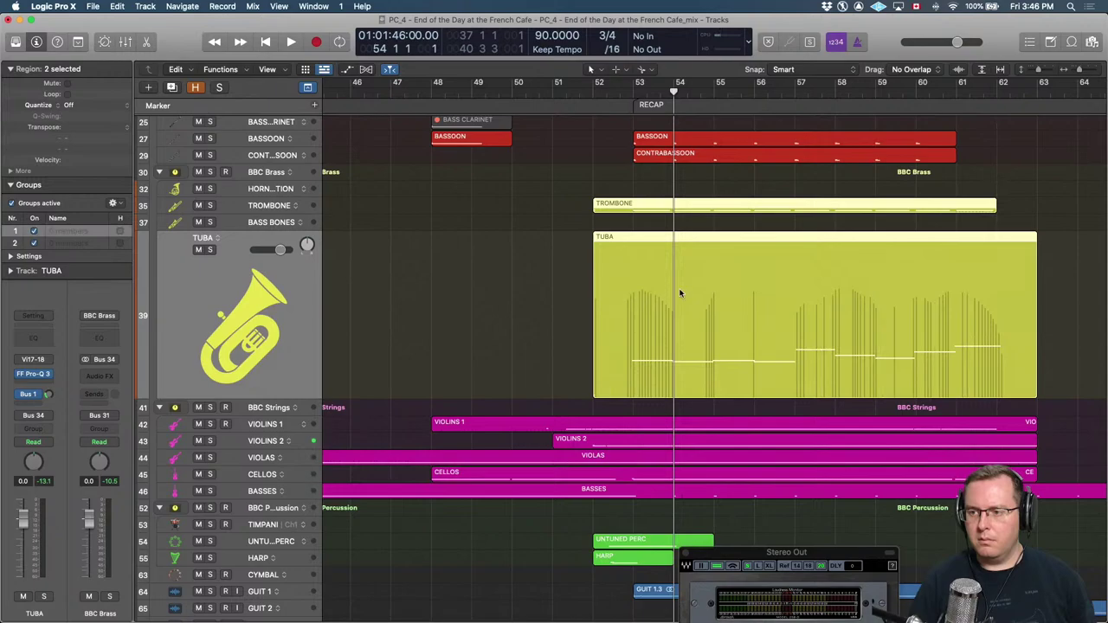
{"action": "key", "text": "comma"}
{"action": "key", "text": "ctrl+s"}
{"action": "key", "text": "space"}
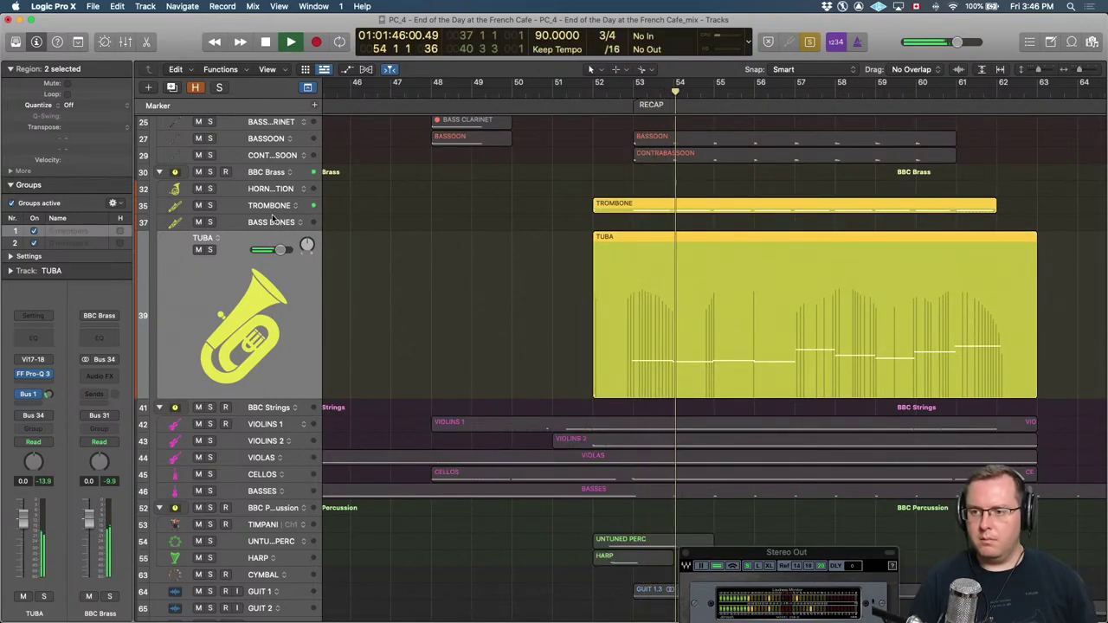
Raise the TROMBONE's volume automation over the recap to +0.2 dB and listen to it soloed together with the TUBA region.
{"action": "left_click", "coordinate": [658, 206]}
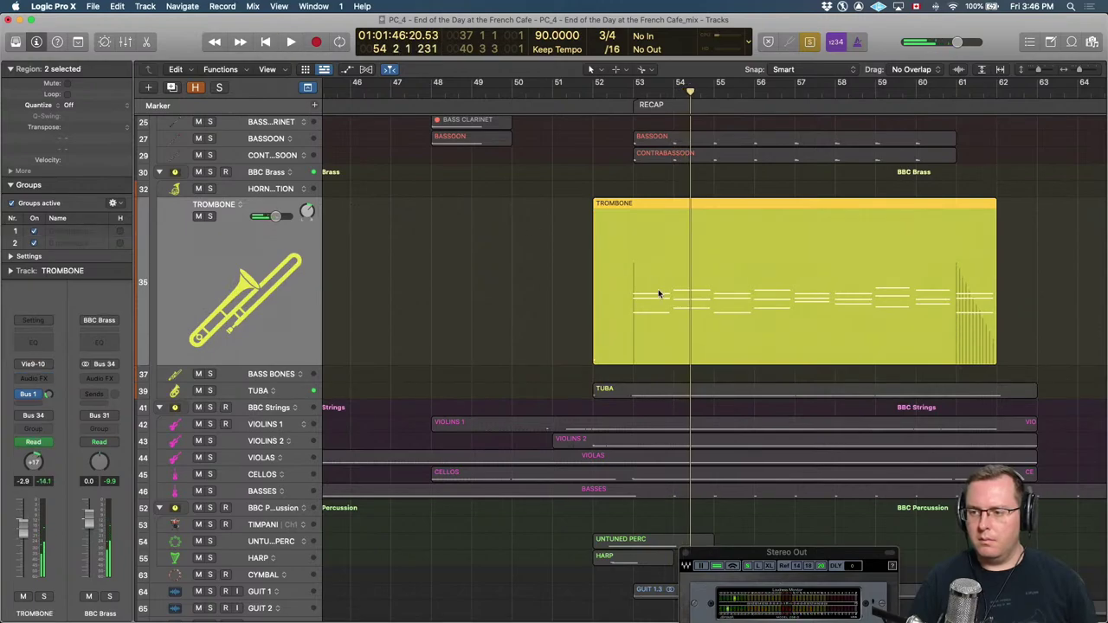
{"action": "key", "text": "a"}
{"action": "left_click_drag", "start_coordinate": [650, 262], "coordinate": [650, 255]}
{"action": "left_click", "coordinate": [665, 205]}
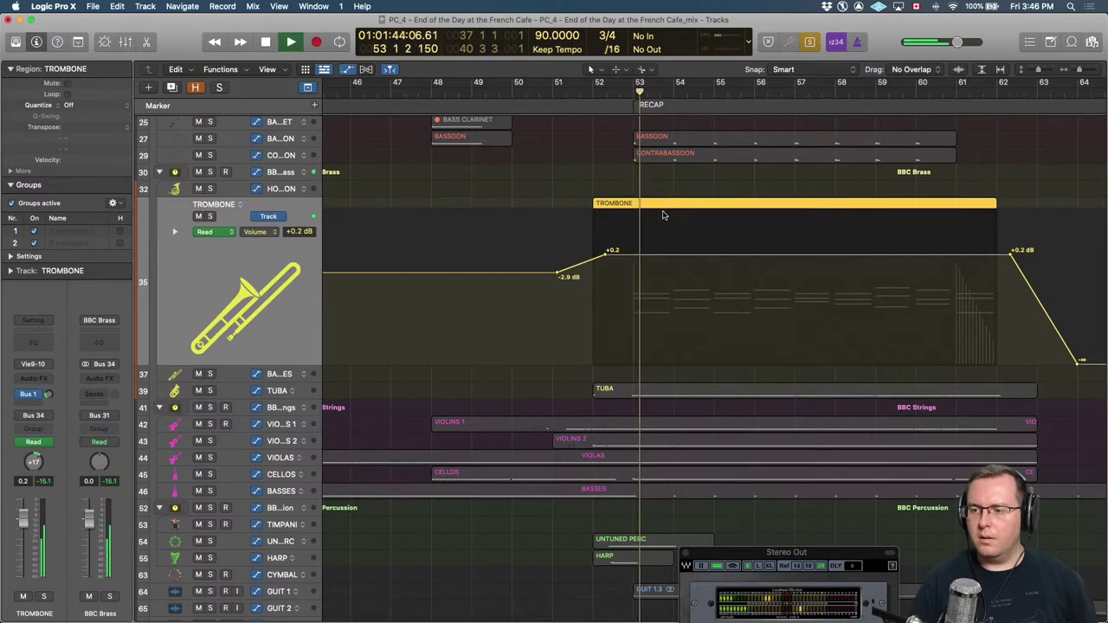
{"action": "left_click", "coordinate": [641, 393], "text": "shift"}
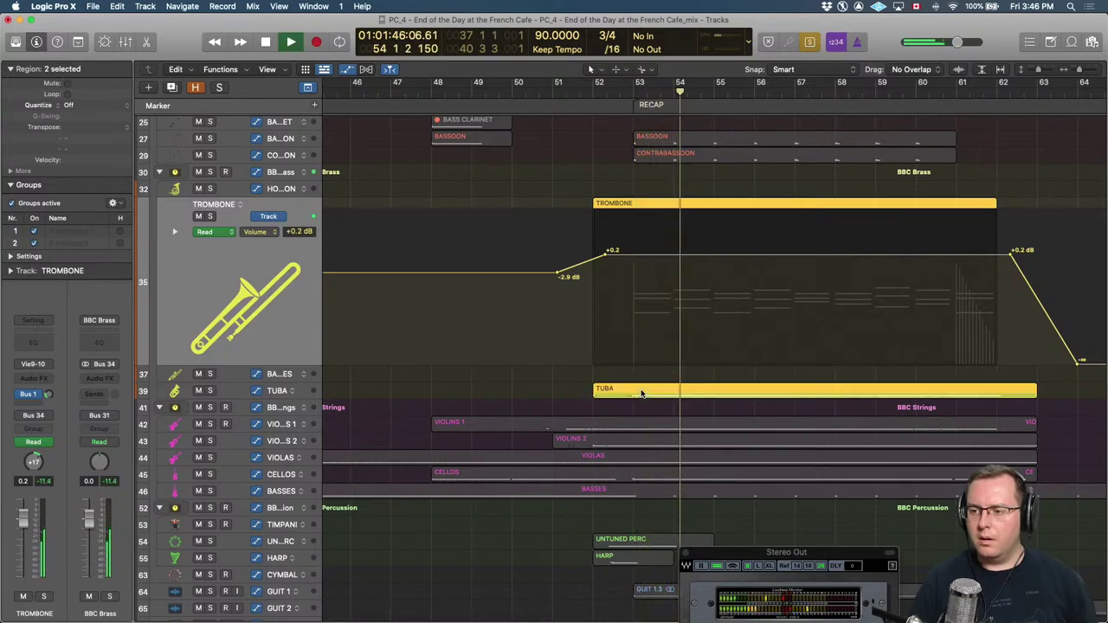
{"action": "key", "text": "shift+space"}
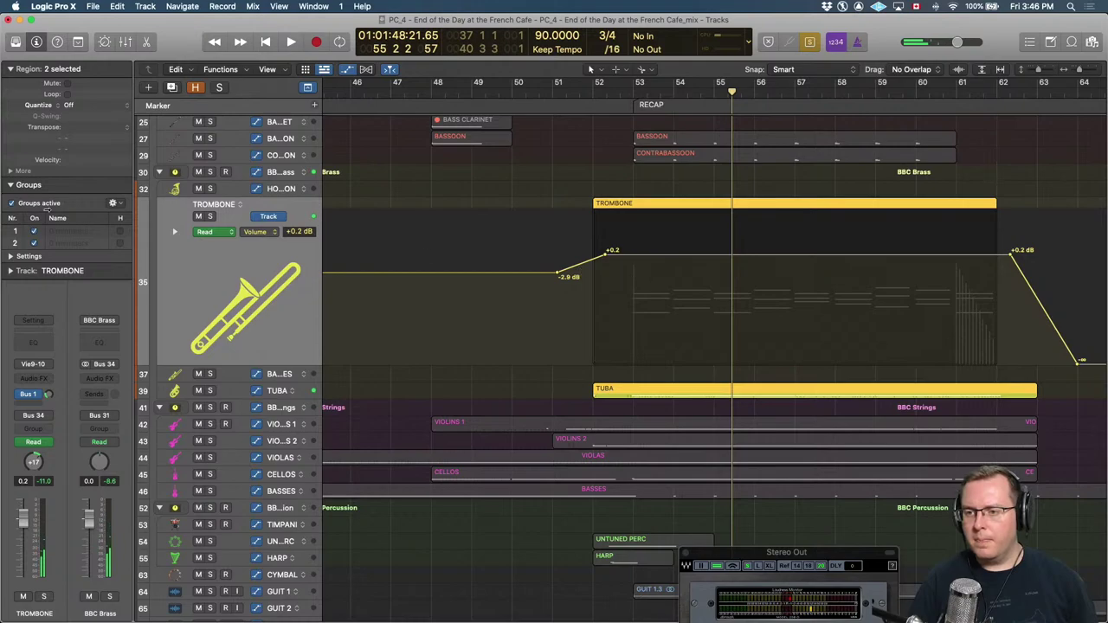
Adjust the Bus 1 reverb sends to about -10.4 dB on the TROMBONE track and about -10.7 dB on the TUBA track.
{"action": "left_click", "coordinate": [50, 395]}
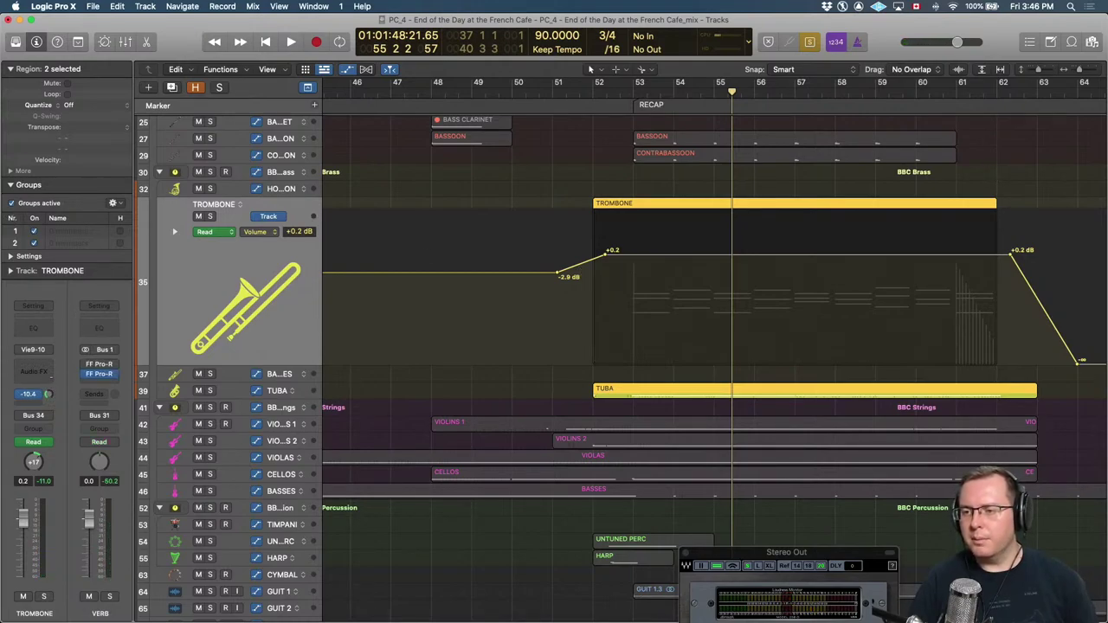
{"action": "left_click", "coordinate": [270, 395]}
{"action": "left_click", "coordinate": [50, 398]}
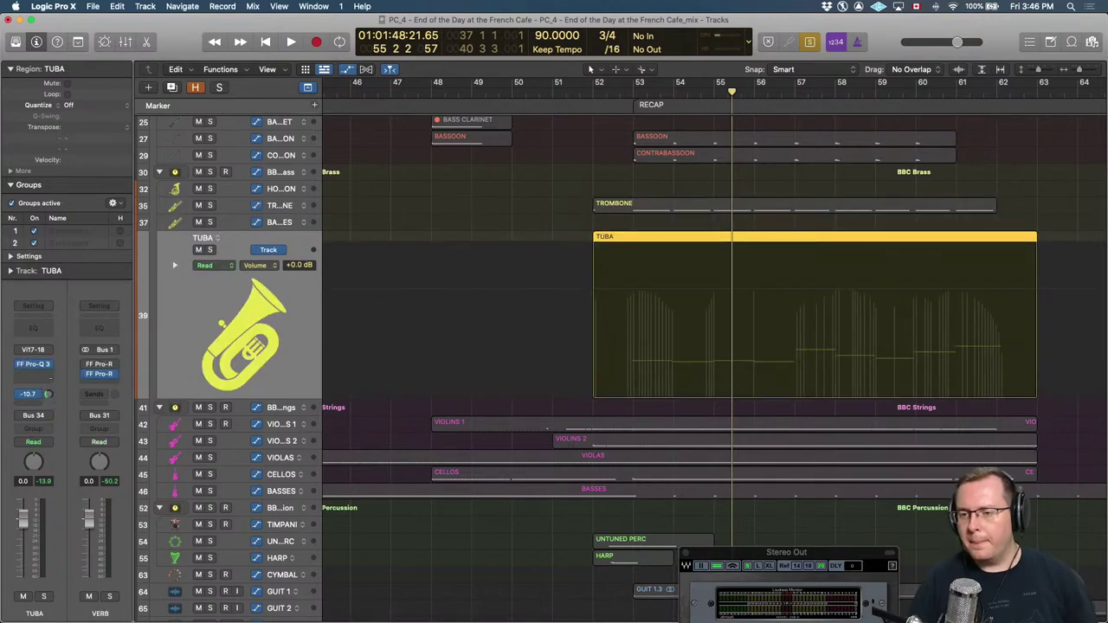
Reselect both brass regions of the recap and replay them soloed to hear the adjusted reverb.
{"action": "key", "text": "comma"}
{"action": "key", "text": "comma"}
{"action": "key", "text": "comma"}
{"action": "left_click_drag", "start_coordinate": [558, 192], "coordinate": [684, 292]}
{"action": "key", "text": "space"}
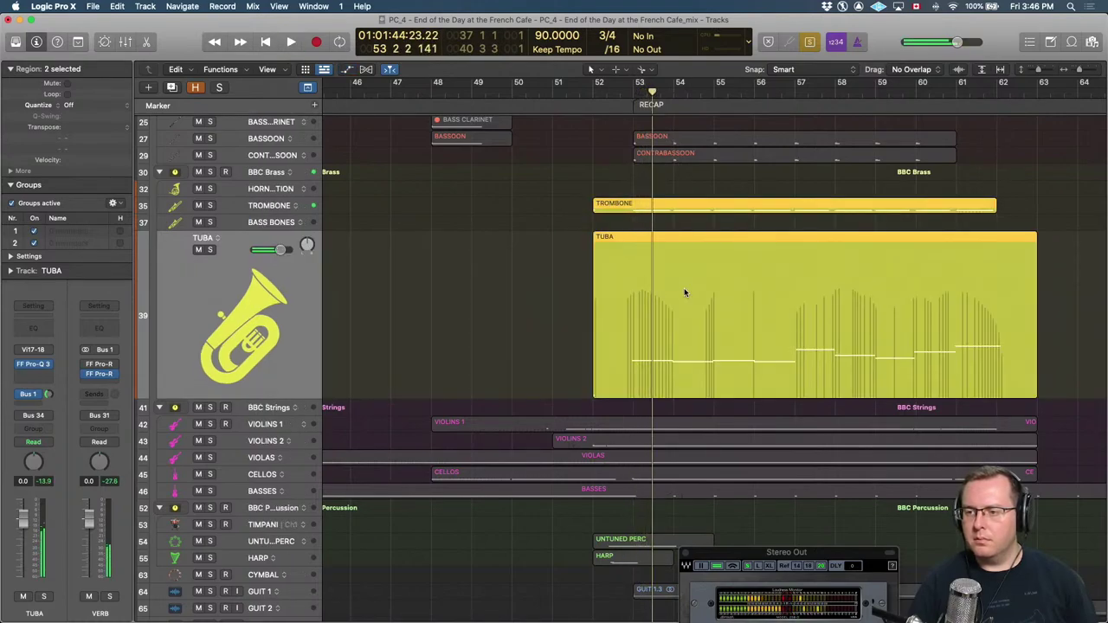
{"action": "key", "text": "space"}
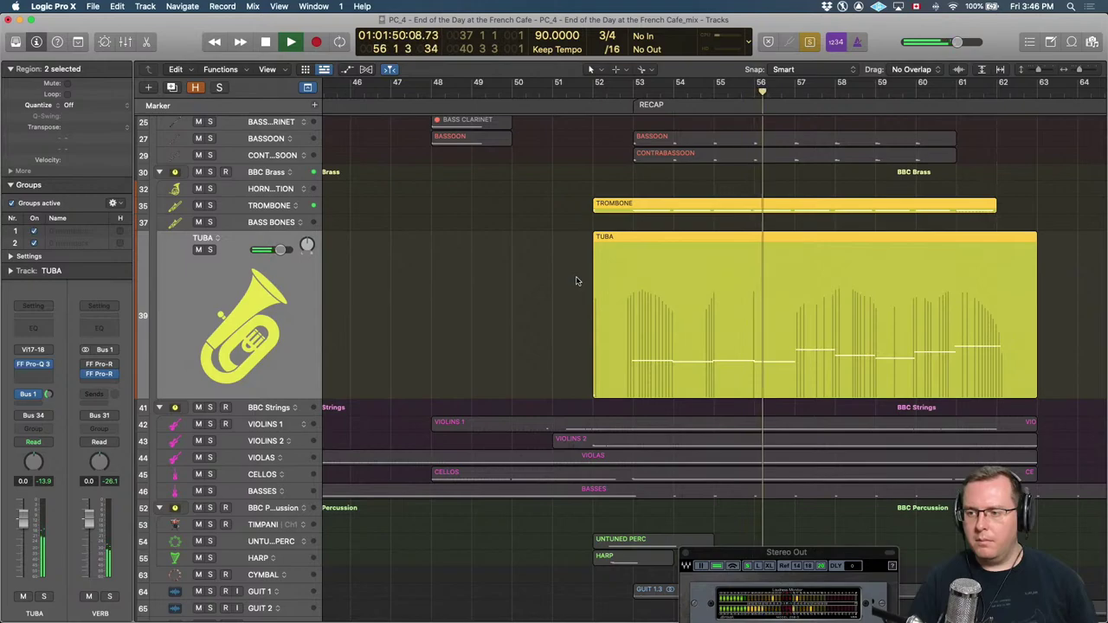
{"action": "key", "text": "space"}
Add the violin, viola, cello and bass regions to the soloed brass selection and play the recap.
{"action": "left_click_drag", "start_coordinate": [578, 190], "coordinate": [675, 374]}
{"action": "left_click_drag", "start_coordinate": [704, 439], "coordinate": [692, 471]}
{"action": "key", "text": "comma"}
{"action": "key", "text": "comma"}
{"action": "key", "text": "comma"}
{"action": "key", "text": "comma"}
{"action": "key", "text": "comma"}
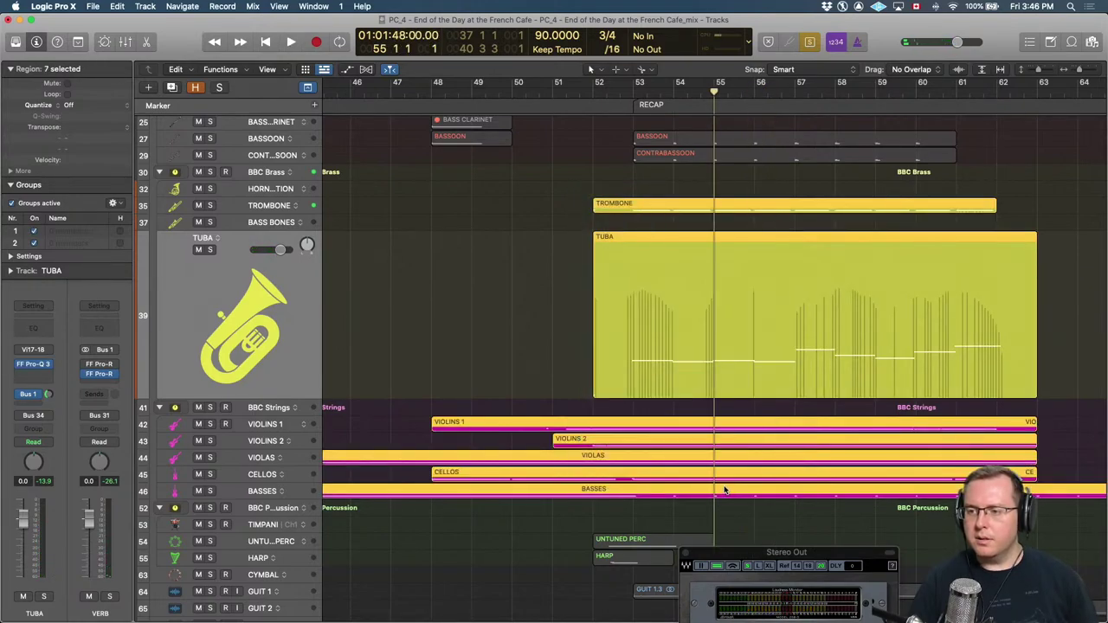
{"action": "key", "text": "space"}
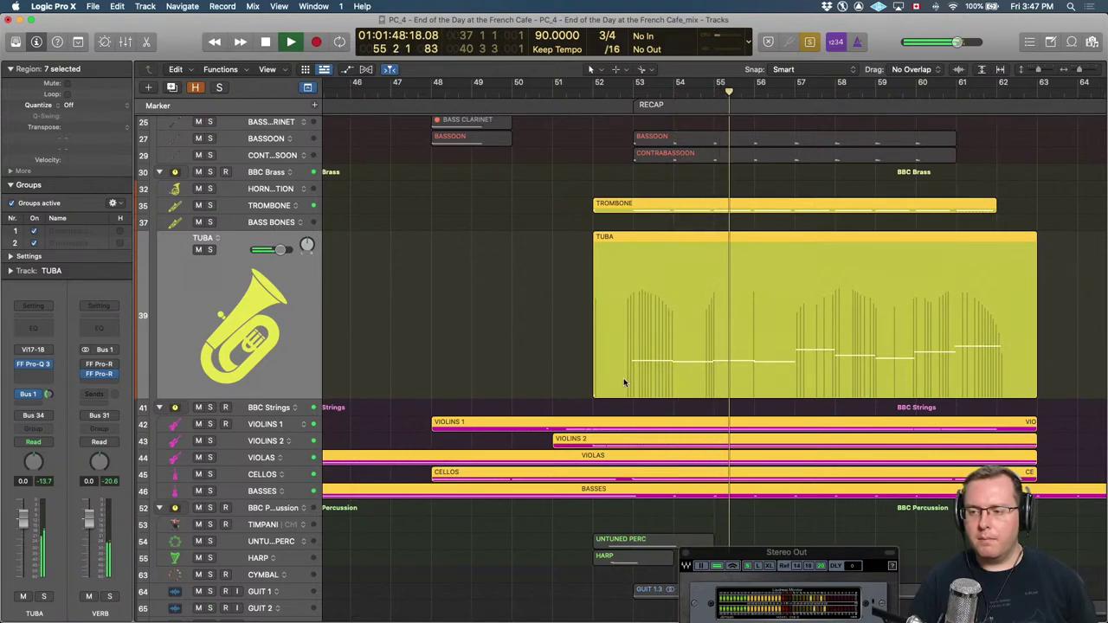
Add the FAZIOLI recap region to the soloed brass and strings and play from bar 52.
{"action": "scroll", "coordinate": [623, 381], "scroll_direction": "up", "scroll_amount": 10}
{"action": "left_click", "coordinate": [668, 122], "text": "shift"}
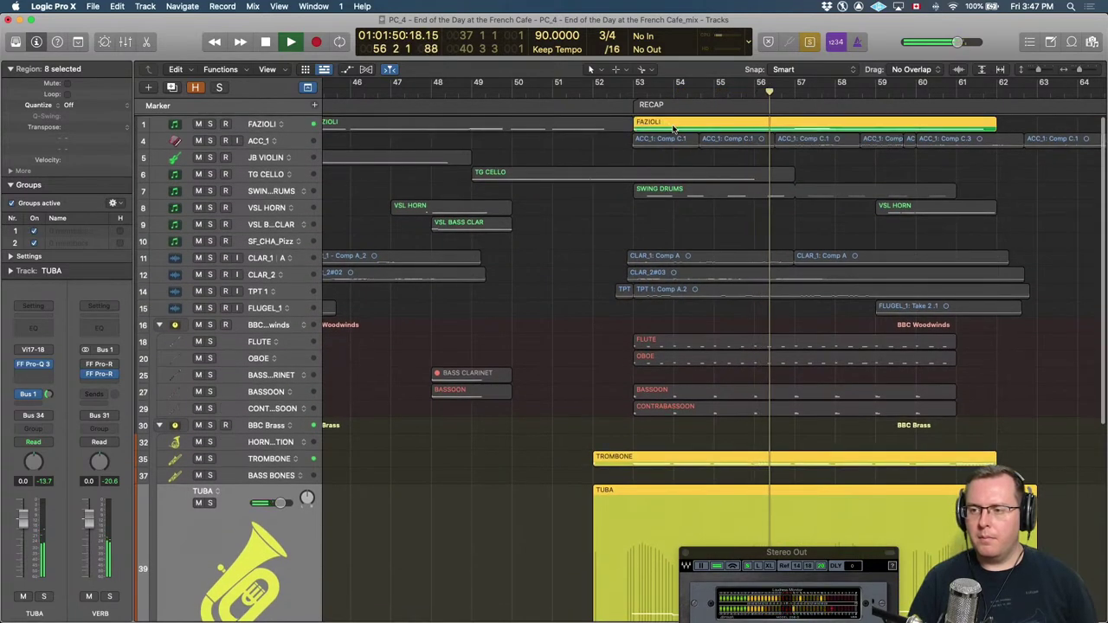
{"action": "key", "text": "space"}
{"action": "key", "text": "period"}
{"action": "key", "text": "period"}
{"action": "key", "text": "period"}
{"action": "key", "text": "period"}
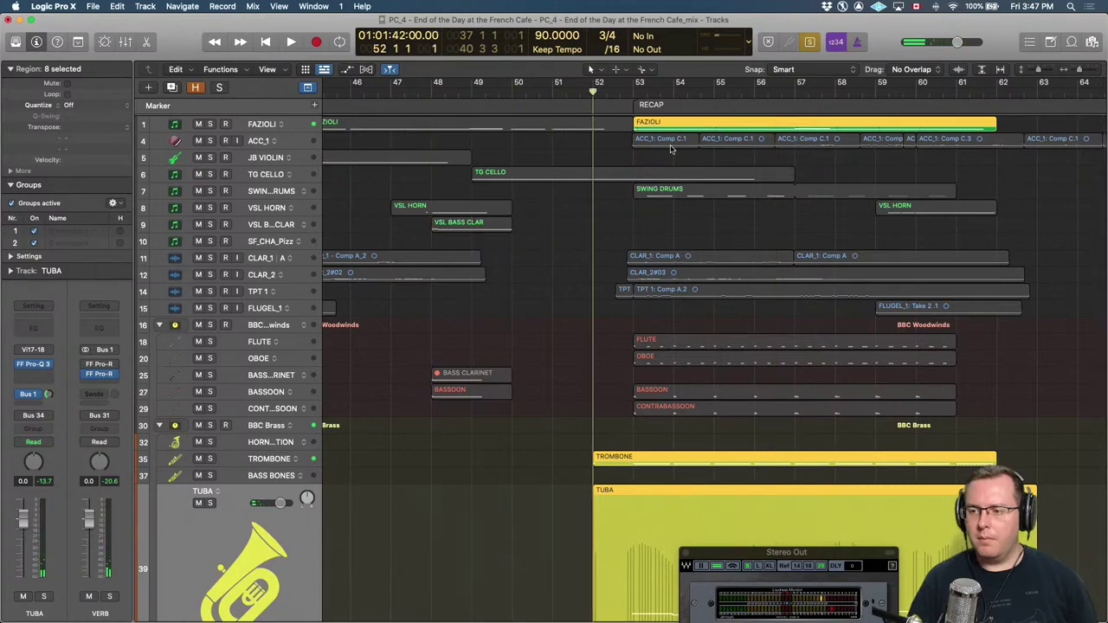
{"action": "key", "text": "space"}
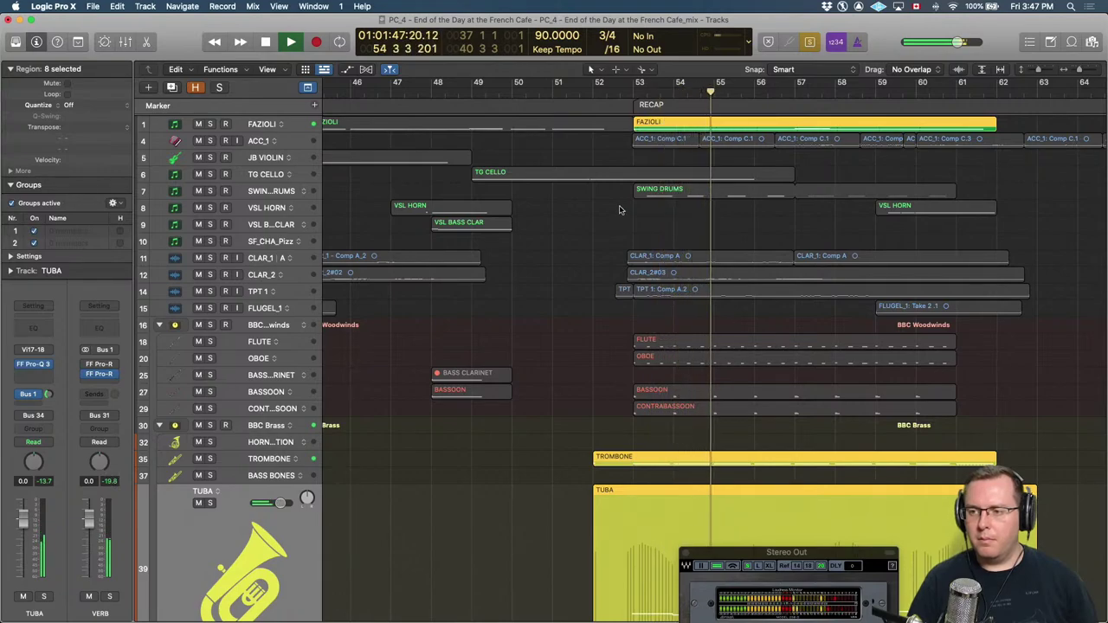
Turn off solo and play the full mix from bar 52 through the recap to bar 65.
{"action": "key", "text": "space"}
{"action": "key", "text": "space"}
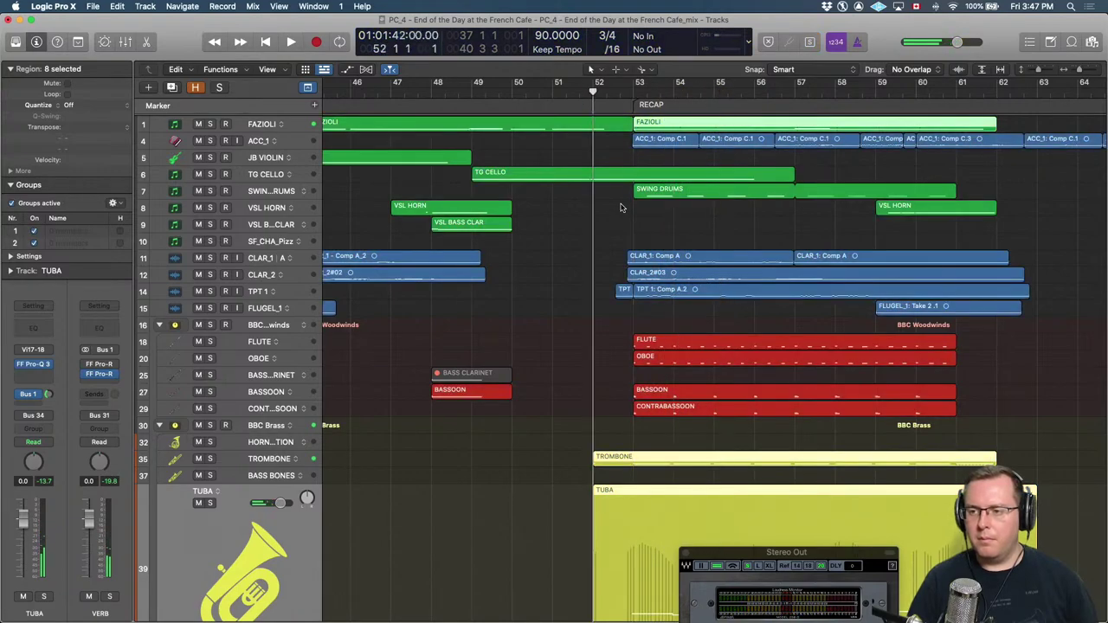
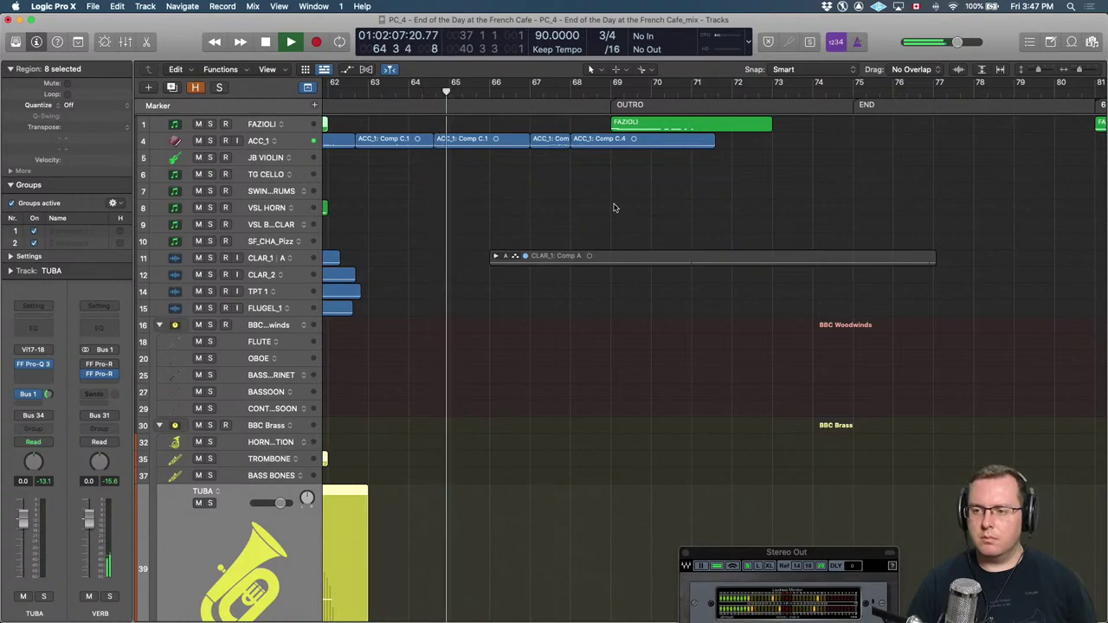
{"action": "key", "text": "space"}
{"action": "scroll", "coordinate": [562, 192], "scroll_direction": "left", "scroll_amount": 3}
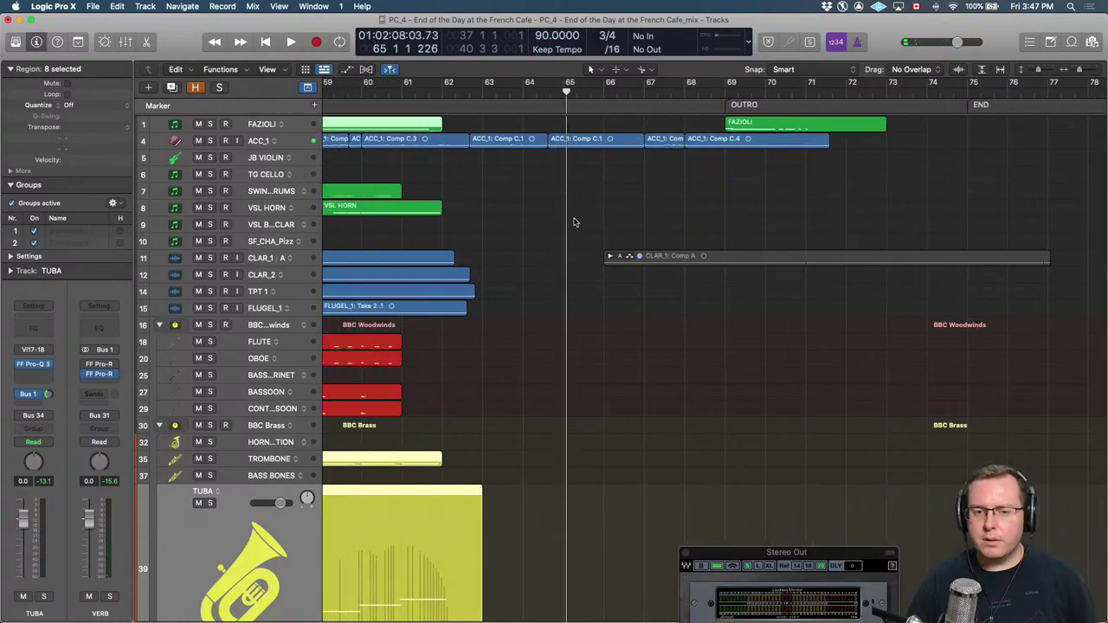
{"action": "scroll", "coordinate": [573, 222], "scroll_direction": "down", "scroll_amount": 1}
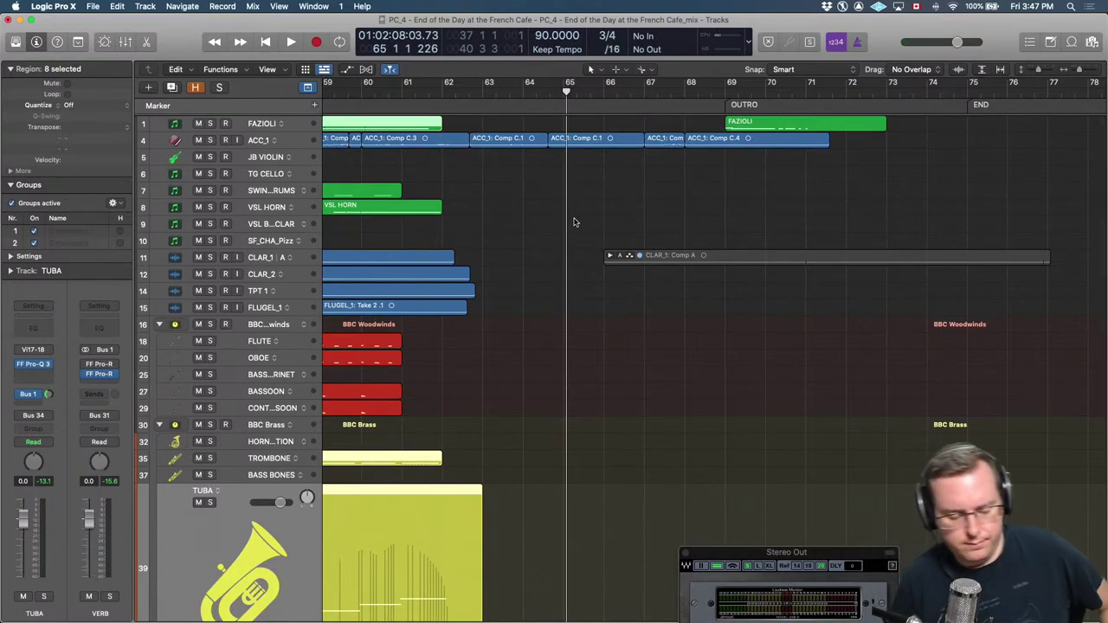
Raise the CONTRABASSOON's volume automation to -0.5 dB over the region at bar 29 and to -0.3 dB over the recap region.
{"action": "left_click", "coordinate": [577, 224]}
{"action": "scroll", "coordinate": [588, 228], "scroll_direction": "left", "scroll_amount": 4}
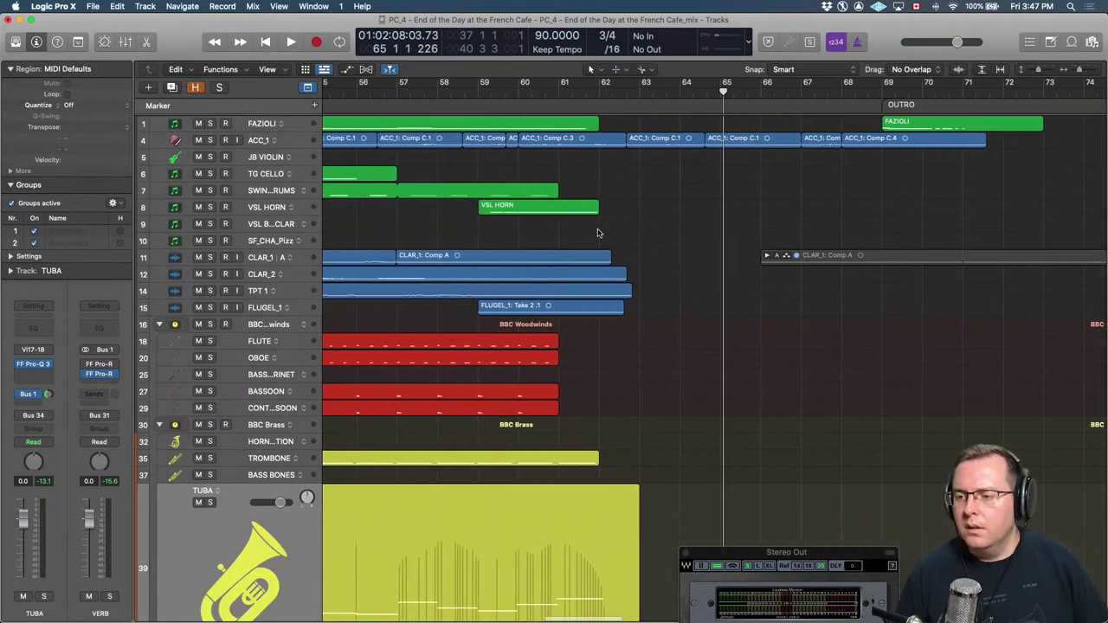
{"action": "scroll", "coordinate": [670, 296], "scroll_direction": "down", "scroll_amount": 1}
{"action": "key", "text": "z"}
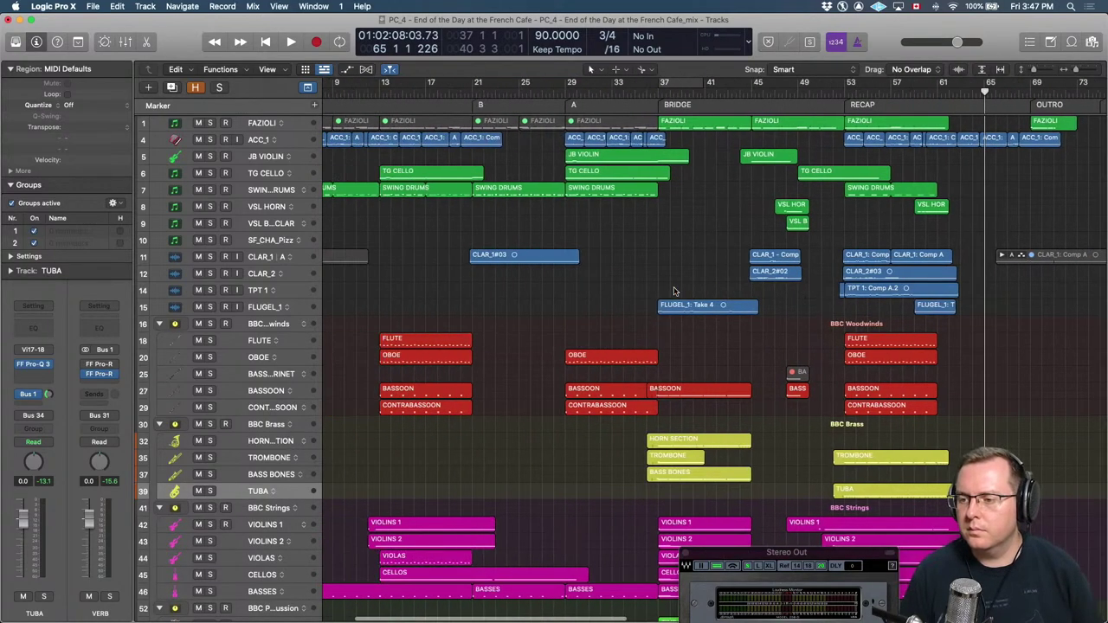
{"action": "key", "text": "ctrl+z"}
{"action": "key", "text": "Up"}
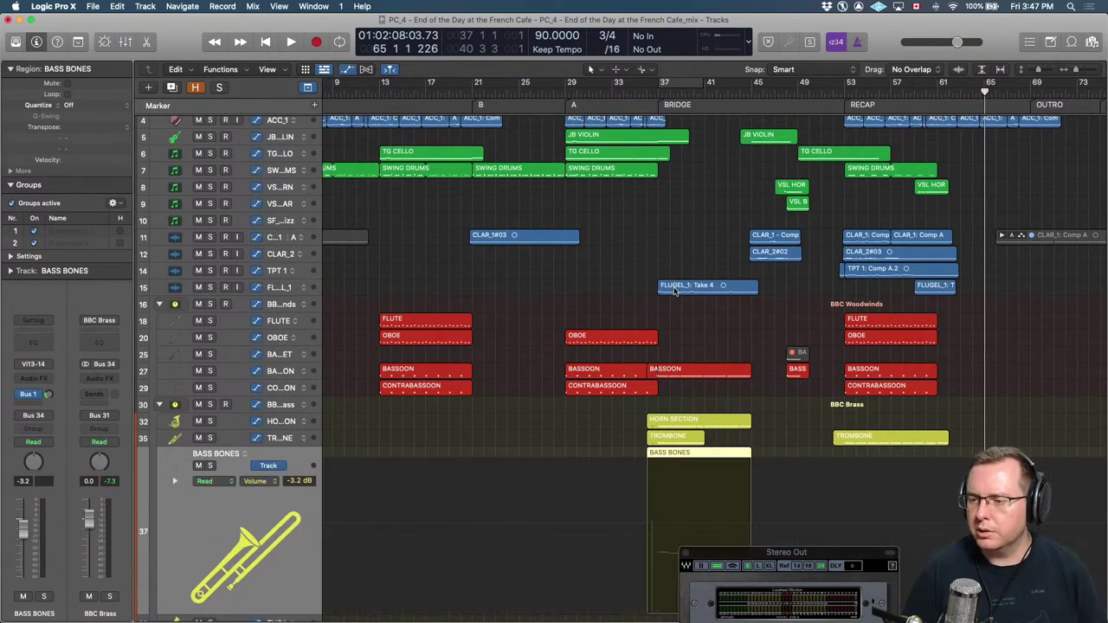
{"action": "key", "text": "Up"}
{"action": "key", "text": "Up"}
{"action": "key", "text": "Up"}
{"action": "key", "text": "Up"}
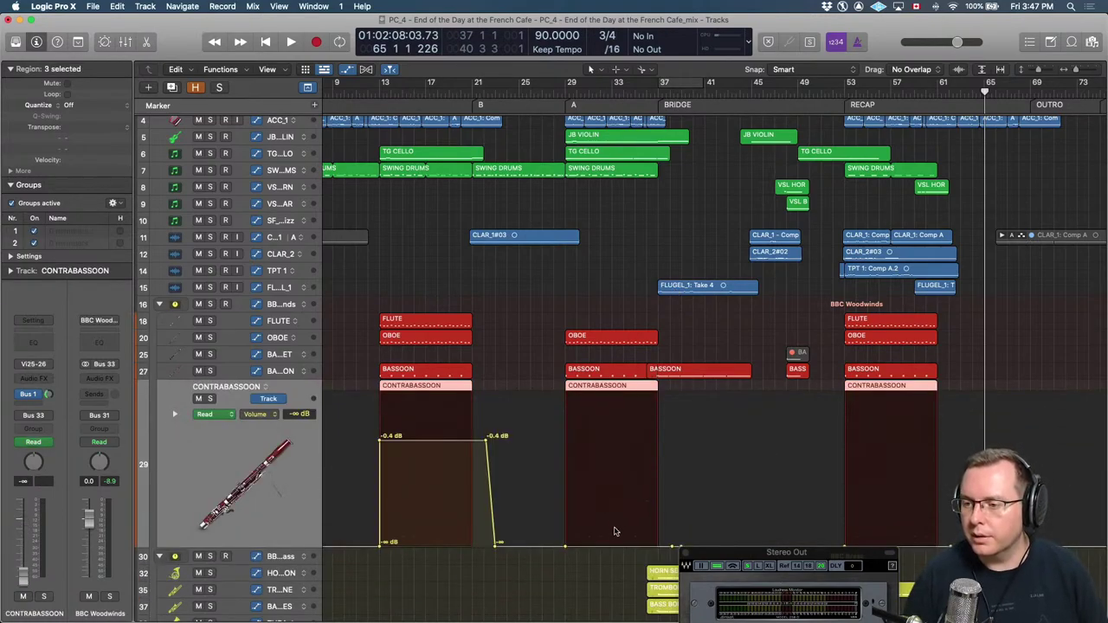
{"action": "left_click_drag", "start_coordinate": [613, 544], "coordinate": [620, 448]}
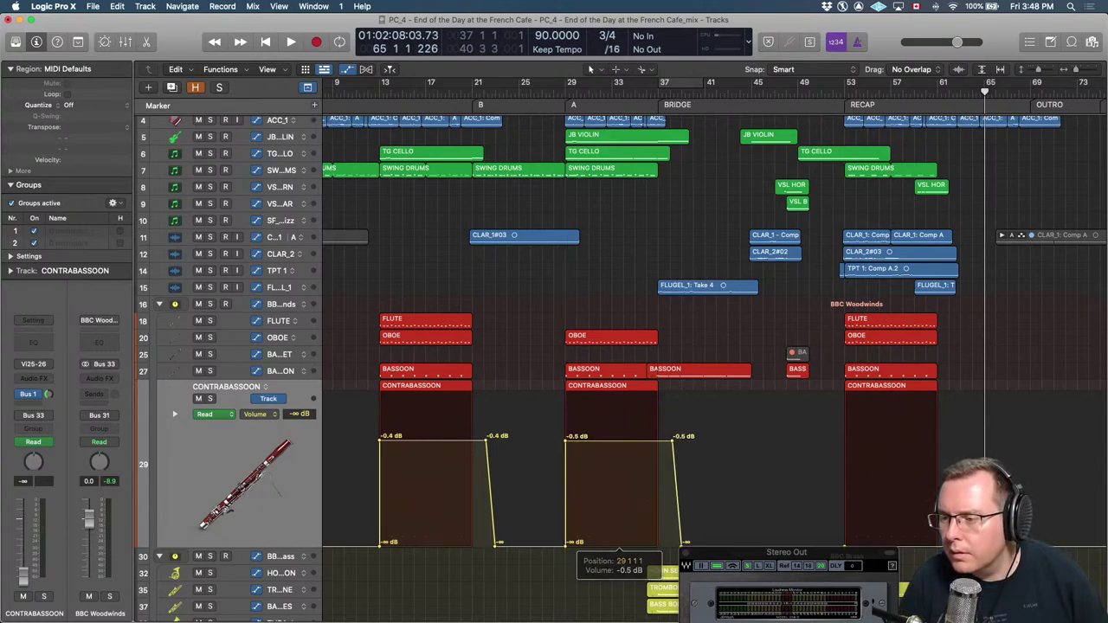
{"action": "left_click_drag", "start_coordinate": [900, 543], "coordinate": [910, 437]}
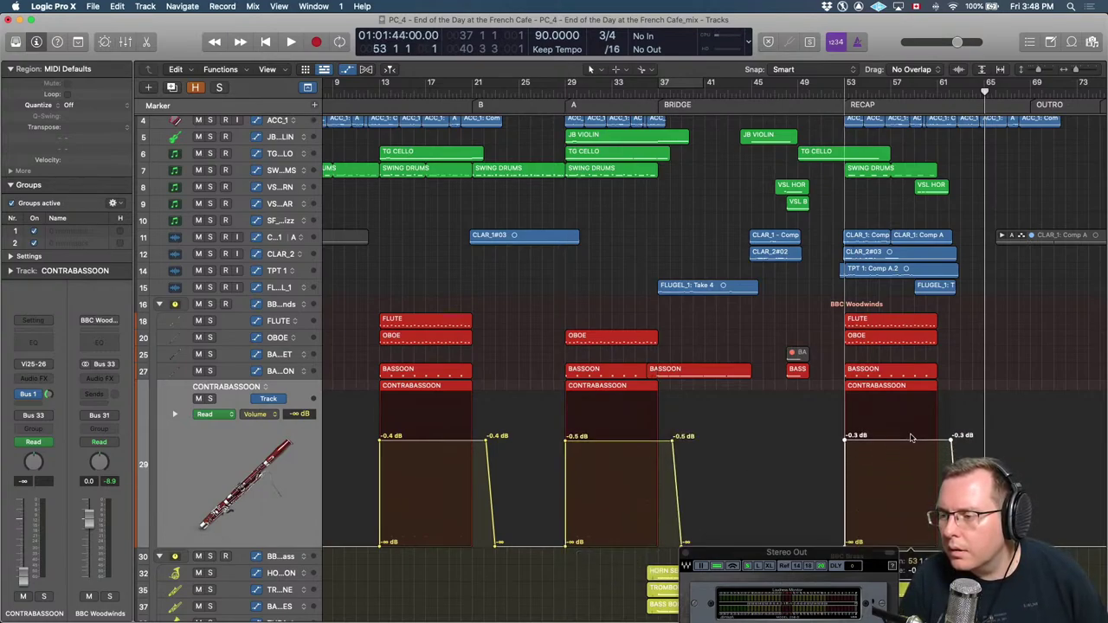
Remove the BASSOON's volume automation points beyond bar 29 and raise its level from bar 29 onward.
{"action": "key", "text": "Up"}
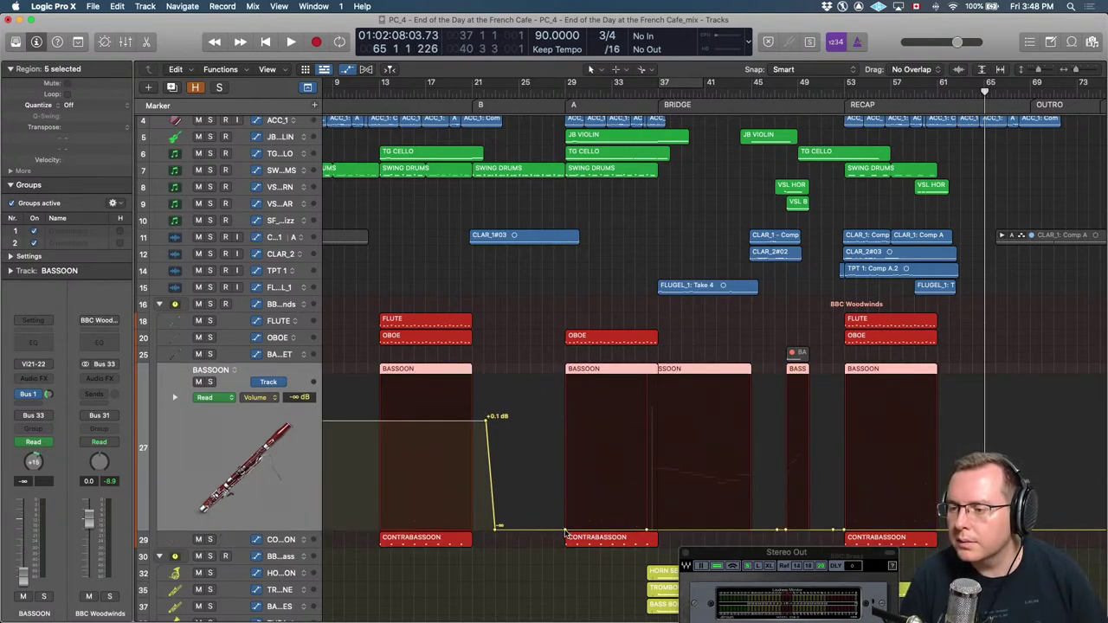
{"action": "left_click_drag", "start_coordinate": [644, 534], "coordinate": [942, 531]}
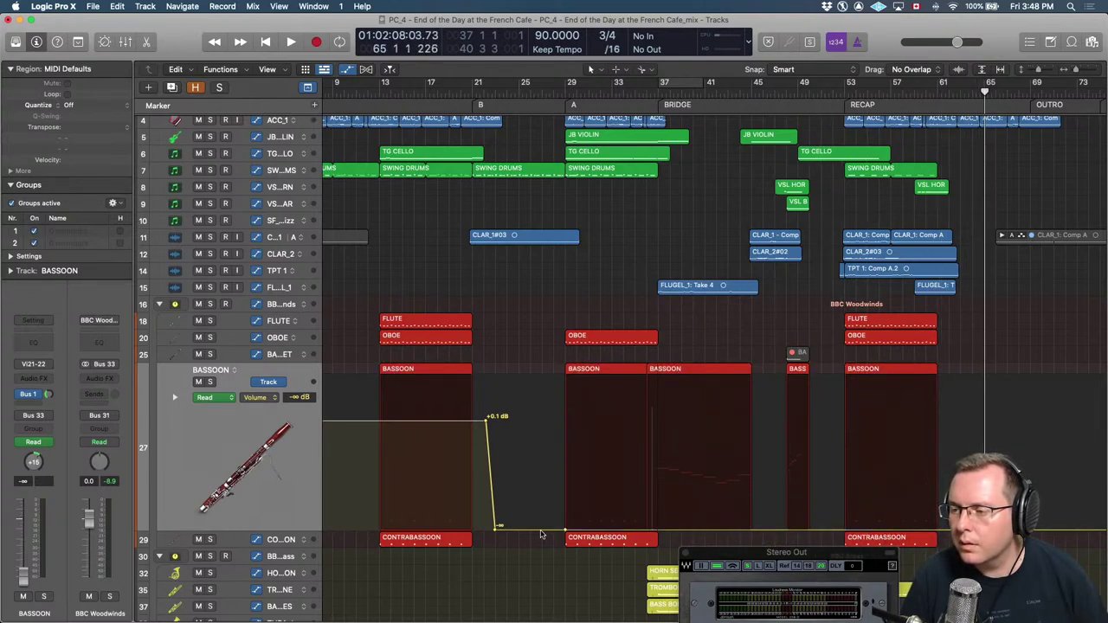
{"action": "left_click_drag", "start_coordinate": [623, 534], "coordinate": [627, 426]}
Check the volume automation of the OBOE and FLUTE tracks.
{"action": "key", "text": "Up"}
{"action": "key", "text": "Up"}
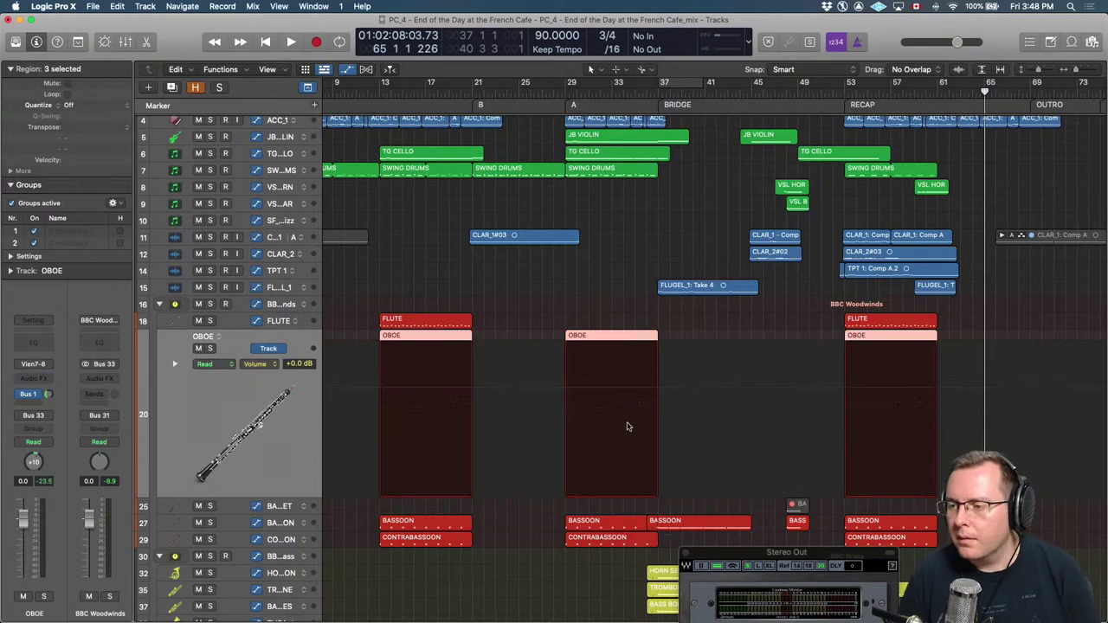
{"action": "key", "text": "Up"}
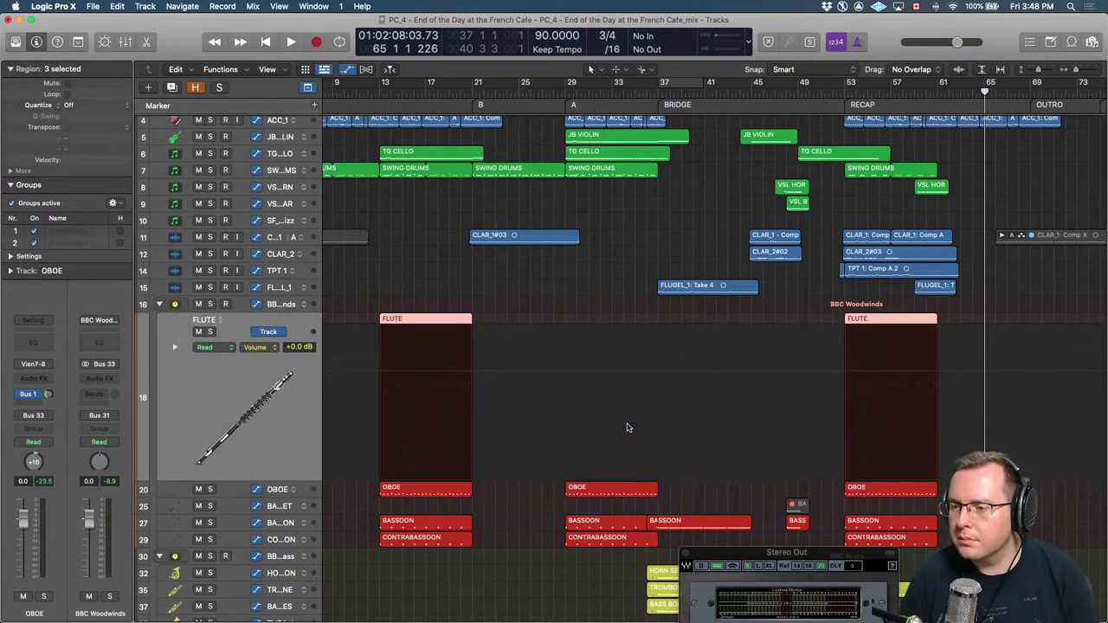
Check the volume automation of the tracks above FLUTE, from the clarinets through TG CELLO up to FAZIOLI.
{"action": "key", "text": "Up"}
{"action": "key", "text": "Up"}
{"action": "key", "text": "Up"}
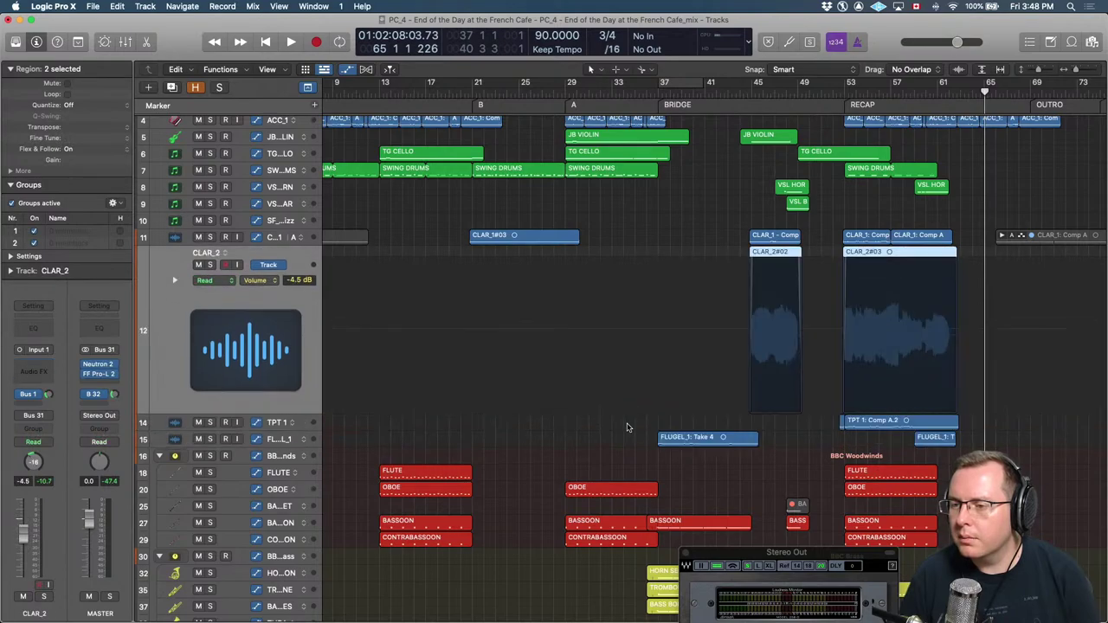
{"action": "key", "text": "Up"}
{"action": "key", "text": "Up"}
{"action": "key", "text": "Up"}
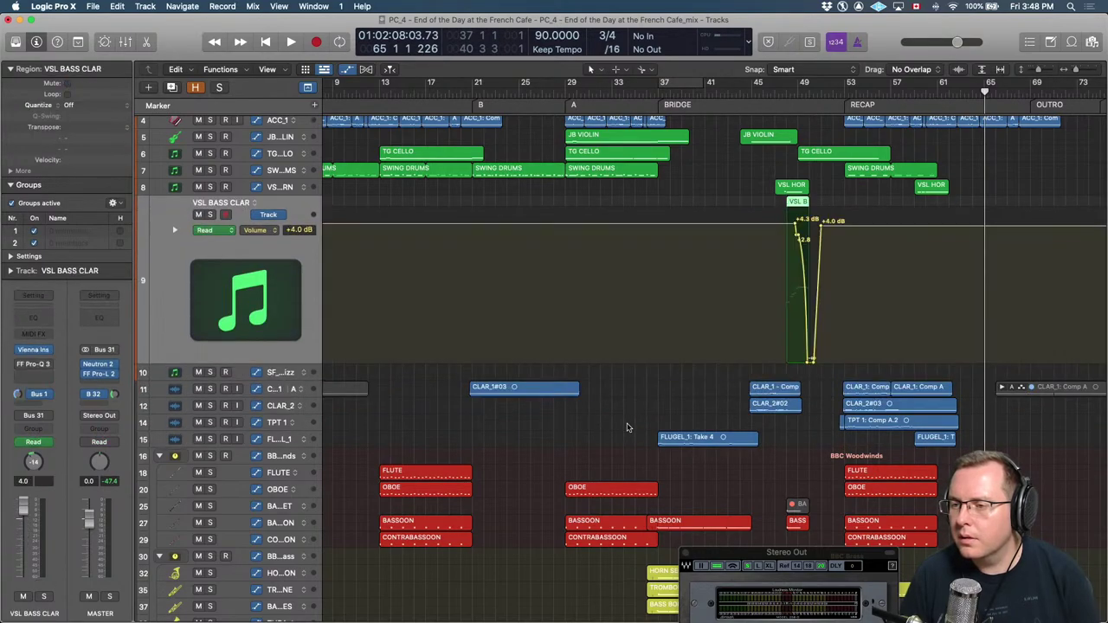
{"action": "key", "text": "Down"}
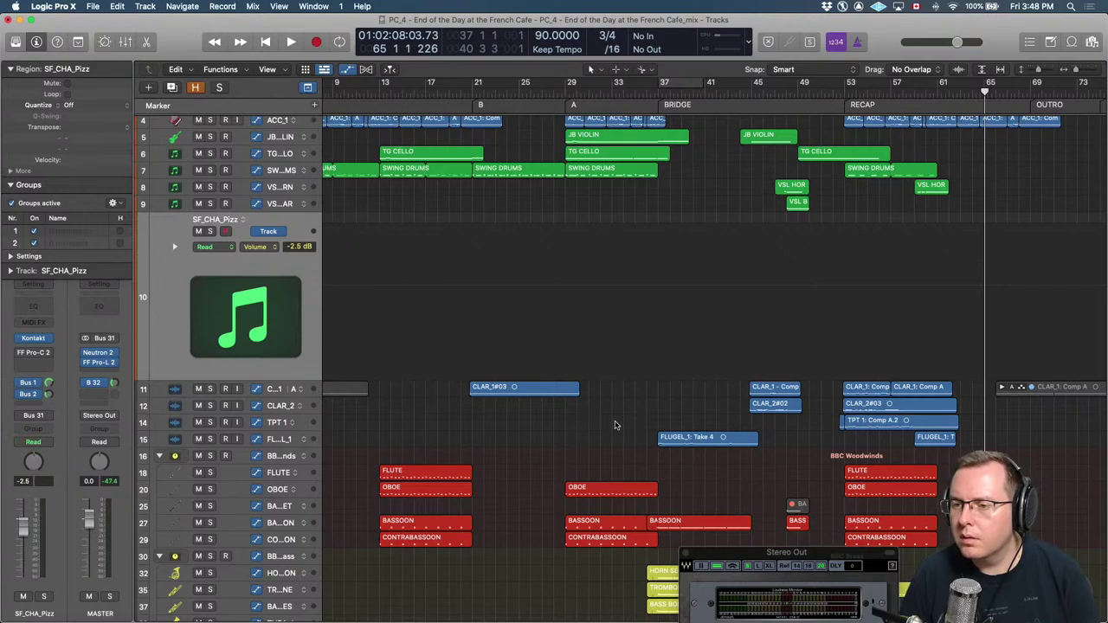
{"action": "key", "text": "Up"}
{"action": "key", "text": "Up"}
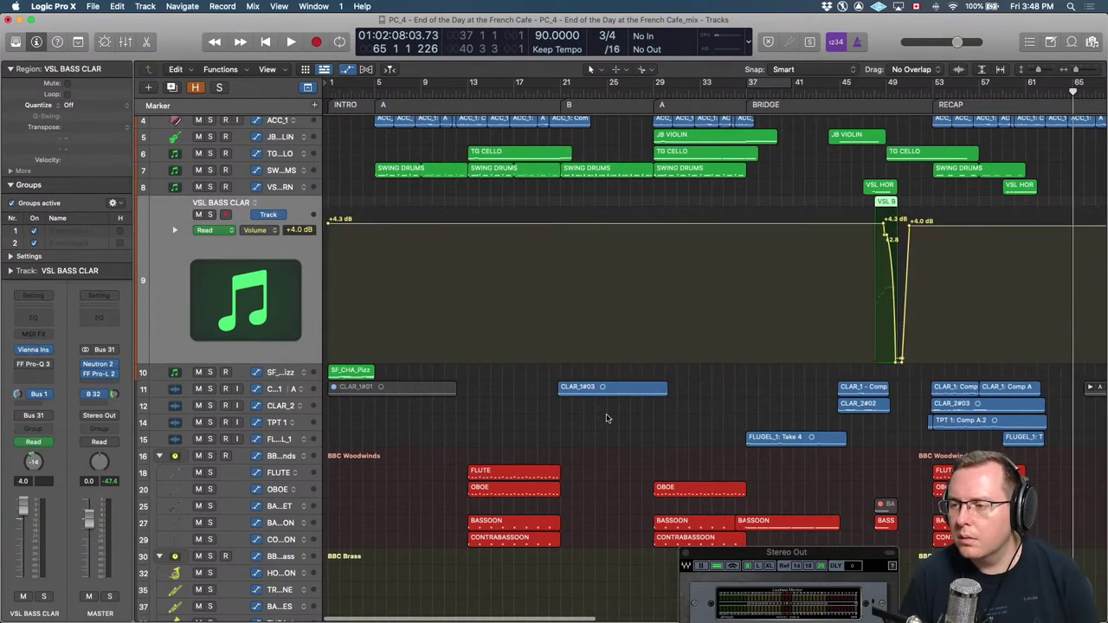
{"action": "key", "text": "Up"}
{"action": "key", "text": "Up"}
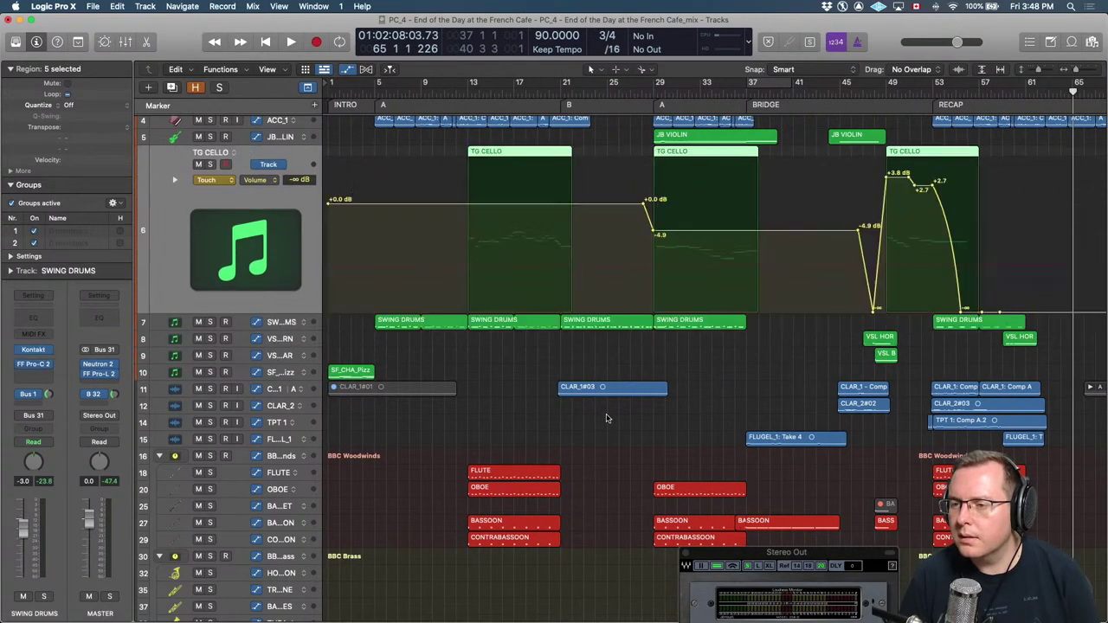
{"action": "key", "text": "Up"}
{"action": "key", "text": "Up"}
{"action": "key", "text": "Up"}
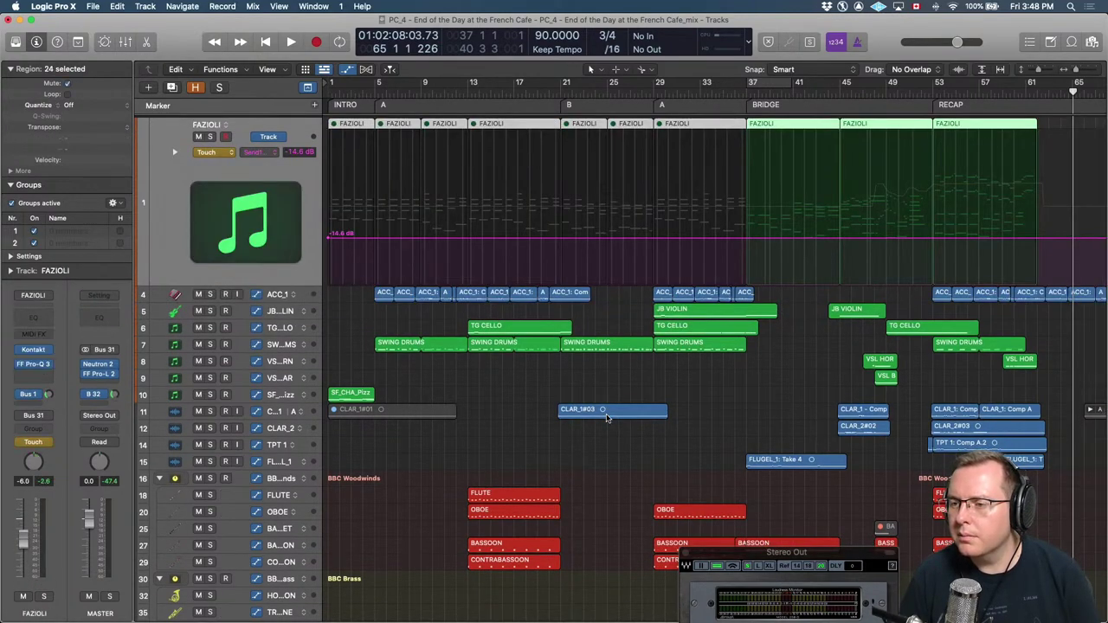
Switch the FAZIOLI track's displayed automation from the VERB send to volume.
{"action": "left_click", "coordinate": [252, 155]}
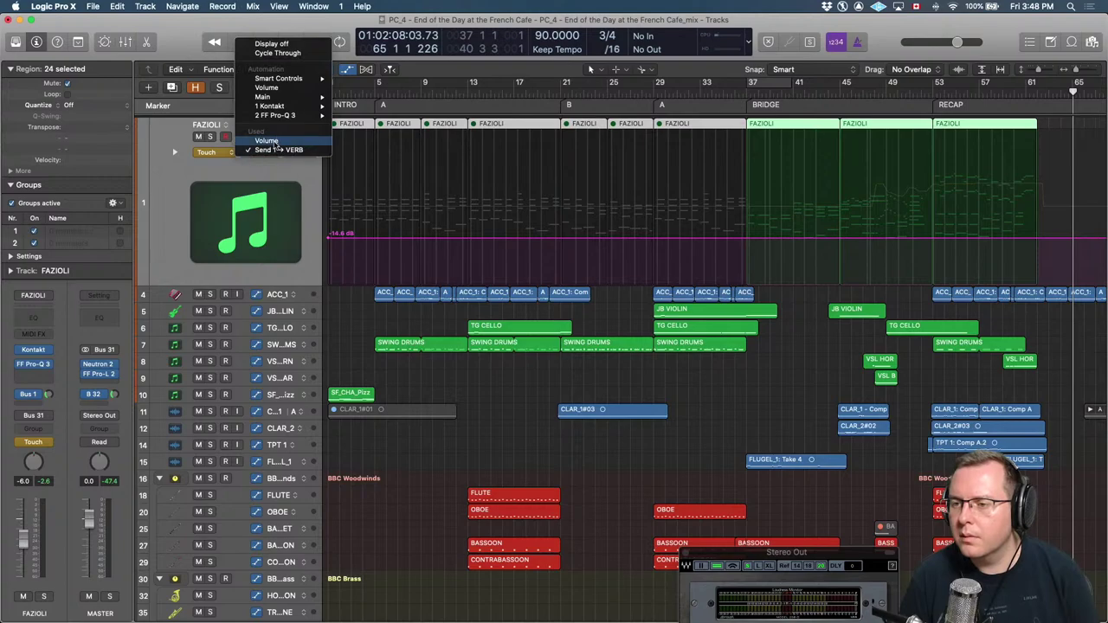
{"action": "left_click", "coordinate": [270, 142]}
{"action": "key", "text": "Down"}
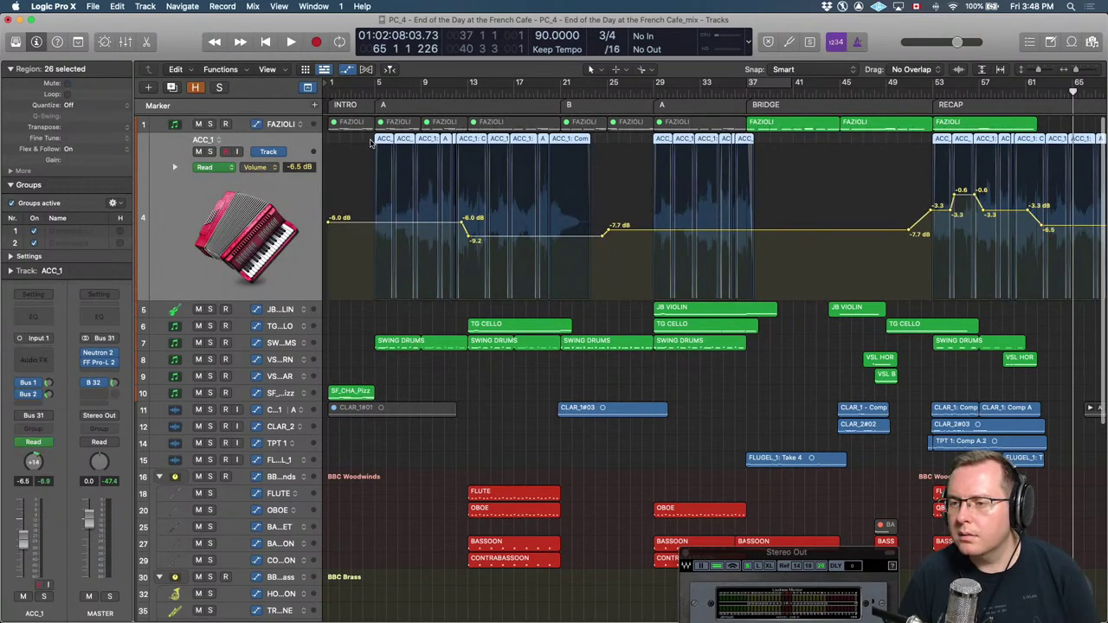
{"action": "key", "text": "Up"}
{"action": "left_click", "coordinate": [256, 151]}
{"action": "left_click", "coordinate": [270, 154]}
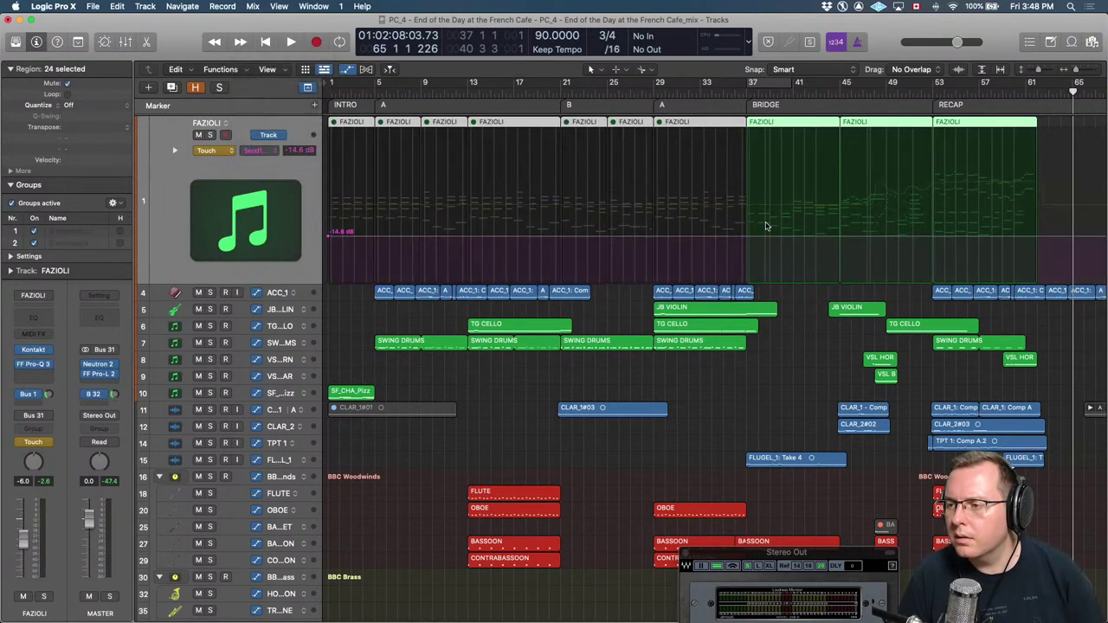
{"action": "scroll", "coordinate": [768, 222], "scroll_direction": "right", "scroll_amount": 5}
{"action": "scroll", "coordinate": [774, 222], "scroll_direction": "left", "scroll_amount": 2}
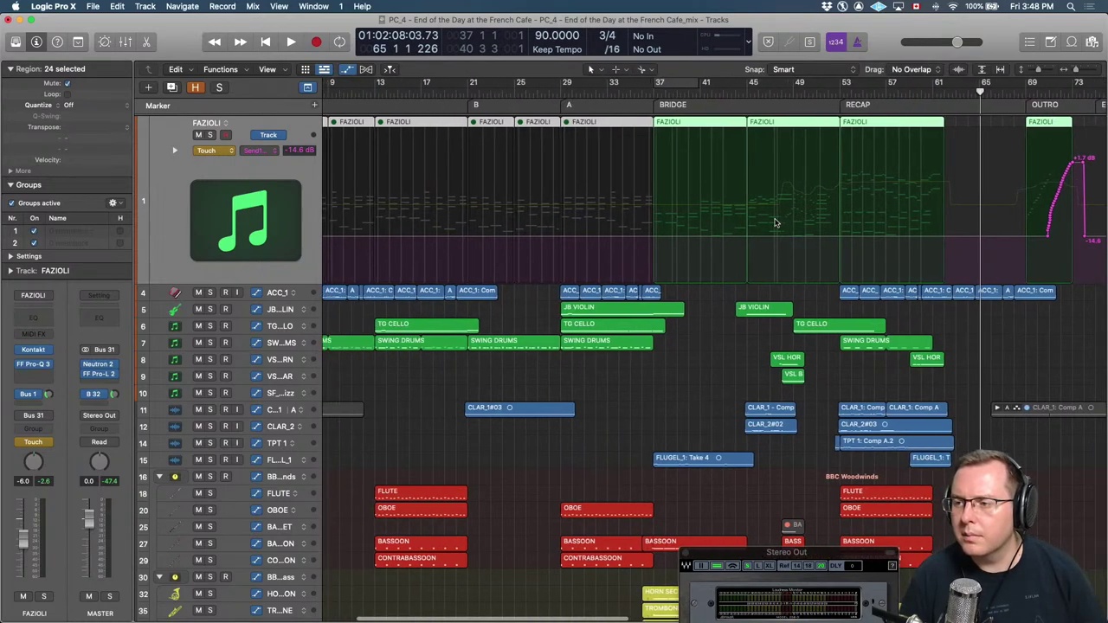
{"action": "left_click", "coordinate": [271, 152]}
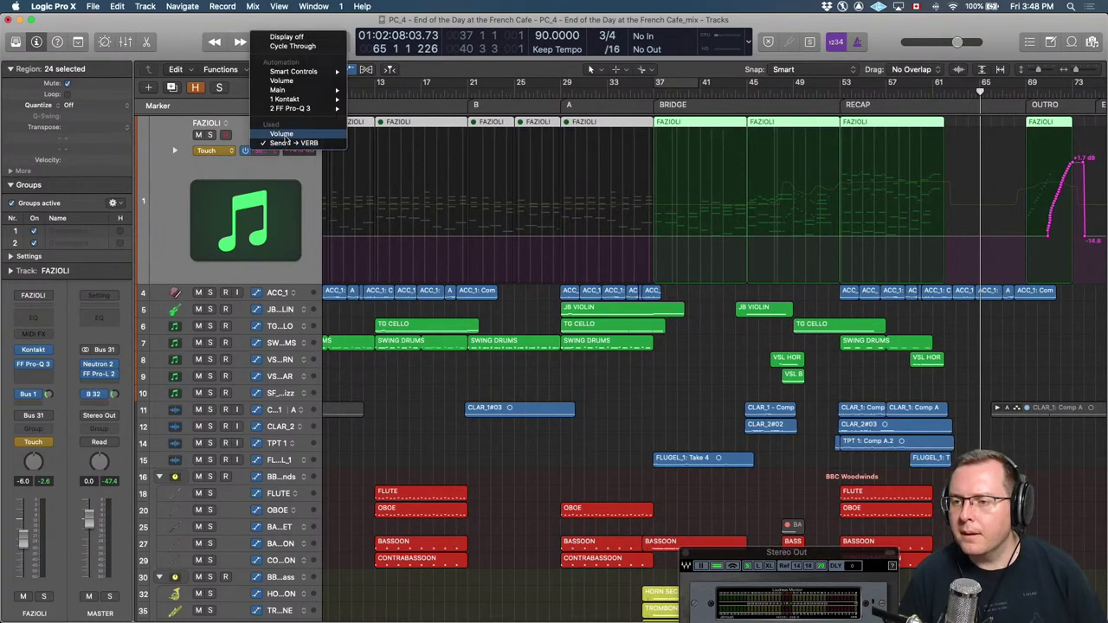
{"action": "left_click", "coordinate": [282, 135]}
Show the volume automation of VIOLINS 1 and check the remaining string and percussion tracks down to CYMBAL.
{"action": "scroll", "coordinate": [592, 300], "scroll_direction": "down", "scroll_amount": 5}
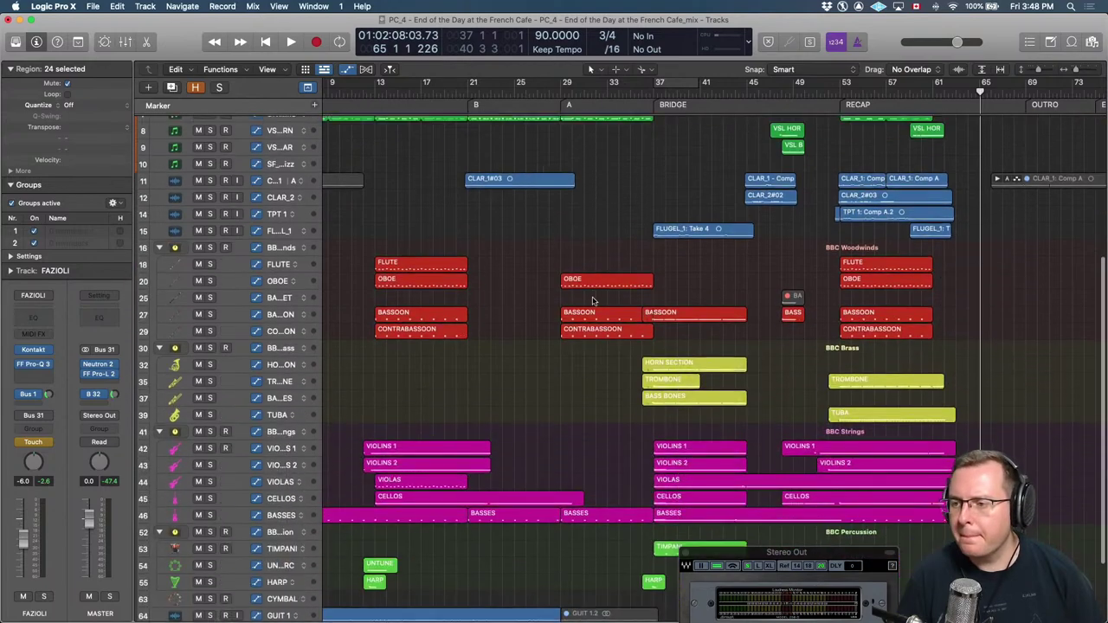
{"action": "scroll", "coordinate": [593, 300], "scroll_direction": "down", "scroll_amount": 3}
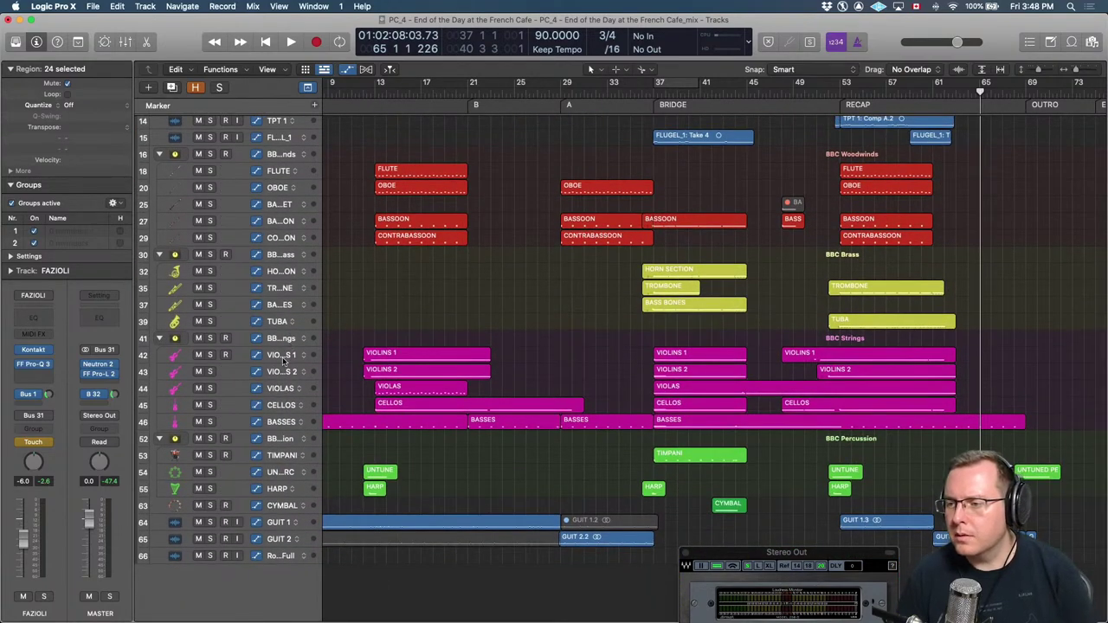
{"action": "left_click", "coordinate": [283, 362]}
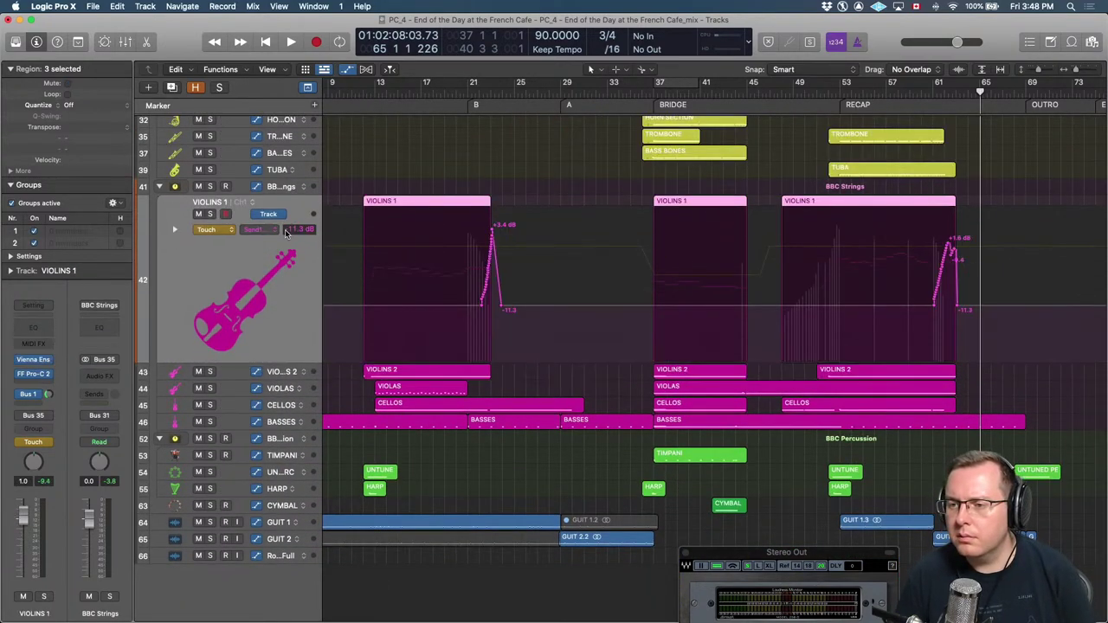
{"action": "left_click", "coordinate": [264, 229]}
{"action": "left_click", "coordinate": [283, 216]}
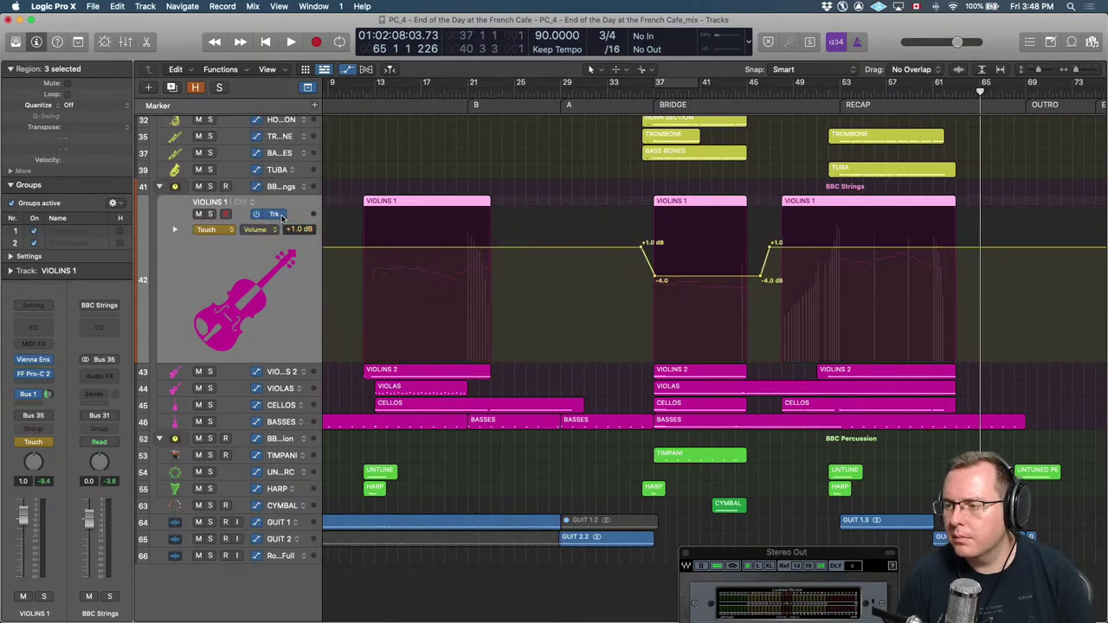
{"action": "key", "text": "Down"}
{"action": "key", "text": "Down"}
{"action": "key", "text": "Down"}
{"action": "key", "text": "Down"}
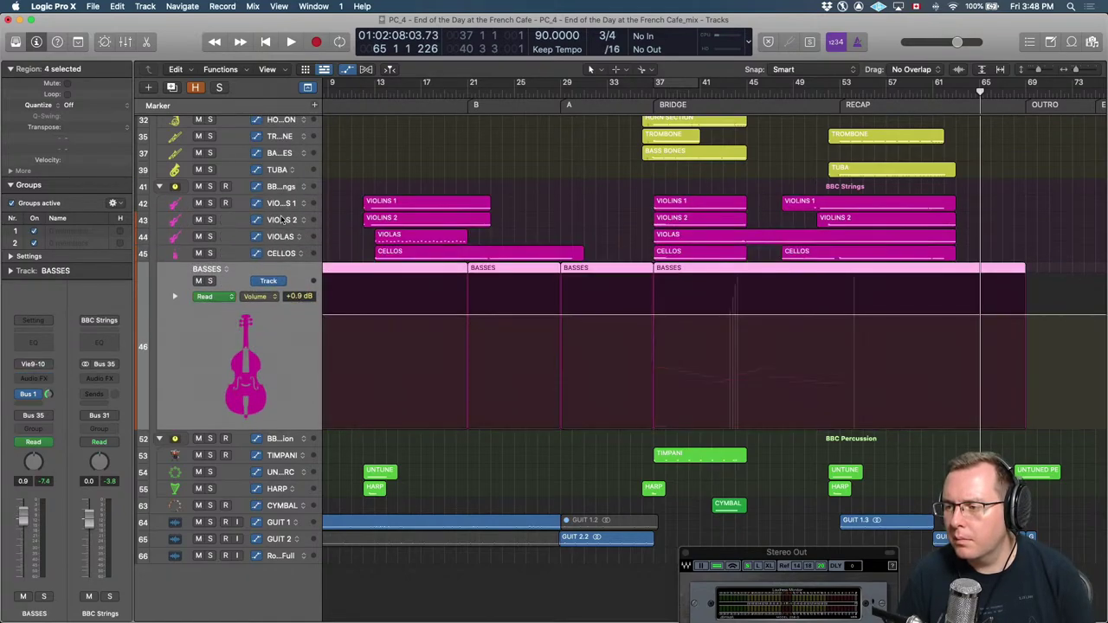
{"action": "key", "text": "Down"}
{"action": "key", "text": "Down"}
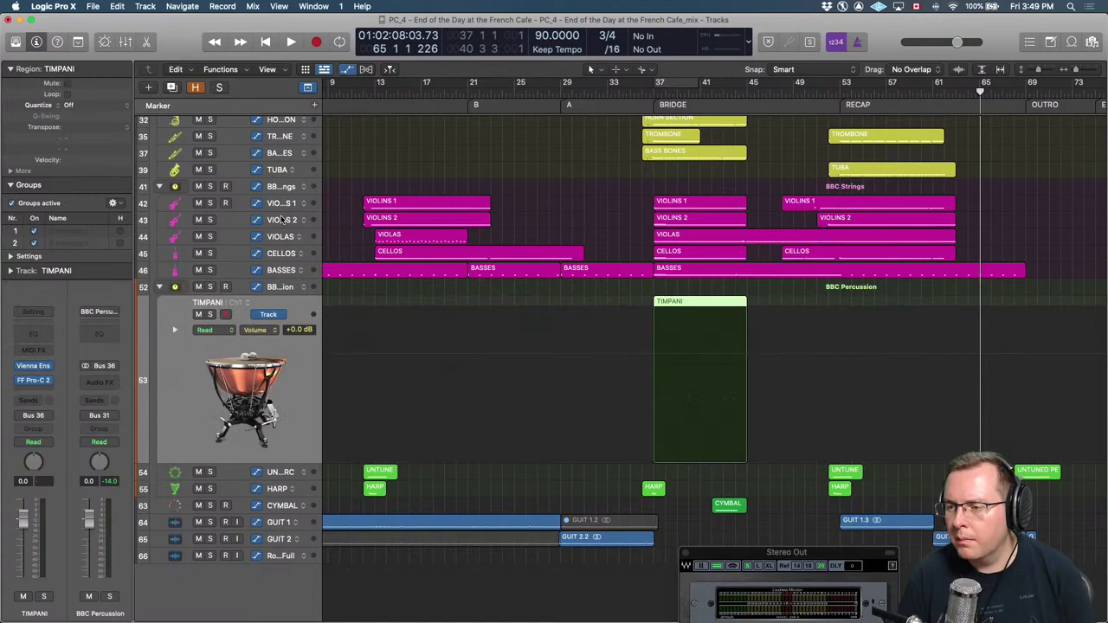
{"action": "key", "text": "Down"}
{"action": "key", "text": "Down"}
{"action": "key", "text": "Down"}
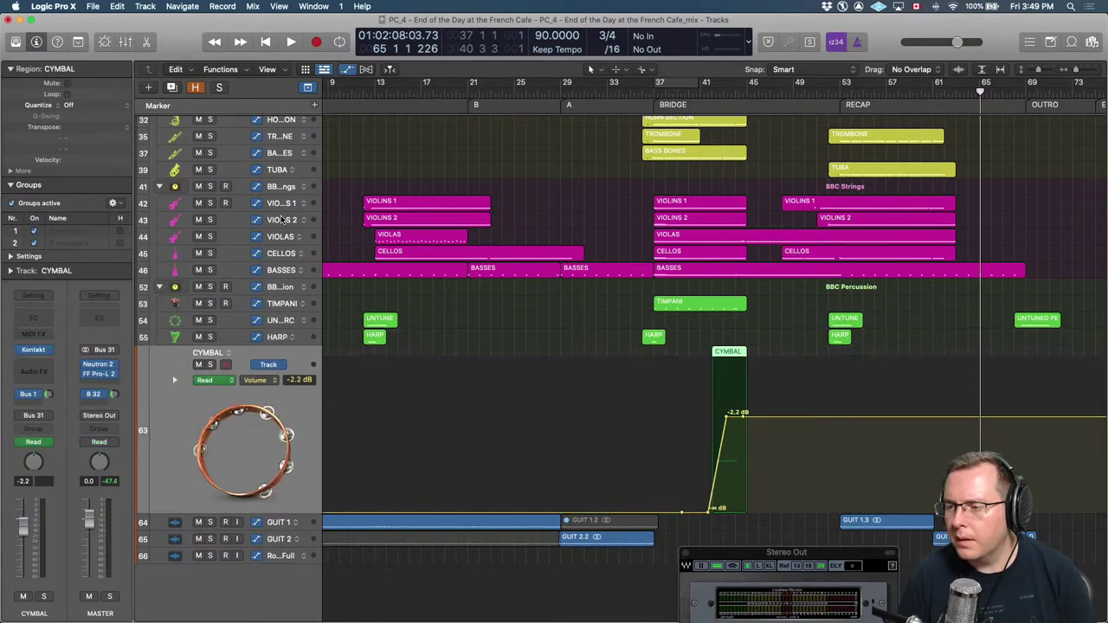
Raise GUIT 1's volume automation from the start of the recap onward to -4.2 dB.
{"action": "key", "text": "Down"}
{"action": "key", "text": "Down"}
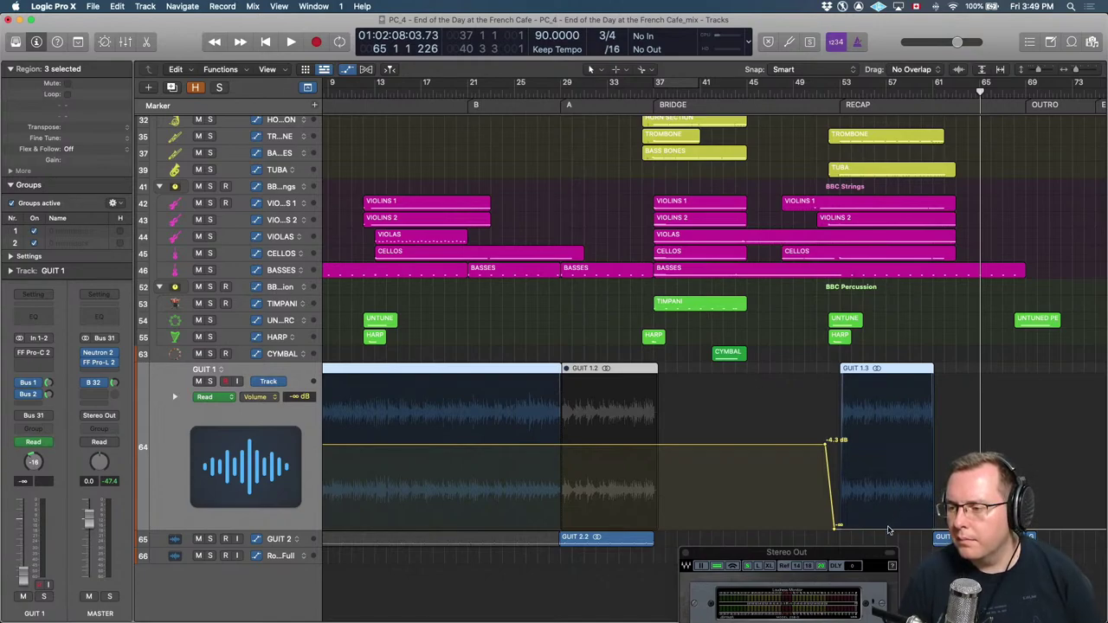
{"action": "left_click_drag", "start_coordinate": [887, 529], "coordinate": [893, 441]}
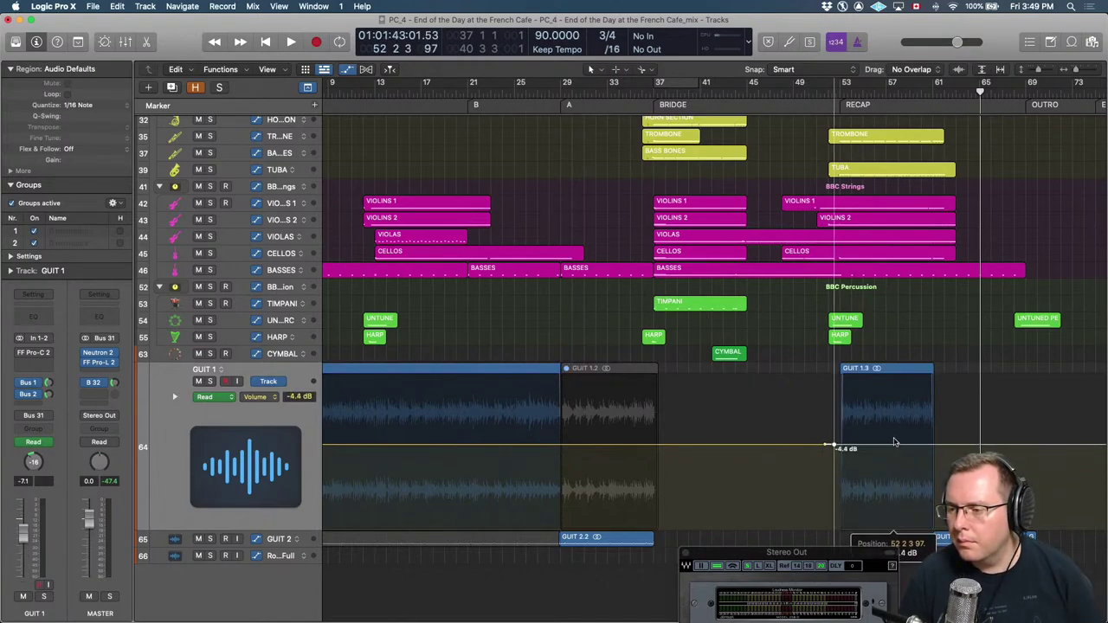
Play the full mix from bar 52 into the recap to hear GUIT 1.
{"action": "key", "text": "shift+comma"}
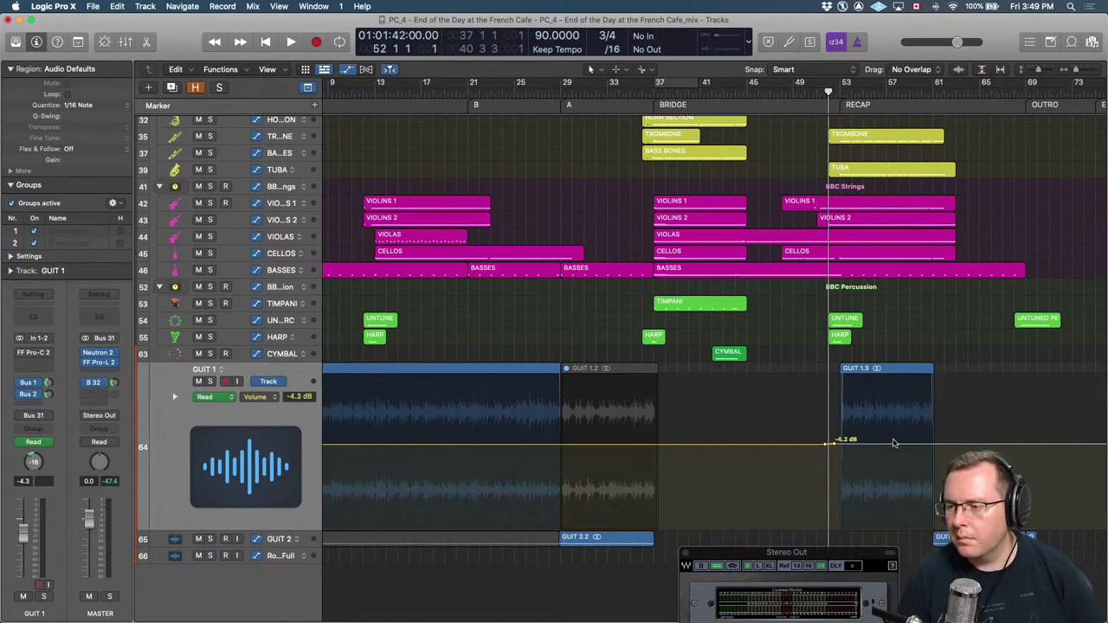
{"action": "key", "text": "space"}
{"action": "key", "text": "super+Right"}
{"action": "key", "text": "super+Right"}
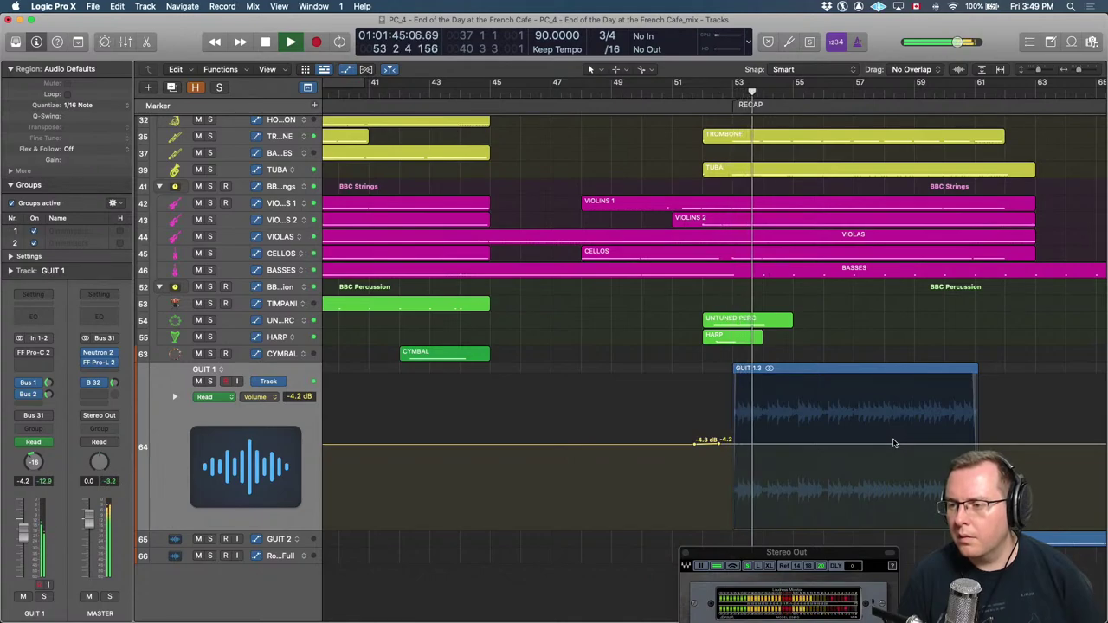
{"action": "key", "text": "space"}
Solo the GUIT 1.3 region, listen to it from bar 53, and turn solo off.
{"action": "left_click", "coordinate": [829, 376]}
{"action": "key", "text": "ctrl+s"}
{"action": "key", "text": "space"}
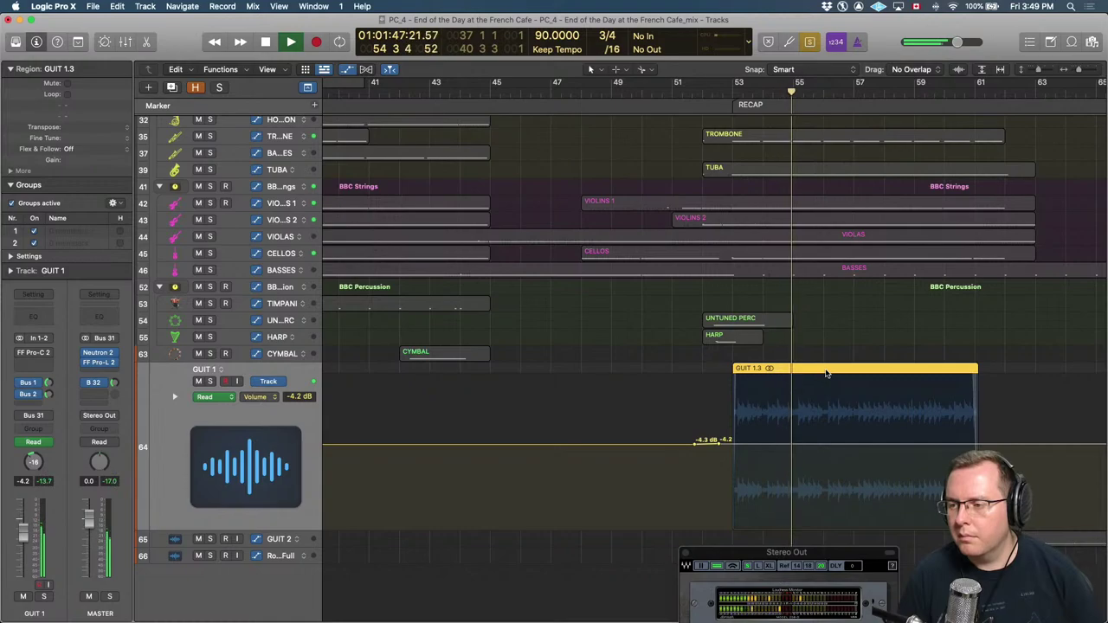
{"action": "key", "text": "space"}
{"action": "key", "text": "ctrl+s"}
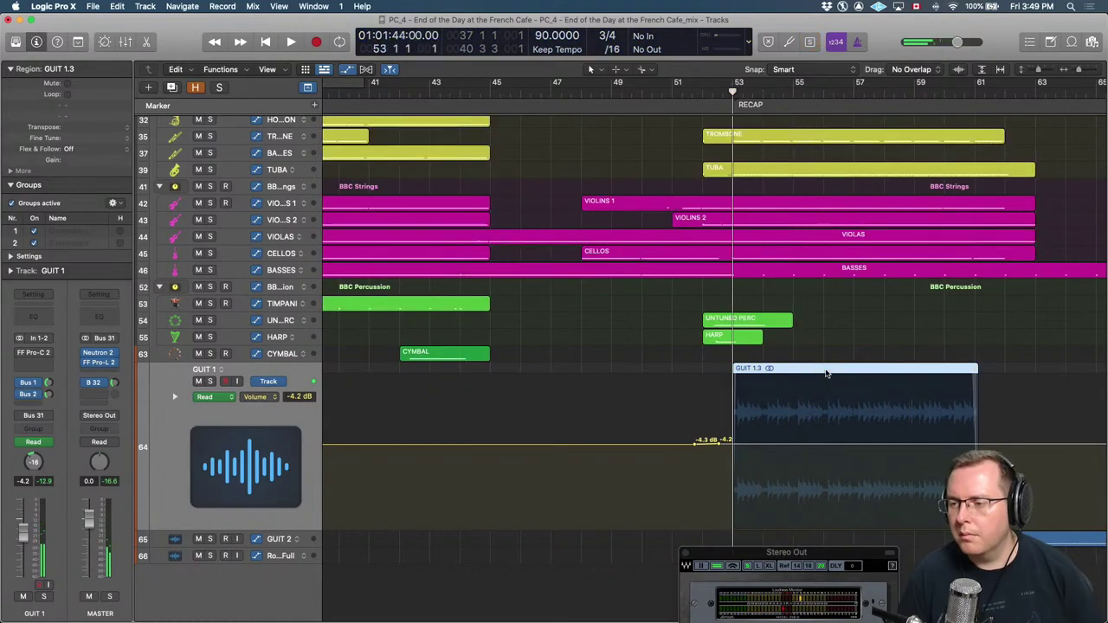
Play the recap from bar 53 and raise GUIT 1's volume automation over the GUIT 1.3 region to -2.8 dB.
{"action": "key", "text": "space"}
{"action": "key", "text": "super+Right"}
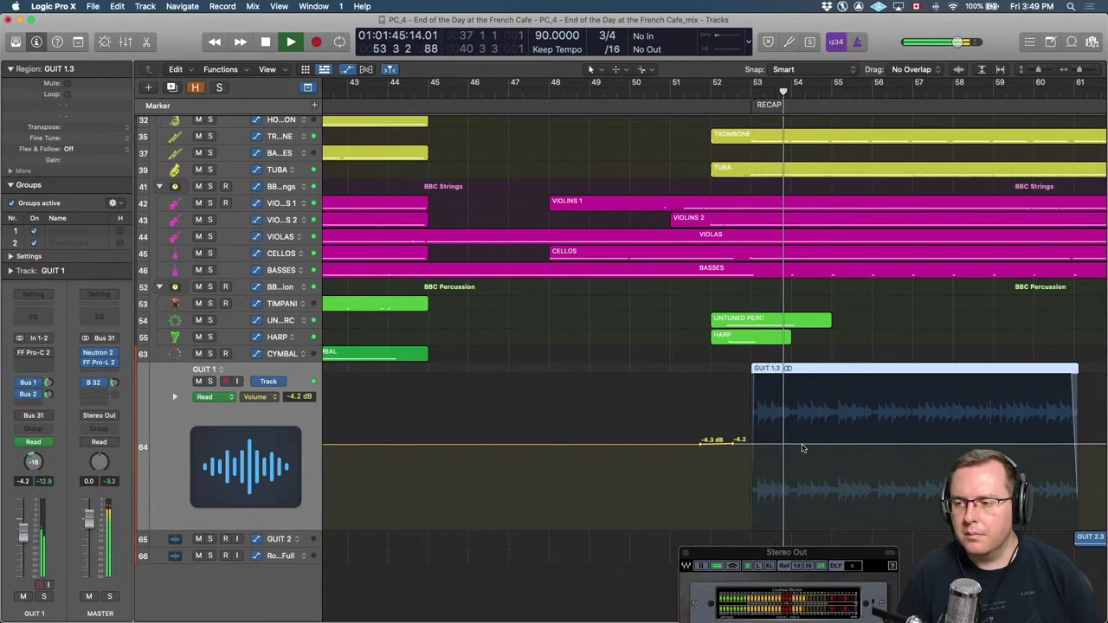
{"action": "key", "text": "super+Left"}
{"action": "key", "text": "super+Left"}
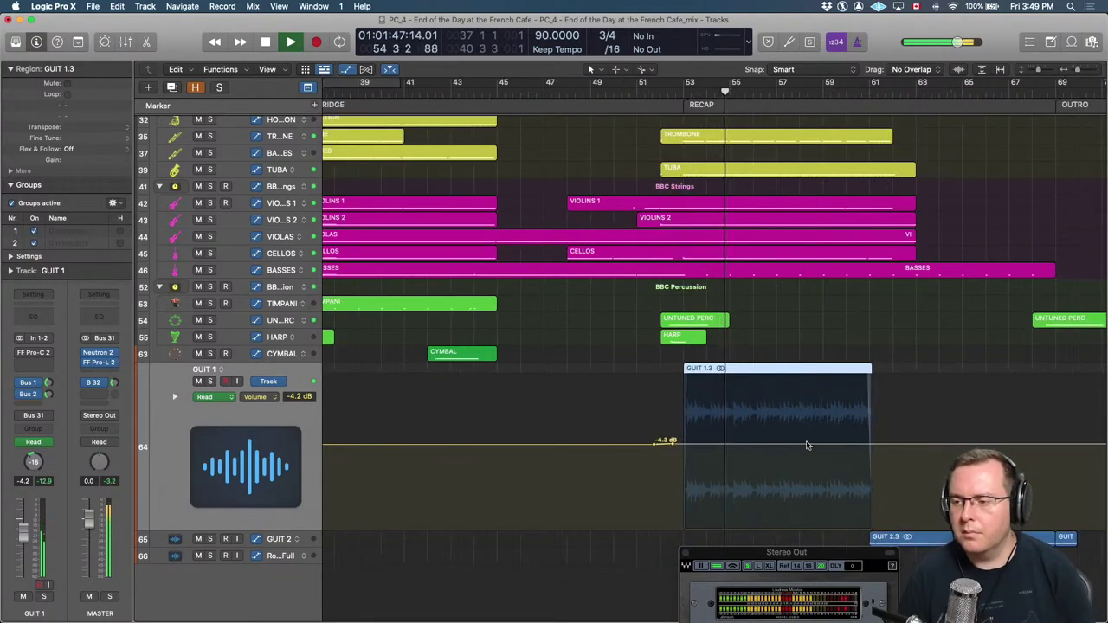
{"action": "key", "text": "Down"}
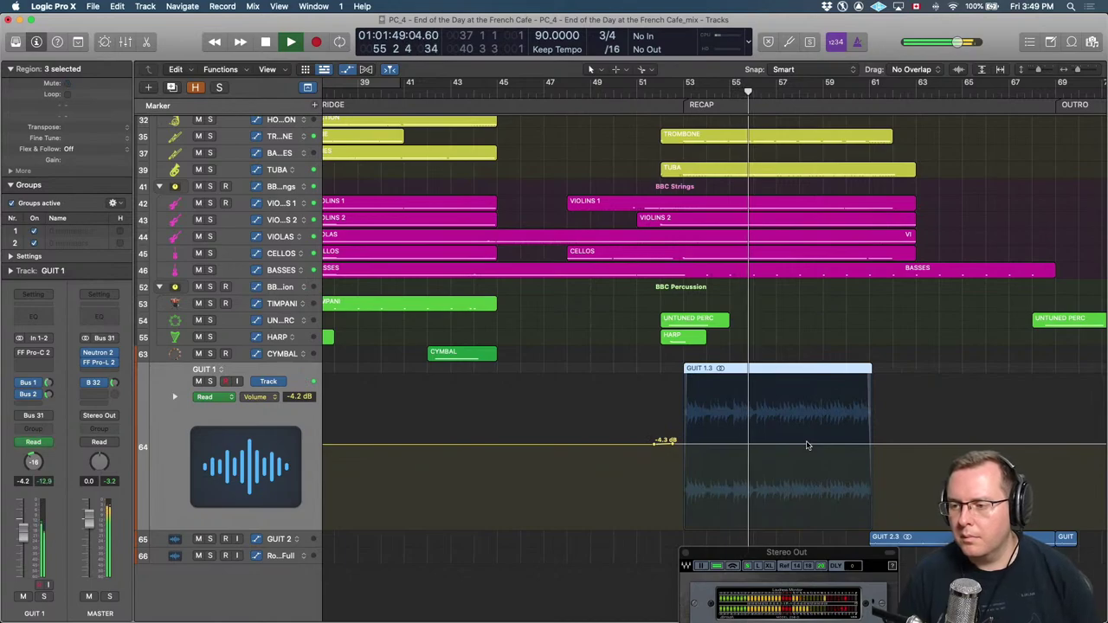
{"action": "left_click", "coordinate": [886, 446]}
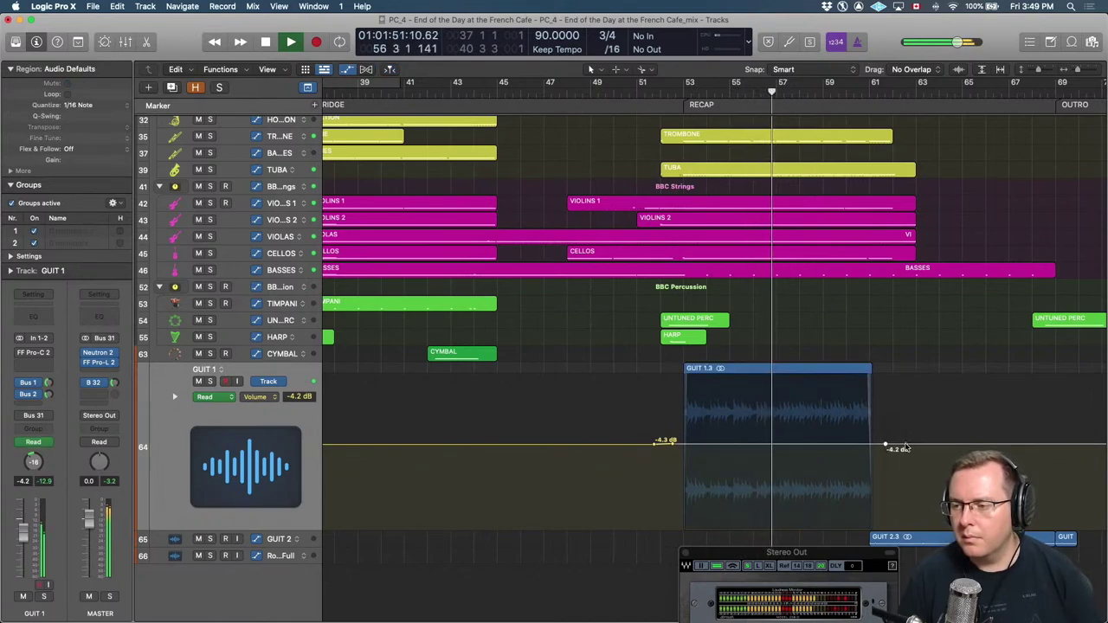
{"action": "left_click_drag", "start_coordinate": [857, 444], "coordinate": [849, 440]}
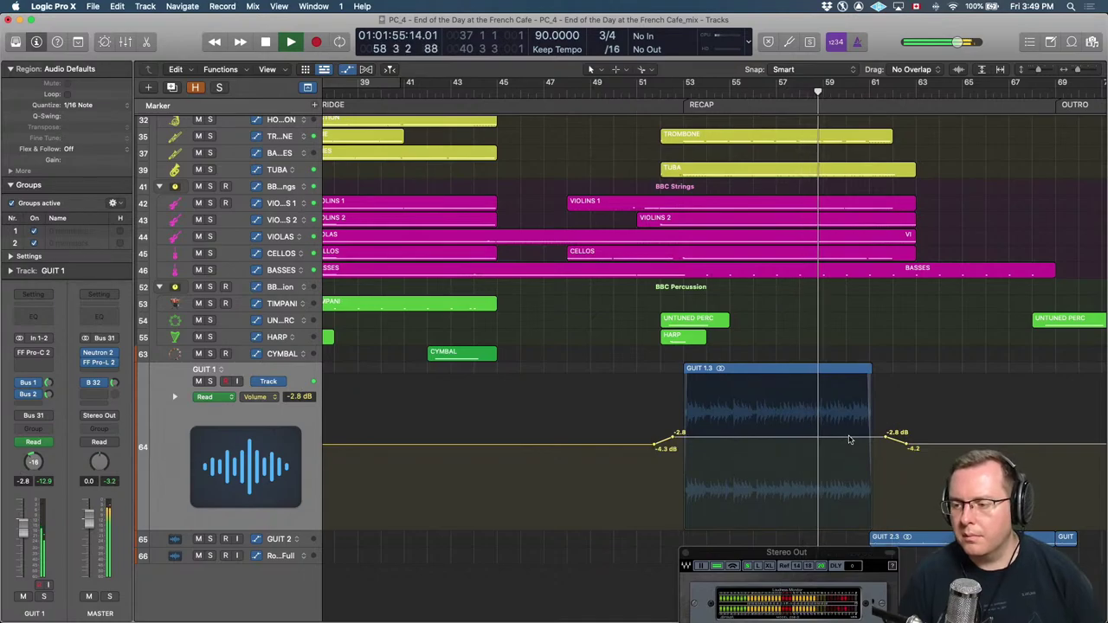
Lower ACC_1's volume automation to -9.0 dB from about bar 62 onward and replay the end of the recap.
{"action": "key", "text": "a"}
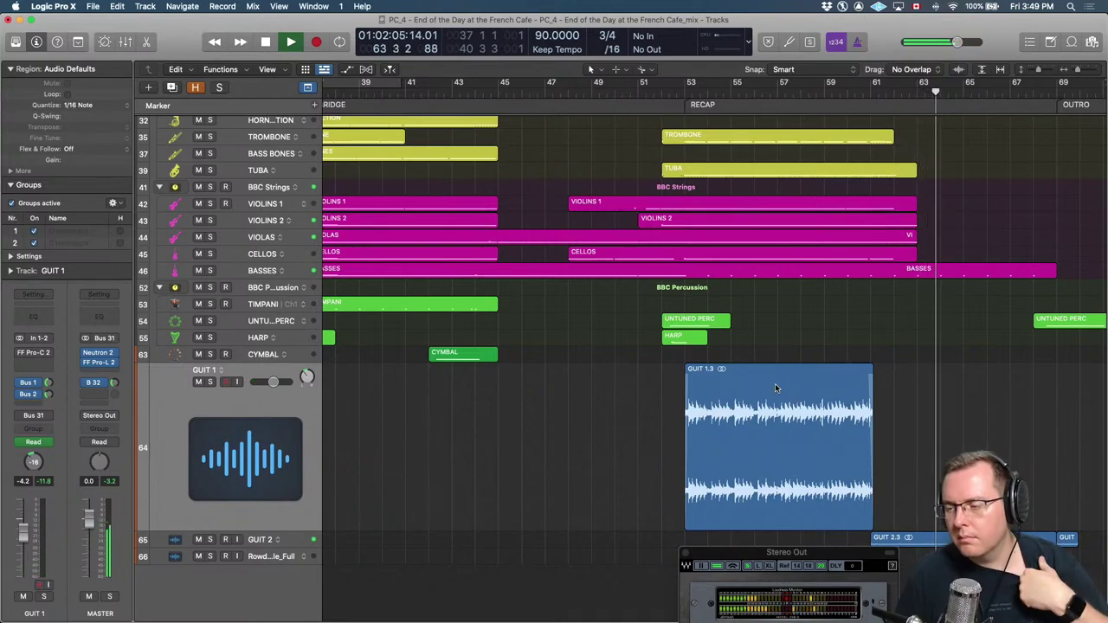
{"action": "key", "text": "ctrl+z"}
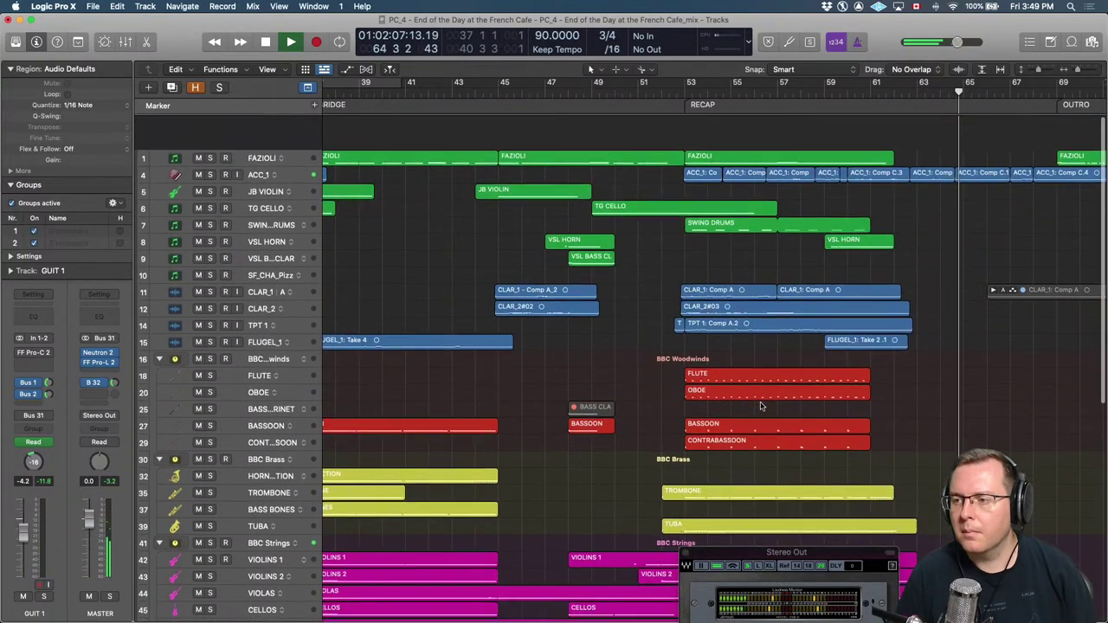
{"action": "left_click", "coordinate": [260, 143]}
{"action": "key", "text": "z"}
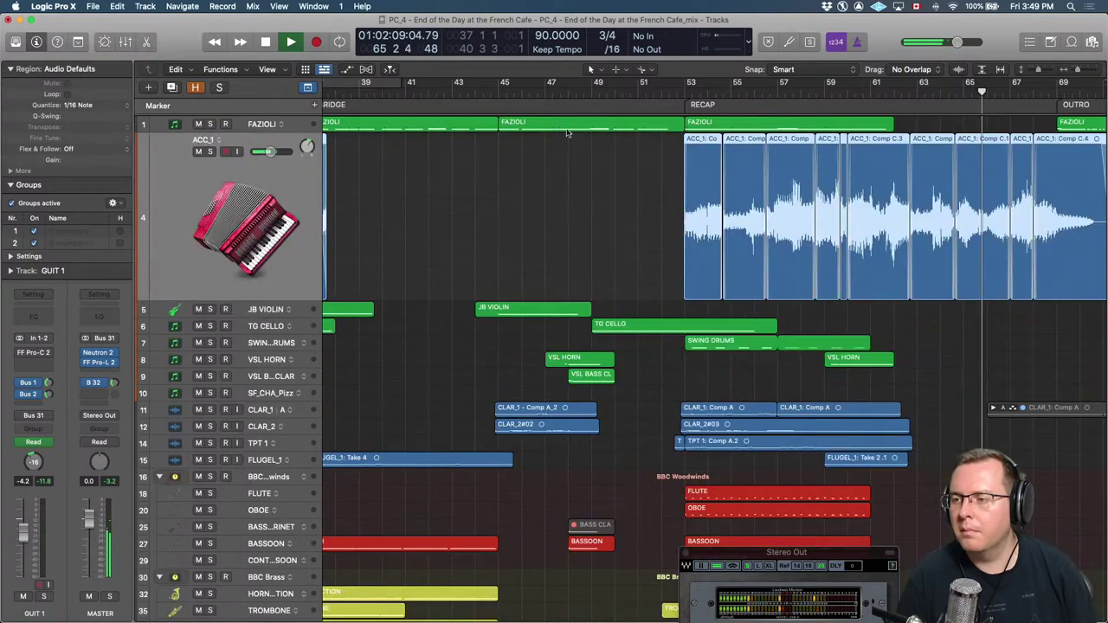
{"action": "key", "text": "a"}
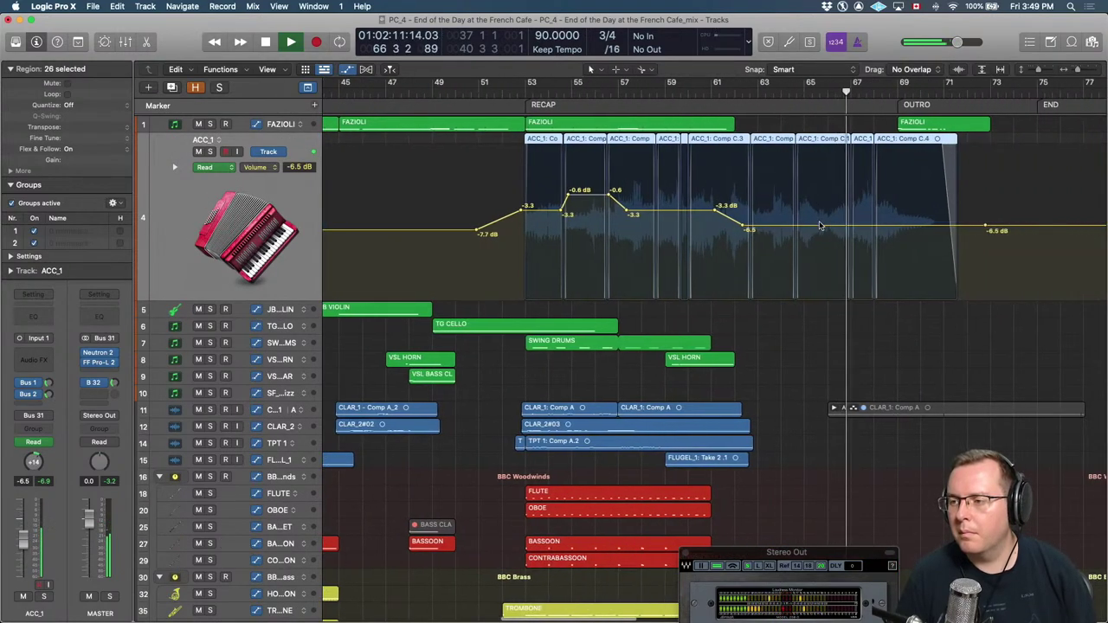
{"action": "left_click_drag", "start_coordinate": [819, 227], "coordinate": [818, 236]}
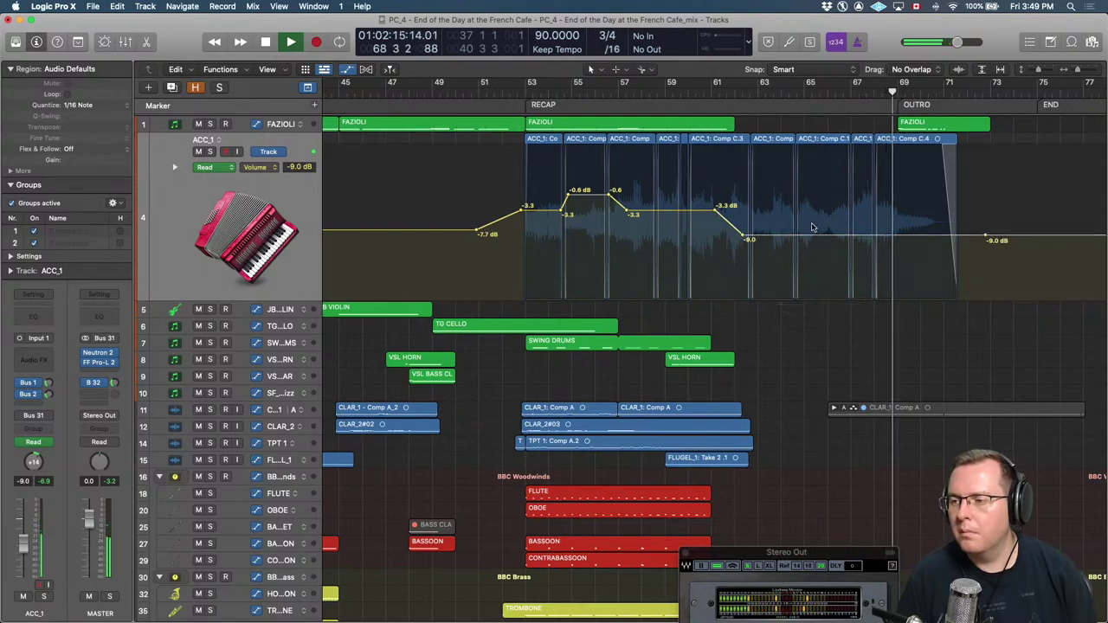
{"action": "key", "text": "space"}
{"action": "key", "text": "space"}
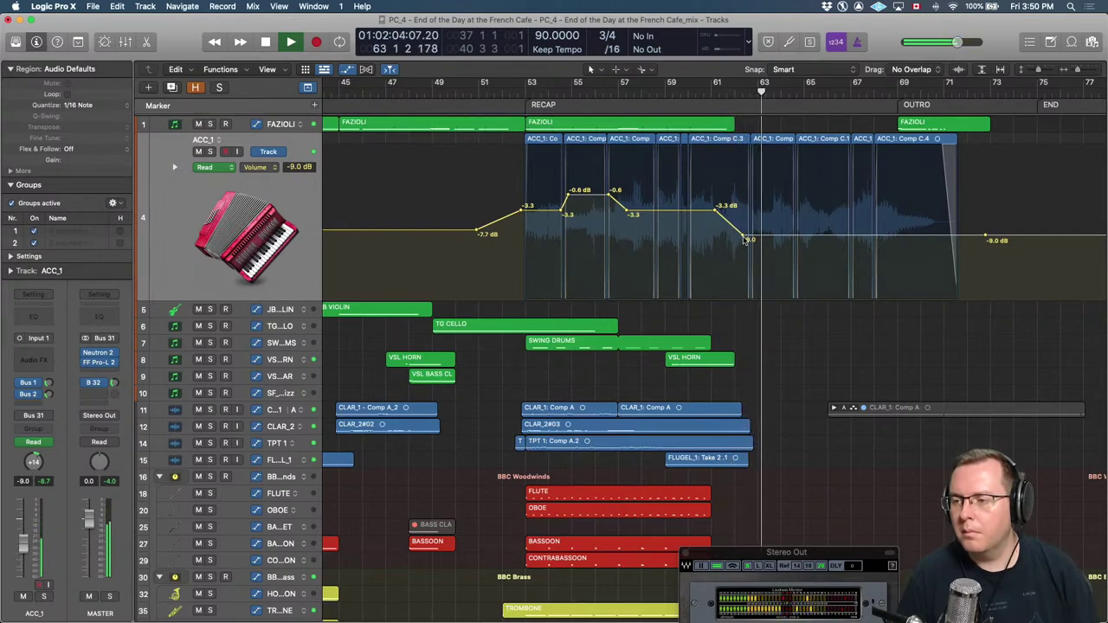
Lower ACC_1's volume automation over the first A section to -8.8 dB while playing the mix from around bar 5.
{"action": "key", "text": "super+Left"}
{"action": "scroll", "coordinate": [744, 228], "scroll_direction": "left", "scroll_amount": 10}
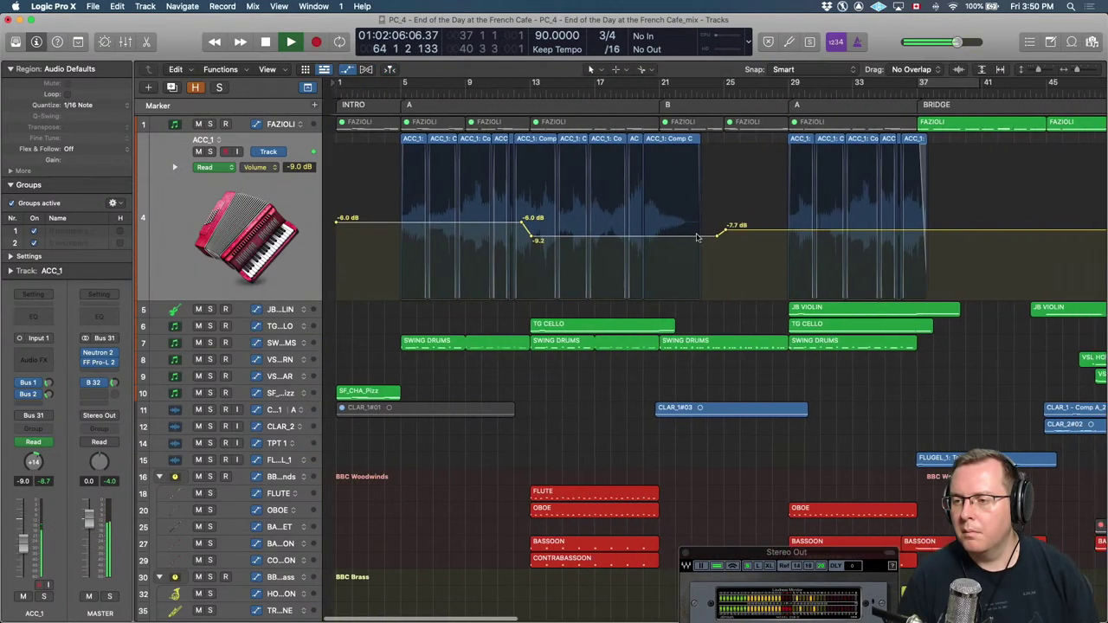
{"action": "left_click_drag", "start_coordinate": [482, 226], "coordinate": [484, 222]}
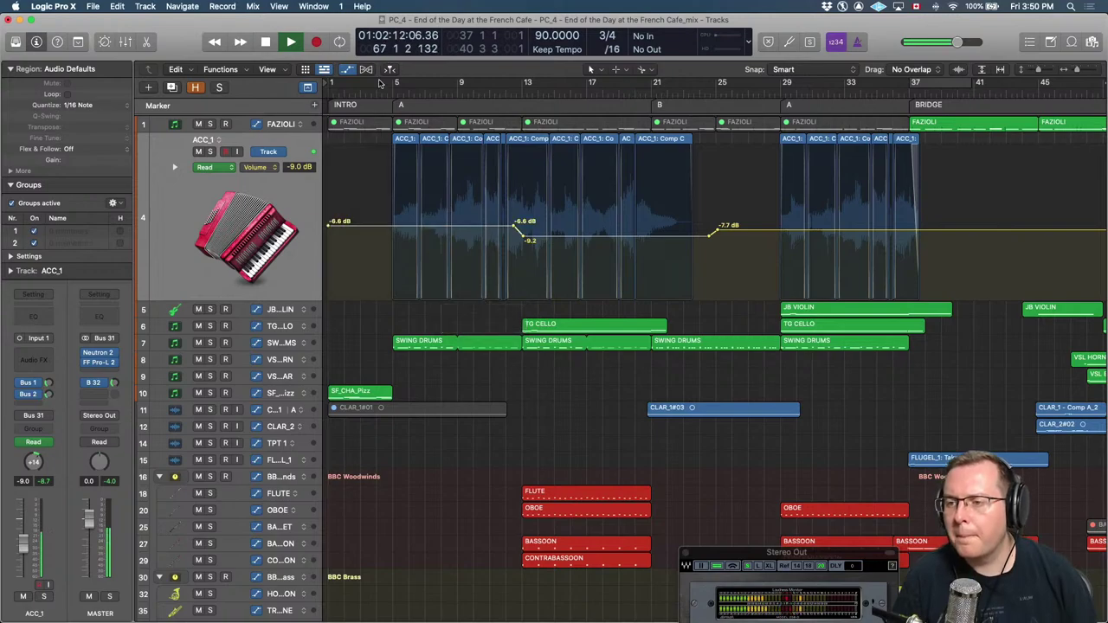
{"action": "key", "text": "space"}
{"action": "key", "text": "space"}
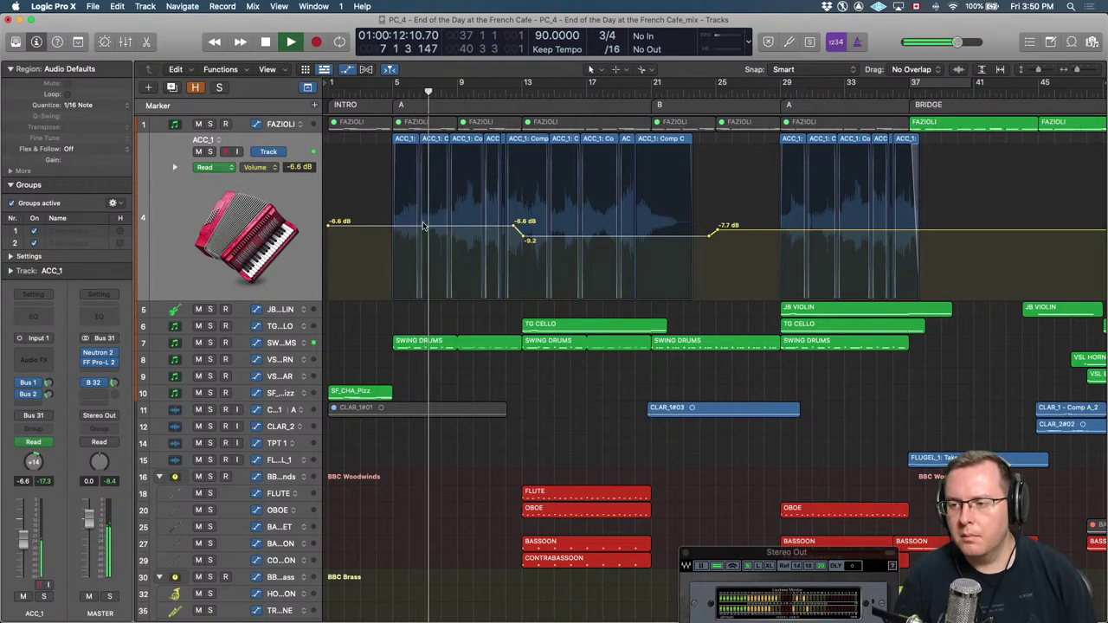
{"action": "left_click_drag", "start_coordinate": [424, 225], "coordinate": [424, 235]}
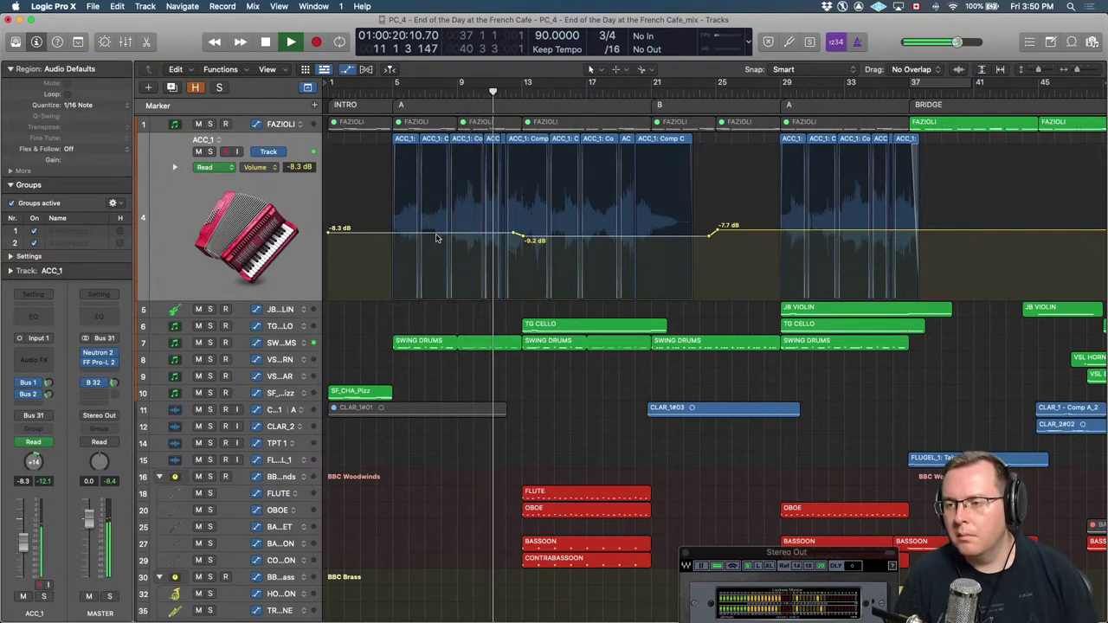
{"action": "left_click_drag", "start_coordinate": [437, 235], "coordinate": [438, 239]}
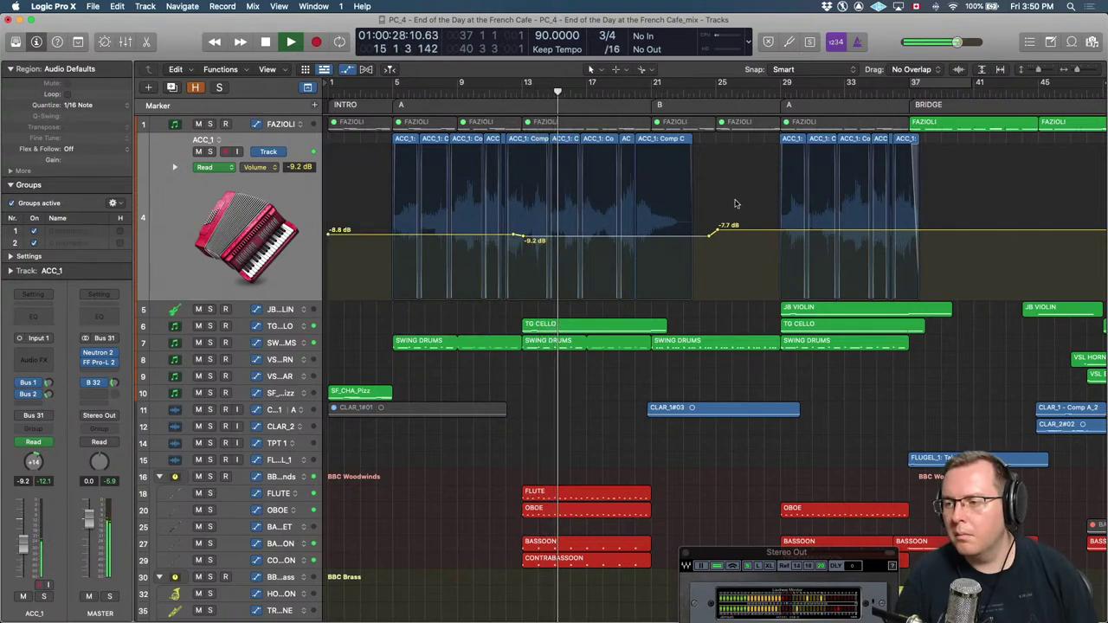
Play the second A section from bar 29 to hear ACC_1's level, and hide the track automation.
{"action": "scroll", "coordinate": [589, 107], "scroll_direction": "right", "scroll_amount": 5}
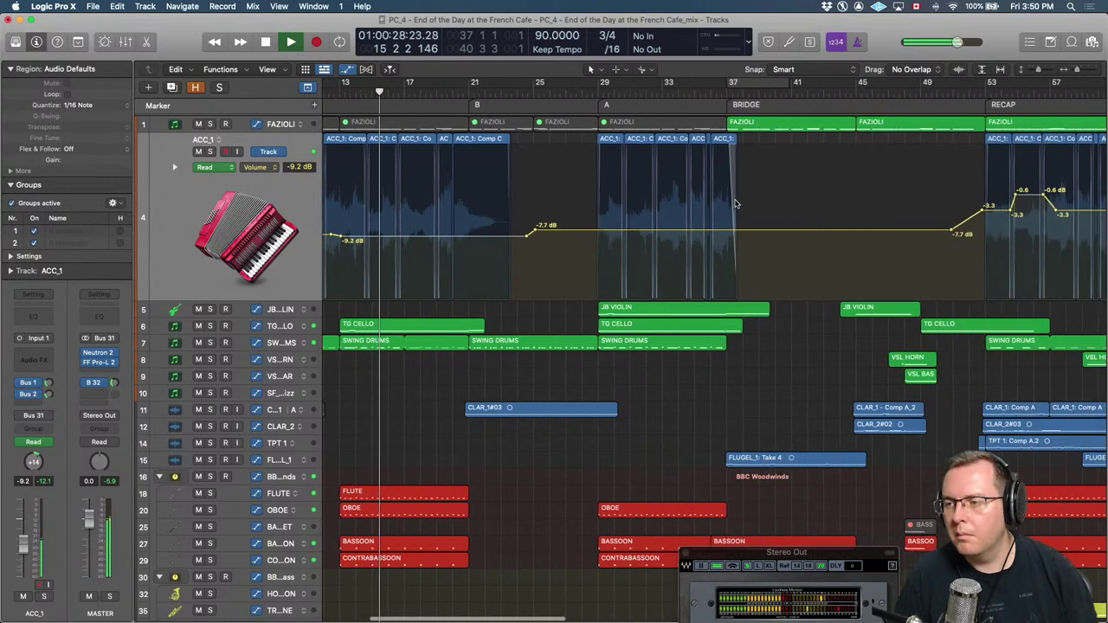
{"action": "left_click", "coordinate": [606, 105]}
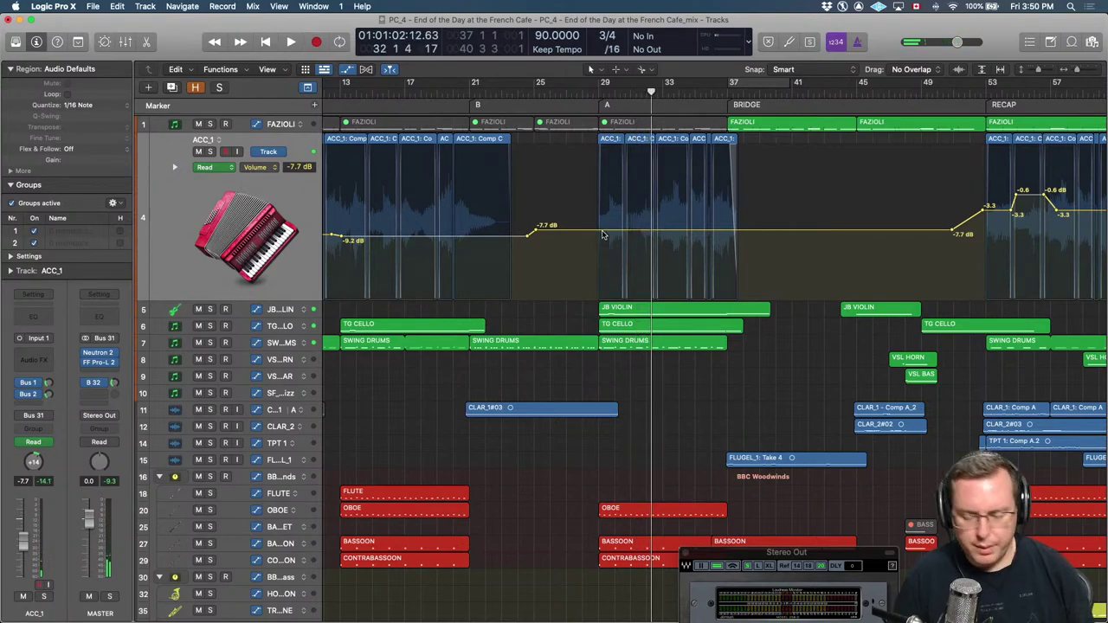
{"action": "key", "text": "a"}
{"action": "key", "text": "super+Left"}
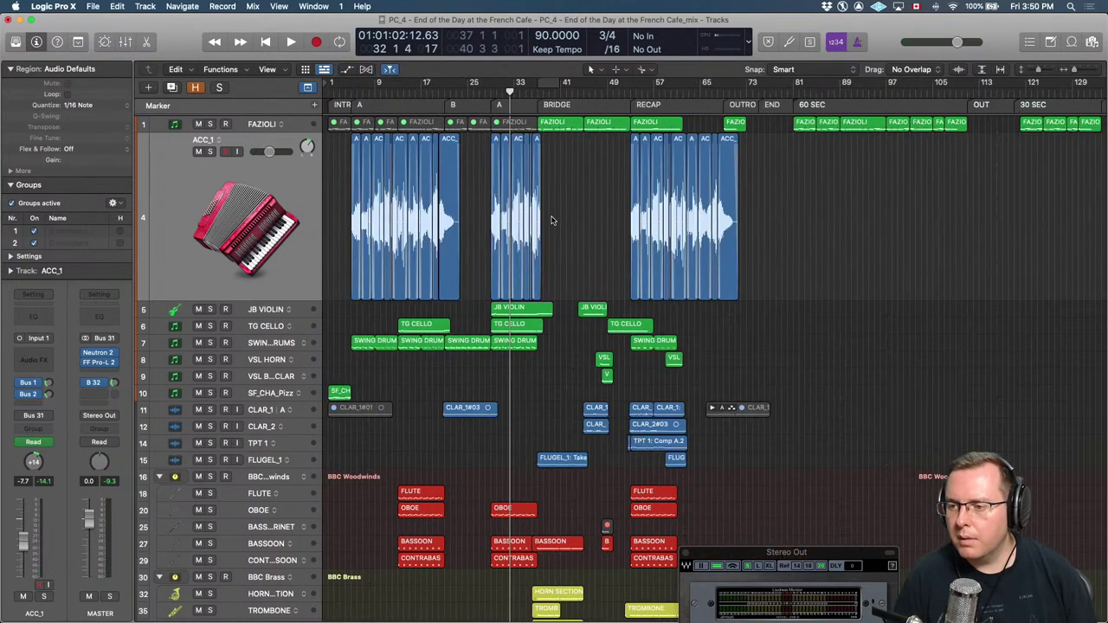
Look over the arrangement's woodwind, brass, string, percussion and guitar tracks and save the project.
{"action": "scroll", "coordinate": [551, 220], "scroll_direction": "down", "scroll_amount": 10}
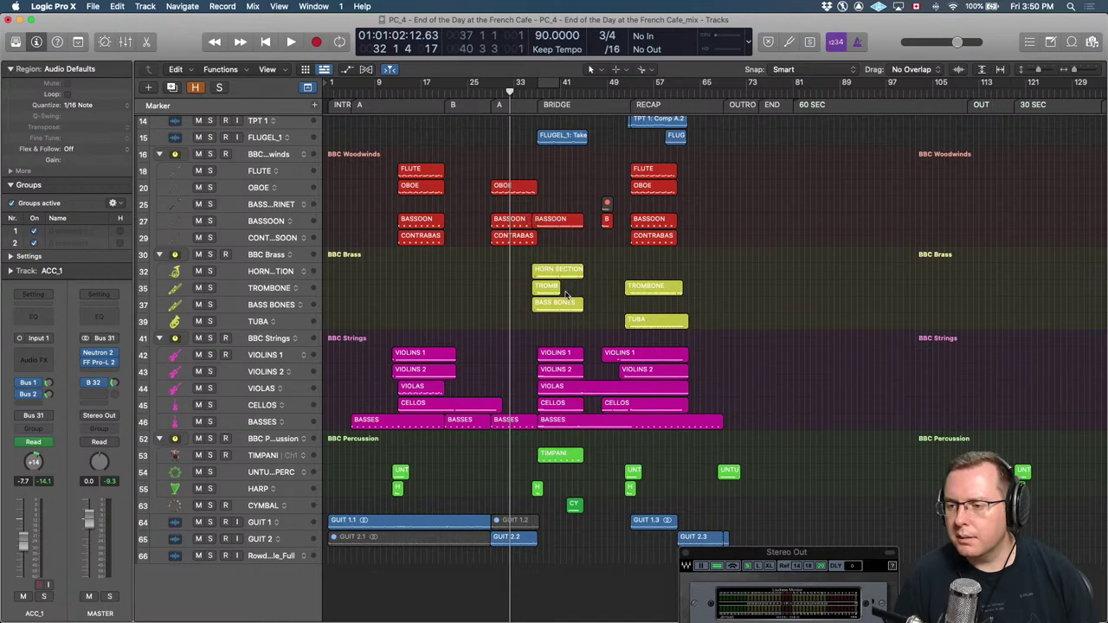
{"action": "key", "text": "super+Right"}
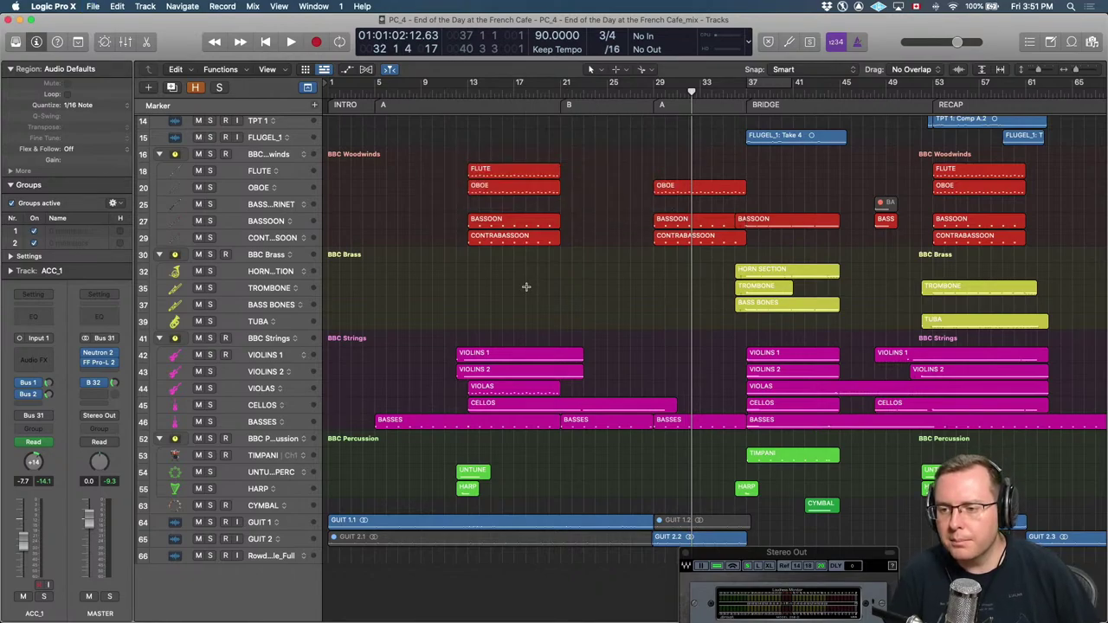
{"action": "key", "text": "super+Left"}
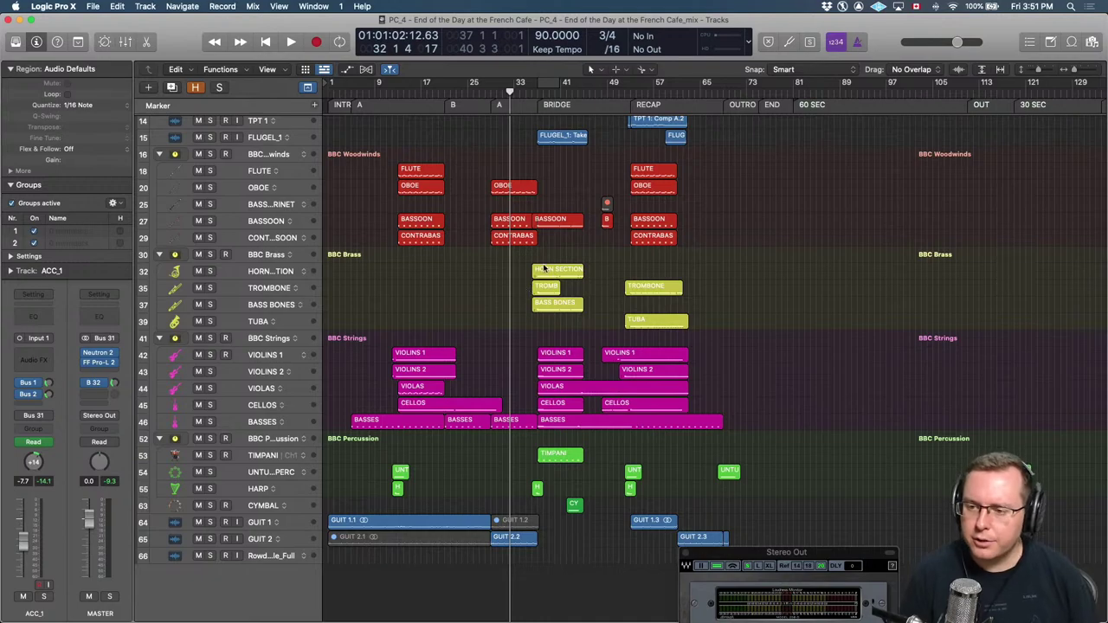
{"action": "scroll", "coordinate": [411, 271], "scroll_direction": "up", "scroll_amount": 10}
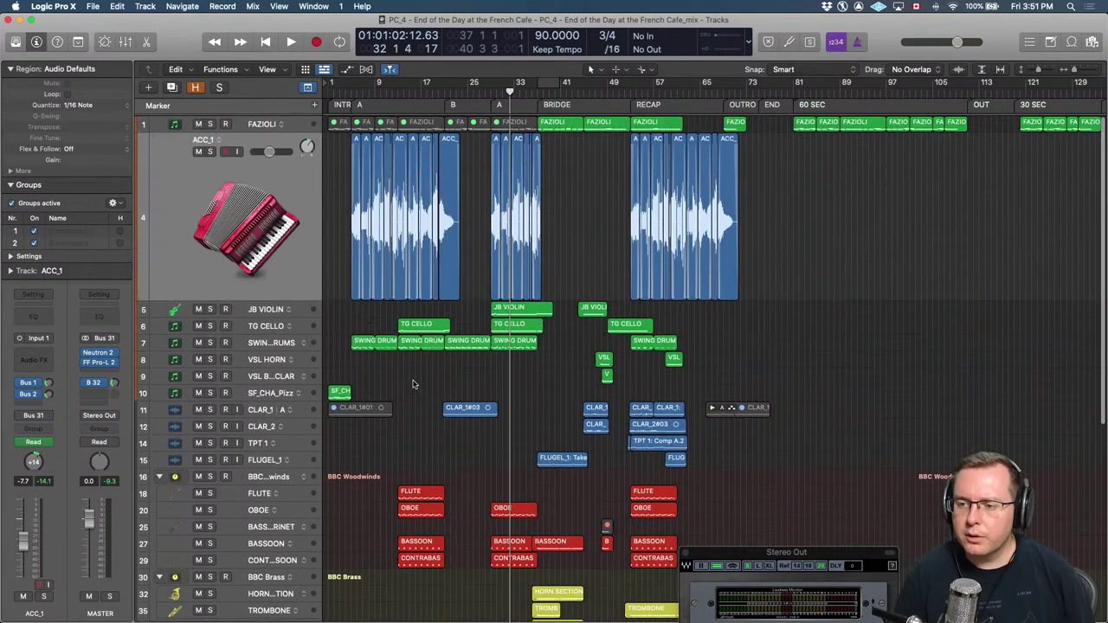
{"action": "key", "text": "super+s"}
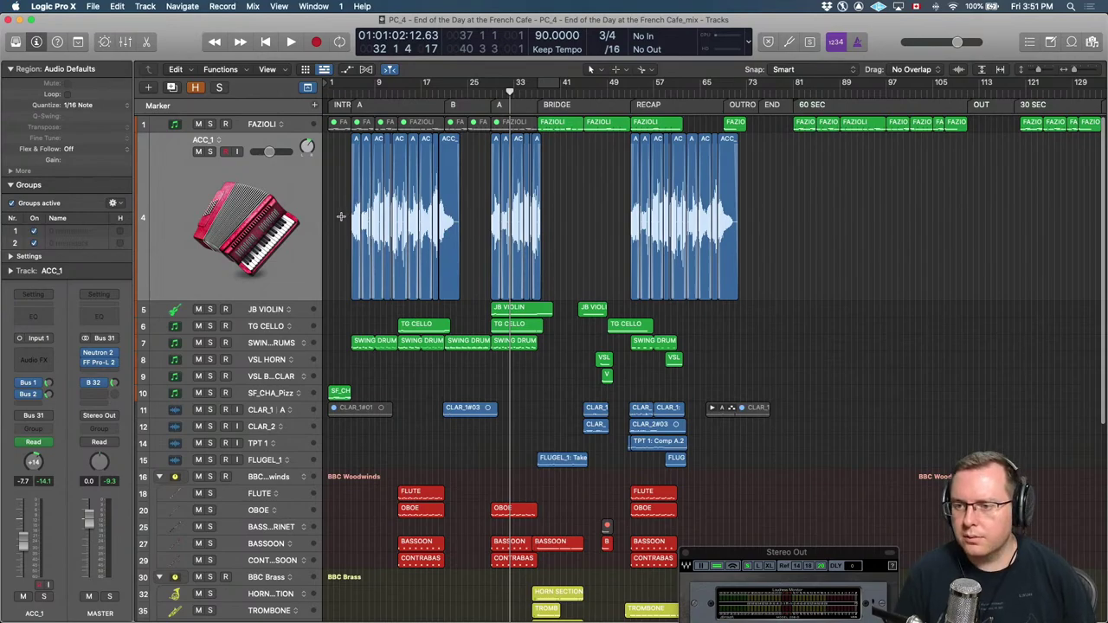
Select all the ACC_1 regions and recolor them turquoise.
{"action": "left_click_drag", "start_coordinate": [338, 168], "coordinate": [838, 271]}
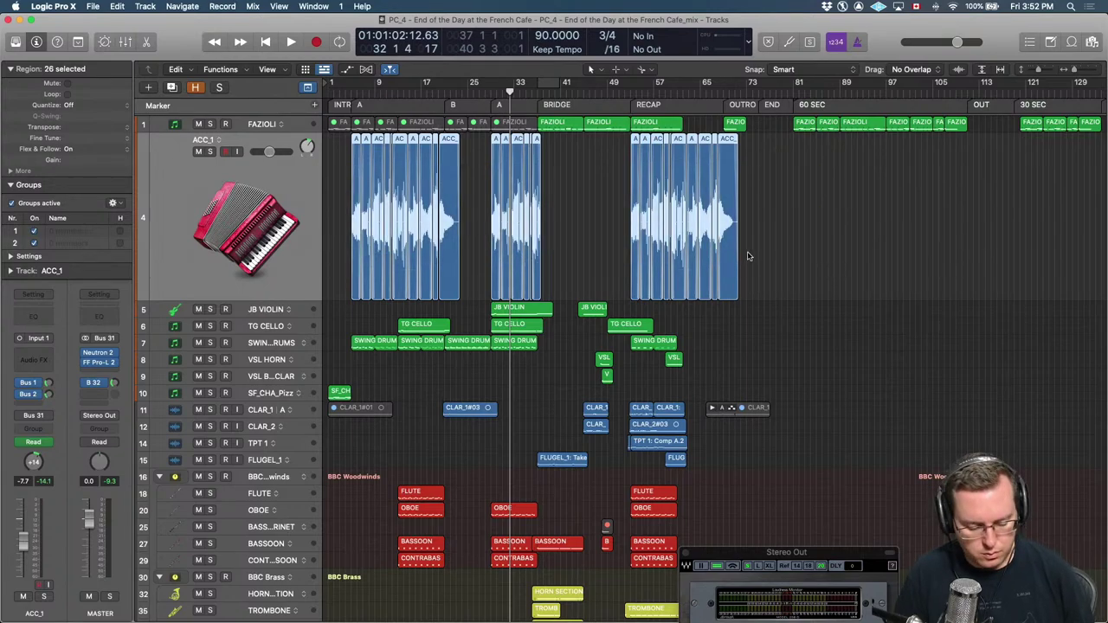
{"action": "key", "text": "alt+c"}
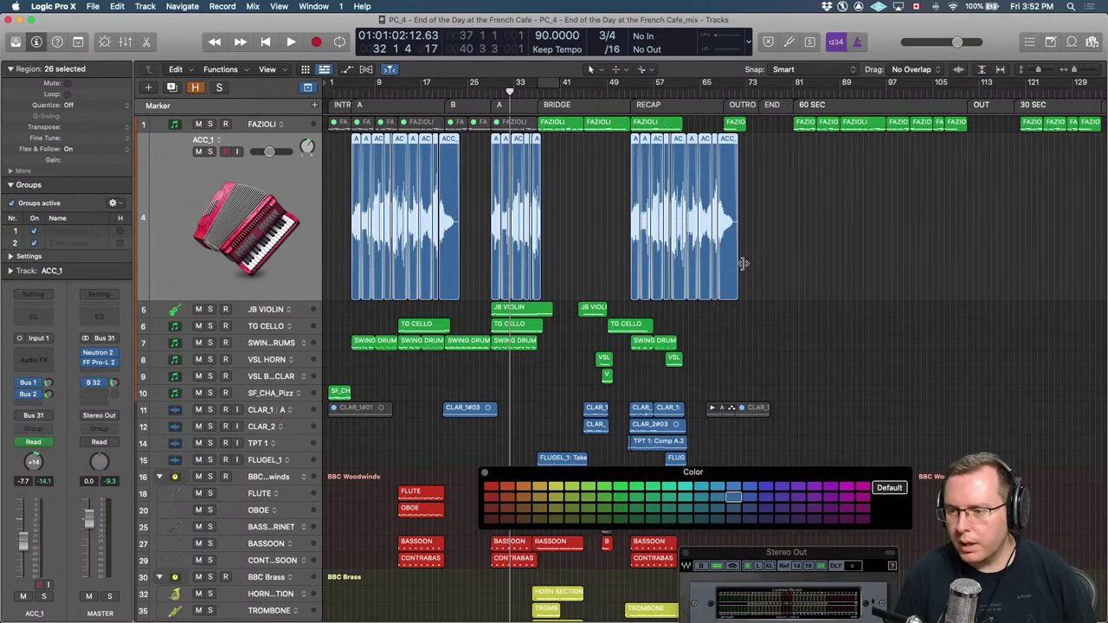
{"action": "left_click", "coordinate": [686, 489]}
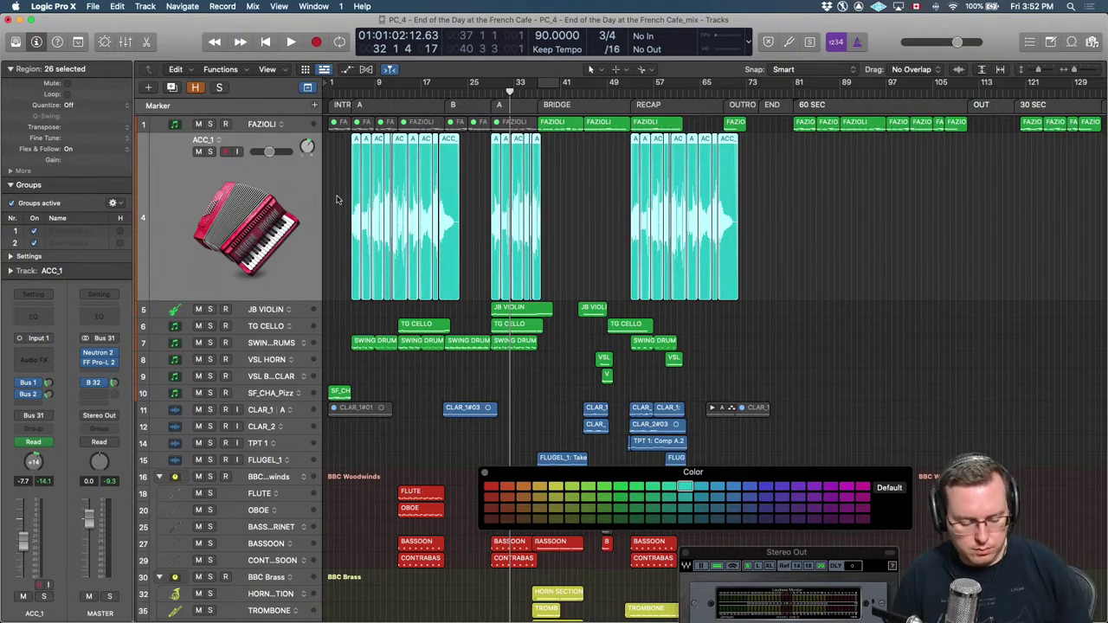
Switch to the hard Composer Kit.pdf in Preview and read the Track Mix-Outs list and the underscore and narrative mix requirements.
{"action": "key", "text": "super+Tab"}
{"action": "key", "text": "super+Tab"}
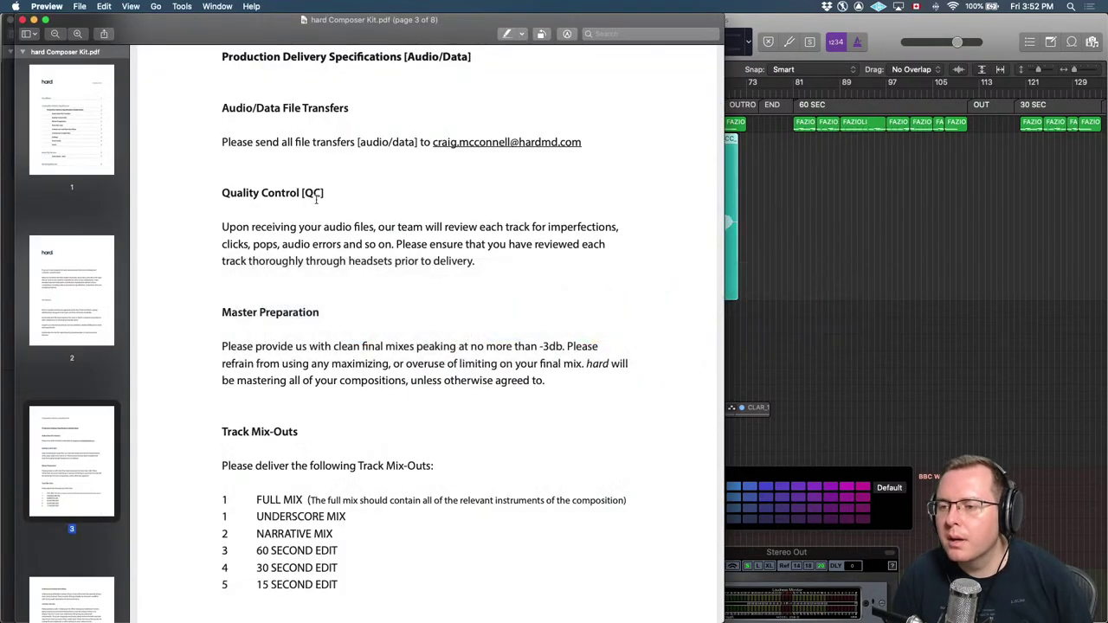
{"action": "scroll", "coordinate": [309, 245], "scroll_direction": "down", "scroll_amount": 5}
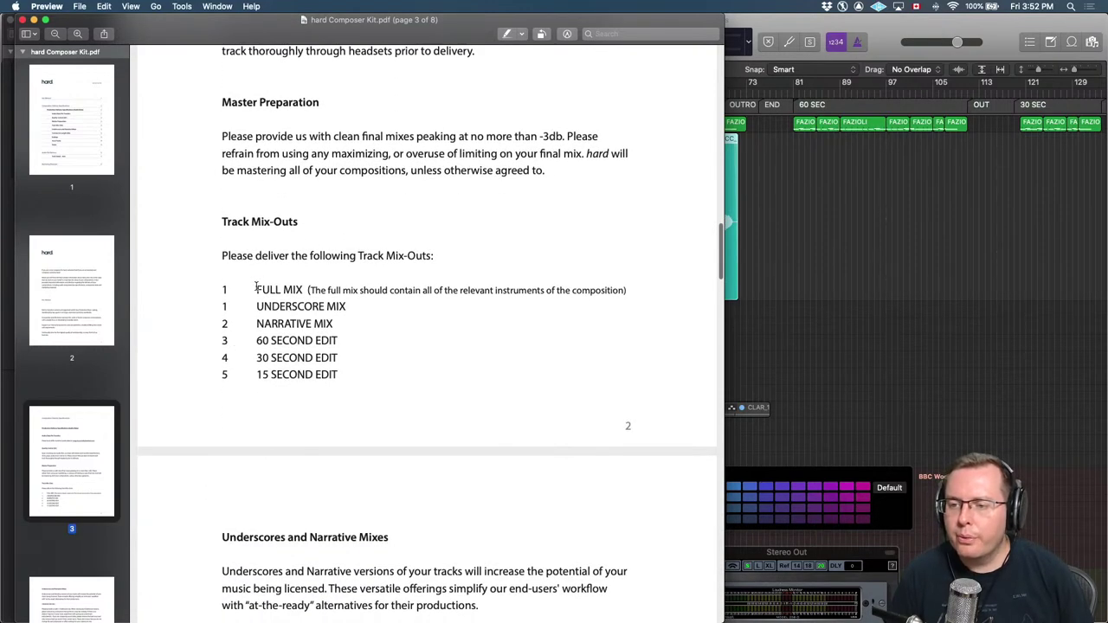
{"action": "left_click_drag", "start_coordinate": [256, 289], "coordinate": [341, 292]}
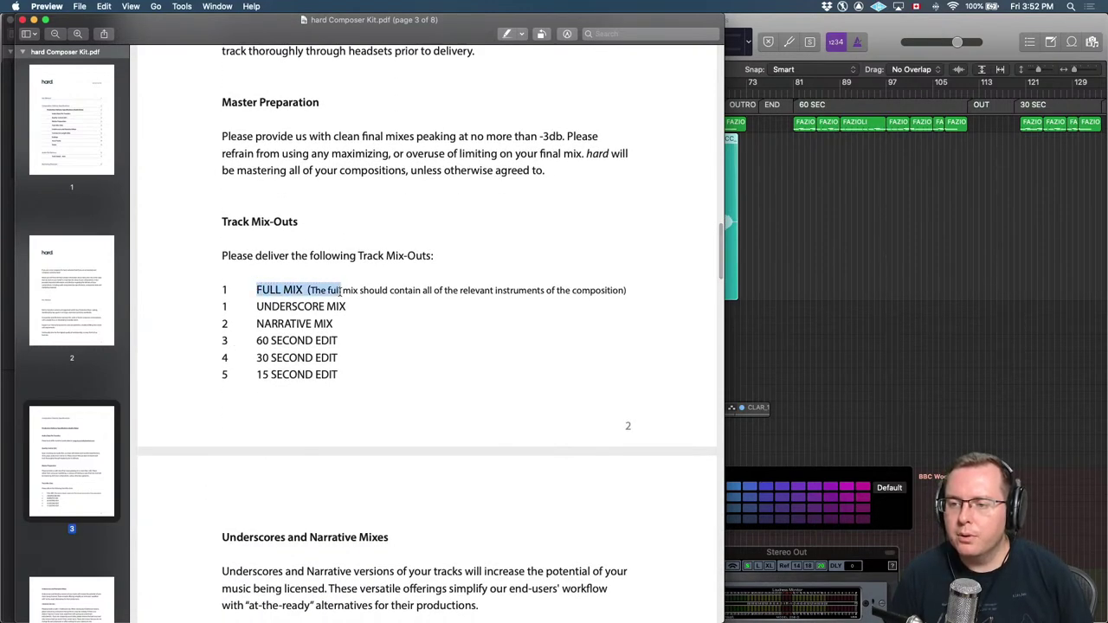
{"action": "left_click", "coordinate": [258, 286]}
{"action": "left_click_drag", "start_coordinate": [257, 287], "coordinate": [305, 290]}
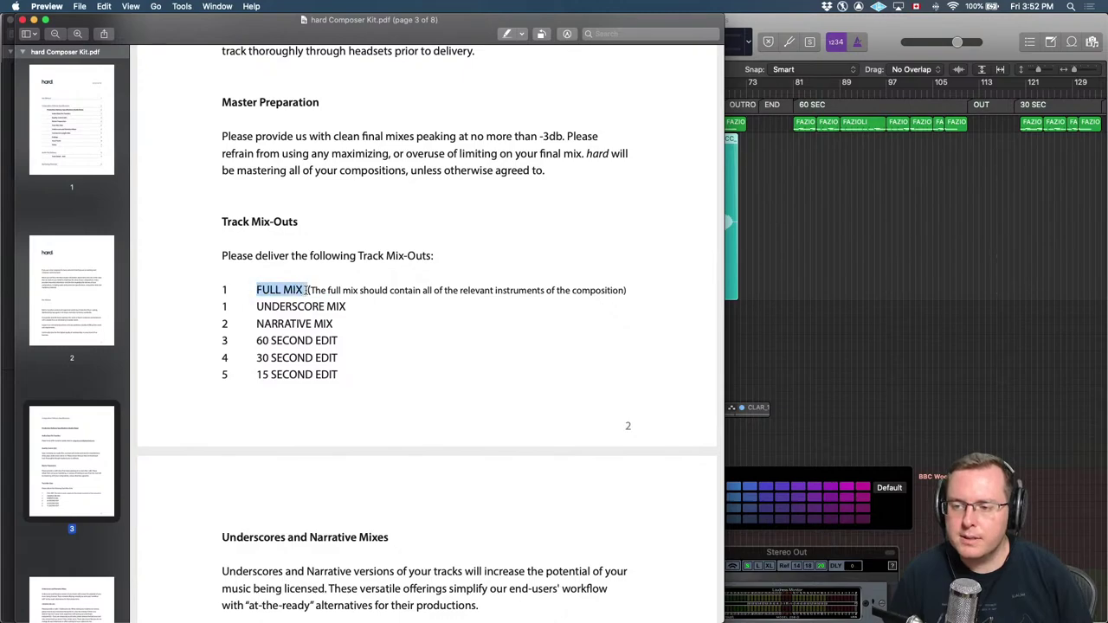
{"action": "left_click", "coordinate": [376, 293]}
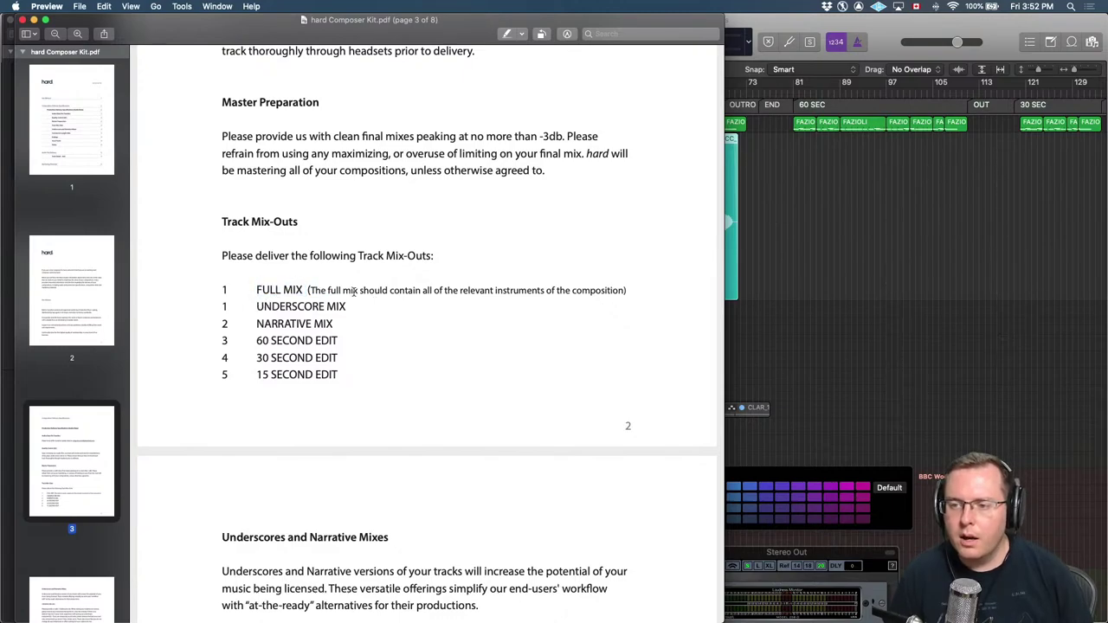
{"action": "scroll", "coordinate": [353, 291], "scroll_direction": "down", "scroll_amount": 3}
{"action": "scroll", "coordinate": [353, 291], "scroll_direction": "down", "scroll_amount": 5}
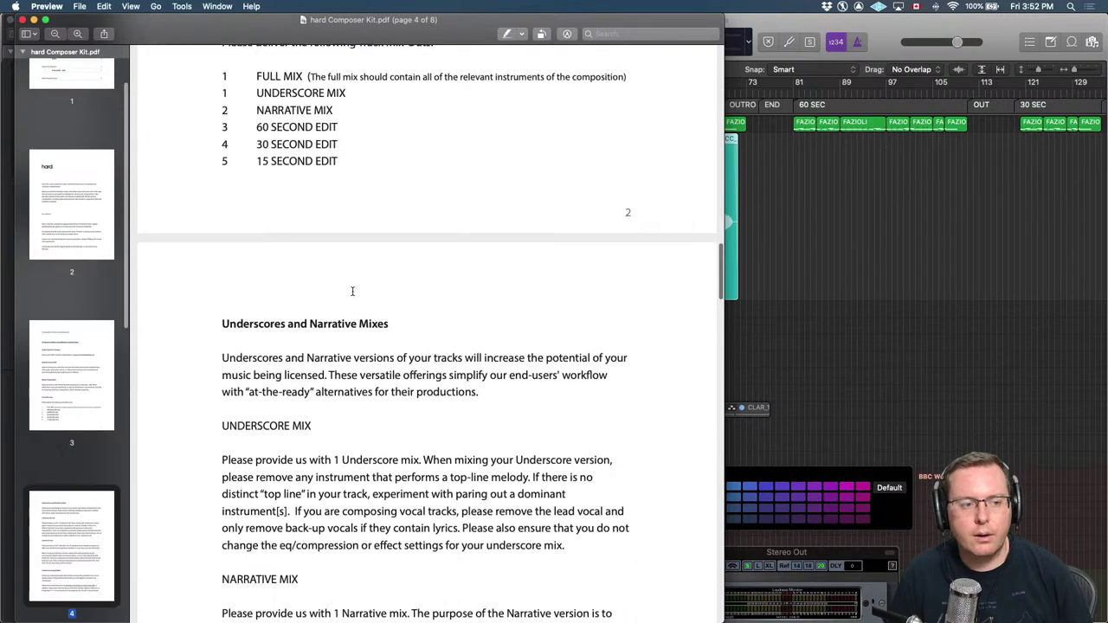
{"action": "scroll", "coordinate": [352, 291], "scroll_direction": "down", "scroll_amount": 1}
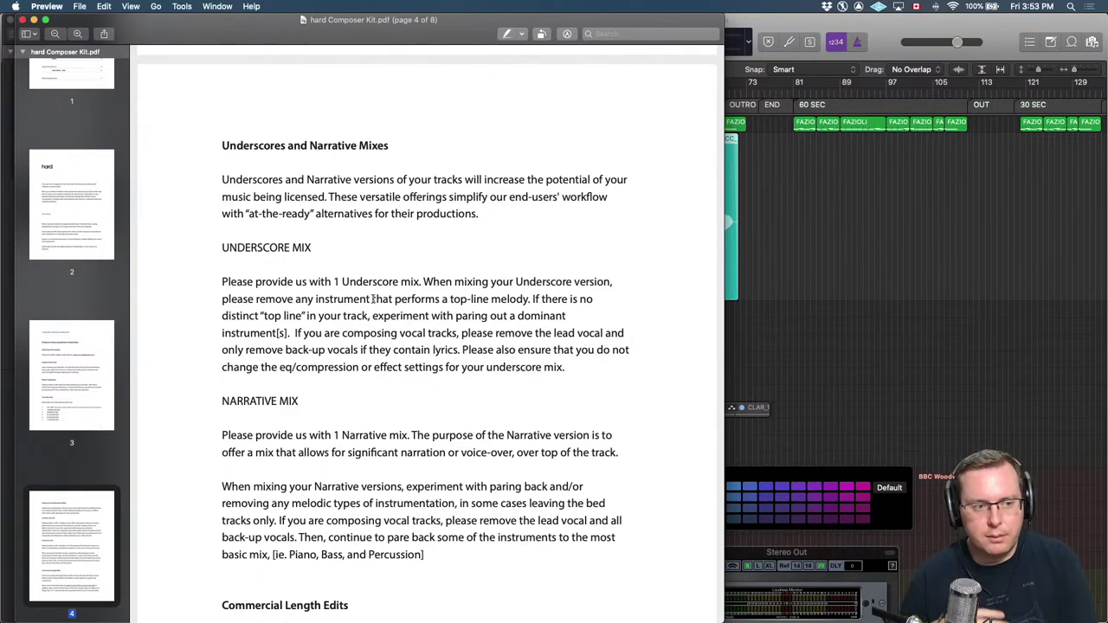
Switch back to Logic Pro and clear the selection of the ACC_1 regions.
{"action": "key", "text": "super+Tab"}
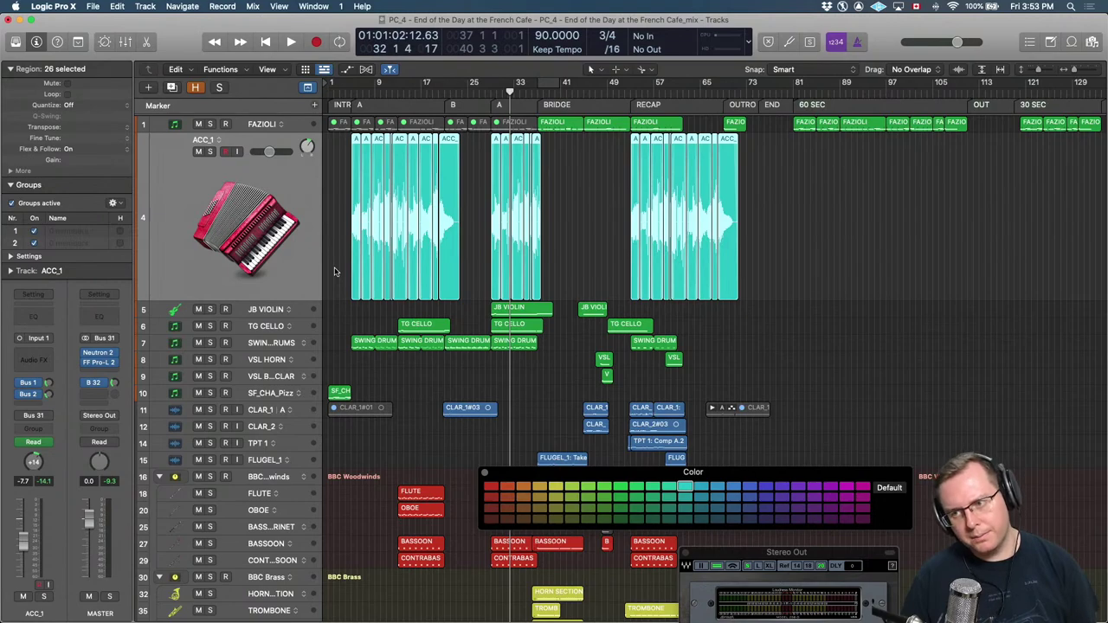
{"action": "left_click", "coordinate": [335, 271]}
{"action": "scroll", "coordinate": [354, 262], "scroll_direction": "up", "scroll_amount": 5}
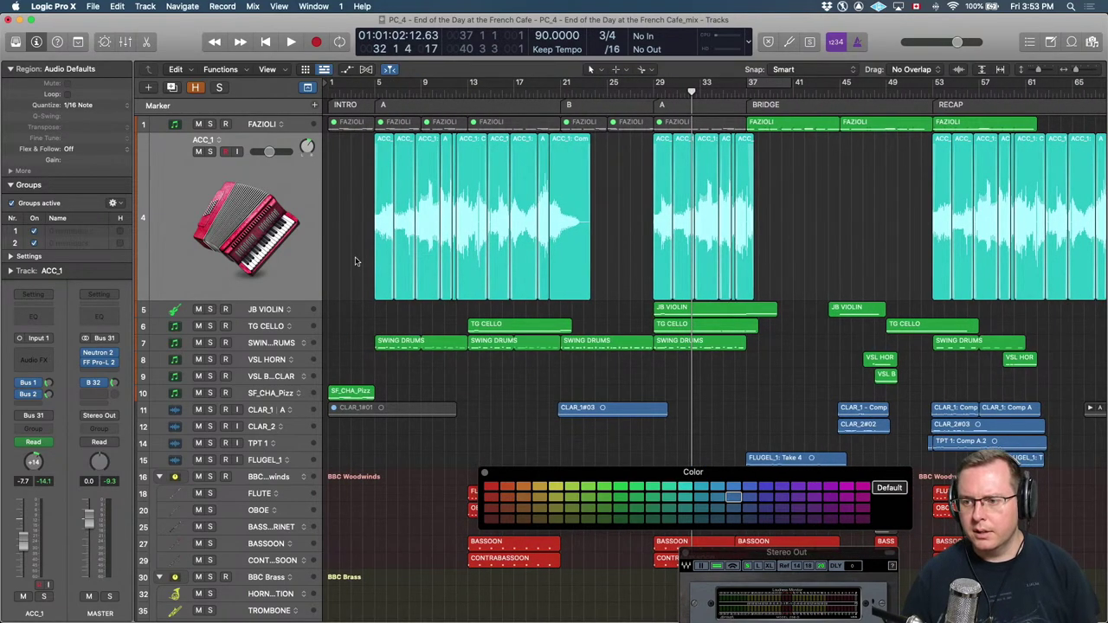
{"action": "scroll", "coordinate": [355, 261], "scroll_direction": "down", "scroll_amount": 2}
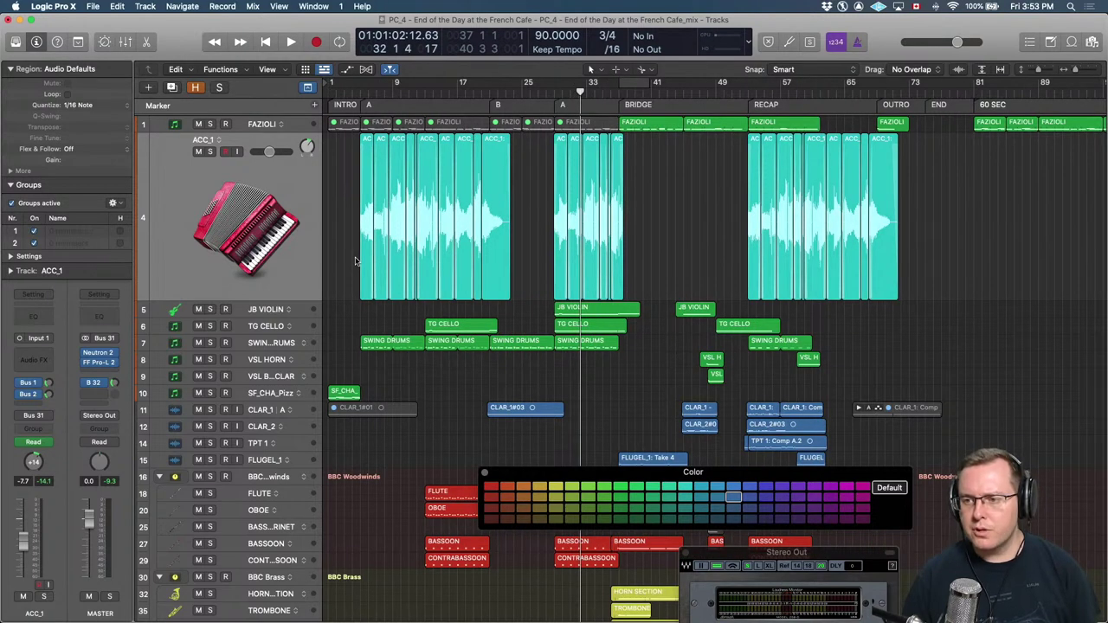
{"action": "scroll", "coordinate": [353, 259], "scroll_direction": "down", "scroll_amount": 2}
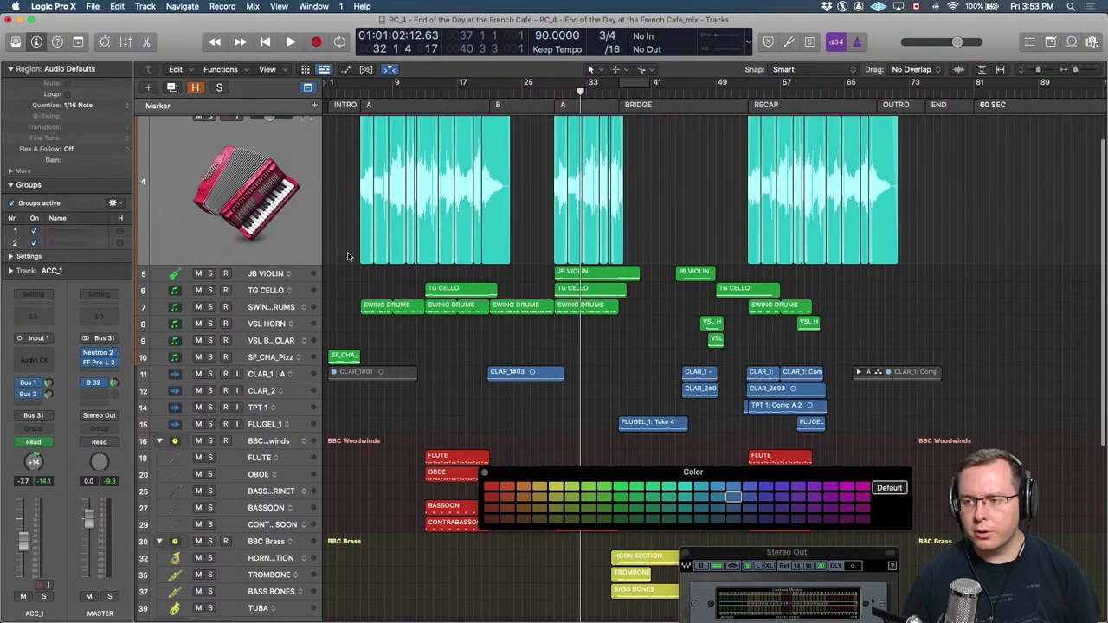
{"action": "scroll", "coordinate": [348, 257], "scroll_direction": "down", "scroll_amount": 2}
{"action": "scroll", "coordinate": [430, 331], "scroll_direction": "down", "scroll_amount": 5}
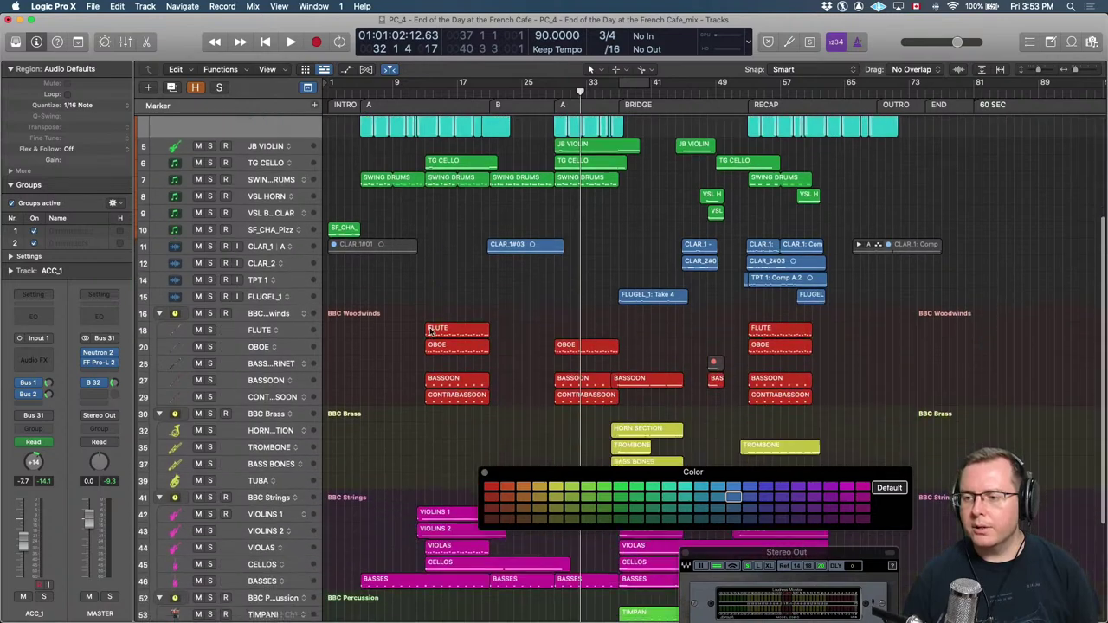
Select the four BBC Woodwinds regions in the first A section and extend the selection to all same-colored regions.
{"action": "left_click_drag", "start_coordinate": [386, 313], "coordinate": [835, 404]}
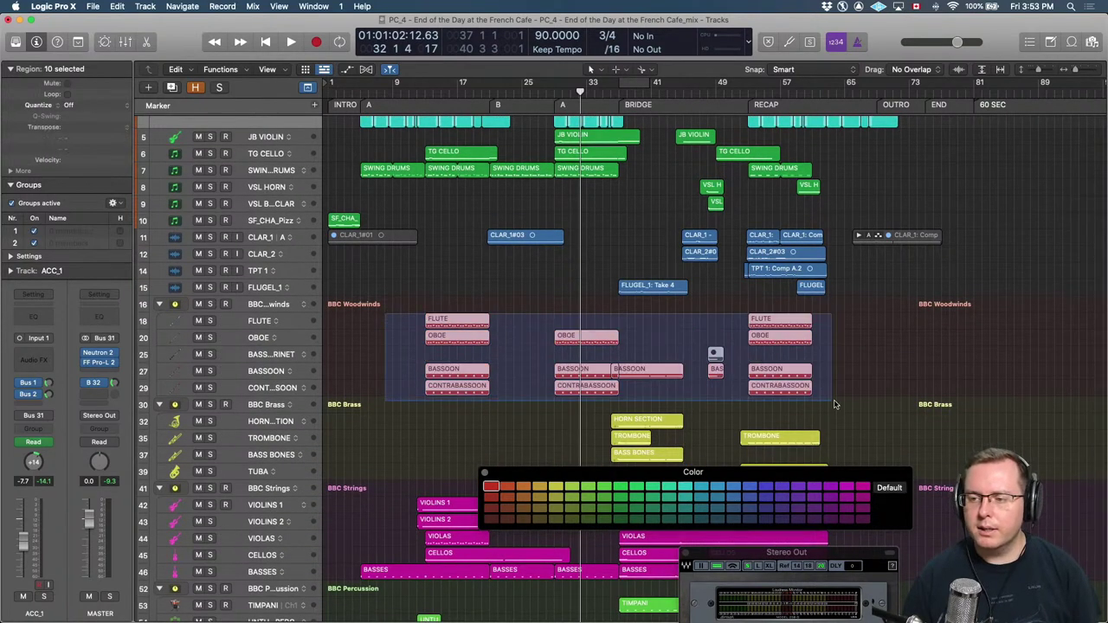
{"action": "left_click", "coordinate": [377, 321]}
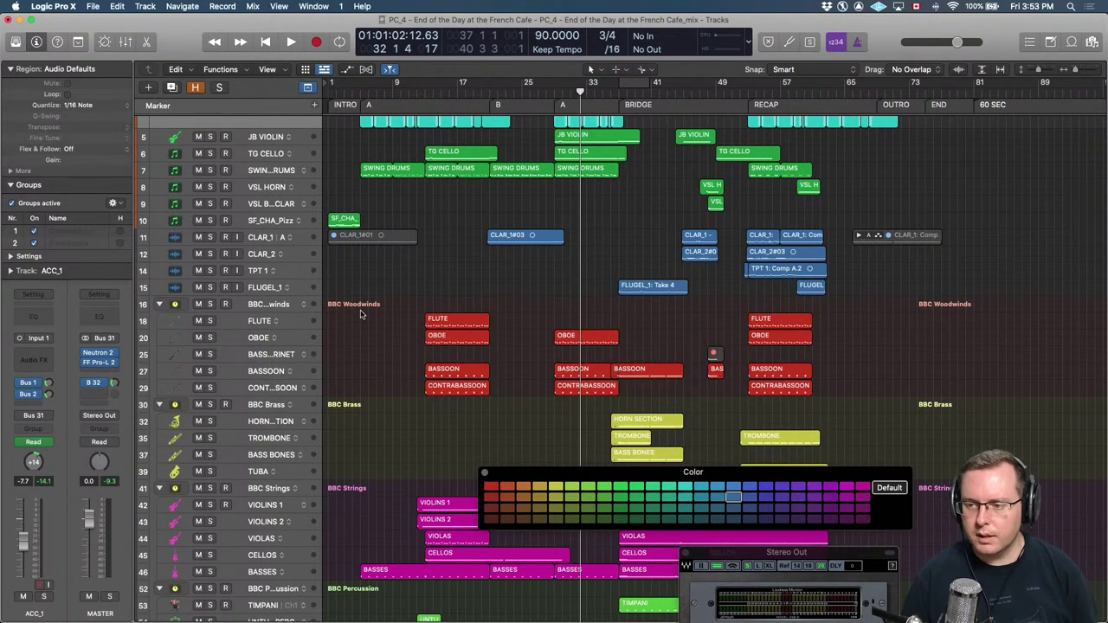
{"action": "left_click_drag", "start_coordinate": [364, 303], "coordinate": [508, 412]}
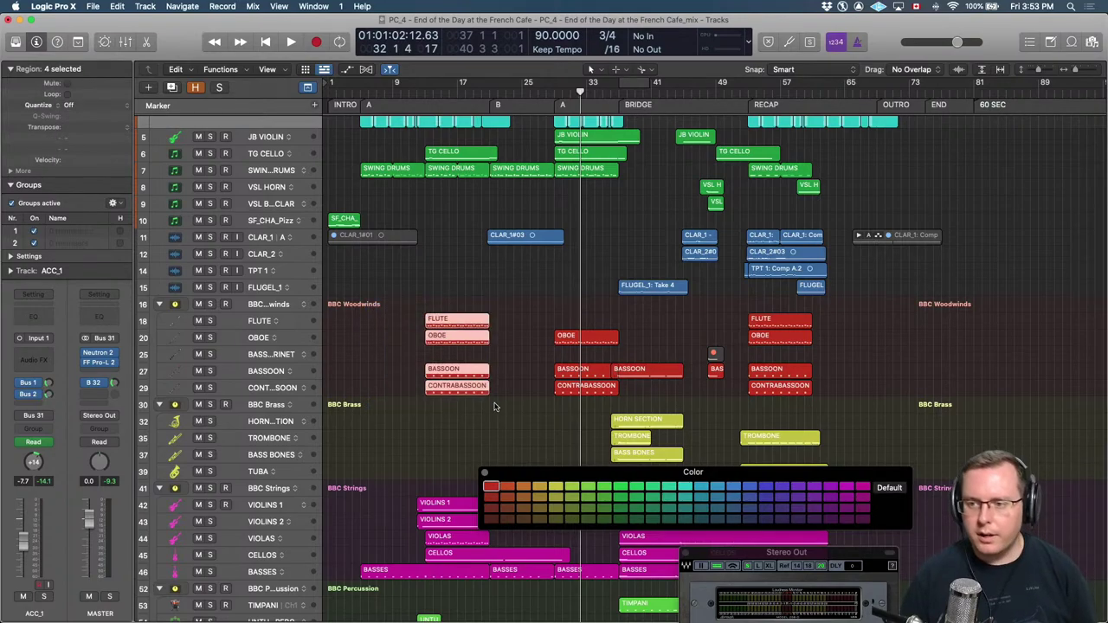
{"action": "right_click", "coordinate": [457, 323]}
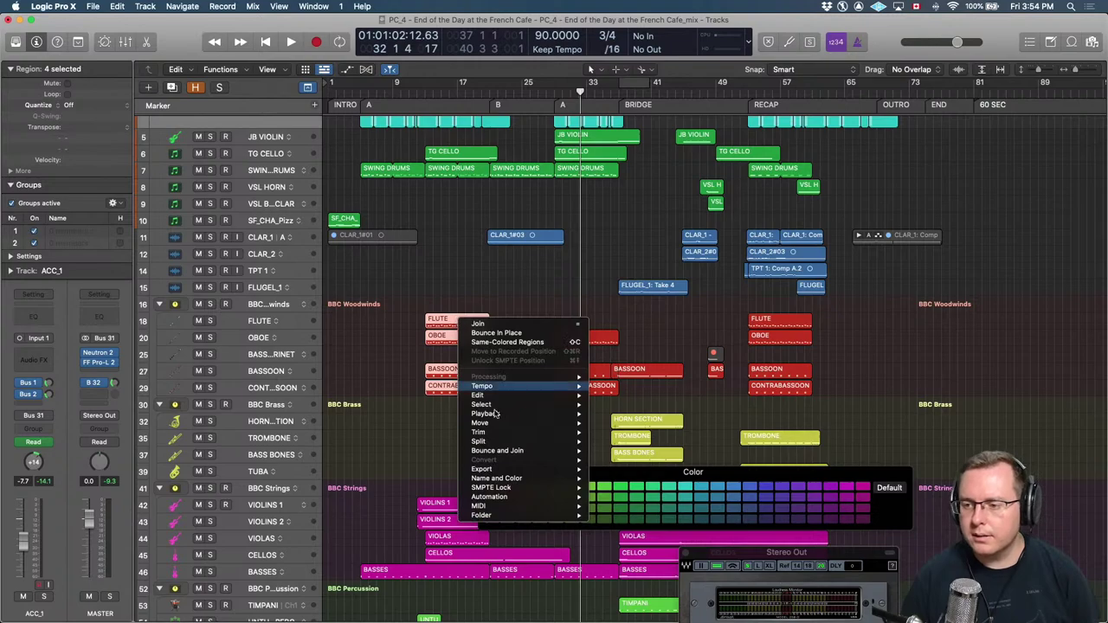
{"action": "mouse_move", "coordinate": [523, 482]}
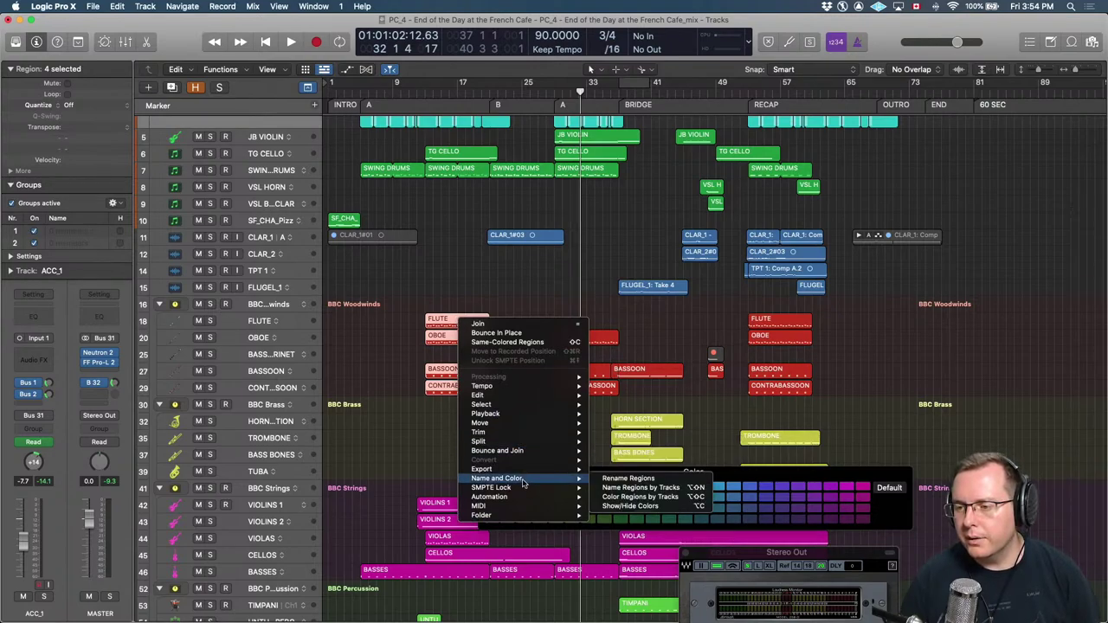
{"action": "mouse_move", "coordinate": [529, 405]}
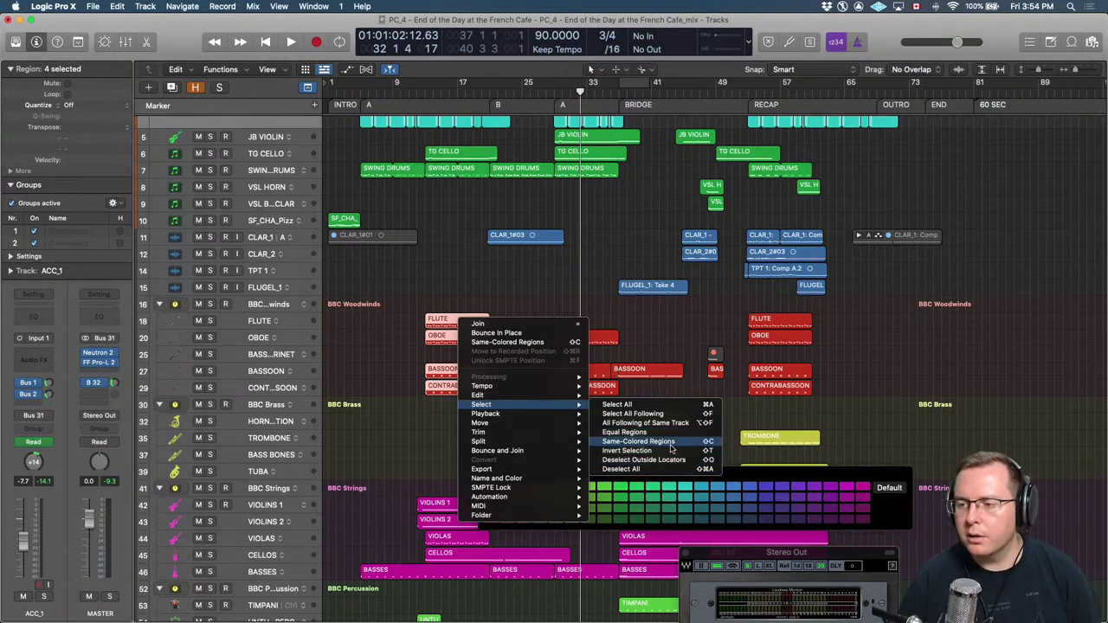
{"action": "left_click", "coordinate": [671, 443]}
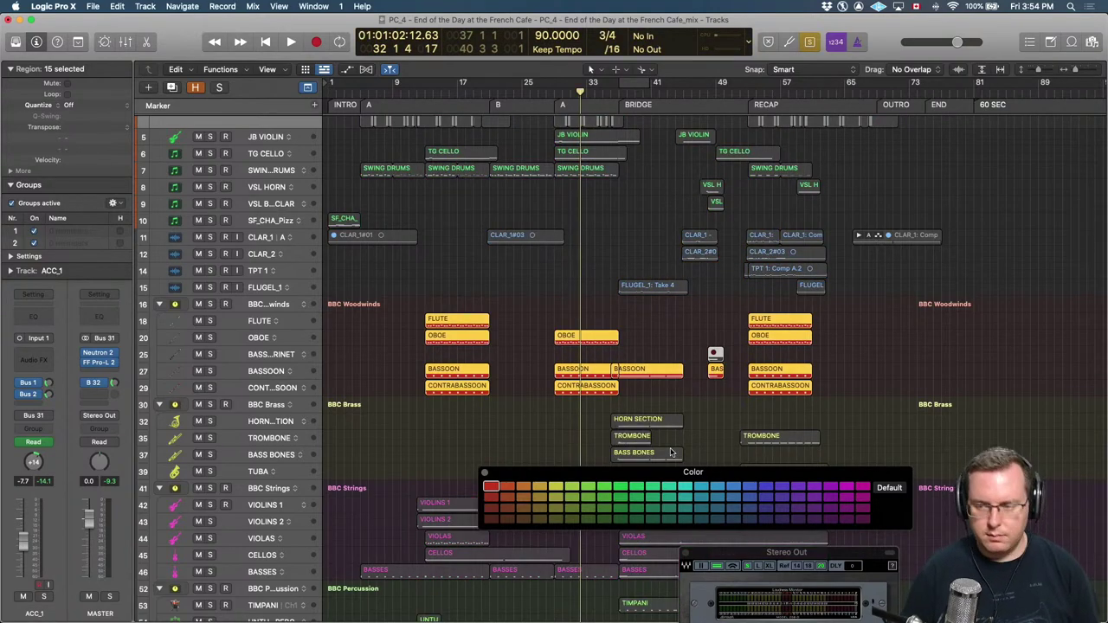
Check the bounce settings without bouncing, and close the color palette.
{"action": "key", "text": "super+b"}
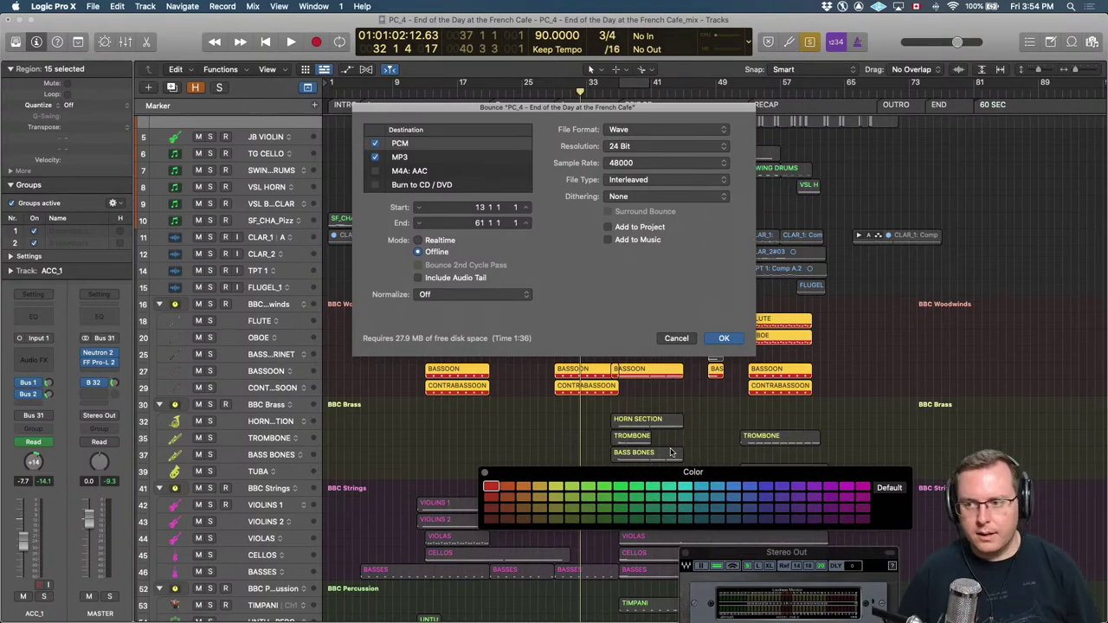
{"action": "key", "text": "Escape"}
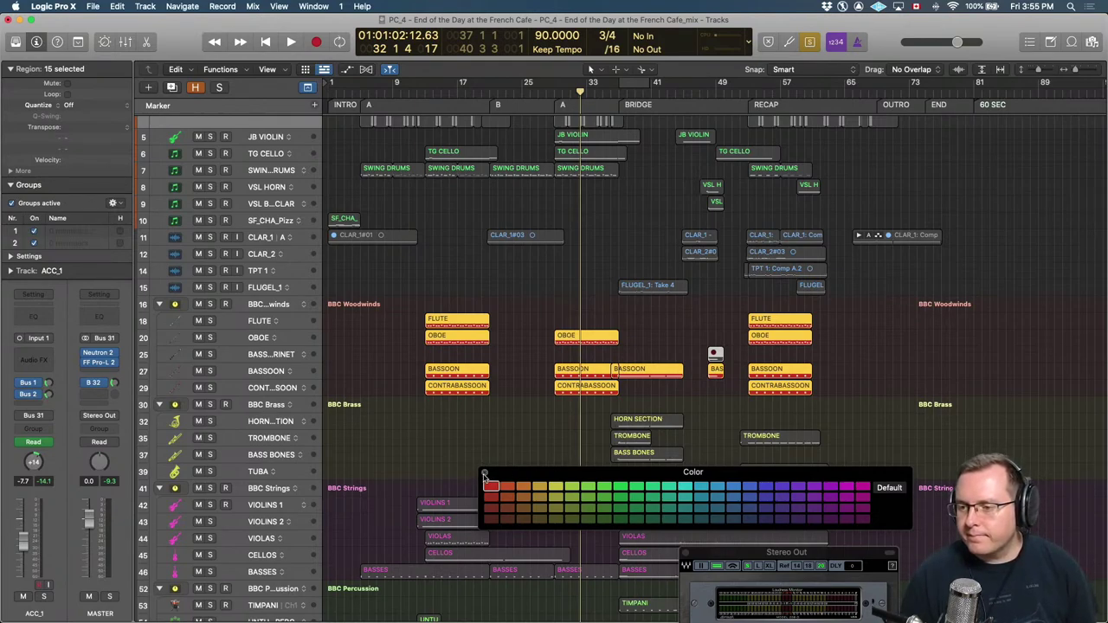
{"action": "left_click", "coordinate": [485, 475]}
{"action": "left_click", "coordinate": [496, 461]}
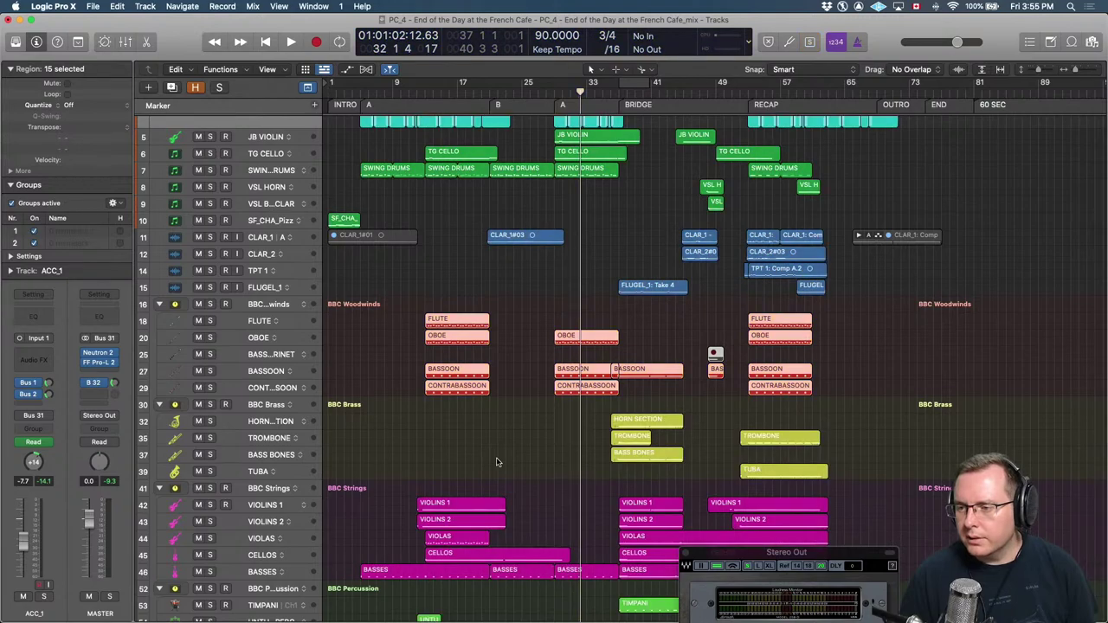
Place the playhead at bar 81, where the 60 SEC section starts.
{"action": "scroll", "coordinate": [496, 461], "scroll_direction": "down", "scroll_amount": 5}
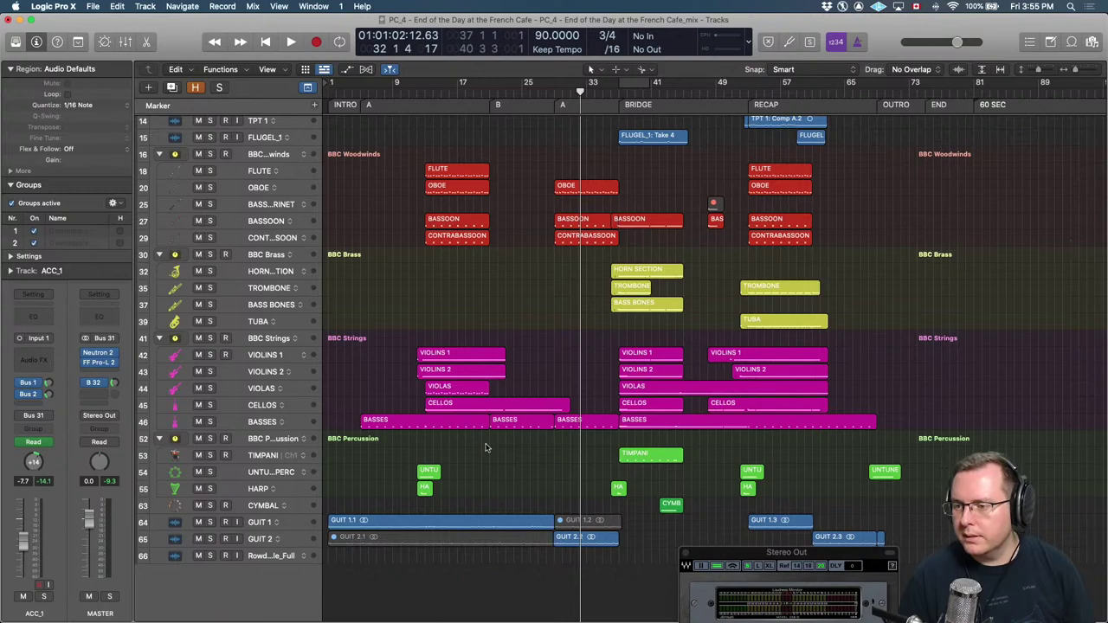
{"action": "scroll", "coordinate": [486, 447], "scroll_direction": "right", "scroll_amount": 5}
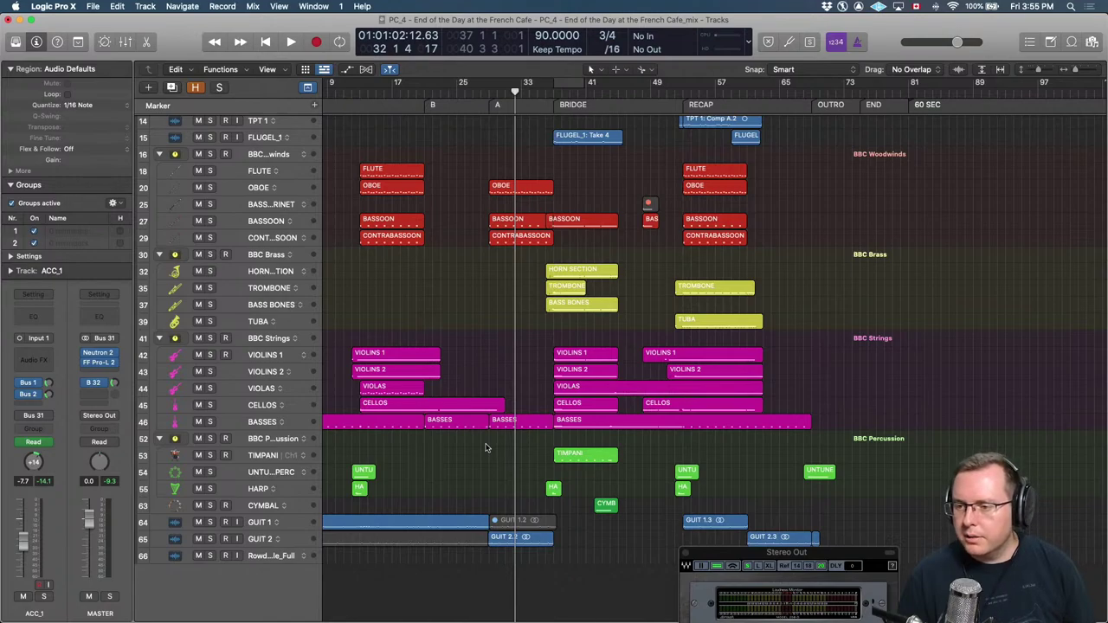
{"action": "scroll", "coordinate": [486, 448], "scroll_direction": "right", "scroll_amount": 8}
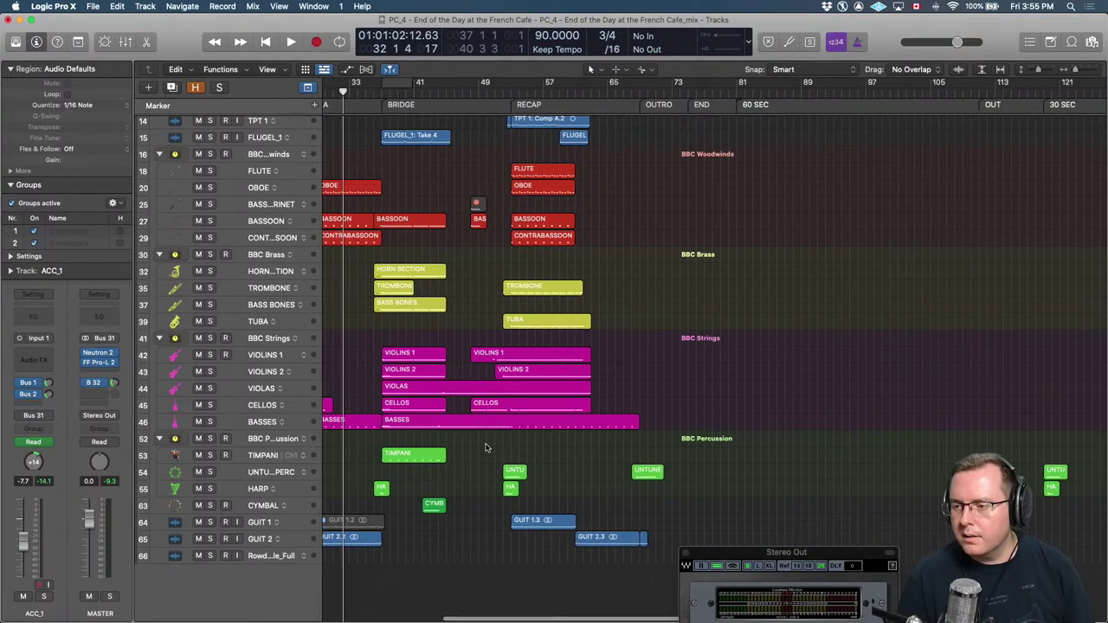
{"action": "scroll", "coordinate": [485, 447], "scroll_direction": "right", "scroll_amount": 8}
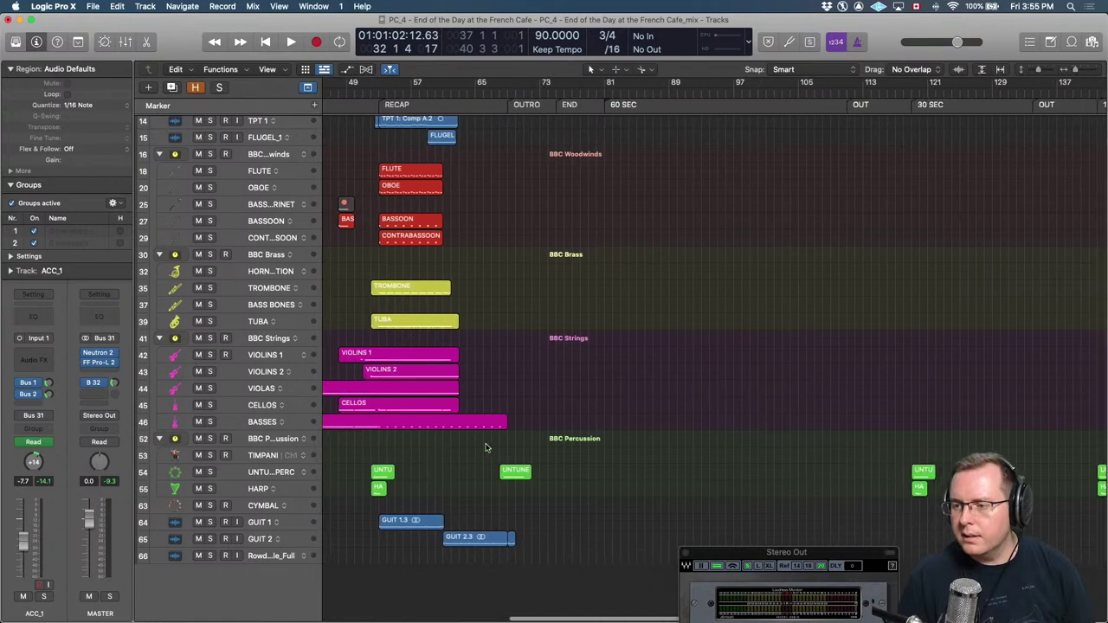
{"action": "scroll", "coordinate": [485, 447], "scroll_direction": "up", "scroll_amount": 10}
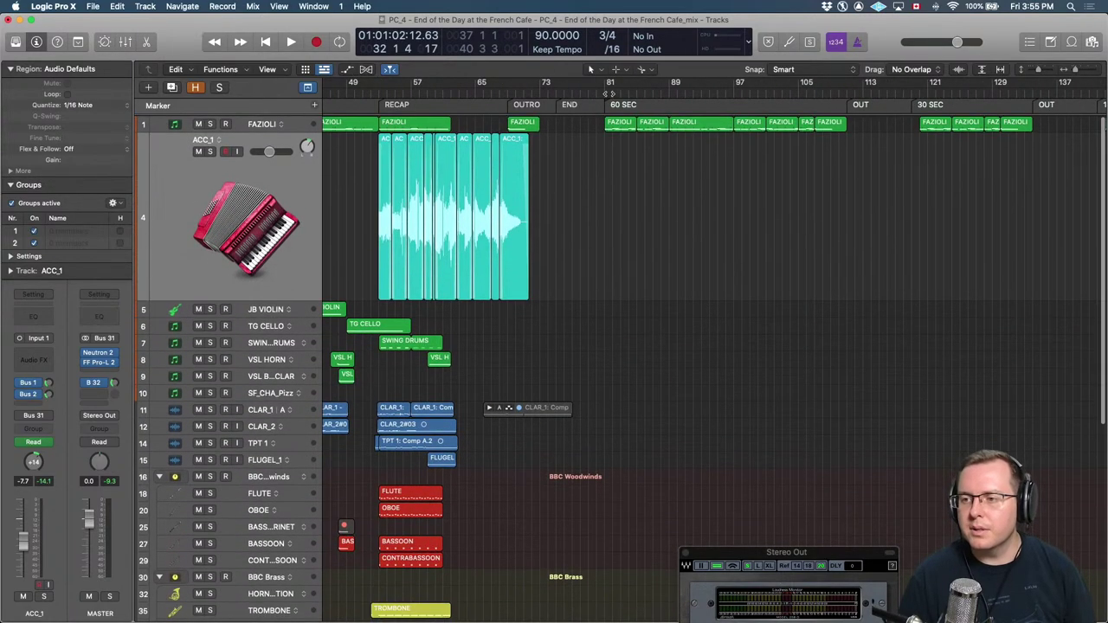
{"action": "left_click", "coordinate": [610, 91]}
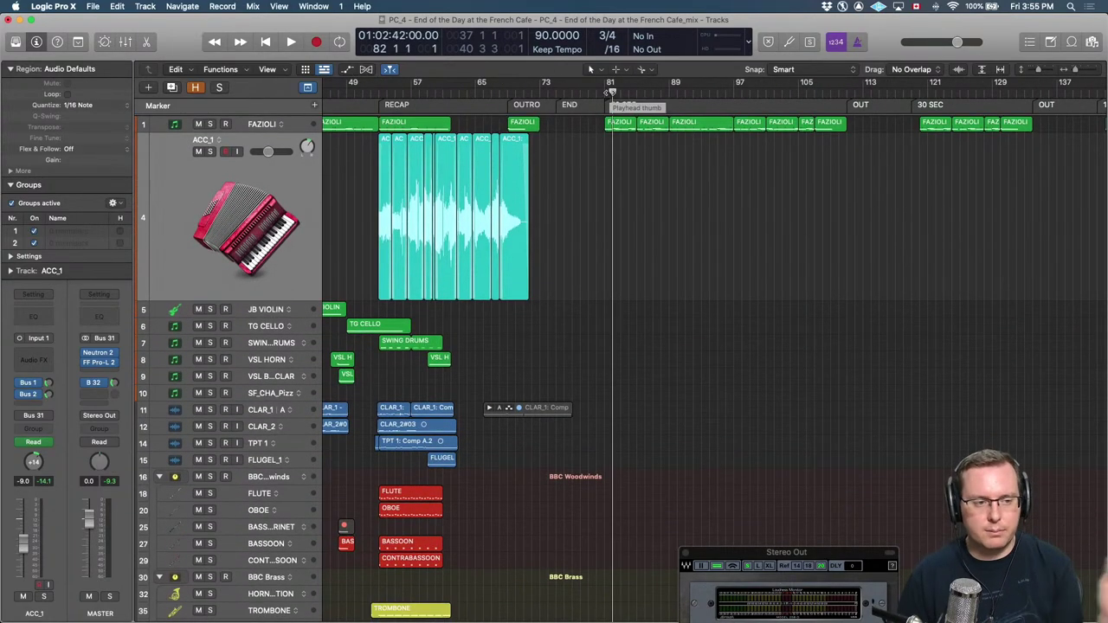
{"action": "left_click_drag", "start_coordinate": [611, 91], "coordinate": [604, 91]}
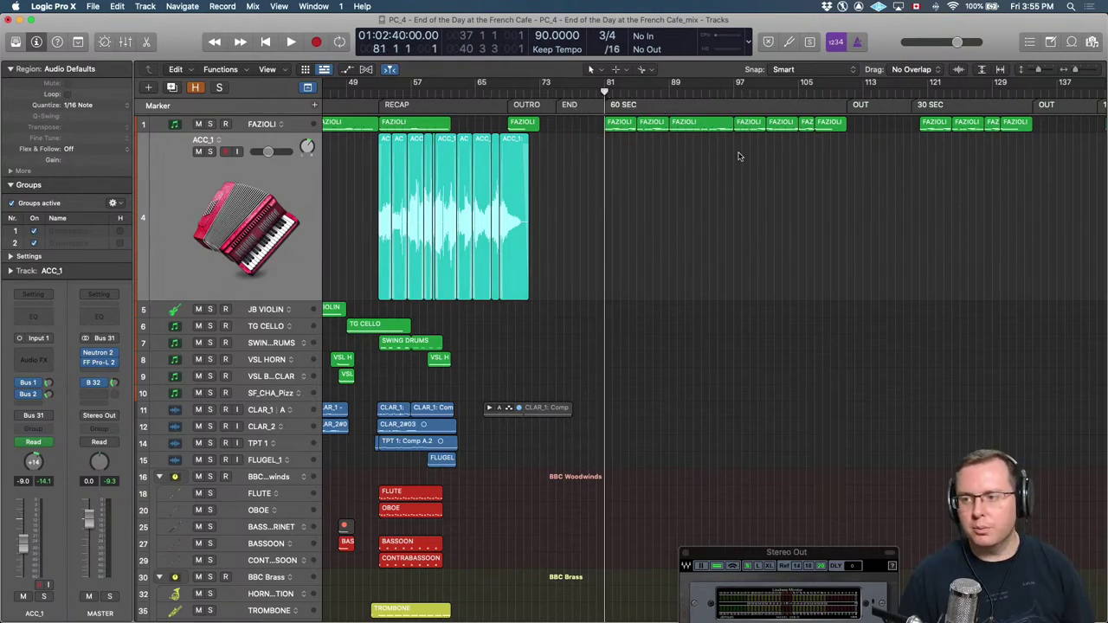
Examine the layout of the FAZIOLI regions across the 60 SEC, 30 SEC and 15 SEC sections.
{"action": "scroll", "coordinate": [926, 114], "scroll_direction": "right", "scroll_amount": 3}
{"action": "scroll", "coordinate": [926, 114], "scroll_direction": "right", "scroll_amount": 2}
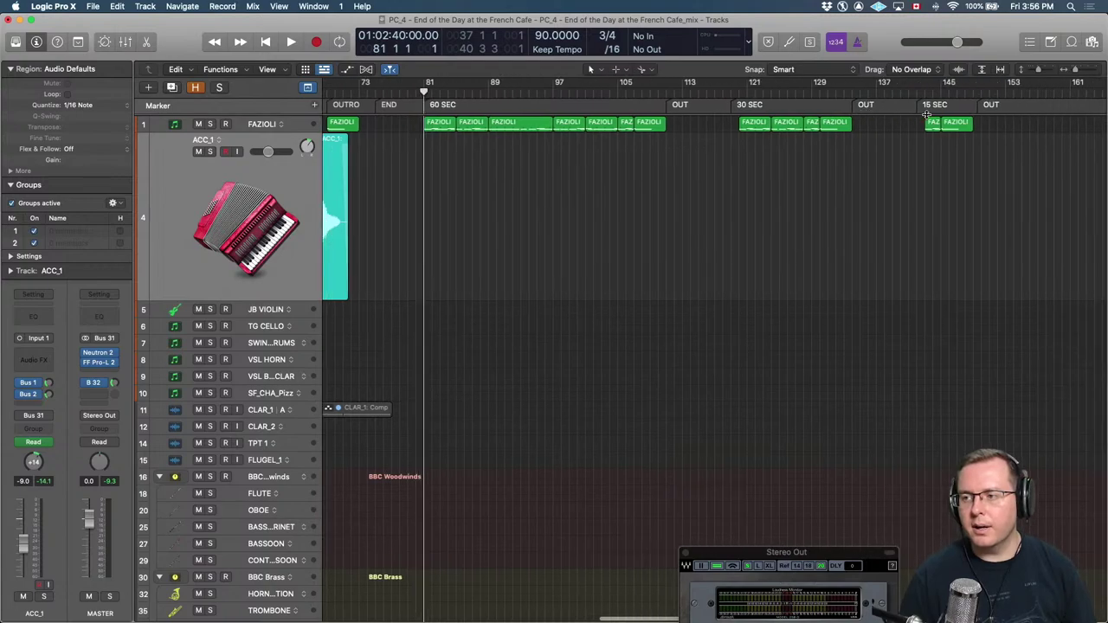
{"action": "scroll", "coordinate": [926, 114], "scroll_direction": "left", "scroll_amount": 2}
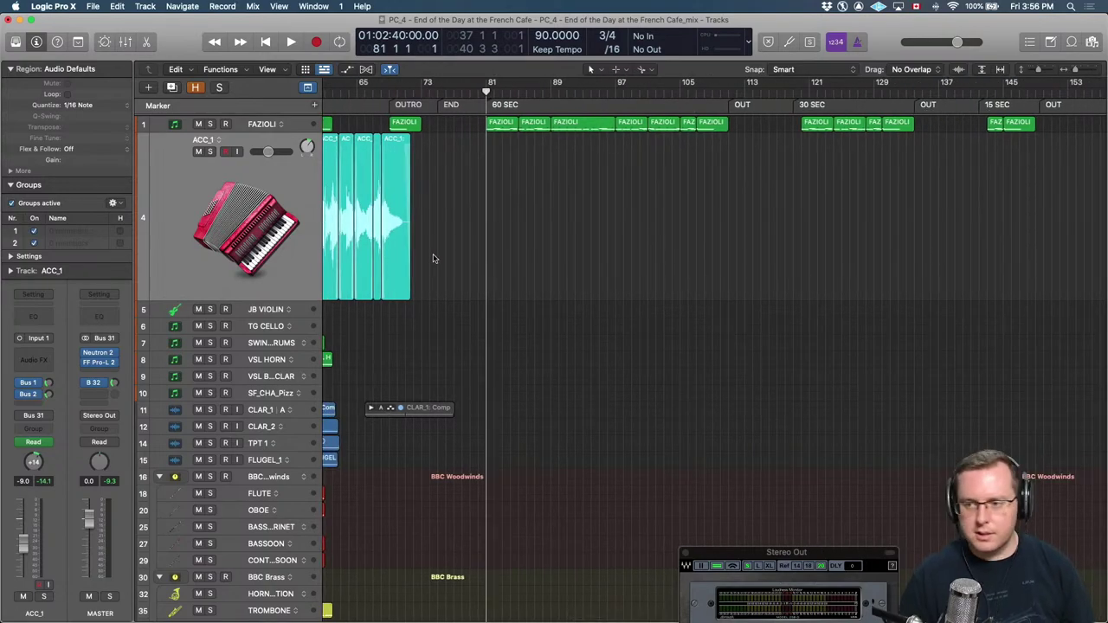
{"action": "key", "text": "super+Right"}
{"action": "key", "text": "super+Right"}
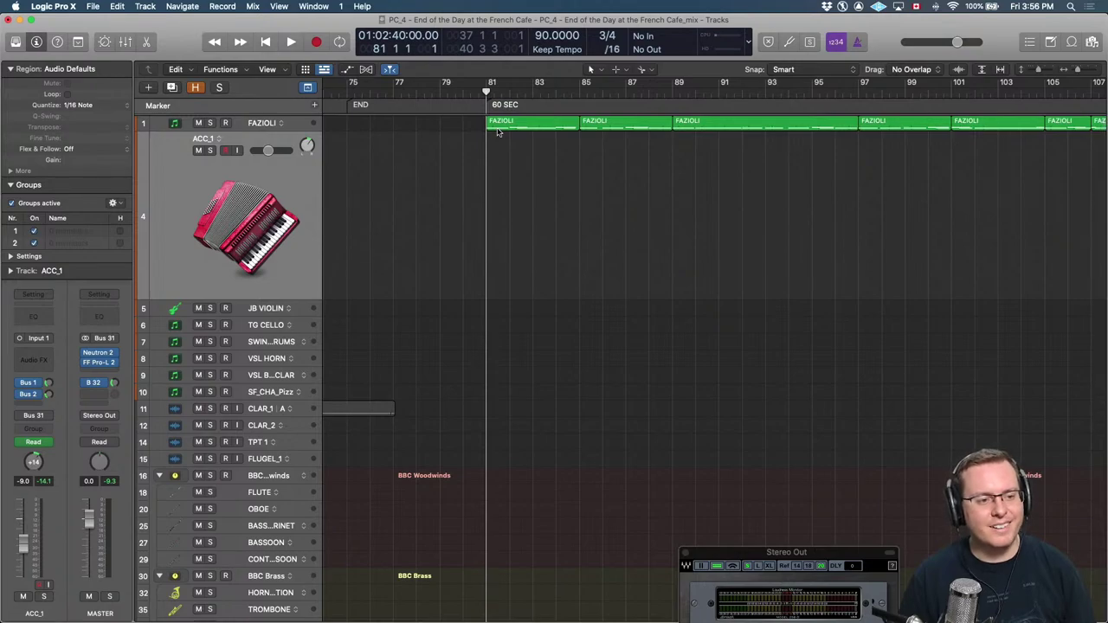
{"action": "key", "text": "super+Left"}
{"action": "key", "text": "super+Left"}
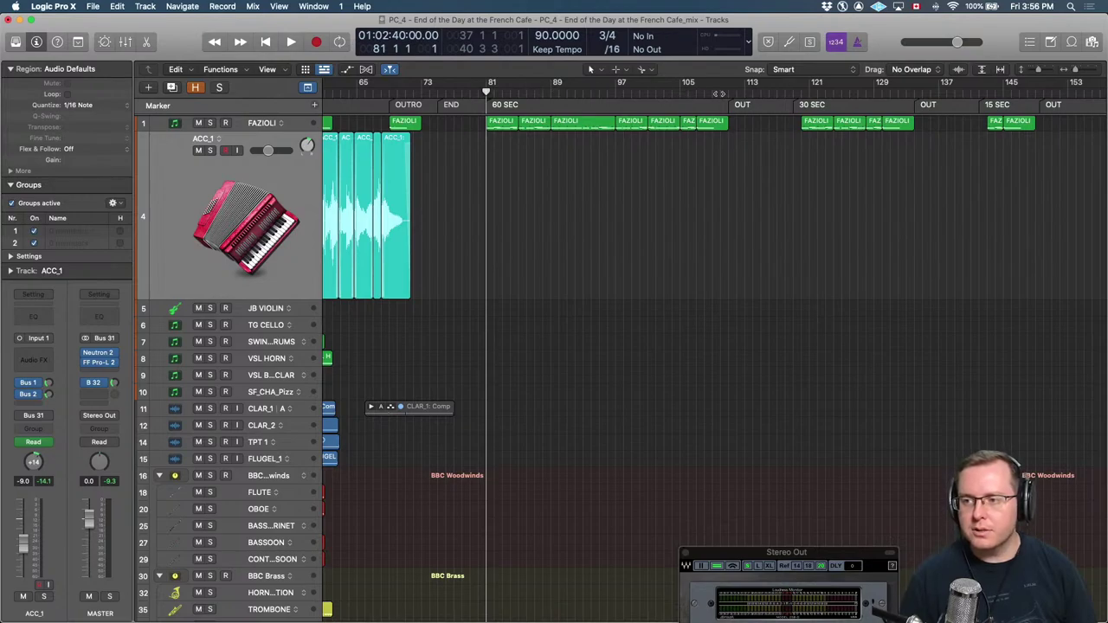
Check the start and end of the 60 SEC section with the playhead and set a cycle range from bar 81 to bar 111.
{"action": "left_click", "coordinate": [728, 92]}
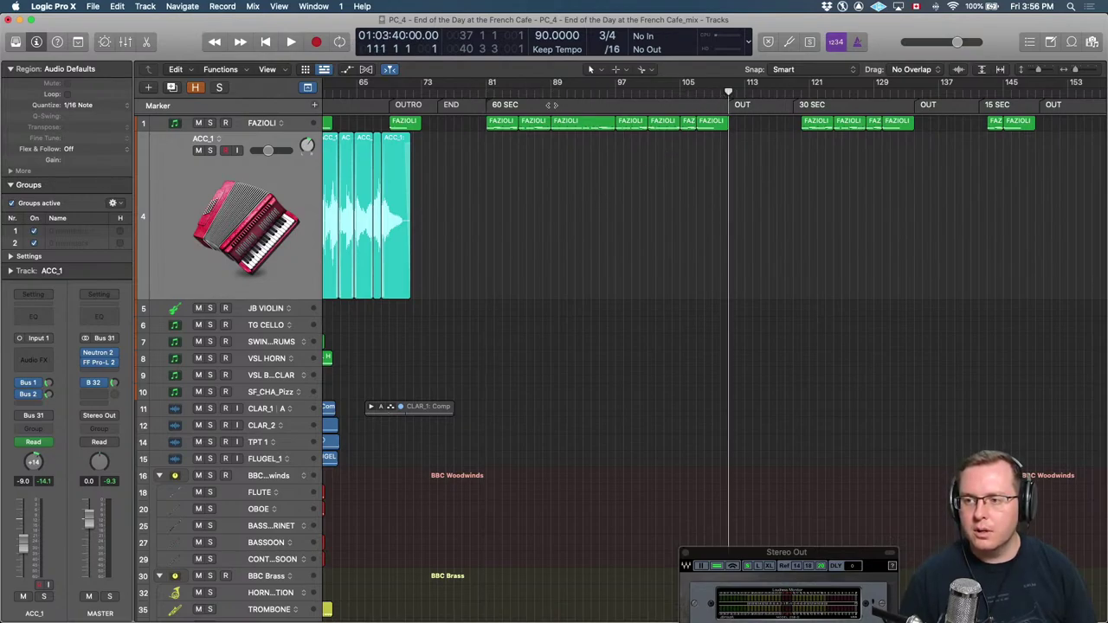
{"action": "left_click", "coordinate": [550, 104]}
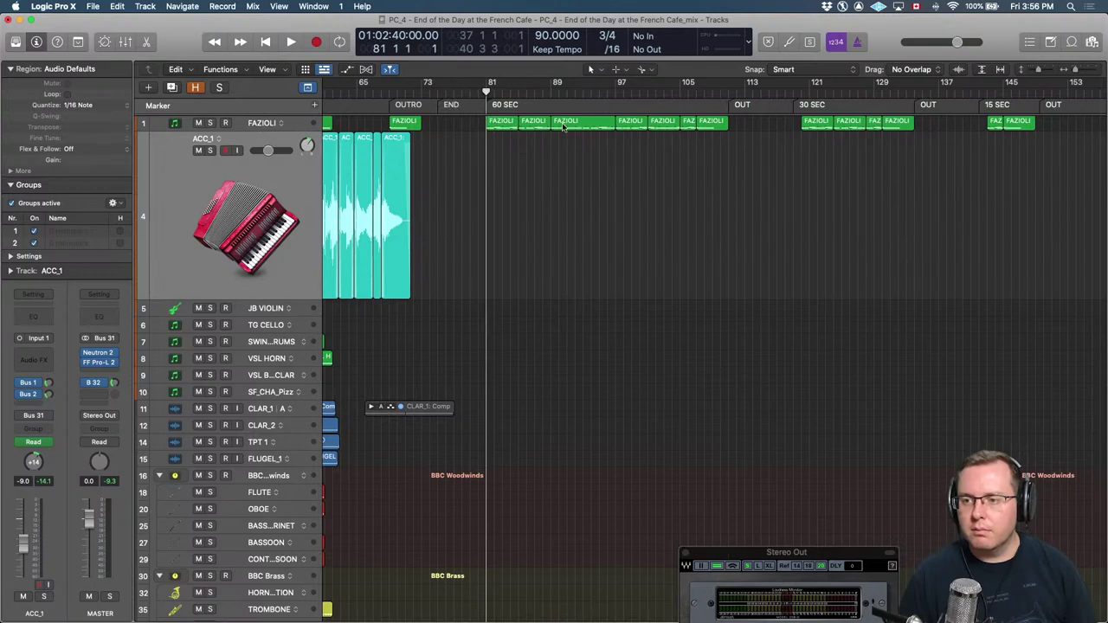
{"action": "left_click", "coordinate": [729, 92]}
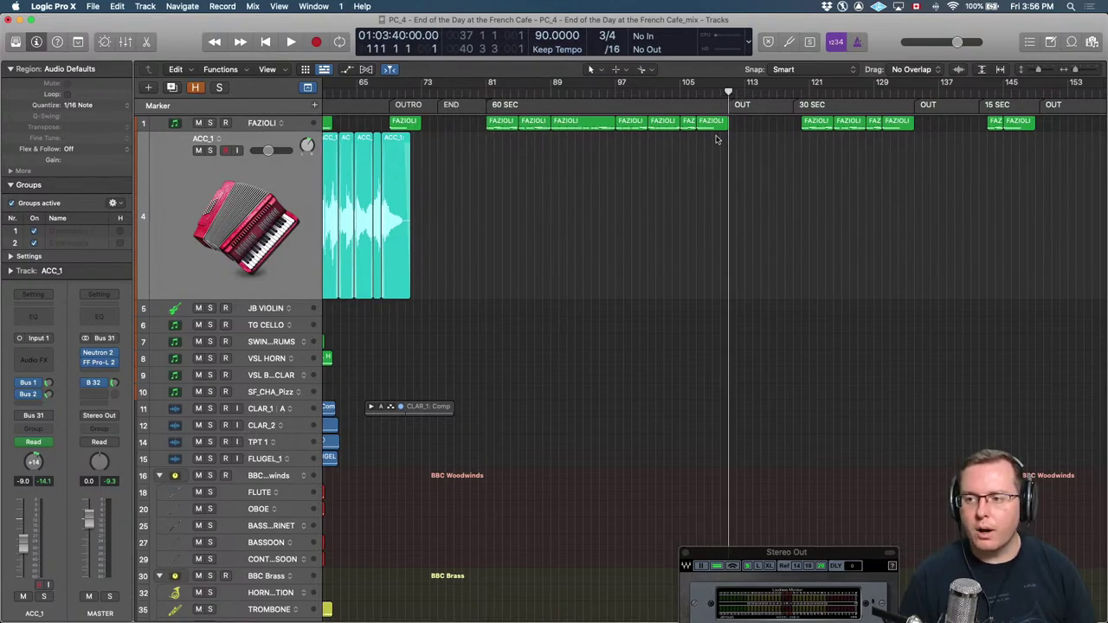
{"action": "left_click_drag", "start_coordinate": [490, 85], "coordinate": [723, 166]}
{"action": "scroll", "coordinate": [723, 173], "scroll_direction": "up", "scroll_amount": 5}
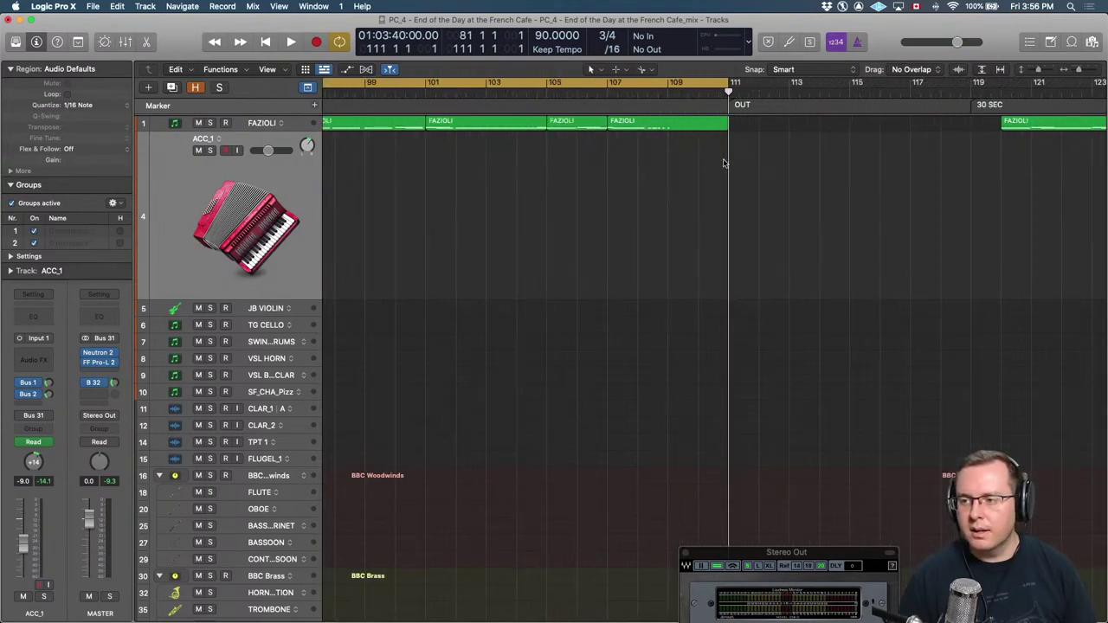
{"action": "scroll", "coordinate": [590, 284], "scroll_direction": "down", "scroll_amount": 5}
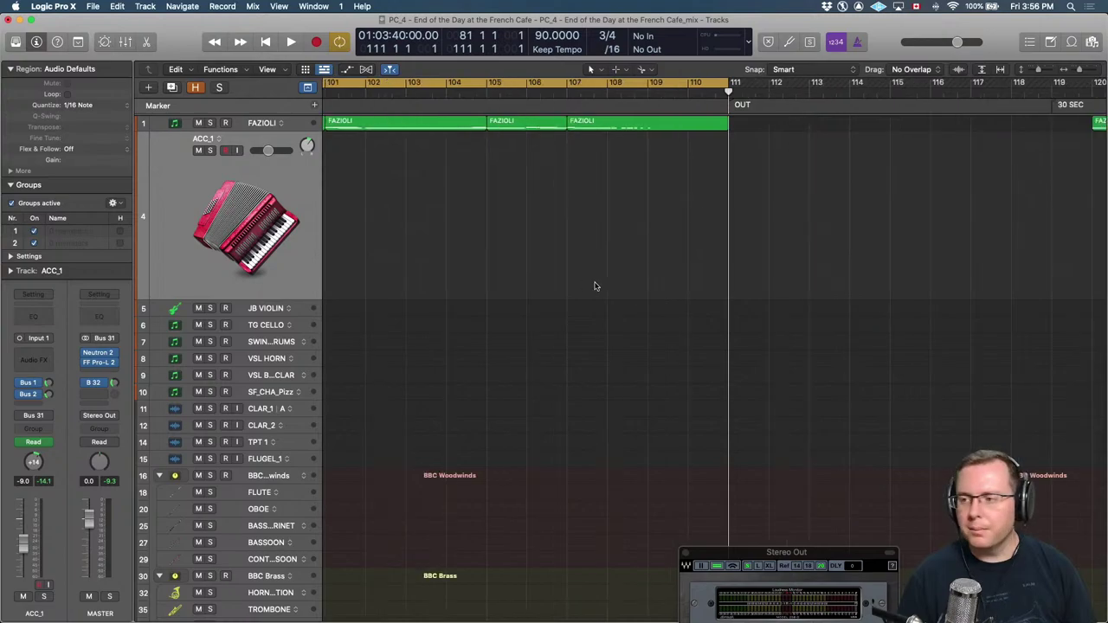
Advance the playhead bar by bar to bar 120, where the FAZIOLI regions of the 30 SEC section begin.
{"action": "scroll", "coordinate": [594, 287], "scroll_direction": "down", "scroll_amount": 3}
{"action": "key", "text": "period"}
{"action": "key", "text": "period"}
{"action": "key", "text": "period"}
{"action": "key", "text": "period"}
{"action": "key", "text": "period"}
{"action": "key", "text": "period"}
{"action": "key", "text": "period"}
{"action": "key", "text": "period"}
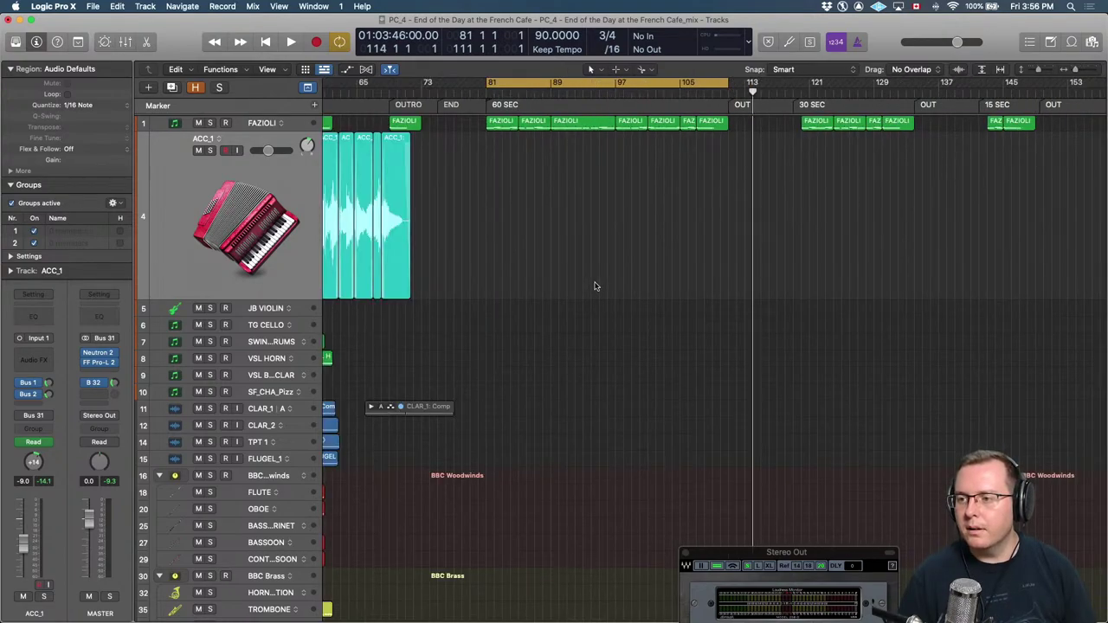
{"action": "scroll", "coordinate": [793, 243], "scroll_direction": "right", "scroll_amount": 2}
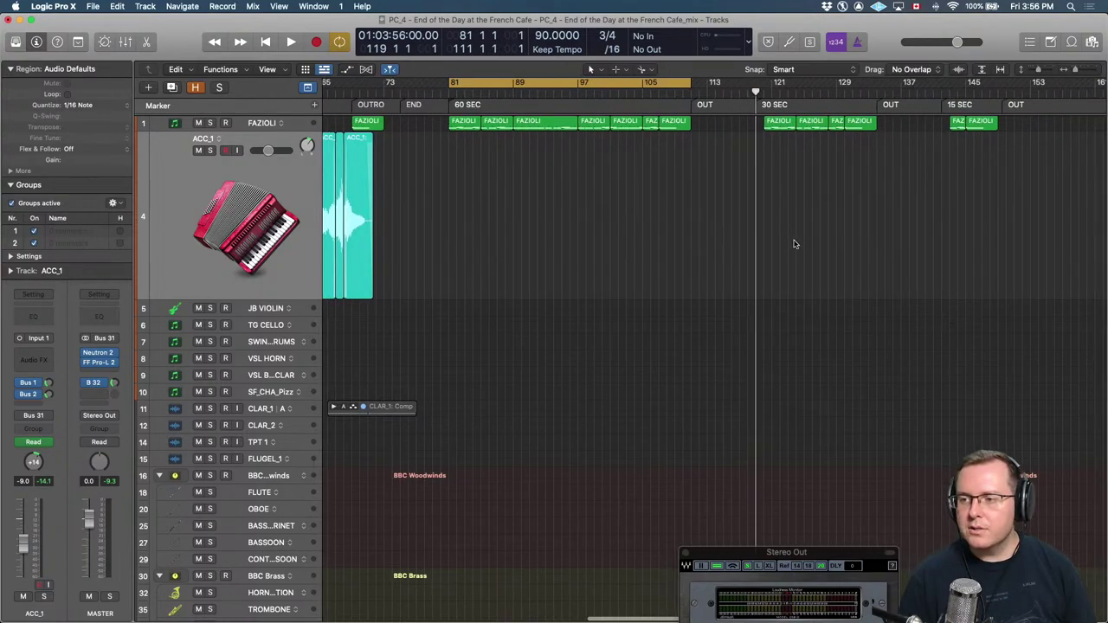
{"action": "key", "text": "period"}
{"action": "key", "text": "period"}
{"action": "key", "text": "comma"}
{"action": "scroll", "coordinate": [792, 243], "scroll_direction": "up", "scroll_amount": 4}
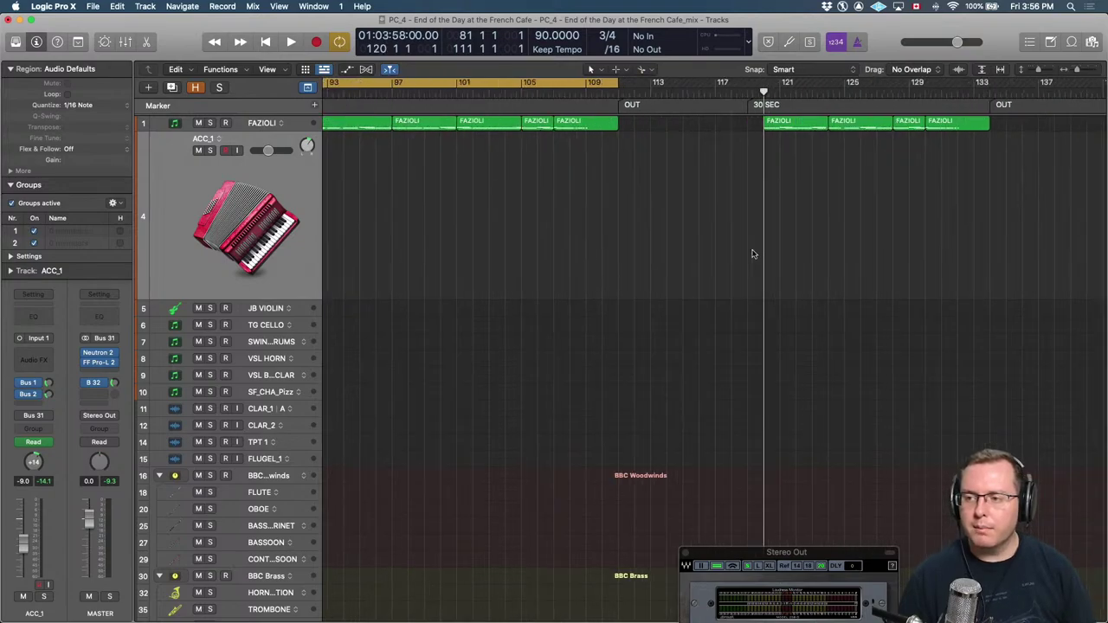
{"action": "scroll", "coordinate": [754, 252], "scroll_direction": "right", "scroll_amount": 5}
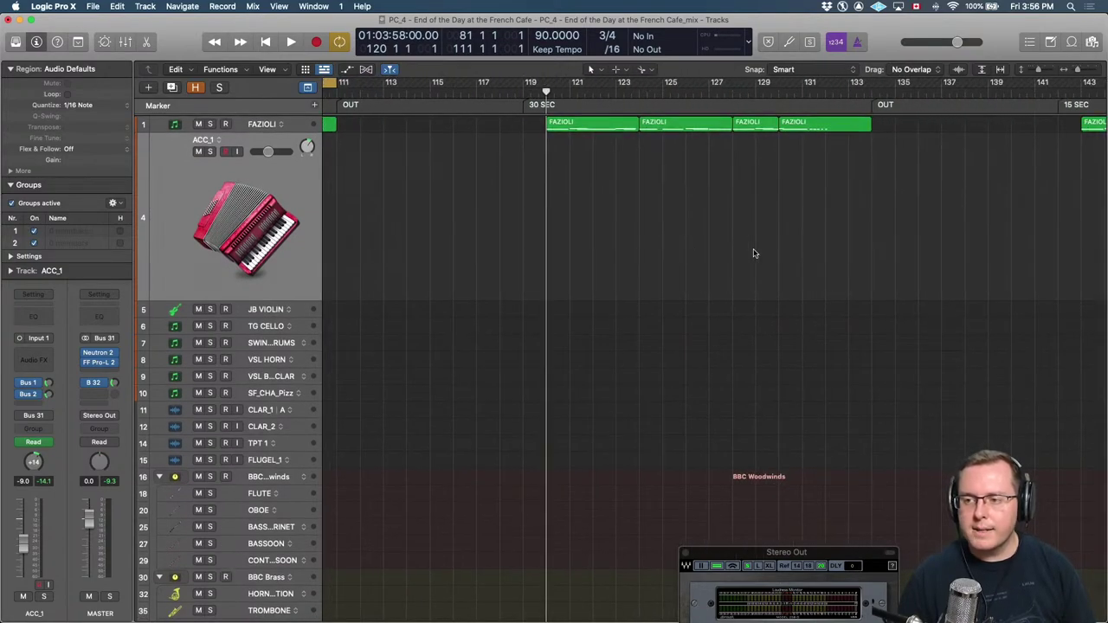
Play back the opening bars of the 60 SEC section from bar 81, pausing and resuming once.
{"action": "key", "text": "space"}
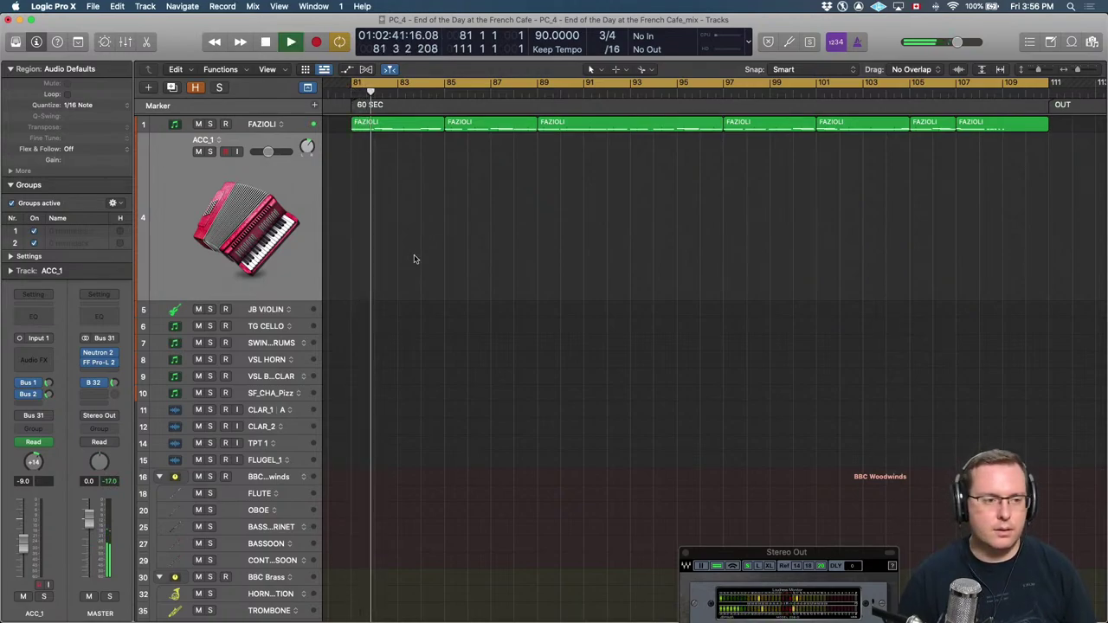
{"action": "key", "text": "space"}
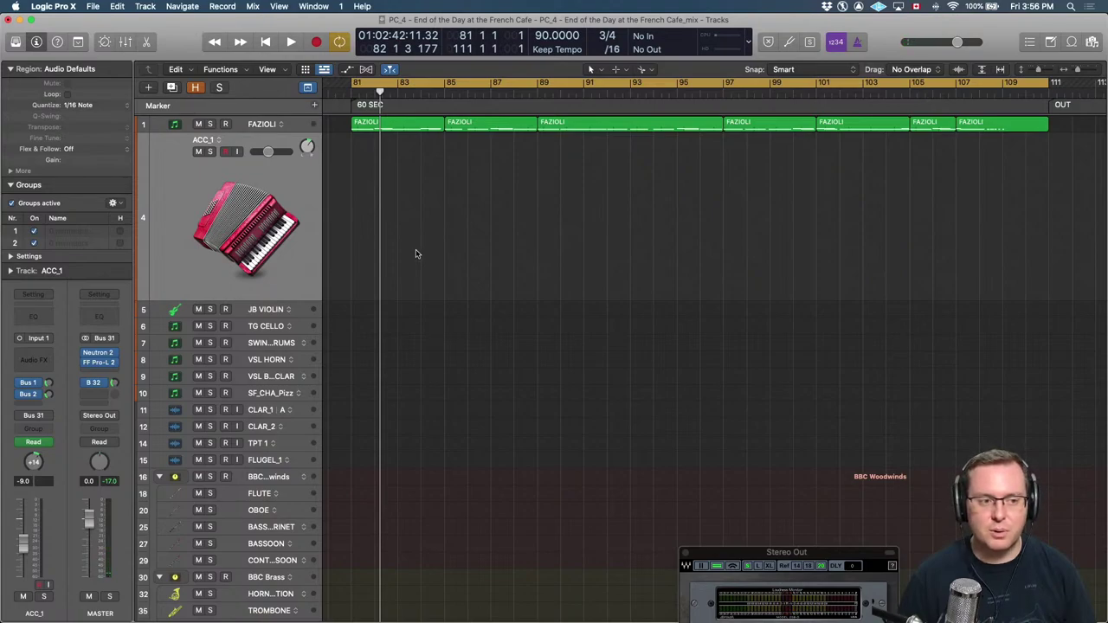
{"action": "key", "text": "space"}
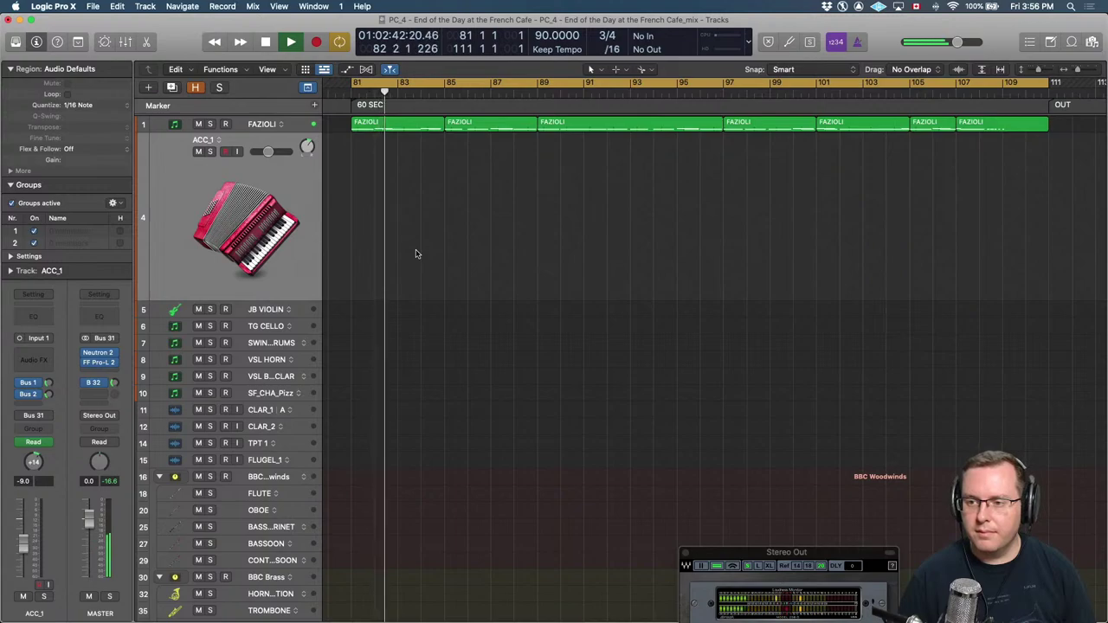
{"action": "key", "text": "space"}
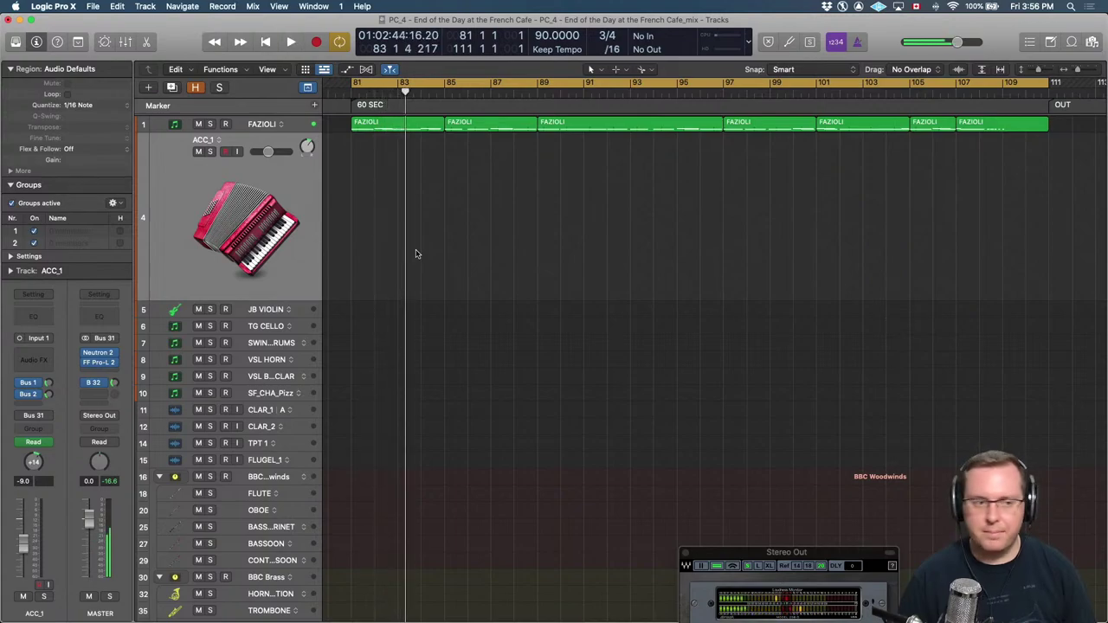
Turn off the cycle range and return the playhead to bar 81 with the full arrangement in view.
{"action": "key", "text": "super+Left"}
{"action": "key", "text": "super+Left"}
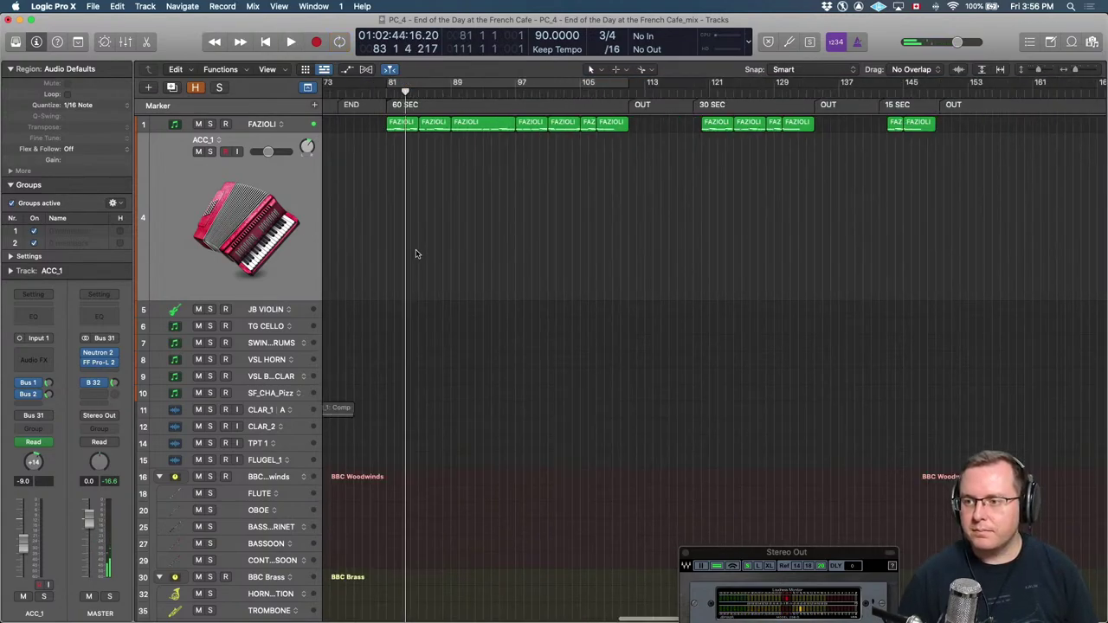
{"action": "key", "text": "alt+comma"}
{"action": "key", "text": "z"}
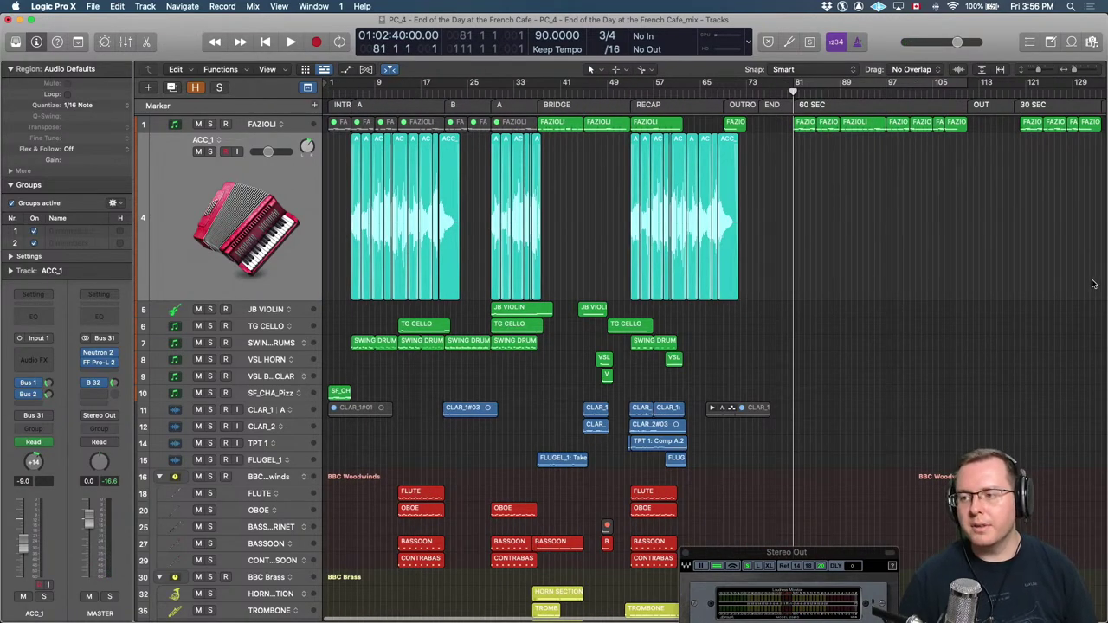
{"action": "scroll", "coordinate": [671, 291], "scroll_direction": "down", "scroll_amount": 4}
{"action": "key", "text": "z"}
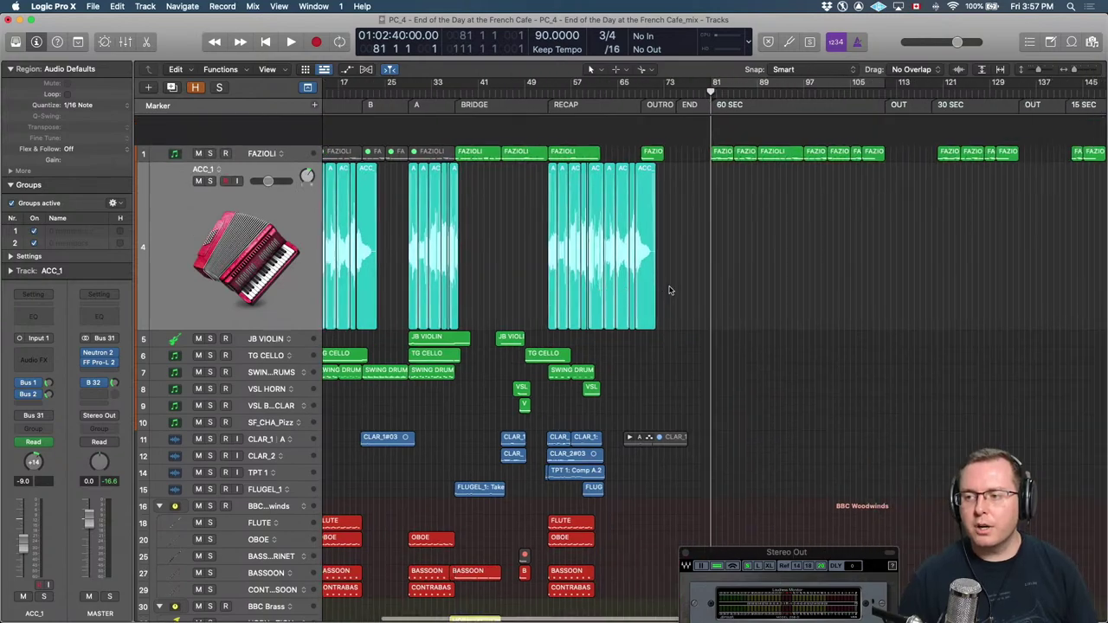
Place the playhead at bar 119, the start of the 30 SEC section, and inspect its UNTUNED PERC and HARP regions.
{"action": "left_click", "coordinate": [846, 89]}
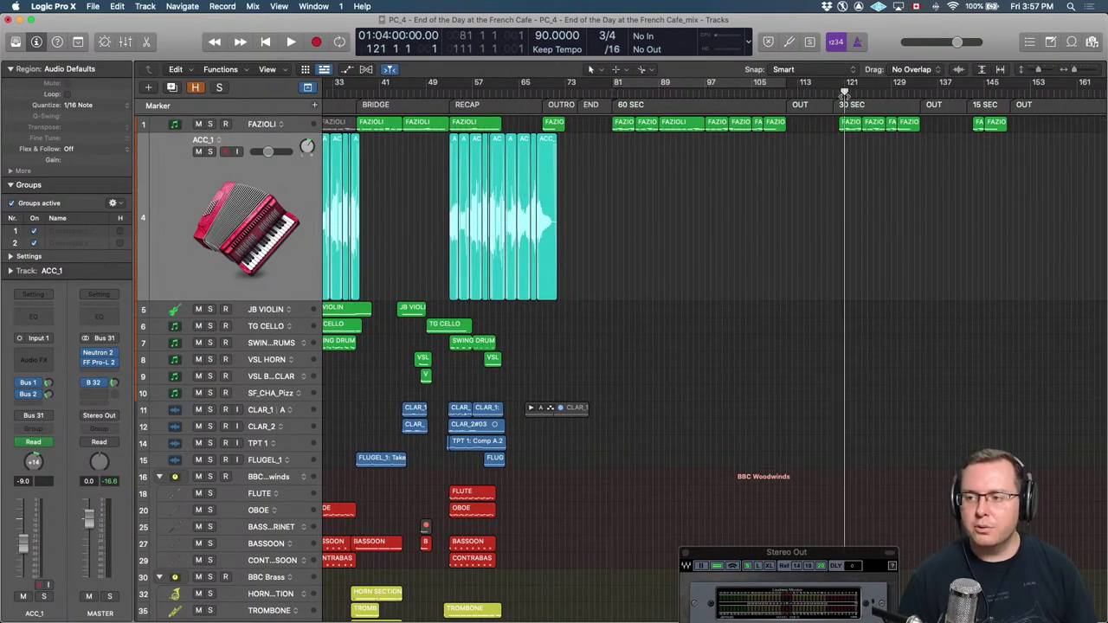
{"action": "key", "text": "super+Right"}
{"action": "key", "text": "z"}
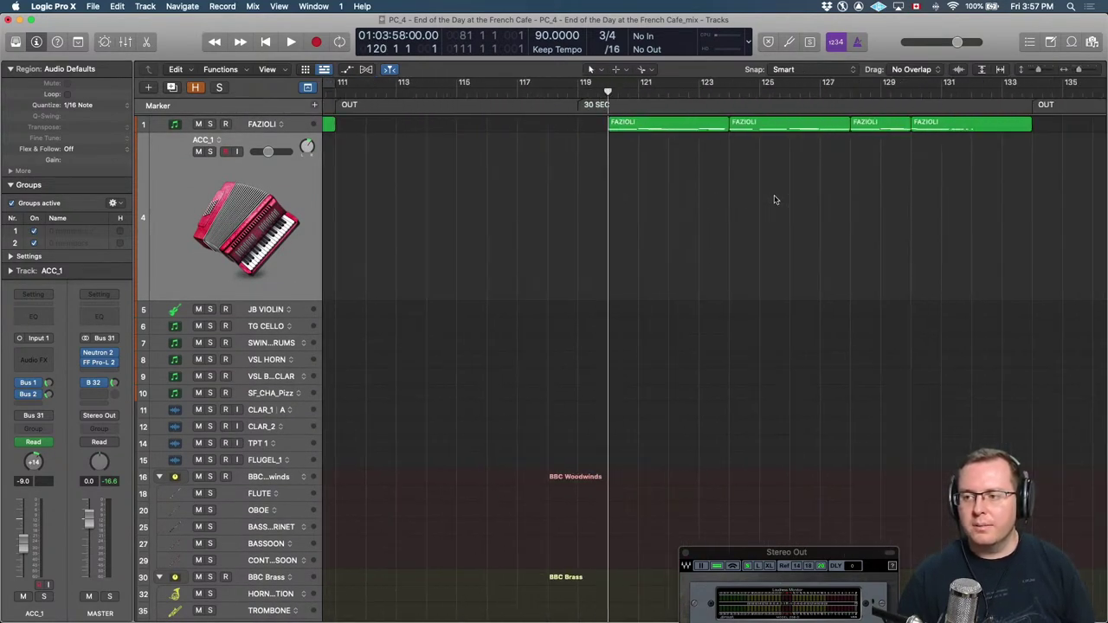
{"action": "scroll", "coordinate": [775, 200], "scroll_direction": "up", "scroll_amount": 10}
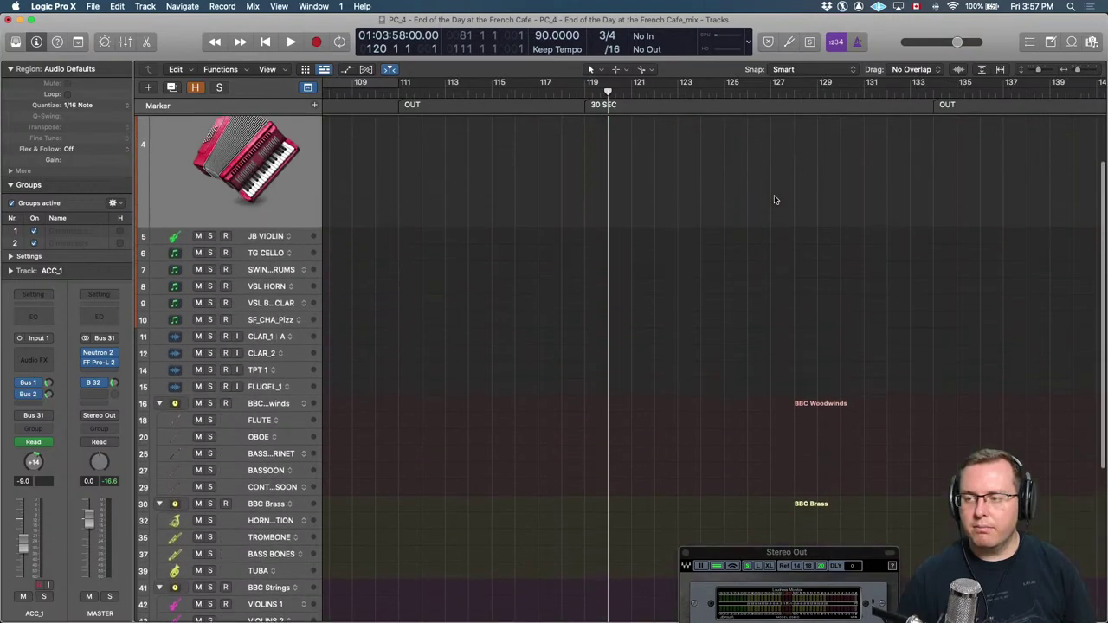
{"action": "key", "text": "comma"}
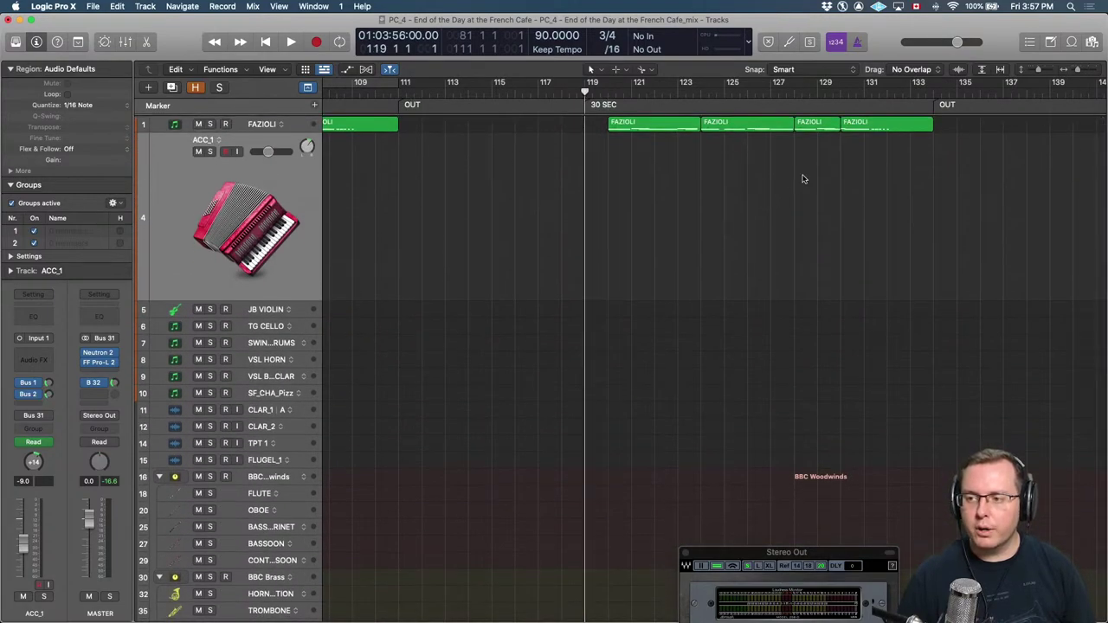
{"action": "scroll", "coordinate": [671, 364], "scroll_direction": "down", "scroll_amount": 8}
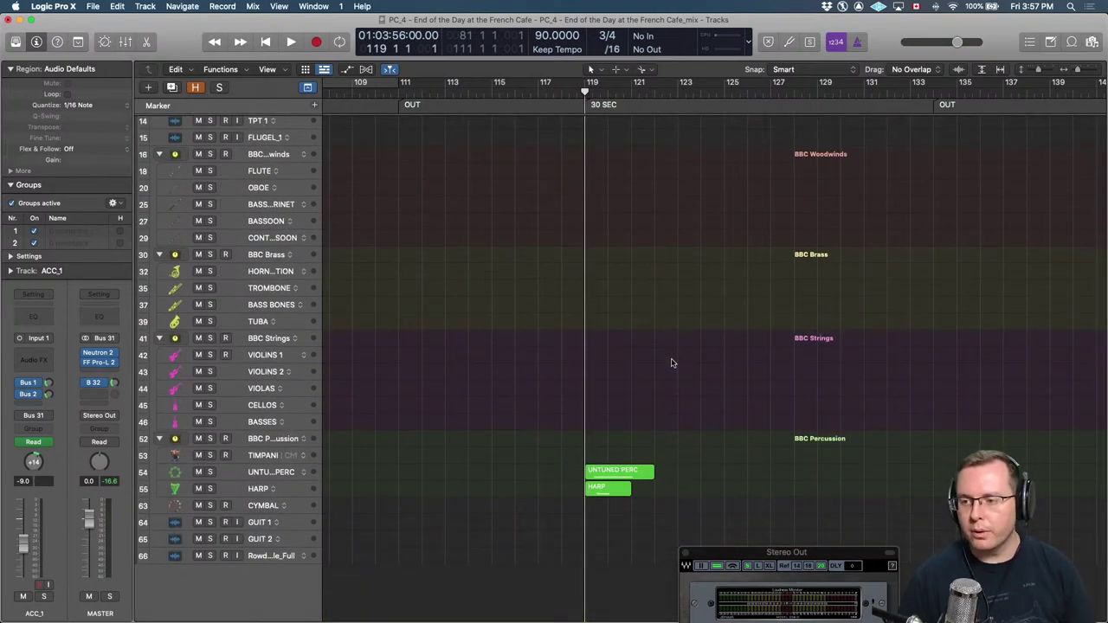
Play back the opening bars of the 30 SEC section from bar 119.
{"action": "key", "text": "super+Right"}
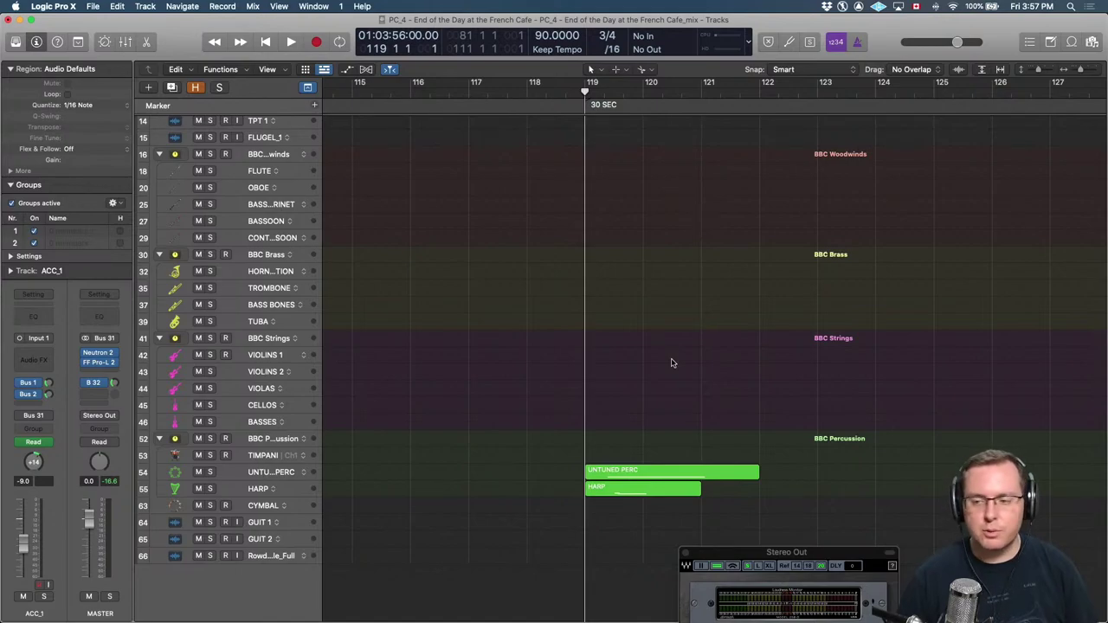
{"action": "key", "text": "space"}
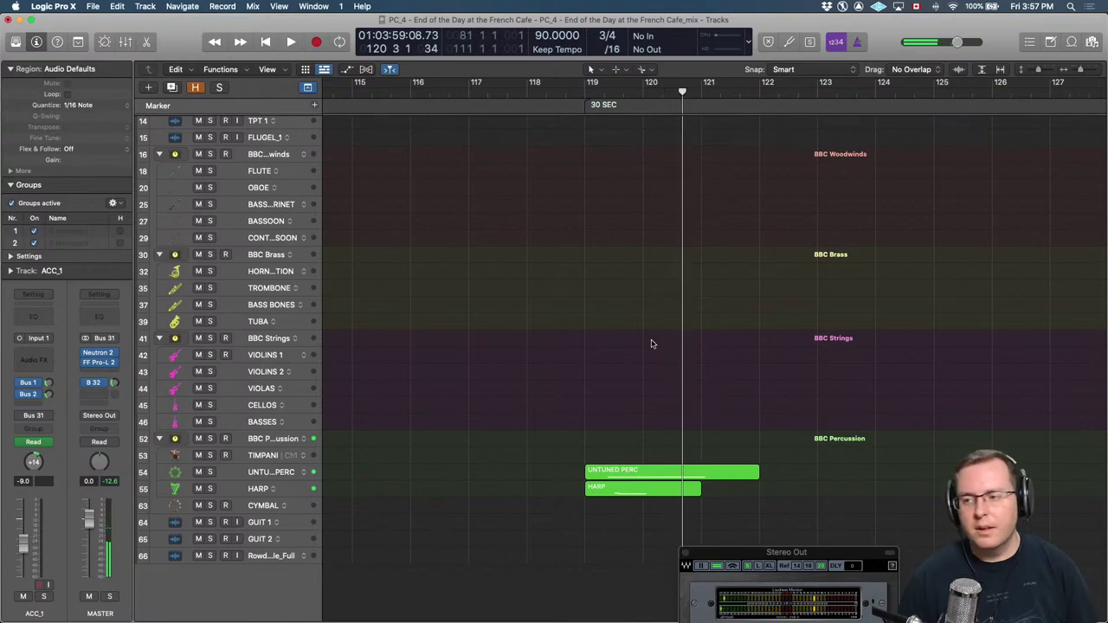
{"action": "scroll", "coordinate": [651, 344], "scroll_direction": "up", "scroll_amount": 10}
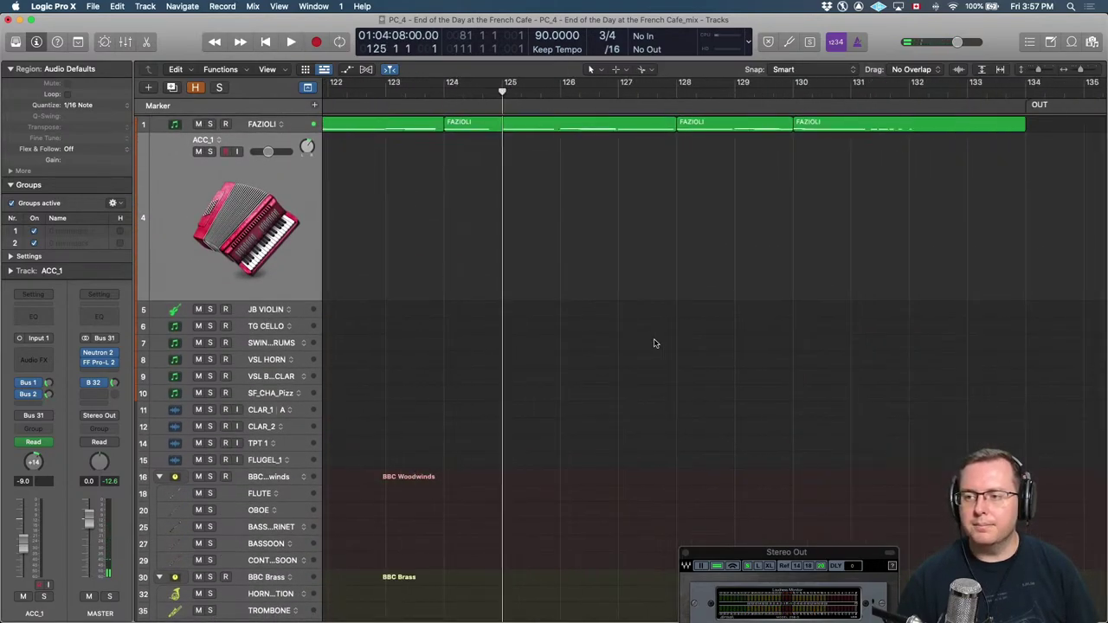
Move the playhead to bar 143, where the FAZIOLI regions of the 15 SEC section begin.
{"action": "key", "text": "super+Left"}
{"action": "key", "text": "super+Left"}
{"action": "key", "text": "super+Left"}
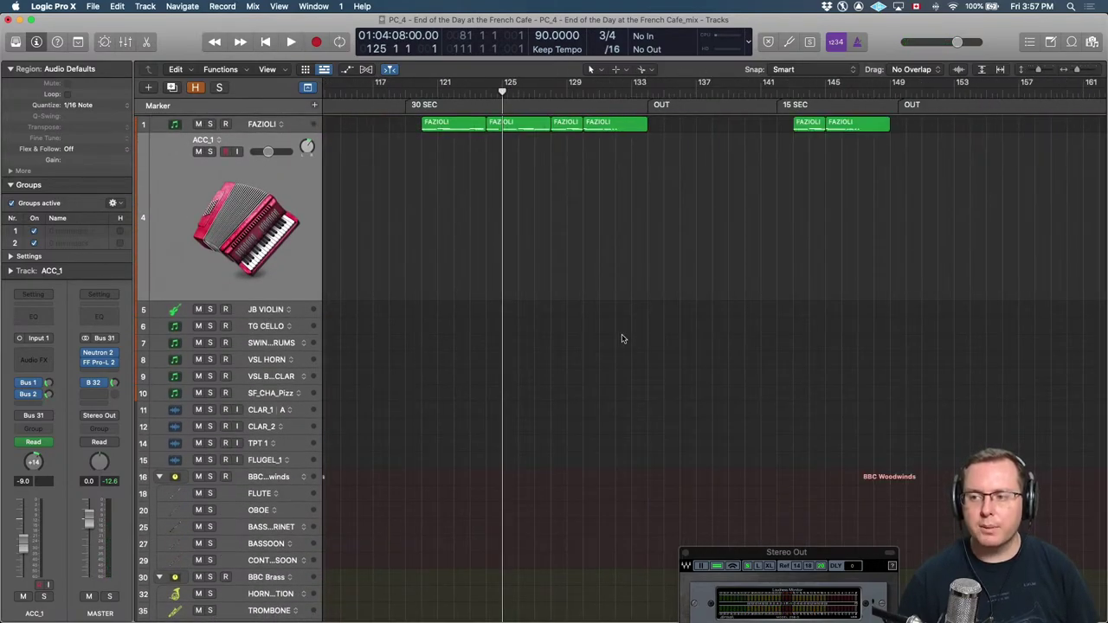
{"action": "key", "text": "comma"}
{"action": "key", "text": "comma"}
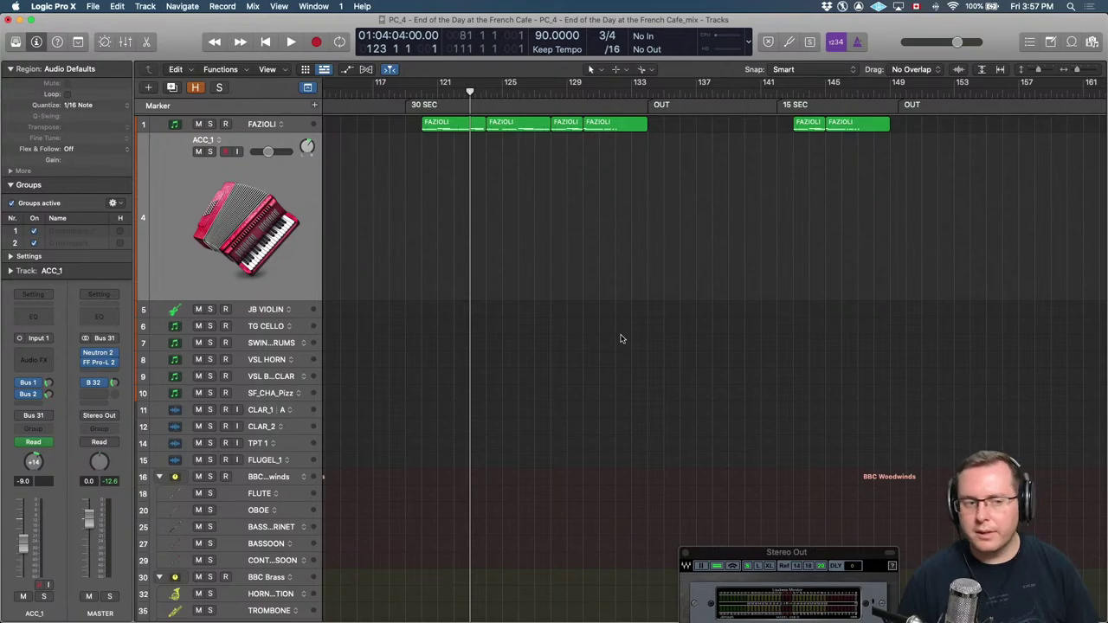
{"action": "key", "text": "shift+period"}
{"action": "key", "text": "shift+period"}
{"action": "key", "text": "shift+period"}
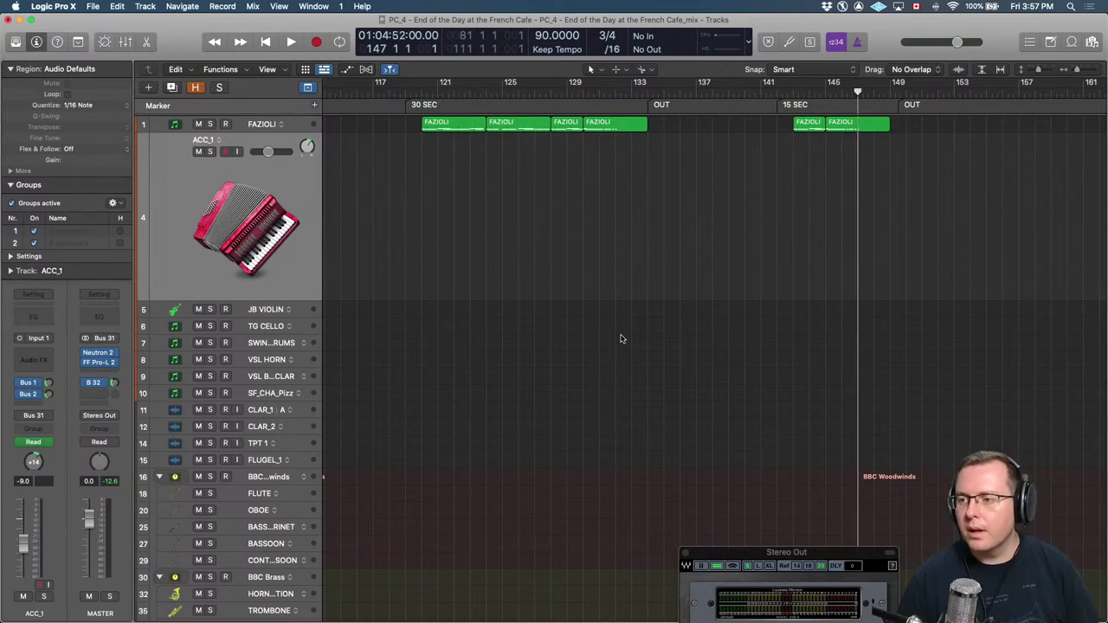
{"action": "key", "text": "comma"}
{"action": "key", "text": "comma"}
{"action": "key", "text": "comma"}
{"action": "key", "text": "comma"}
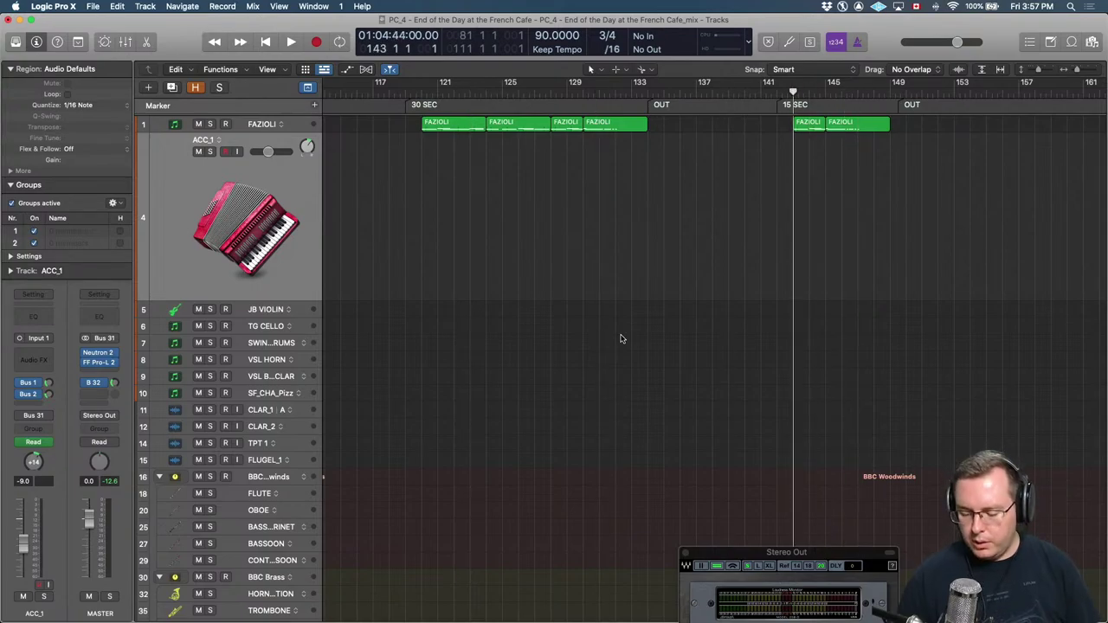
Return the playhead to bar 1 with the full mix and the 60 SEC section in view.
{"action": "key", "text": "Return"}
{"action": "key", "text": "z"}
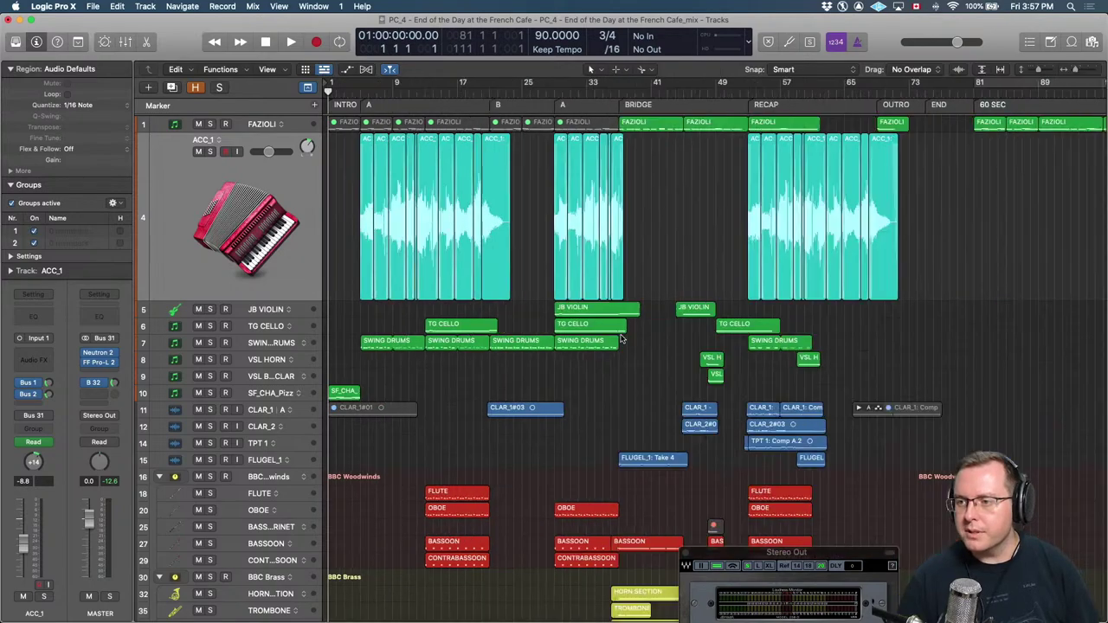
{"action": "key", "text": "super+Left"}
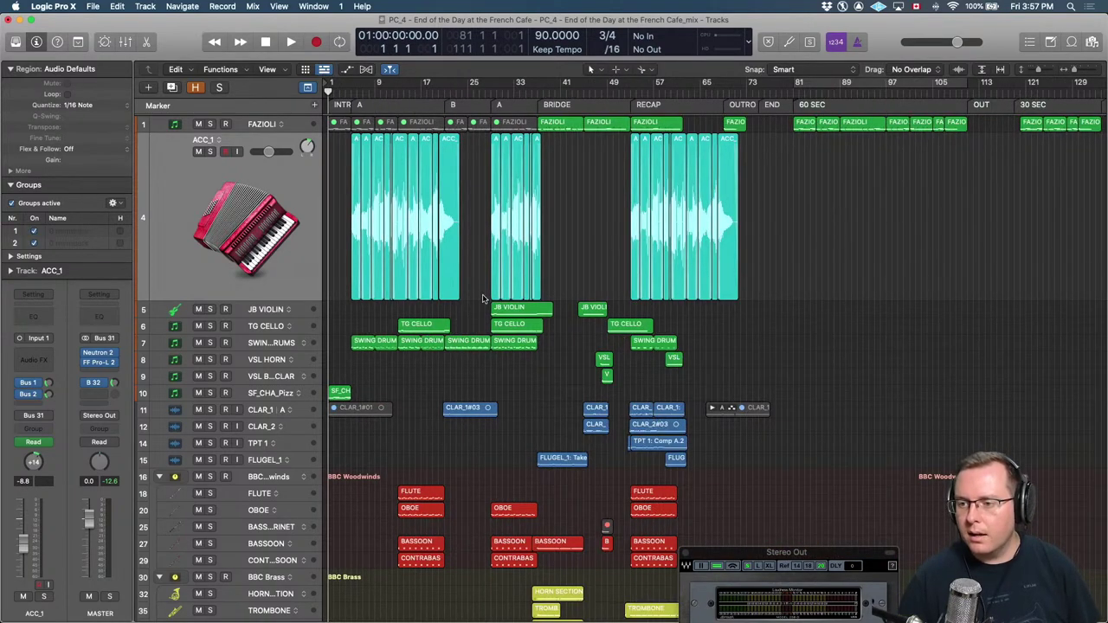
Examine the full mix's color-coded regions from the solo instruments through the BBC woodwinds, brass, strings and percussion to the guitars.
{"action": "scroll", "coordinate": [483, 298], "scroll_direction": "down", "scroll_amount": 8}
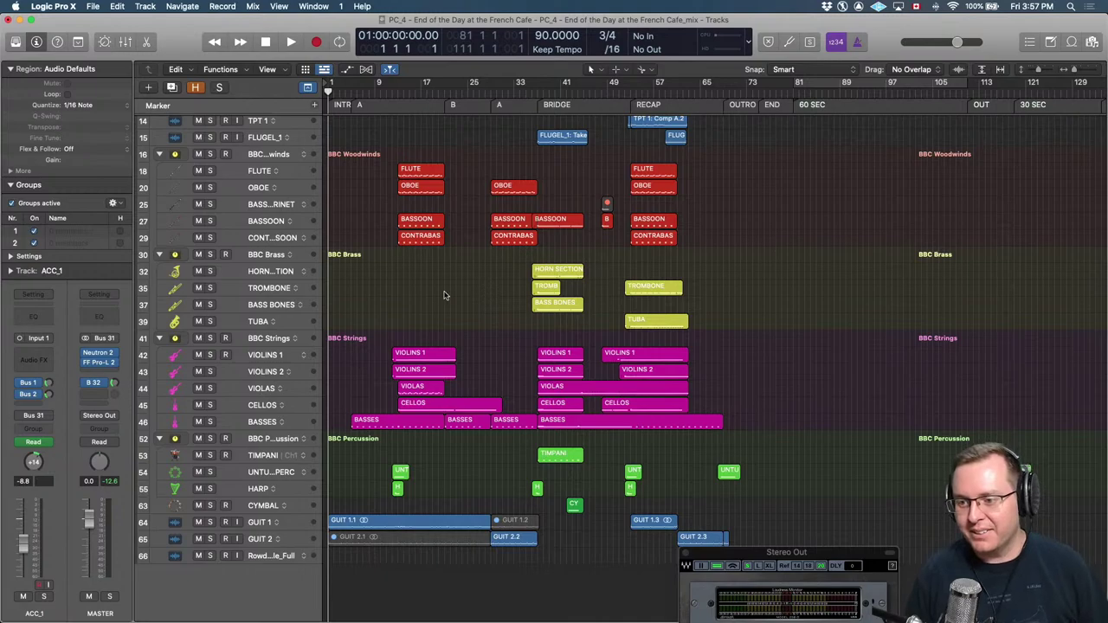
{"action": "scroll", "coordinate": [424, 289], "scroll_direction": "up", "scroll_amount": 1}
{"action": "scroll", "coordinate": [420, 289], "scroll_direction": "up", "scroll_amount": 6}
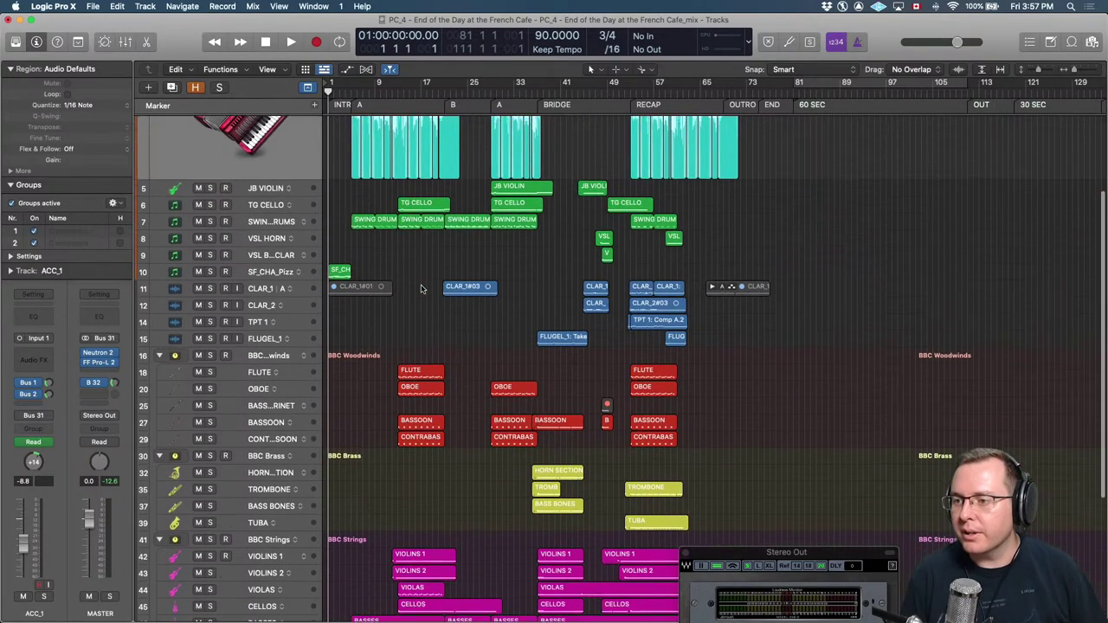
{"action": "scroll", "coordinate": [422, 289], "scroll_direction": "down", "scroll_amount": 5}
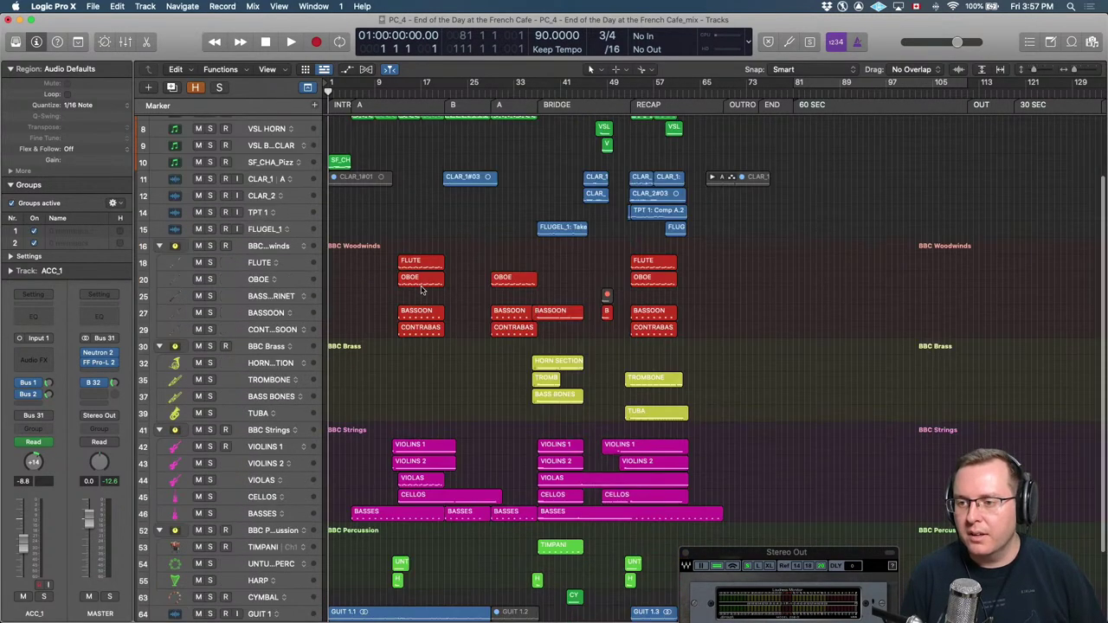
{"action": "scroll", "coordinate": [387, 279], "scroll_direction": "up", "scroll_amount": 3}
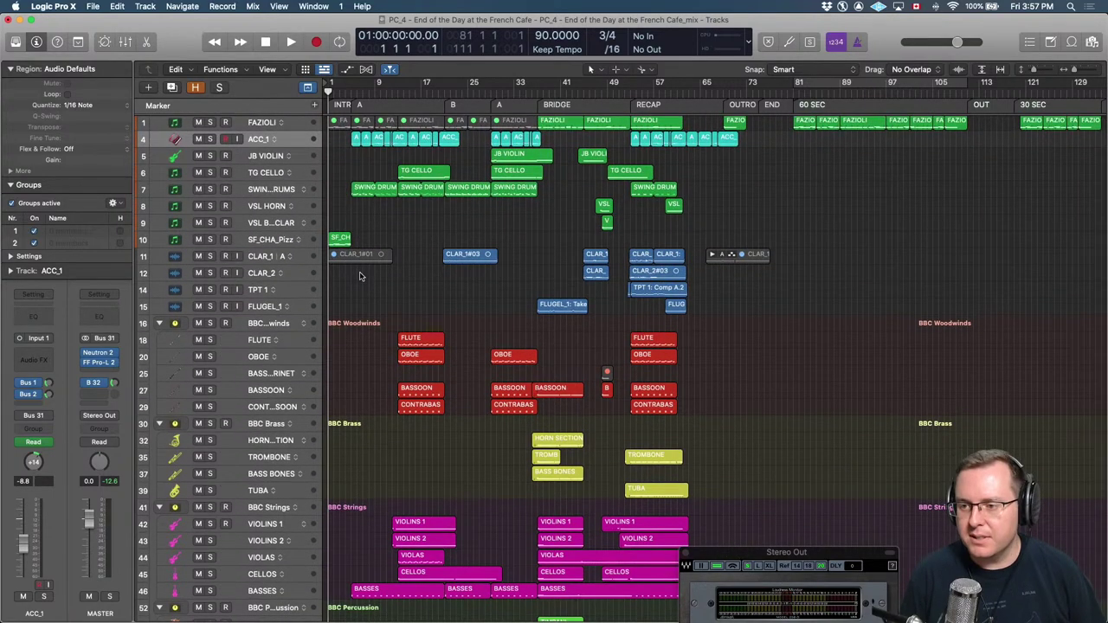
{"action": "key", "text": "super+Right"}
{"action": "key", "text": "super+Right"}
{"action": "scroll", "coordinate": [360, 276], "scroll_direction": "down", "scroll_amount": 7}
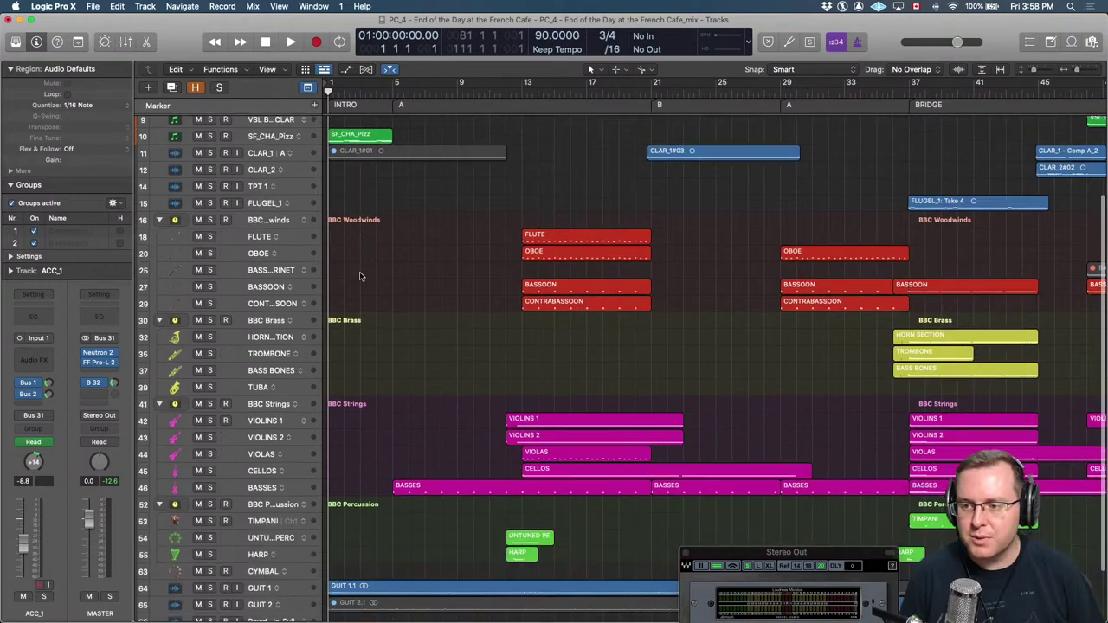
{"action": "key", "text": "super+Left"}
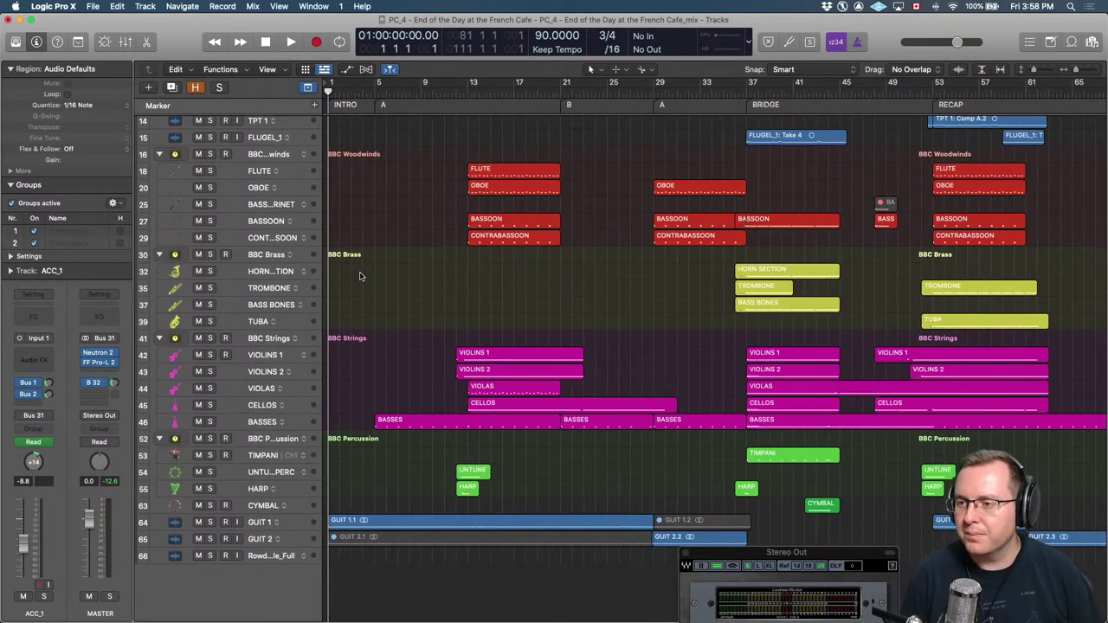